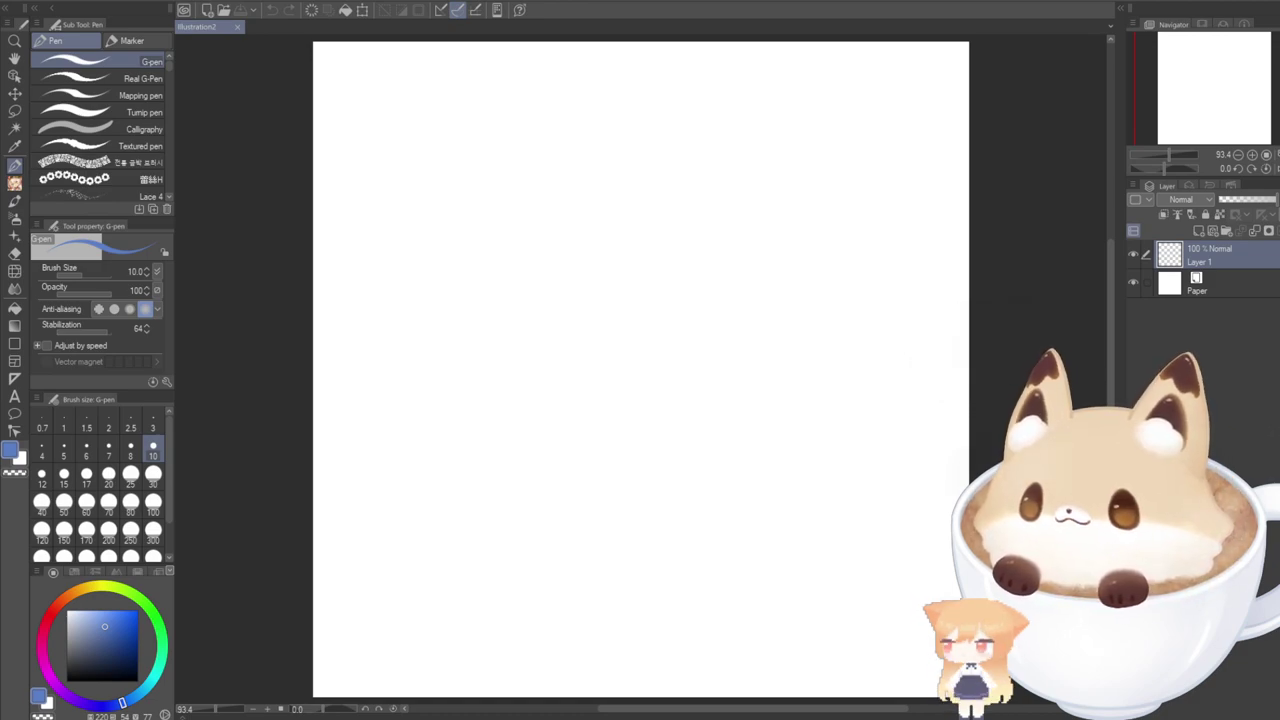
Set the drawing colour to black and test the G-pen with a loose scribble, removing it again.
click(67, 681)
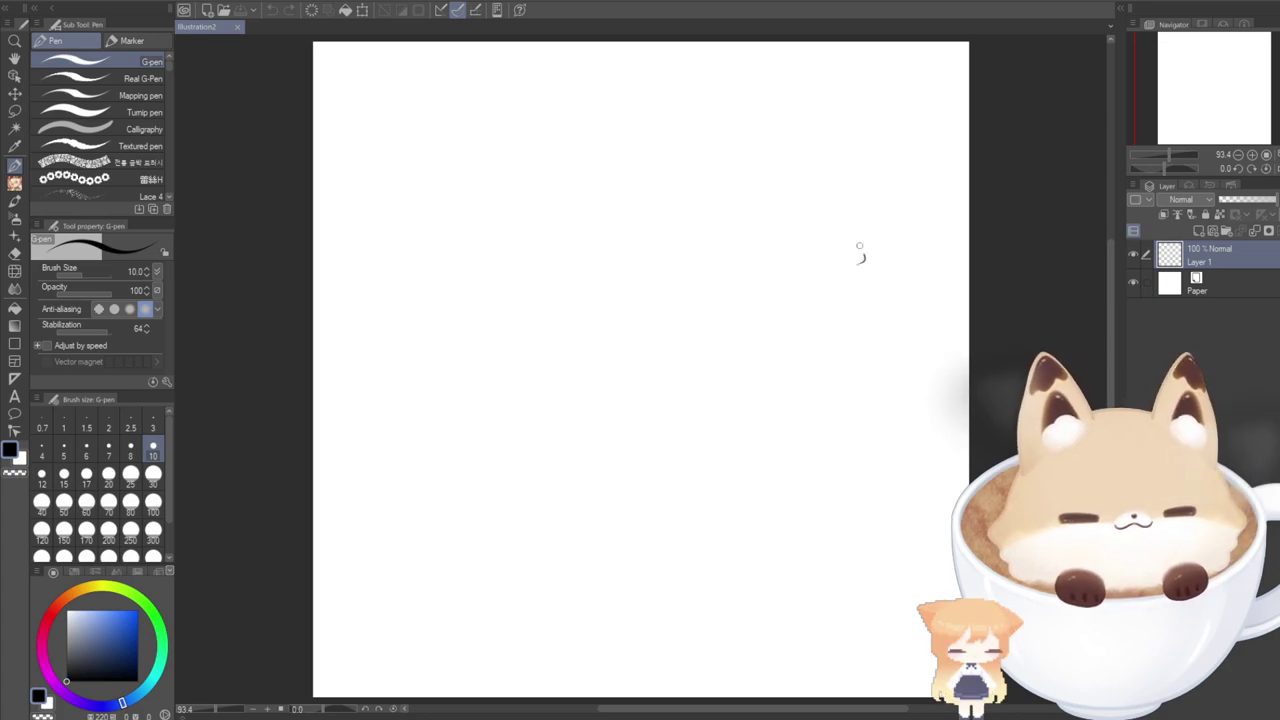
mouse_move(859, 247)
mouse_down()
mouse_move(647, 228)
mouse_move(749, 379)
mouse_move(687, 455)
mouse_up()
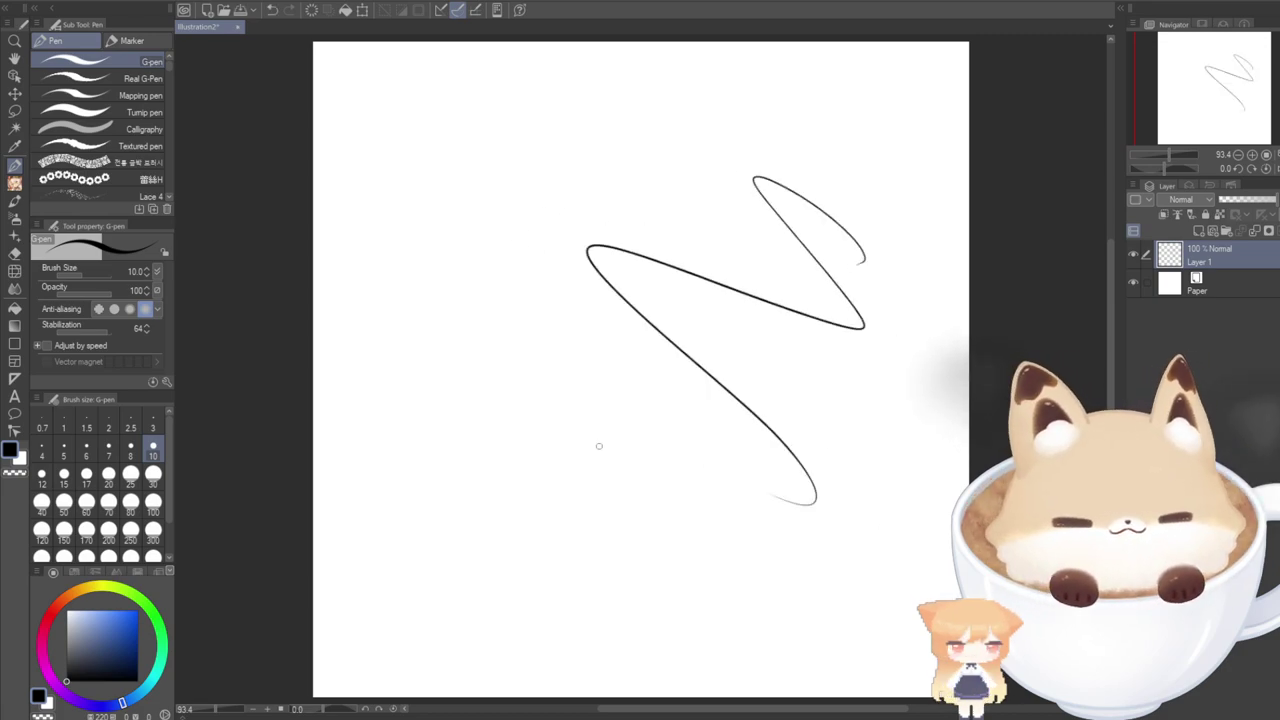
key(ctrl+z)
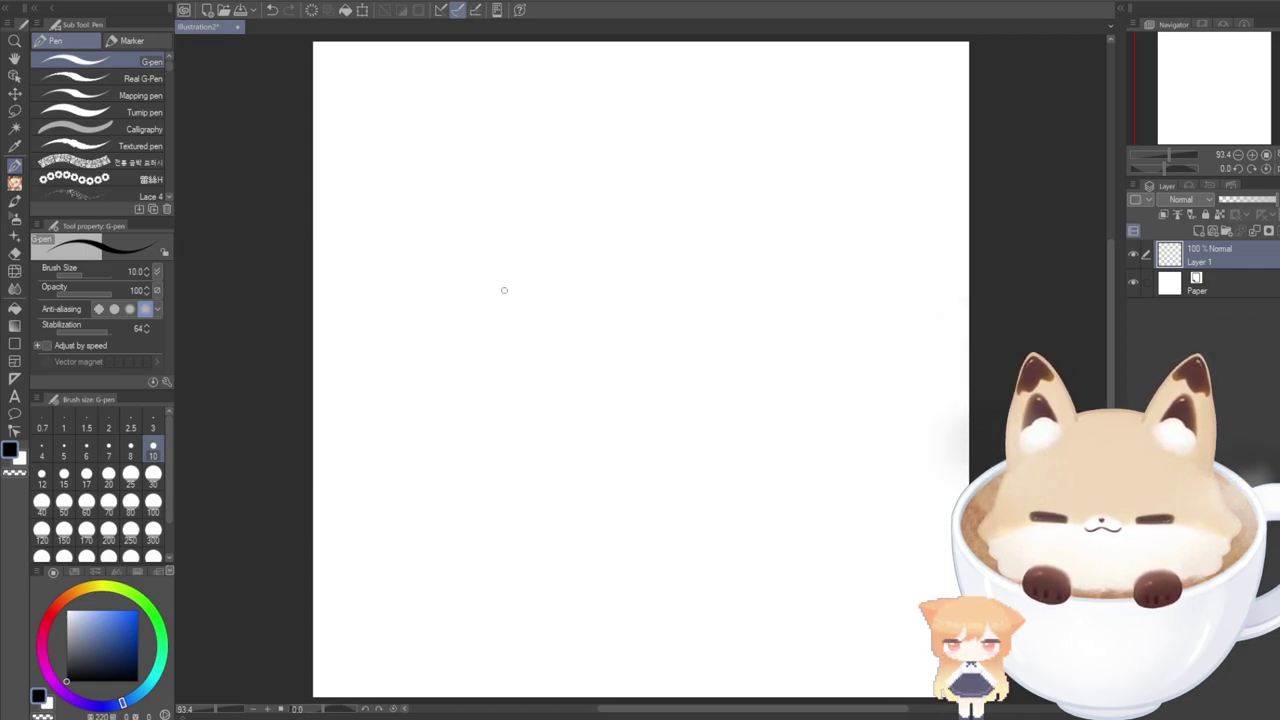
Sketch a large, thin round head shape in the upper middle of the canvas, redoing the stroke until it is even.
mouse_move(497, 238)
mouse_down()
mouse_move(820, 154)
mouse_move(543, 474)
mouse_move(512, 236)
mouse_up()
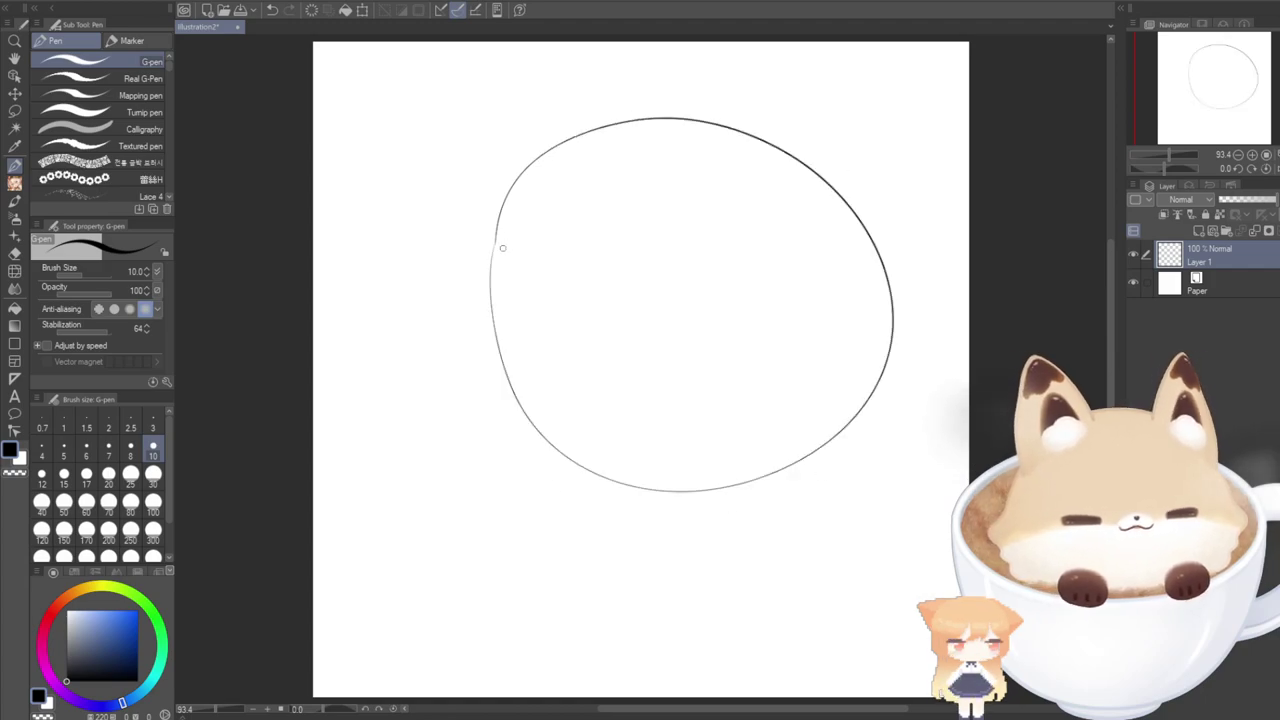
key(ctrl+z)
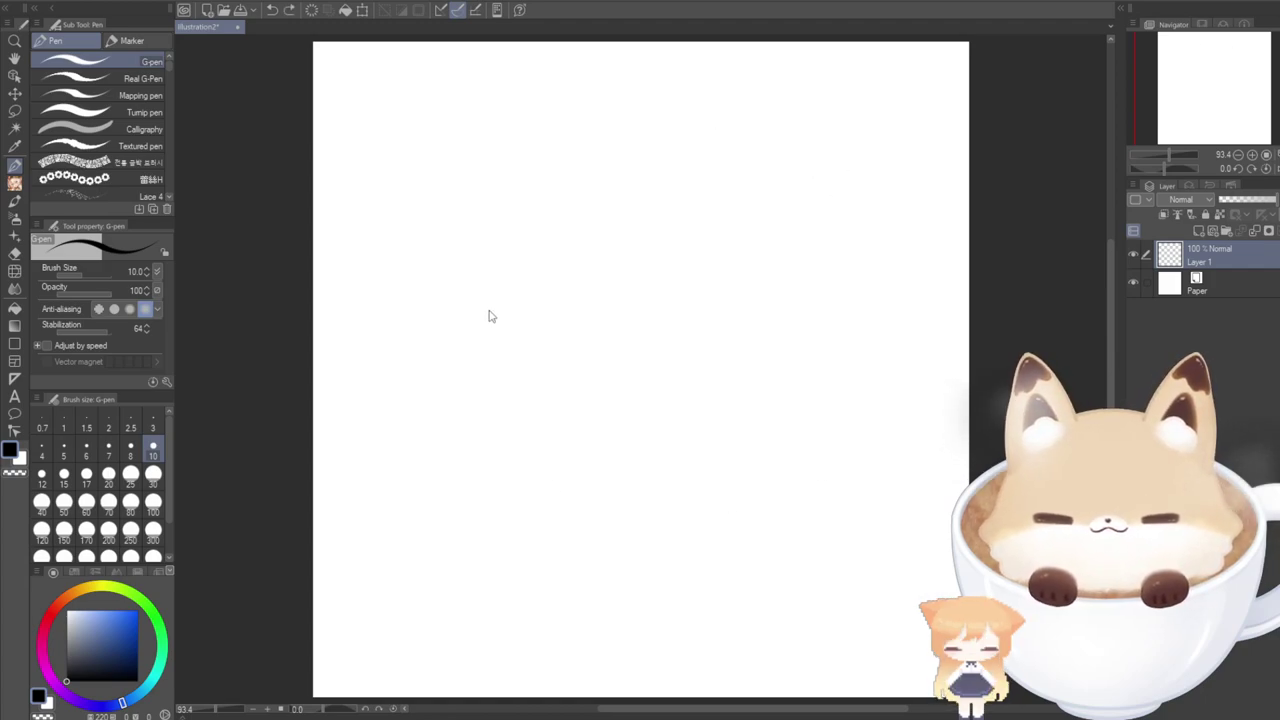
mouse_move(475, 293)
mouse_down()
mouse_move(474, 231)
mouse_move(716, 134)
mouse_move(819, 414)
mouse_move(510, 454)
mouse_move(460, 246)
mouse_up()
key(ctrl+z)
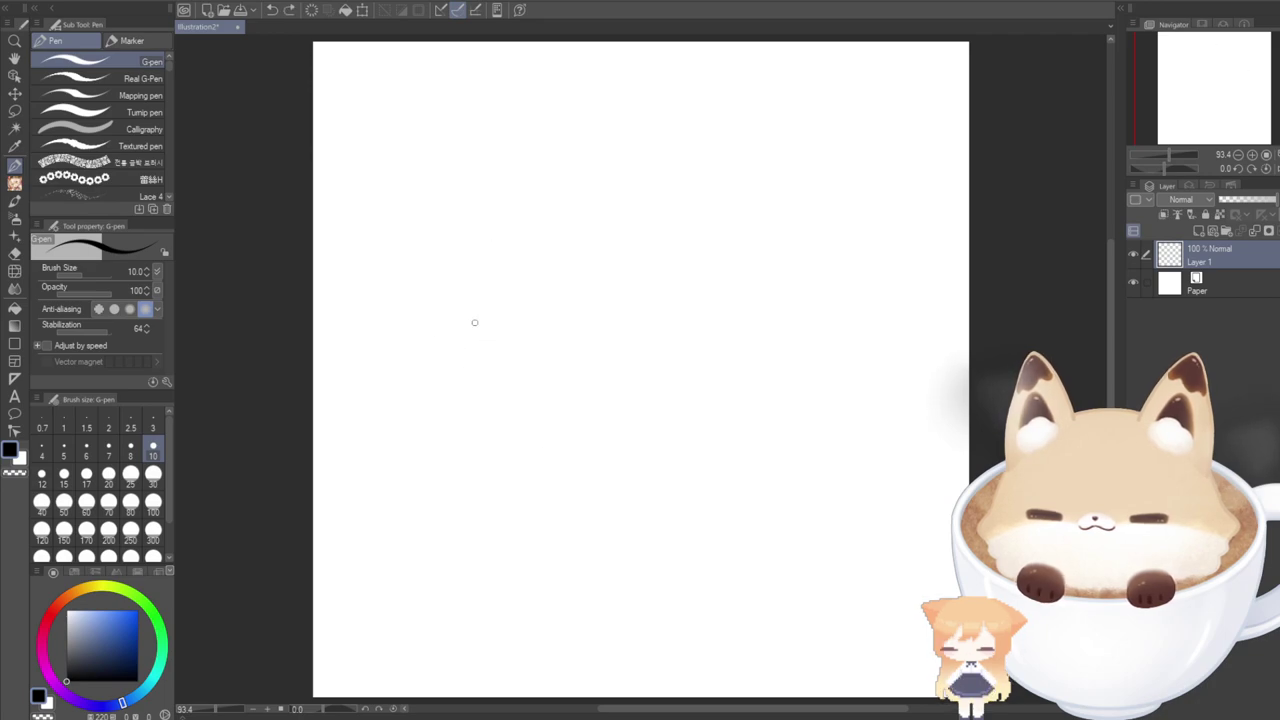
mouse_move(474, 320)
mouse_down()
mouse_move(866, 266)
mouse_move(486, 366)
mouse_move(480, 290)
mouse_up()
key(ctrl+z)
mouse_move(494, 232)
mouse_down()
mouse_move(629, 133)
mouse_move(803, 300)
mouse_move(587, 402)
mouse_move(488, 235)
mouse_move(534, 189)
mouse_up()
key(ctrl+z)
mouse_move(515, 332)
mouse_down()
mouse_move(631, 129)
mouse_move(631, 477)
mouse_move(540, 237)
mouse_up()
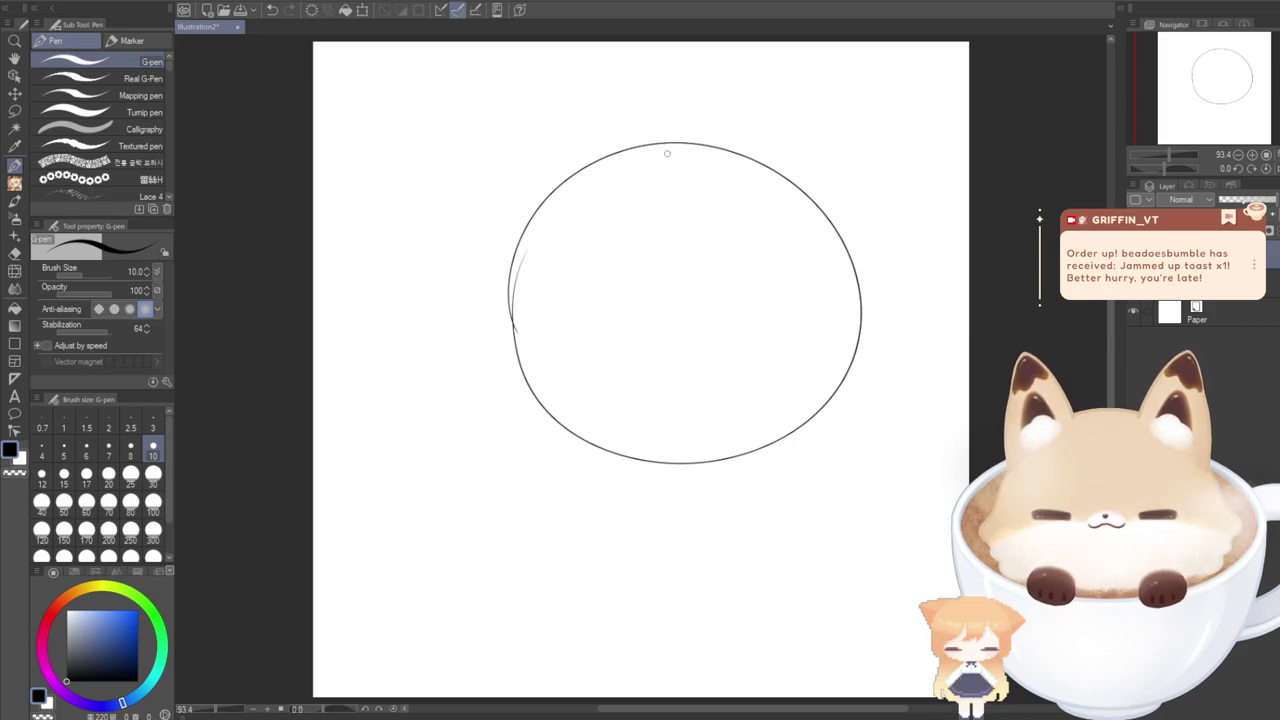
Try a vertical centre guideline through the circle and a horizontal guideline near its lower edge on Layer 2.
drag(669, 168, 690, 590)
key(ctrl+z)
drag(659, 172, 648, 268)
drag(645, 327, 672, 620)
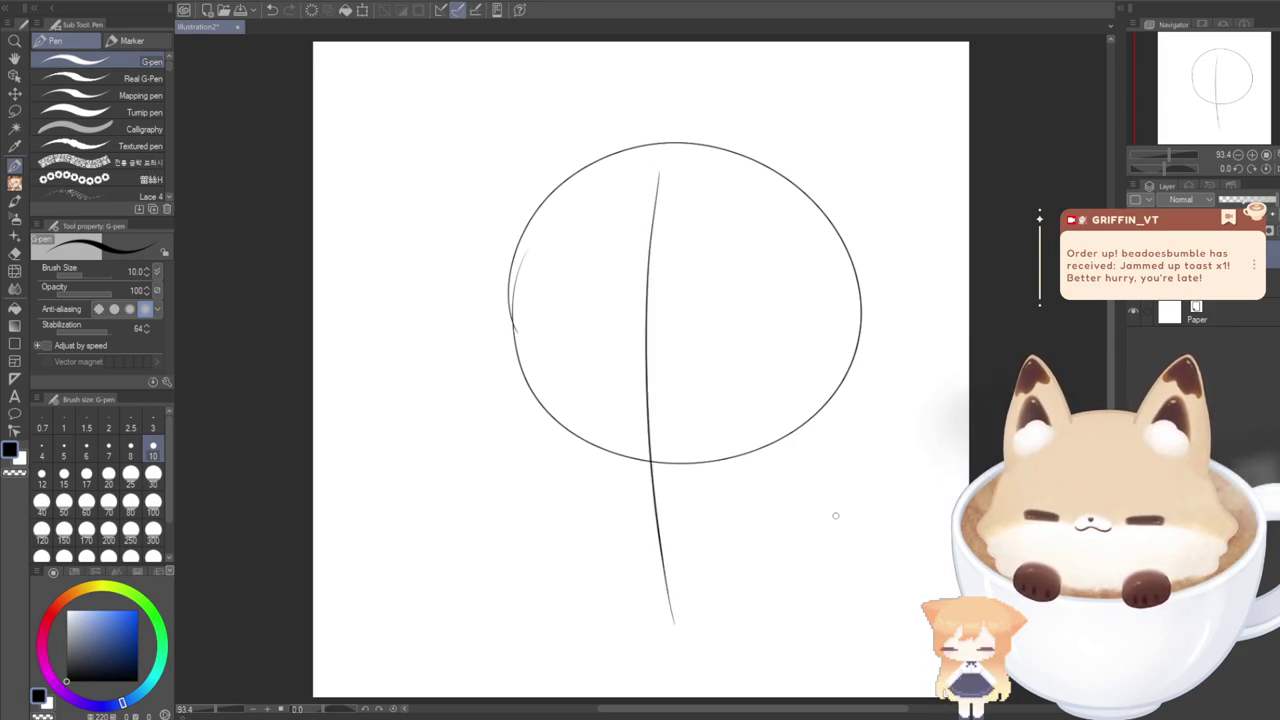
scroll(834, 514, down, 2)
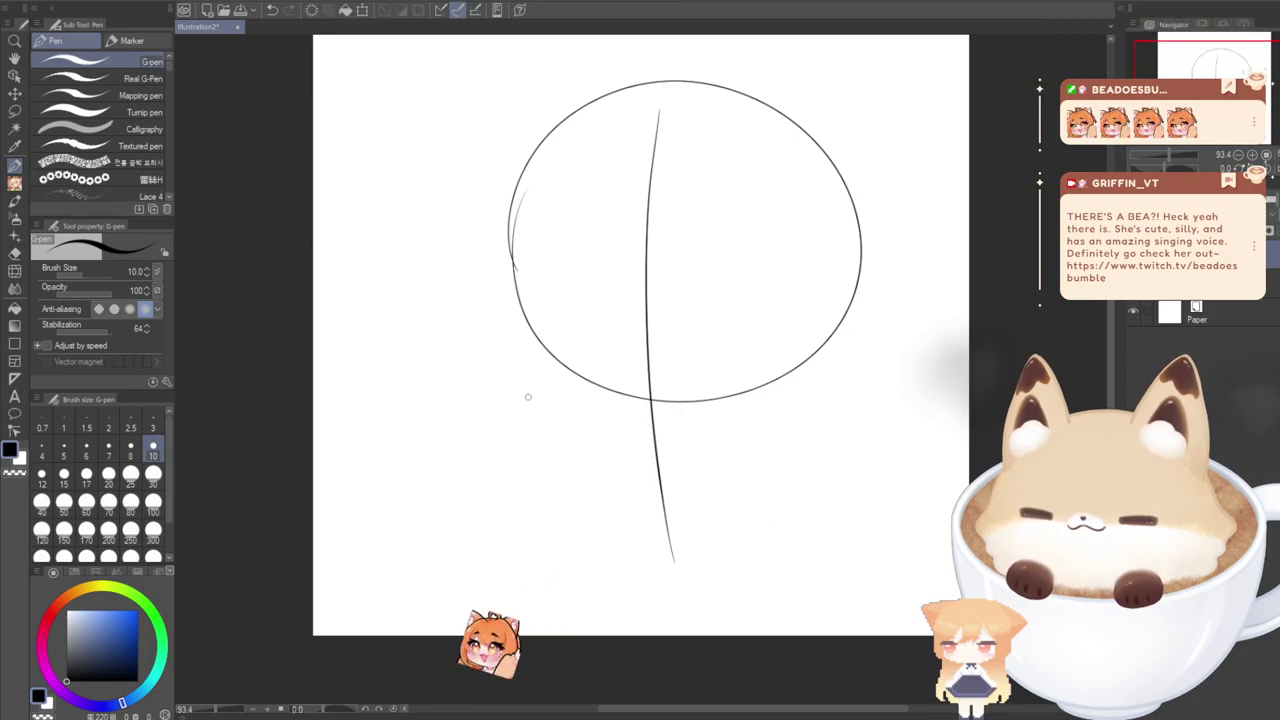
drag(526, 397, 857, 391)
key(ctrl+z)
drag(531, 371, 829, 391)
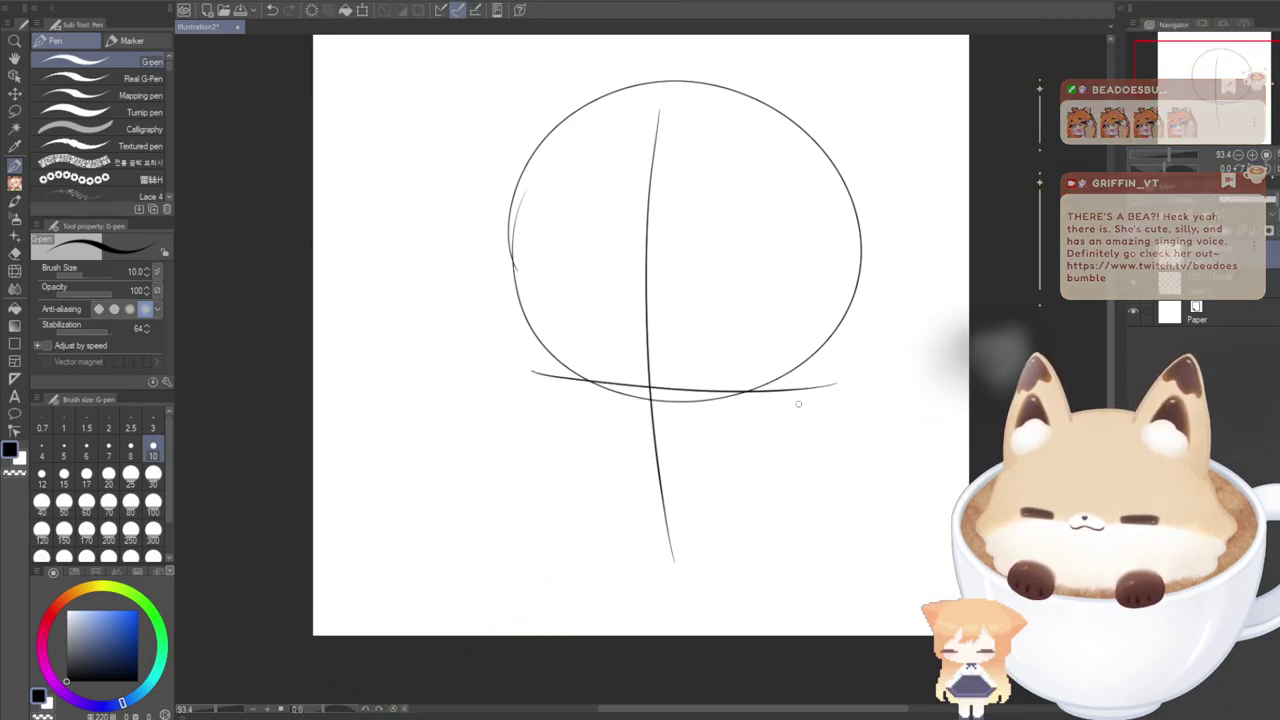
key(ctrl+z)
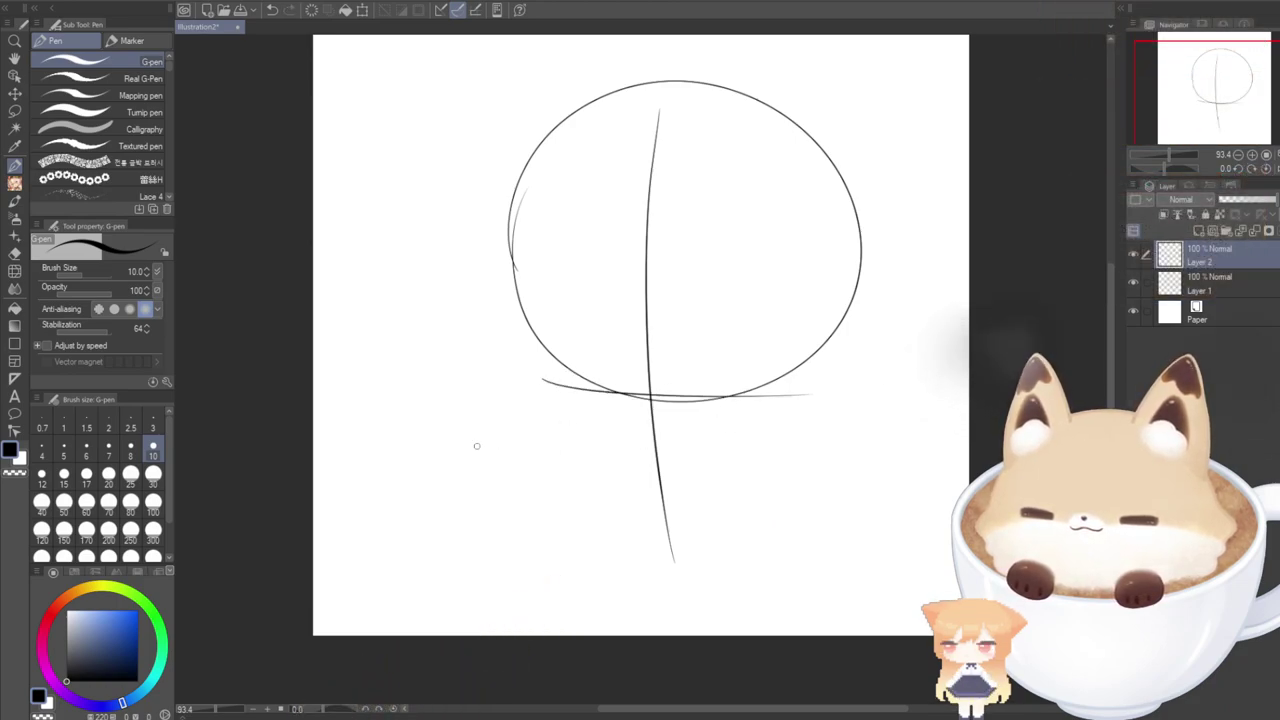
key(ctrl+z)
key(ctrl+z)
Draw a curved vertical face guideline left of the circle's centre, from above its top to well below it.
mouse_move(635, 88)
mouse_down()
mouse_move(600, 455)
mouse_move(619, 598)
mouse_up()
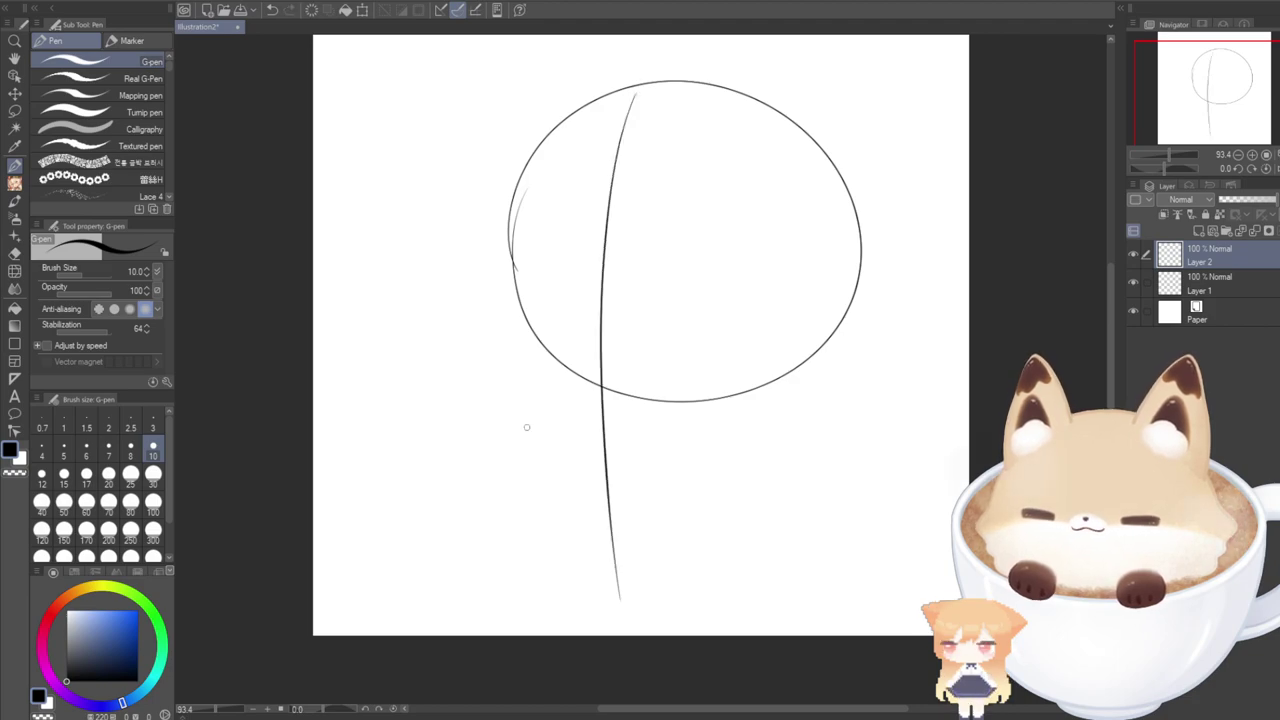
key(ctrl+z)
mouse_move(561, 82)
mouse_down()
mouse_move(491, 287)
mouse_move(517, 557)
mouse_up()
key(ctrl+z)
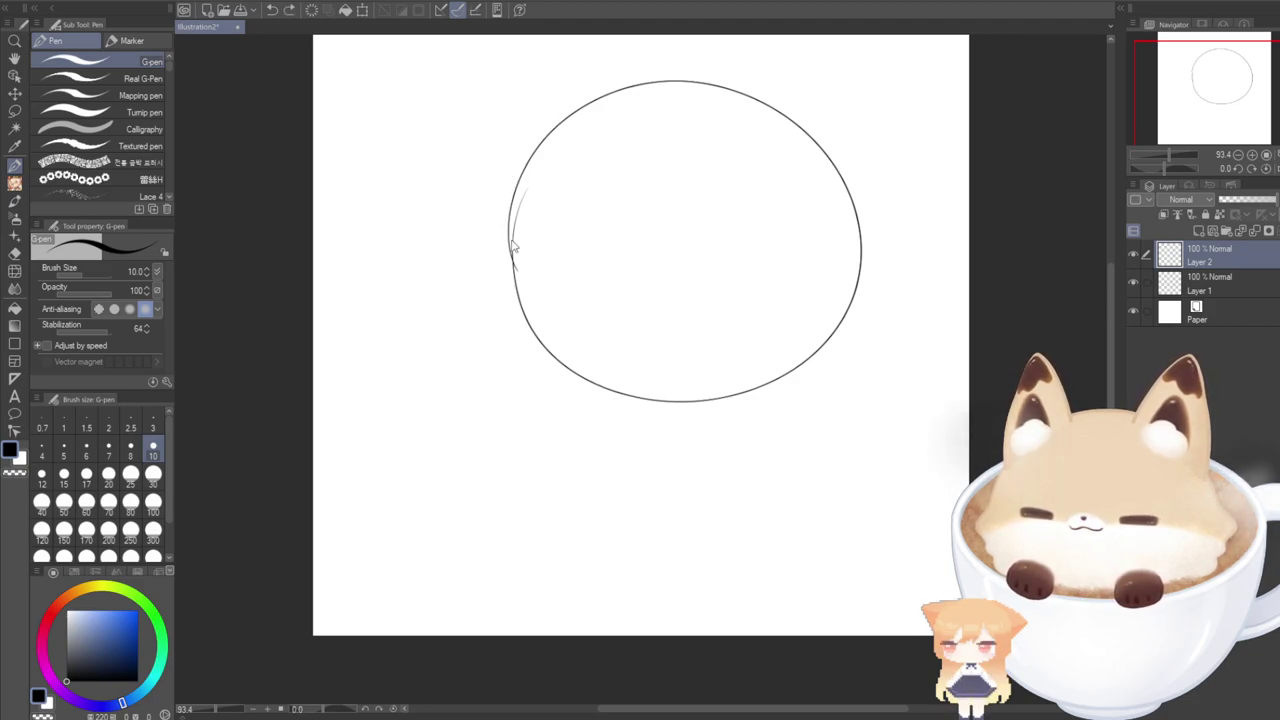
drag(545, 105, 501, 368)
drag(498, 501, 498, 555)
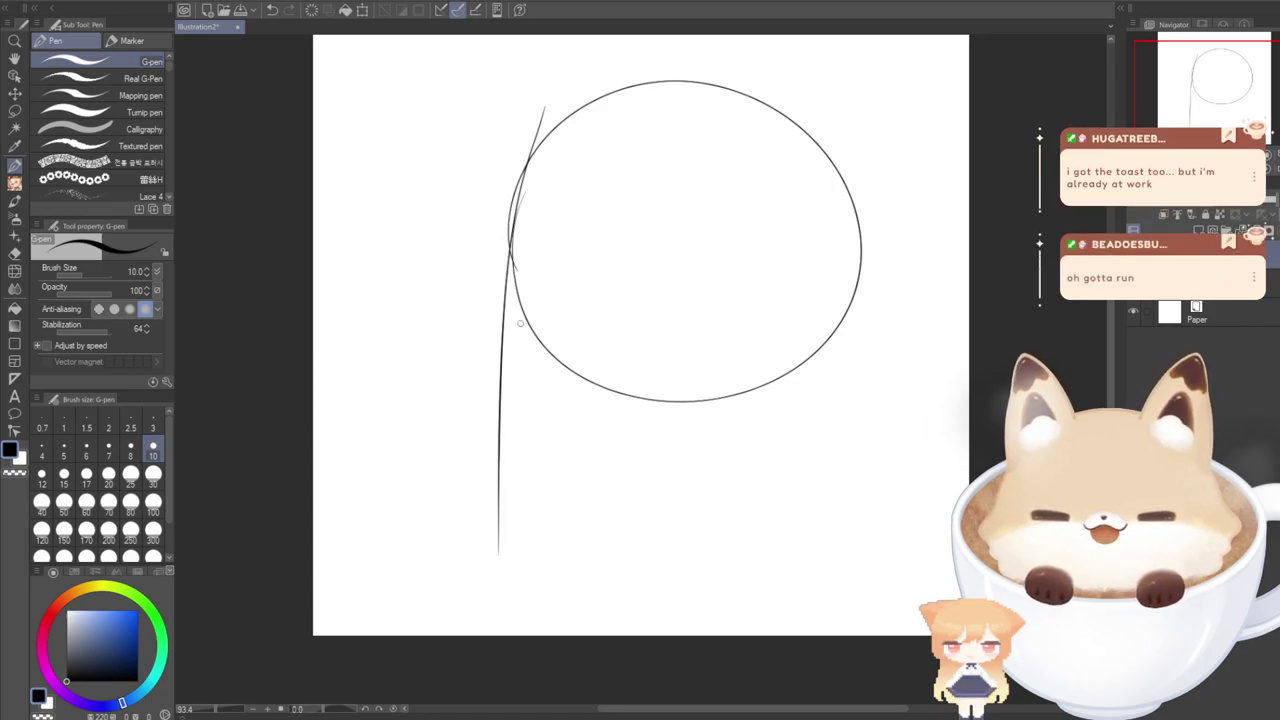
key(ctrl+z)
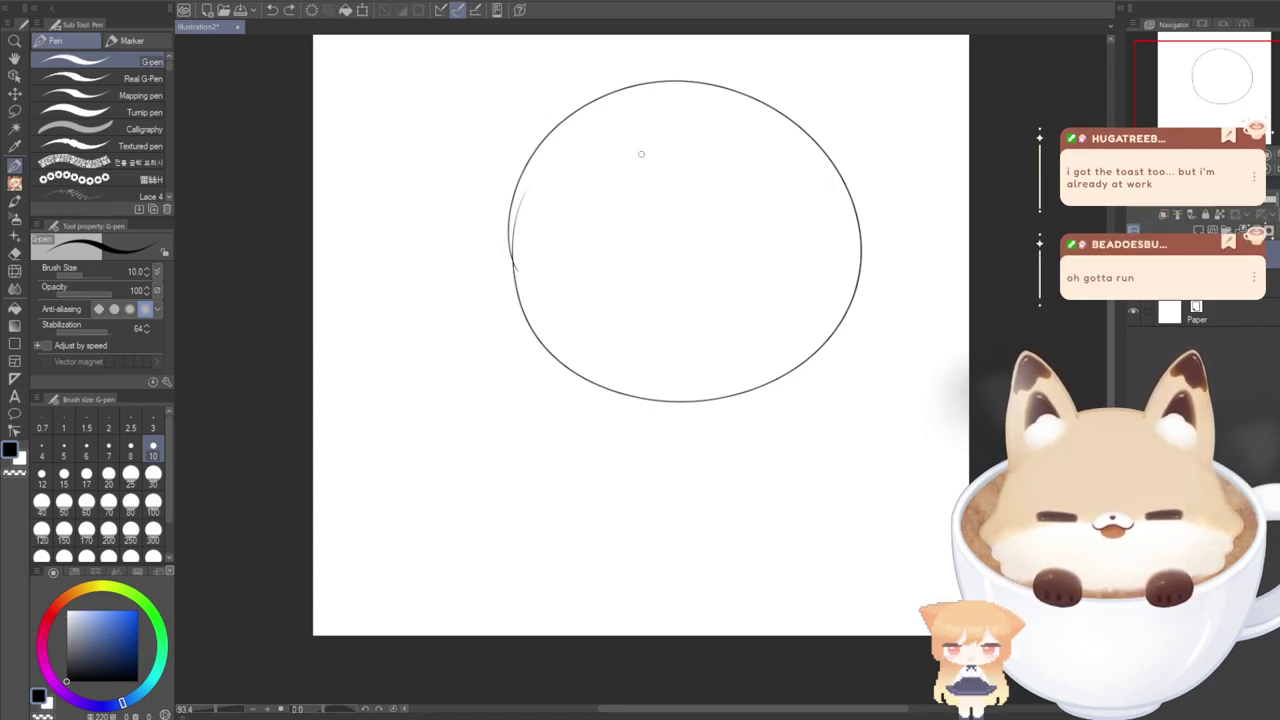
mouse_move(655, 64)
mouse_down()
mouse_move(632, 185)
mouse_move(600, 577)
mouse_up()
key(ctrl+z)
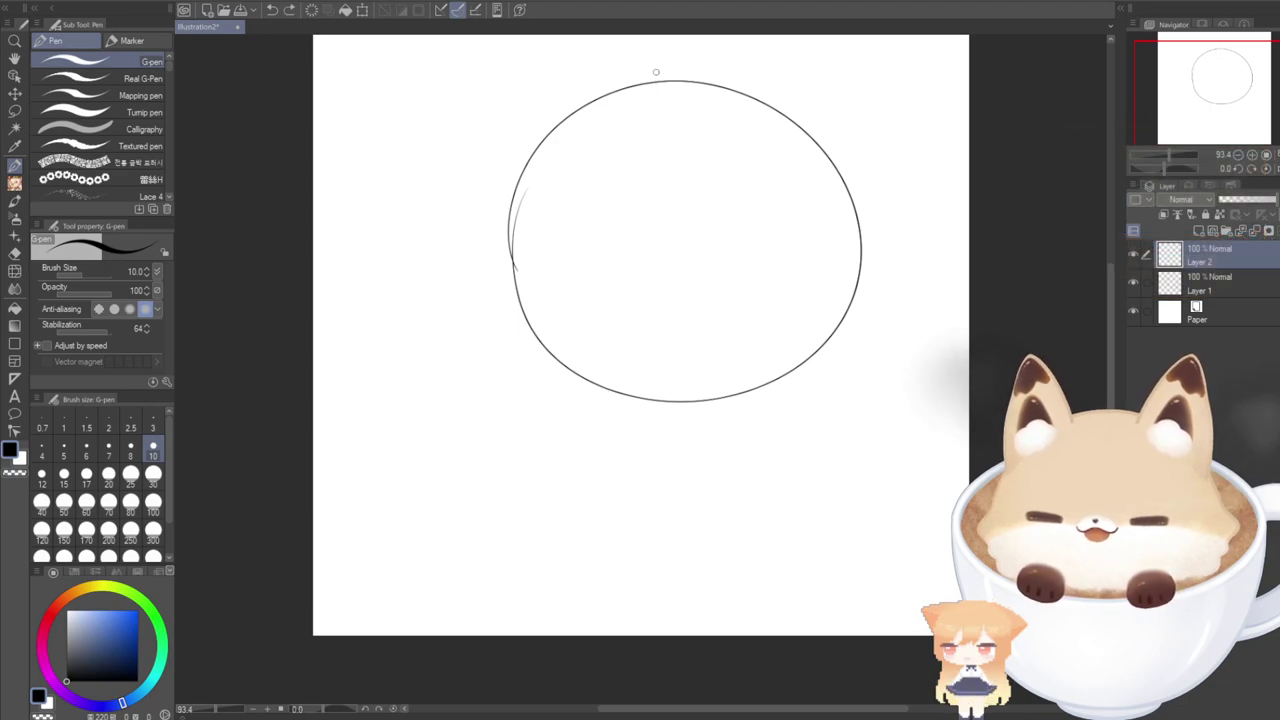
mouse_move(657, 77)
mouse_down()
mouse_move(639, 367)
mouse_move(663, 590)
mouse_up()
key(ctrl+z)
drag(631, 80, 645, 592)
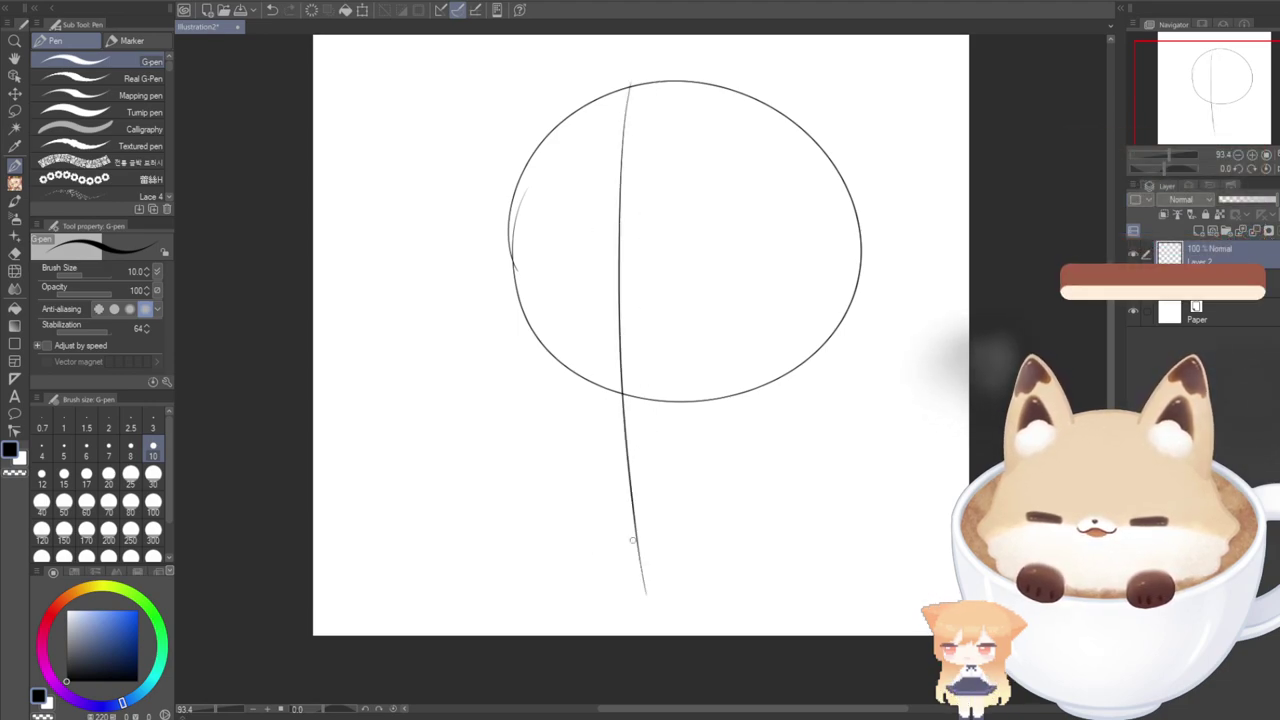
key(ctrl+z)
mouse_move(632, 73)
mouse_down()
mouse_move(625, 252)
mouse_move(666, 535)
mouse_up()
key(ctrl+z)
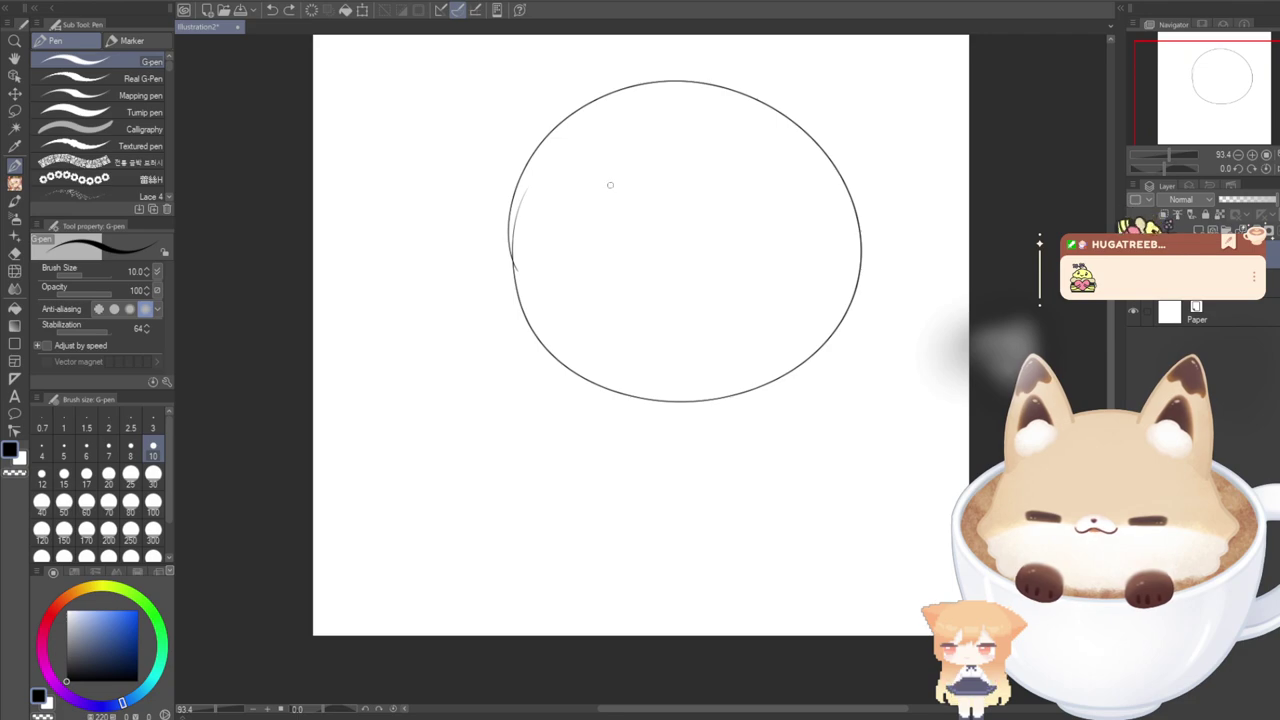
mouse_move(637, 64)
mouse_down()
mouse_move(599, 404)
mouse_move(621, 560)
mouse_up()
Draw a curved horizontal guideline just above the circle's lower edge and compare by hiding and showing Layer 2.
mouse_move(518, 330)
mouse_down()
mouse_move(536, 344)
mouse_move(800, 365)
mouse_up()
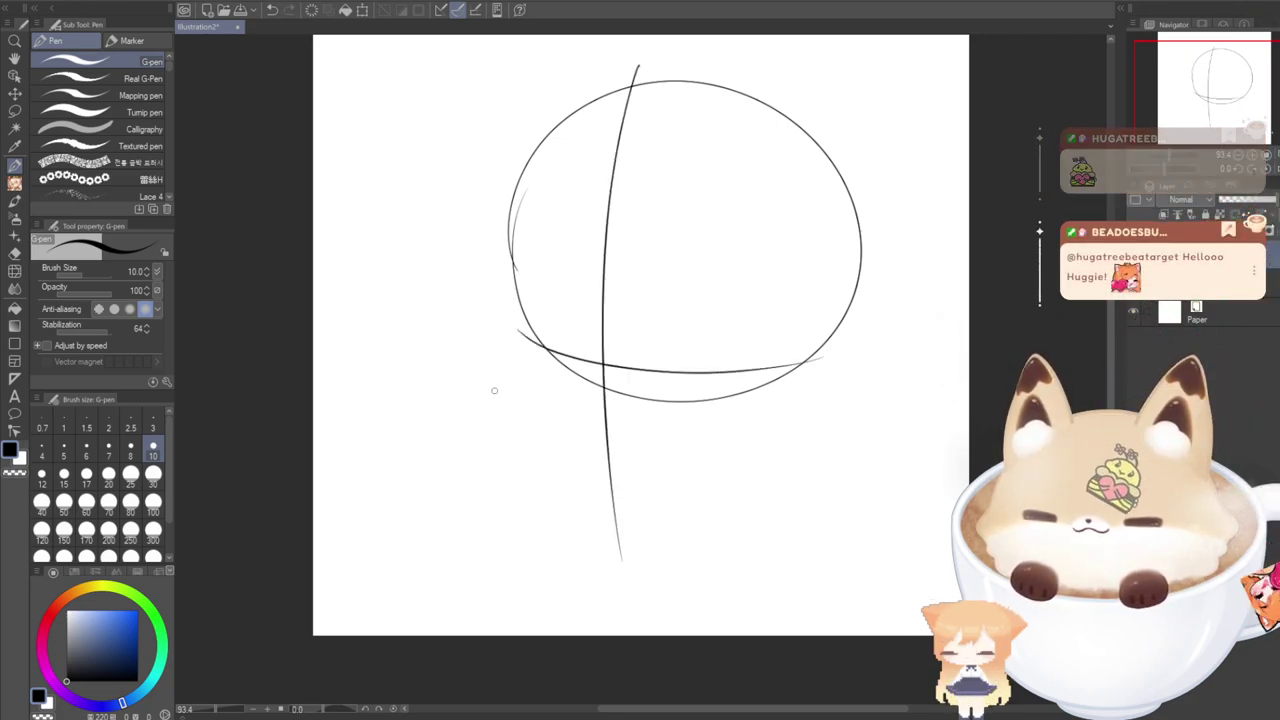
key(ctrl+z)
drag(497, 323, 591, 367)
drag(674, 383, 815, 350)
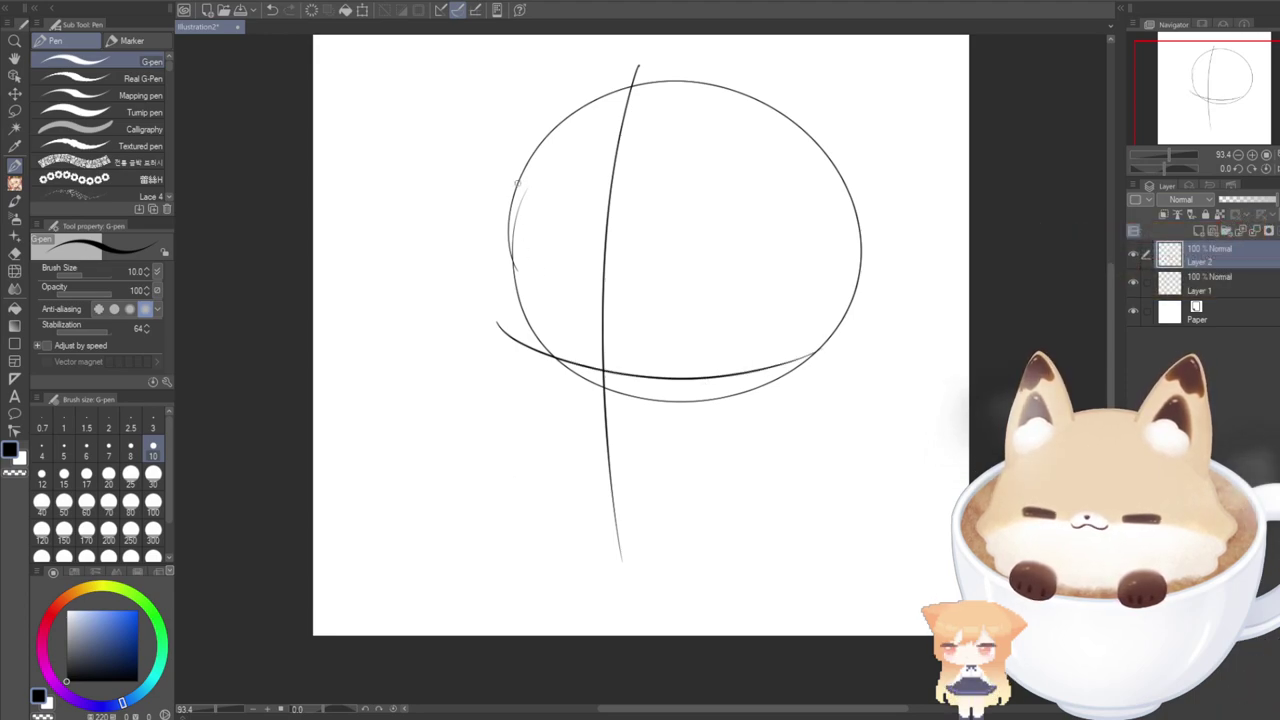
click(1134, 256)
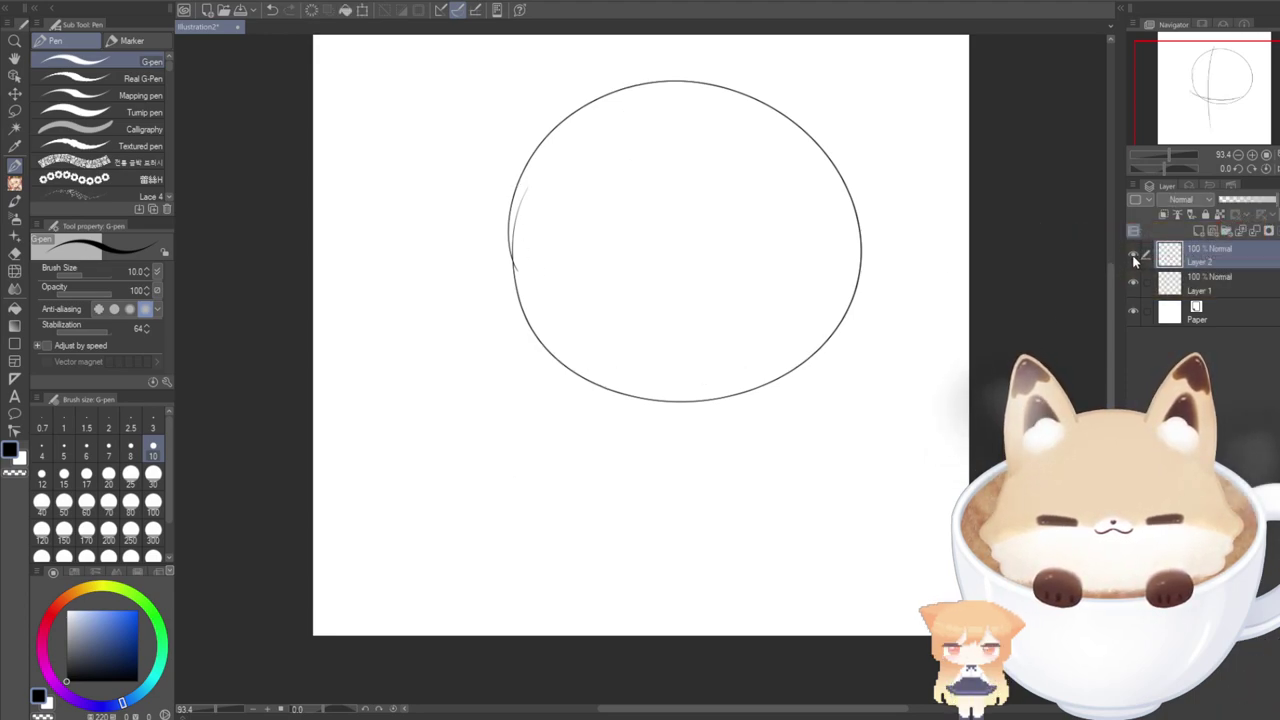
click(1134, 256)
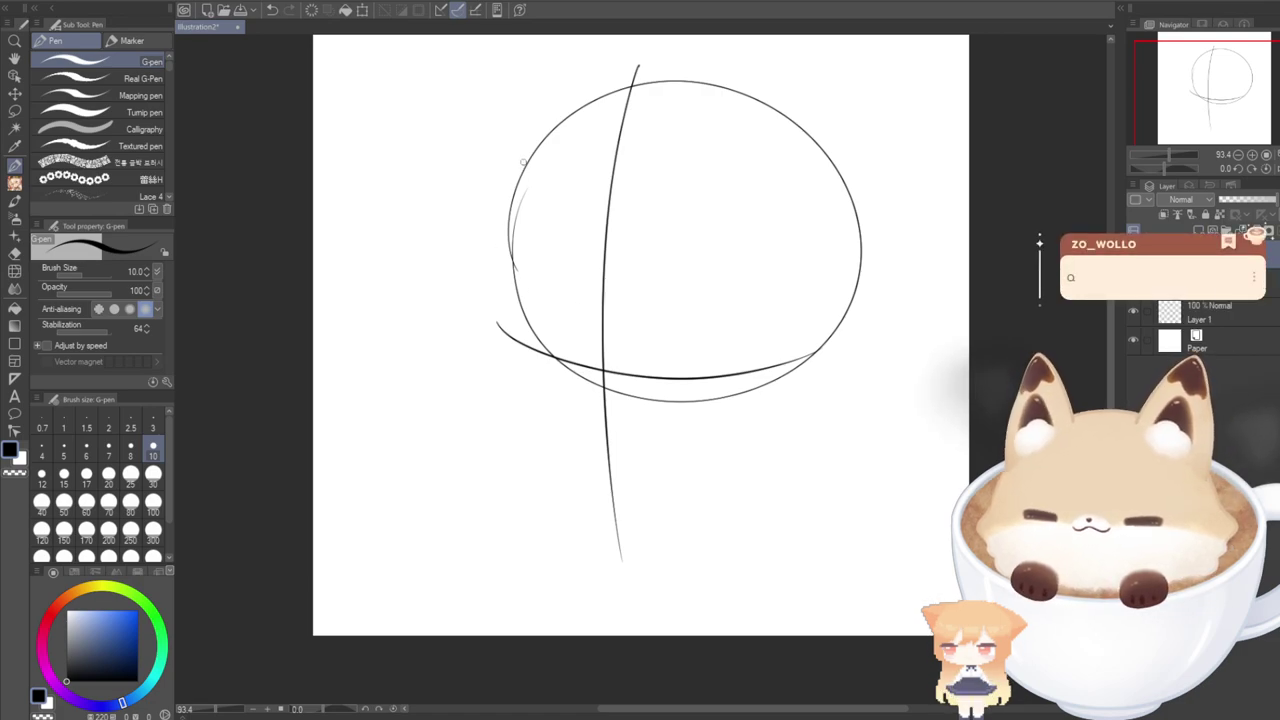
Try to draw the cheek and jaw contour on Layer 3 from the circle's left edge down to the vertical guideline's end.
key(ctrl+z)
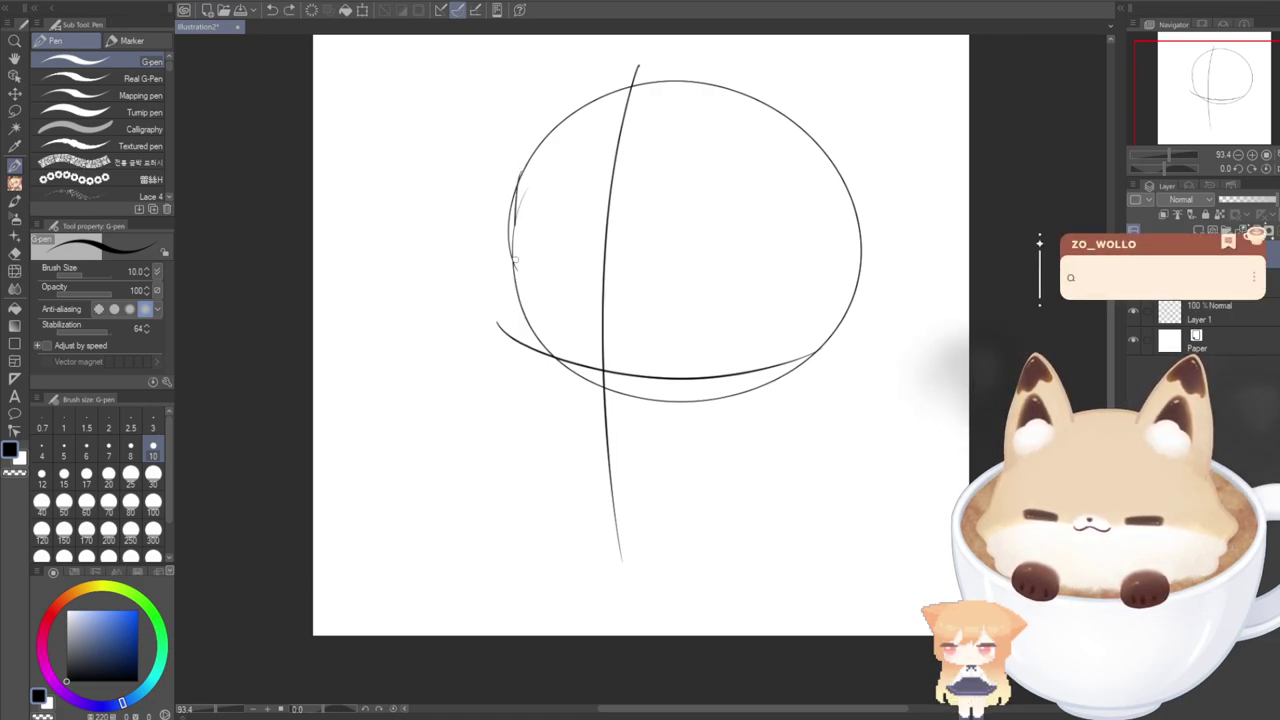
key(ctrl+z)
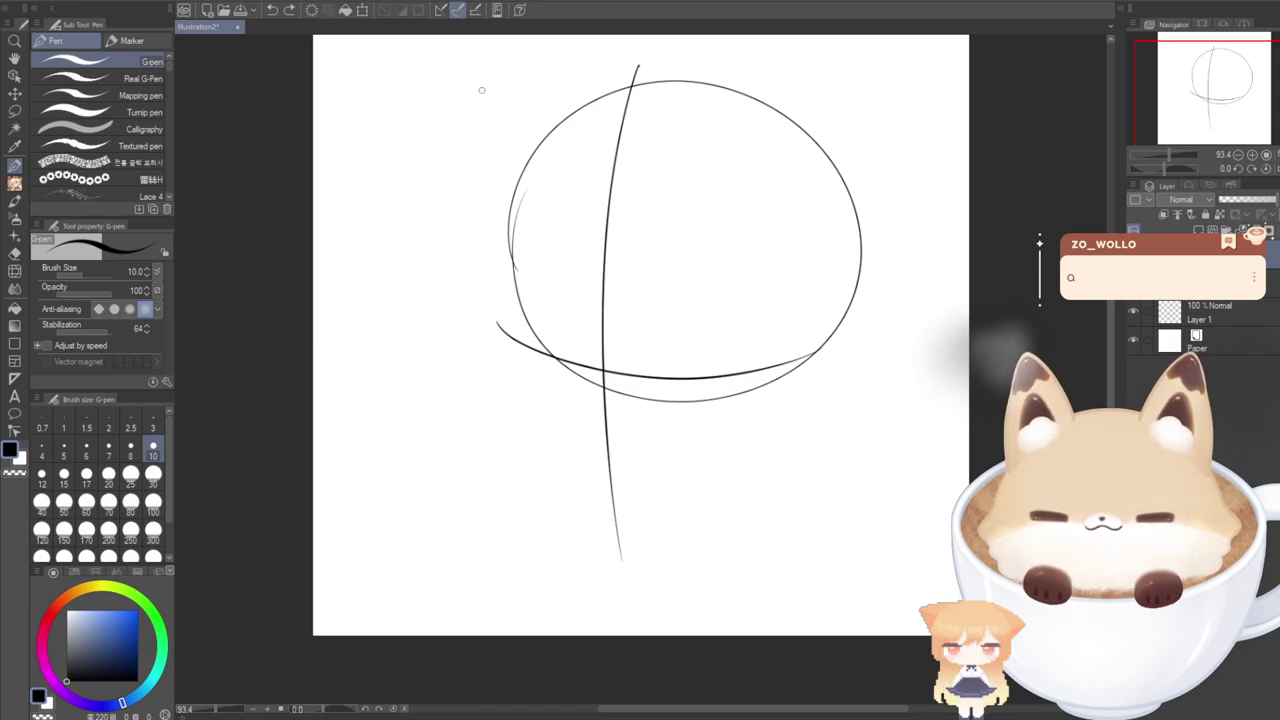
drag(508, 212, 520, 358)
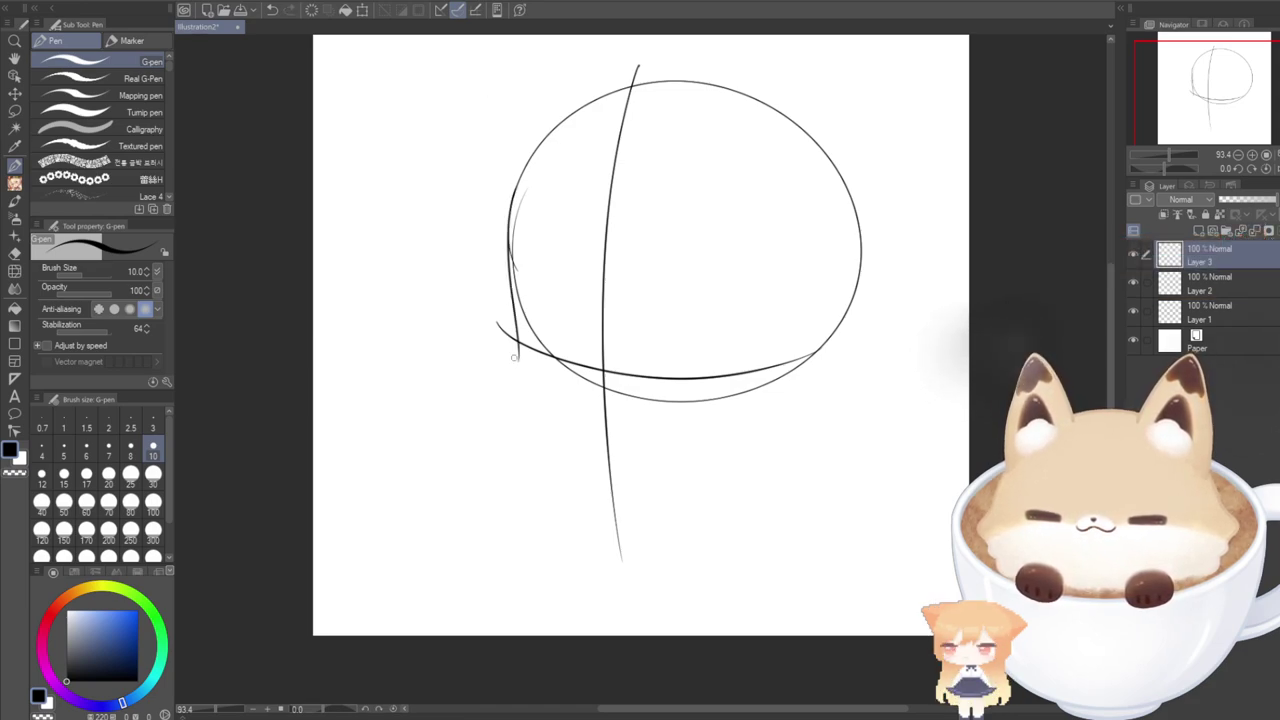
key(ctrl+z)
mouse_move(508, 206)
mouse_down()
mouse_move(516, 355)
mouse_move(556, 462)
mouse_move(612, 522)
mouse_up()
key(ctrl+z)
key(ctrl+z)
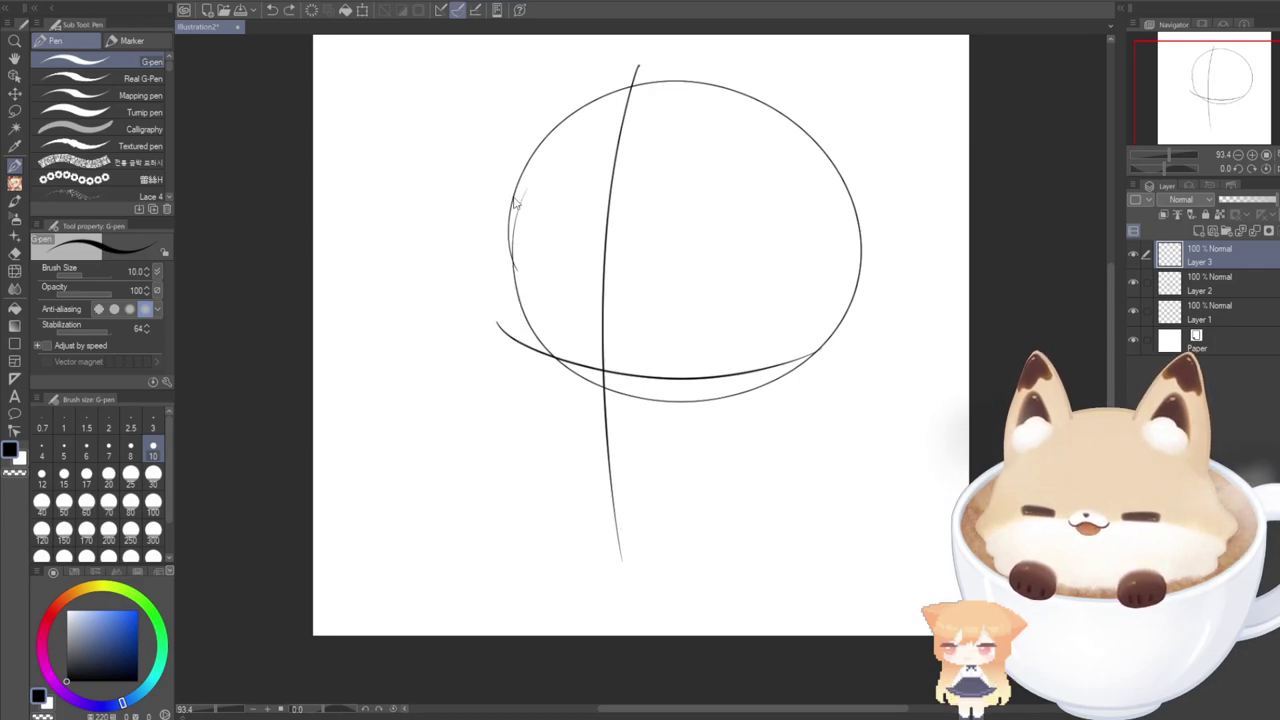
drag(509, 208, 523, 336)
key(ctrl+z)
mouse_move(510, 212)
mouse_down()
mouse_move(514, 354)
mouse_move(572, 451)
mouse_move(612, 470)
mouse_up()
key(ctrl+z)
mouse_move(515, 180)
mouse_down()
mouse_move(518, 376)
mouse_move(592, 443)
mouse_up()
key(ctrl+z)
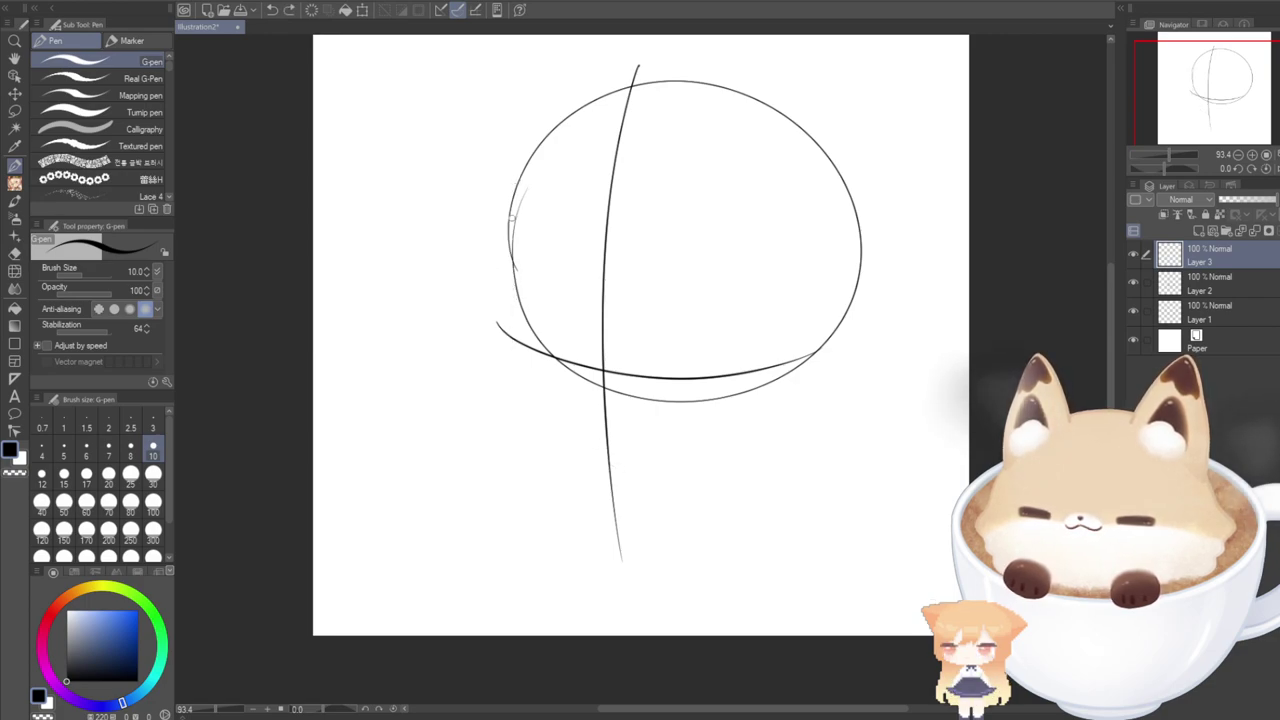
mouse_move(511, 212)
mouse_down()
mouse_move(520, 362)
mouse_move(606, 491)
mouse_move(604, 575)
mouse_up()
key(ctrl+z)
mouse_move(514, 175)
mouse_down()
mouse_move(518, 320)
mouse_move(561, 467)
mouse_move(614, 528)
mouse_up()
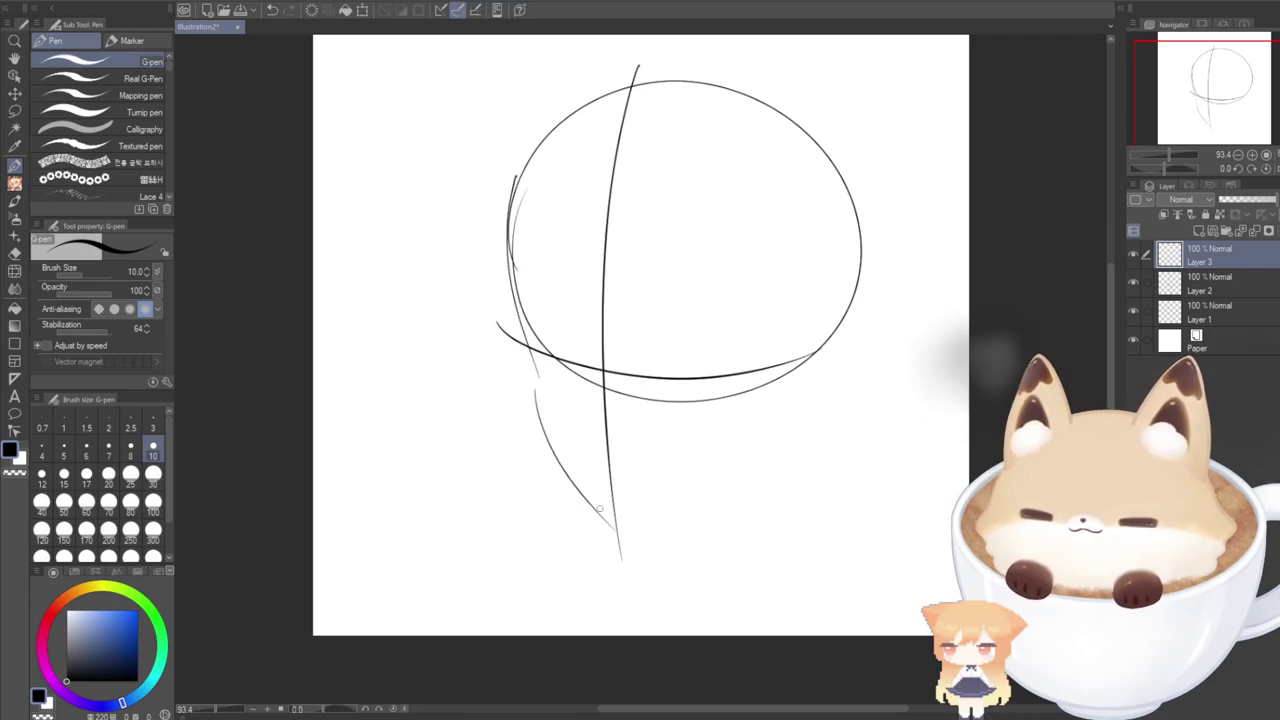
key(ctrl+z)
key(ctrl+z)
mouse_move(515, 166)
mouse_down()
mouse_move(506, 241)
mouse_move(531, 402)
mouse_move(624, 528)
mouse_up()
Undo the last jaw contour, the addition of Layer 3 and the curved horizontal guideline.
key(ctrl+z)
key(ctrl+z)
key(ctrl+z)
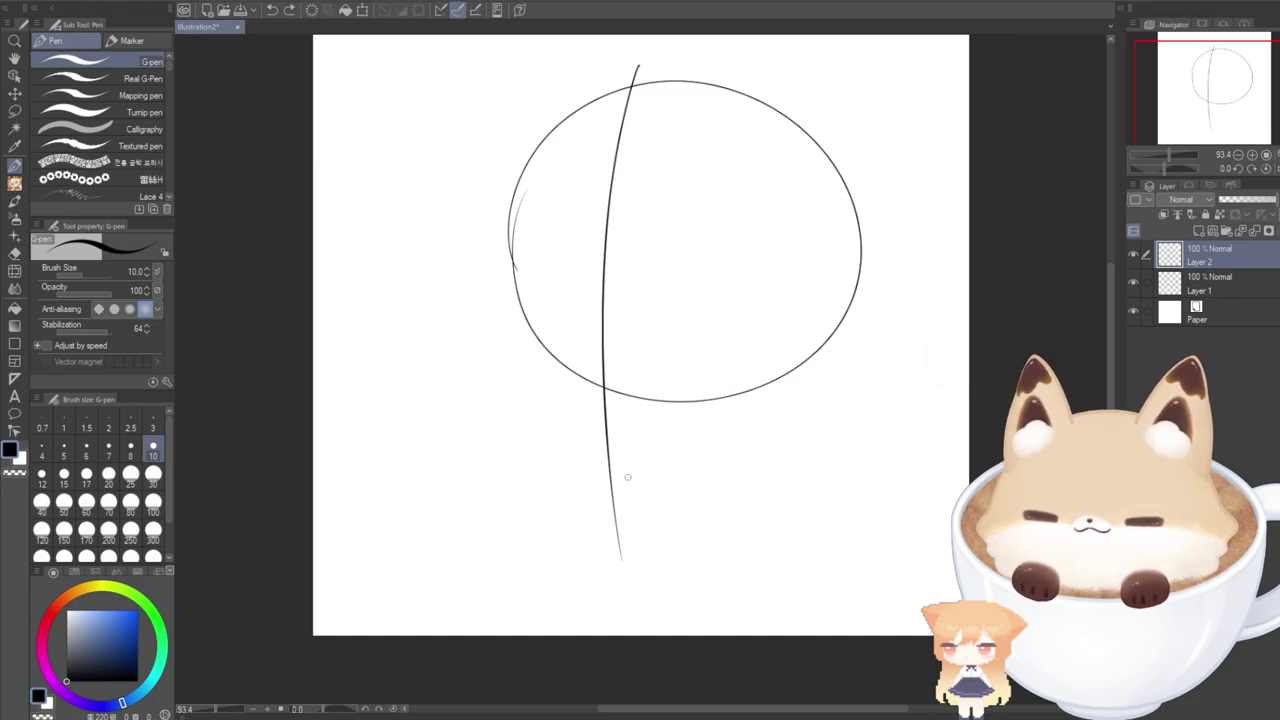
Draw a lower horizontal guideline crossing the vertical one at the circle's bottom edge on Layer 2, and add a new layer above it.
mouse_move(484, 360)
mouse_down()
mouse_move(669, 400)
mouse_move(788, 374)
mouse_up()
key(ctrl+z)
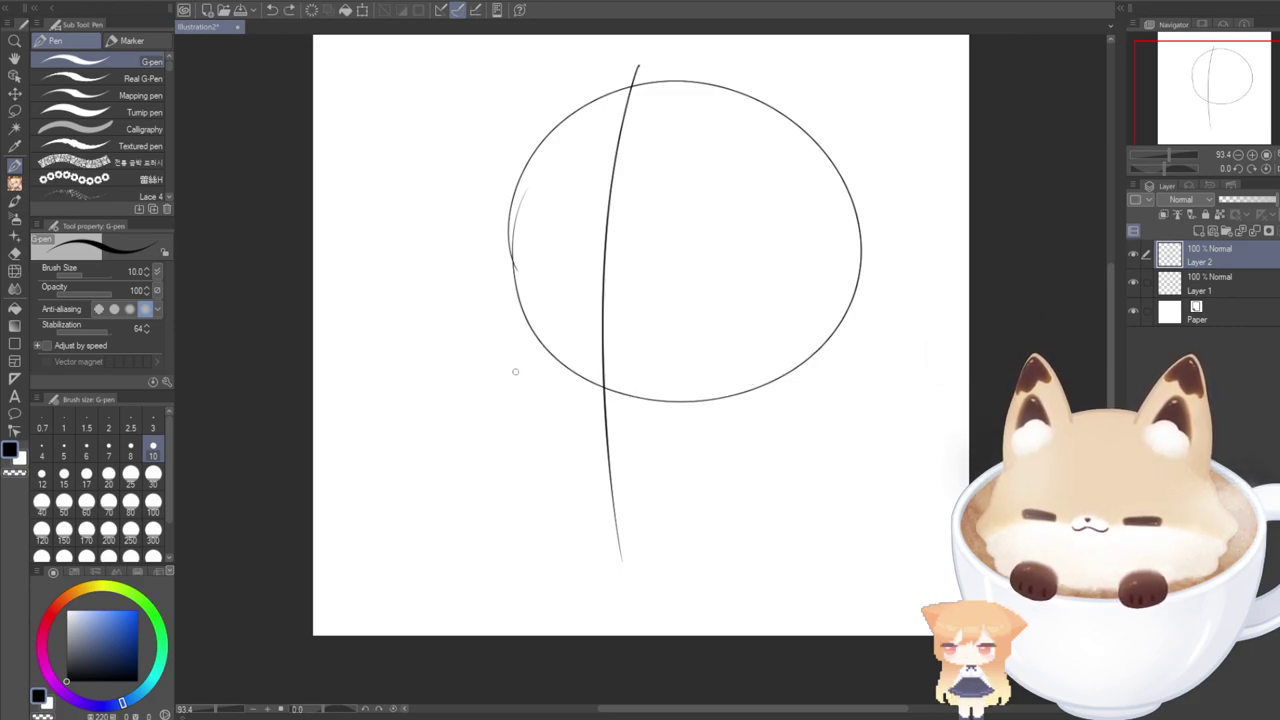
mouse_move(519, 361)
mouse_down()
mouse_move(592, 399)
mouse_move(829, 366)
mouse_up()
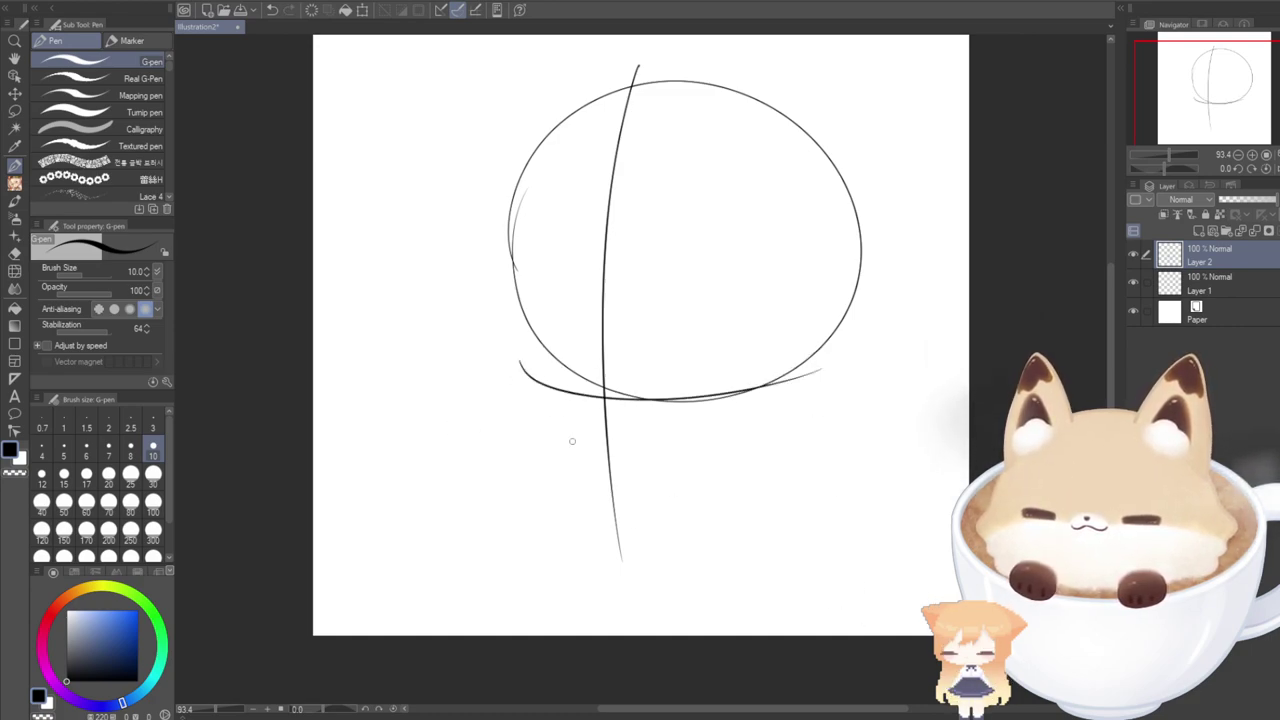
key(ctrl+z)
mouse_move(524, 350)
mouse_down()
mouse_move(678, 398)
mouse_move(800, 372)
mouse_up()
key(ctrl+z)
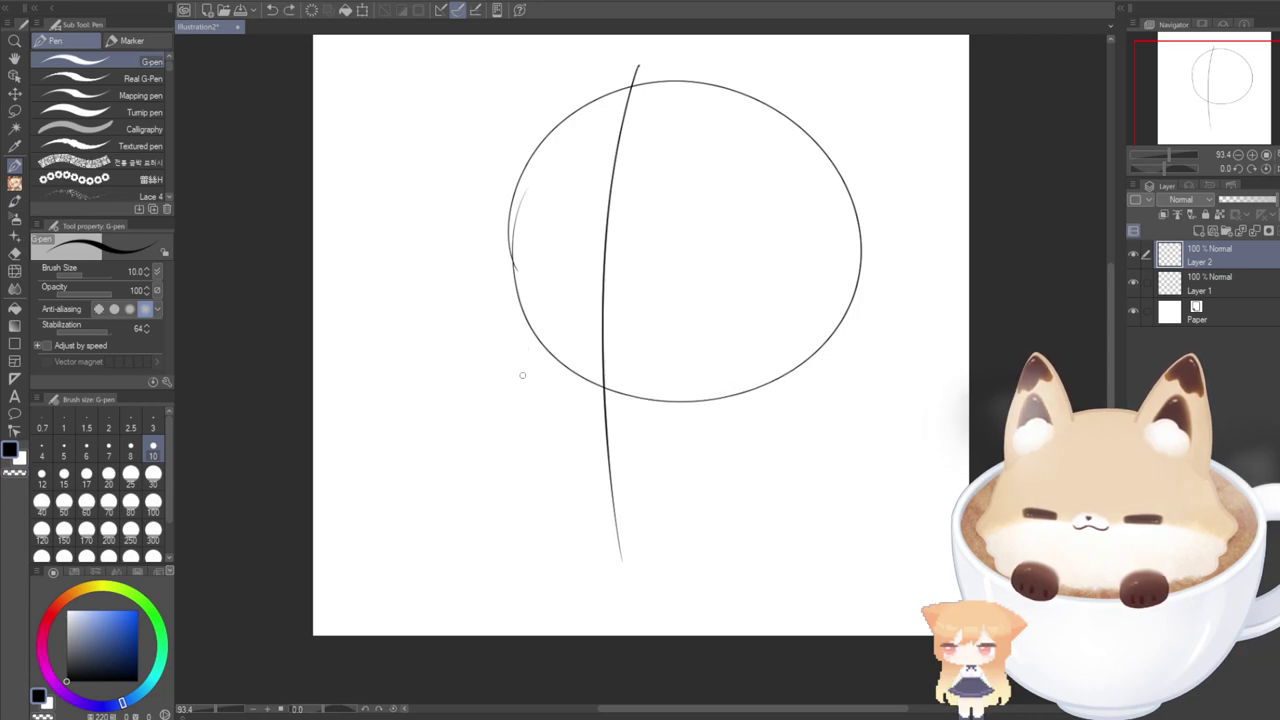
drag(553, 371, 789, 381)
key(ctrl+z)
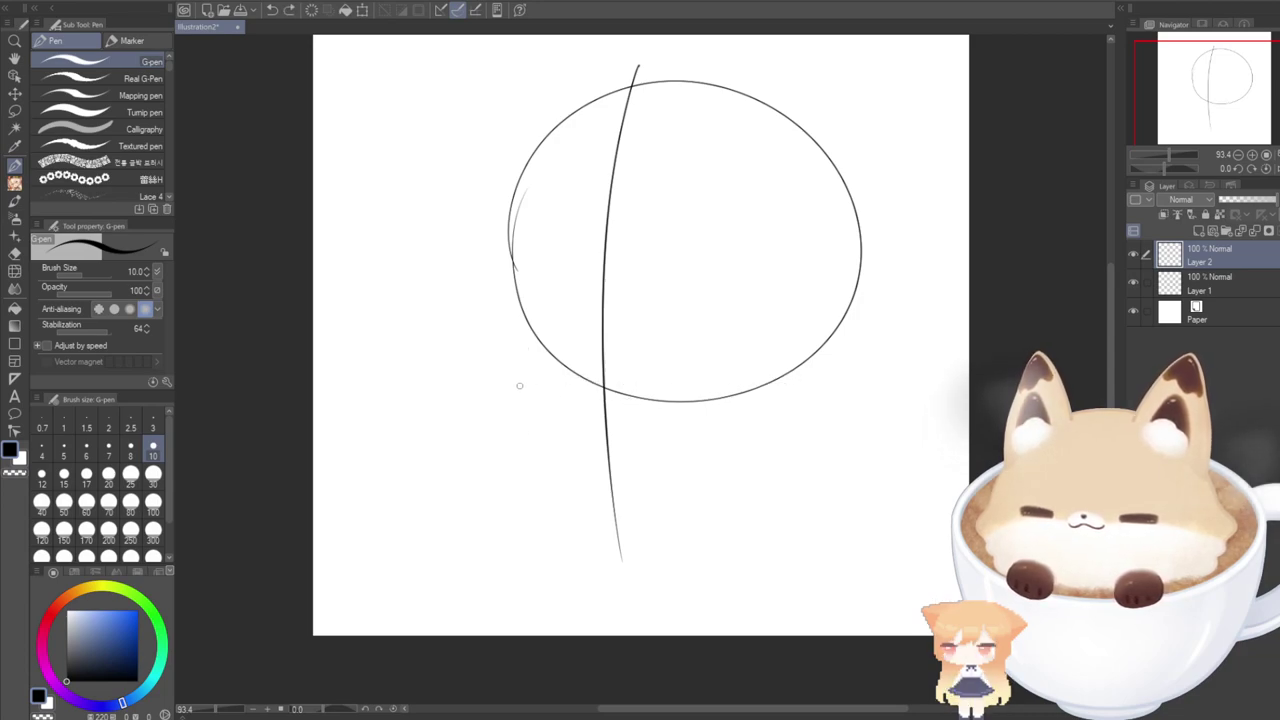
mouse_move(507, 382)
mouse_down()
mouse_move(651, 400)
mouse_move(805, 390)
mouse_up()
key(ctrl+z)
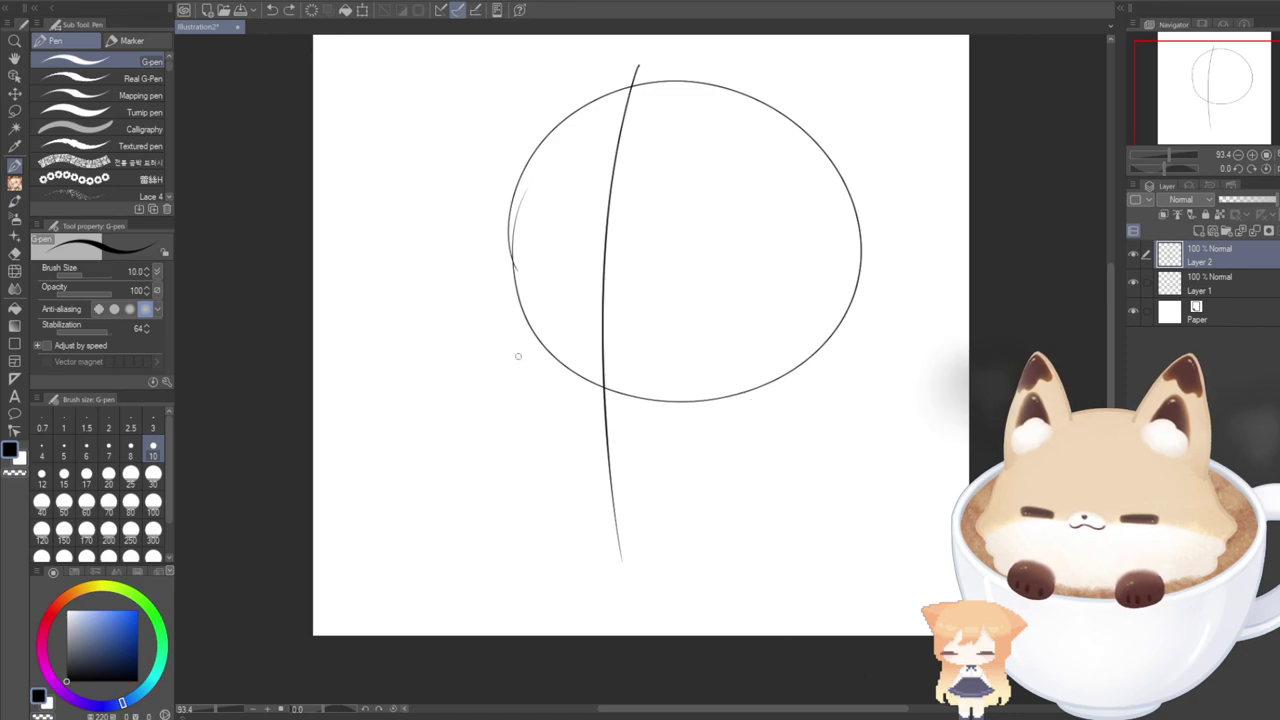
drag(518, 356, 767, 399)
click(1195, 231)
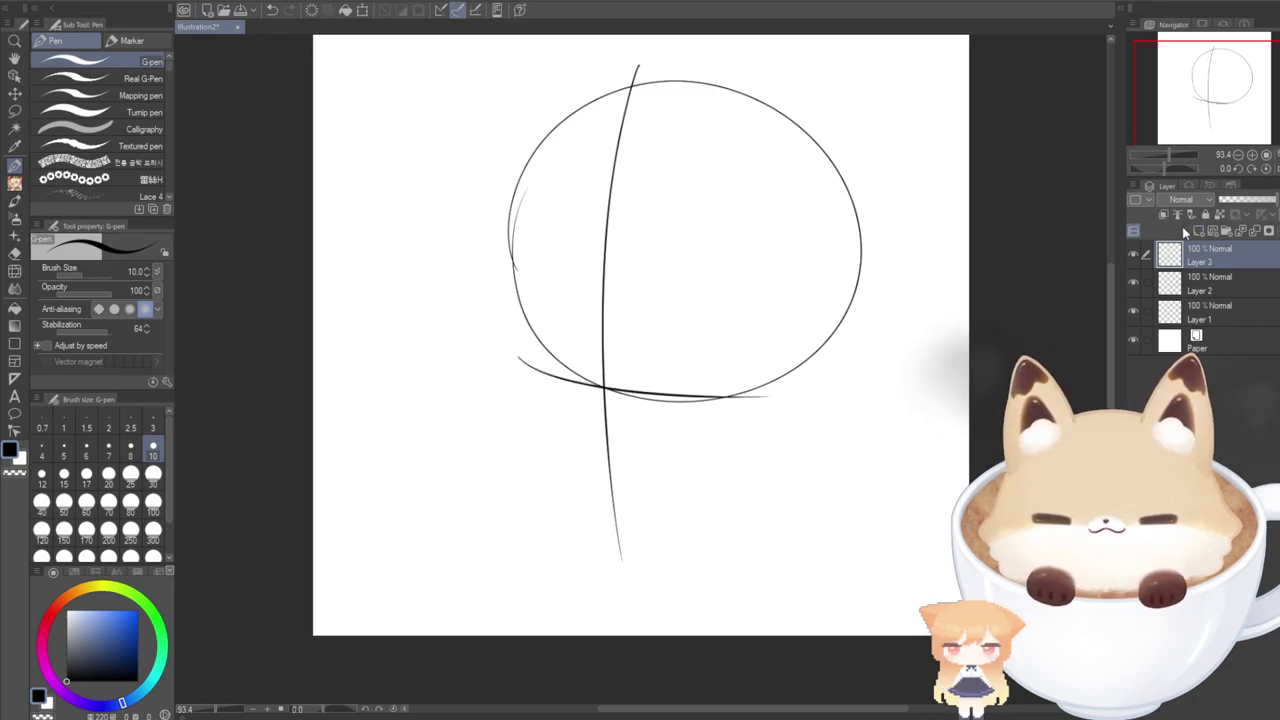
Try several versions of the cheek and jaw contour from the circle's left edge down to the vertical guideline.
mouse_move(510, 182)
mouse_down()
mouse_move(524, 364)
mouse_move(549, 417)
mouse_move(620, 494)
mouse_up()
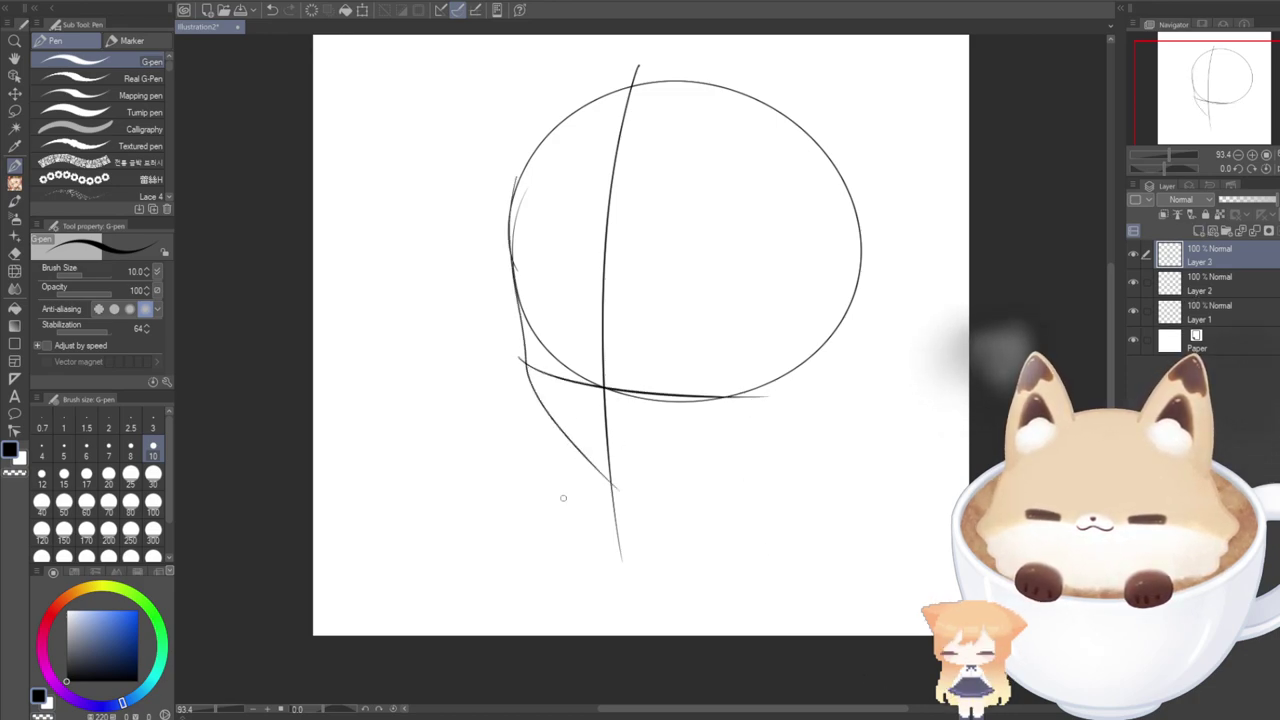
key(ctrl+z)
mouse_move(513, 212)
mouse_down()
mouse_move(534, 344)
mouse_move(595, 500)
mouse_move(617, 517)
mouse_up()
key(ctrl+z)
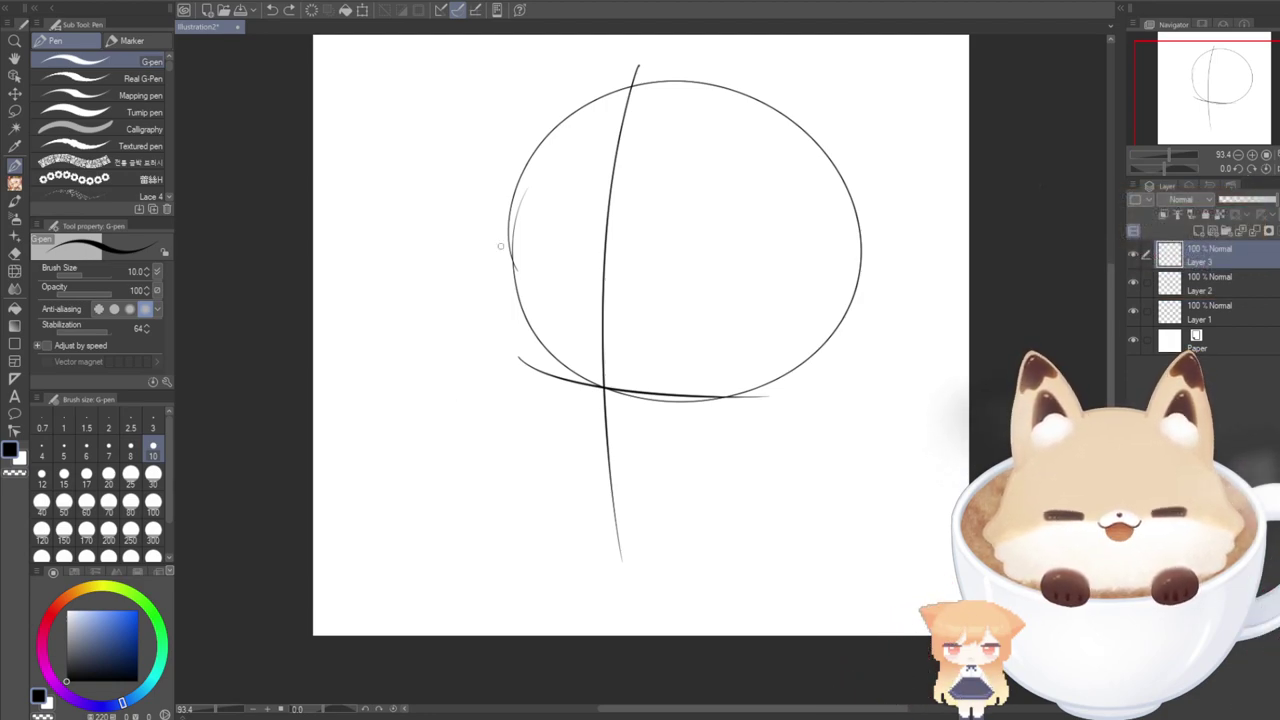
mouse_move(519, 180)
mouse_down()
mouse_move(523, 333)
mouse_move(569, 459)
mouse_move(628, 495)
mouse_up()
key(ctrl+z)
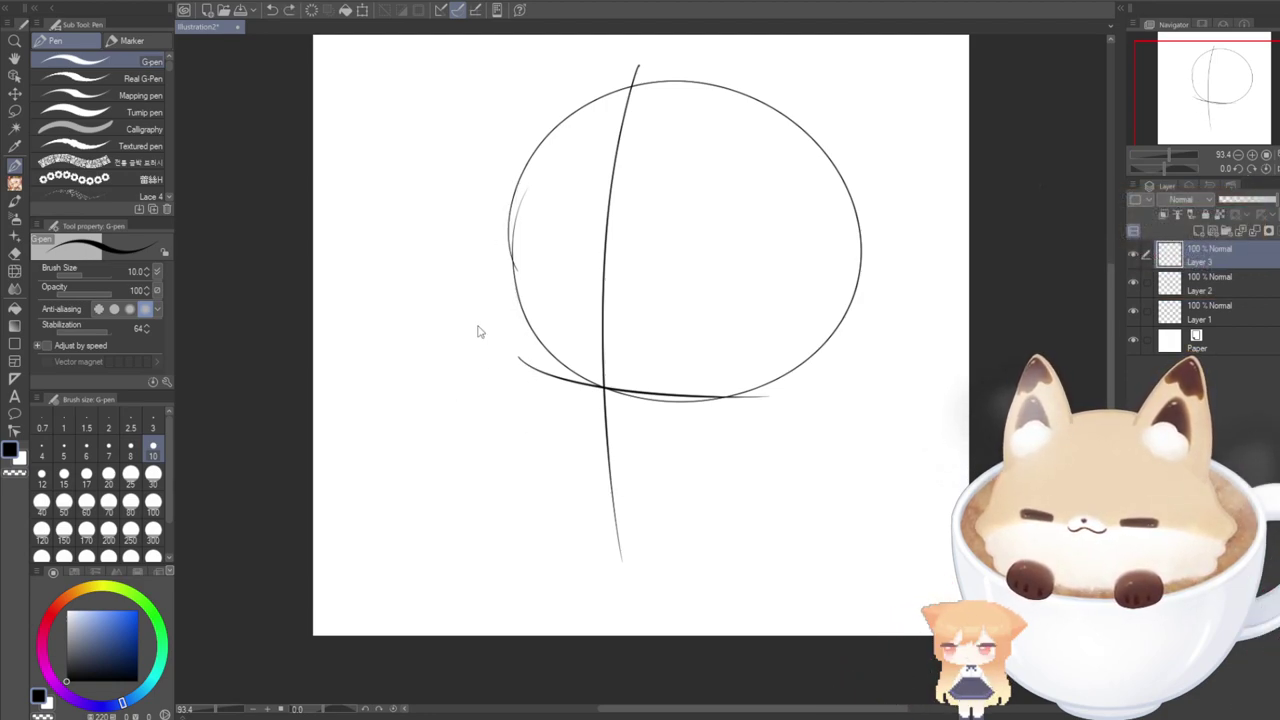
mouse_move(515, 250)
mouse_down()
mouse_move(537, 398)
mouse_move(638, 495)
mouse_up()
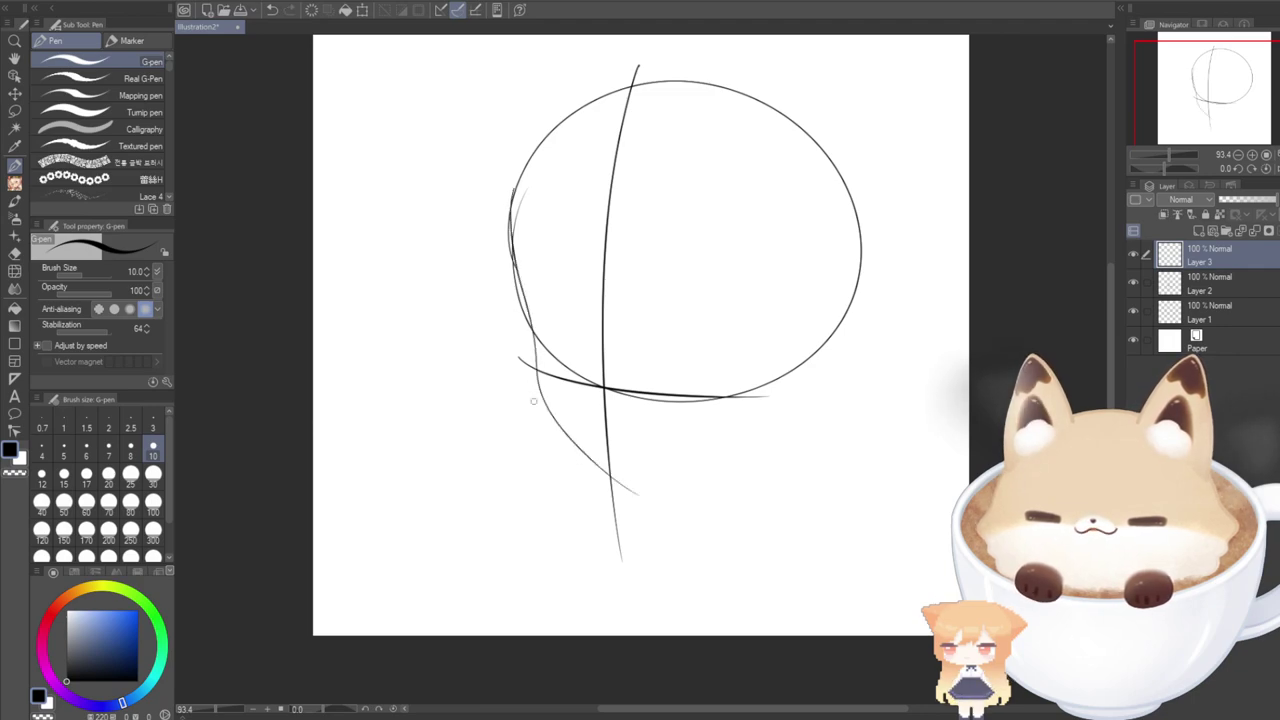
key(ctrl+z)
mouse_move(513, 198)
mouse_down()
mouse_move(533, 395)
mouse_move(619, 511)
mouse_up()
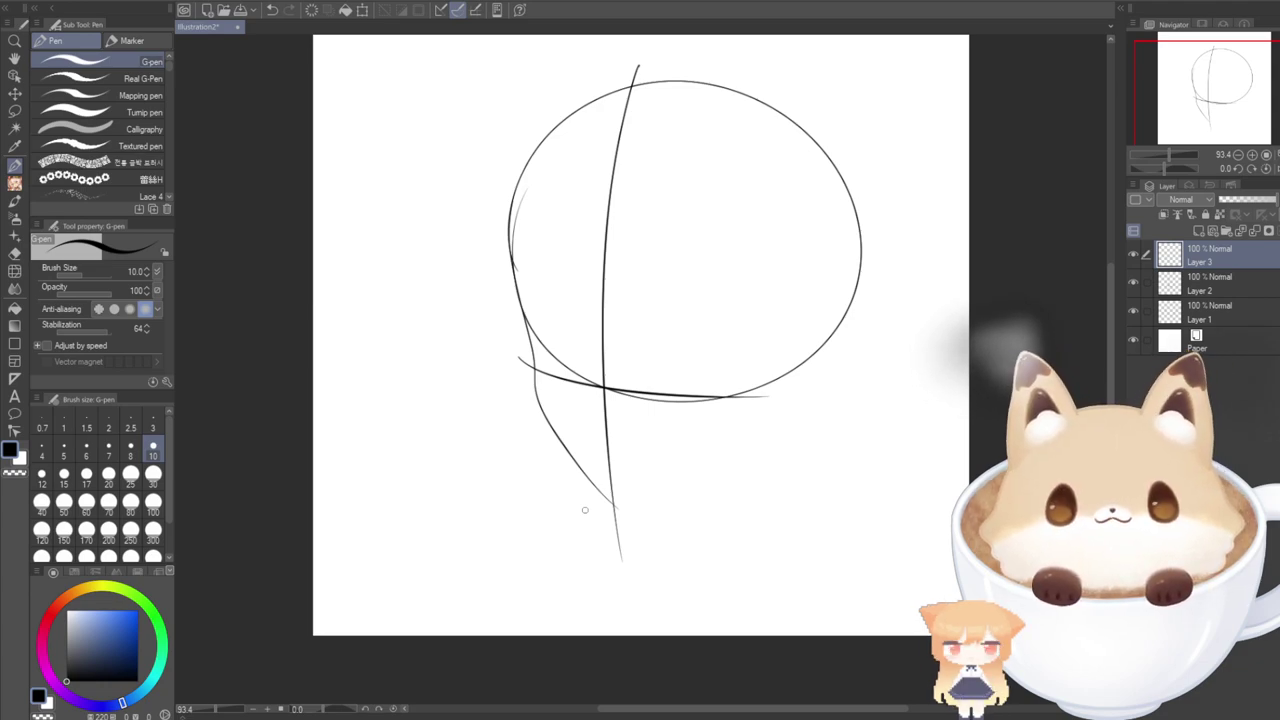
key(ctrl+z)
mouse_move(510, 190)
mouse_down()
mouse_move(524, 393)
mouse_move(603, 487)
mouse_up()
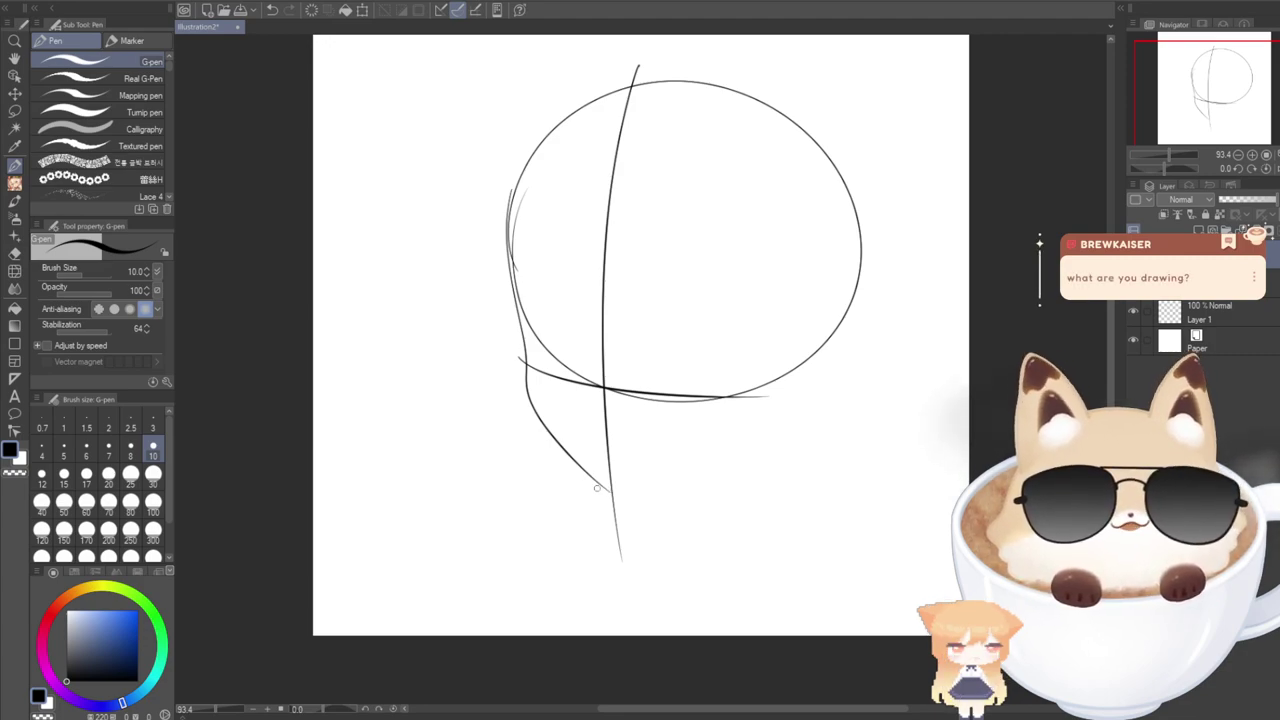
key(ctrl+z)
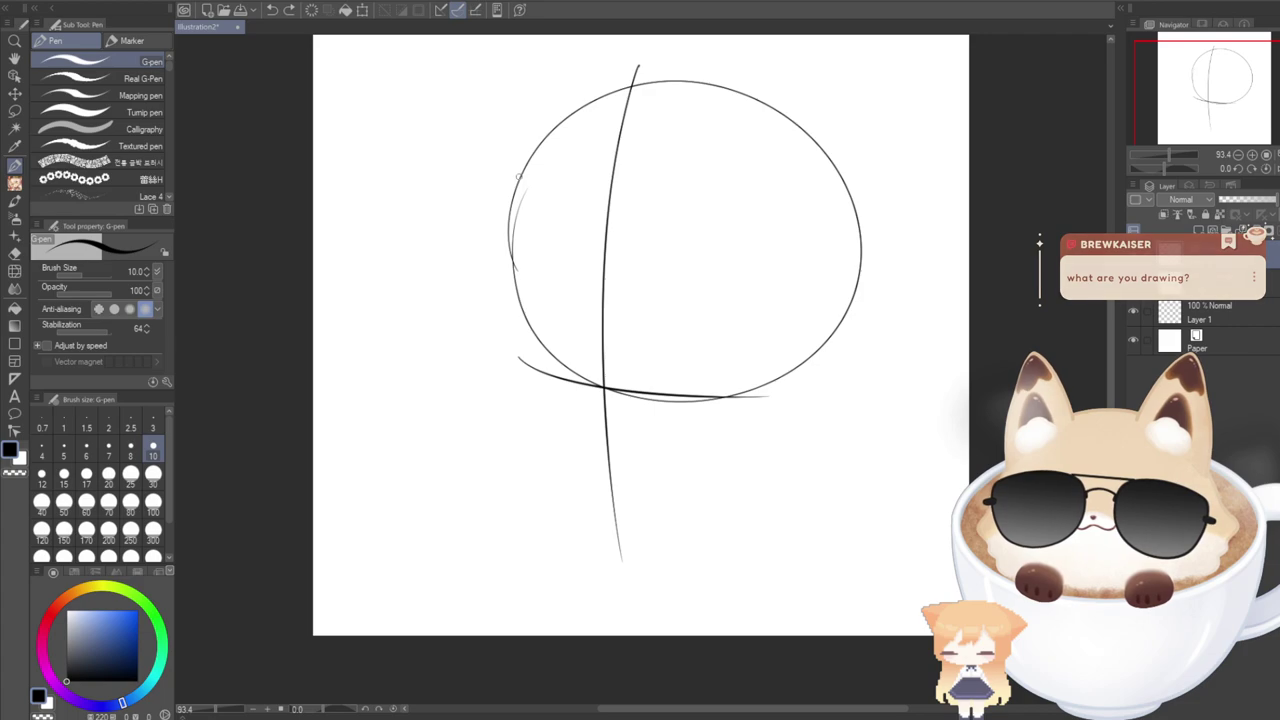
mouse_move(508, 224)
mouse_down()
mouse_move(542, 435)
mouse_move(617, 516)
mouse_up()
key(ctrl+z)
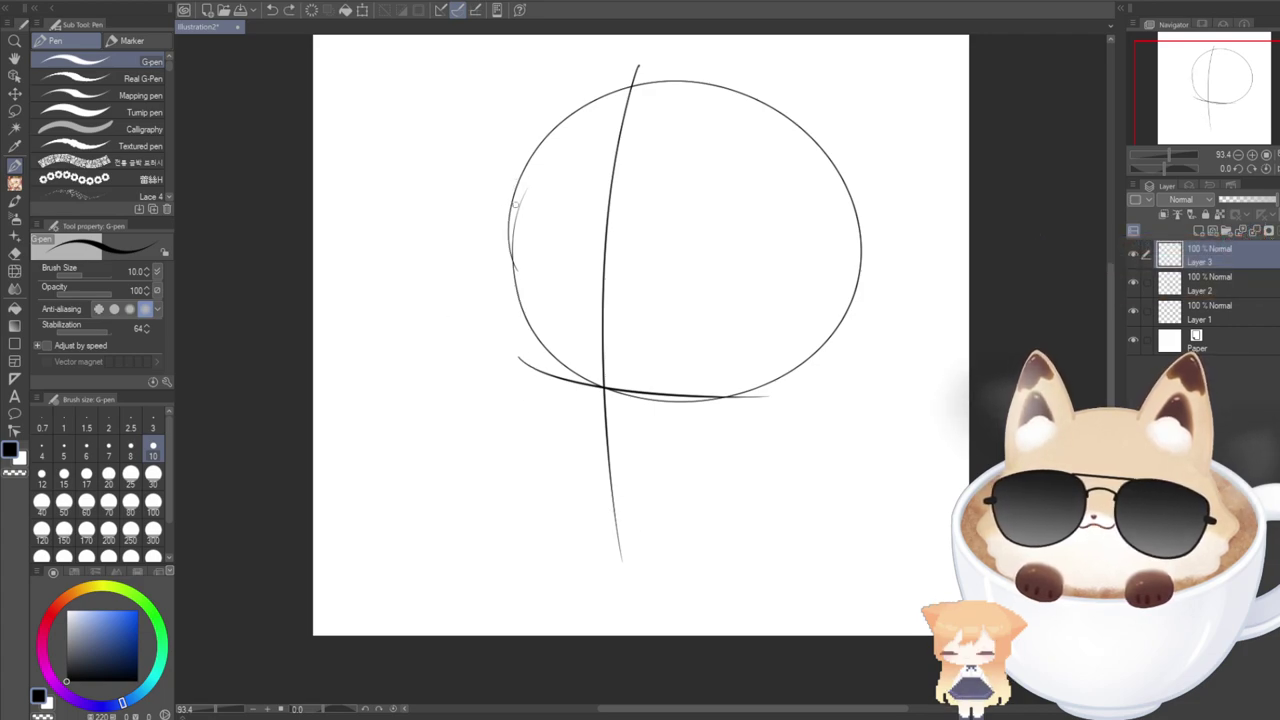
mouse_move(511, 195)
mouse_down()
mouse_move(510, 228)
mouse_move(610, 495)
mouse_up()
key(ctrl+z)
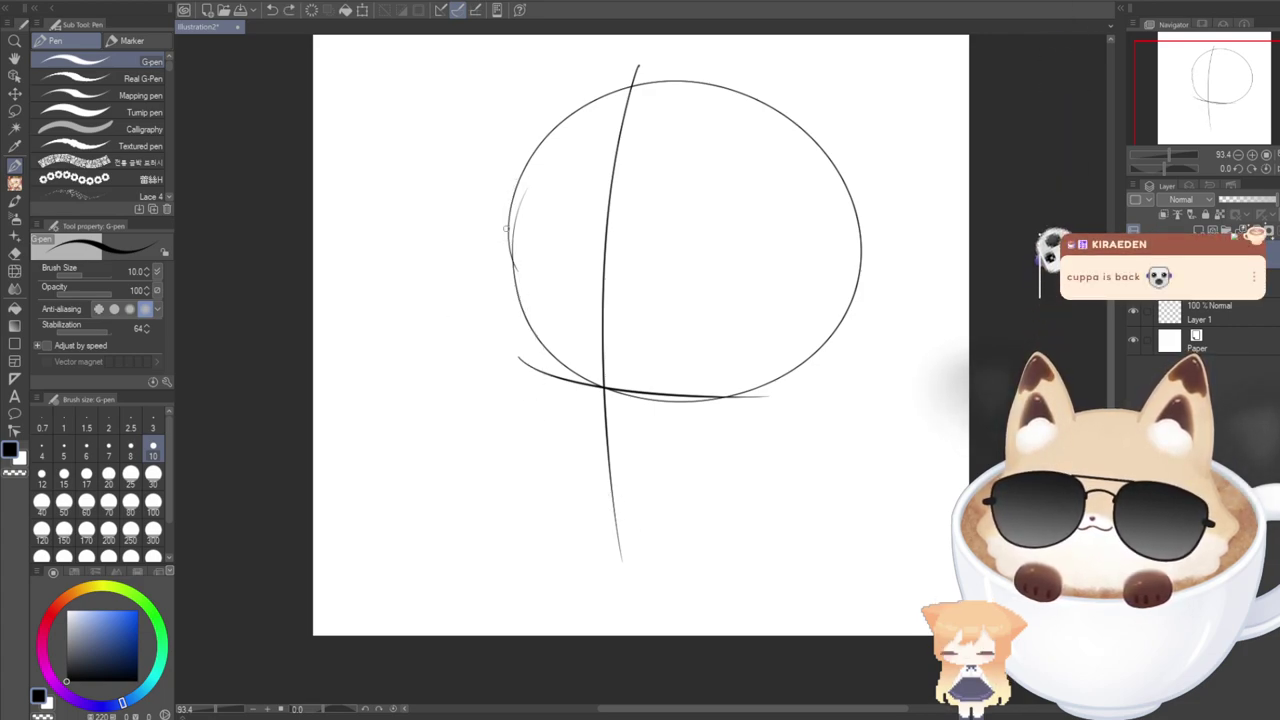
mouse_move(511, 190)
mouse_down()
mouse_move(510, 279)
mouse_move(553, 437)
mouse_move(614, 508)
mouse_up()
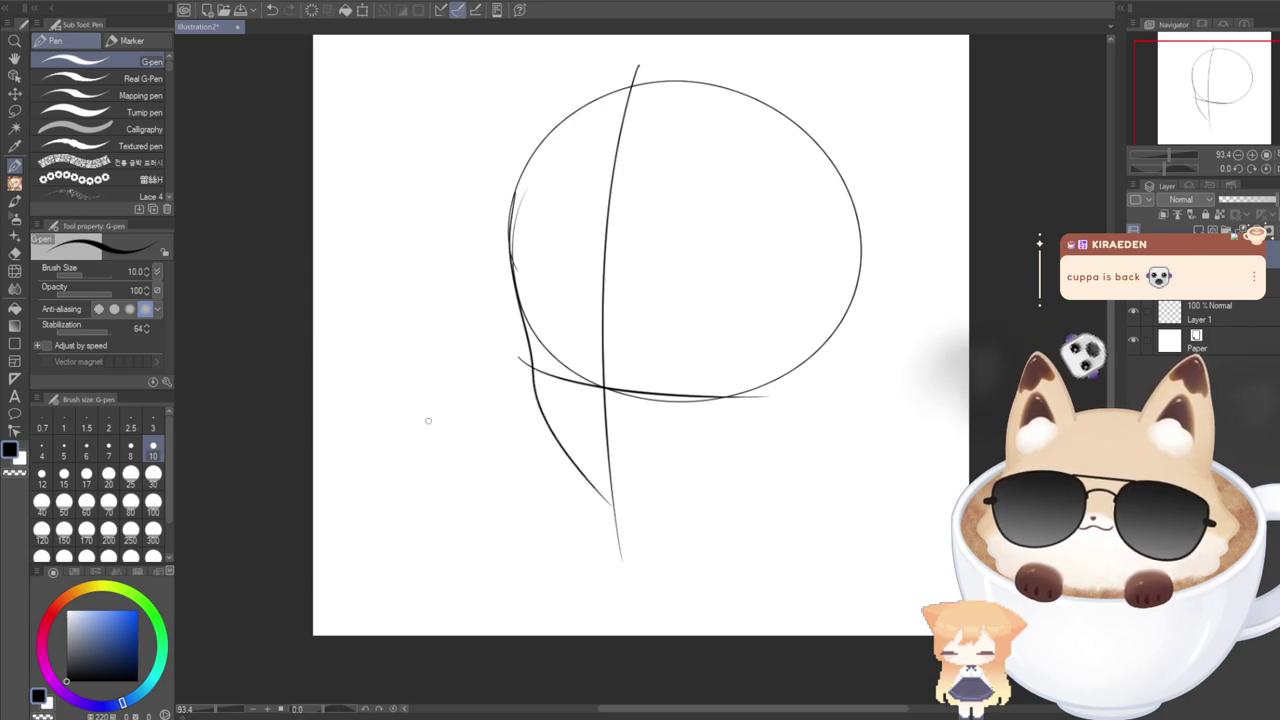
key(ctrl+z)
Draw the near-vertical cheek and jaw contour on Layer 3, finishing with a short upward-sloping chin line past the vertical guideline.
mouse_move(514, 176)
mouse_down()
mouse_move(554, 452)
mouse_move(612, 497)
mouse_move(690, 487)
mouse_up()
key(ctrl+z)
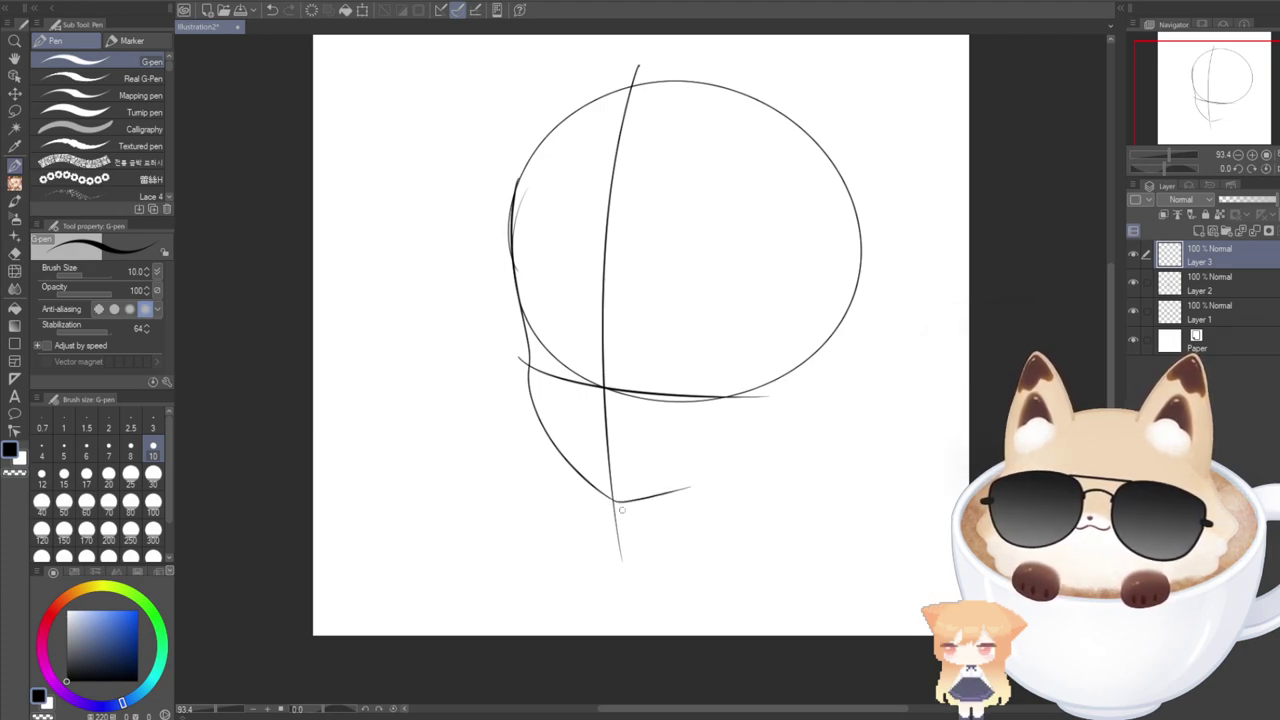
key(ctrl+z)
drag(606, 502, 694, 486)
key(ctrl+z)
drag(608, 502, 734, 494)
key(ctrl+z)
drag(615, 503, 716, 488)
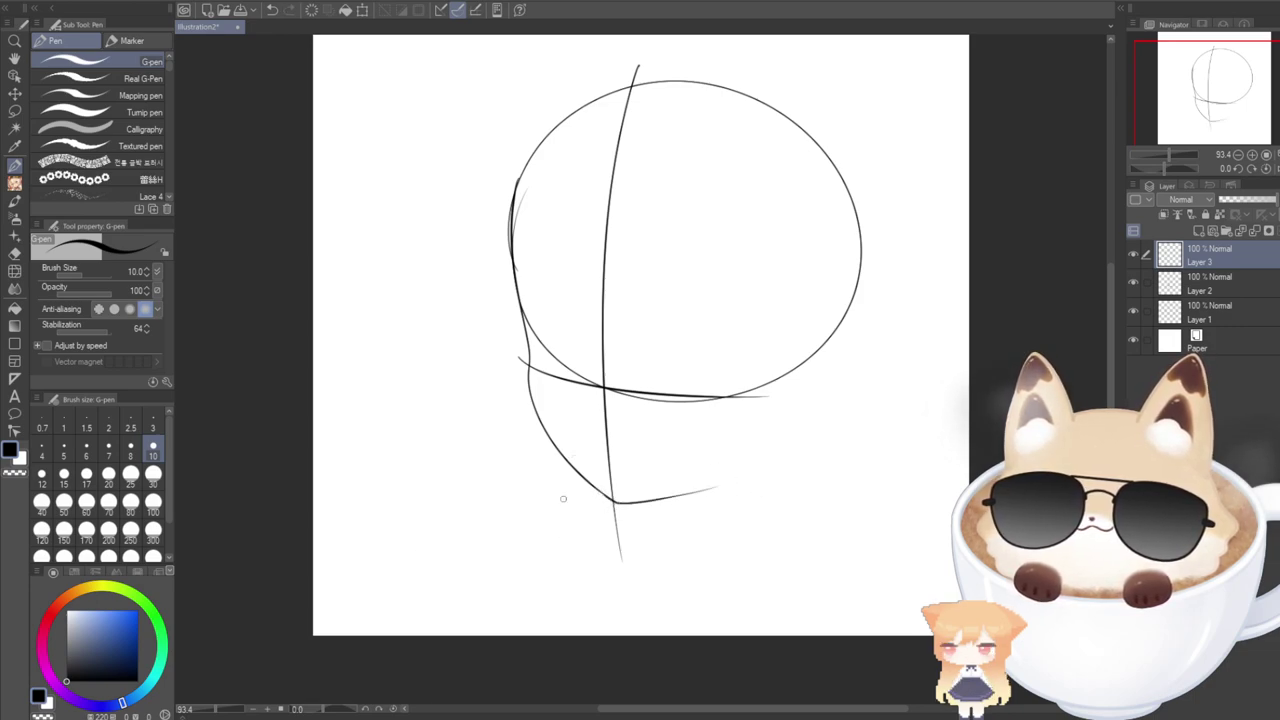
key(ctrl+z)
drag(614, 500, 702, 482)
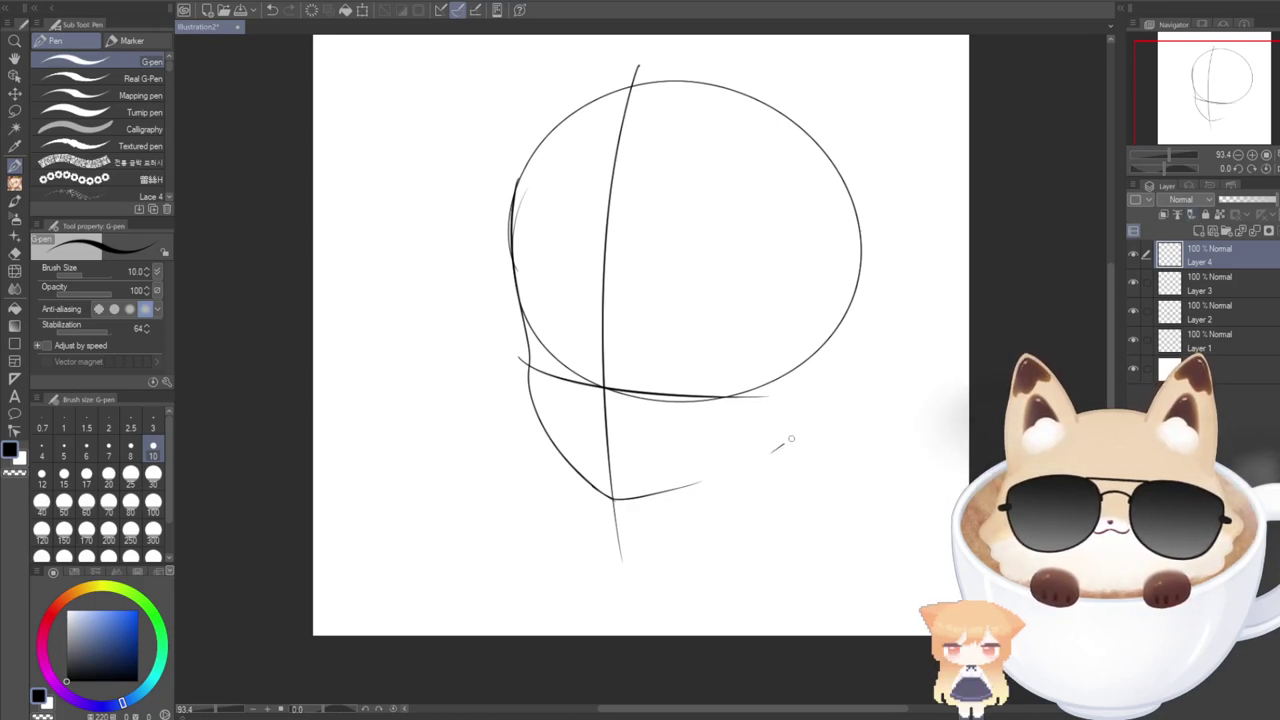
Try drawing the opposite jaw line on Layer 4 between the chin and the circle's right edge.
drag(790, 438, 837, 257)
key(ctrl+z)
mouse_move(779, 451)
mouse_down()
mouse_move(863, 230)
mouse_move(814, 419)
mouse_move(750, 461)
mouse_up()
key(ctrl+z)
key(ctrl+z)
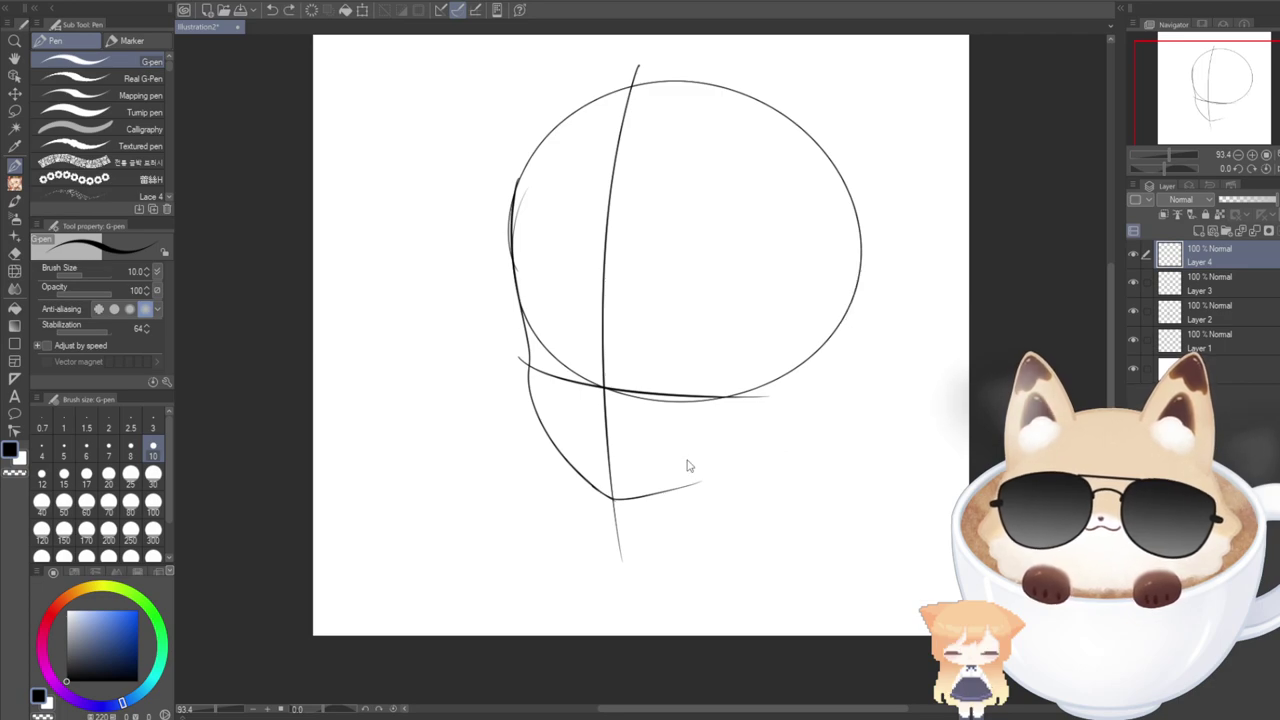
mouse_move(861, 242)
mouse_down()
mouse_move(791, 430)
mouse_move(744, 464)
mouse_move(779, 451)
mouse_move(825, 386)
mouse_move(863, 257)
mouse_move(816, 376)
mouse_move(764, 458)
mouse_move(730, 468)
mouse_up()
key(ctrl+z)
key(ctrl+z)
key(ctrl+z)
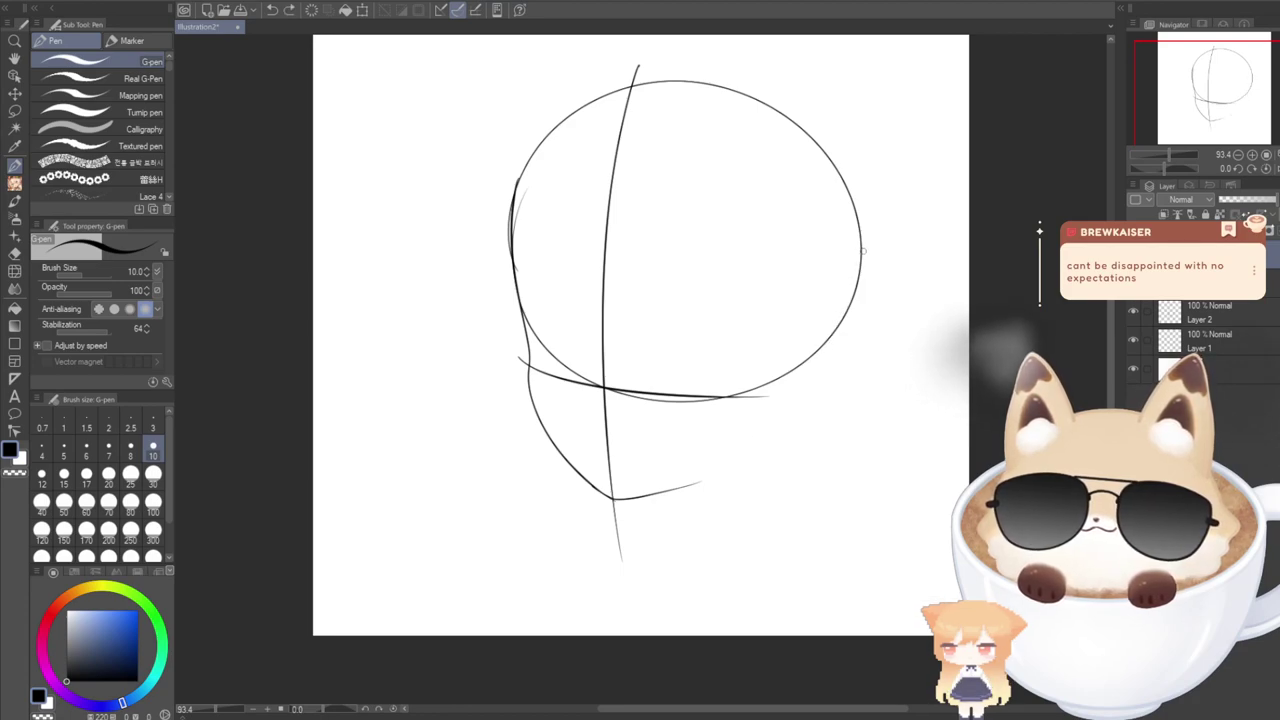
mouse_move(862, 250)
mouse_down()
mouse_move(803, 438)
mouse_move(753, 476)
mouse_move(823, 397)
mouse_move(868, 227)
mouse_up()
key(ctrl+z)
key(ctrl+z)
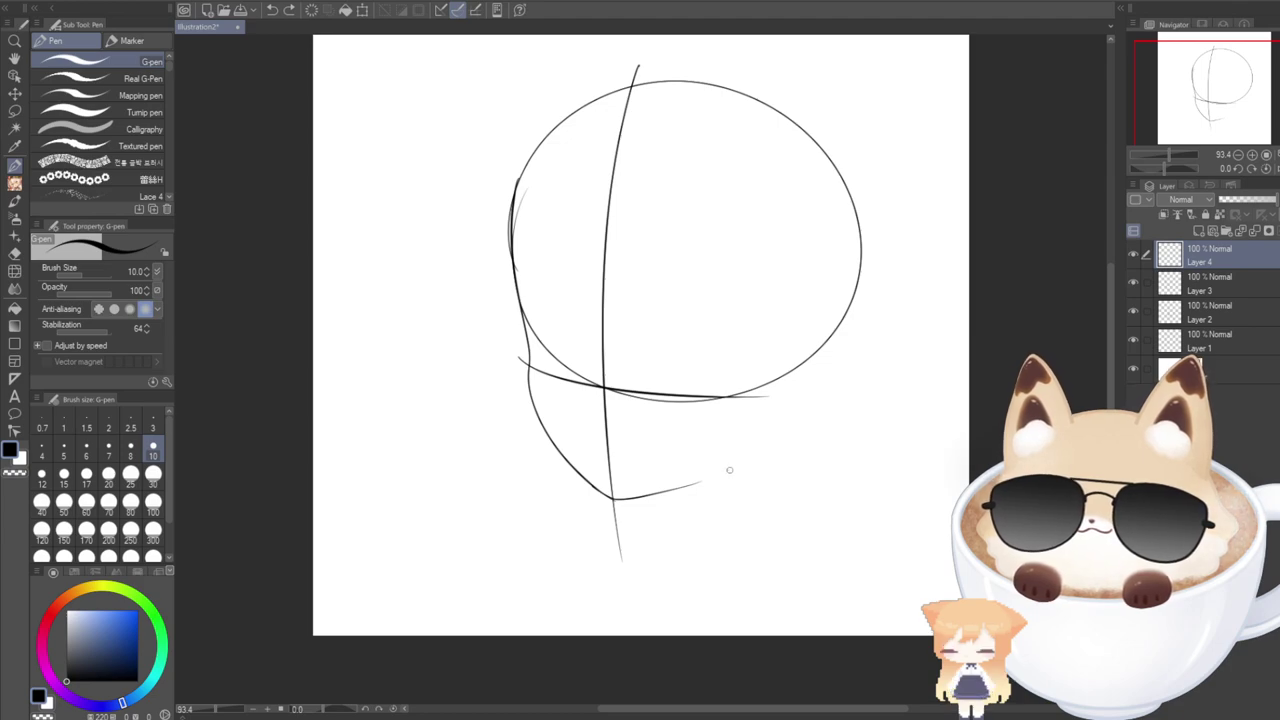
mouse_move(729, 470)
mouse_down()
mouse_move(786, 442)
mouse_move(840, 336)
mouse_move(860, 255)
mouse_up()
key(ctrl+z)
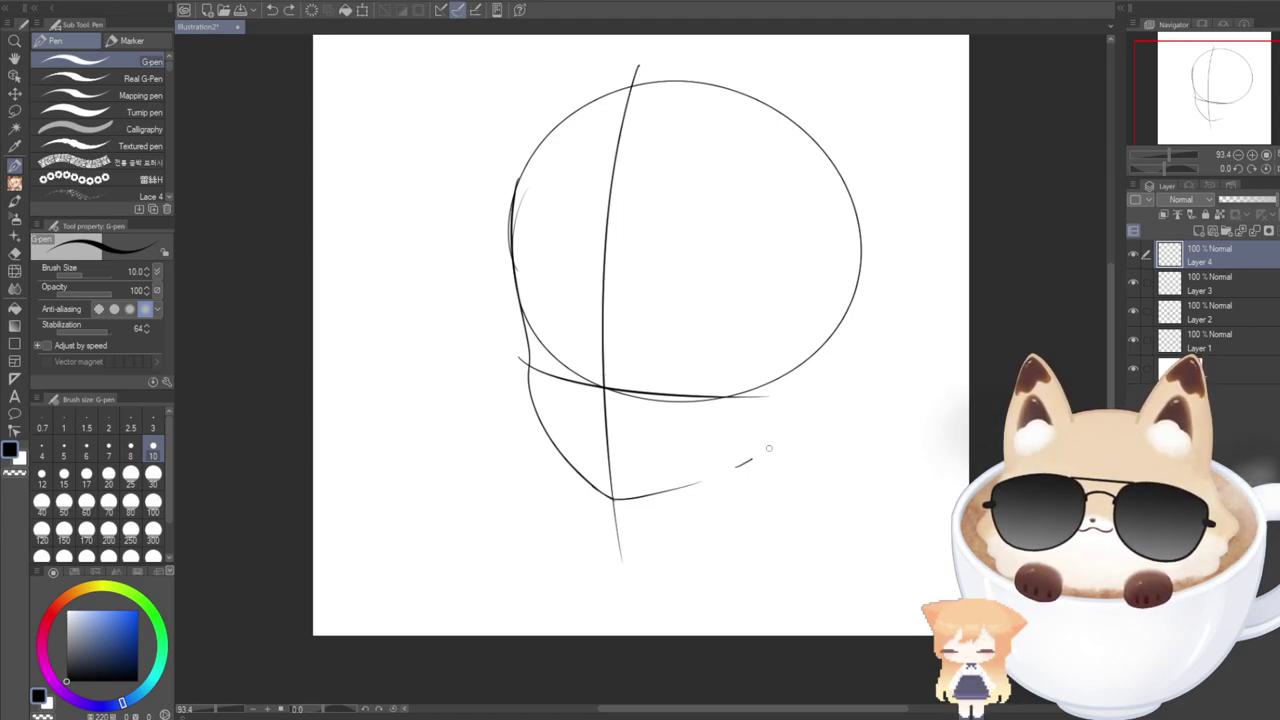
mouse_move(769, 448)
mouse_down()
mouse_move(826, 382)
mouse_move(865, 250)
mouse_up()
key(ctrl+z)
mouse_move(739, 466)
mouse_down()
mouse_move(804, 421)
mouse_move(866, 233)
mouse_move(866, 200)
mouse_up()
key(ctrl+z)
mouse_move(737, 464)
mouse_down()
mouse_move(854, 288)
mouse_move(765, 450)
mouse_move(722, 468)
mouse_up()
key(ctrl+z)
key(ctrl+z)
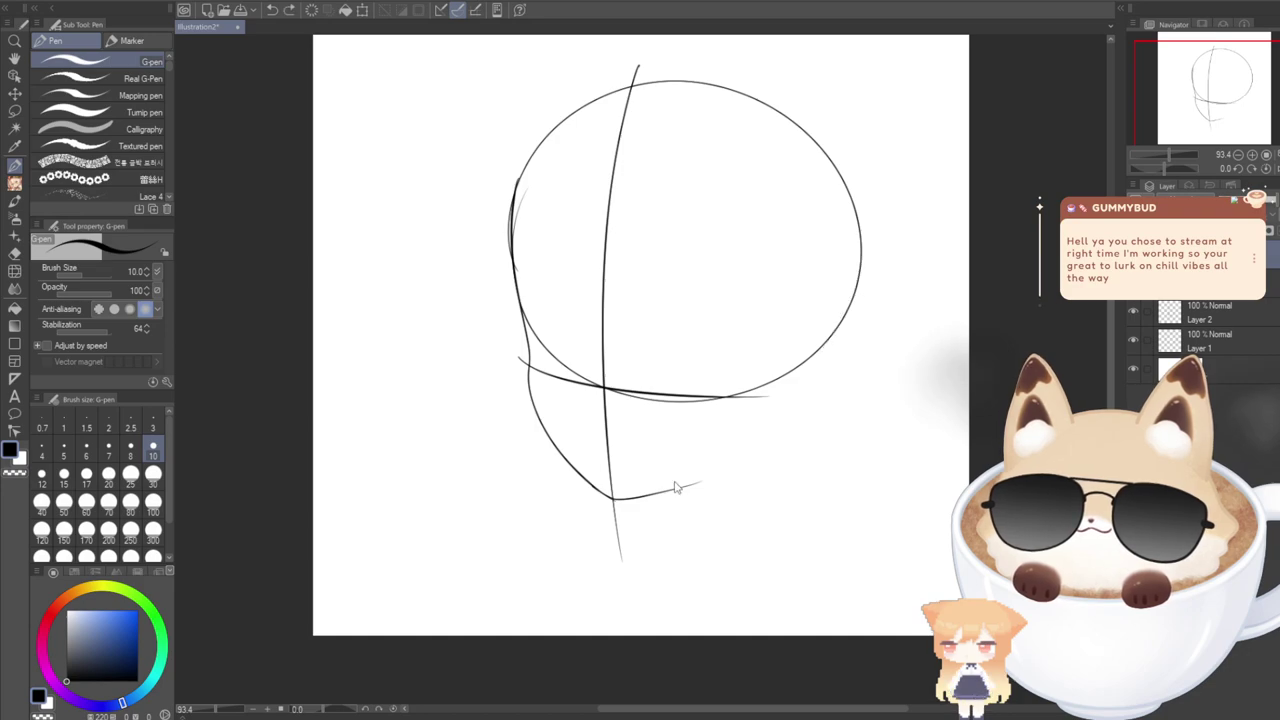
Draw the jaw line on Layer 4 from the circle's right edge down and inward, stopping short of the chin line.
mouse_move(860, 248)
mouse_down()
mouse_move(834, 349)
mouse_move(784, 450)
mouse_move(709, 480)
mouse_up()
key(ctrl+z)
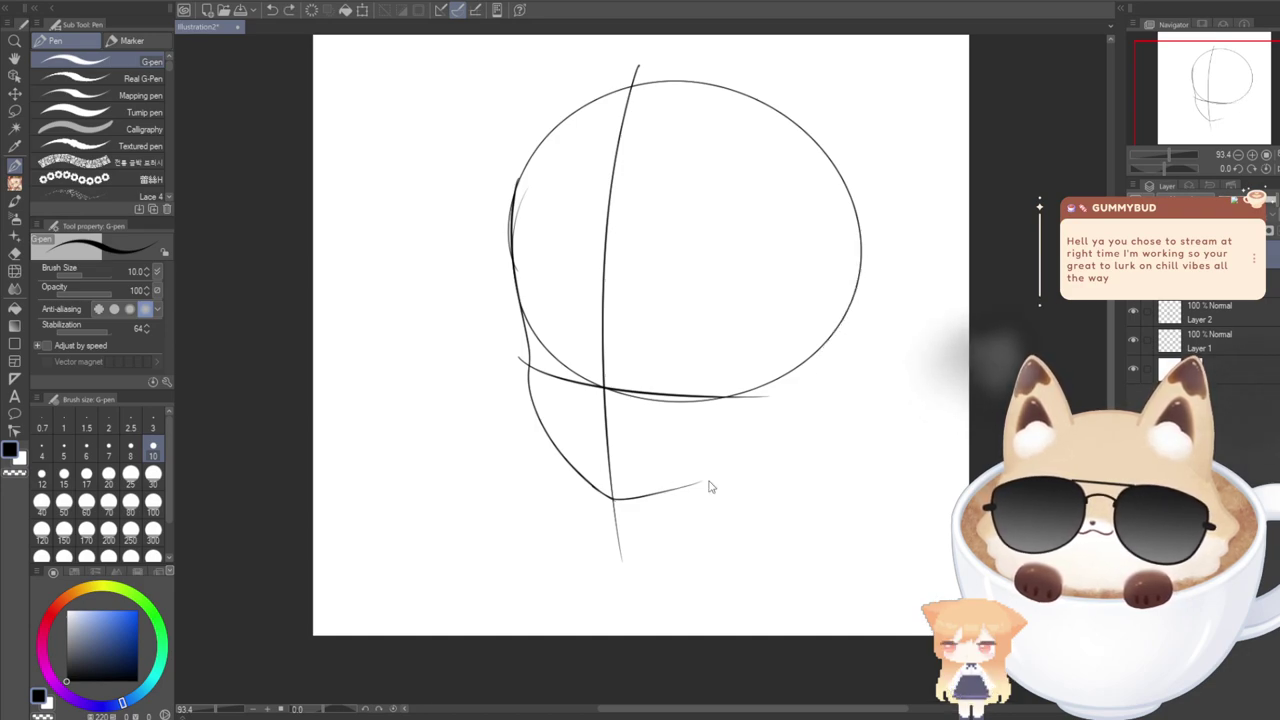
mouse_move(859, 258)
mouse_down()
mouse_move(806, 402)
mouse_move(771, 450)
mouse_move(735, 467)
mouse_up()
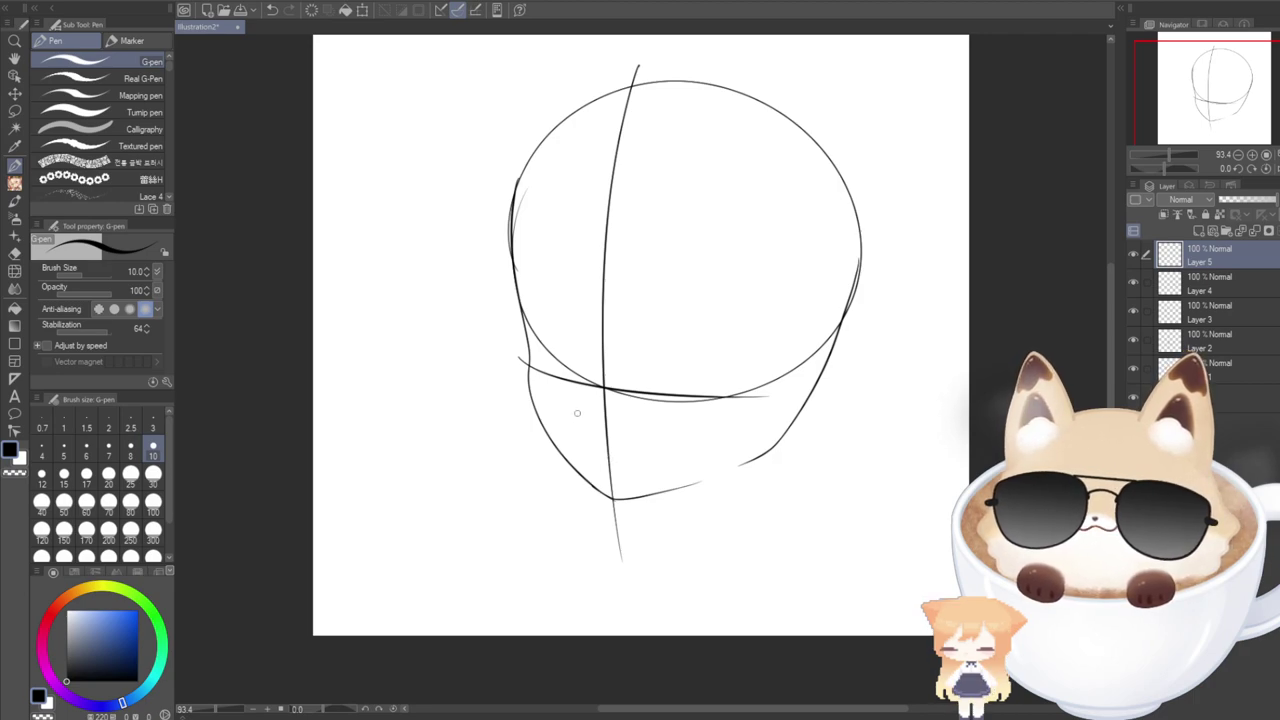
Try small open-mouth shapes across the vertical guideline on Layer 5.
mouse_move(582, 410)
mouse_down()
mouse_move(646, 432)
mouse_move(596, 420)
mouse_move(632, 428)
mouse_up()
key(ctrl+z)
key(ctrl+z)
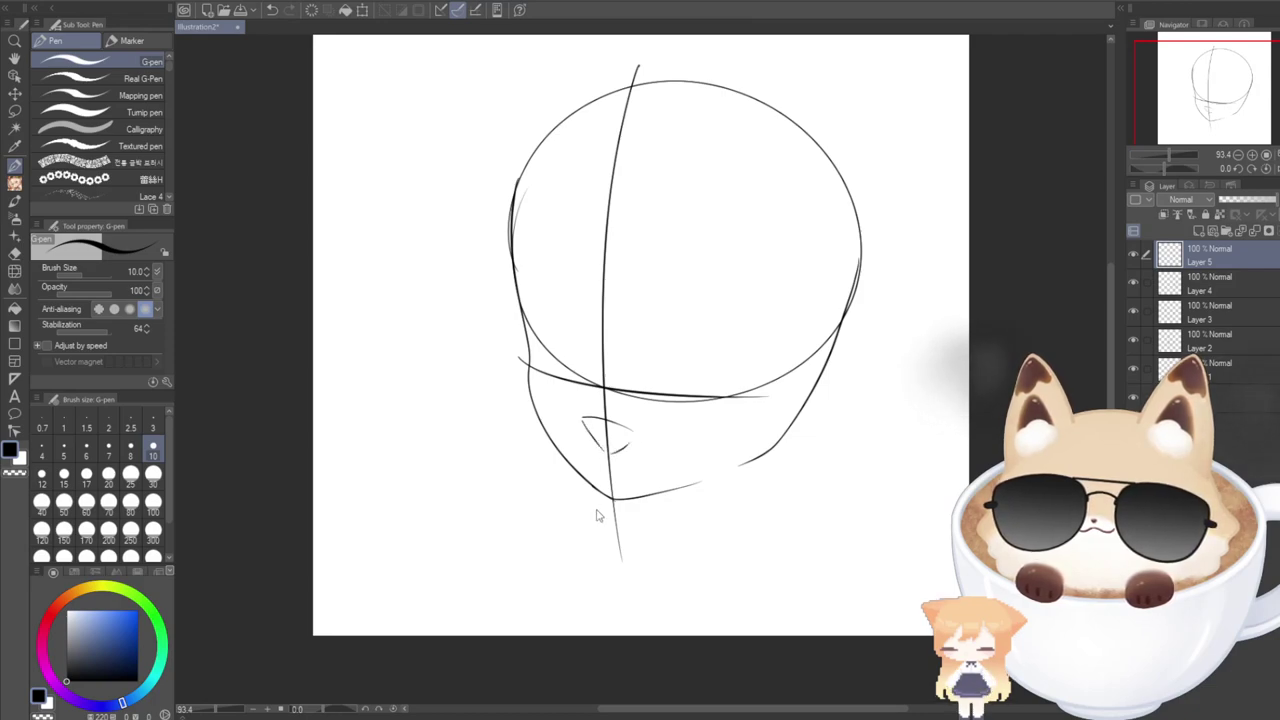
key(ctrl+z)
drag(587, 422, 624, 440)
key(ctrl+z)
key(ctrl+z)
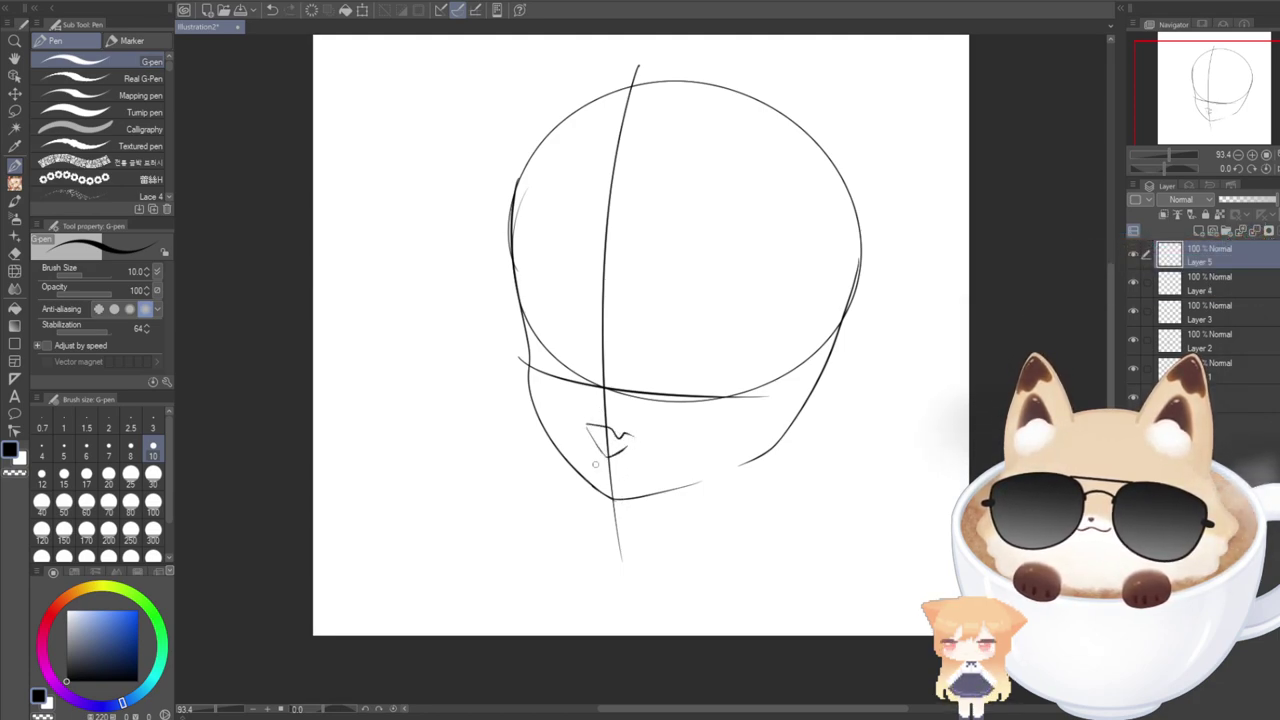
key(ctrl+z)
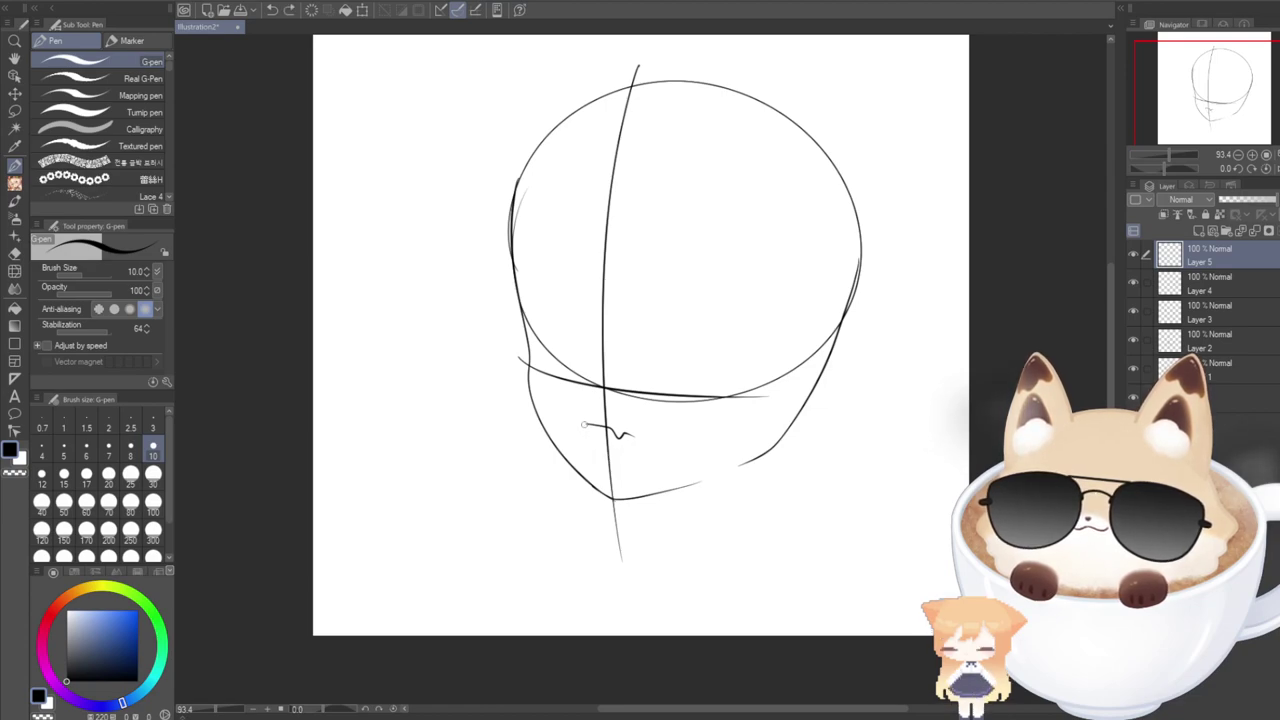
Draw an open mouth across the vertical guideline on Layer 5, with a dipped upper lip line and a curved lower edge.
mouse_move(585, 424)
mouse_down()
mouse_move(606, 463)
mouse_move(624, 467)
mouse_move(629, 432)
mouse_move(652, 441)
mouse_move(600, 453)
mouse_move(667, 439)
mouse_up()
key(ctrl+z)
key(ctrl+z)
key(ctrl+z)
key(ctrl+z)
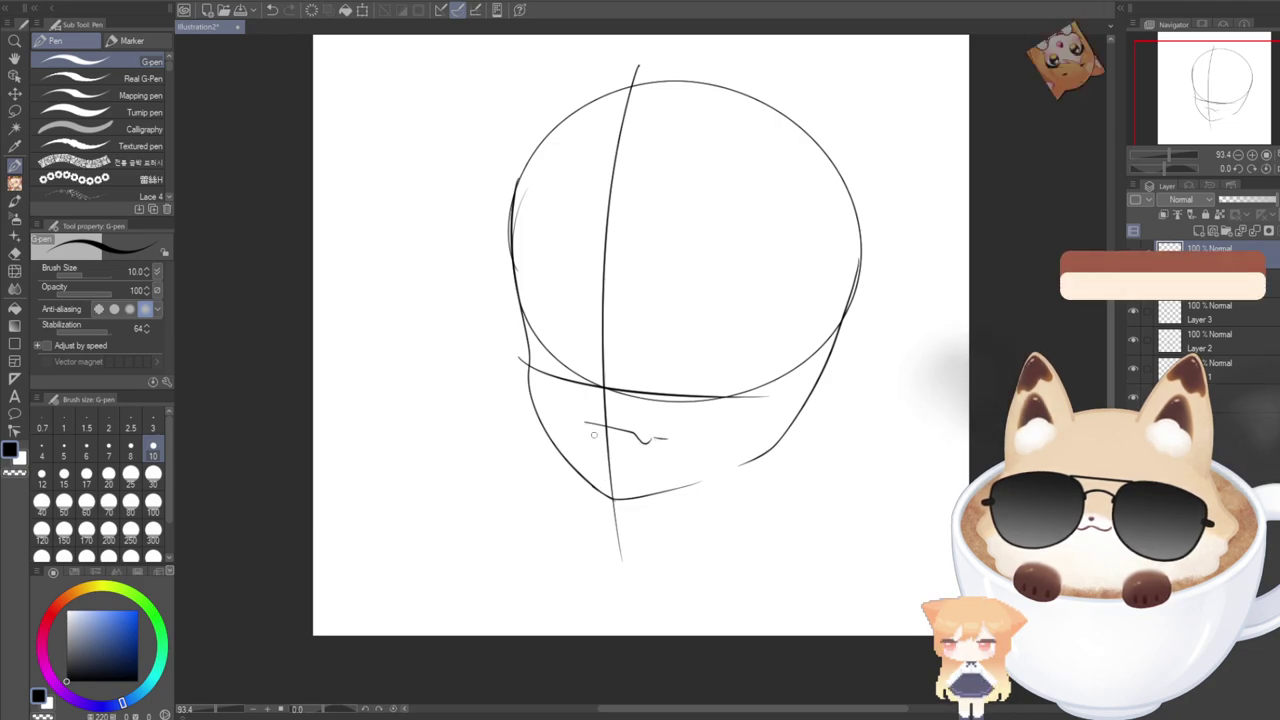
mouse_move(586, 425)
mouse_down()
mouse_move(610, 458)
mouse_move(644, 455)
mouse_move(595, 454)
mouse_move(605, 463)
mouse_move(670, 443)
mouse_move(586, 423)
mouse_move(606, 458)
mouse_move(670, 441)
mouse_up()
key(ctrl+z)
key(ctrl+z)
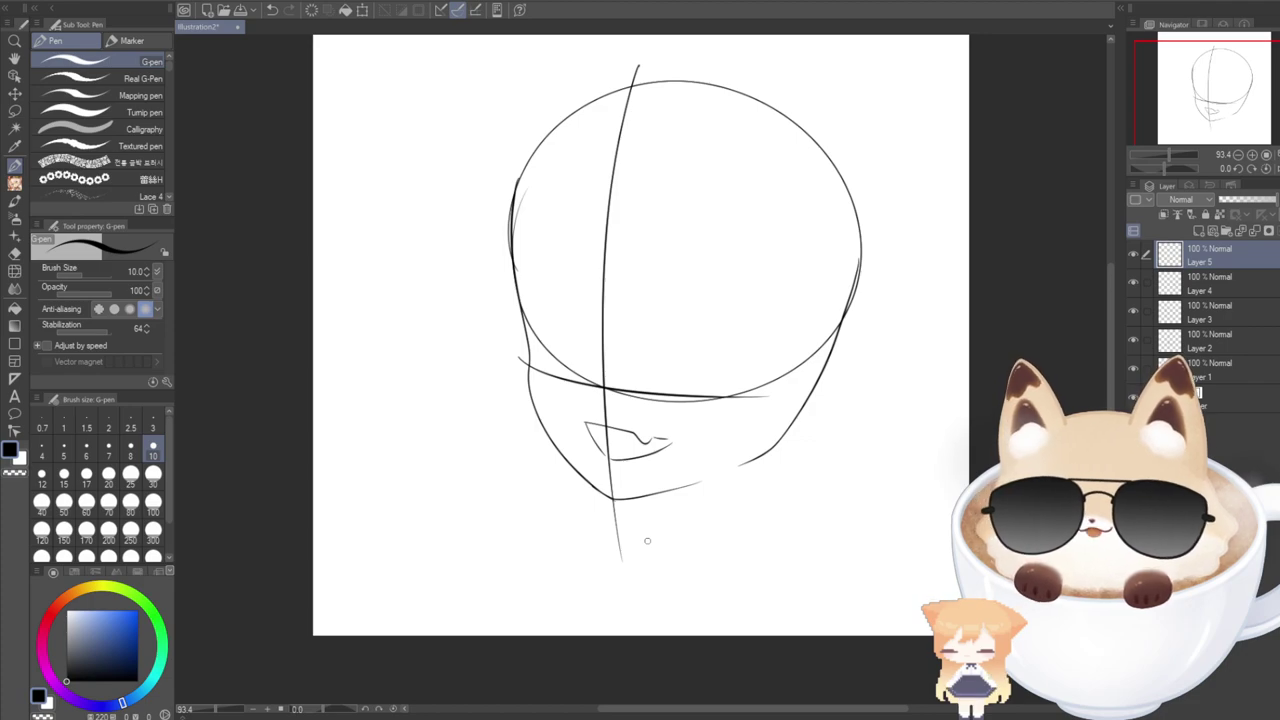
Add Layers 6 and 7 and draw a thick arched upper lash line between the cheek contour and the vertical guideline.
click(1198, 232)
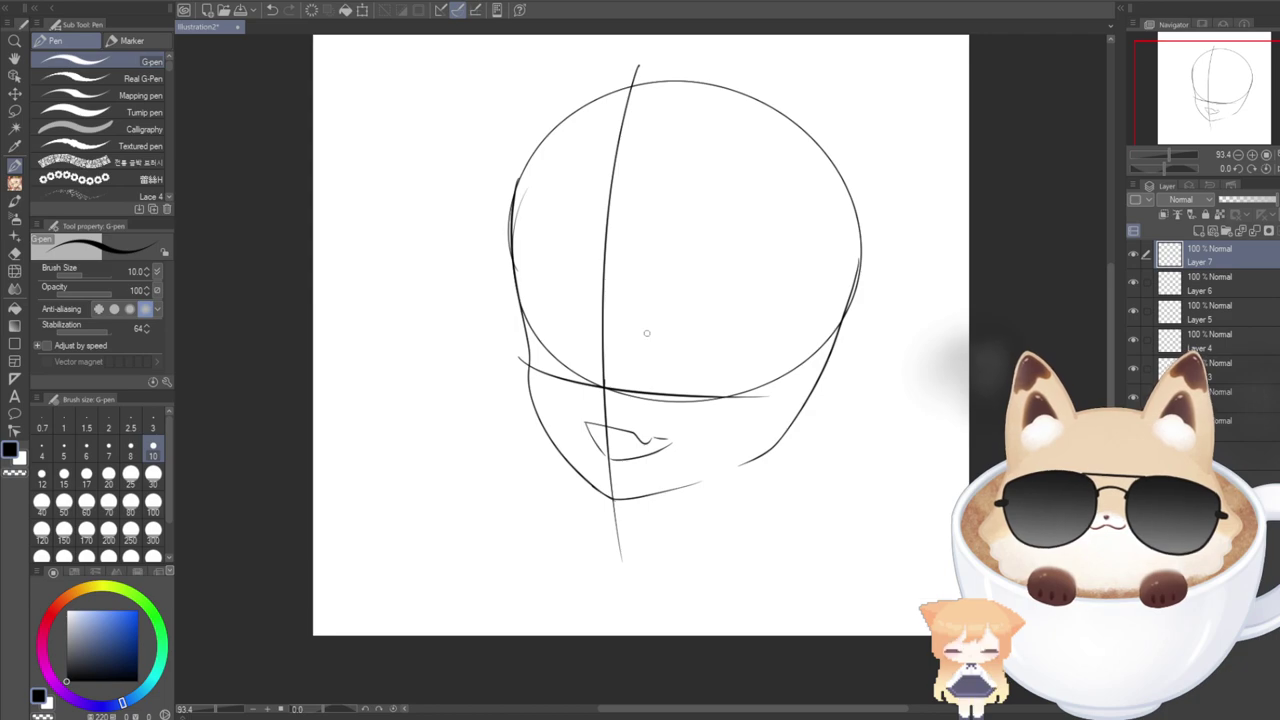
drag(687, 292, 766, 312)
key(ctrl+z)
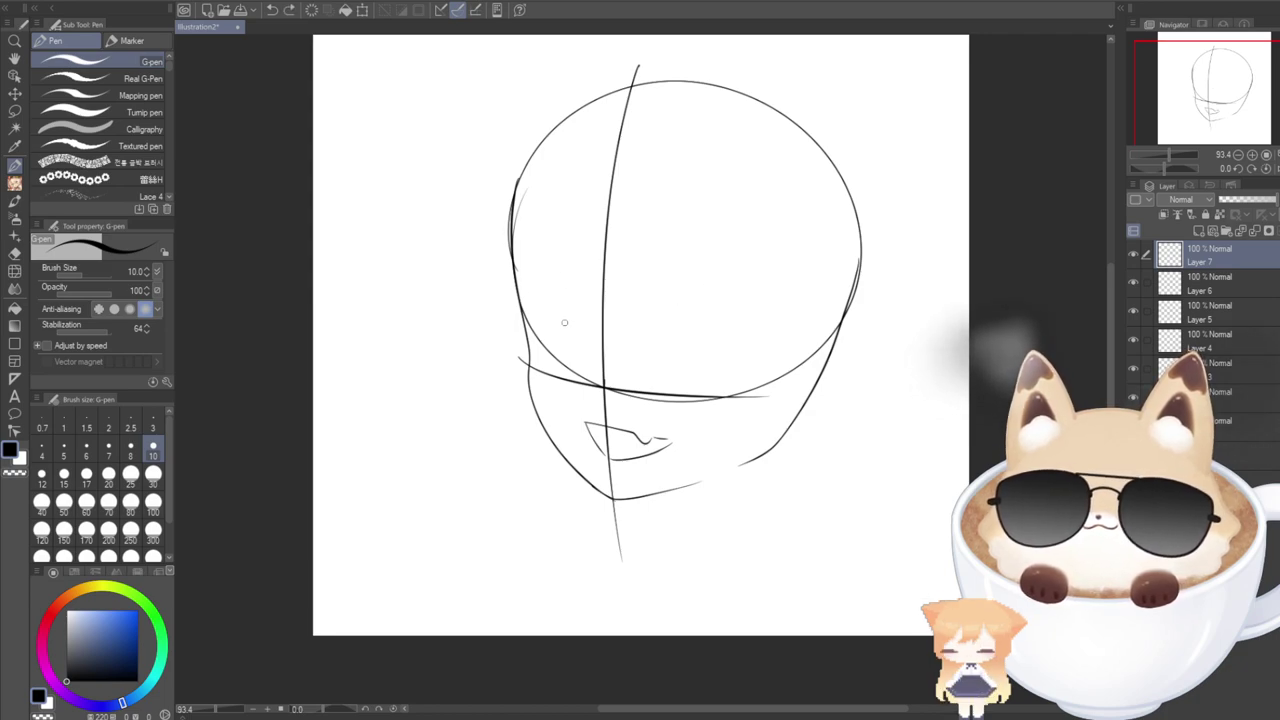
drag(545, 307, 514, 316)
key(ctrl+z)
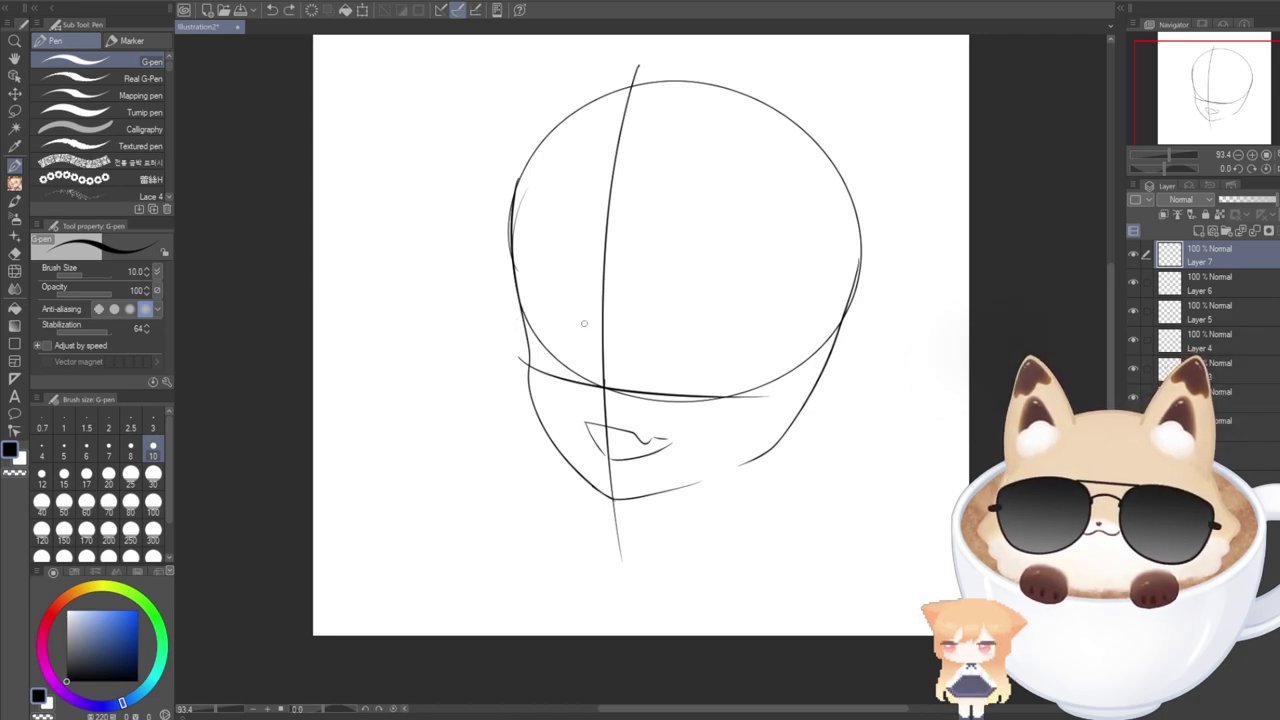
key(ctrl+z)
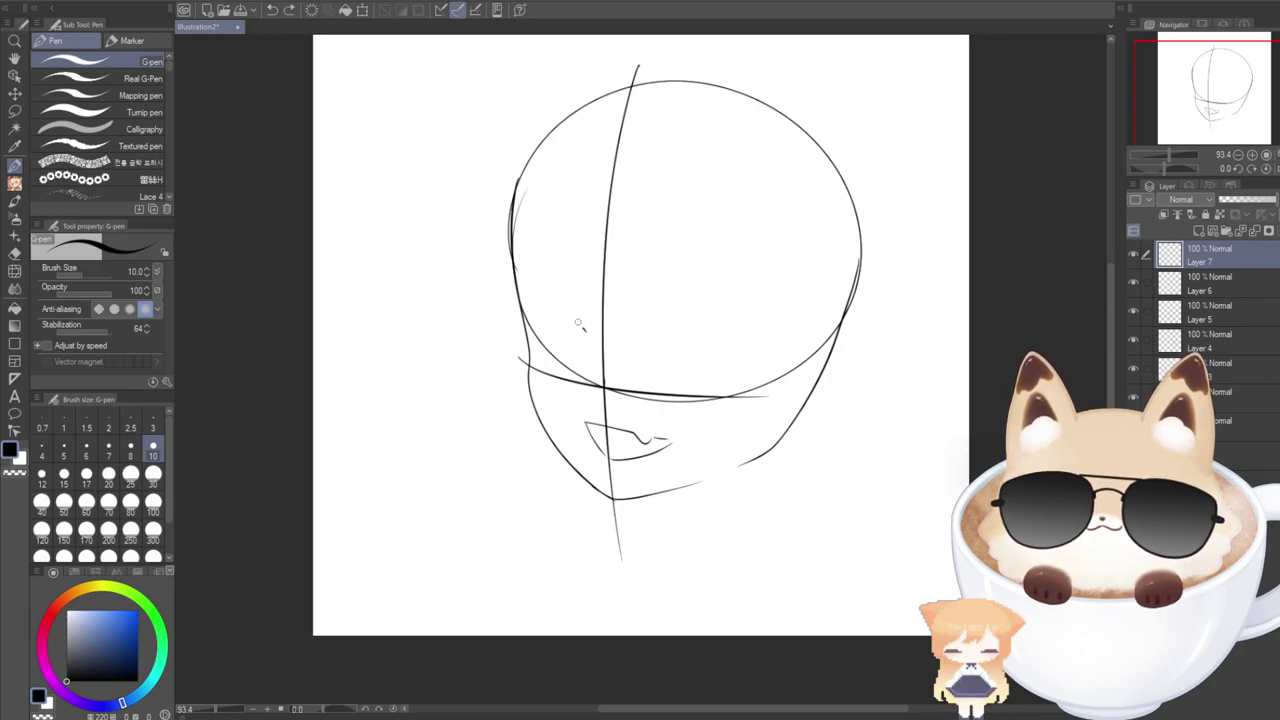
drag(584, 329, 521, 336)
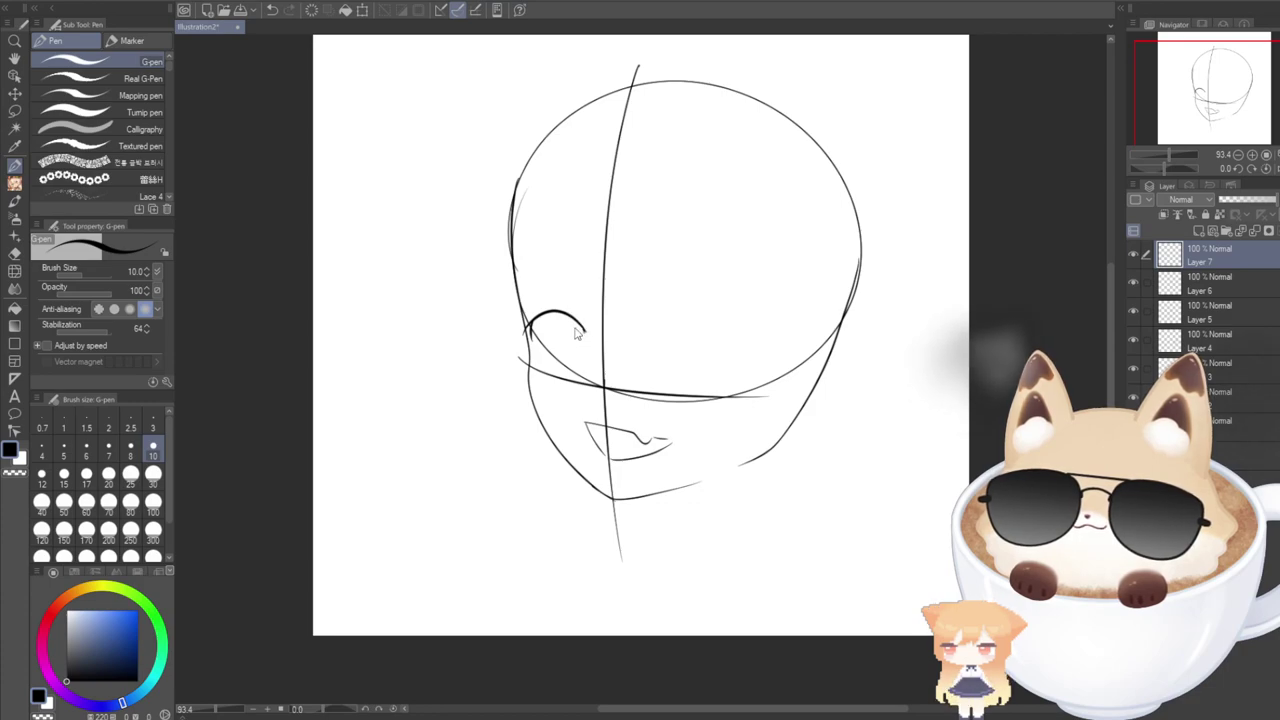
Draw a second, higher arc over the lash line on Layer 7, with pointed lash tips at its outer end.
mouse_move(586, 331)
mouse_down()
mouse_move(543, 298)
mouse_move(540, 309)
mouse_move(569, 312)
mouse_move(531, 316)
mouse_up()
key(ctrl+z)
key(ctrl+z)
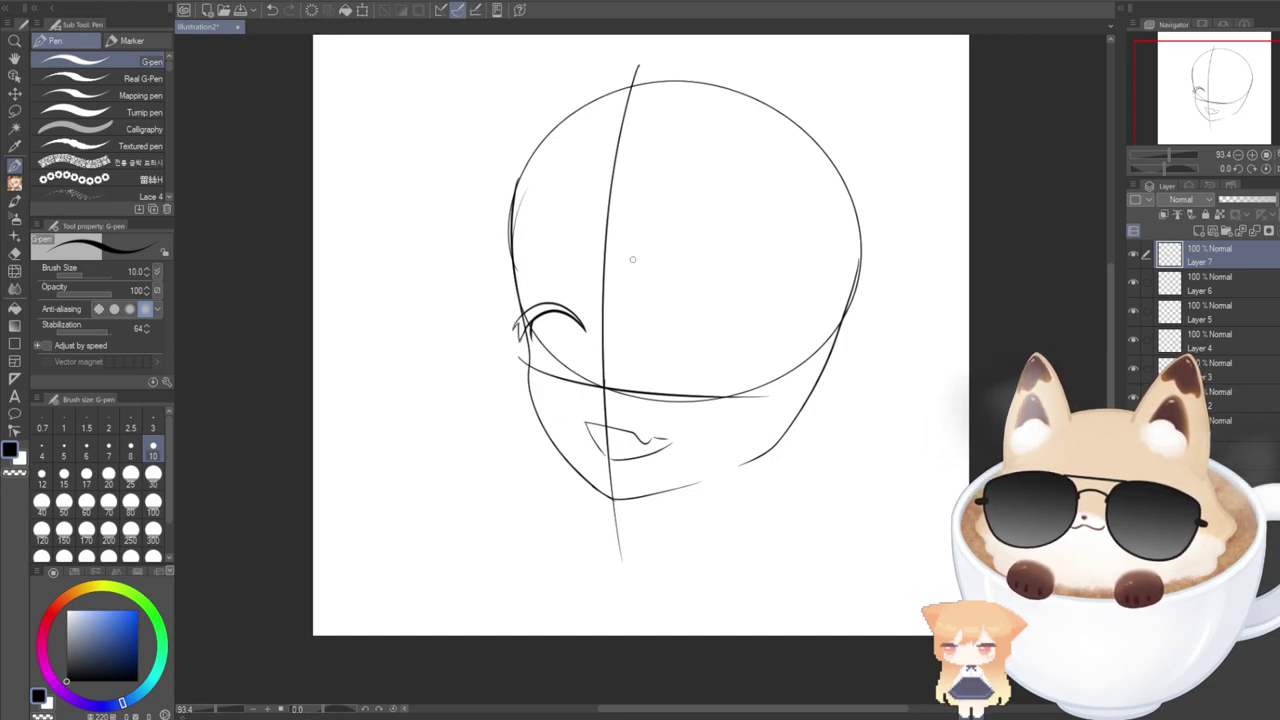
Add a layer above Layer 7 and make Layer 7 the active layer again.
click(1198, 231)
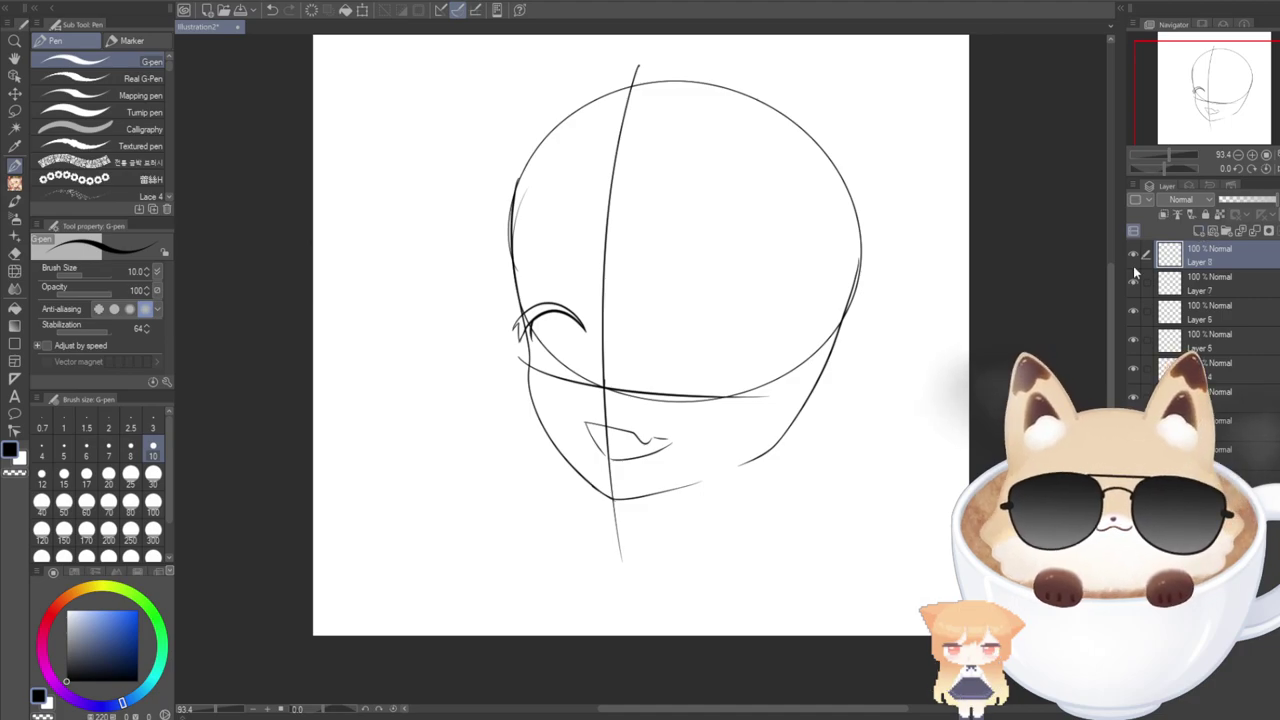
click(1133, 283)
click(1133, 283)
click(1200, 284)
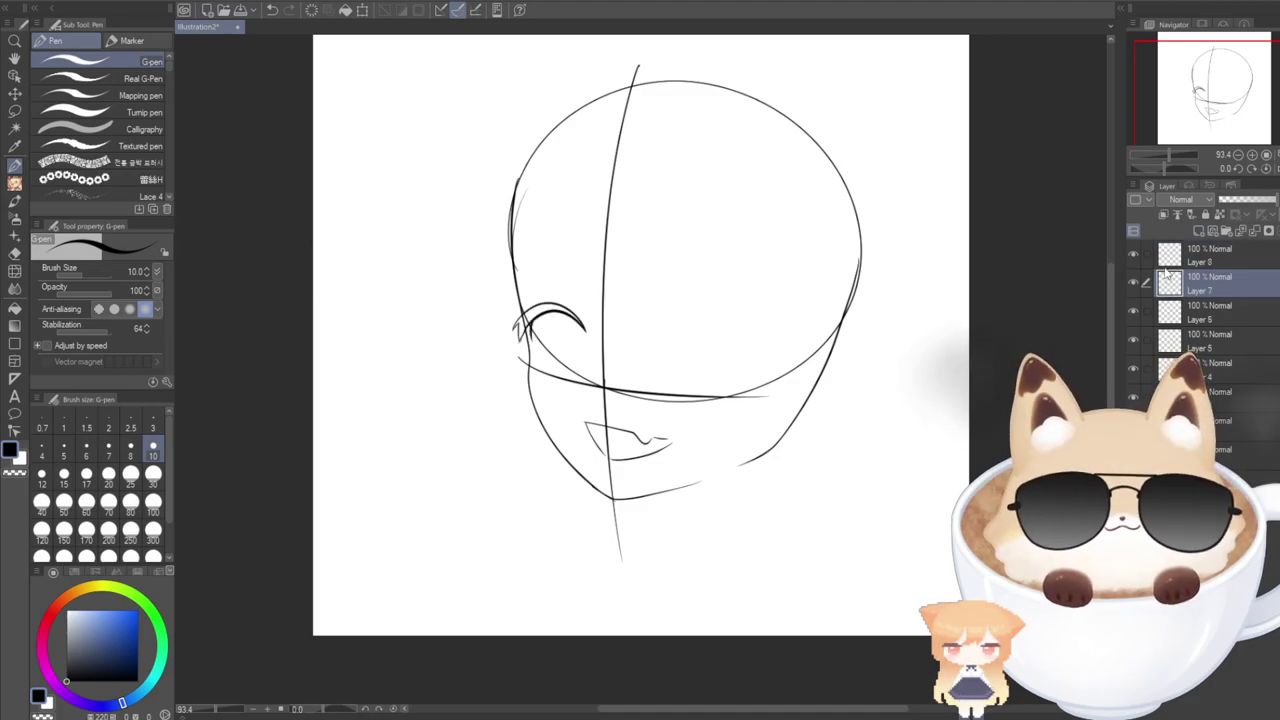
Fill the space between the two lash arcs with solid black on Layer 7, including the gaps between the outer tips.
scroll(527, 299, up, 3)
scroll(515, 320, up, 5)
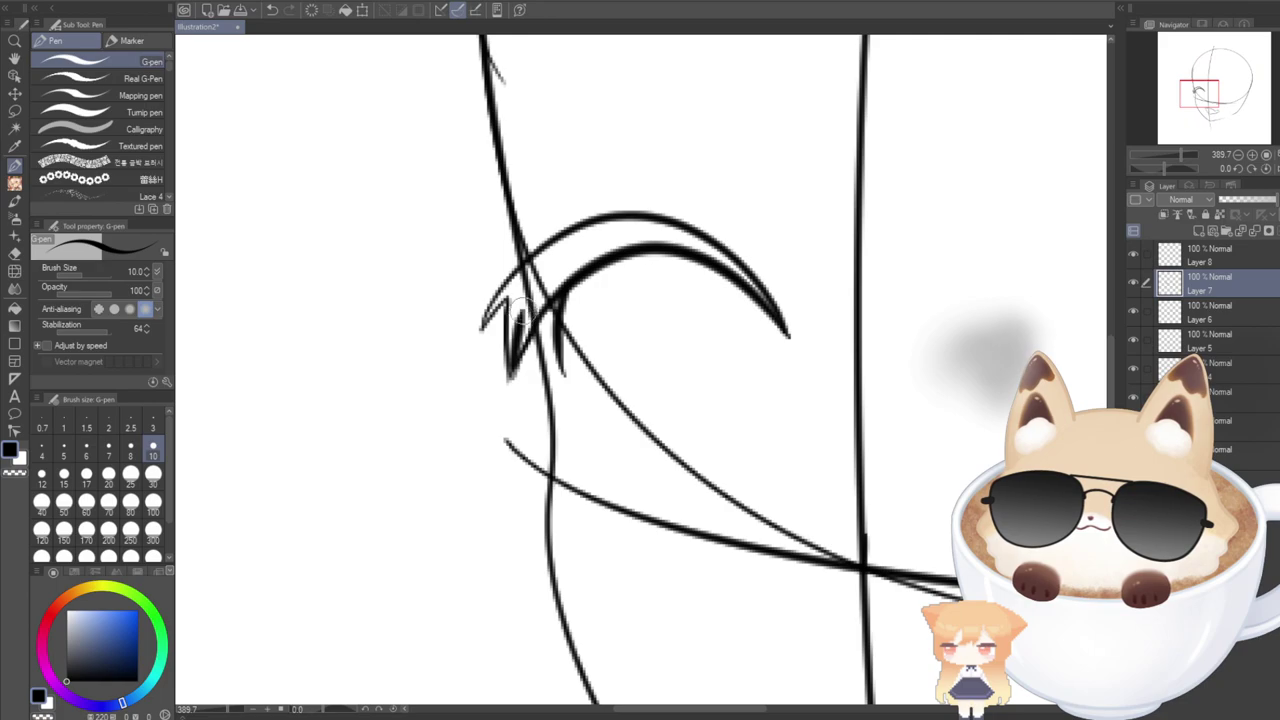
mouse_move(517, 306)
mouse_down()
mouse_move(512, 368)
mouse_move(512, 297)
mouse_move(481, 318)
mouse_move(533, 266)
mouse_move(503, 297)
mouse_move(523, 264)
mouse_move(510, 317)
mouse_move(535, 280)
mouse_up()
drag(510, 355, 570, 265)
drag(525, 315, 572, 265)
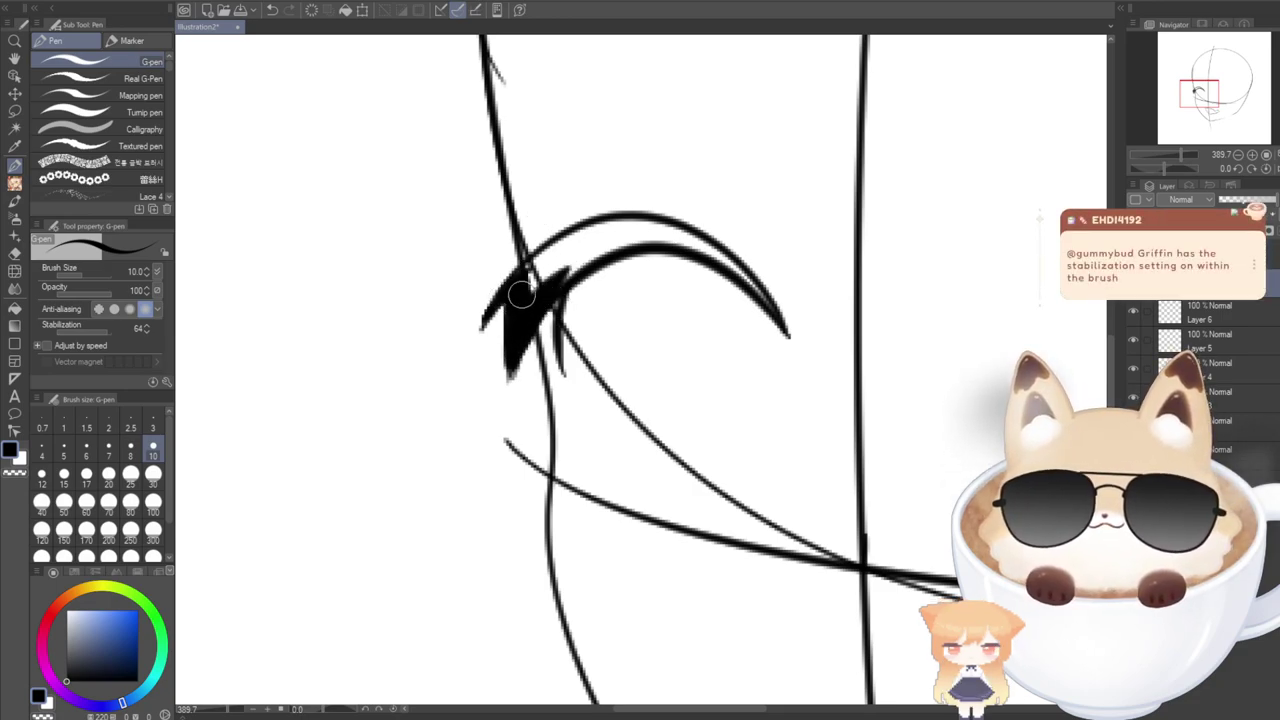
mouse_move(520, 298)
mouse_down()
mouse_move(569, 263)
mouse_move(520, 277)
mouse_up()
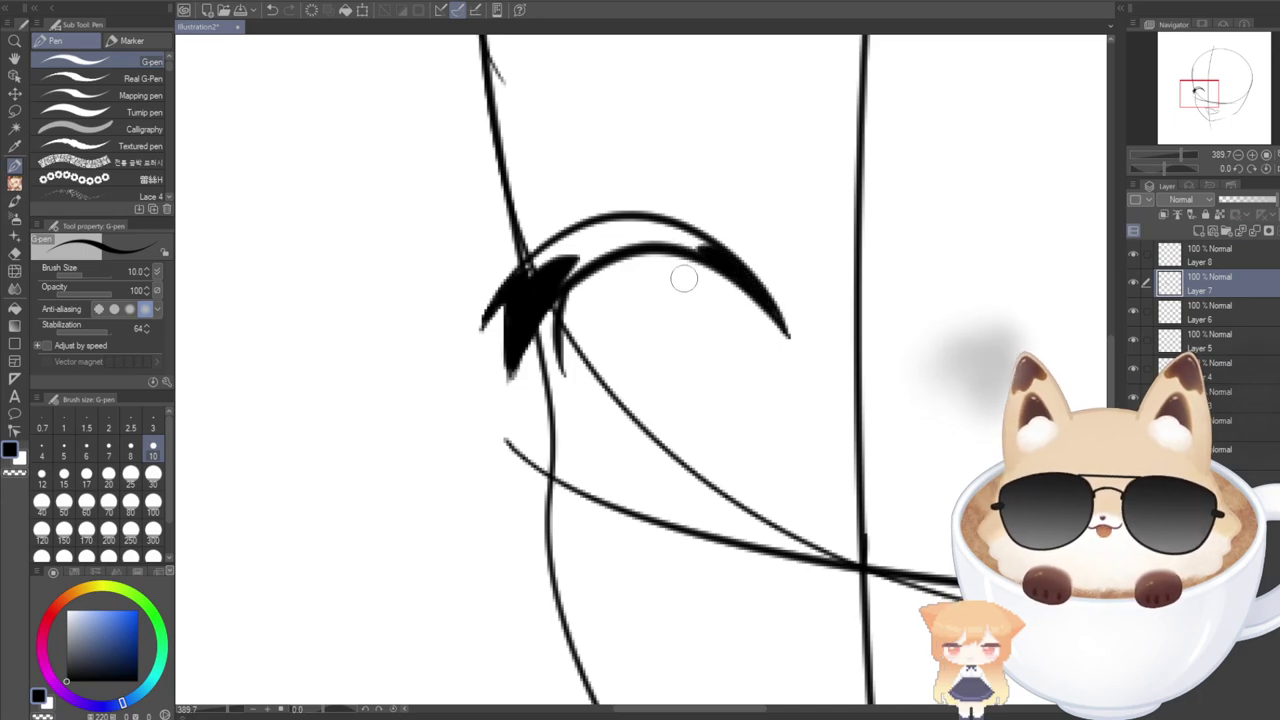
drag(630, 226, 713, 255)
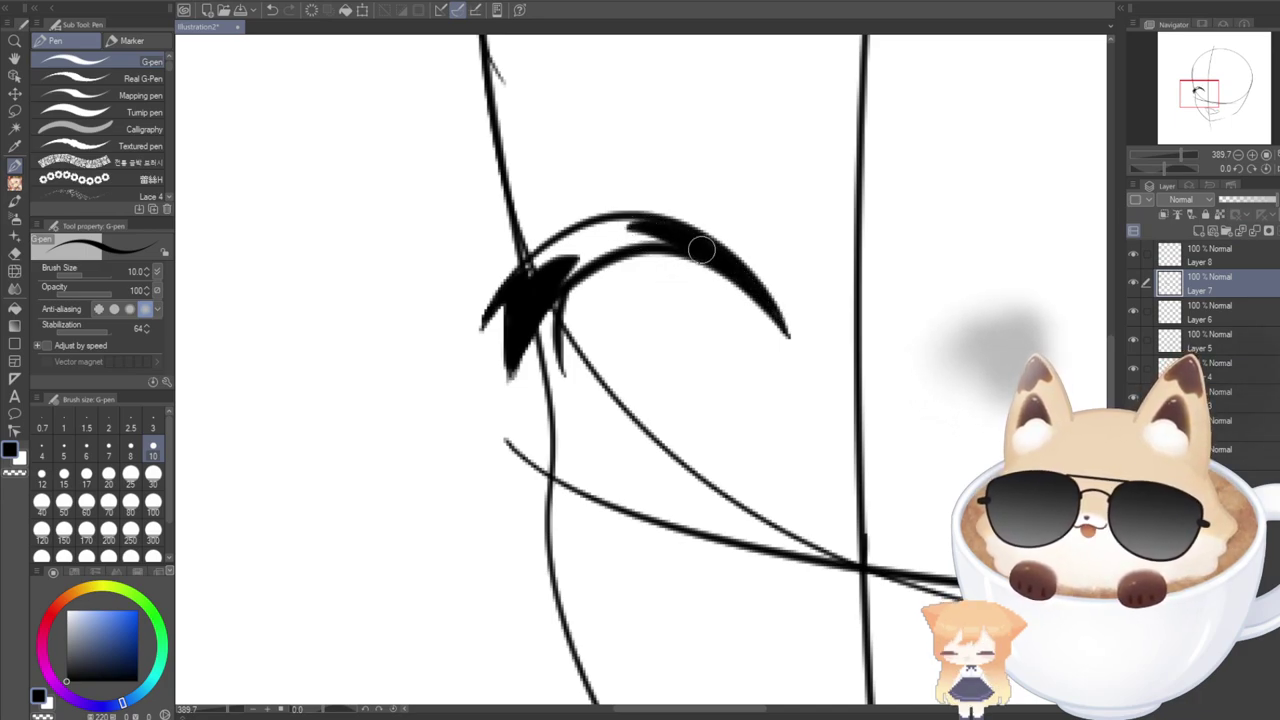
mouse_move(565, 268)
mouse_down()
mouse_move(663, 229)
mouse_move(690, 240)
mouse_up()
mouse_move(521, 281)
mouse_down()
mouse_move(592, 237)
mouse_move(664, 225)
mouse_up()
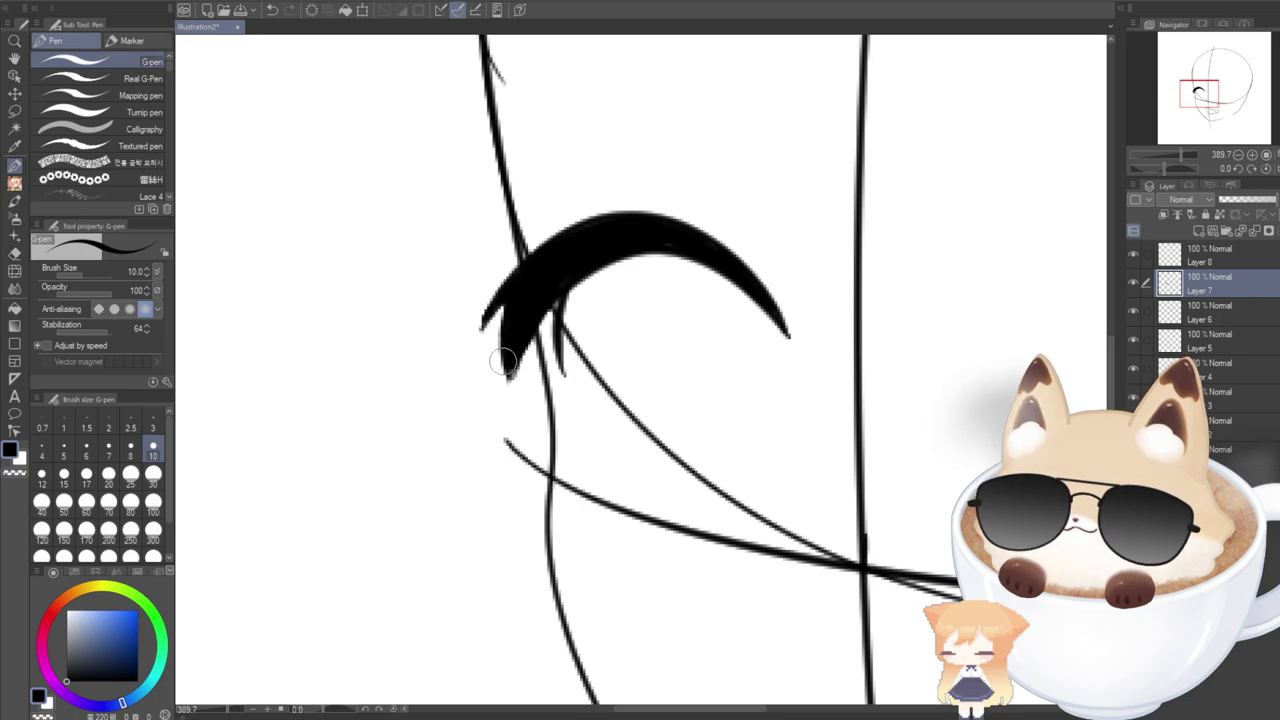
Thicken and taper the pointed lash tips hanging from the outer end of the eyelash.
drag(515, 391, 551, 303)
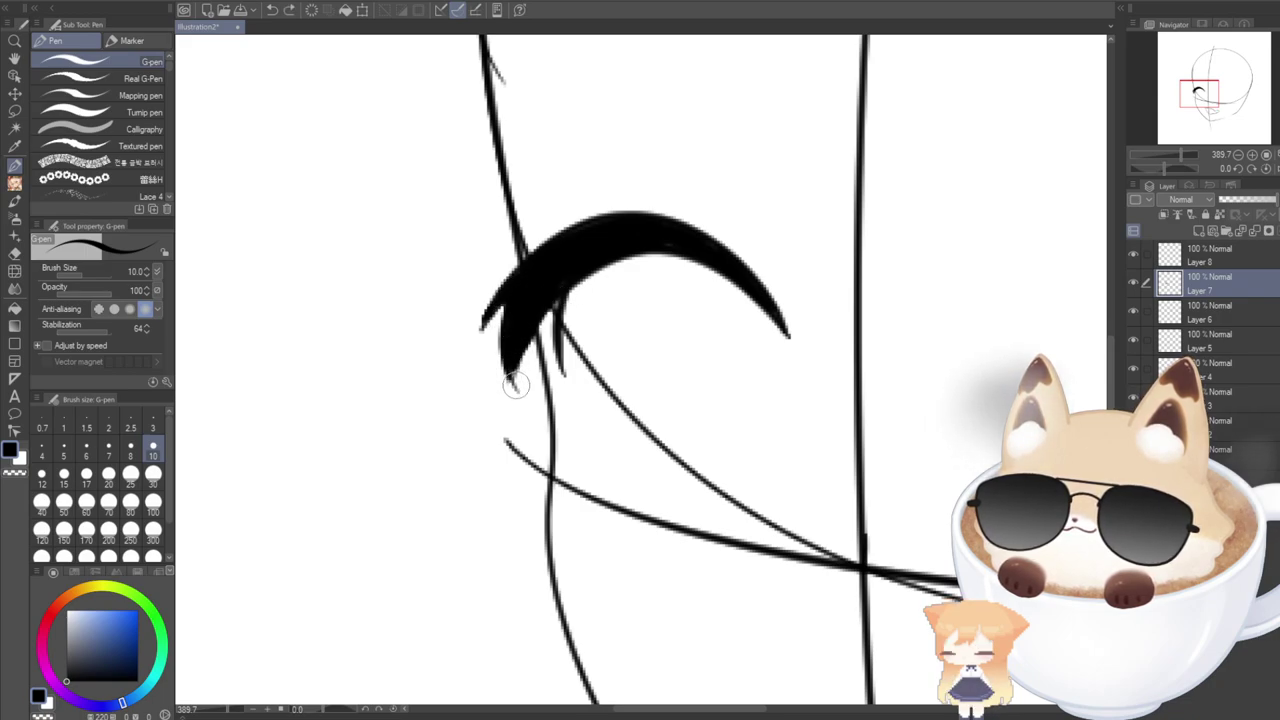
mouse_move(563, 374)
mouse_down()
mouse_move(549, 327)
mouse_move(558, 277)
mouse_move(562, 372)
mouse_move(556, 285)
mouse_up()
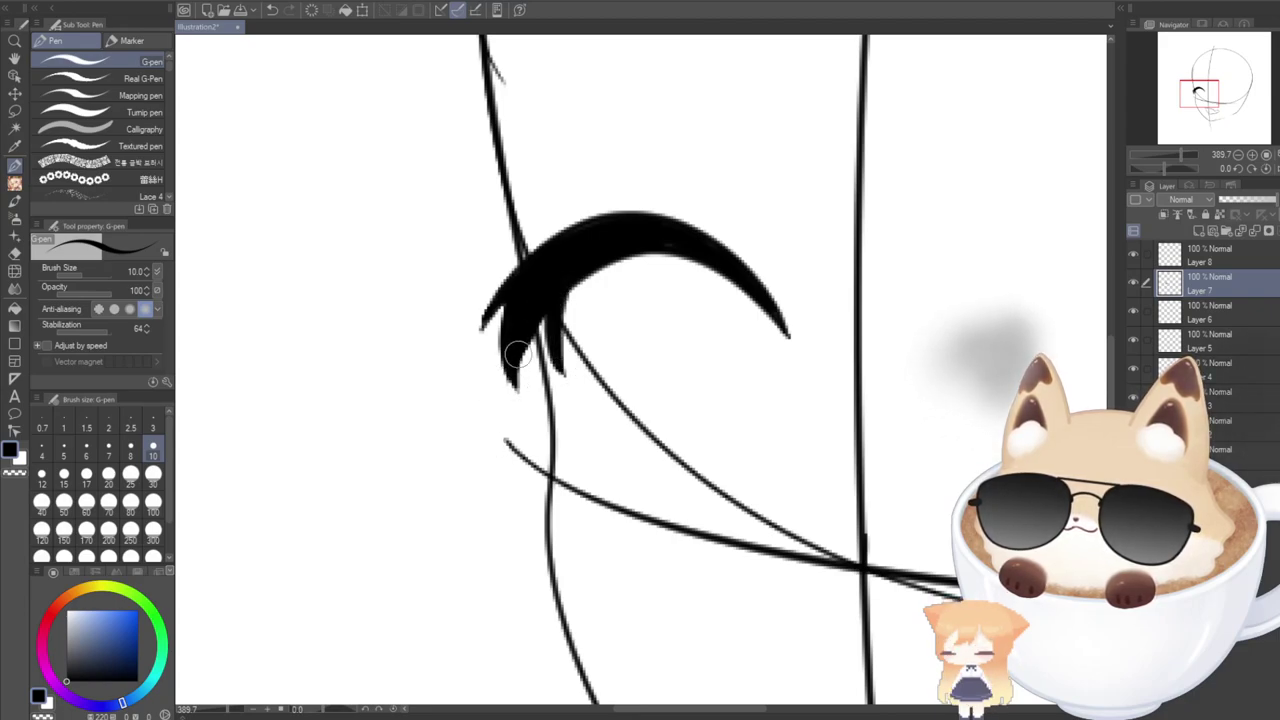
key(ctrl+z)
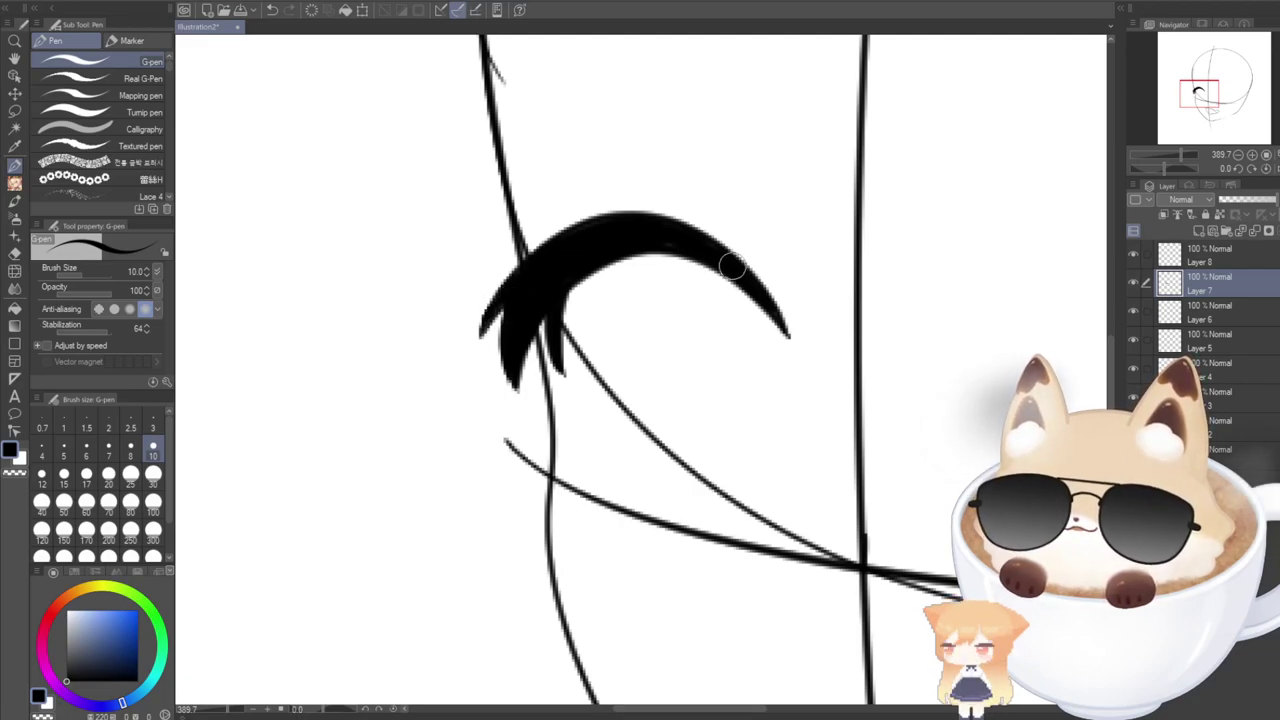
Add small pointed lashes on top of the arc, at its inner corner and above its outer end.
mouse_move(737, 252)
mouse_down()
mouse_move(783, 279)
mouse_move(661, 185)
mouse_up()
key(ctrl+z)
mouse_move(689, 239)
mouse_down()
mouse_move(660, 188)
mouse_move(696, 237)
mouse_up()
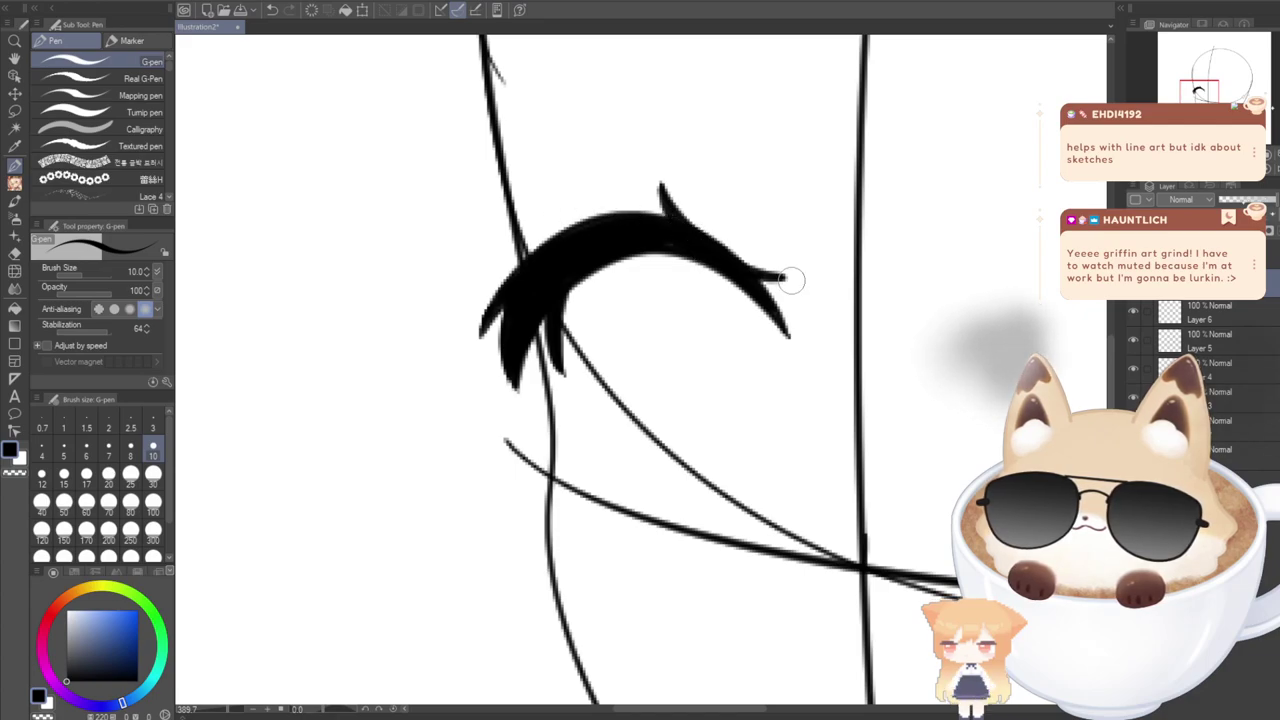
drag(741, 276, 789, 279)
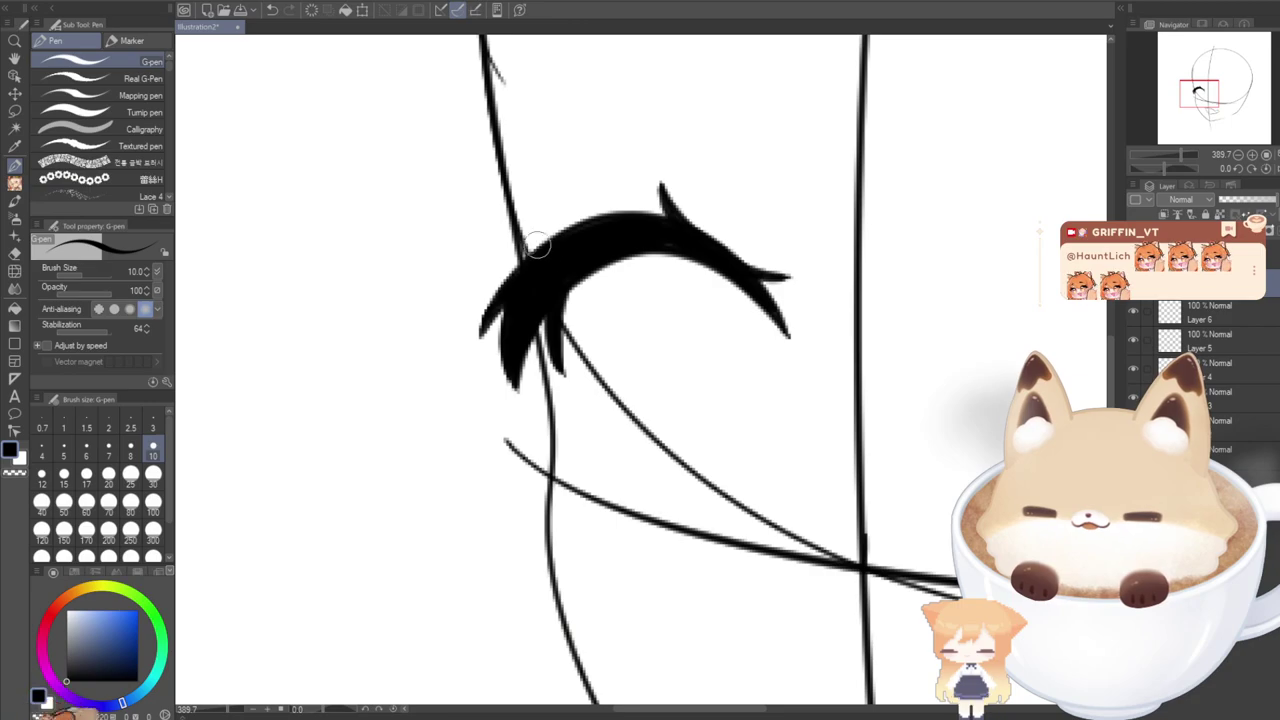
mouse_move(603, 217)
mouse_down()
mouse_move(476, 244)
mouse_move(554, 254)
mouse_up()
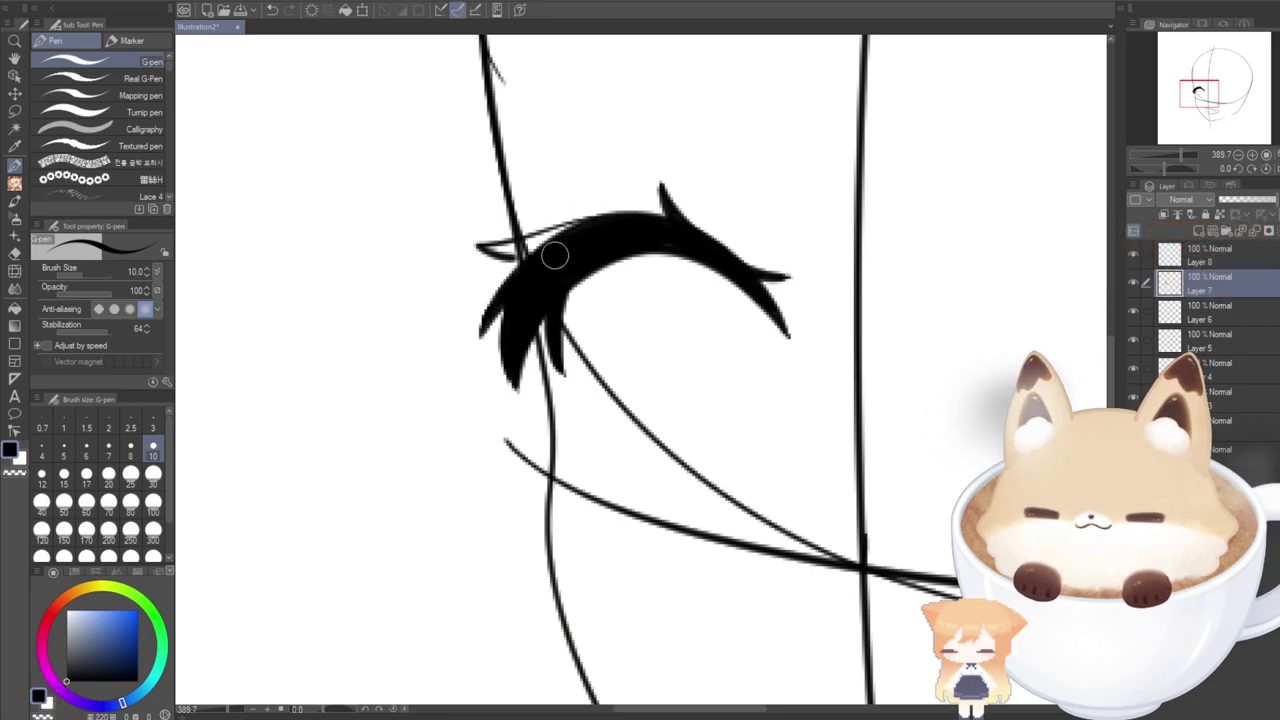
key(ctrl+z)
mouse_move(606, 217)
mouse_down()
mouse_move(502, 248)
mouse_move(551, 260)
mouse_up()
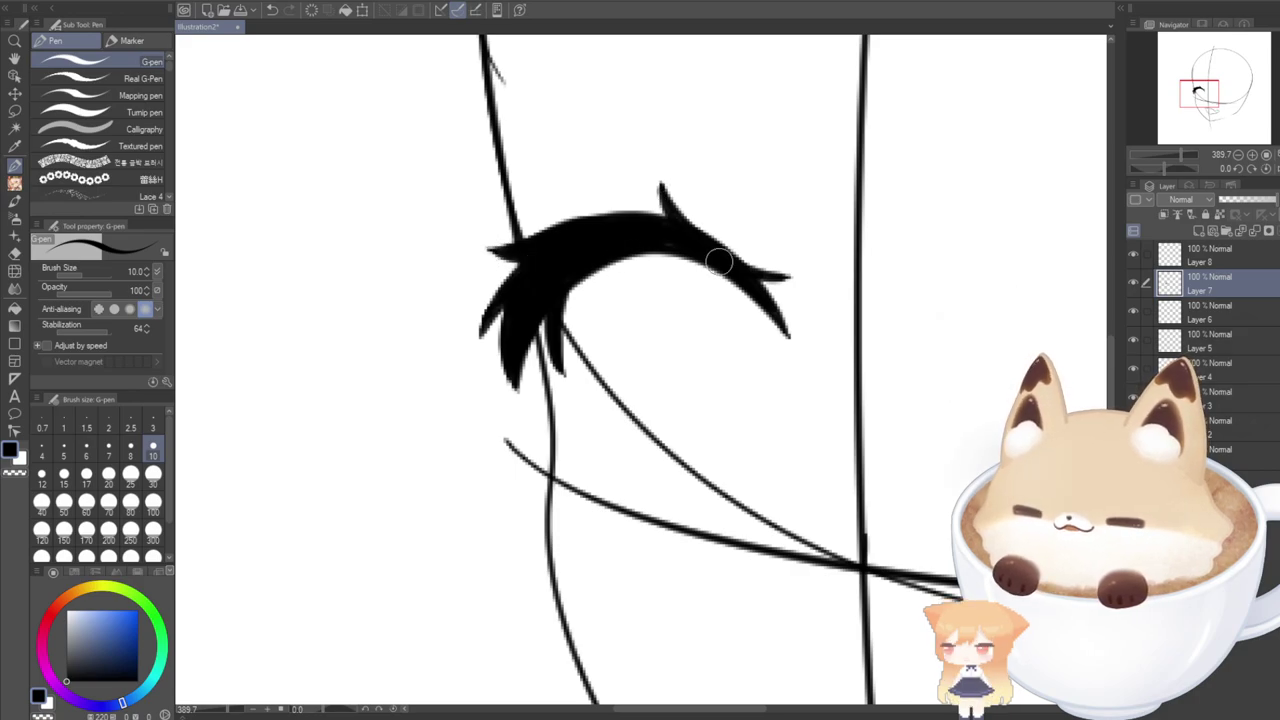
Make Layer 8 the active layer and bring the blank canvas area beside the face into view.
click(1192, 250)
drag(873, 316, 851, 293)
scroll(850, 292, down, 3)
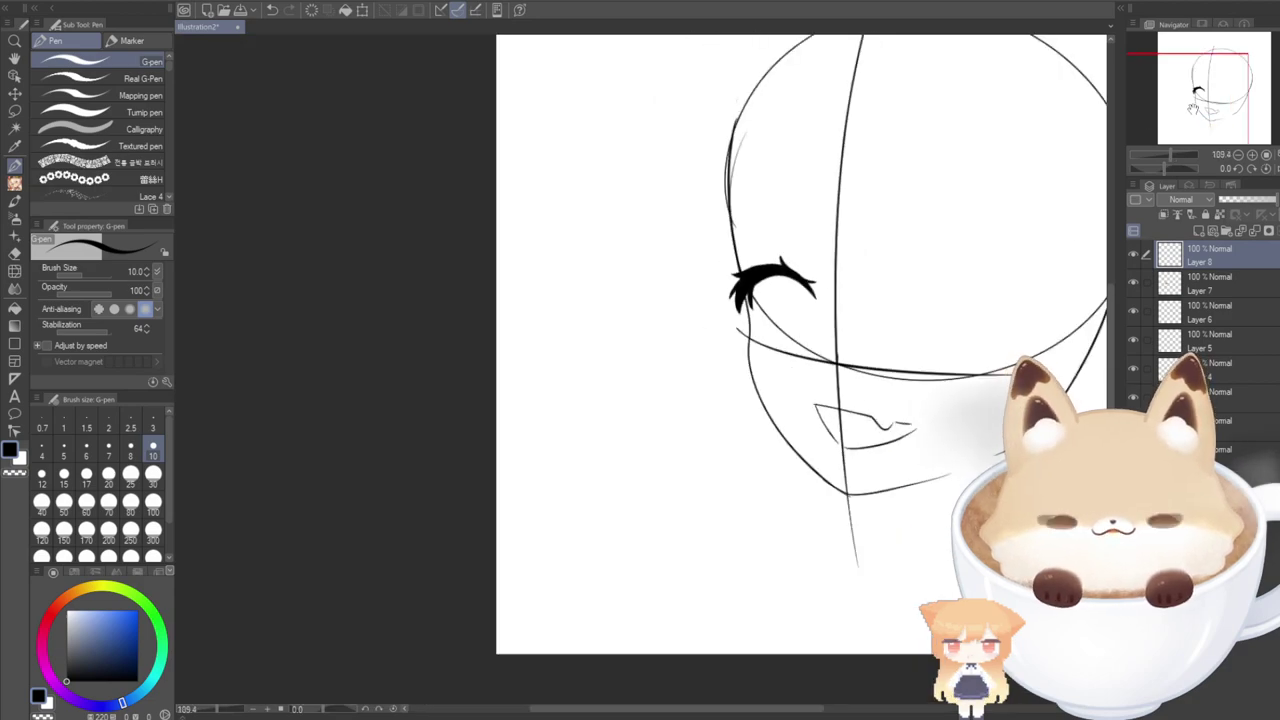
drag(1191, 106, 1186, 113)
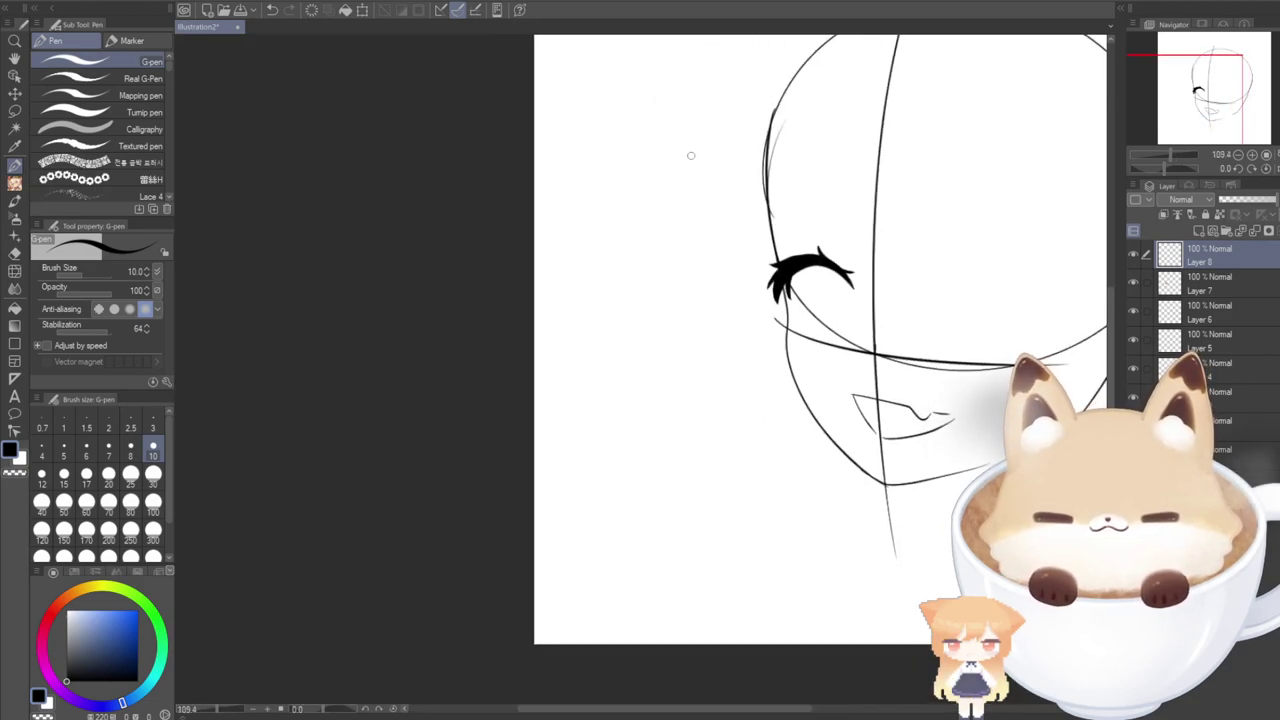
Draw vertical test lines beside the face on Layer 8 with the G-pen stabilization at 64, 0 and 100.
drag(689, 133, 694, 350)
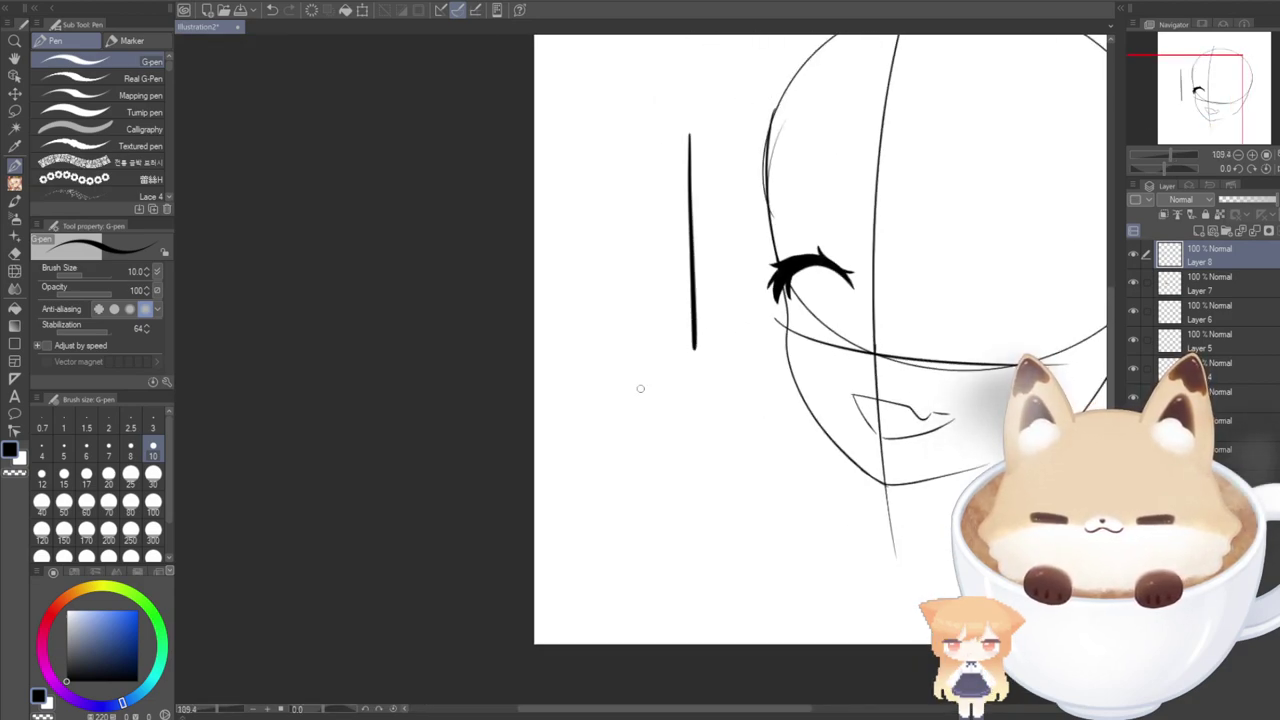
drag(77, 338, 4, 335)
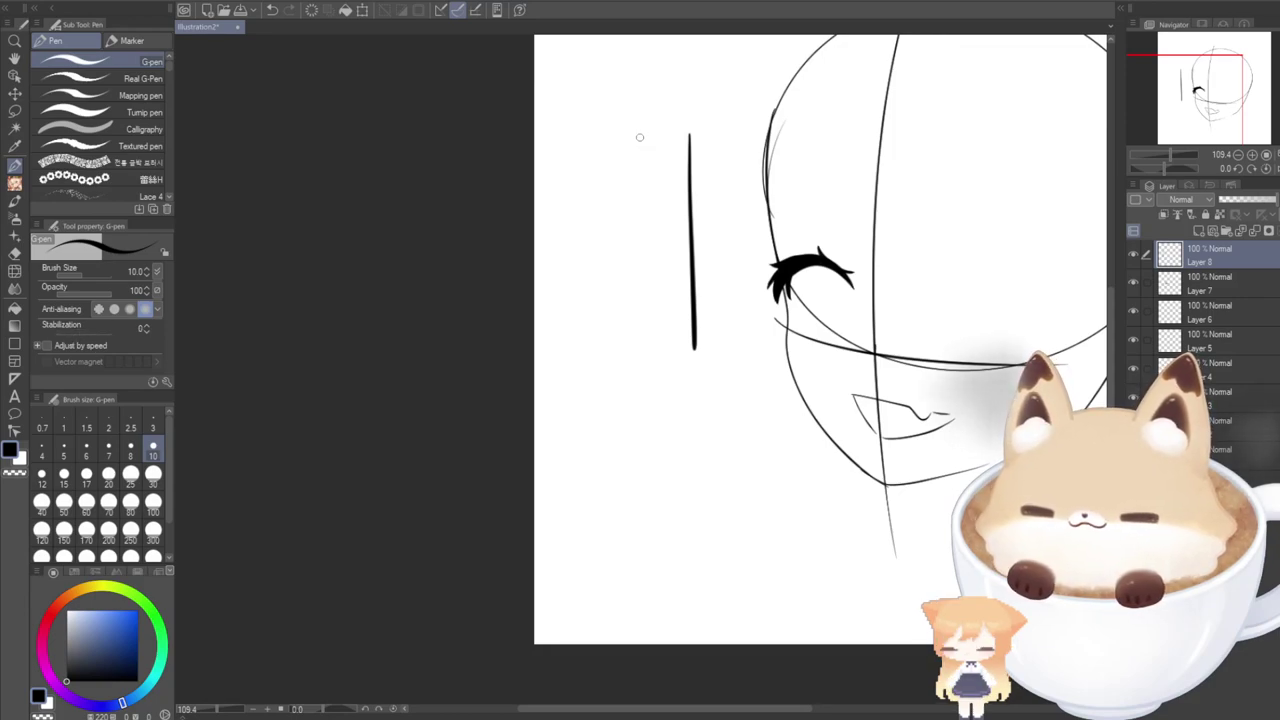
drag(640, 137, 628, 371)
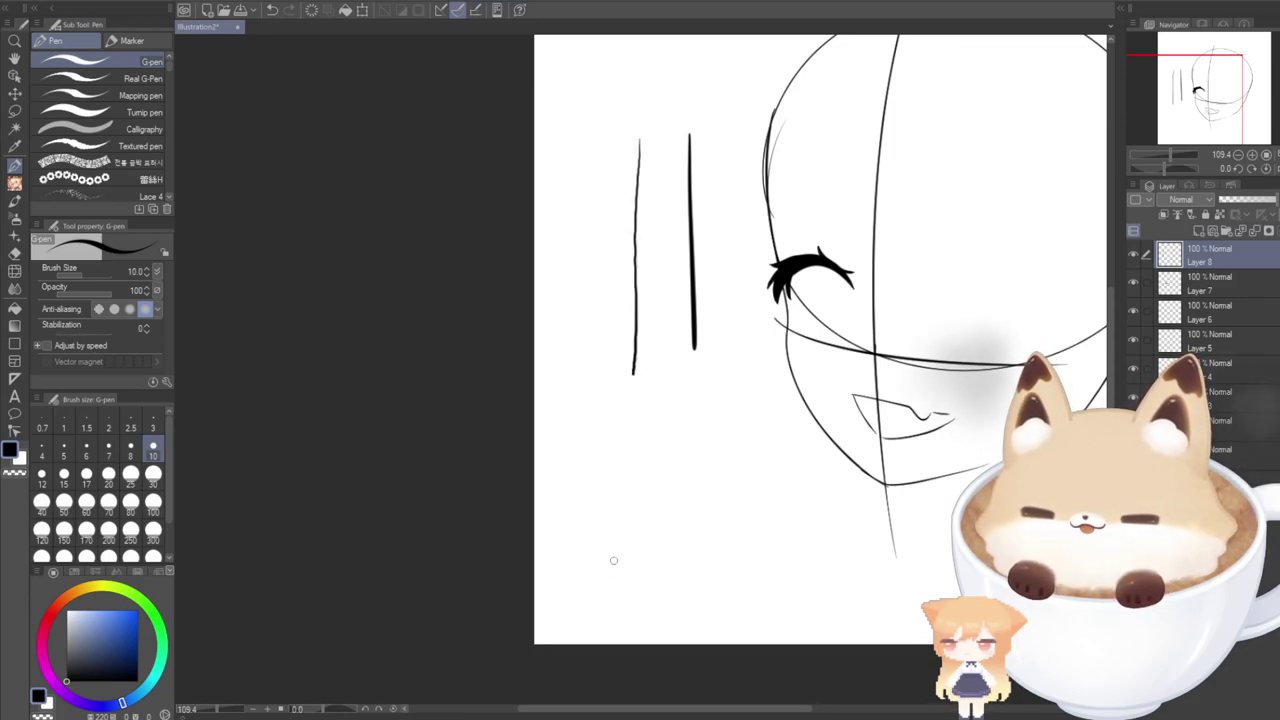
key(ctrl+z)
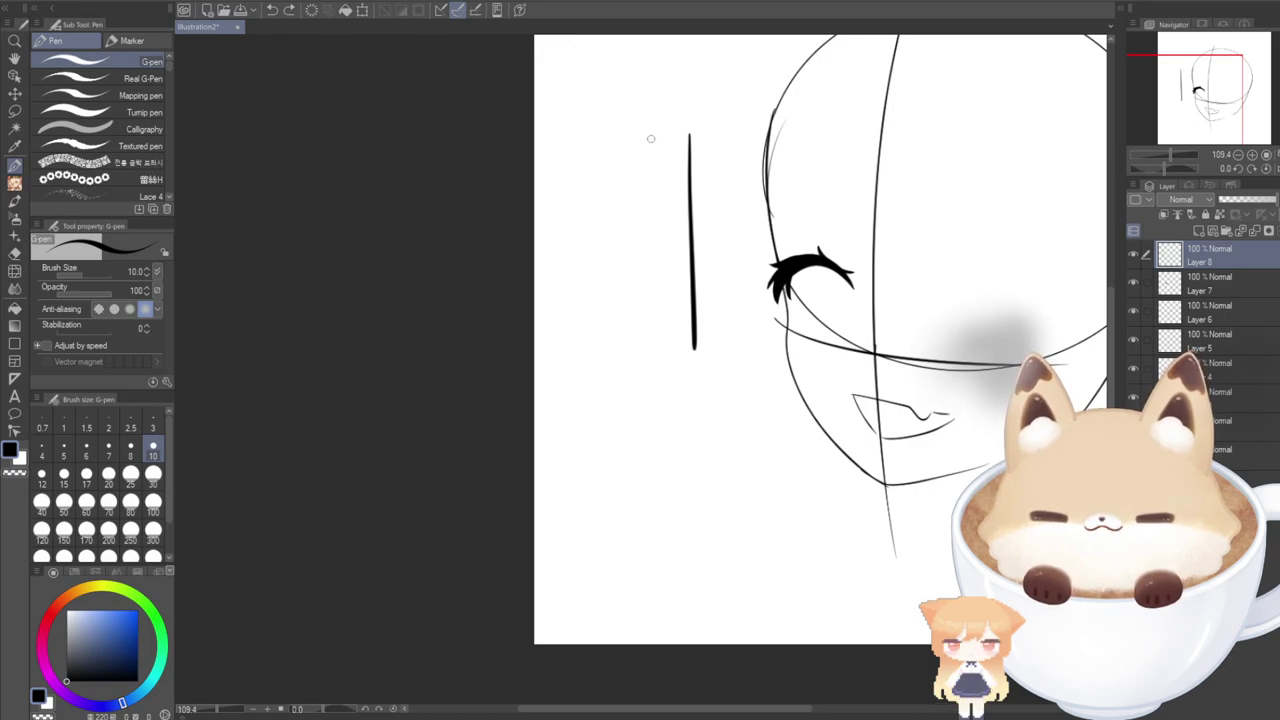
drag(650, 138, 652, 340)
key(ctrl+z)
drag(638, 137, 655, 364)
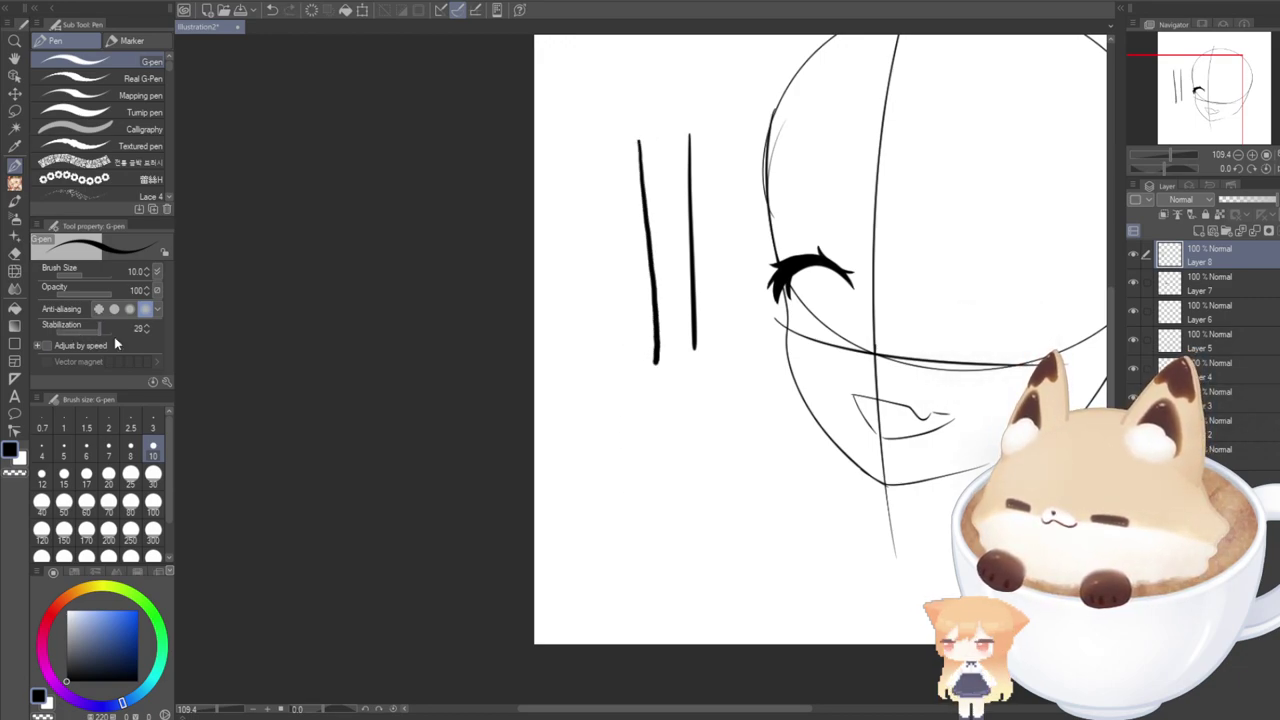
drag(115, 328, 211, 342)
drag(604, 139, 628, 396)
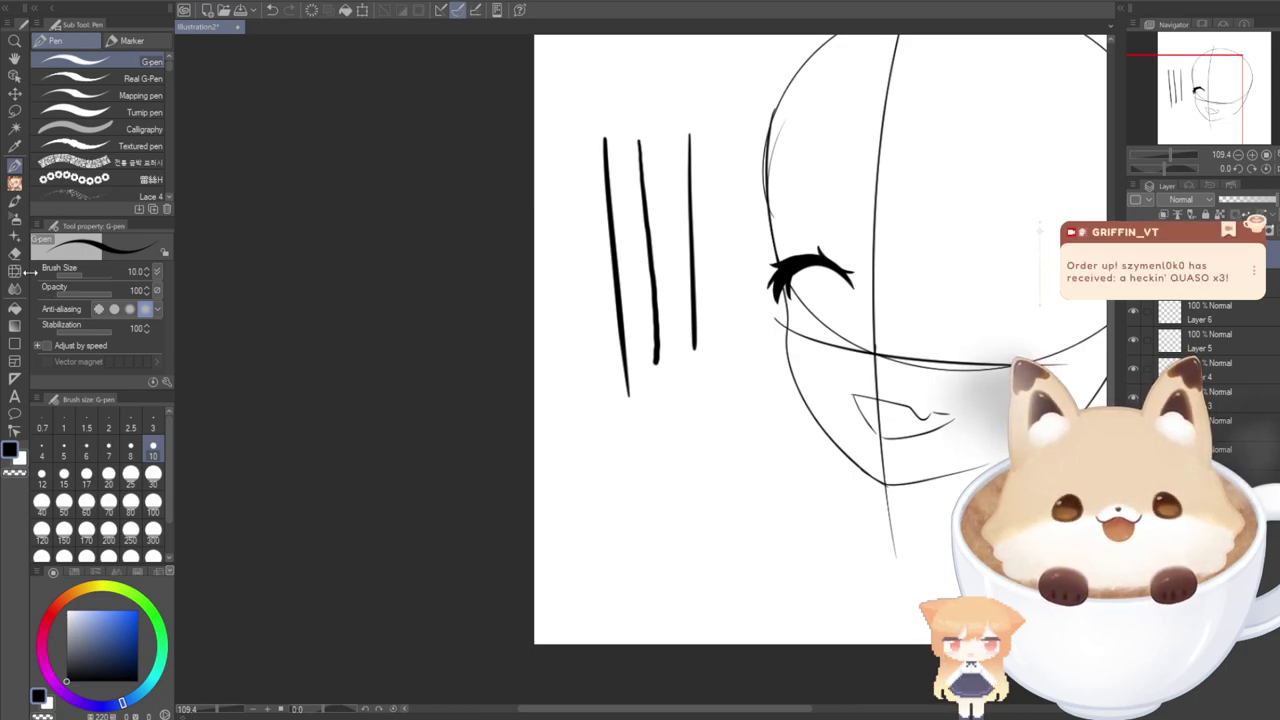
Draw wavy test strokes below the vertical lines at stabilization 55 and 0, and clear all test strokes from Layer 8.
drag(91, 334, 103, 338)
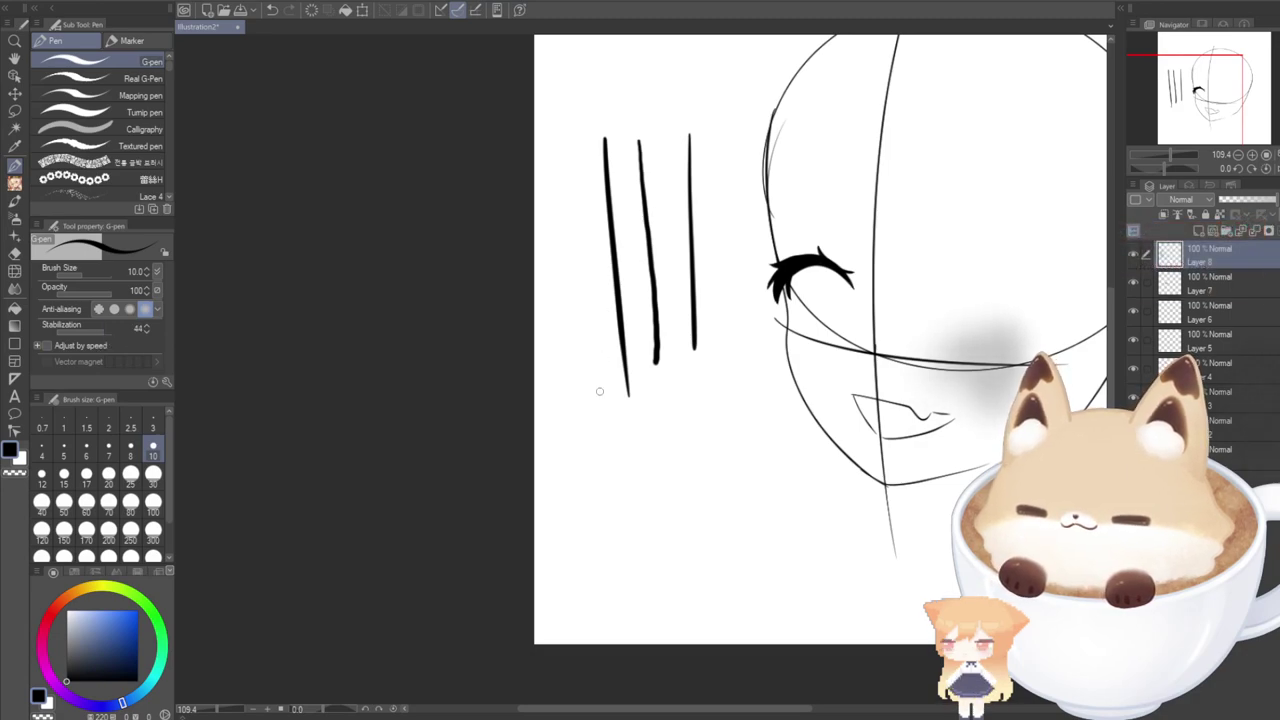
click(106, 332)
mouse_move(606, 607)
mouse_down()
mouse_move(647, 577)
mouse_move(556, 538)
mouse_move(676, 518)
mouse_move(580, 483)
mouse_move(614, 461)
mouse_move(609, 427)
mouse_up()
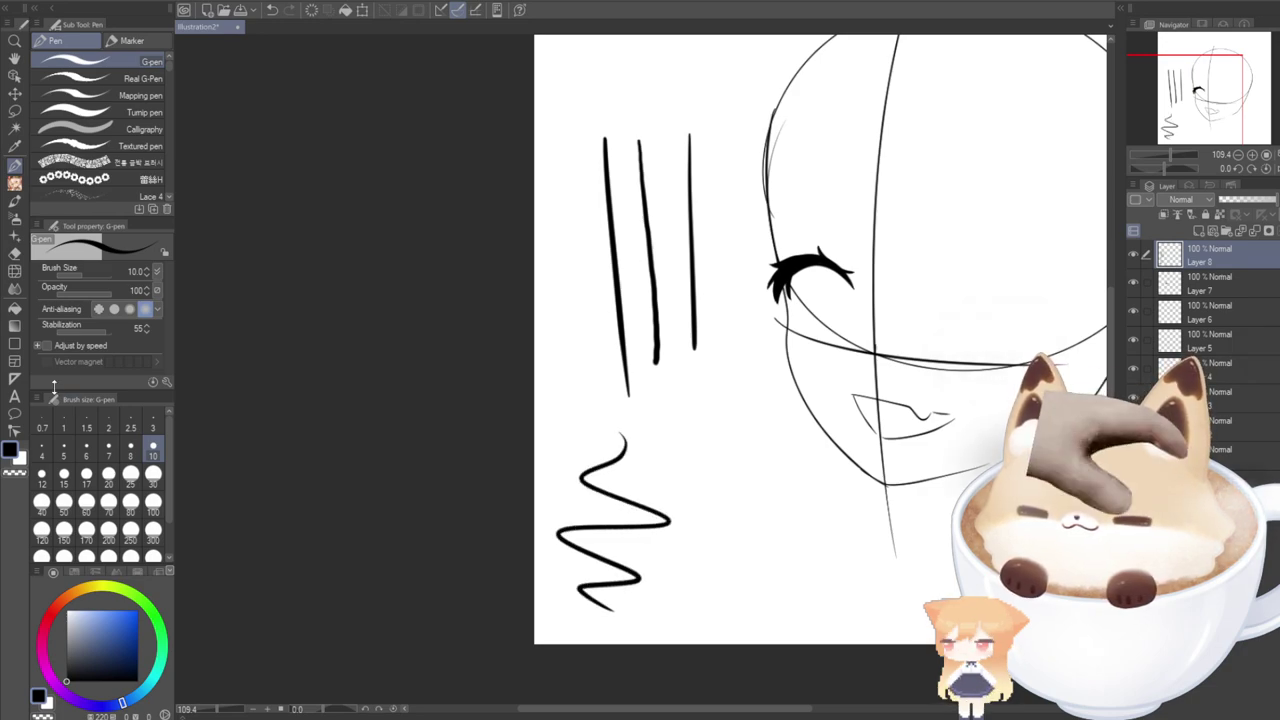
click(72, 333)
mouse_move(714, 621)
mouse_down()
mouse_move(751, 606)
mouse_move(688, 582)
mouse_move(706, 562)
mouse_move(788, 536)
mouse_move(710, 516)
mouse_move(698, 447)
mouse_up()
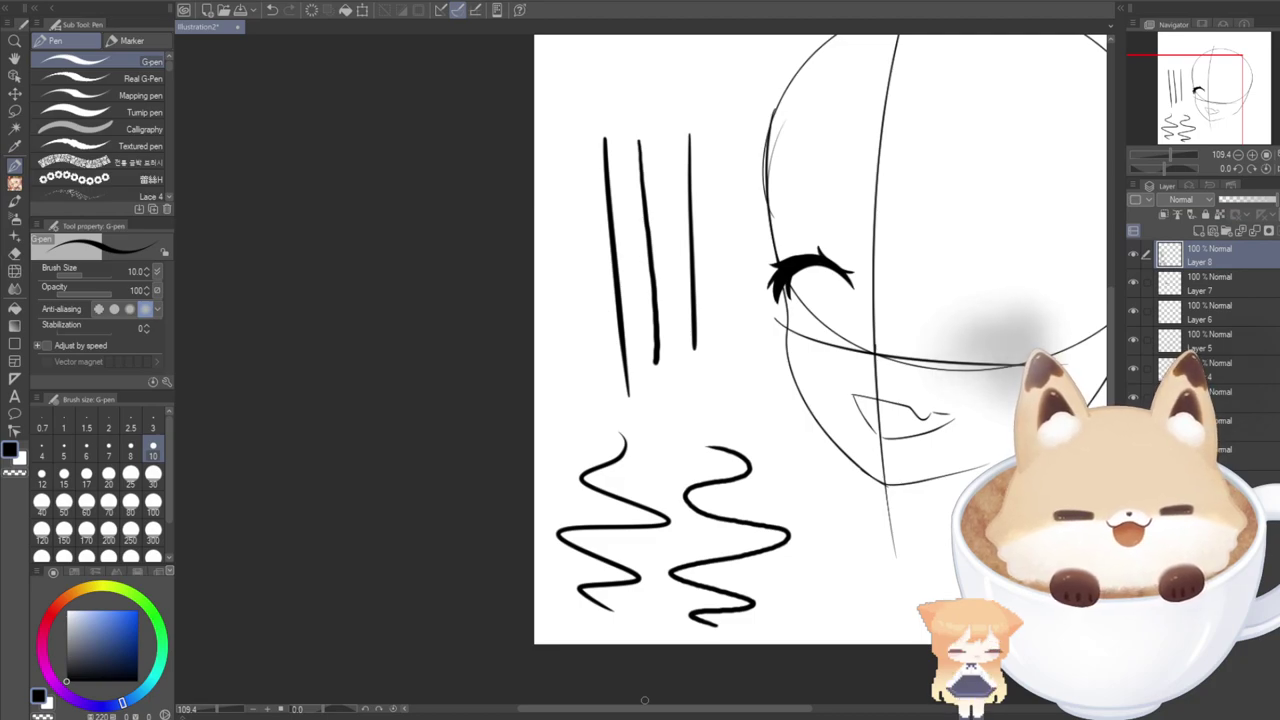
key(Delete)
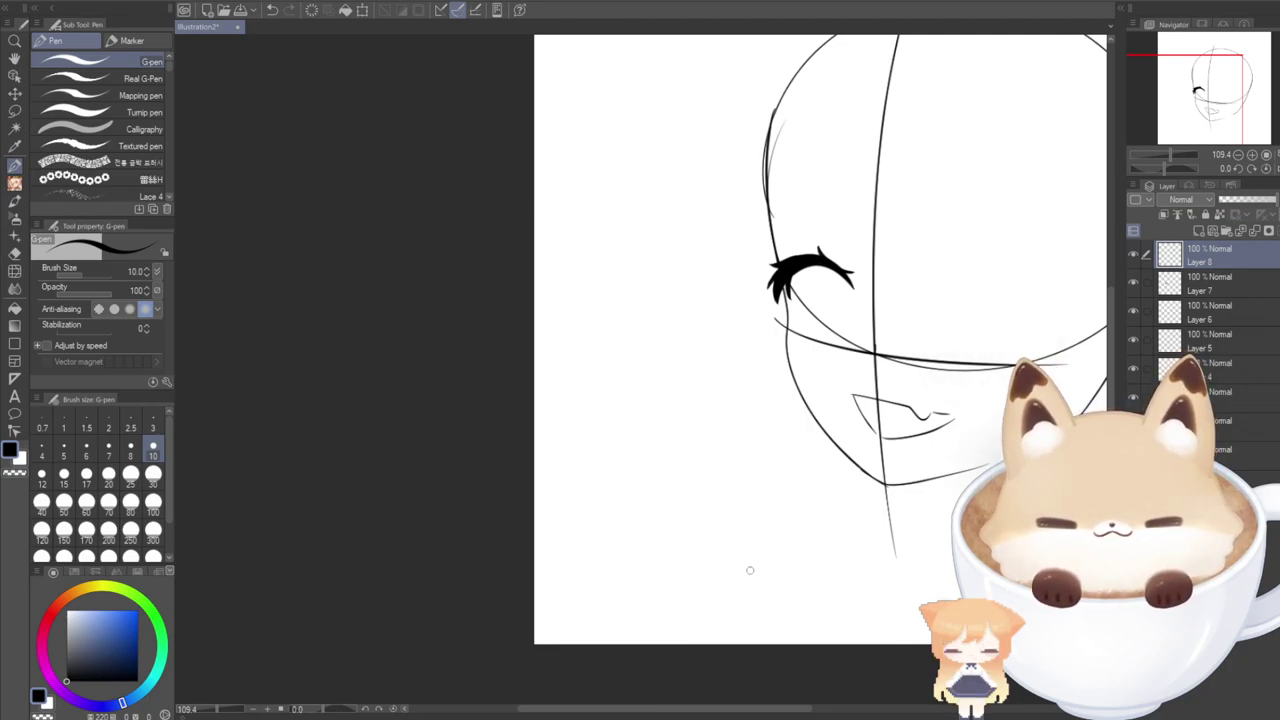
Set the G-pen stabilization to 55 with the whole face centred in view.
drag(729, 712, 838, 718)
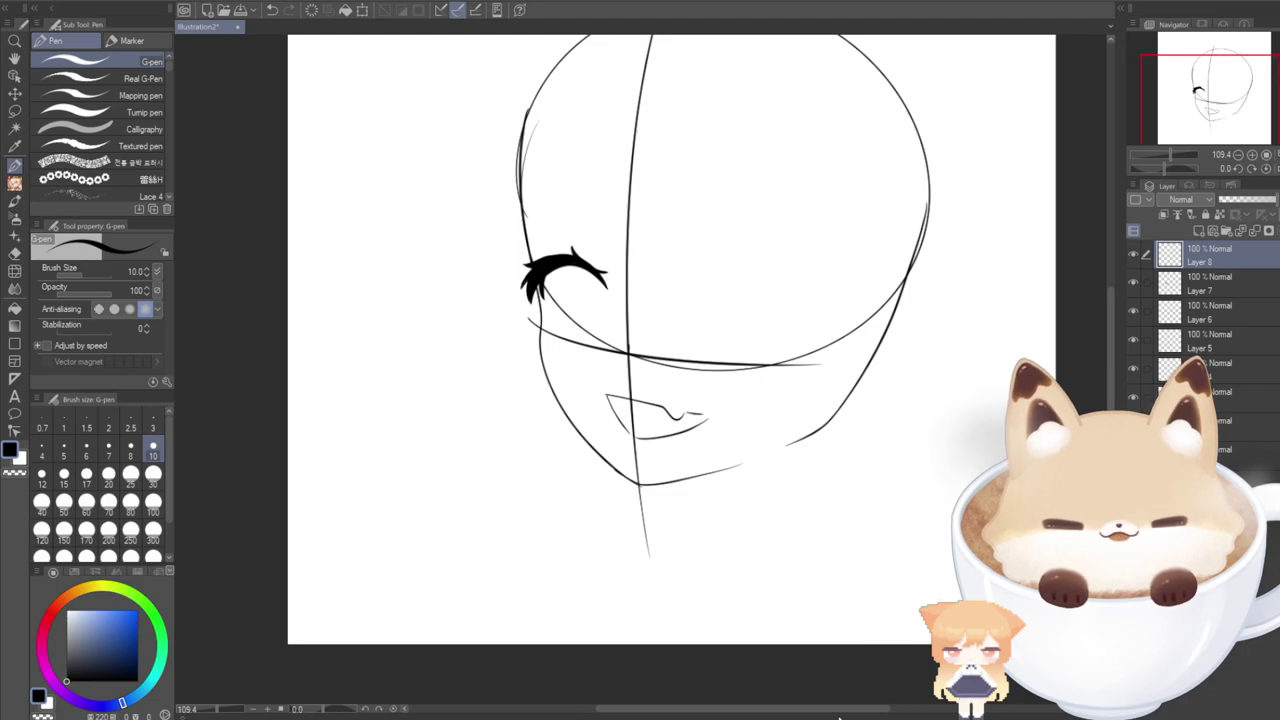
drag(1183, 116, 1183, 113)
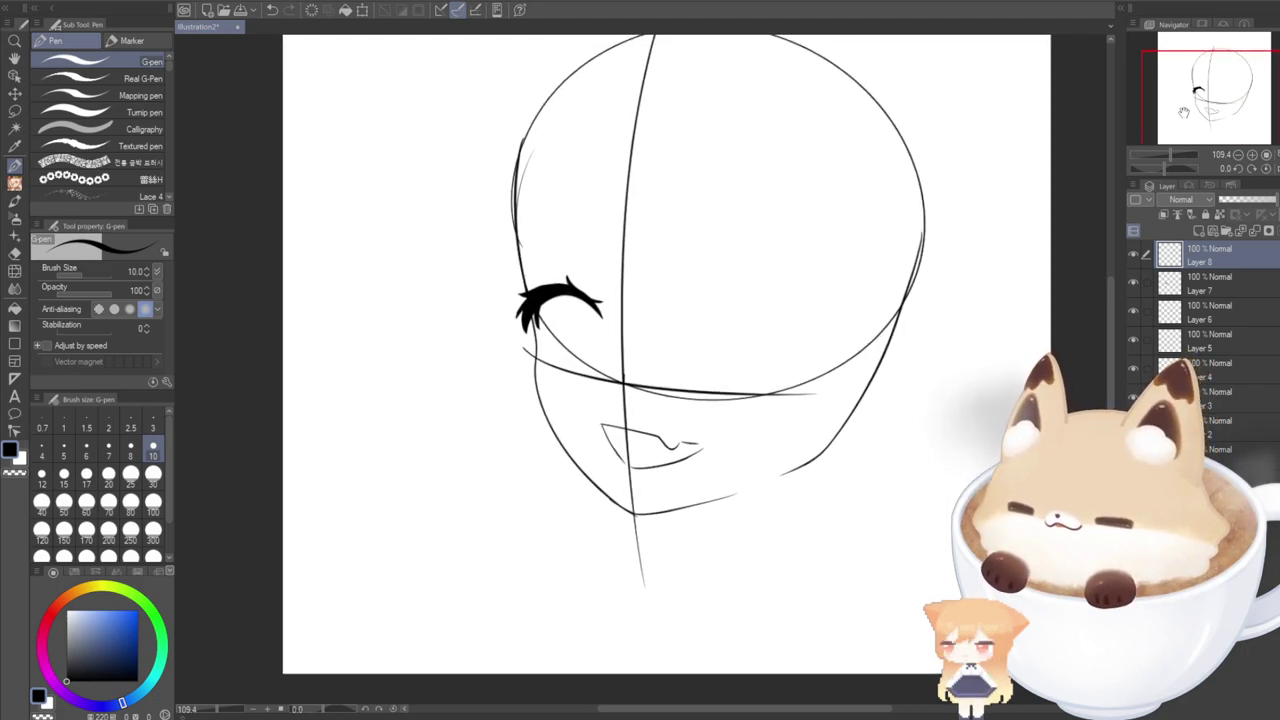
drag(88, 333, 105, 335)
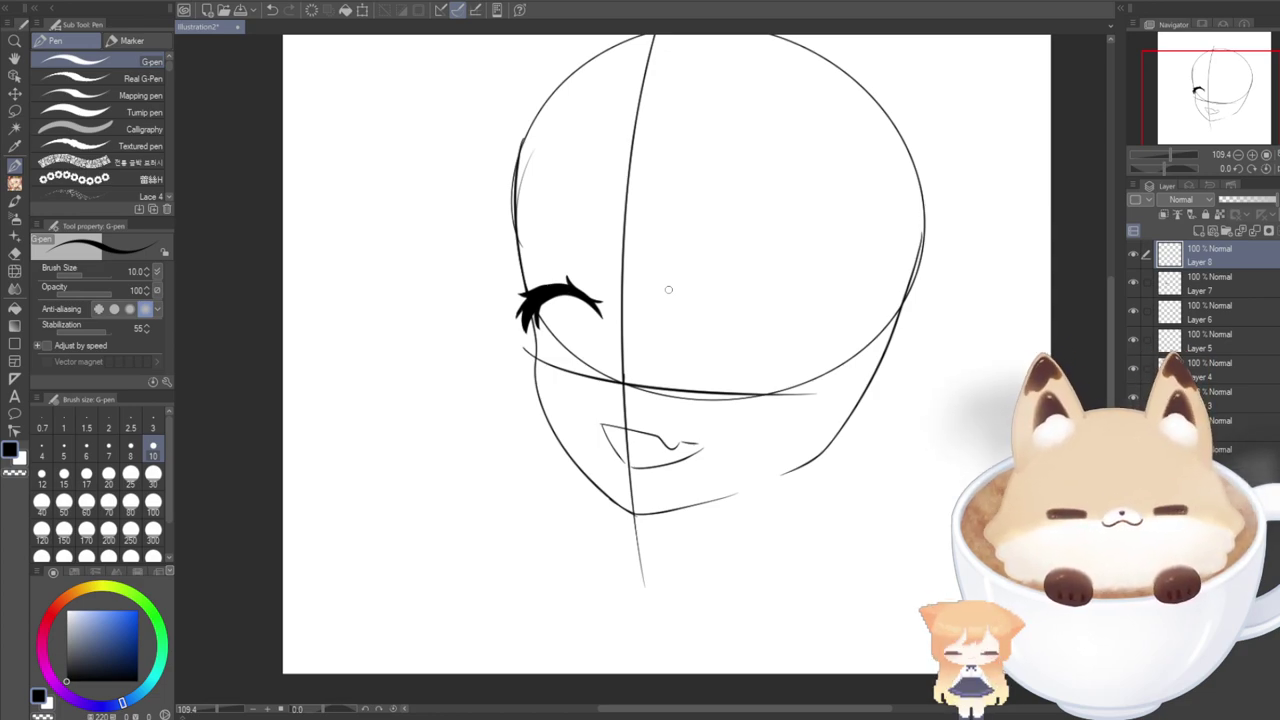
Try several arched upper lash lines for the second eye on Layer 8, across the vertical guideline from the finished lash, undoing each one.
drag(663, 315, 781, 323)
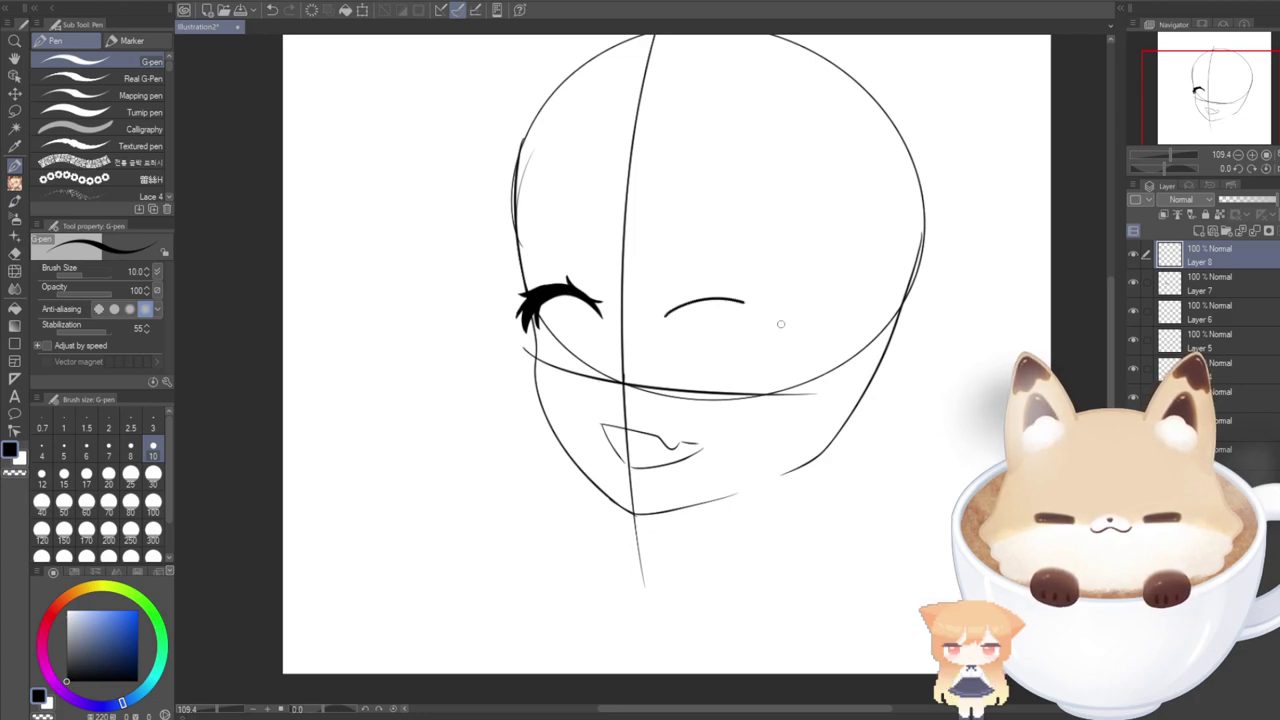
key(ctrl+z)
mouse_move(668, 313)
mouse_down()
mouse_move(739, 272)
mouse_move(760, 321)
mouse_up()
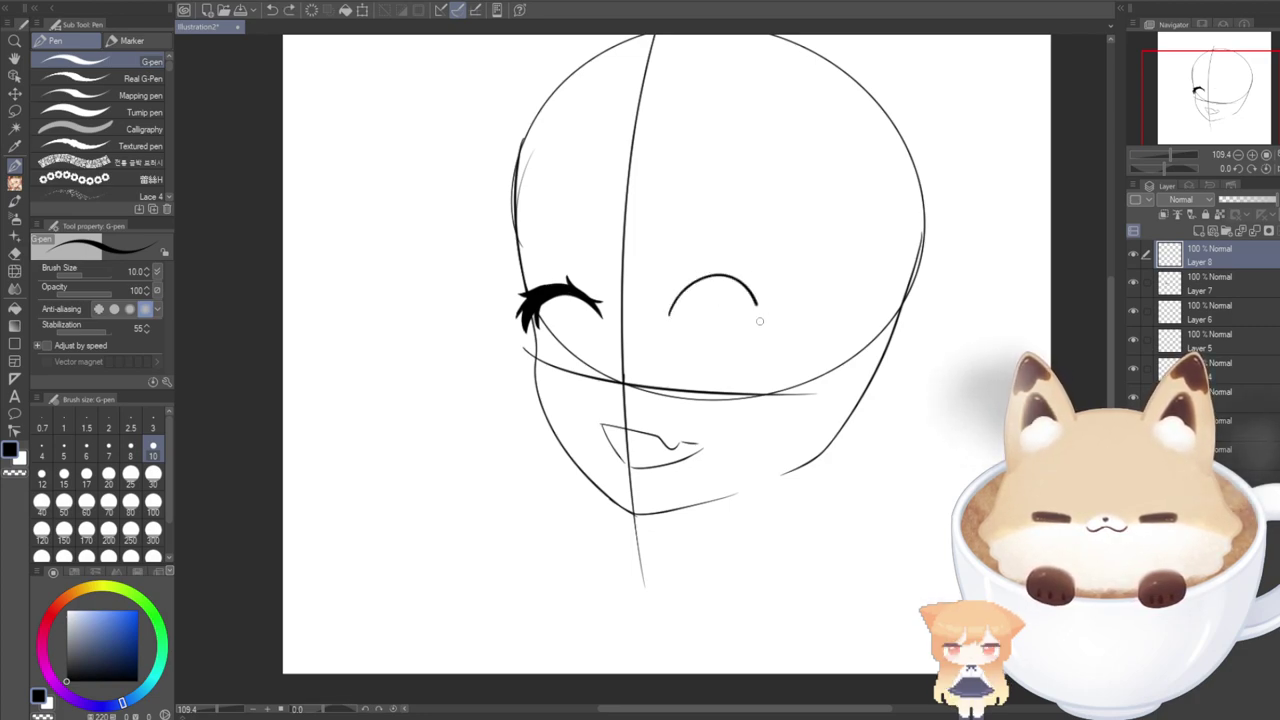
key(ctrl+z)
mouse_move(665, 318)
mouse_down()
mouse_move(707, 283)
mouse_move(786, 323)
mouse_up()
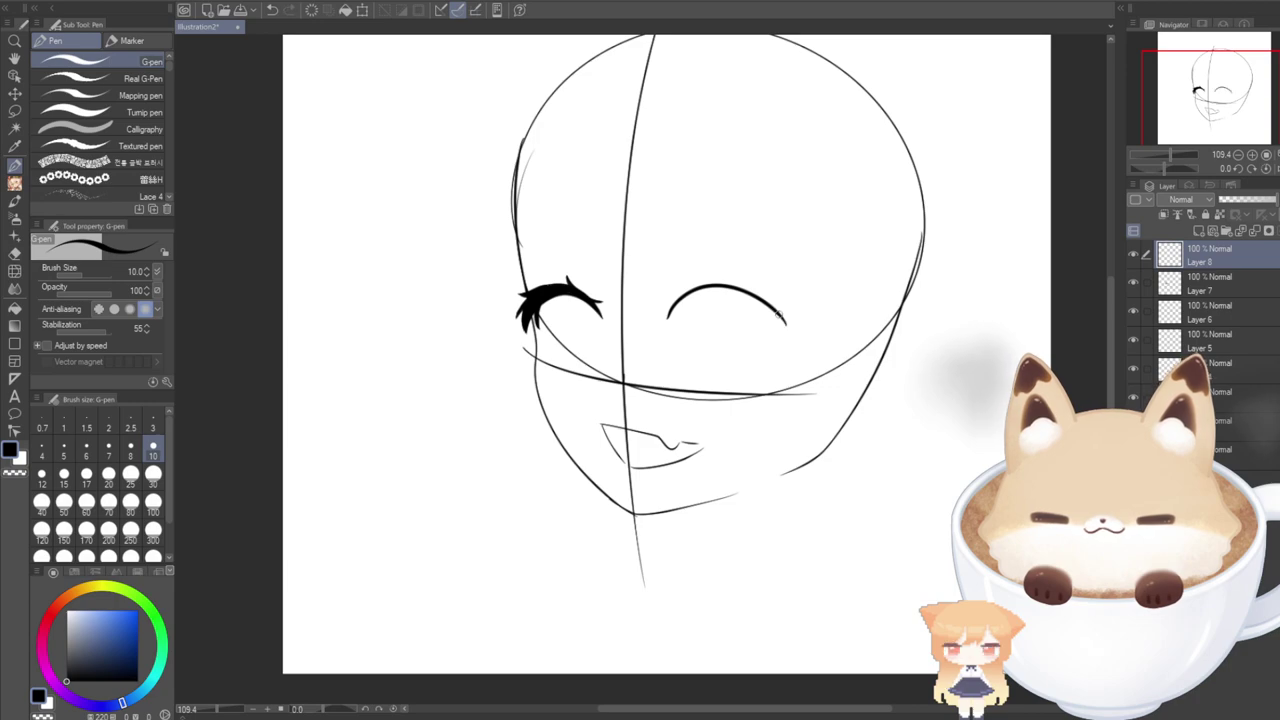
key(ctrl+z)
mouse_move(670, 321)
mouse_down()
mouse_move(680, 308)
mouse_move(782, 313)
mouse_up()
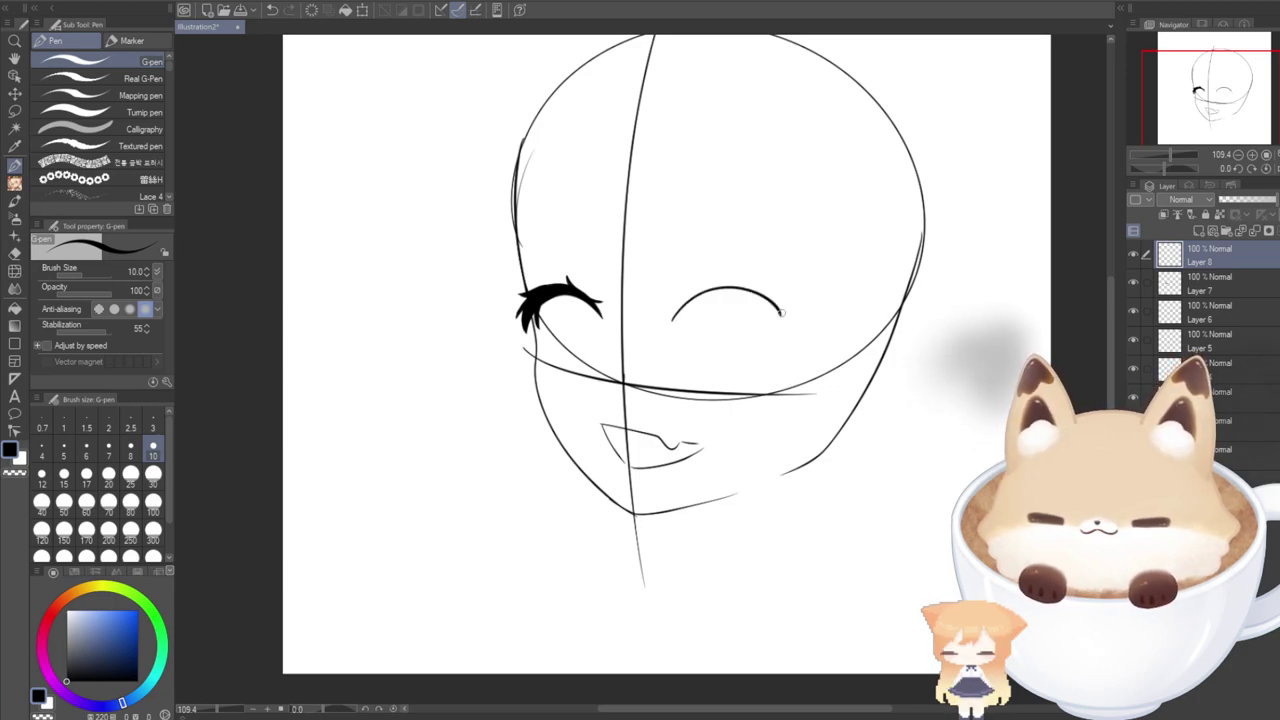
key(ctrl+z)
mouse_move(666, 318)
mouse_down()
mouse_move(741, 284)
mouse_move(772, 317)
mouse_up()
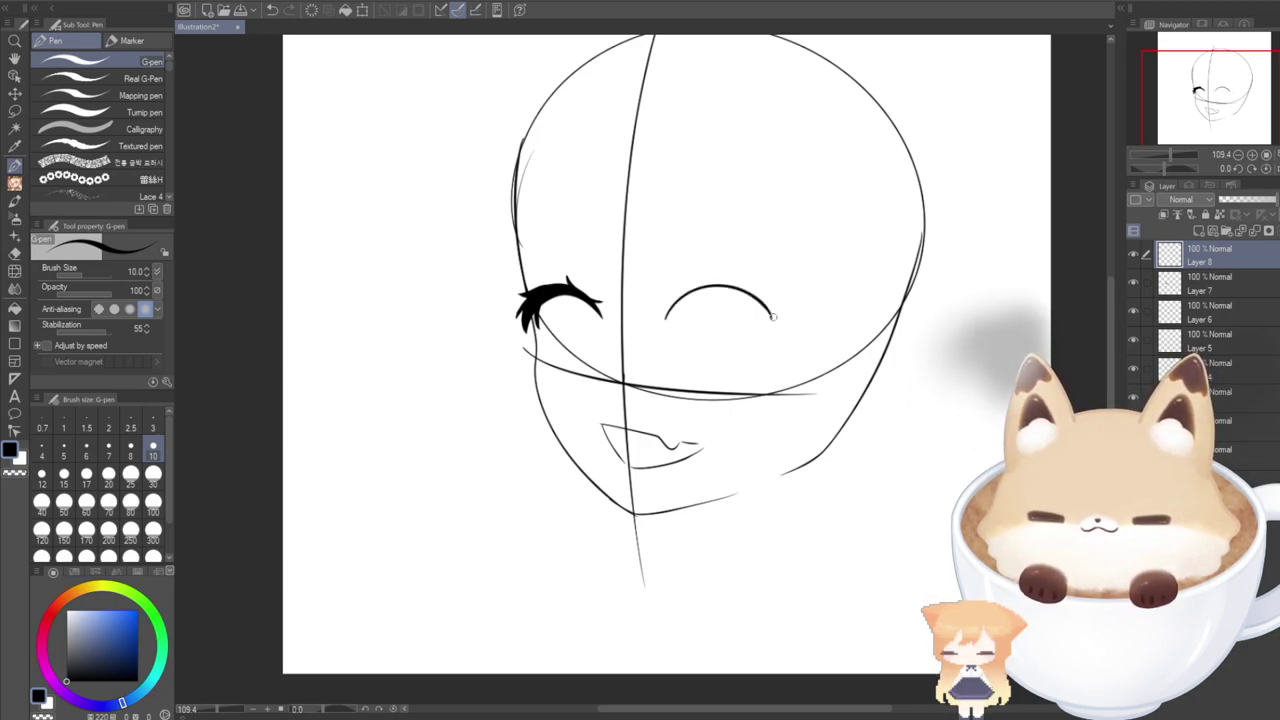
key(ctrl+z)
mouse_move(665, 317)
mouse_down()
mouse_move(741, 286)
mouse_move(771, 310)
mouse_up()
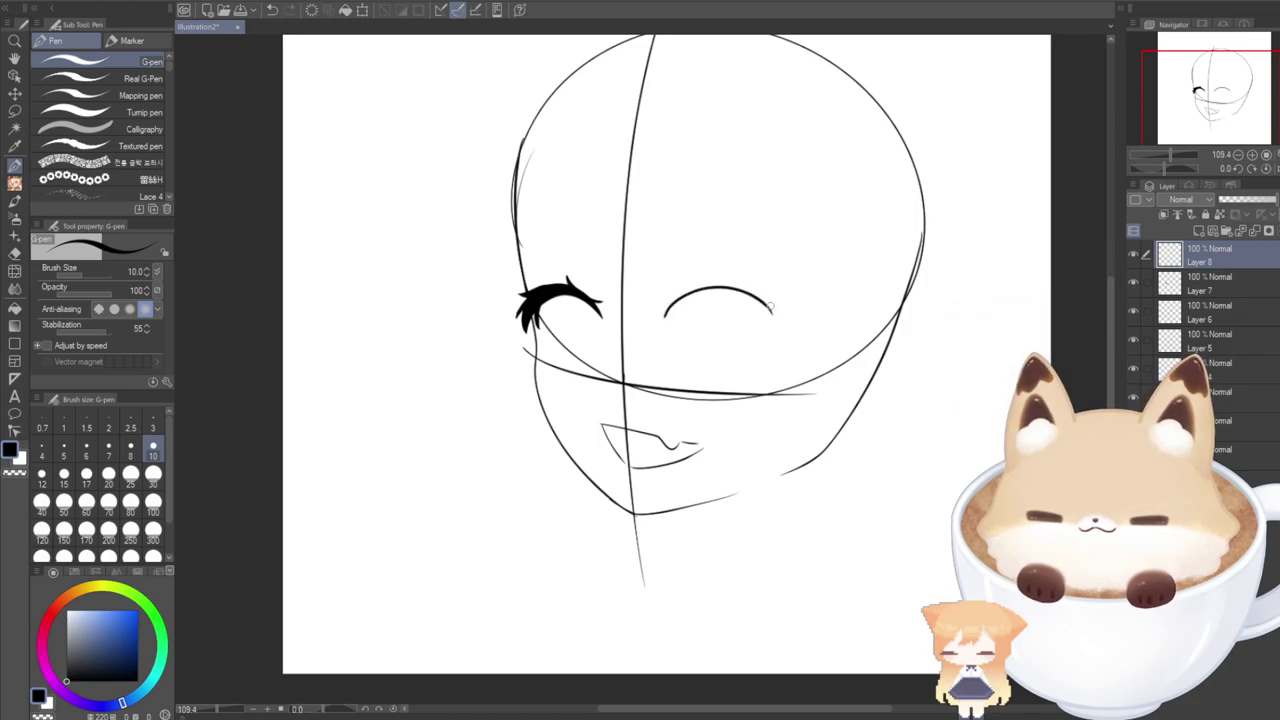
key(ctrl+z)
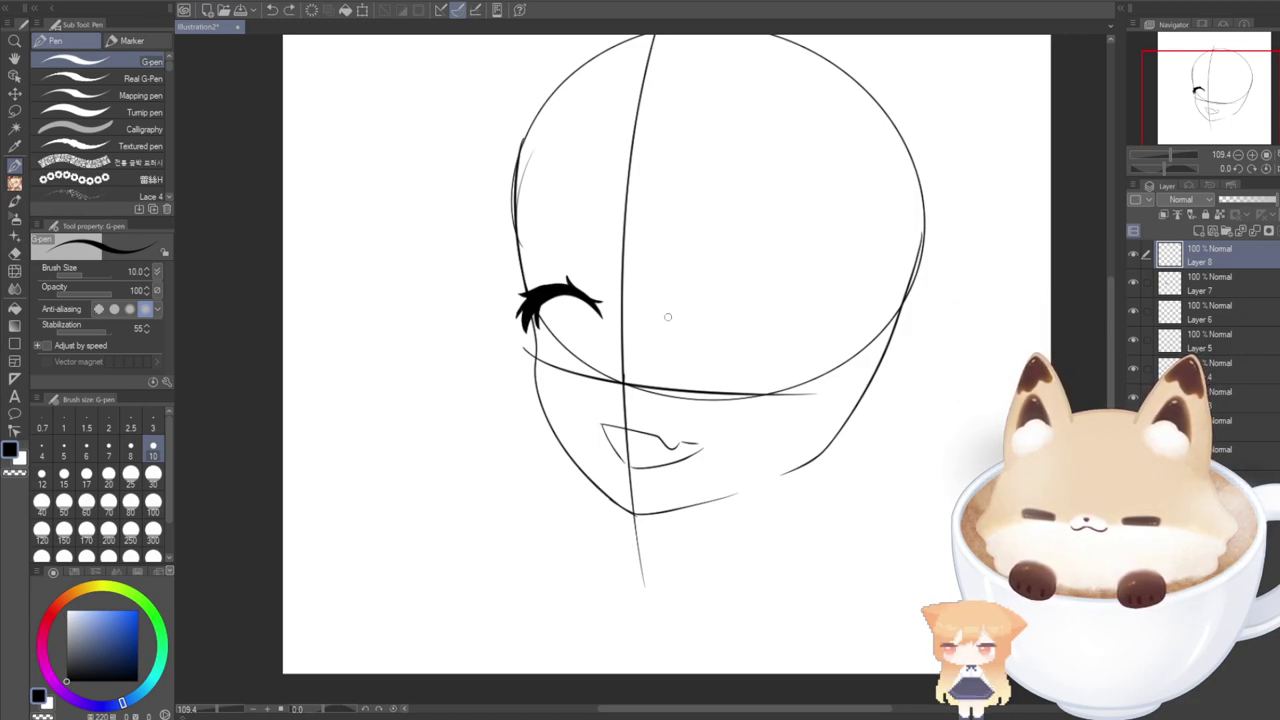
mouse_move(666, 318)
mouse_down()
mouse_move(718, 281)
mouse_move(778, 314)
mouse_up()
key(ctrl+z)
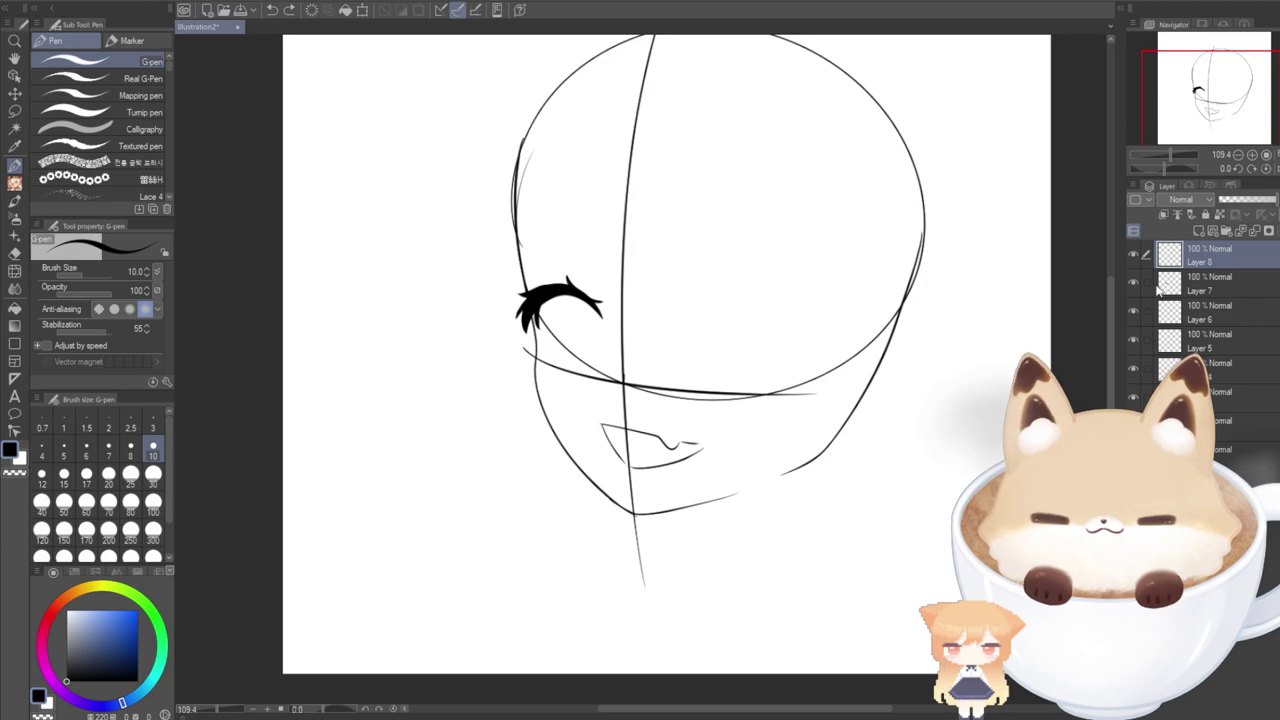
Duplicate Layer 7 with the finished lash, flip the copy horizontally and place it across the vertical guideline as the second eye's lash.
click(1168, 280)
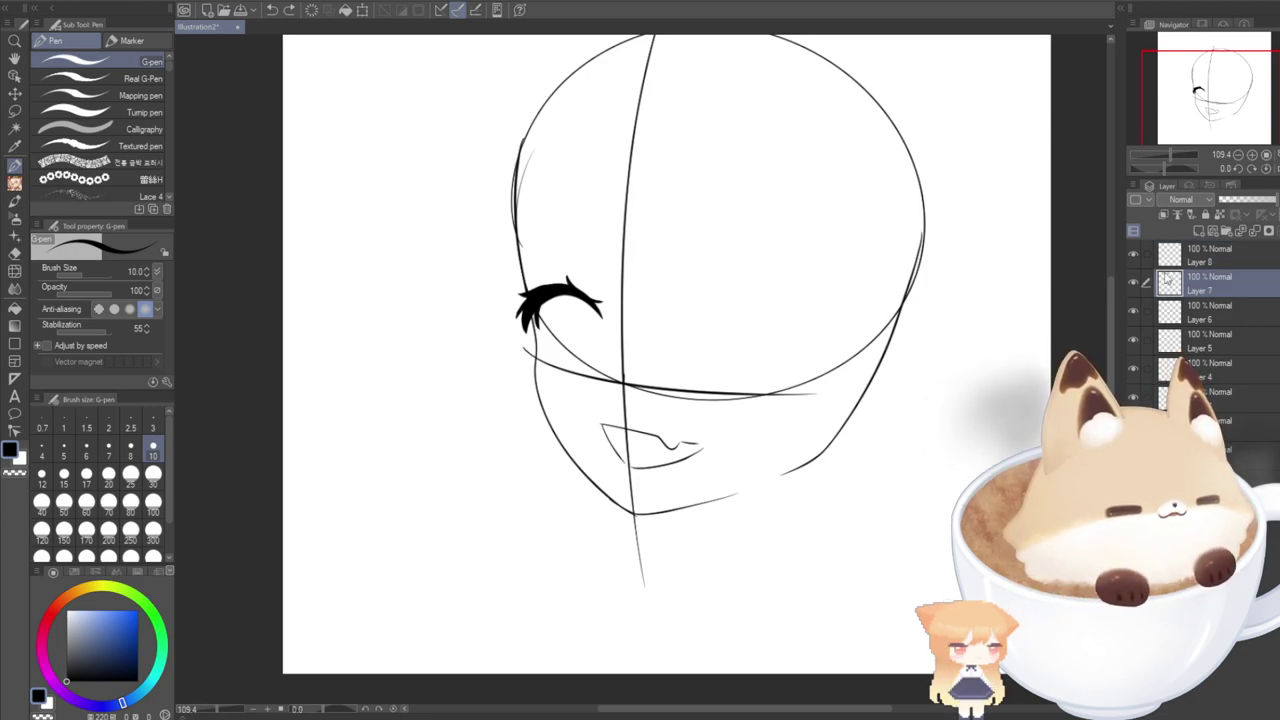
key(ctrl+c)
key(ctrl+v)
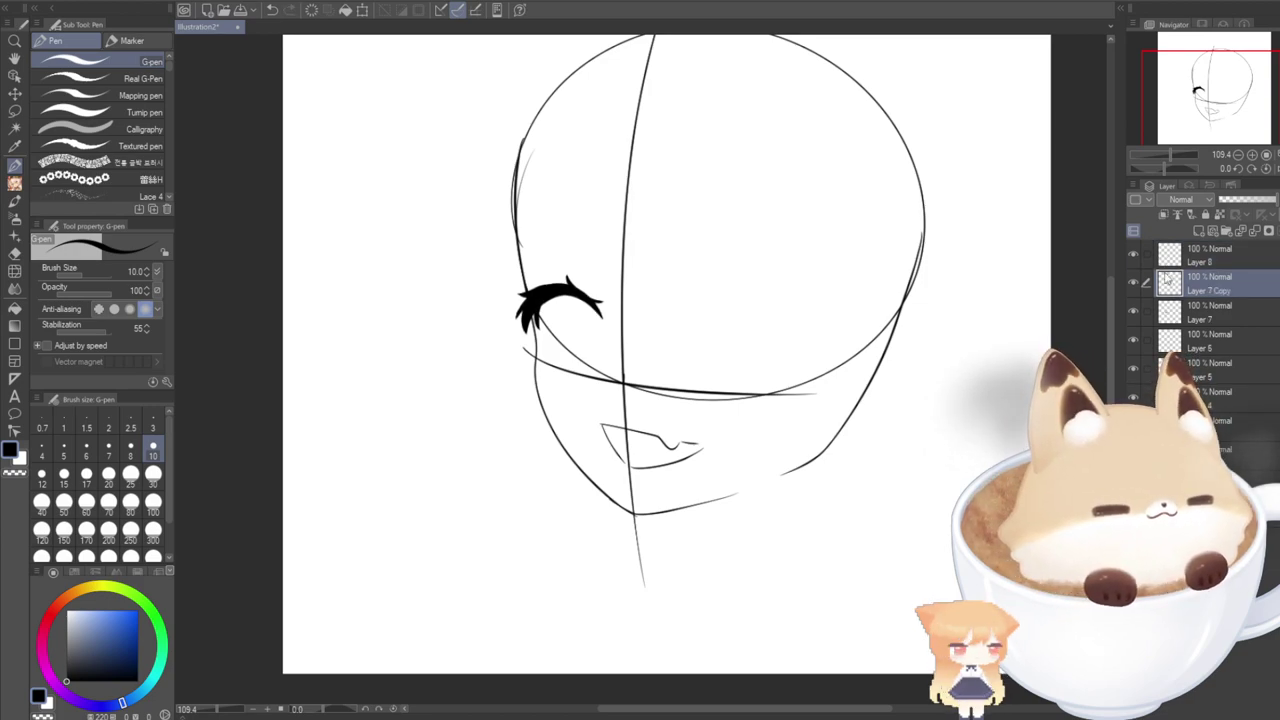
key(ctrl+t)
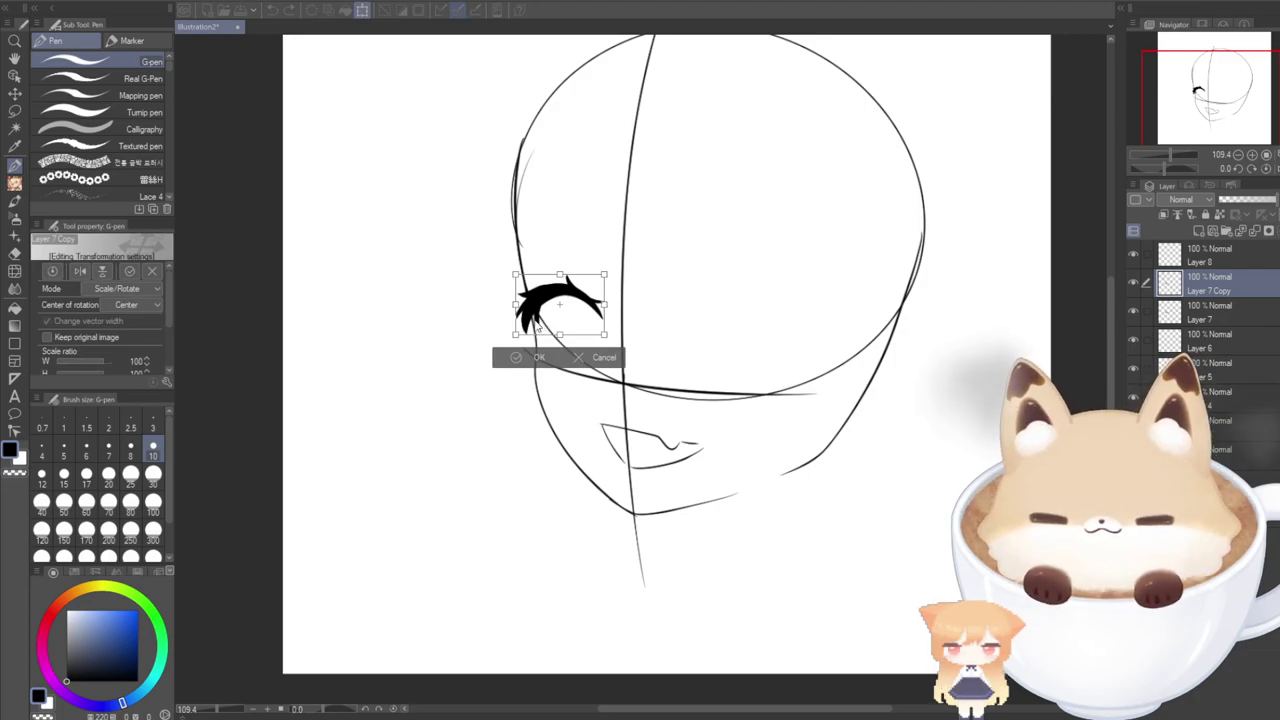
click(80, 271)
drag(538, 318, 684, 326)
click(678, 356)
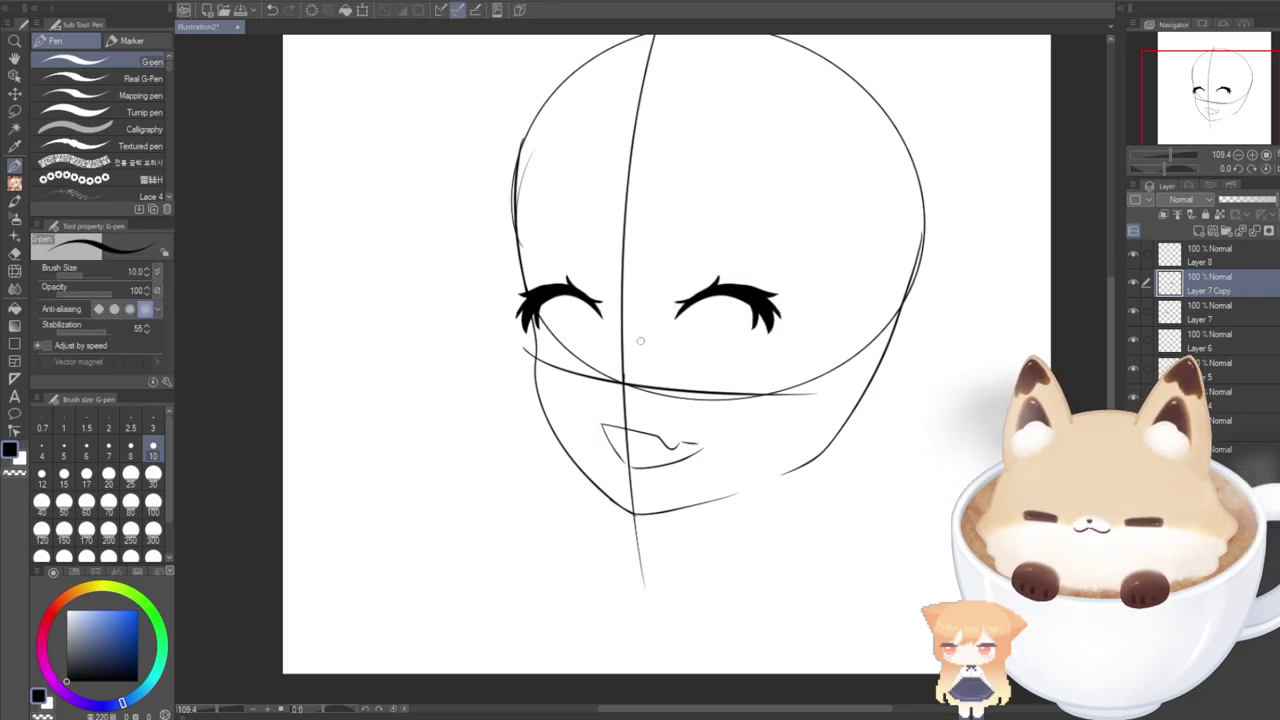
Delete Layer 7 together with its copy and add a new raster layer above Layer 6.
click(1146, 311)
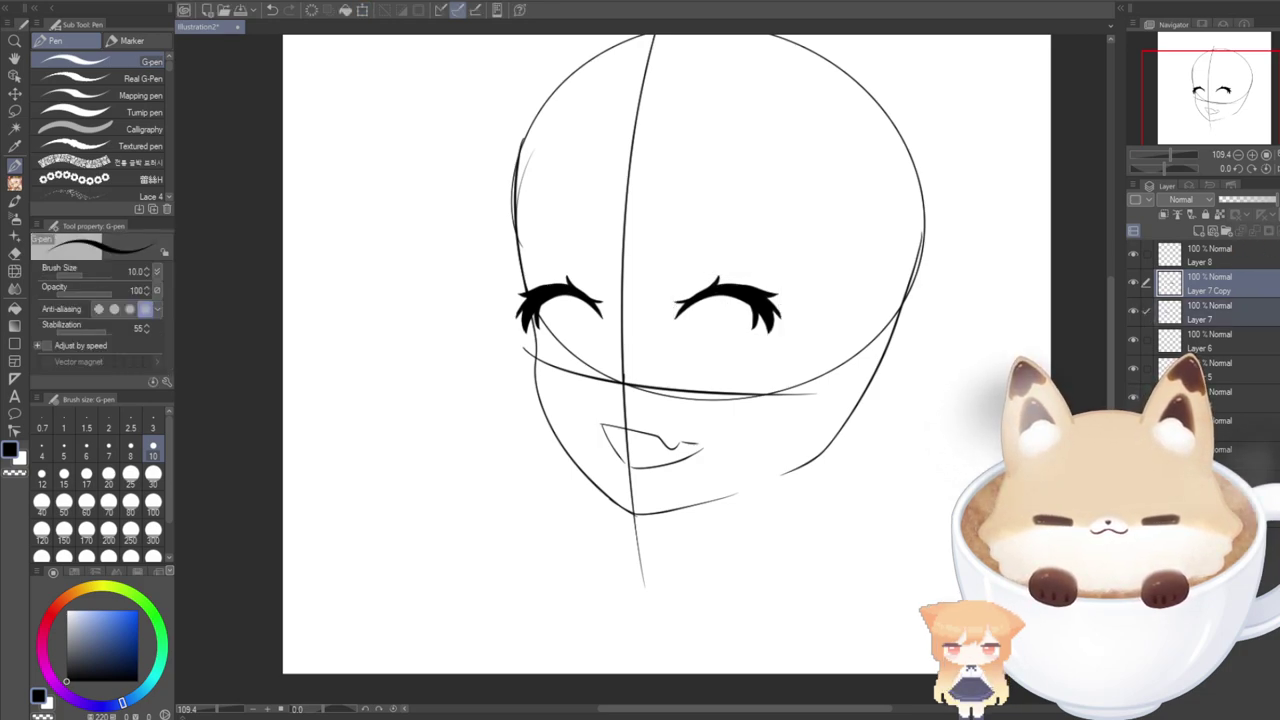
key(Delete)
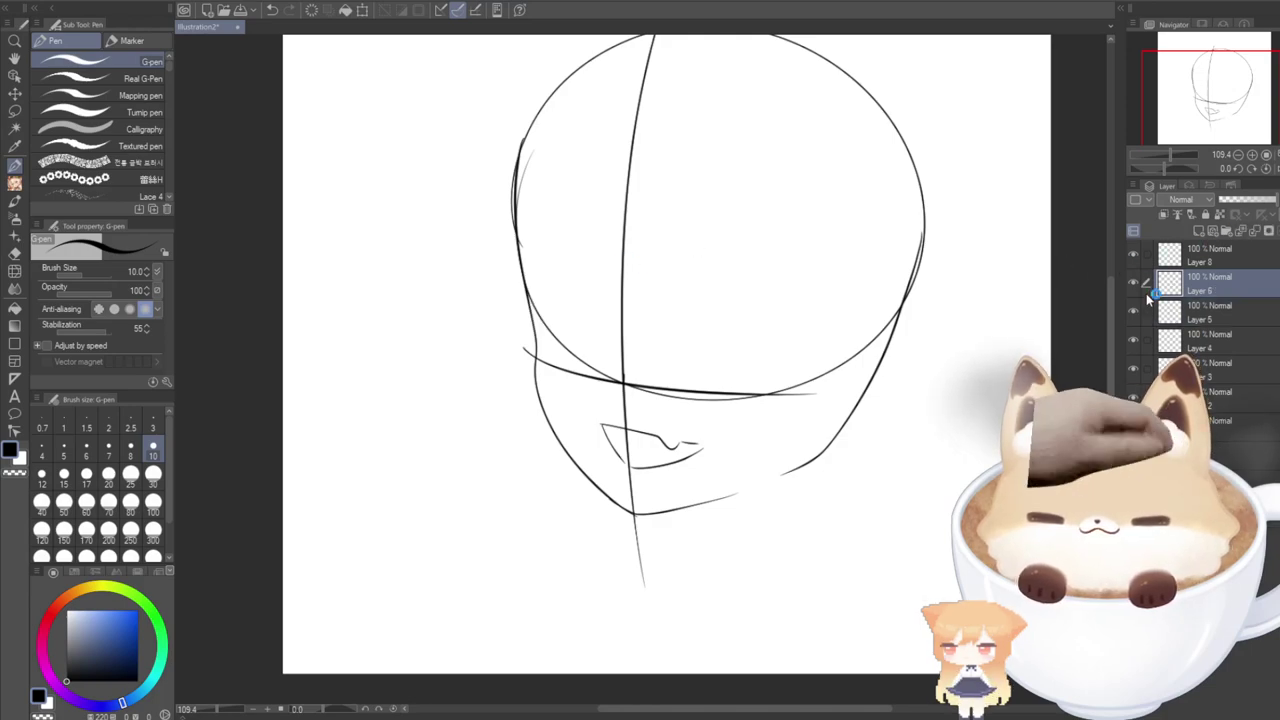
click(1198, 231)
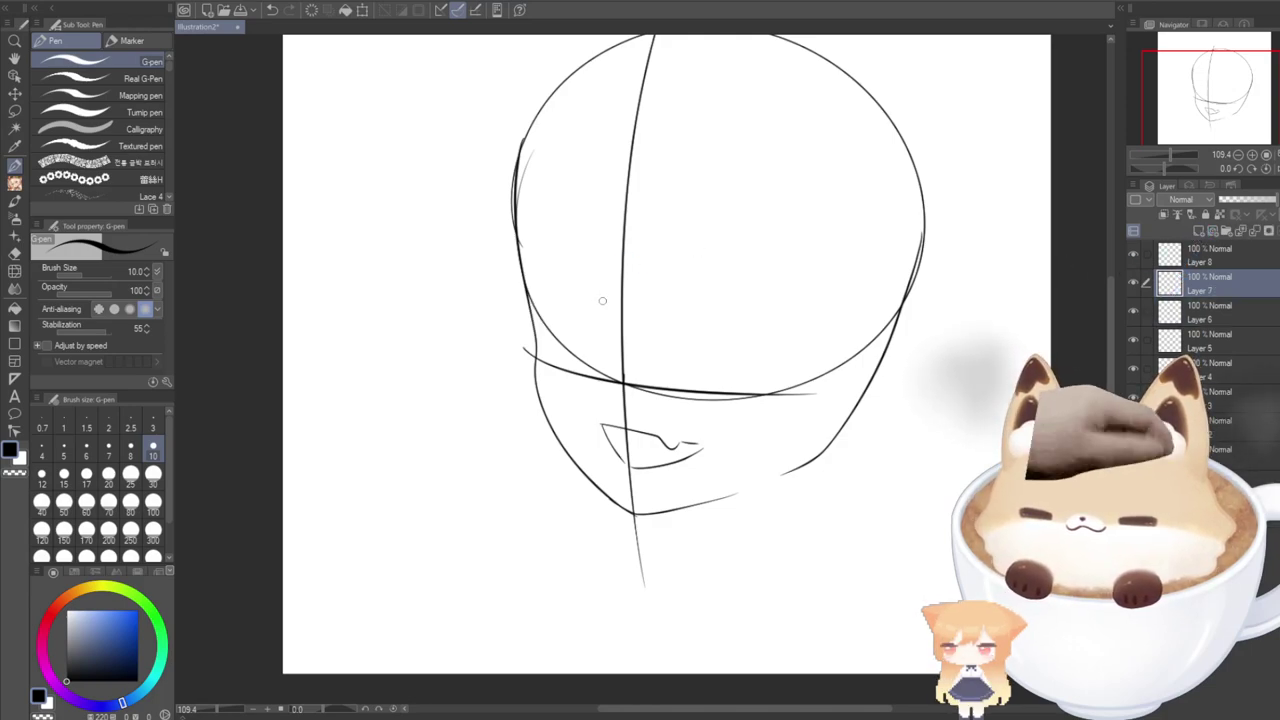
Draw a thin arched upper lash line for the far eye on Layer 7, from near the vertical guideline to the face contour.
mouse_move(604, 298)
mouse_down()
mouse_move(563, 277)
mouse_move(535, 289)
mouse_up()
key(ctrl+z)
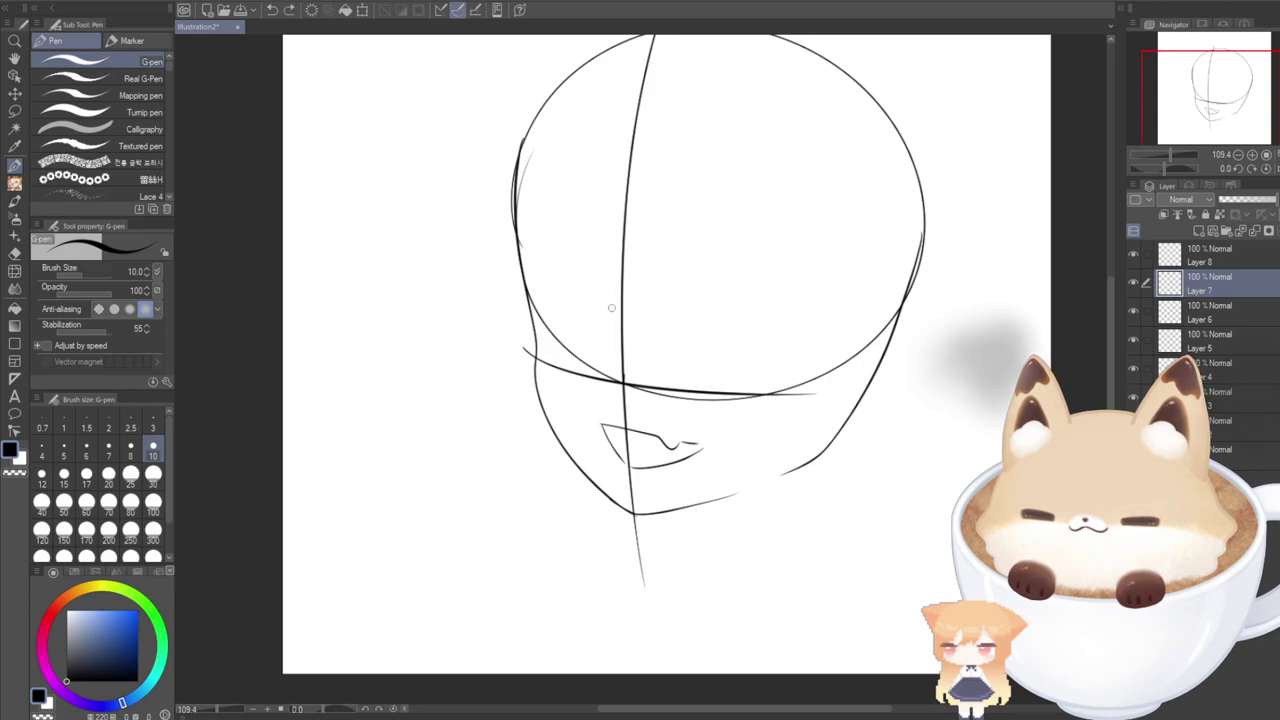
drag(611, 308, 525, 285)
key(ctrl+z)
mouse_move(608, 306)
mouse_down()
mouse_move(565, 269)
mouse_move(527, 296)
mouse_up()
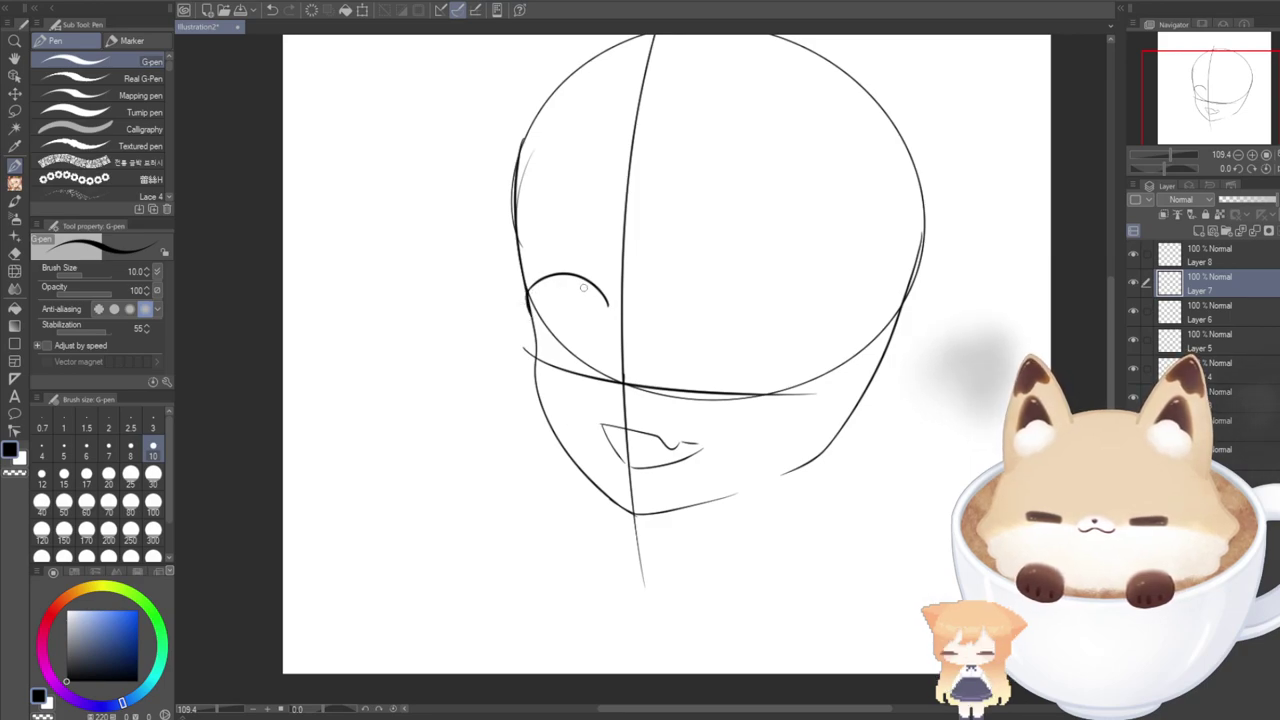
Try a second arc above the far eye's lash line to outline its thickness, undoing each attempt.
drag(607, 304, 554, 268)
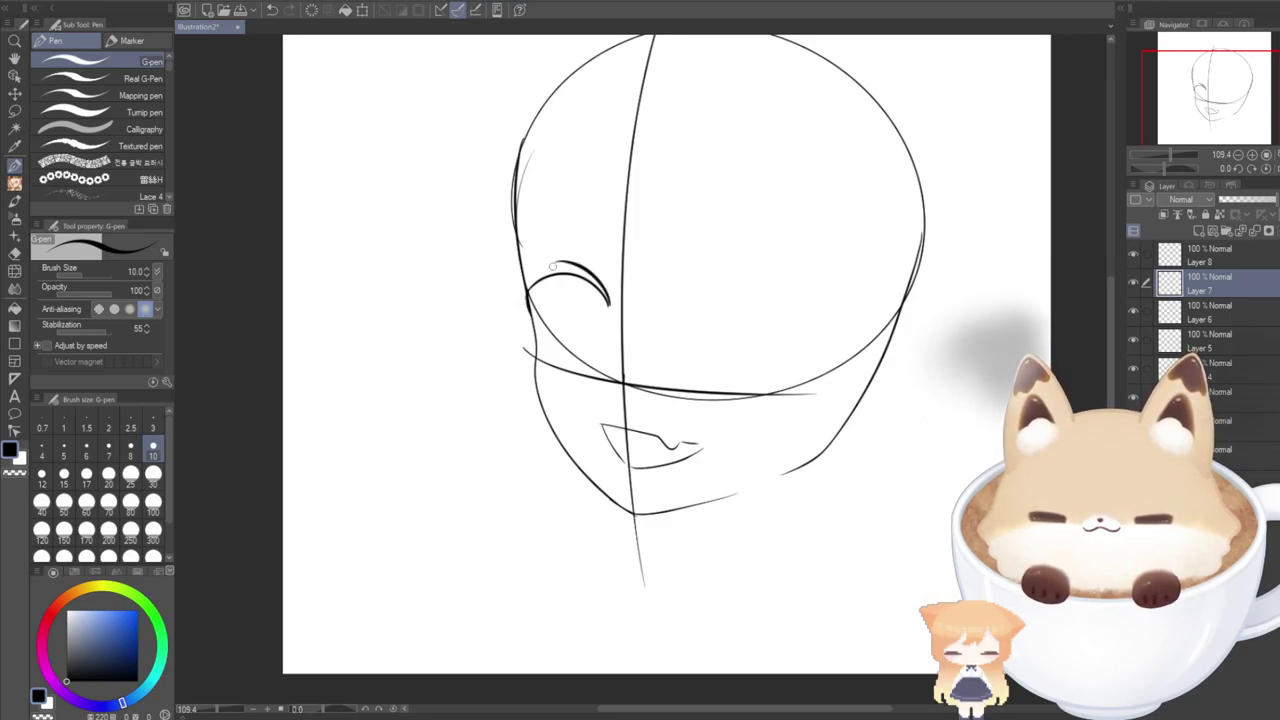
key(ctrl+z)
mouse_move(607, 304)
mouse_down()
mouse_move(565, 263)
mouse_move(508, 292)
mouse_move(524, 305)
mouse_move(521, 285)
mouse_move(599, 292)
mouse_move(606, 304)
mouse_move(519, 294)
mouse_move(529, 316)
mouse_move(576, 275)
mouse_move(596, 290)
mouse_move(523, 291)
mouse_move(526, 310)
mouse_move(541, 275)
mouse_move(606, 302)
mouse_move(556, 271)
mouse_move(516, 298)
mouse_up()
key(ctrl+z)
key(ctrl+z)
key(ctrl+z)
key(ctrl+z)
key(ctrl+z)
key(ctrl+z)
key(ctrl+z)
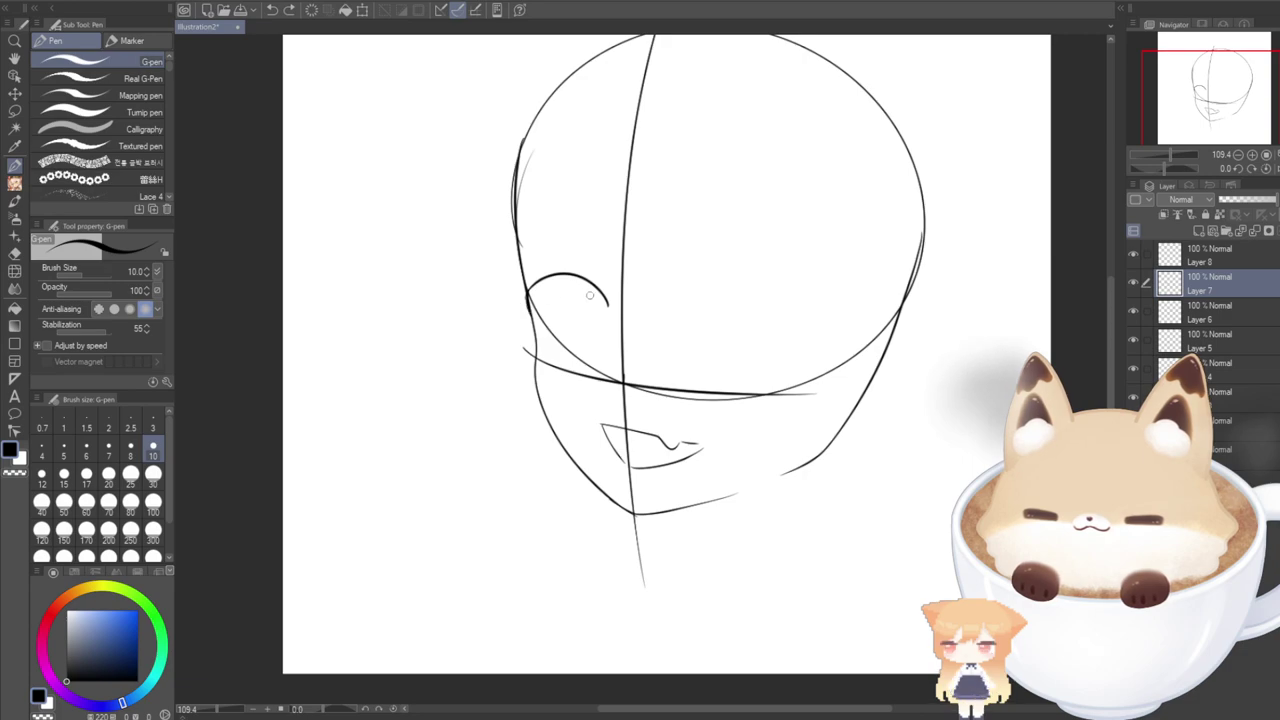
Draw the upper edge of the far eye's lash, thickening towards the face contour, and fill the shape solid black.
mouse_move(610, 302)
mouse_down()
mouse_move(563, 266)
mouse_move(522, 303)
mouse_up()
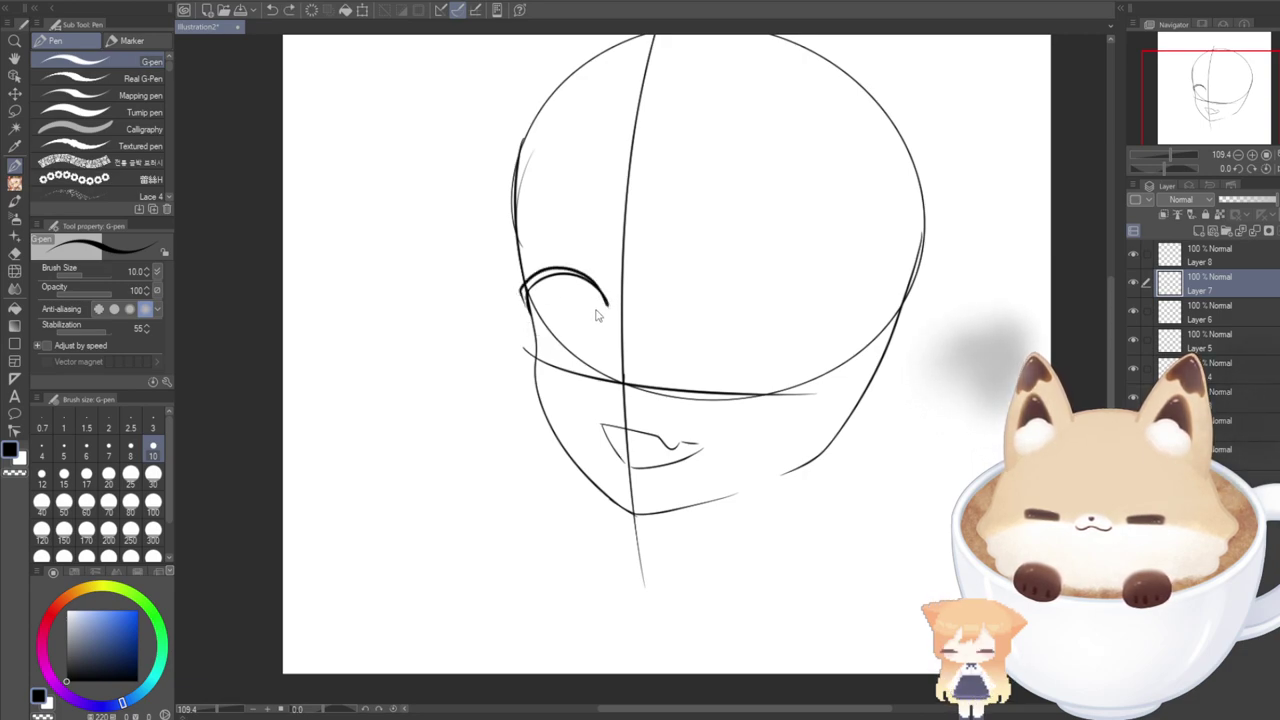
key(ctrl+z)
mouse_move(607, 303)
mouse_down()
mouse_move(540, 274)
mouse_move(520, 300)
mouse_up()
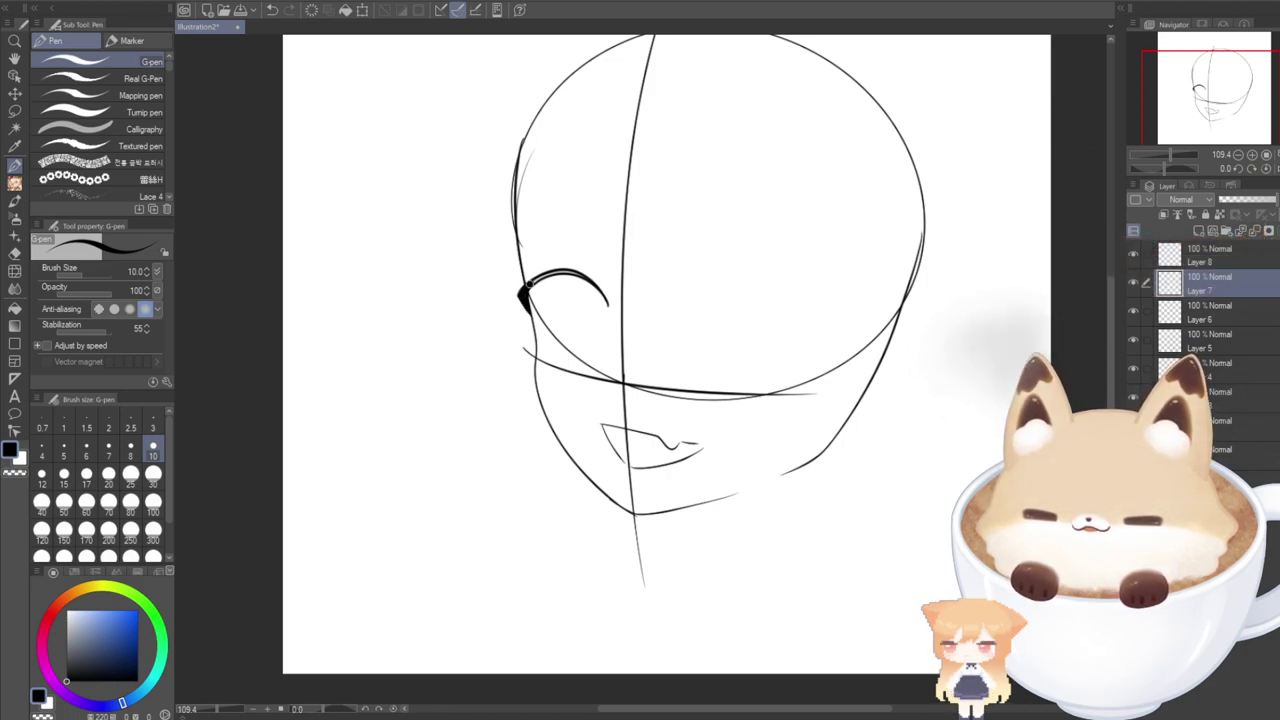
mouse_move(538, 280)
mouse_down()
mouse_move(588, 280)
mouse_move(572, 270)
mouse_move(598, 286)
mouse_up()
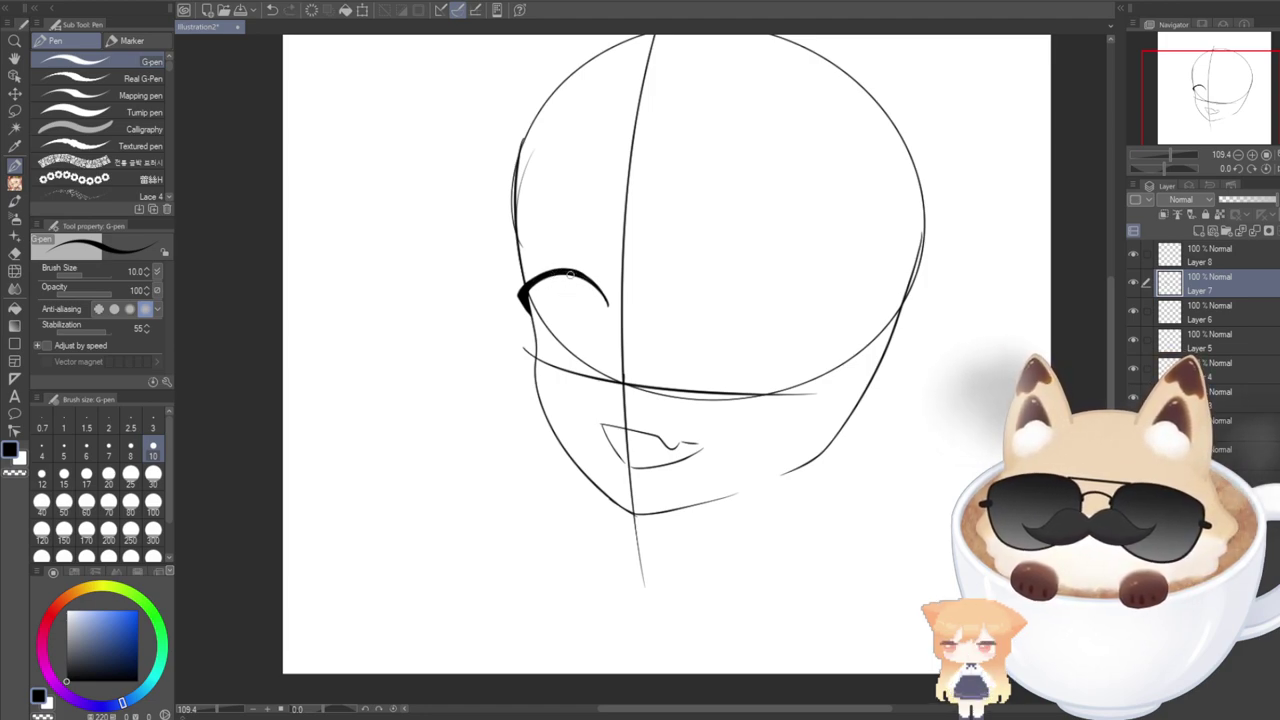
Try strokes running down from and along the underside of the far eye's lash, undoing each one.
drag(575, 271, 587, 337)
key(ctrl+z)
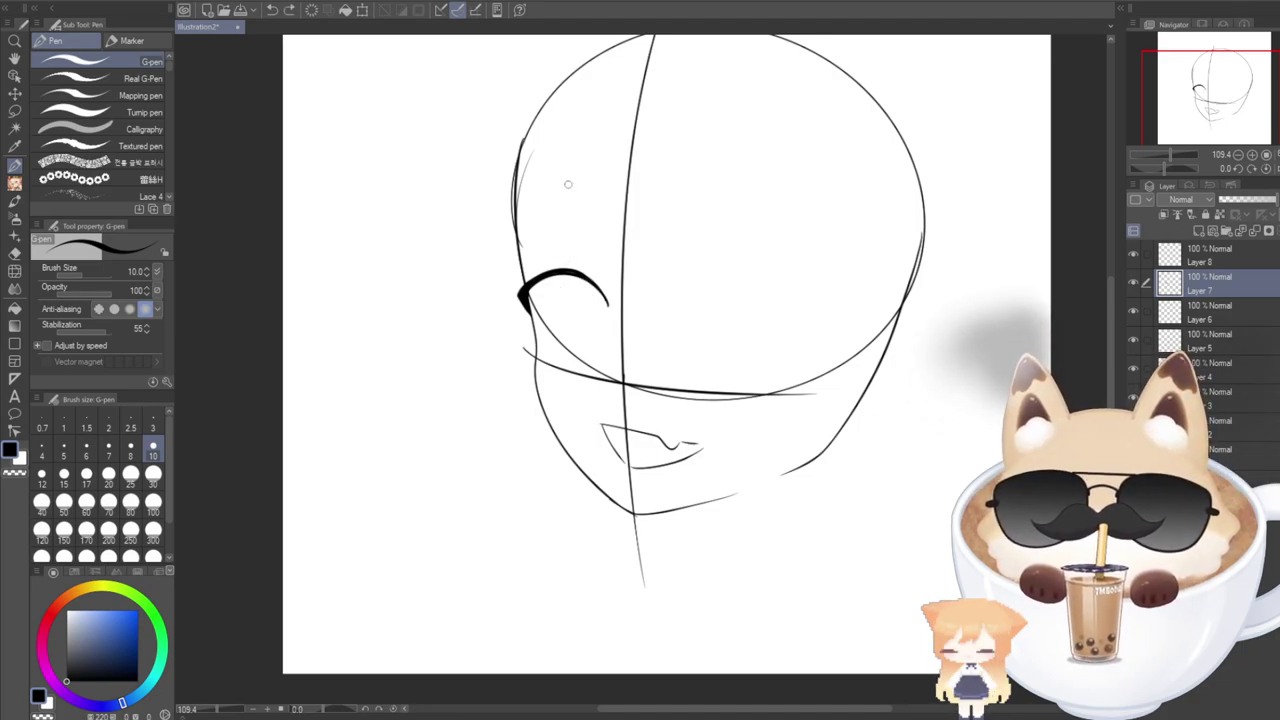
drag(557, 277, 557, 338)
key(ctrl+z)
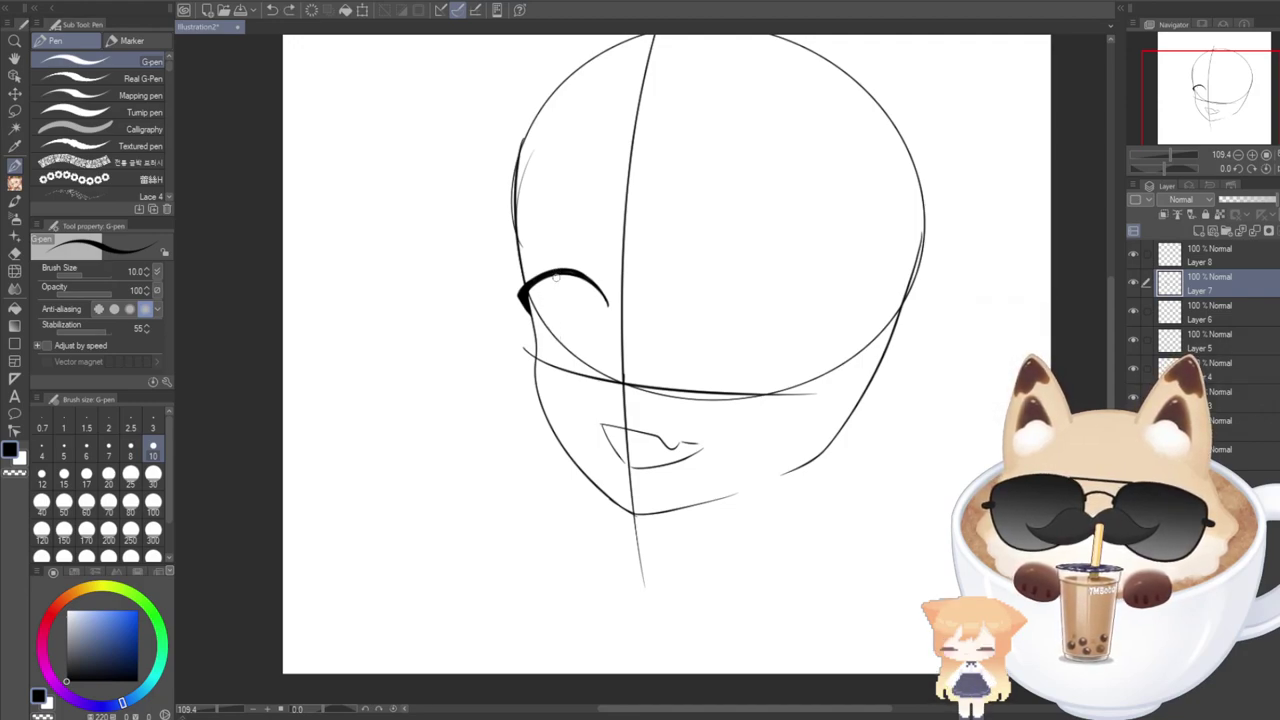
mouse_move(555, 276)
mouse_down()
mouse_move(547, 320)
mouse_move(560, 336)
mouse_move(584, 339)
mouse_move(543, 301)
mouse_move(563, 332)
mouse_move(586, 283)
mouse_up()
key(ctrl+z)
key(ctrl+z)
key(ctrl+z)
key(ctrl+z)
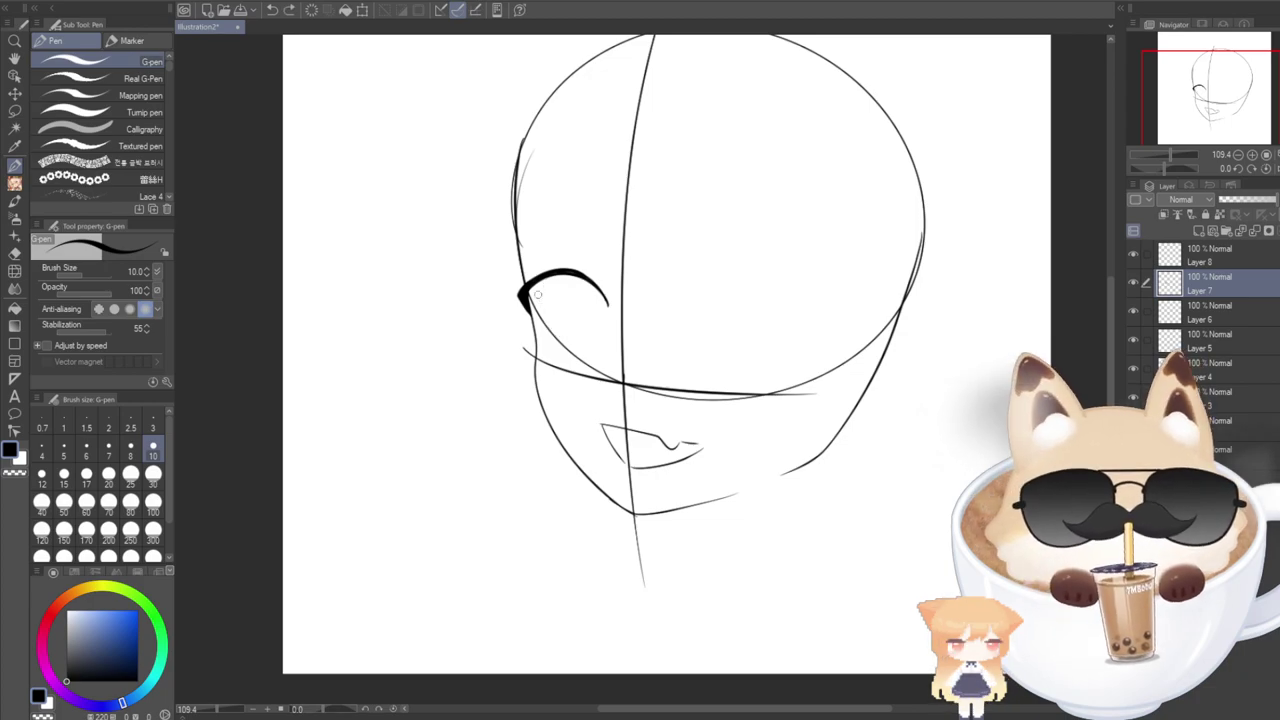
key(t)
key(ctrl+t)
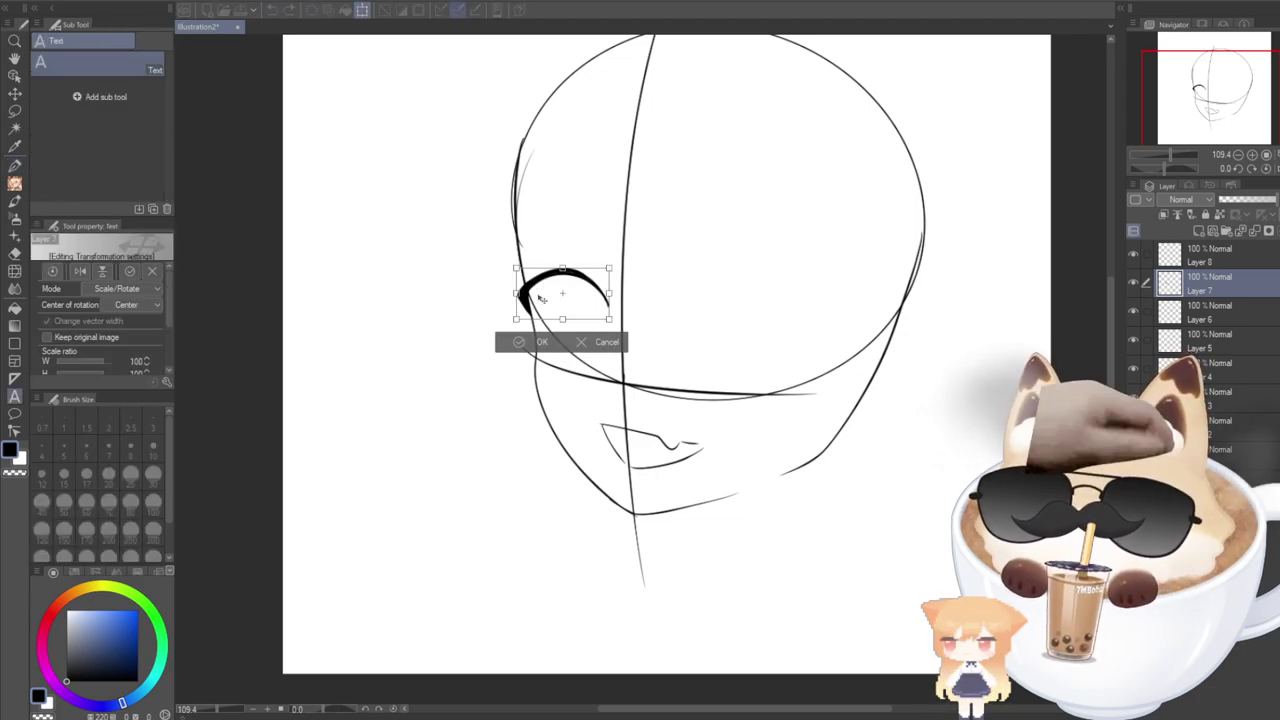
click(596, 343)
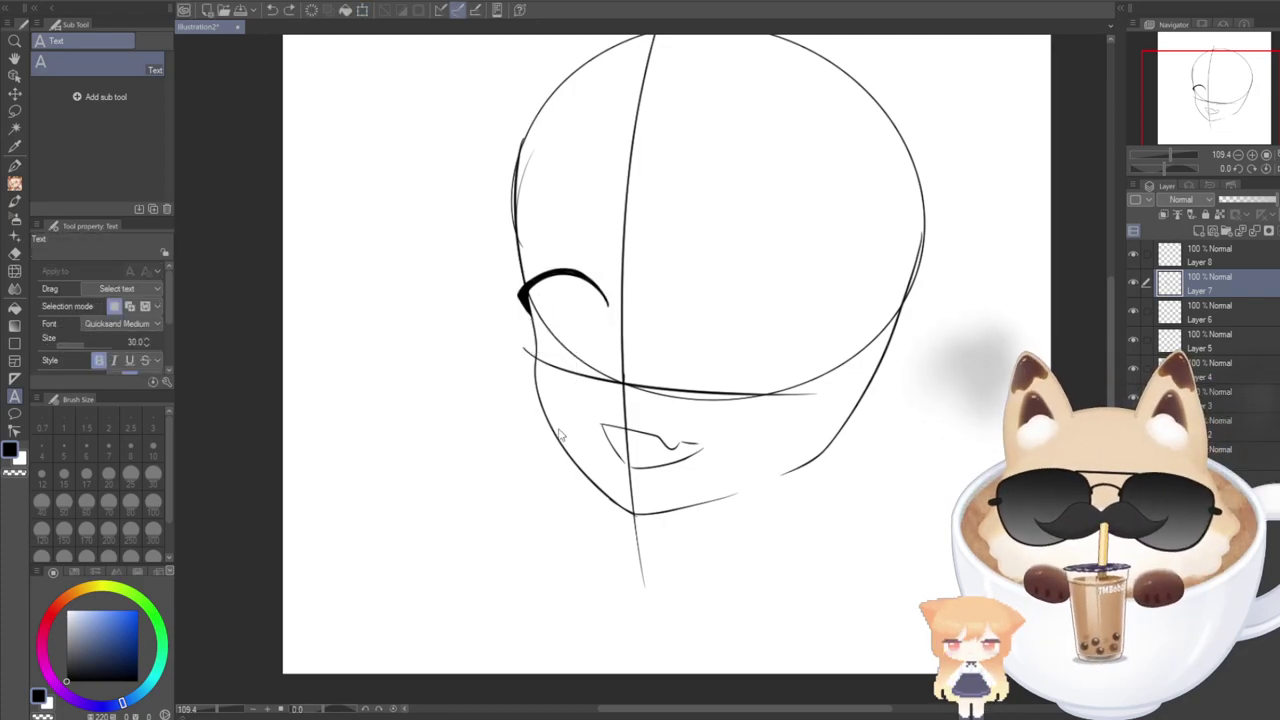
key(ctrl+t)
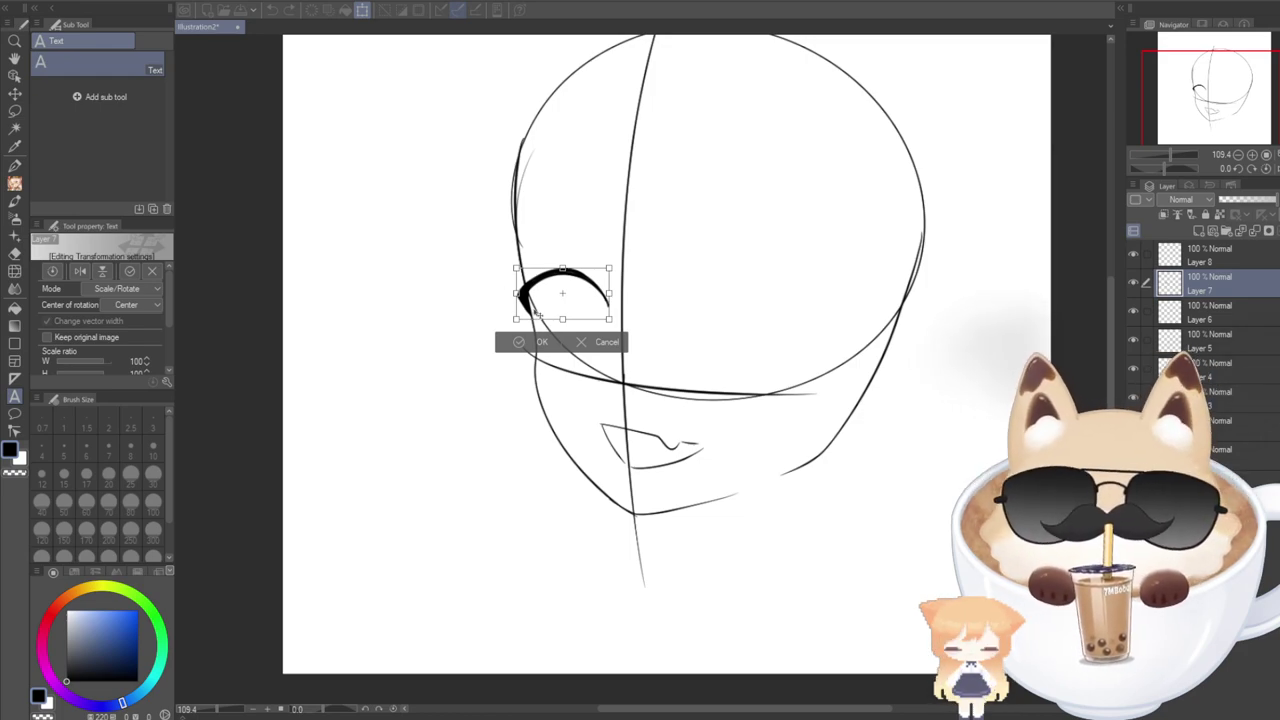
mouse_move(548, 315)
mouse_down()
mouse_move(504, 306)
mouse_move(546, 306)
mouse_up()
click(594, 343)
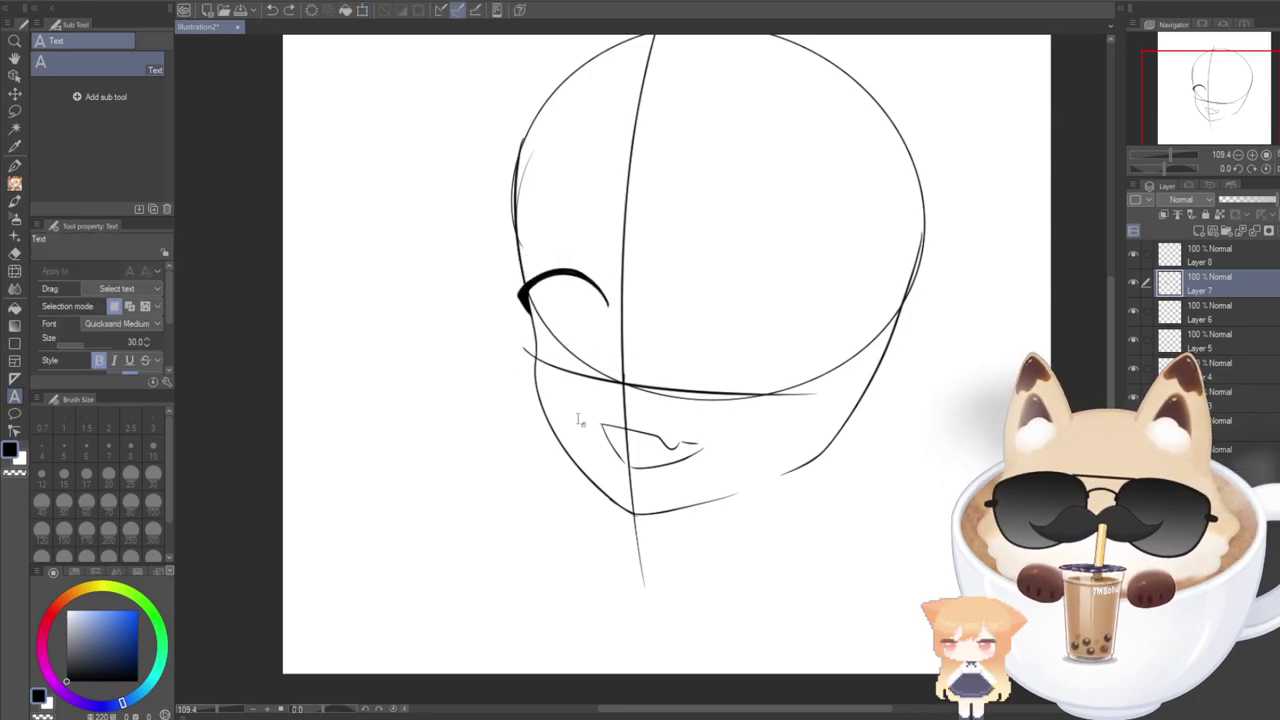
Draw a thin arched upper lash line for the near eye with the G-pen, curving down at its outer end.
key(p)
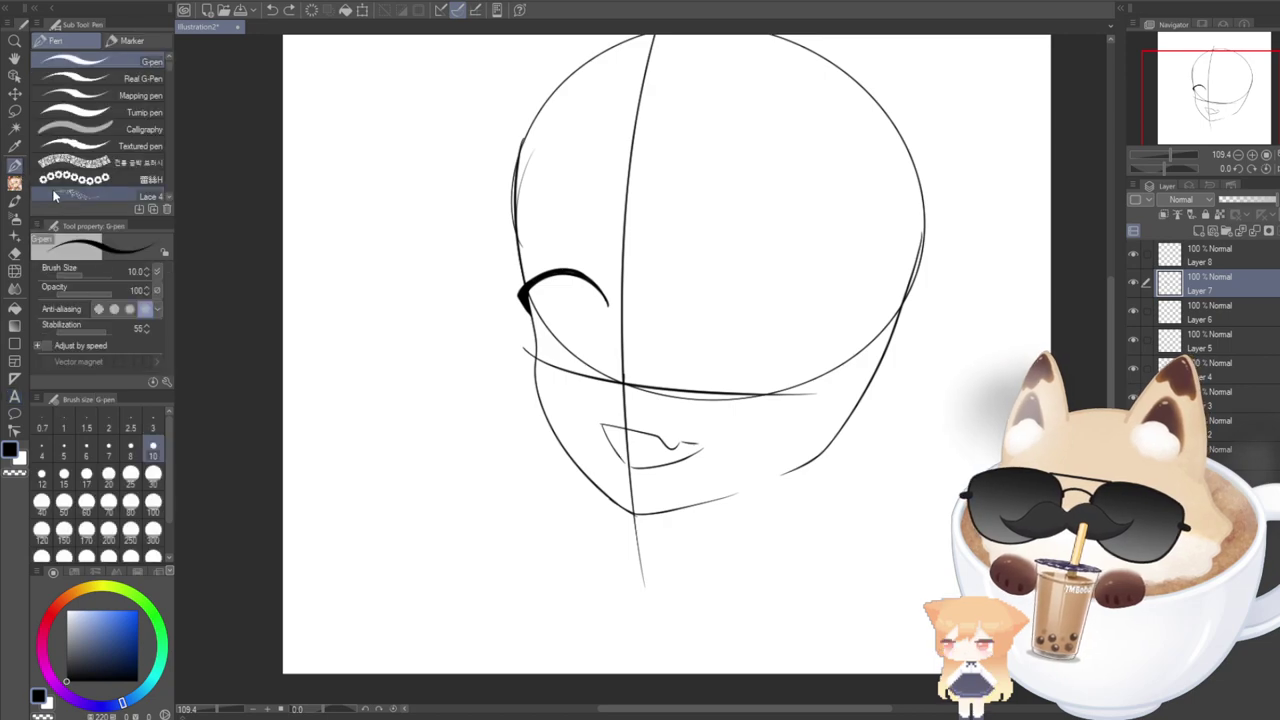
drag(673, 282, 786, 300)
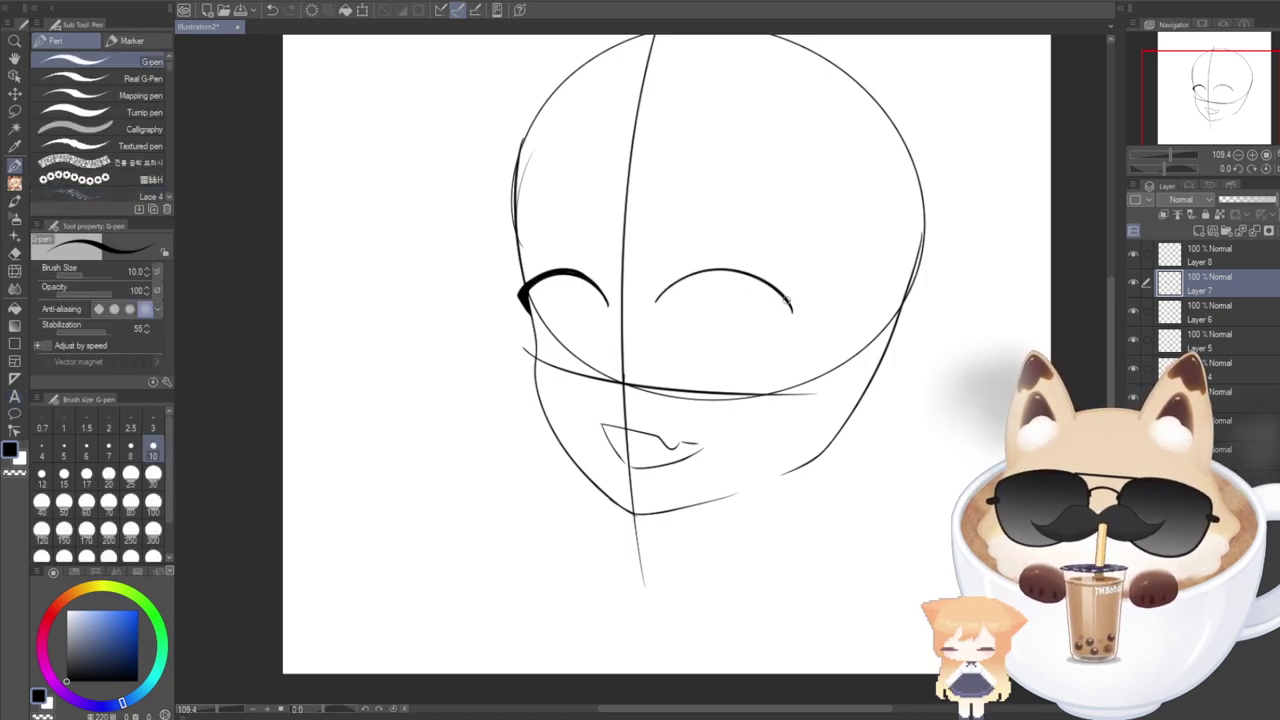
key(ctrl+z)
drag(673, 285, 767, 299)
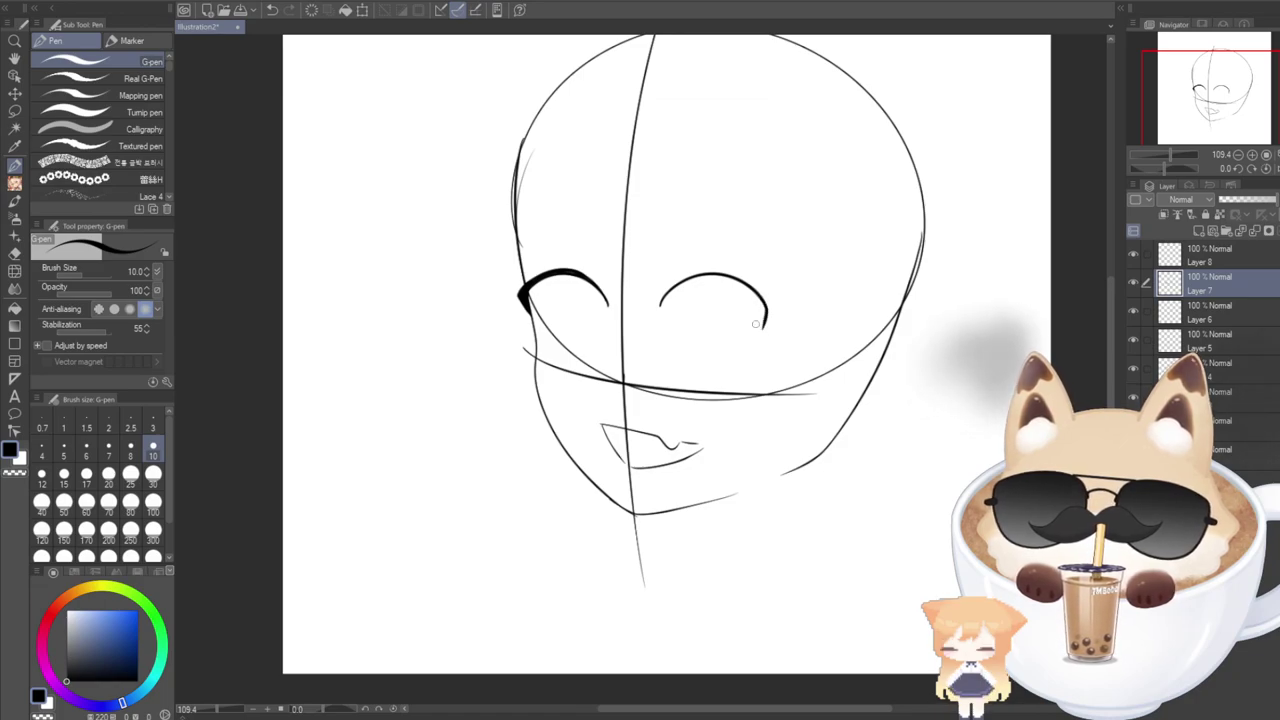
Try several upper edges above the near eye's lash line, undoing each one.
mouse_move(670, 290)
mouse_down()
mouse_move(750, 271)
mouse_move(774, 285)
mouse_move(768, 330)
mouse_up()
key(ctrl+z)
mouse_move(663, 294)
mouse_down()
mouse_move(700, 269)
mouse_move(777, 289)
mouse_move(767, 332)
mouse_up()
key(ctrl+z)
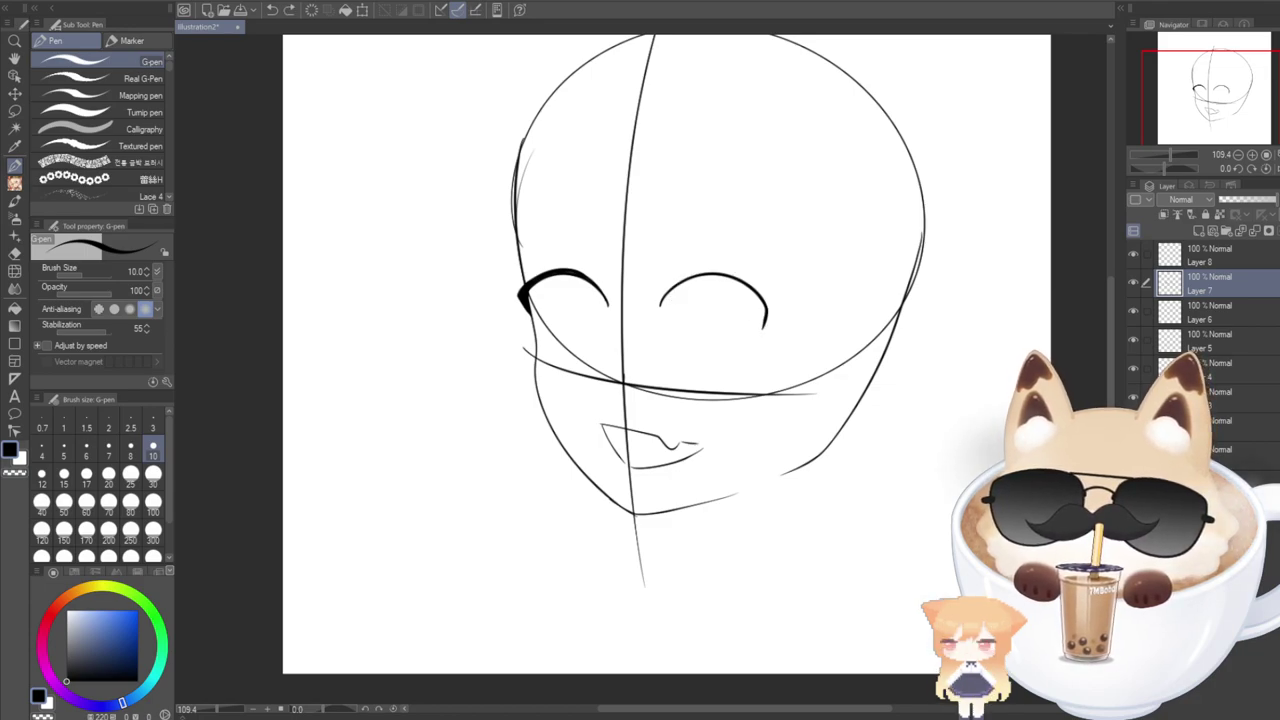
mouse_move(663, 291)
mouse_down()
mouse_move(739, 265)
mouse_move(764, 328)
mouse_up()
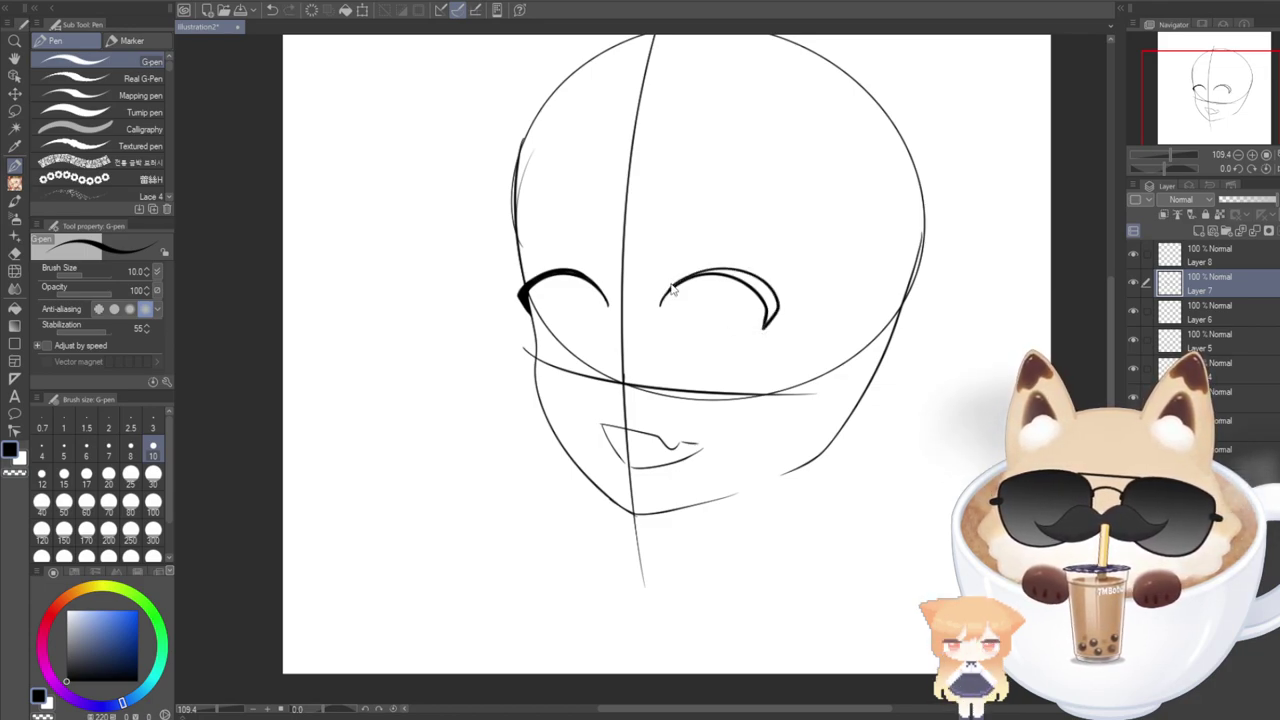
key(ctrl+z)
mouse_move(662, 296)
mouse_down()
mouse_move(723, 265)
mouse_move(778, 296)
mouse_move(760, 330)
mouse_up()
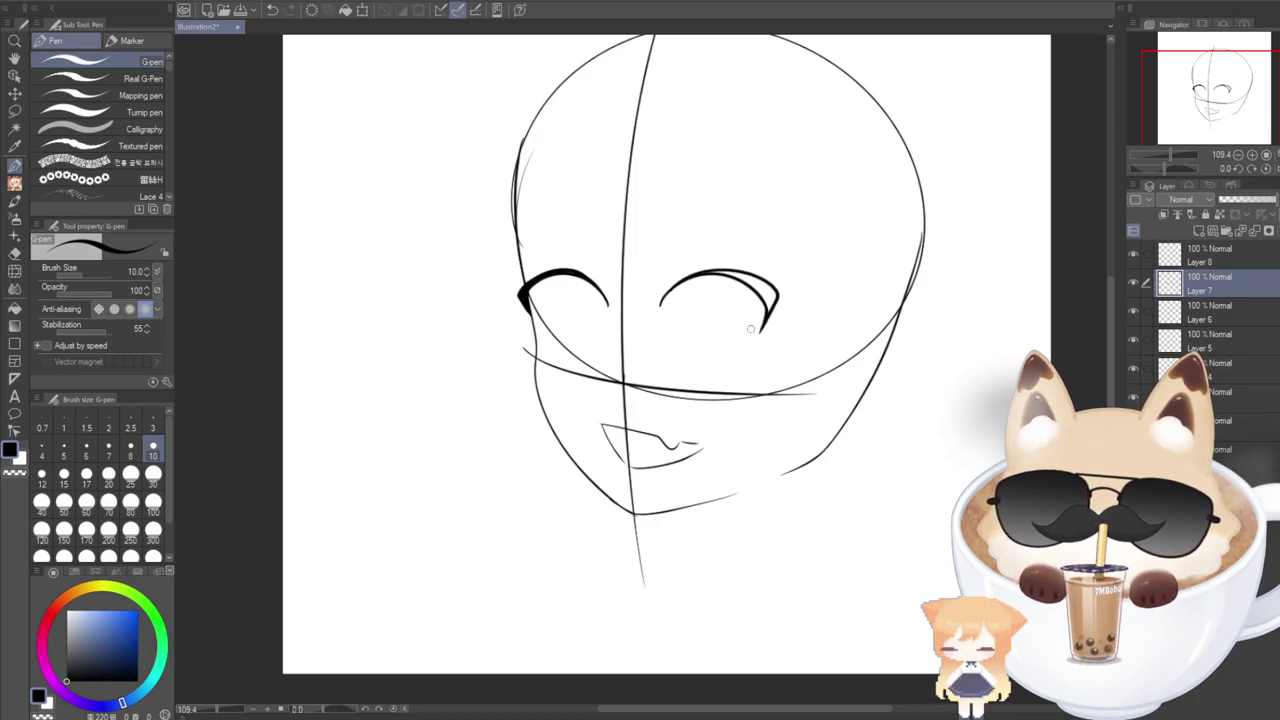
key(ctrl+z)
Draw the upper edge of the near eye's lash down to a pointed outer corner and fill the shape solid black.
mouse_move(685, 277)
mouse_down()
mouse_move(751, 275)
mouse_move(757, 325)
mouse_up()
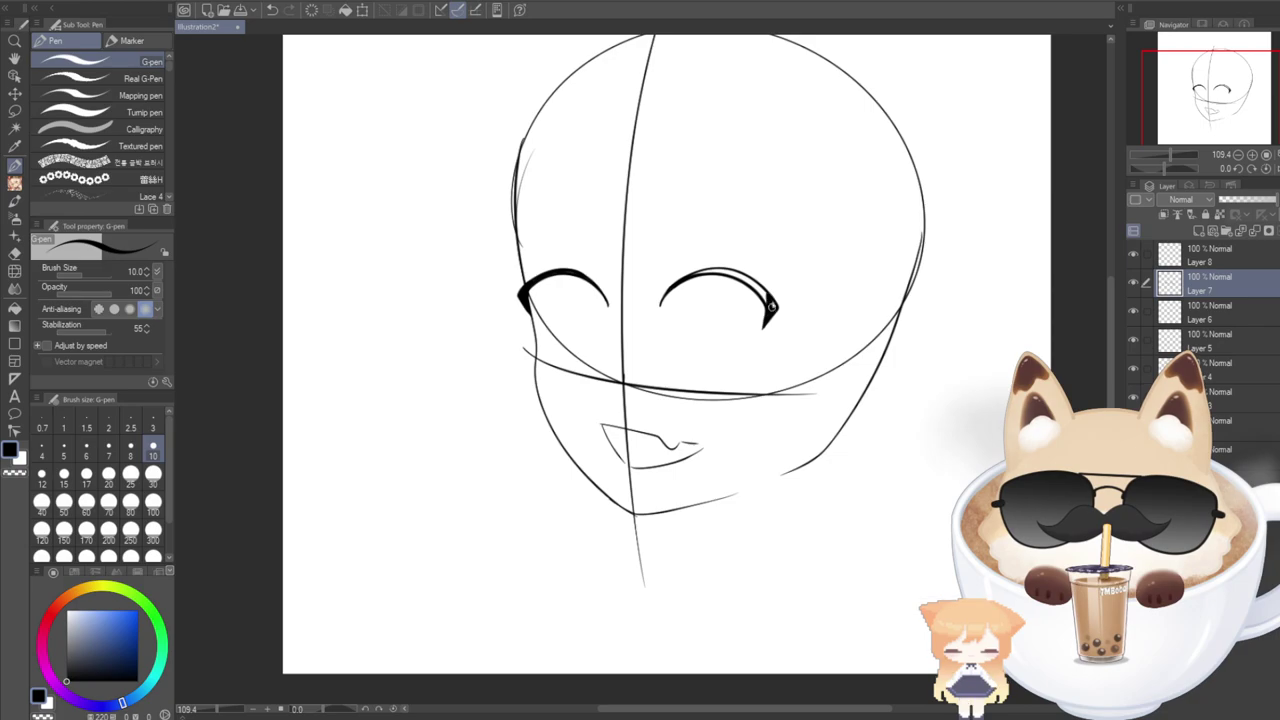
drag(758, 288, 745, 281)
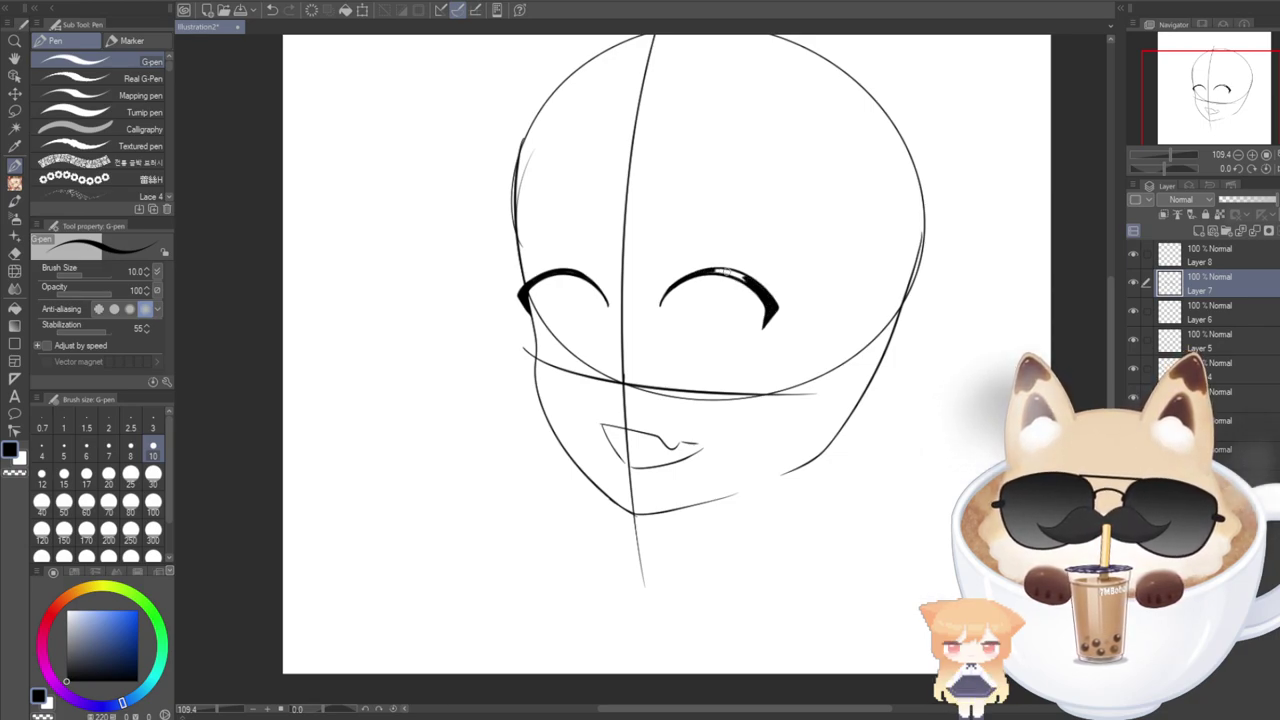
mouse_move(727, 272)
mouse_down()
mouse_move(762, 287)
mouse_move(752, 282)
mouse_up()
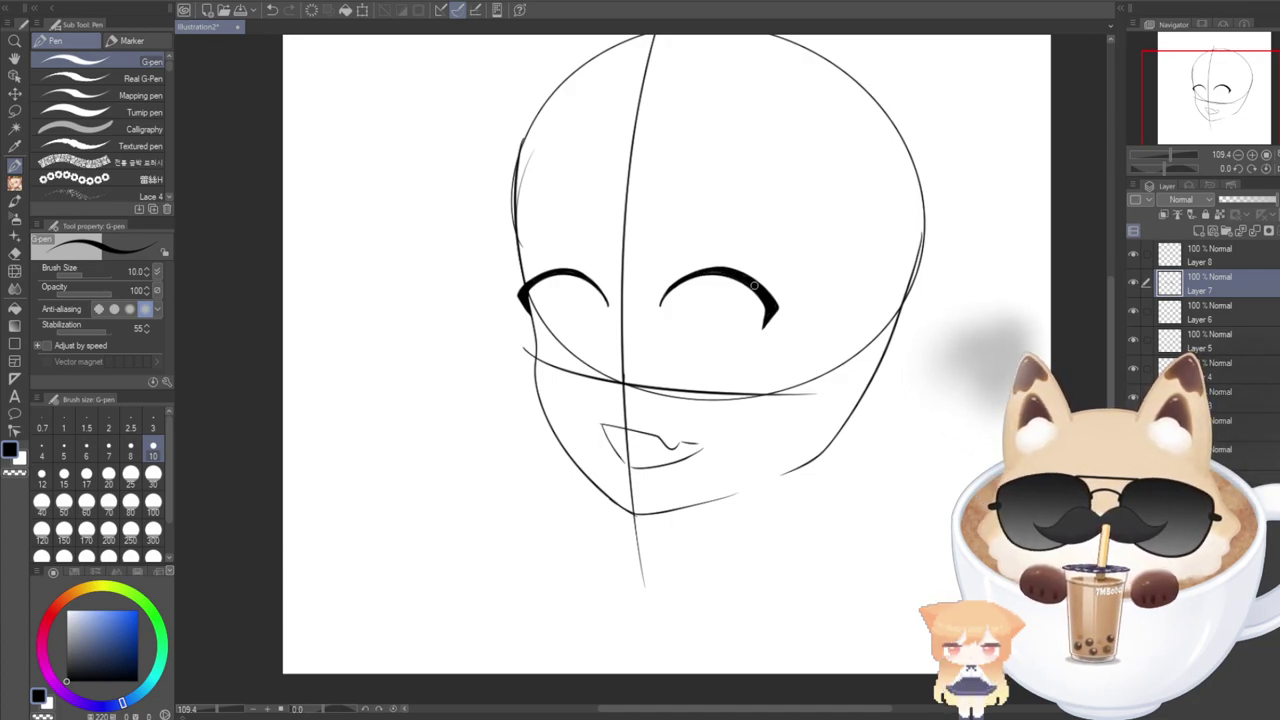
Lasso the near eye's lash, move it slightly away from the vertical guideline, clear the selection and return to the G-pen.
key(m)
mouse_move(648, 270)
mouse_down()
mouse_move(661, 355)
mouse_move(828, 325)
mouse_move(677, 262)
mouse_up()
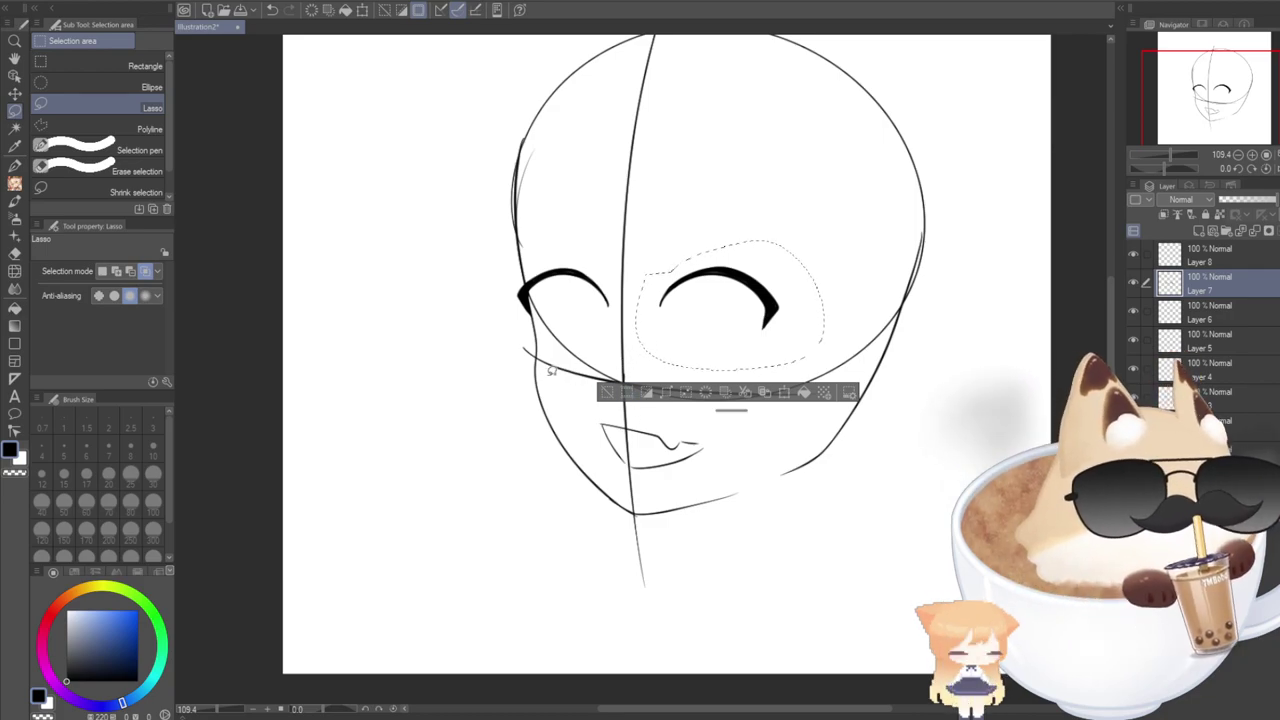
key(ctrl+t)
drag(663, 365, 676, 368)
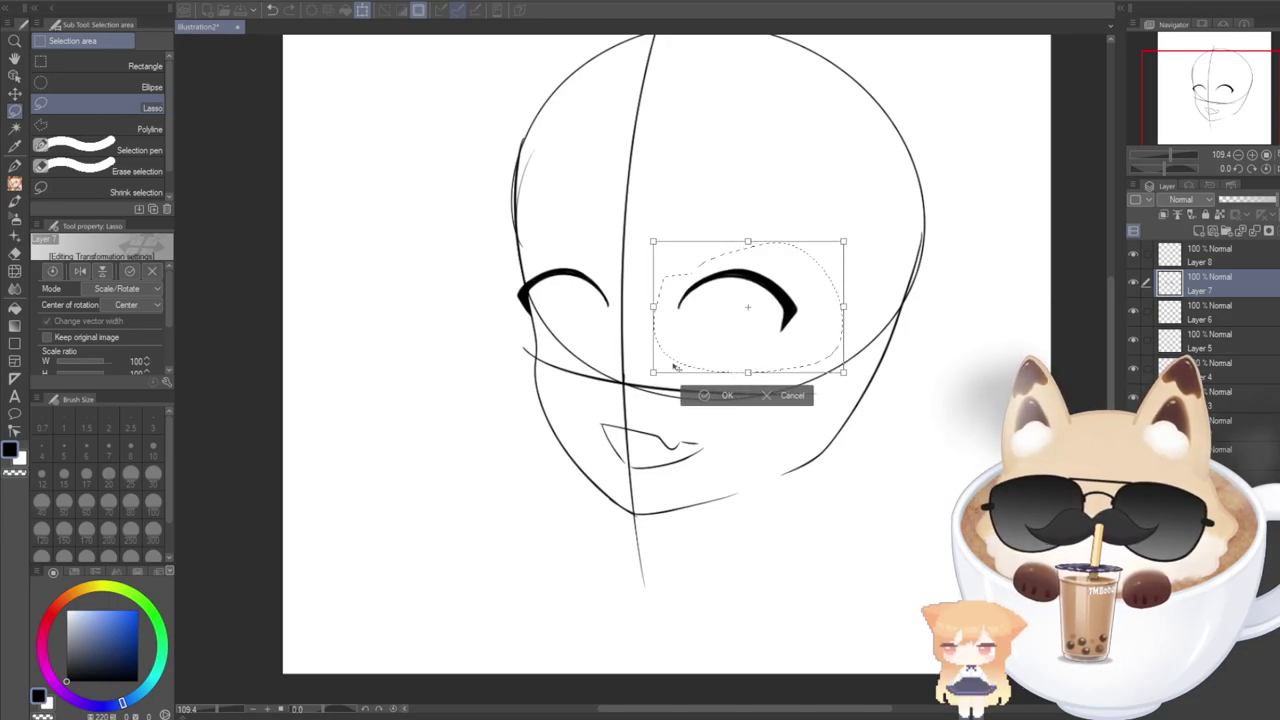
click(702, 395)
click(630, 395)
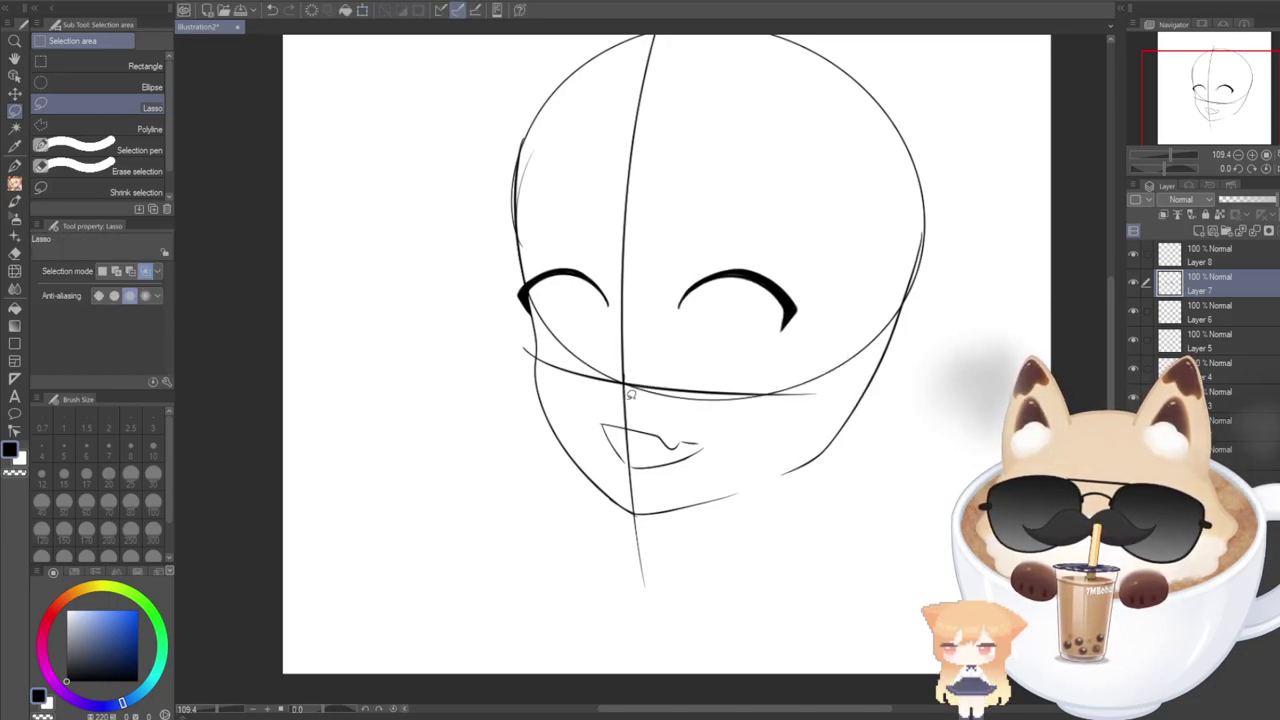
key(ctrl+z)
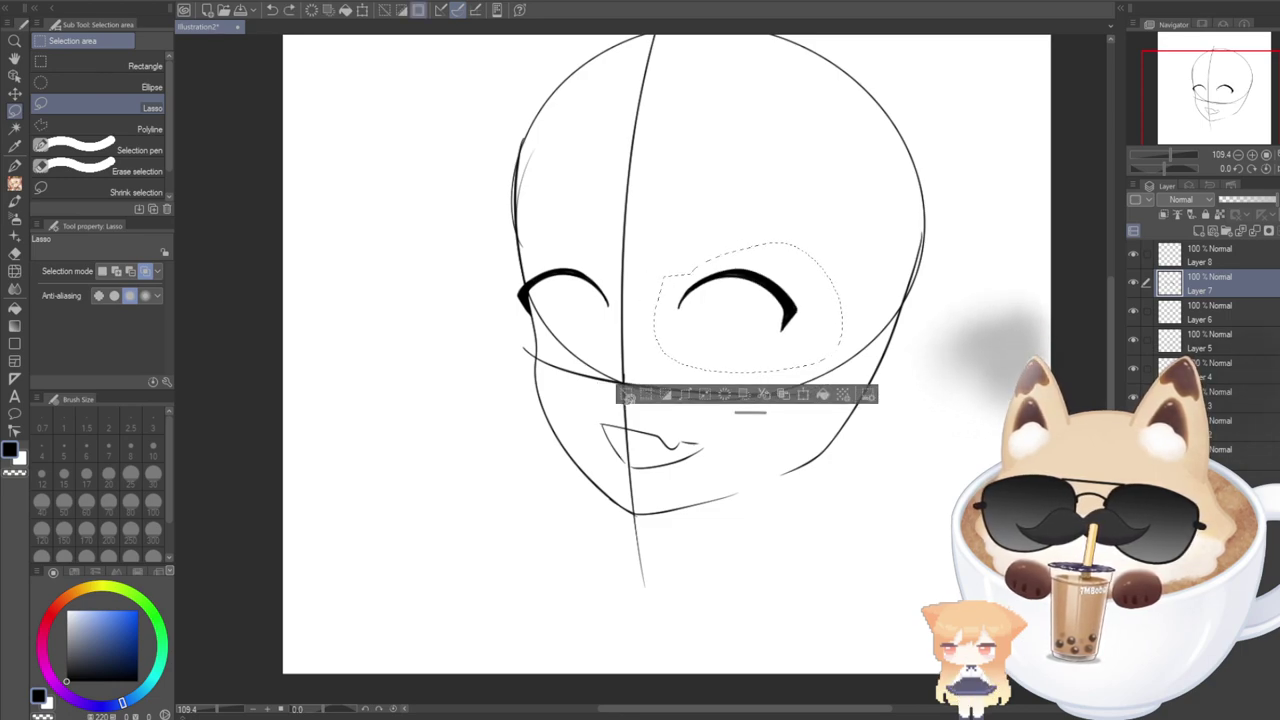
click(622, 395)
click(12, 166)
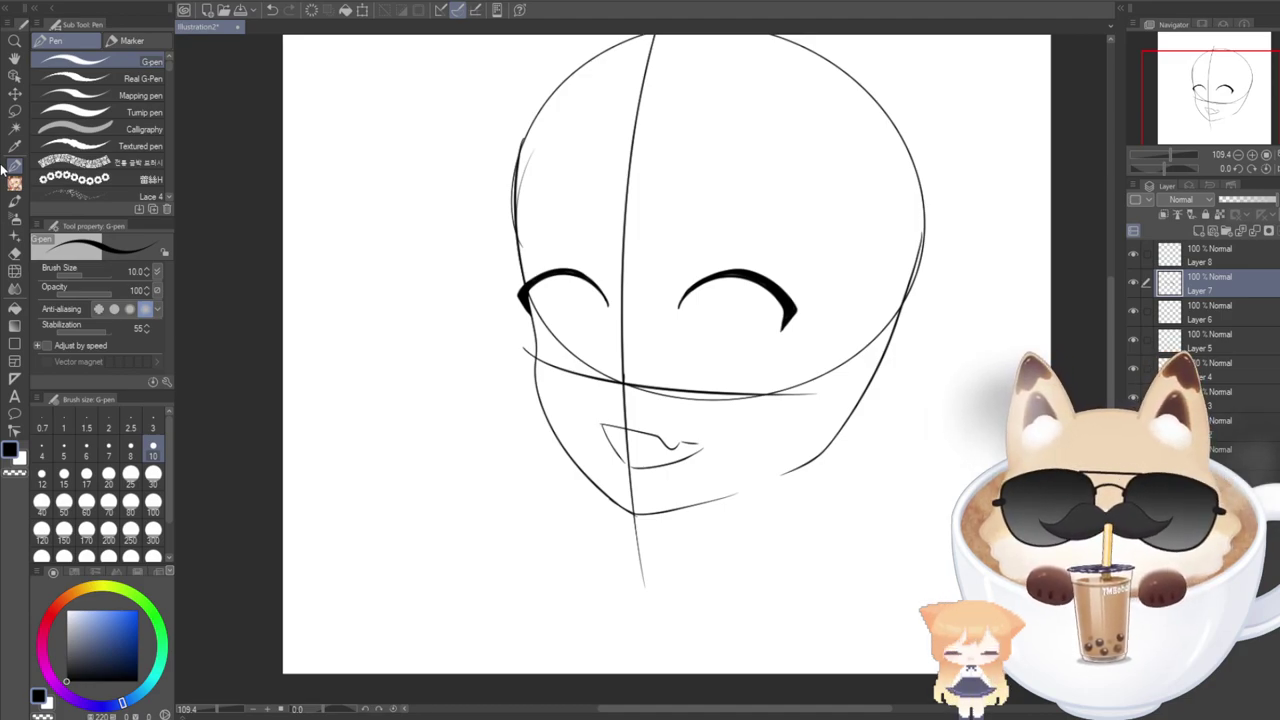
Check the sketch layers' visibility, lower the opacity of the guideline and far-side contour layer, and make Layer 8 active.
click(1133, 426)
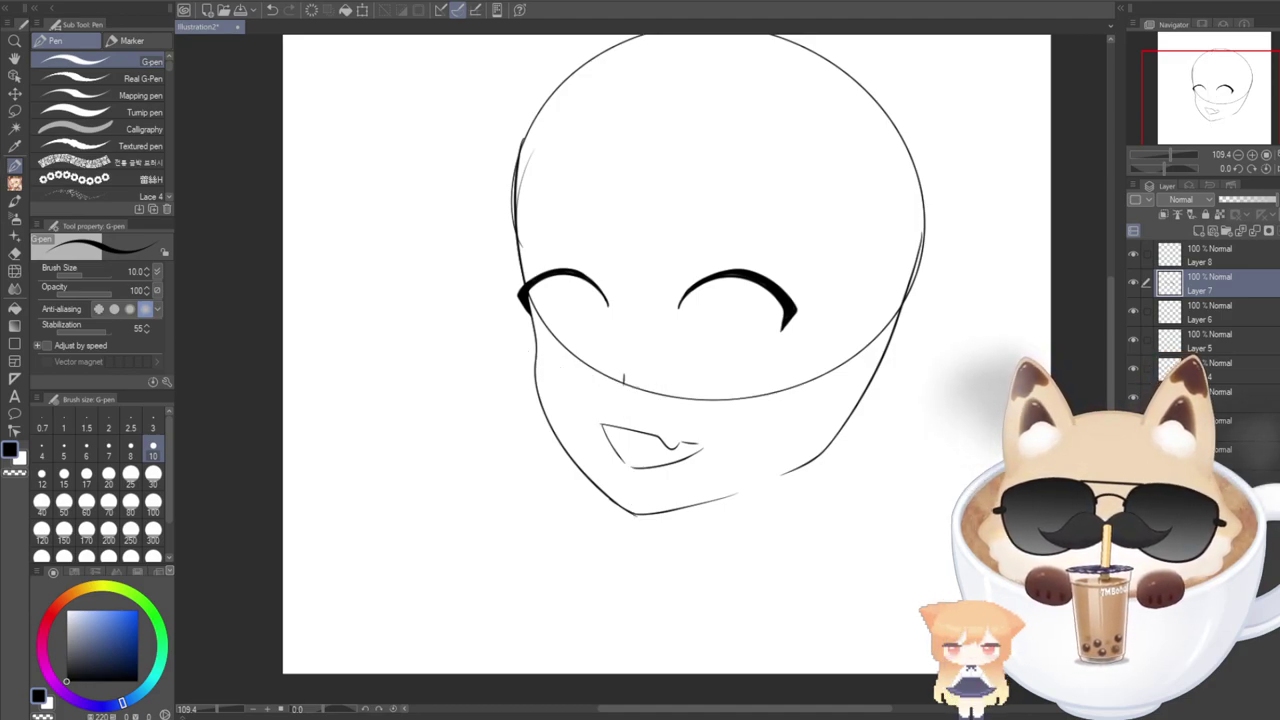
click(1133, 426)
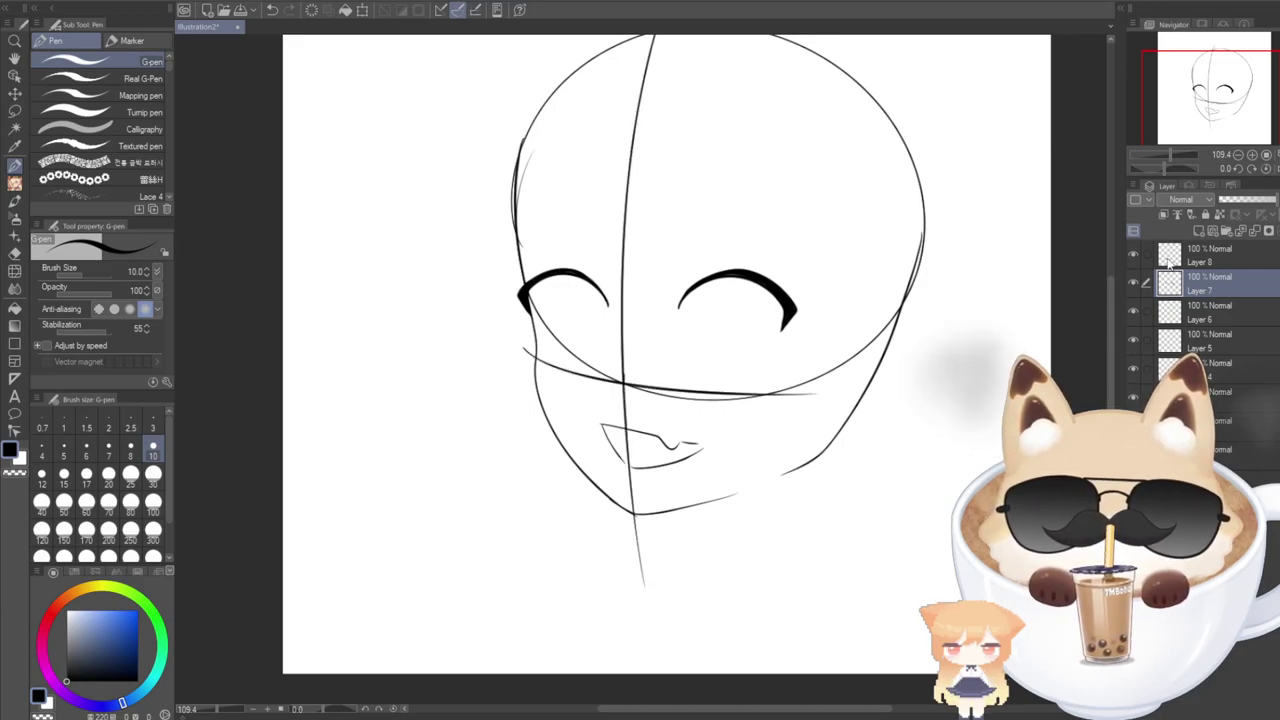
click(1170, 257)
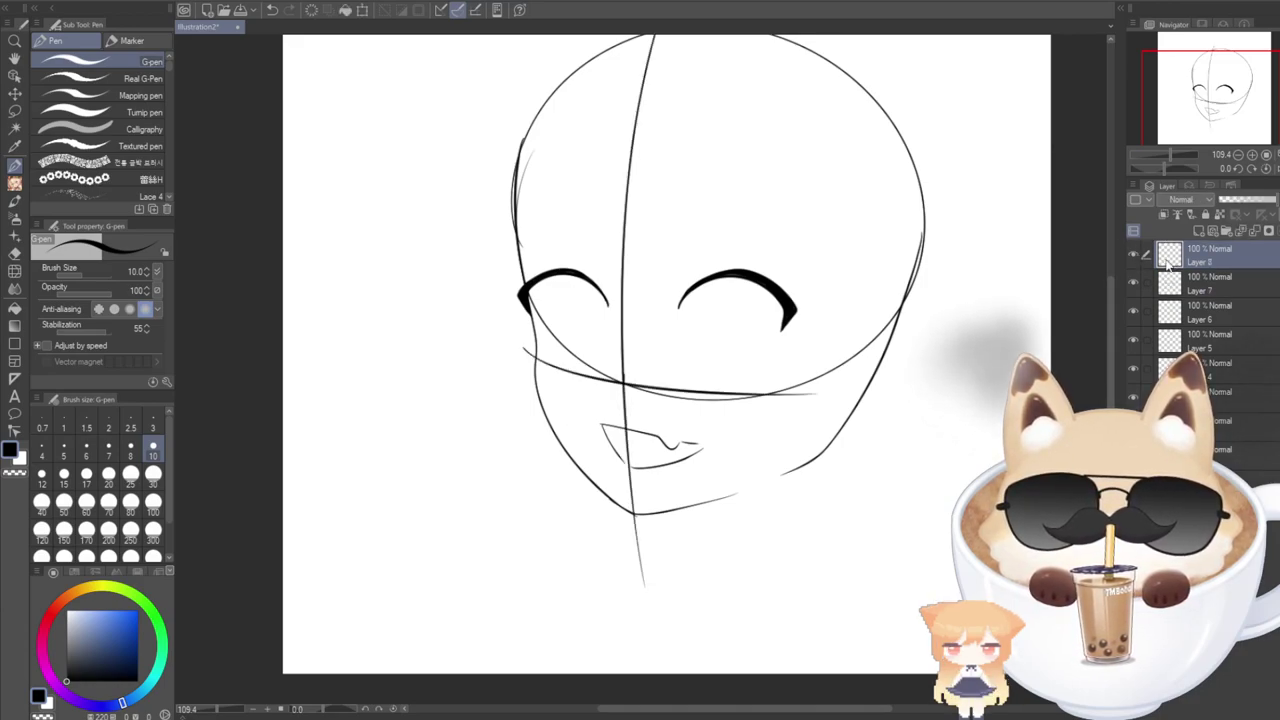
scroll(1084, 228, up, 3)
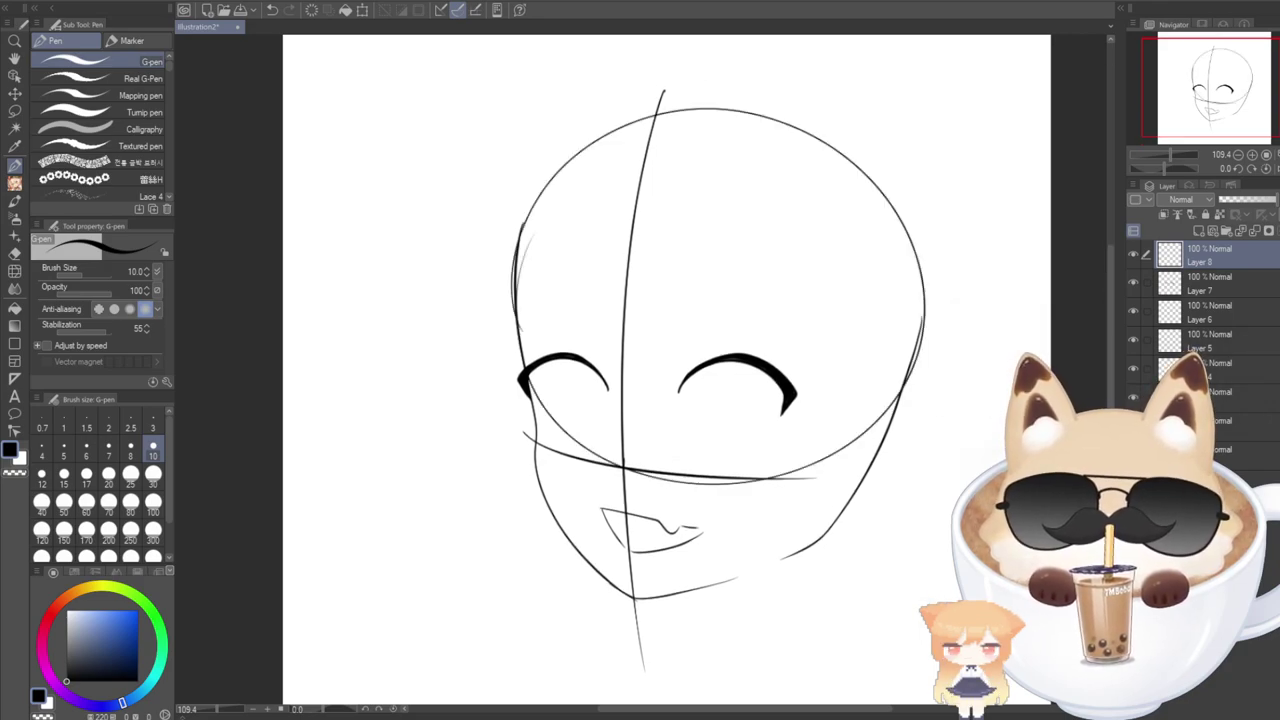
click(1133, 398)
click(1133, 398)
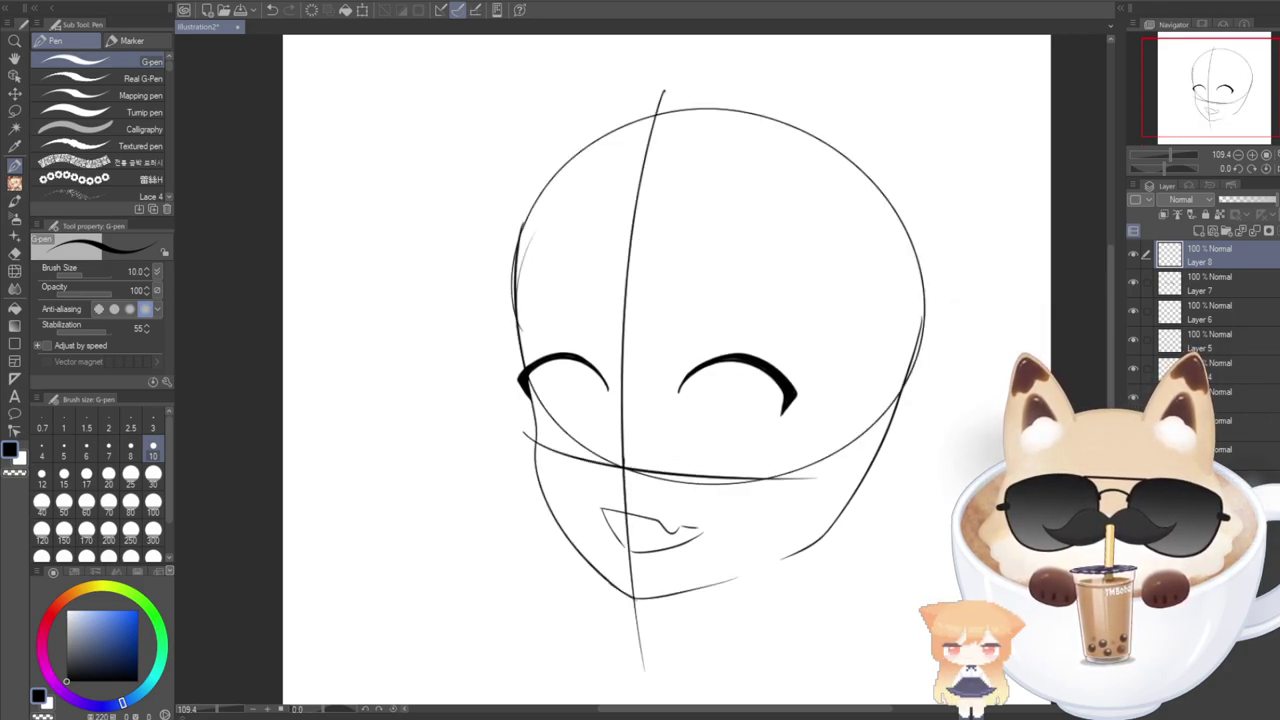
click(1240, 398)
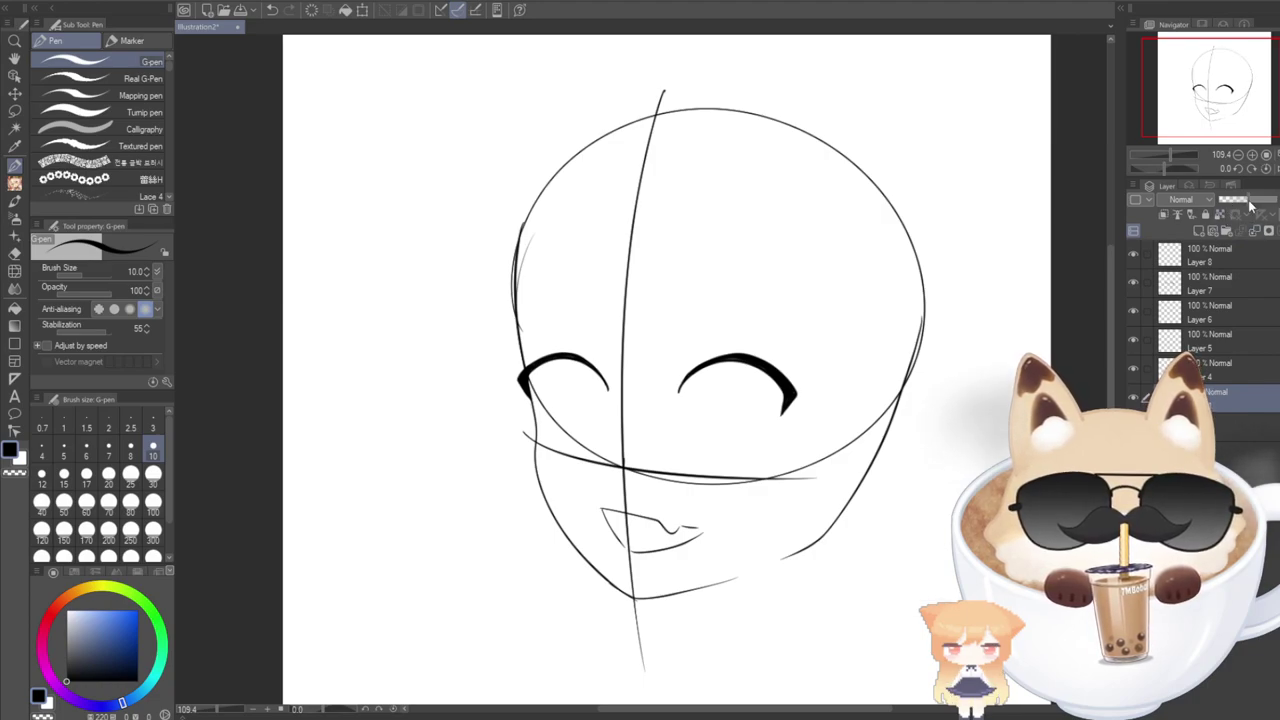
click(1248, 201)
click(1210, 255)
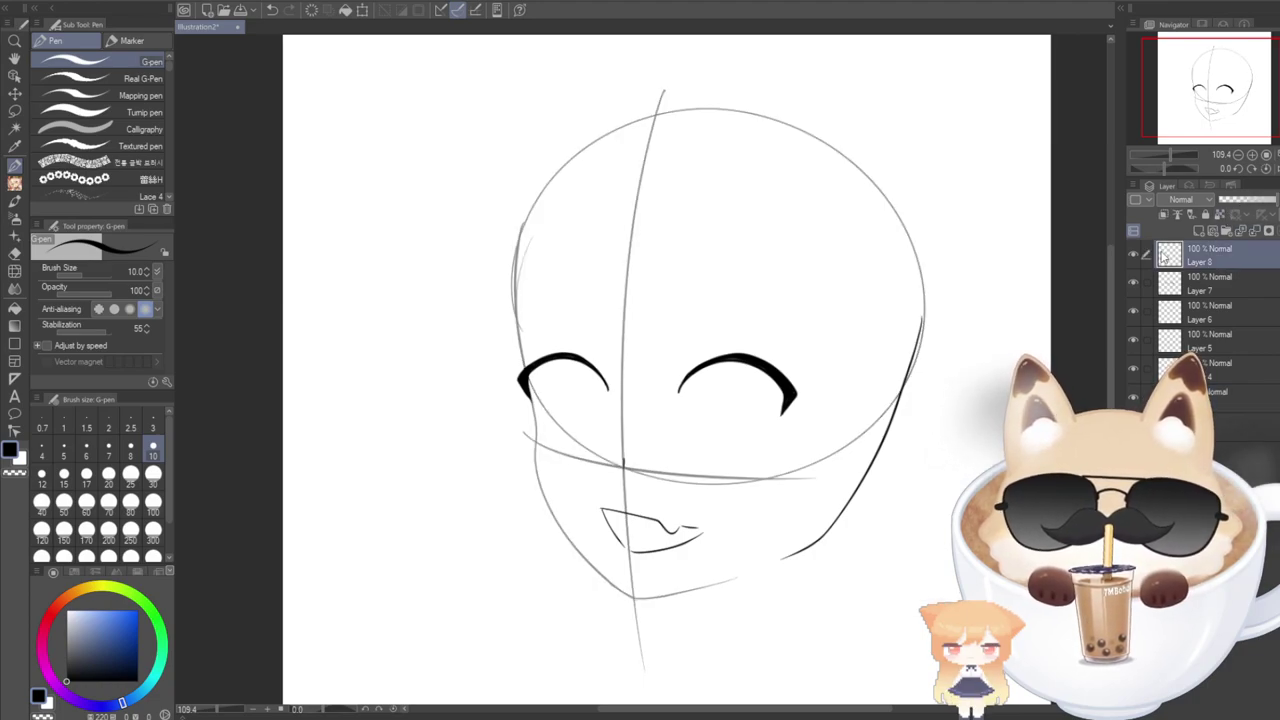
Set the G-pen's stabilization to 64 while testing strokes for the far side of the forehead, undoing each test stroke.
drag(535, 195, 504, 350)
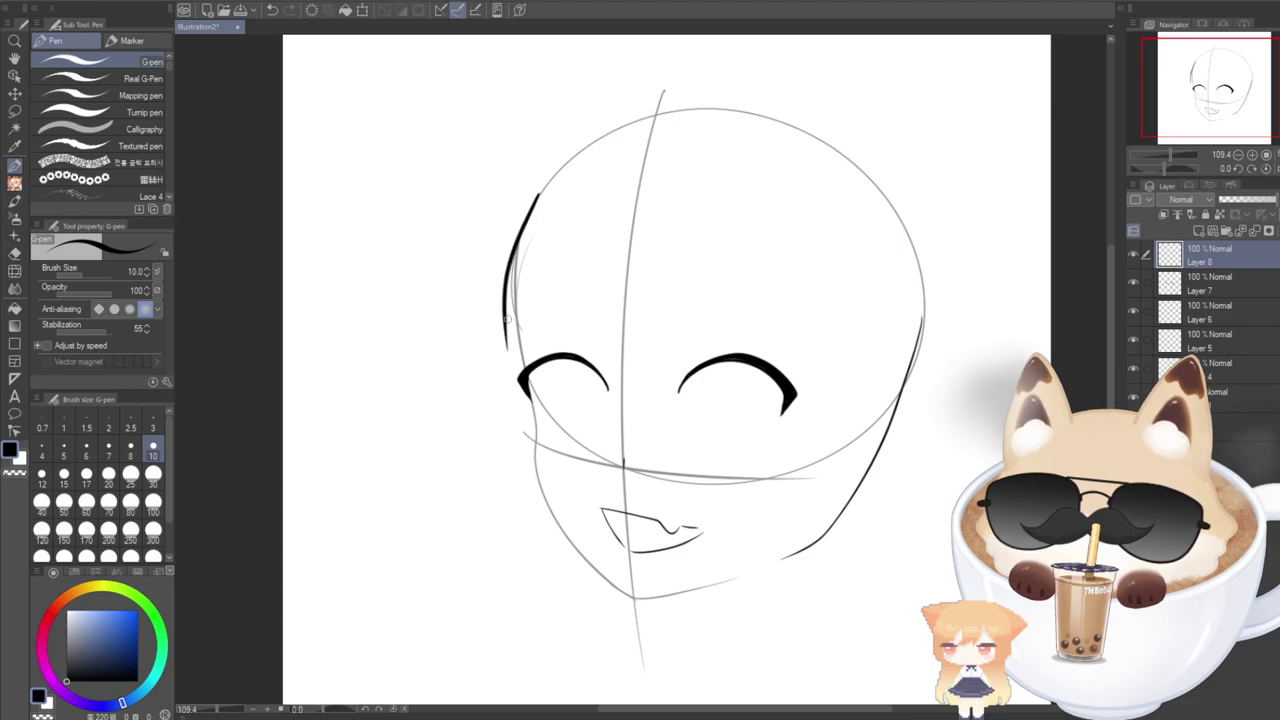
key(ctrl+z)
click(107, 330)
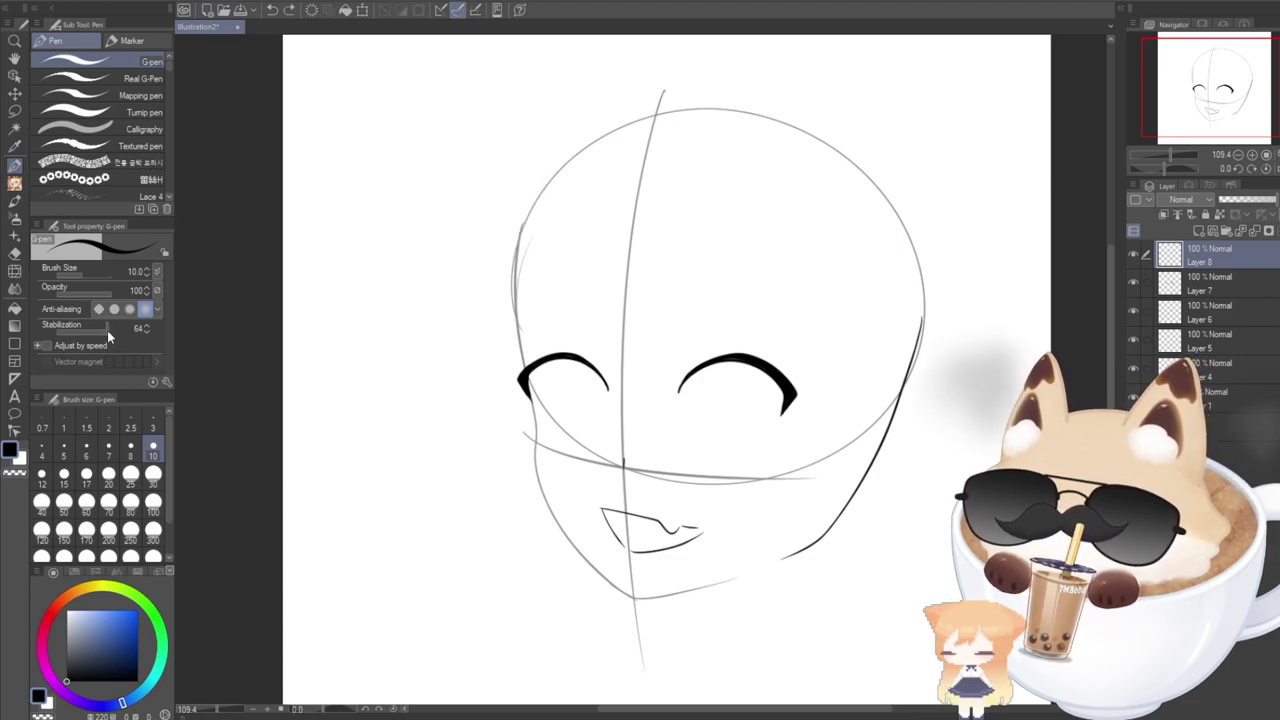
scroll(1109, 306, up, 1)
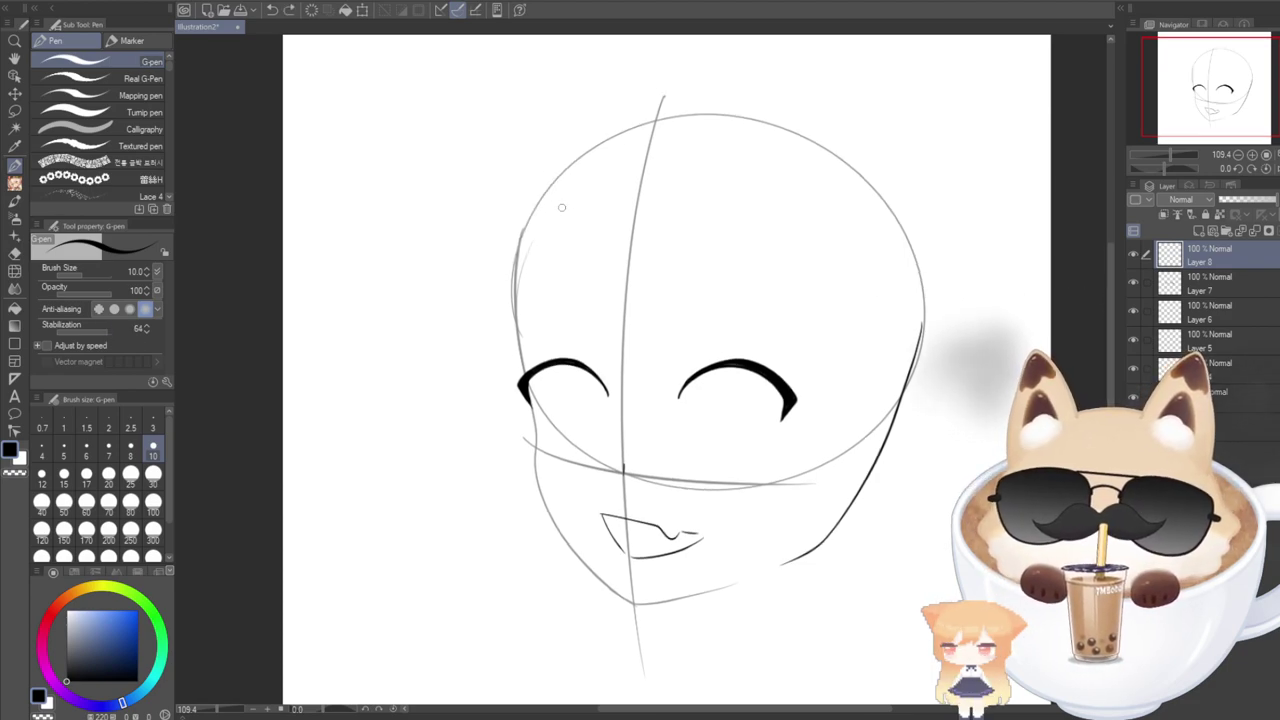
drag(549, 187, 519, 254)
key(ctrl+z)
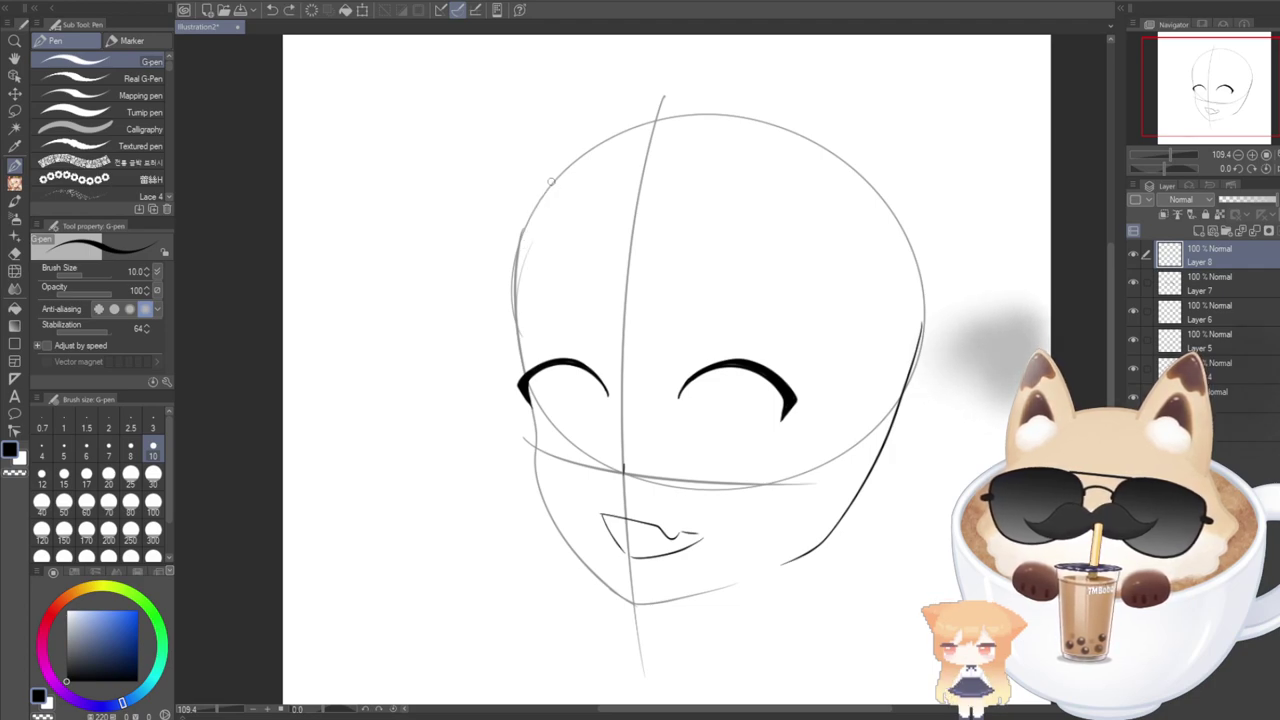
Try several bold contours down the far side of the face from forehead to chin, undoing each one.
mouse_move(551, 182)
mouse_down()
mouse_move(515, 272)
mouse_move(531, 461)
mouse_move(551, 516)
mouse_move(636, 600)
mouse_up()
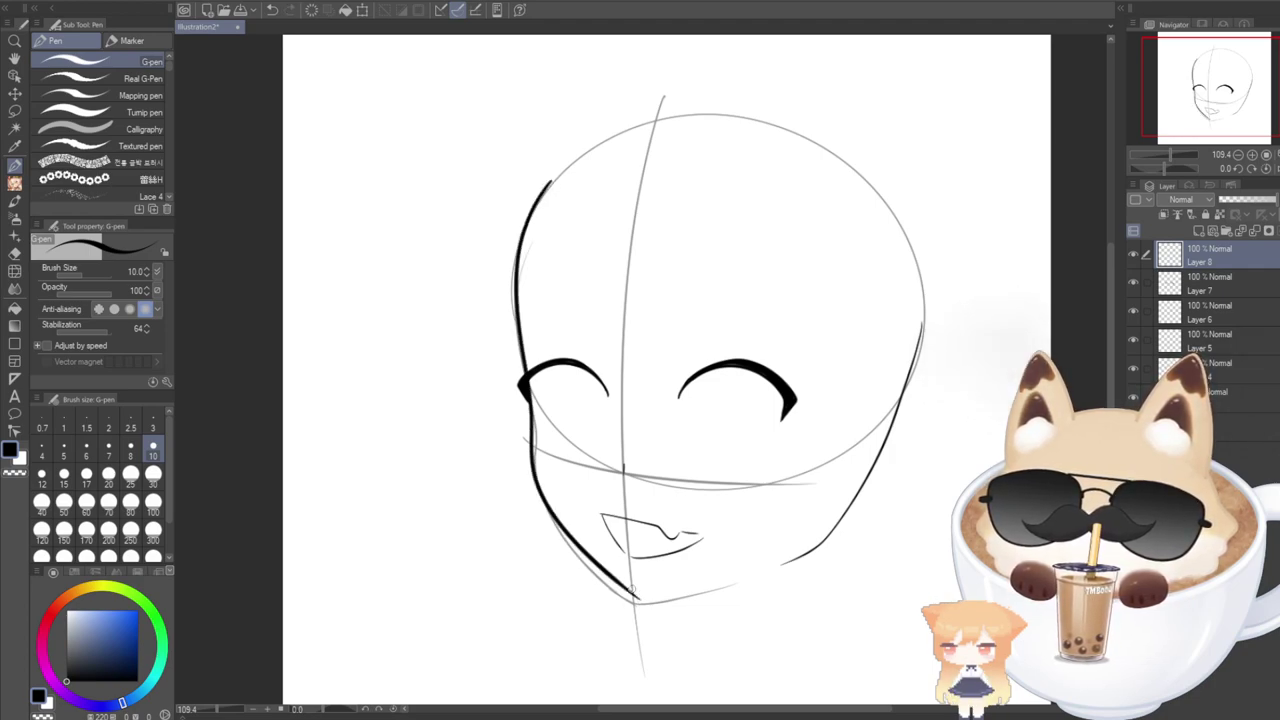
key(ctrl+z)
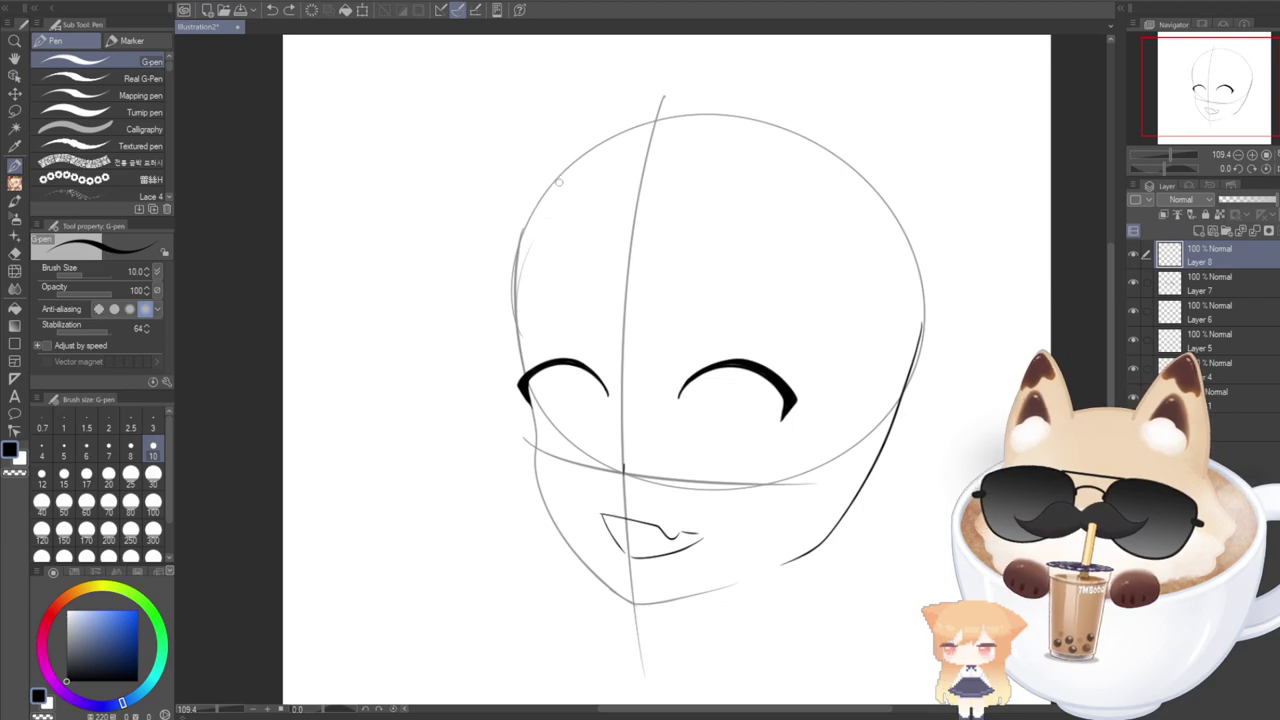
mouse_move(562, 173)
mouse_down()
mouse_move(528, 214)
mouse_move(510, 294)
mouse_move(535, 494)
mouse_move(574, 561)
mouse_move(632, 606)
mouse_up()
key(ctrl+z)
drag(562, 170, 522, 268)
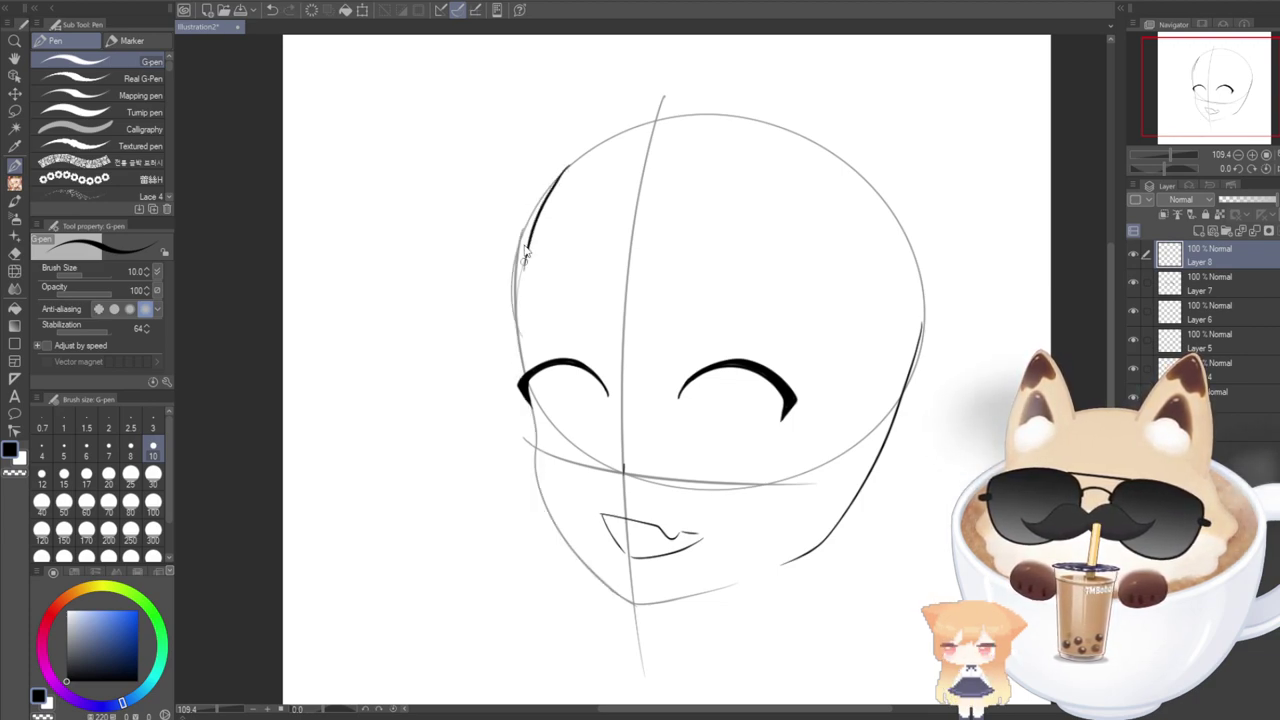
key(ctrl+z)
mouse_move(577, 155)
mouse_down()
mouse_move(551, 182)
mouse_move(531, 232)
mouse_up()
key(ctrl+z)
mouse_move(578, 157)
mouse_down()
mouse_move(519, 250)
mouse_move(514, 297)
mouse_move(537, 466)
mouse_move(579, 552)
mouse_move(638, 617)
mouse_up()
key(ctrl+z)
mouse_move(574, 157)
mouse_down()
mouse_move(519, 233)
mouse_move(511, 309)
mouse_move(532, 476)
mouse_move(555, 532)
mouse_move(628, 602)
mouse_up()
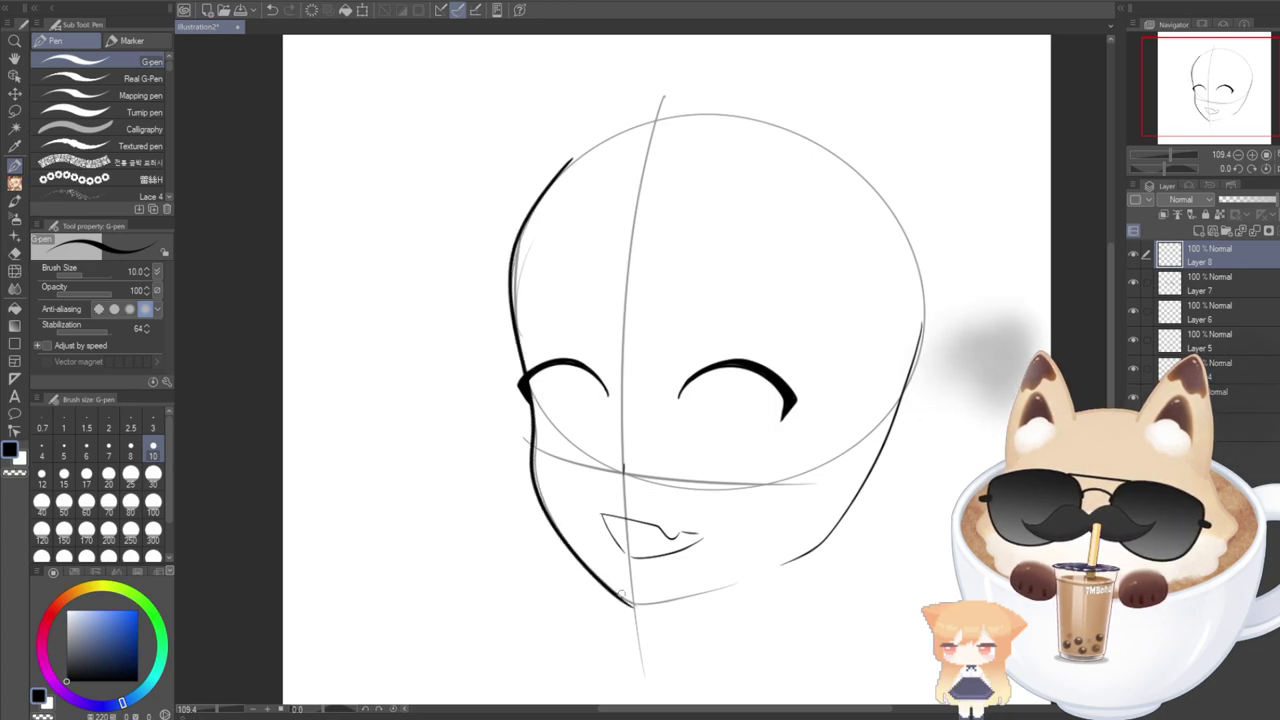
key(ctrl+z)
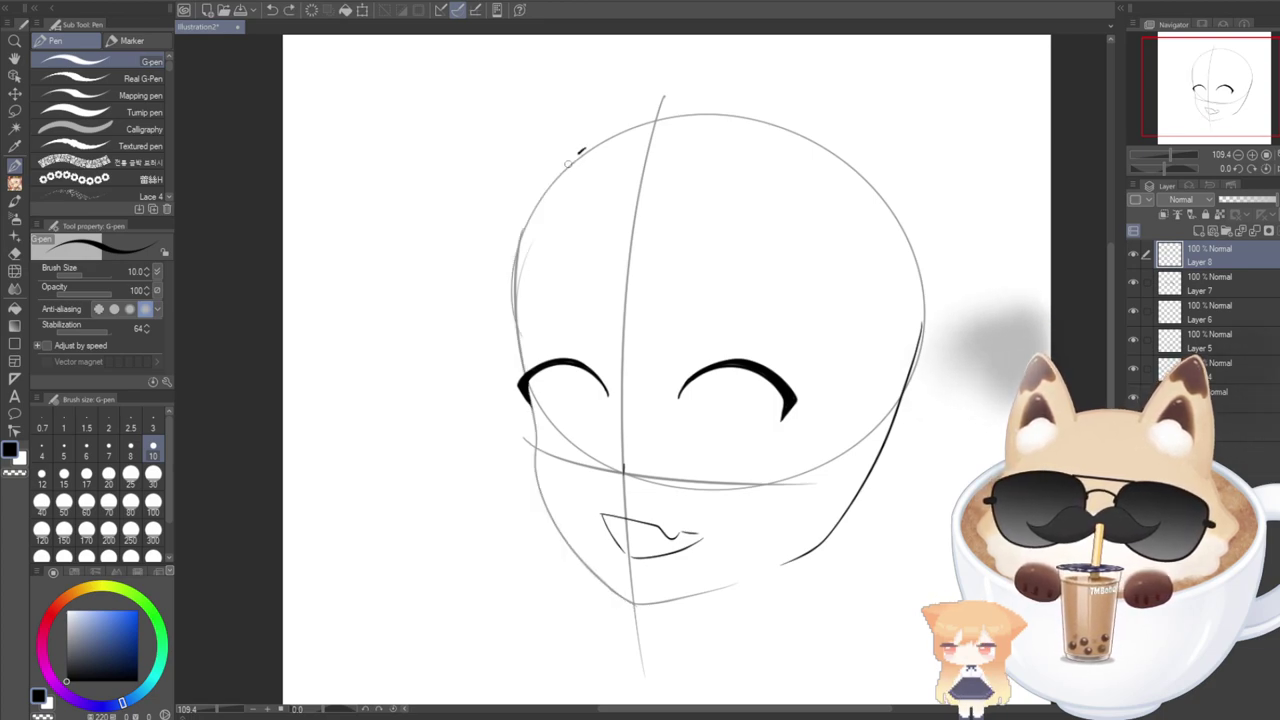
mouse_move(580, 152)
mouse_down()
mouse_move(507, 265)
mouse_move(533, 446)
mouse_move(548, 511)
mouse_move(633, 600)
mouse_up()
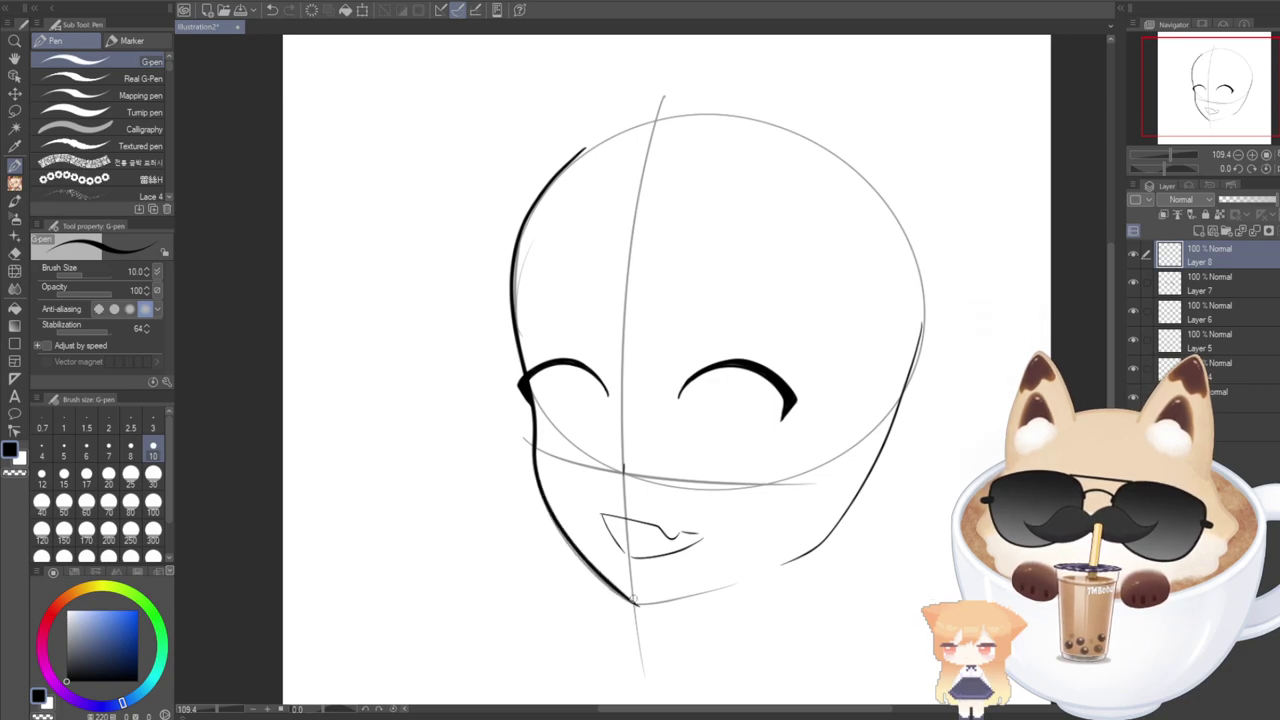
key(ctrl+z)
Ink the far-side face contour on Layer 8 from the upper forehead past the cheek and around the chin into the jaw, redoing it once.
mouse_move(605, 141)
mouse_down()
mouse_move(526, 235)
mouse_move(517, 321)
mouse_move(537, 509)
mouse_move(637, 609)
mouse_move(628, 597)
mouse_move(736, 588)
mouse_up()
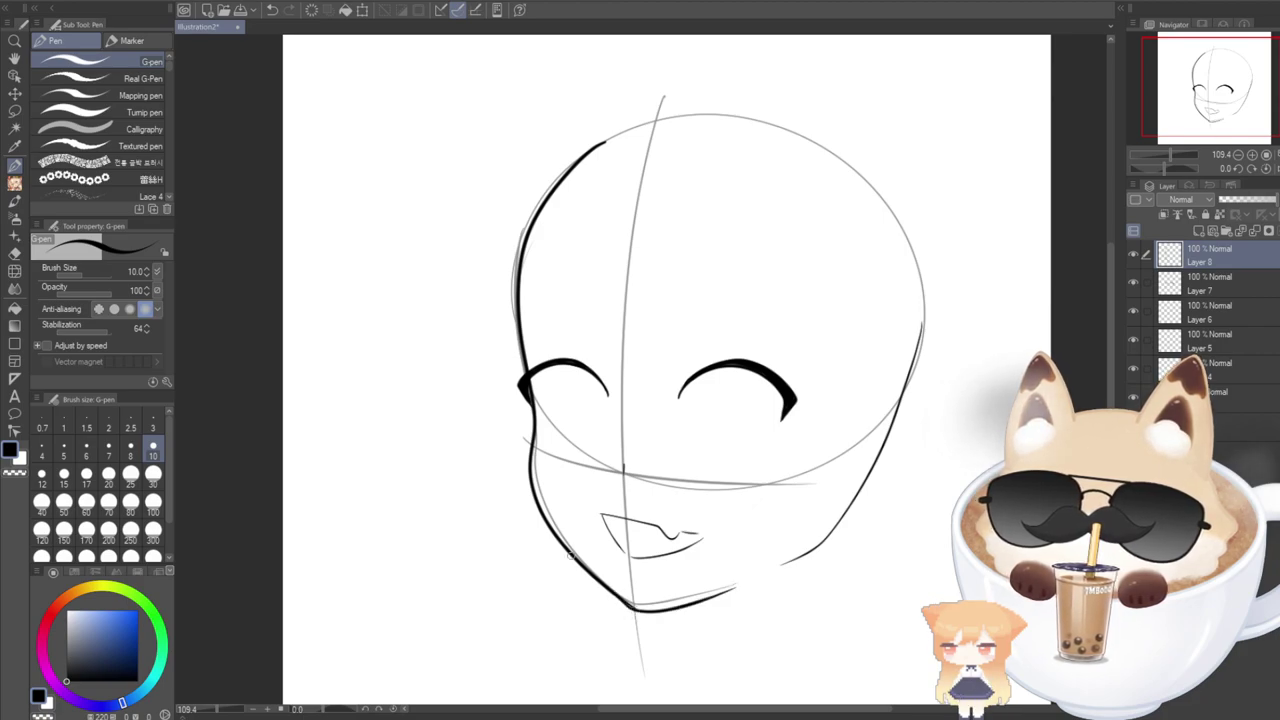
key(ctrl+z)
key(ctrl+z)
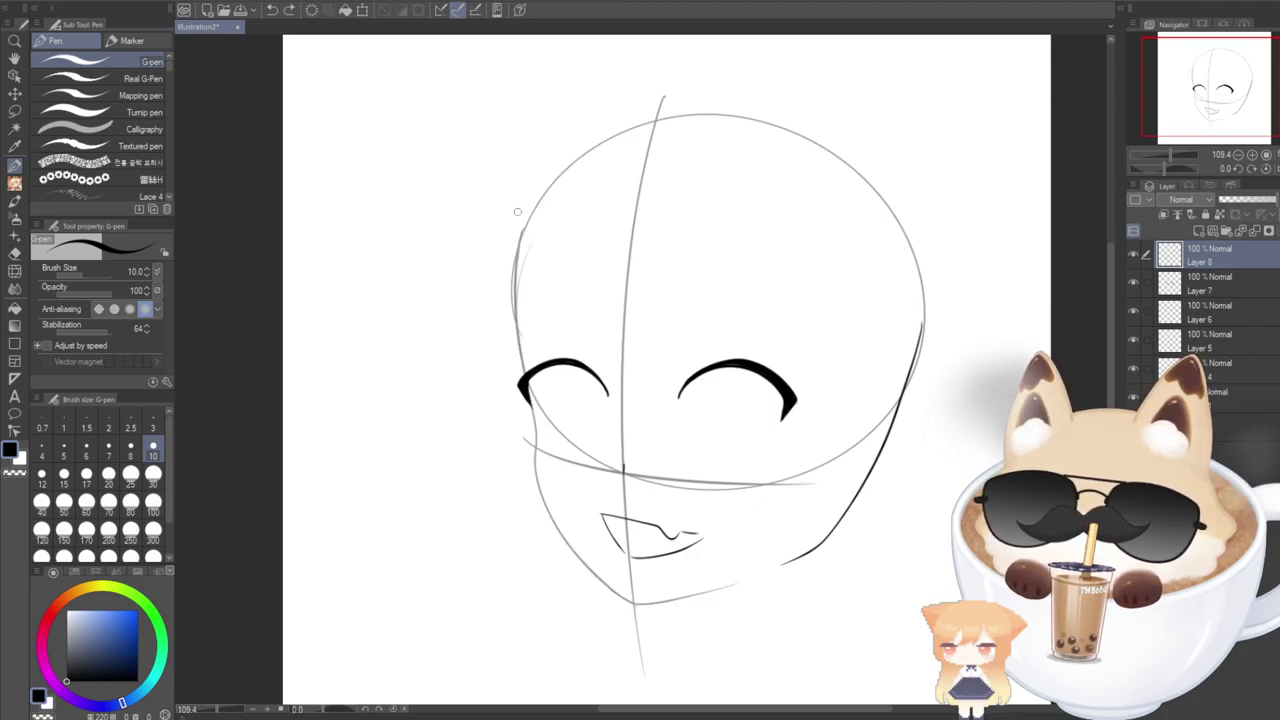
mouse_move(606, 138)
mouse_down()
mouse_move(525, 222)
mouse_move(516, 285)
mouse_move(534, 466)
mouse_move(557, 530)
mouse_move(623, 594)
mouse_move(671, 601)
mouse_move(720, 581)
mouse_up()
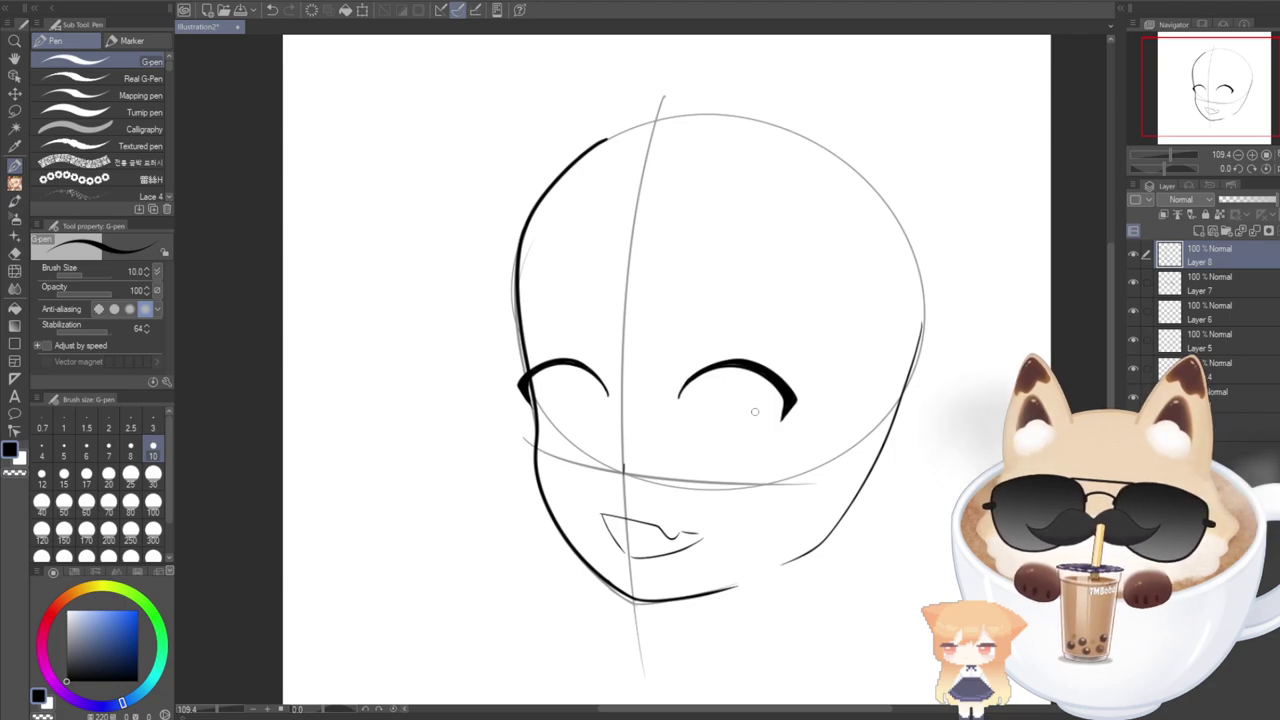
Add a new layer above the face contour, fade the guideline sketch layer further and make the new layer active.
click(1199, 230)
click(1240, 421)
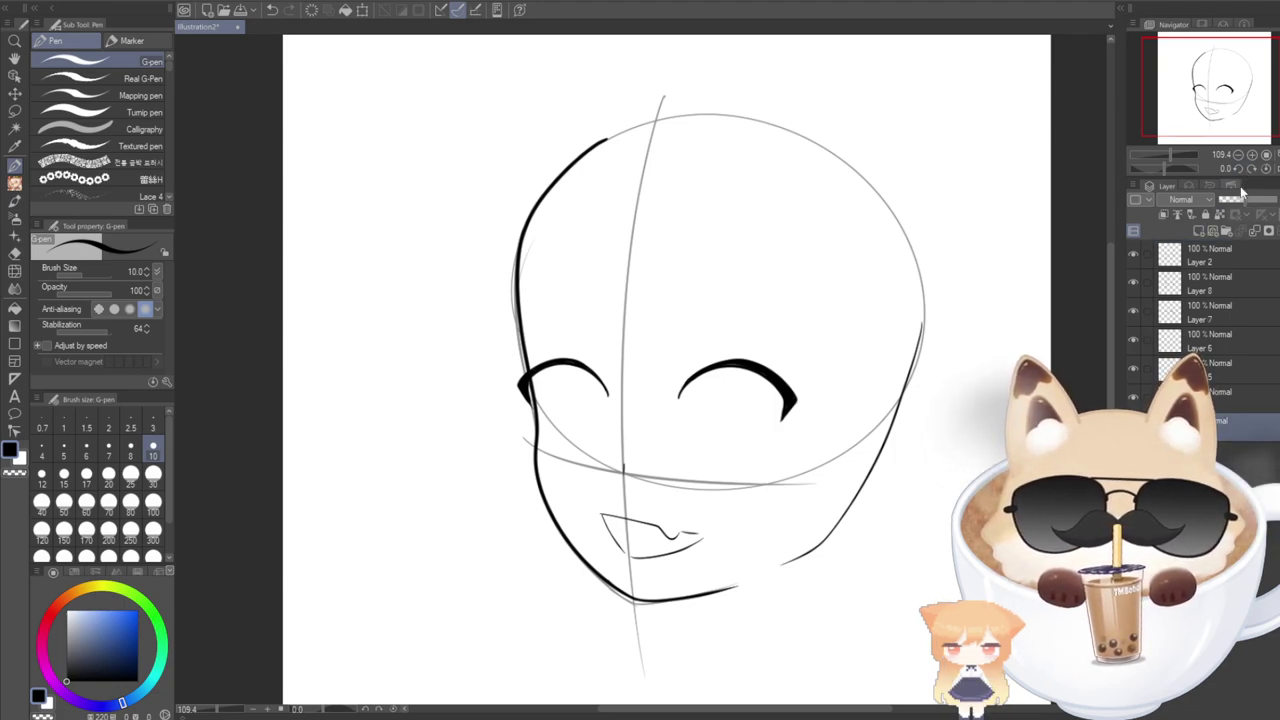
click(1233, 200)
click(1160, 250)
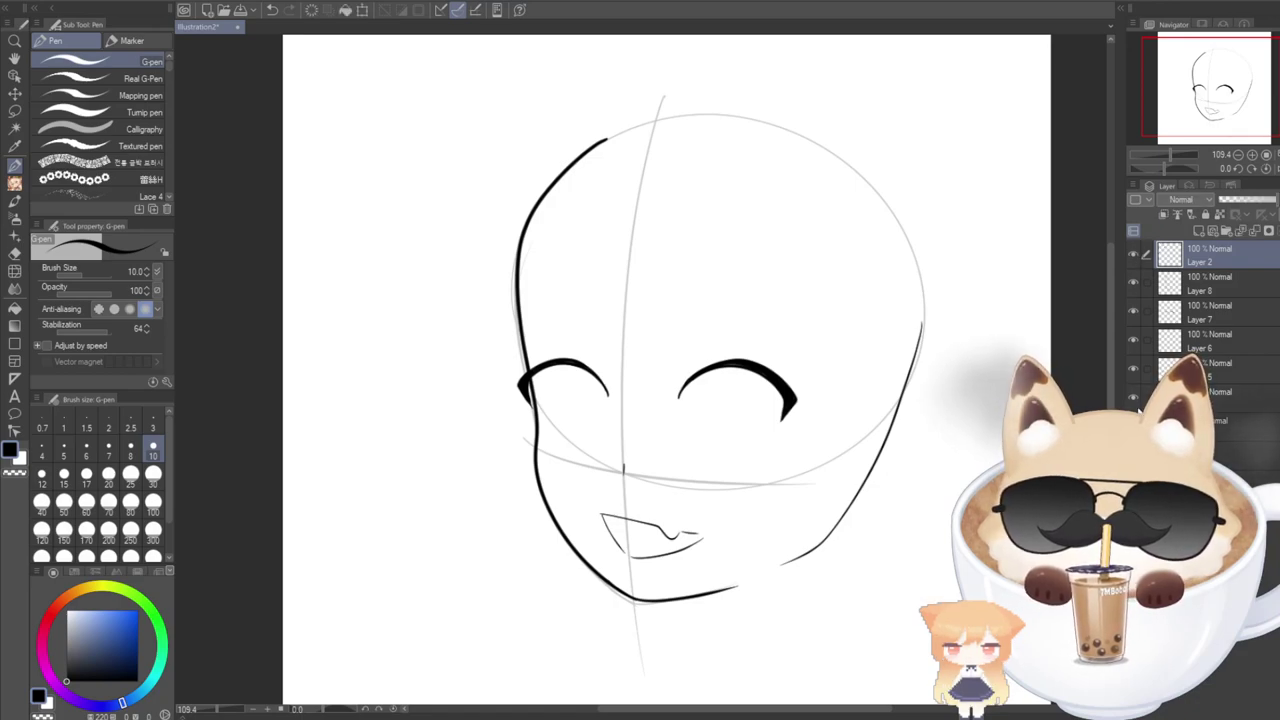
Restore the guideline layer to full opacity, merge the near-side jaw layer into it, fade the merged layer and reselect Layer 2.
click(1240, 421)
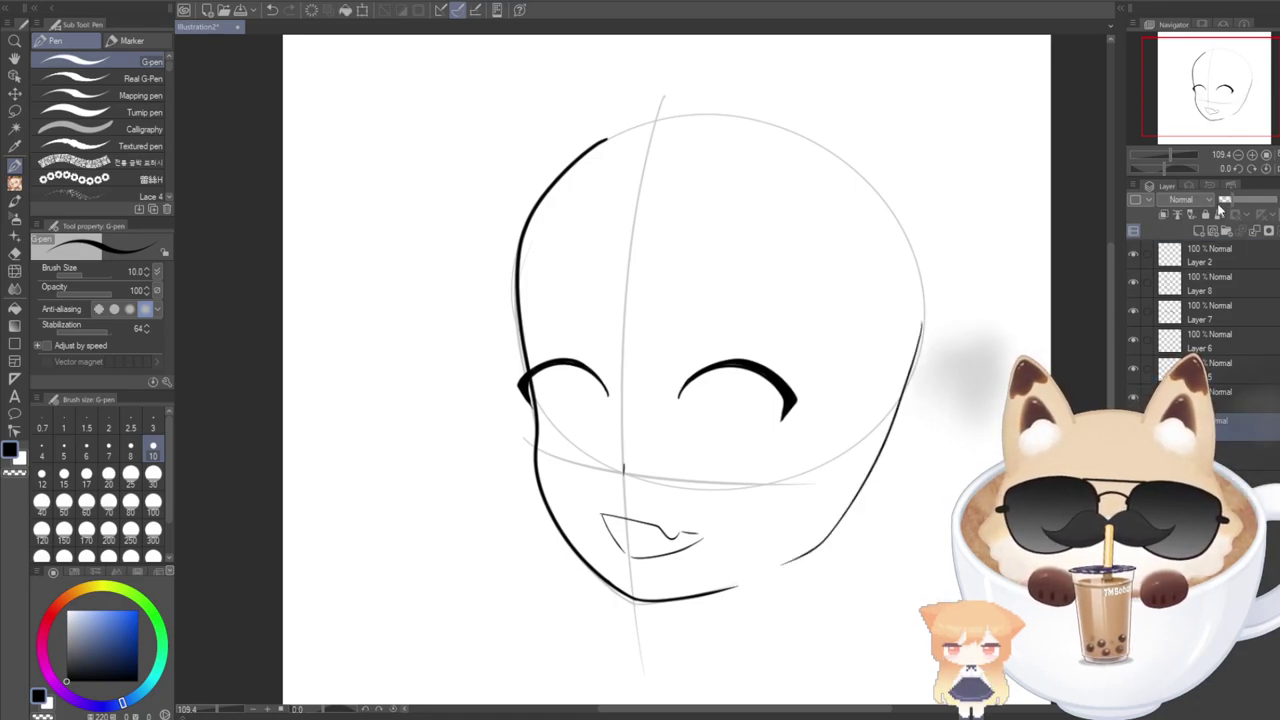
click(1274, 200)
click(1230, 395)
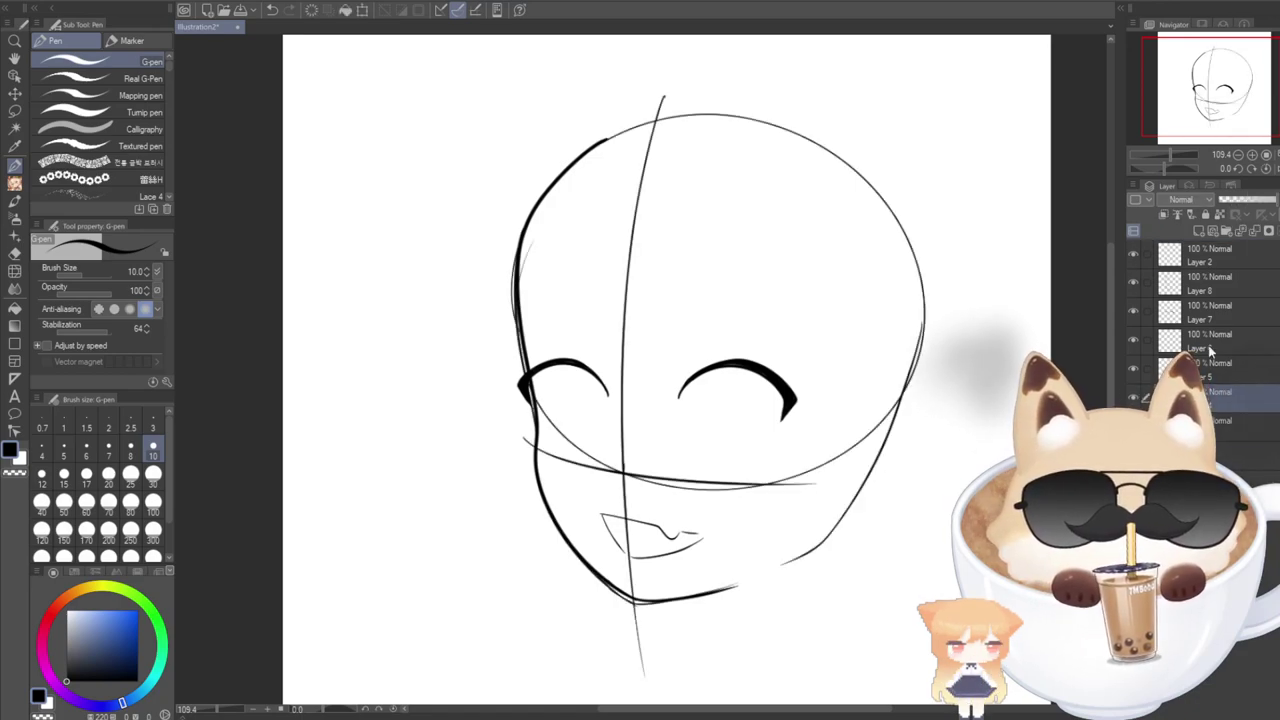
click(1238, 201)
click(1178, 256)
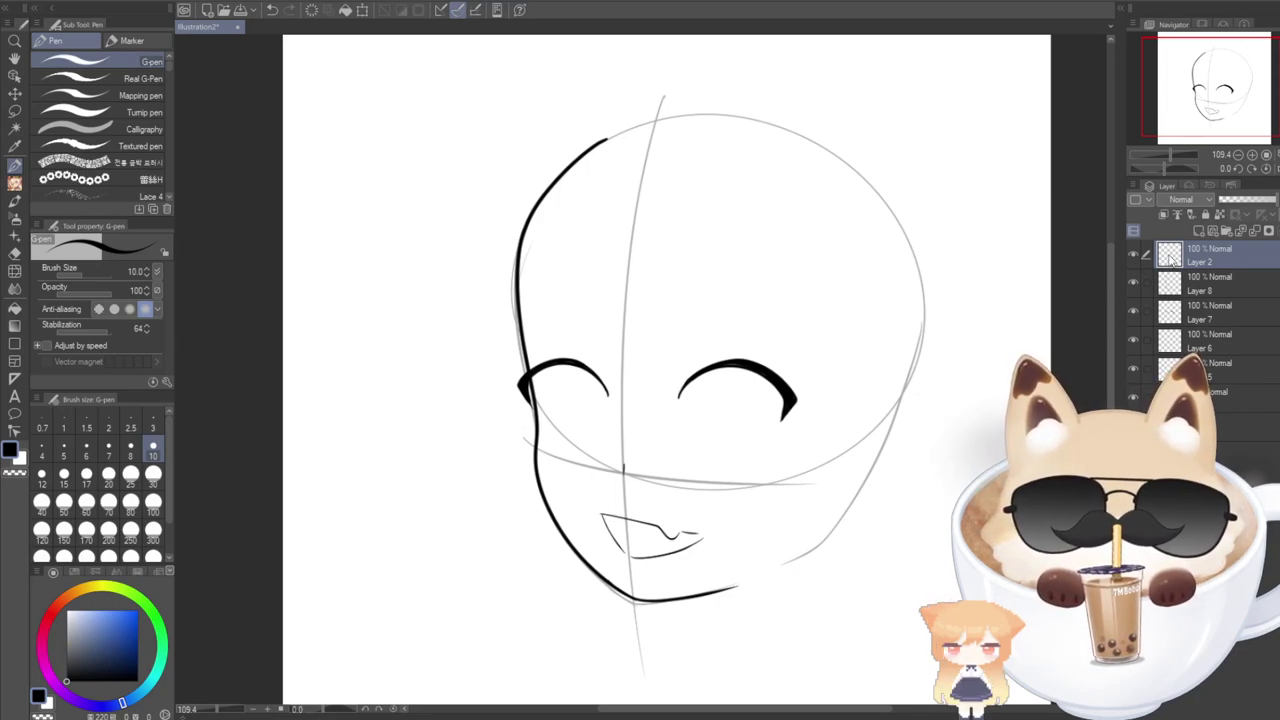
Draw the far eye's iris as a narrow oval hanging from its upper lash, undoing strokes until the shape fits.
drag(1109, 275, 1109, 297)
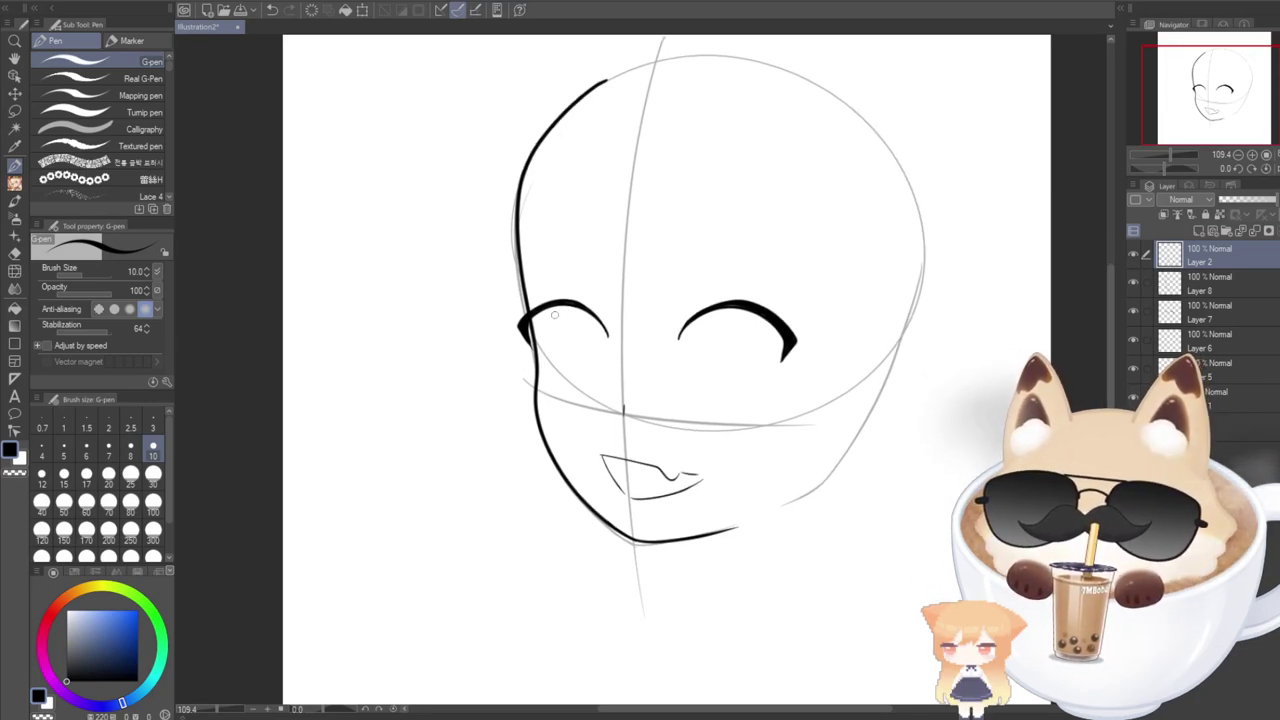
mouse_move(545, 348)
mouse_down()
mouse_move(586, 365)
mouse_move(573, 311)
mouse_move(568, 367)
mouse_move(591, 340)
mouse_move(578, 306)
mouse_move(551, 350)
mouse_move(579, 365)
mouse_move(597, 332)
mouse_move(580, 306)
mouse_move(561, 351)
mouse_move(591, 360)
mouse_move(596, 315)
mouse_move(563, 312)
mouse_move(579, 366)
mouse_move(604, 350)
mouse_move(598, 314)
mouse_move(561, 323)
mouse_move(582, 362)
mouse_move(604, 345)
mouse_move(592, 312)
mouse_up()
key(ctrl+z)
key(ctrl+z)
key(ctrl+z)
key(ctrl+z)
key(ctrl+z)
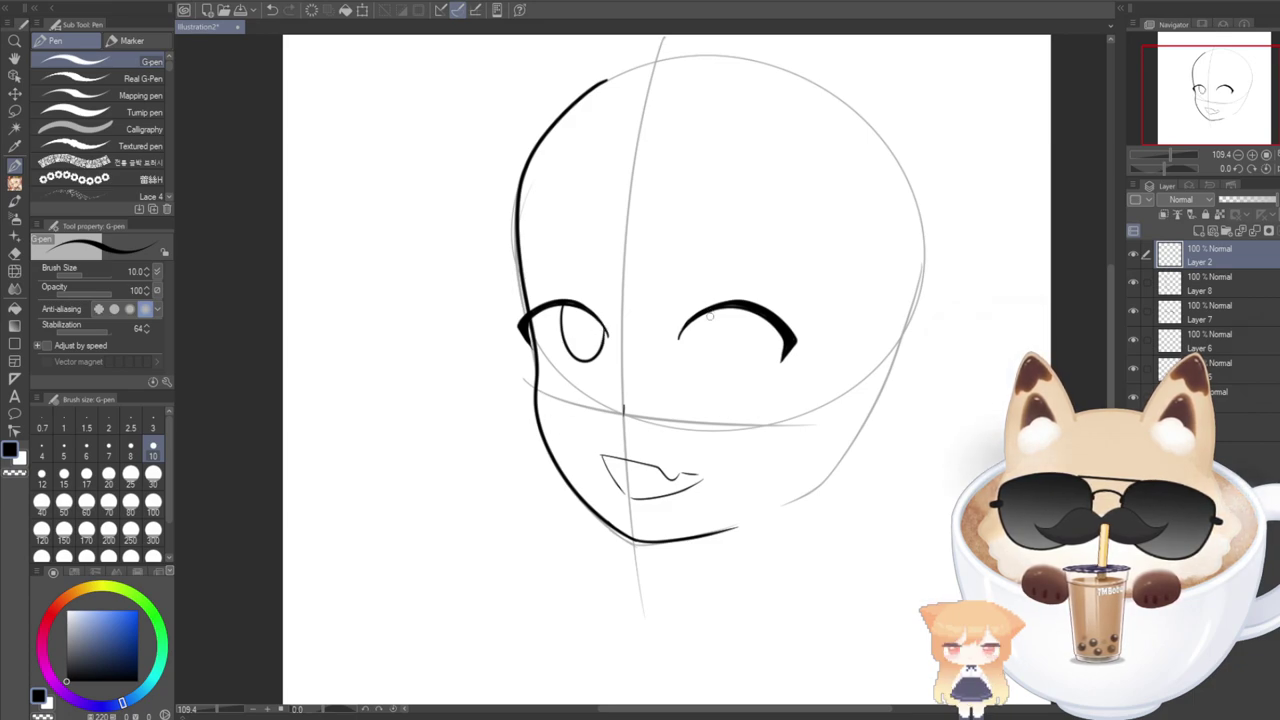
Draw the near eye's iris as an upright oval below its upper lash, undoing and redrawing the outline to refine it.
mouse_move(708, 318)
mouse_down()
mouse_move(757, 360)
mouse_move(747, 309)
mouse_move(716, 377)
mouse_move(754, 345)
mouse_move(737, 306)
mouse_move(715, 364)
mouse_move(758, 369)
mouse_move(752, 302)
mouse_up()
key(ctrl+z)
key(ctrl+z)
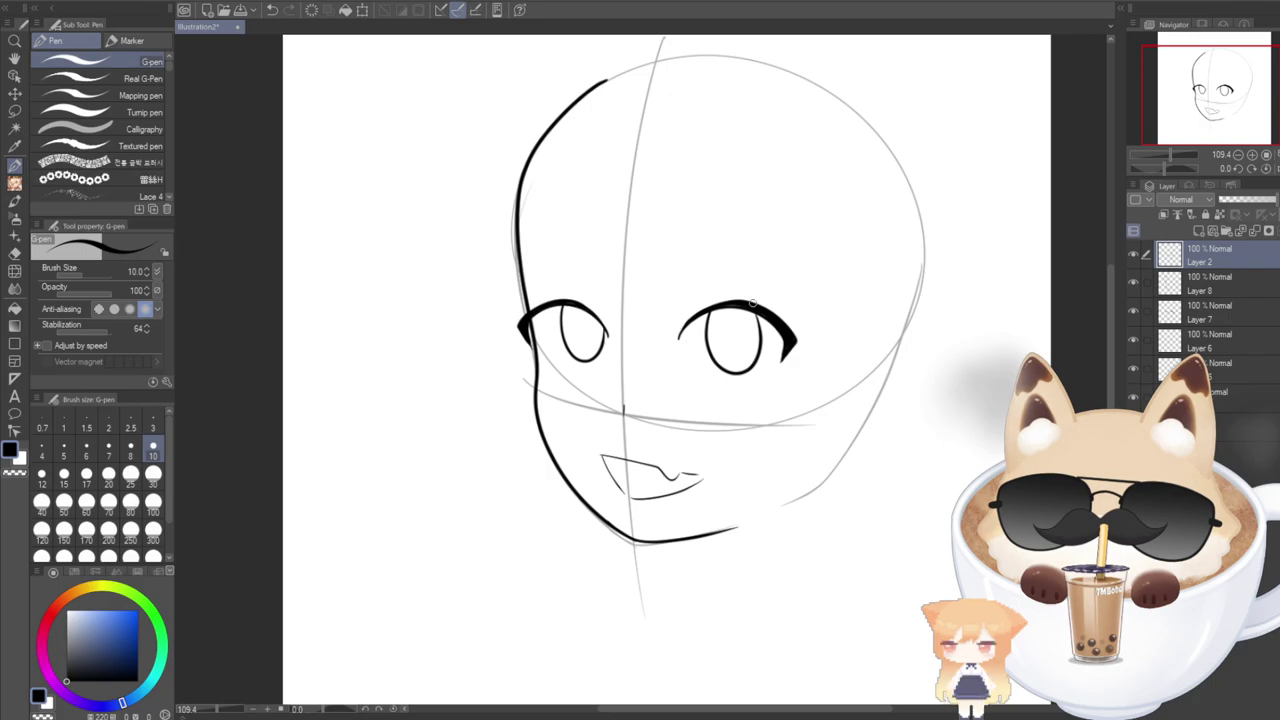
key(ctrl+z)
mouse_move(710, 318)
mouse_down()
mouse_move(759, 353)
mouse_move(756, 310)
mouse_move(723, 366)
mouse_move(763, 350)
mouse_move(756, 313)
mouse_move(708, 330)
mouse_move(733, 375)
mouse_move(748, 304)
mouse_up()
key(ctrl+z)
key(ctrl+z)
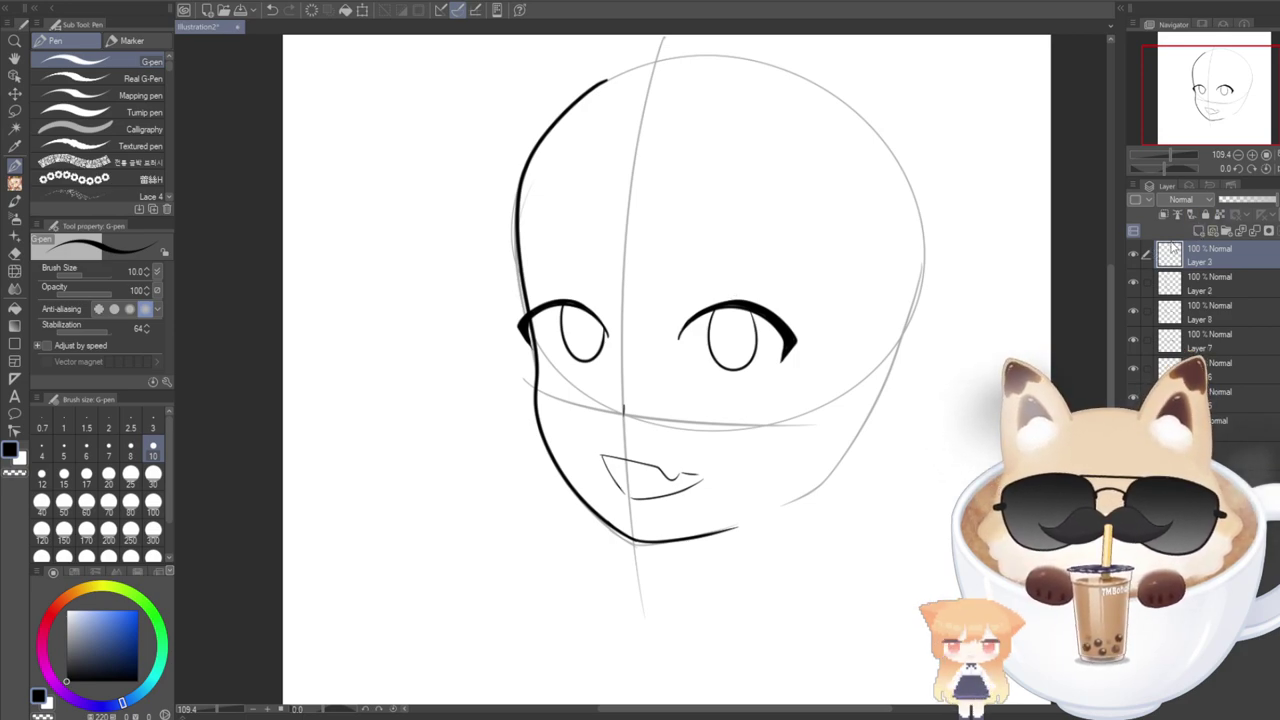
Draw small lower lash marks beneath the outer side of both eyes on Layer 3.
scroll(770, 370, up, 3)
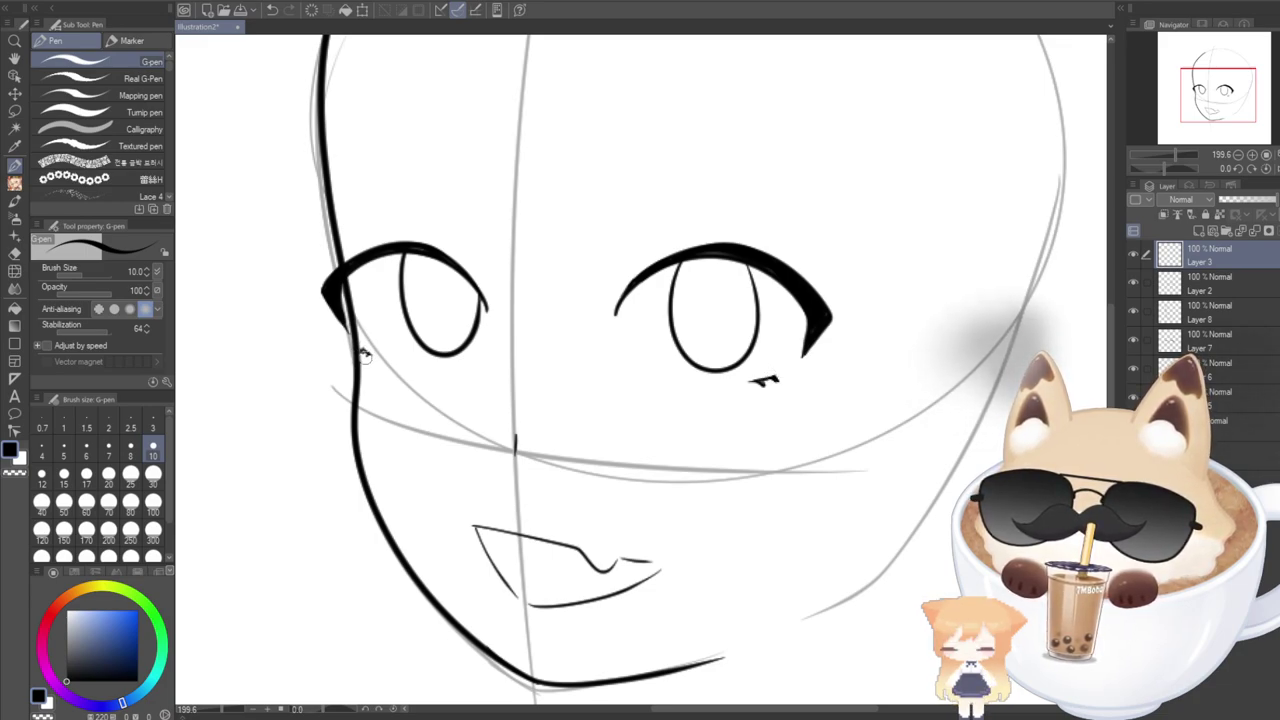
key(ctrl+z)
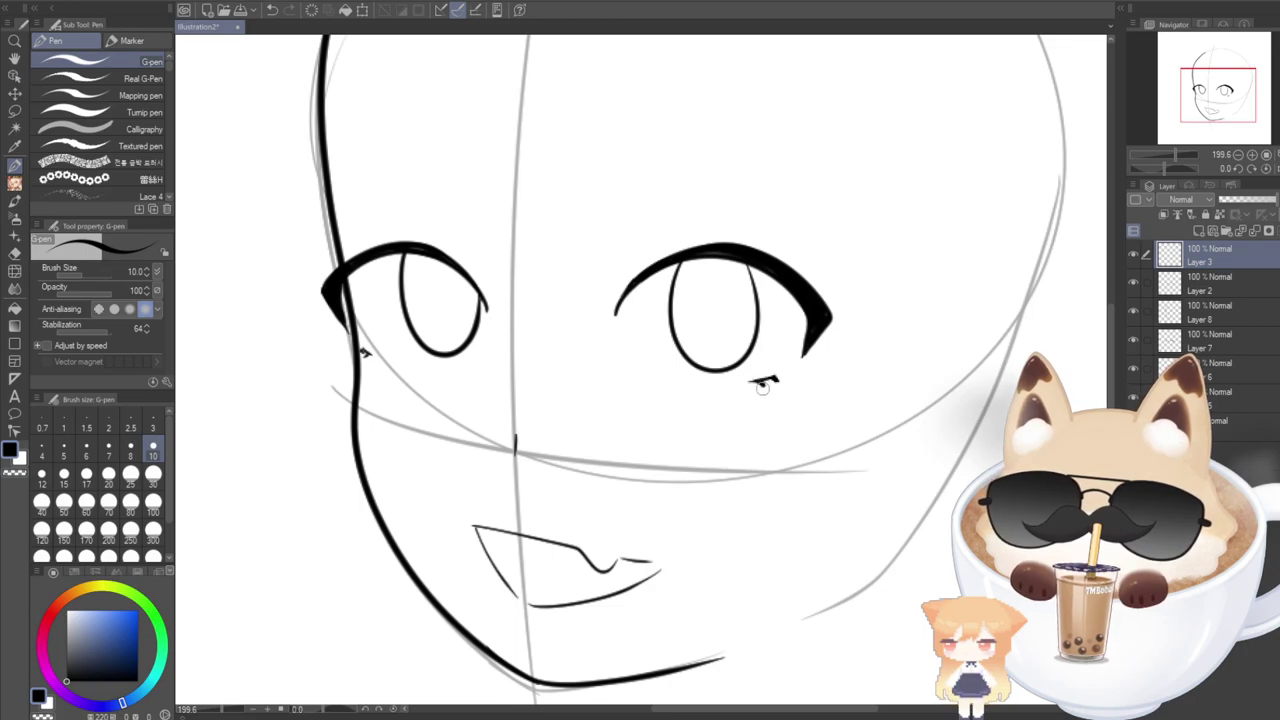
Add a new raster layer above Layer 3.
click(1196, 231)
drag(1107, 350, 1107, 375)
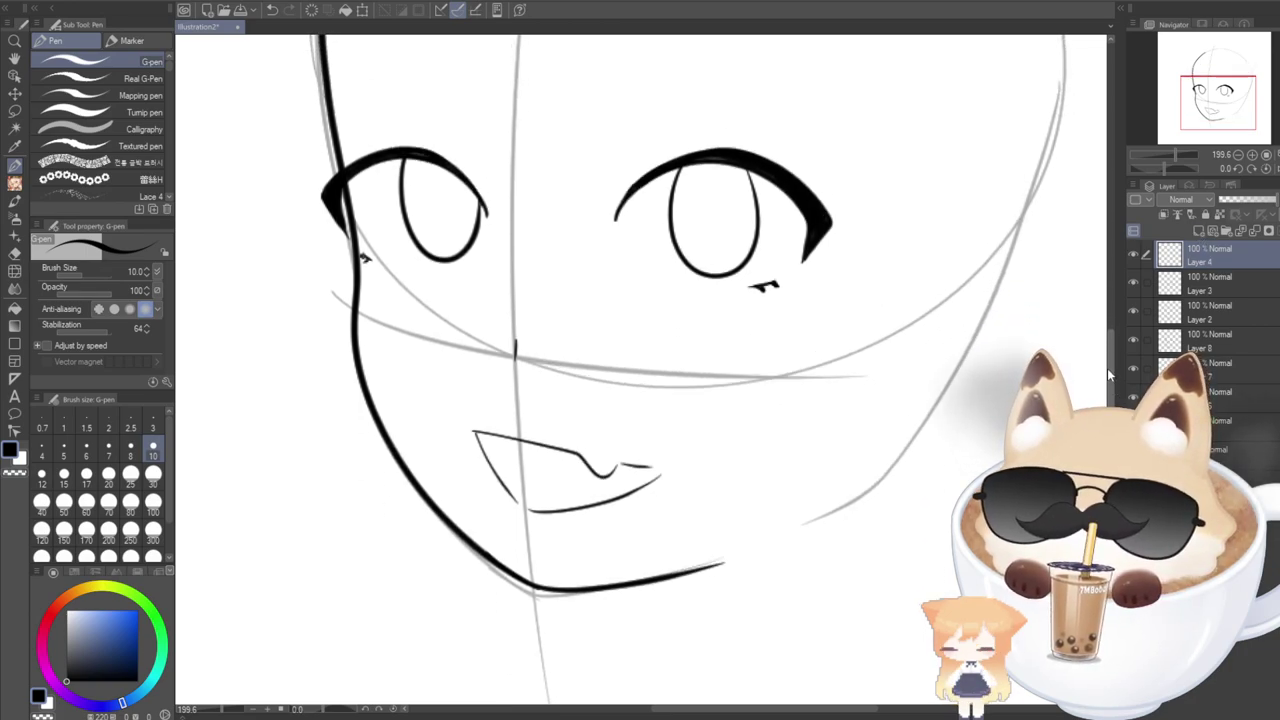
Try a thicker mouth outline with a wavy upper lip over the existing thin mouth lines, undoing each stroke.
drag(456, 428, 578, 426)
key(ctrl+z)
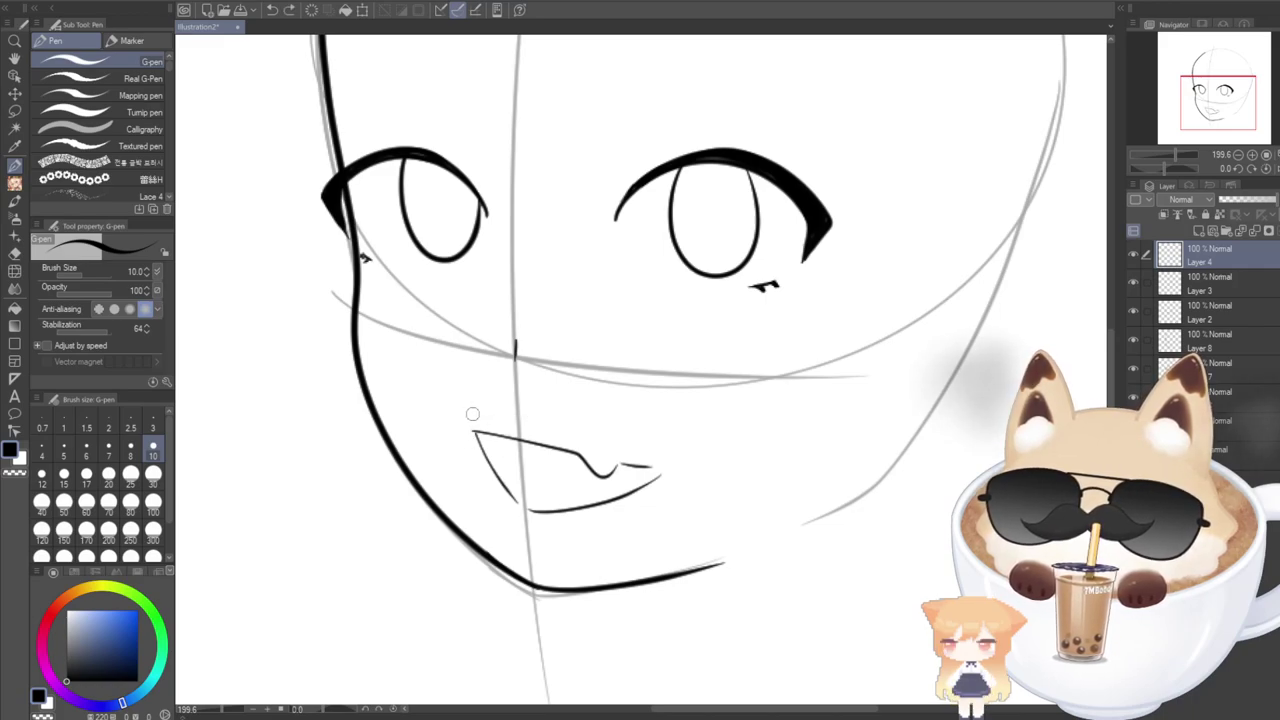
mouse_move(472, 410)
mouse_down()
mouse_move(544, 420)
mouse_move(590, 461)
mouse_move(608, 435)
mouse_move(624, 438)
mouse_move(655, 465)
mouse_up()
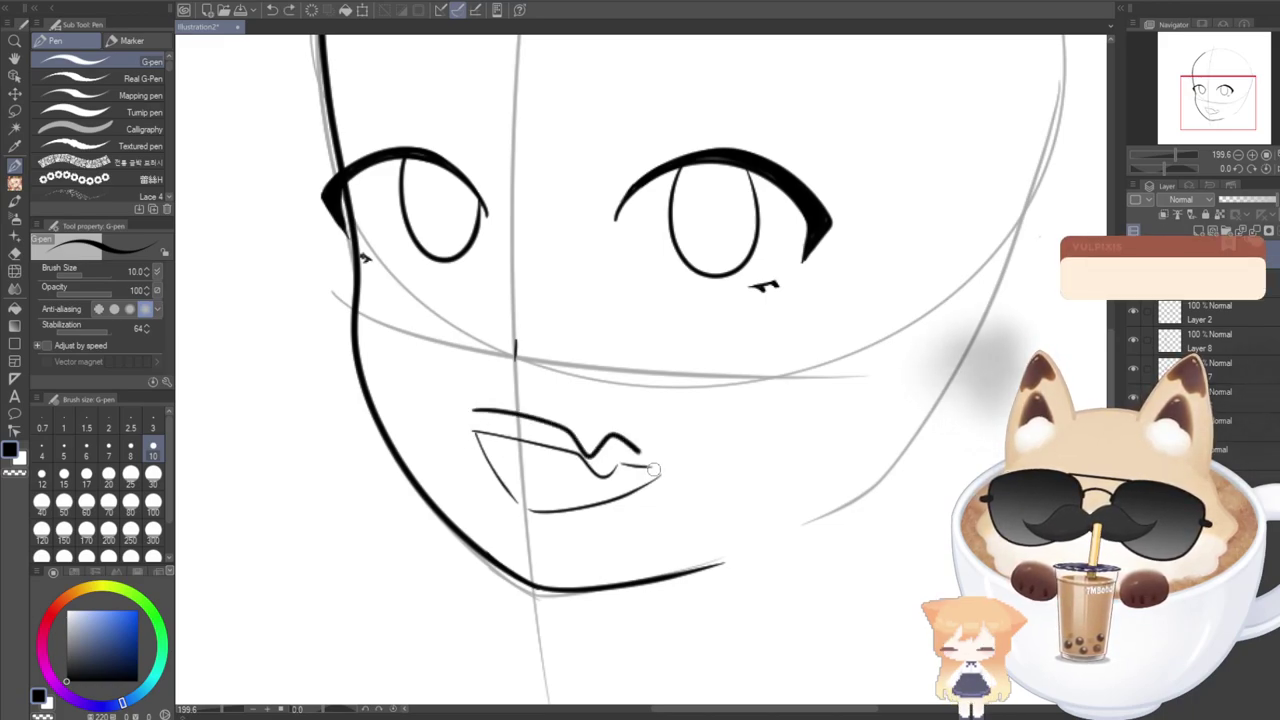
mouse_move(472, 410)
mouse_down()
mouse_move(519, 514)
mouse_move(610, 501)
mouse_move(660, 472)
mouse_up()
key(ctrl+z)
key(ctrl+z)
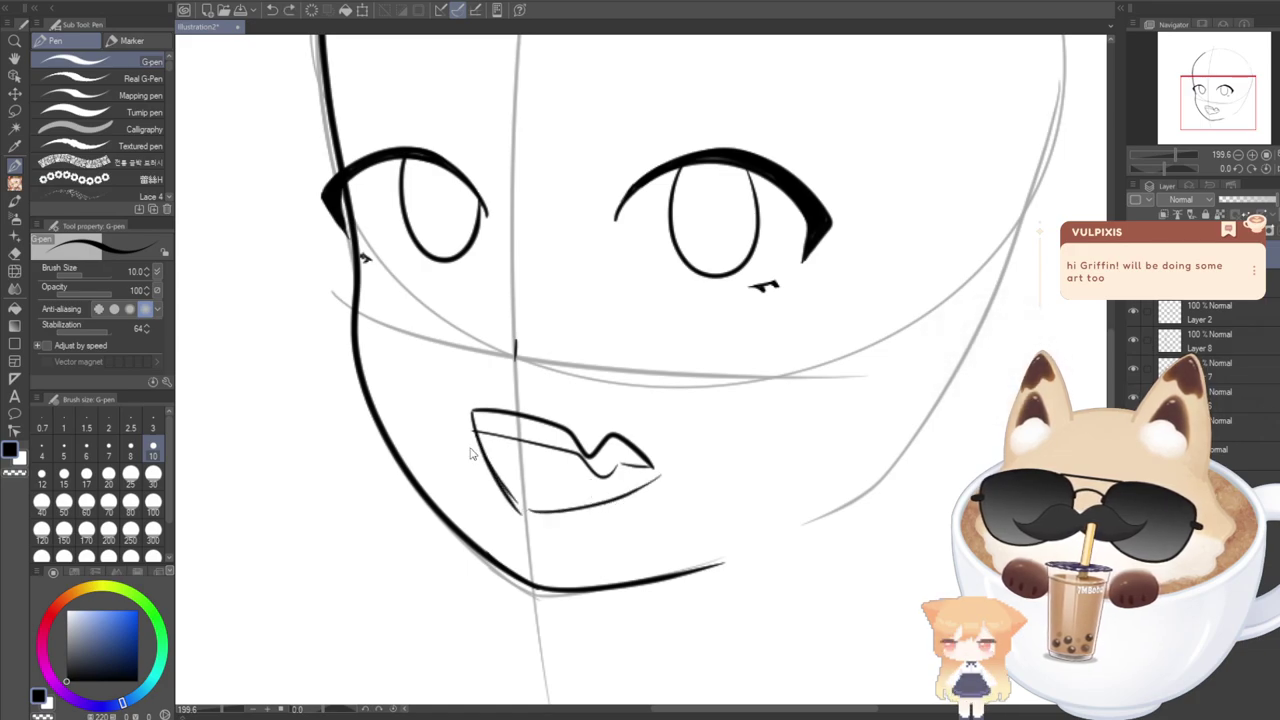
key(ctrl+z)
key(ctrl+z)
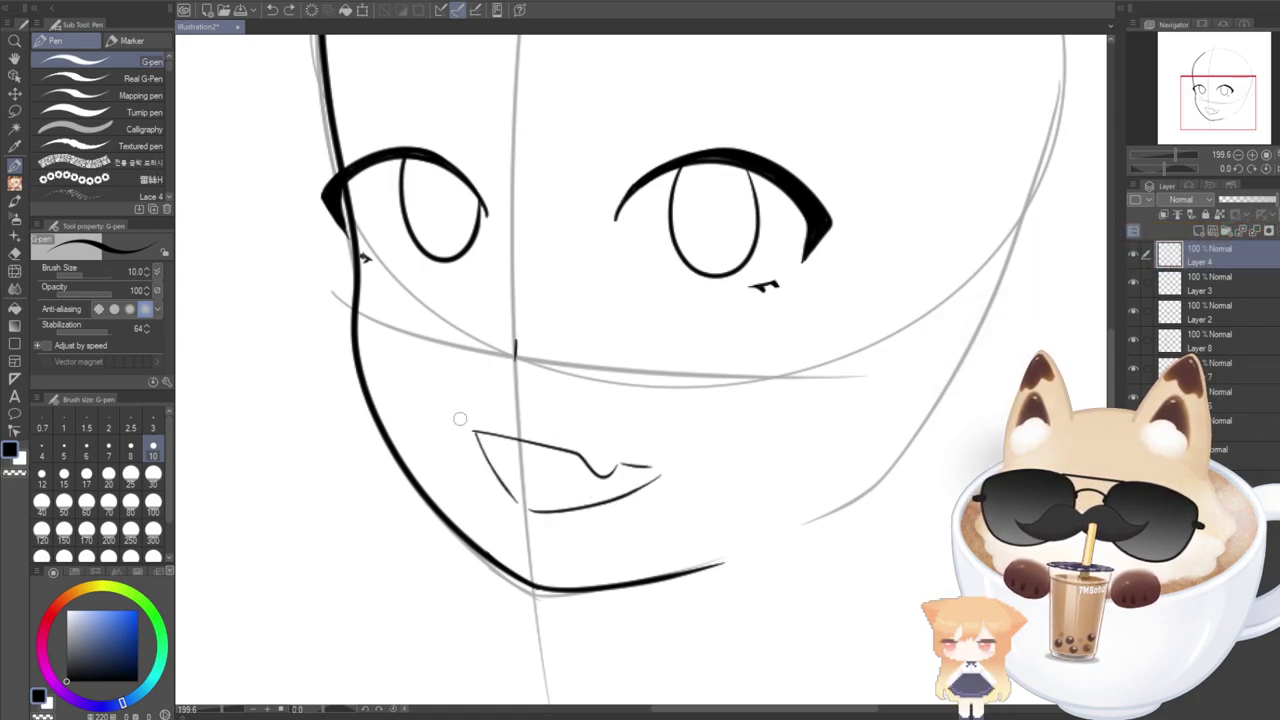
Try two alternative open-mouth outlines, one enclosing the thin mouth lines and one wider with a raised near corner, and undo both.
mouse_move(464, 417)
mouse_down()
mouse_move(552, 421)
mouse_move(602, 457)
mouse_move(613, 443)
mouse_move(657, 470)
mouse_up()
mouse_move(465, 428)
mouse_down()
mouse_move(517, 500)
mouse_move(541, 507)
mouse_move(656, 470)
mouse_up()
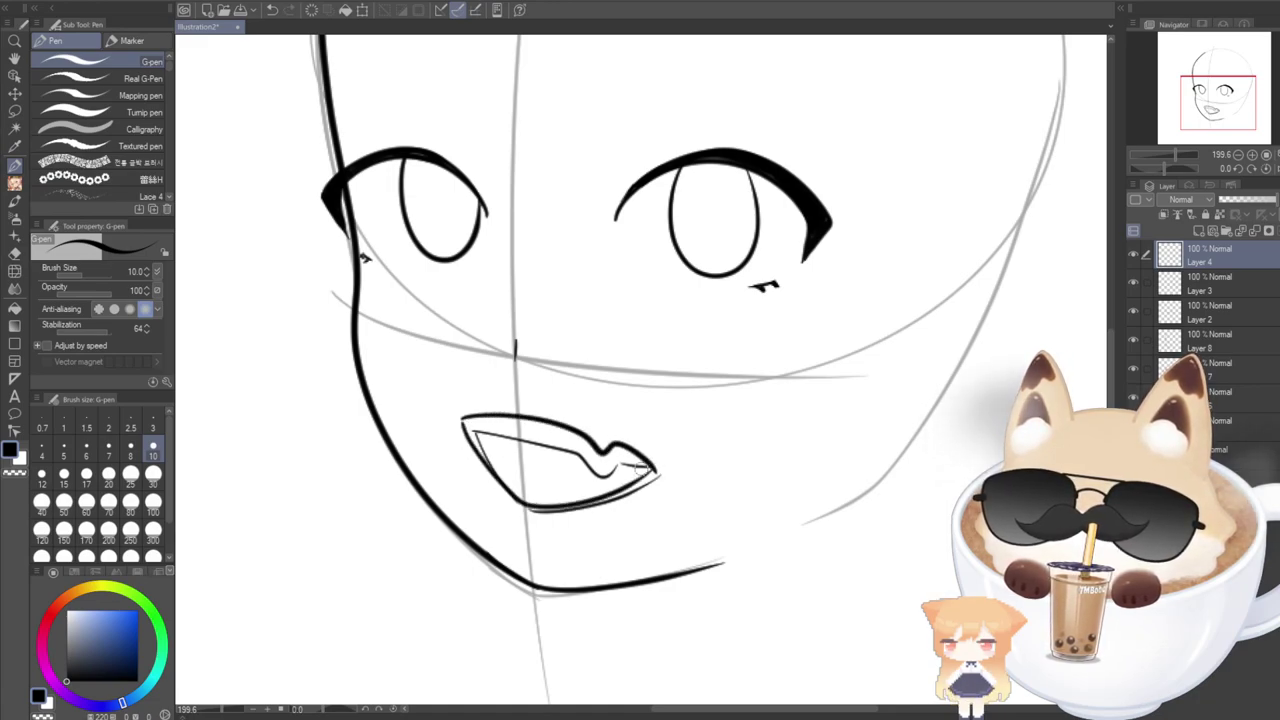
key(ctrl+z)
key(ctrl+z)
key(ctrl+z)
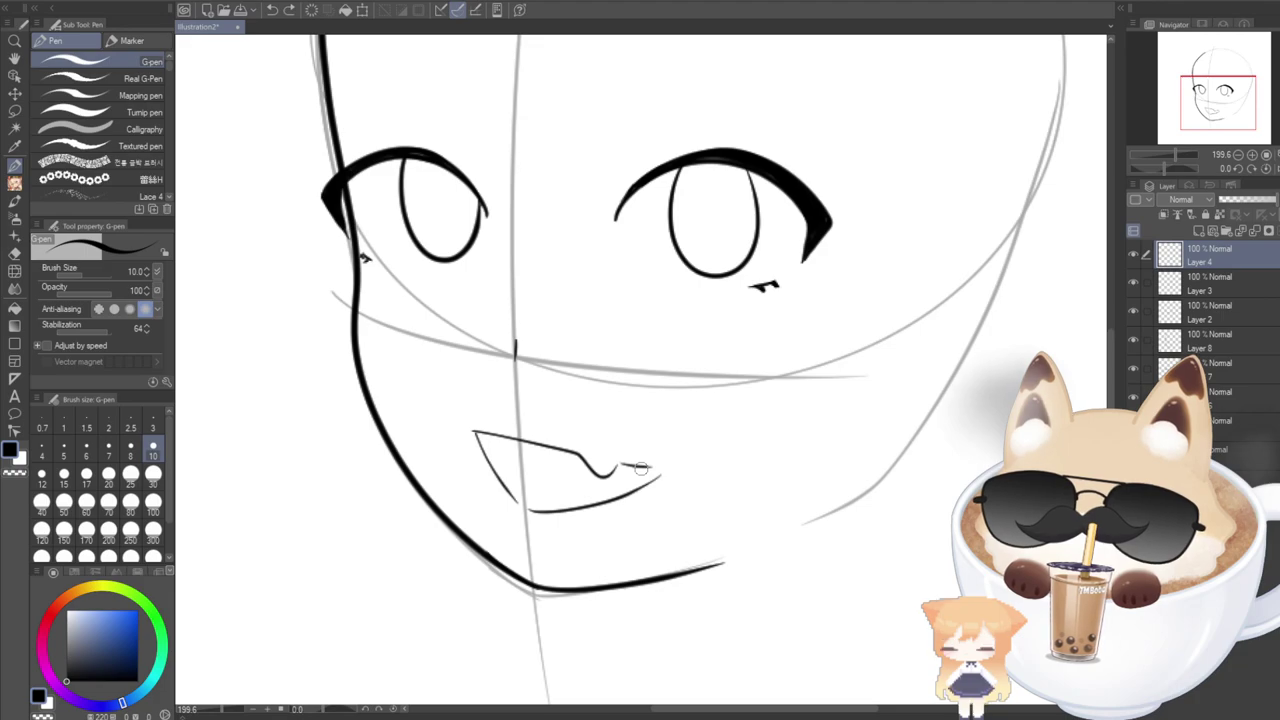
mouse_move(460, 403)
mouse_down()
mouse_move(578, 418)
mouse_move(593, 434)
mouse_move(668, 415)
mouse_move(525, 500)
mouse_up()
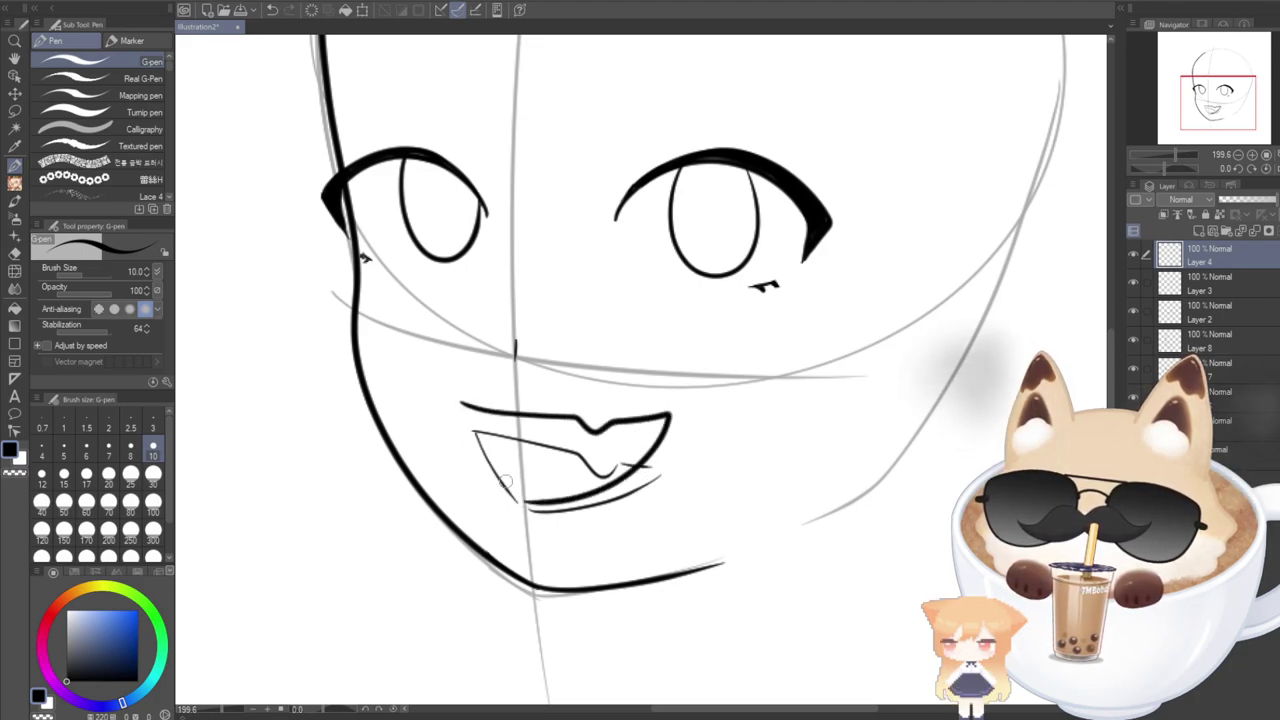
drag(461, 407, 520, 500)
key(ctrl+z)
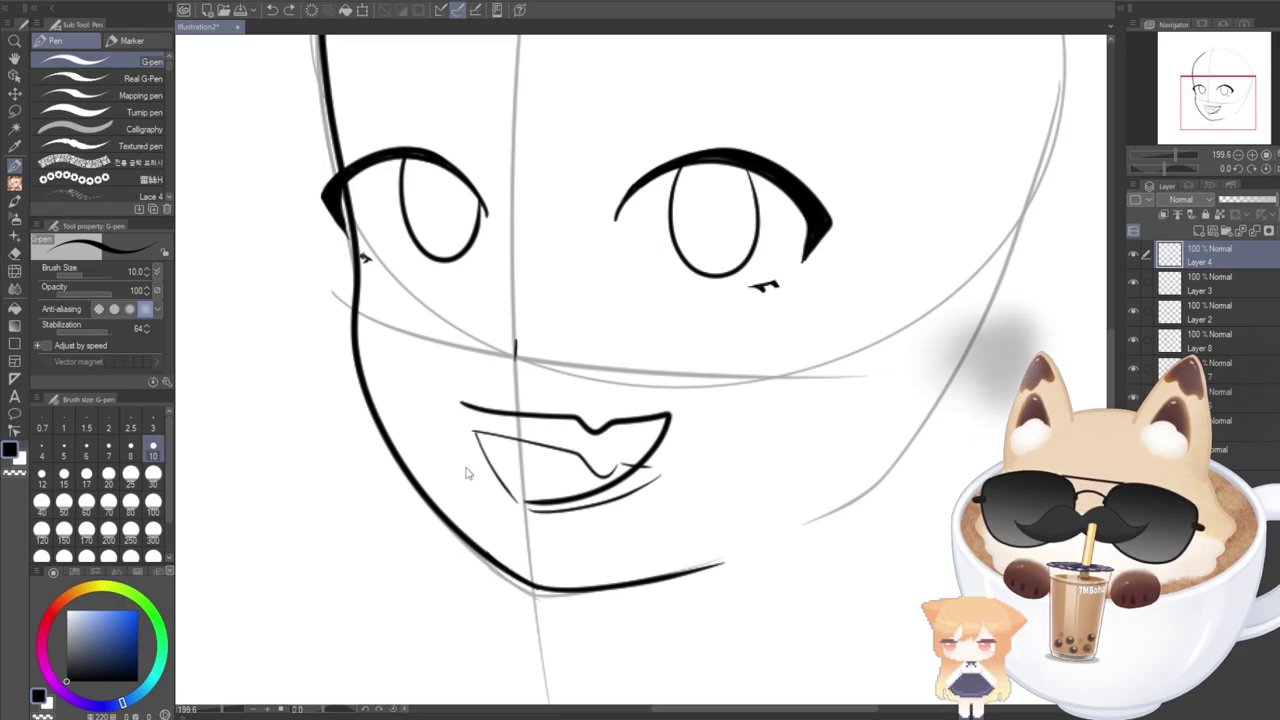
key(ctrl+z)
key(ctrl+z)
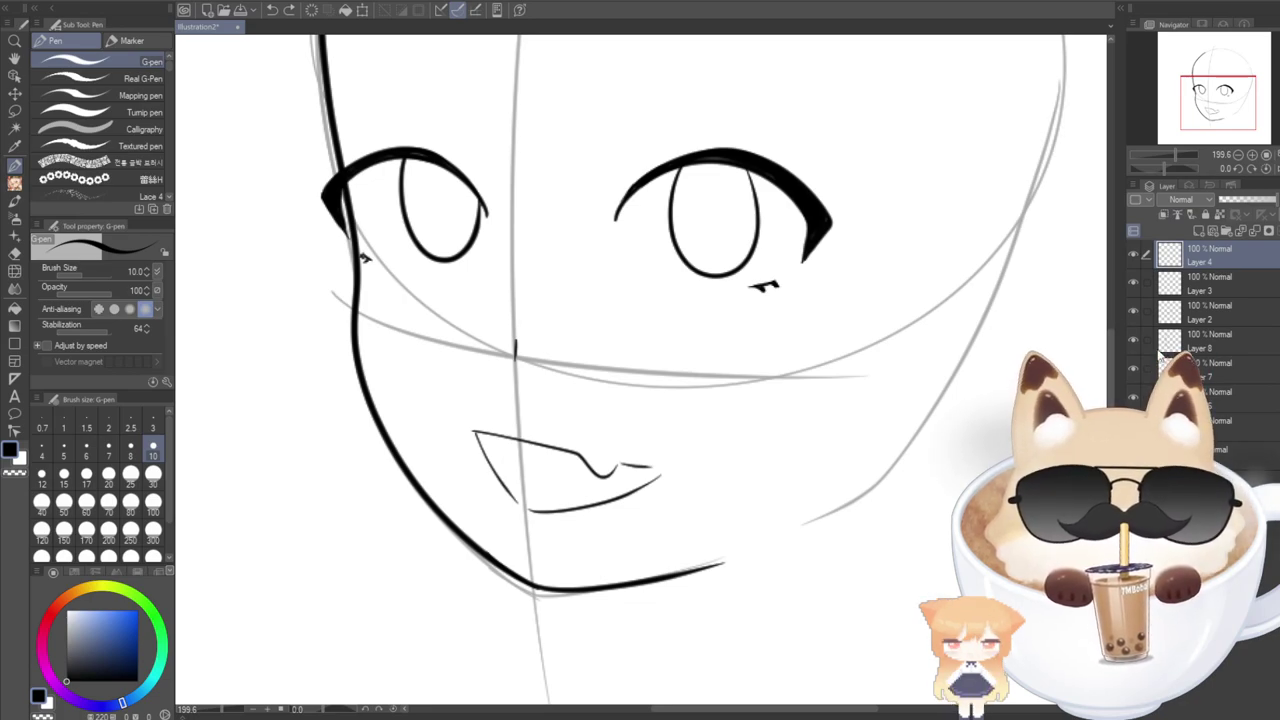
Draw the far side of the neck on Layer 4 as a short curved line descending from the jawline just beside the chin.
scroll(734, 362, up, 5)
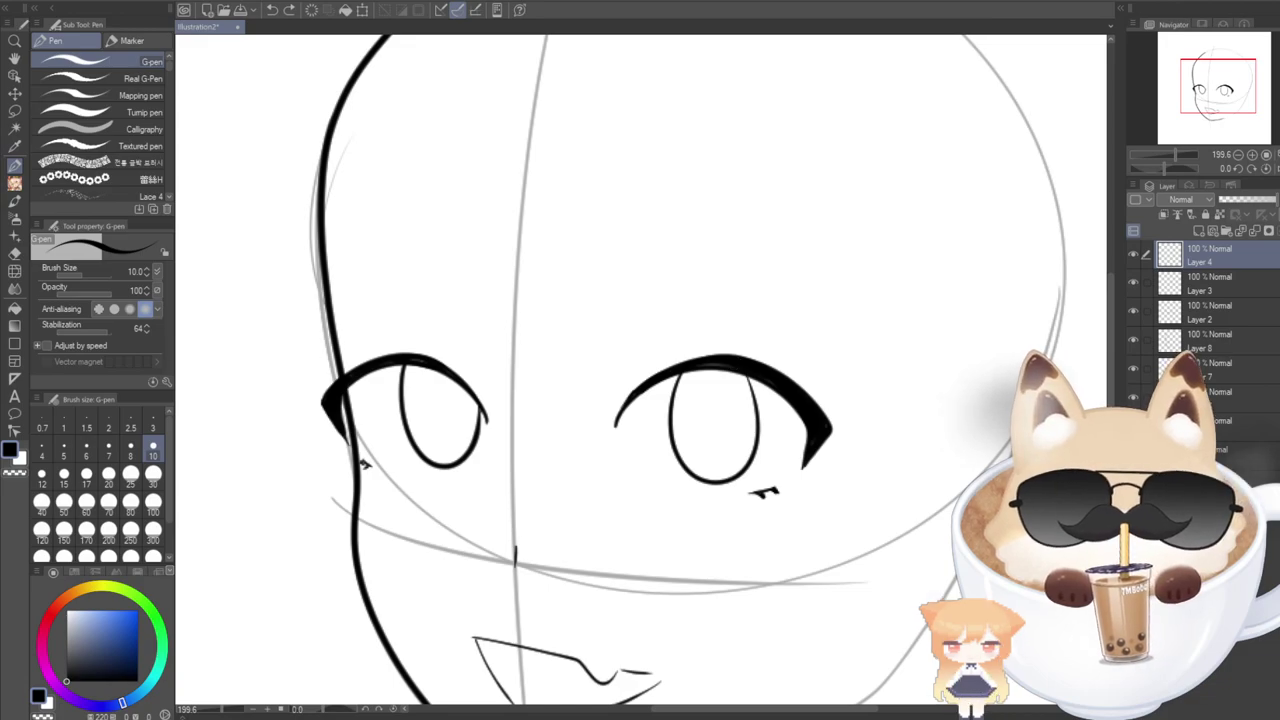
scroll(630, 504, down, 4)
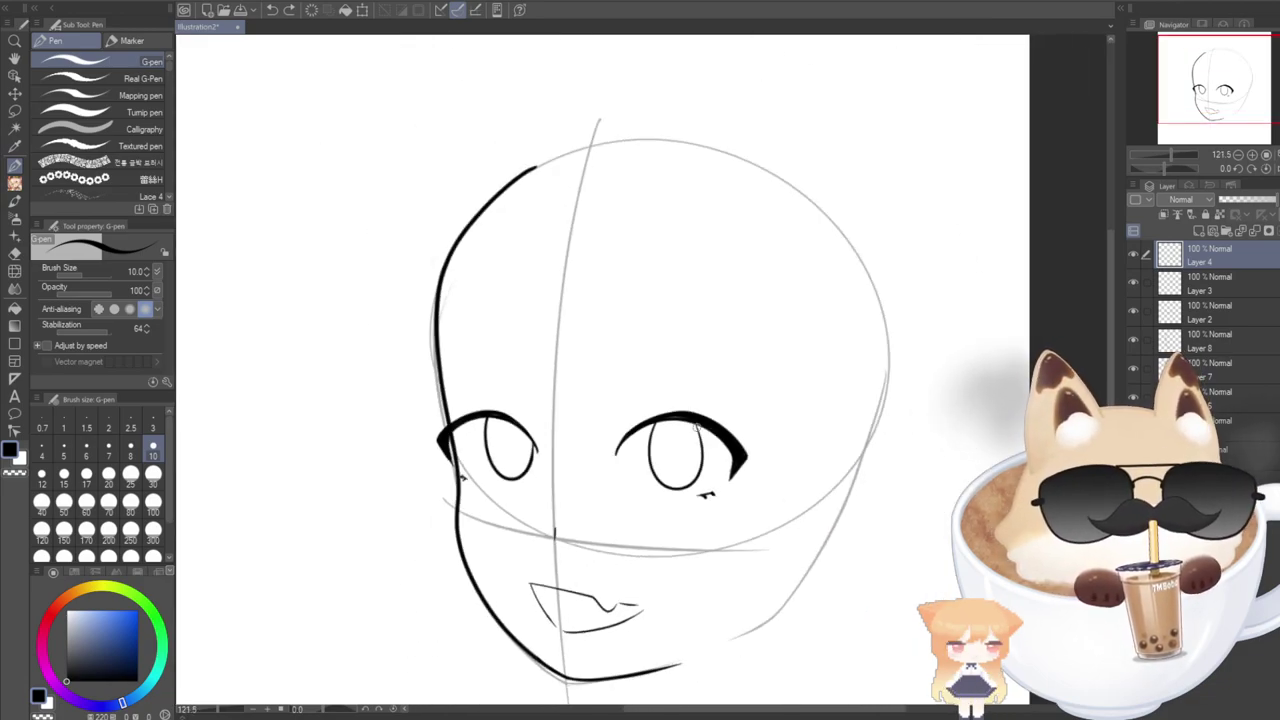
drag(1188, 94, 1181, 103)
scroll(460, 462, down, 3)
scroll(575, 517, up, 3)
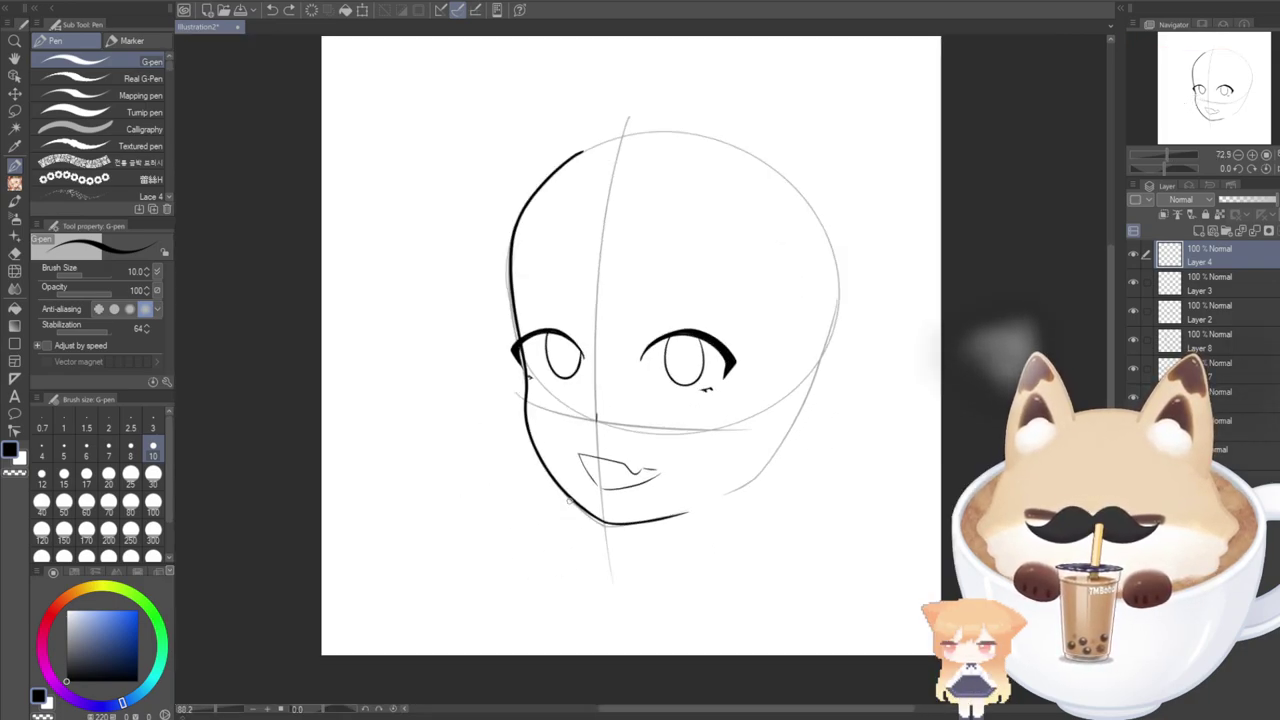
scroll(593, 530, down, 2)
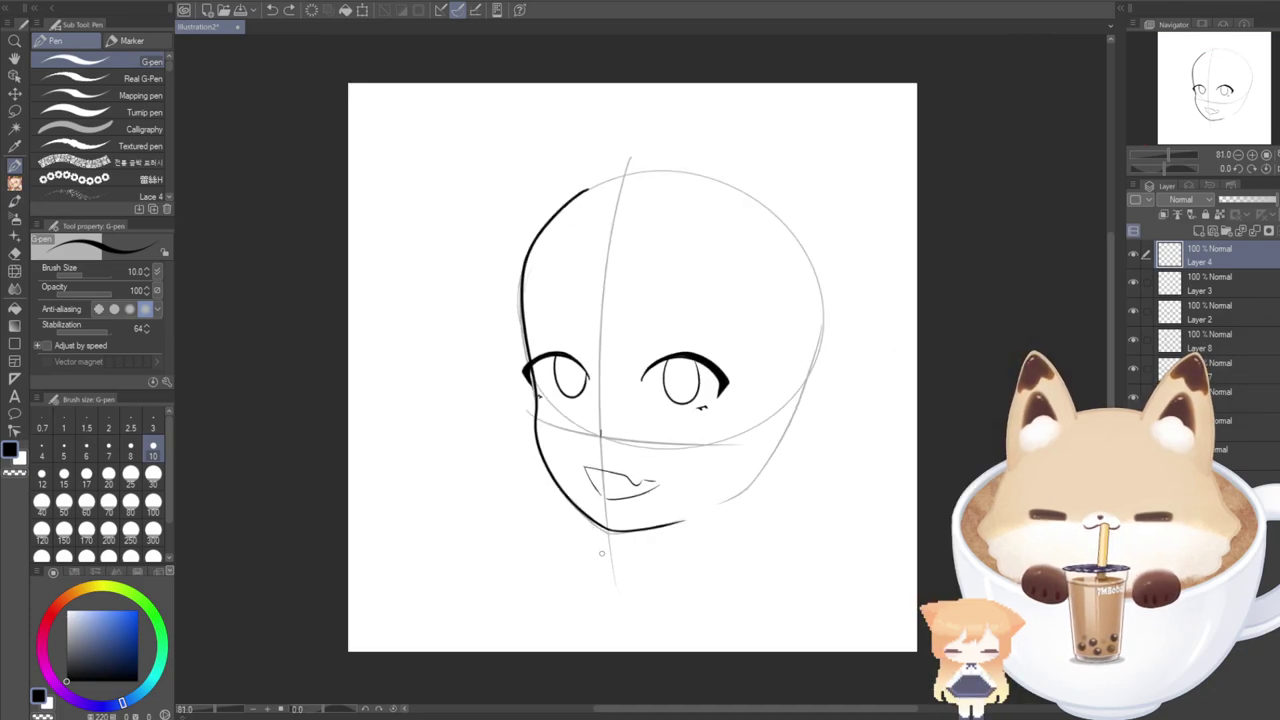
drag(1136, 143, 1168, 127)
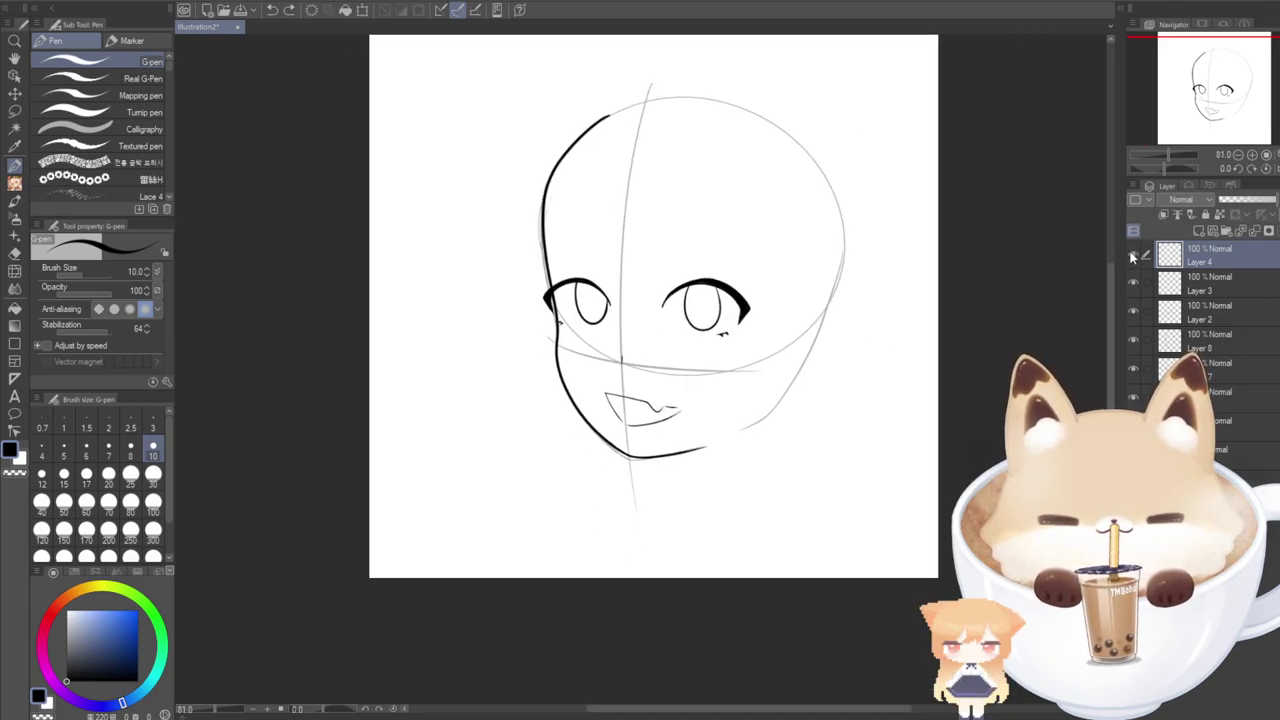
scroll(662, 458, up, 3)
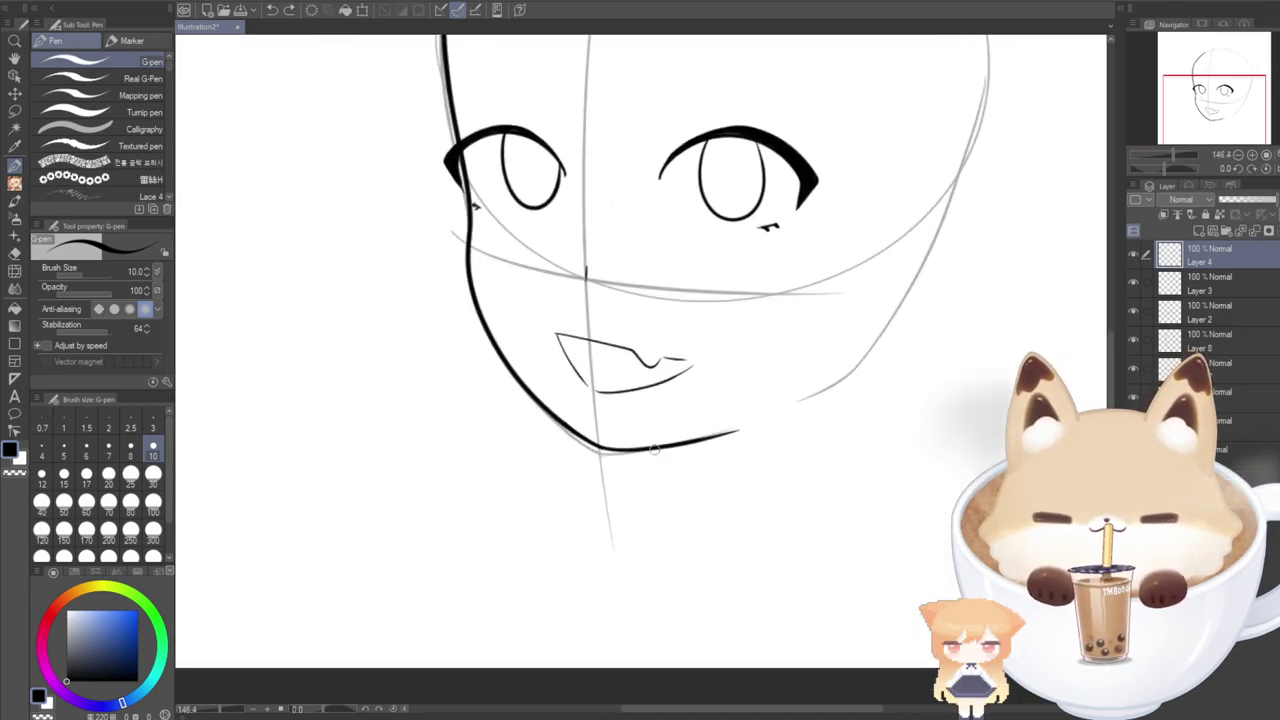
drag(655, 450, 653, 537)
key(ctrl+z)
drag(642, 455, 645, 553)
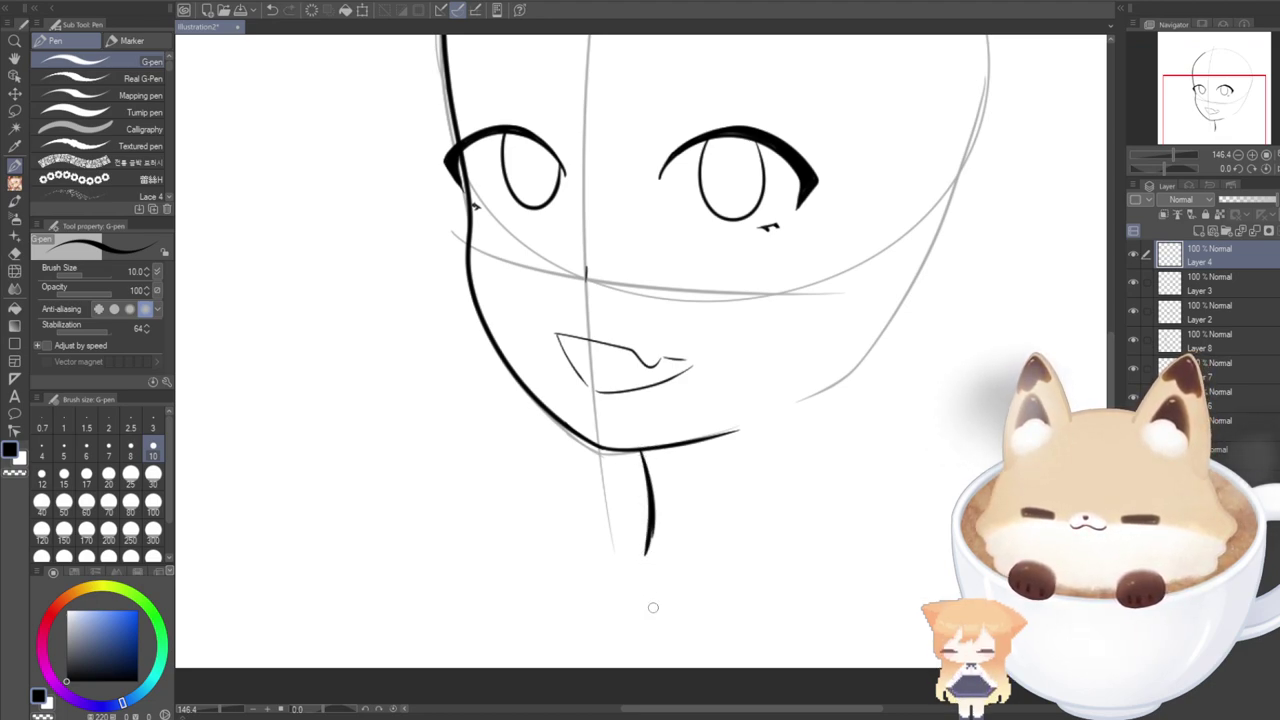
Try several curved strokes at varying positions and slants for the near side of the neck, undoing each one.
drag(811, 418, 822, 531)
key(ctrl+z)
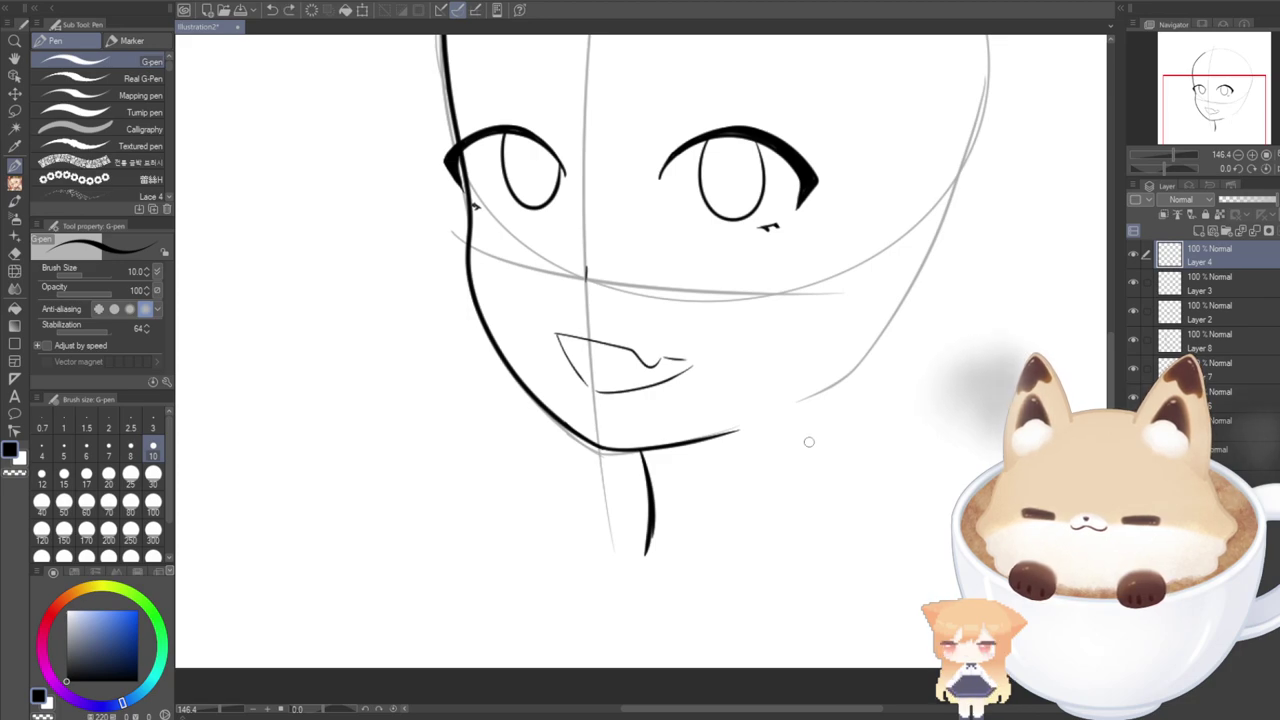
mouse_move(808, 431)
mouse_down()
mouse_move(799, 484)
mouse_move(811, 567)
mouse_up()
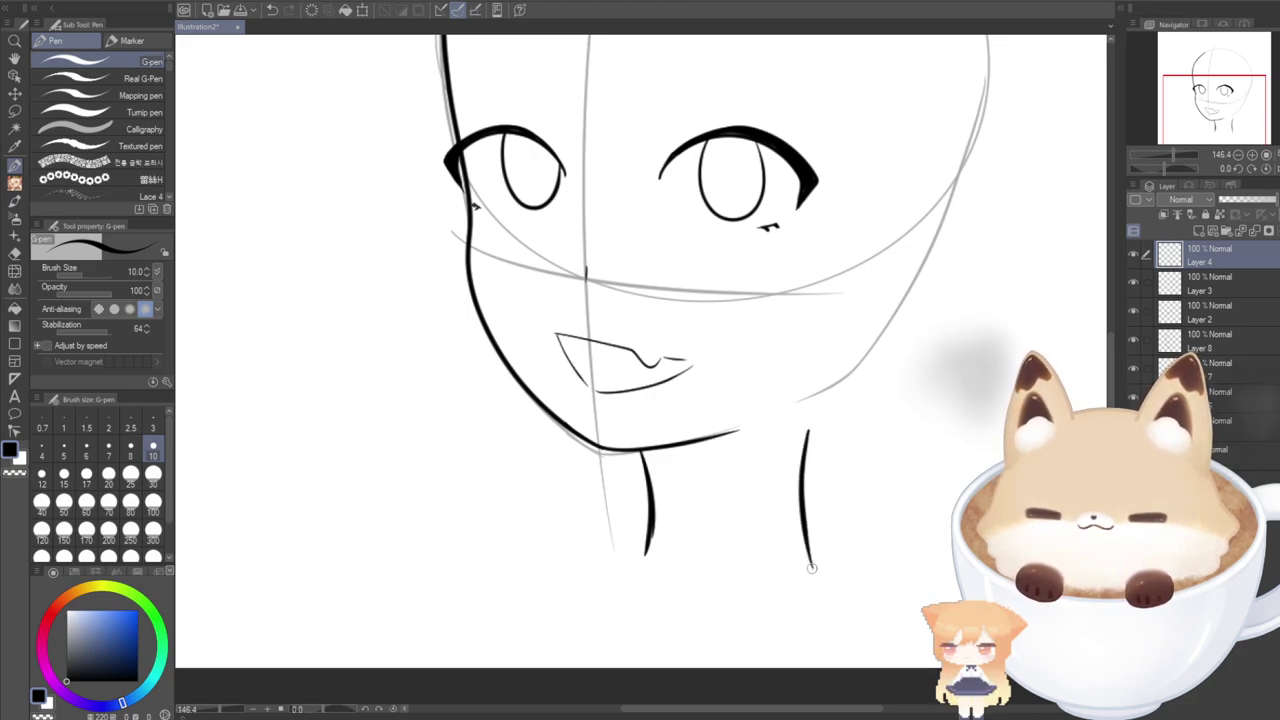
key(ctrl+z)
drag(772, 430, 781, 572)
key(ctrl+z)
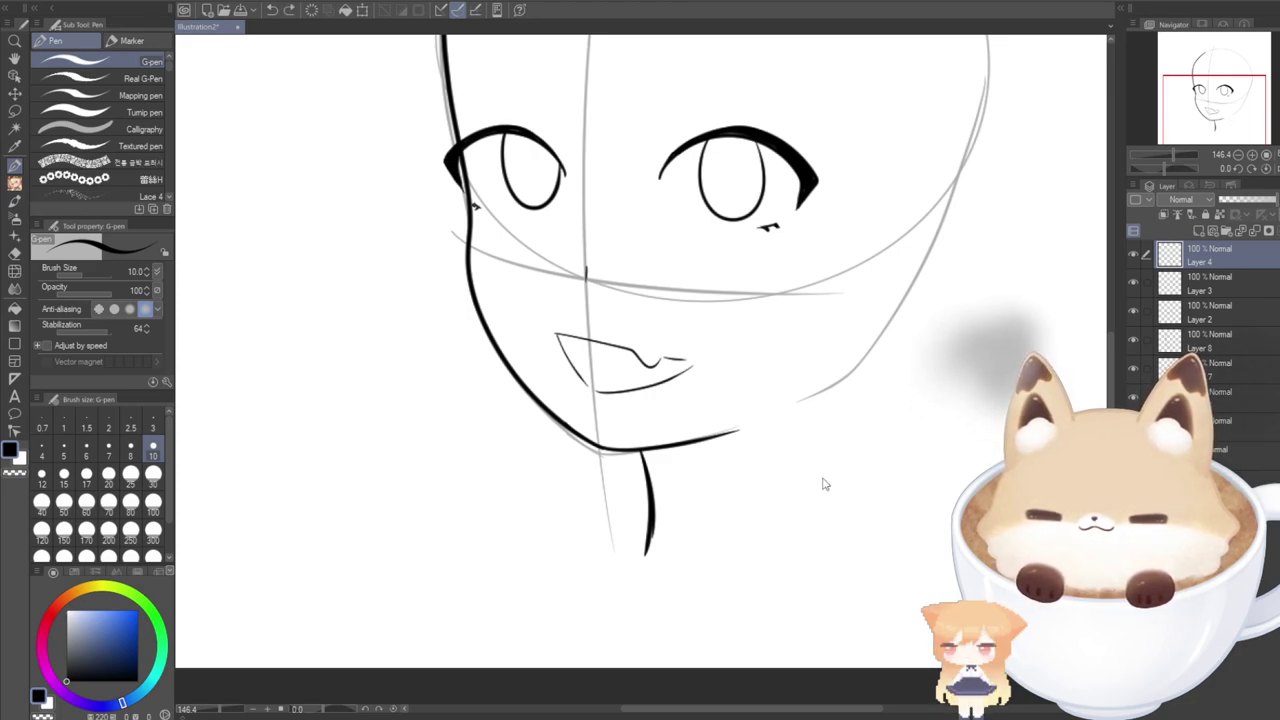
mouse_move(817, 434)
mouse_down()
mouse_move(810, 486)
mouse_move(830, 577)
mouse_up()
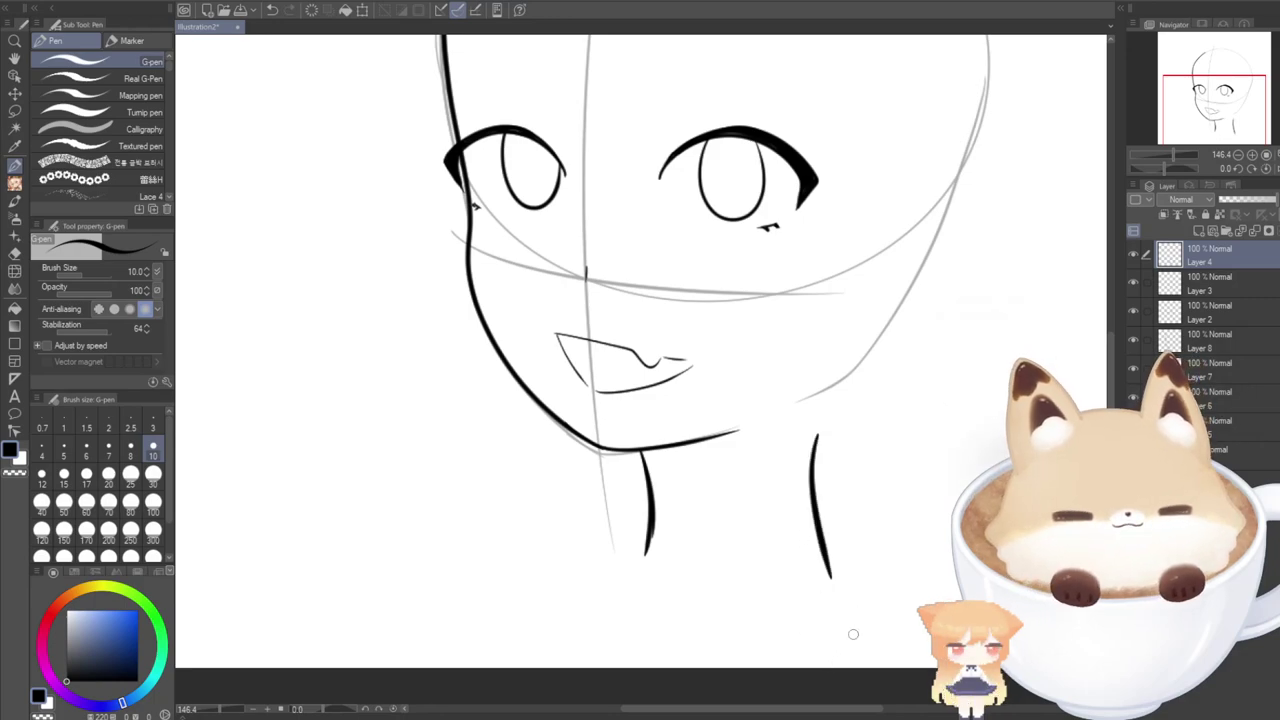
key(ctrl+z)
drag(799, 420, 829, 556)
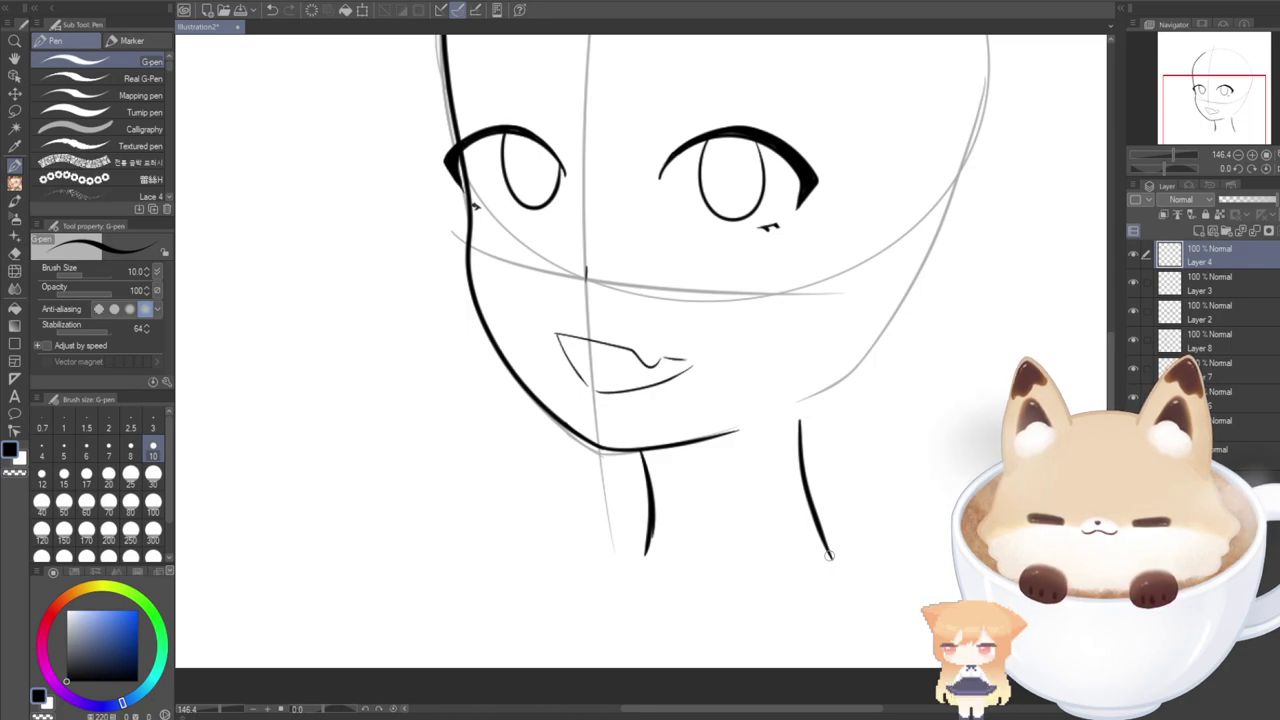
key(ctrl+z)
drag(797, 423, 868, 570)
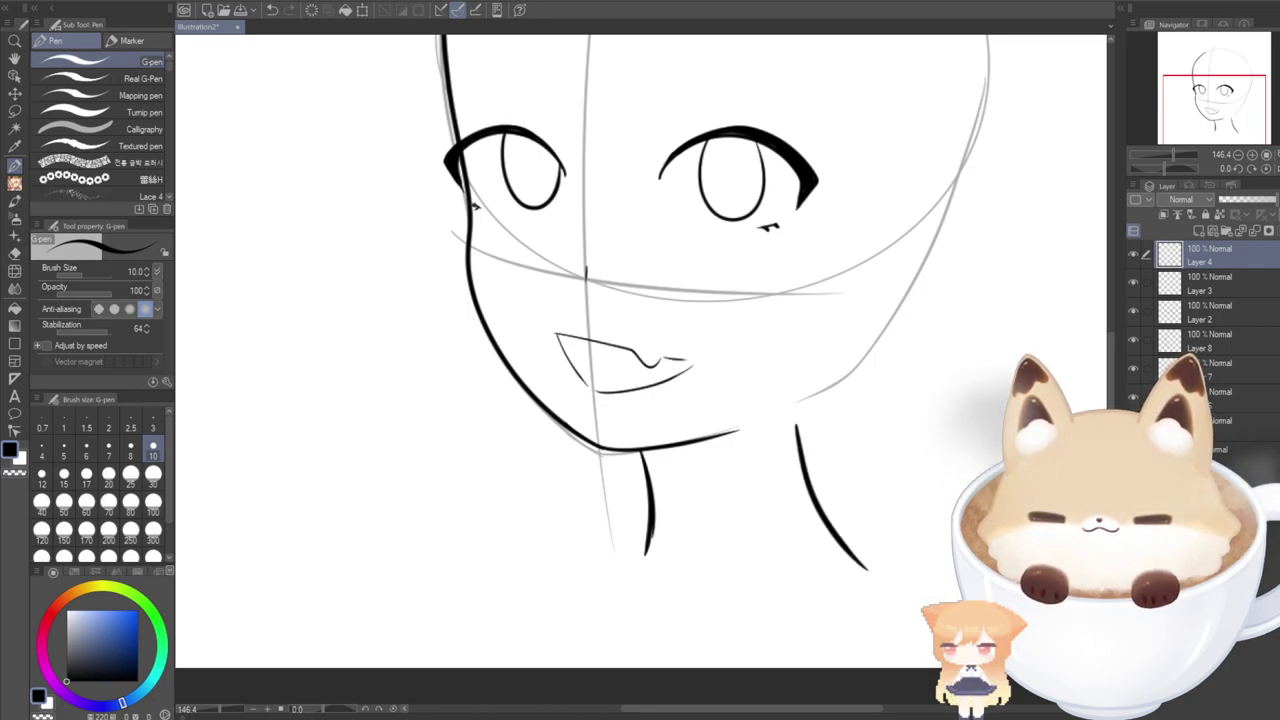
key(ctrl+z)
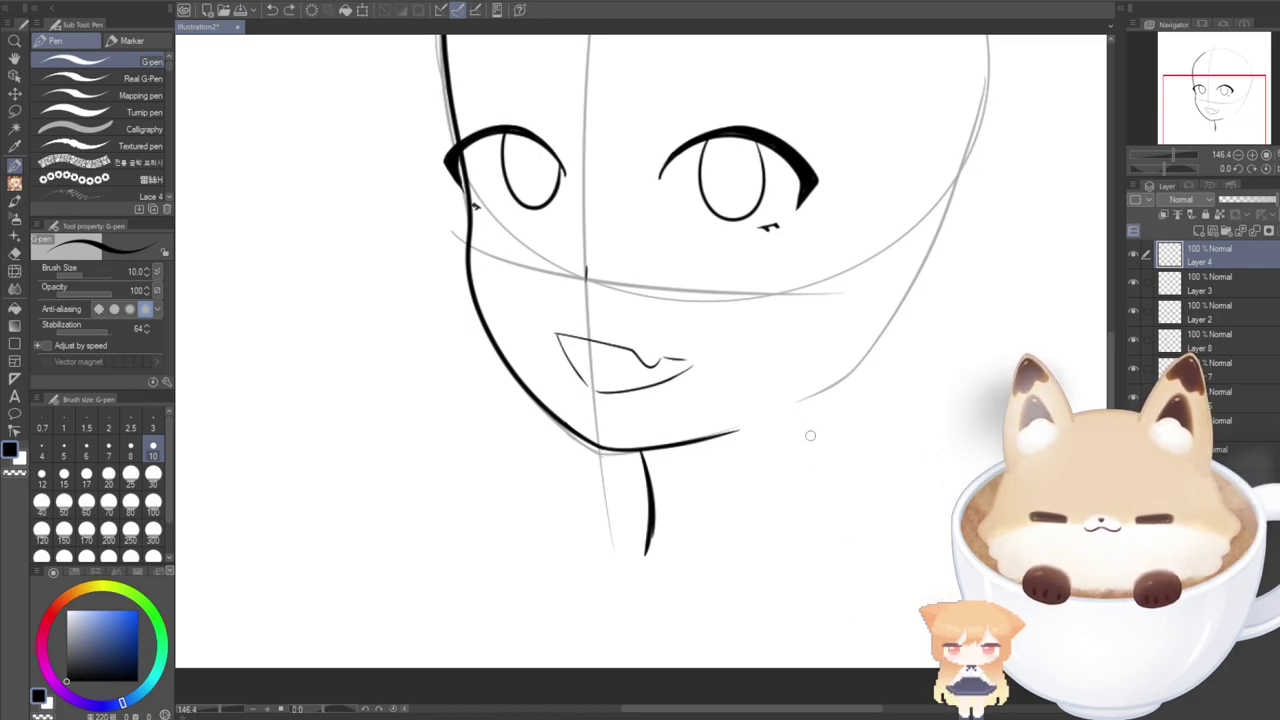
mouse_move(810, 418)
mouse_down()
mouse_move(803, 506)
mouse_move(815, 565)
mouse_up()
key(ctrl+z)
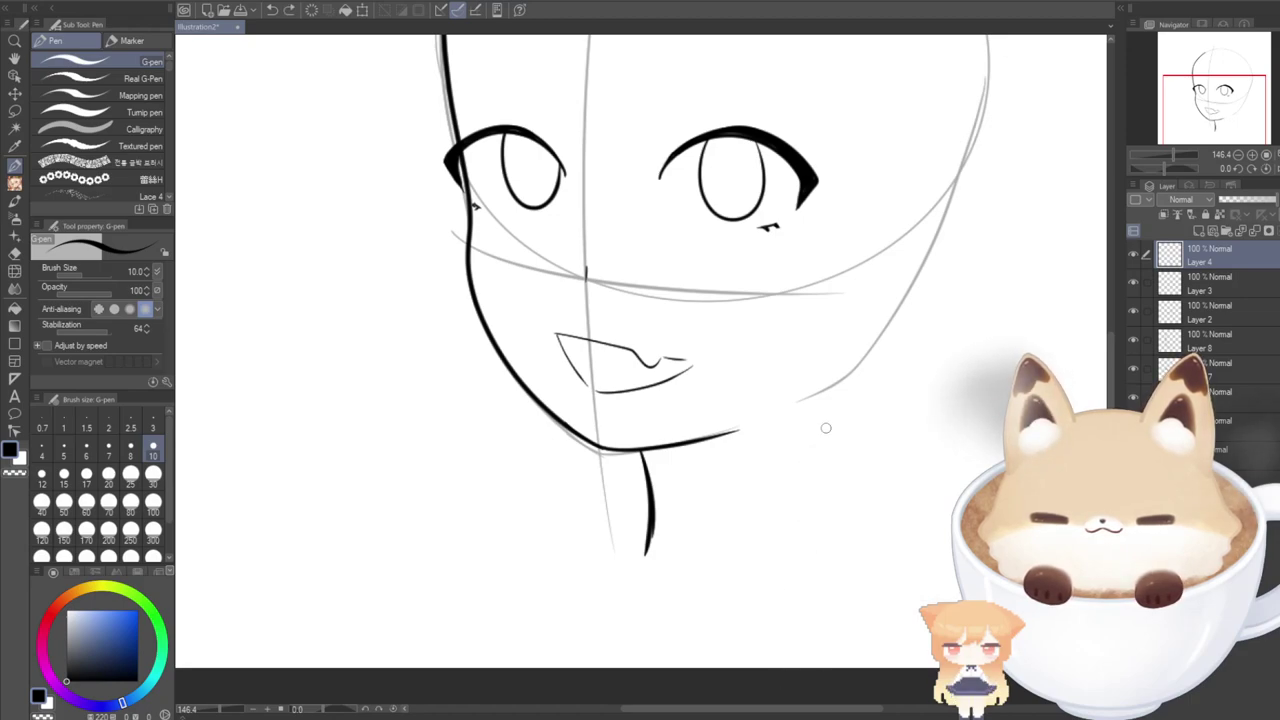
mouse_move(957, 170)
mouse_down()
mouse_move(857, 370)
mouse_move(811, 403)
mouse_move(784, 493)
mouse_move(814, 589)
mouse_up()
key(ctrl+z)
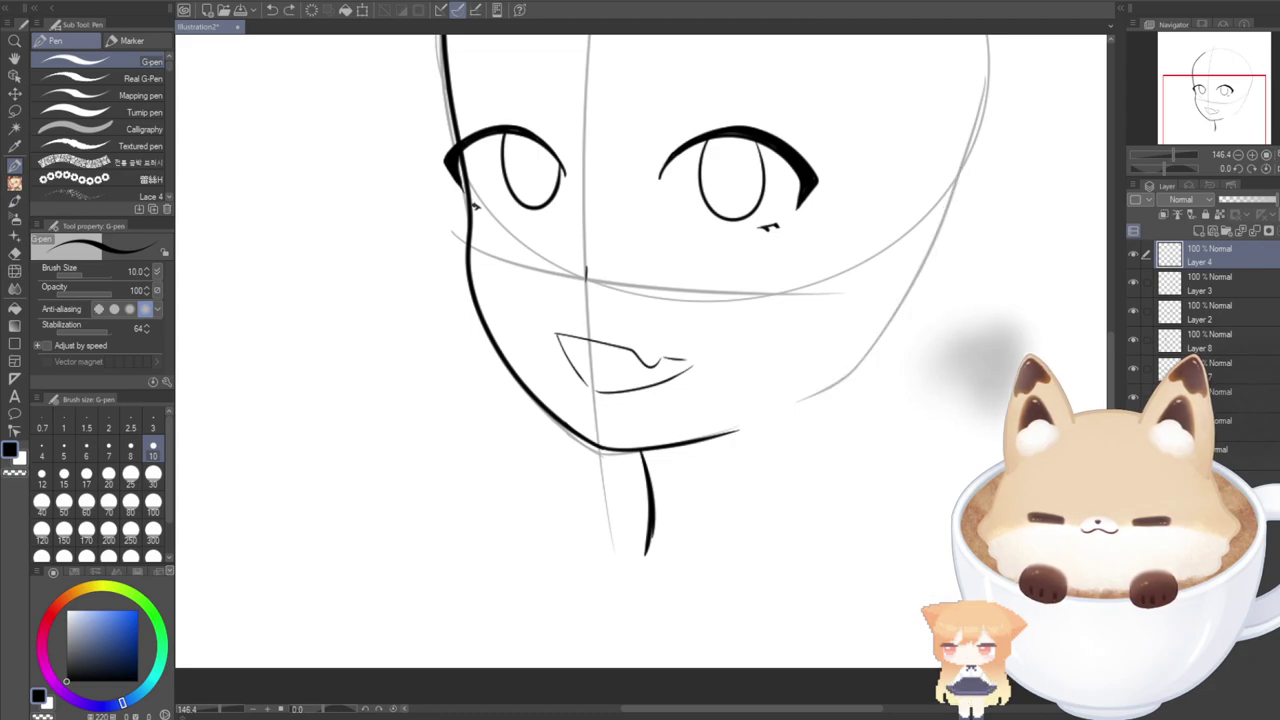
Ink the near-side jaw on Layer 4 as a reference, and draw the near neck line down from it on a new layer.
mouse_move(782, 412)
mouse_down()
mouse_move(871, 353)
mouse_move(931, 252)
mouse_move(980, 105)
mouse_up()
click(1199, 231)
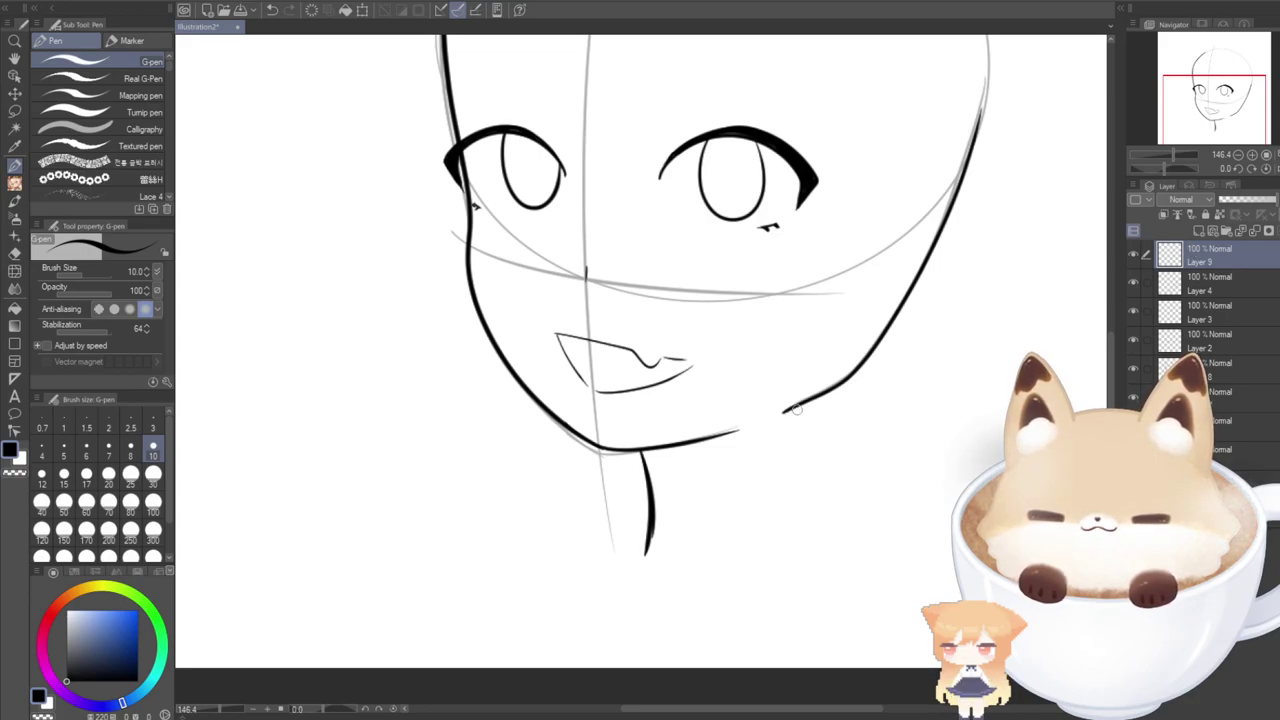
drag(797, 408, 826, 557)
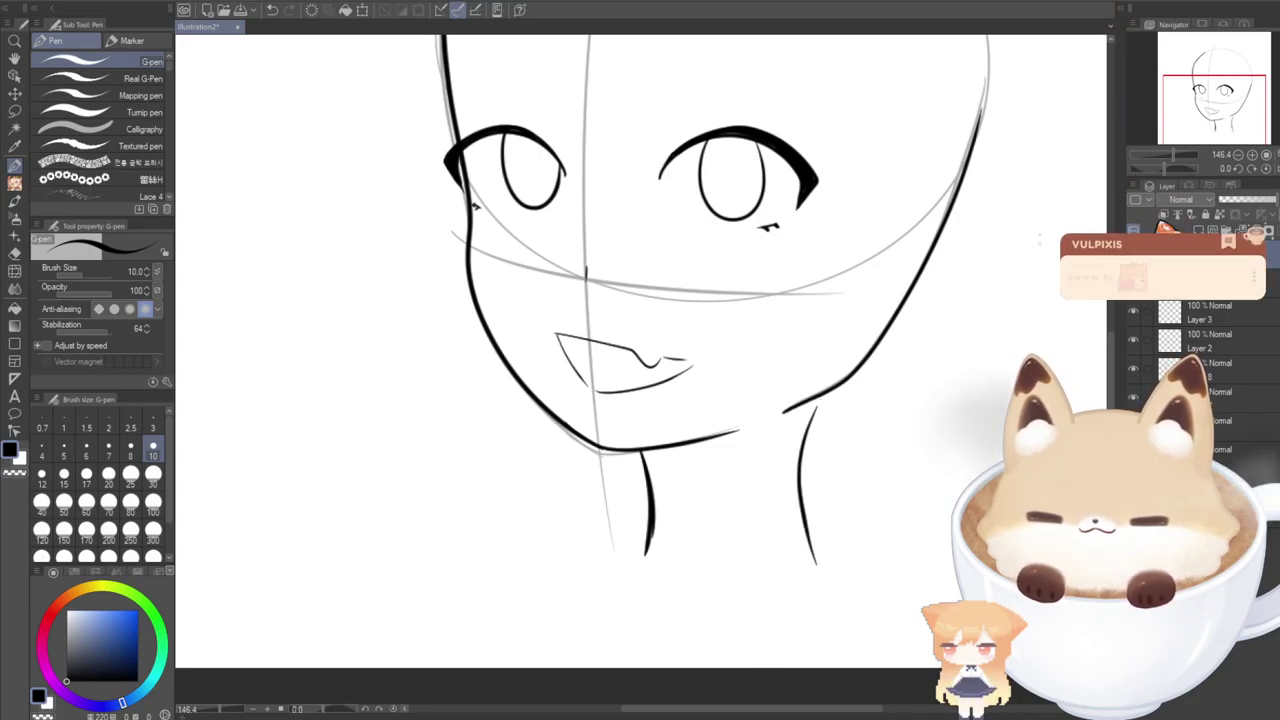
key(ctrl+z)
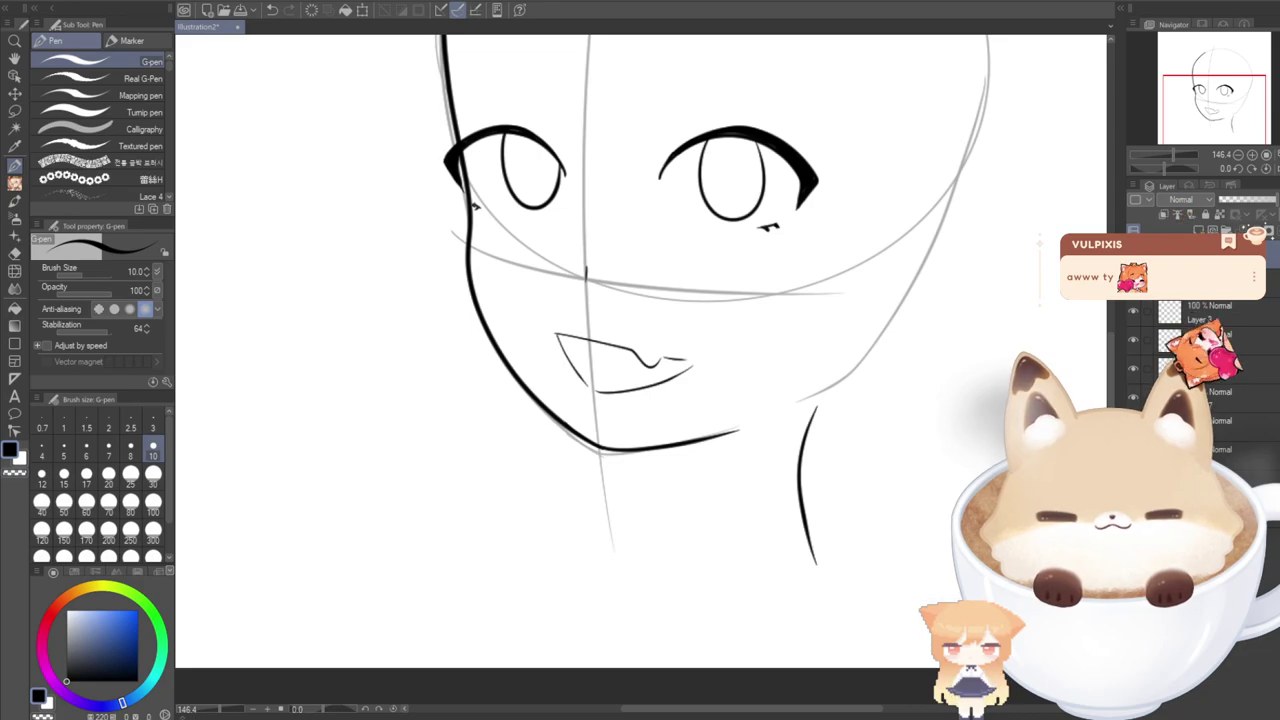
key(ctrl+y)
key(ctrl+y)
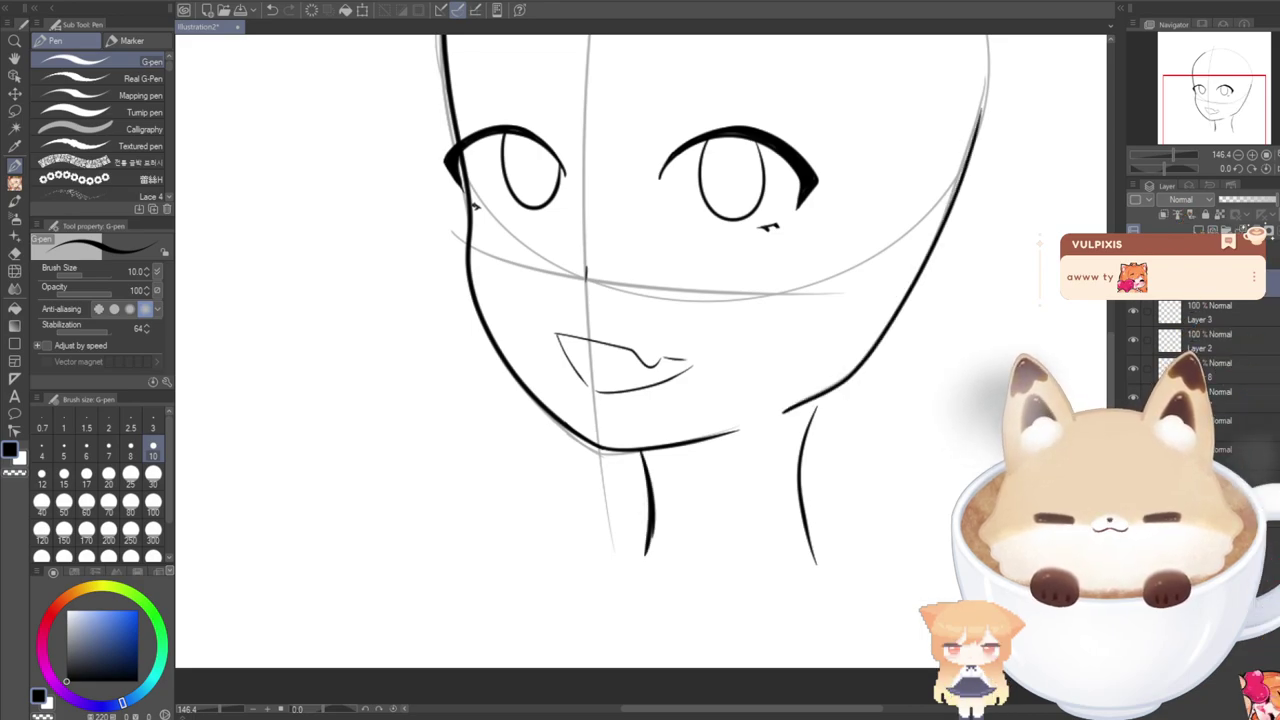
Lasso the inked near-side jaw stroke on Layer 4, delete it, clear the selection and return to the G-pen.
click(14, 111)
mouse_move(778, 410)
mouse_down()
mouse_move(806, 432)
mouse_move(1011, 57)
mouse_move(814, 340)
mouse_move(770, 378)
mouse_up()
key(Delete)
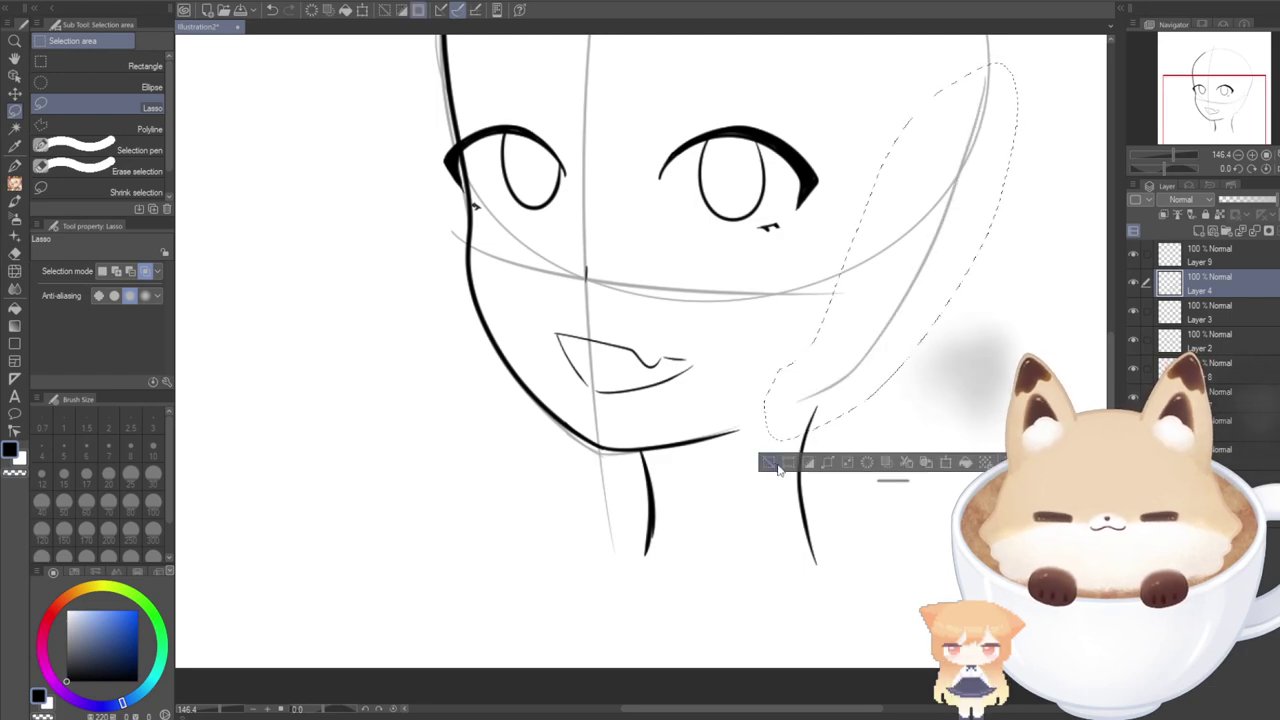
click(769, 461)
key(p)
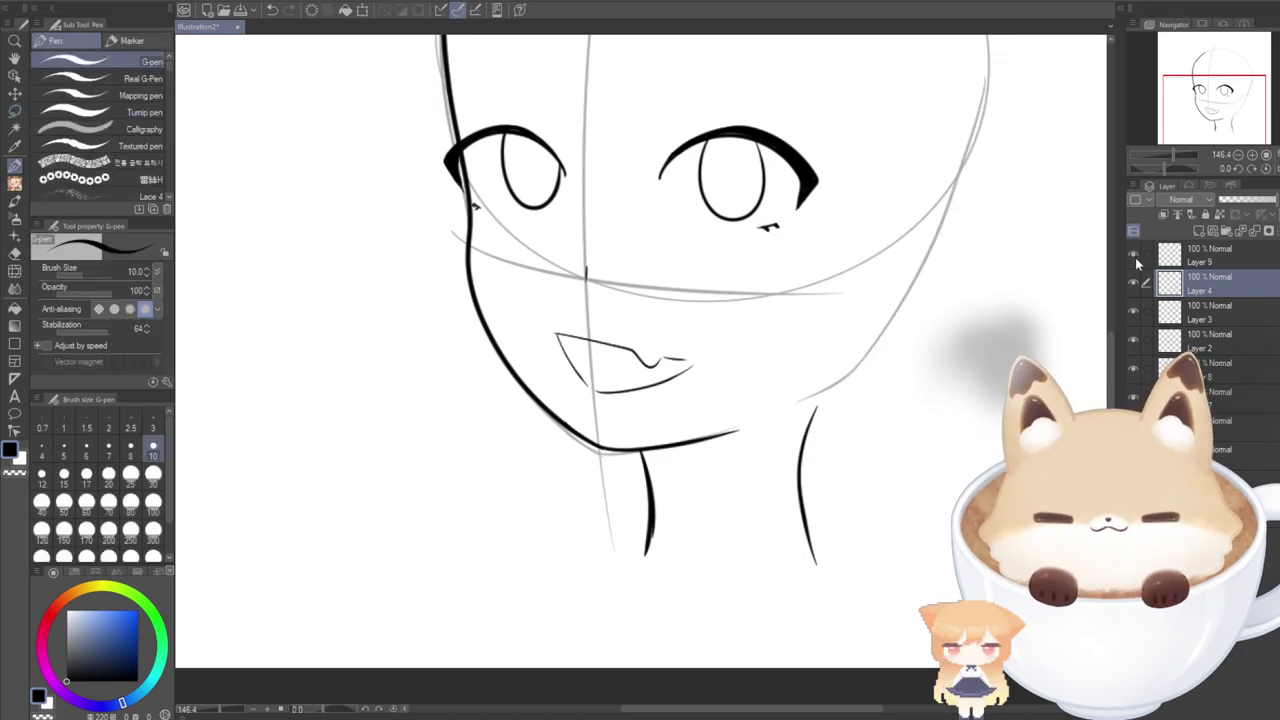
Add a new layer on top, merge Layer 9 with the near neck line down into Layer 4, and select Layer 10.
click(1135, 257)
click(1135, 257)
click(1178, 254)
click(1198, 231)
click(1176, 283)
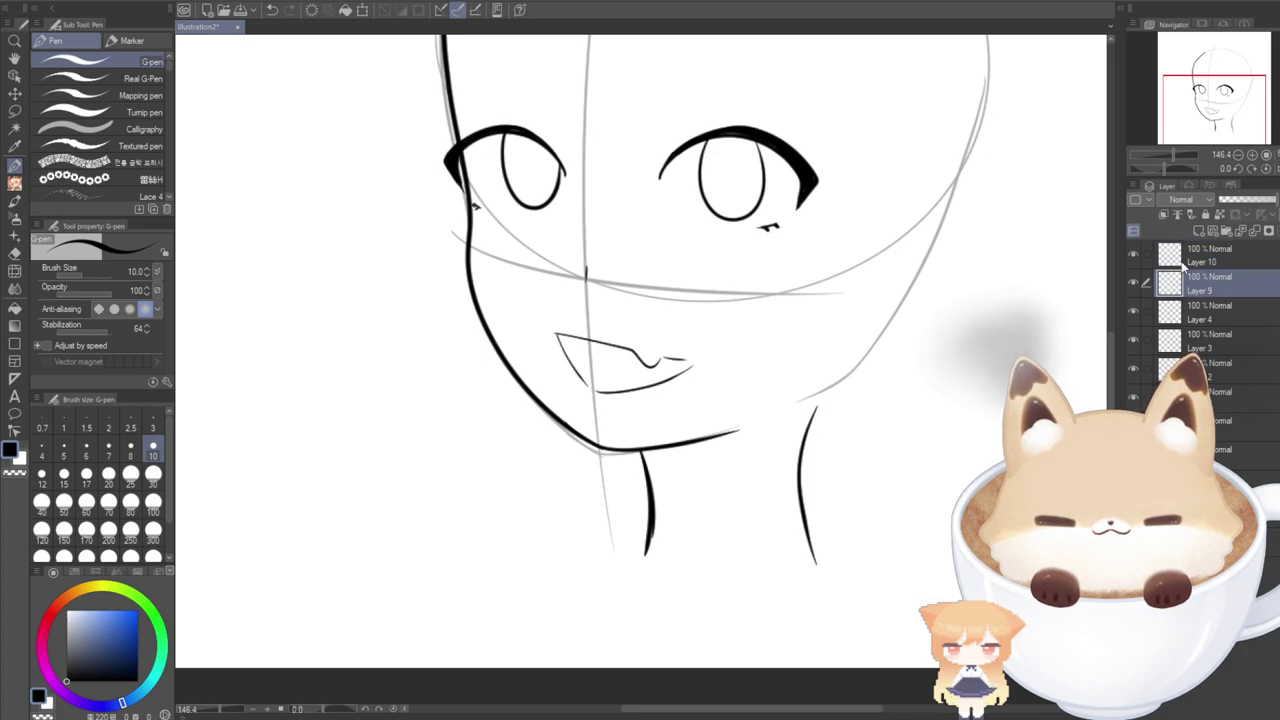
click(1253, 230)
click(1205, 251)
scroll(1110, 382, down, 3)
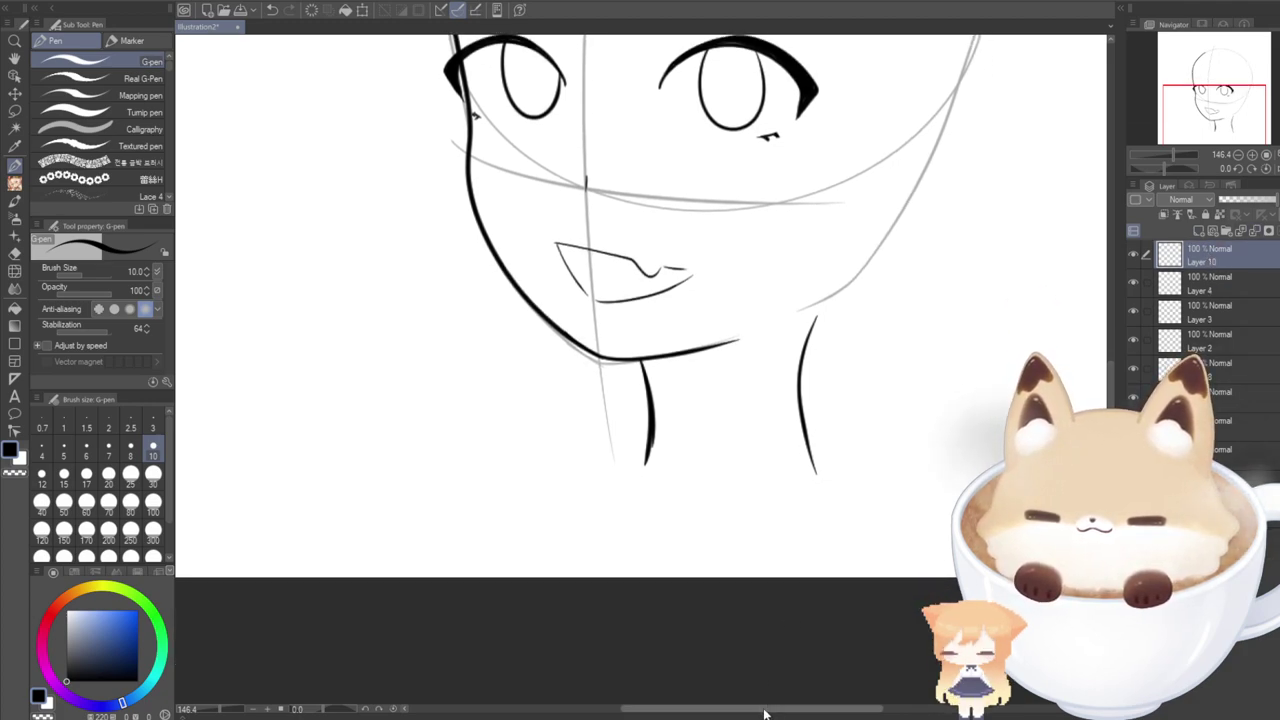
mouse_move(763, 709)
mouse_down()
mouse_move(801, 711)
mouse_move(738, 712)
mouse_up()
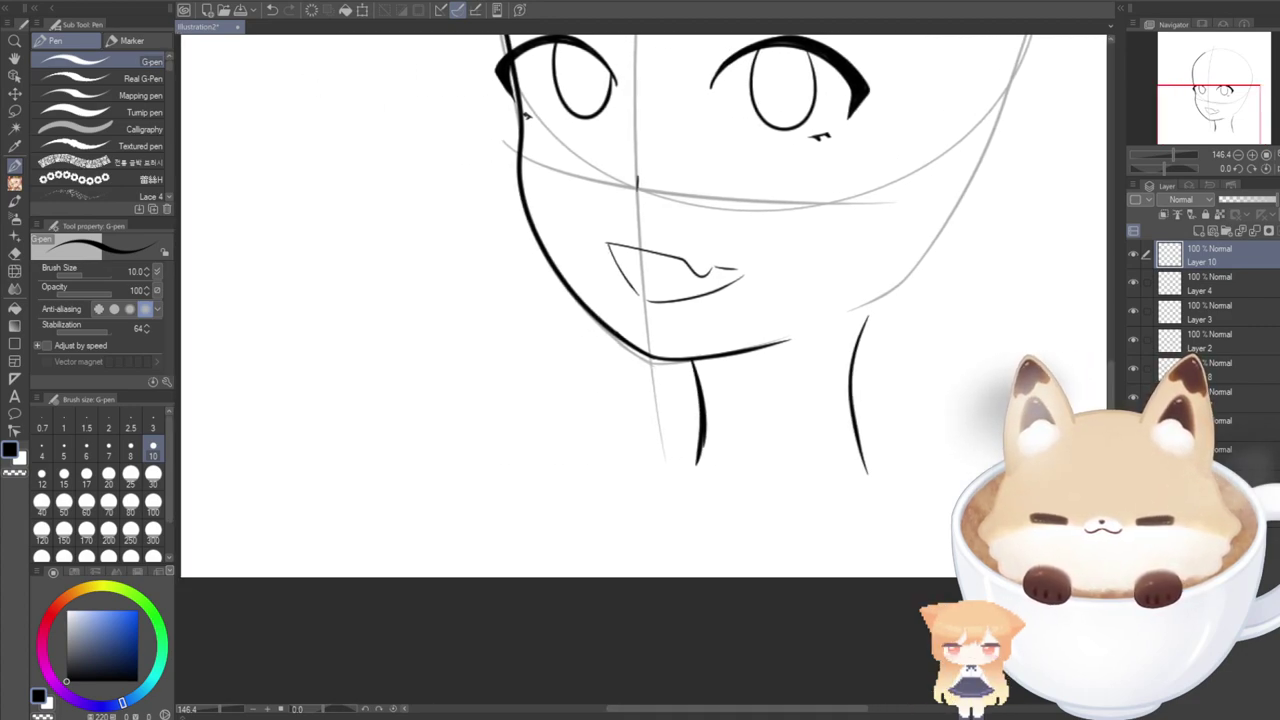
Try two shoulder lines running outward from the base of the near neck line on Layer 10, undoing each one.
scroll(790, 712, right, 7)
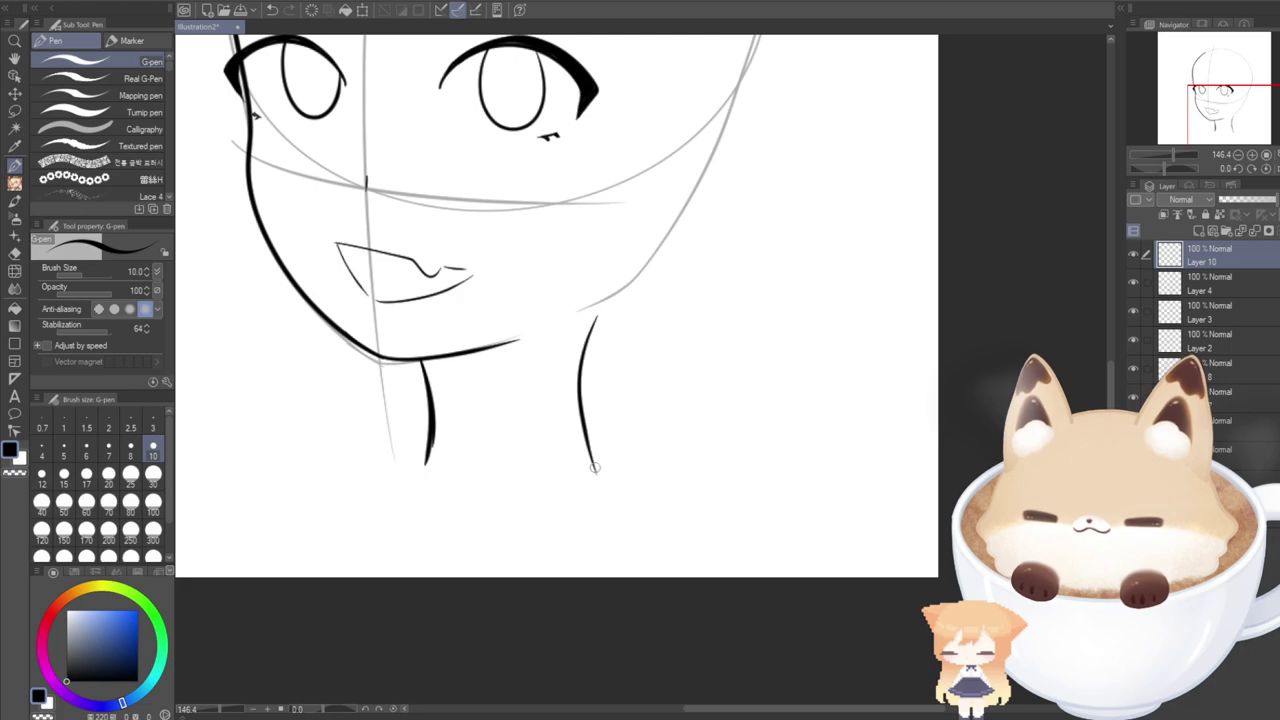
drag(605, 476, 808, 500)
key(ctrl+z)
mouse_move(592, 463)
mouse_down()
mouse_move(775, 489)
mouse_move(805, 580)
mouse_up()
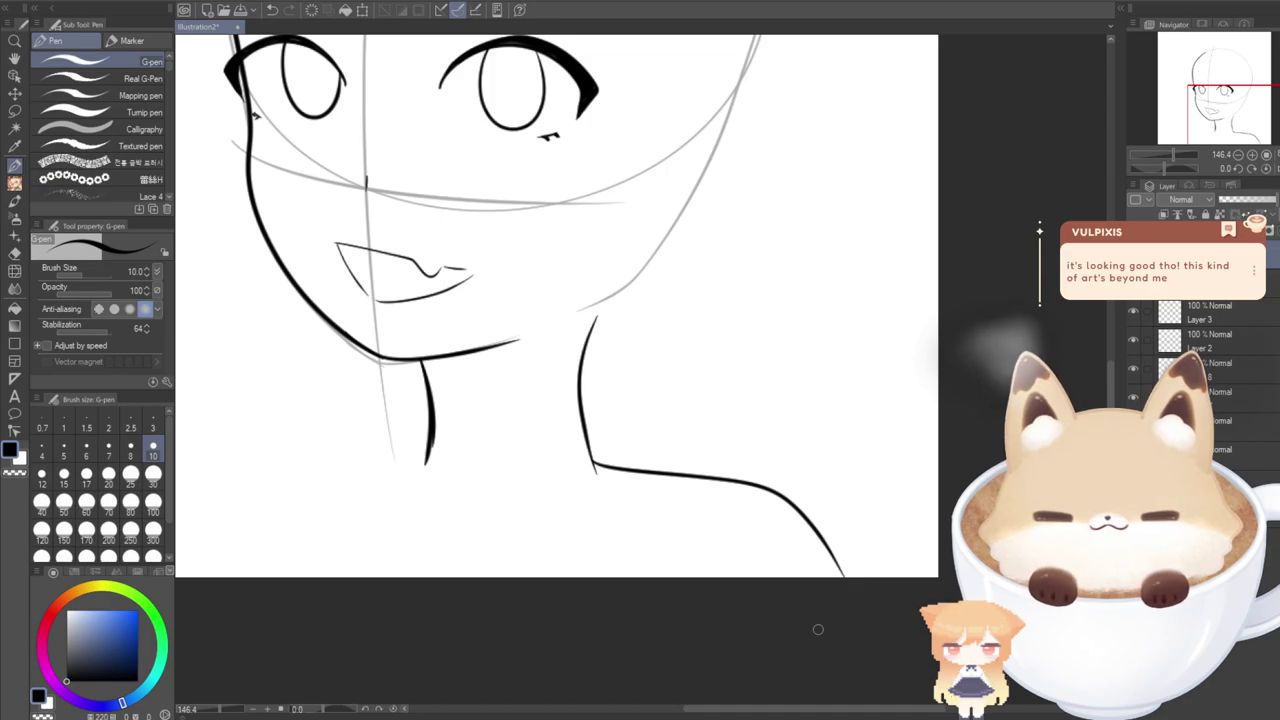
scroll(851, 706, left, 5)
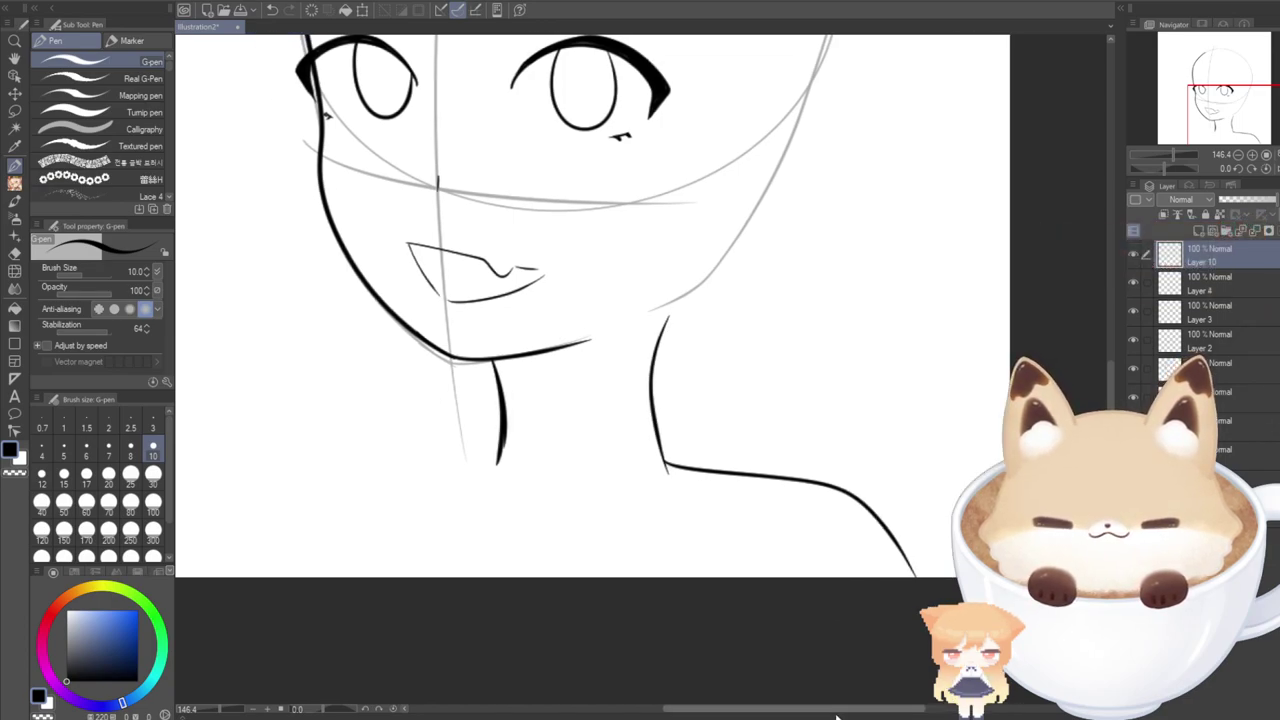
drag(805, 709, 803, 714)
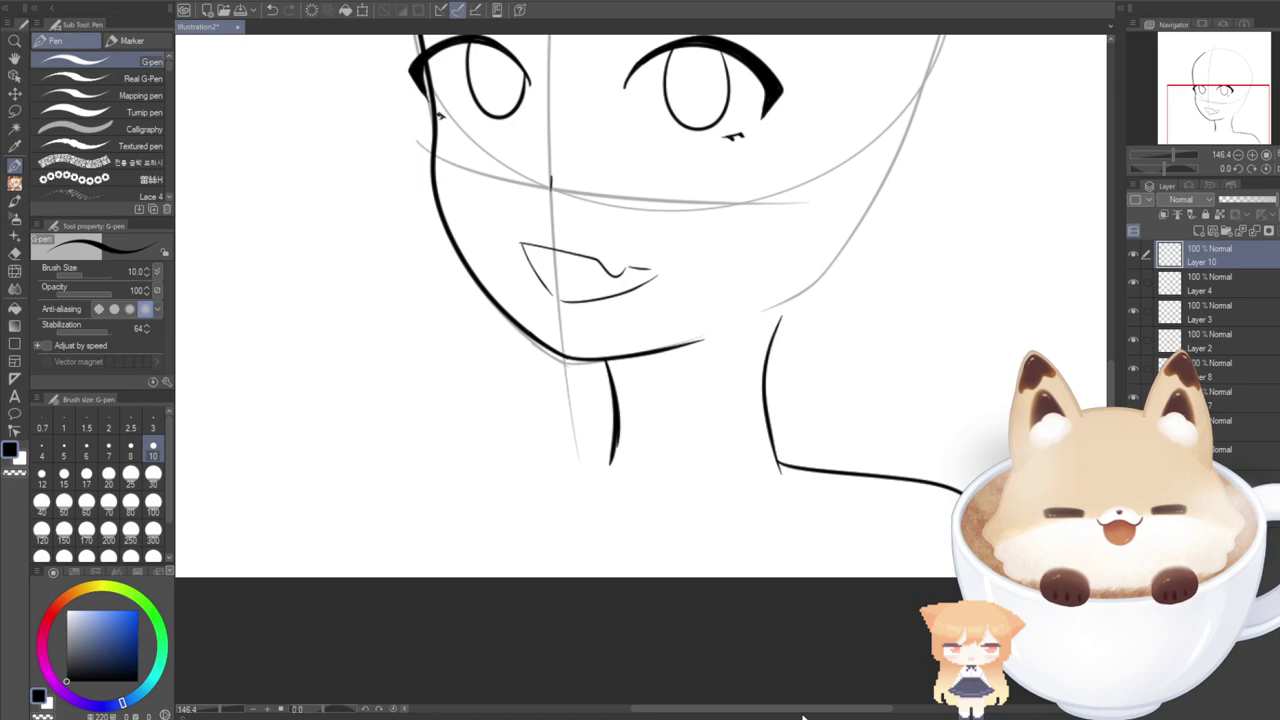
key(ctrl+z)
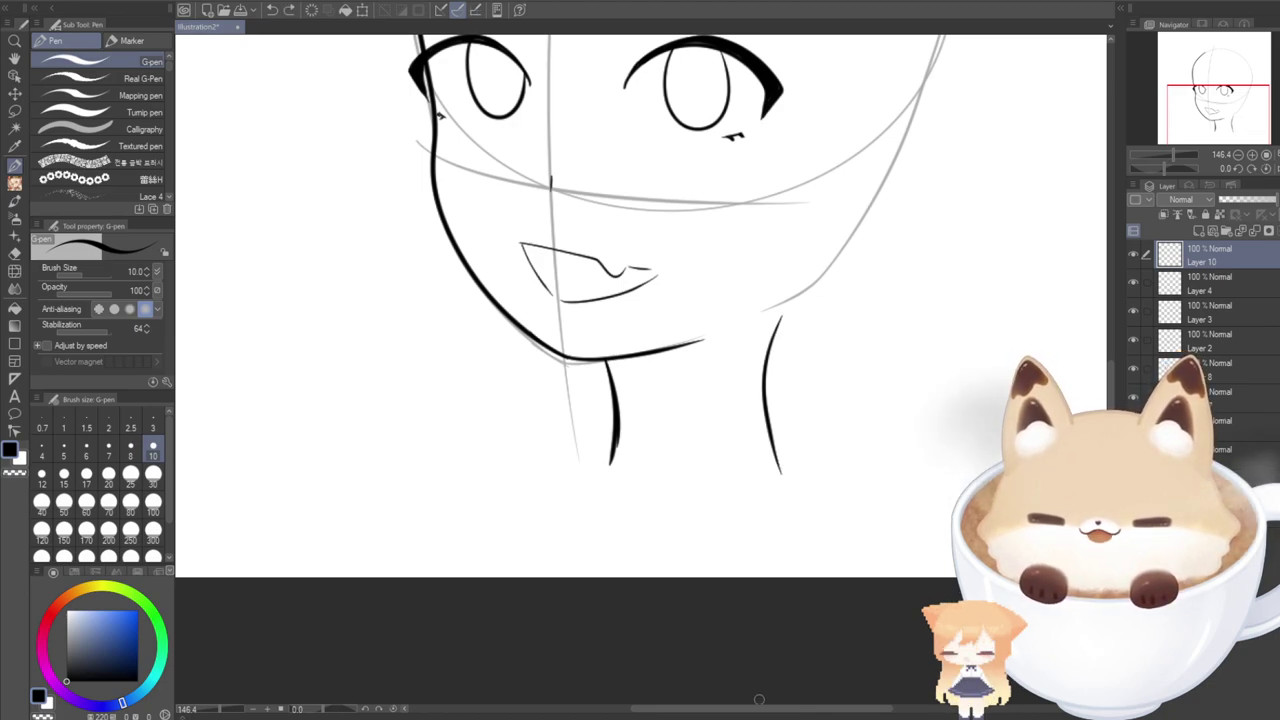
Draw both shoulder lines on Layer 10, curving outward from the base of each neck line and down to the canvas edge.
scroll(766, 706, right, 3)
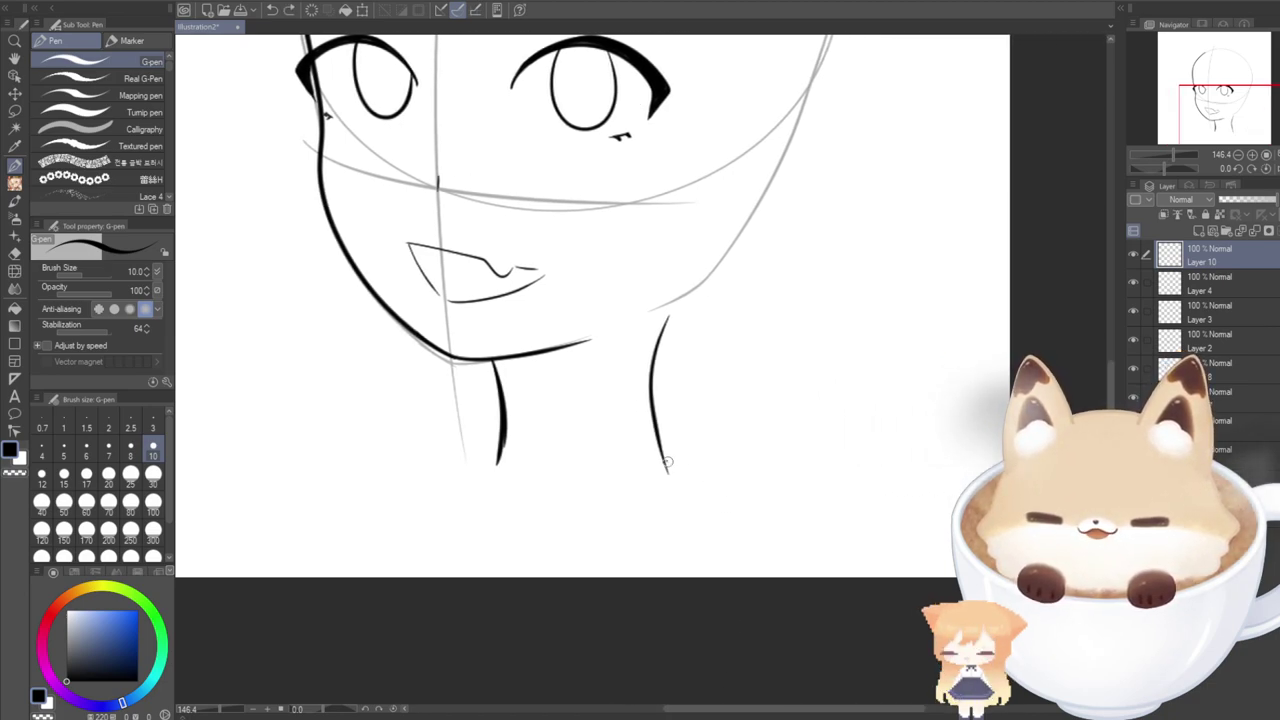
mouse_move(668, 462)
mouse_down()
mouse_move(891, 482)
mouse_move(926, 530)
mouse_up()
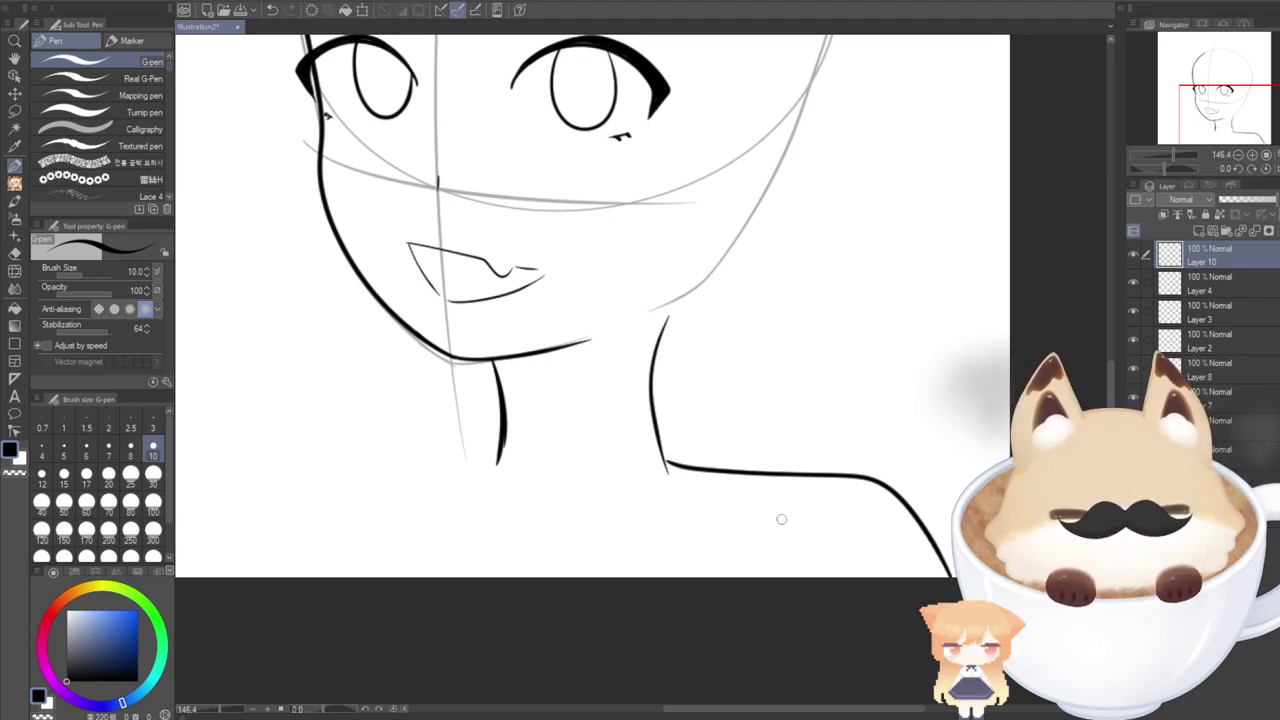
key(ctrl+z)
mouse_move(665, 460)
mouse_down()
mouse_move(872, 479)
mouse_move(950, 570)
mouse_up()
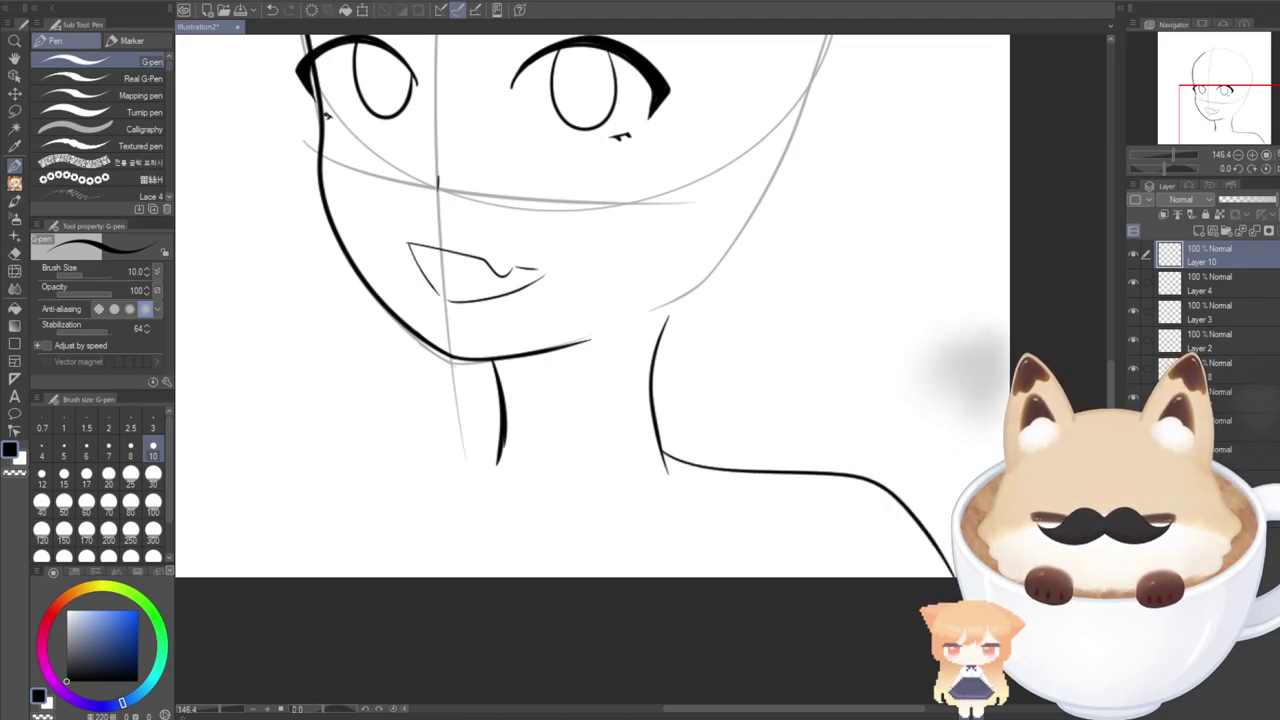
drag(760, 712, 668, 707)
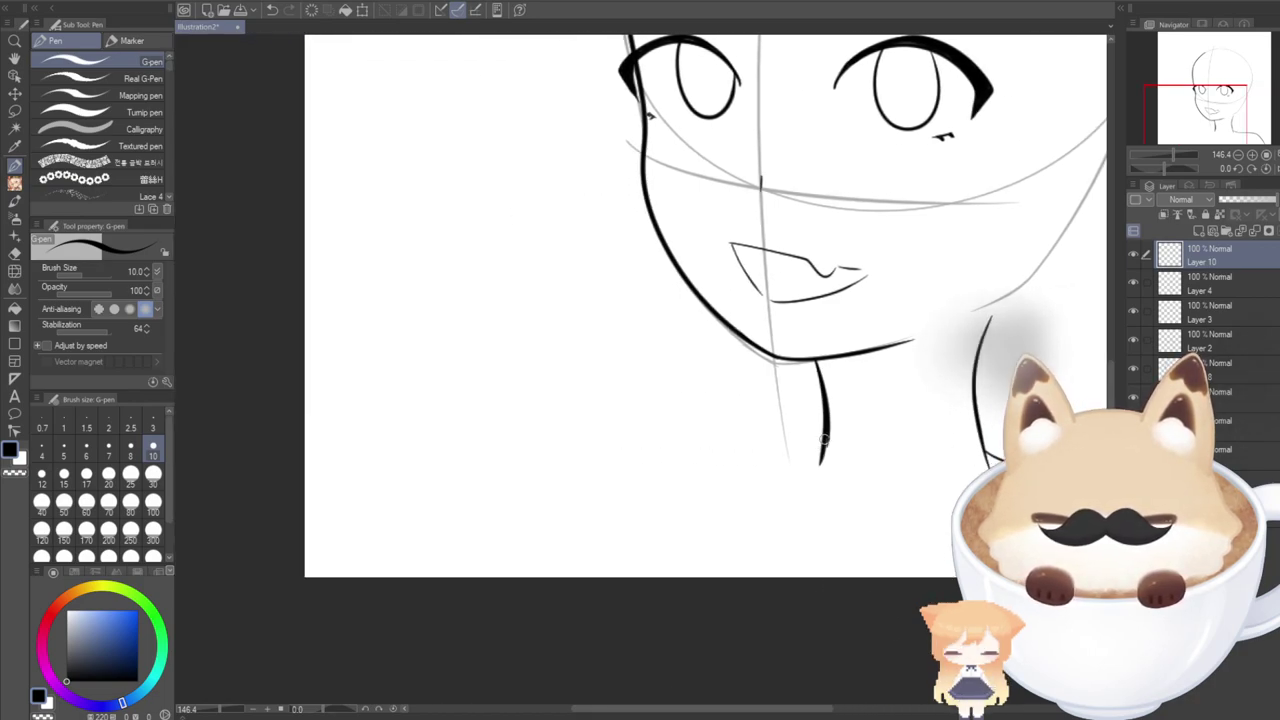
mouse_move(825, 436)
mouse_down()
mouse_move(755, 468)
mouse_move(586, 473)
mouse_move(491, 600)
mouse_up()
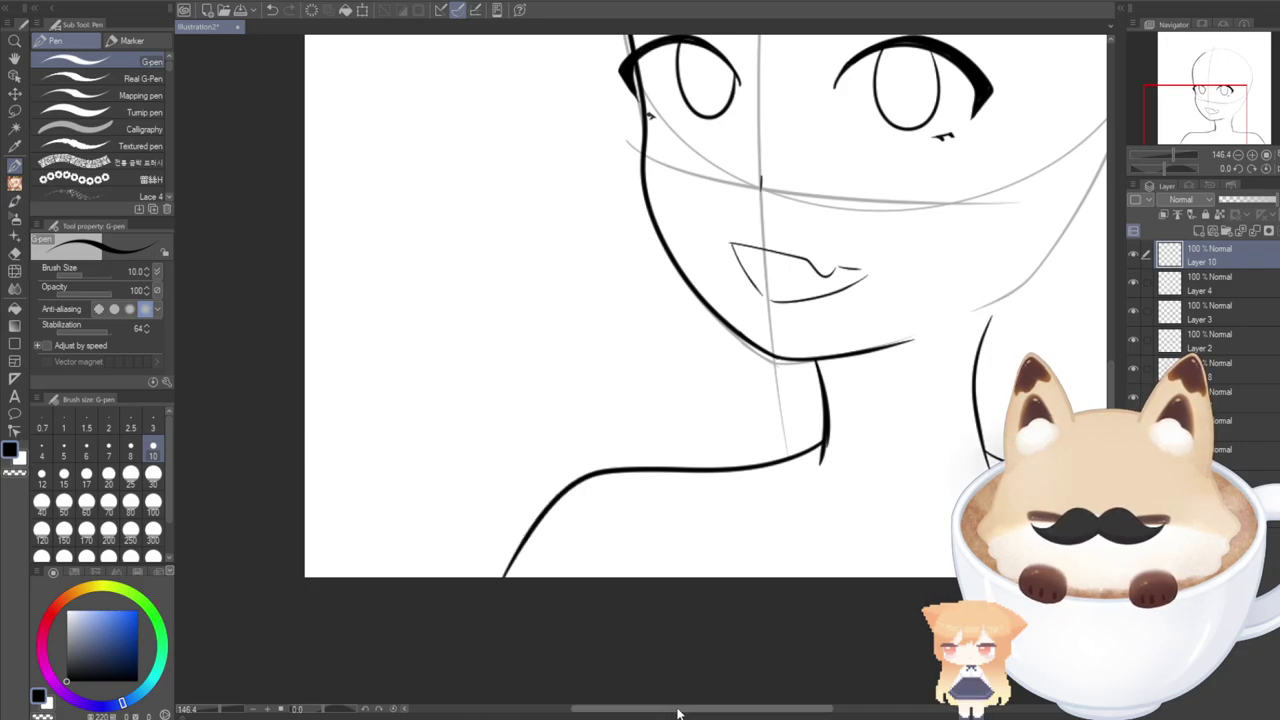
Add a new layer above Layer 10 and draw a thin, gently slanted far-side collarbone line below the shoulder, redoing it until it fits.
drag(700, 708, 763, 710)
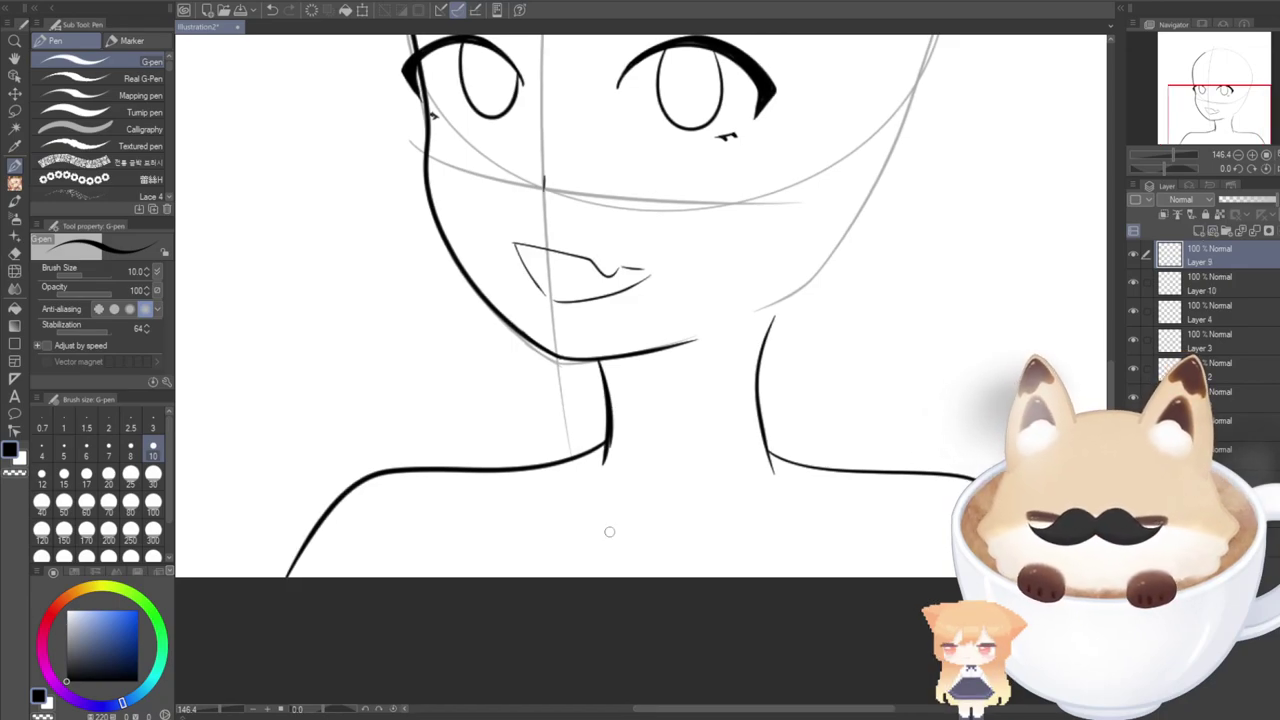
mouse_move(653, 539)
mouse_down()
mouse_move(604, 519)
mouse_move(498, 522)
mouse_up()
key(ctrl+z)
mouse_move(628, 545)
mouse_down()
mouse_move(596, 526)
mouse_move(478, 522)
mouse_up()
key(ctrl+z)
mouse_move(643, 559)
mouse_down()
mouse_move(600, 537)
mouse_move(476, 524)
mouse_up()
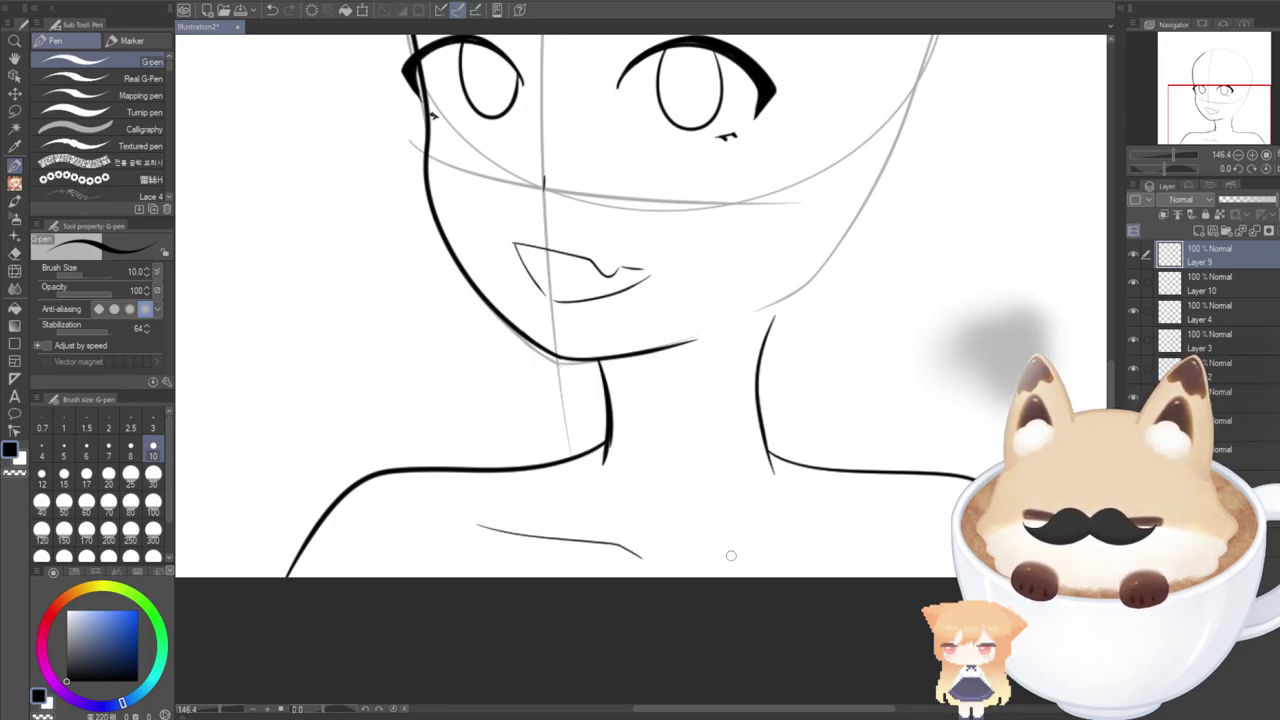
Draw the matching thin collarbone line on the near side on the same layer, and add another empty layer on top.
mouse_move(732, 555)
mouse_down()
mouse_move(772, 534)
mouse_move(928, 521)
mouse_up()
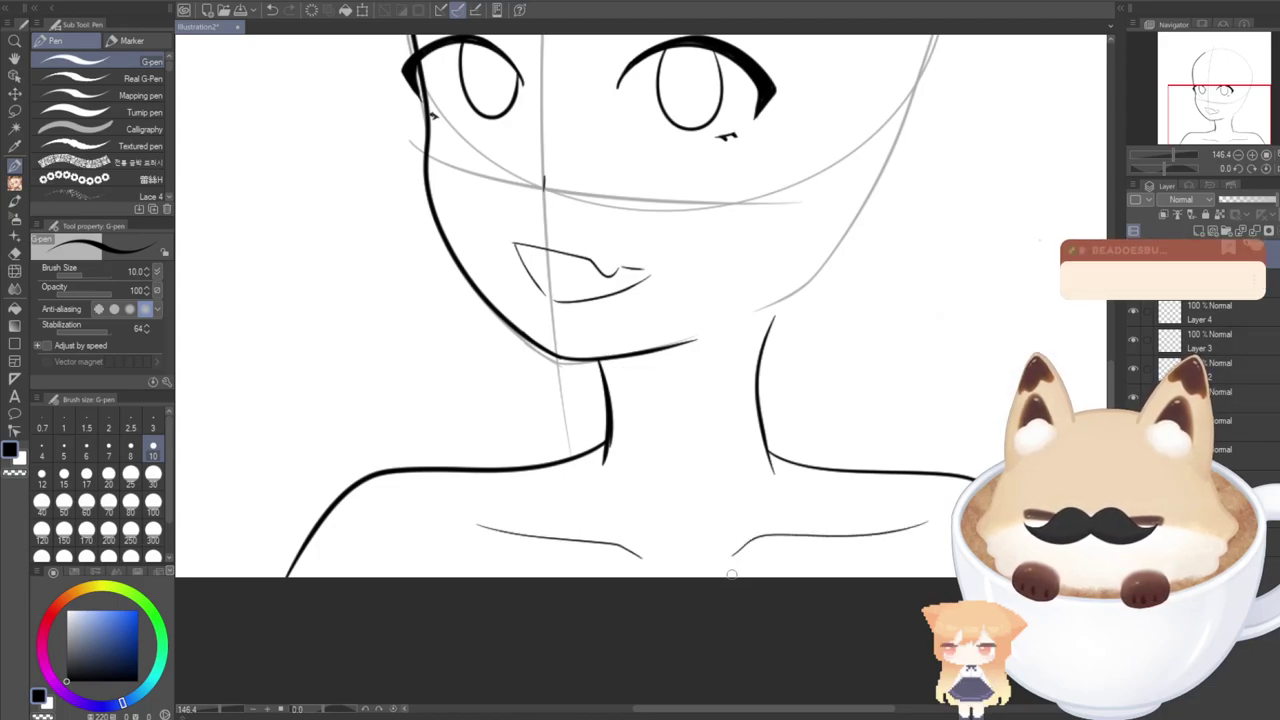
key(ctrl+z)
mouse_move(742, 556)
mouse_down()
mouse_move(803, 534)
mouse_move(927, 522)
mouse_up()
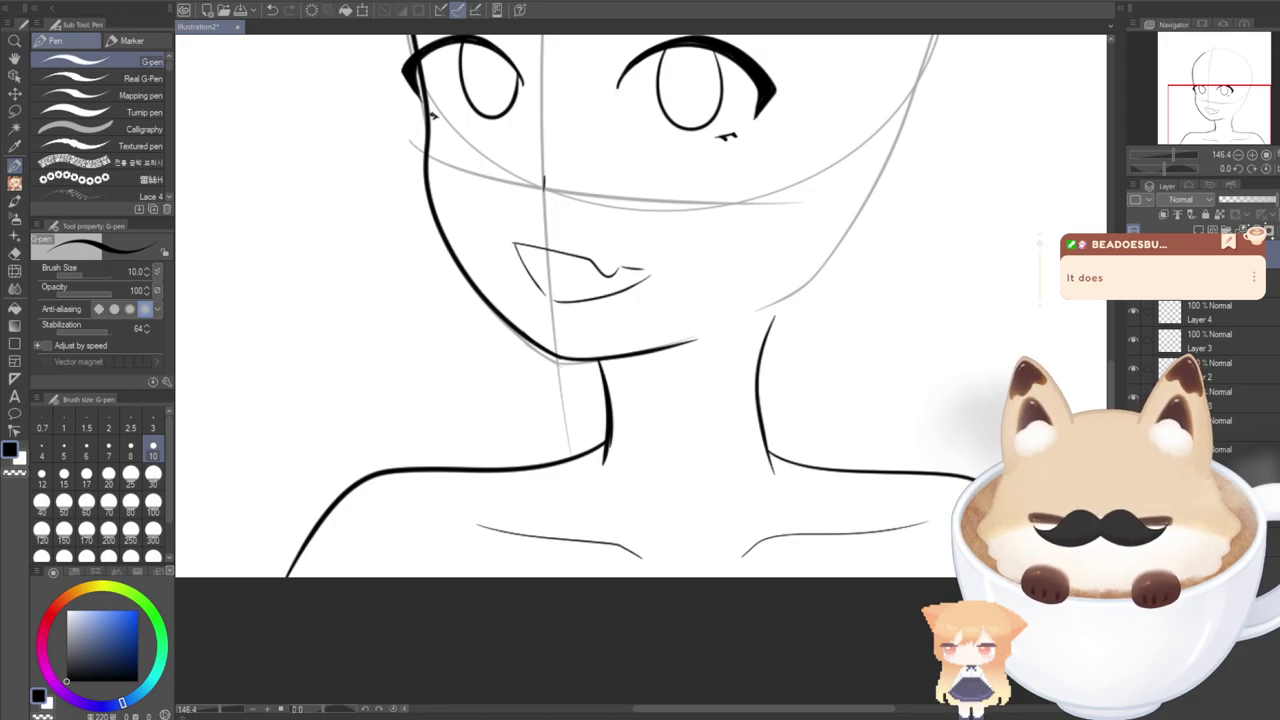
scroll(1095, 360, down, 2)
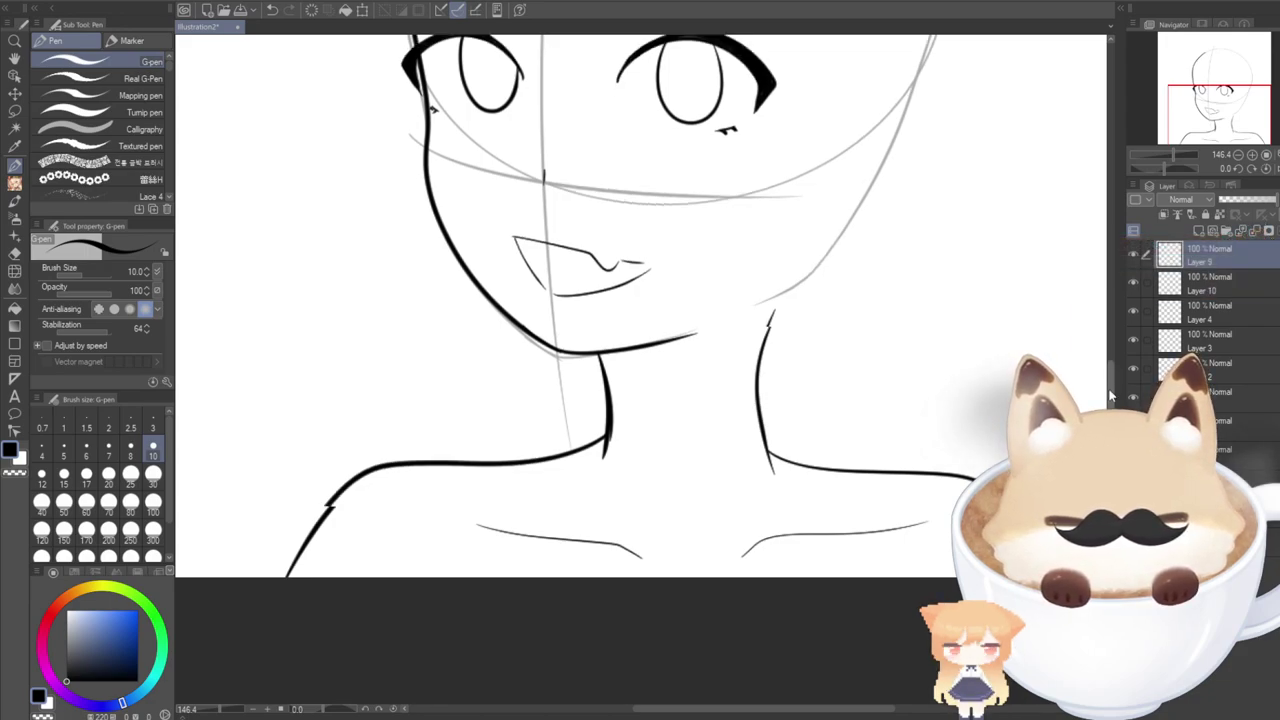
click(1194, 231)
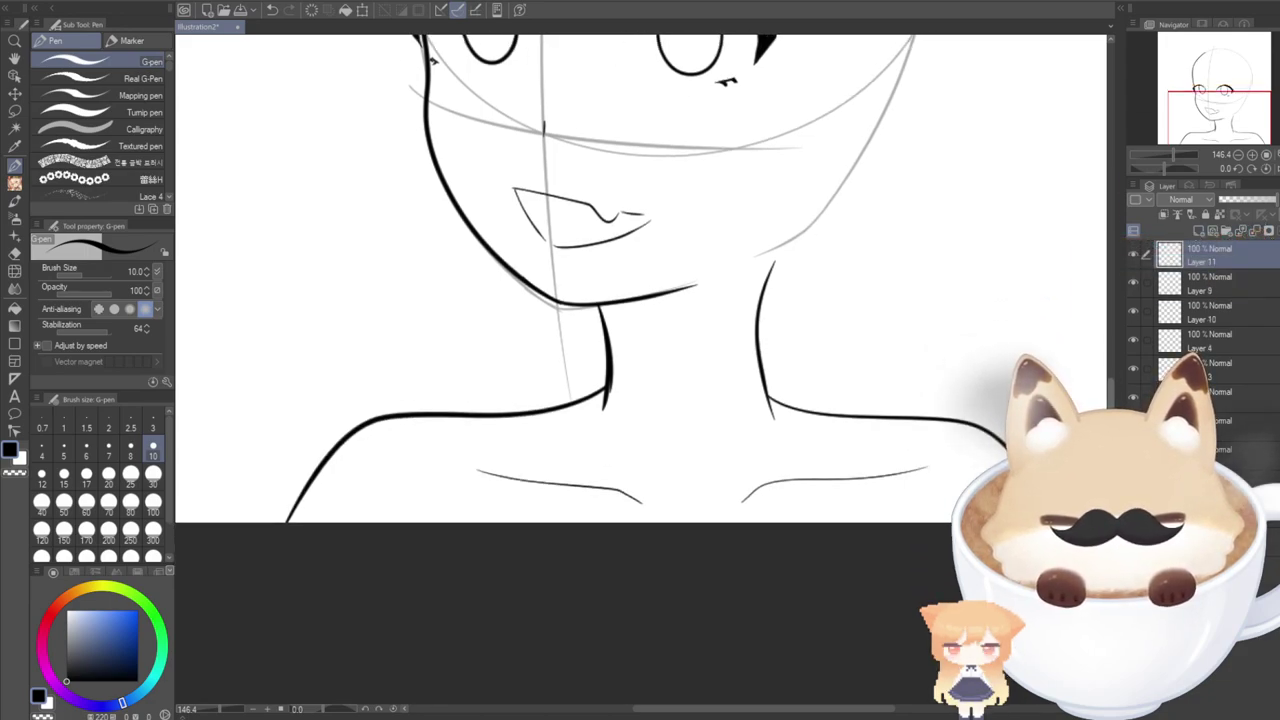
Examine the head, neck and shoulders up close and across the whole canvas to judge how the drawing reads.
scroll(1115, 381, up, 5)
scroll(1120, 355, up, 3)
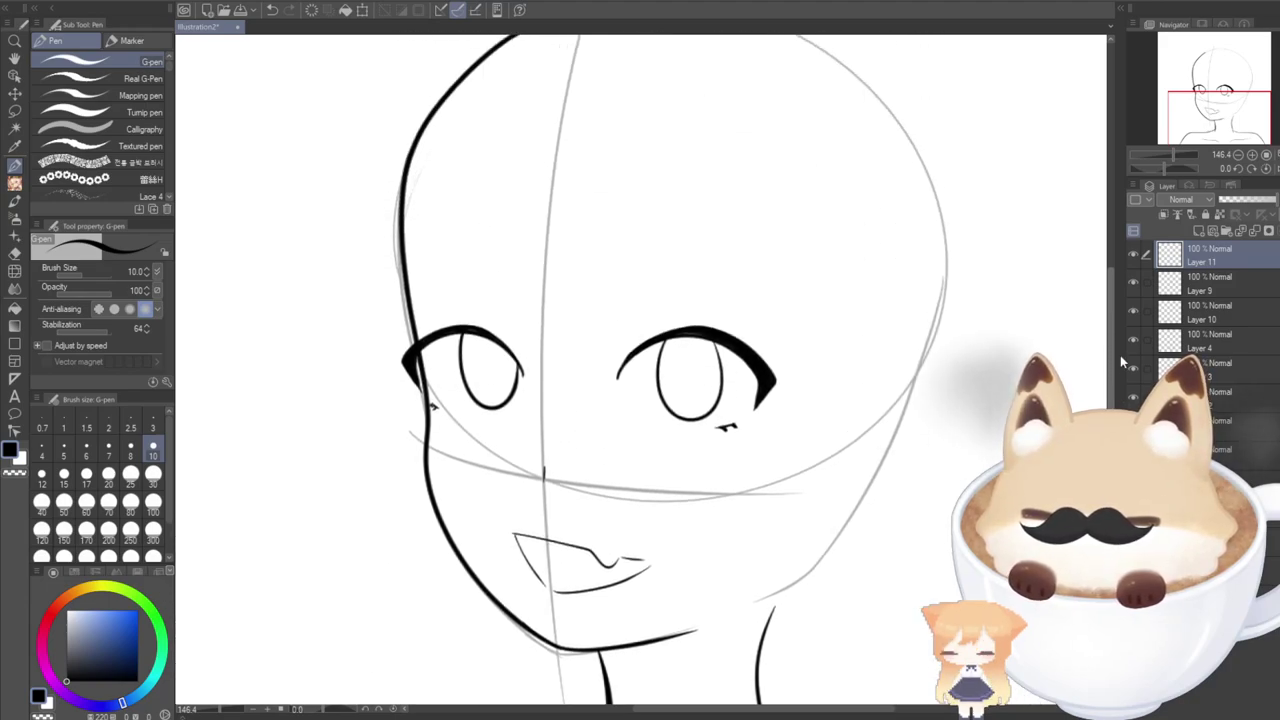
scroll(1121, 351, down, 8)
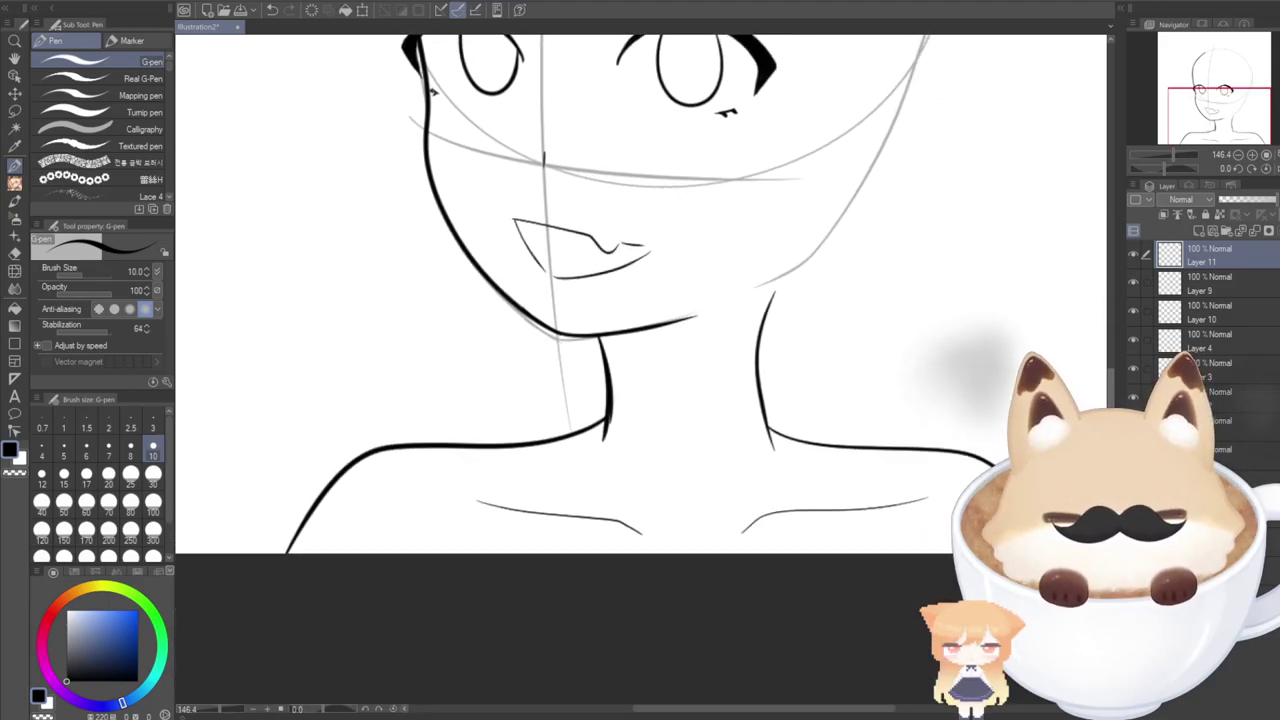
scroll(640, 300, up, 1)
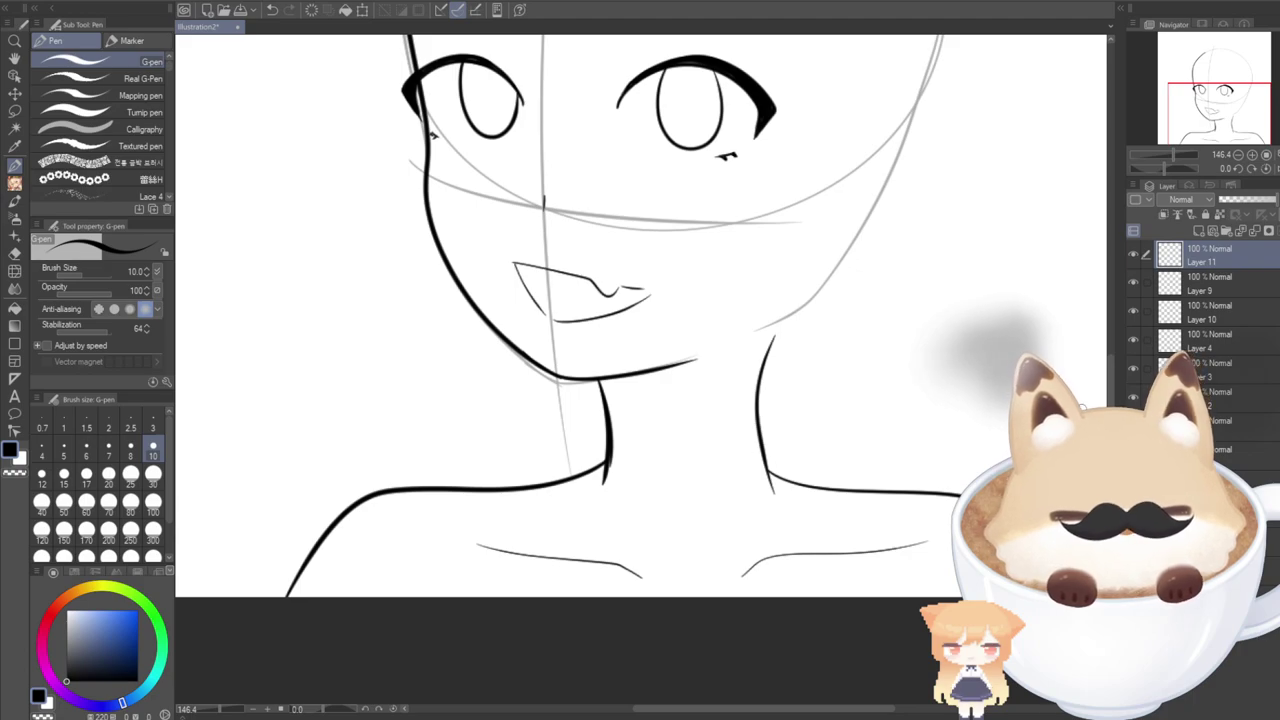
scroll(640, 330, up, 2)
scroll(640, 350, up, 5)
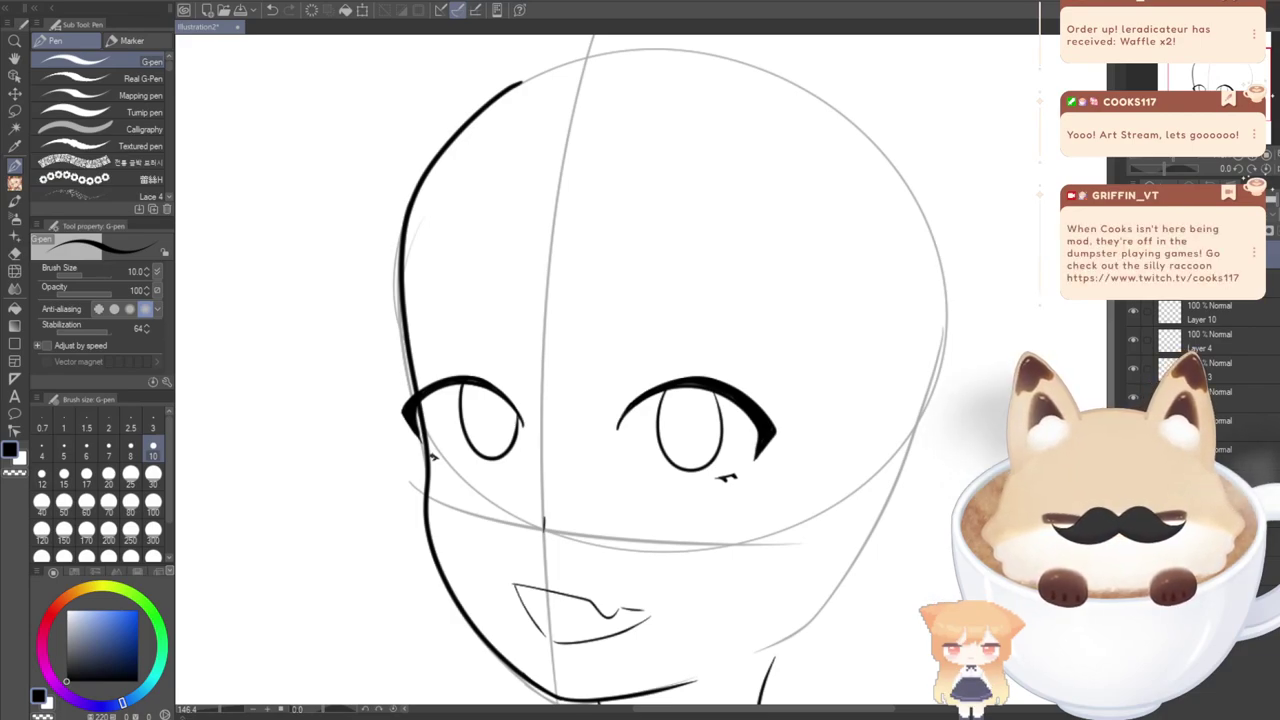
scroll(640, 370, down, 2)
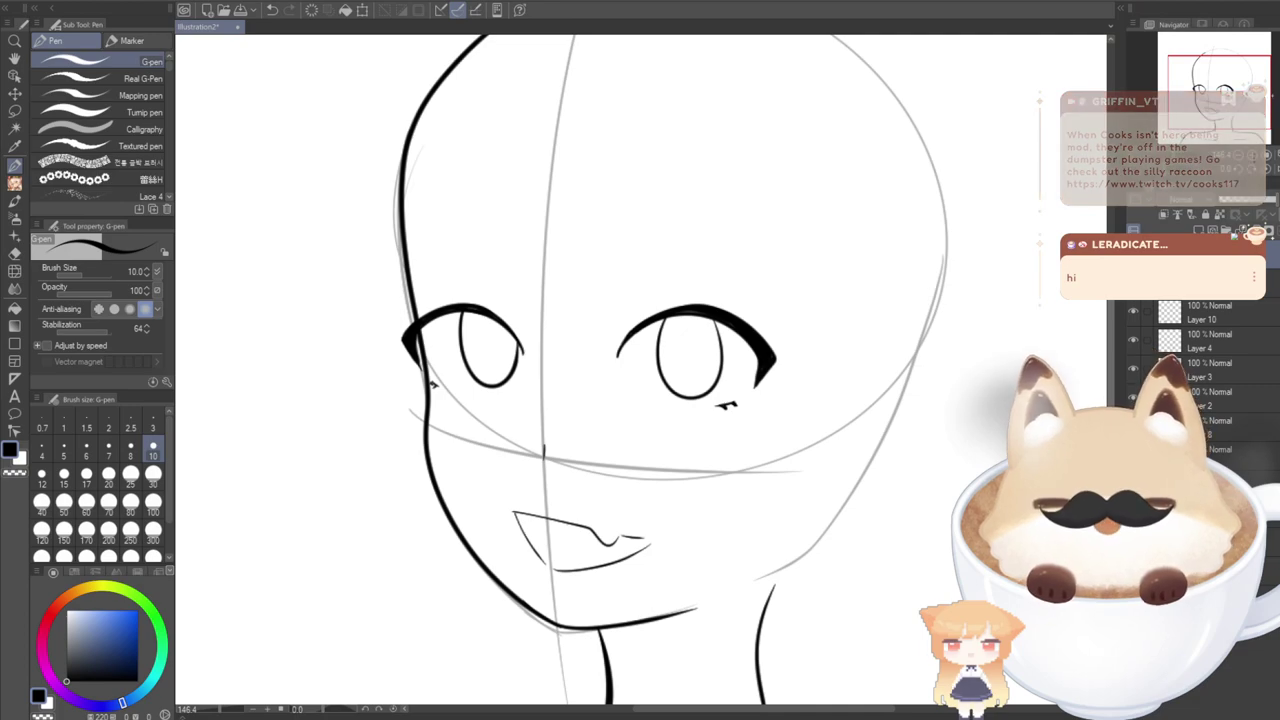
scroll(640, 370, down, 2)
scroll(640, 370, down, 5)
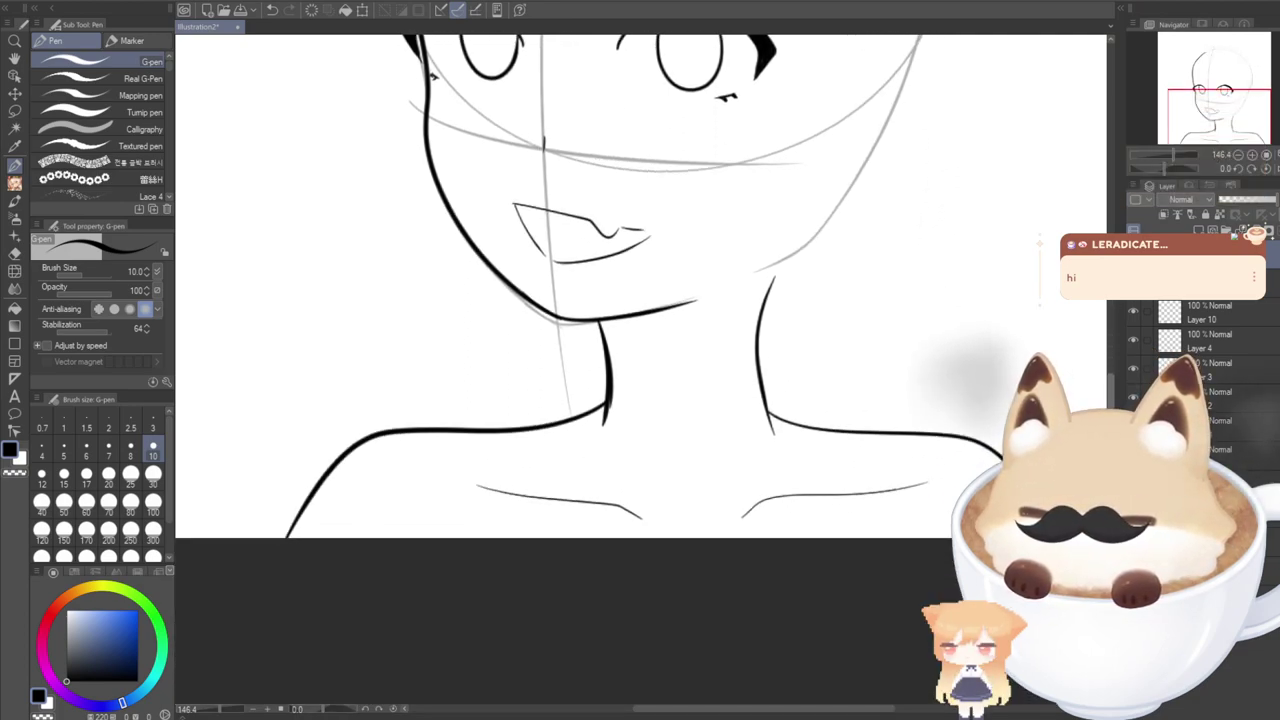
scroll(640, 370, up, 7)
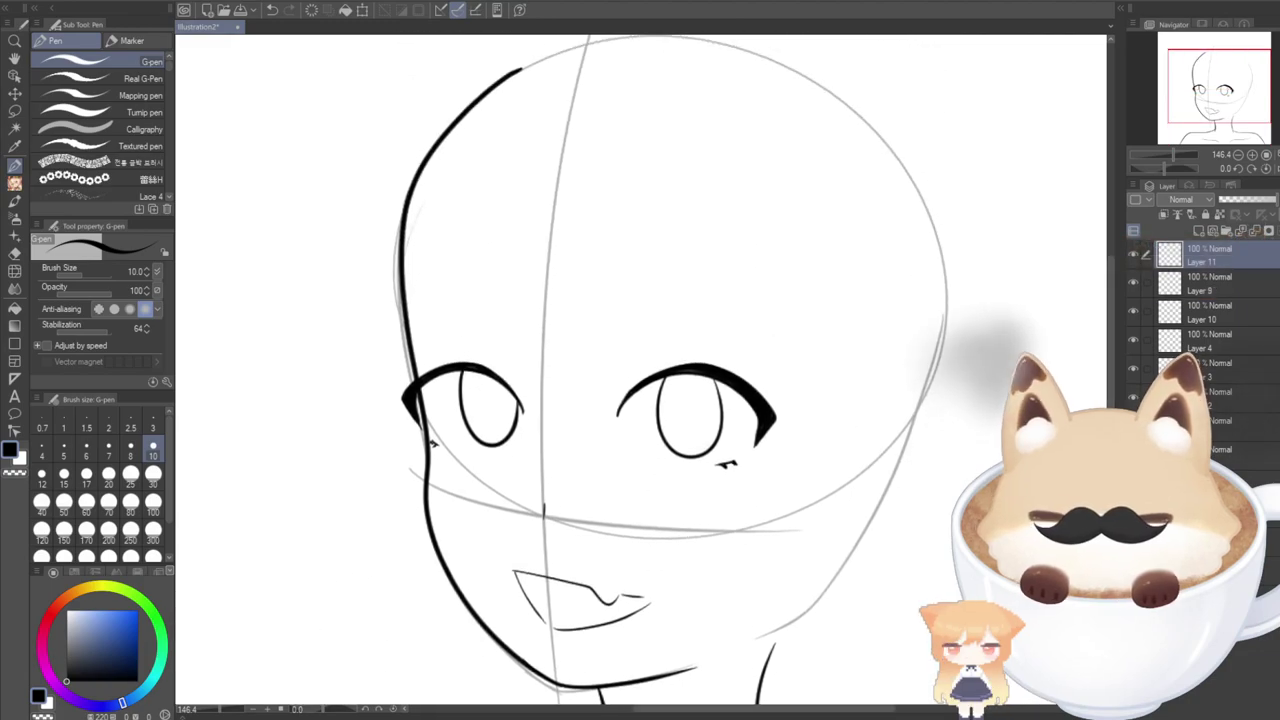
scroll(496, 436, down, 7)
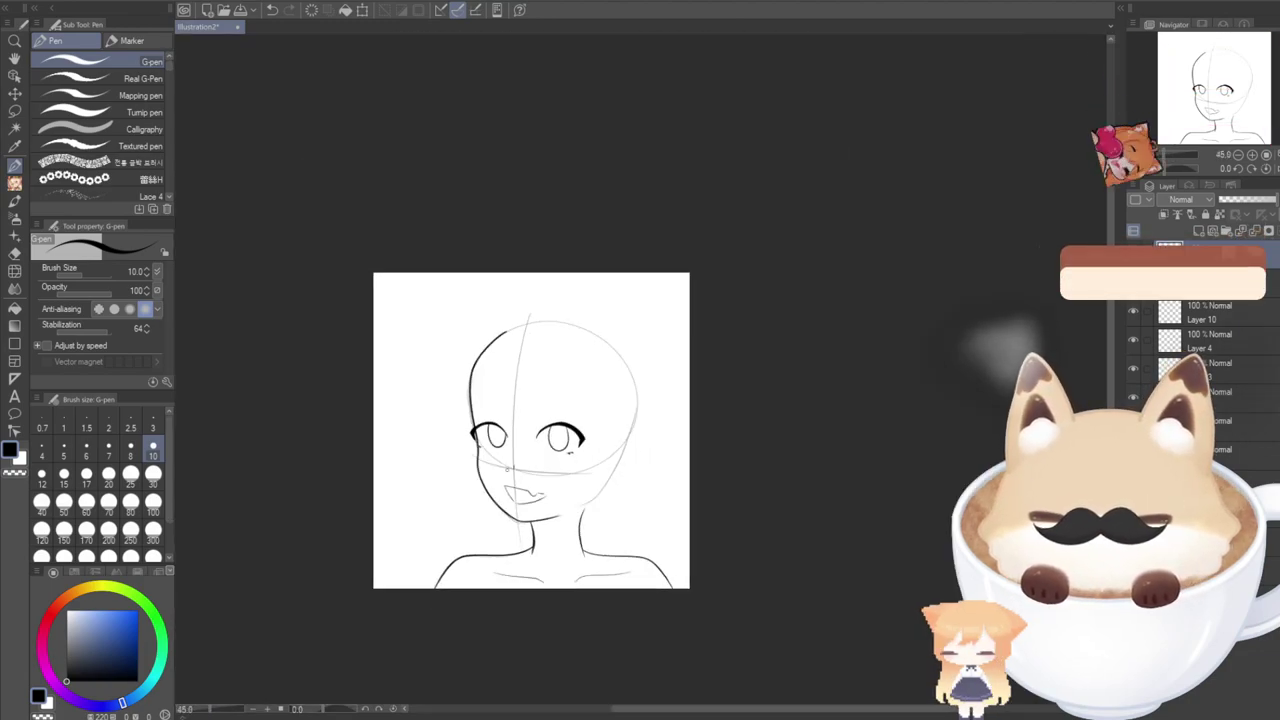
scroll(496, 436, up, 2)
drag(425, 452, 523, 394)
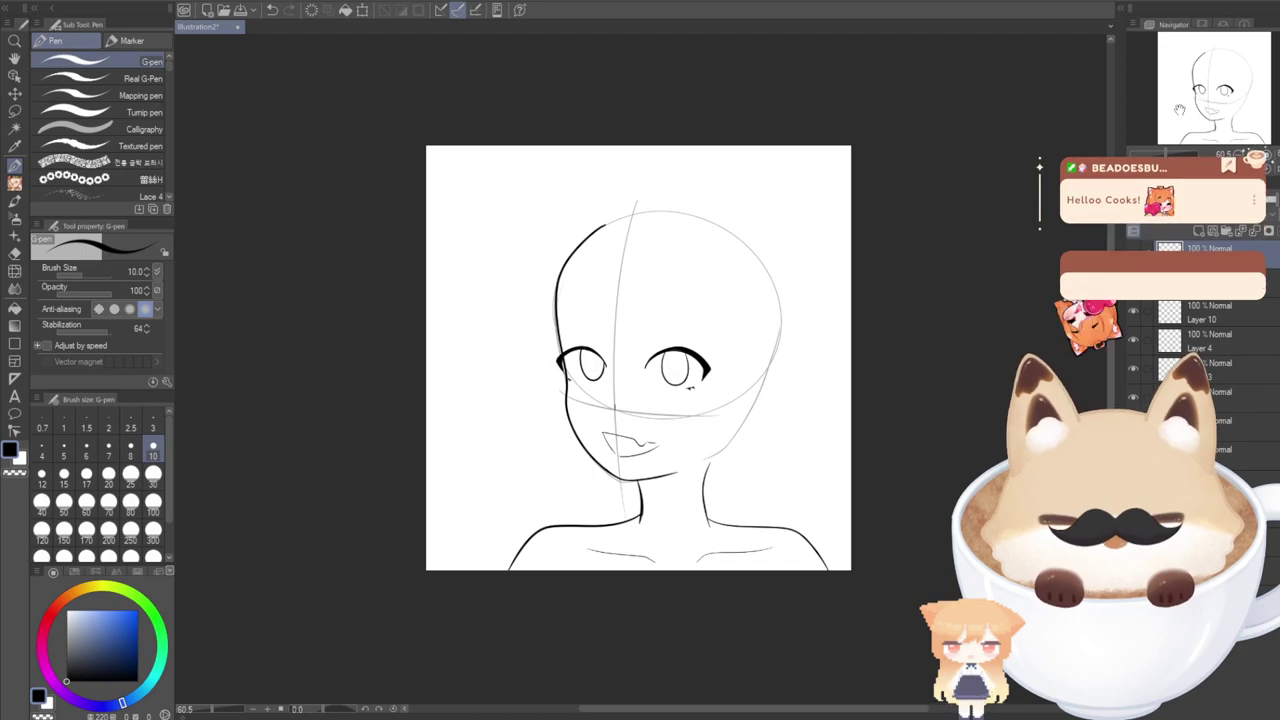
scroll(515, 402, up, 1)
scroll(577, 396, up, 2)
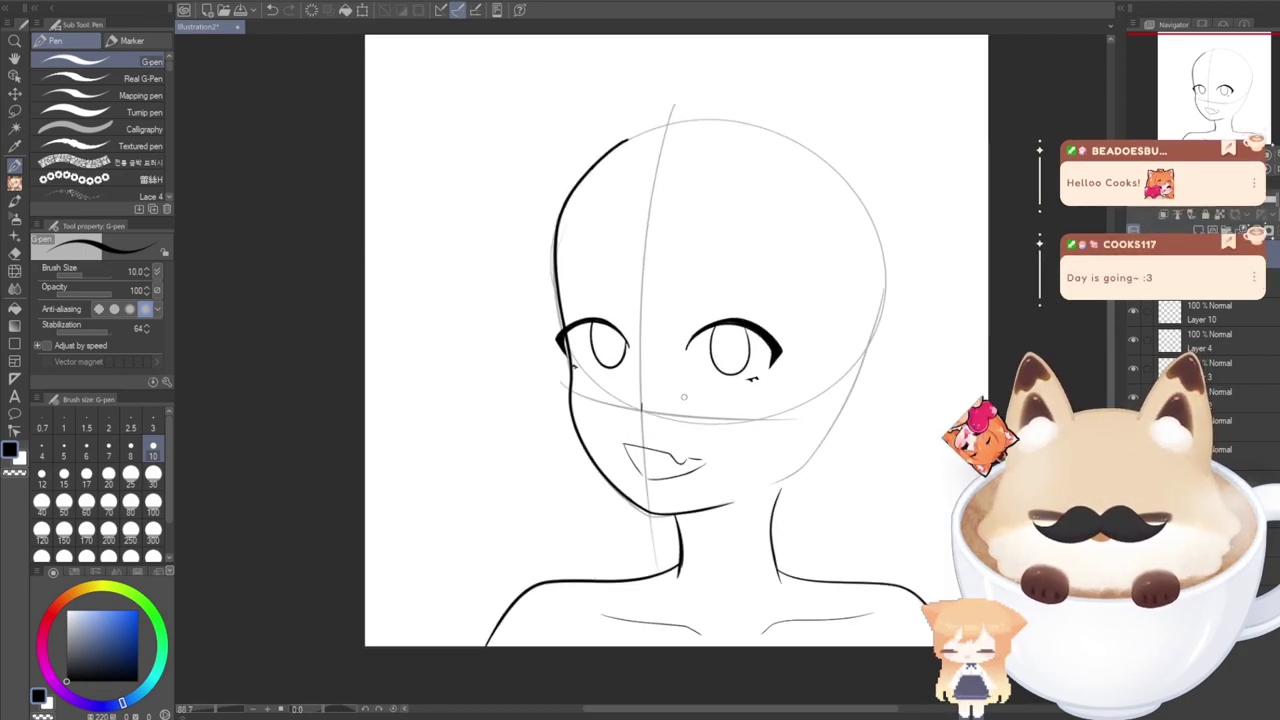
drag(1201, 126, 1206, 121)
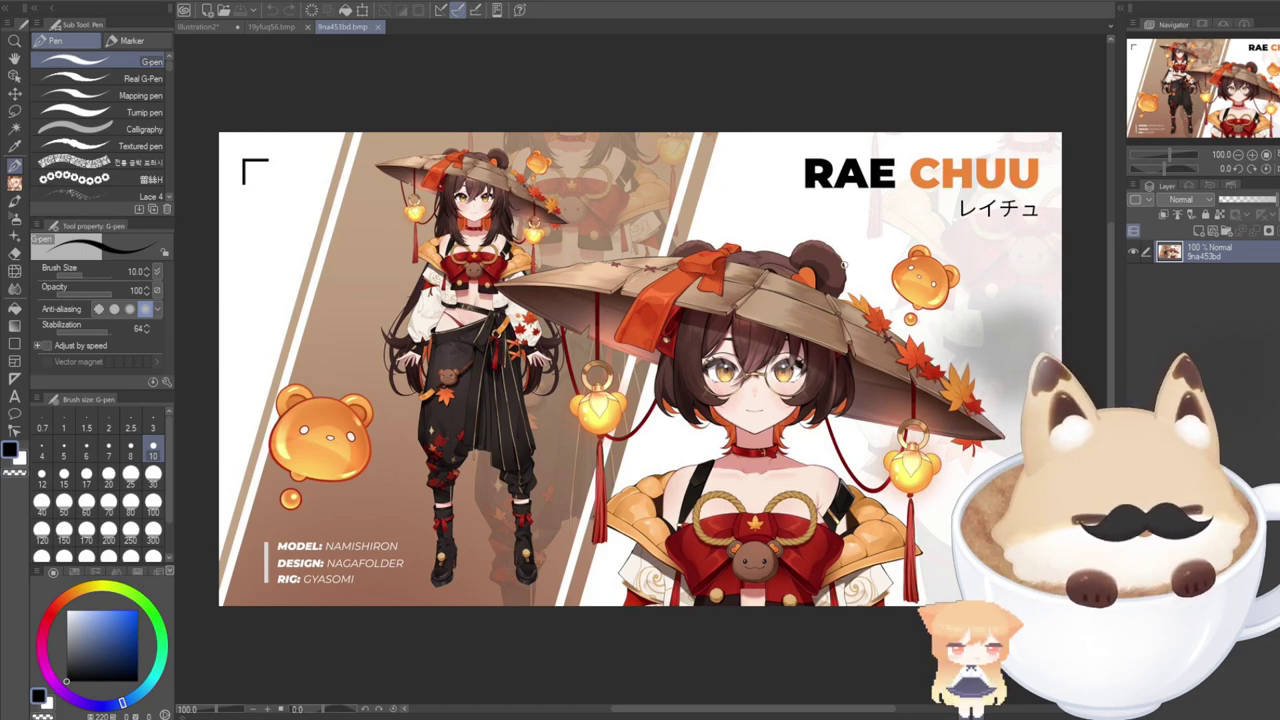
Compare the 19yfuq56.bmp and 9na453bd.bmp character references, and examine the fox girl's face and outfit up close.
click(254, 27)
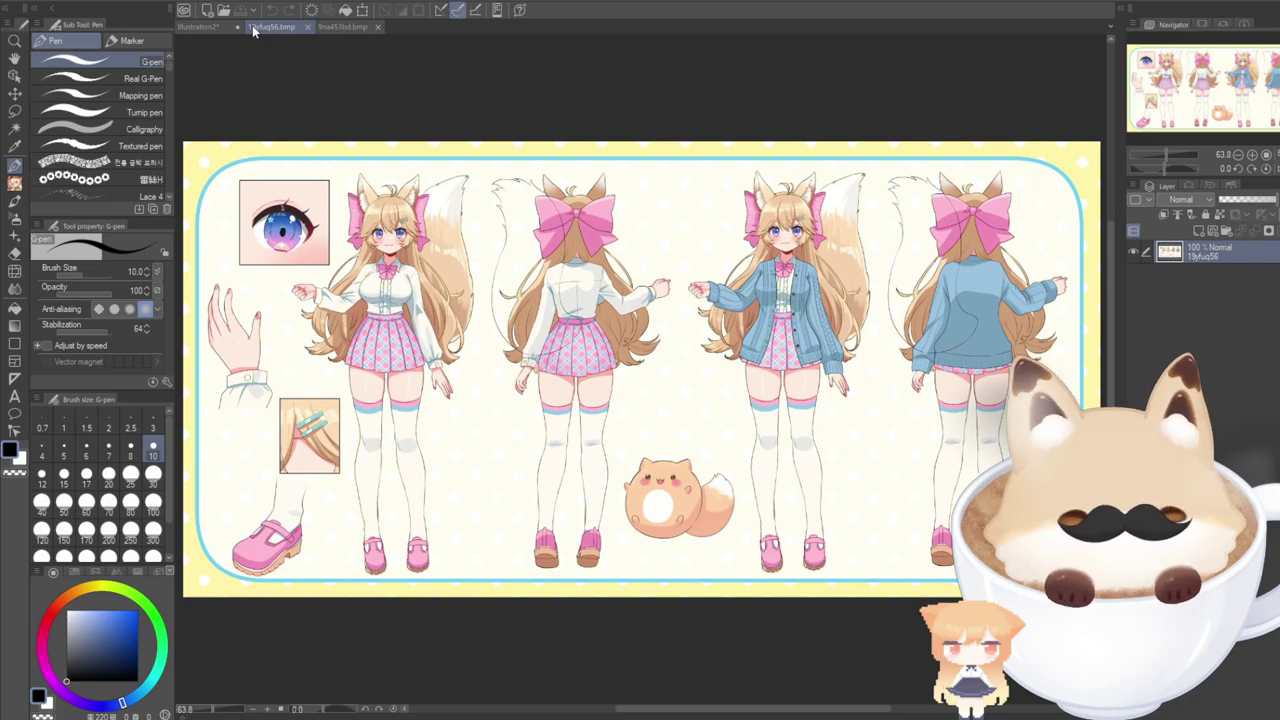
click(340, 27)
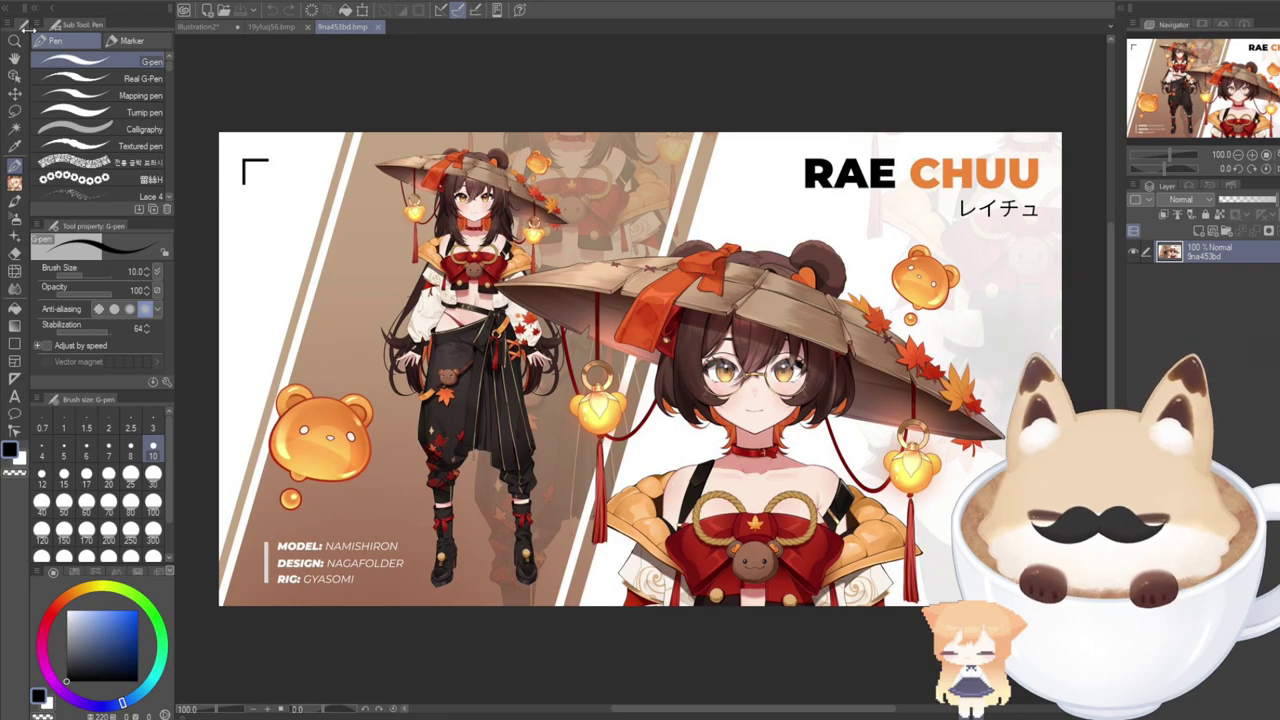
click(270, 27)
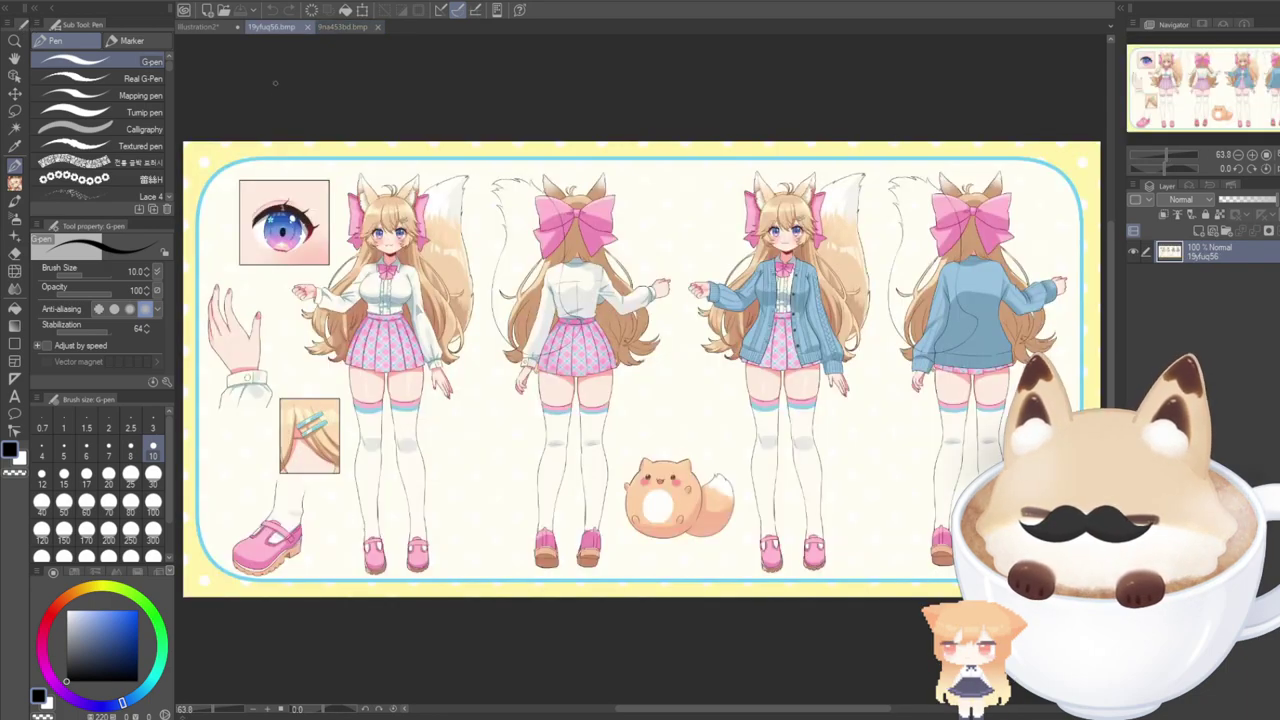
click(345, 27)
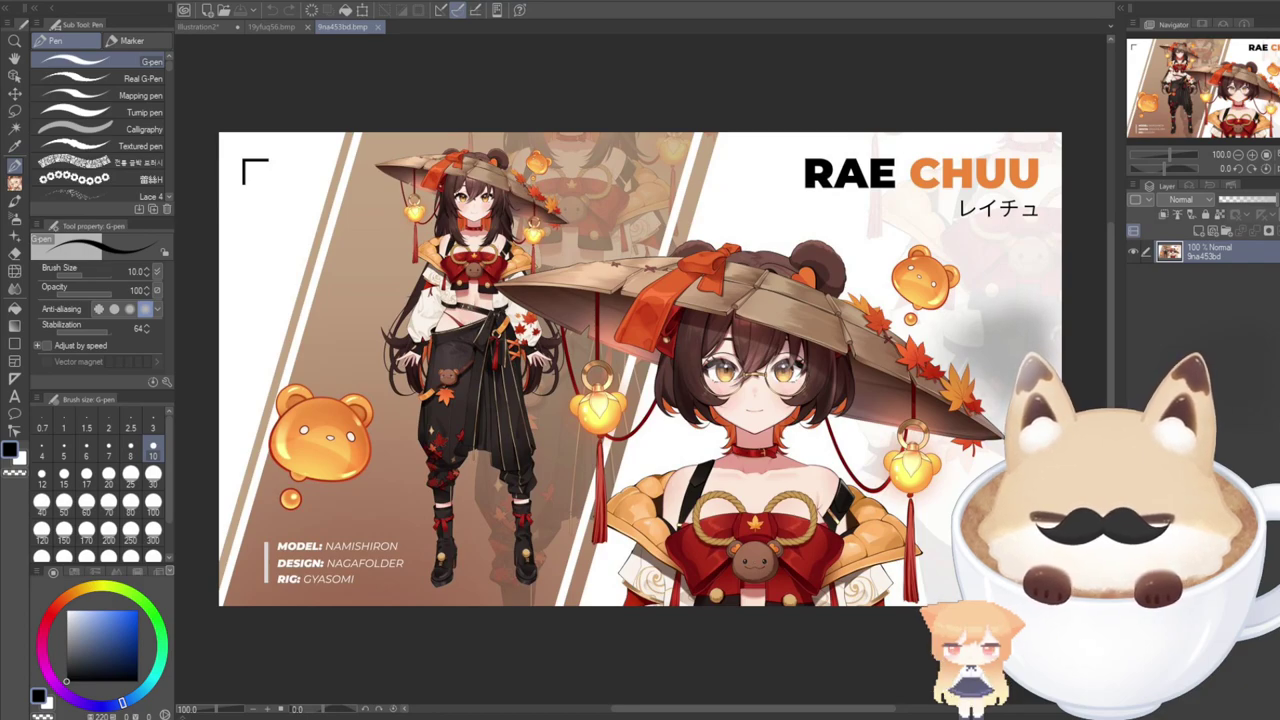
click(271, 28)
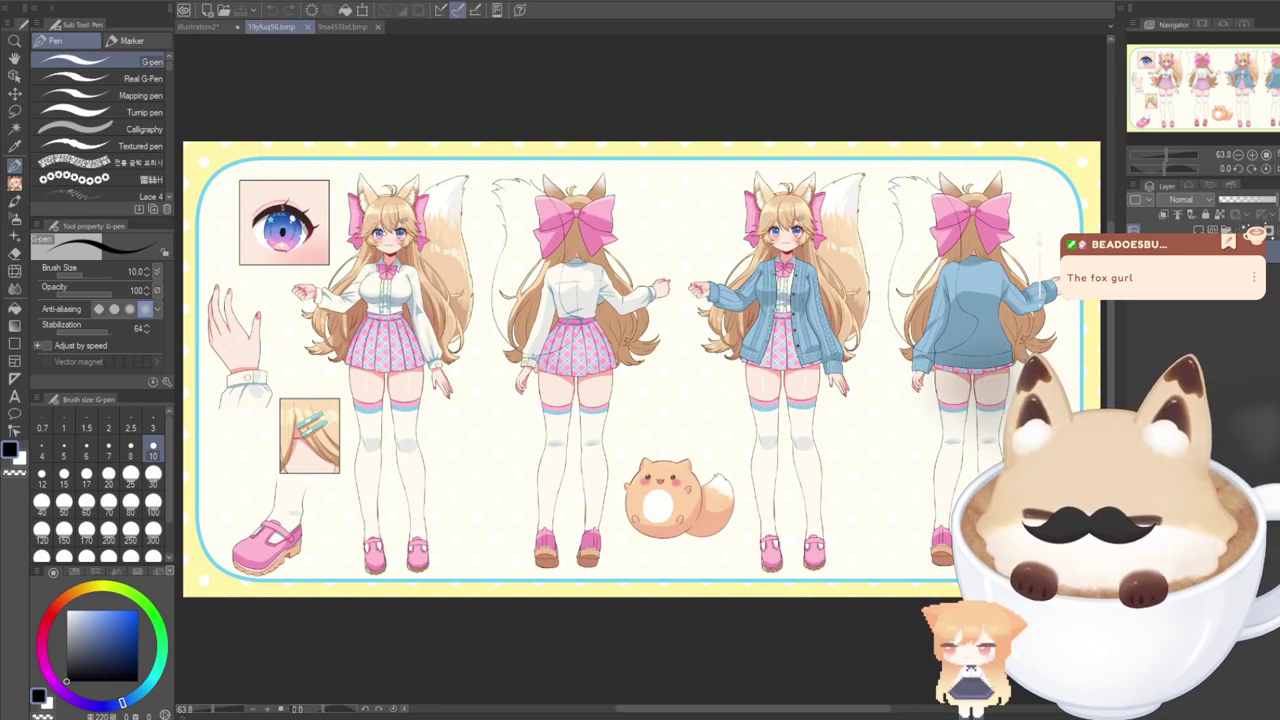
scroll(386, 234, up, 5)
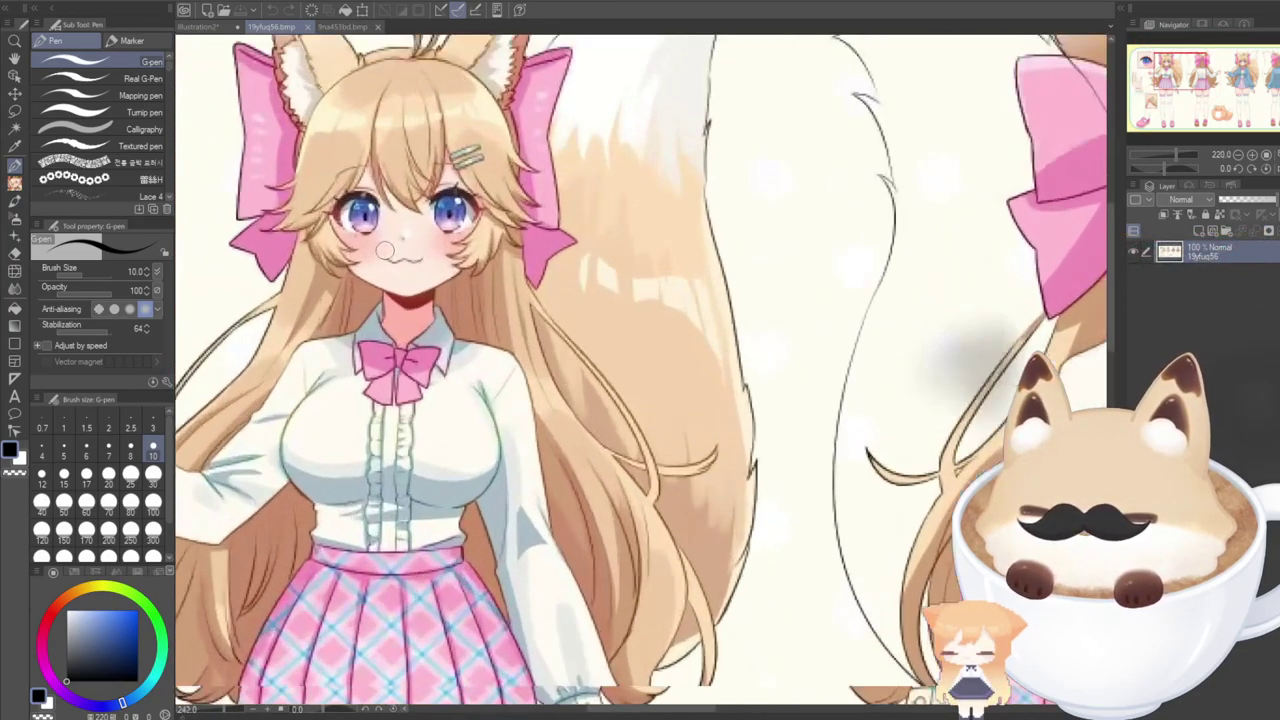
scroll(386, 250, up, 6)
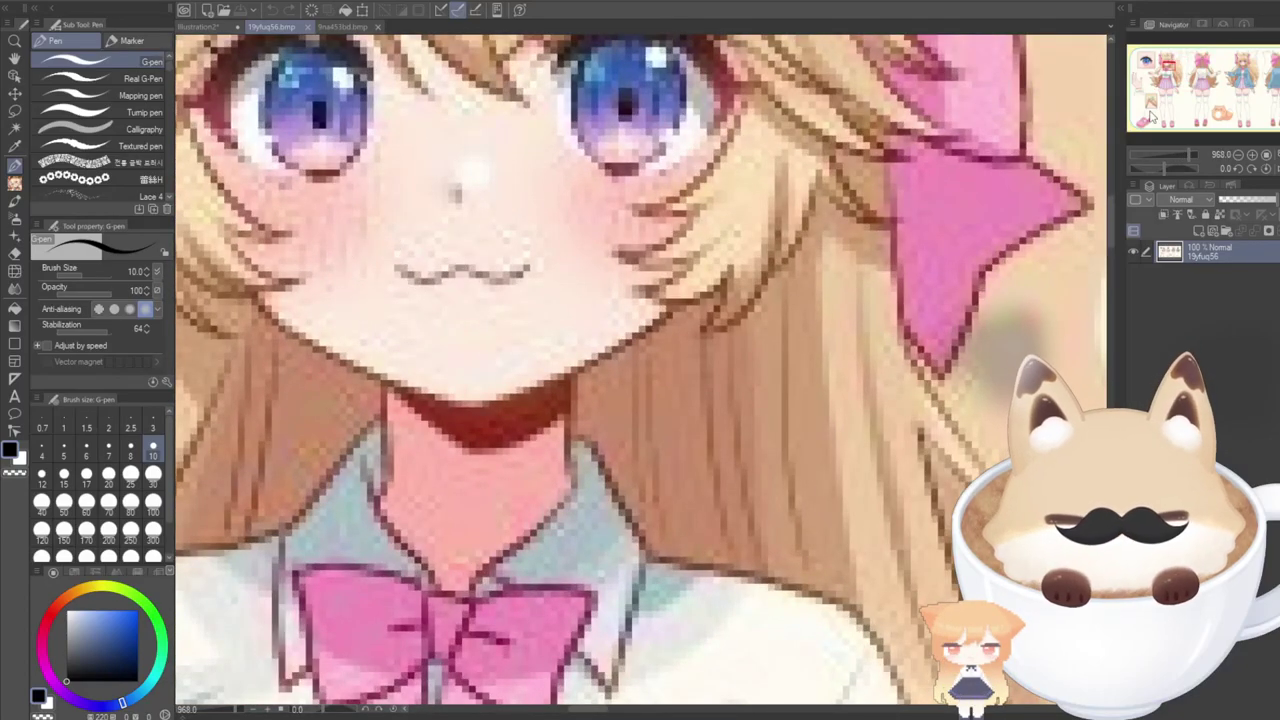
scroll(543, 334, down, 10)
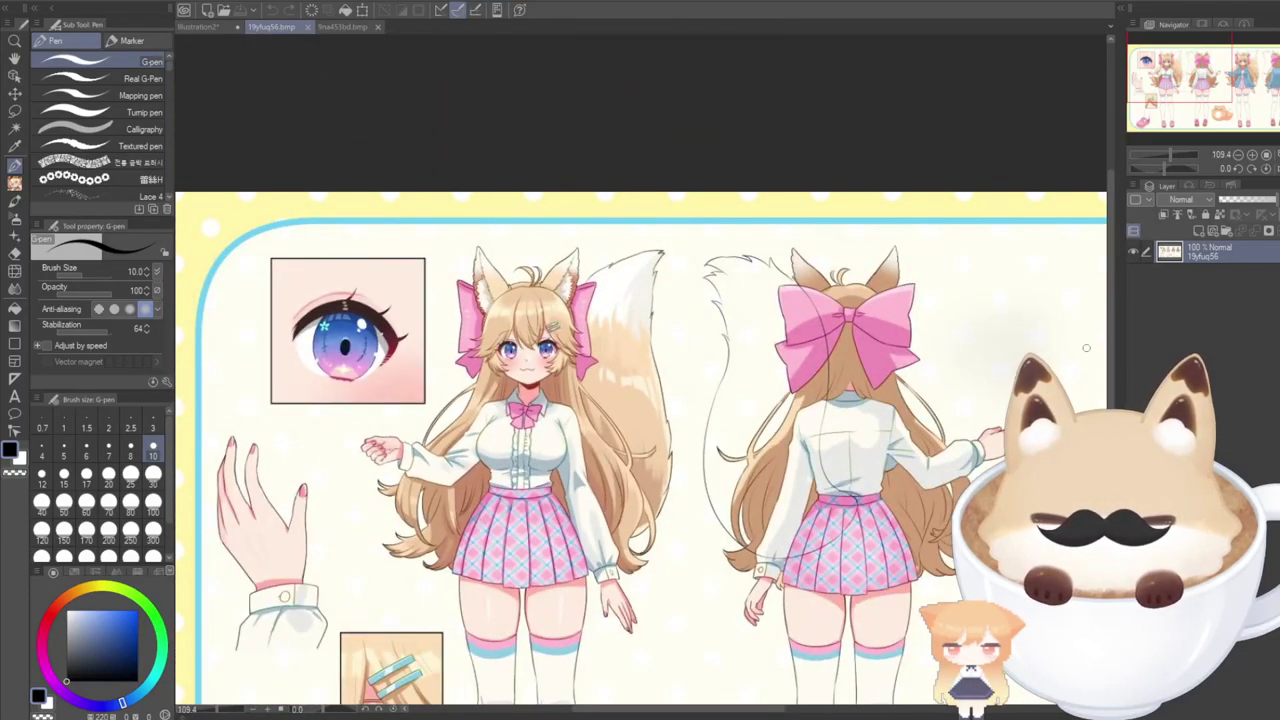
Examine the eye close-up, the whole sheet and the fox girl's hair and face in the 19yfuq56.bmp reference.
scroll(322, 352, up, 5)
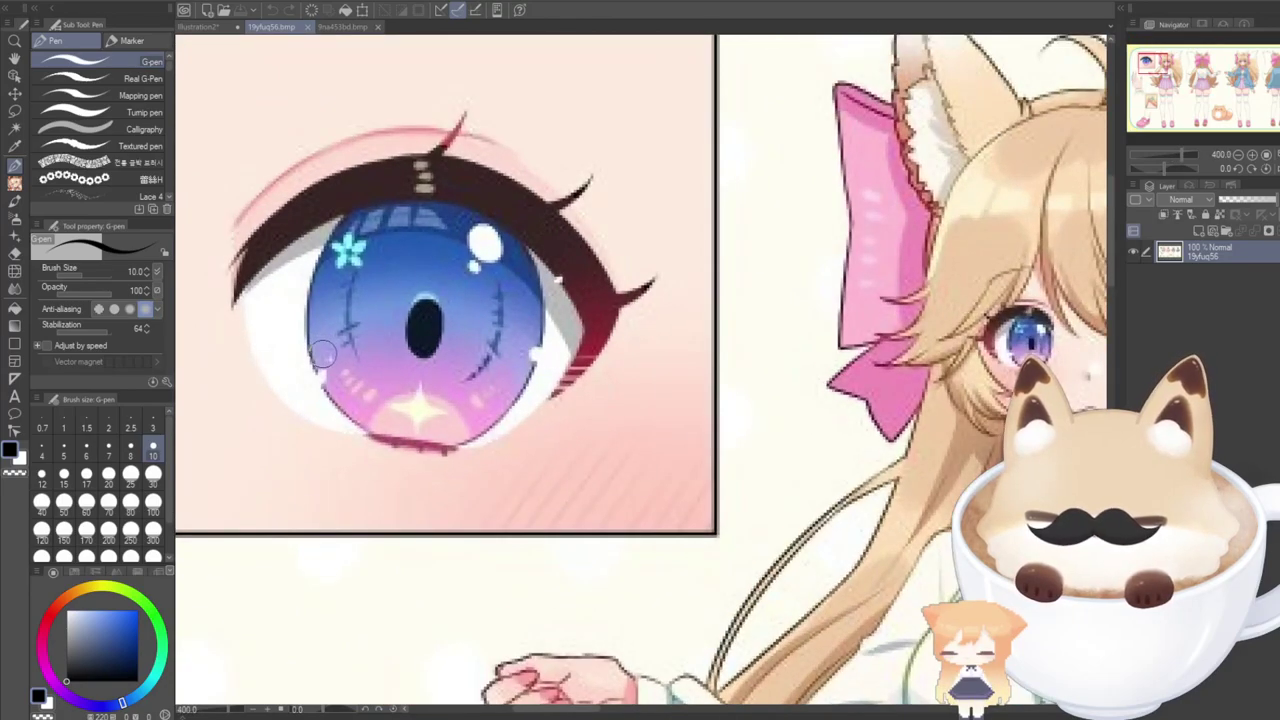
scroll(322, 352, down, 8)
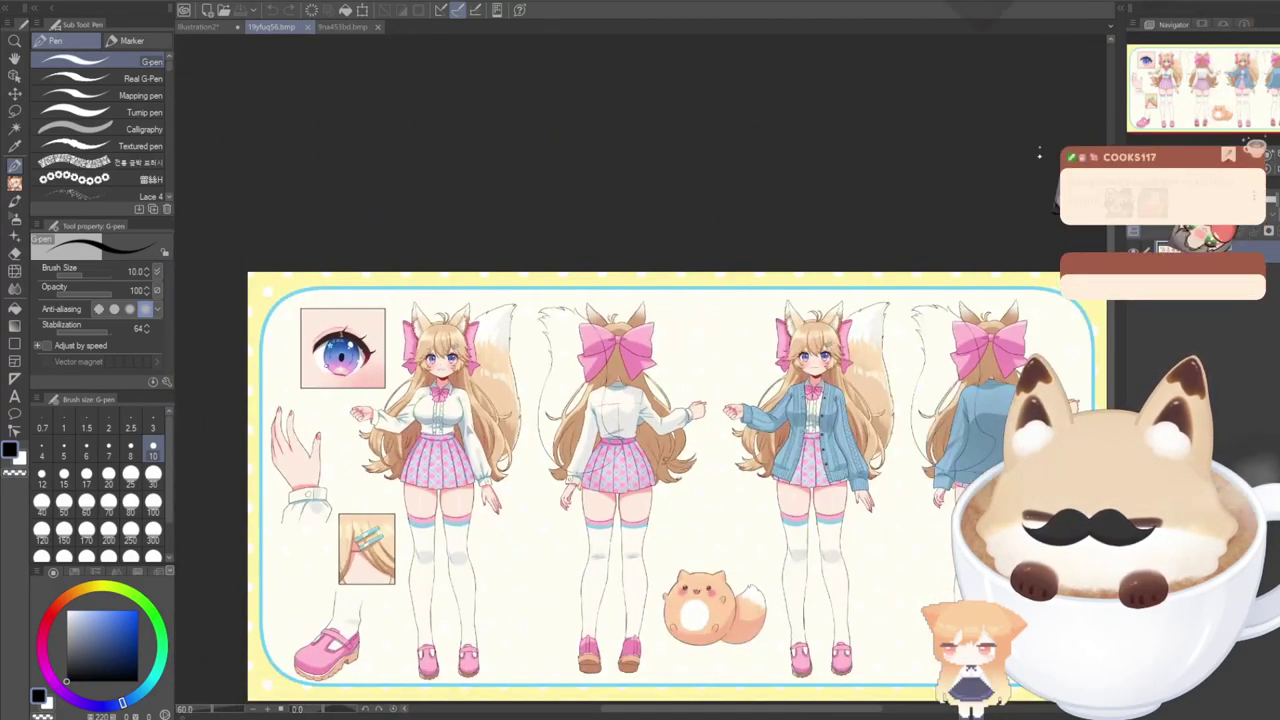
drag(1181, 90, 1186, 109)
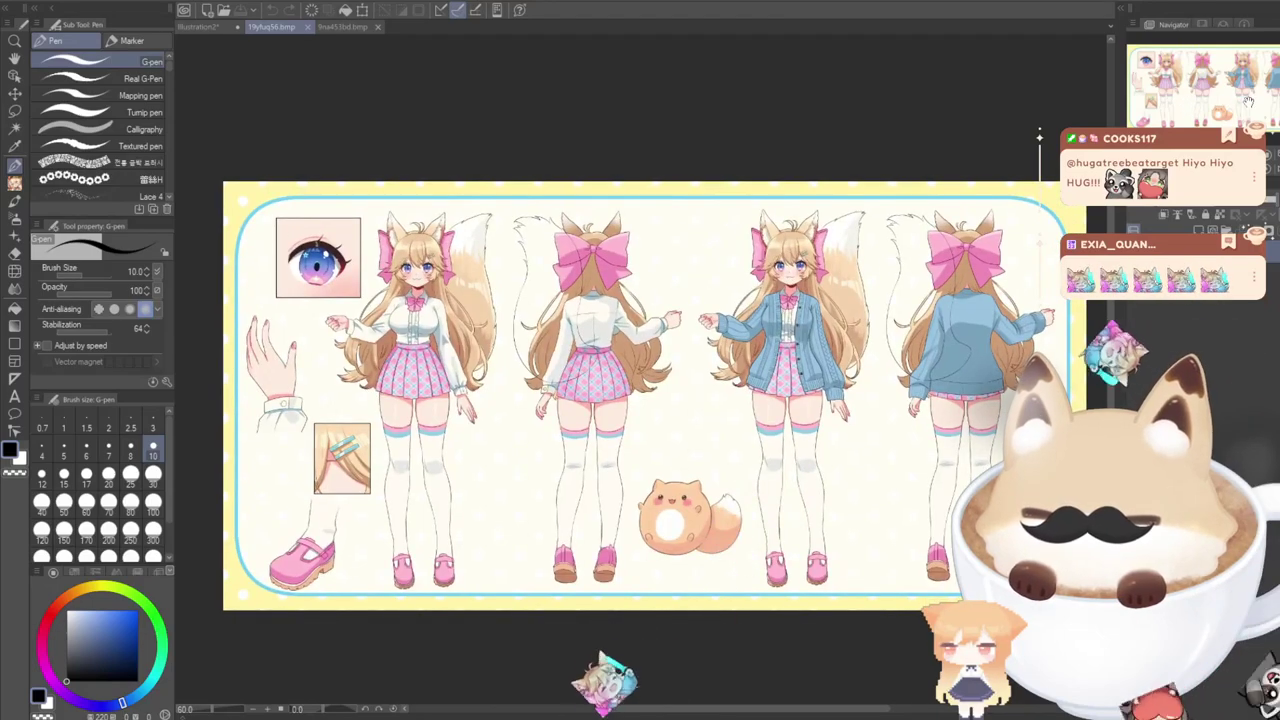
click(214, 28)
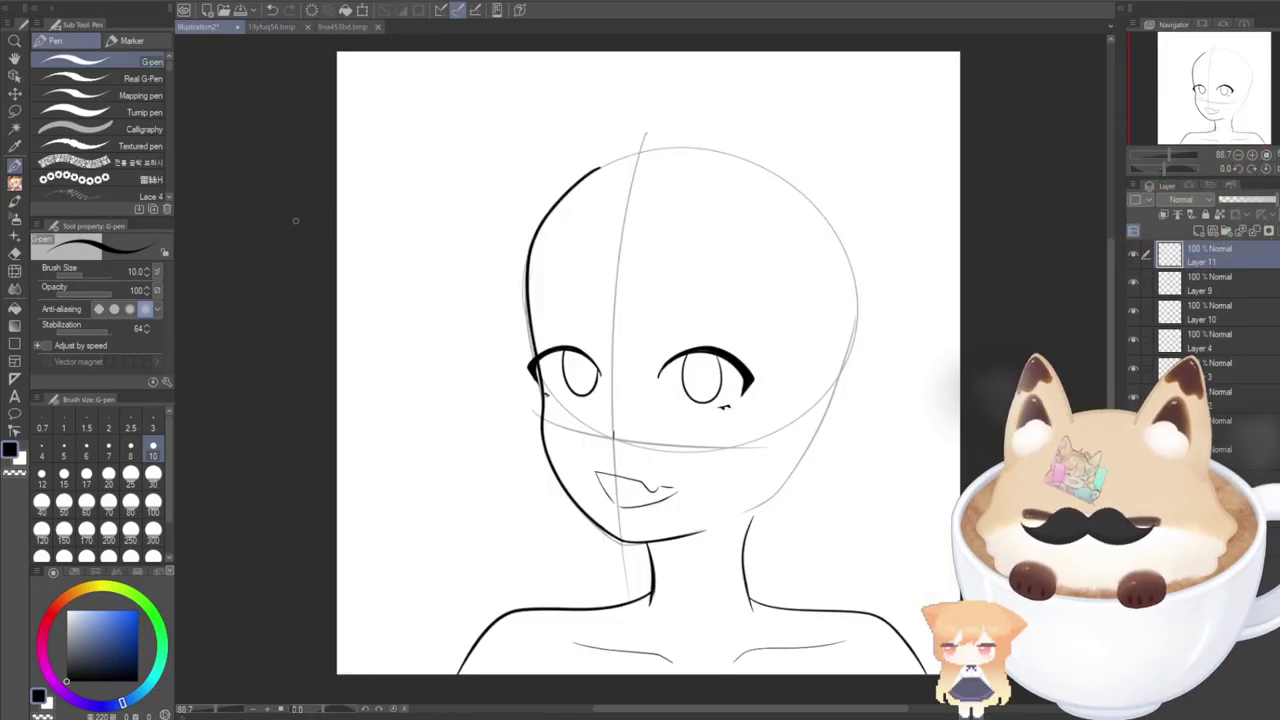
click(266, 27)
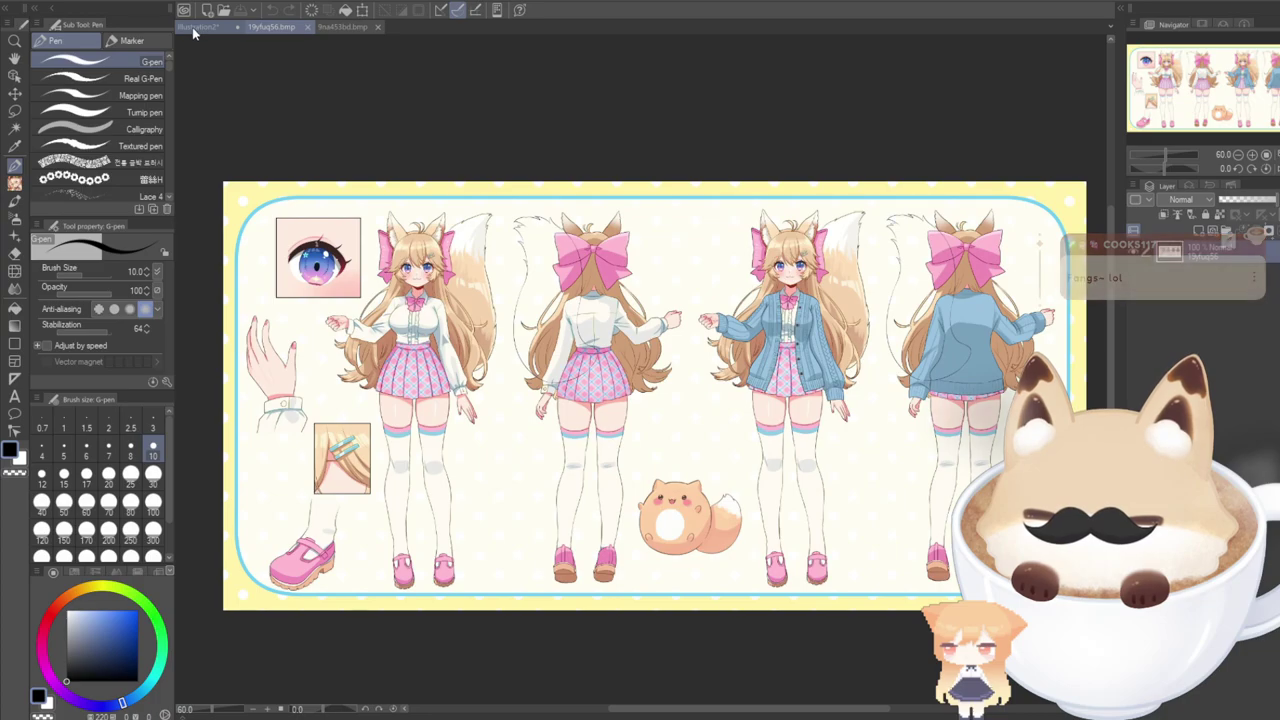
scroll(389, 234, up, 3)
scroll(395, 265, up, 8)
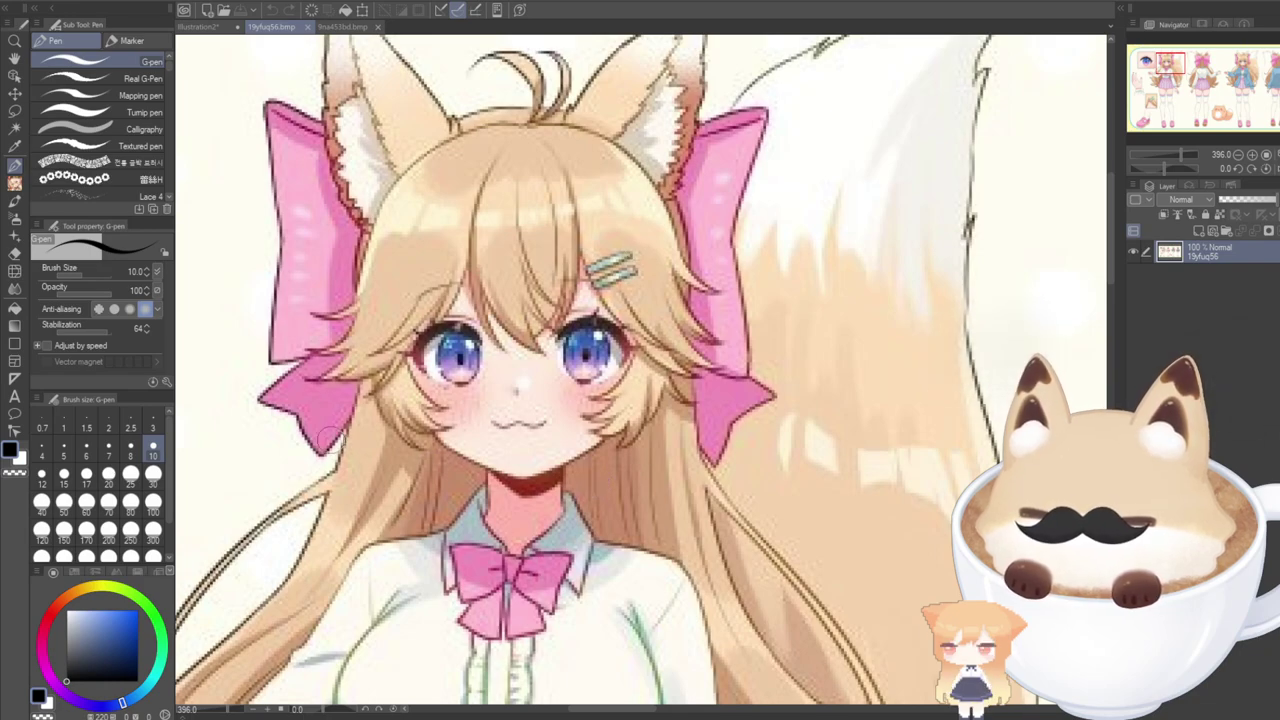
click(212, 27)
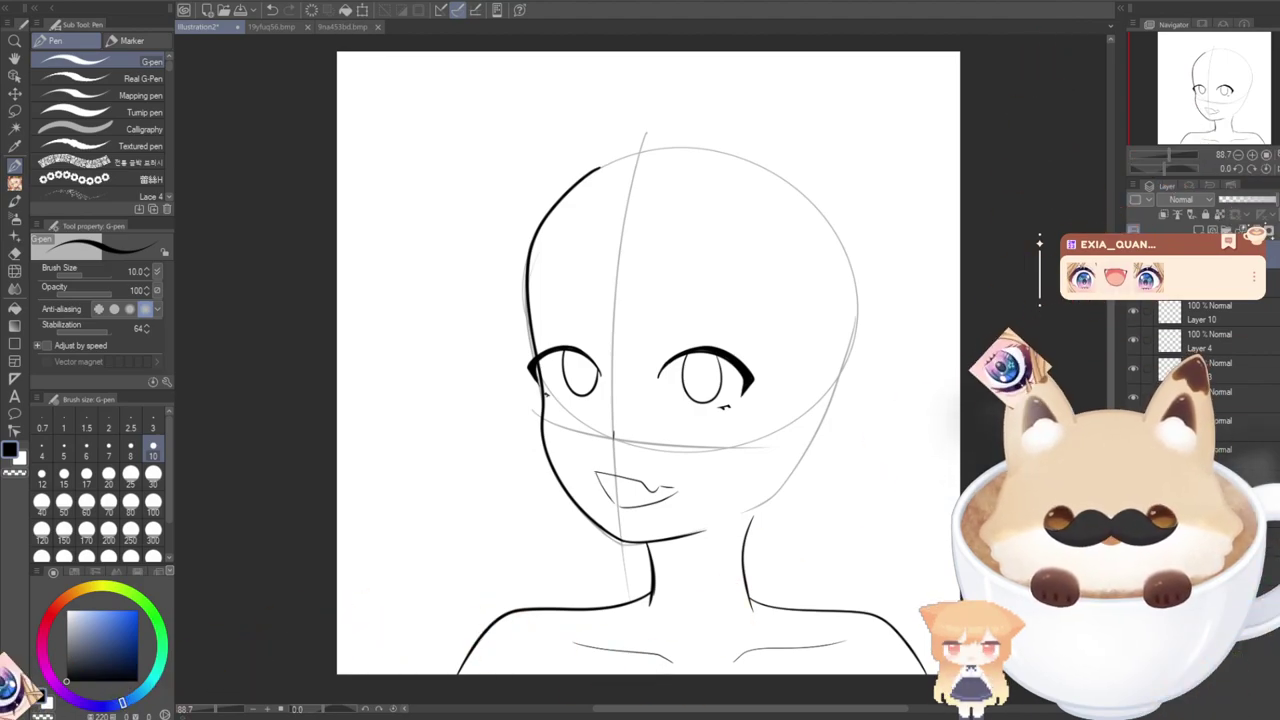
Draw a thin curved bang strand on Layer 11 from the far side of the forehead to the far eye, checking the fox girl's fringe.
scroll(590, 372, up, 1)
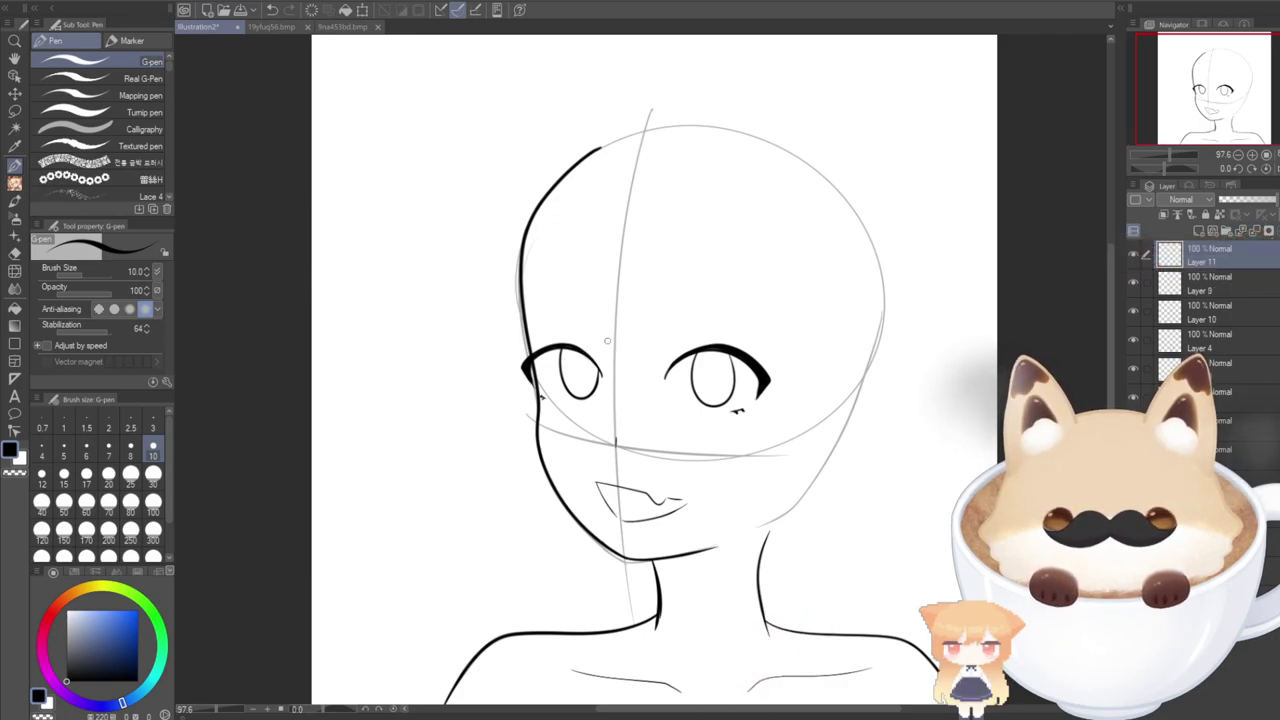
scroll(605, 341, up, 3)
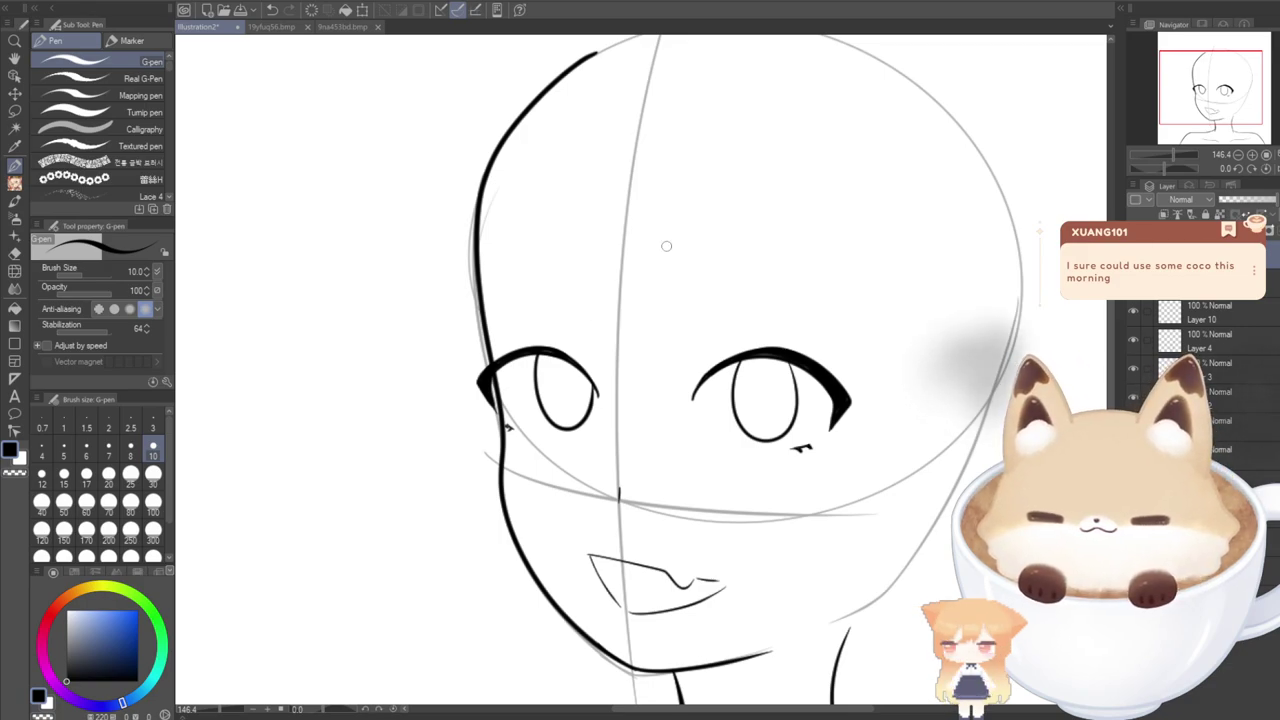
click(268, 27)
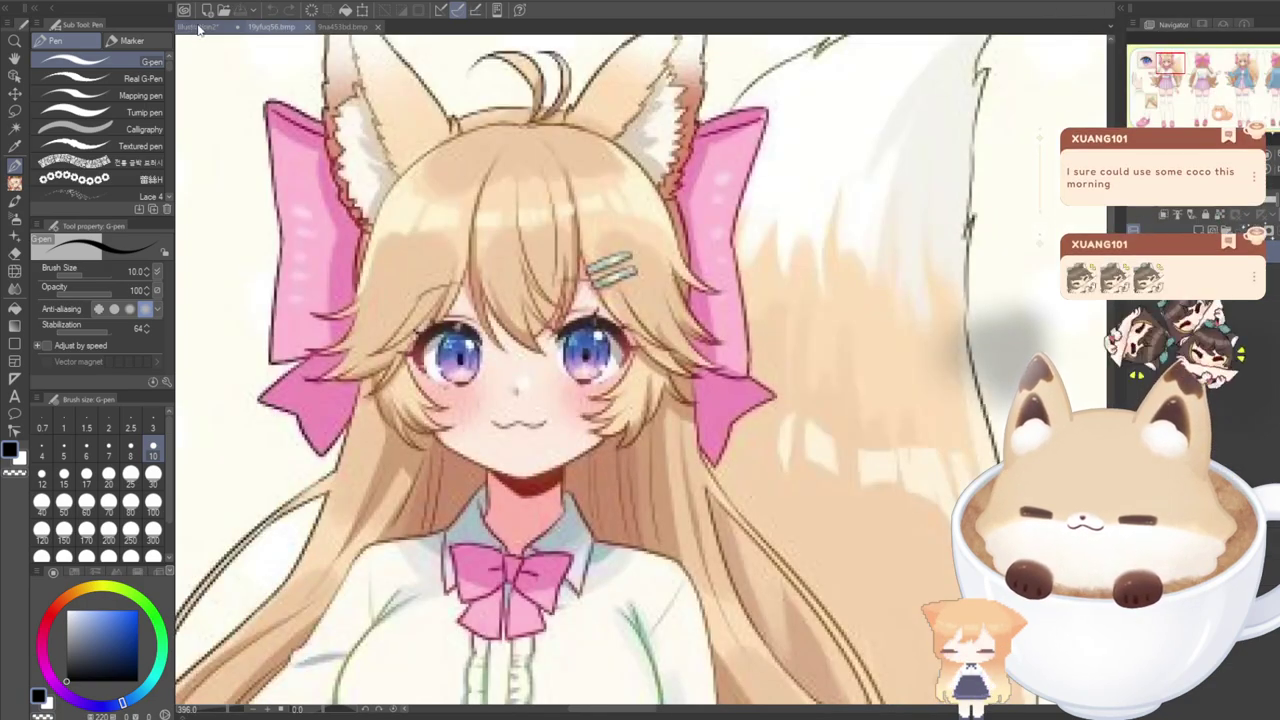
click(200, 27)
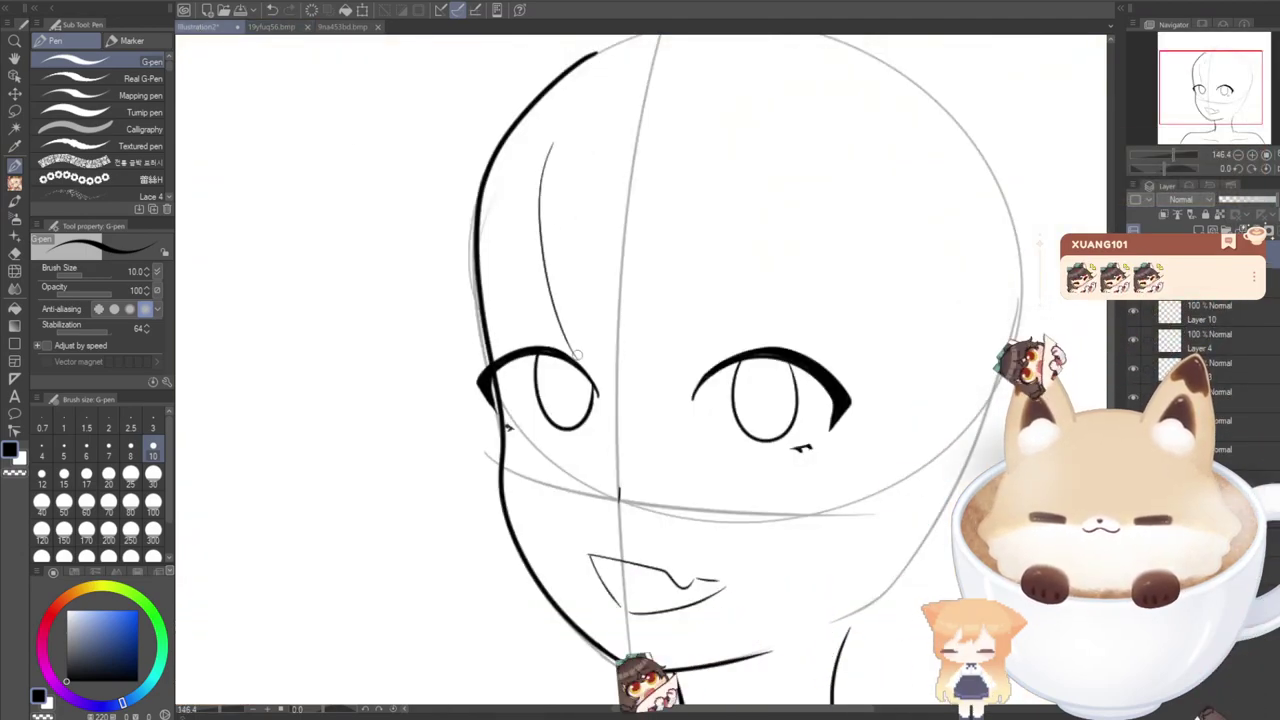
key(ctrl+z)
mouse_move(561, 114)
mouse_down()
mouse_move(553, 326)
mouse_move(580, 362)
mouse_up()
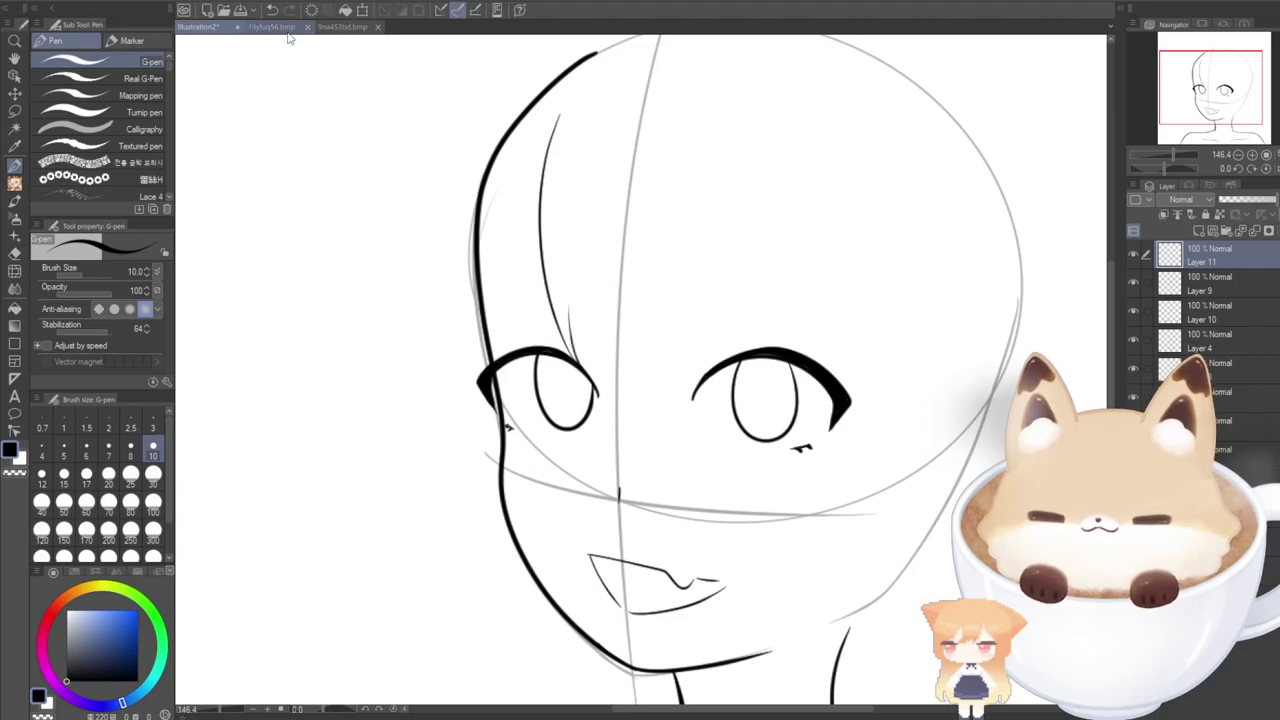
Draw the opposing bang strand from the upper forehead to the near eye's inner corner, checking the reference and redoing the line until it fits.
click(250, 28)
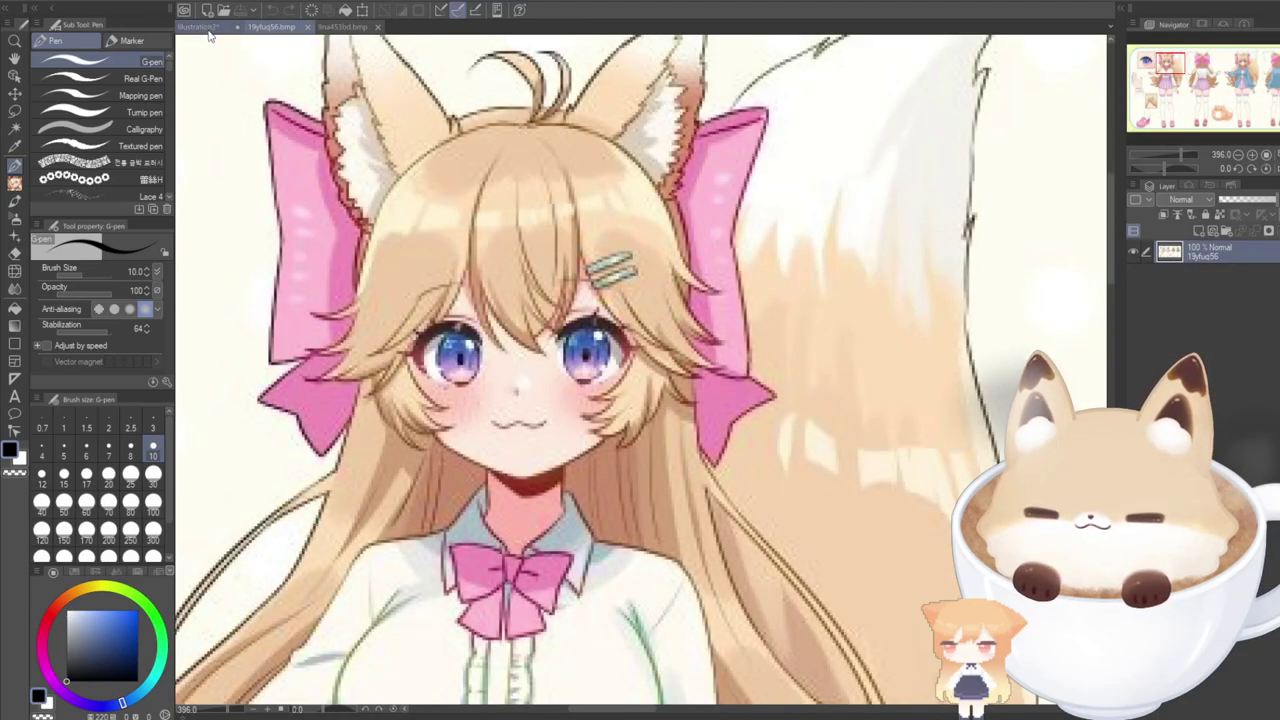
click(208, 30)
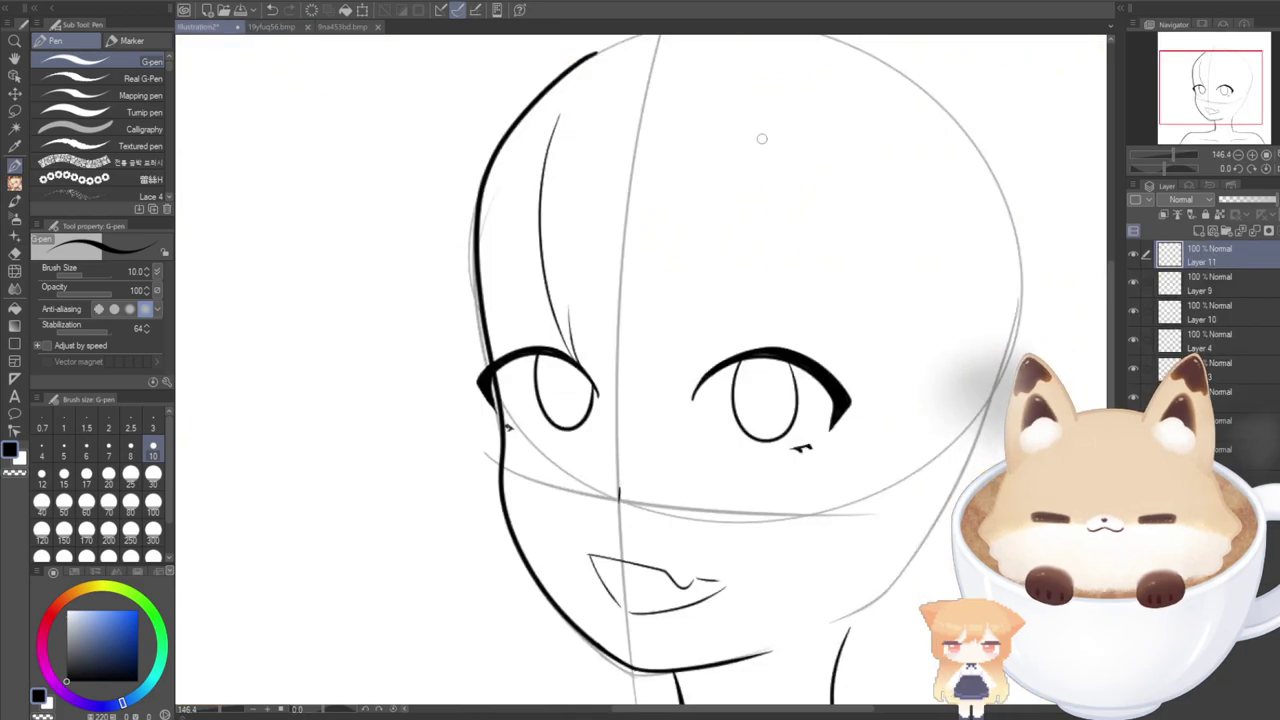
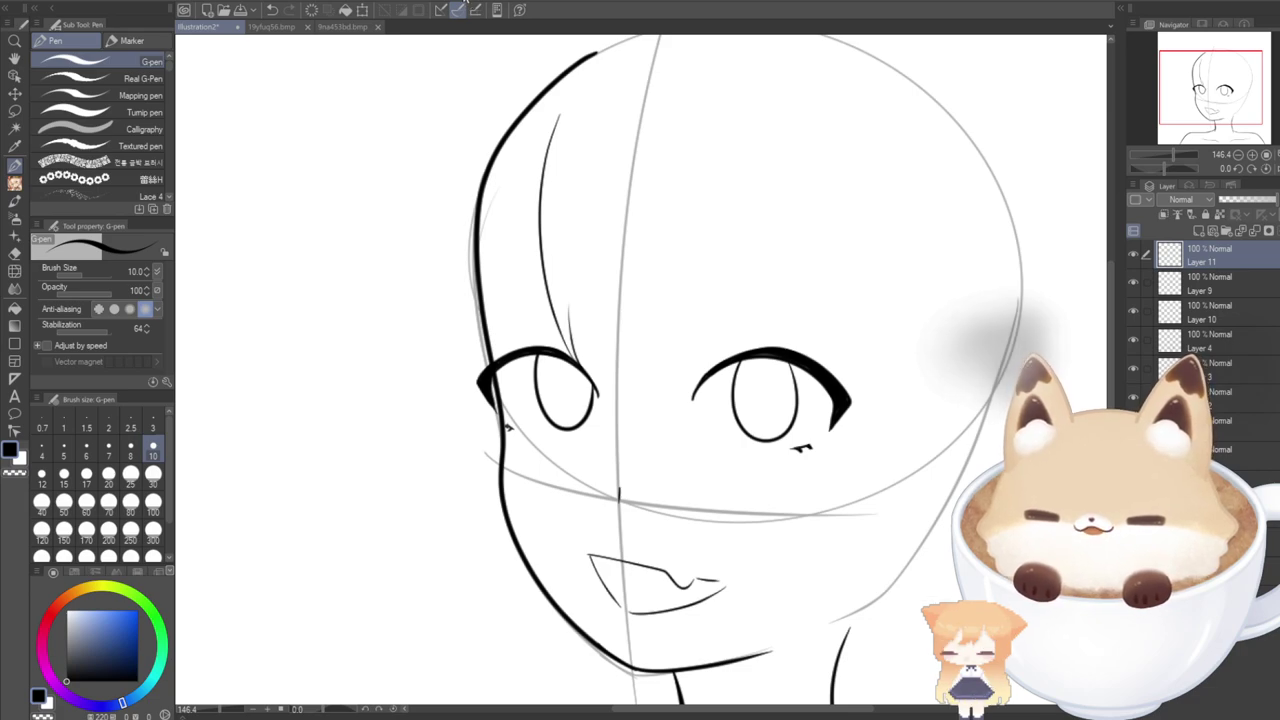
drag(778, 133, 746, 322)
key(ctrl+z)
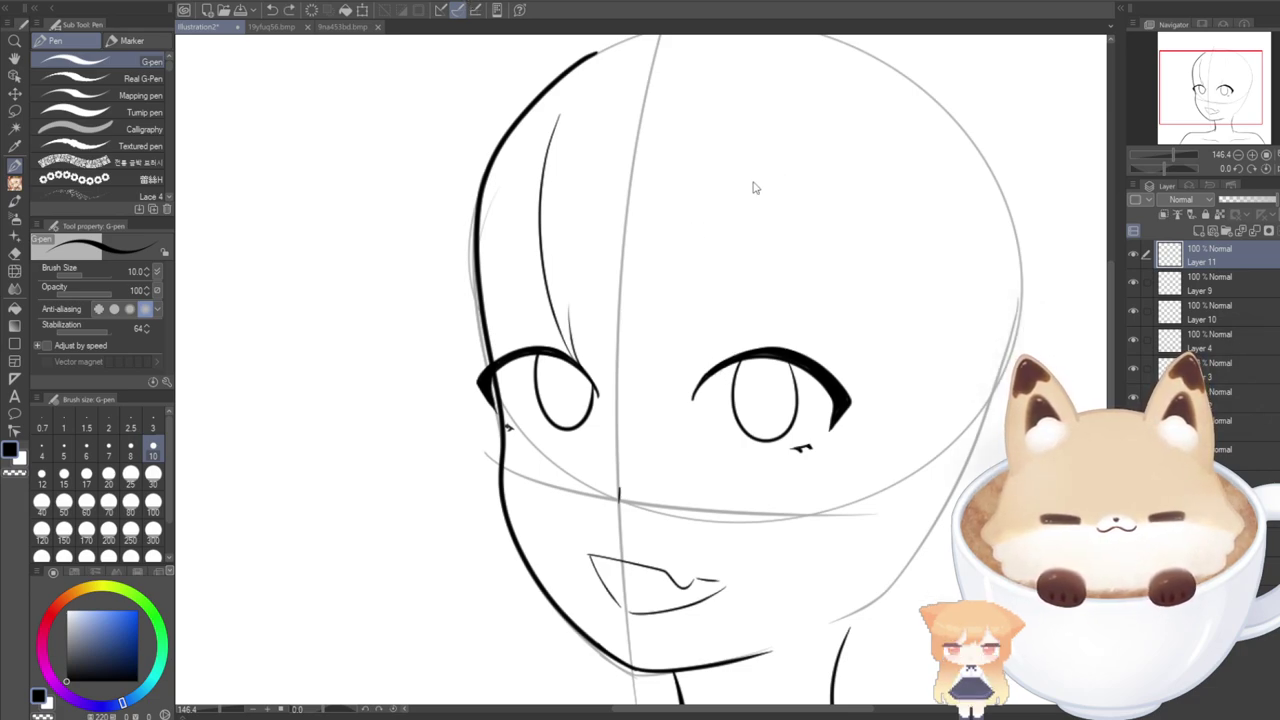
drag(771, 134, 737, 357)
key(ctrl+z)
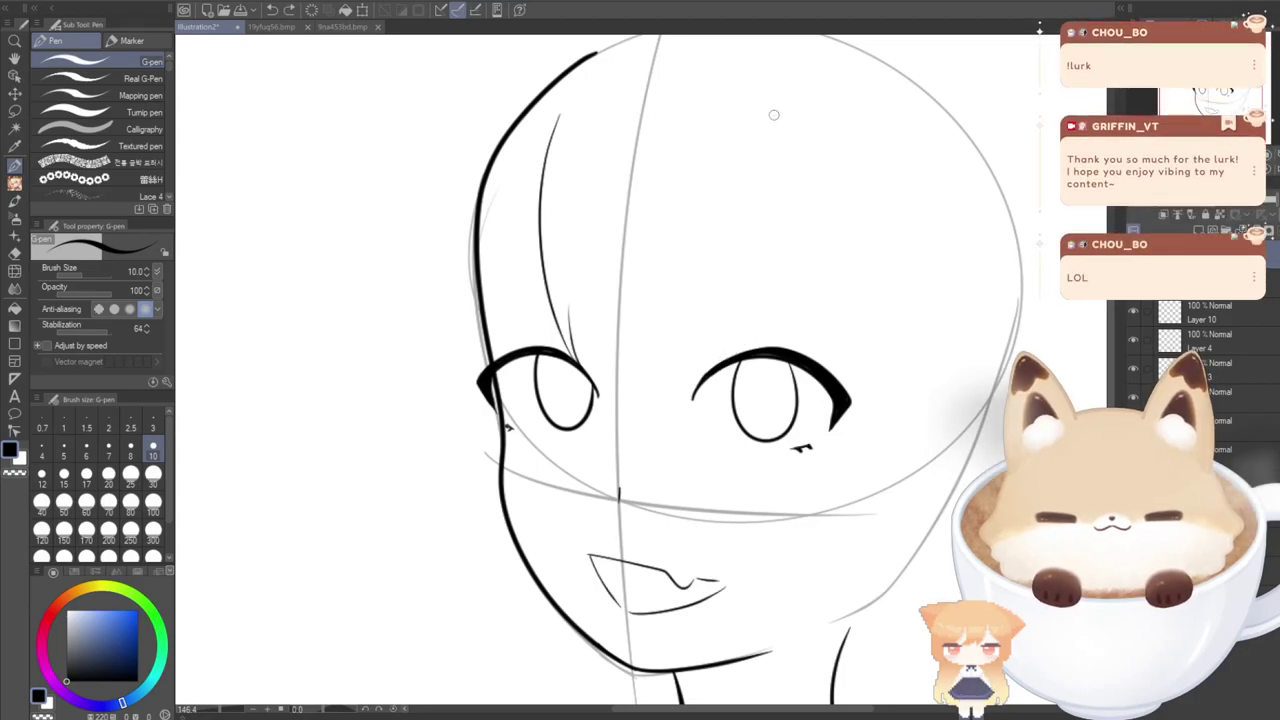
mouse_move(773, 115)
mouse_down()
mouse_move(755, 282)
mouse_move(728, 345)
mouse_up()
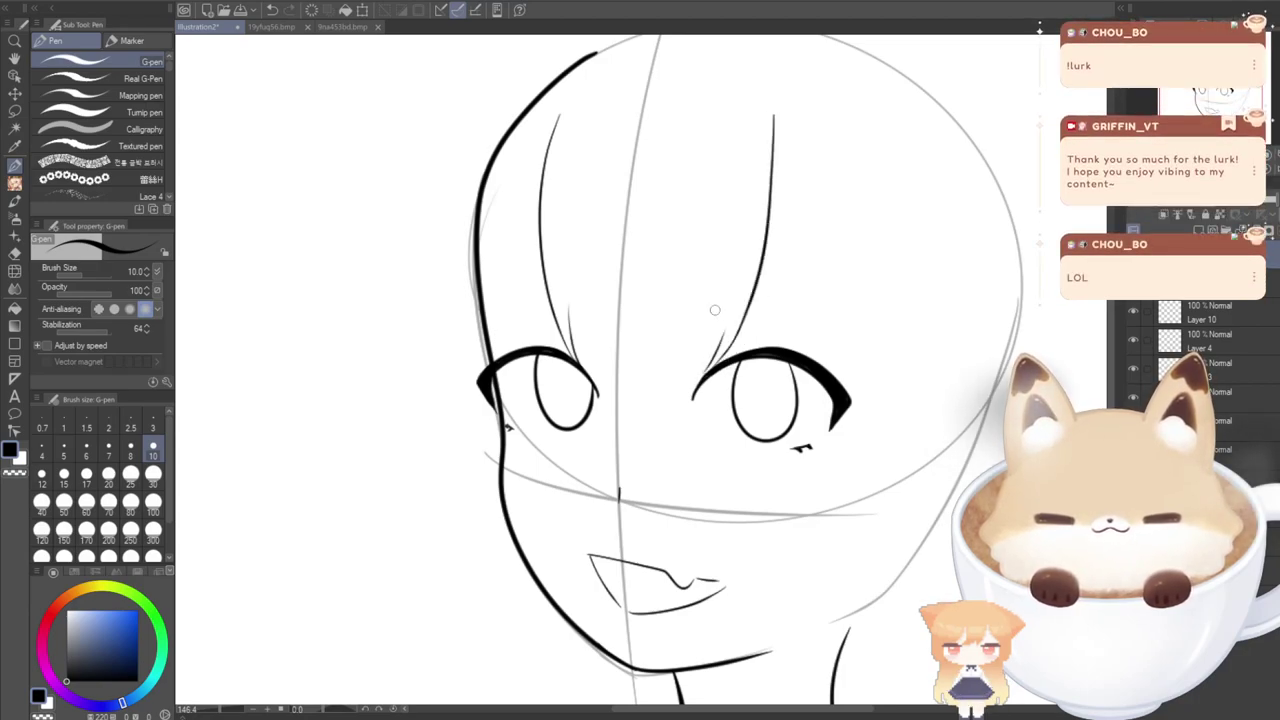
Add a short strand beside the near-side bang's tip, slanting toward the nose bridge, after studying the reference fringe, and redo it until it fits.
click(268, 27)
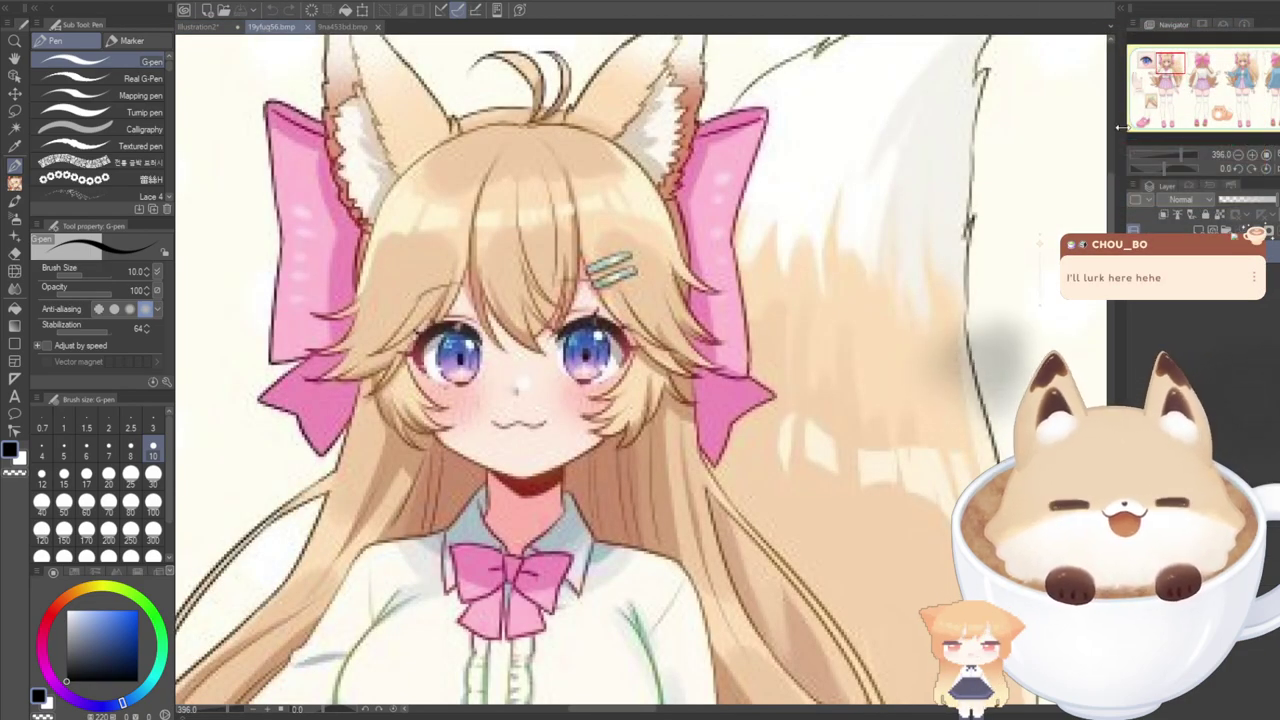
drag(626, 709, 608, 709)
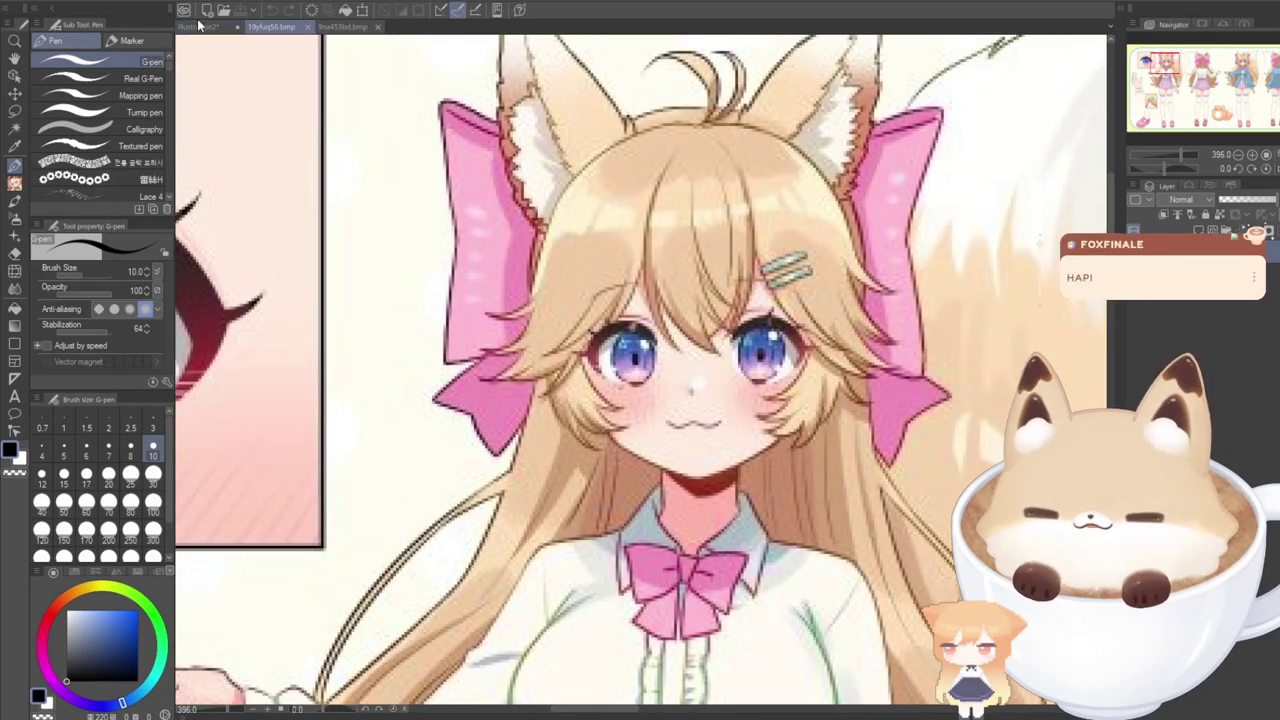
click(202, 28)
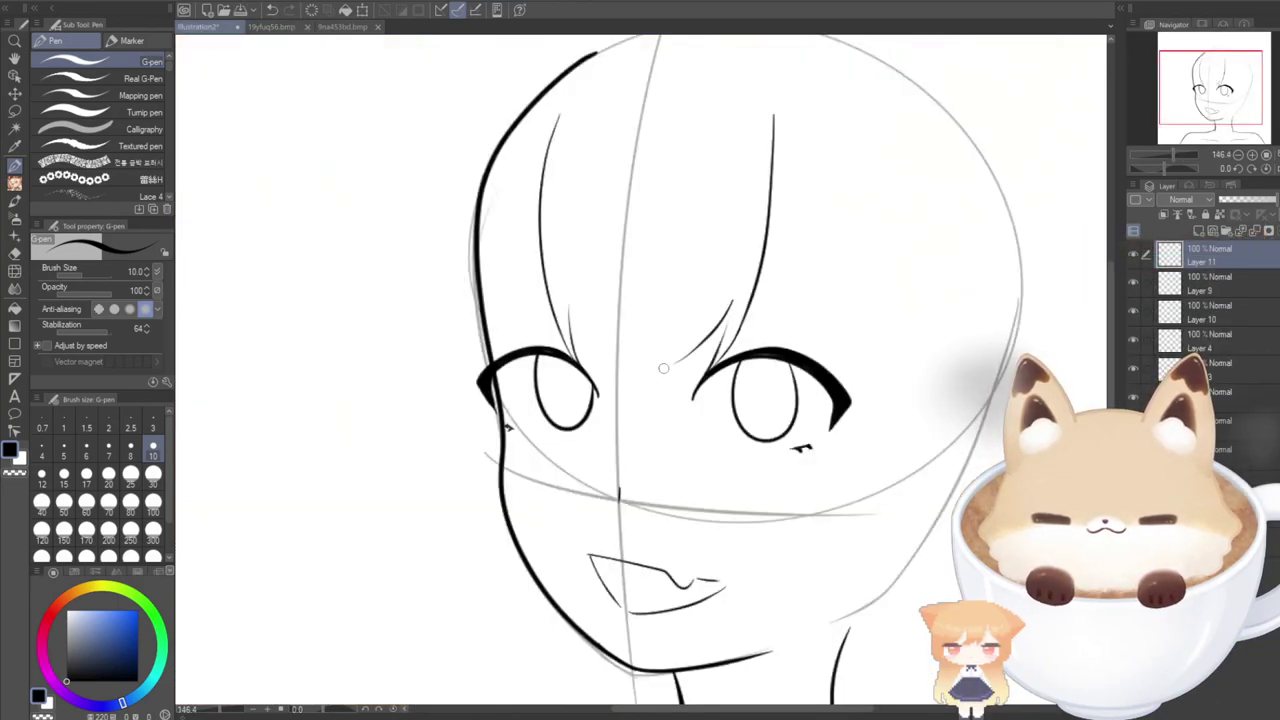
mouse_move(728, 306)
mouse_down()
mouse_move(698, 348)
mouse_move(657, 363)
mouse_up()
key(ctrl+z)
mouse_move(731, 300)
mouse_down()
mouse_move(708, 365)
mouse_move(695, 359)
mouse_up()
key(ctrl+z)
drag(733, 290, 678, 375)
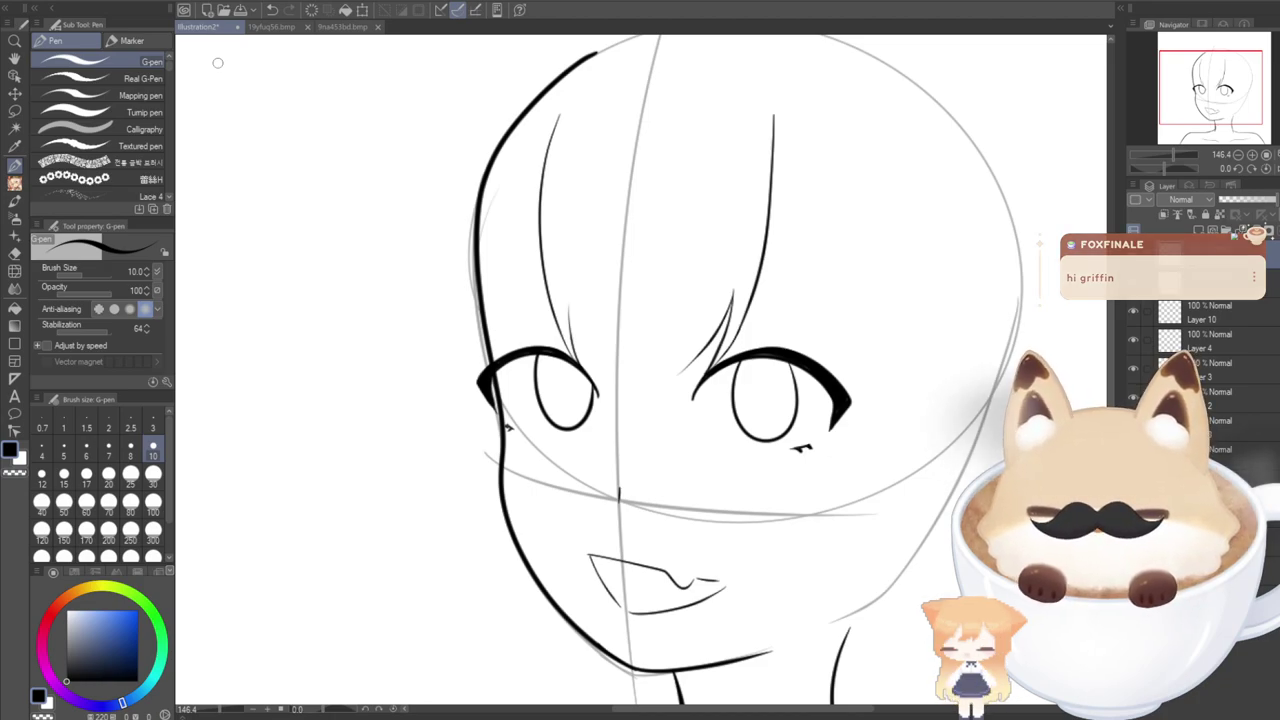
Draw the central fringe between the eyes with four strands of different lengths, following the fox girl's bangs.
click(260, 28)
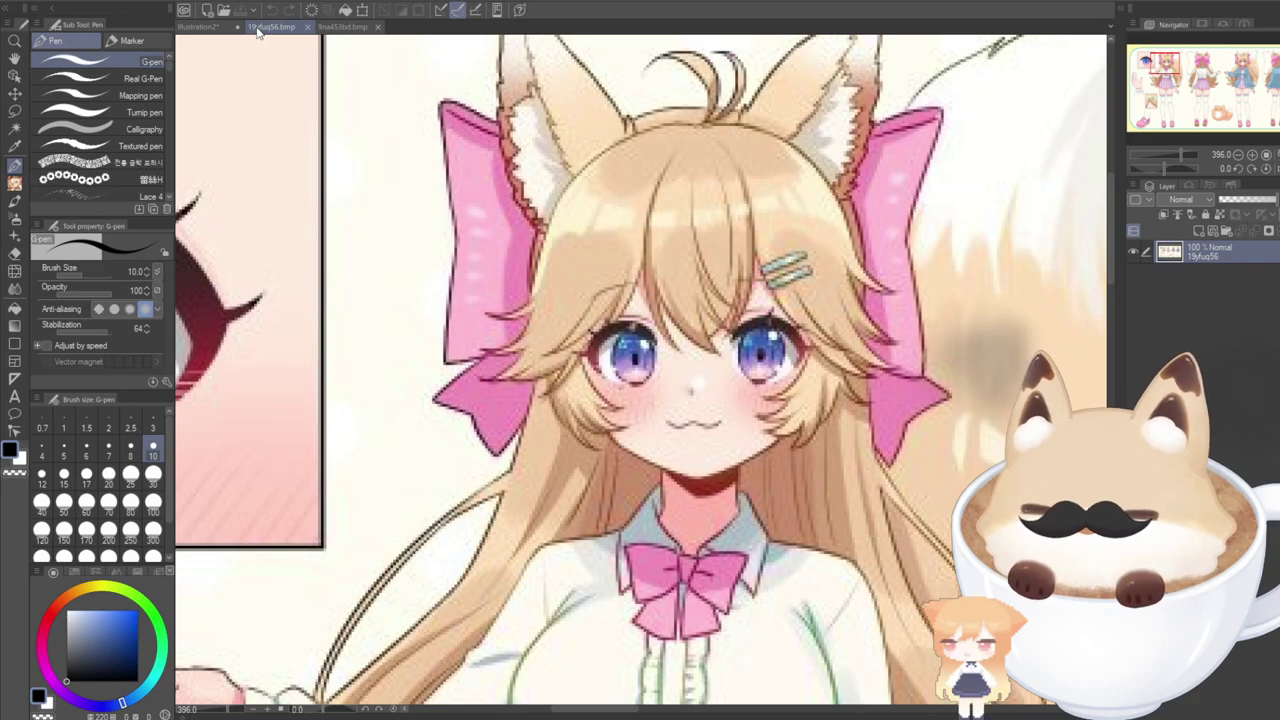
click(207, 27)
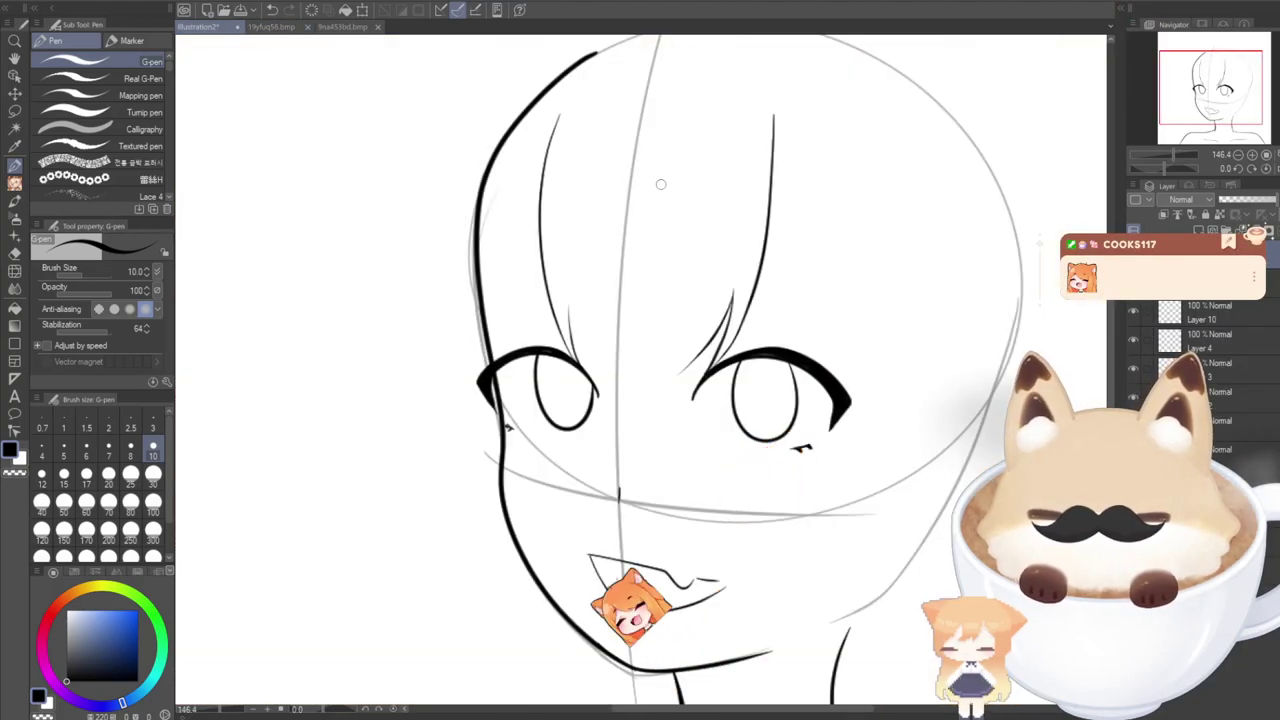
drag(660, 172, 700, 335)
drag(662, 280, 694, 368)
mouse_move(637, 333)
mouse_down()
mouse_move(690, 366)
mouse_move(666, 390)
mouse_up()
drag(568, 320, 668, 404)
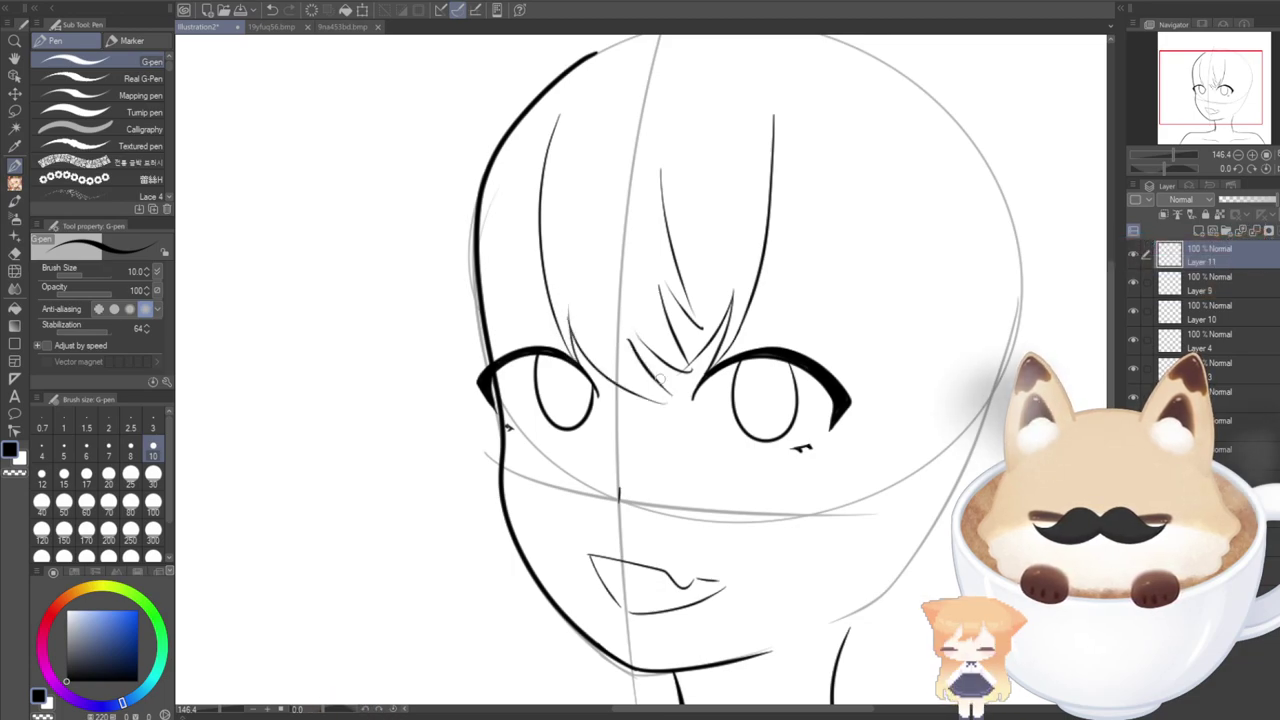
Compare the fringe with the reference and redraw its lowest strand, starting slightly higher at the far-side bang's tip.
click(268, 27)
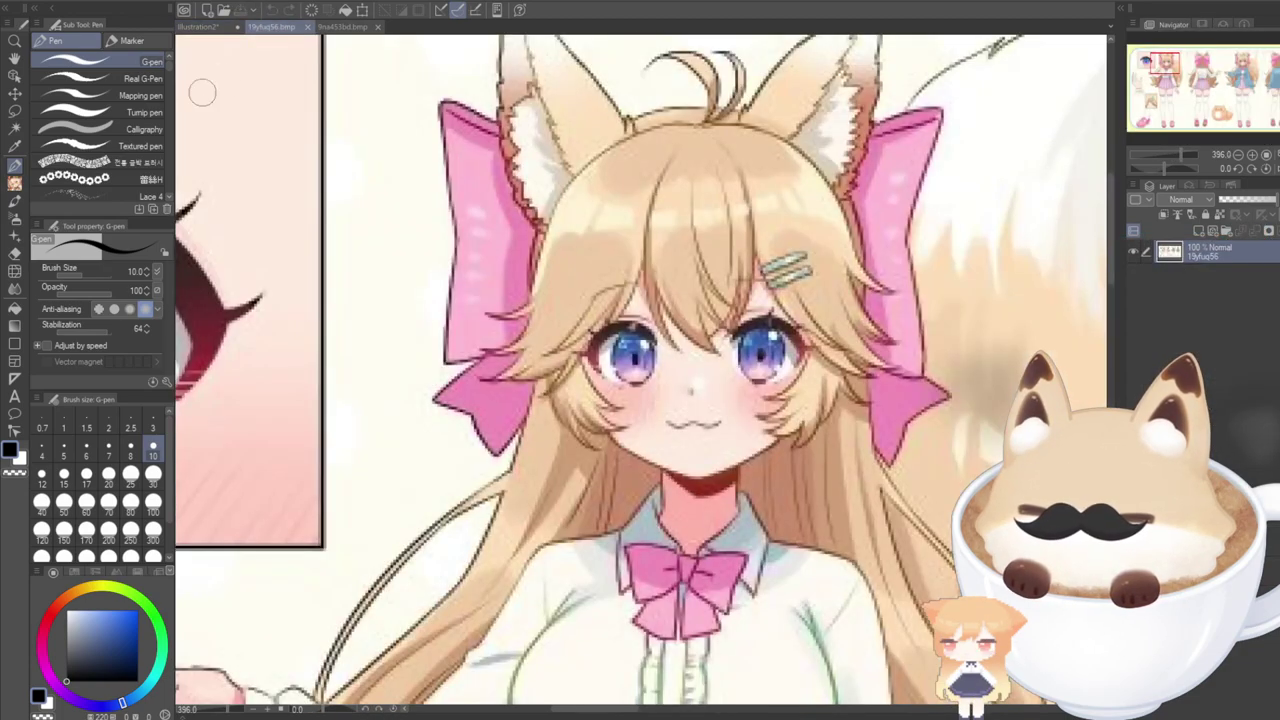
click(199, 28)
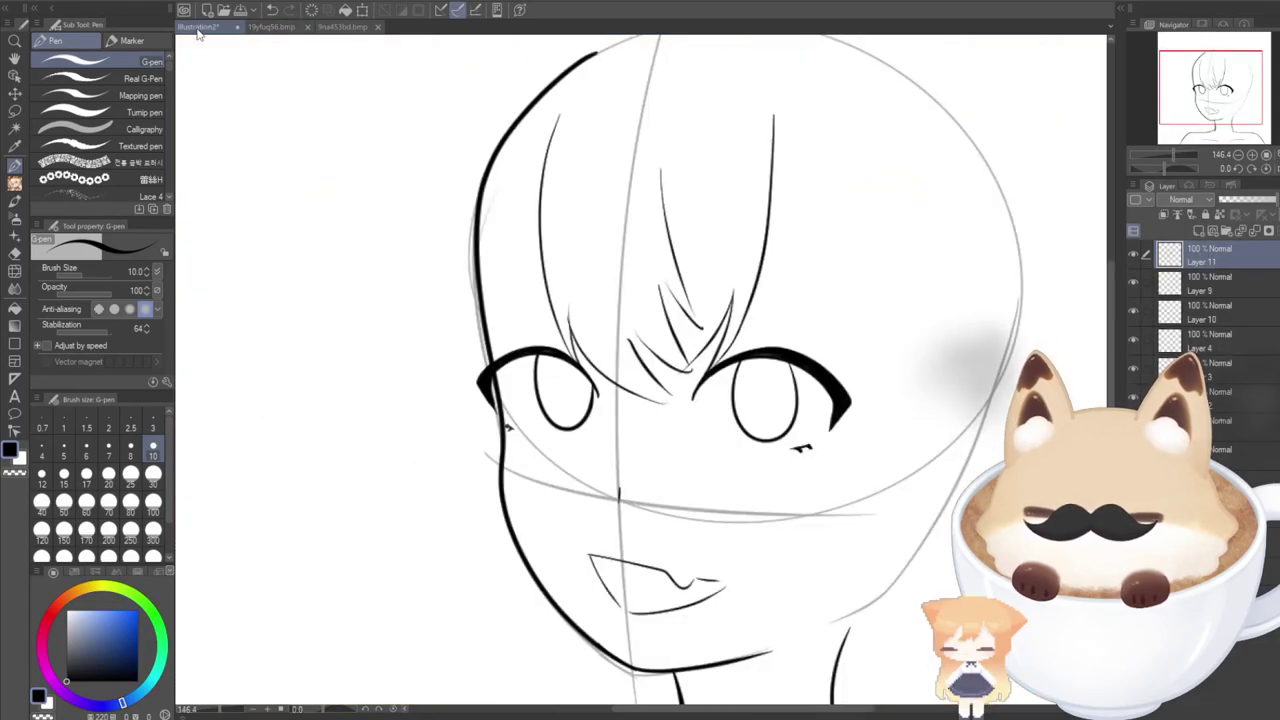
key(ctrl+z)
mouse_move(566, 304)
mouse_down()
mouse_move(593, 357)
mouse_move(658, 393)
mouse_up()
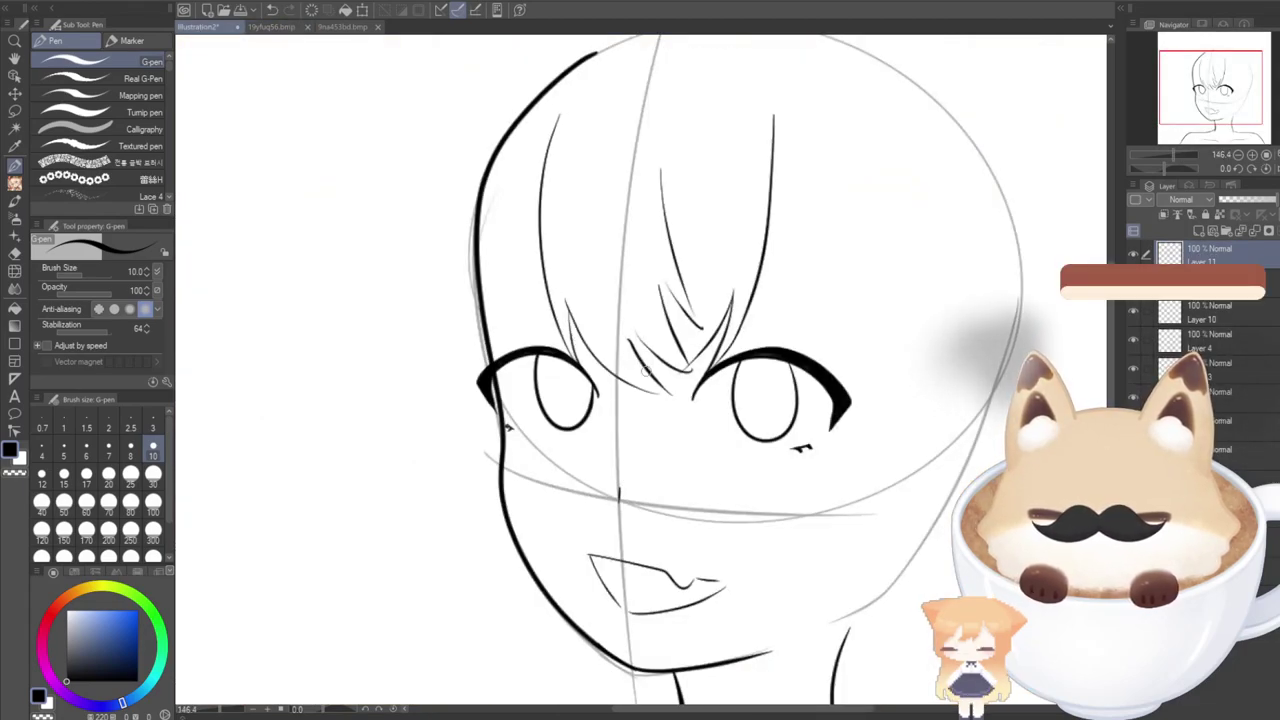
Draw the near-side hair sweeping from the bang past the eye, with spiky tips along the head's outer edge, consulting the fox girl reference.
click(266, 28)
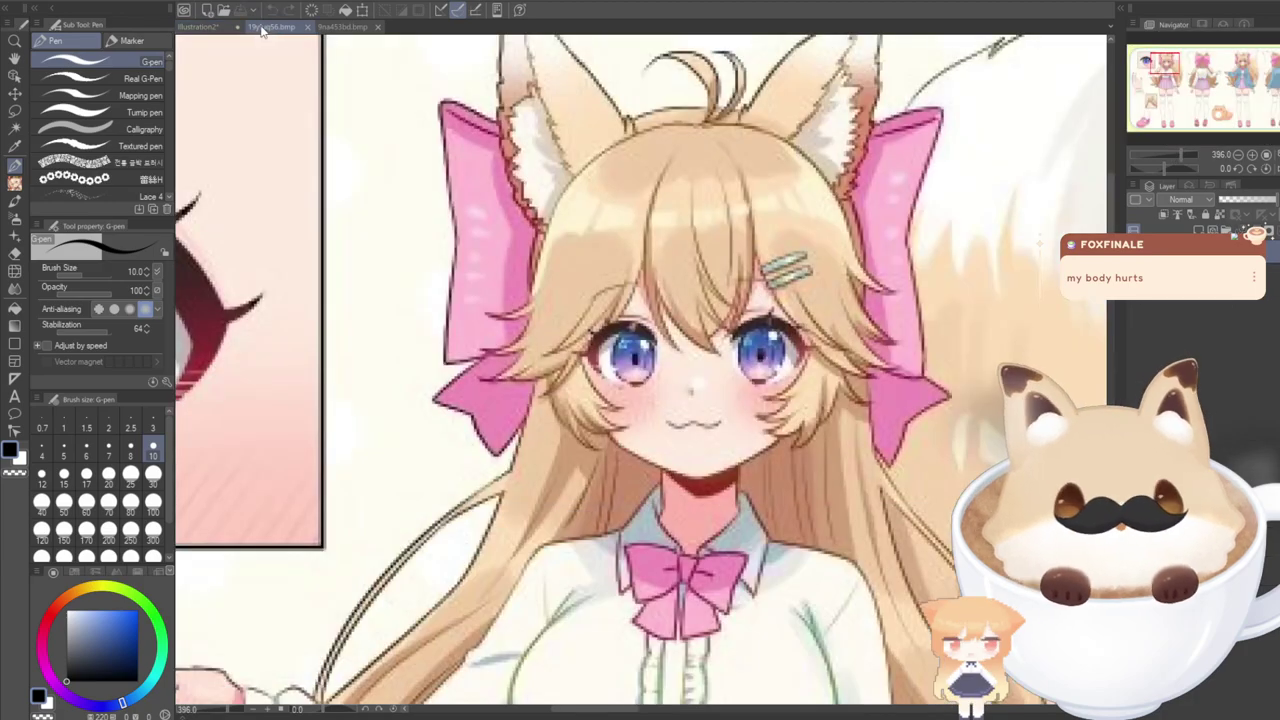
click(200, 27)
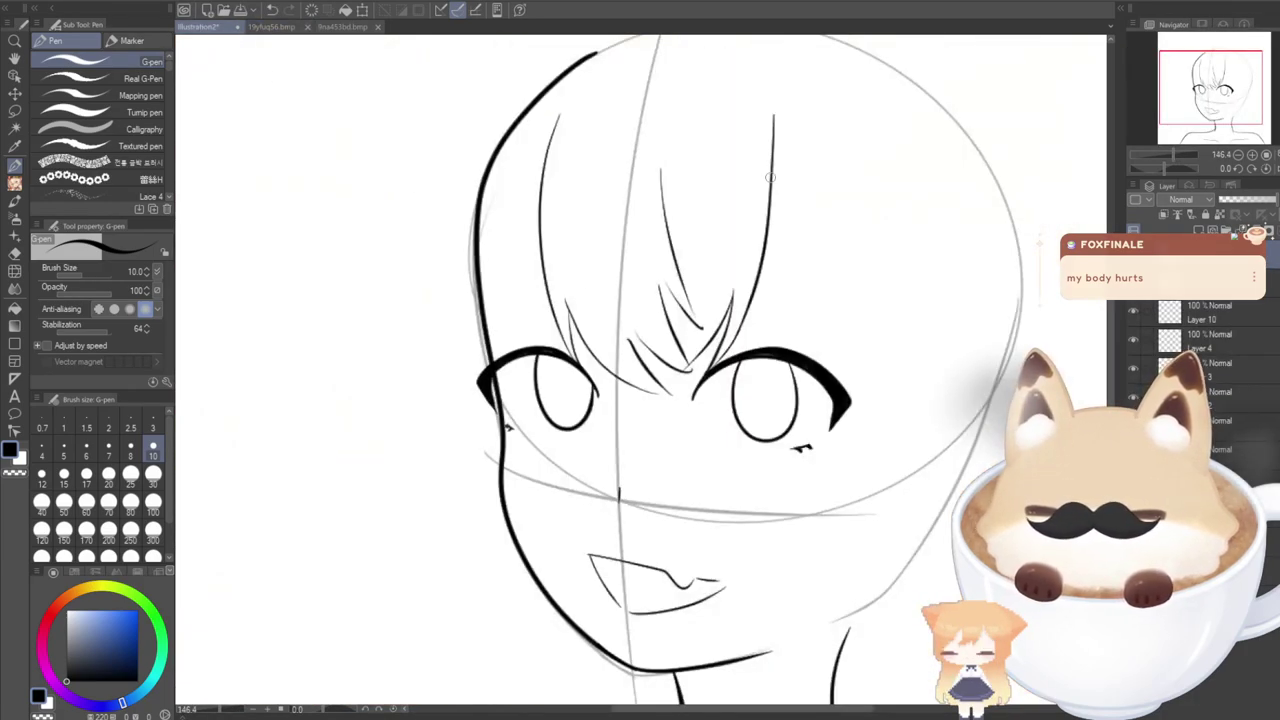
click(272, 27)
click(197, 28)
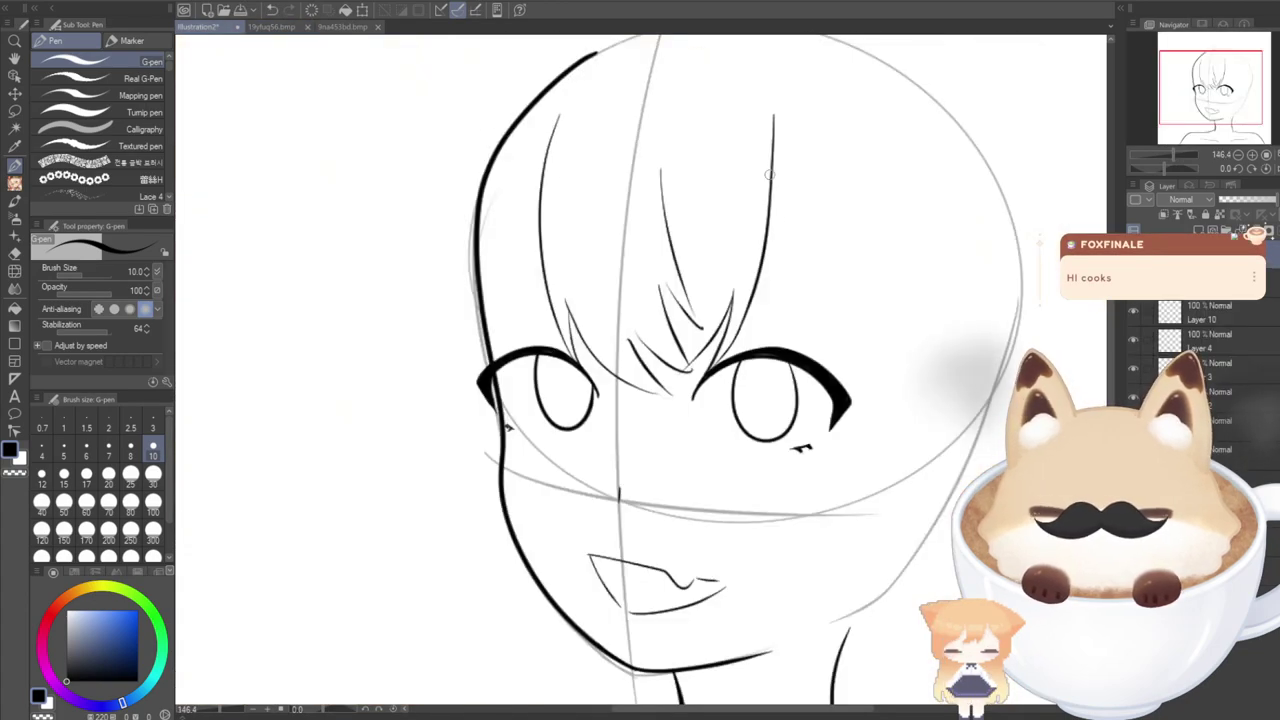
mouse_move(770, 174)
mouse_down()
mouse_move(784, 242)
mouse_move(934, 444)
mouse_move(890, 411)
mouse_move(954, 436)
mouse_up()
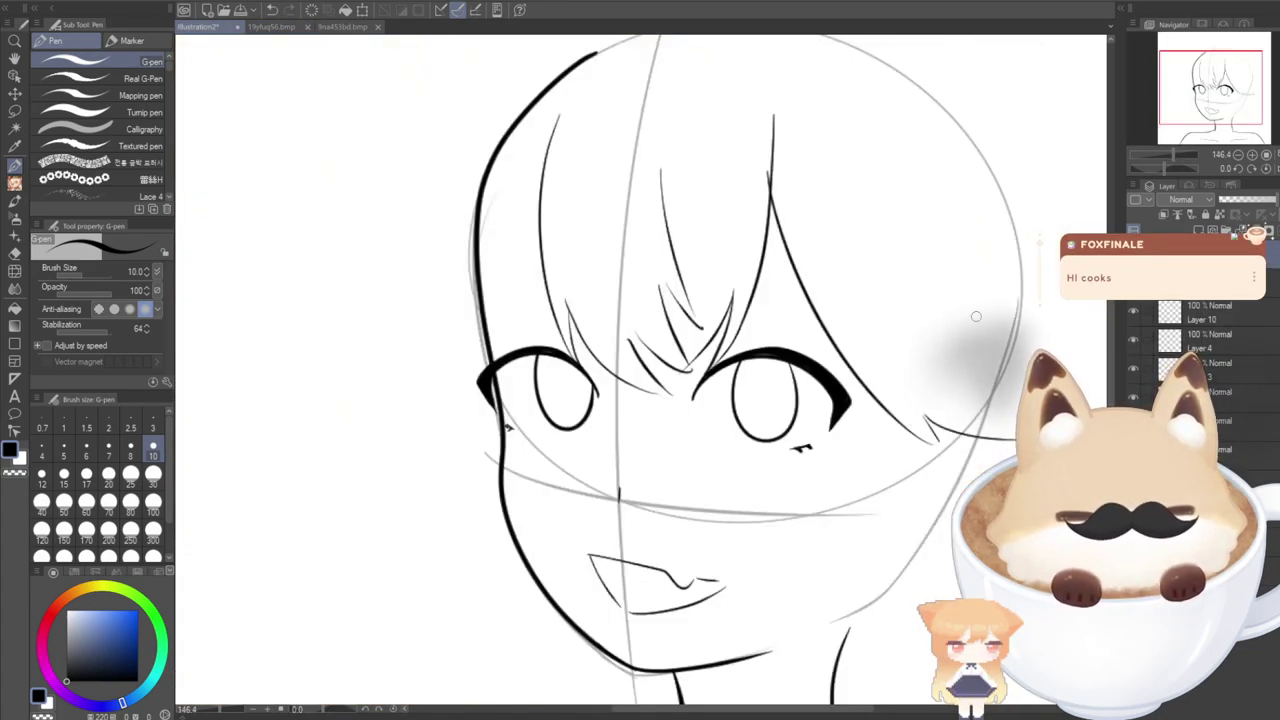
mouse_move(966, 180)
mouse_down()
mouse_move(1022, 243)
mouse_move(1004, 300)
mouse_up()
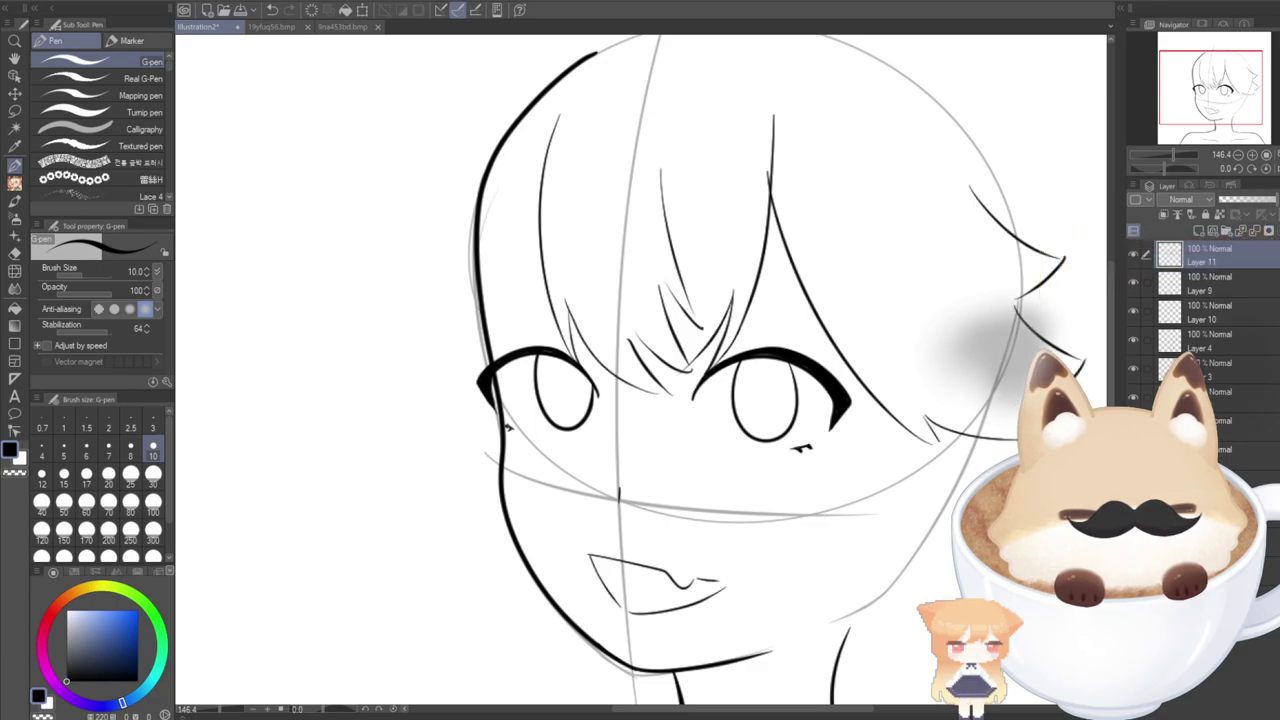
click(273, 27)
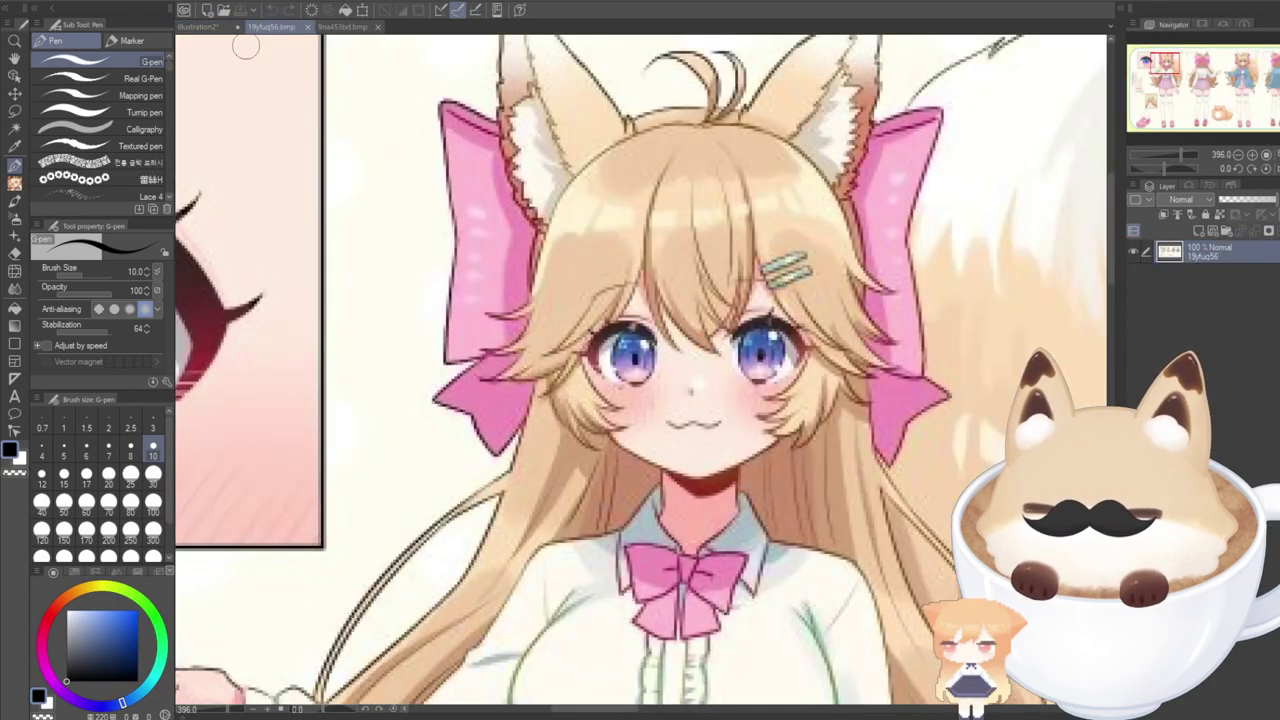
click(200, 27)
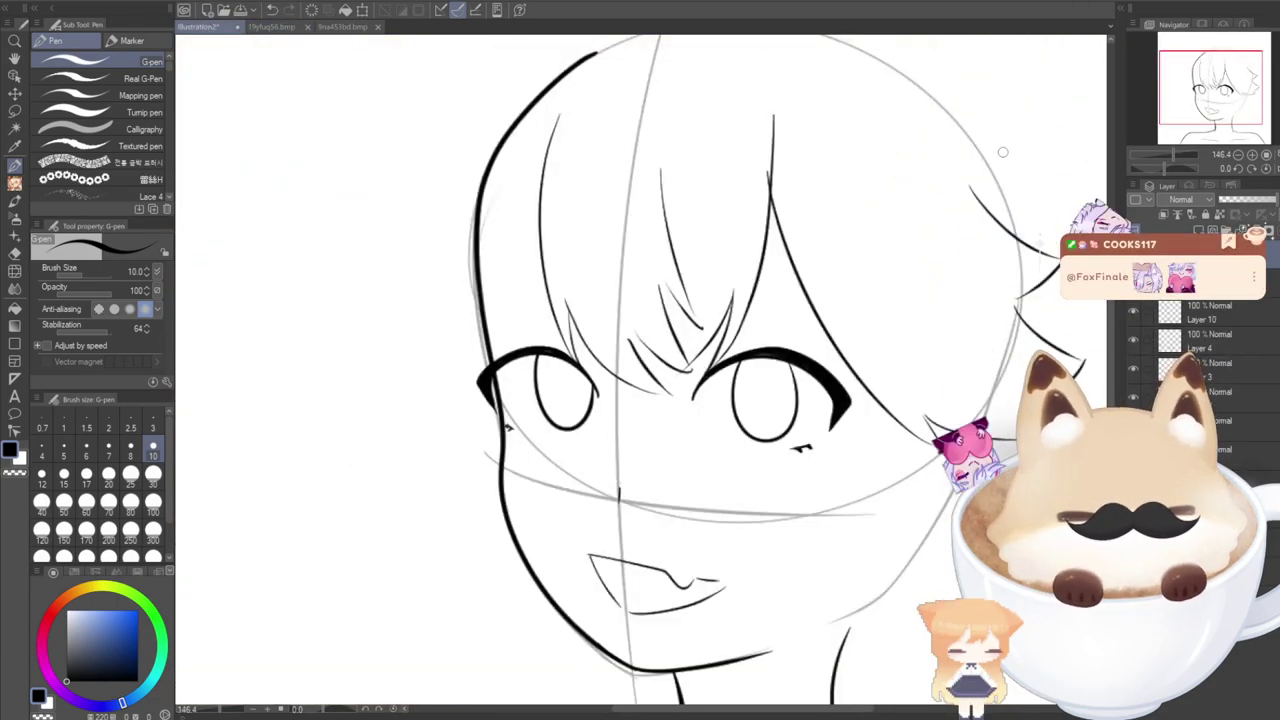
Redraw the spiky near-side hair edge farther outside the head circle.
key(ctrl+z)
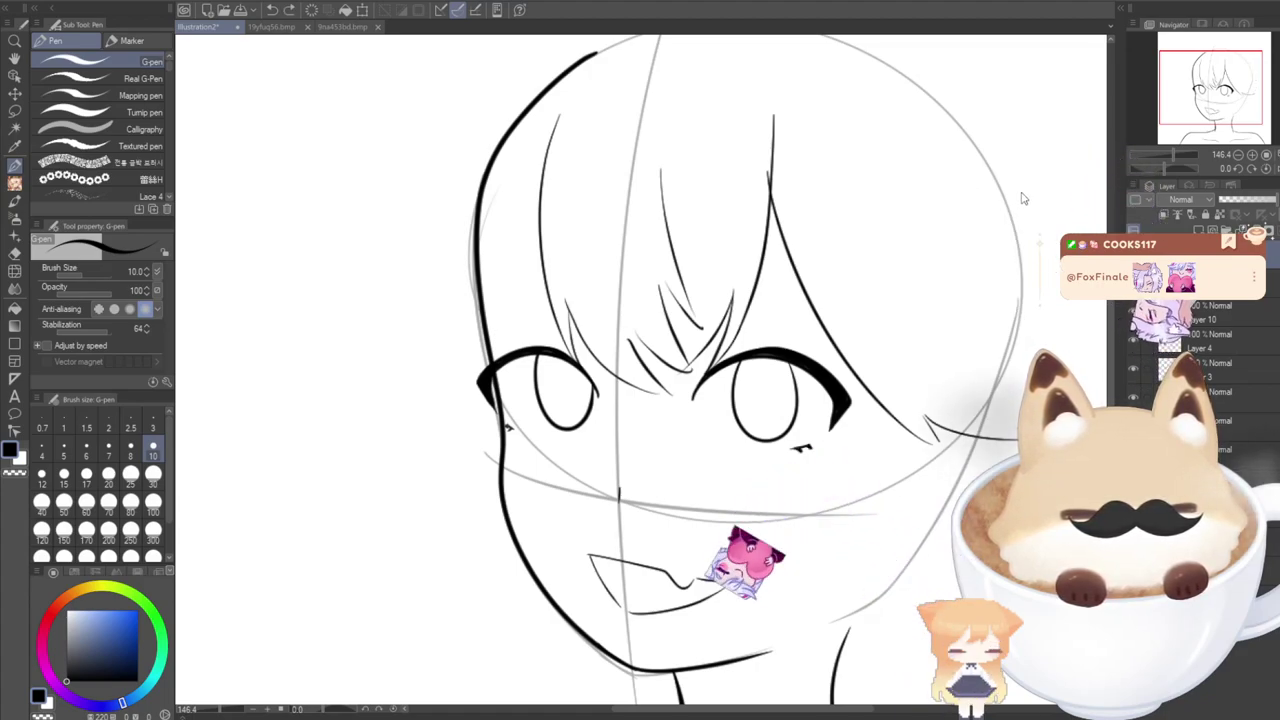
drag(1021, 166, 1077, 328)
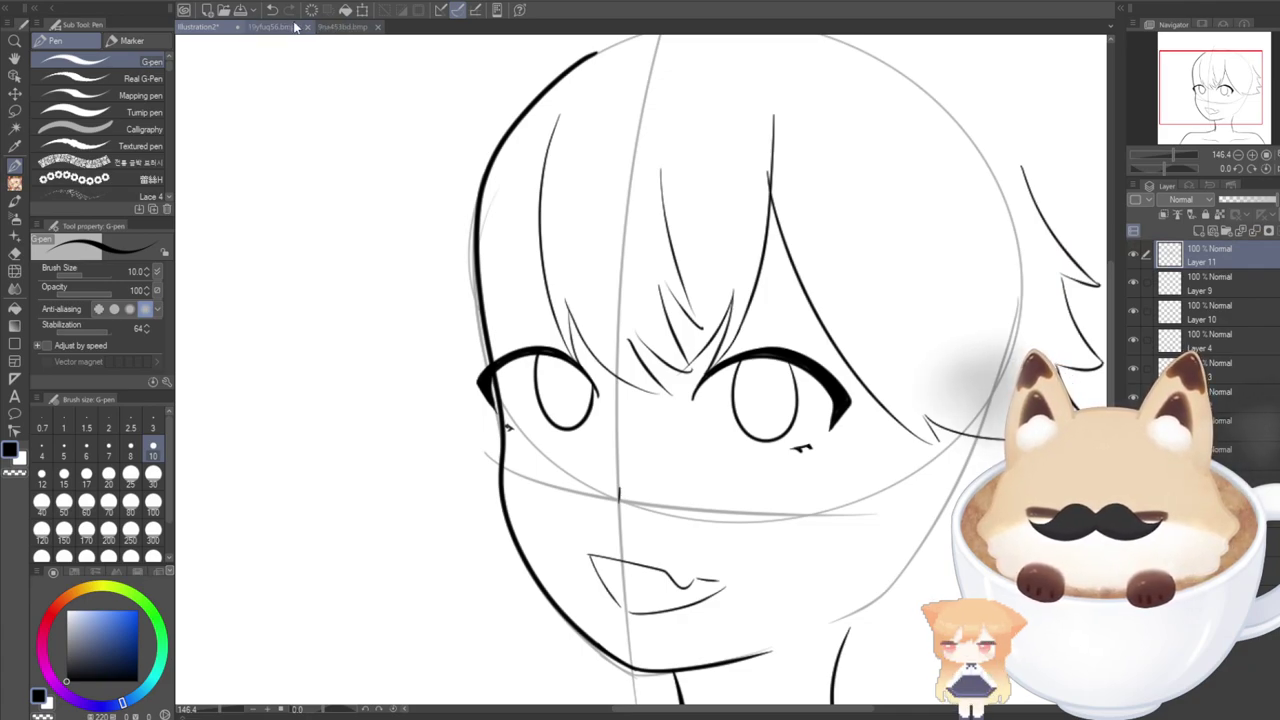
Draw two slanted hair clips one below the other on the near-side bang, following the fox girl reference.
click(262, 28)
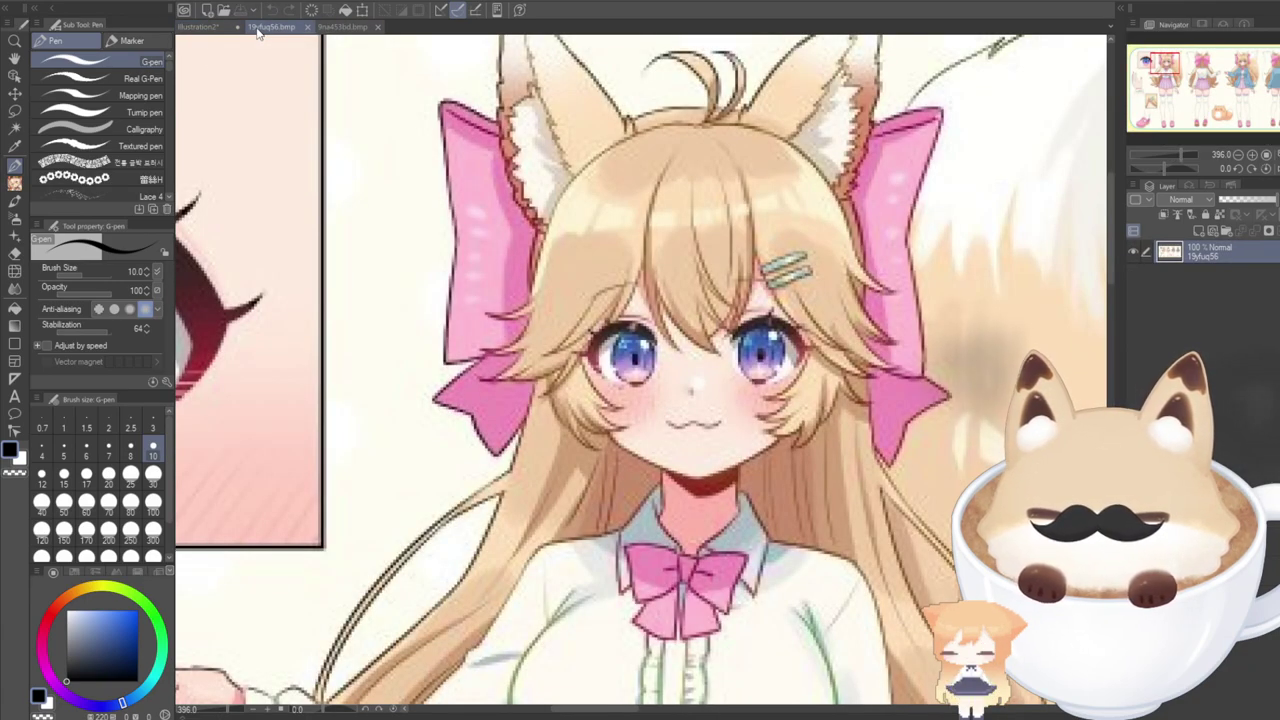
click(205, 28)
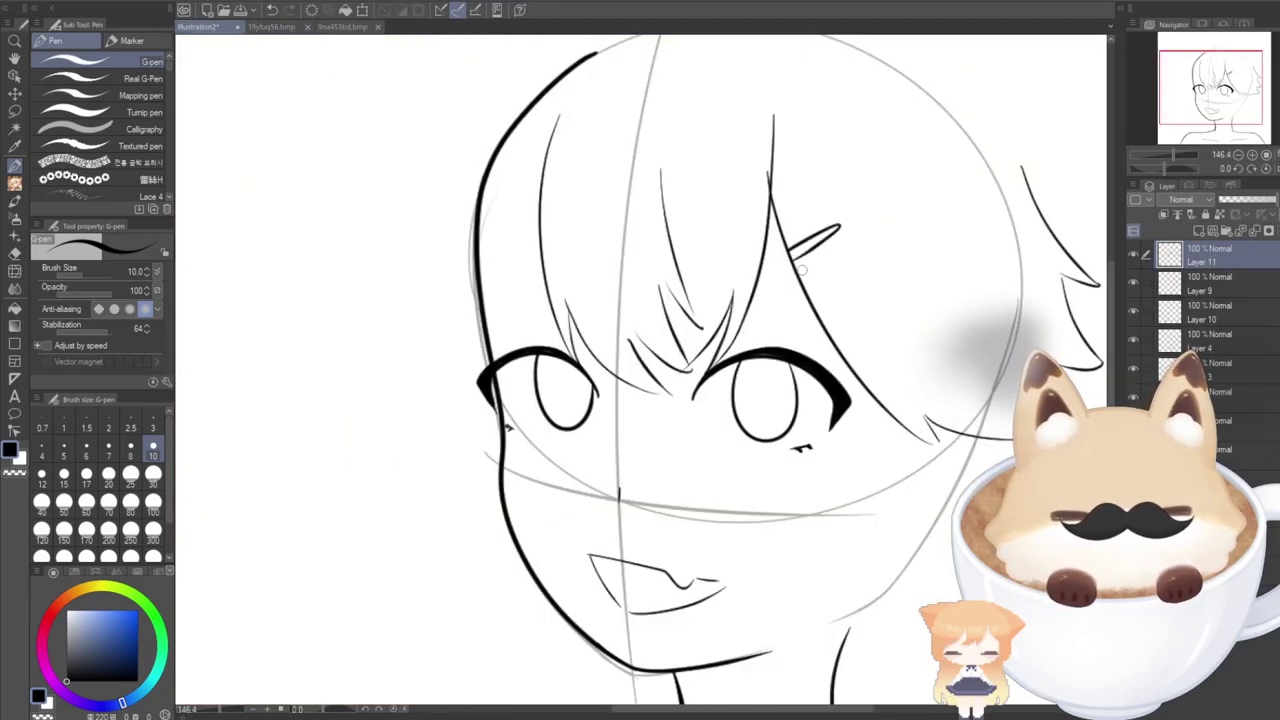
key(ctrl+z)
key(ctrl+z)
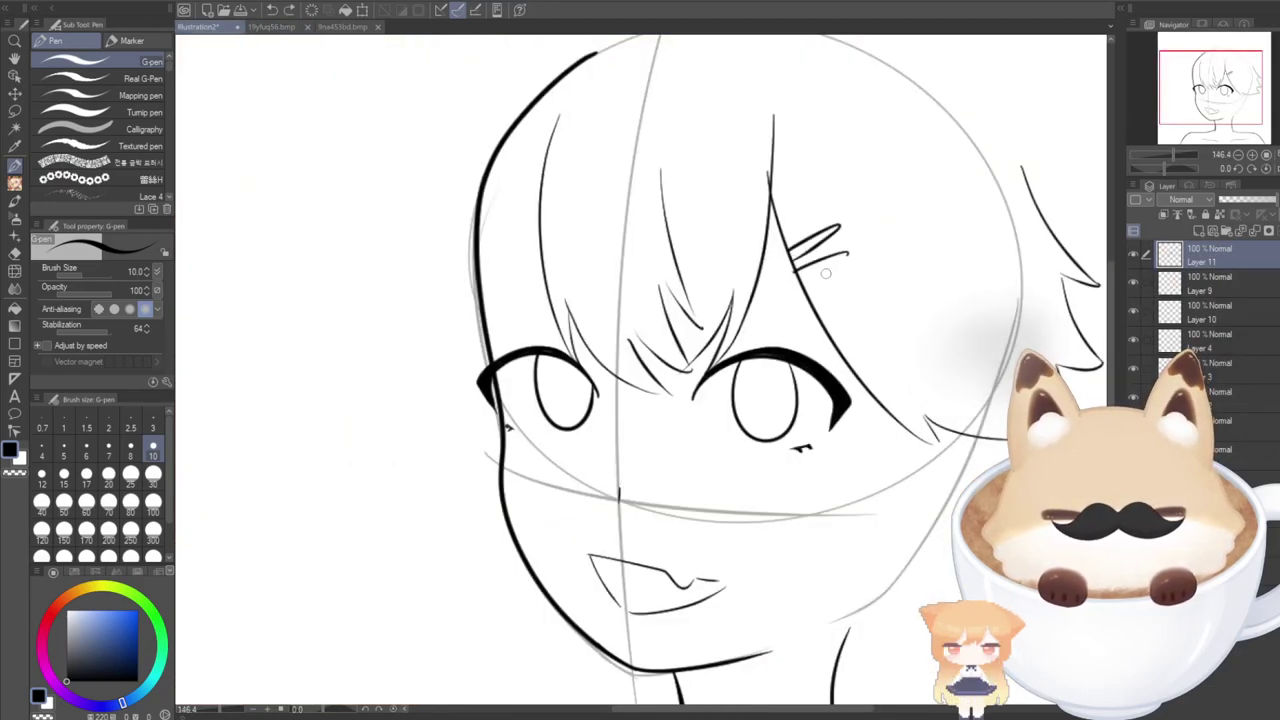
click(264, 30)
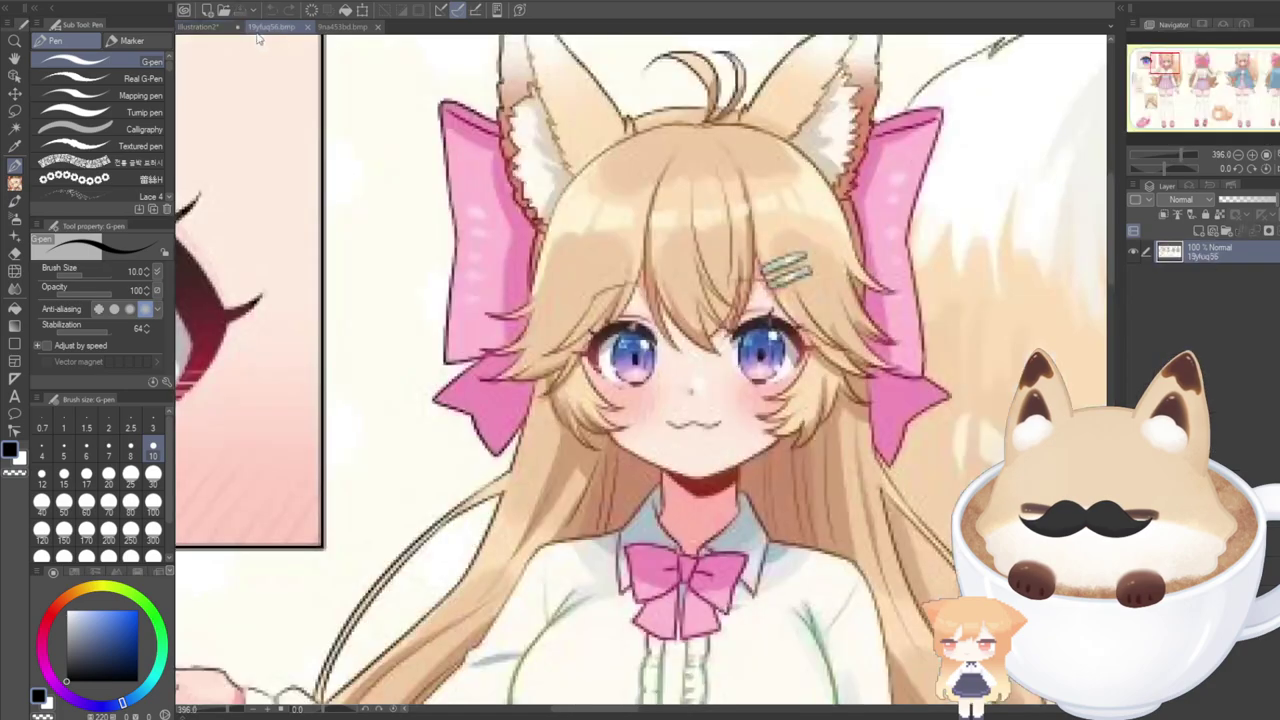
click(197, 30)
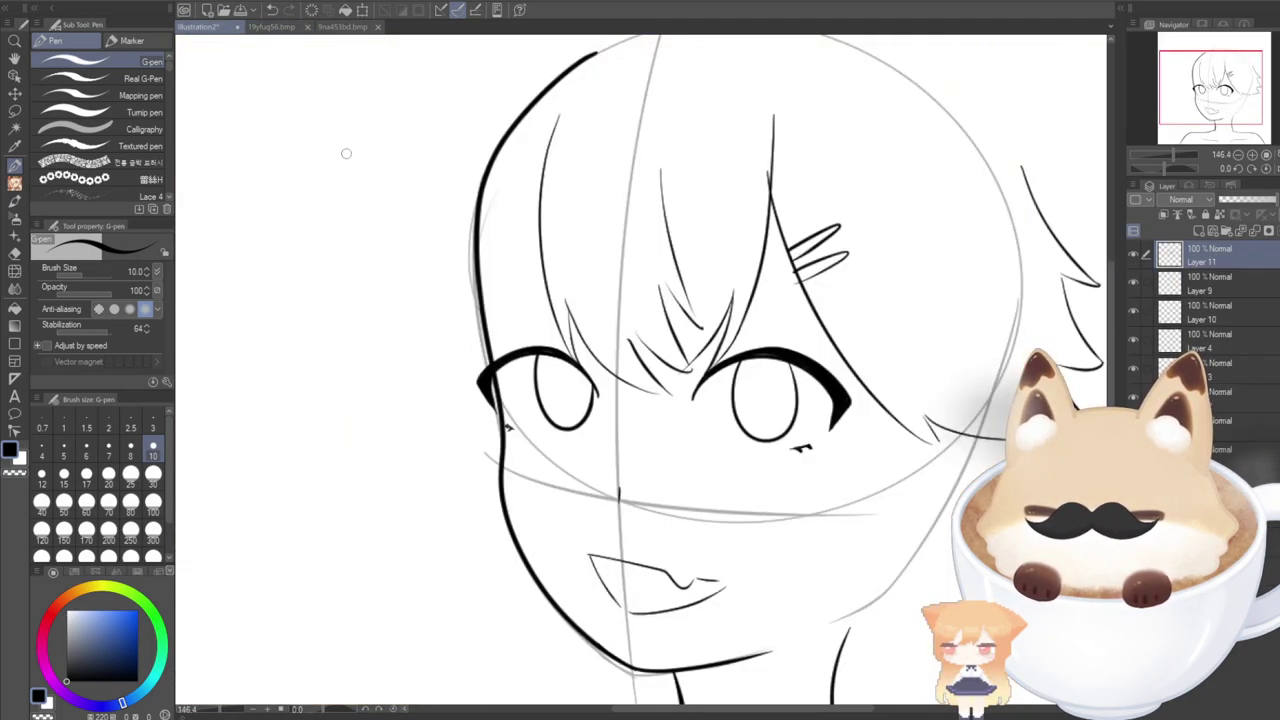
Draw a strand branching off the far-side bang and curving down to the face edge above the eye, redoing it once.
drag(541, 182, 488, 334)
key(ctrl+z)
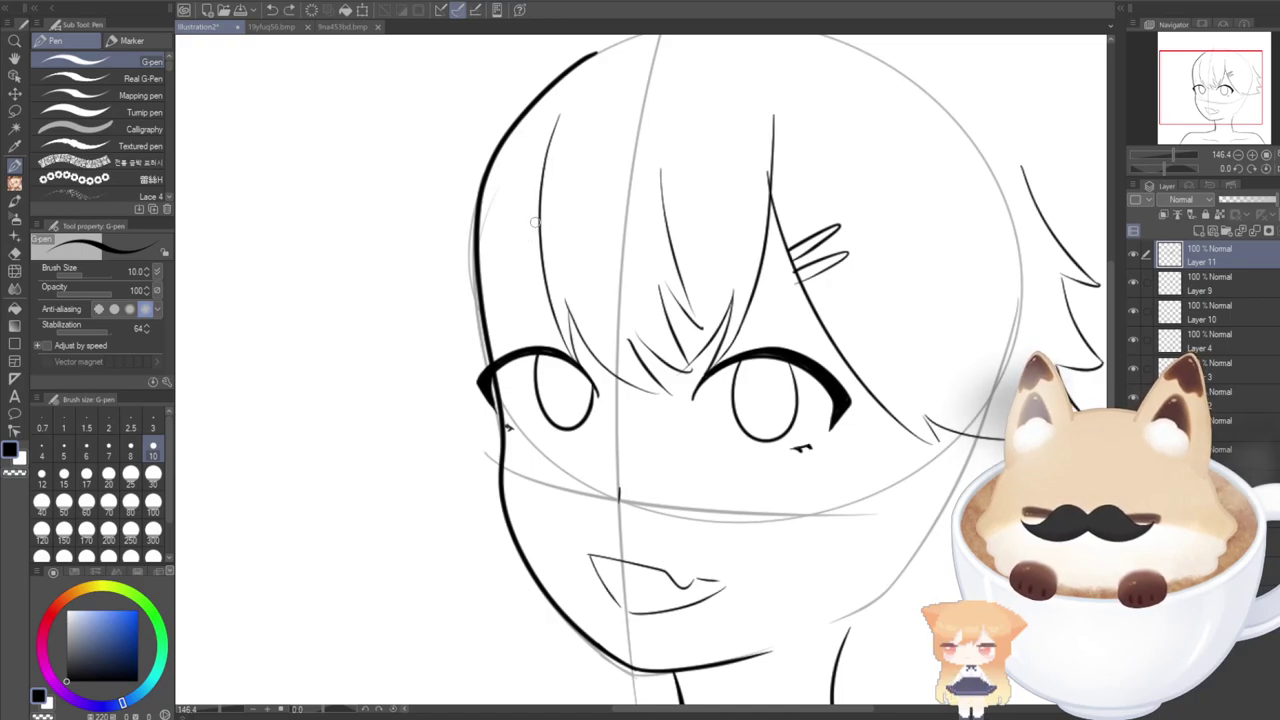
drag(538, 197, 487, 332)
Draw the far-side outer hair outside the head with three spiky tips, joined to the bang strand, consulting the fox girl reference.
click(270, 27)
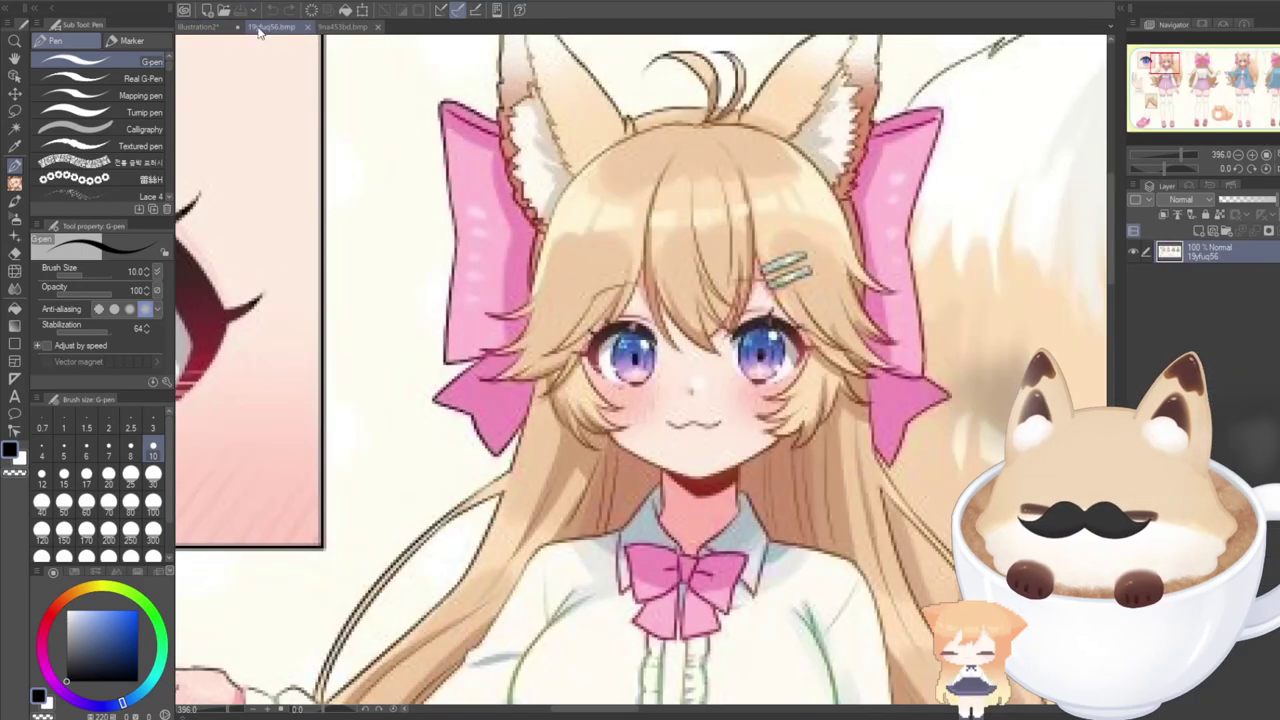
click(205, 27)
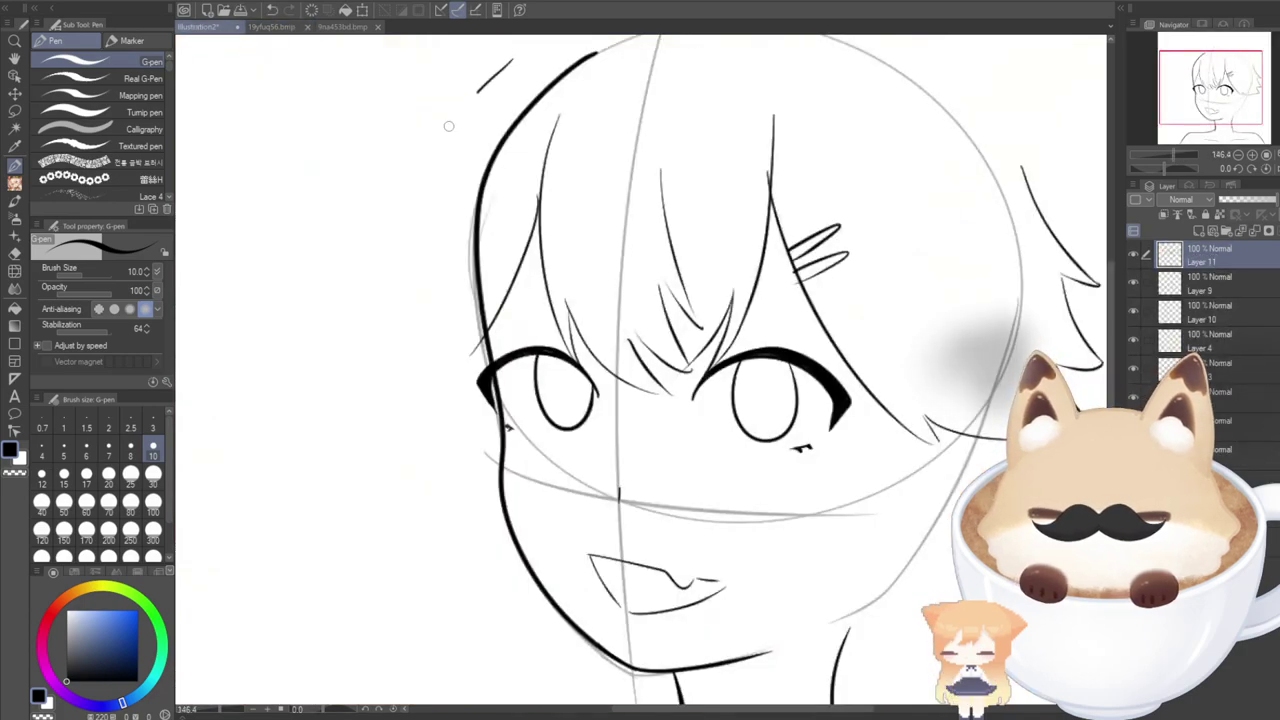
drag(448, 125, 357, 271)
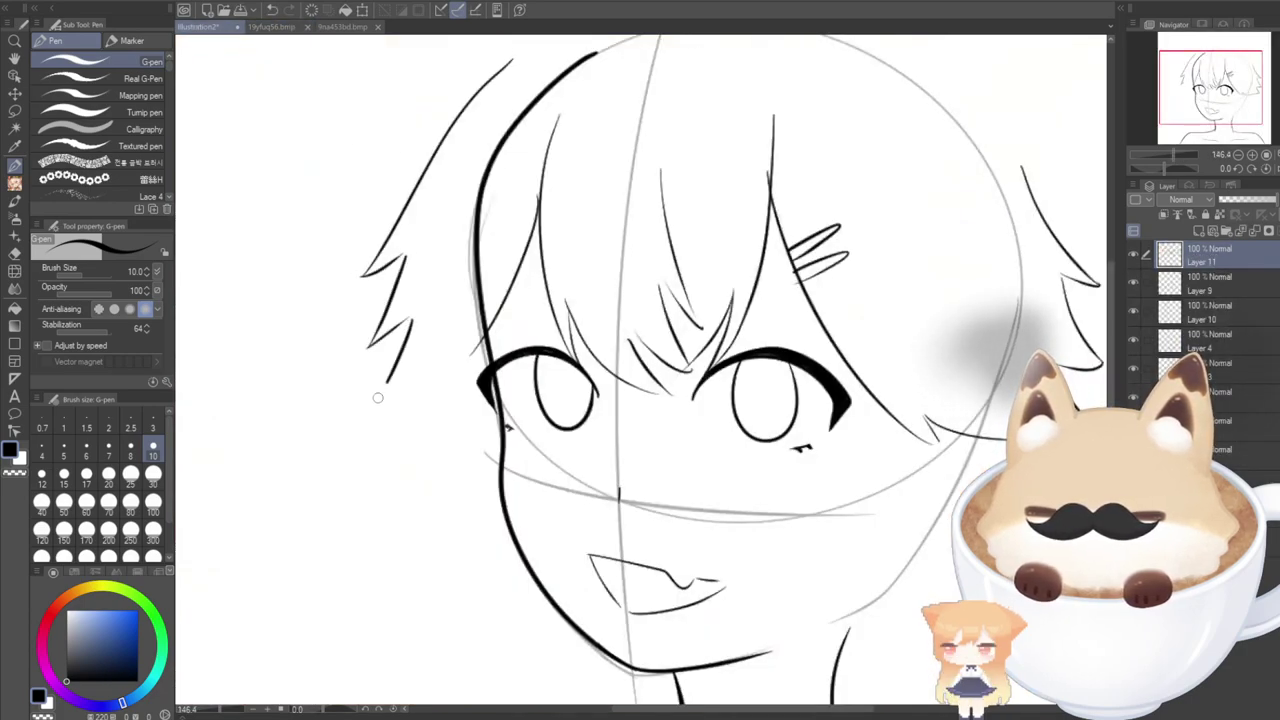
click(270, 27)
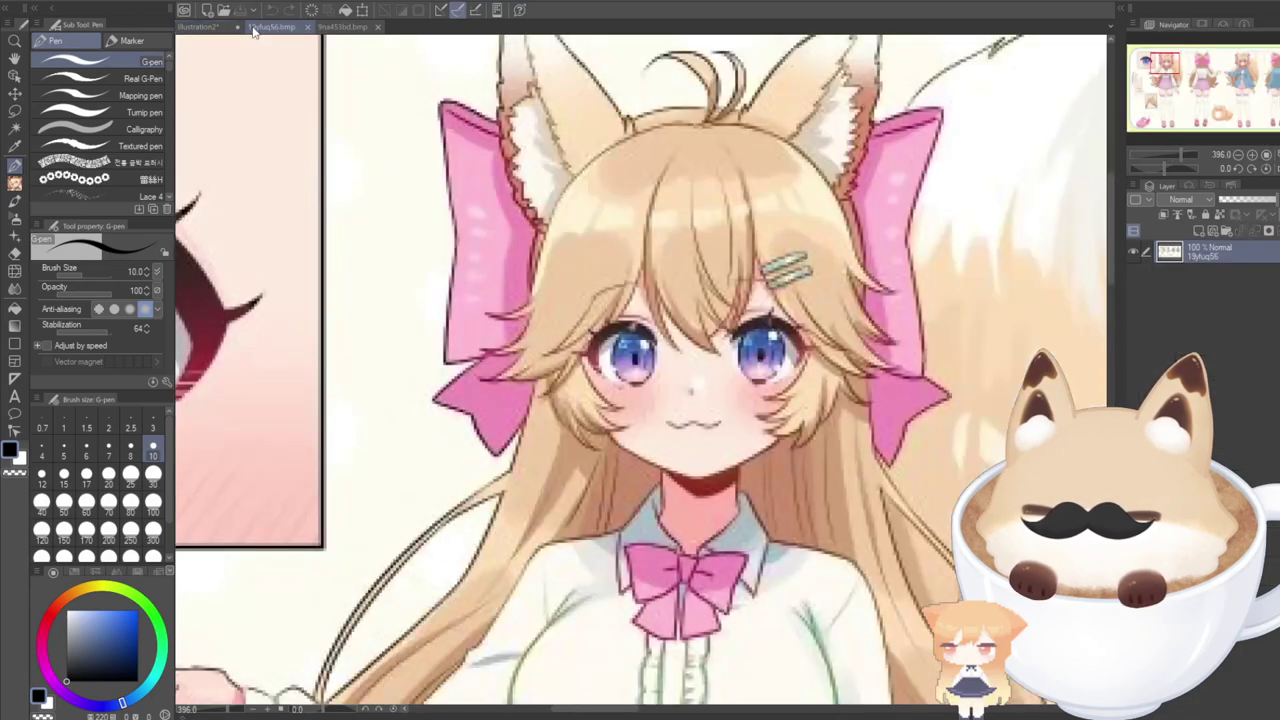
click(227, 30)
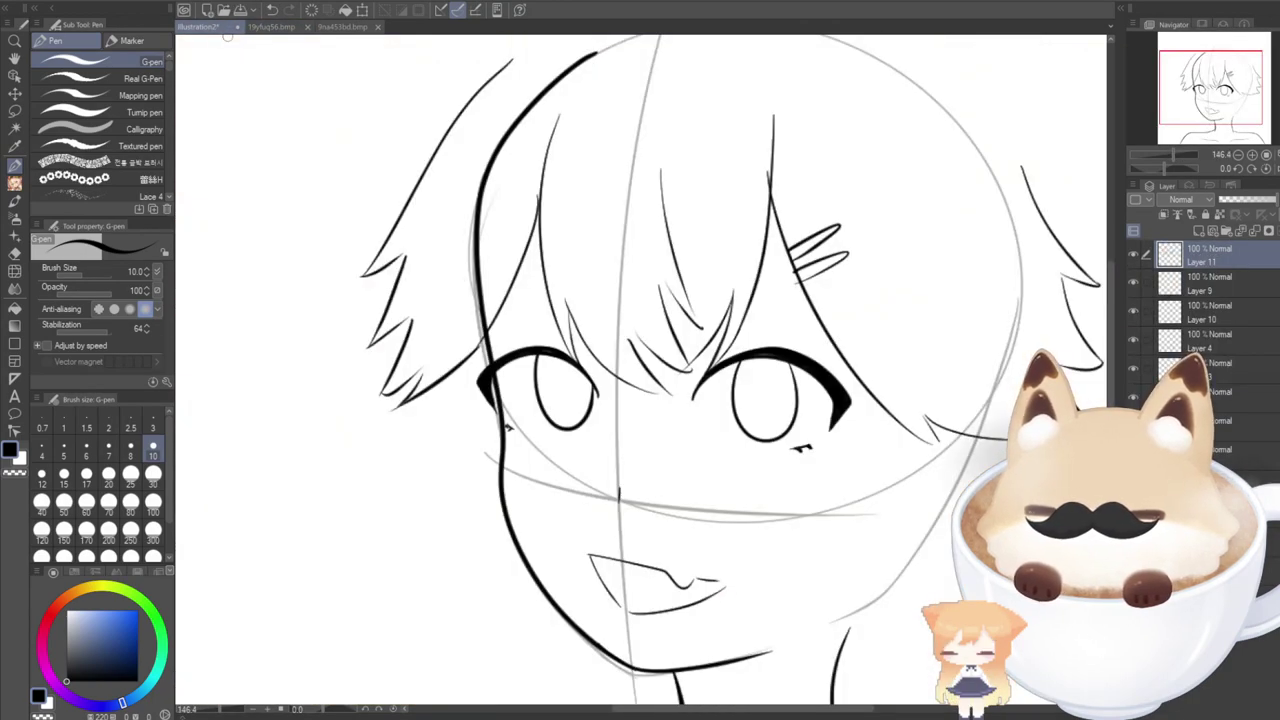
click(270, 27)
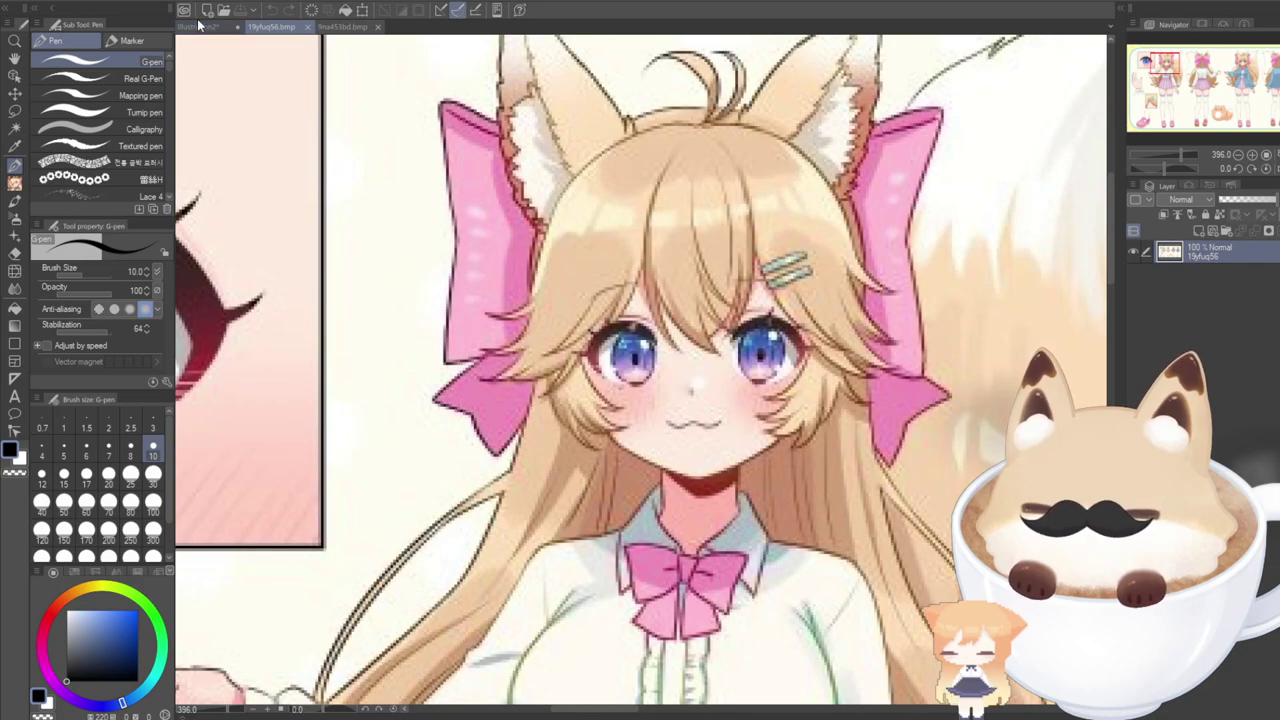
click(200, 29)
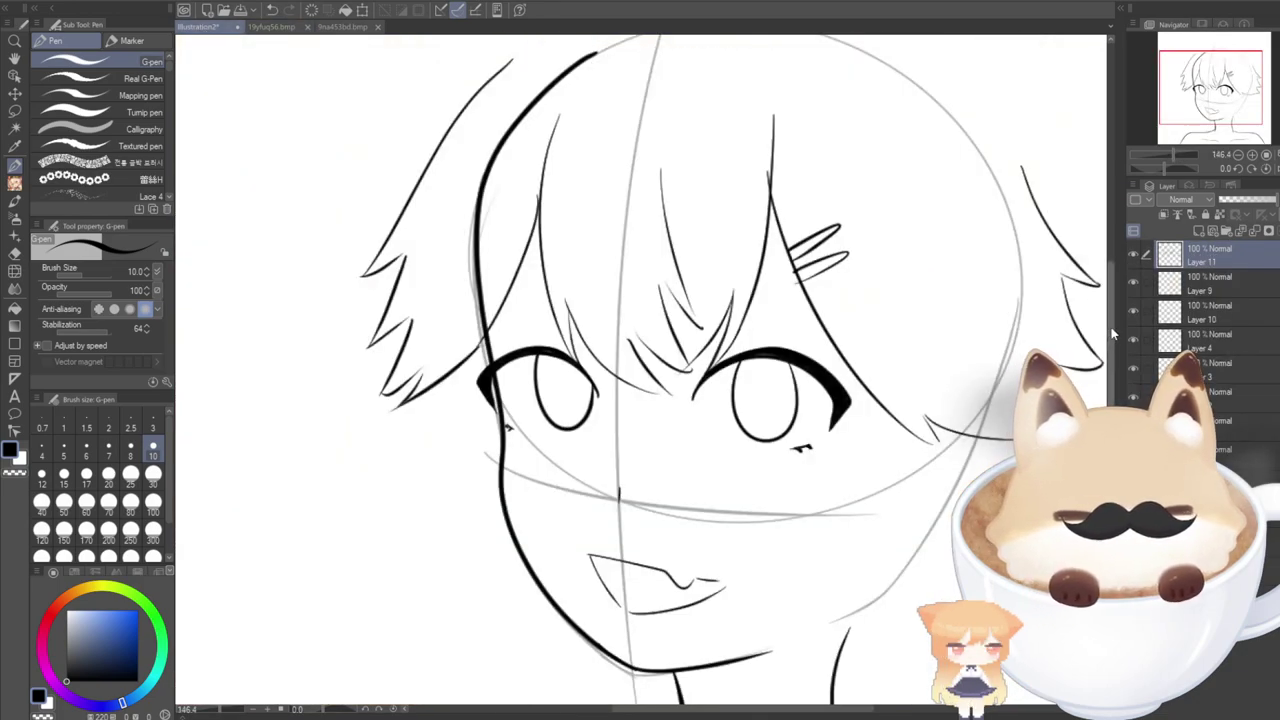
Draw the side locks framing both cheeks down to the jaw, with spiky inner edges and curved outer lines, modelled on the fox girl.
scroll(640, 360, down, 3)
drag(857, 203, 781, 337)
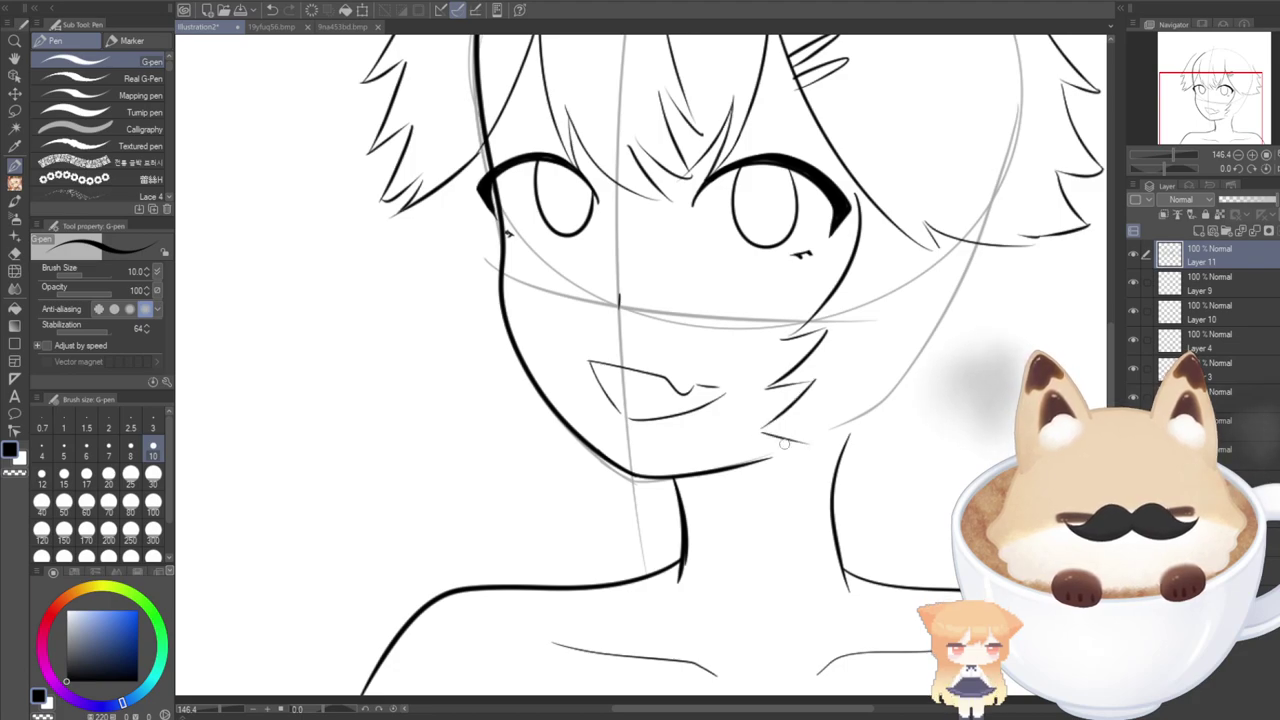
click(275, 28)
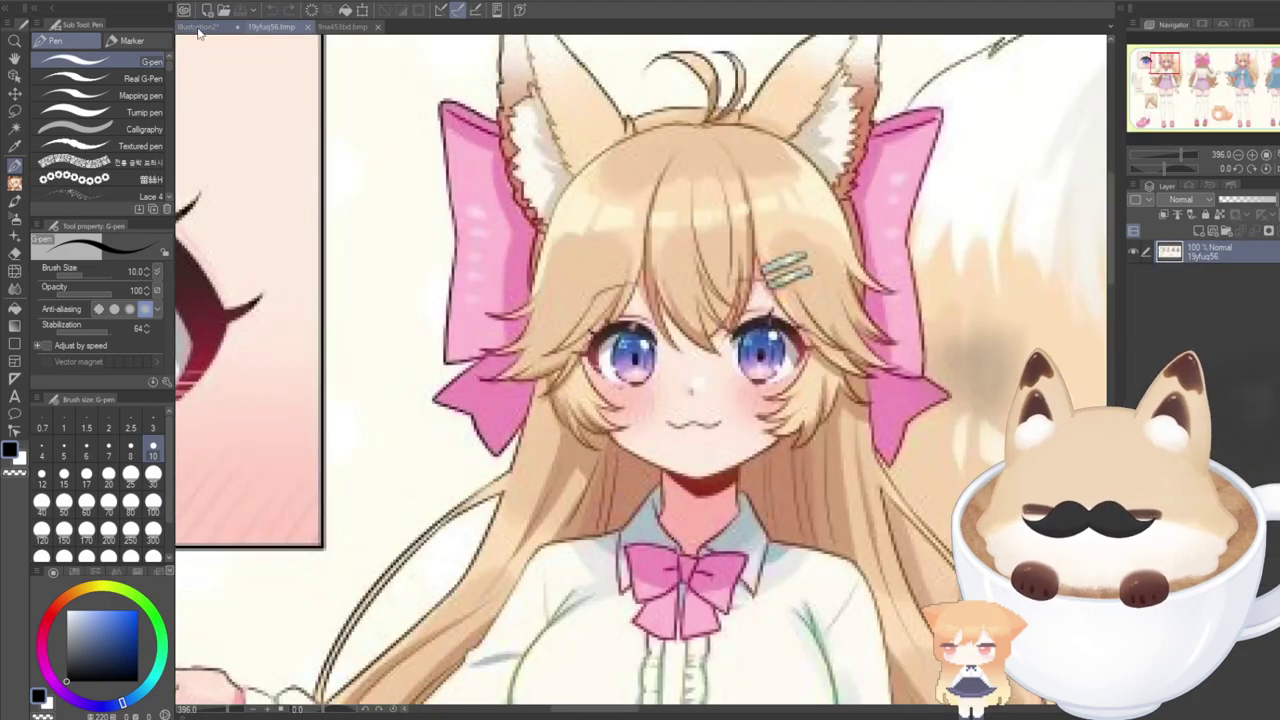
click(206, 29)
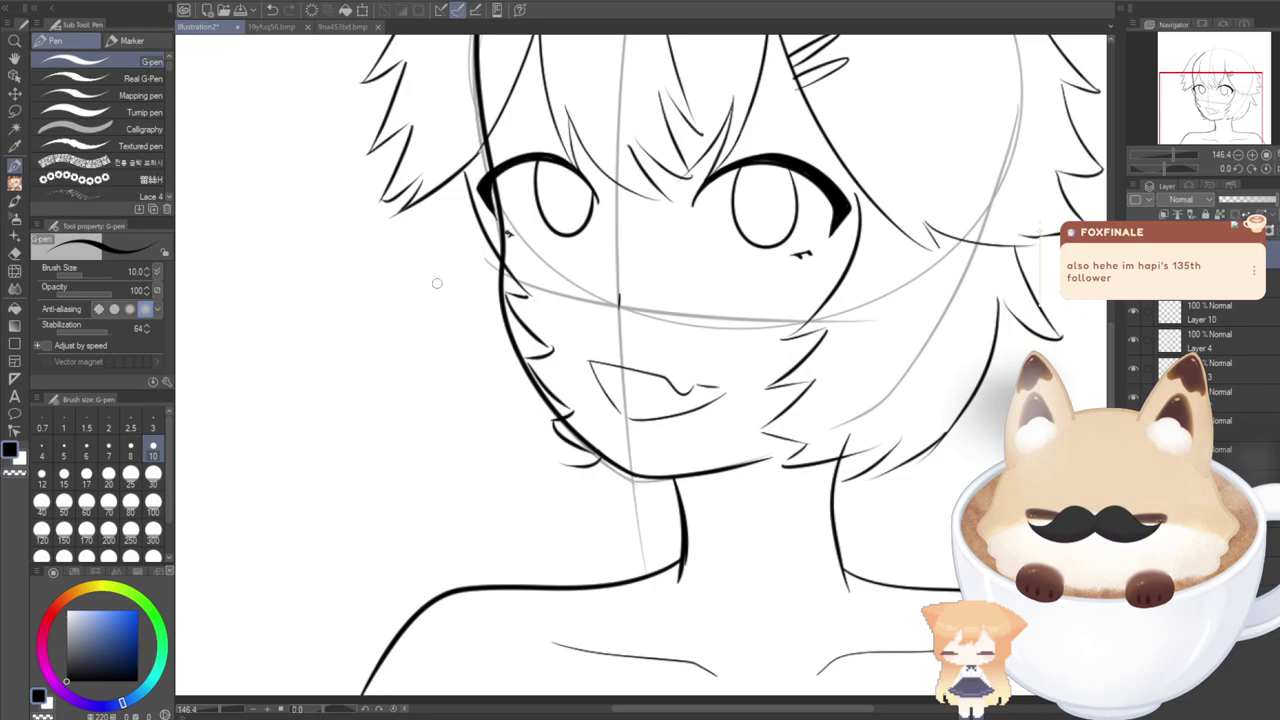
mouse_move(394, 299)
mouse_down()
mouse_move(380, 312)
mouse_move(446, 393)
mouse_up()
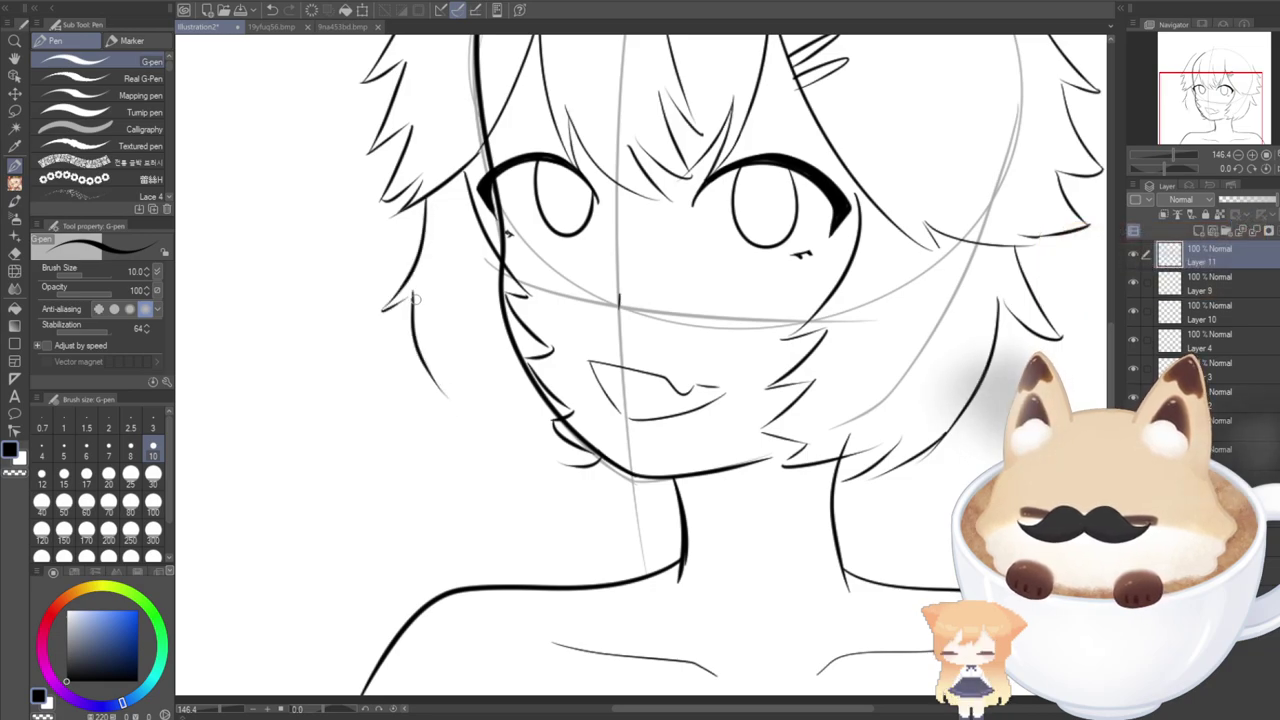
mouse_move(408, 299)
mouse_down()
mouse_move(478, 441)
mouse_move(560, 452)
mouse_up()
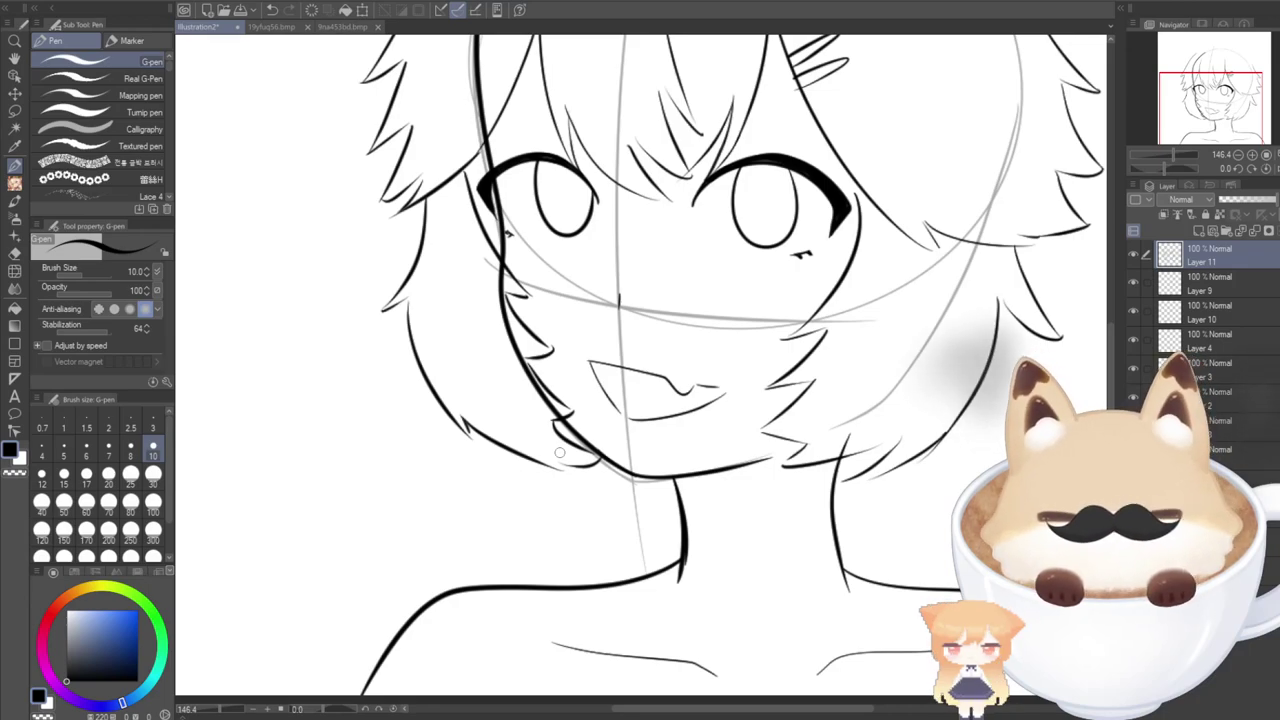
Draw the long back hair falling past both shoulders, with outer lines and short inner strands, after checking the fox girl reference.
click(276, 29)
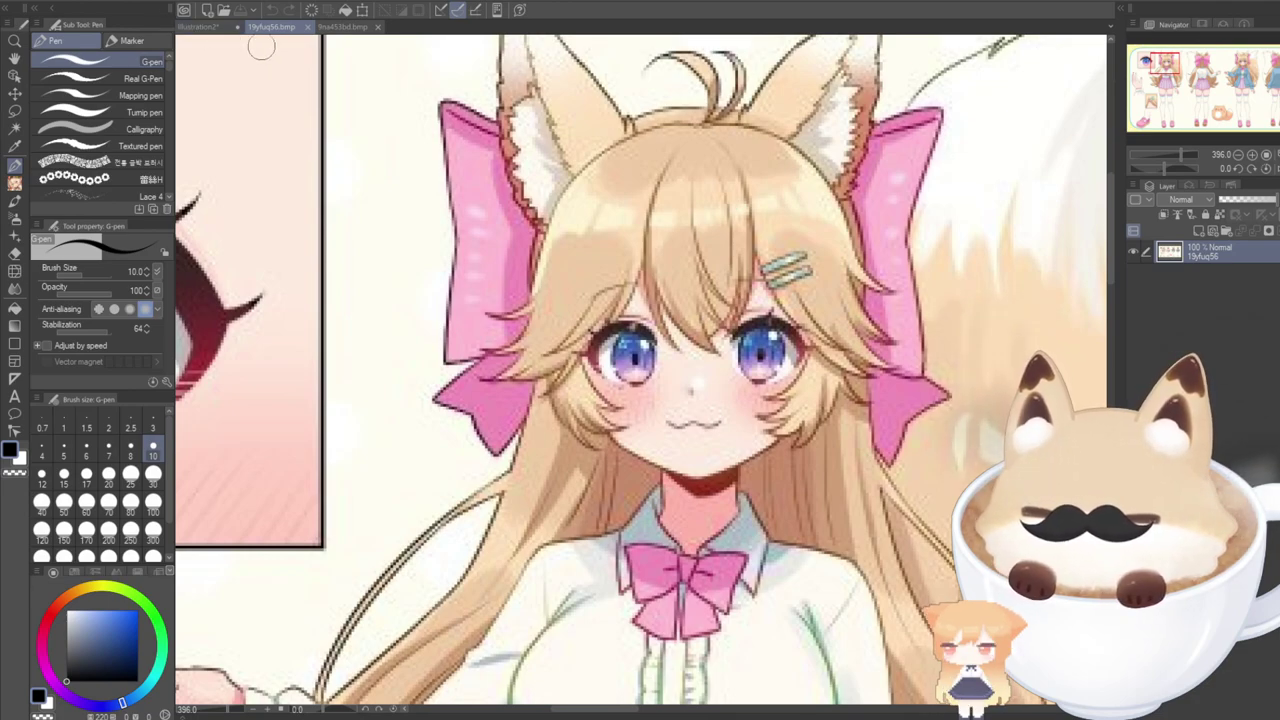
scroll(1110, 276, down, 1)
scroll(1109, 277, down, 3)
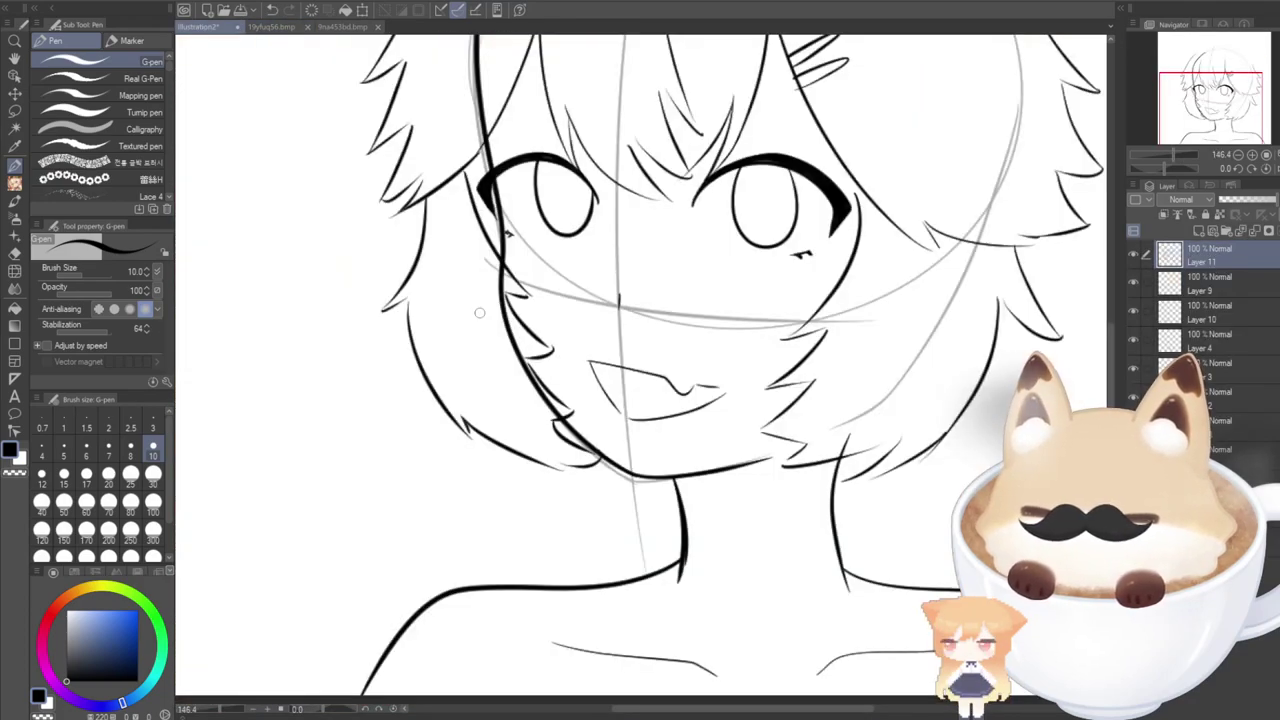
drag(1110, 374, 1110, 392)
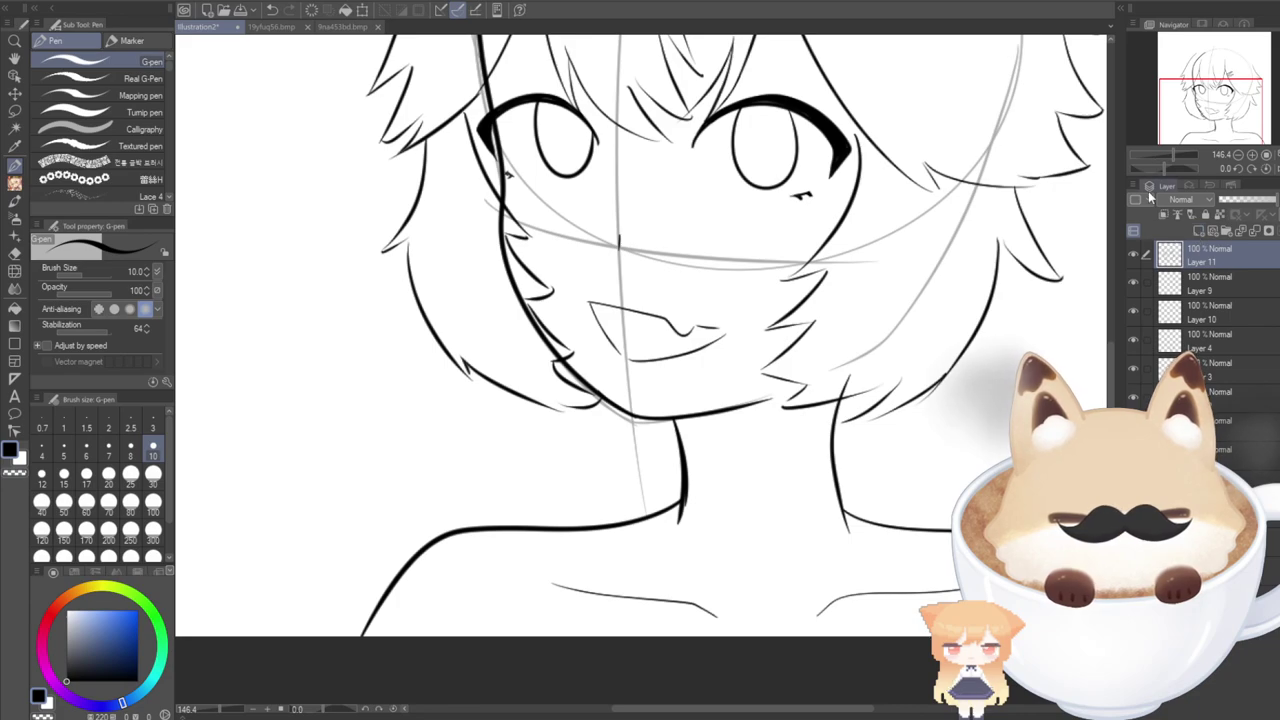
scroll(889, 351, down, 2)
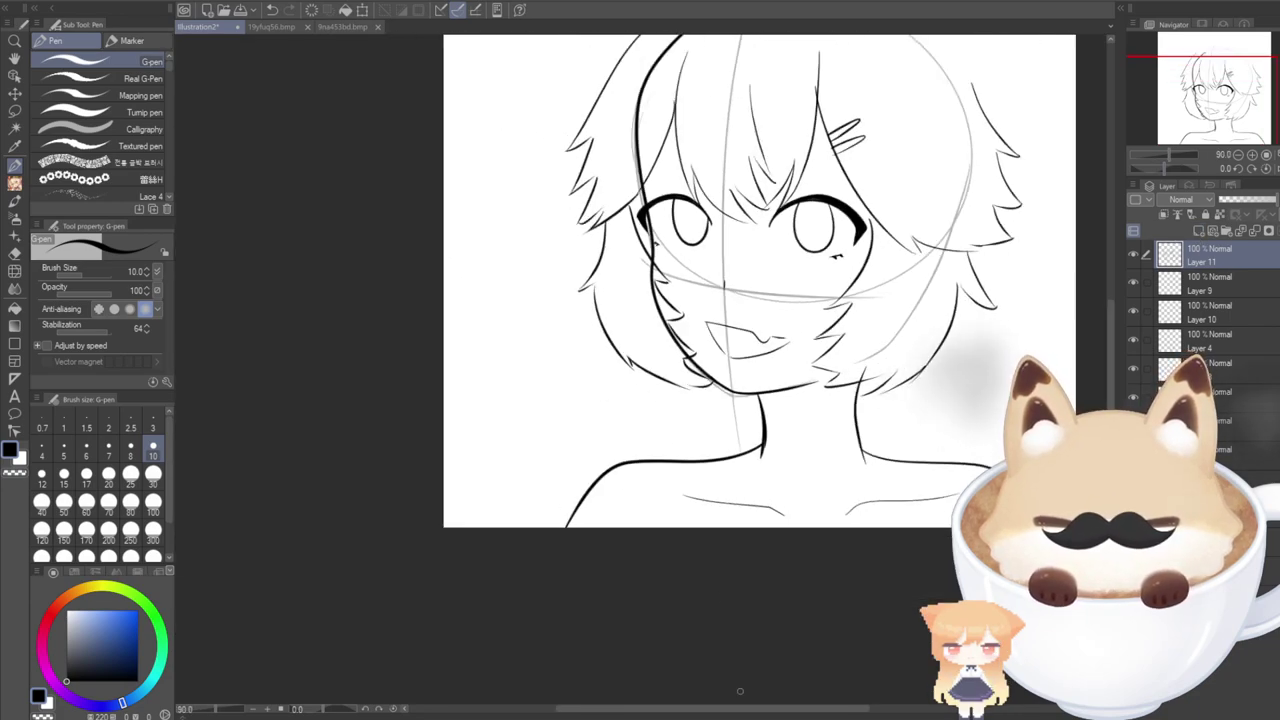
drag(960, 345, 866, 478)
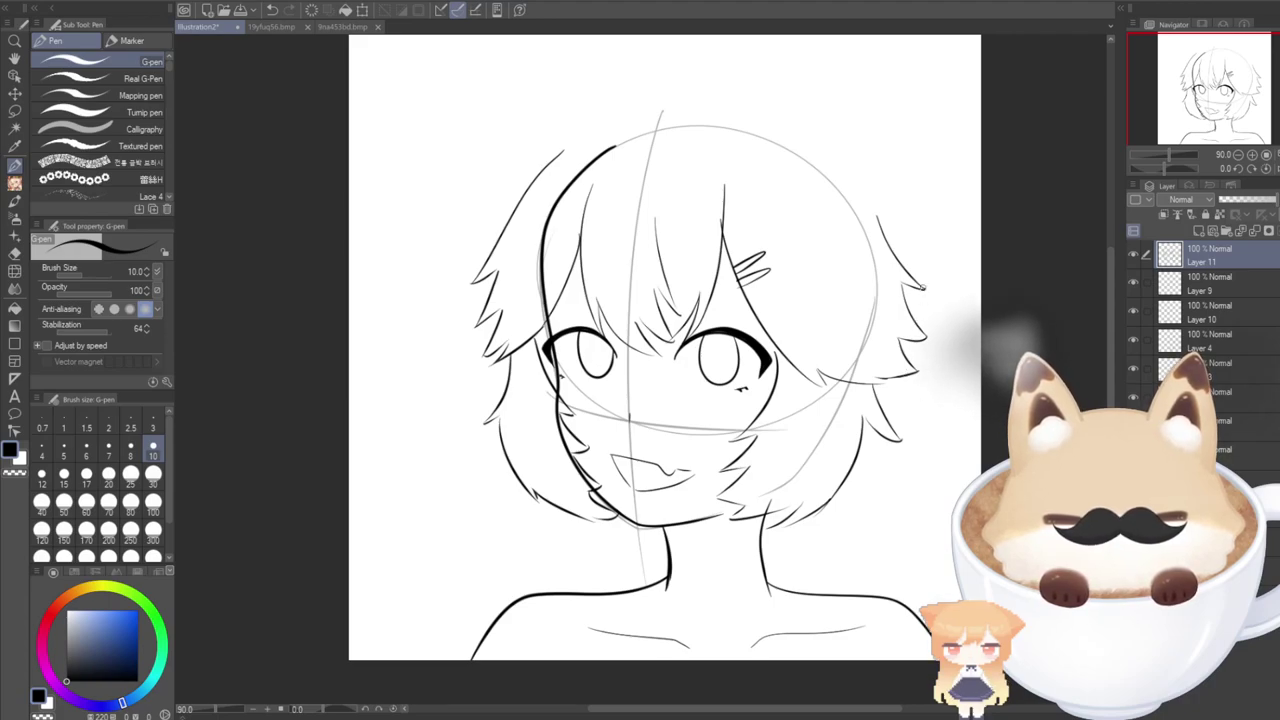
drag(924, 292, 950, 500)
mouse_move(474, 290)
mouse_down()
mouse_move(466, 463)
mouse_move(365, 652)
mouse_up()
drag(497, 607, 453, 659)
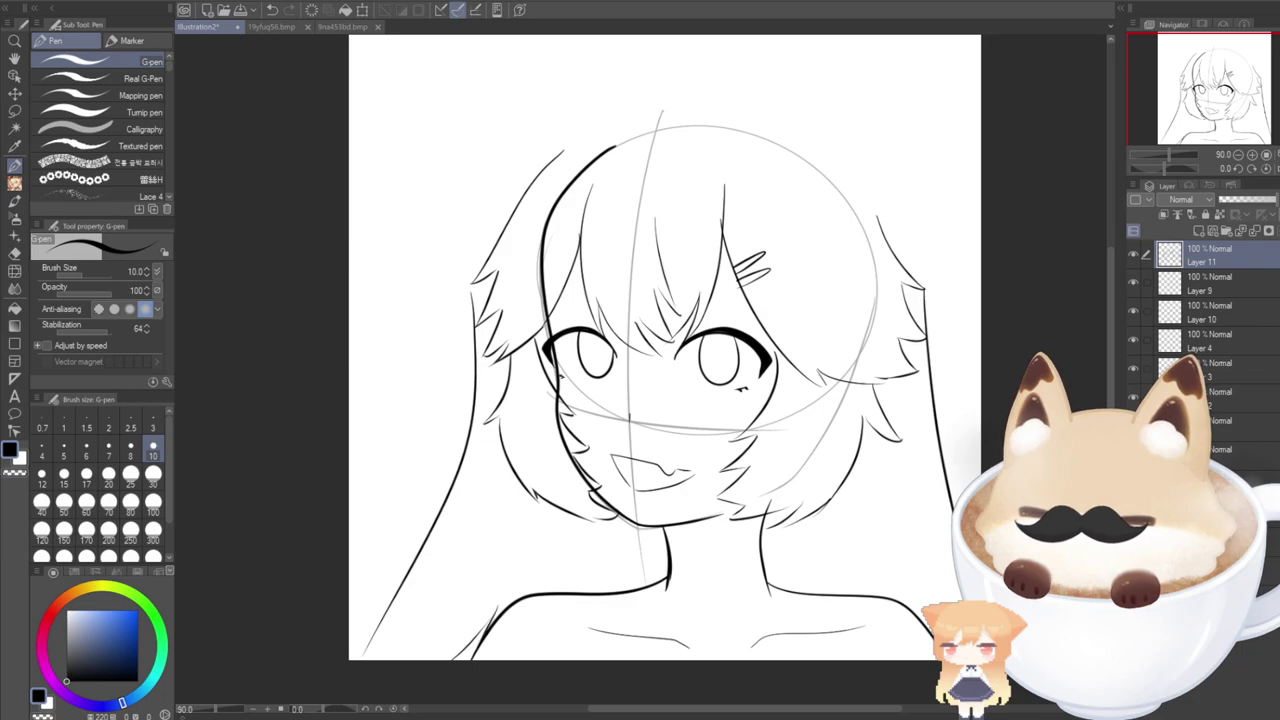
drag(866, 542, 870, 595)
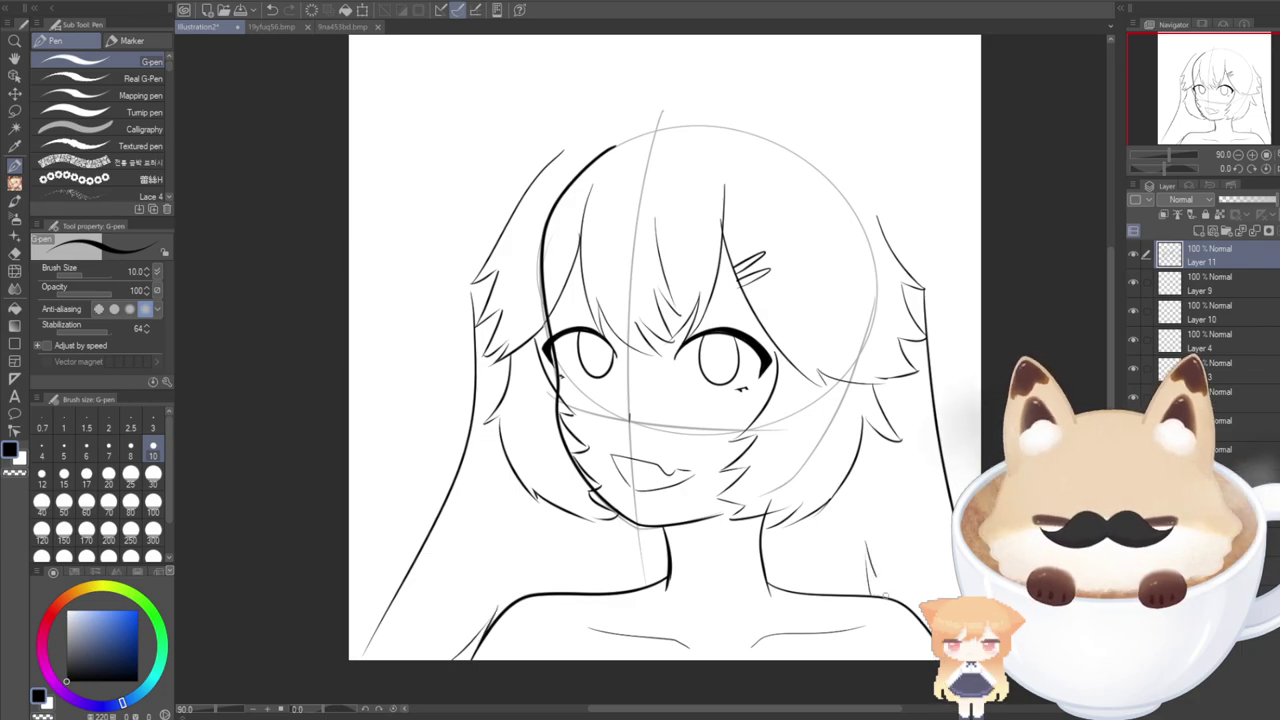
Examine the ahoge and fox ears in the fox girl reference, then return to the drawing's crown area.
click(290, 27)
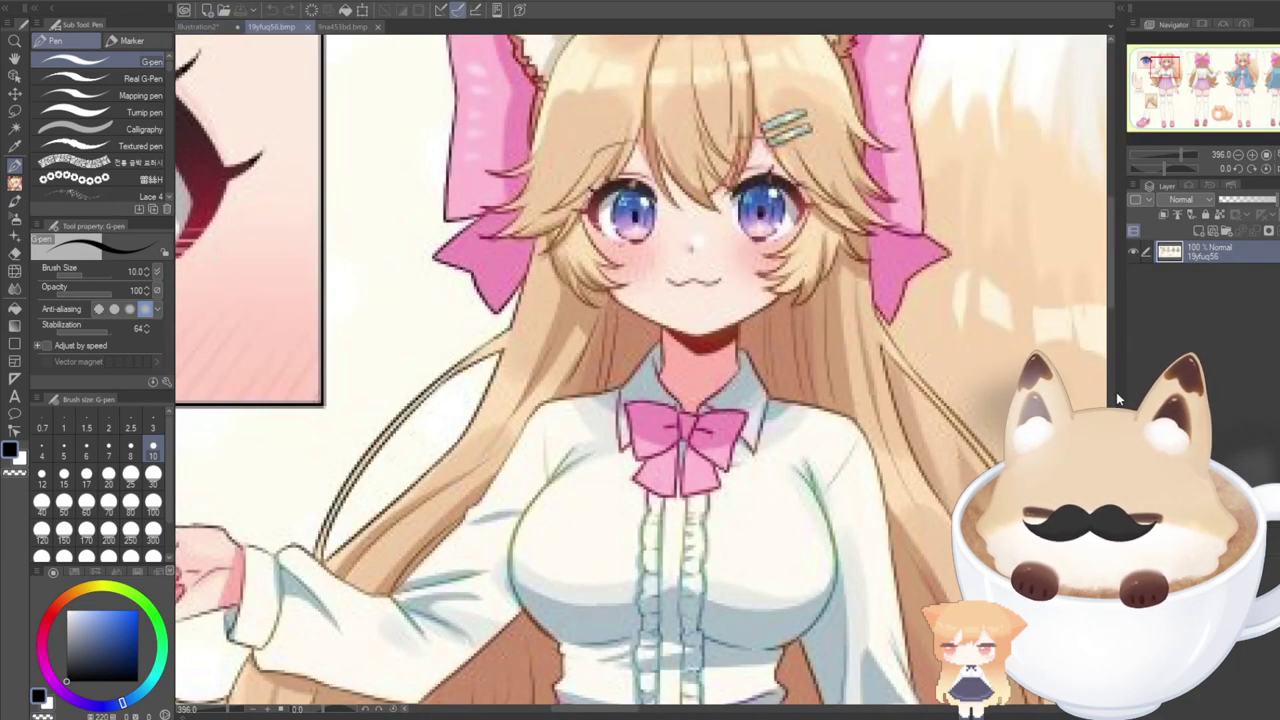
drag(1111, 292, 1108, 251)
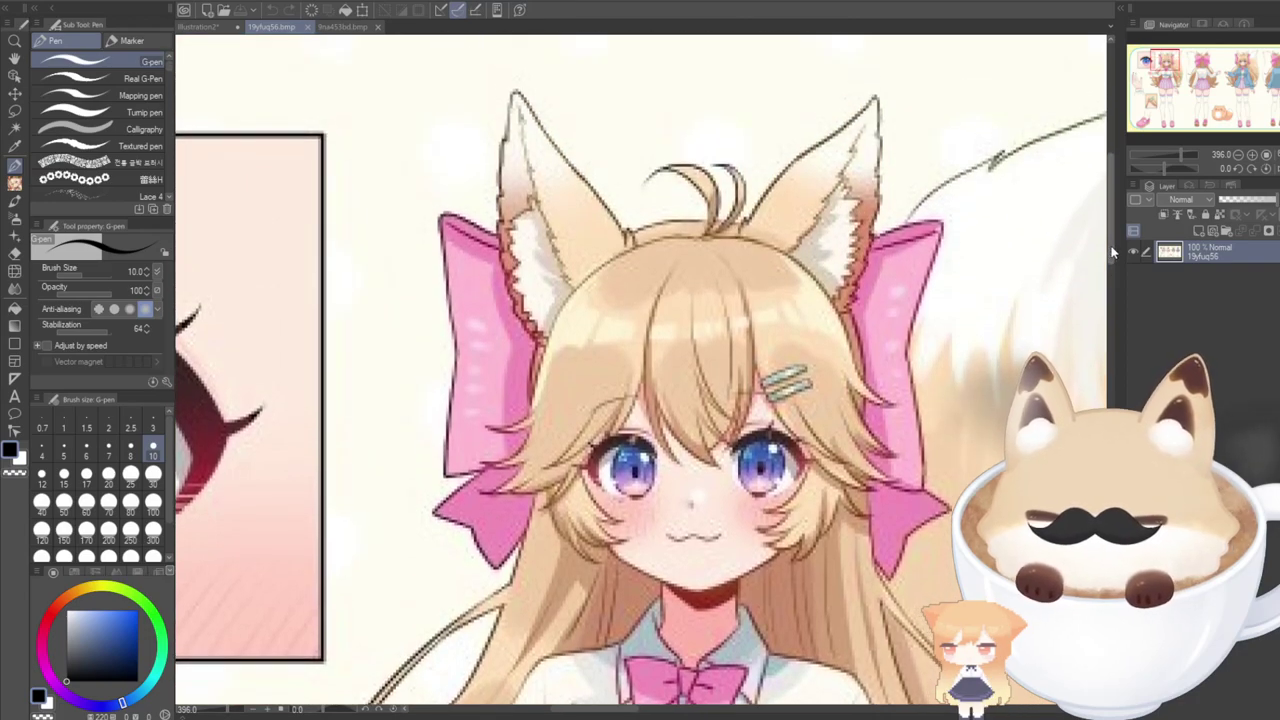
click(199, 27)
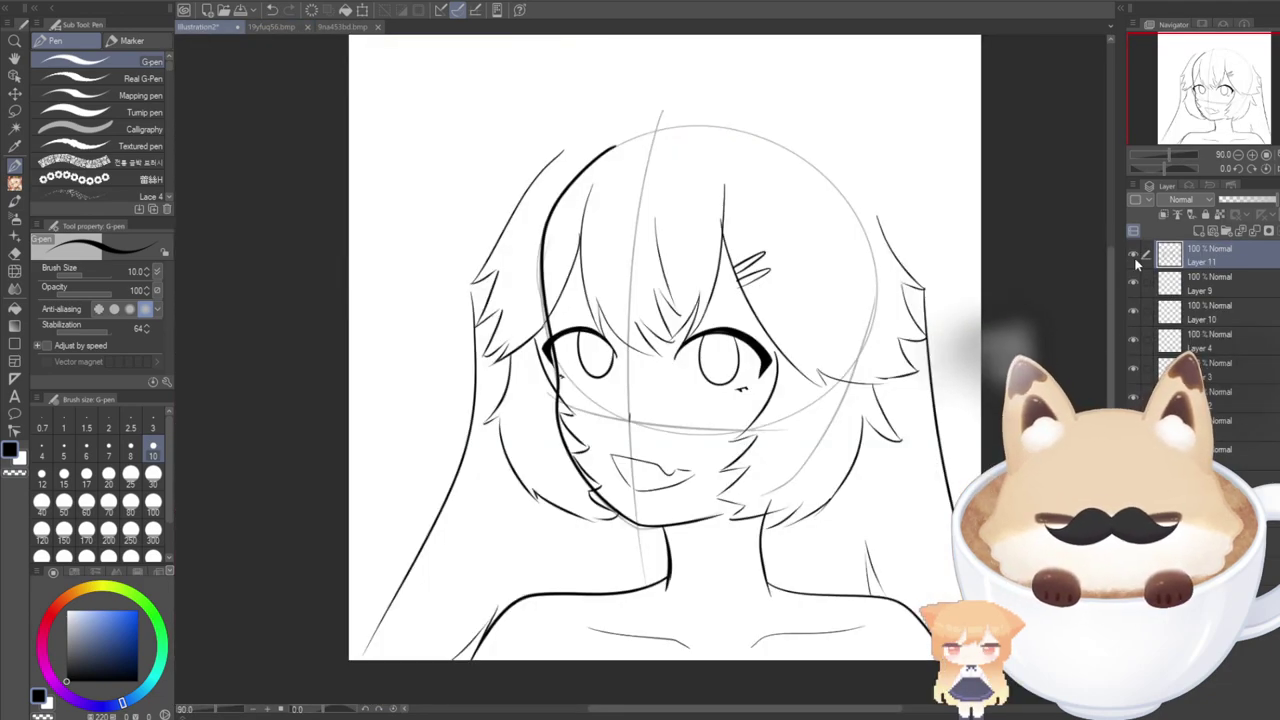
scroll(1110, 277, up, 1)
drag(1110, 277, 1114, 252)
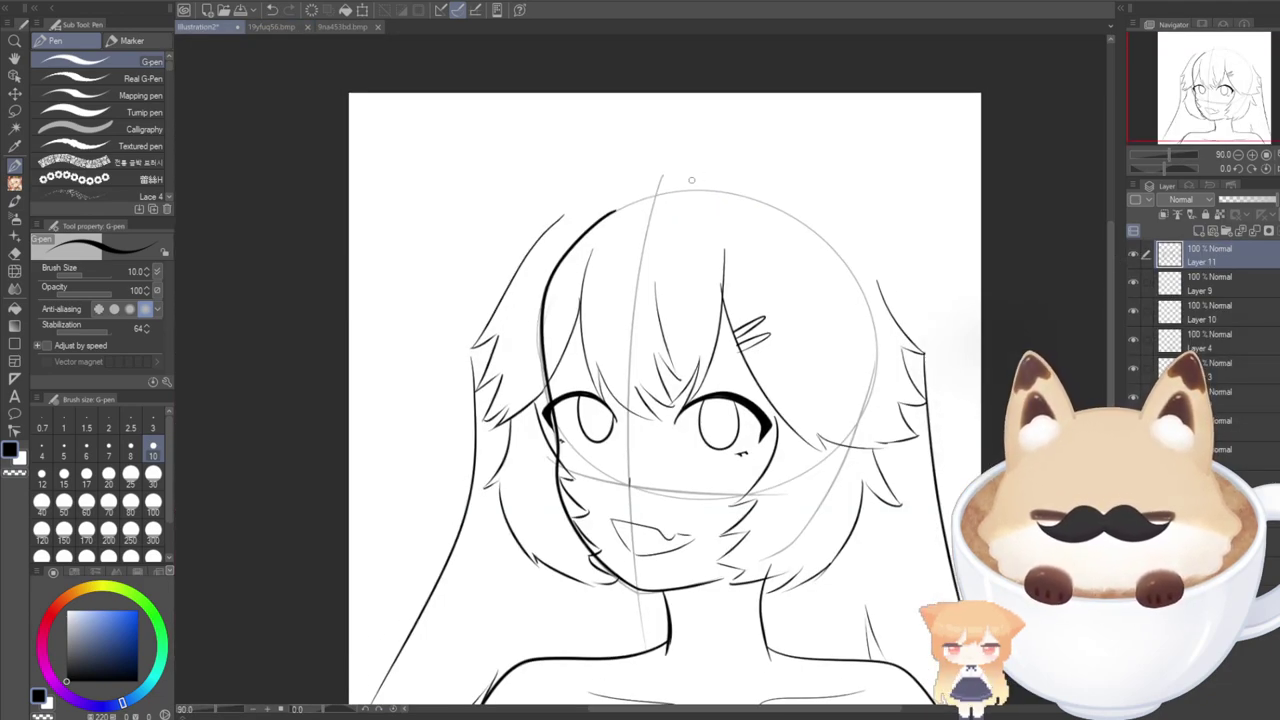
Try to draw a curved ahoge above the crown, rechecking the fox girl reference and undoing the trial strokes.
mouse_move(694, 180)
mouse_down()
mouse_move(697, 118)
mouse_move(716, 170)
mouse_up()
key(ctrl+z)
drag(697, 118, 696, 180)
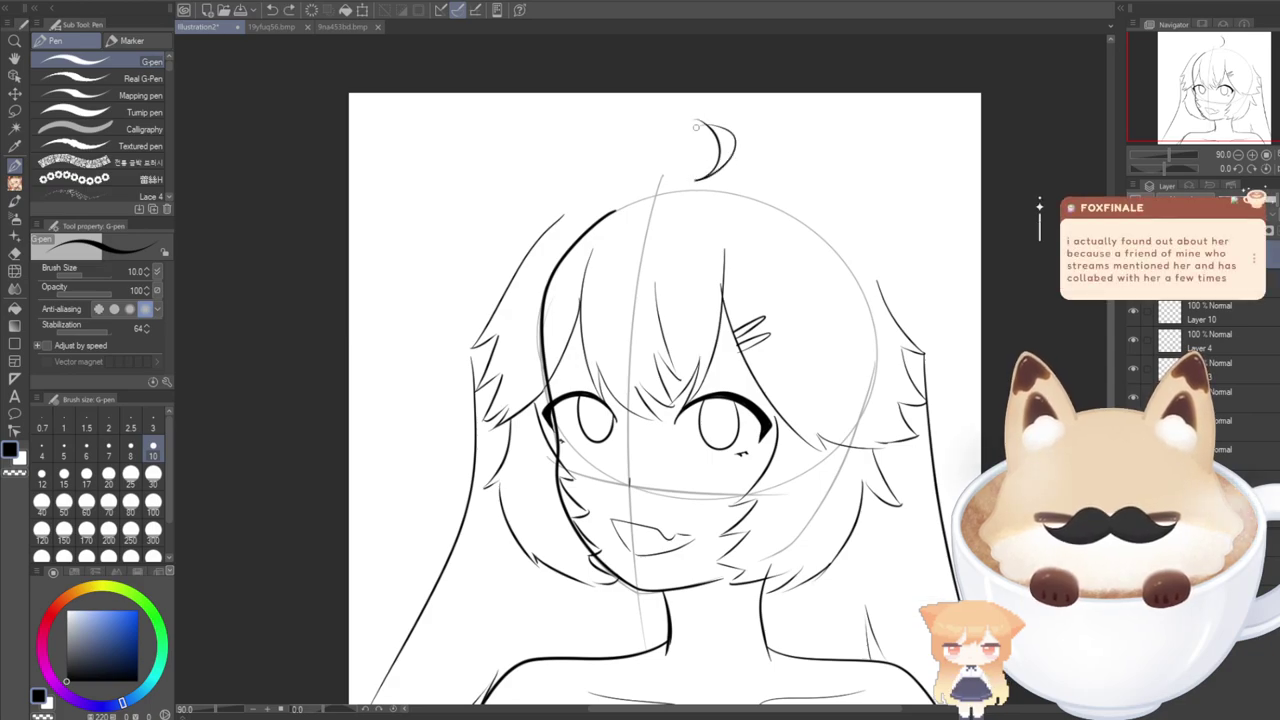
key(ctrl+z)
mouse_move(698, 118)
mouse_down()
mouse_move(746, 142)
mouse_move(698, 173)
mouse_up()
key(ctrl+z)
drag(697, 117, 733, 169)
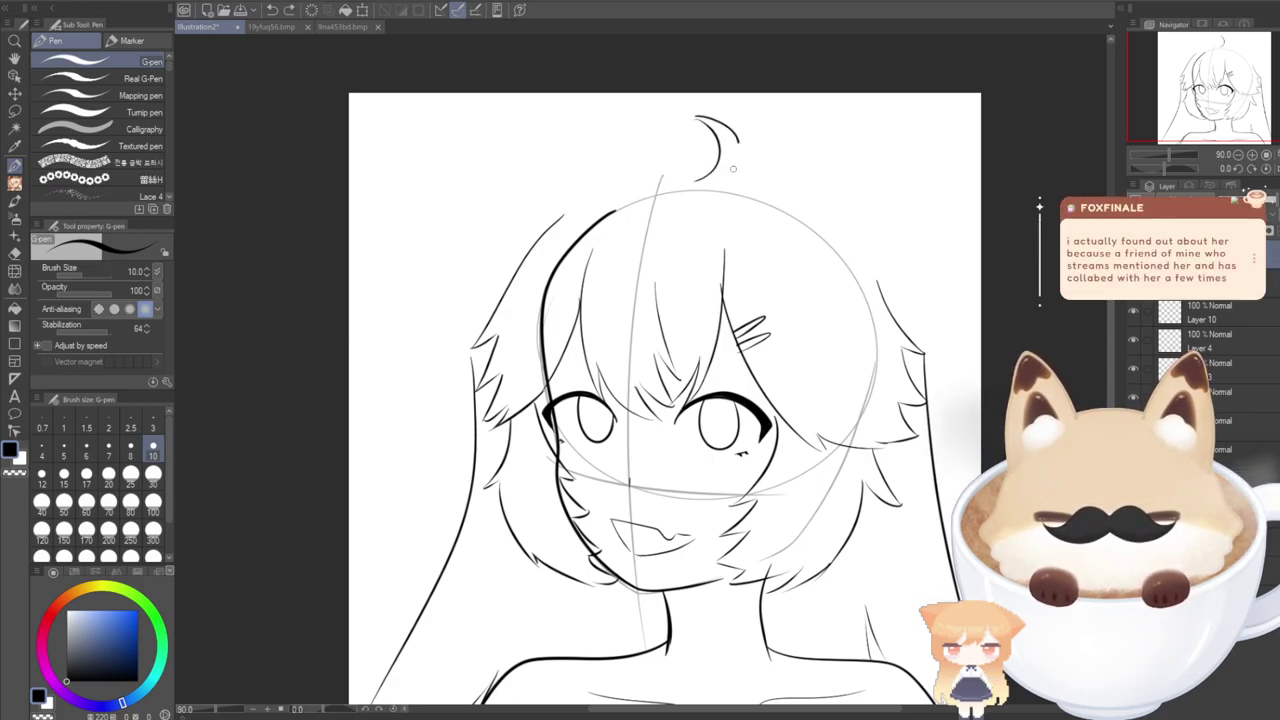
click(270, 26)
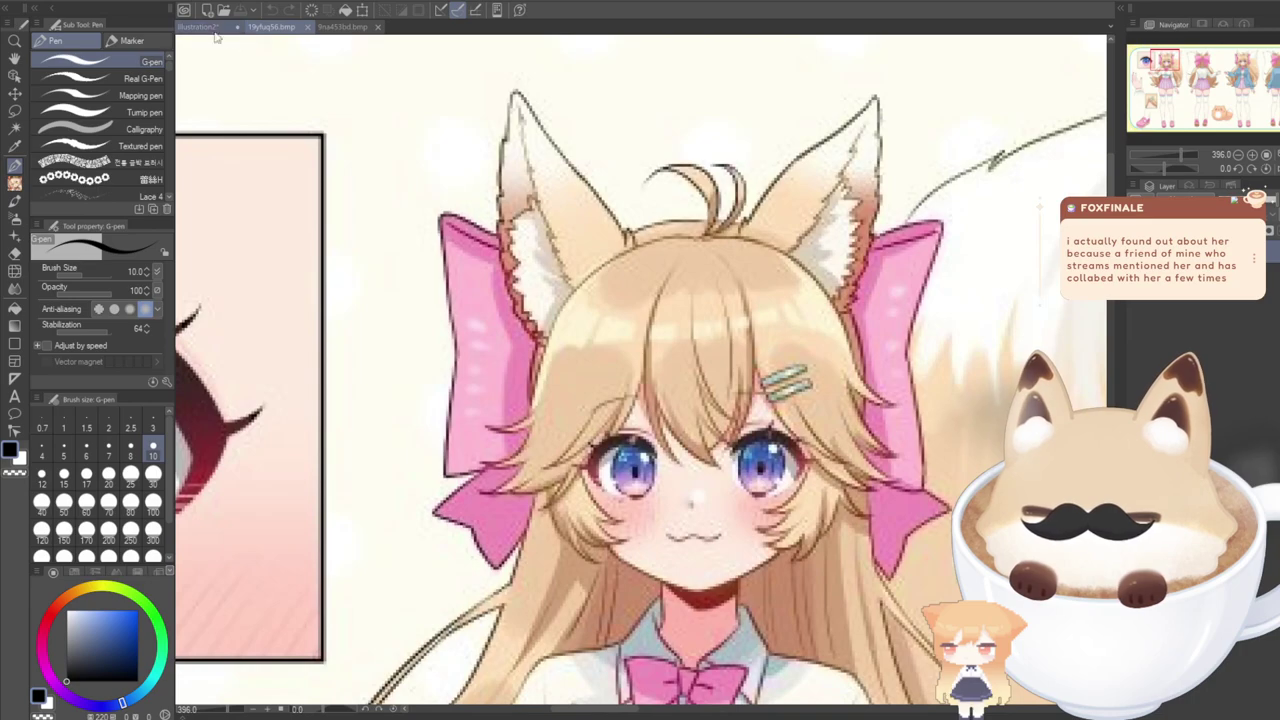
click(198, 26)
key(ctrl+z)
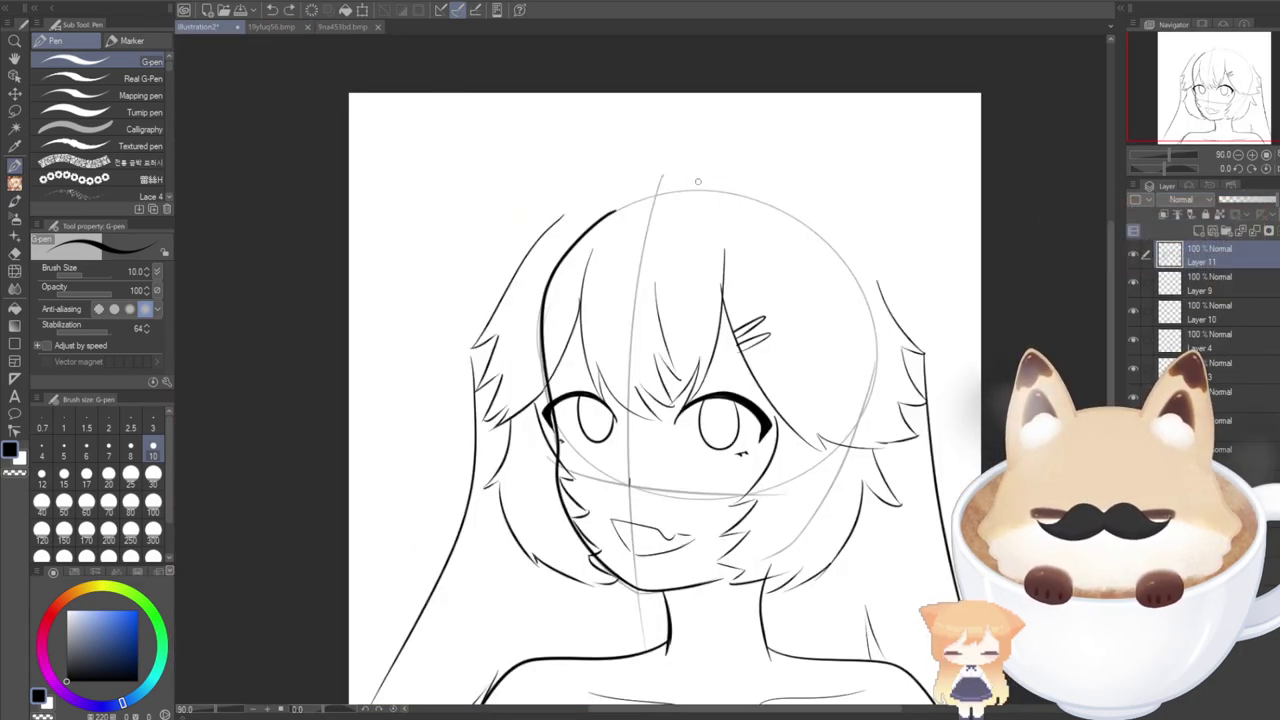
mouse_move(697, 181)
mouse_down()
mouse_move(669, 134)
mouse_move(699, 180)
mouse_up()
key(ctrl+z)
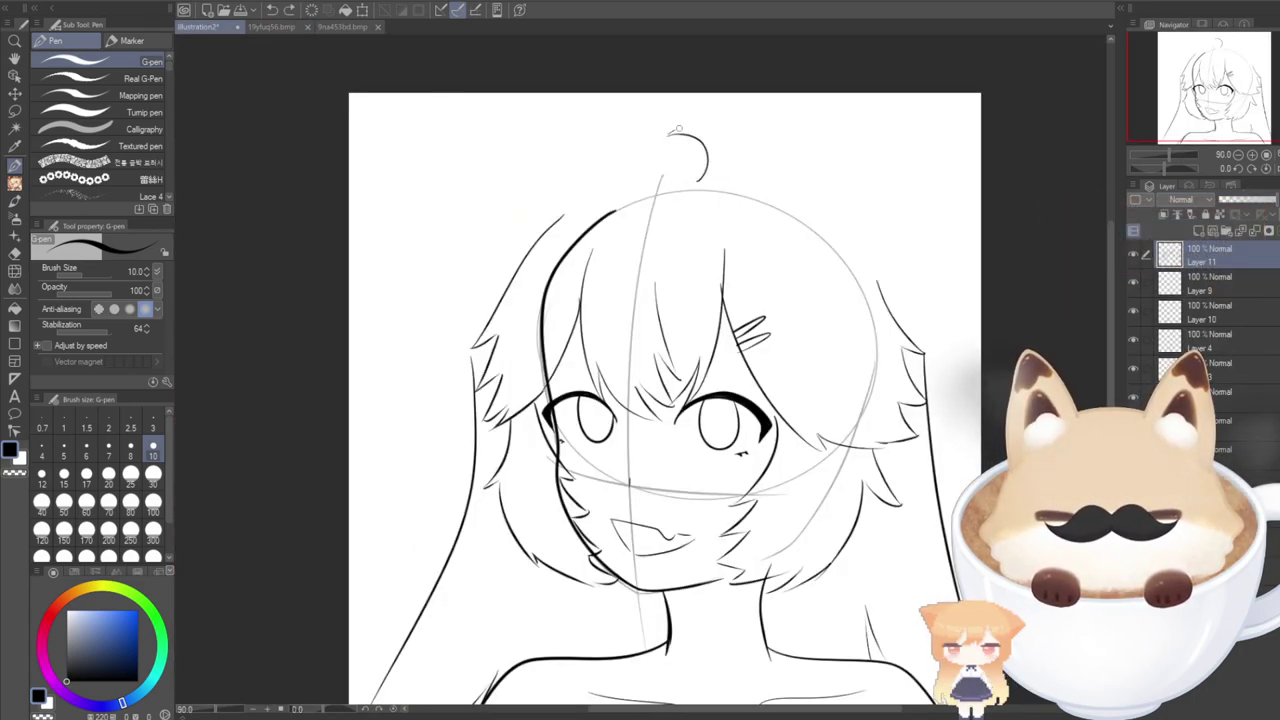
Draw the ahoge above the crown as two crescent strands meeting at the base, and compare it with the fox girl reference.
mouse_move(668, 135)
mouse_down()
mouse_move(697, 182)
mouse_move(740, 134)
mouse_move(753, 158)
mouse_up()
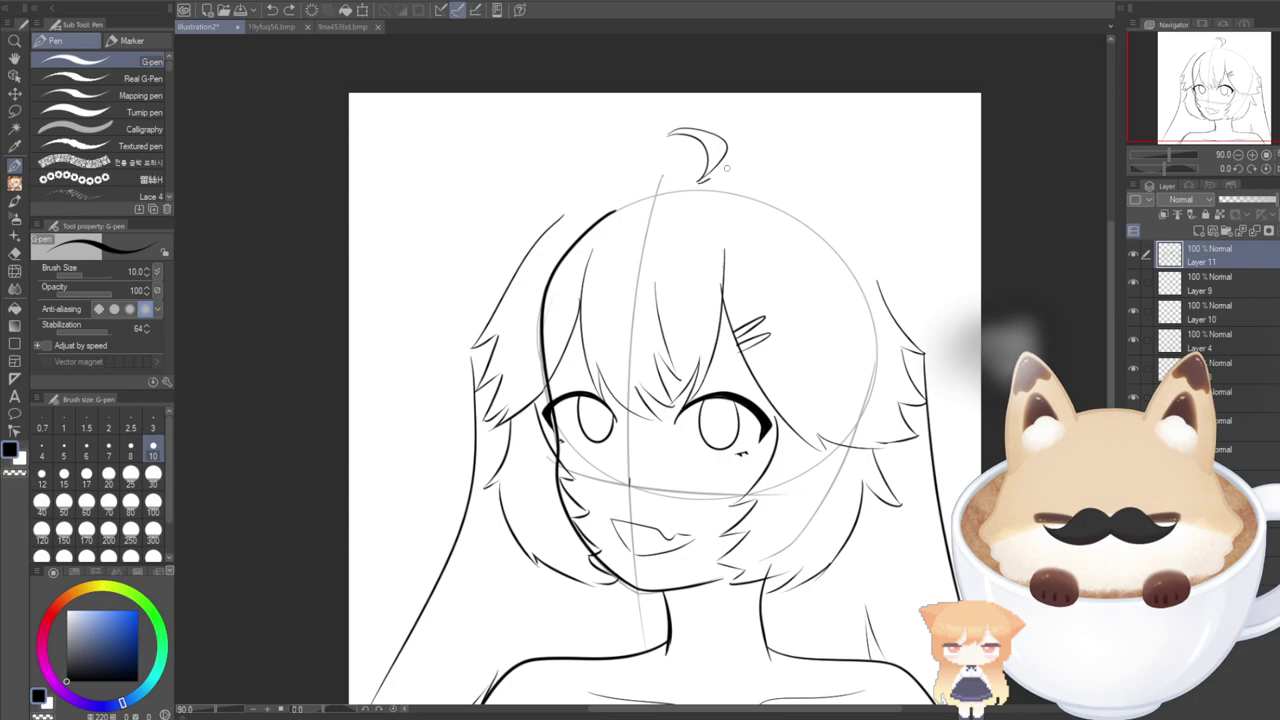
drag(708, 178, 729, 127)
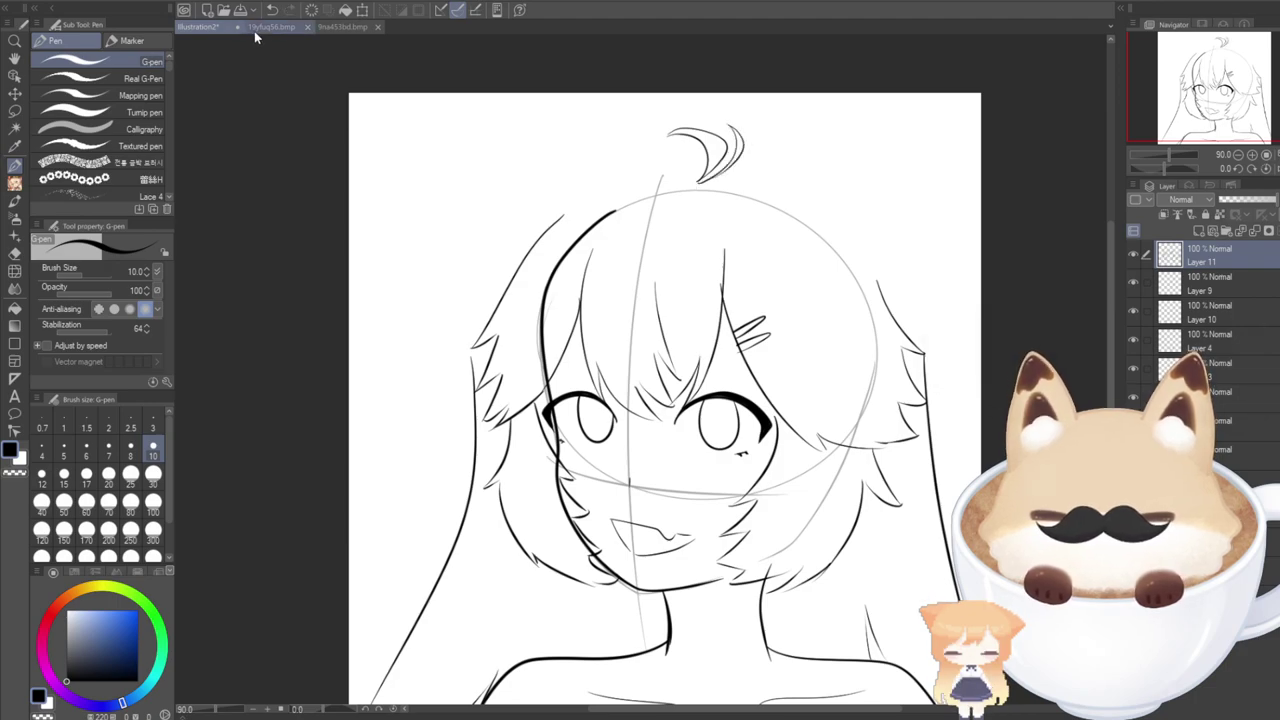
click(254, 29)
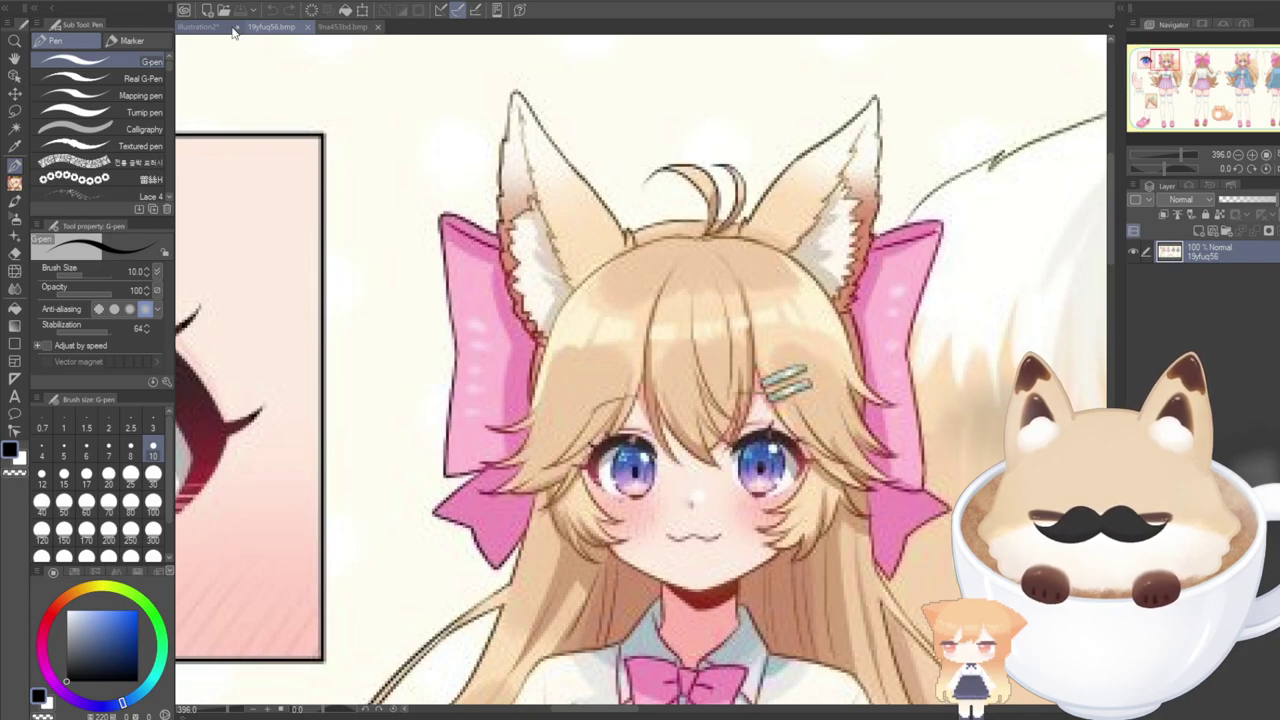
click(201, 29)
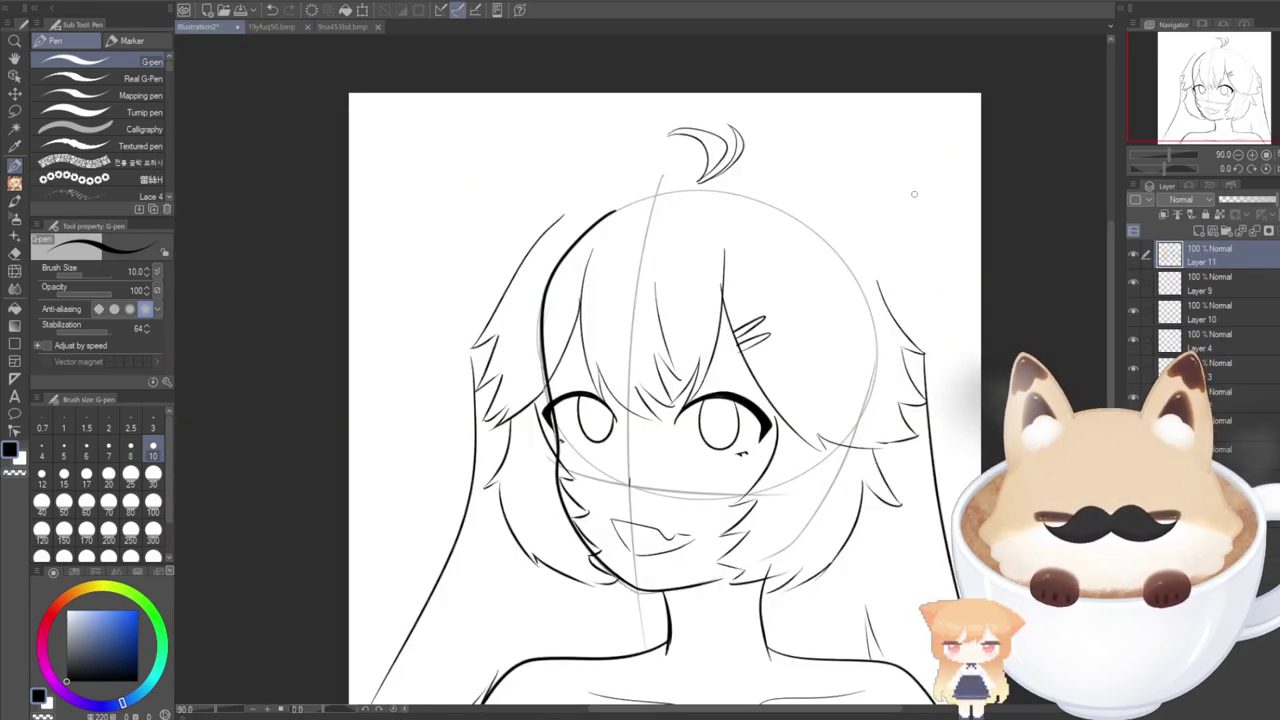
Change the canvas size by extending it upward, adding blank space above the ahoge.
scroll(1109, 286, down, 2)
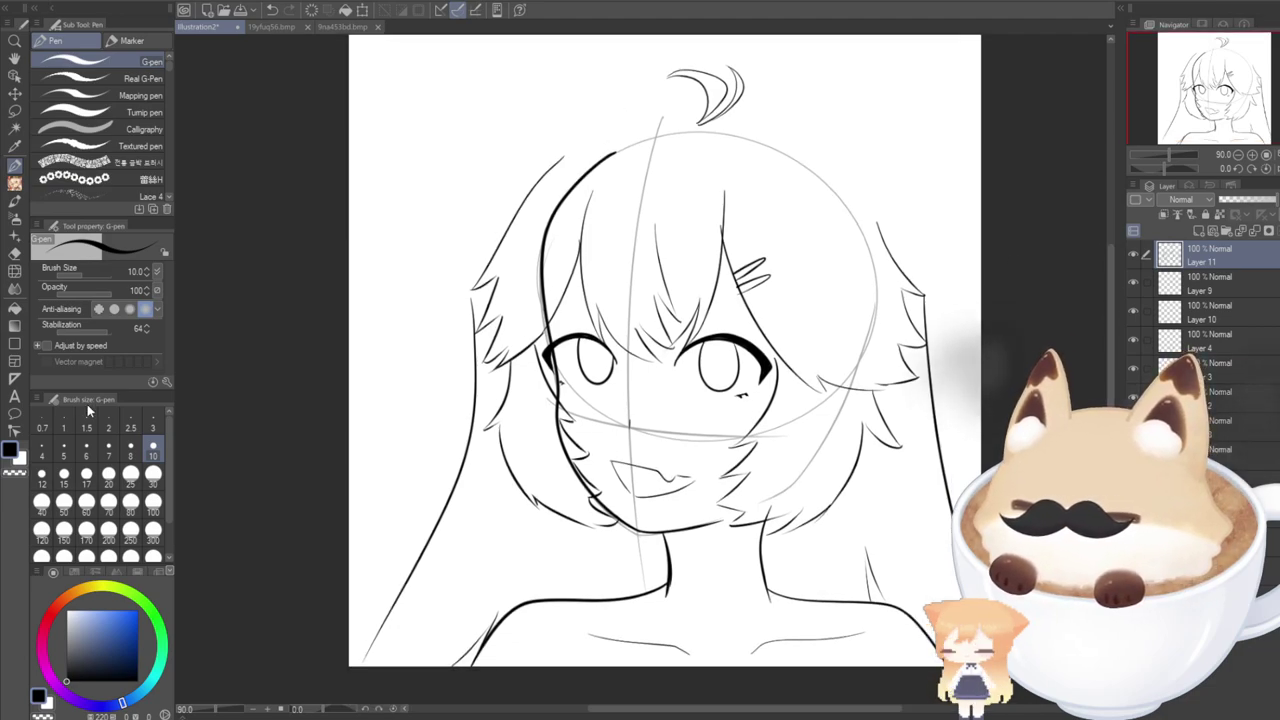
key(ctrl+alt+c)
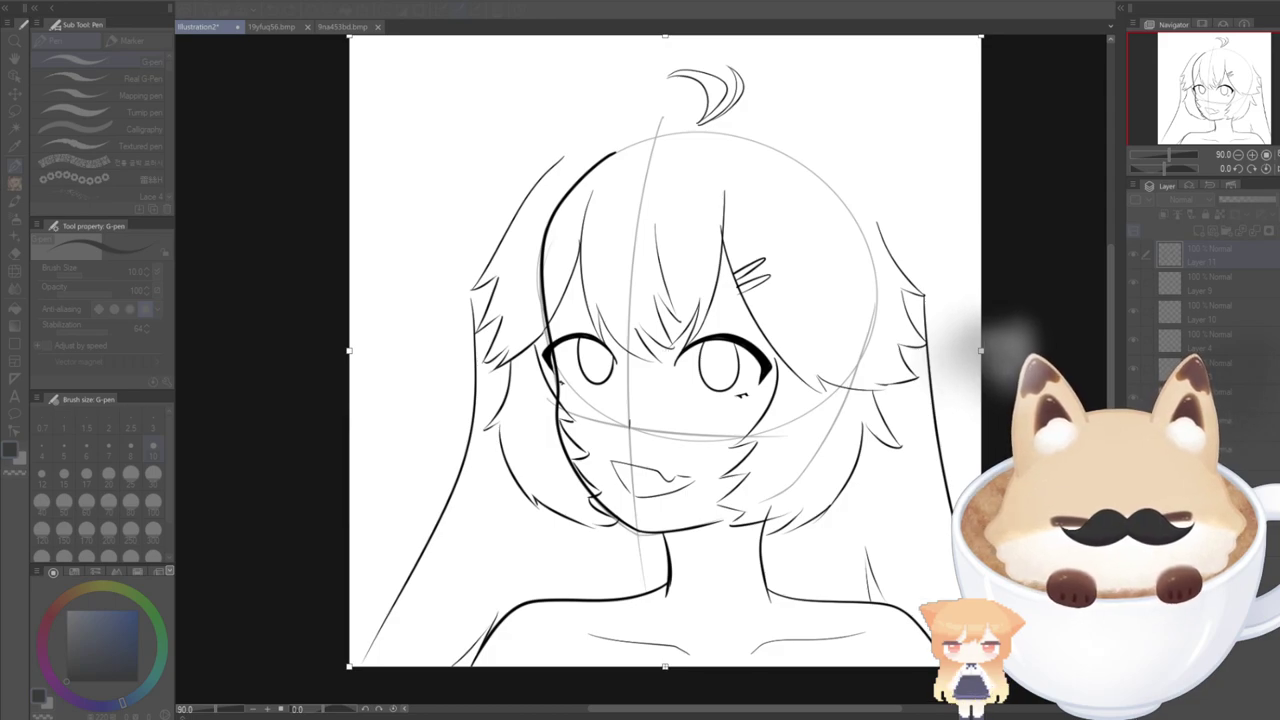
key(Tab)
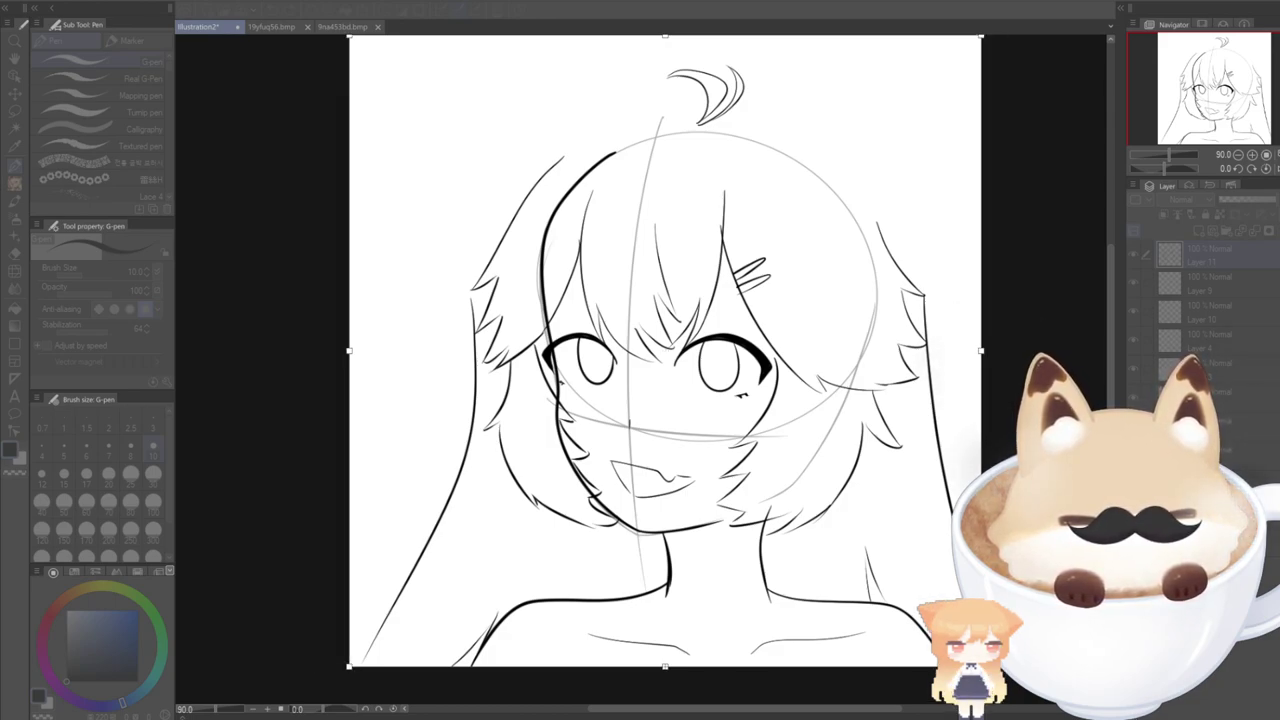
drag(665, 36, 665, 0)
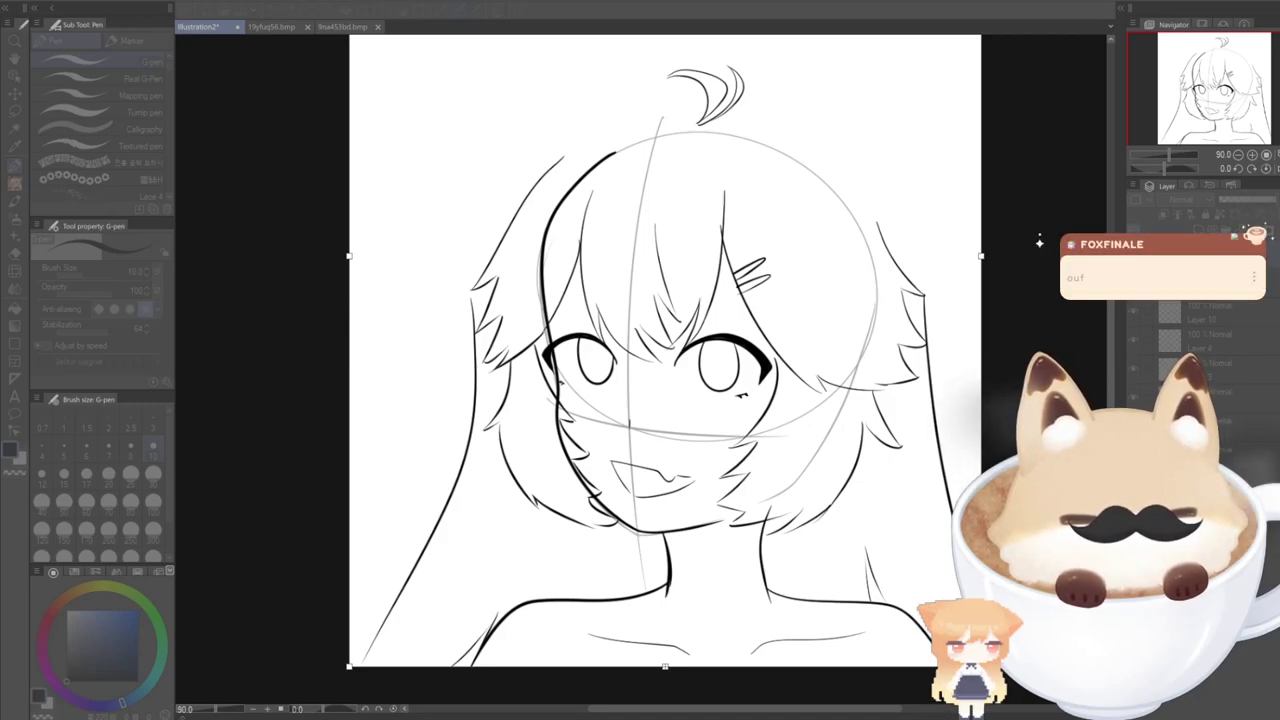
key(Return)
scroll(640, 370, up, 3)
scroll(640, 370, down, 1)
scroll(640, 370, down, 5)
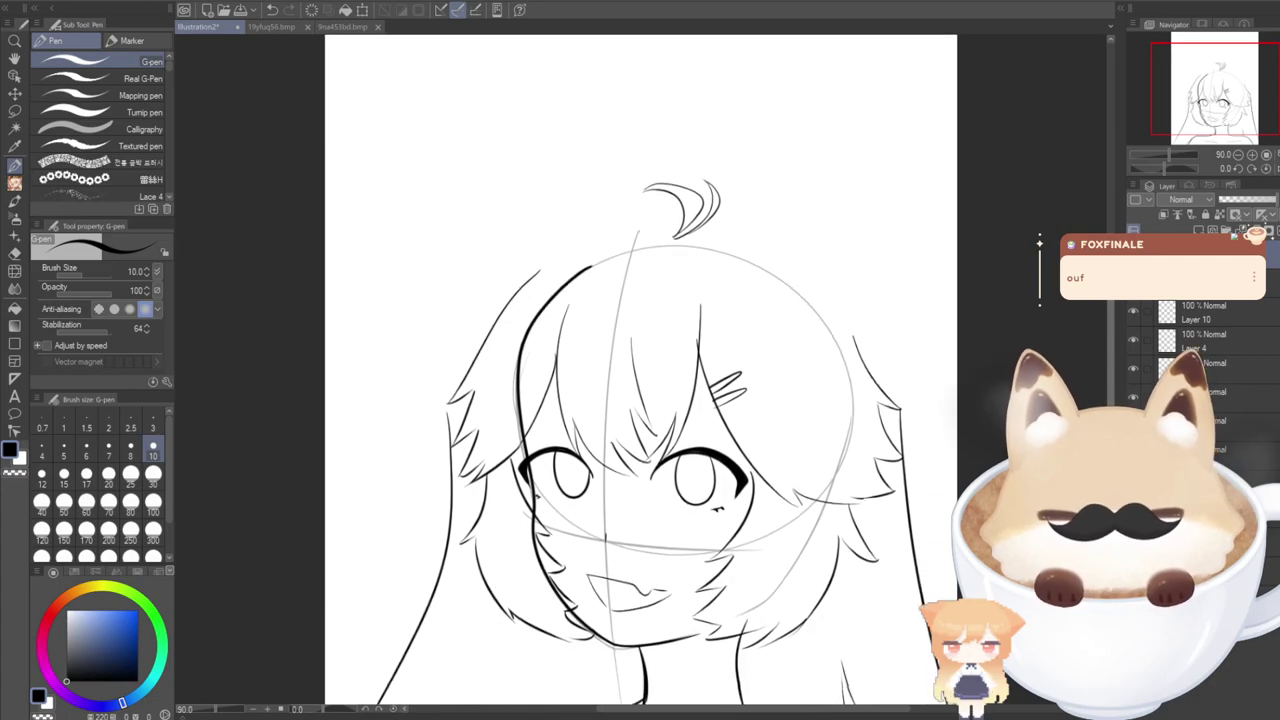
scroll(640, 370, up, 3)
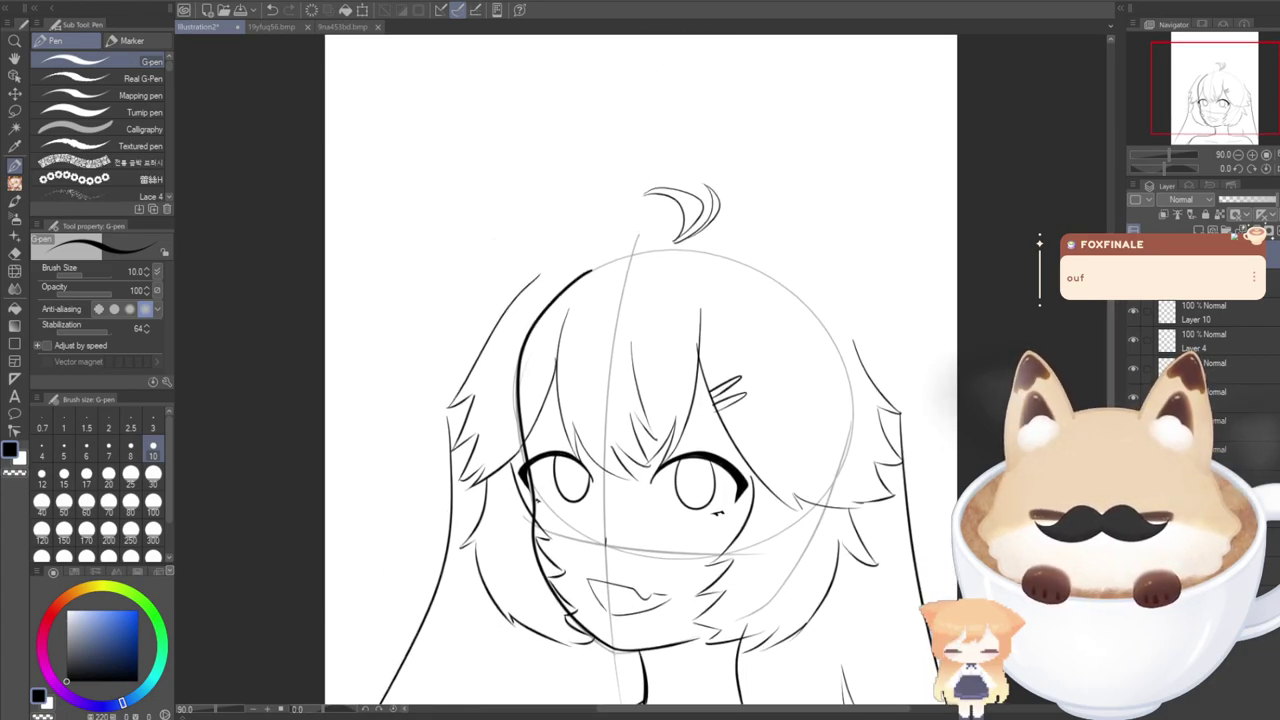
Try to draw the near-side fox ear's edges, checking the reference and undoing both trial strokes.
click(255, 27)
click(200, 28)
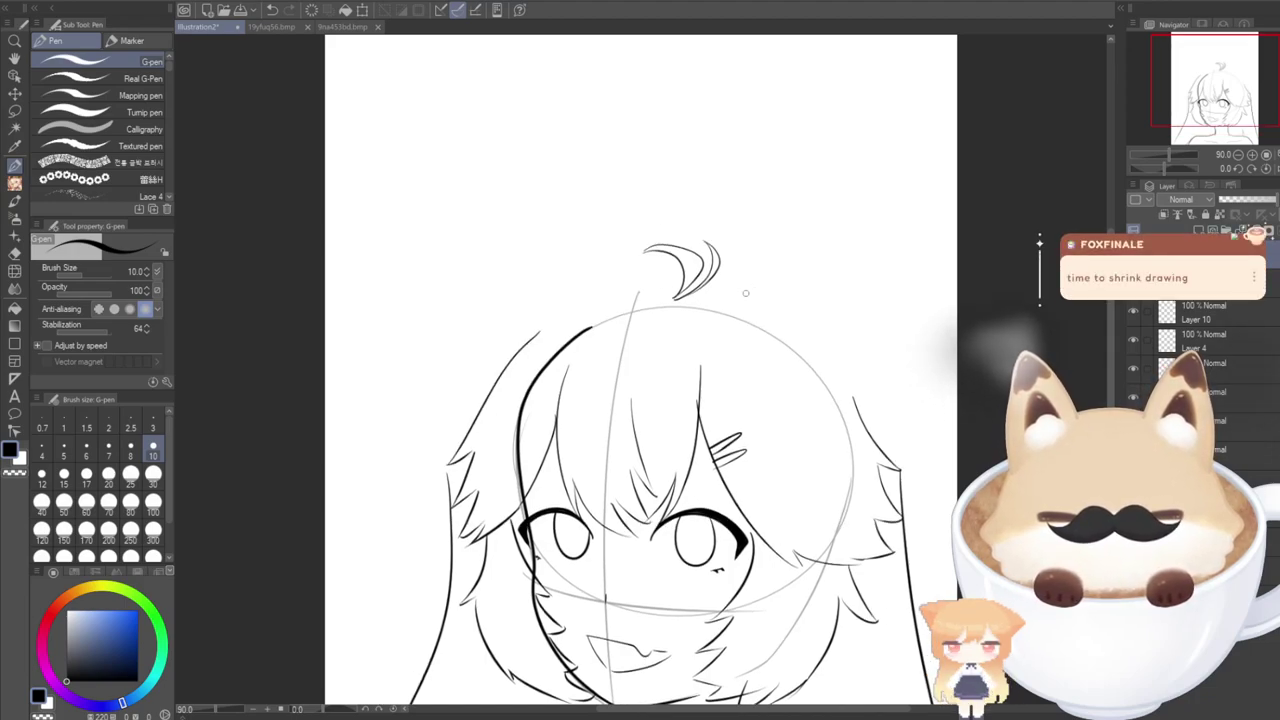
drag(735, 282, 830, 40)
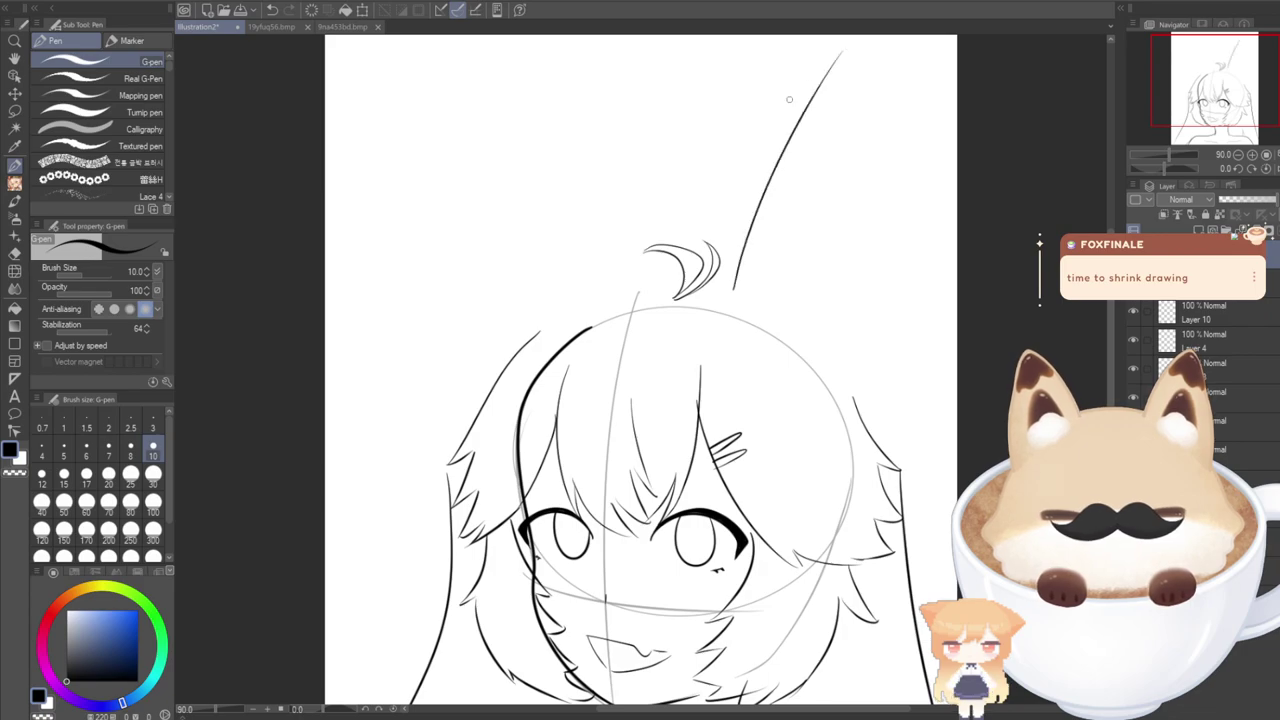
click(253, 27)
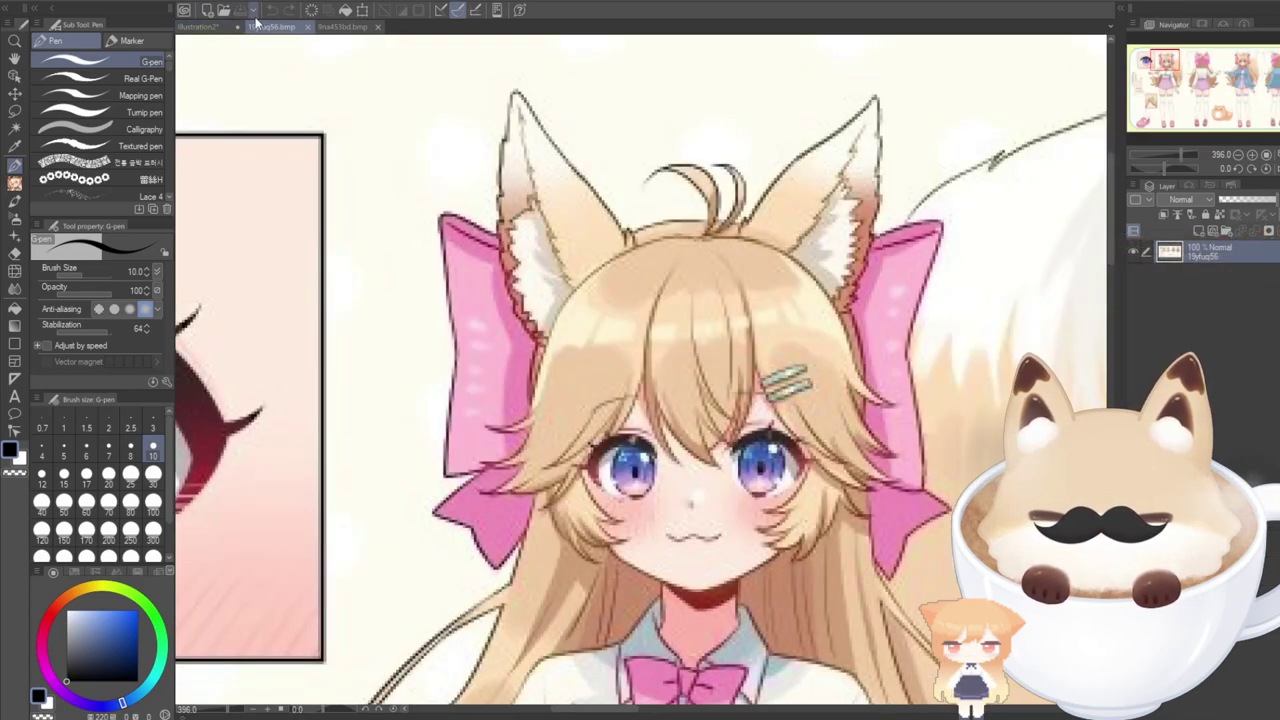
click(215, 27)
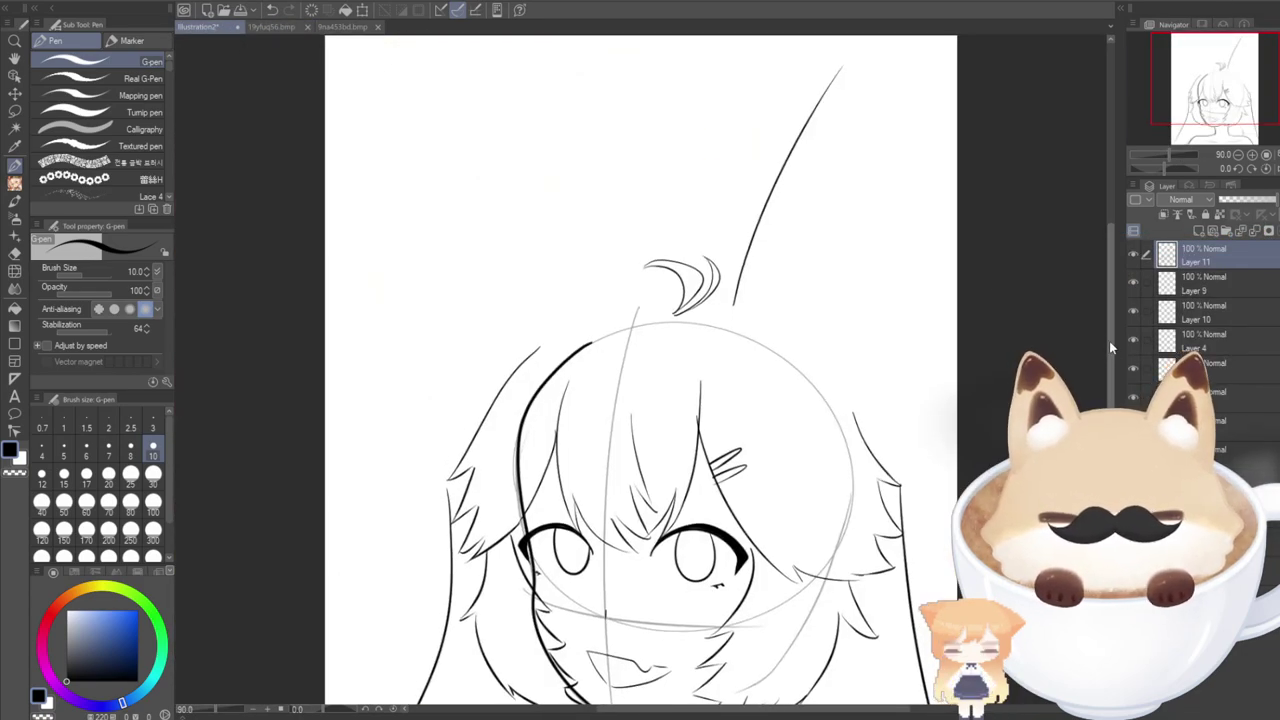
key(ctrl+z)
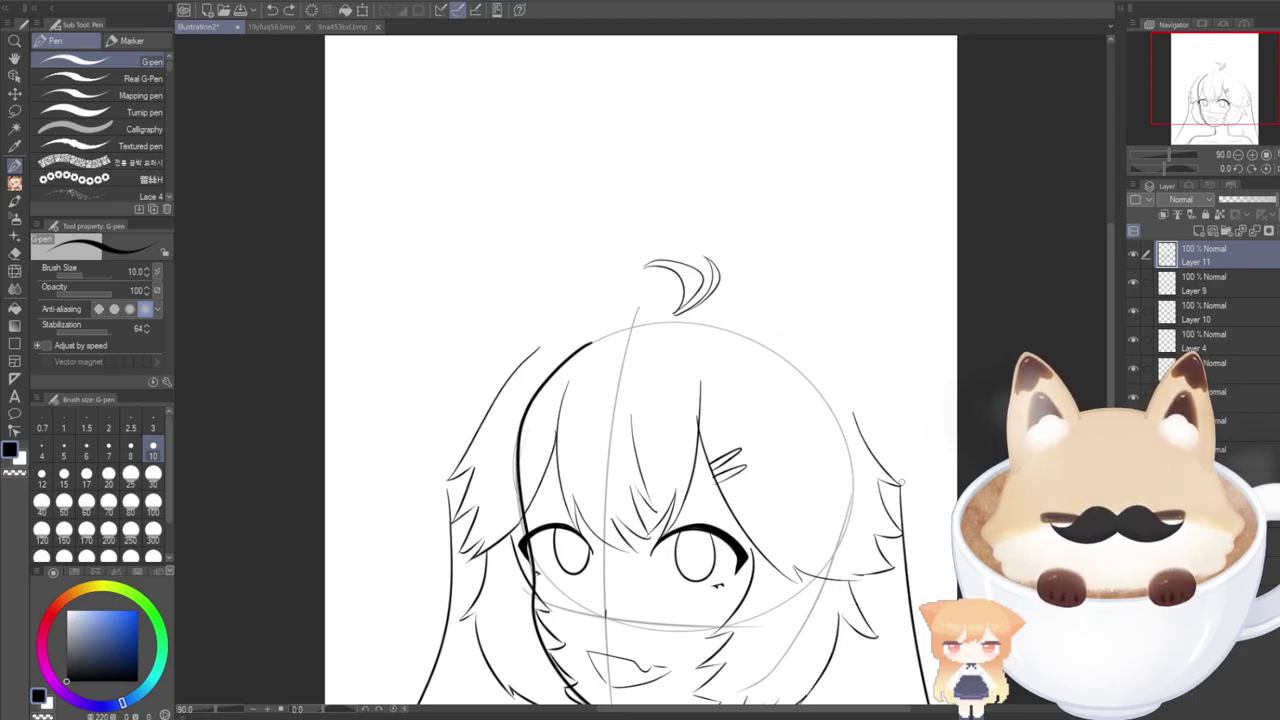
drag(890, 484, 851, 114)
key(ctrl+z)
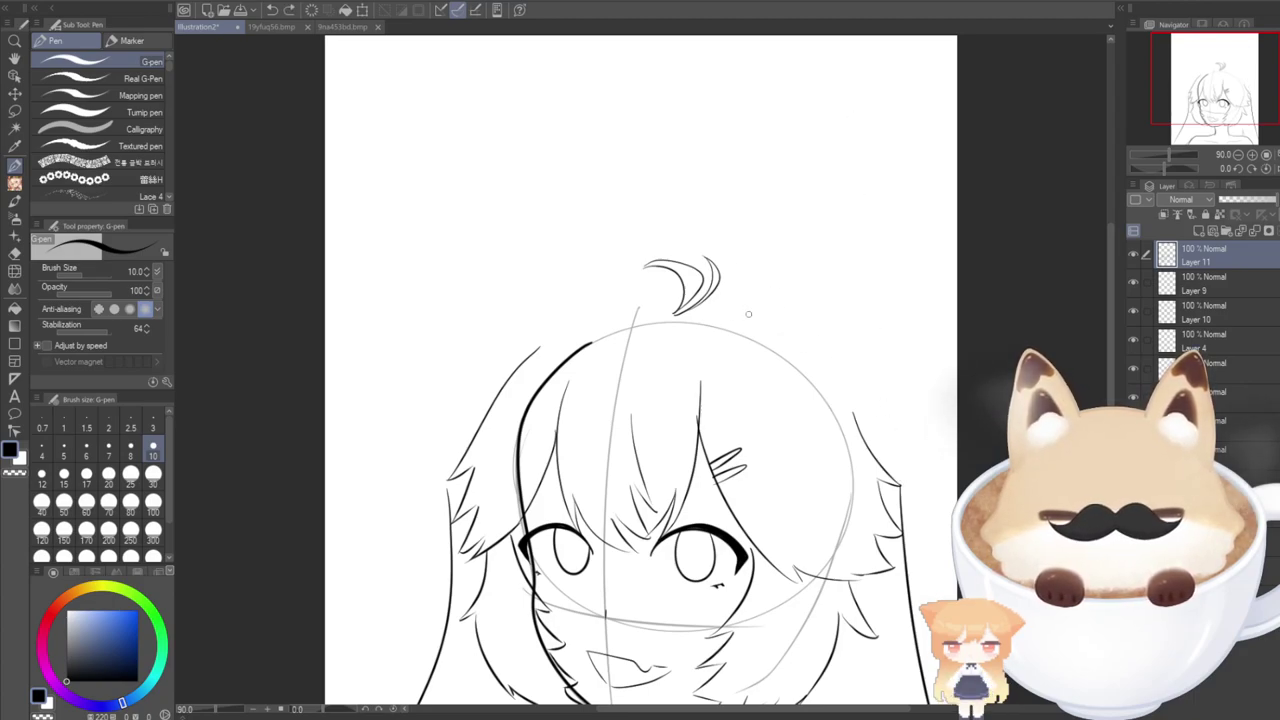
Draw the near-side fox ear as a tall pointed outline, with its outer edge curving down to the side hair.
mouse_move(748, 316)
mouse_down()
mouse_move(803, 95)
mouse_move(913, 375)
mouse_up()
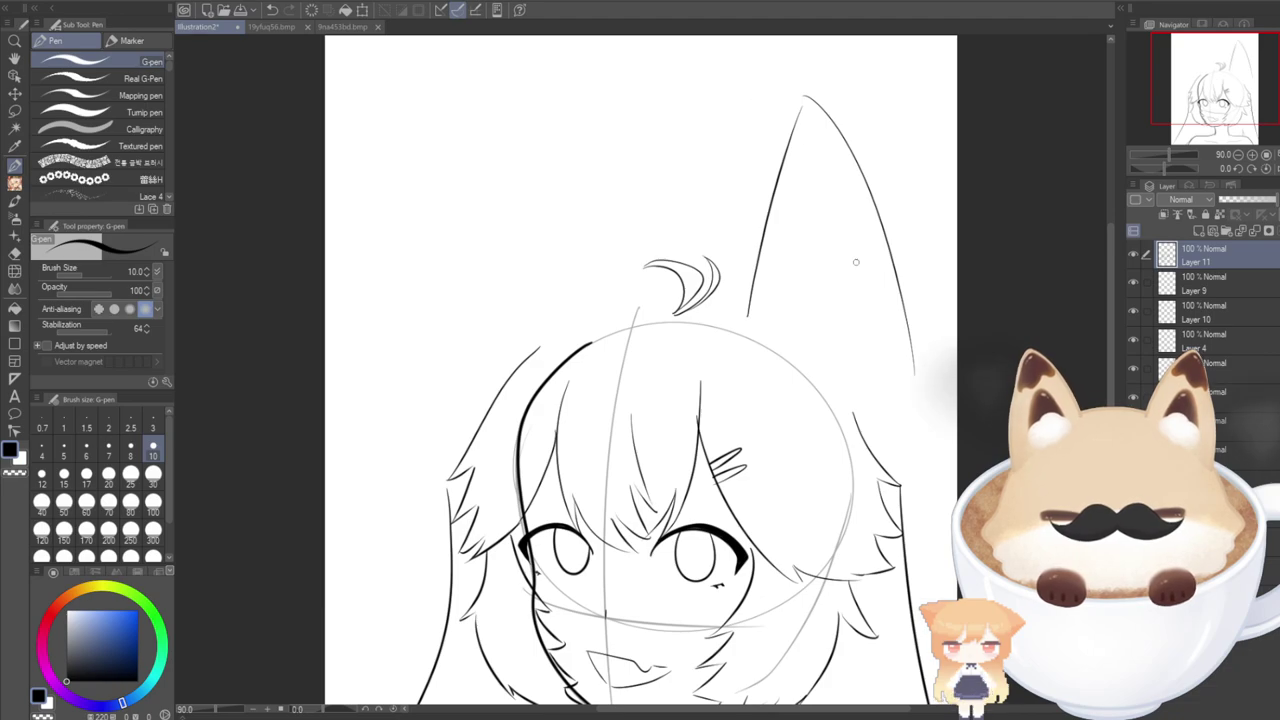
mouse_move(898, 326)
mouse_down()
mouse_move(903, 467)
mouse_move(910, 358)
mouse_move(908, 532)
mouse_up()
drag(912, 400, 915, 538)
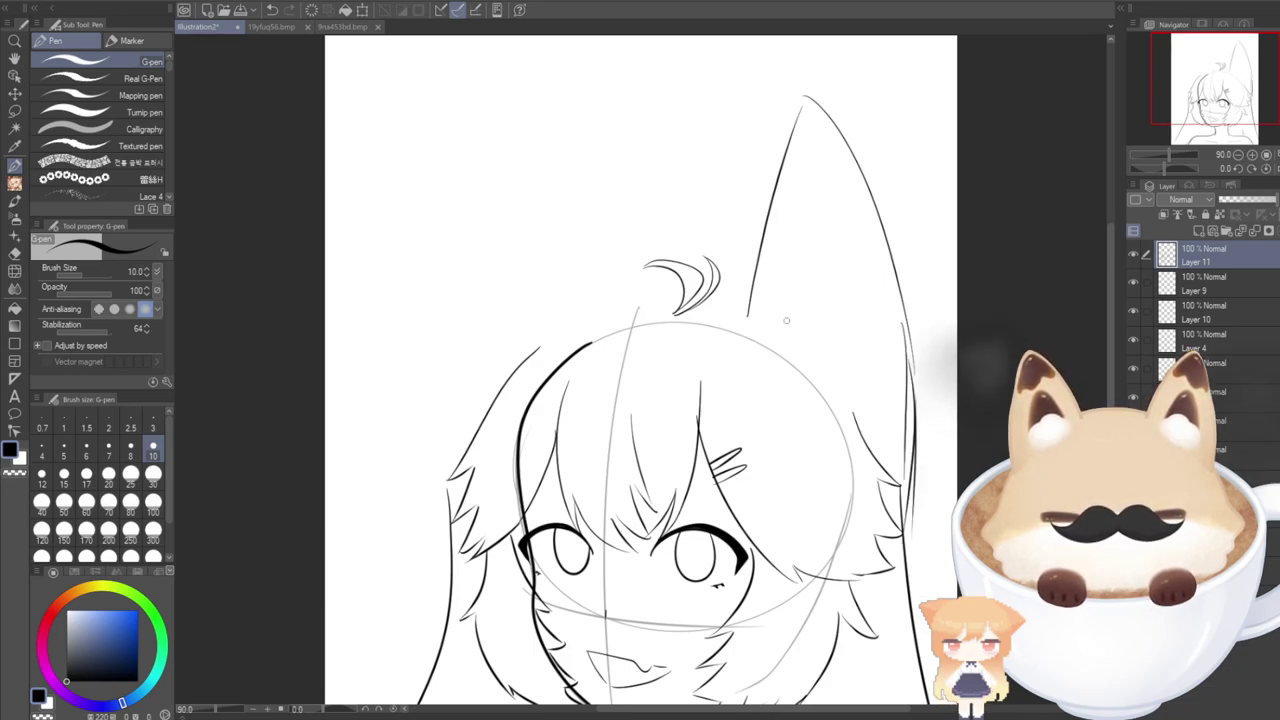
Draw the inner ear's broken fur line, the fluffy tuft at its base and short fringe strokes along the inner edge, consulting the reference.
drag(823, 358, 824, 330)
drag(828, 320, 826, 290)
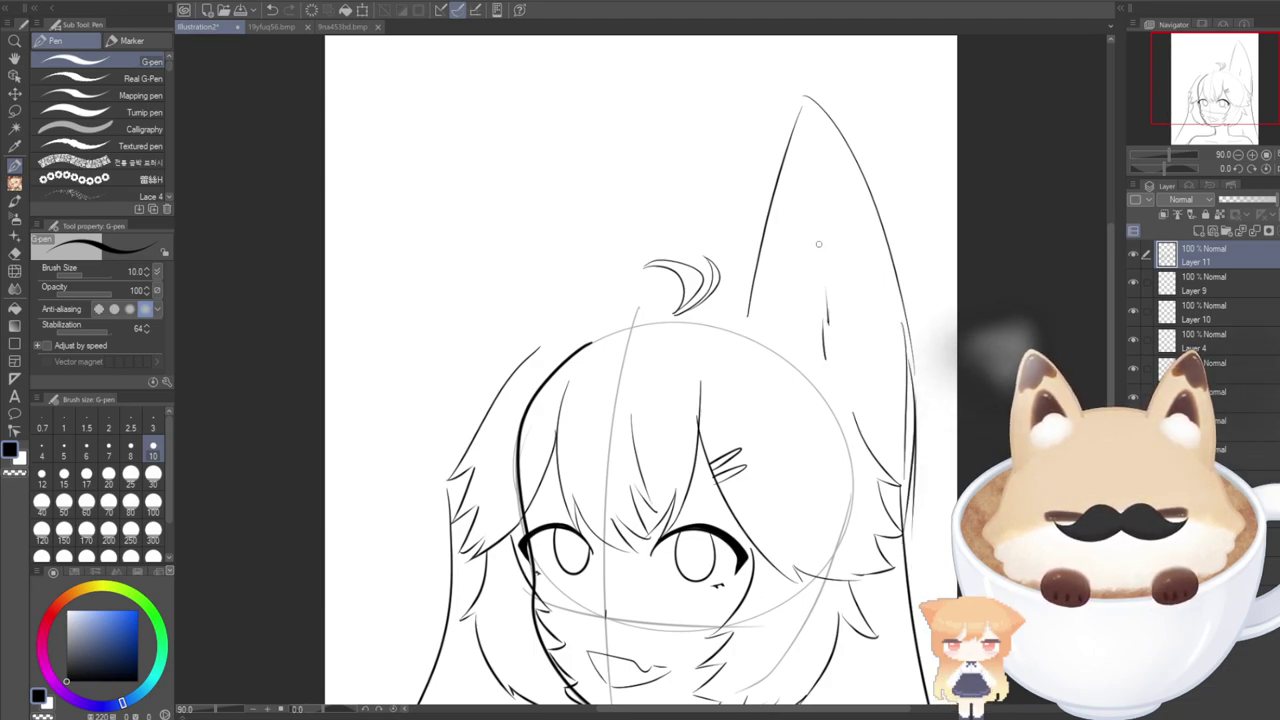
drag(829, 209, 814, 134)
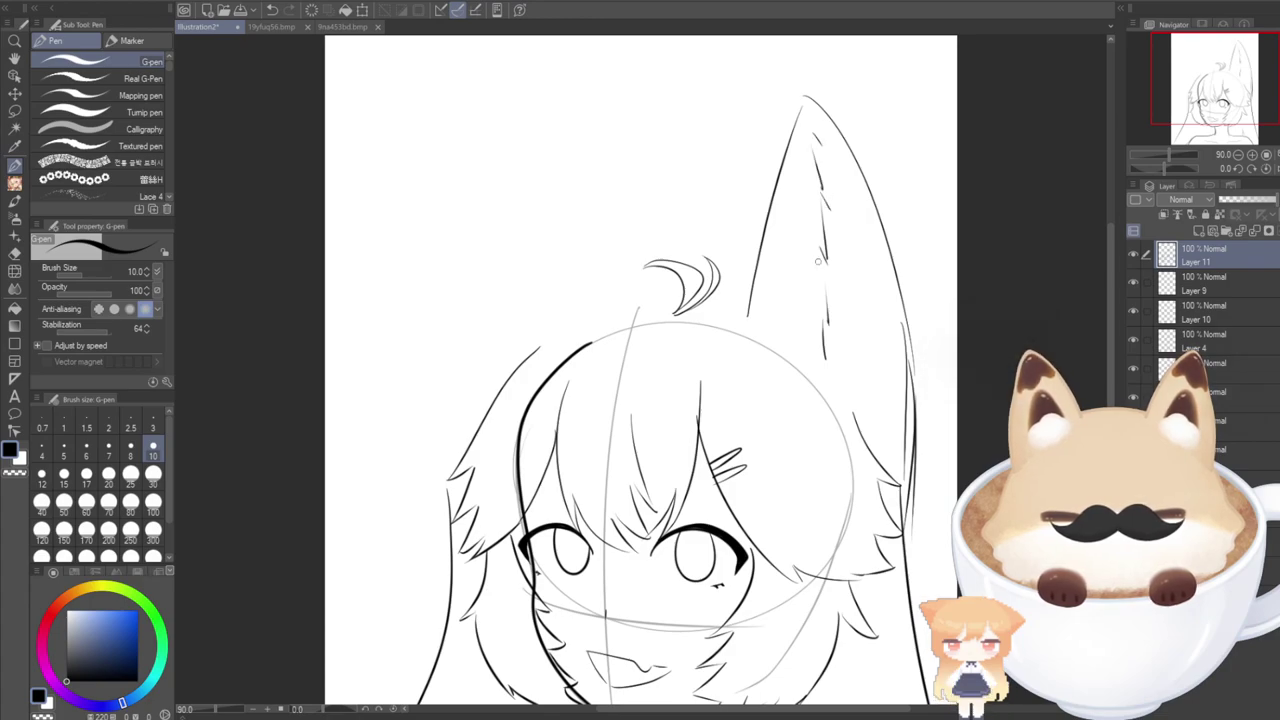
drag(819, 259, 793, 259)
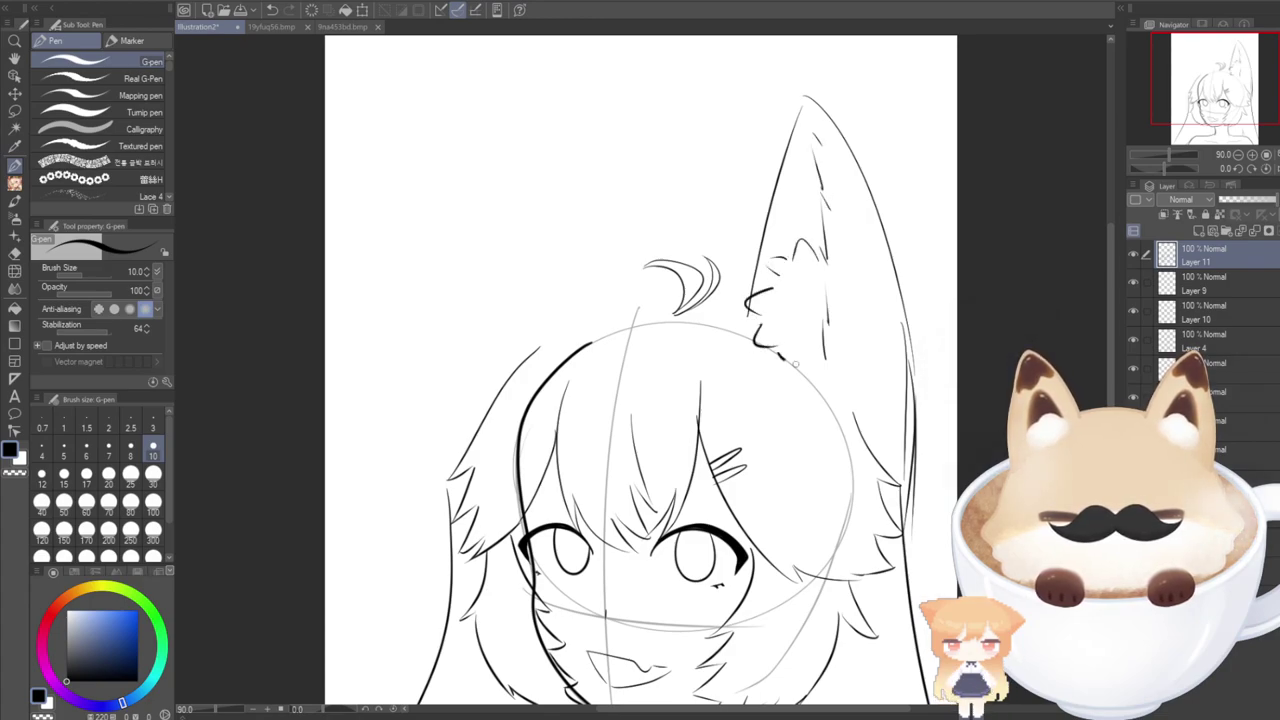
click(280, 27)
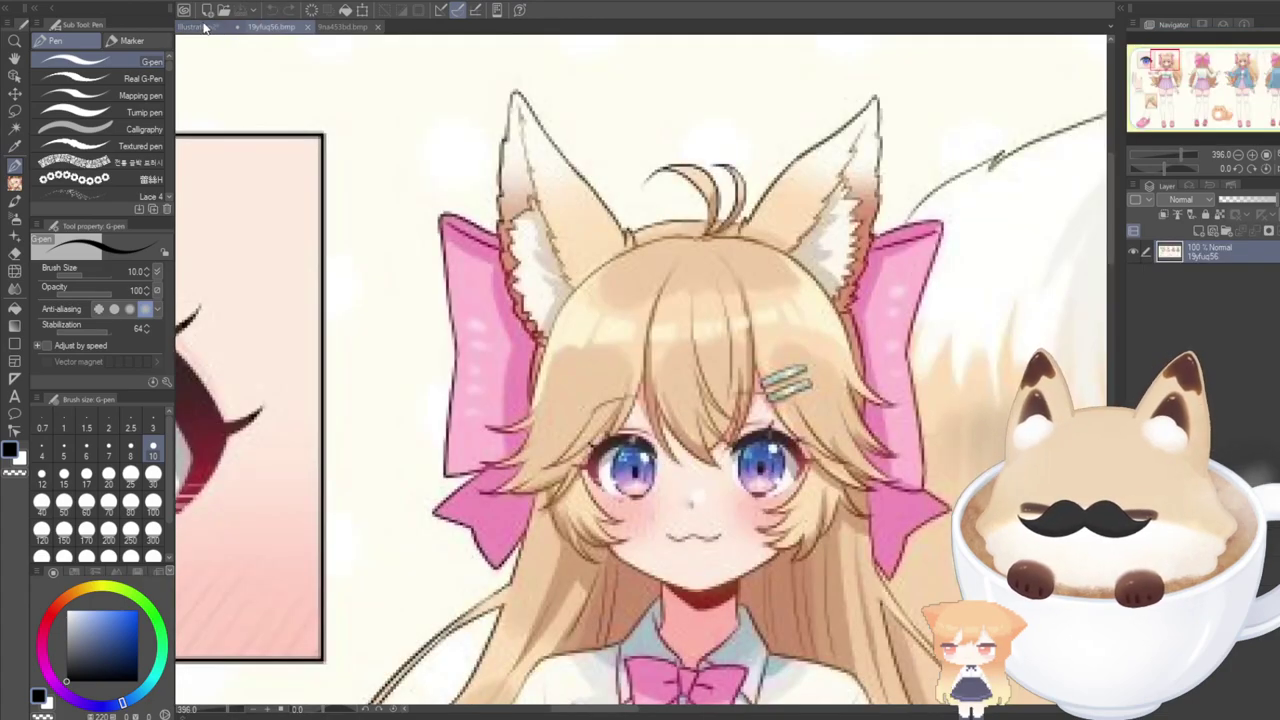
click(205, 27)
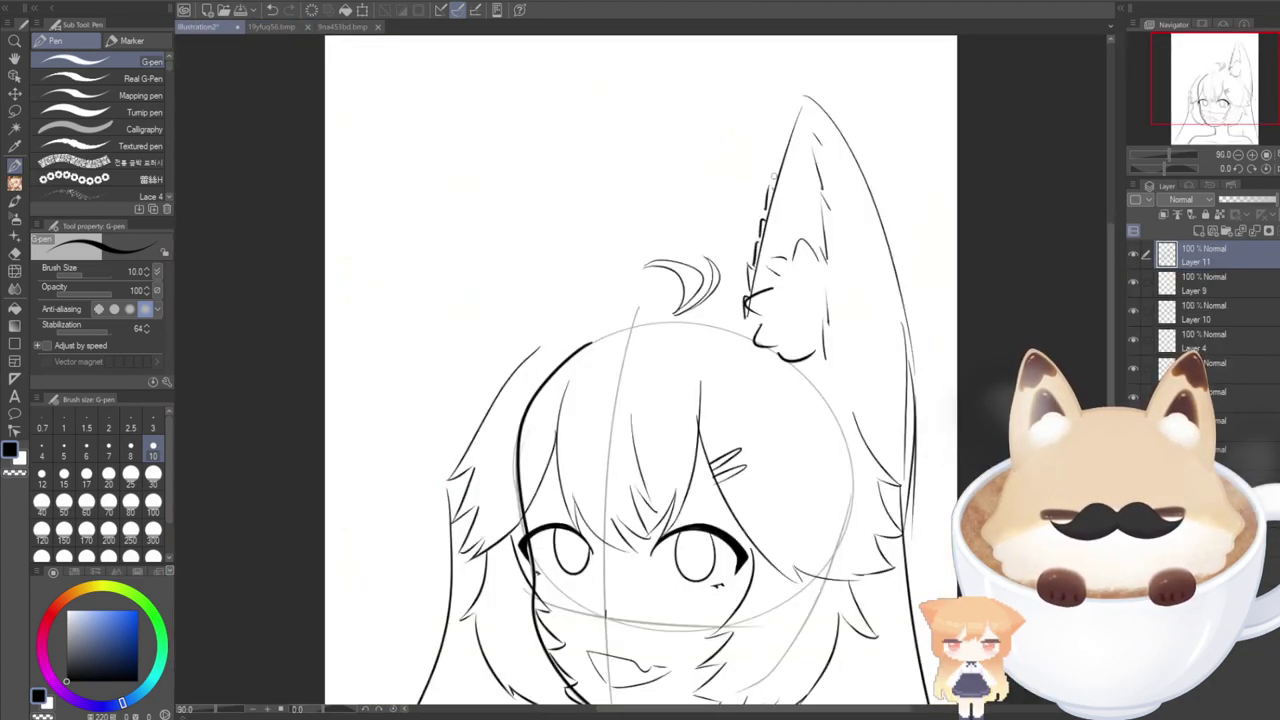
click(268, 27)
click(195, 27)
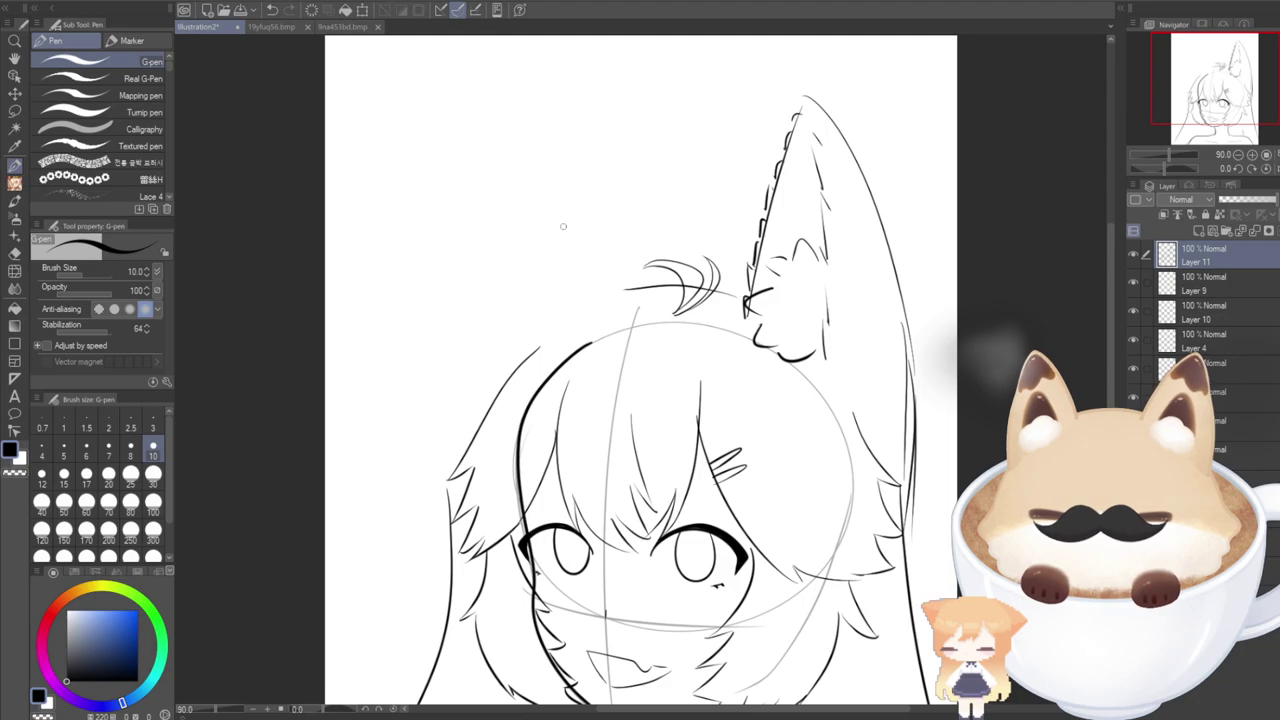
Redraw the short crown line running from the ahoge to the base of the near-side fox ear, checking the reference.
key(ctrl+z)
click(268, 27)
click(195, 27)
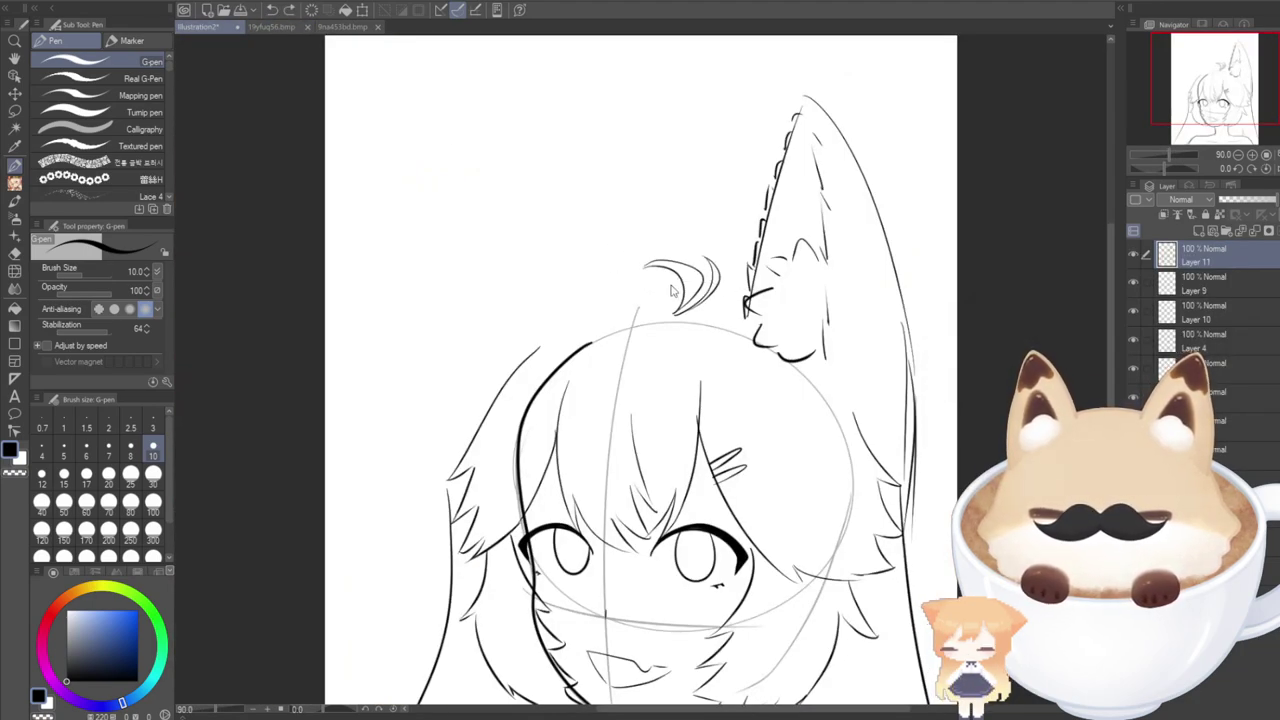
drag(672, 290, 748, 288)
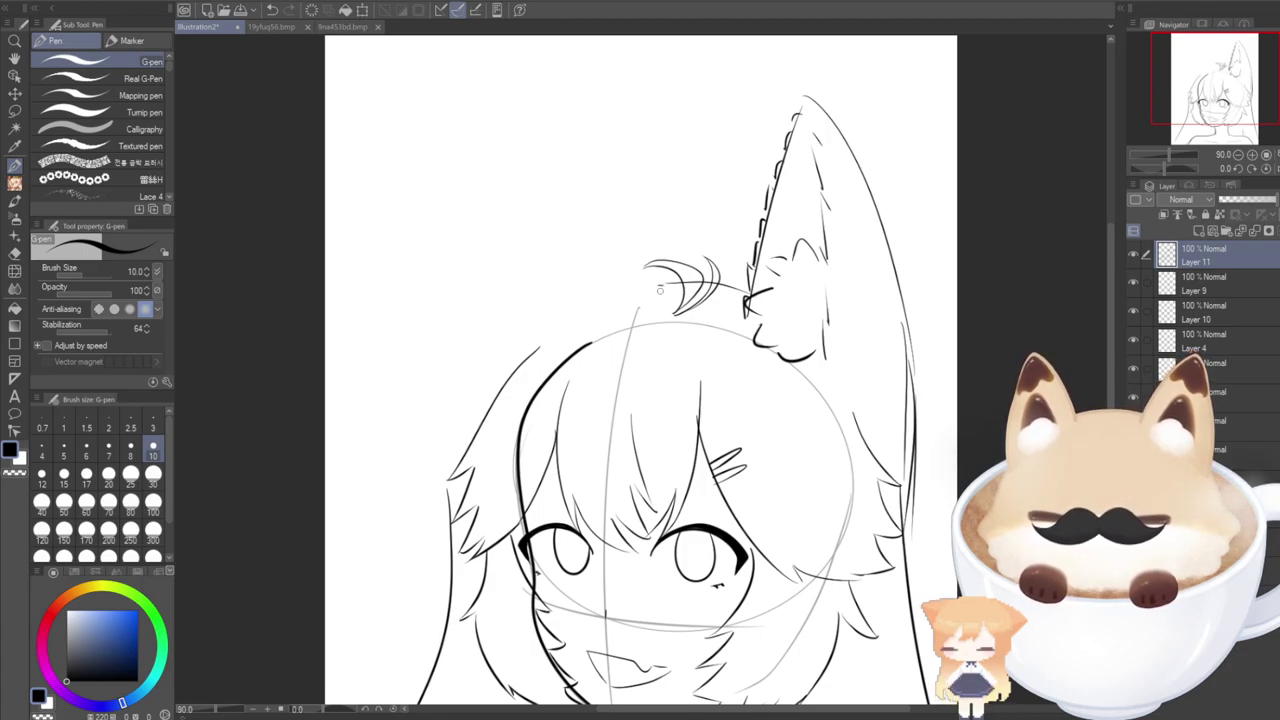
Draw the far-side fox ear as a tall pointed shape with a smooth inner edge and a broken fur line along its outer edge.
drag(663, 293, 578, 131)
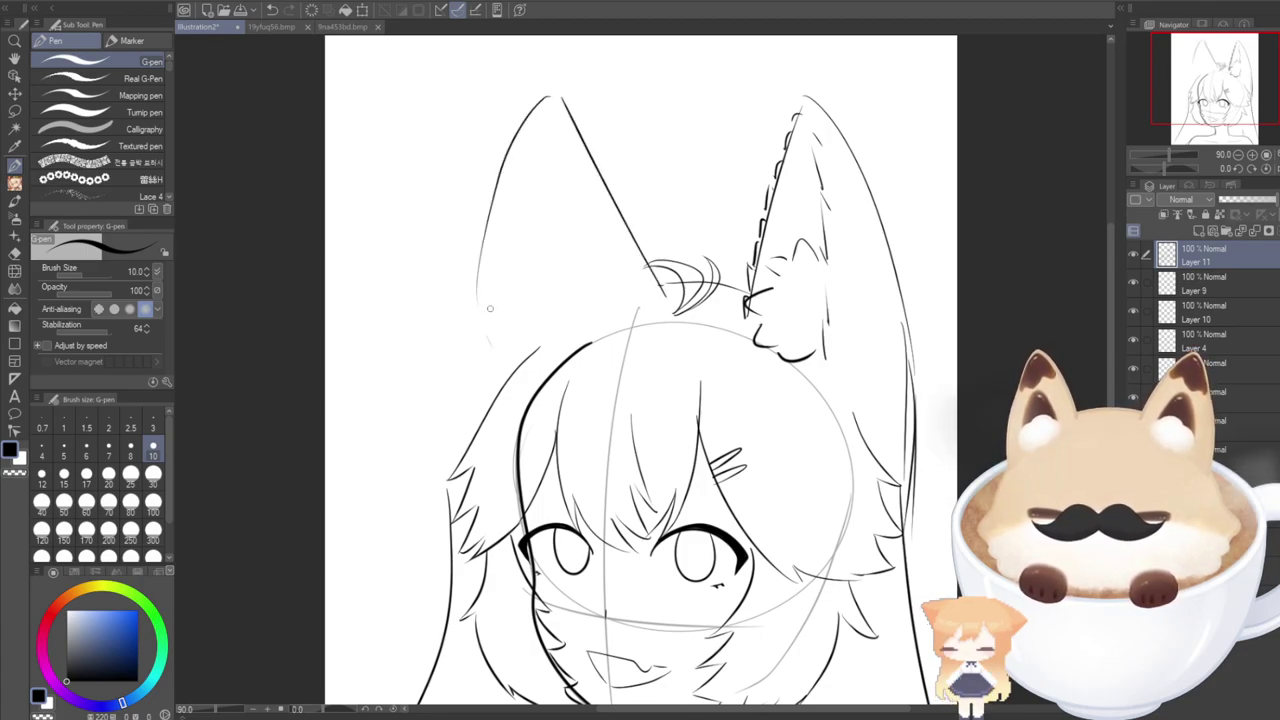
key(ctrl+z)
key(ctrl+z)
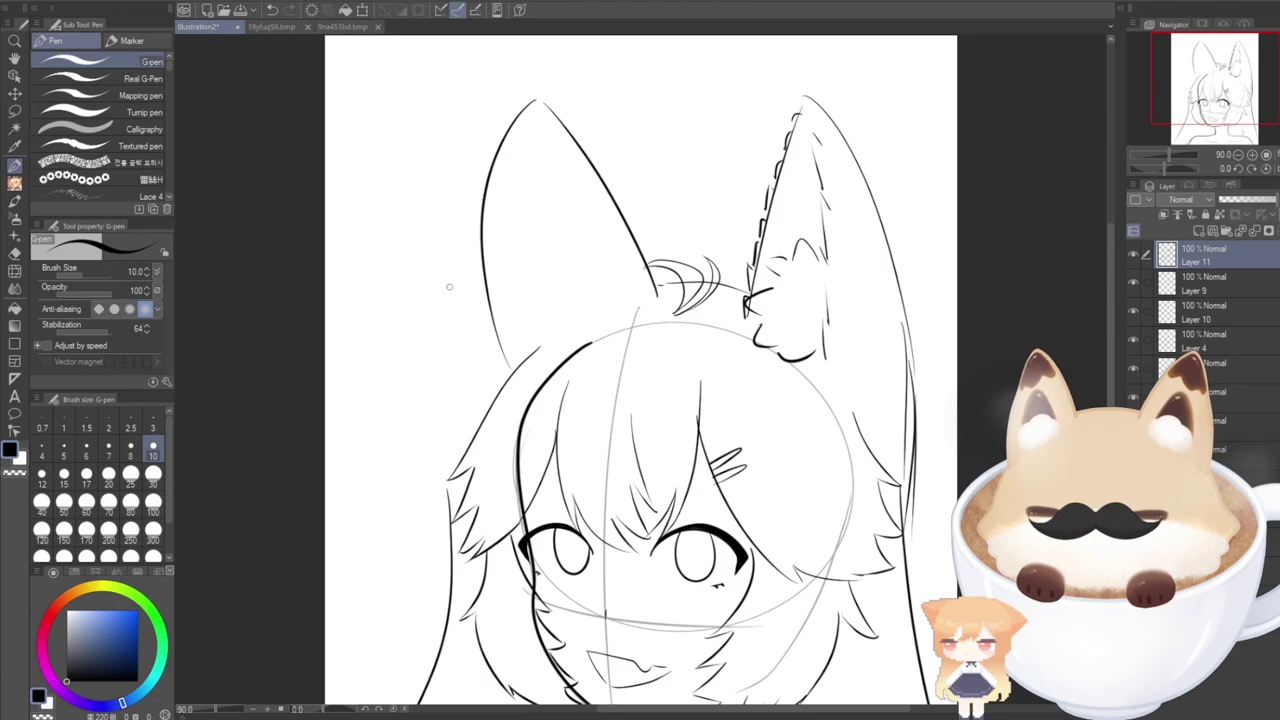
key(ctrl+z)
key(ctrl+z)
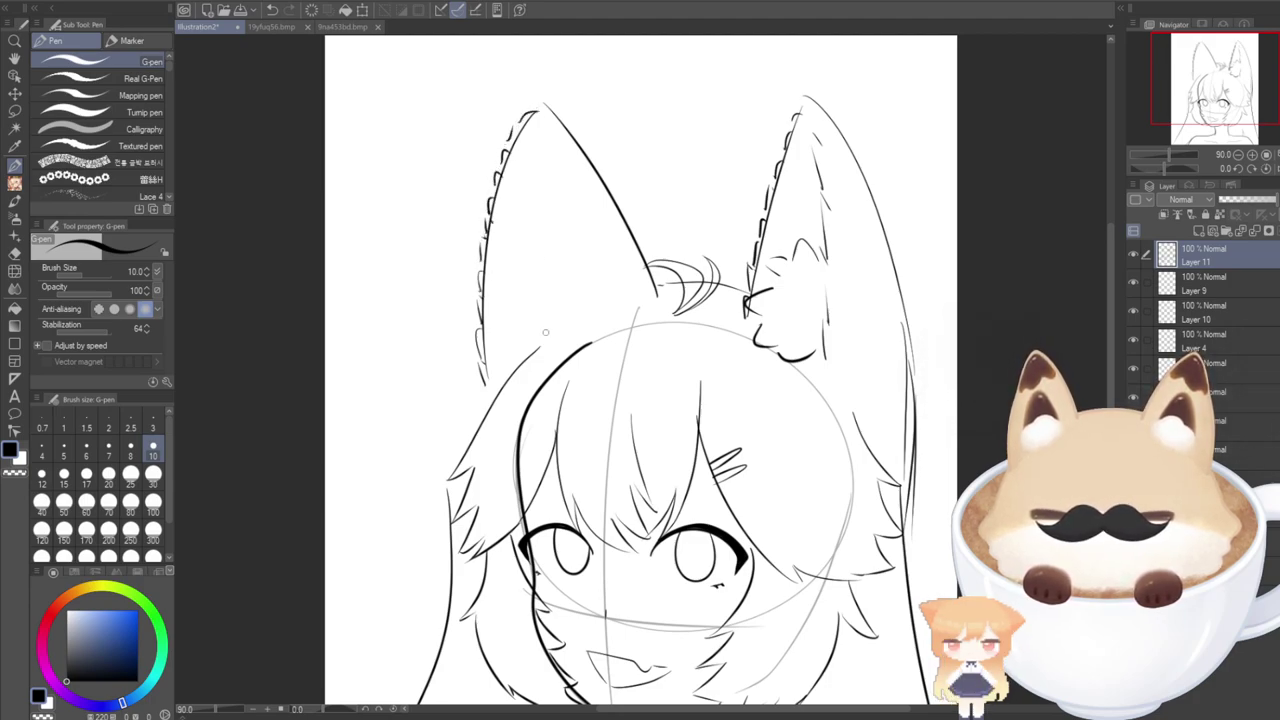
Draw the far-side ear's inner fold line with short fringe strokes, plus the fluffy fur tuft at its base.
drag(550, 139, 548, 133)
key(ctrl+z)
mouse_move(598, 308)
mouse_down()
mouse_move(569, 249)
mouse_move(548, 134)
mouse_up()
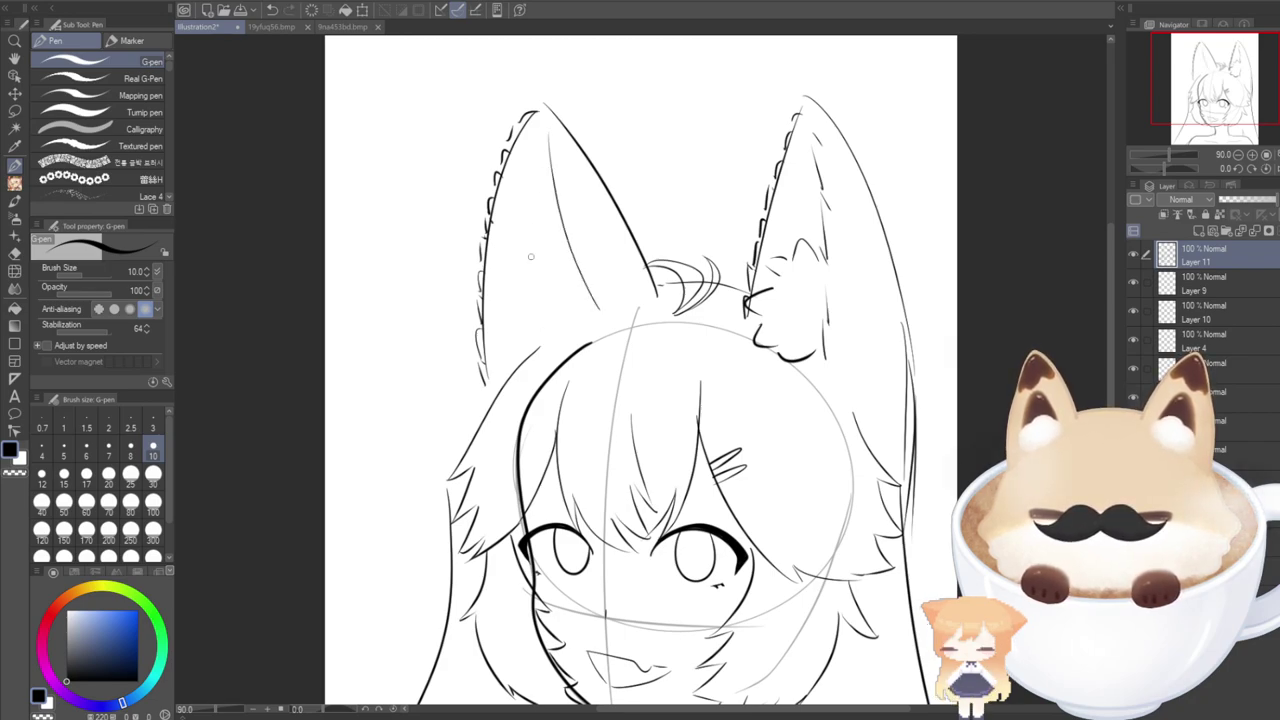
drag(584, 312, 548, 124)
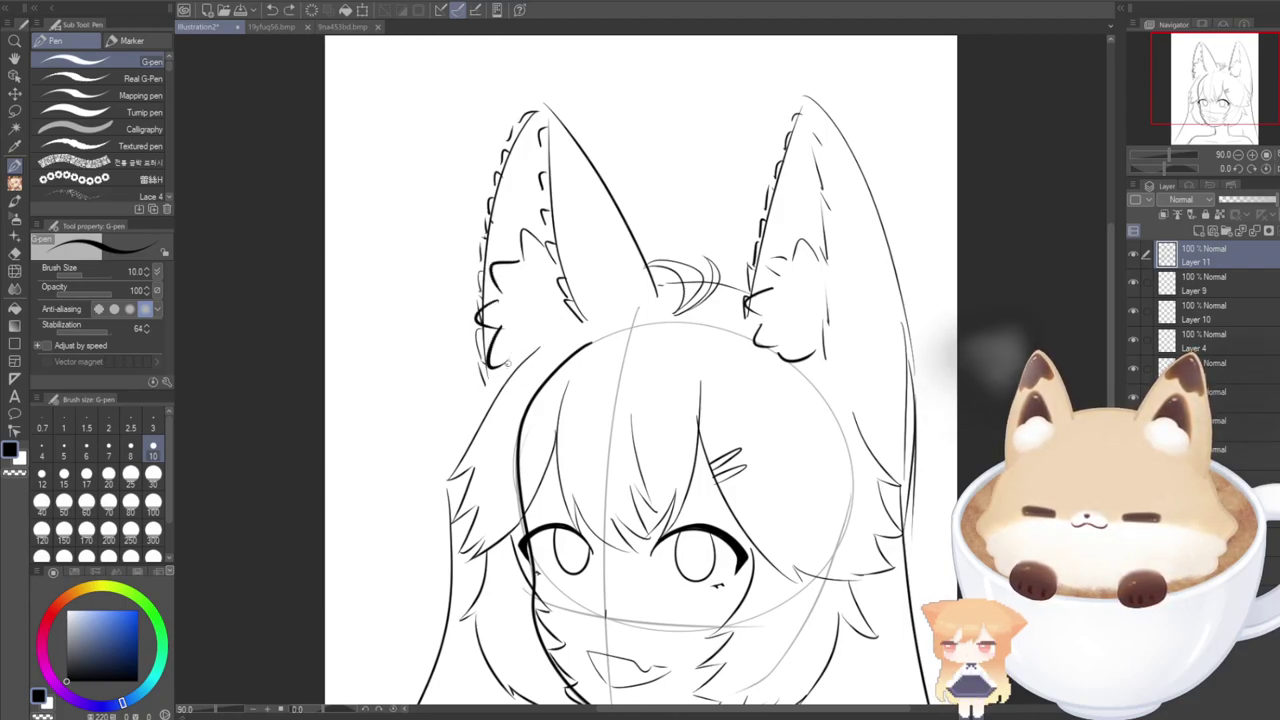
Add a new layer and draw the far-side hair bow with a pointed, indented loop and a lower tail, consulting the reference.
drag(1108, 405, 1108, 441)
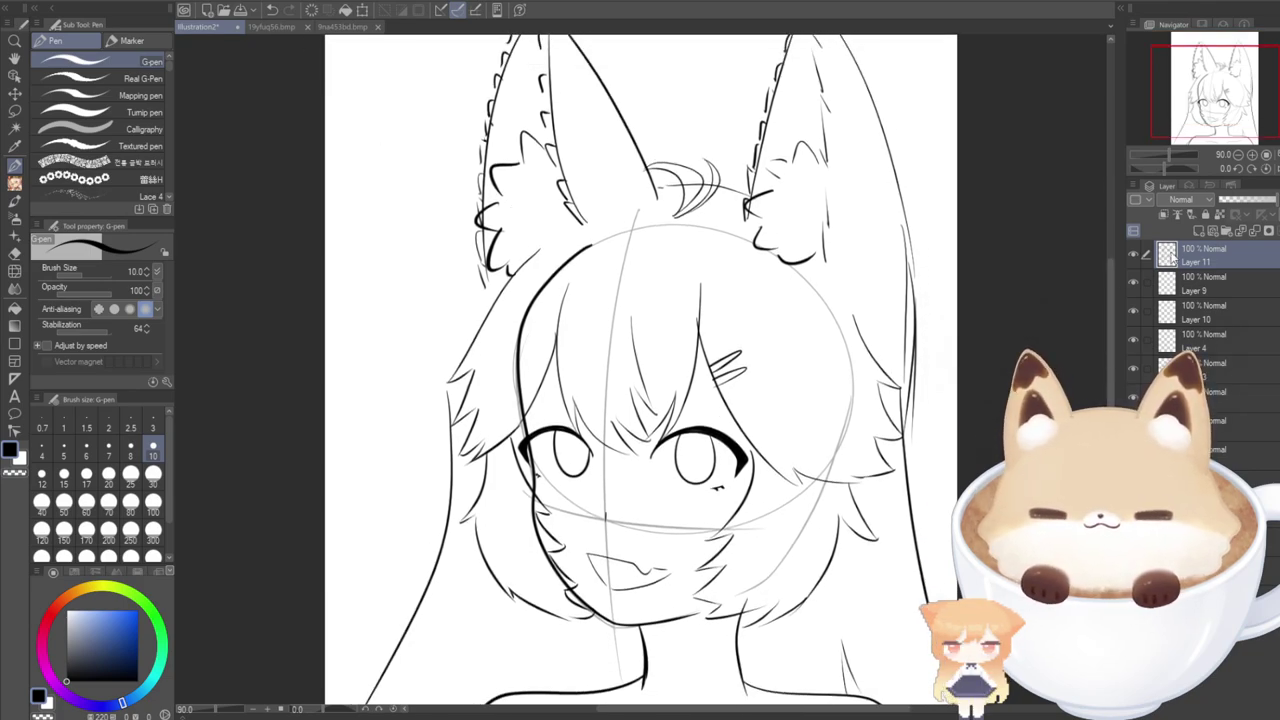
click(1199, 231)
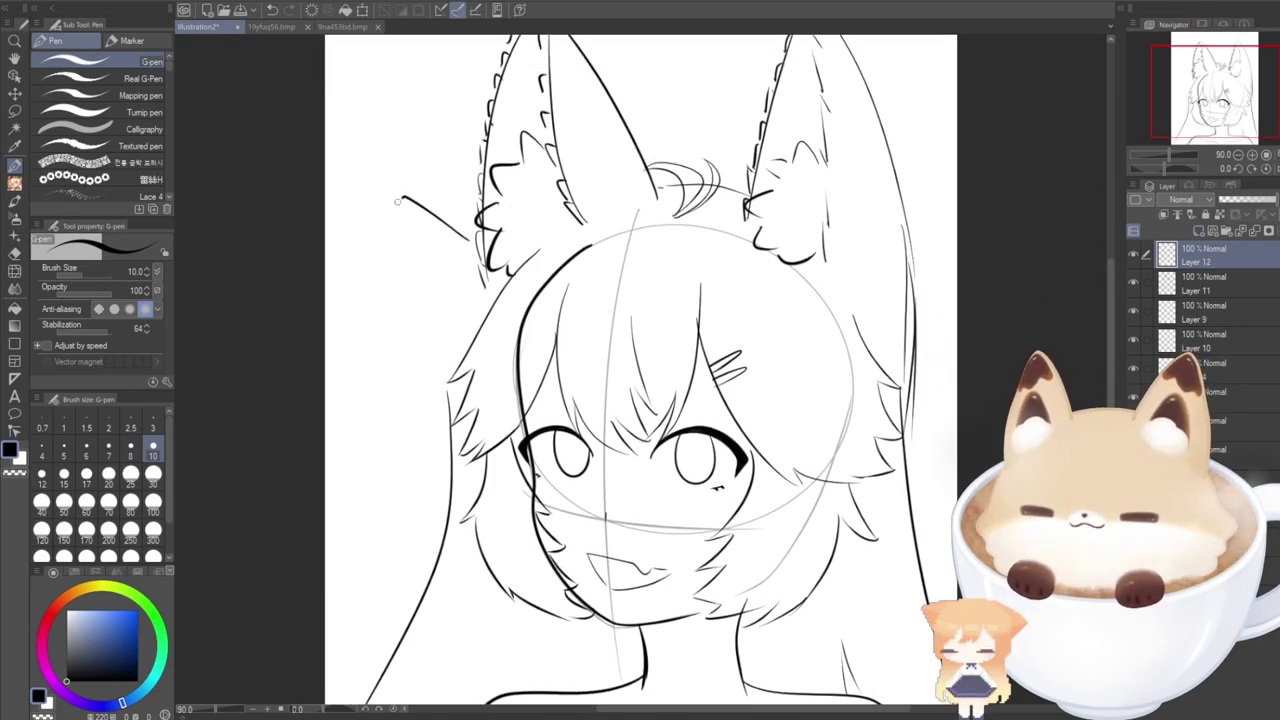
mouse_move(400, 198)
mouse_down()
mouse_move(375, 357)
mouse_move(393, 403)
mouse_move(381, 444)
mouse_move(432, 486)
mouse_up()
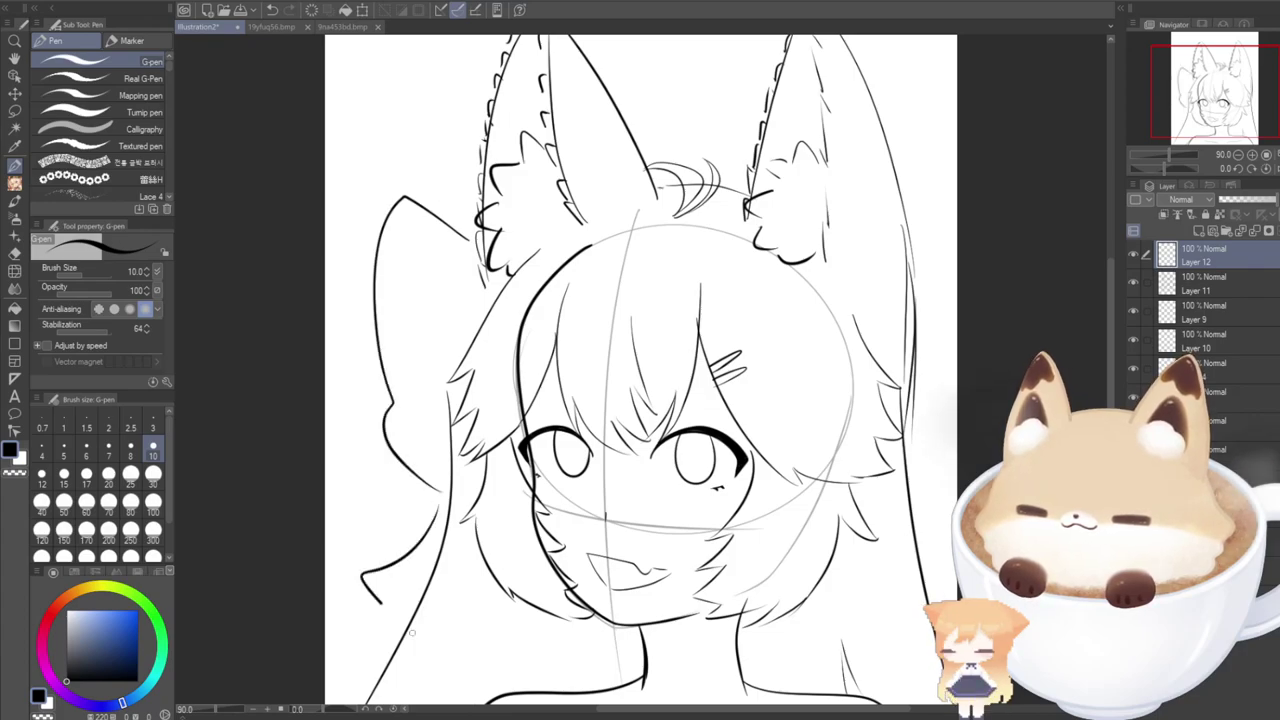
click(256, 28)
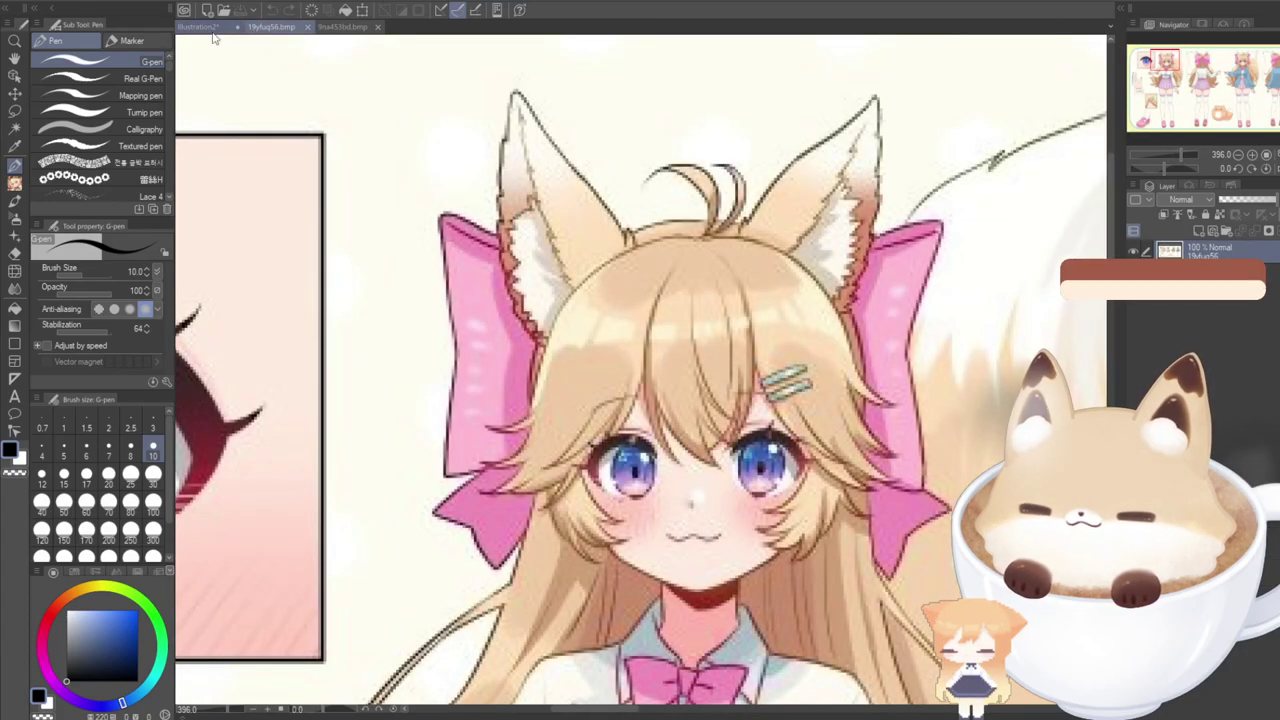
click(205, 28)
drag(470, 236, 449, 223)
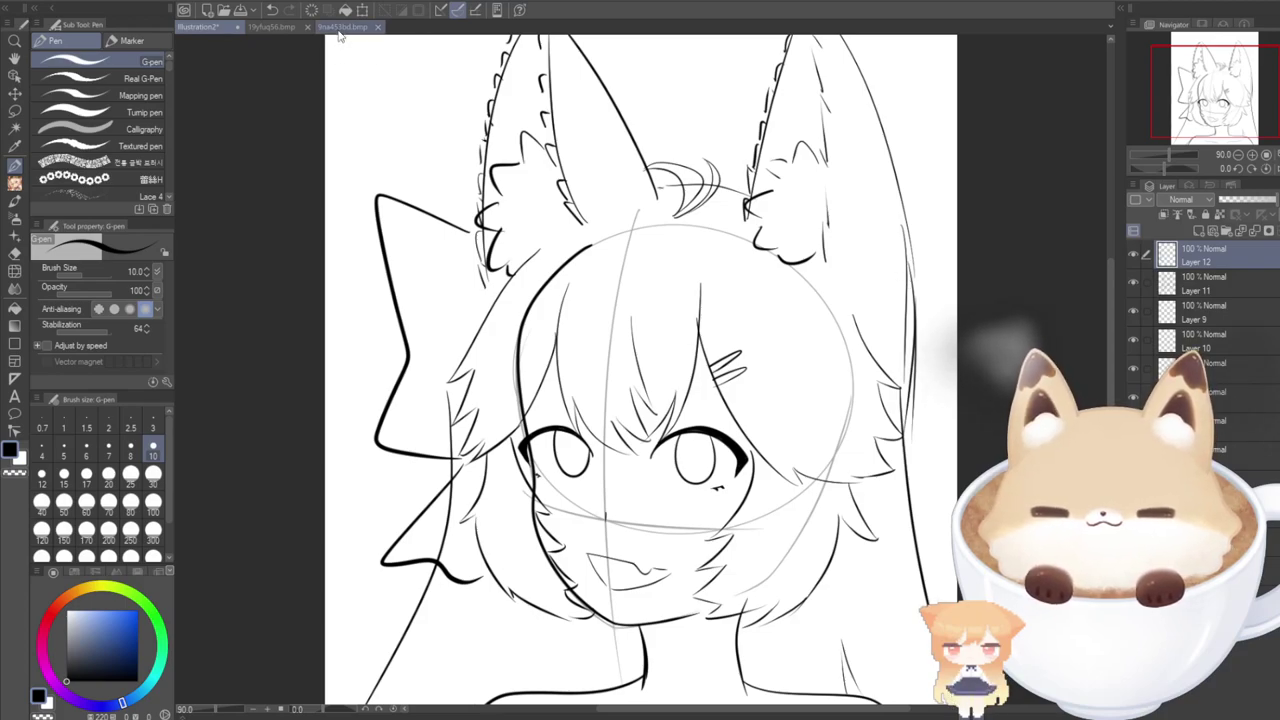
Redraw the far-side bow's lower tail as a narrower ribbon with a notched end, checking the reference.
click(268, 27)
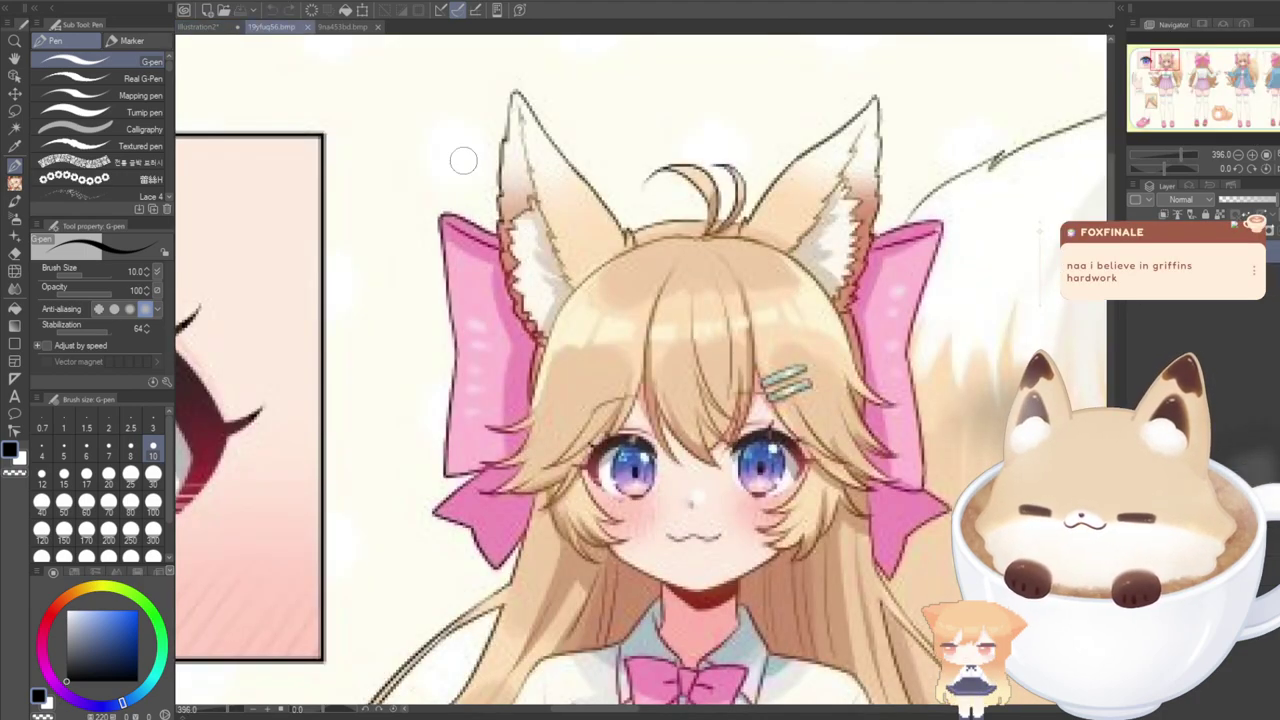
click(205, 27)
key(ctrl+z)
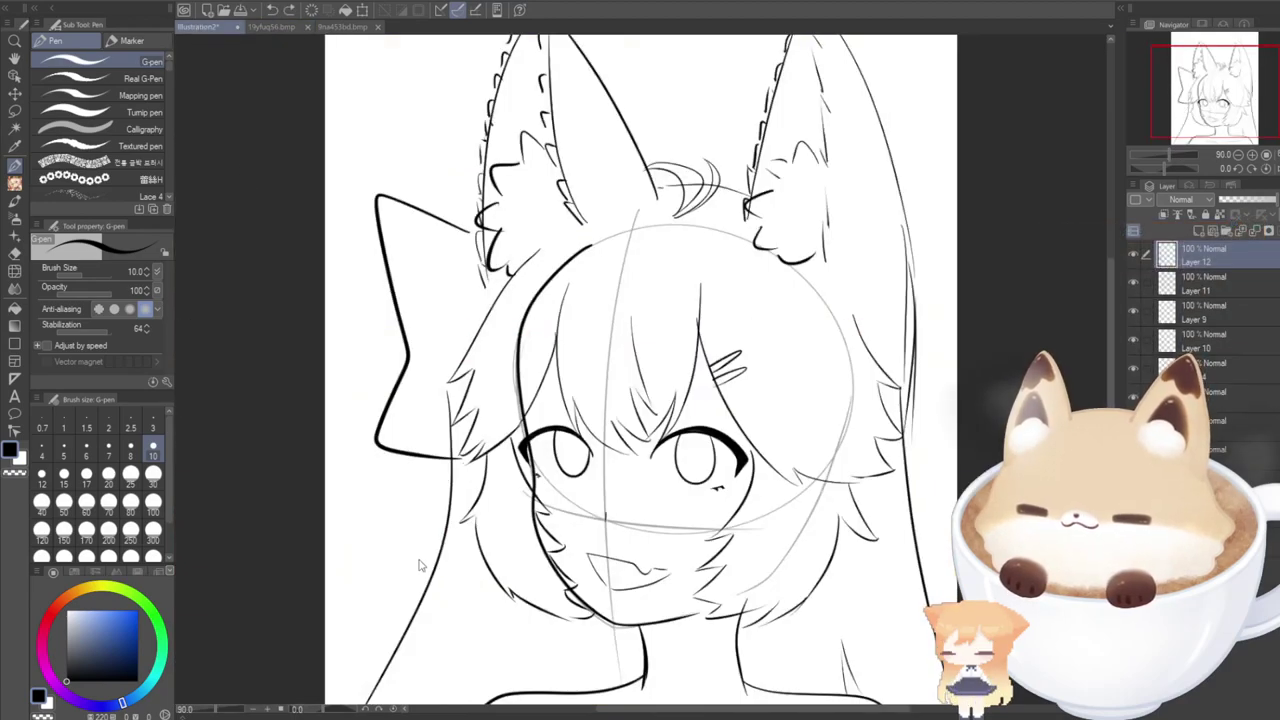
mouse_move(448, 465)
mouse_down()
mouse_move(388, 562)
mouse_move(420, 559)
mouse_move(417, 583)
mouse_up()
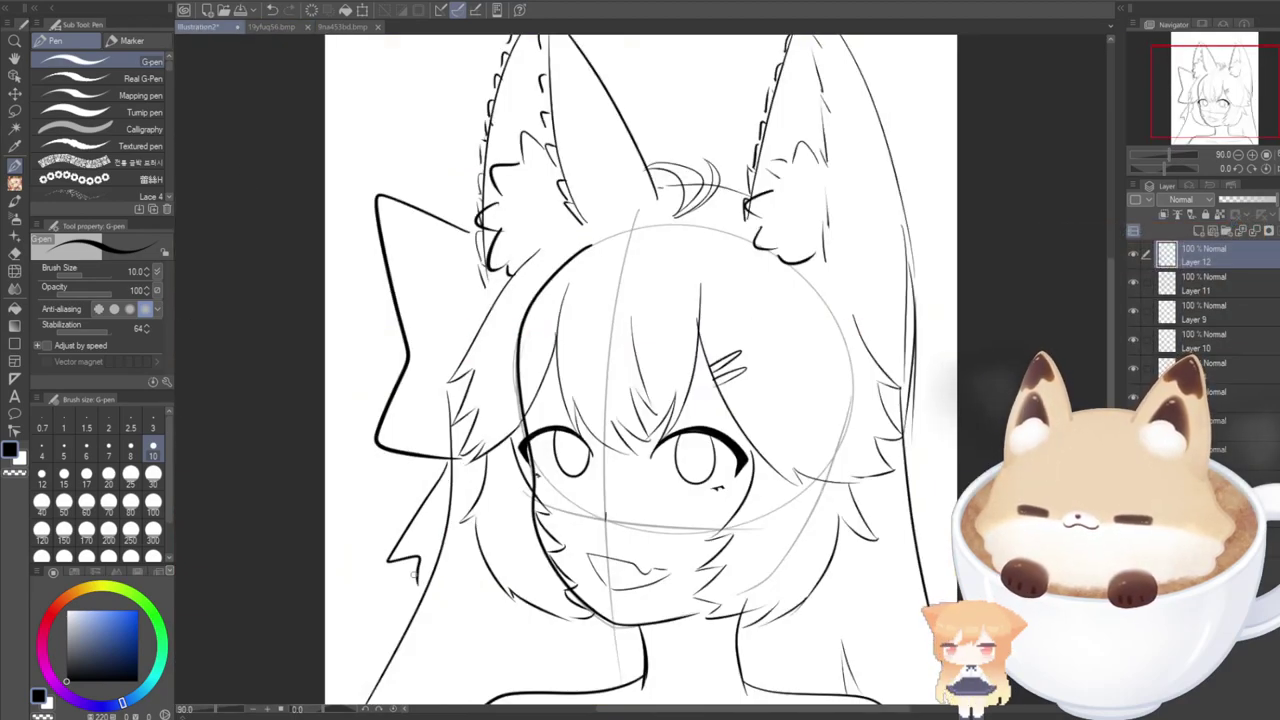
Draw the near-side bow's edges and tail up to the canvas border, and merge the bow layer into Layer 11 below.
drag(914, 234, 957, 226)
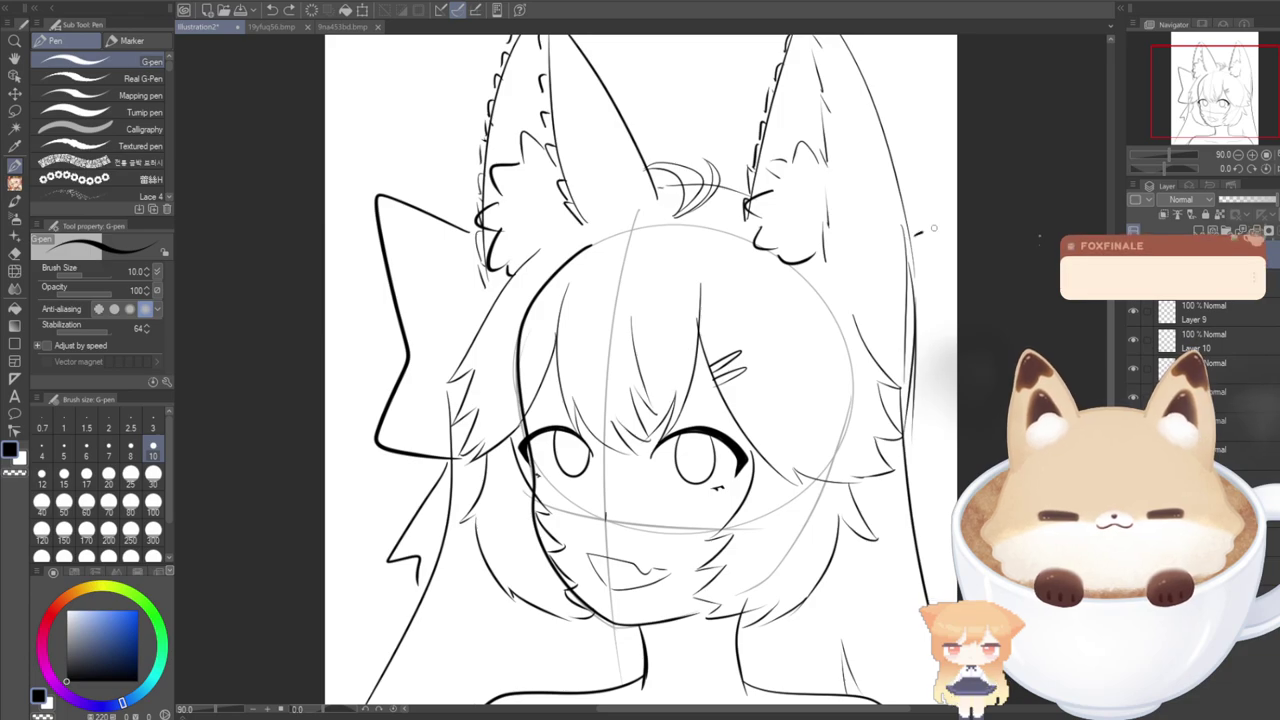
mouse_move(903, 434)
mouse_down()
mouse_move(957, 449)
mouse_move(954, 522)
mouse_up()
mouse_move(955, 573)
mouse_down()
mouse_move(935, 569)
mouse_move(929, 601)
mouse_up()
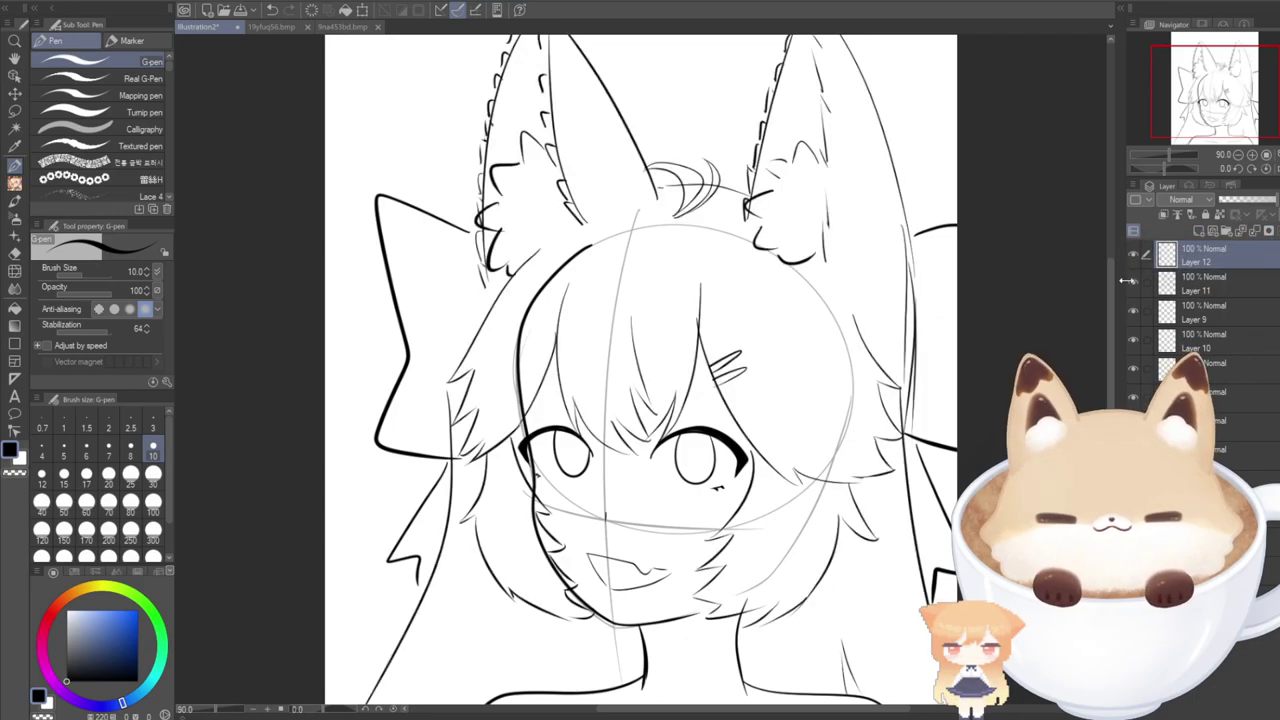
click(1254, 231)
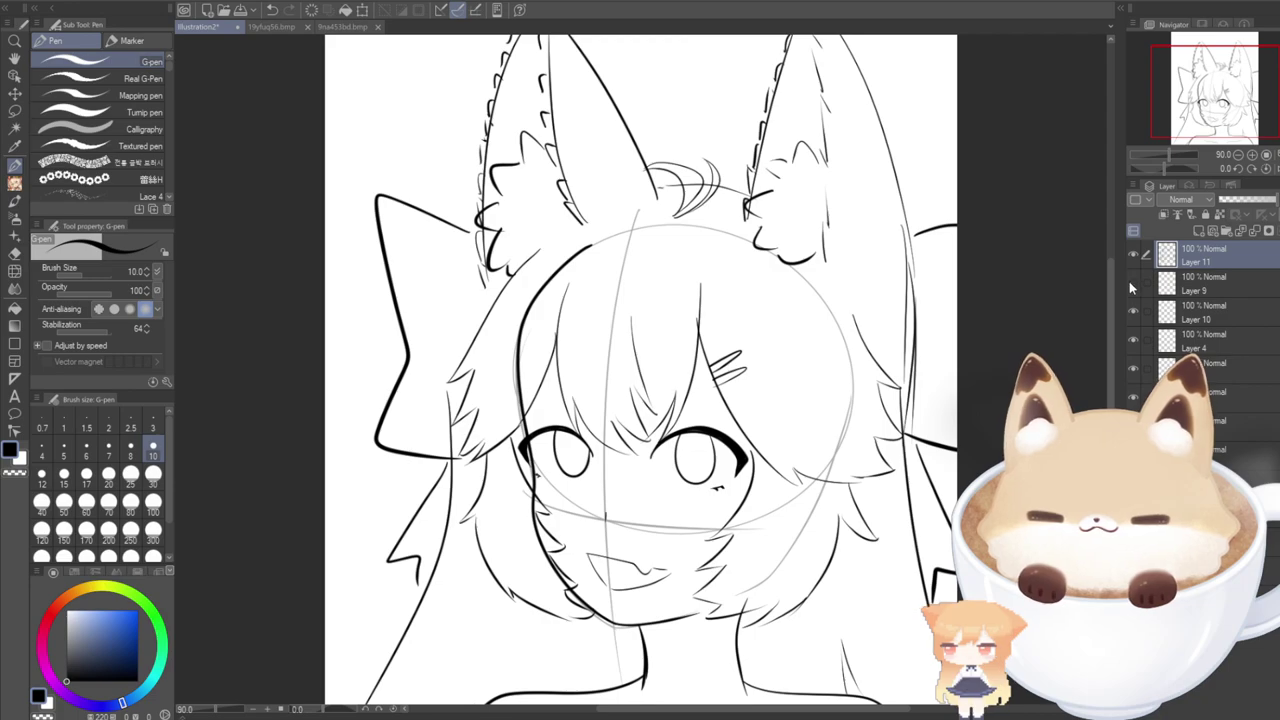
click(1150, 284)
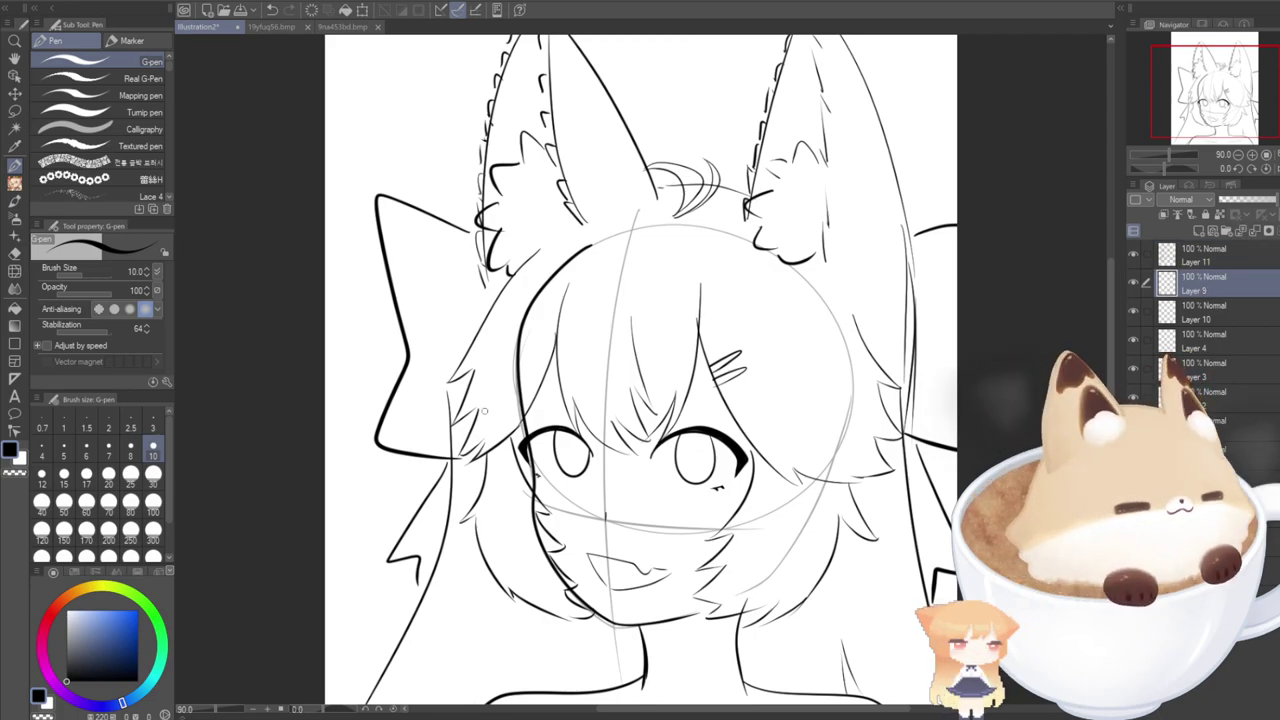
key(ctrl+t)
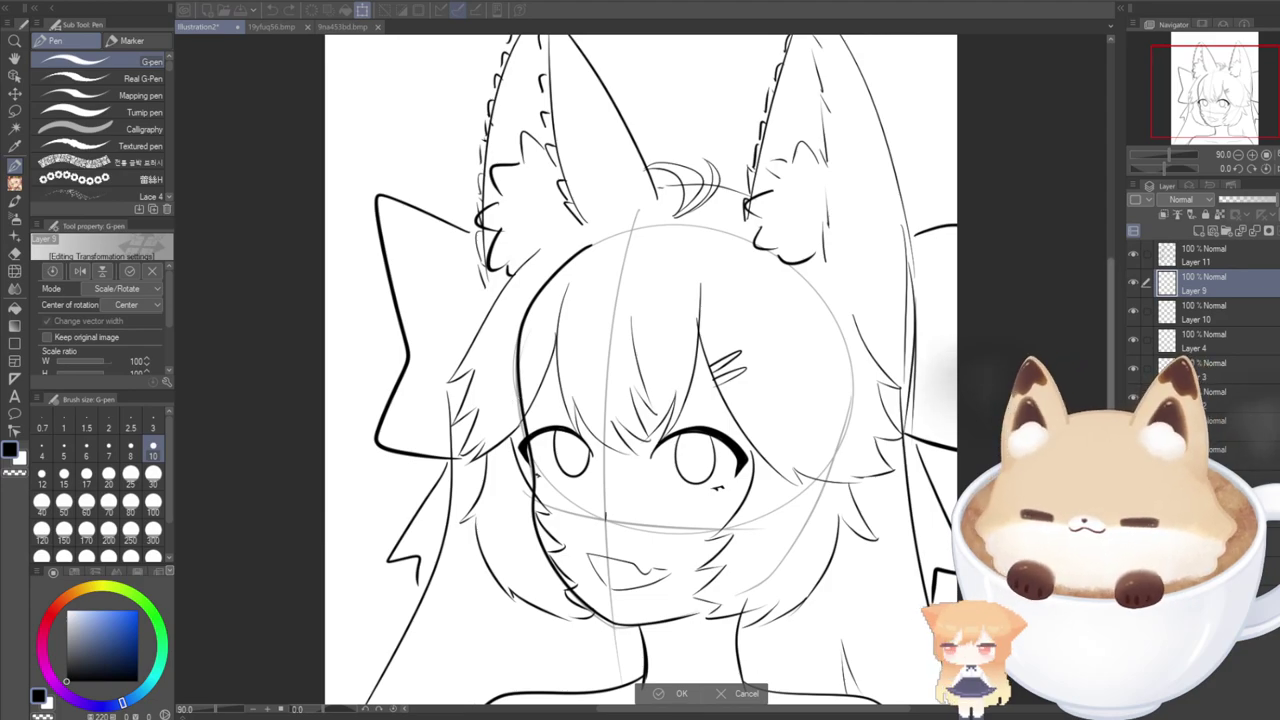
scroll(516, 400, down, 4)
click(660, 609)
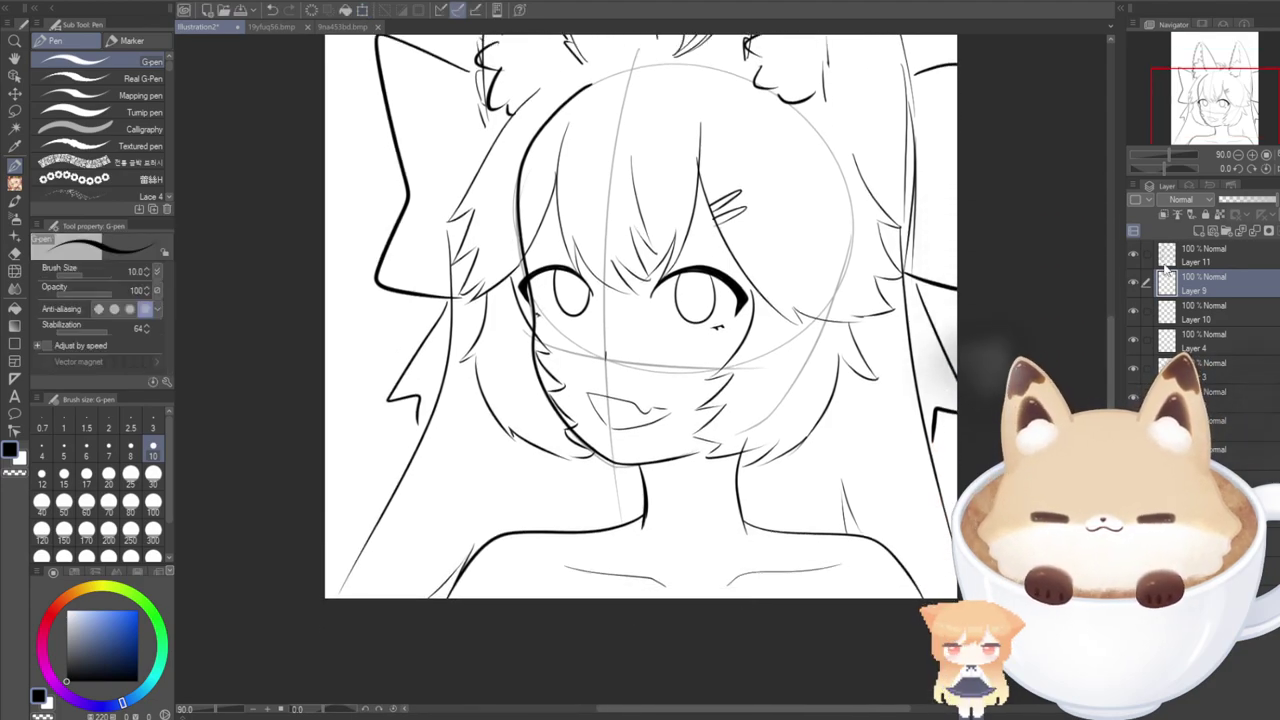
Lower the opacity of Layer 11, the hair and ear sketch, to 45% and add a new layer above it.
click(1169, 253)
click(1246, 200)
click(1199, 230)
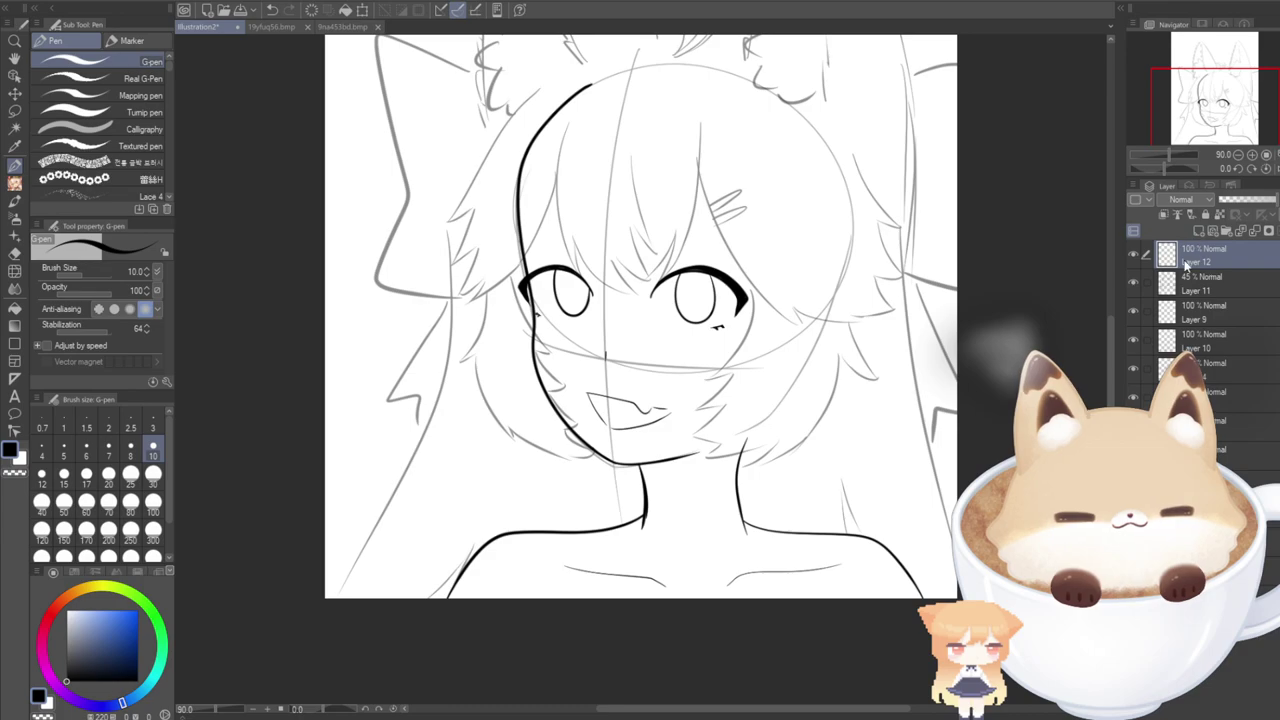
Sketch both eyebrows above the eyes on Layer 11, consulting the reference, and return to Layer 12.
drag(1185, 110, 1187, 101)
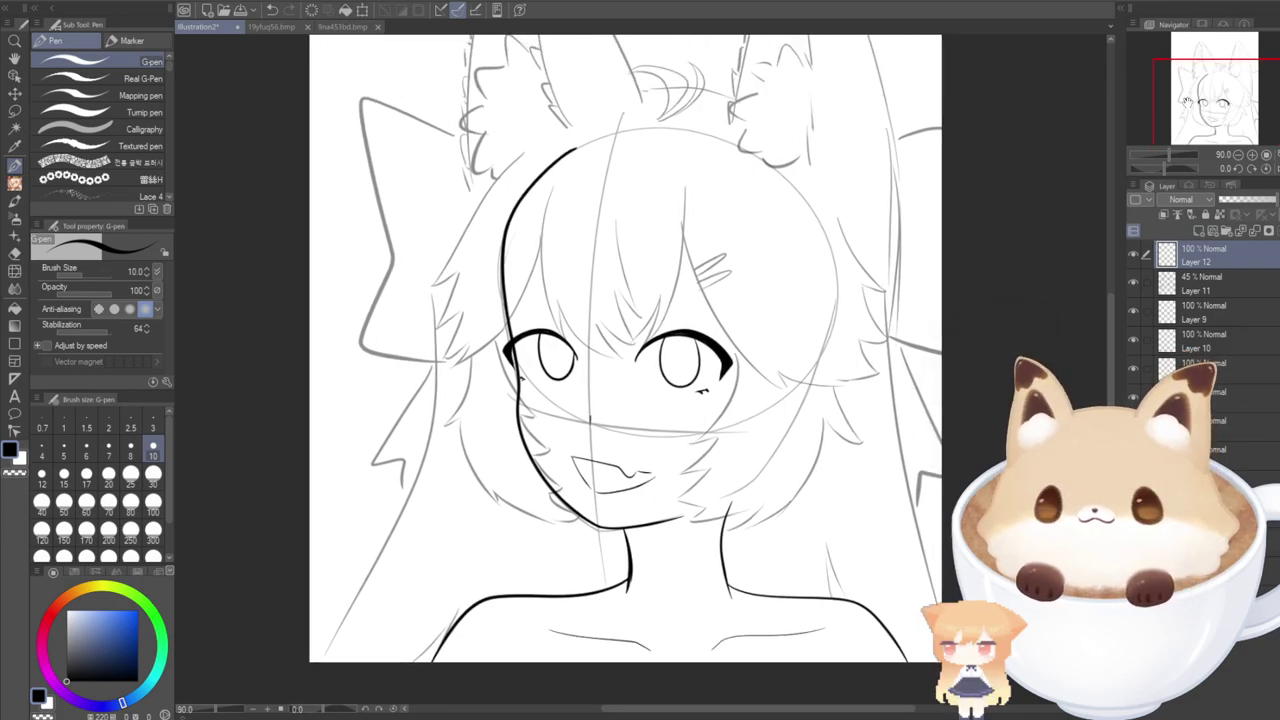
click(272, 27)
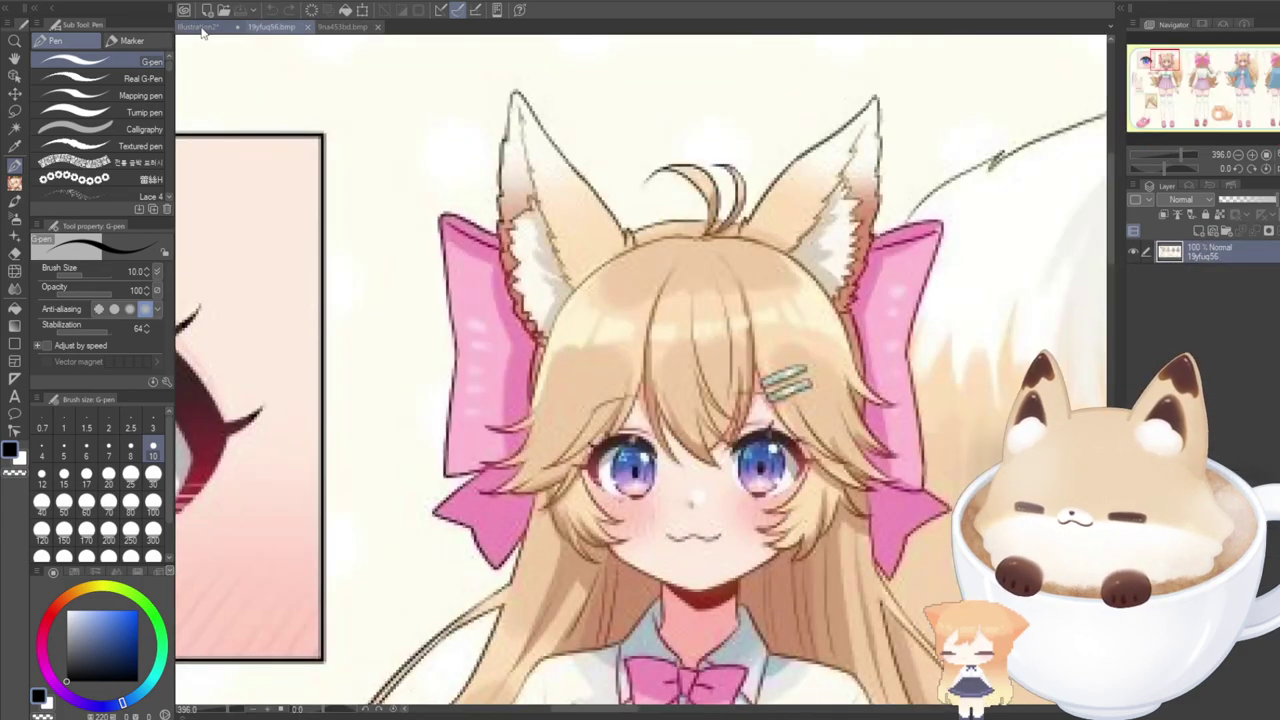
click(199, 27)
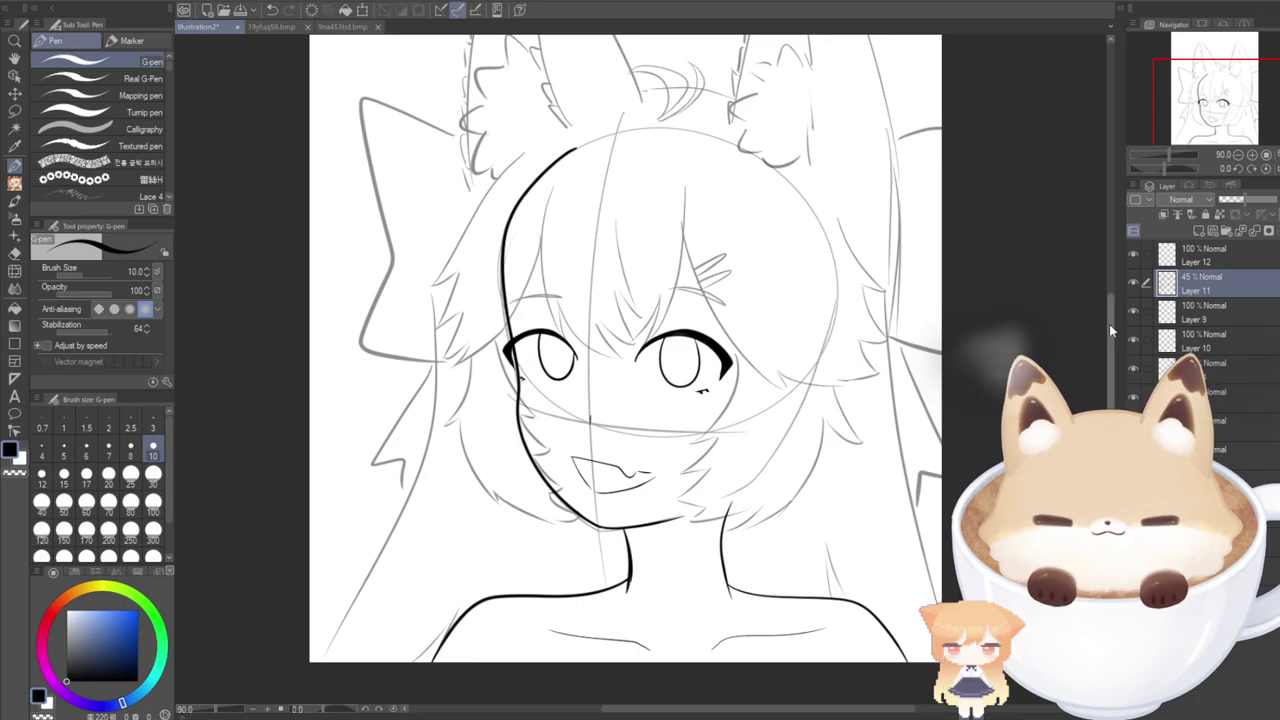
click(1163, 252)
Try to ink the long far-side bang strand from the crown down to the far eye, undoing each trial stroke.
drag(1109, 328, 1110, 319)
scroll(1110, 325, up, 1)
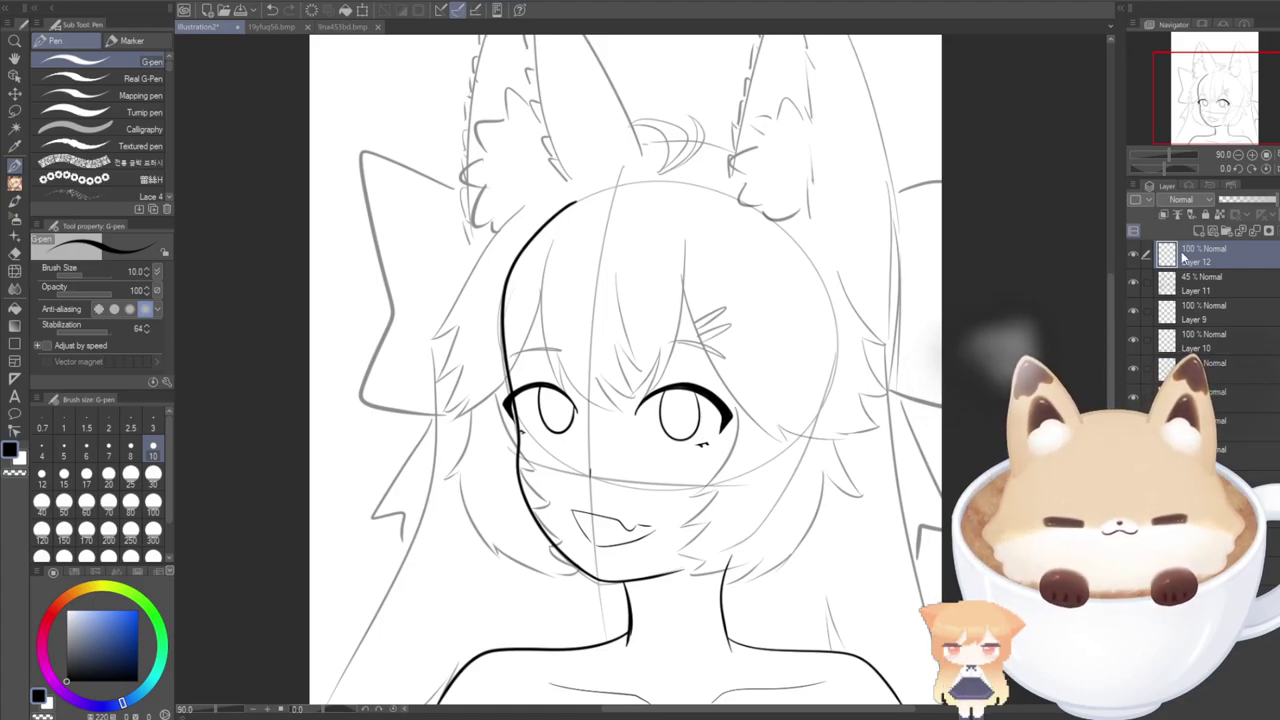
scroll(600, 560, up, 4)
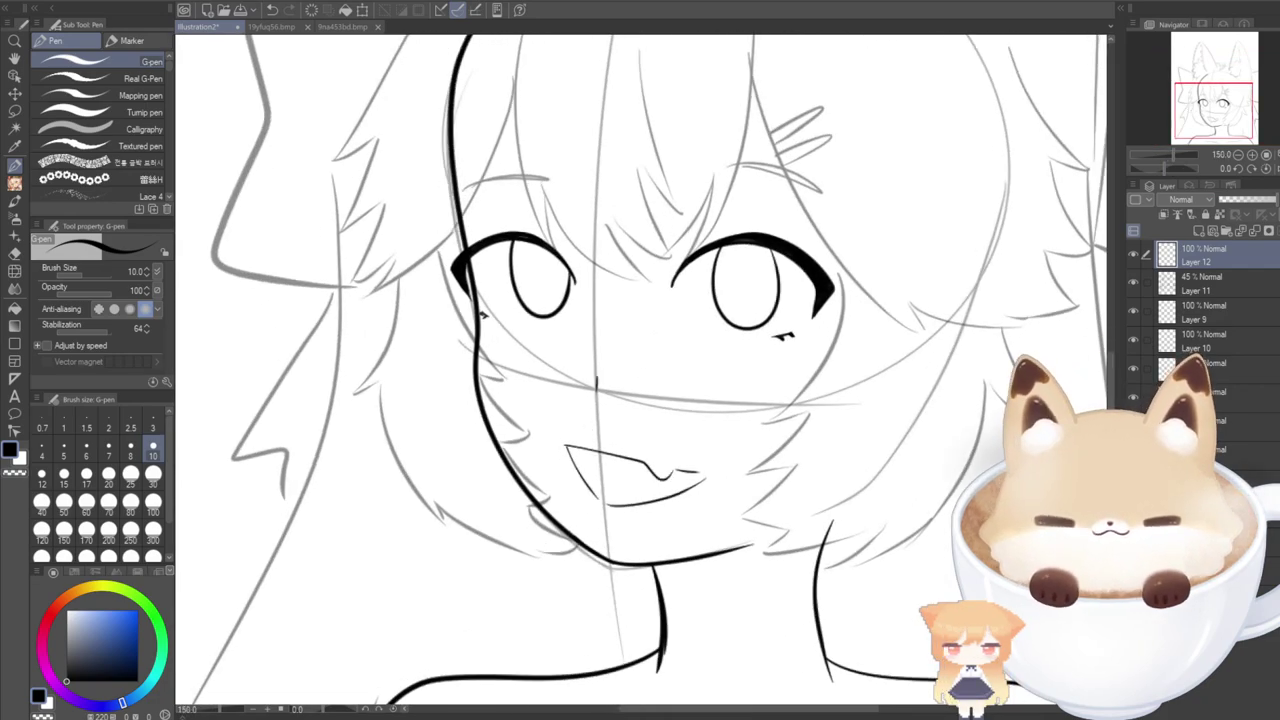
scroll(542, 432, up, 4)
scroll(542, 430, up, 3)
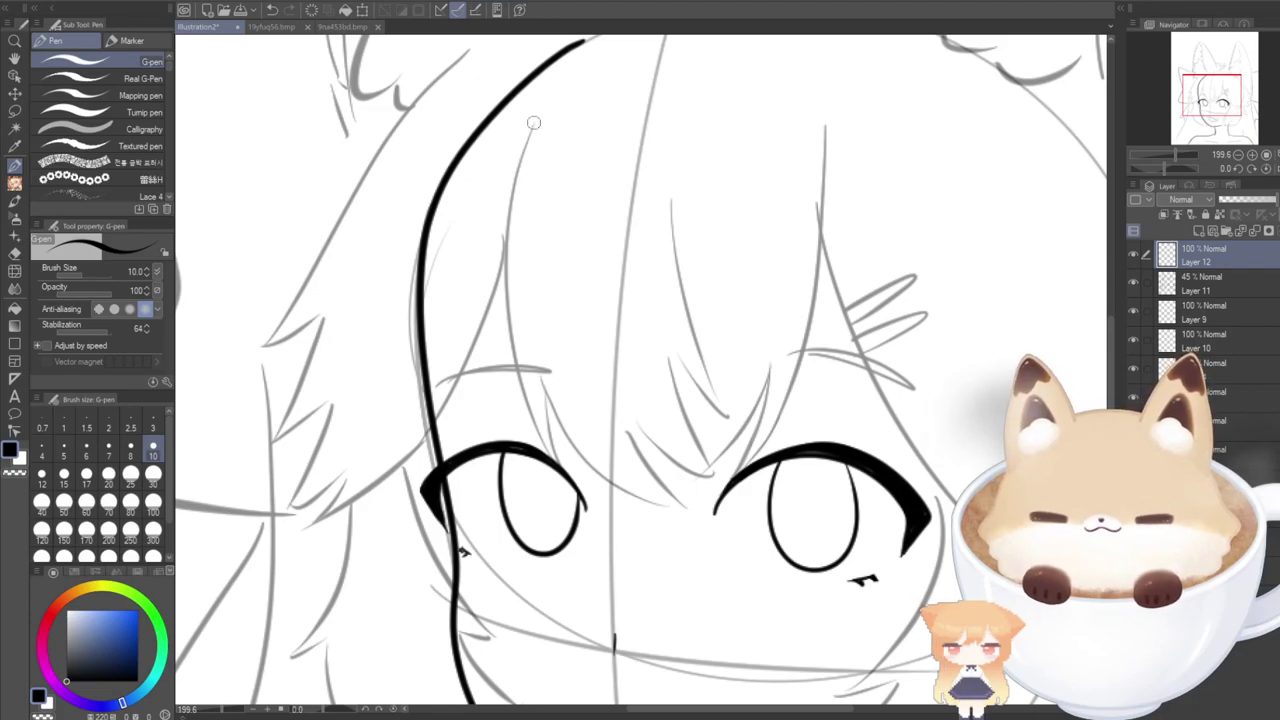
mouse_move(533, 124)
mouse_down()
mouse_move(505, 271)
mouse_move(554, 448)
mouse_up()
key(ctrl+z)
mouse_move(530, 128)
mouse_down()
mouse_move(498, 205)
mouse_move(540, 446)
mouse_up()
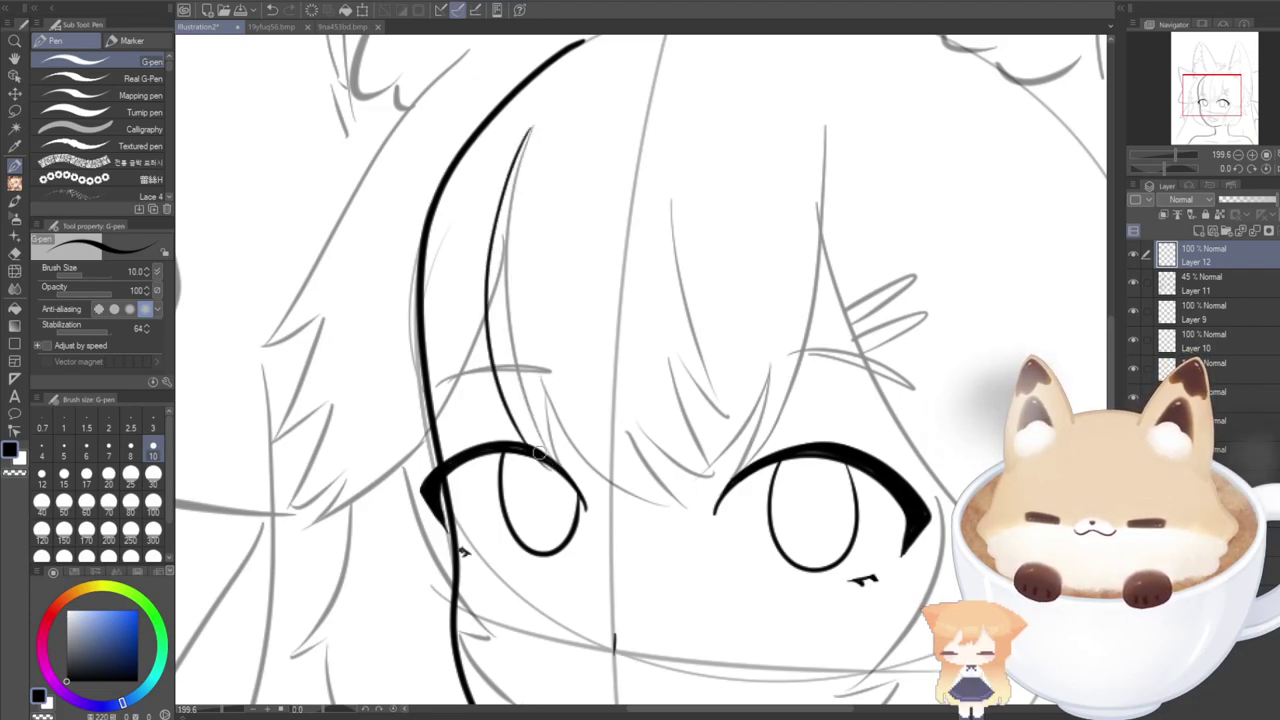
key(ctrl+z)
mouse_move(532, 124)
mouse_down()
mouse_move(491, 249)
mouse_move(500, 342)
mouse_up()
key(ctrl+z)
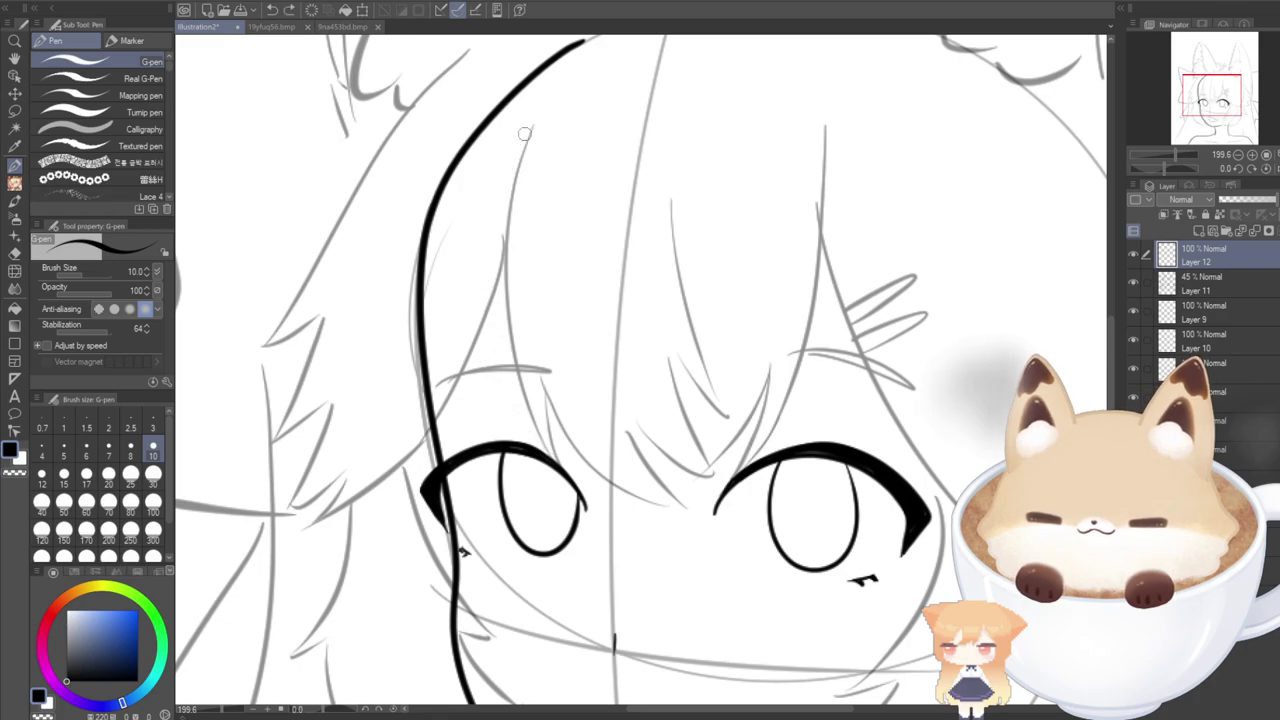
Ink the far-side bang's long curved strand down to the upper lash line and the short strand at its tip.
mouse_move(532, 122)
mouse_down()
mouse_move(485, 364)
mouse_move(570, 465)
mouse_up()
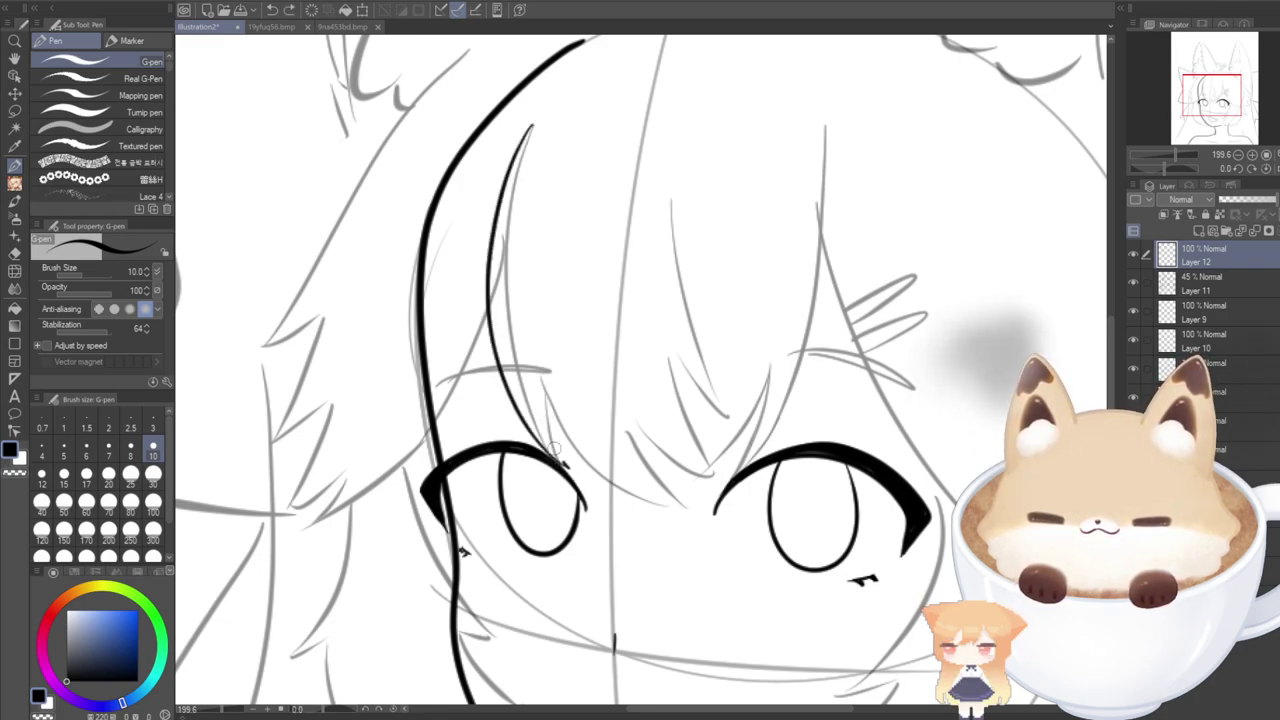
key(ctrl+z)
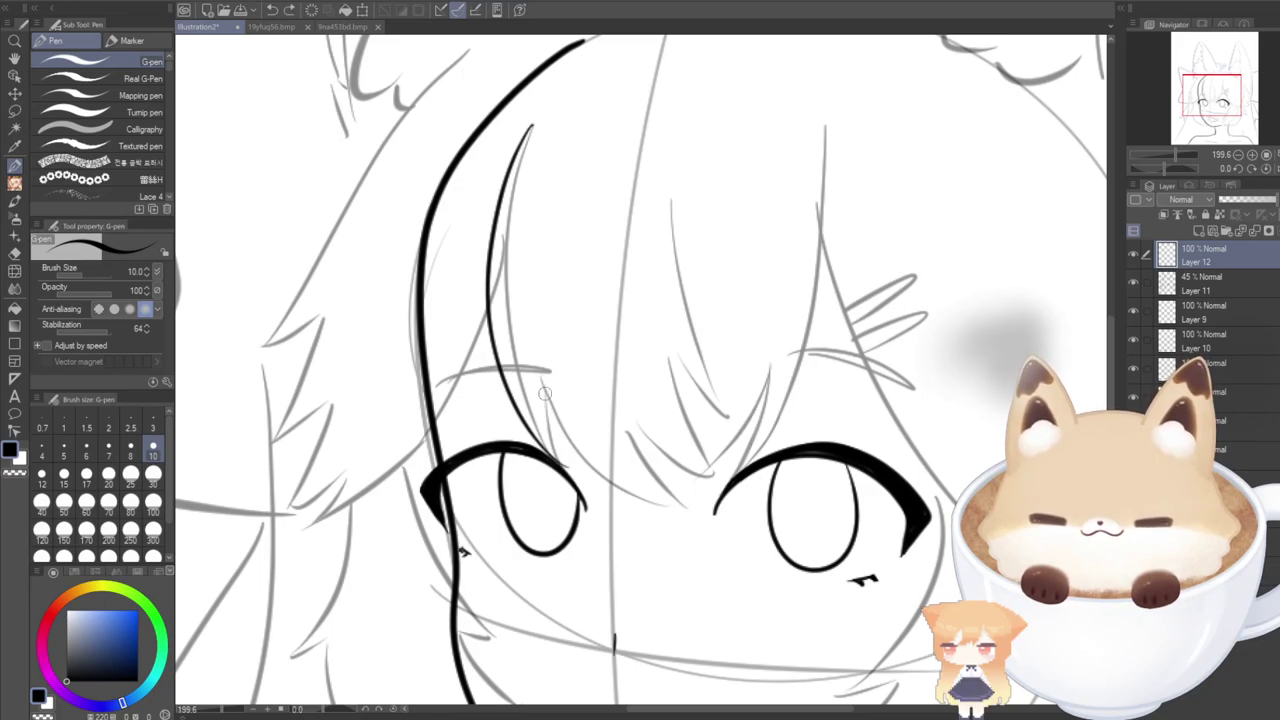
mouse_move(542, 366)
mouse_down()
mouse_move(565, 469)
mouse_move(546, 396)
mouse_up()
key(ctrl+z)
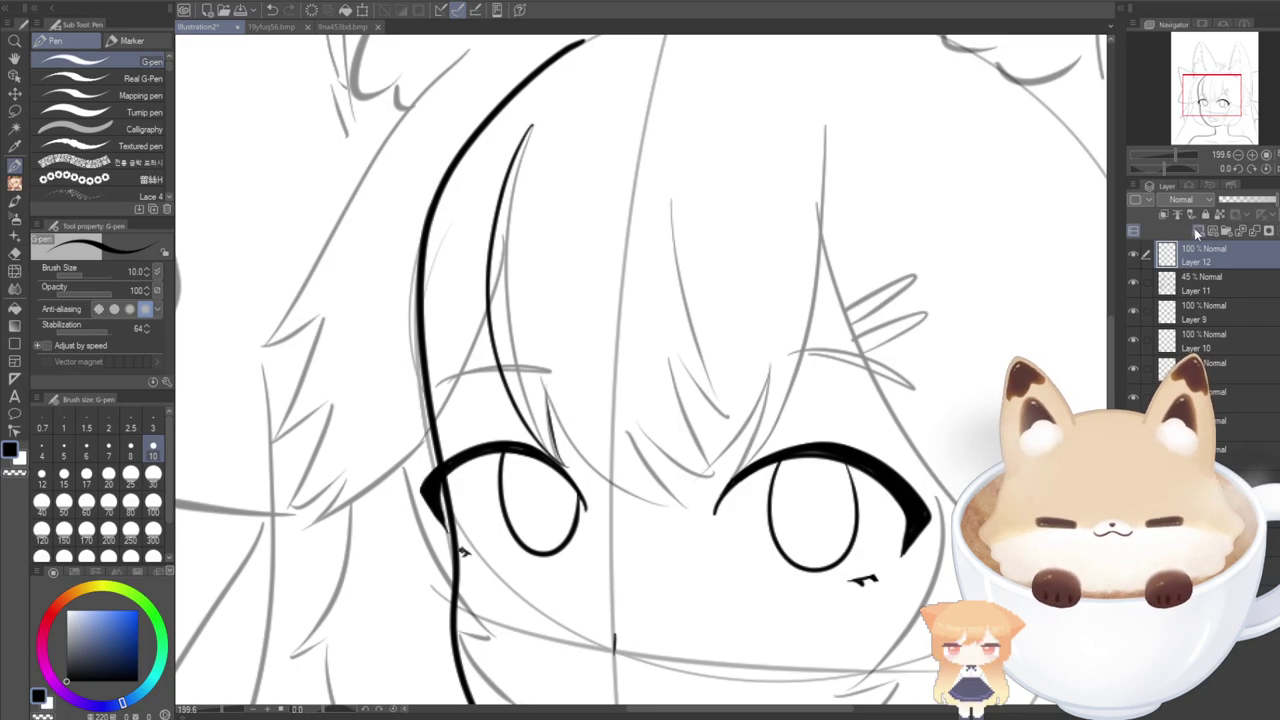
Put Layer 12 into a new layer folder and add another layer above it inside the folder.
click(1227, 231)
drag(1183, 281, 1190, 262)
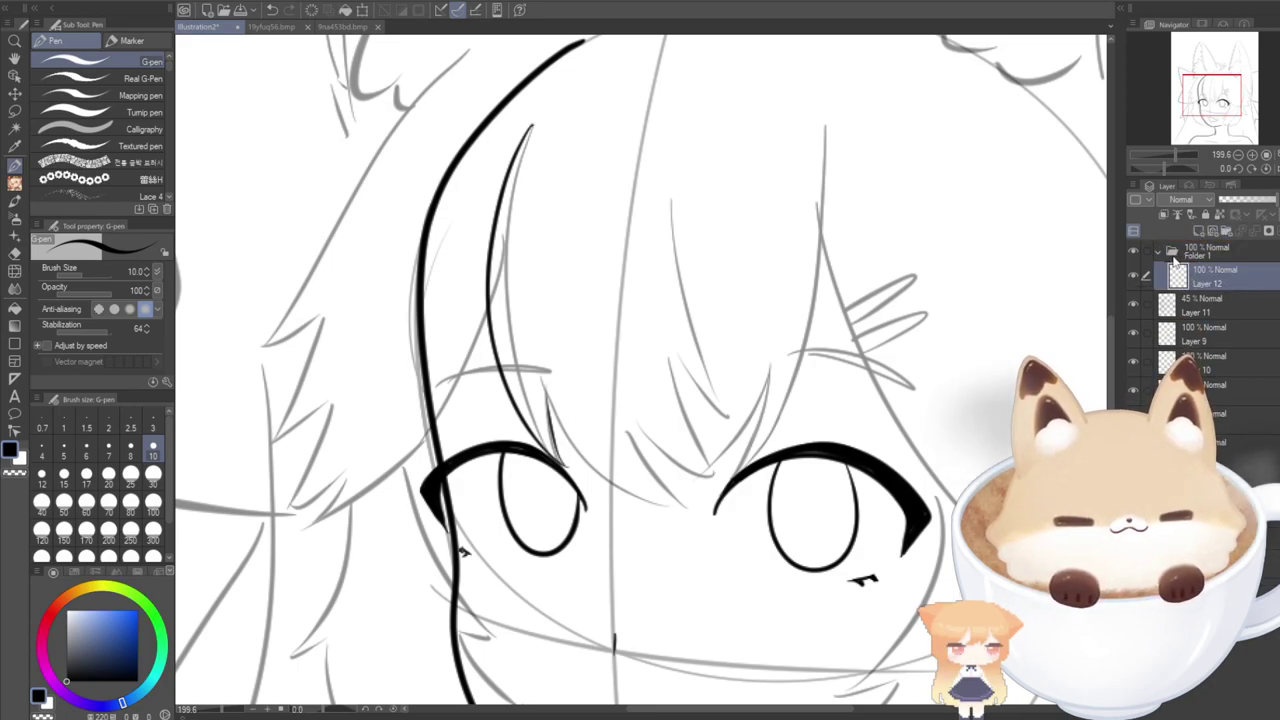
click(1199, 232)
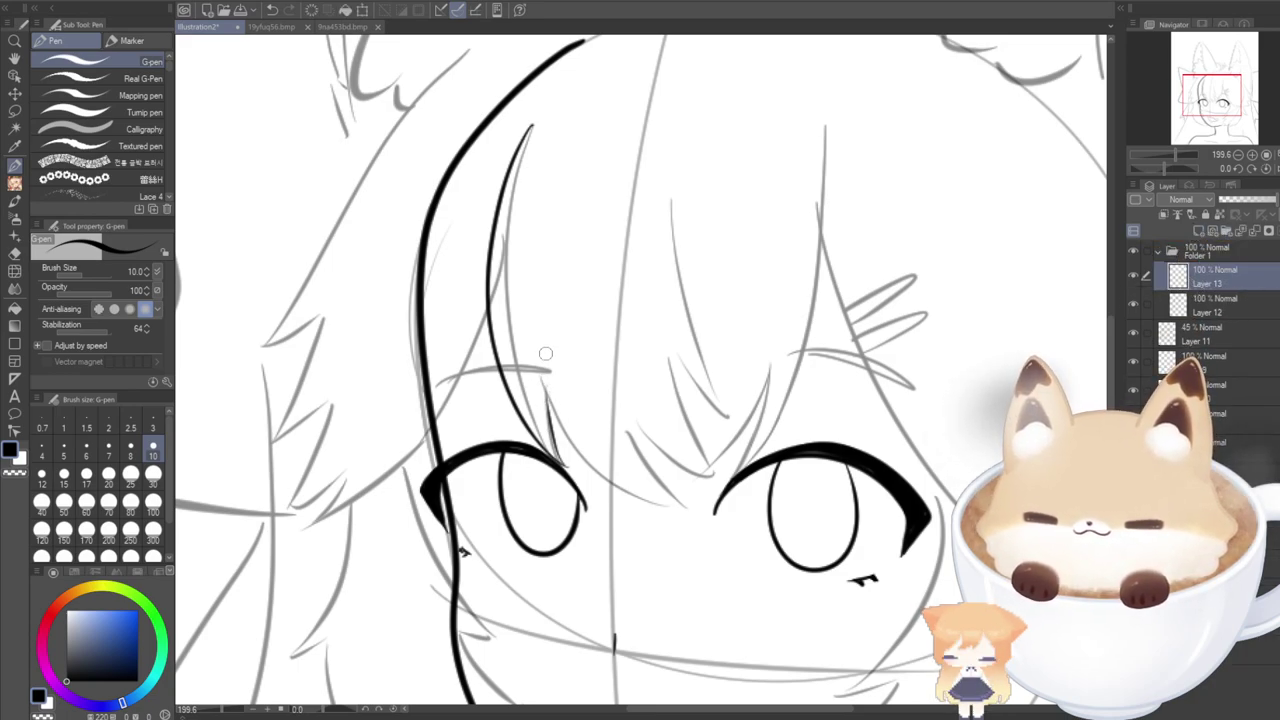
Ink the central bang's lower strand, curving from beside the far eye to a pointed tip between the eyes on Layer 13.
key(ctrl+z)
mouse_move(540, 348)
mouse_down()
mouse_move(592, 468)
mouse_move(649, 496)
mouse_up()
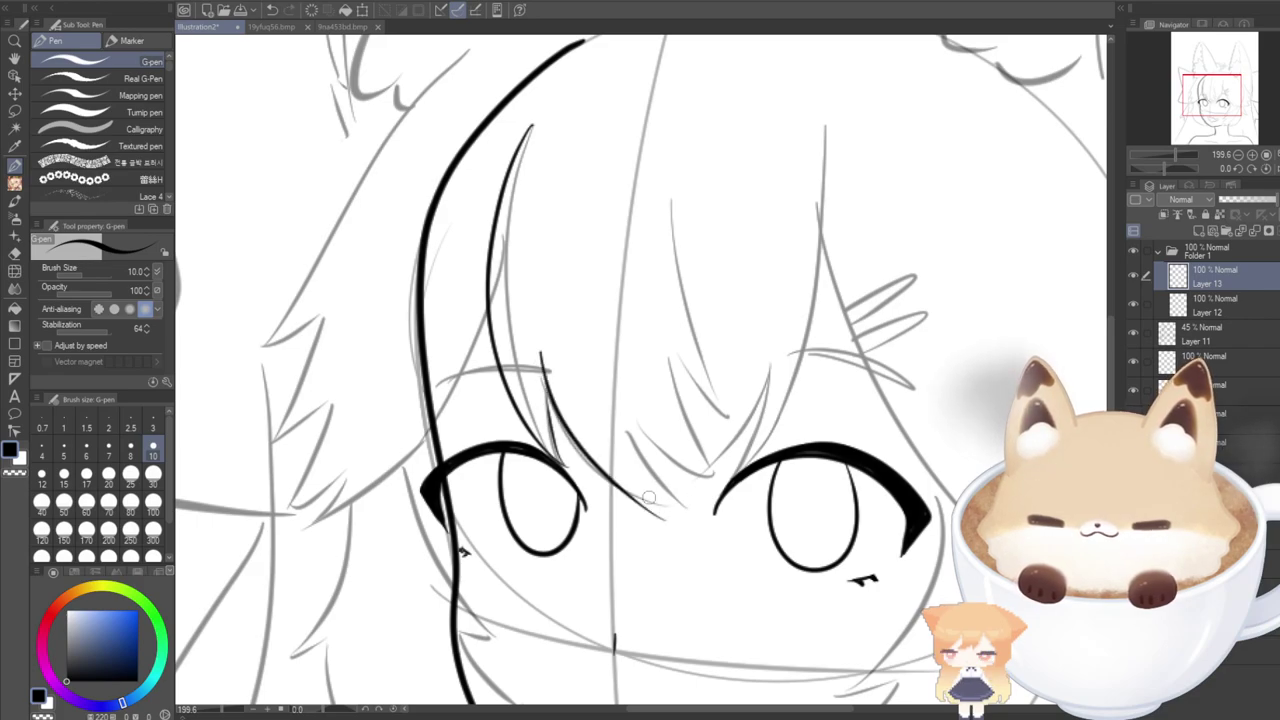
key(ctrl+z)
mouse_move(540, 352)
mouse_down()
mouse_move(558, 434)
mouse_move(690, 531)
mouse_up()
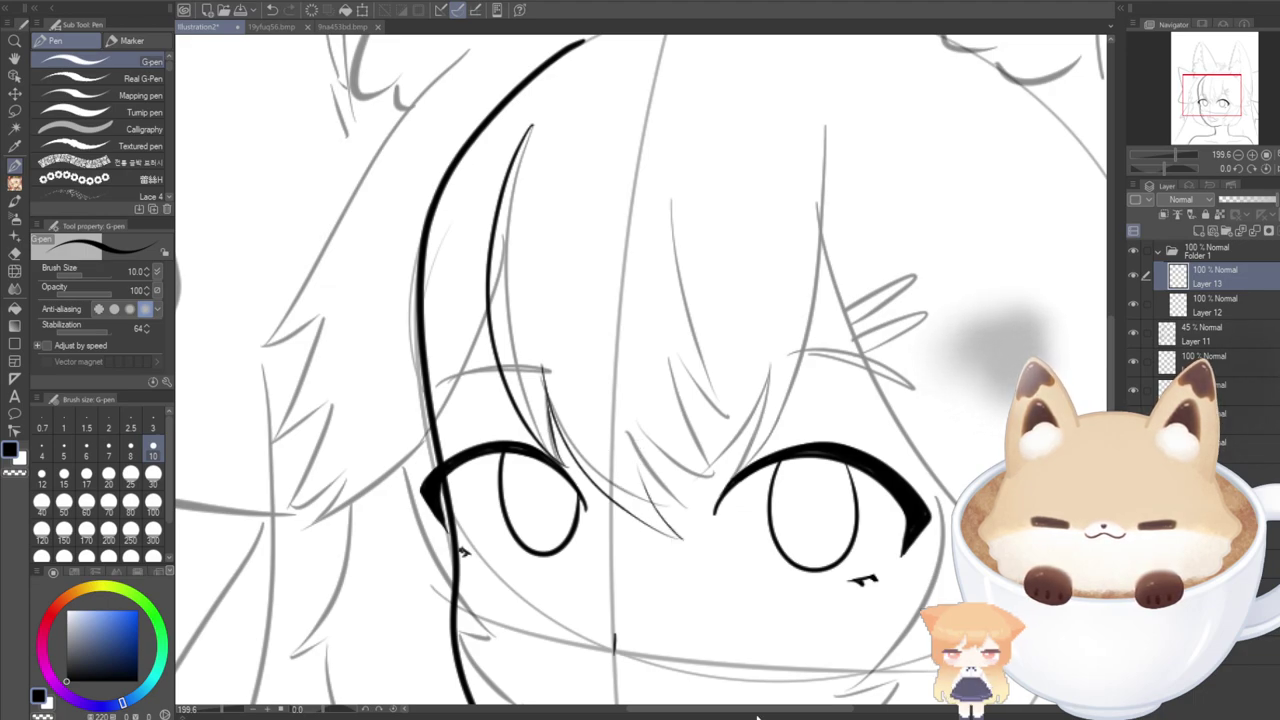
key(ctrl+z)
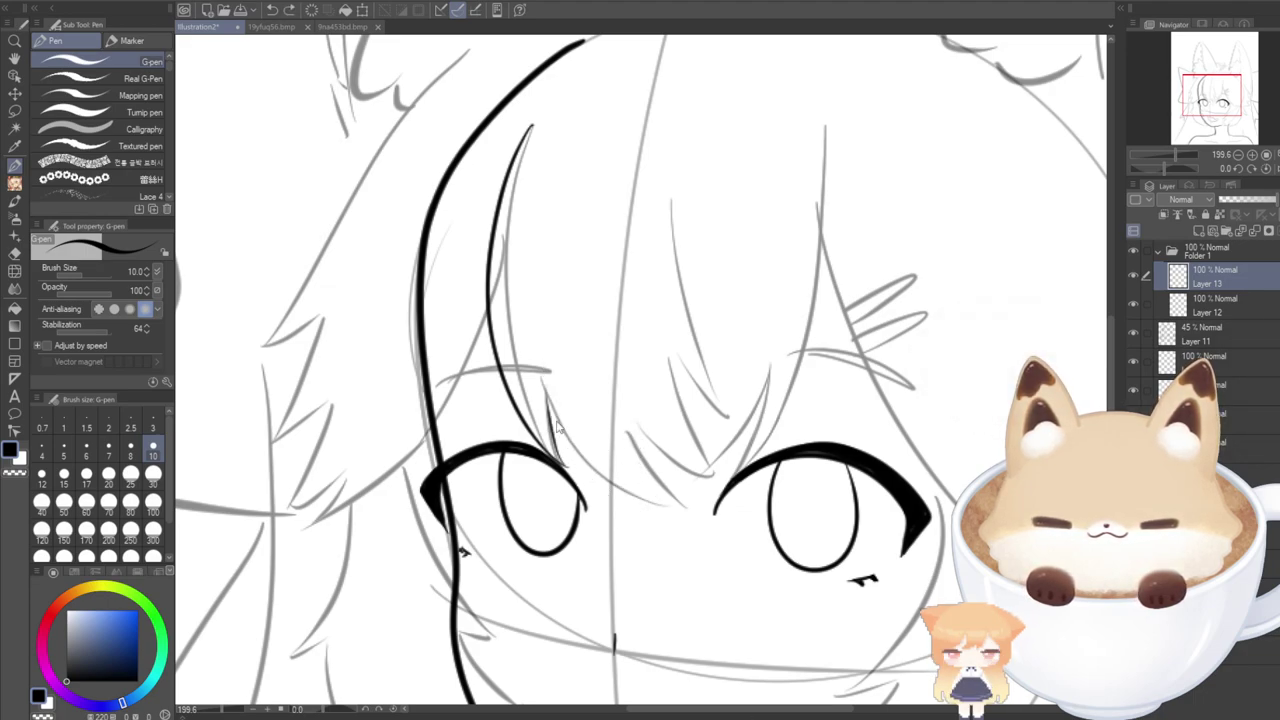
drag(550, 407, 695, 538)
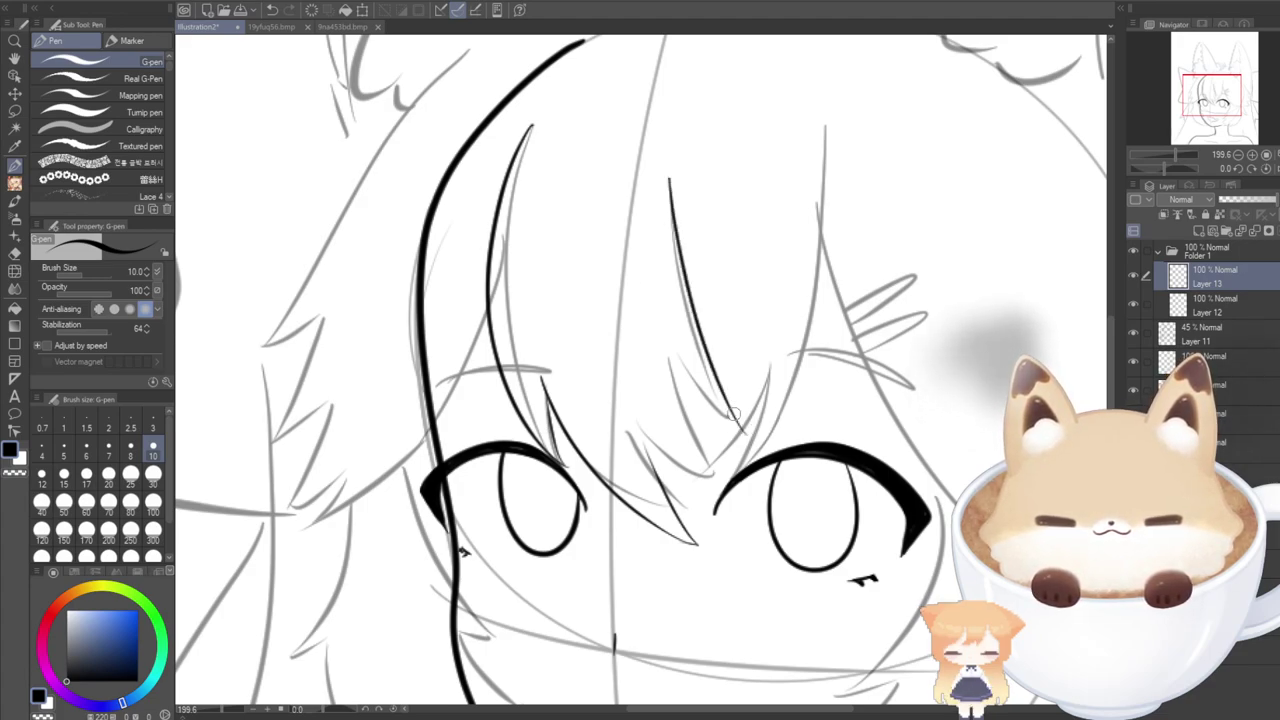
Try to ink the central bang's inner strand from mid-forehead down to its jagged tips, undoing each trial stroke.
key(ctrl+z)
drag(669, 191, 733, 413)
key(ctrl+z)
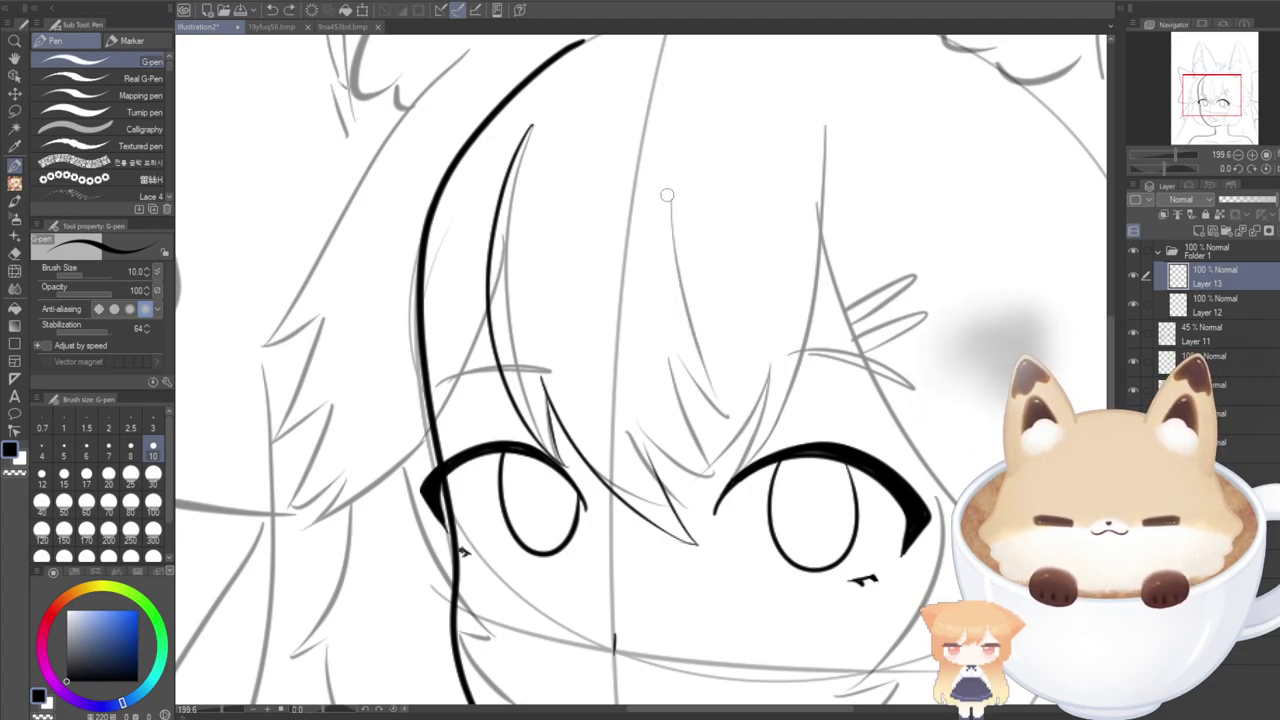
mouse_move(666, 196)
mouse_down()
mouse_move(706, 360)
mouse_move(733, 398)
mouse_up()
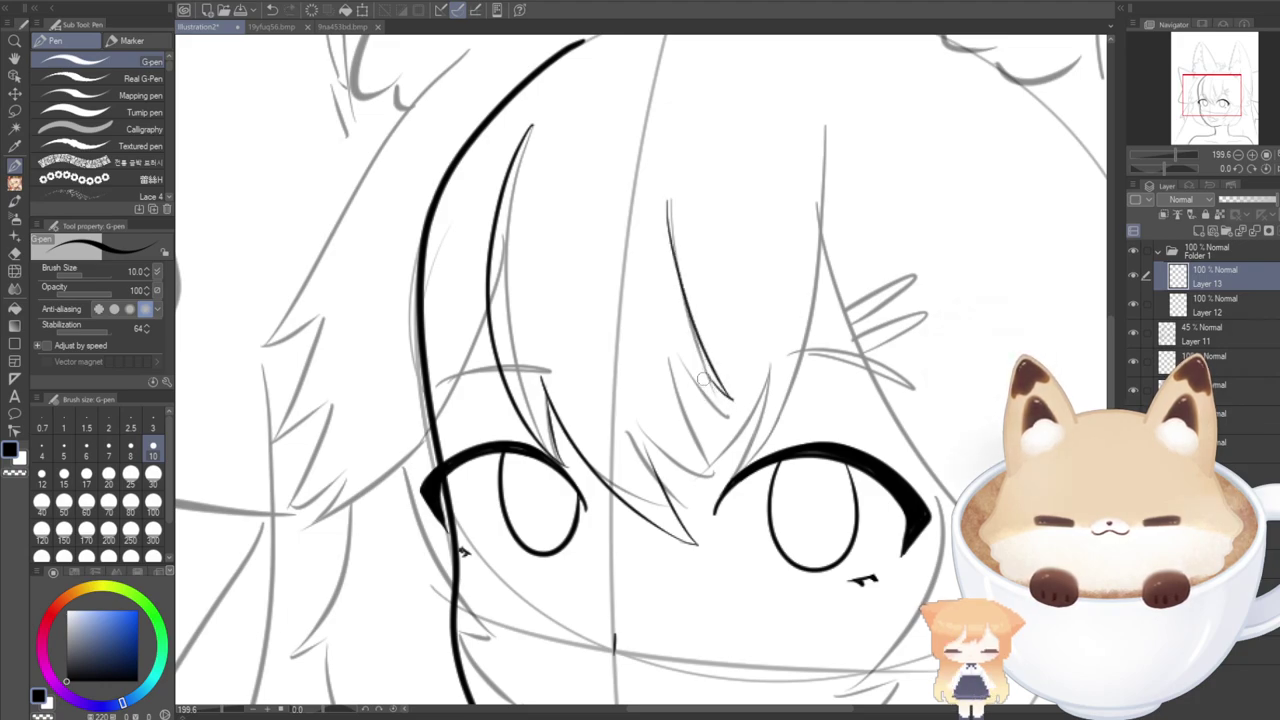
key(ctrl+z)
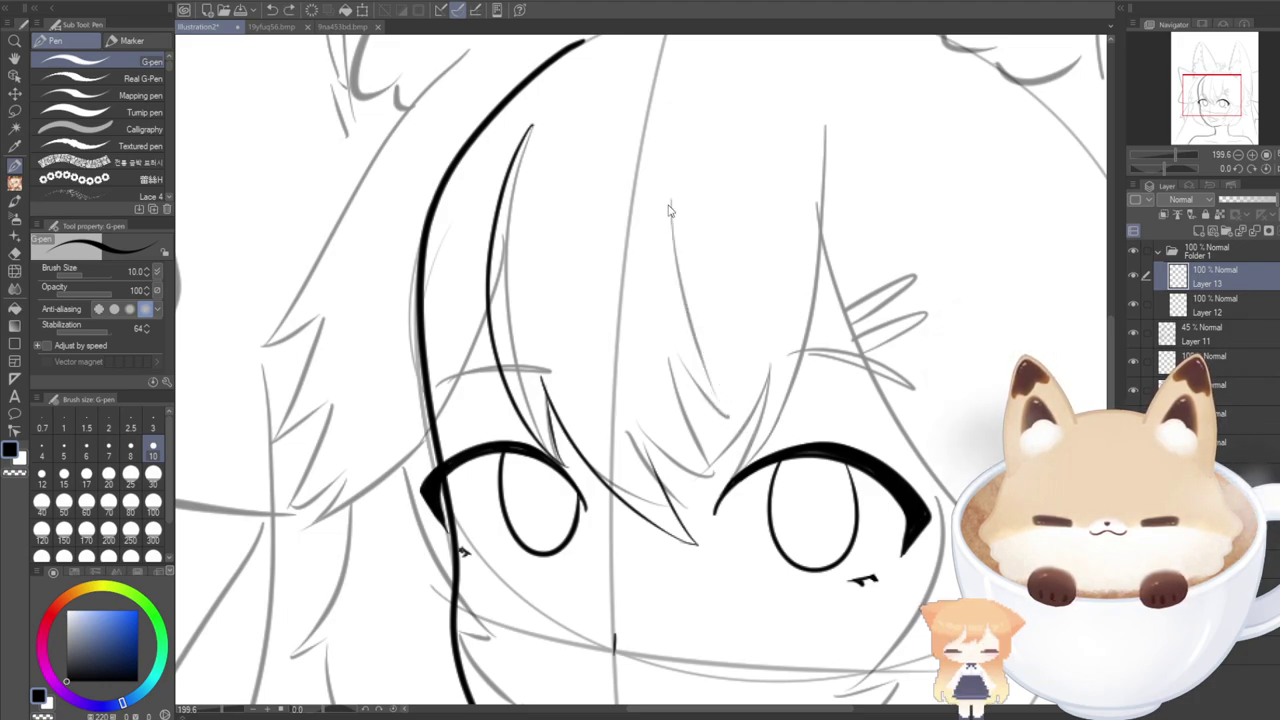
mouse_move(662, 196)
mouse_down()
mouse_move(710, 371)
mouse_move(756, 444)
mouse_up()
key(ctrl+z)
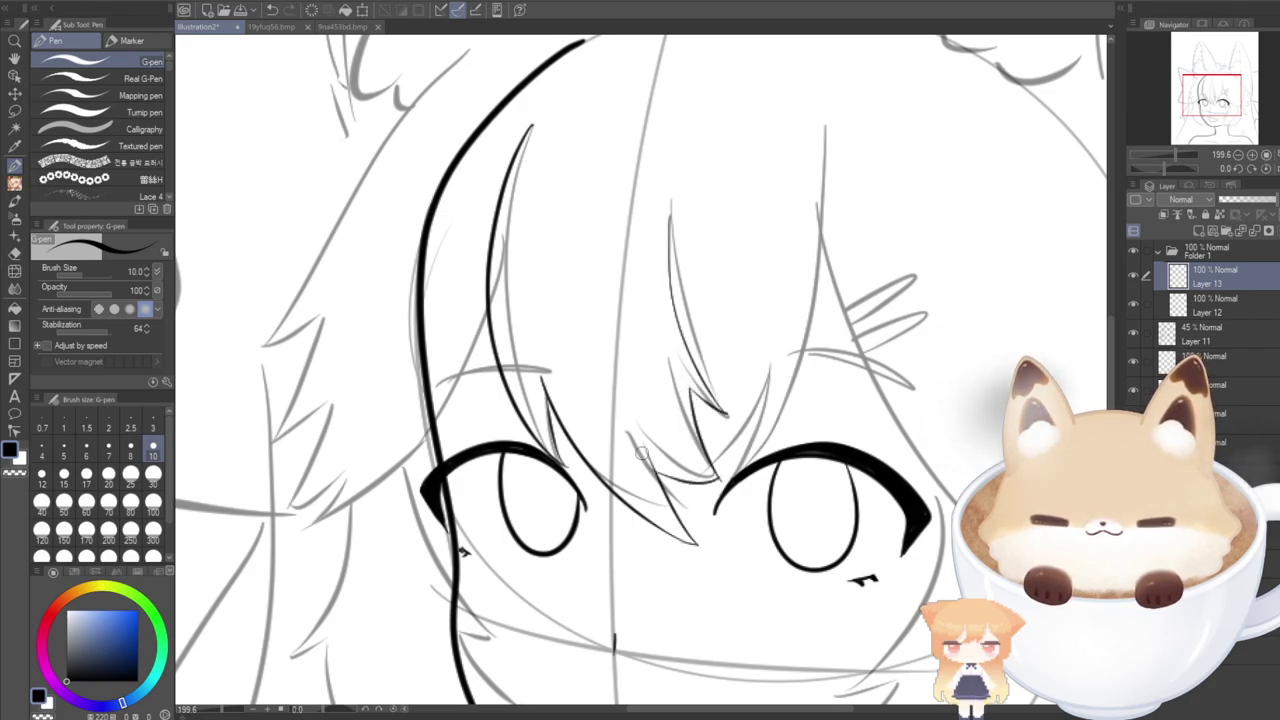
key(ctrl+z)
key(ctrl+z)
Consult the character reference's bangs and ink the central bang's long inner strand and the jagged tips below it.
click(252, 28)
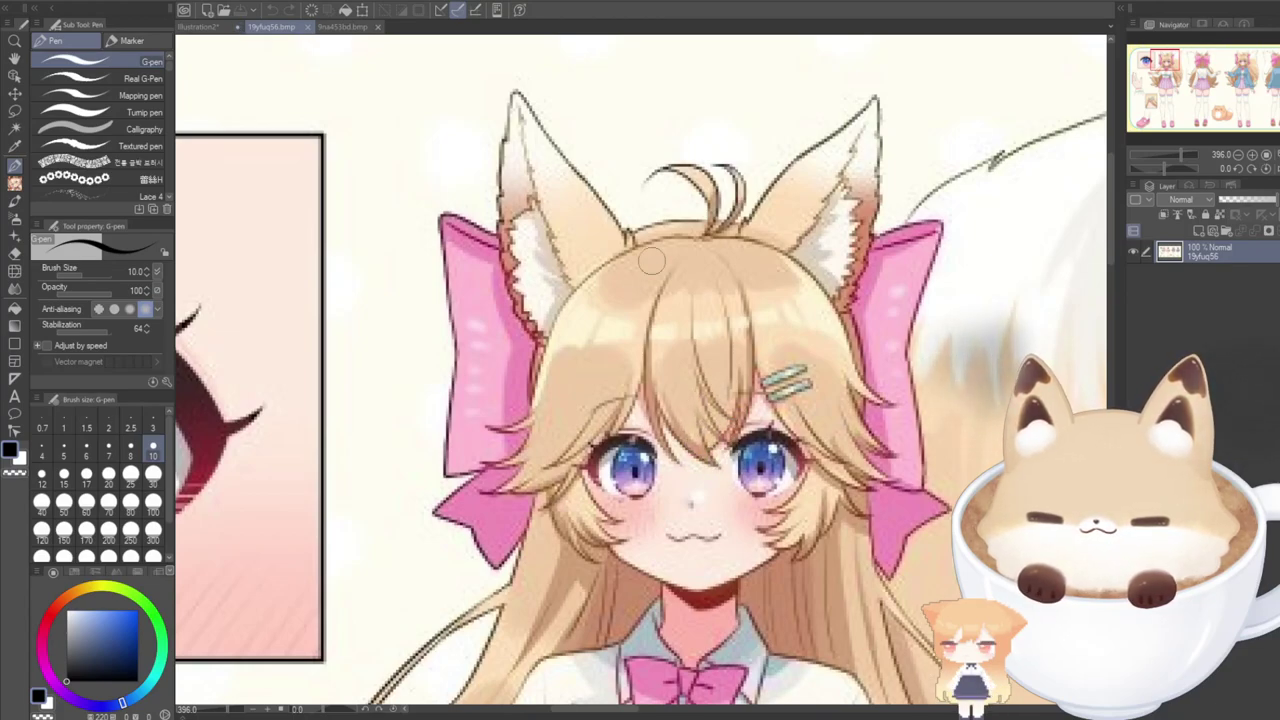
click(205, 27)
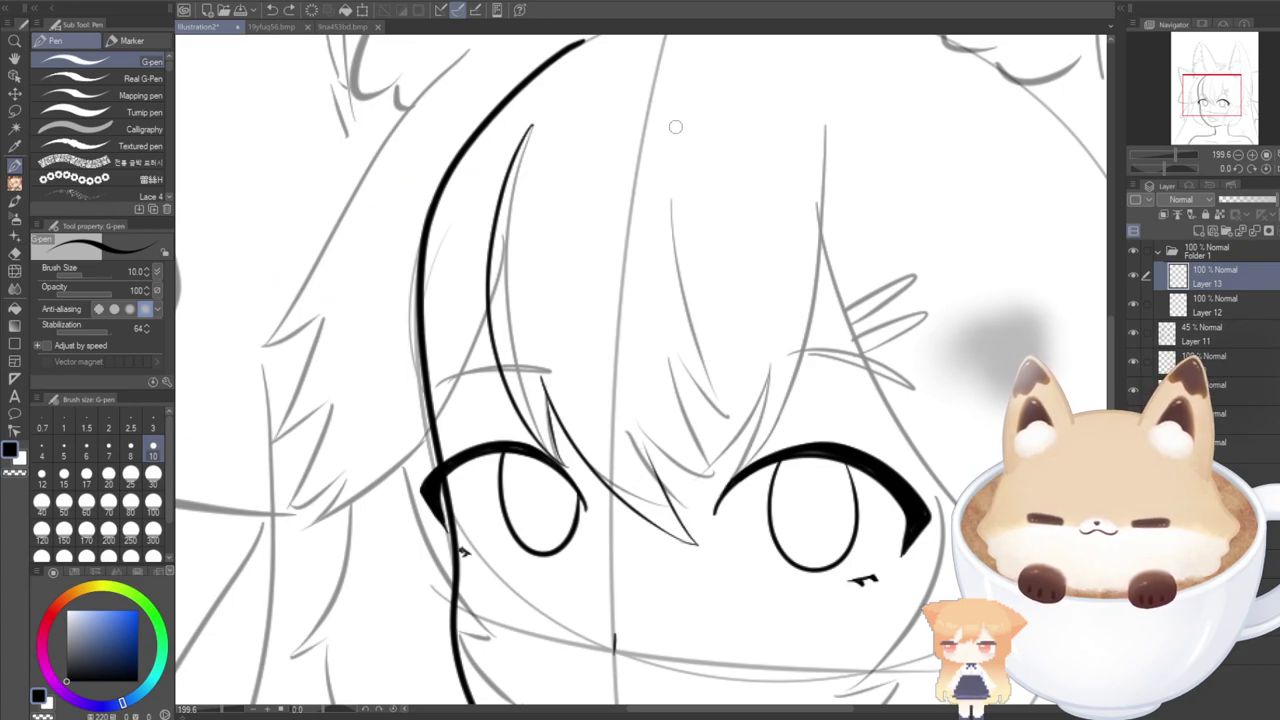
mouse_move(650, 195)
mouse_down()
mouse_move(682, 372)
mouse_move(712, 397)
mouse_up()
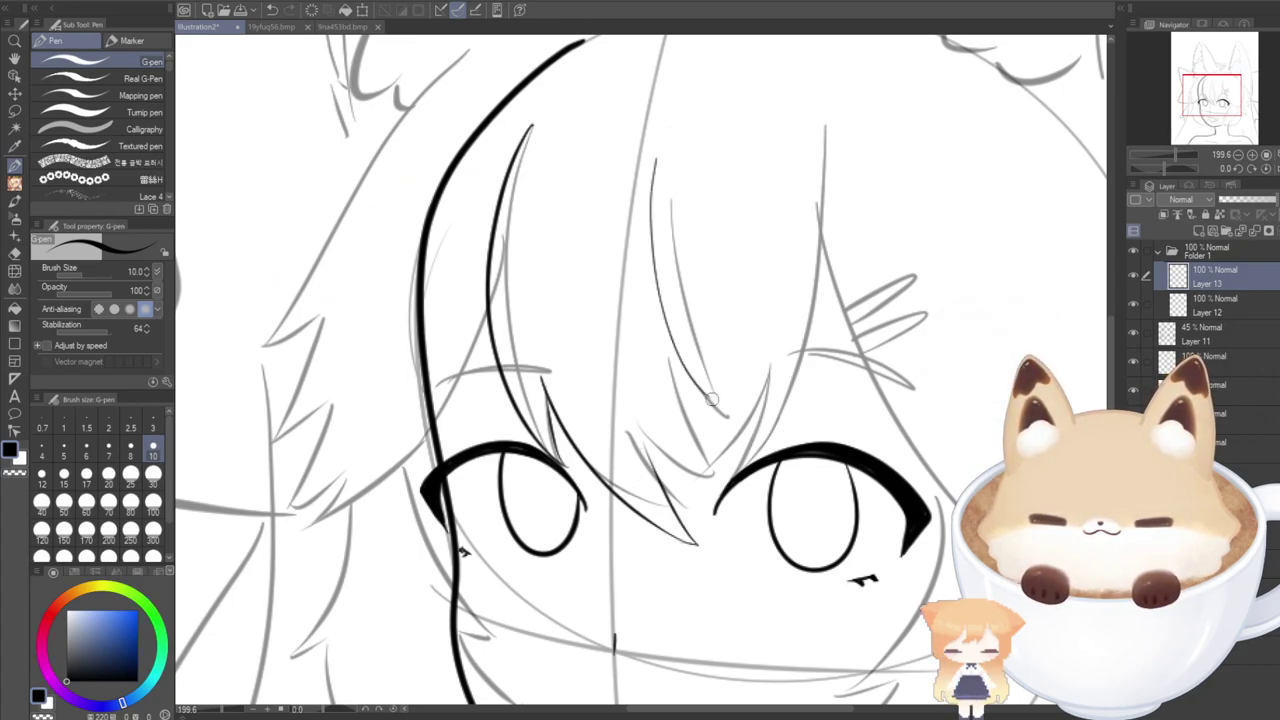
key(ctrl+z)
drag(660, 350, 712, 398)
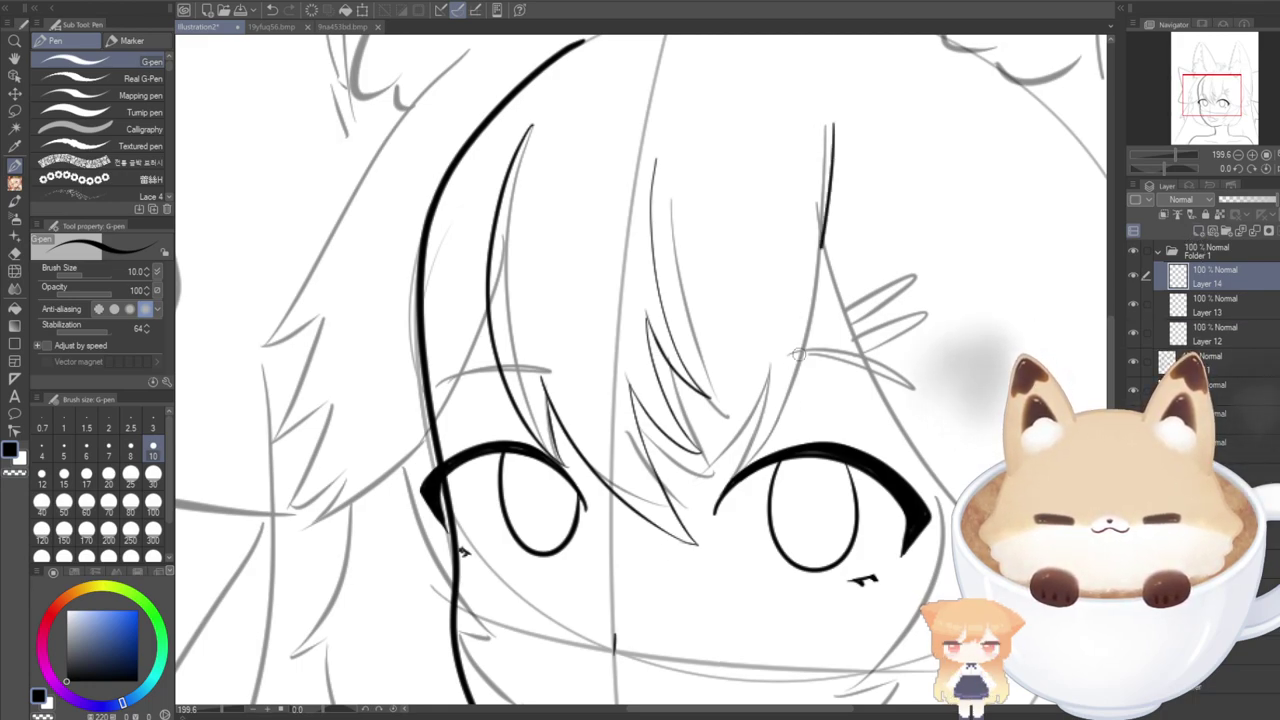
Try to ink the central bang's near-side edge from the forehead down to the near eye on Layer 14, undoing each trial stroke.
key(ctrl+z)
key(ctrl+z)
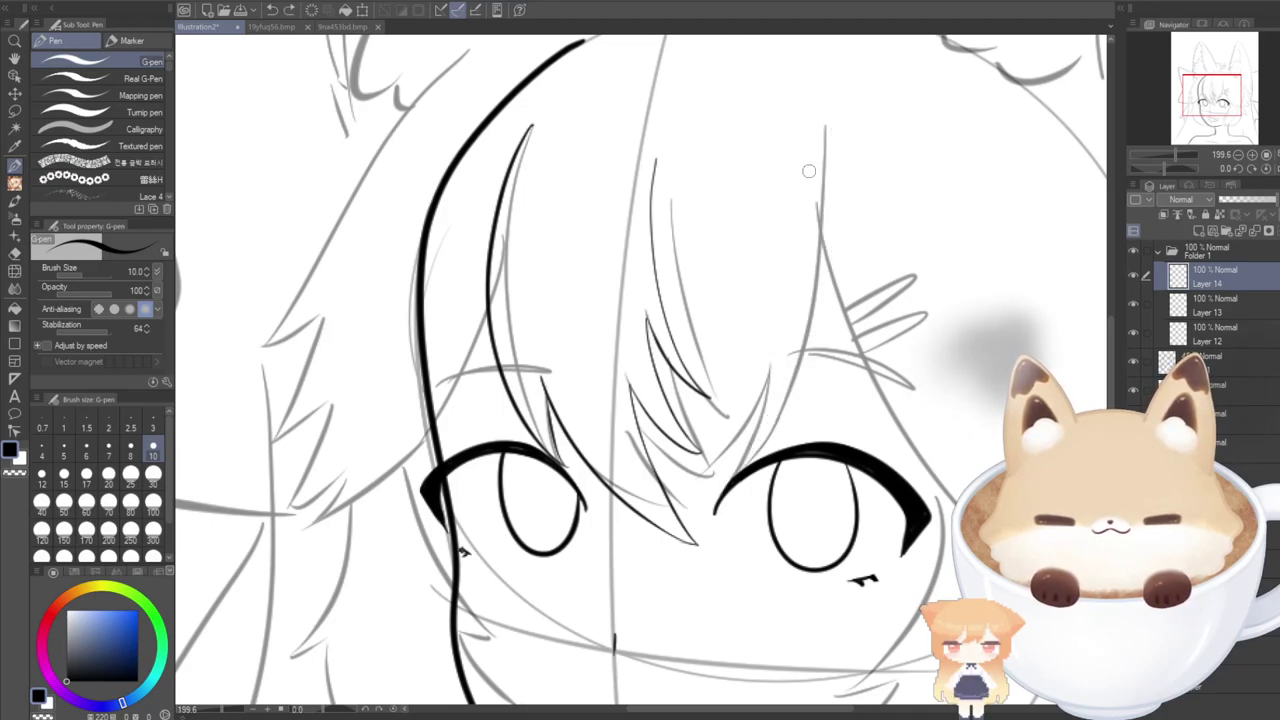
mouse_move(830, 118)
mouse_down()
mouse_move(837, 264)
mouse_move(716, 488)
mouse_up()
key(ctrl+z)
mouse_move(829, 124)
mouse_down()
mouse_move(793, 386)
mouse_move(706, 493)
mouse_up()
key(ctrl+z)
mouse_move(829, 120)
mouse_down()
mouse_move(826, 200)
mouse_move(706, 490)
mouse_up()
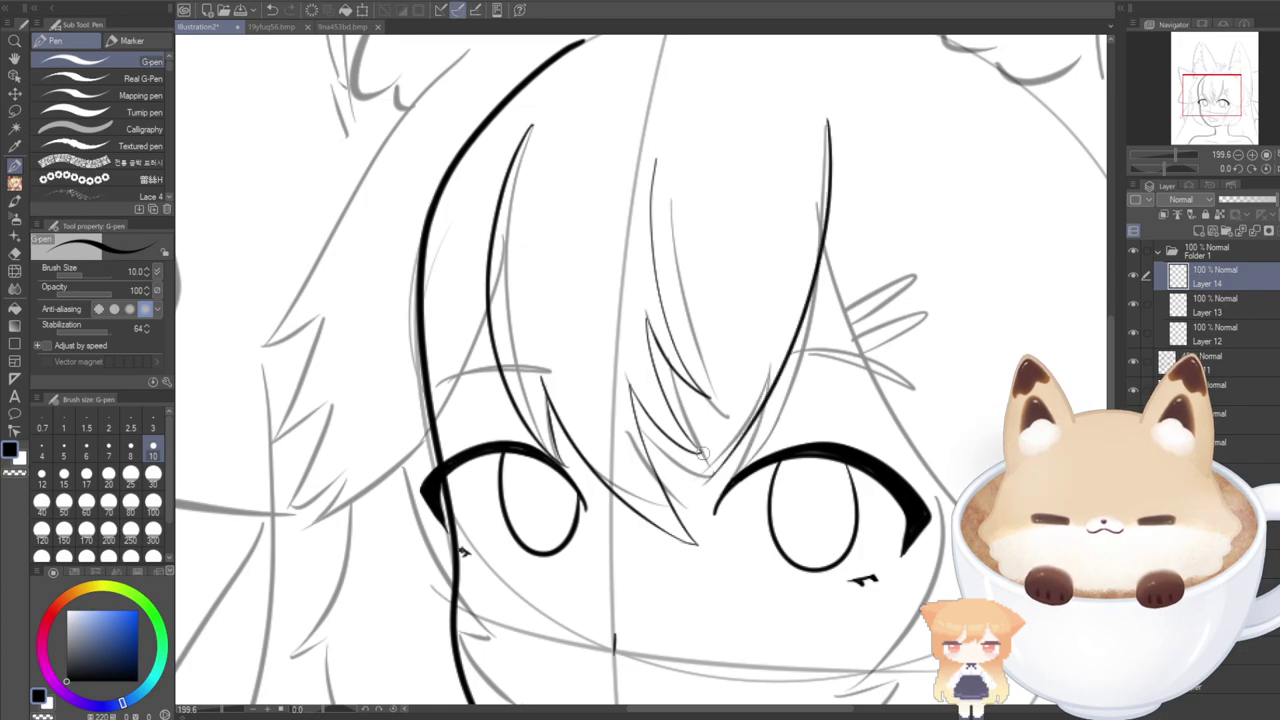
key(ctrl+z)
mouse_move(830, 124)
mouse_down()
mouse_move(778, 452)
mouse_move(706, 506)
mouse_up()
key(ctrl+z)
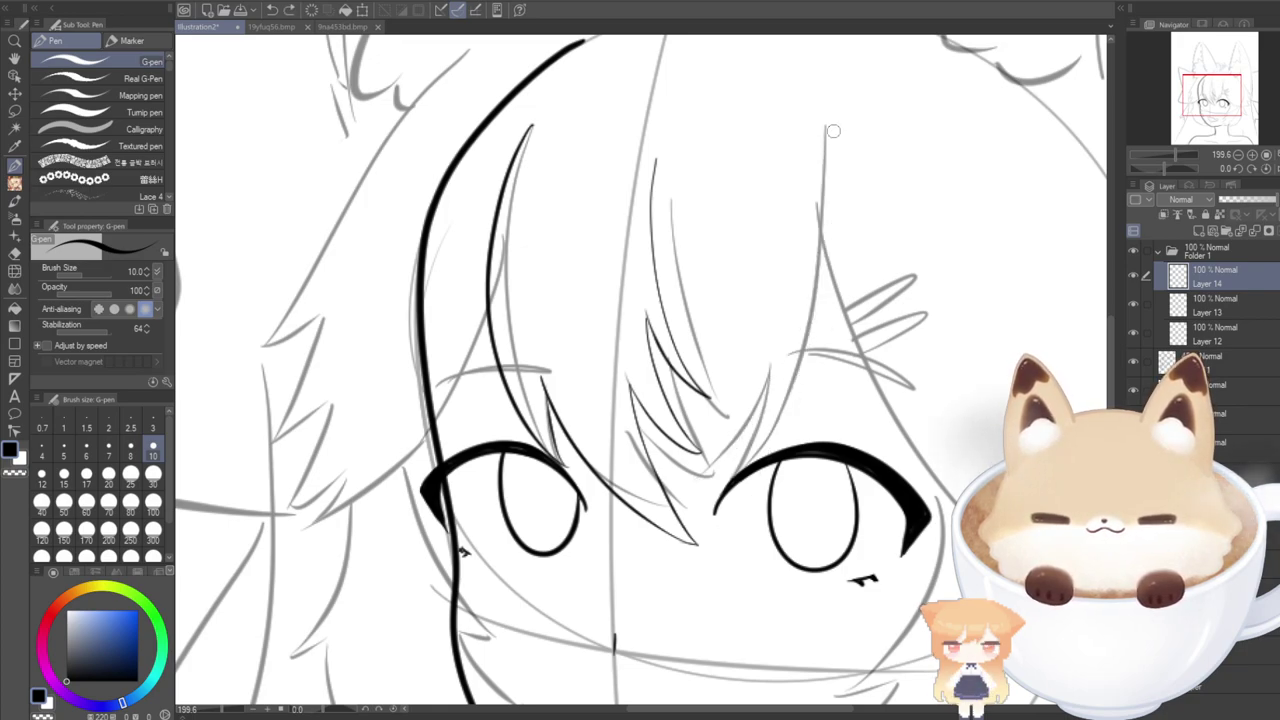
Ink the central bang's near-side edge down to the near eye's inner corner, with a short split strand at its tip.
mouse_move(829, 129)
mouse_down()
mouse_move(784, 437)
mouse_move(708, 507)
mouse_move(737, 486)
mouse_move(785, 331)
mouse_move(722, 503)
mouse_move(732, 491)
mouse_move(766, 361)
mouse_move(733, 453)
mouse_move(652, 509)
mouse_up()
key(ctrl+z)
drag(770, 374, 660, 508)
key(ctrl+z)
key(ctrl+z)
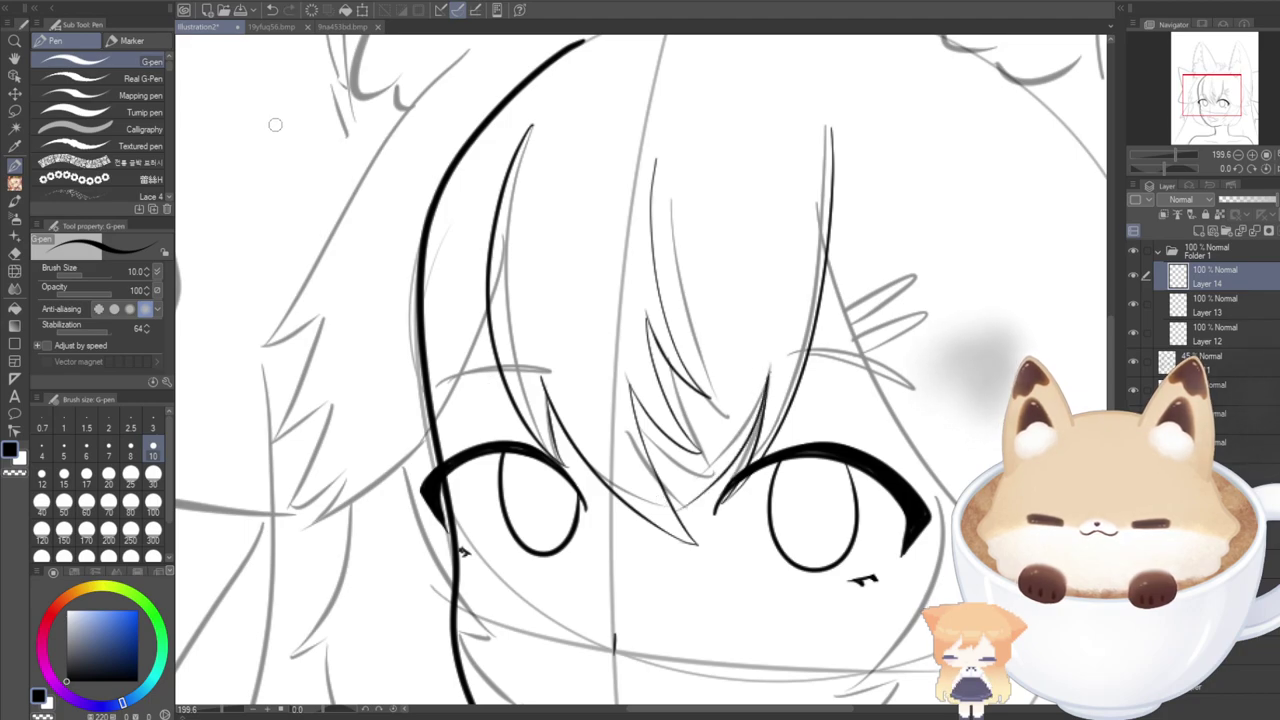
Check the bangs on the character reference and ink the small strand tip at the central bang's lower end between the eyes.
click(280, 27)
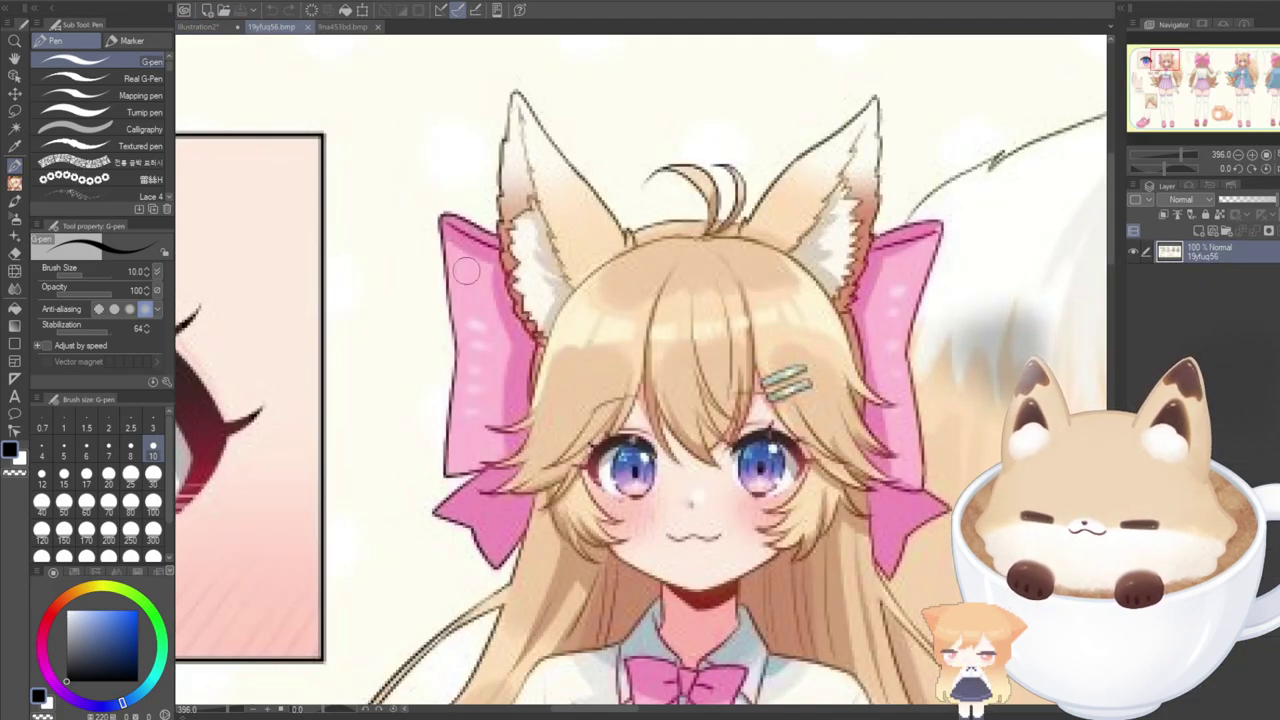
click(205, 27)
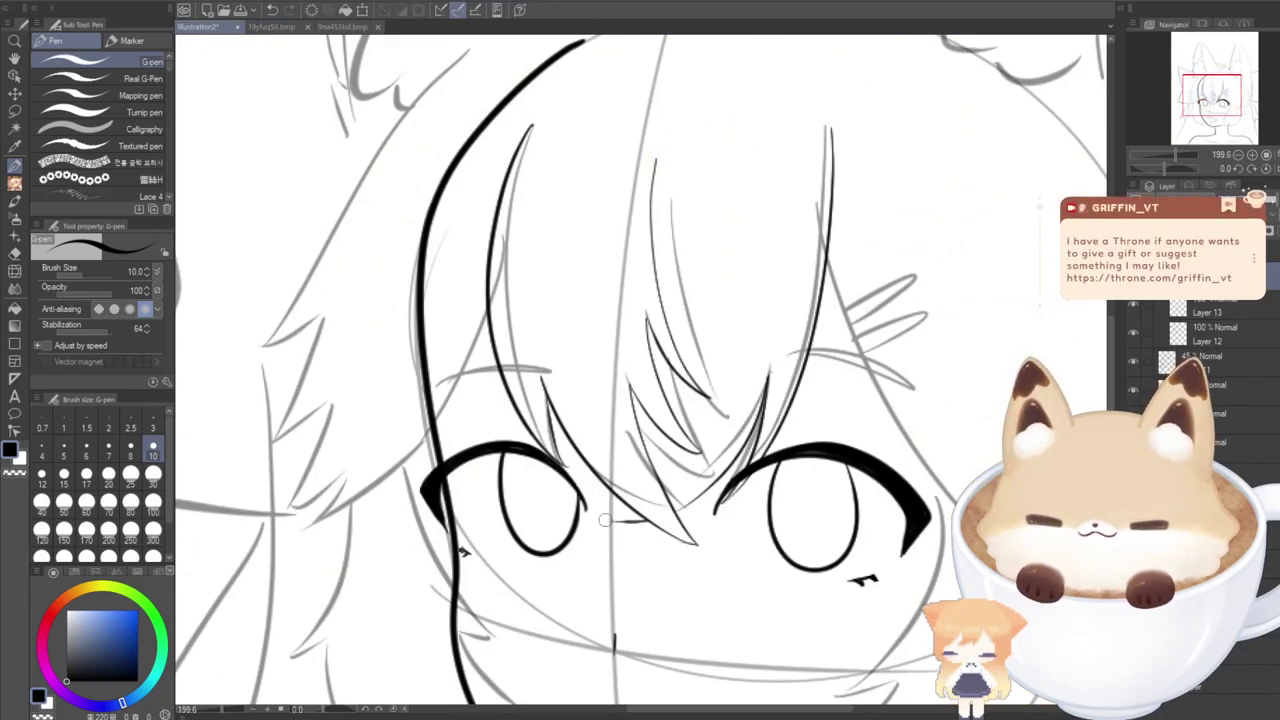
drag(646, 520, 616, 522)
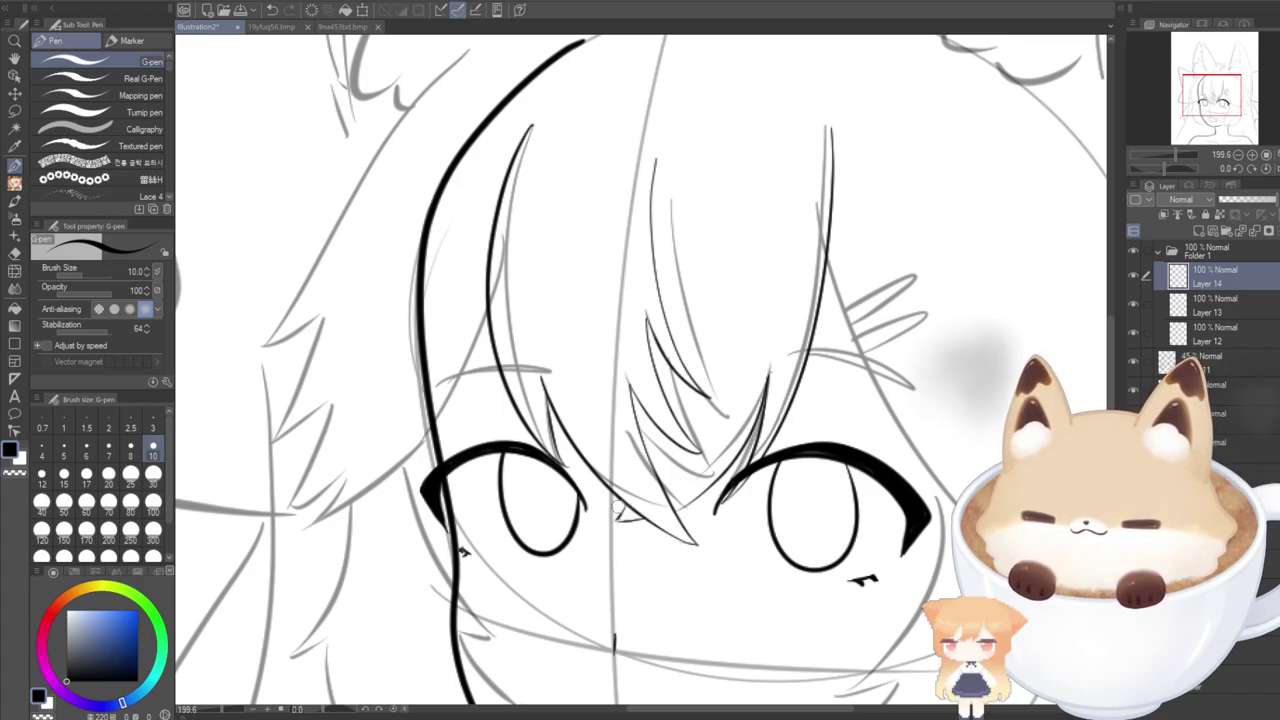
Add a new layer to the folder and ink the near-side bang's strand from the central bang past the near eye to a pointed tip.
click(1197, 231)
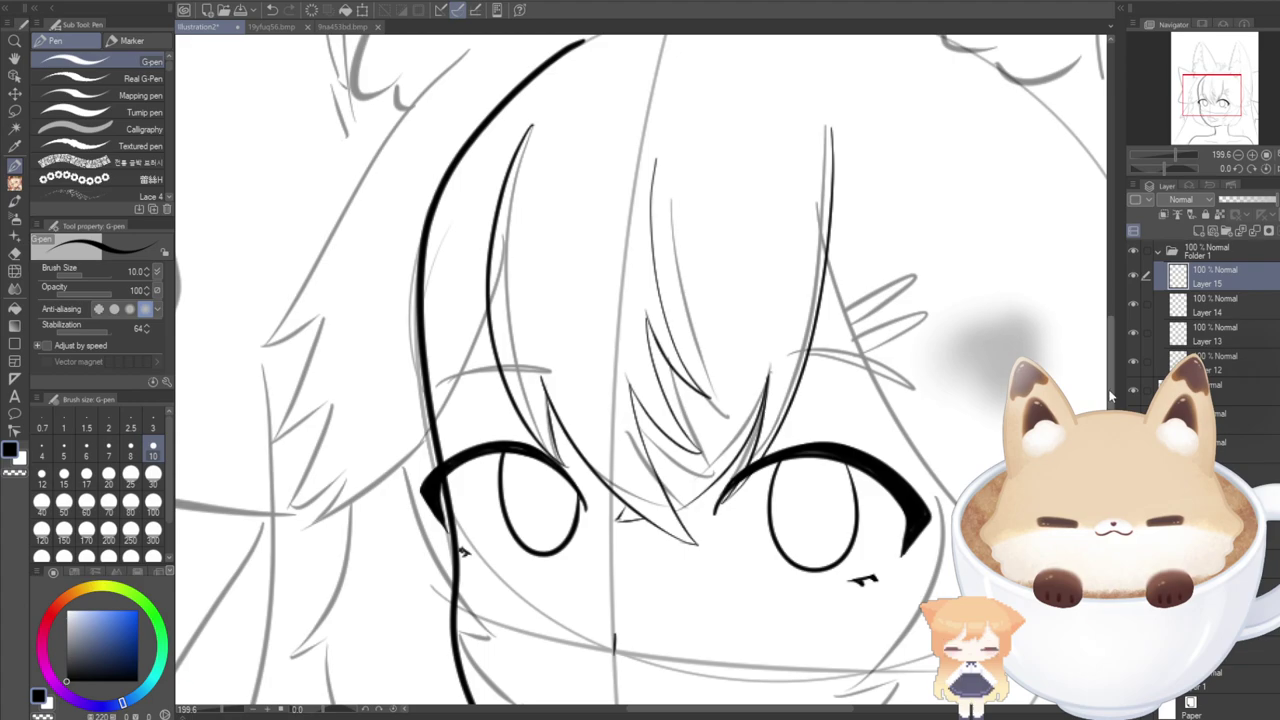
mouse_move(1112, 387)
mouse_down()
mouse_move(1112, 399)
mouse_move(1113, 383)
mouse_up()
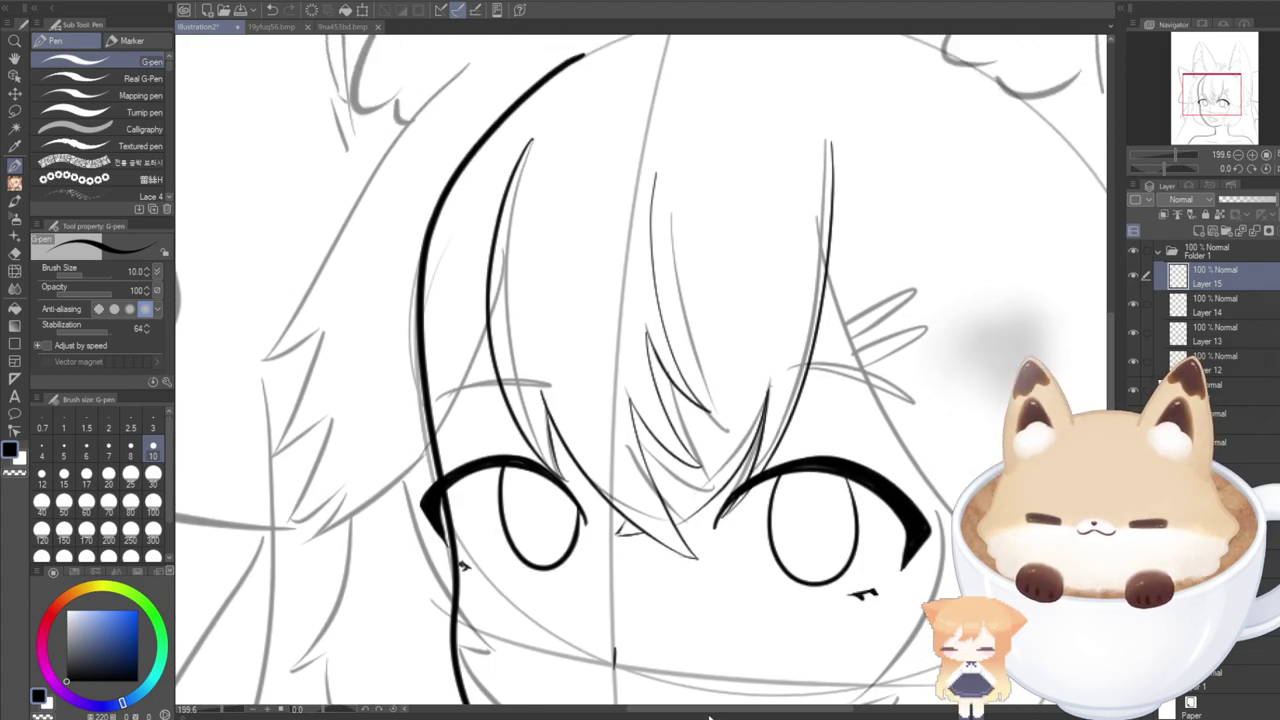
drag(672, 709, 719, 709)
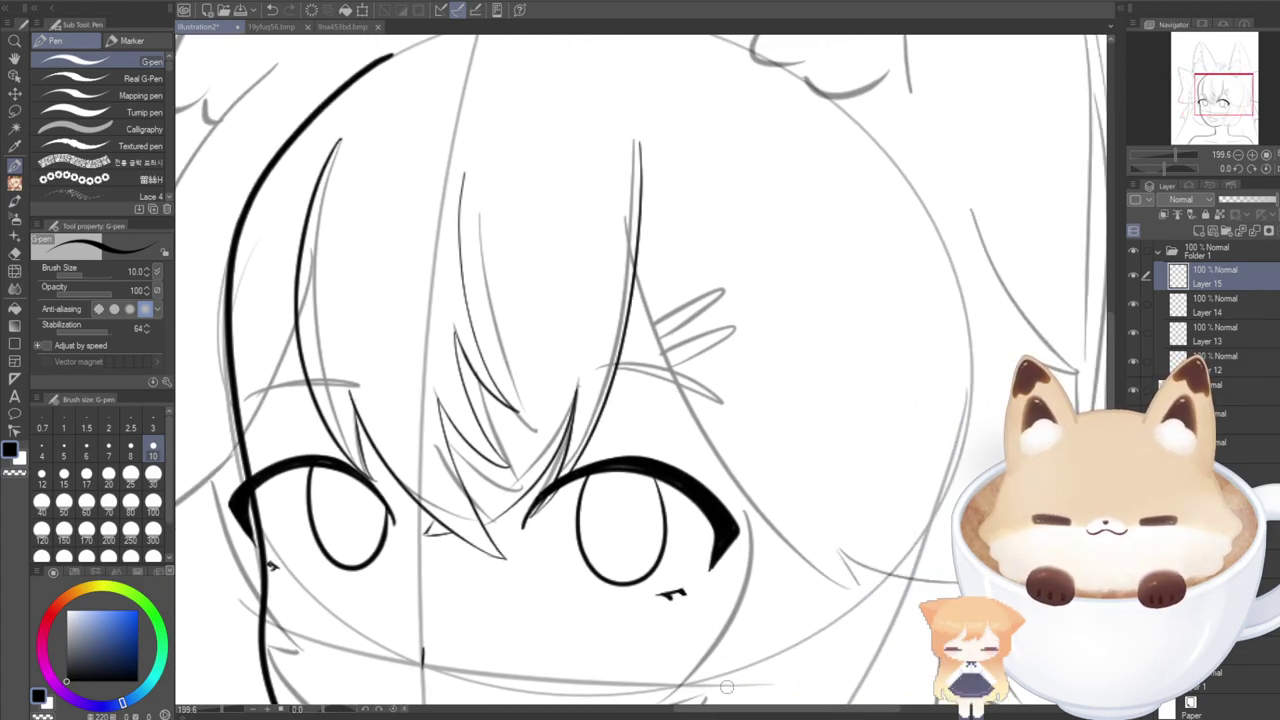
scroll(511, 201, right, 2)
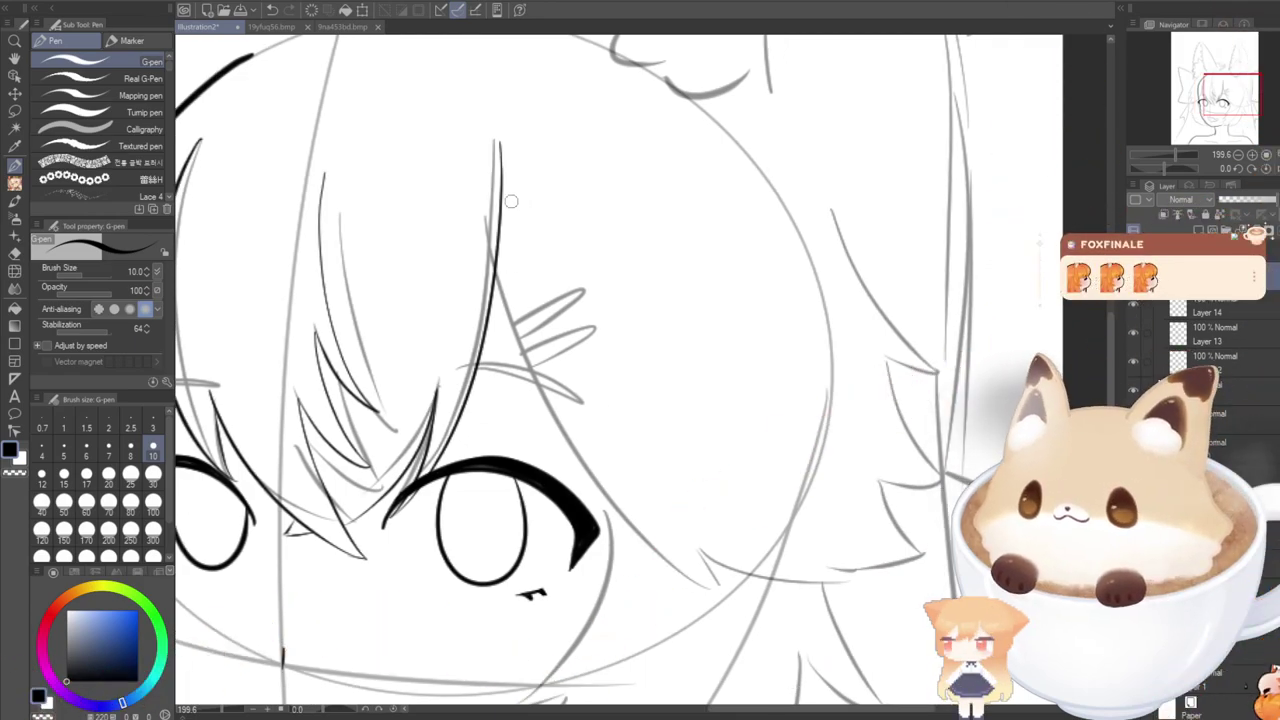
mouse_move(495, 262)
mouse_down()
mouse_move(591, 517)
mouse_move(685, 582)
mouse_up()
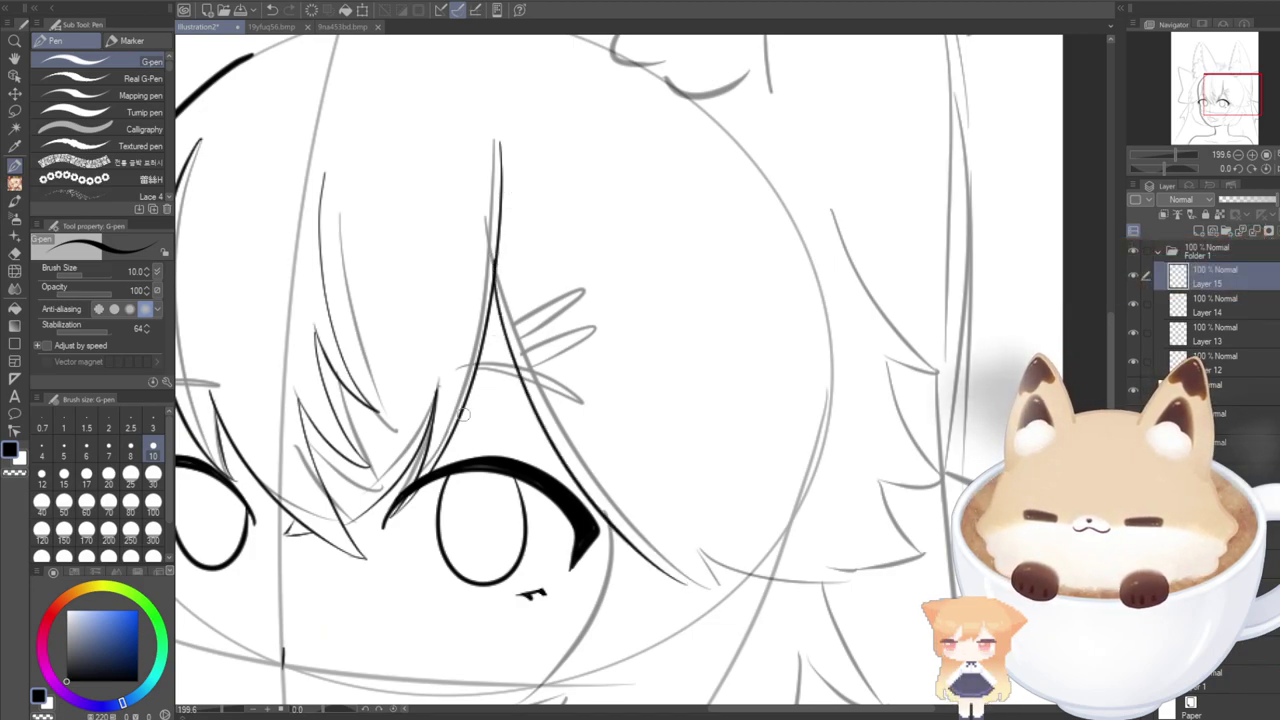
key(ctrl+z)
mouse_move(496, 260)
mouse_down()
mouse_move(508, 334)
mouse_move(714, 604)
mouse_up()
key(ctrl+z)
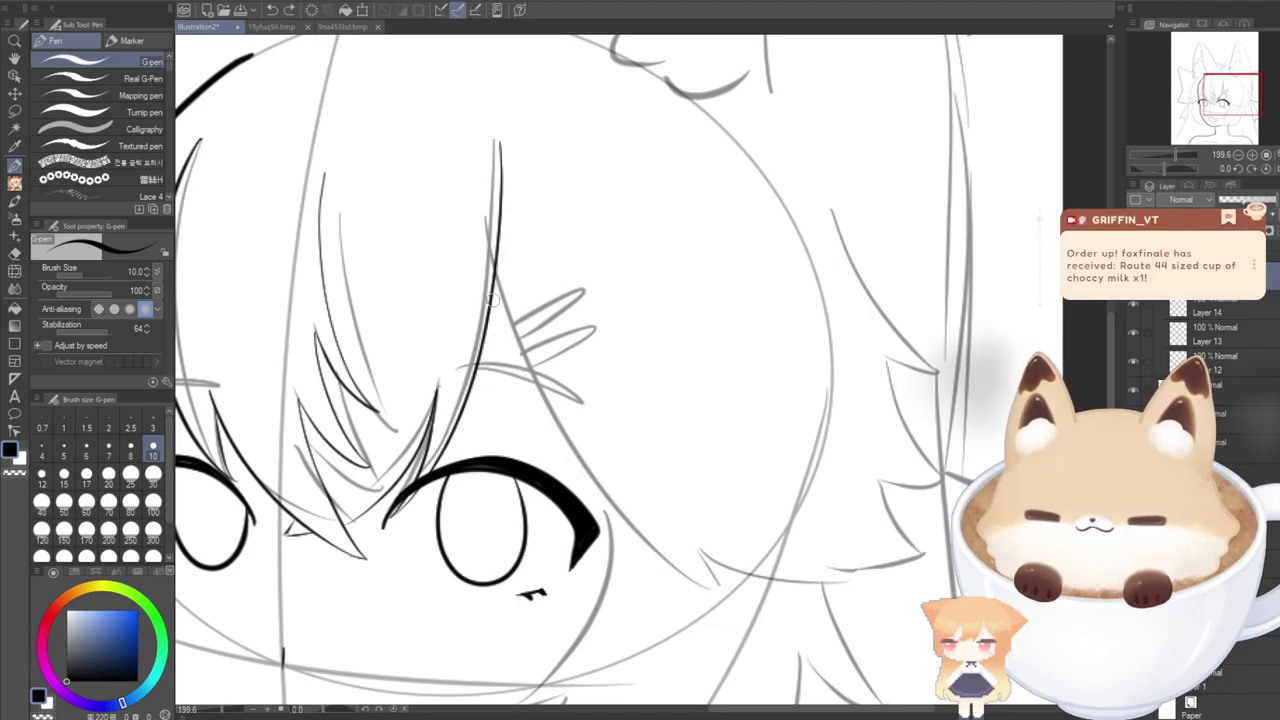
mouse_move(496, 266)
mouse_down()
mouse_move(554, 460)
mouse_move(730, 594)
mouse_up()
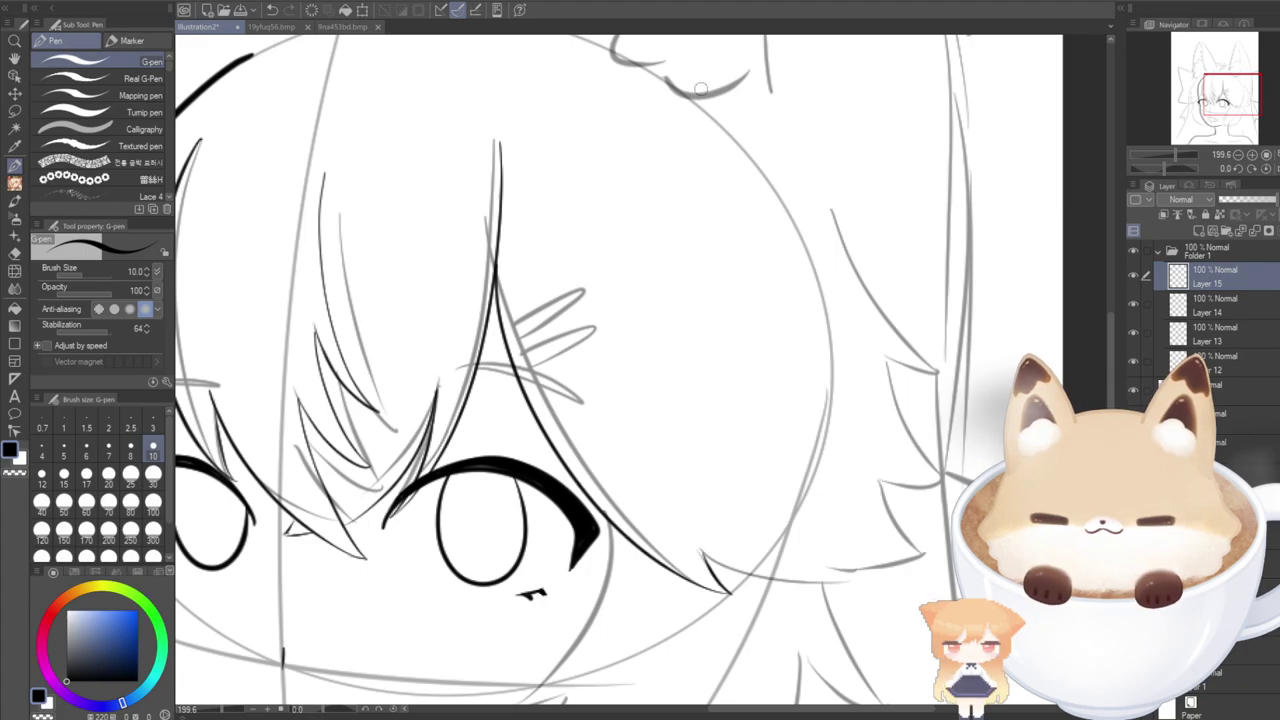
Try to ink the near-side hair's outer contour from the ear base down to the side lock's upper tip.
mouse_move(669, 63)
mouse_down()
mouse_move(755, 116)
mouse_move(940, 374)
mouse_up()
key(ctrl+z)
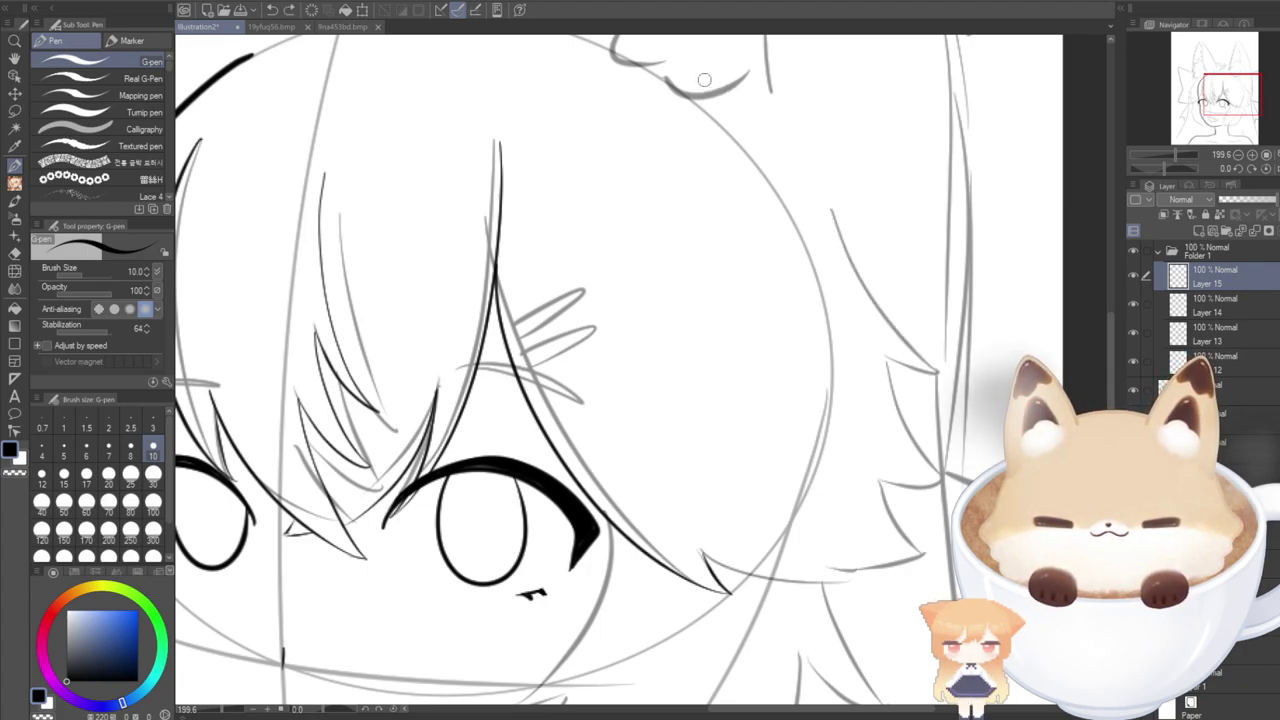
Add a new layer above Layer 15 and ink the outer hair contour from the ear's base down to the first tip.
click(1198, 232)
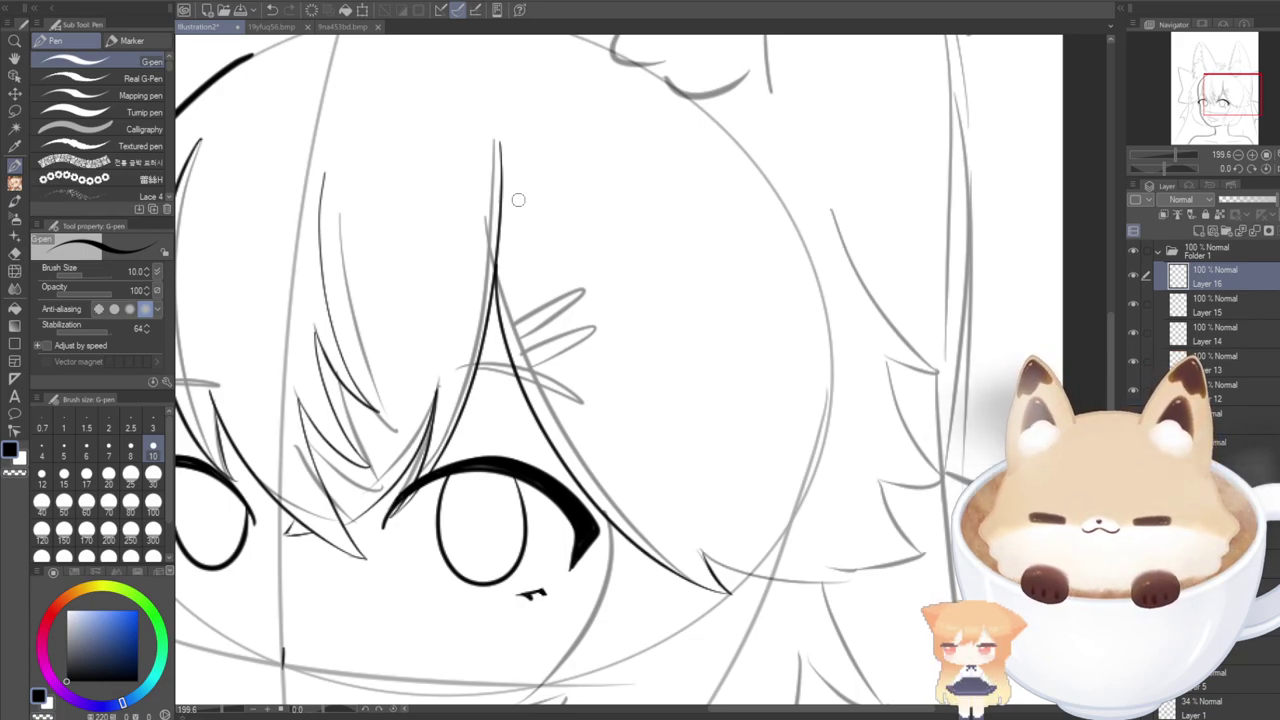
drag(722, 709, 730, 710)
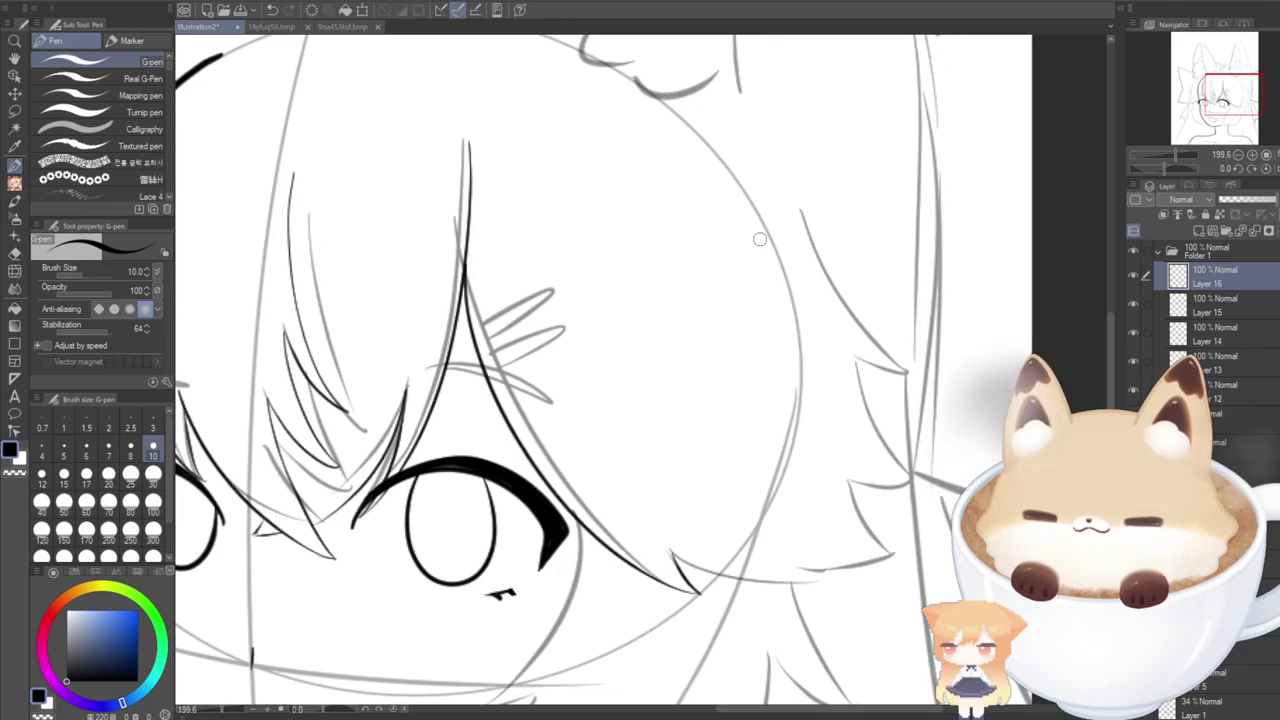
click(1133, 277)
click(1133, 303)
click(1133, 303)
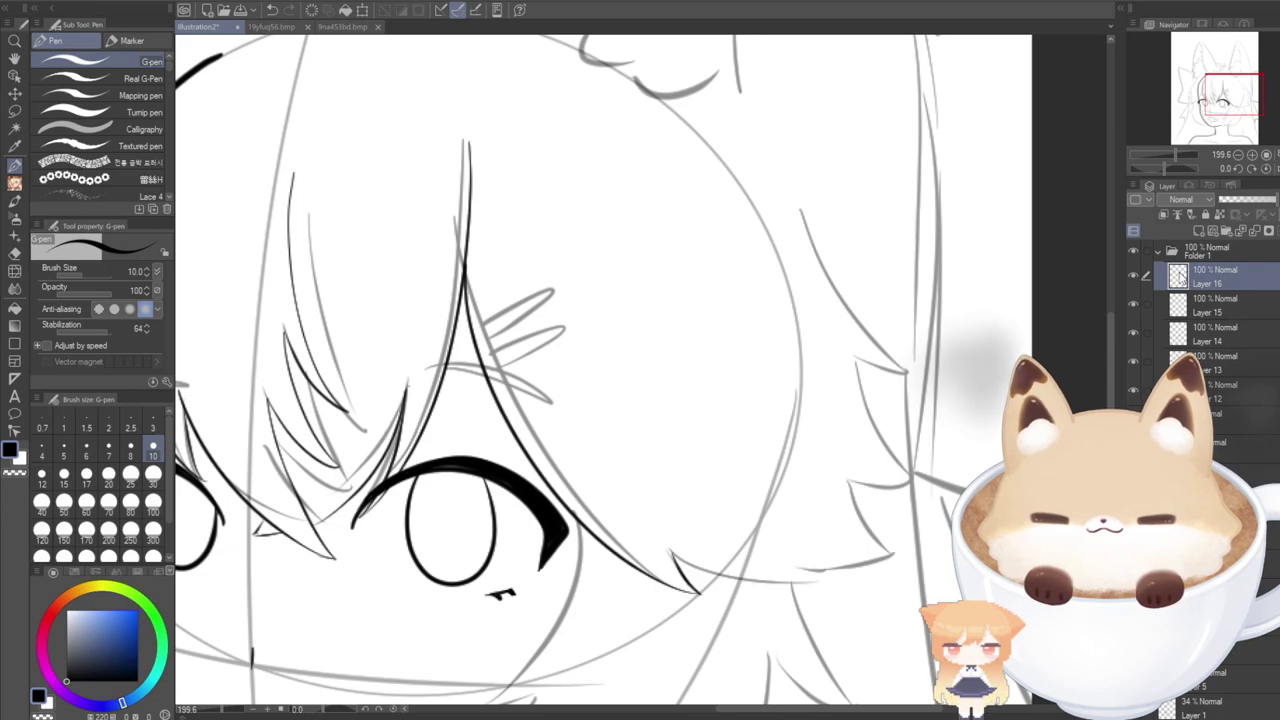
mouse_move(655, 75)
mouse_down()
mouse_move(712, 106)
mouse_move(860, 330)
mouse_move(912, 374)
mouse_move(872, 390)
mouse_move(920, 476)
mouse_move(849, 462)
mouse_up()
key(ctrl+z)
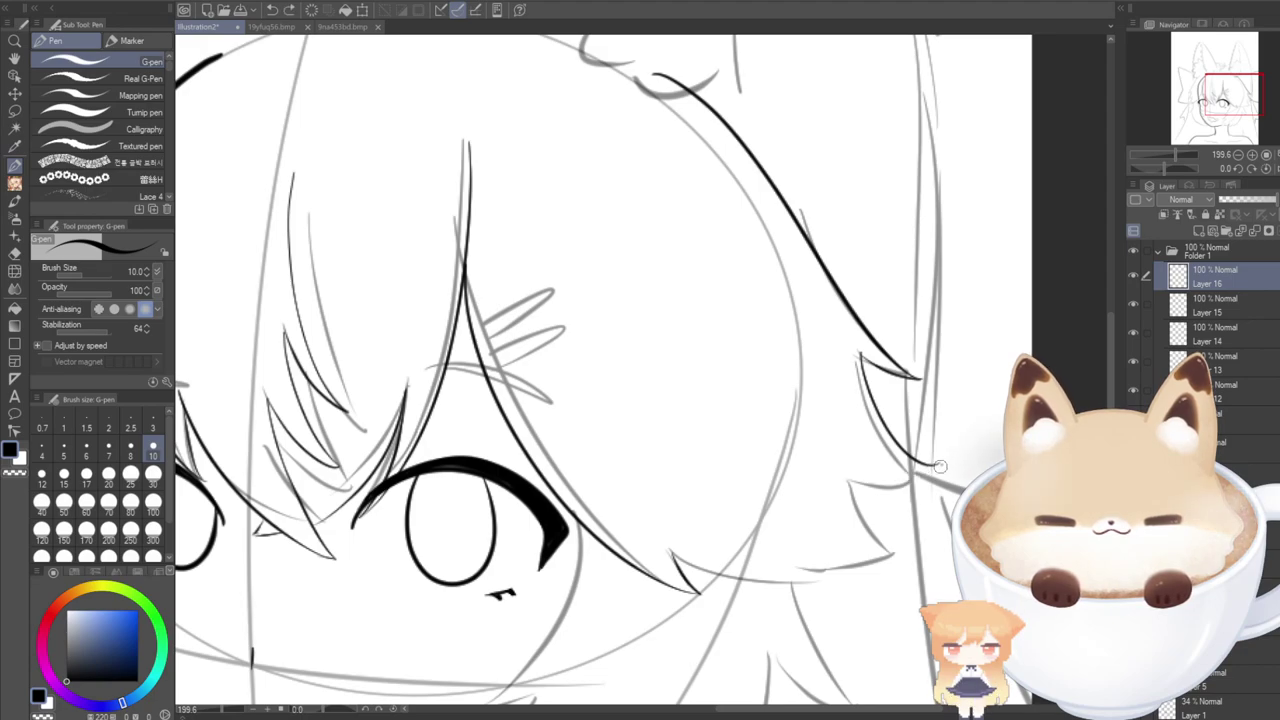
Ink the pointed hair tips below the outer contour, following the grey sketch.
drag(940, 465, 850, 463)
key(ctrl+z)
mouse_move(940, 466)
mouse_down()
mouse_move(832, 452)
mouse_move(901, 557)
mouse_up()
Ink the curved lower edge of the side hair, from the bangs' tip beside the eye to the lowest outer tip.
scroll(748, 467, down, 5)
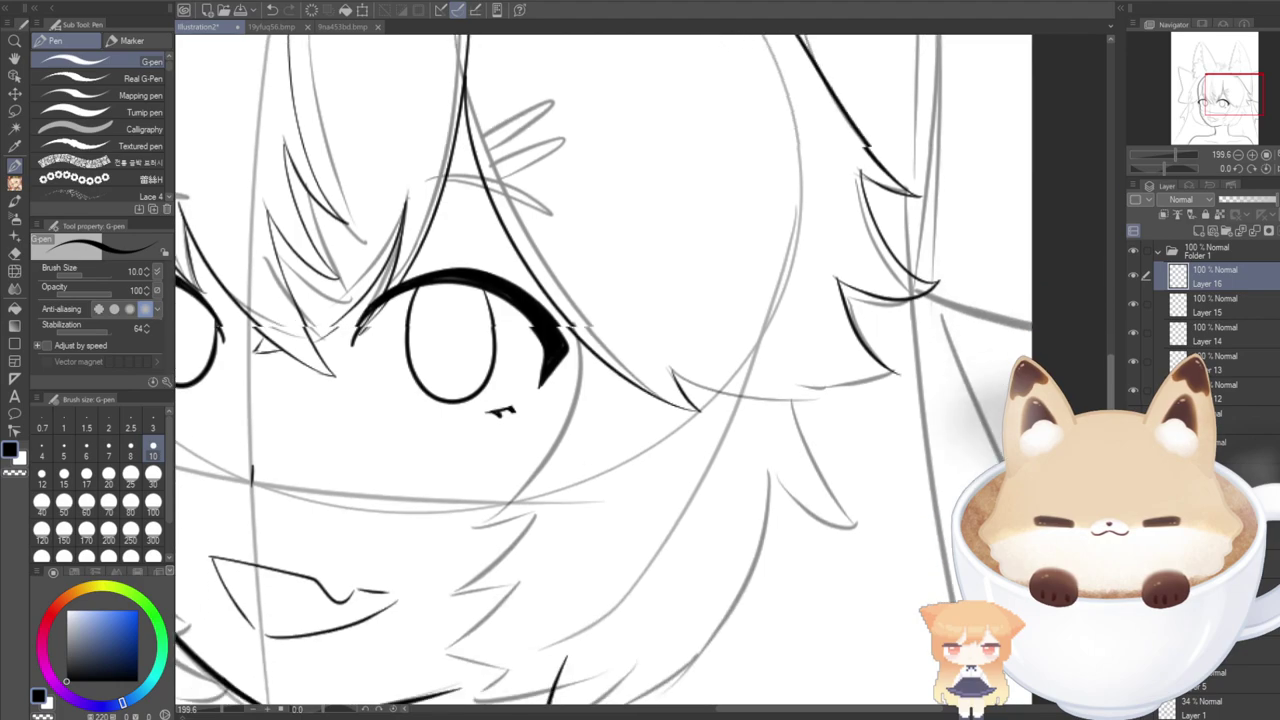
mouse_move(672, 350)
mouse_down()
mouse_move(734, 383)
mouse_move(900, 356)
mouse_up()
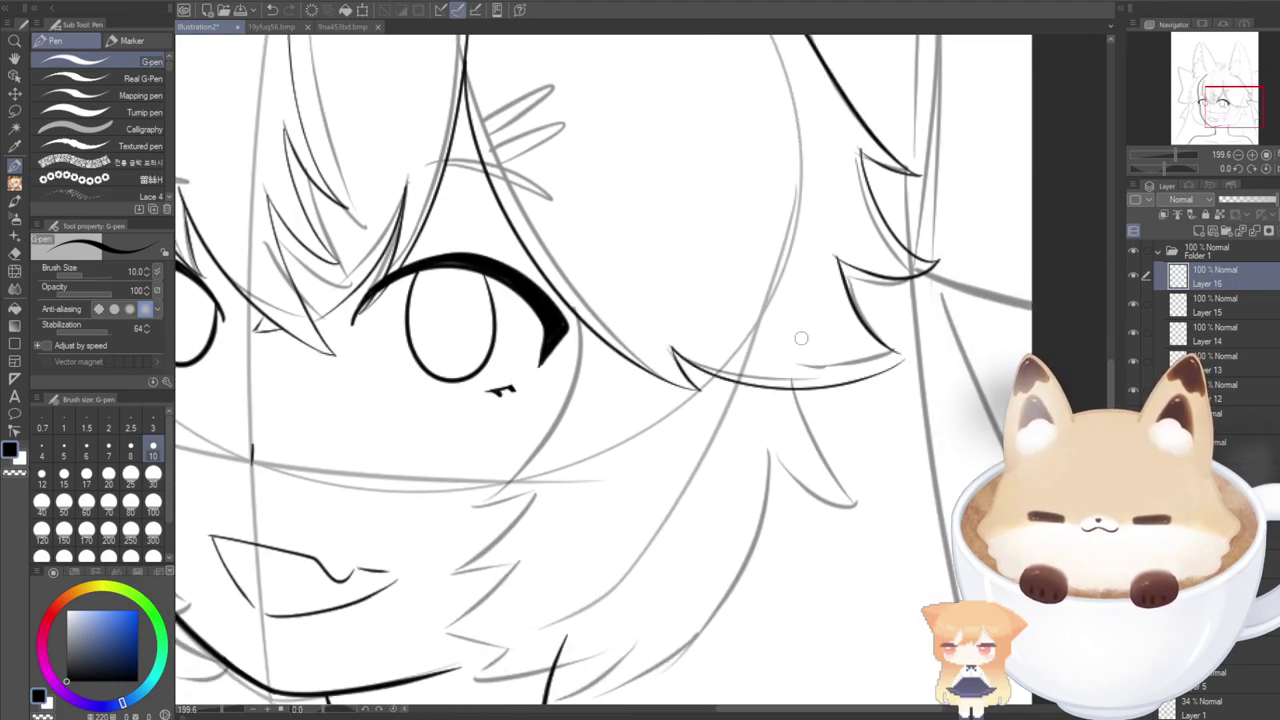
key(ctrl+z)
mouse_move(664, 340)
mouse_down()
mouse_move(830, 381)
mouse_move(895, 353)
mouse_up()
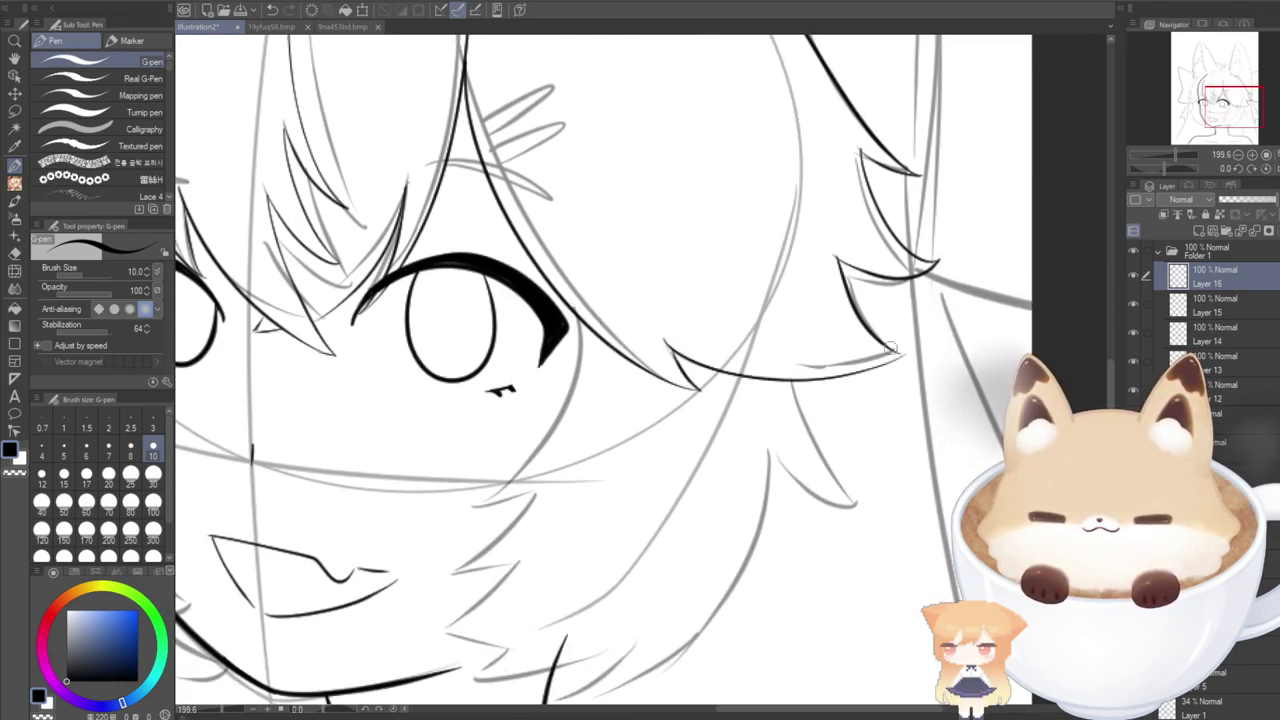
Add a new layer above Layer 16 and check the inked side hair against the whole drawing.
scroll(960, 300, up, 1)
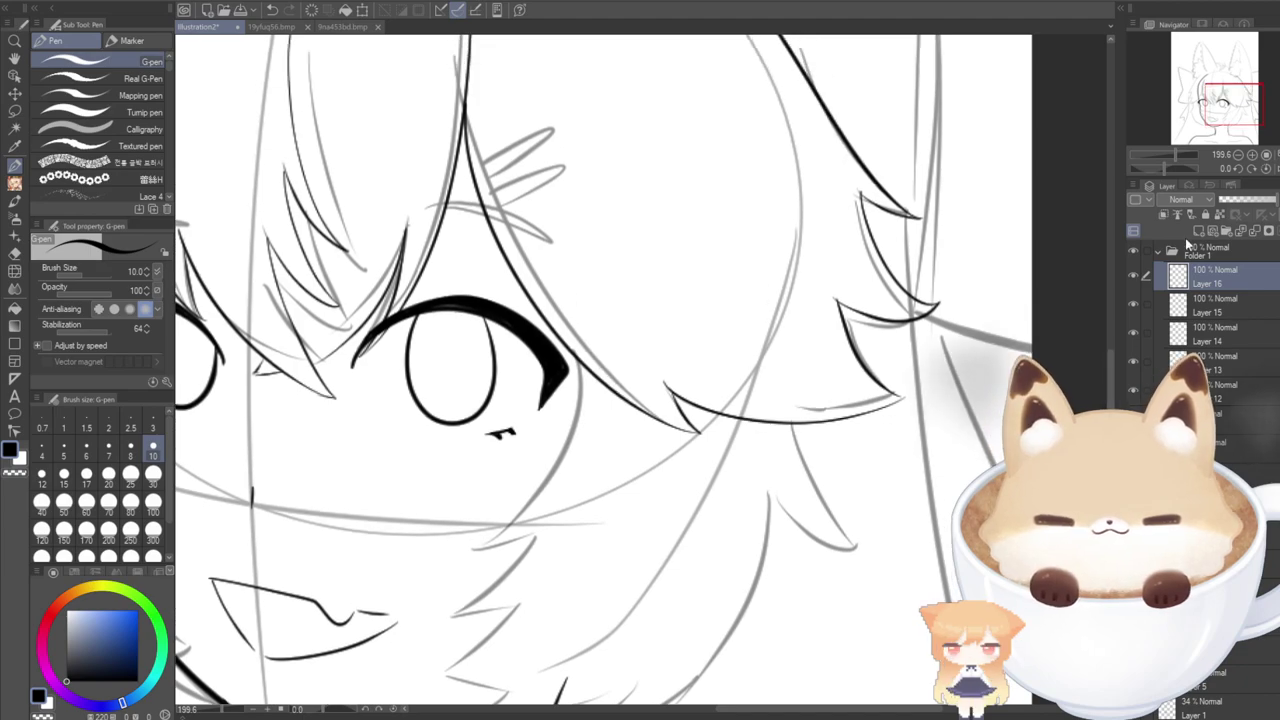
click(1197, 230)
scroll(1114, 373, up, 4)
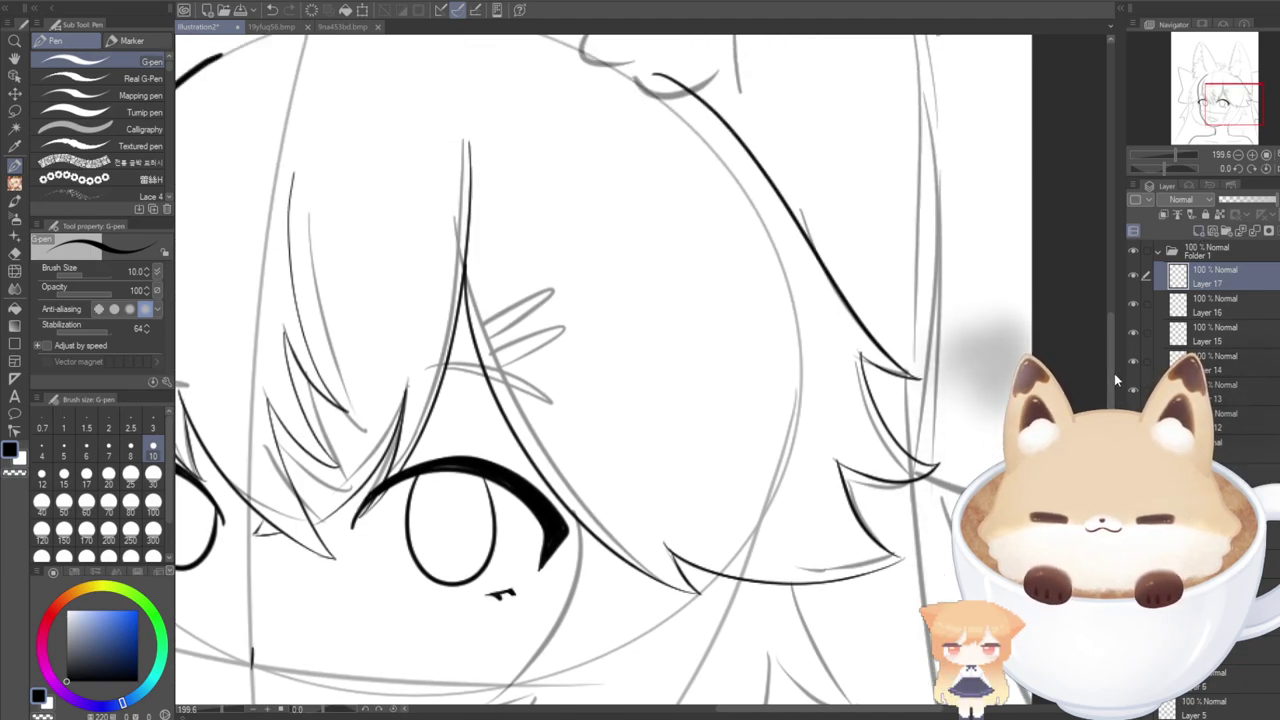
scroll(578, 580, down, 3)
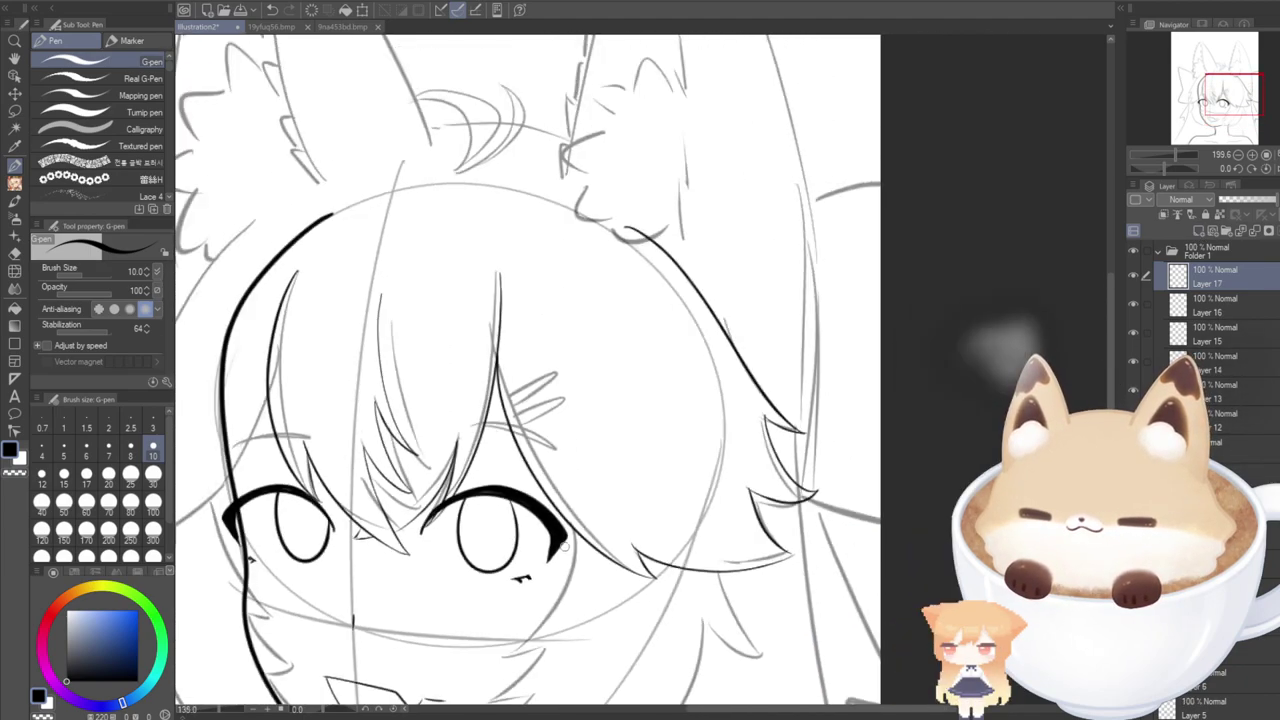
scroll(578, 580, down, 3)
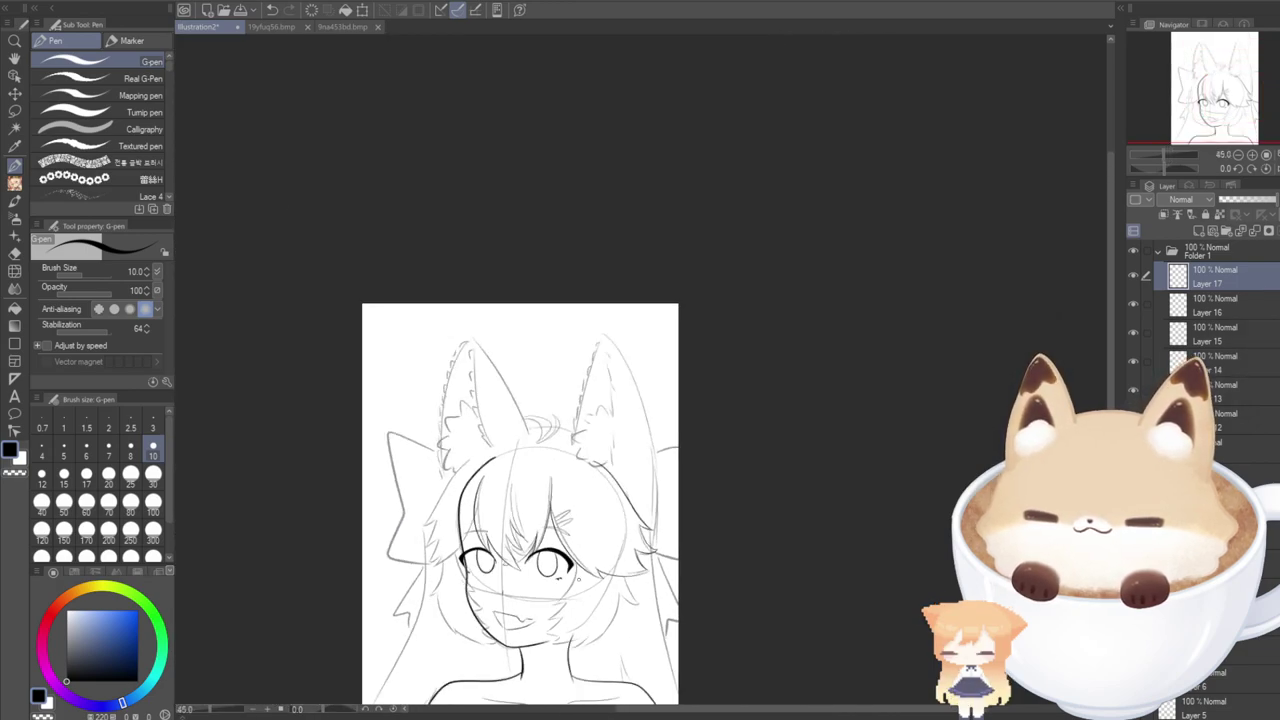
drag(579, 580, 609, 483)
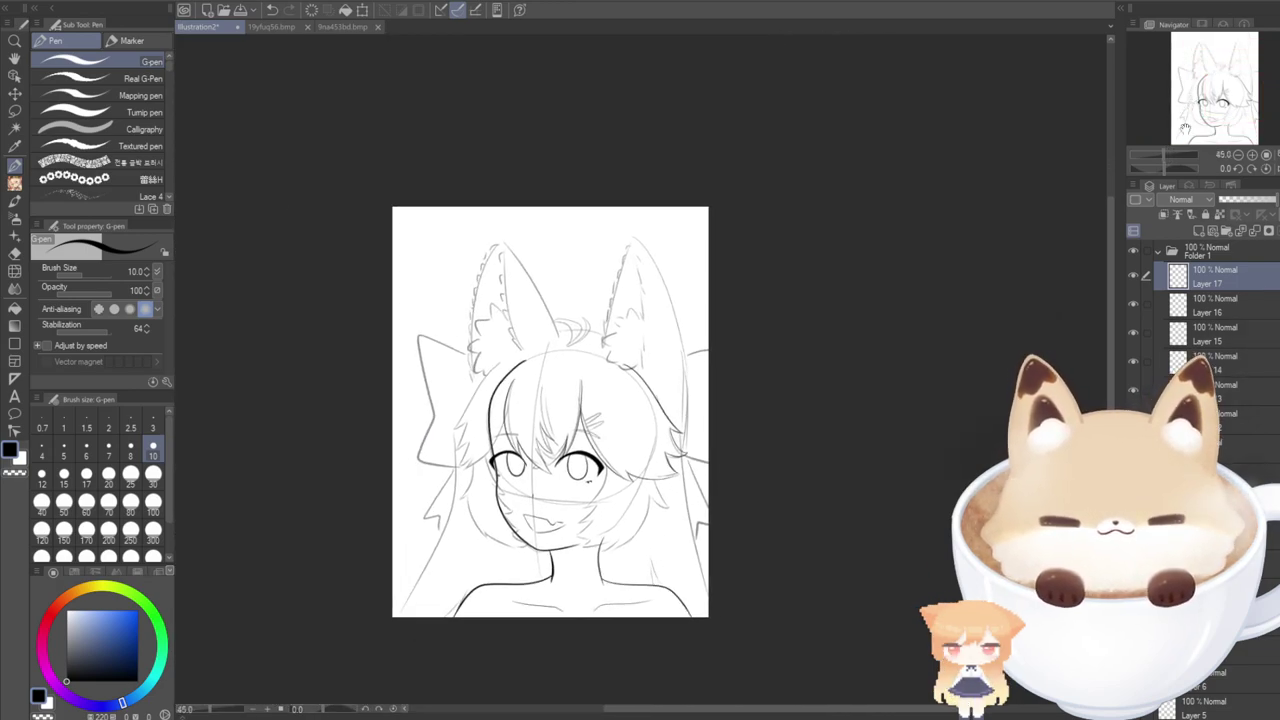
scroll(650, 400, up, 4)
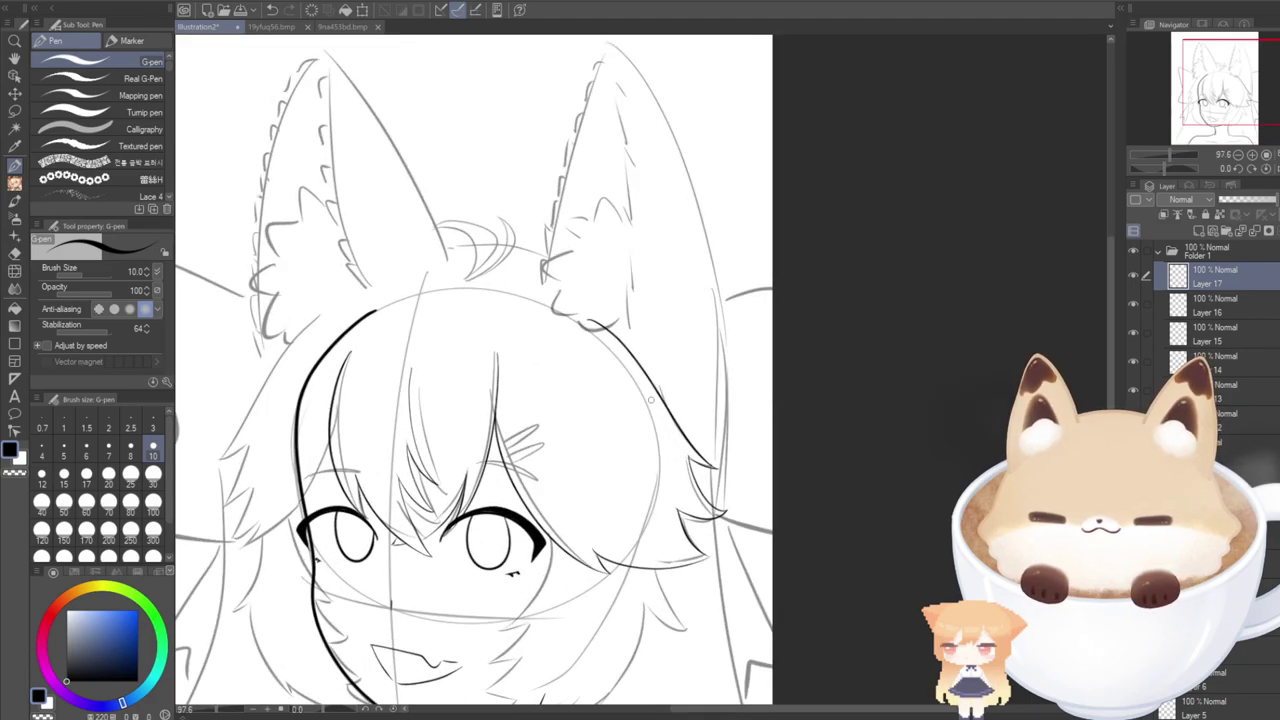
drag(651, 400, 758, 306)
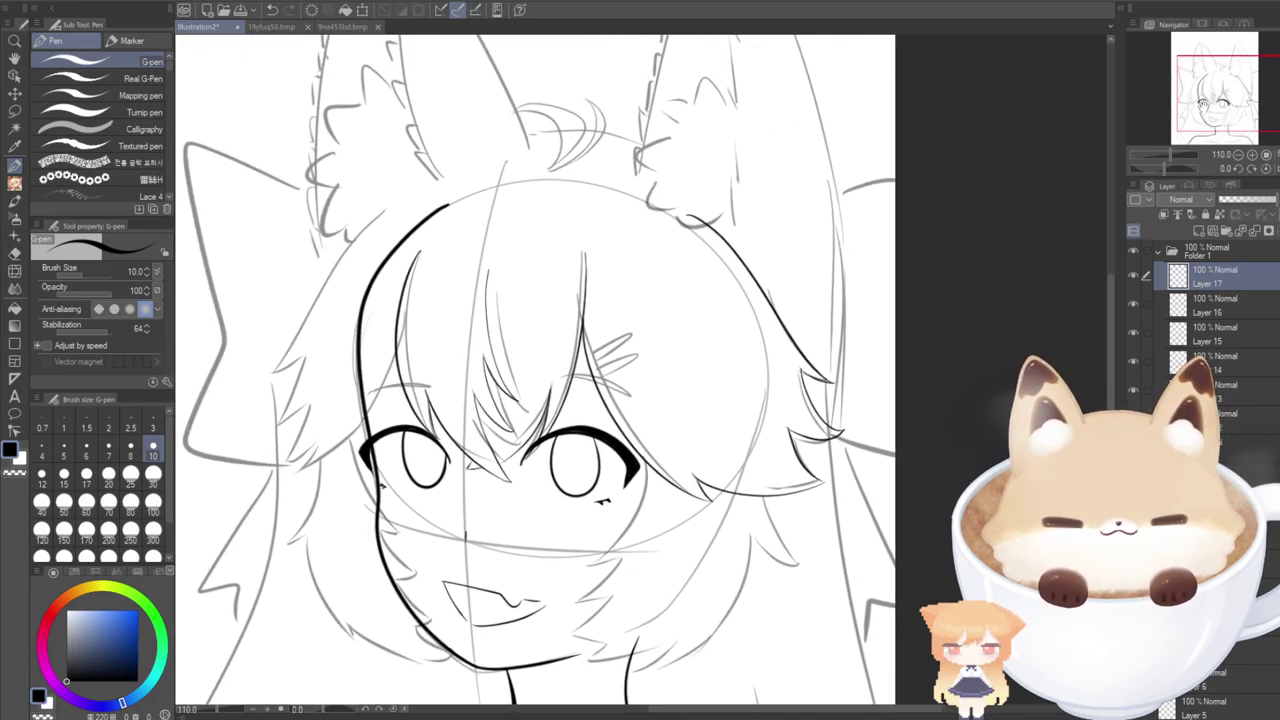
drag(758, 708, 716, 707)
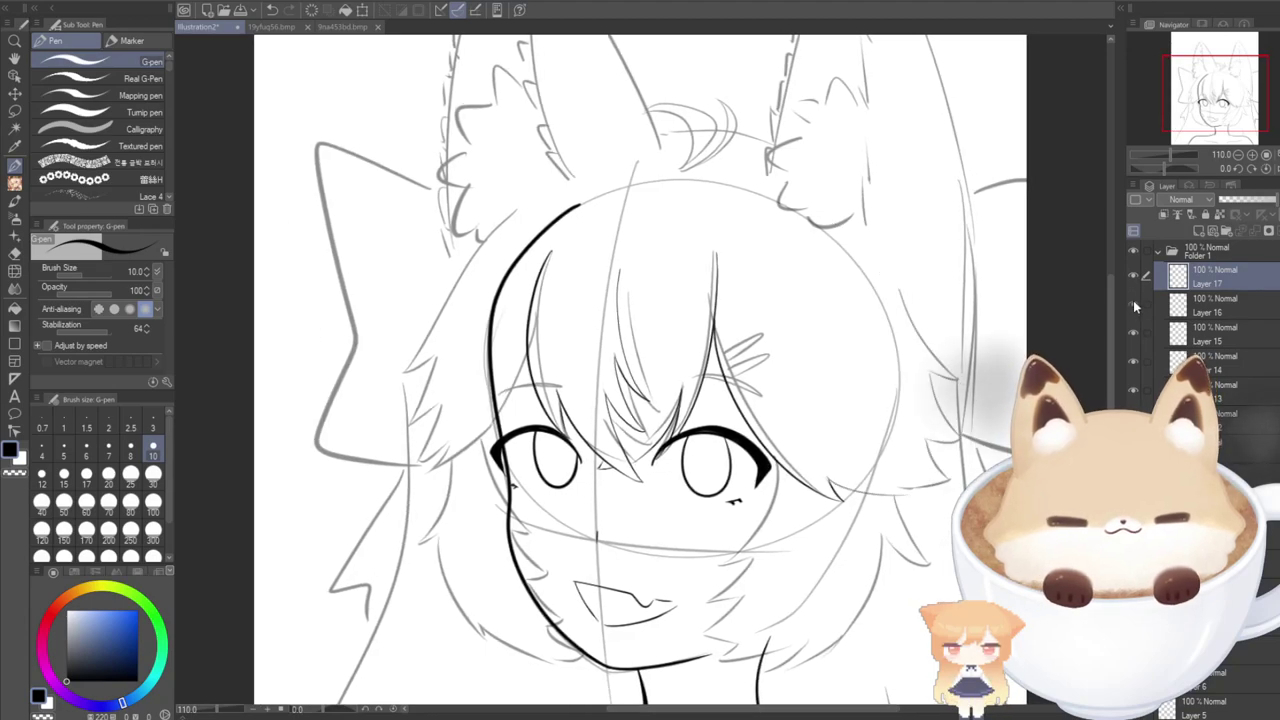
Erase the long outer hair contour on Layer 16 with the hard eraser, keeping the pointed tips.
click(1148, 298)
key(e)
drag(810, 208, 912, 318)
scroll(912, 318, up, 2)
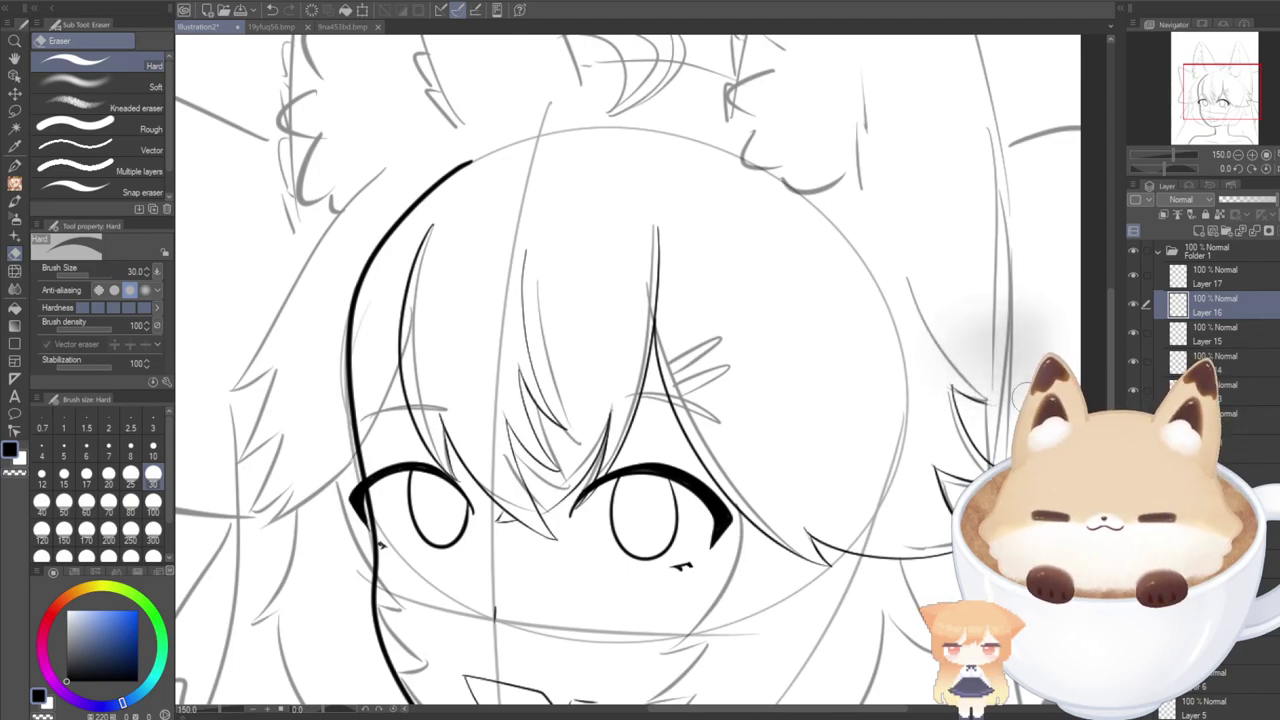
Redraw the outer hair contour on Layer 16 with the G-pen as one smooth curve from the ear's base to the first tip.
key(p)
scroll(1000, 400, up, 1)
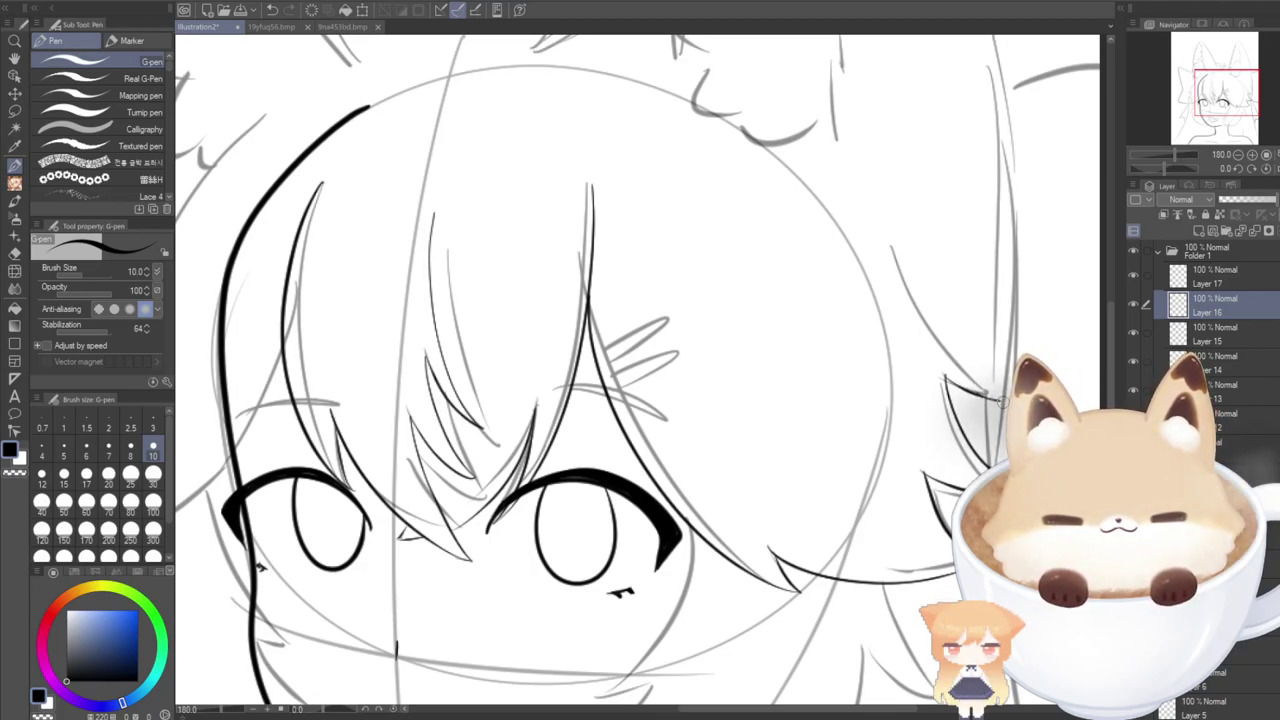
drag(868, 180, 936, 302)
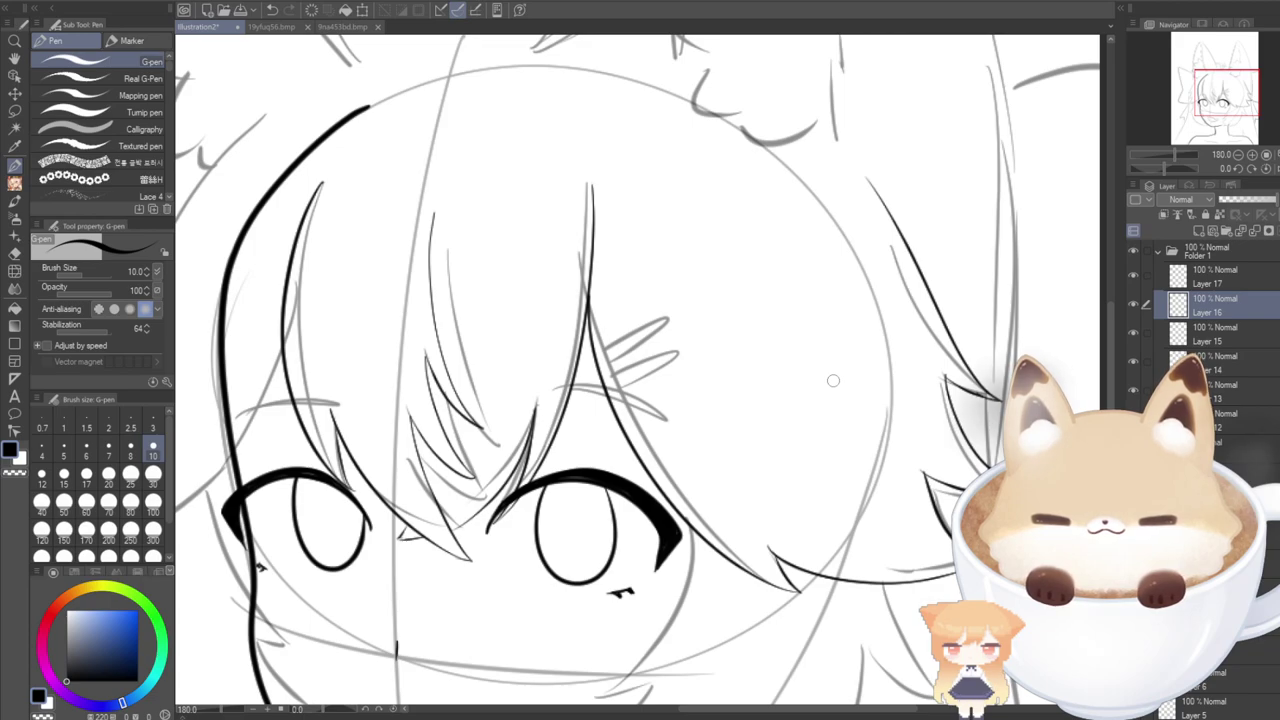
key(ctrl+z)
mouse_move(852, 168)
mouse_down()
mouse_move(926, 245)
mouse_move(988, 383)
mouse_move(966, 395)
mouse_move(874, 160)
mouse_move(958, 301)
mouse_move(995, 394)
mouse_up()
key(ctrl+z)
key(ctrl+z)
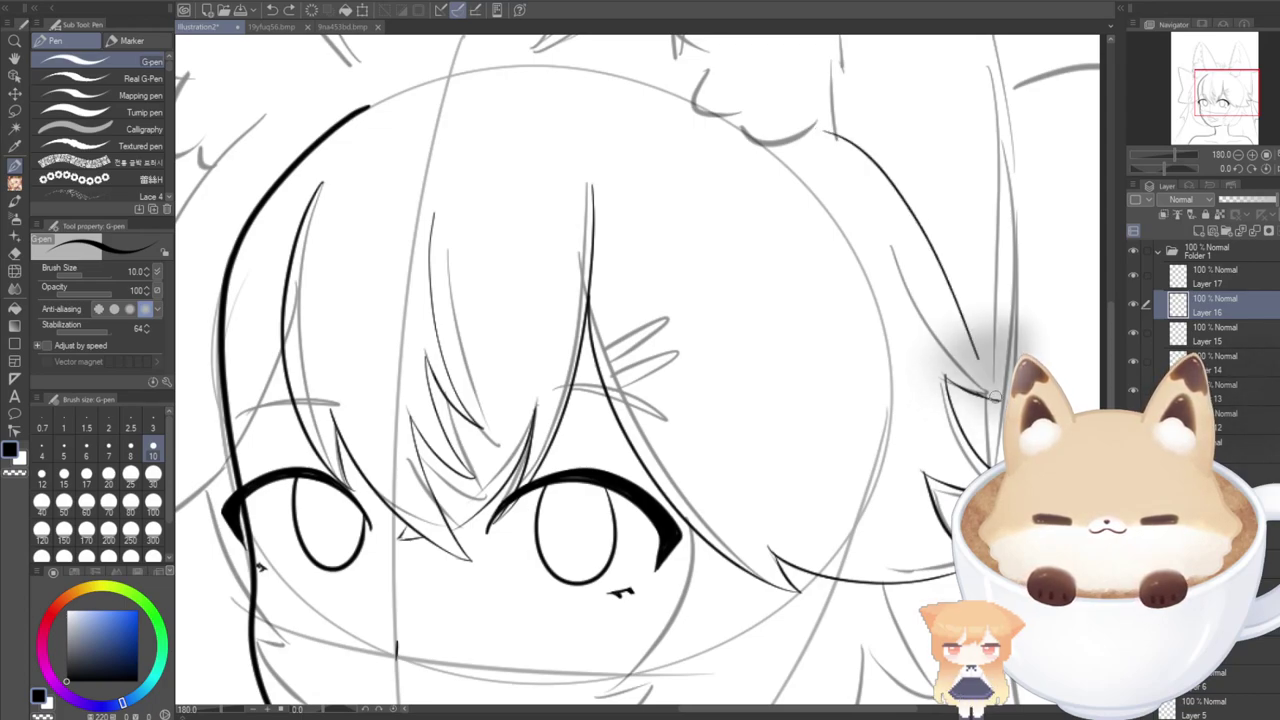
key(ctrl+z)
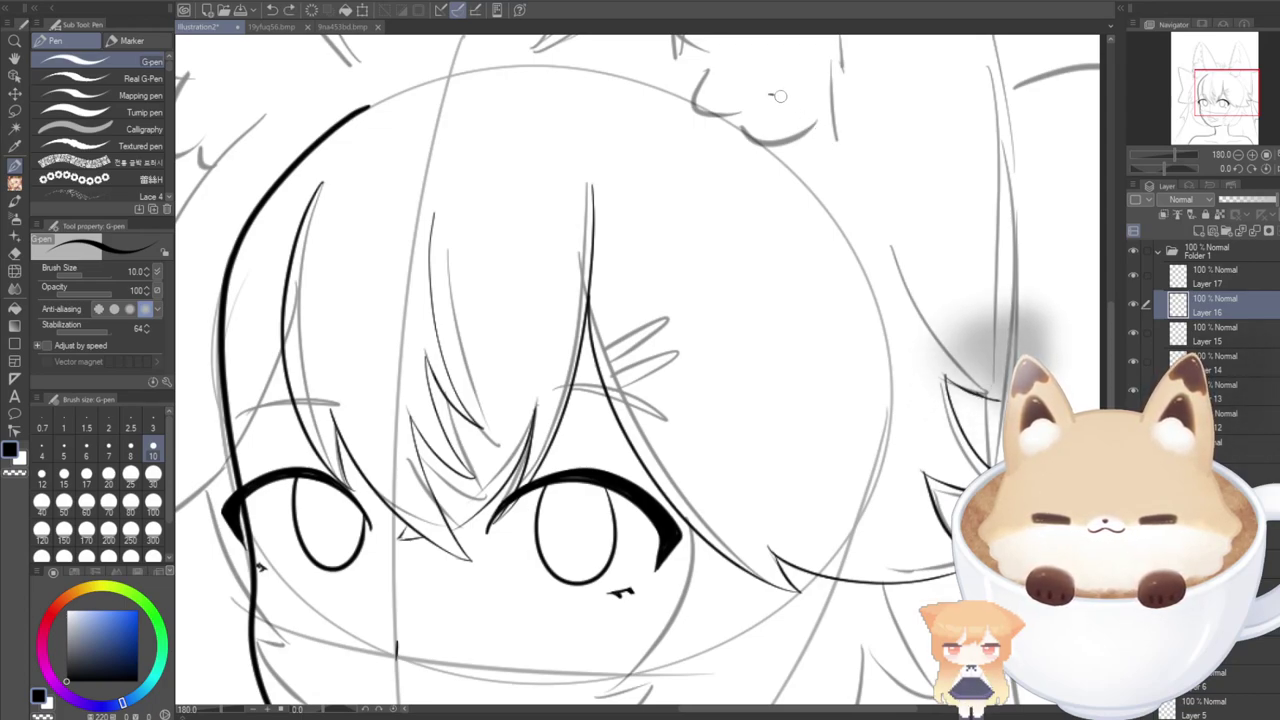
drag(779, 96, 960, 322)
key(ctrl+z)
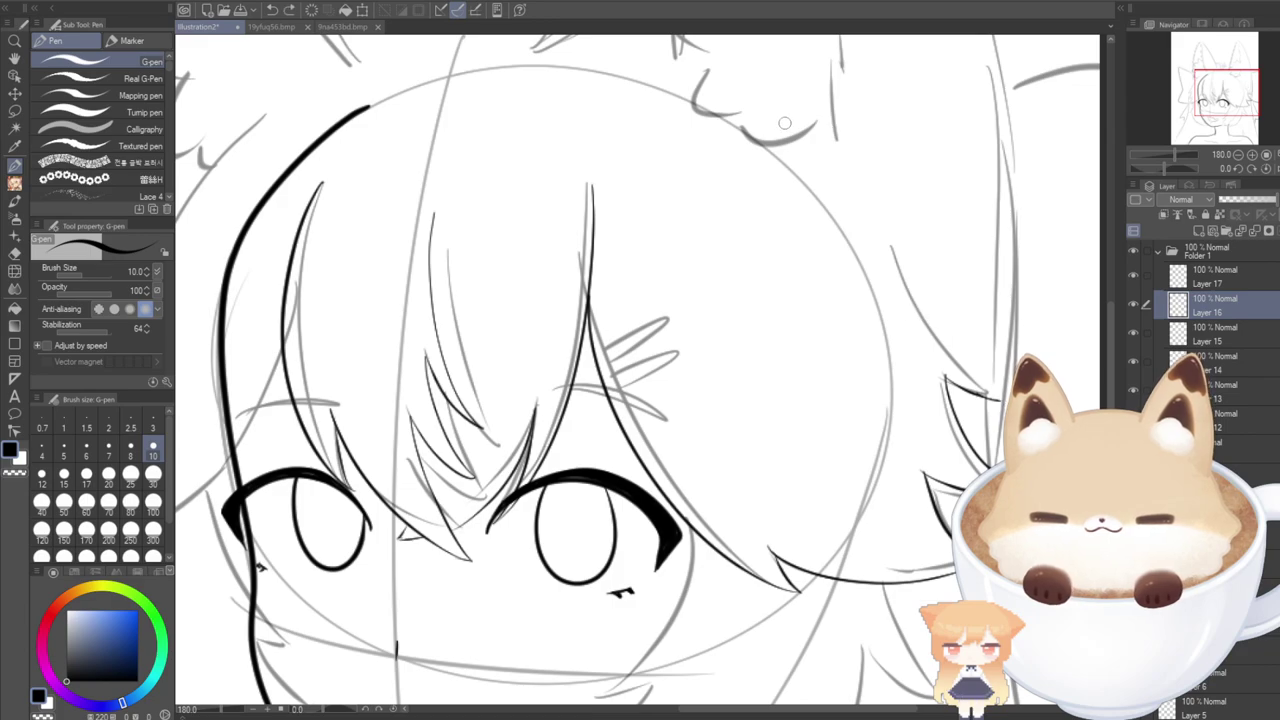
mouse_move(770, 100)
mouse_down()
mouse_move(807, 110)
mouse_move(939, 256)
mouse_move(980, 364)
mouse_up()
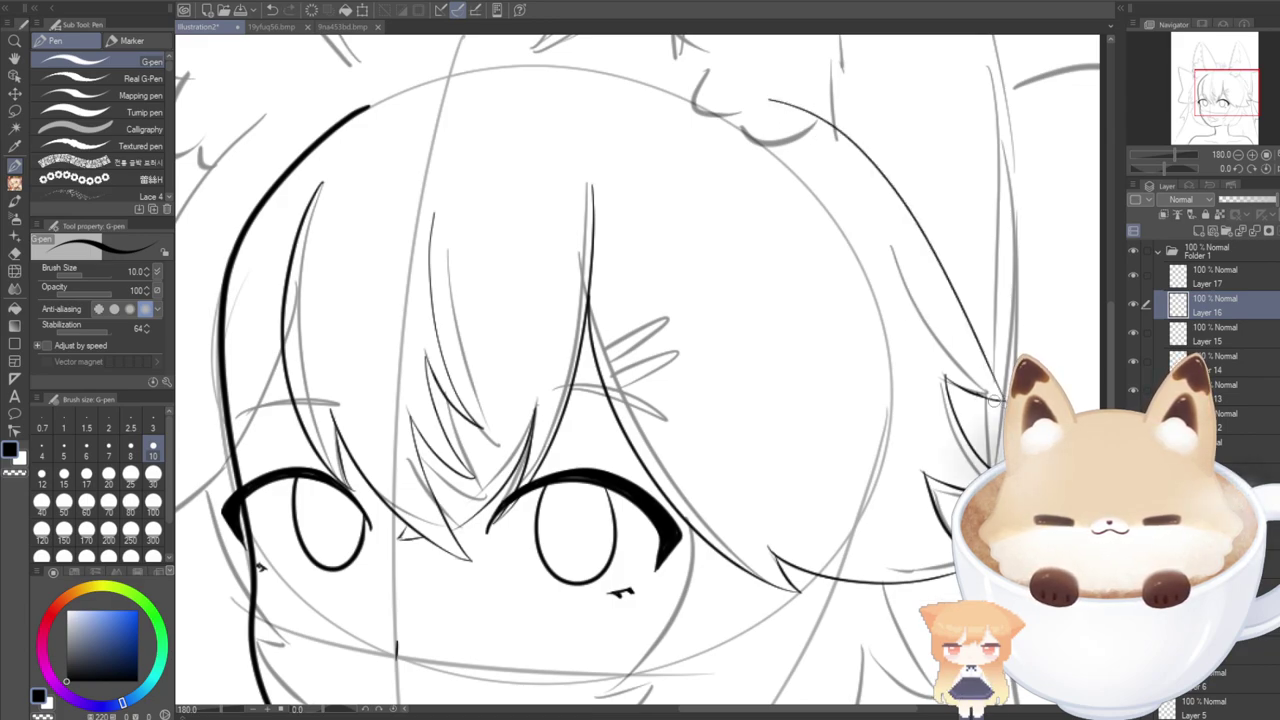
key(ctrl+z)
mouse_move(768, 105)
mouse_down()
mouse_move(884, 204)
mouse_move(961, 358)
mouse_move(1000, 395)
mouse_up()
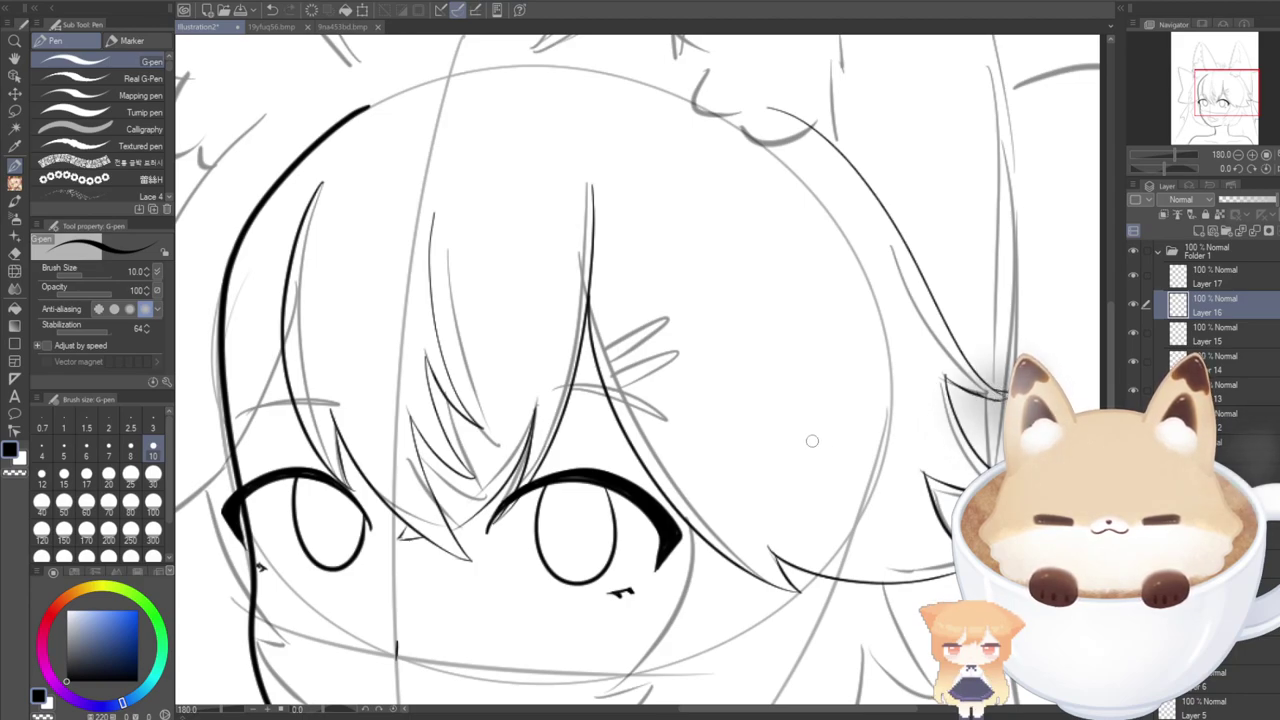
key(ctrl+z)
drag(768, 117, 912, 266)
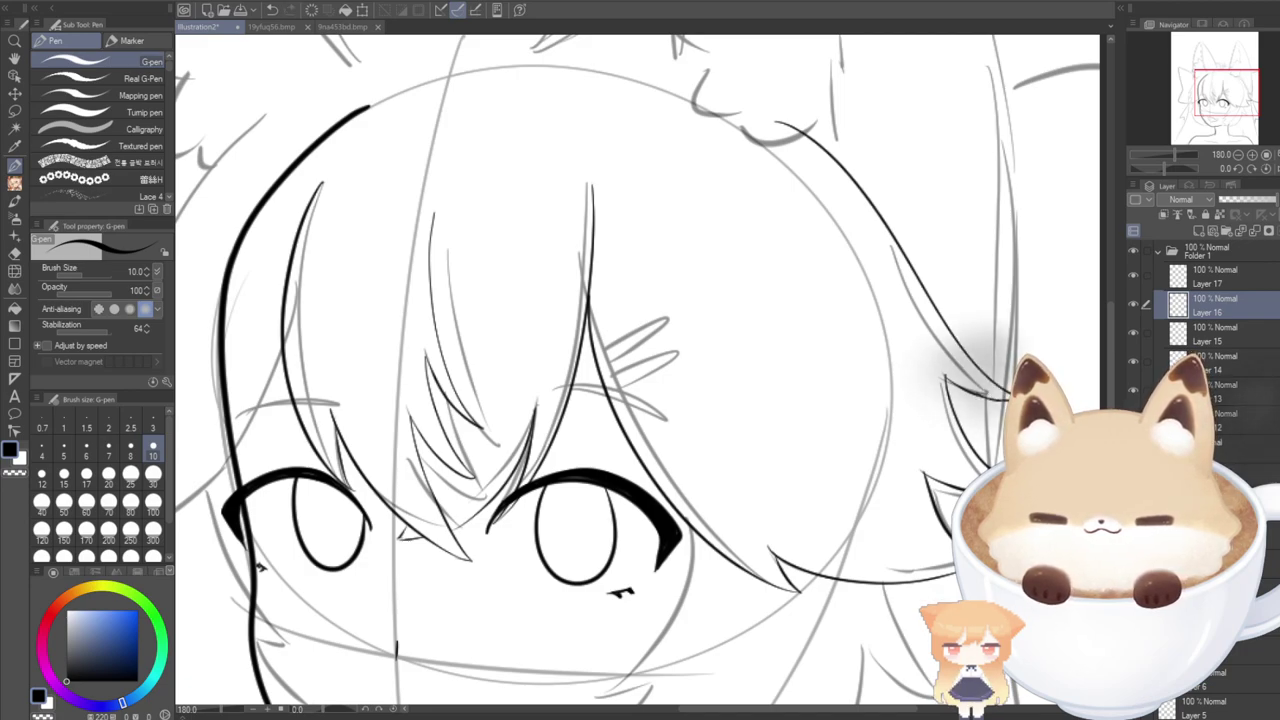
key(ctrl+z)
drag(849, 133, 1004, 398)
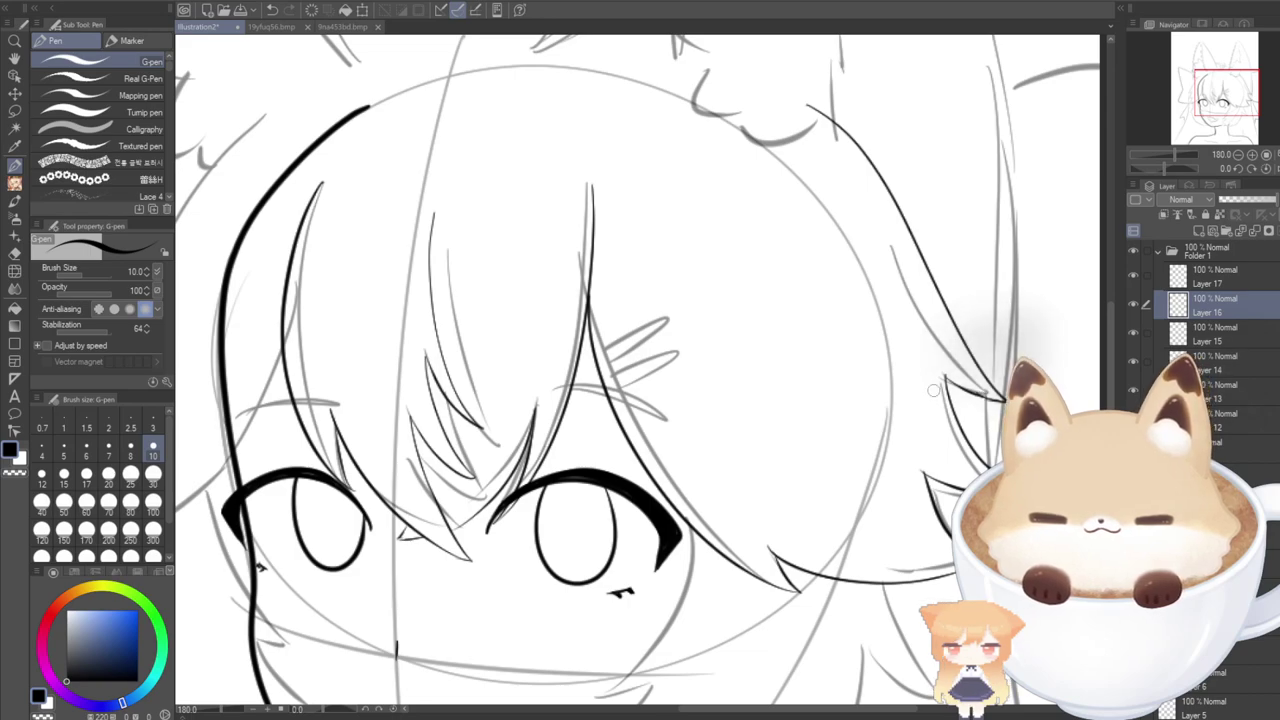
Ink the cheek contour on Layer 17 as a curve from the outer corner of the eye down toward the sketched side fur.
key(ctrl+0)
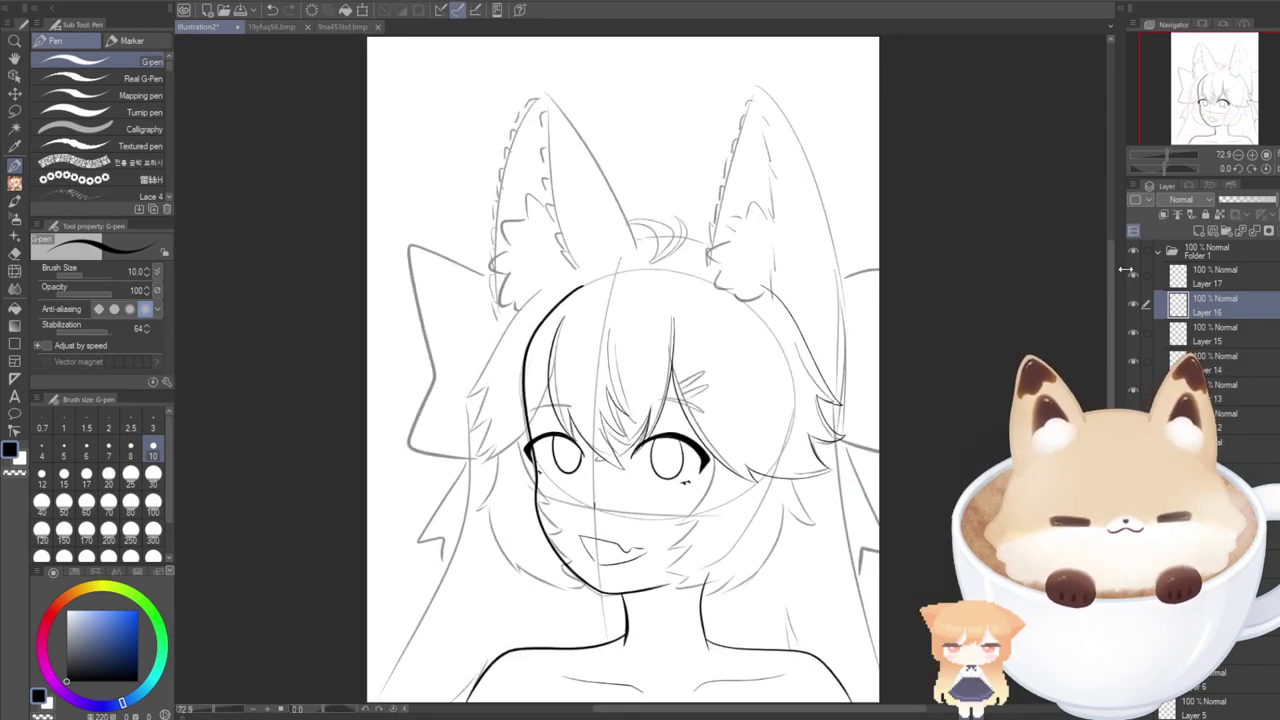
click(1178, 280)
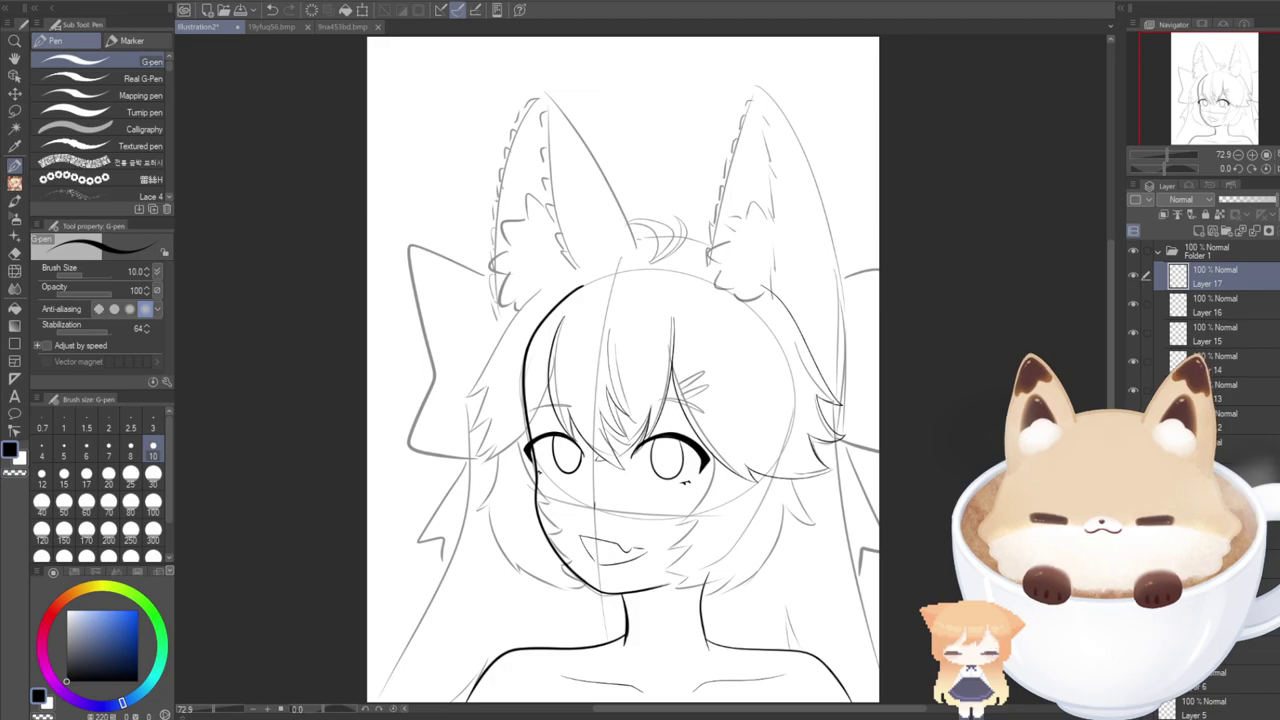
scroll(661, 634, up, 5)
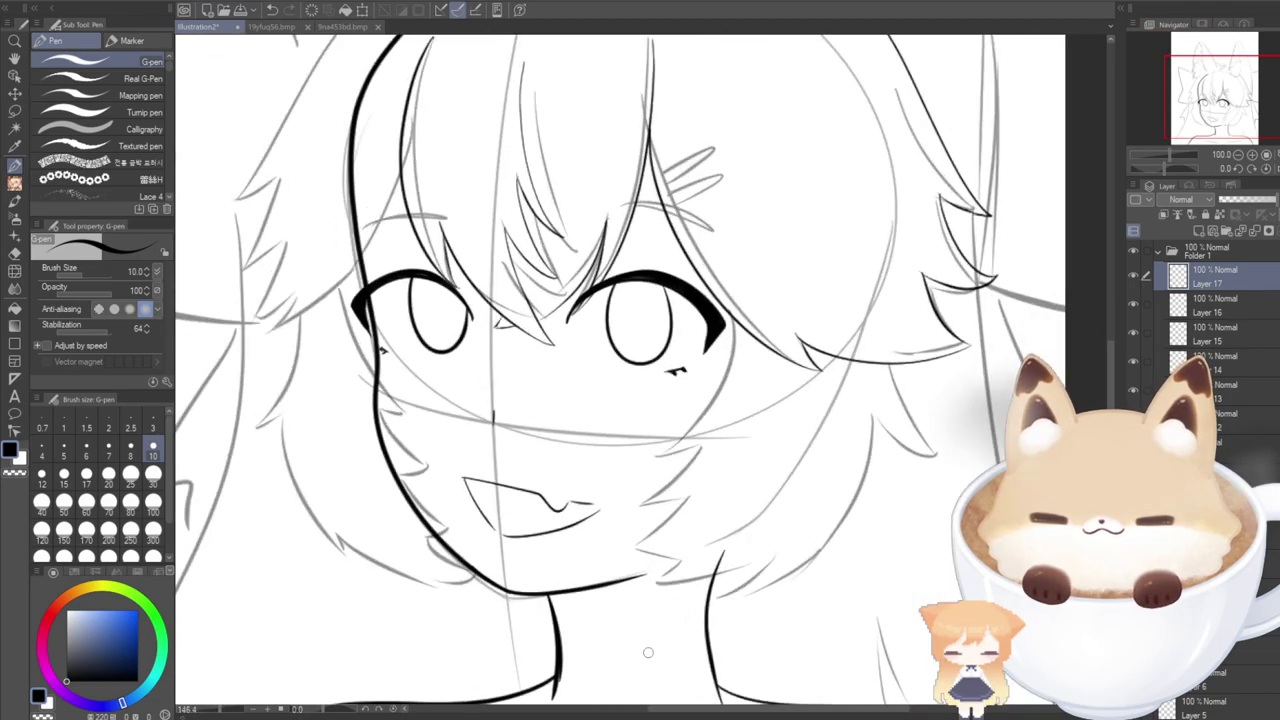
drag(1205, 118, 1198, 121)
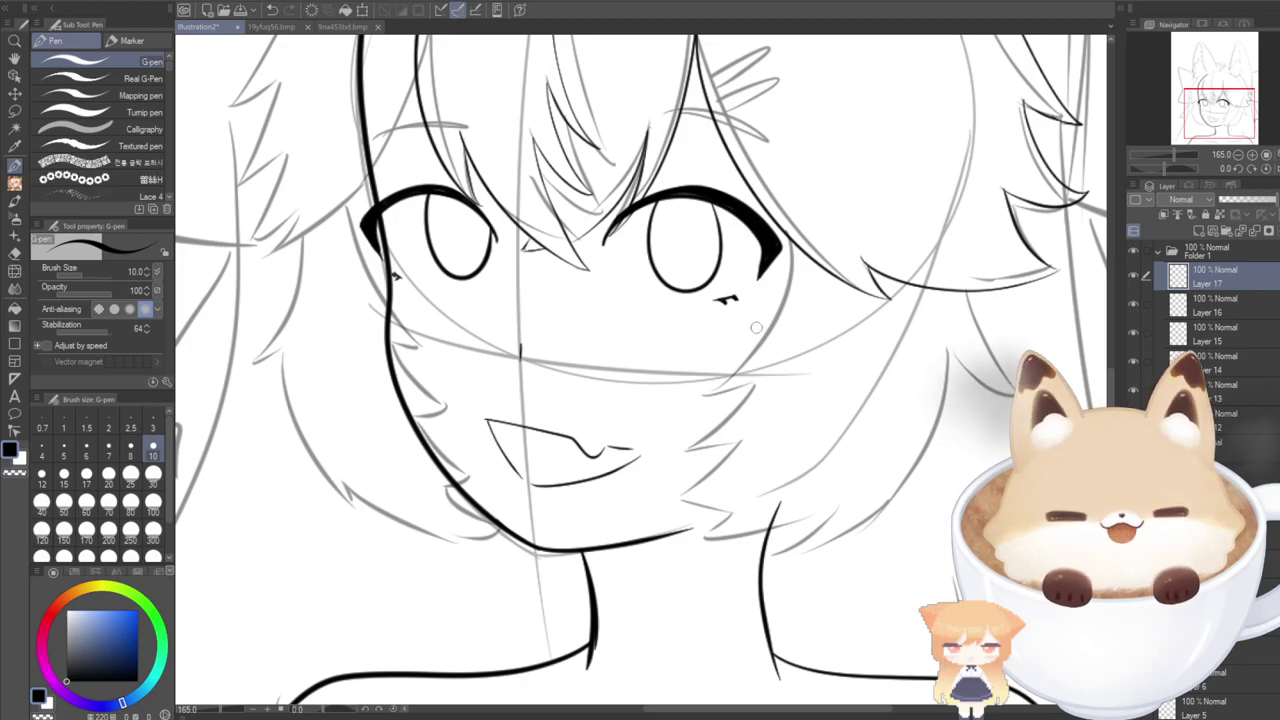
scroll(756, 327, up, 1)
drag(717, 710, 740, 714)
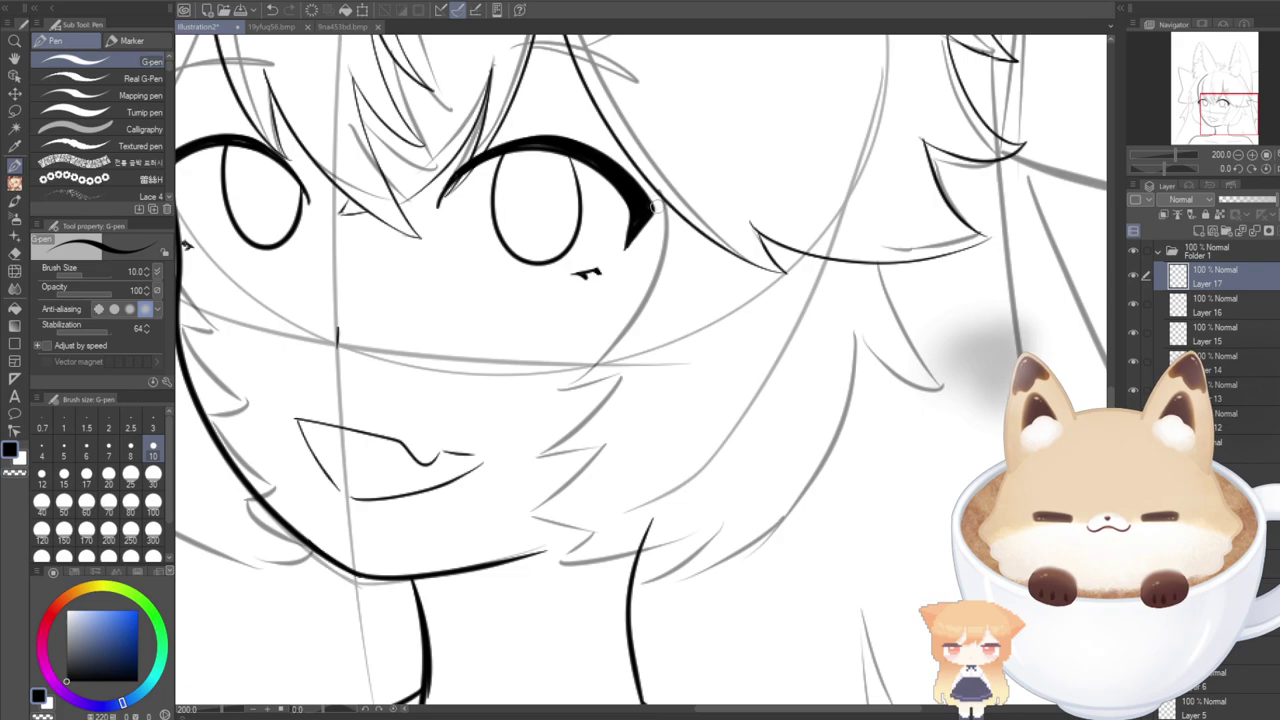
mouse_move(658, 197)
mouse_down()
mouse_move(655, 259)
mouse_move(550, 389)
mouse_up()
key(ctrl+z)
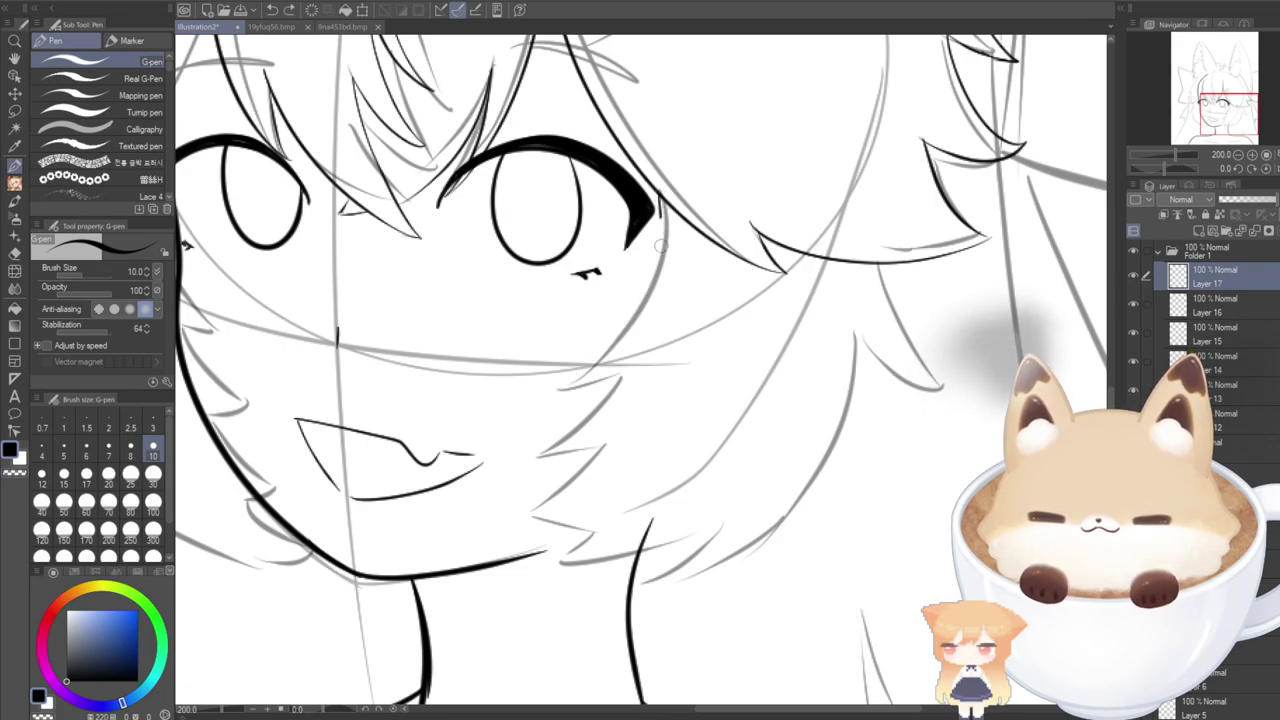
drag(658, 214, 546, 388)
key(ctrl+z)
drag(660, 228, 546, 398)
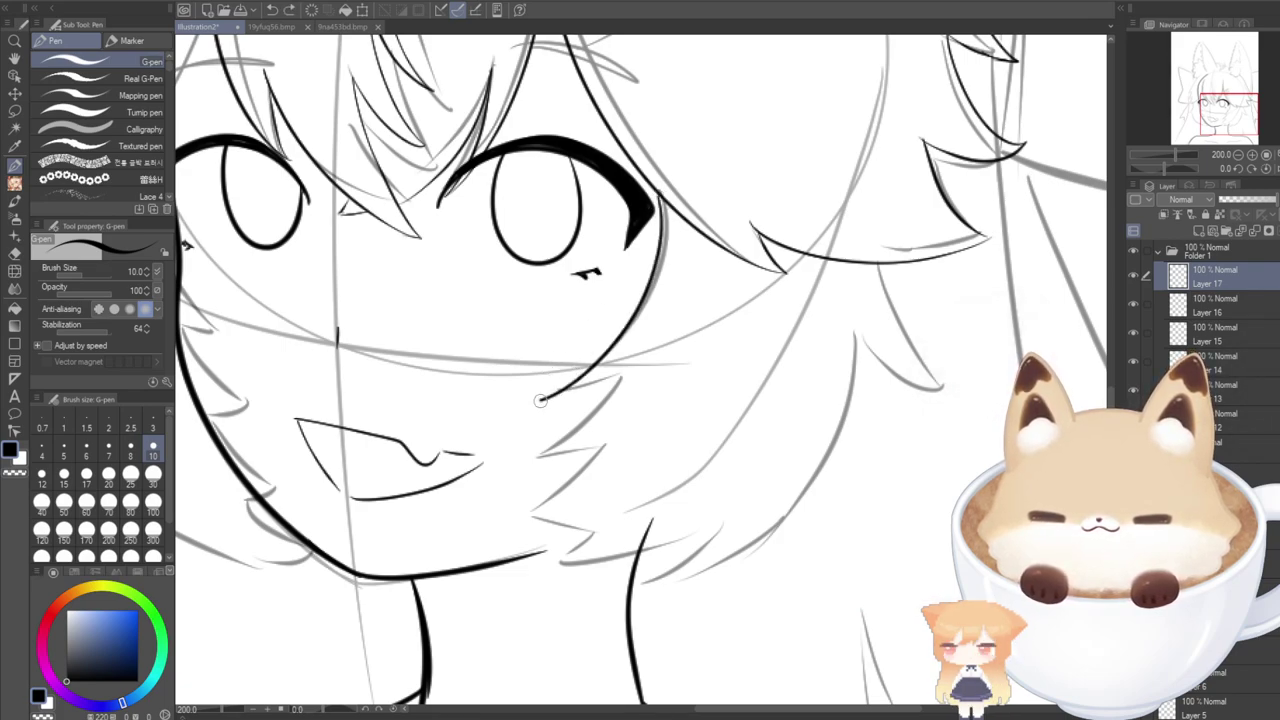
key(ctrl+z)
mouse_move(660, 200)
mouse_down()
mouse_move(626, 337)
mouse_move(546, 396)
mouse_up()
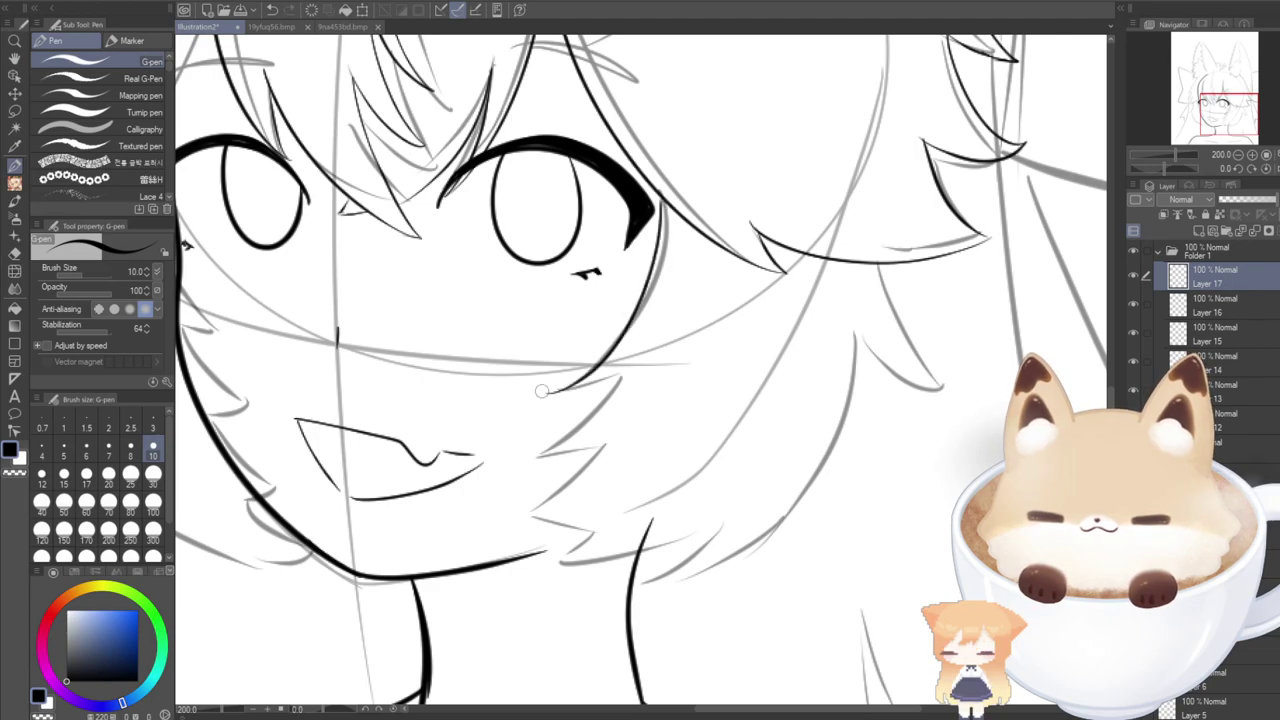
key(ctrl+z)
mouse_move(662, 196)
mouse_down()
mouse_move(660, 256)
mouse_move(563, 390)
mouse_move(658, 322)
mouse_up()
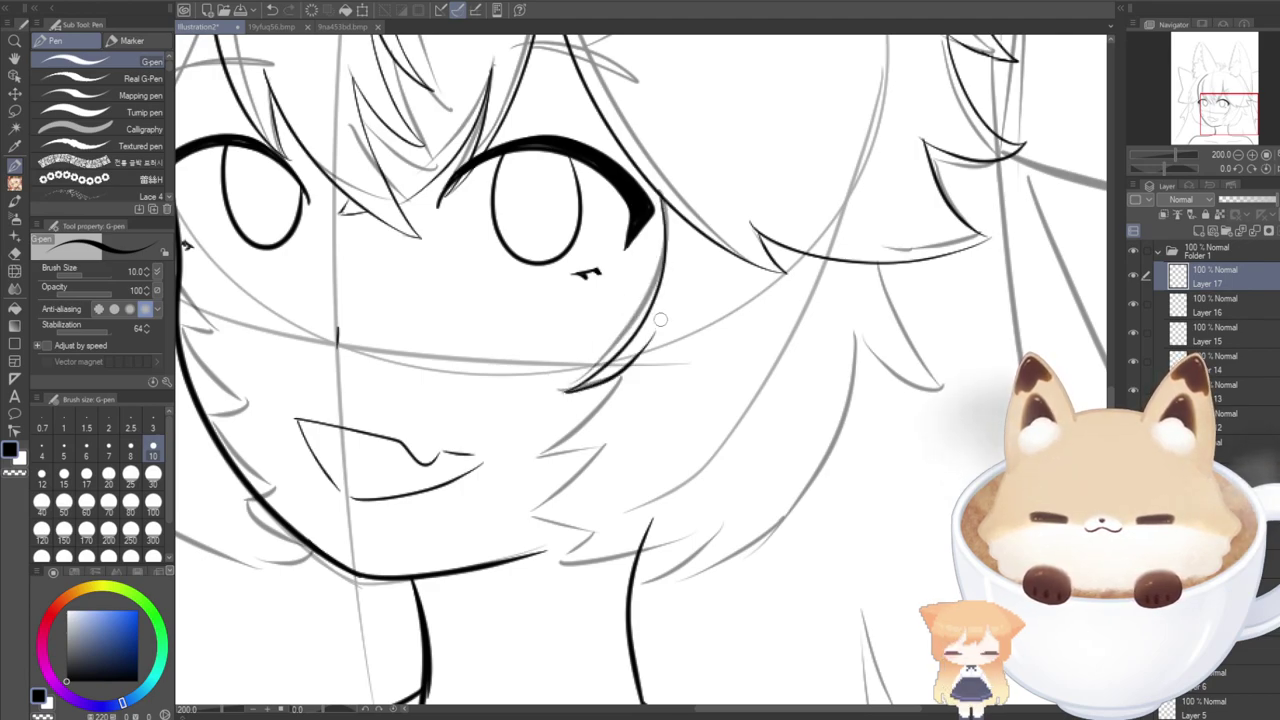
key(ctrl+z)
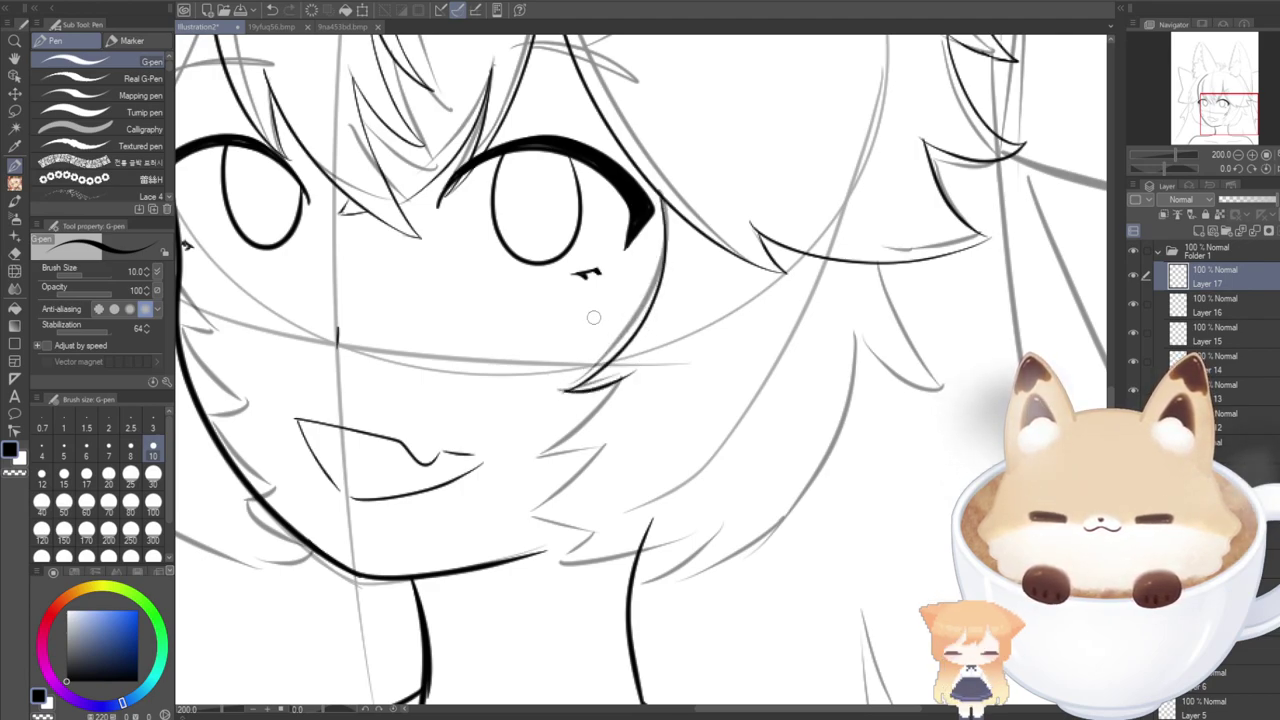
Redraw the cheek contour on Layer 17 as one thin curve from the eye's outer corner down to the first sketched fur tuft.
key(ctrl+z)
drag(670, 240, 560, 390)
key(ctrl+z)
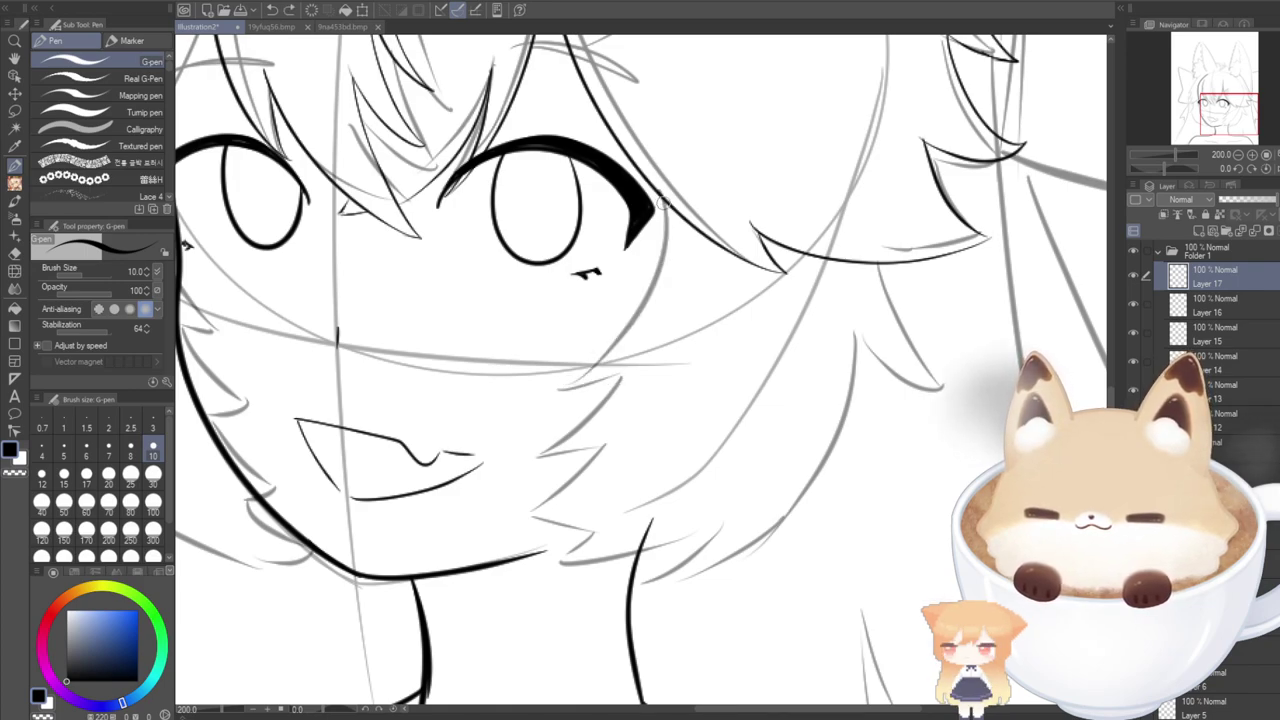
drag(662, 258, 591, 388)
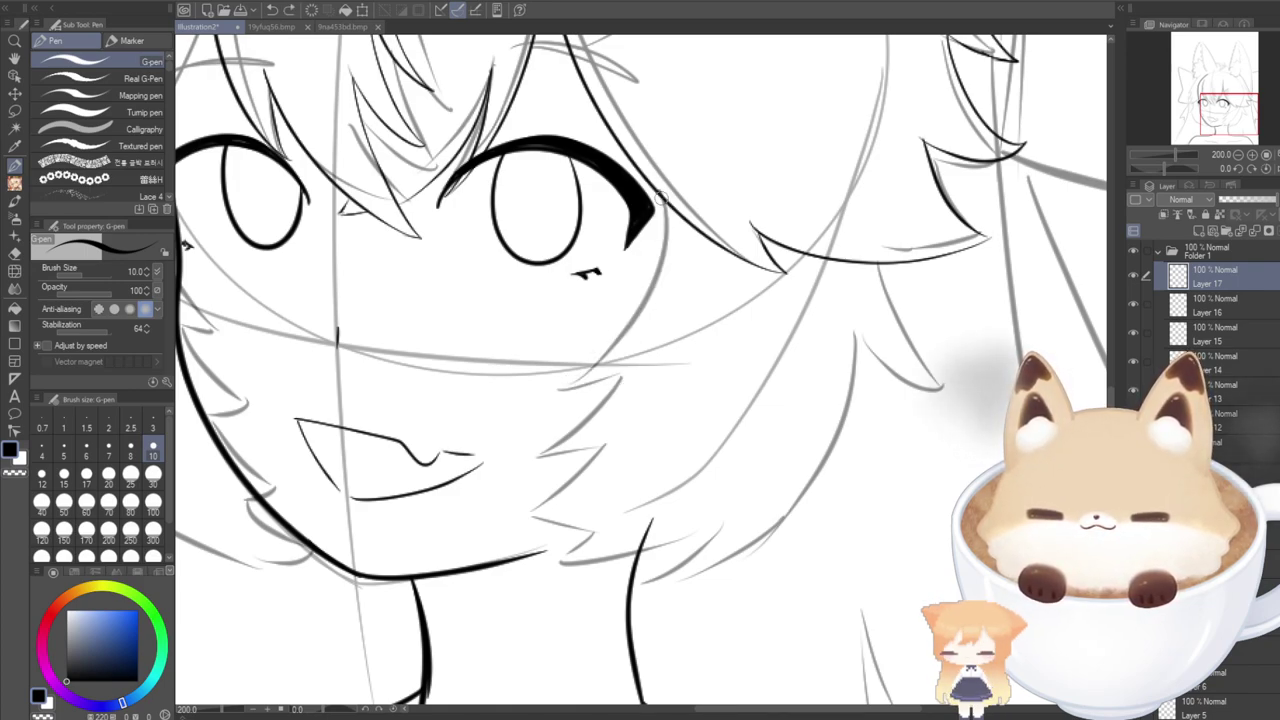
drag(660, 198, 570, 376)
key(ctrl+z)
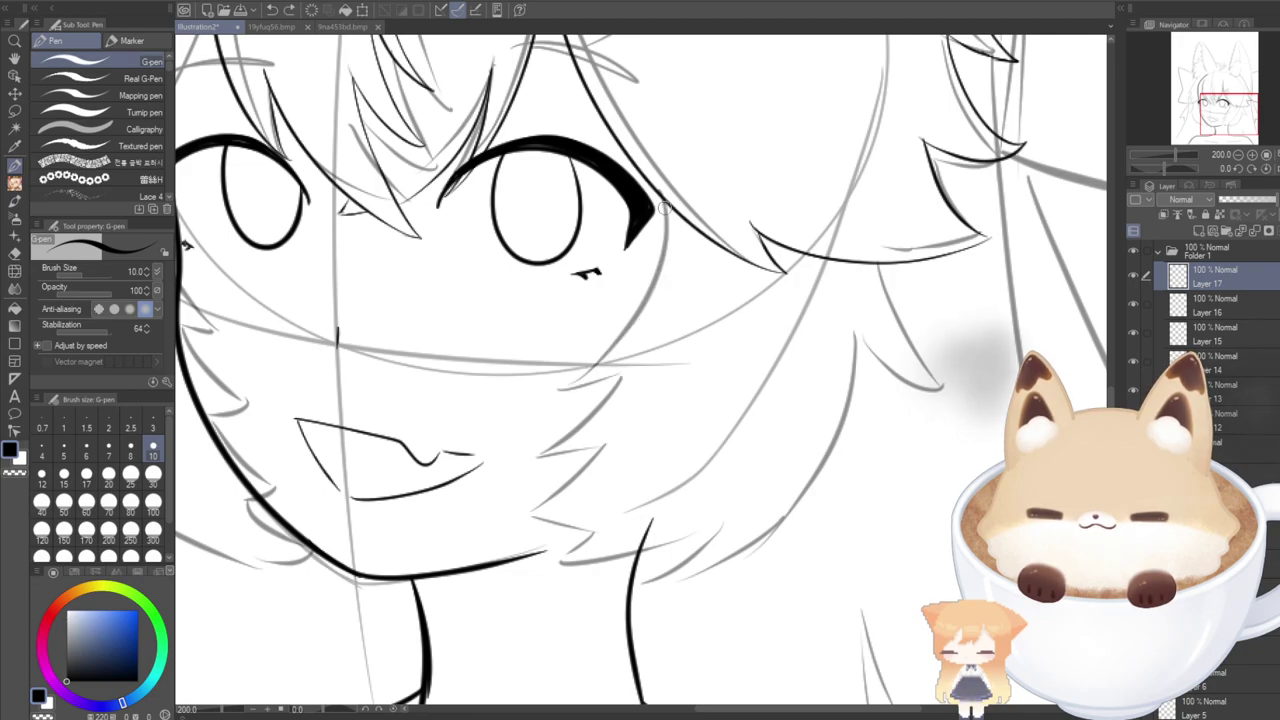
mouse_move(661, 206)
mouse_down()
mouse_move(637, 319)
mouse_move(578, 387)
mouse_up()
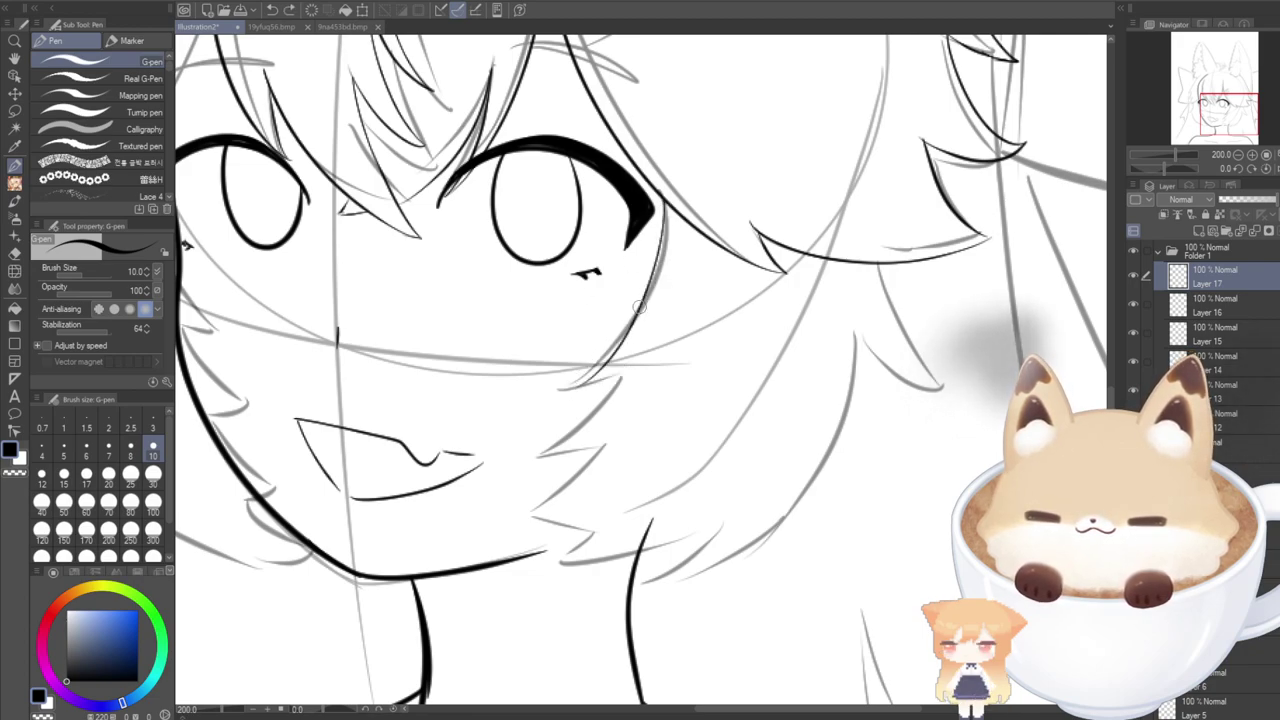
key(ctrl+z)
mouse_move(664, 204)
mouse_down()
mouse_move(660, 268)
mouse_move(612, 360)
mouse_move(578, 393)
mouse_move(622, 377)
mouse_up()
key(ctrl+z)
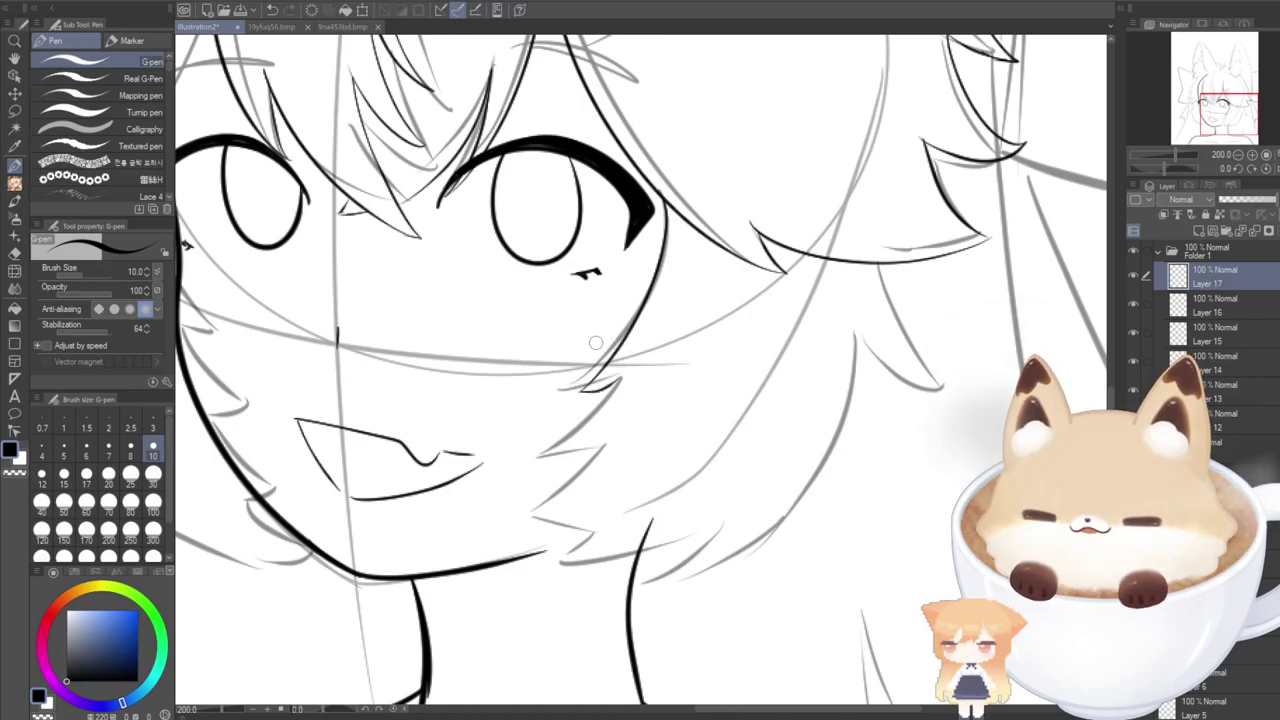
key(ctrl+z)
key(ctrl+z)
mouse_move(660, 194)
mouse_down()
mouse_move(654, 294)
mouse_move(594, 380)
mouse_up()
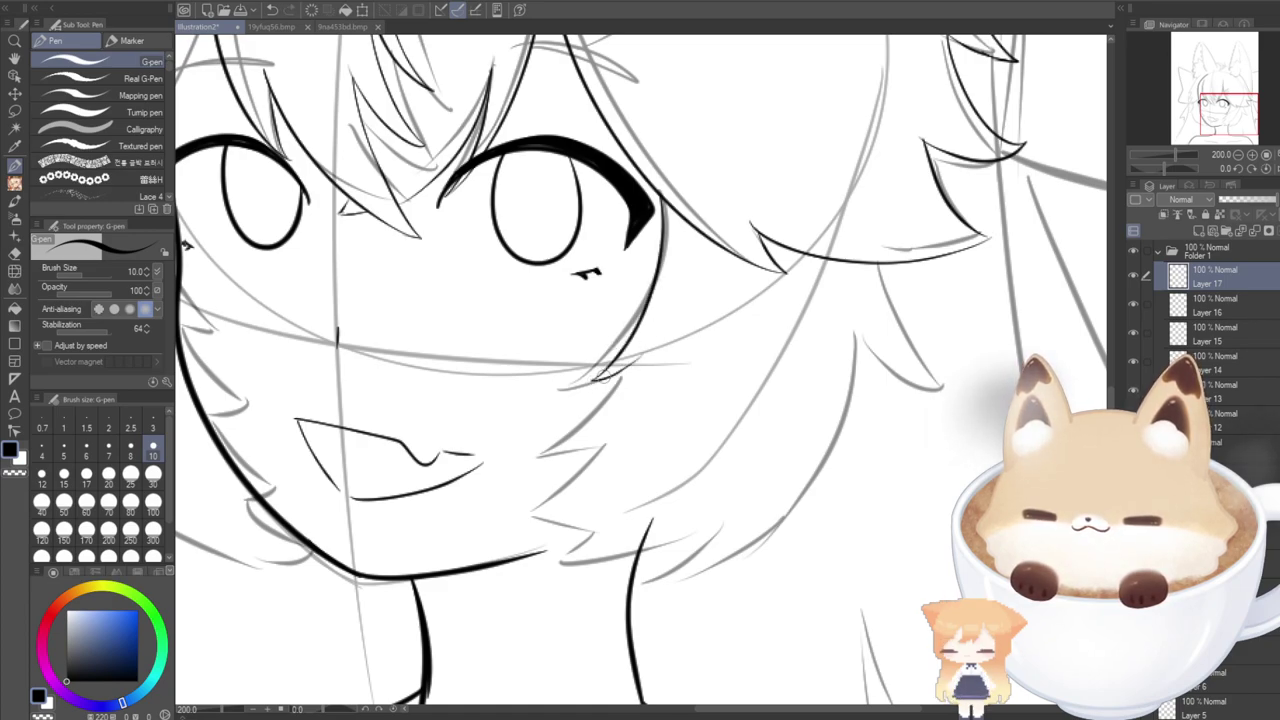
drag(591, 381, 656, 365)
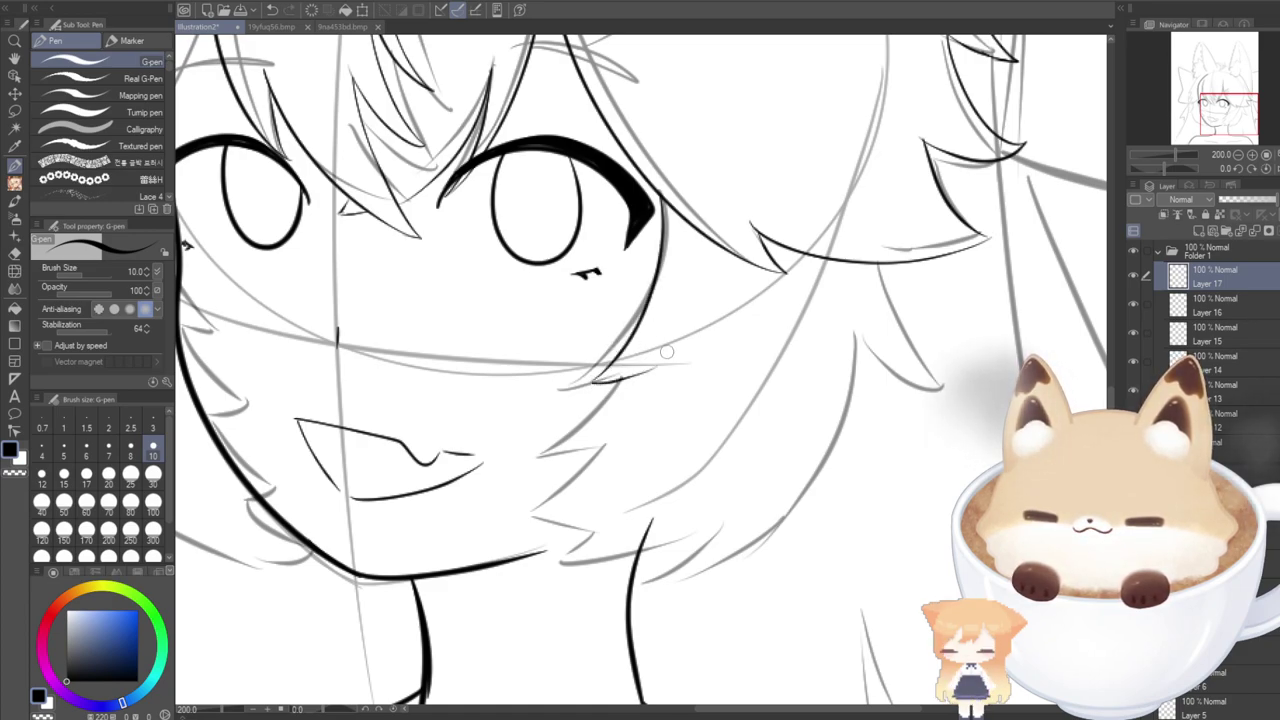
key(ctrl+z)
drag(666, 218, 592, 382)
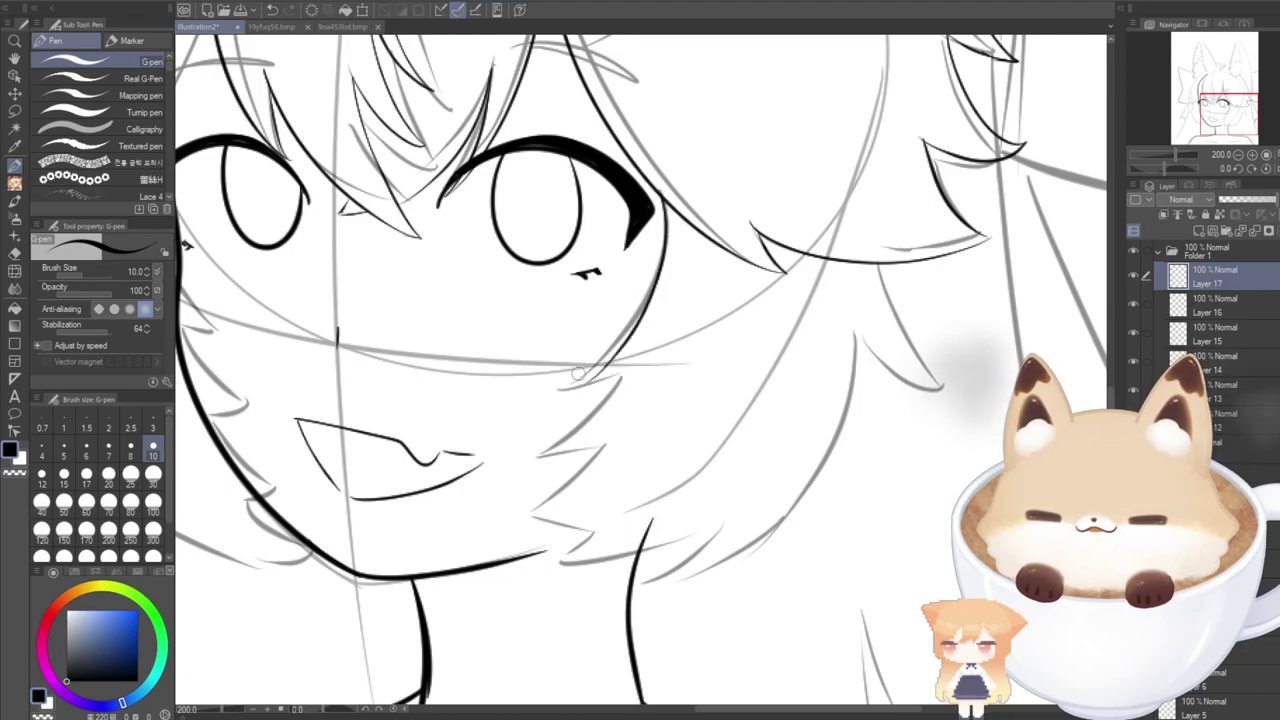
key(ctrl+z)
mouse_move(663, 212)
mouse_down()
mouse_move(627, 370)
mouse_move(588, 390)
mouse_up()
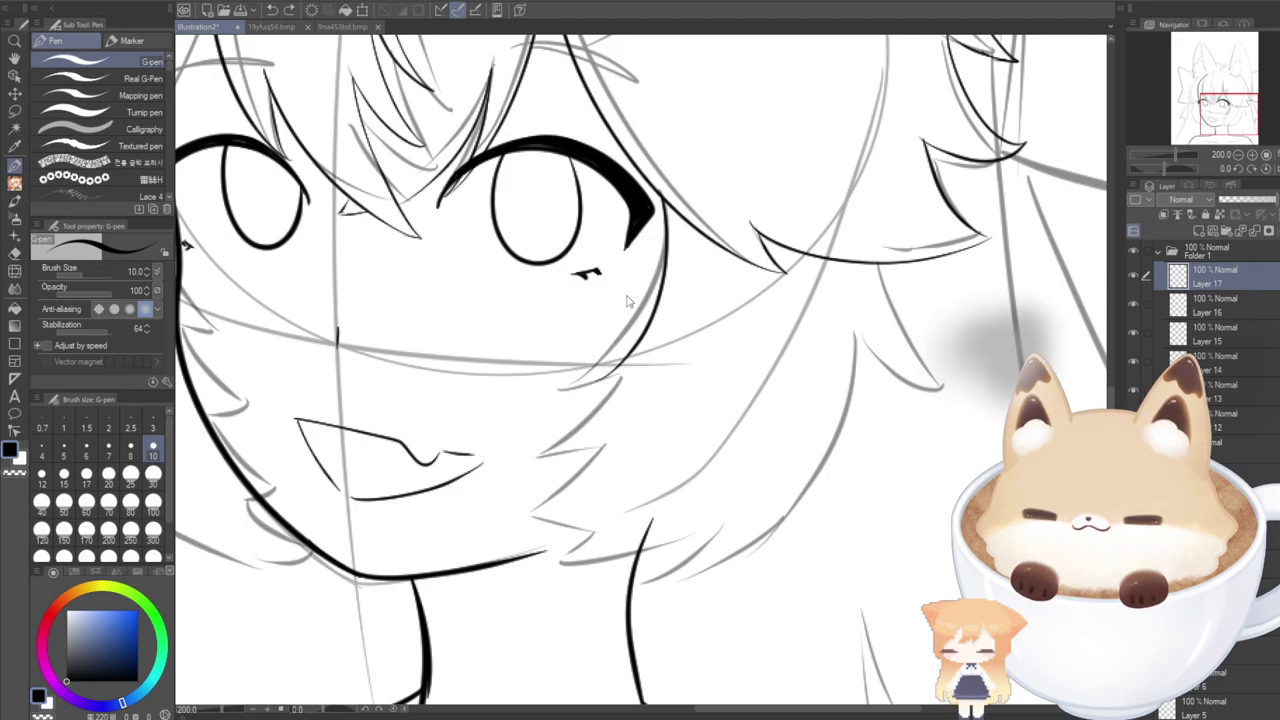
key(ctrl+z)
mouse_move(665, 200)
mouse_down()
mouse_move(631, 351)
mouse_move(592, 383)
mouse_up()
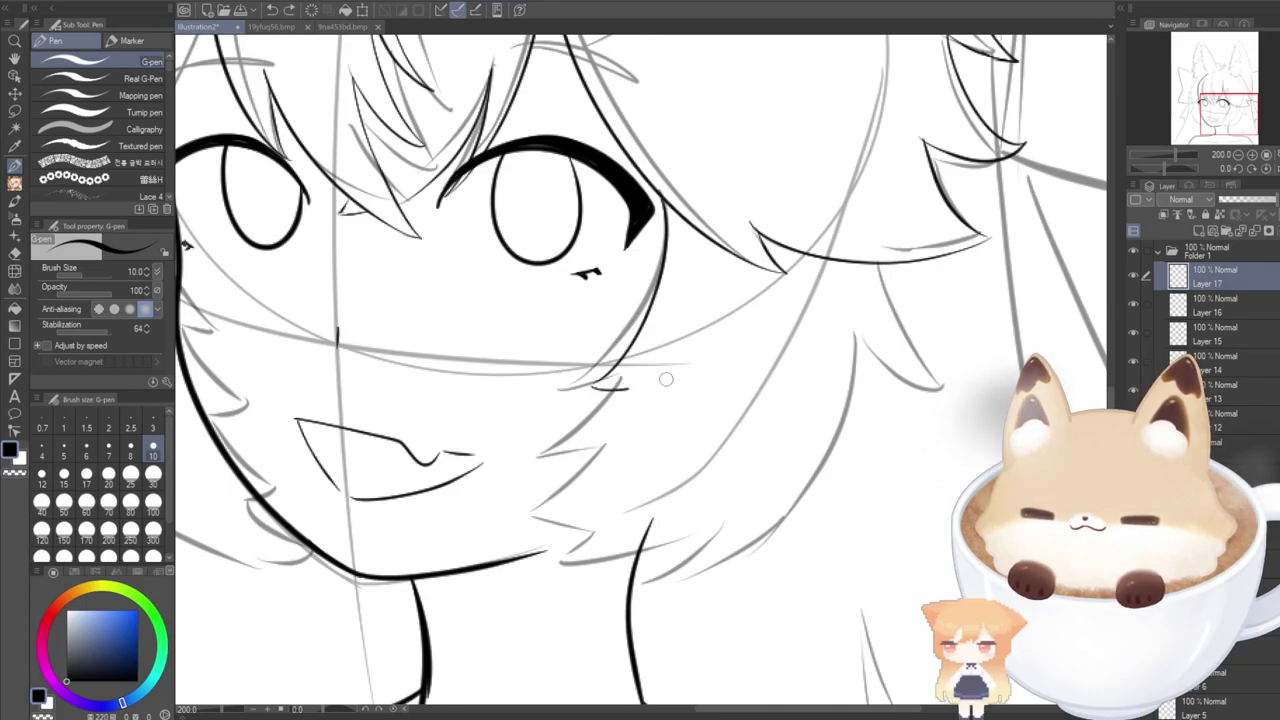
Ink a short stroke across the cheek contour's lower end as the upper edge of the first fur tuft.
key(ctrl+z)
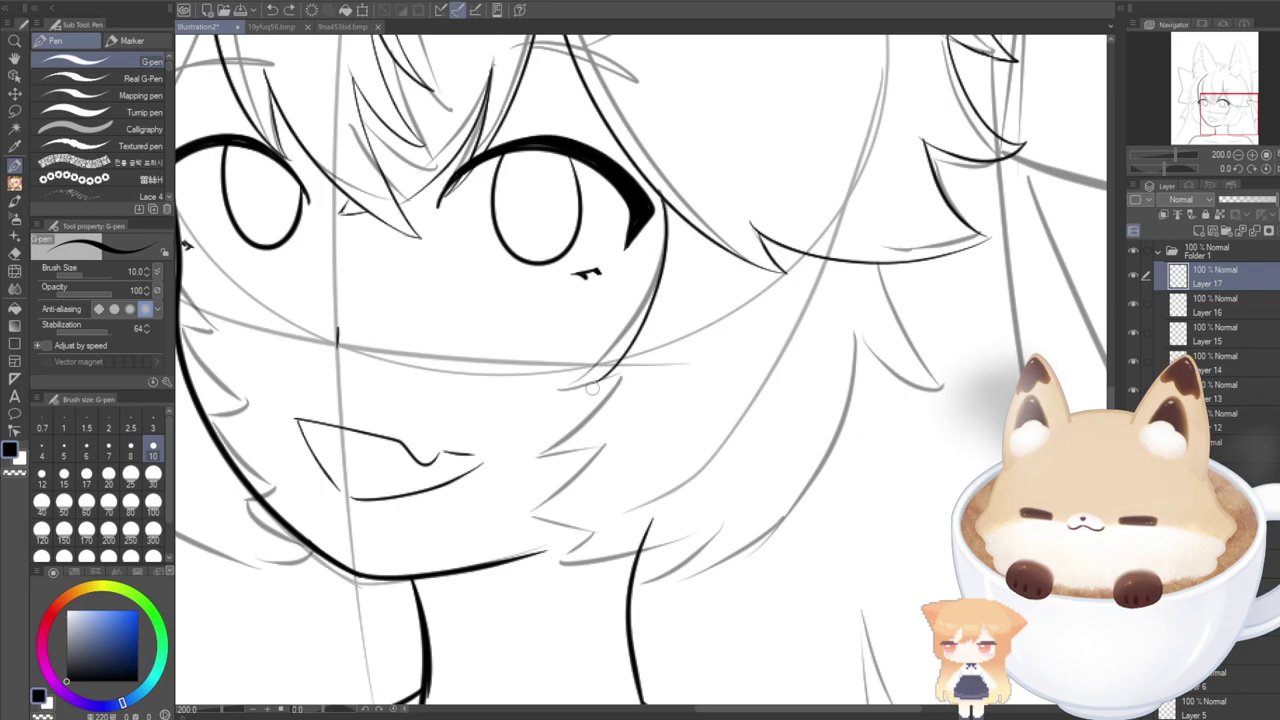
drag(592, 388, 646, 367)
key(ctrl+z)
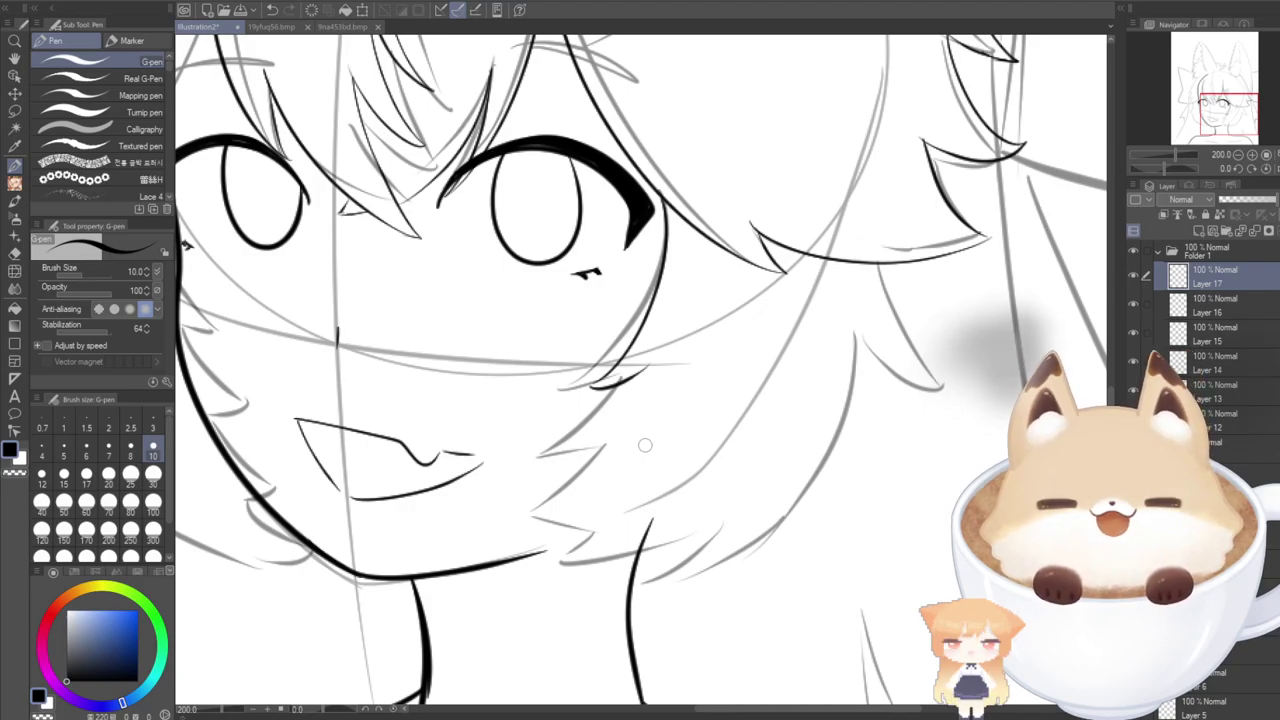
key(ctrl+z)
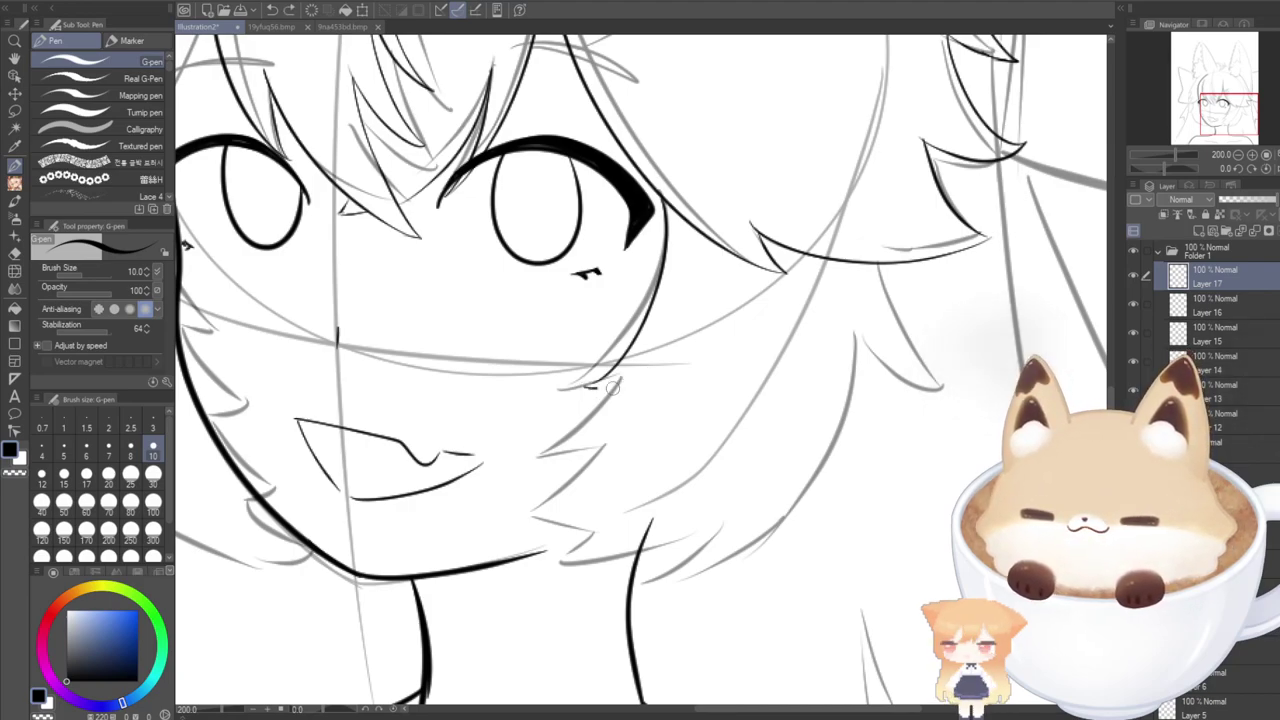
drag(586, 388, 636, 376)
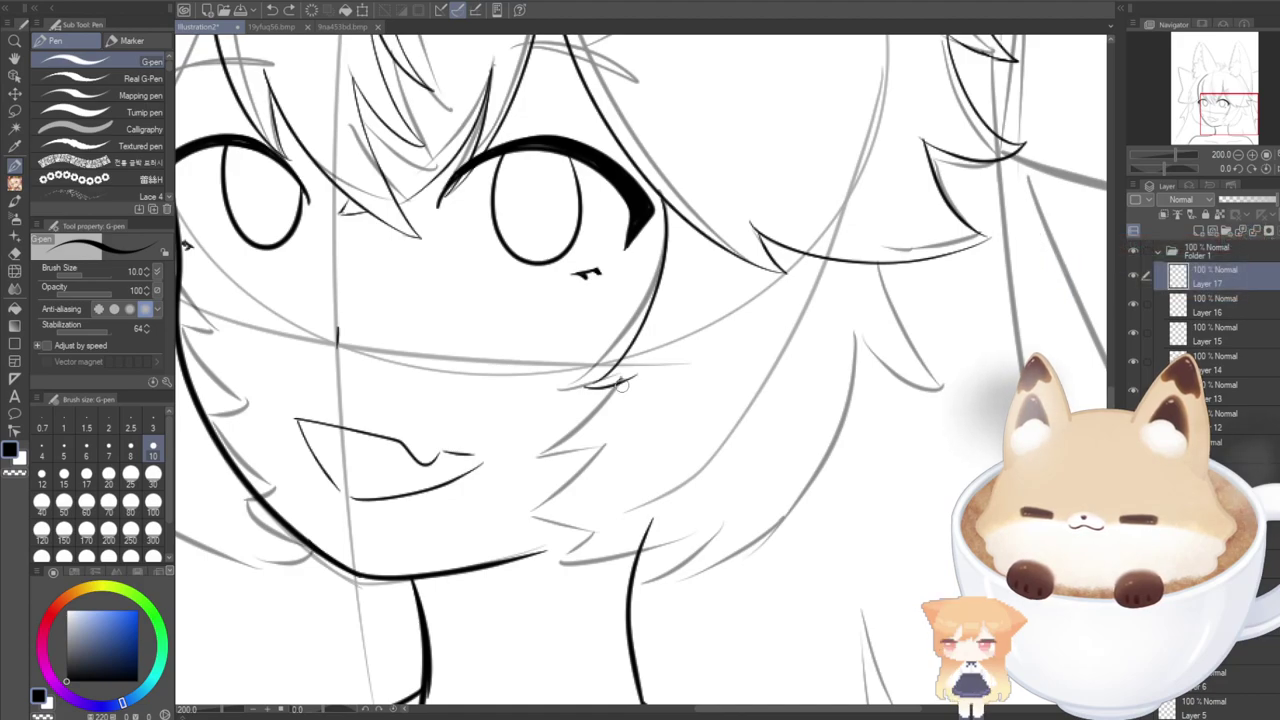
Ink the zigzag of pointed fur tufts below the cheek contour on Layer 17, continuing down toward the neck.
drag(622, 385, 536, 454)
mouse_move(536, 454)
mouse_down()
mouse_move(565, 463)
mouse_move(606, 446)
mouse_up()
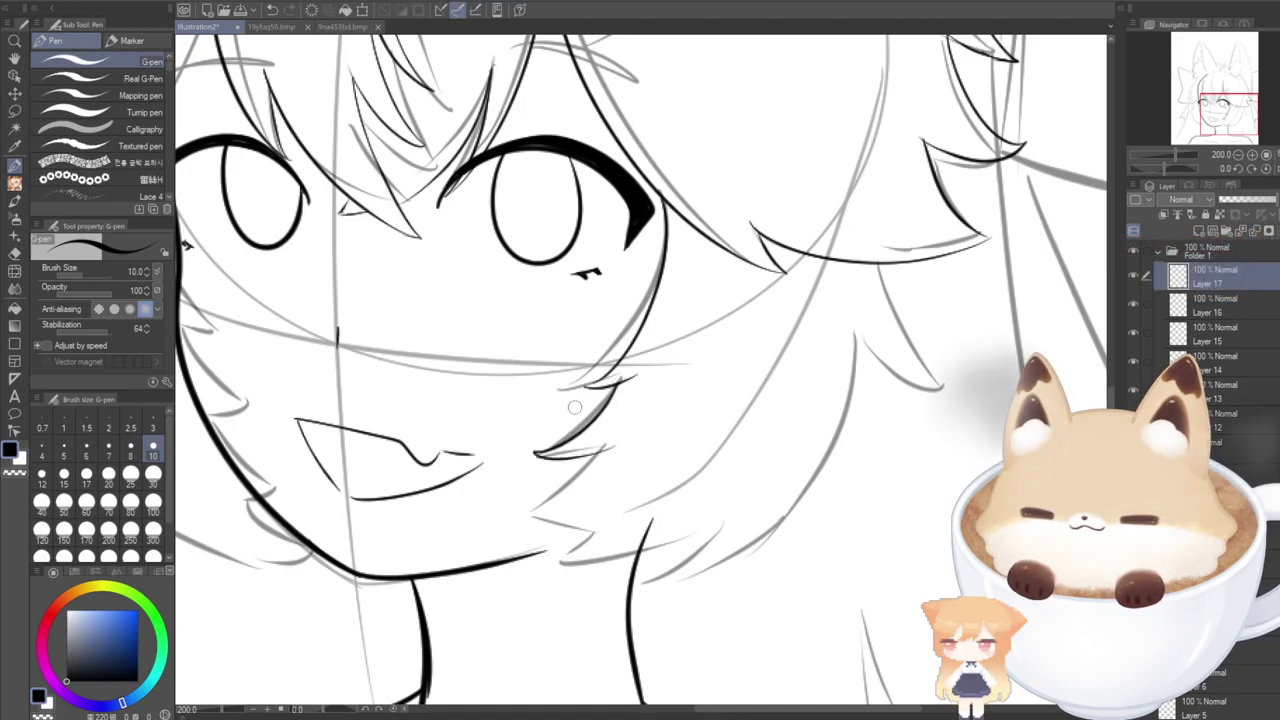
key(ctrl+z)
mouse_move(632, 376)
mouse_down()
mouse_move(590, 432)
mouse_move(553, 437)
mouse_up()
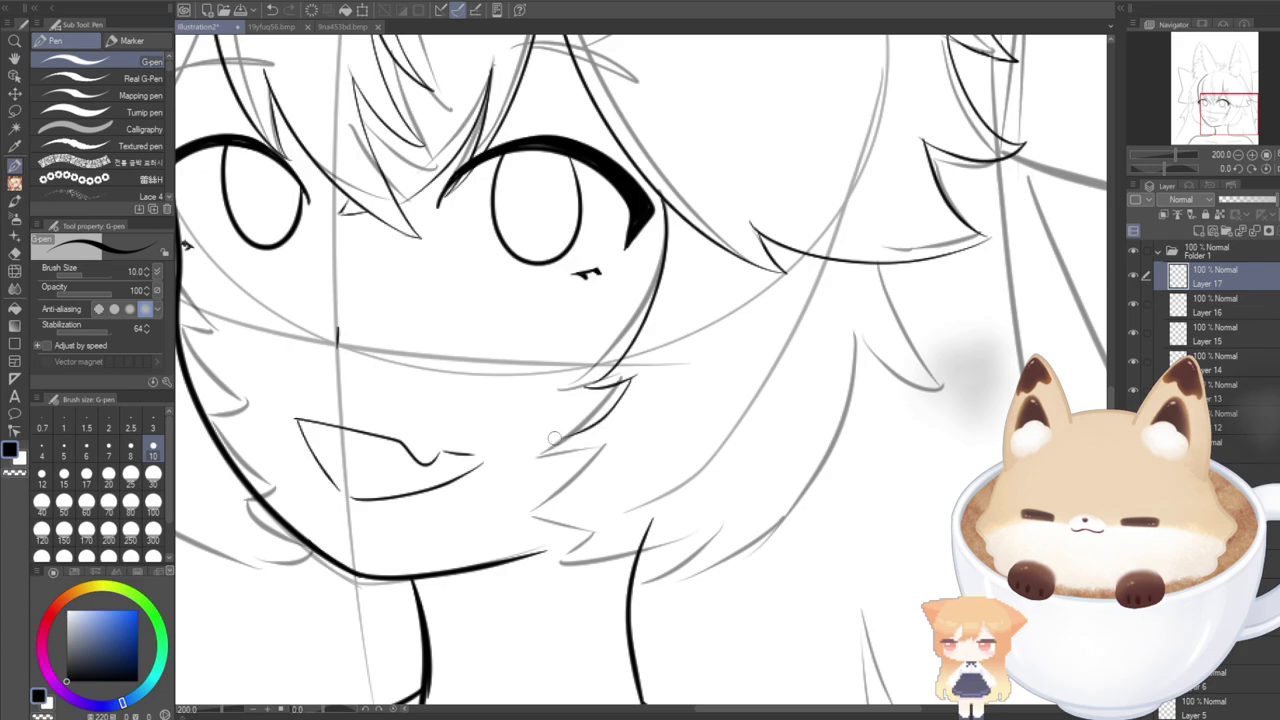
key(ctrl+z)
mouse_move(633, 377)
mouse_down()
mouse_move(587, 432)
mouse_move(564, 432)
mouse_move(625, 429)
mouse_up()
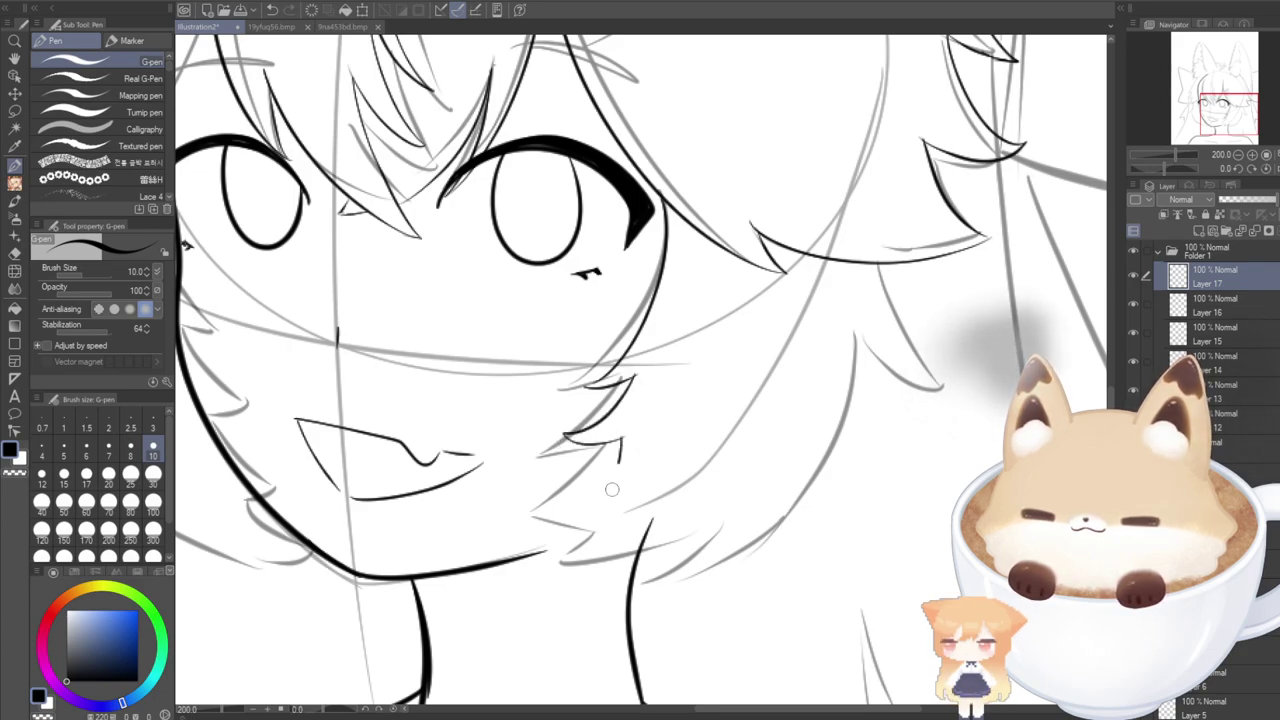
mouse_move(569, 527)
mouse_down()
mouse_move(611, 524)
mouse_move(660, 480)
mouse_up()
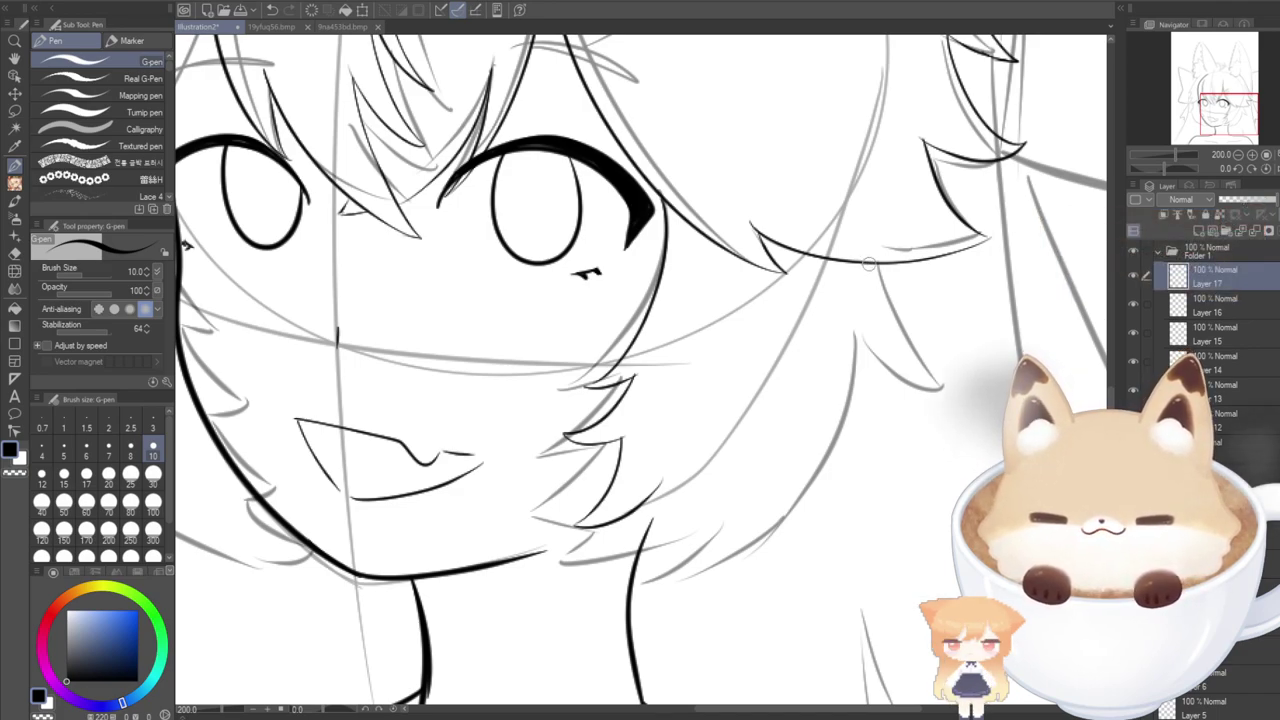
Ink the outer side lock on Layer 17 from the lower edge of the side hair down, with pointed tips along it.
mouse_move(868, 264)
mouse_down()
mouse_move(898, 394)
mouse_move(861, 334)
mouse_move(780, 560)
mouse_move(768, 562)
mouse_move(782, 492)
mouse_up()
key(ctrl+z)
mouse_move(768, 562)
mouse_down()
mouse_move(789, 492)
mouse_move(740, 548)
mouse_up()
mouse_move(780, 535)
mouse_down()
mouse_move(568, 556)
mouse_move(652, 502)
mouse_move(626, 594)
mouse_move(780, 510)
mouse_up()
key(ctrl+z)
key(ctrl+z)
key(ctrl+z)
key(ctrl+z)
Ink the side hair's lower edge from the last cheek tuft to a point over the neck and back up to the outer lock.
mouse_move(660, 478)
mouse_down()
mouse_move(646, 608)
mouse_move(717, 581)
mouse_move(788, 487)
mouse_up()
key(ctrl+z)
key(ctrl+z)
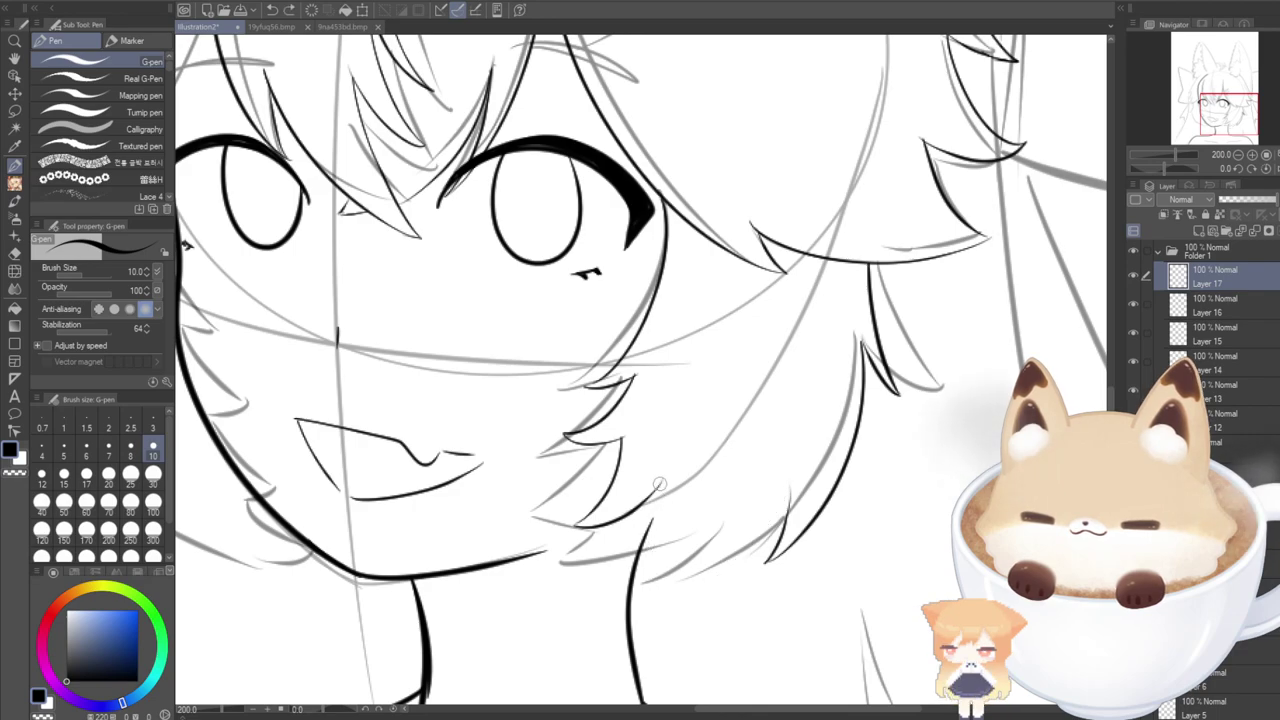
mouse_move(660, 478)
mouse_down()
mouse_move(630, 602)
mouse_move(758, 562)
mouse_move(758, 484)
mouse_up()
key(ctrl+z)
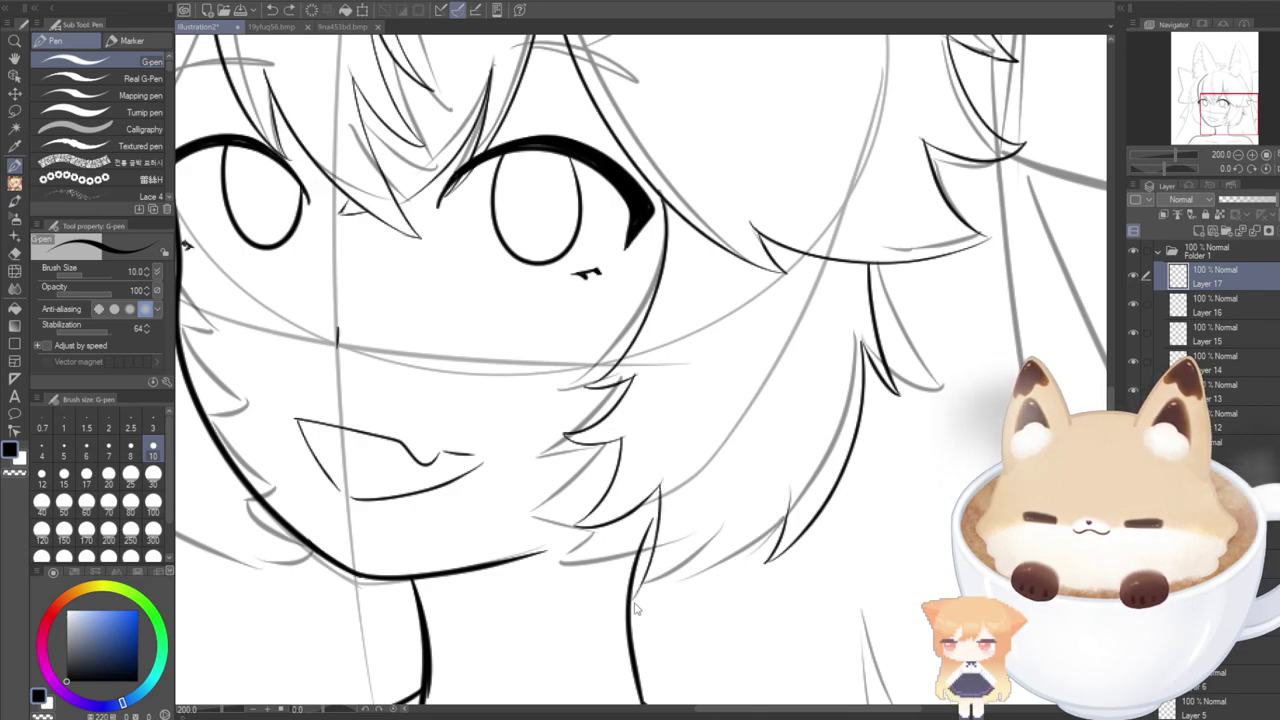
mouse_move(632, 602)
mouse_down()
mouse_move(704, 581)
mouse_move(788, 484)
mouse_up()
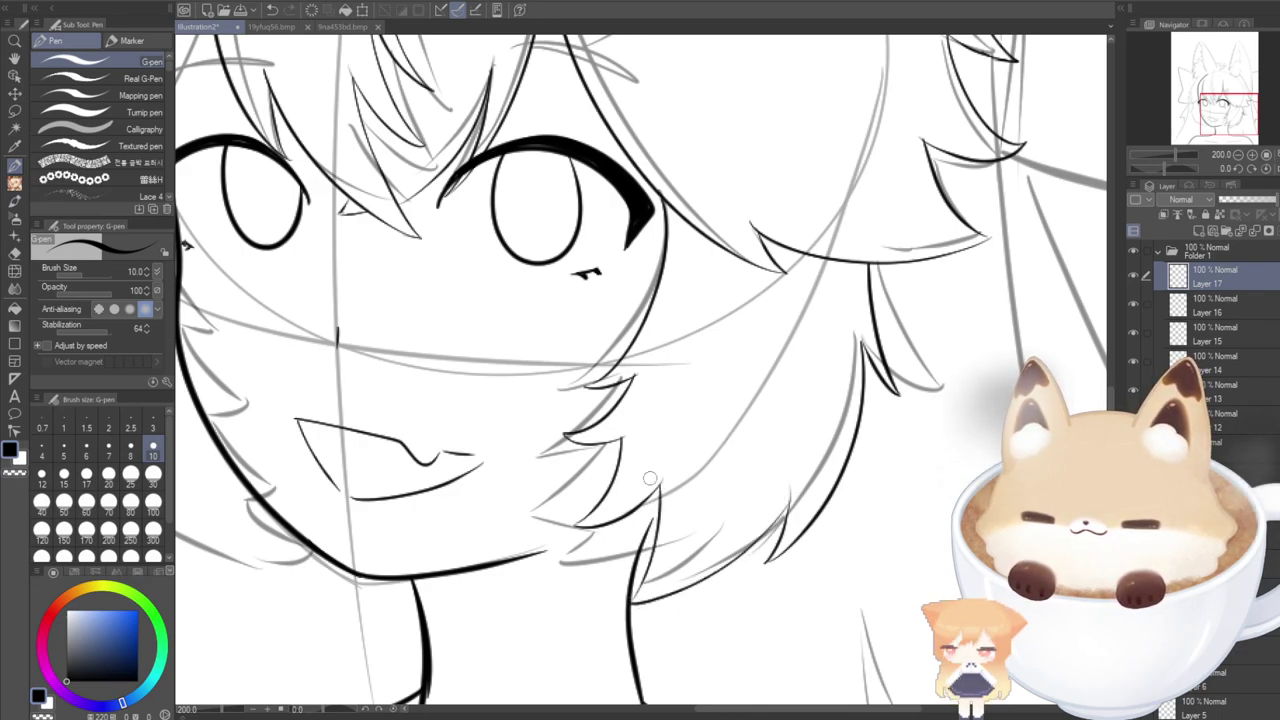
Add a new layer above Layer 17 and ink the outer hair contour beside the bow, from the ear's base to a tip.
drag(727, 710, 689, 716)
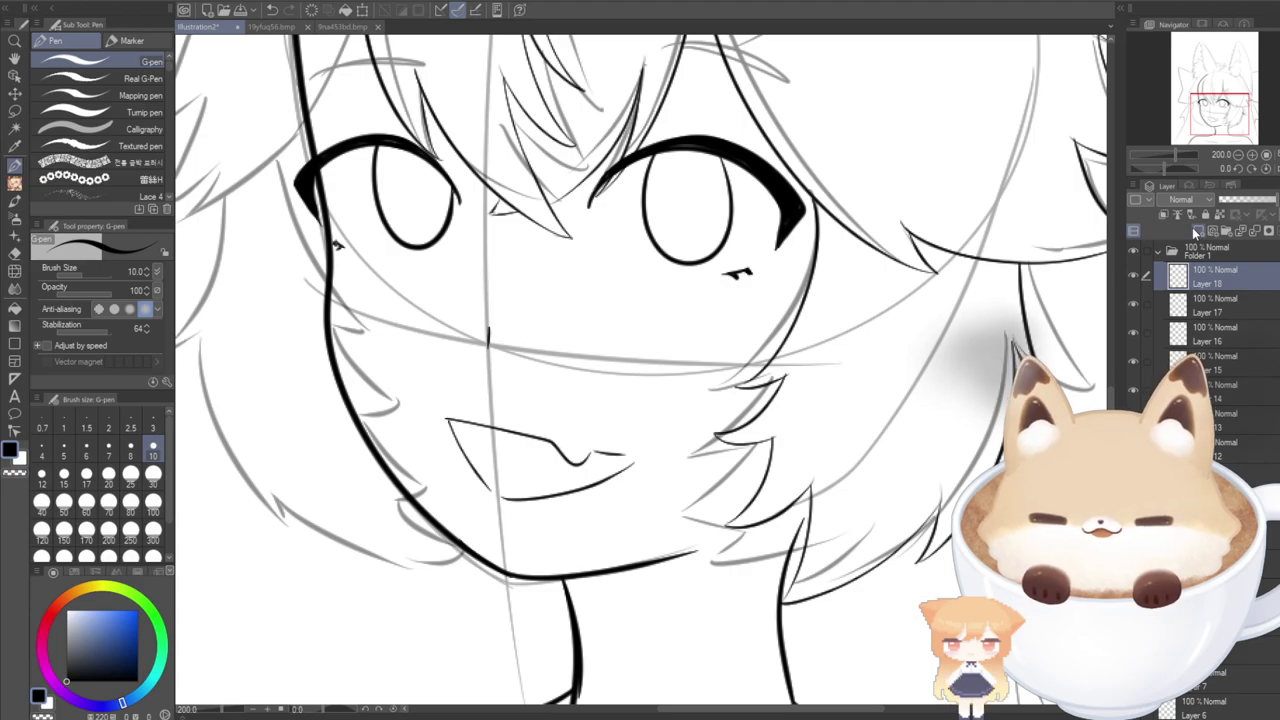
drag(777, 710, 693, 710)
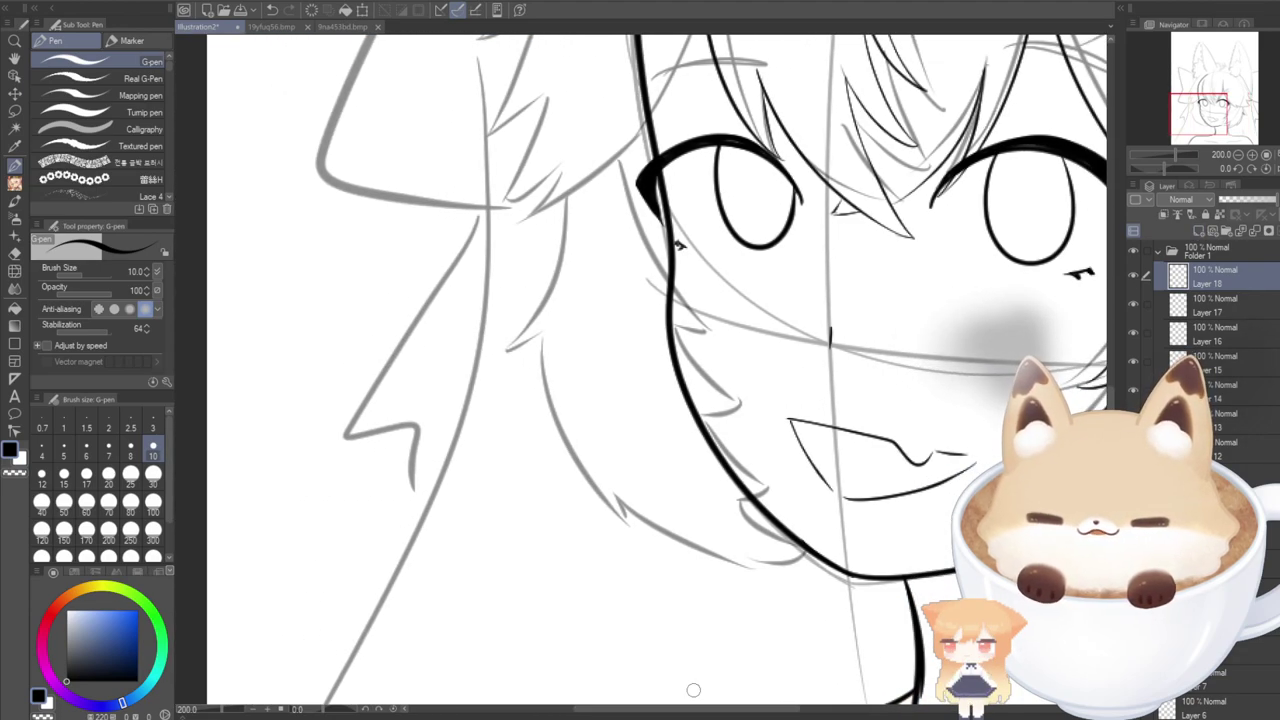
drag(1109, 455, 1107, 381)
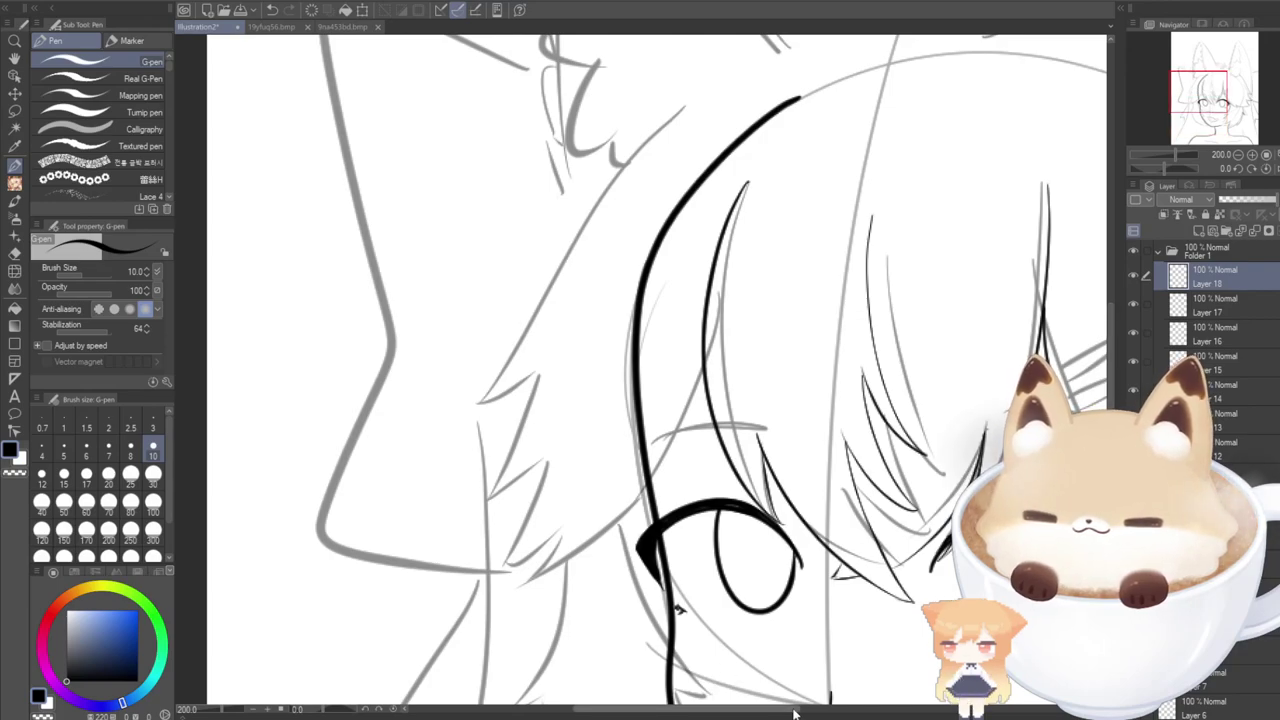
drag(779, 710, 886, 710)
drag(804, 710, 676, 688)
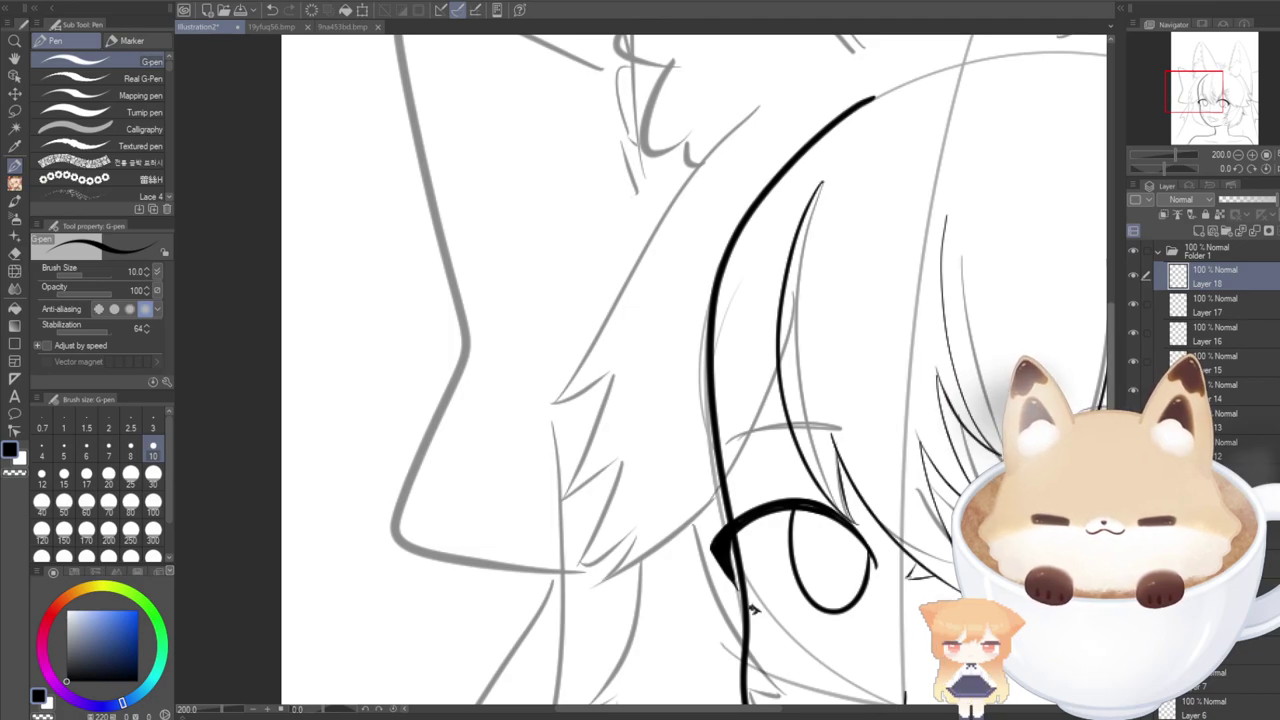
drag(1109, 343, 1109, 327)
mouse_move(789, 131)
mouse_down()
mouse_move(674, 202)
mouse_move(522, 446)
mouse_move(534, 398)
mouse_up()
key(ctrl+z)
mouse_move(813, 118)
mouse_down()
mouse_move(684, 220)
mouse_move(507, 431)
mouse_move(605, 410)
mouse_up()
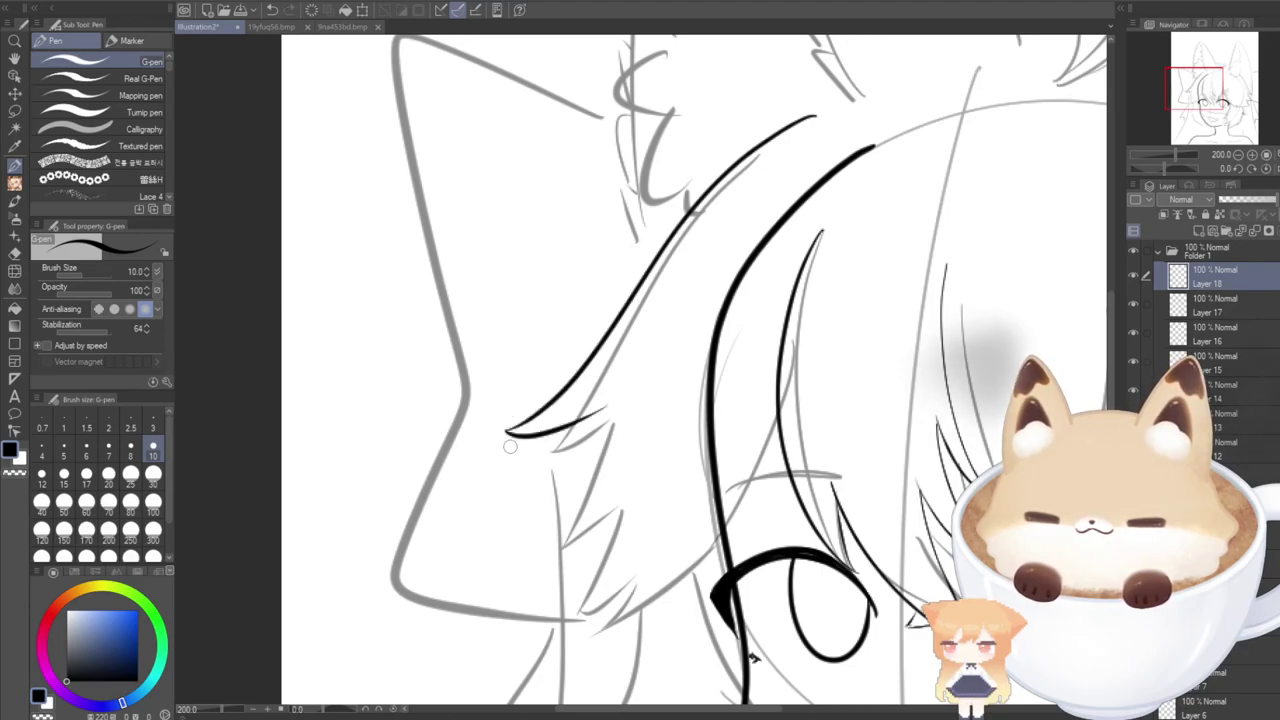
Ink the short underside curve of the hair tip beside the bow on Layer 18, closing it into a point.
key(ctrl+z)
drag(507, 432, 602, 408)
key(ctrl+z)
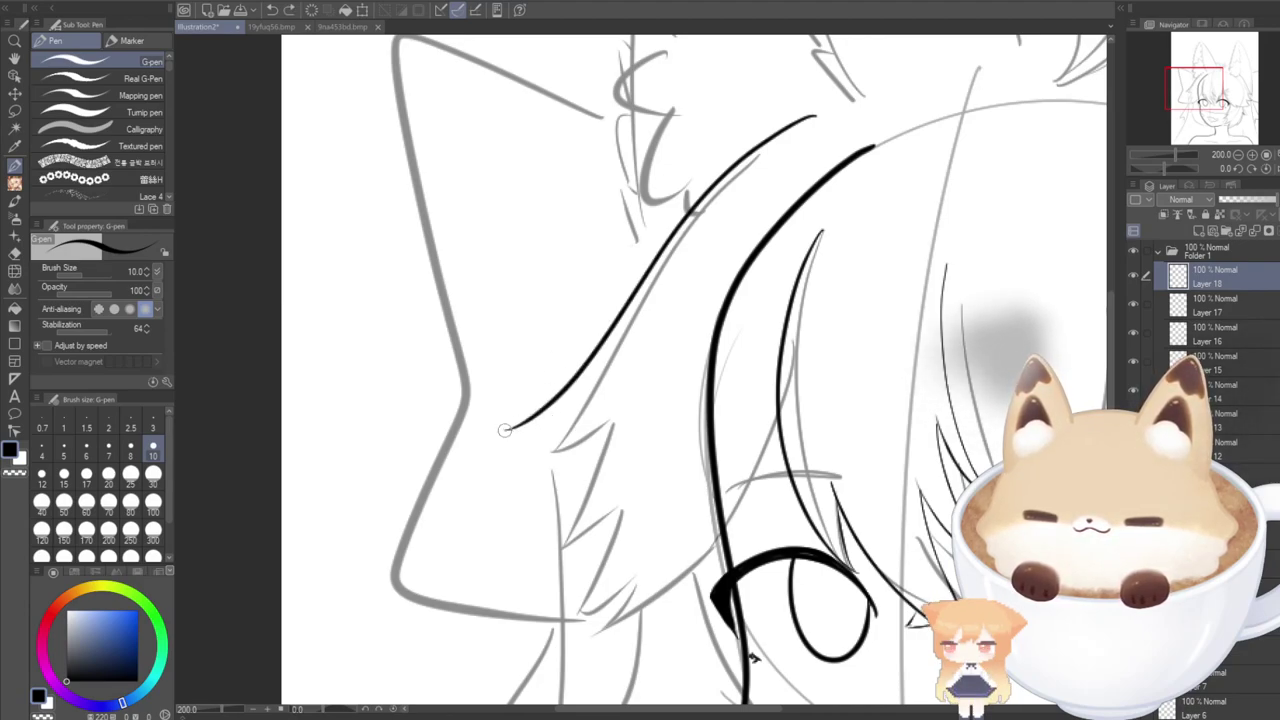
drag(505, 431, 544, 374)
drag(755, 657, 755, 580)
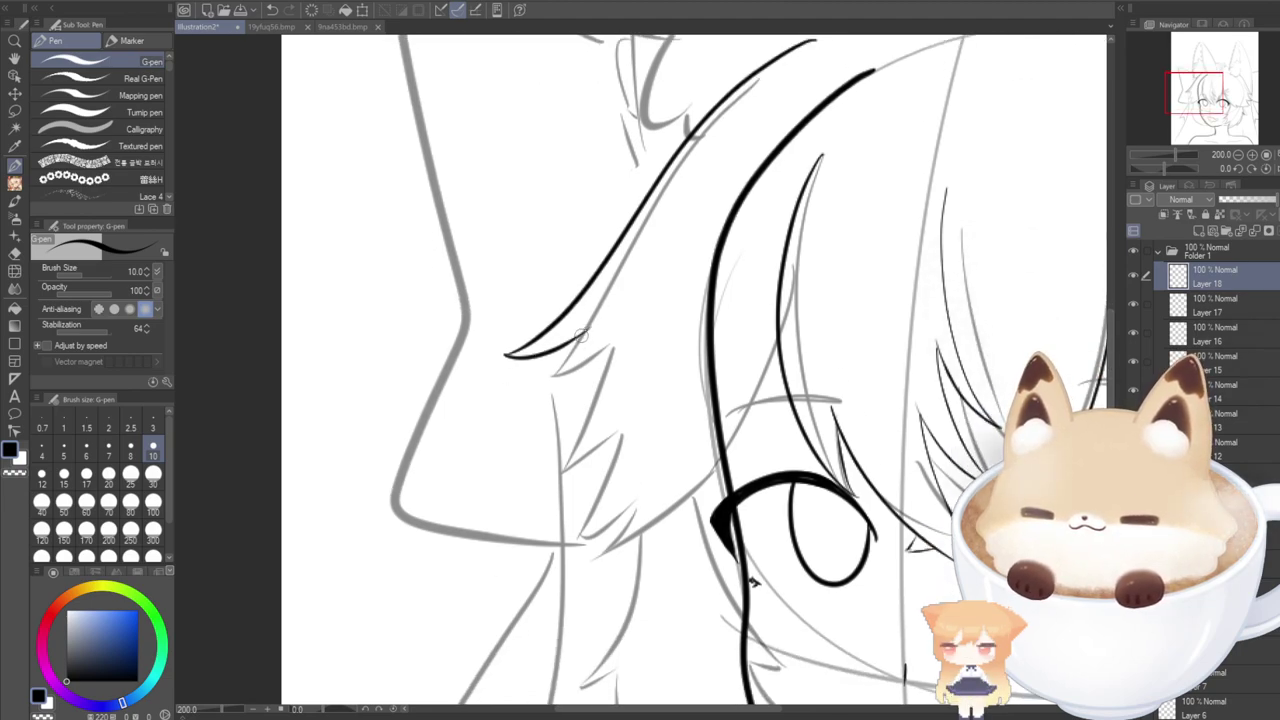
drag(586, 335, 514, 478)
key(ctrl+z)
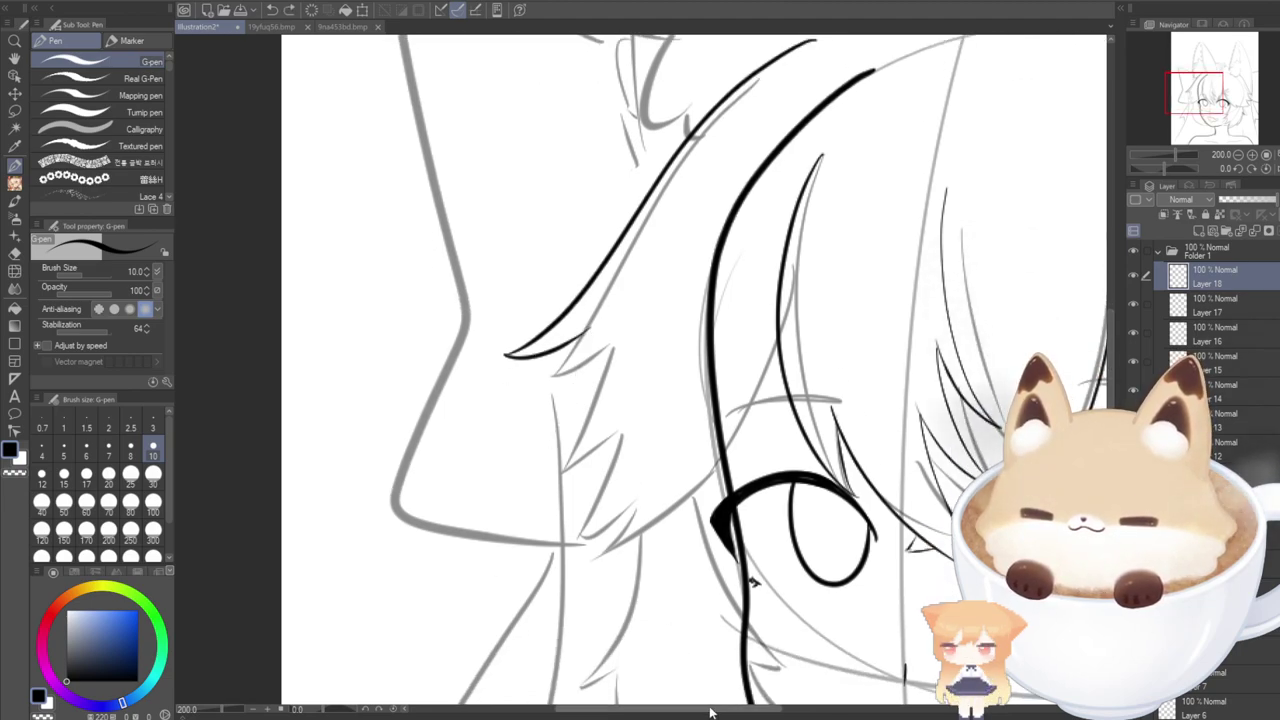
Rotate the outer hair contour on Layer 18 slightly and shift it down so its tip sits lower beside the bow.
drag(711, 709, 858, 709)
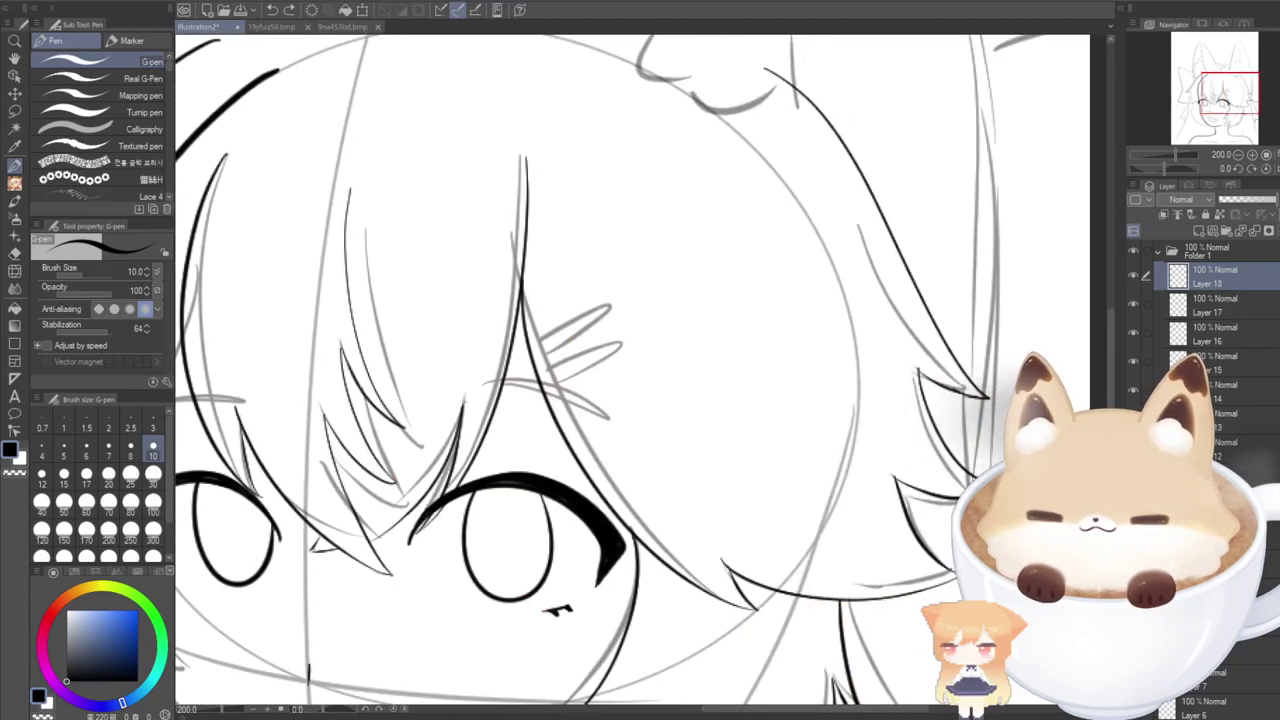
scroll(571, 547, down, 5)
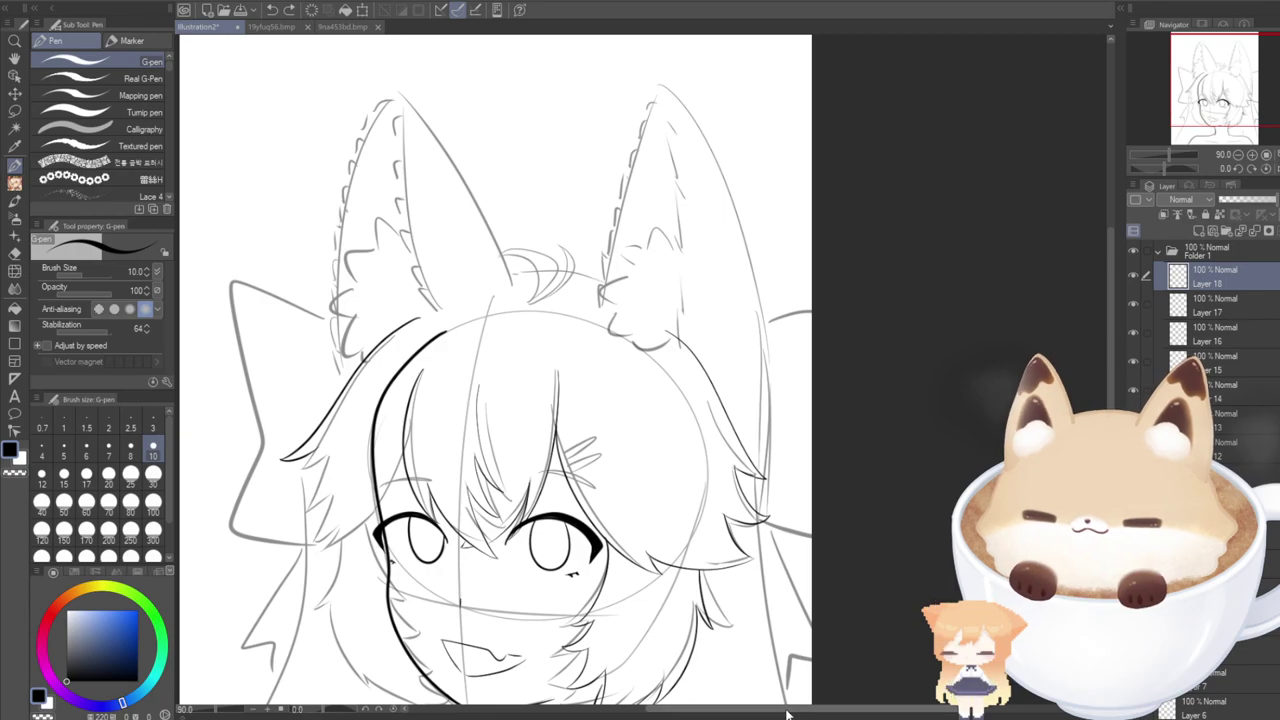
drag(789, 709, 705, 709)
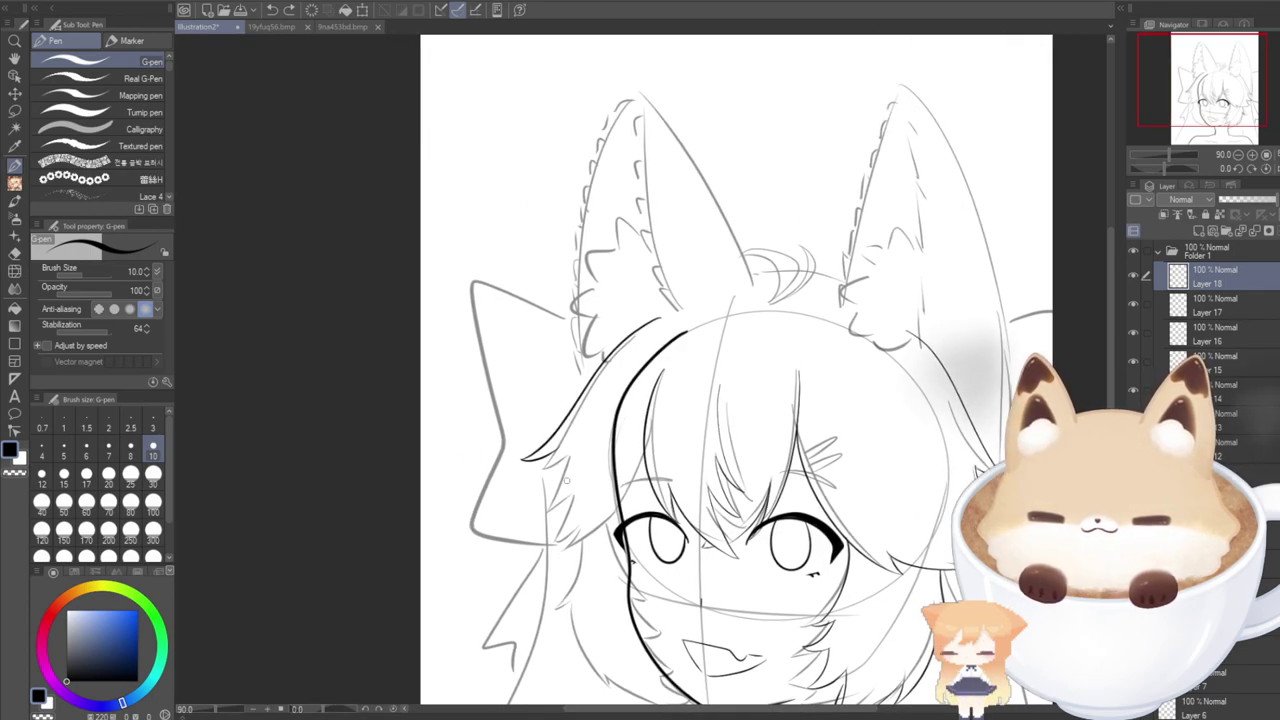
scroll(566, 481, up, 1)
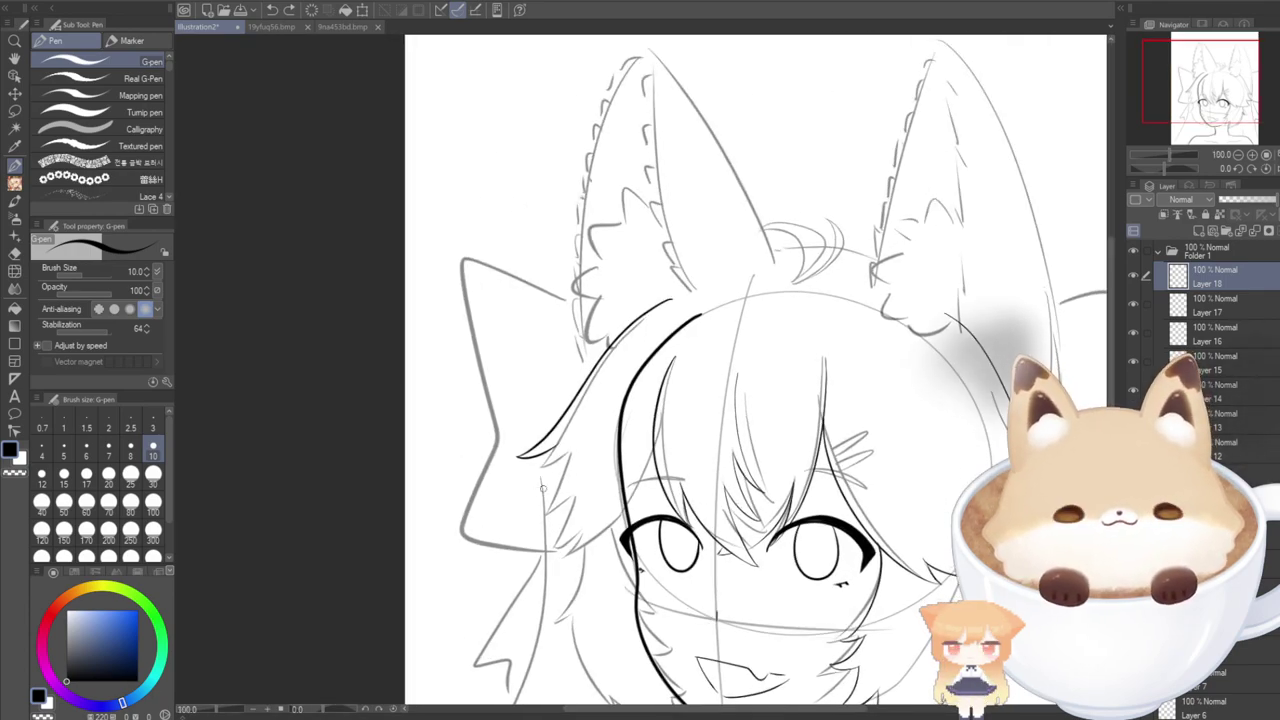
key(ctrl+t)
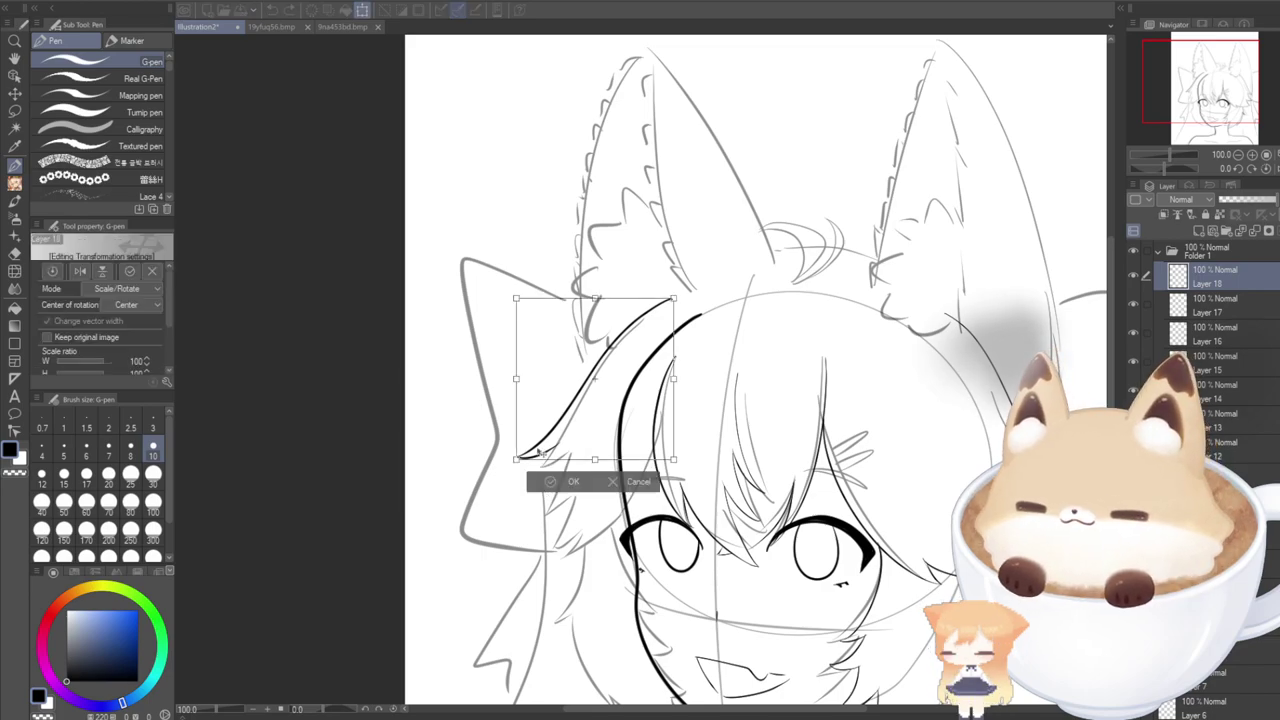
mouse_move(490, 439)
mouse_down()
mouse_move(541, 448)
mouse_move(531, 464)
mouse_up()
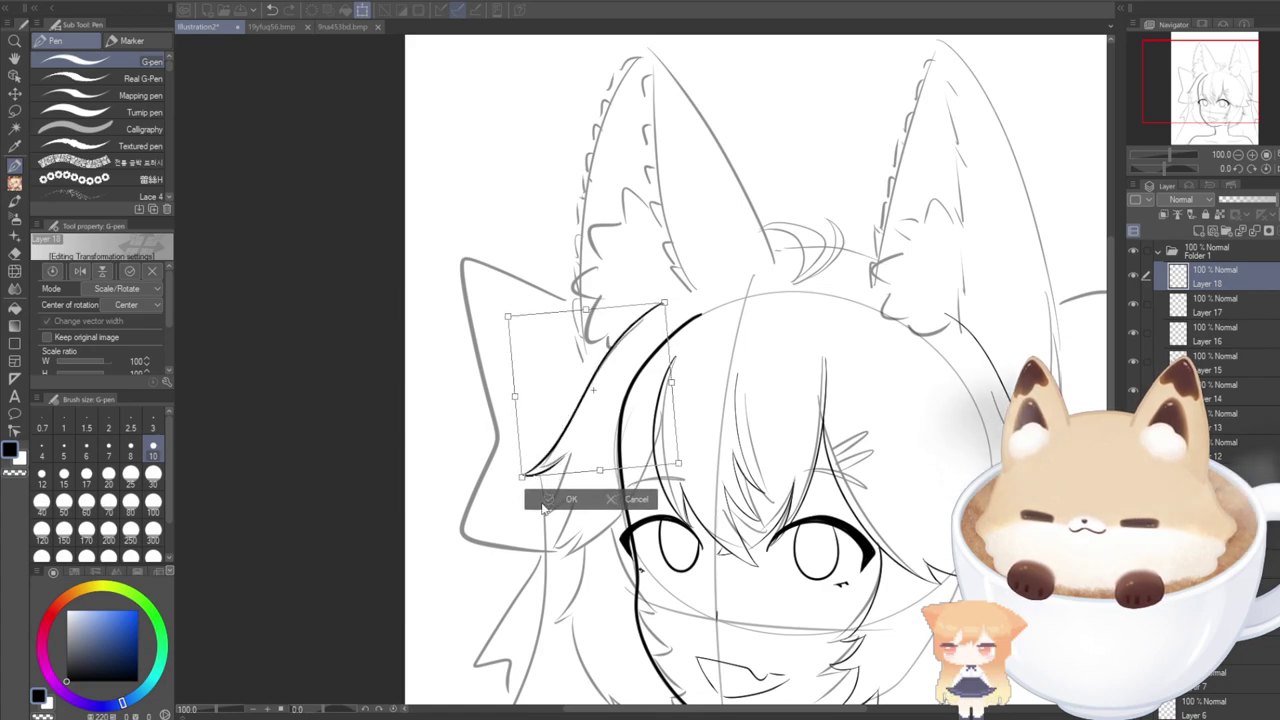
click(565, 499)
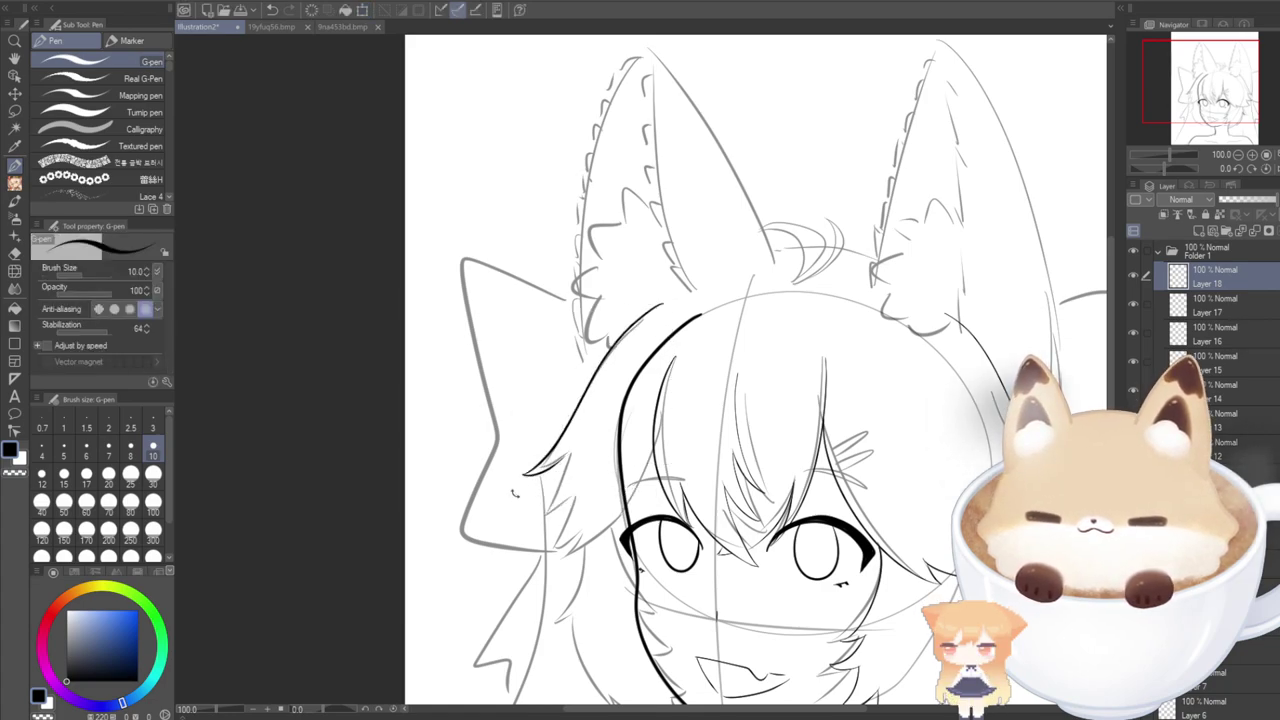
key(ctrl+t)
drag(539, 454, 533, 468)
click(545, 512)
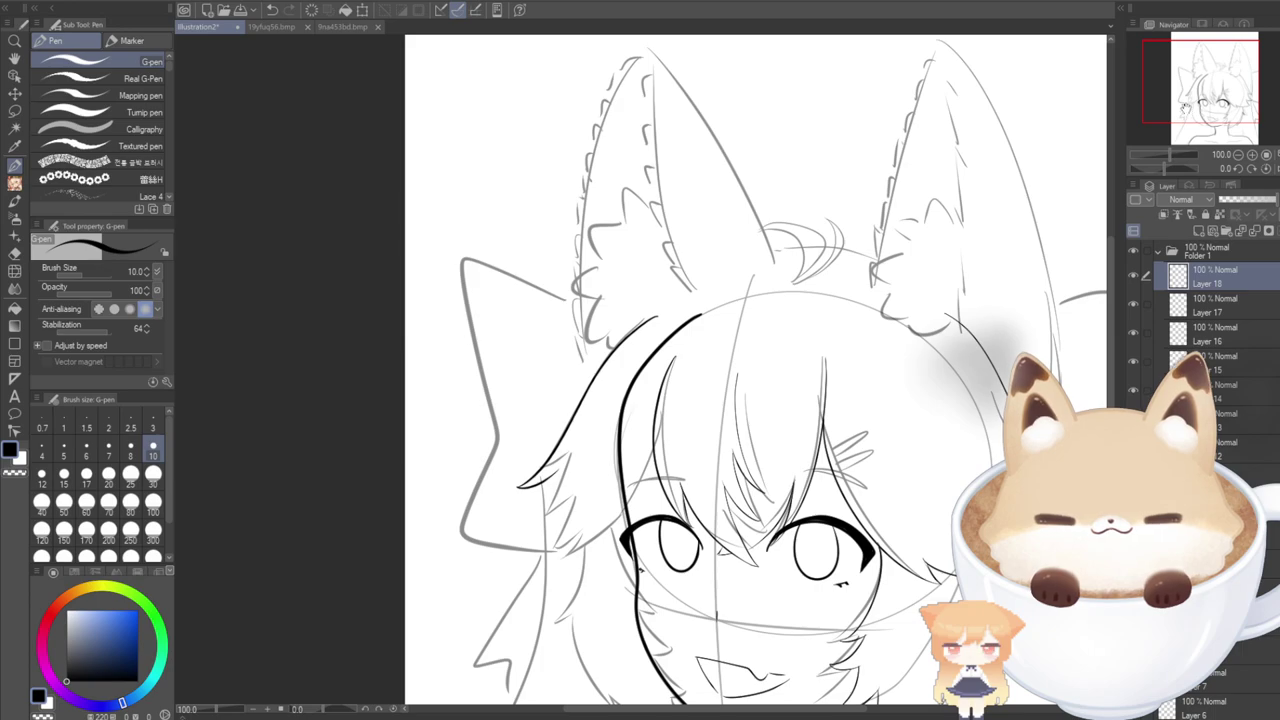
Ink the side hair's lower edge from the bang strand past the eye's outer corner to a point, with a short return stroke.
scroll(621, 312, up, 3)
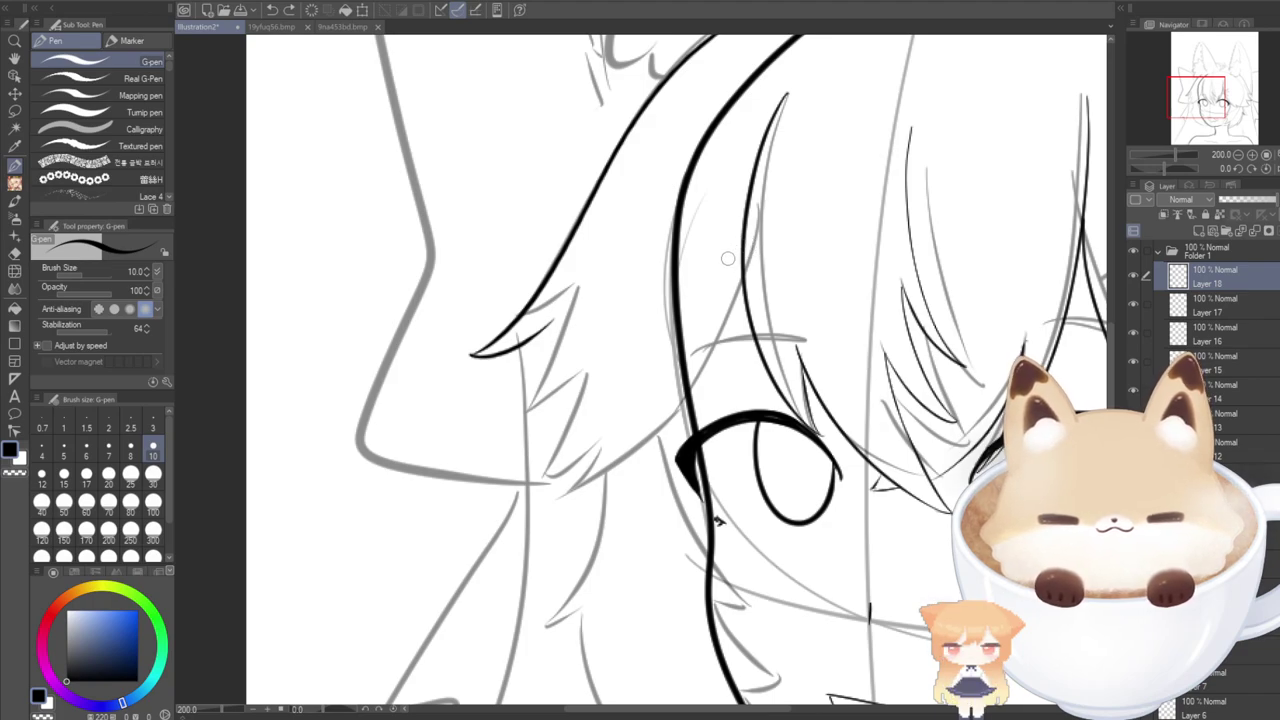
mouse_move(746, 208)
mouse_down()
mouse_move(743, 251)
mouse_move(642, 438)
mouse_up()
key(ctrl+z)
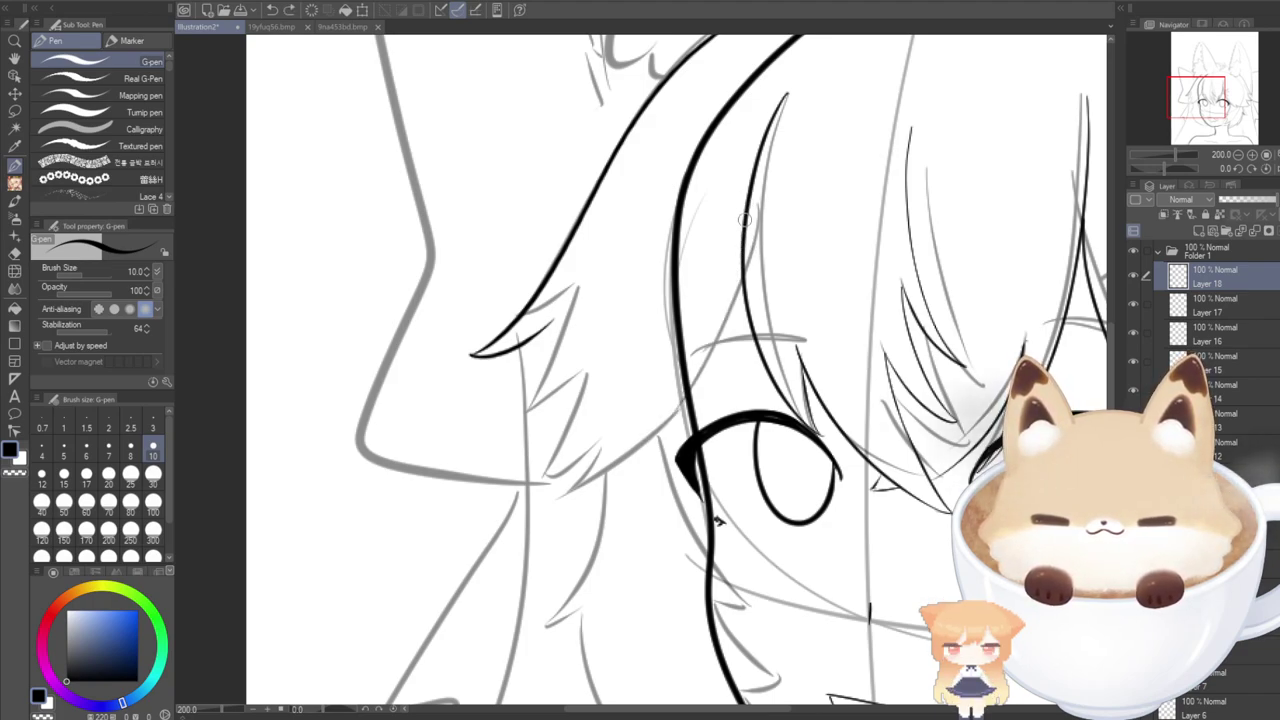
mouse_move(745, 212)
mouse_down()
mouse_move(737, 261)
mouse_move(635, 458)
mouse_move(548, 486)
mouse_move(630, 442)
mouse_up()
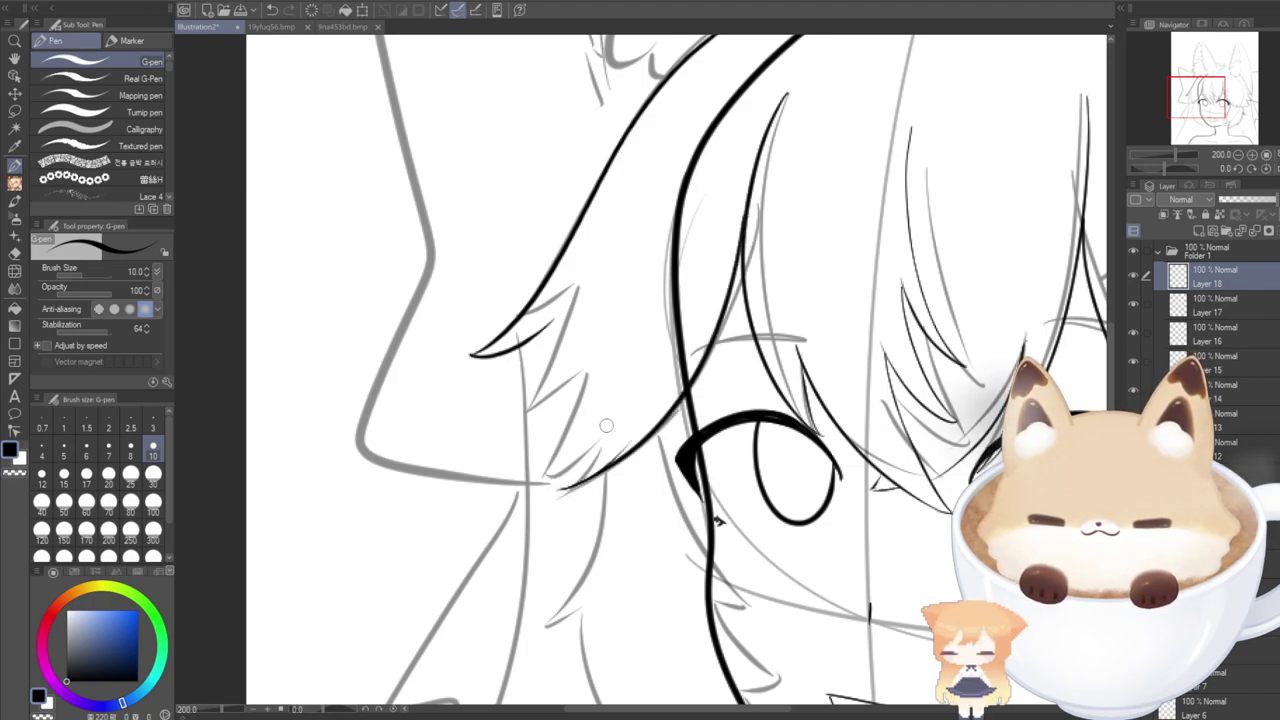
key(ctrl+z)
drag(556, 489, 636, 402)
key(ctrl+z)
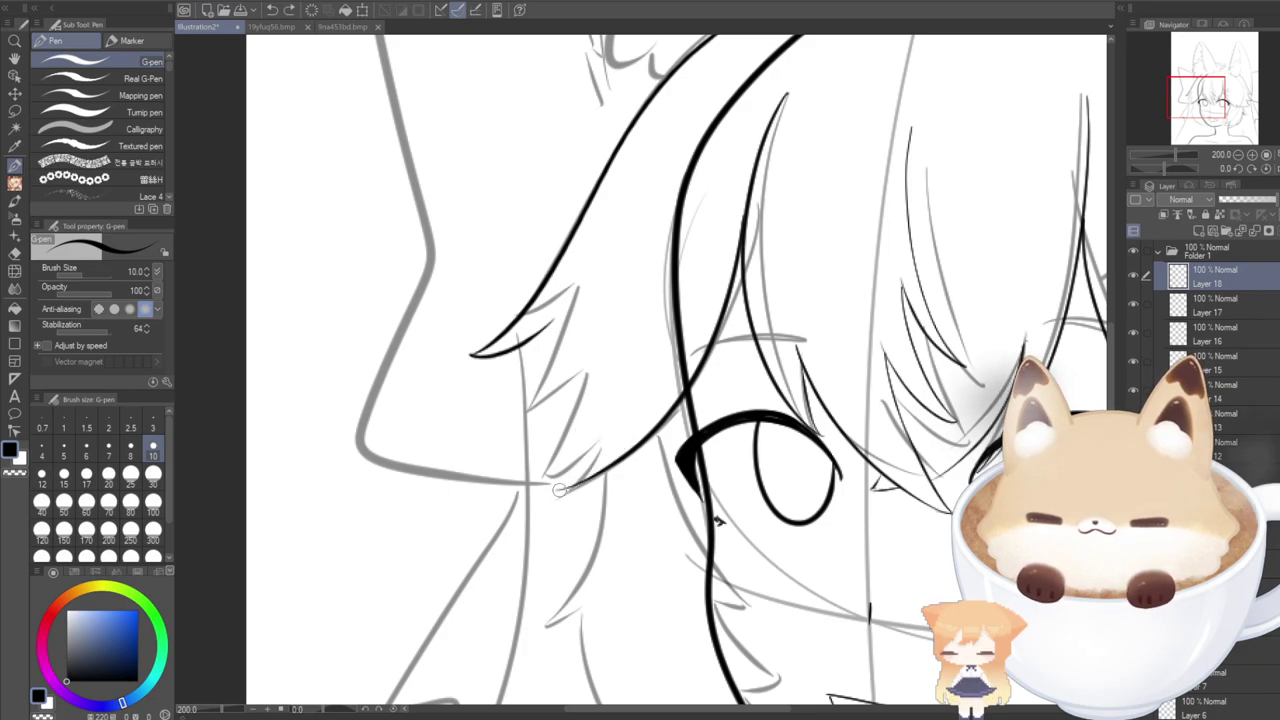
drag(554, 494, 618, 402)
Ink the next pointed tip of the side hair over the bow's lower edge, beside the first tip.
drag(755, 708, 728, 692)
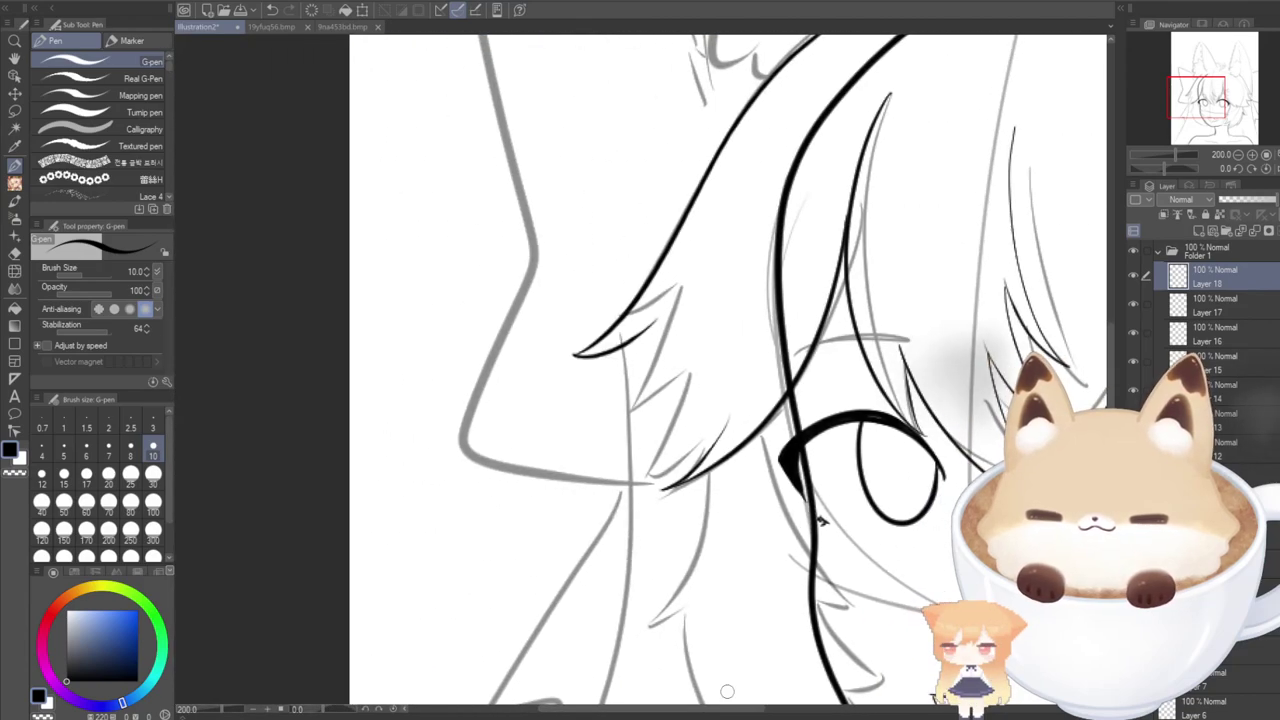
mouse_move(723, 426)
mouse_down()
mouse_move(600, 477)
mouse_move(676, 385)
mouse_up()
mouse_move(656, 319)
mouse_down()
mouse_move(636, 388)
mouse_move(587, 440)
mouse_move(672, 382)
mouse_up()
key(ctrl+z)
key(ctrl+z)
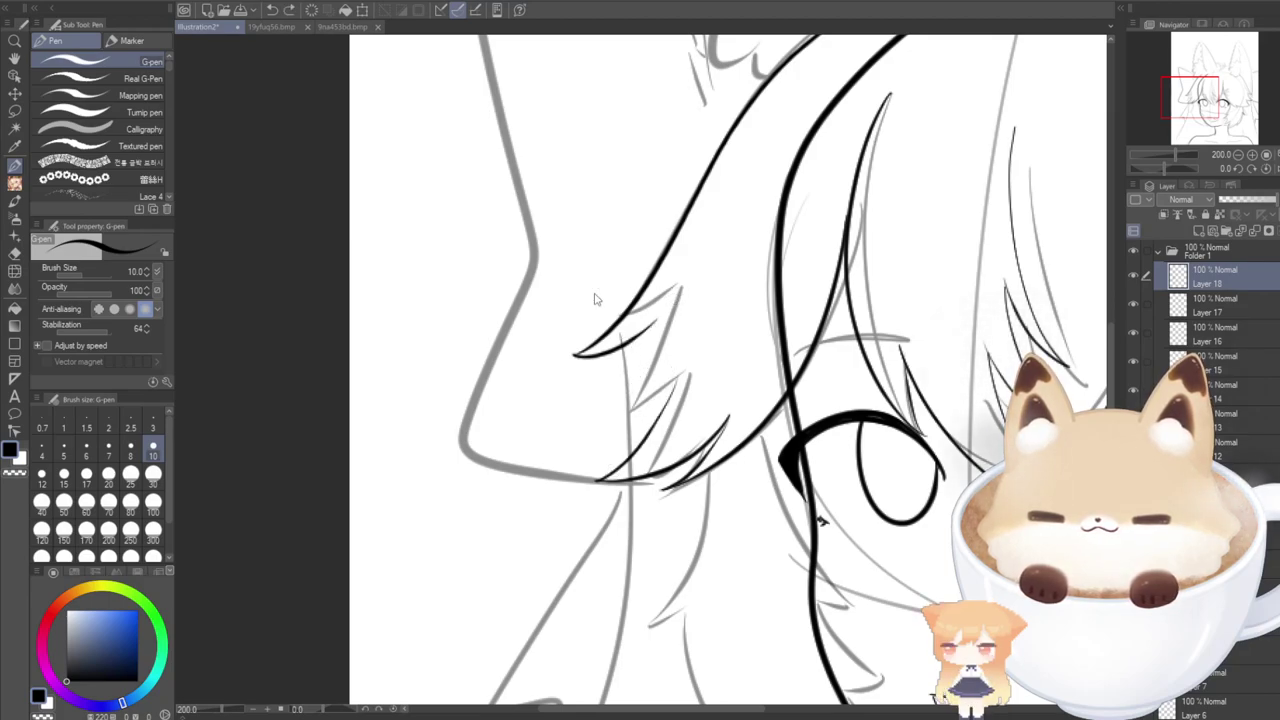
mouse_move(652, 320)
mouse_down()
mouse_move(594, 468)
mouse_move(572, 483)
mouse_move(654, 428)
mouse_up()
key(ctrl+z)
drag(578, 481, 656, 425)
key(ctrl+z)
drag(580, 479, 641, 430)
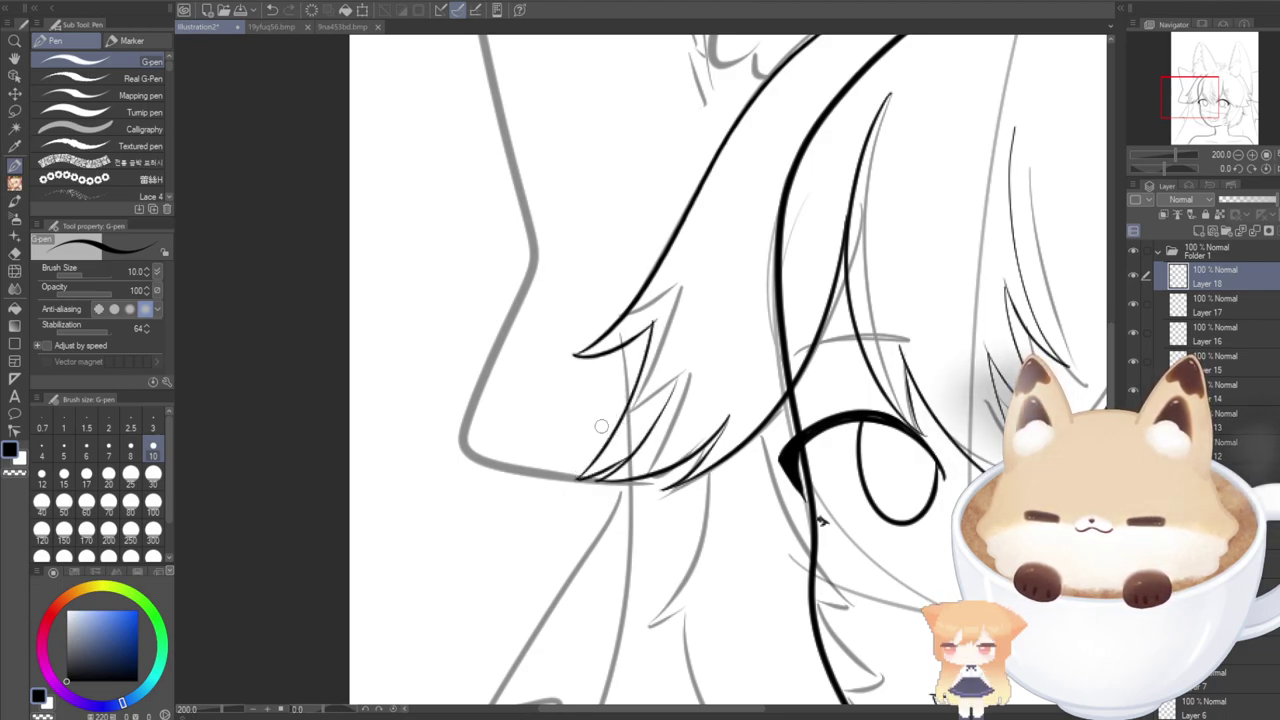
key(ctrl+z)
key(ctrl+z)
Ink a curved middle tip over the bow, joining the side hair's upper tip to its lowest tip.
mouse_move(649, 331)
mouse_down()
mouse_move(558, 420)
mouse_move(646, 440)
mouse_up()
key(ctrl+z)
drag(560, 423, 648, 442)
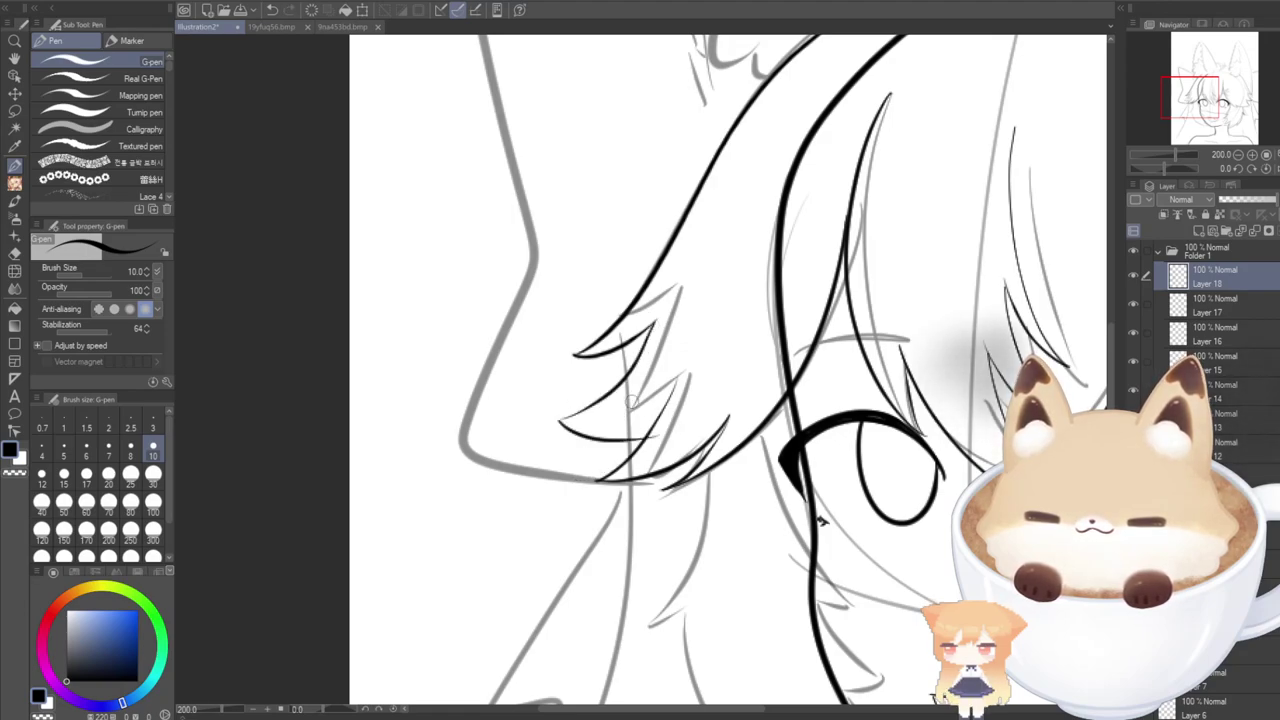
key(ctrl+z)
drag(560, 420, 646, 440)
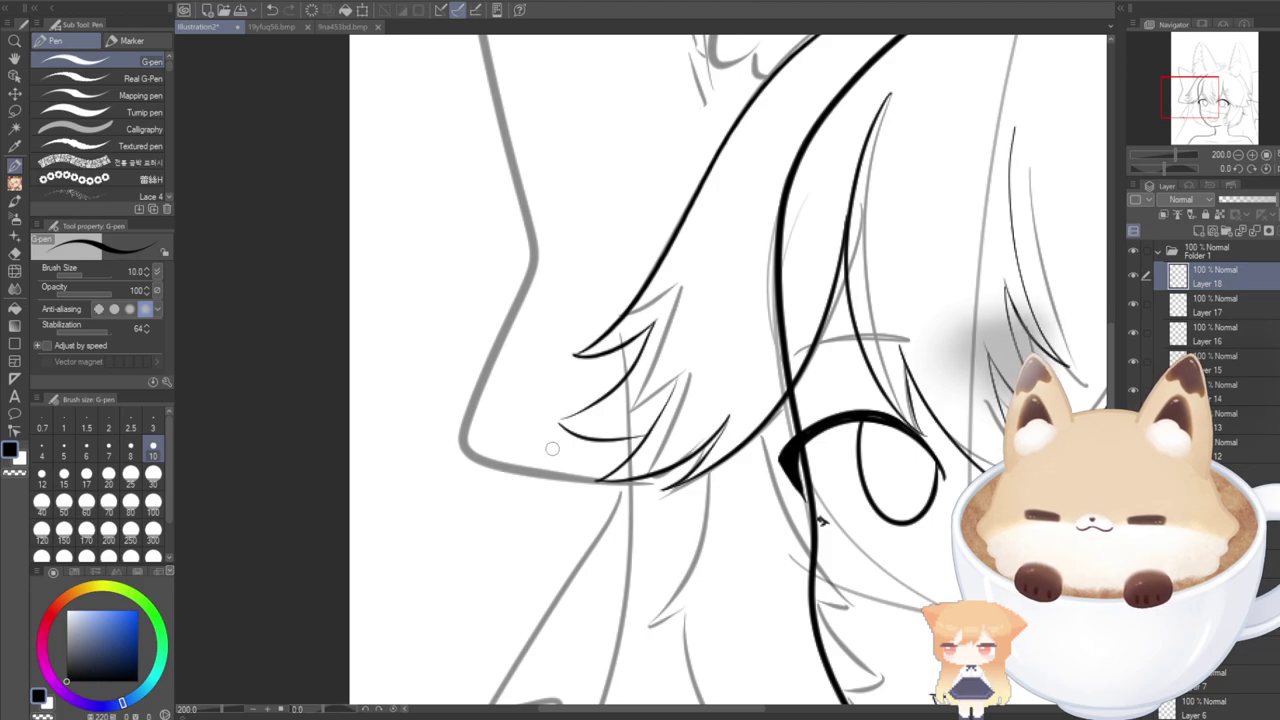
key(ctrl+z)
drag(557, 423, 646, 441)
key(ctrl+z)
drag(557, 420, 646, 440)
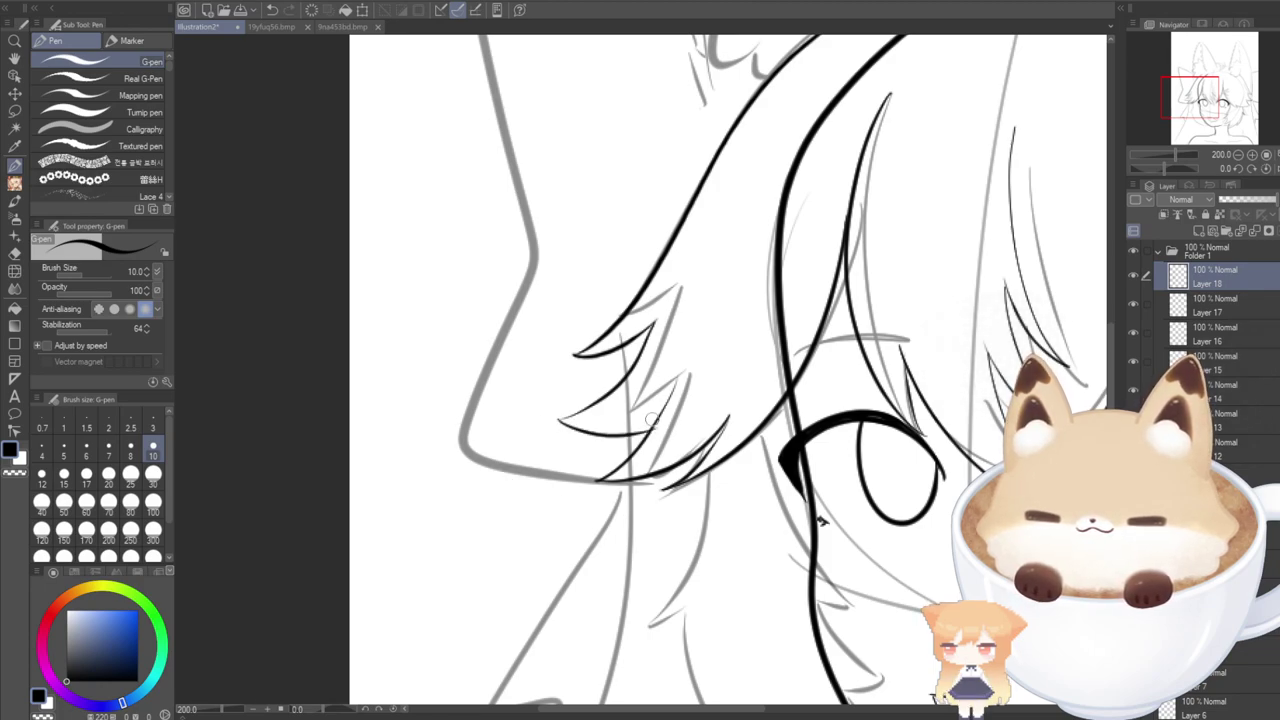
key(ctrl+z)
drag(557, 421, 646, 432)
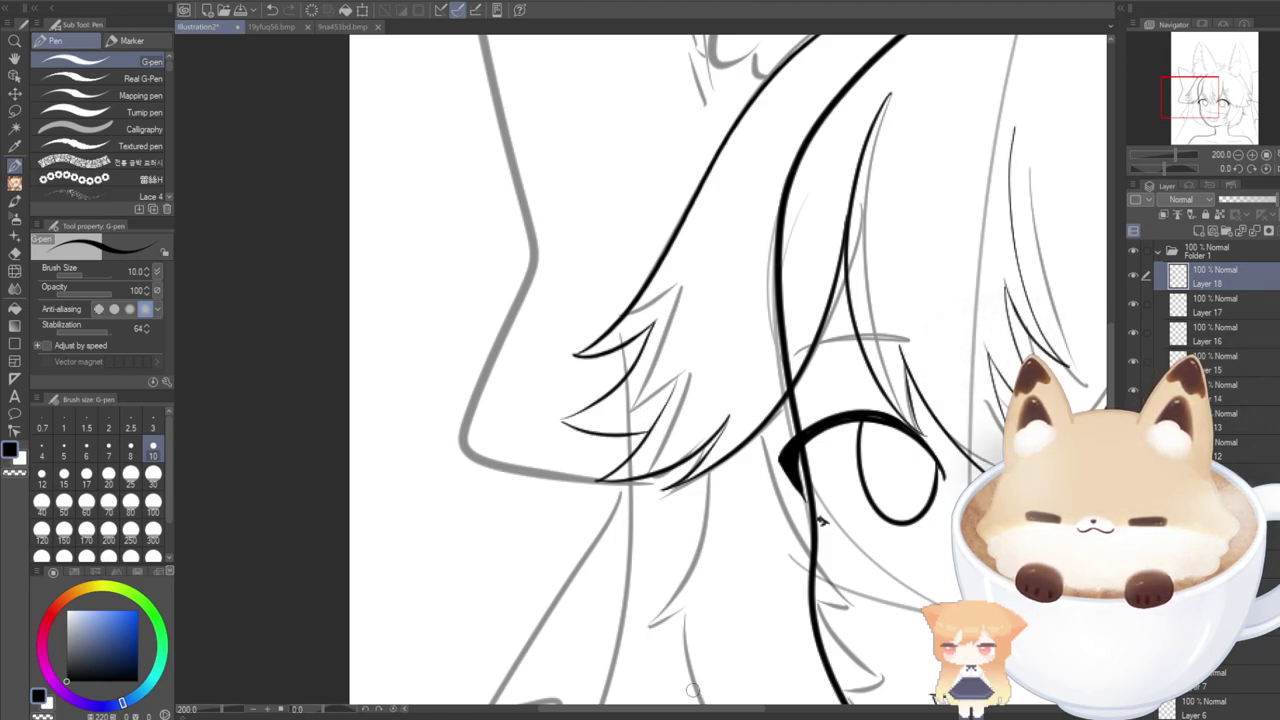
Add a new layer above Layer 18 for the cheek fur on the bow side of the face.
drag(686, 709, 774, 692)
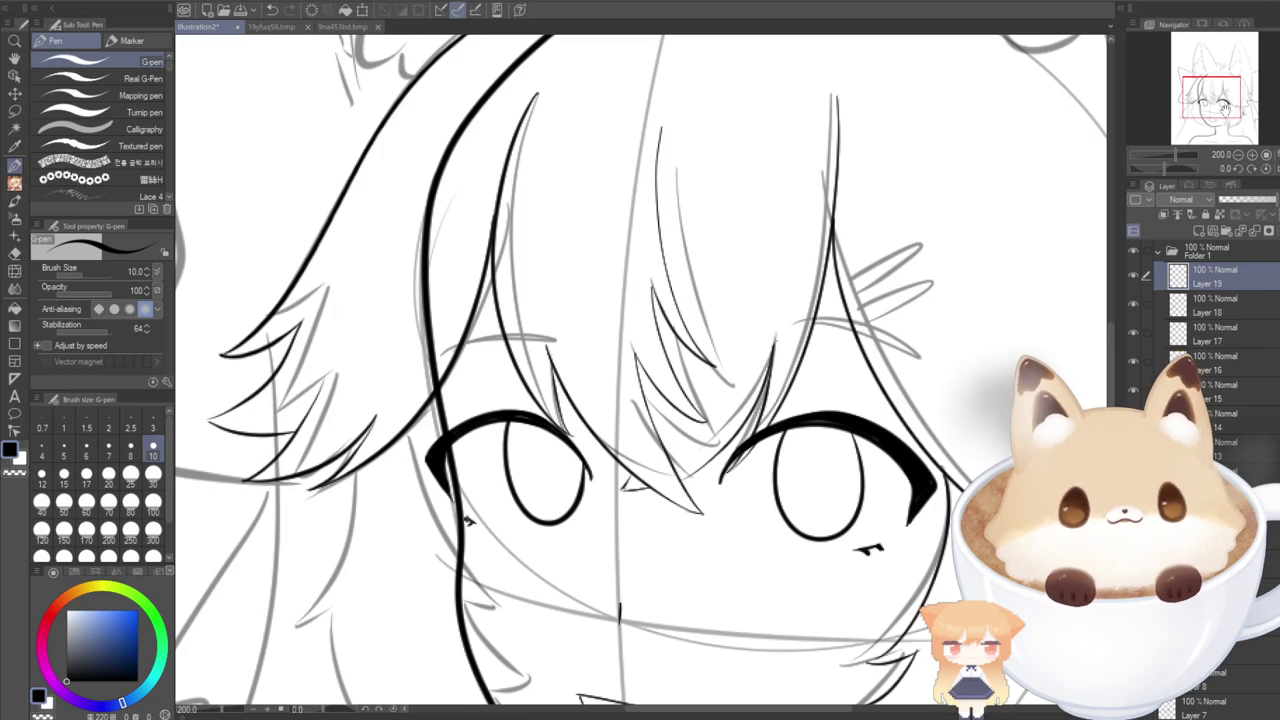
drag(1197, 100, 1188, 122)
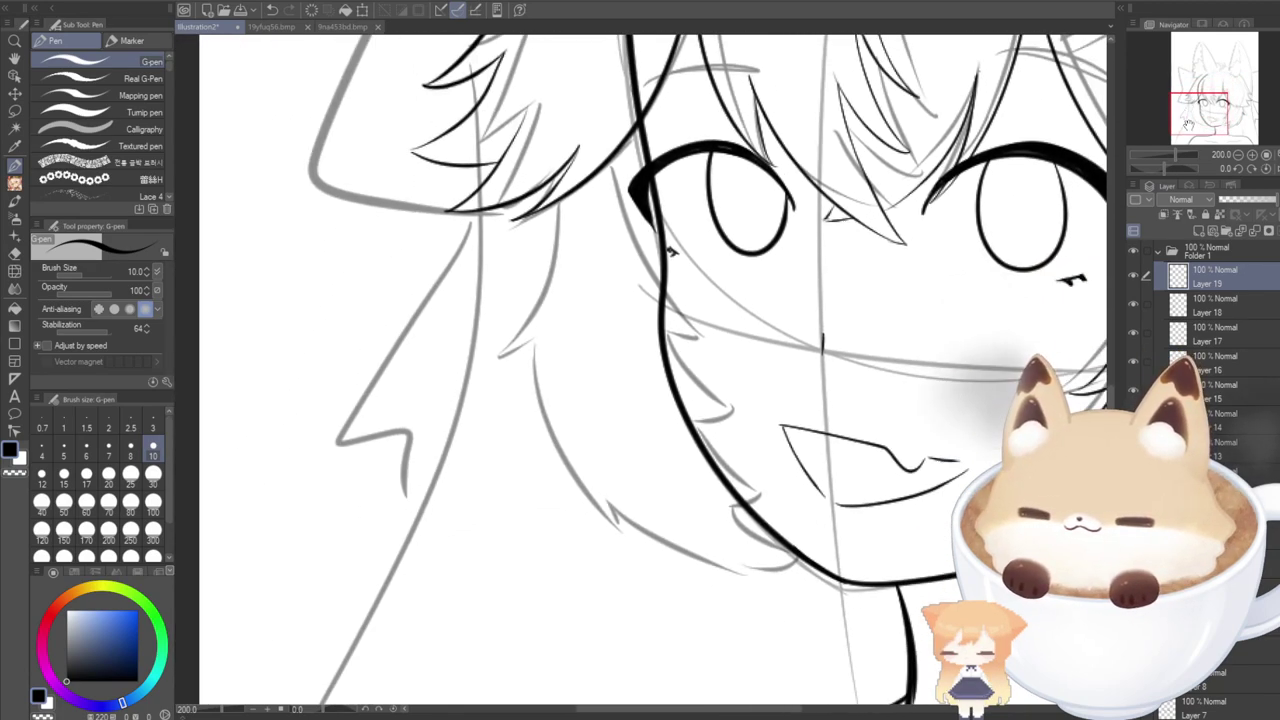
drag(752, 712, 740, 700)
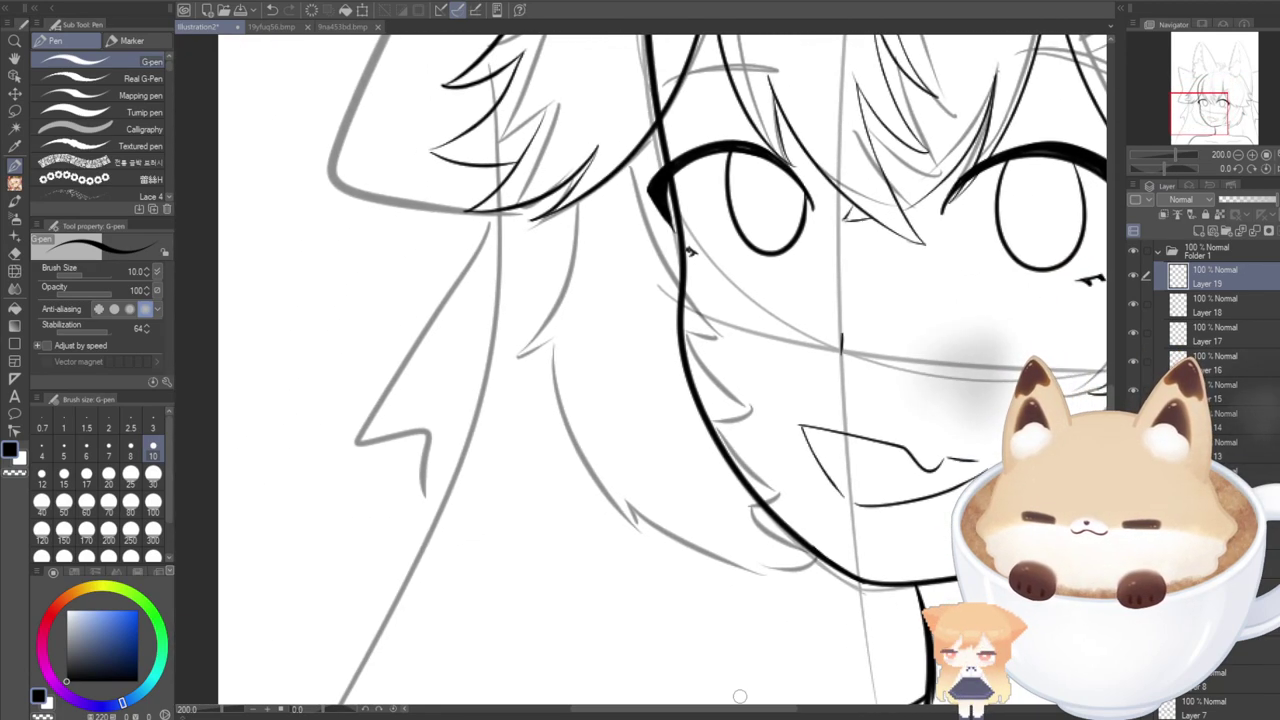
drag(655, 120, 718, 342)
key(ctrl+z)
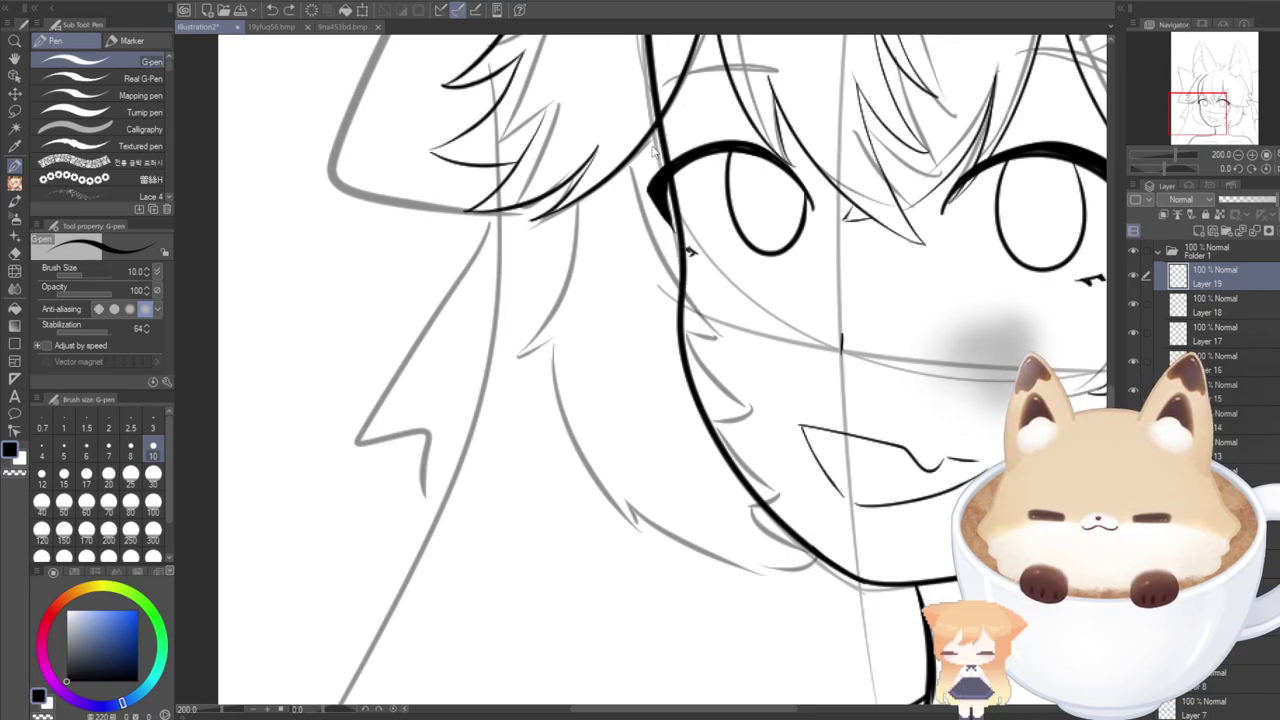
drag(662, 188, 725, 350)
key(ctrl+z)
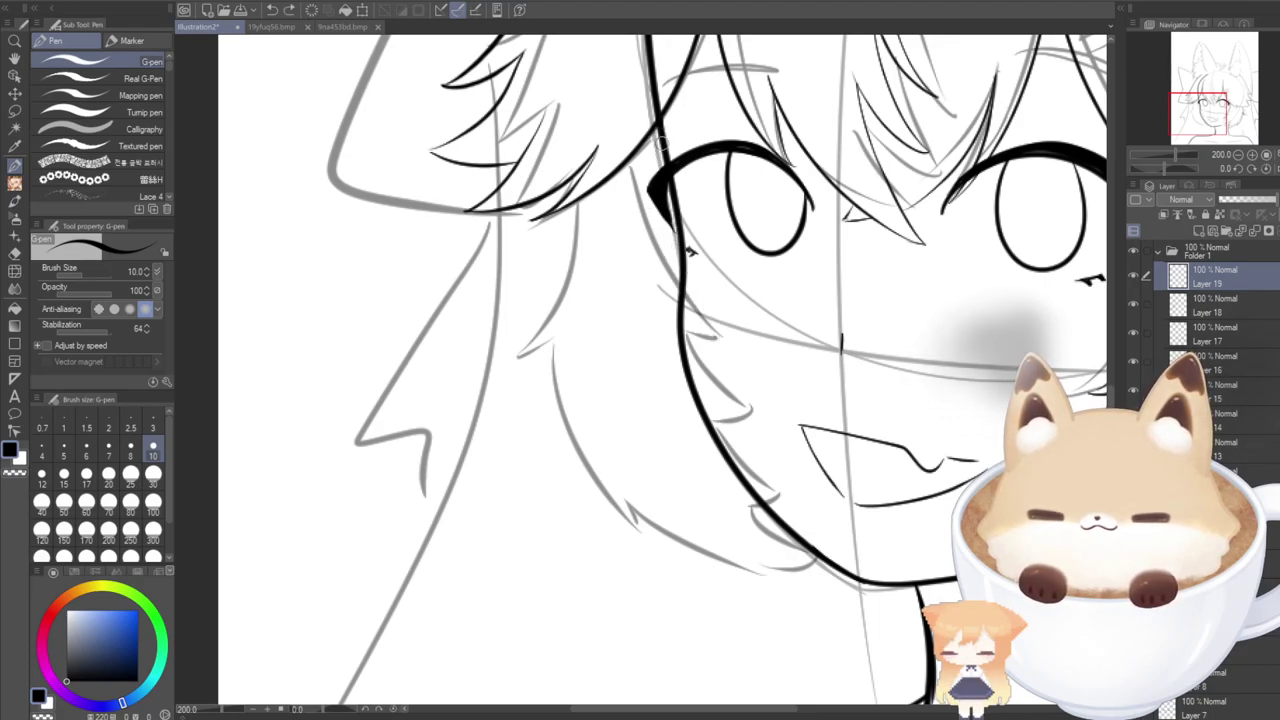
mouse_move(663, 160)
mouse_down()
mouse_move(721, 335)
mouse_move(670, 290)
mouse_up()
key(ctrl+z)
key(ctrl+z)
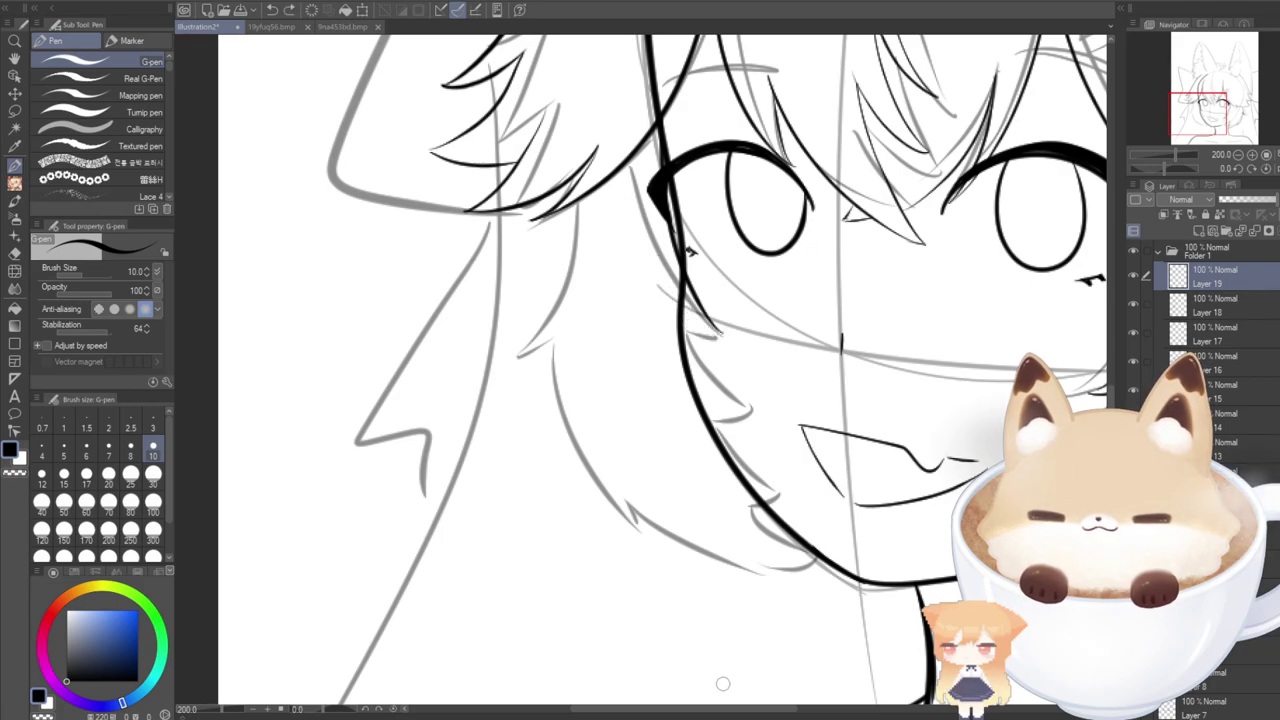
drag(717, 709, 773, 709)
key(ctrl+z)
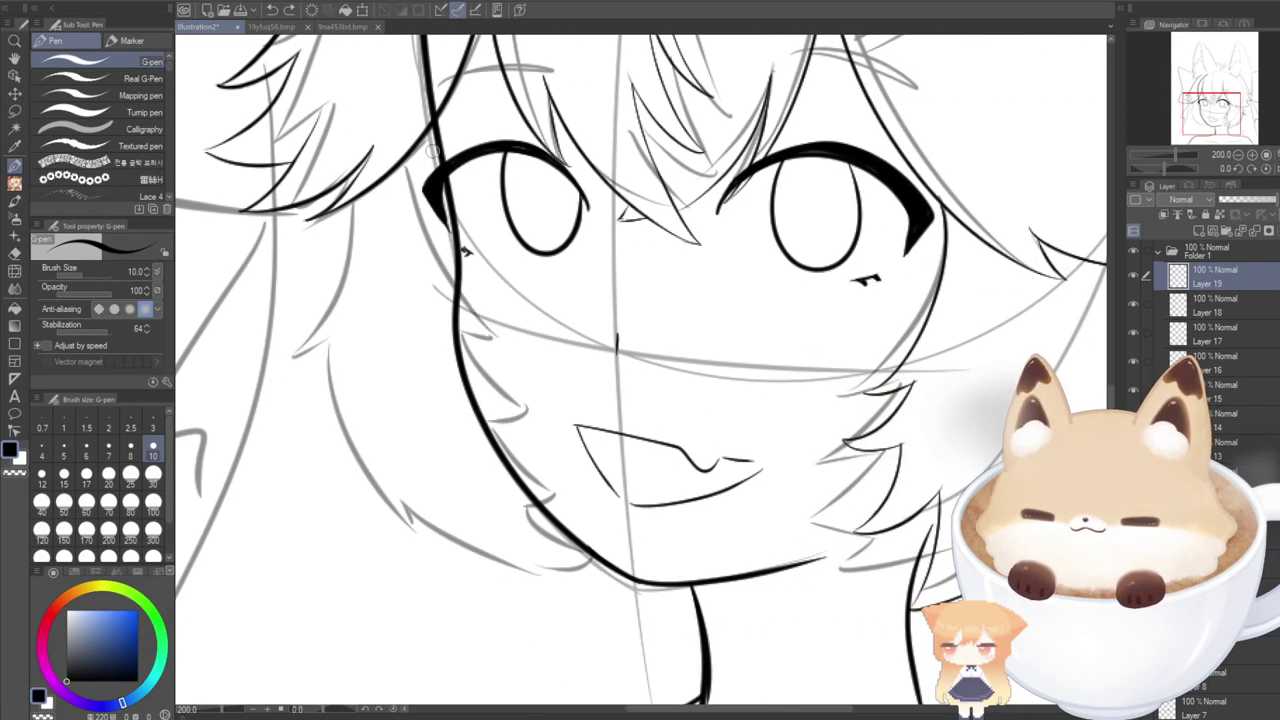
Ink the first two pointed cheek fur tufts on Layer 19, from the eye's outer corner down along the face contour.
drag(432, 195, 488, 367)
drag(470, 366, 430, 308)
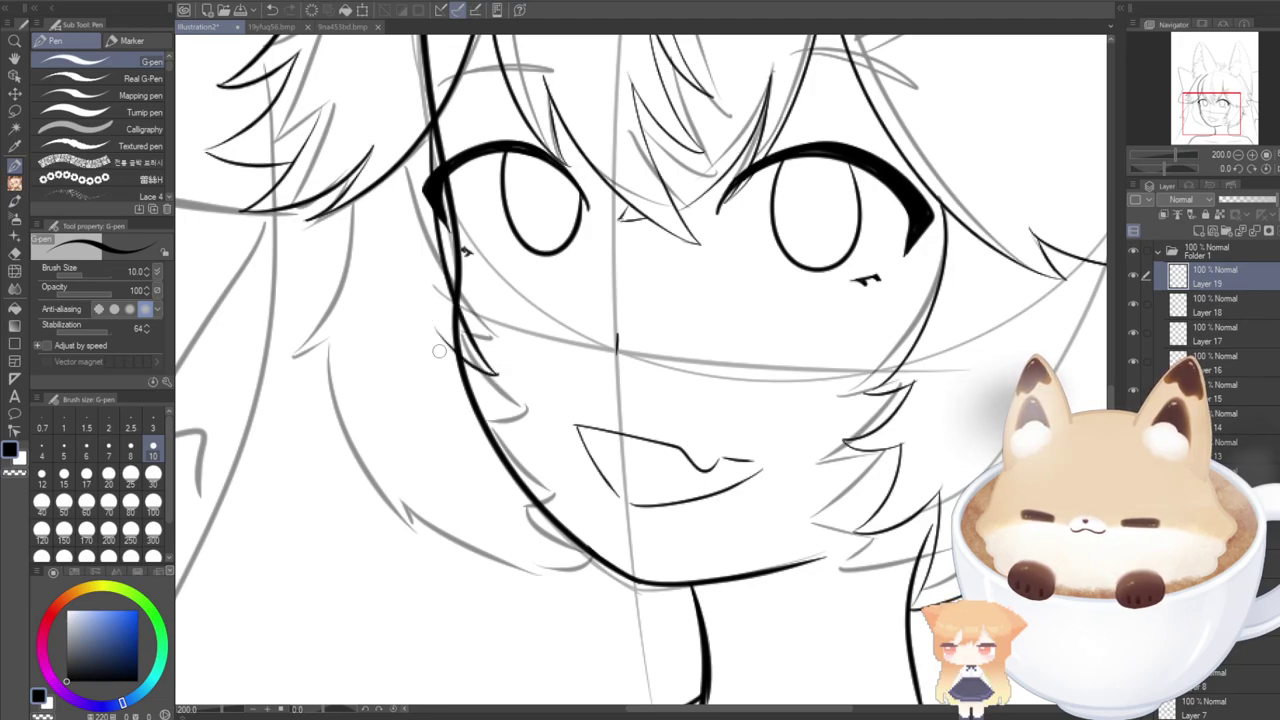
key(ctrl+z)
mouse_move(498, 376)
mouse_down()
mouse_move(436, 311)
mouse_move(490, 420)
mouse_move(520, 424)
mouse_up()
key(ctrl+z)
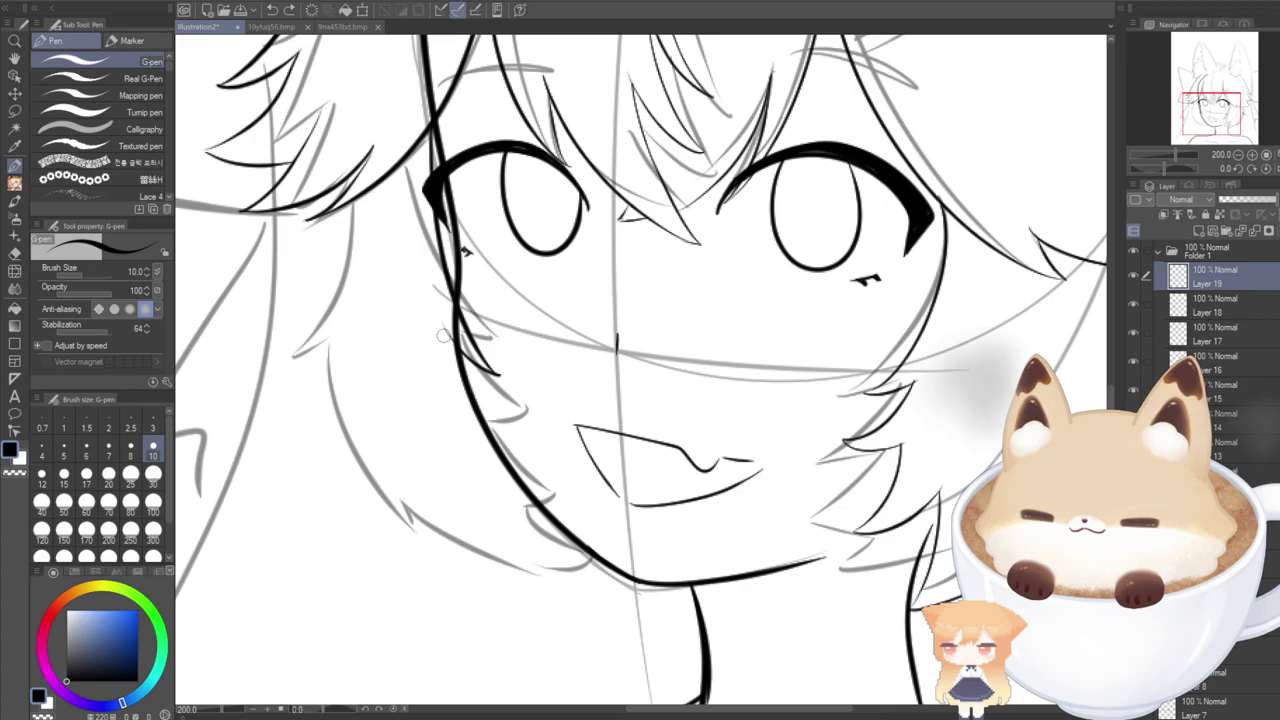
mouse_move(446, 332)
mouse_down()
mouse_move(514, 423)
mouse_move(530, 414)
mouse_move(532, 429)
mouse_move(498, 464)
mouse_up()
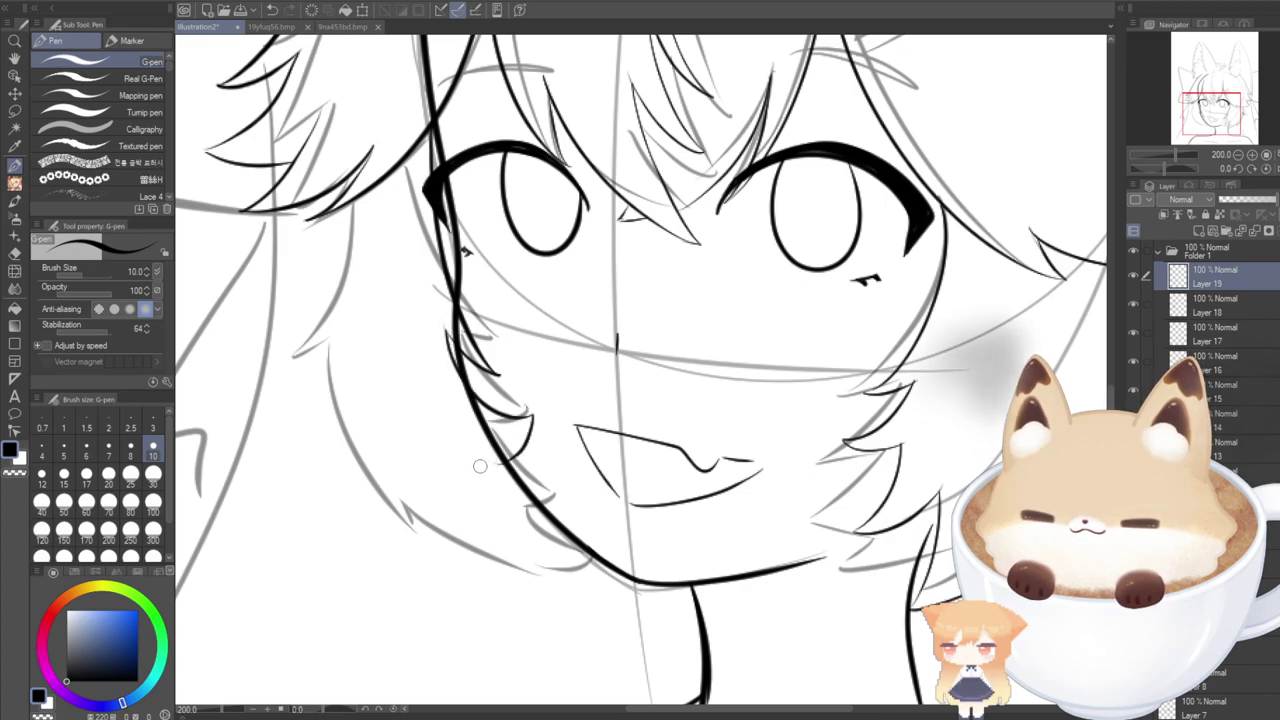
key(ctrl+z)
drag(532, 414, 484, 456)
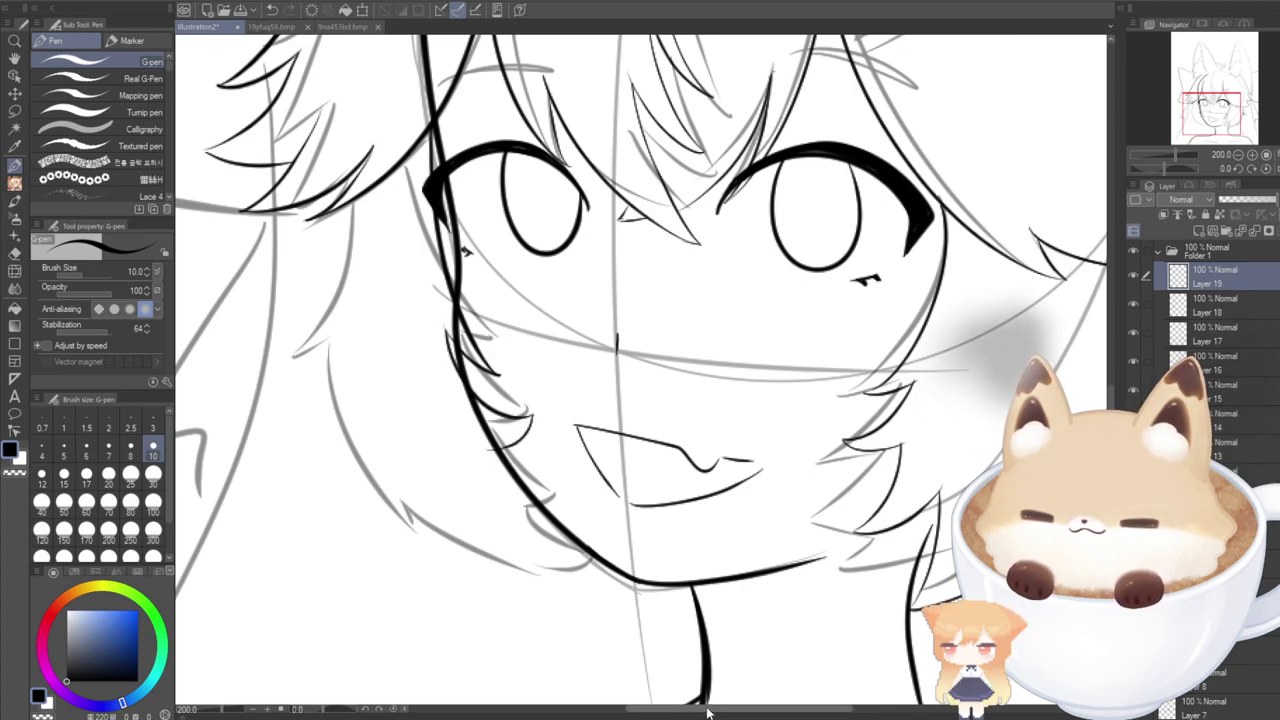
Ink the third cheek fur tuft across the jaw line, curving its underside back outward from the face.
drag(707, 711, 653, 711)
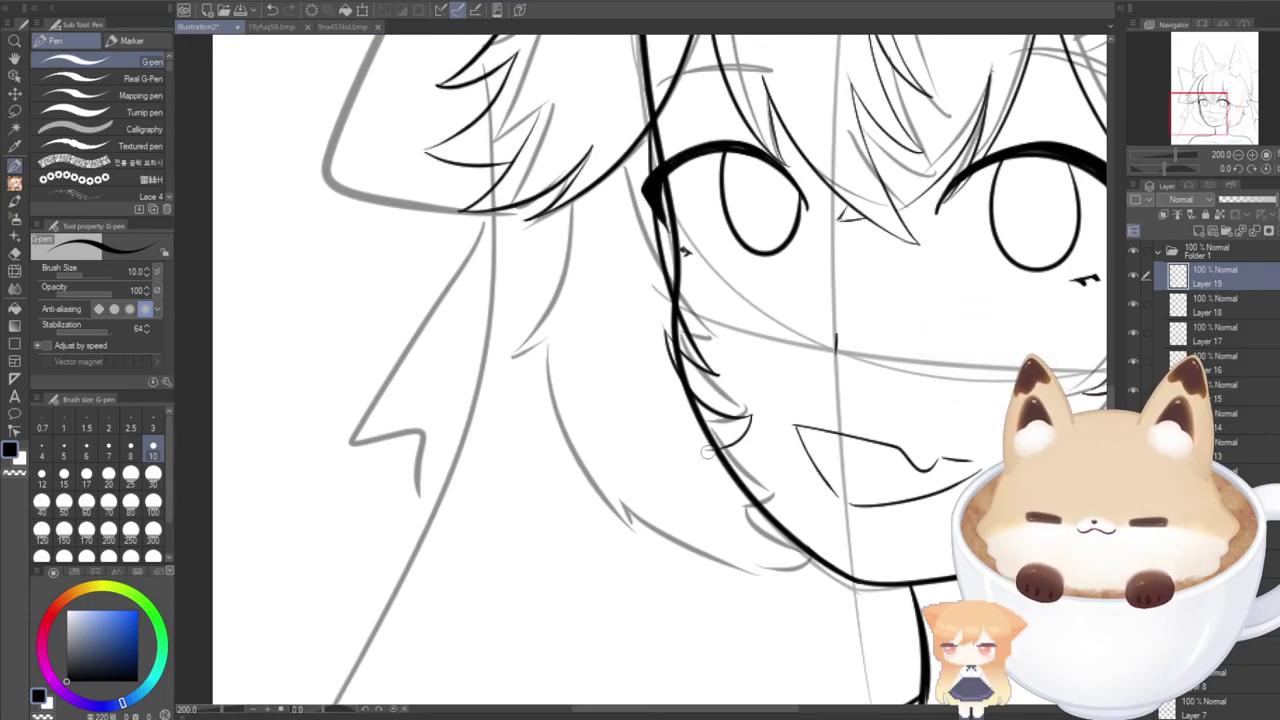
drag(707, 452, 765, 502)
key(ctrl+z)
mouse_move(710, 454)
mouse_down()
mouse_move(751, 493)
mouse_move(769, 492)
mouse_move(689, 521)
mouse_up()
Ink the outer contour of the cheek-side lock from beneath the side hair down to a tip near the jaw, with pointed notches.
mouse_move(555, 208)
mouse_down()
mouse_move(532, 289)
mouse_move(493, 341)
mouse_move(550, 302)
mouse_up()
key(ctrl+z)
mouse_move(497, 340)
mouse_down()
mouse_move(551, 288)
mouse_move(566, 491)
mouse_move(609, 540)
mouse_move(590, 476)
mouse_move(714, 594)
mouse_move(750, 585)
mouse_up()
drag(718, 525, 768, 578)
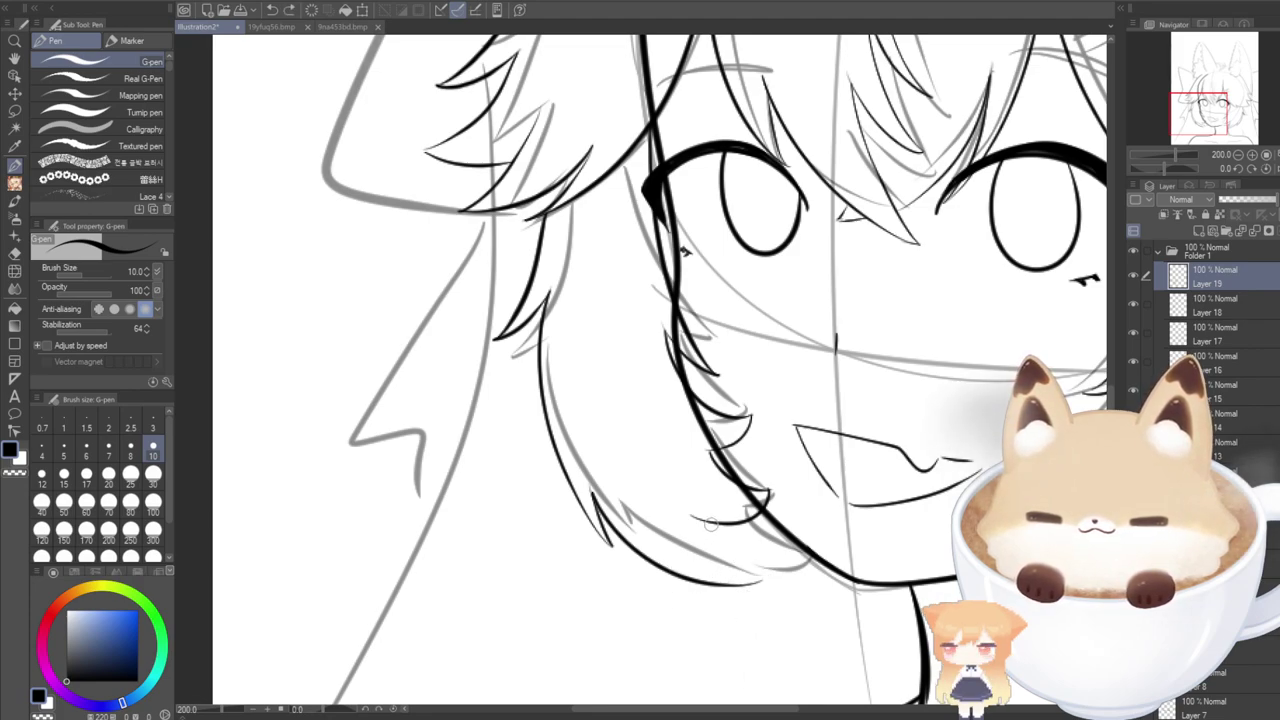
drag(710, 522, 765, 577)
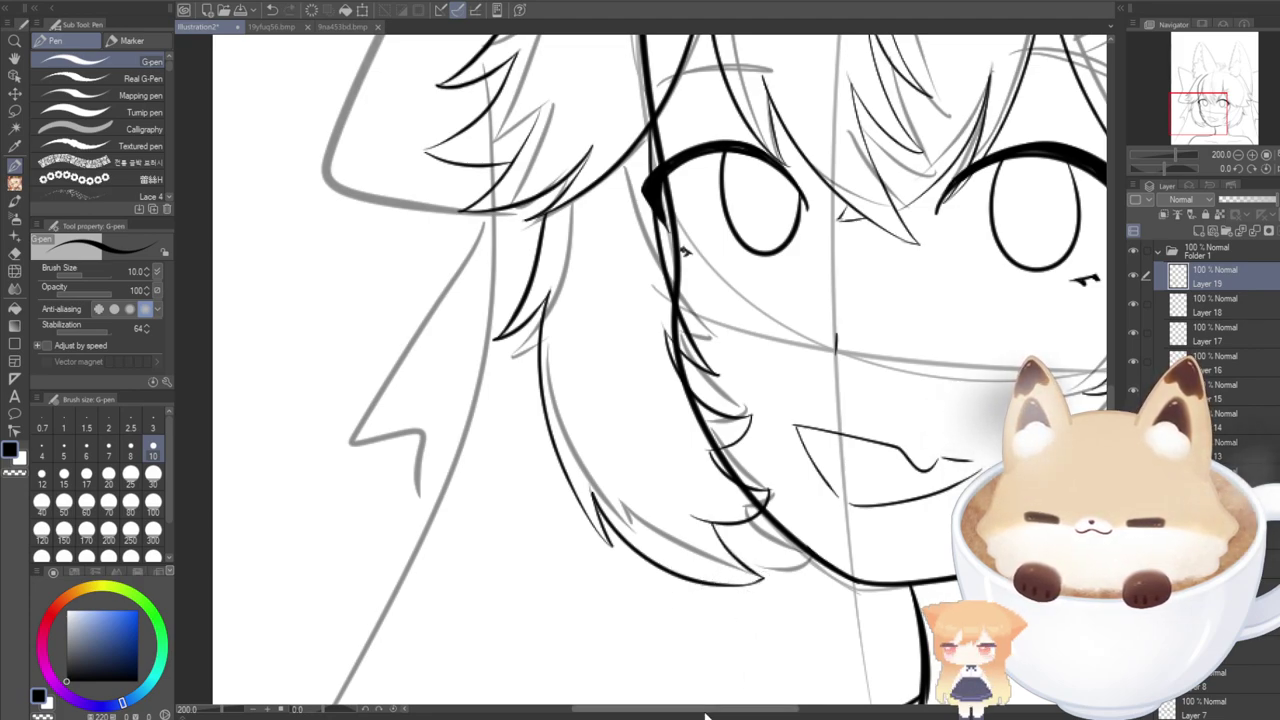
Redraw the lock's bottom edge and the short stroke below the third tuft so they meet in a lower point.
key(ctrl+z)
key(ctrl+z)
mouse_move(592, 494)
mouse_down()
mouse_move(756, 606)
mouse_move(686, 600)
mouse_up()
key(ctrl+z)
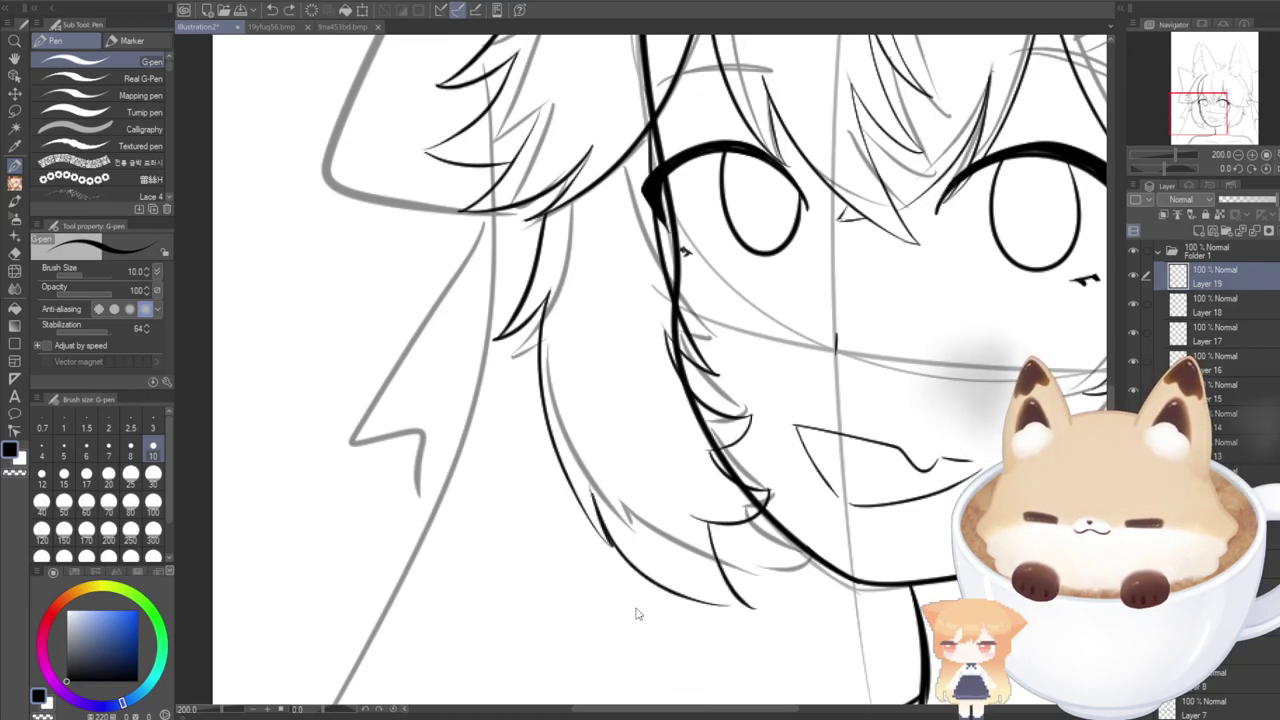
key(ctrl+z)
key(ctrl+z)
mouse_move(712, 524)
mouse_down()
mouse_move(772, 586)
mouse_move(762, 595)
mouse_move(609, 532)
mouse_move(594, 502)
mouse_up()
key(ctrl+z)
key(ctrl+z)
mouse_move(714, 524)
mouse_down()
mouse_move(758, 603)
mouse_move(596, 514)
mouse_move(765, 606)
mouse_up()
key(ctrl+z)
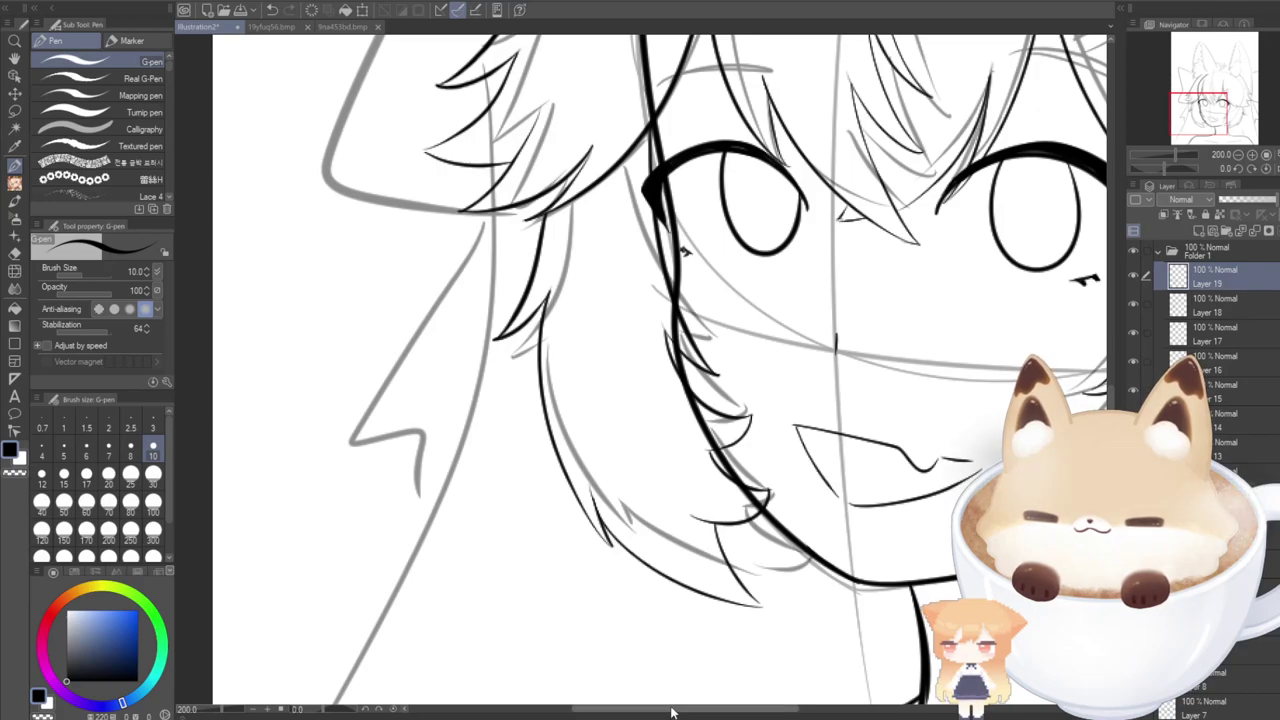
Look over the whole line drawing, from the cheek fur and side hair up to the sketched fox ears.
mouse_move(670, 712)
mouse_down()
mouse_move(752, 706)
mouse_move(645, 705)
mouse_move(697, 701)
mouse_up()
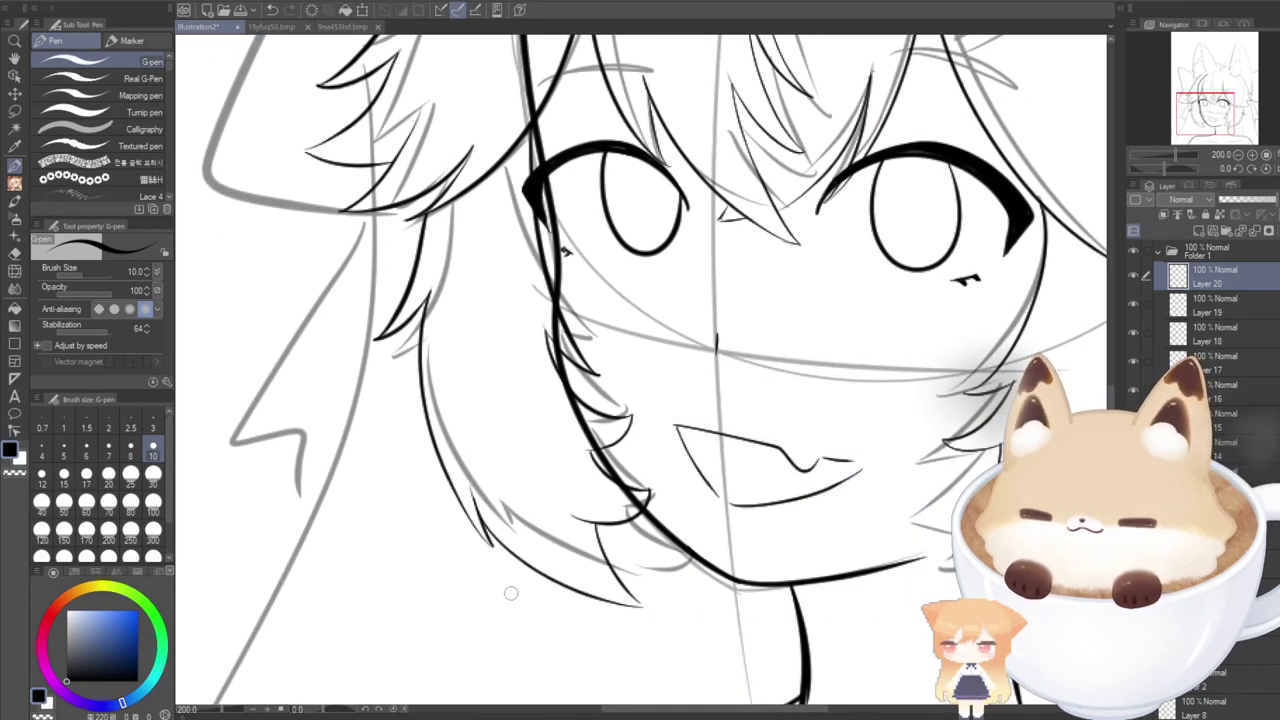
scroll(510, 593, down, 4)
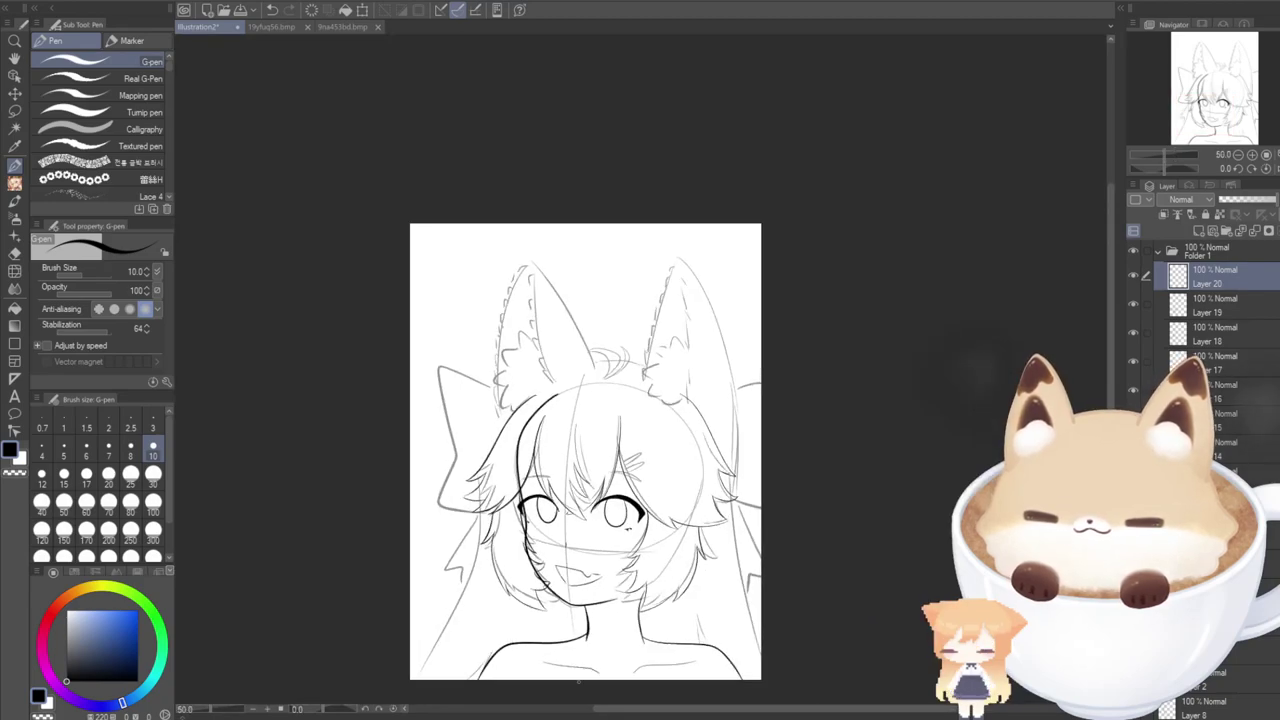
drag(578, 681, 609, 552)
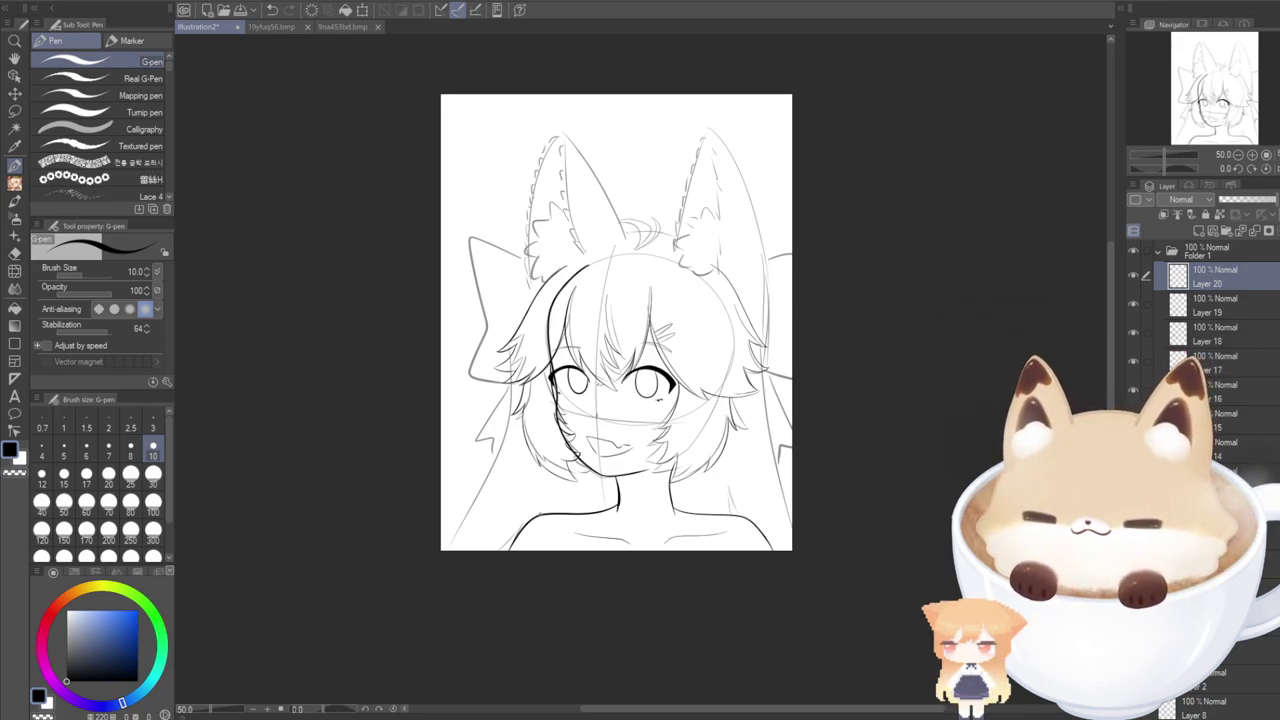
scroll(538, 497, up, 3)
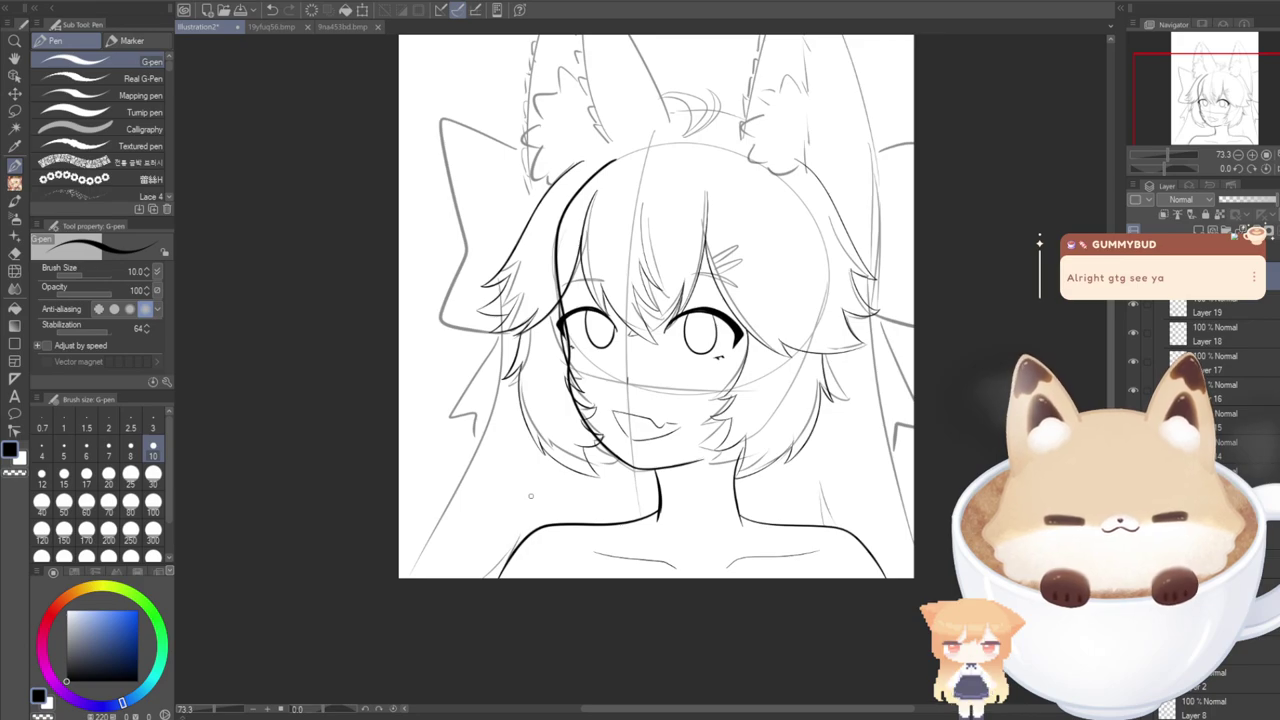
scroll(1167, 188, down, 3)
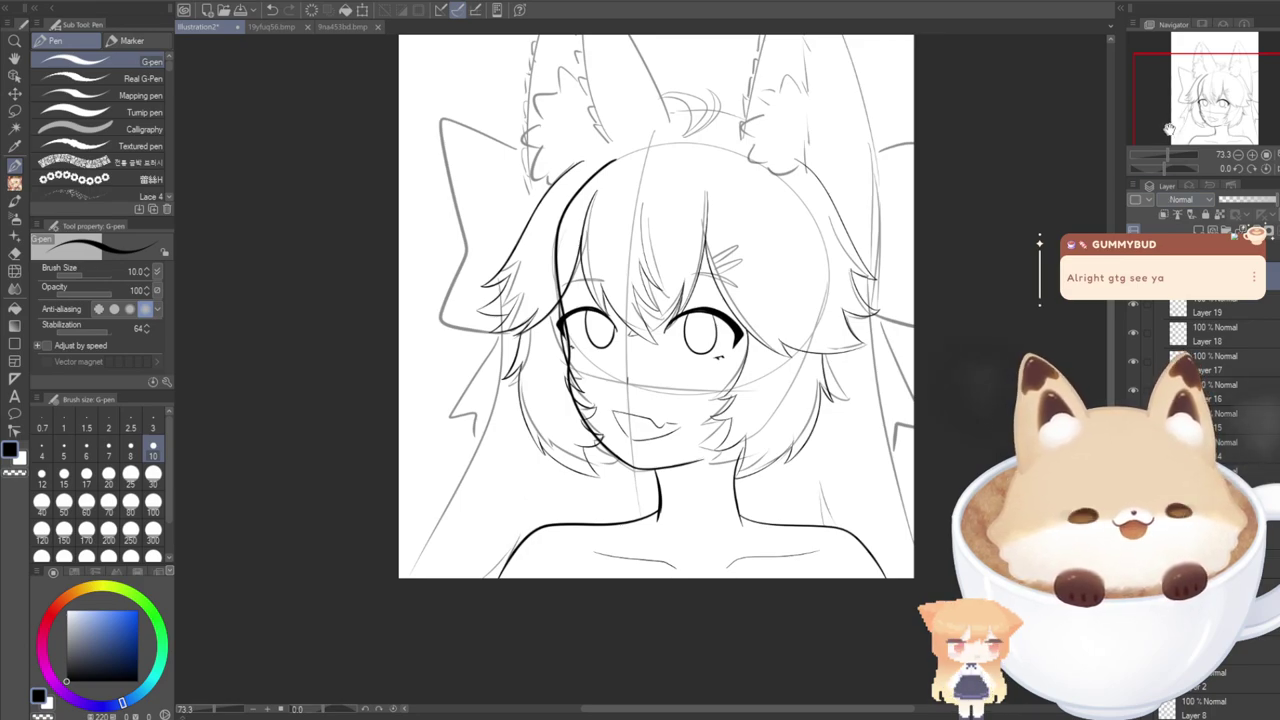
scroll(1163, 133, up, 3)
drag(1162, 133, 1167, 121)
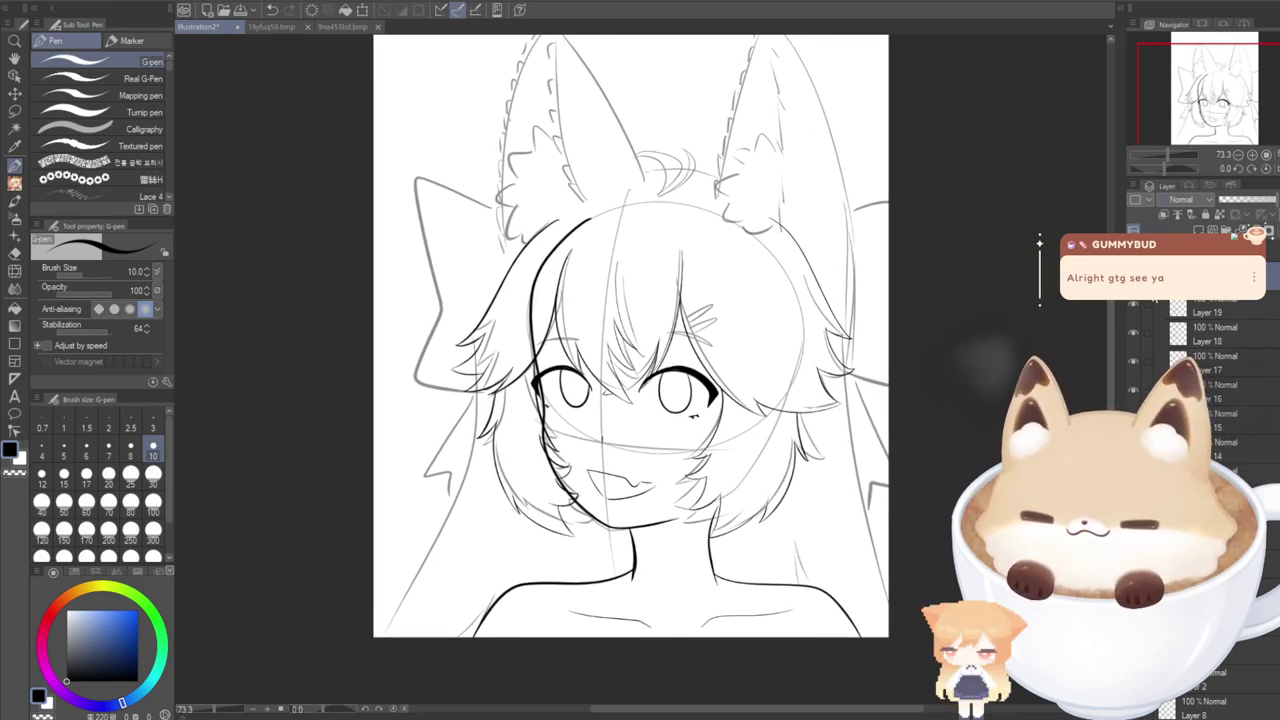
drag(630, 336, 630, 344)
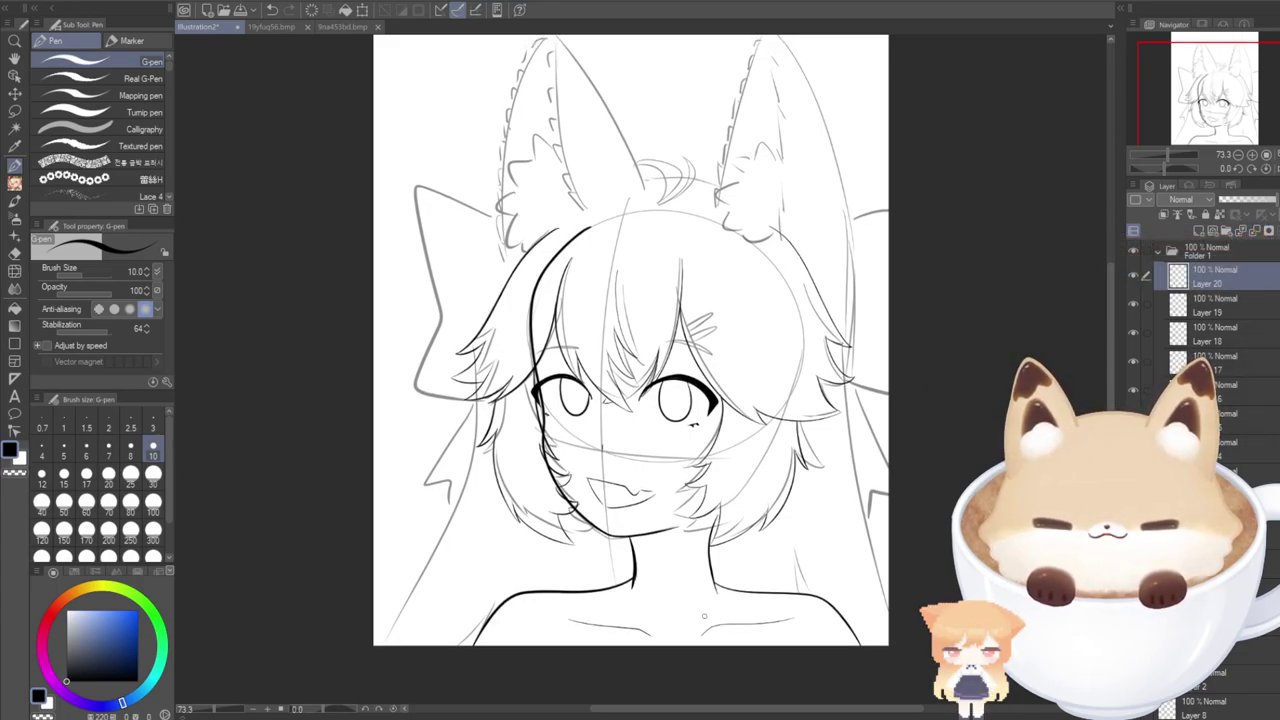
scroll(630, 340, up, 3)
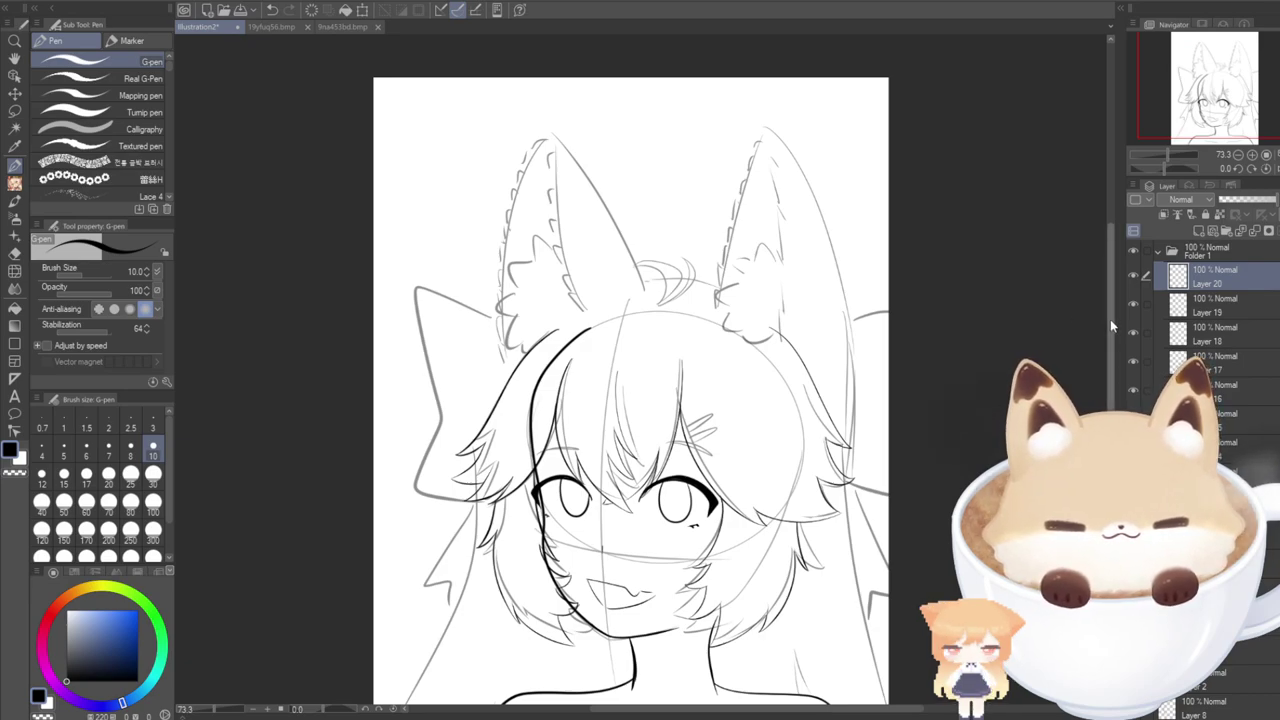
scroll(1115, 340, down, 2)
scroll(815, 648, up, 3)
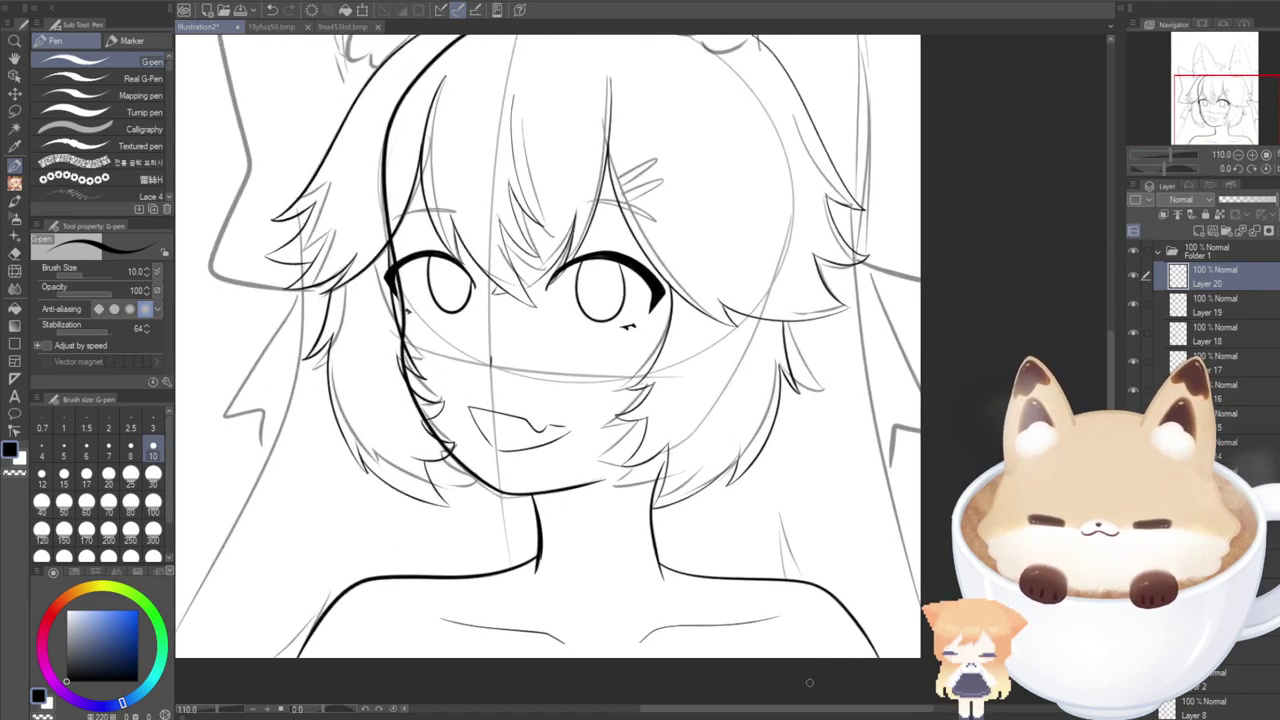
scroll(1117, 326, up, 5)
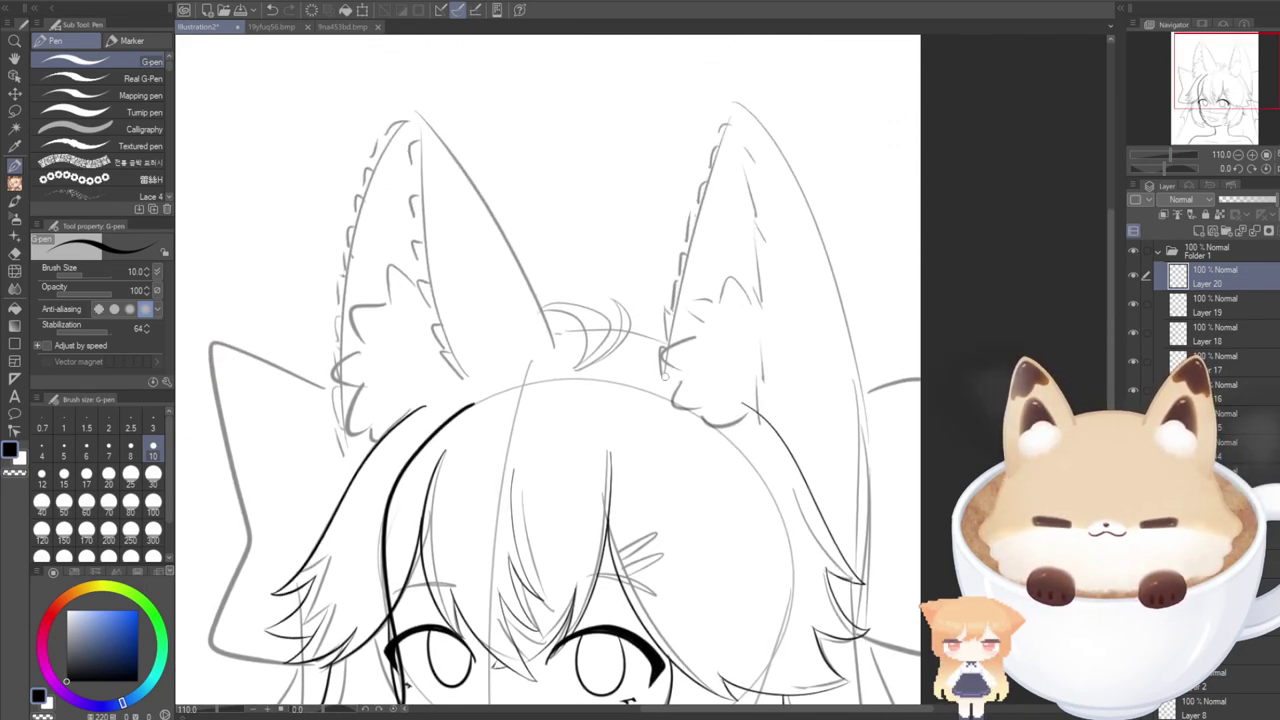
drag(662, 372, 668, 308)
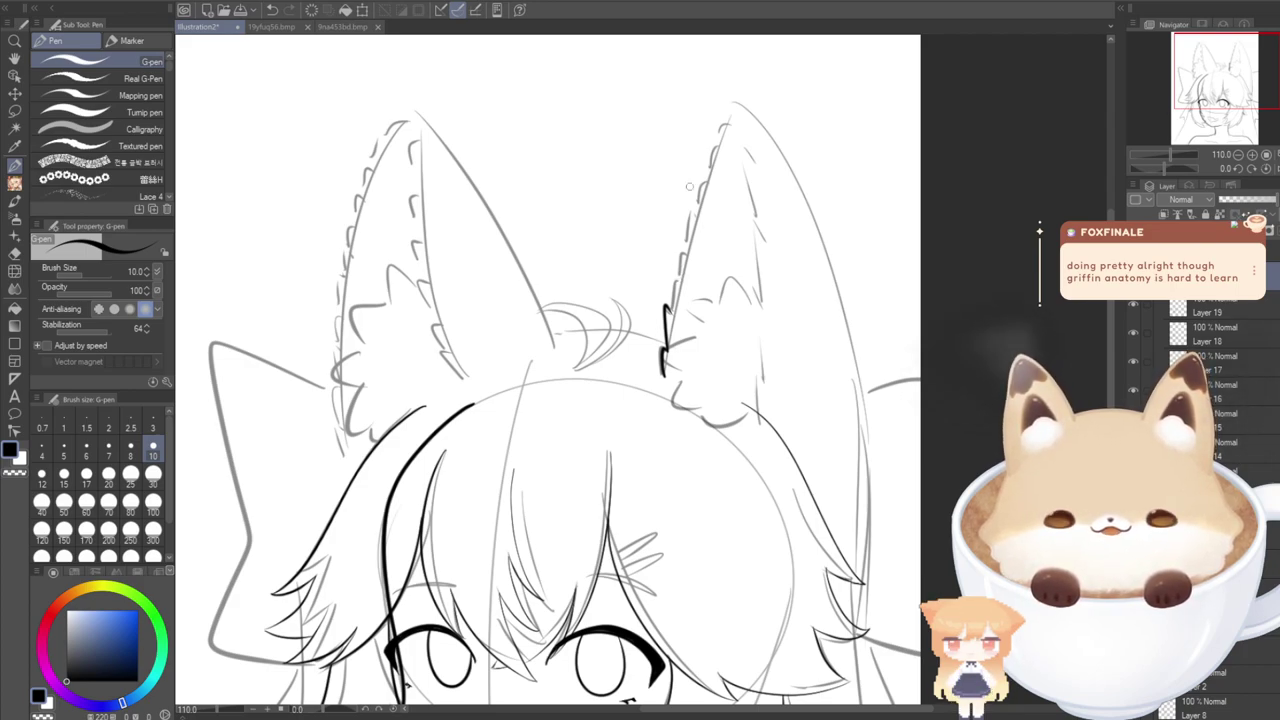
key(ctrl+z)
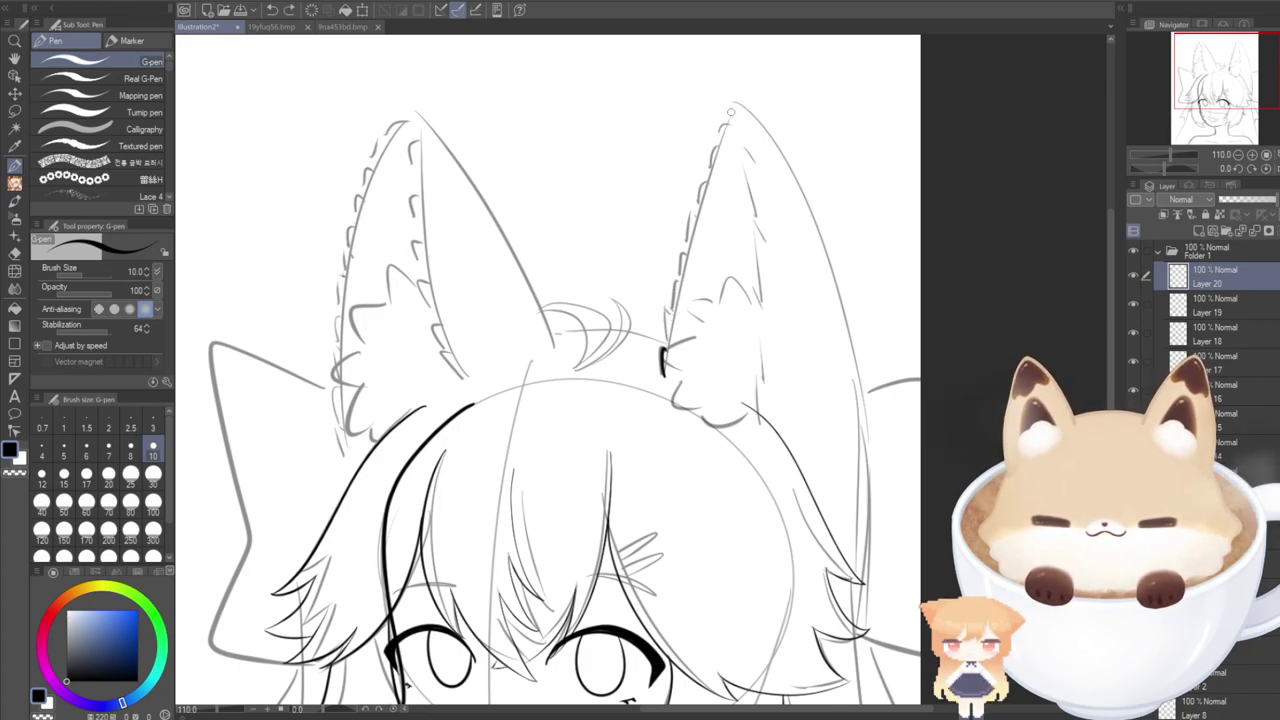
mouse_move(736, 104)
mouse_down()
mouse_move(788, 165)
mouse_move(856, 380)
mouse_move(866, 578)
mouse_up()
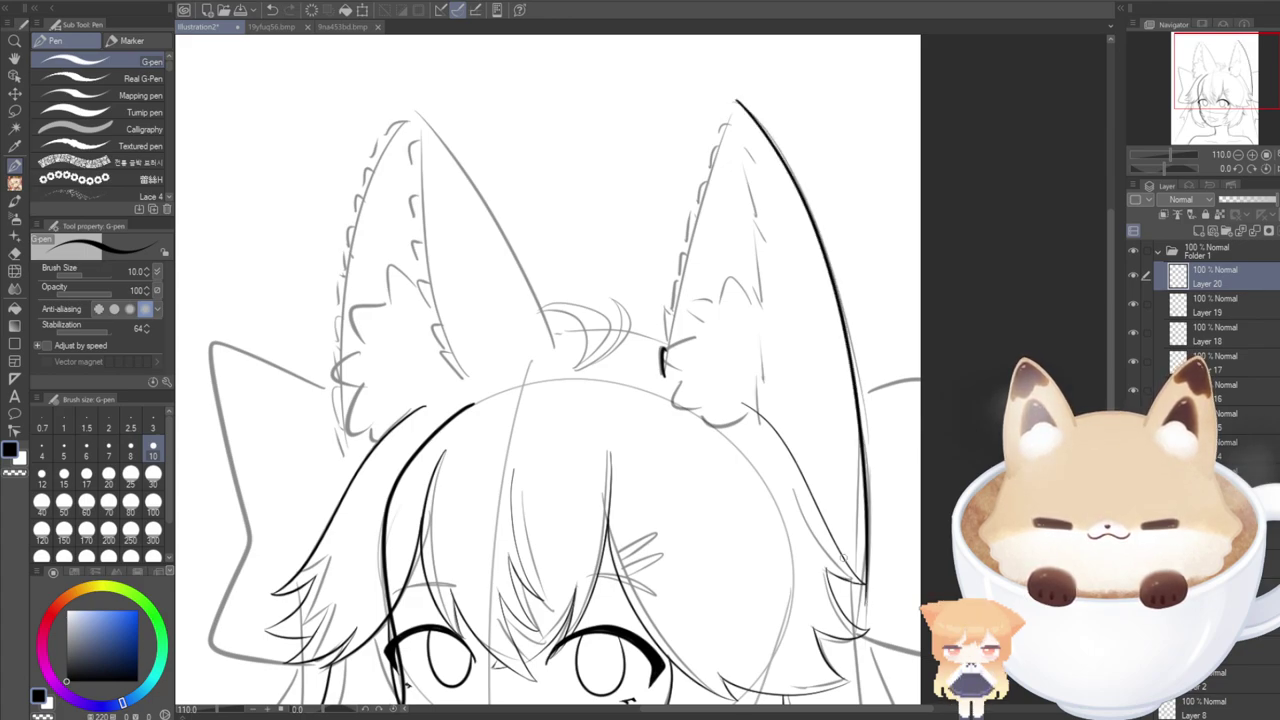
key(ctrl+z)
mouse_move(734, 101)
mouse_down()
mouse_move(771, 134)
mouse_move(844, 318)
mouse_move(869, 543)
mouse_move(864, 598)
mouse_up()
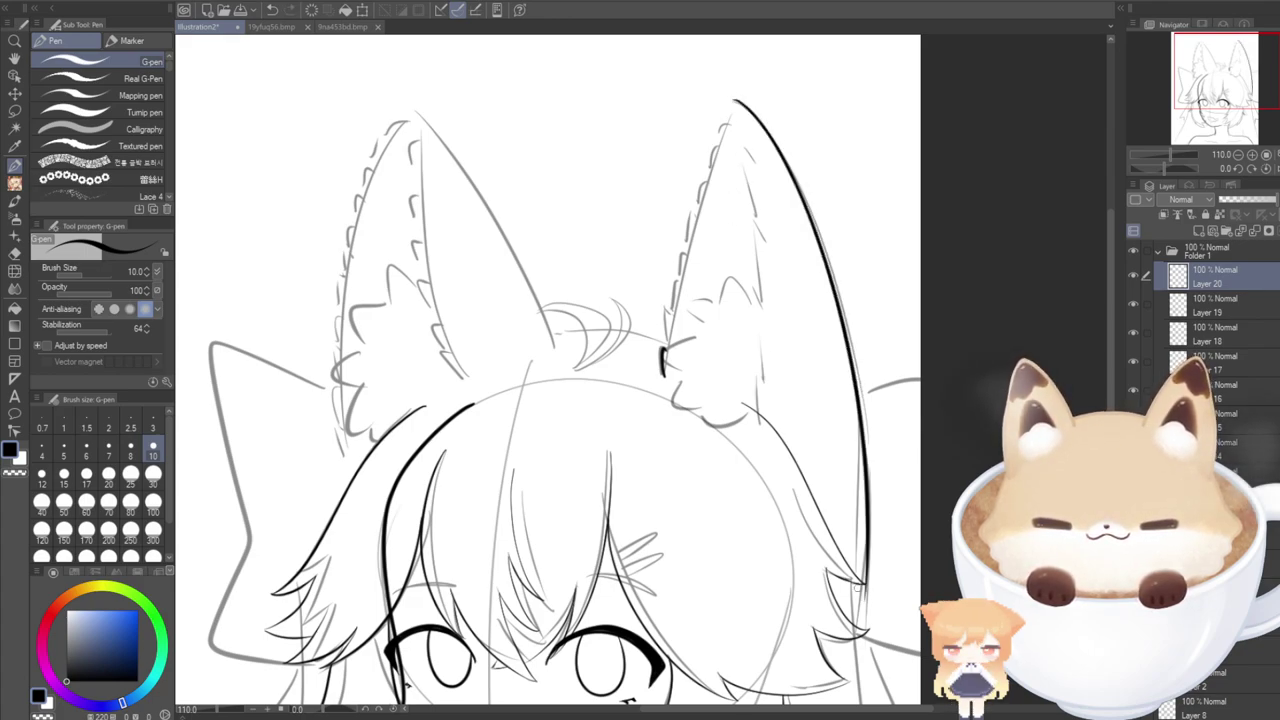
key(ctrl+z)
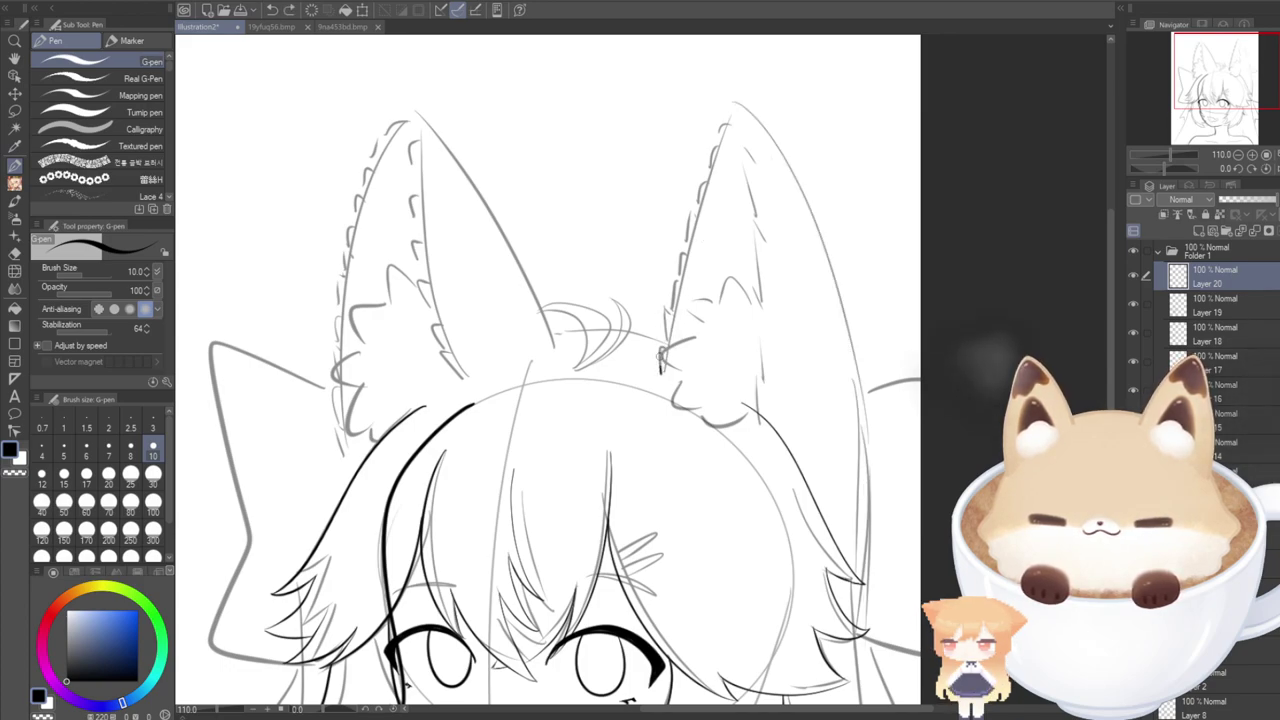
key(ctrl+z)
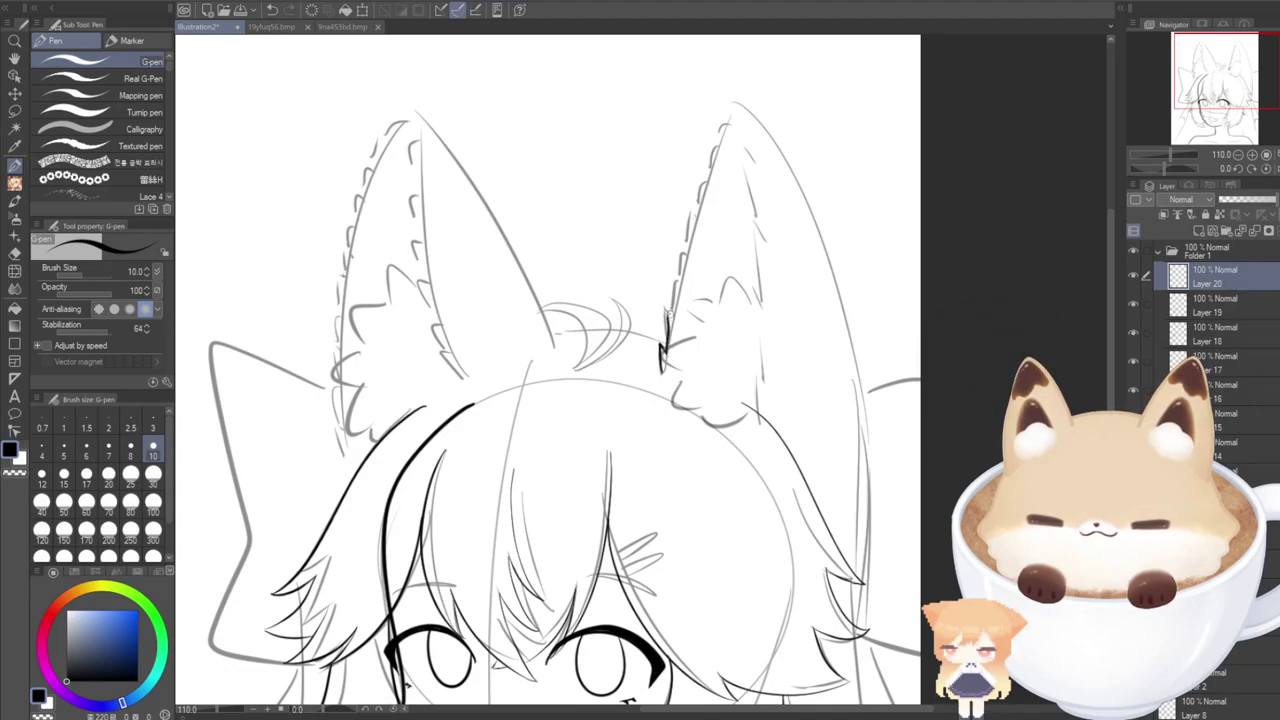
Ink the hair-clip-side ear on Layer 20: jagged fur strokes up its inner edge to the tip and one smooth outer curve down to the side hair.
drag(668, 316, 675, 280)
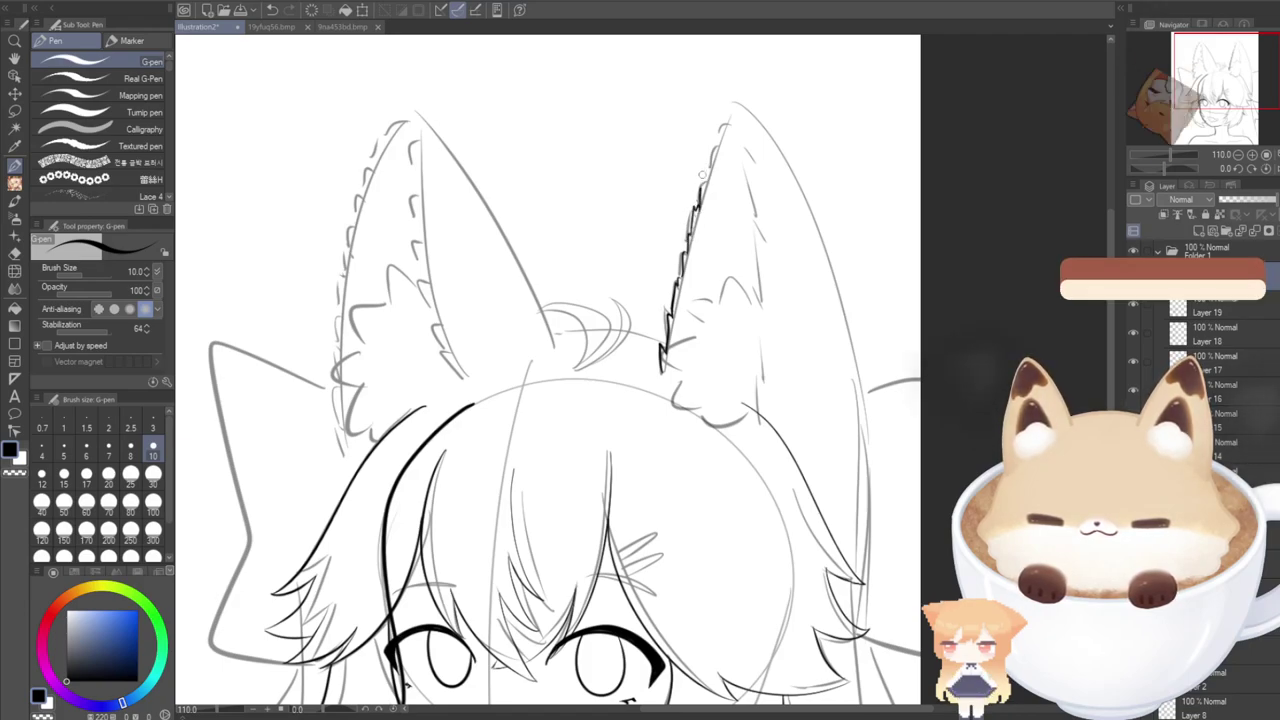
drag(697, 200, 730, 106)
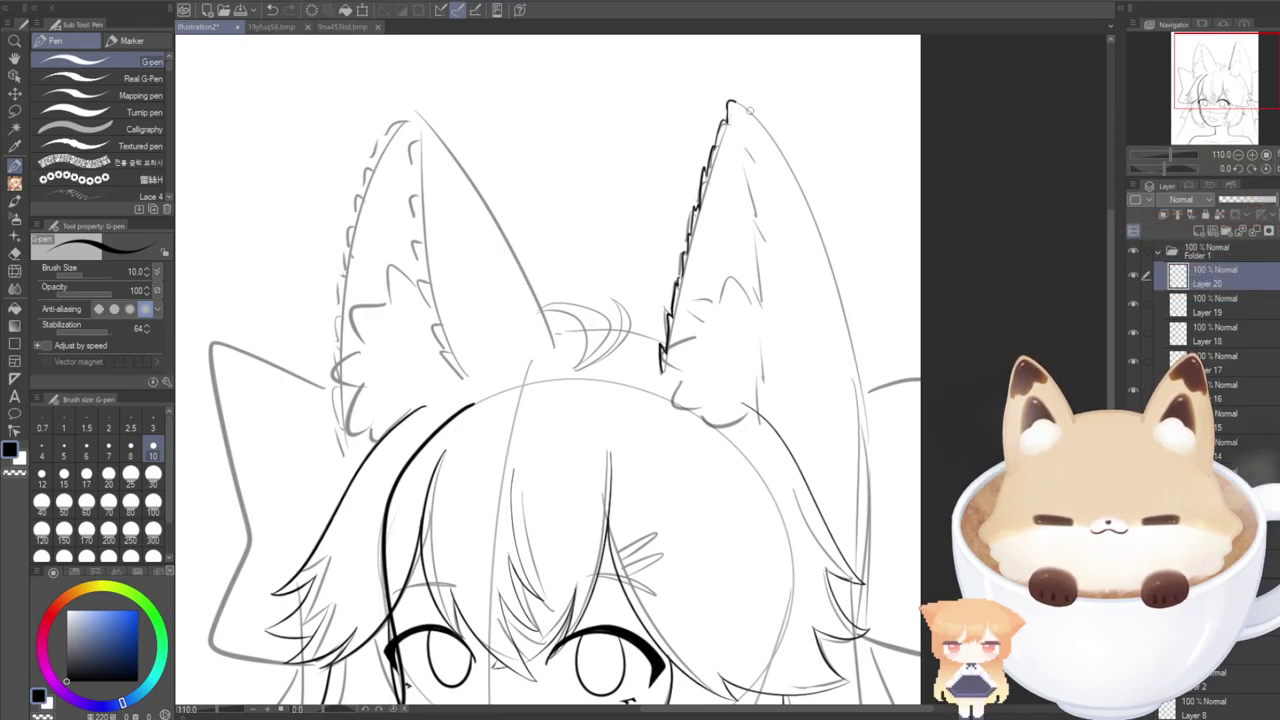
mouse_move(750, 111)
mouse_down()
mouse_move(871, 465)
mouse_move(866, 518)
mouse_up()
key(ctrl+z)
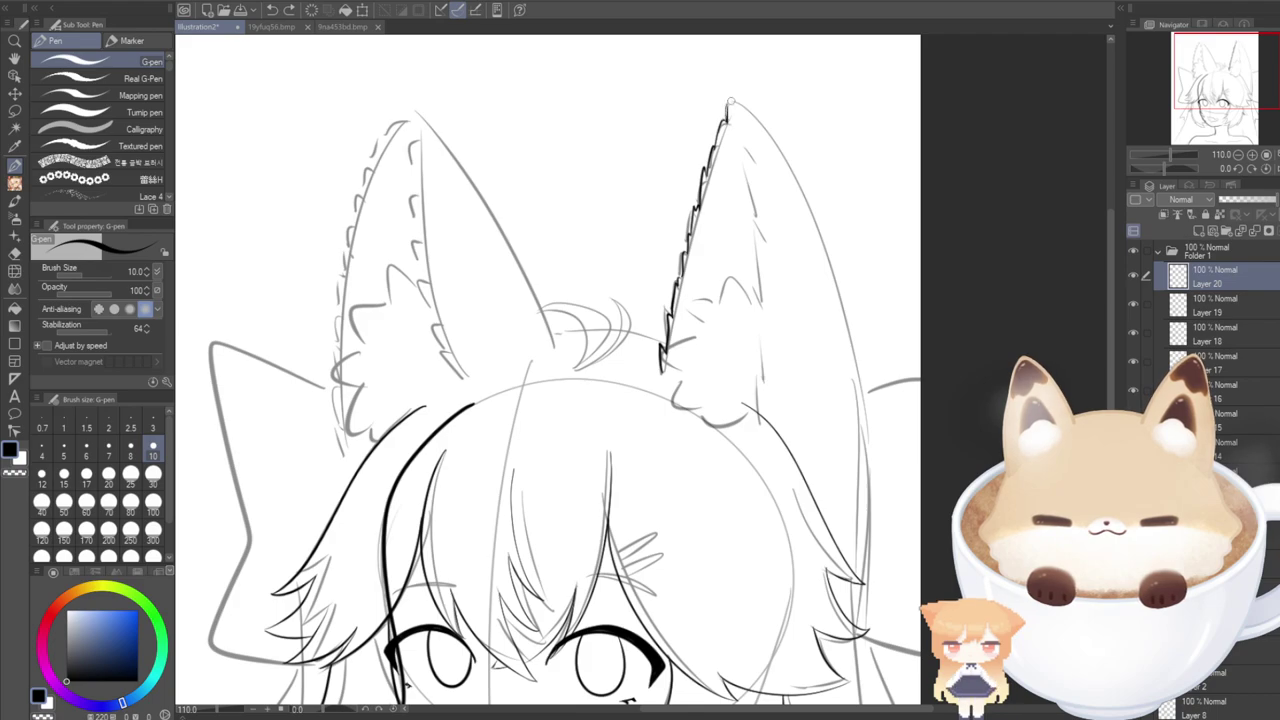
mouse_move(730, 102)
mouse_down()
mouse_move(773, 131)
mouse_move(856, 319)
mouse_move(864, 548)
mouse_up()
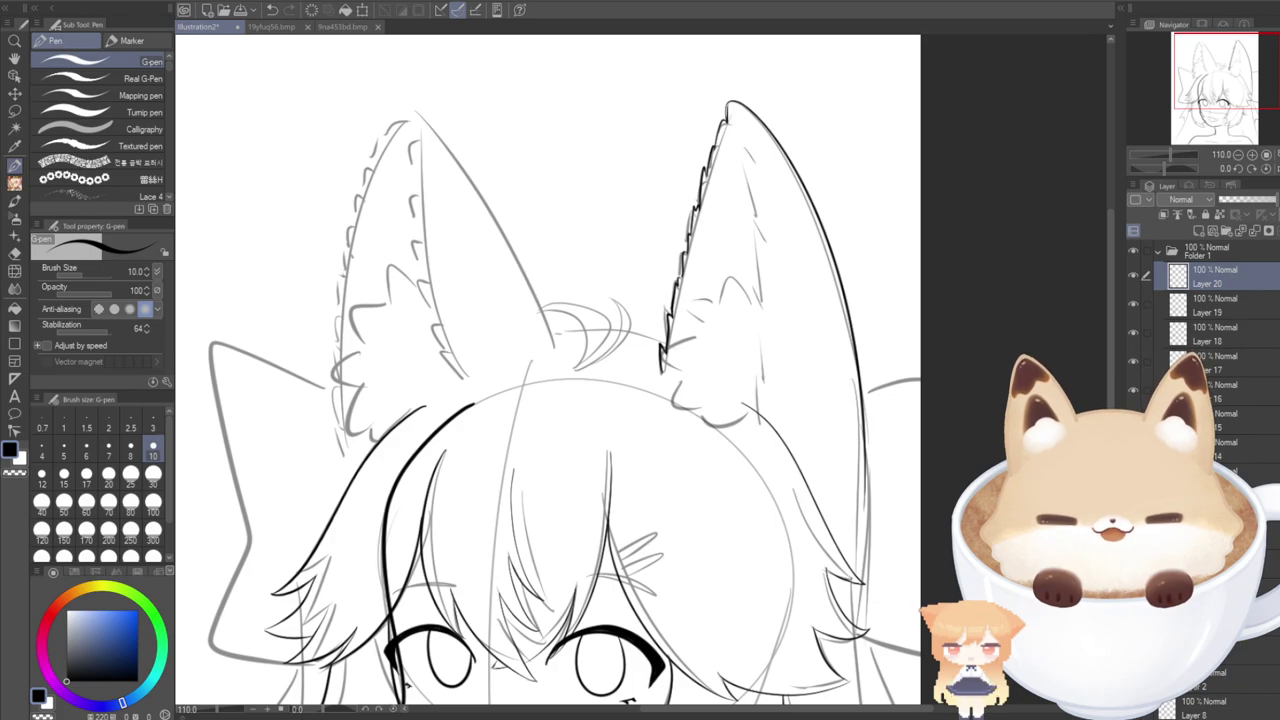
Ink a second jagged fur line inside the same ear, running between the tip and the hair at its base.
drag(1110, 282, 1110, 400)
scroll(548, 370, up, 1)
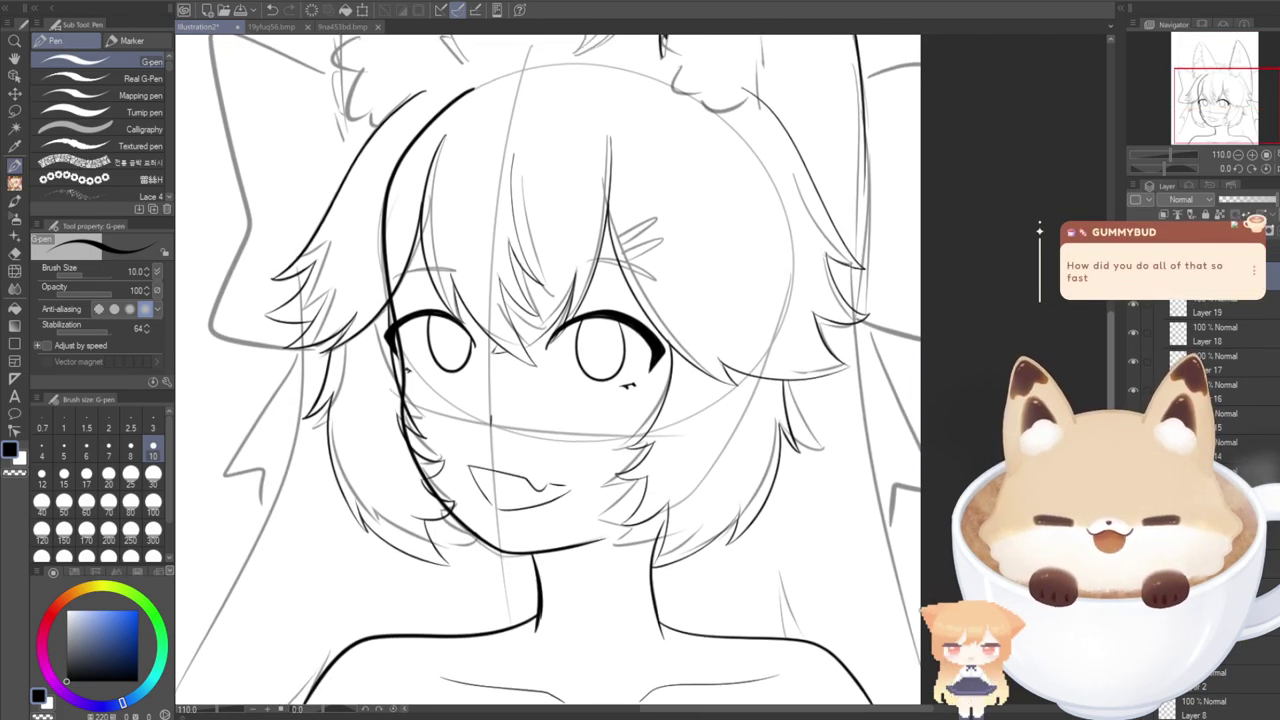
scroll(548, 370, up, 4)
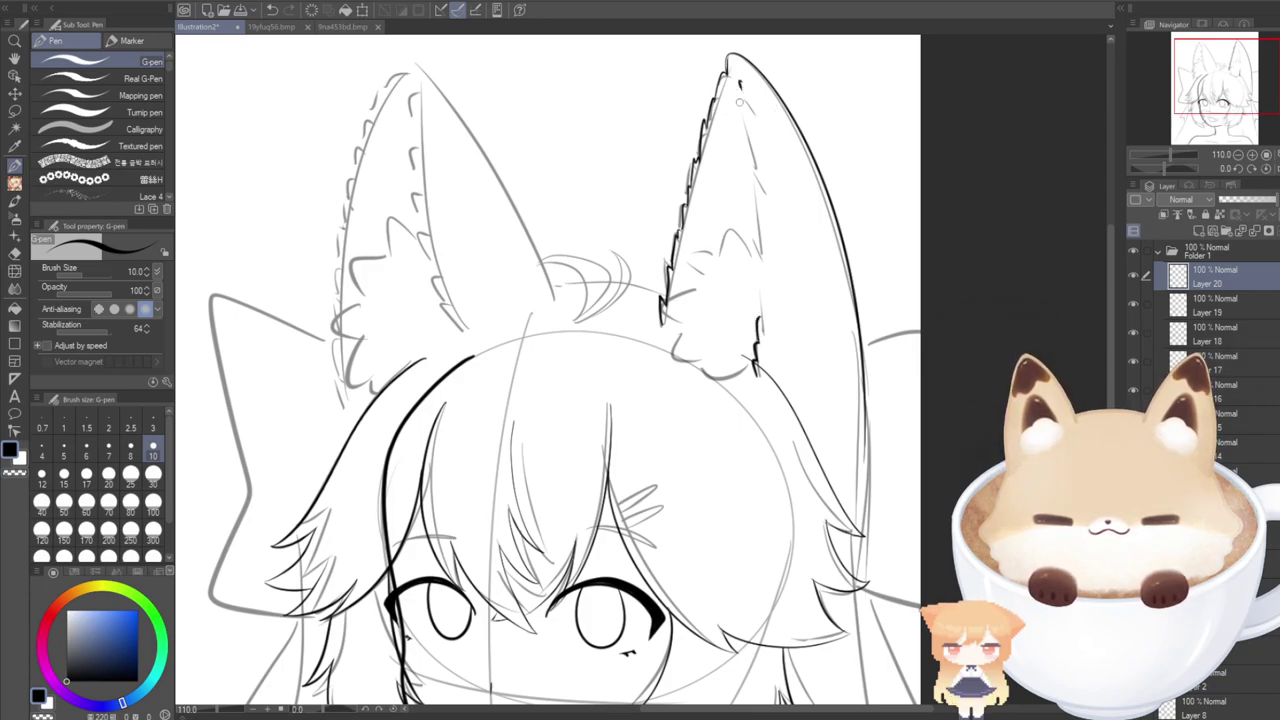
drag(740, 82, 750, 152)
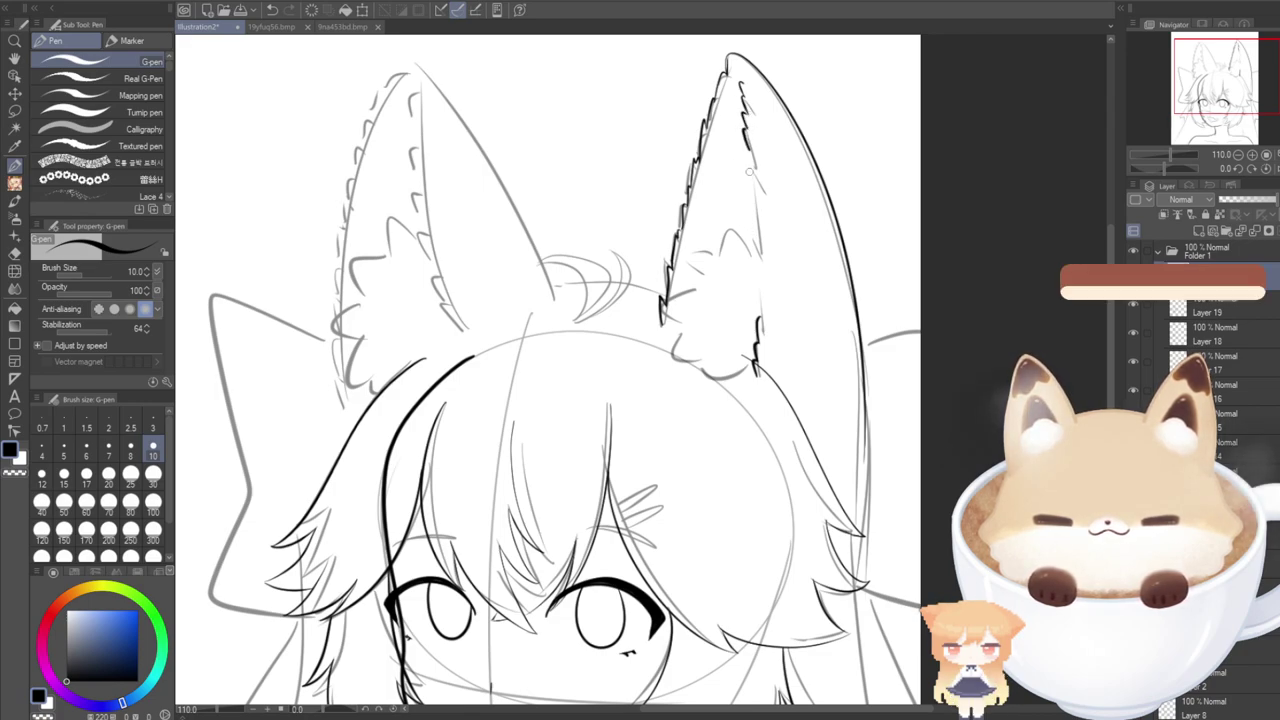
mouse_move(750, 152)
mouse_down()
mouse_move(748, 280)
mouse_move(762, 322)
mouse_up()
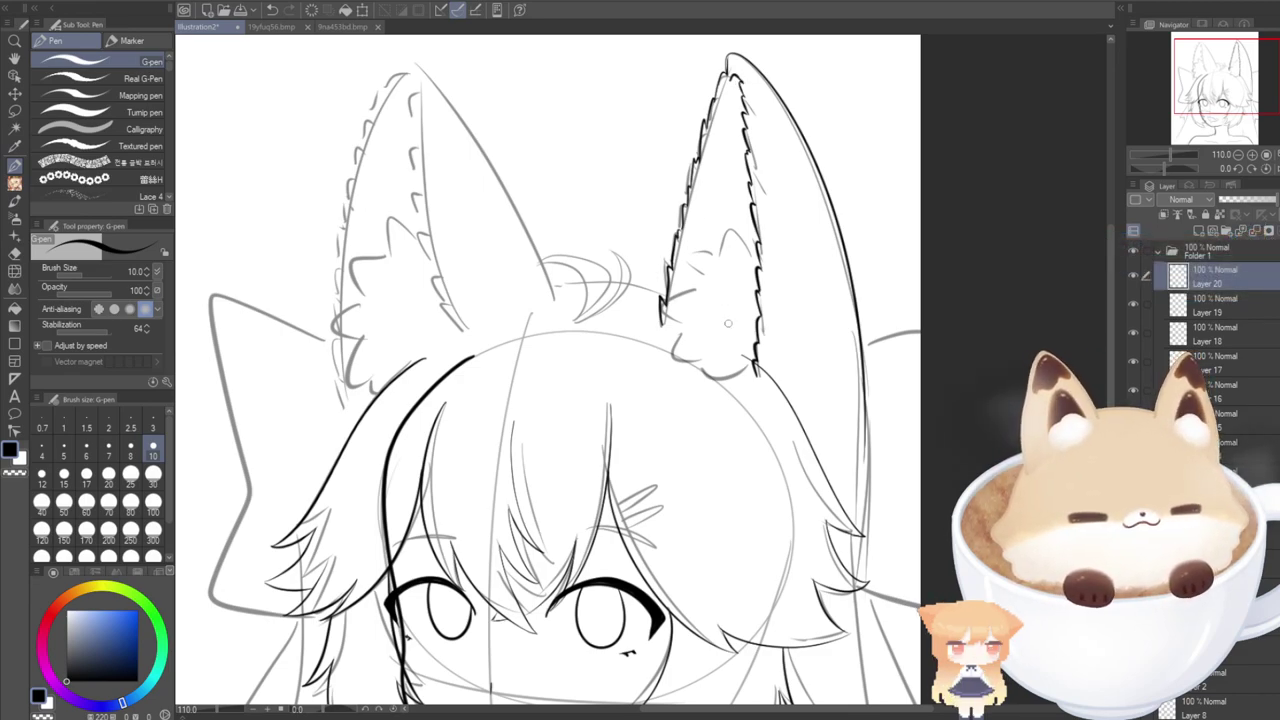
Add Layer 21, check the ear fur on the colored character reference, and ink the first zigzag tufts just below the ear's tip.
click(1134, 278)
click(1134, 278)
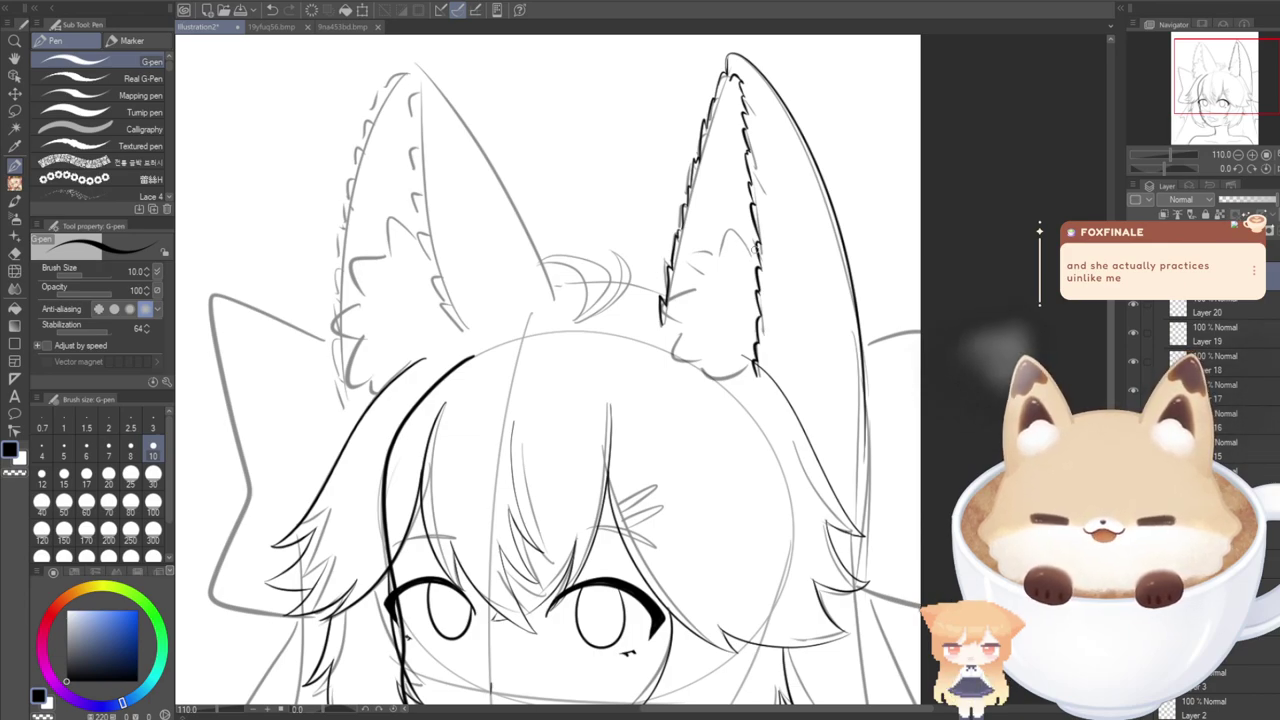
click(271, 27)
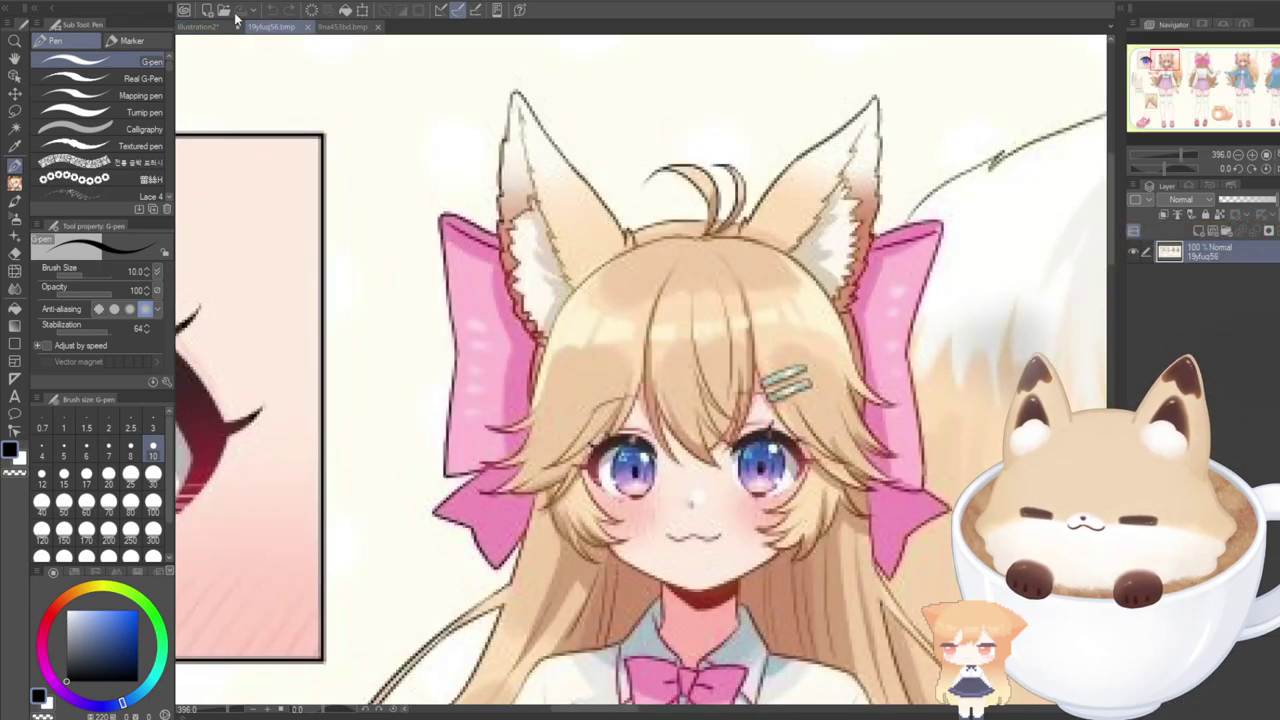
click(205, 27)
key(ctrl+z)
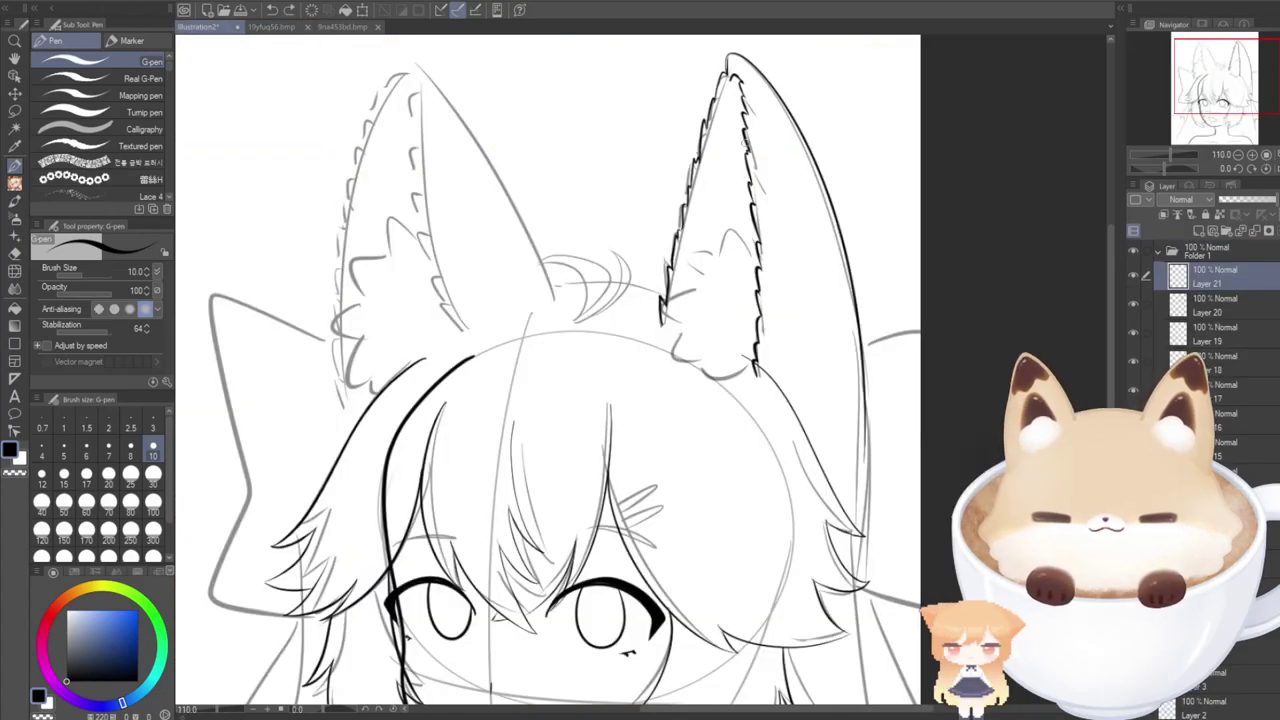
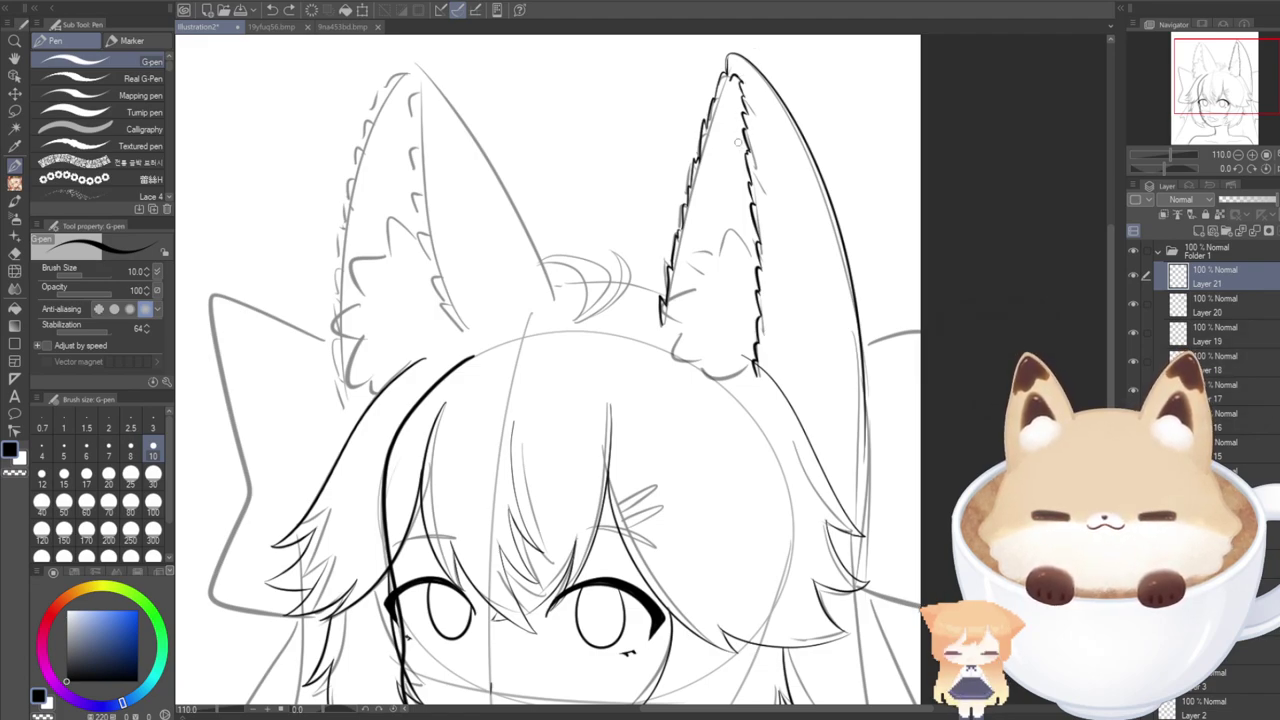
mouse_move(743, 138)
mouse_down()
mouse_move(726, 130)
mouse_move(721, 145)
mouse_up()
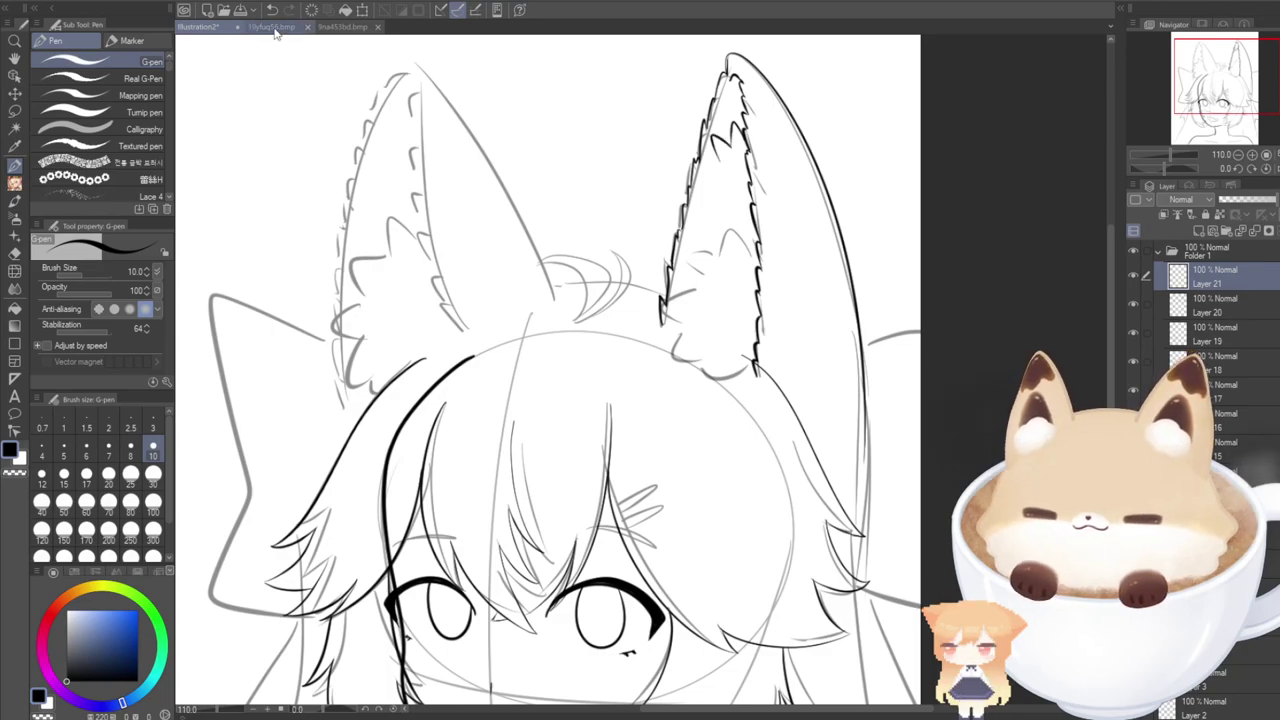
Following the reference, continue the inner fur tufts down to a rounded, tufted ear base, and set Layer 21's opacity to 52%.
click(272, 27)
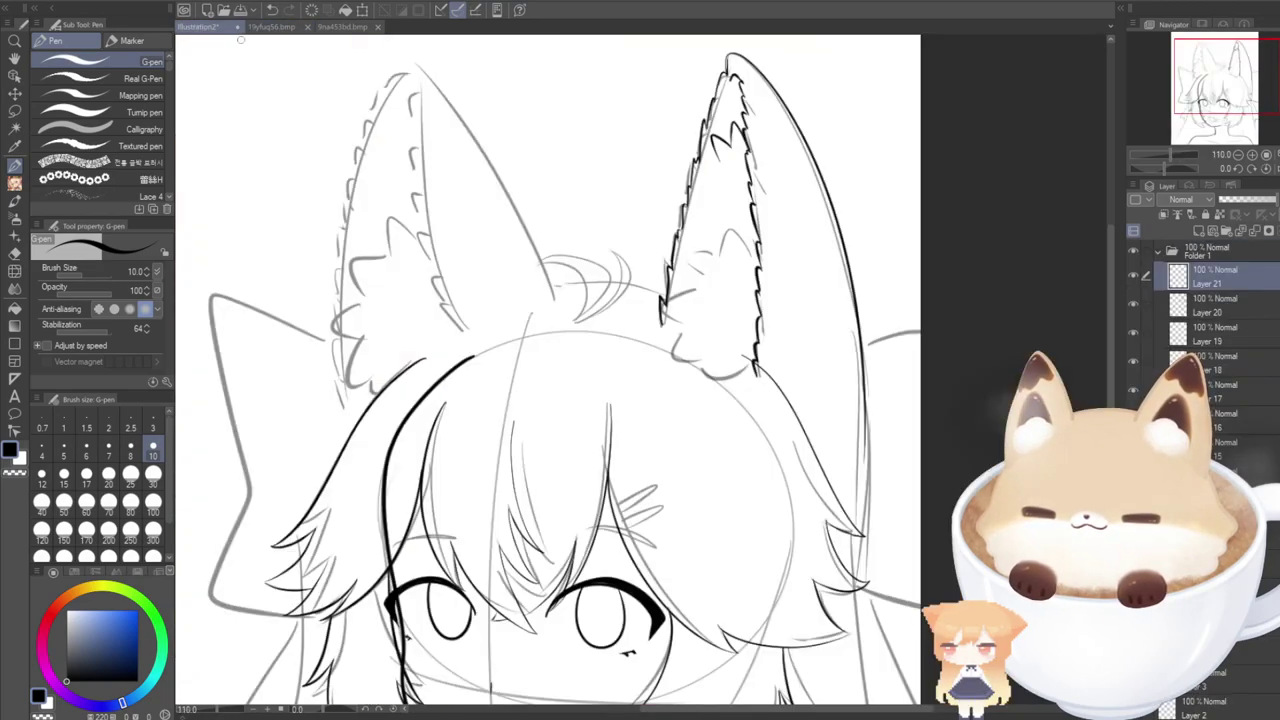
click(200, 27)
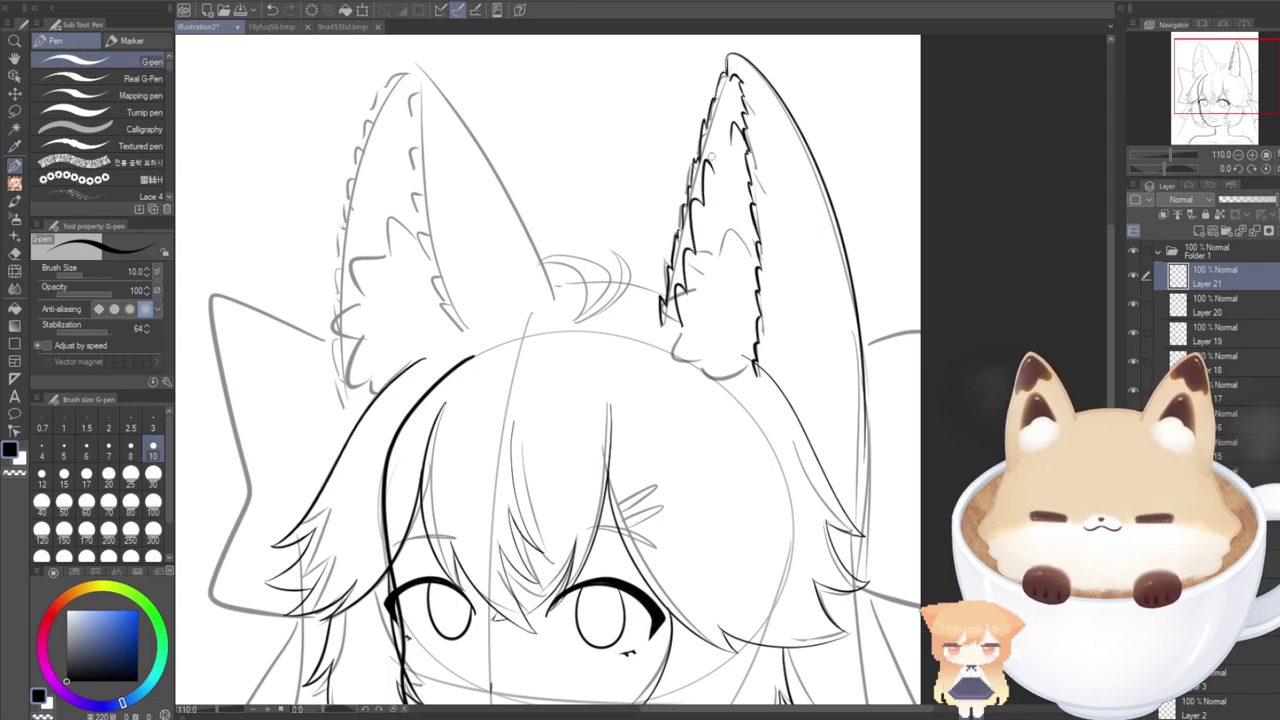
click(272, 27)
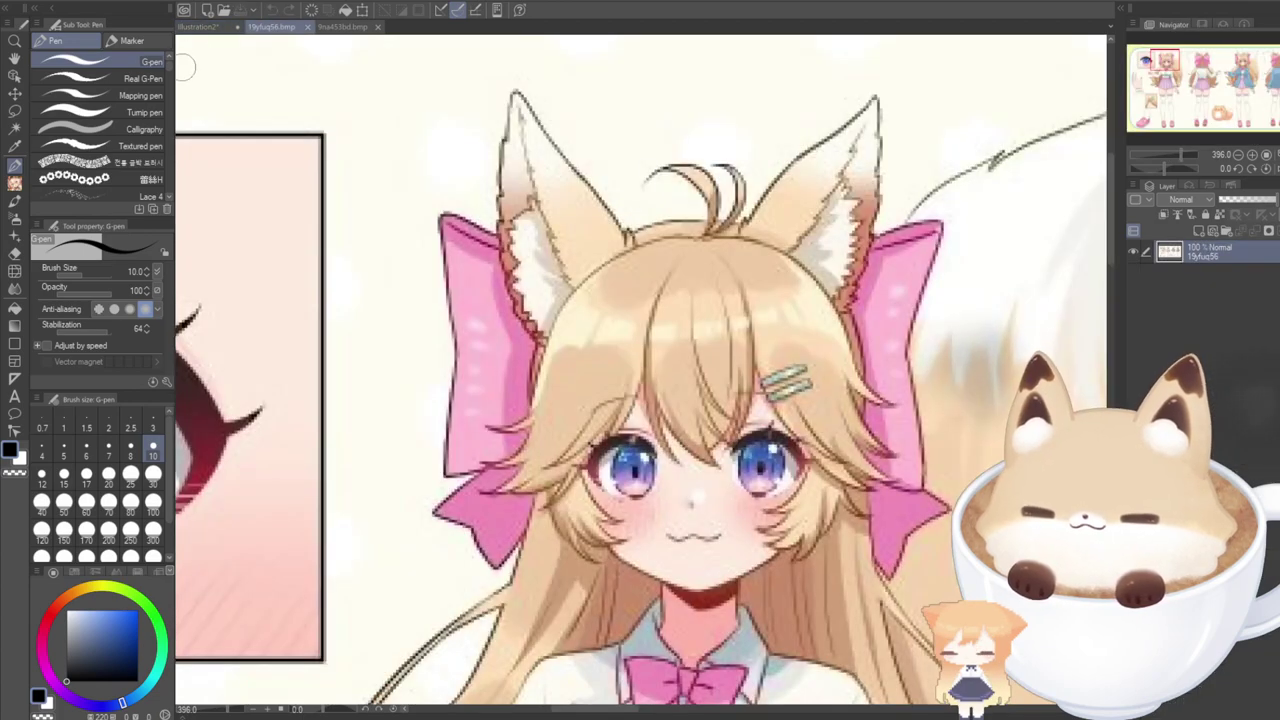
click(205, 27)
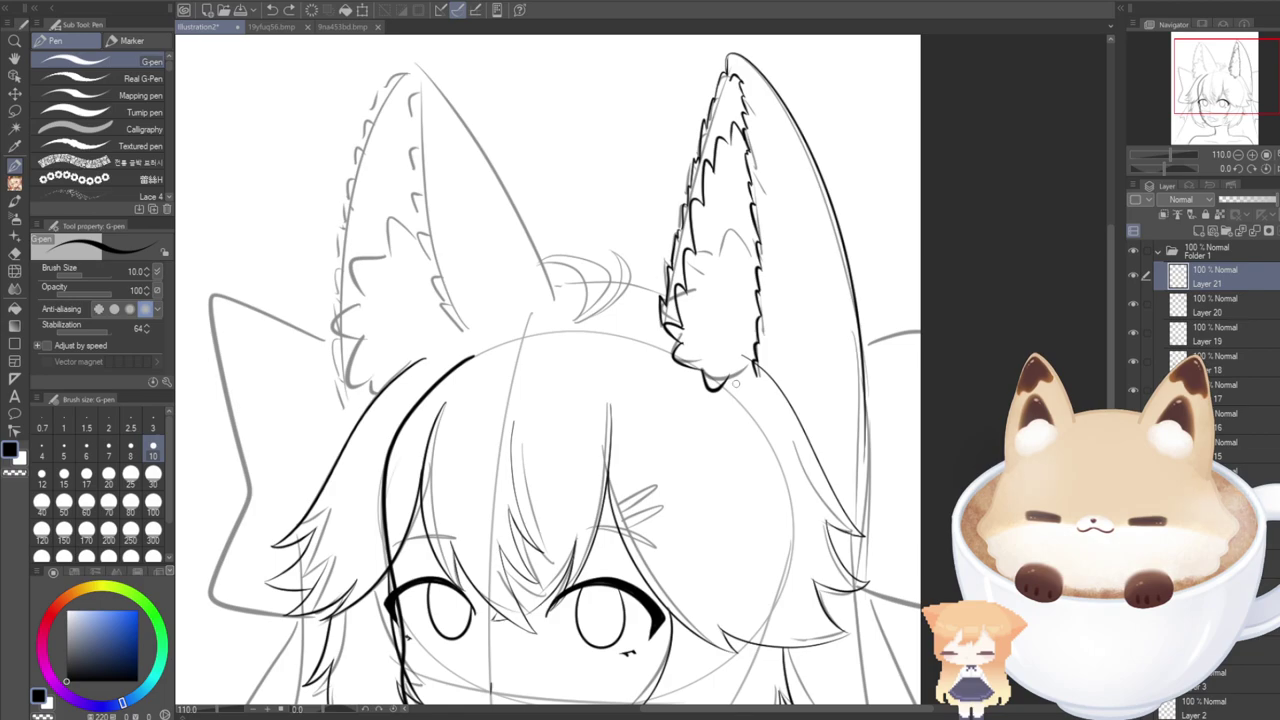
drag(730, 376, 755, 364)
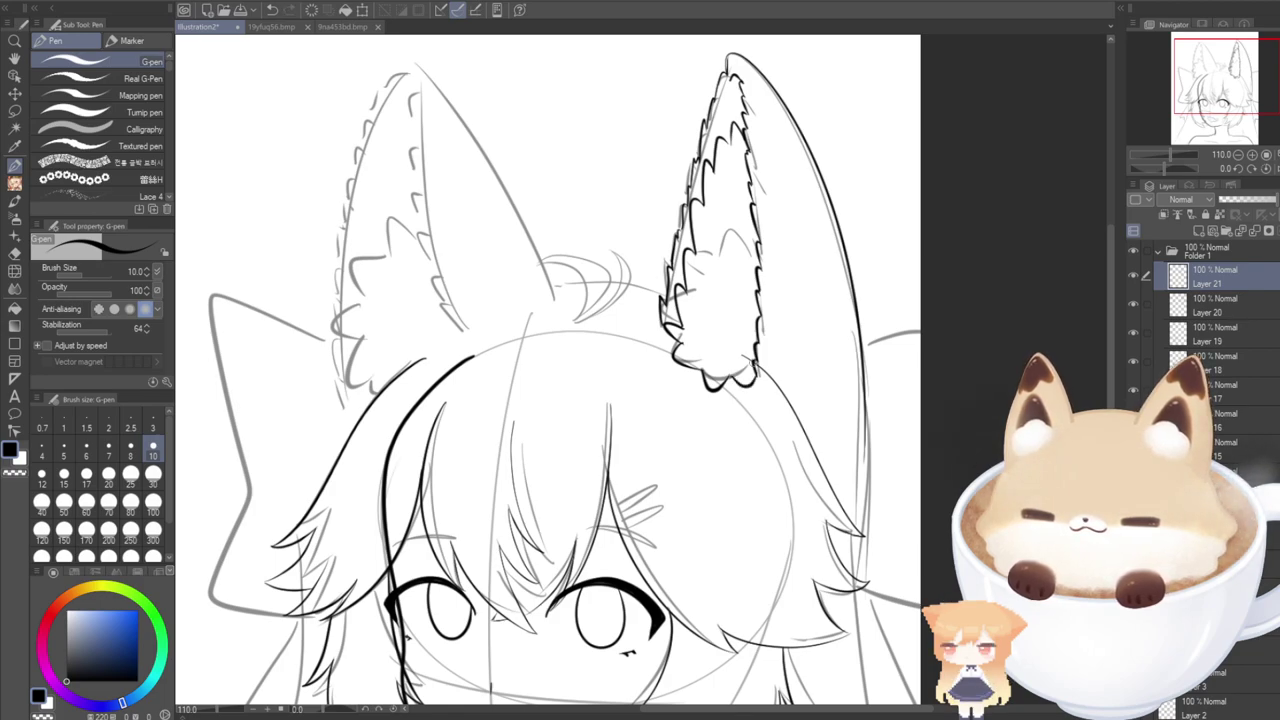
click(1247, 203)
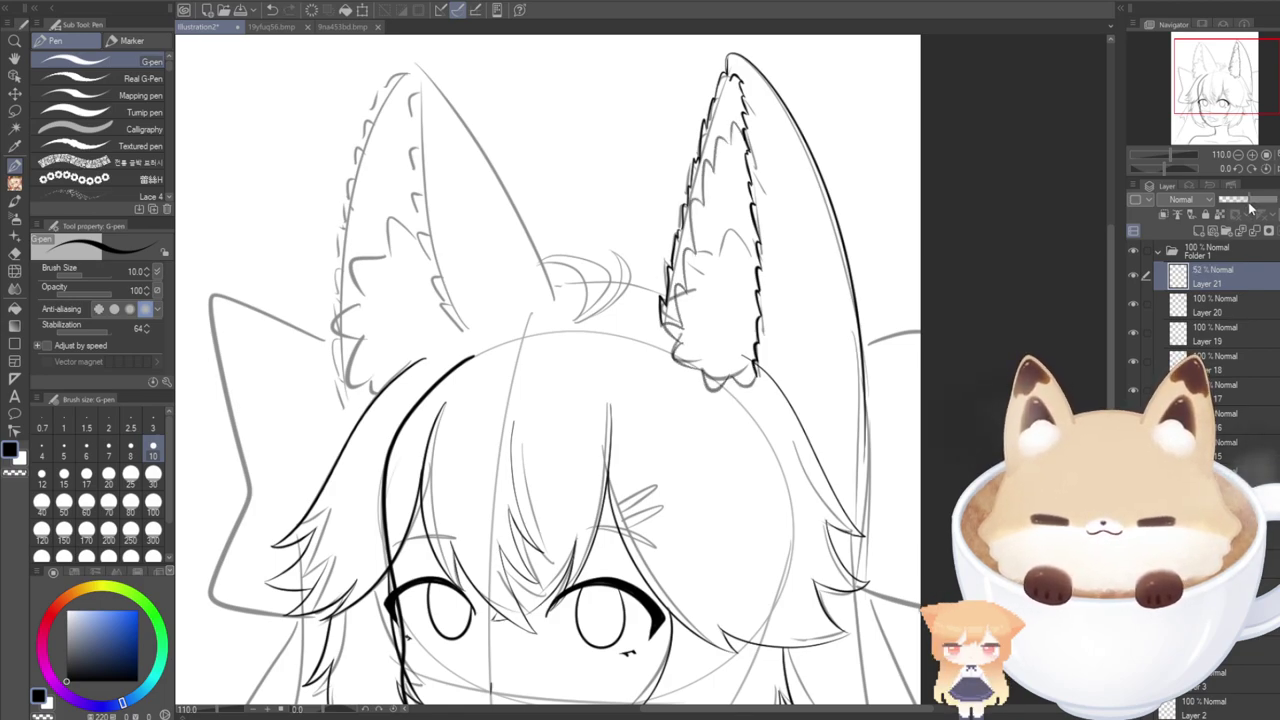
Set Layer 21's opacity to 46% and add Layer 22 above it.
click(1188, 231)
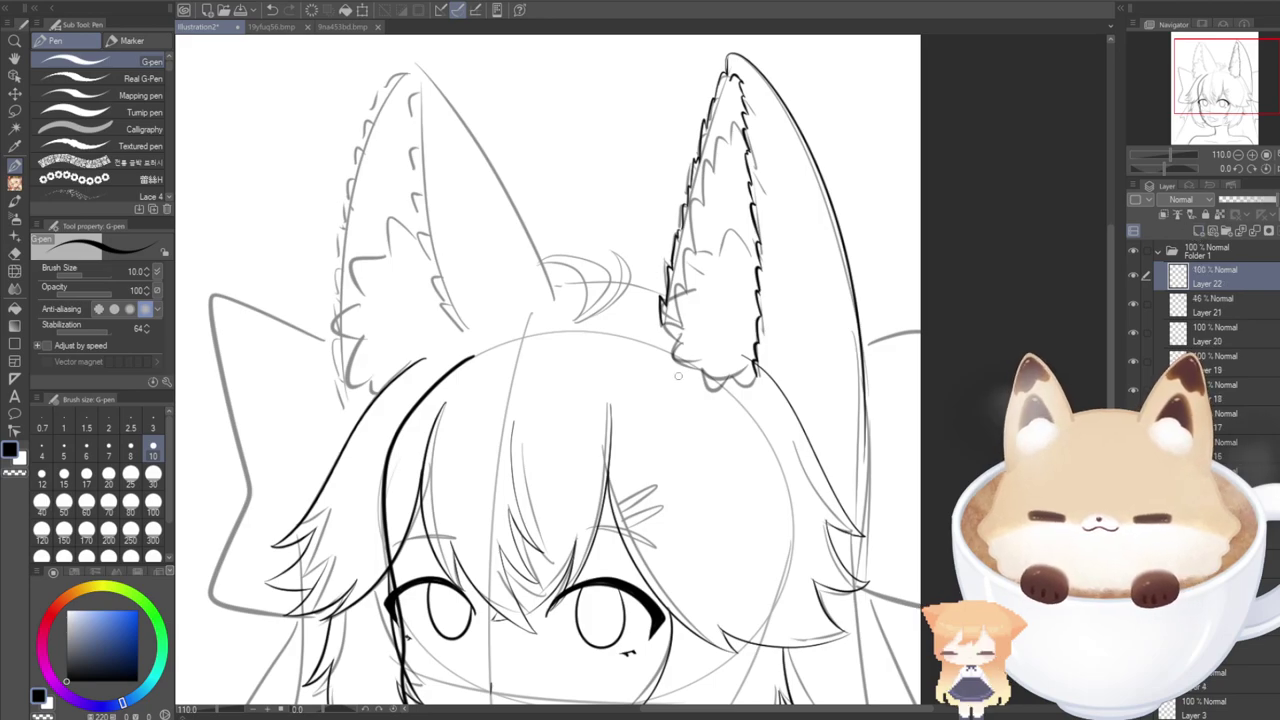
drag(684, 240, 866, 221)
drag(1208, 90, 1210, 82)
mouse_move(778, 575)
mouse_down()
mouse_move(765, 608)
mouse_move(760, 581)
mouse_move(733, 611)
mouse_up()
key(ctrl+z)
key(ctrl+z)
key(ctrl+z)
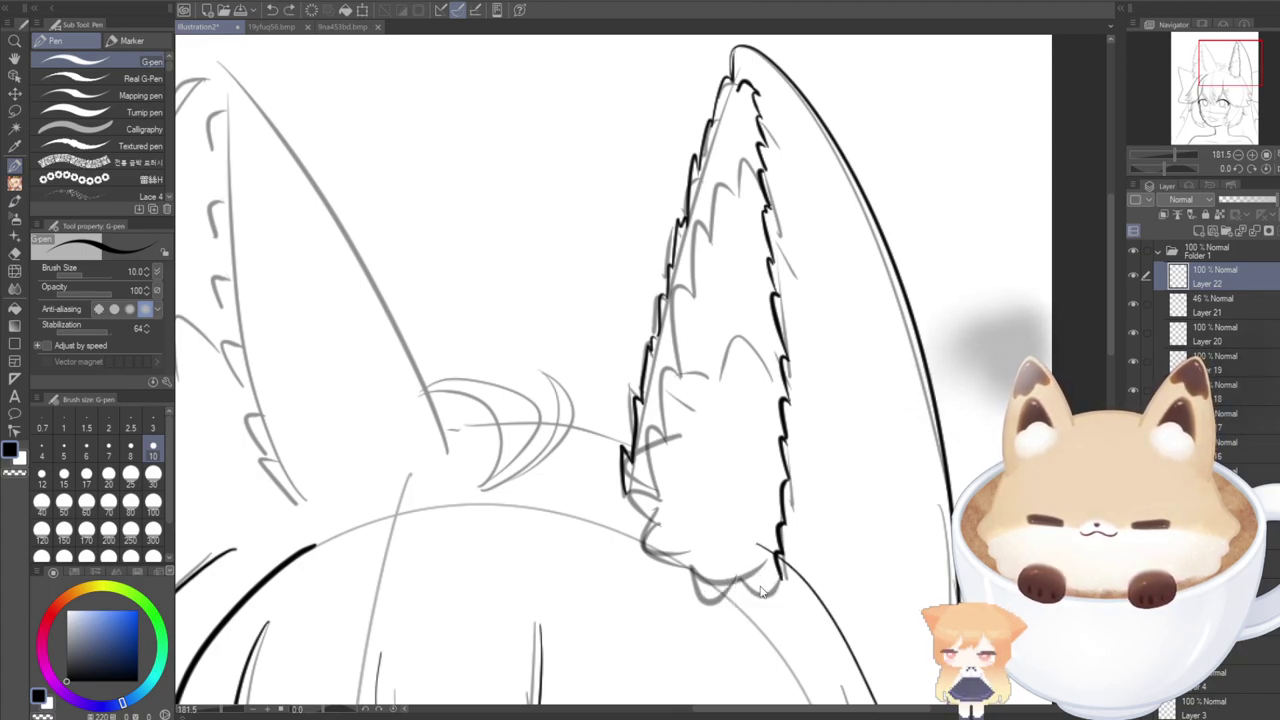
drag(775, 570, 774, 604)
key(ctrl+z)
key(ctrl+z)
key(ctrl+z)
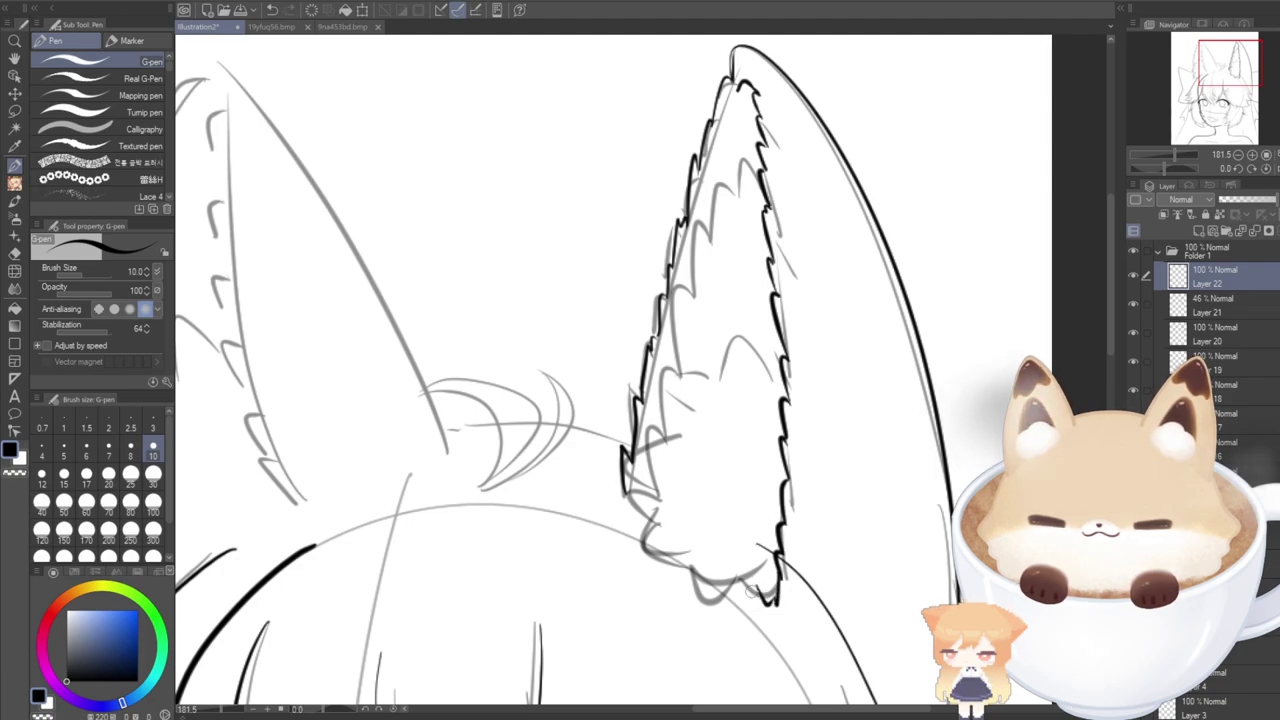
key(ctrl+z)
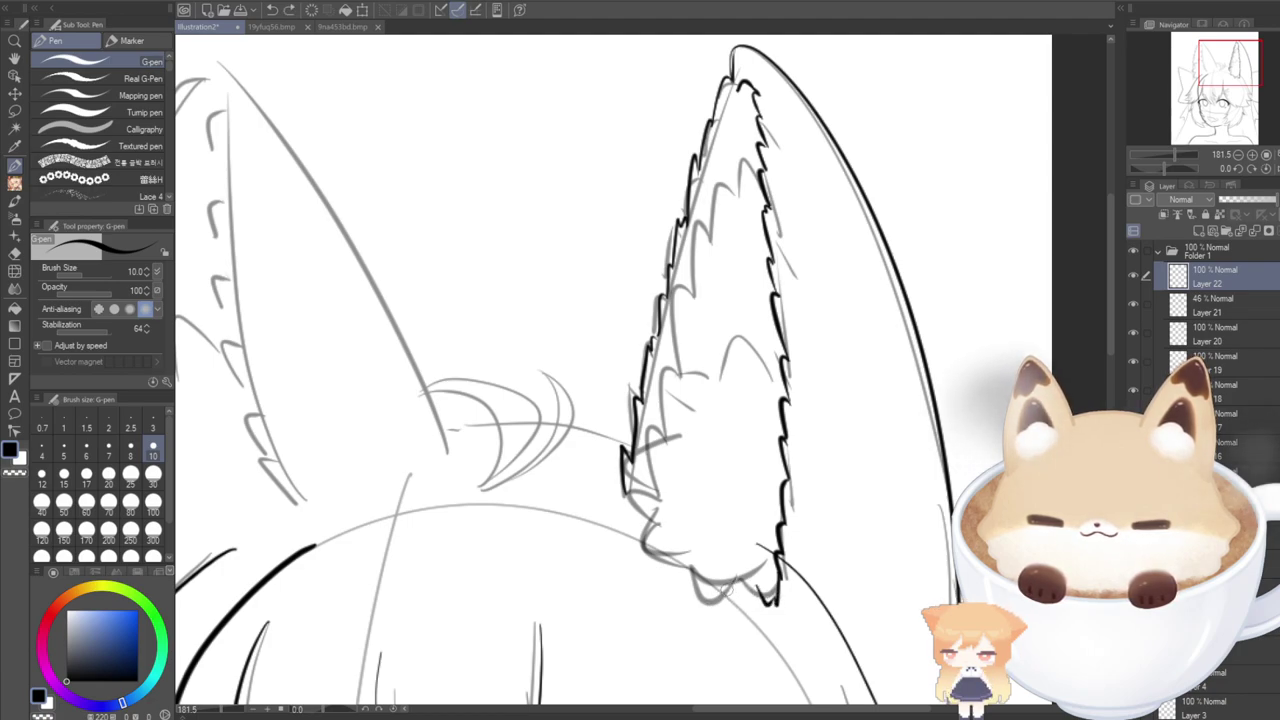
key(ctrl+z)
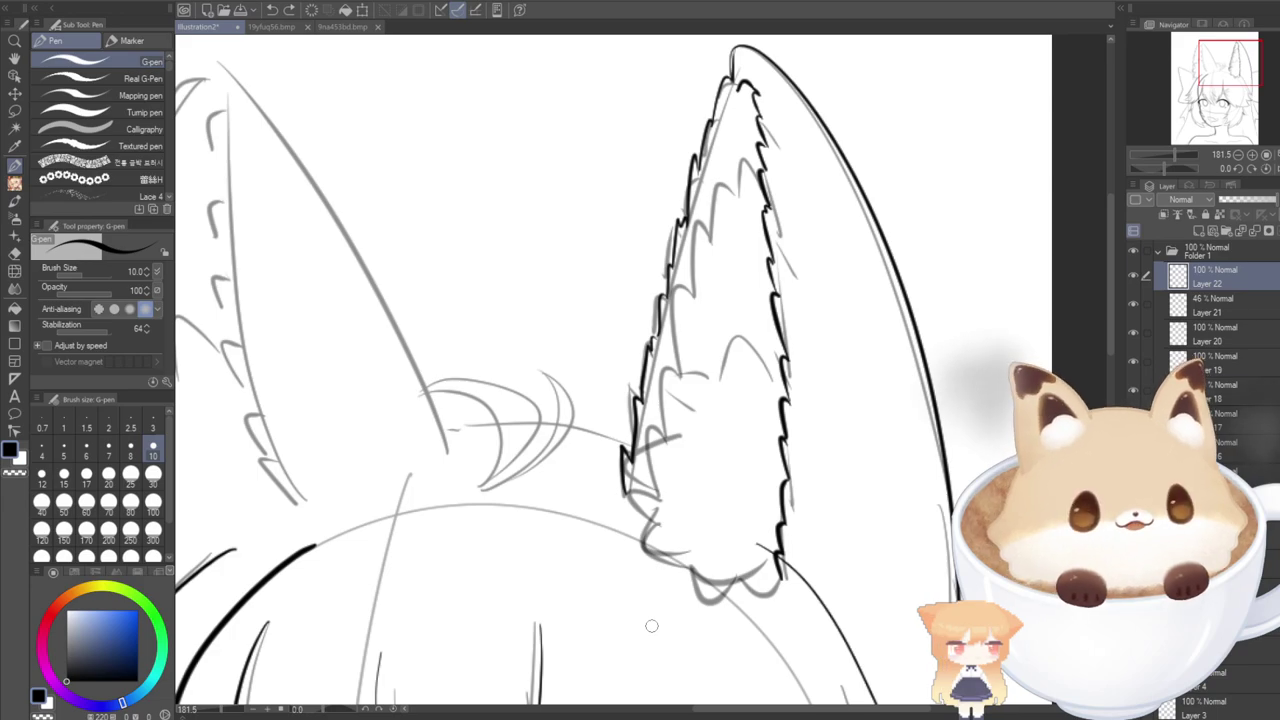
On Layer 22, ink the crown of the head as one shallow arc between the two ears, redoing the stroke until it is smooth.
drag(1200, 75, 1191, 67)
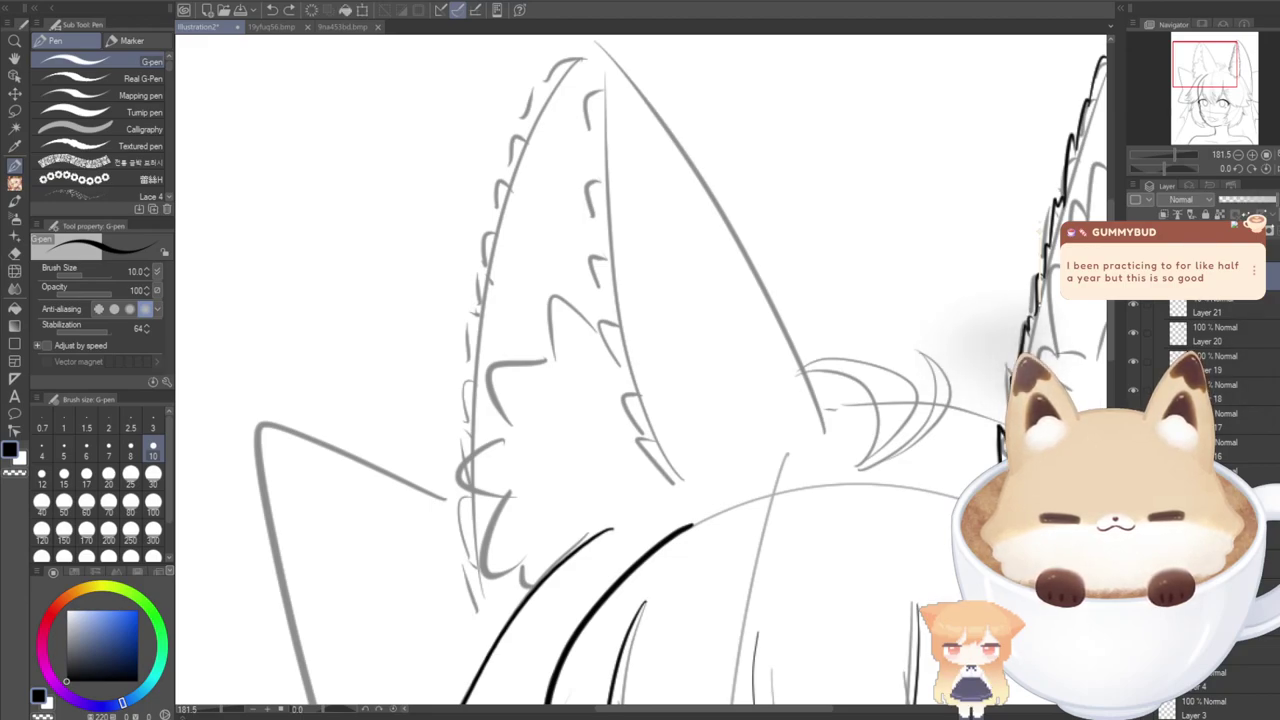
drag(1193, 72, 1189, 68)
mouse_move(848, 446)
mouse_down()
mouse_move(924, 430)
mouse_move(996, 442)
mouse_move(890, 428)
mouse_move(960, 423)
mouse_up()
key(ctrl+z)
key(ctrl+z)
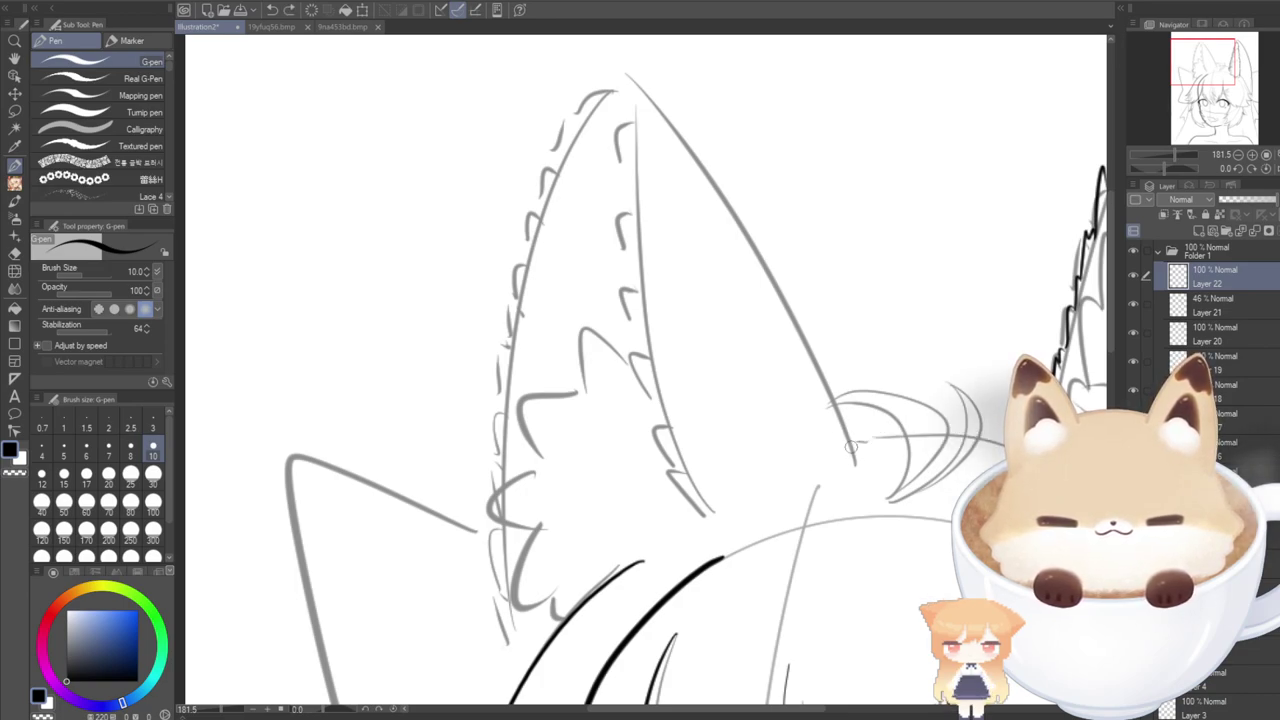
drag(848, 446, 970, 430)
drag(797, 711, 857, 711)
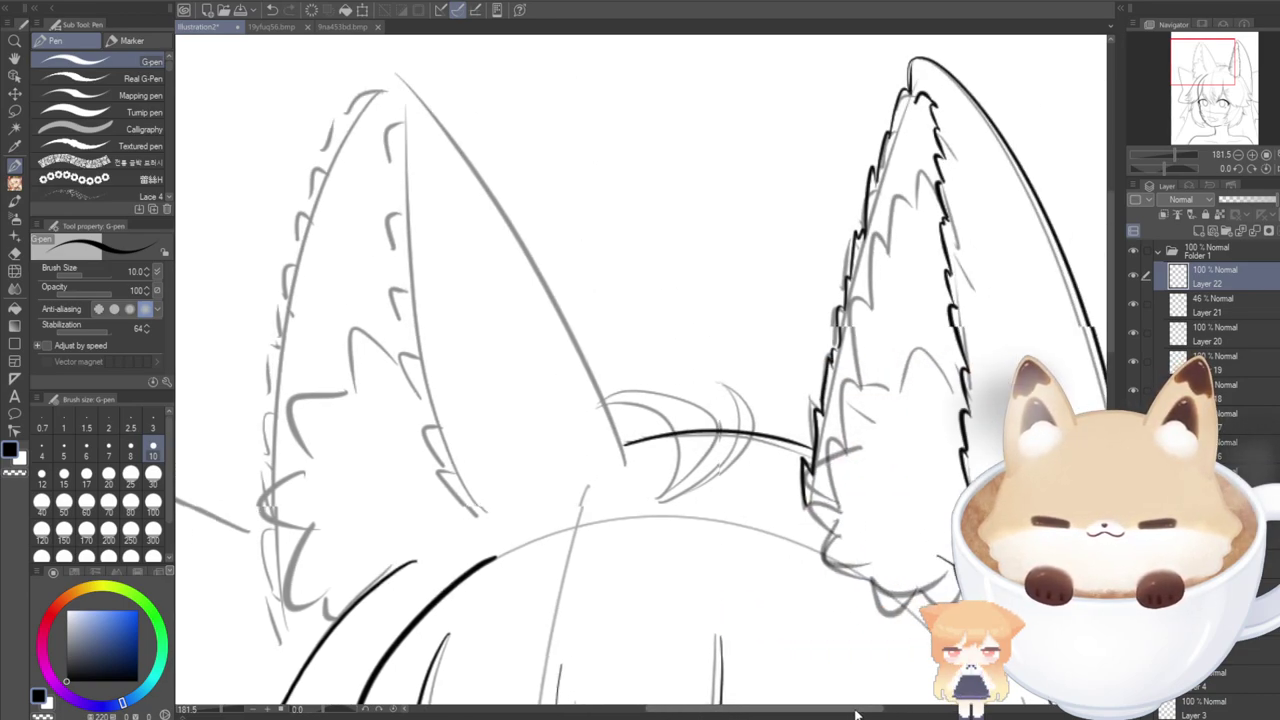
key(ctrl+z)
mouse_move(623, 444)
mouse_down()
mouse_move(709, 429)
mouse_move(816, 455)
mouse_up()
key(ctrl+z)
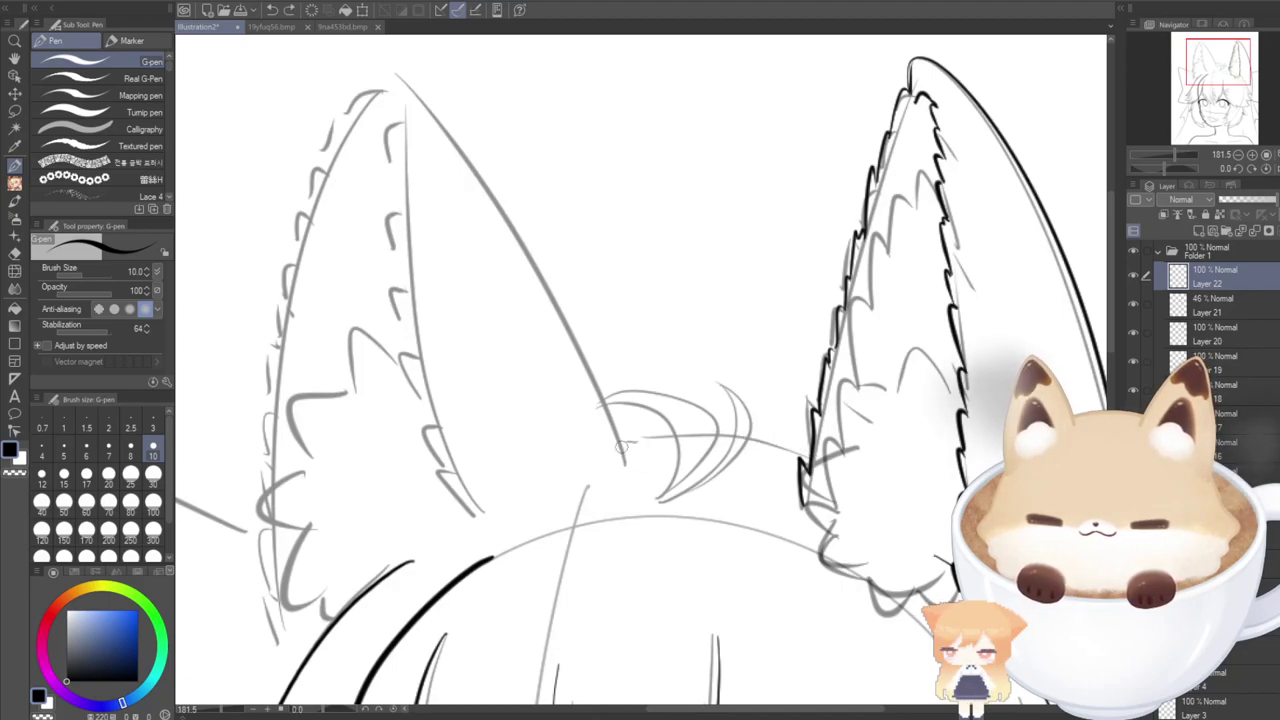
mouse_move(620, 446)
mouse_down()
mouse_move(700, 438)
mouse_move(810, 457)
mouse_move(688, 430)
mouse_move(817, 463)
mouse_up()
key(ctrl+z)
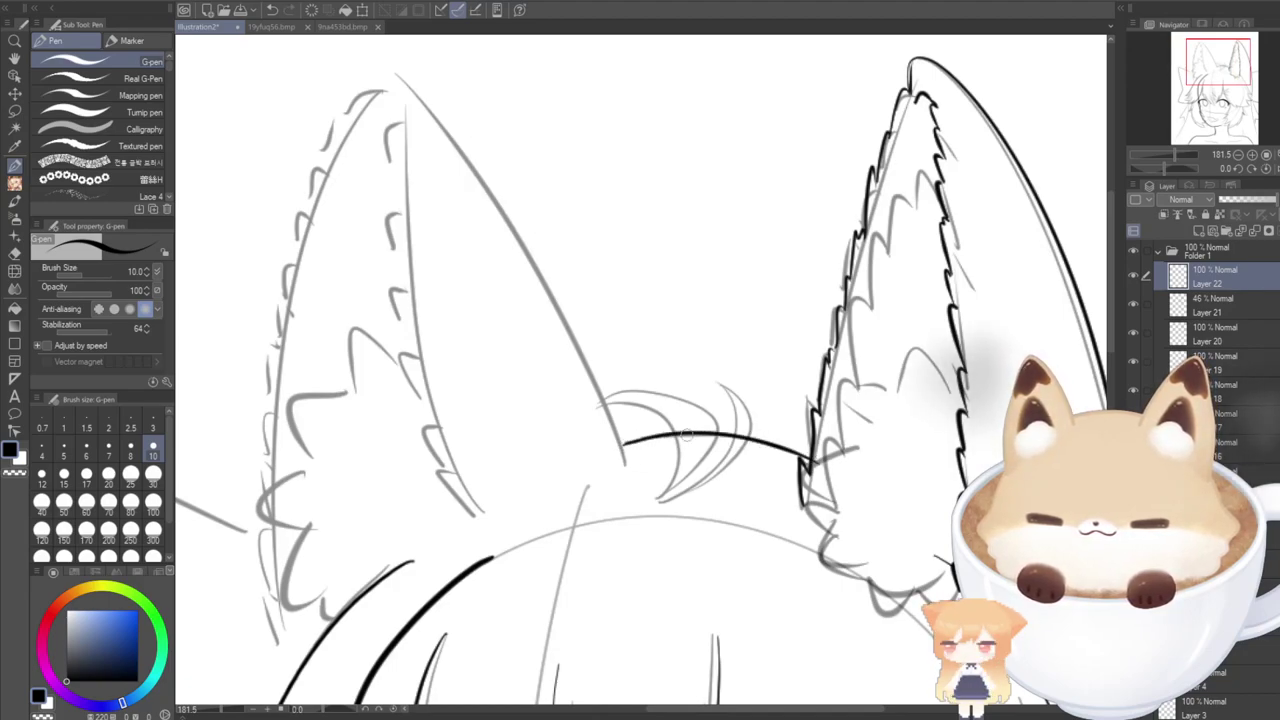
key(ctrl+z)
mouse_move(622, 446)
mouse_down()
mouse_move(669, 429)
mouse_move(814, 456)
mouse_up()
key(ctrl+z)
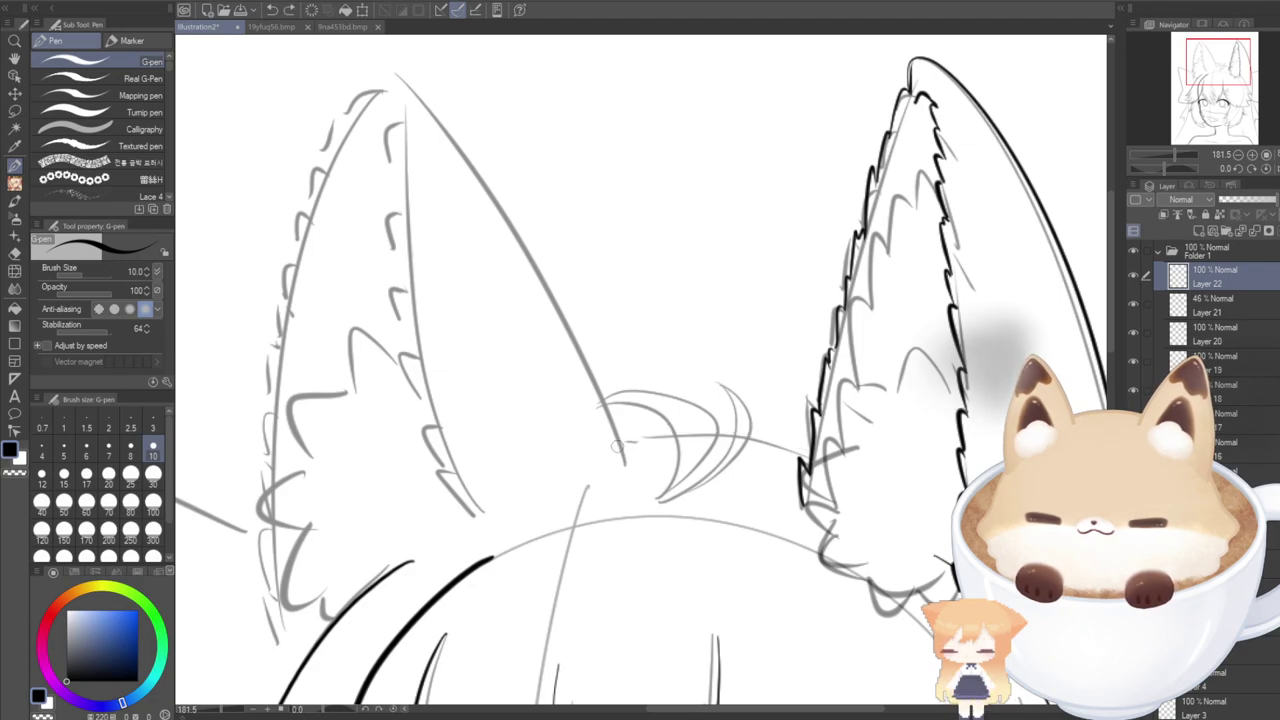
drag(620, 444, 814, 458)
key(ctrl+z)
drag(668, 428, 816, 458)
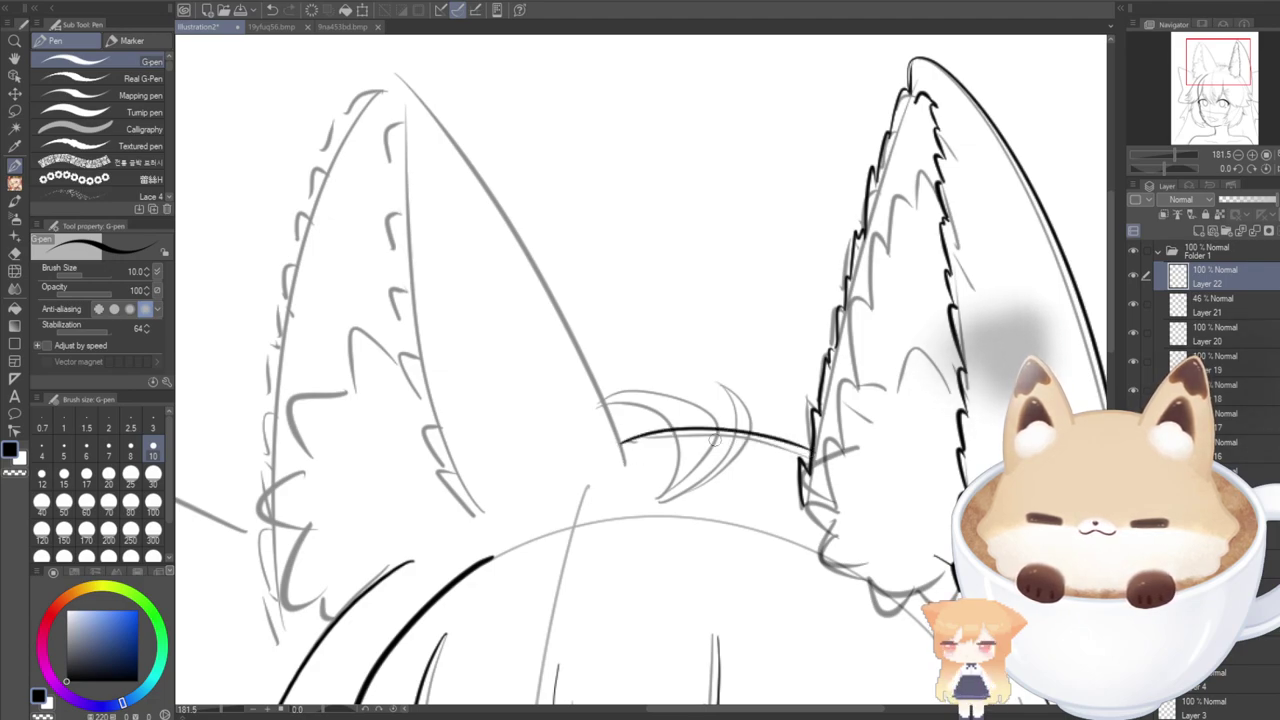
key(ctrl+z)
mouse_move(620, 444)
mouse_down()
mouse_move(689, 434)
mouse_move(810, 456)
mouse_up()
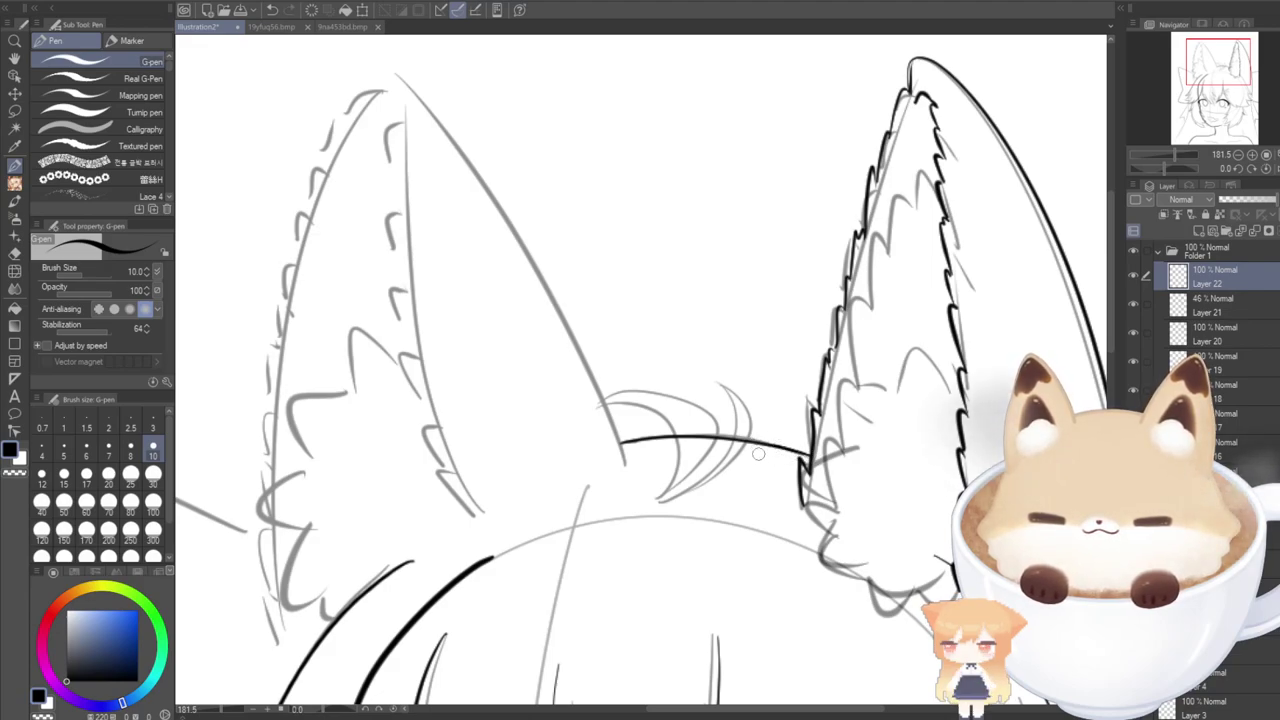
Add Layer 23, ink the bow-side ear's smooth edge from the crown line up to its tip, and add Layer 24.
click(1198, 229)
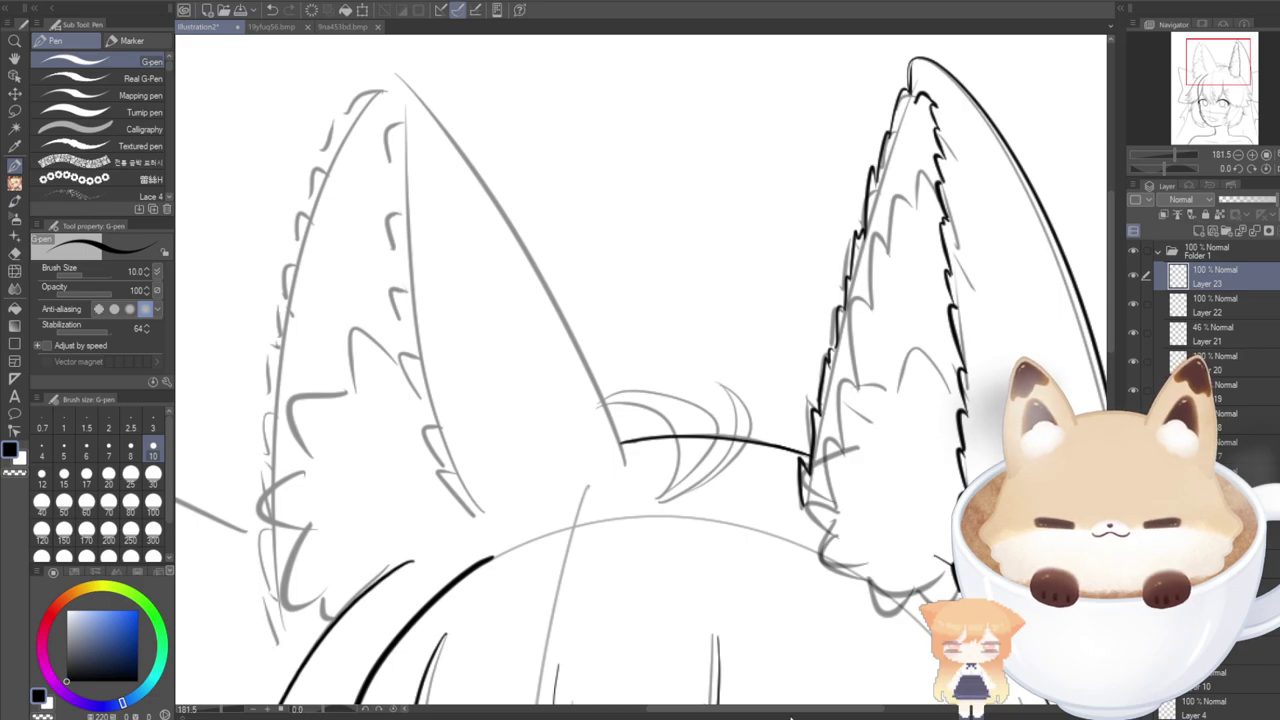
drag(787, 710, 729, 707)
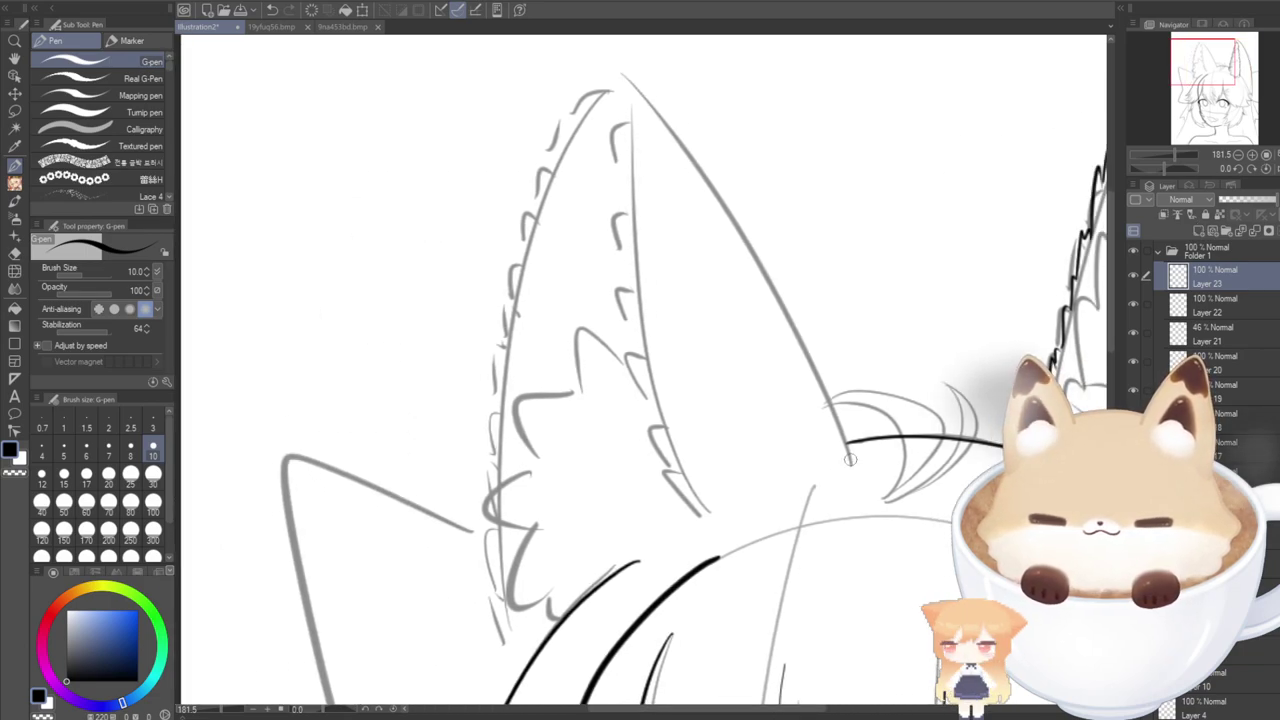
mouse_move(850, 460)
mouse_down()
mouse_move(816, 360)
mouse_move(628, 80)
mouse_up()
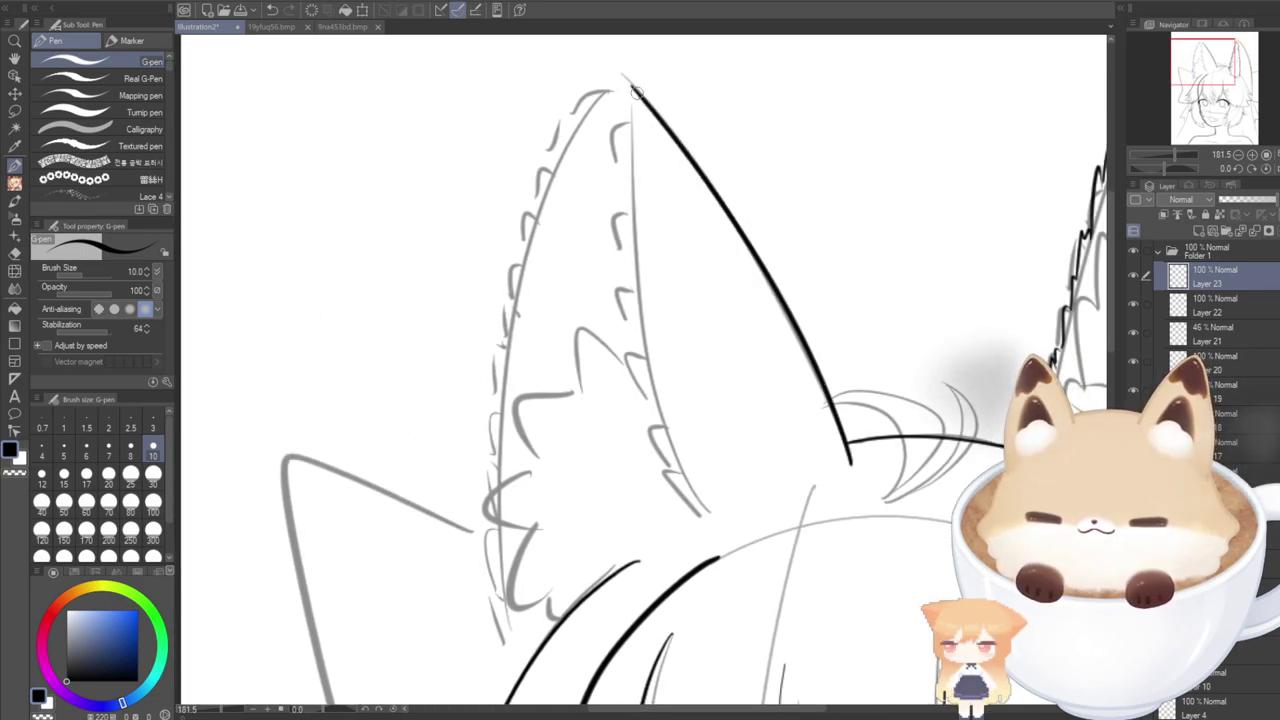
key(ctrl+shift+n)
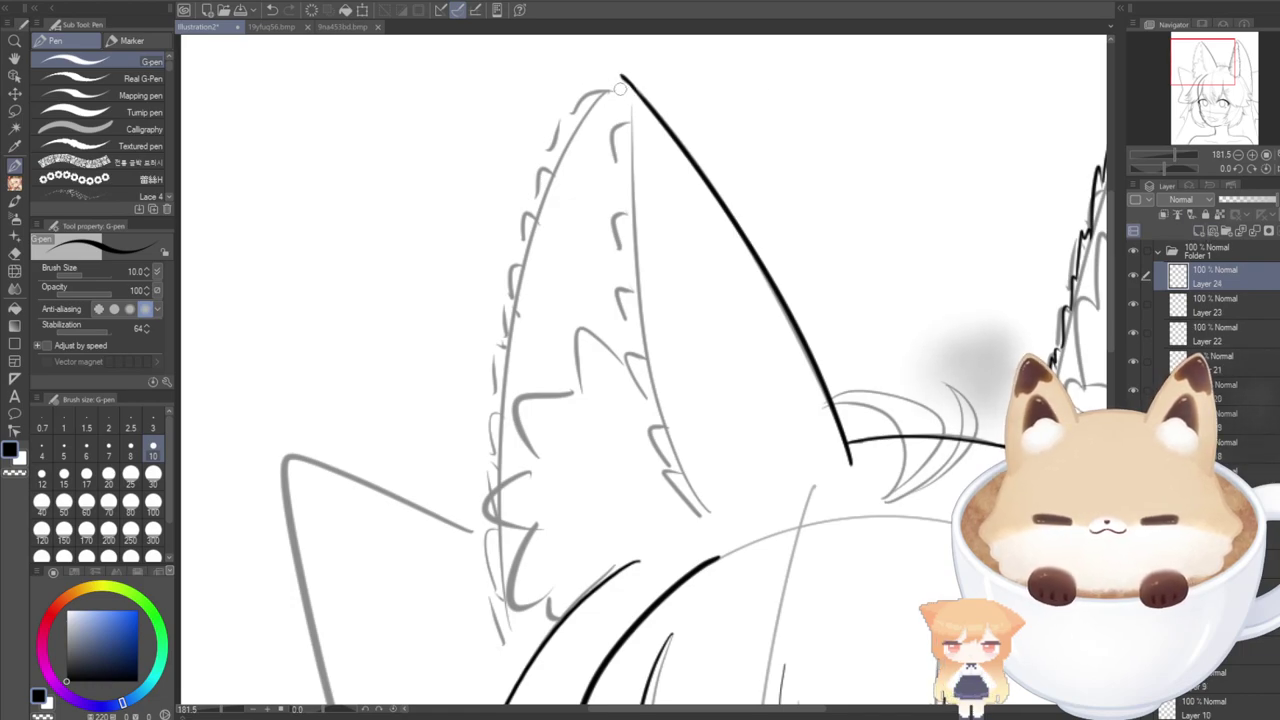
mouse_move(620, 75)
mouse_down()
mouse_move(526, 164)
mouse_move(447, 367)
mouse_move(496, 567)
mouse_move(478, 552)
mouse_move(506, 578)
mouse_move(504, 323)
mouse_move(566, 129)
mouse_move(605, 71)
mouse_move(635, 89)
mouse_move(609, 68)
mouse_move(560, 109)
mouse_move(491, 295)
mouse_move(503, 624)
mouse_up()
key(ctrl+z)
key(ctrl+z)
key(ctrl+z)
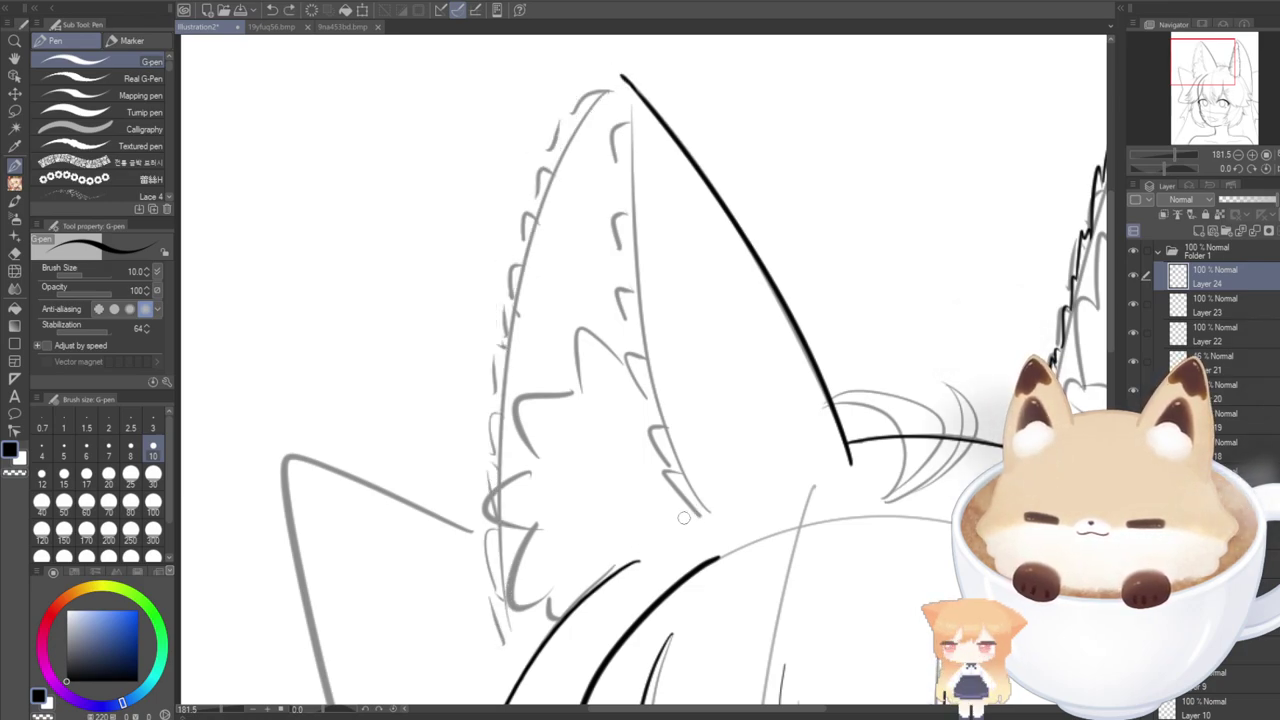
On Layer 24, ink the jagged fur line inside the bow-side ear, running between its base and just below the tip.
mouse_move(683, 492)
mouse_down()
mouse_move(638, 386)
mouse_move(628, 318)
mouse_up()
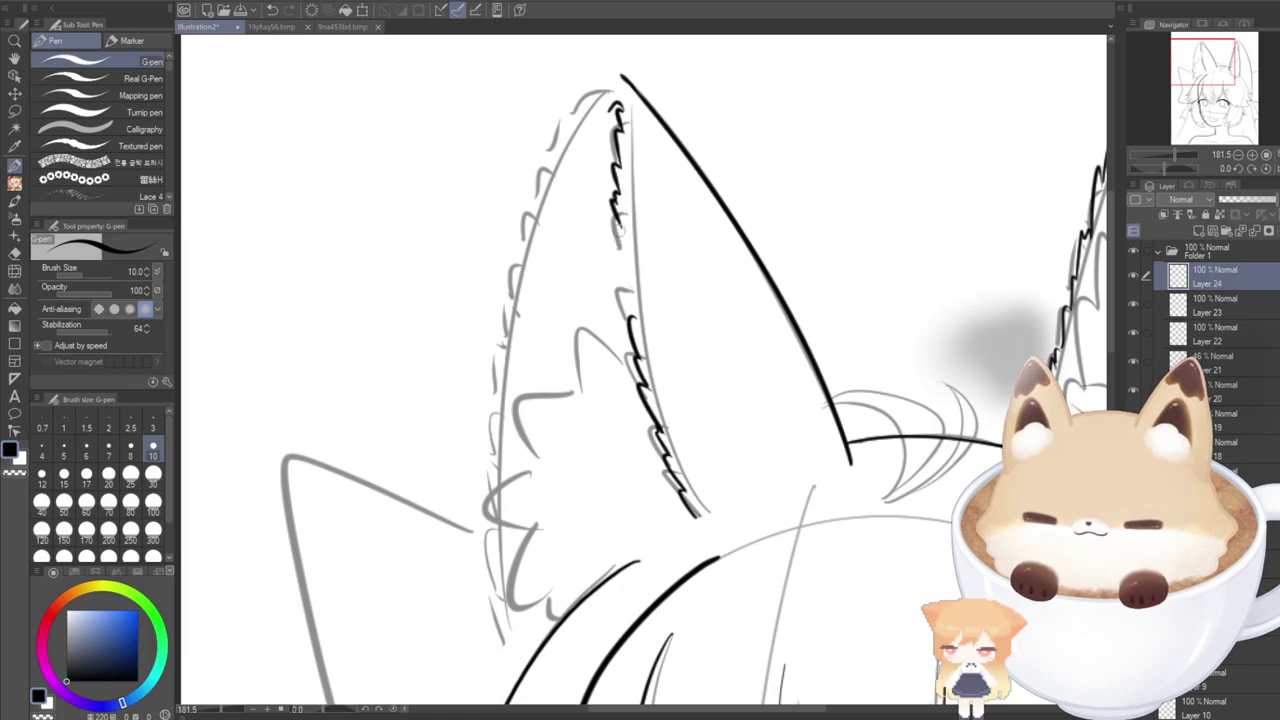
drag(619, 222, 622, 288)
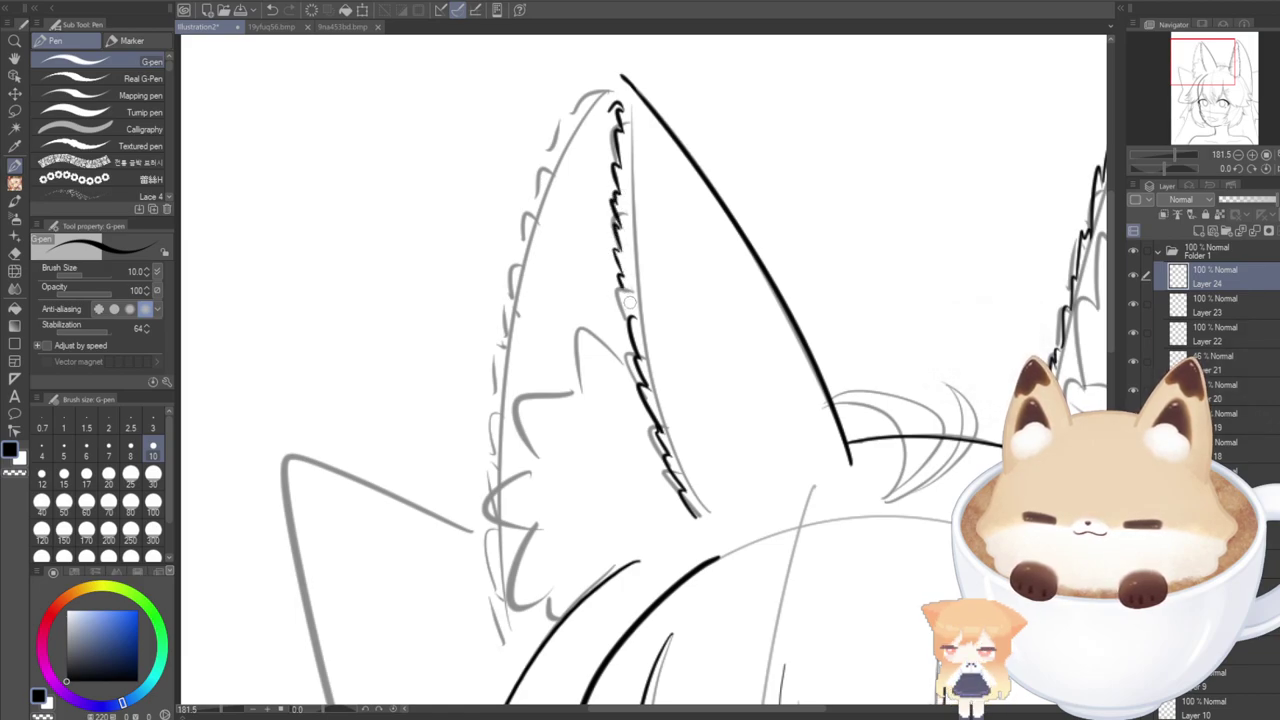
key(ctrl+z)
key(ctrl+z)
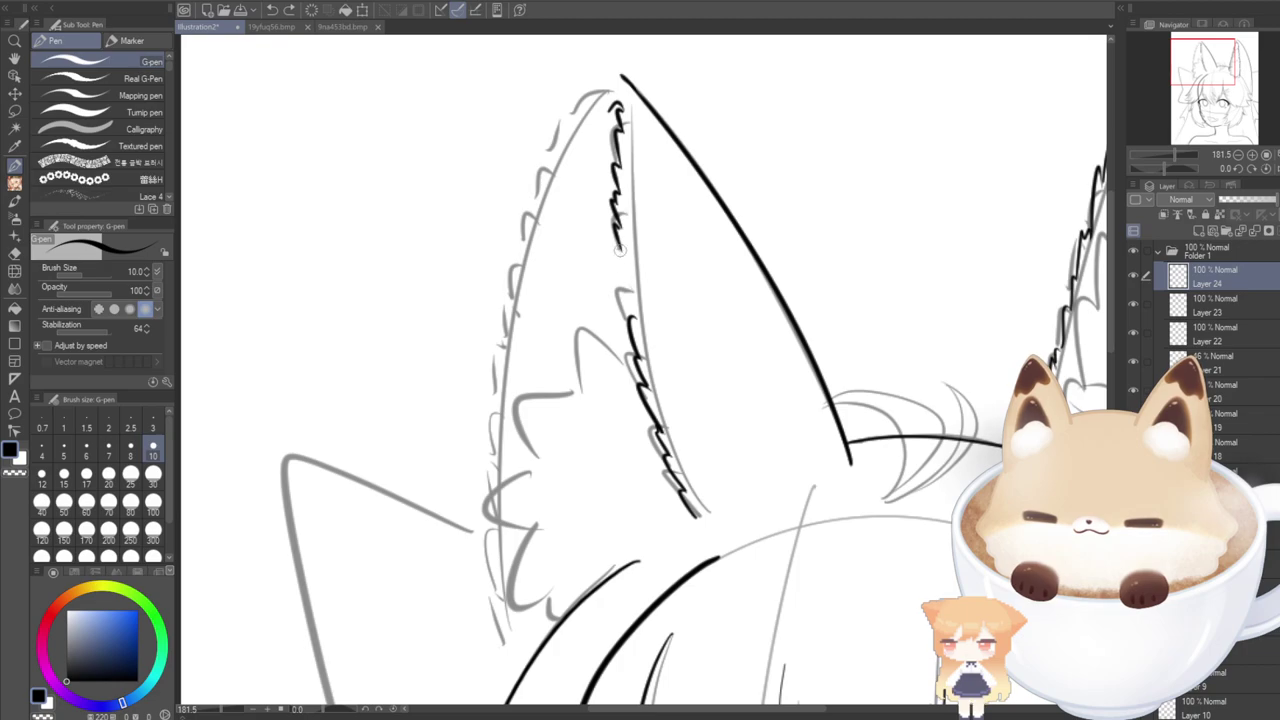
drag(619, 250, 640, 326)
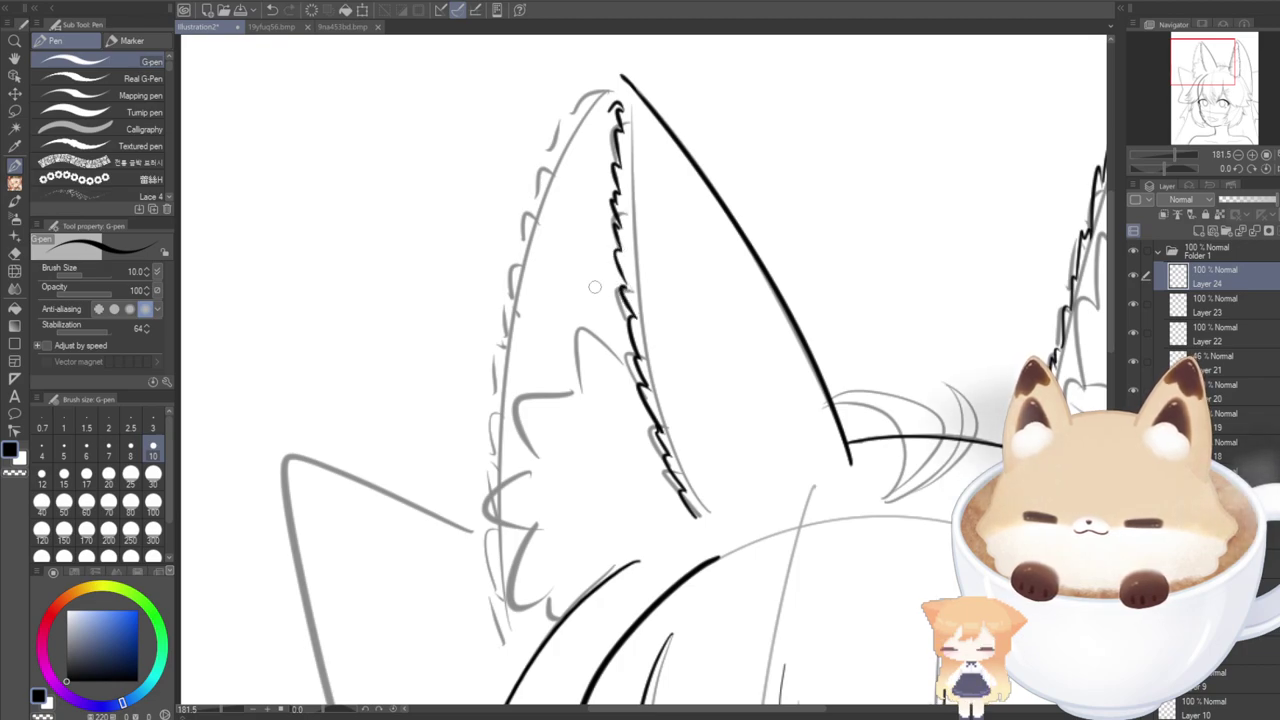
Add Layer 25 and ink the bow-side ear's outer edge as short jagged fur strokes from the tip down to the side hair.
click(1198, 230)
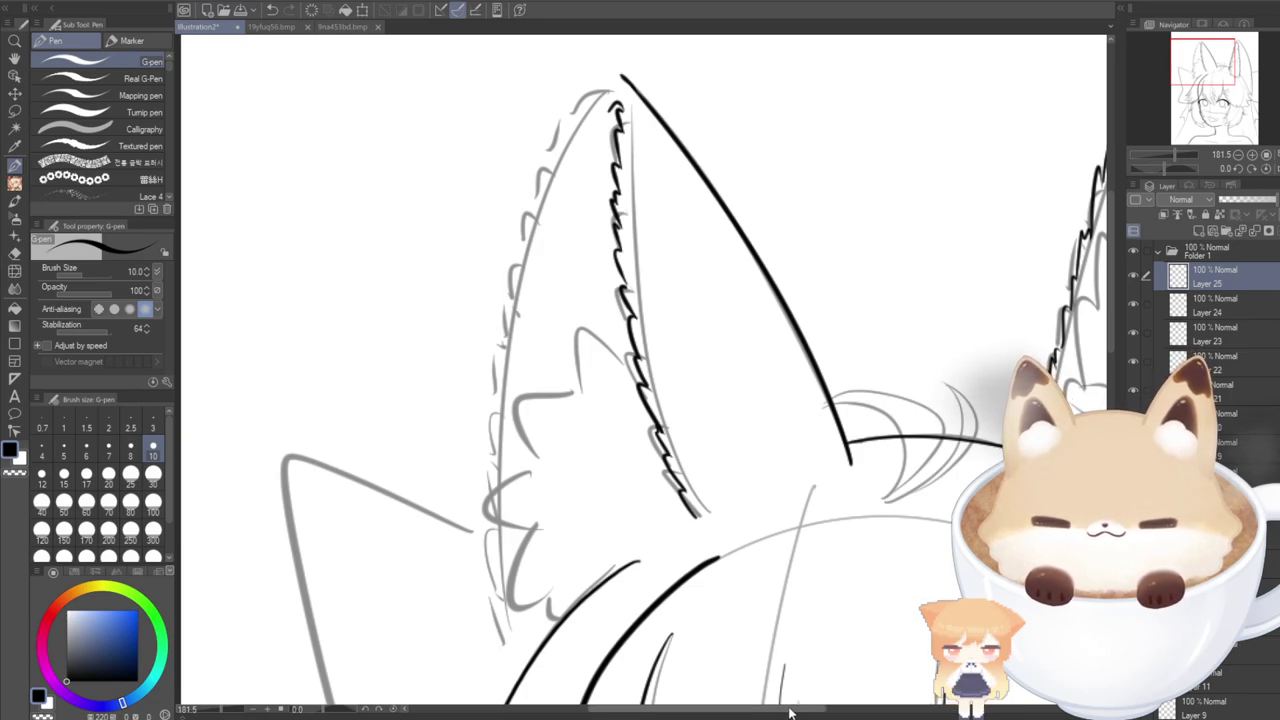
drag(783, 714, 752, 695)
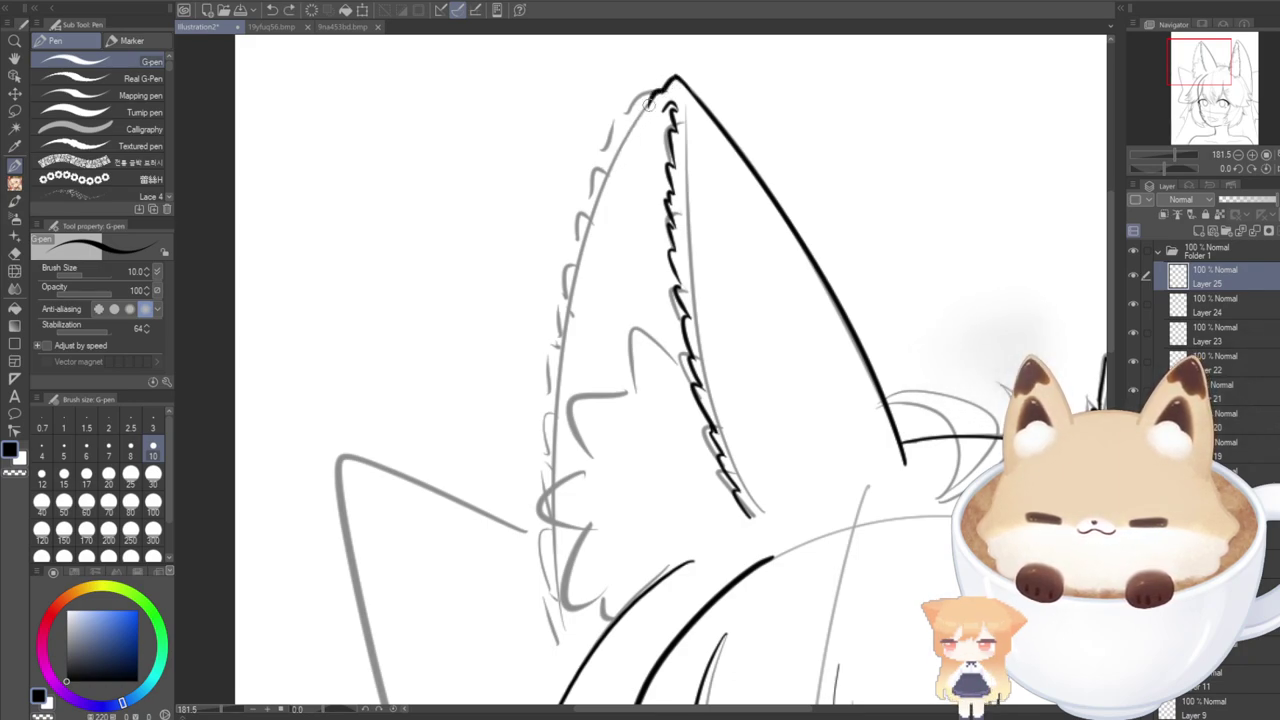
mouse_move(652, 102)
mouse_down()
mouse_move(602, 179)
mouse_move(620, 160)
mouse_move(599, 204)
mouse_up()
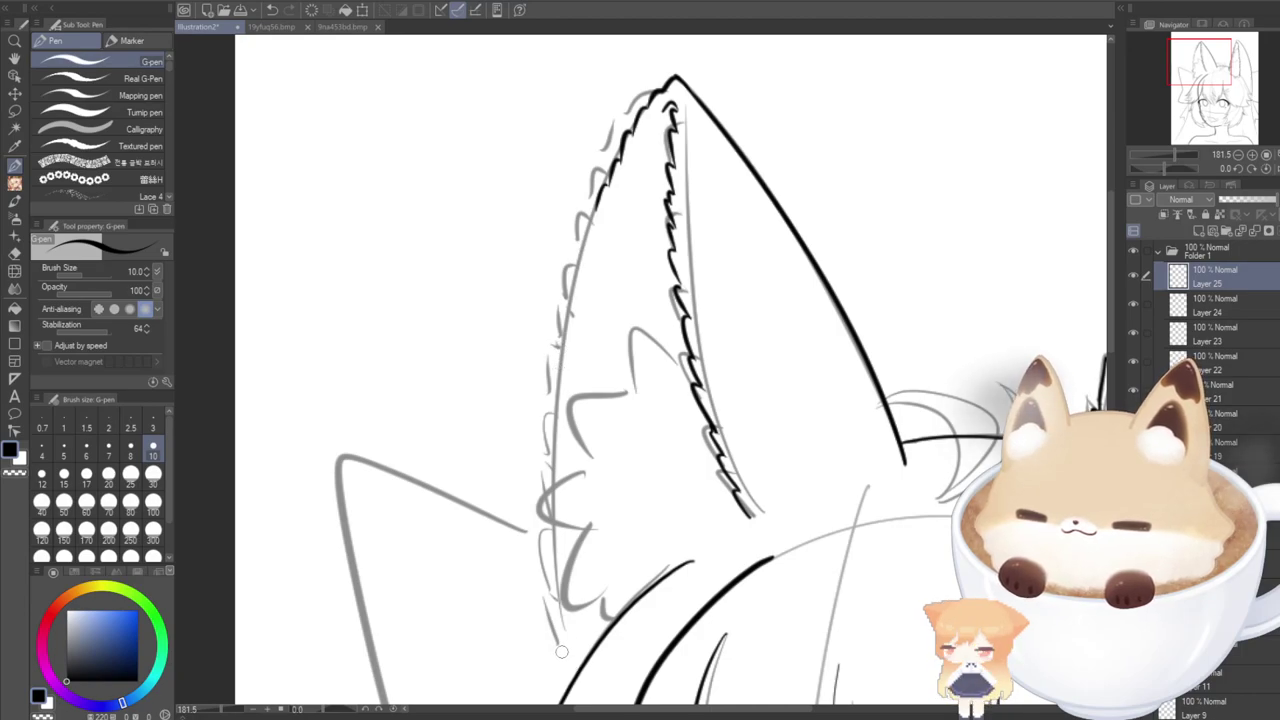
drag(842, 611, 832, 485)
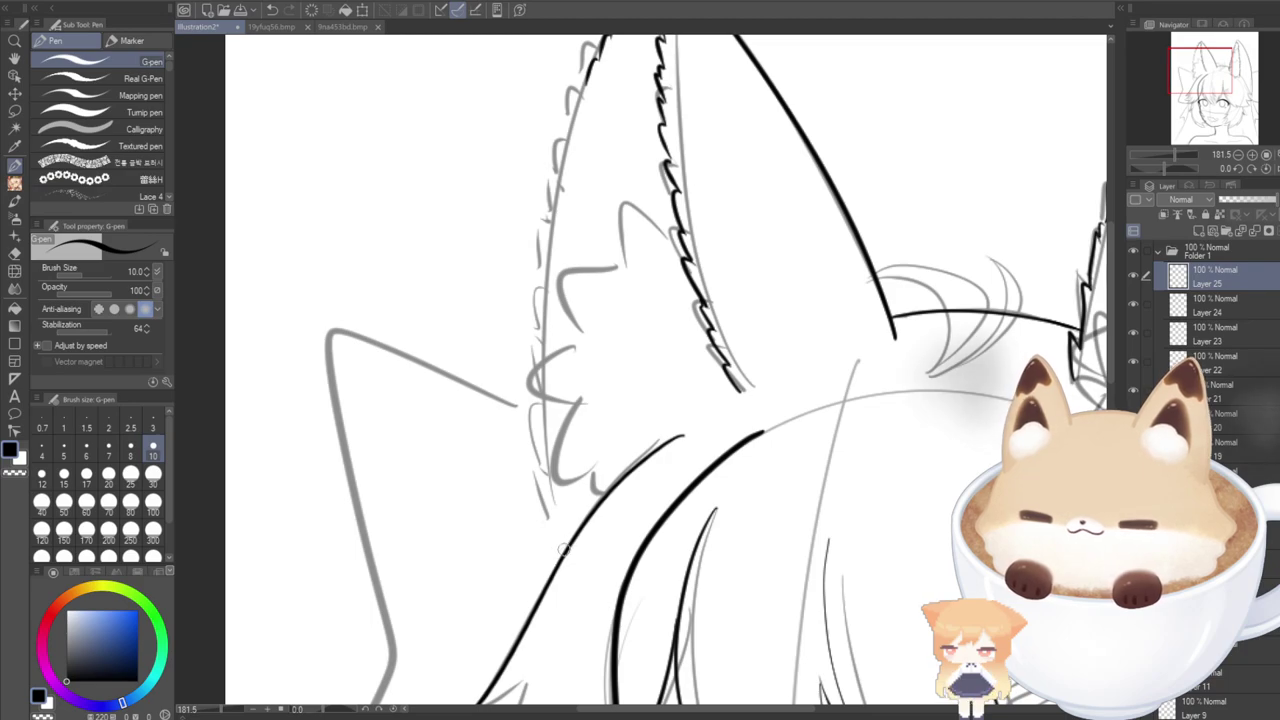
mouse_move(556, 537)
mouse_down()
mouse_move(518, 384)
mouse_move(532, 410)
mouse_move(524, 285)
mouse_move(539, 296)
mouse_move(530, 249)
mouse_move(539, 265)
mouse_move(542, 208)
mouse_up()
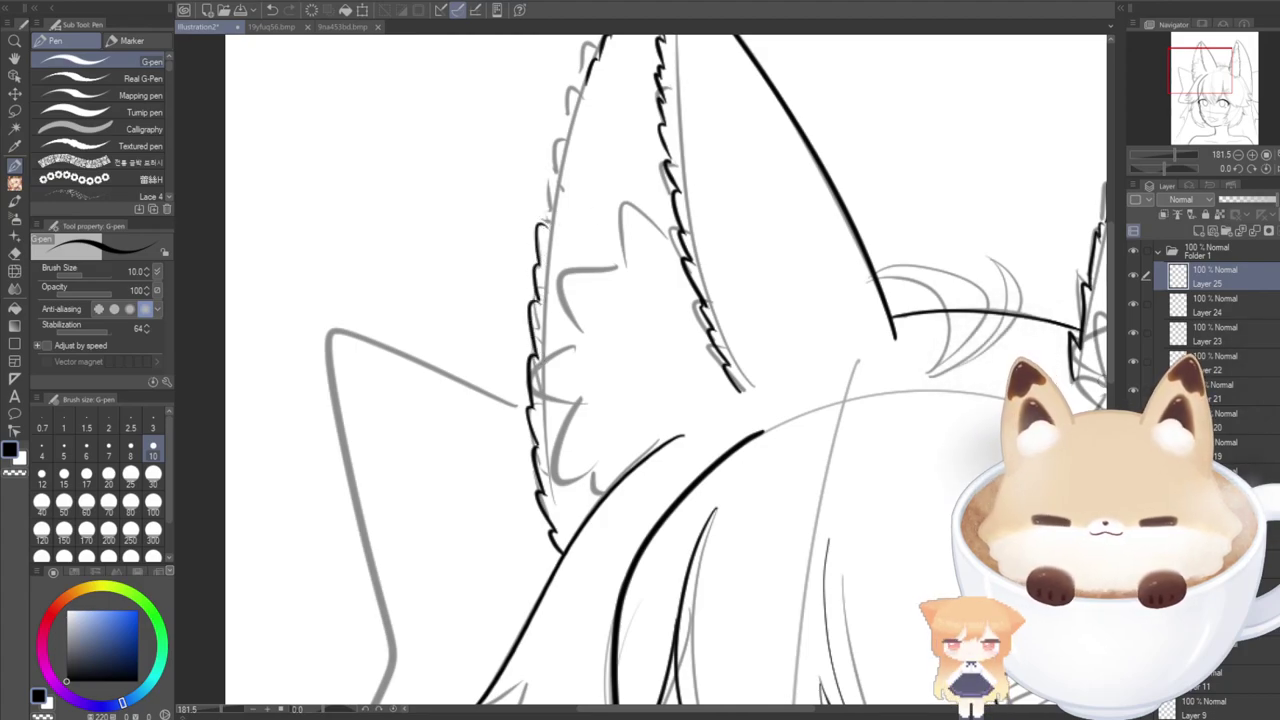
scroll(1109, 349, up, 2)
scroll(1109, 349, up, 1)
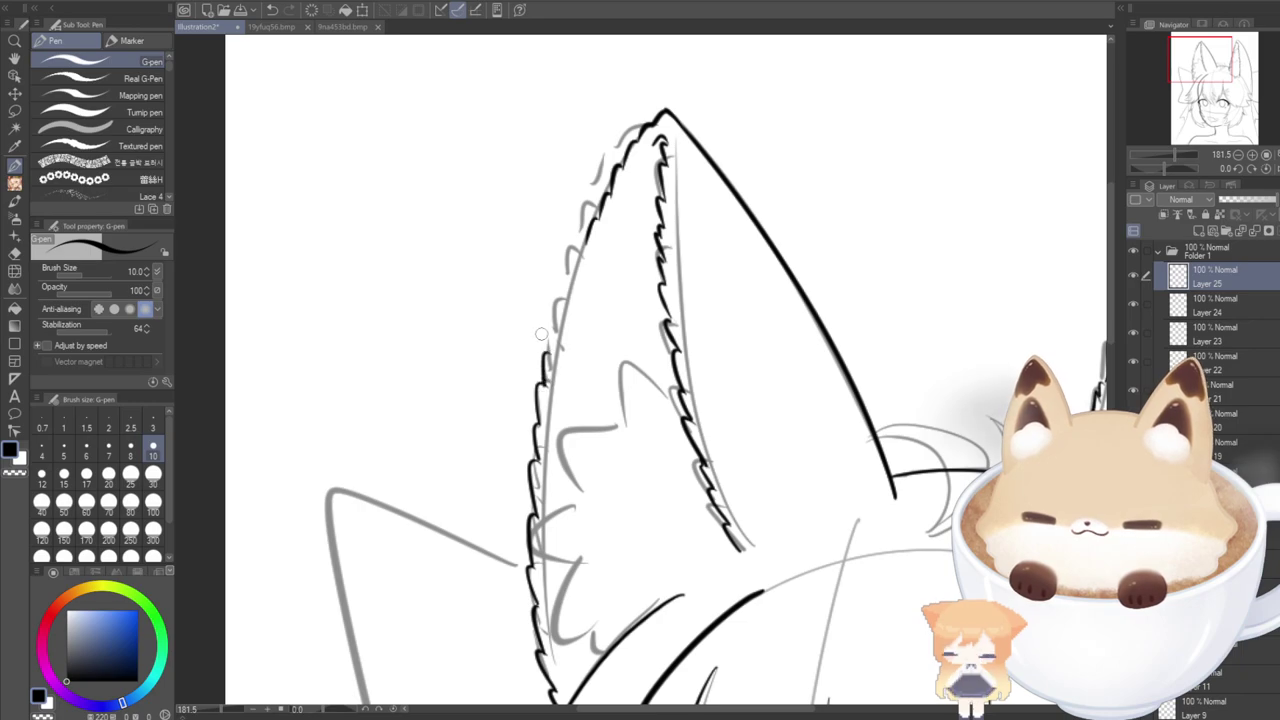
mouse_move(545, 362)
mouse_down()
mouse_move(544, 331)
mouse_move(555, 345)
mouse_move(586, 236)
mouse_up()
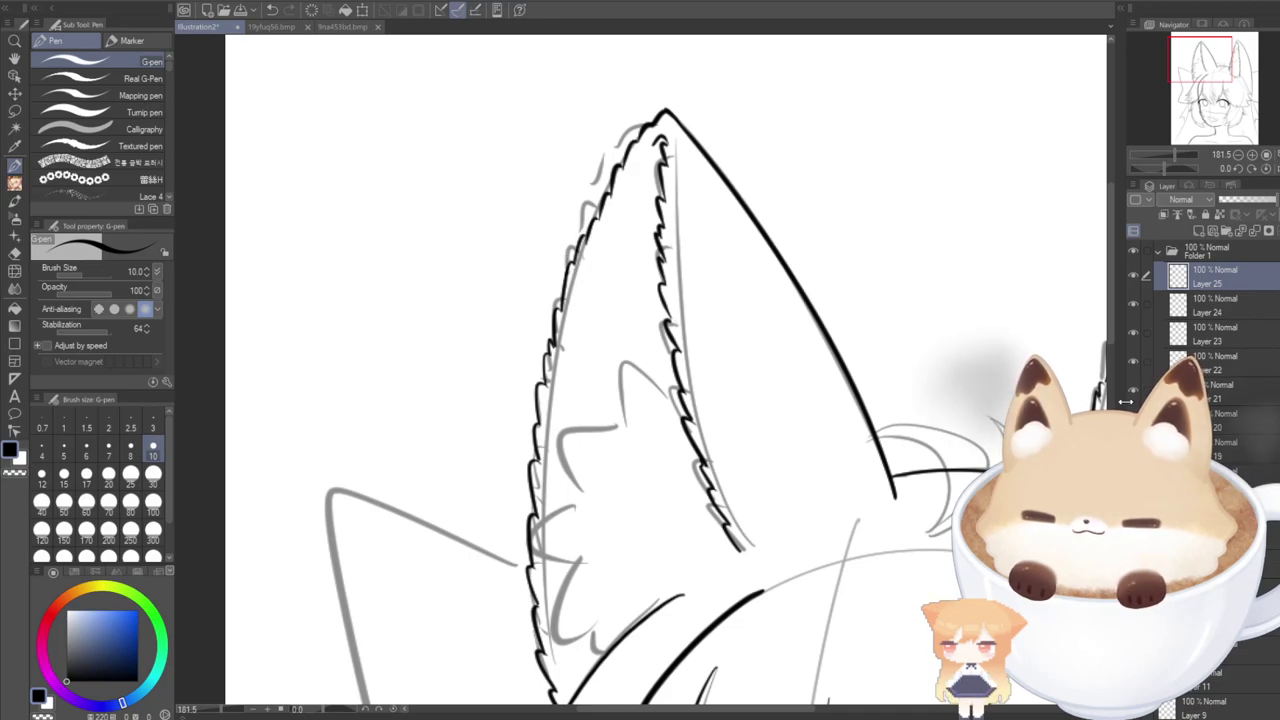
Add Layer 26, ink zigzag inner fur tufts down the bow-side ear's outer side to its base, and lower the layer's opacity to 28%.
scroll(1109, 330, down, 5)
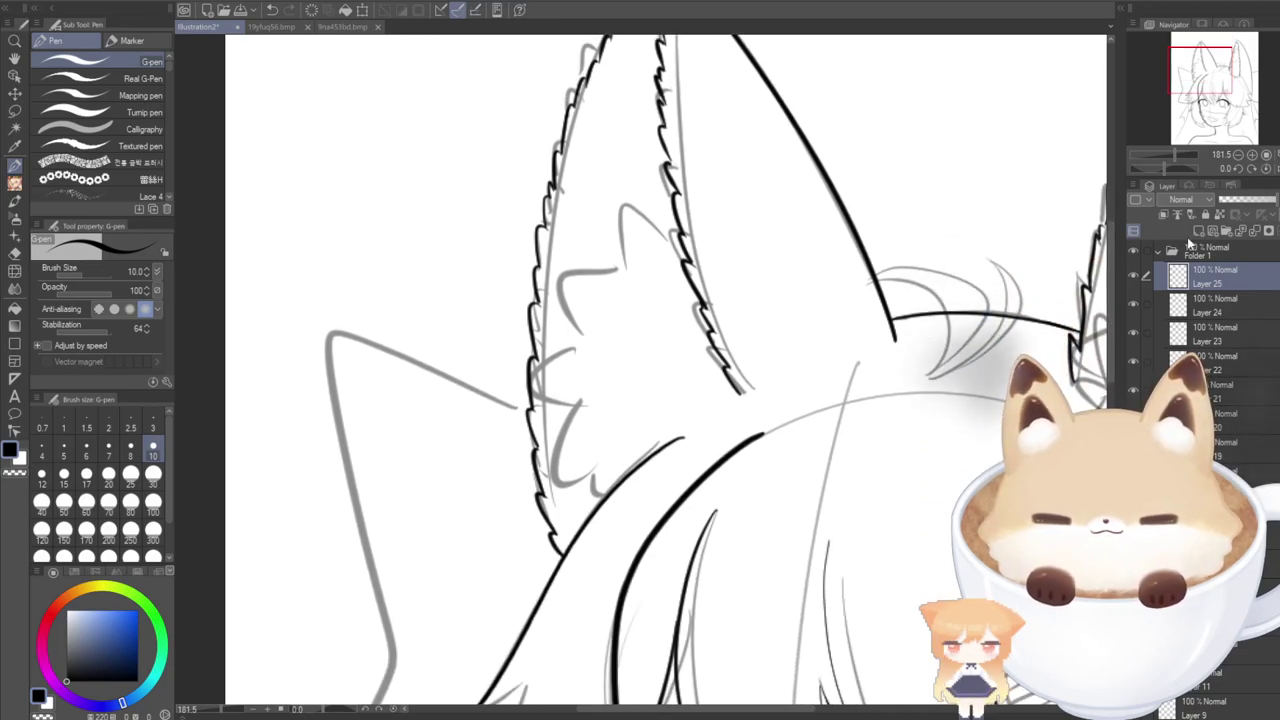
click(1199, 231)
scroll(665, 370, up, 6)
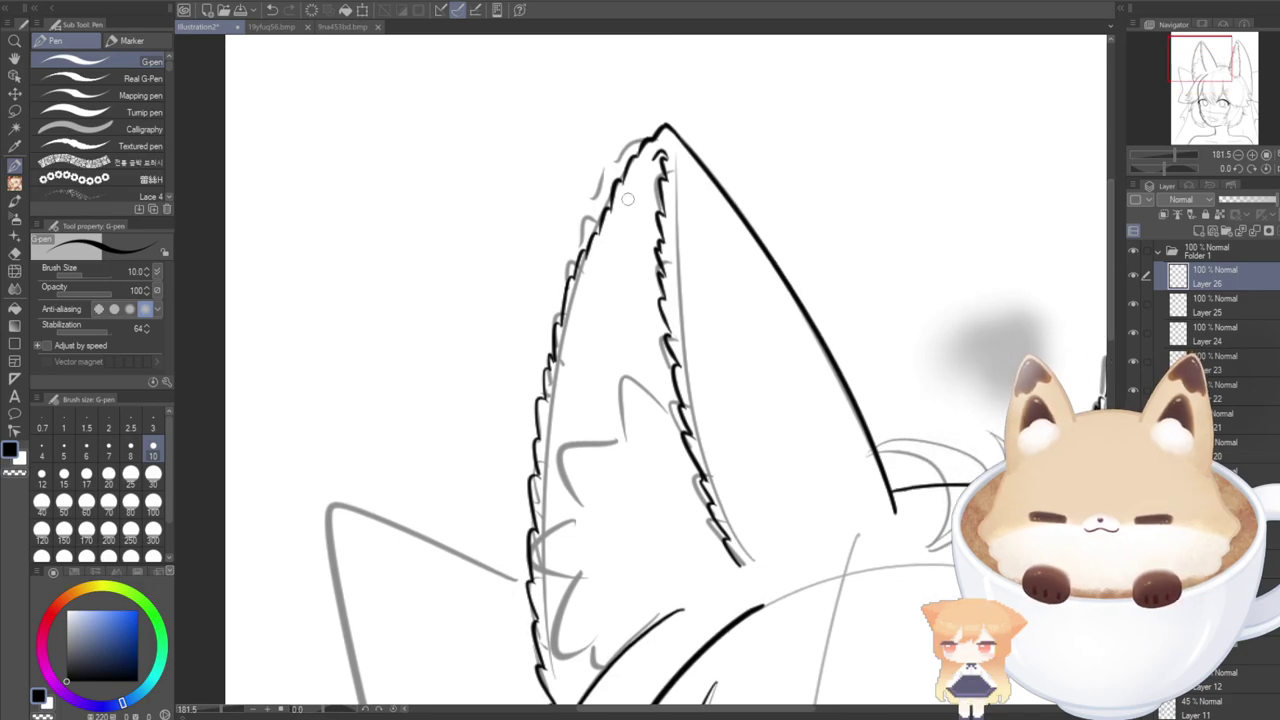
mouse_move(662, 198)
mouse_down()
mouse_move(626, 212)
mouse_move(607, 263)
mouse_move(618, 265)
mouse_move(594, 246)
mouse_move(580, 290)
mouse_move(596, 296)
mouse_move(578, 293)
mouse_move(568, 331)
mouse_move(581, 322)
mouse_move(581, 350)
mouse_move(537, 395)
mouse_move(539, 425)
mouse_move(564, 404)
mouse_move(543, 503)
mouse_move(574, 550)
mouse_move(558, 617)
mouse_move(605, 682)
mouse_up()
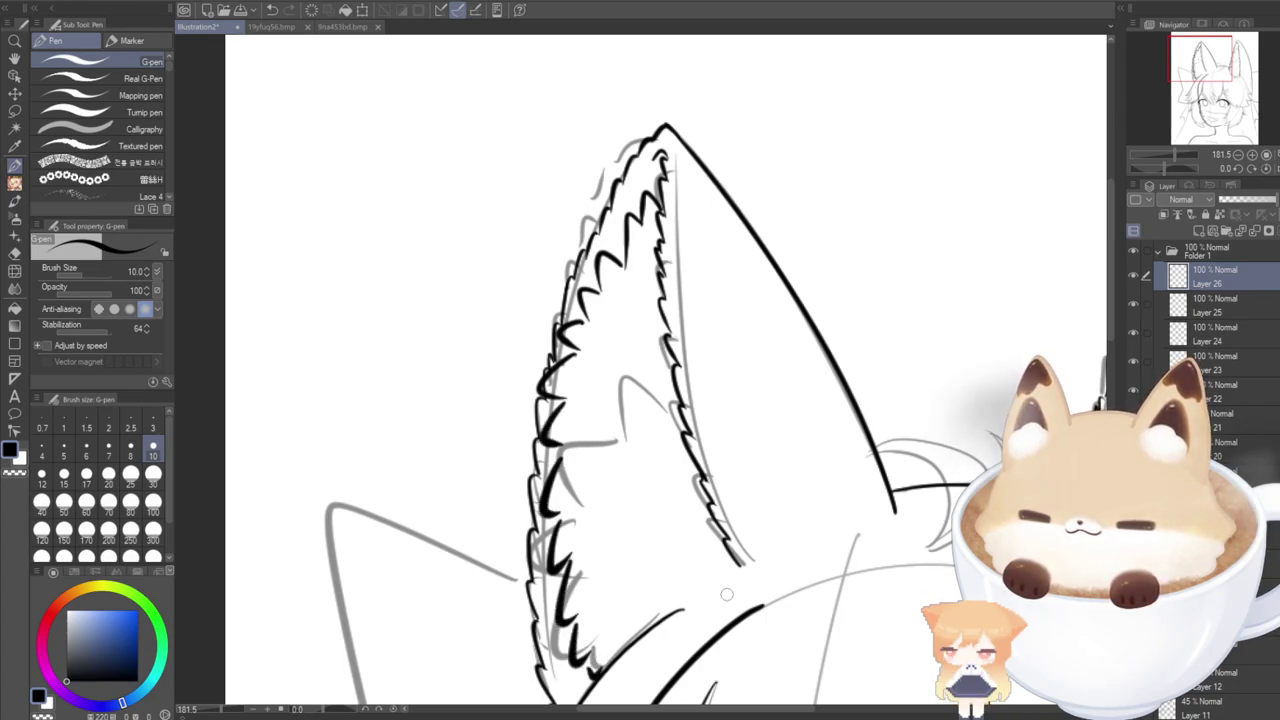
click(1236, 200)
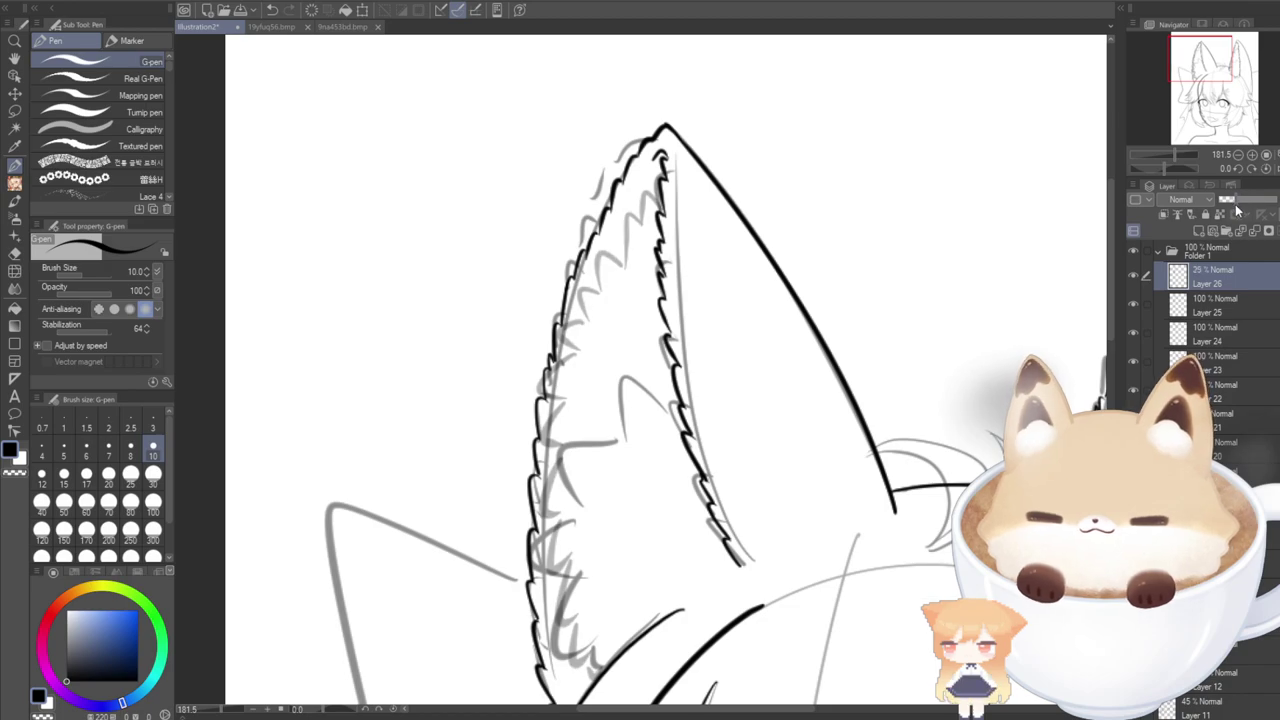
Add Layer 27 for the bow and check the bow's shape on the character reference sheet.
drag(1200, 62, 1183, 83)
click(1198, 232)
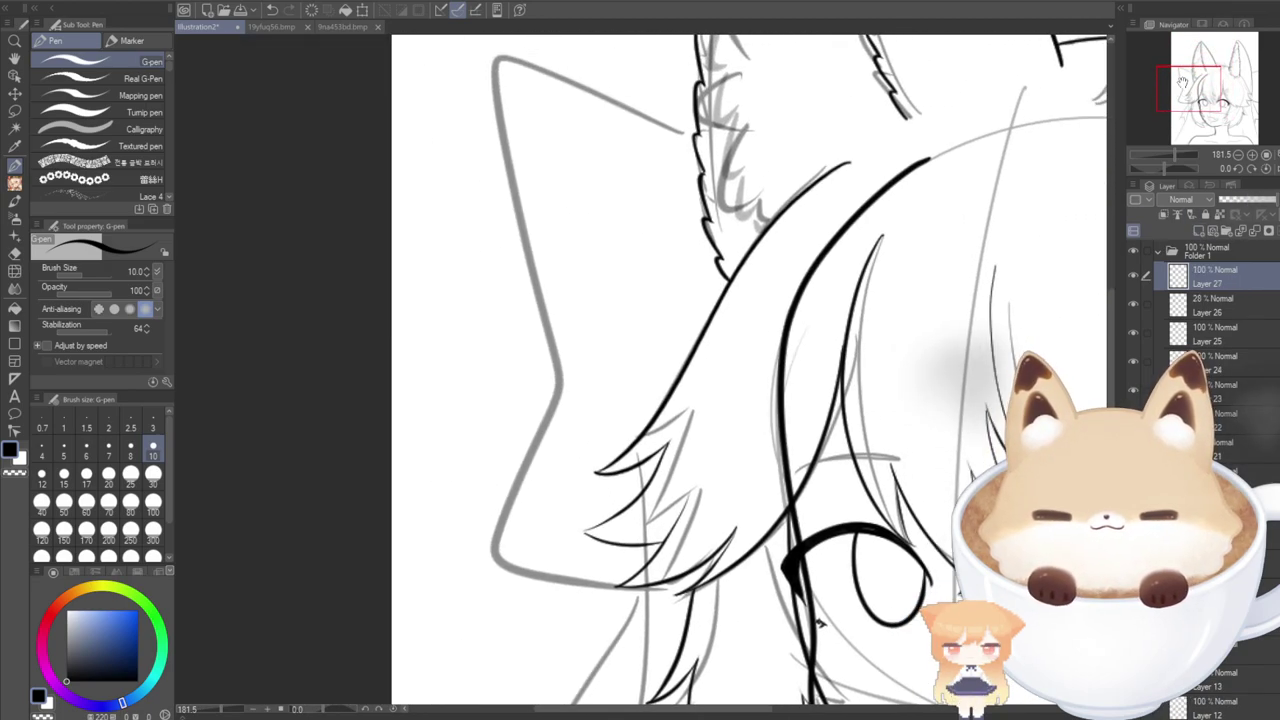
mouse_move(775, 716)
mouse_down()
mouse_move(751, 708)
mouse_move(786, 706)
mouse_move(766, 711)
mouse_up()
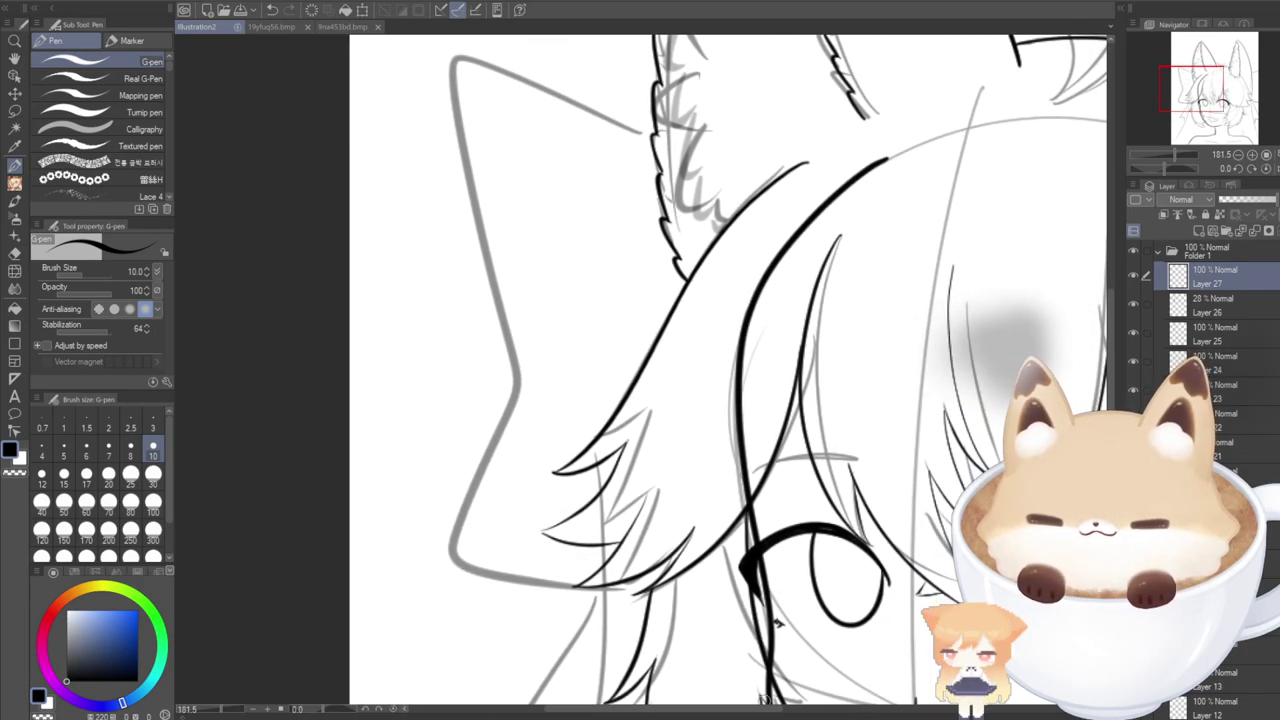
click(272, 26)
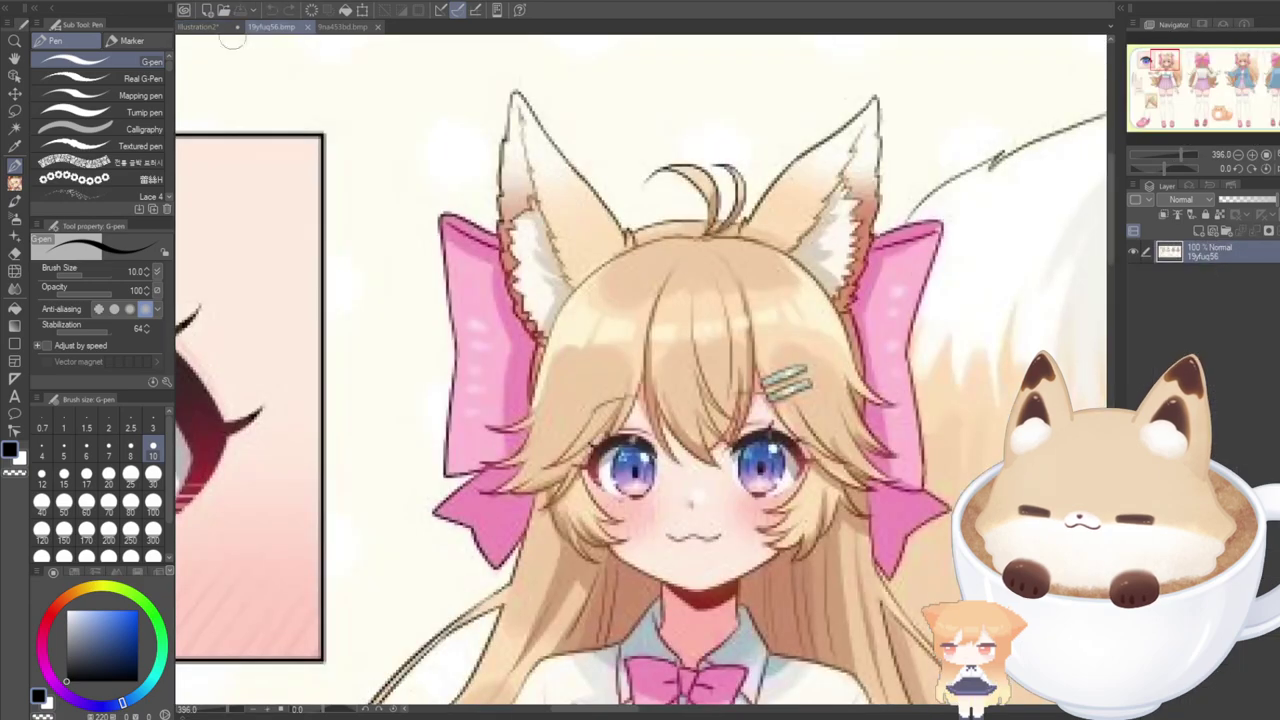
click(200, 26)
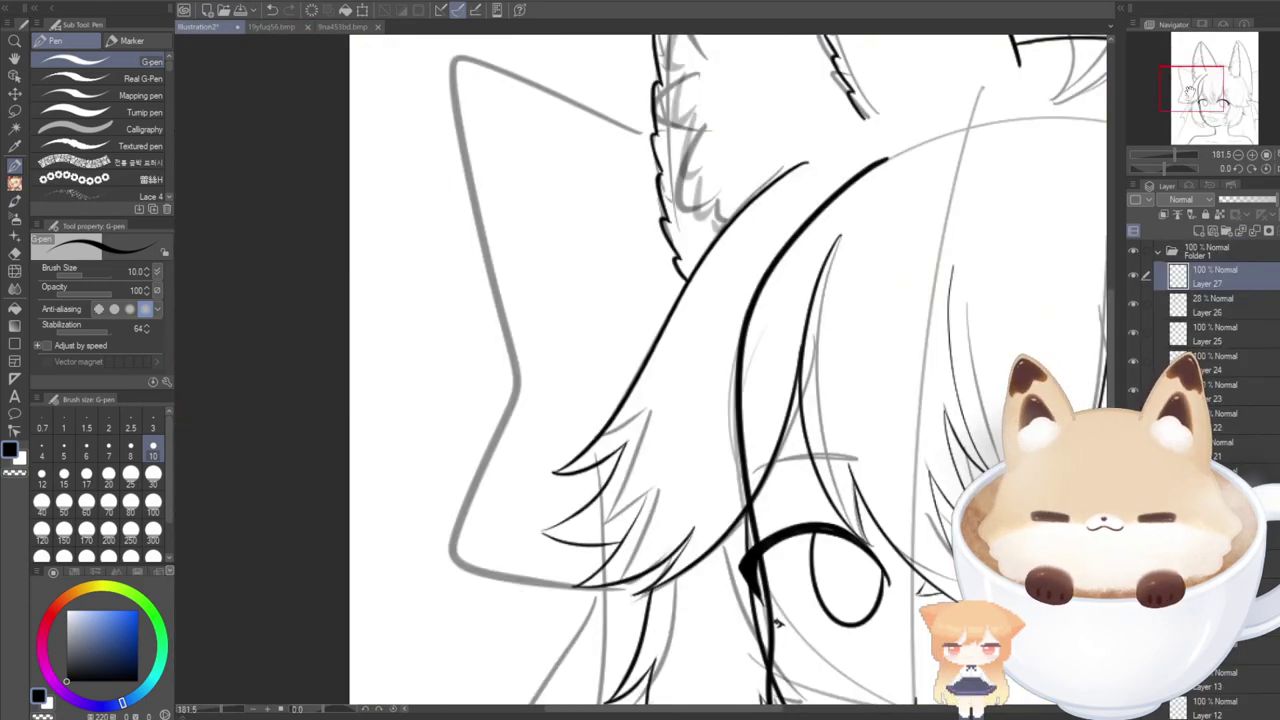
mouse_move(1188, 92)
mouse_down()
mouse_move(1236, 98)
mouse_move(1182, 90)
mouse_up()
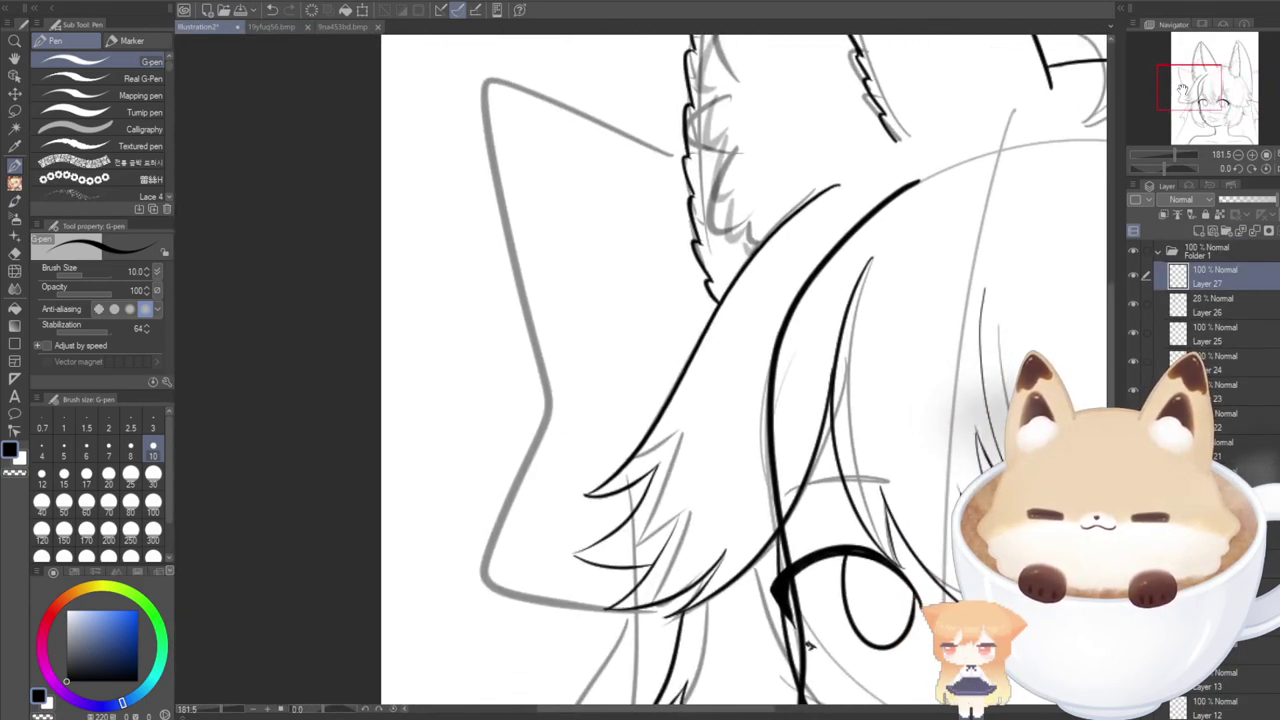
drag(683, 113, 602, 64)
key(ctrl+z)
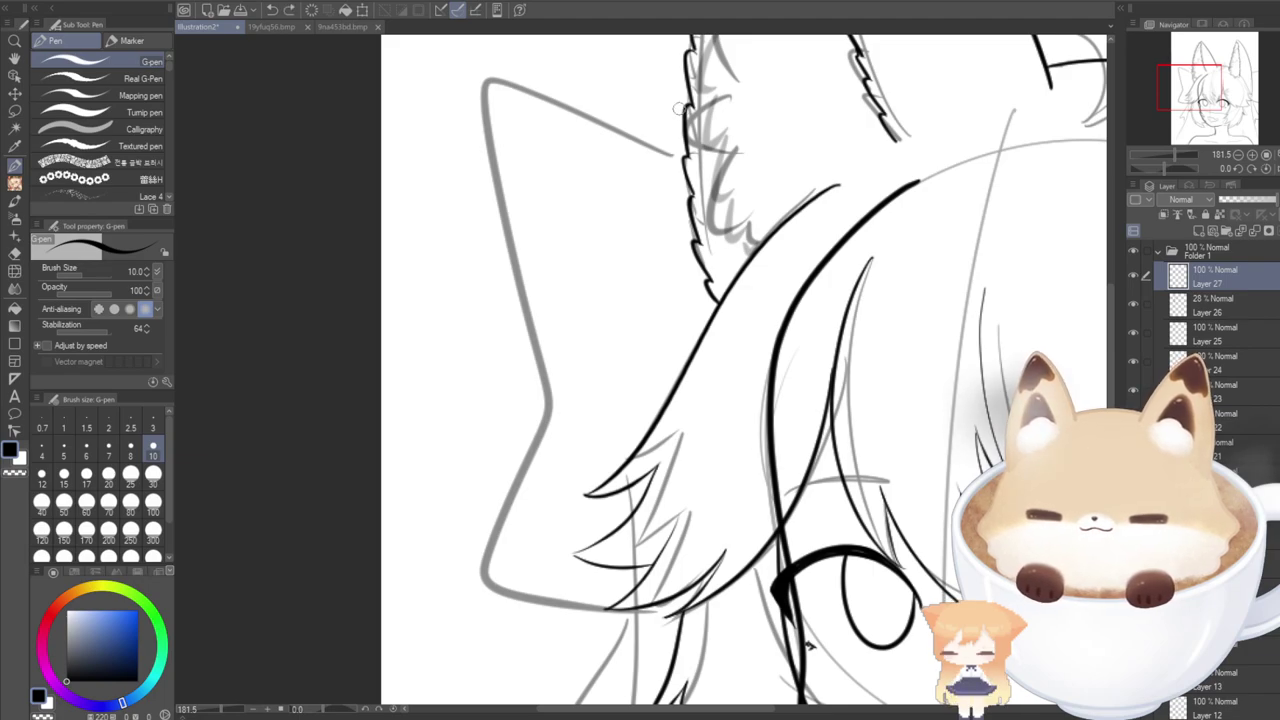
mouse_move(683, 113)
mouse_down()
mouse_move(617, 58)
mouse_move(600, 74)
mouse_move(631, 329)
mouse_move(526, 537)
mouse_move(578, 572)
mouse_up()
key(ctrl+z)
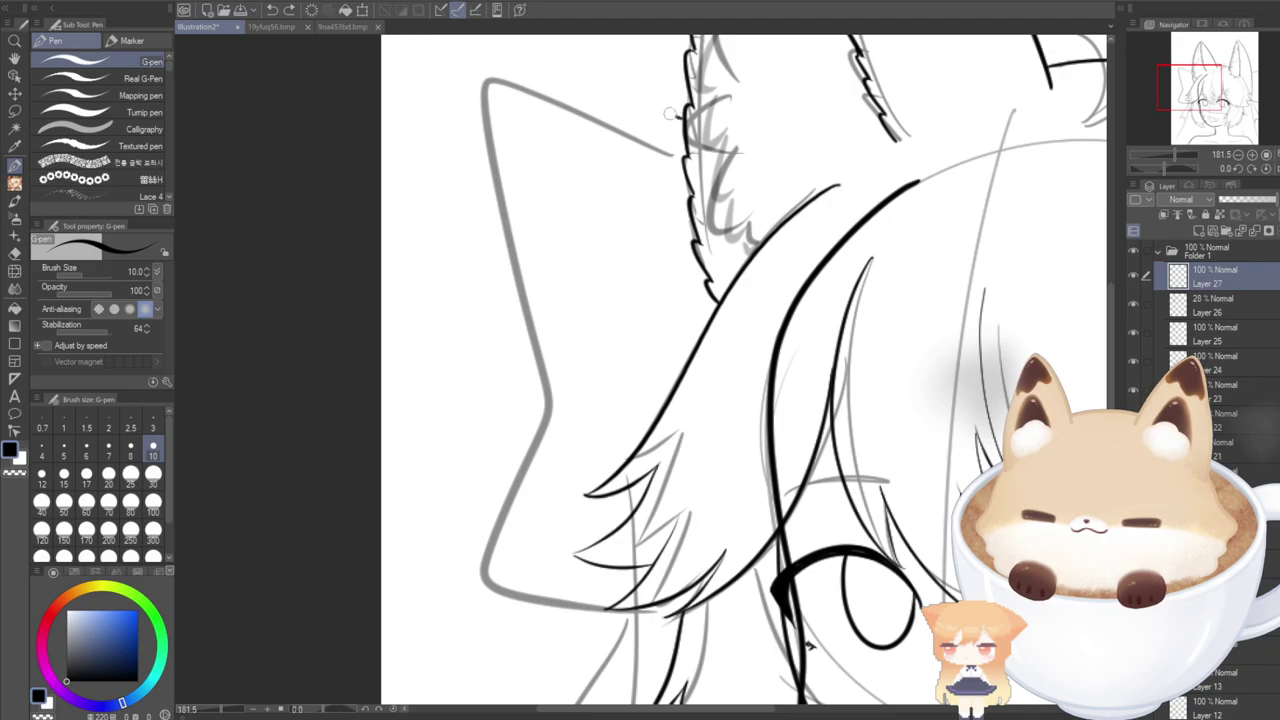
mouse_move(669, 113)
mouse_down()
mouse_move(592, 140)
mouse_move(641, 312)
mouse_move(556, 607)
mouse_up()
key(ctrl+z)
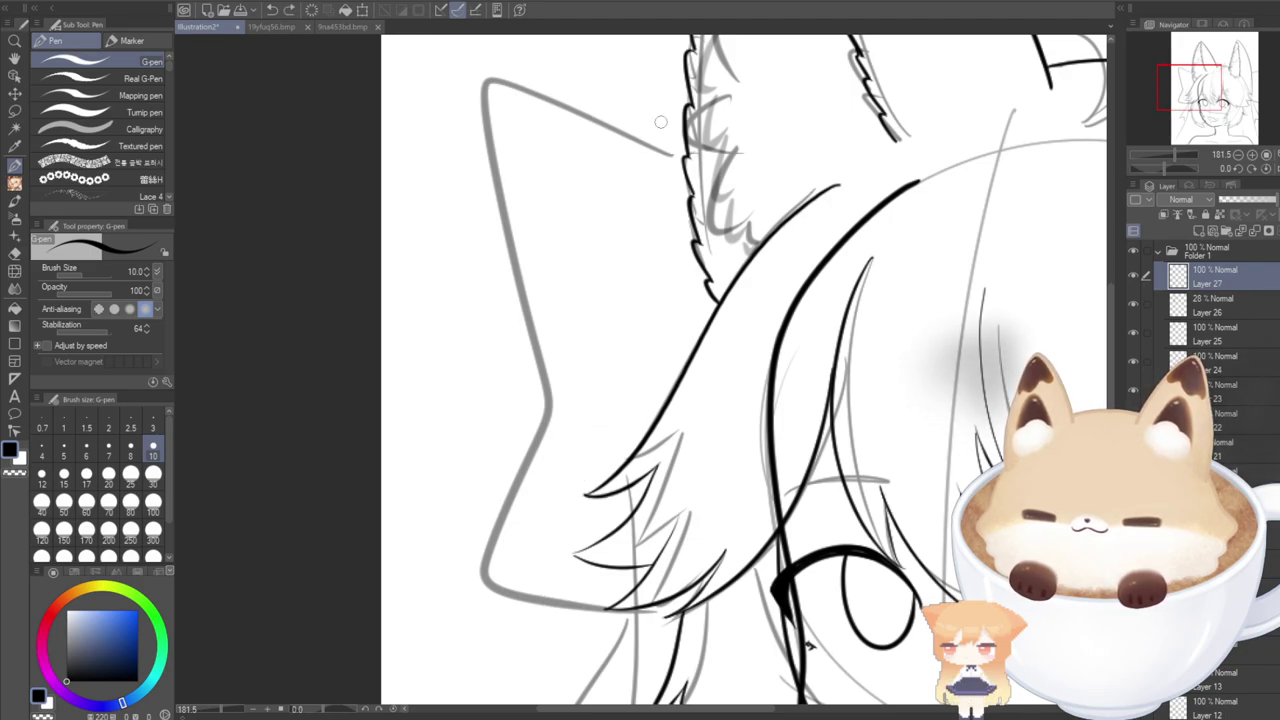
mouse_move(681, 127)
mouse_down()
mouse_move(609, 86)
mouse_move(614, 300)
mouse_move(534, 531)
mouse_move(556, 575)
mouse_up()
key(ctrl+z)
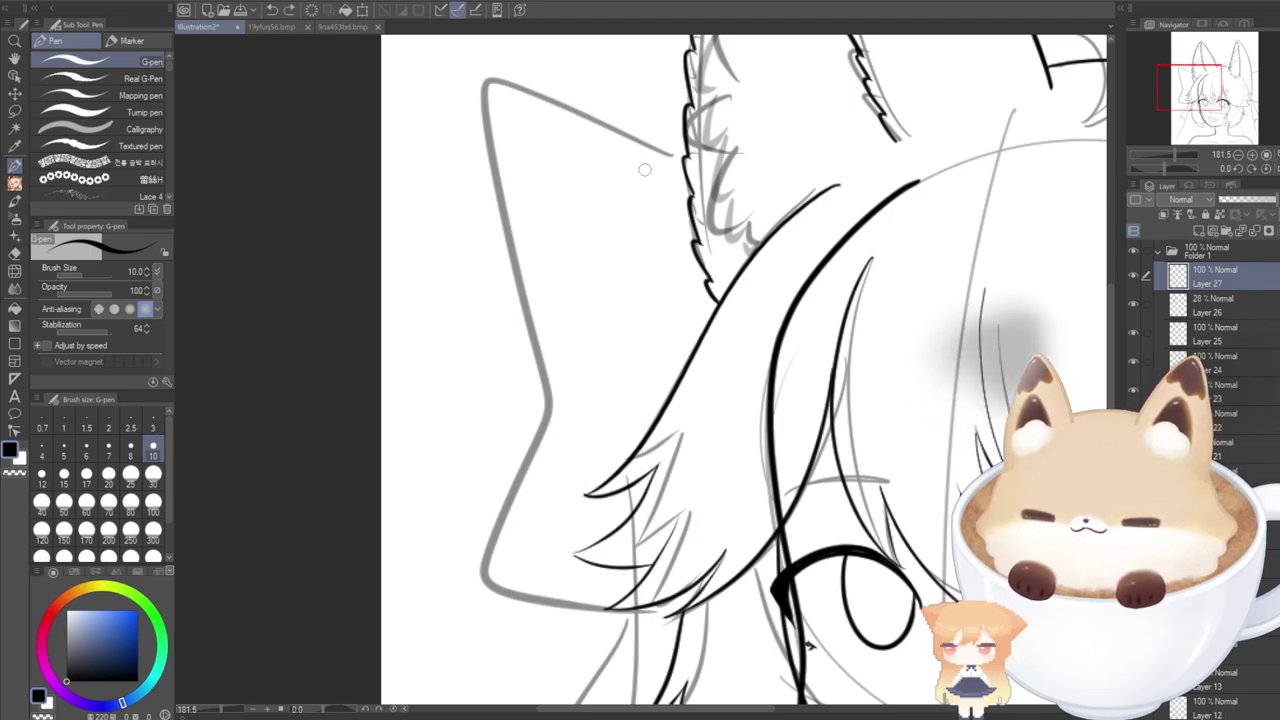
Ink the bow's outline on Layer 27, from the ear's fur edge around both outer corners to the side hair, narrower than the sketch.
mouse_move(628, 120)
mouse_down()
mouse_move(585, 150)
mouse_move(626, 370)
mouse_up()
mouse_move(567, 472)
mouse_down()
mouse_move(527, 585)
mouse_move(612, 578)
mouse_up()
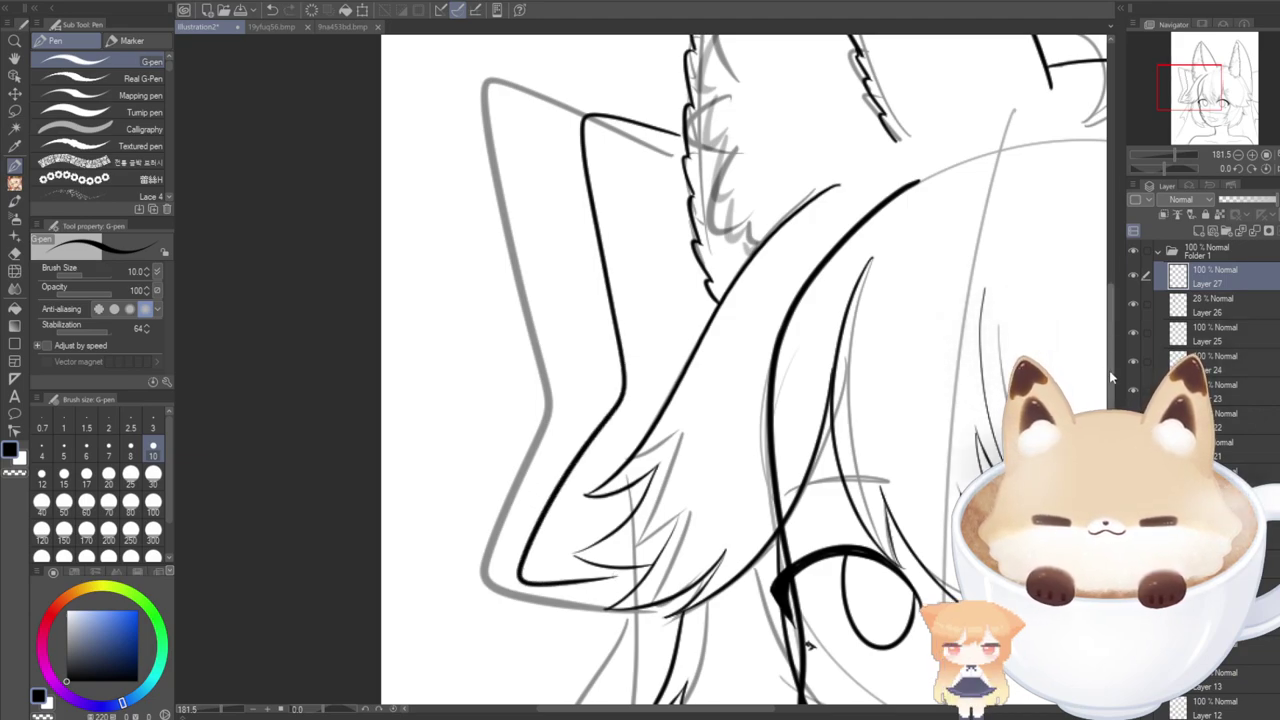
scroll(593, 433, down, 4)
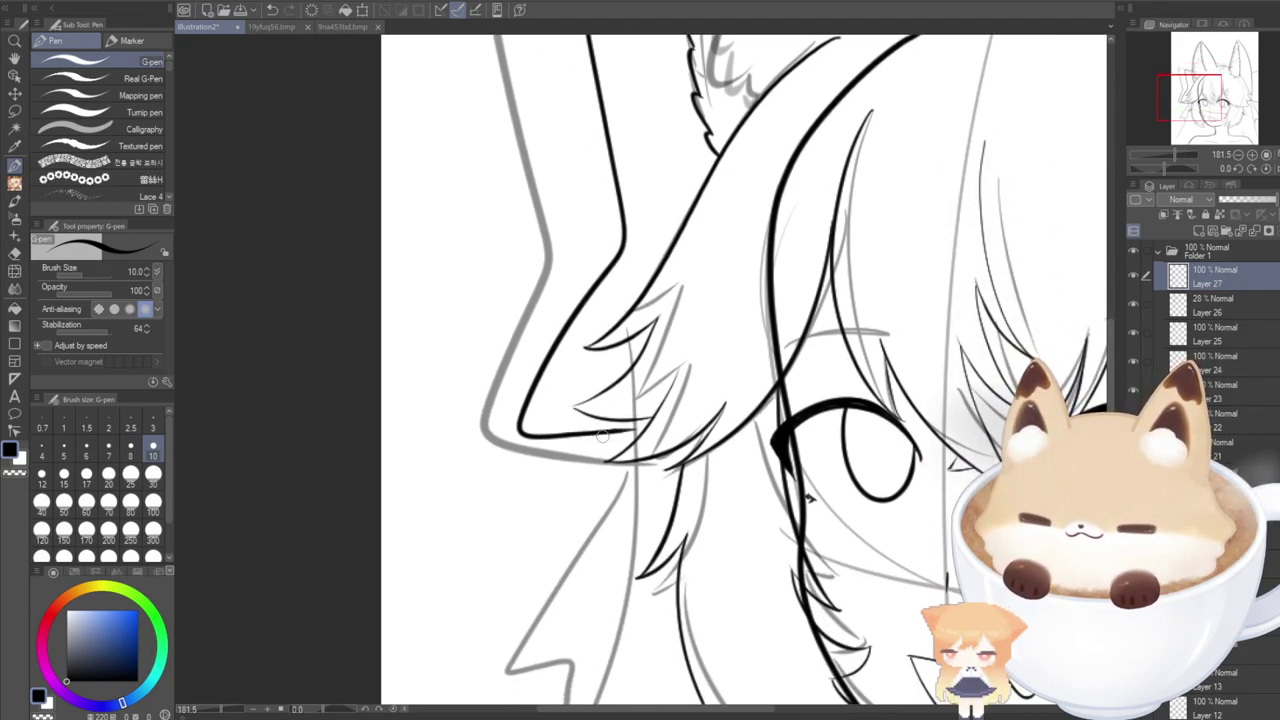
Add Layer 28 directly above Layer 26 and ink the long back-hair line from the far ear's outer edge down past the side hair.
click(1195, 303)
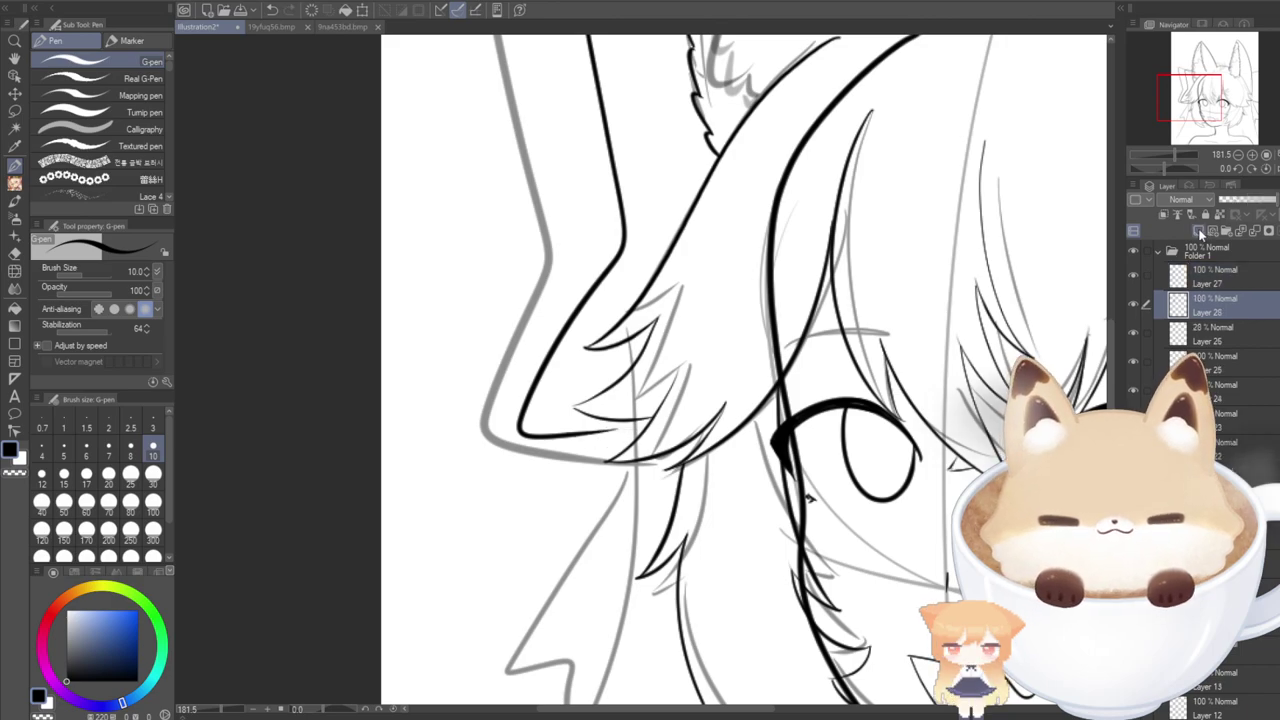
scroll(1120, 388, down, 3)
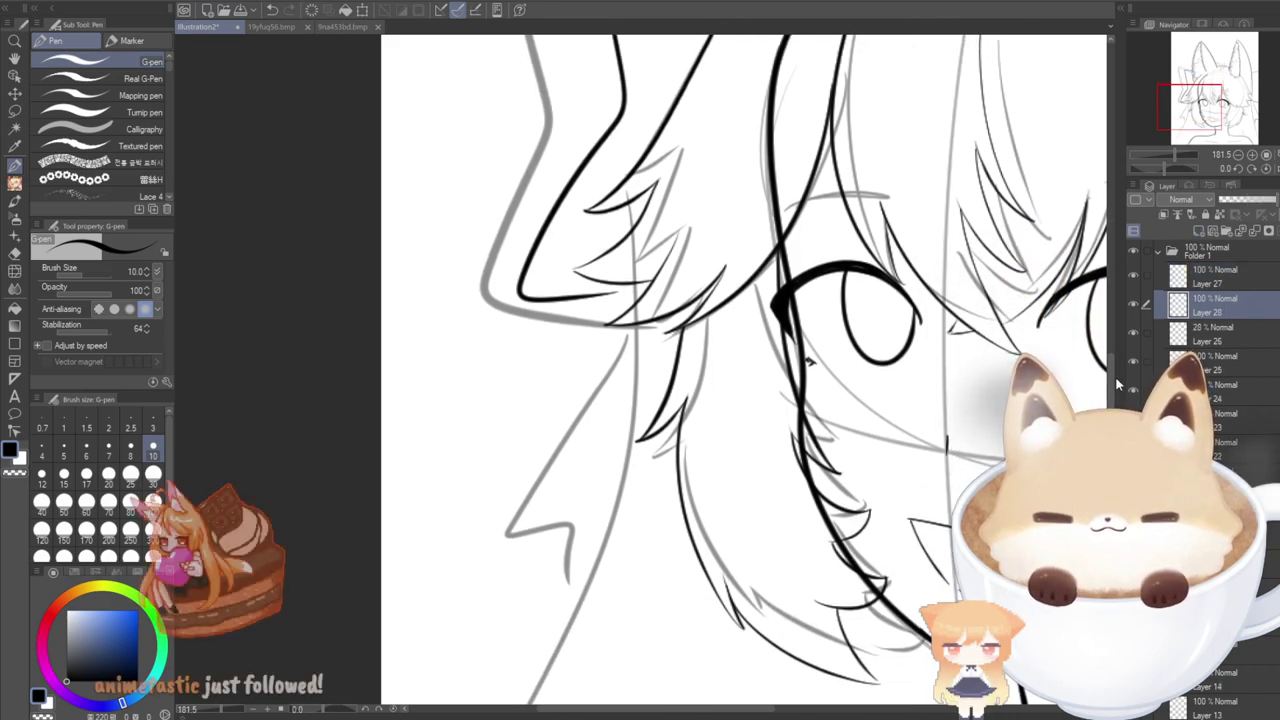
scroll(1115, 376, down, 5)
drag(1207, 110, 1244, 117)
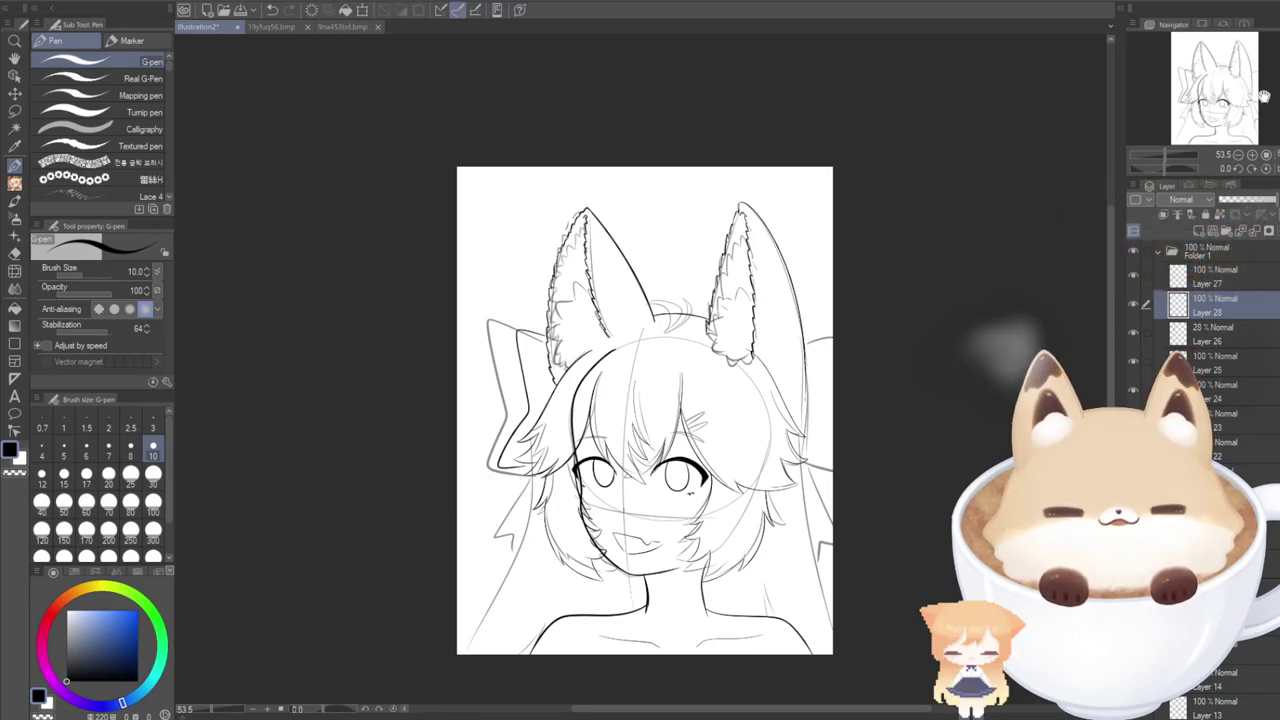
drag(815, 640, 788, 550)
scroll(788, 552, up, 3)
scroll(783, 148, up, 3)
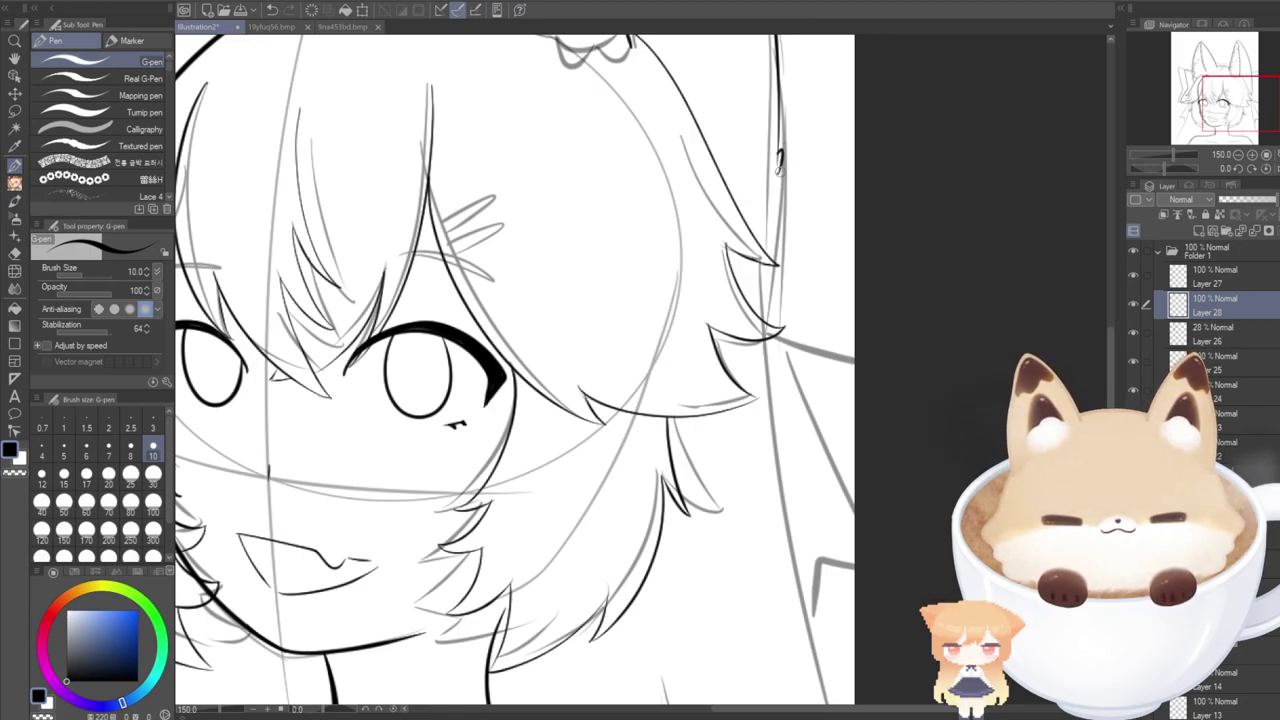
drag(781, 158, 813, 703)
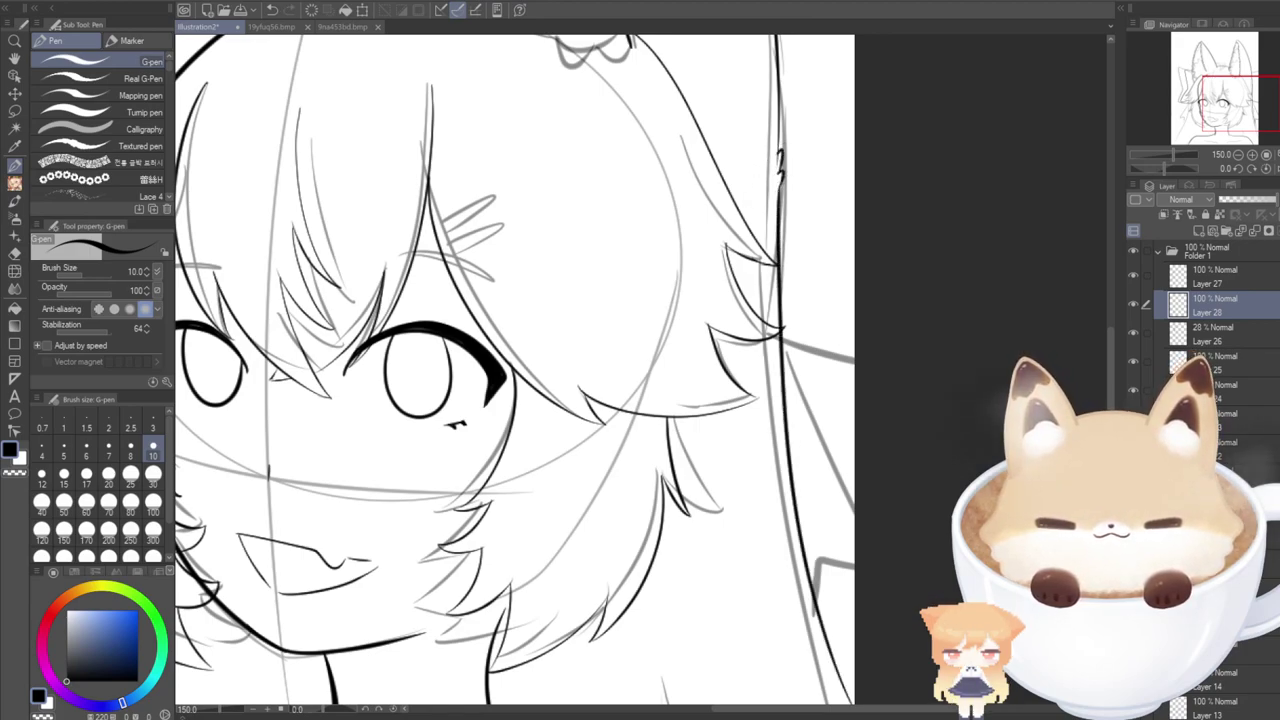
key(ctrl+z)
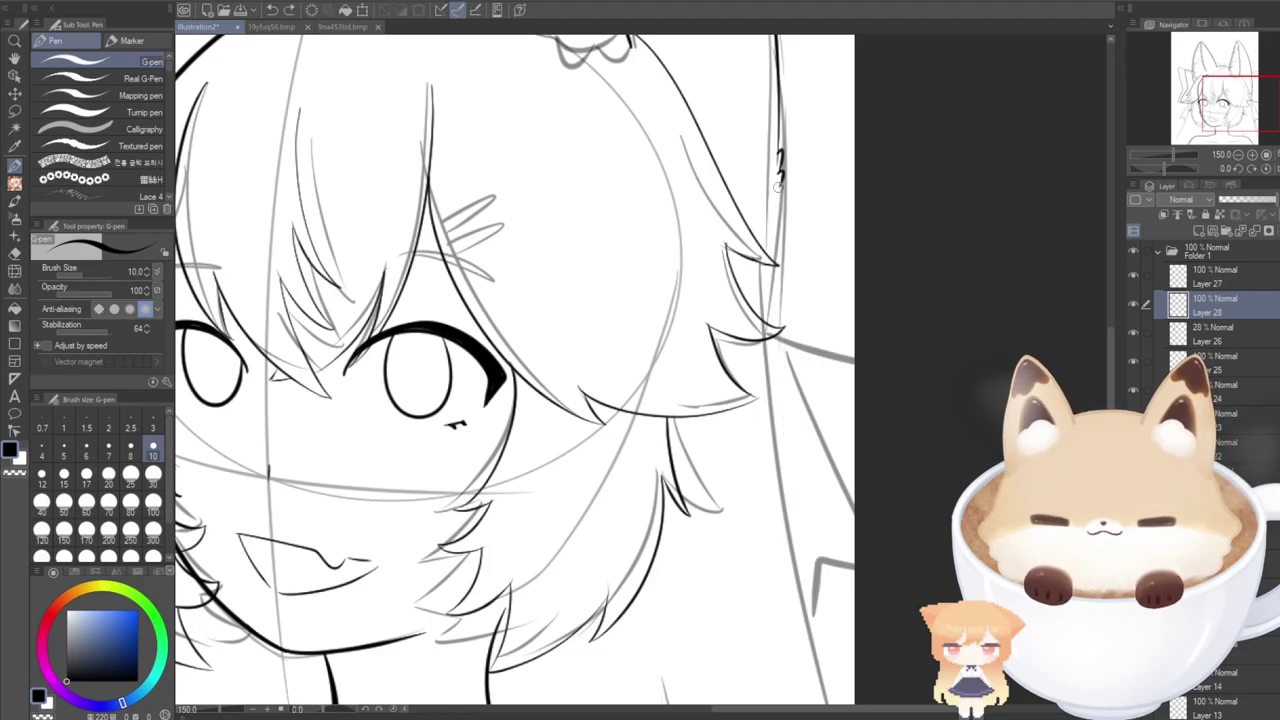
mouse_move(779, 176)
mouse_down()
mouse_move(788, 330)
mouse_move(845, 700)
mouse_move(766, 709)
mouse_up()
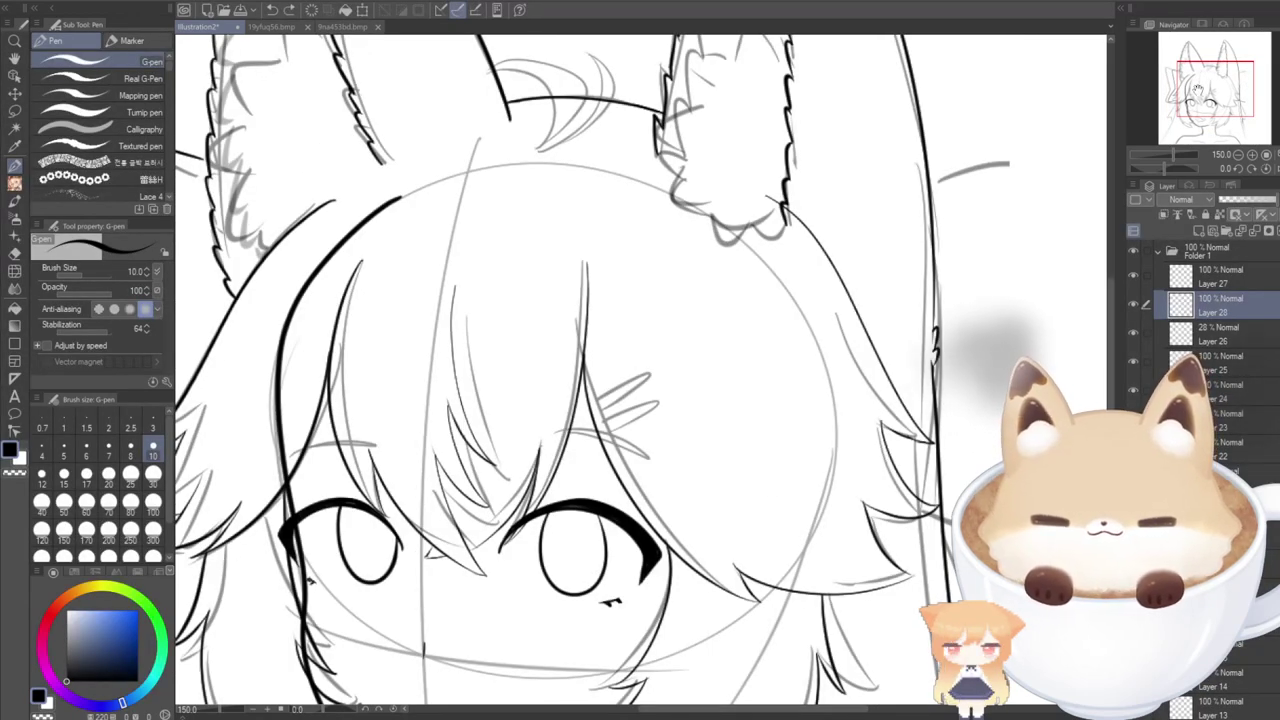
Examine the long hair and bow in the reference sheet's front and back views, and compare them with the whole drawing.
click(262, 27)
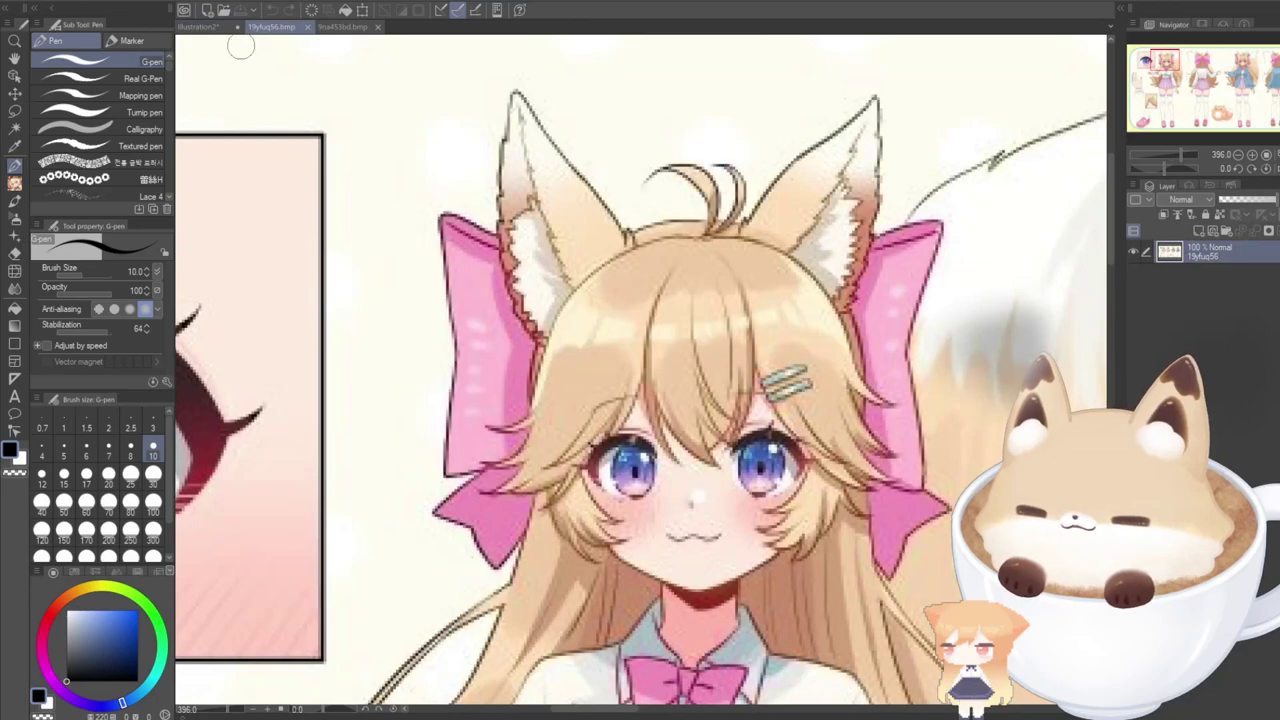
scroll(529, 495, down, 8)
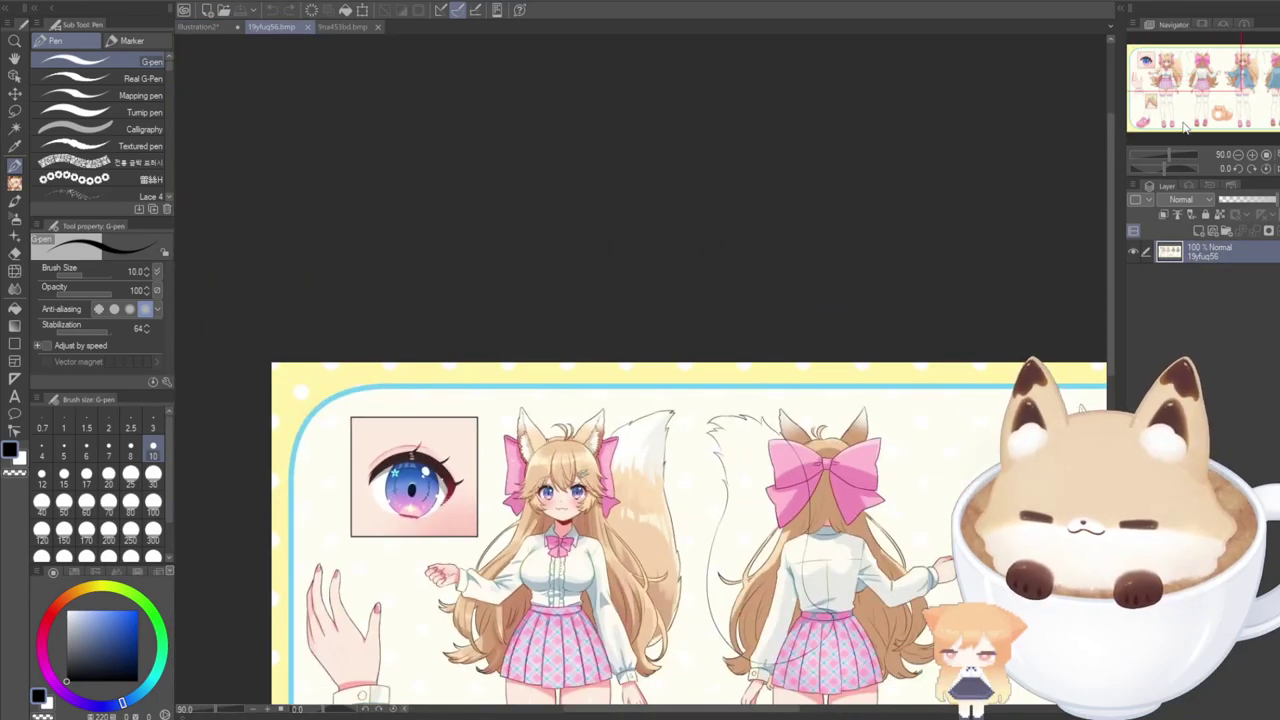
drag(1204, 67, 1217, 107)
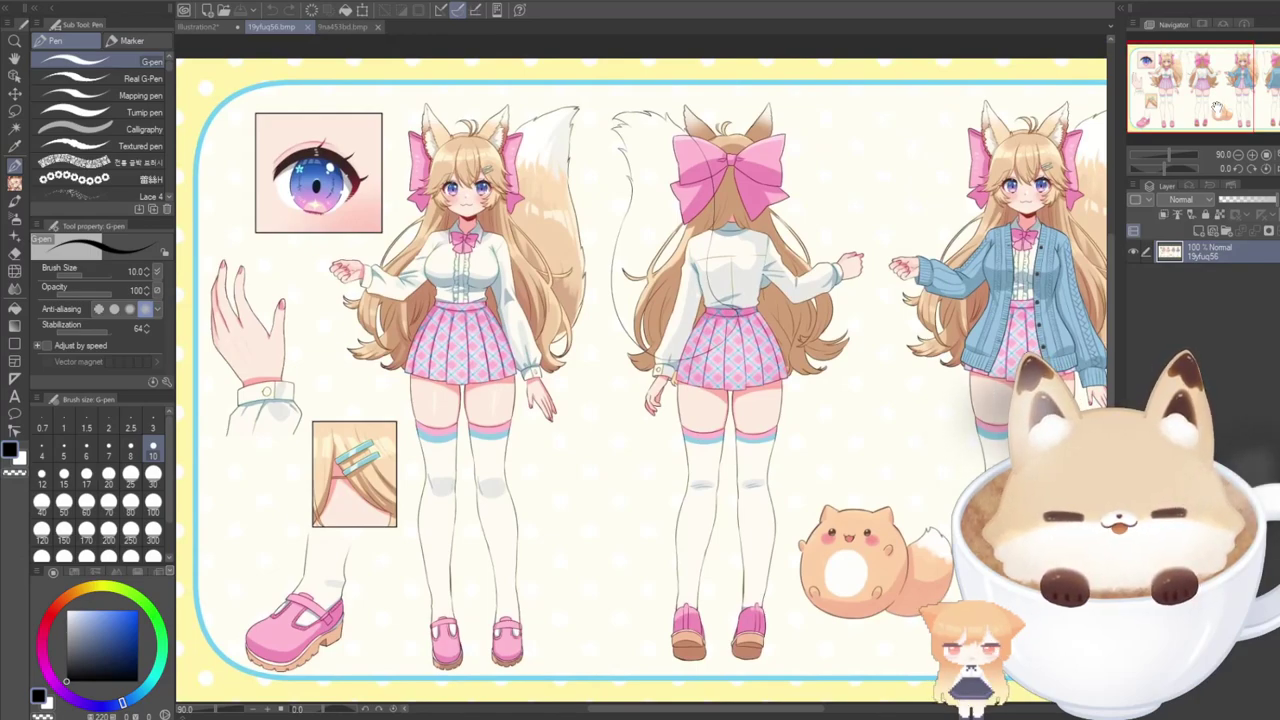
click(198, 26)
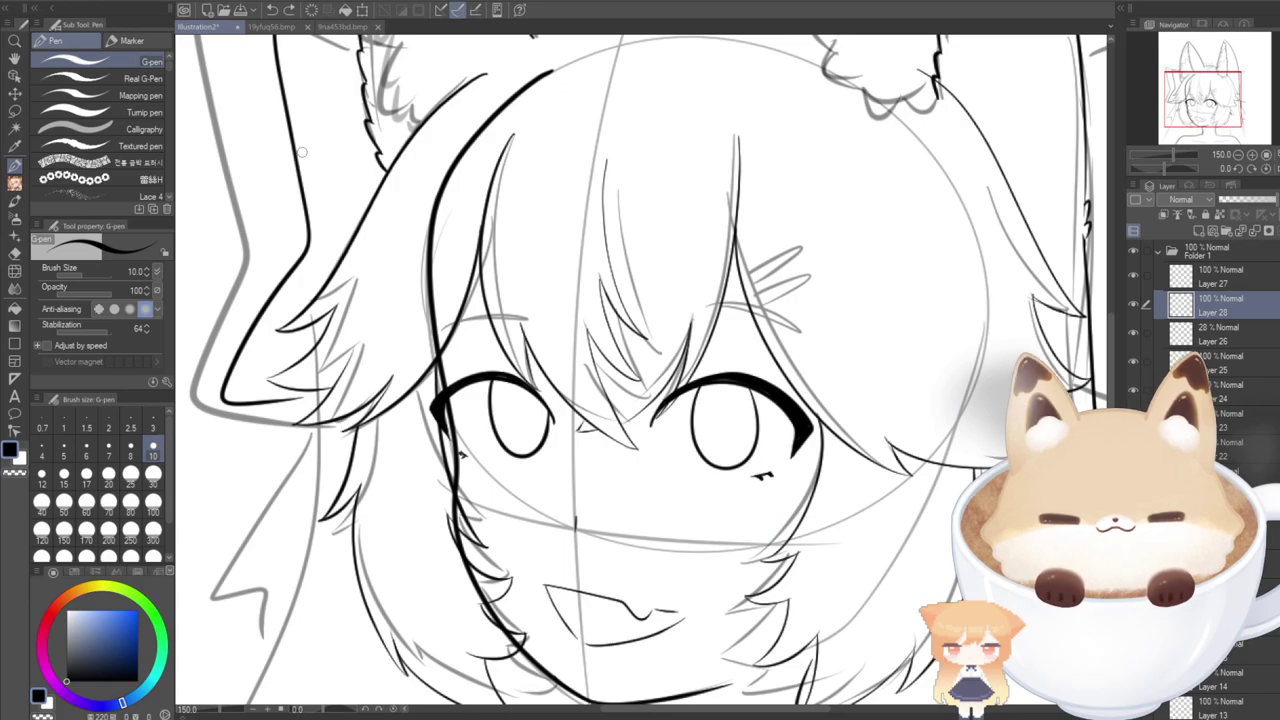
drag(1179, 98, 1184, 103)
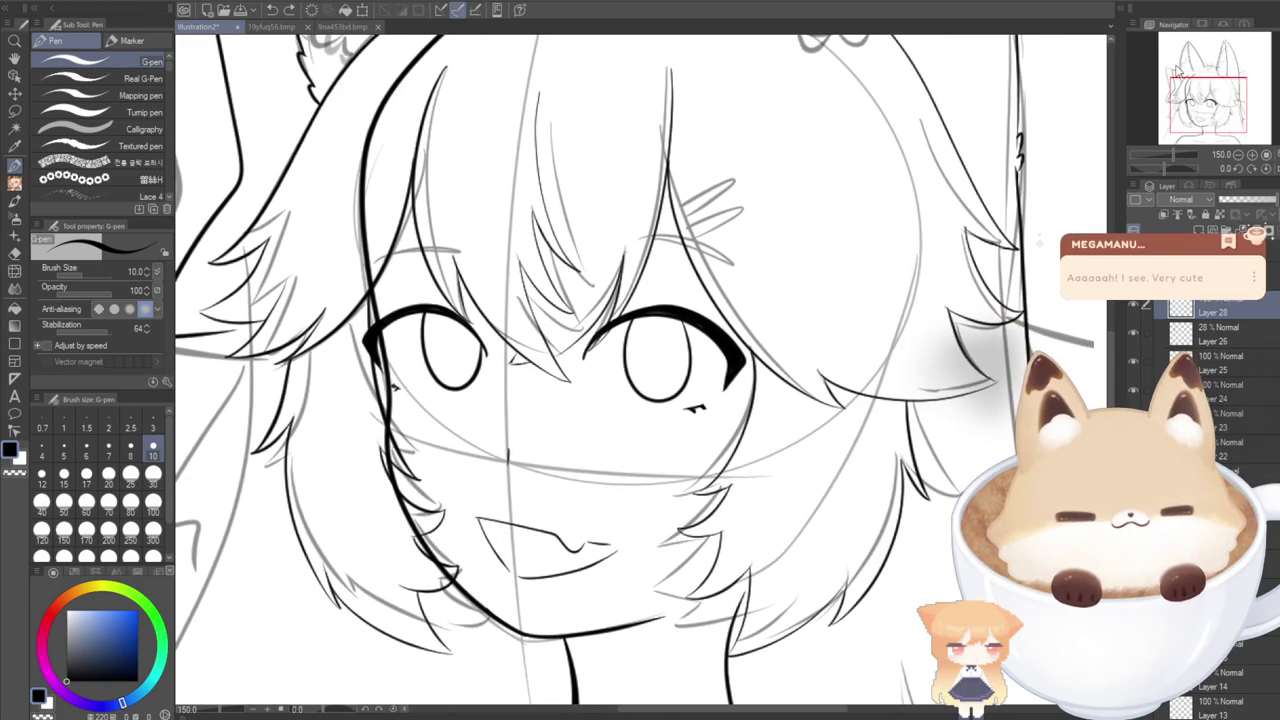
scroll(582, 460, down, 1)
scroll(581, 462, down, 2)
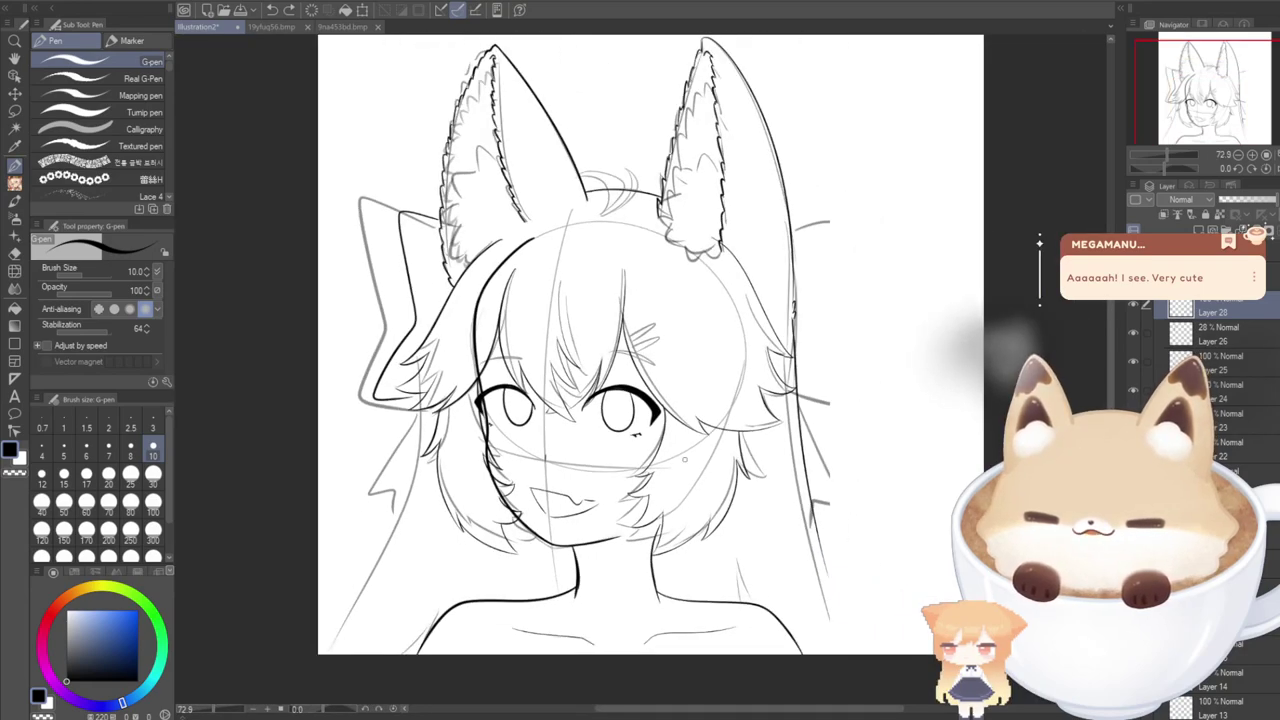
drag(1172, 109, 1173, 115)
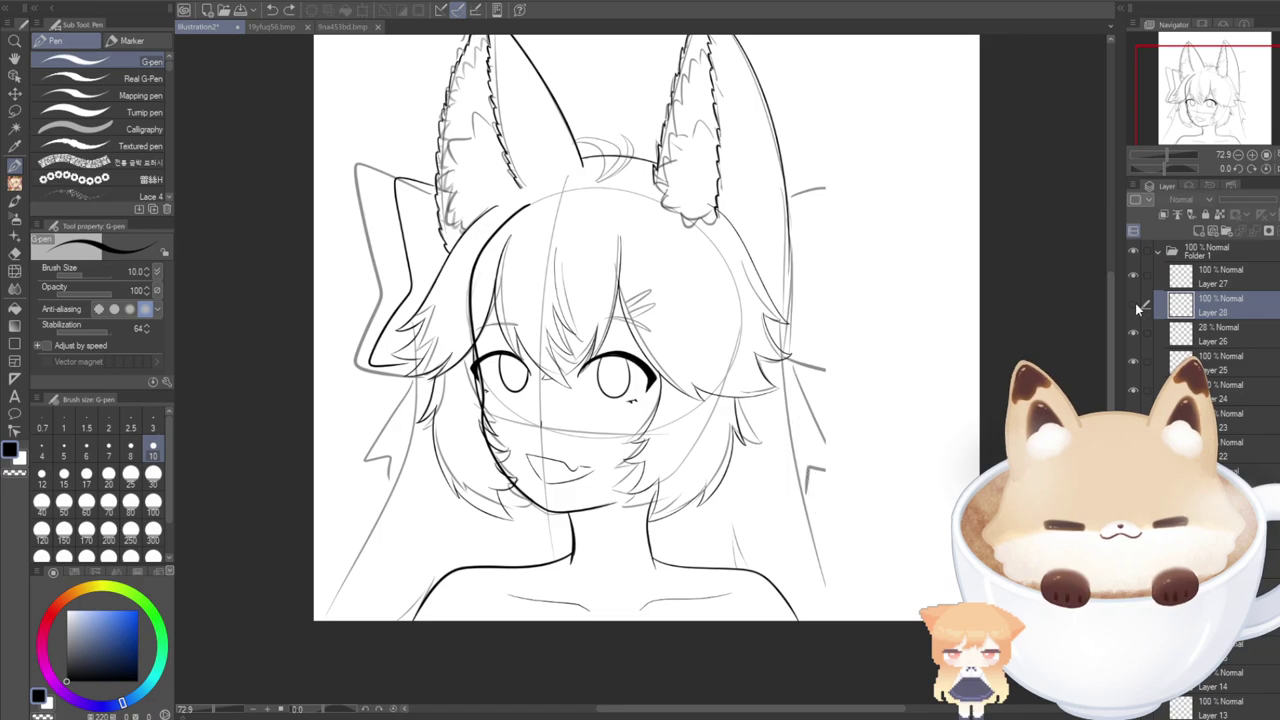
scroll(798, 405, up, 2)
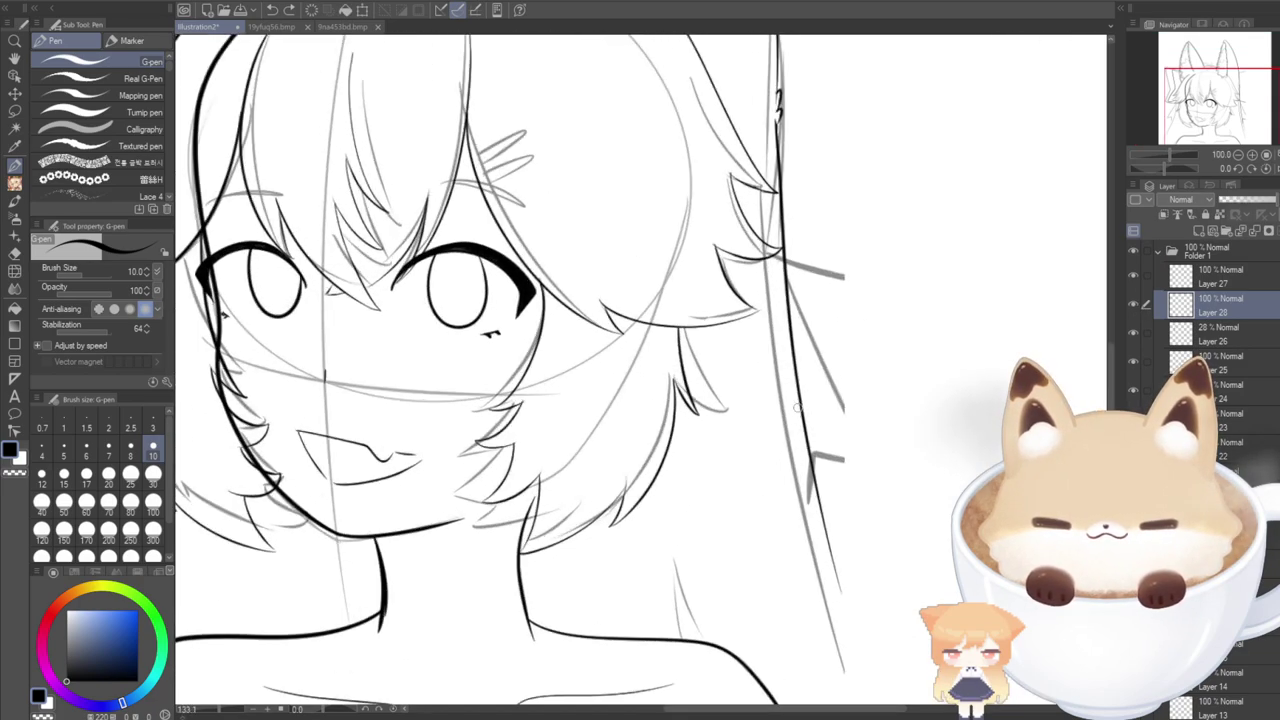
drag(798, 405, 884, 704)
scroll(797, 294, down, 3)
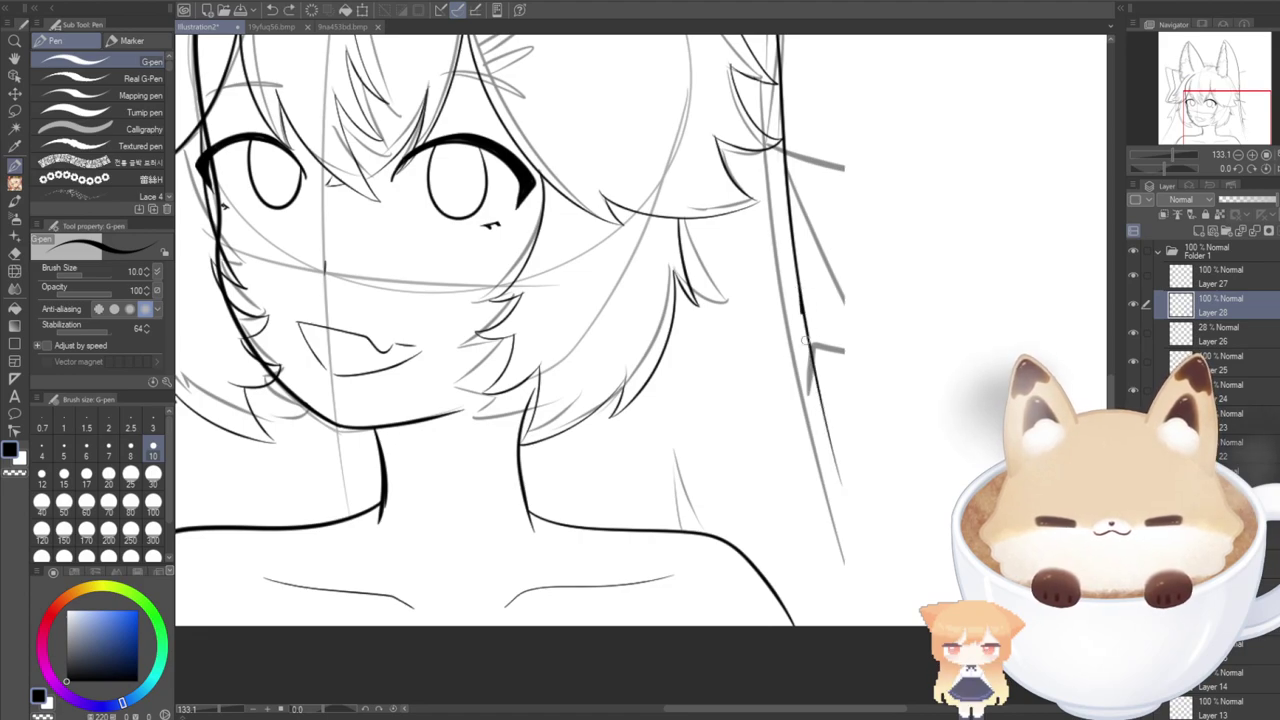
drag(805, 340, 884, 590)
key(ctrl+z)
drag(794, 264, 890, 624)
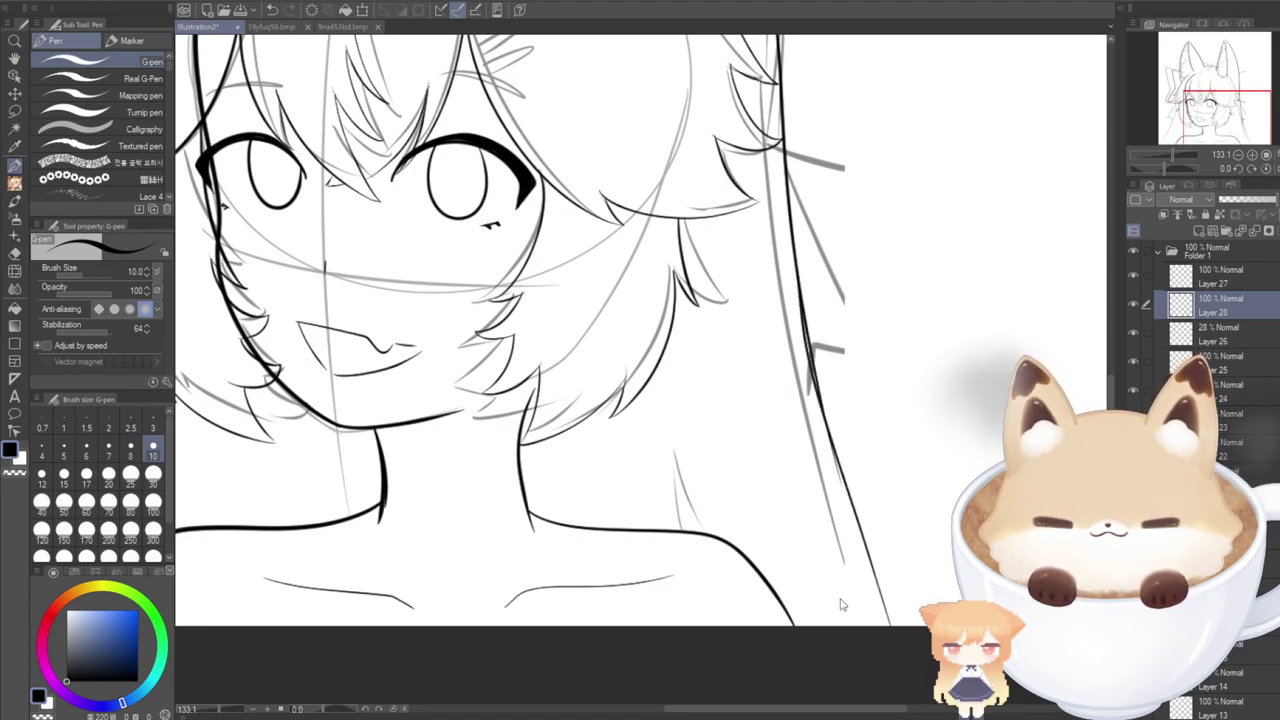
key(ctrl+z)
drag(802, 300, 878, 590)
key(ctrl+z)
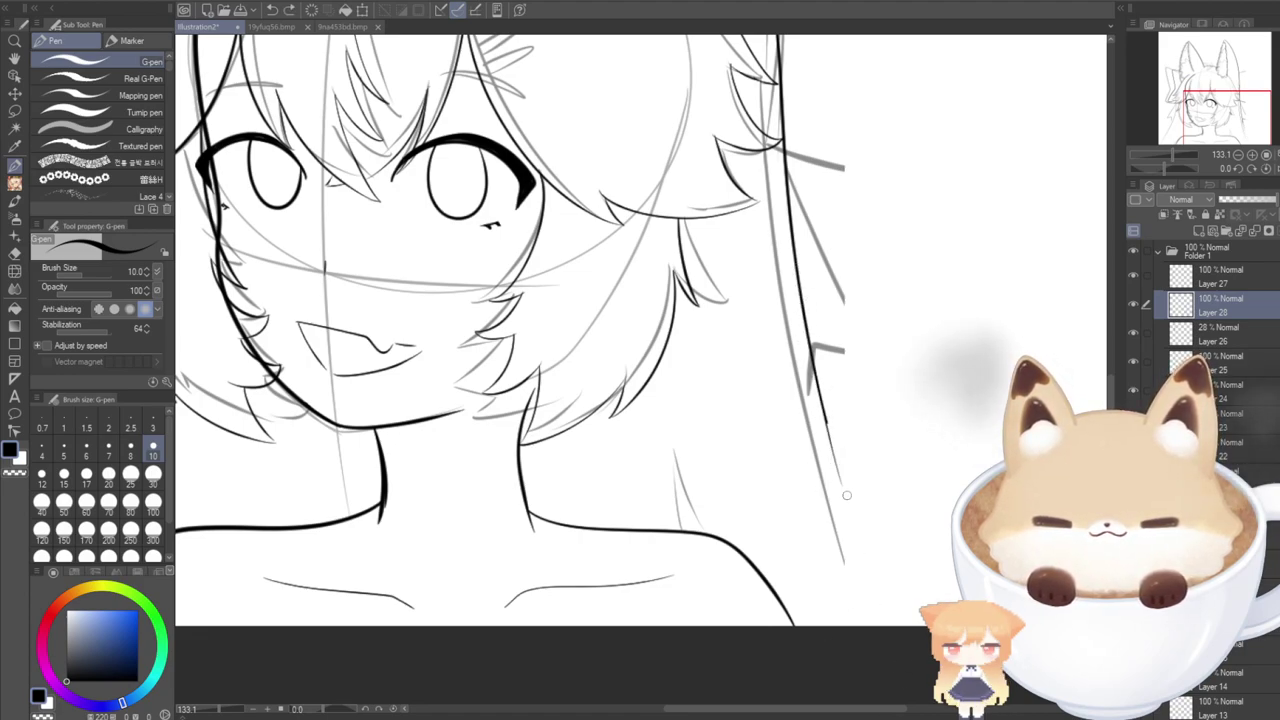
drag(847, 495, 876, 572)
key(ctrl+z)
drag(806, 326, 866, 572)
key(ctrl+z)
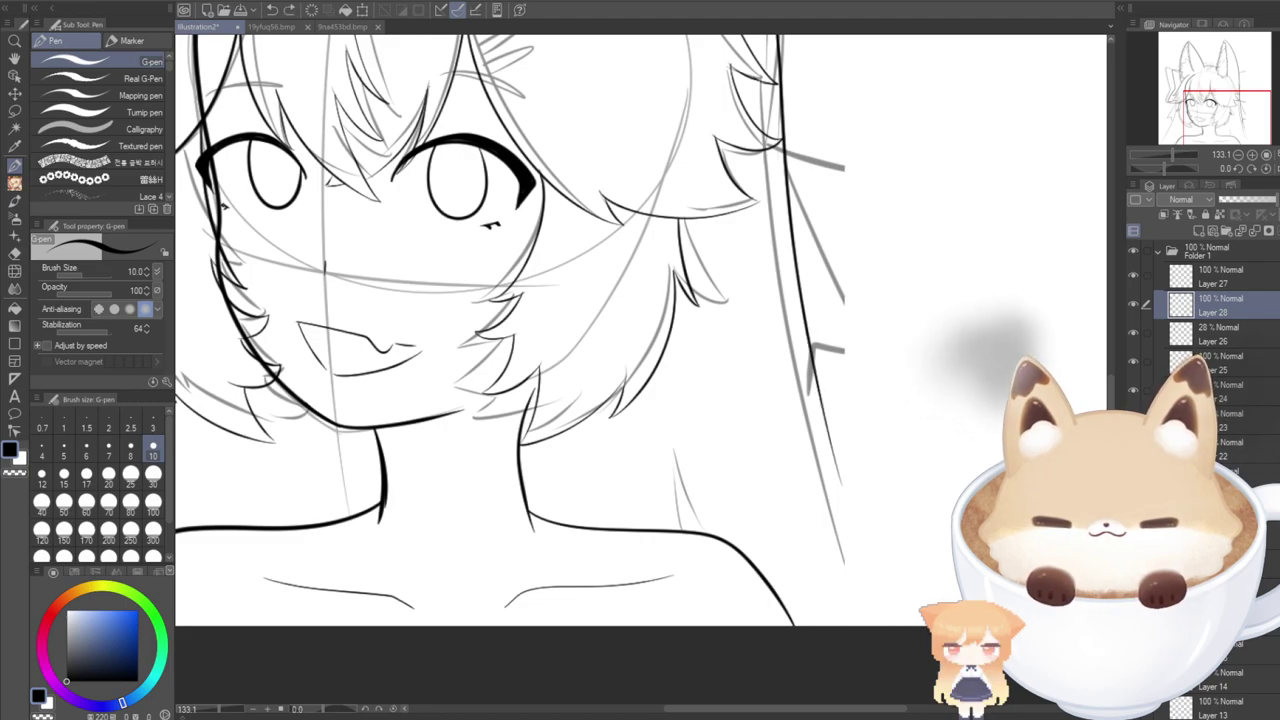
Erase the lower part of the long back-hair line on Layer 28 from just below the side-hair tips, and return to the G-pen.
drag(560, 250, 824, 600)
drag(720, 400, 580, 400)
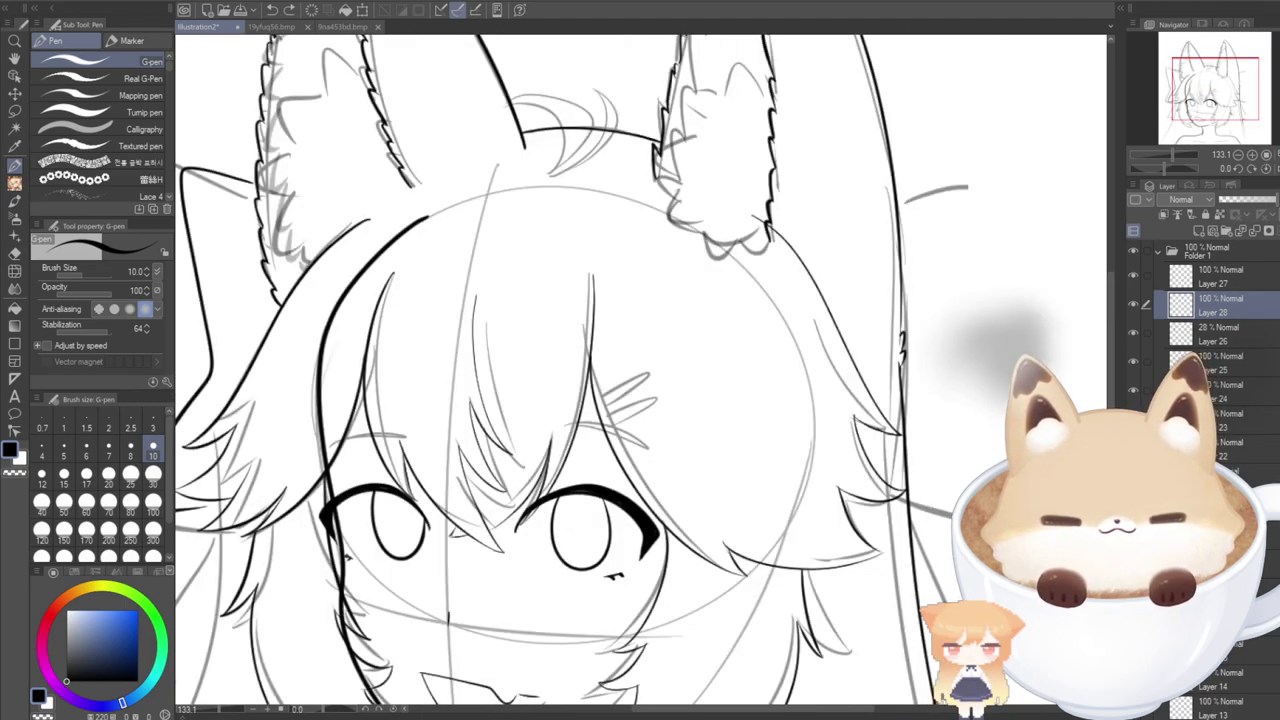
mouse_move(1218, 122)
mouse_down()
mouse_move(1236, 160)
mouse_move(1214, 117)
mouse_move(1231, 126)
mouse_up()
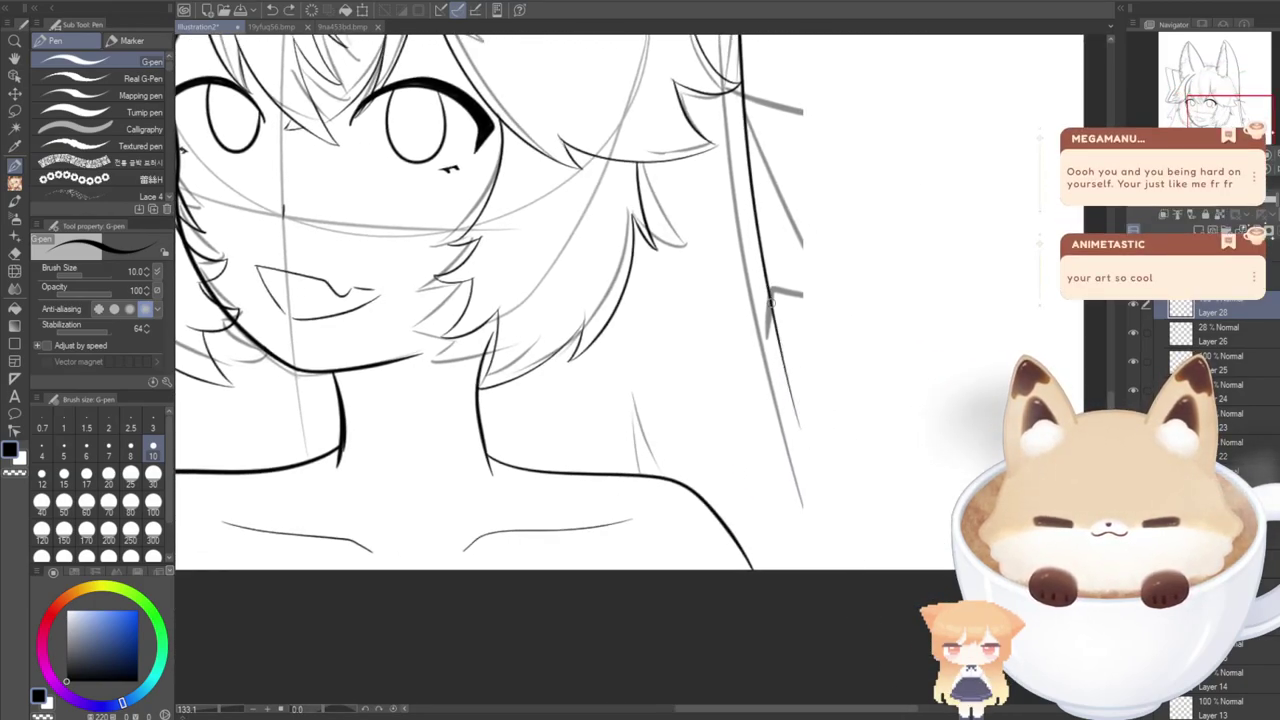
key(e)
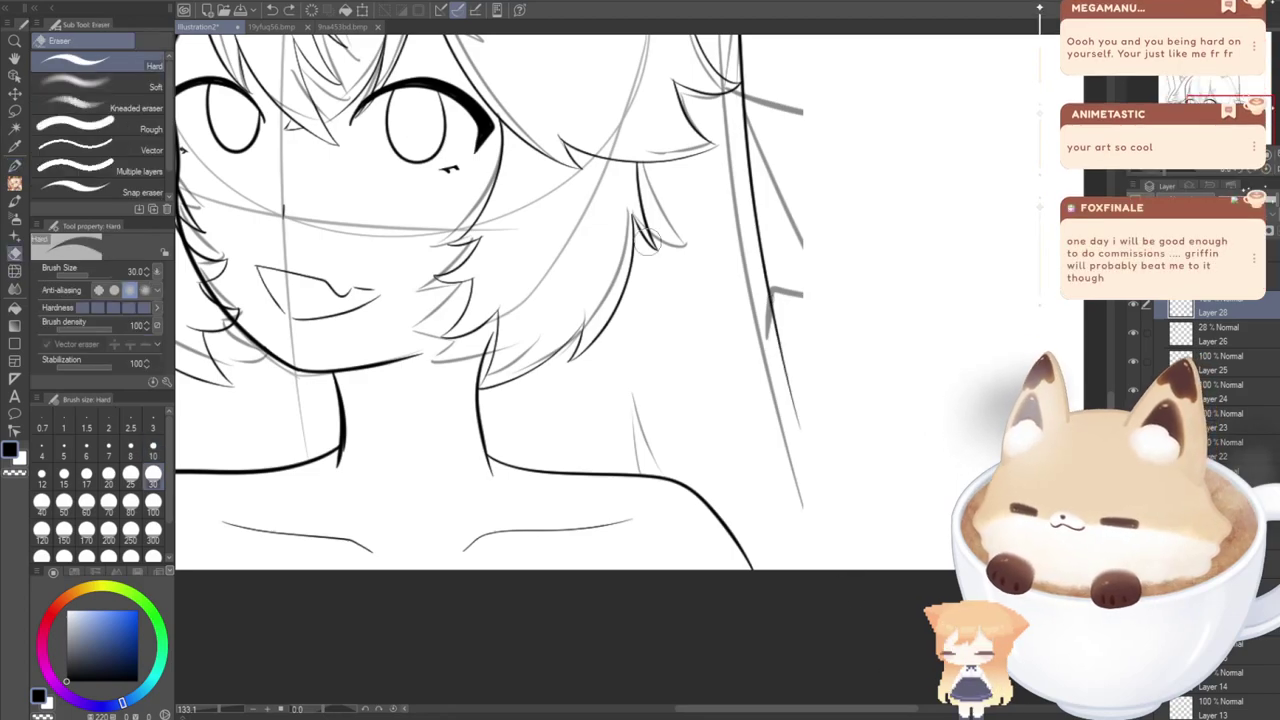
drag(745, 180, 848, 566)
click(14, 165)
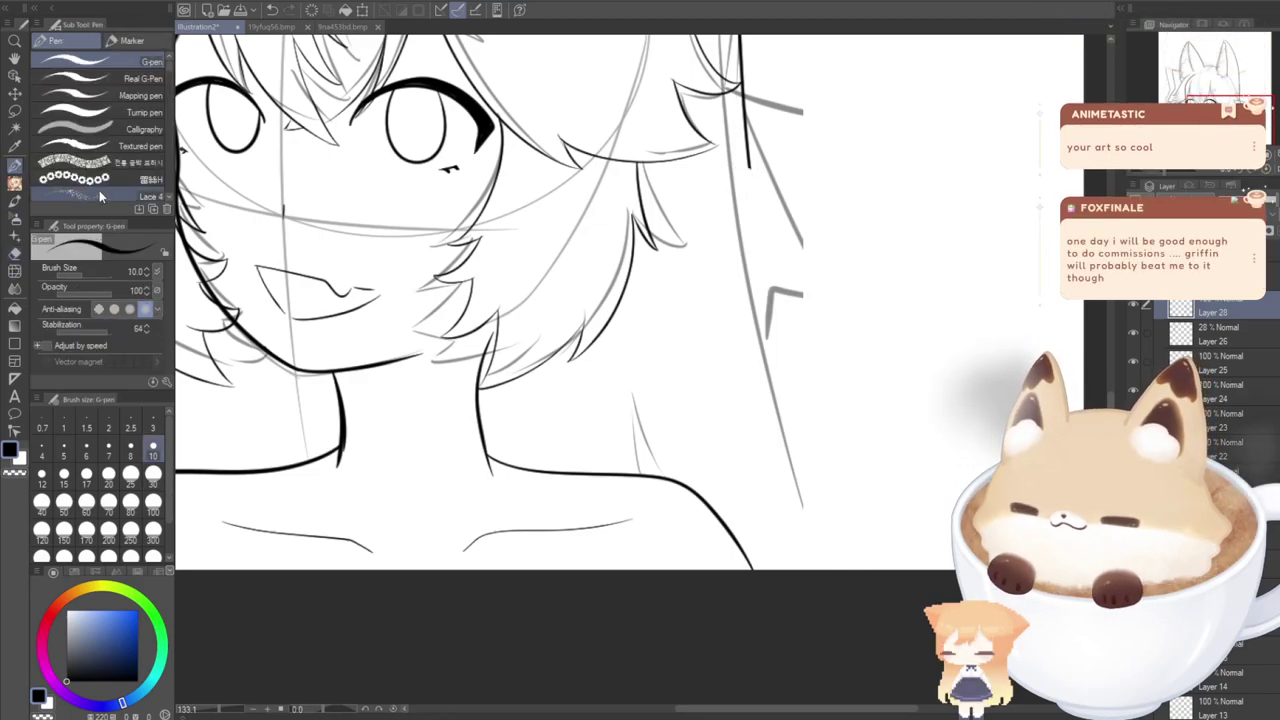
scroll(600, 300, up, 5)
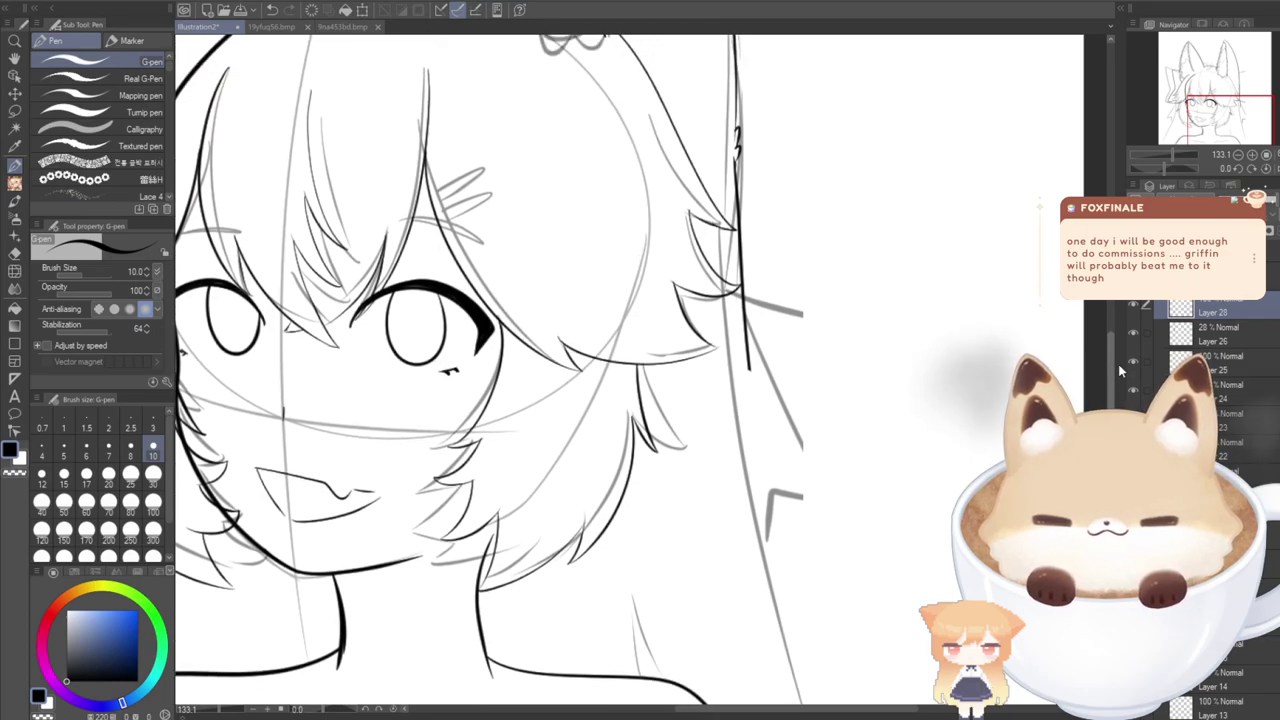
Erase the long back-hair line on Layer 28 from just below the small scribbled marks downward, and return to the G-pen.
key(e)
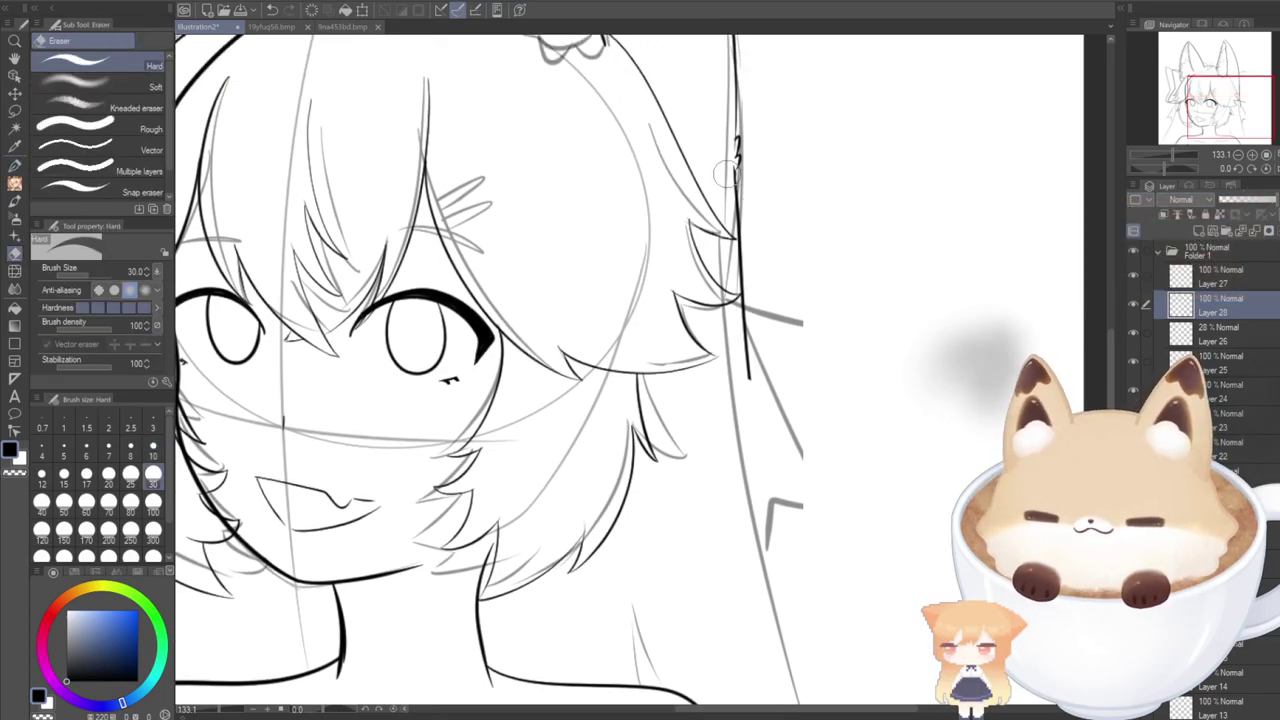
drag(727, 174, 763, 543)
click(14, 165)
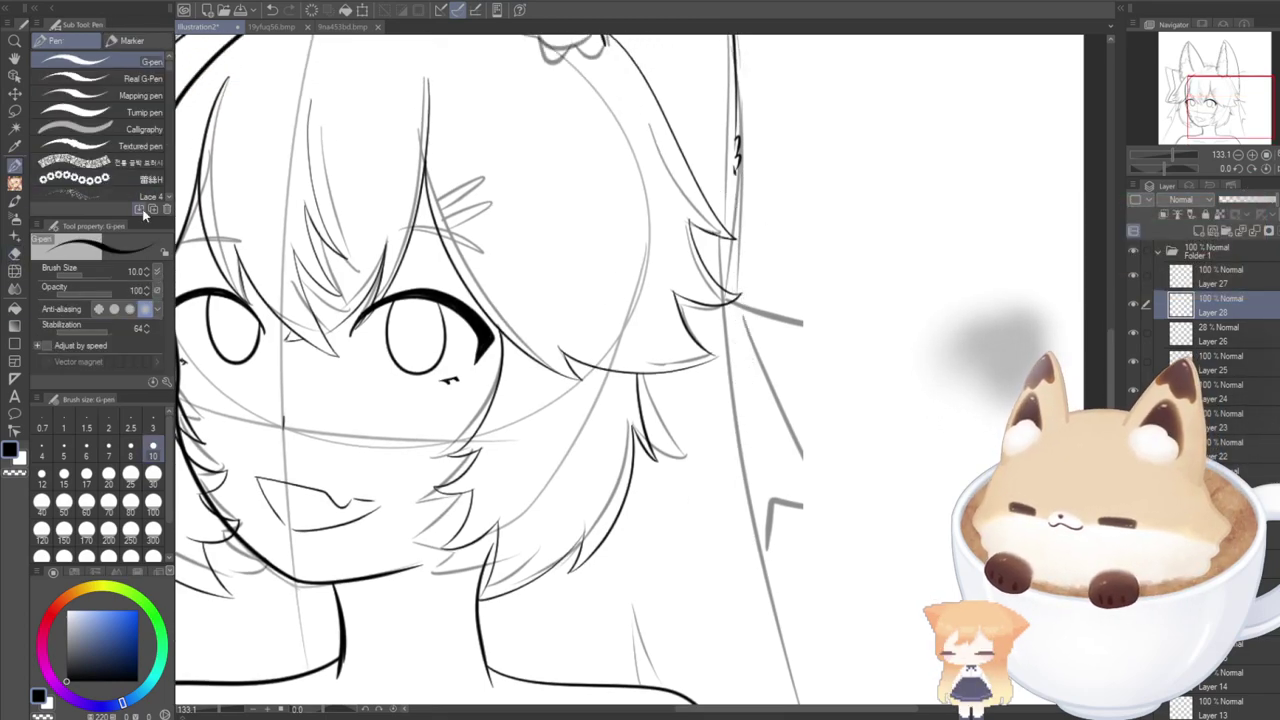
Ink the lower part of the long back-hair line on Layer 28, flaring slightly outside the sketch down to the canvas's lower edge.
key(ctrl+minus)
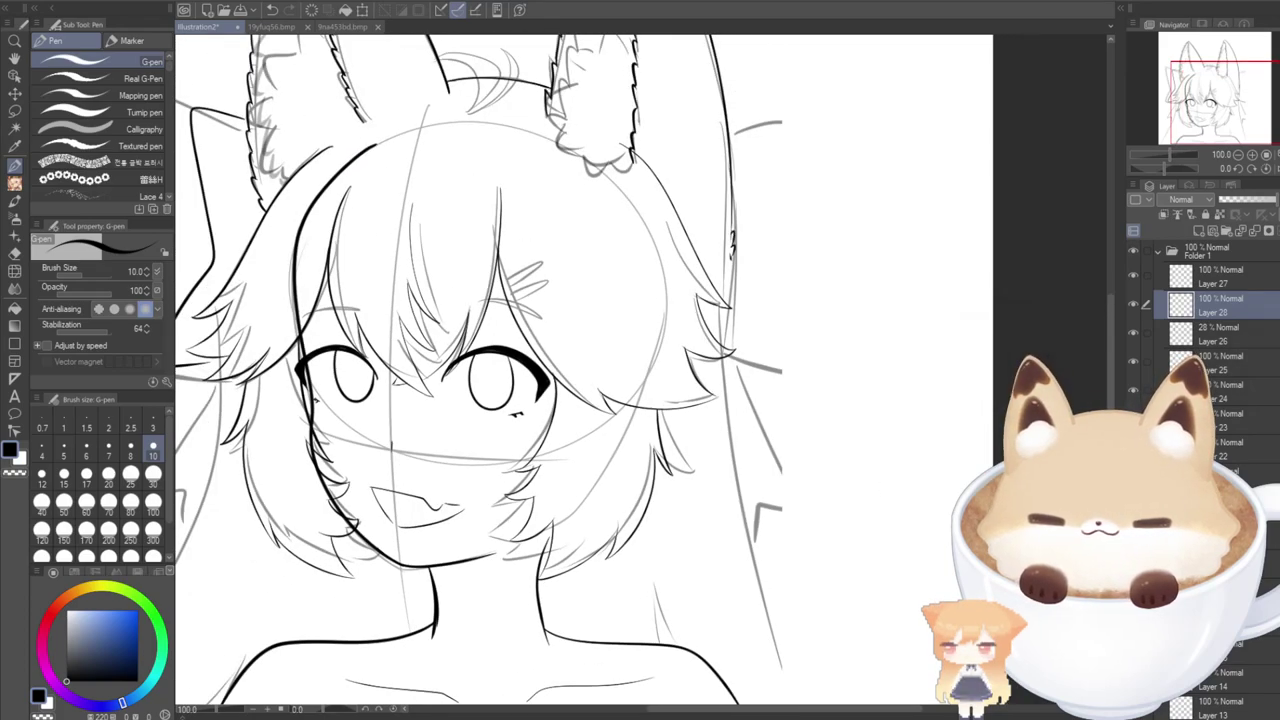
scroll(745, 241, down, 3)
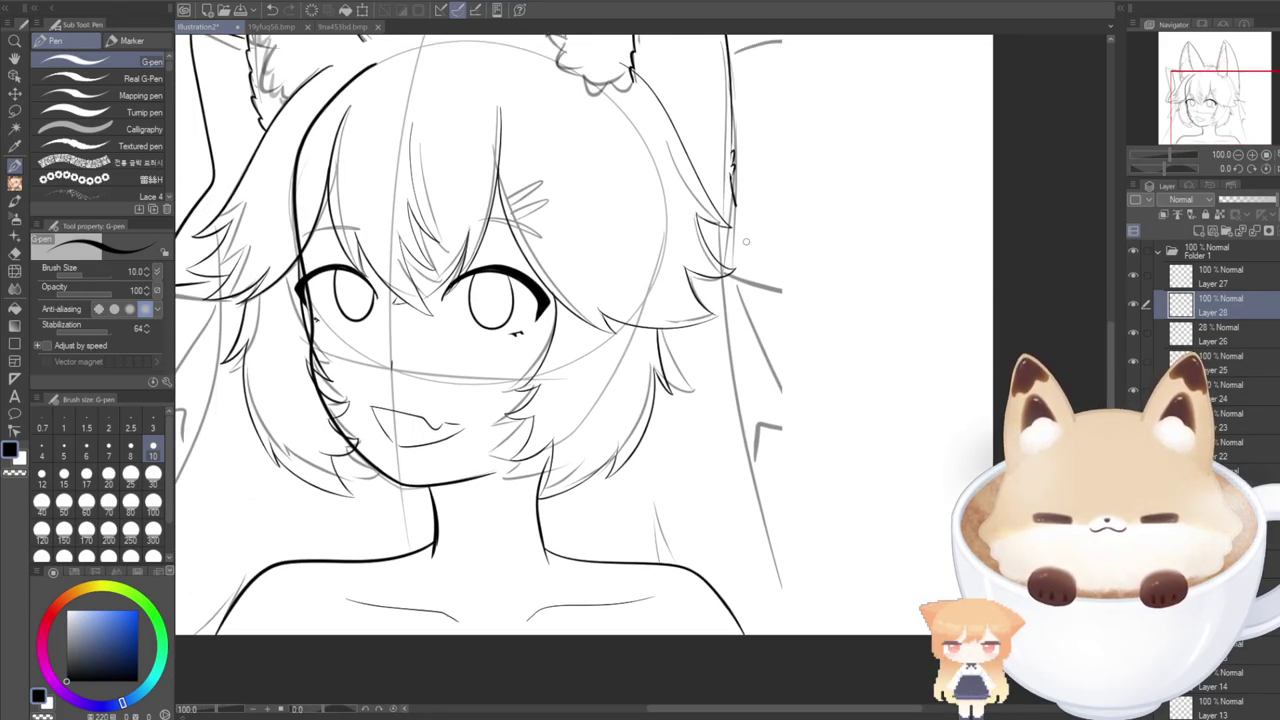
drag(746, 241, 872, 576)
key(ctrl+z)
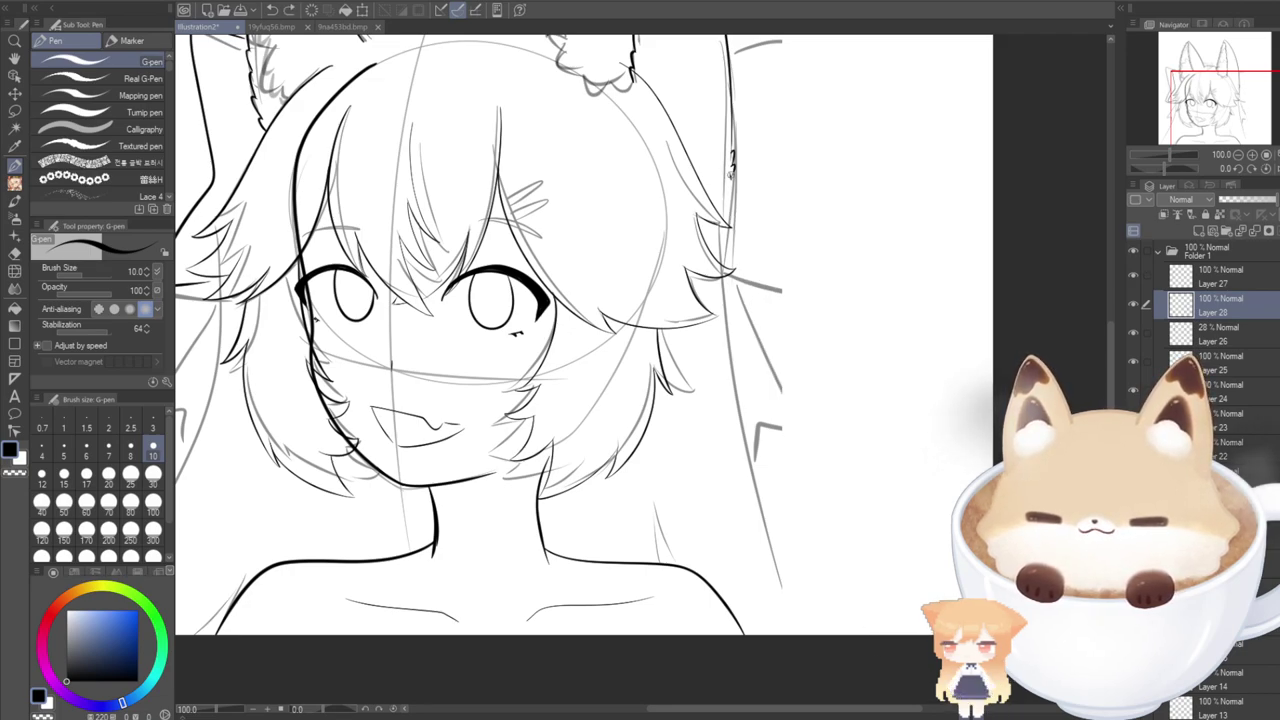
mouse_move(731, 175)
mouse_down()
mouse_move(753, 368)
mouse_move(815, 510)
mouse_up()
key(ctrl+z)
drag(731, 176, 784, 406)
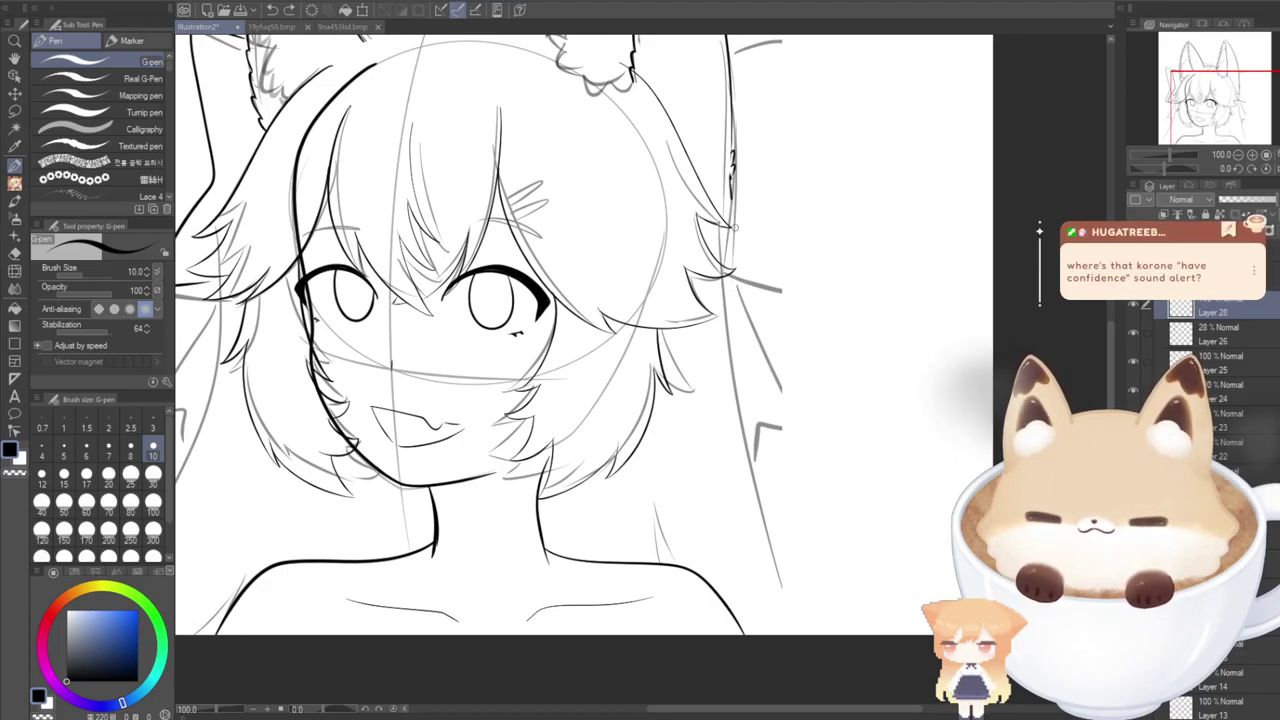
drag(735, 228, 830, 636)
key(ctrl+z)
mouse_move(730, 176)
mouse_down()
mouse_move(750, 378)
mouse_move(814, 636)
mouse_up()
key(ctrl+z)
mouse_move(729, 172)
mouse_down()
mouse_move(790, 485)
mouse_move(845, 636)
mouse_up()
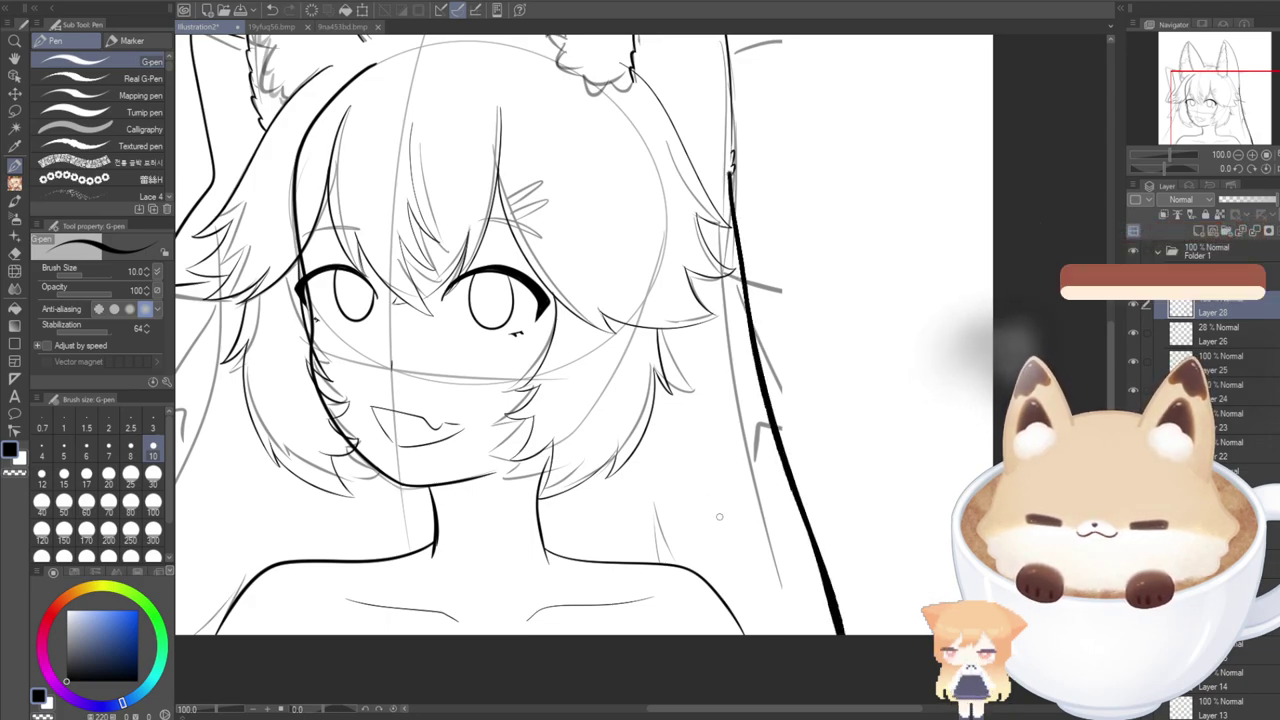
key(ctrl+z)
drag(741, 290, 848, 634)
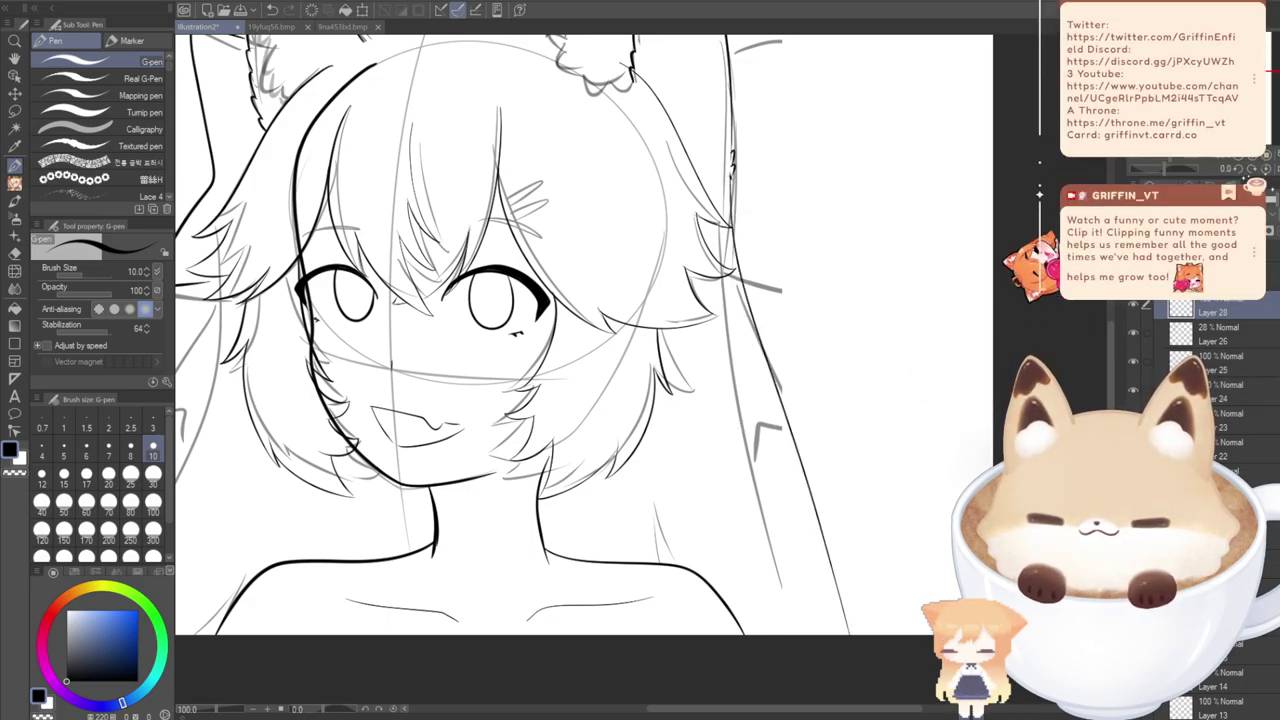
key(ctrl+z)
mouse_move(729, 175)
mouse_down()
mouse_move(746, 390)
mouse_move(860, 648)
mouse_up()
key(ctrl+z)
drag(730, 176, 810, 636)
key(ctrl+z)
drag(737, 295, 822, 634)
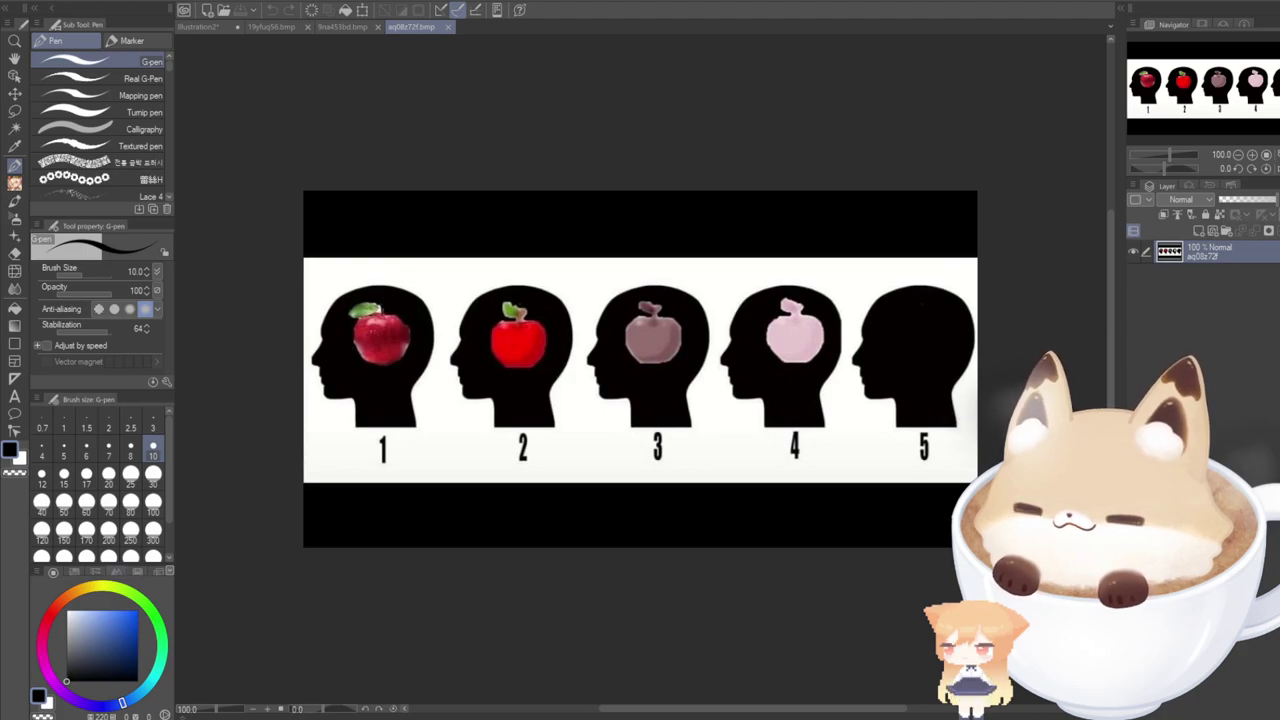
Circle apple 1 in blue and apple 4 in white and red on the numbered apple chart.
drag(112, 627, 137, 610)
drag(419, 291, 355, 352)
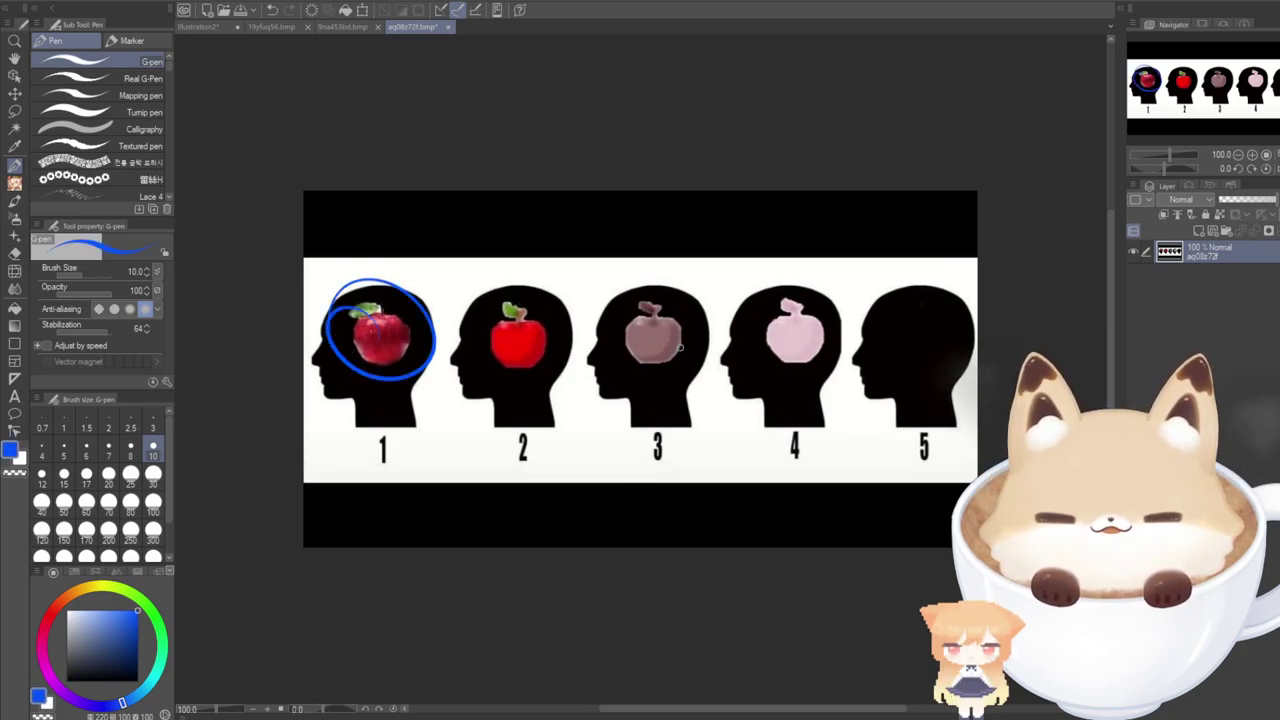
drag(97, 611, 14, 568)
drag(48, 640, 67, 597)
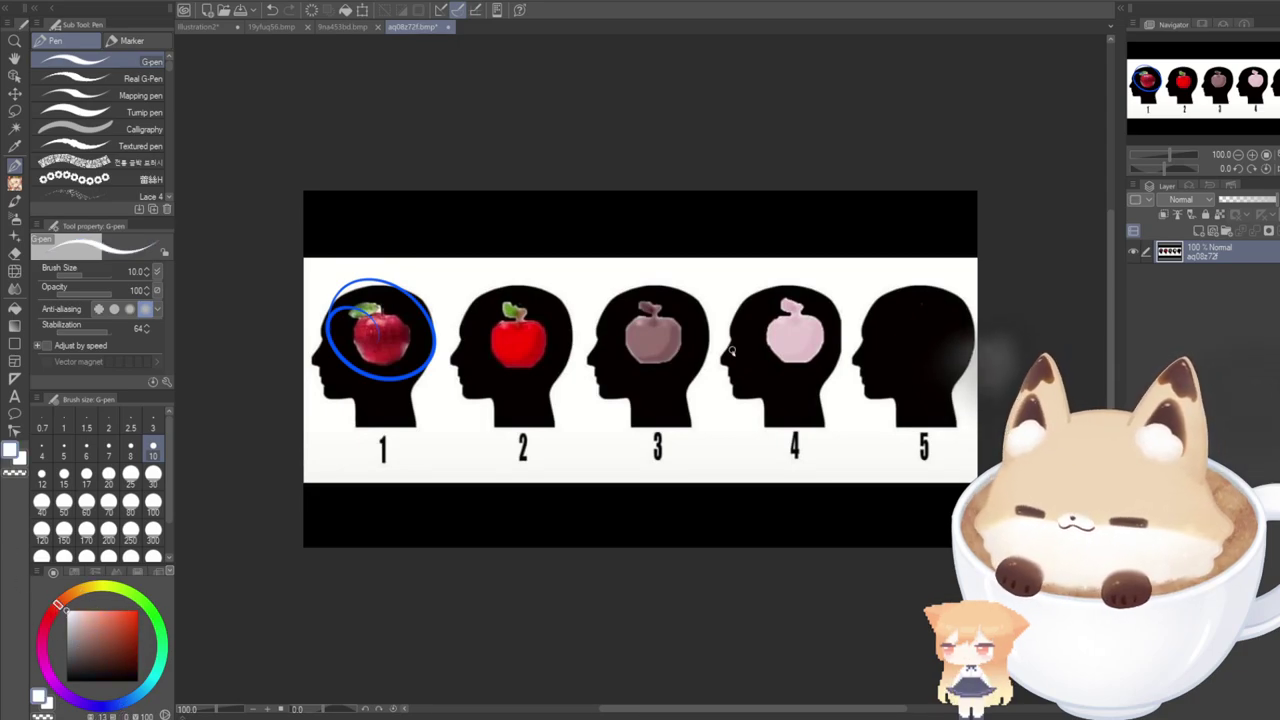
mouse_move(820, 398)
mouse_down()
mouse_move(775, 300)
mouse_move(852, 372)
mouse_move(758, 302)
mouse_move(818, 398)
mouse_up()
click(99, 645)
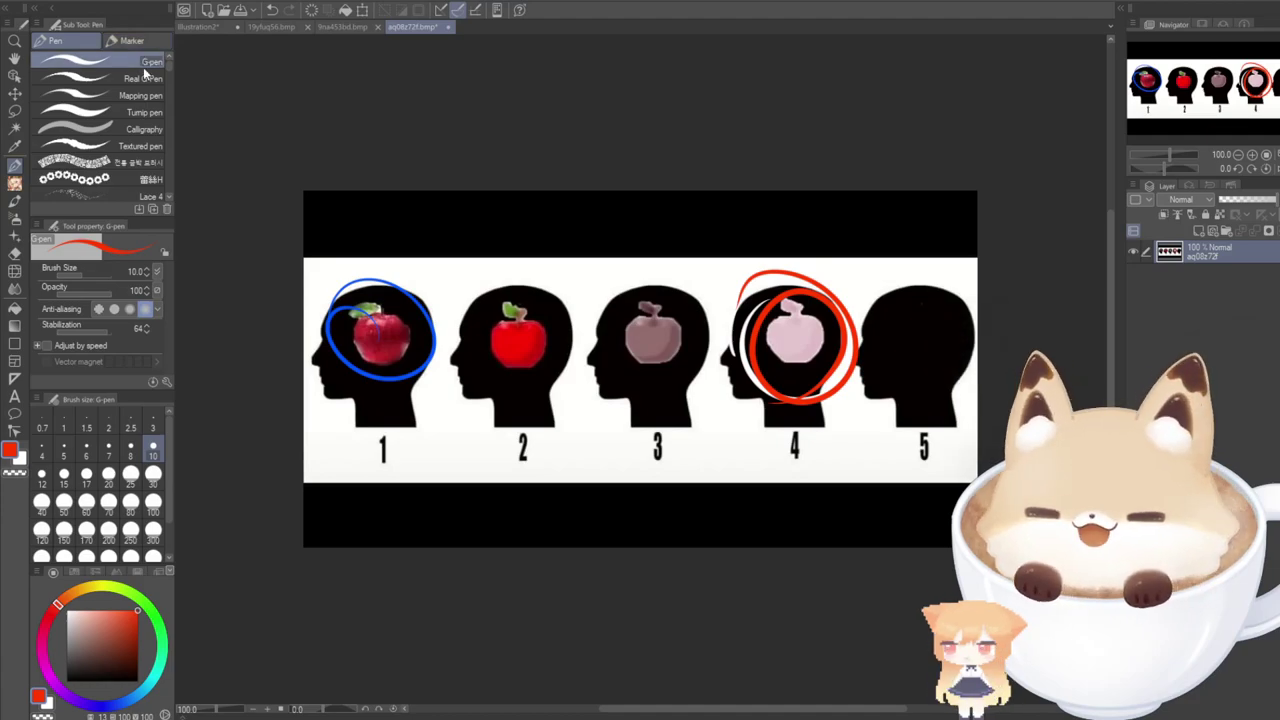
Close the apple chart without saving, return to the fox-girl illustration and set the pen colour back to black.
click(204, 27)
click(436, 27)
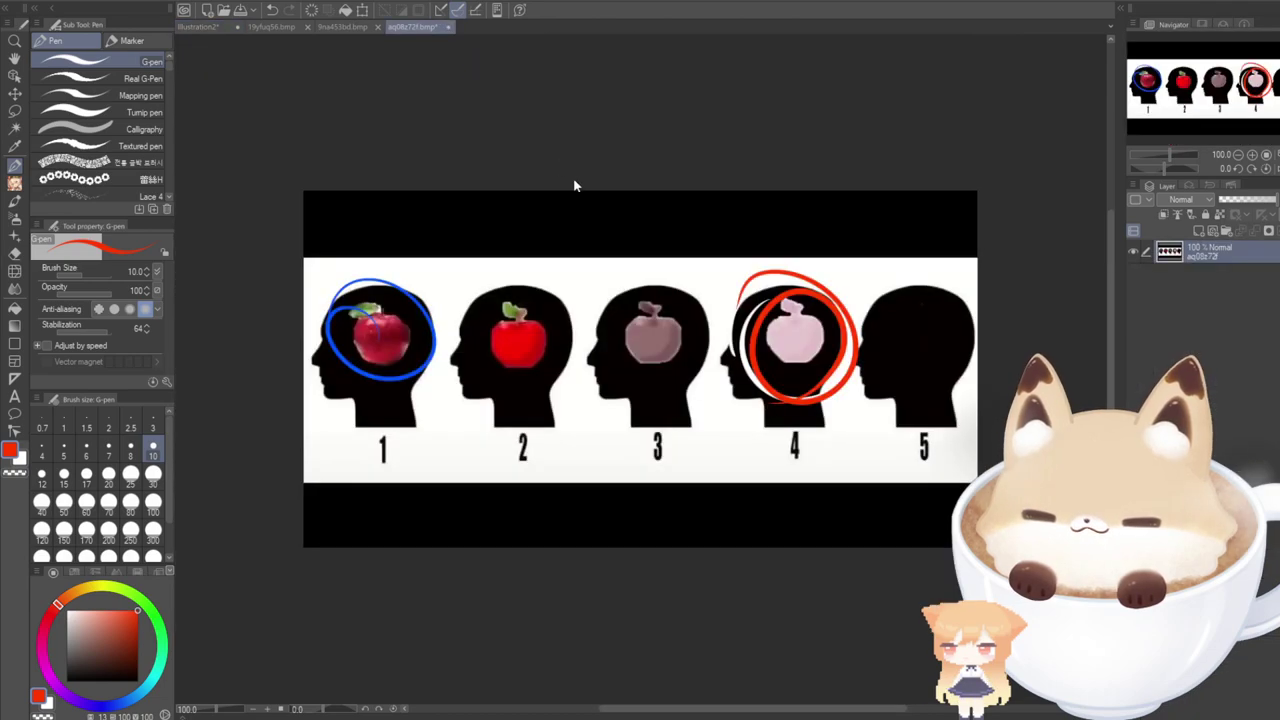
click(668, 254)
click(204, 27)
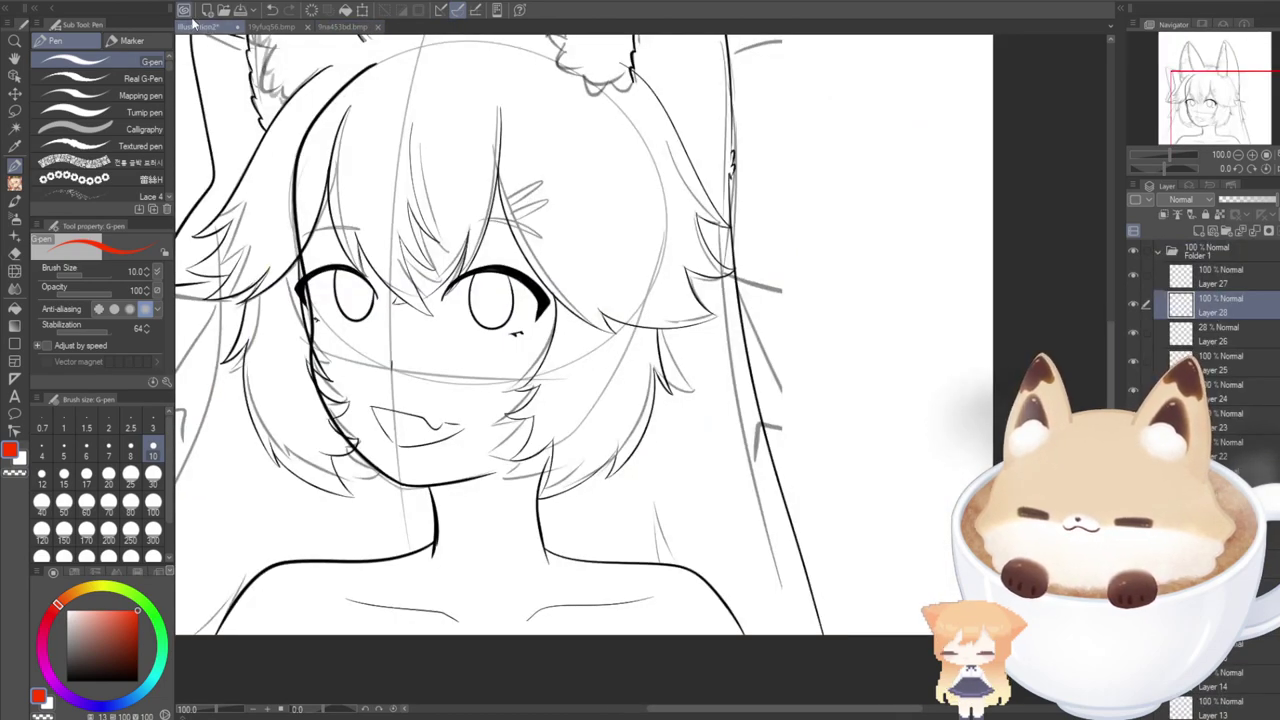
click(67, 681)
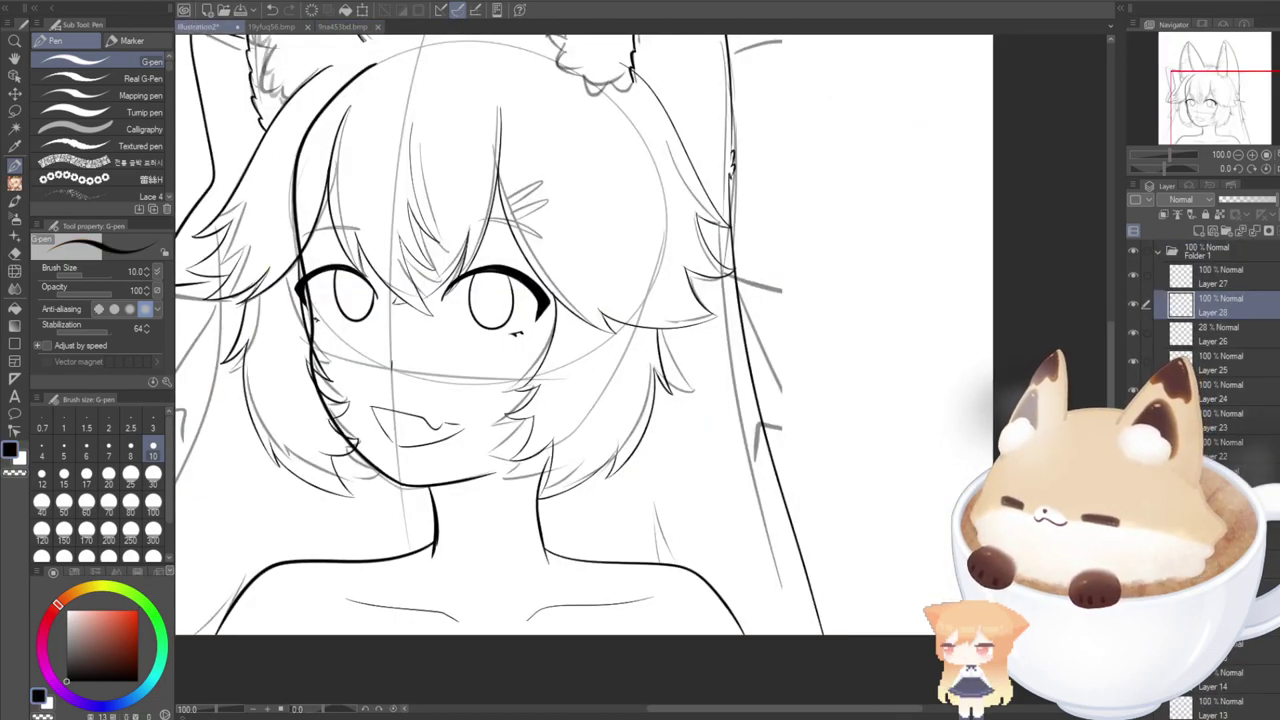
Add Layer 29 above Layer 28 and ink the opposite long back-hair line from below the inked bow to the canvas's lower edge.
drag(703, 711, 620, 715)
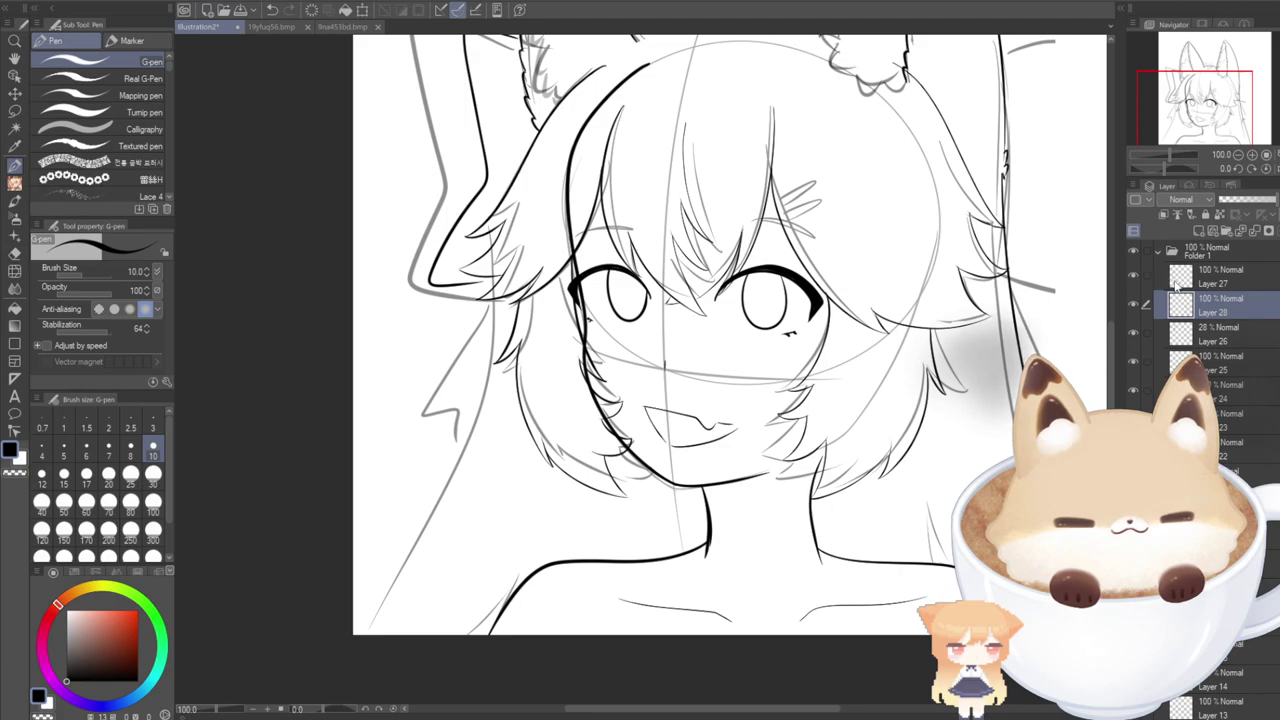
click(1197, 229)
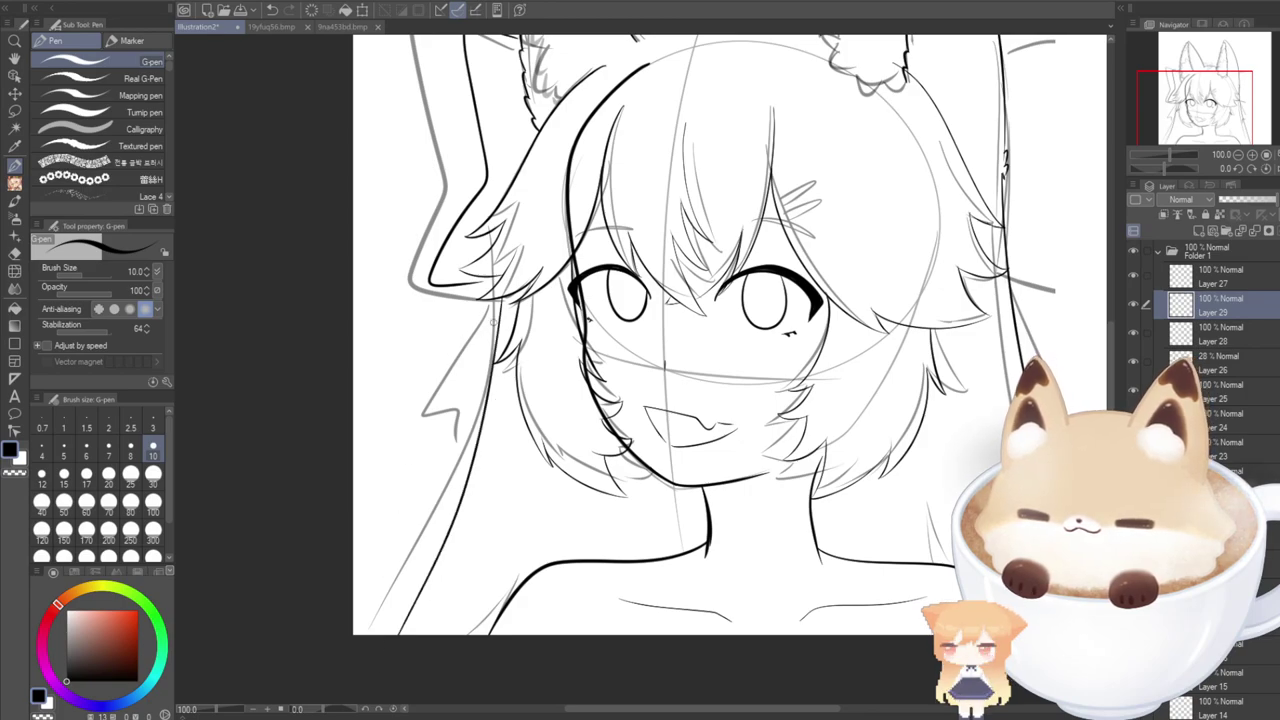
mouse_move(503, 296)
mouse_down()
mouse_move(435, 535)
mouse_move(372, 630)
mouse_up()
key(ctrl+z)
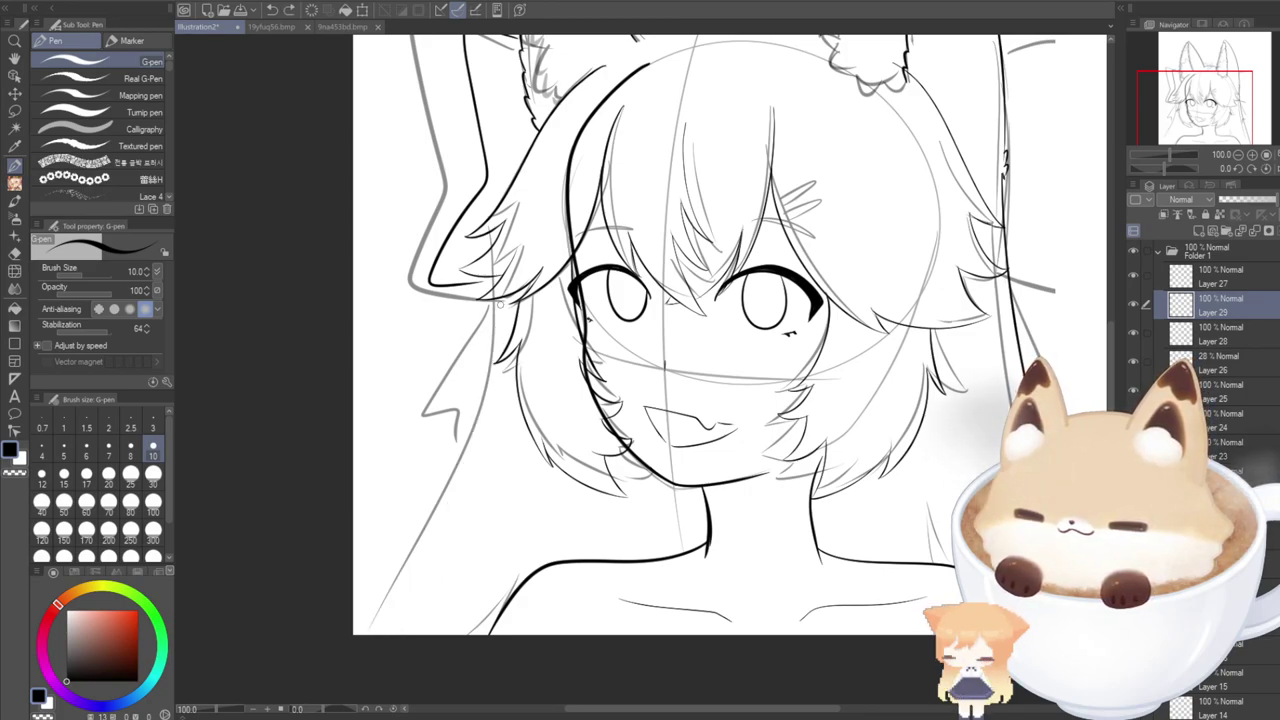
drag(487, 370, 372, 636)
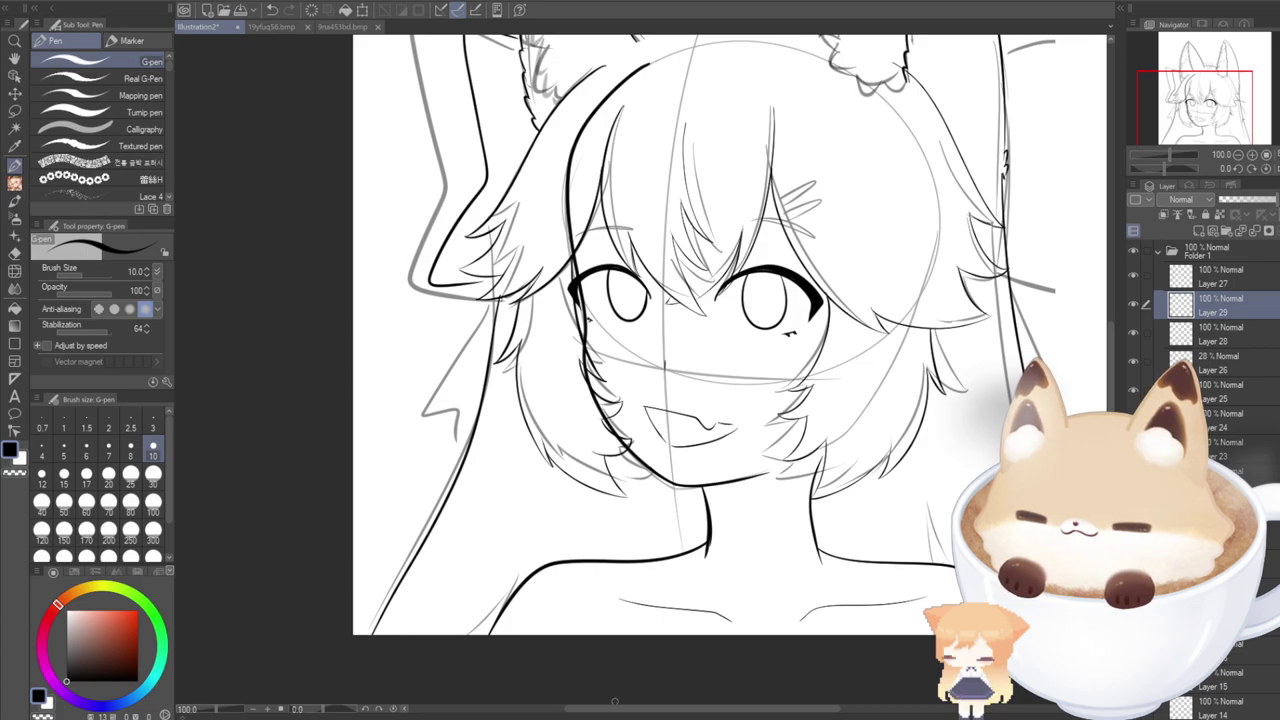
Ink the notched ribbon tail below the bow on Layer 27, following the sketch and ending its inner edge at the back-hair line.
click(1180, 278)
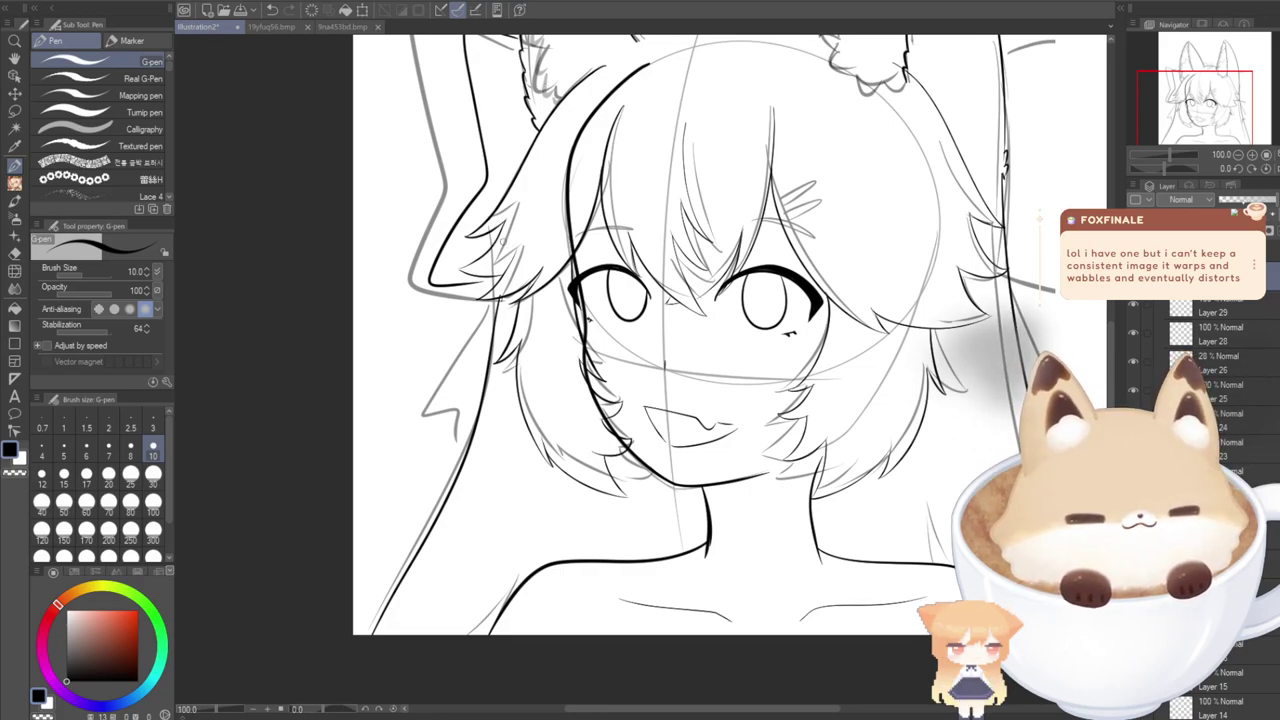
scroll(484, 279, up, 4)
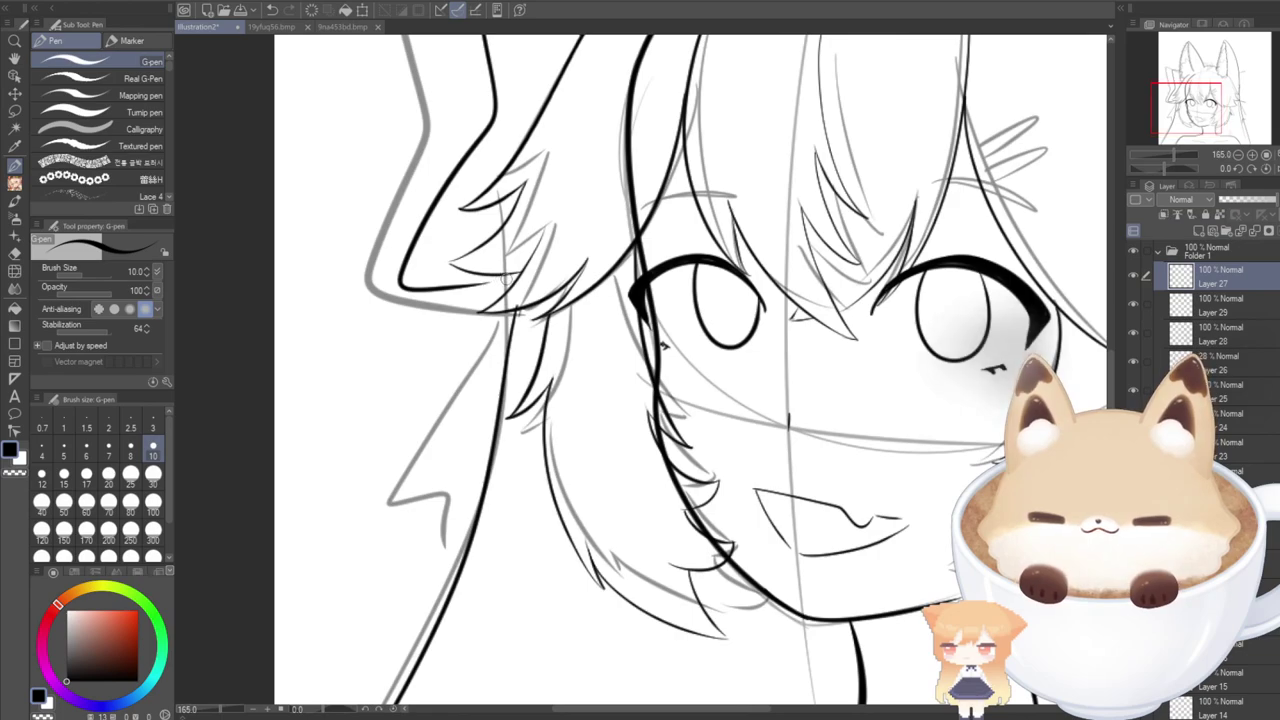
scroll(470, 287, up, 2)
drag(523, 275, 448, 288)
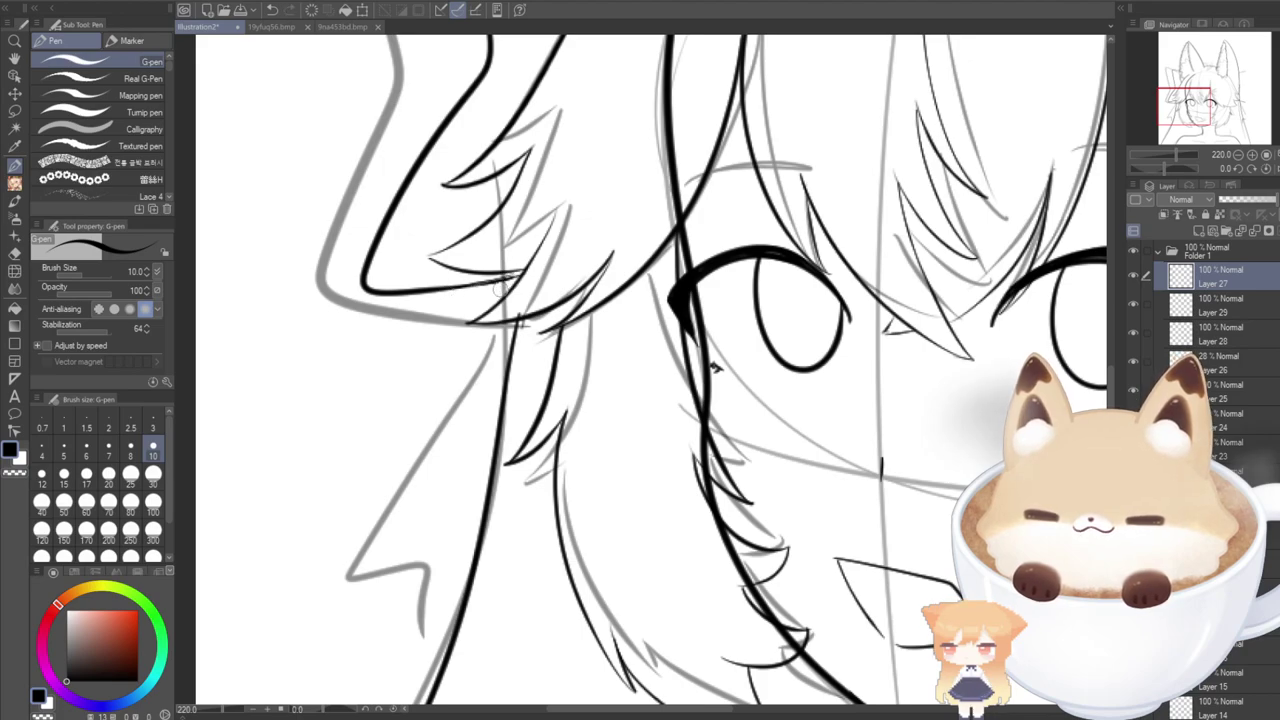
mouse_move(519, 322)
mouse_down()
mouse_move(428, 465)
mouse_move(368, 537)
mouse_up()
key(ctrl+z)
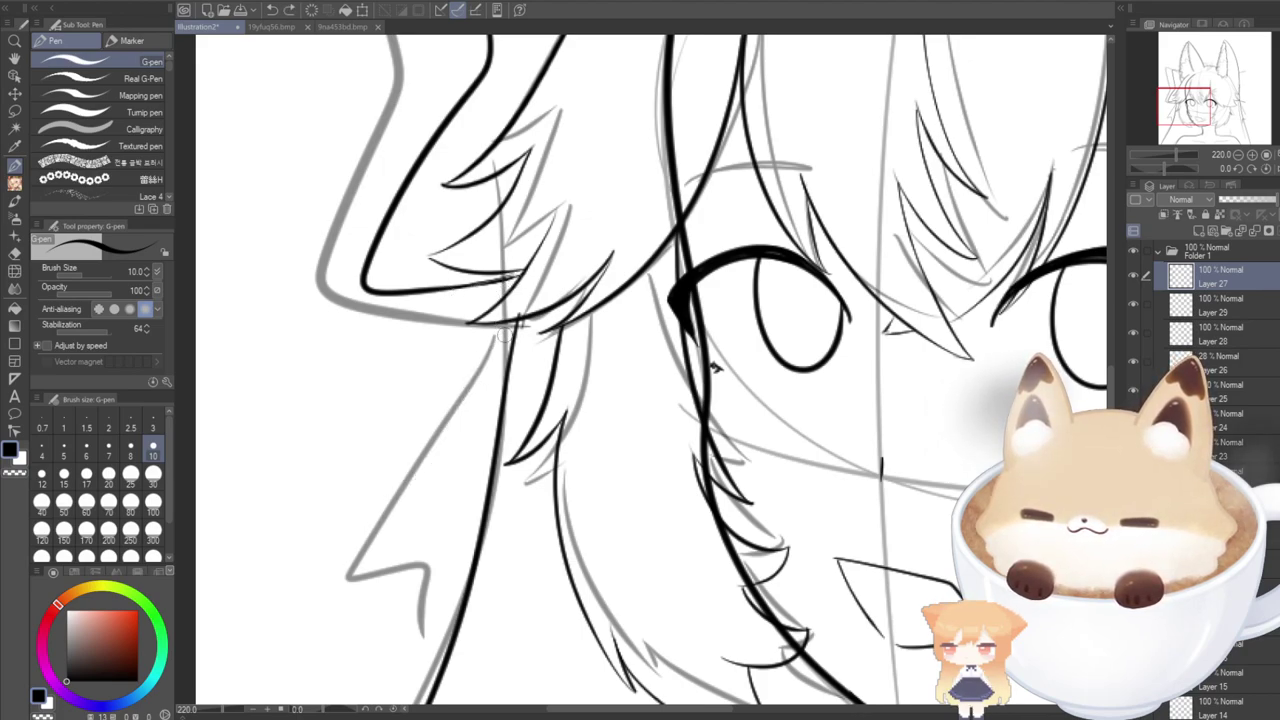
drag(514, 320, 362, 537)
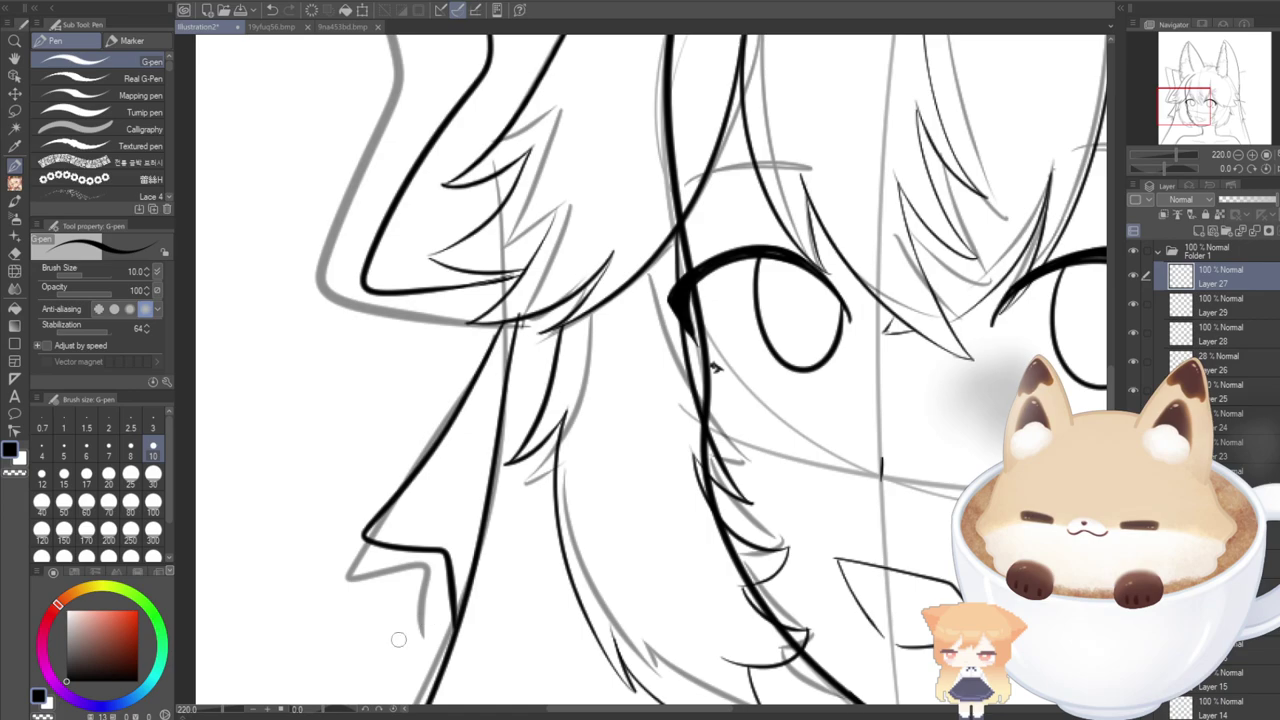
key(ctrl+z)
mouse_move(507, 322)
mouse_down()
mouse_move(432, 457)
mouse_move(352, 540)
mouse_up()
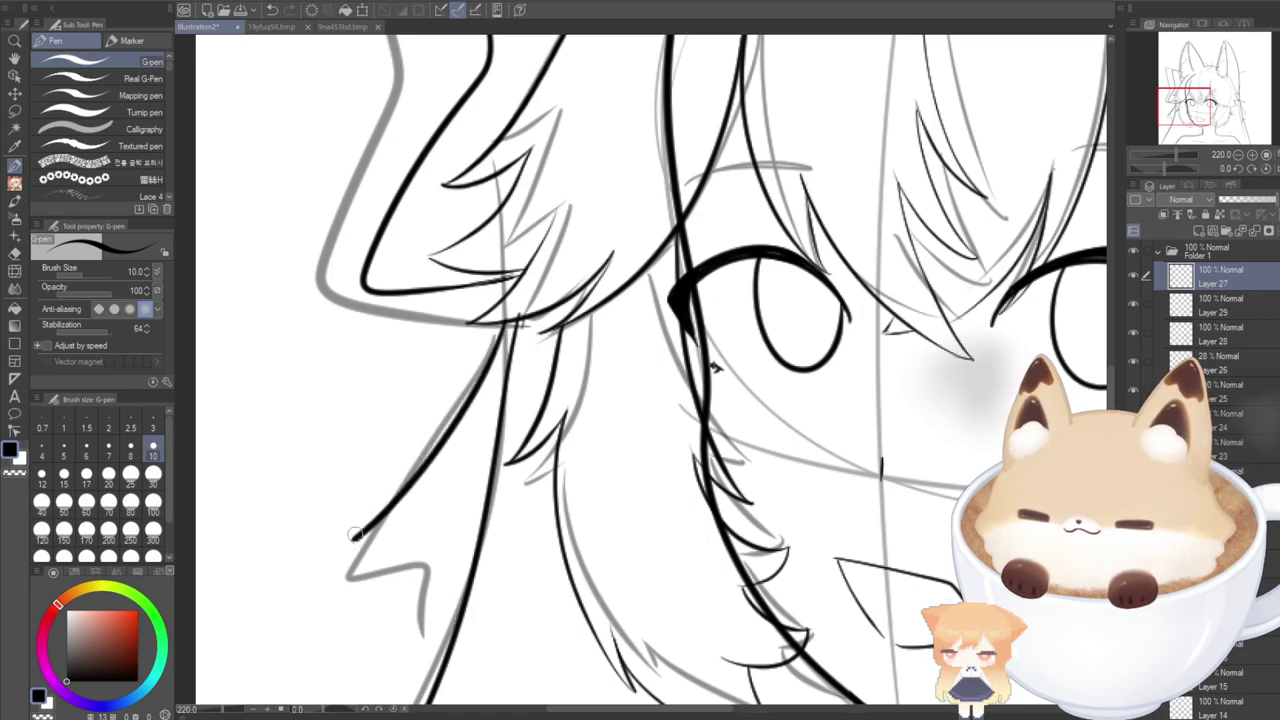
key(ctrl+z)
mouse_move(514, 320)
mouse_down()
mouse_move(437, 425)
mouse_move(334, 511)
mouse_move(429, 538)
mouse_move(450, 652)
mouse_up()
key(ctrl+z)
mouse_move(512, 320)
mouse_down()
mouse_move(333, 538)
mouse_move(439, 561)
mouse_move(450, 655)
mouse_up()
key(ctrl+z)
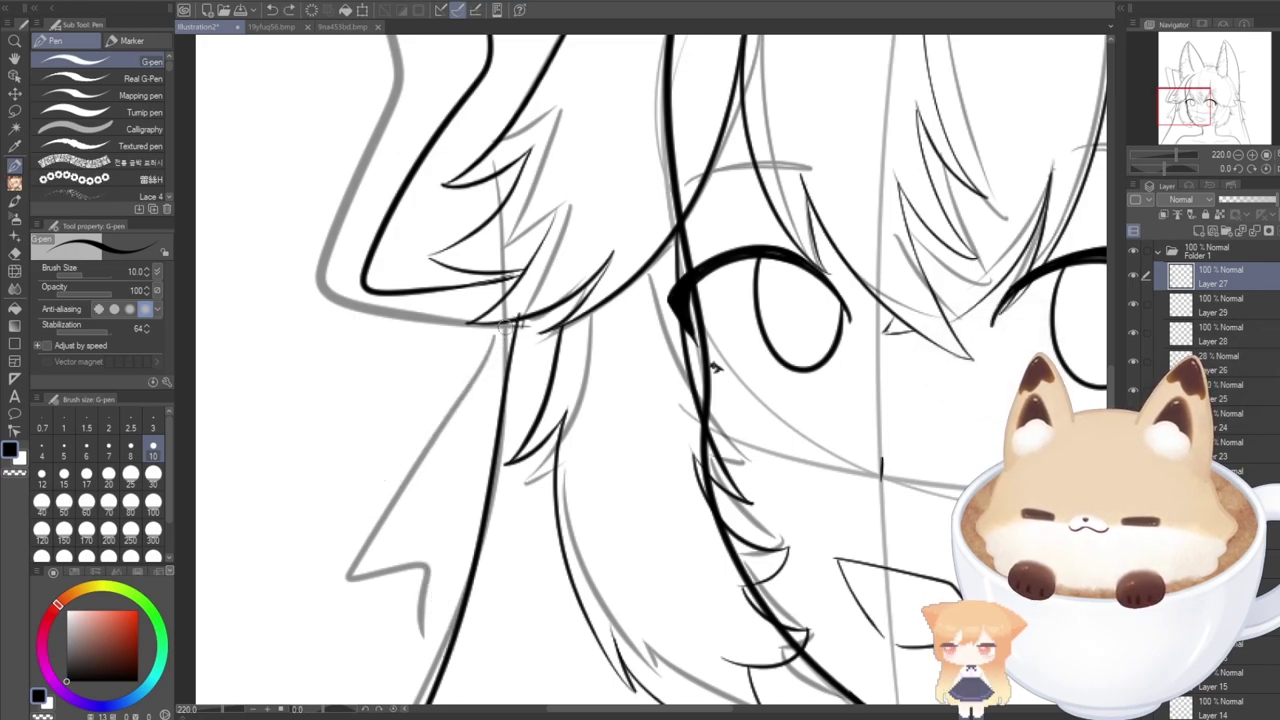
drag(514, 320, 350, 575)
key(ctrl+z)
mouse_move(512, 322)
mouse_down()
mouse_move(448, 425)
mouse_move(337, 534)
mouse_move(417, 531)
mouse_move(448, 641)
mouse_up()
key(ctrl+z)
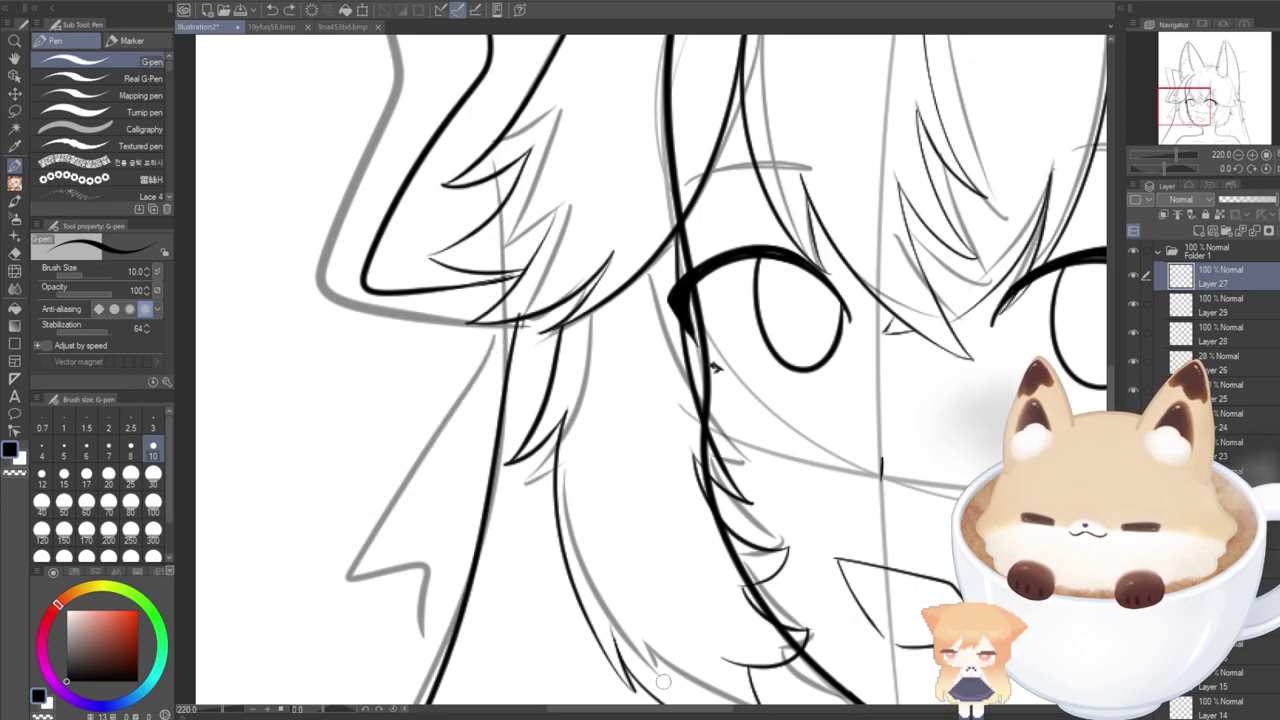
drag(1170, 113, 1157, 121)
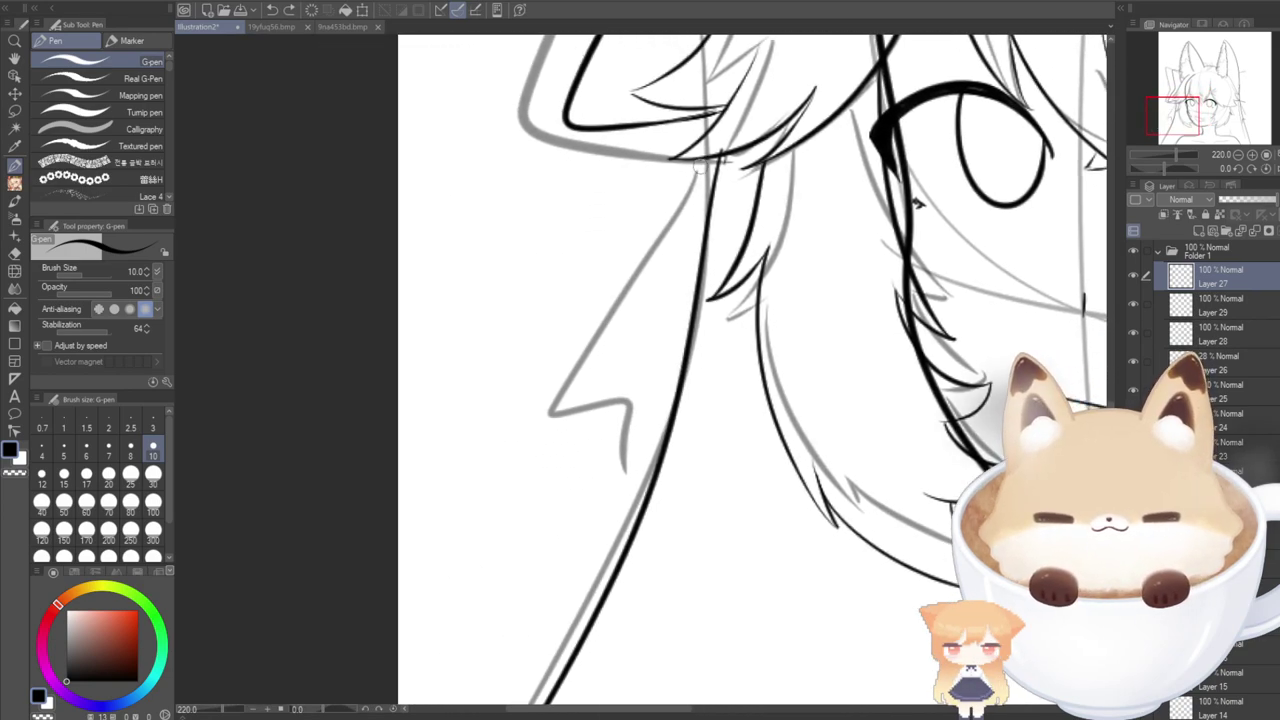
drag(716, 156, 553, 443)
key(ctrl+z)
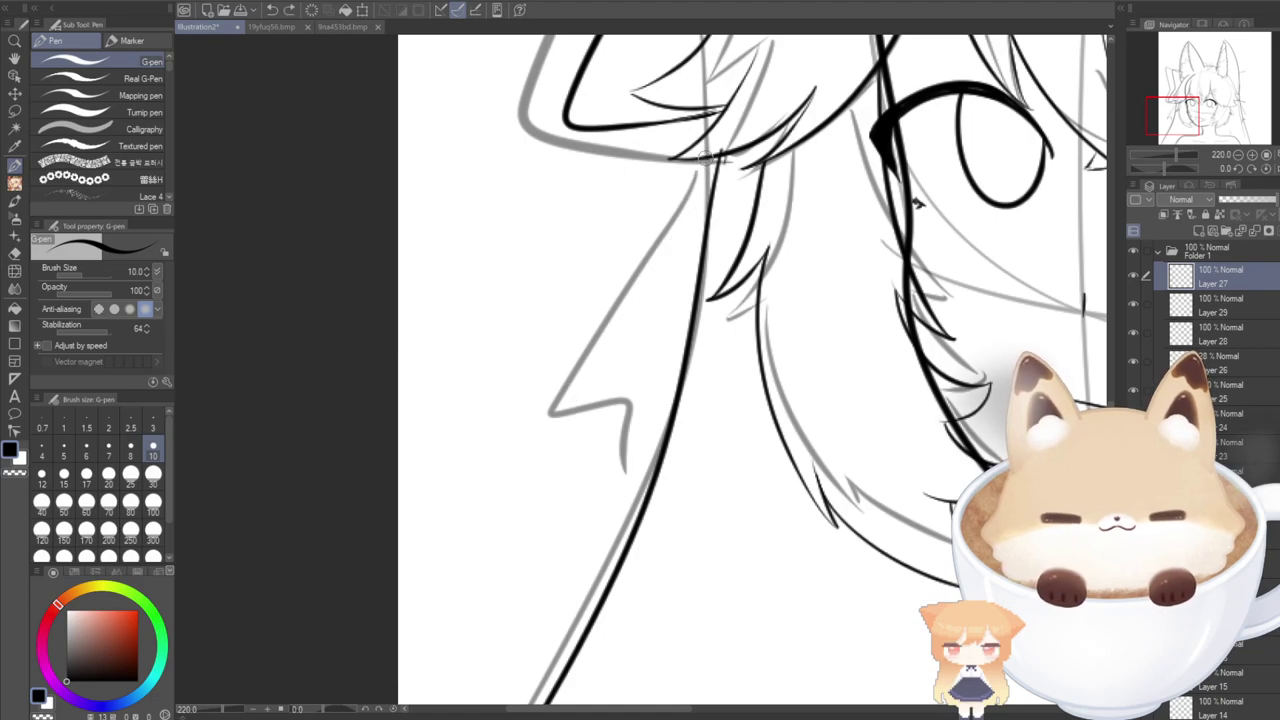
mouse_move(712, 160)
mouse_down()
mouse_move(654, 267)
mouse_move(540, 412)
mouse_move(631, 388)
mouse_move(647, 500)
mouse_up()
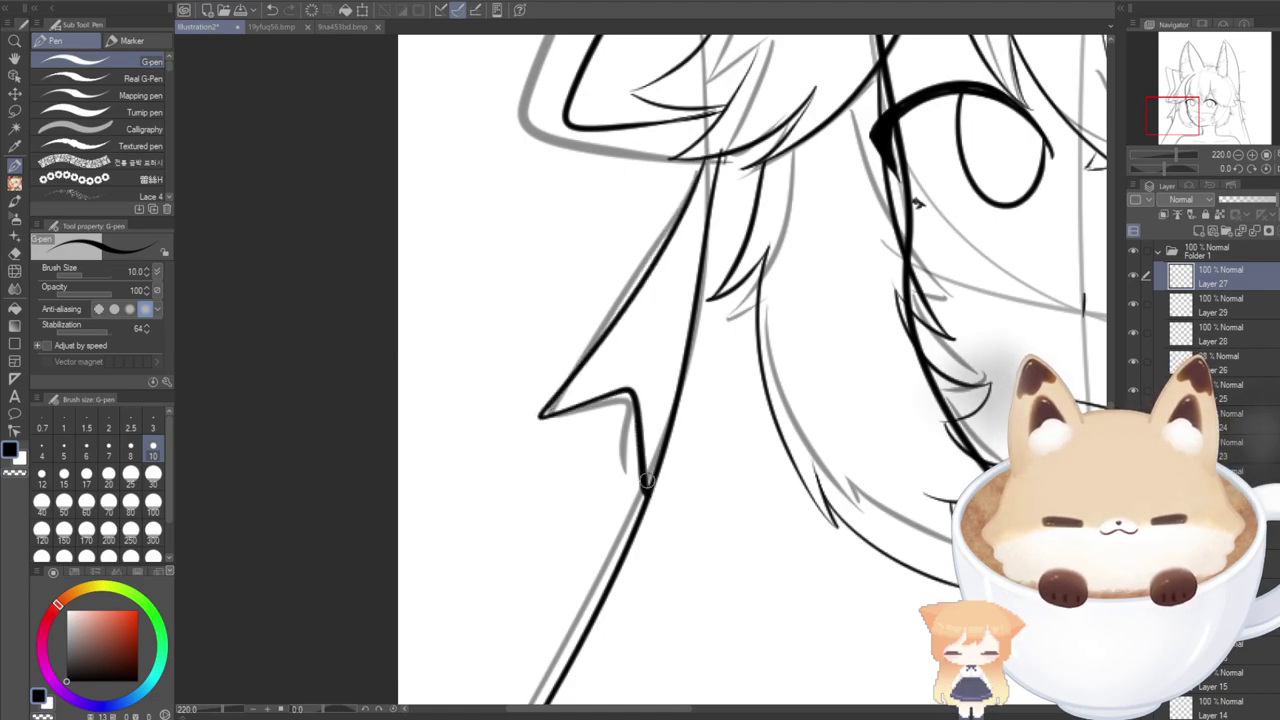
Add Layer 30 above Layer 27 and ink the second bow loop beside the far ear, extending past the cut-off sketch to pointed corners.
drag(650, 712, 888, 680)
scroll(732, 442, down, 4)
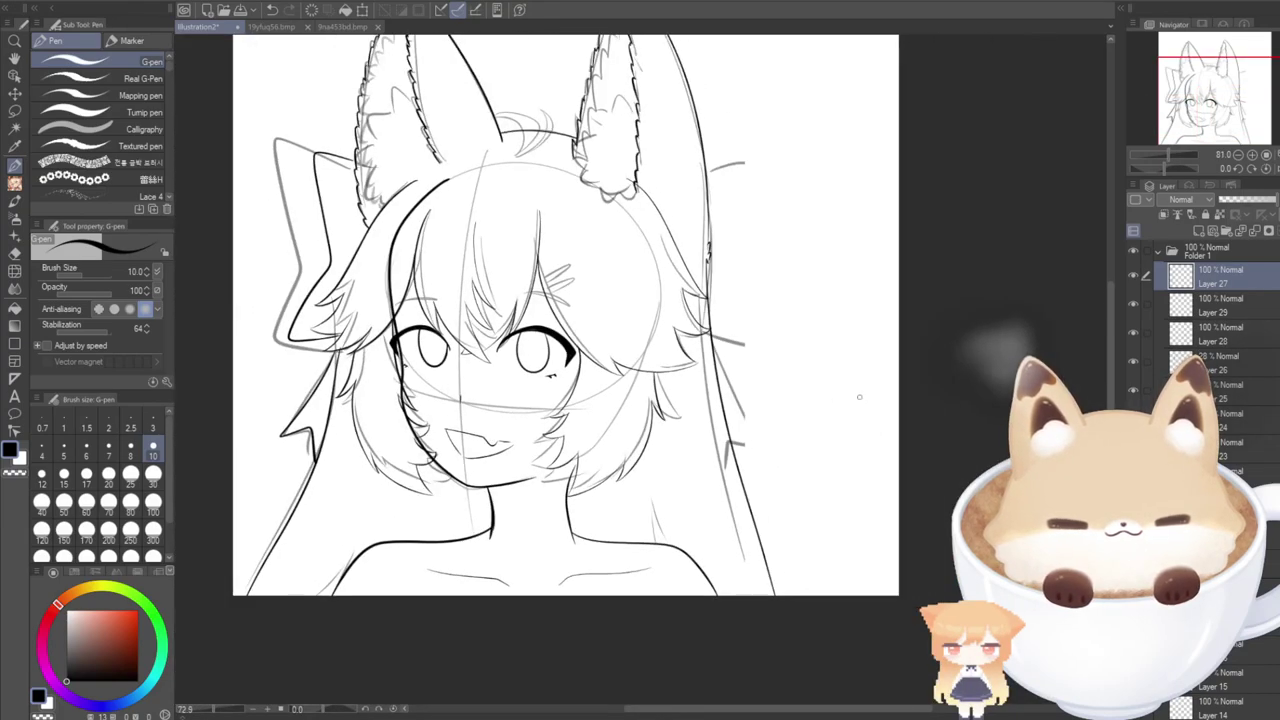
click(1197, 231)
drag(1173, 113, 1173, 96)
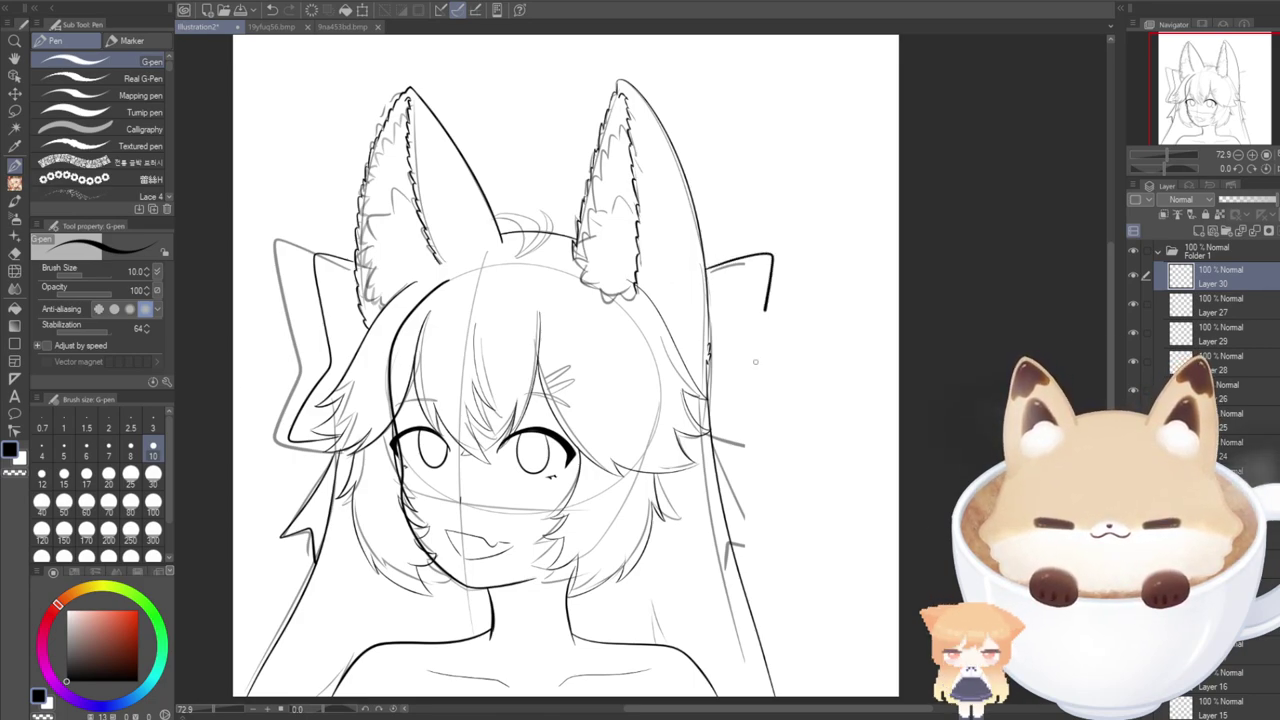
mouse_move(800, 278)
mouse_down()
mouse_move(788, 370)
mouse_move(820, 432)
mouse_up()
key(ctrl+z)
mouse_move(710, 268)
mouse_down()
mouse_move(804, 298)
mouse_move(773, 386)
mouse_move(807, 447)
mouse_move(804, 490)
mouse_move(760, 468)
mouse_move(744, 258)
mouse_move(806, 250)
mouse_move(772, 361)
mouse_move(811, 456)
mouse_move(738, 452)
mouse_up()
key(ctrl+z)
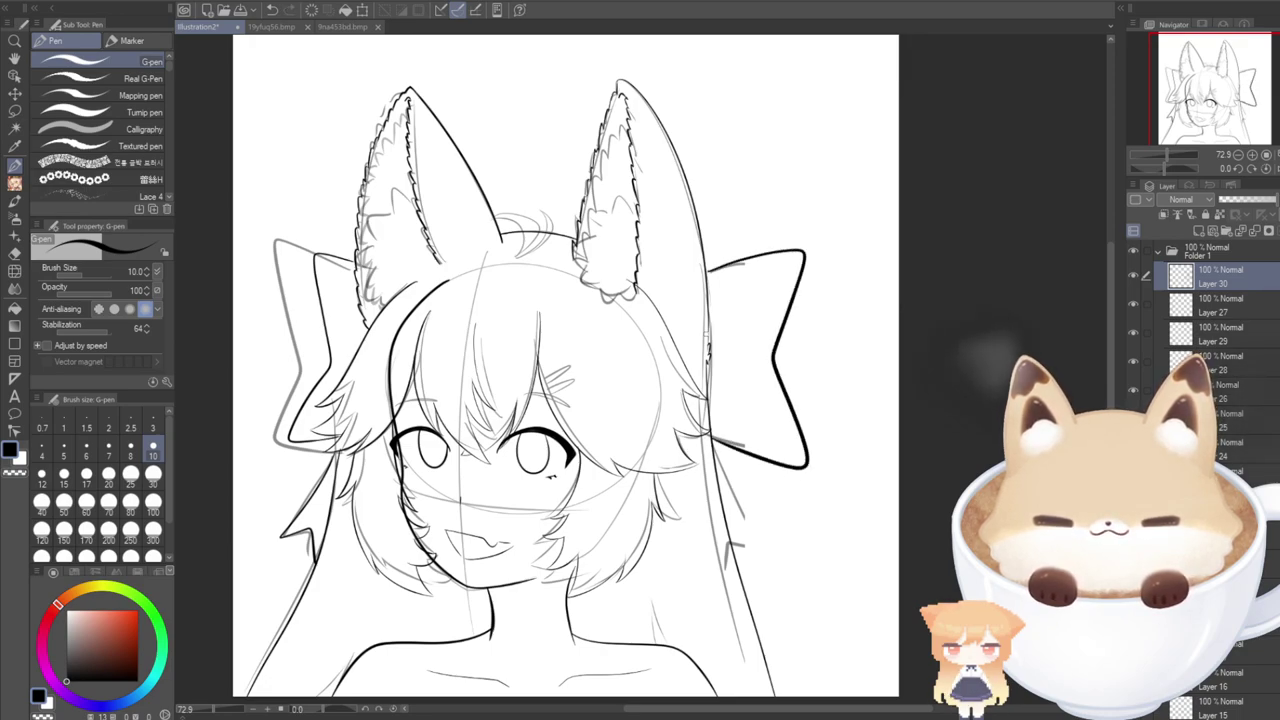
key(ctrl+z)
mouse_move(707, 270)
mouse_down()
mouse_move(799, 258)
mouse_move(762, 364)
mouse_move(785, 453)
mouse_move(712, 440)
mouse_up()
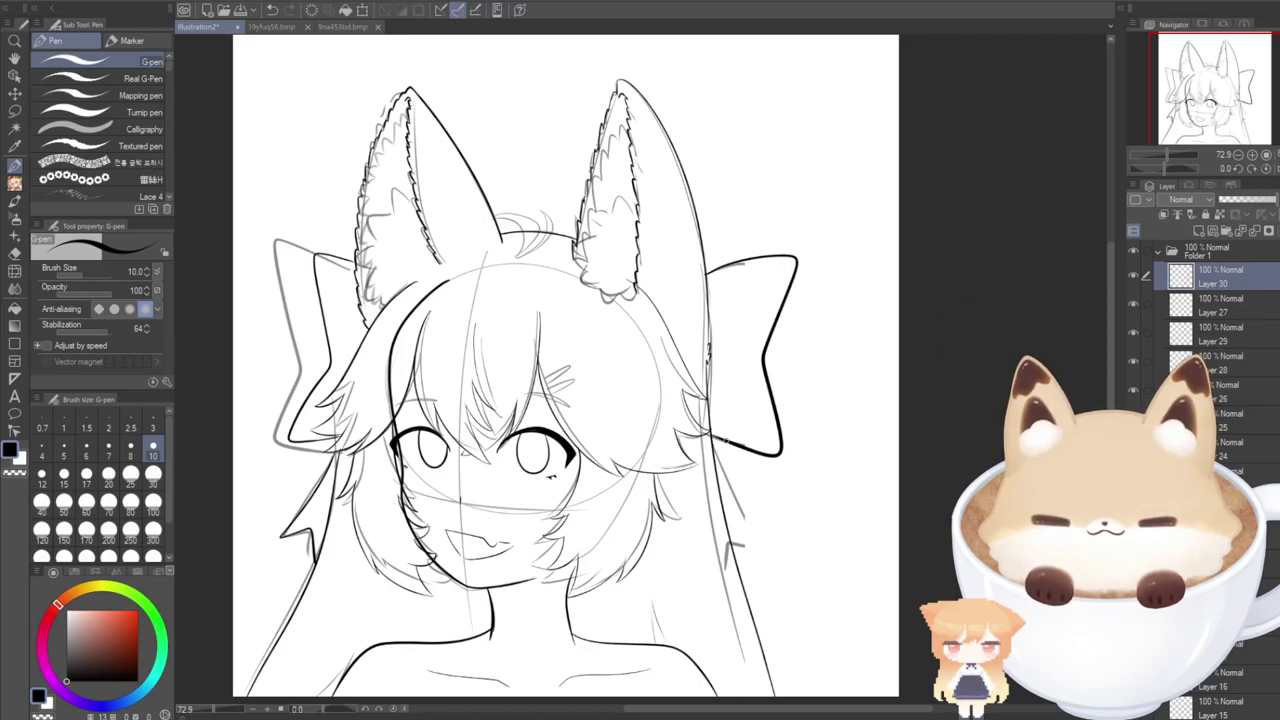
Ink the notched ribbon tail beneath the second bow loop on Layer 30, ending its inner edge at the back-hair line.
mouse_move(713, 449)
mouse_down()
mouse_move(713, 352)
mouse_move(831, 557)
mouse_move(860, 582)
mouse_up()
scroll(713, 352, up, 6)
scroll(712, 351, up, 1)
key(ctrl+z)
mouse_move(707, 345)
mouse_down()
mouse_move(869, 556)
mouse_move(778, 540)
mouse_move(772, 612)
mouse_up()
key(ctrl+z)
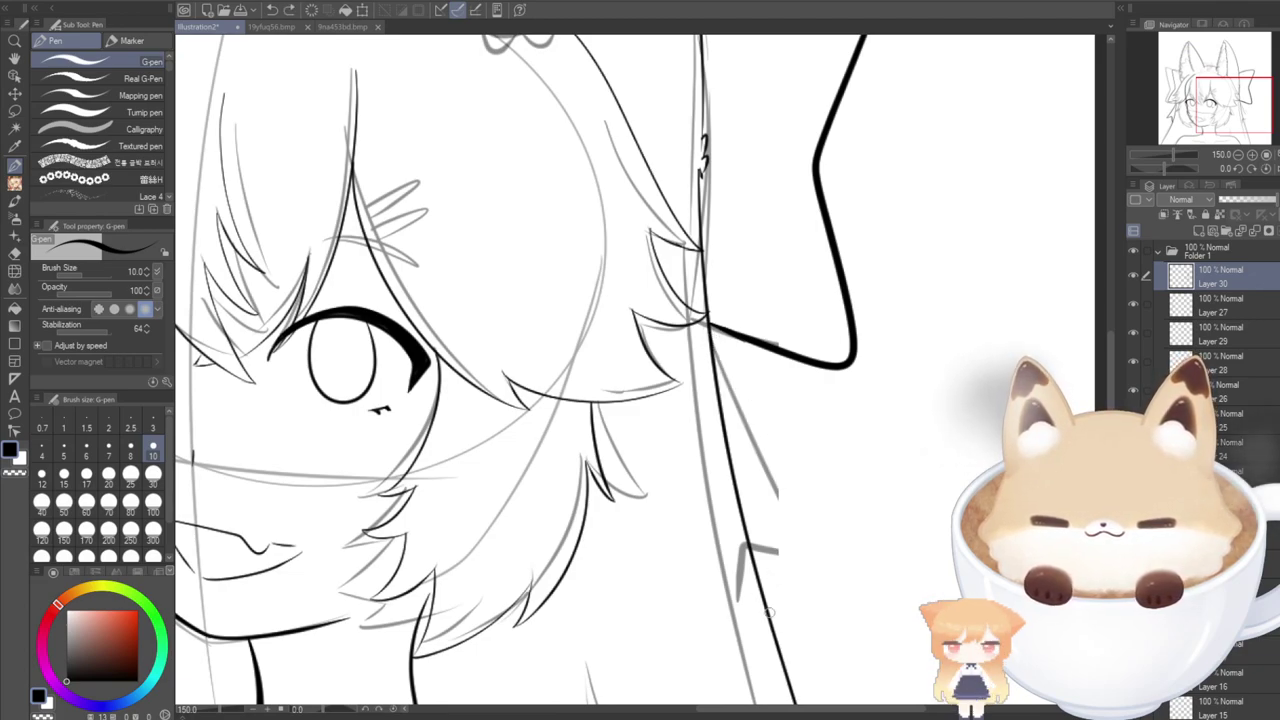
mouse_move(712, 333)
mouse_down()
mouse_move(731, 388)
mouse_move(868, 553)
mouse_move(860, 576)
mouse_move(791, 564)
mouse_move(780, 655)
mouse_up()
scroll(698, 526, down, 5)
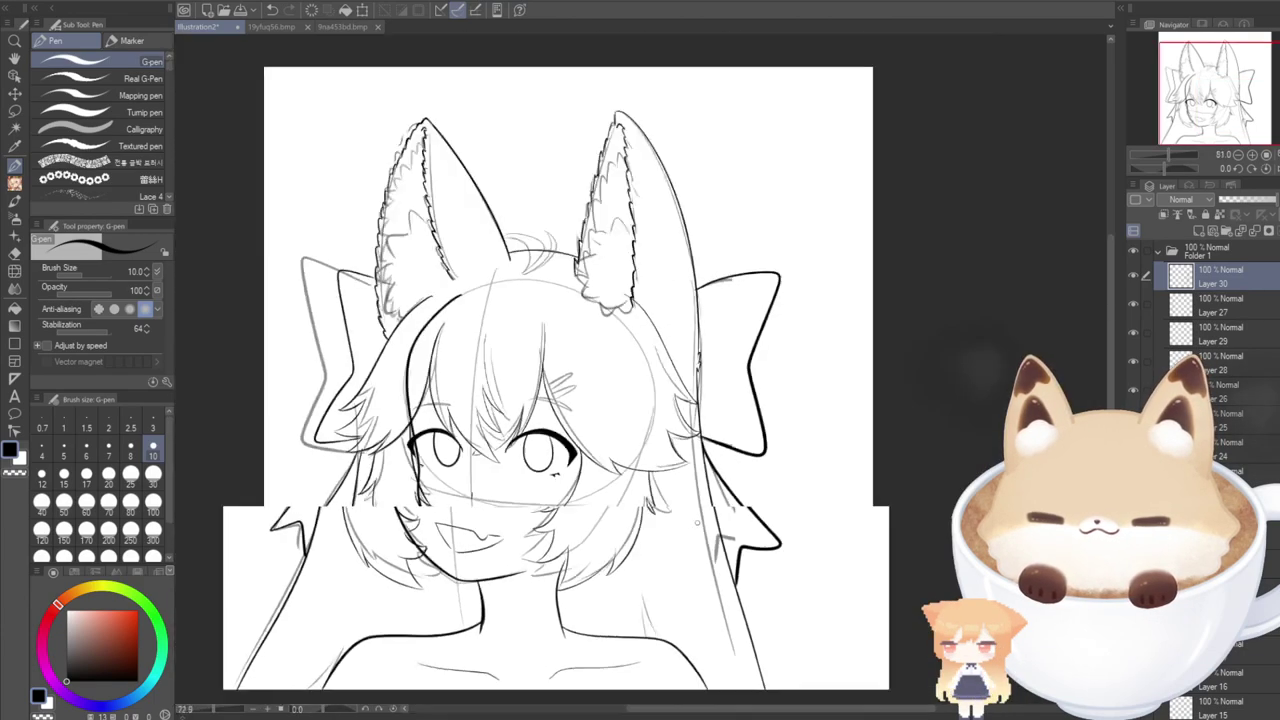
scroll(462, 496, down, 1)
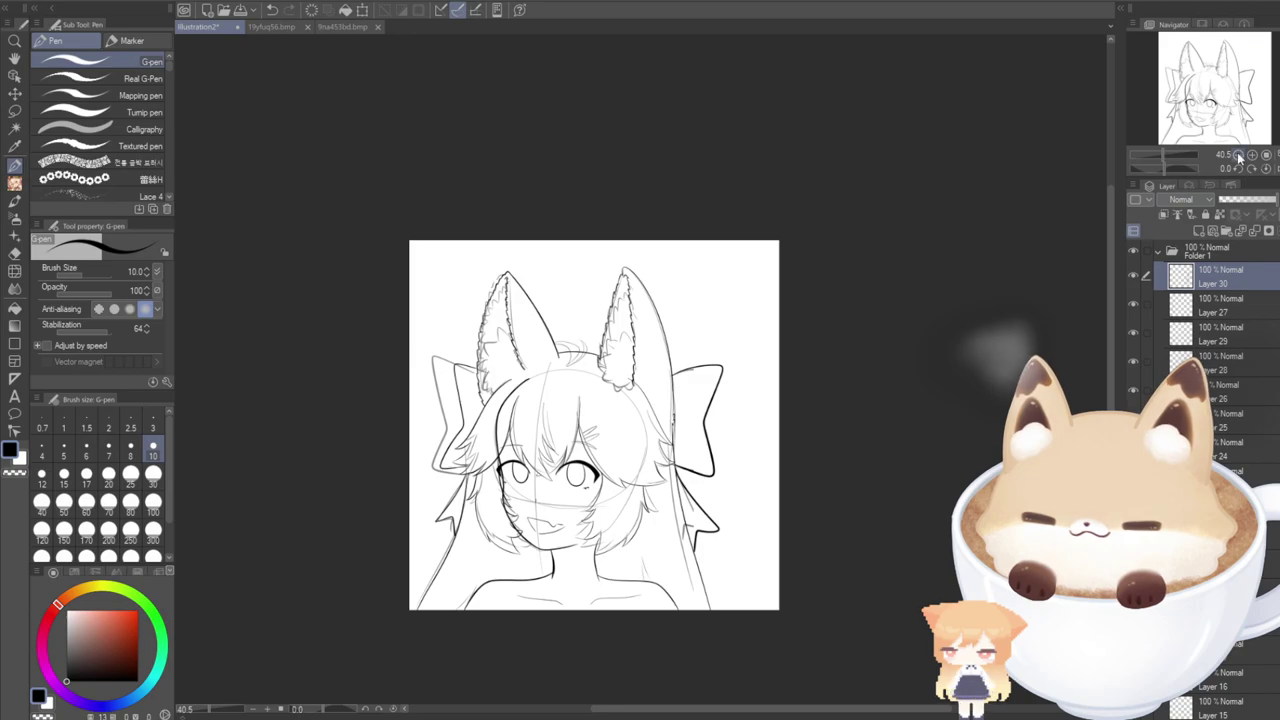
drag(1216, 113, 1193, 121)
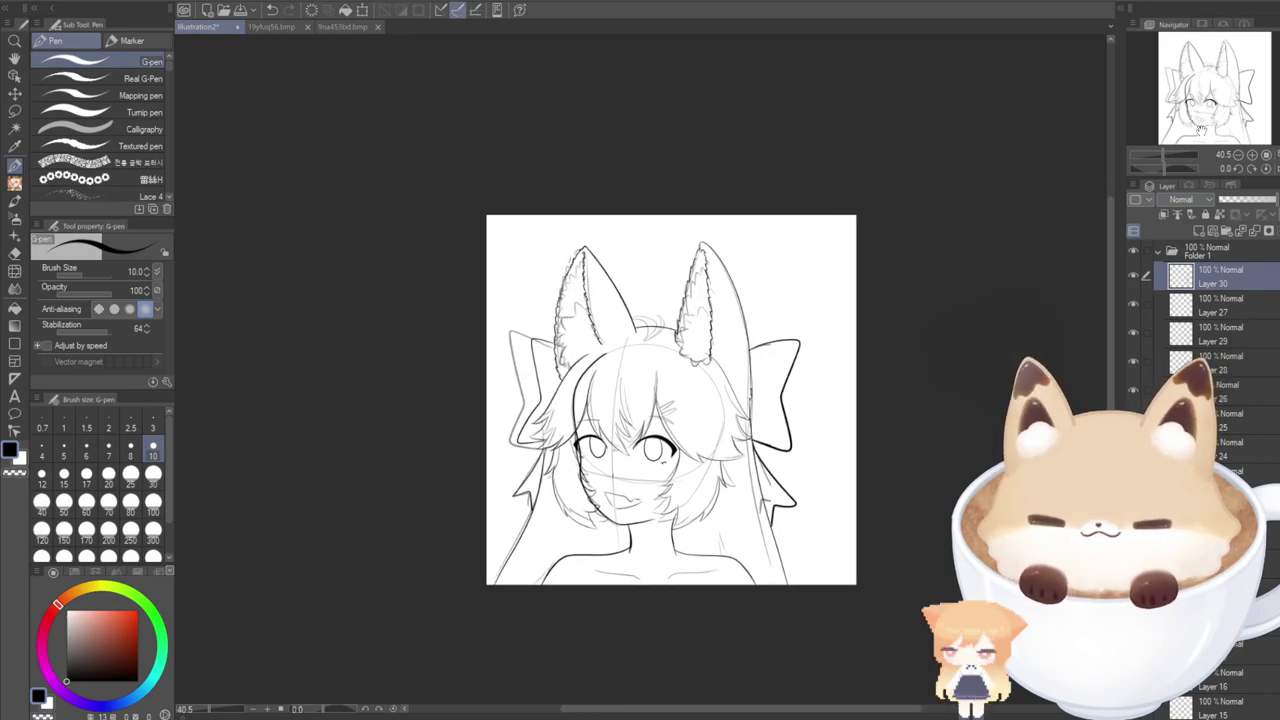
Add Layer 31 above Layer 30 and ink the first curved strands of the small hair tuft between the ears.
click(1199, 231)
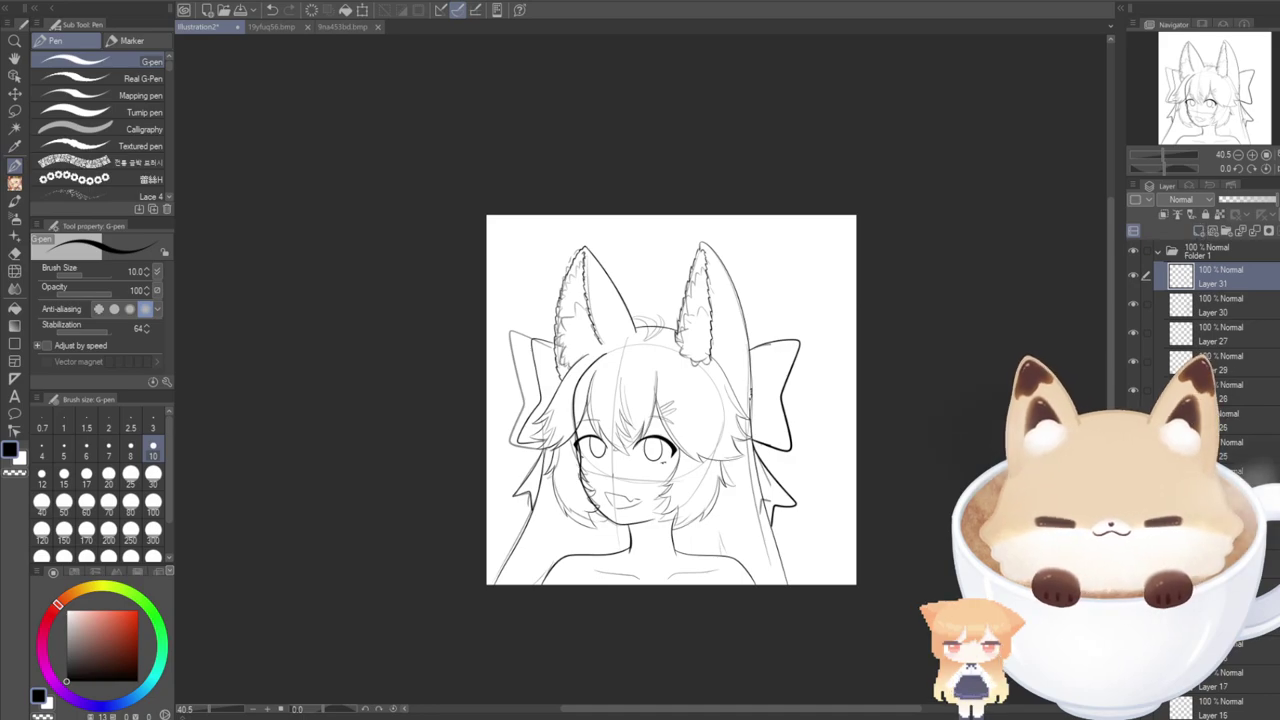
scroll(641, 348, up, 5)
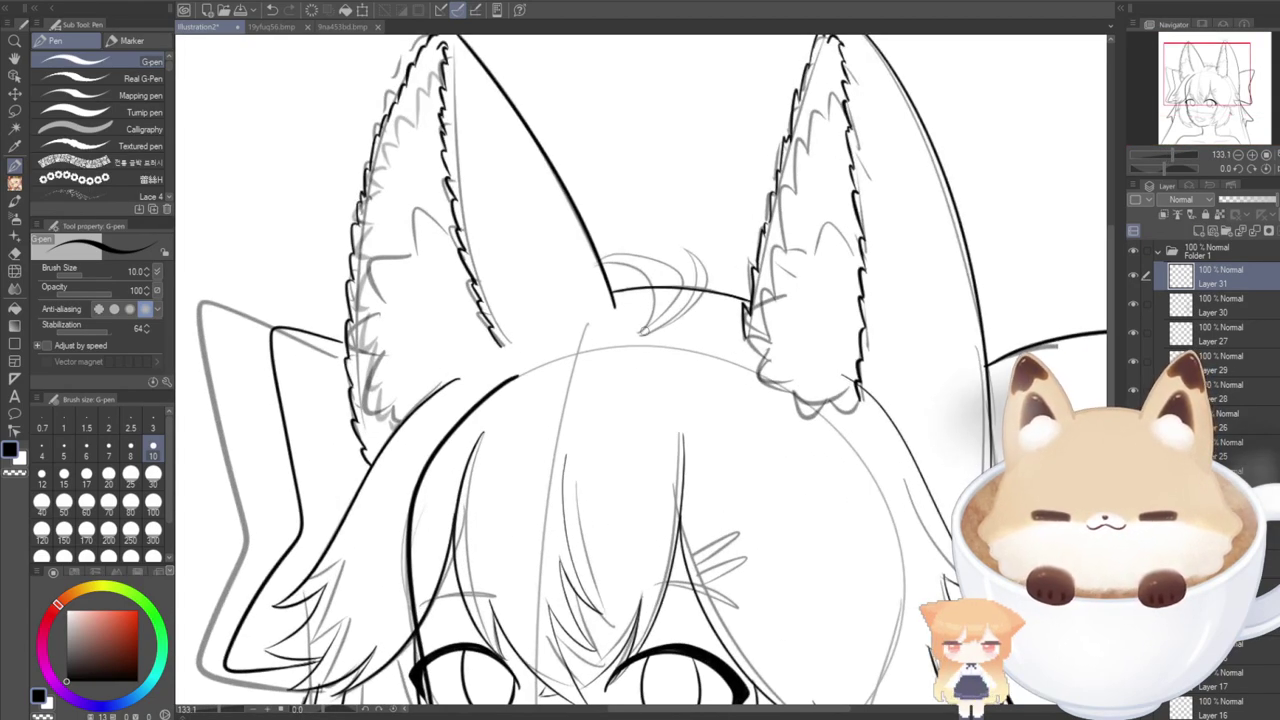
mouse_move(645, 334)
mouse_down()
mouse_move(632, 249)
mouse_move(655, 318)
mouse_move(610, 240)
mouse_up()
key(ctrl+z)
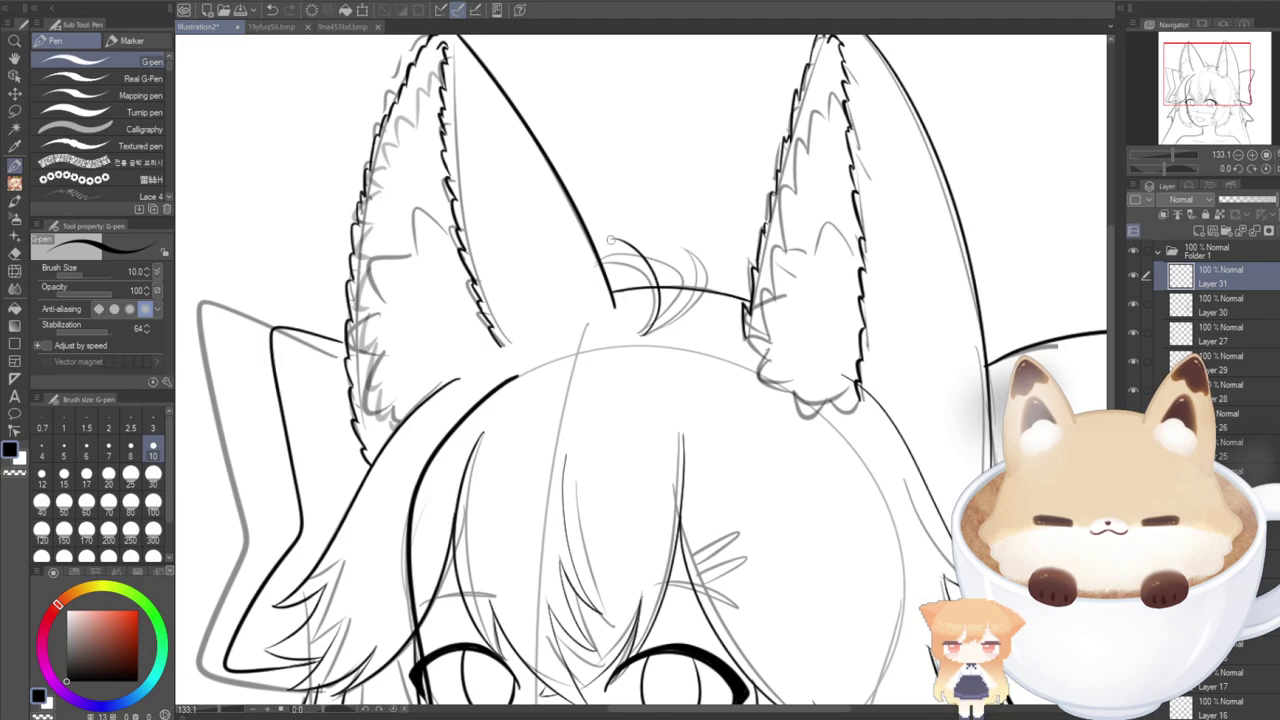
key(ctrl+z)
mouse_move(640, 332)
mouse_down()
mouse_move(659, 286)
mouse_move(614, 230)
mouse_move(650, 318)
mouse_move(680, 268)
mouse_up()
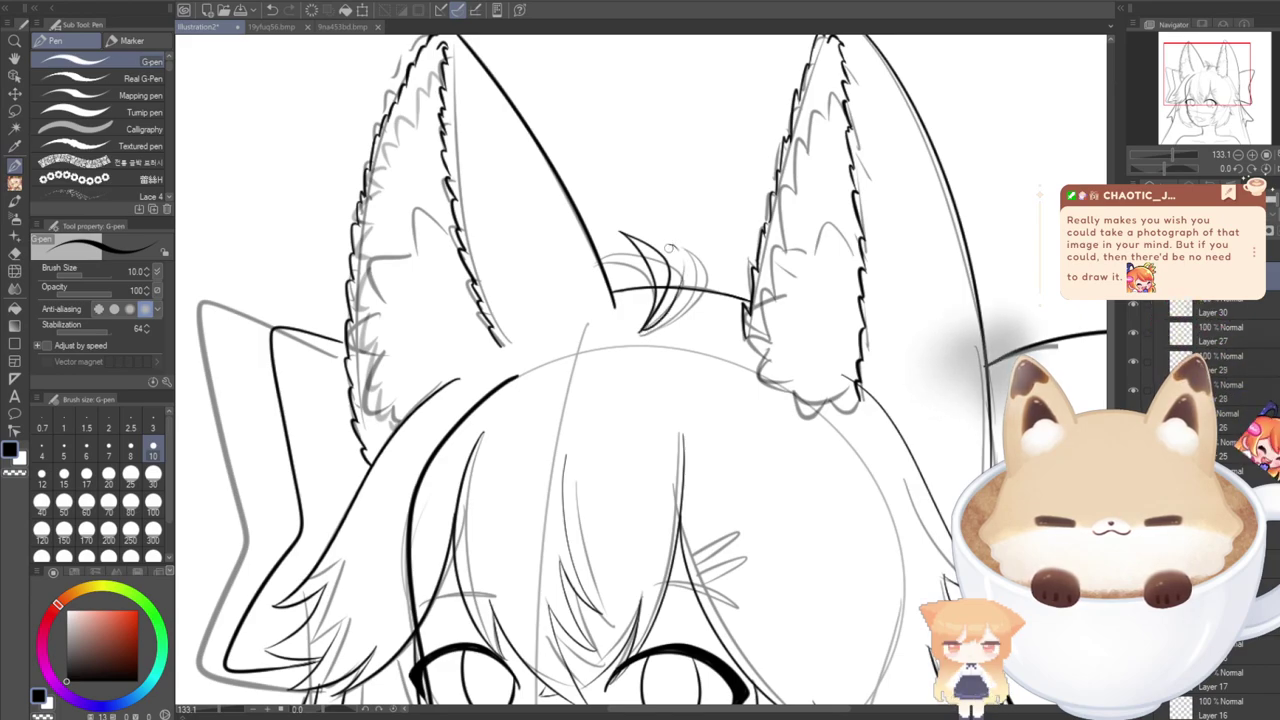
key(ctrl+z)
drag(640, 332, 680, 295)
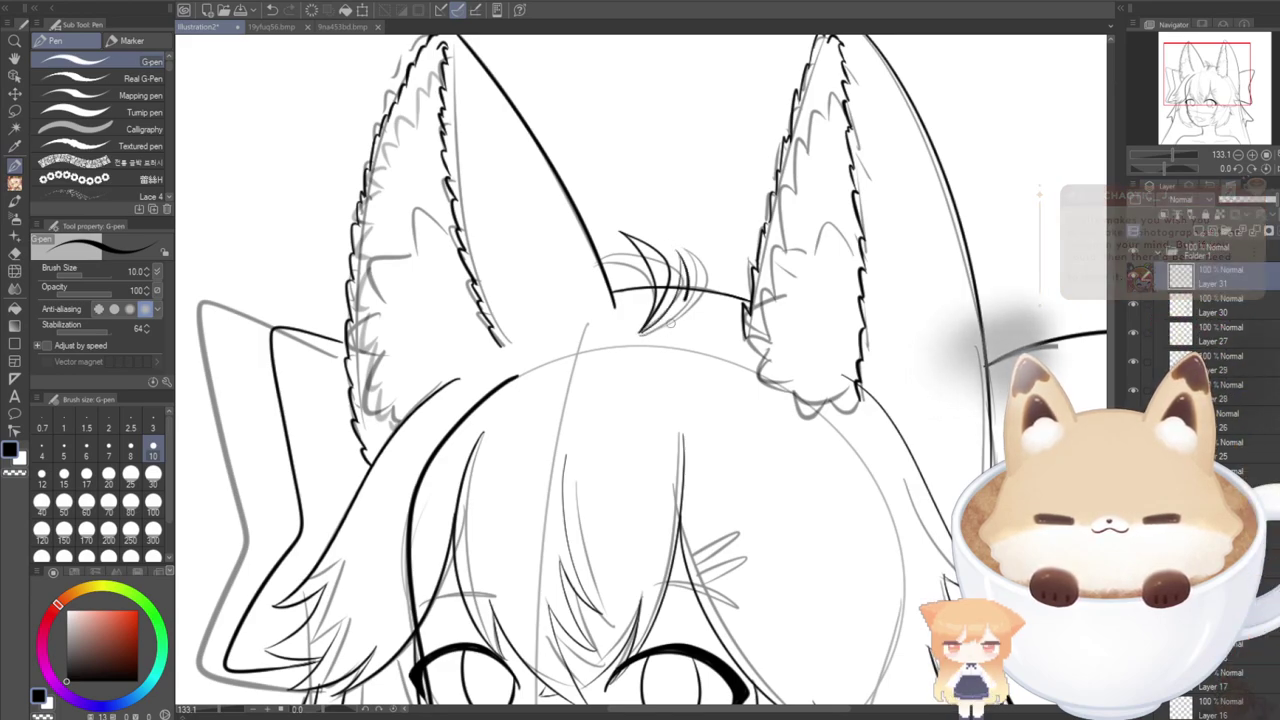
Rework the inner curved strand of the hair tuft between the ears until it tapers from the root to its tip.
drag(643, 334, 686, 258)
key(ctrl+z)
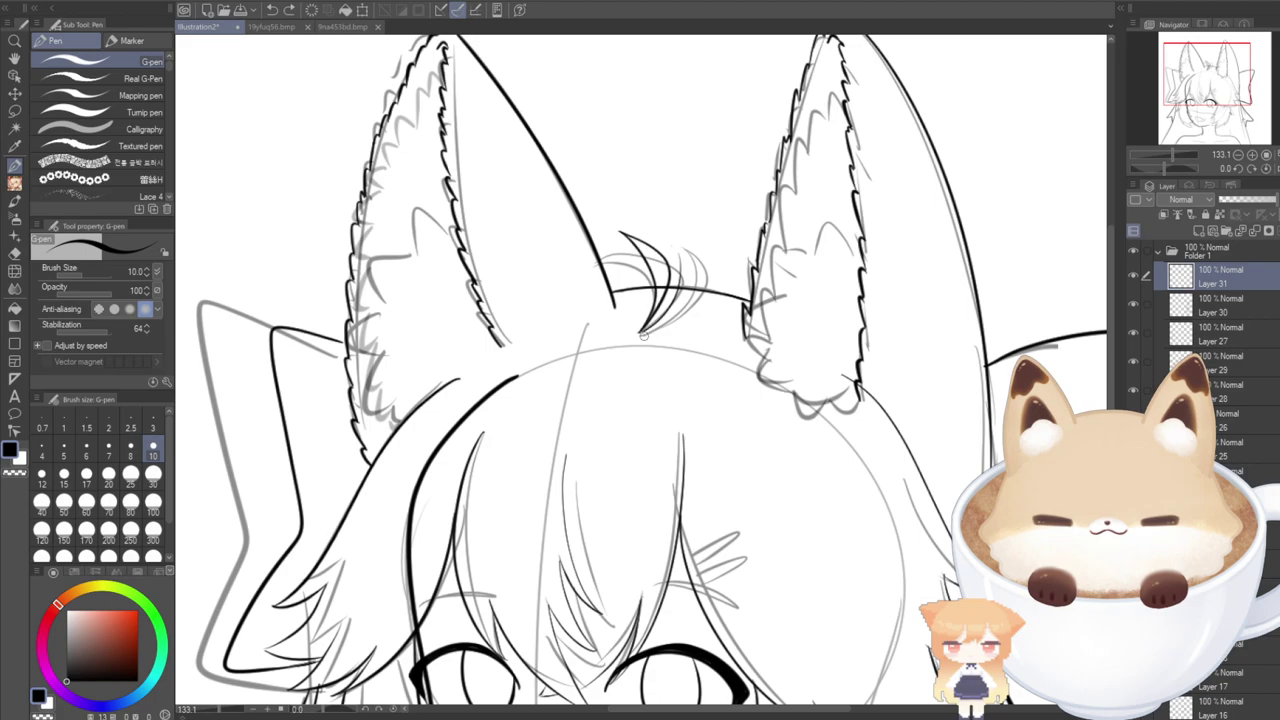
drag(642, 334, 682, 260)
key(ctrl+z)
mouse_move(643, 337)
mouse_down()
mouse_move(668, 314)
mouse_move(682, 258)
mouse_up()
key(ctrl+z)
key(ctrl+z)
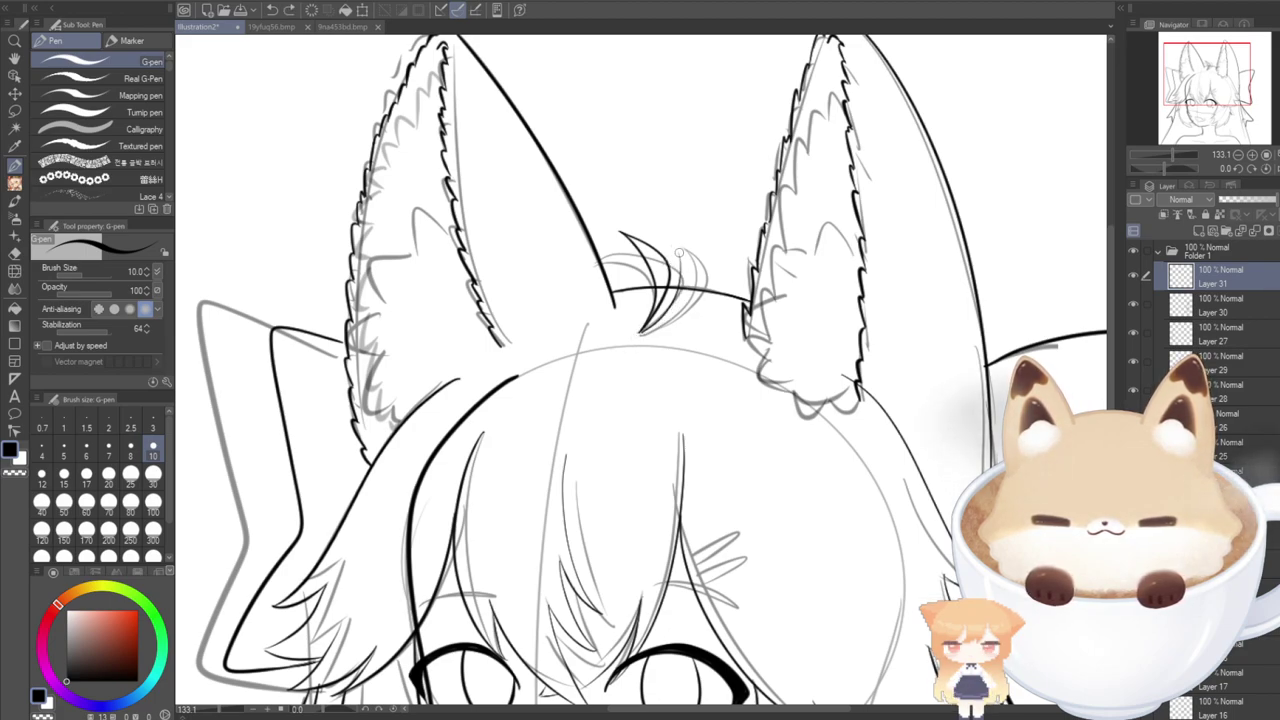
drag(641, 336, 680, 262)
key(ctrl+z)
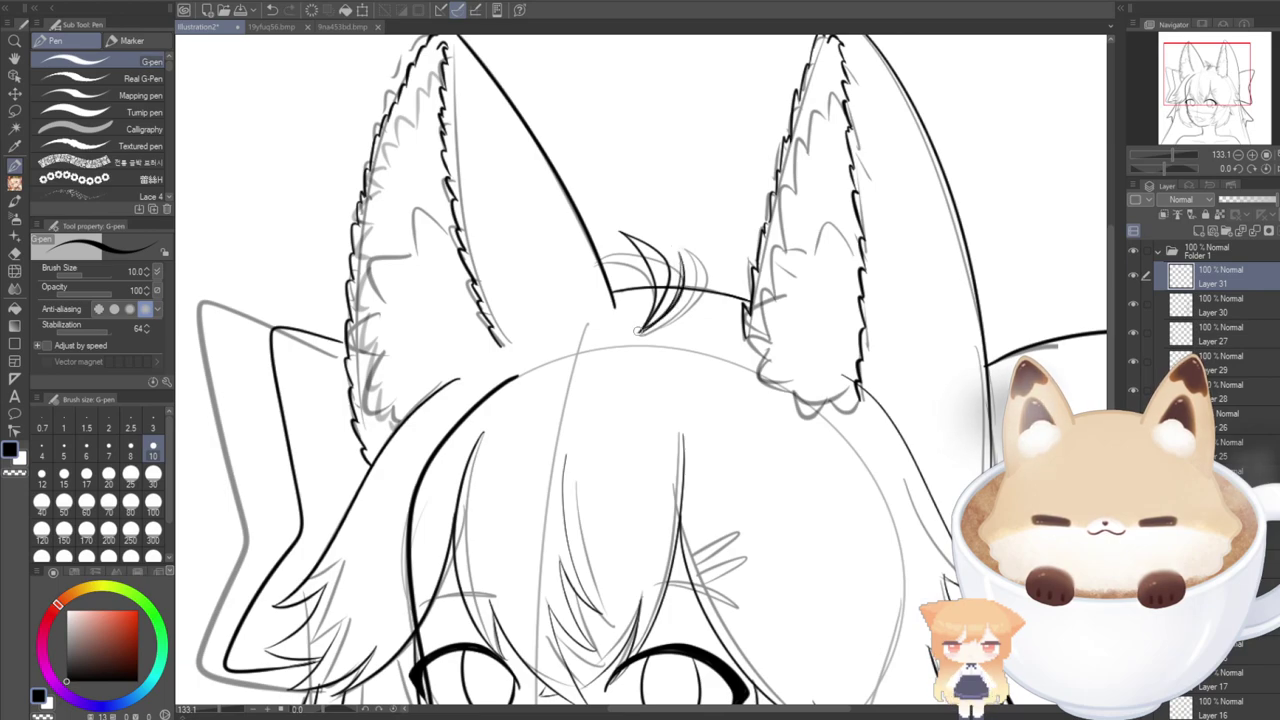
key(ctrl+z)
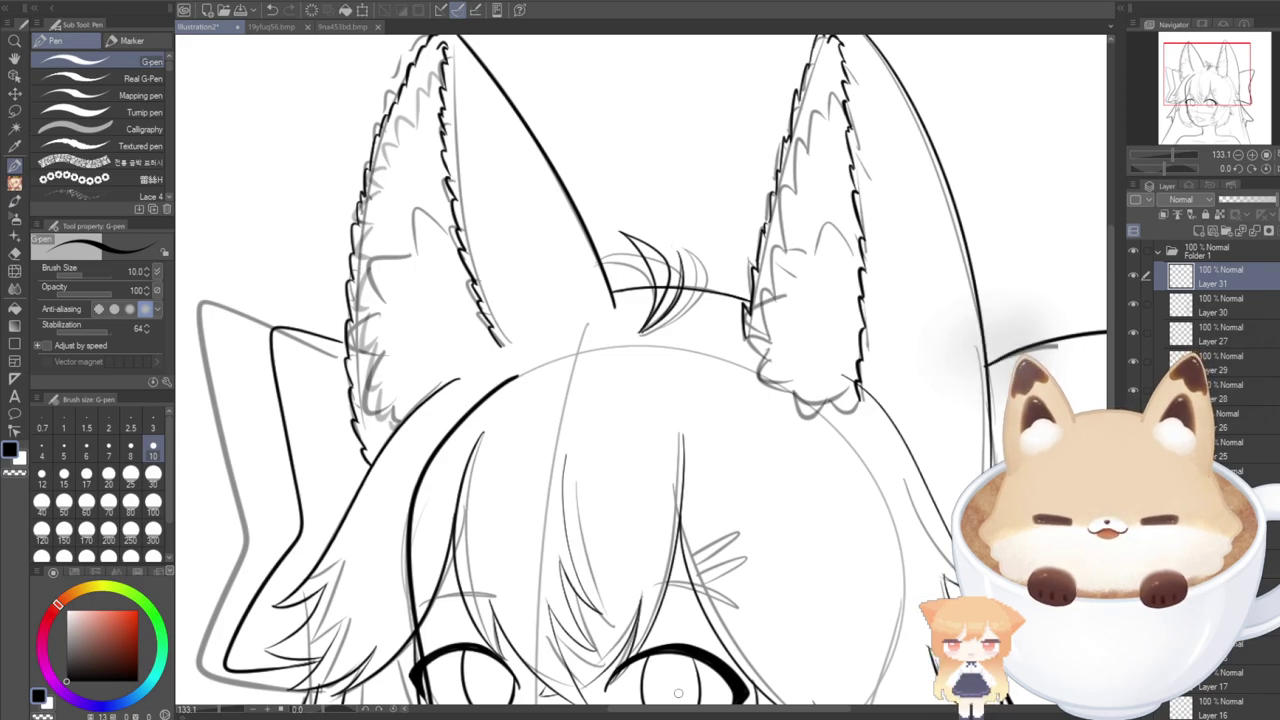
Select the grey hair and bow sketch on Layer 11 and hide it so only the inked lines remain there.
scroll(685, 434, down, 3)
drag(1179, 85, 1182, 124)
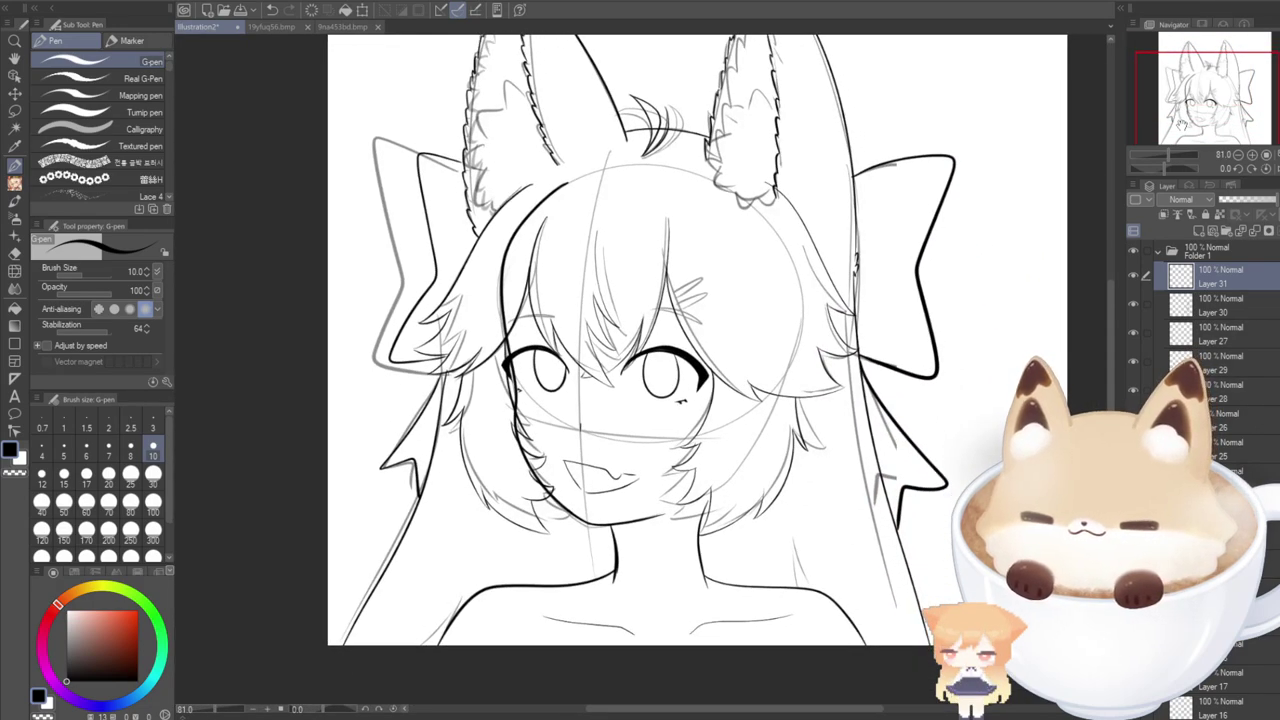
click(10, 78)
scroll(1205, 450, down, 3)
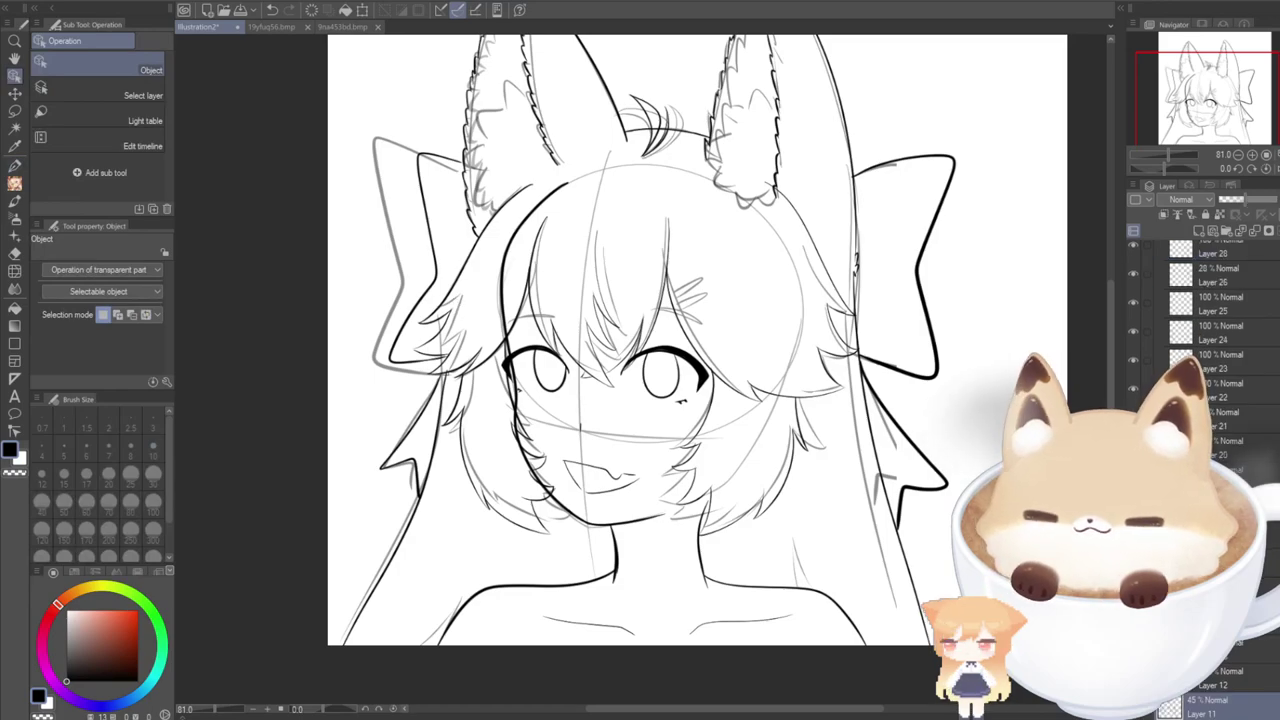
scroll(690, 428, down, 3)
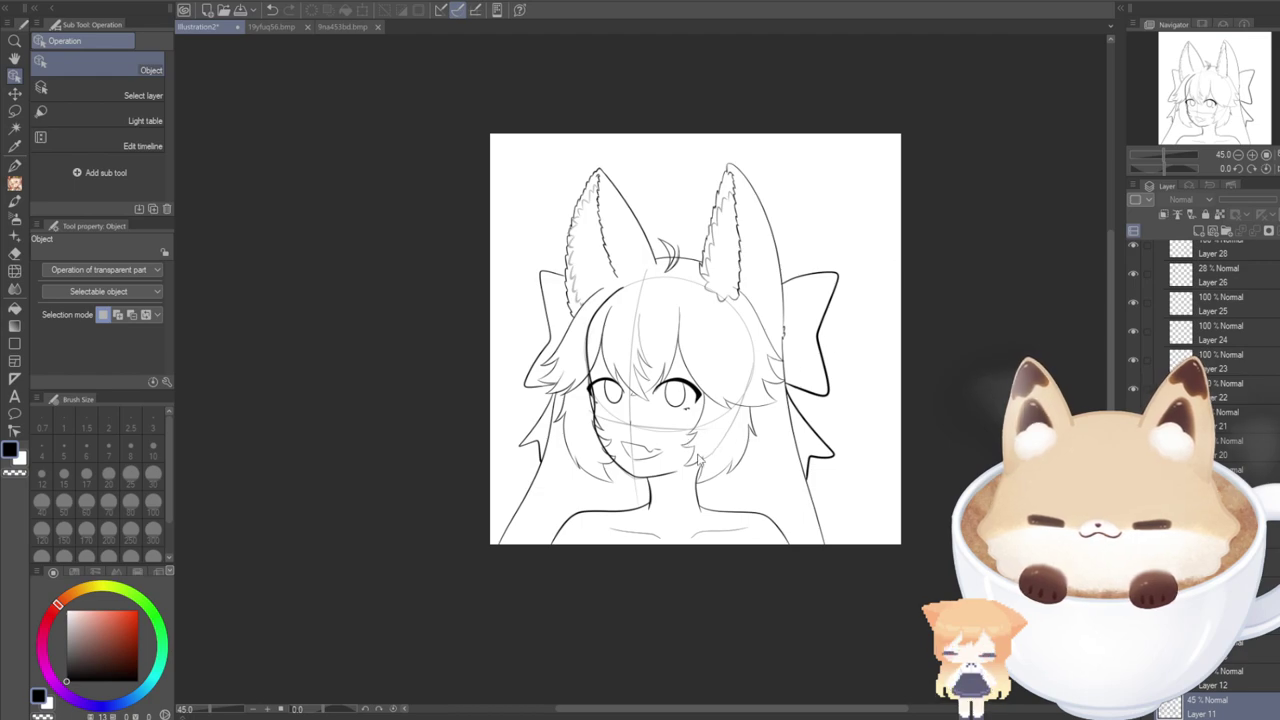
scroll(690, 465, up, 5)
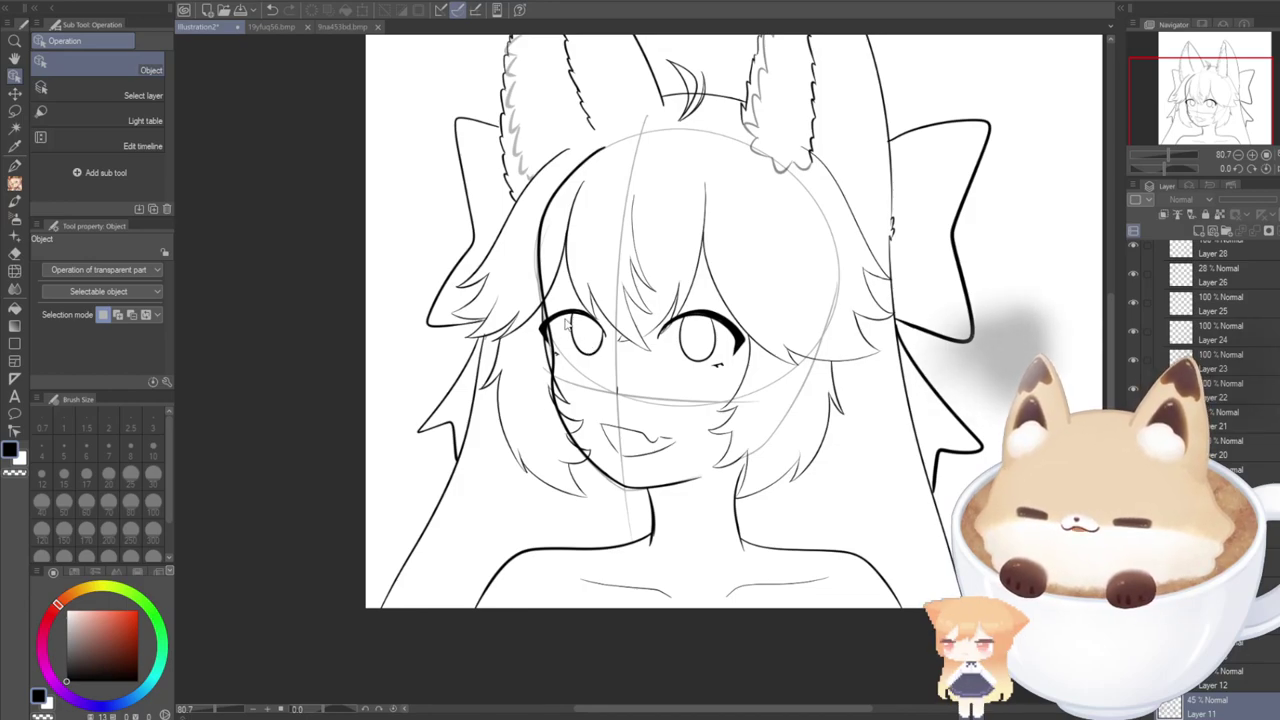
mouse_move(1160, 116)
mouse_down()
mouse_move(1163, 82)
mouse_move(1159, 104)
mouse_up()
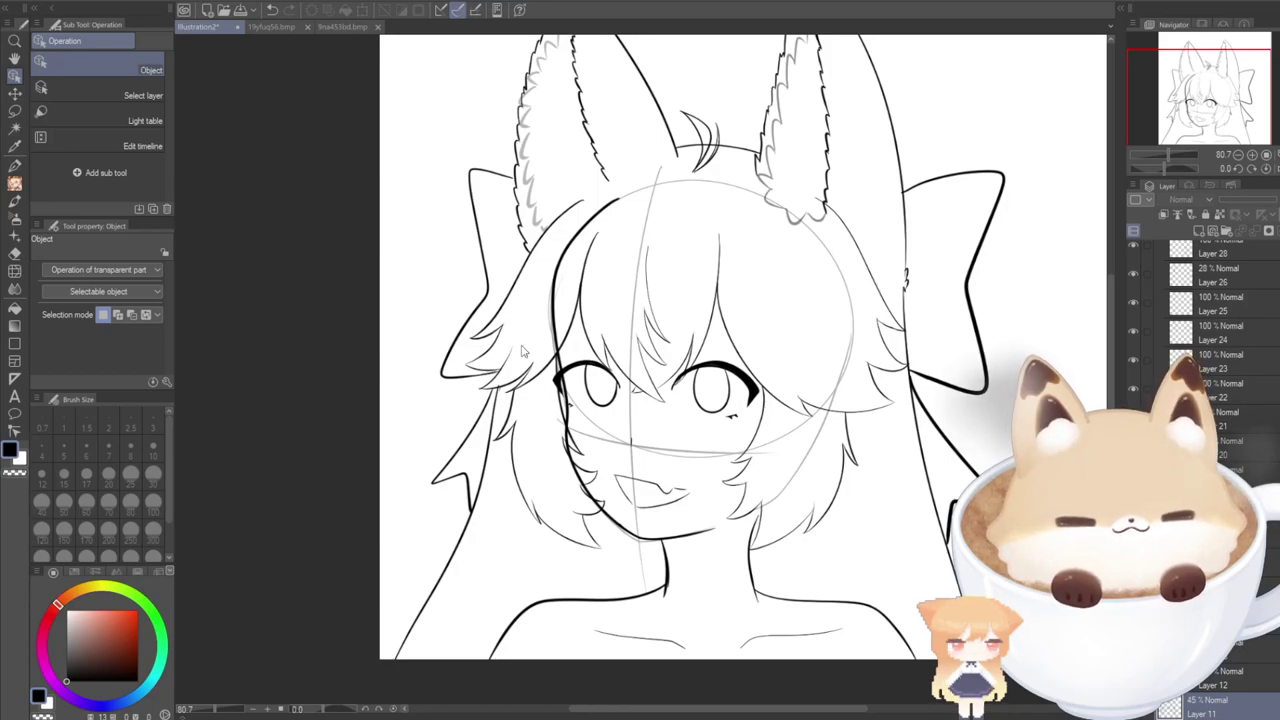
Select the layer holding the thin fringe and side-lock lines and merge it with the hair layers beneath it.
click(515, 284)
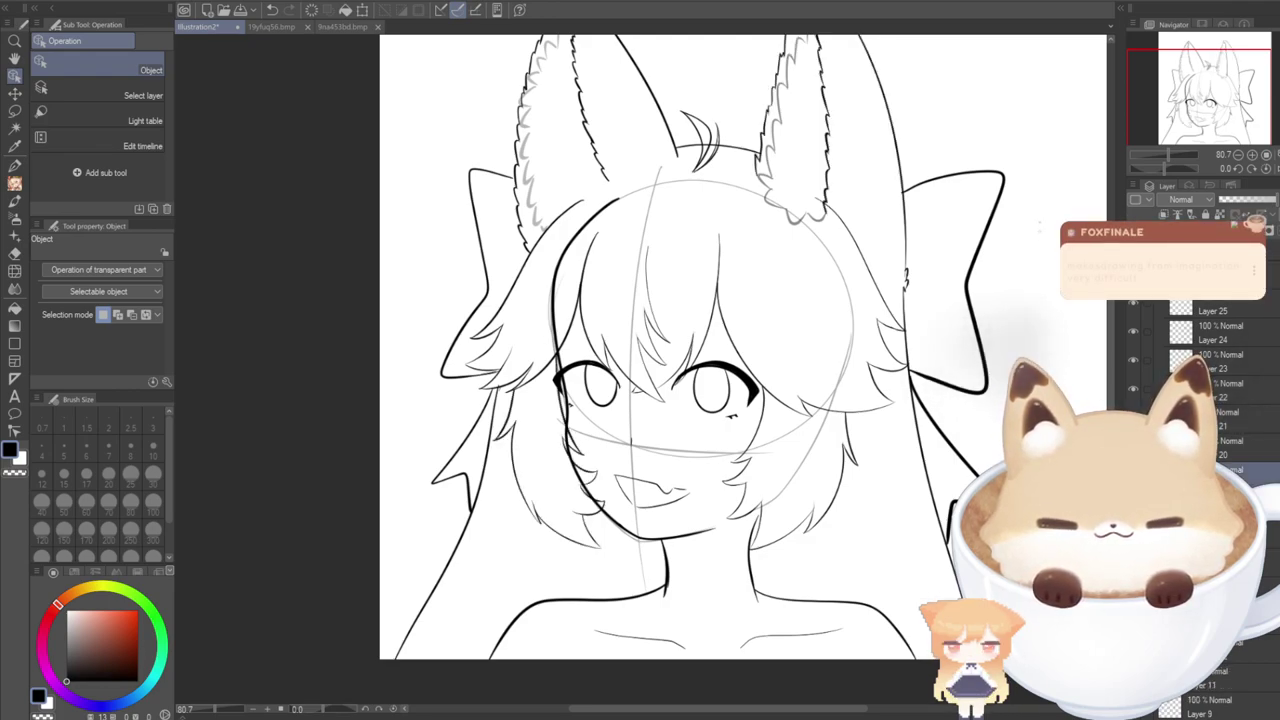
key(ctrl+z)
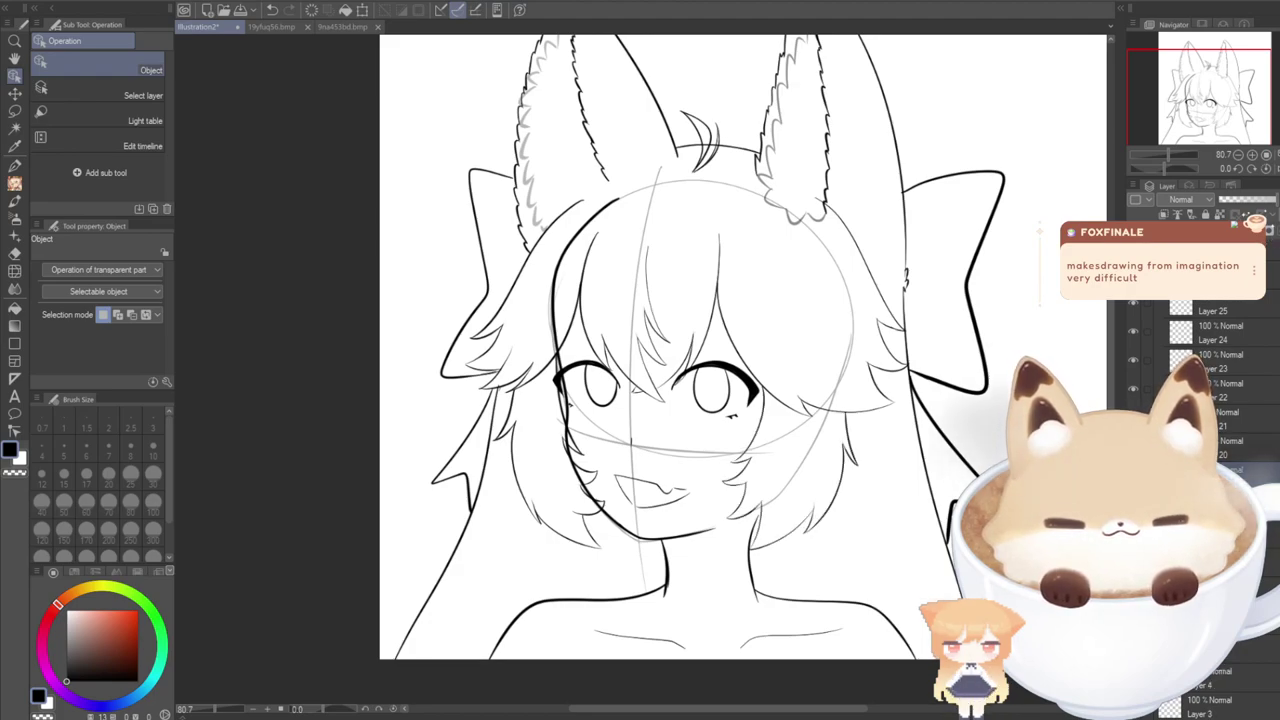
key(ctrl+z)
key(ctrl+y)
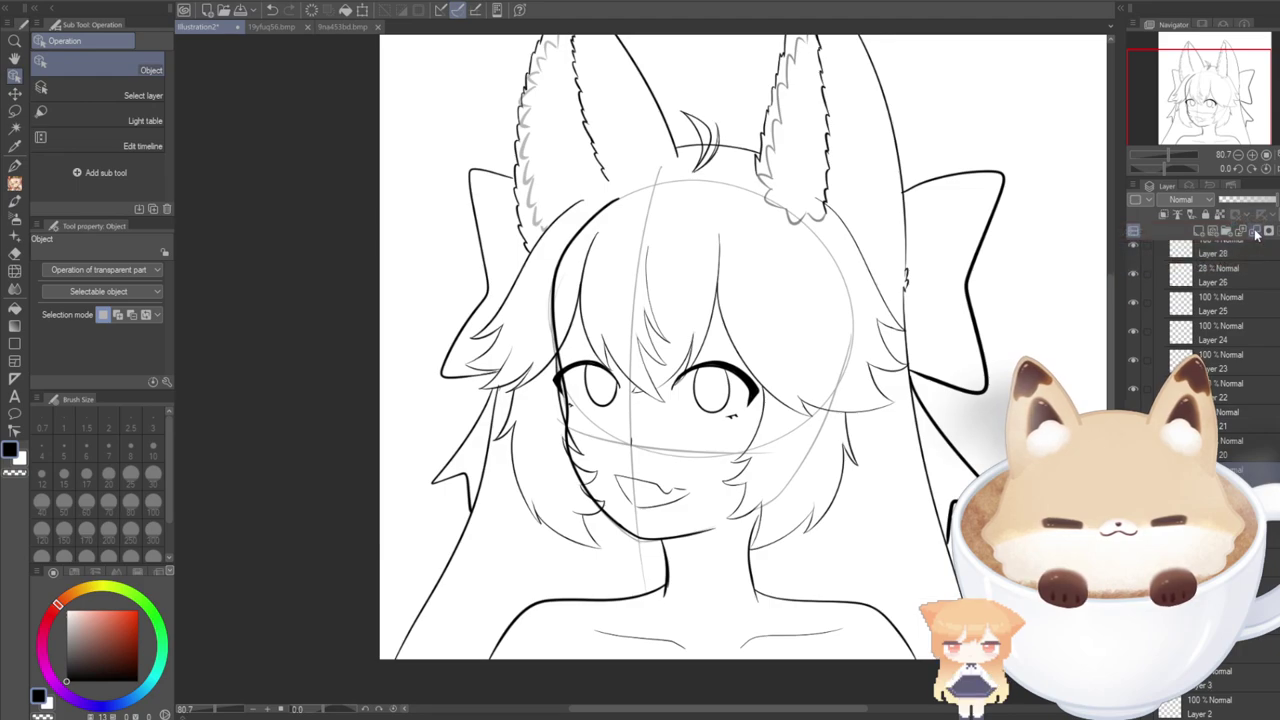
key(ctrl+z)
key(ctrl+y)
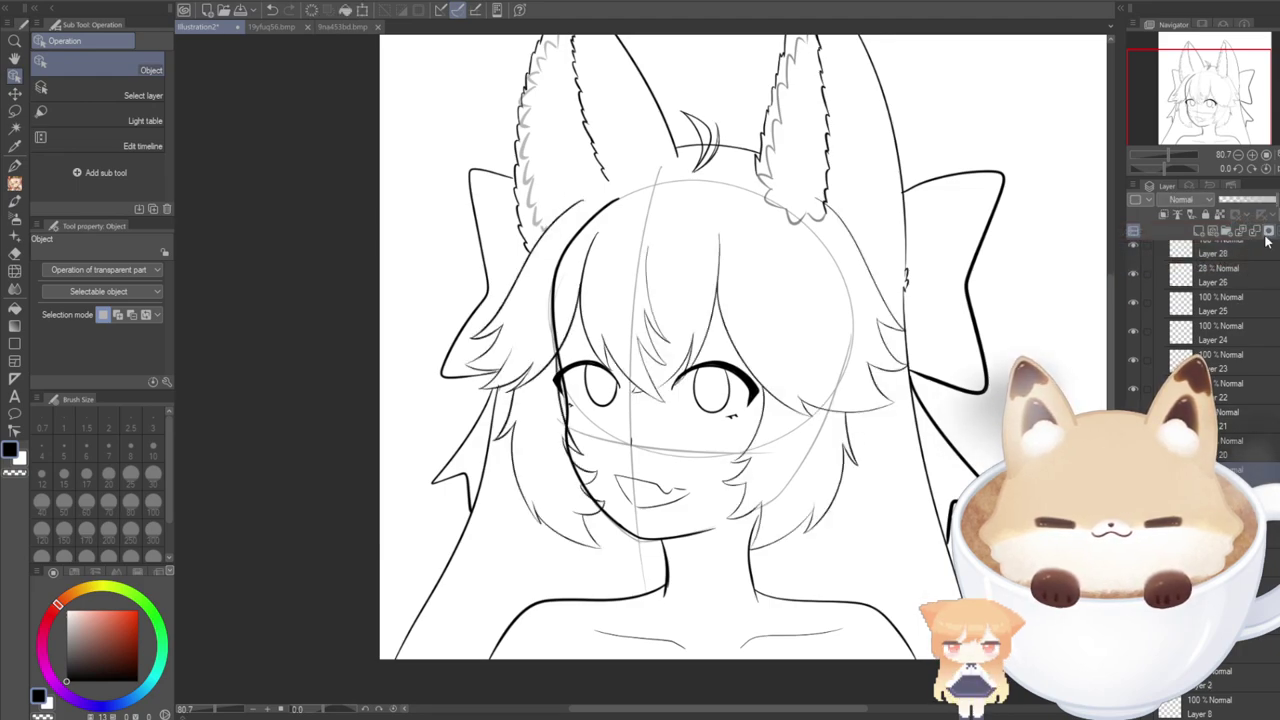
key(ctrl+z)
key(ctrl+y)
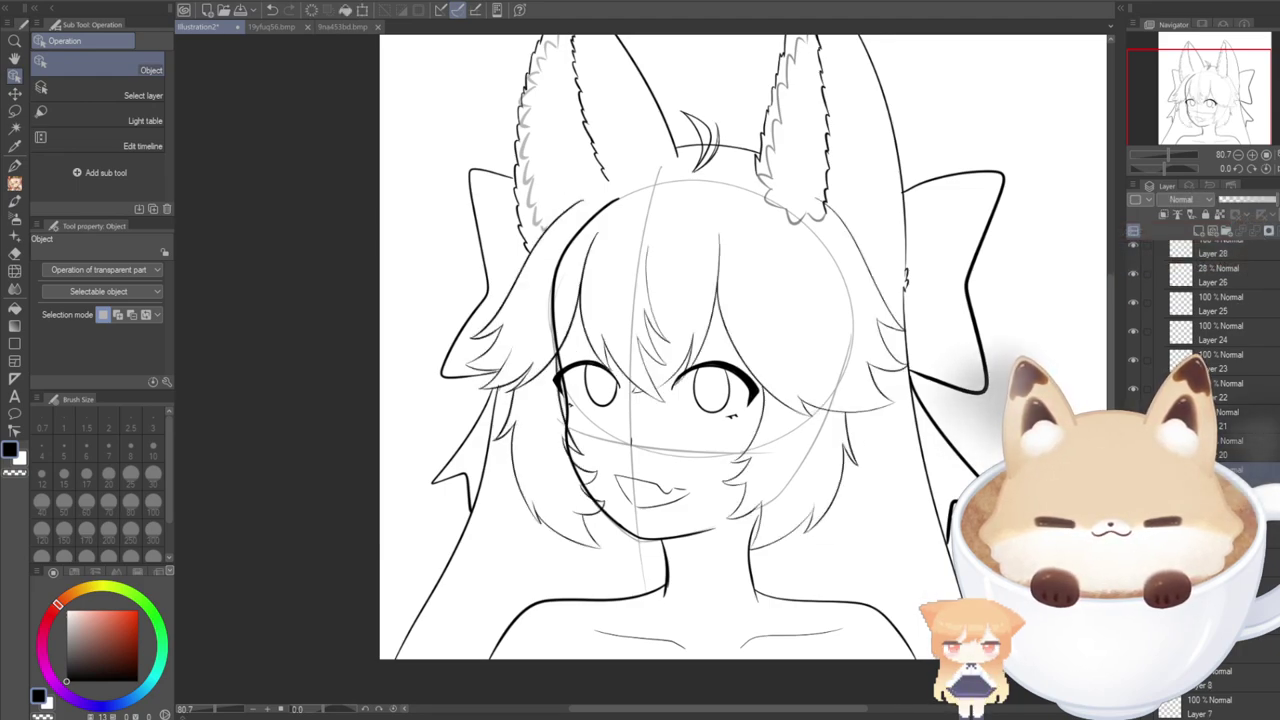
Tint the merged fringe and side-lock lines with the blue layer colour and set their layer's opacity.
click(1264, 200)
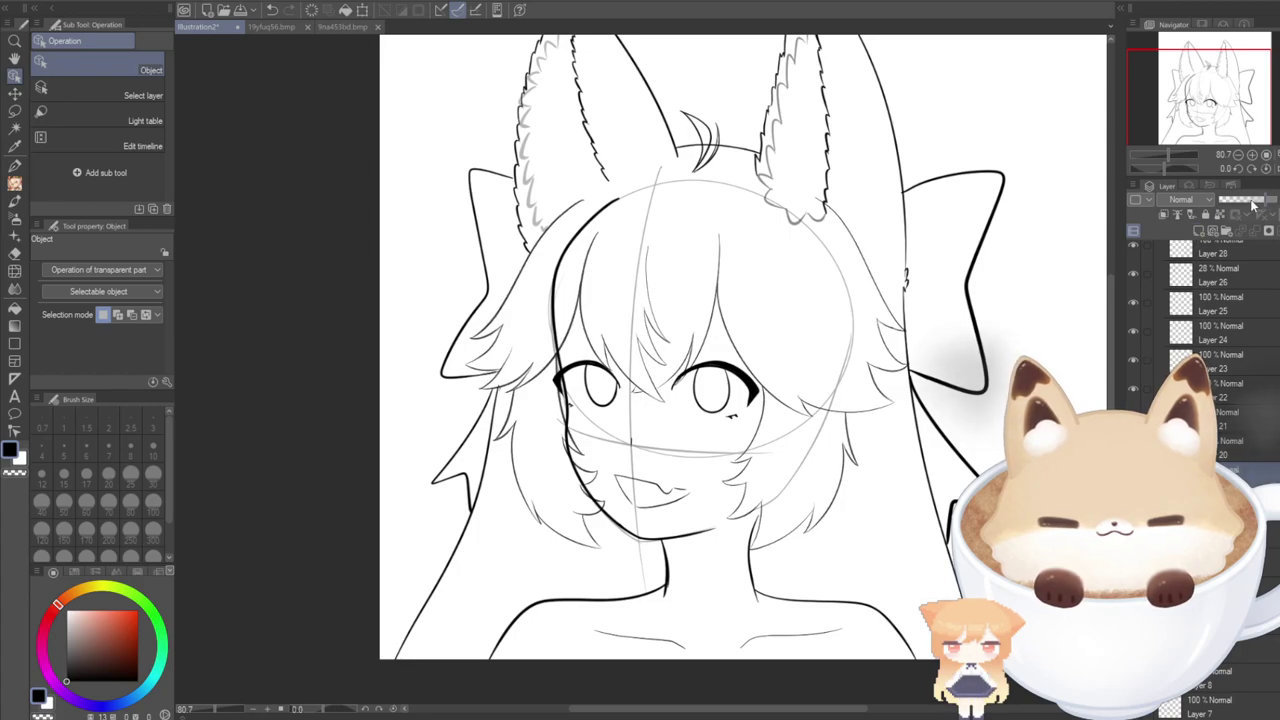
click(1257, 199)
key(ctrl+b)
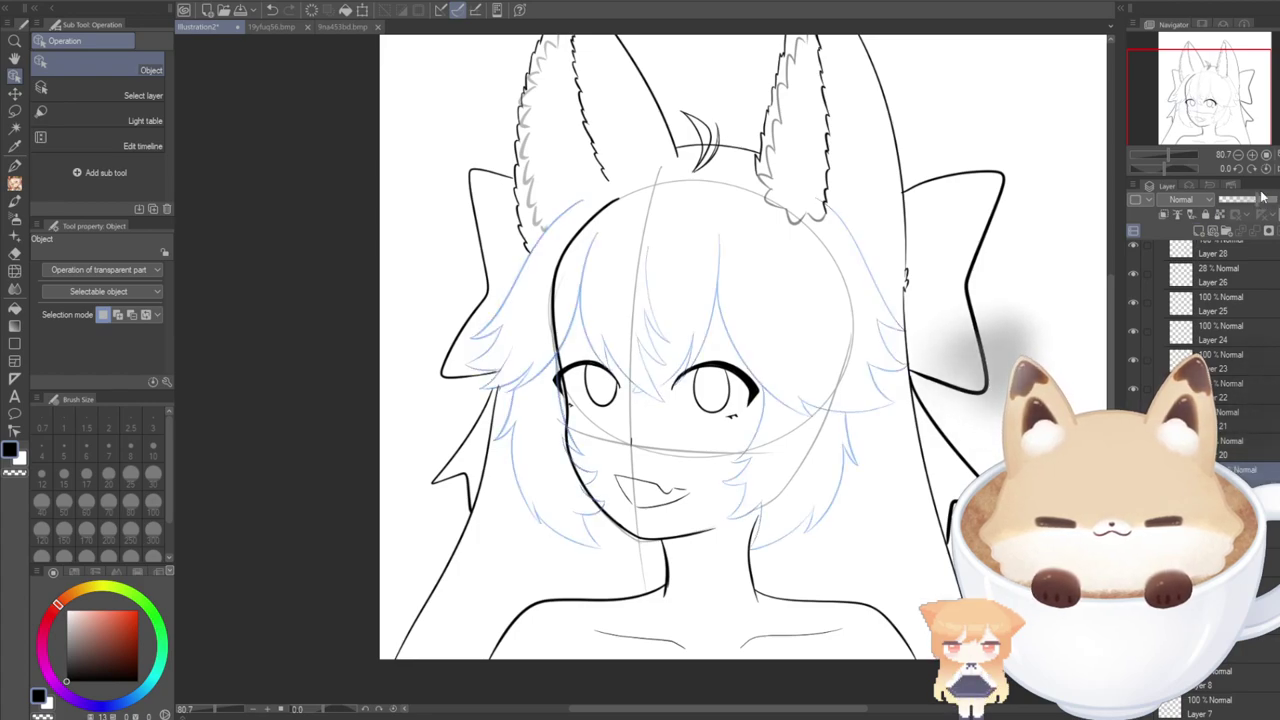
click(1275, 200)
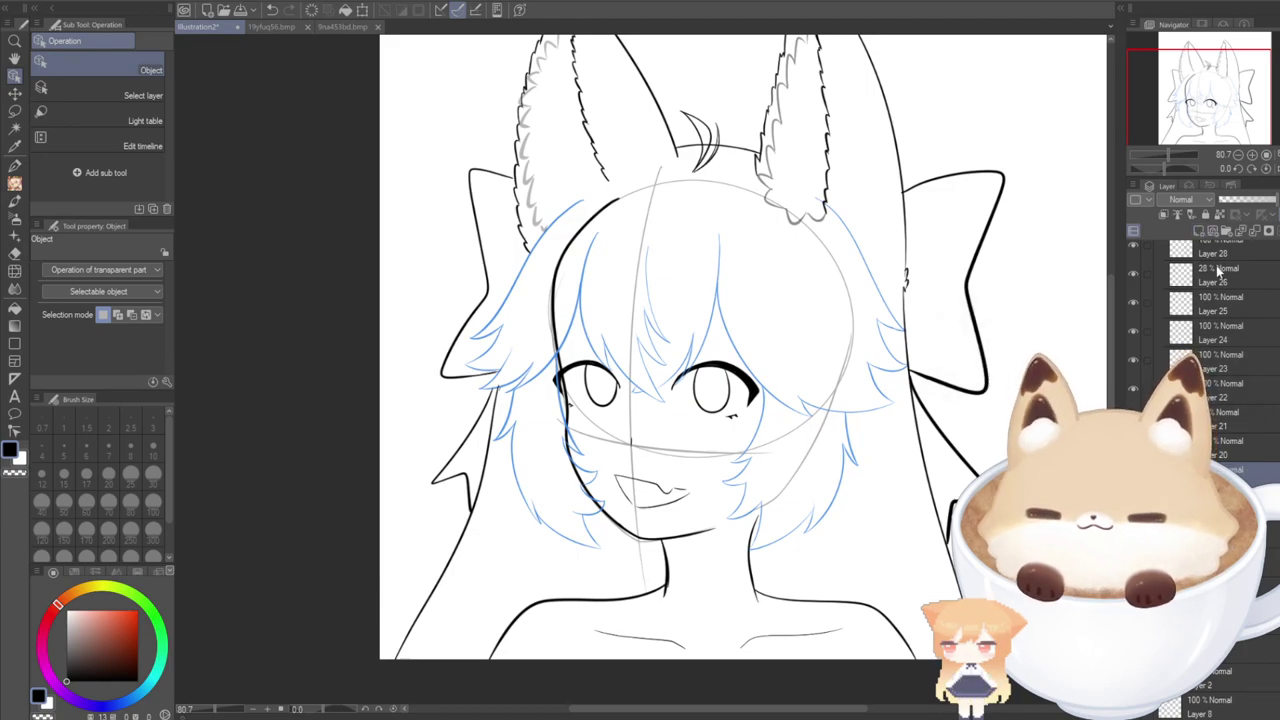
Ink the side tuft's outer edge in black with the G-pen, from beneath the ear to a pointed tip over the bow, with its short underside.
click(12, 166)
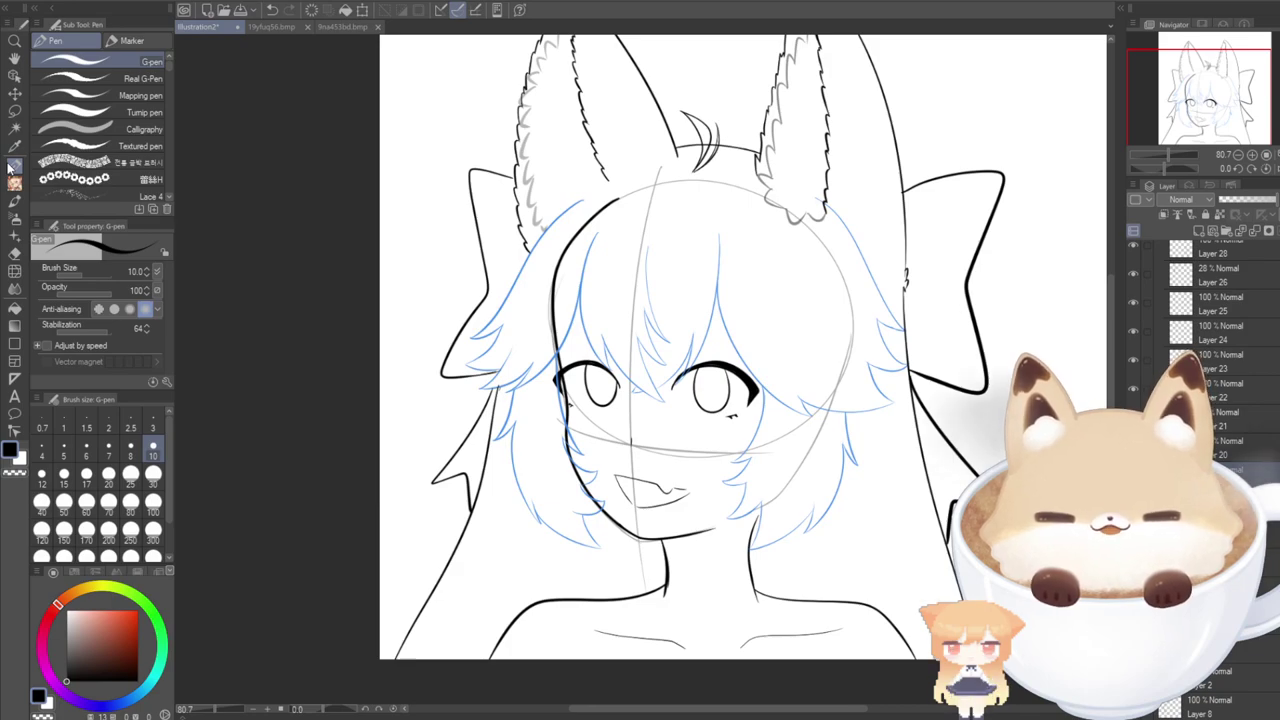
scroll(480, 289, up, 4)
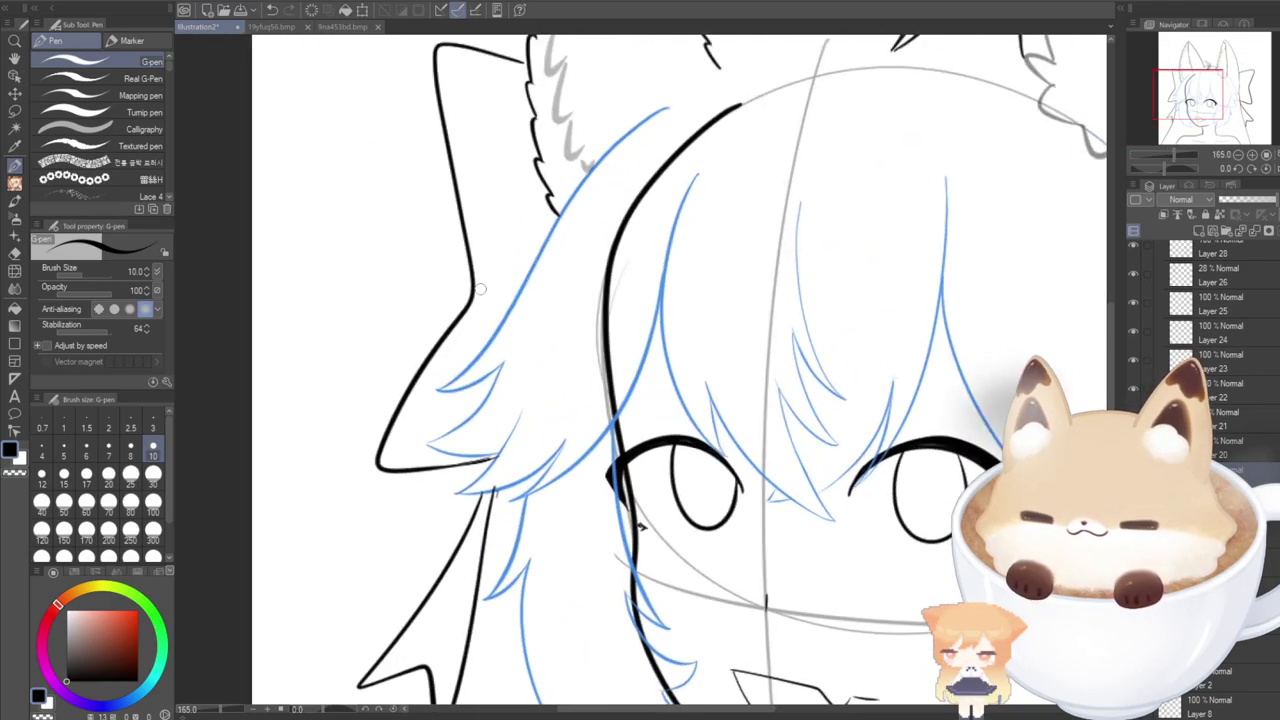
drag(1177, 93, 1171, 89)
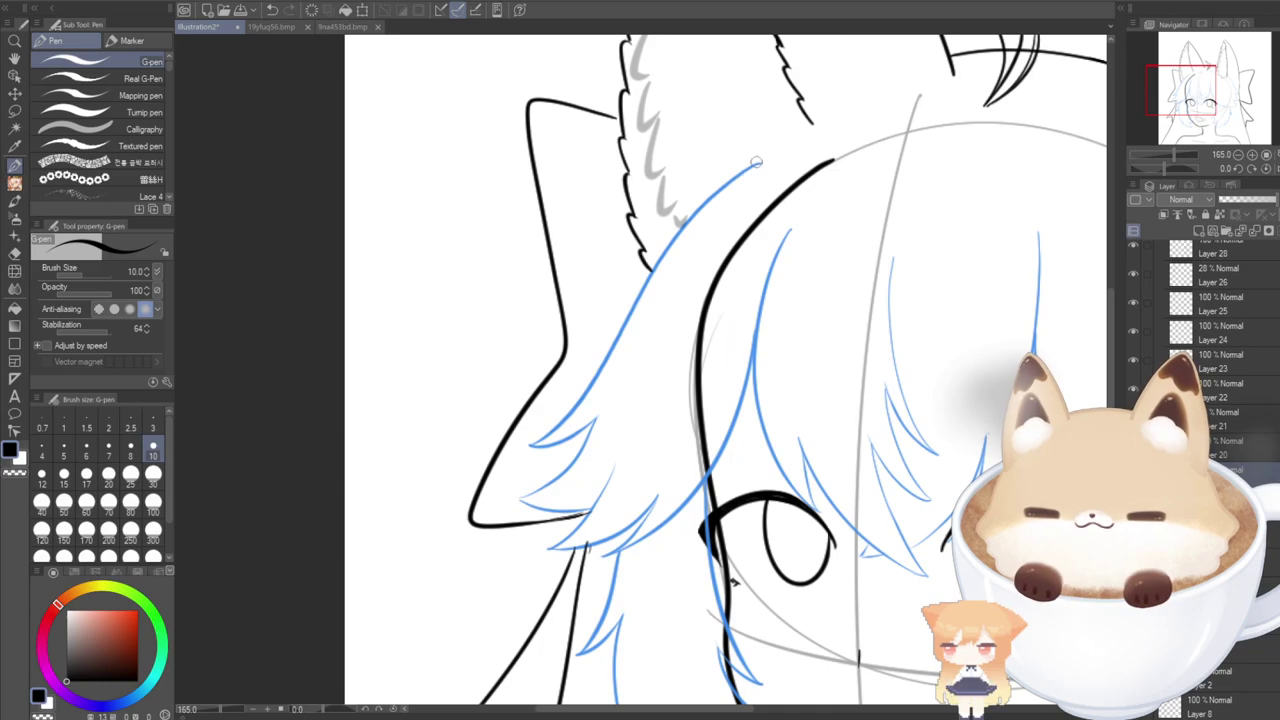
mouse_move(762, 164)
mouse_down()
mouse_move(718, 184)
mouse_move(545, 430)
mouse_move(512, 440)
mouse_up()
key(ctrl+z)
mouse_move(762, 160)
mouse_down()
mouse_move(716, 192)
mouse_move(590, 360)
mouse_move(500, 412)
mouse_move(540, 424)
mouse_move(583, 410)
mouse_up()
key(ctrl+z)
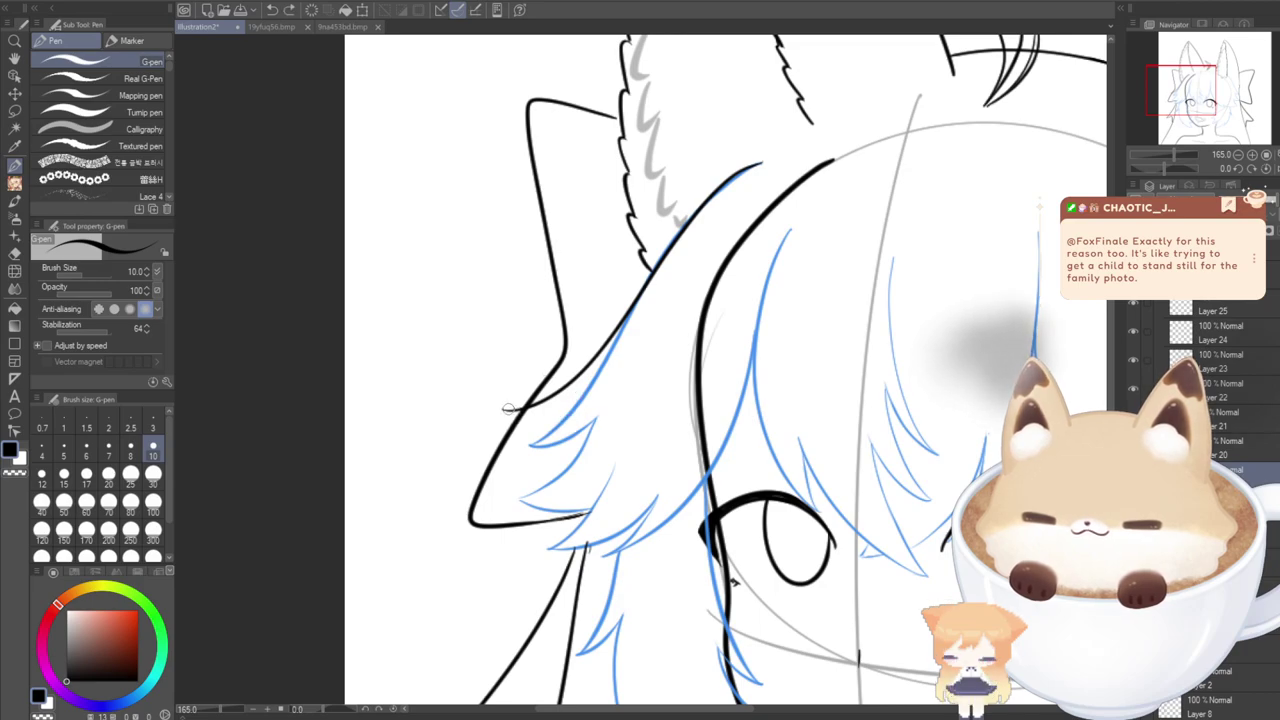
mouse_move(504, 410)
mouse_down()
mouse_move(523, 425)
mouse_move(594, 415)
mouse_up()
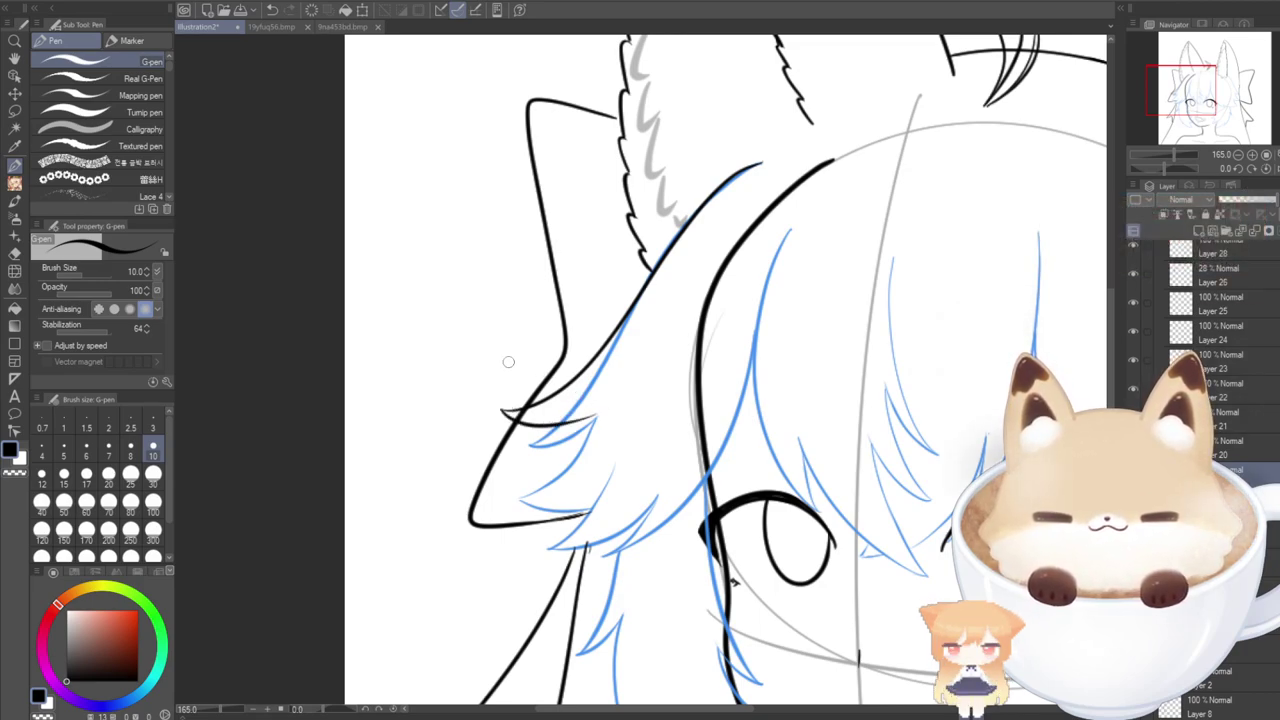
Ink the side tuft's second pointed tip below the first, curving out over the bow's lower edge and back inward.
scroll(508, 362, down, 5)
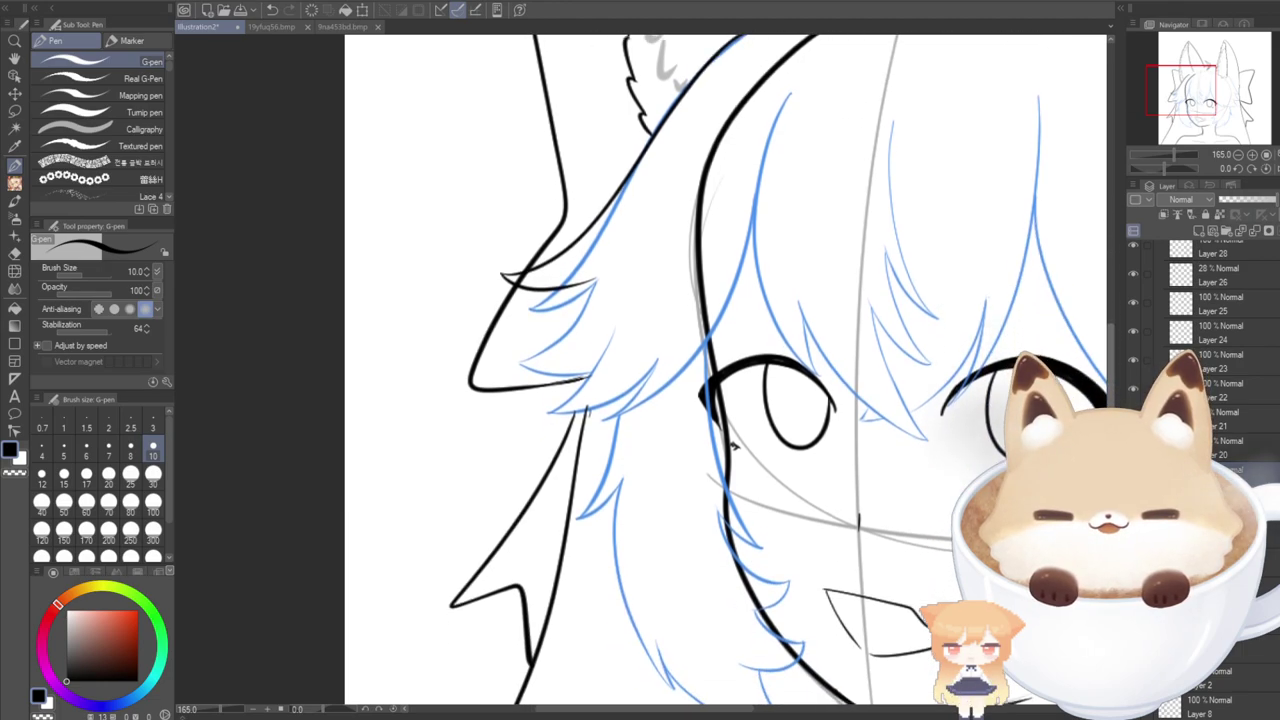
scroll(589, 227, down, 1)
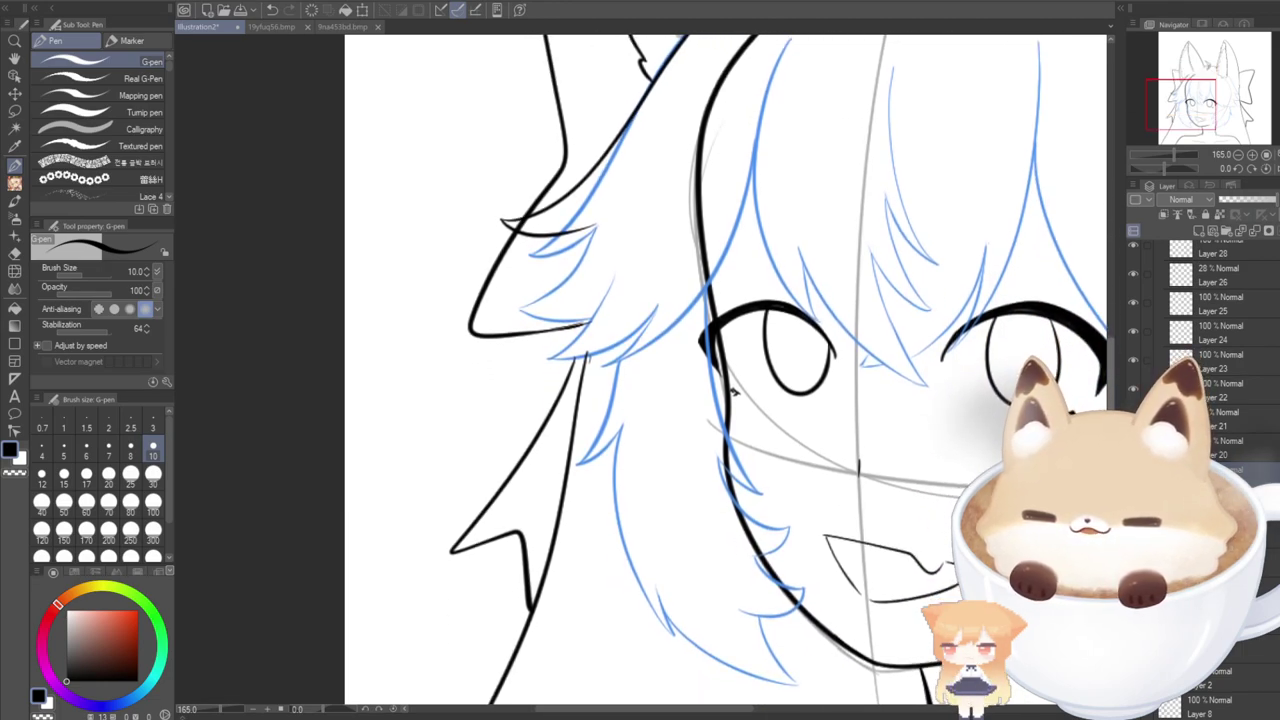
mouse_move(598, 225)
mouse_down()
mouse_move(555, 284)
mouse_move(510, 302)
mouse_up()
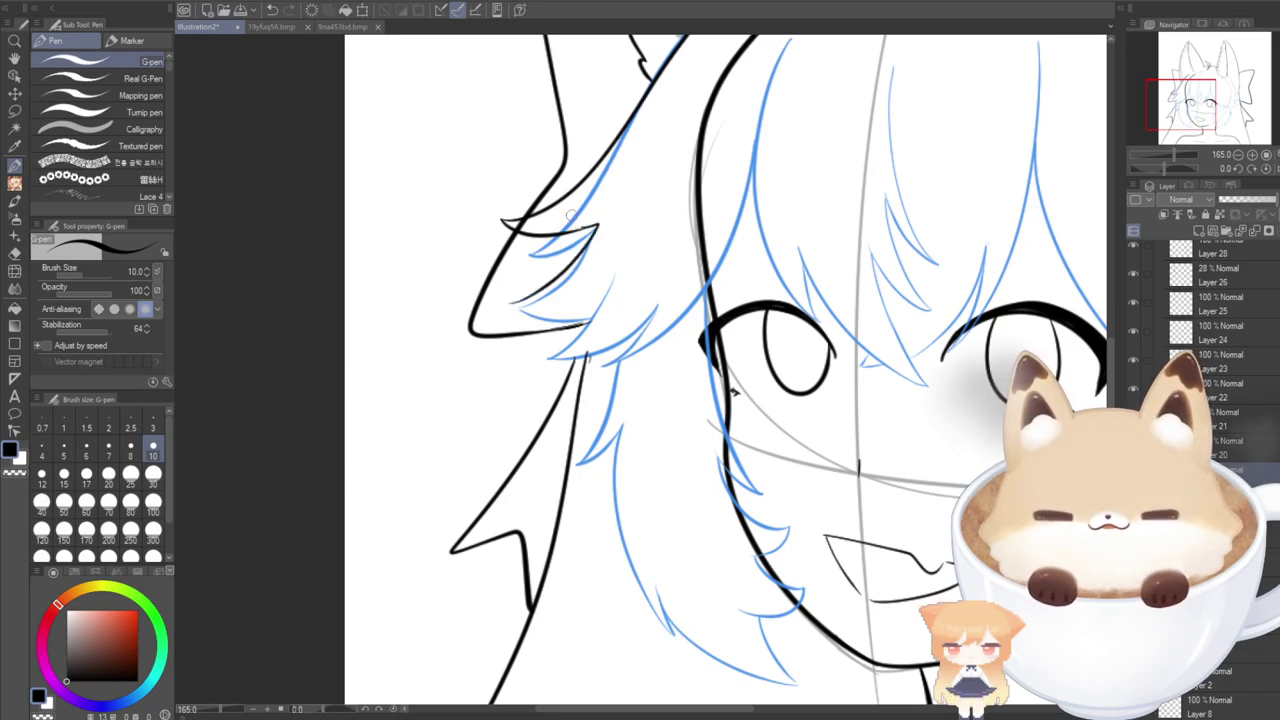
key(ctrl+z)
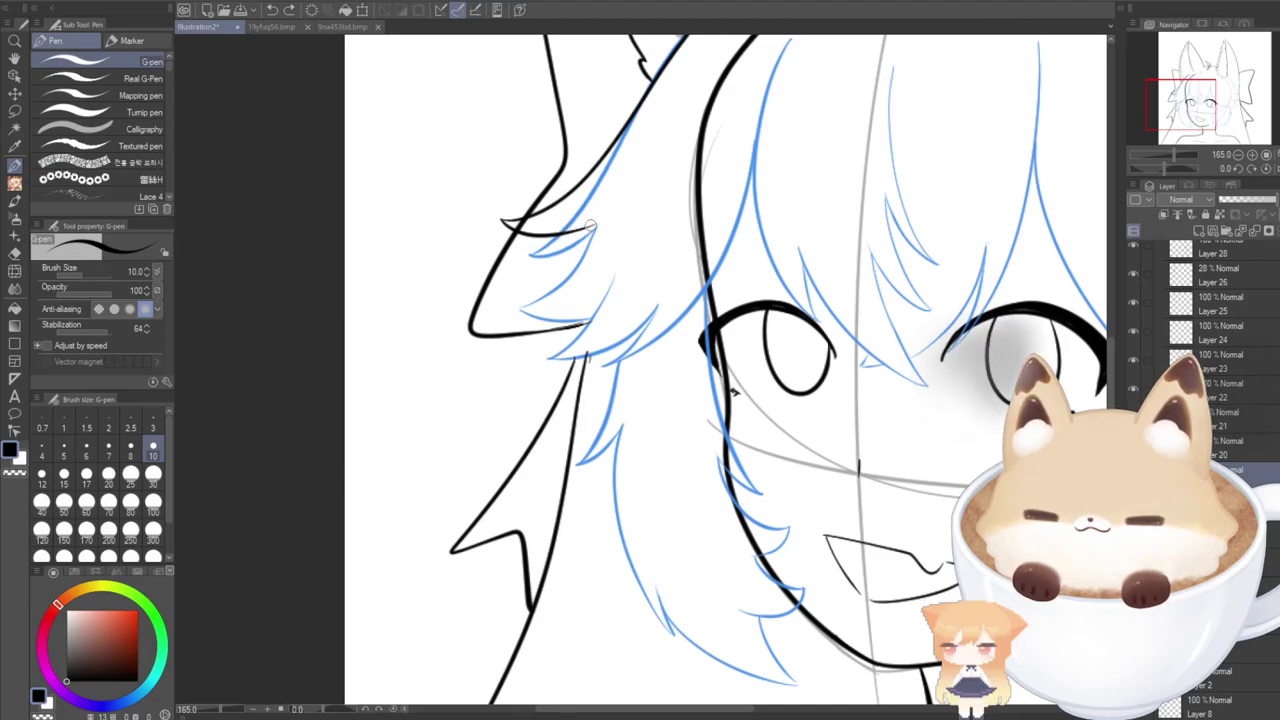
mouse_move(596, 224)
mouse_down()
mouse_move(591, 246)
mouse_move(508, 312)
mouse_up()
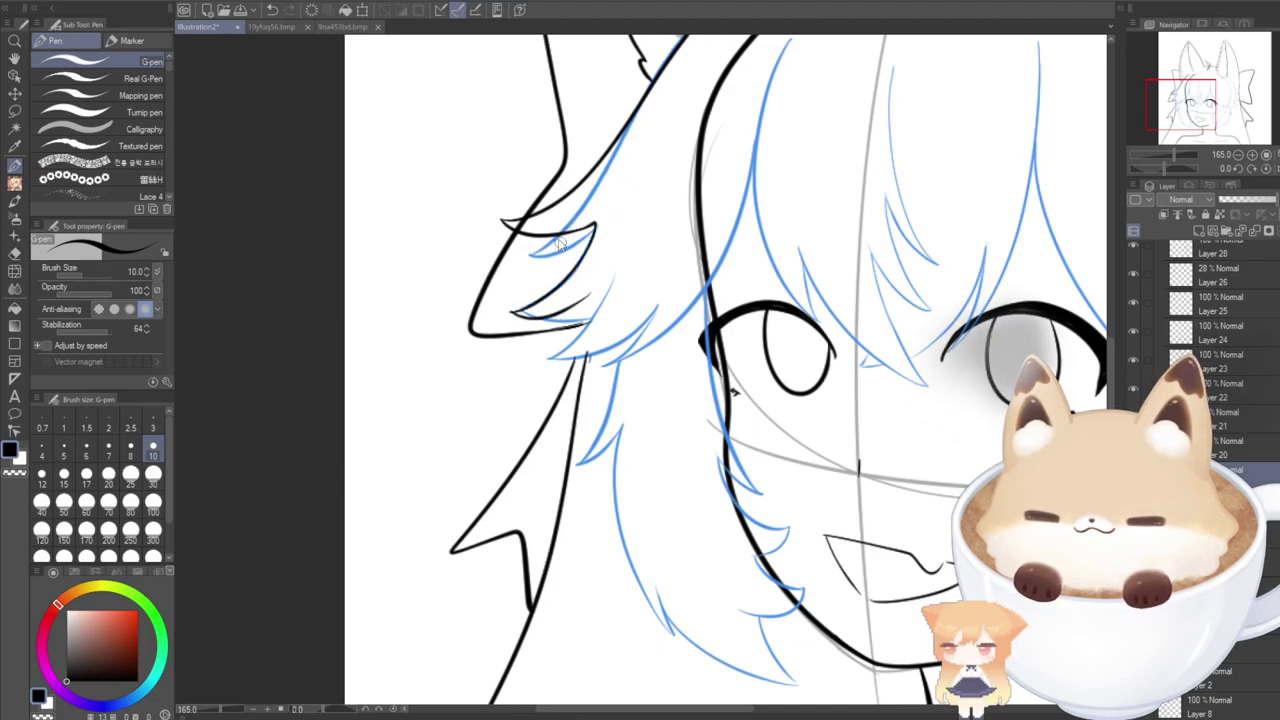
key(ctrl+z)
key(ctrl+z)
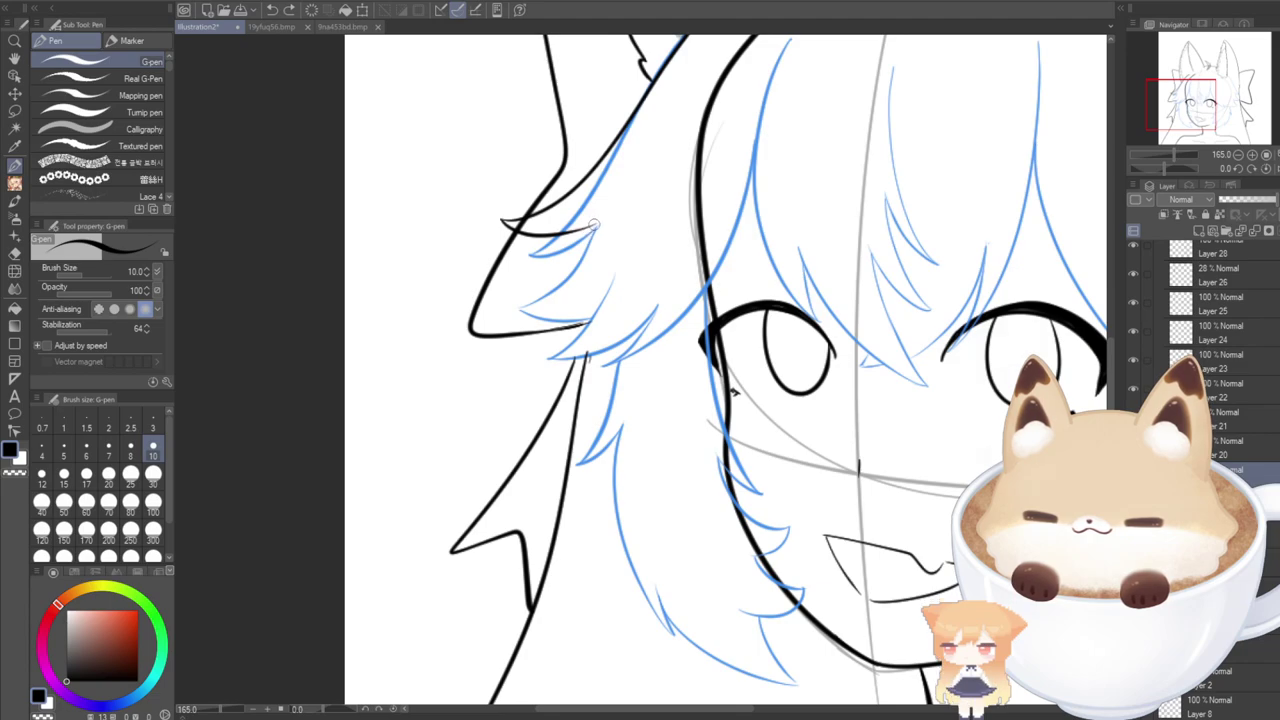
mouse_move(594, 225)
mouse_down()
mouse_move(563, 282)
mouse_move(518, 314)
mouse_move(596, 315)
mouse_up()
key(ctrl+z)
key(ctrl+z)
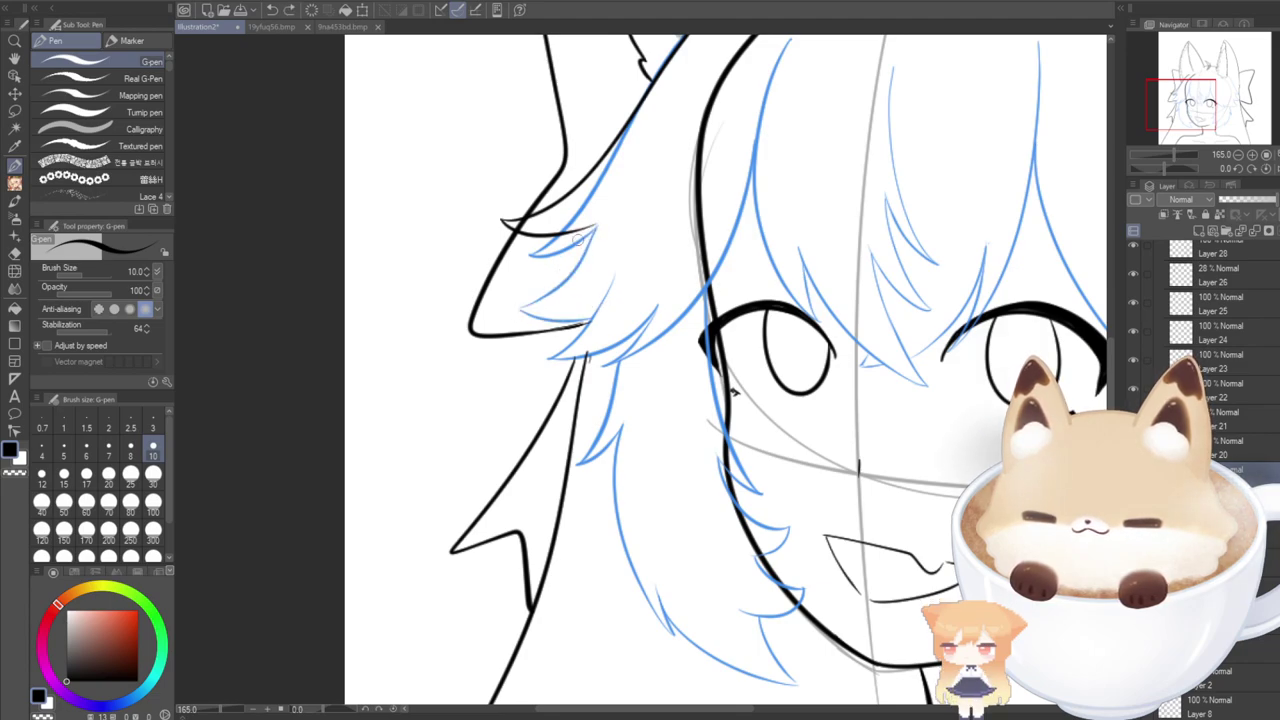
mouse_move(591, 227)
mouse_down()
mouse_move(572, 262)
mouse_move(510, 310)
mouse_move(550, 330)
mouse_move(592, 327)
mouse_up()
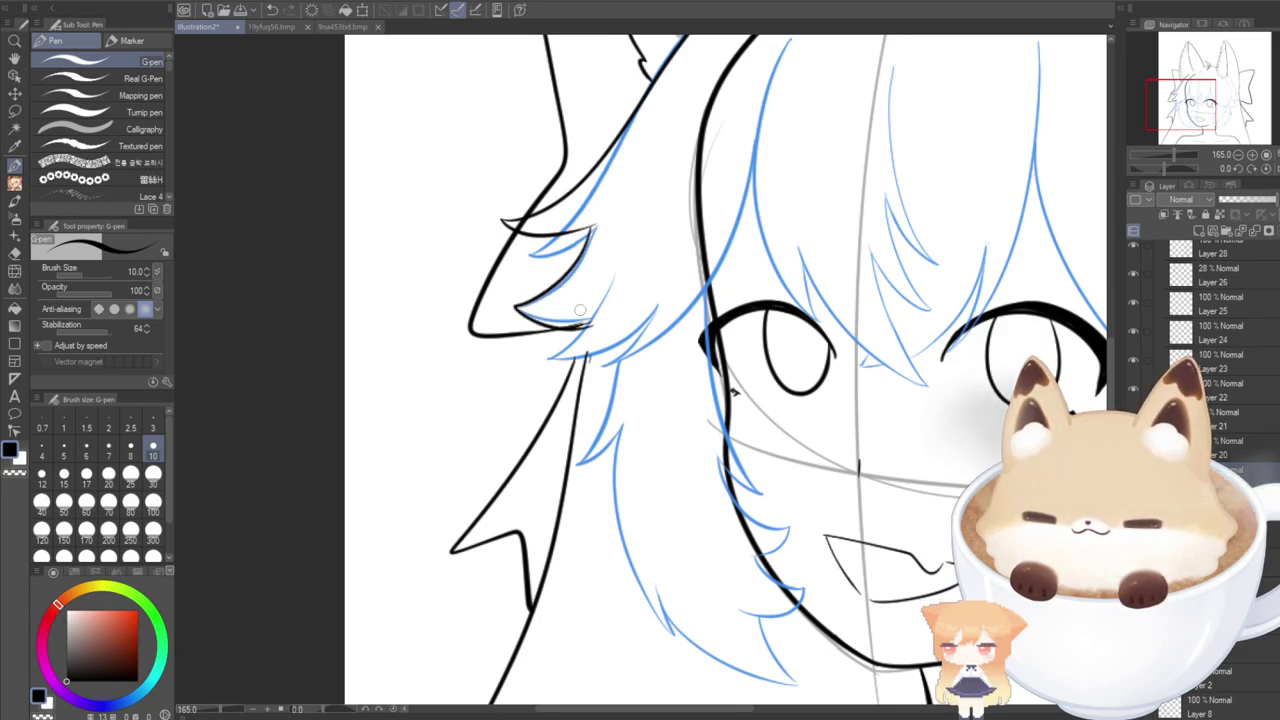
Try to ink the side tuft's lowest tip and link it to the inner strand beside the fringe.
mouse_move(616, 264)
mouse_down()
mouse_move(587, 333)
mouse_move(546, 362)
mouse_move(566, 372)
mouse_move(651, 321)
mouse_up()
key(ctrl+z)
key(ctrl+z)
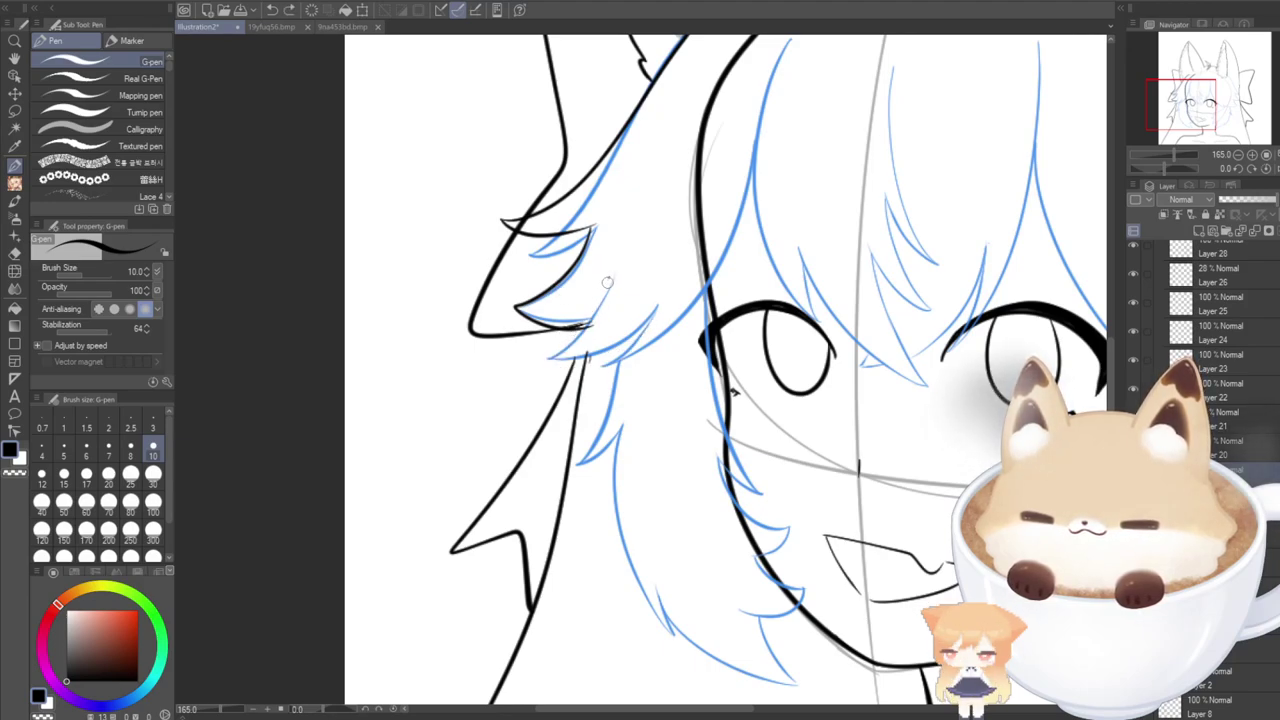
mouse_move(607, 283)
mouse_down()
mouse_move(580, 341)
mouse_move(552, 364)
mouse_move(570, 373)
mouse_move(639, 350)
mouse_move(647, 305)
mouse_up()
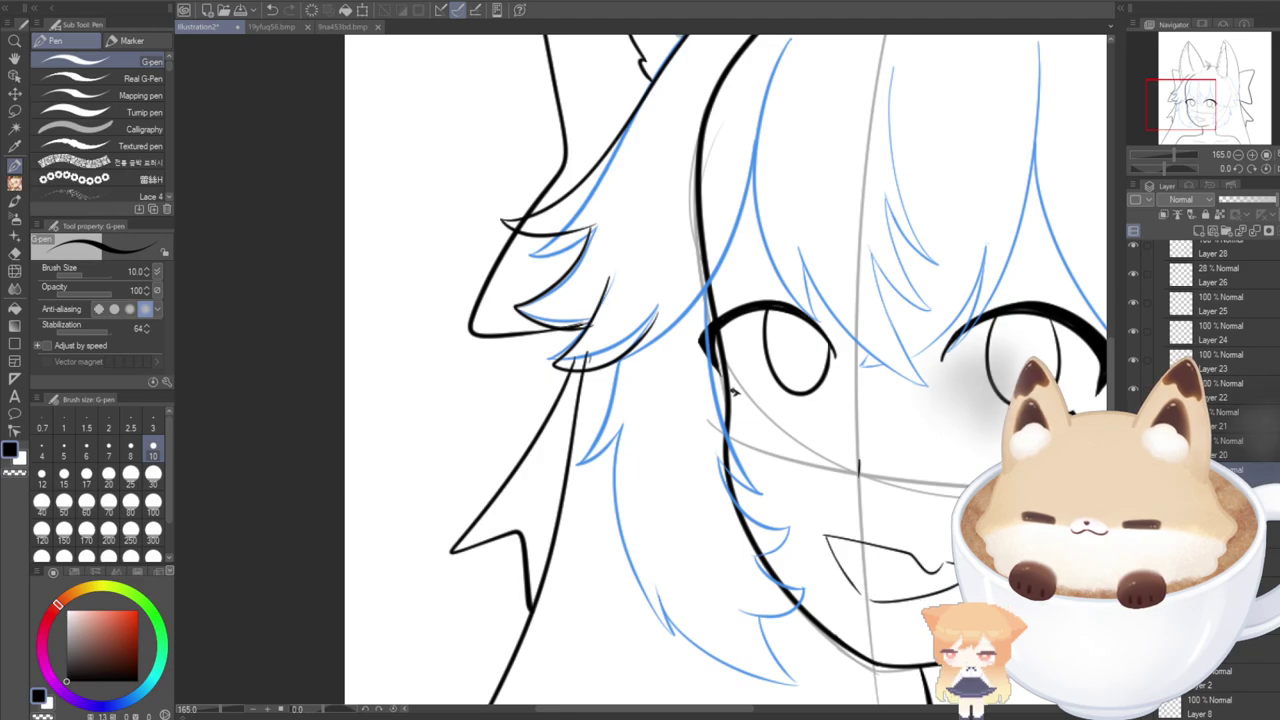
drag(1180, 106, 1191, 101)
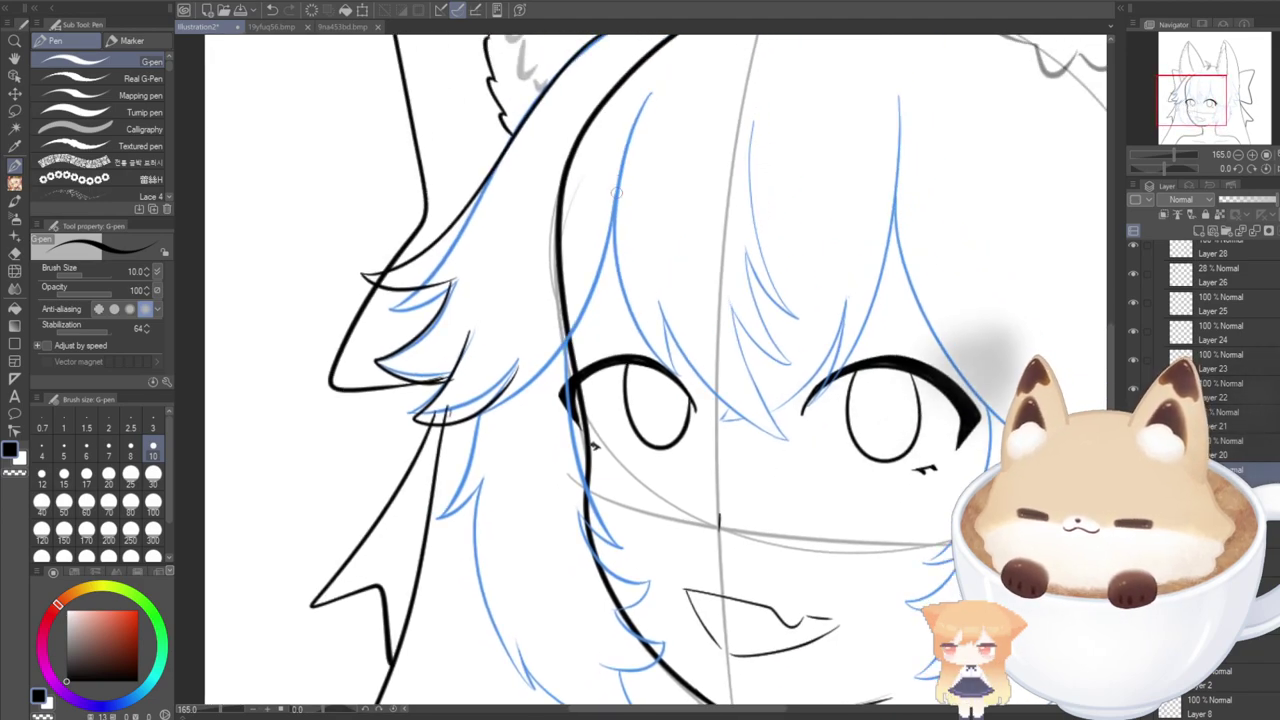
mouse_move(612, 200)
mouse_down()
mouse_move(575, 333)
mouse_move(524, 405)
mouse_move(544, 345)
mouse_move(522, 405)
mouse_move(547, 336)
mouse_up()
key(ctrl+z)
mouse_move(525, 405)
mouse_down()
mouse_move(549, 342)
mouse_move(492, 412)
mouse_up()
key(ctrl+z)
key(ctrl+z)
key(ctrl+z)
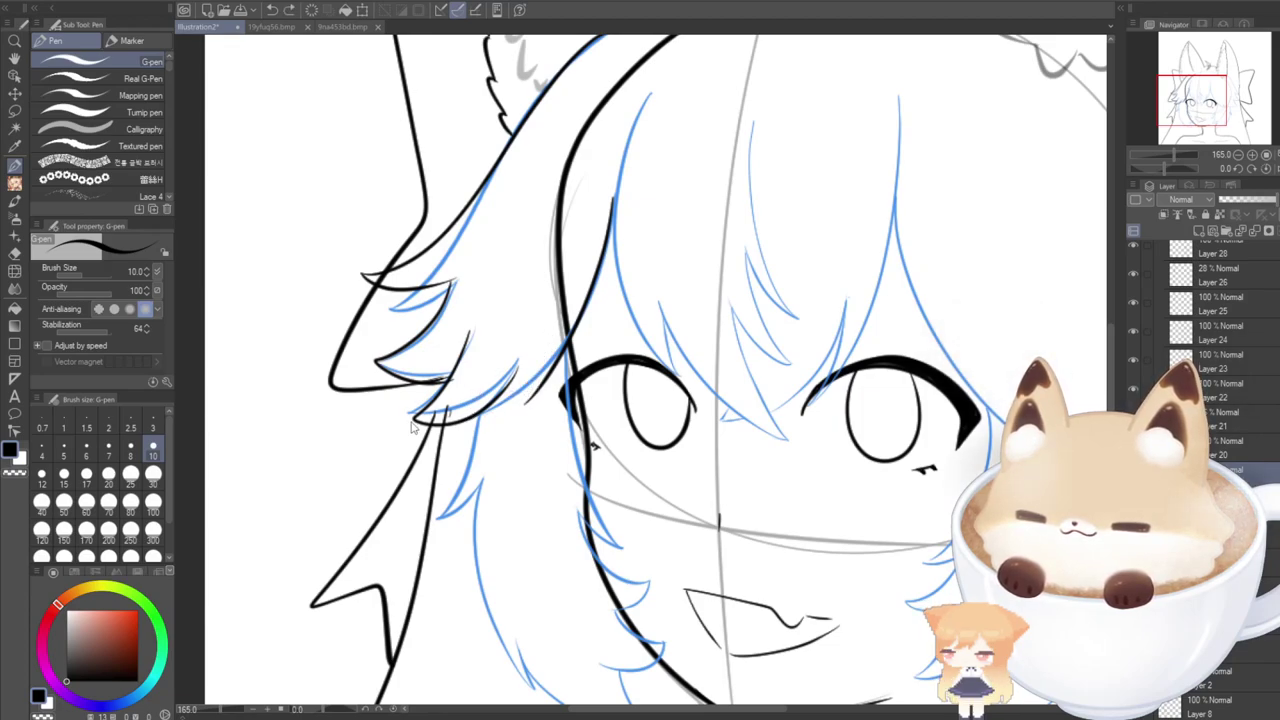
key(ctrl+z)
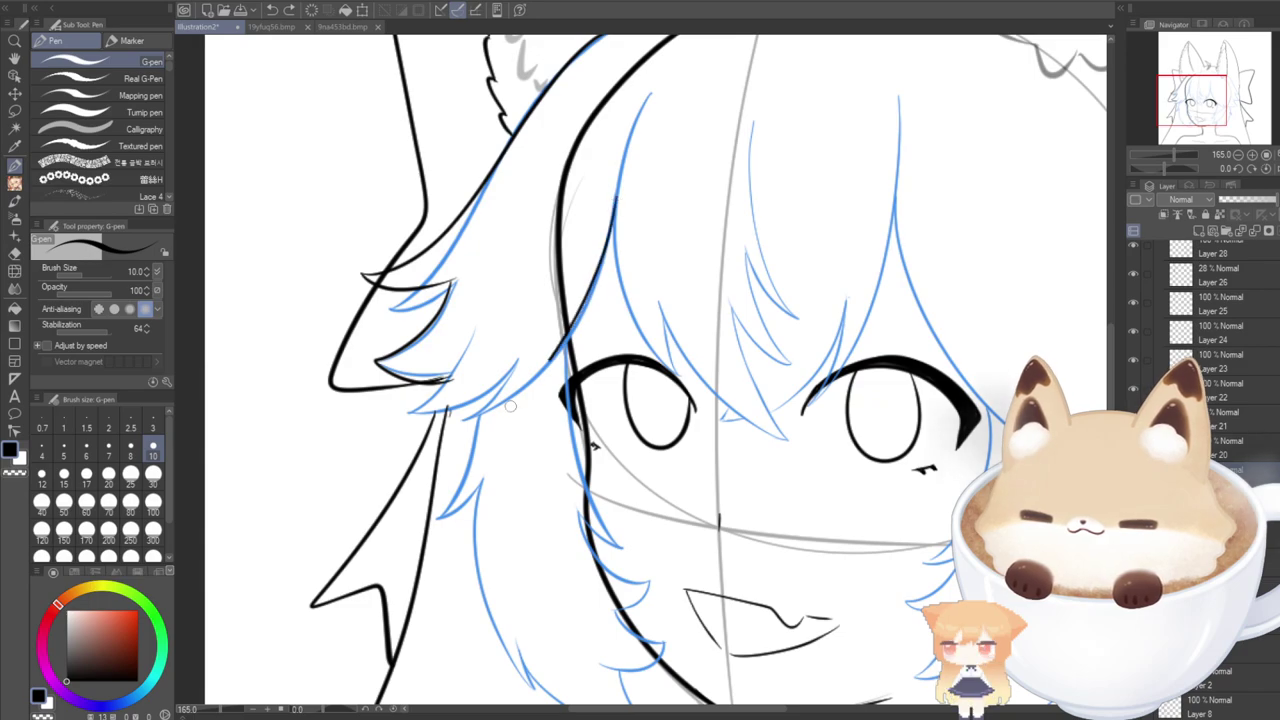
Try to ink the inner strand from the fringe parting down past the outer corner of the eye.
mouse_move(614, 200)
mouse_down()
mouse_move(601, 259)
mouse_move(530, 405)
mouse_up()
key(ctrl+z)
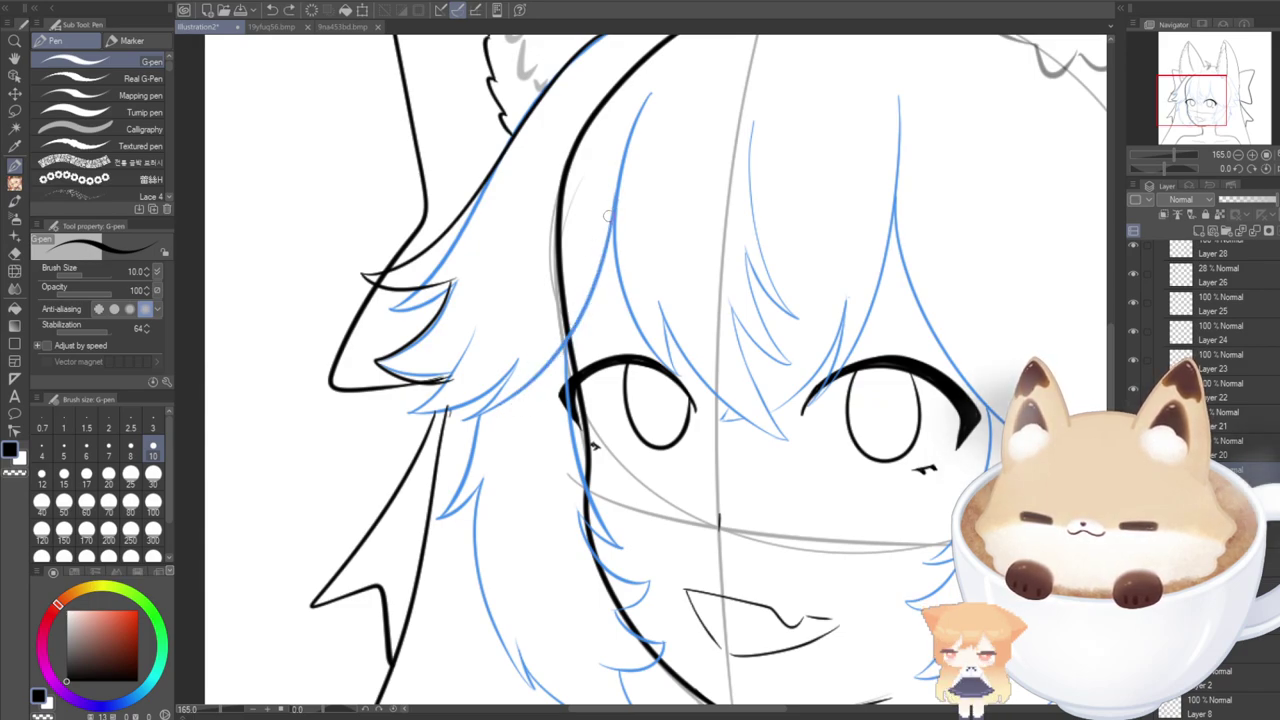
drag(614, 198, 530, 388)
key(ctrl+z)
mouse_move(614, 198)
mouse_down()
mouse_move(595, 279)
mouse_move(524, 390)
mouse_up()
key(ctrl+z)
drag(617, 194, 556, 364)
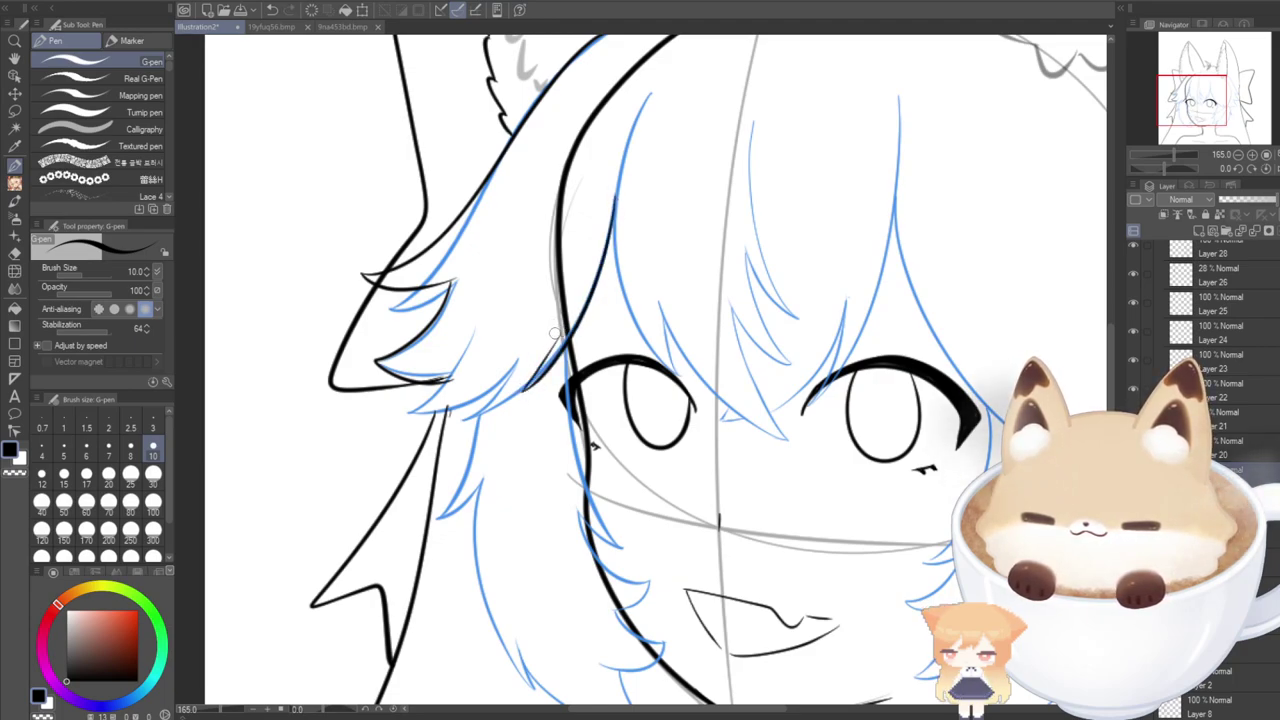
Try to extend the inner strand's end into the side tuft's lowest tip beneath the bow.
drag(525, 391, 554, 335)
key(ctrl+z)
drag(525, 392, 548, 350)
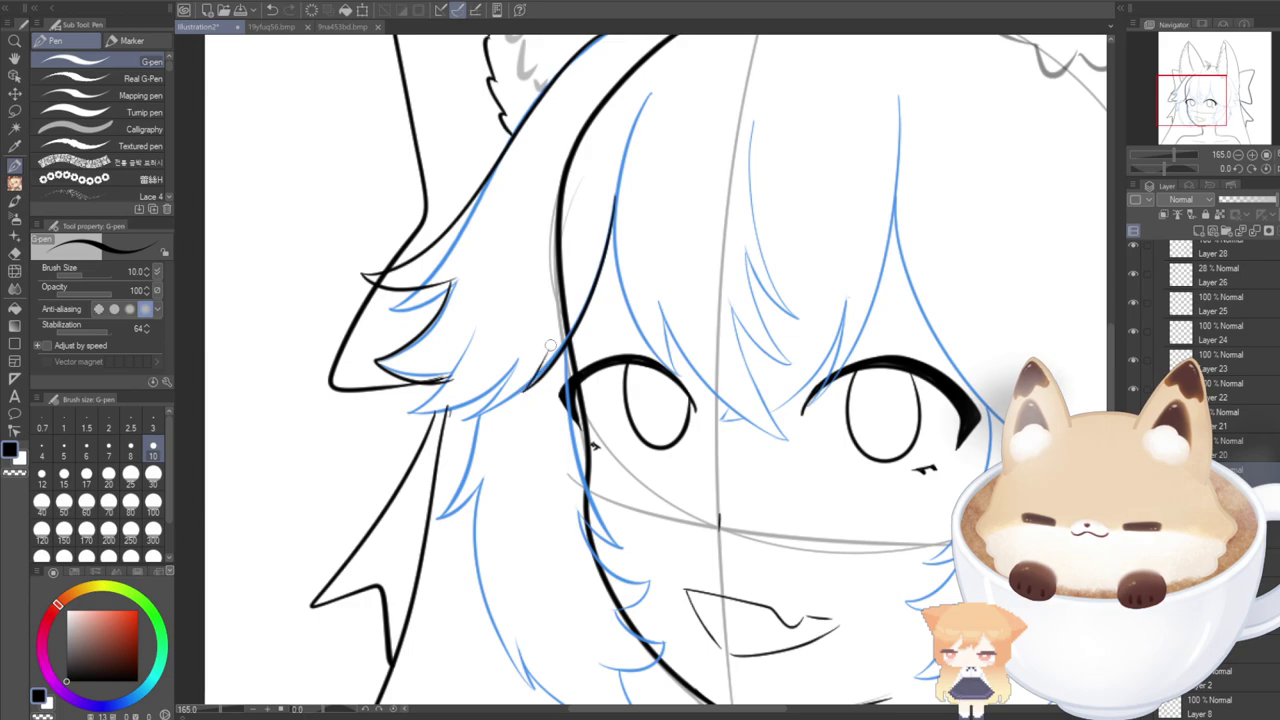
key(ctrl+z)
mouse_move(524, 392)
mouse_down()
mouse_move(433, 426)
mouse_move(381, 417)
mouse_move(438, 381)
mouse_move(388, 399)
mouse_move(426, 358)
mouse_move(442, 381)
mouse_move(371, 420)
mouse_up()
key(ctrl+z)
key(ctrl+z)
key(ctrl+z)
drag(432, 384, 374, 418)
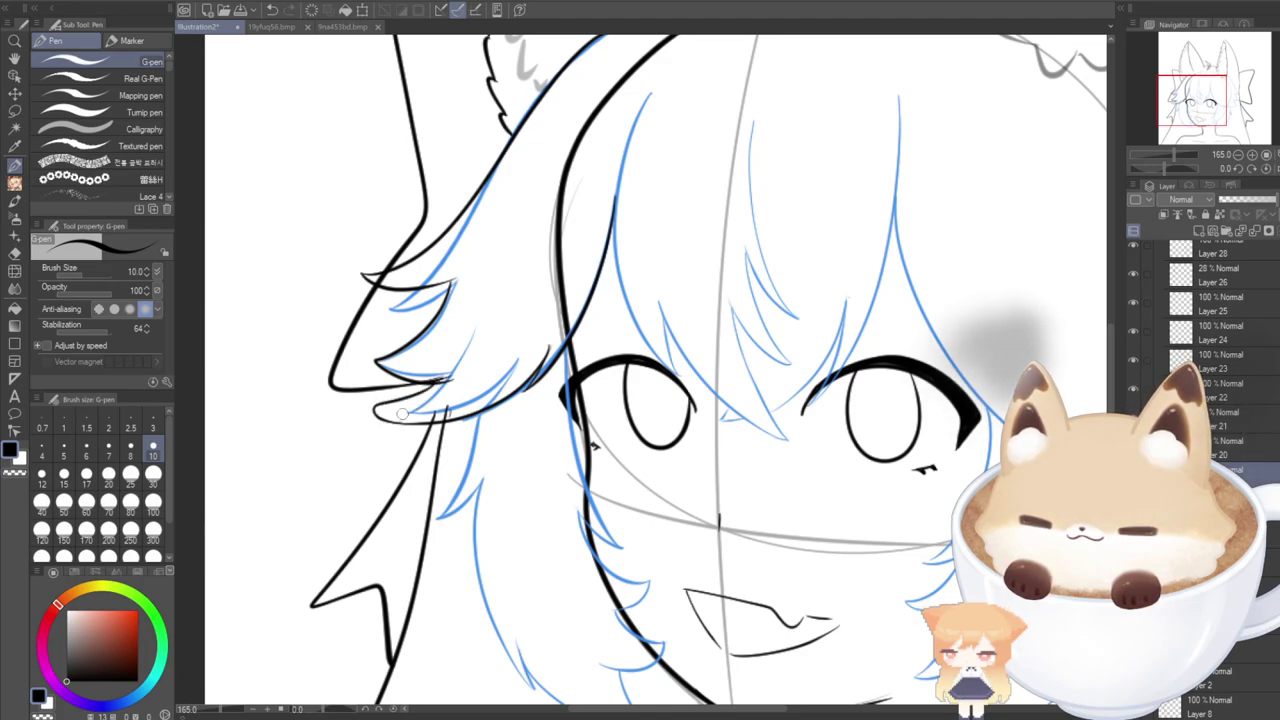
key(ctrl+z)
drag(437, 381, 362, 421)
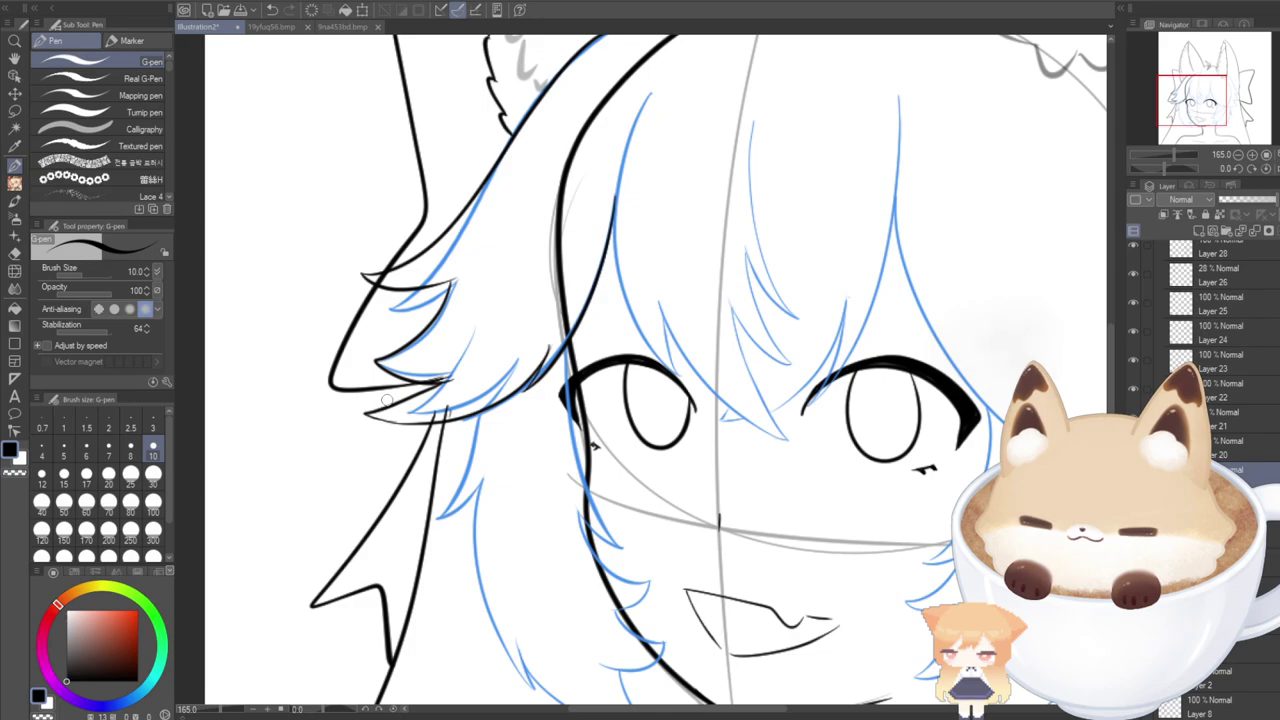
key(ctrl+z)
key(ctrl+z)
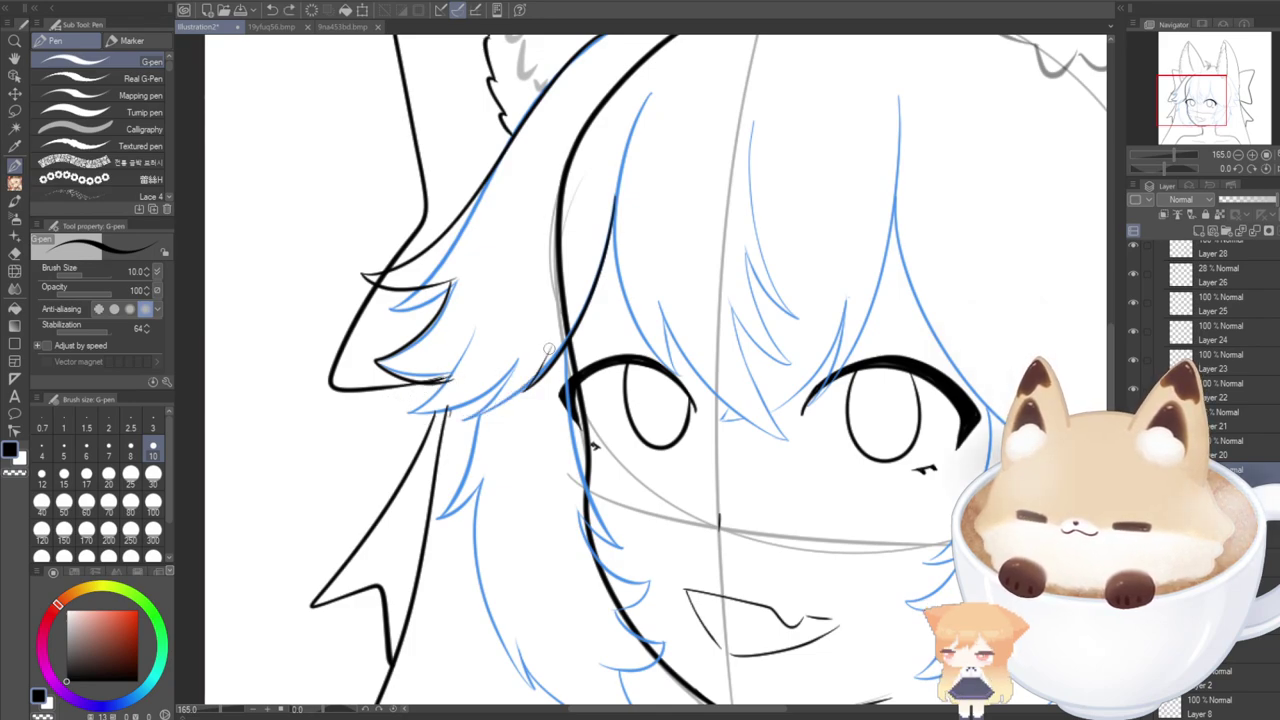
Remove the inner strand and ink the side tuft's lowest tip, sweeping its underside back up beside the eye.
mouse_move(549, 350)
mouse_down()
mouse_move(508, 387)
mouse_move(405, 415)
mouse_move(439, 385)
mouse_move(414, 387)
mouse_move(410, 434)
mouse_move(452, 438)
mouse_move(539, 366)
mouse_up()
key(ctrl+z)
key(ctrl+z)
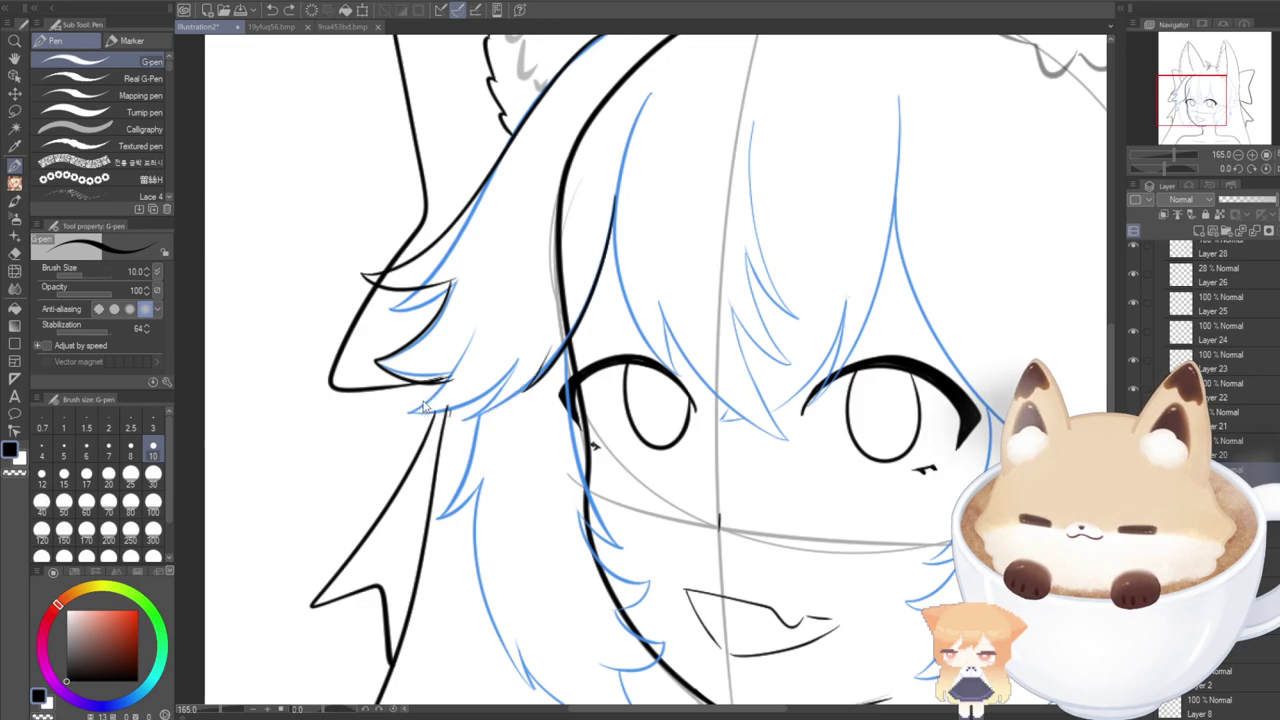
mouse_move(385, 428)
mouse_down()
mouse_move(440, 420)
mouse_move(487, 379)
mouse_up()
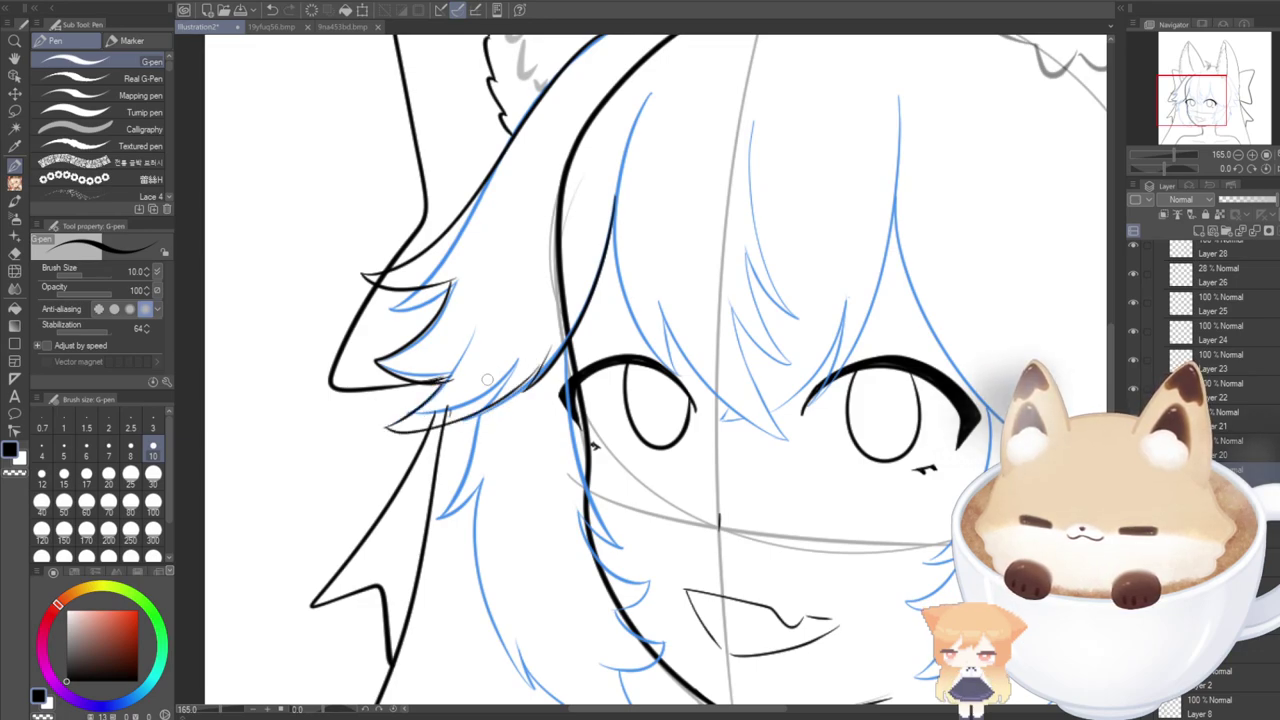
key(ctrl+z)
mouse_move(385, 427)
mouse_down()
mouse_move(448, 424)
mouse_move(530, 378)
mouse_up()
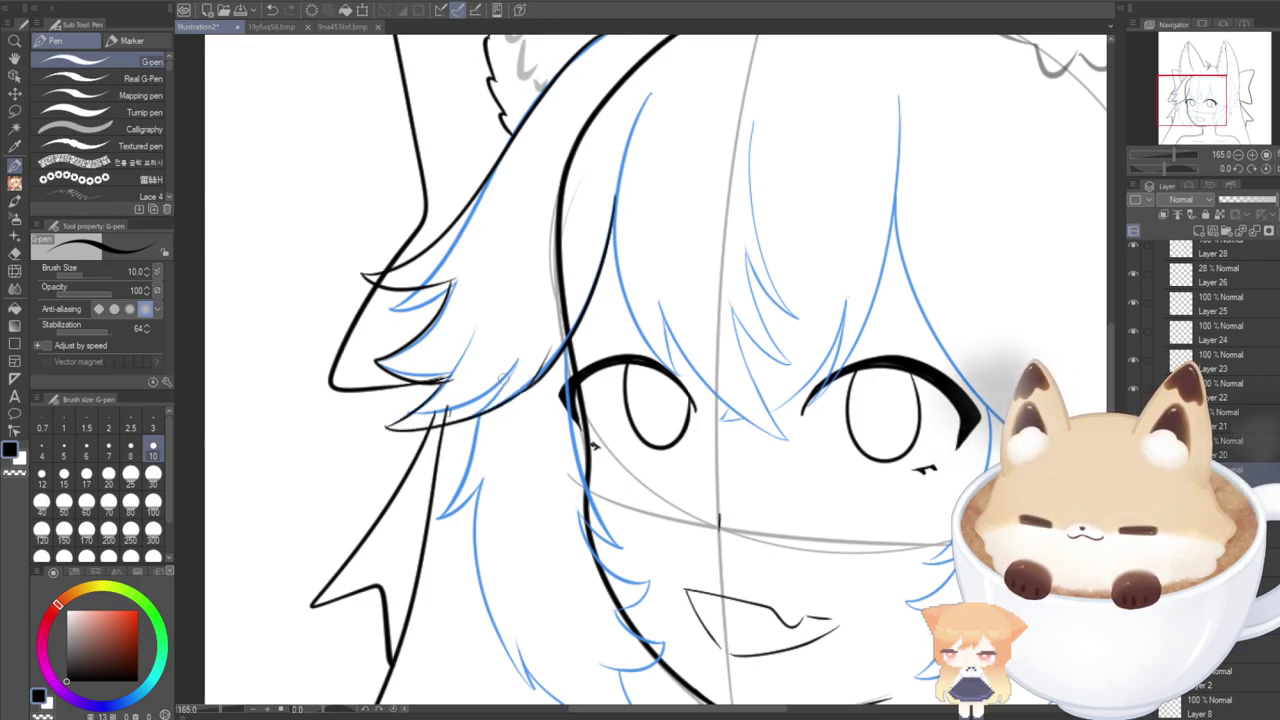
key(ctrl+z)
key(ctrl+z)
key(ctrl+z)
key(ctrl+z)
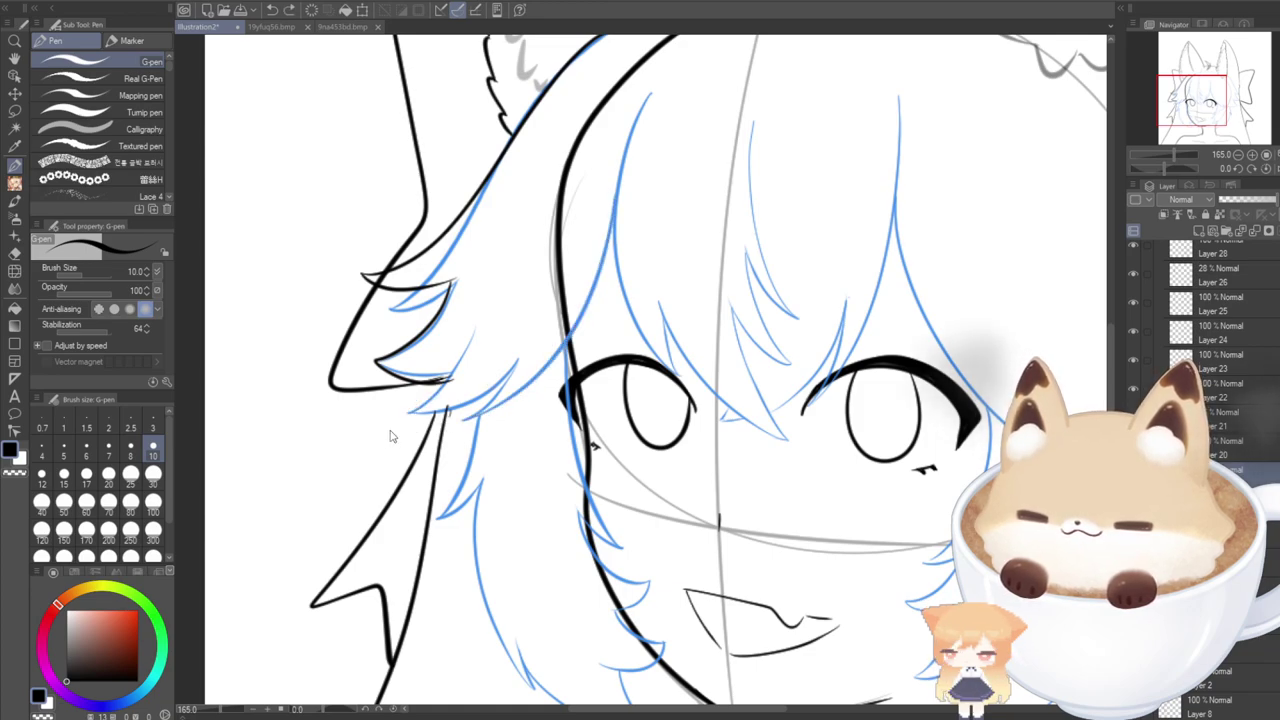
mouse_move(449, 379)
mouse_down()
mouse_move(383, 427)
mouse_move(391, 437)
mouse_move(506, 415)
mouse_move(556, 348)
mouse_up()
key(ctrl+z)
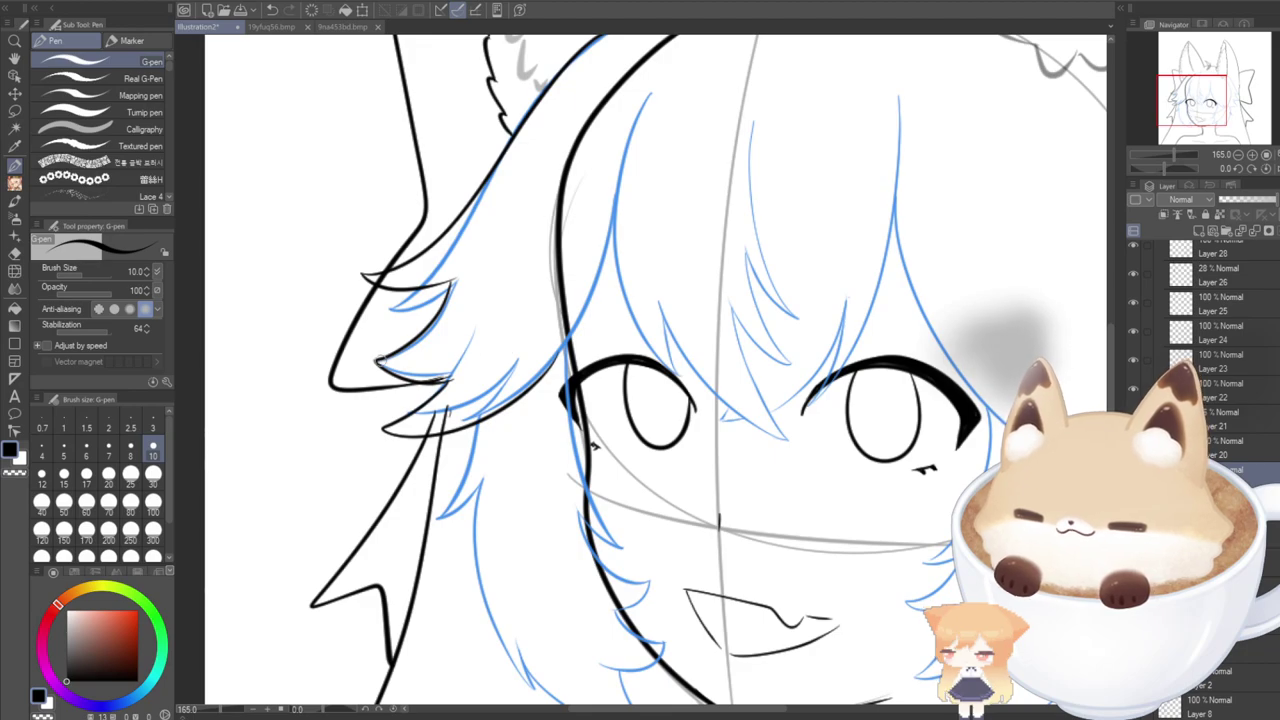
Ink the inner strand from the fringe parting to a small hooked tip that meets the side tuft's lower edge beside the eye.
mouse_move(618, 188)
mouse_down()
mouse_move(550, 396)
mouse_move(520, 428)
mouse_move(608, 242)
mouse_move(542, 385)
mouse_move(562, 348)
mouse_up()
key(ctrl+z)
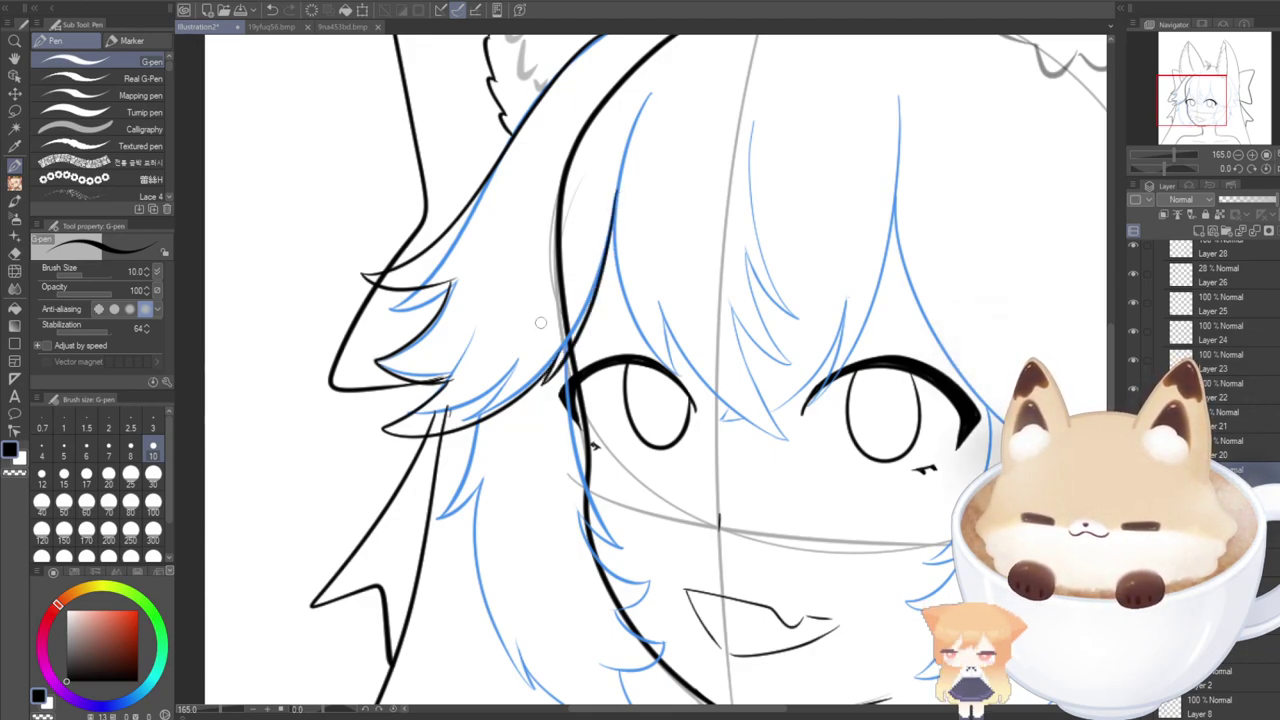
key(ctrl+z)
key(ctrl+z)
mouse_move(617, 188)
mouse_down()
mouse_move(574, 340)
mouse_move(543, 383)
mouse_move(559, 346)
mouse_move(540, 365)
mouse_move(551, 372)
mouse_move(557, 354)
mouse_move(547, 392)
mouse_up()
key(ctrl+z)
key(ctrl+z)
drag(547, 392, 569, 354)
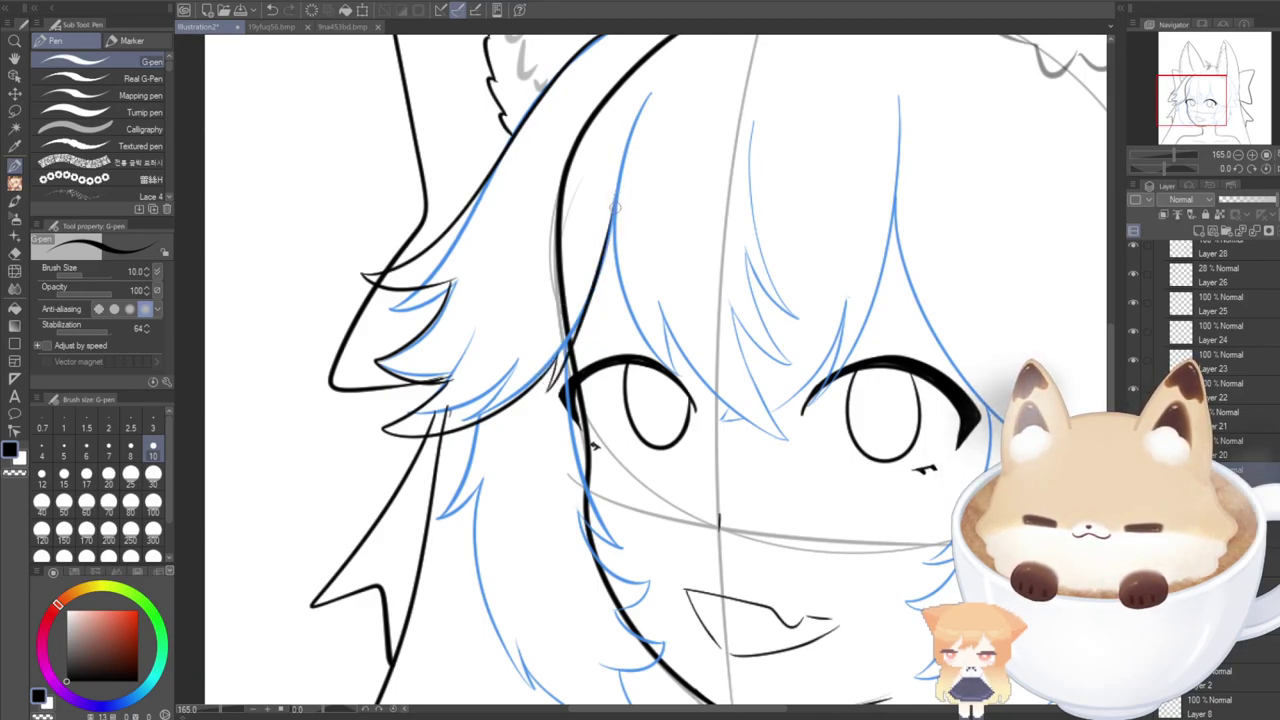
key(ctrl+z)
mouse_move(618, 188)
mouse_down()
mouse_move(606, 258)
mouse_move(548, 392)
mouse_up()
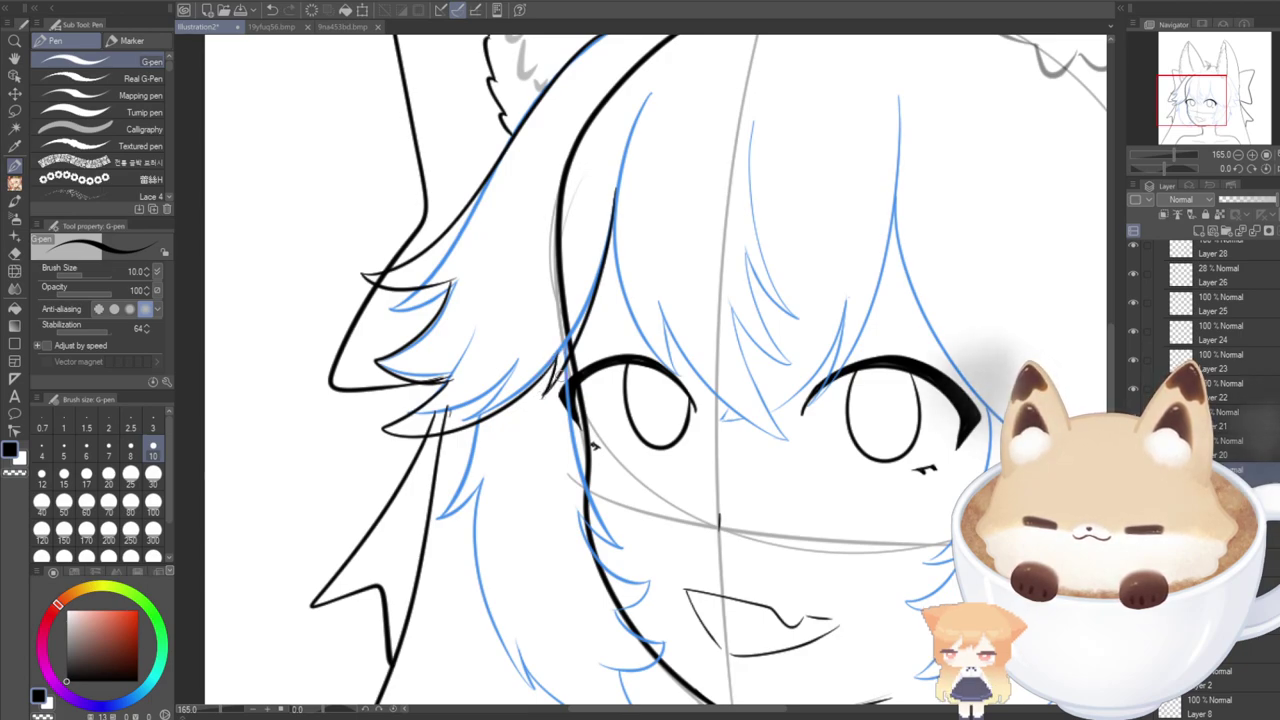
key(ctrl+z)
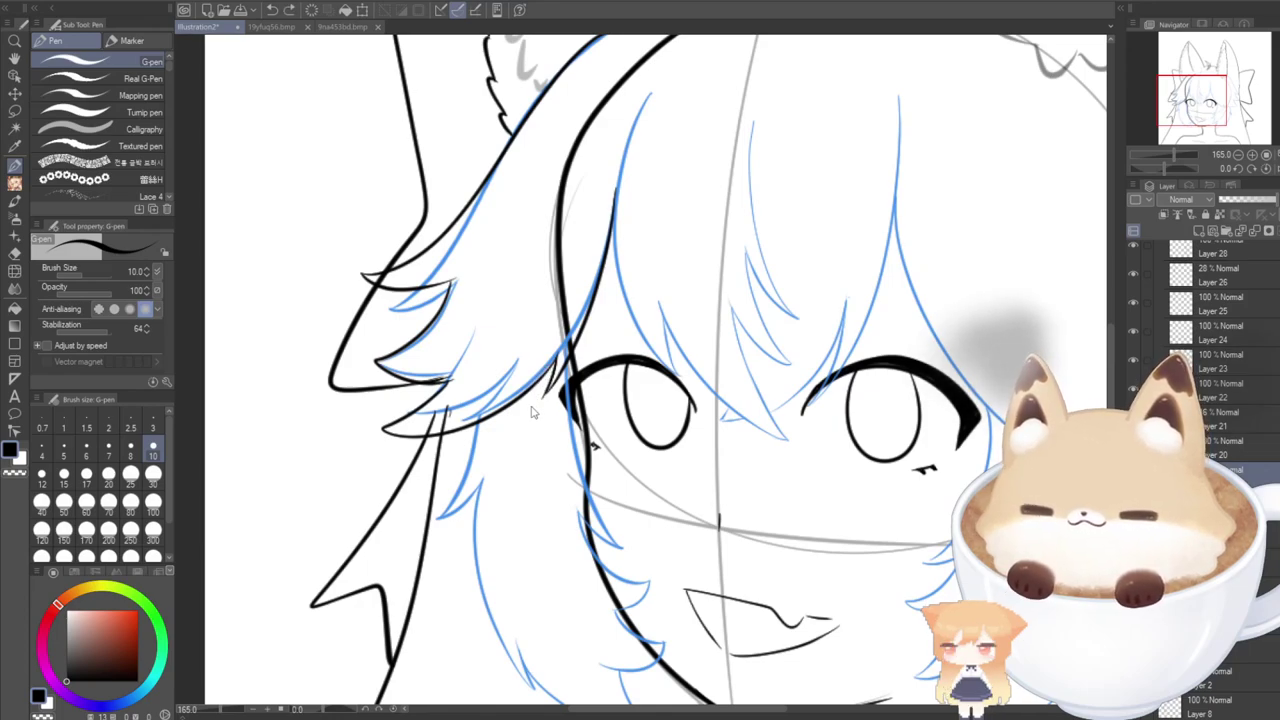
key(ctrl+z)
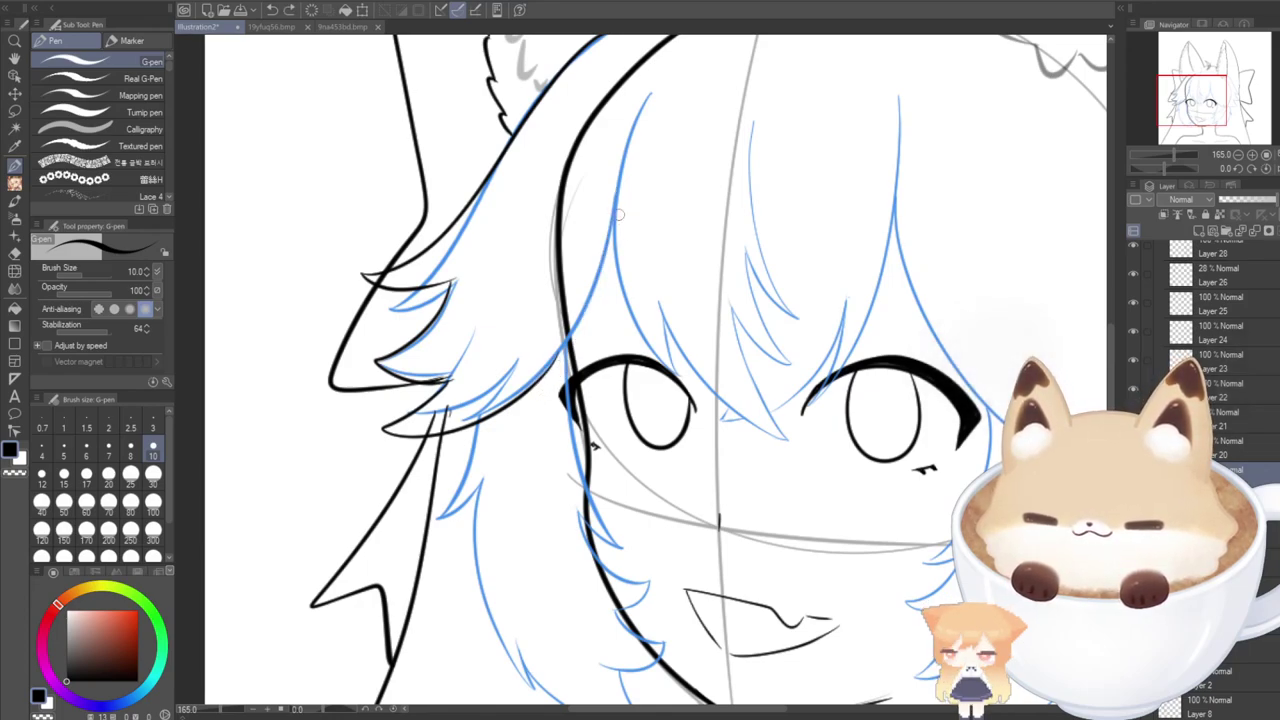
drag(617, 186, 568, 345)
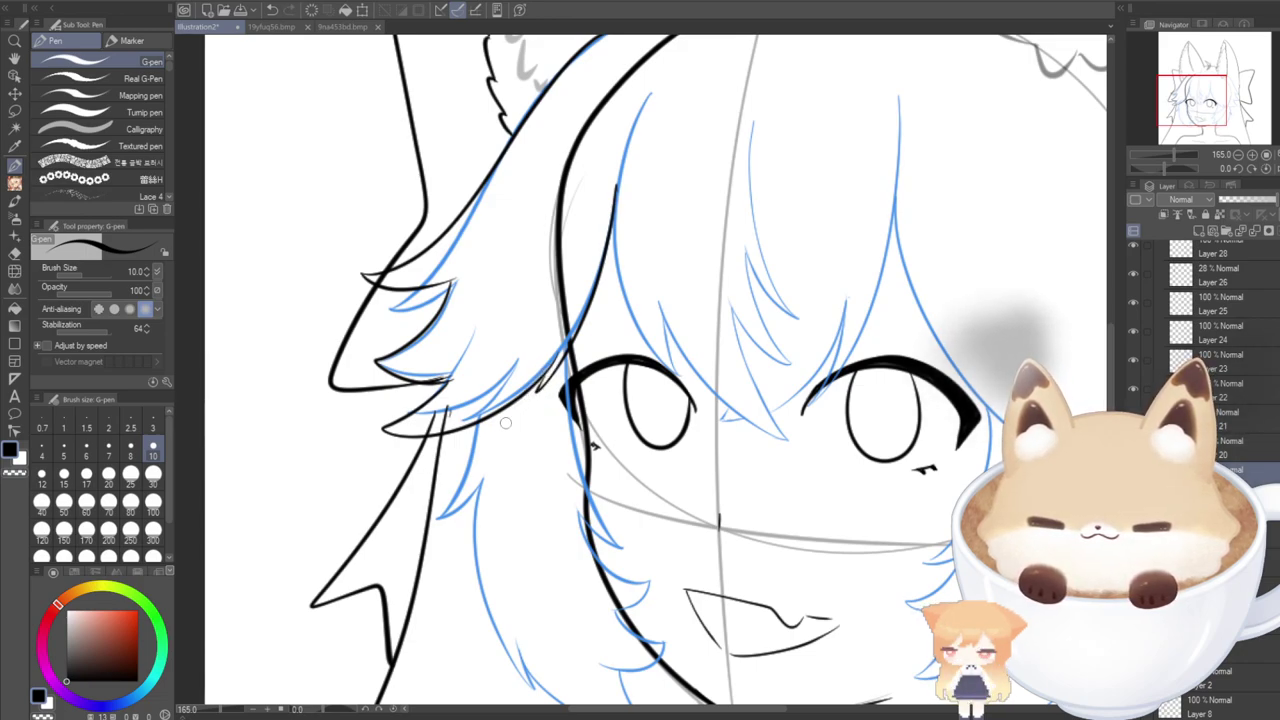
Compare the artwork with the hair ink layer hidden and shown, and turn off the blue layer colour on the hair lines.
scroll(505, 423, down, 4)
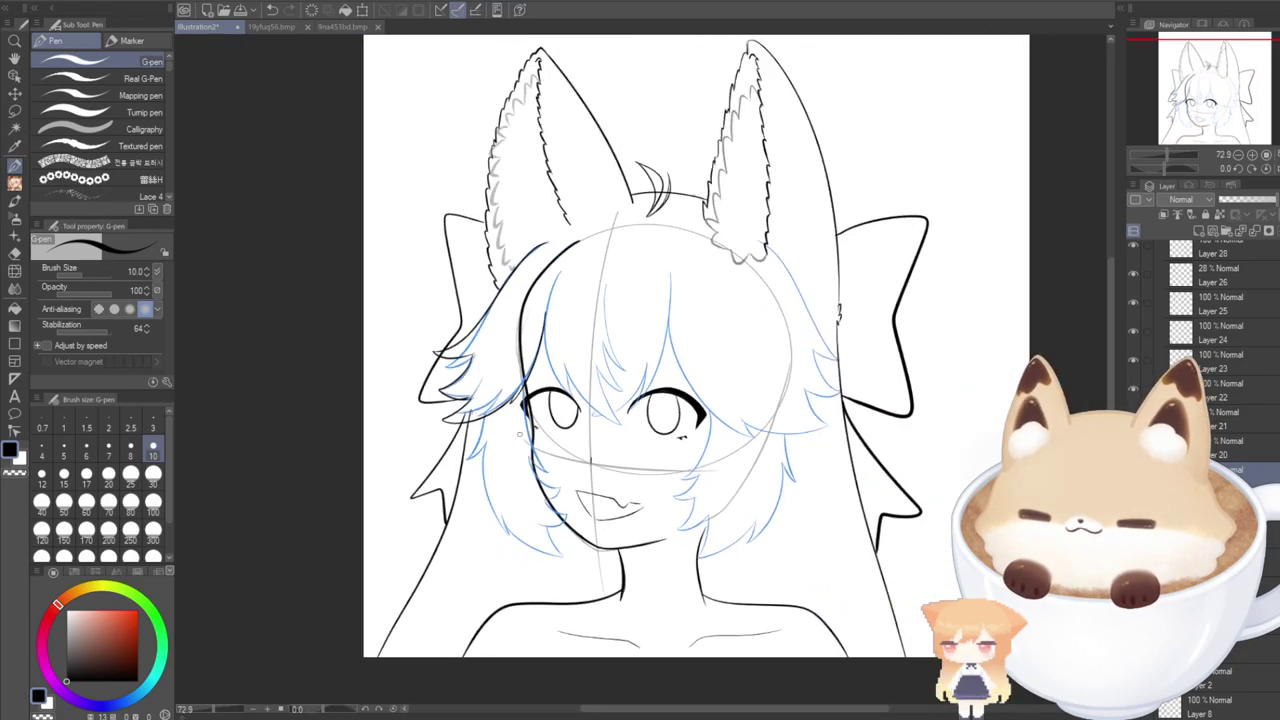
scroll(505, 433, down, 1)
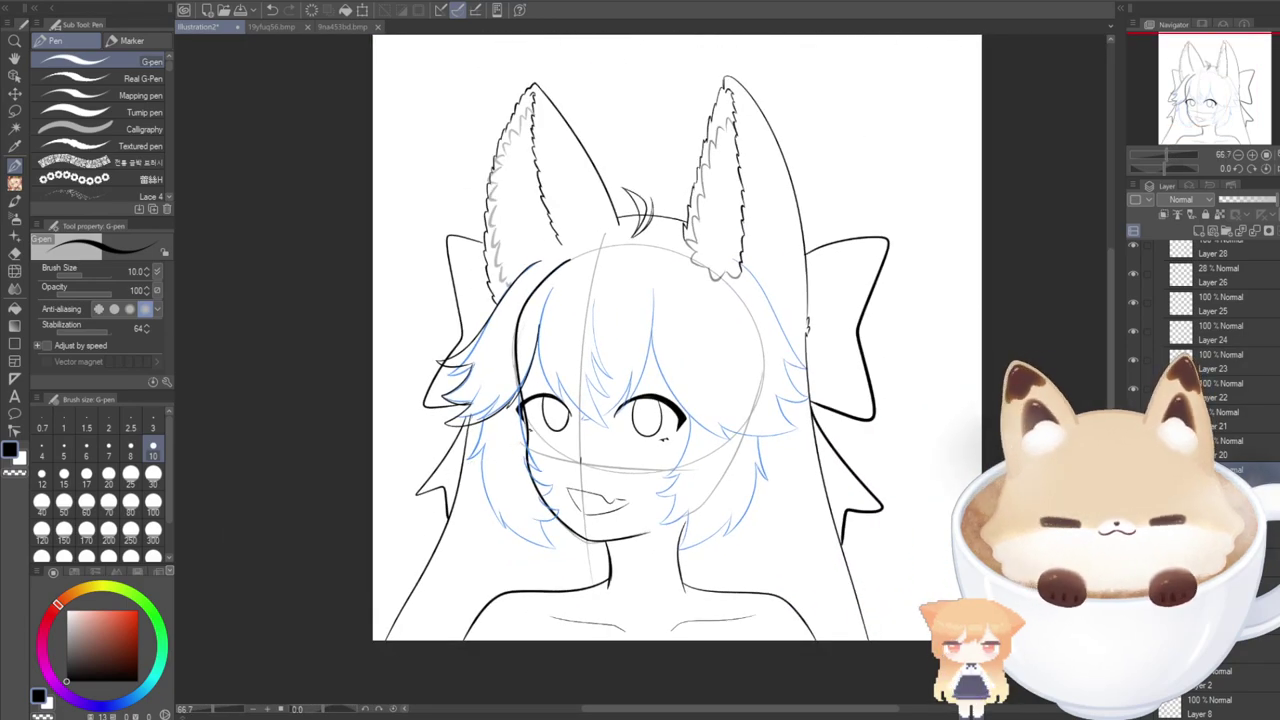
click(1133, 498)
click(1133, 498)
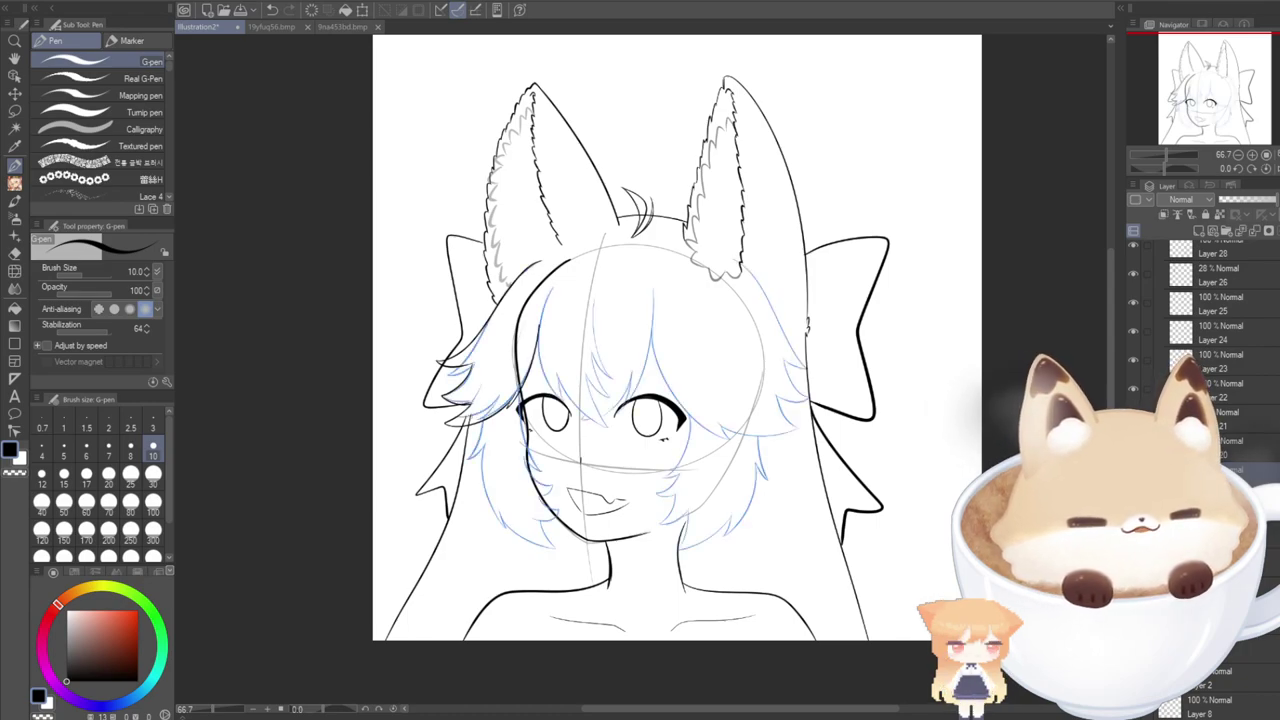
click(1276, 214)
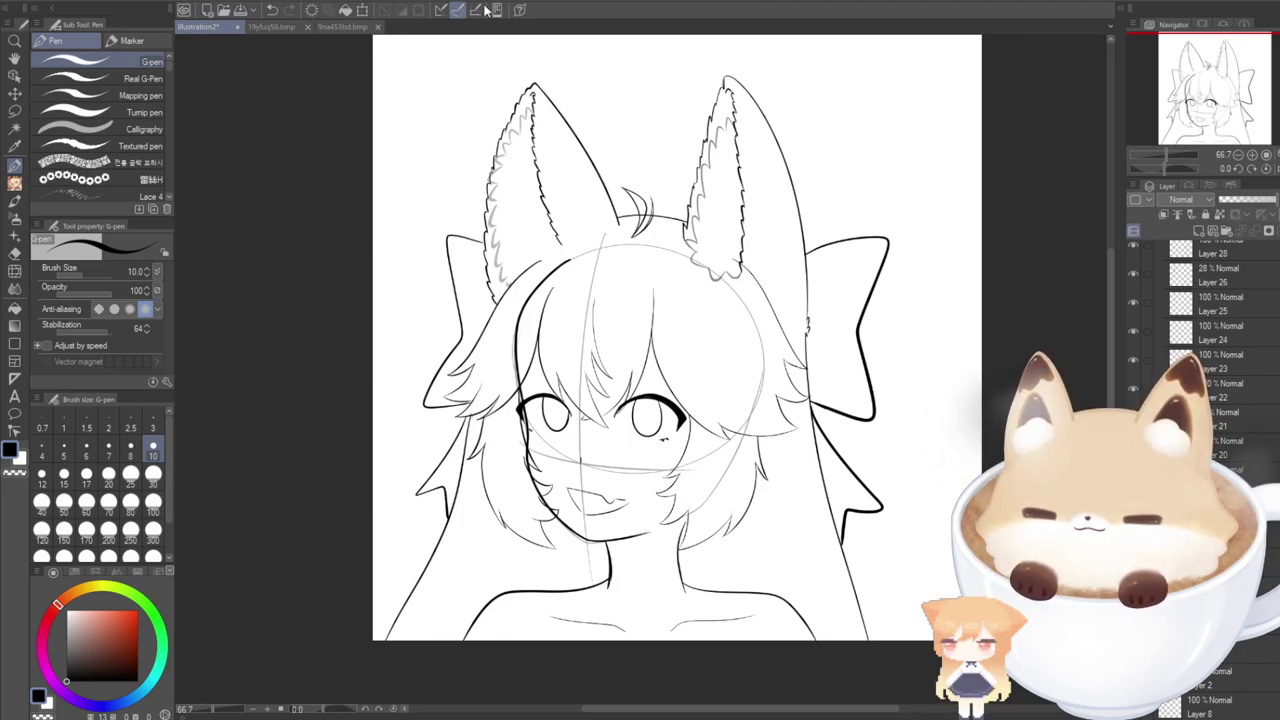
scroll(505, 424, up, 2)
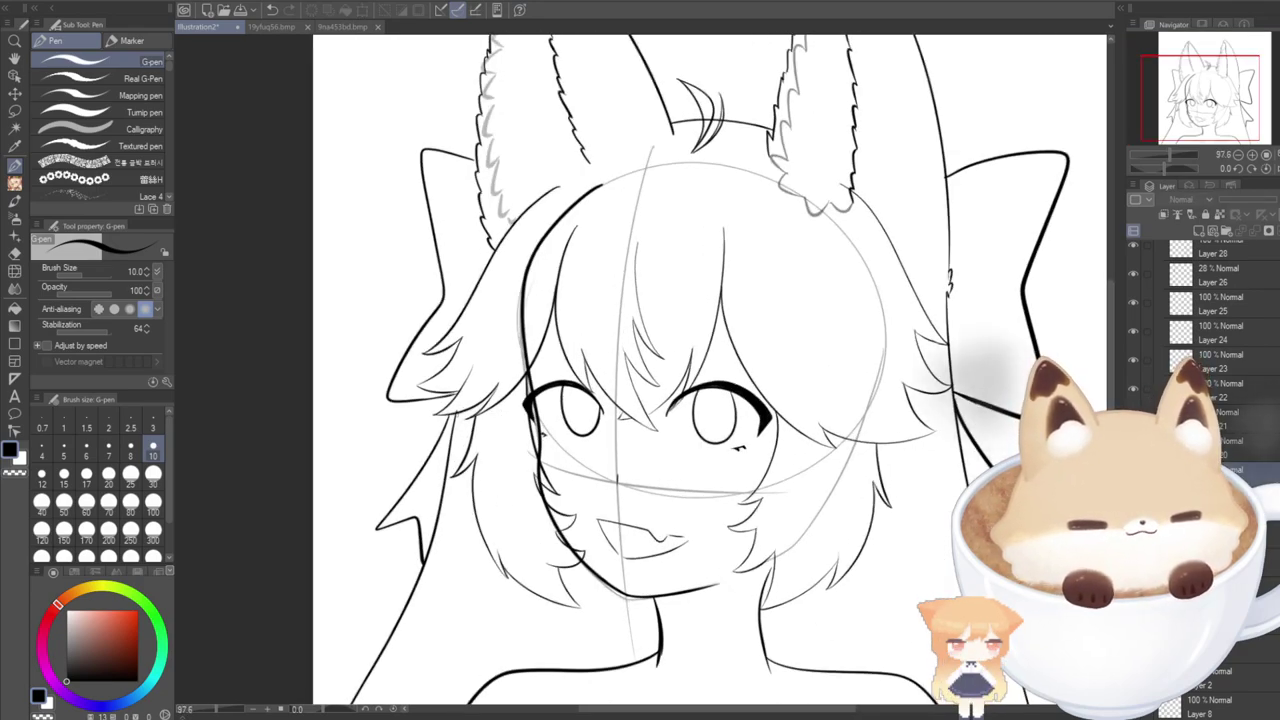
key(ctrl+z)
key(ctrl+z)
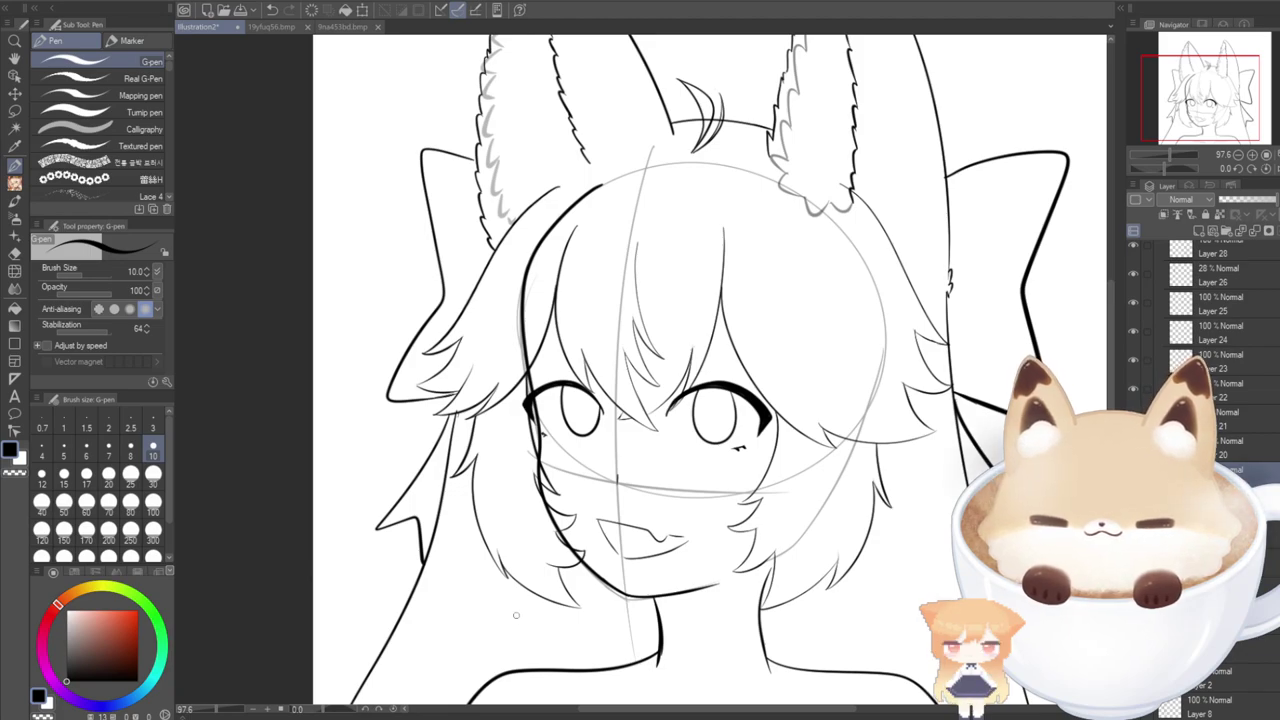
scroll(508, 625, down, 2)
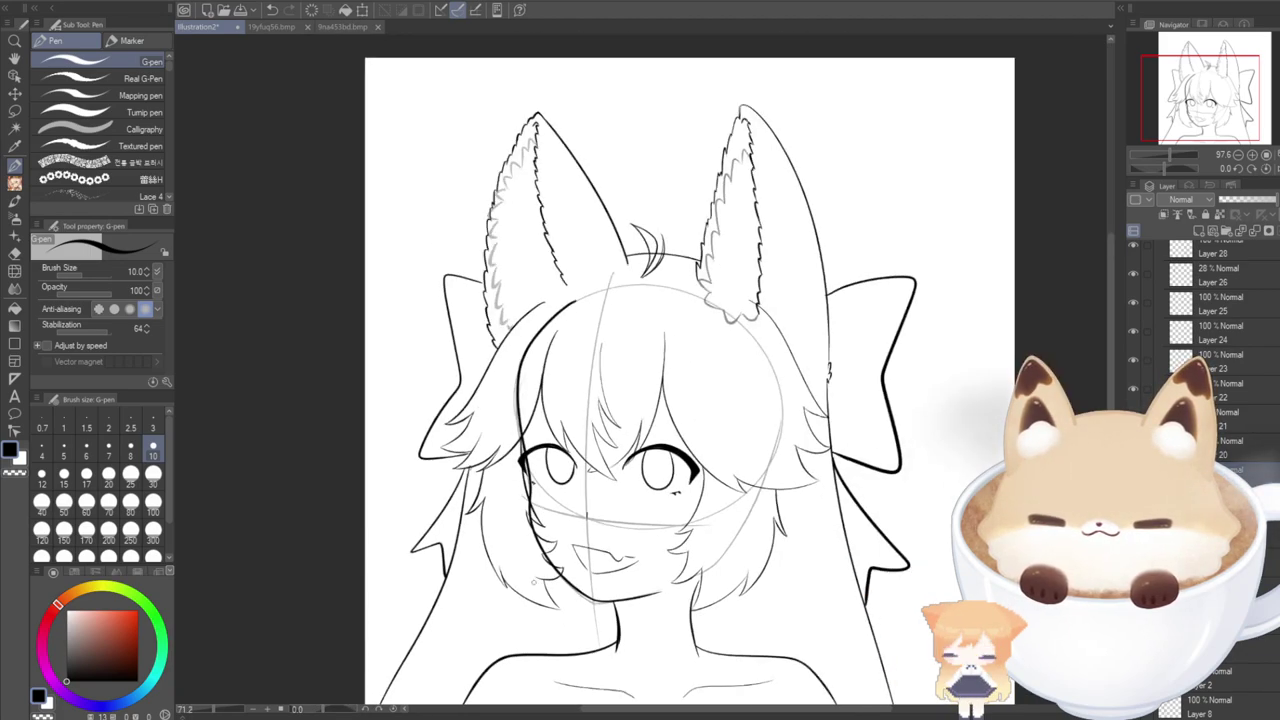
Select the head construction circle's layer, check the drawing with it hidden and shown, and lower its opacity to 18%.
click(15, 75)
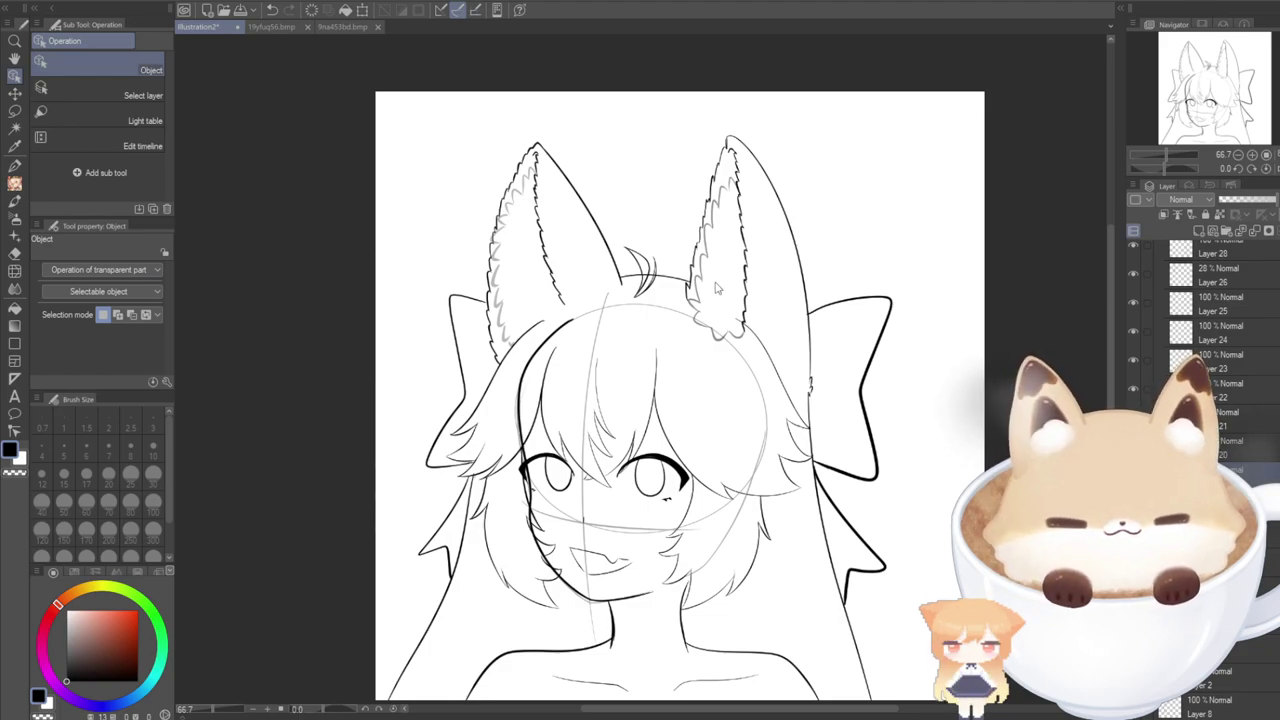
click(768, 422)
click(1133, 706)
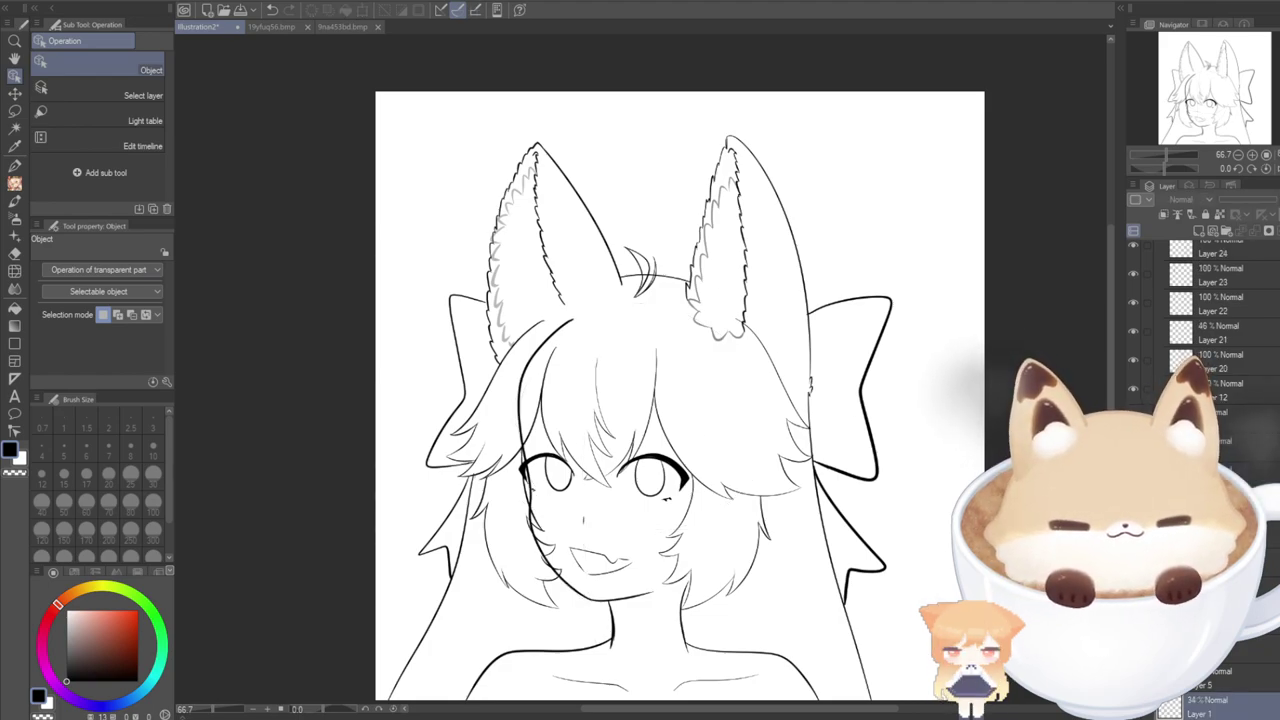
scroll(896, 241, down, 2)
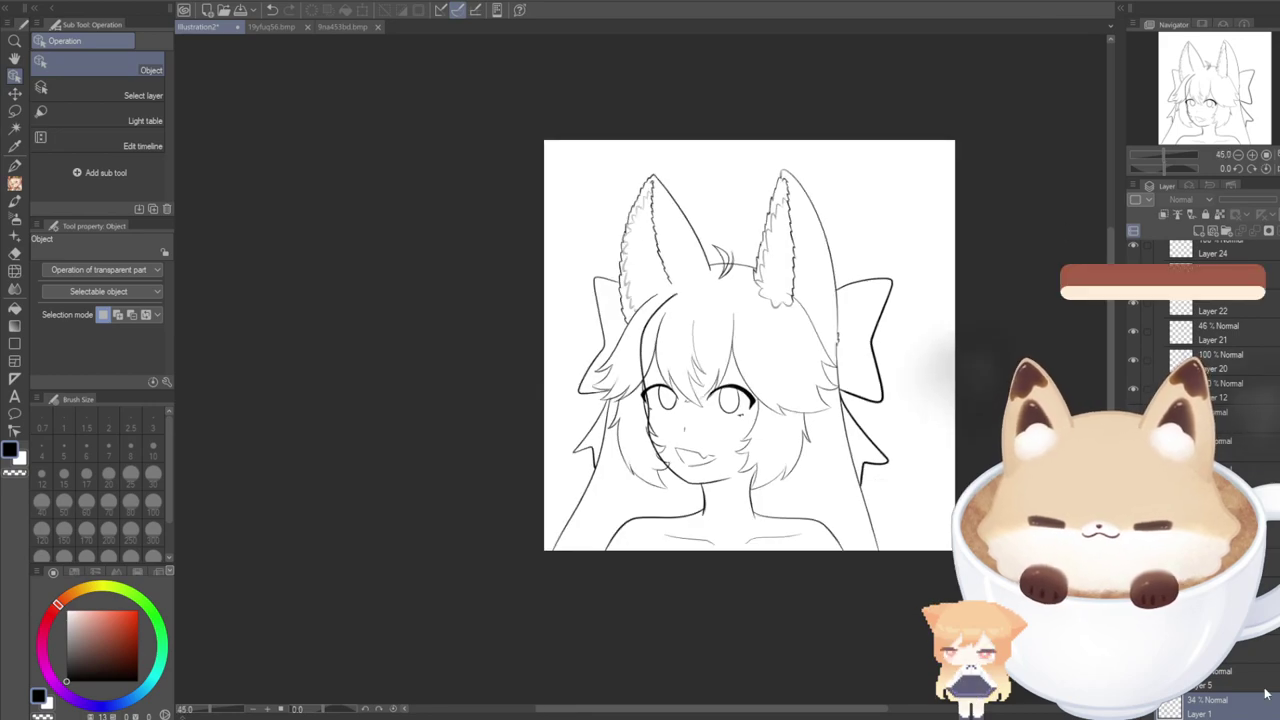
click(1133, 706)
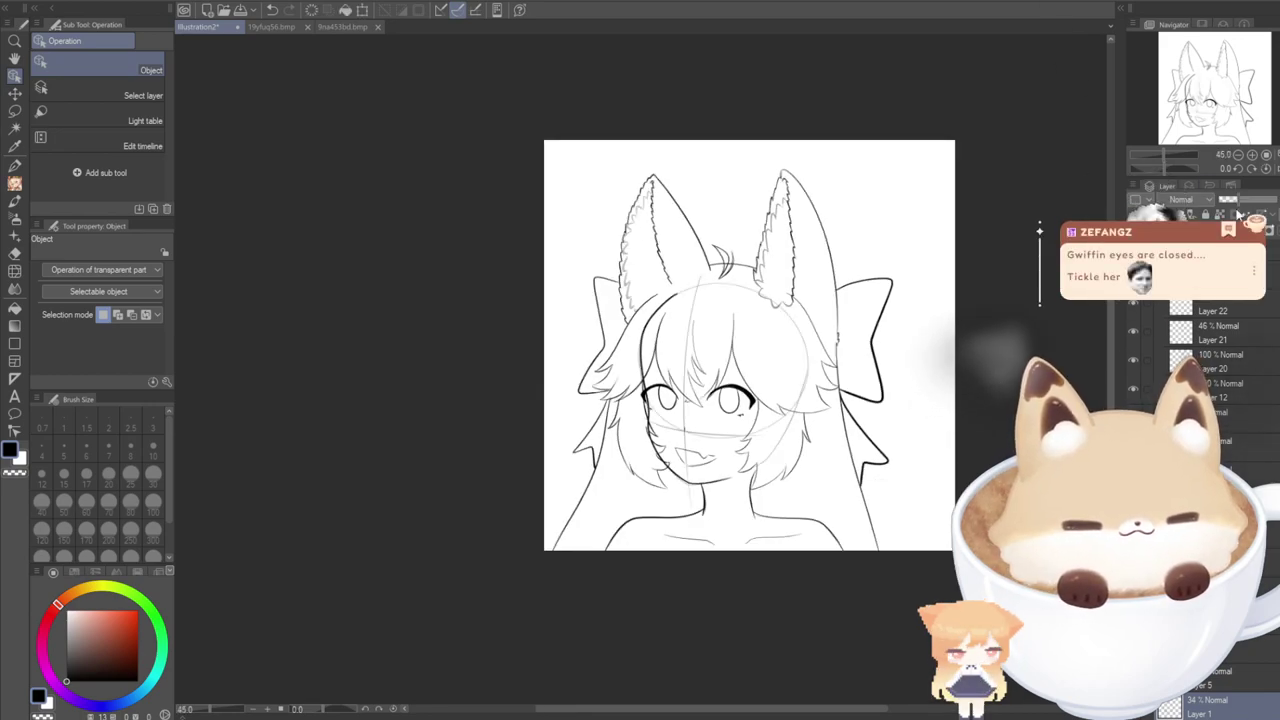
click(1232, 200)
click(1228, 199)
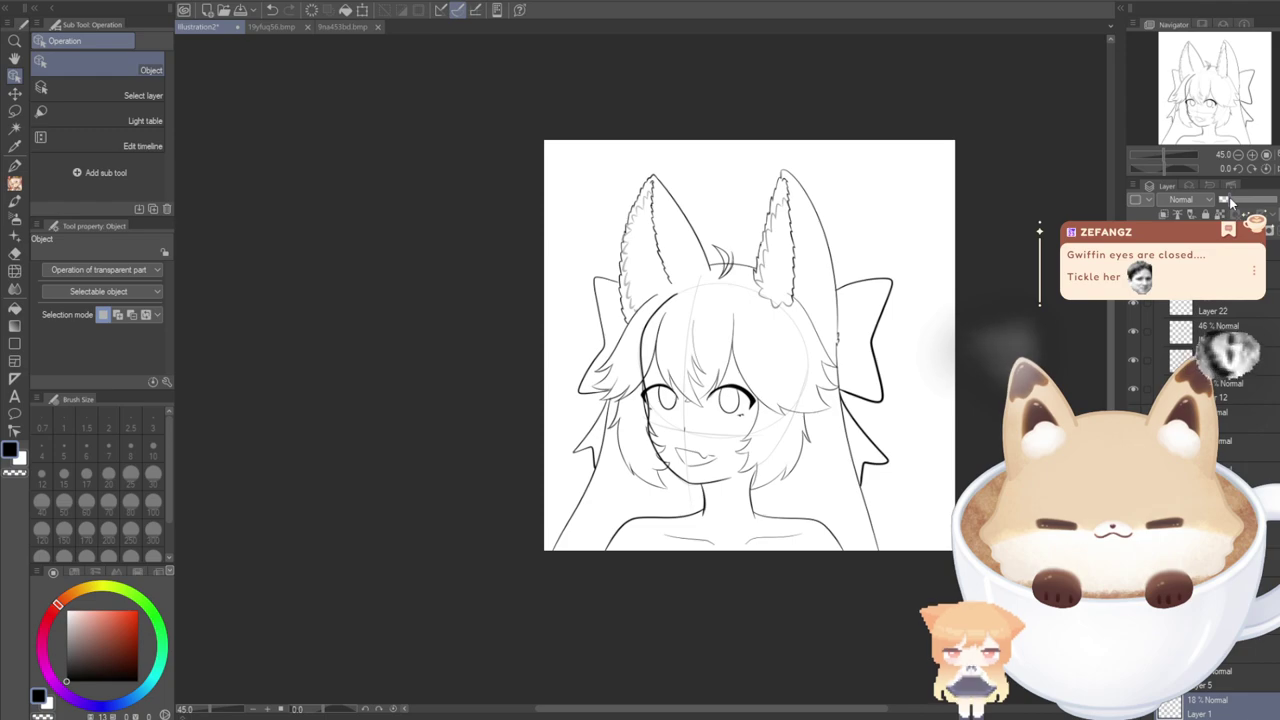
drag(1208, 92, 1222, 88)
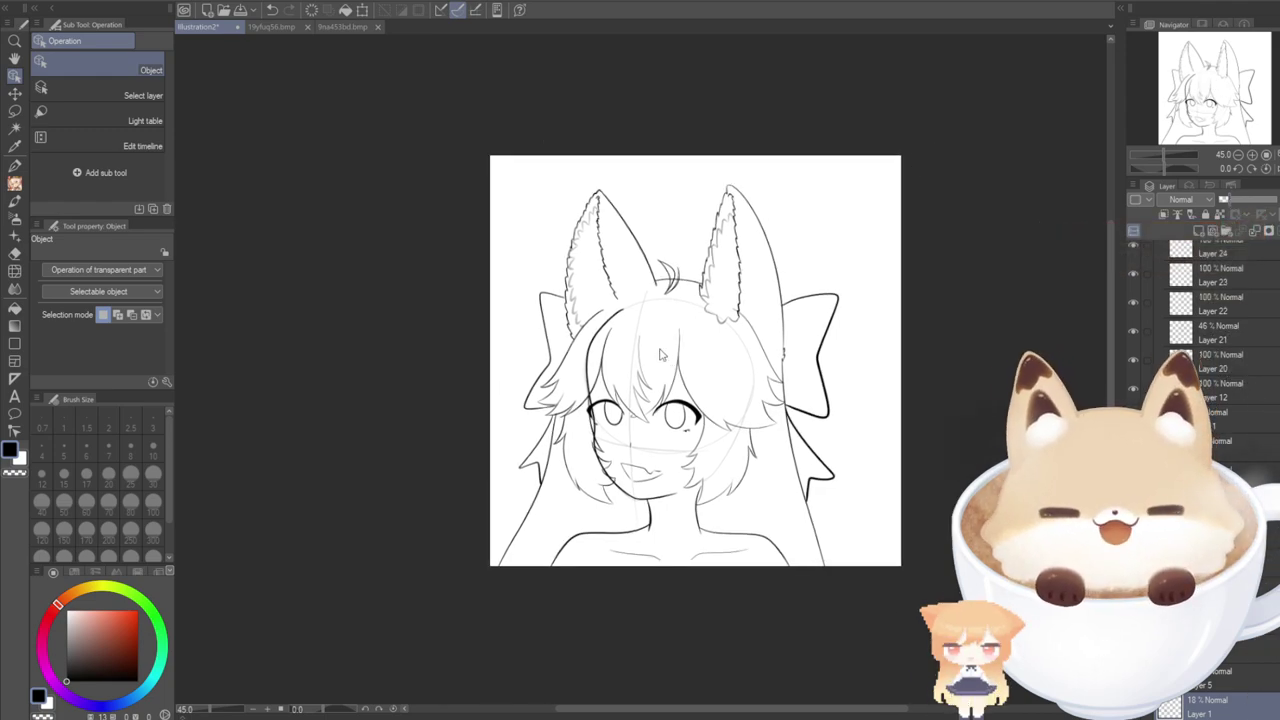
Erase the part of the thick face outline that crosses the hair above the eye beside the side tuft.
scroll(642, 376, up, 1)
scroll(630, 405, up, 3)
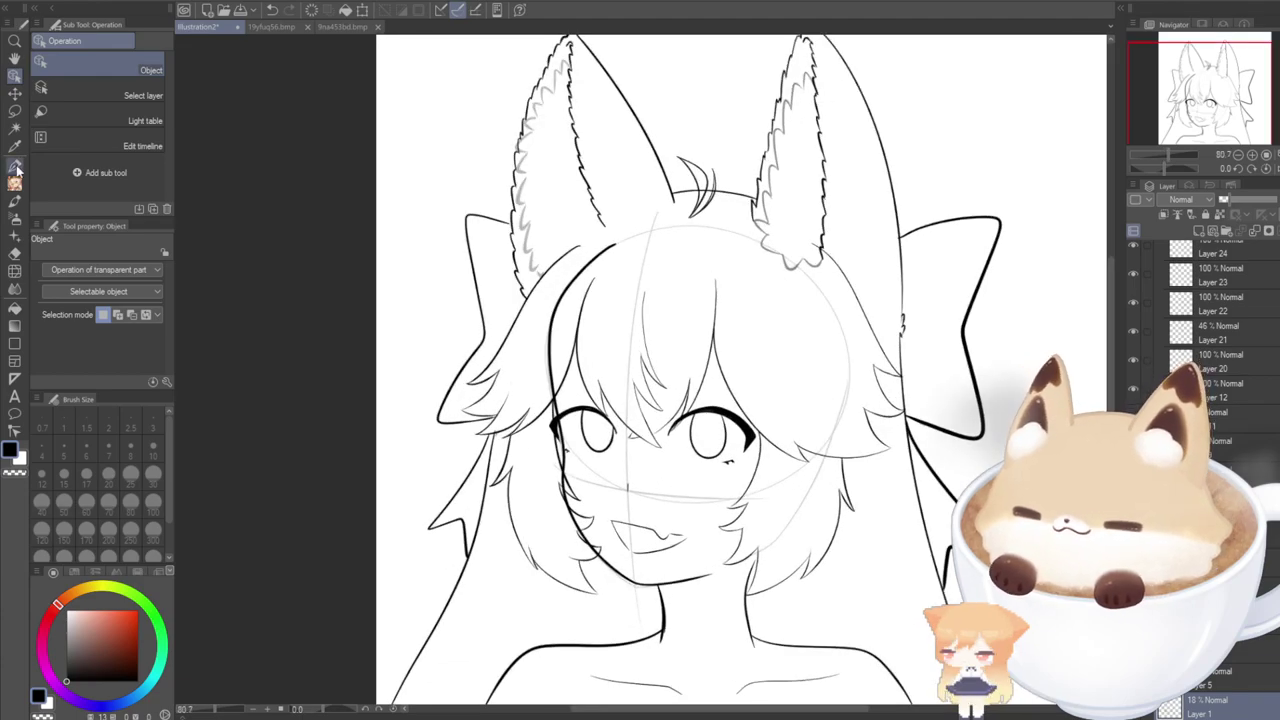
key(p)
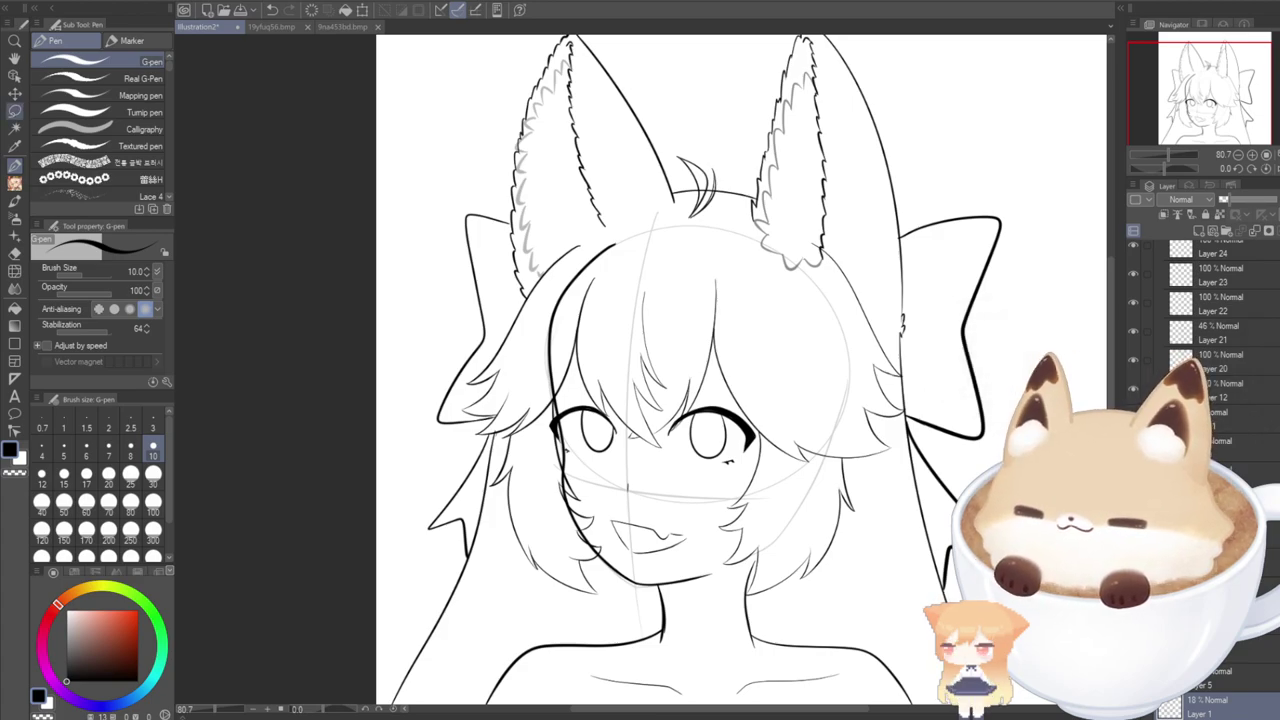
key(o)
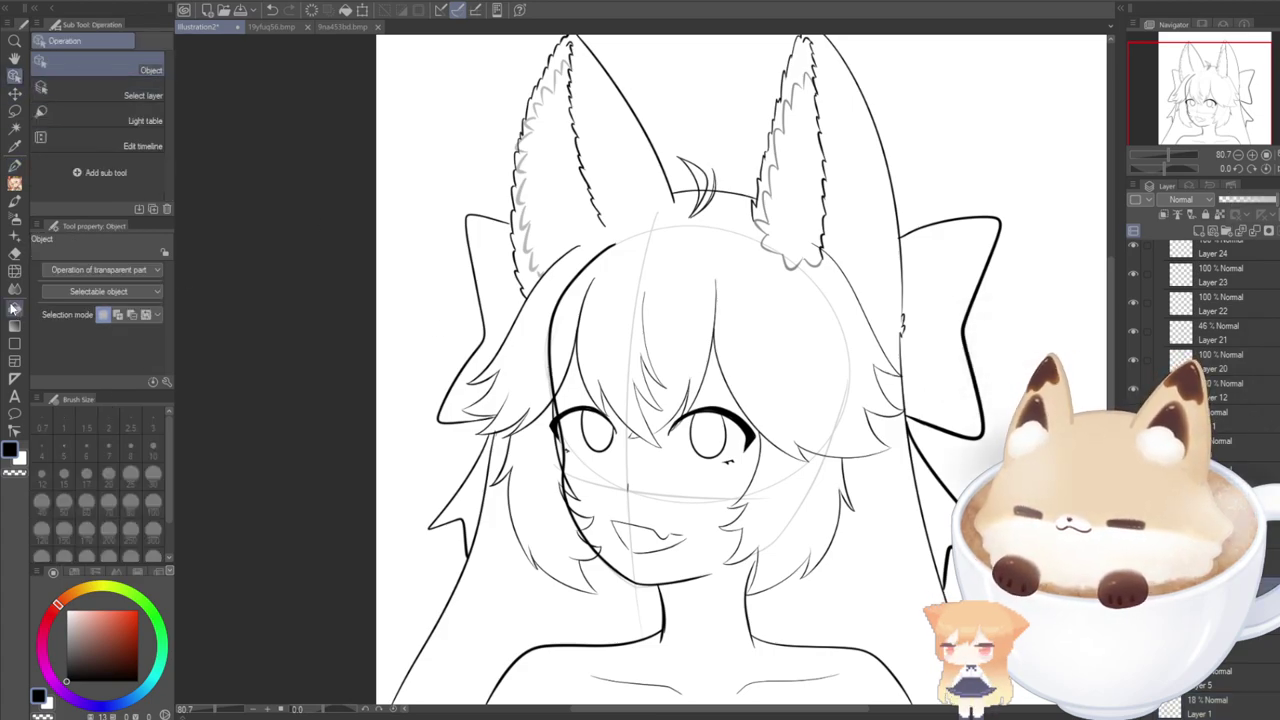
click(14, 253)
scroll(531, 360, up, 3)
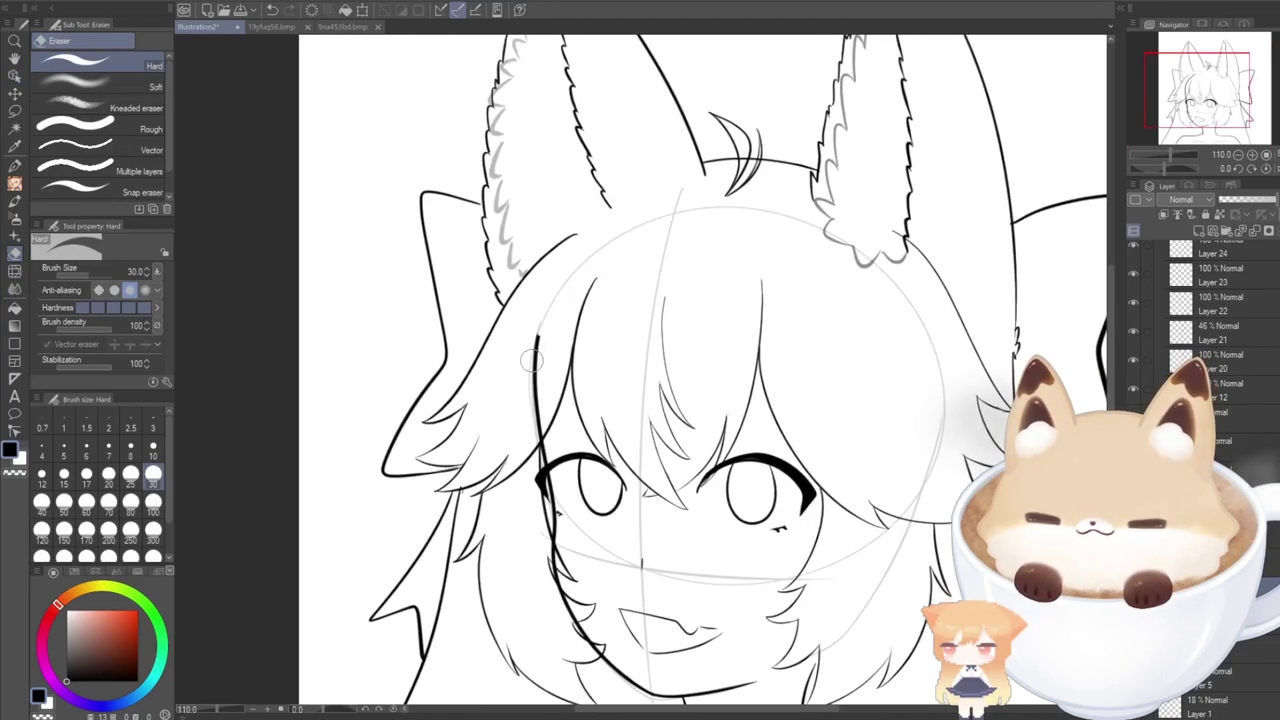
drag(531, 360, 535, 402)
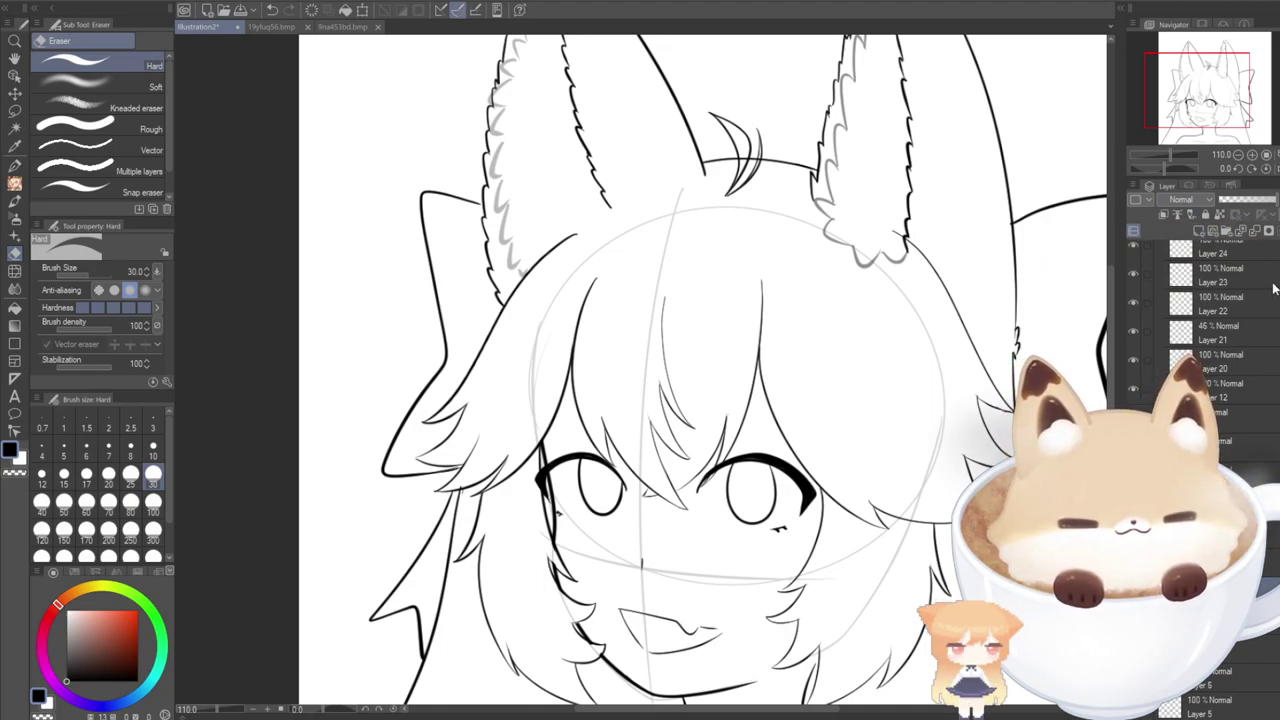
Display the old face outline in blue as a guide and switch to the G-pen for redrawing it.
click(1276, 214)
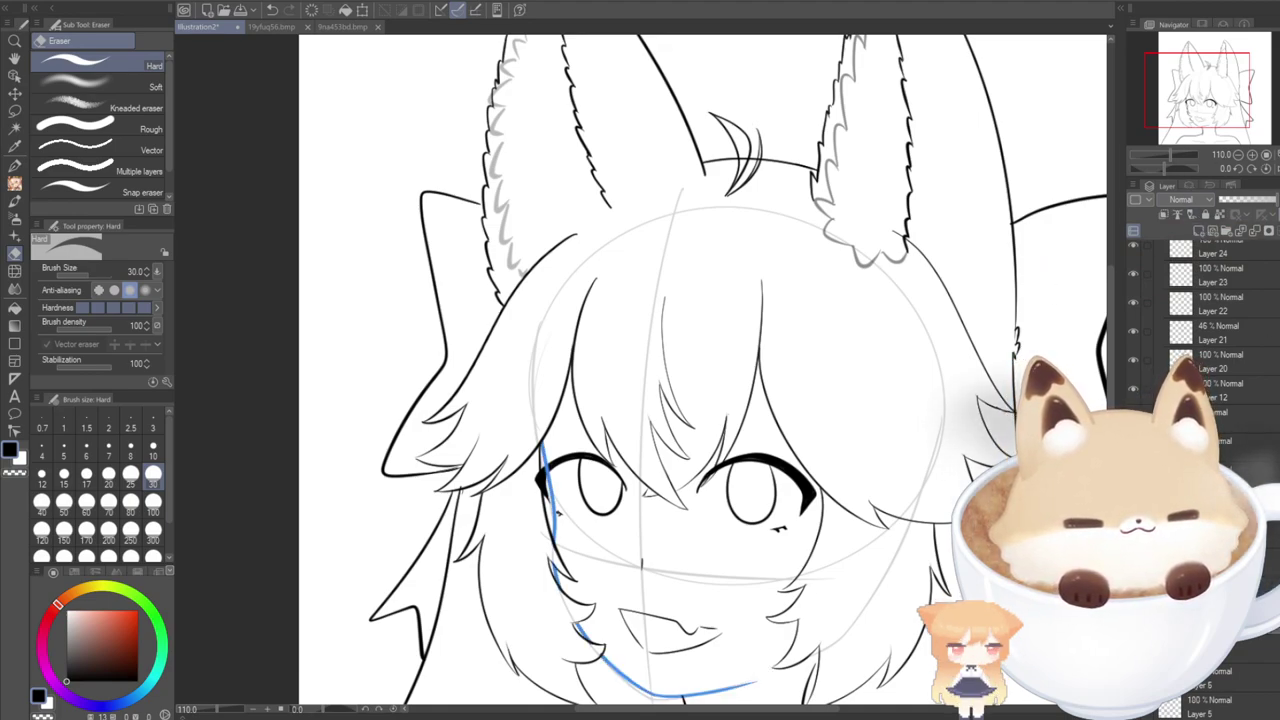
drag(1191, 116, 1198, 138)
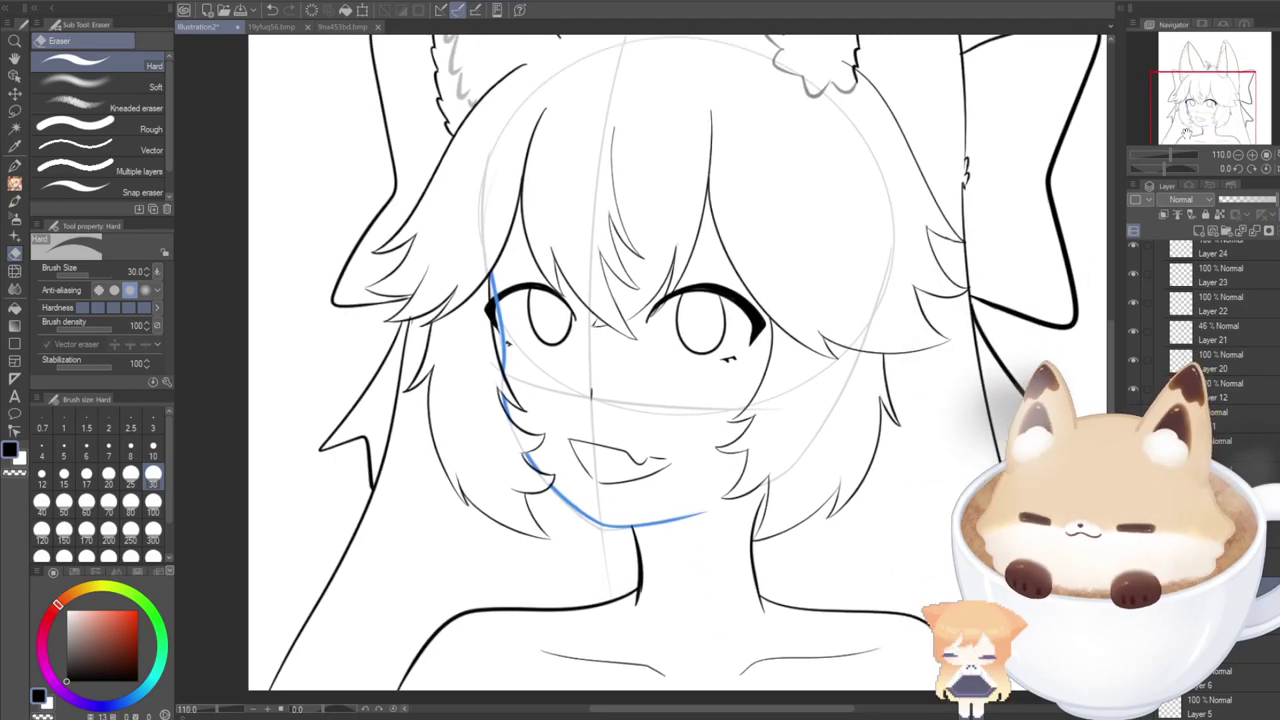
click(14, 165)
scroll(510, 409, up, 2)
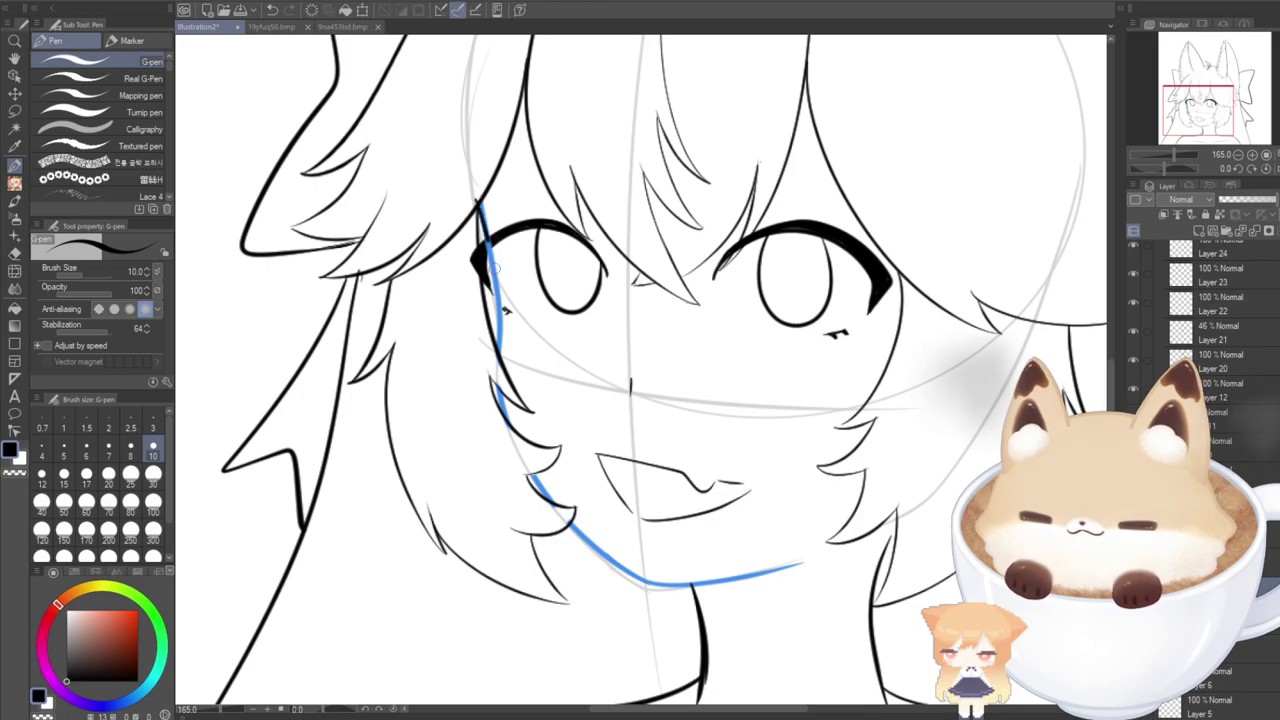
Try to ink the cheek line over the blue guide, from the hair beside the eye down towards the jaw.
drag(495, 268, 497, 365)
key(ctrl+z)
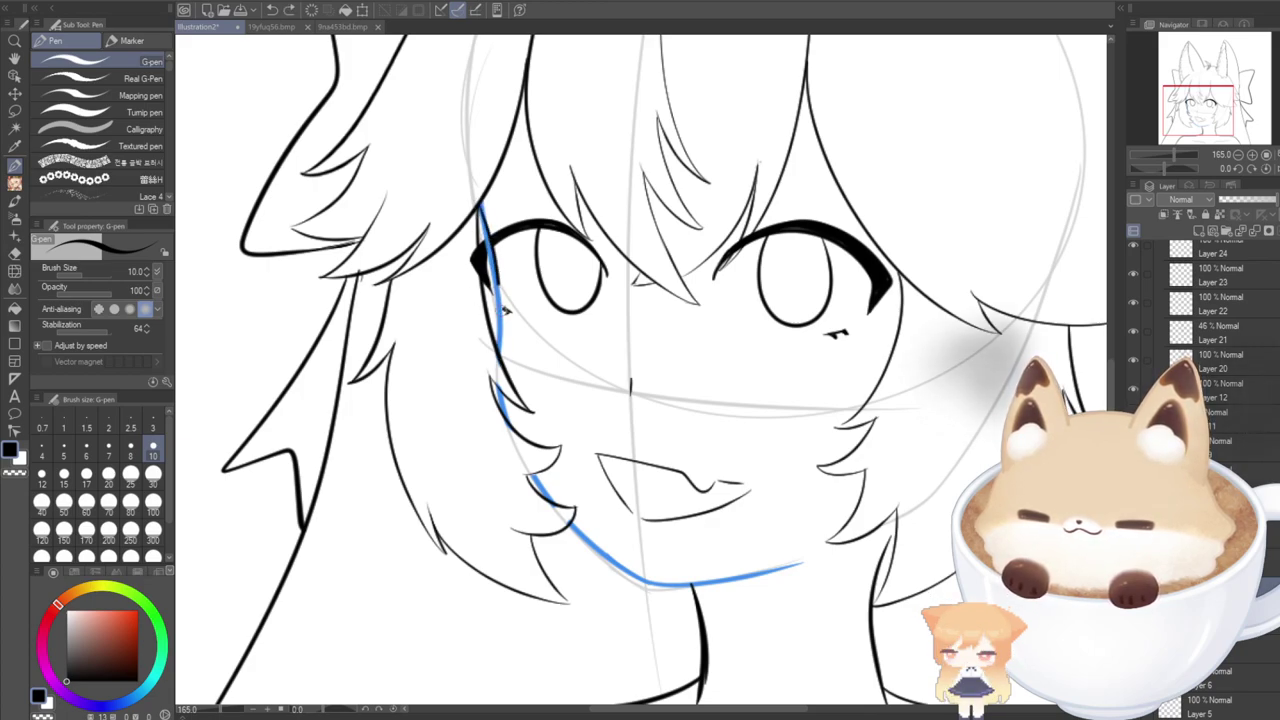
drag(497, 285, 500, 320)
key(ctrl+z)
mouse_move(479, 204)
mouse_down()
mouse_move(499, 290)
mouse_move(492, 390)
mouse_move(504, 441)
mouse_move(549, 510)
mouse_move(629, 575)
mouse_move(681, 585)
mouse_move(808, 562)
mouse_up()
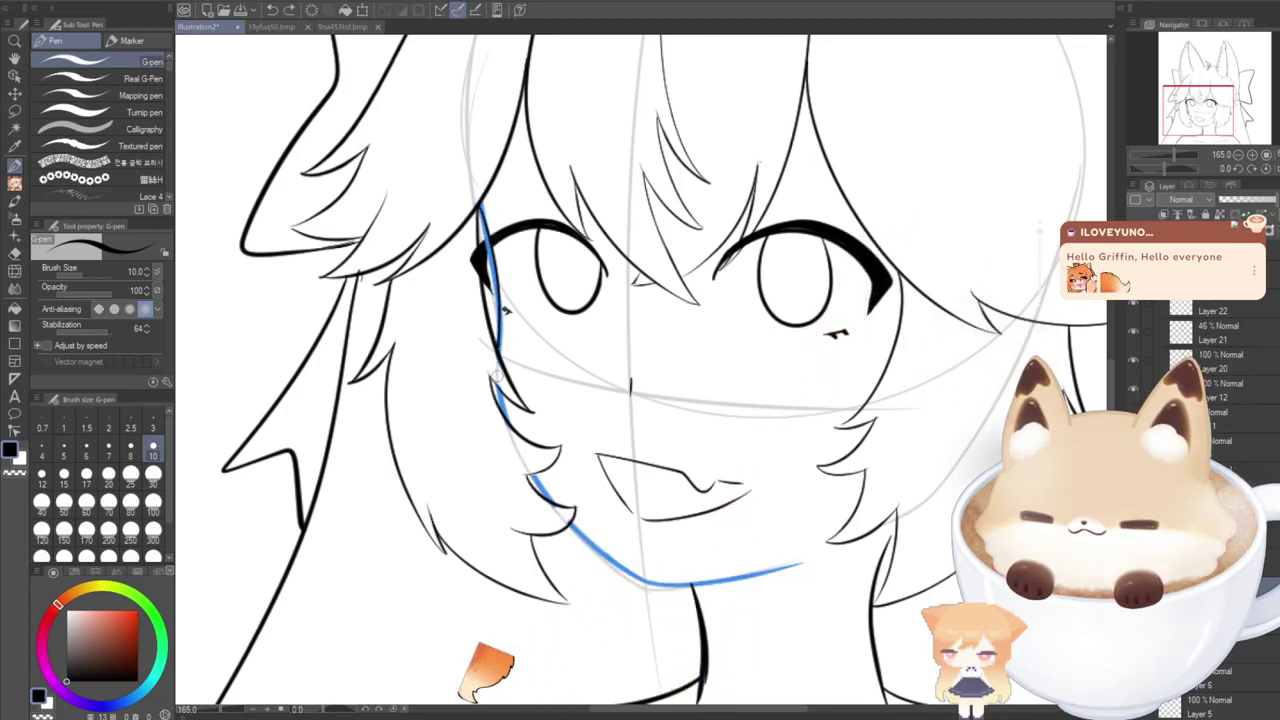
mouse_move(527, 465)
mouse_down()
mouse_move(630, 576)
mouse_move(795, 553)
mouse_up()
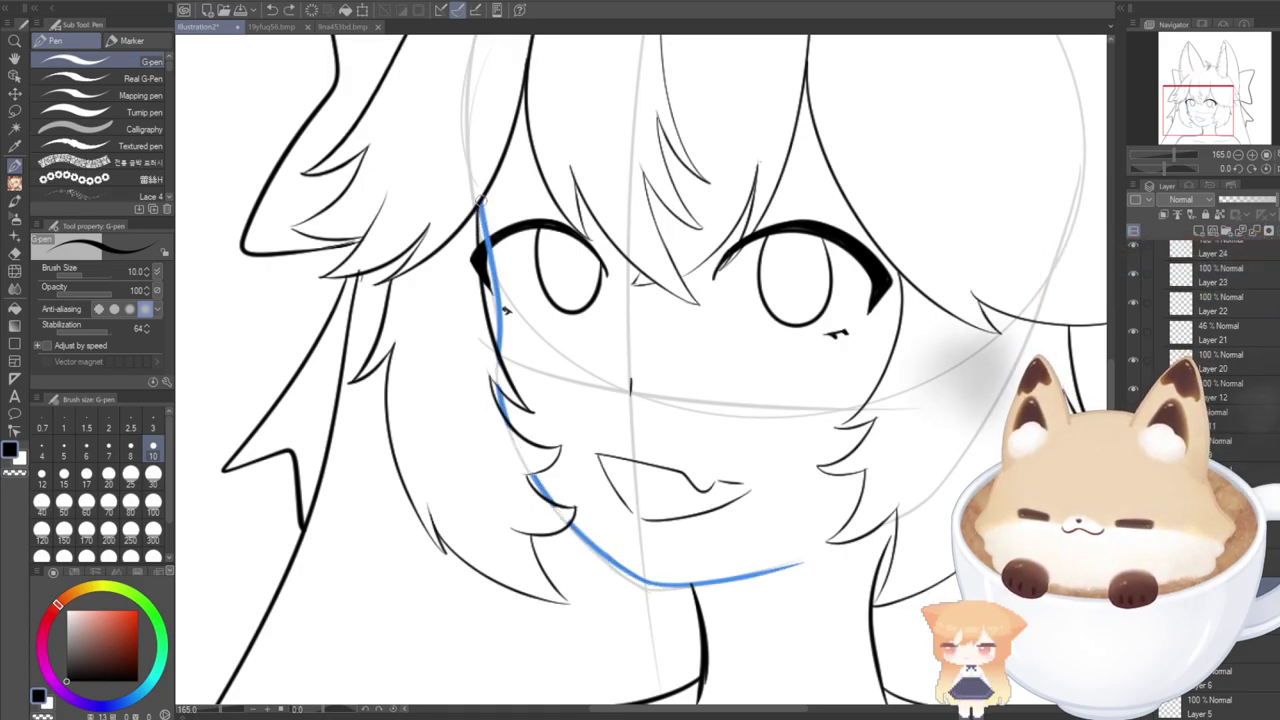
drag(497, 275, 500, 286)
key(ctrl+z)
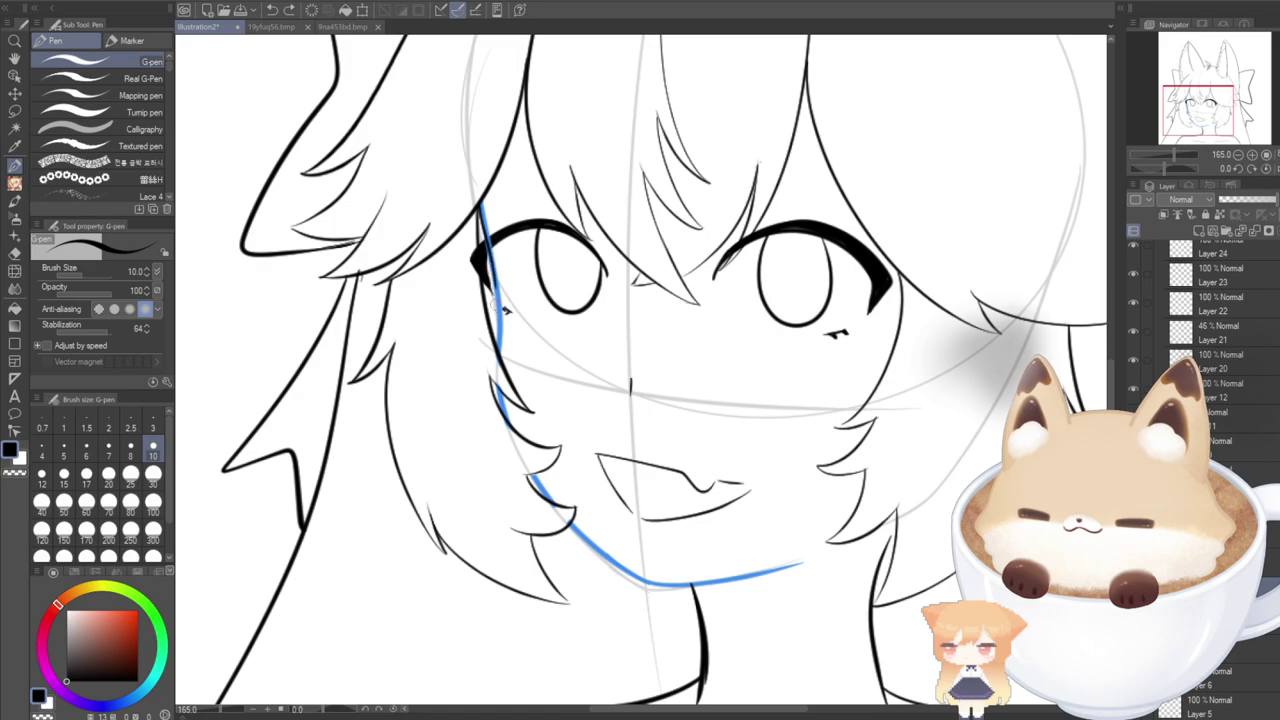
Try to ink the whole face outline along the blue guide, from the eye's outer corner around the jaw and past the chin.
mouse_move(494, 390)
mouse_down()
mouse_move(538, 480)
mouse_move(652, 587)
mouse_move(815, 564)
mouse_up()
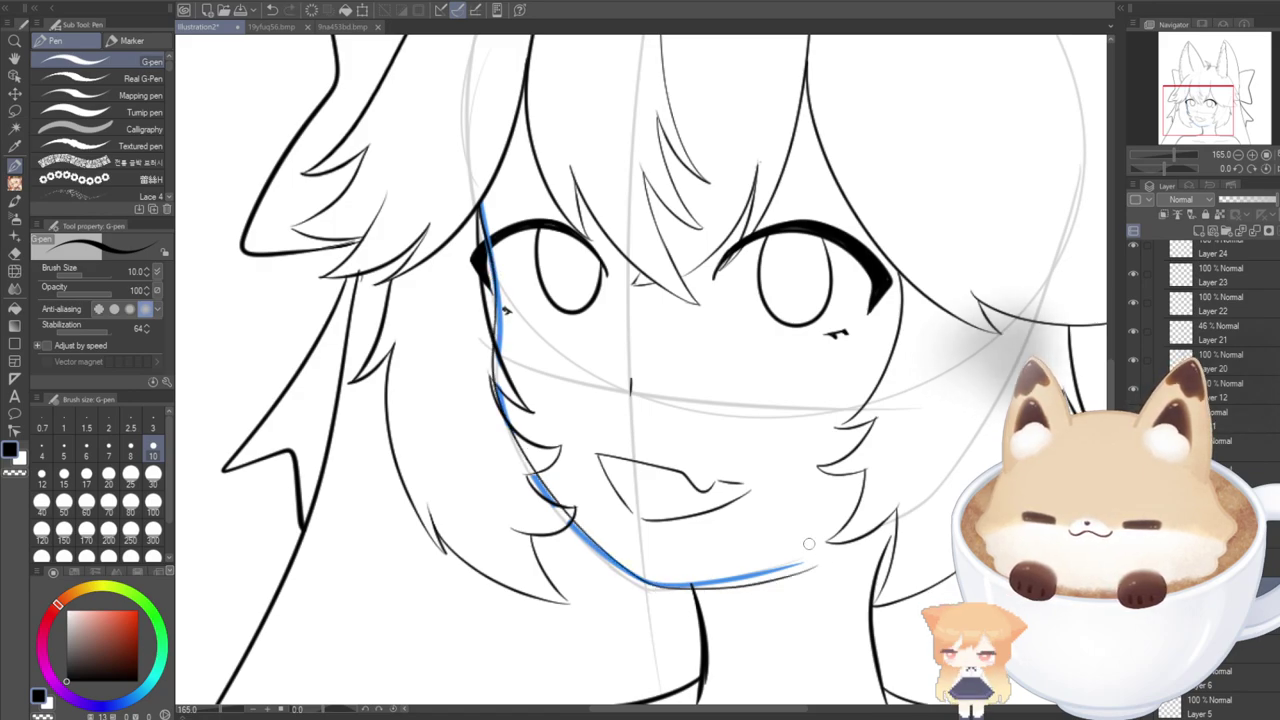
drag(486, 234, 518, 462)
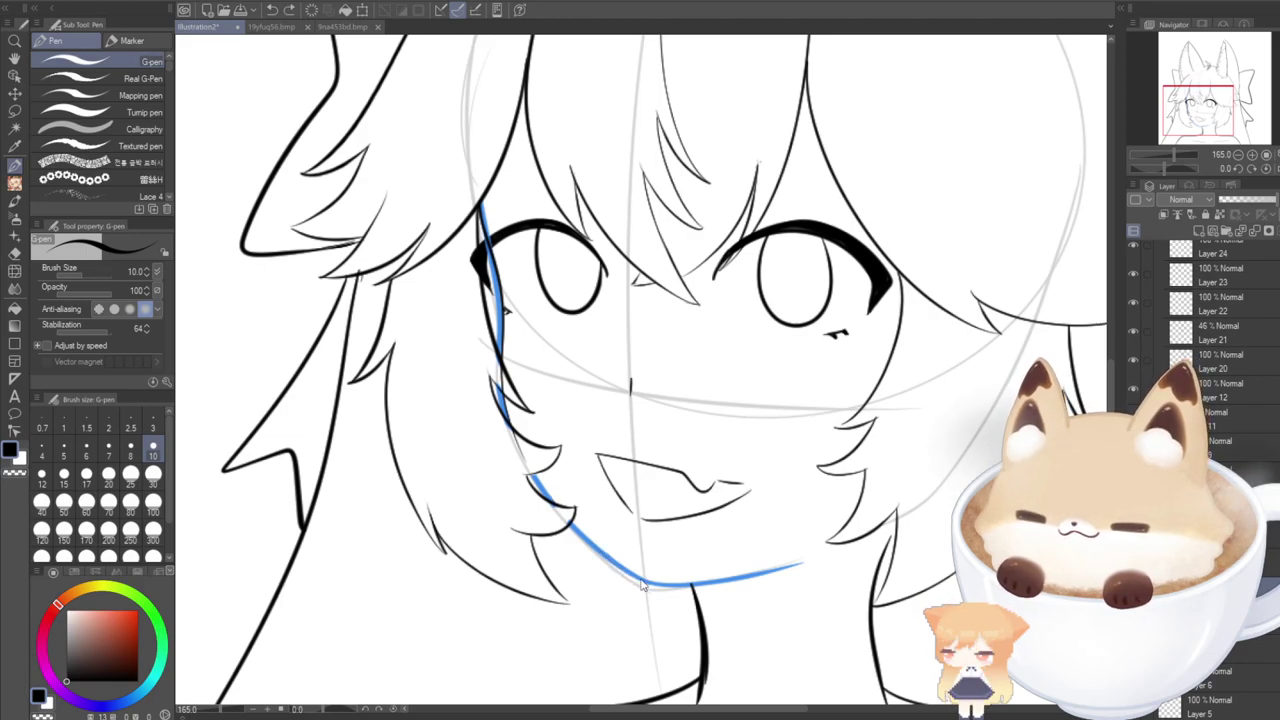
key(ctrl+z)
drag(480, 202, 487, 242)
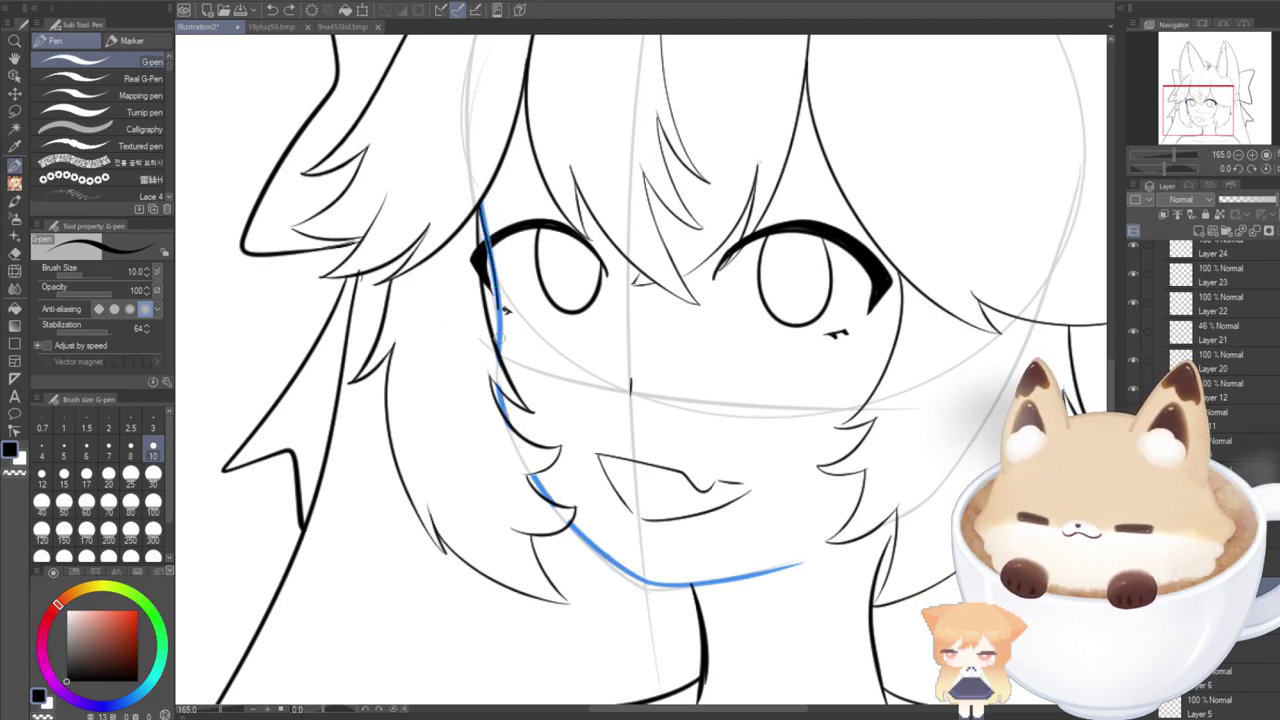
mouse_move(507, 430)
mouse_down()
mouse_move(549, 500)
mouse_move(652, 582)
mouse_move(805, 563)
mouse_up()
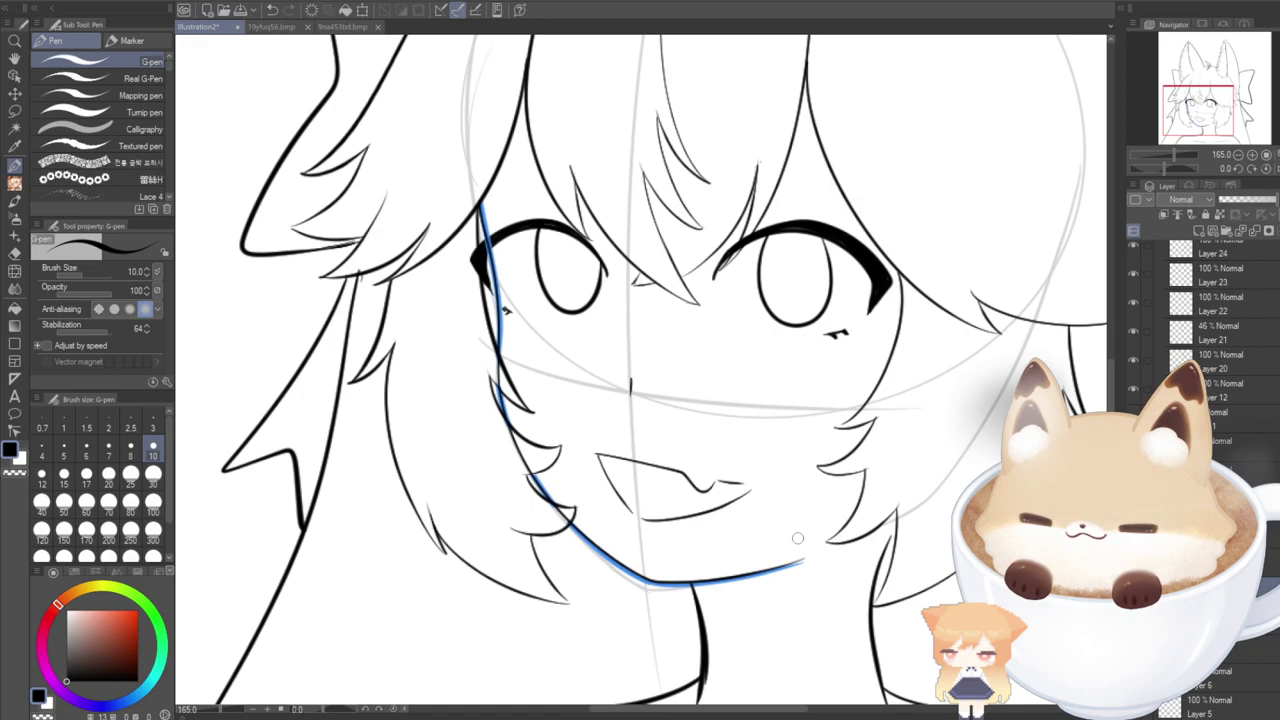
key(ctrl+z)
key(ctrl+z)
mouse_move(484, 234)
mouse_down()
mouse_move(510, 441)
mouse_move(552, 507)
mouse_move(668, 589)
mouse_move(805, 563)
mouse_up()
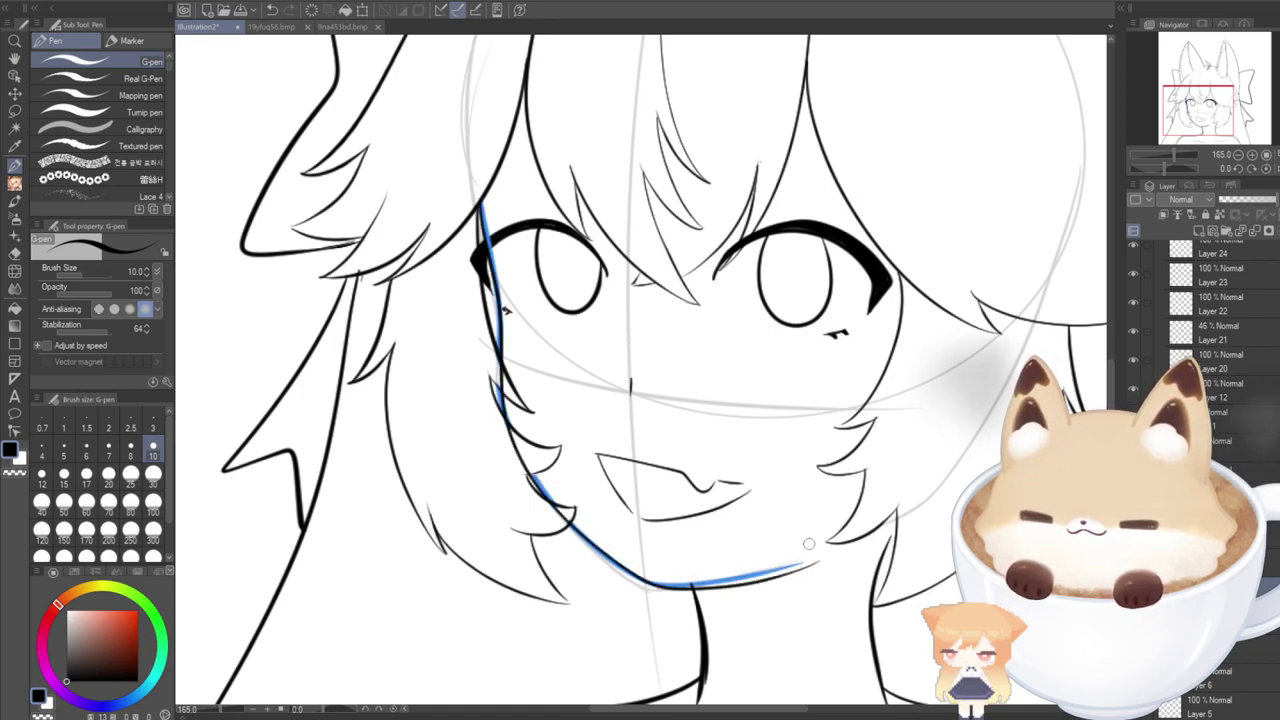
key(ctrl+z)
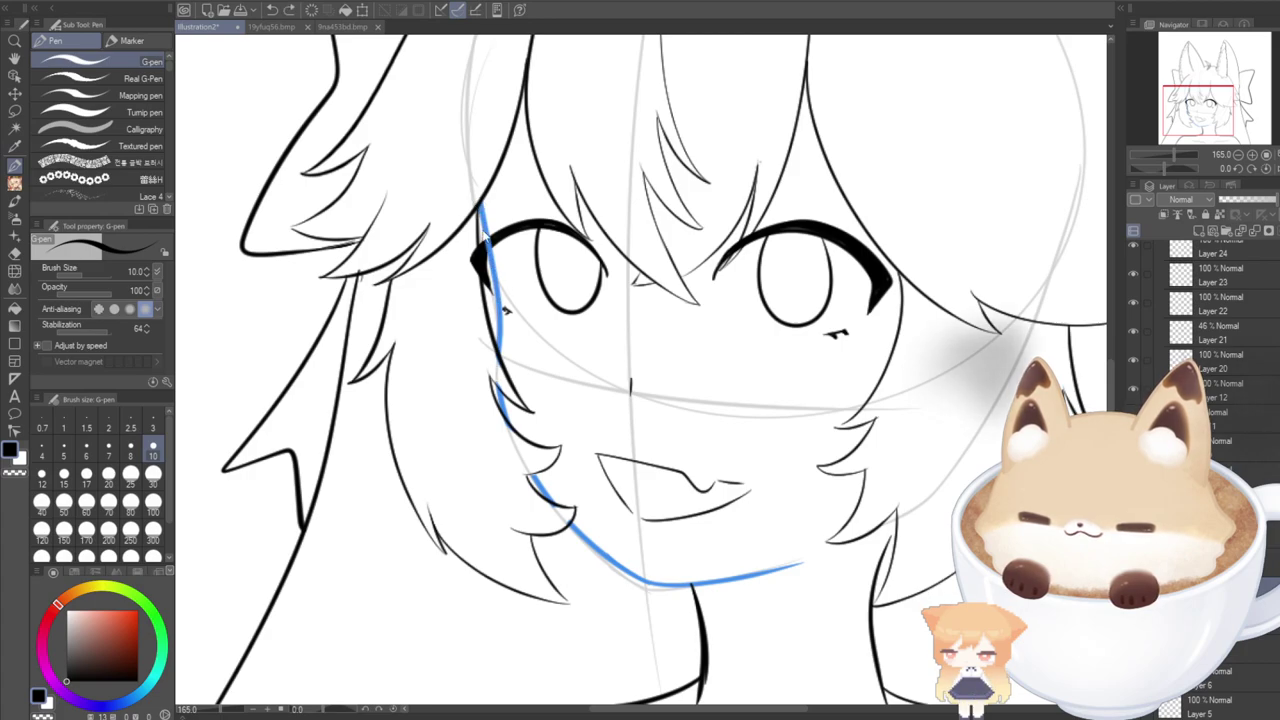
Ink the face outline in one stroke from the hair above the eye's outer corner past the chin, and delete the blue outline.
mouse_move(476, 157)
mouse_down()
mouse_move(501, 410)
mouse_move(566, 512)
mouse_move(664, 586)
mouse_move(755, 577)
mouse_move(800, 564)
mouse_up()
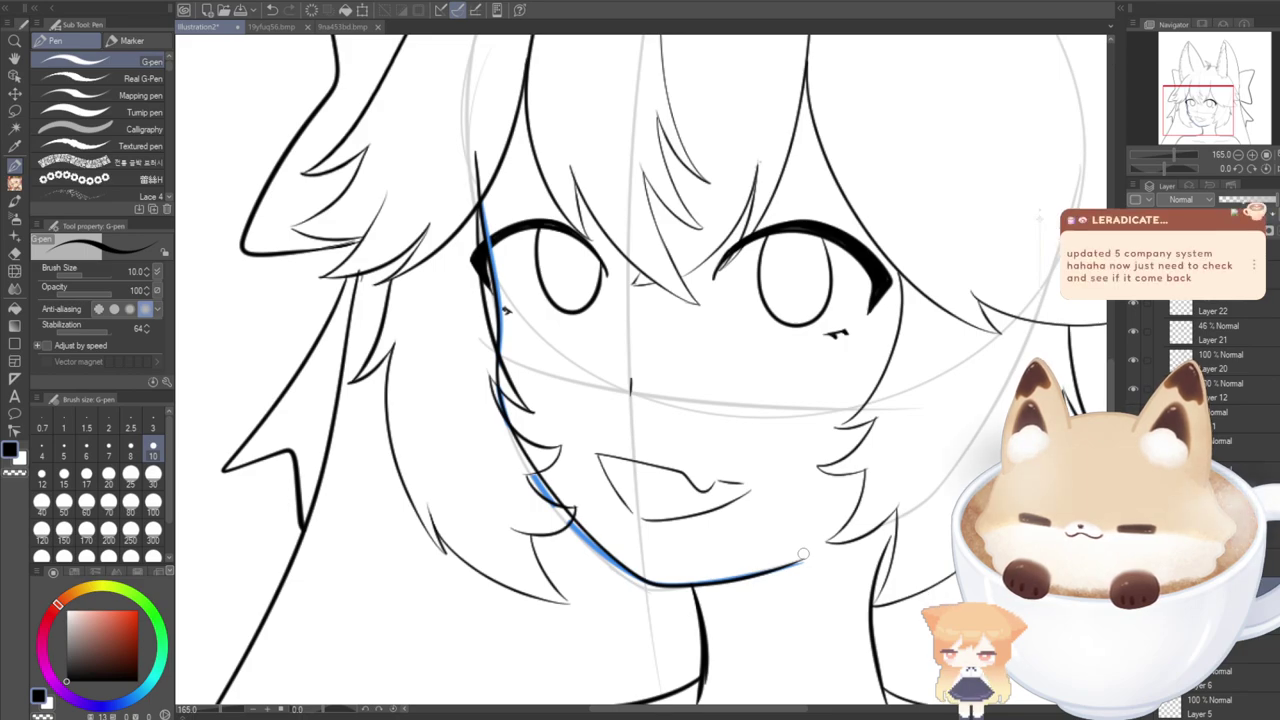
click(14, 252)
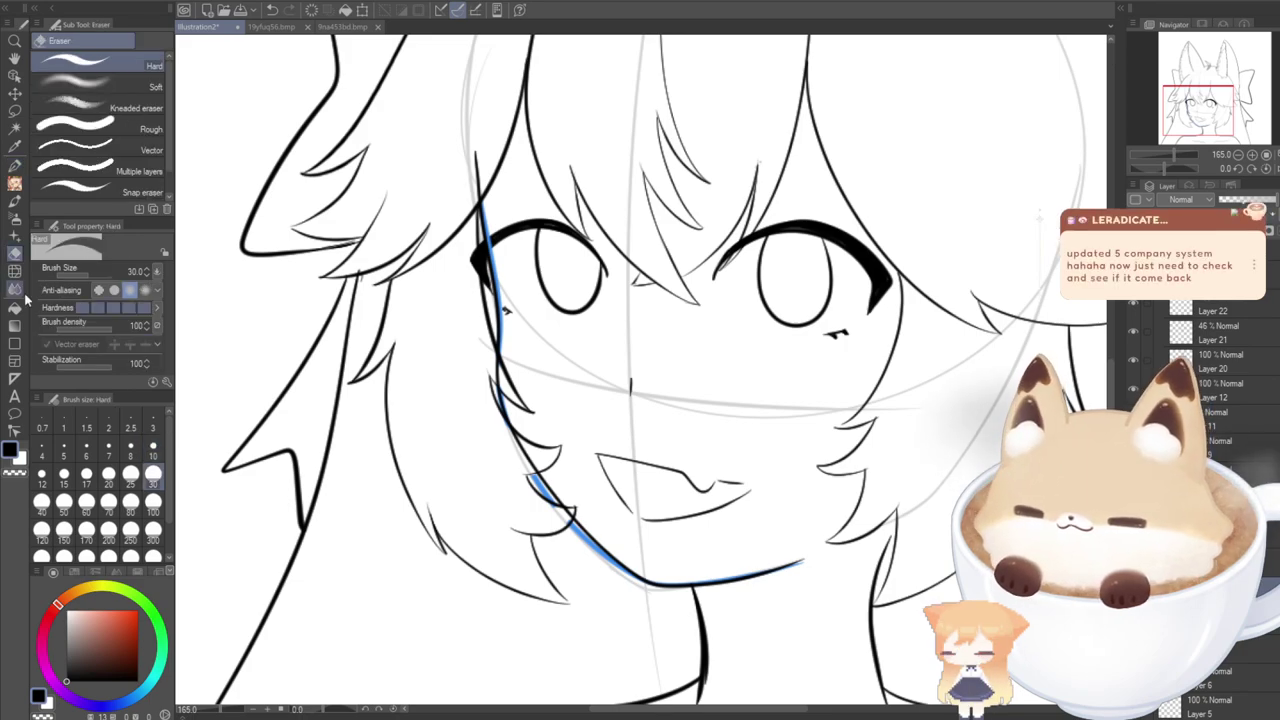
key(Delete)
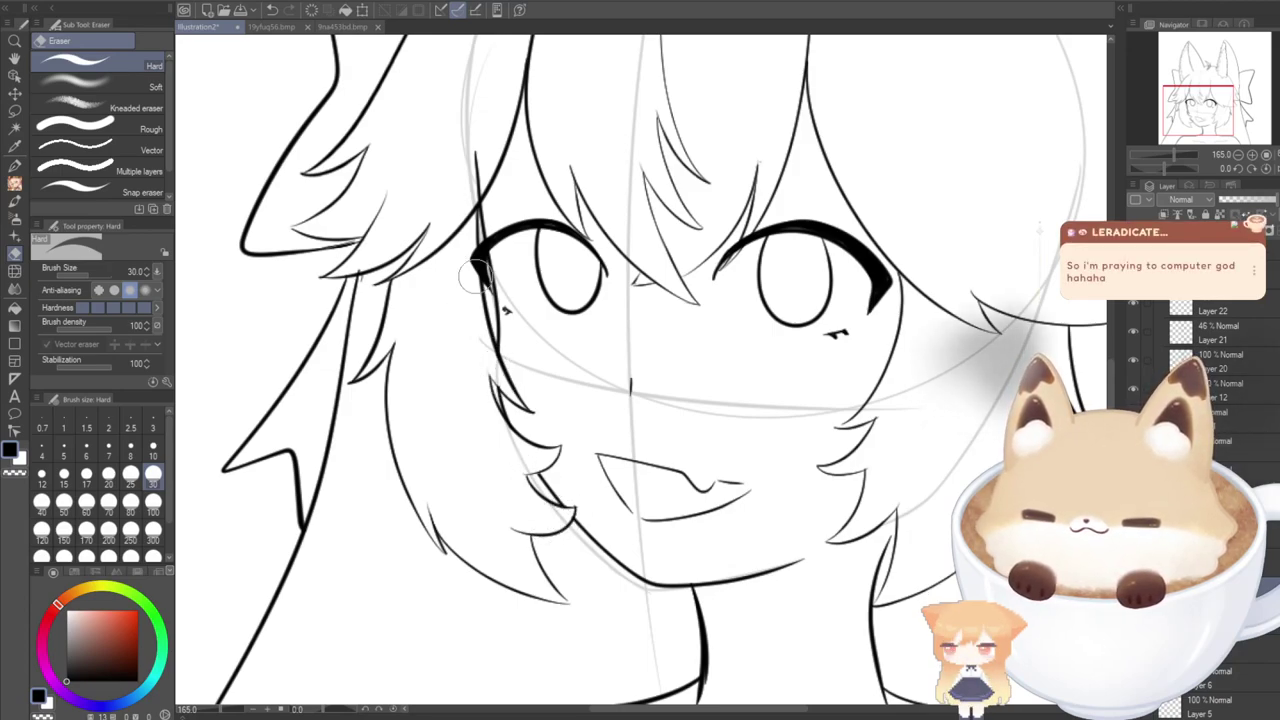
Erase the new face outline's upper tip where it overshoots into the hair above the eye.
drag(466, 186, 476, 154)
scroll(436, 205, down, 2)
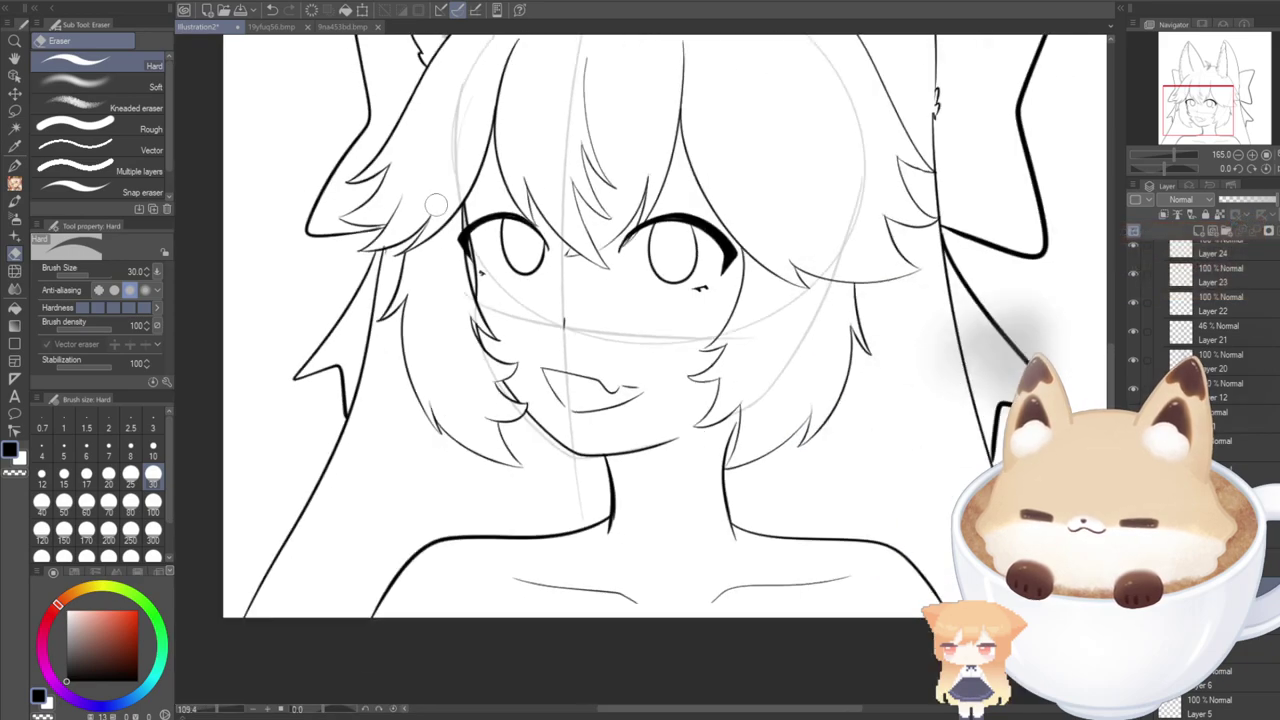
Select Layer 20, which holds the right-hand fox ear's line art, by picking the ear on the canvas.
scroll(436, 205, down, 1)
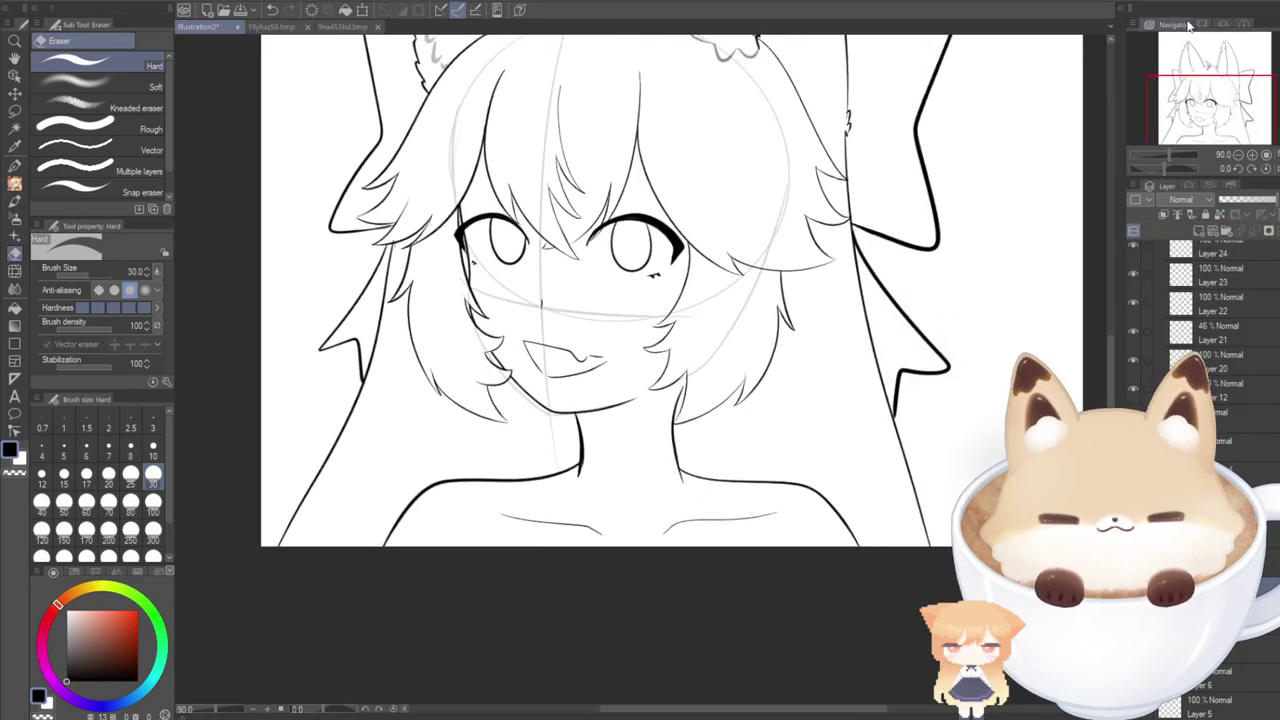
drag(1189, 98, 1187, 90)
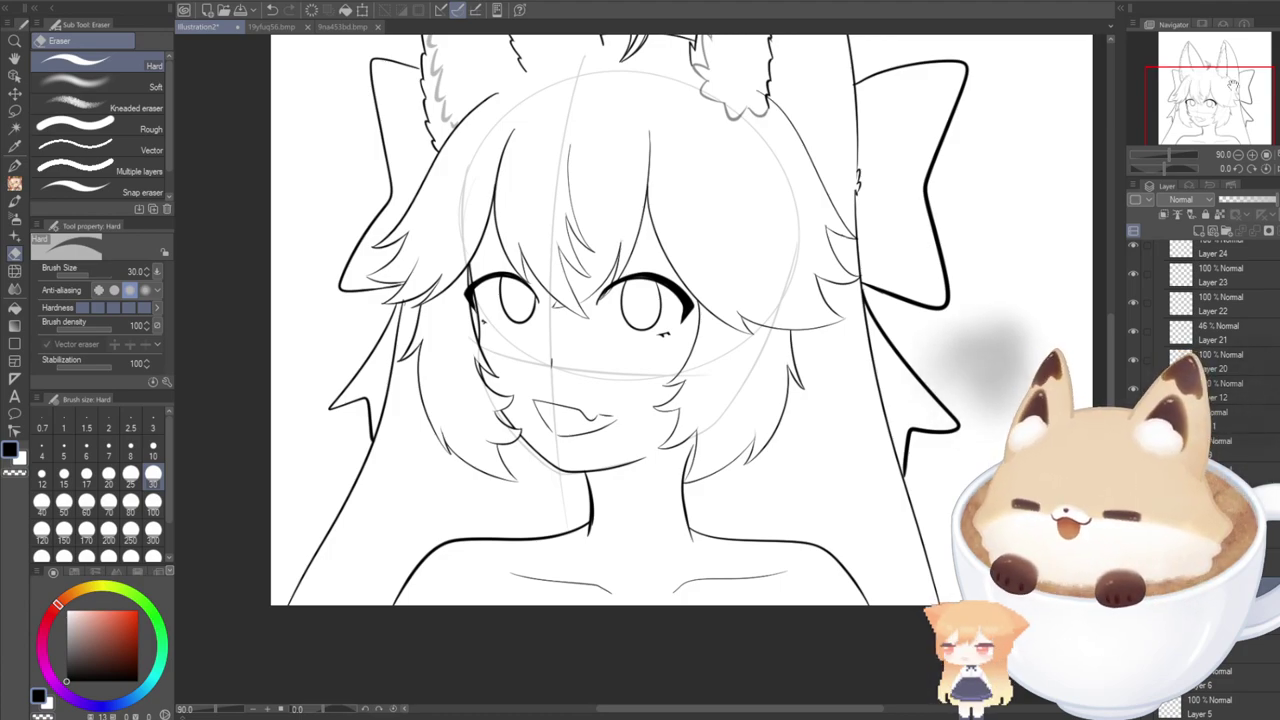
click(14, 76)
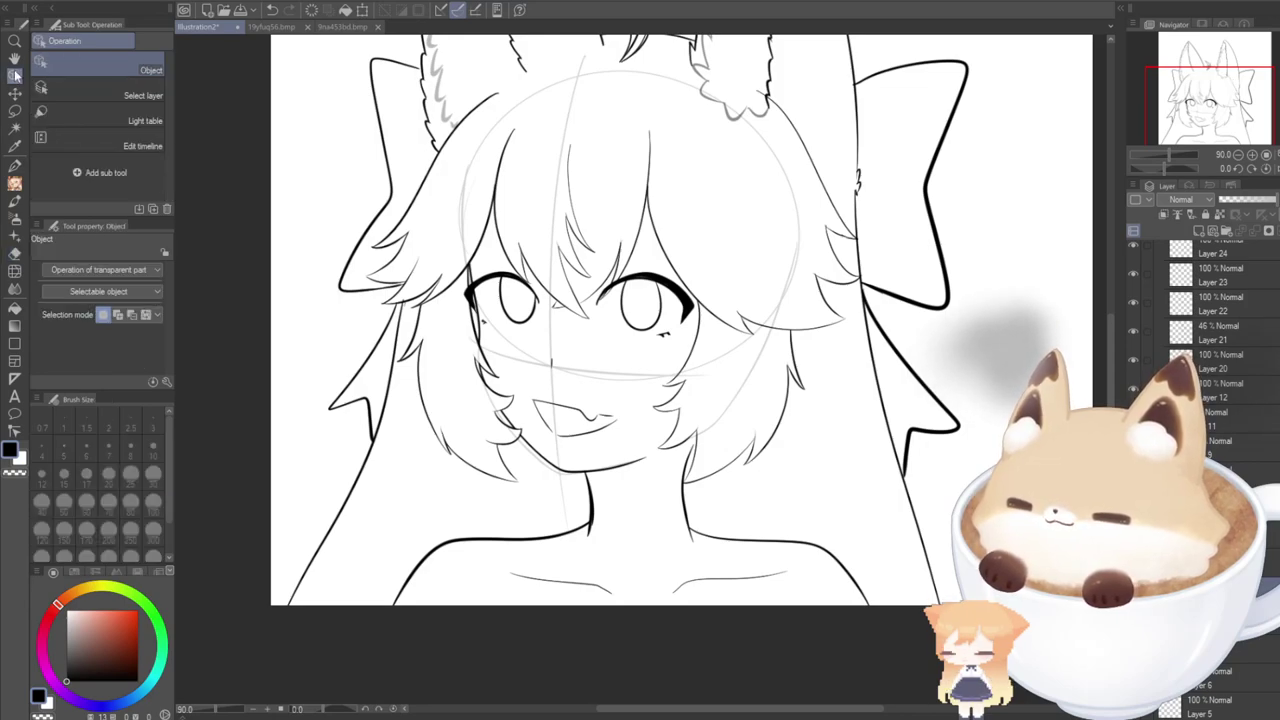
drag(708, 150, 688, 326)
click(1195, 362)
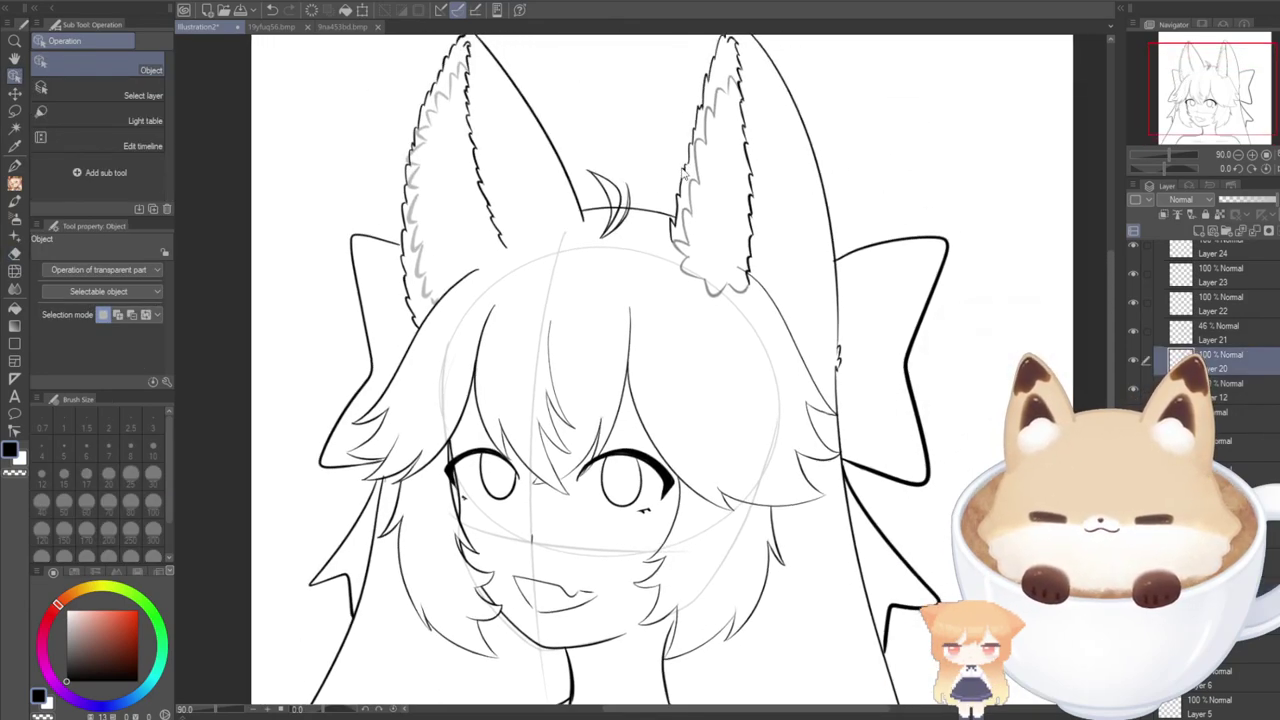
click(1133, 359)
drag(1163, 114, 1167, 97)
Try to lasso the right-hand ear's left fur edge and shift it outwards, away from the inner fur.
click(14, 110)
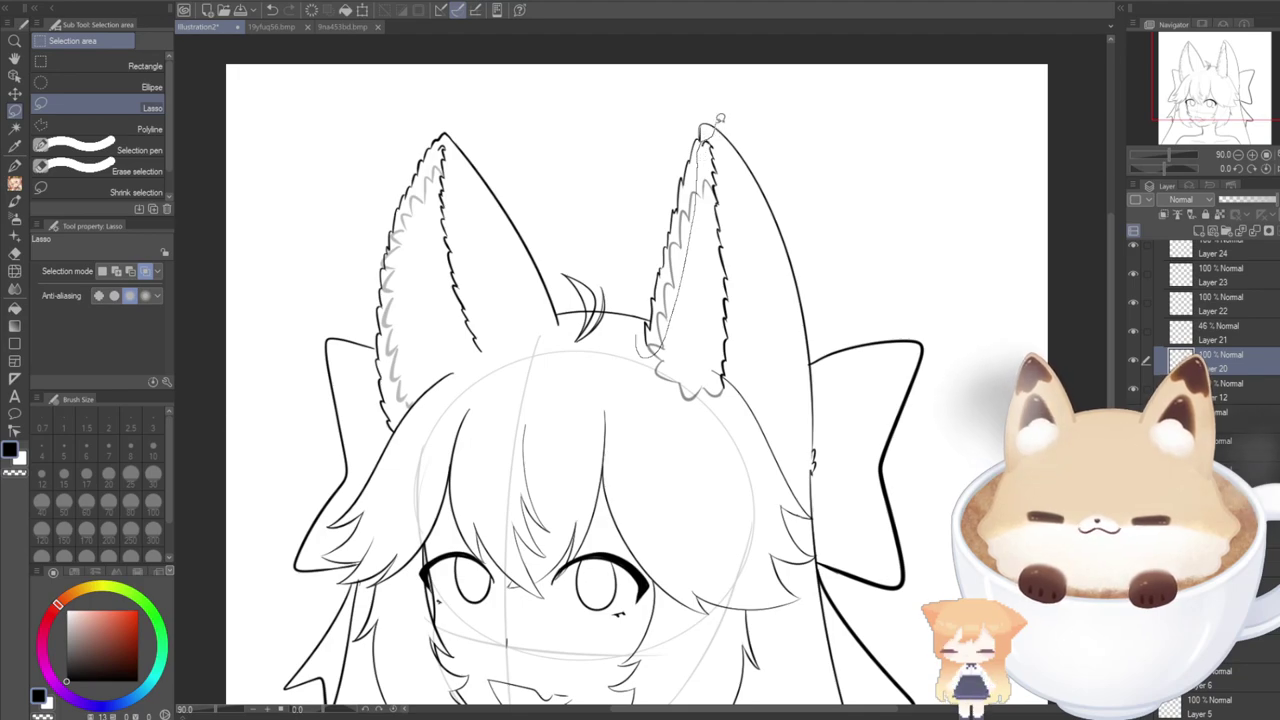
drag(626, 244, 628, 339)
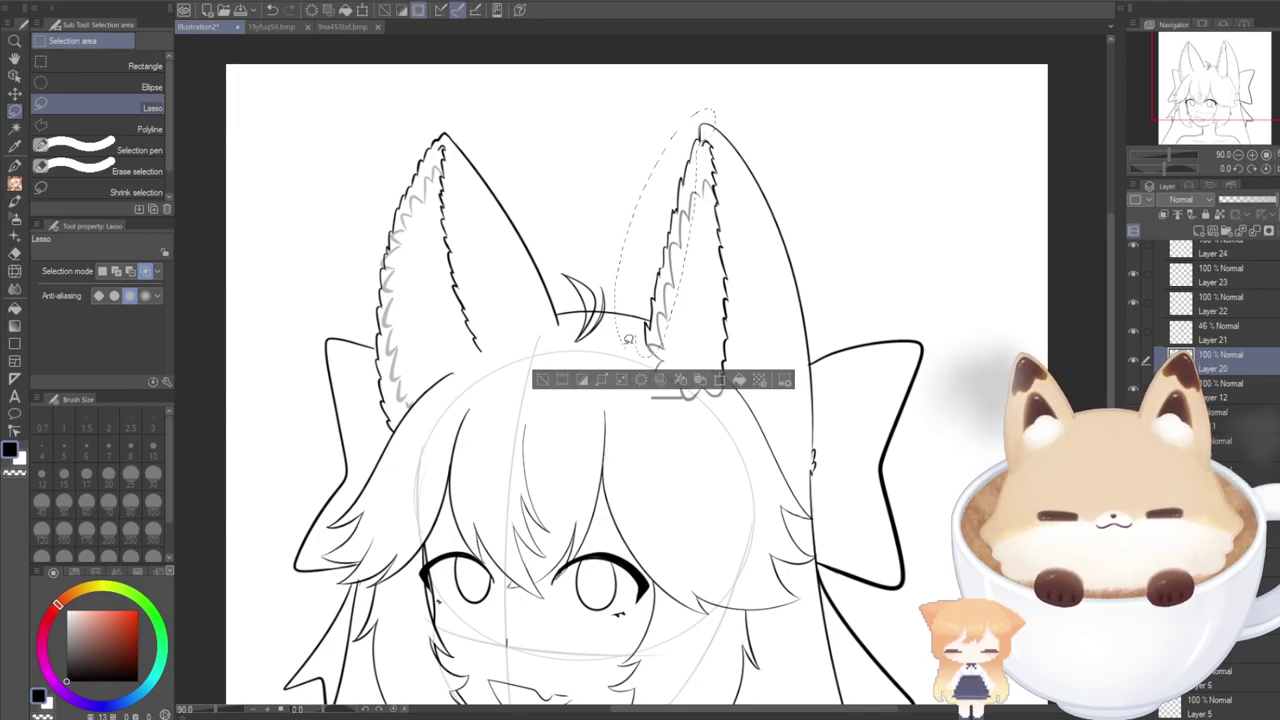
key(ctrl+t)
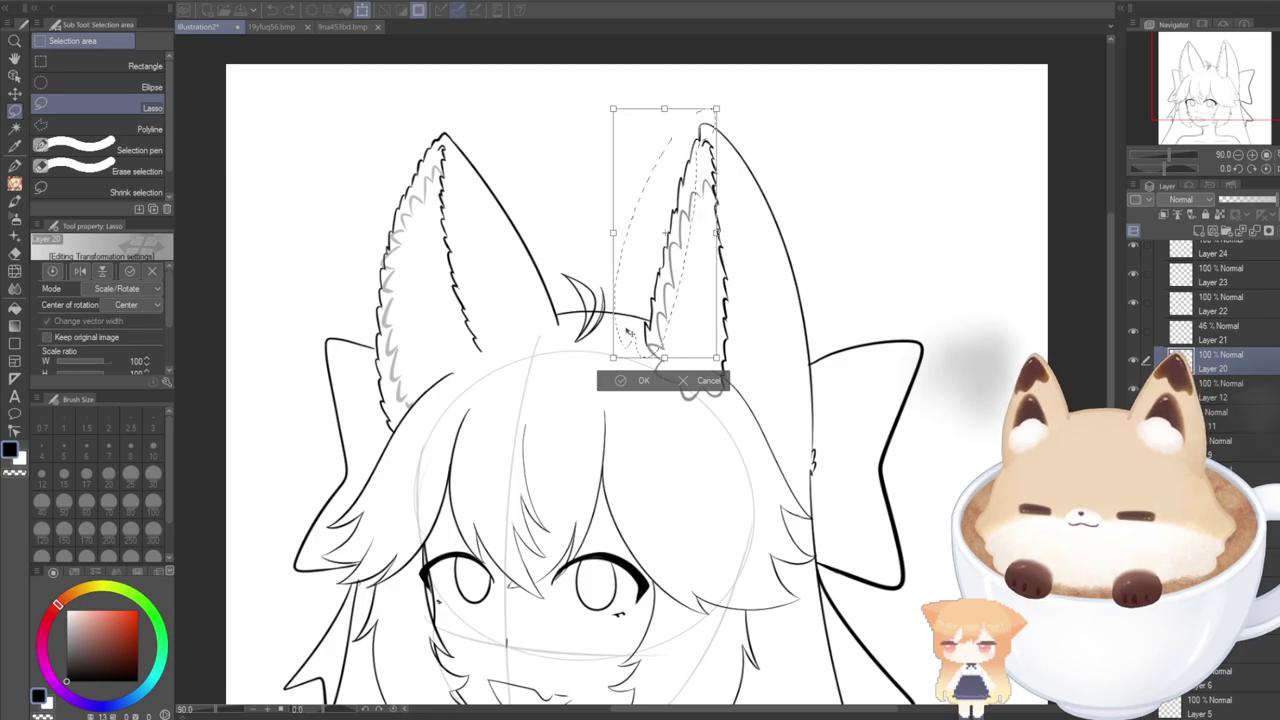
drag(628, 333, 611, 333)
click(621, 381)
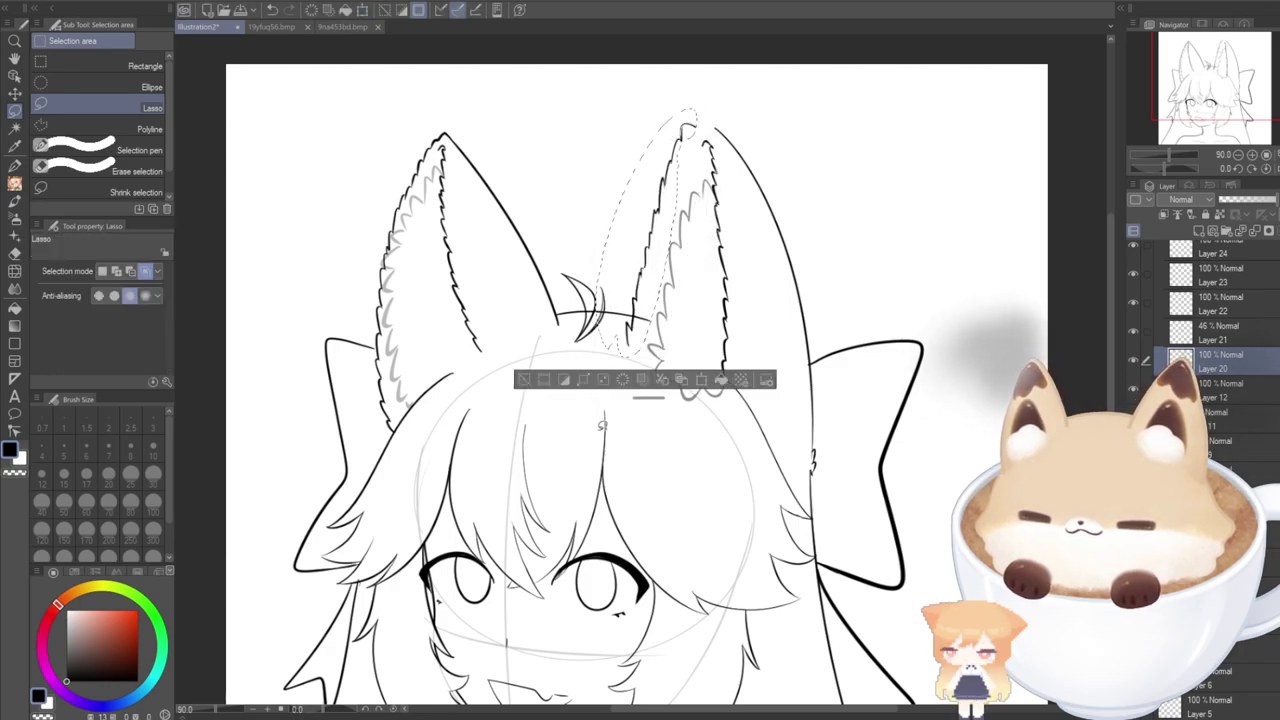
click(525, 382)
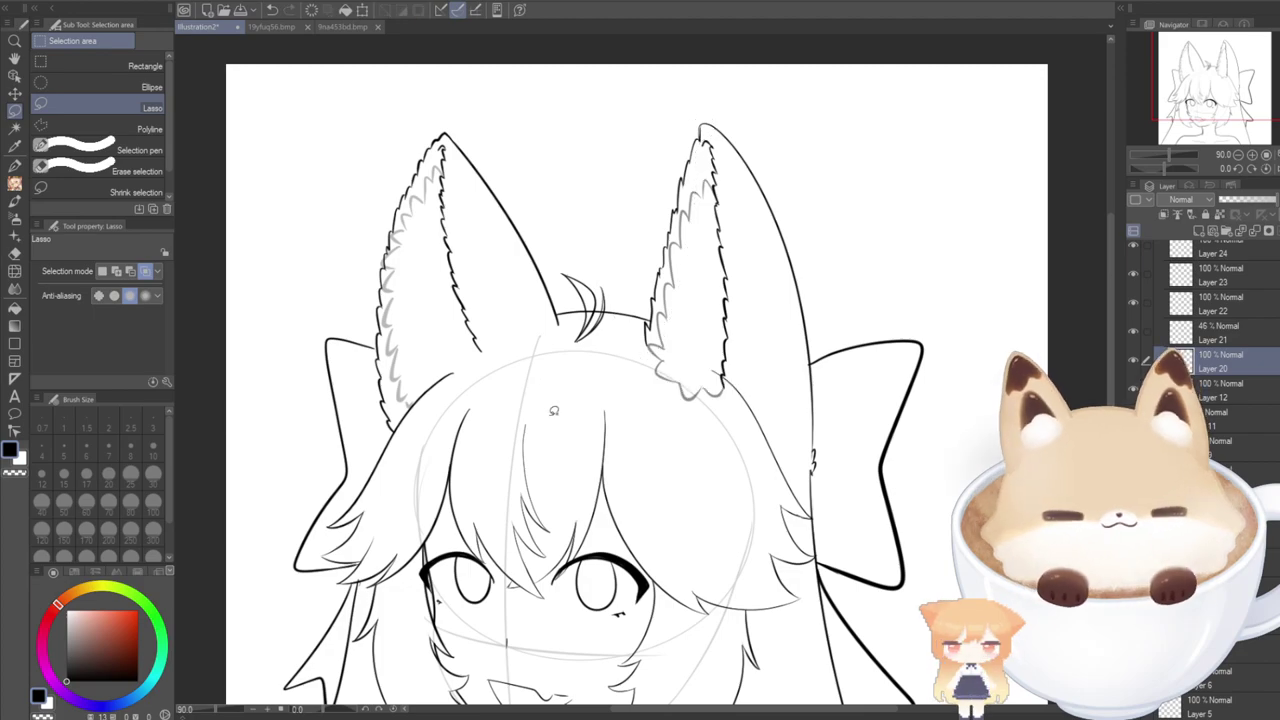
Try to widen the whole right-hand ear towards the hair tuft with a free transform.
key(ctrl+t)
drag(640, 292, 616, 295)
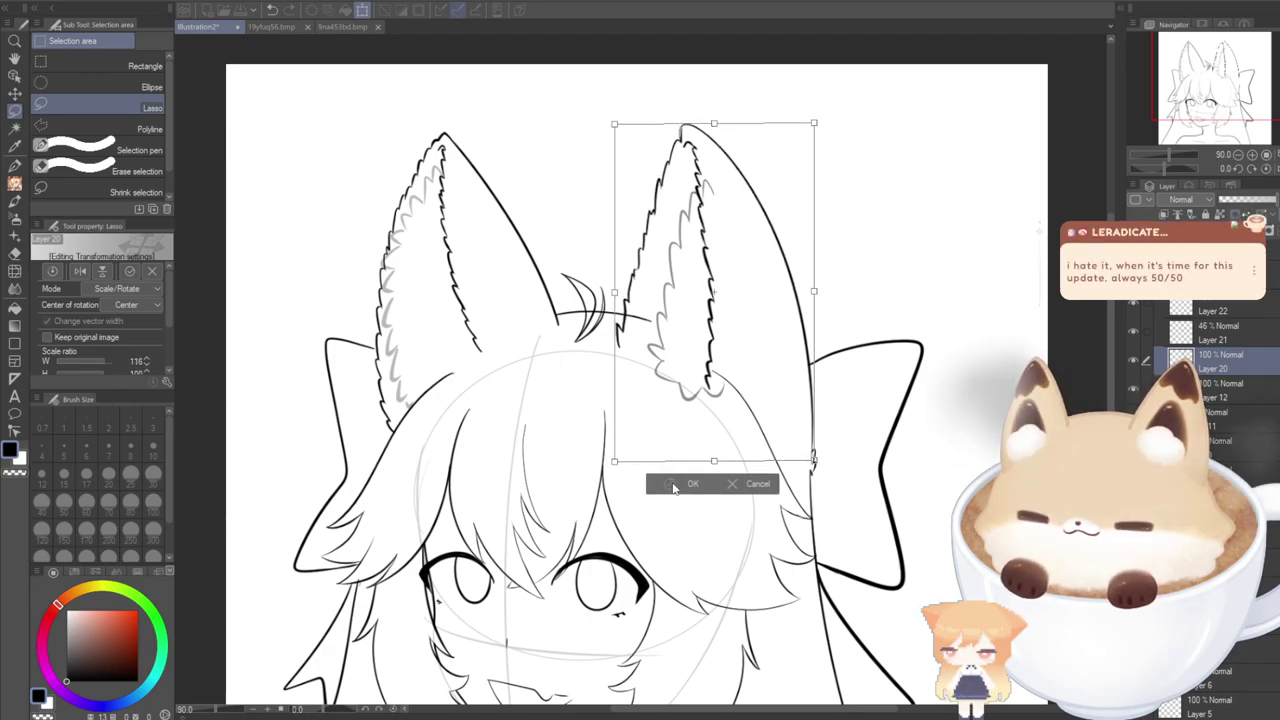
key(ctrl+z)
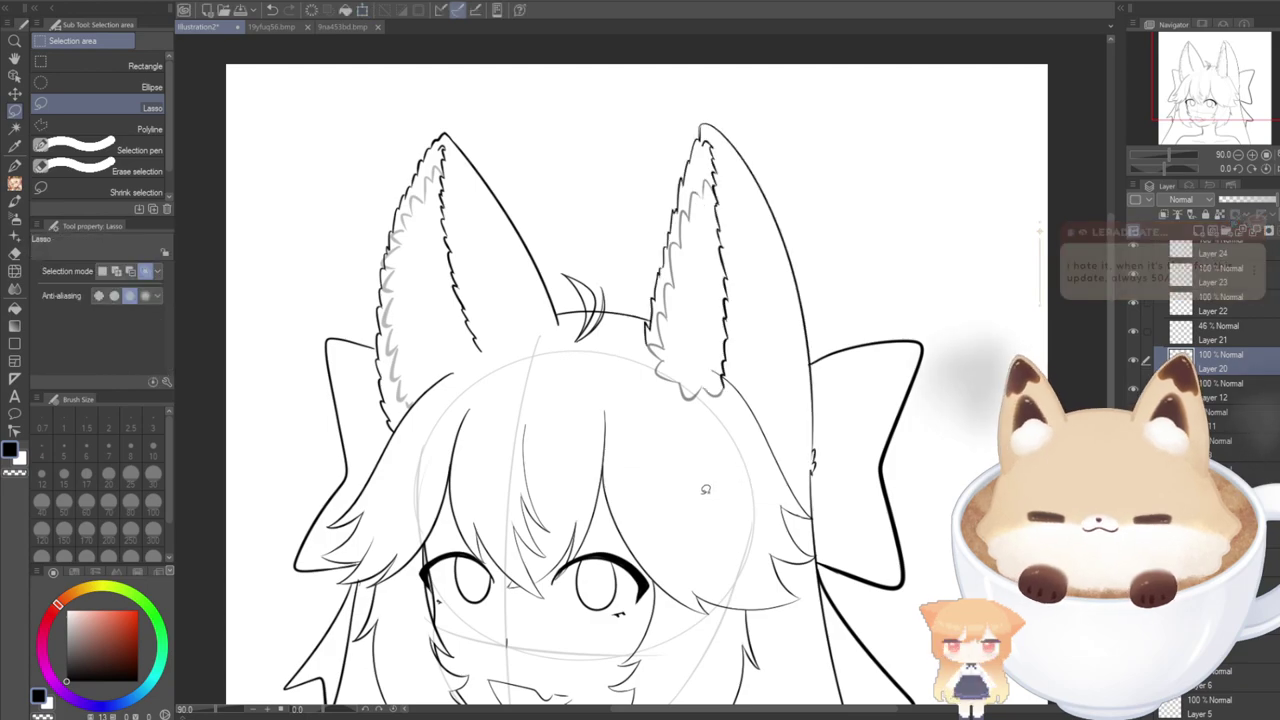
click(753, 484)
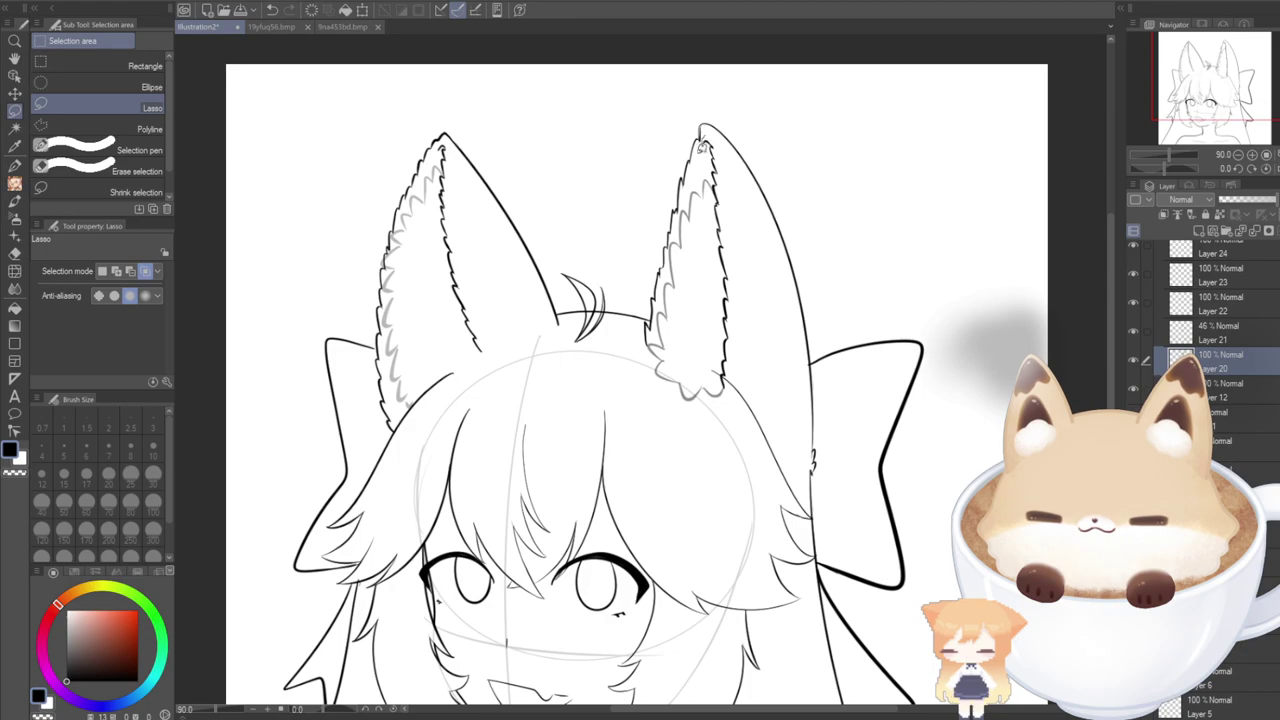
Lasso the right-hand ear's inner fur line and separate it onto its own layer above Layer 20.
drag(755, 178, 756, 180)
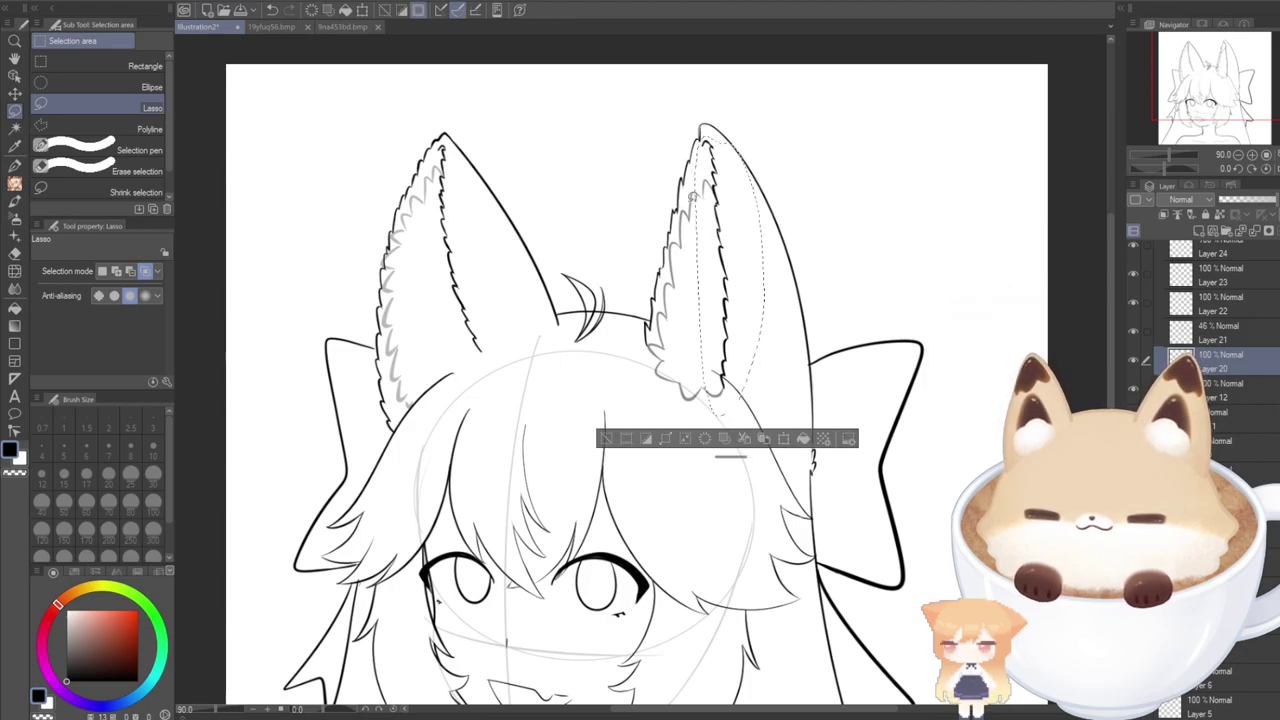
key(ctrl+z)
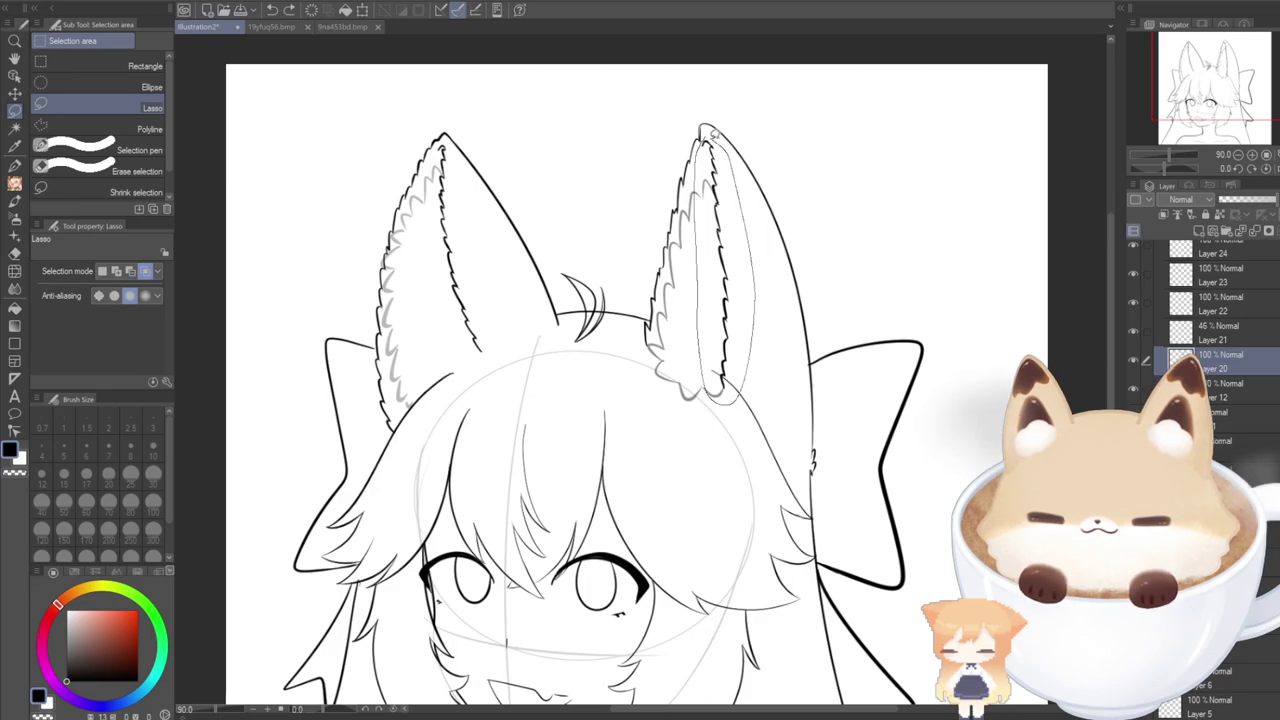
drag(713, 133, 700, 125)
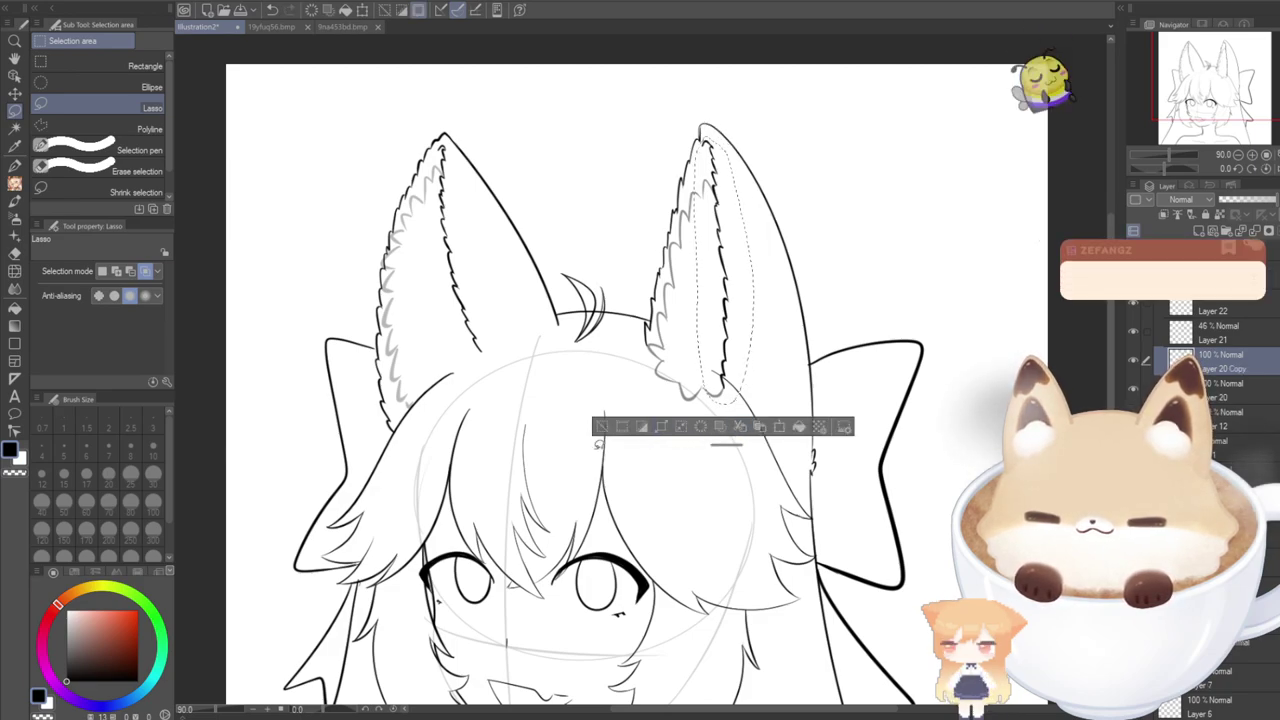
click(602, 428)
Widen the remaining outline of the right-hand ear on Layer 20 to 112 percent, extending its left edge.
click(1222, 390)
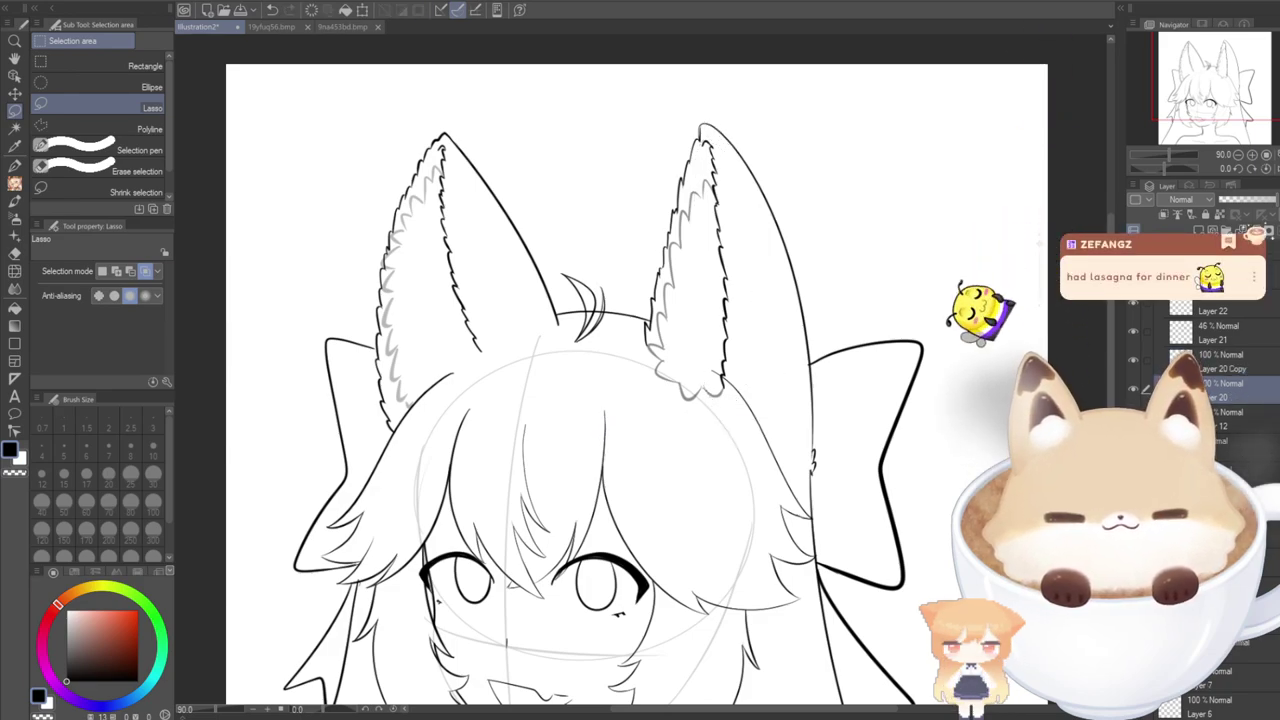
key(ctrl+t)
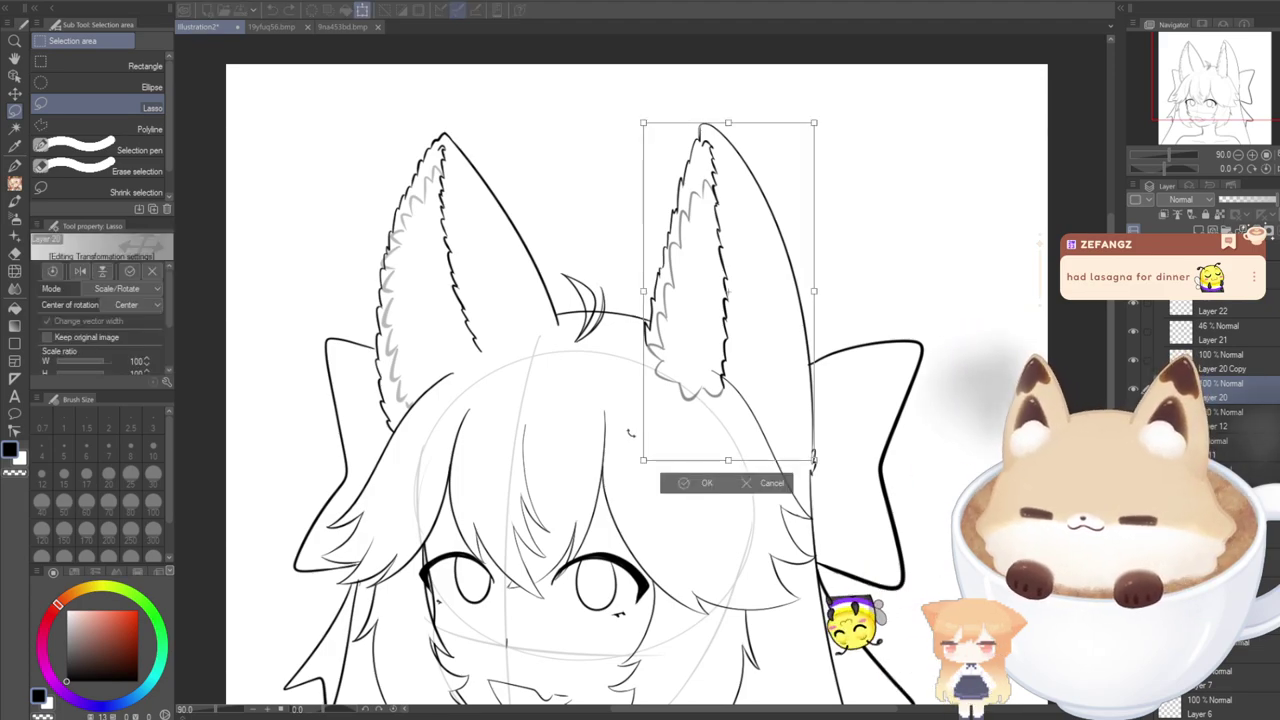
drag(643, 291, 621, 291)
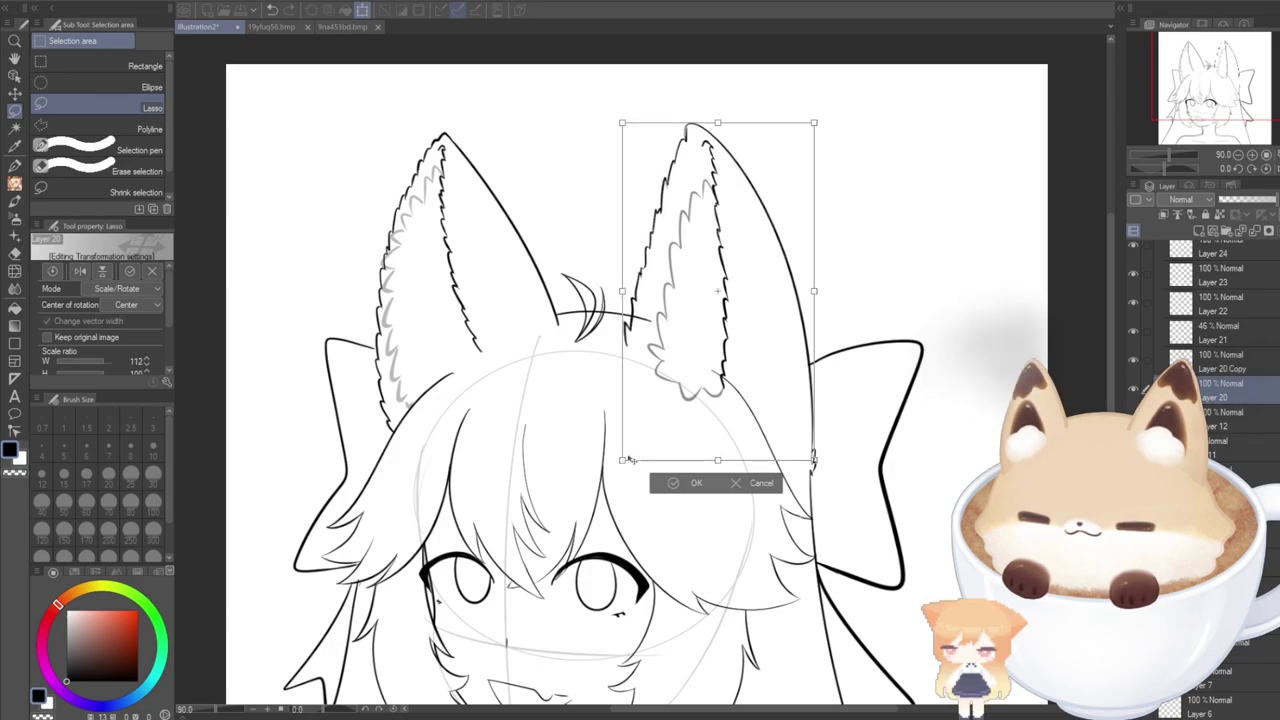
click(670, 484)
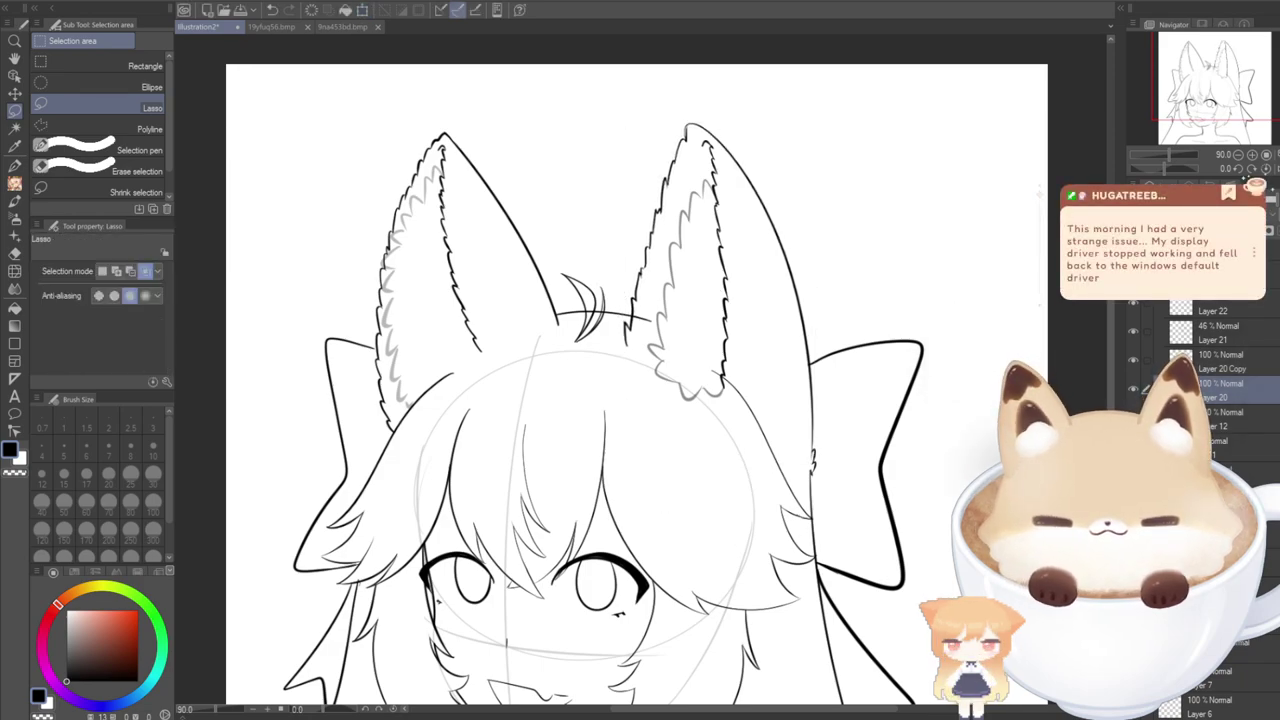
Tilt and shift the separated inner fur line on Layer 20 Copy to fit the widened ear.
click(1222, 419)
click(1222, 362)
key(ctrl+t)
drag(686, 352, 683, 351)
drag(712, 354, 715, 351)
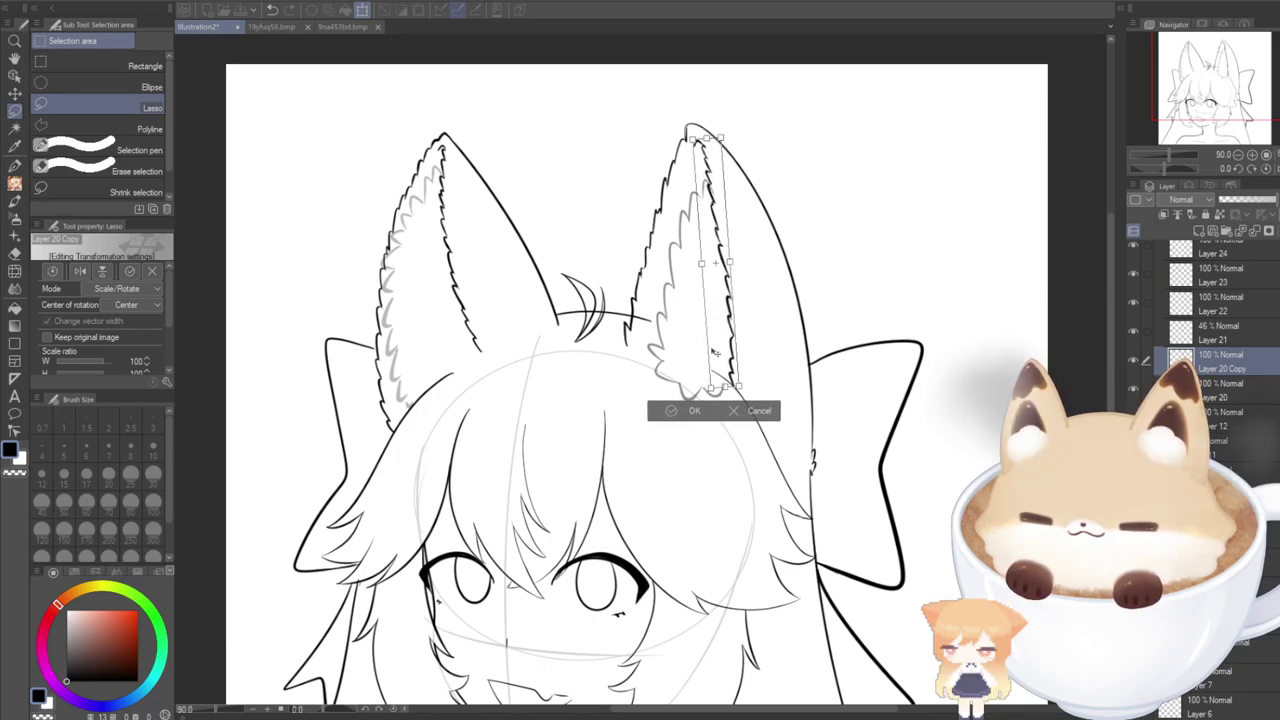
key(Return)
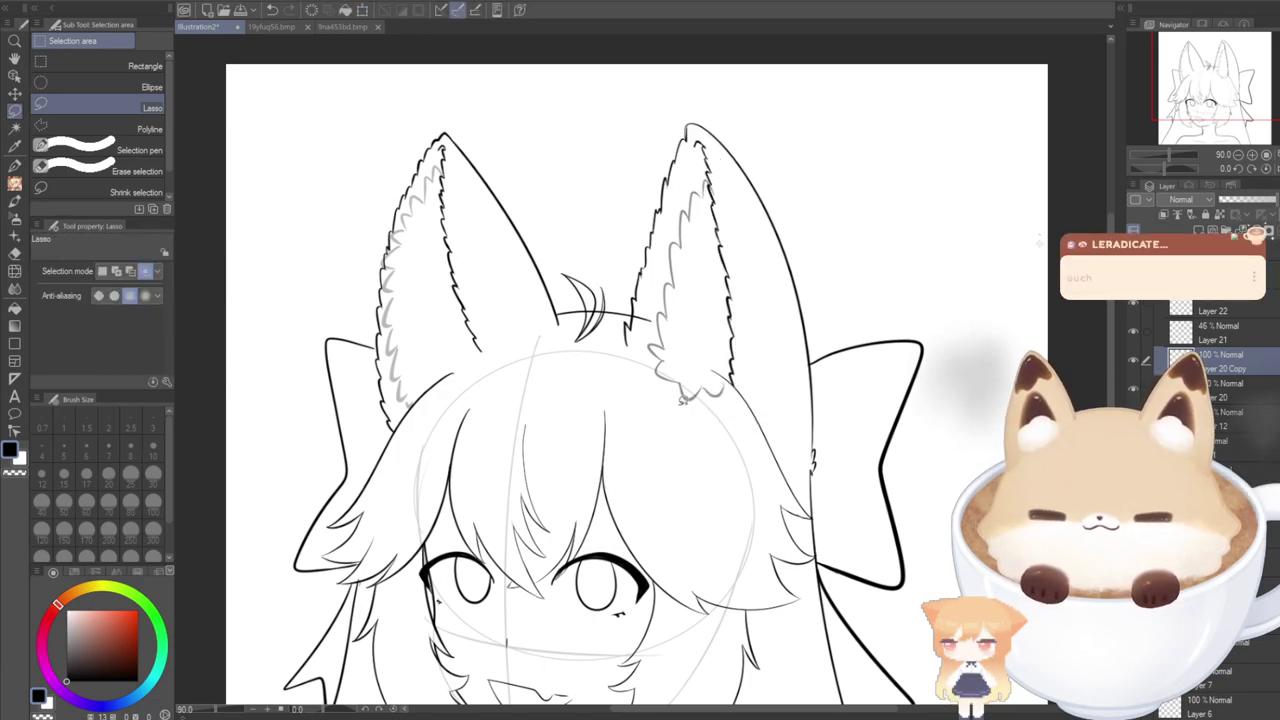
Enlarge and reposition the inner fur line so it reaches from the ear tip down to the hair.
key(ctrl+t)
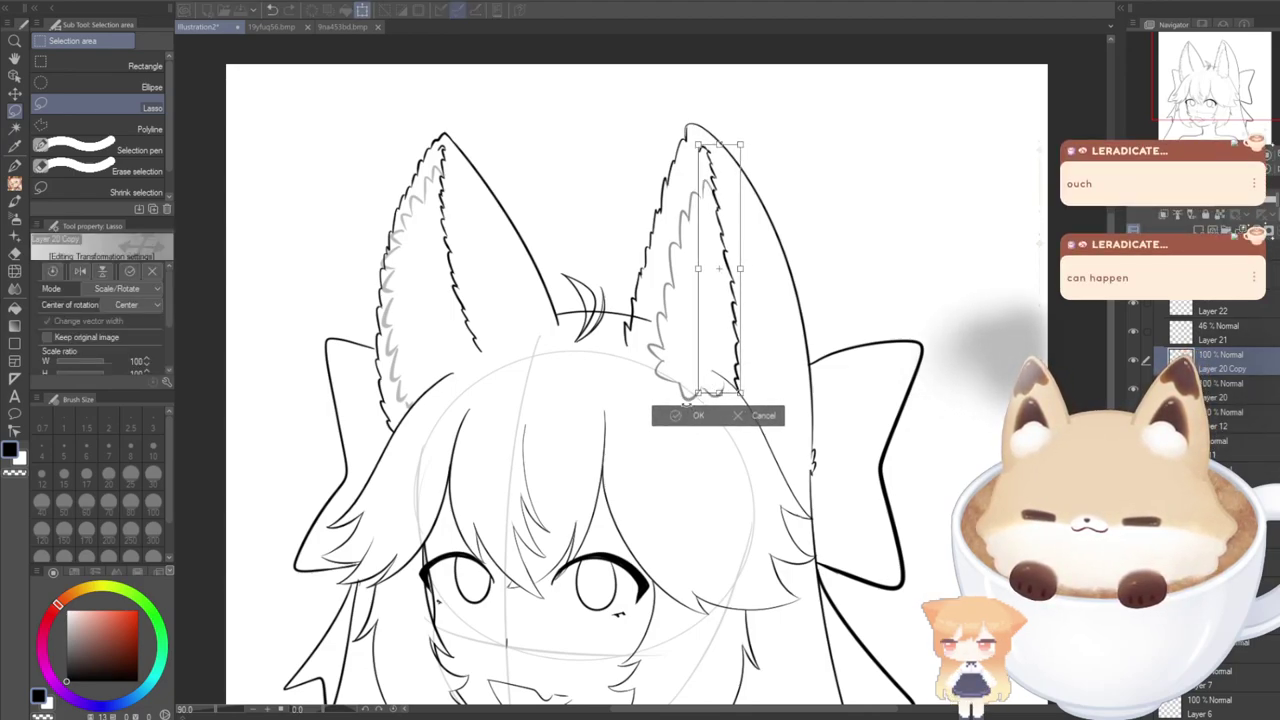
drag(697, 142, 687, 139)
drag(701, 194, 706, 203)
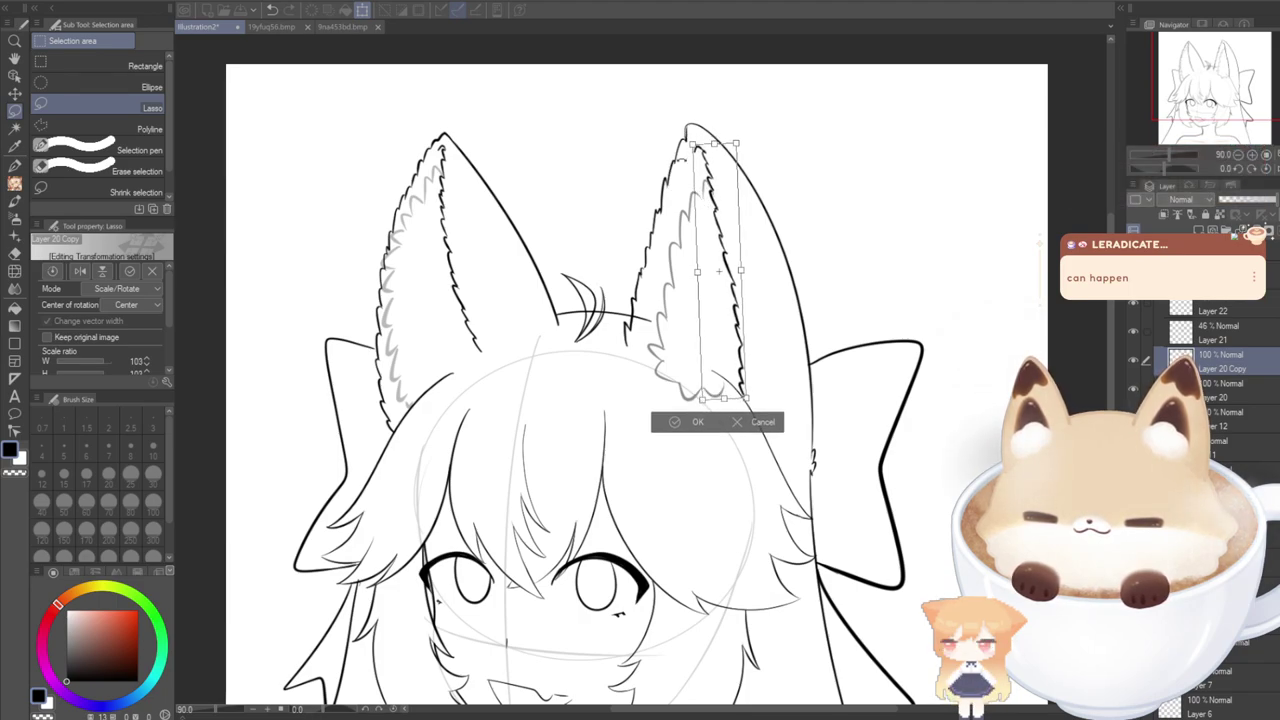
drag(693, 144, 691, 136)
drag(701, 277, 705, 284)
click(688, 430)
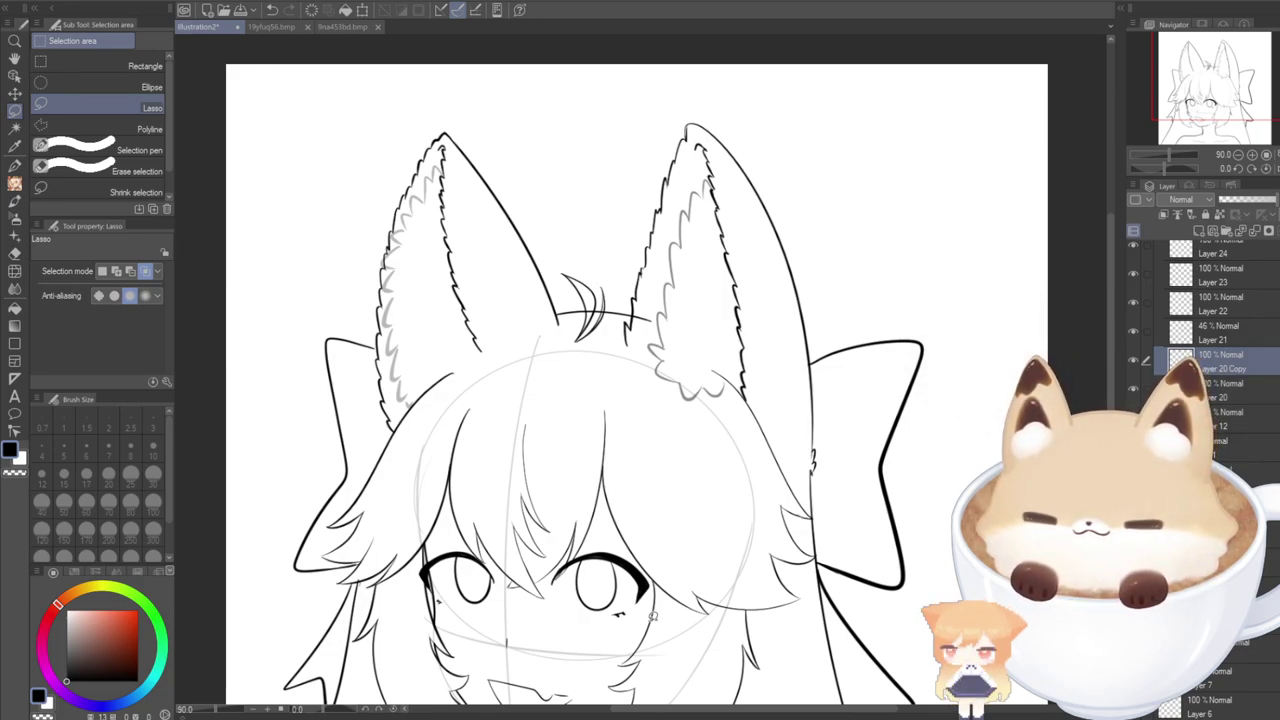
Undo the reshaping and the layer split of the right-hand ear, and clear the lasso selection.
key(ctrl+z)
key(ctrl+z)
key(ctrl+z)
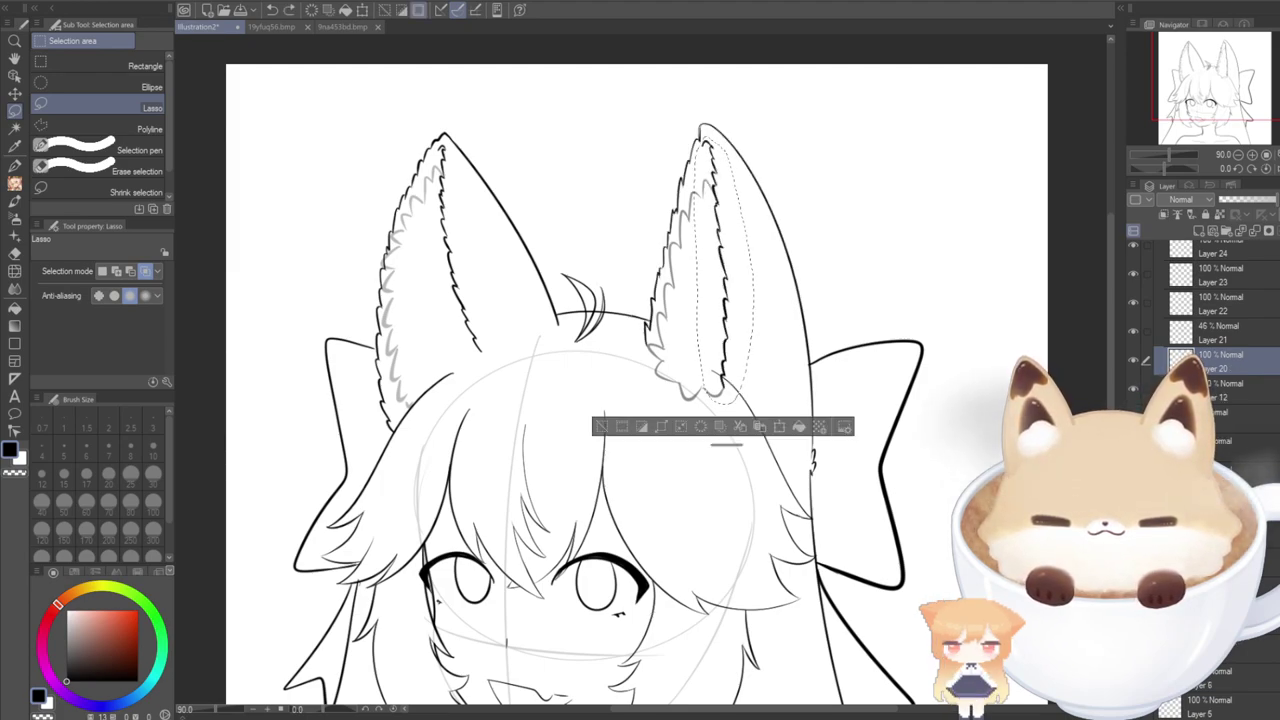
key(ctrl+d)
Display the right-hand ear's Layer 20 in blue layer colour and add a new empty layer above it.
click(1261, 216)
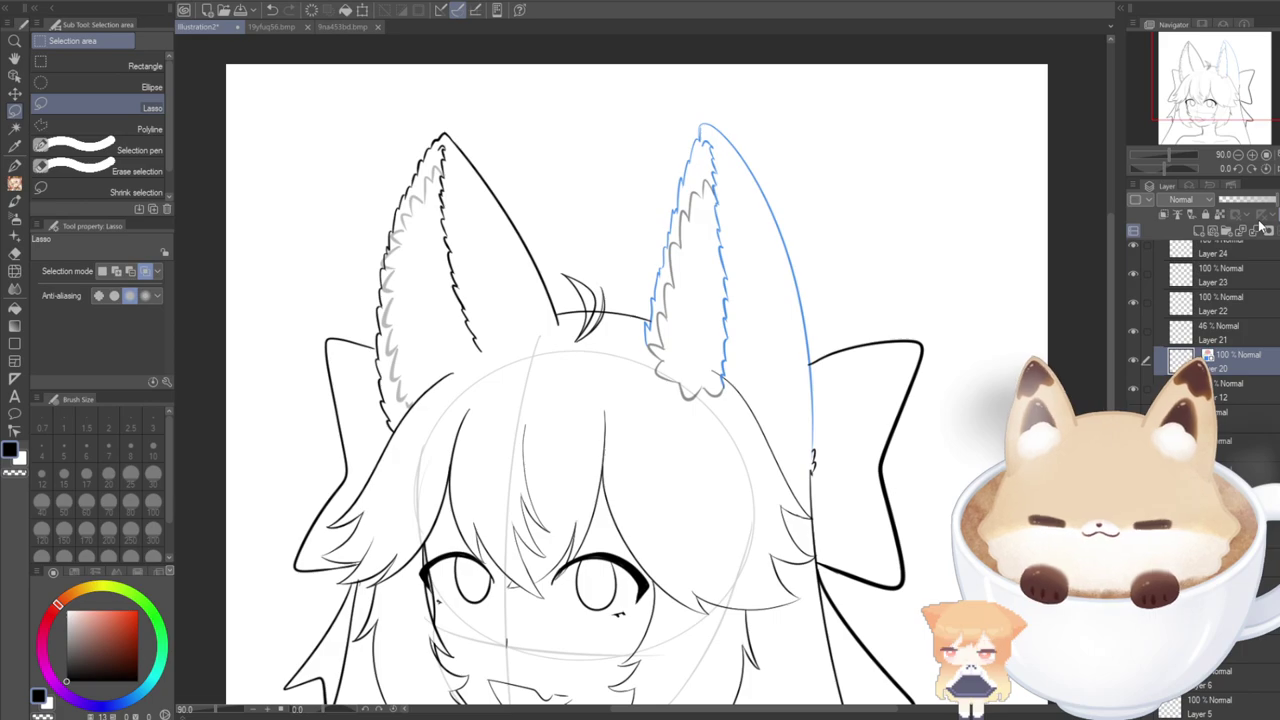
key(p)
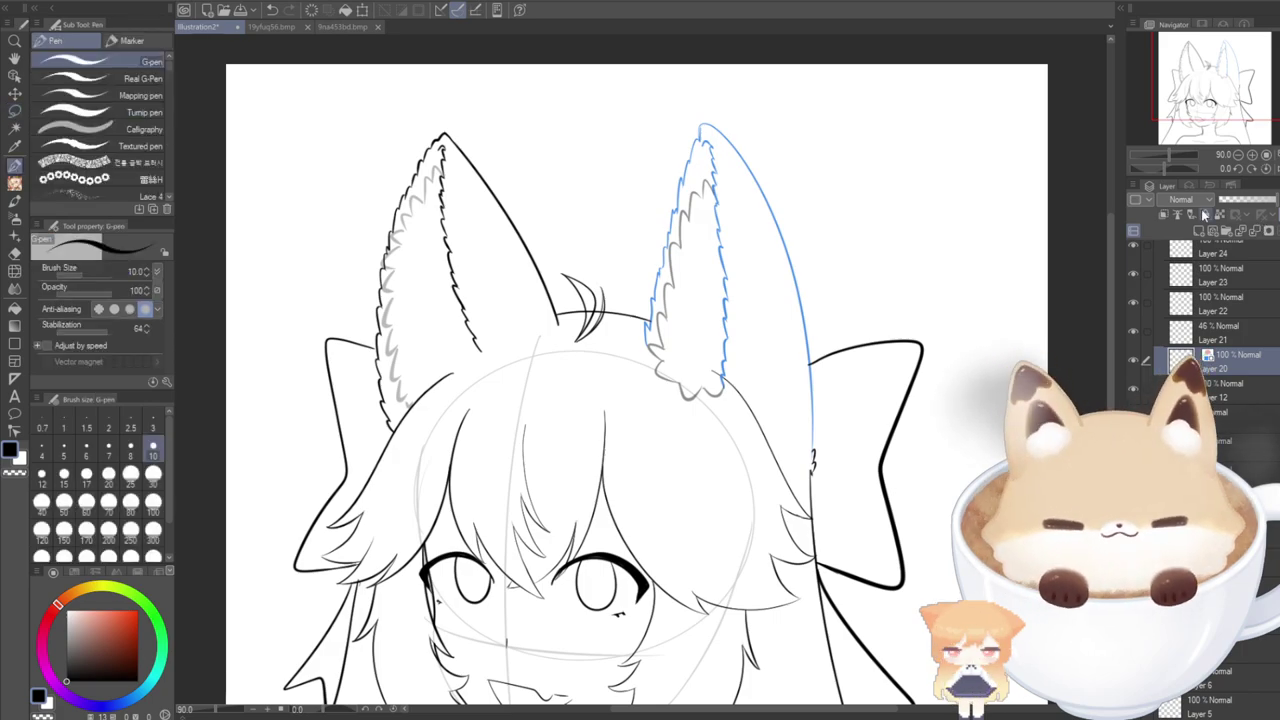
scroll(618, 289, up, 3)
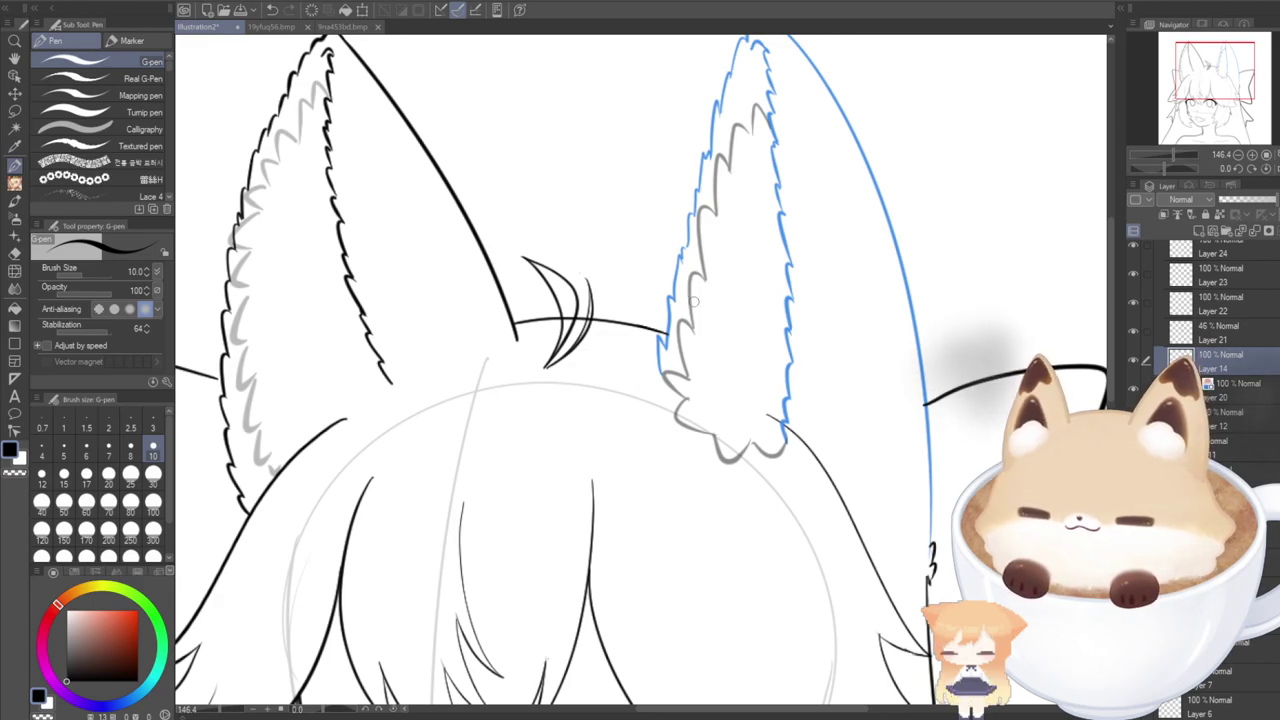
drag(1112, 388, 1112, 383)
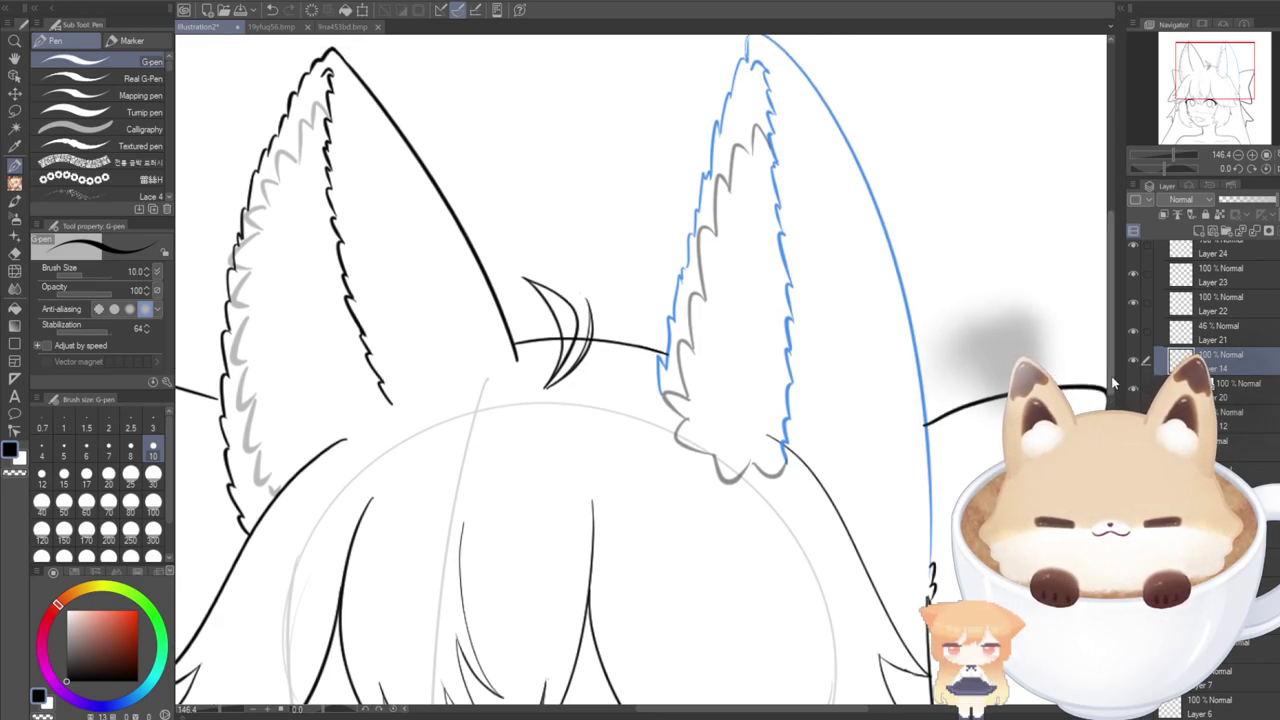
scroll(1113, 383, up, 1)
Push the fur edges and tip of the right-hand ear on Layer 20 outwards using Liquify at brush size 250.
click(15, 271)
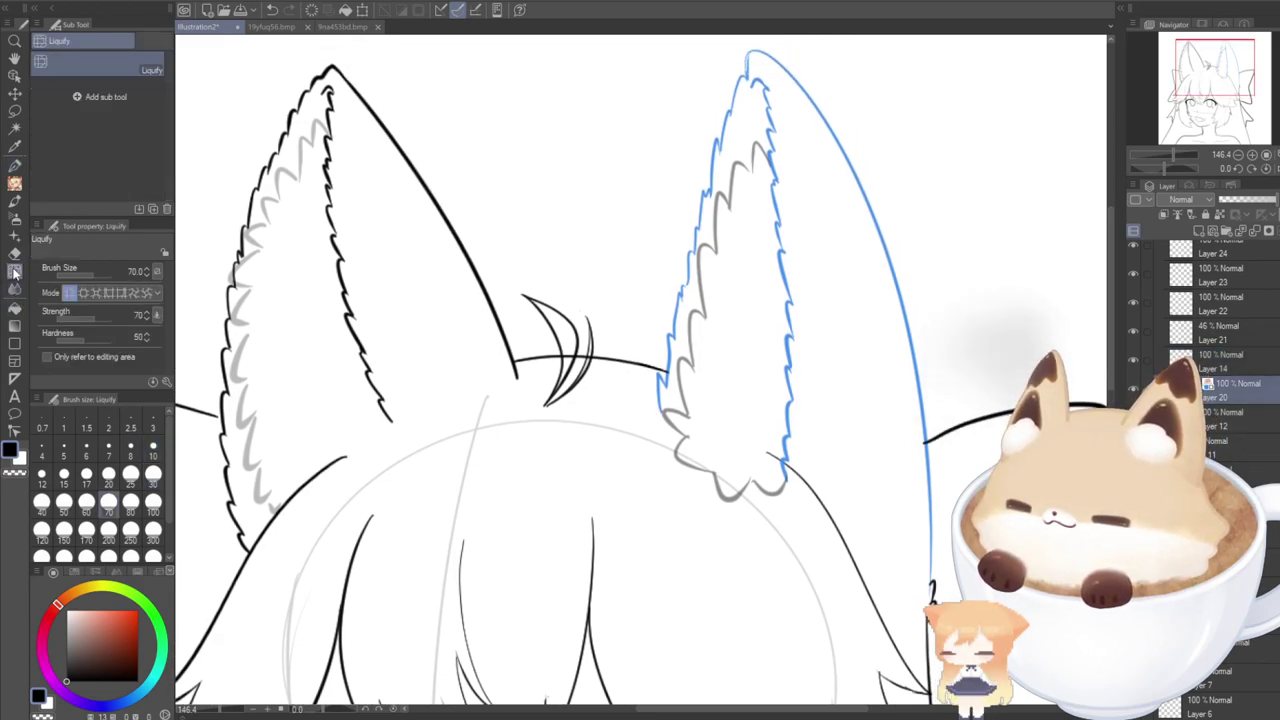
click(130, 540)
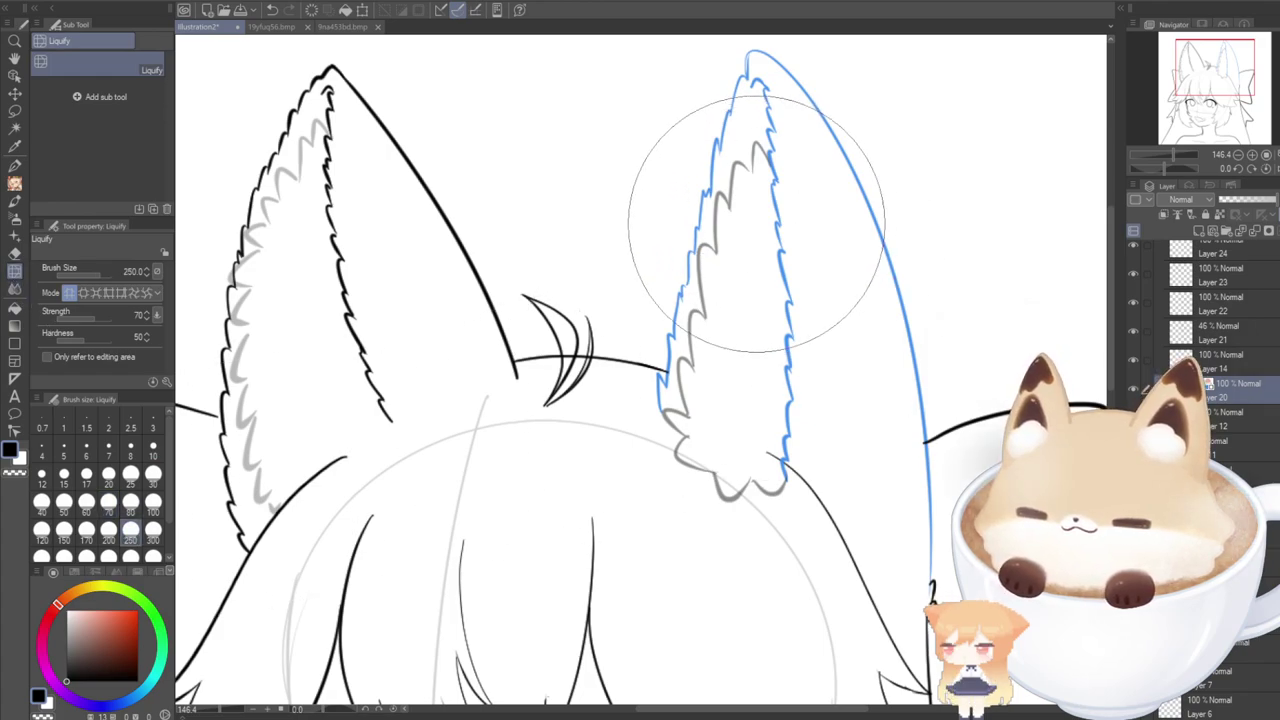
drag(698, 187, 686, 186)
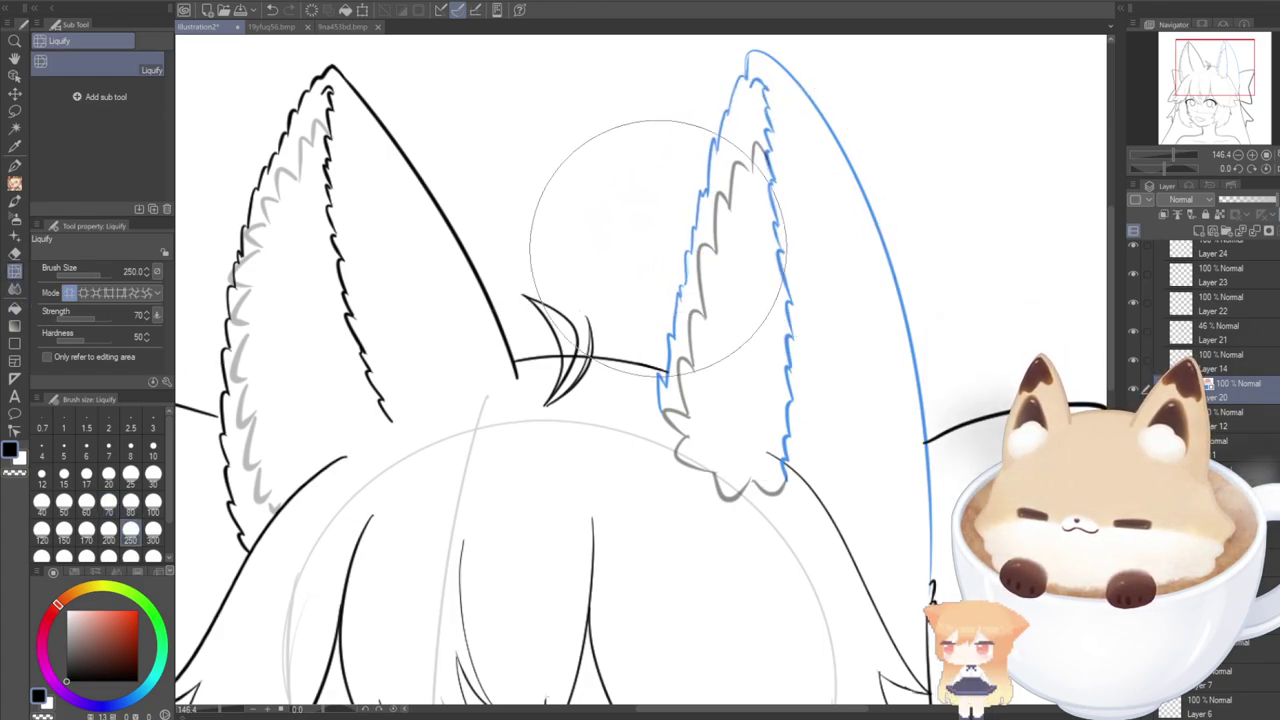
mouse_move(710, 262)
mouse_down()
mouse_move(671, 196)
mouse_move(691, 188)
mouse_move(675, 180)
mouse_move(687, 160)
mouse_move(654, 153)
mouse_move(660, 197)
mouse_move(701, 263)
mouse_move(667, 260)
mouse_move(720, 338)
mouse_up()
drag(774, 422, 754, 416)
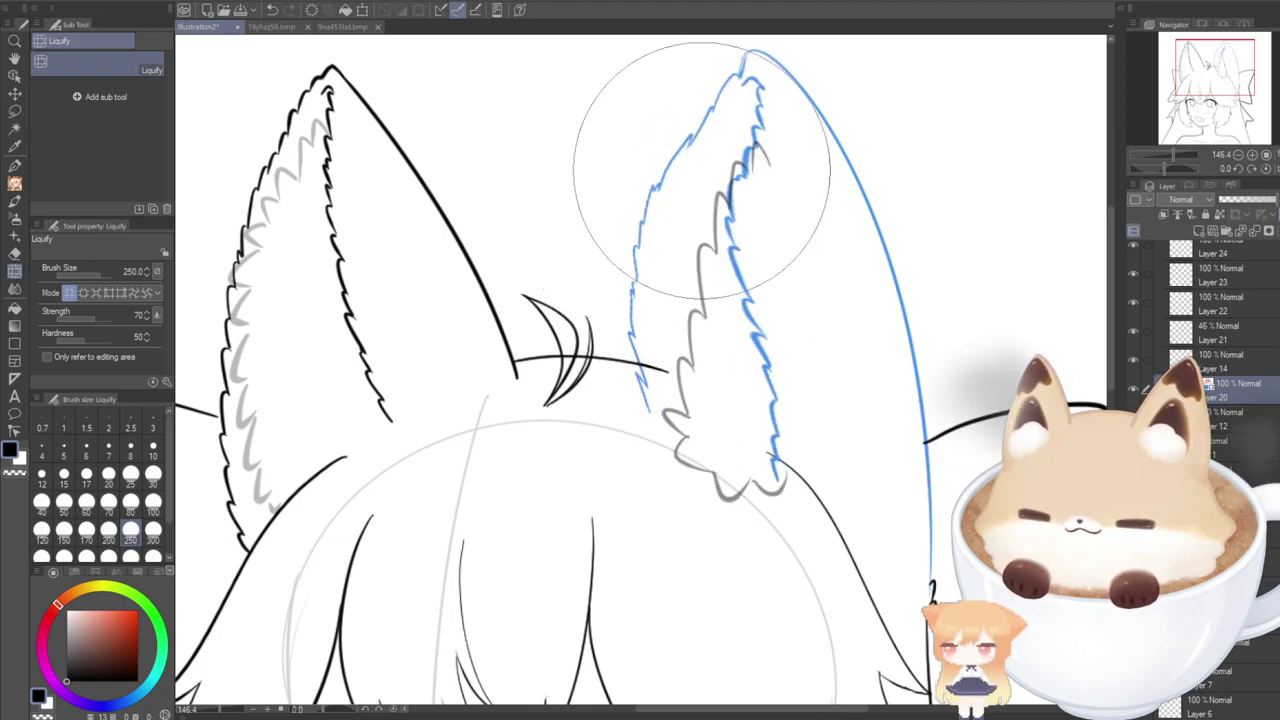
drag(693, 99, 671, 86)
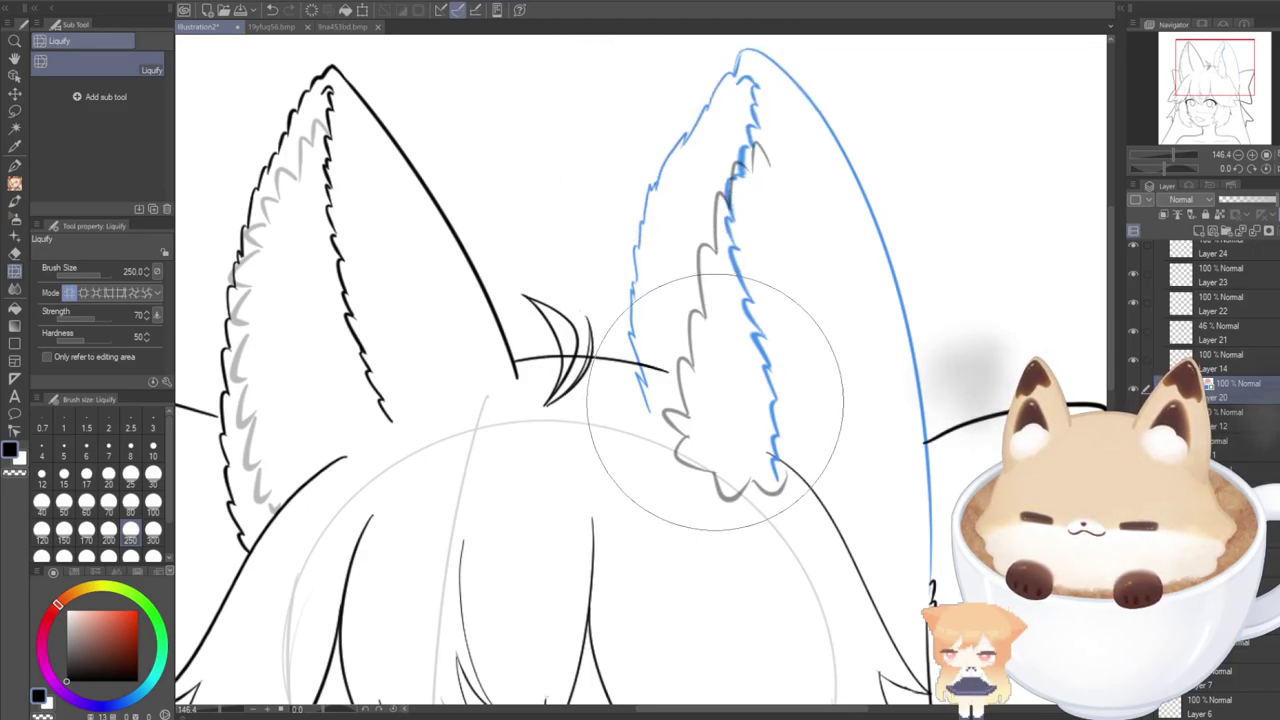
Undo the most recent Liquify pushes on the right-hand ear's fur edges and tip.
key(ctrl+z)
key(ctrl+z)
key(ctrl+z)
key(ctrl+z)
key(ctrl+z)
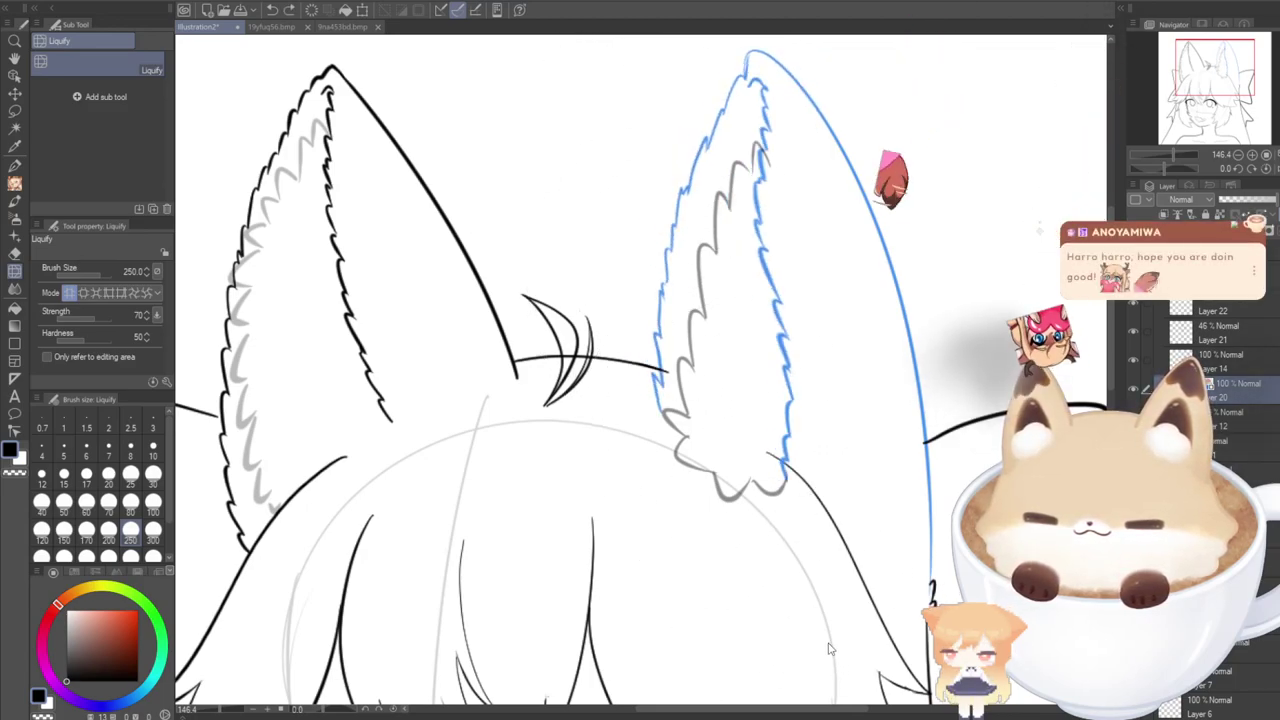
Reshape the right-hand ear on Layer 20 with Liquify, moving its fur edge and tip inwards and bulging the upper outer curve outwards.
mouse_move(600, 282)
mouse_down()
mouse_move(728, 543)
mouse_move(757, 386)
mouse_move(686, 429)
mouse_move(706, 280)
mouse_move(654, 229)
mouse_move(691, 171)
mouse_move(729, 251)
mouse_move(686, 229)
mouse_move(715, 144)
mouse_move(651, 58)
mouse_up()
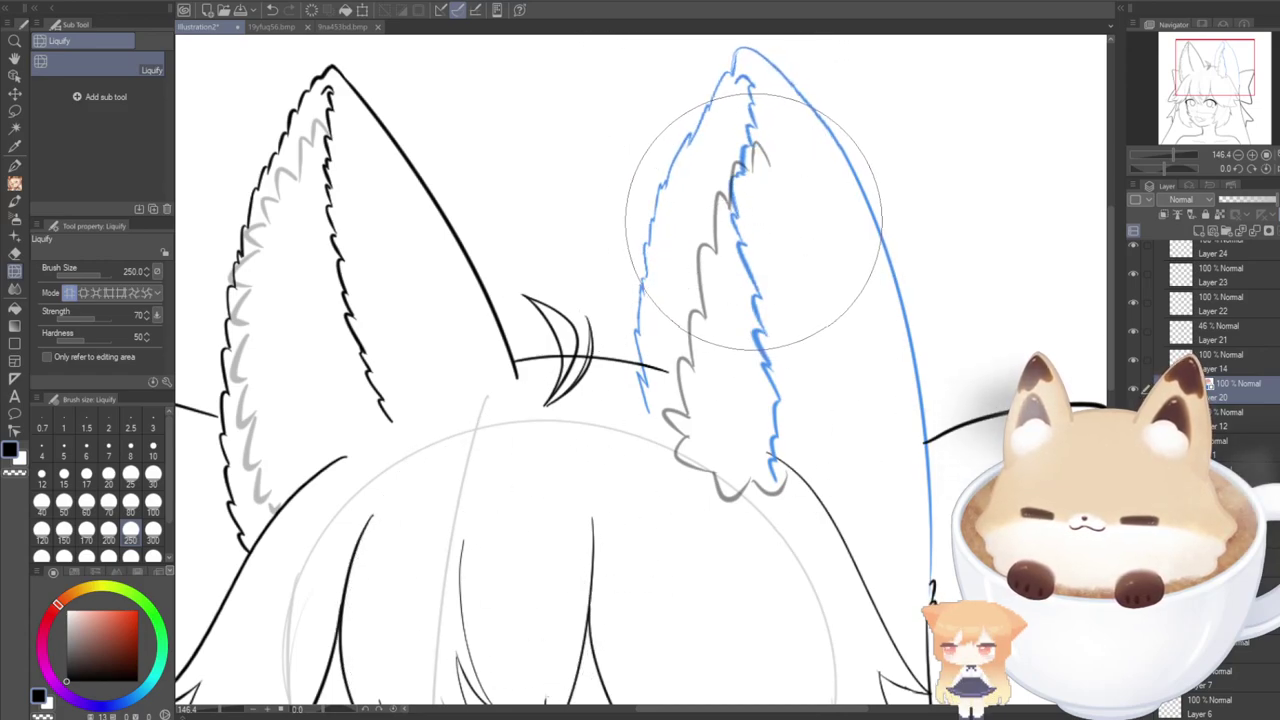
mouse_move(751, 220)
mouse_down()
mouse_move(772, 225)
mouse_move(743, 200)
mouse_move(634, 320)
mouse_move(758, 225)
mouse_move(771, 200)
mouse_up()
Ink the jagged inward-facing fur edge of the right-hand ear up towards its tip on Layer 14 with the G-pen at size 10.
key(p)
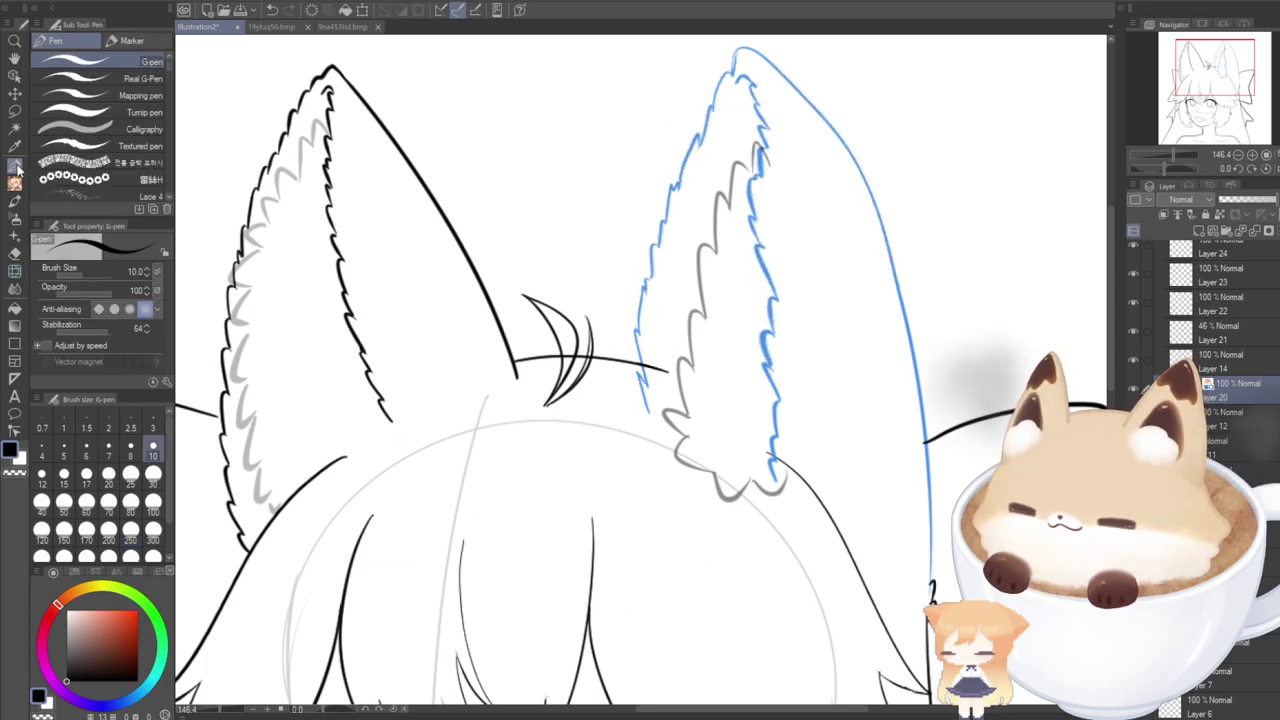
click(1166, 357)
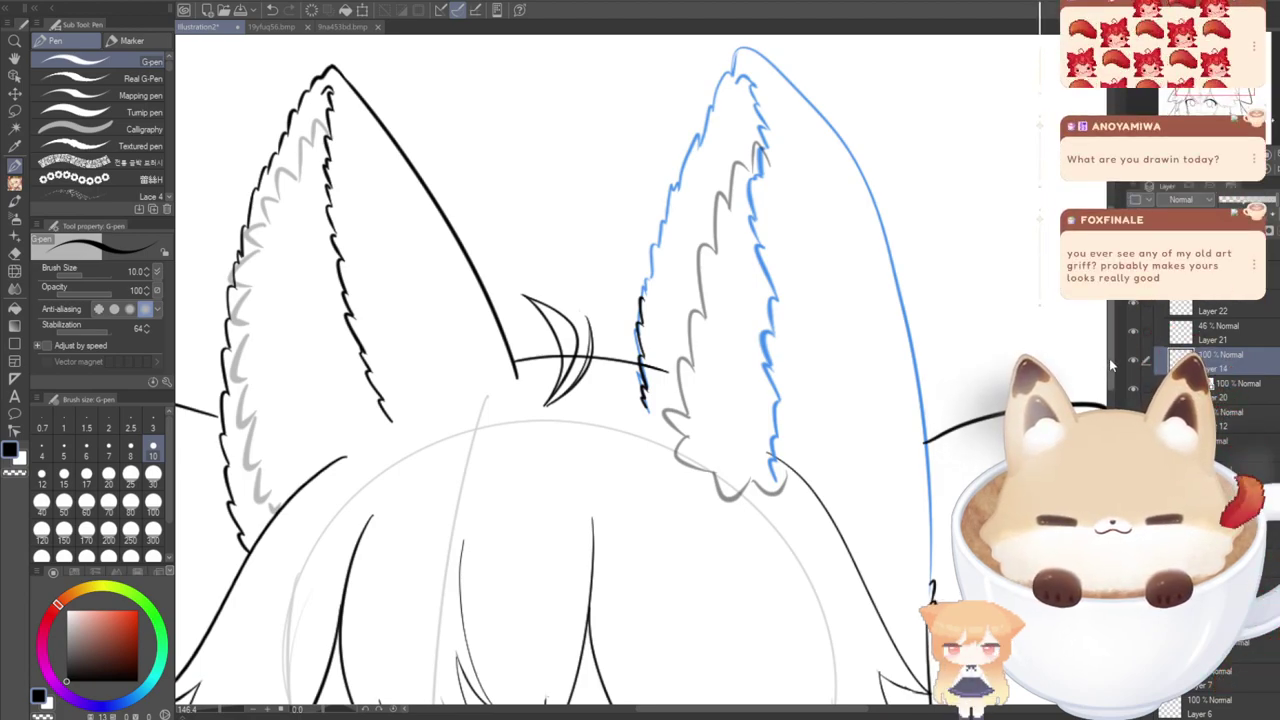
scroll(1110, 365, up, 2)
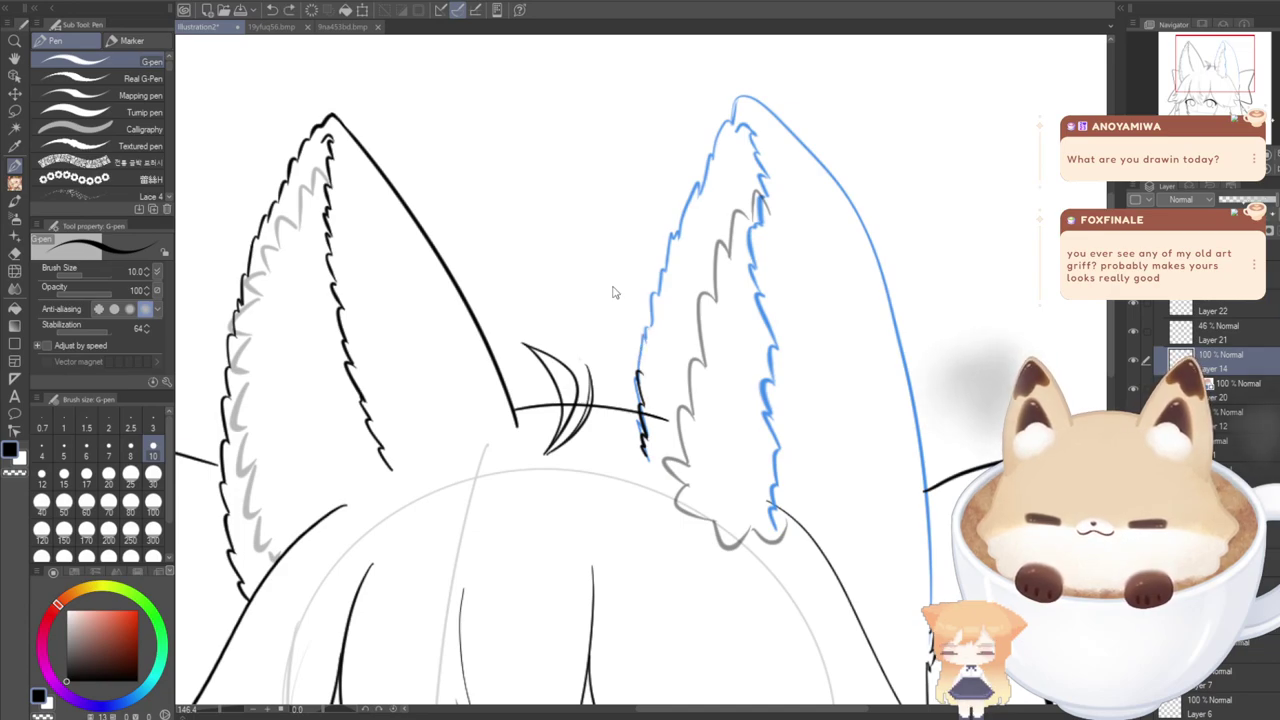
key(ctrl+z)
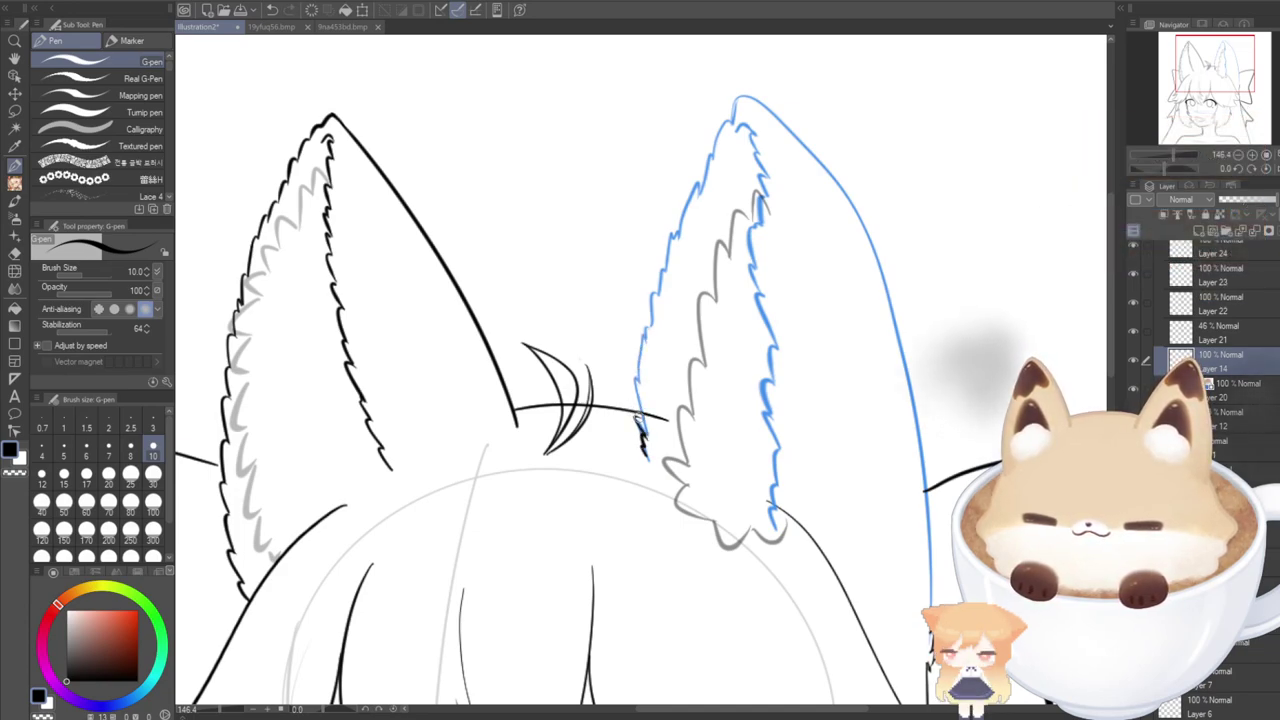
mouse_move(626, 374)
mouse_down()
mouse_move(631, 272)
mouse_move(639, 291)
mouse_move(657, 228)
mouse_up()
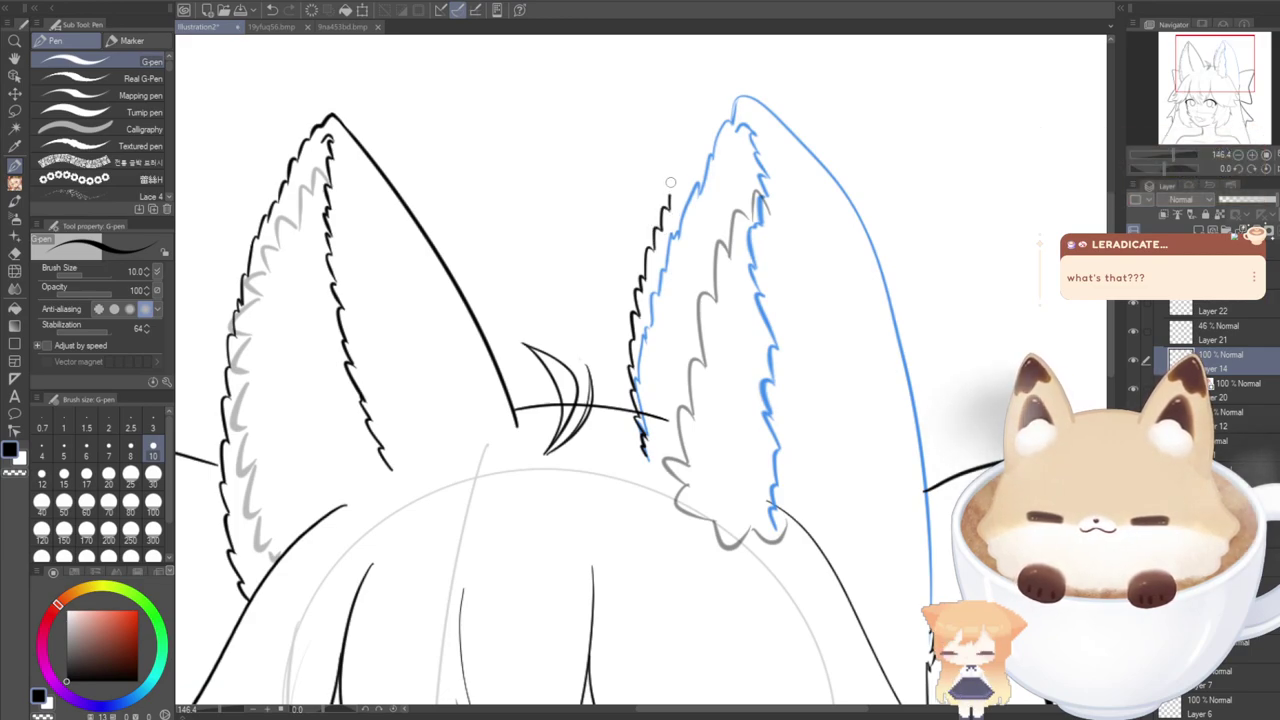
drag(673, 183, 685, 151)
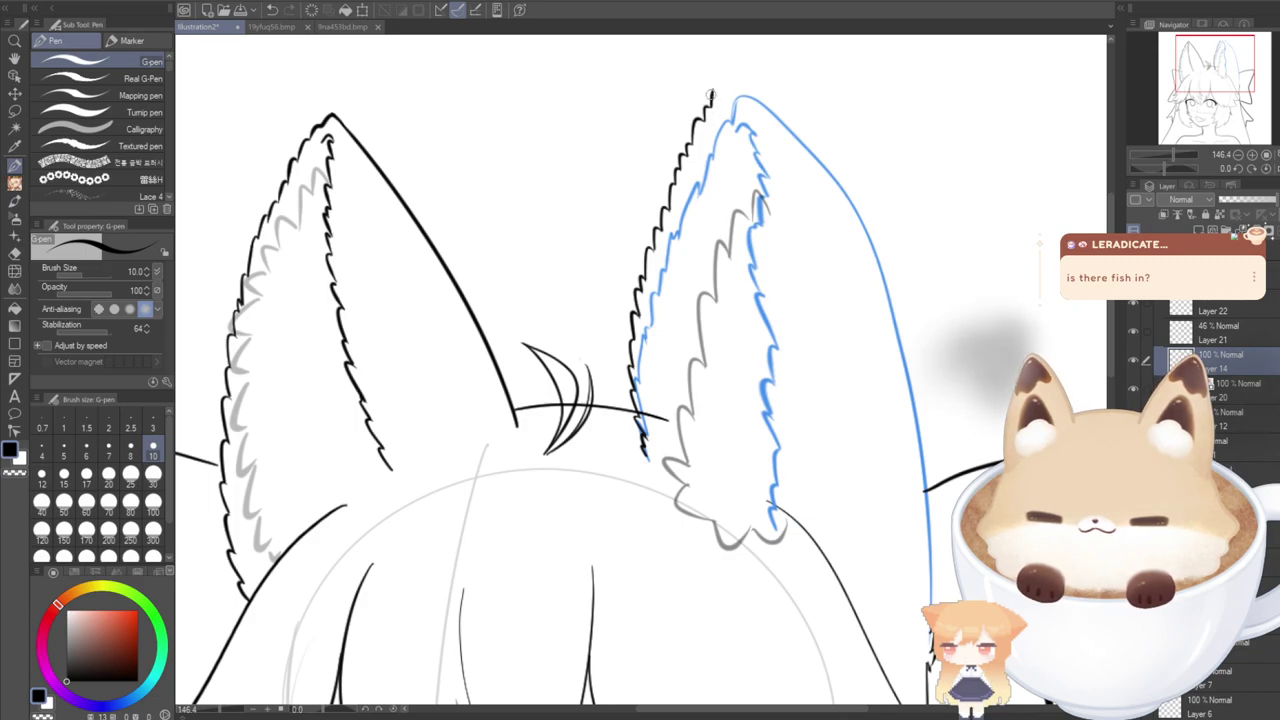
Ink the right-hand ear's tip and its smooth outer curve down past the bow in one stroke, redrawing it once.
drag(711, 91, 792, 128)
drag(924, 472, 932, 540)
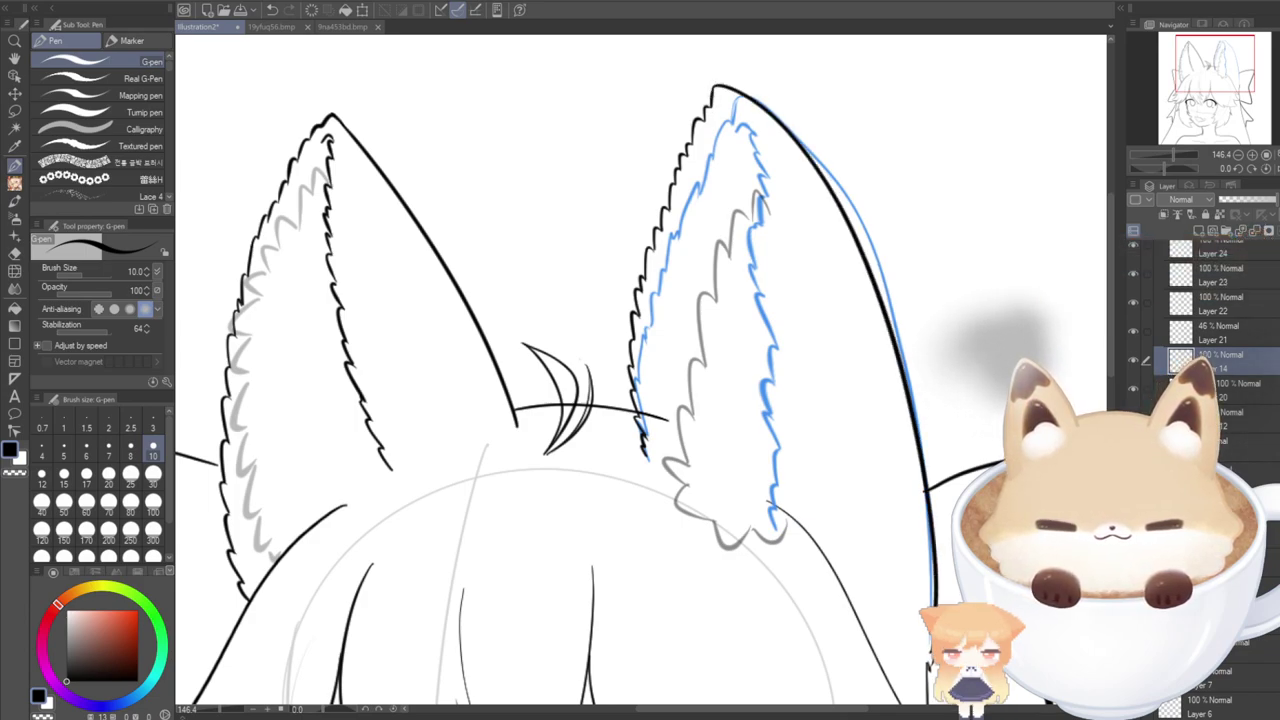
key(ctrl+z)
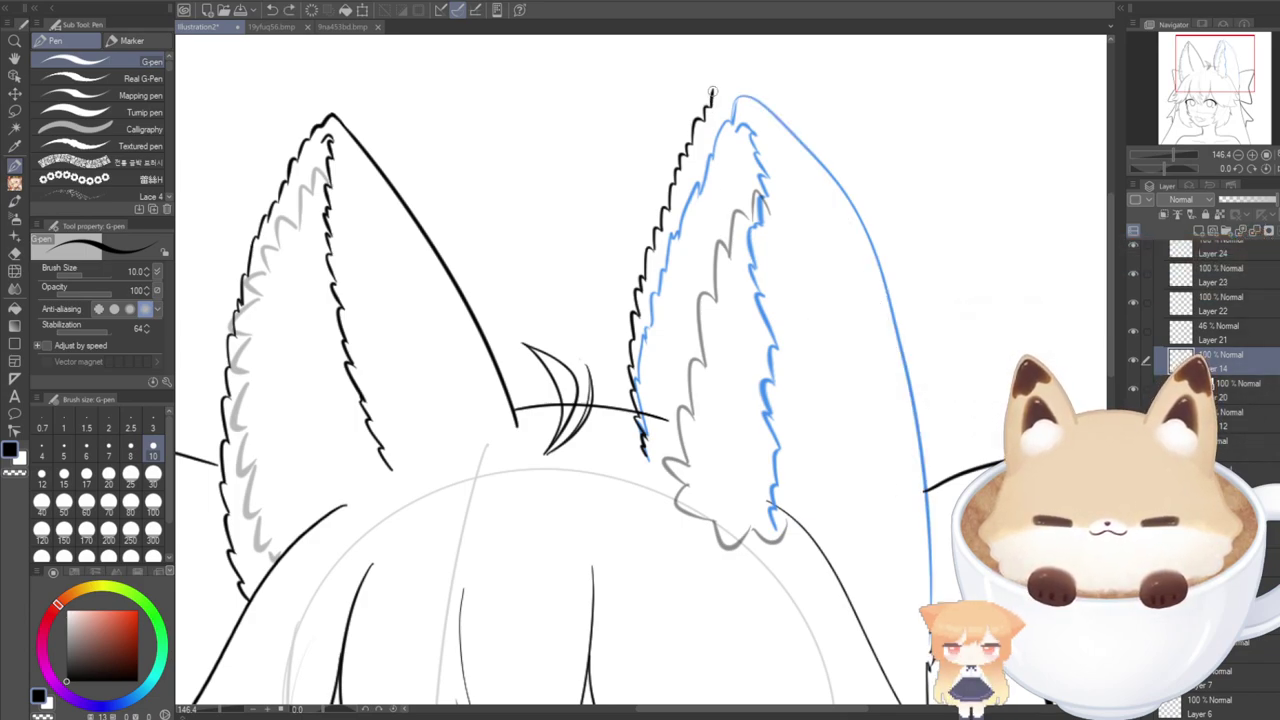
mouse_move(712, 92)
mouse_down()
mouse_move(838, 184)
mouse_move(925, 432)
mouse_move(932, 542)
mouse_up()
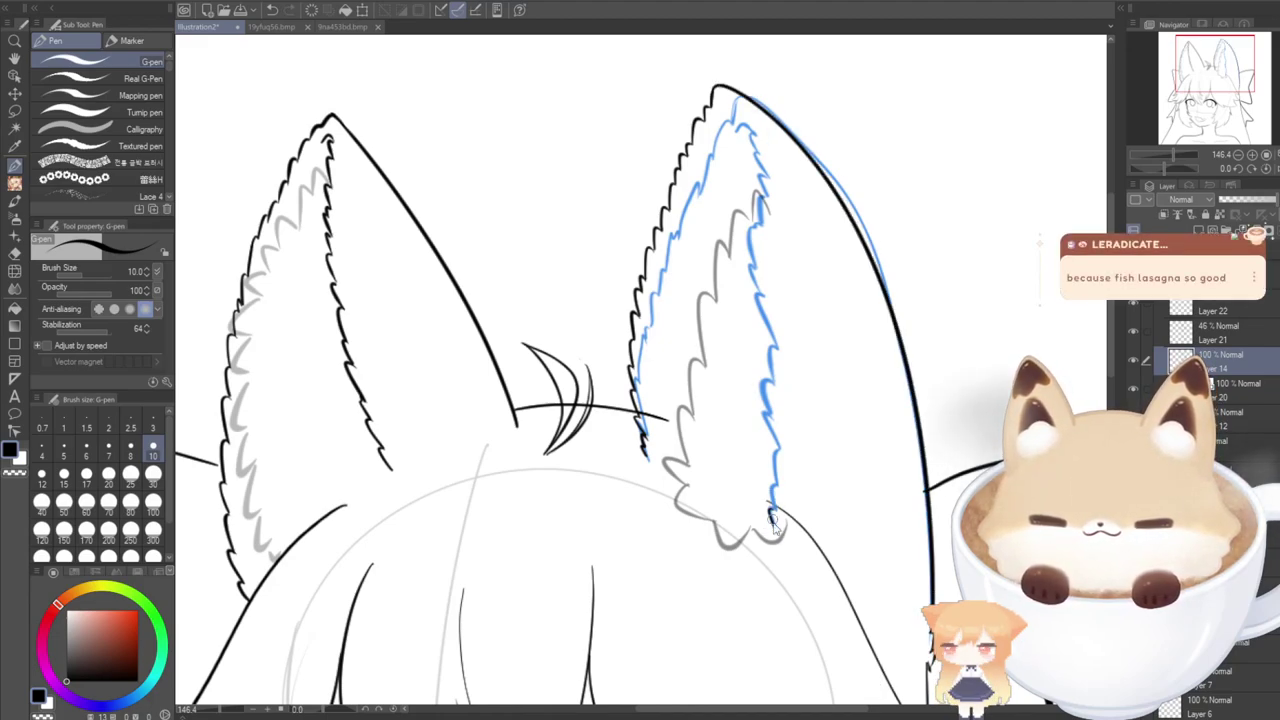
Ink the jagged inner fur line of the right-hand ear from its base and from the tip, undoing the unwanted strokes.
key(ctrl+z)
drag(788, 534, 792, 466)
key(ctrl+z)
key(ctrl+z)
key(ctrl+z)
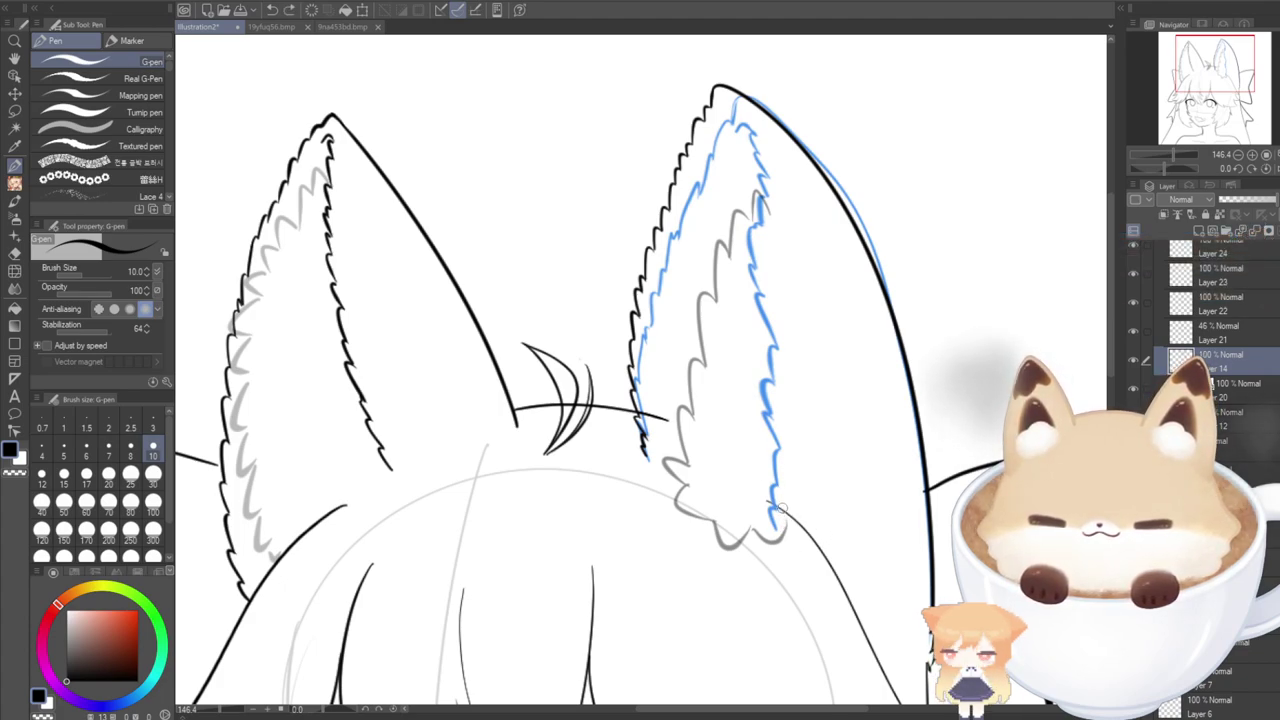
drag(782, 507, 766, 429)
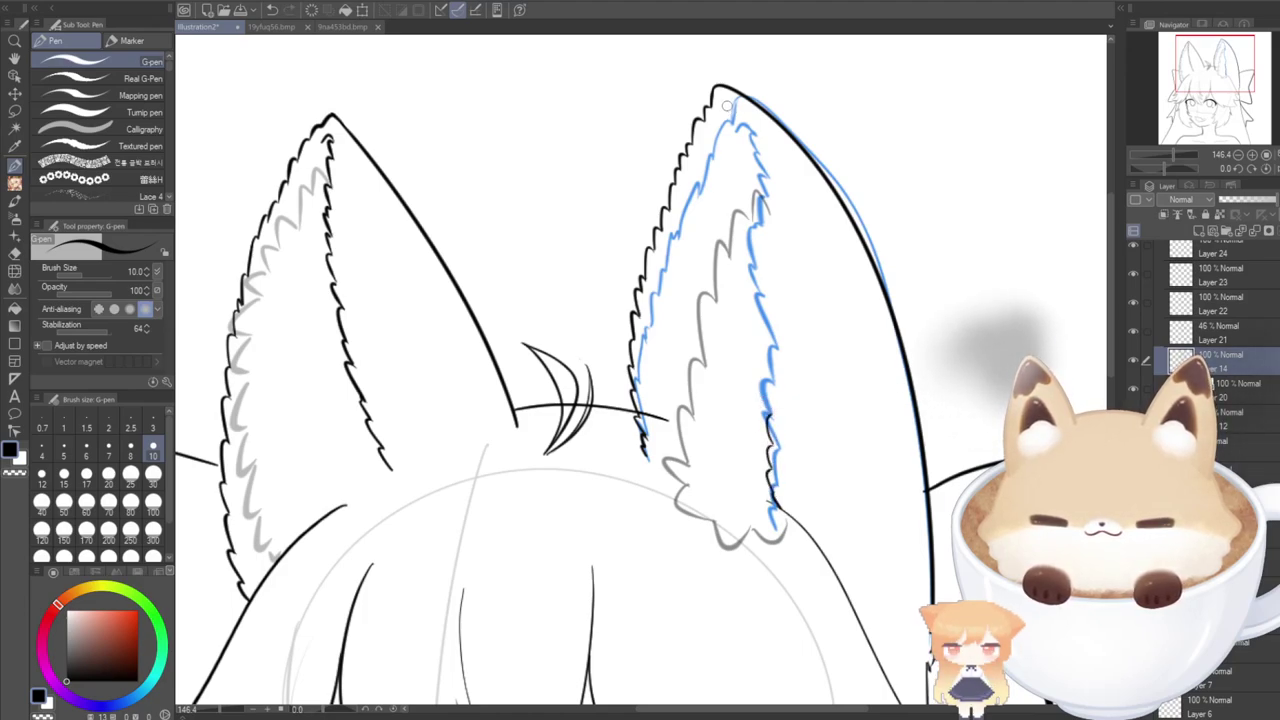
mouse_move(723, 103)
mouse_down()
mouse_move(742, 133)
mouse_move(745, 332)
mouse_move(765, 475)
mouse_up()
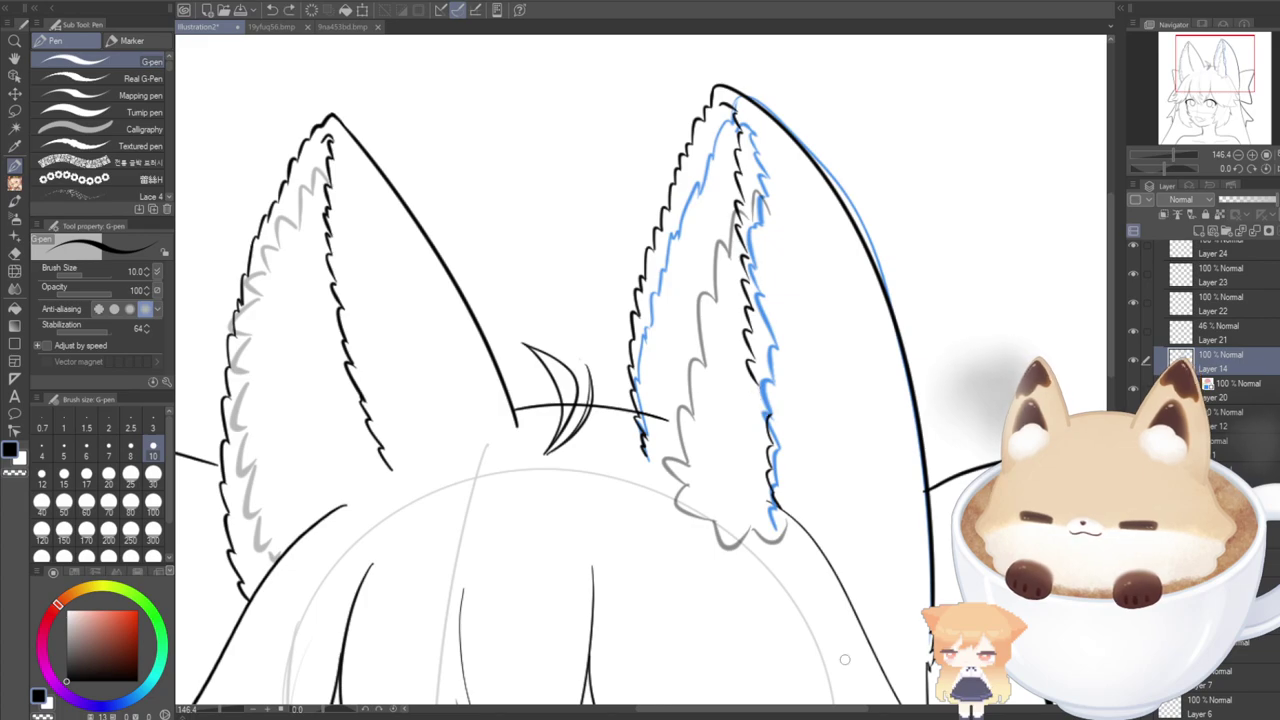
Clear all the new ink from Layer 14 and merge it into Layer 20.
key(Delete)
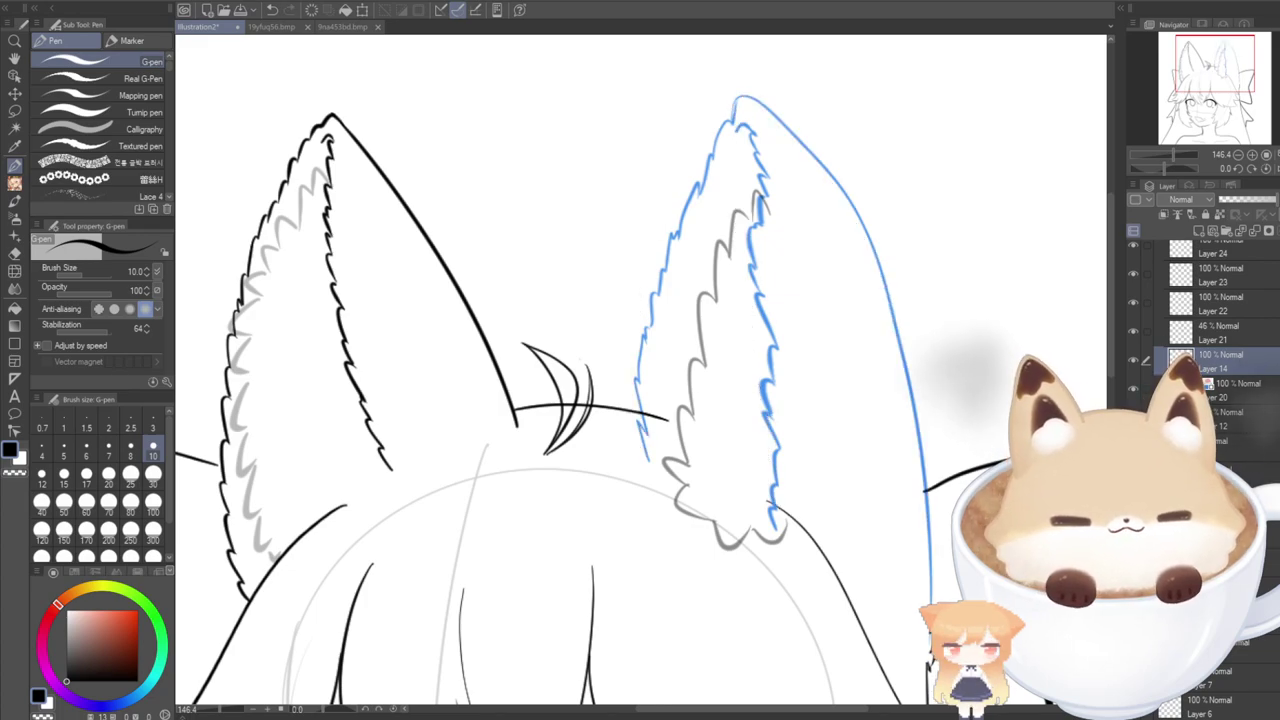
key(ctrl+e)
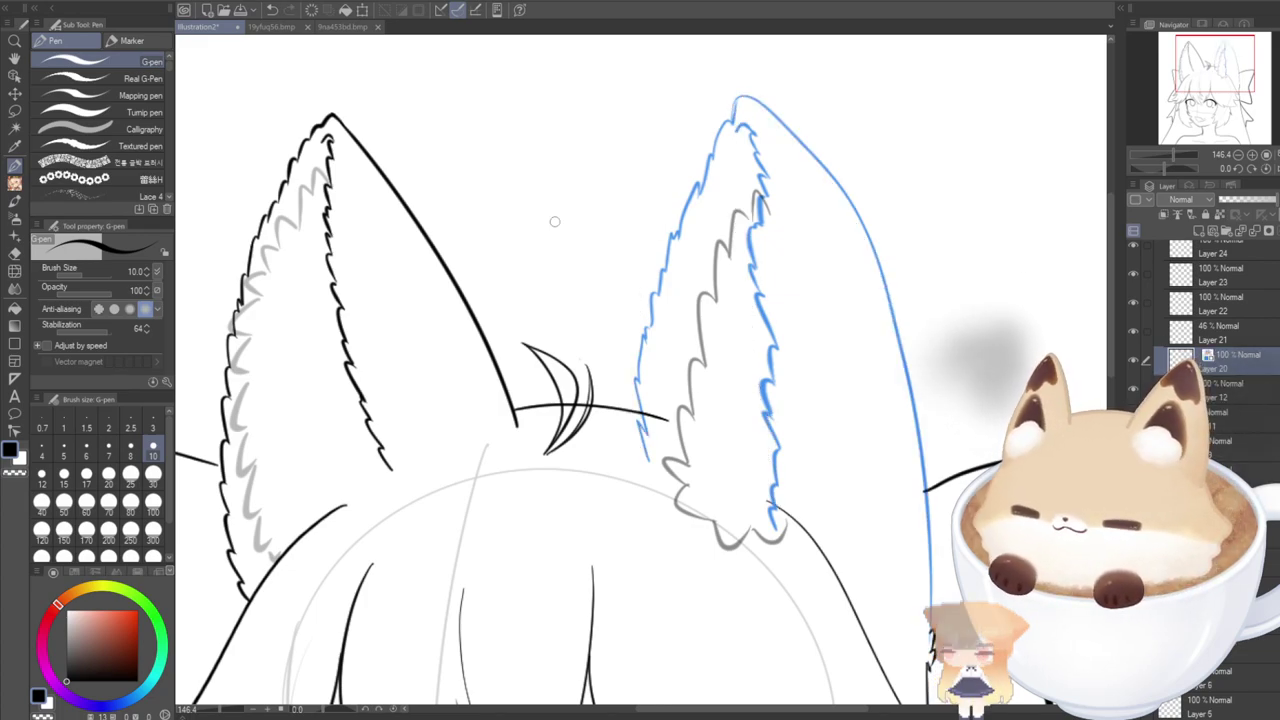
Try to duplicate the left-hand ear's Layer 23 and transform the copy.
click(14, 76)
click(334, 125)
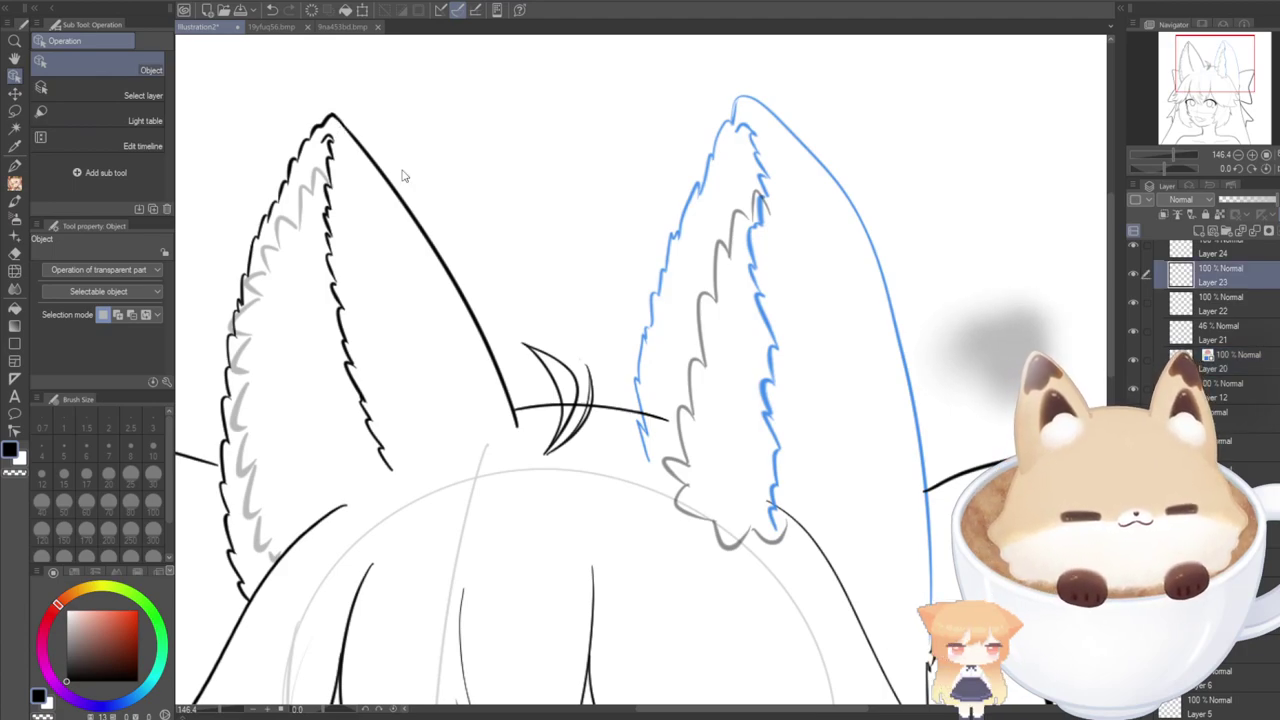
key(ctrl+c)
key(ctrl+v)
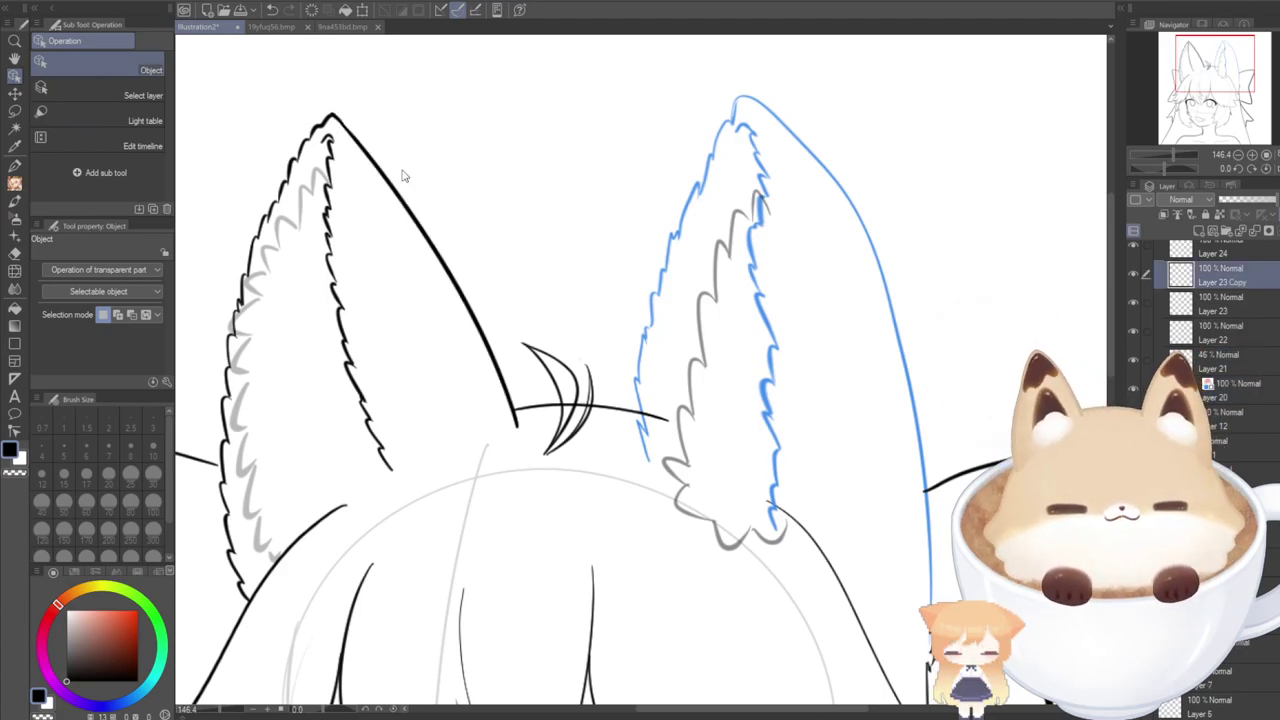
key(ctrl+t)
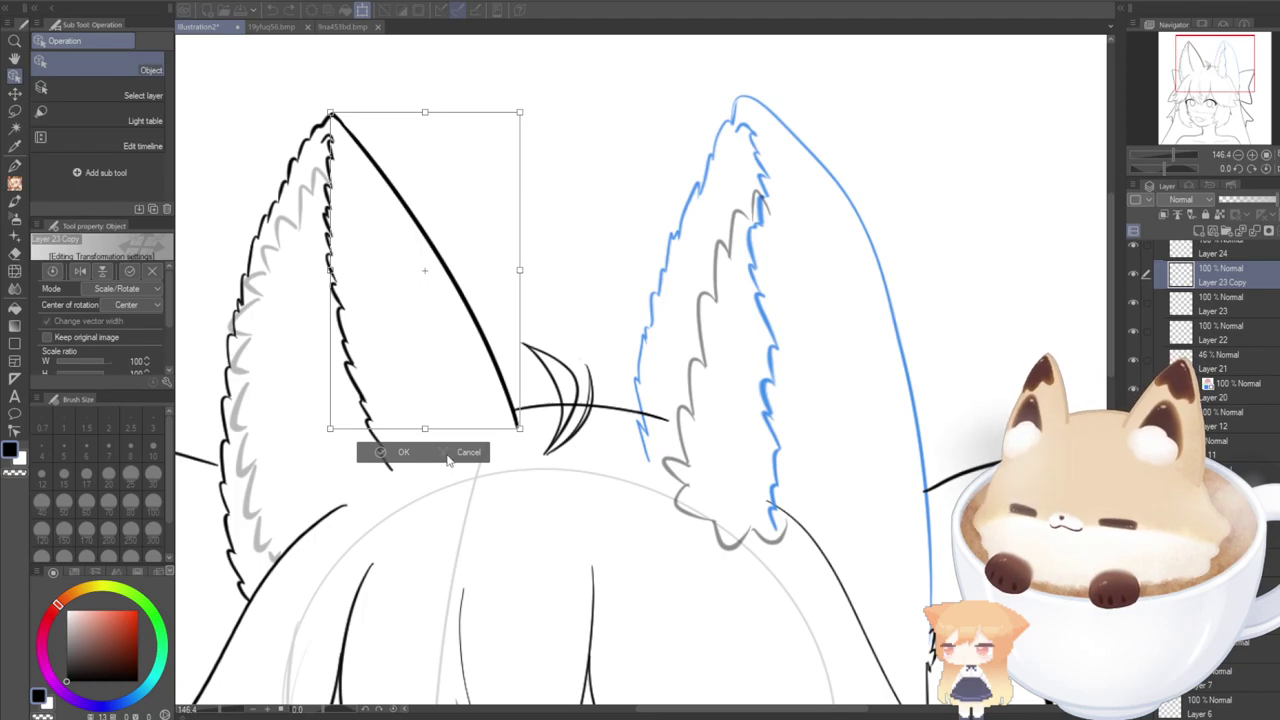
click(450, 454)
key(ctrl+z)
Identify the left-hand ear's line layers by toggling visibility and merge Layers 25, 24 and 23 into one.
click(1132, 299)
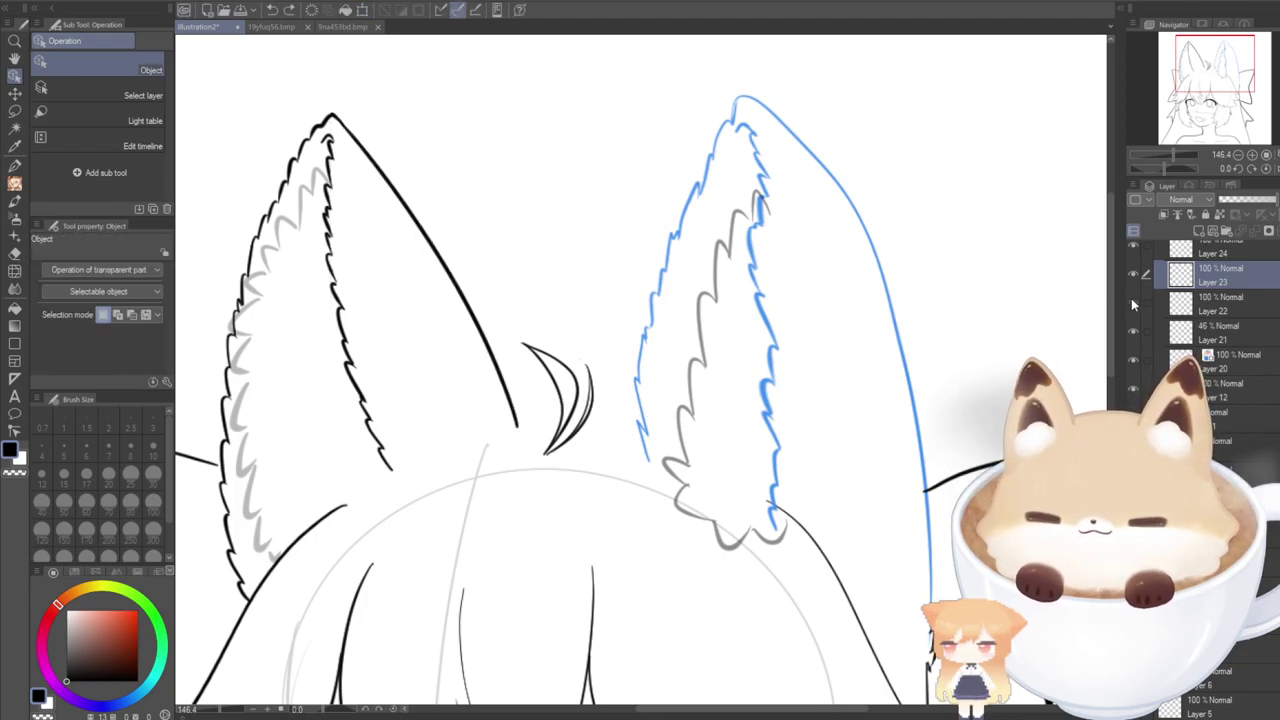
click(1132, 299)
click(1134, 277)
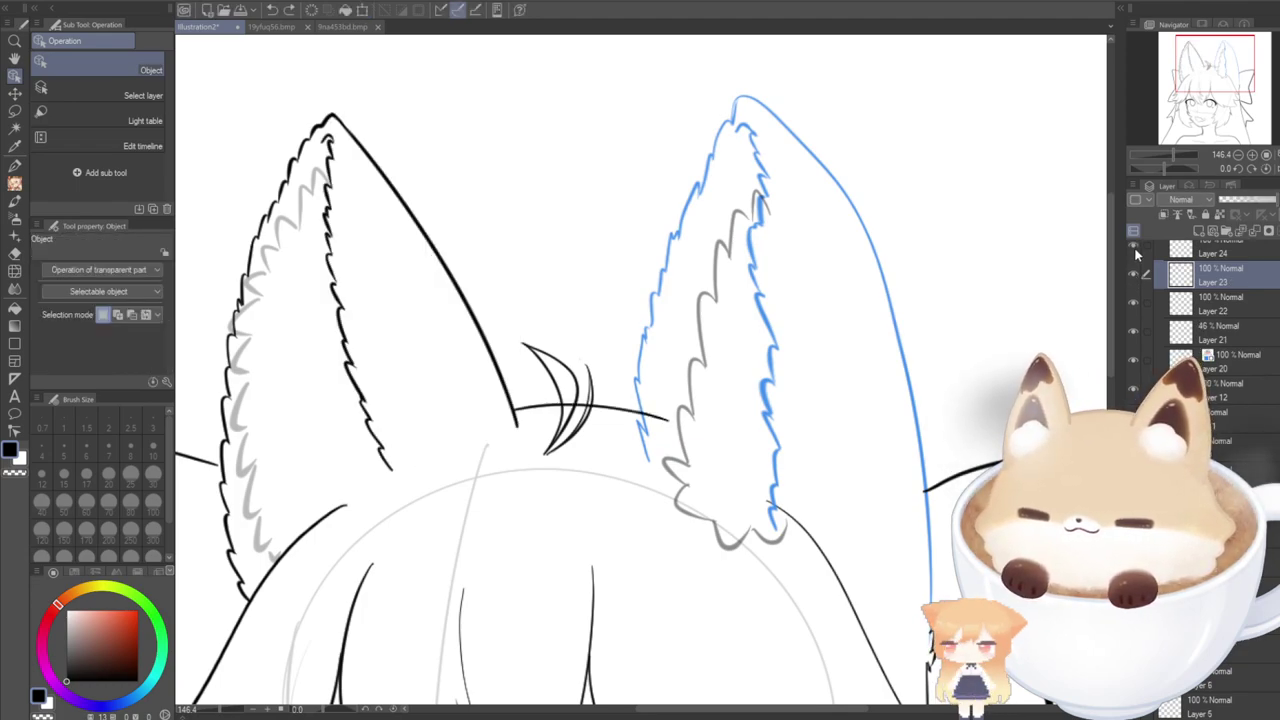
scroll(1133, 287, up, 2)
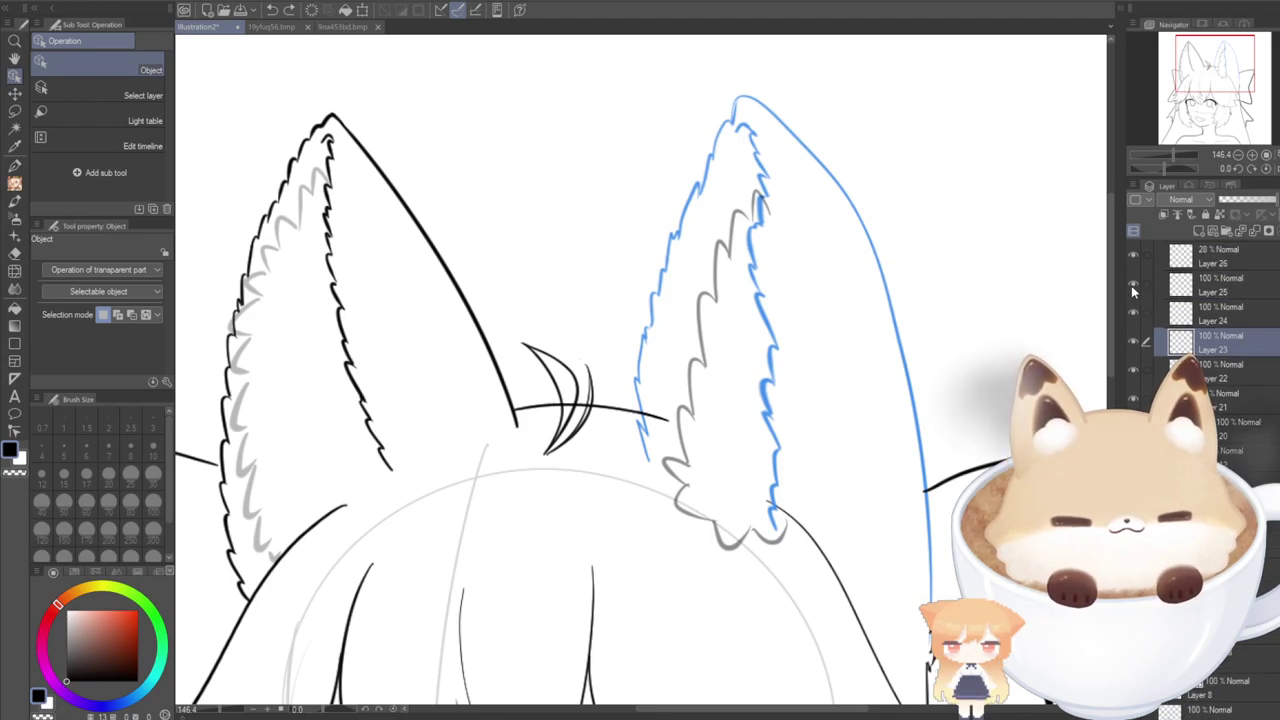
click(1200, 285)
click(1253, 231)
click(1253, 231)
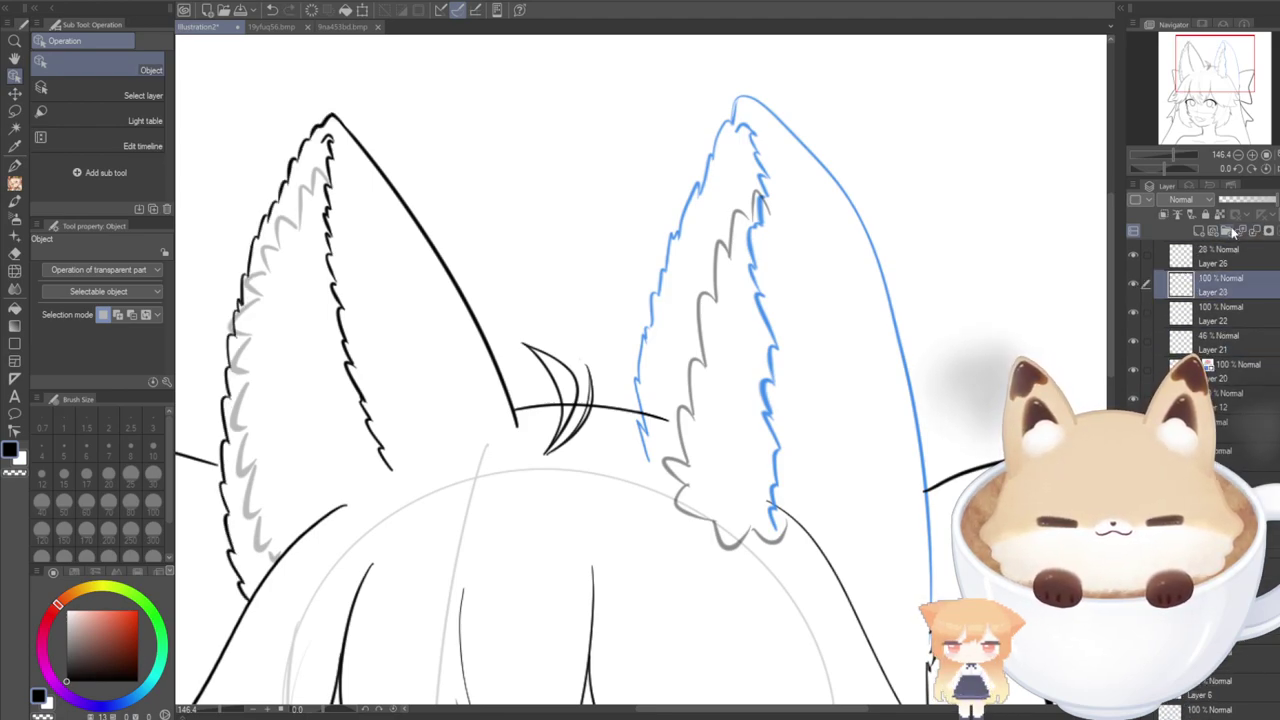
Duplicate the merged left-hand ear layer and move the copy over the blue right-hand ear, aligning the tips.
key(ctrl+v)
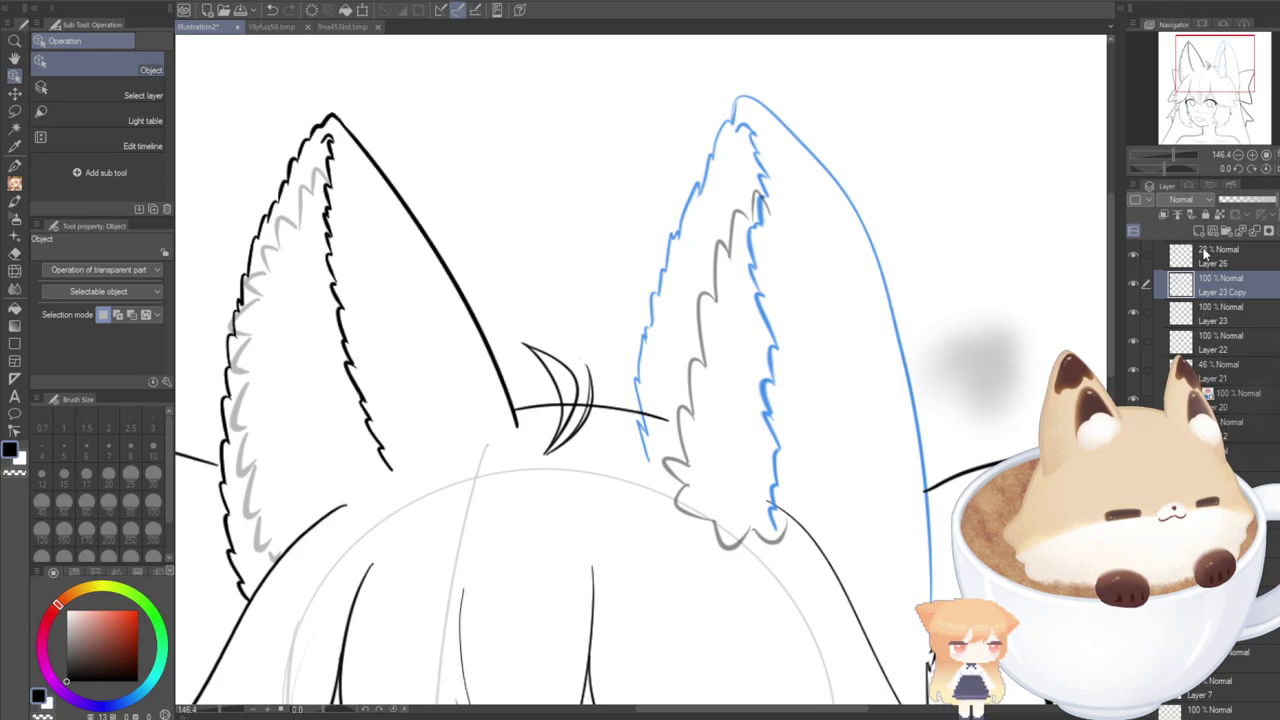
key(ctrl+t)
drag(344, 514, 759, 520)
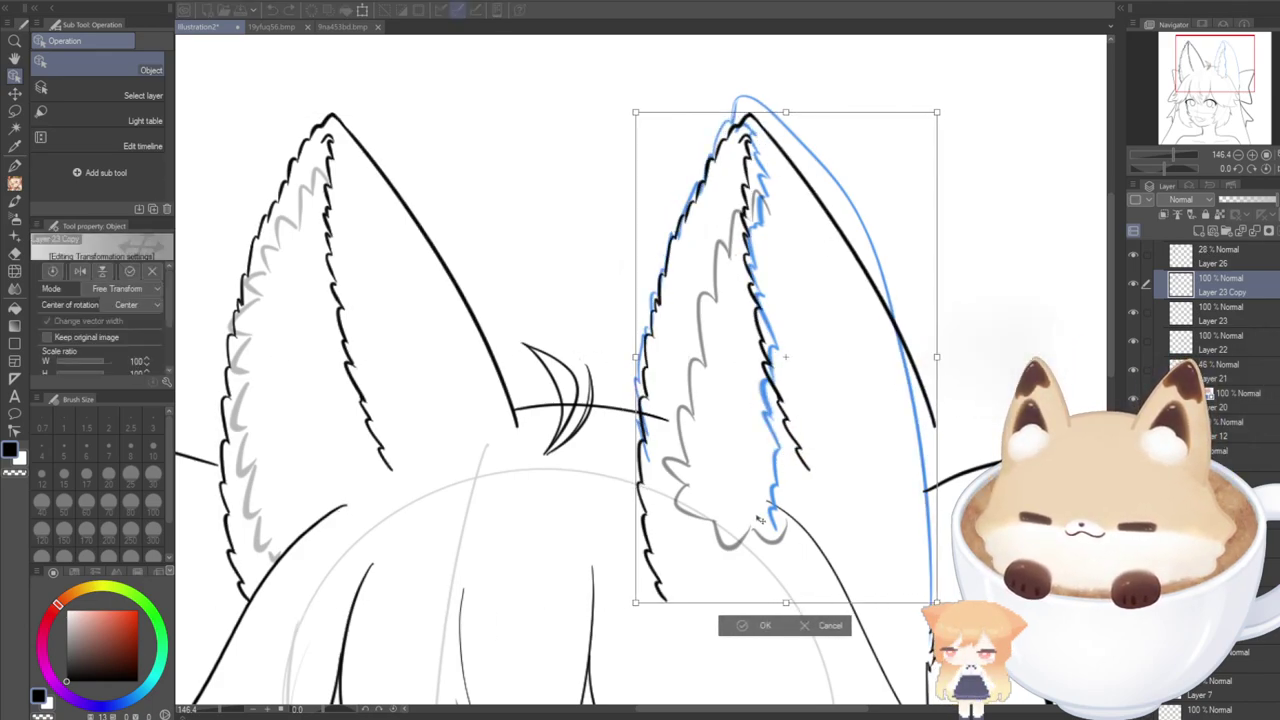
drag(688, 562, 690, 545)
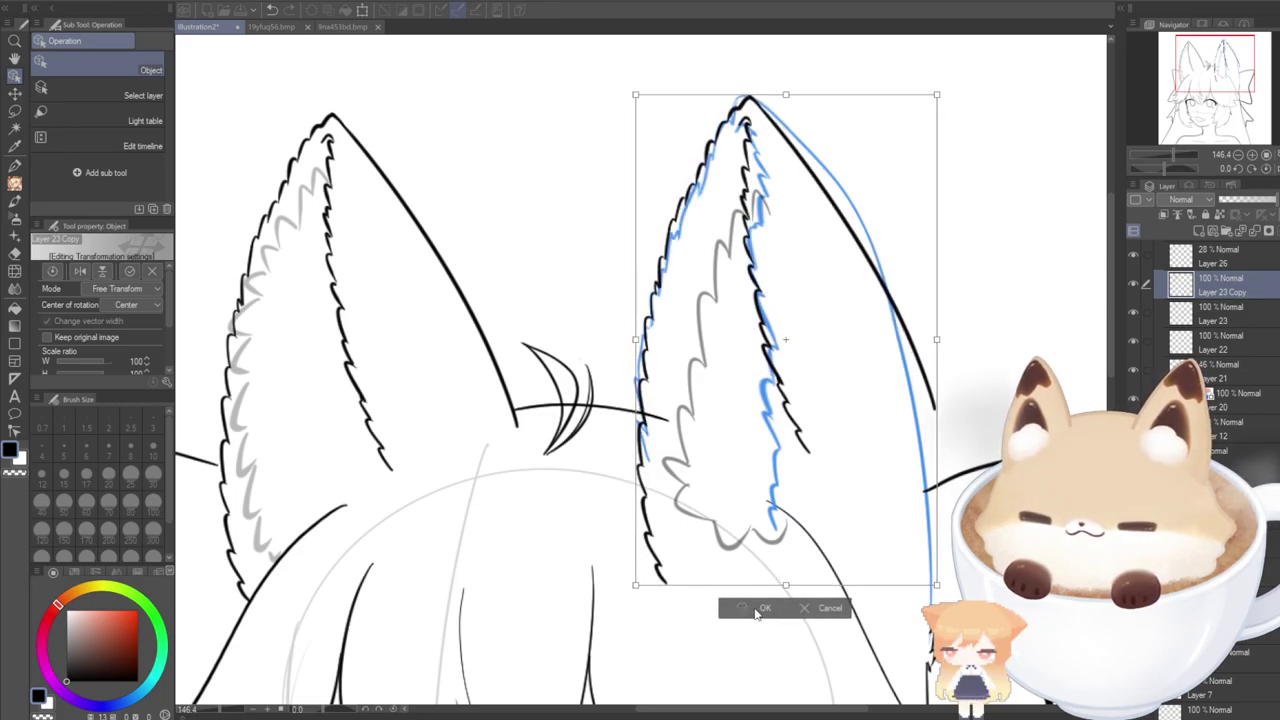
click(760, 608)
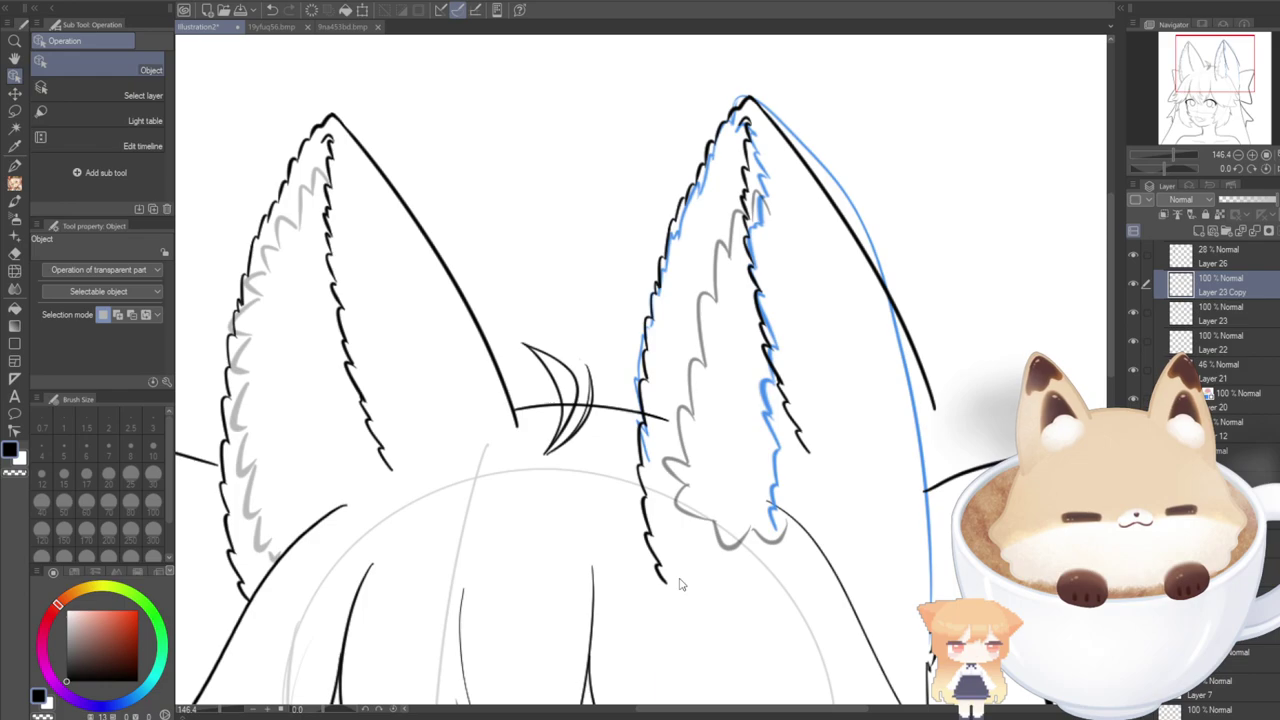
Rotate the copied ear slightly clockwise to follow the blue outline of the right-hand ear.
key(ctrl+t)
drag(597, 500, 640, 538)
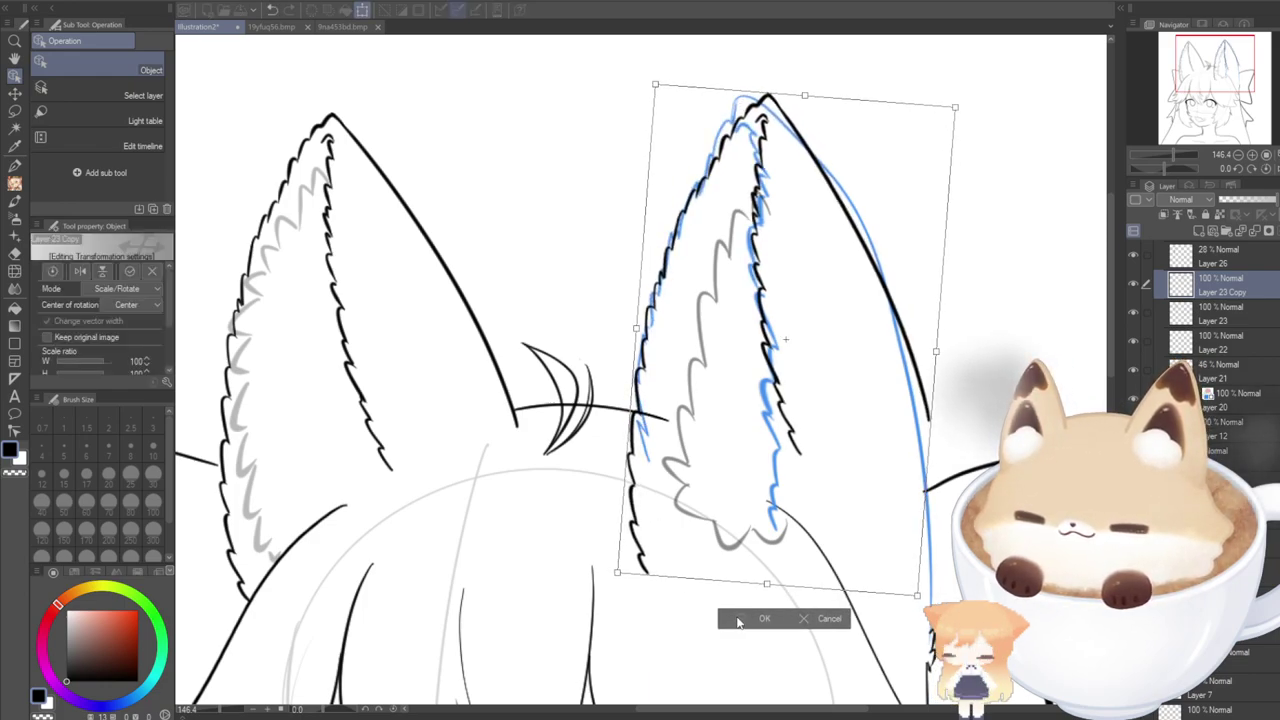
click(740, 620)
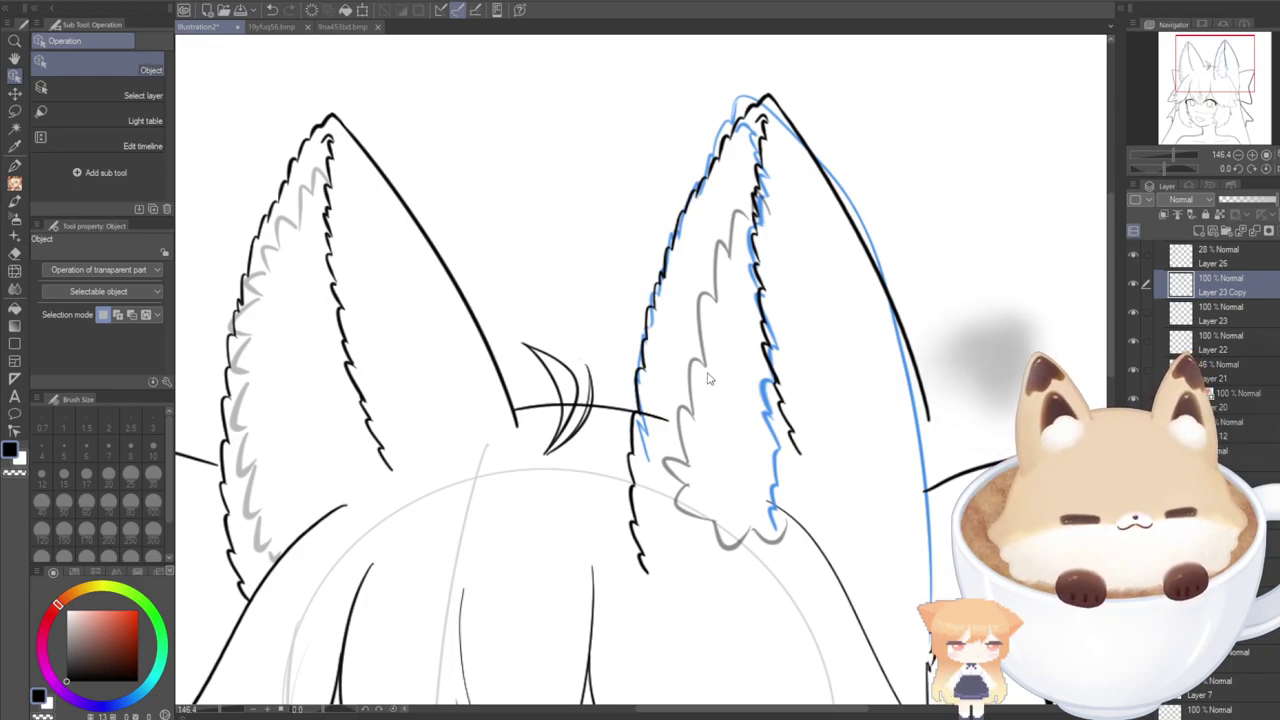
scroll(707, 378, down, 2)
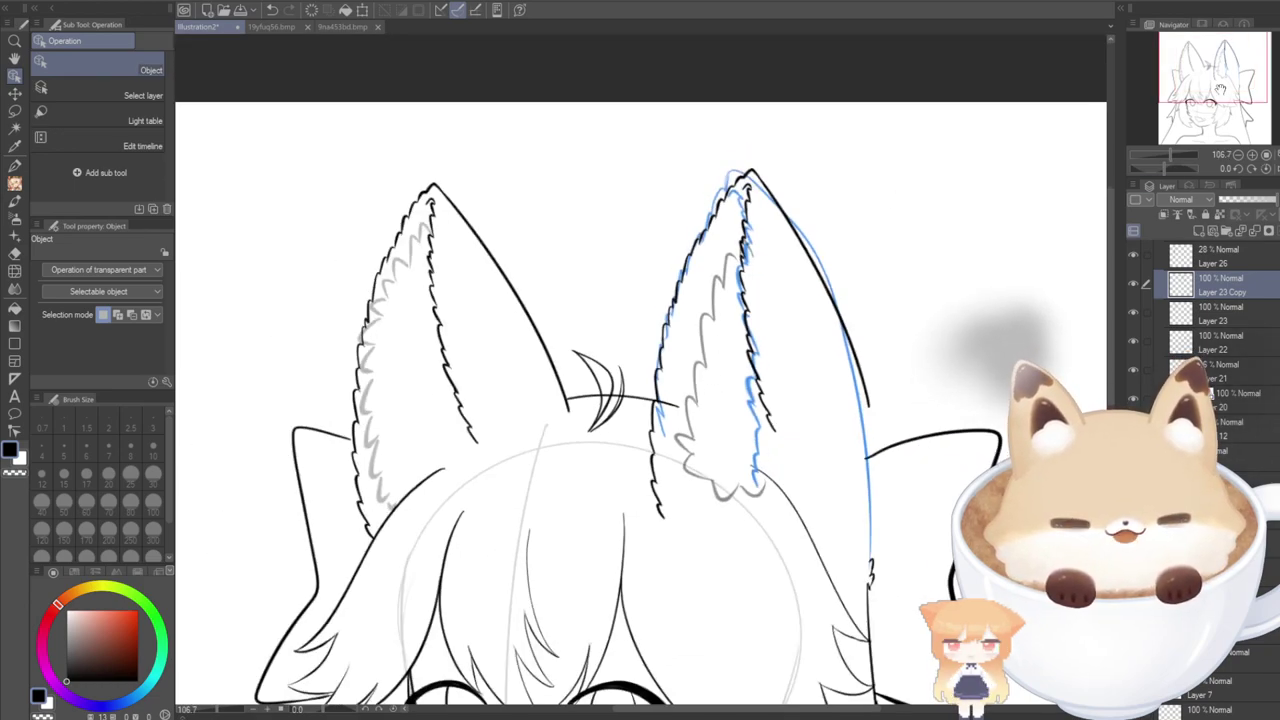
drag(1220, 90, 1226, 97)
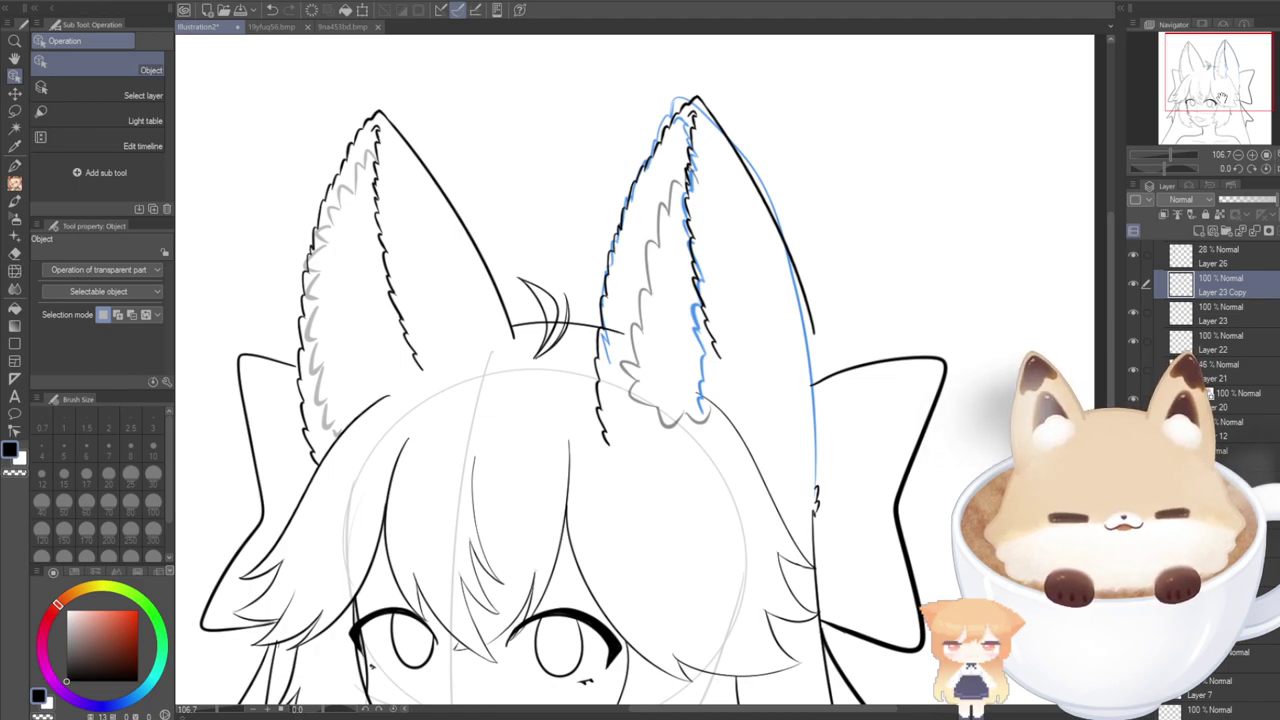
Examine the fox ears on the character reference sheet and return to the line drawing.
click(270, 27)
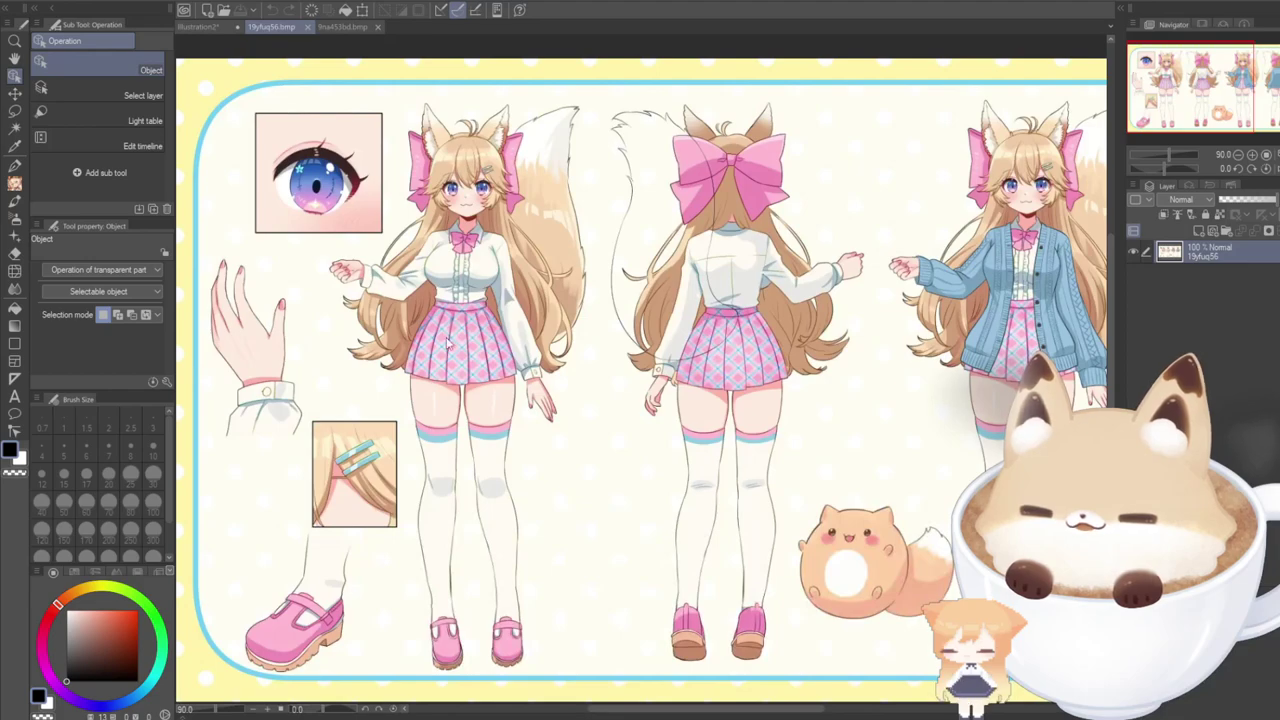
click(199, 28)
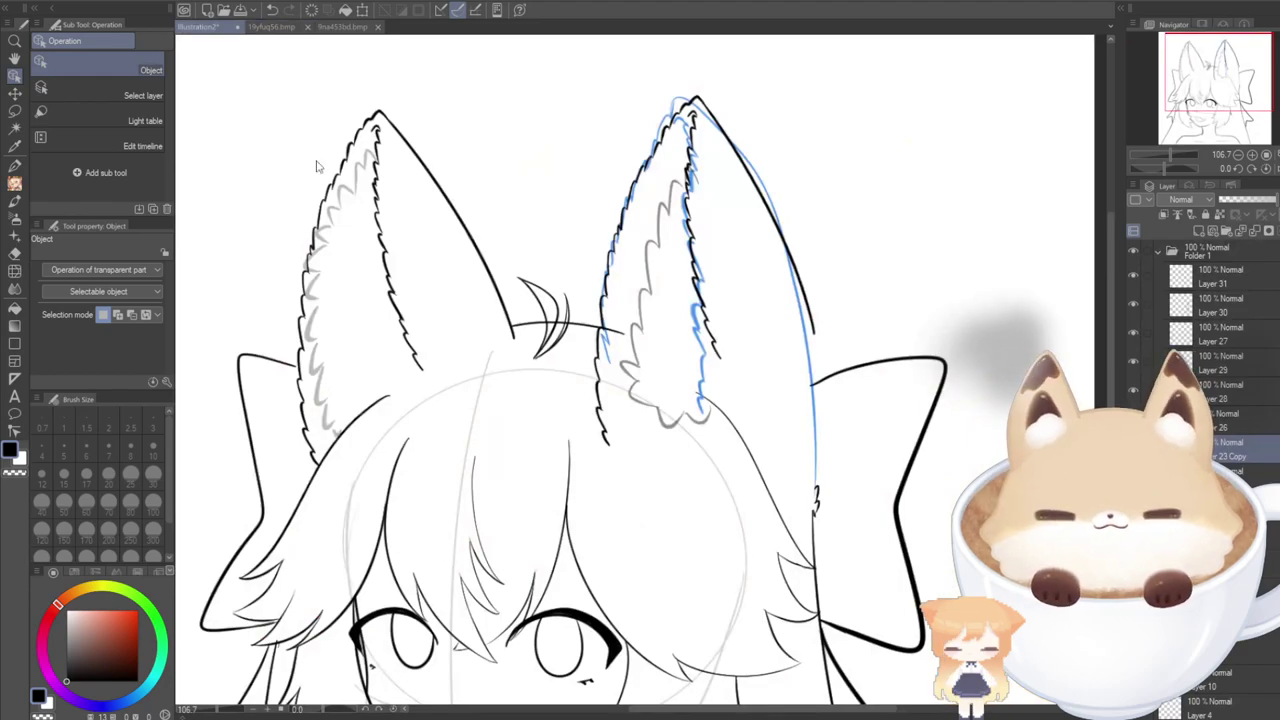
click(267, 26)
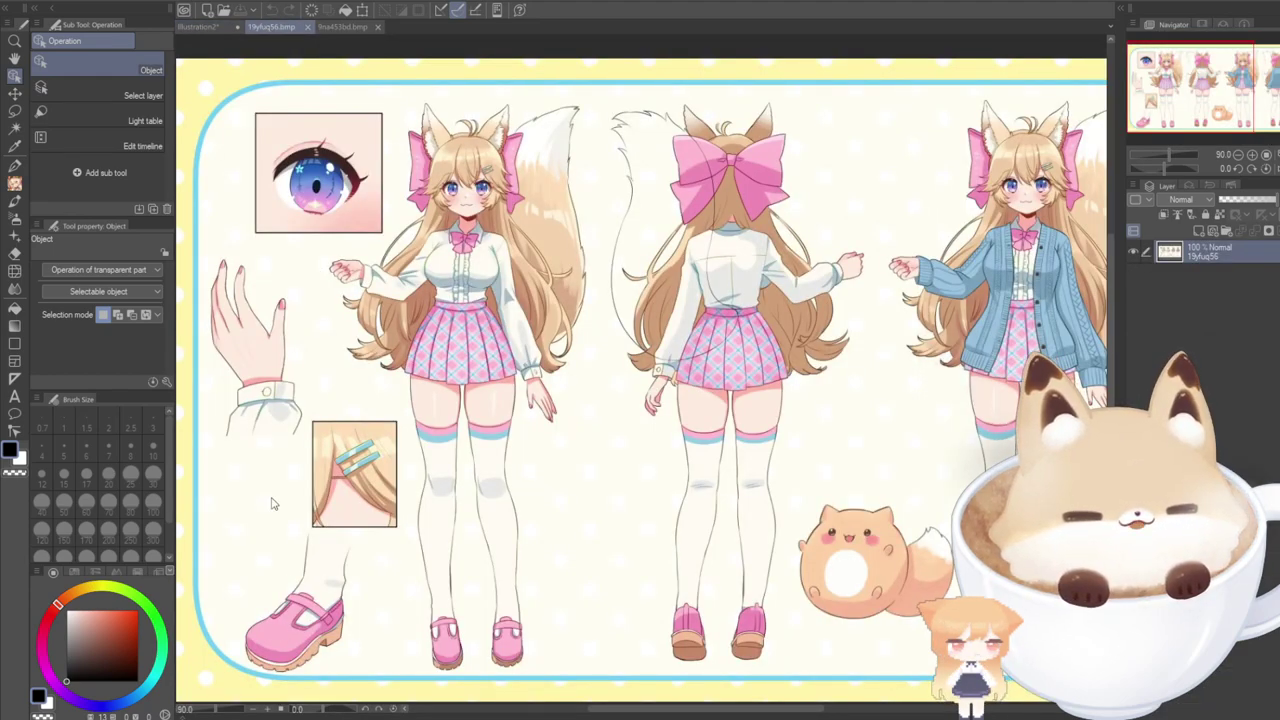
click(199, 27)
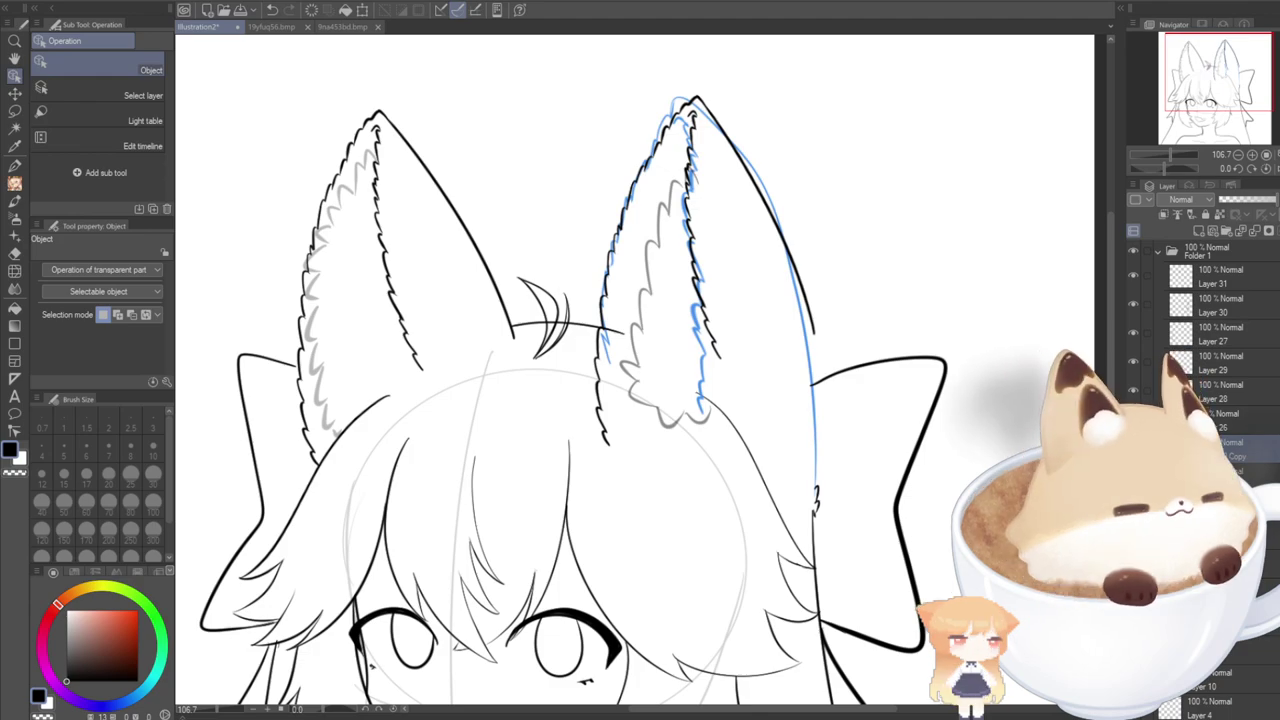
Flip the copied right ear horizontally, then rotate, slightly enlarge and reposition it where it meets the head.
key(ctrl+t)
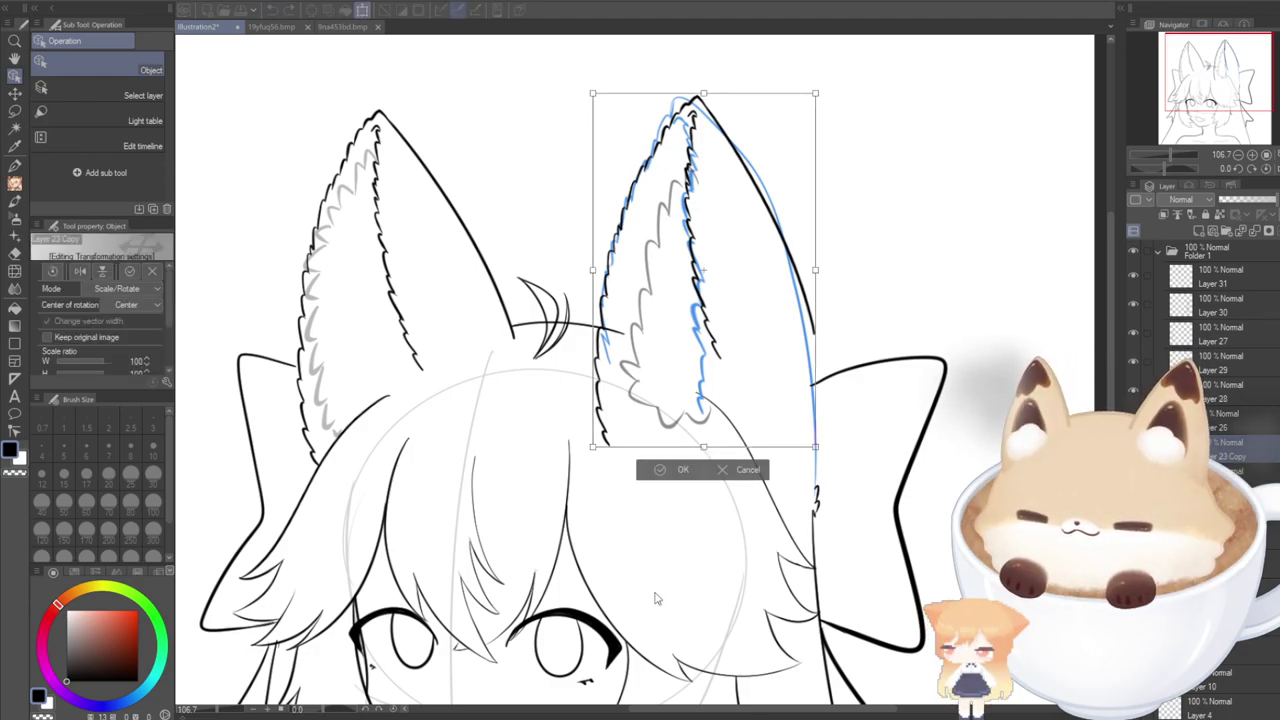
key(h)
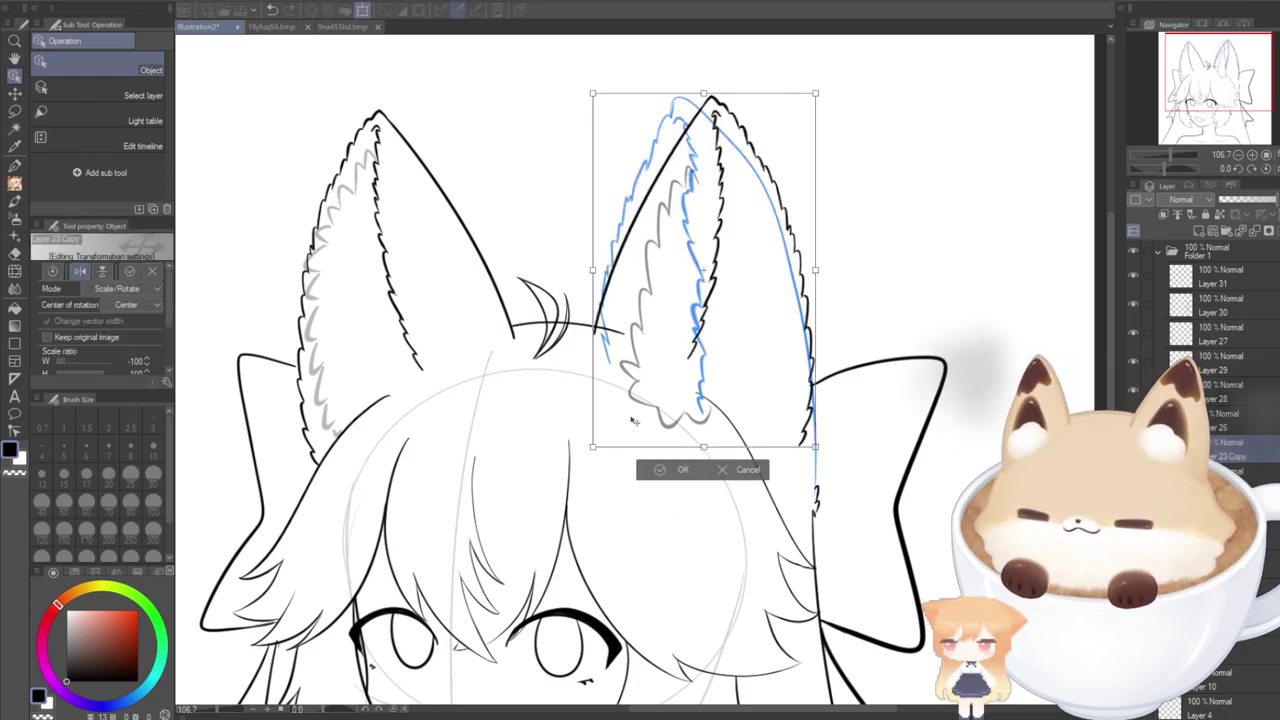
mouse_move(633, 421)
mouse_down()
mouse_move(556, 396)
mouse_move(662, 431)
mouse_move(637, 434)
mouse_up()
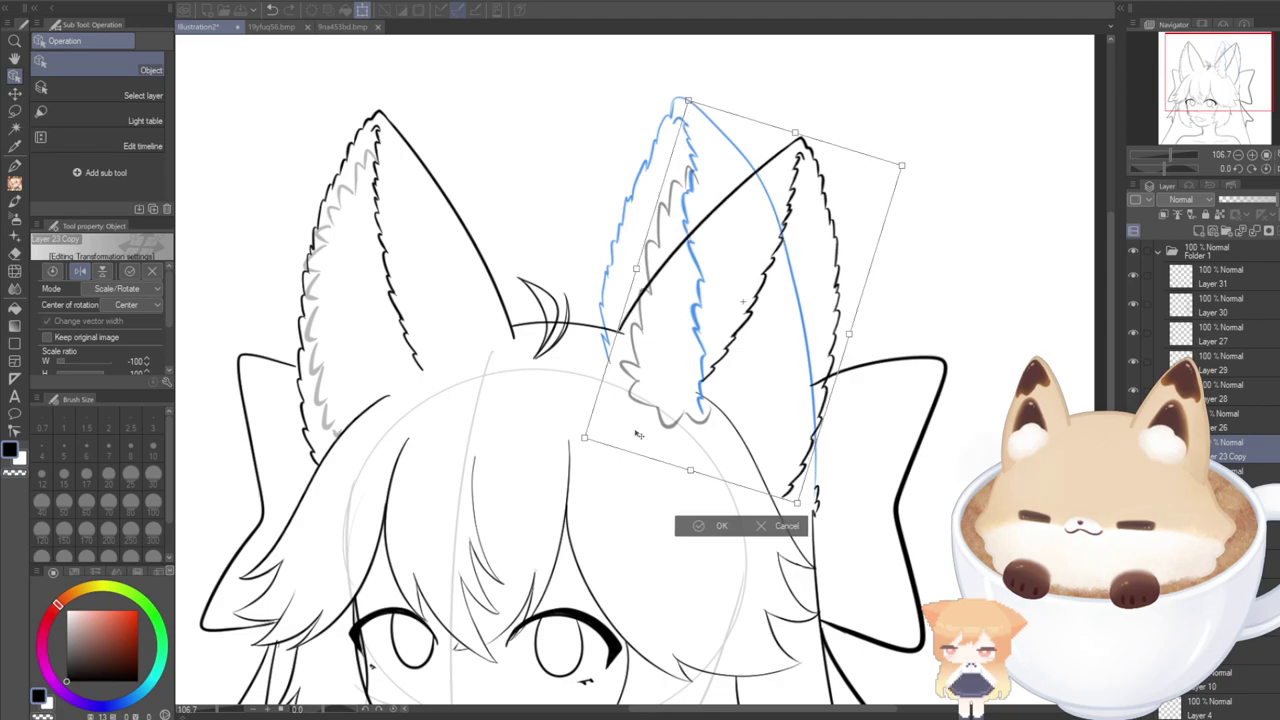
drag(797, 501, 818, 533)
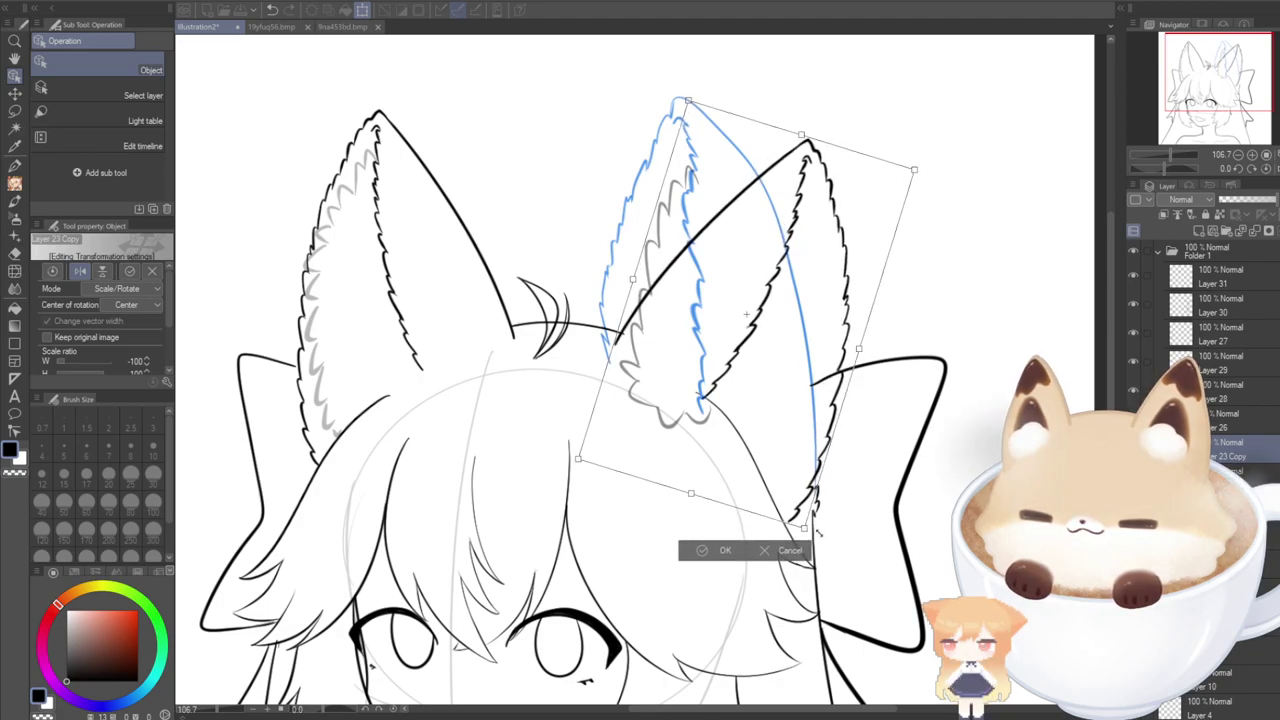
drag(708, 467, 730, 436)
mouse_move(586, 432)
mouse_down()
mouse_move(591, 474)
mouse_move(676, 460)
mouse_move(578, 437)
mouse_up()
mouse_move(660, 447)
mouse_down()
mouse_move(577, 442)
mouse_move(666, 440)
mouse_up()
key(Return)
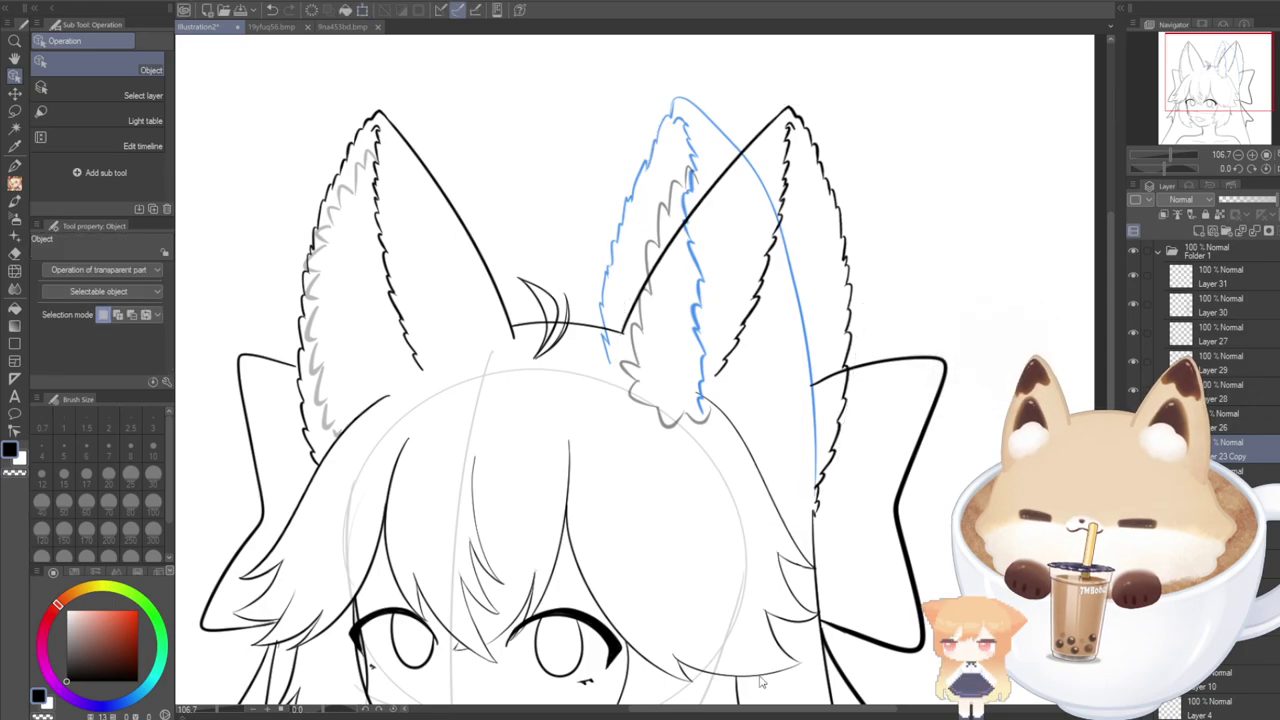
Remove the blue rough sketch of the right ear from the drawing.
scroll(645, 492, down, 2)
scroll(644, 492, down, 2)
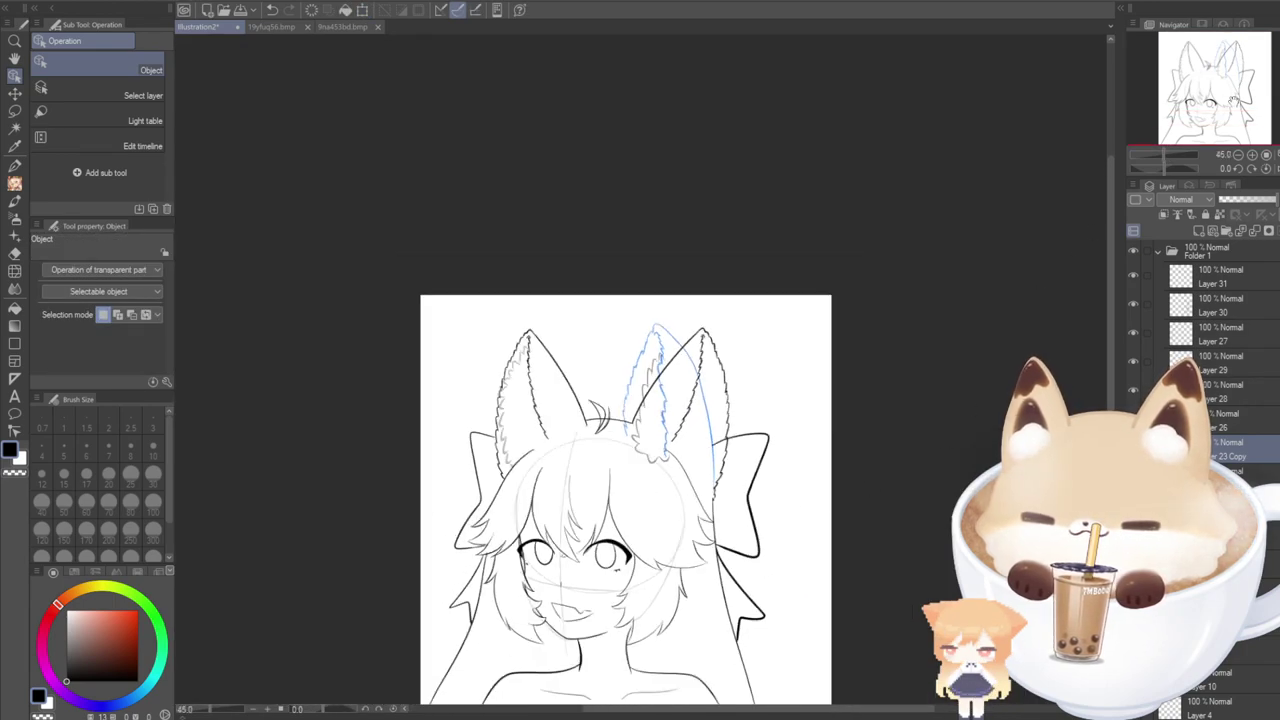
drag(1232, 101, 1196, 101)
key(Delete)
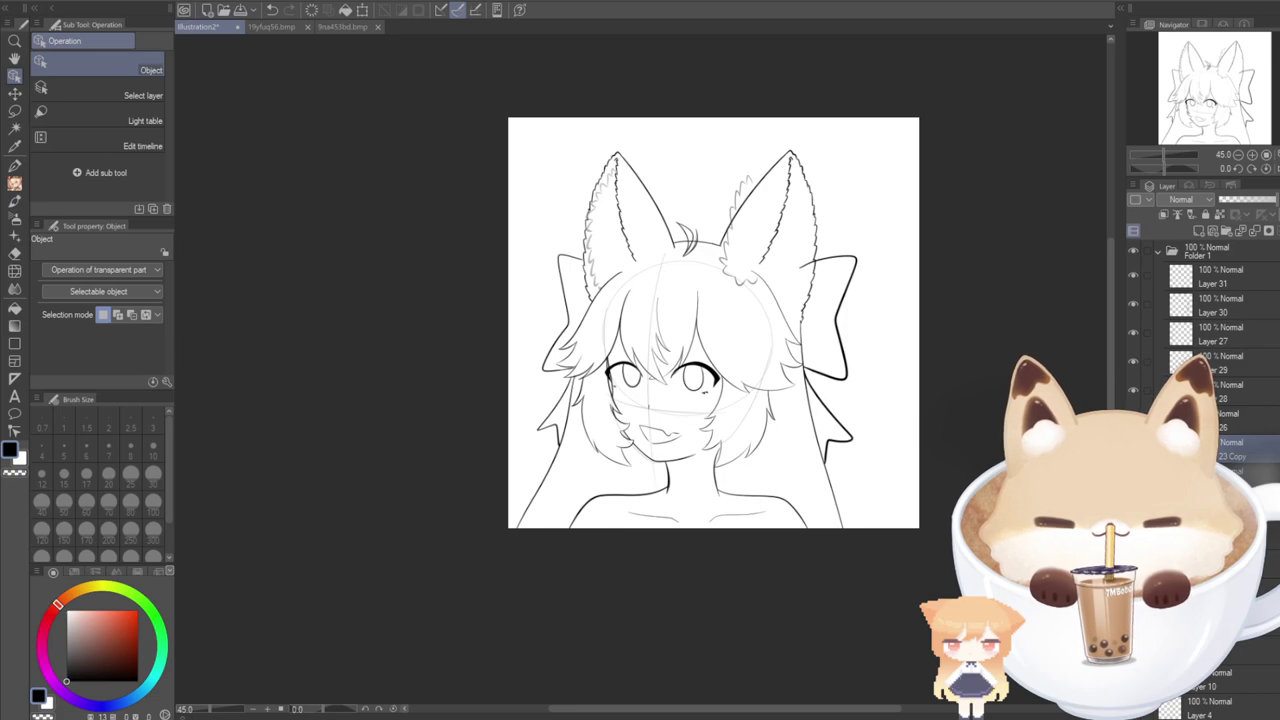
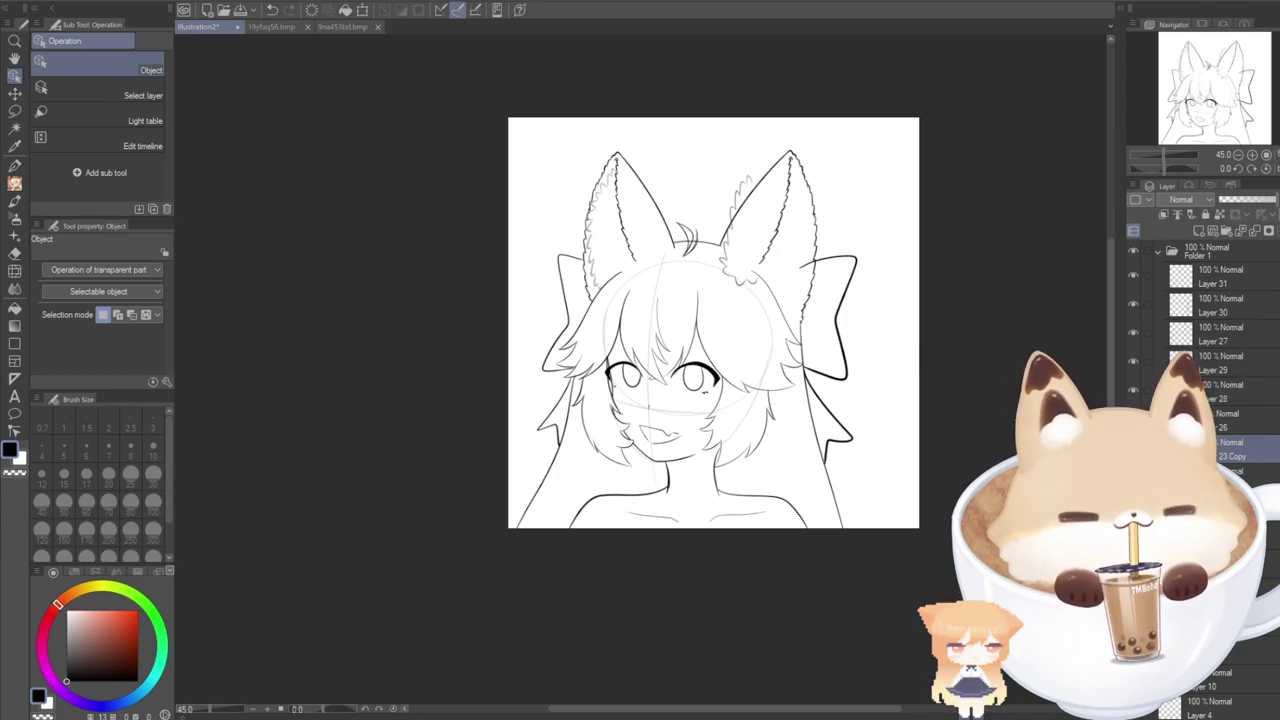
Flip the copied right ear horizontally again, tilt it outward and align it with the grey inner-fur sketch.
scroll(677, 370, up, 2)
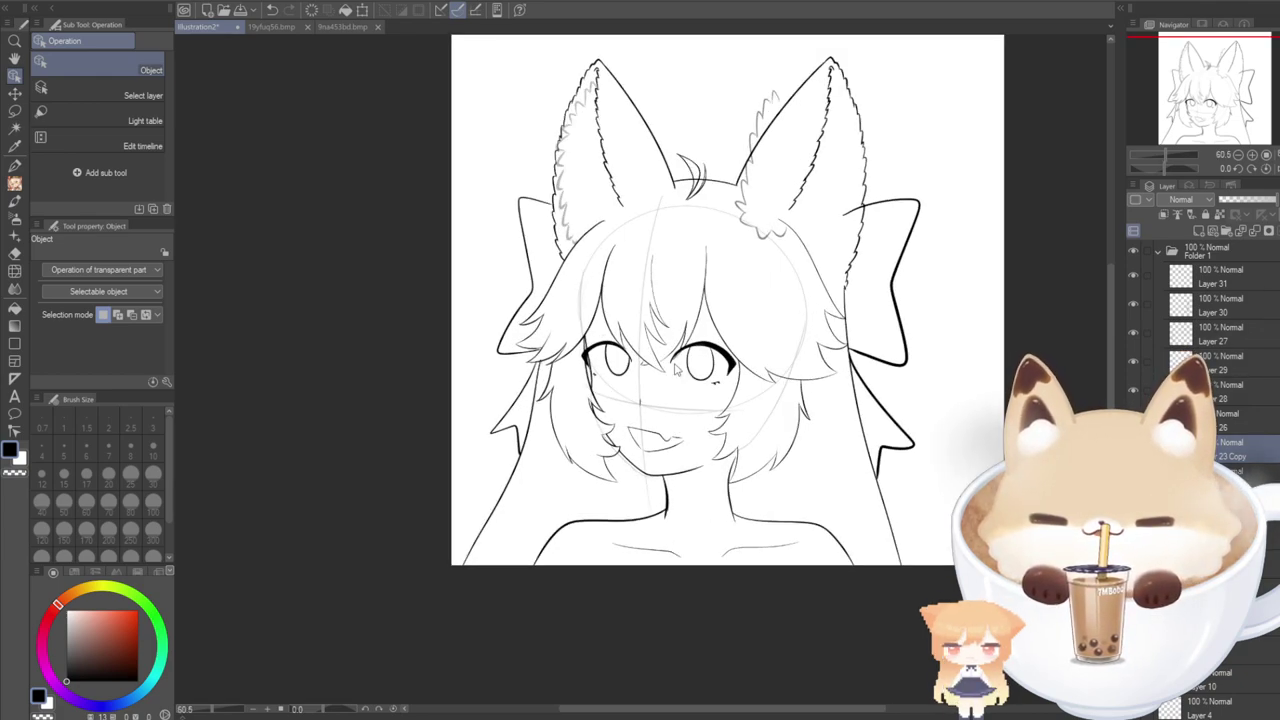
drag(1182, 116, 1180, 103)
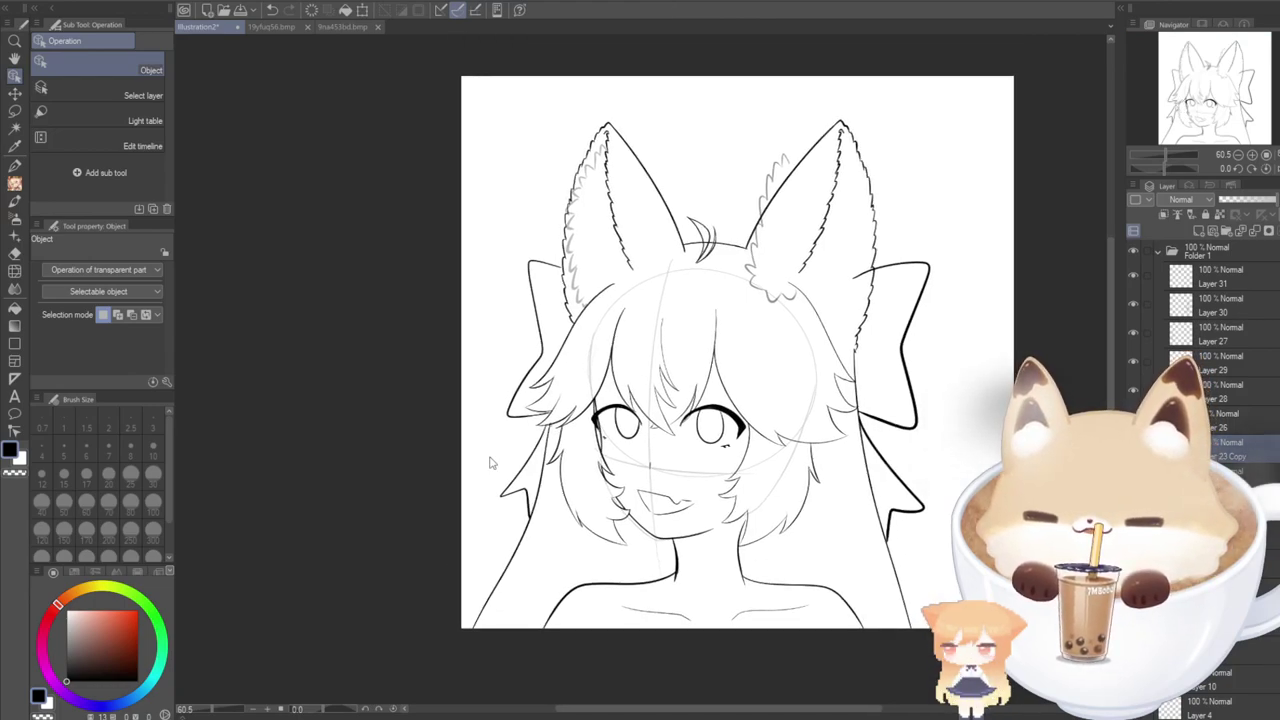
key(ctrl+t)
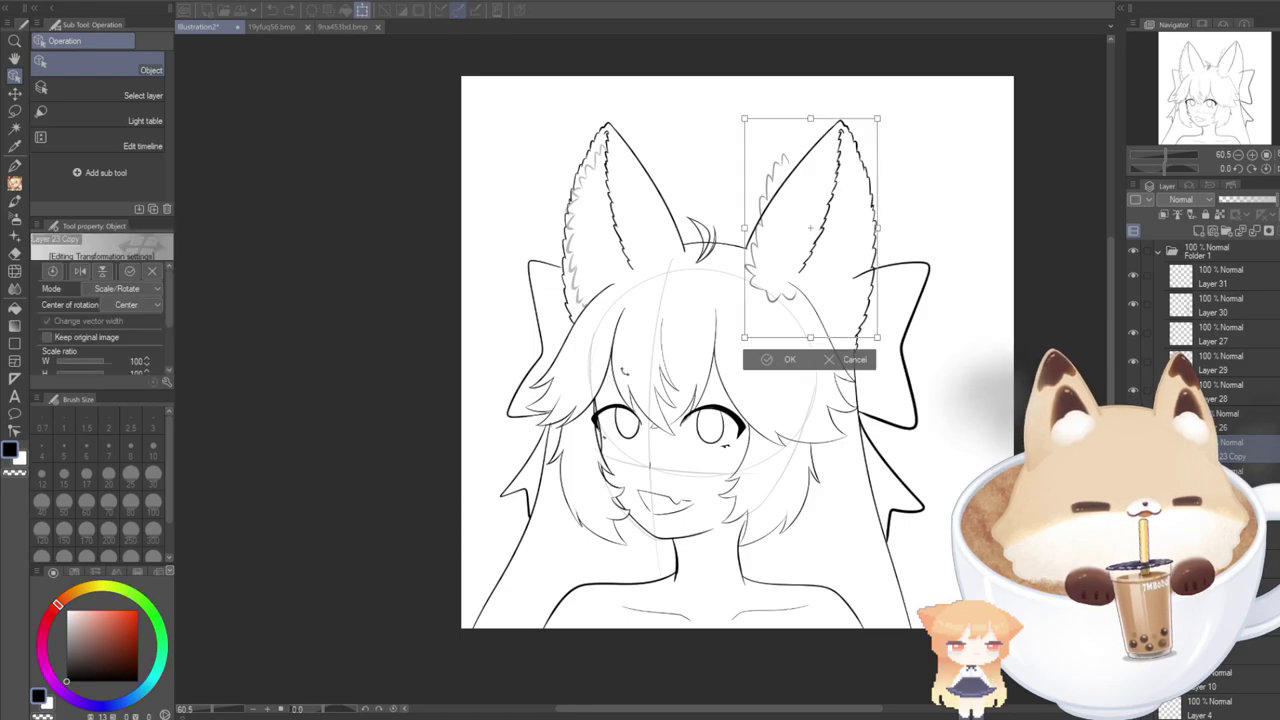
key(h)
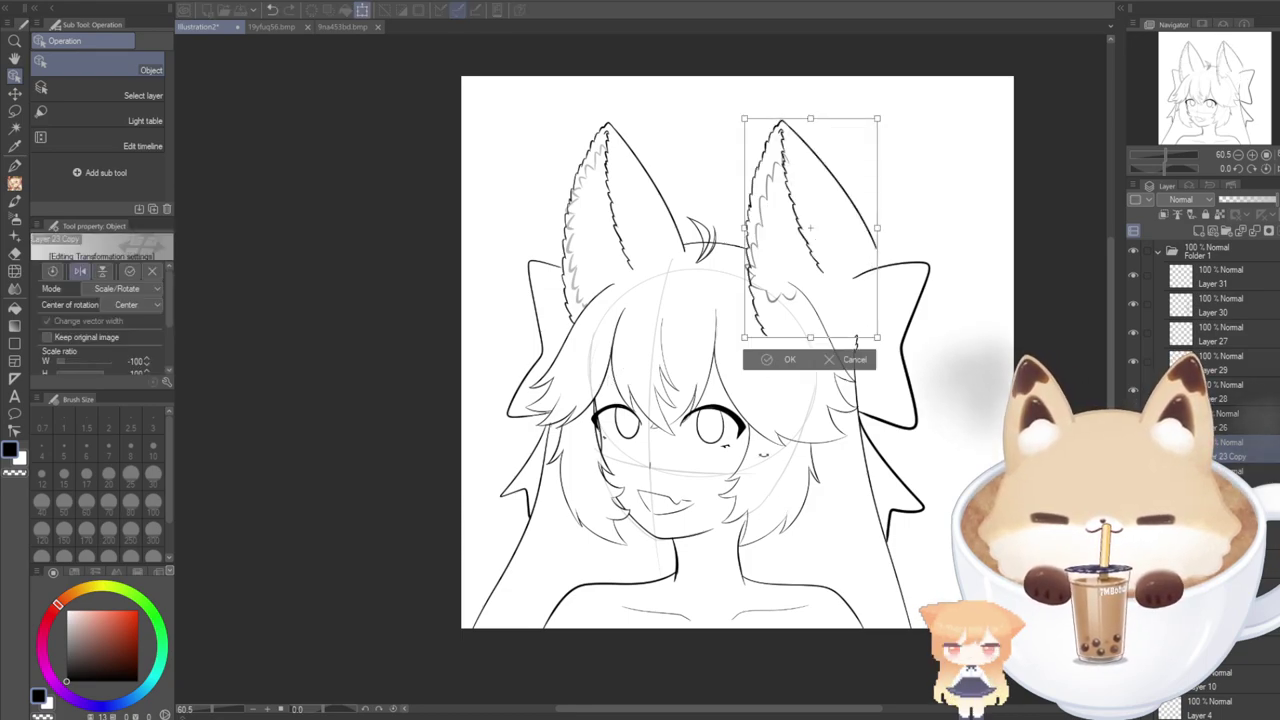
drag(729, 300, 755, 326)
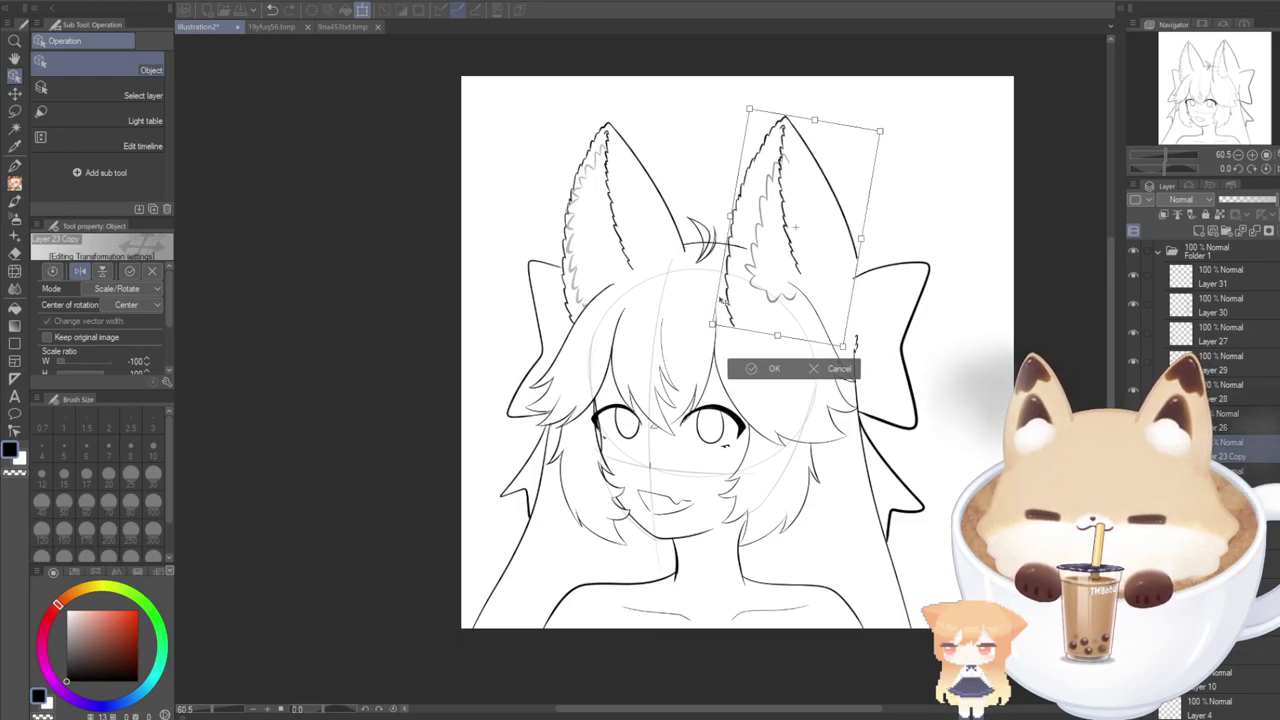
drag(736, 298, 727, 289)
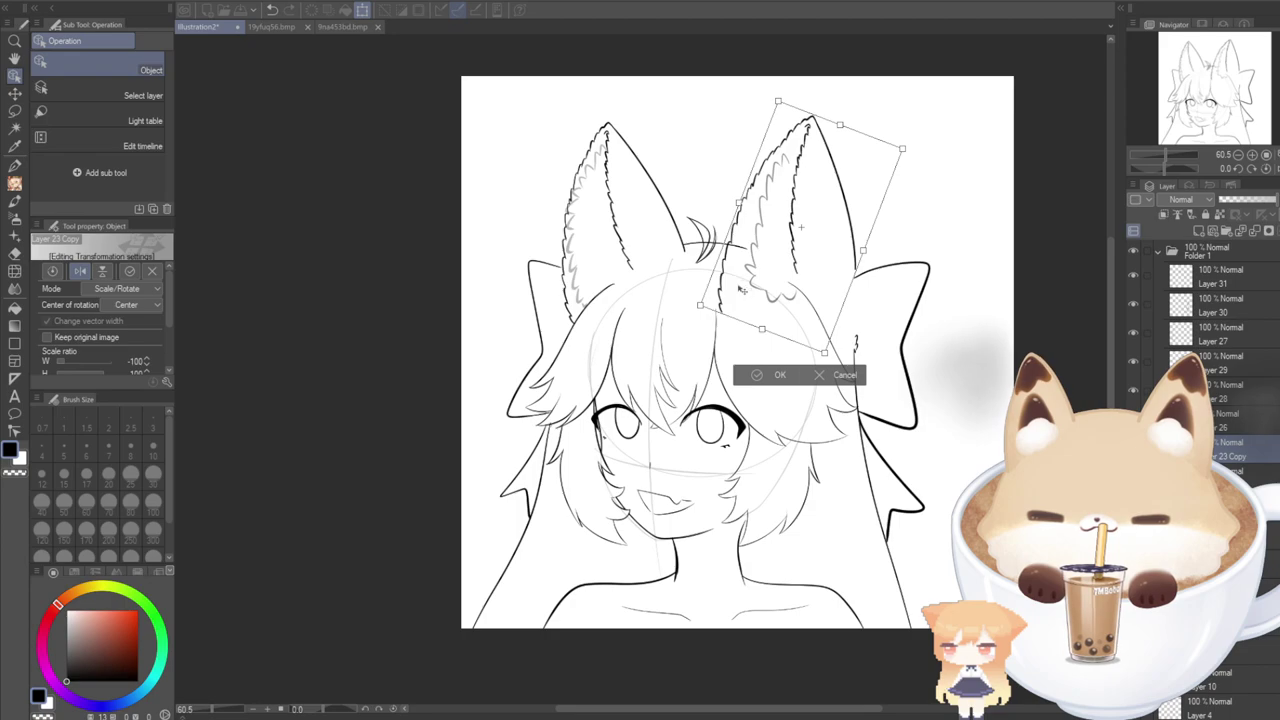
drag(741, 289, 727, 298)
click(755, 381)
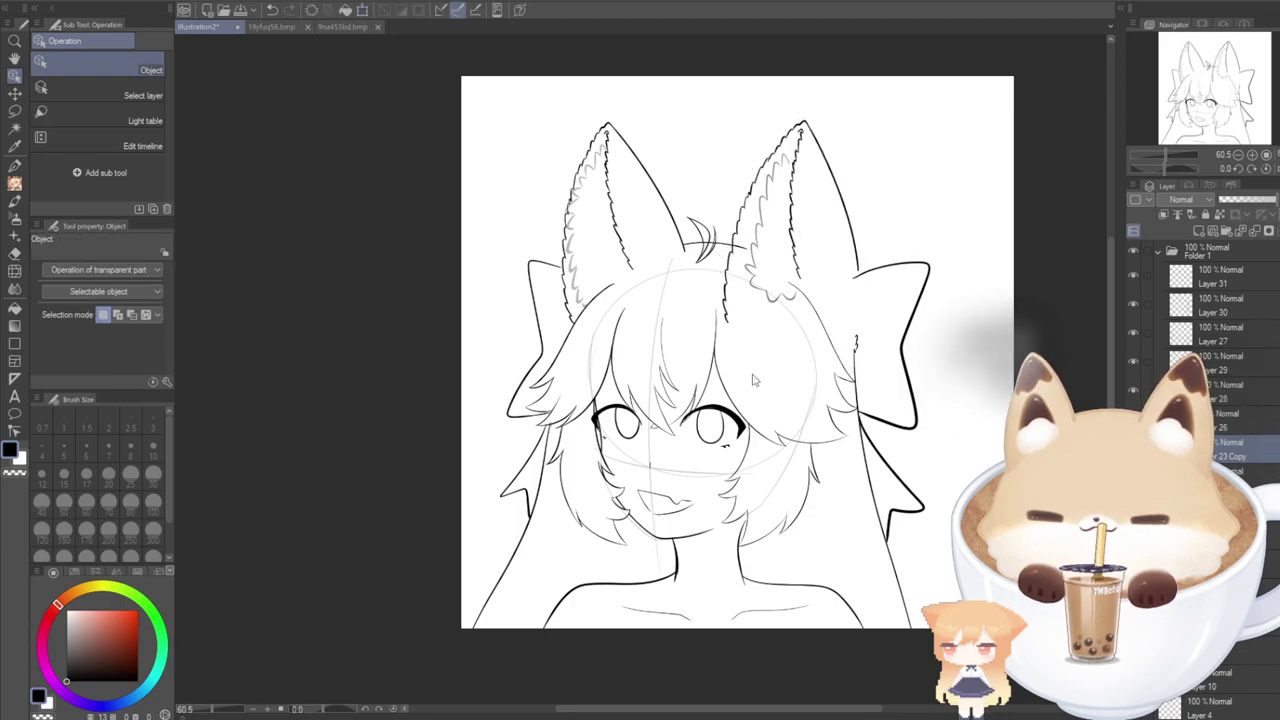
Draw the right ear's missing lower outer edge down to the hair with the G-pen at size 10, retrying the stroke as needed.
key(p)
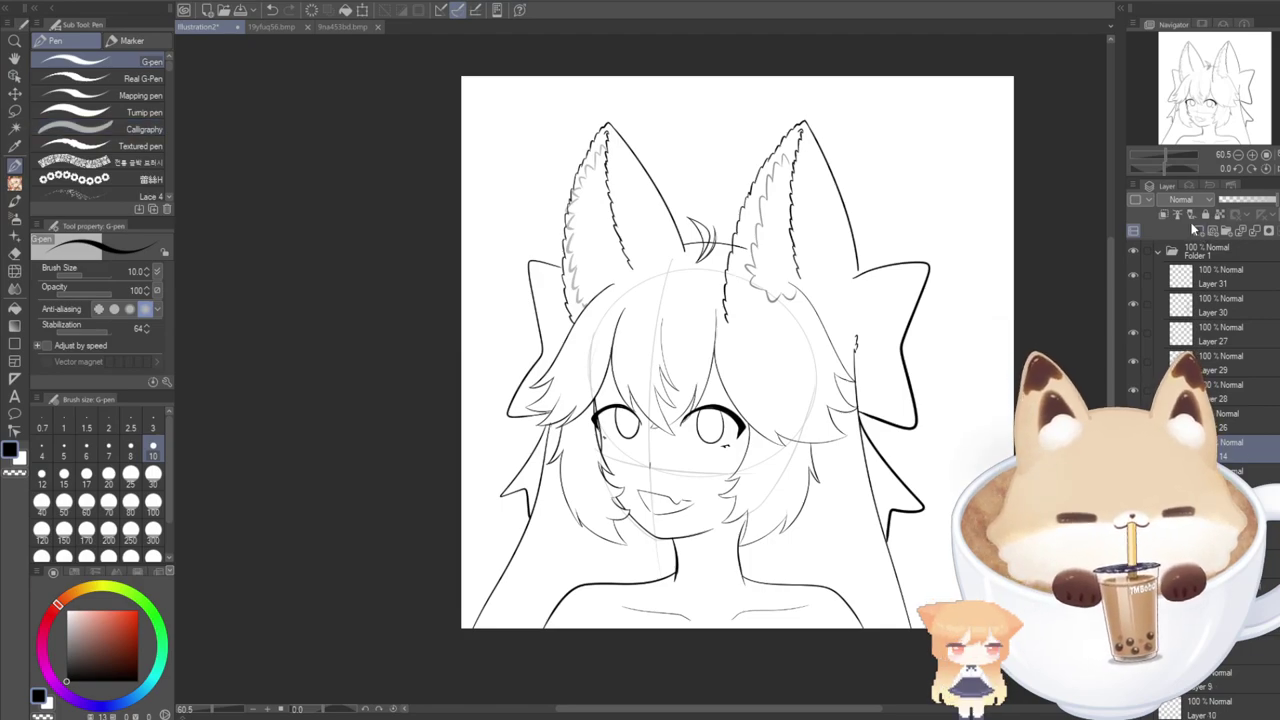
scroll(850, 300, up, 2)
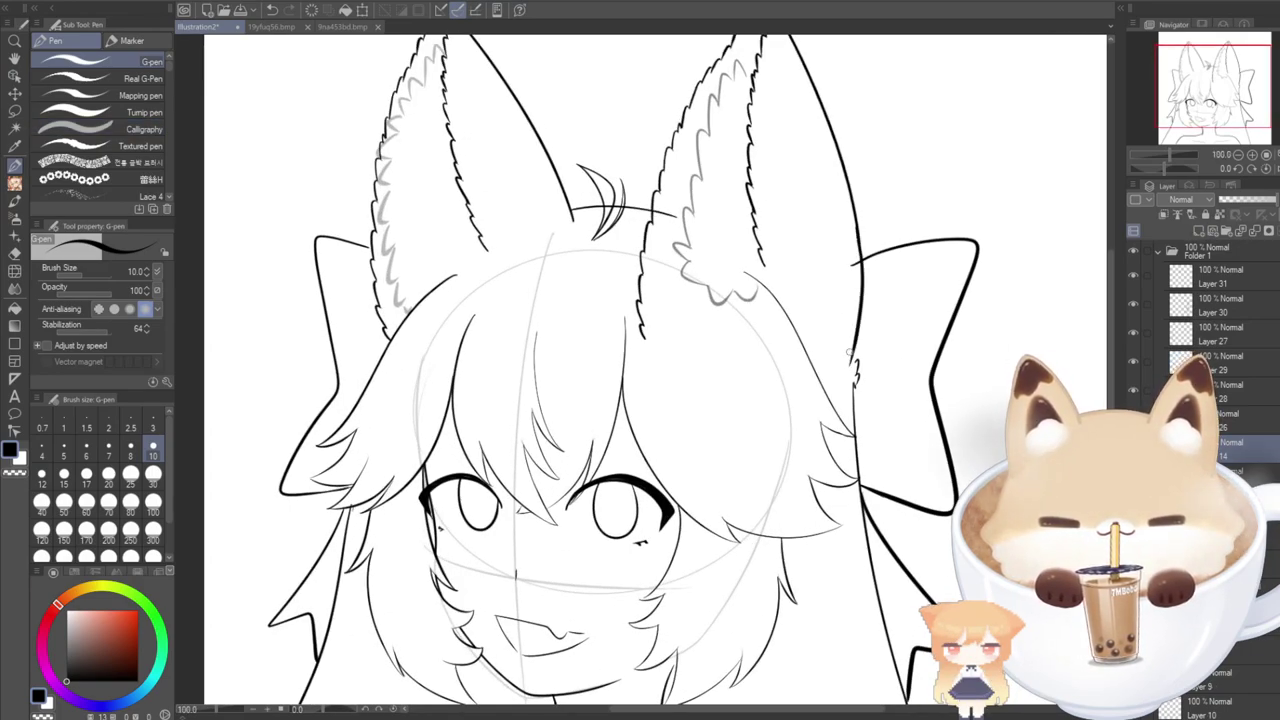
key(ctrl+z)
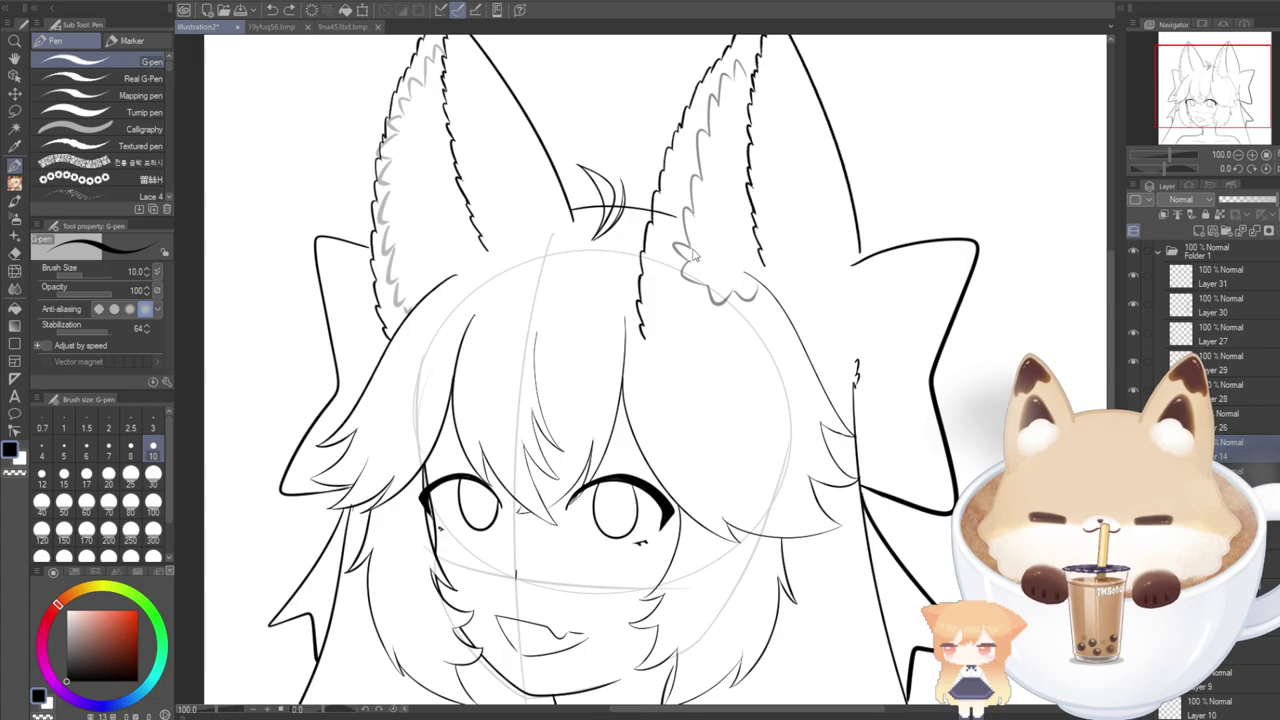
drag(860, 248, 860, 358)
key(ctrl+z)
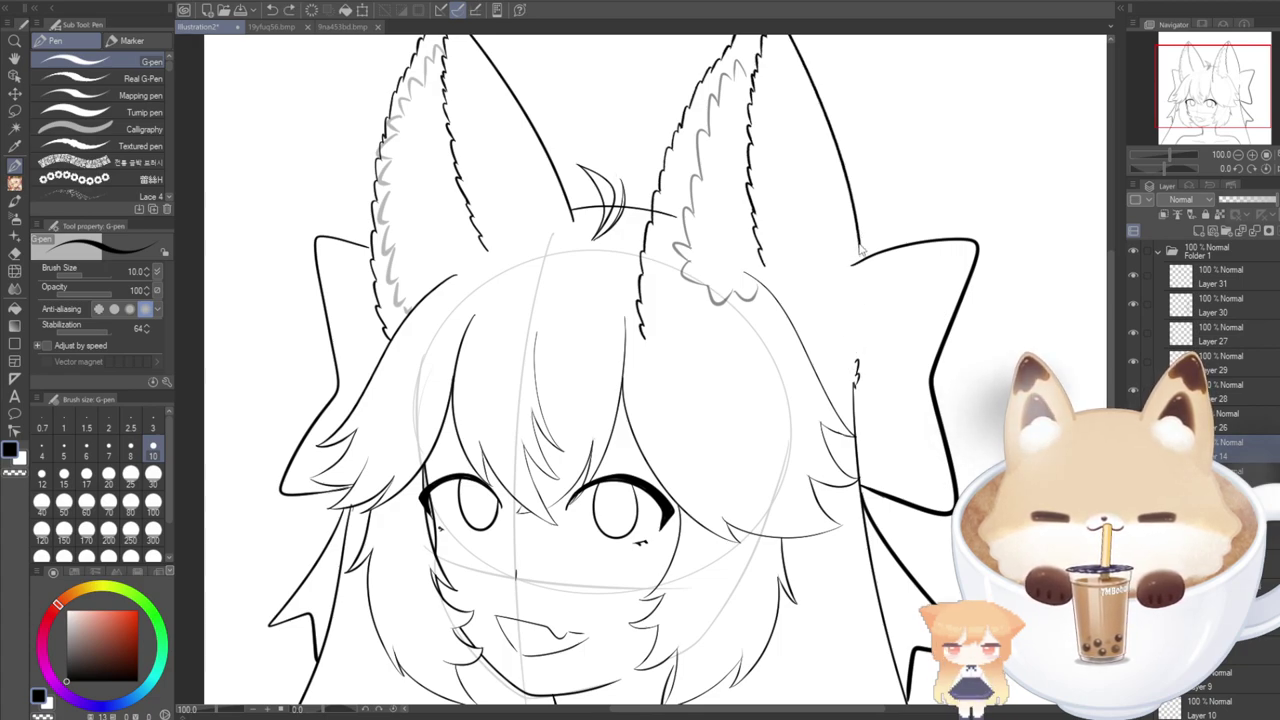
mouse_move(860, 246)
mouse_down()
mouse_move(850, 366)
mouse_move(857, 222)
mouse_up()
key(ctrl+z)
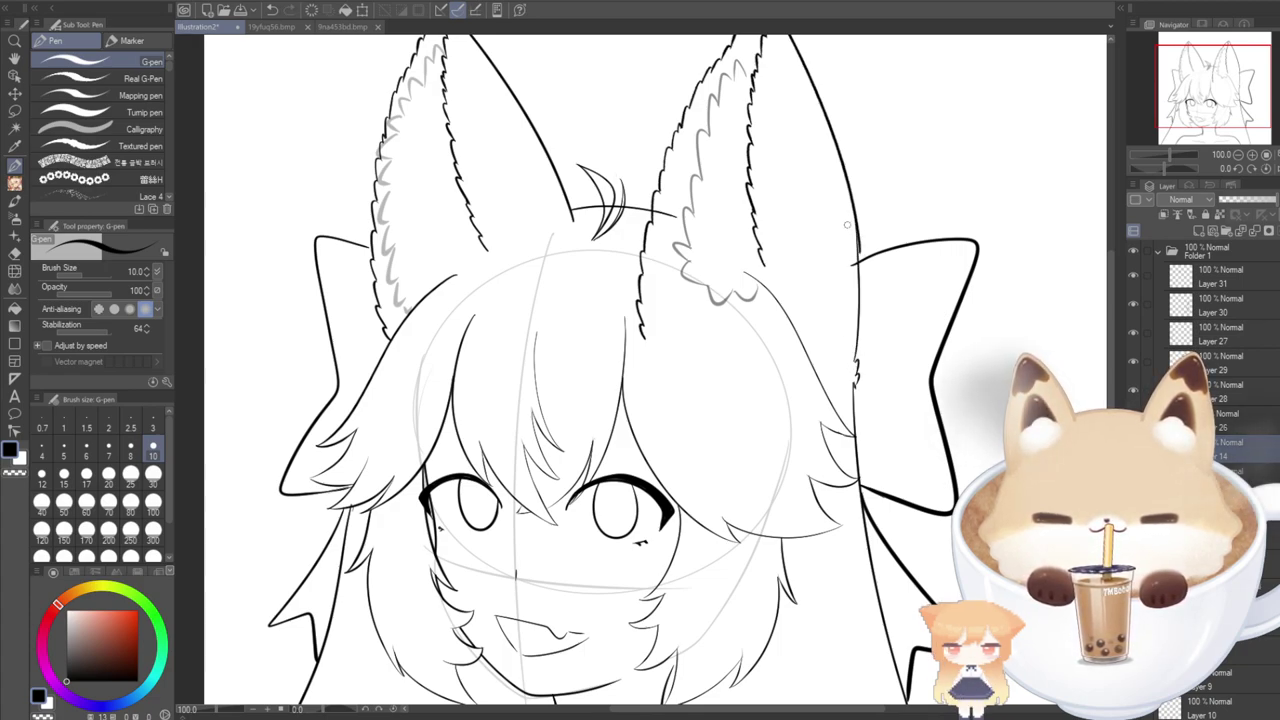
key(ctrl+z)
drag(863, 317, 848, 203)
key(ctrl+z)
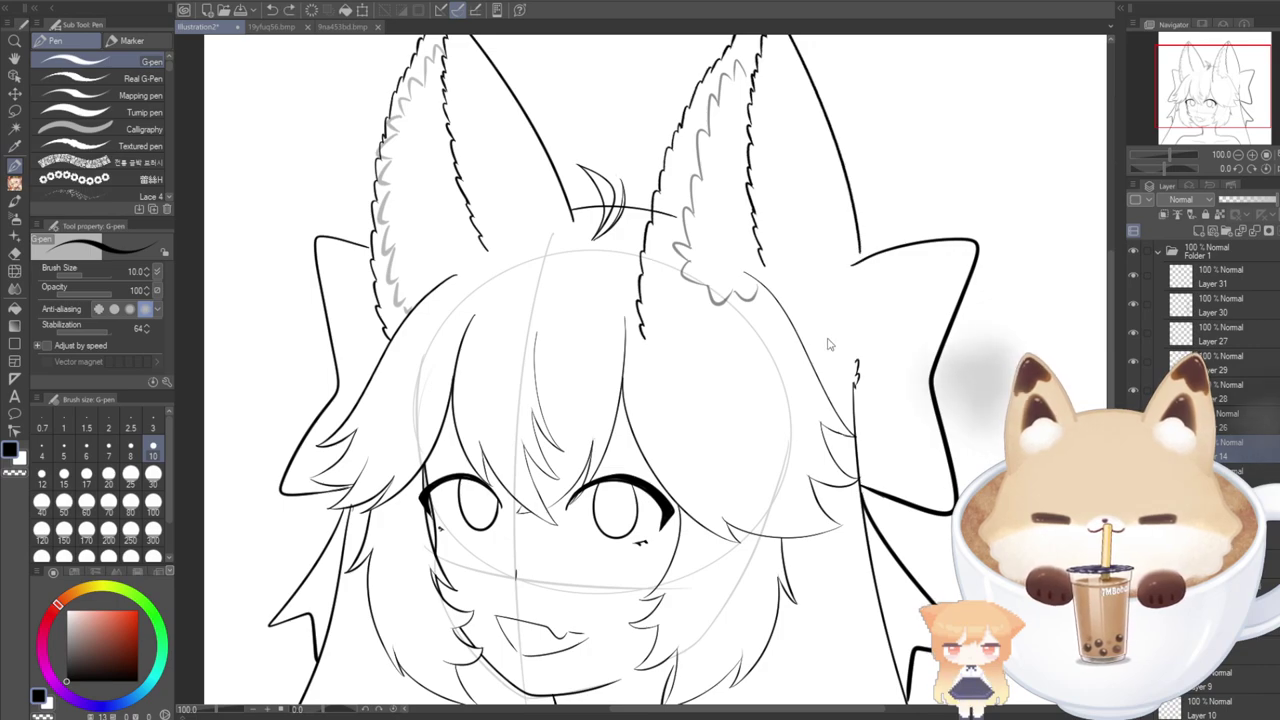
mouse_move(856, 362)
mouse_down()
mouse_move(865, 280)
mouse_move(841, 171)
mouse_up()
key(ctrl+z)
mouse_move(856, 364)
mouse_down()
mouse_move(861, 249)
mouse_move(830, 151)
mouse_up()
key(ctrl+z)
drag(855, 362, 848, 180)
key(ctrl+z)
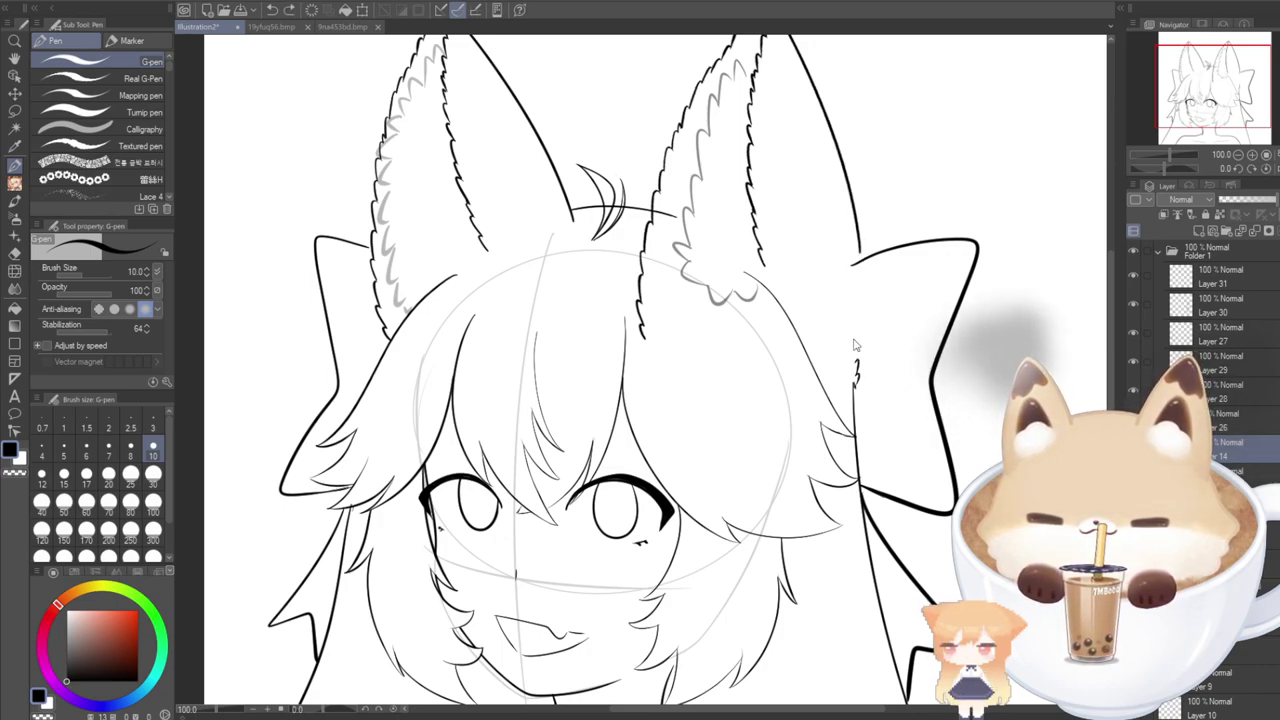
drag(856, 364, 855, 188)
key(ctrl+z)
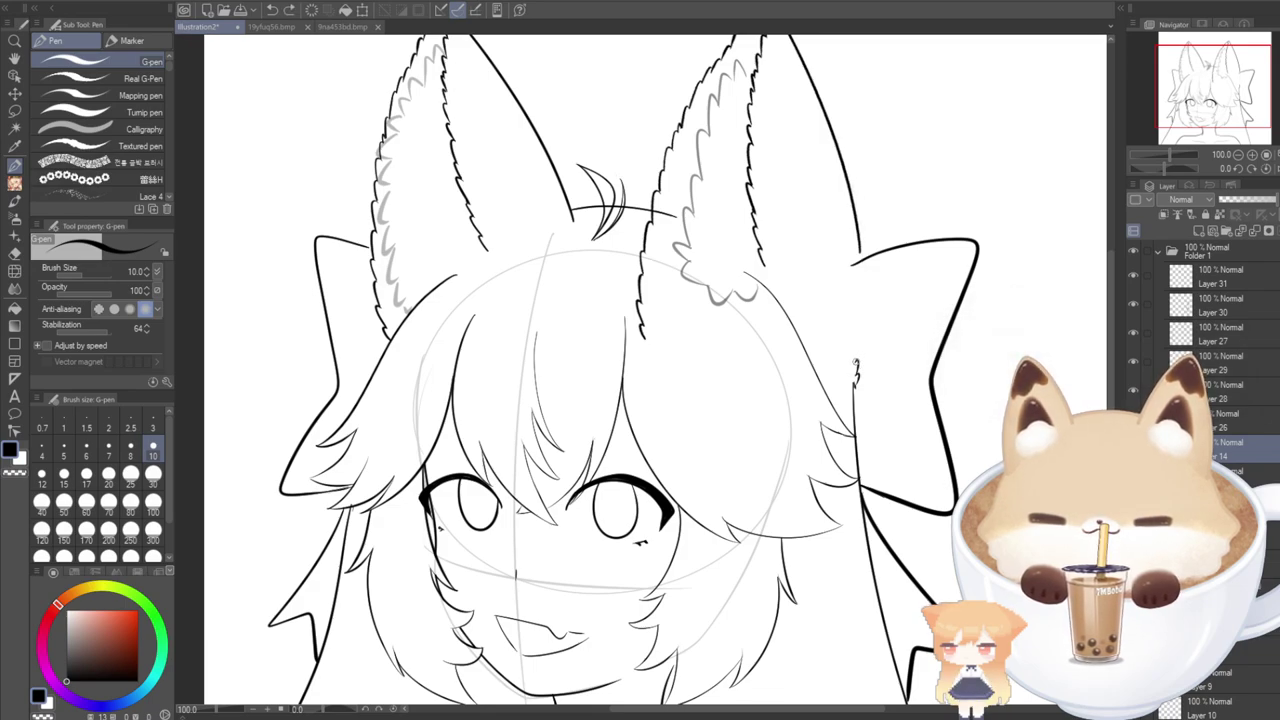
drag(856, 366, 854, 204)
key(ctrl+z)
drag(856, 366, 855, 200)
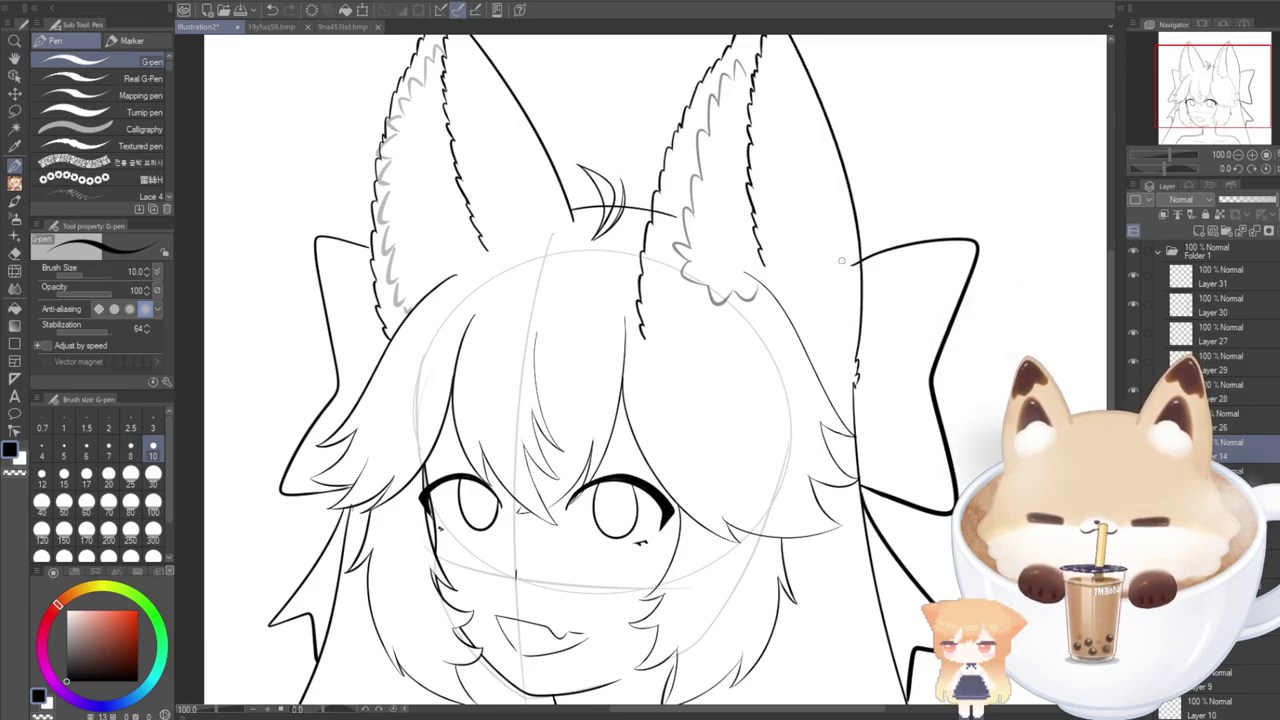
Erase the lower end of the right ear's furry inner edge where it overlaps the hair, using the Hard eraser at size 30.
click(15, 253)
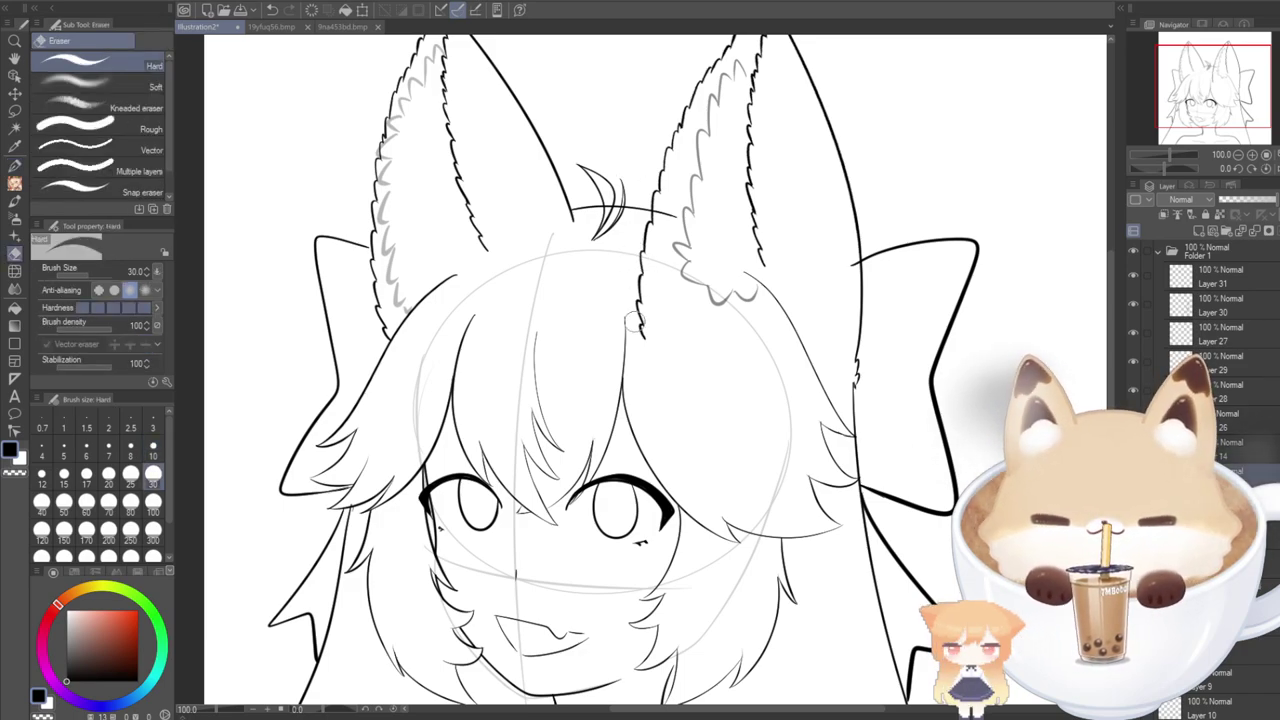
drag(633, 320, 645, 278)
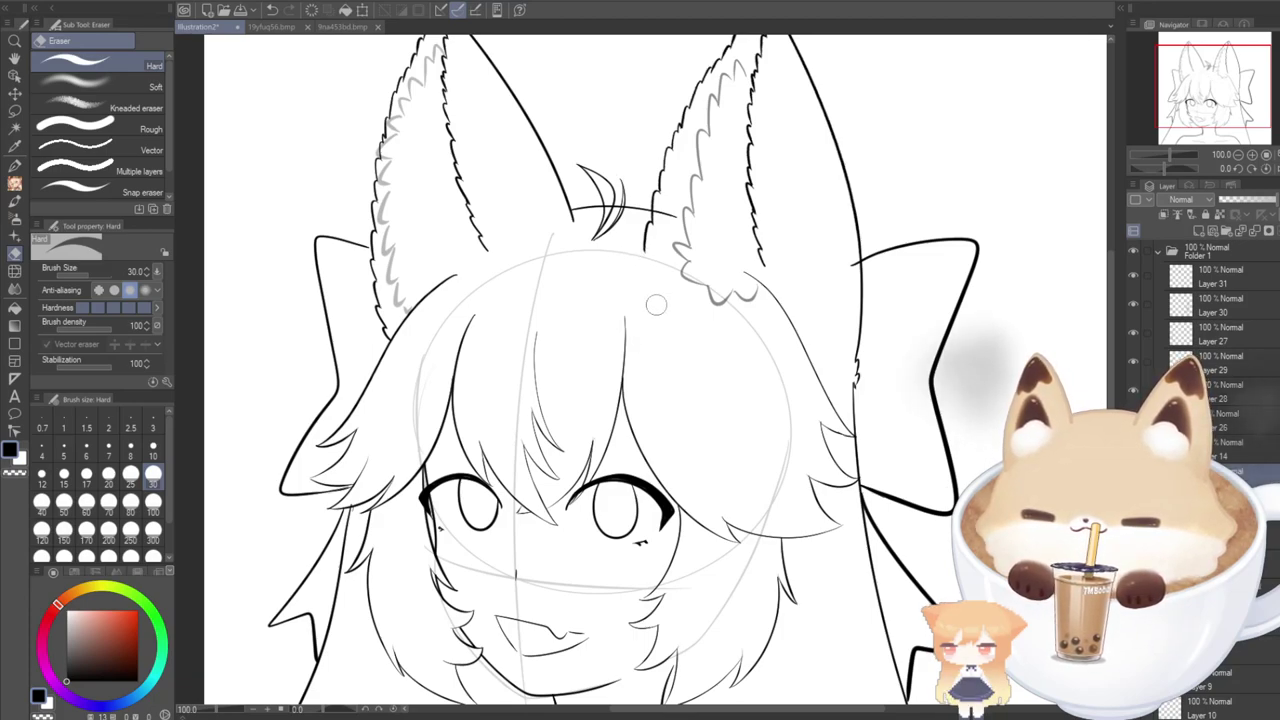
Erase the part of the head's top line that runs inside the right ear.
click(14, 165)
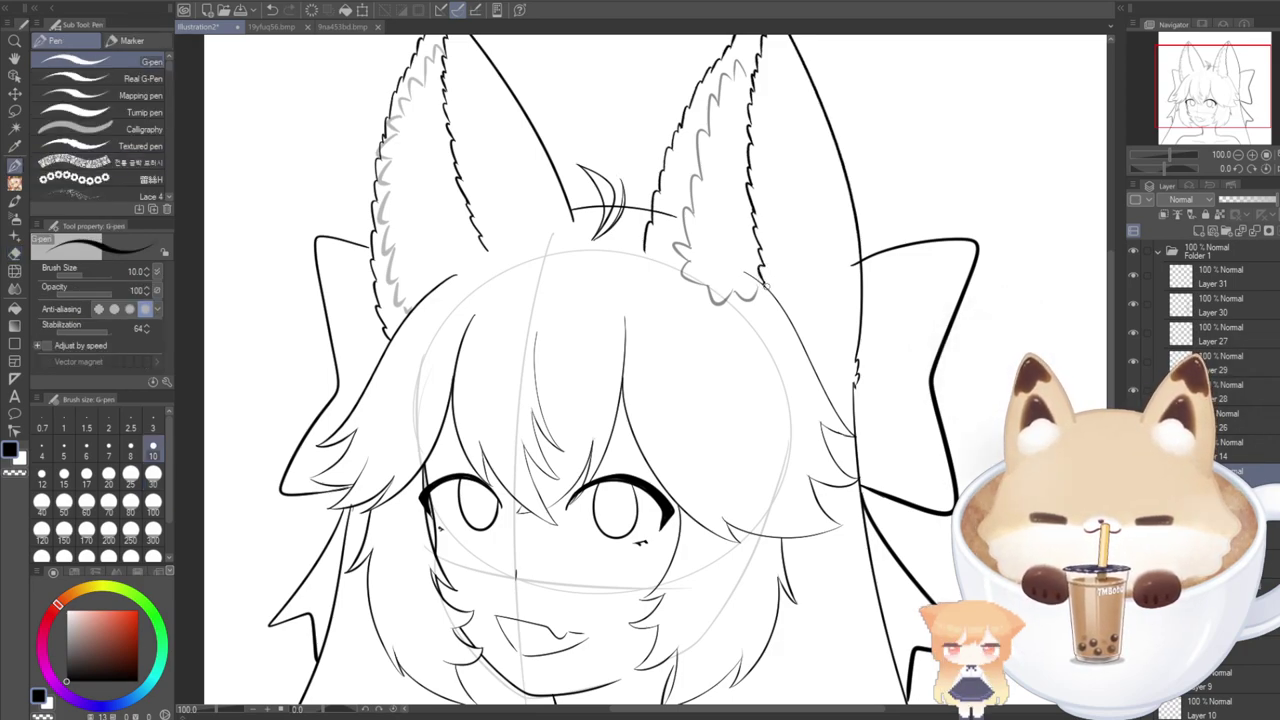
drag(1191, 97, 1191, 86)
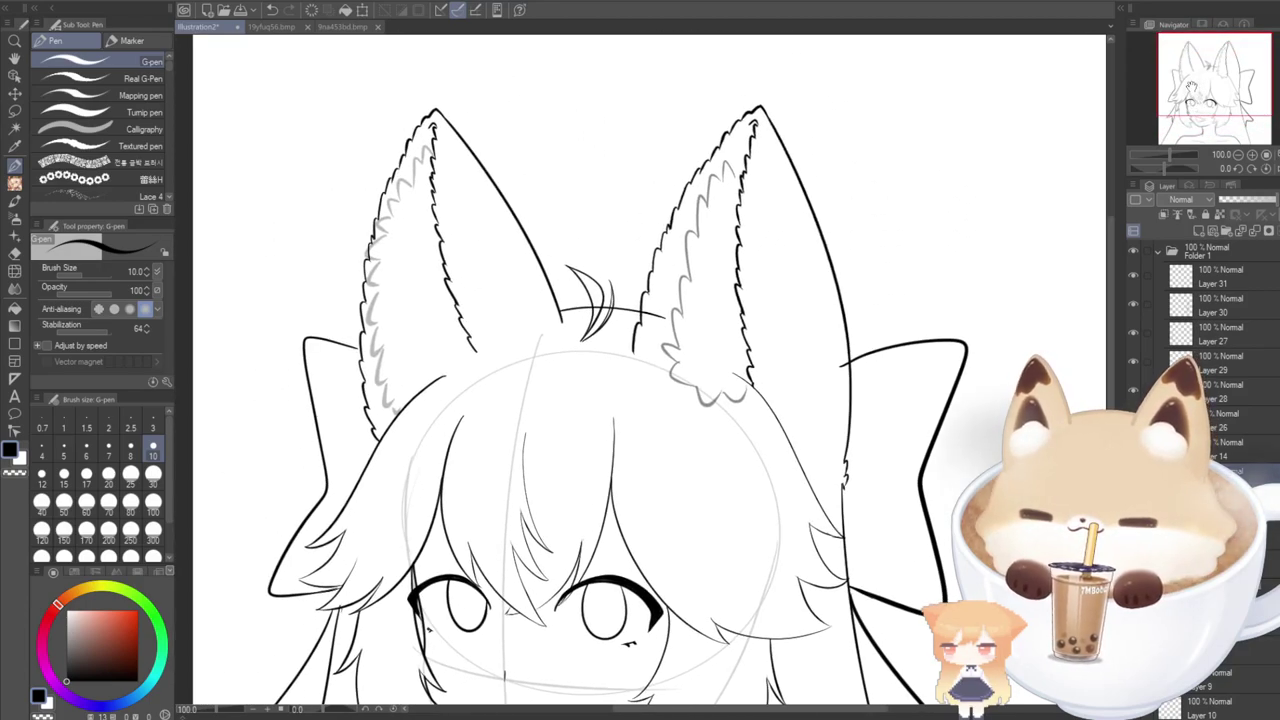
click(14, 75)
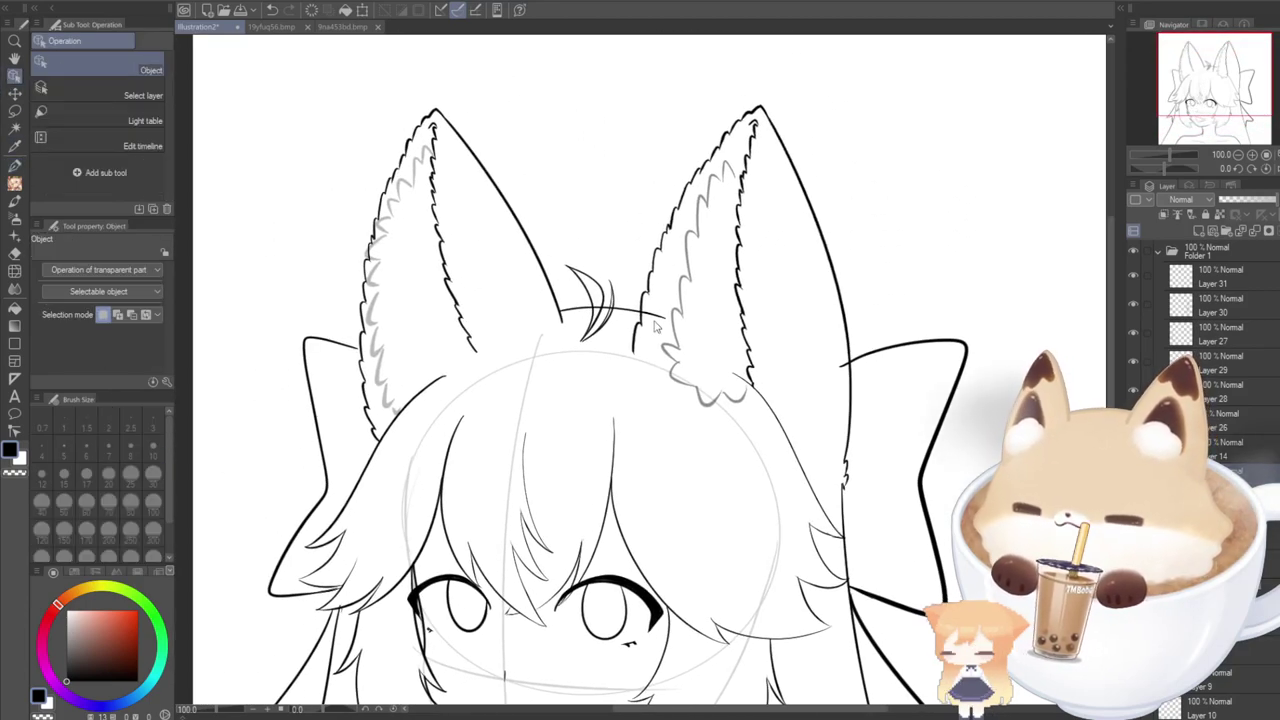
key(e)
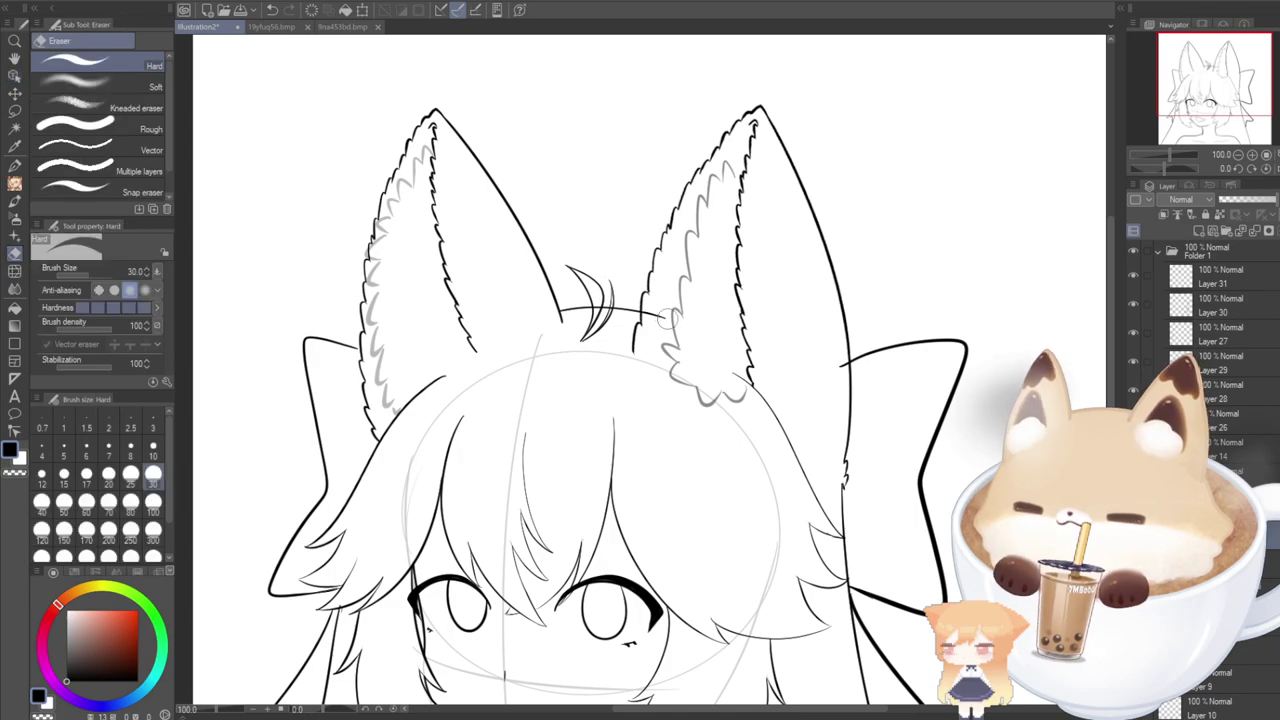
click(14, 75)
scroll(383, 374, down, 5)
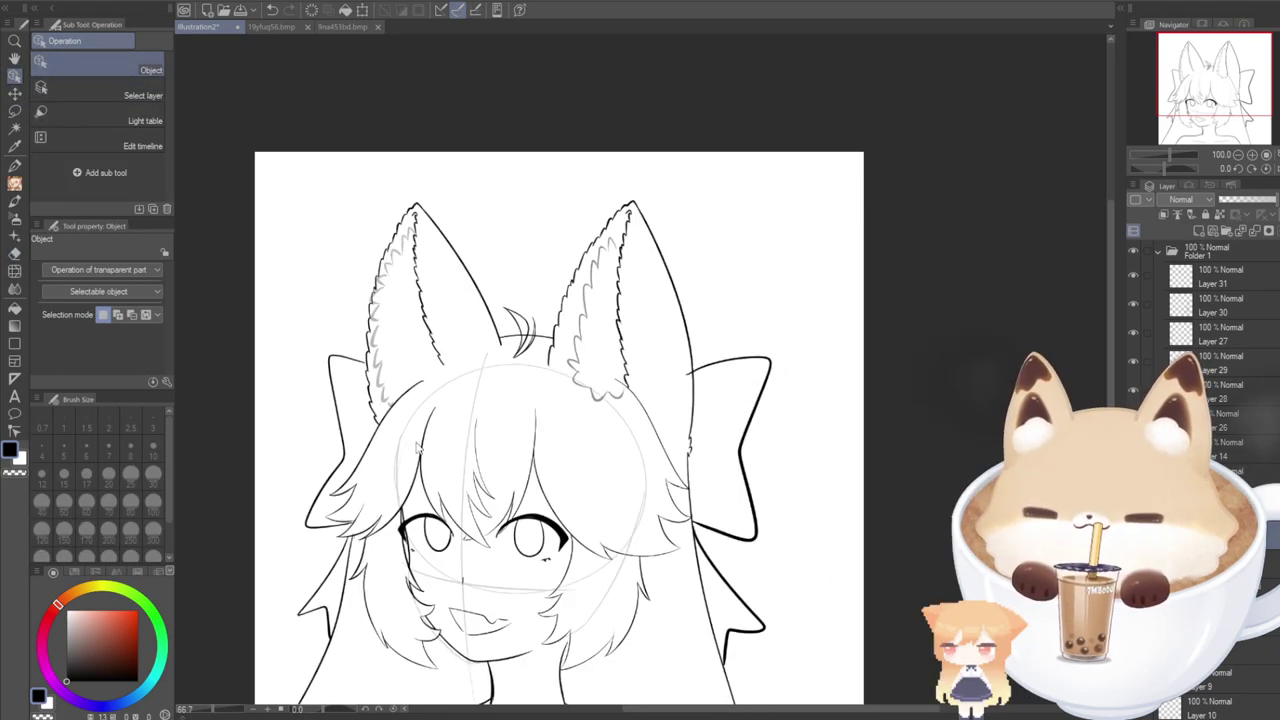
Bend the lower end of the right ear's furry edge inward beside the head's top line, using Liquify at brush size 250.
drag(1186, 90, 1172, 104)
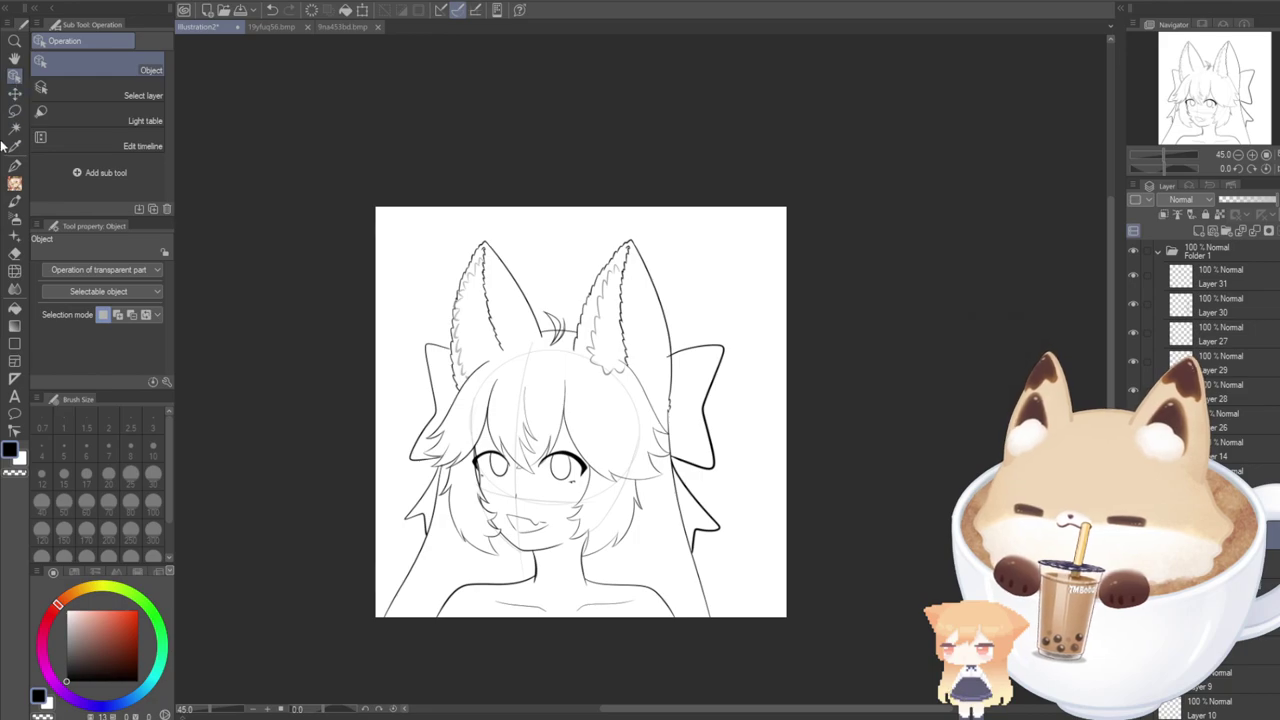
scroll(540, 325, up, 5)
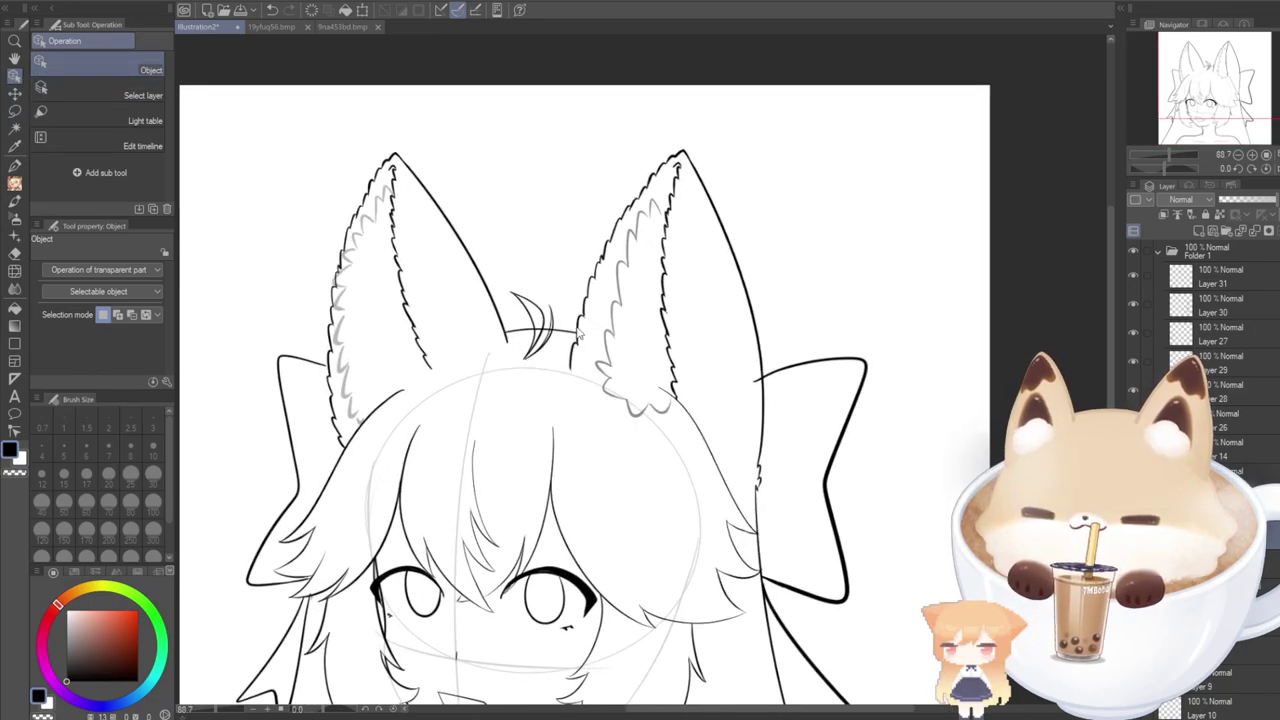
click(15, 272)
scroll(569, 355, up, 2)
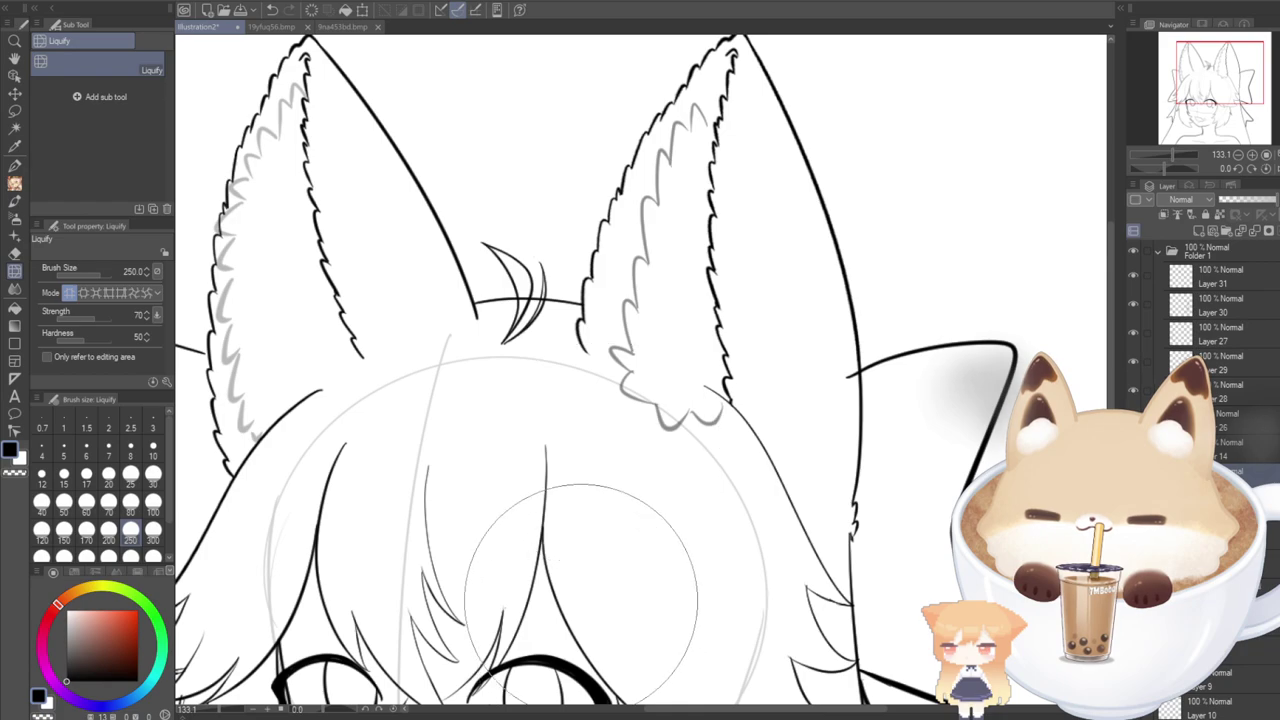
scroll(552, 512, down, 1)
scroll(540, 595, down, 2)
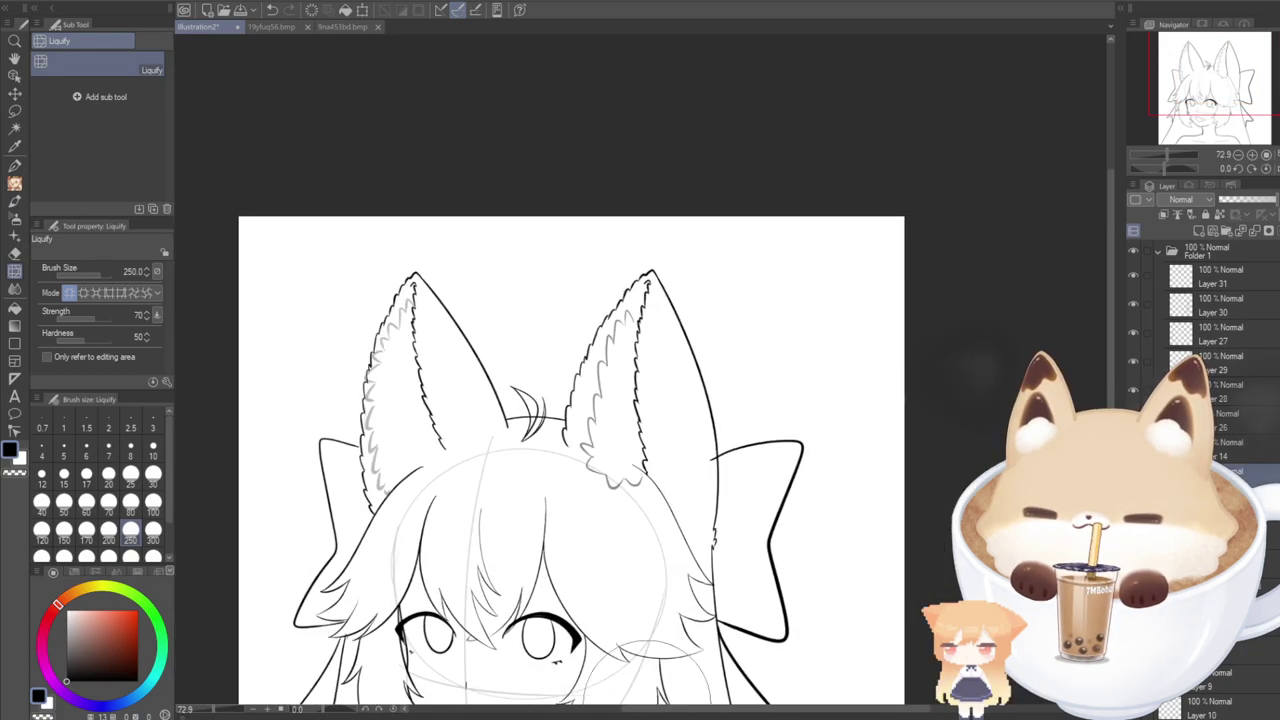
drag(1243, 101, 1226, 119)
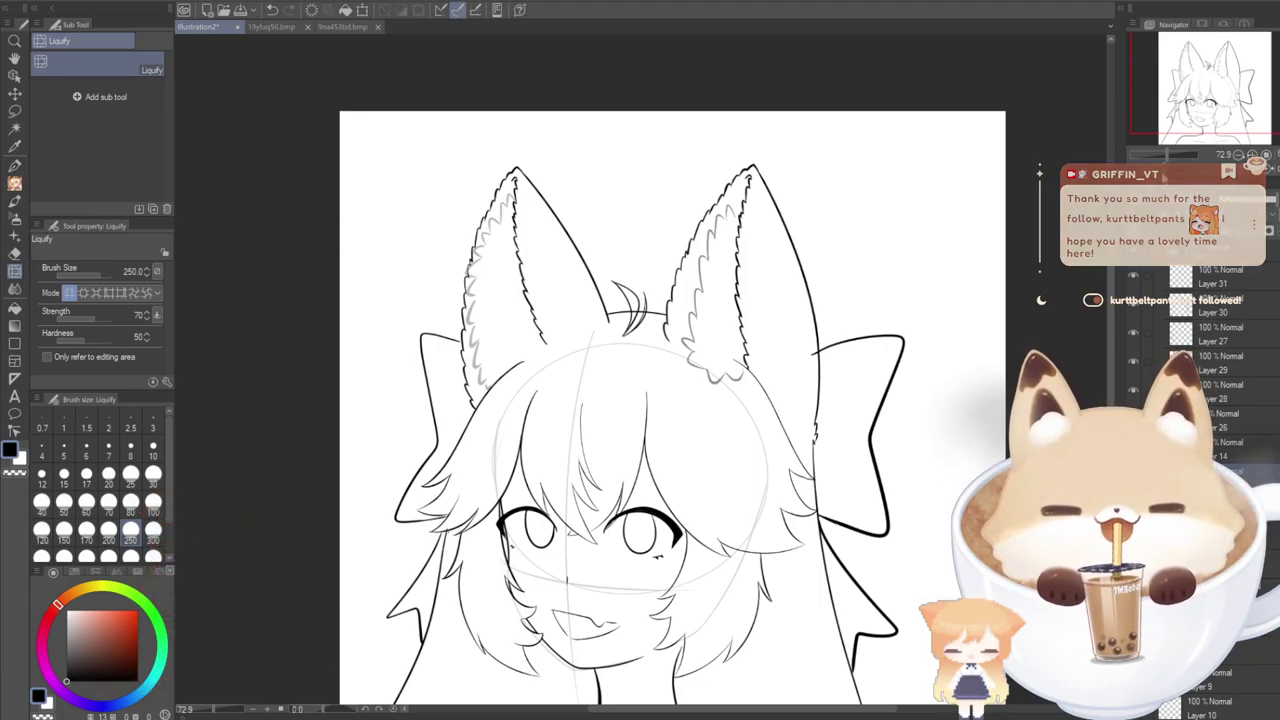
drag(1235, 111, 1231, 120)
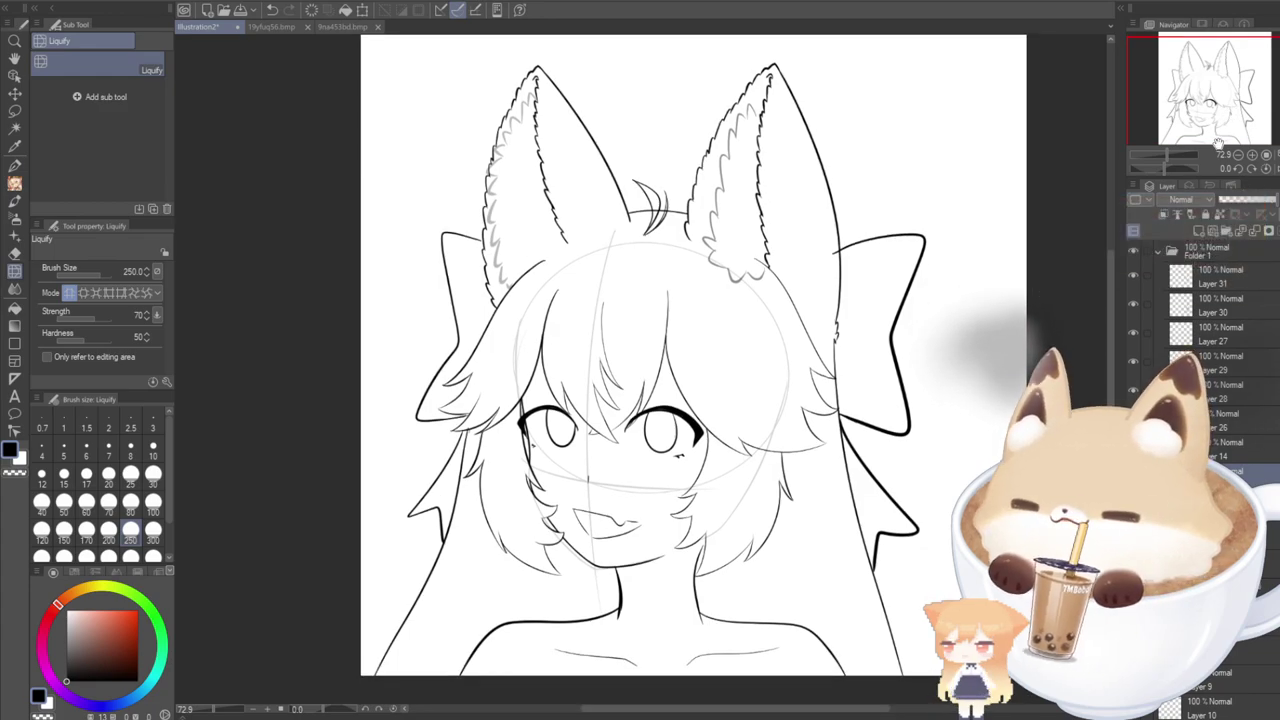
Step back through the recent ear edits to compare the drawing, and restore them all.
click(14, 165)
key(ctrl+z)
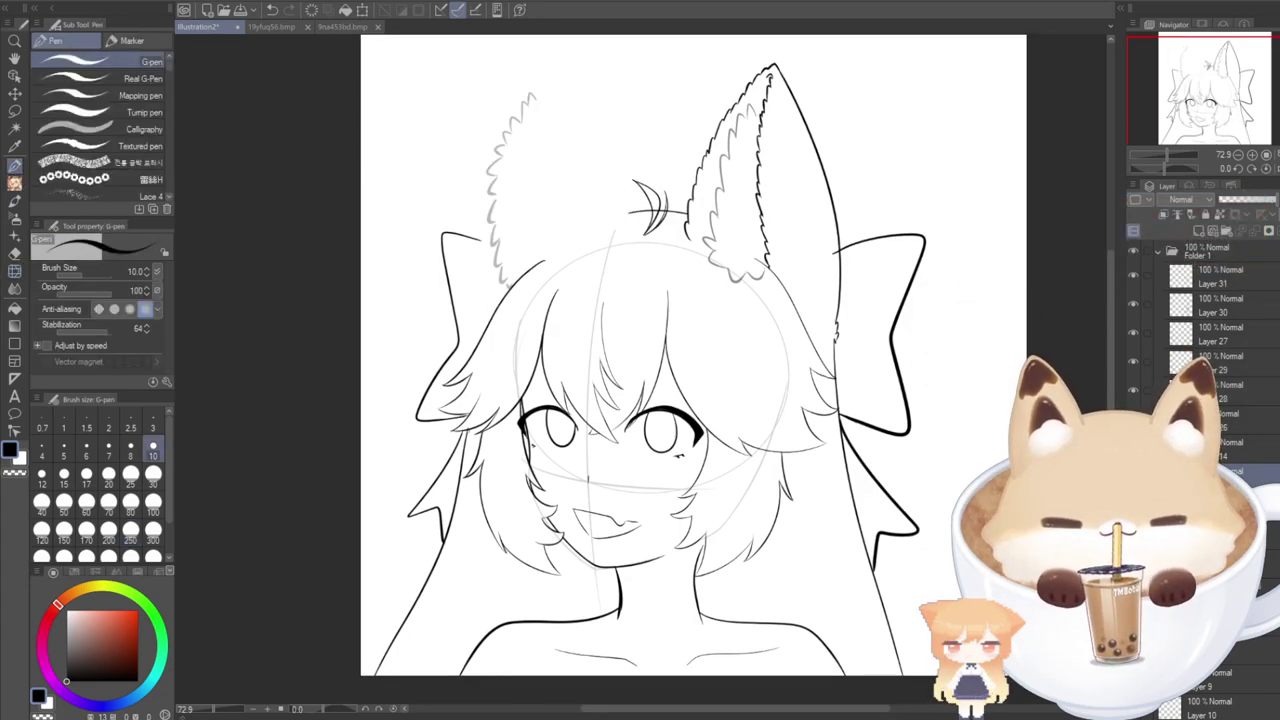
key(ctrl+y)
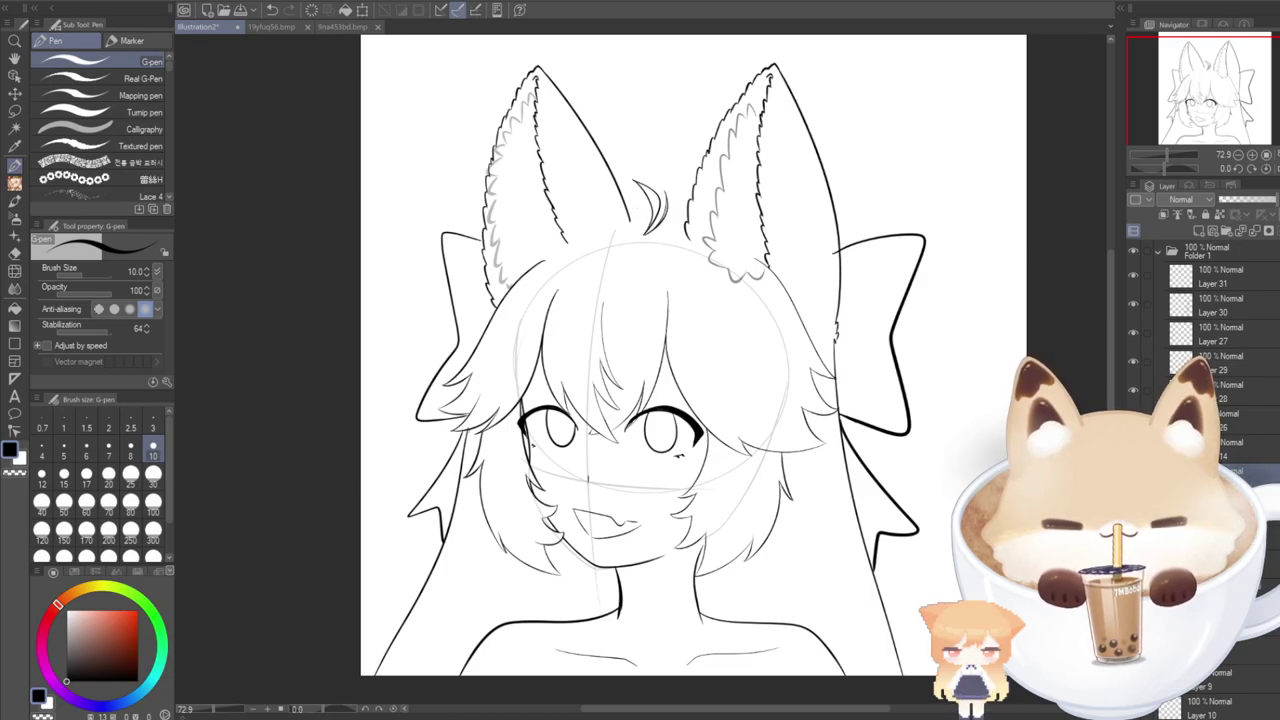
key(ctrl+z)
key(ctrl+y)
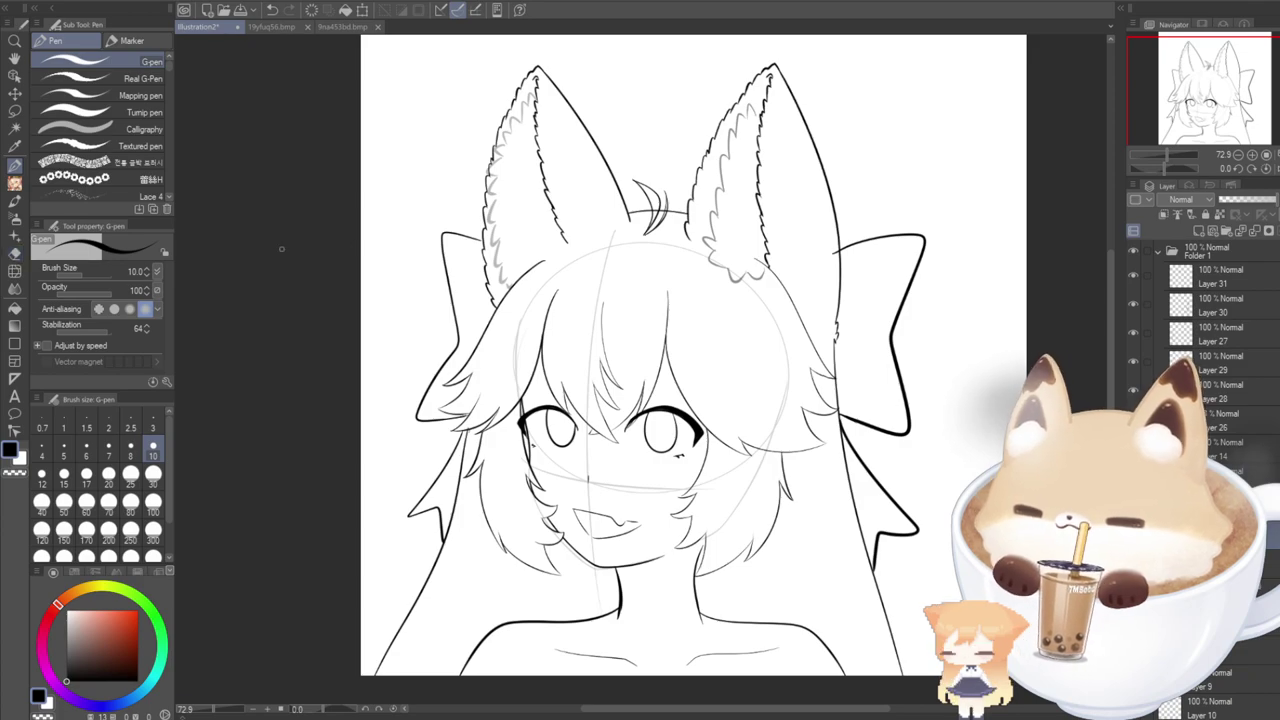
Erase the bits of the head's top line running inside the hair tuft between the ears, using the Hard eraser at size 10.
click(14, 251)
scroll(623, 216, up, 1)
scroll(625, 217, up, 8)
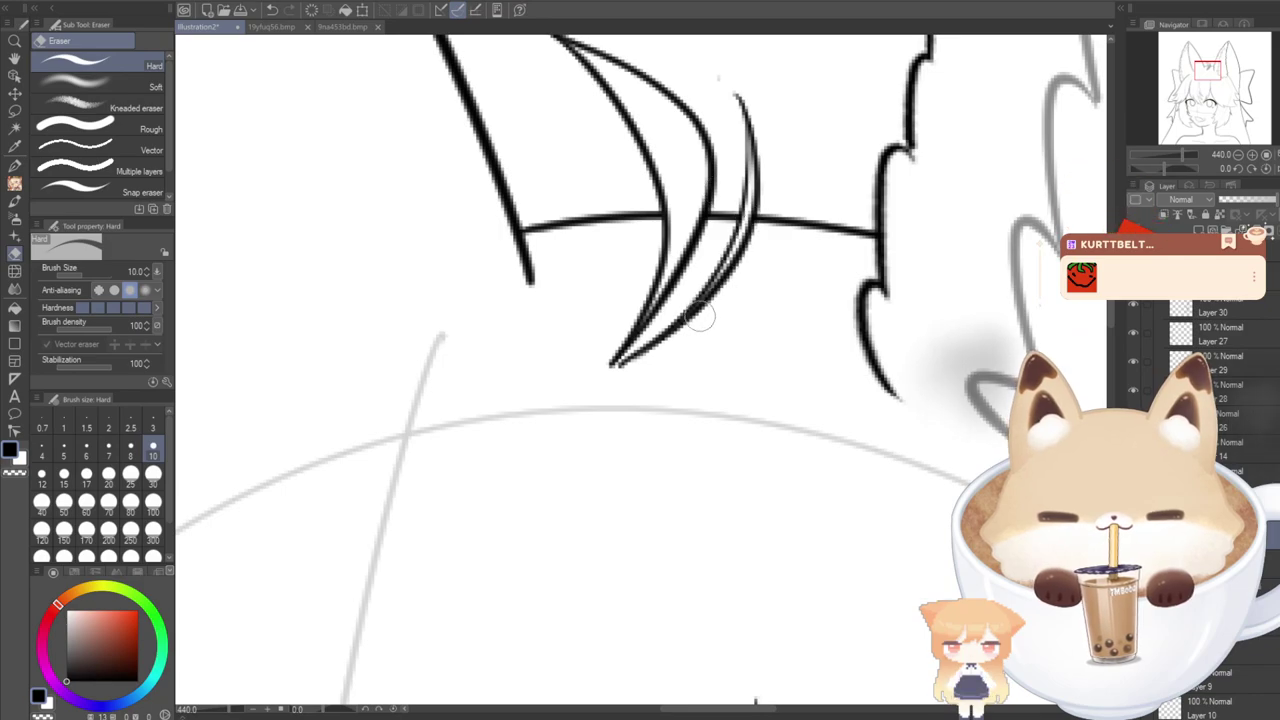
scroll(706, 288, down, 6)
scroll(730, 303, down, 1)
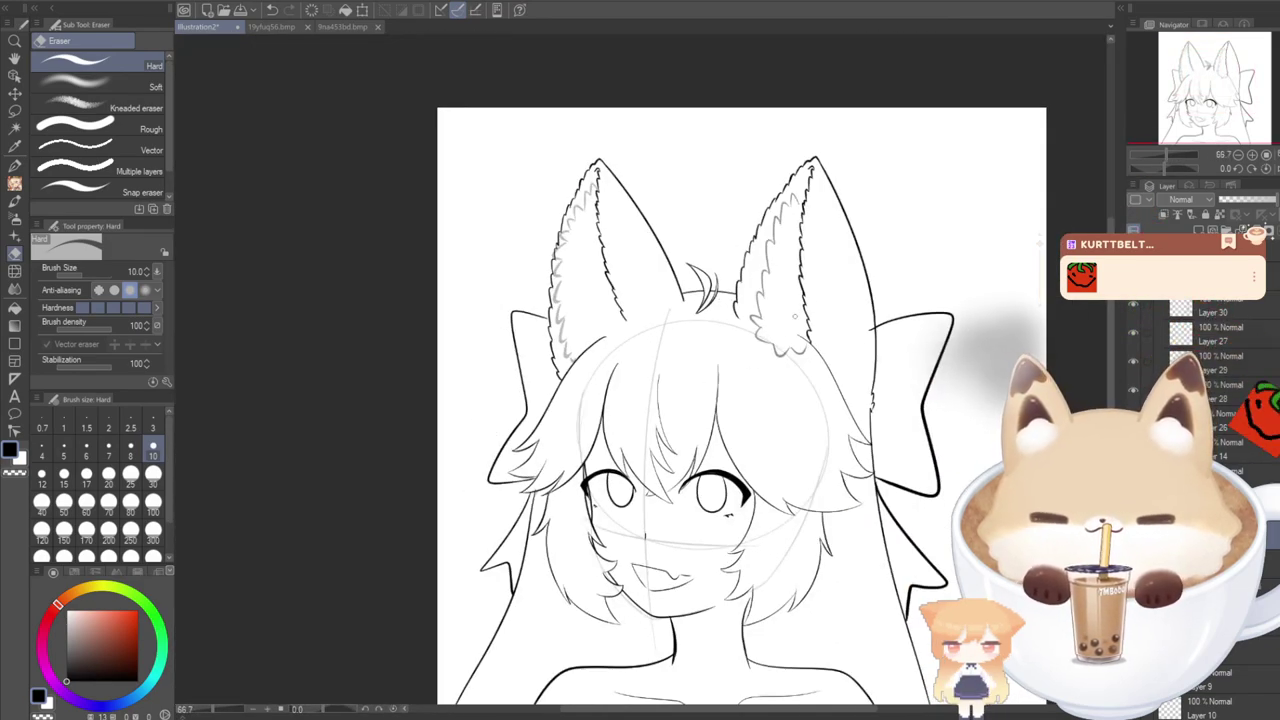
scroll(730, 303, down, 1)
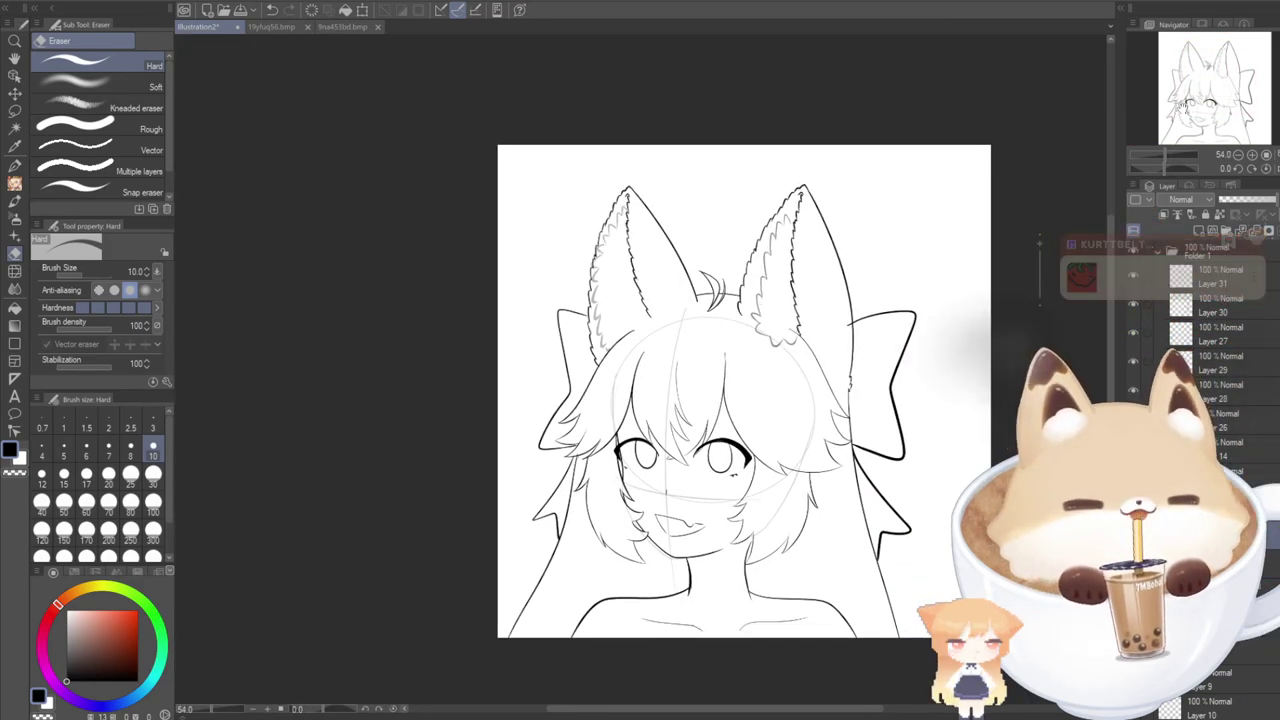
drag(1218, 72, 1221, 80)
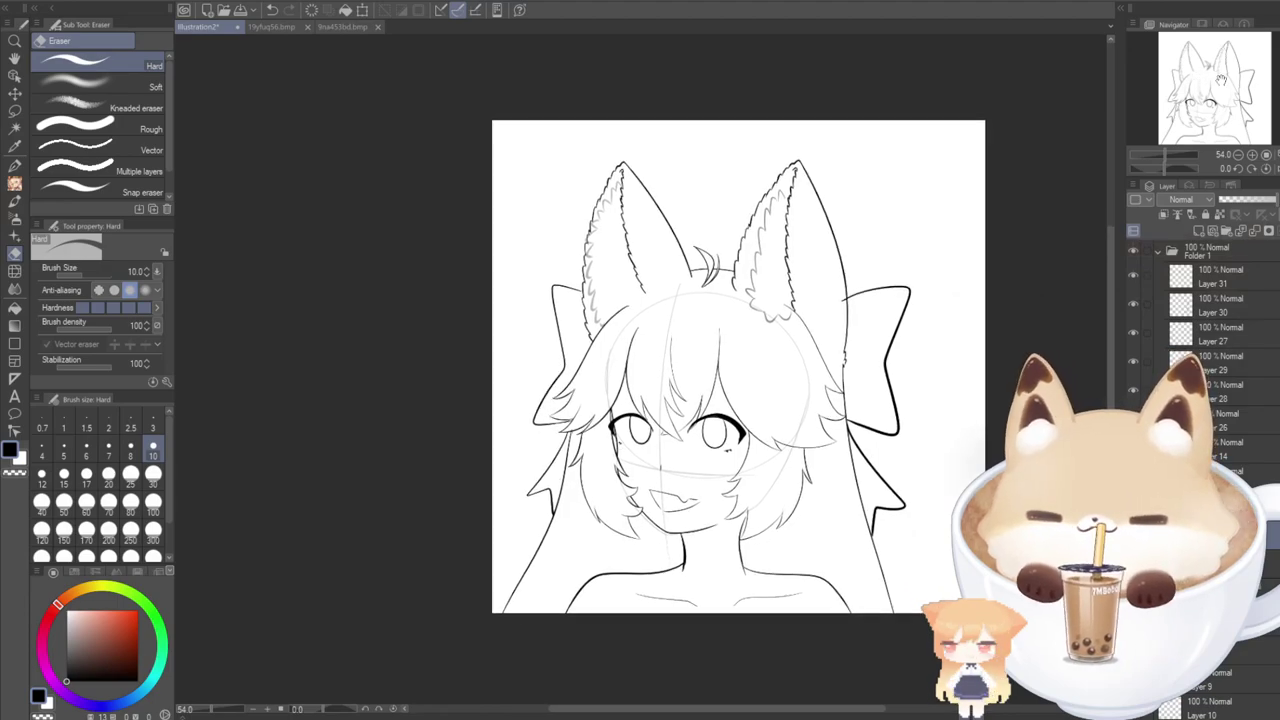
On the bow's layer, erase the end of the right bow line that overlaps the right ear's outer edge.
click(14, 76)
click(912, 296)
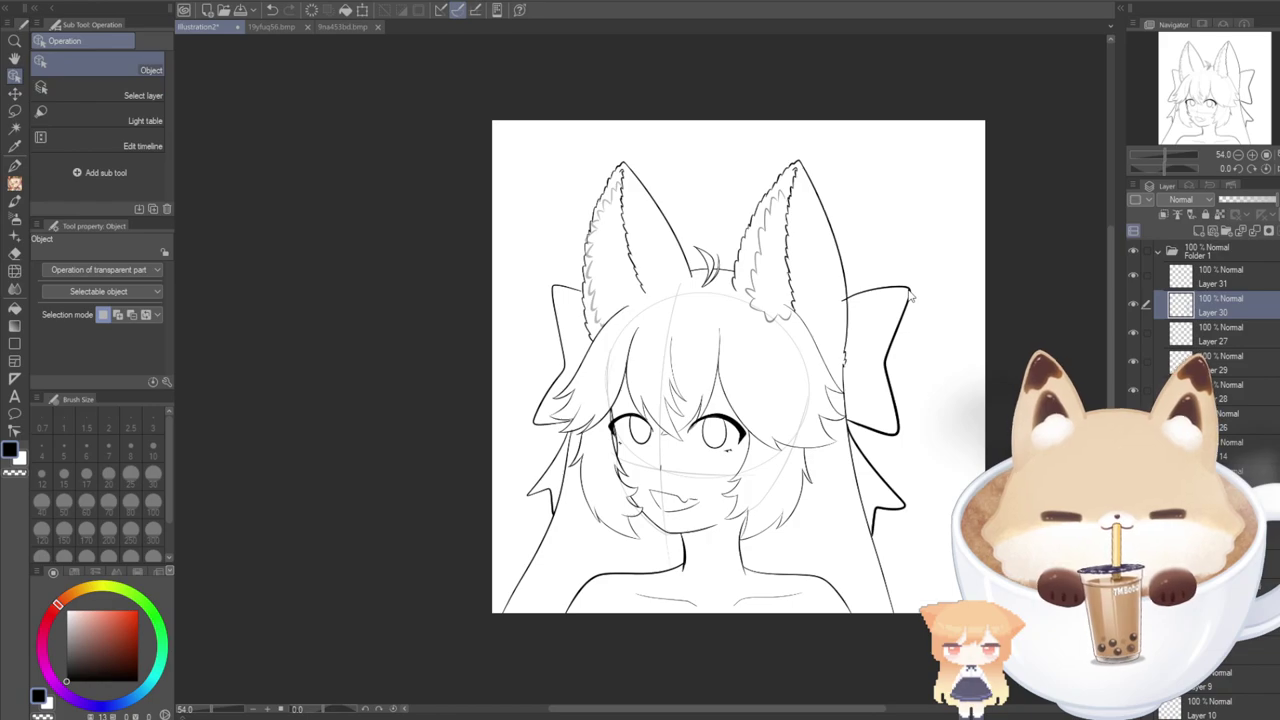
click(14, 253)
scroll(845, 295, up, 3)
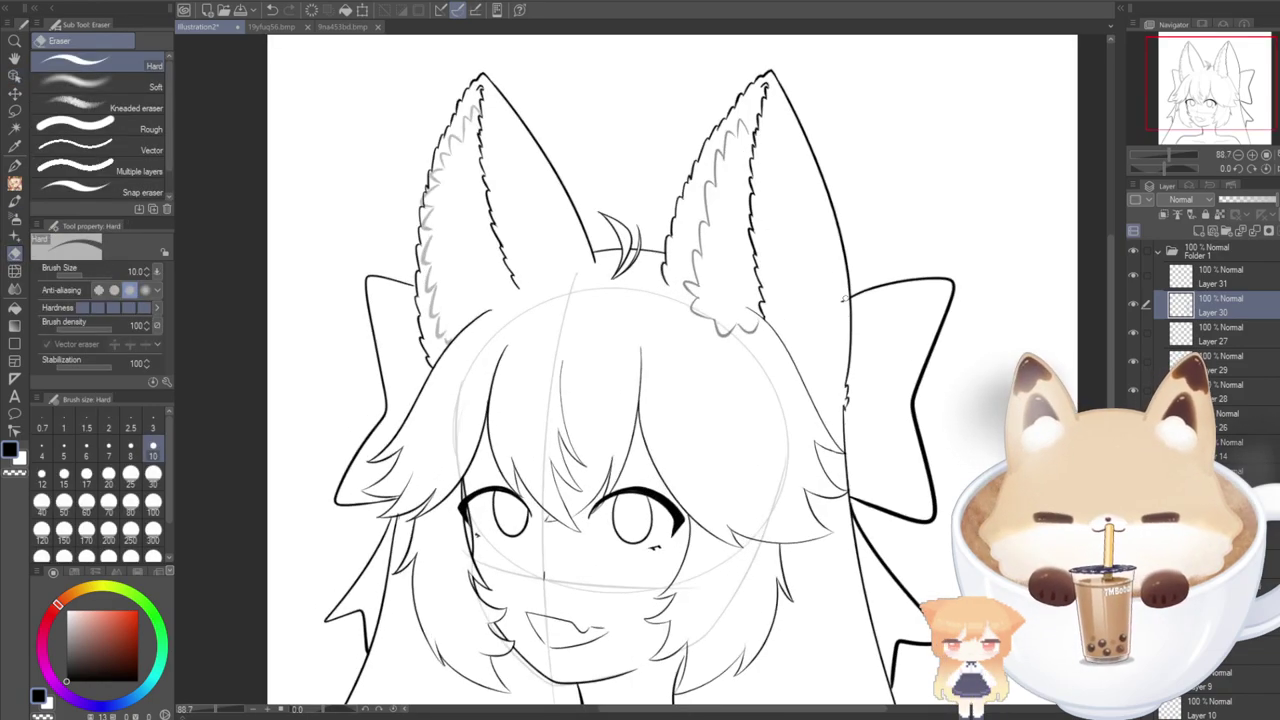
scroll(845, 352, down, 3)
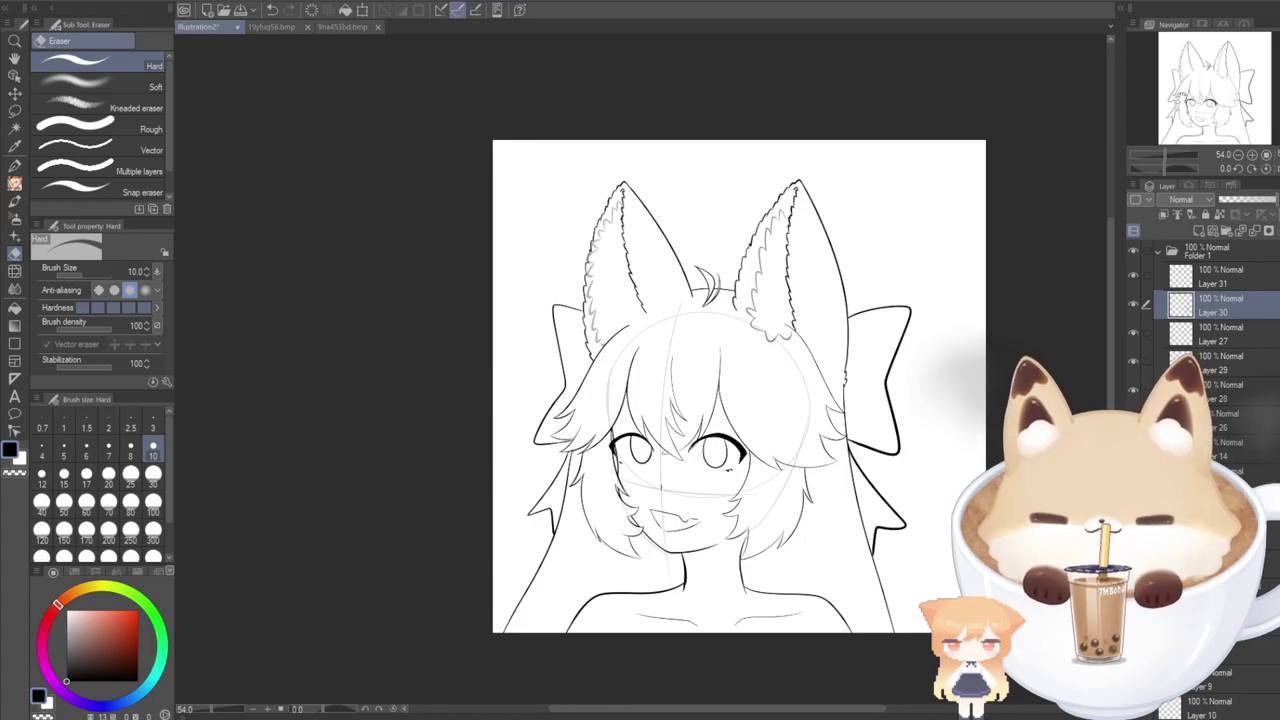
Compare the drawing with and without the head's top line between the ears, keeping the line.
scroll(664, 473, up, 1)
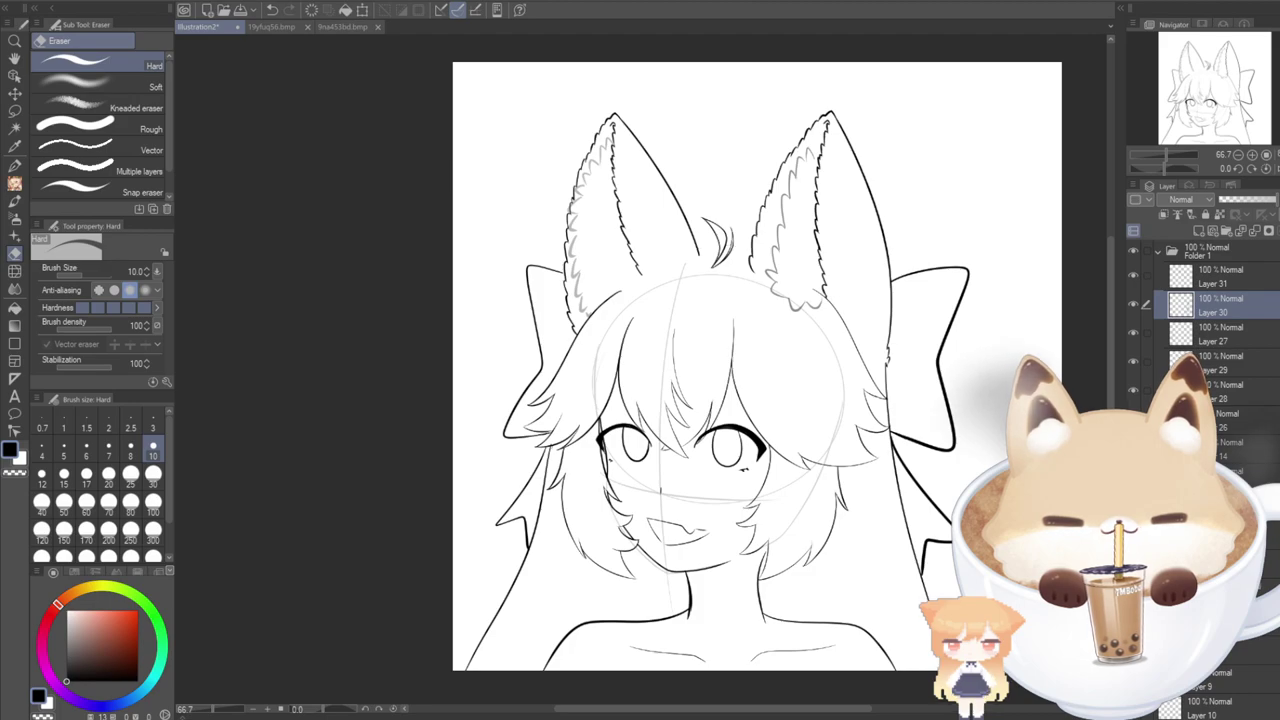
key(ctrl+z)
key(ctrl+y)
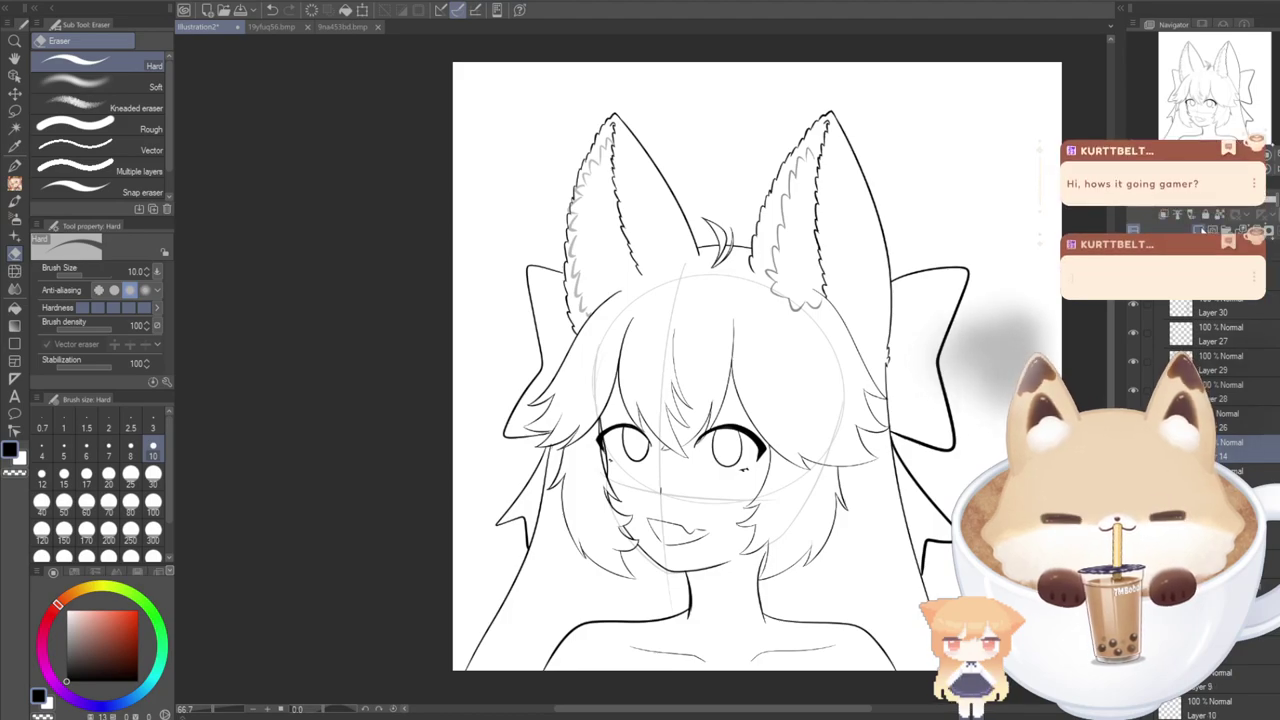
Ink the right ear's jagged inner fur from the tip down to its base with the G-pen at size 10.
key(p)
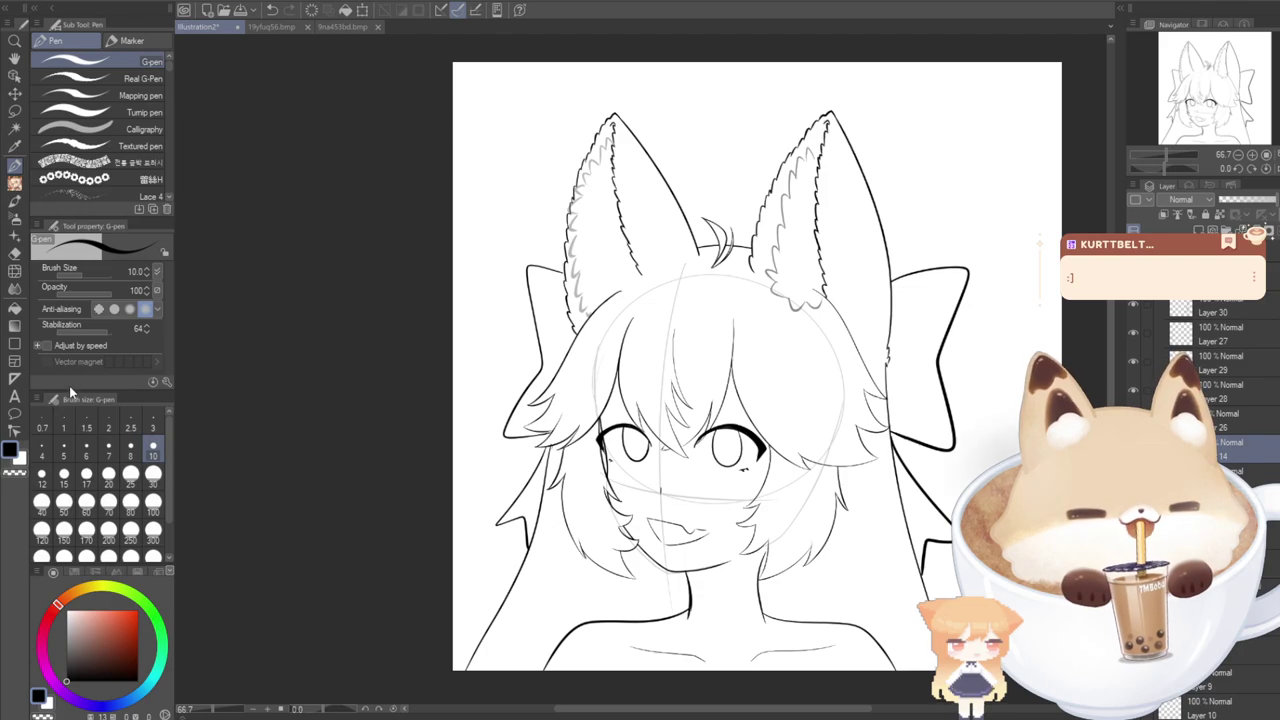
scroll(805, 193, up, 1)
scroll(802, 197, up, 1)
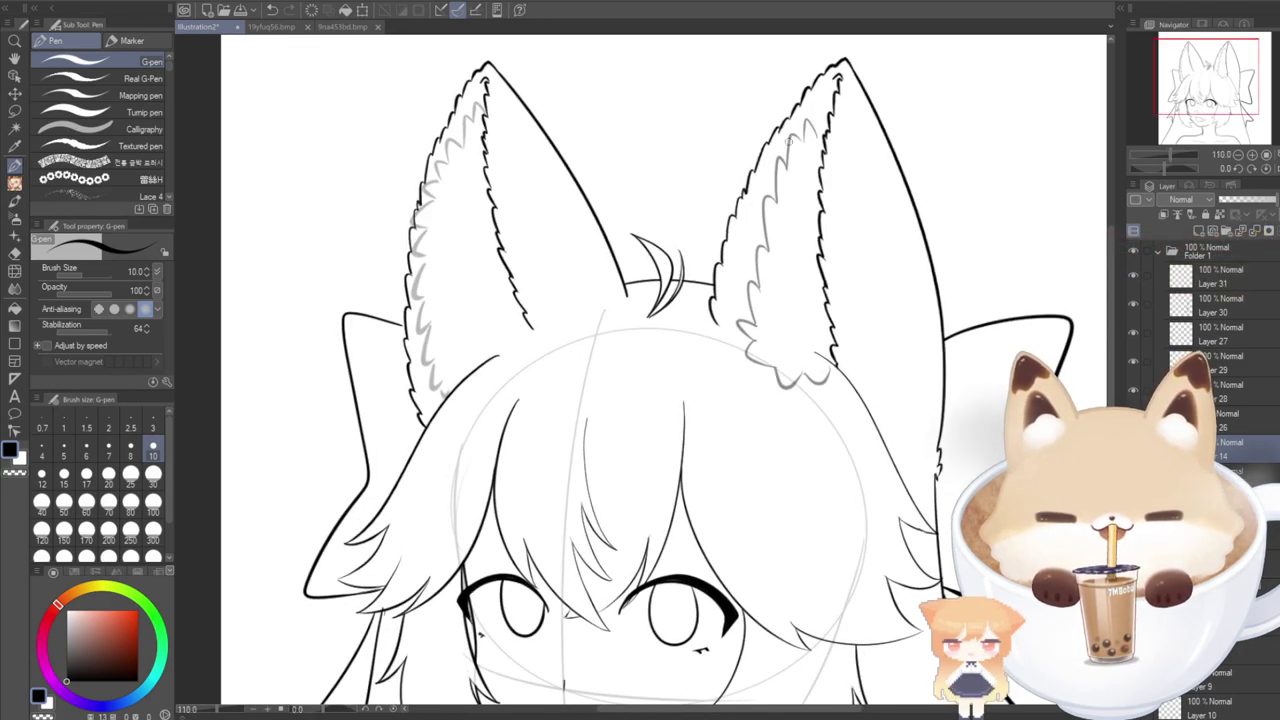
drag(1110, 270, 1109, 252)
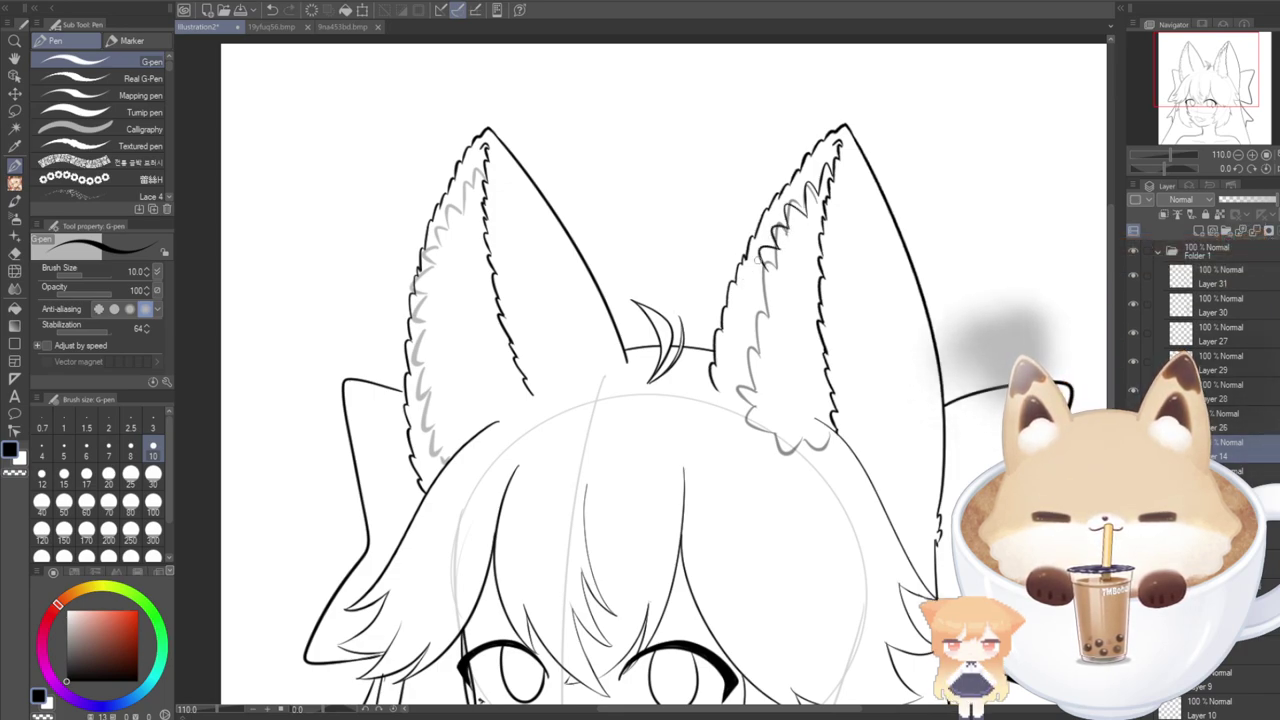
mouse_move(774, 242)
mouse_down()
mouse_move(749, 296)
mouse_move(750, 265)
mouse_move(744, 326)
mouse_up()
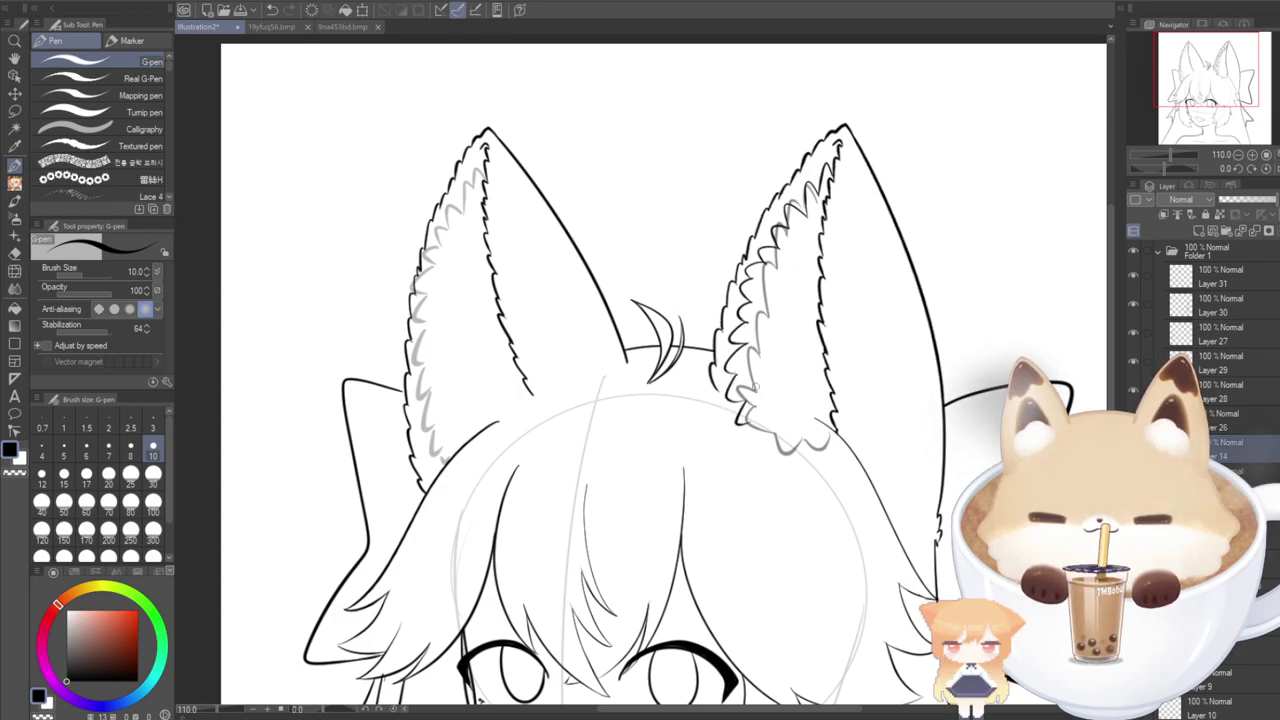
drag(736, 358, 727, 372)
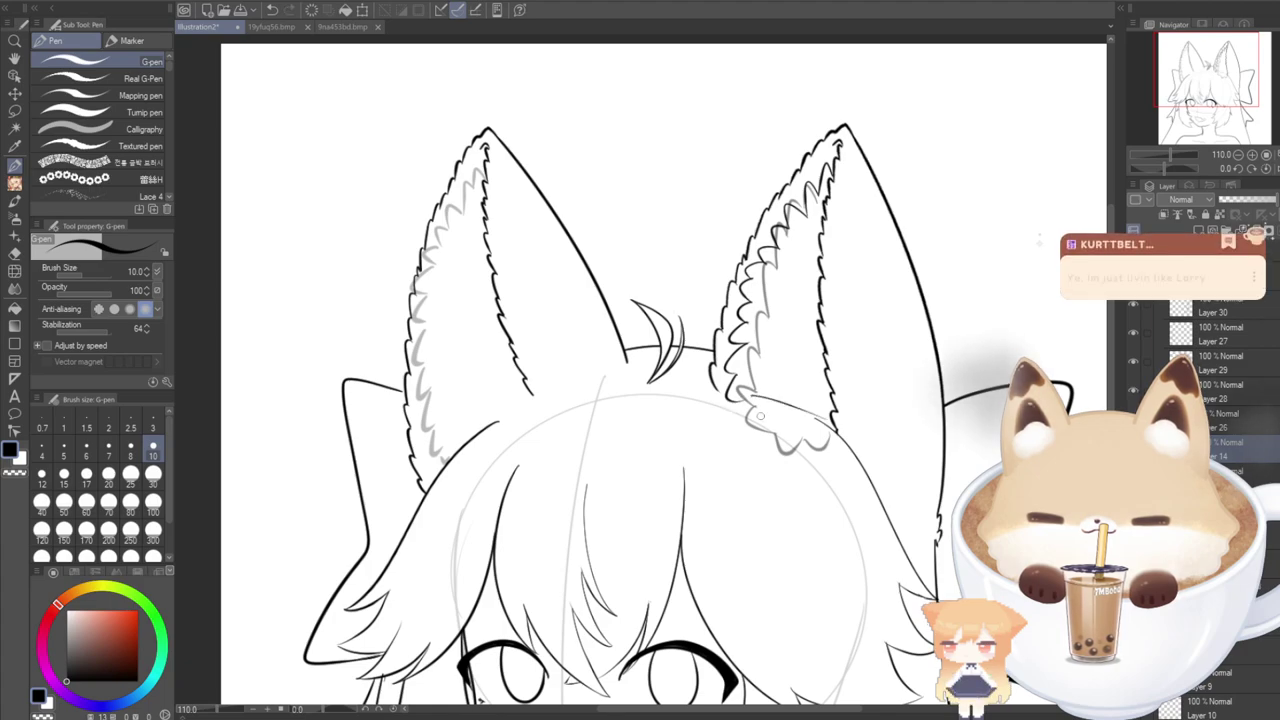
Draw a curved line across the right ear's base from the inner fur to the hair, retrying the stroke as needed.
key(ctrl+z)
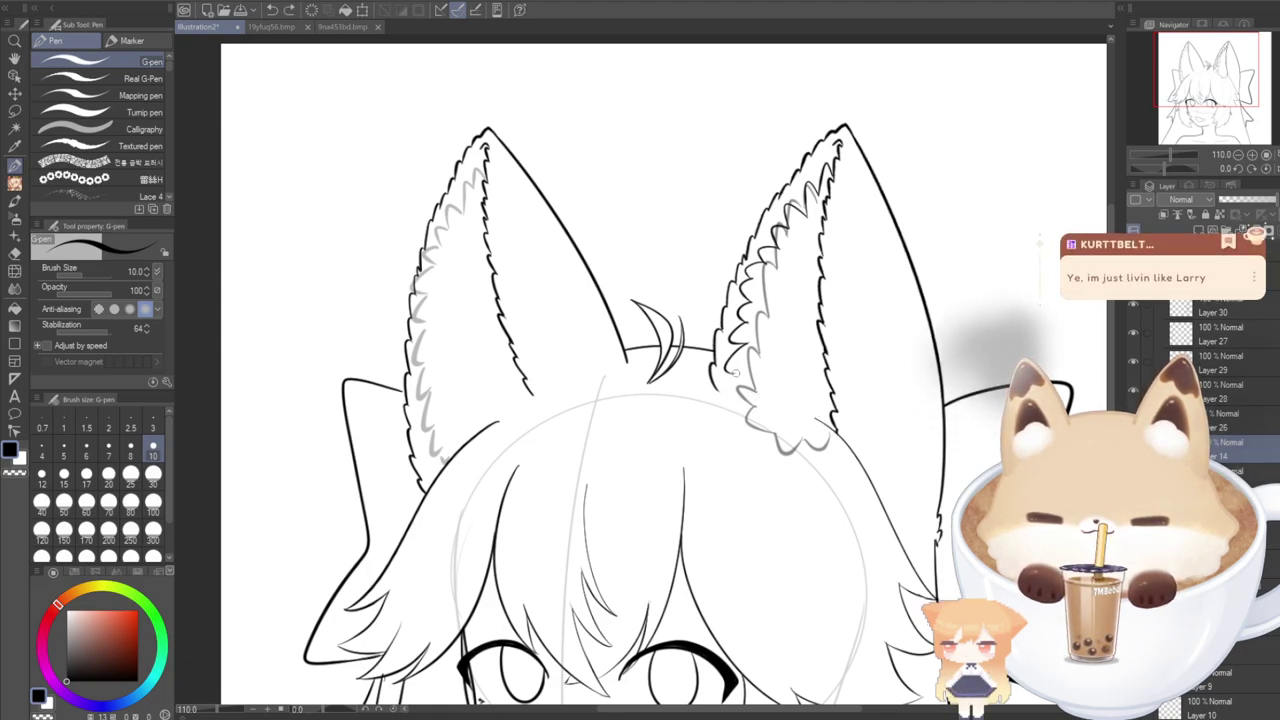
drag(812, 416, 757, 398)
key(ctrl+z)
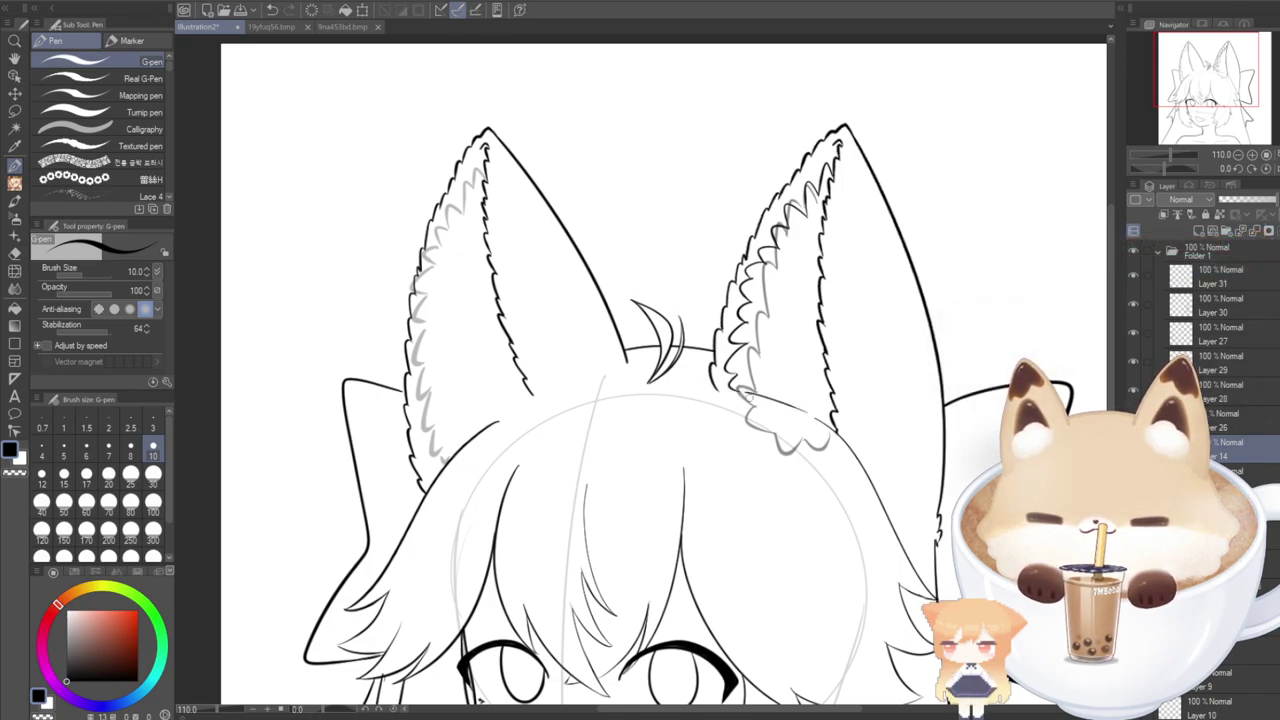
key(ctrl+z)
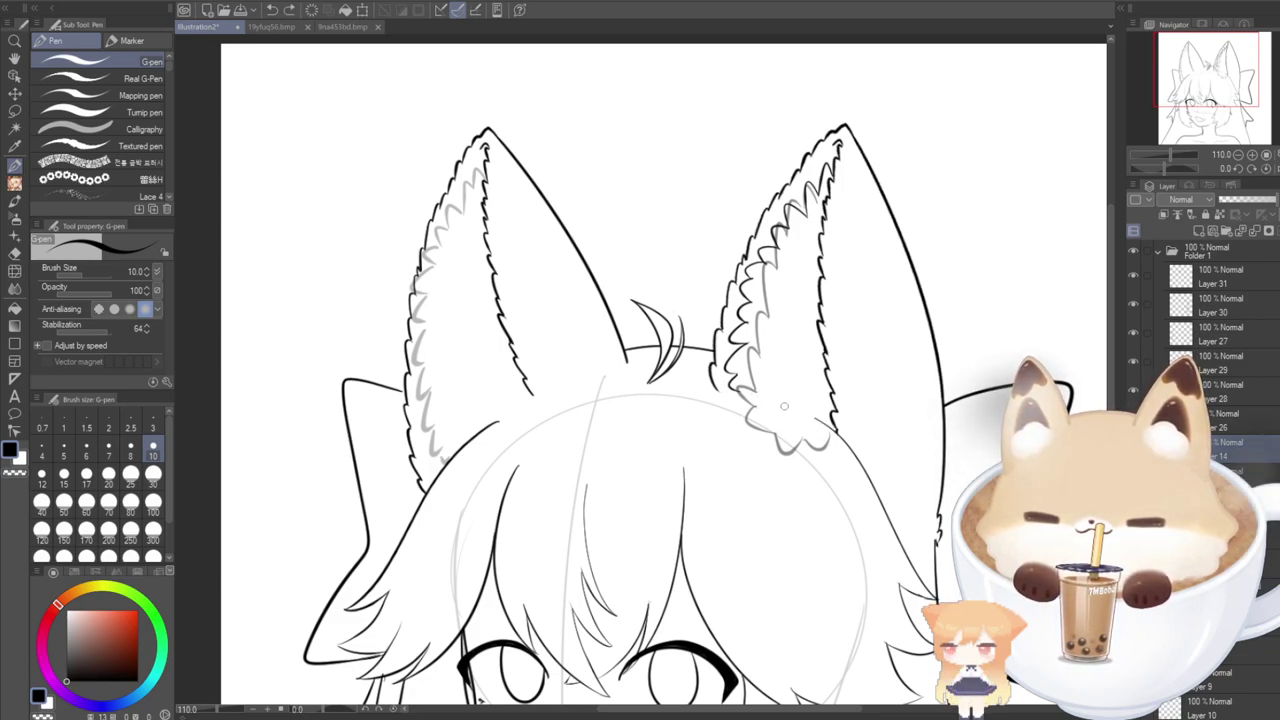
drag(820, 422, 832, 429)
key(ctrl+z)
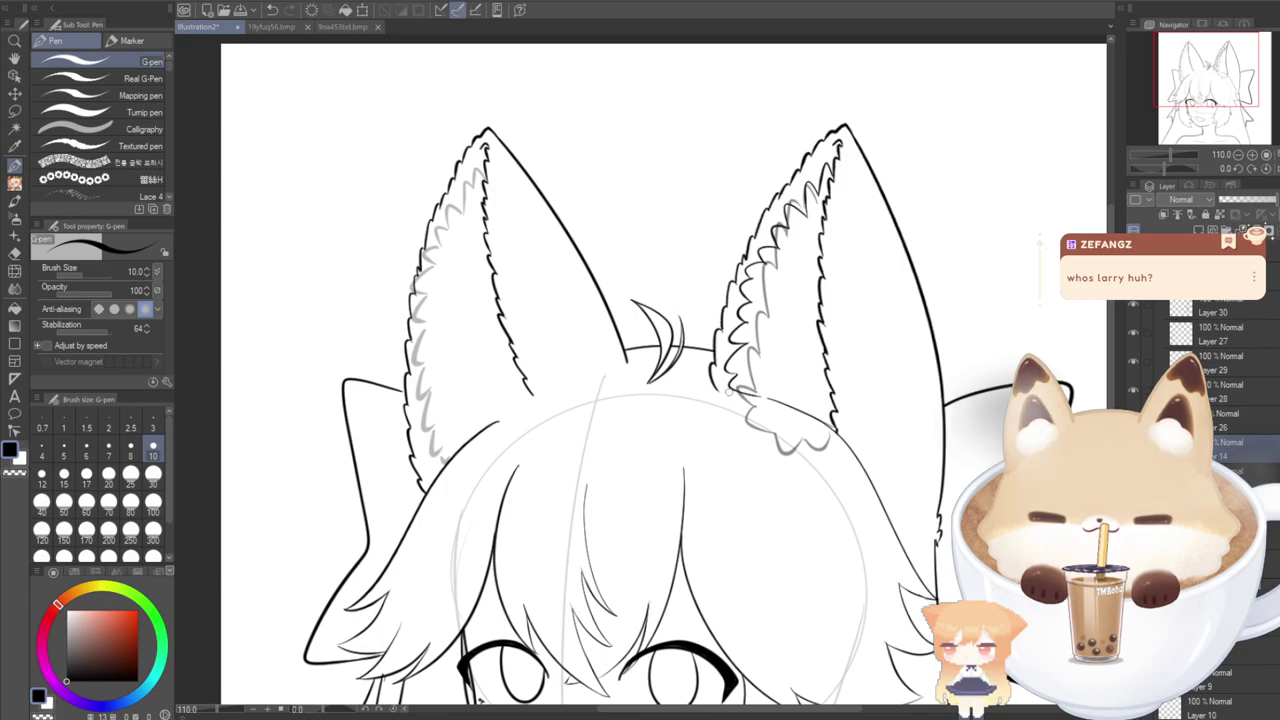
Duplicate the layer holding the right ear's inner fur and base line.
drag(766, 714, 708, 716)
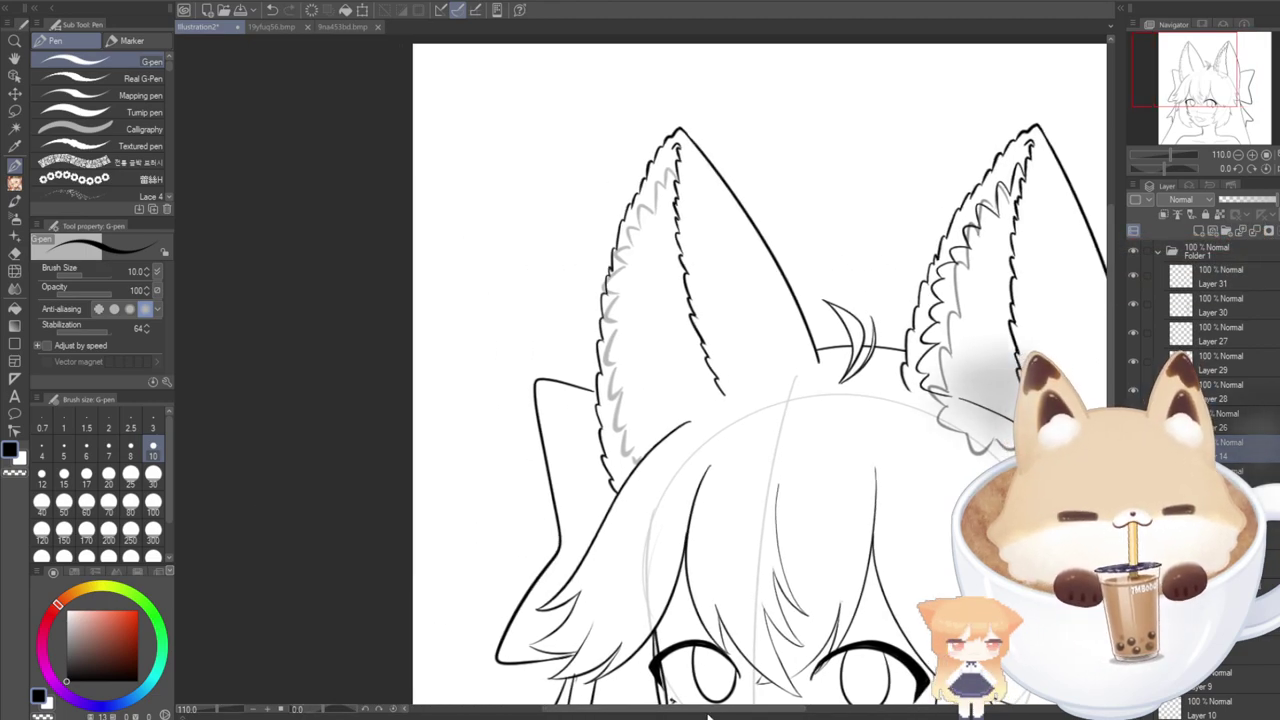
click(1197, 230)
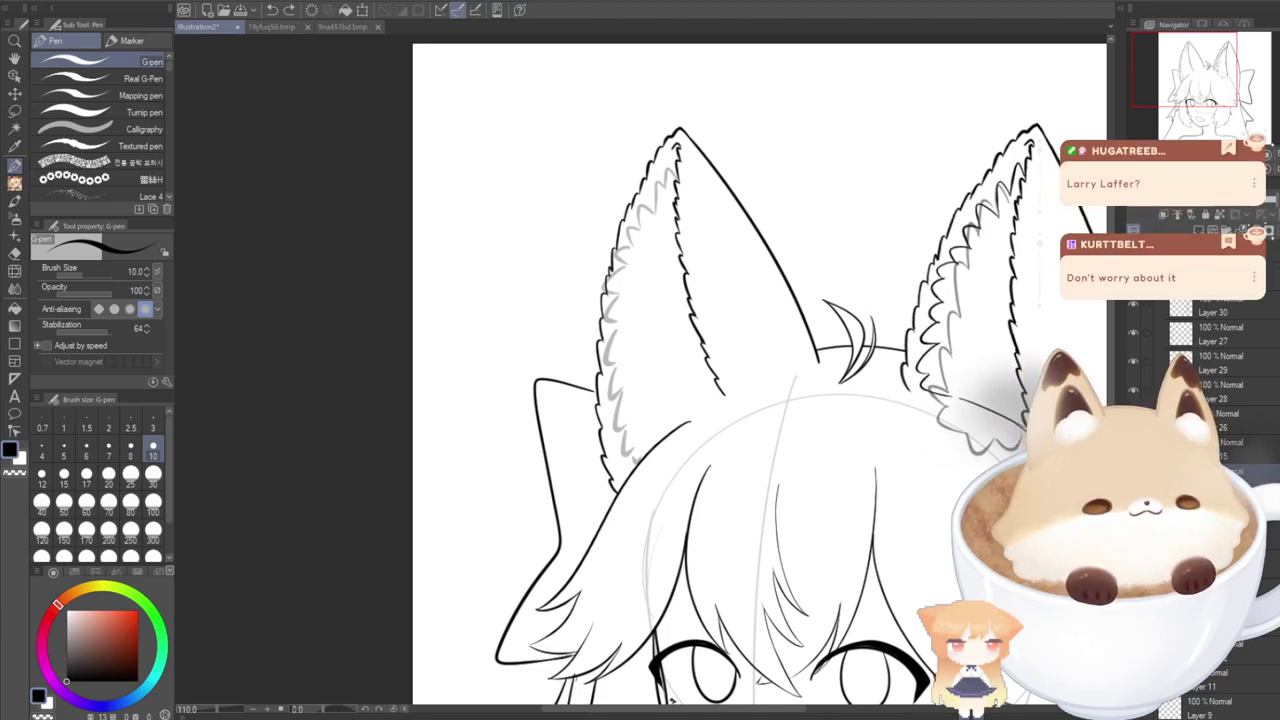
key(ctrl+v)
Move the copied fur lines onto the left ear and rotate them to follow its furry outer edge.
key(ctrl+t)
drag(955, 439, 666, 439)
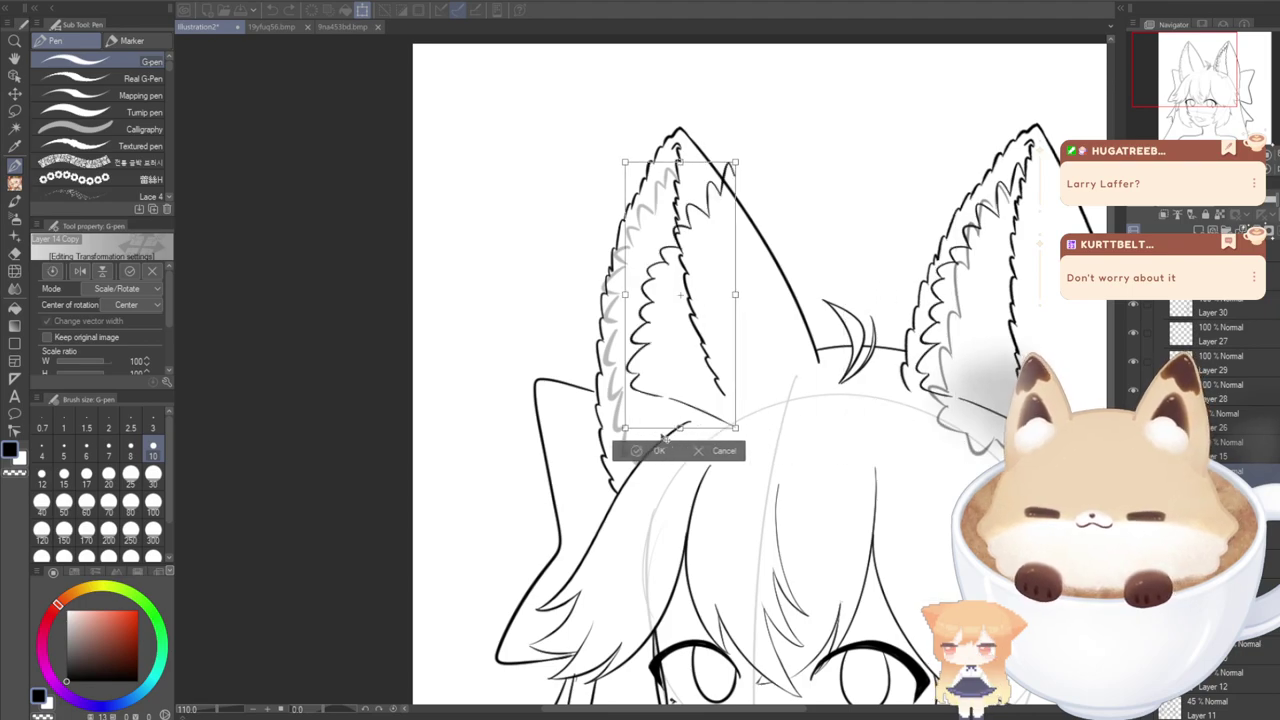
drag(680, 295, 625, 297)
drag(514, 428, 543, 475)
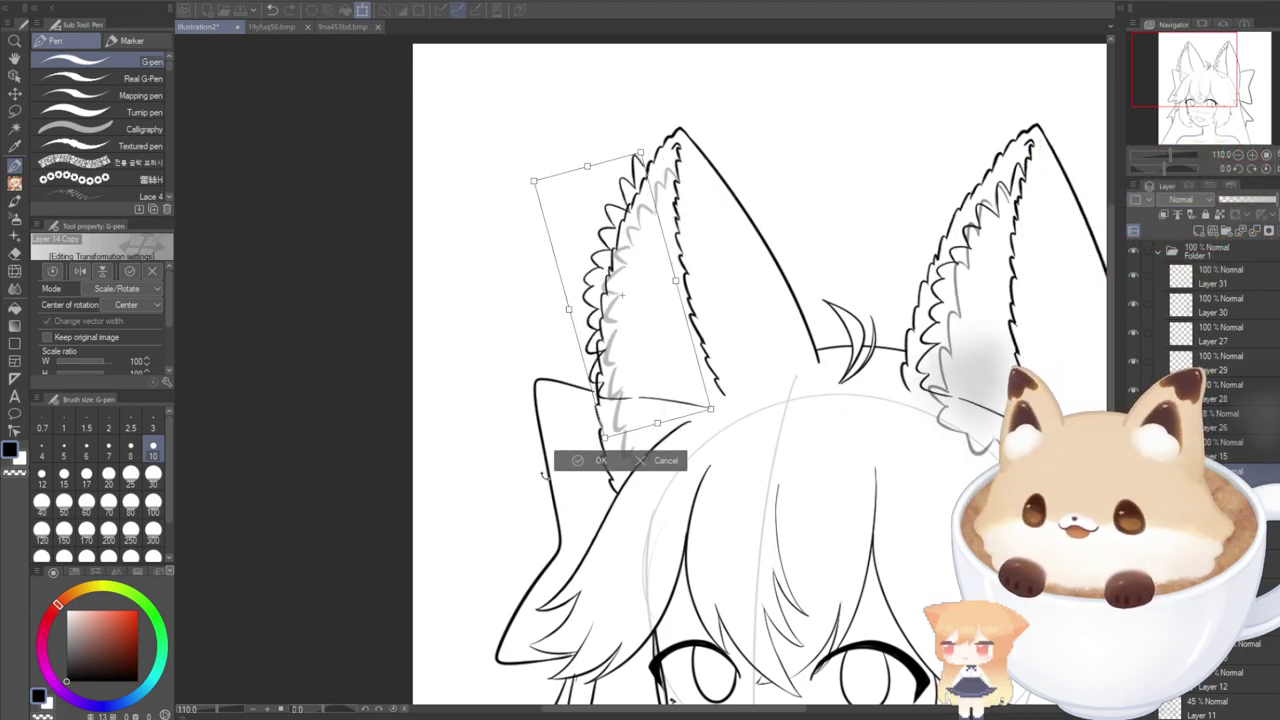
mouse_move(637, 408)
mouse_down()
mouse_move(670, 417)
mouse_move(657, 410)
mouse_up()
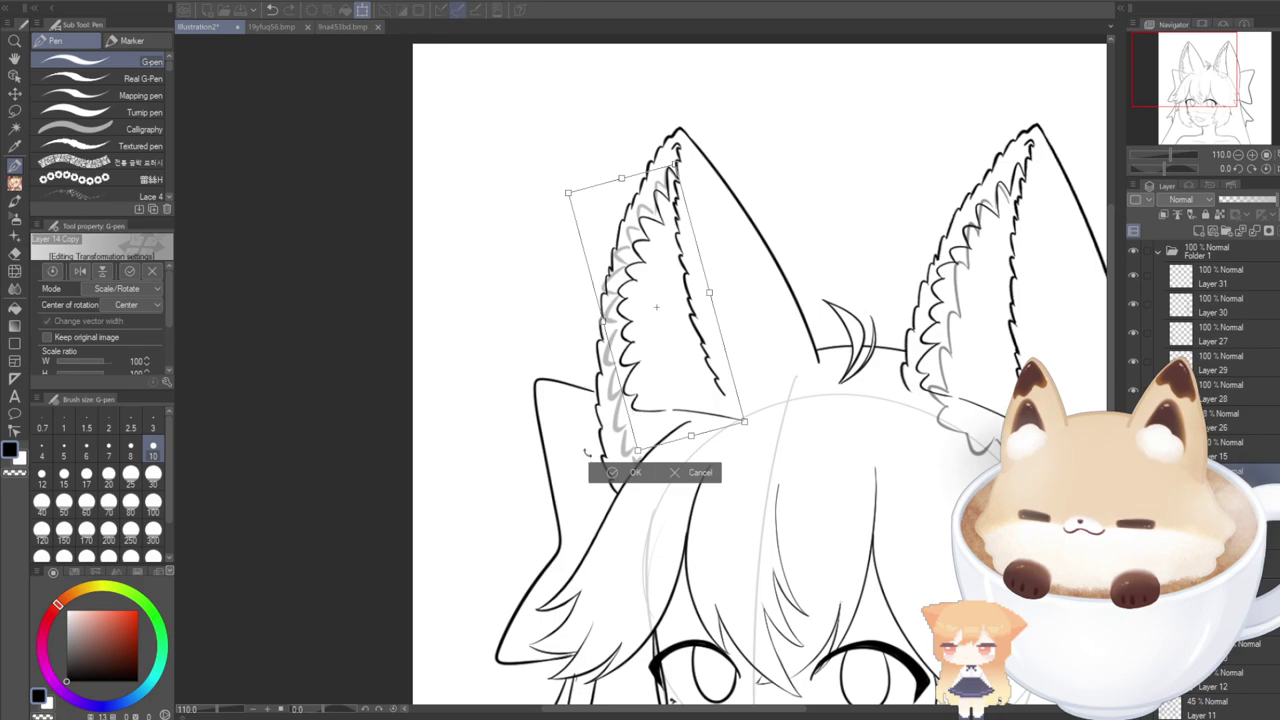
drag(589, 451, 637, 411)
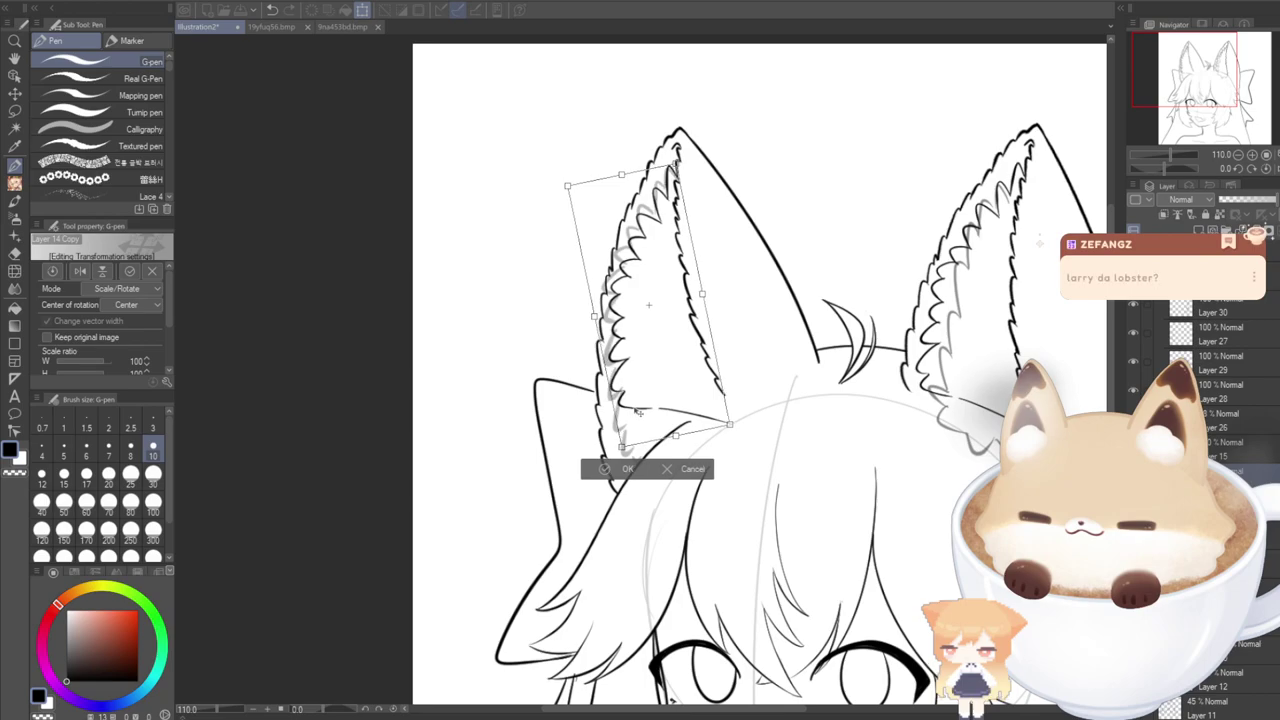
click(605, 470)
Erase the copied base line in the left ear and extend its inner fur down to the hair with the G-pen at size 10.
key(e)
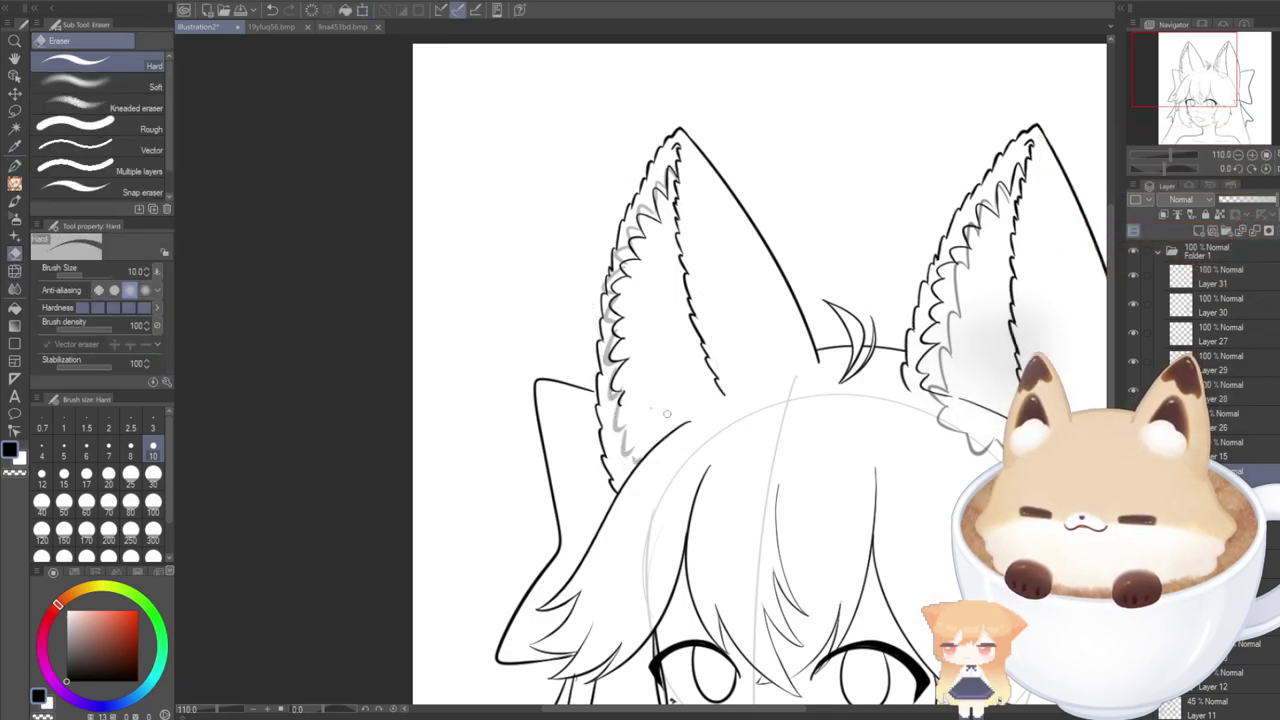
key(p)
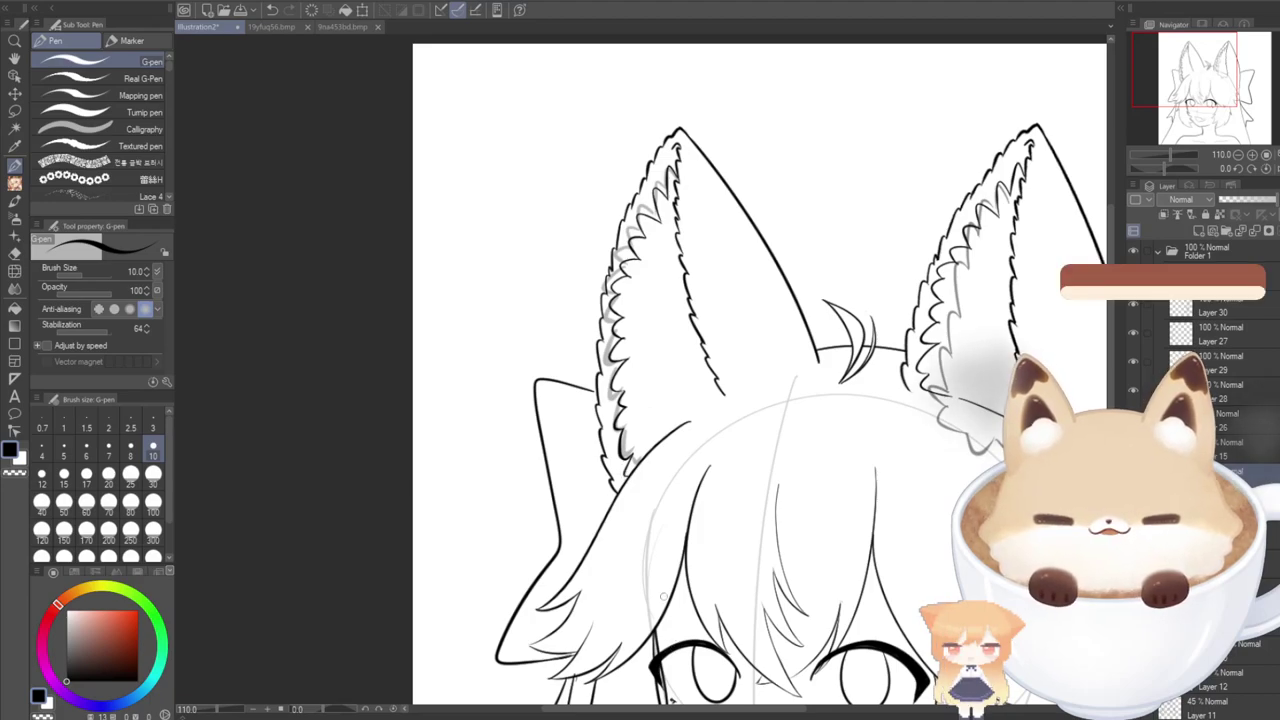
Delete the rough grey fur sketch from both ears, keeping the inked inner fur lines.
key(o)
click(626, 252)
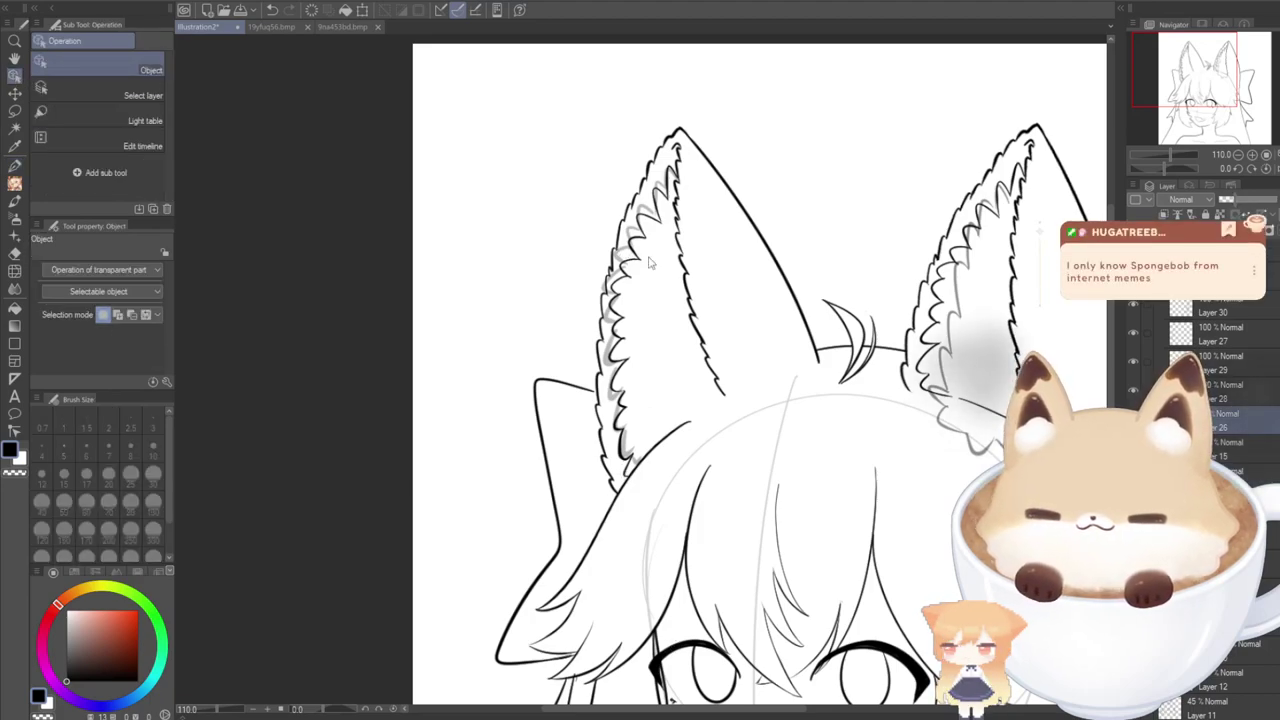
key(Delete)
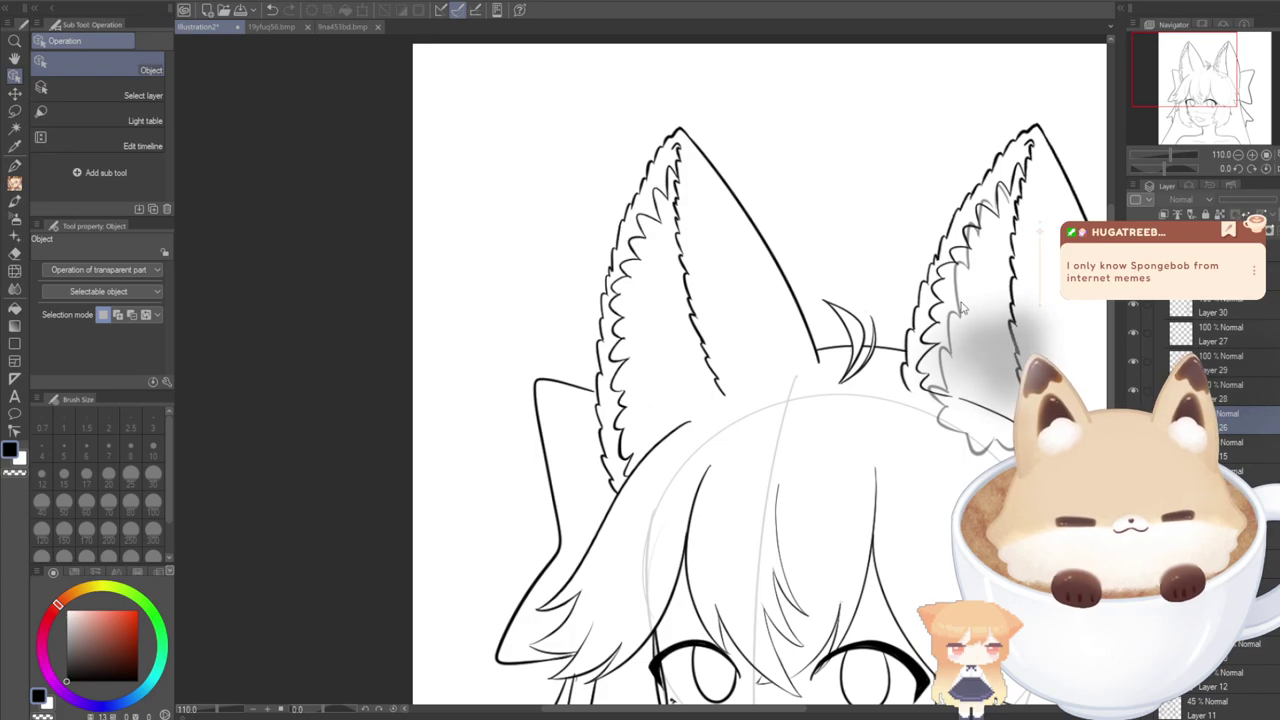
key(Delete)
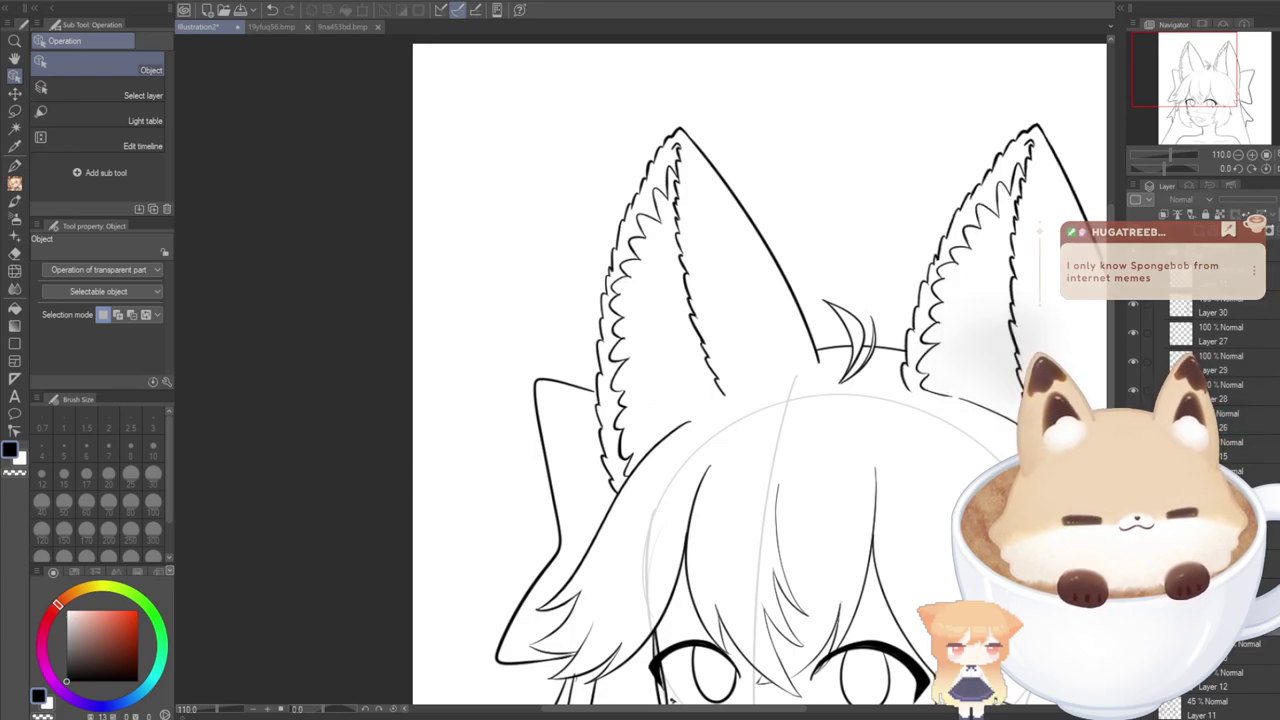
scroll(985, 590, down, 2)
drag(1200, 76, 1223, 108)
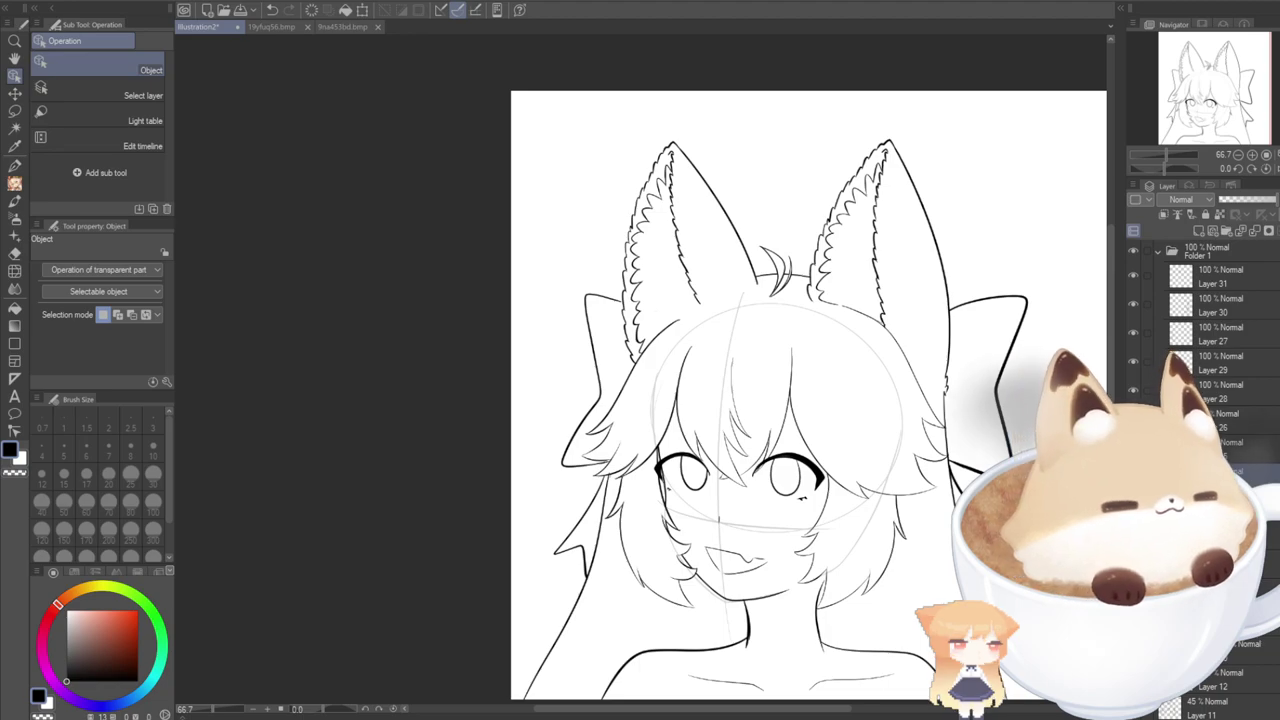
Transform the copied inner fur lines in the left ear, nudging them slightly downward toward the hair.
key(ctrl+t)
drag(647, 319, 645, 327)
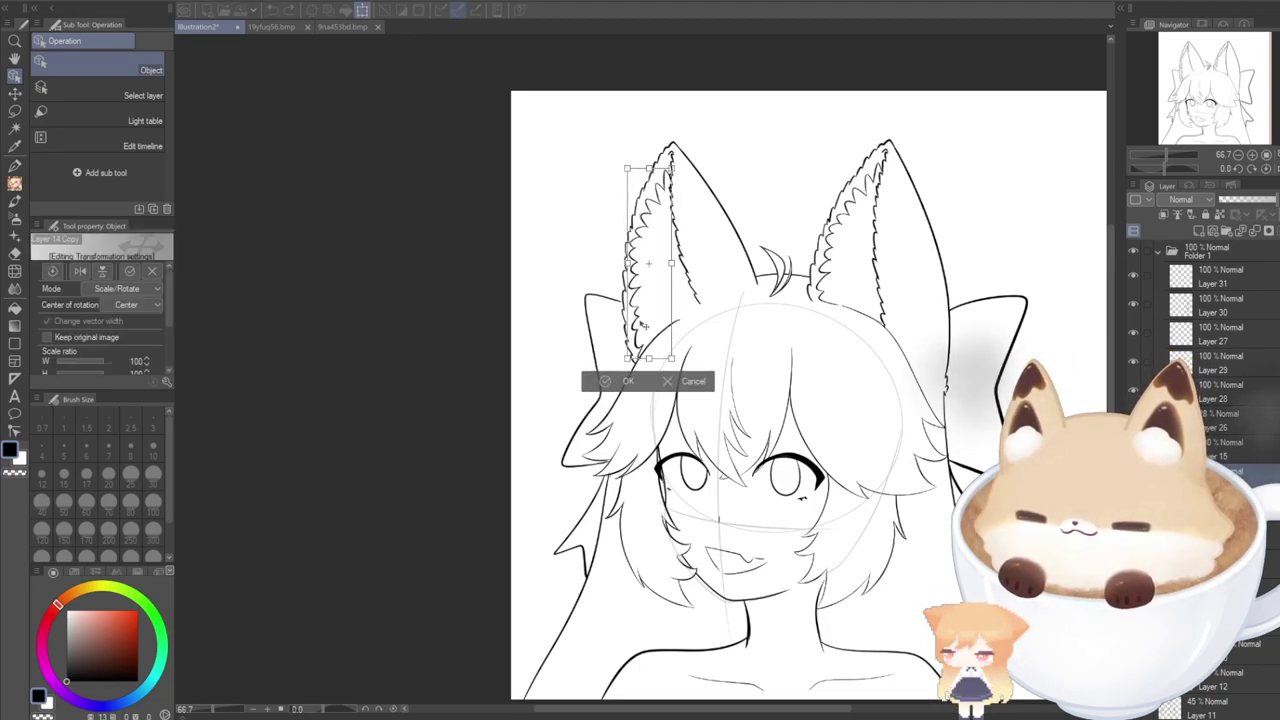
click(624, 382)
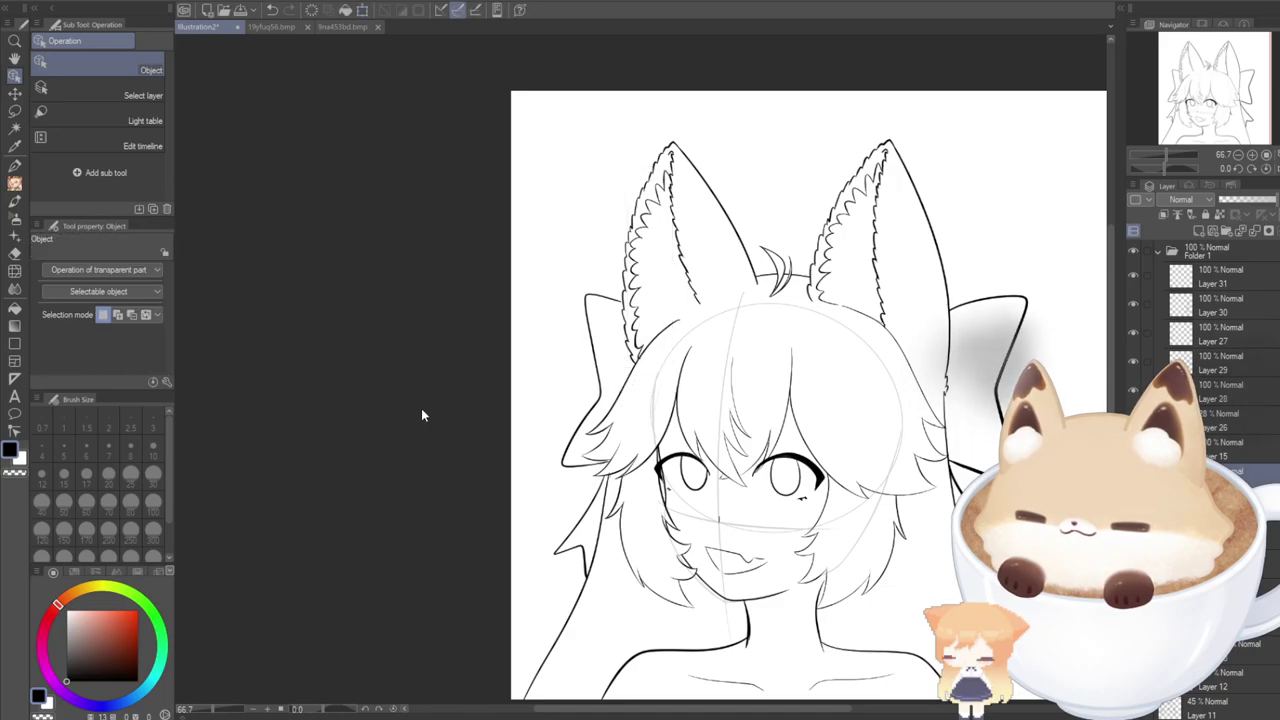
click(15, 254)
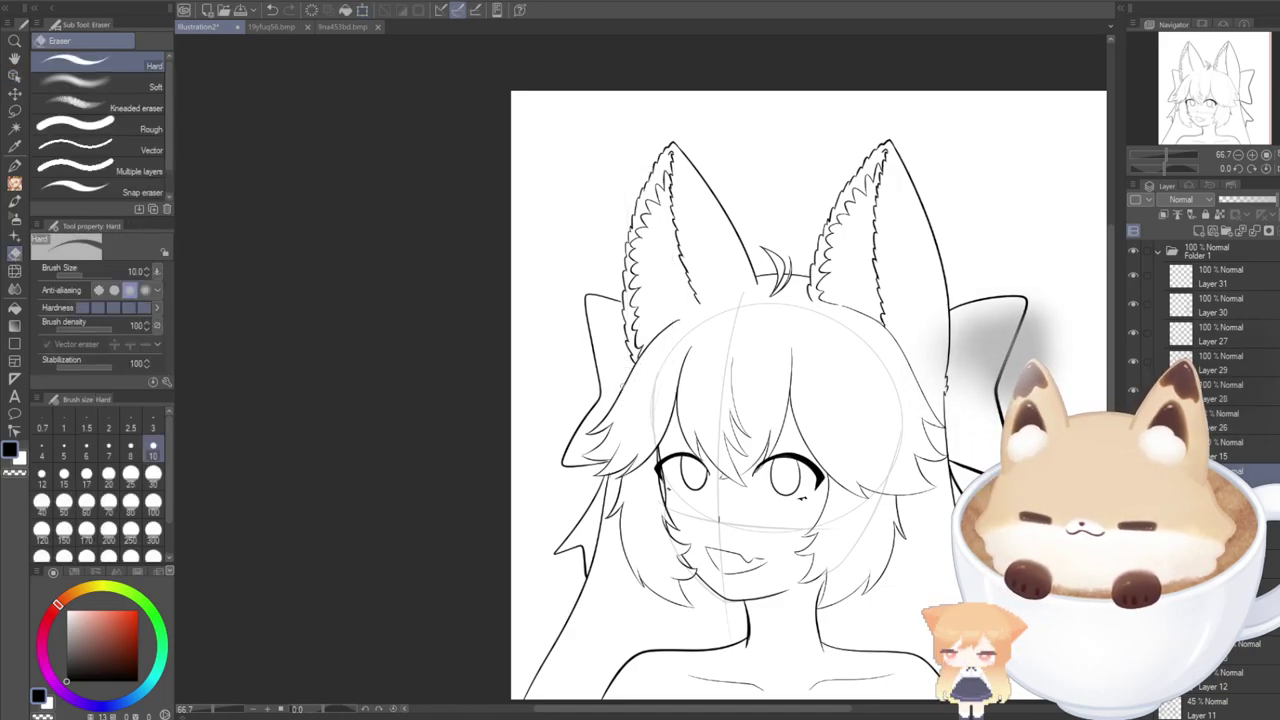
scroll(751, 456, down, 2)
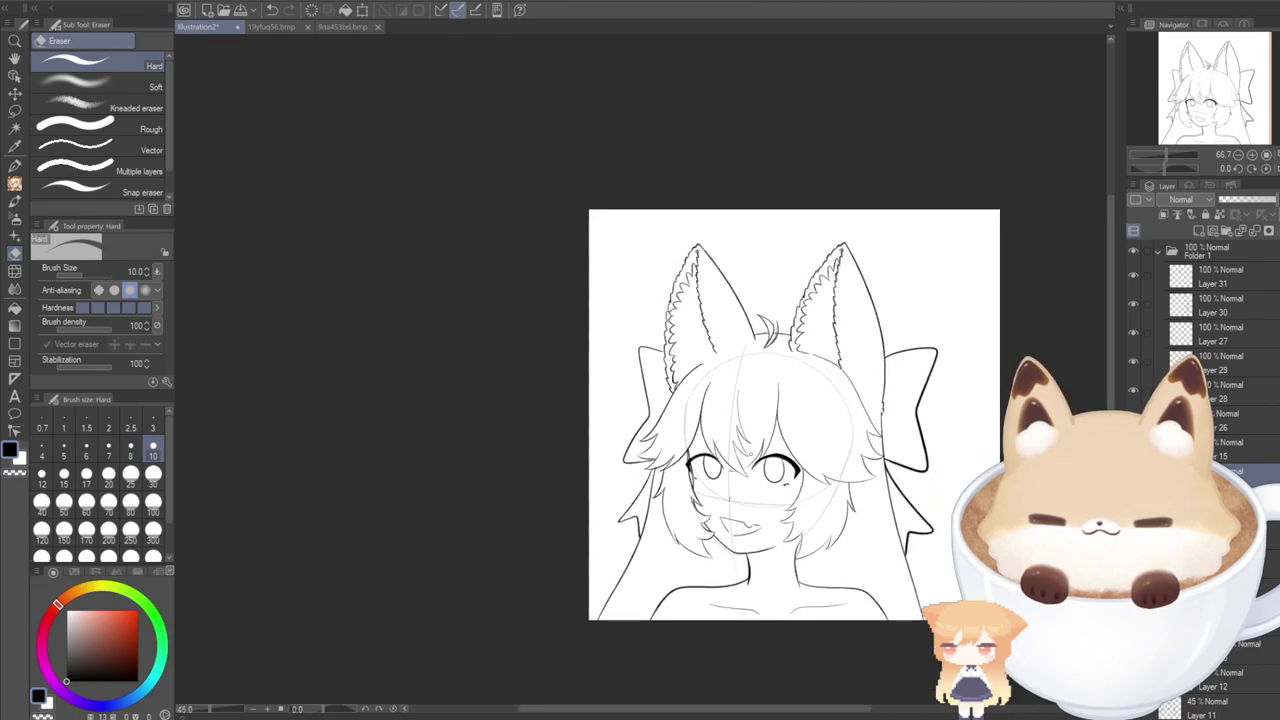
scroll(851, 641, up, 2)
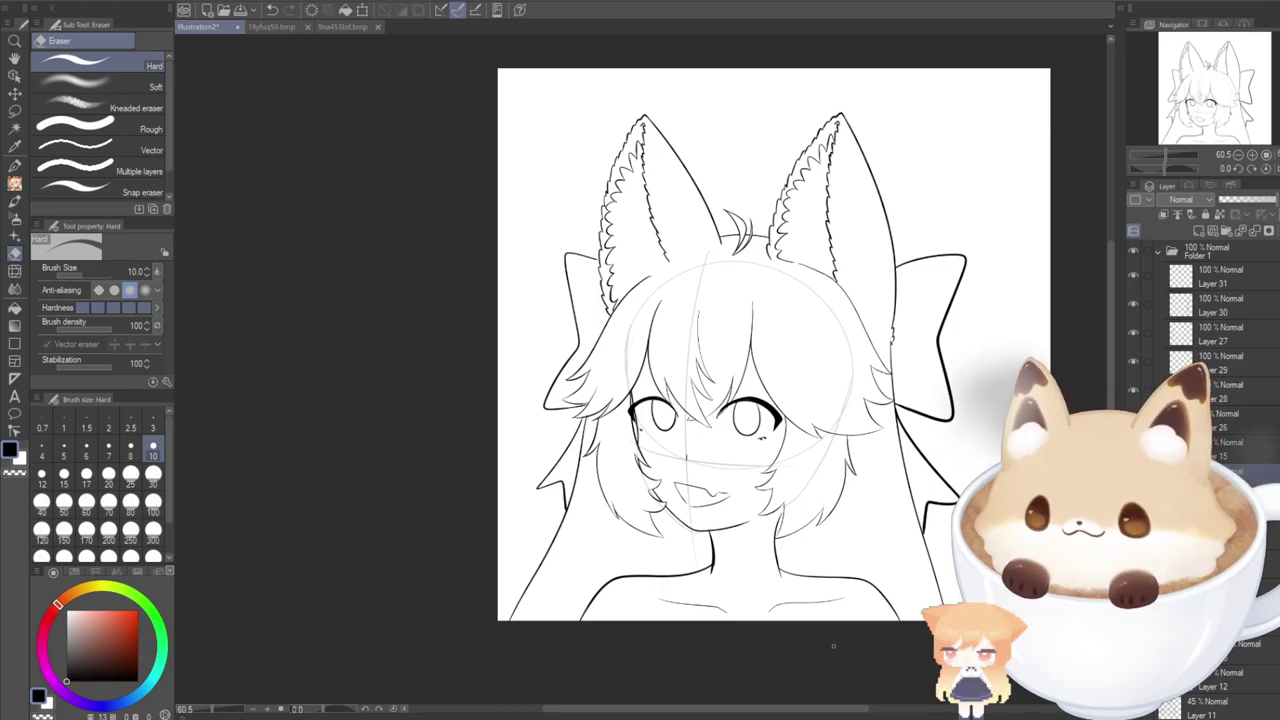
click(14, 166)
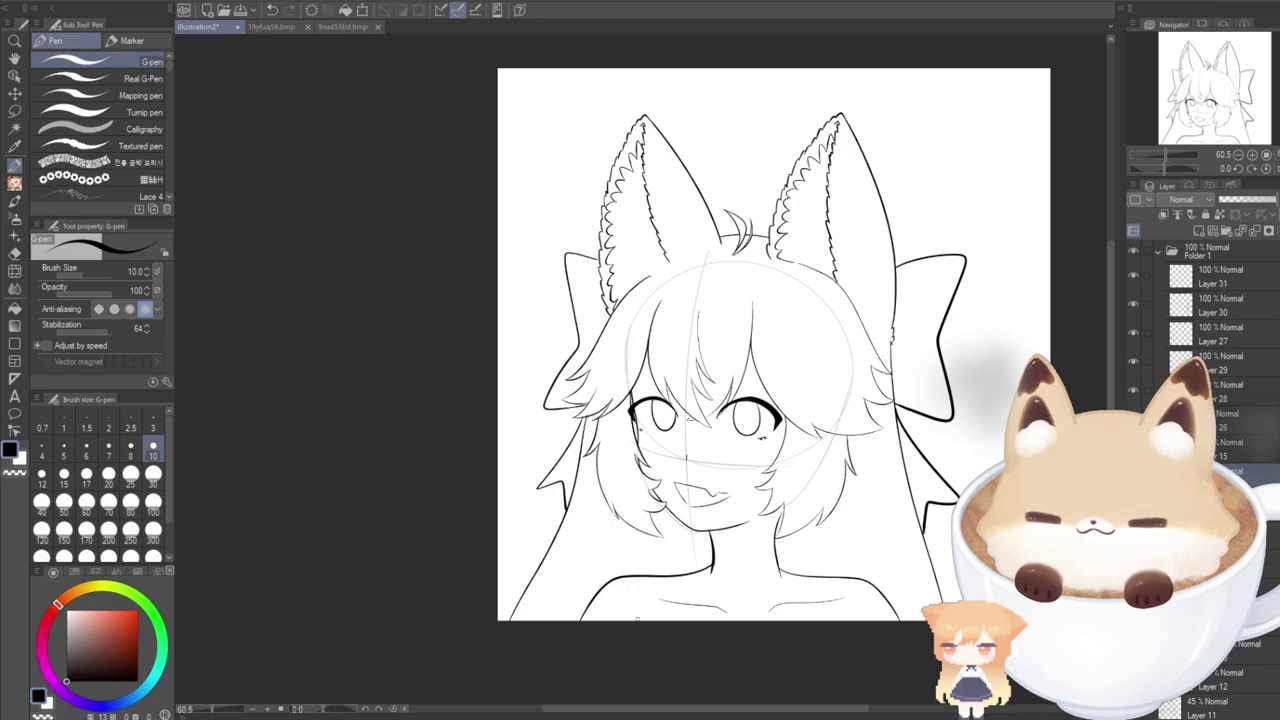
scroll(650, 625, up, 1)
scroll(650, 625, up, 3)
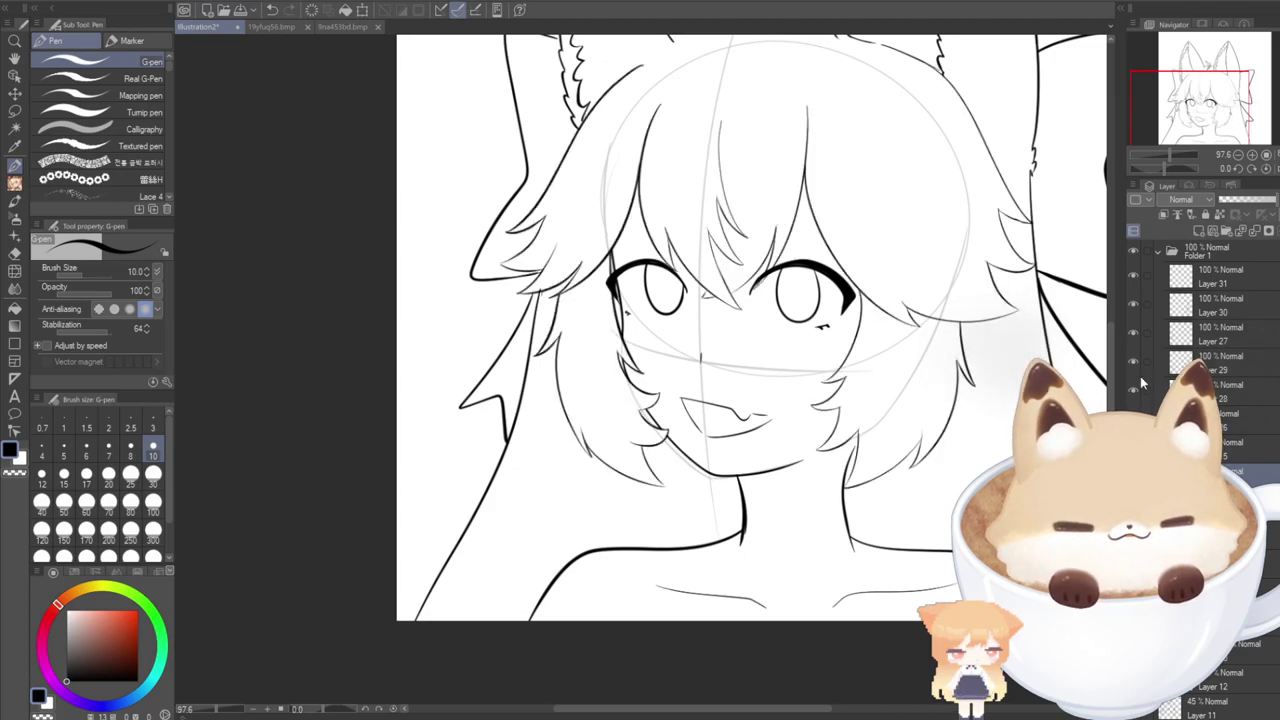
Collapse Folder 1 and toggle its visibility to check which line art it holds.
click(1157, 251)
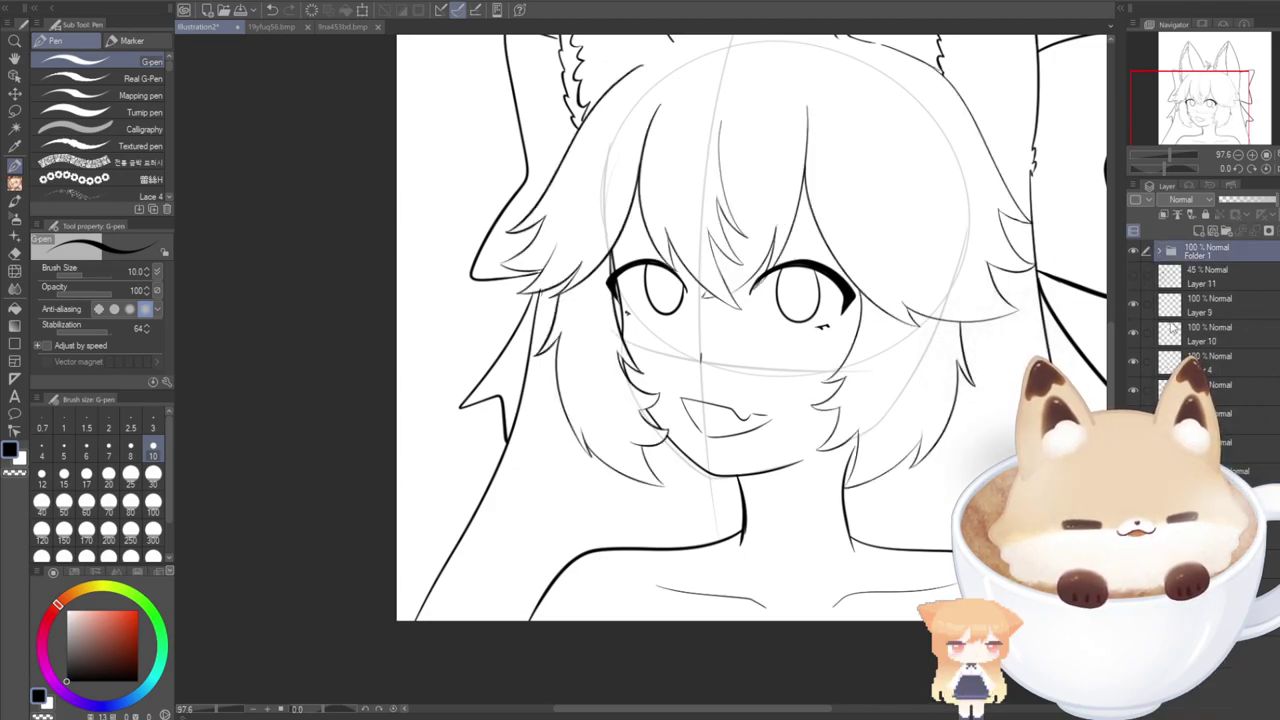
click(1157, 251)
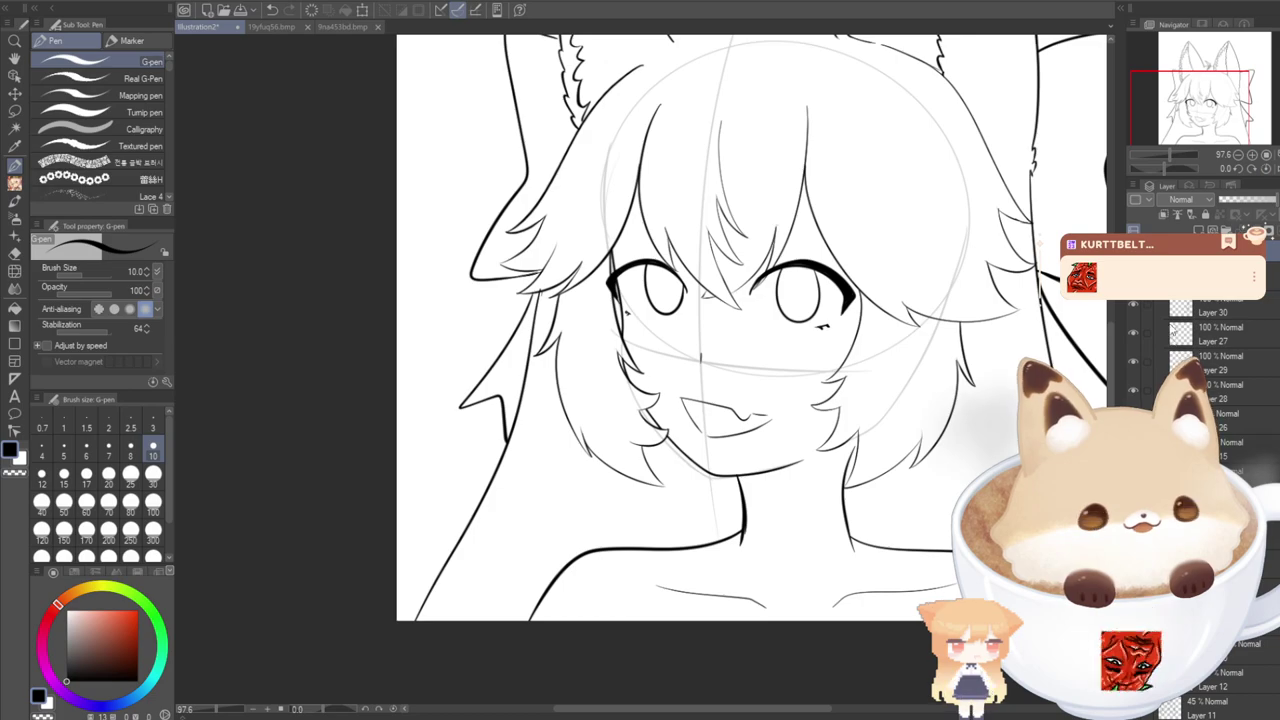
click(1157, 251)
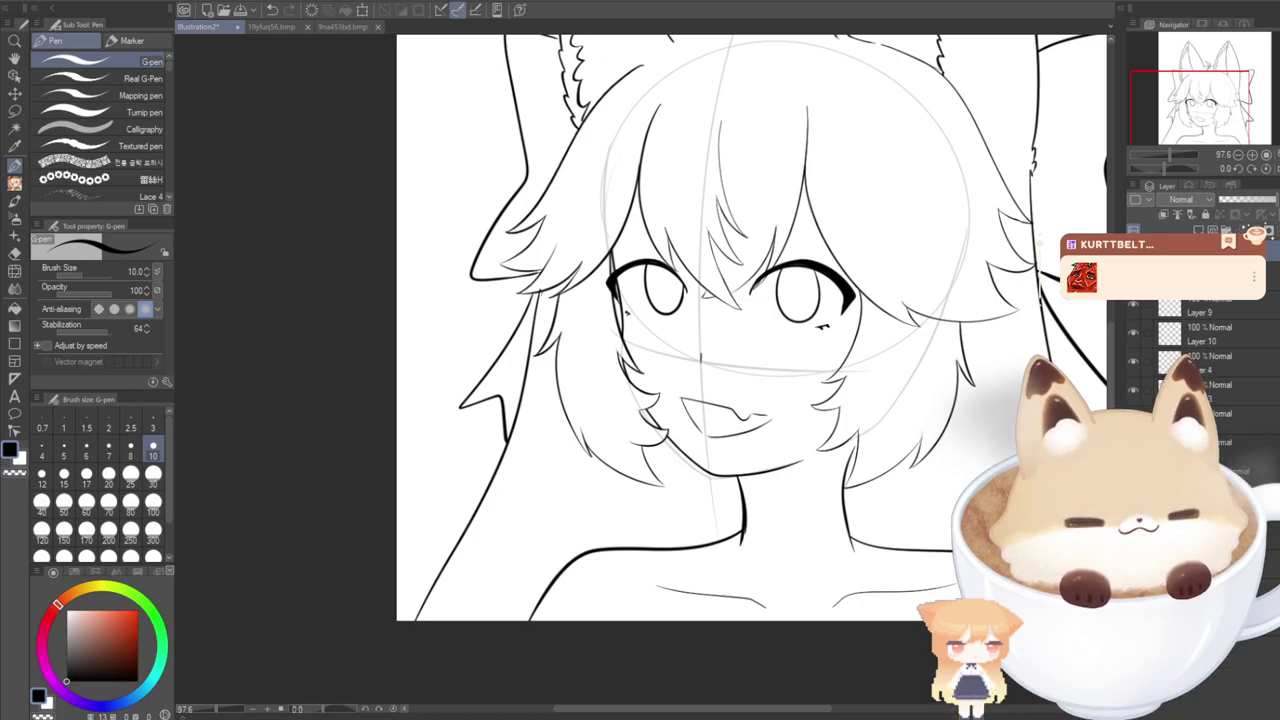
click(1133, 251)
click(1133, 251)
click(1133, 251)
click(1133, 251)
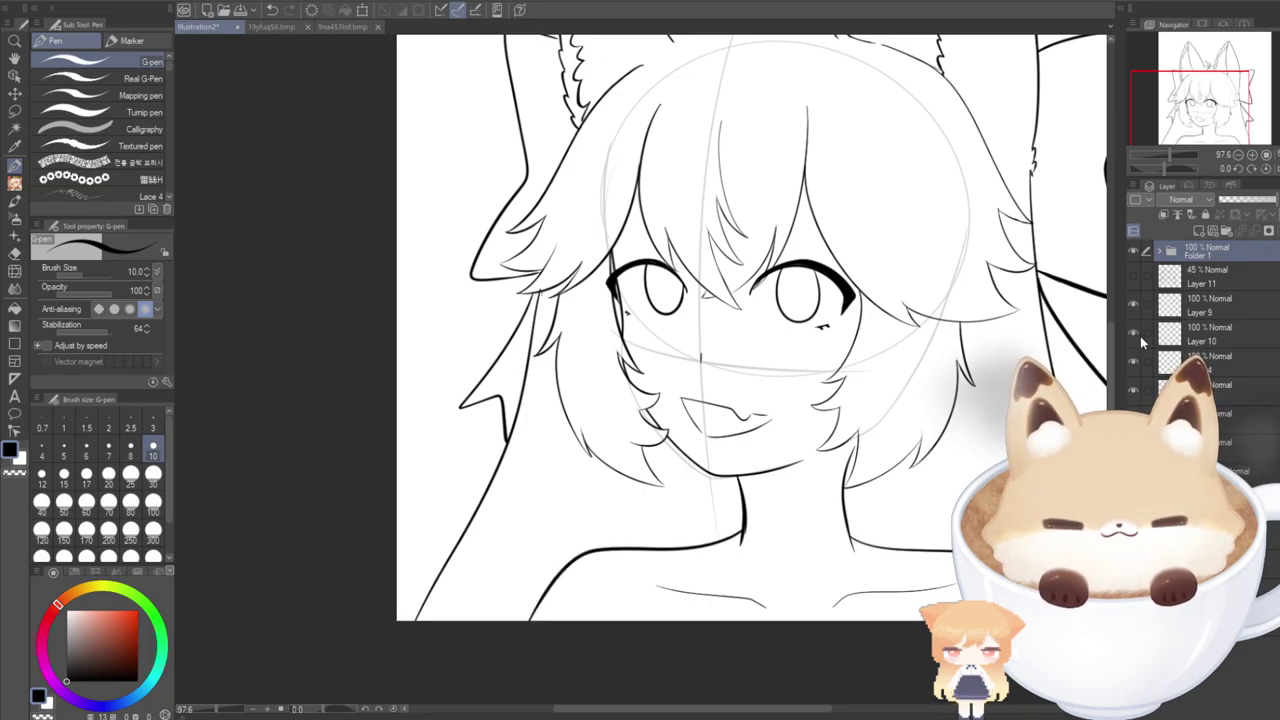
Toggle the layers below Folder 1 one at a time to identify those holding the eyes, mouth and face outline.
click(1133, 392)
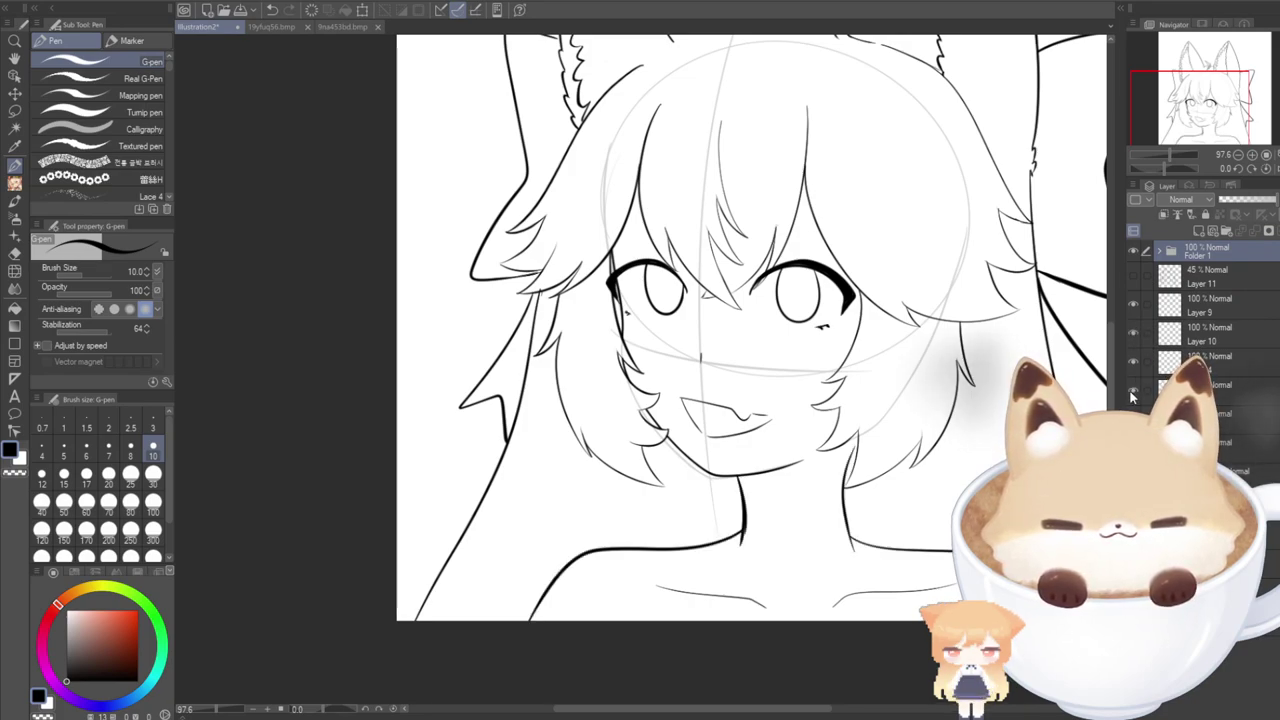
click(1133, 390)
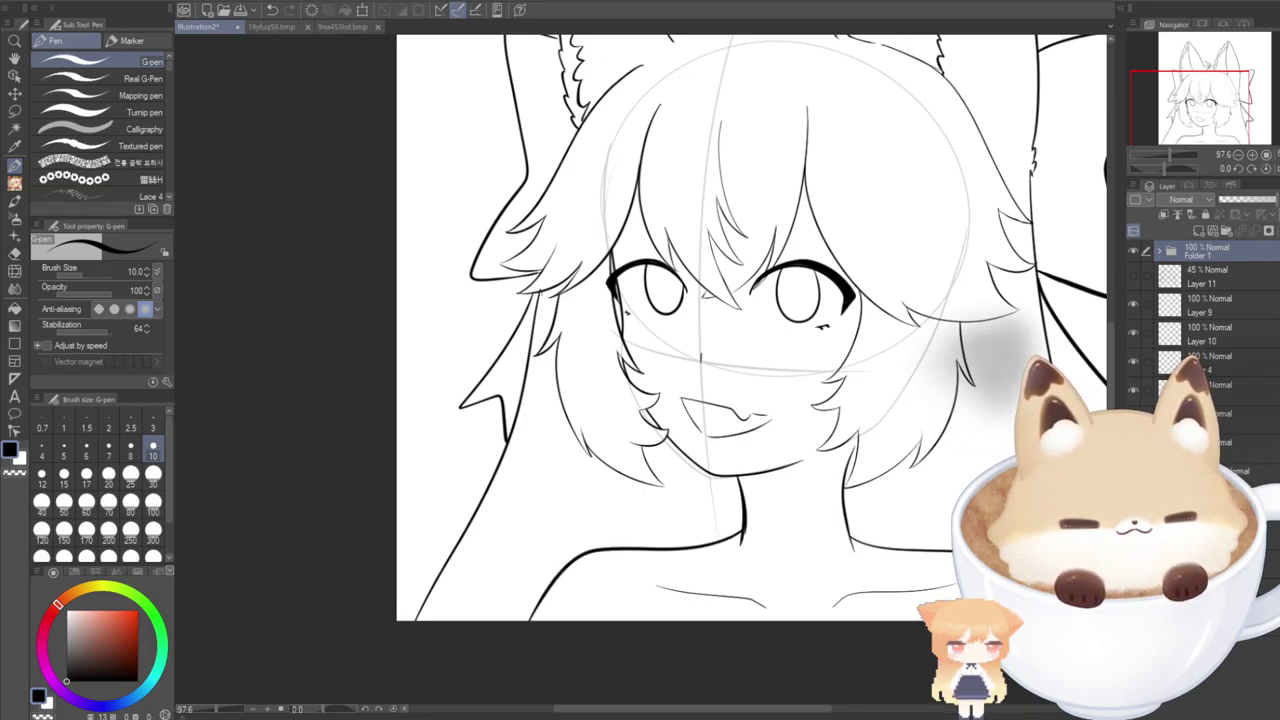
click(1133, 419)
click(1185, 420)
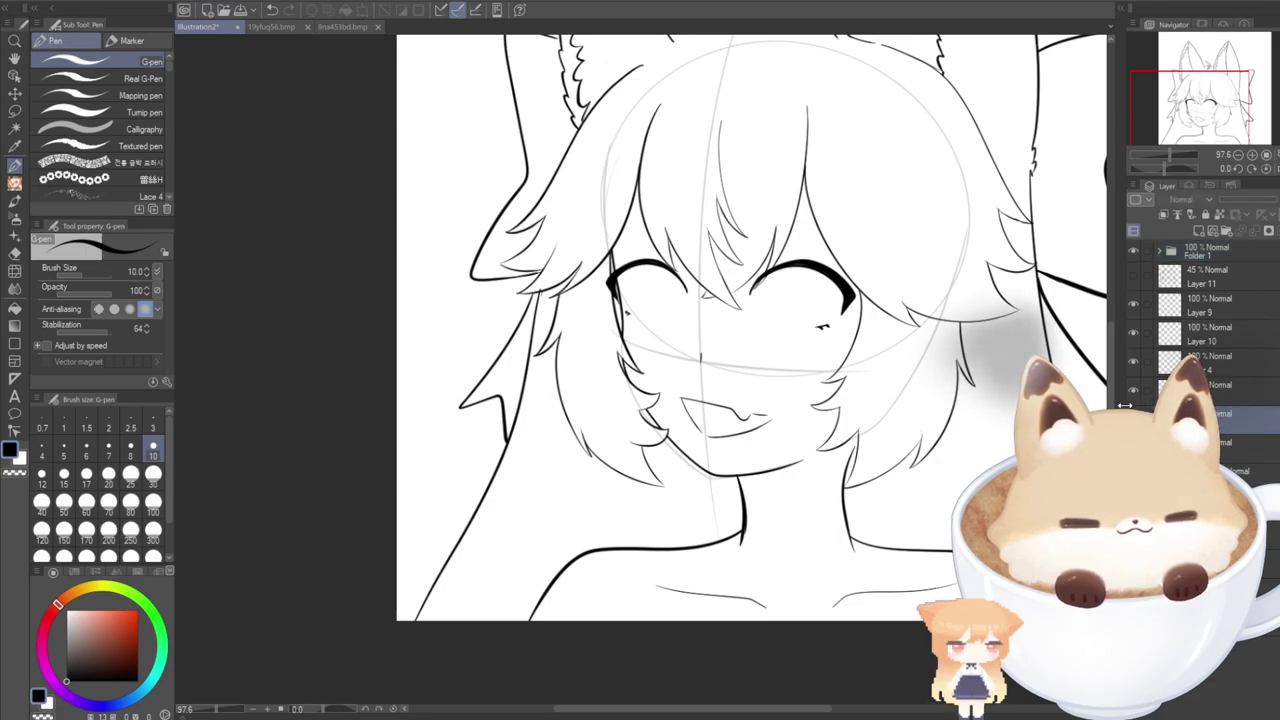
click(1133, 419)
click(1133, 419)
click(1133, 419)
click(1133, 447)
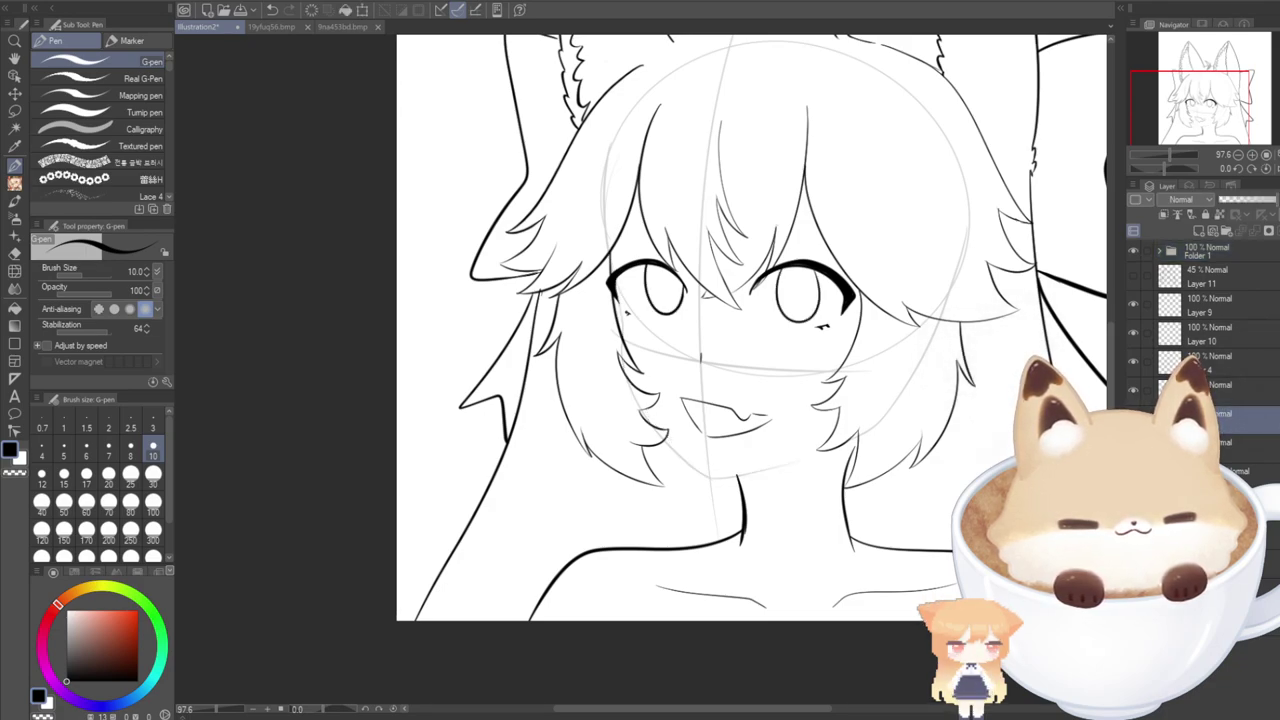
click(1133, 447)
click(1133, 476)
click(1133, 476)
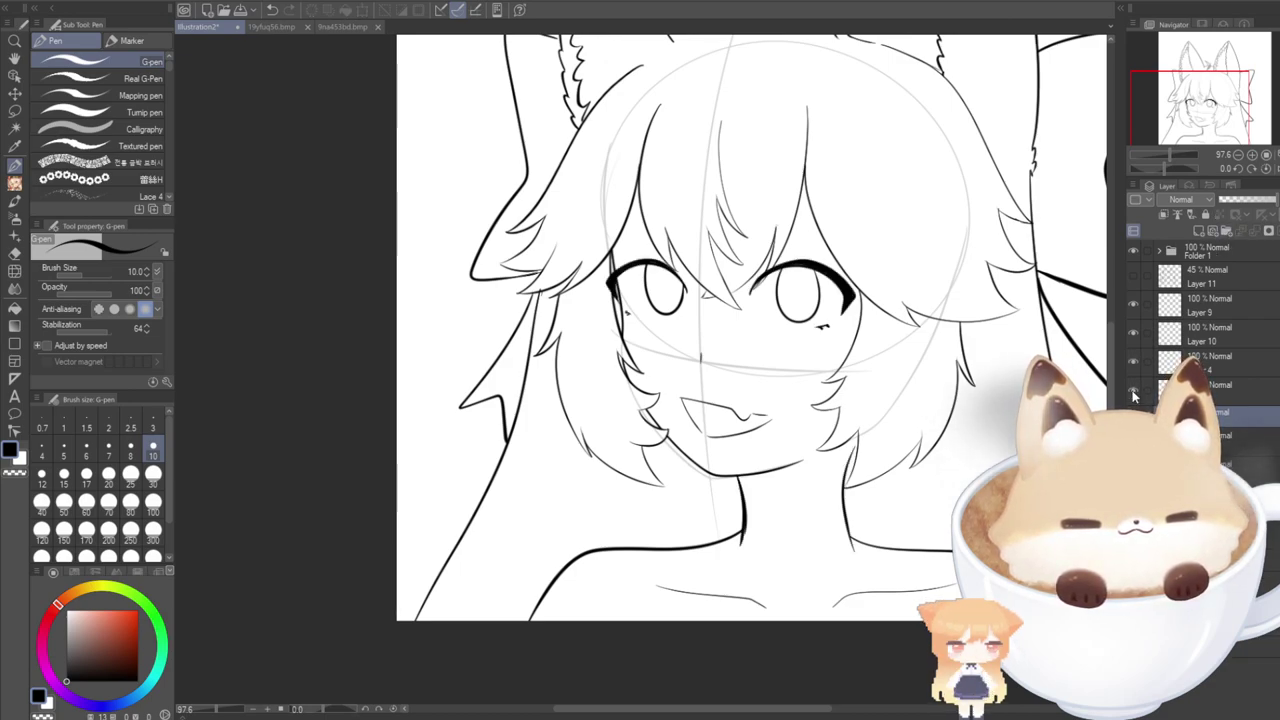
Gather the eye and mouth sketch layers in one folder and lower that folder's opacity.
click(1185, 386)
drag(1185, 415, 1185, 435)
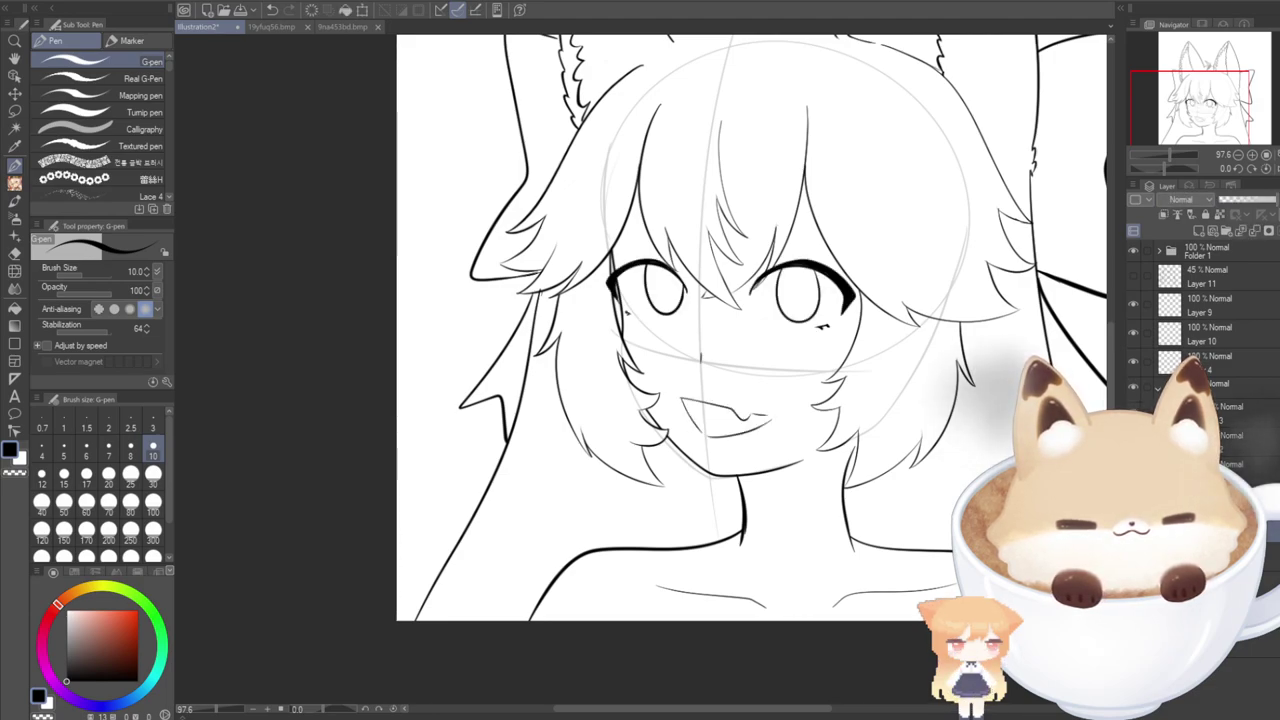
click(1215, 384)
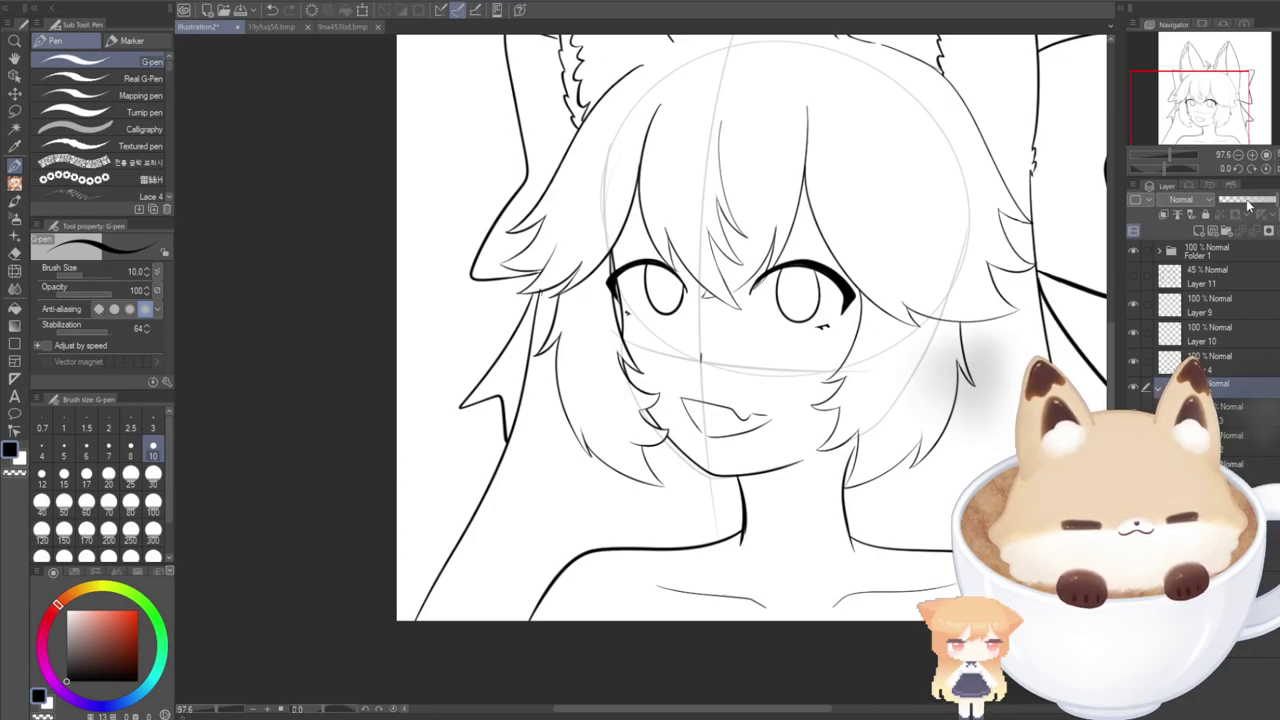
click(1249, 200)
Create a new folder with a new layer above the face sketch folder, and fade the sketch folder further.
click(1226, 230)
click(1199, 232)
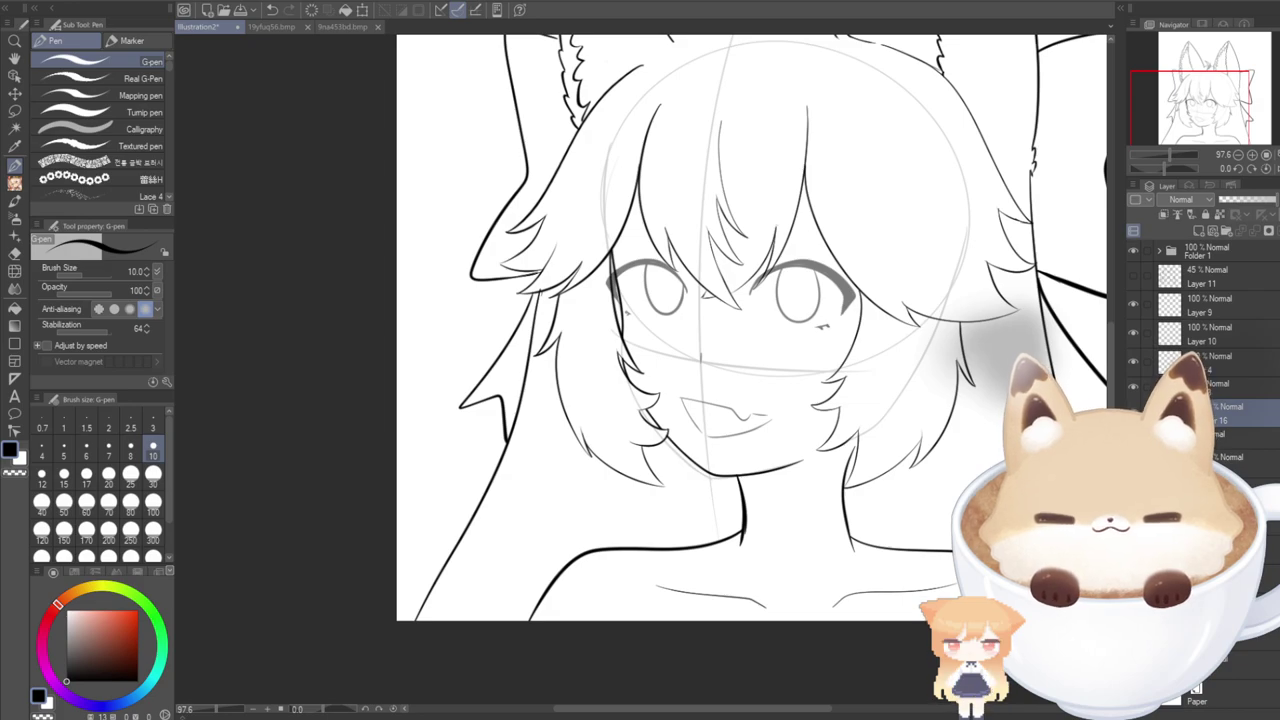
click(1226, 438)
click(1233, 200)
click(1240, 413)
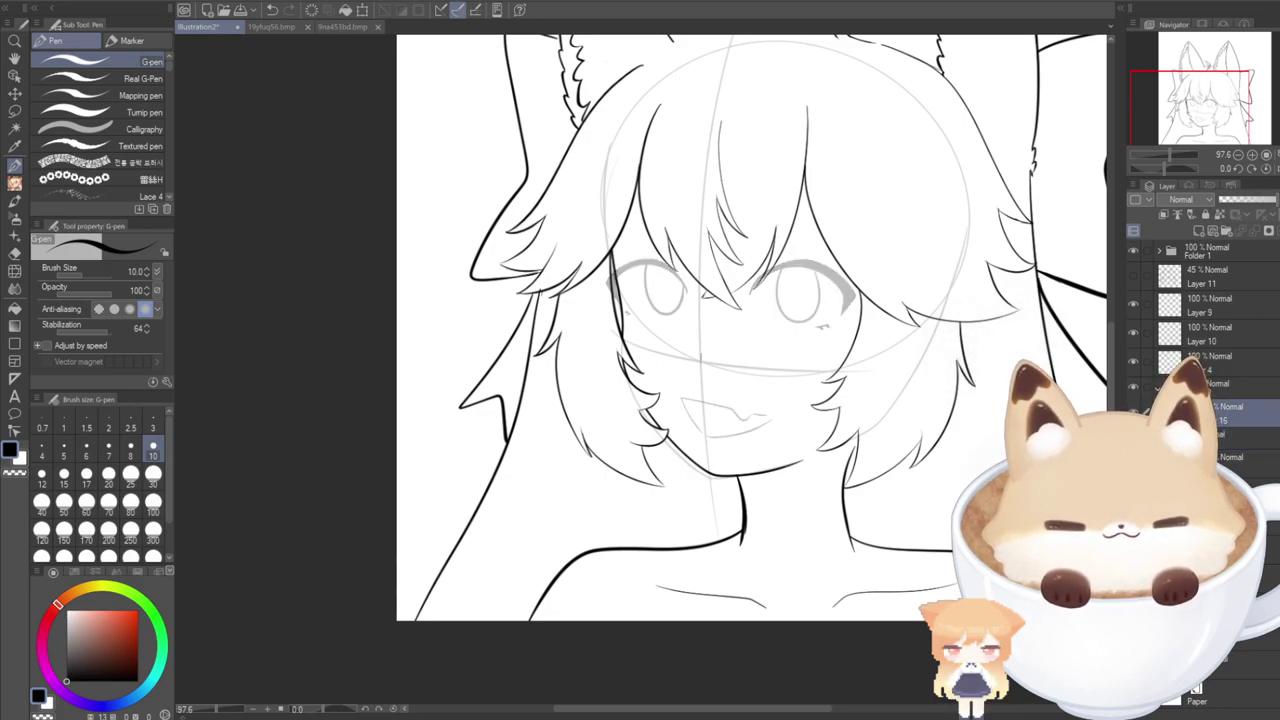
Examine the eye design on the character reference sheet before returning to the face of the illustration.
drag(1180, 105, 1191, 99)
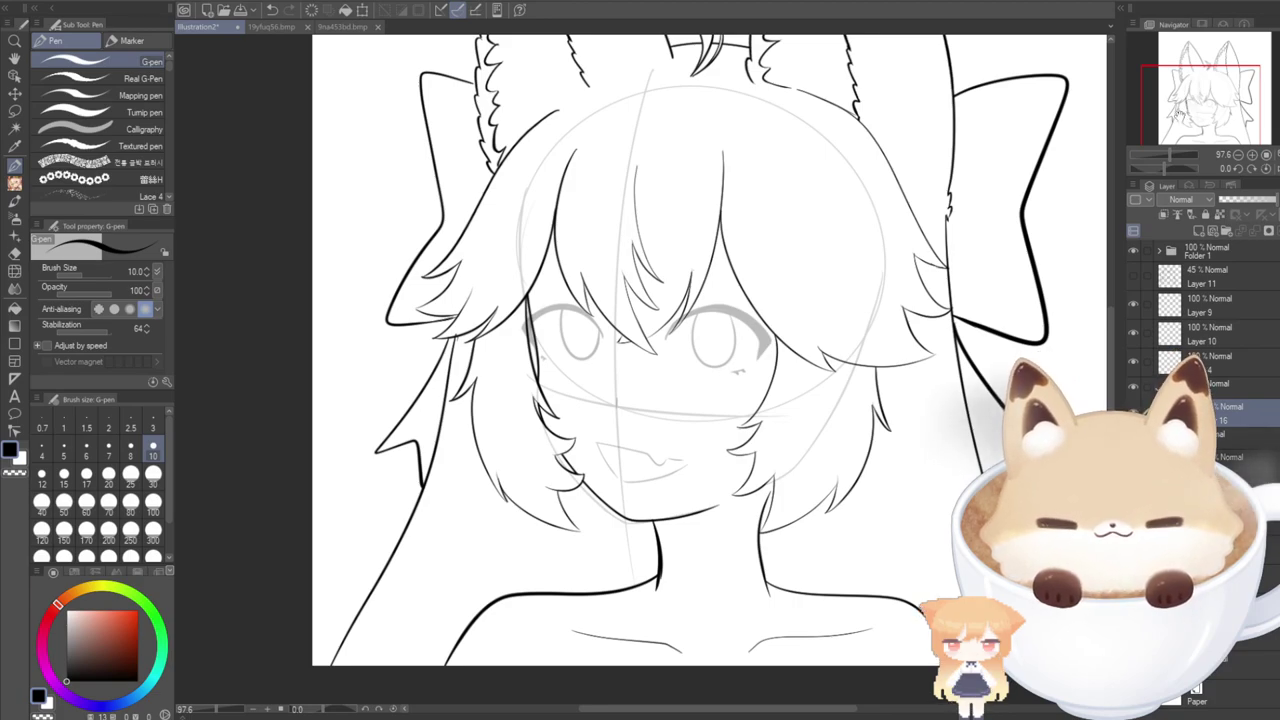
drag(1186, 106, 1190, 100)
scroll(519, 519, up, 3)
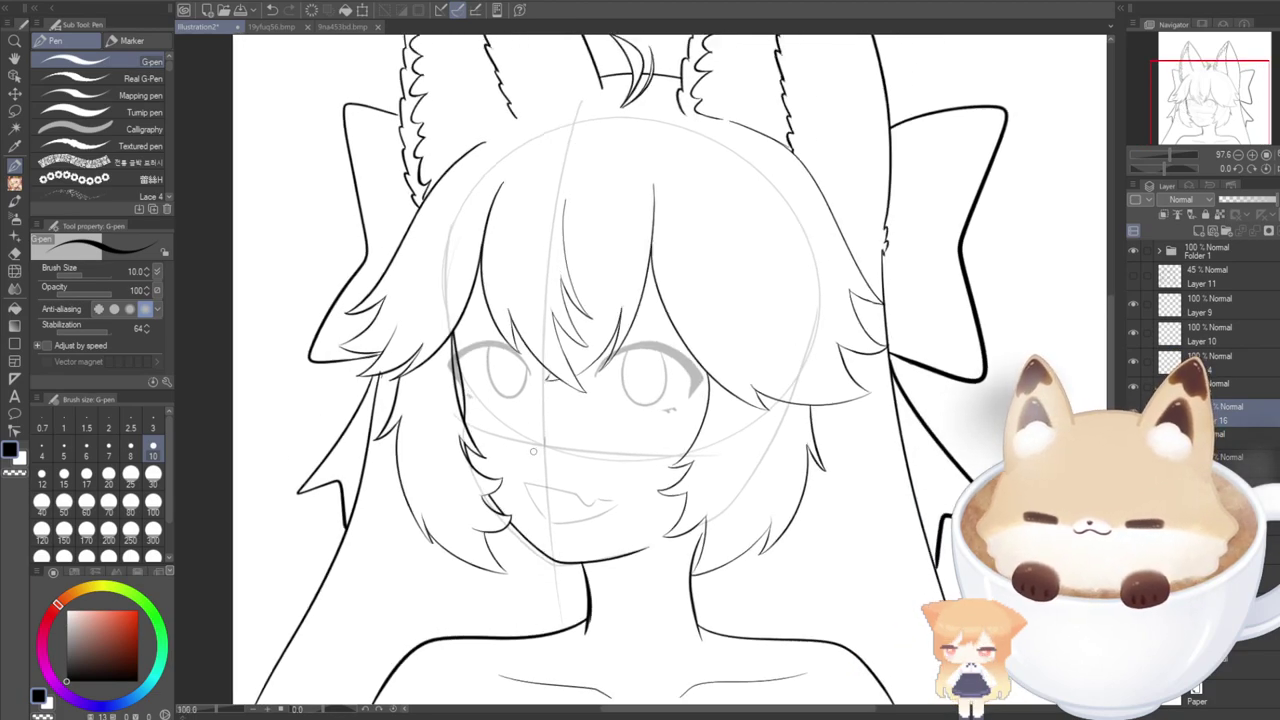
scroll(519, 519, up, 1)
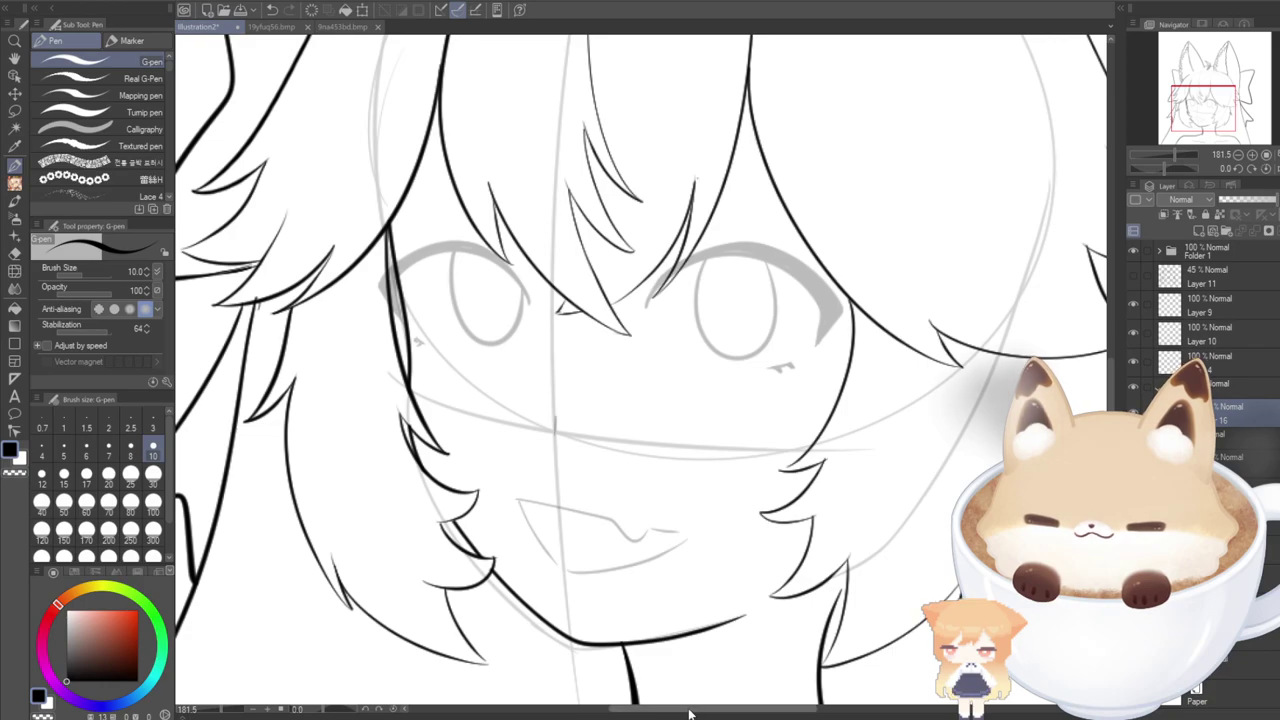
drag(692, 712, 679, 713)
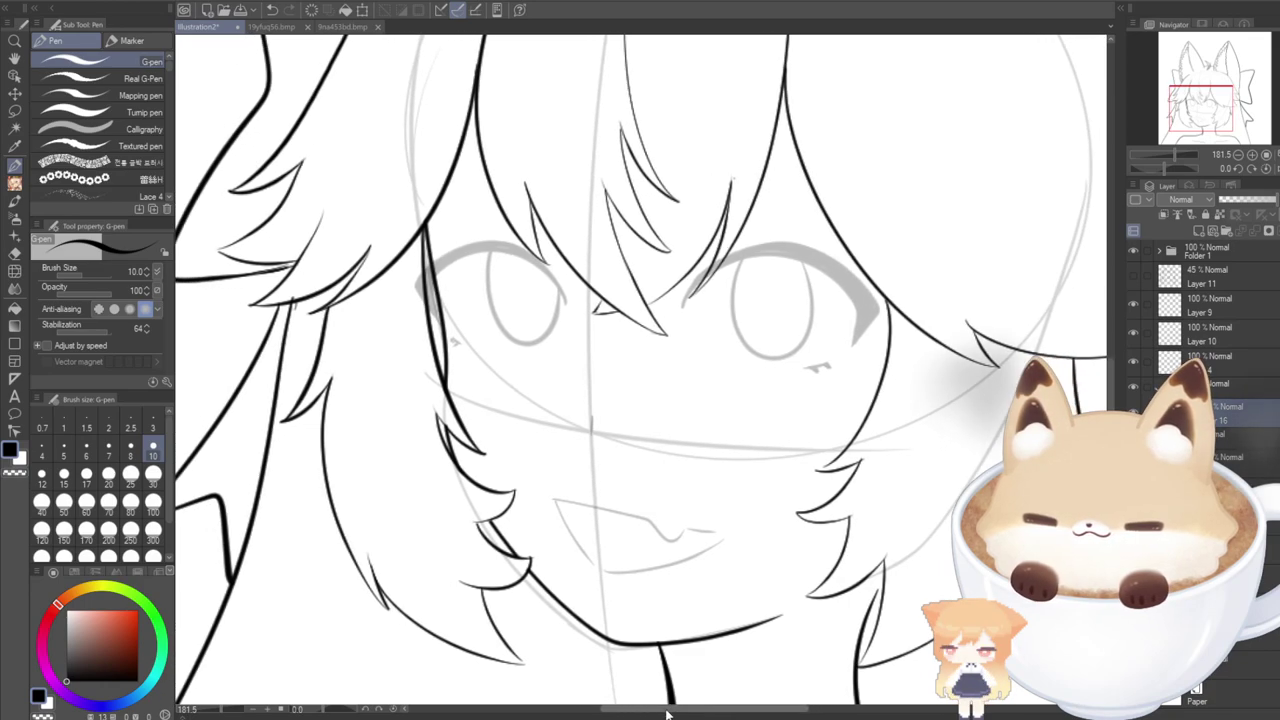
click(258, 27)
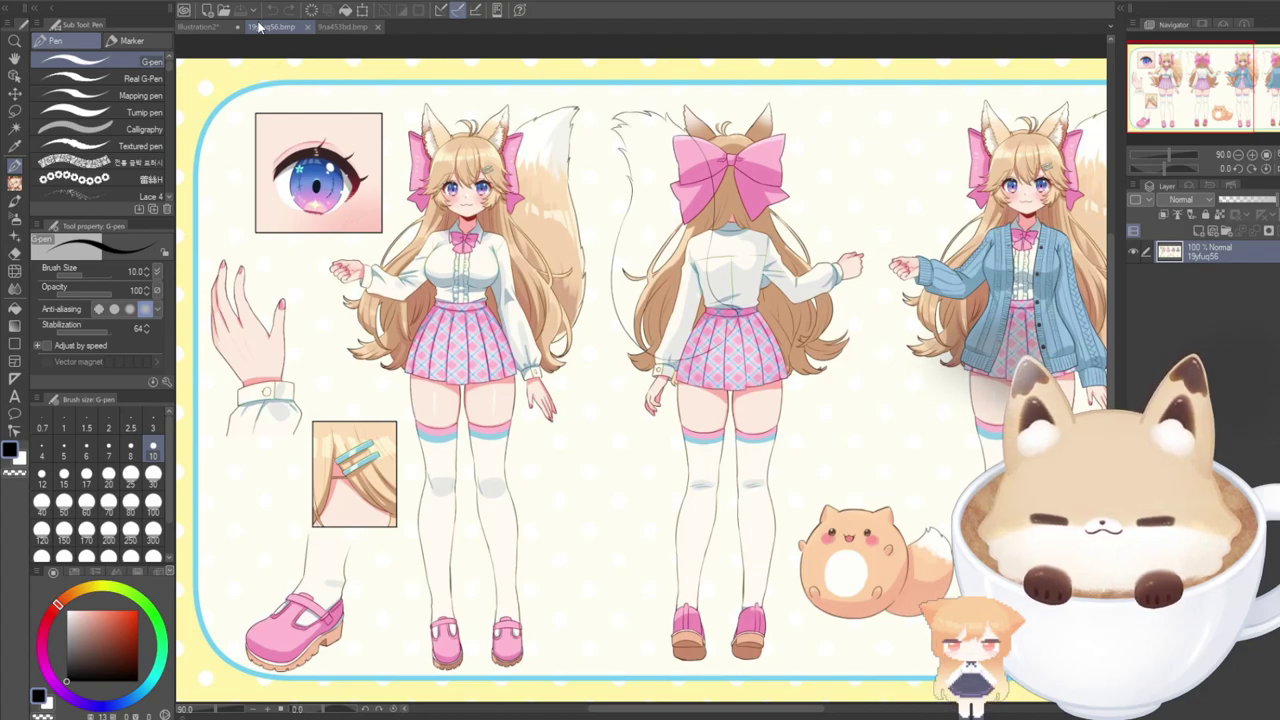
click(198, 28)
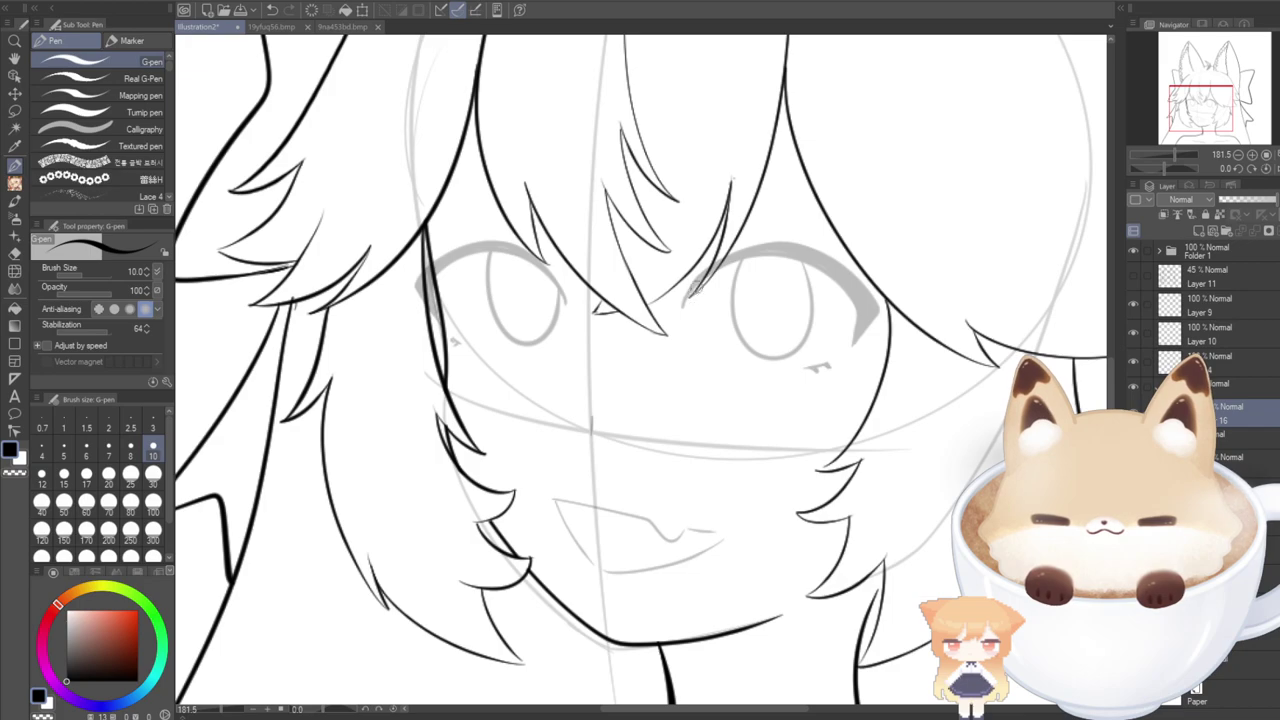
Ink the lower edge of the right eye's upper lash line with the G-pen at size 10, retrying the stroke as needed.
mouse_move(687, 298)
mouse_down()
mouse_move(754, 246)
mouse_move(844, 292)
mouse_move(856, 334)
mouse_up()
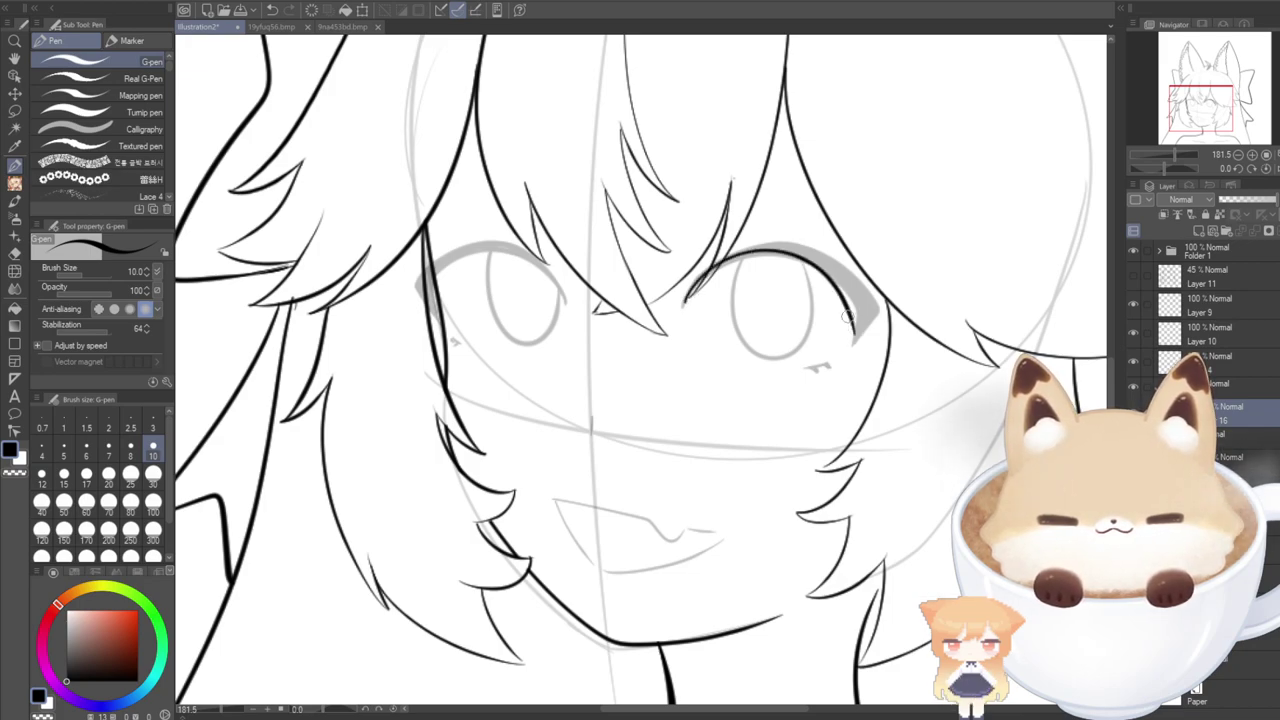
key(ctrl+z)
mouse_move(688, 290)
mouse_down()
mouse_move(843, 273)
mouse_move(862, 339)
mouse_up()
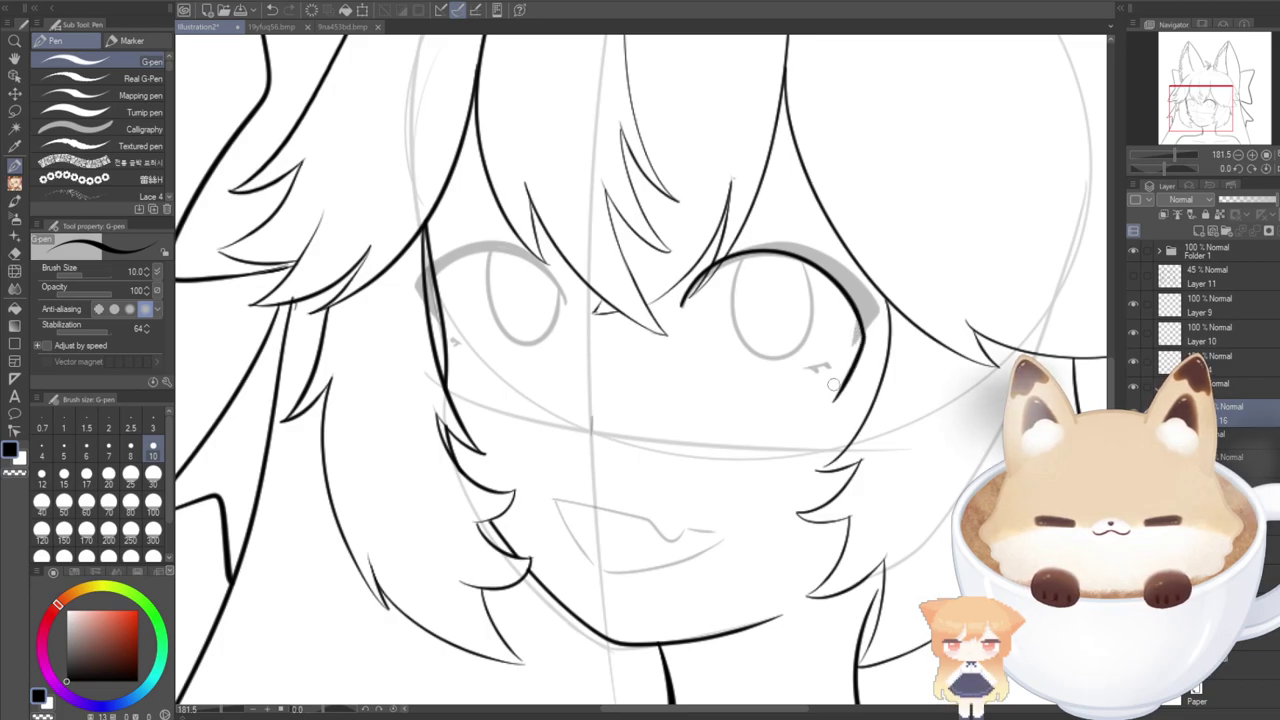
key(ctrl+z)
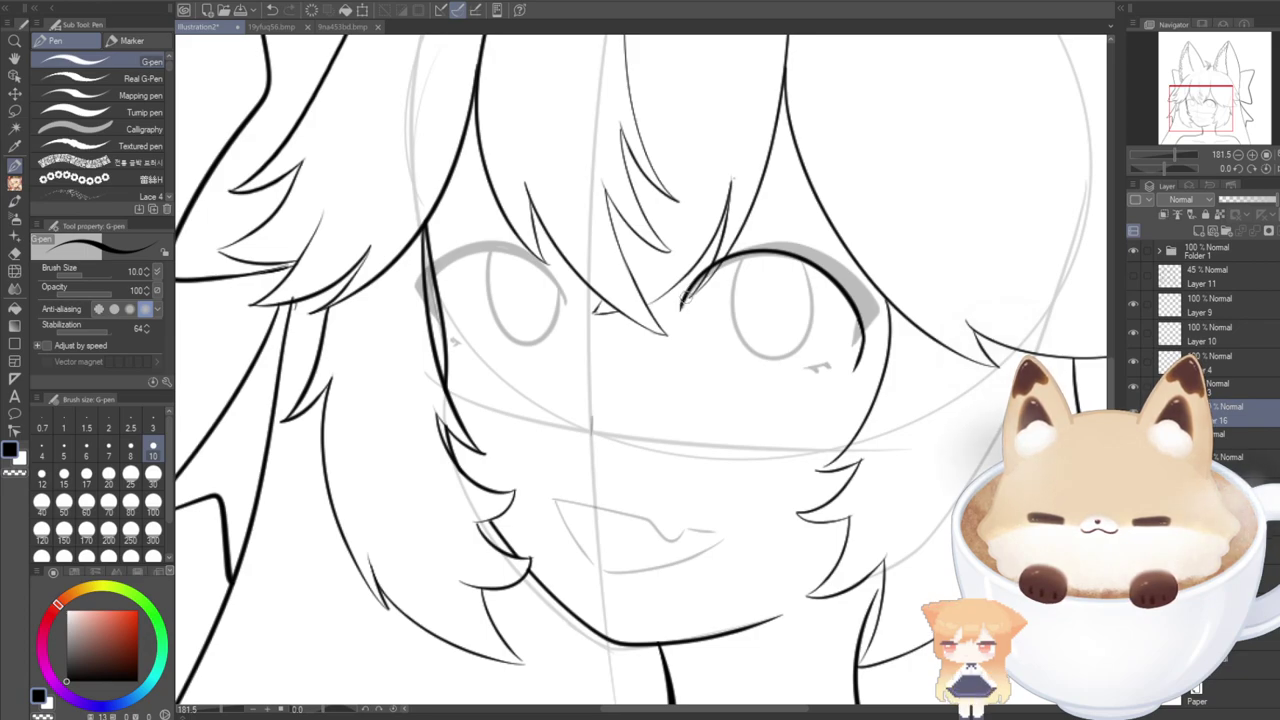
Draw the outer edge of the right eye's upper lash line, redoing the curve from the inner to the outer corner.
drag(878, 321, 852, 368)
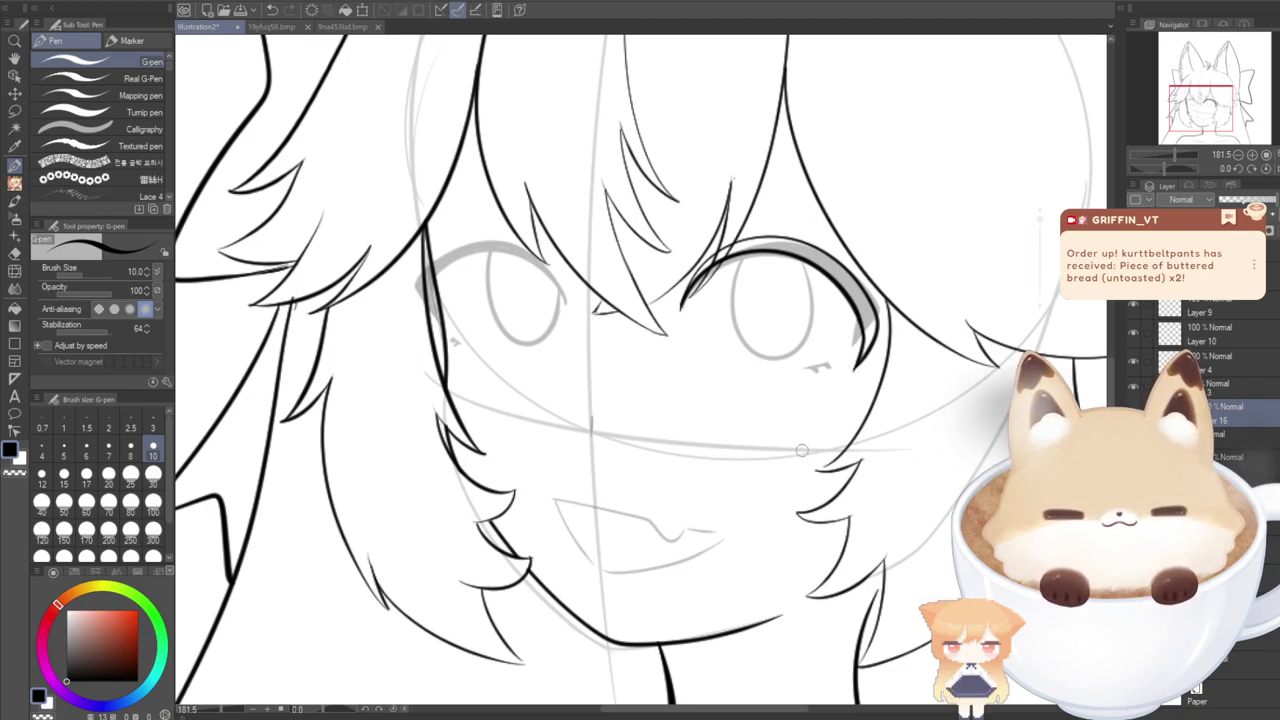
key(ctrl+z)
mouse_move(683, 297)
mouse_down()
mouse_move(784, 232)
mouse_move(878, 309)
mouse_move(856, 372)
mouse_up()
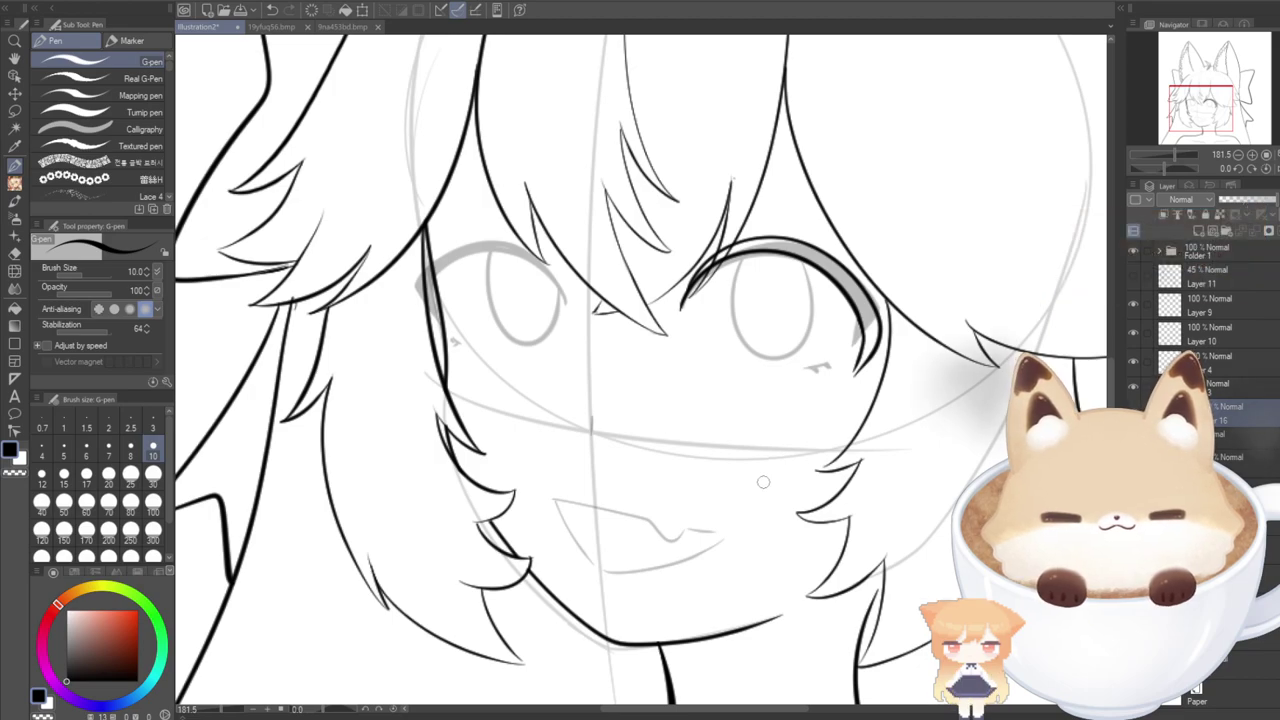
Retry the upper edge of the right eye's lash line, keeping only the short lower edge of the outer wing.
key(ctrl+z)
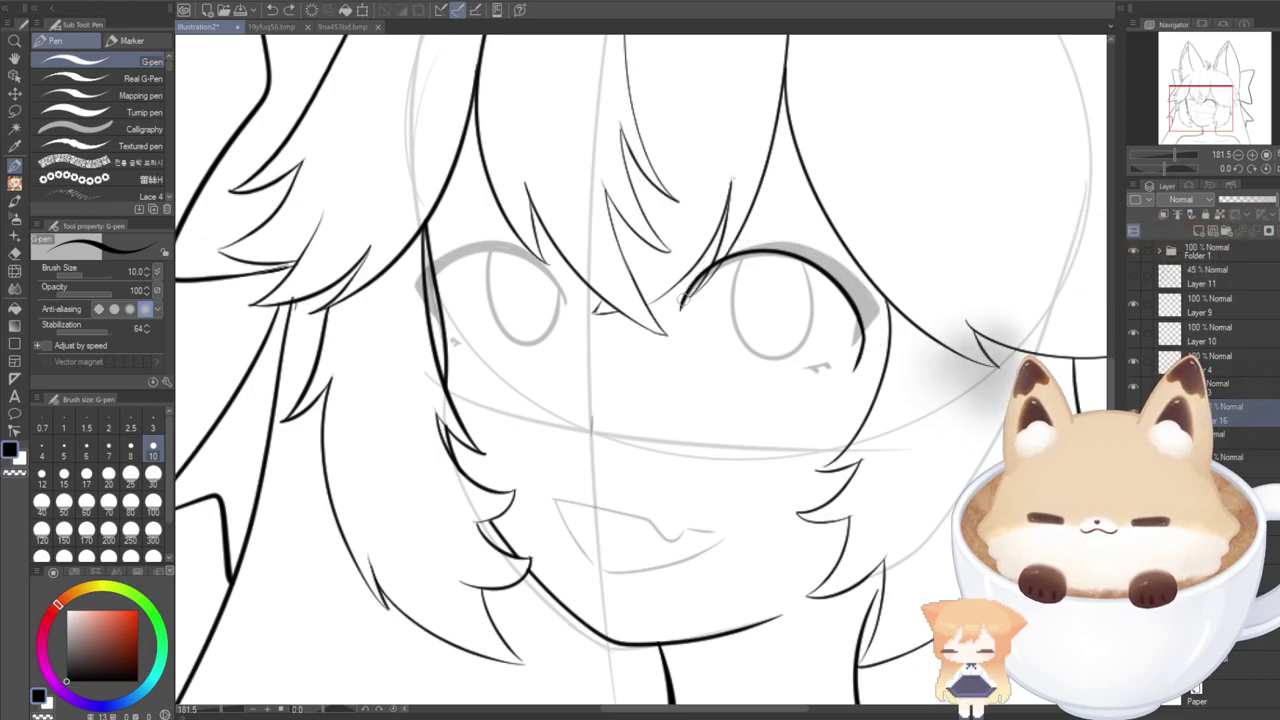
mouse_move(683, 298)
mouse_down()
mouse_move(695, 270)
mouse_move(806, 237)
mouse_move(881, 317)
mouse_move(854, 366)
mouse_up()
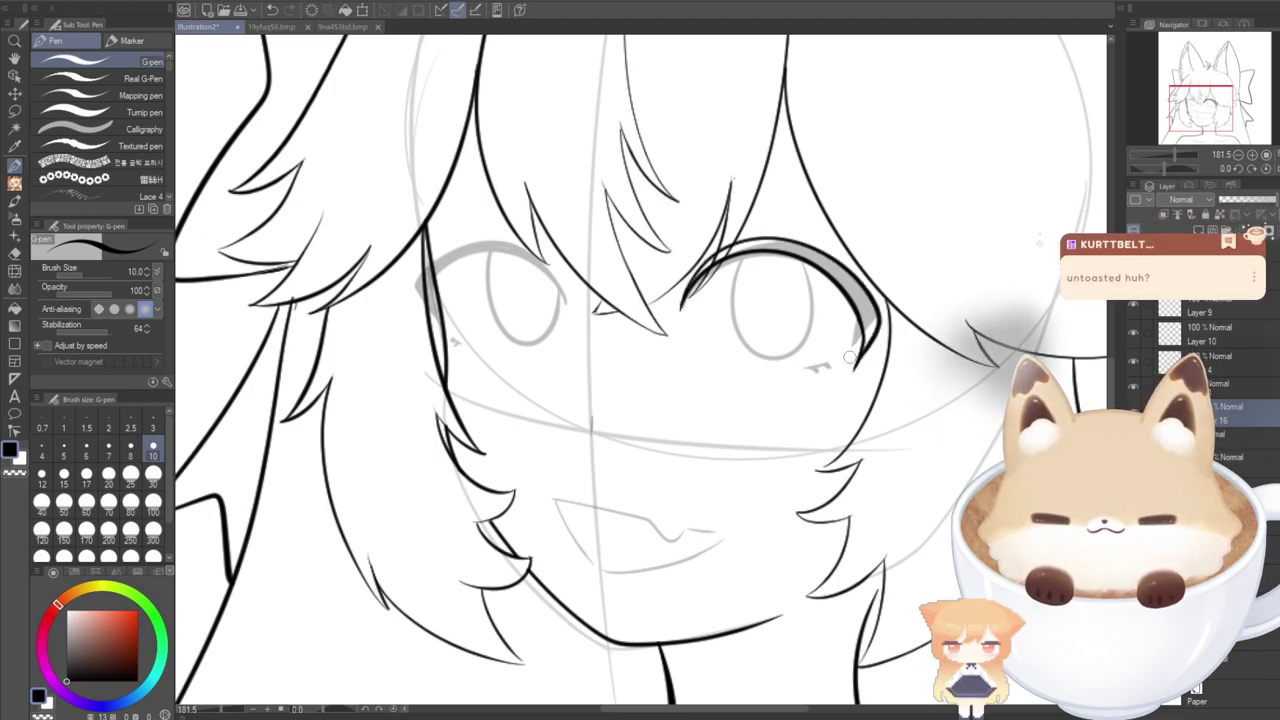
key(ctrl+z)
mouse_move(683, 300)
mouse_down()
mouse_move(730, 244)
mouse_move(861, 274)
mouse_move(887, 337)
mouse_move(848, 374)
mouse_move(887, 335)
mouse_move(853, 372)
mouse_move(919, 332)
mouse_up()
key(ctrl+z)
key(ctrl+z)
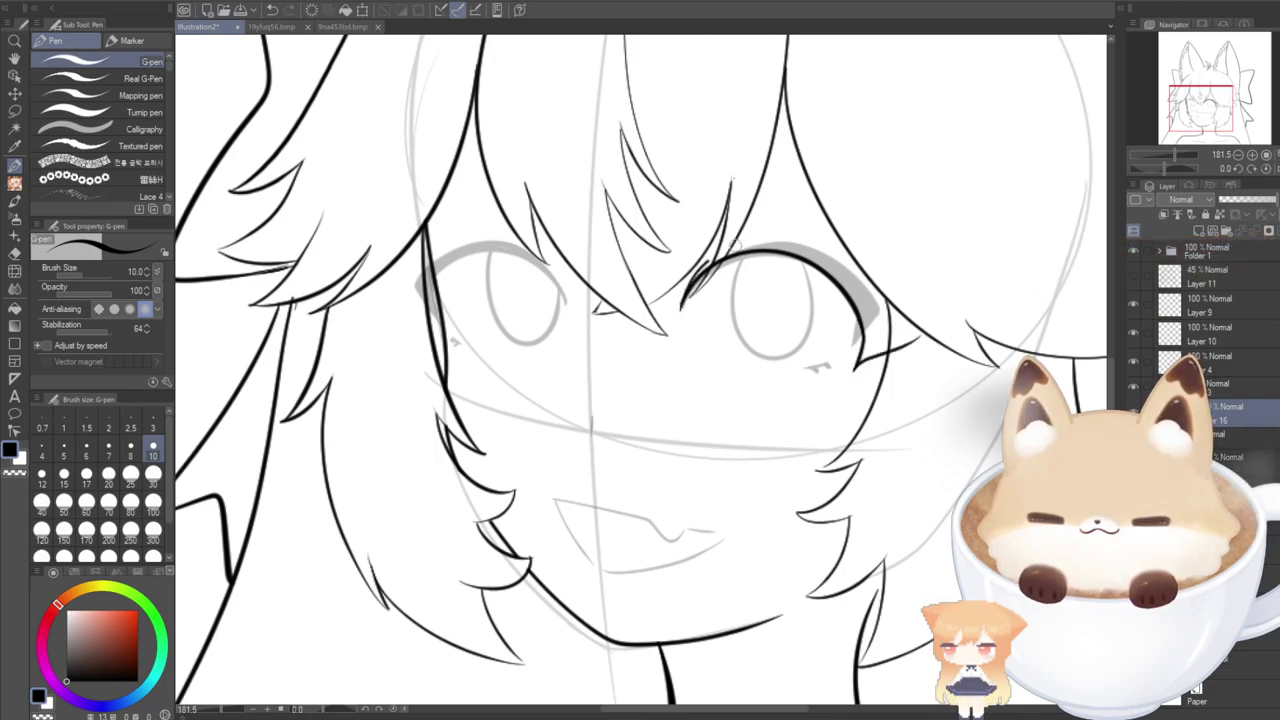
drag(735, 245, 760, 234)
key(ctrl+z)
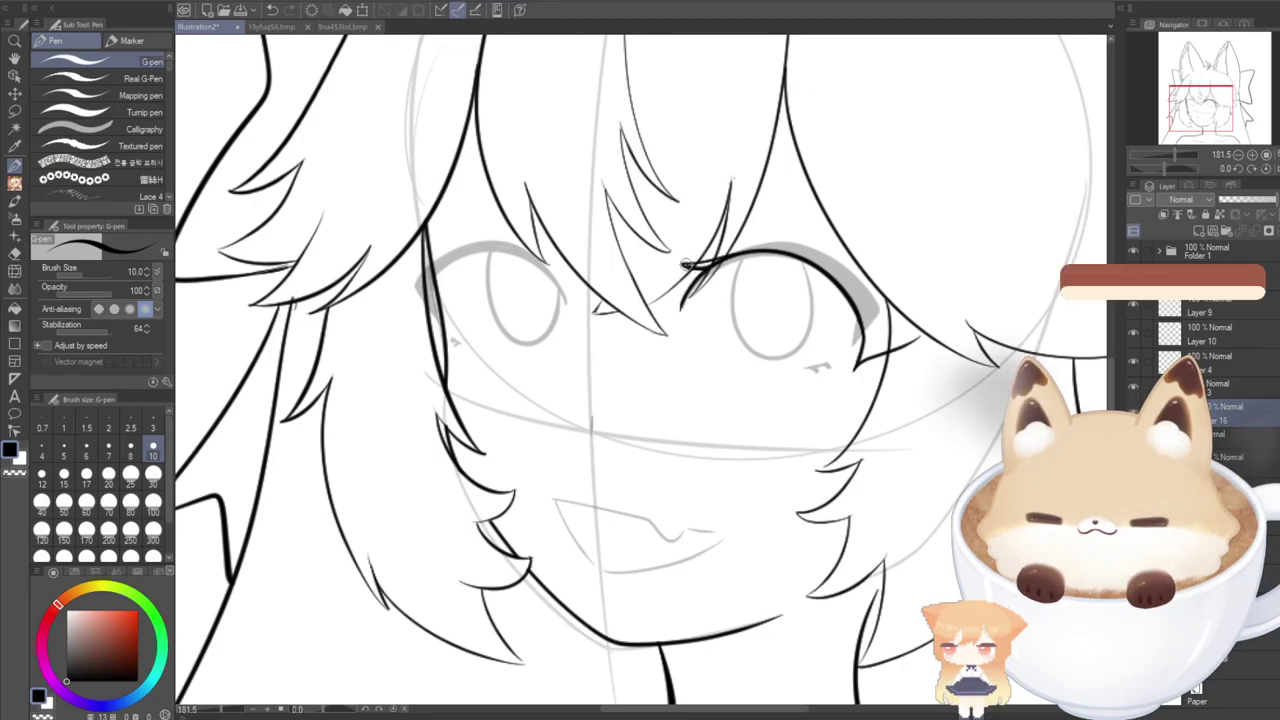
drag(734, 251, 687, 265)
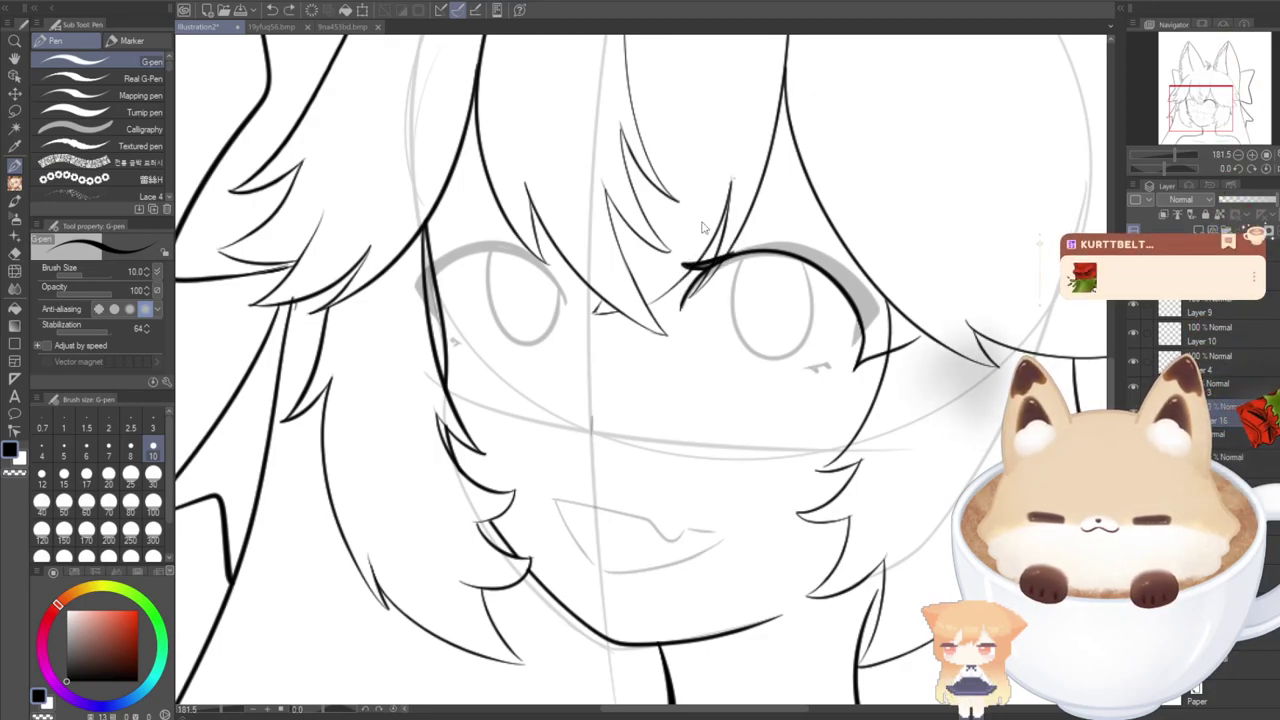
key(ctrl+z)
key(ctrl+z)
key(ctrl+z)
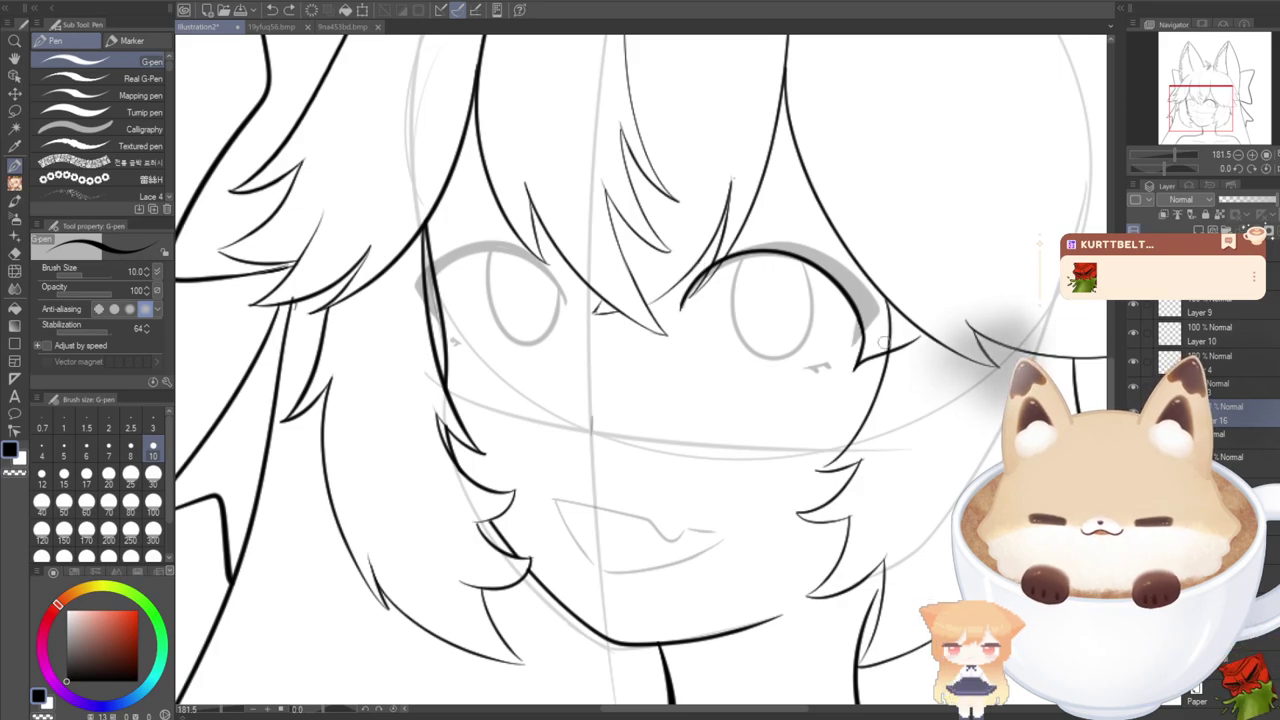
drag(922, 340, 858, 277)
key(ctrl+z)
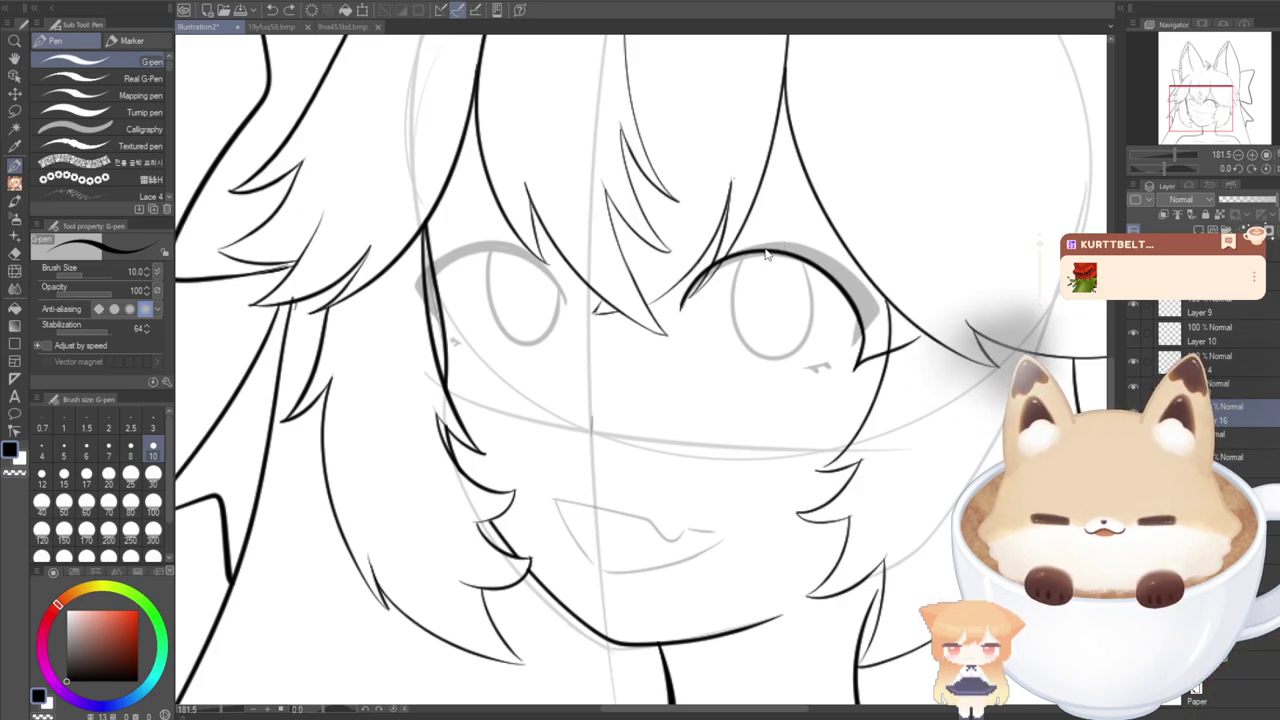
Ink the right lash line's upper edge to the wing tip, filling the outer wing solid black and adding small lash spikes.
mouse_move(788, 242)
mouse_down()
mouse_move(864, 282)
mouse_move(914, 334)
mouse_up()
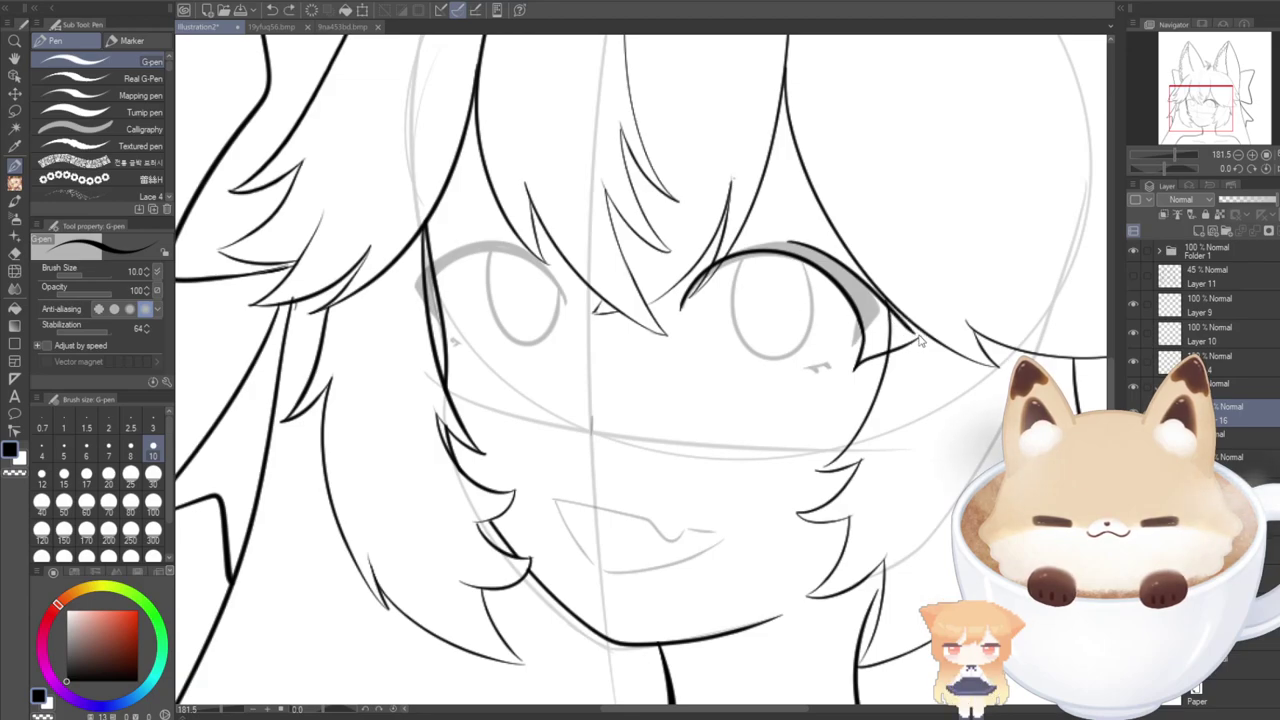
key(ctrl+z)
mouse_move(918, 340)
mouse_down()
mouse_move(863, 287)
mouse_move(759, 241)
mouse_move(825, 256)
mouse_move(919, 338)
mouse_move(813, 257)
mouse_move(741, 252)
mouse_move(823, 267)
mouse_up()
key(ctrl+z)
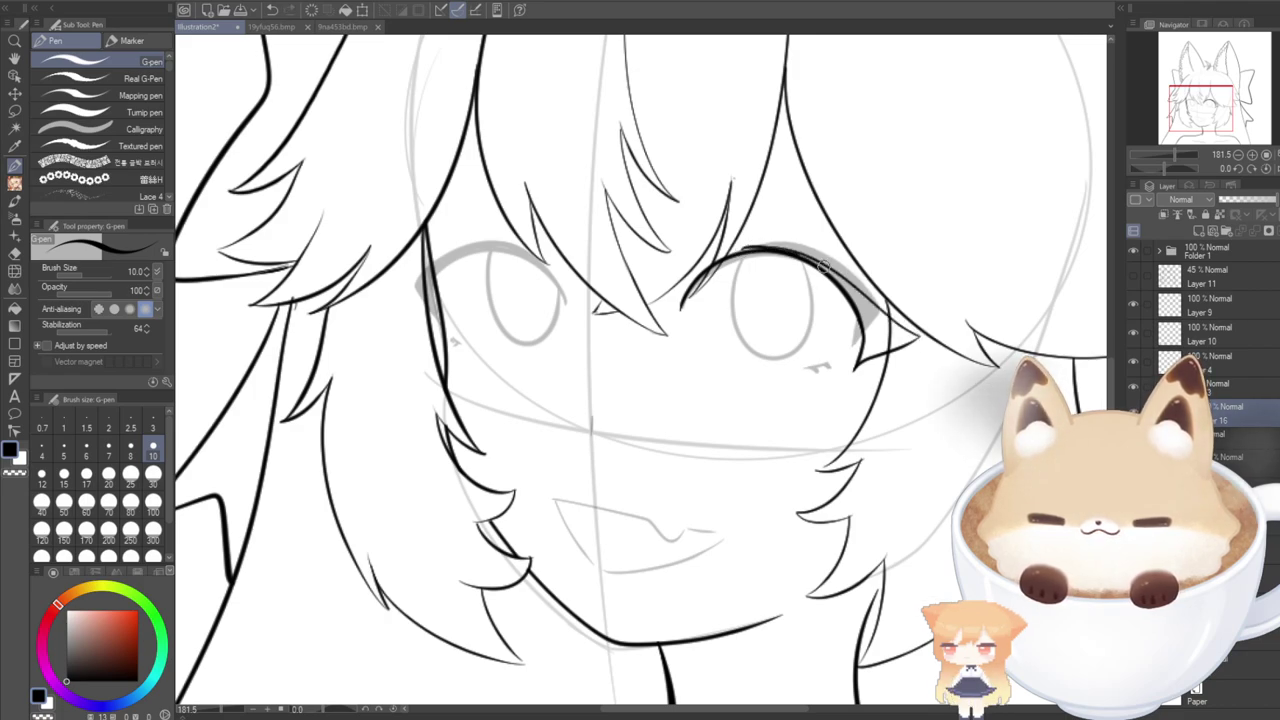
mouse_move(714, 267)
mouse_down()
mouse_move(792, 253)
mouse_move(917, 338)
mouse_up()
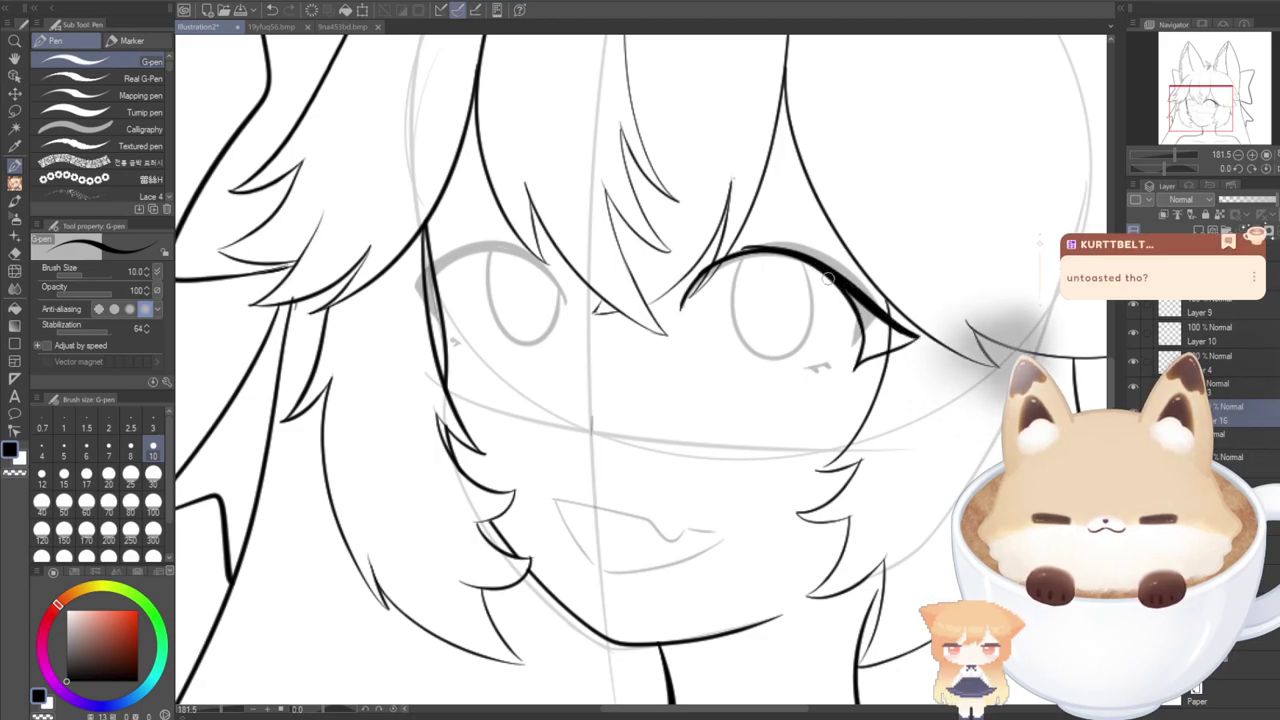
mouse_move(842, 282)
mouse_down()
mouse_move(871, 332)
mouse_move(856, 365)
mouse_move(868, 349)
mouse_move(858, 295)
mouse_move(862, 360)
mouse_move(918, 341)
mouse_up()
mouse_move(862, 310)
mouse_down()
mouse_move(910, 340)
mouse_move(873, 330)
mouse_up()
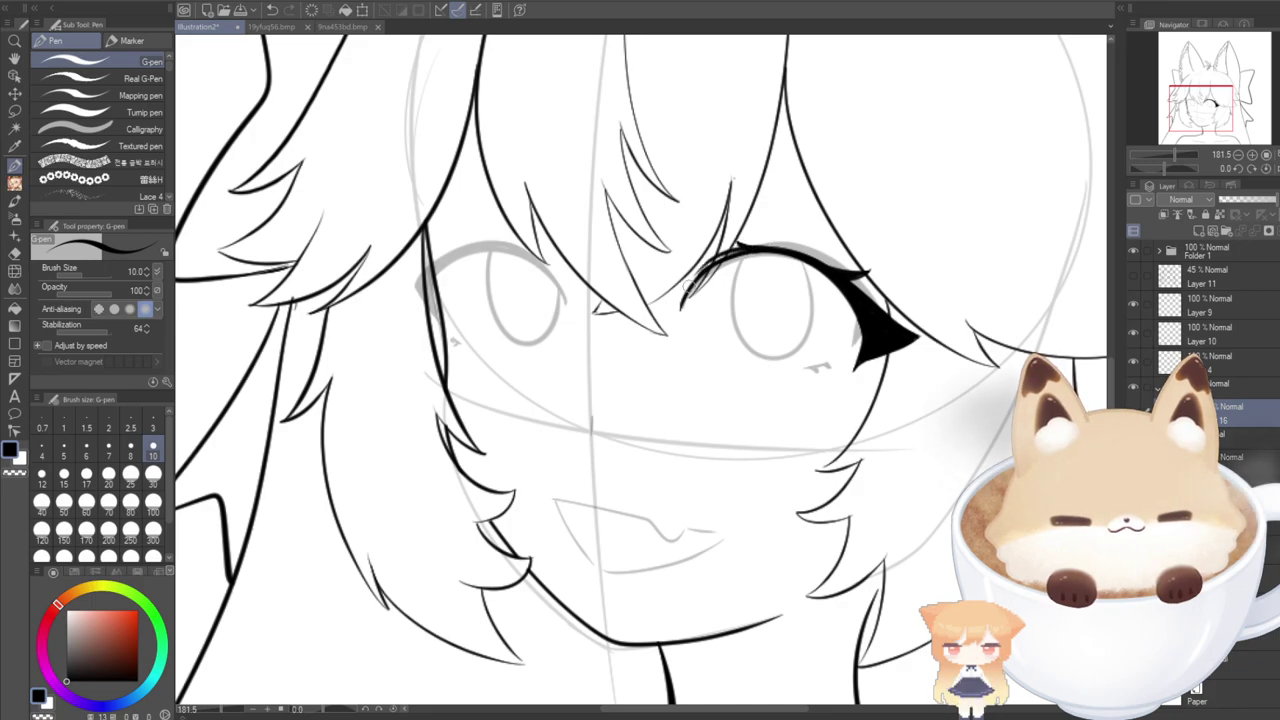
Thicken the inner corner of the right eye's upper lash line with a tapered stroke, retrying it until it fits.
scroll(690, 284, up, 4)
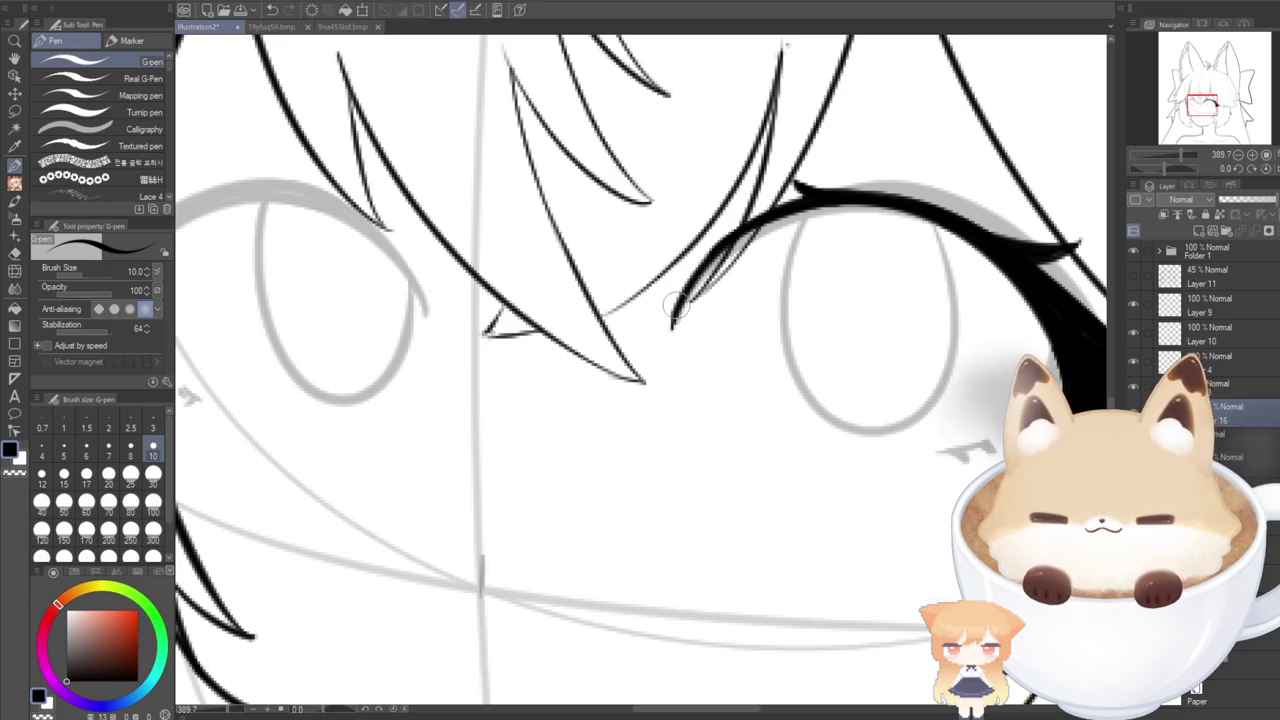
mouse_move(678, 306)
mouse_down()
mouse_move(692, 265)
mouse_move(786, 196)
mouse_up()
key(ctrl+z)
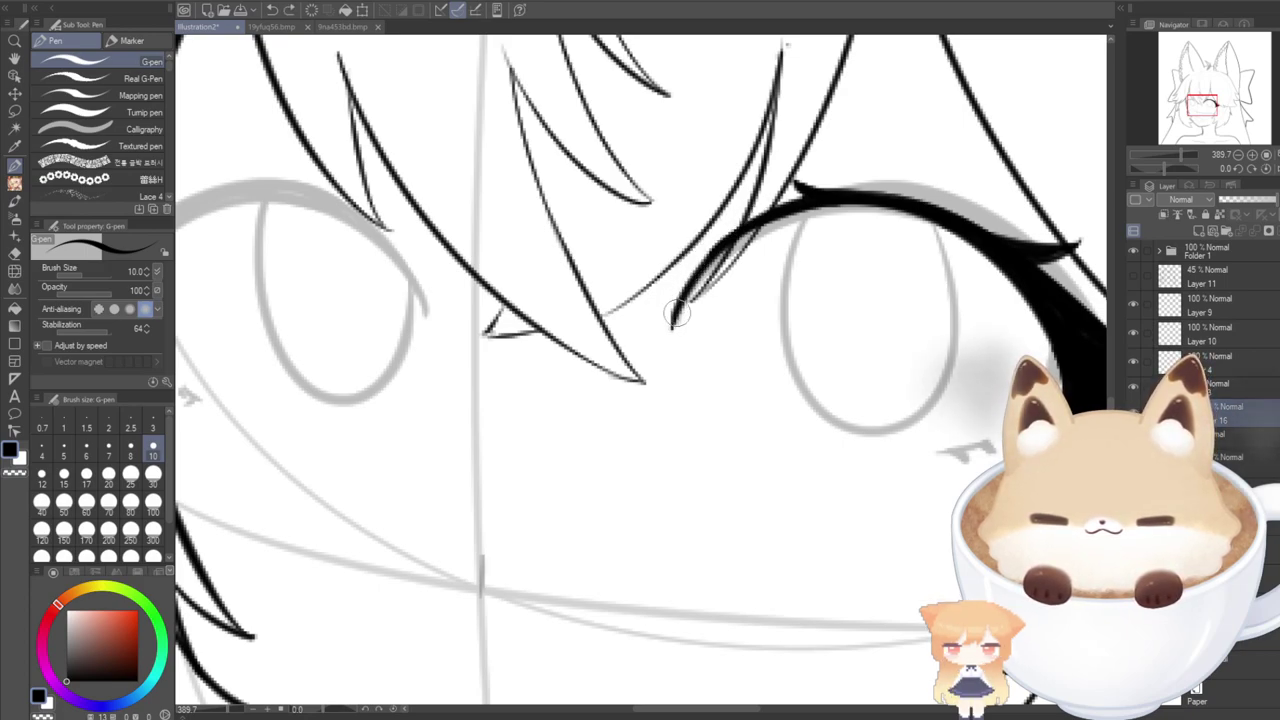
mouse_move(677, 313)
mouse_down()
mouse_move(695, 266)
mouse_move(748, 216)
mouse_move(838, 177)
mouse_up()
key(ctrl+z)
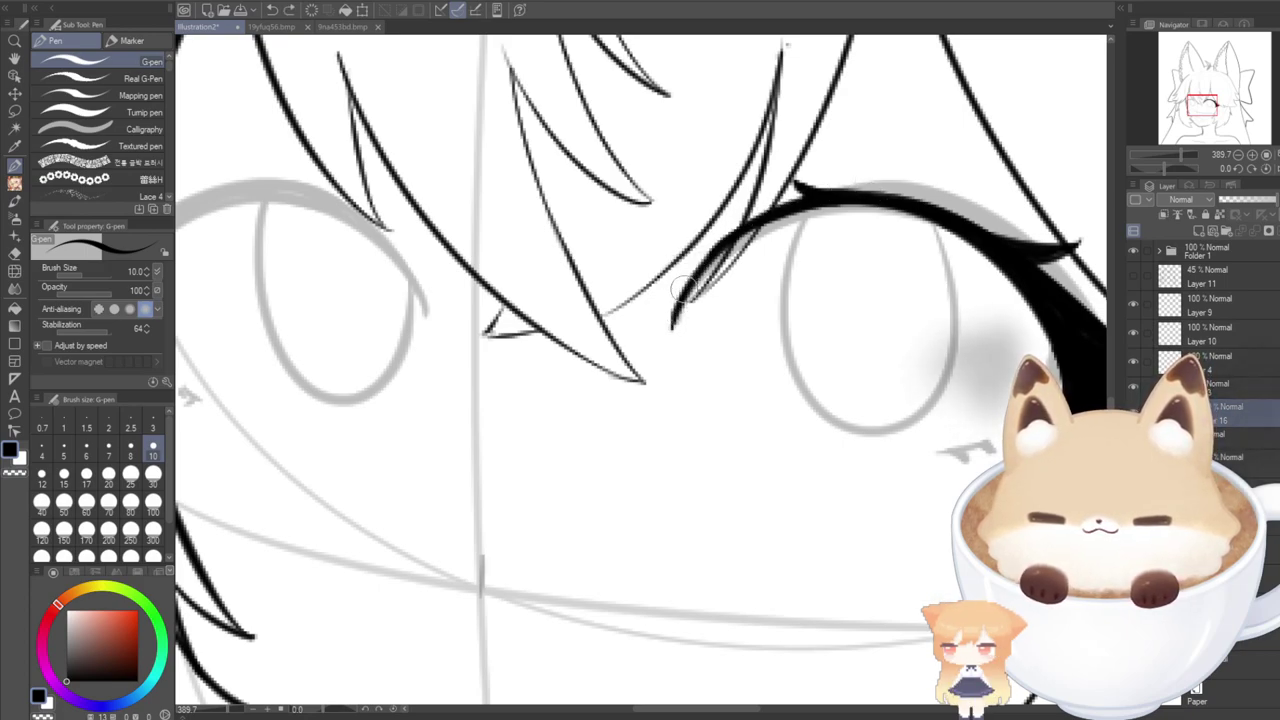
mouse_move(684, 292)
mouse_down()
mouse_move(731, 233)
mouse_move(840, 192)
mouse_up()
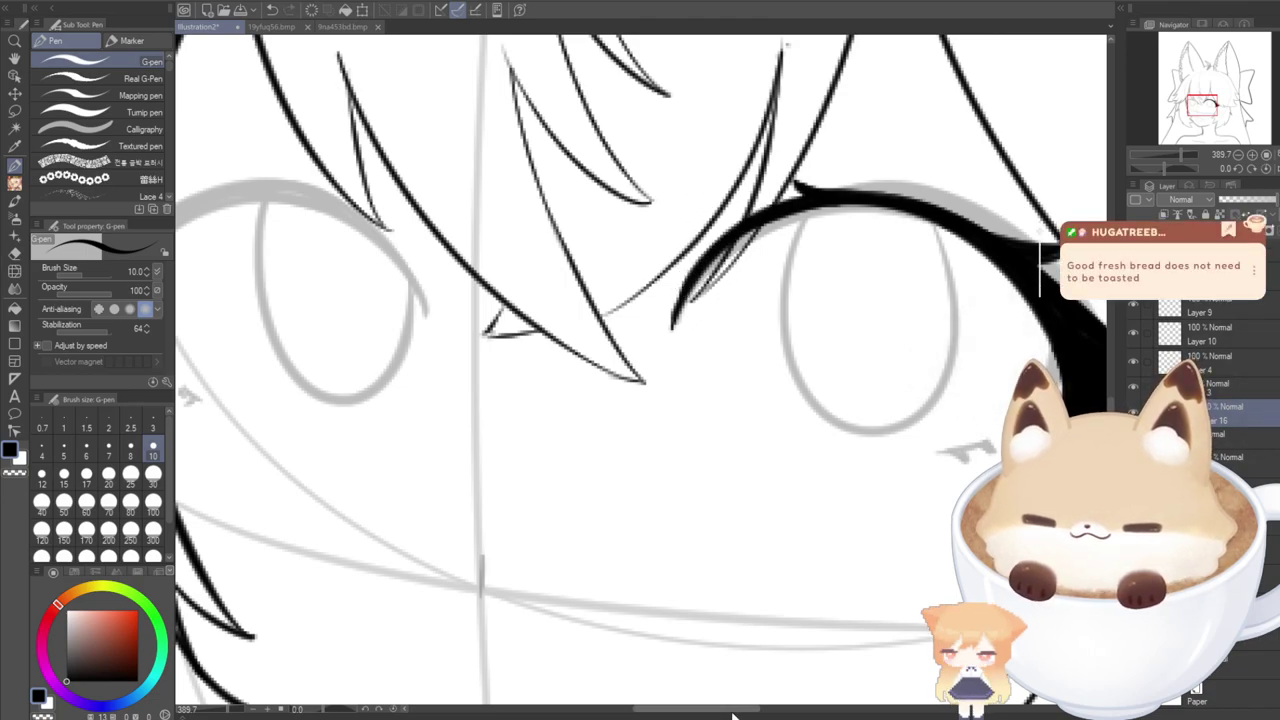
Try a slanted lower lash with two short spikes below the outer side of the right eye.
mouse_move(720, 712)
mouse_down()
mouse_move(762, 714)
mouse_move(745, 712)
mouse_up()
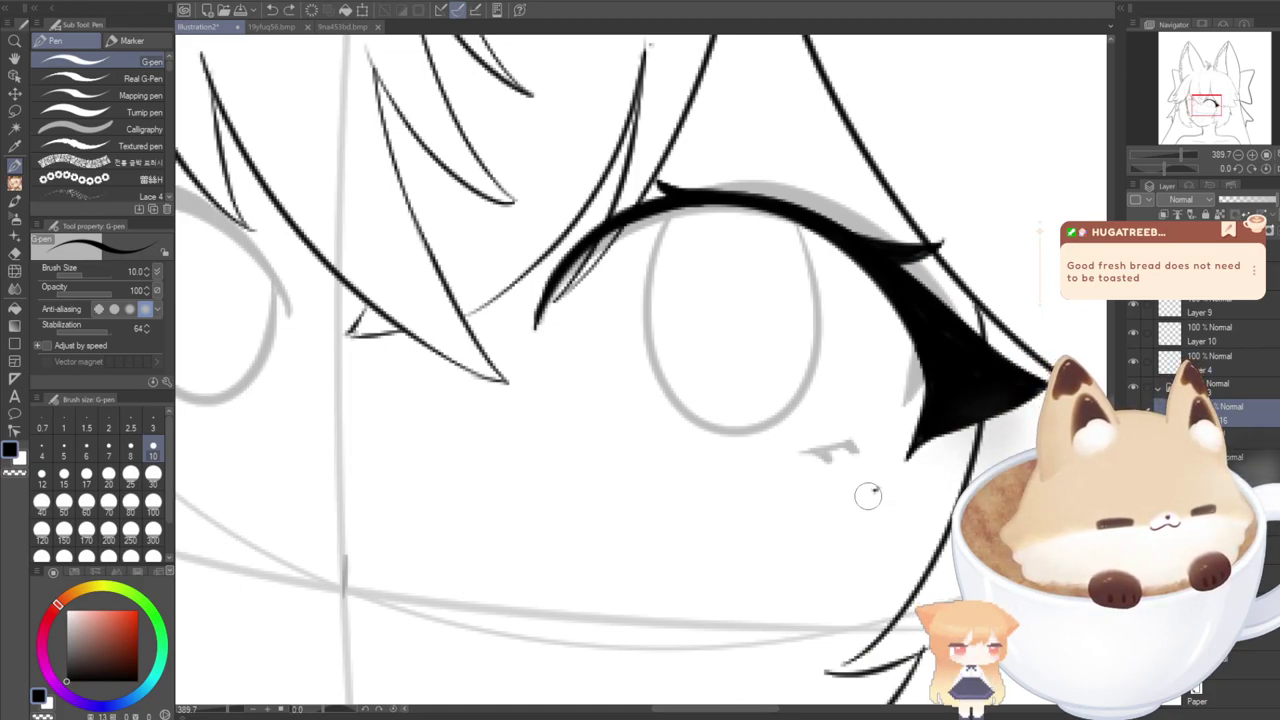
drag(874, 490, 802, 515)
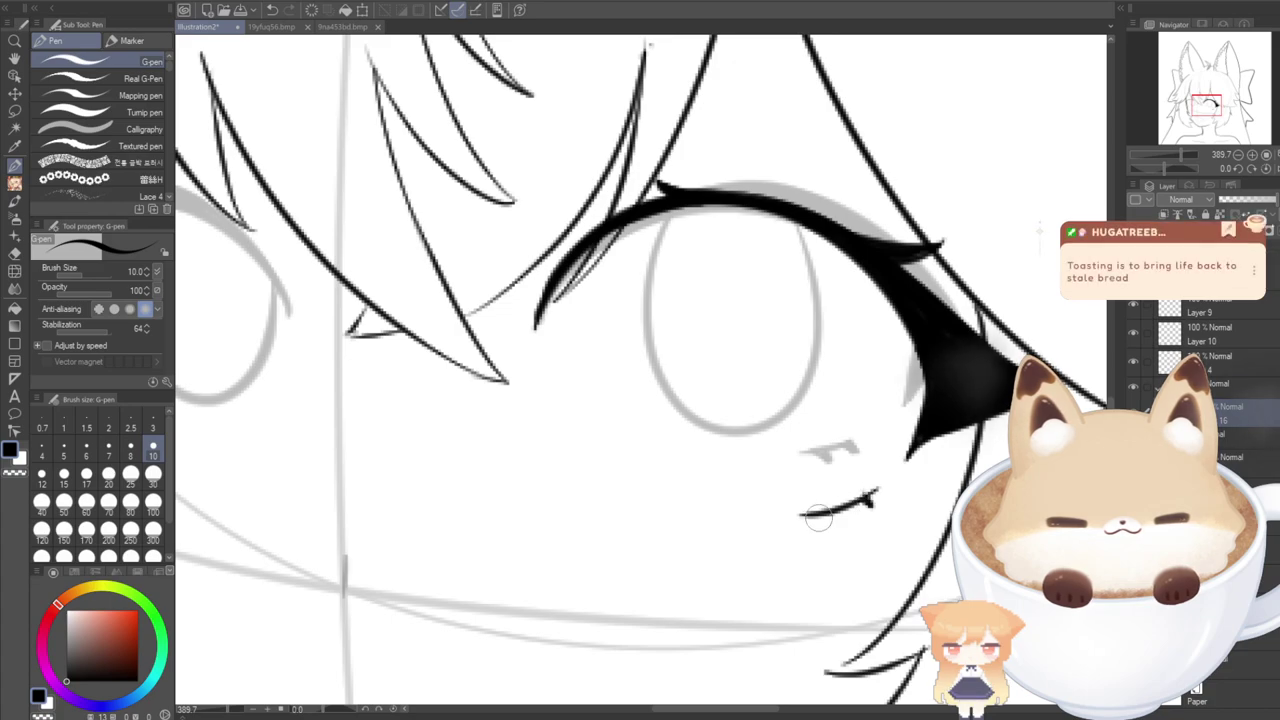
drag(837, 511, 842, 522)
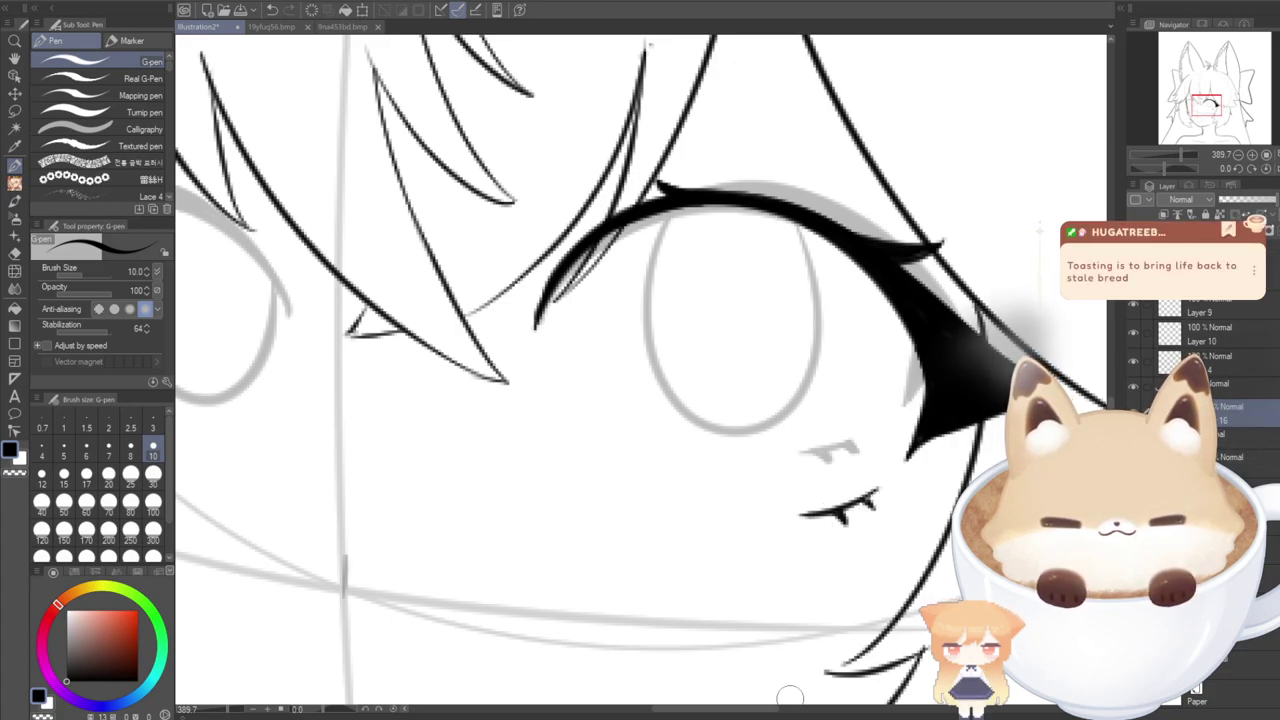
mouse_move(766, 709)
mouse_down()
mouse_move(752, 712)
mouse_move(770, 711)
mouse_up()
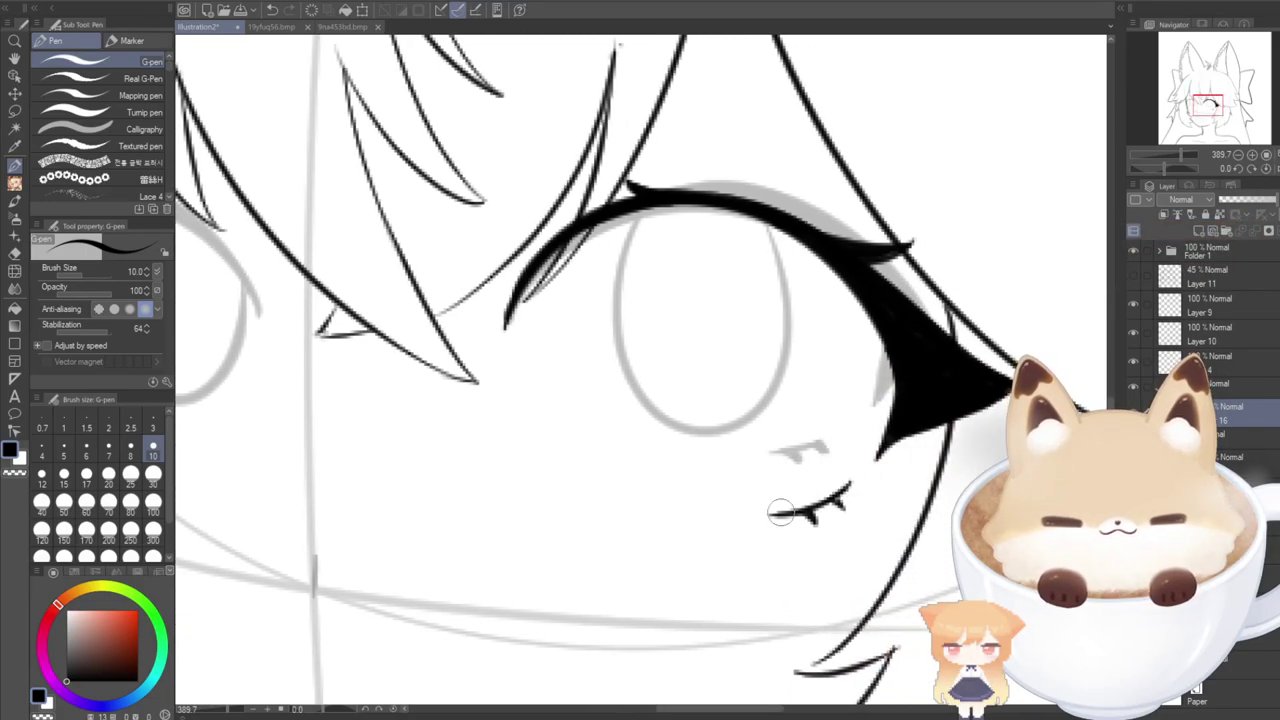
mouse_move(779, 513)
mouse_down()
mouse_move(813, 505)
mouse_move(861, 467)
mouse_move(771, 513)
mouse_up()
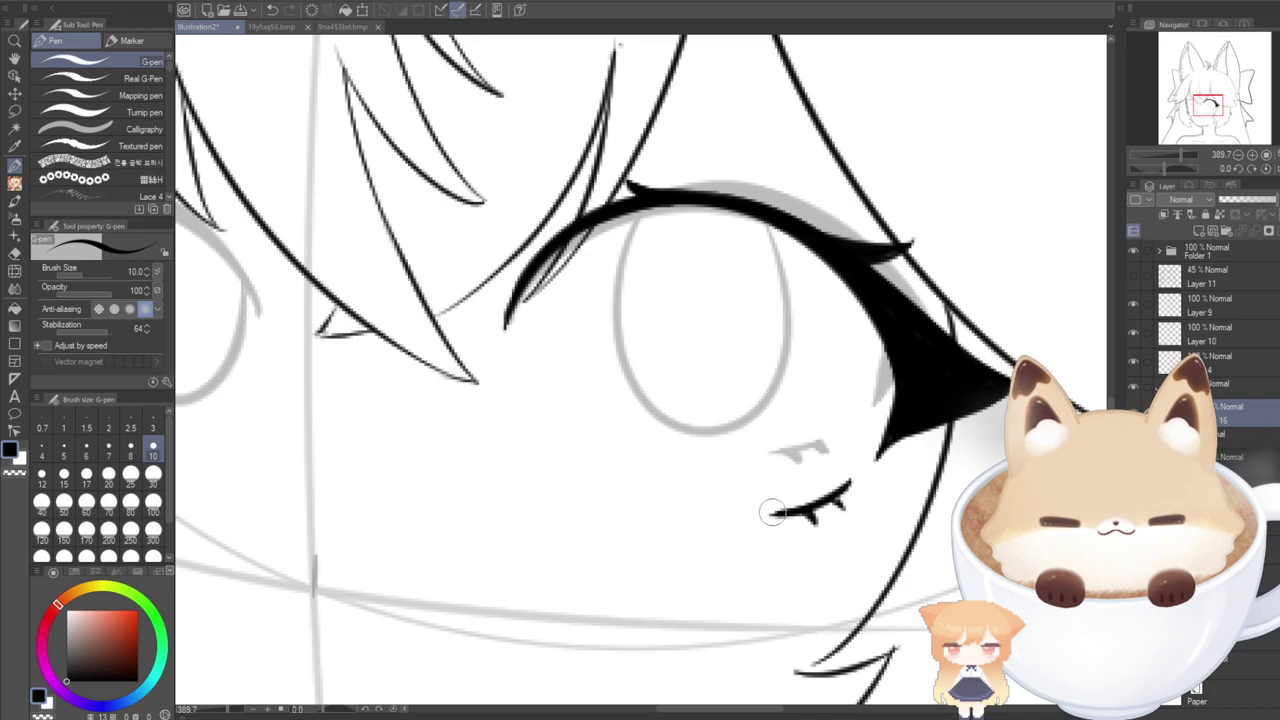
key(ctrl+z)
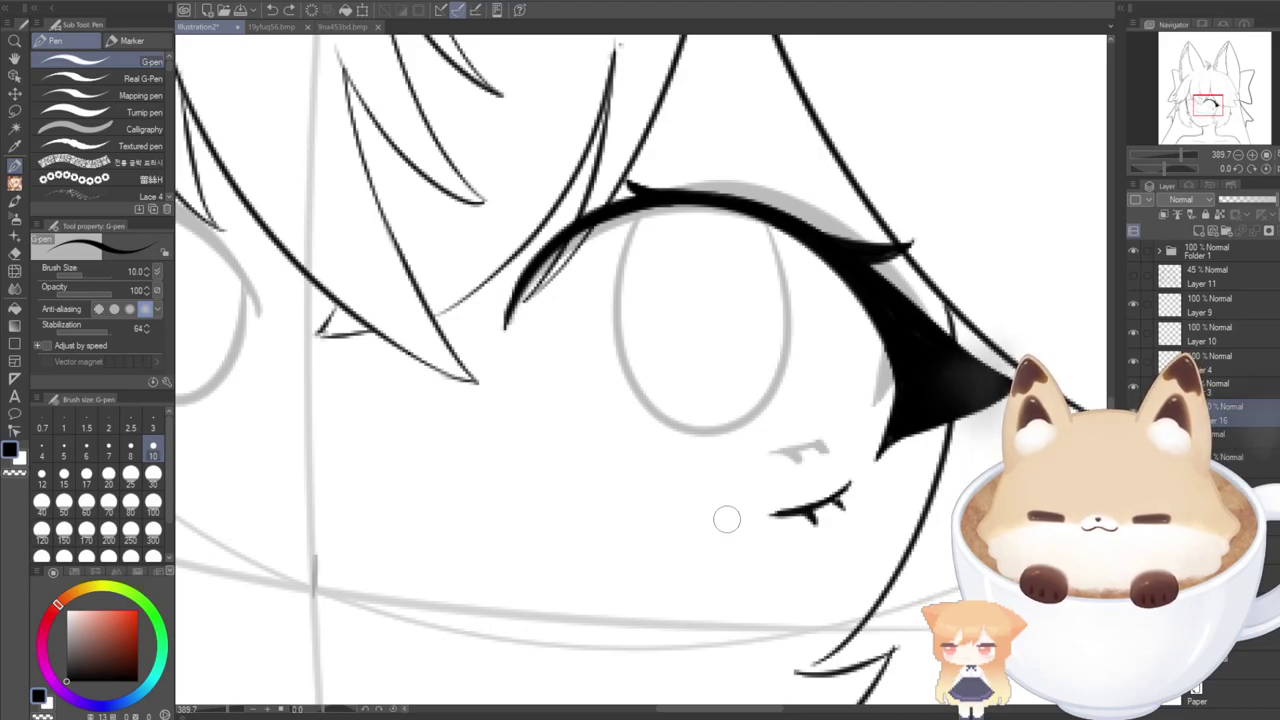
Check the inked right eye against the whole head with the face sketch hidden, and show the sketch again.
mouse_move(740, 716)
mouse_down()
mouse_move(763, 716)
mouse_move(665, 714)
mouse_move(728, 708)
mouse_up()
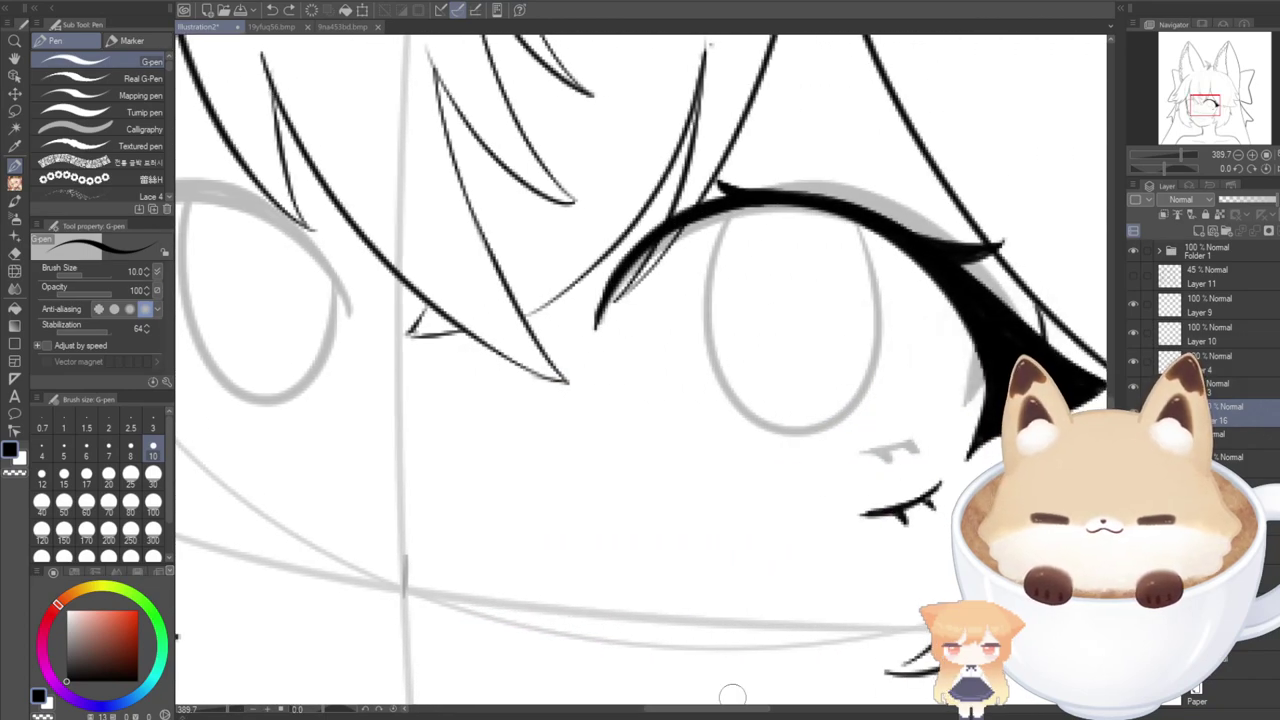
scroll(732, 695, down, 8)
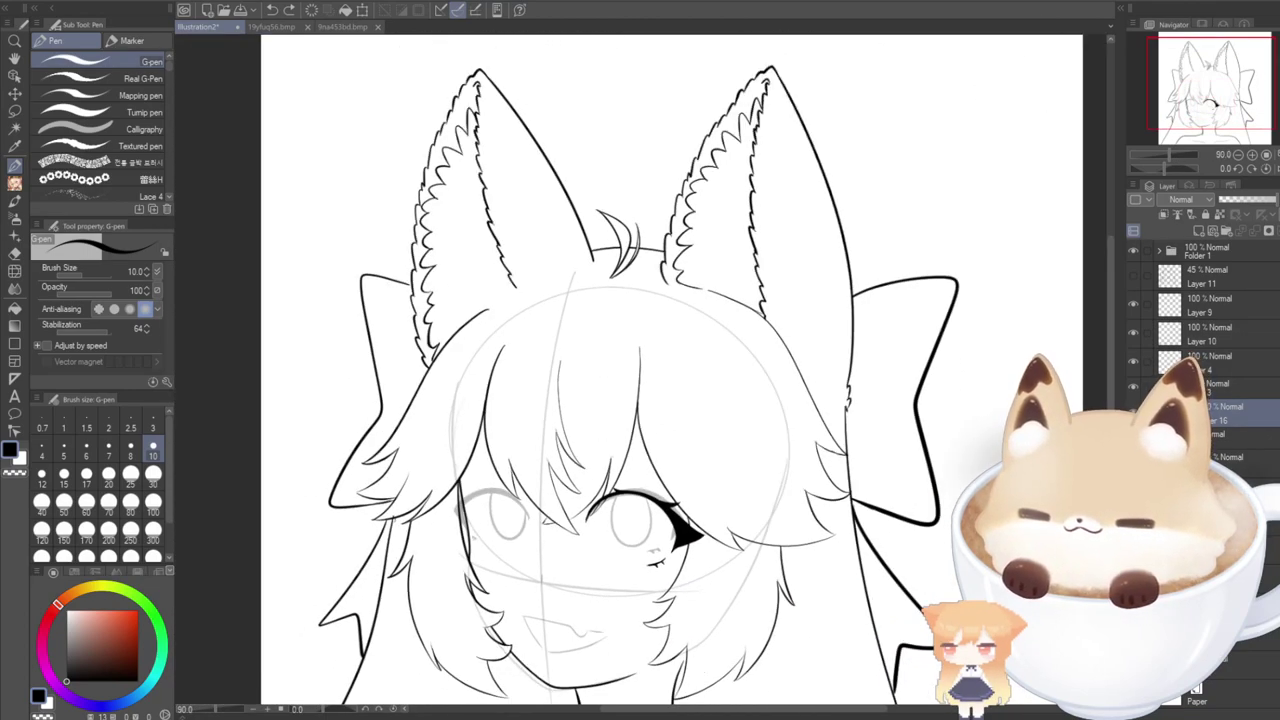
drag(640, 400, 704, 312)
key(Delete)
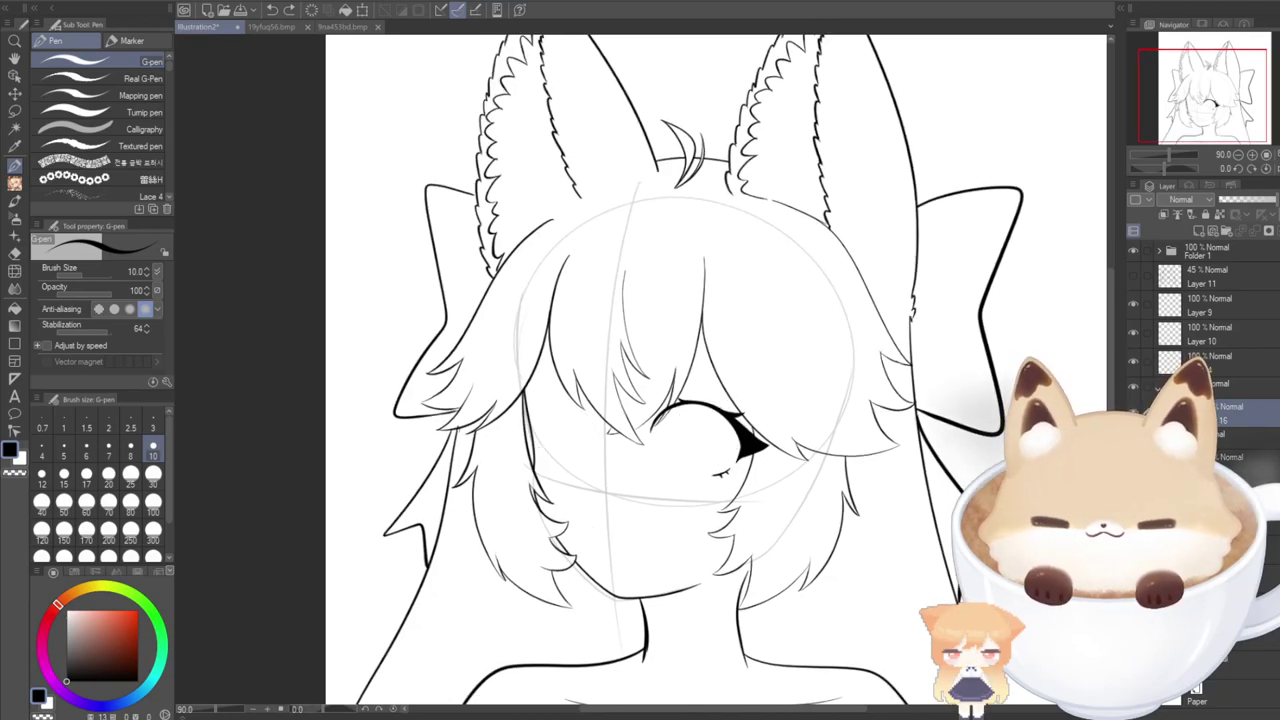
key(ctrl+z)
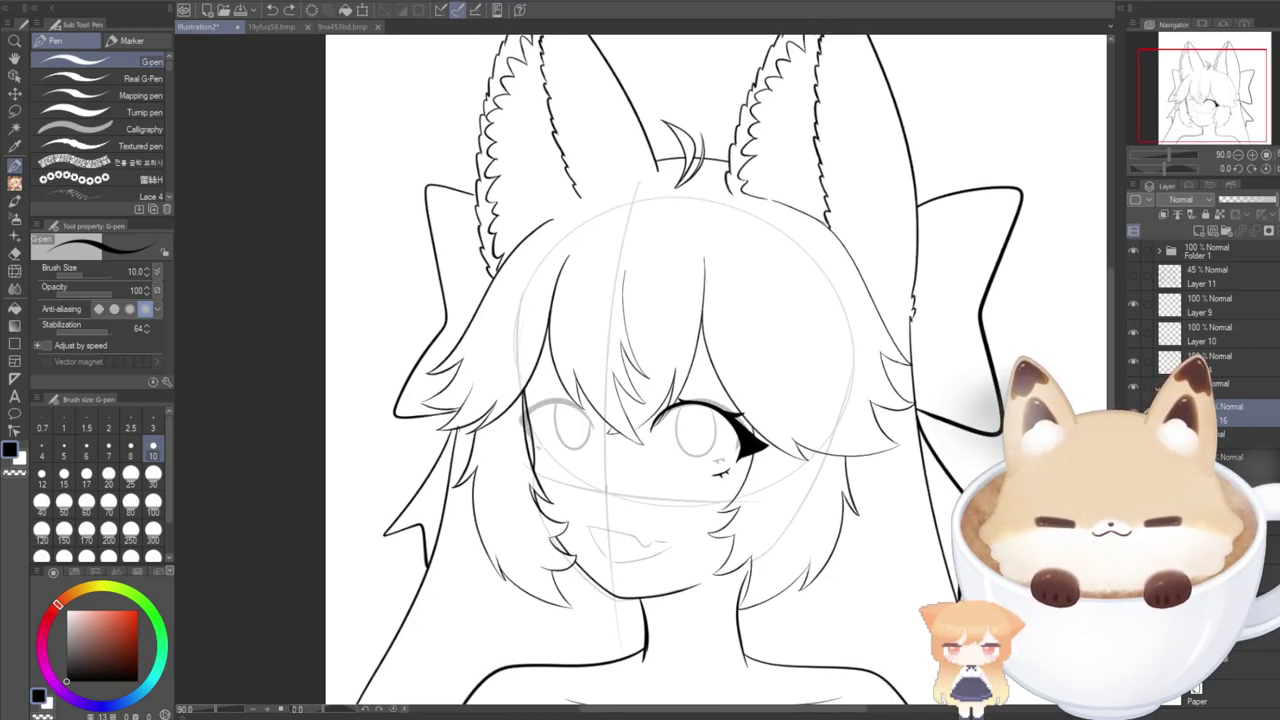
scroll(711, 475, up, 3)
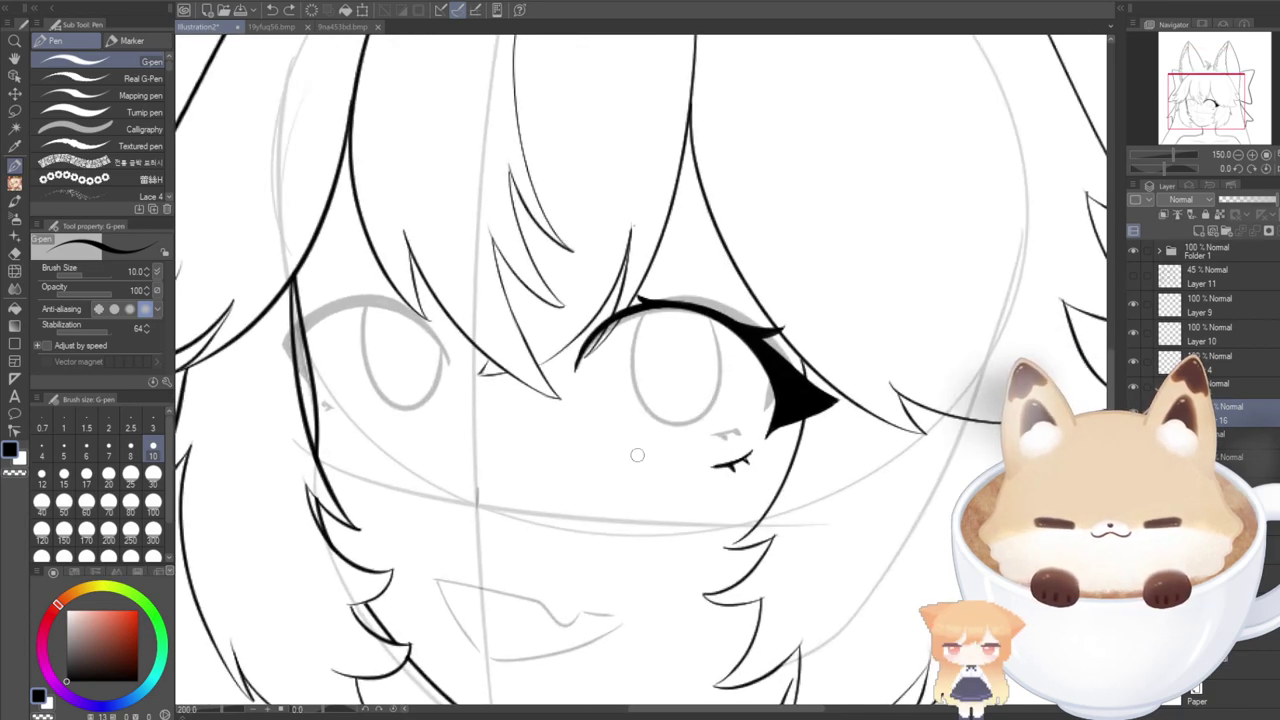
Replace the lower lash with a flatter G-pen stroke with two short spikes just below the sketched one, and hide the face sketch.
key(e)
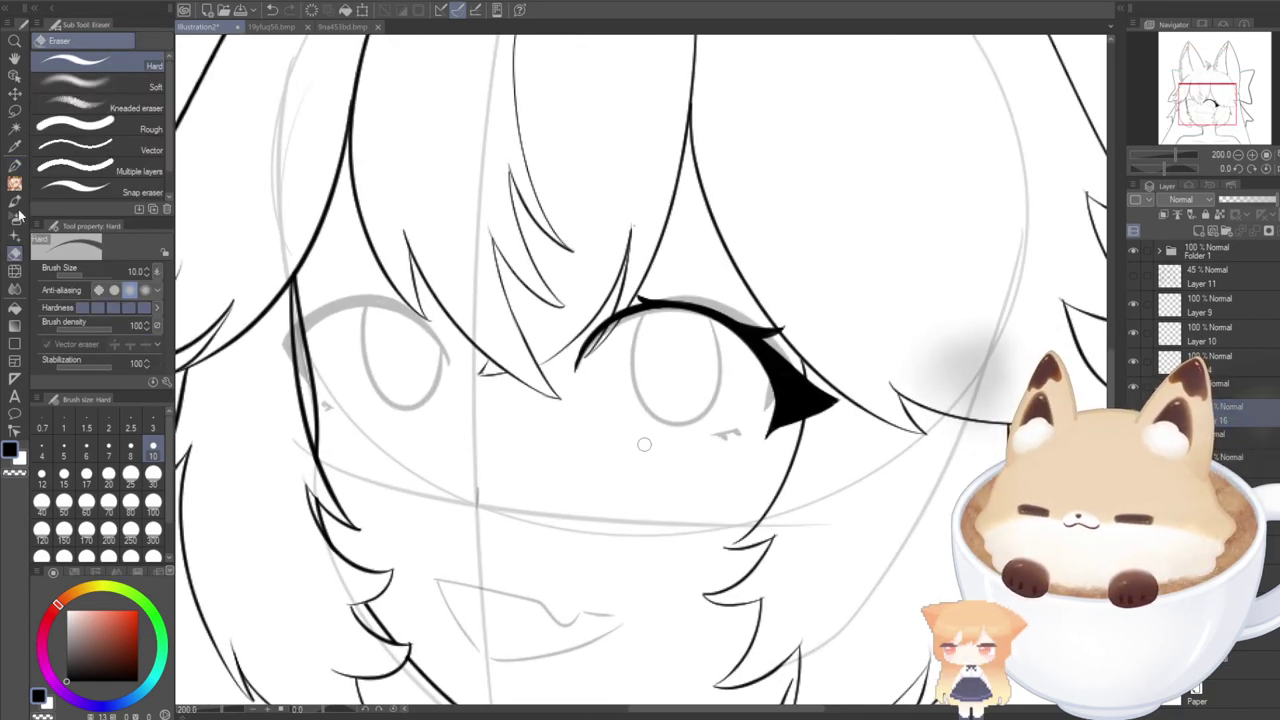
key(p)
scroll(722, 467, up, 2)
drag(747, 441, 674, 446)
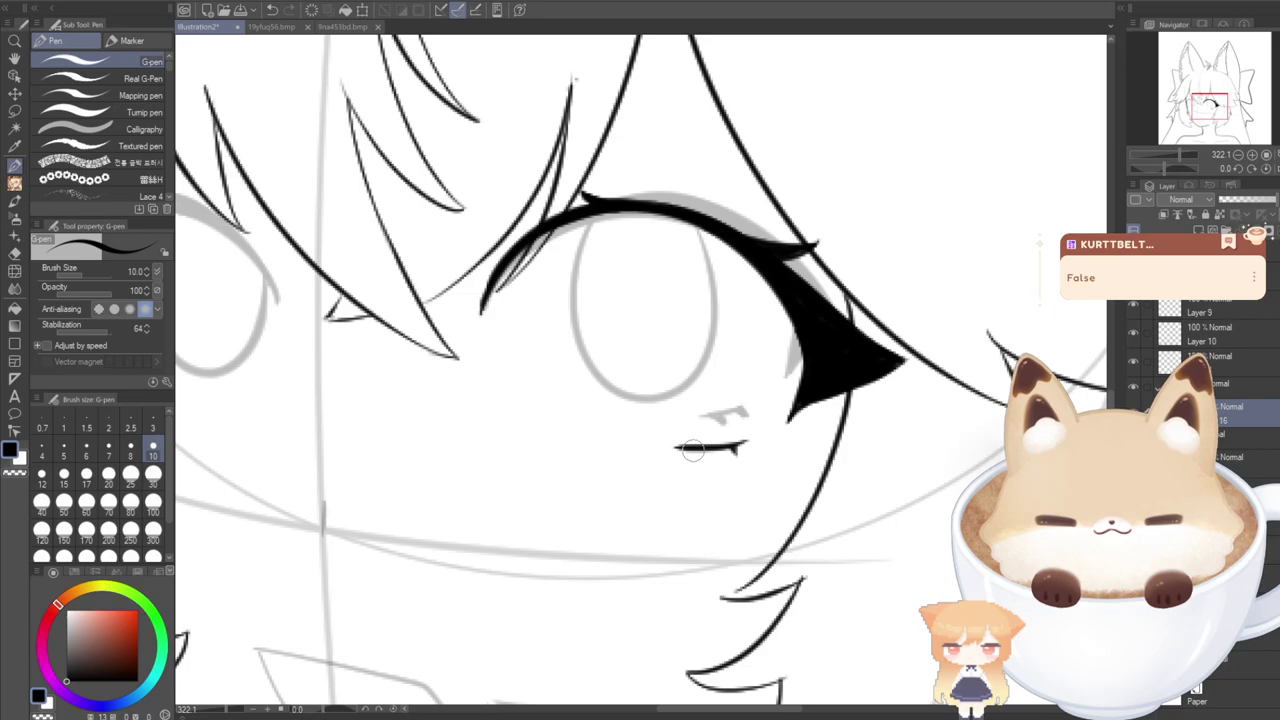
scroll(700, 450, down, 1)
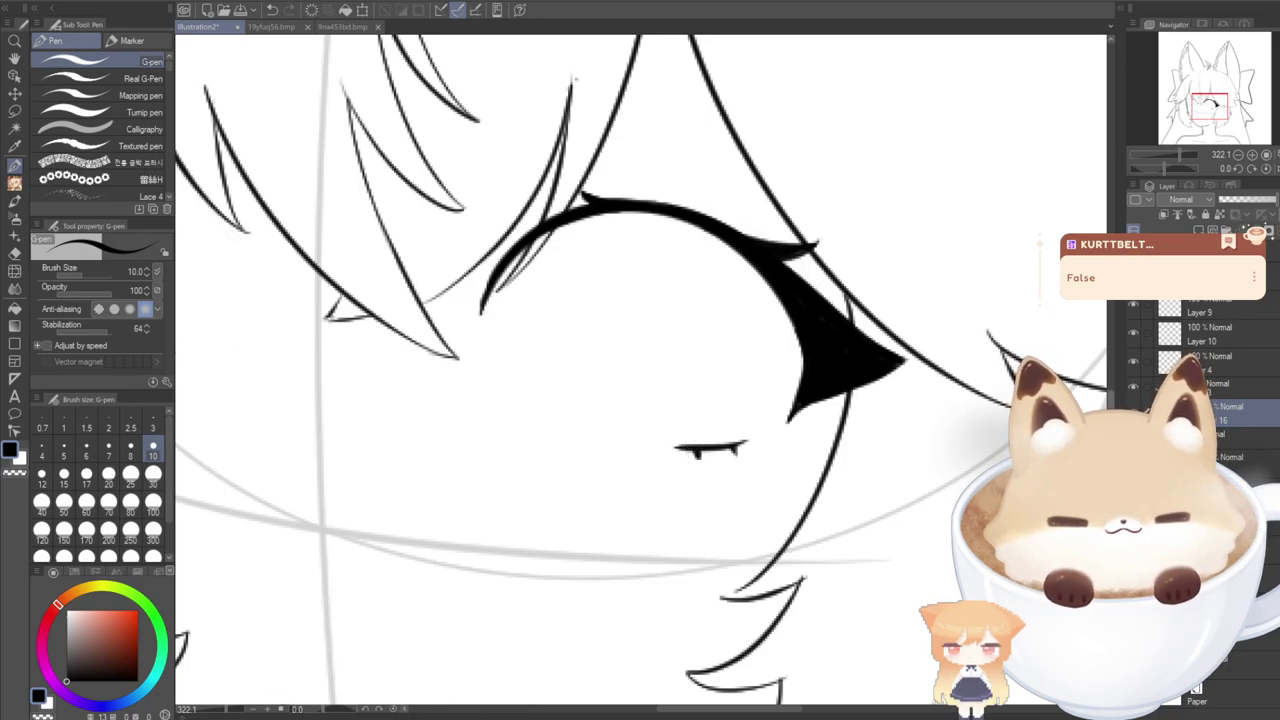
Lasso the right eye's lower lash, tilt it slightly upward at the outer end with a transform, deselect, and return to the G-pen.
scroll(590, 600, down, 1)
scroll(606, 624, down, 4)
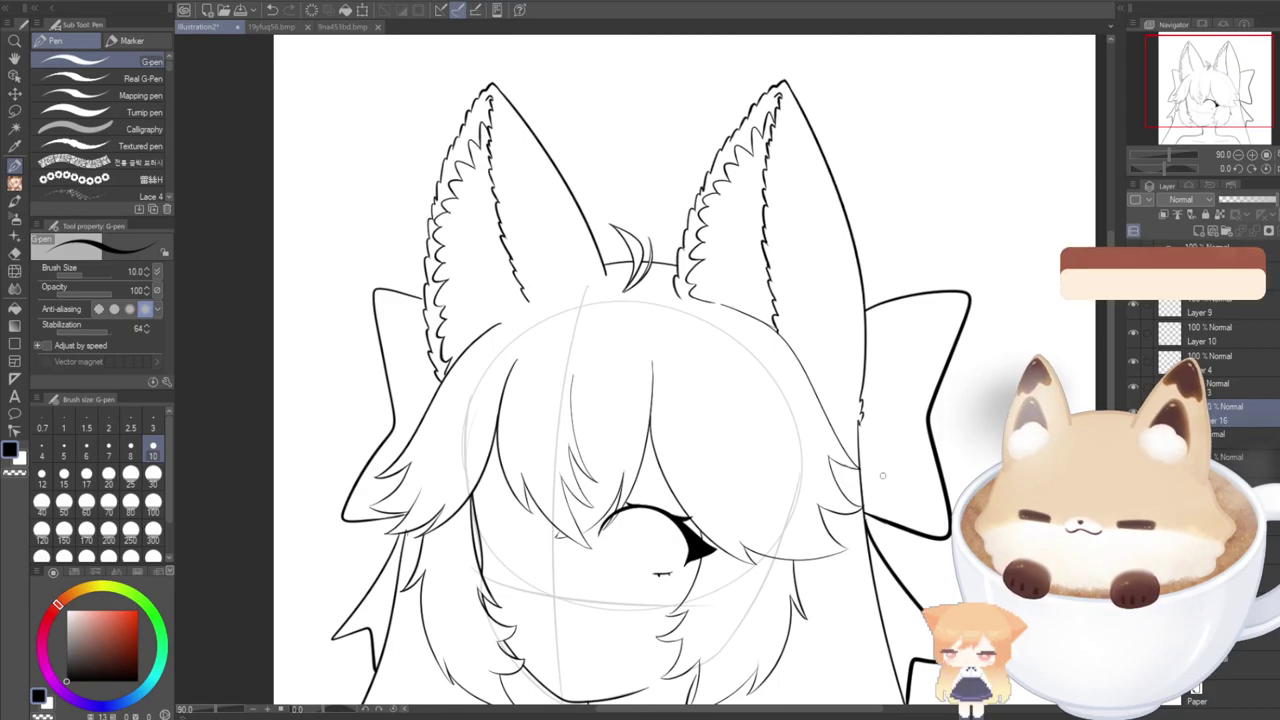
drag(1177, 85, 1169, 97)
scroll(834, 356, up, 1)
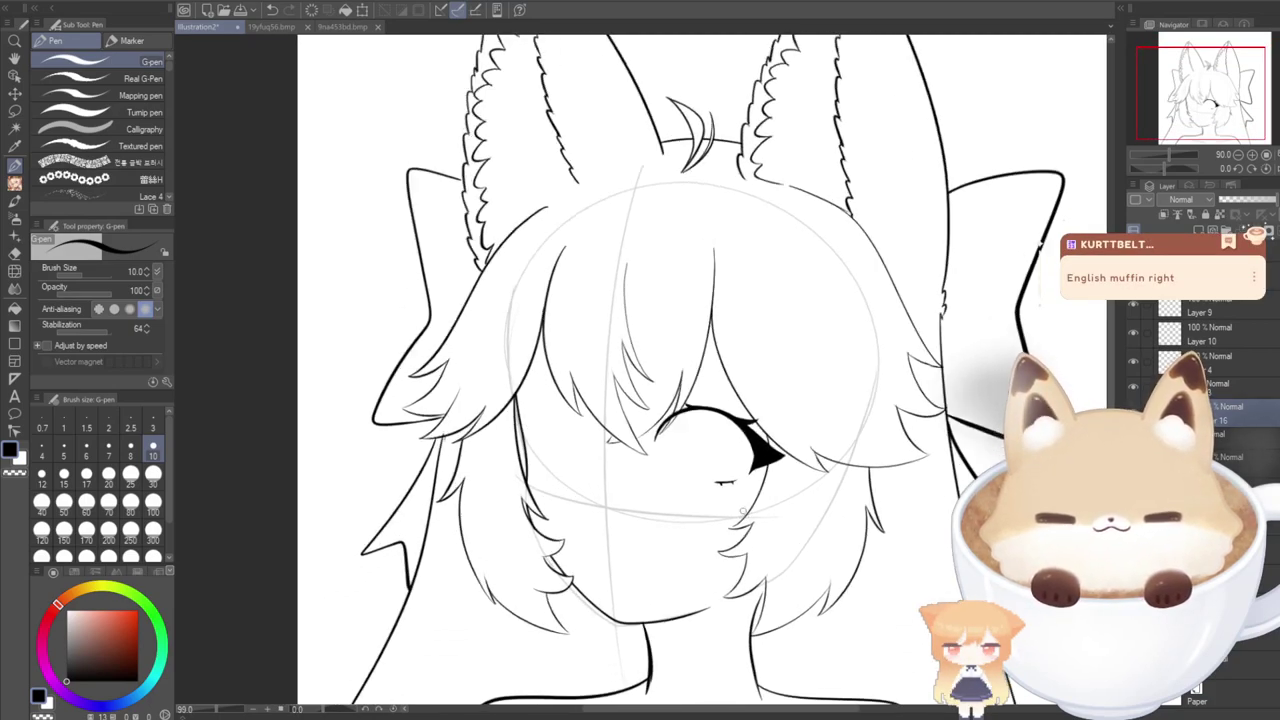
scroll(760, 542, up, 1)
click(14, 112)
scroll(724, 472, up, 2)
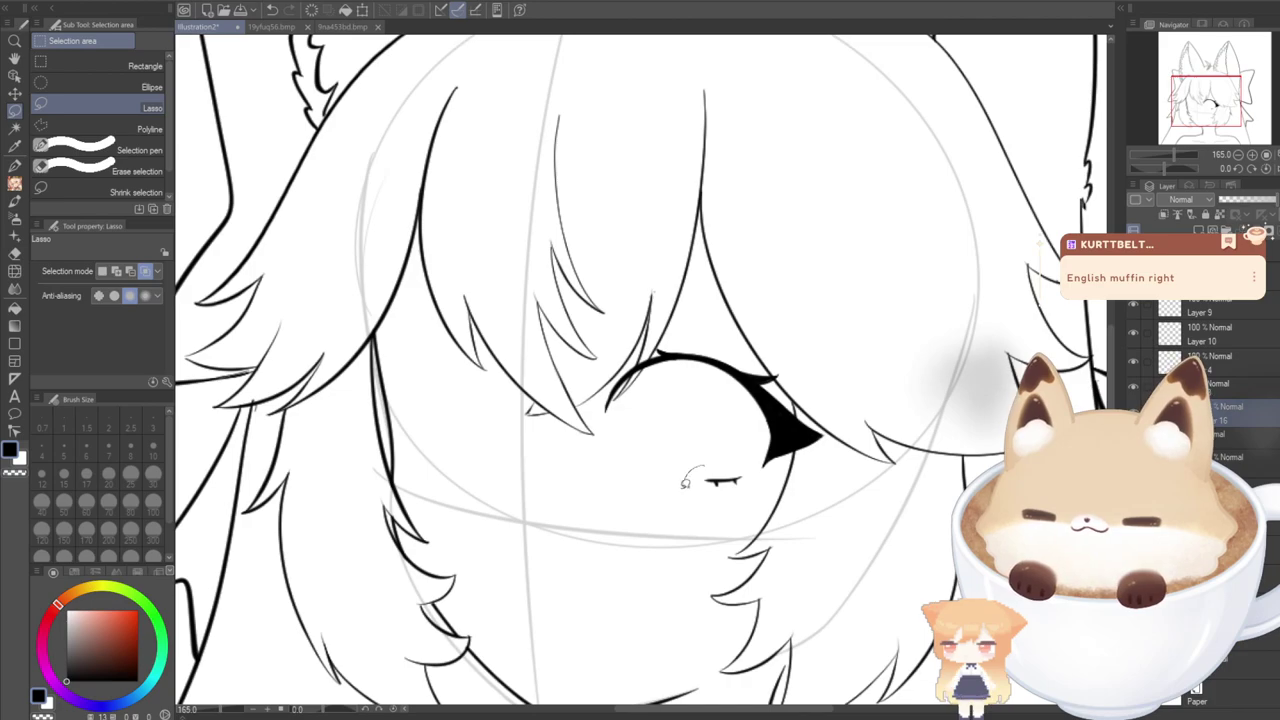
drag(732, 452, 728, 455)
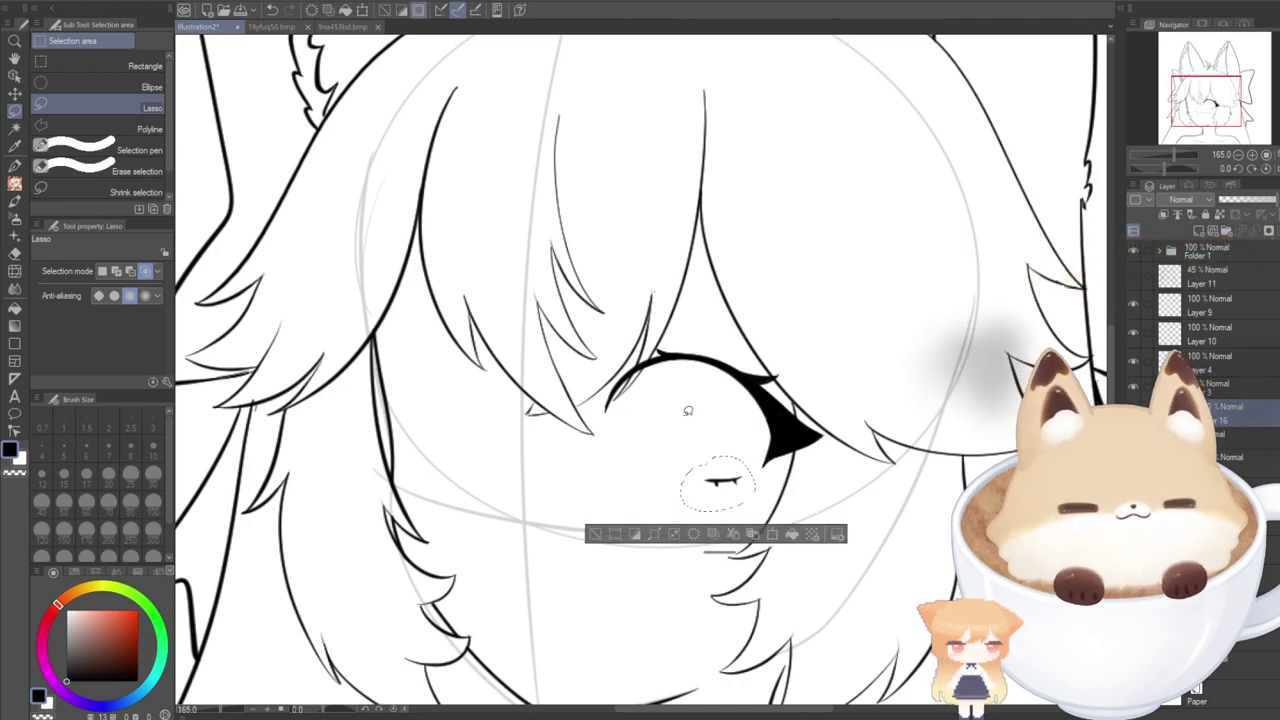
key(ctrl+t)
mouse_move(662, 480)
mouse_down()
mouse_move(666, 496)
mouse_move(708, 507)
mouse_up()
click(688, 541)
click(597, 541)
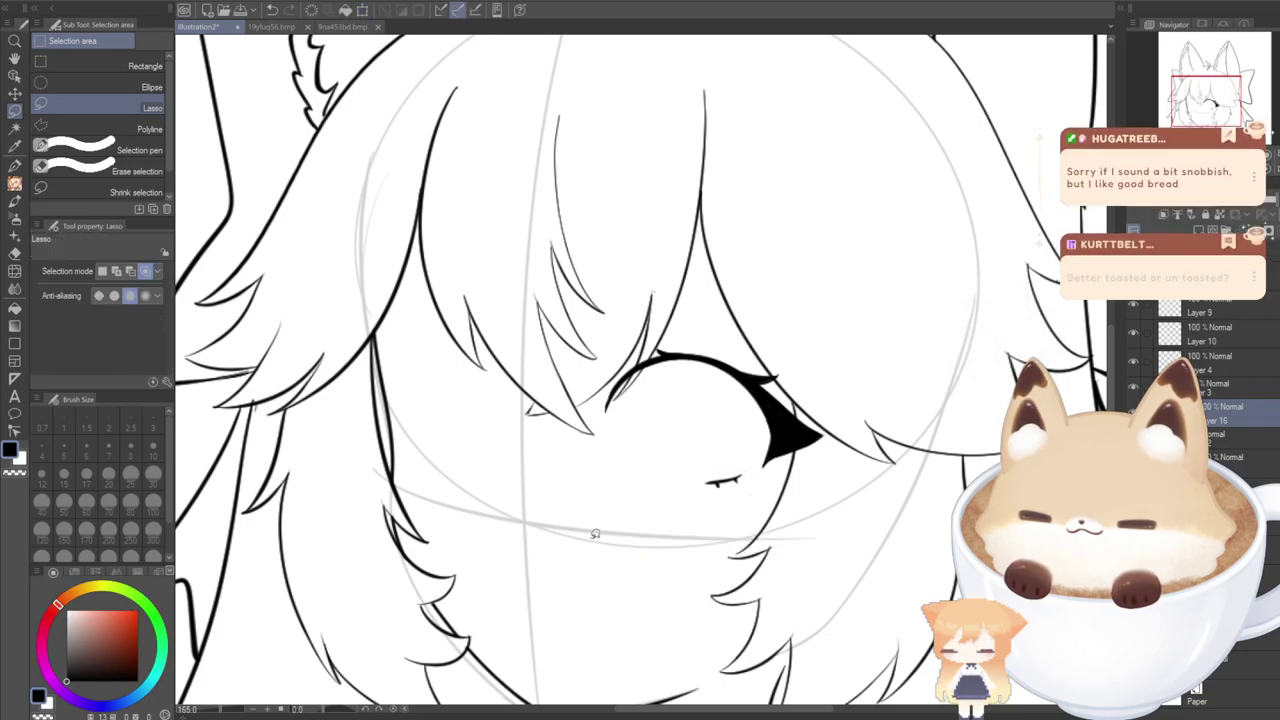
click(12, 167)
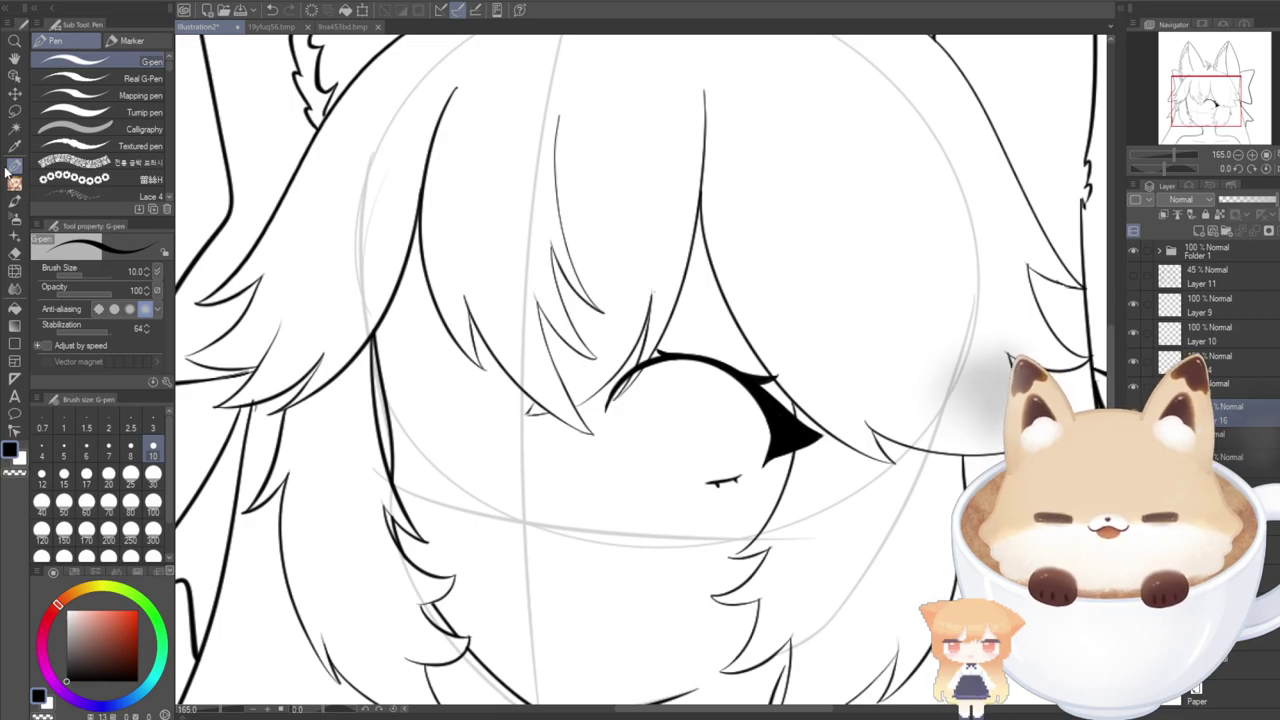
Add a new layer above the right eye's lash layer for inking the left eye over the visible face sketch.
drag(723, 711, 707, 710)
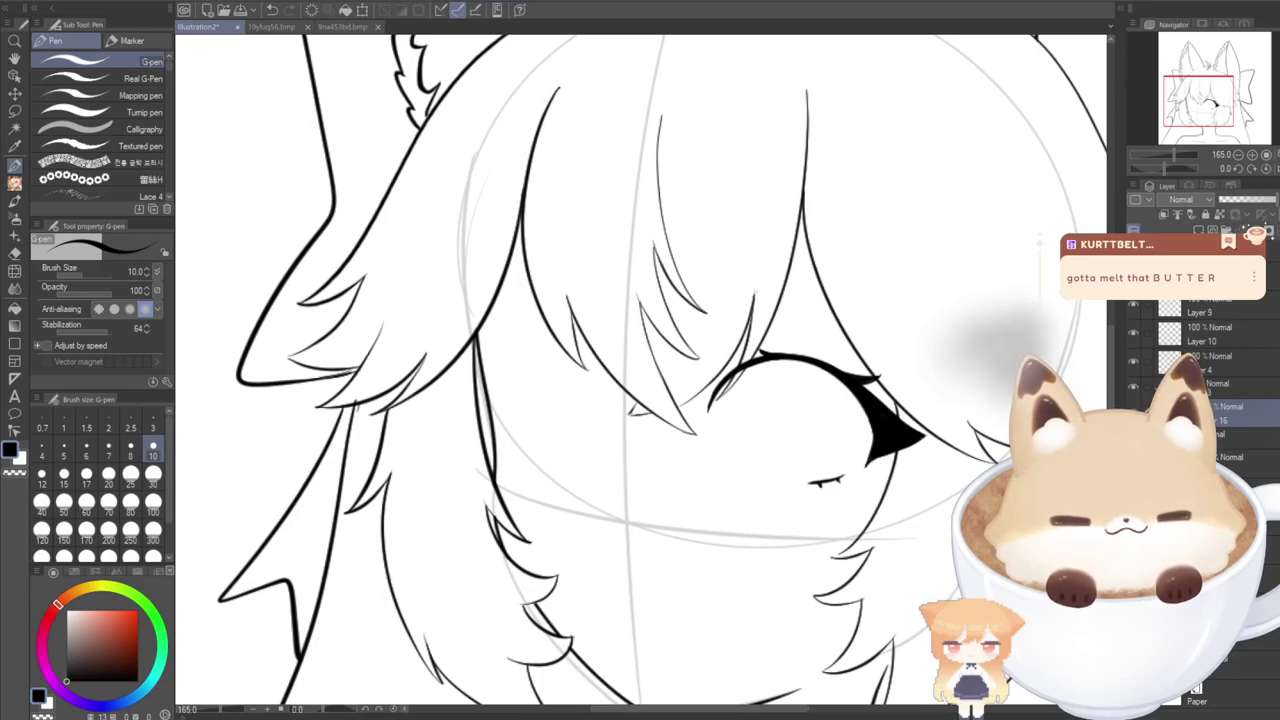
click(1198, 229)
drag(1185, 120, 1175, 122)
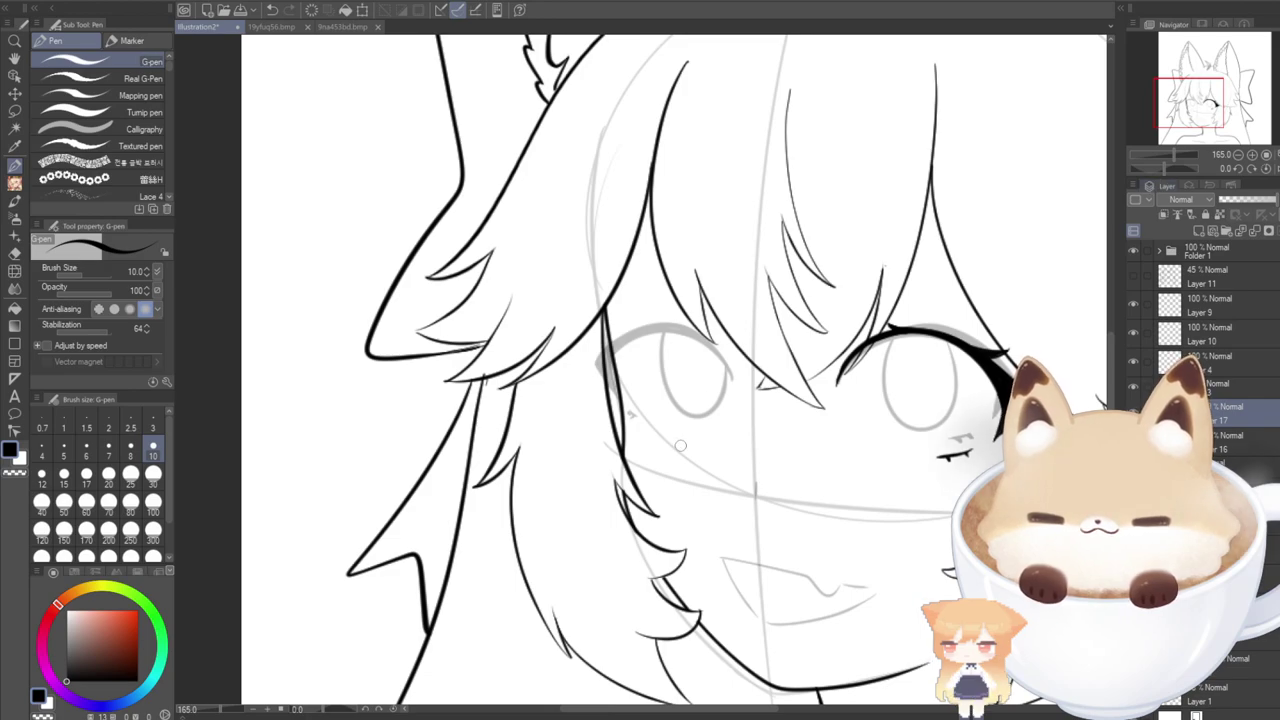
scroll(700, 429, up, 4)
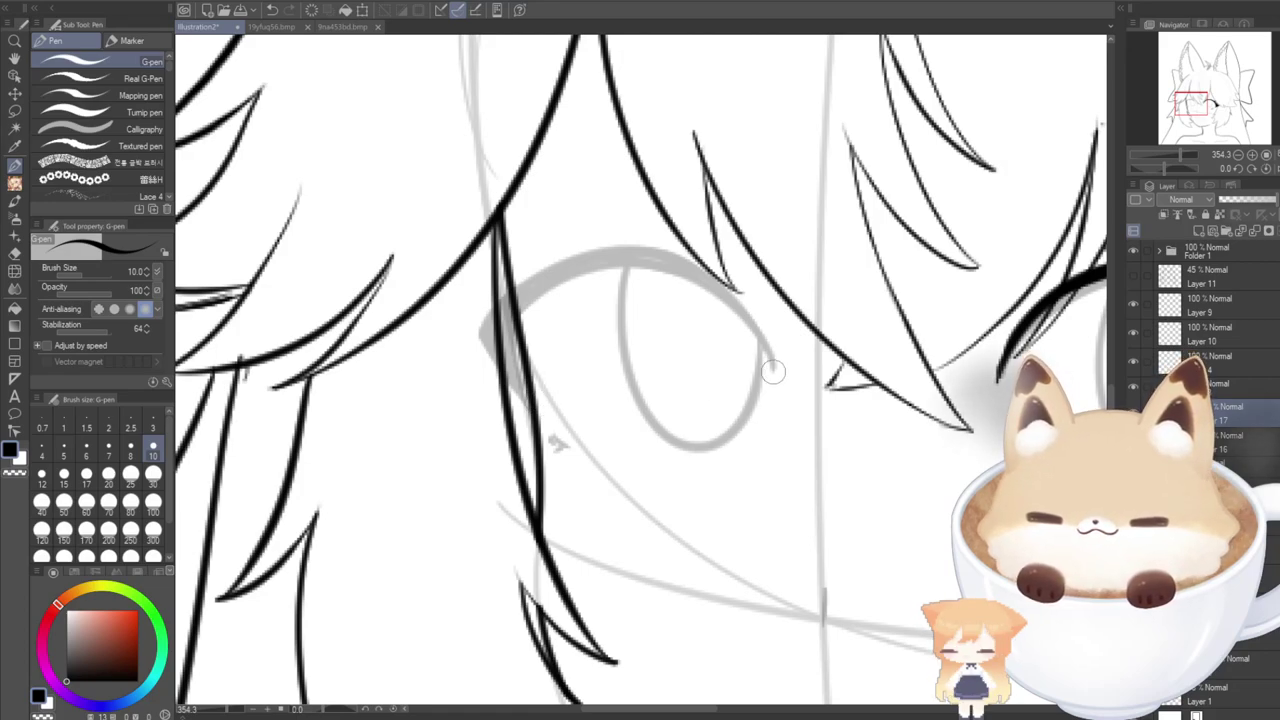
Try single G-pen strokes for the left eye's upper lash arc between the sketched inner and outer corners.
mouse_move(773, 371)
mouse_down()
mouse_move(761, 339)
mouse_move(648, 272)
mouse_move(518, 350)
mouse_up()
key(ctrl+z)
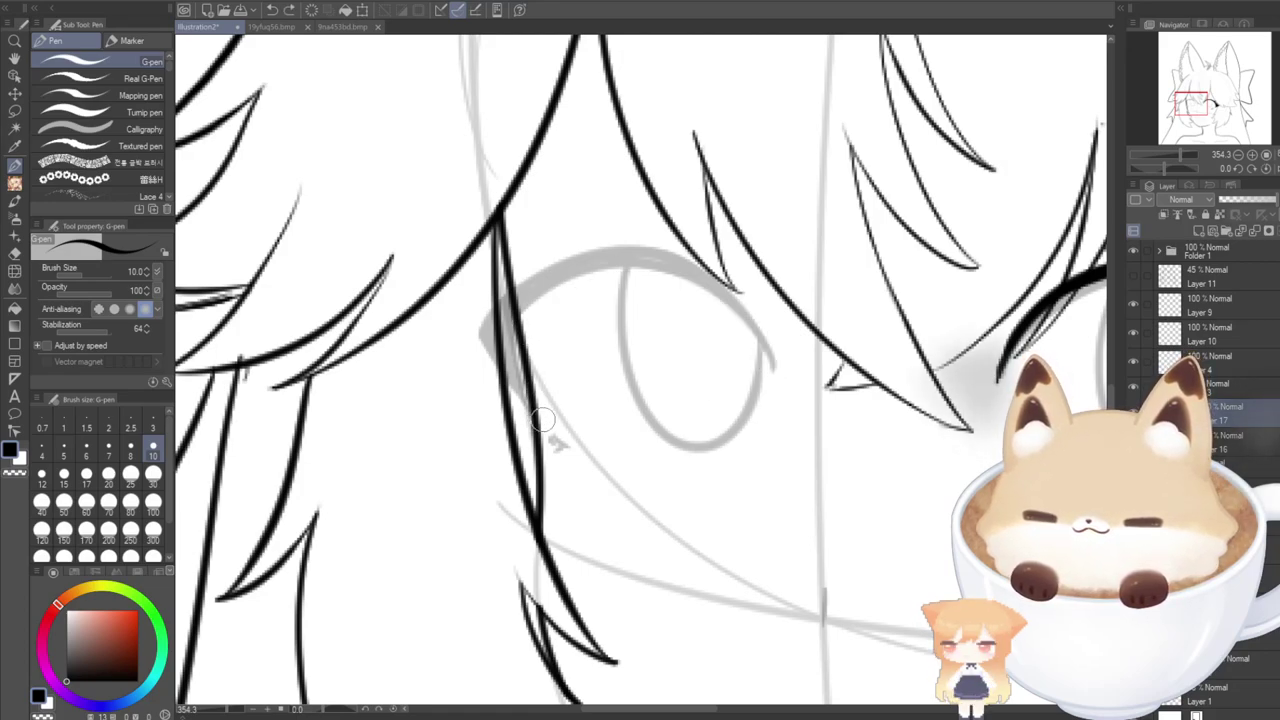
mouse_move(543, 420)
mouse_down()
mouse_move(508, 343)
mouse_move(510, 314)
mouse_move(593, 271)
mouse_move(743, 322)
mouse_move(763, 386)
mouse_up()
key(ctrl+z)
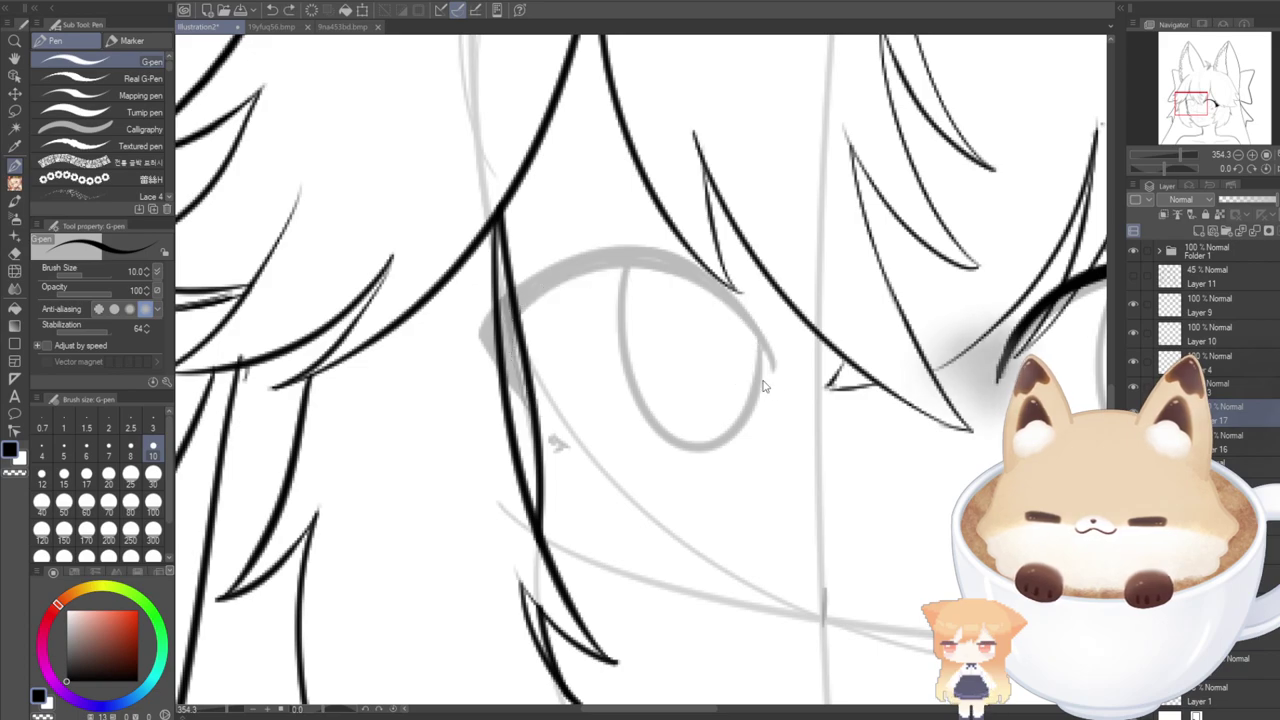
mouse_move(533, 425)
mouse_down()
mouse_move(500, 318)
mouse_move(576, 278)
mouse_move(733, 303)
mouse_move(772, 376)
mouse_up()
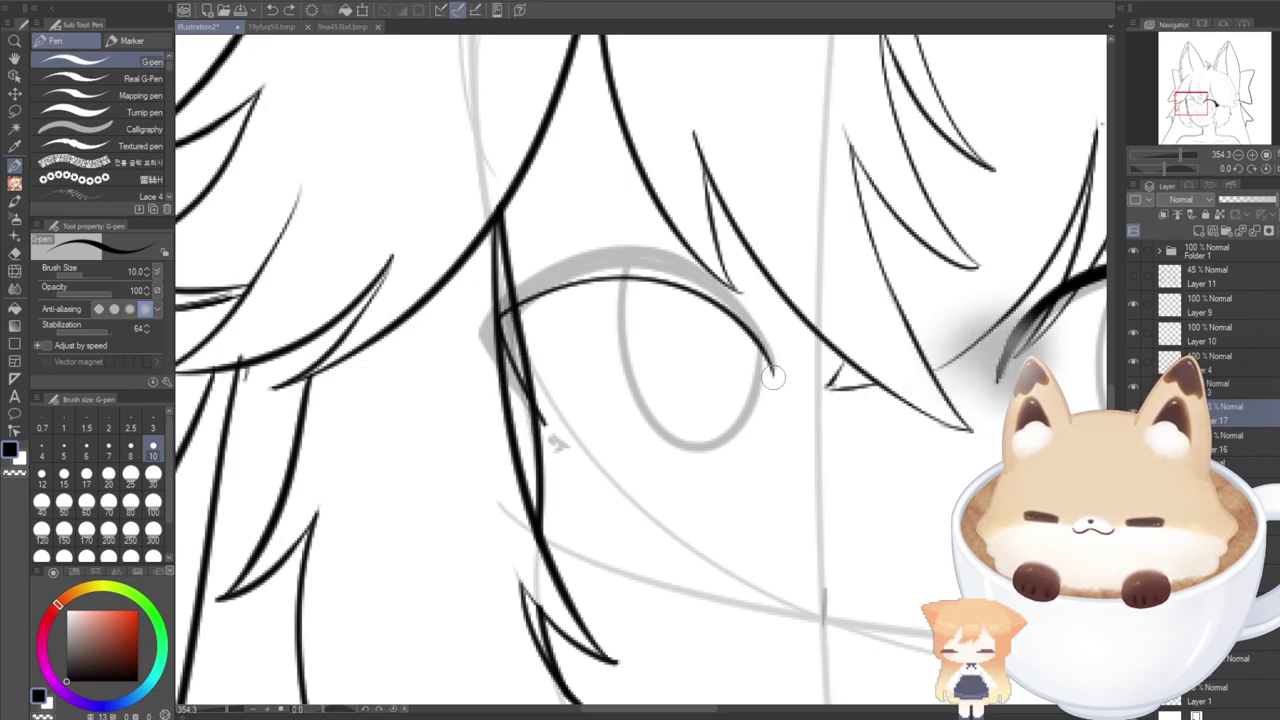
key(ctrl+z)
Ink the left eye's thick upper lash arc over the sketch and extend its outer end to a slanted point.
mouse_move(548, 432)
mouse_down()
mouse_move(511, 348)
mouse_move(535, 280)
mouse_move(679, 255)
mouse_move(769, 378)
mouse_move(734, 289)
mouse_move(518, 298)
mouse_up()
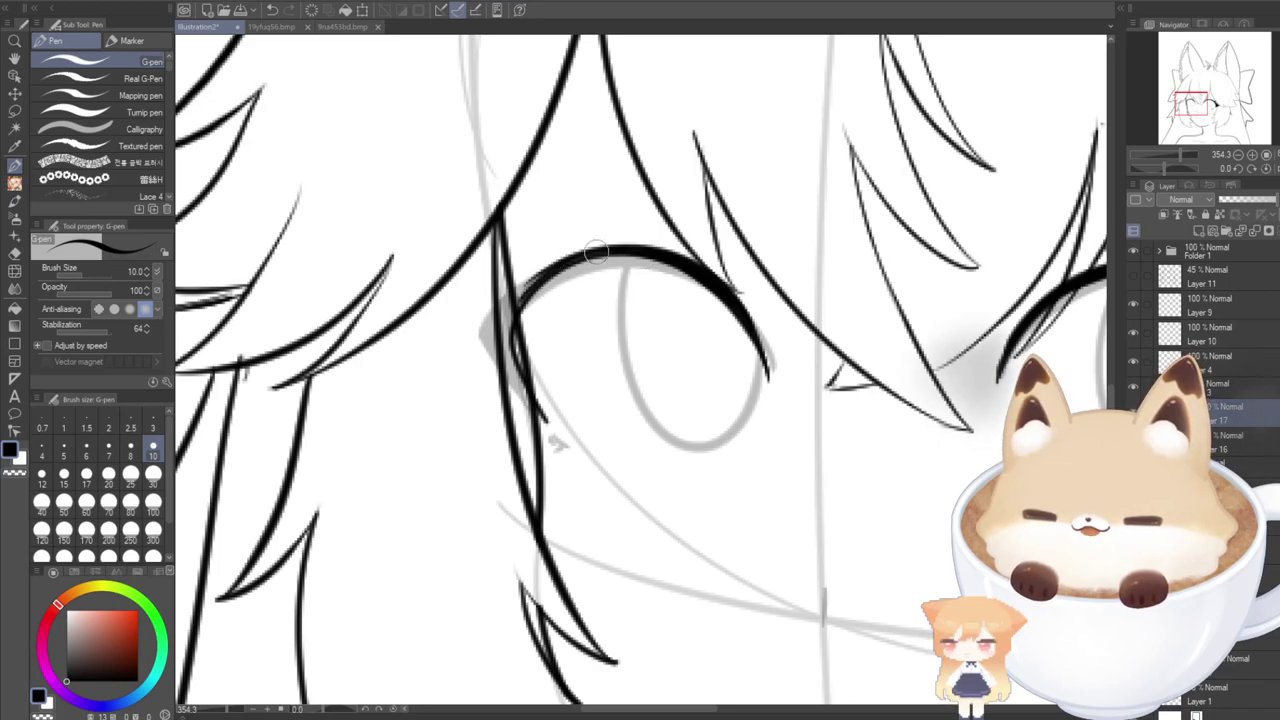
drag(545, 275, 500, 322)
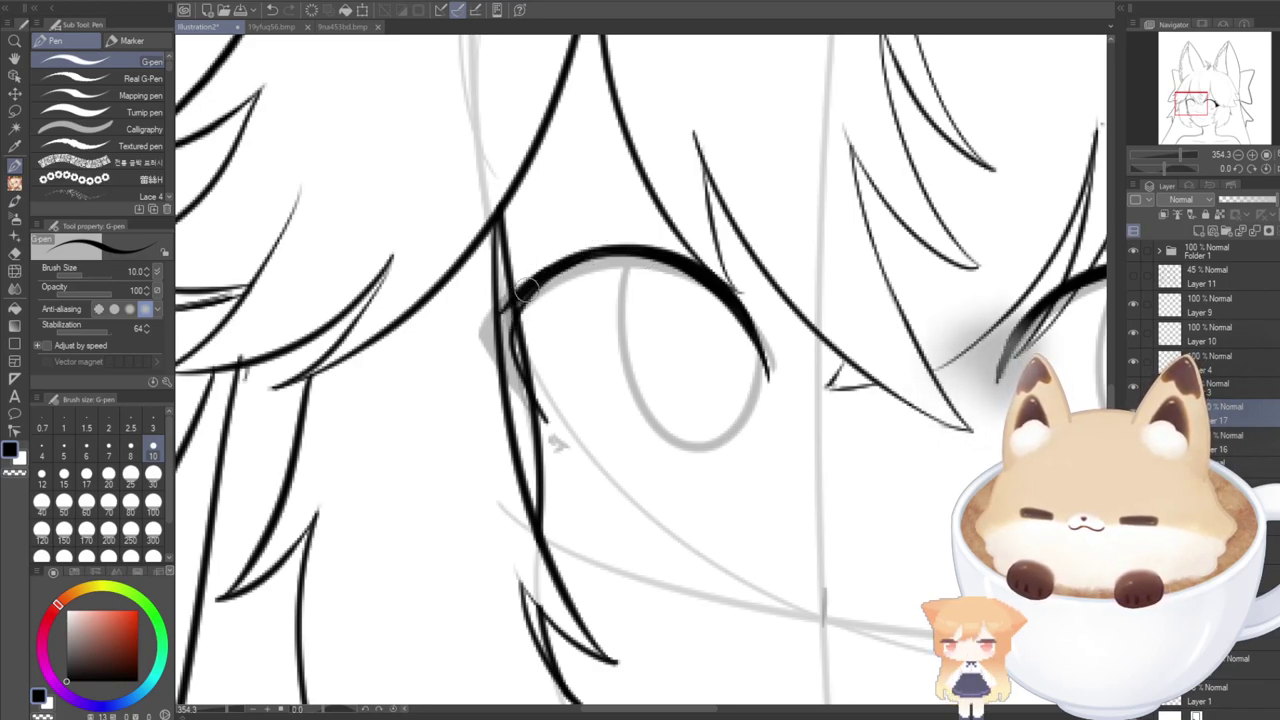
drag(536, 275, 471, 354)
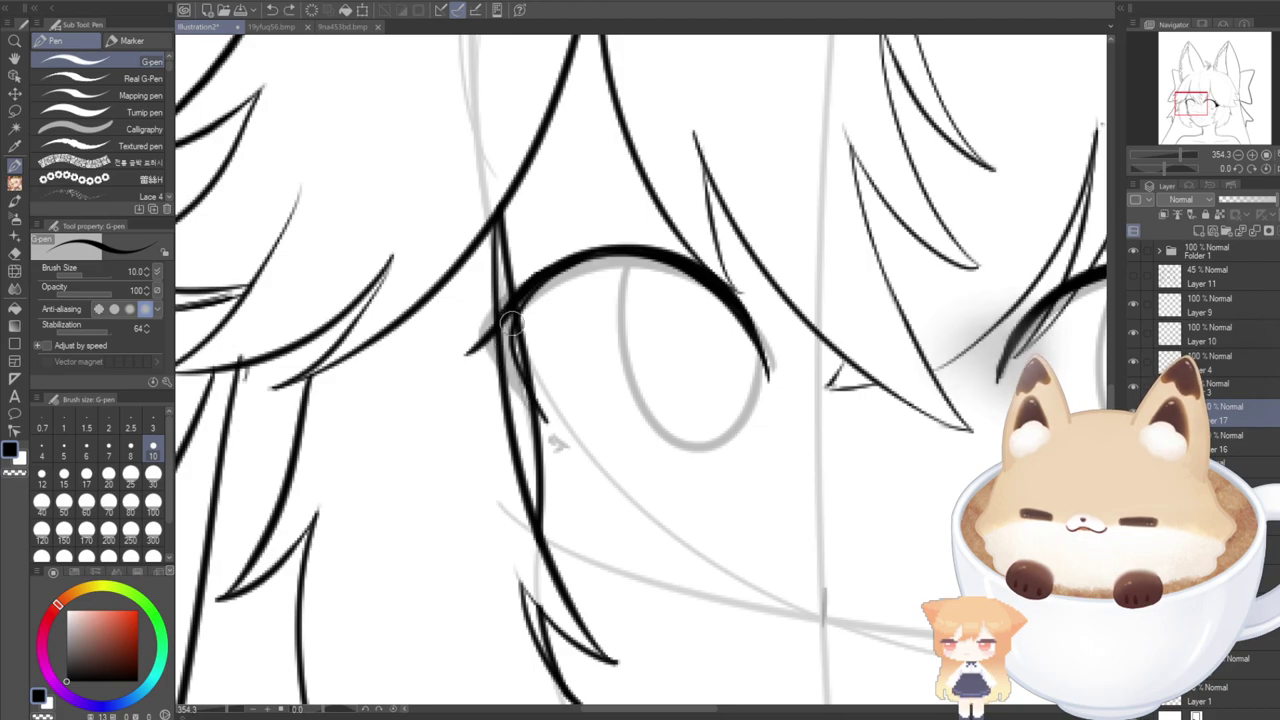
drag(520, 292, 441, 386)
key(ctrl+z)
key(ctrl+z)
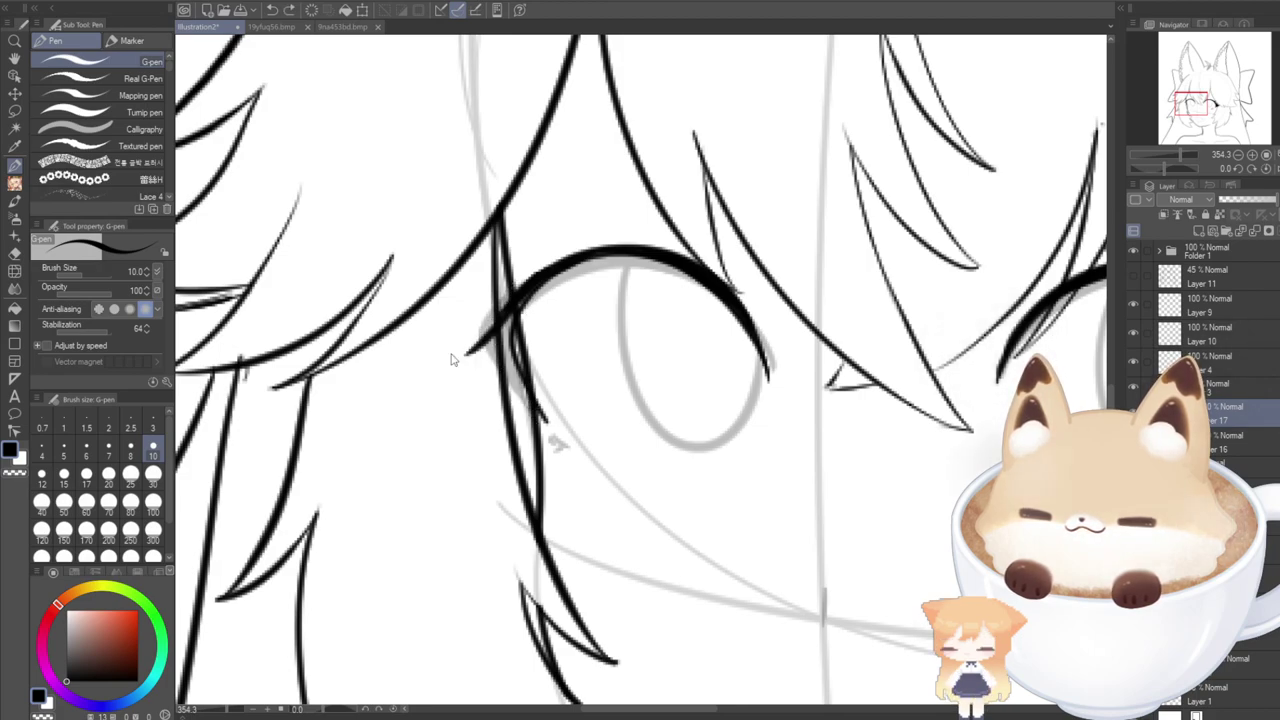
Close the left eye's outer lash corner into a pointed triangular wing and fill it solid black.
mouse_move(517, 300)
mouse_down()
mouse_move(446, 381)
mouse_move(491, 379)
mouse_move(540, 412)
mouse_up()
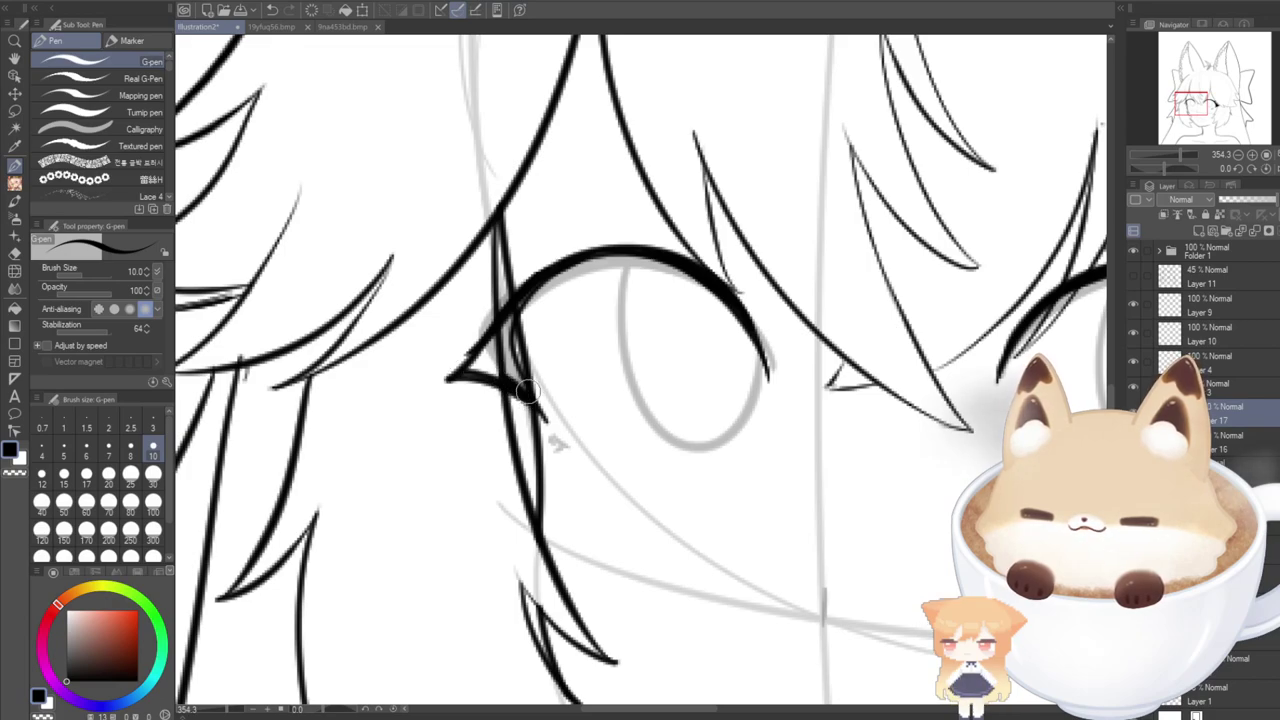
drag(503, 362, 538, 406)
mouse_move(460, 374)
mouse_down()
mouse_move(508, 342)
mouse_move(516, 313)
mouse_move(469, 374)
mouse_move(529, 292)
mouse_move(479, 364)
mouse_move(513, 319)
mouse_move(484, 370)
mouse_move(511, 372)
mouse_move(503, 321)
mouse_move(500, 362)
mouse_move(475, 368)
mouse_move(511, 378)
mouse_up()
key(ctrl+z)
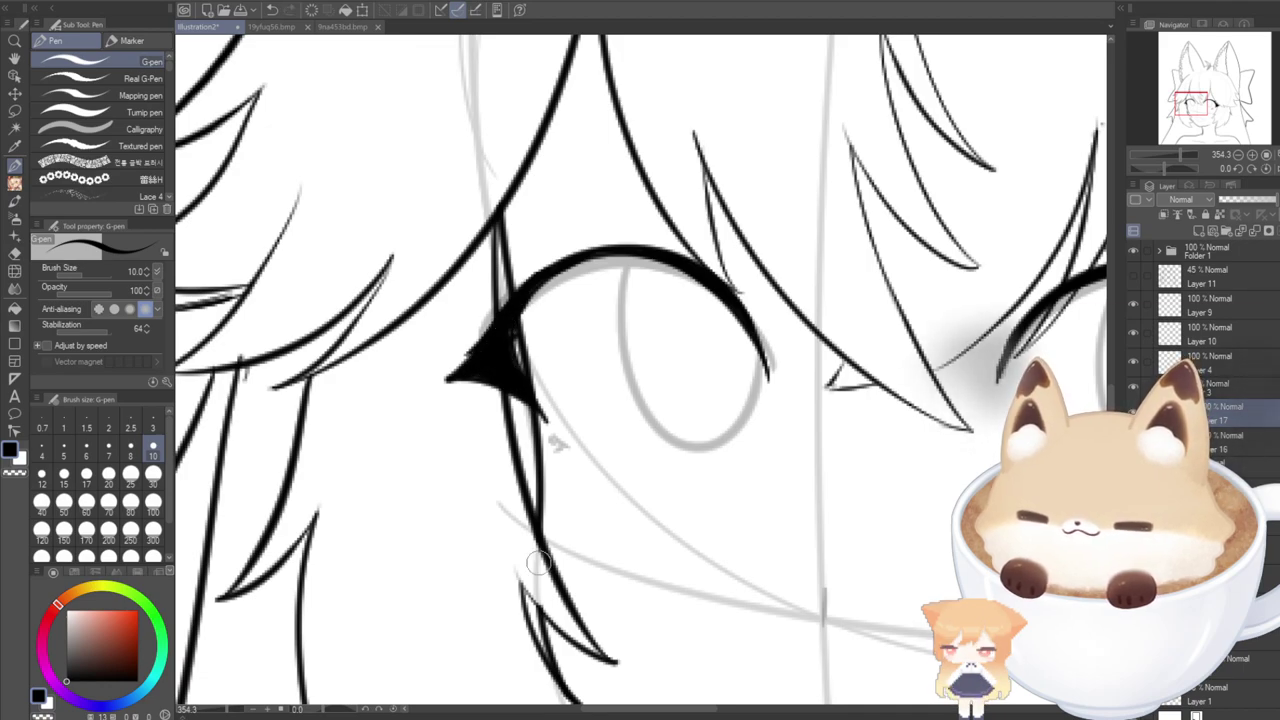
Compare the left eye's inked upper lash with the right eye and inspect its outer wing up close.
scroll(540, 562, down, 4)
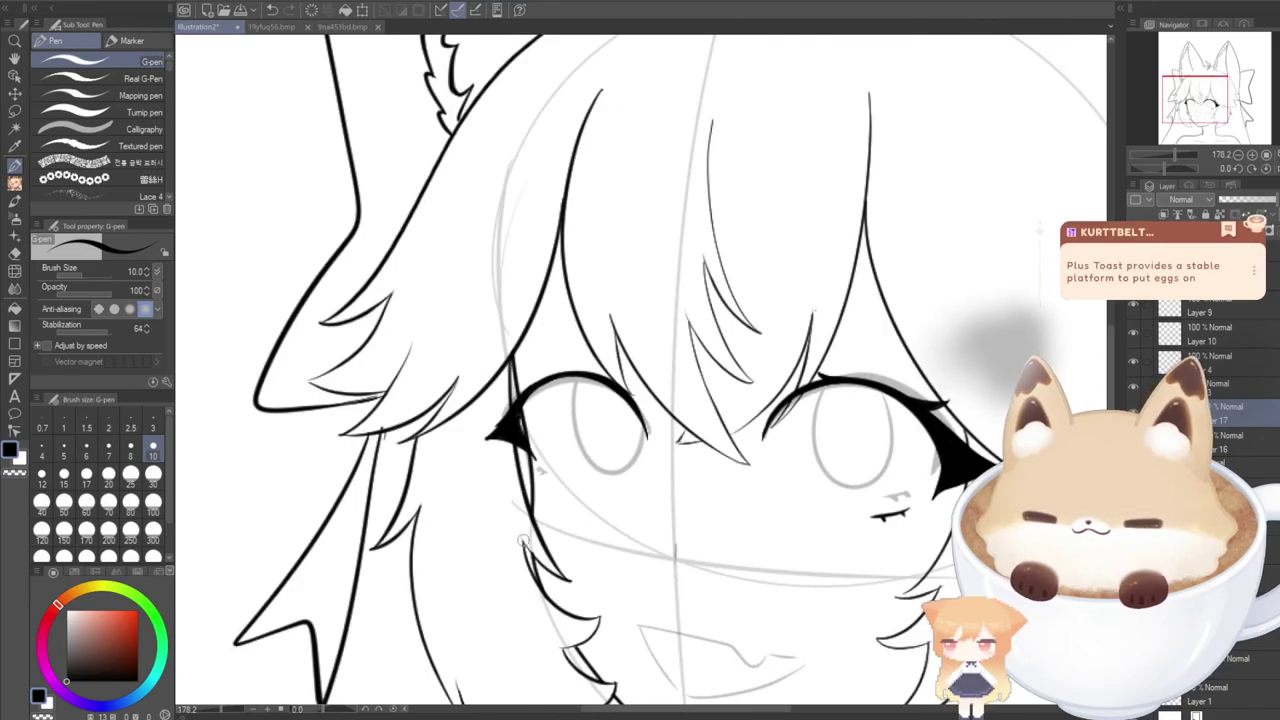
scroll(518, 492, up, 2)
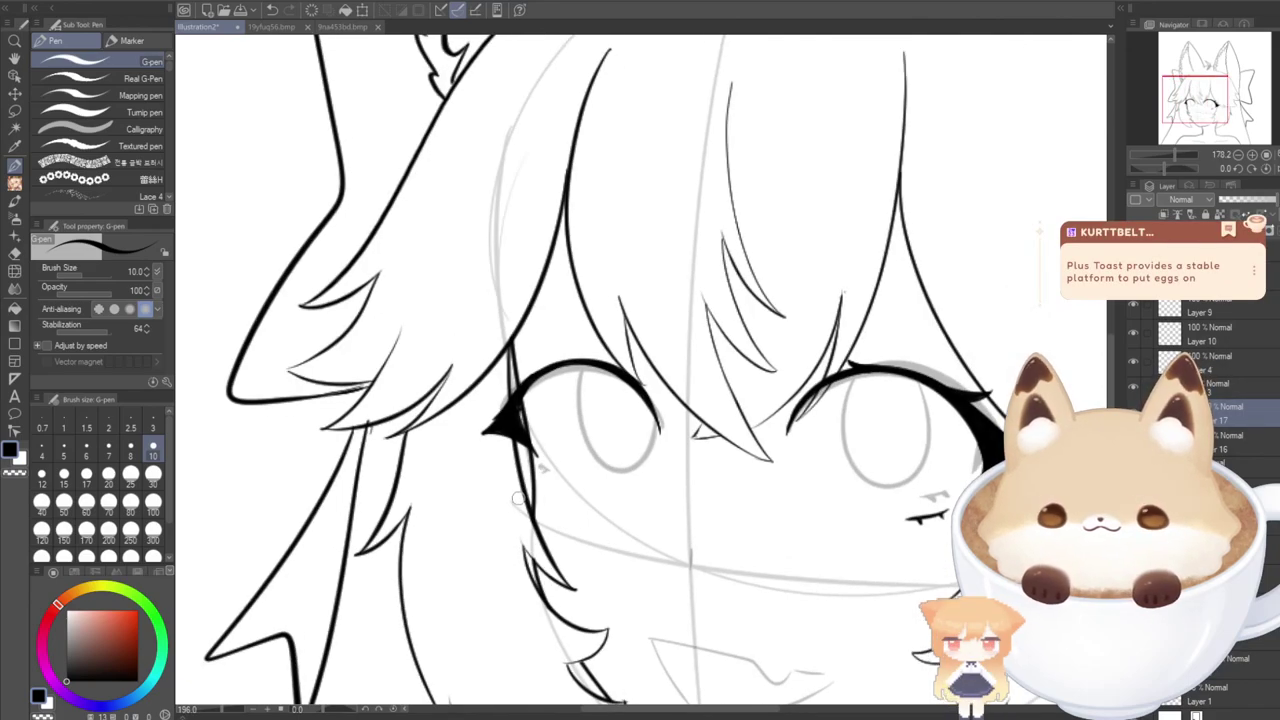
scroll(521, 480, up, 1)
key(e)
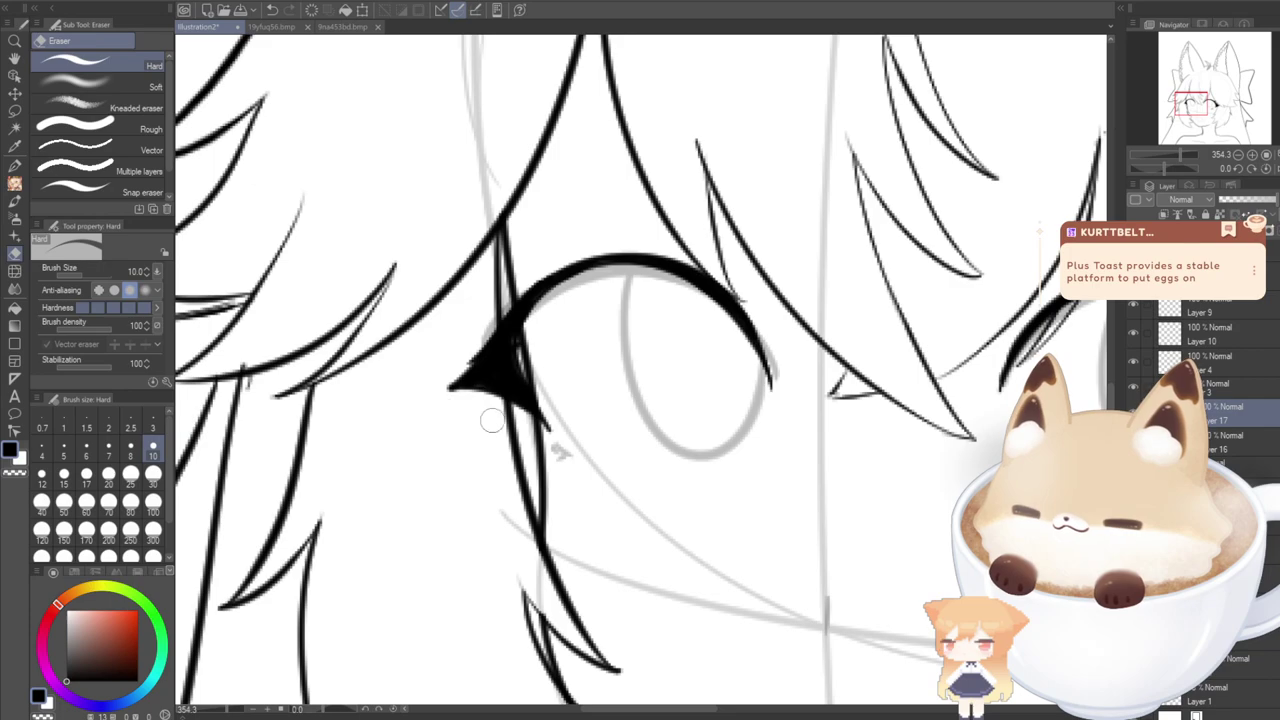
click(14, 166)
scroll(440, 380, up, 1)
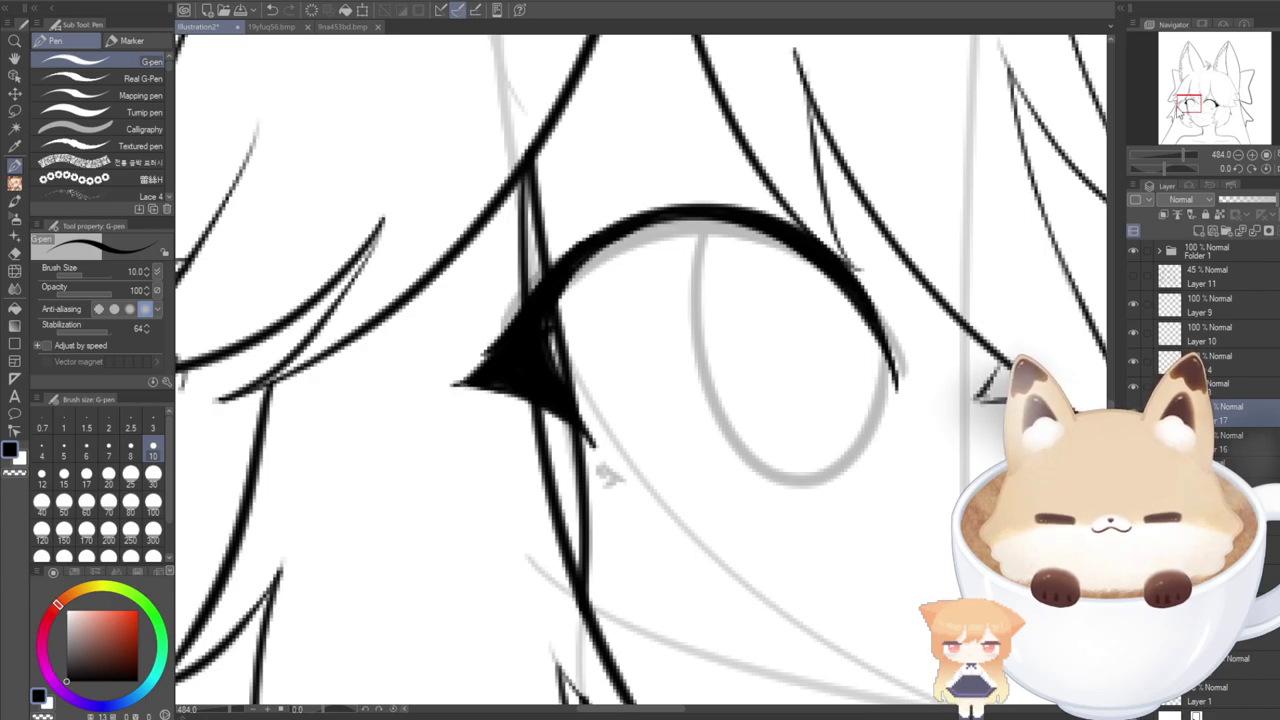
drag(1180, 107, 1180, 103)
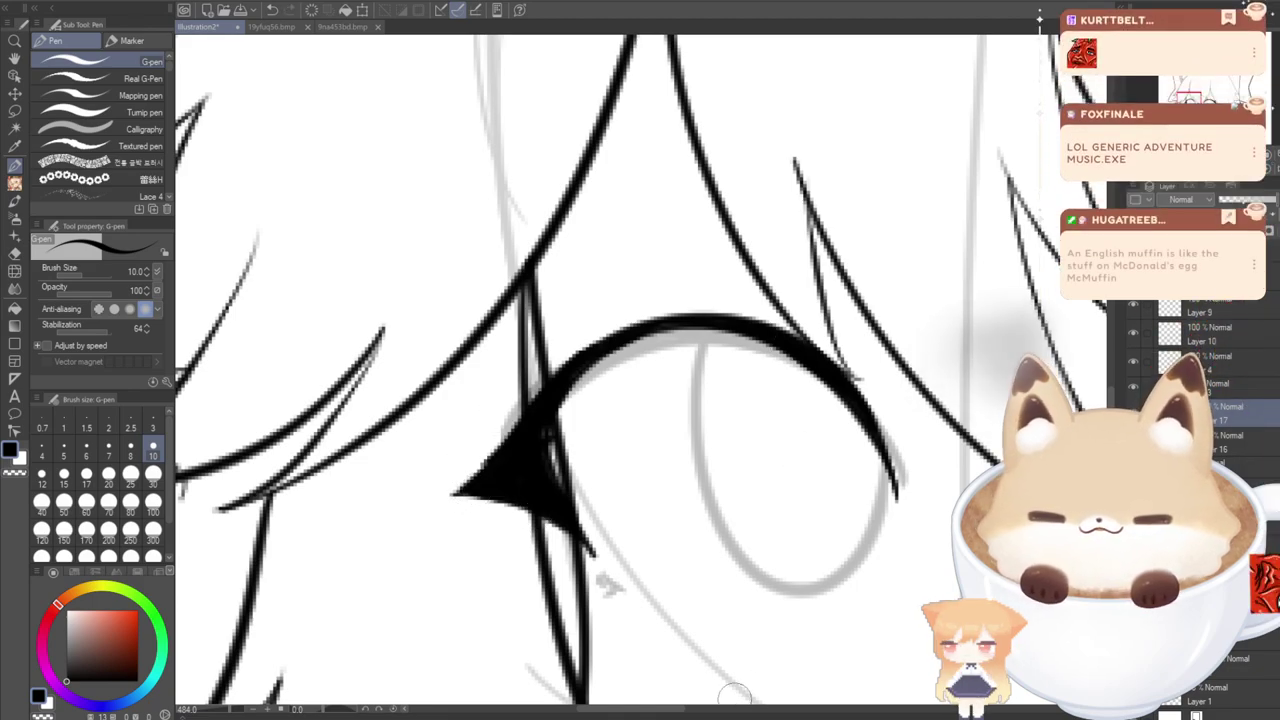
drag(665, 714, 670, 714)
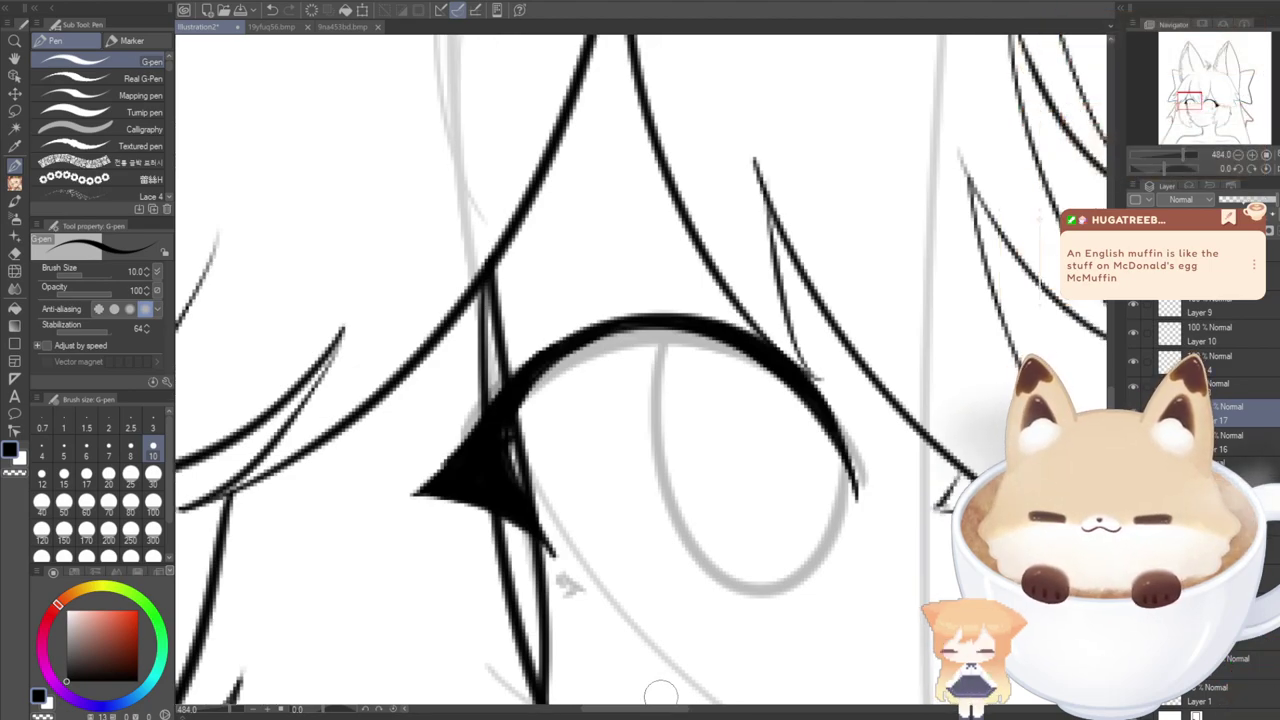
scroll(670, 714, right, 5)
mouse_move(669, 713)
mouse_down()
mouse_move(709, 713)
mouse_move(611, 713)
mouse_up()
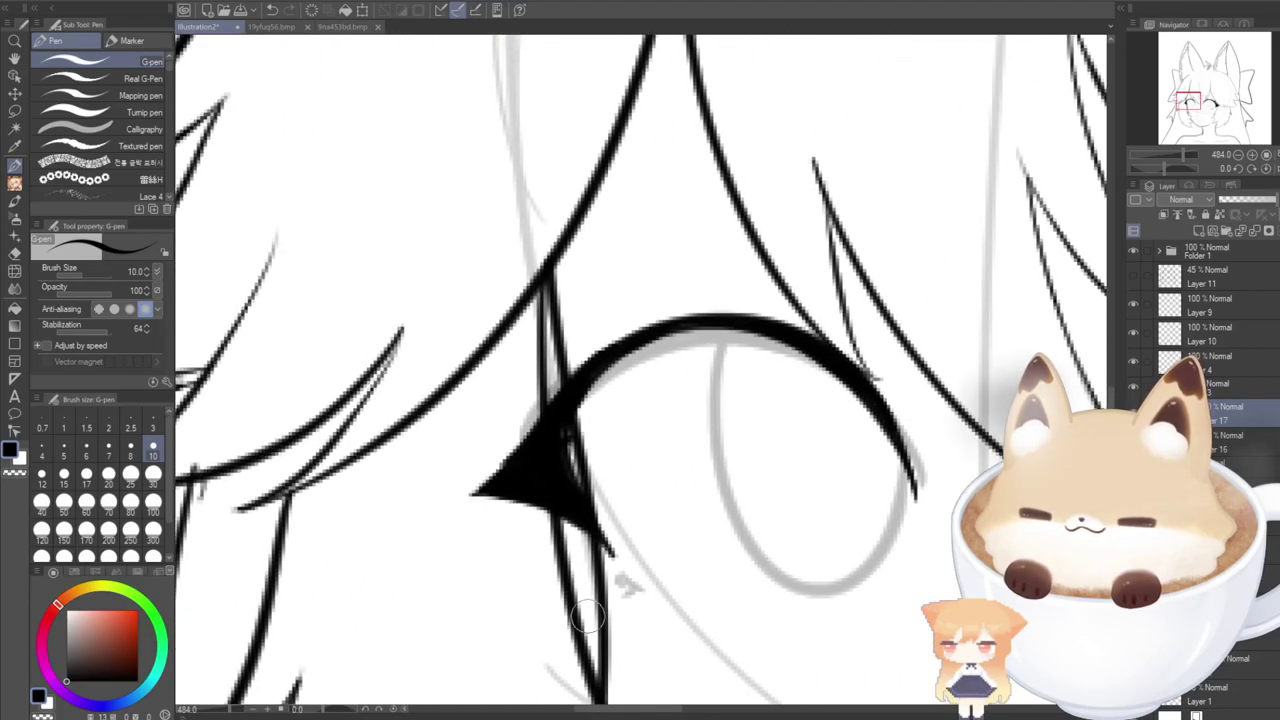
Thicken the left eye's upper lash along its top edge with a smooth G-pen stroke running toward the outer wing.
mouse_move(797, 337)
mouse_down()
mouse_move(727, 318)
mouse_move(606, 368)
mouse_up()
key(ctrl+z)
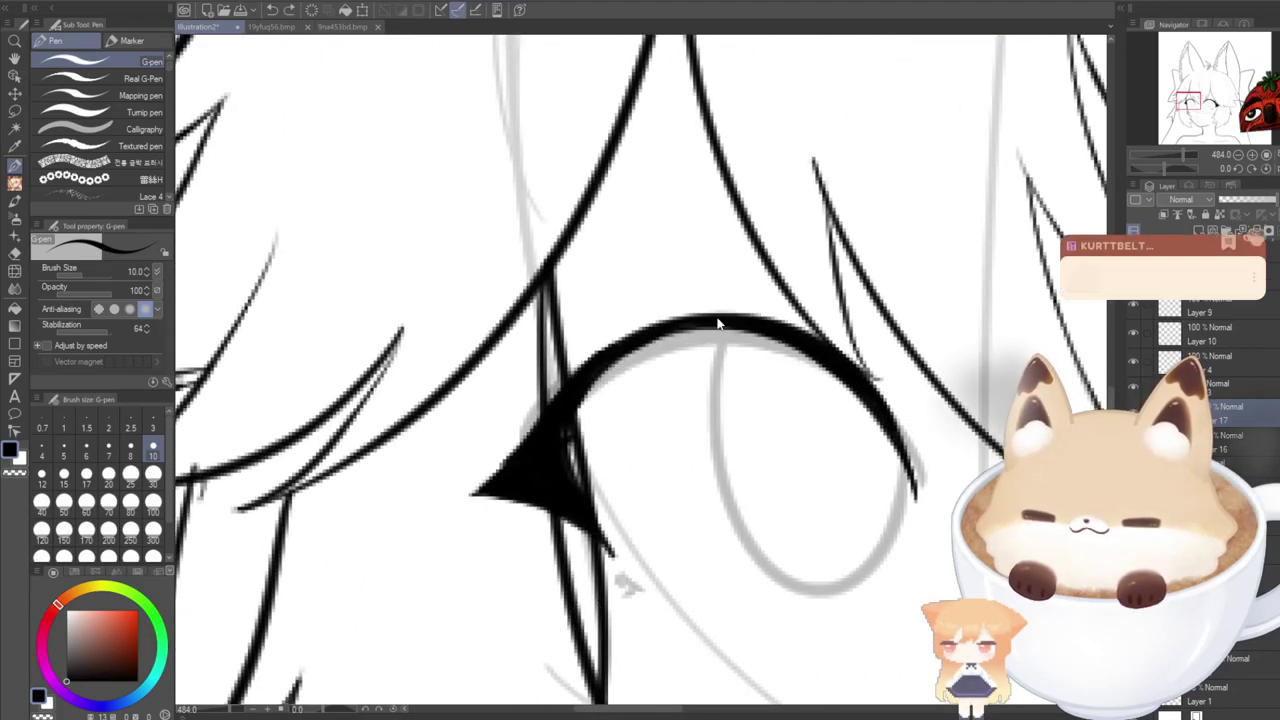
mouse_move(778, 331)
mouse_down()
mouse_move(702, 312)
mouse_move(574, 381)
mouse_up()
key(ctrl+z)
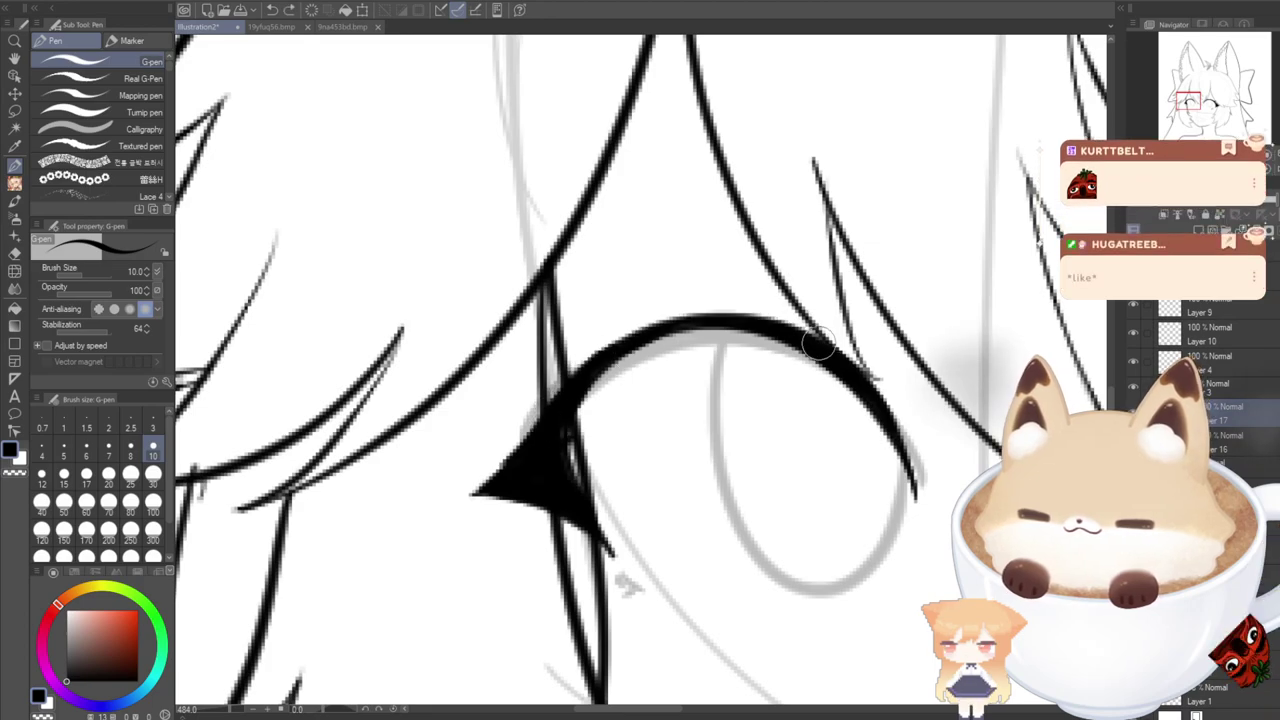
mouse_move(812, 341)
mouse_down()
mouse_move(714, 320)
mouse_move(593, 363)
mouse_move(540, 432)
mouse_up()
key(ctrl+z)
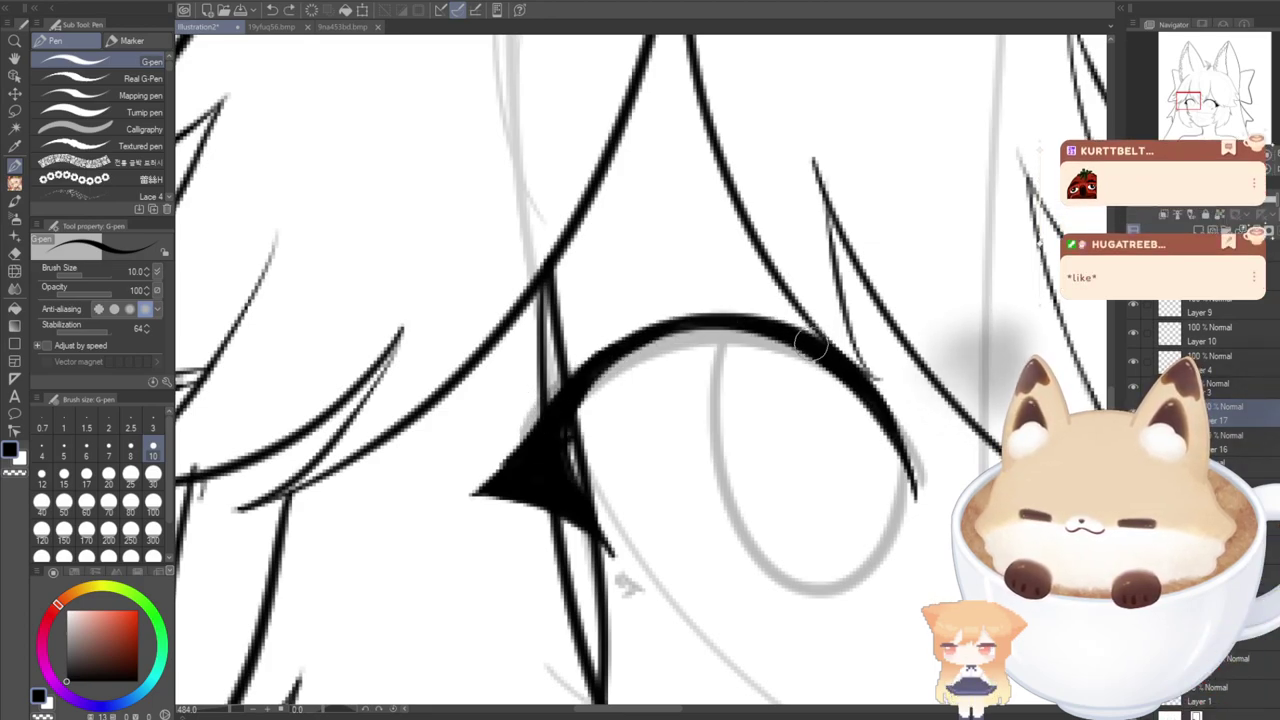
mouse_move(811, 343)
mouse_down()
mouse_move(734, 312)
mouse_move(607, 345)
mouse_move(518, 462)
mouse_up()
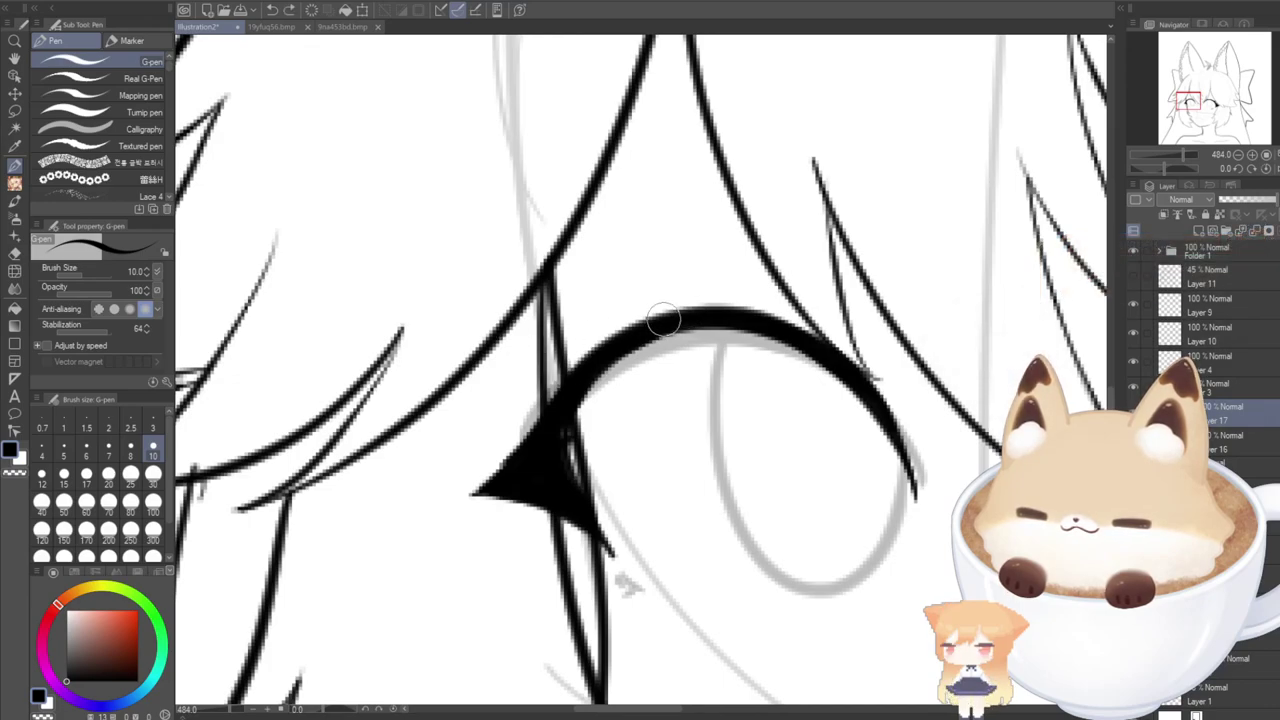
Add a short pointed spike to each side of the left eye's upper lash arc, one outward and one inward.
mouse_move(648, 328)
mouse_down()
mouse_move(568, 347)
mouse_move(637, 337)
mouse_move(565, 337)
mouse_move(636, 329)
mouse_up()
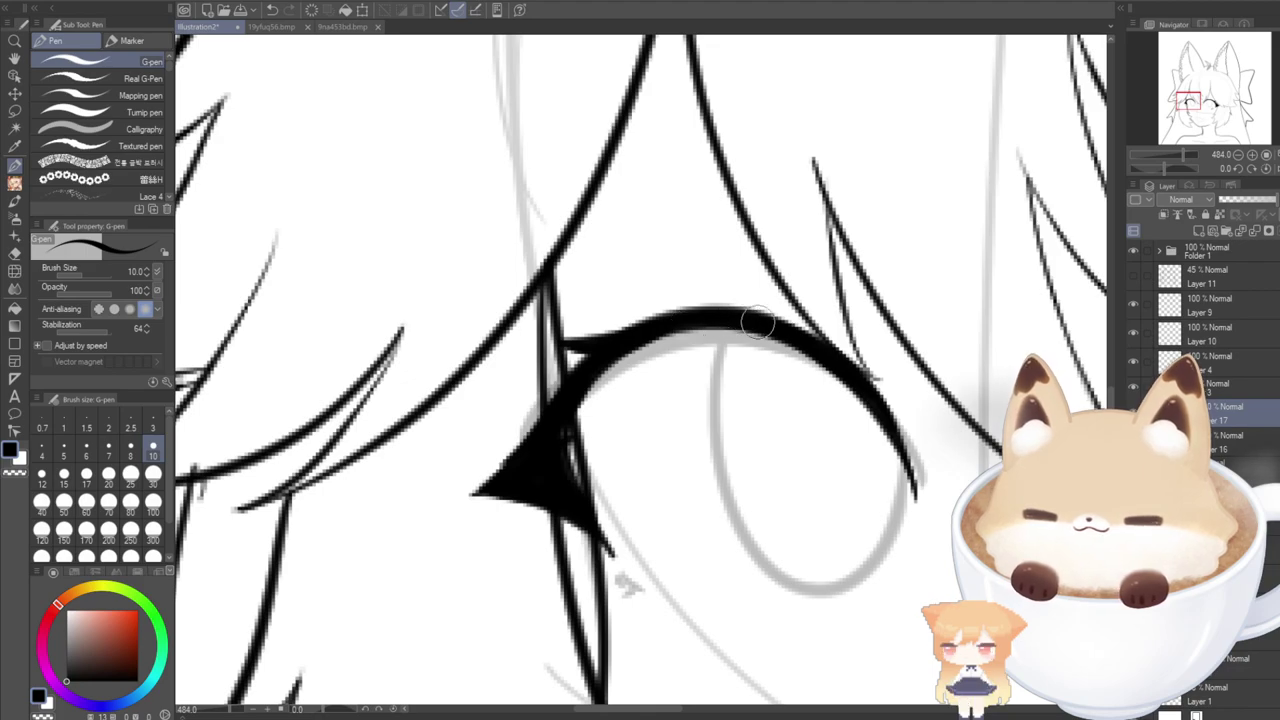
drag(793, 325, 822, 312)
key(ctrl+z)
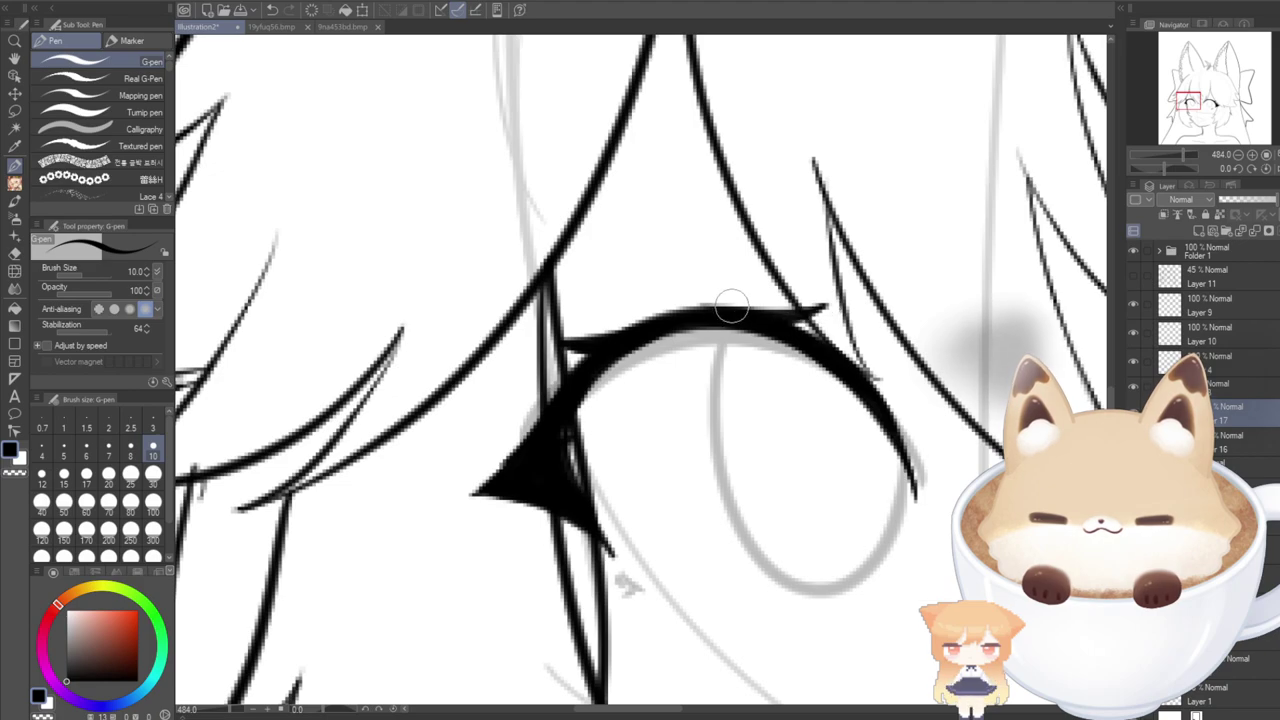
Ink a short lower lash with small downward spikes over the sketched mark below the left eye's outer wing.
mouse_move(658, 710)
mouse_down()
mouse_move(695, 710)
mouse_move(672, 710)
mouse_up()
mouse_move(510, 585)
mouse_down()
mouse_move(456, 419)
mouse_move(483, 391)
mouse_move(535, 400)
mouse_move(482, 397)
mouse_move(506, 410)
mouse_up()
key(ctrl+z)
key(ctrl+z)
key(ctrl+z)
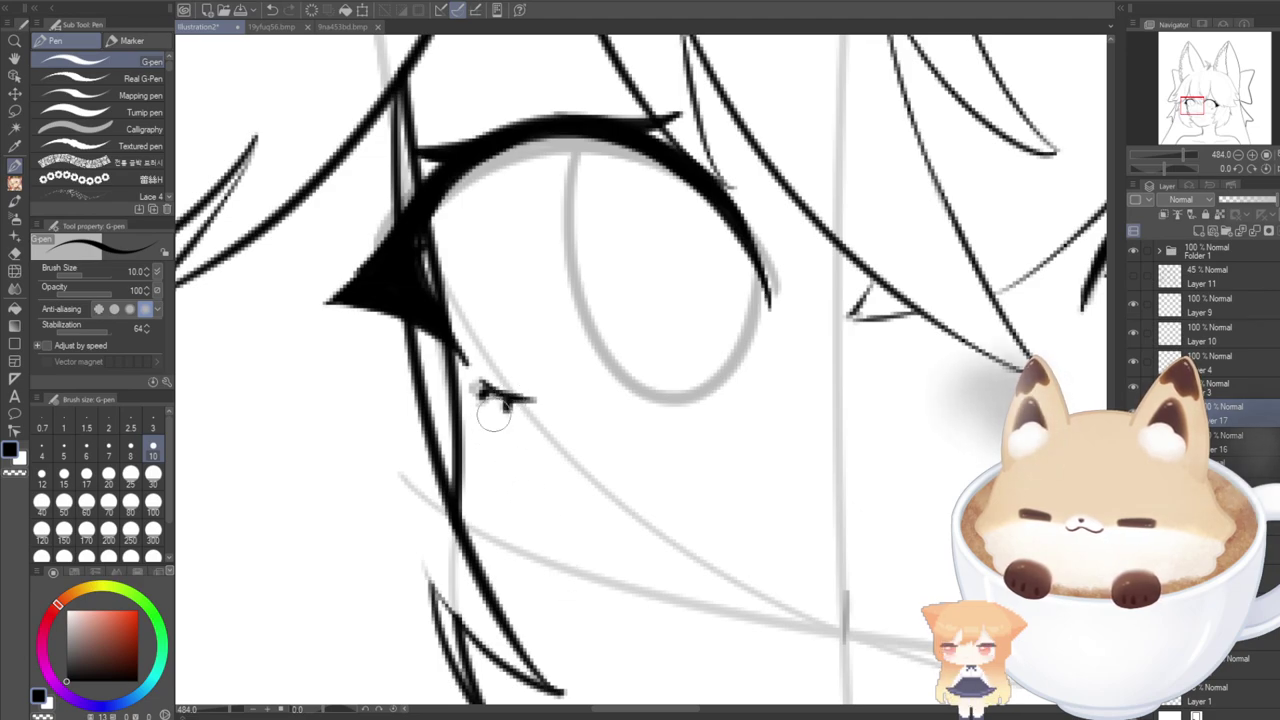
Hide the face sketch and check both inked eyes against the whole head.
scroll(490, 420, down, 5)
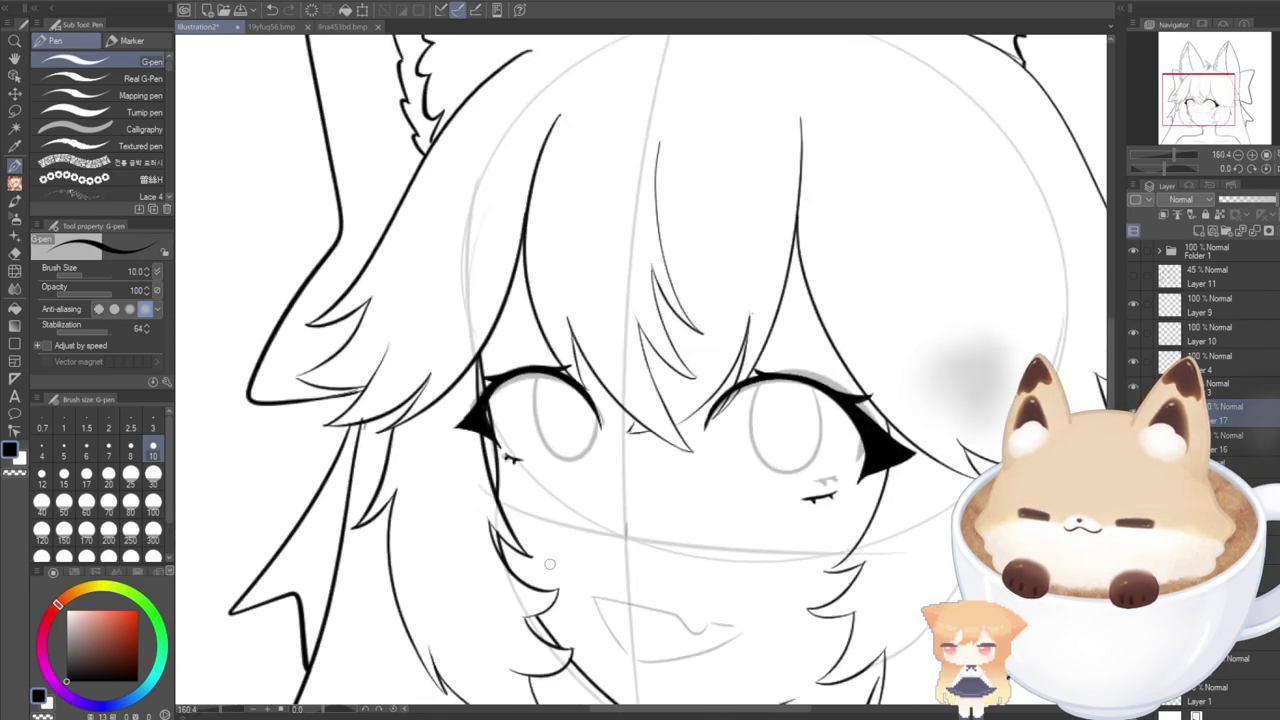
click(1133, 441)
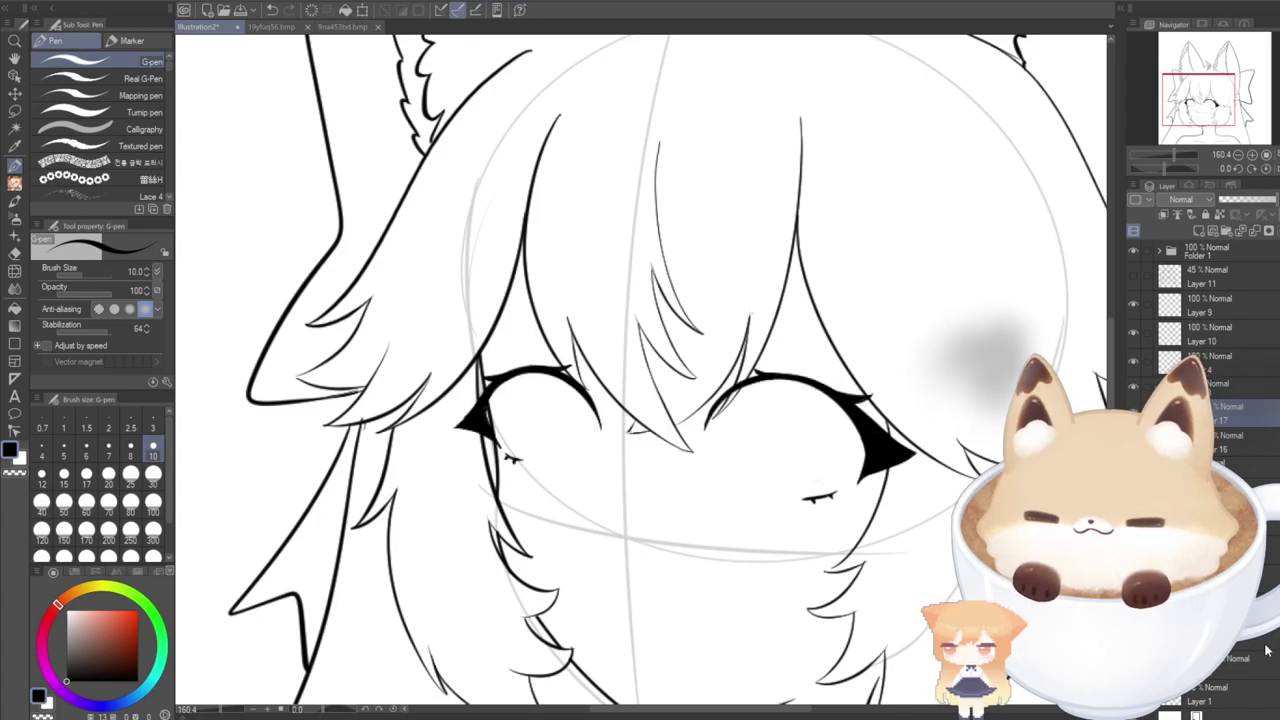
scroll(670, 365, down, 3)
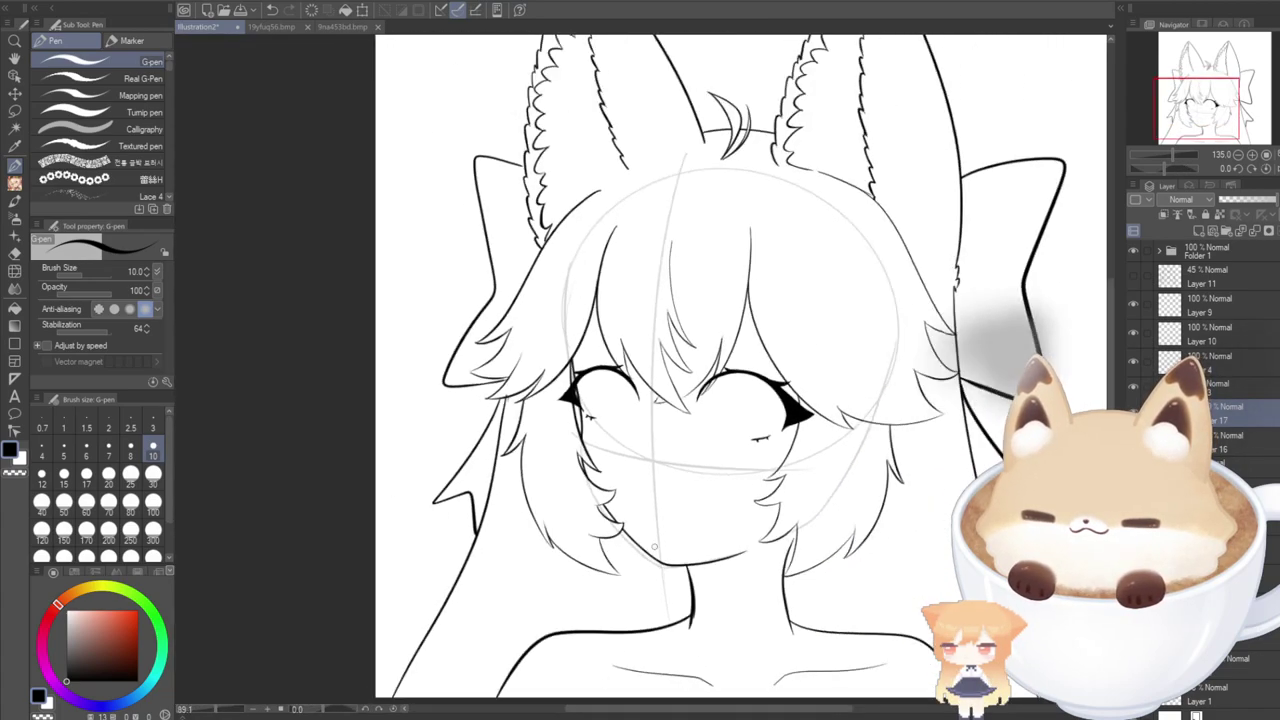
scroll(670, 365, down, 1)
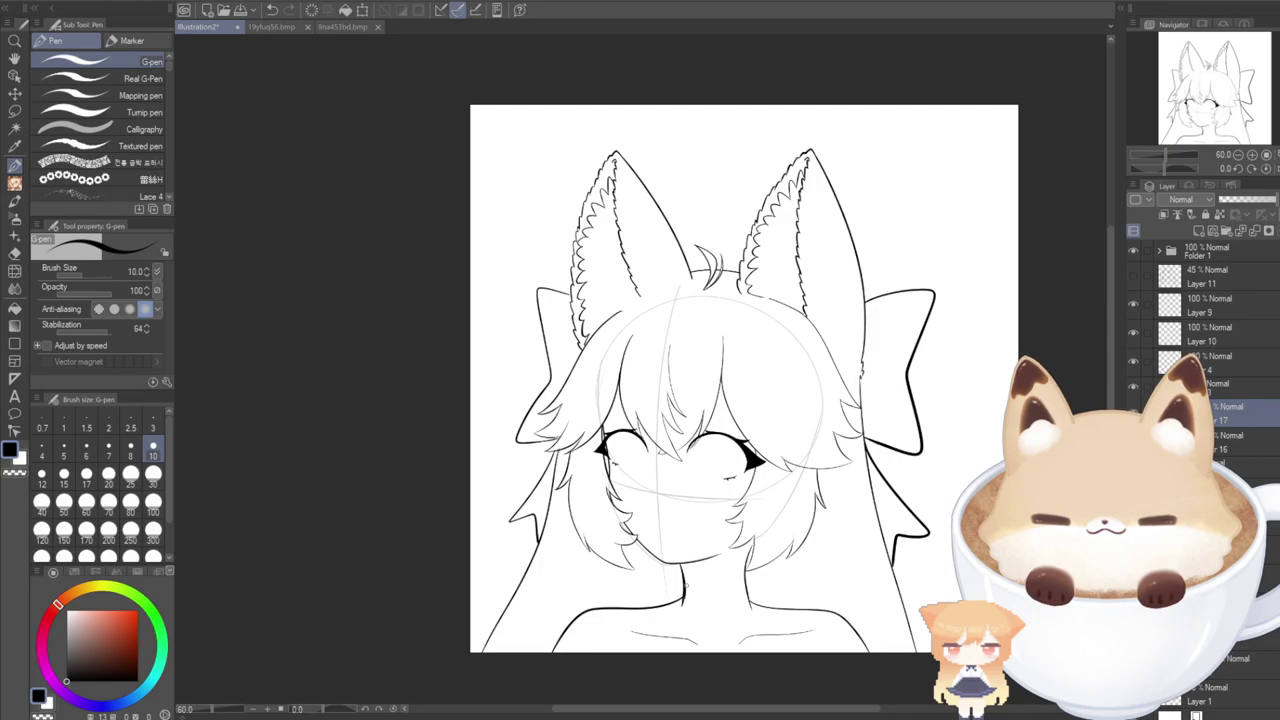
drag(660, 453, 664, 411)
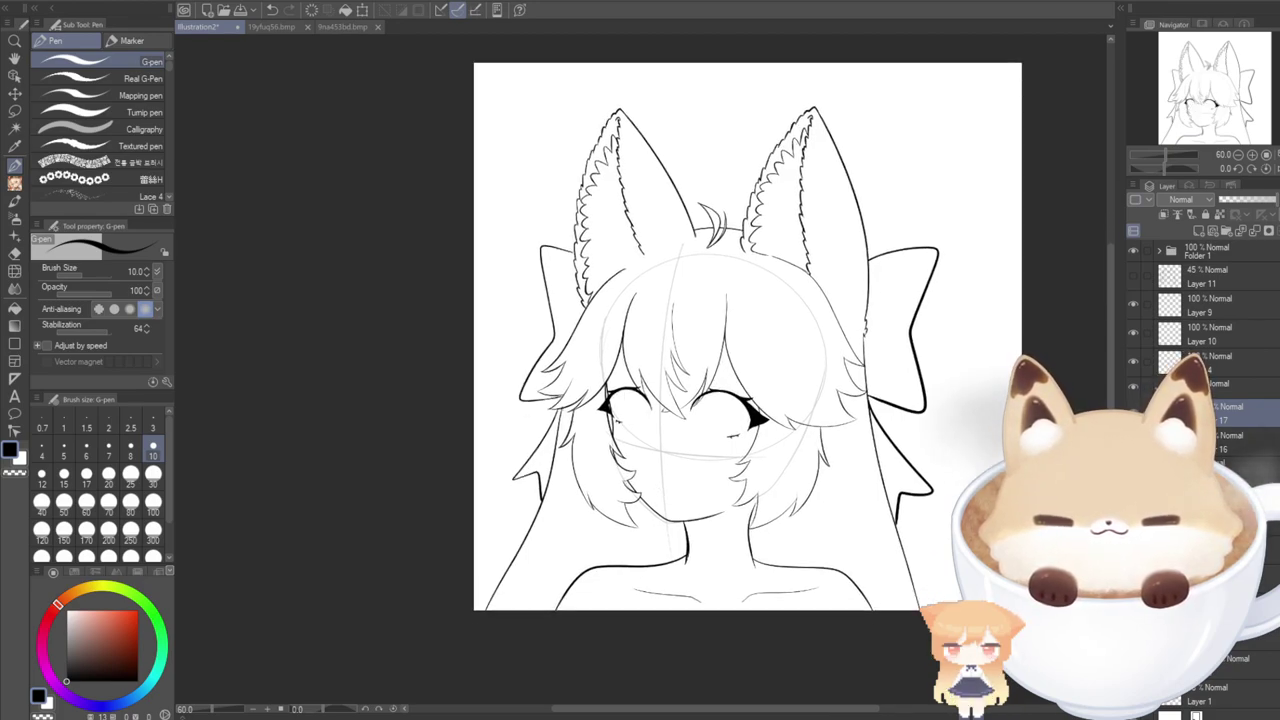
Select the folder holding both inked eyes and shift the eyes together slightly down the face.
click(1240, 388)
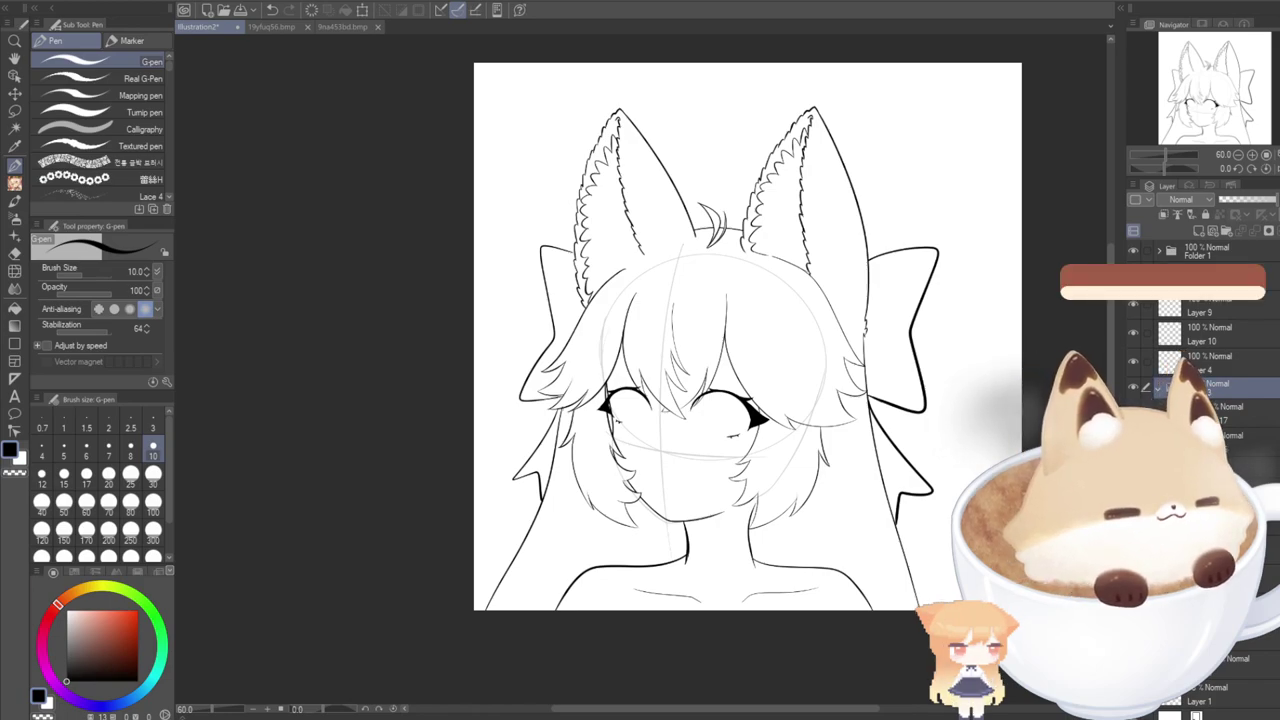
key(ctrl+t)
drag(632, 430, 633, 442)
click(634, 477)
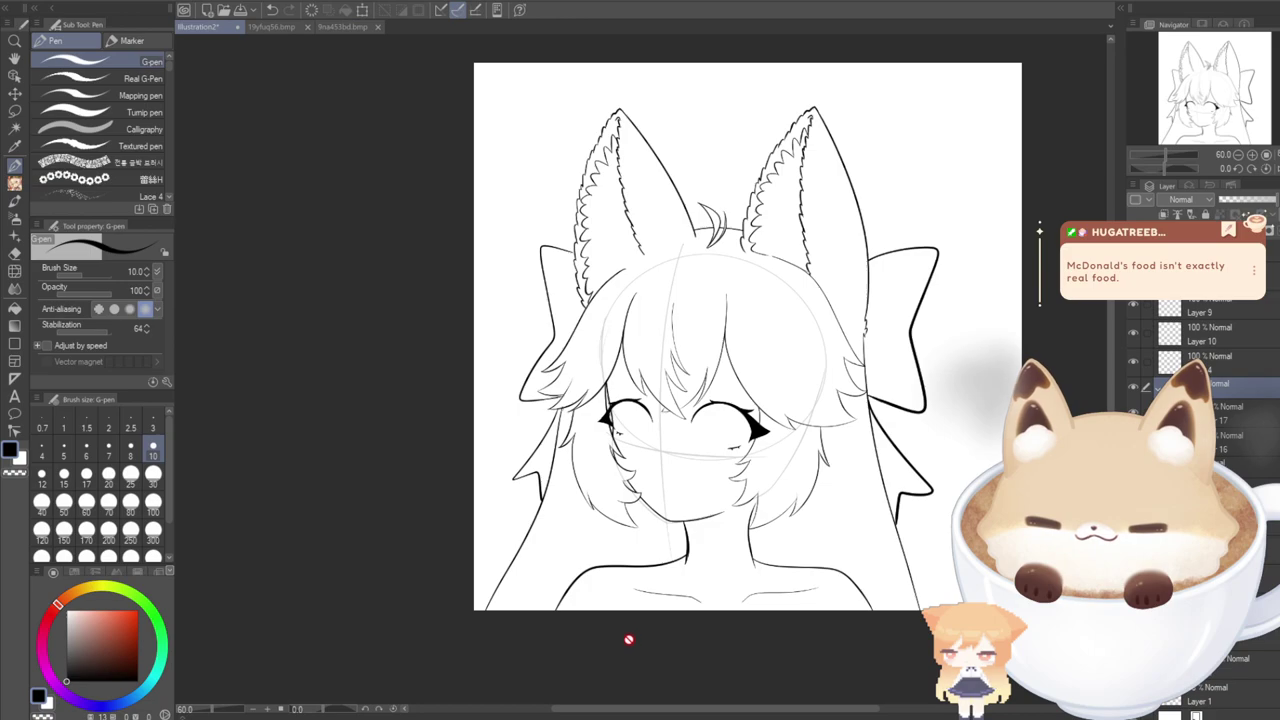
key(ctrl+t)
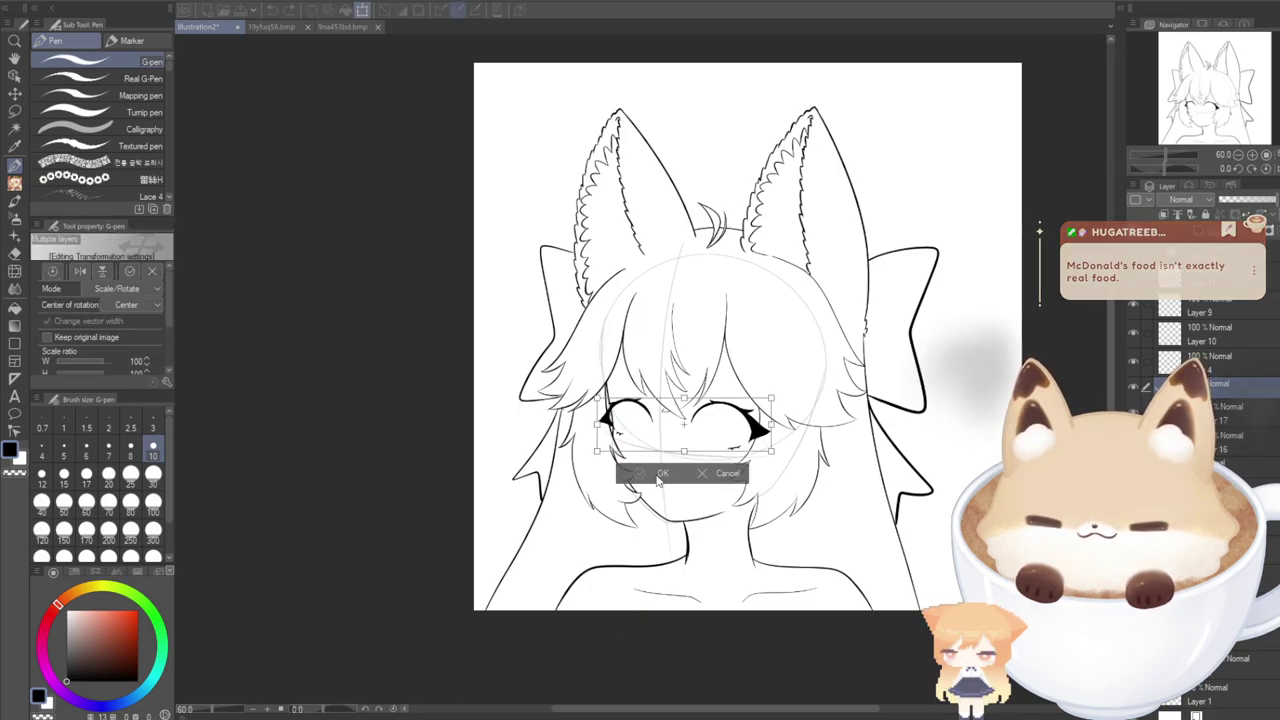
click(700, 475)
key(ctrl+z)
key(ctrl+t)
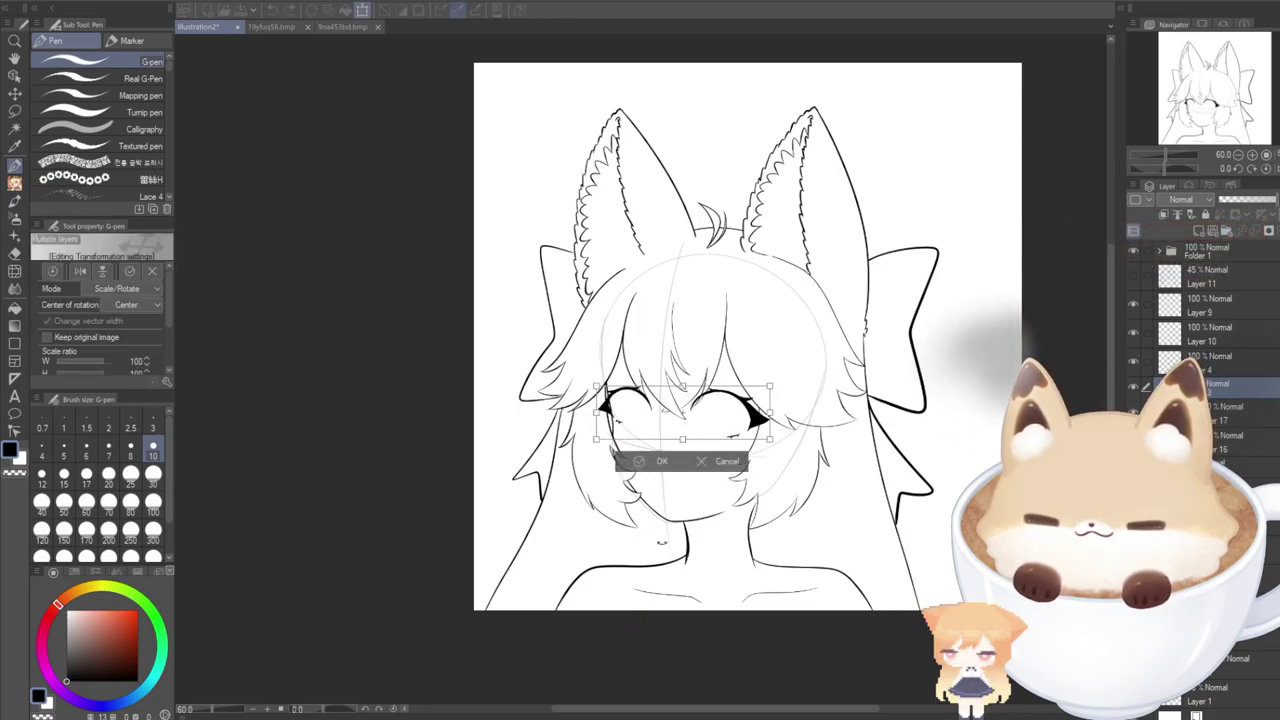
drag(631, 429, 653, 444)
click(636, 478)
key(ctrl+t)
click(691, 469)
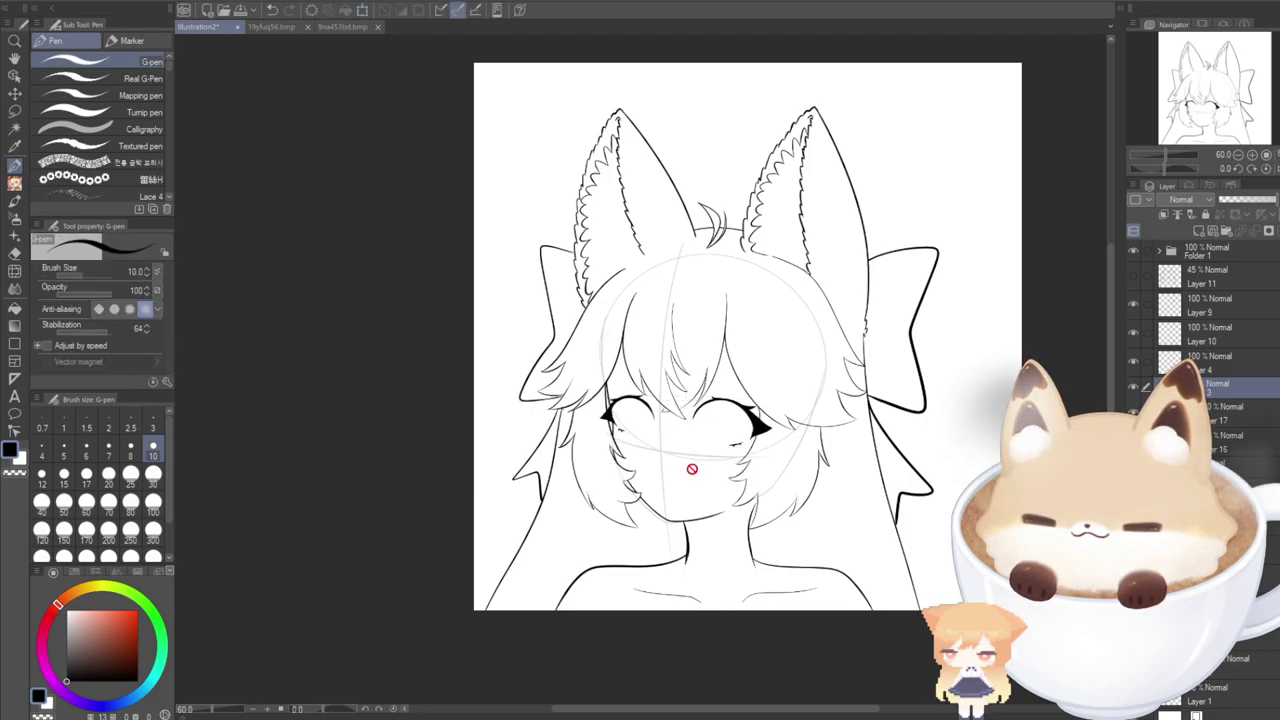
Fine-tune the height of both eyes on the face with very small vertical nudges.
key(ctrl+t)
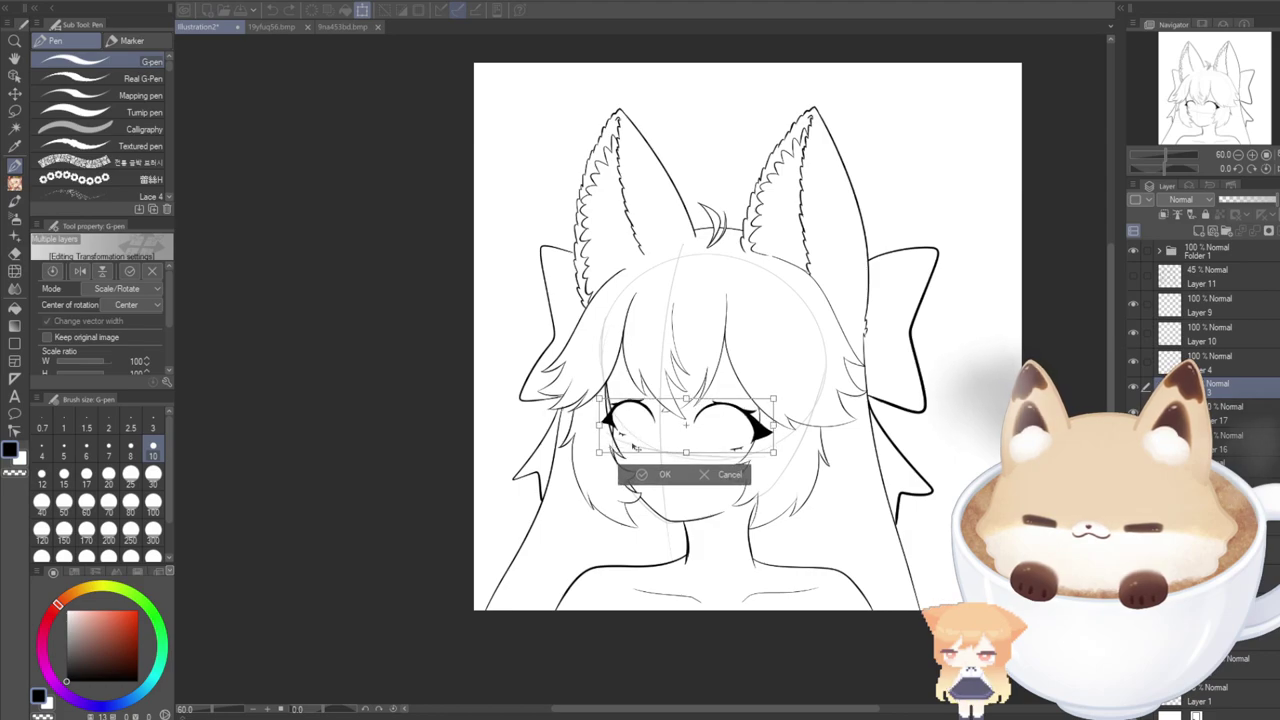
click(665, 468)
key(ctrl+t)
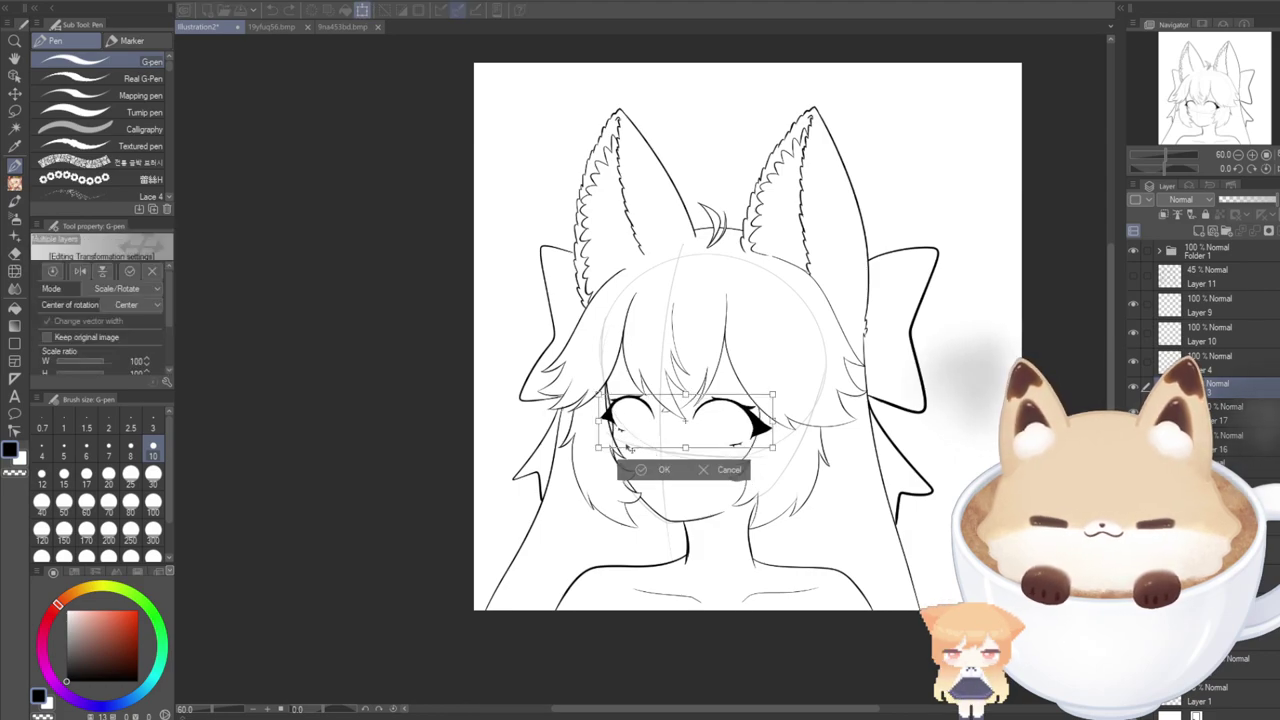
drag(648, 449, 648, 452)
click(643, 469)
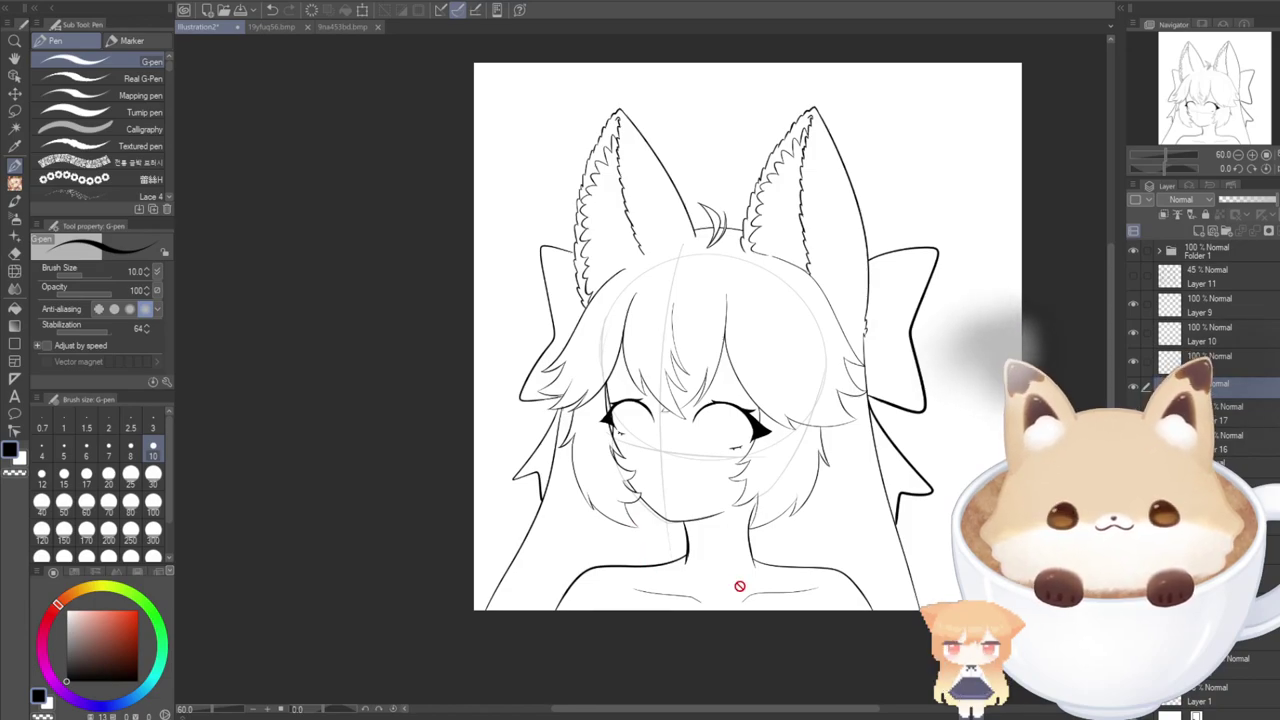
Collapse the eye folder, create a new layer folder with a new layer inside, and show the face sketch.
click(1158, 388)
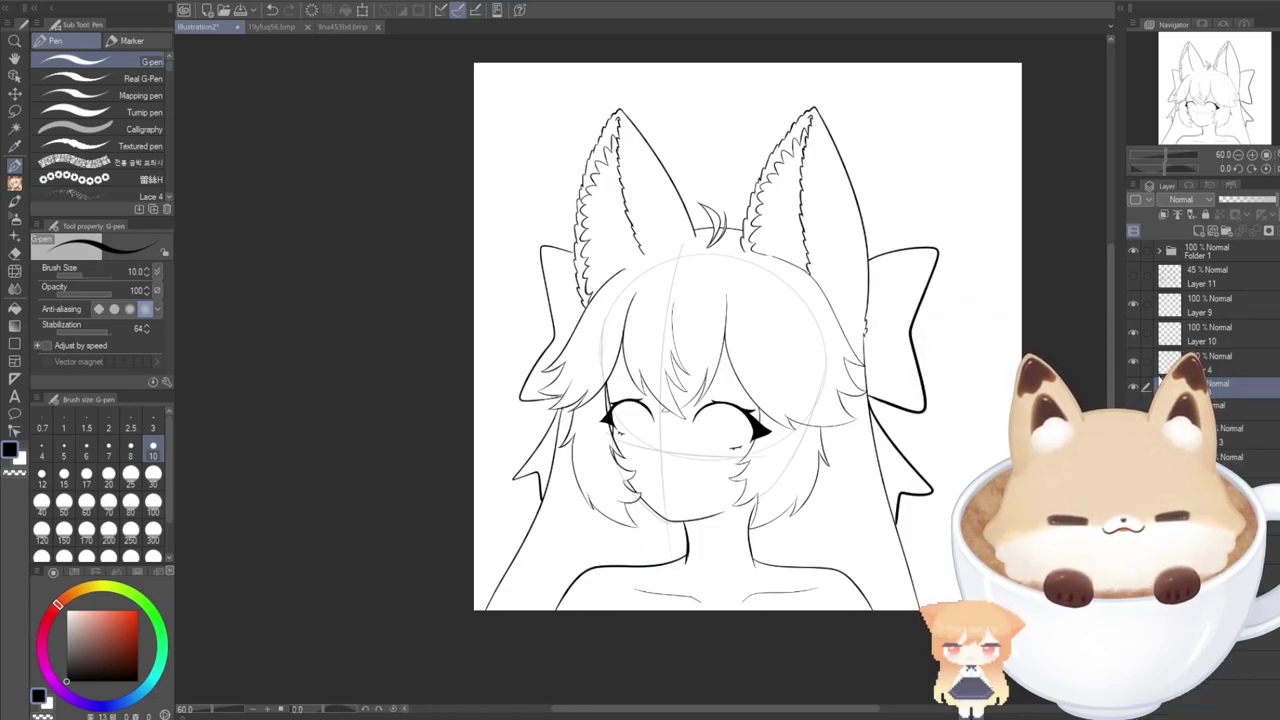
click(1225, 231)
click(1199, 231)
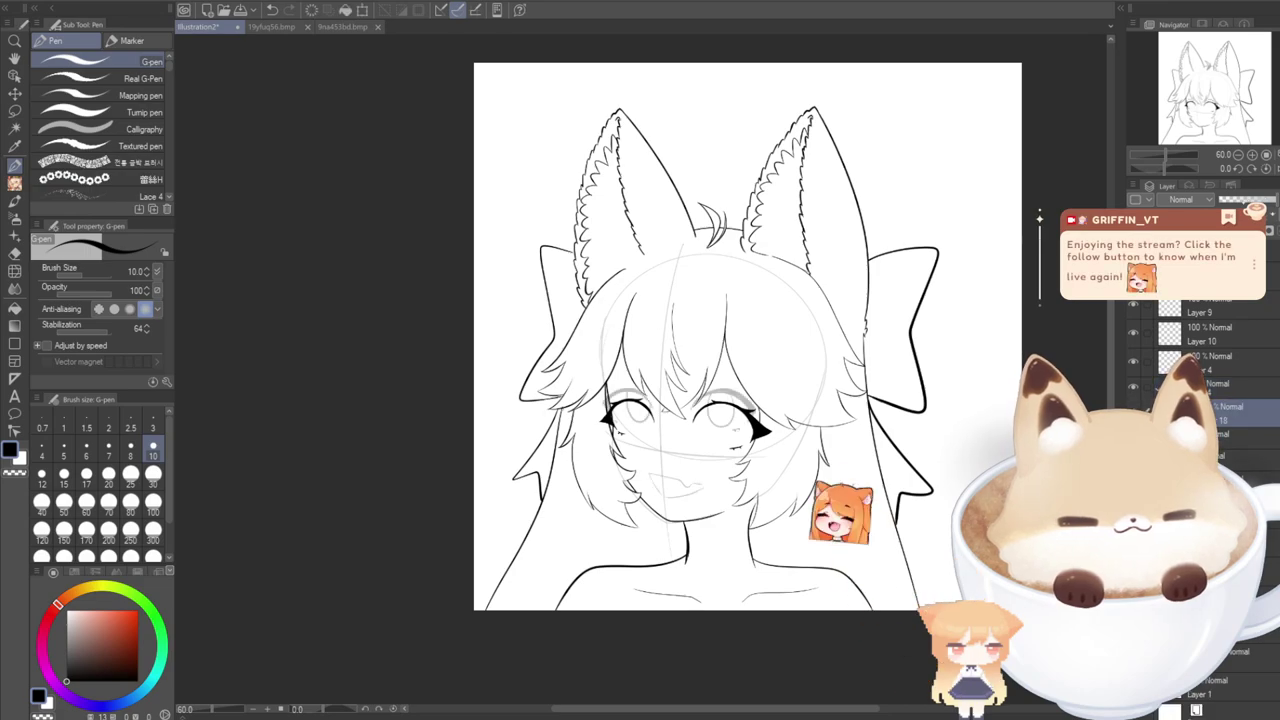
Ink a tiny slanted nose mark where the vertical face guide crosses the curved horizontal guide, redrawing it to refine its slant.
scroll(651, 461, up, 3)
scroll(651, 461, up, 4)
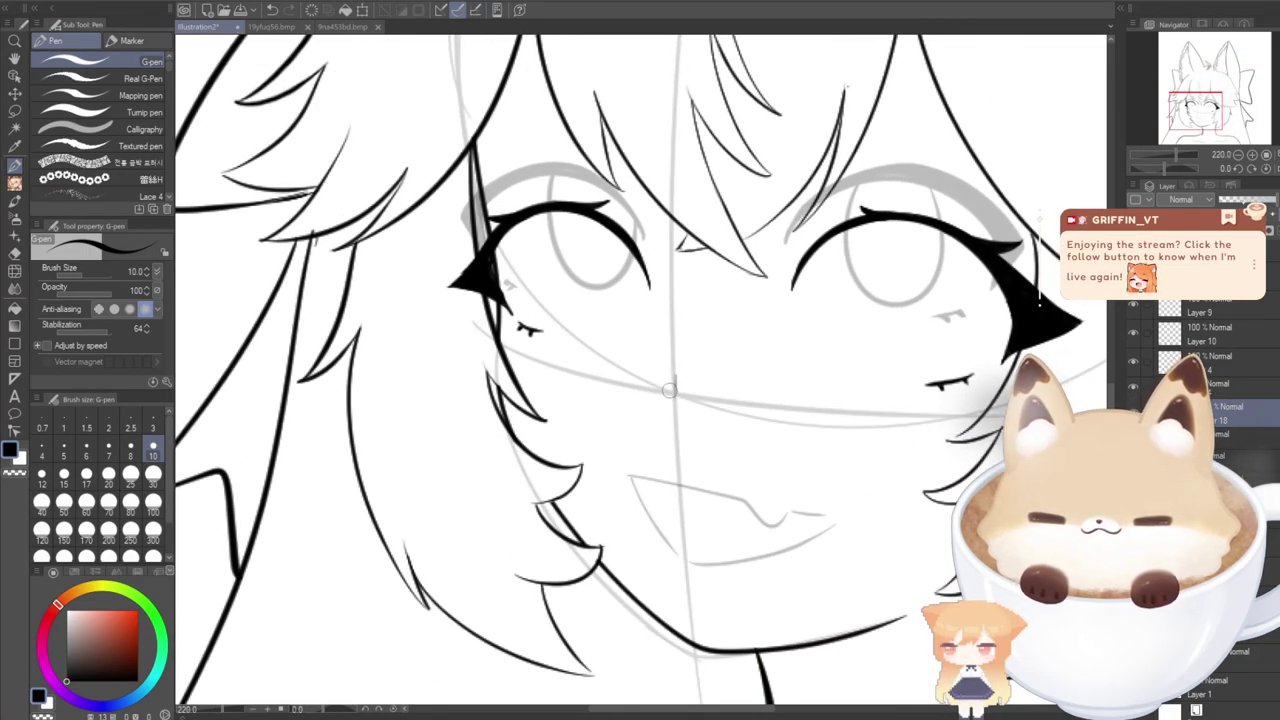
drag(672, 381, 674, 397)
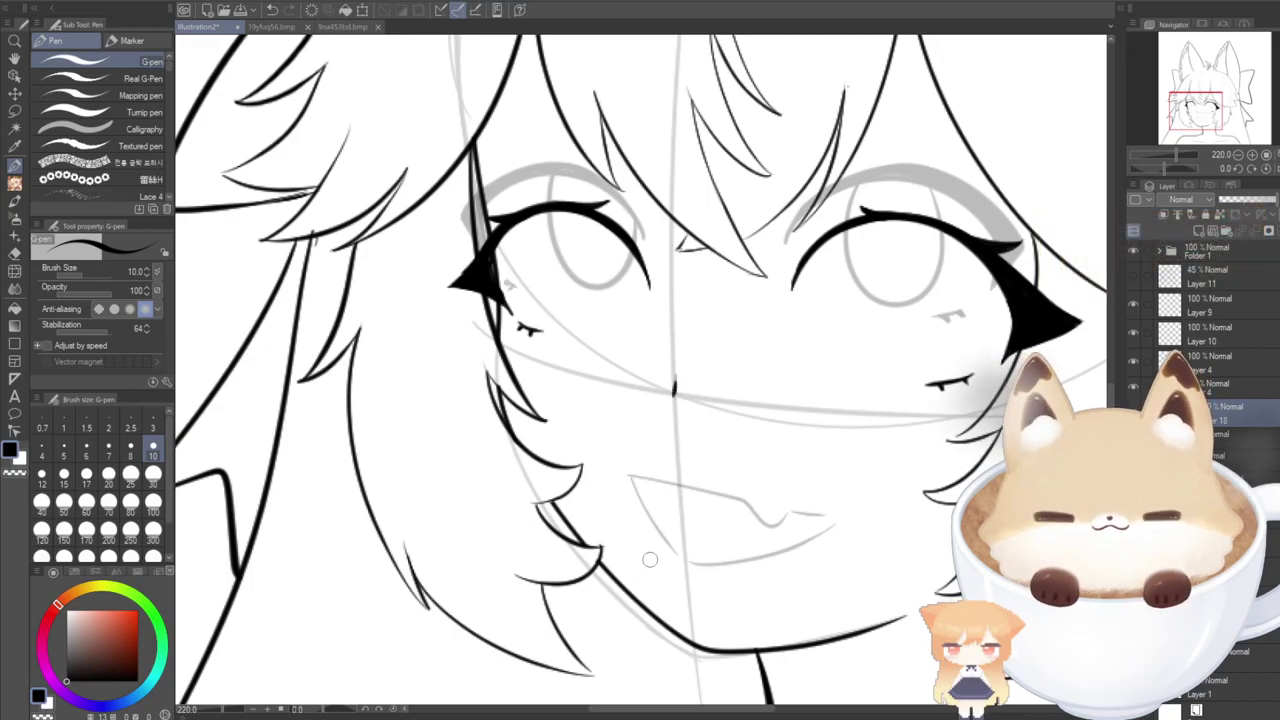
key(ctrl+z)
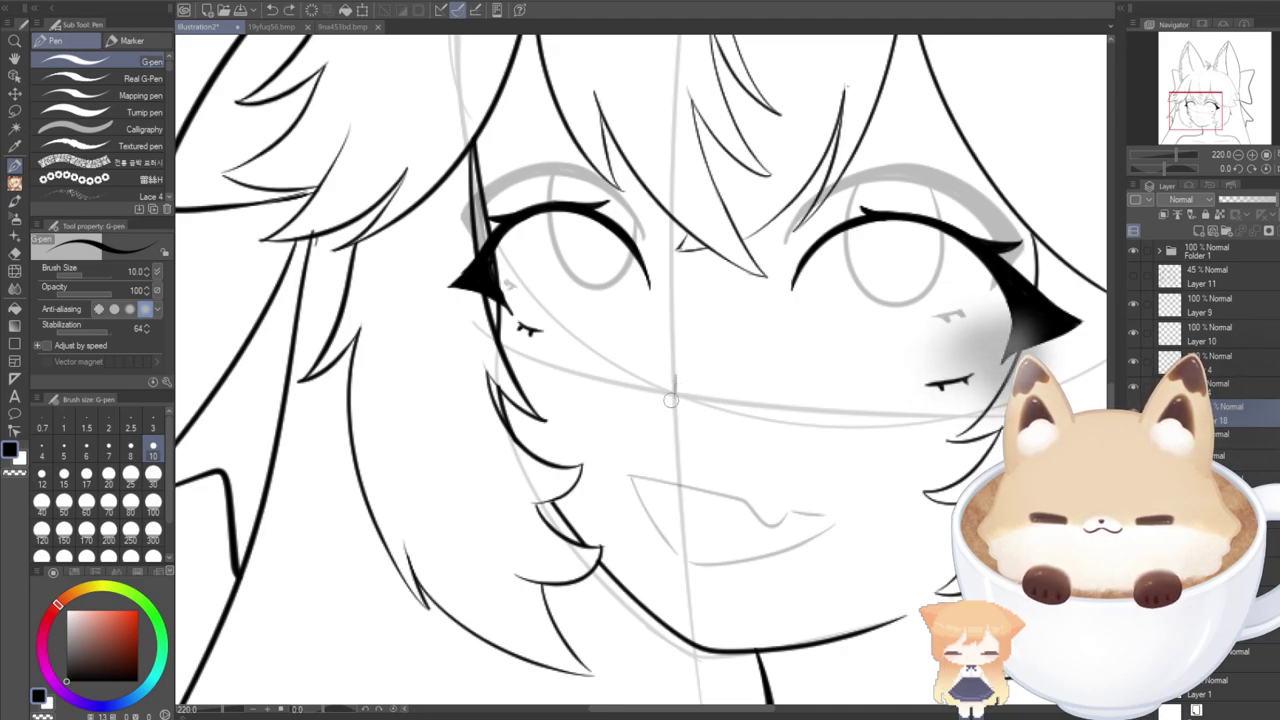
key(ctrl+z)
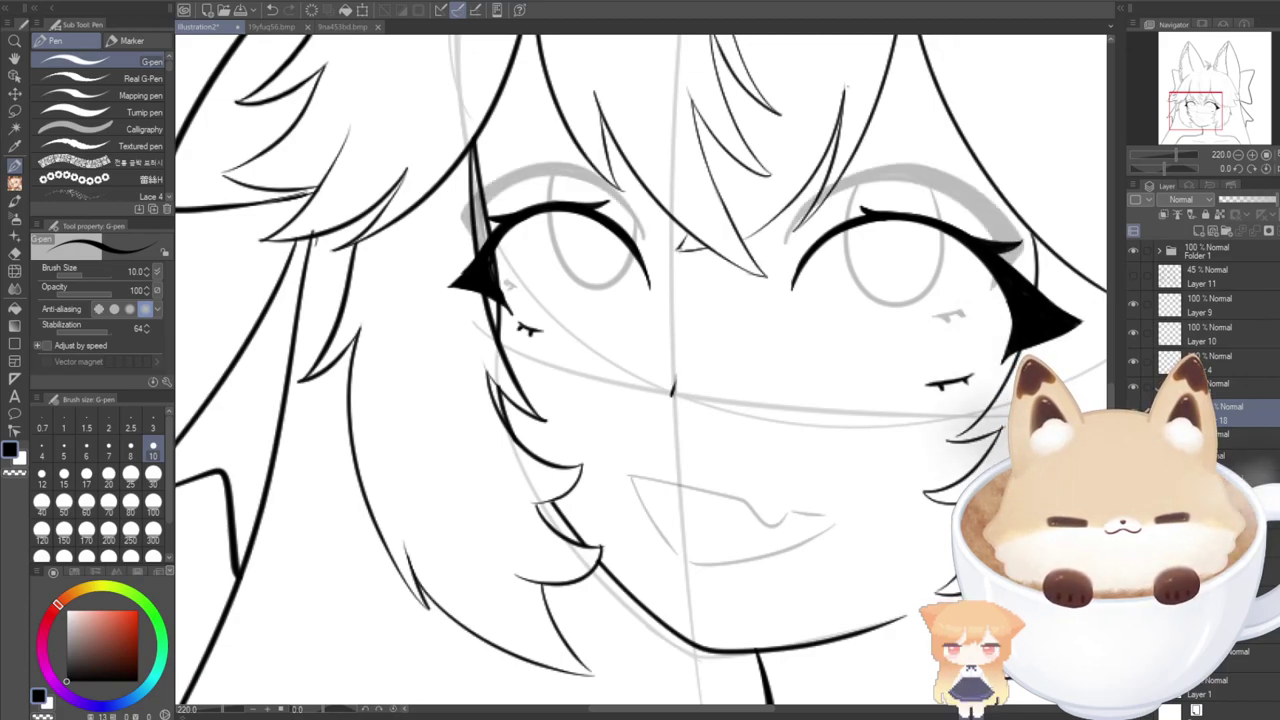
key(ctrl+z)
key(ctrl+y)
key(ctrl+z)
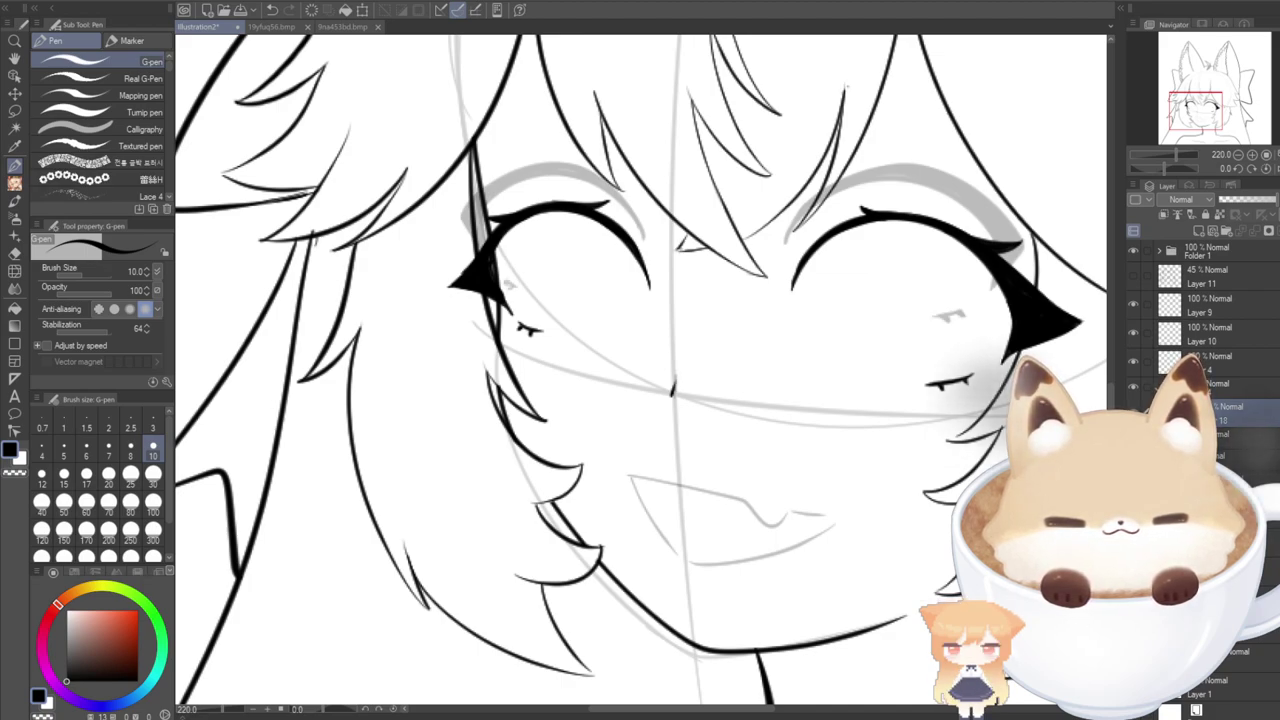
key(ctrl+z)
key(ctrl+z)
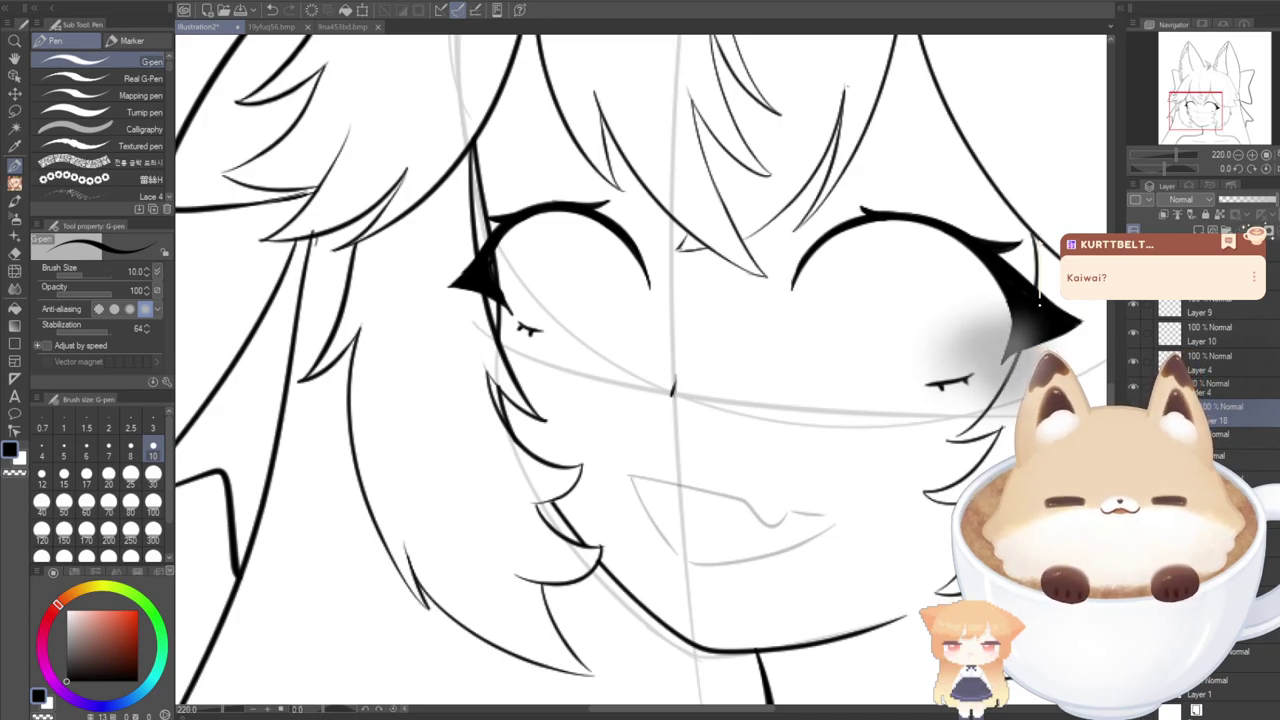
key(ctrl+t)
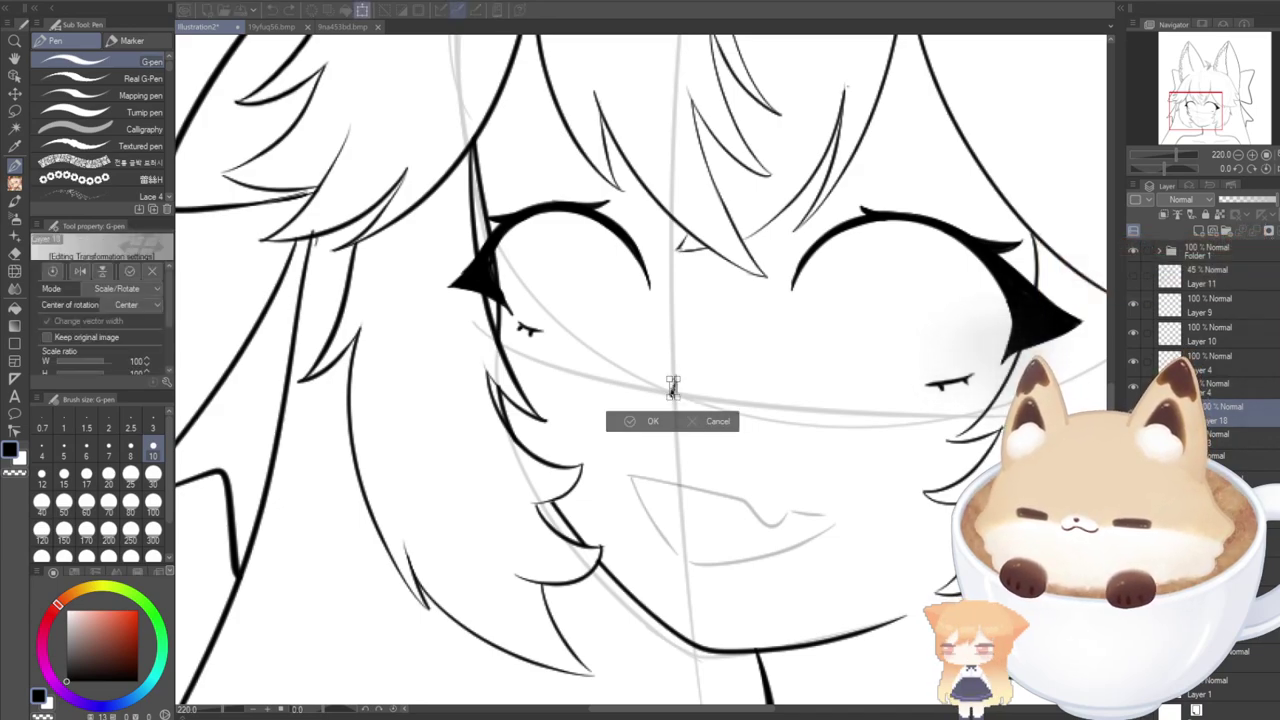
key(Return)
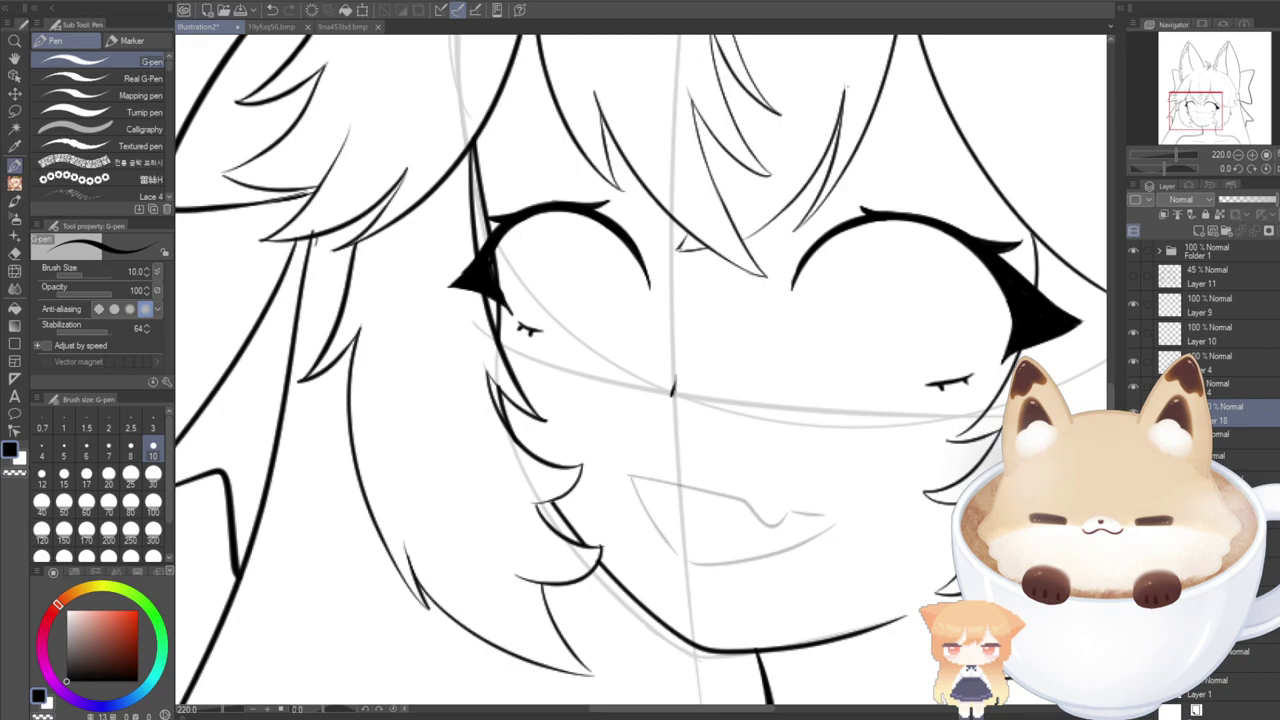
key(ctrl+z)
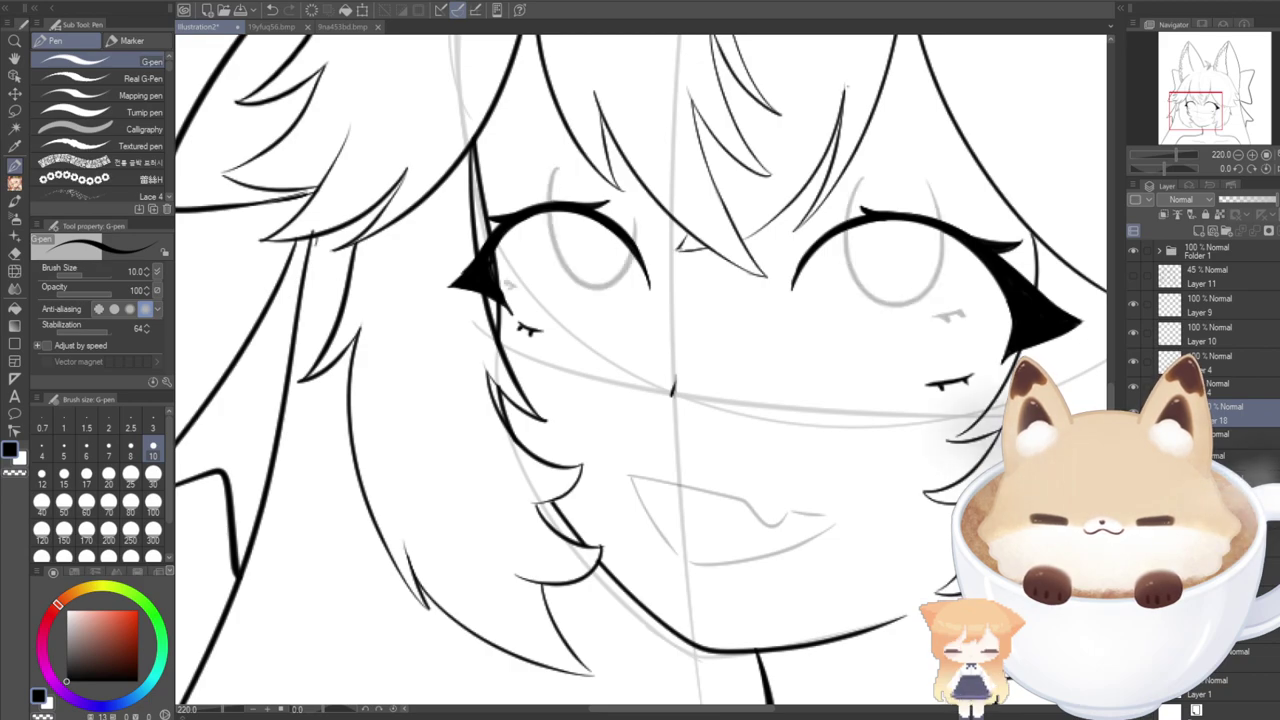
key(ctrl+z)
key(ctrl+t)
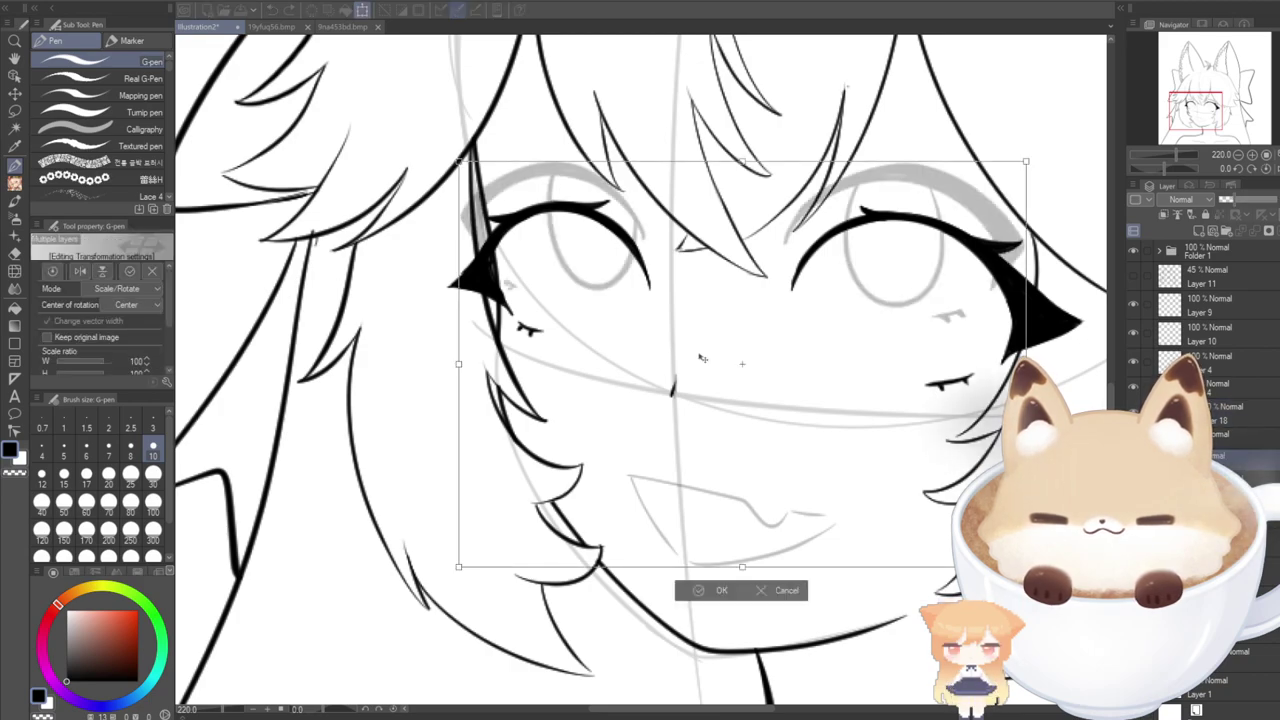
click(759, 592)
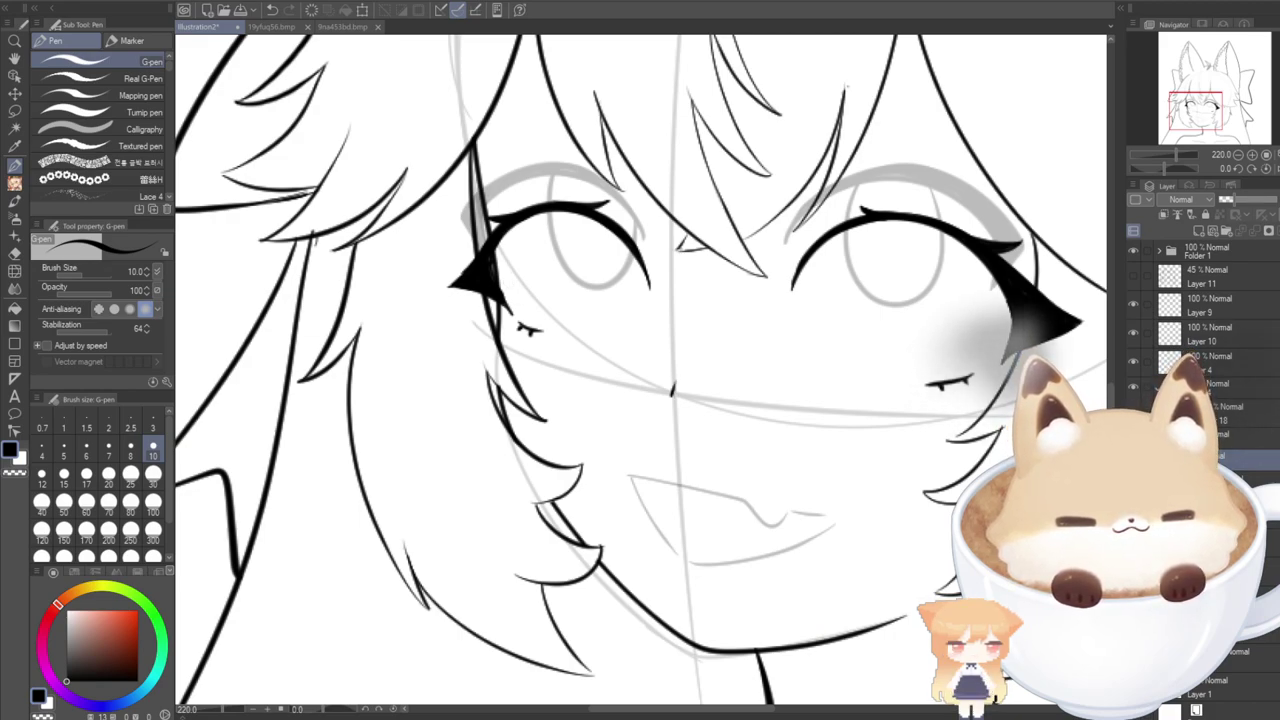
Hide the sketched eyes while keeping the mouth sketch shown, and add a new layer above the nose layer.
key(ctrl+z)
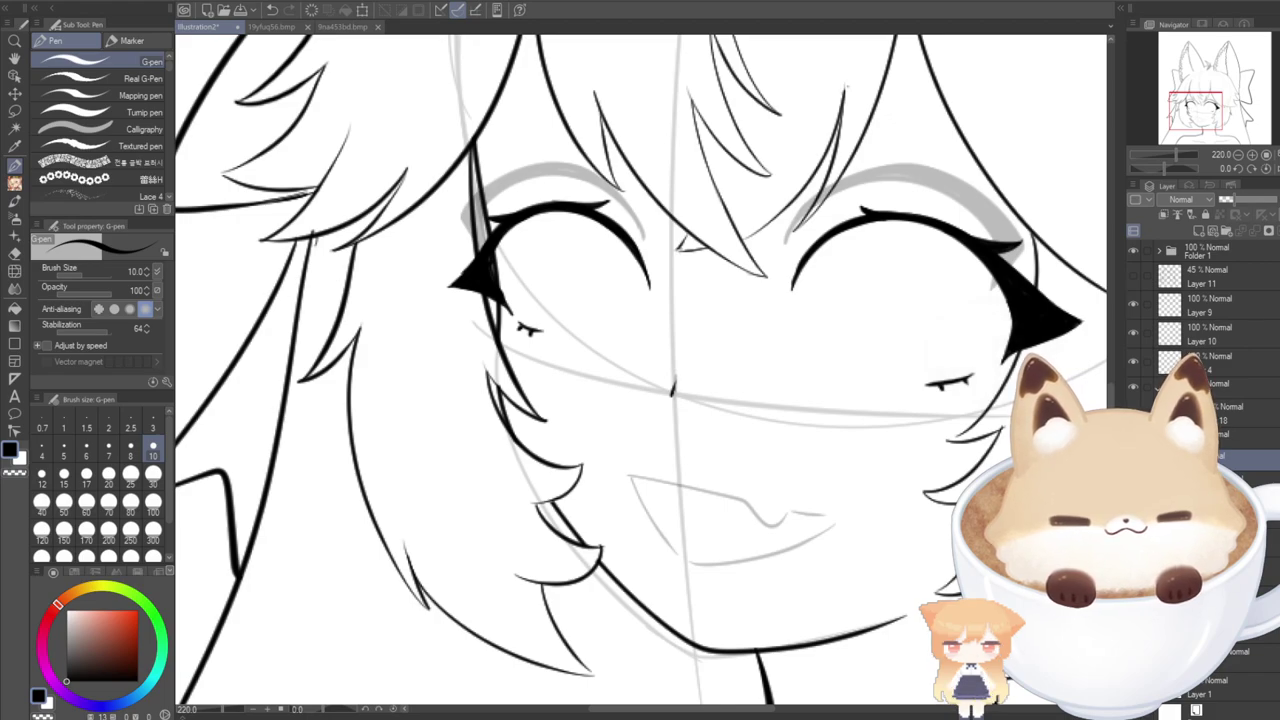
key(ctrl+z)
key(ctrl+z)
key(ctrl+z)
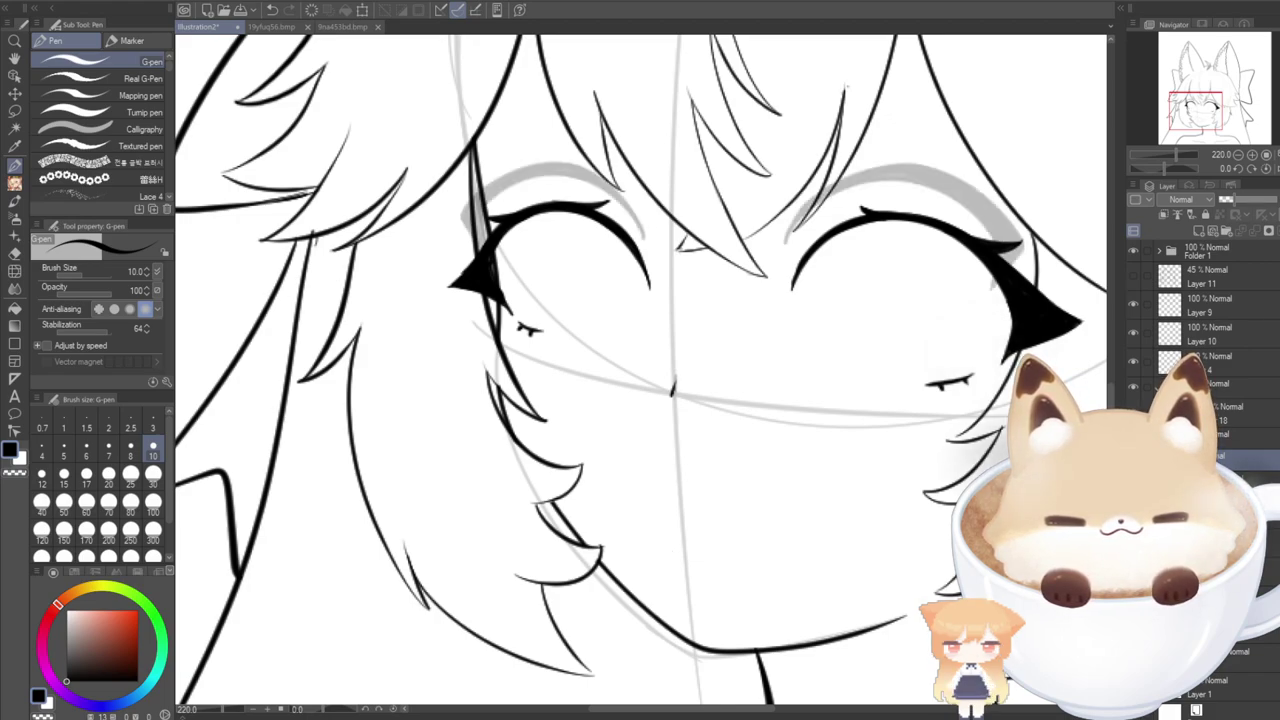
key(ctrl+y)
key(ctrl+y)
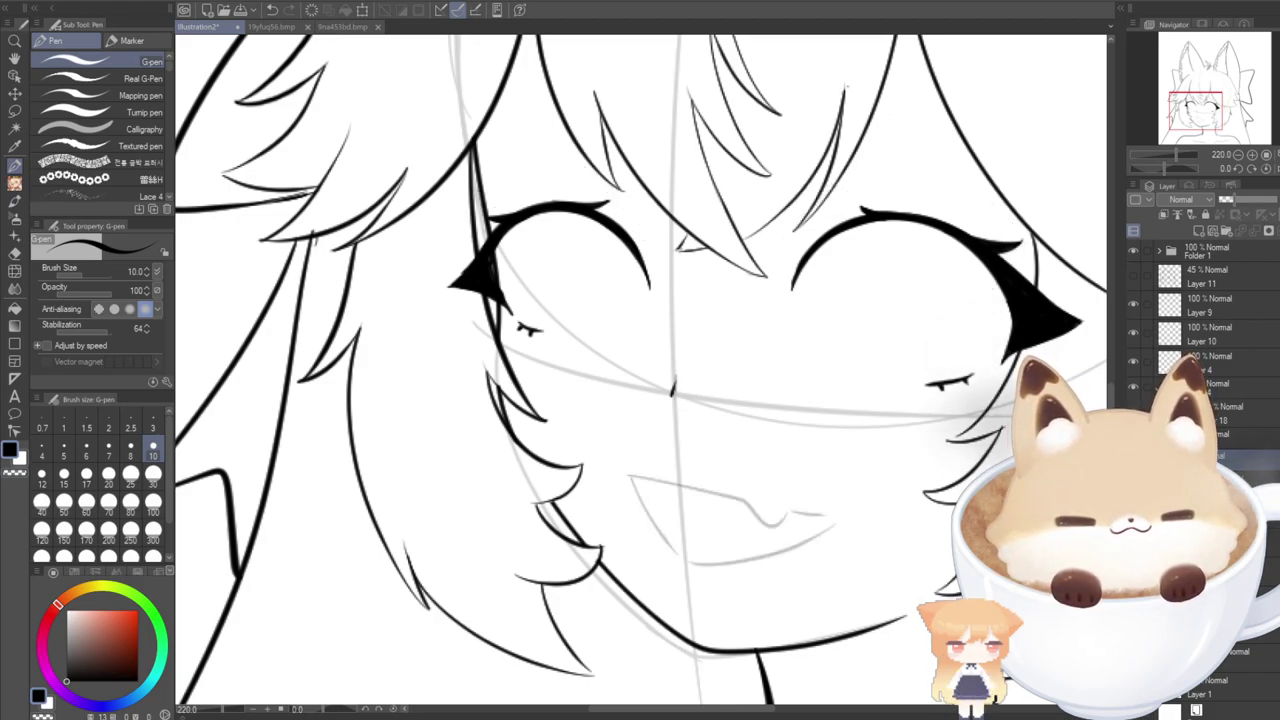
key(ctrl+y)
click(1198, 230)
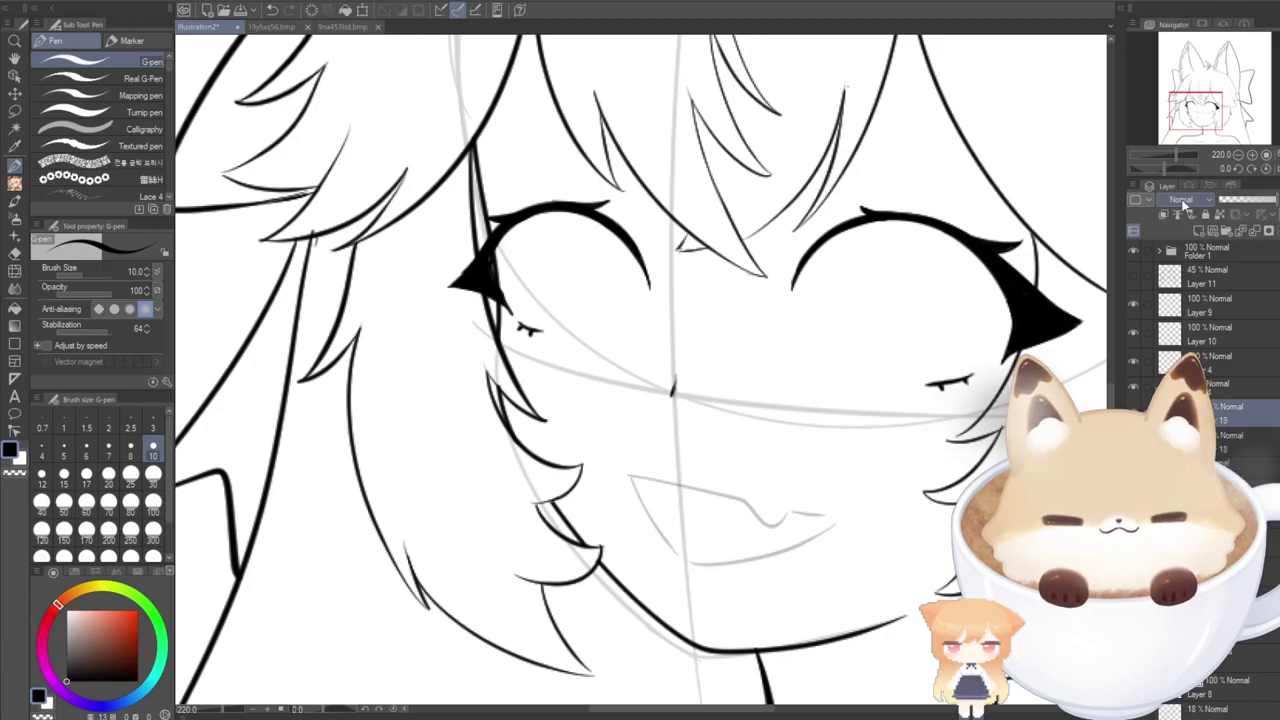
Try to ink the upper mouth line as two curves meeting in a peak on the face's vertical guide.
drag(1190, 106, 1190, 112)
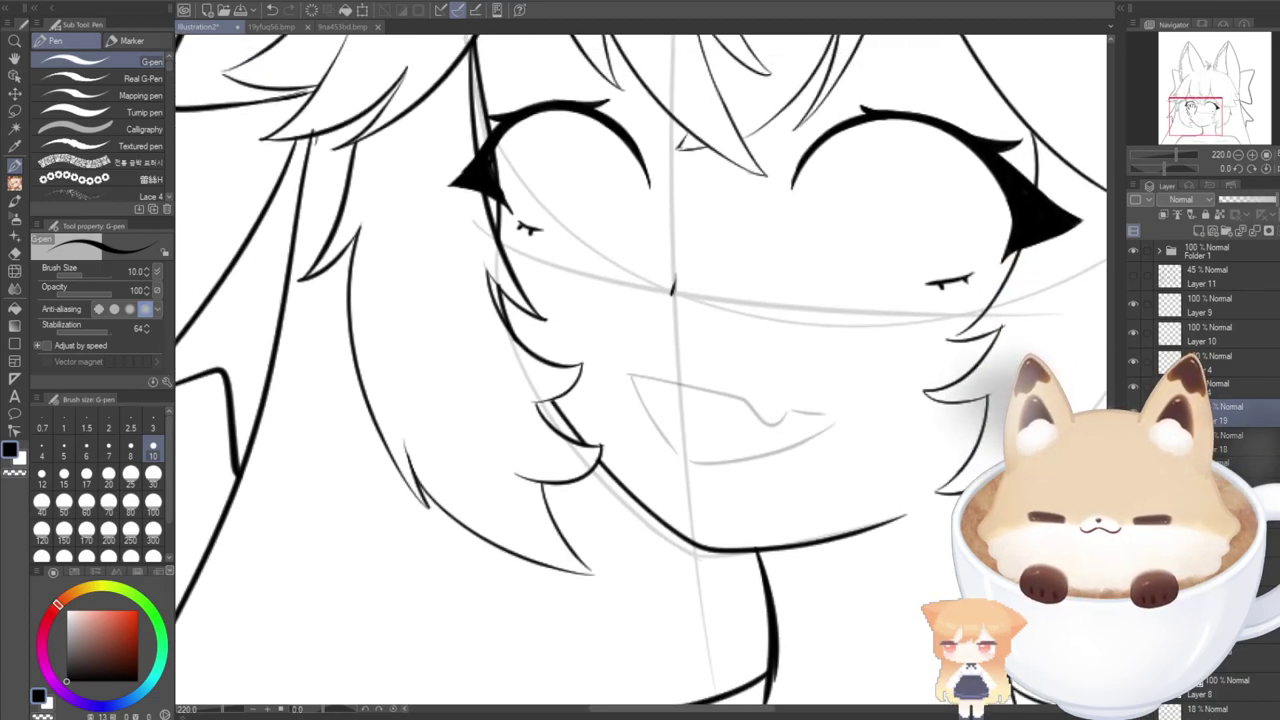
drag(625, 376, 757, 378)
key(ctrl+z)
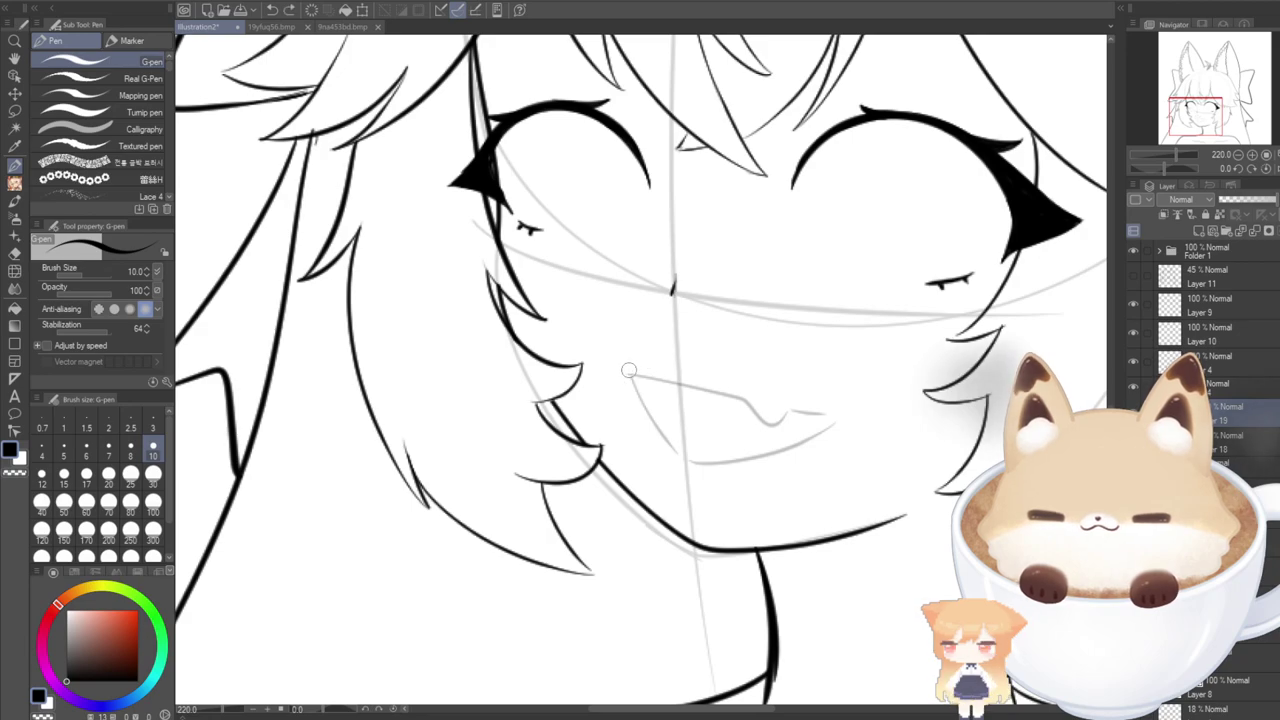
drag(679, 352, 812, 406)
key(ctrl+z)
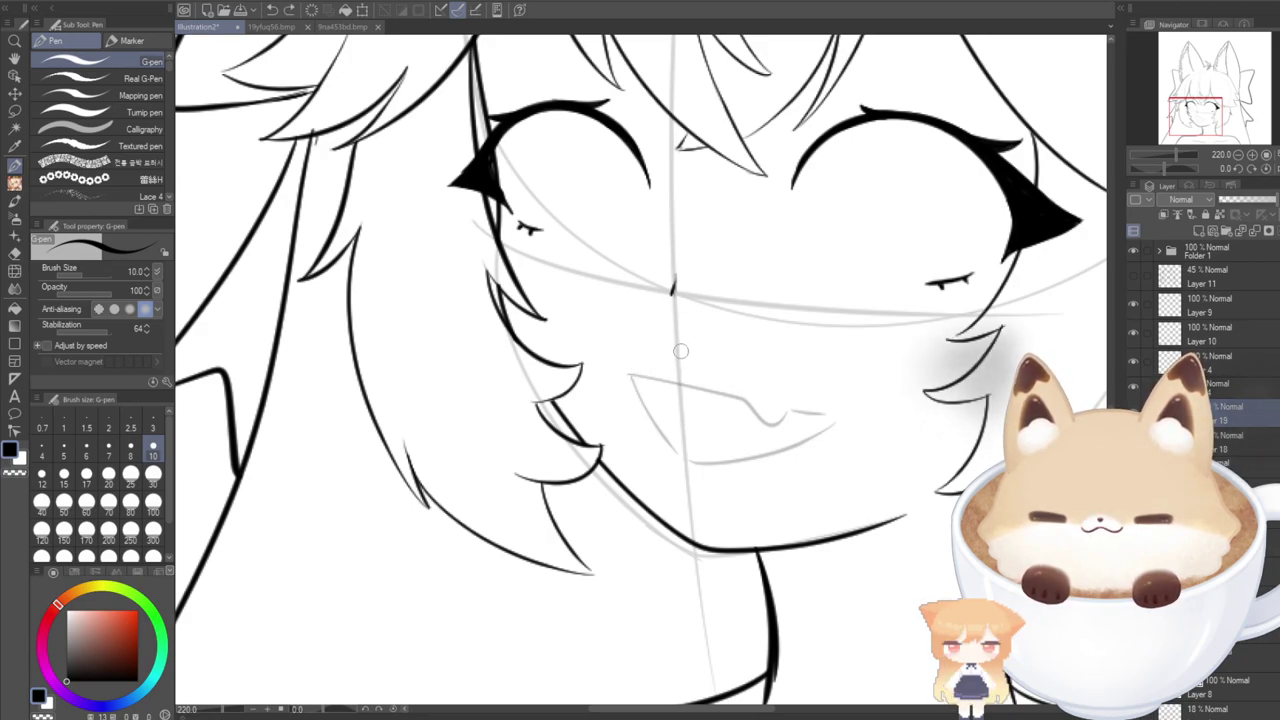
mouse_move(680, 351)
mouse_down()
mouse_move(738, 399)
mouse_move(767, 394)
mouse_up()
drag(680, 358, 745, 386)
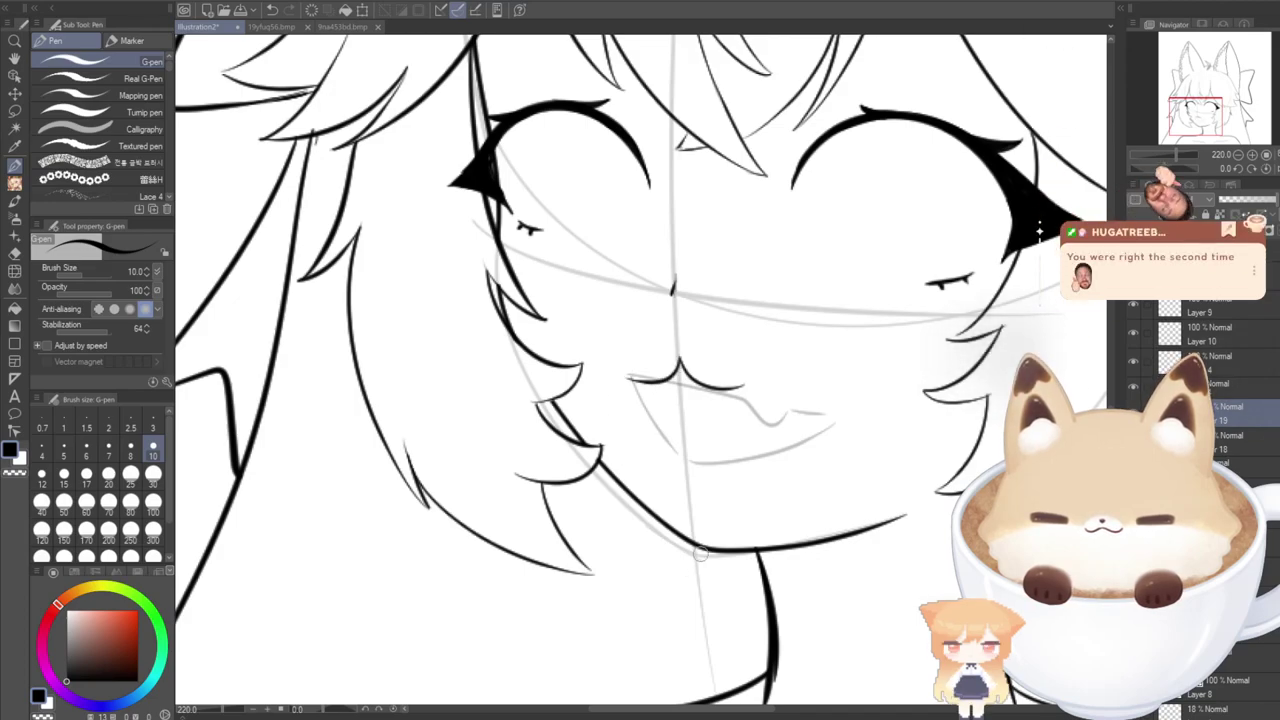
key(ctrl+z)
key(ctrl+z)
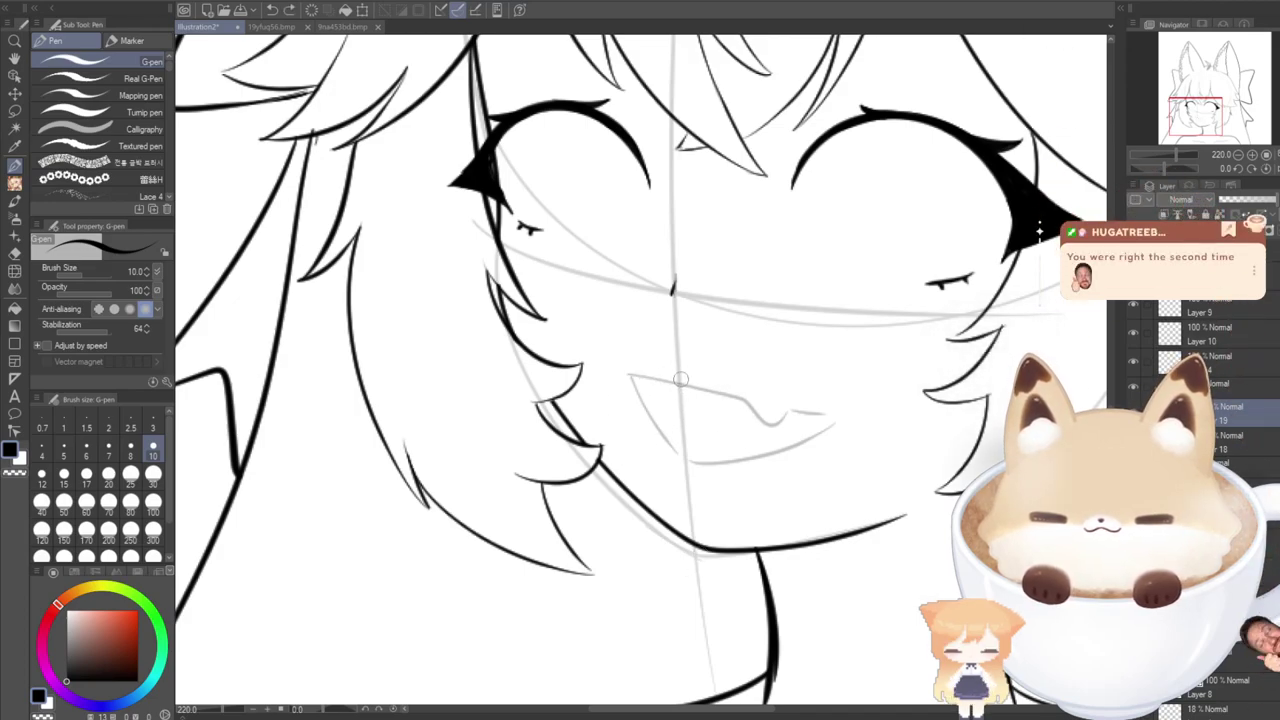
mouse_move(676, 375)
mouse_down()
mouse_move(710, 417)
mouse_move(742, 416)
mouse_up()
key(ctrl+z)
drag(656, 376, 646, 425)
drag(748, 524, 694, 484)
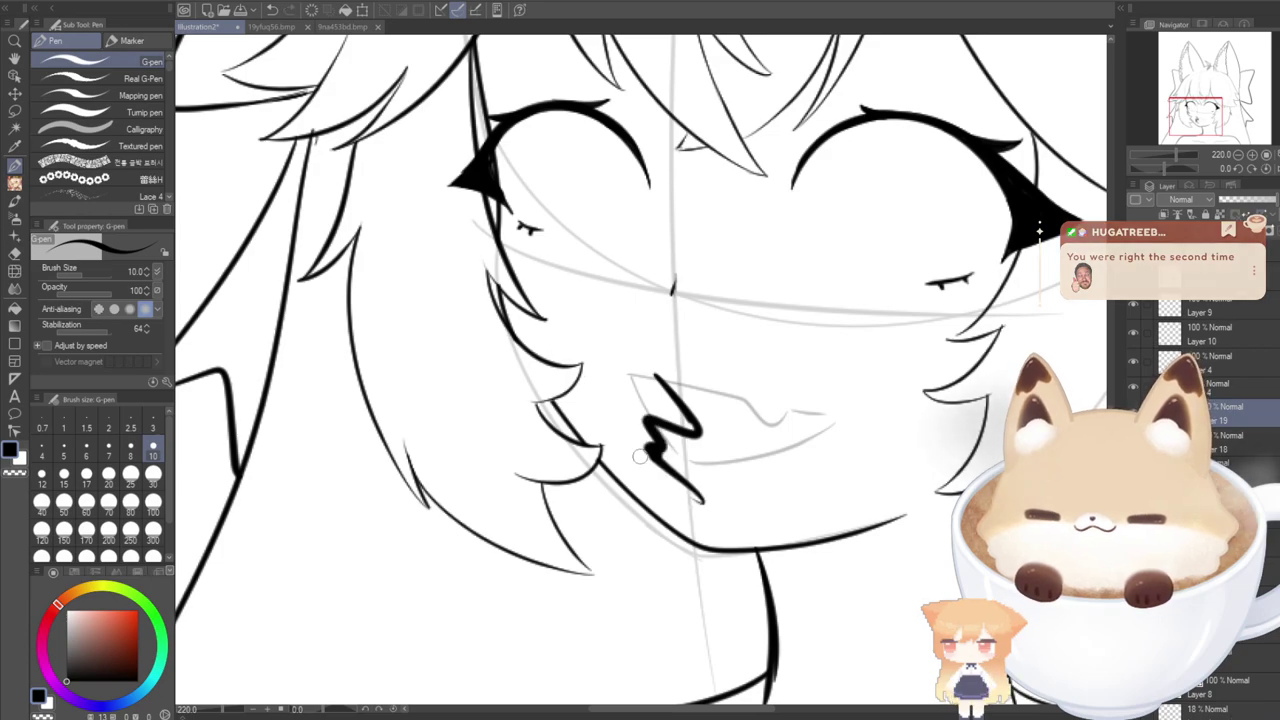
drag(772, 472, 543, 255)
key(ctrl+z)
key(ctrl+z)
drag(718, 435, 604, 344)
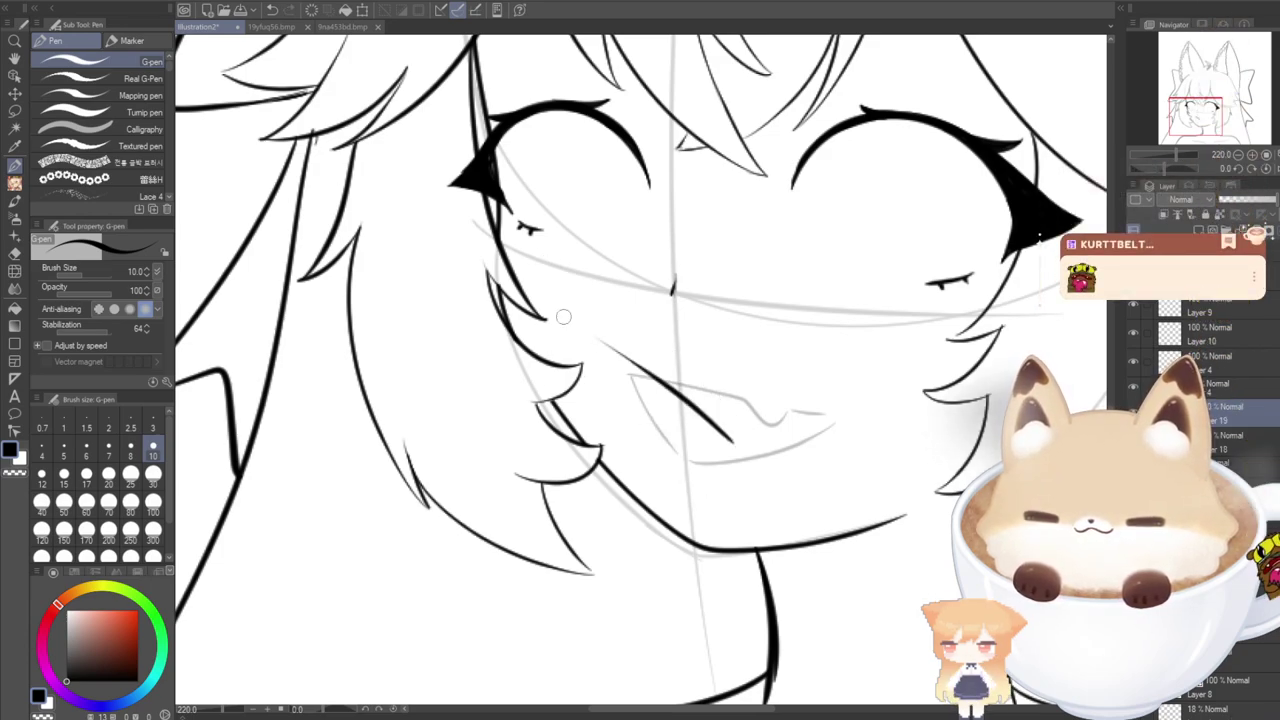
key(ctrl+z)
Ink the upper mouth line as a short curve and a longer sagging curve meeting at the face's vertical guide.
mouse_move(682, 383)
mouse_down()
mouse_move(706, 414)
mouse_move(737, 423)
mouse_move(688, 408)
mouse_move(724, 416)
mouse_up()
key(ctrl+z)
key(ctrl+z)
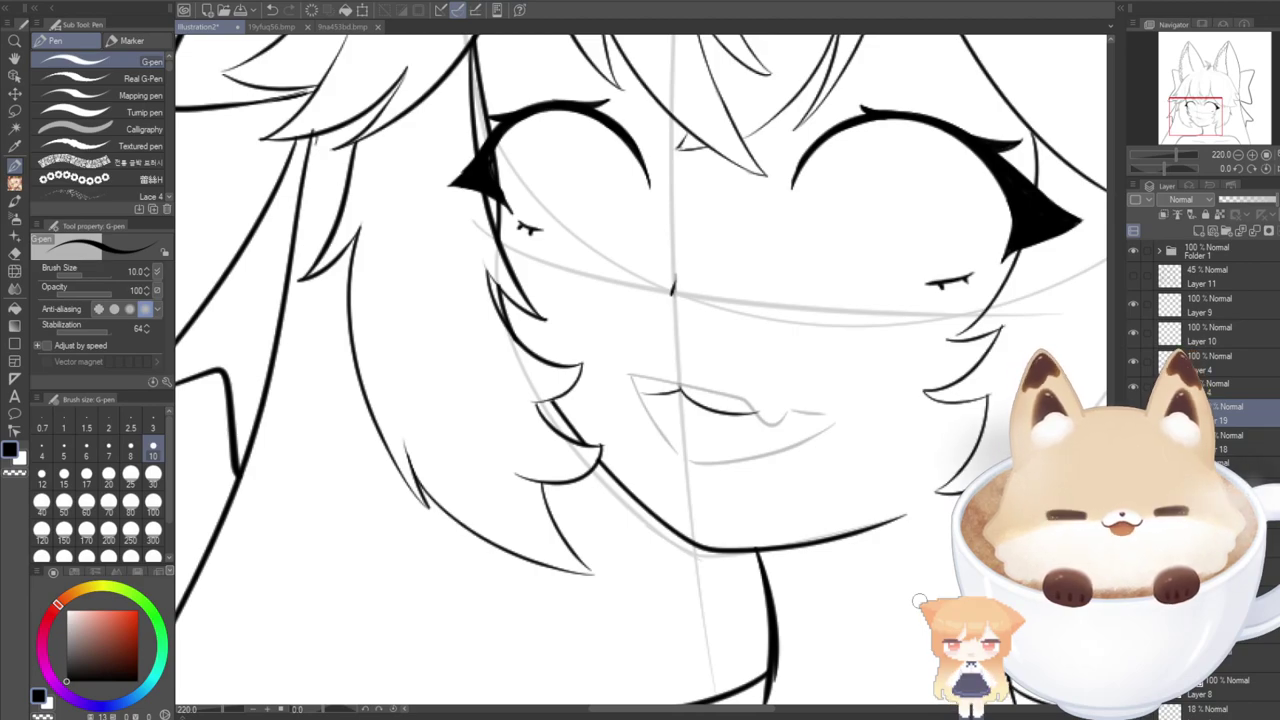
scroll(641, 369, up, 3)
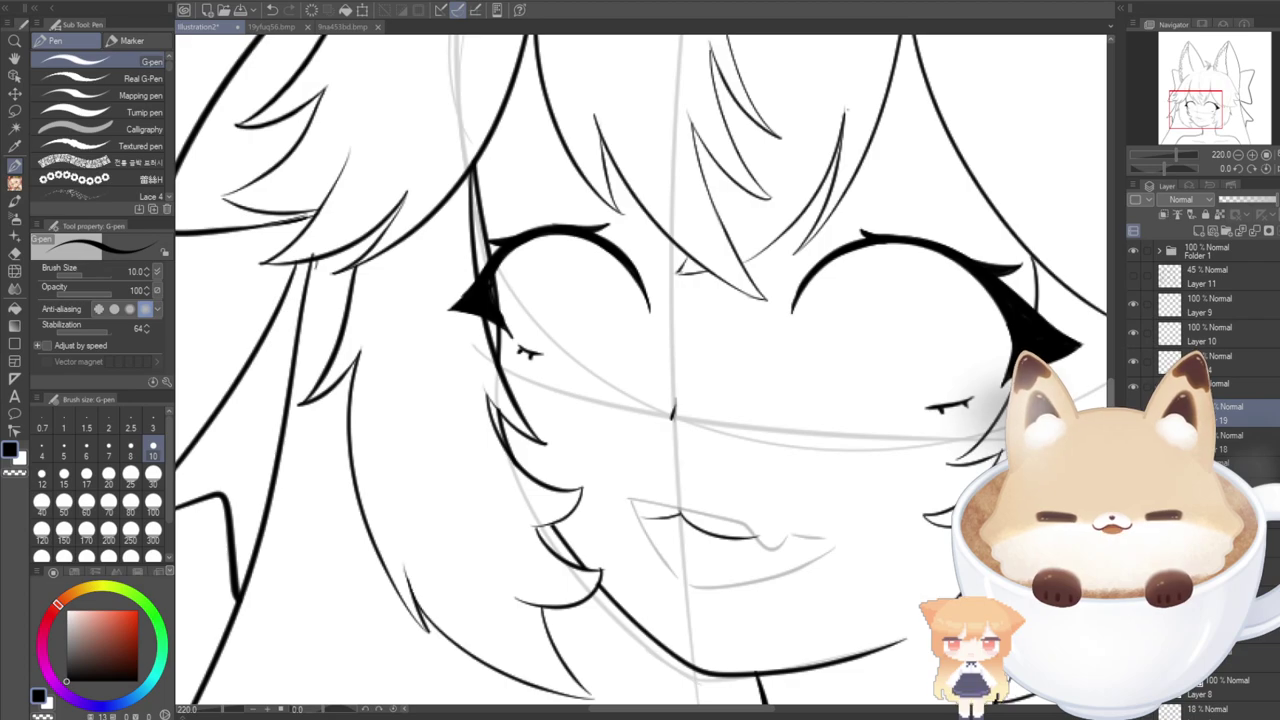
scroll(641, 369, down, 3)
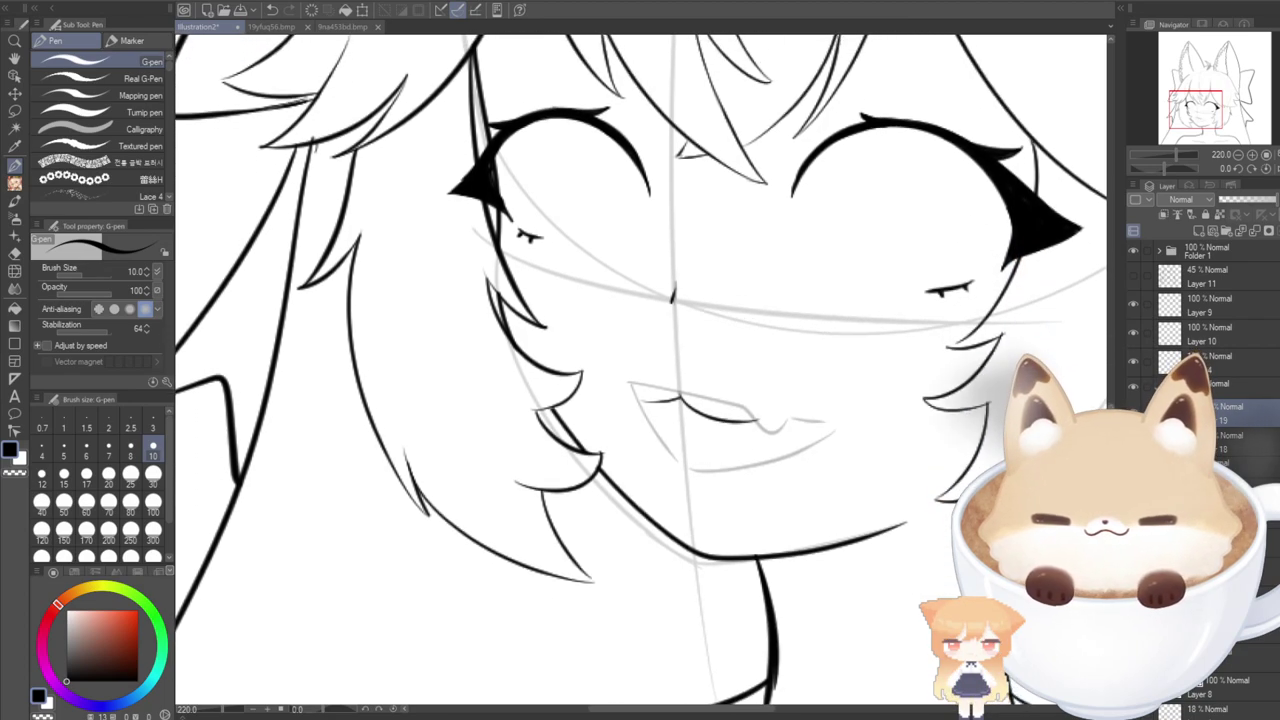
Try to ink the left eye's iris as an open oval hanging from the upper lash line.
scroll(641, 369, up, 1)
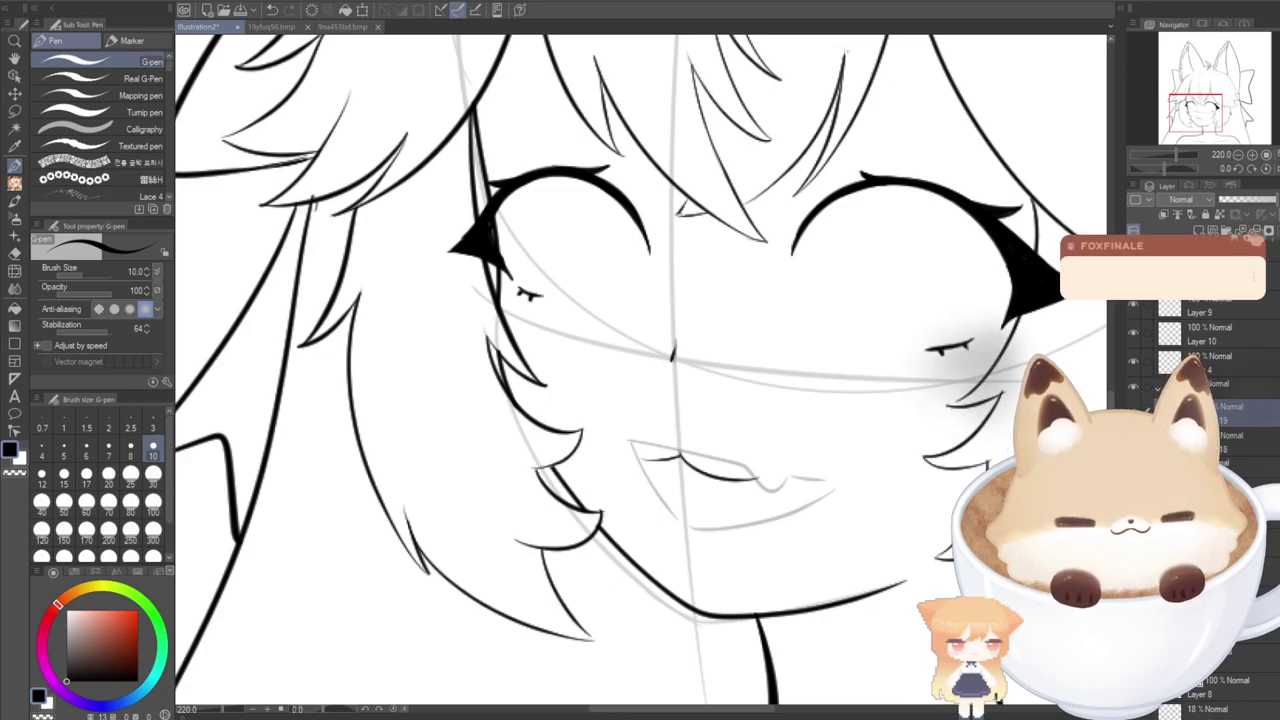
scroll(590, 562, down, 3)
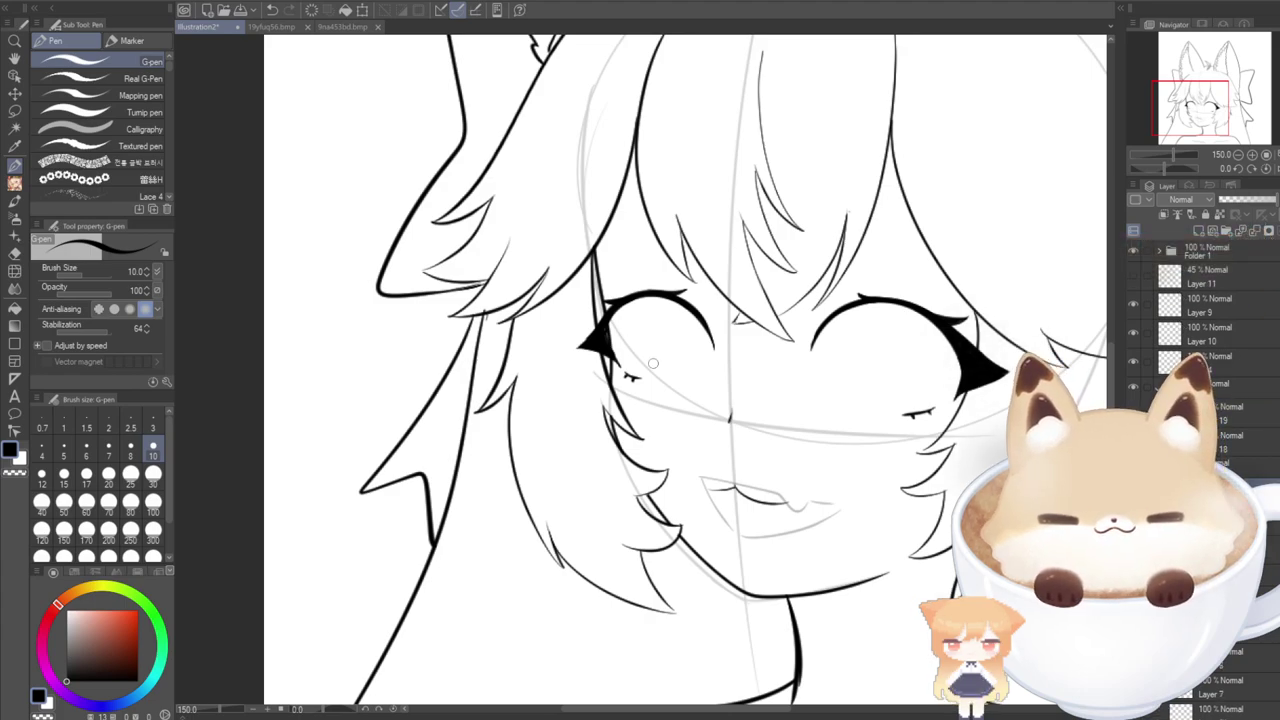
scroll(644, 339, up, 2)
drag(1183, 113, 1194, 116)
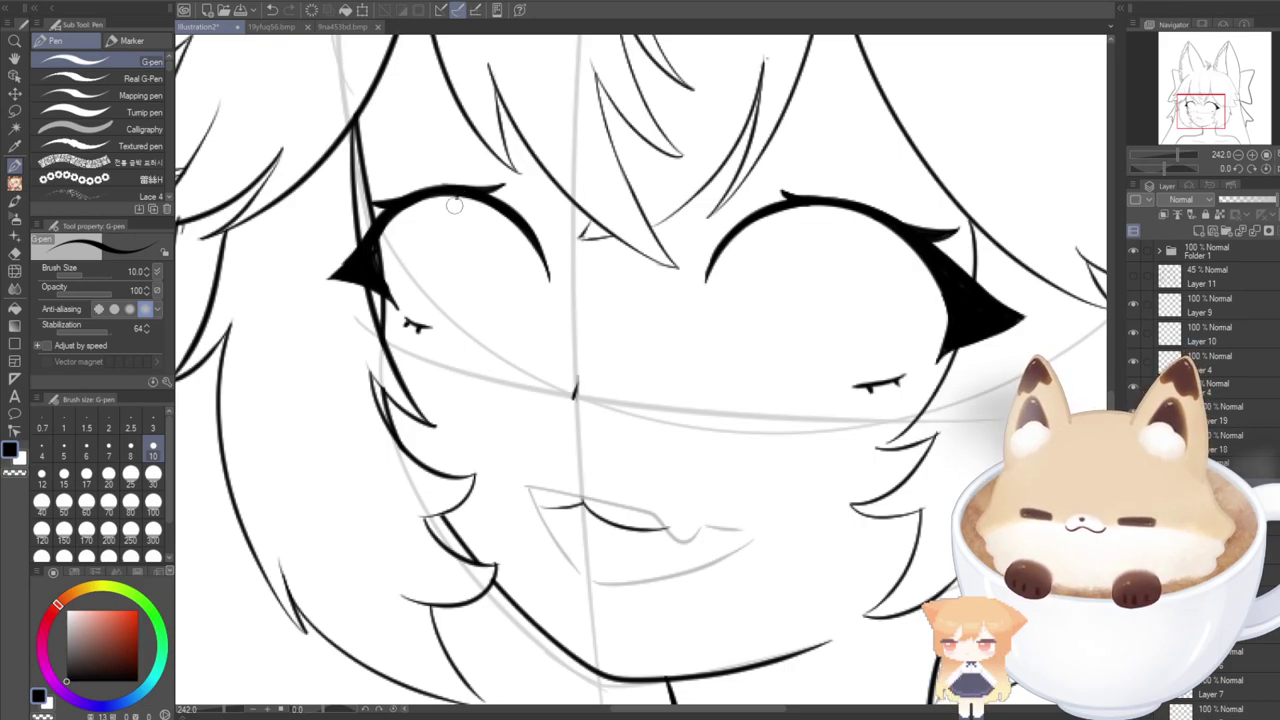
key(ctrl+z)
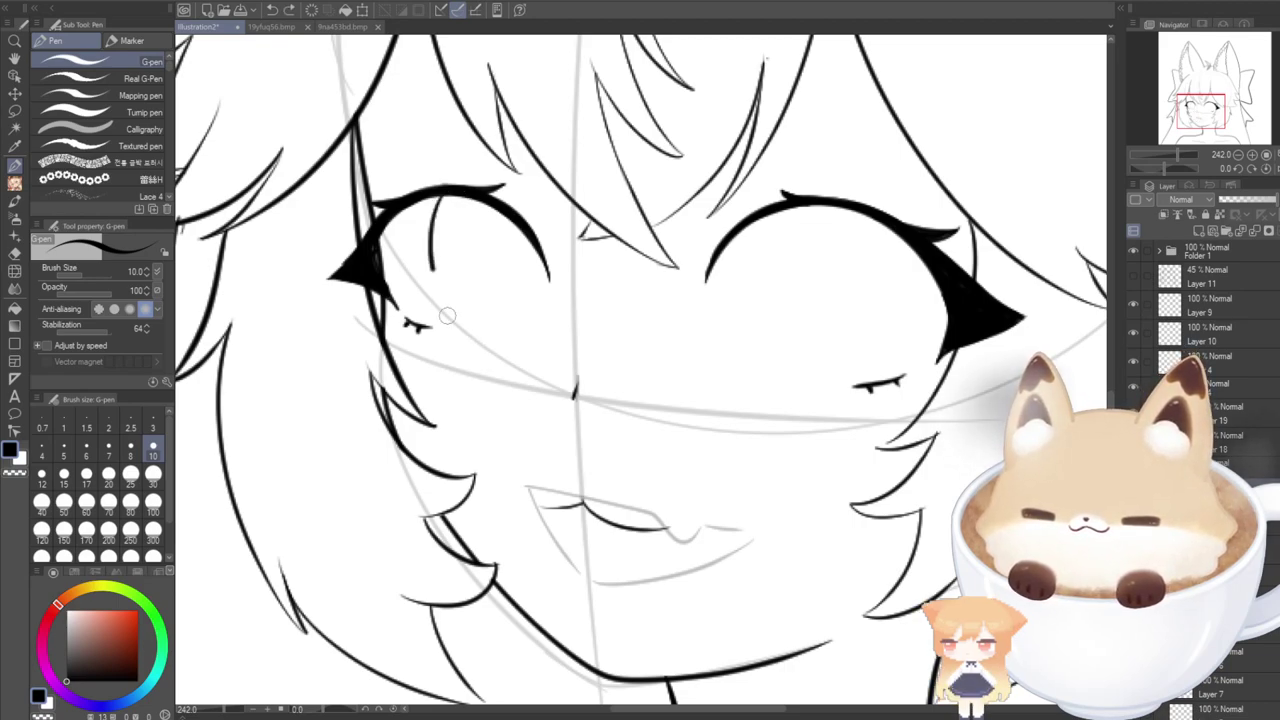
key(ctrl+z)
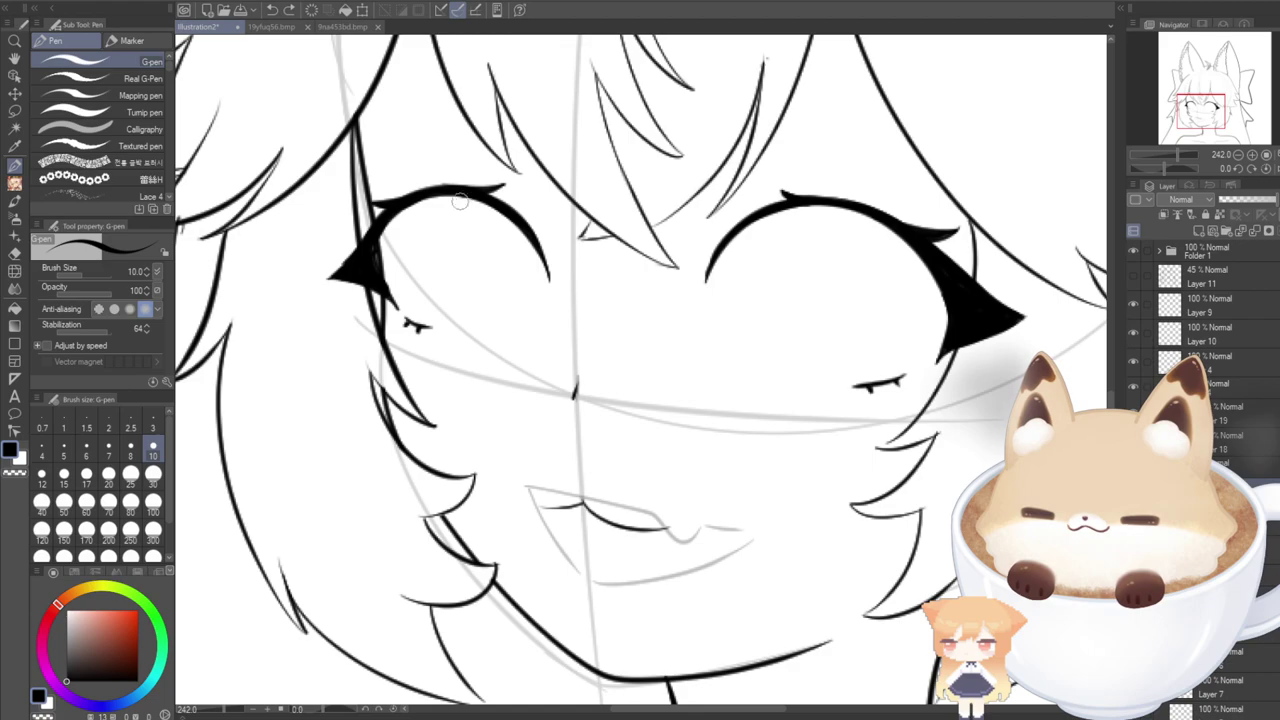
drag(531, 323, 460, 232)
key(ctrl+z)
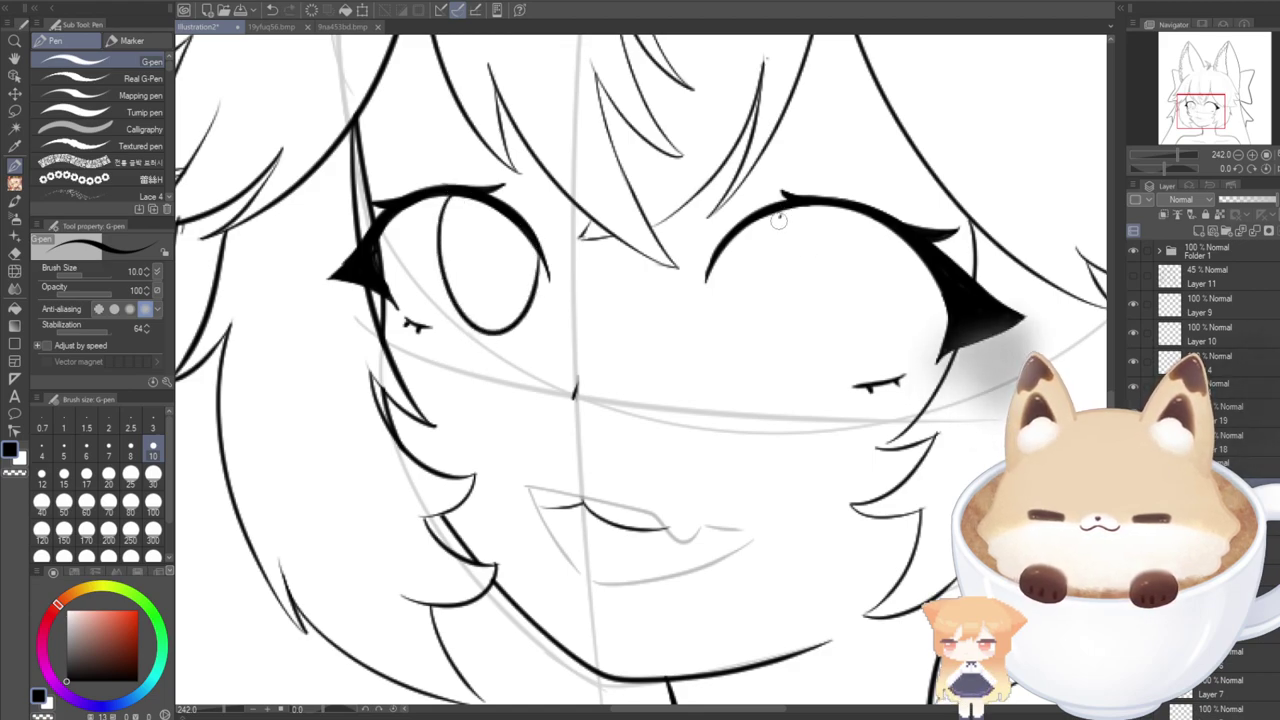
Discard the trial irises and re-ink the left eye's iris as an open oval, shifted slightly towards the outer corner.
mouse_move(778, 220)
mouse_down()
mouse_move(836, 399)
mouse_move(864, 222)
mouse_up()
key(ctrl+z)
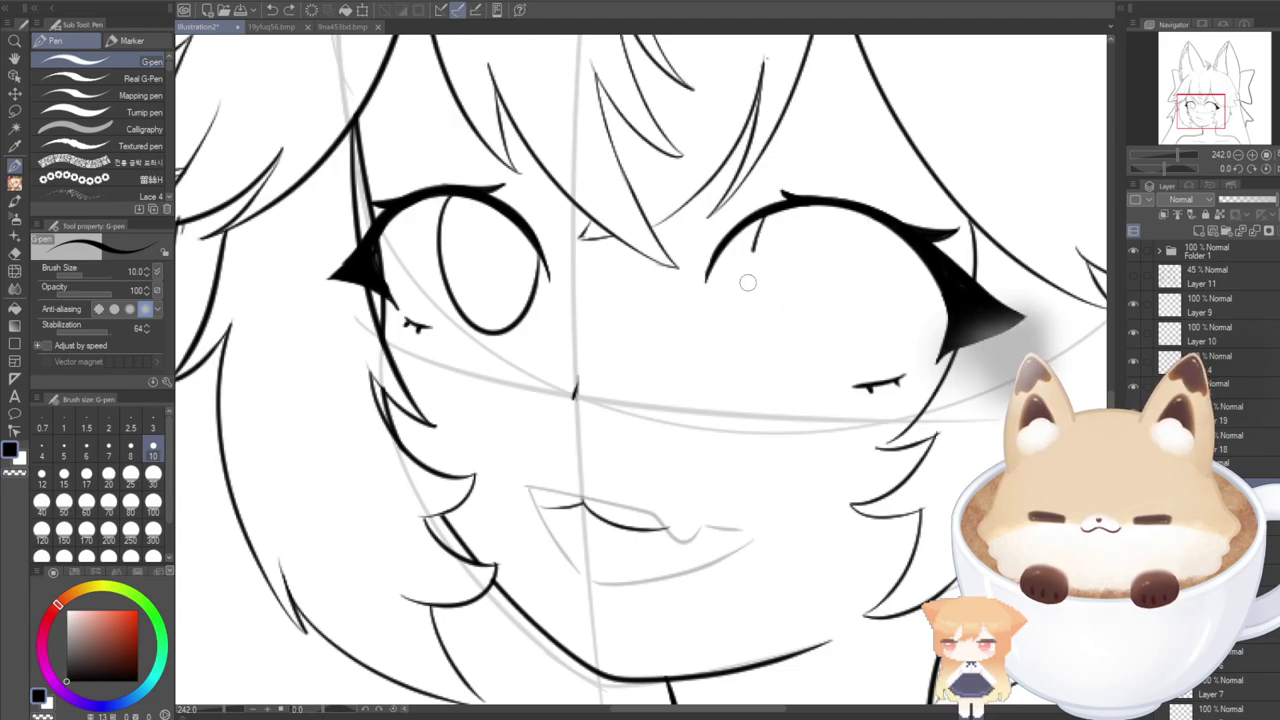
mouse_move(748, 283)
mouse_down()
mouse_move(876, 339)
mouse_move(746, 307)
mouse_move(813, 380)
mouse_move(885, 291)
mouse_move(850, 207)
mouse_up()
key(ctrl+z)
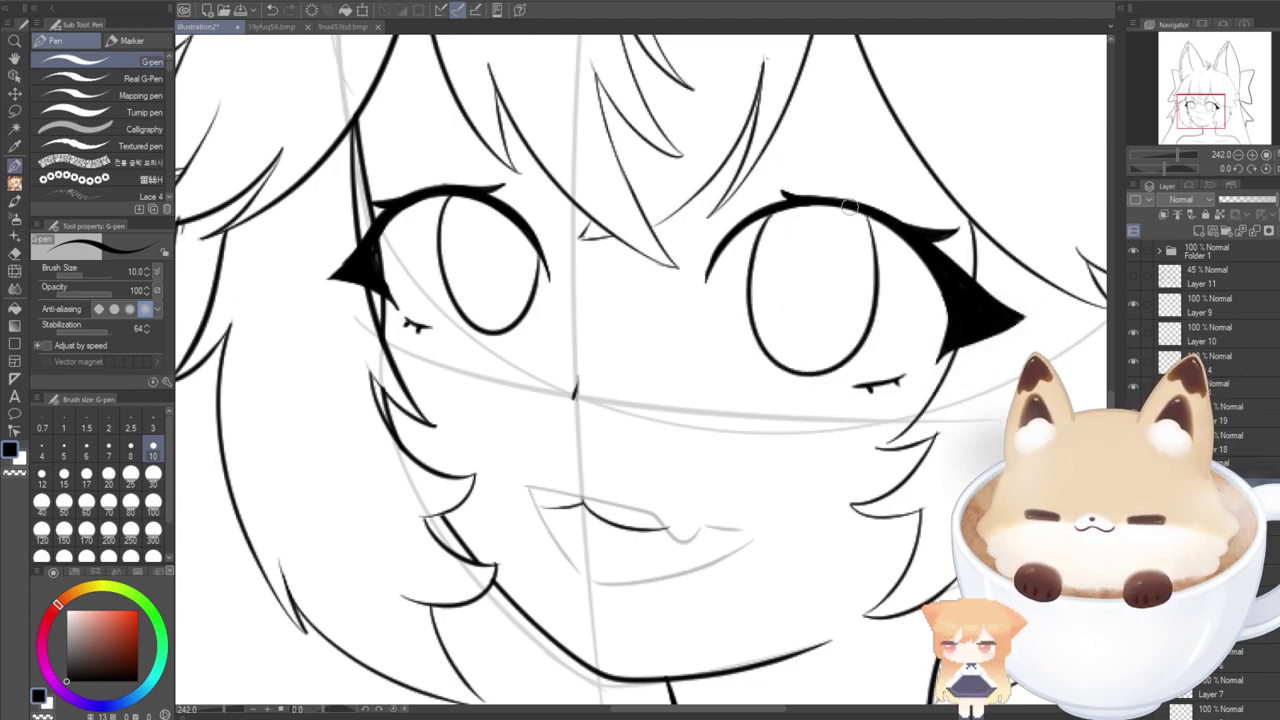
key(ctrl+z)
key(ctrl+z)
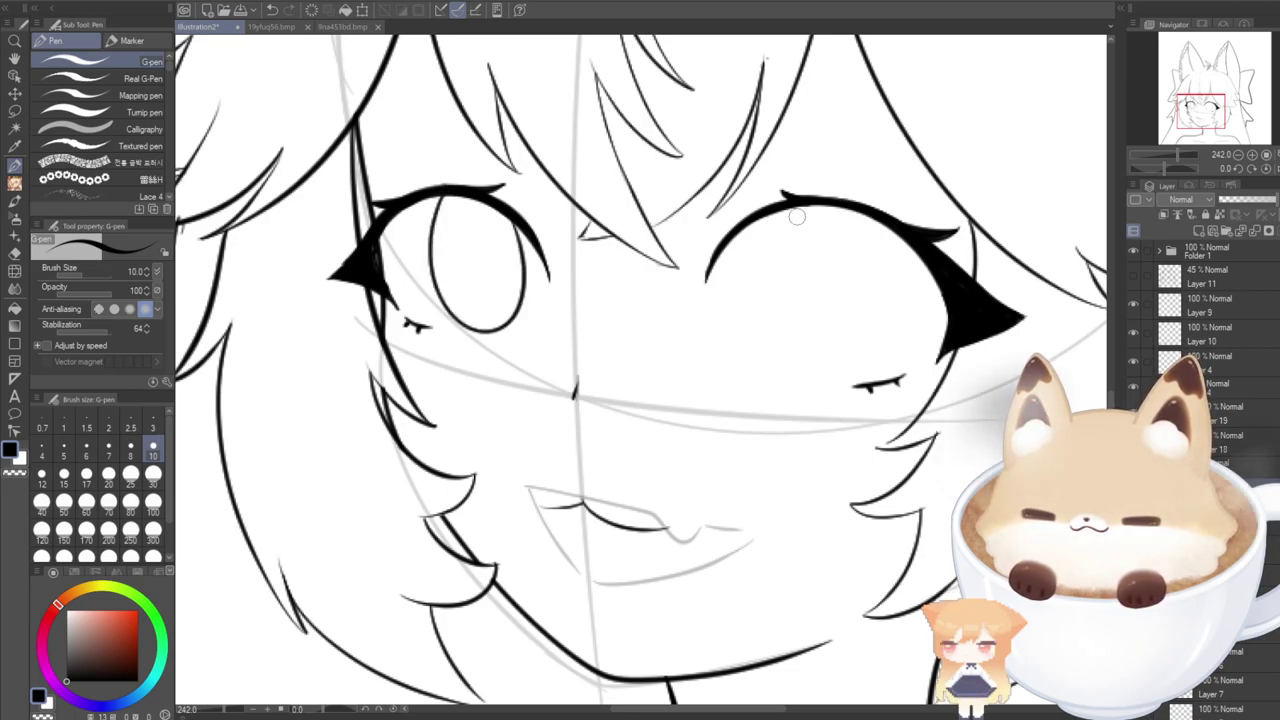
Try several open-oval iris outlines in the right eye, varying their length and horizontal position under the upper lash line.
mouse_move(769, 289)
mouse_down()
mouse_move(890, 284)
mouse_move(862, 207)
mouse_up()
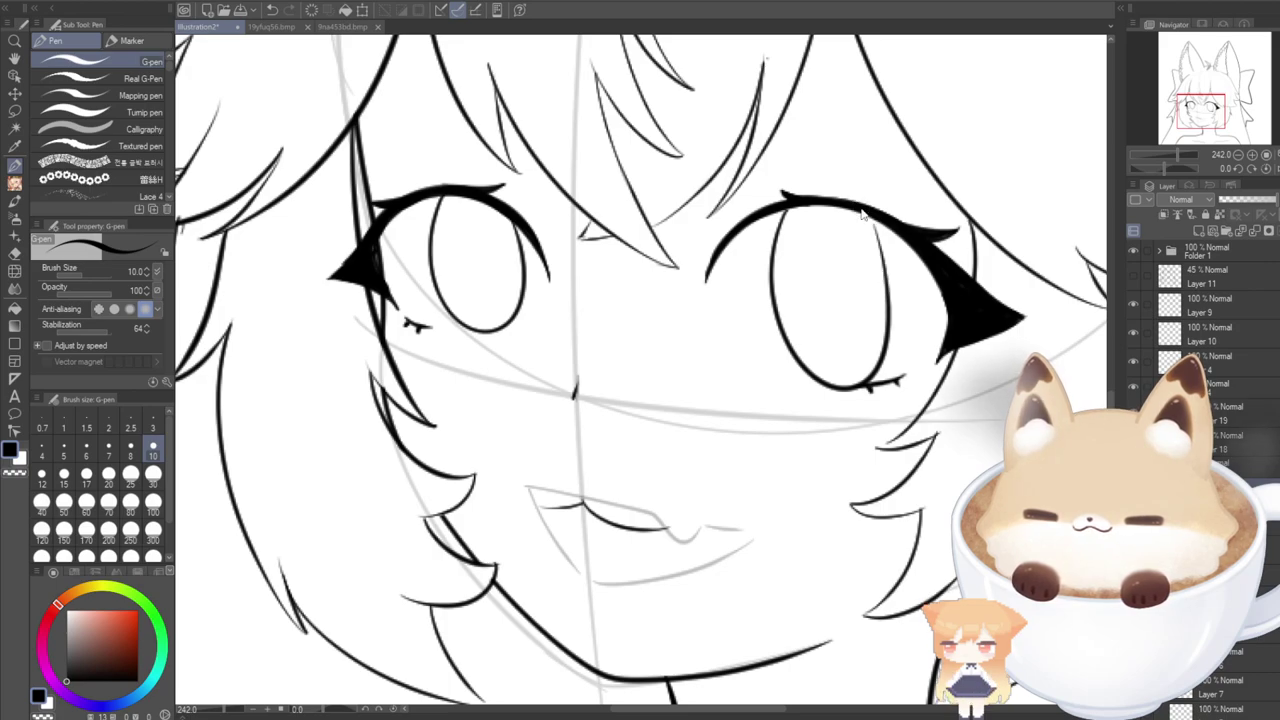
key(ctrl+z)
mouse_move(770, 210)
mouse_down()
mouse_move(845, 381)
mouse_move(818, 203)
mouse_up()
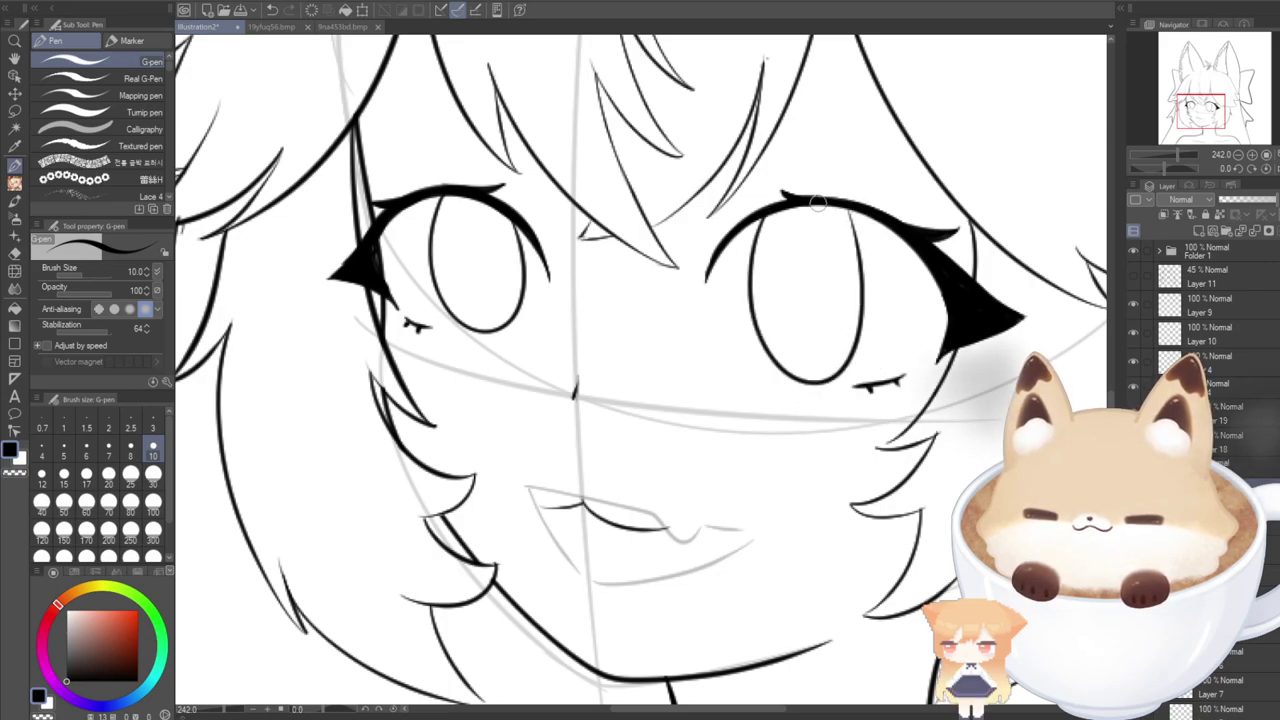
key(ctrl+z)
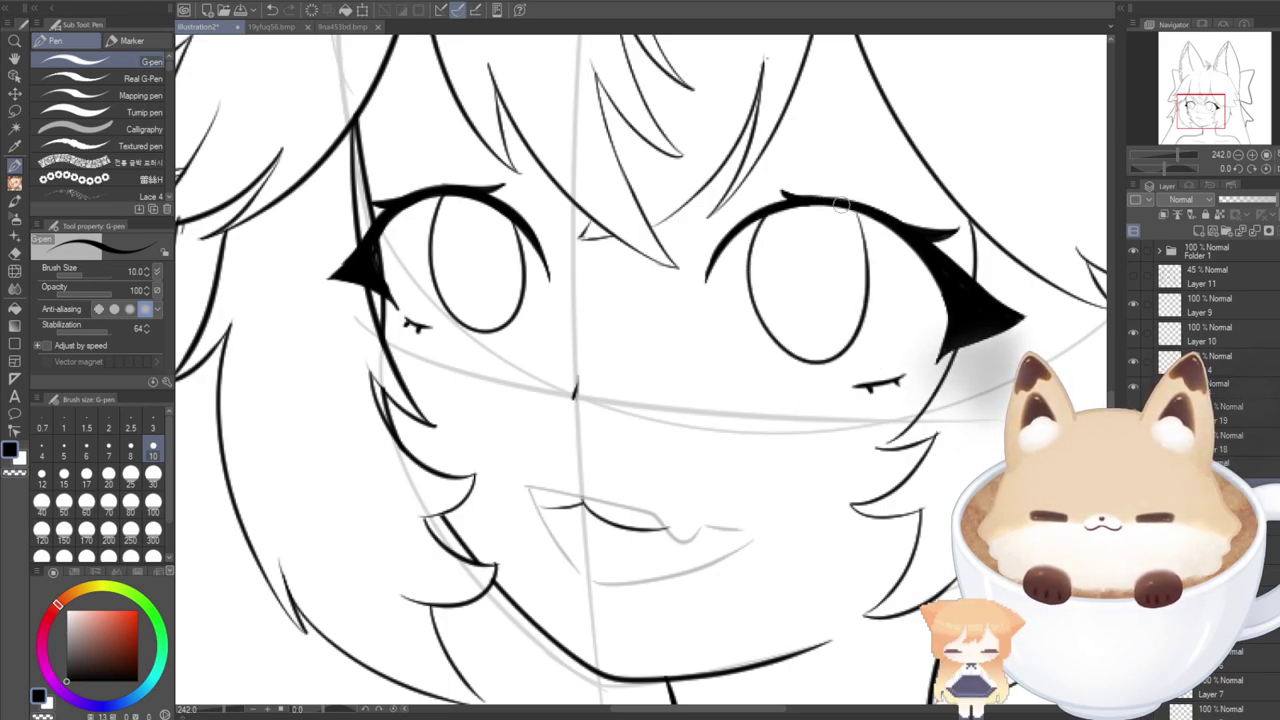
key(ctrl+z)
mouse_move(765, 210)
mouse_down()
mouse_move(757, 343)
mouse_move(842, 382)
mouse_move(868, 255)
mouse_move(845, 210)
mouse_up()
key(ctrl+z)
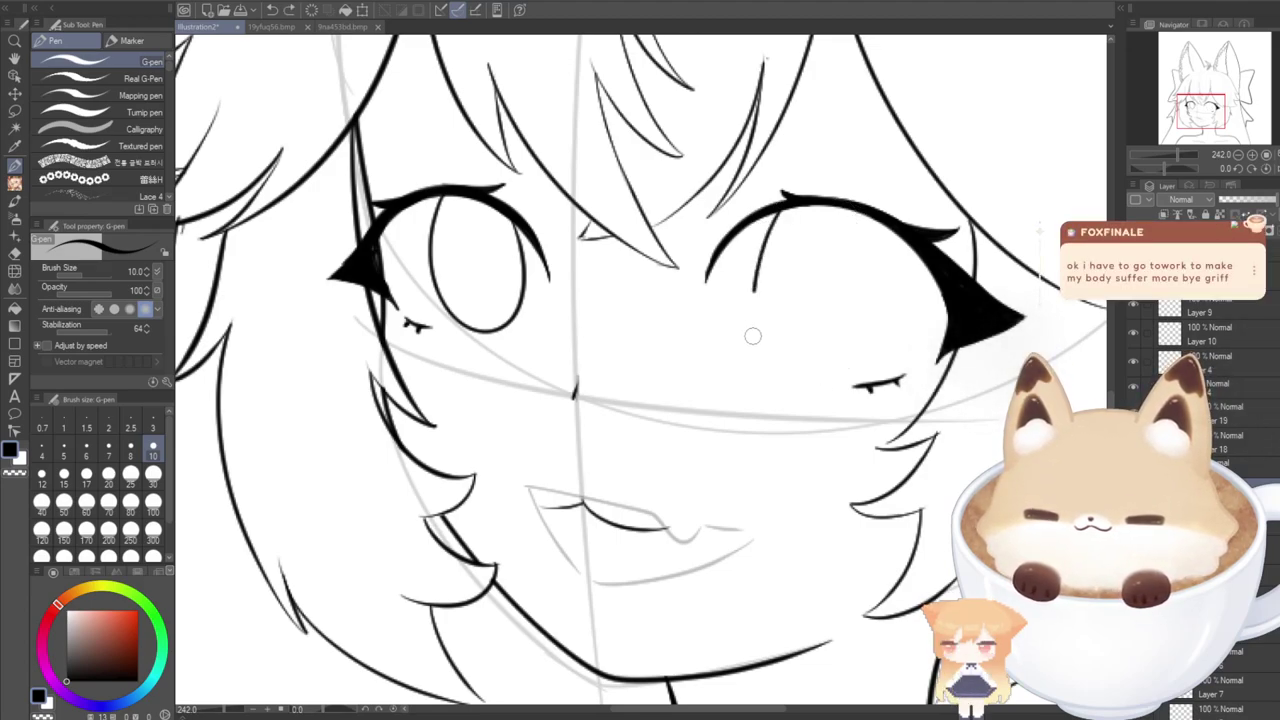
drag(866, 340, 862, 212)
key(ctrl+z)
Ink the right eye's iris as a tall open oval from the upper lash line to just above the lower lash marks.
mouse_move(765, 212)
mouse_down()
mouse_move(760, 247)
mouse_move(796, 388)
mouse_move(880, 340)
mouse_move(862, 218)
mouse_up()
key(ctrl+z)
mouse_move(765, 212)
mouse_down()
mouse_move(772, 345)
mouse_move(845, 362)
mouse_up()
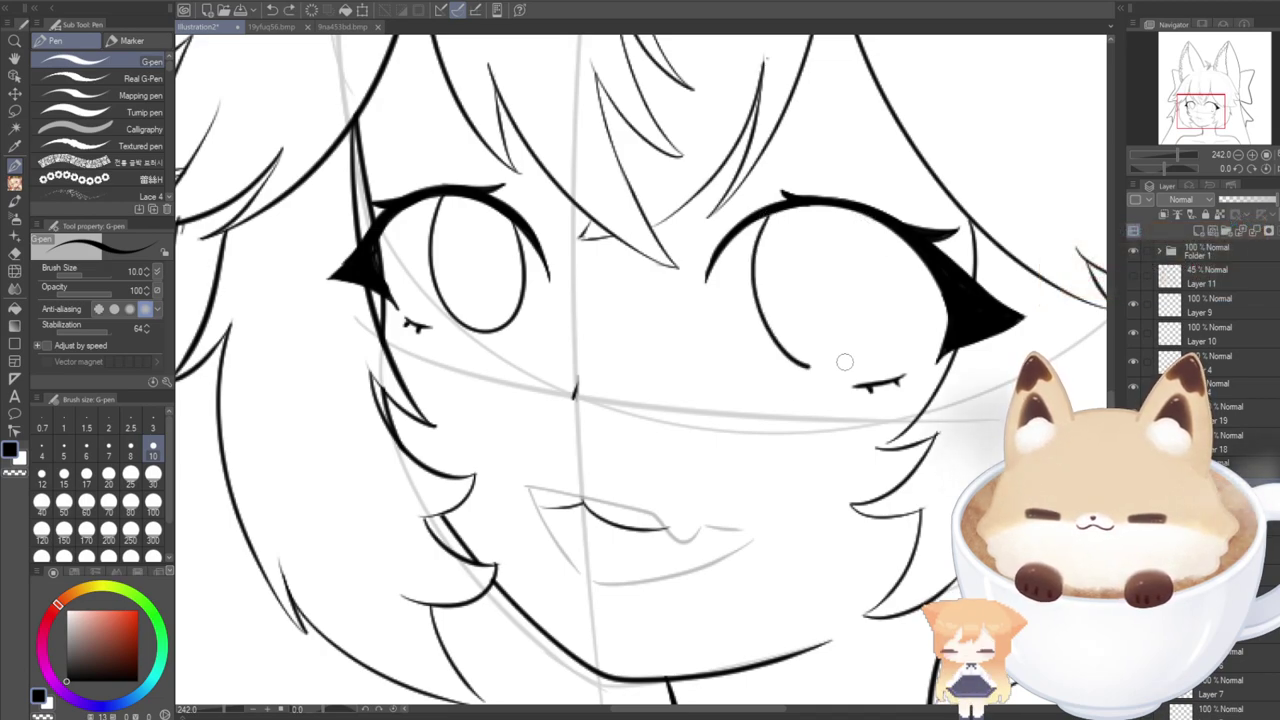
key(ctrl+z)
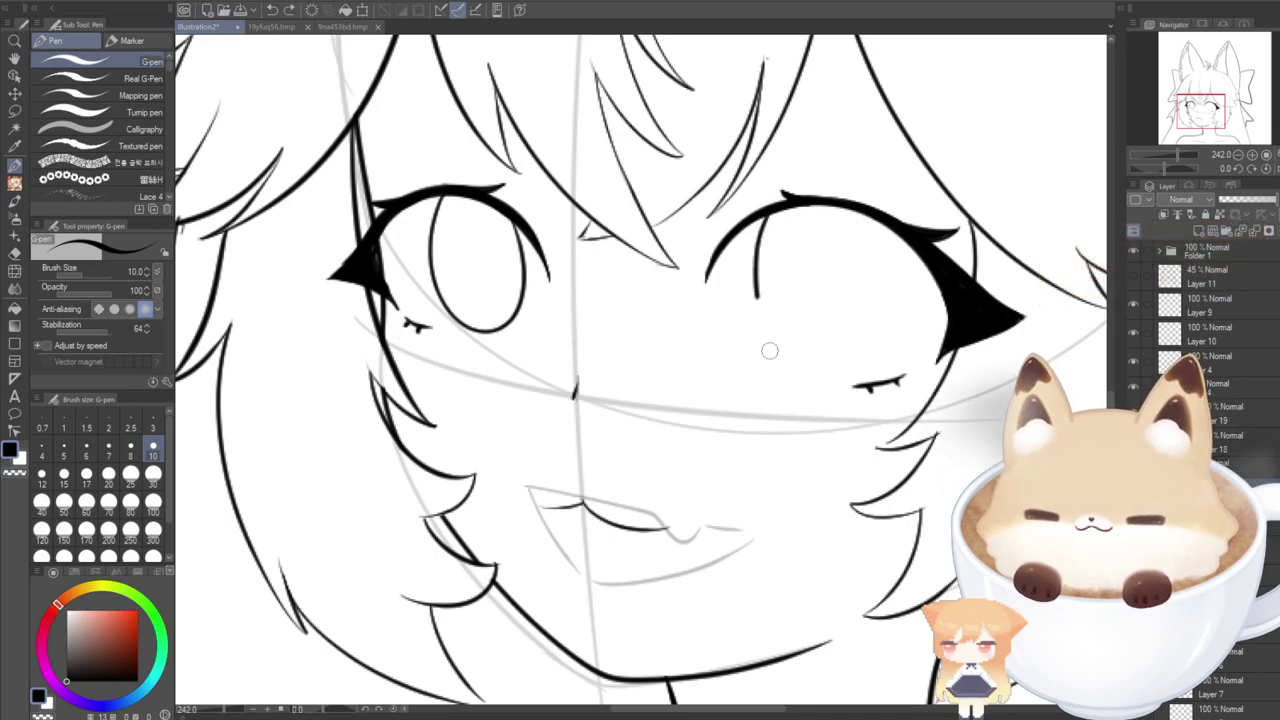
mouse_move(769, 350)
mouse_down()
mouse_move(876, 366)
mouse_move(890, 232)
mouse_up()
key(ctrl+z)
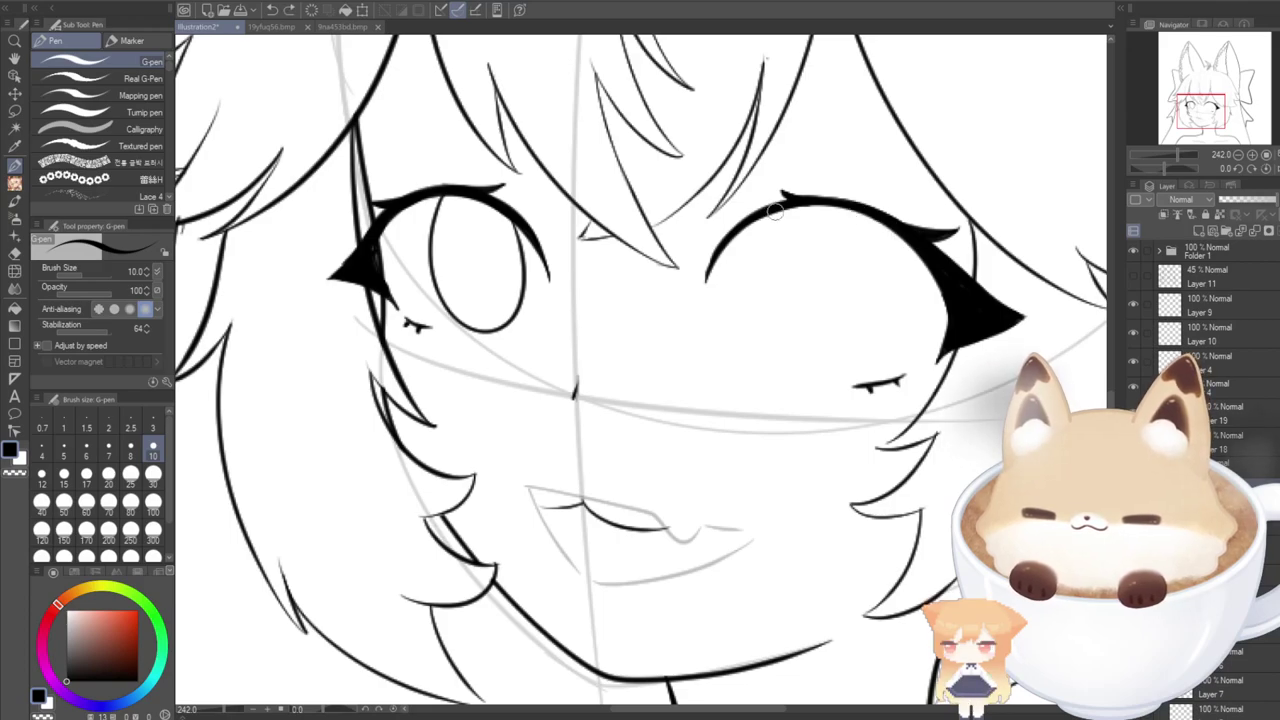
mouse_move(768, 212)
mouse_down()
mouse_move(792, 379)
mouse_move(875, 230)
mouse_up()
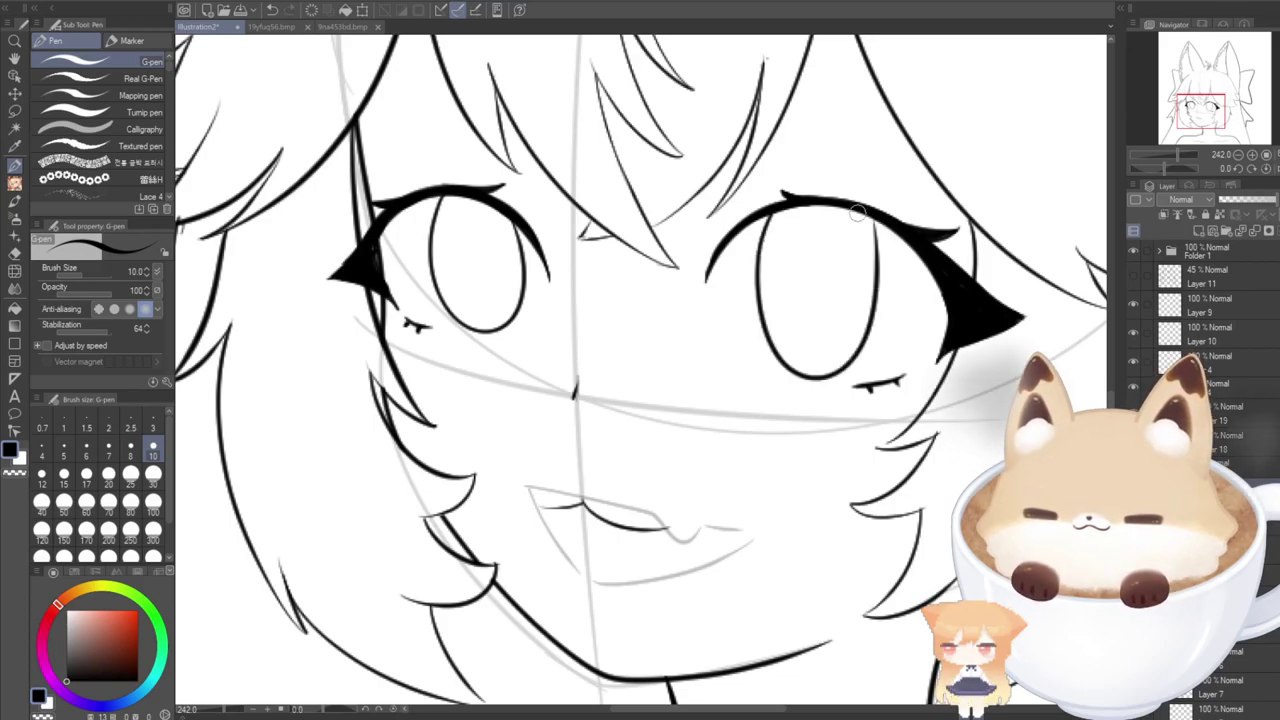
Hide the mouth sketch and the face construction guides so only the inked line art is shown.
scroll(575, 557, down, 4)
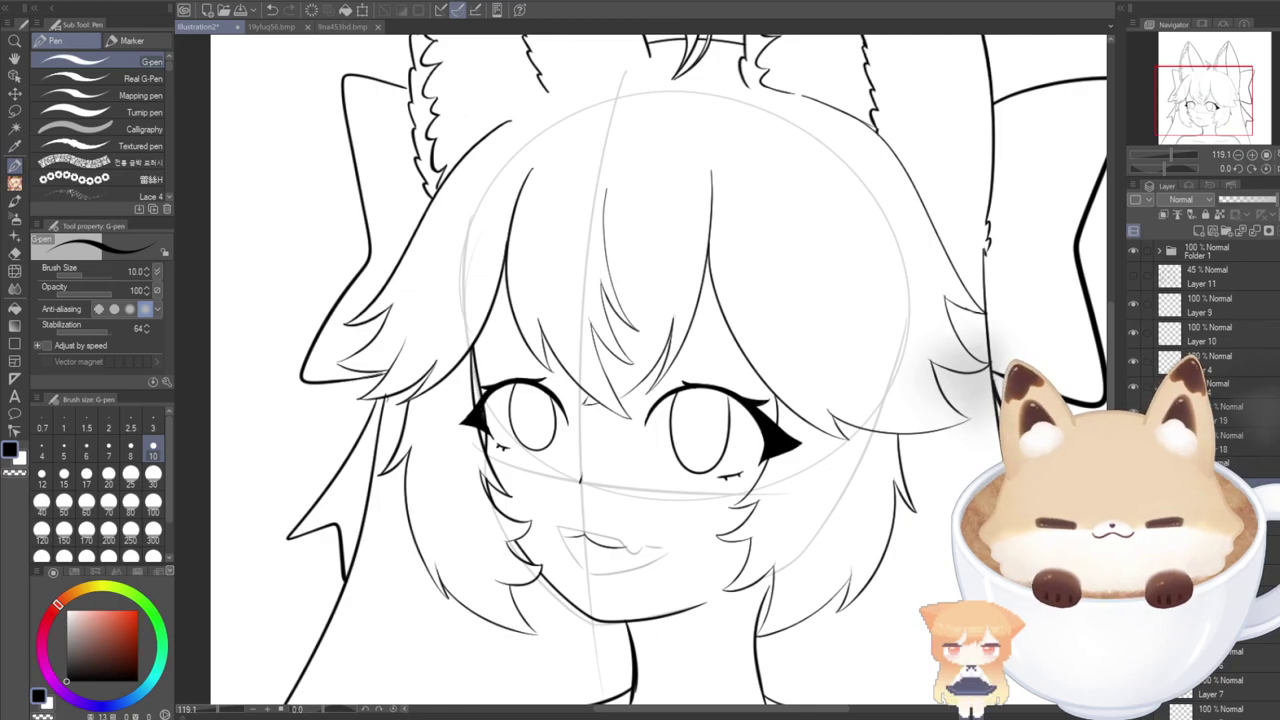
drag(830, 434, 900, 427)
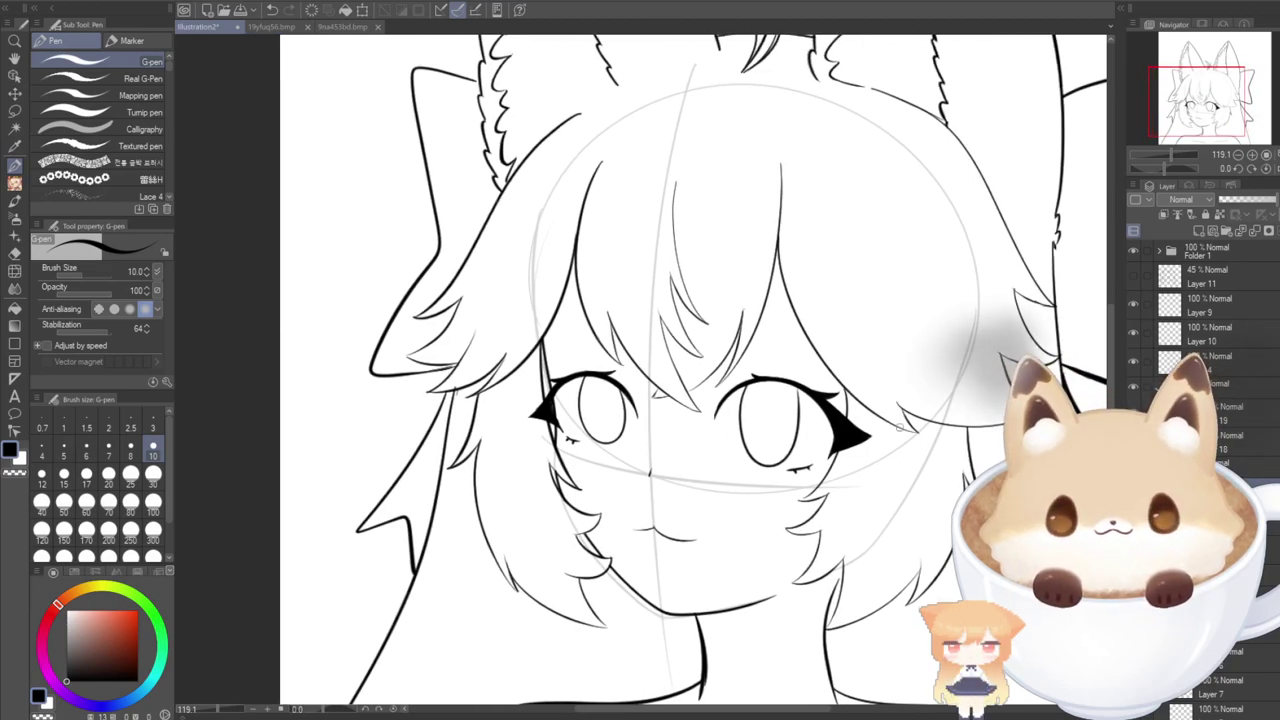
scroll(691, 553, down, 3)
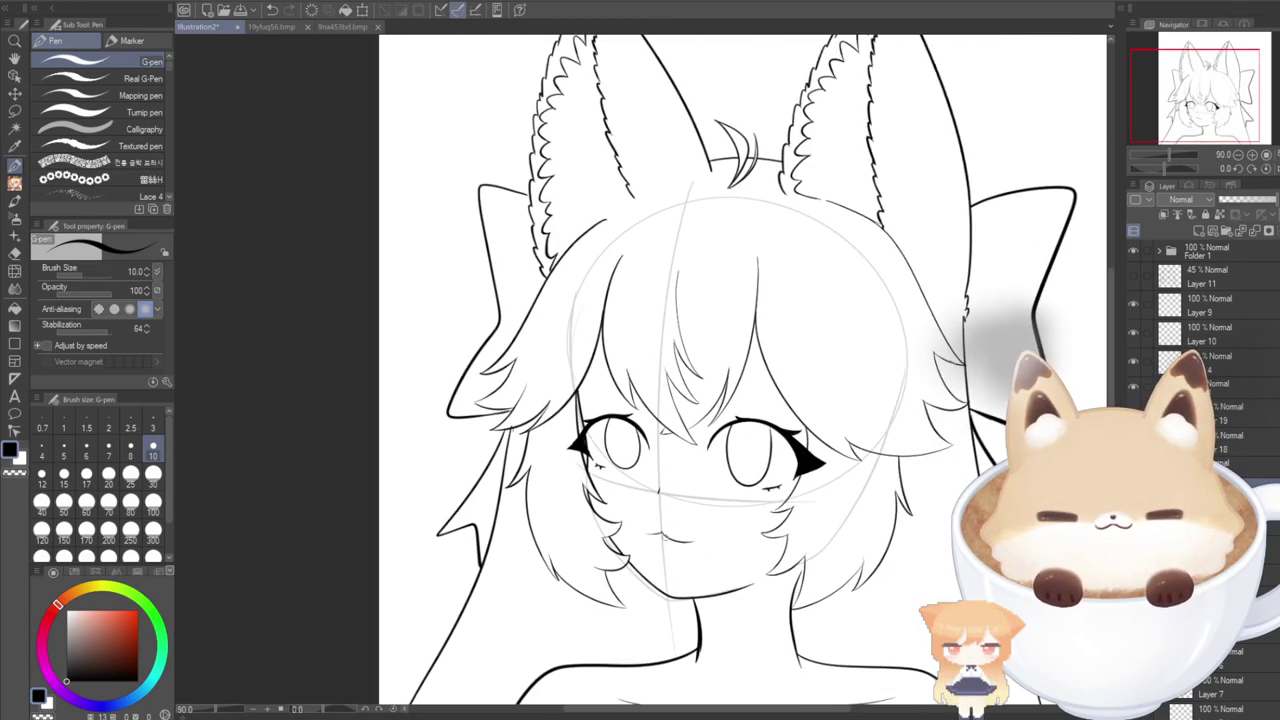
scroll(1200, 380, down, 3)
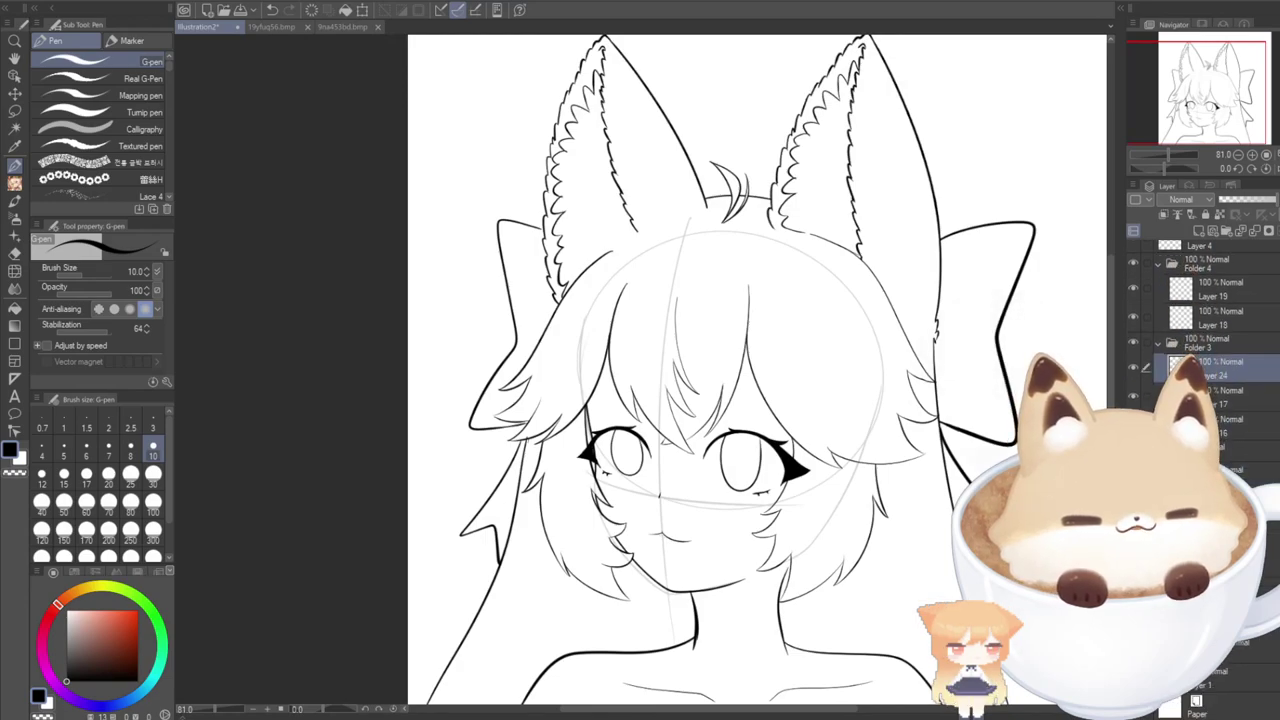
click(1133, 678)
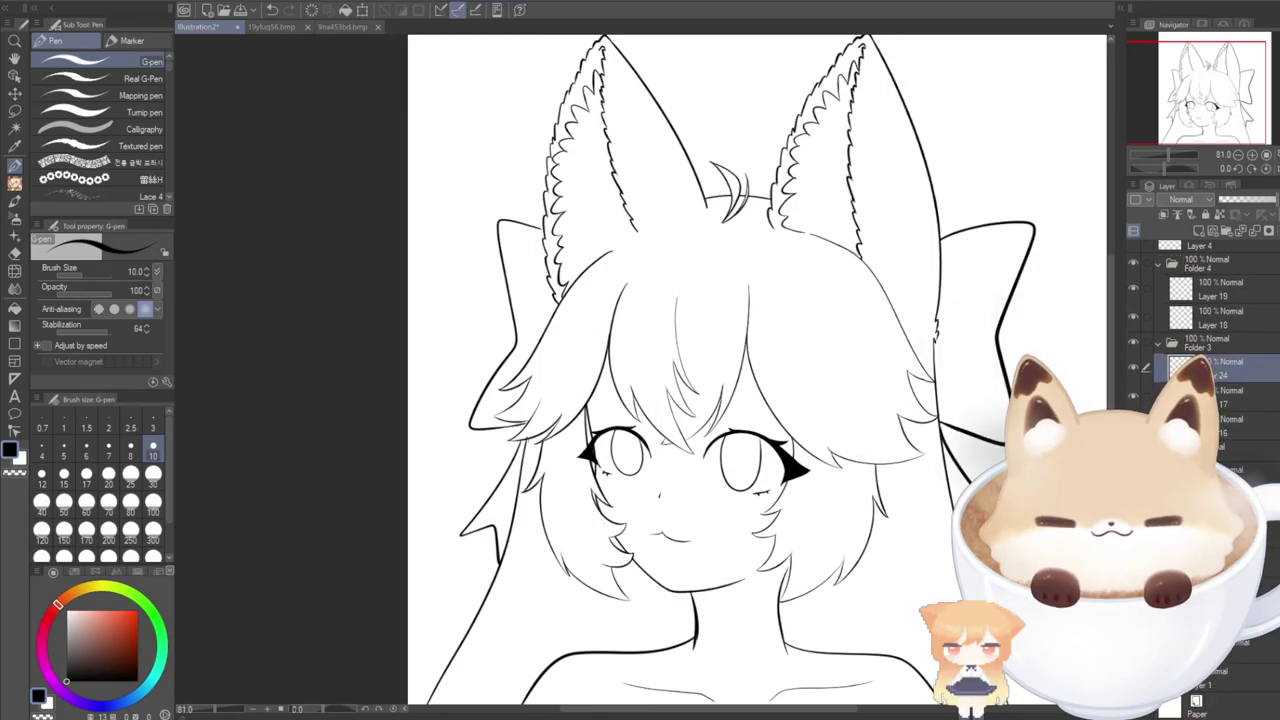
scroll(631, 585, down, 3)
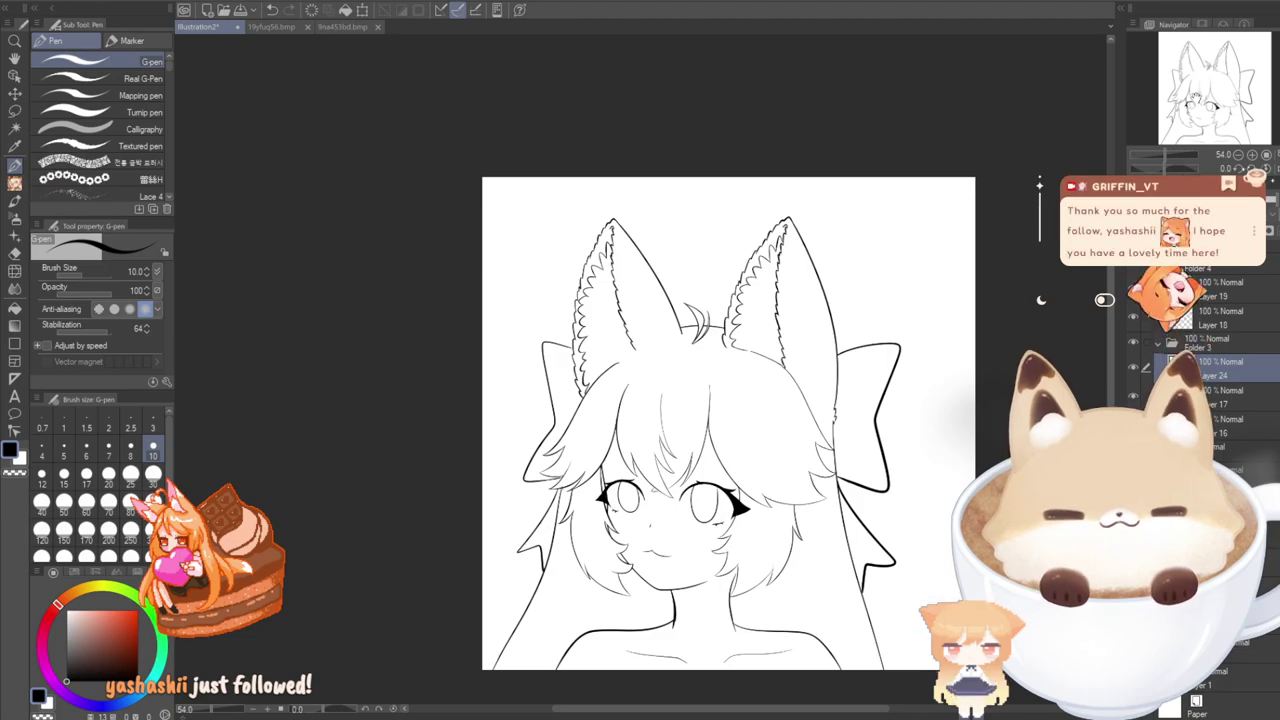
drag(1111, 279, 1111, 292)
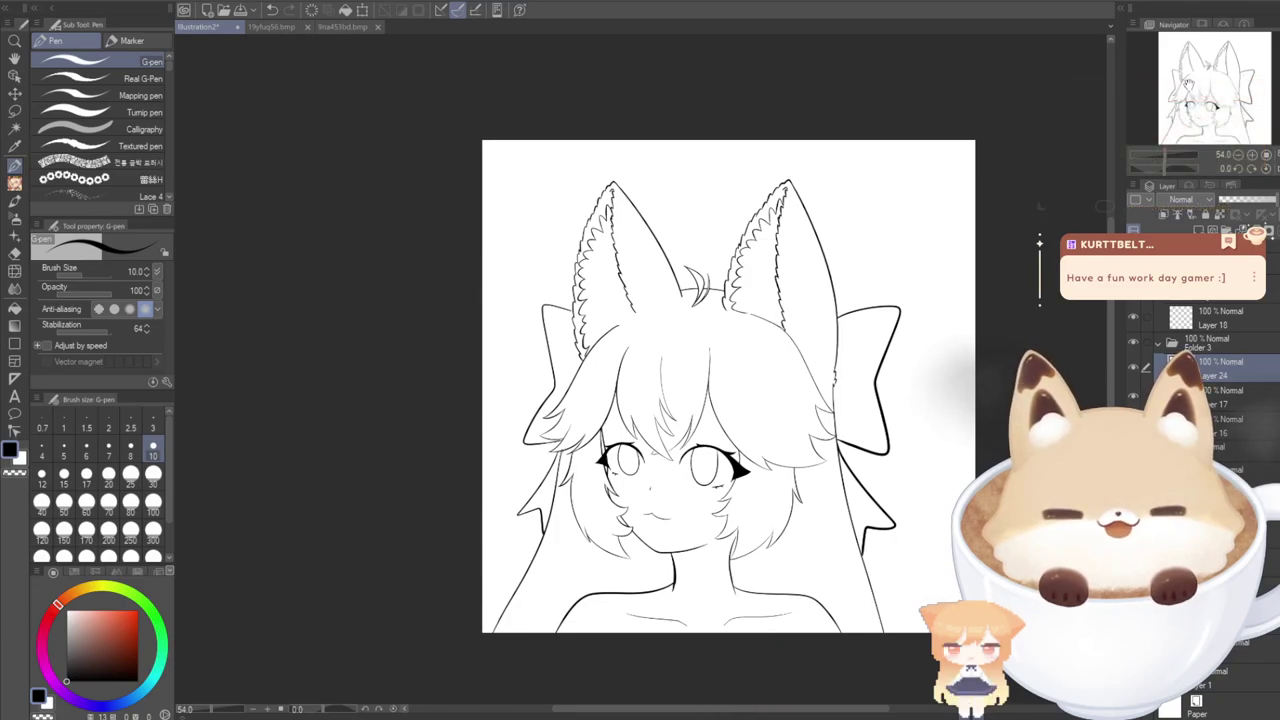
scroll(728, 387, down, 1)
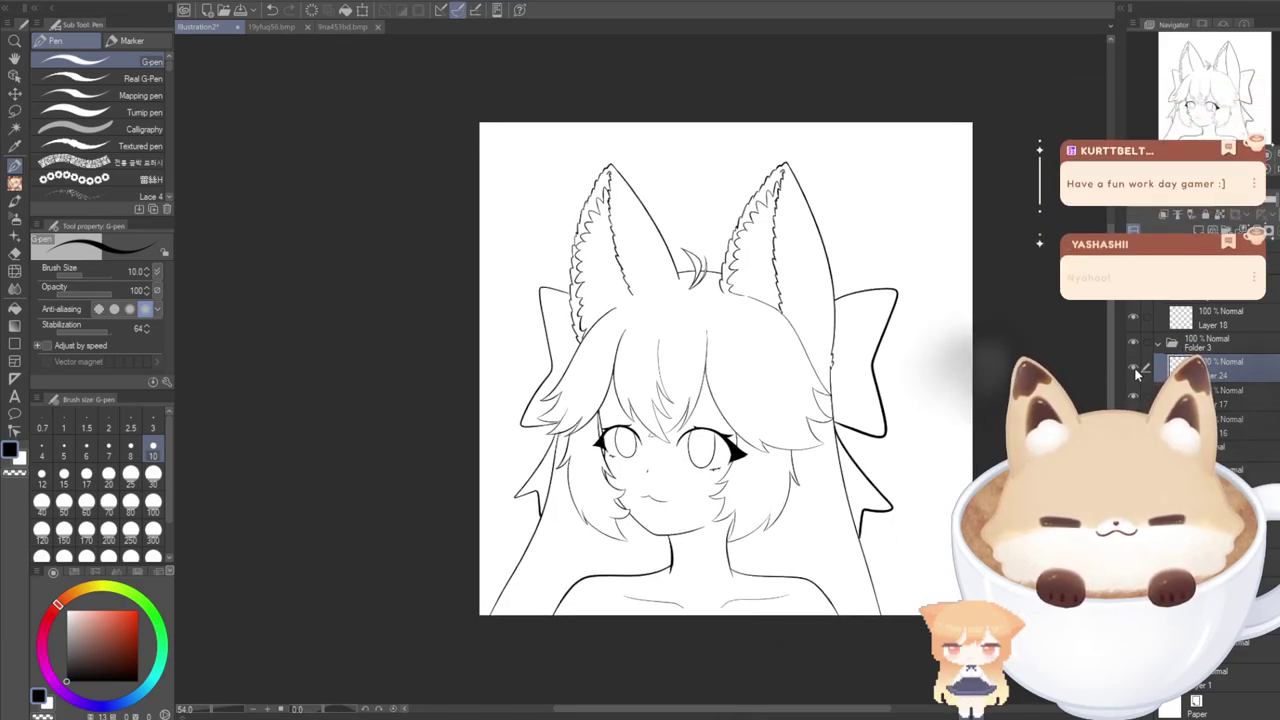
Show the face guides again and re-ink the short left curve of the upper mouth line, sweeping down from the peak on the vertical guide.
key(m)
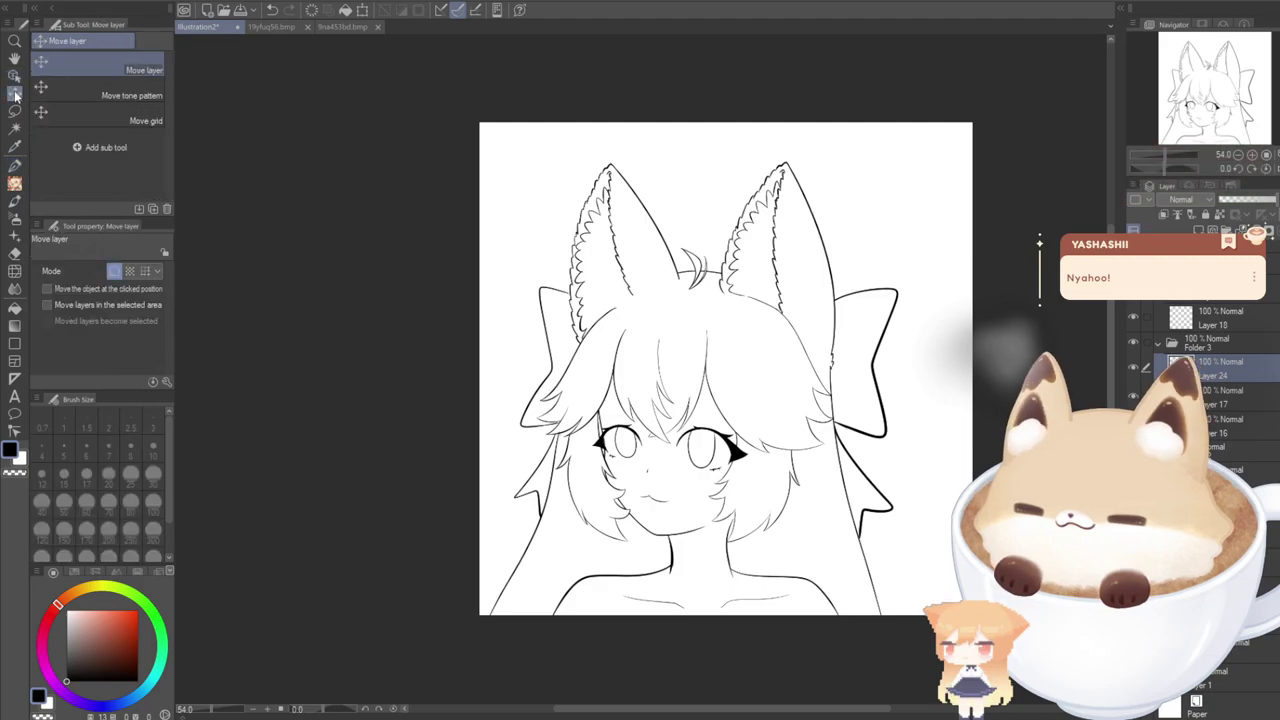
key(o)
scroll(660, 505, up, 2)
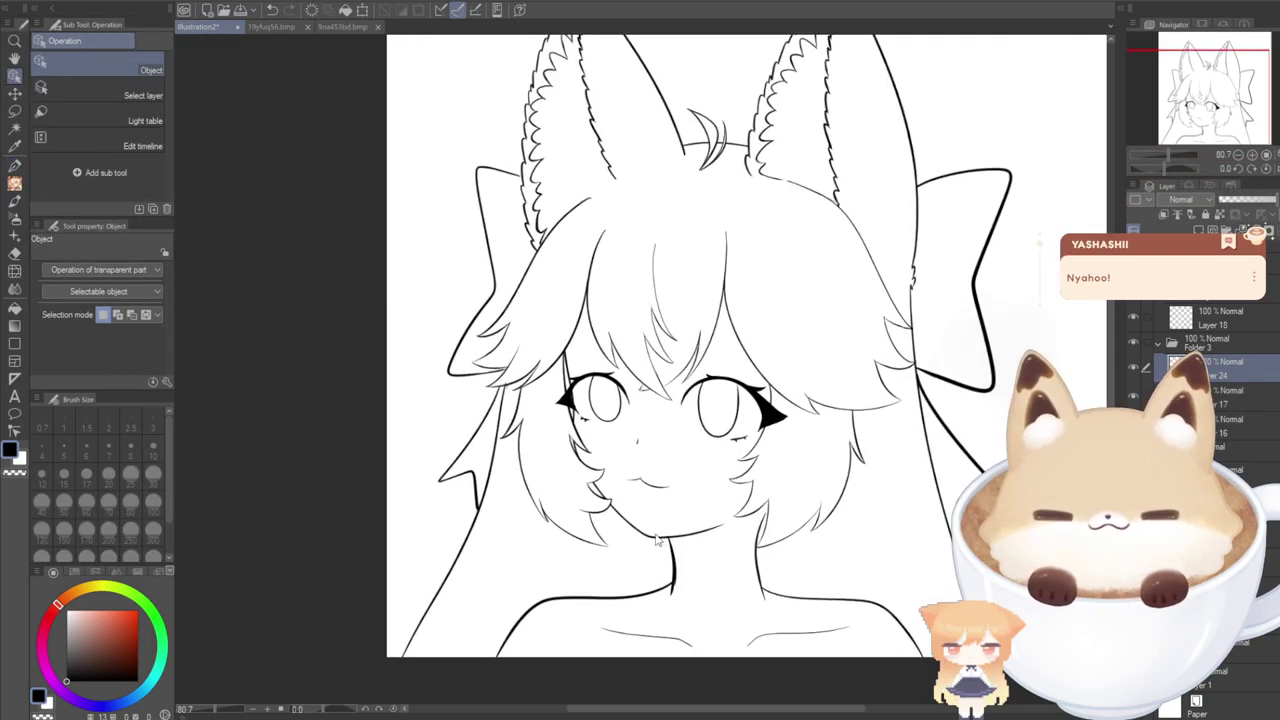
scroll(640, 484, up, 2)
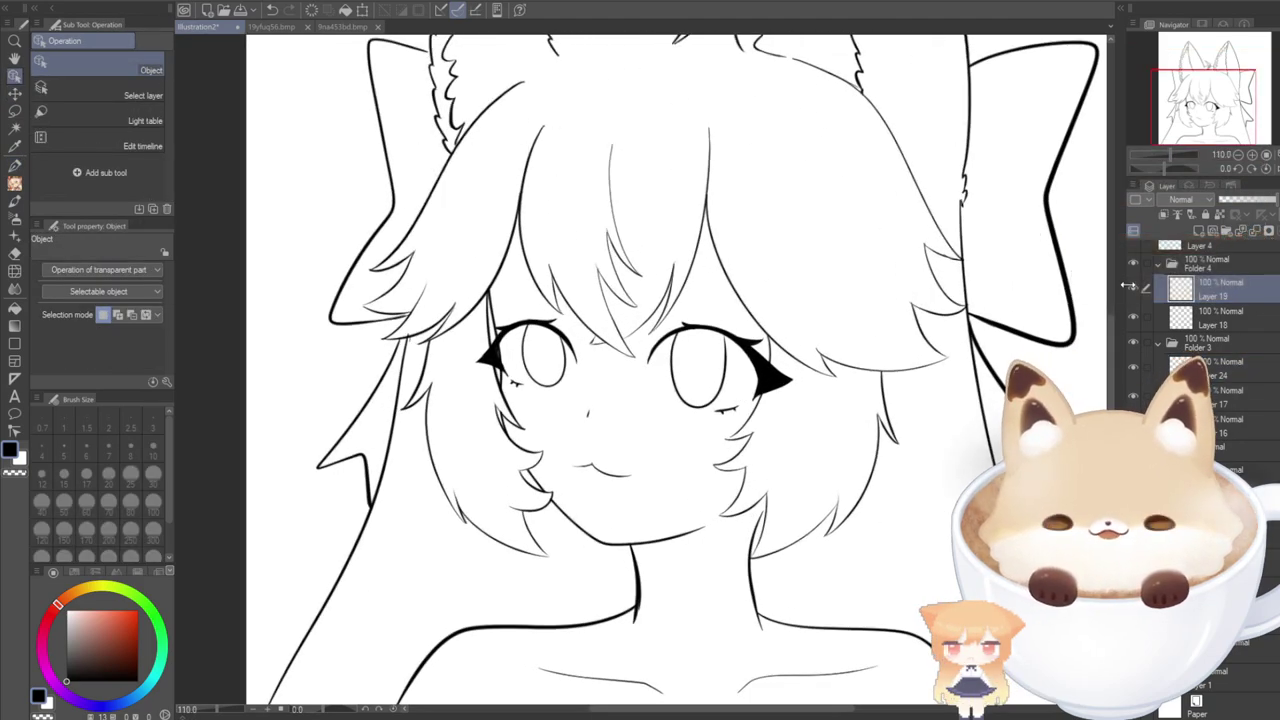
click(15, 253)
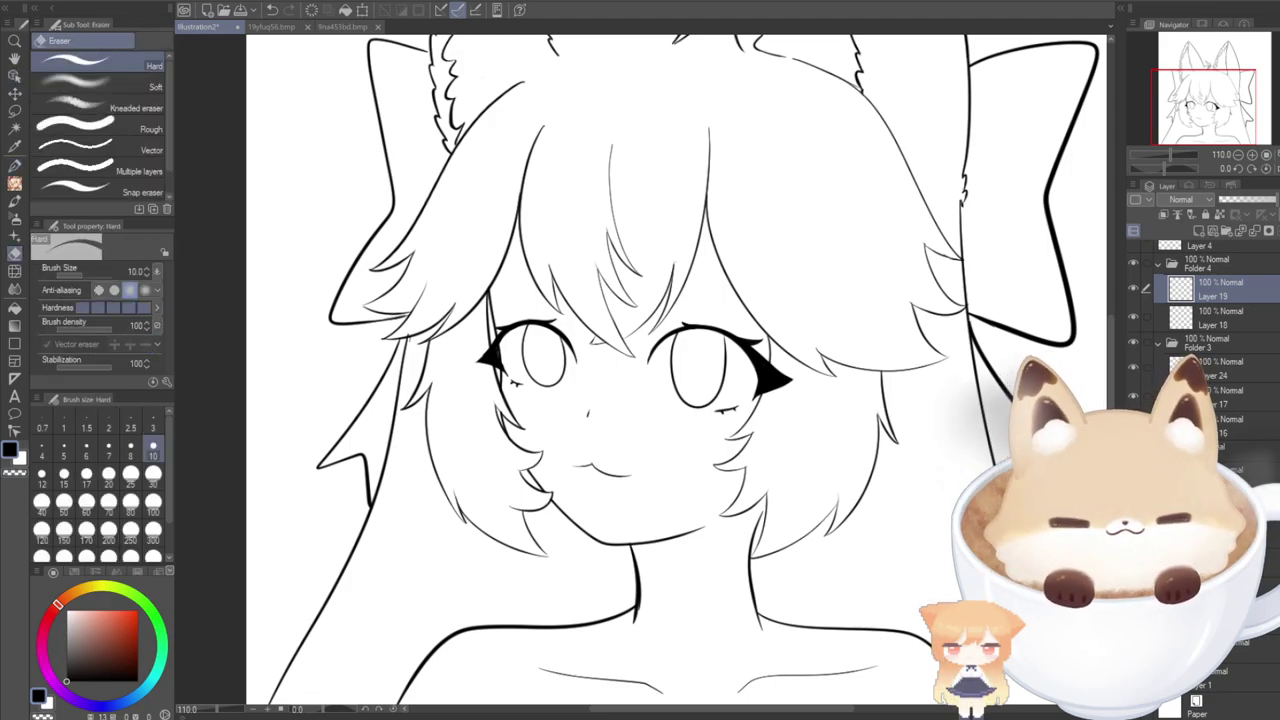
scroll(585, 475, up, 2)
scroll(585, 475, up, 4)
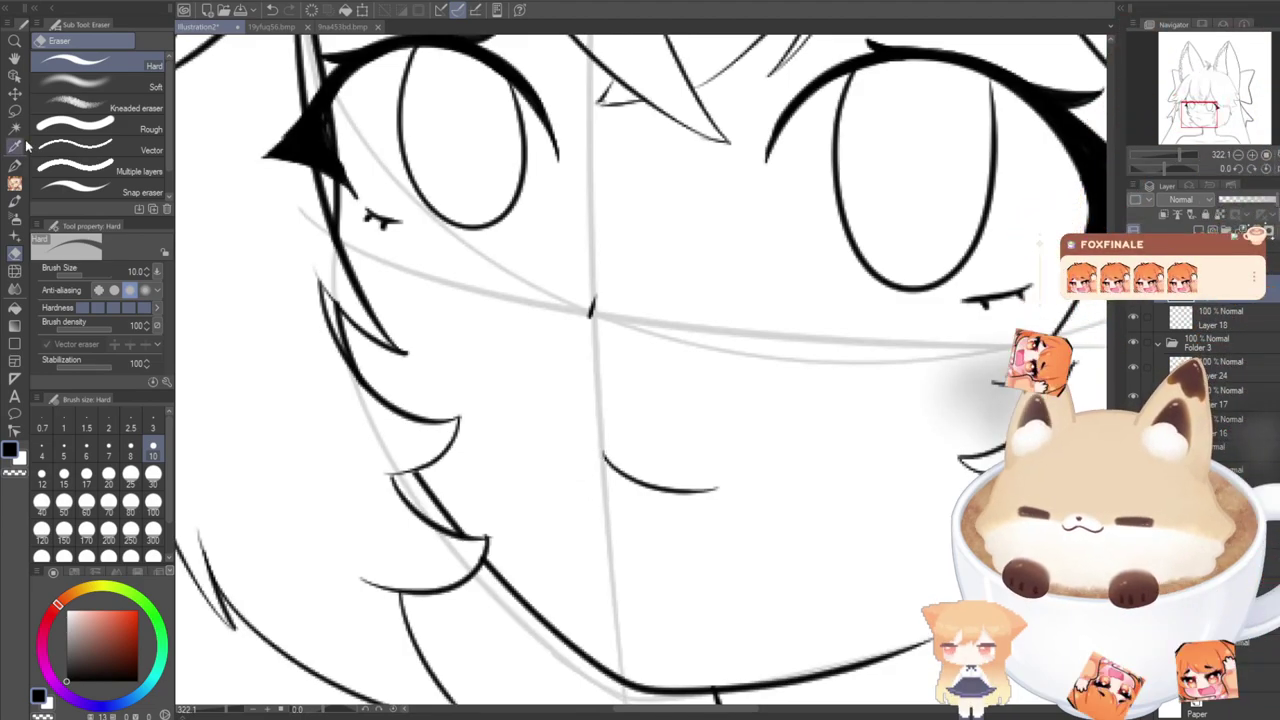
key(p)
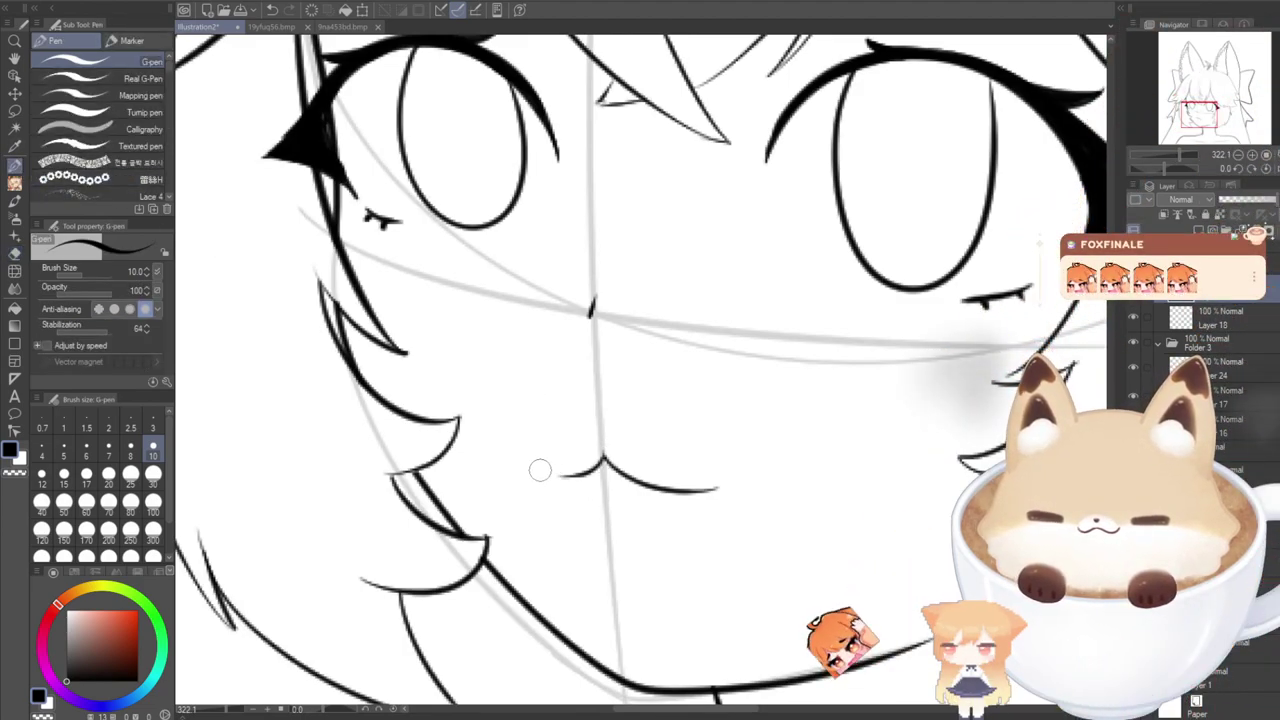
drag(600, 457, 550, 475)
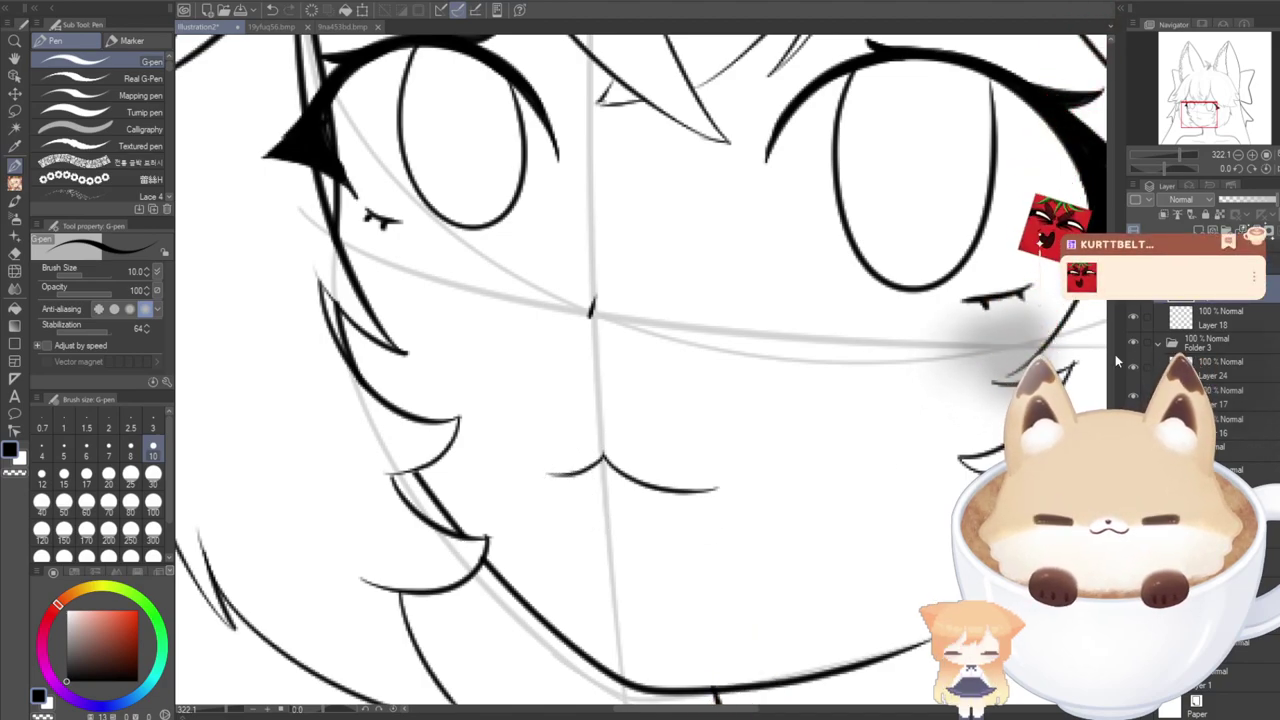
Add a new layer and try several lower mouth outlines curving between the ends of the upper mouth line.
key(ctrl+shift+n)
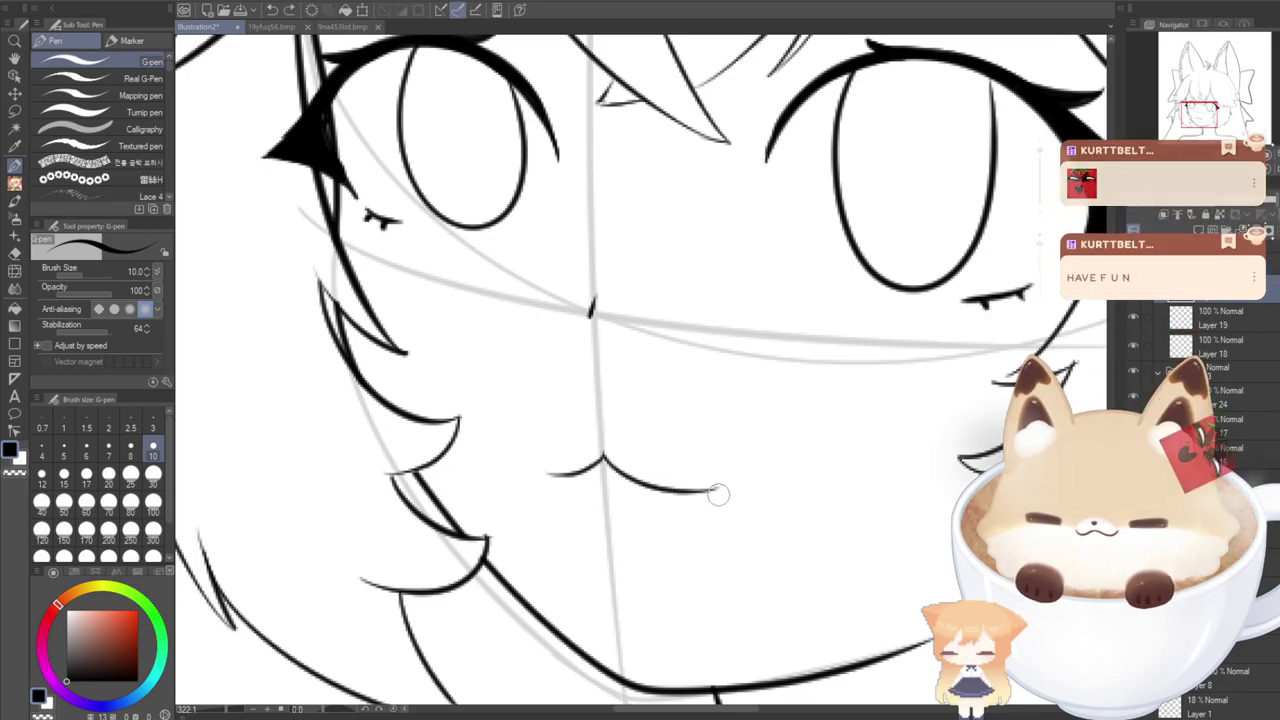
mouse_move(716, 492)
mouse_down()
mouse_move(701, 530)
mouse_move(620, 560)
mouse_up()
drag(554, 489, 622, 562)
key(ctrl+z)
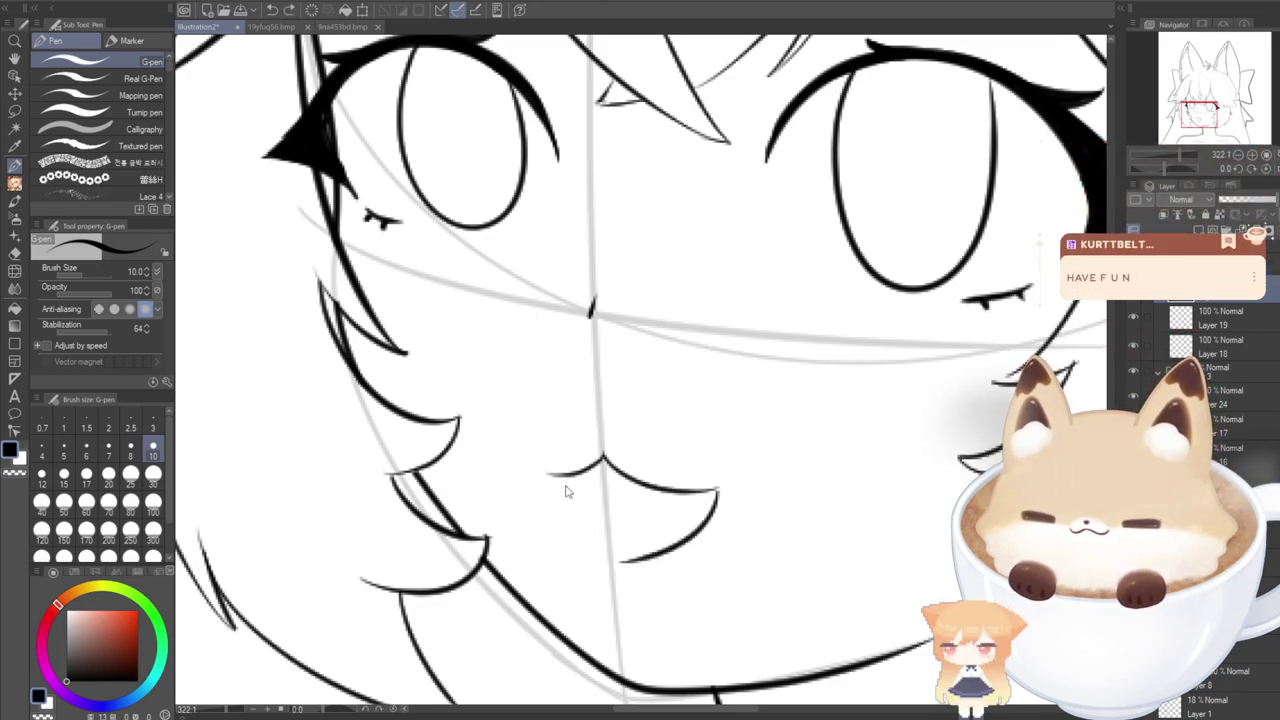
key(ctrl+z)
mouse_move(550, 481)
mouse_down()
mouse_move(600, 545)
mouse_move(679, 515)
mouse_move(610, 568)
mouse_move(632, 582)
mouse_move(724, 488)
mouse_up()
key(ctrl+z)
key(ctrl+z)
drag(614, 578, 706, 483)
key(ctrl+z)
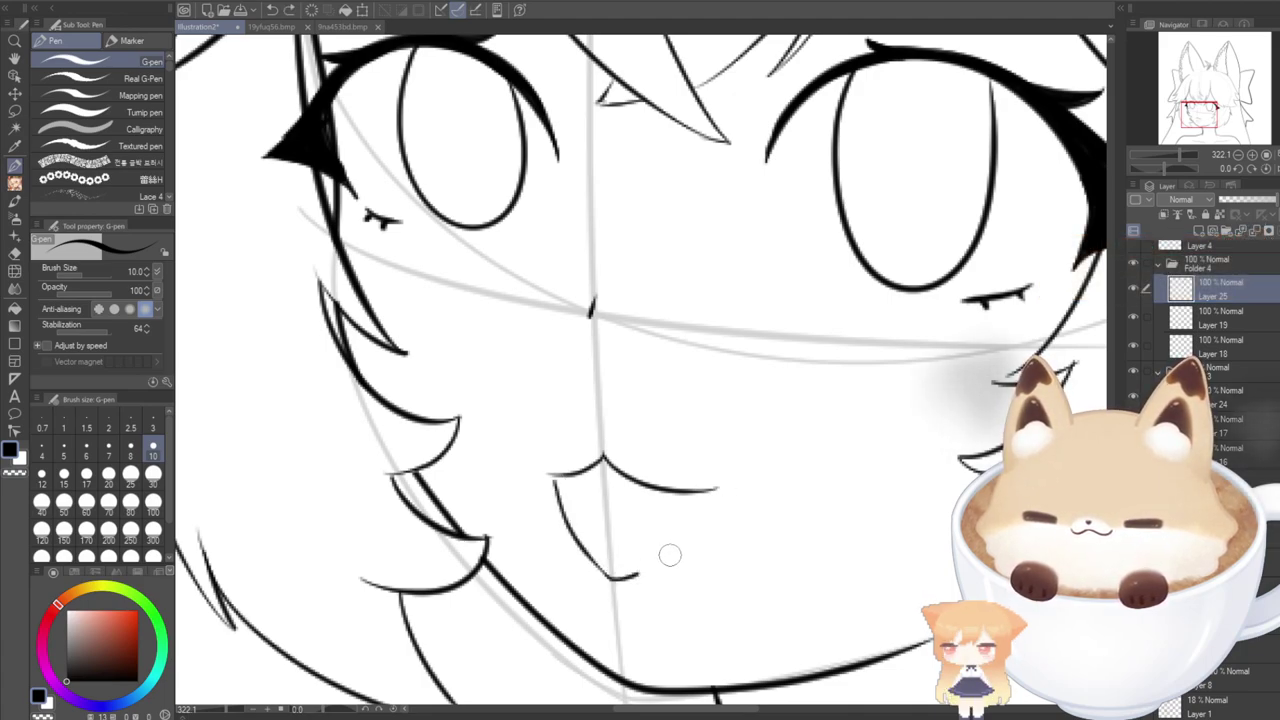
Sketch the lower mouth outline as a deep rounded V from both mouth corners, meeting near the vertical face guide.
mouse_move(638, 576)
mouse_down()
mouse_move(670, 555)
mouse_move(718, 489)
mouse_up()
key(ctrl+z)
key(ctrl+z)
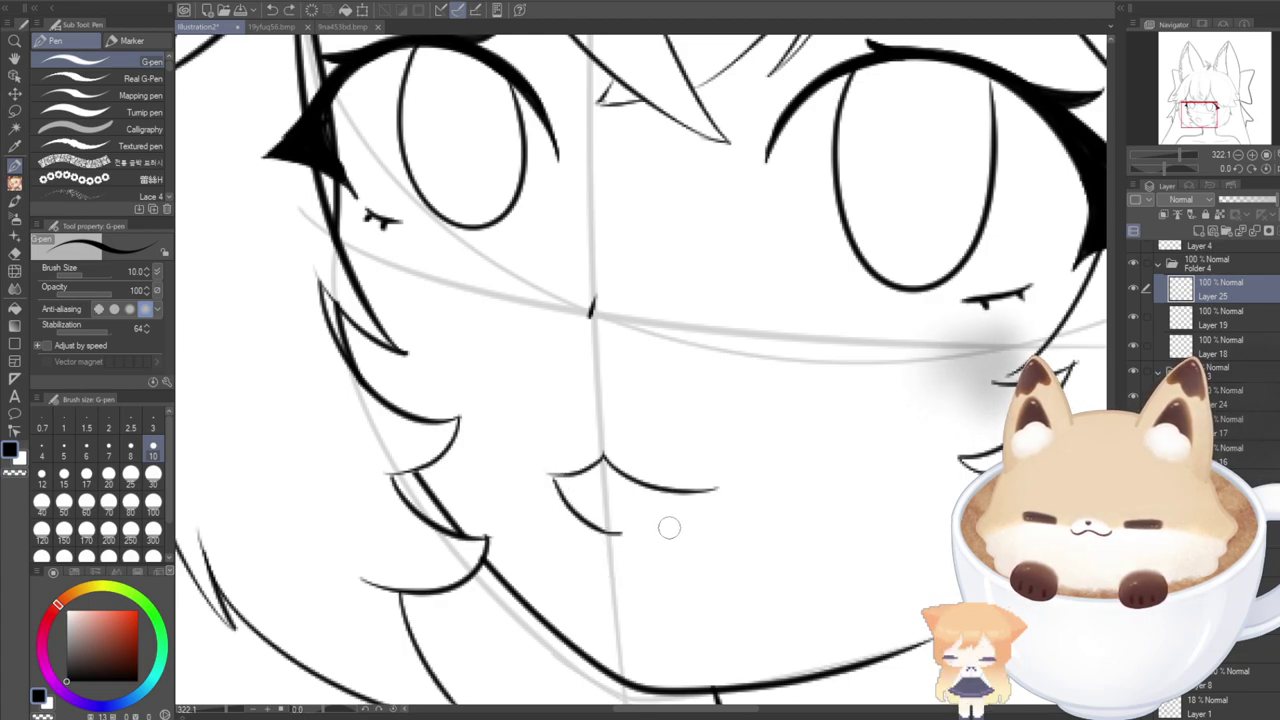
drag(605, 533, 712, 490)
key(ctrl+z)
key(ctrl+z)
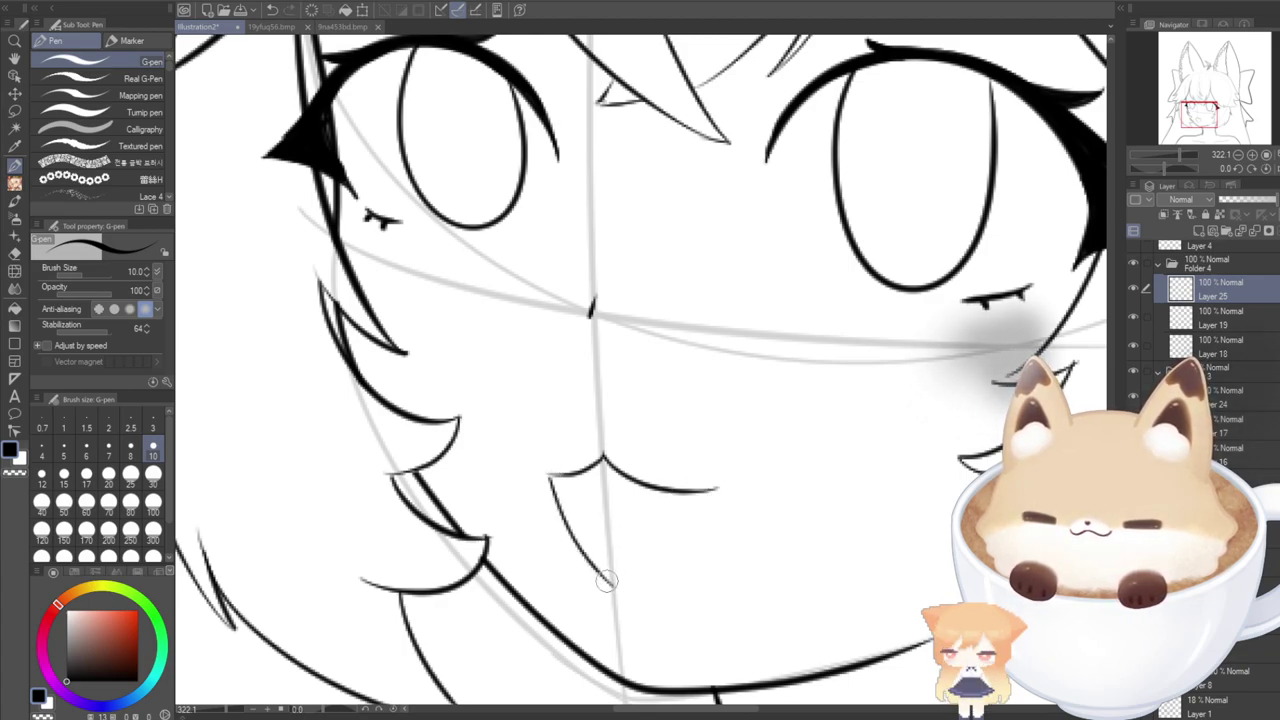
drag(674, 576, 718, 490)
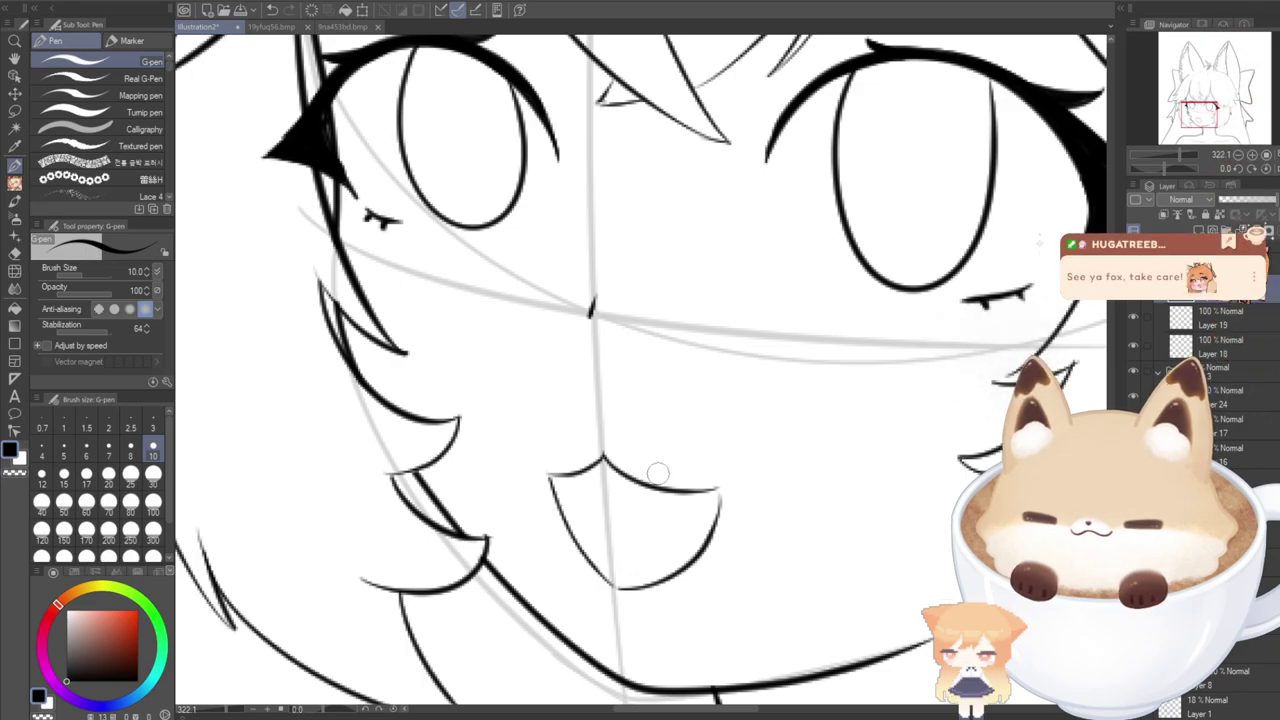
Sketch a curved tongue line inside the mouth and two small fangs under the upper mouth line.
mouse_move(571, 532)
mouse_down()
mouse_move(617, 511)
mouse_move(686, 513)
mouse_move(594, 501)
mouse_move(628, 490)
mouse_move(594, 523)
mouse_move(638, 494)
mouse_up()
key(ctrl+z)
key(ctrl+z)
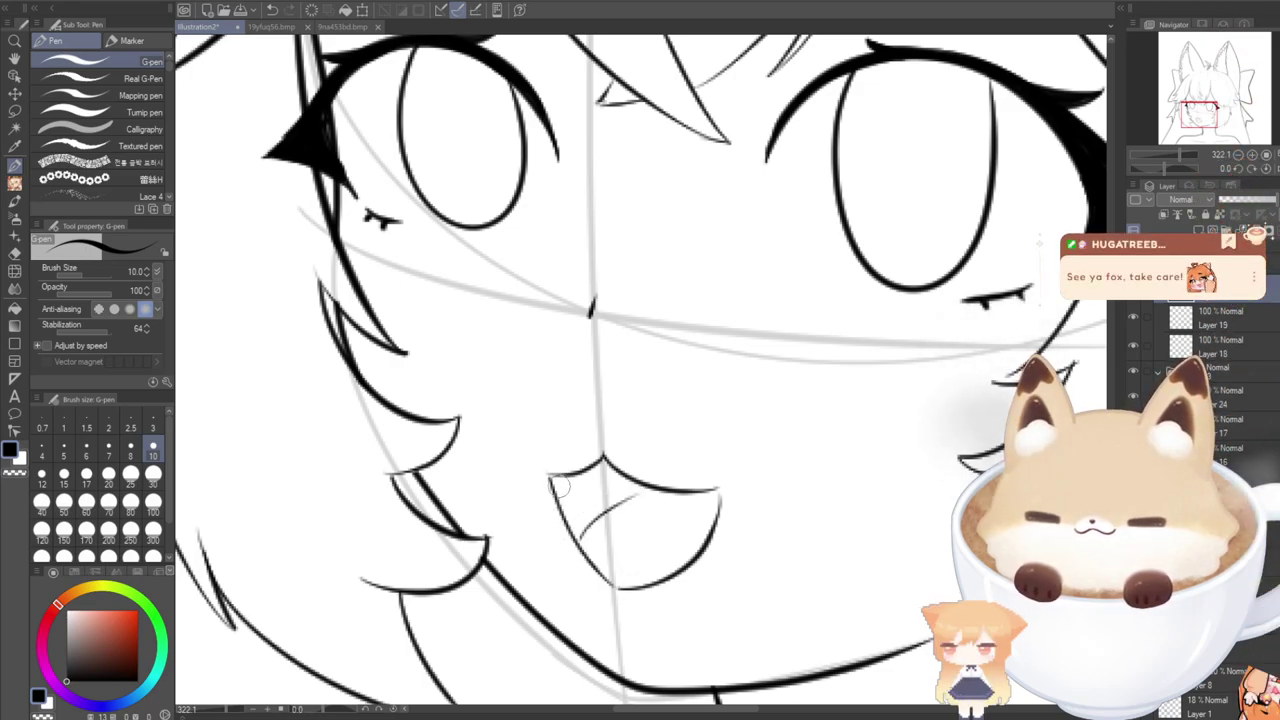
drag(558, 485, 572, 486)
drag(668, 499, 694, 504)
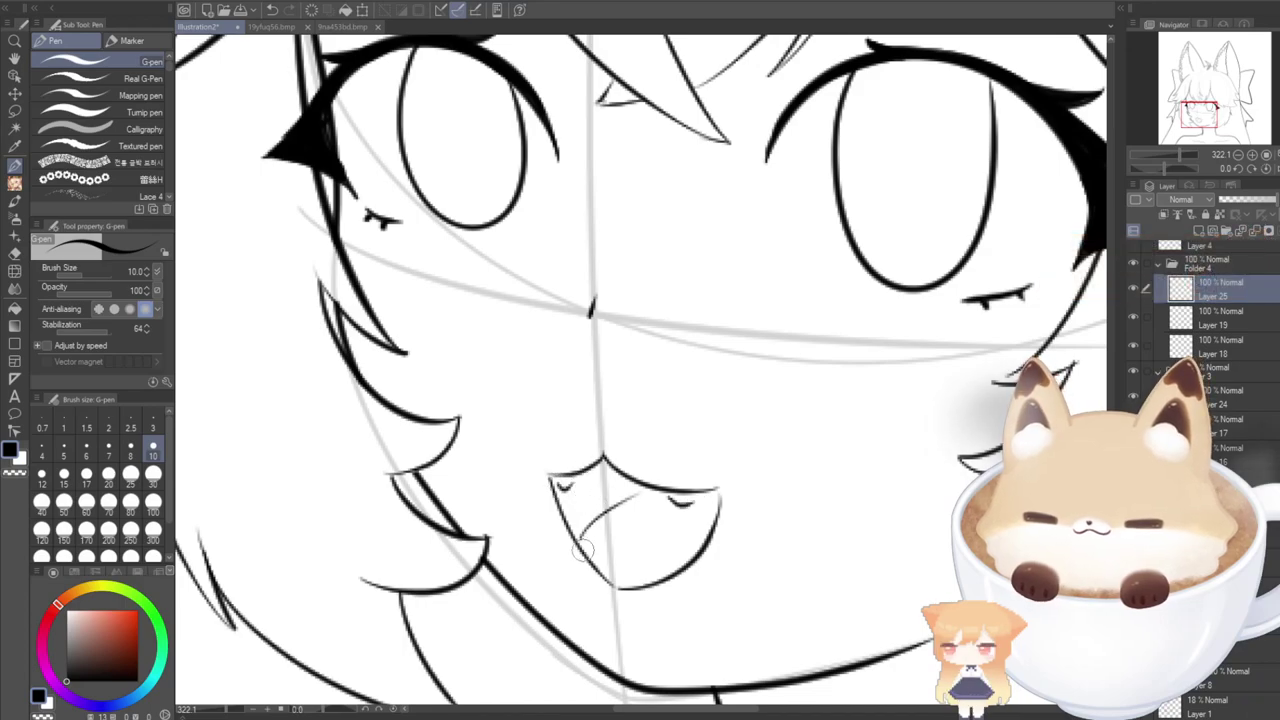
Hide the face guides and fade the mouth sketch layer to 58% opacity beneath a new inking layer.
scroll(582, 548, down, 6)
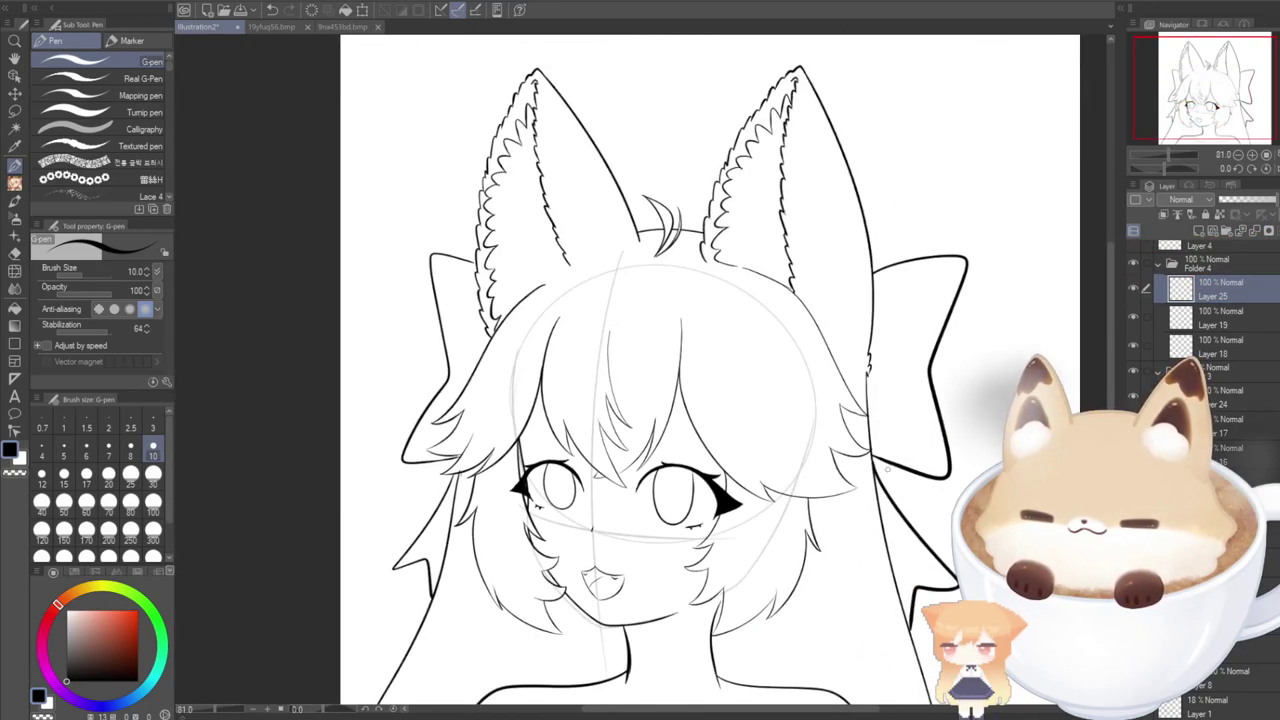
drag(887, 469, 892, 373)
scroll(1200, 470, down, 1)
click(1133, 678)
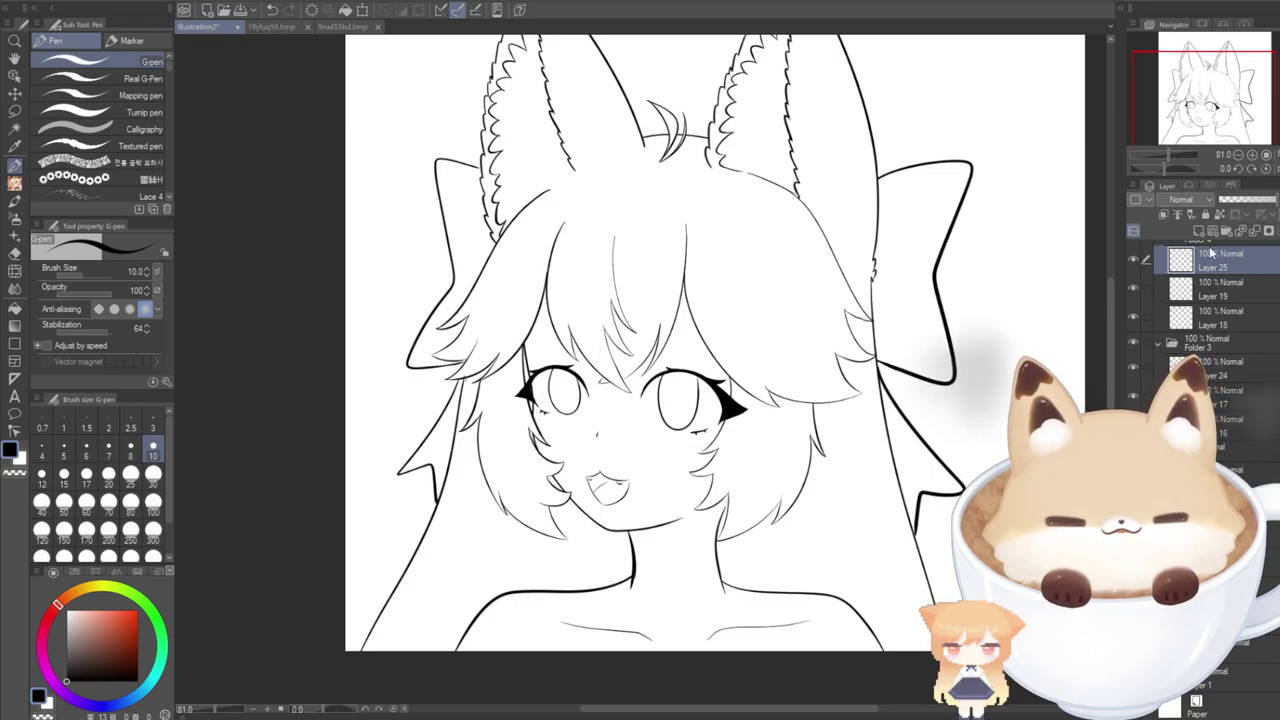
key(ctrl+shift+n)
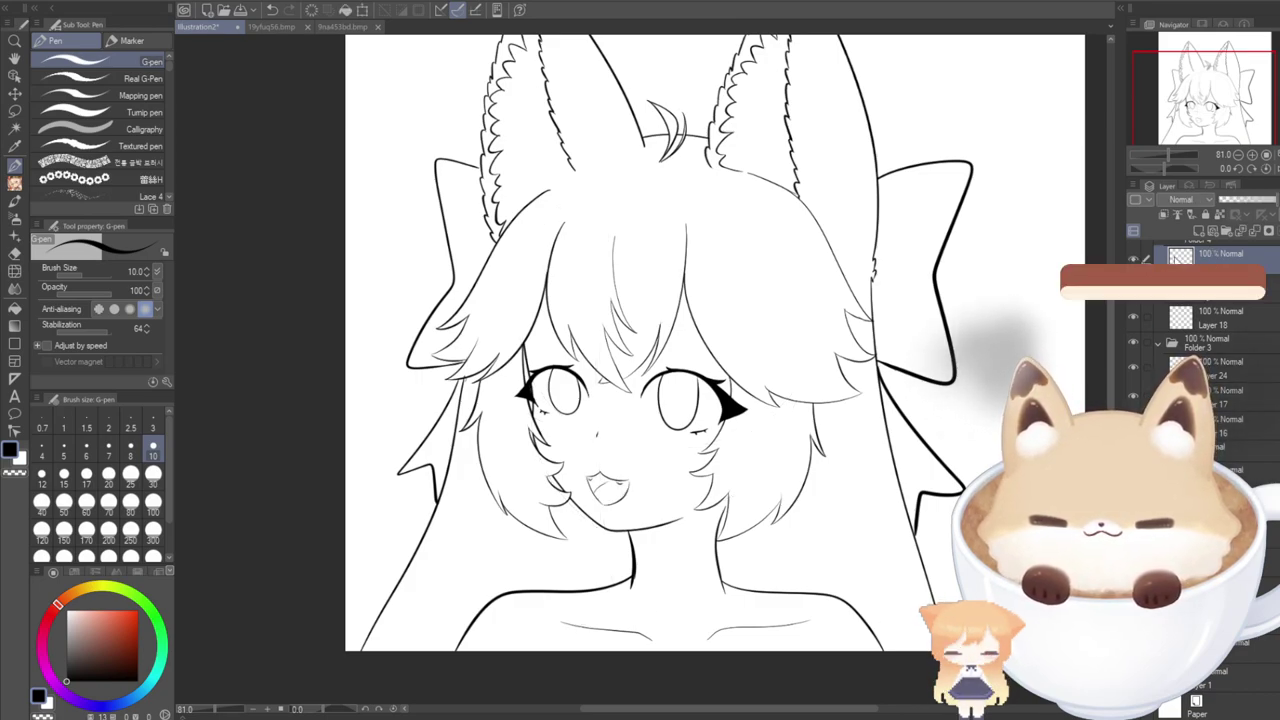
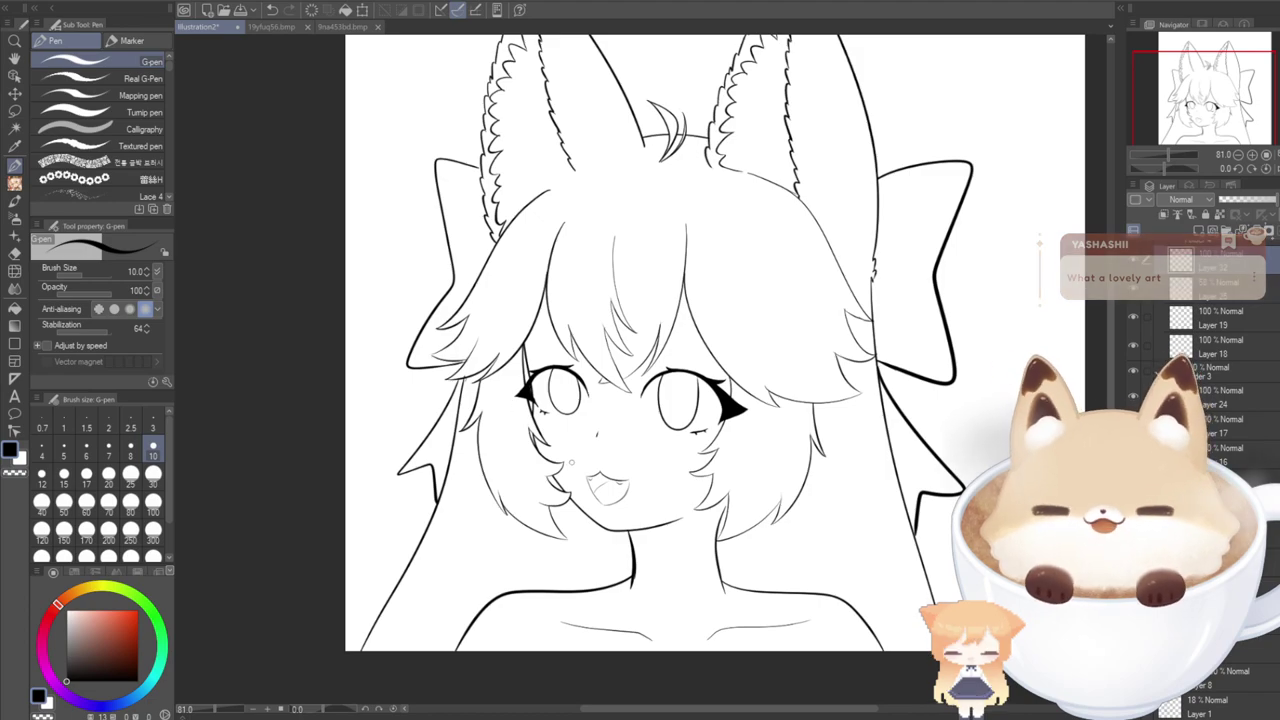
Extend the upper mouth line's right end and ink the mouth's left side from the left corner down to the lowest point.
scroll(591, 488, up, 5)
scroll(591, 488, up, 2)
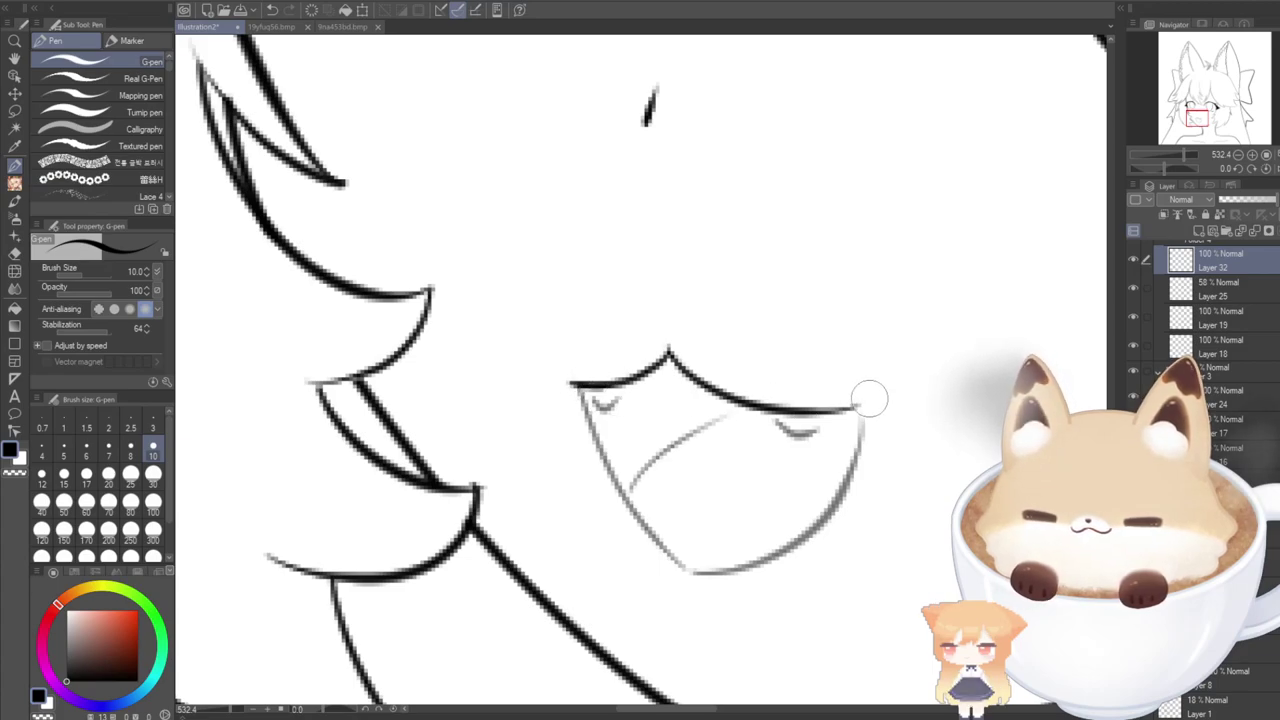
drag(867, 401, 866, 404)
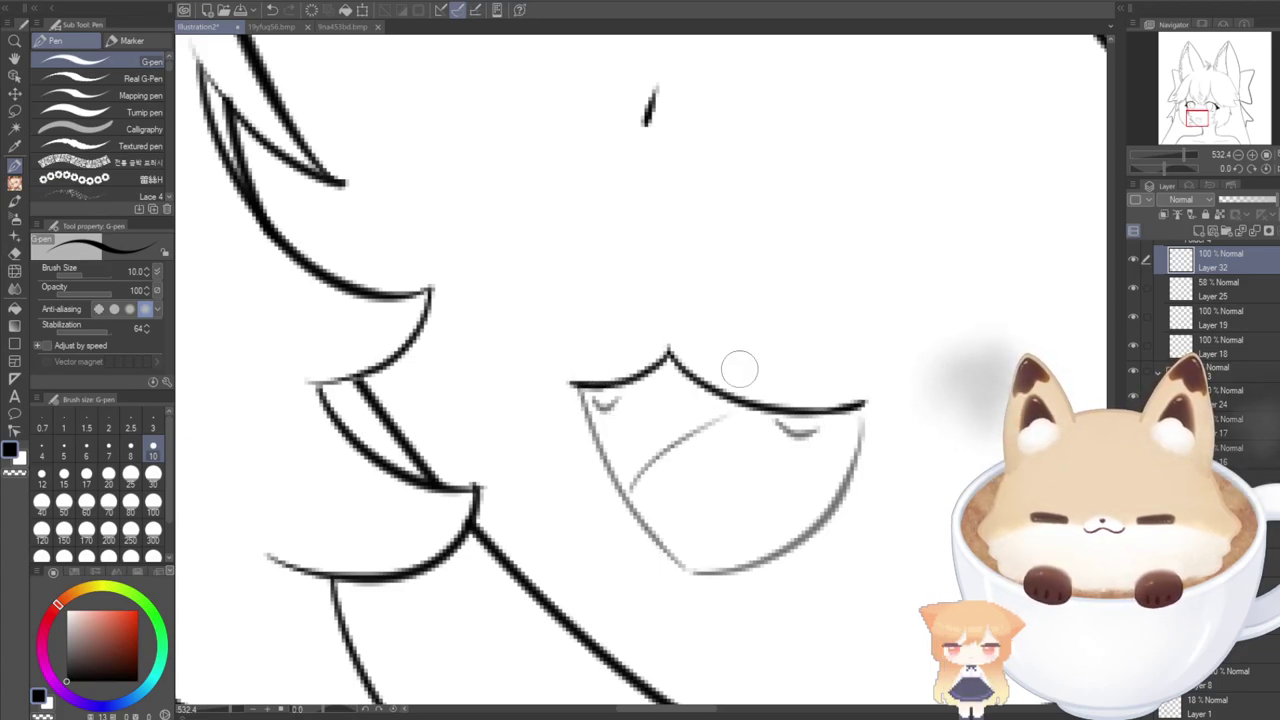
mouse_move(578, 390)
mouse_down()
mouse_move(613, 477)
mouse_move(688, 571)
mouse_up()
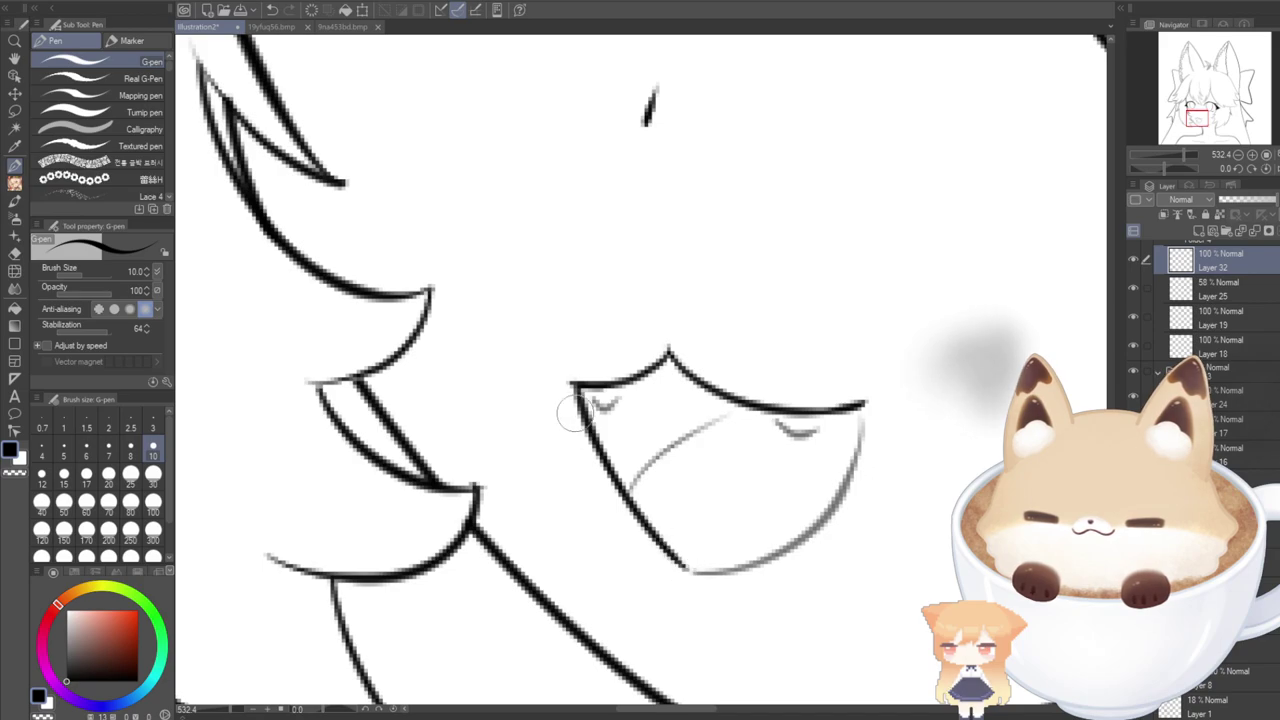
key(ctrl+z)
mouse_move(568, 387)
mouse_down()
mouse_move(596, 466)
mouse_move(657, 550)
mouse_move(688, 567)
mouse_move(765, 558)
mouse_move(849, 475)
mouse_move(840, 405)
mouse_up()
key(ctrl+z)
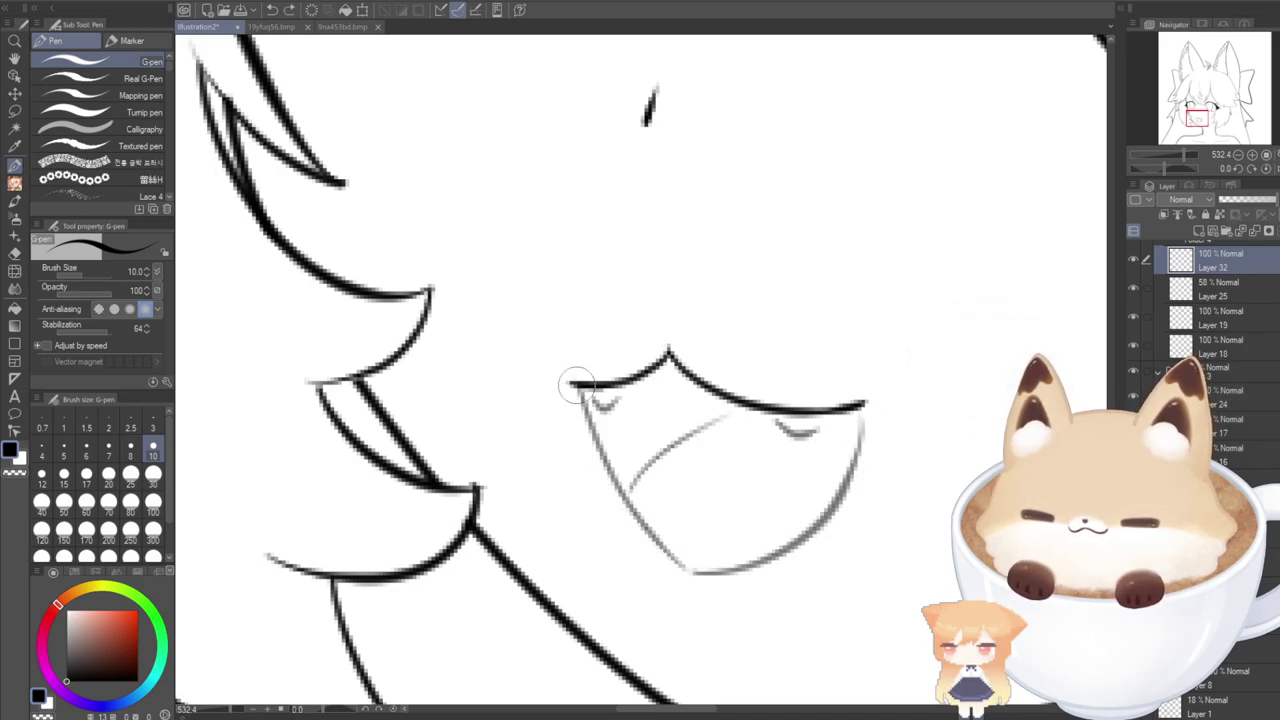
mouse_move(565, 403)
mouse_down()
mouse_move(623, 508)
mouse_move(712, 585)
mouse_up()
key(ctrl+z)
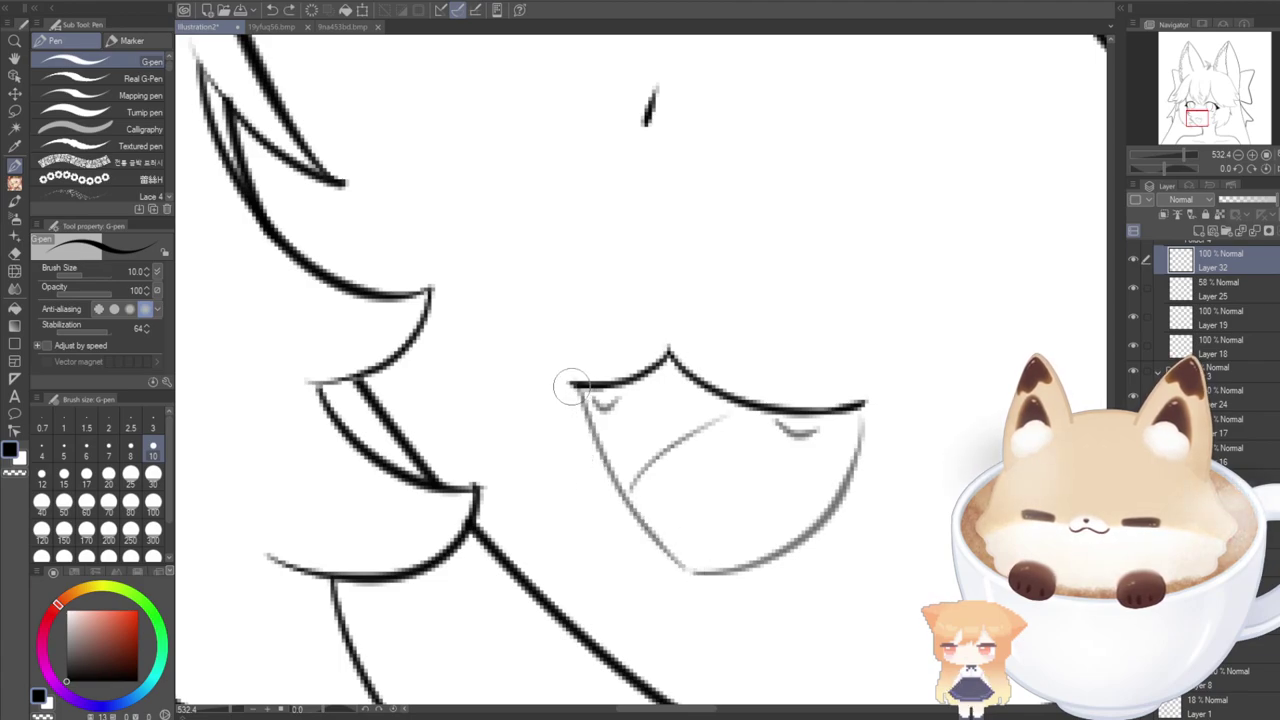
mouse_move(570, 386)
mouse_down()
mouse_move(598, 473)
mouse_move(686, 572)
mouse_up()
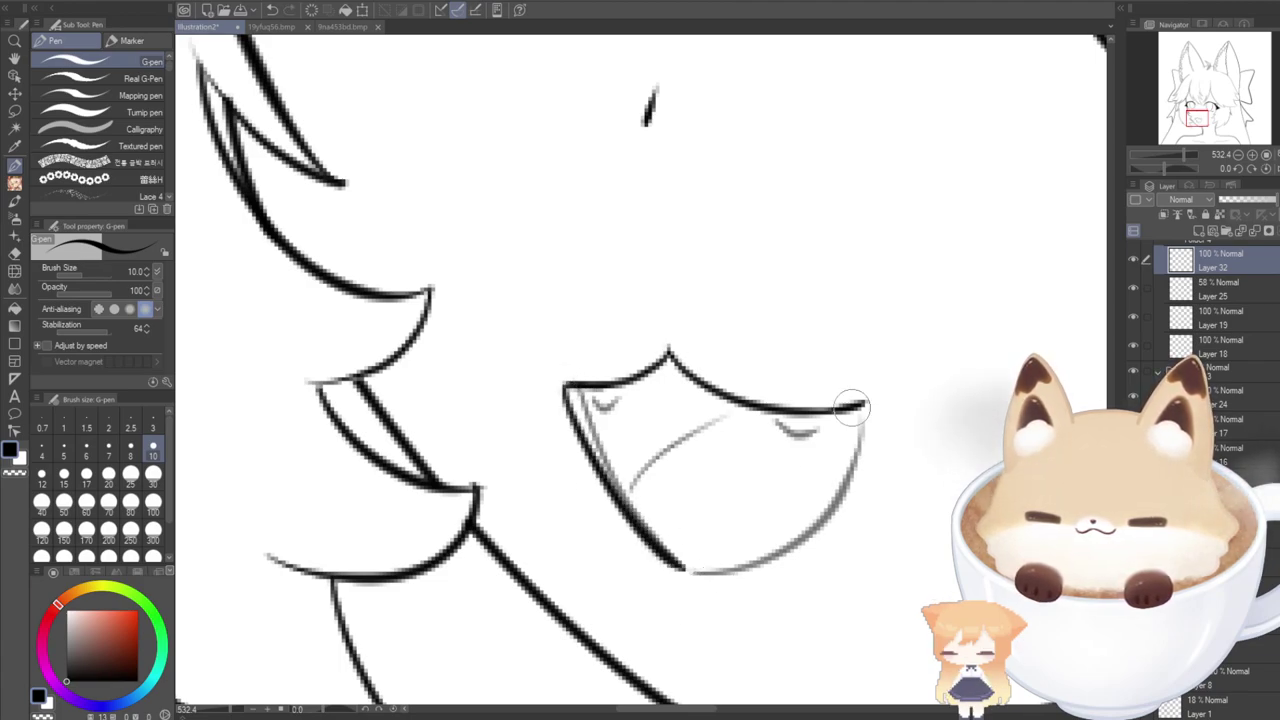
Ink the mouth's rounded right side from the lowest point up to the right corner, just outside the faded sketch.
mouse_move(869, 431)
mouse_down()
mouse_move(716, 569)
mouse_move(643, 551)
mouse_move(744, 573)
mouse_move(857, 492)
mouse_move(855, 395)
mouse_up()
key(ctrl+z)
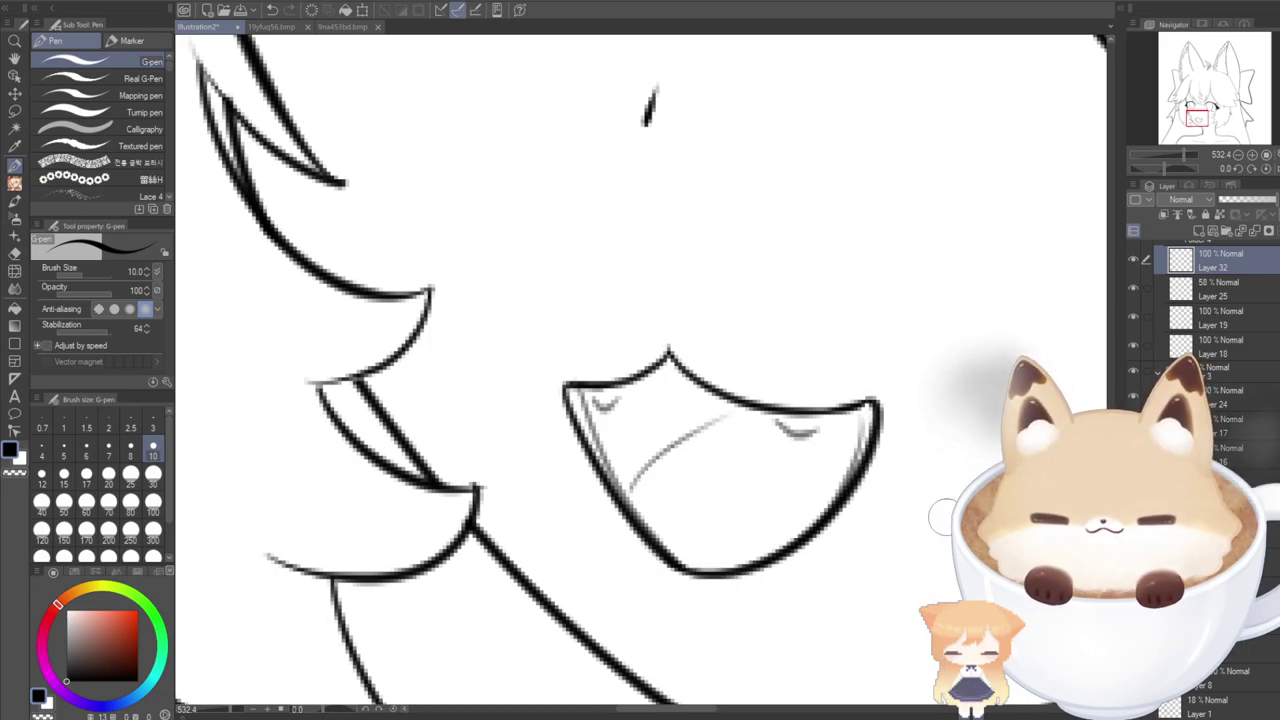
key(ctrl+z)
mouse_move(673, 566)
mouse_down()
mouse_move(809, 535)
mouse_move(883, 430)
mouse_move(873, 401)
mouse_move(785, 413)
mouse_up()
key(ctrl+z)
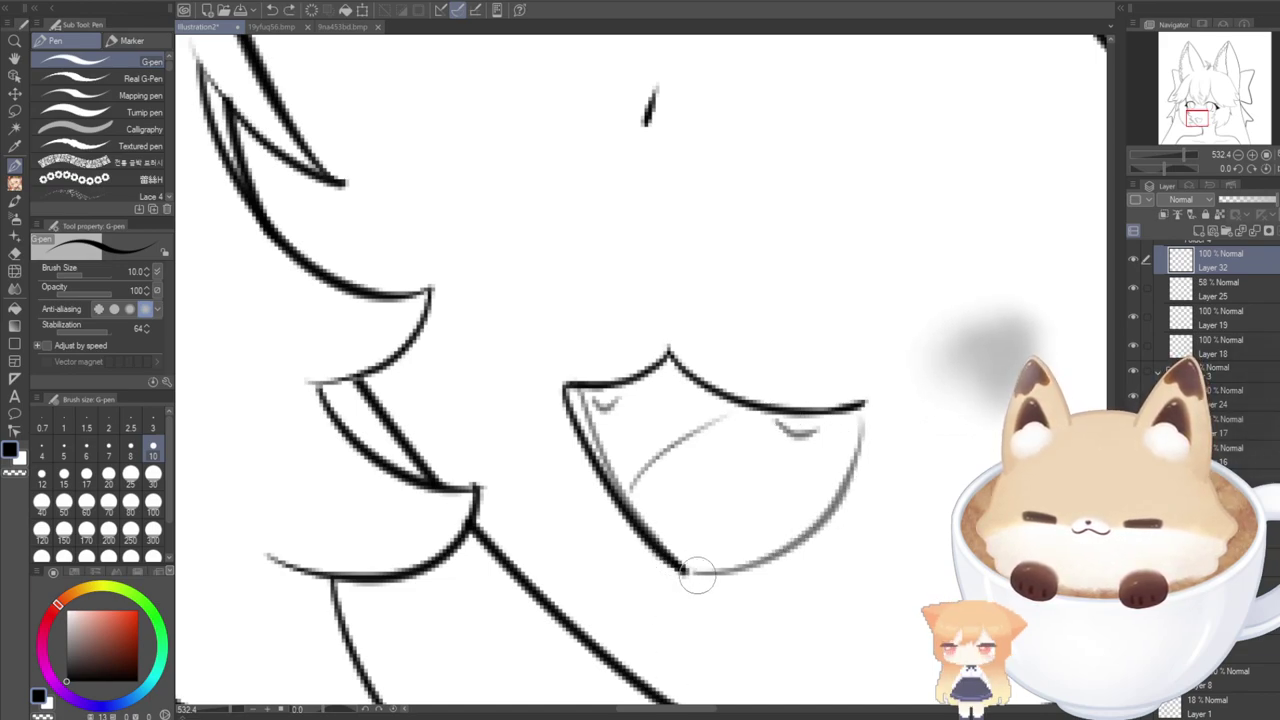
mouse_move(697, 575)
mouse_down()
mouse_move(880, 409)
mouse_move(822, 404)
mouse_up()
key(ctrl+z)
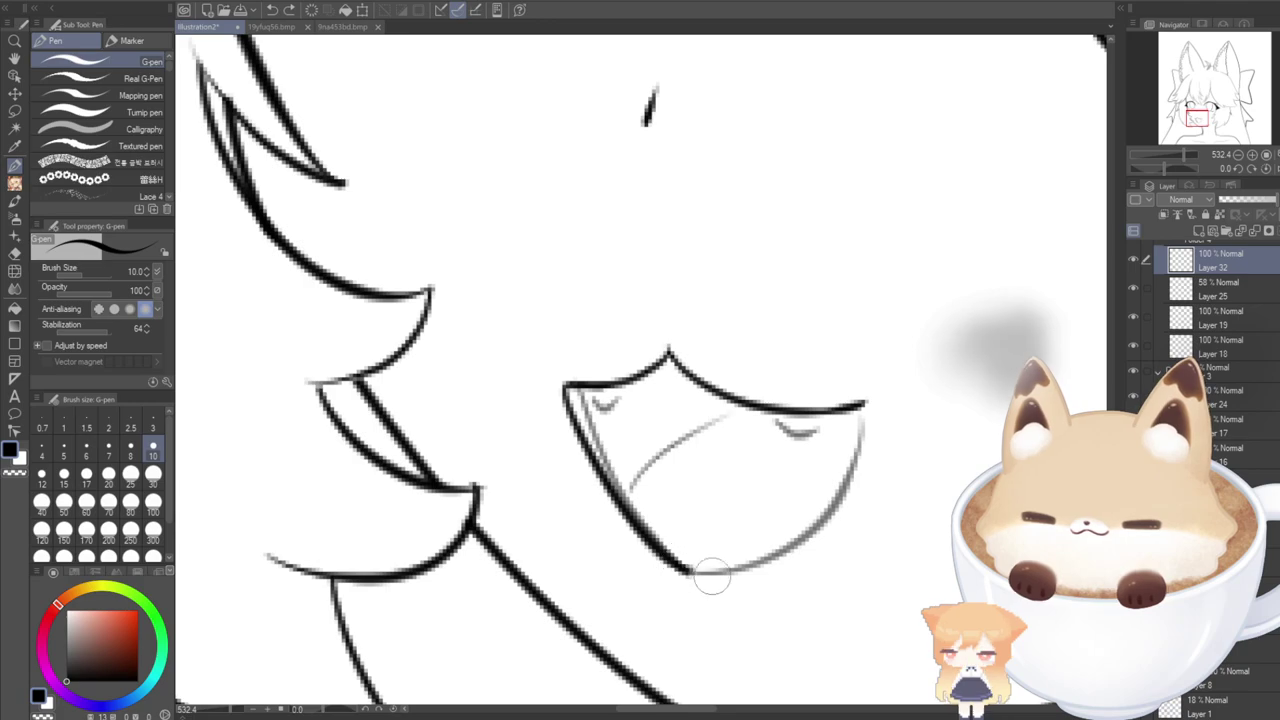
mouse_move(712, 576)
mouse_down()
mouse_move(880, 406)
mouse_move(800, 397)
mouse_up()
key(ctrl+z)
mouse_move(650, 545)
mouse_down()
mouse_move(728, 573)
mouse_move(851, 496)
mouse_move(881, 410)
mouse_move(800, 404)
mouse_up()
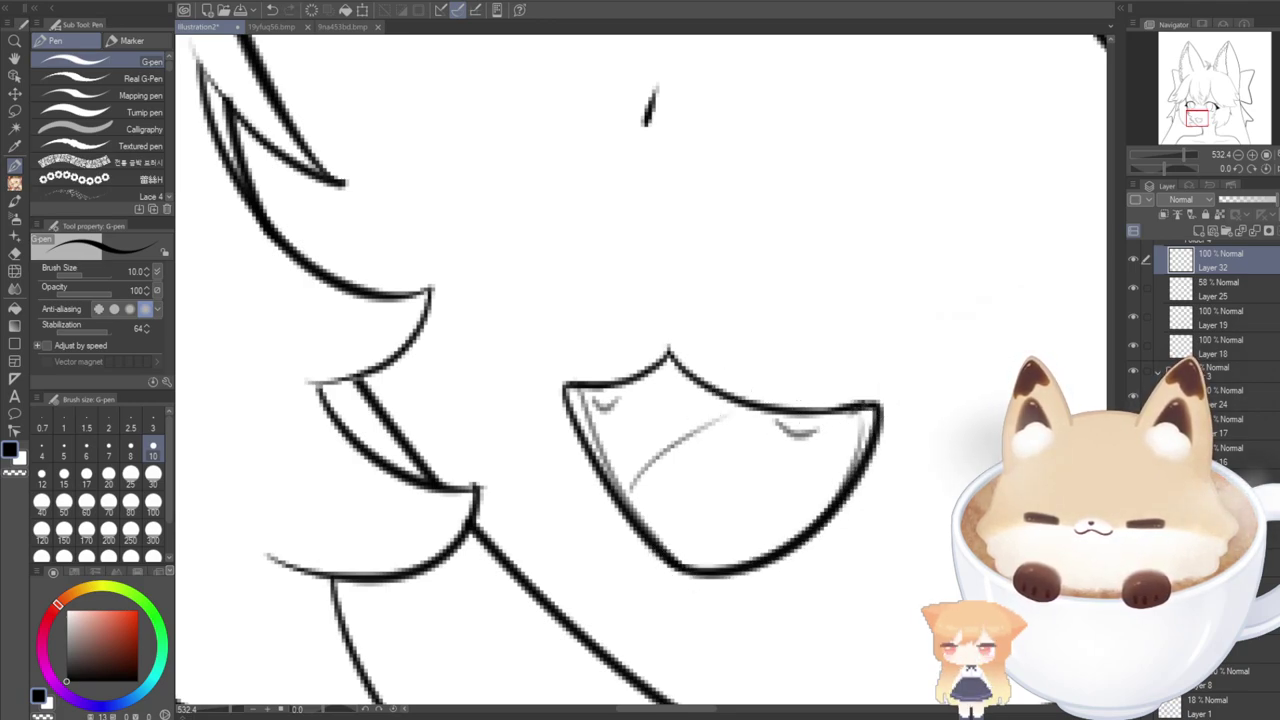
Ink two small fangs under the upper mouth line and the tongue's curved edge, each on its own new layer.
click(1198, 230)
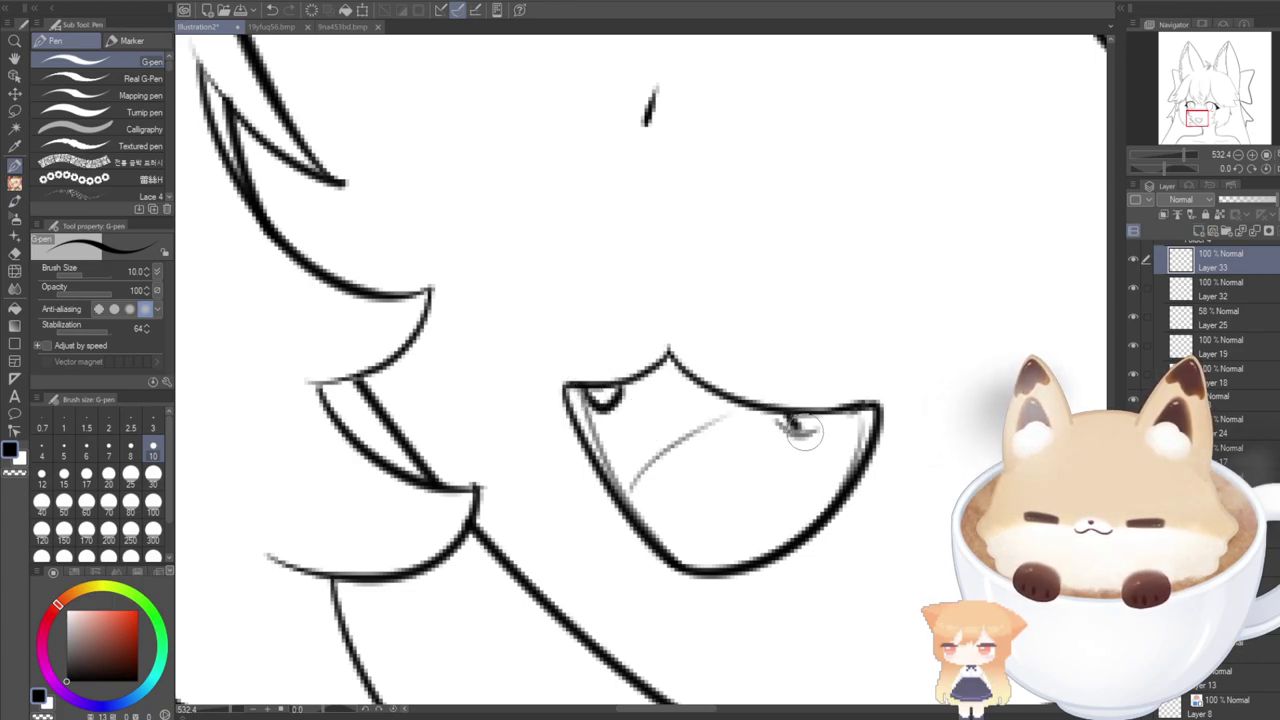
click(1198, 230)
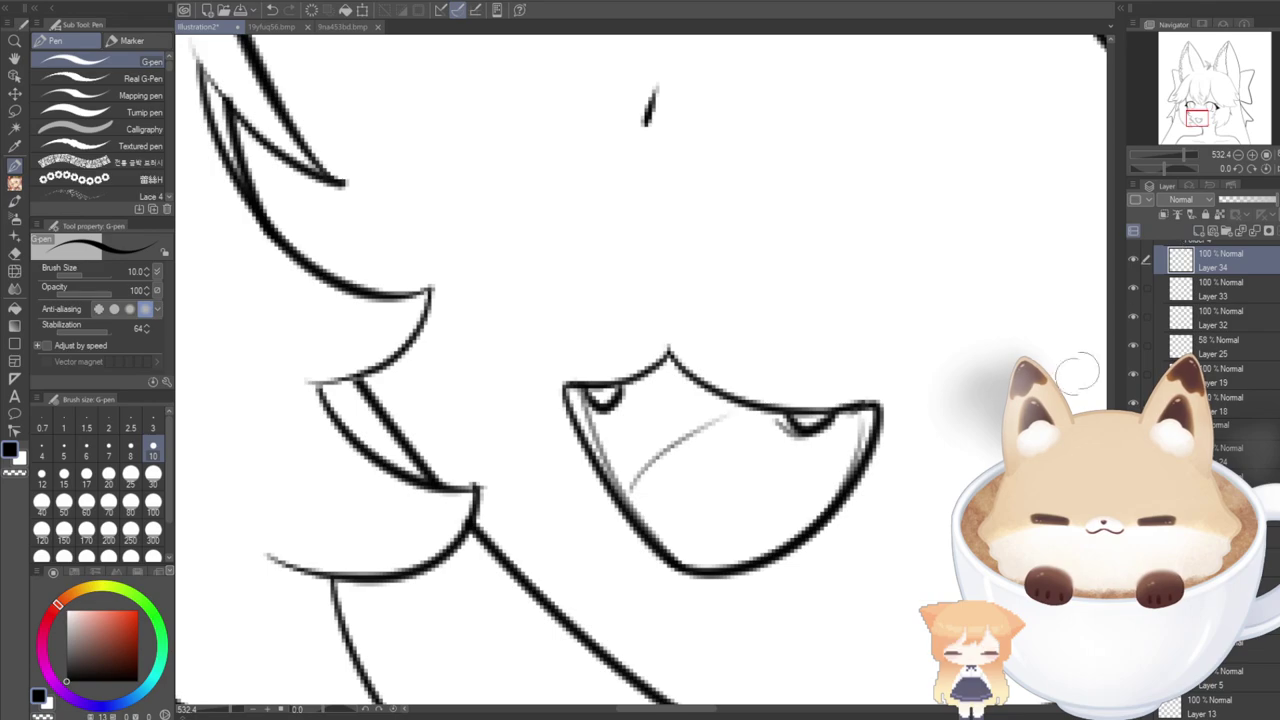
drag(615, 505, 706, 414)
key(ctrl+z)
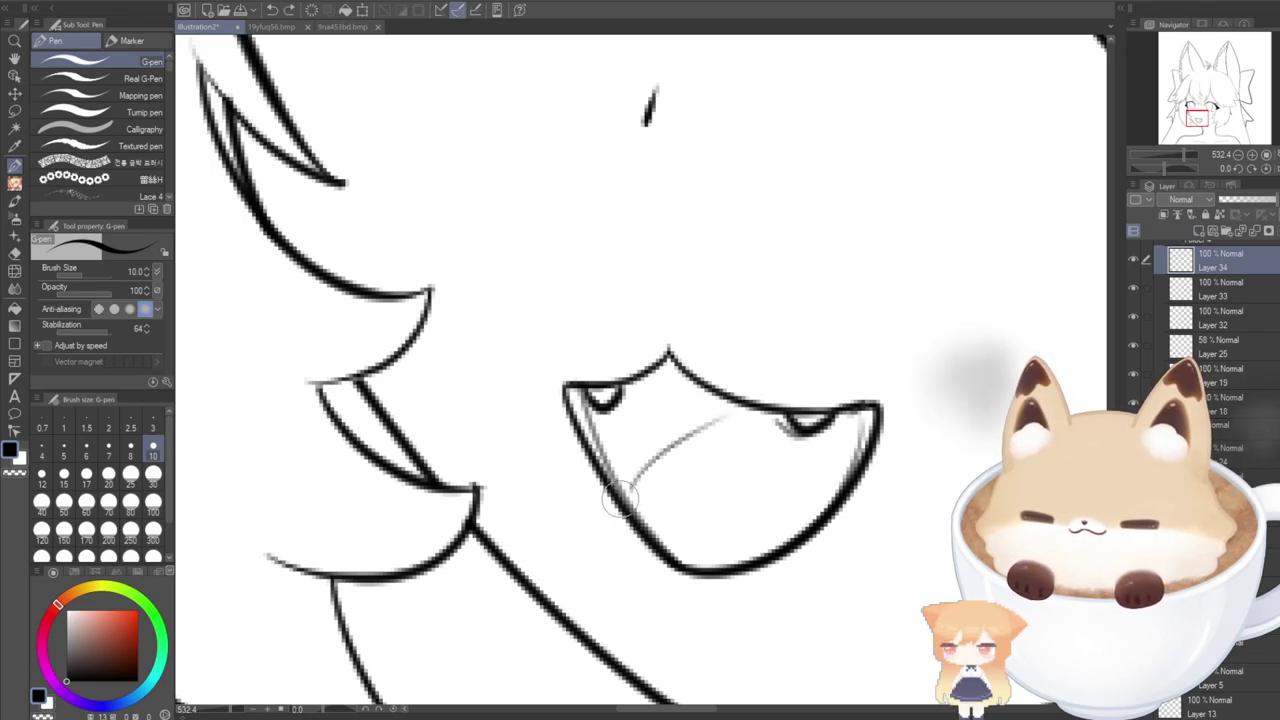
mouse_move(620, 498)
mouse_down()
mouse_move(666, 431)
mouse_move(741, 411)
mouse_up()
key(ctrl+z)
mouse_move(620, 492)
mouse_down()
mouse_move(664, 419)
mouse_move(749, 406)
mouse_up()
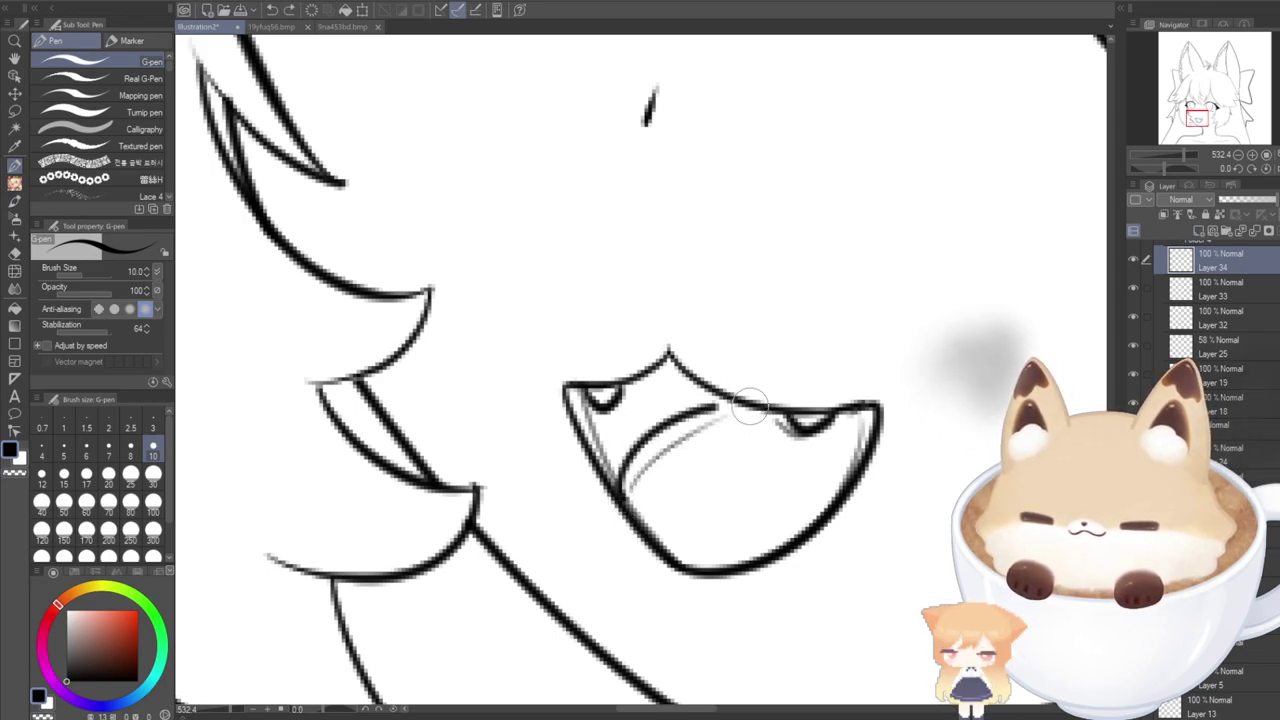
key(ctrl+z)
mouse_move(618, 498)
mouse_down()
mouse_move(680, 415)
mouse_move(733, 397)
mouse_up()
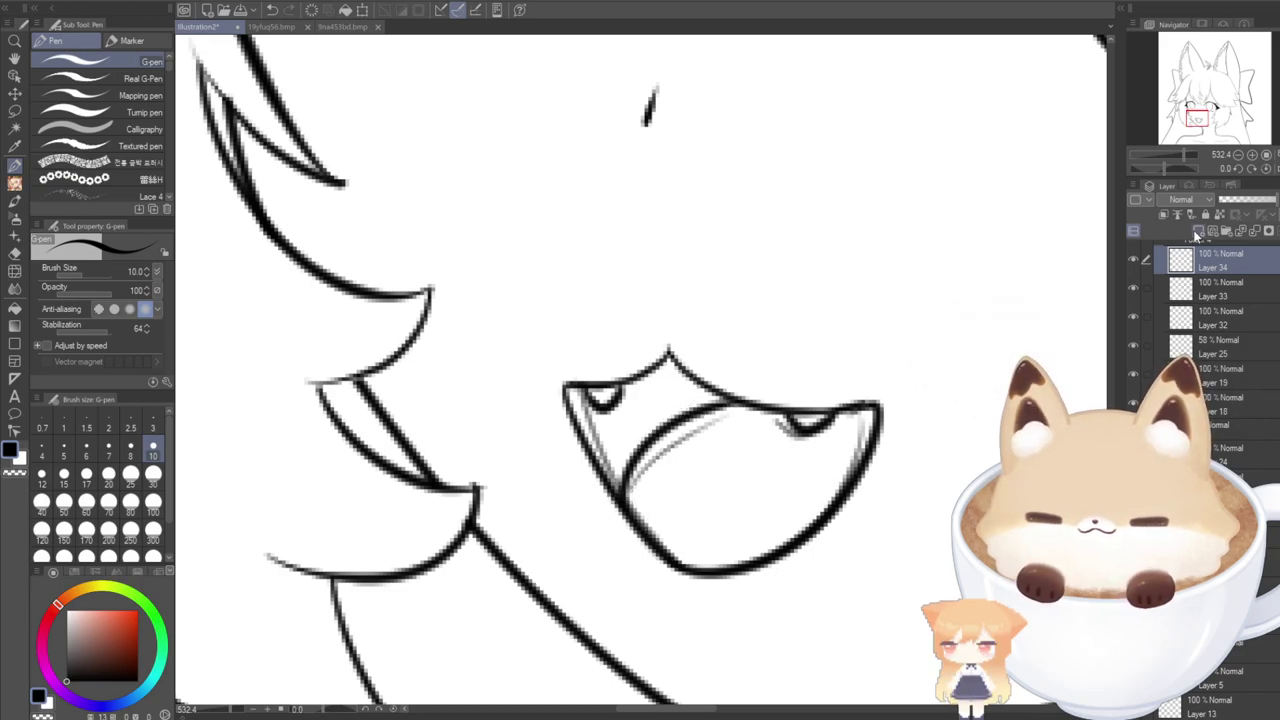
Ink a shallow line across the mouth's bottom and an upper teeth line between the corners, each on a new layer.
key(ctrl+shift+n)
mouse_move(630, 520)
mouse_down()
mouse_move(747, 552)
mouse_move(790, 545)
mouse_up()
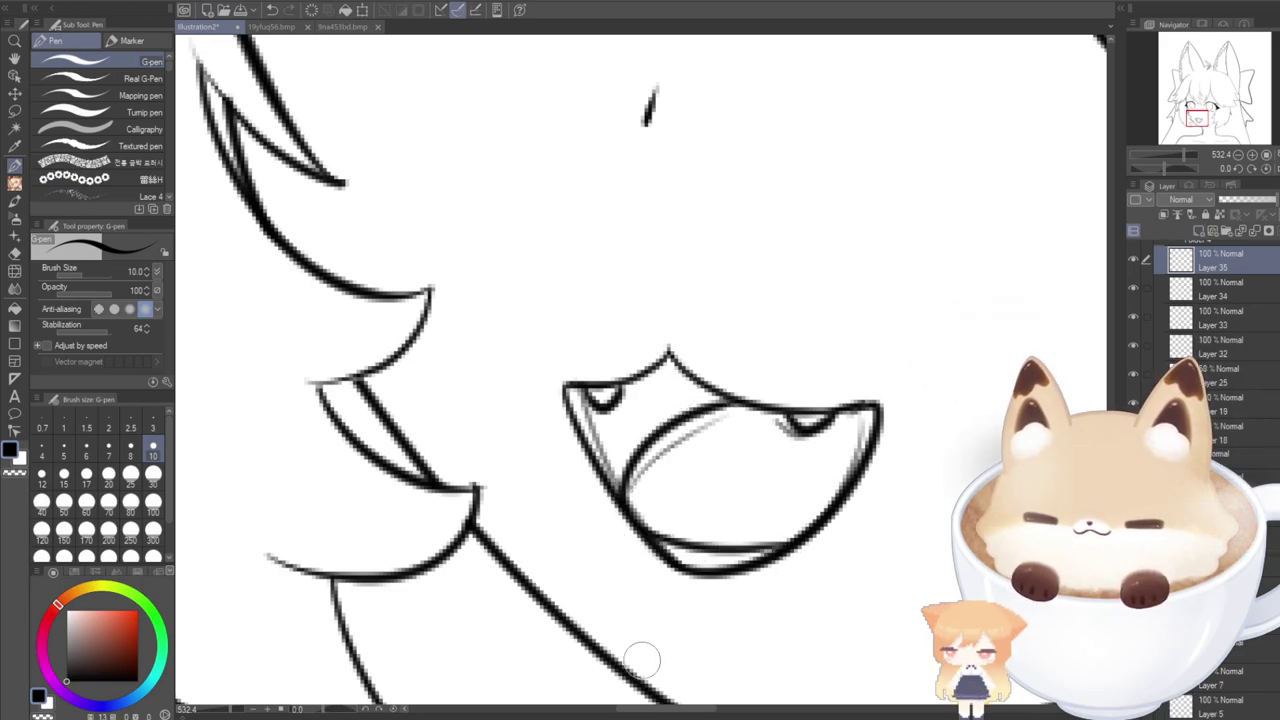
key(ctrl+shift+n)
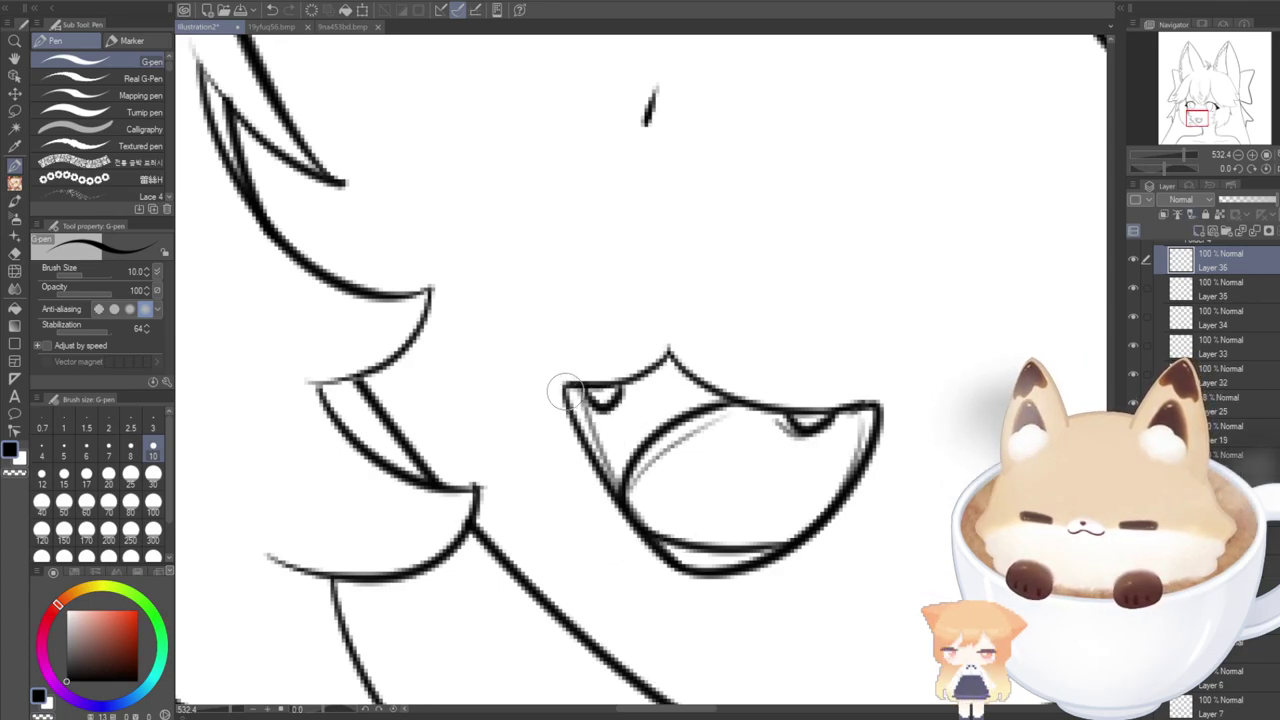
drag(622, 392, 744, 405)
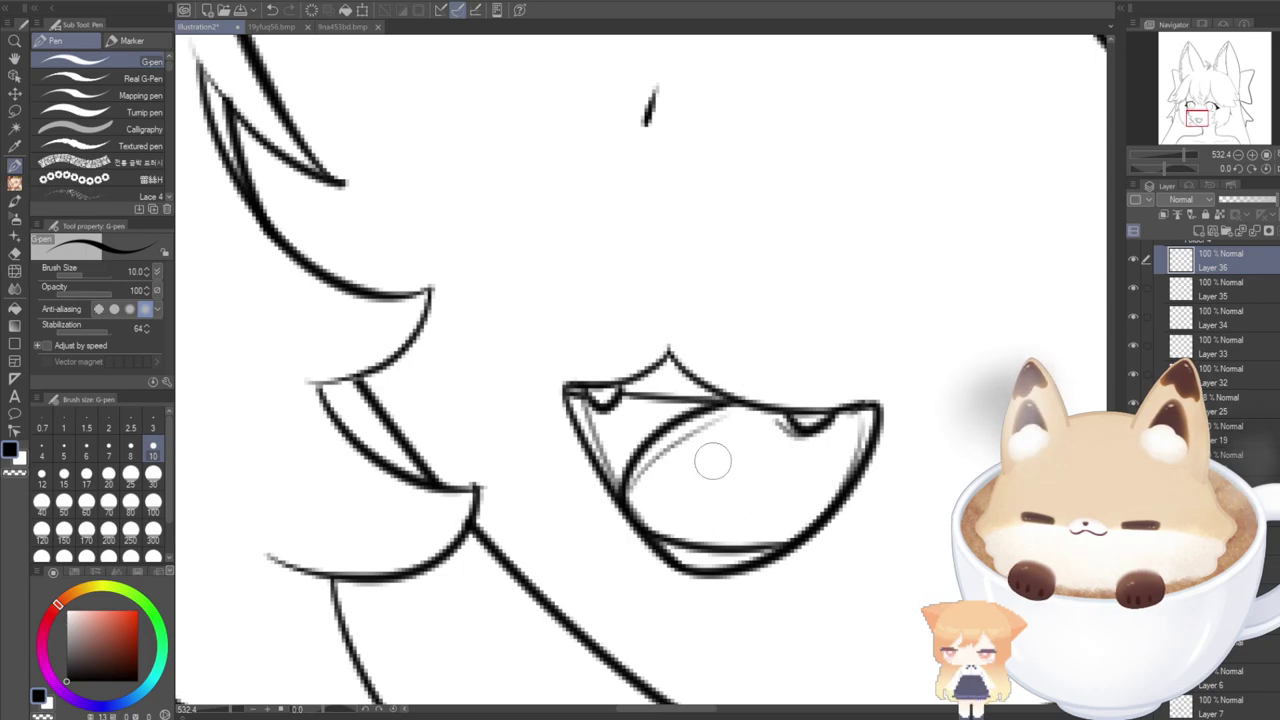
key(ctrl+z)
mouse_move(600, 398)
mouse_down()
mouse_move(760, 423)
mouse_move(884, 402)
mouse_up()
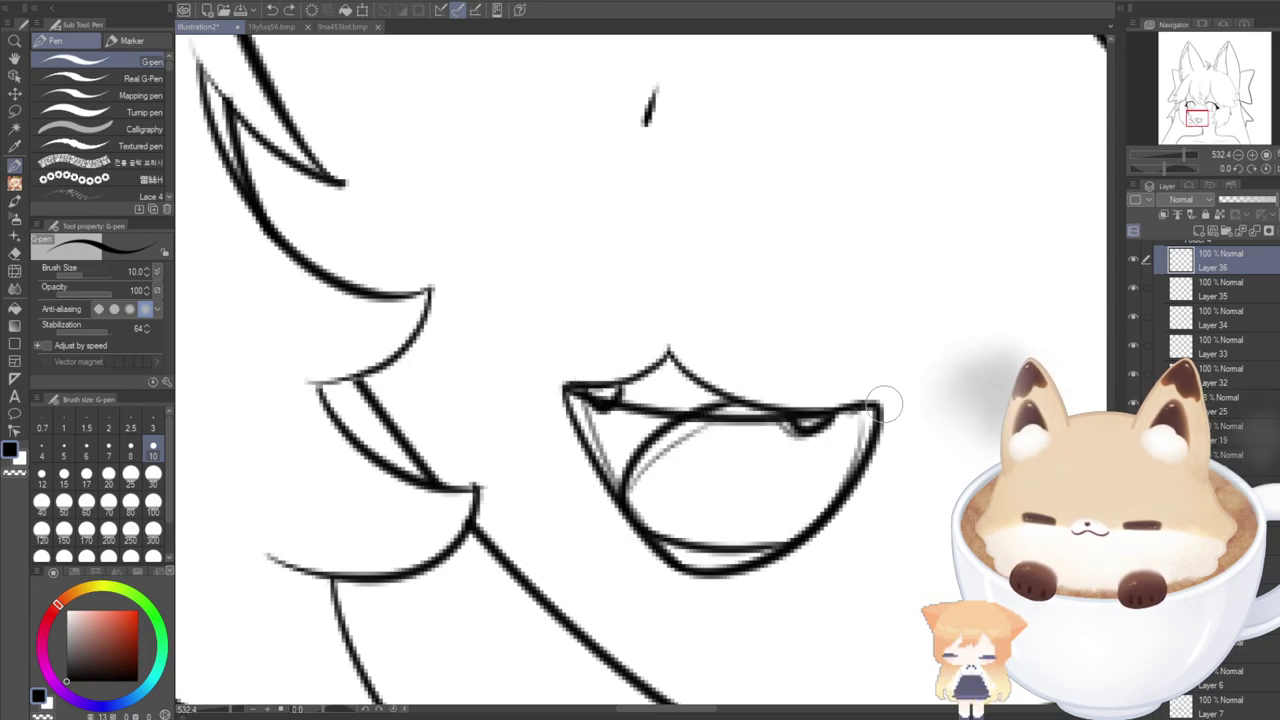
Erase the part of the tongue curve that overlaps the upper teeth, using the Hard eraser on Layer 34.
key(e)
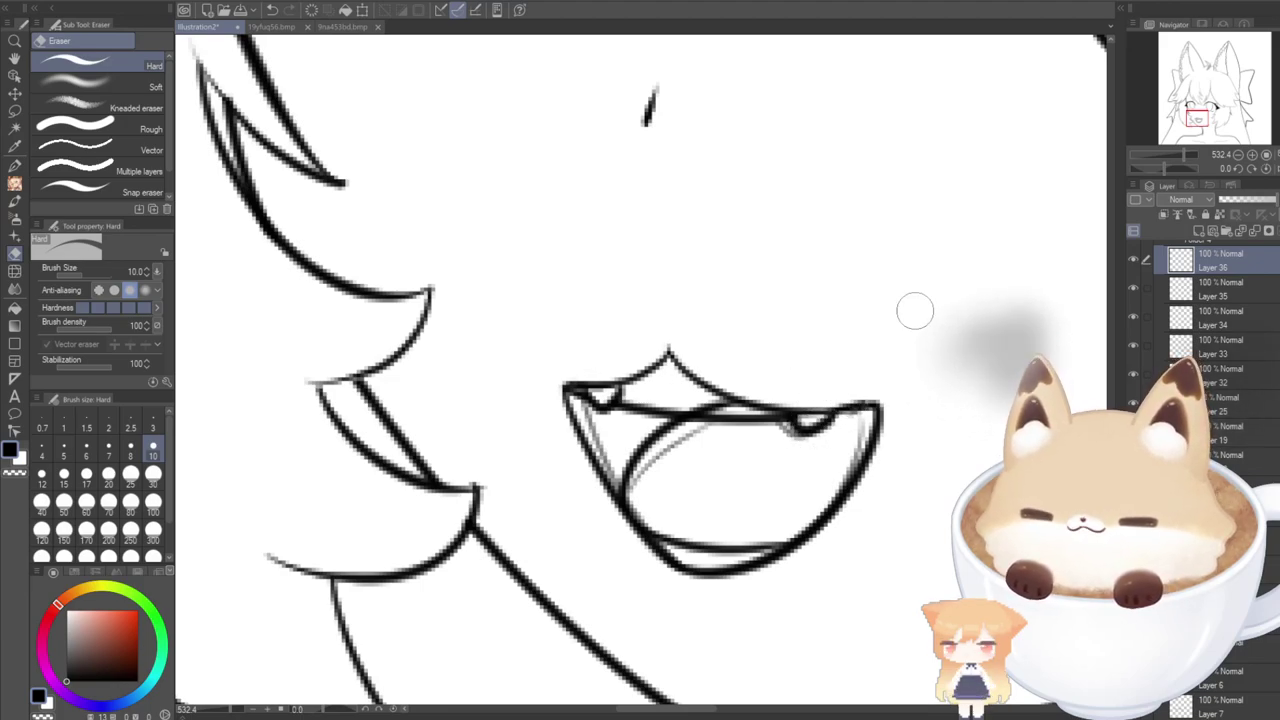
click(1170, 318)
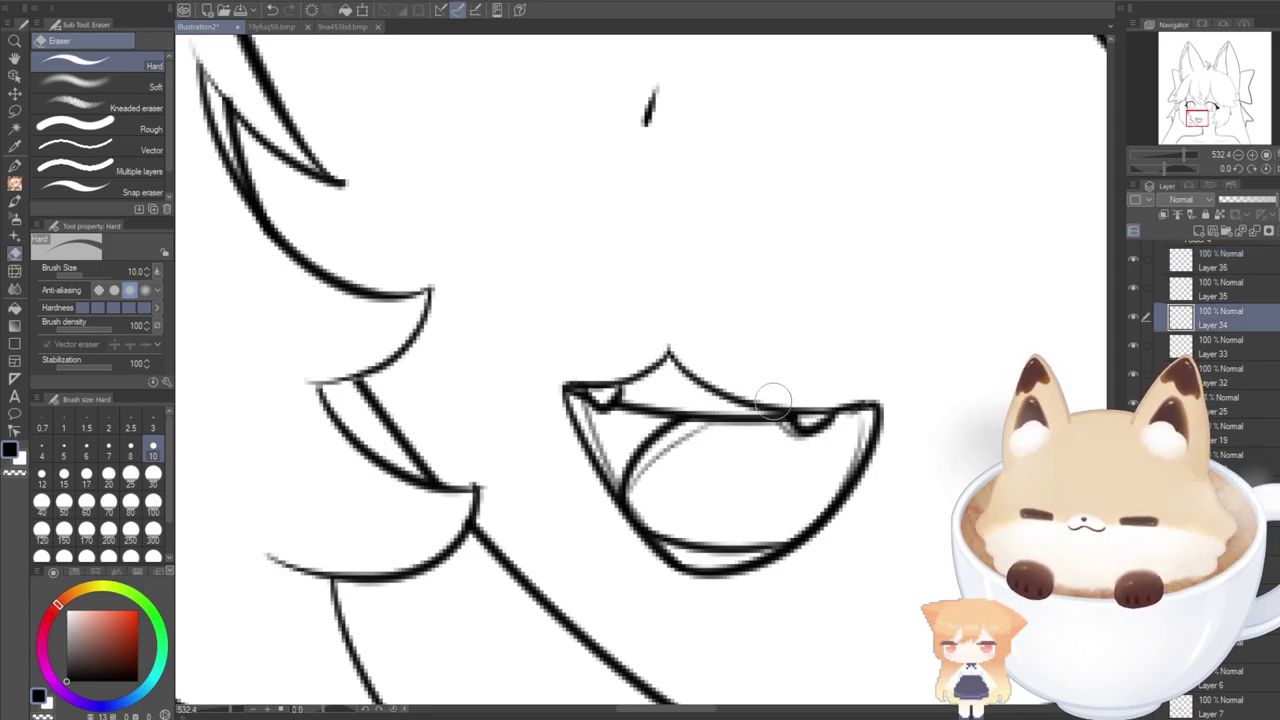
scroll(580, 530, down, 5)
scroll(585, 595, down, 2)
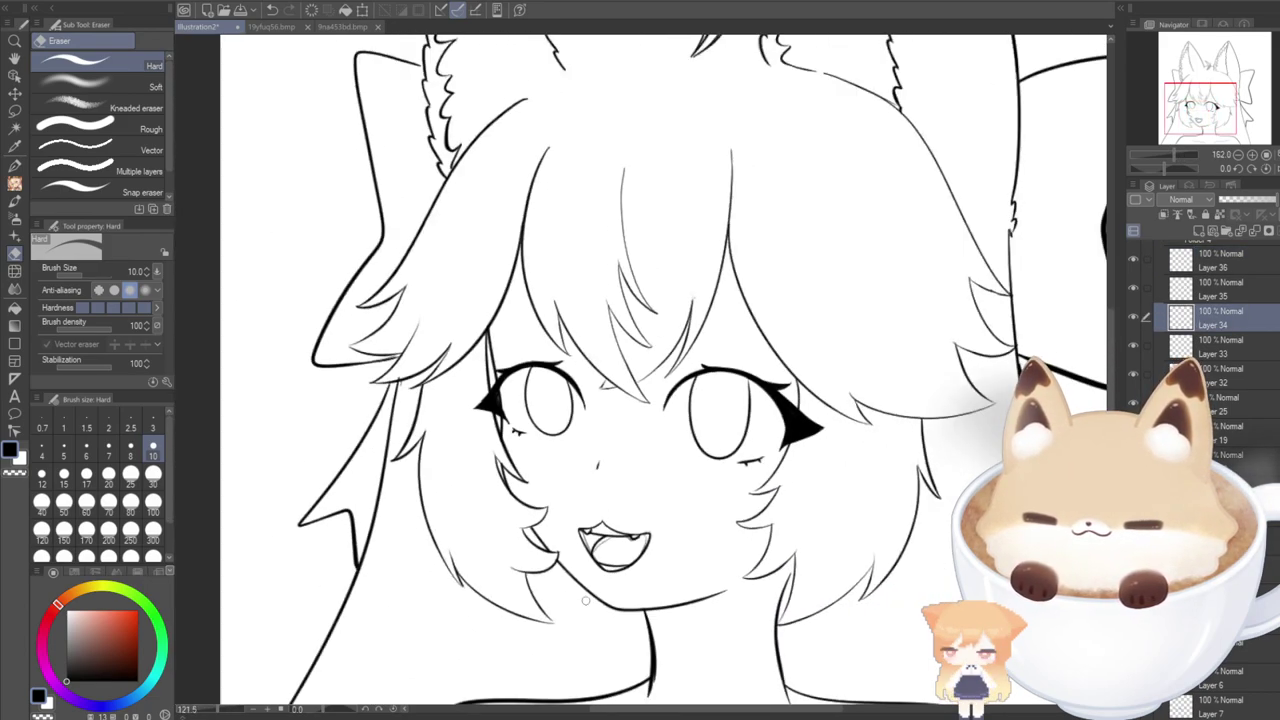
scroll(580, 588, up, 6)
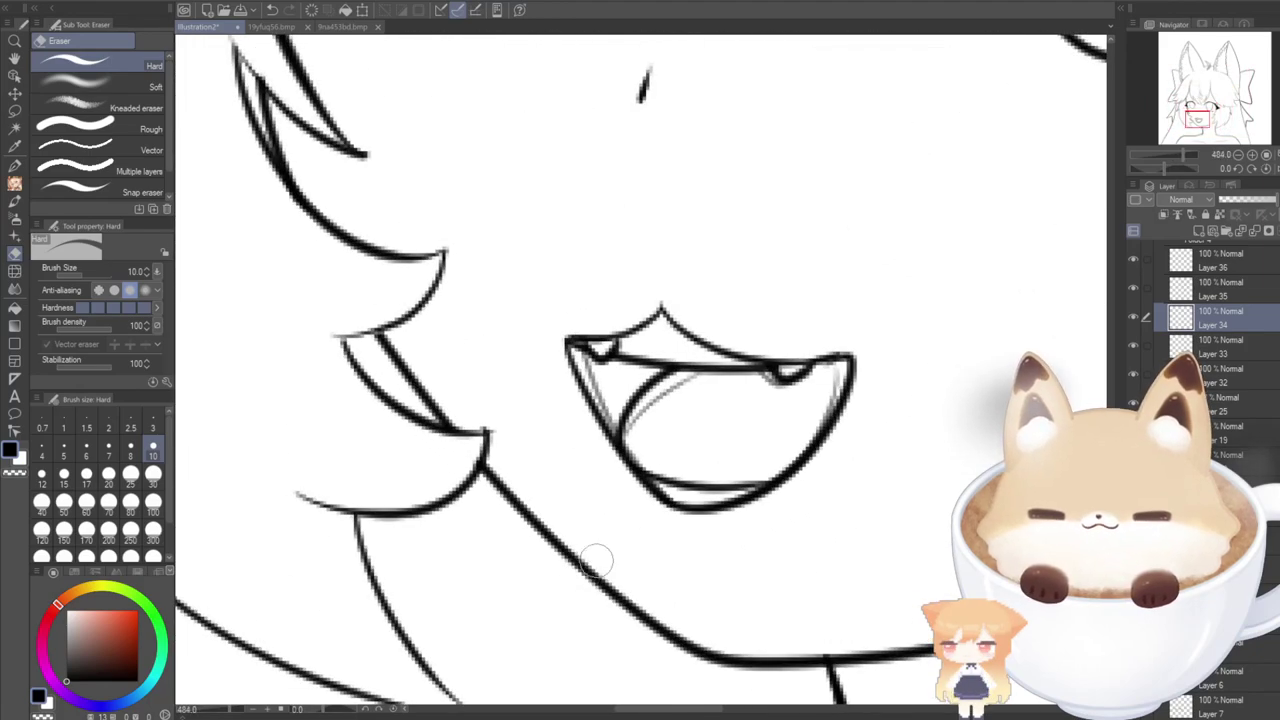
Toggle the visibility of Layers 34 to 36 to identify the upper teeth line, and remove that line from Layer 36.
key(p)
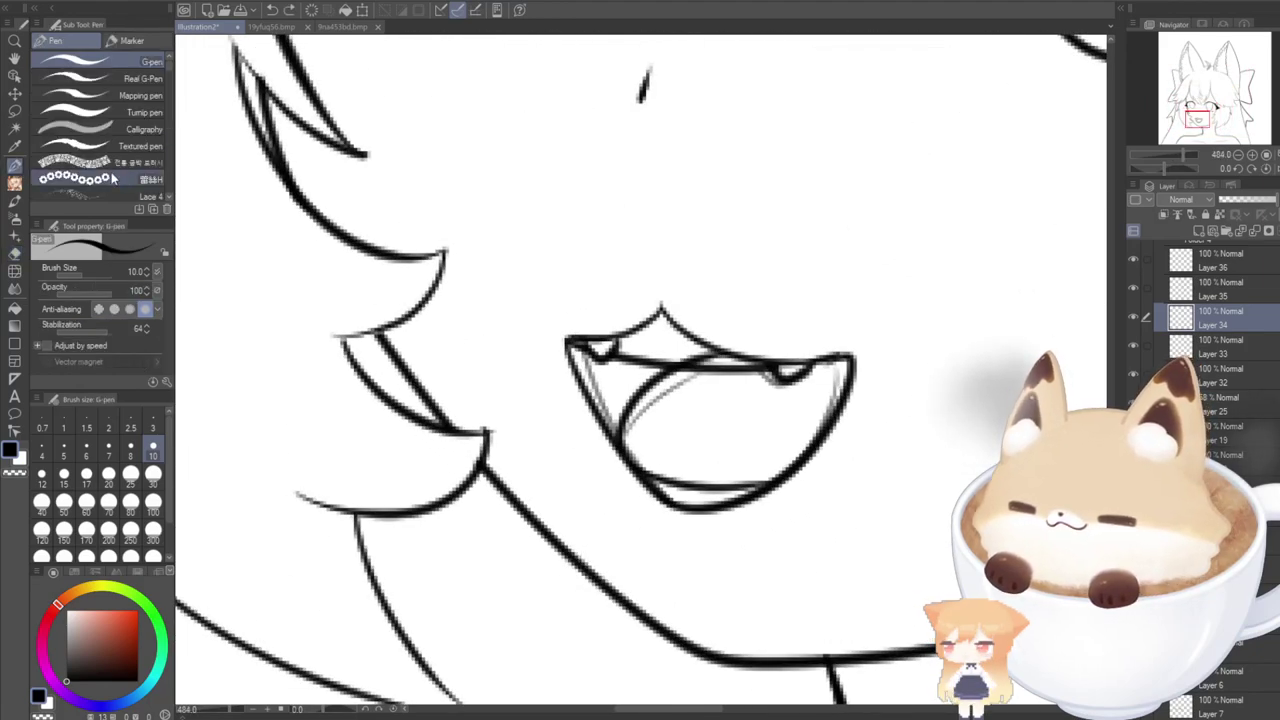
click(1133, 315)
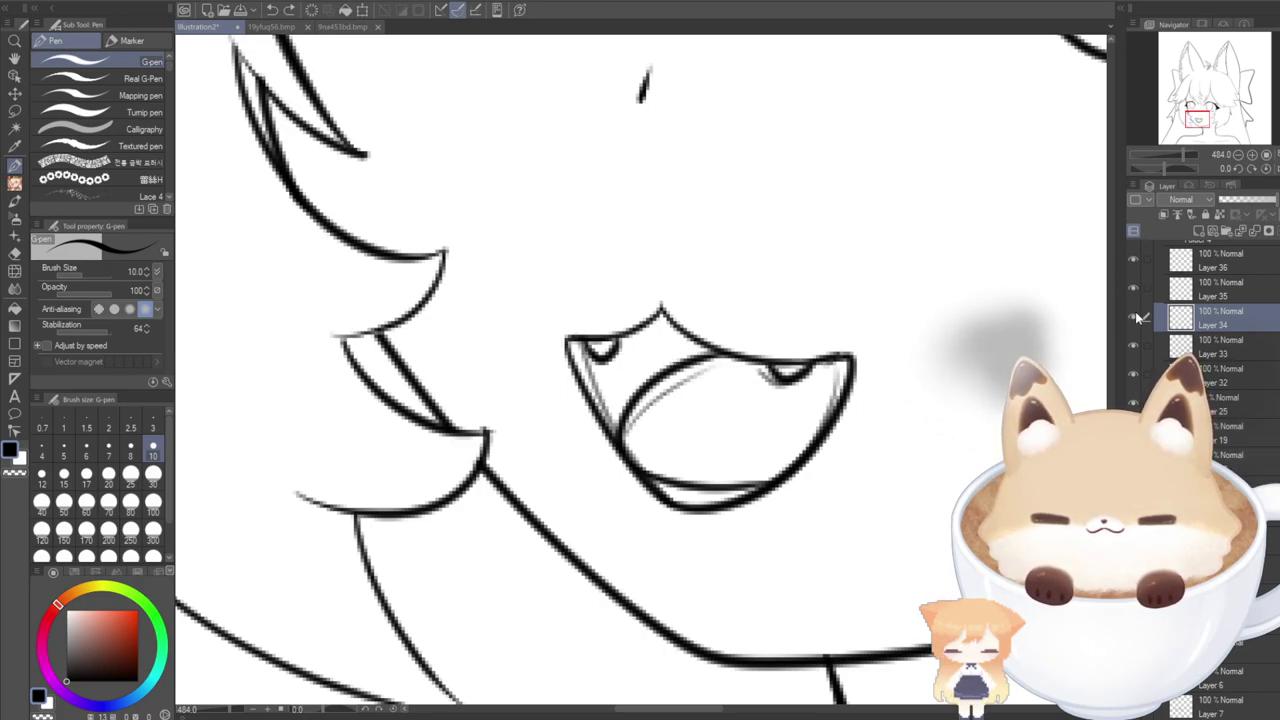
click(1132, 315)
click(1132, 315)
click(1132, 287)
click(1132, 287)
click(1135, 261)
click(1135, 260)
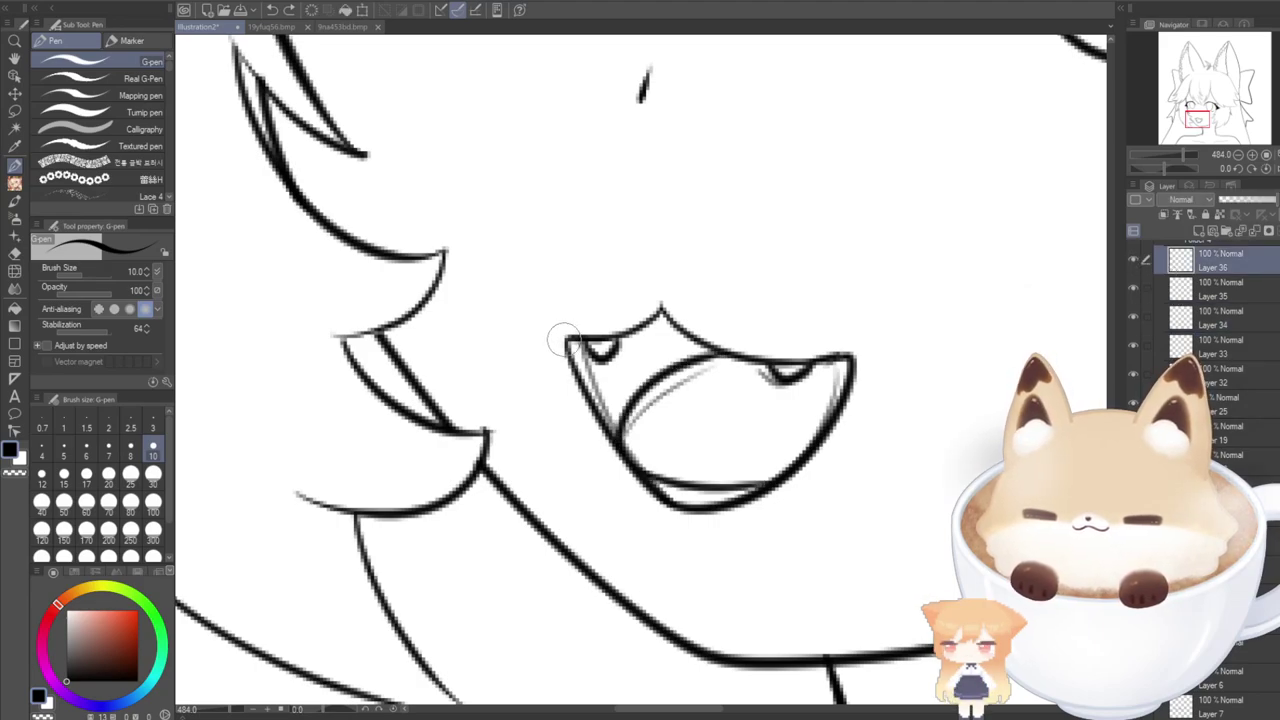
Ink a new upper teeth line between the mouth corners on Layer 36 and erase its overlap with the right fang.
drag(562, 338, 857, 356)
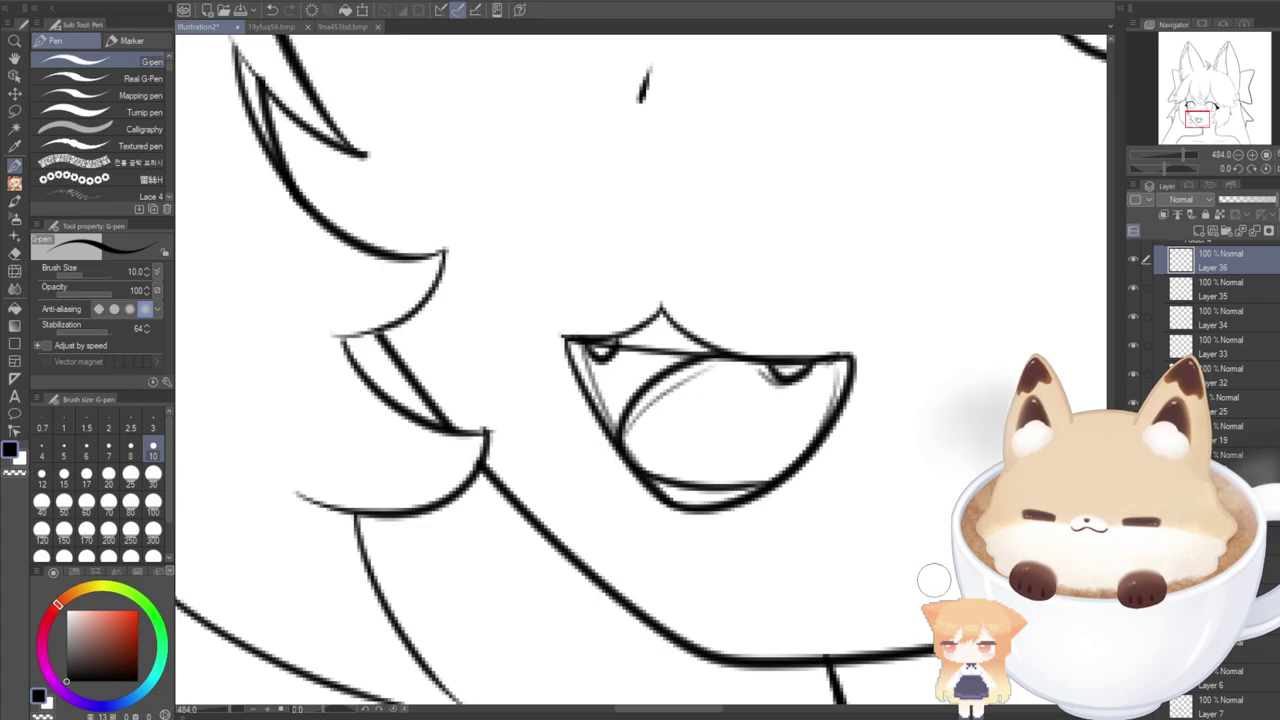
key(e)
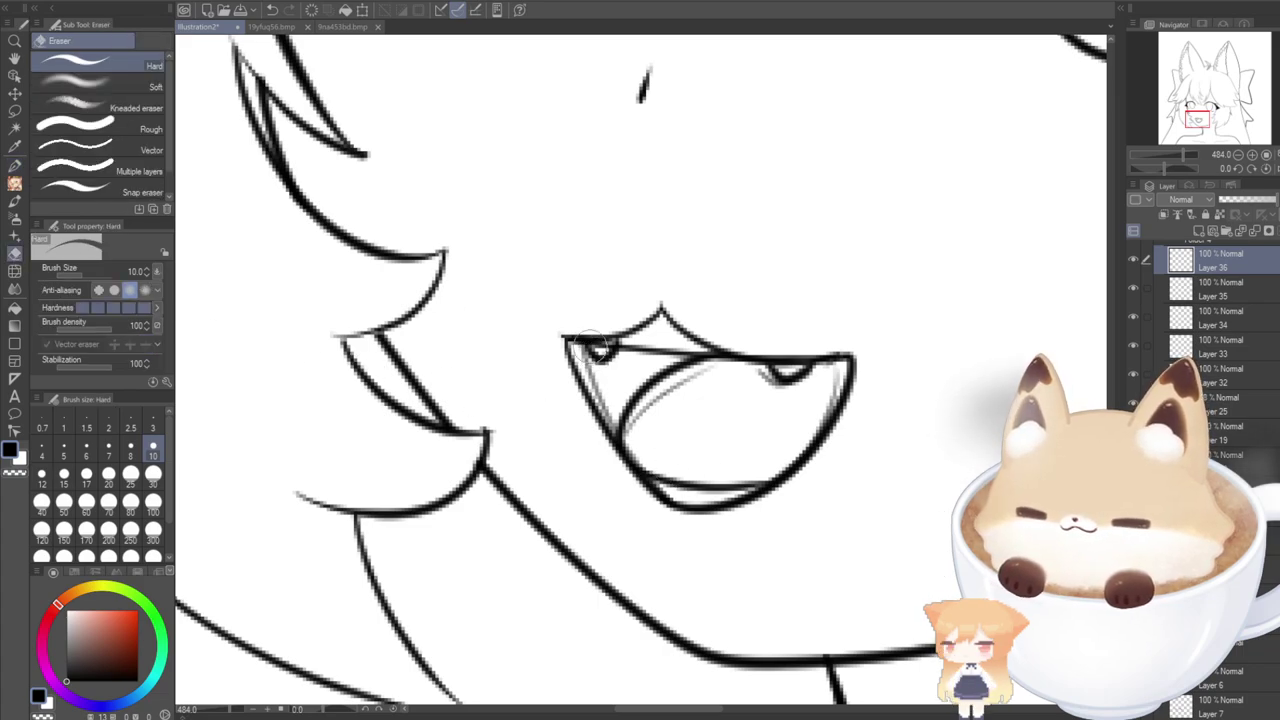
key(ctrl+z)
key(p)
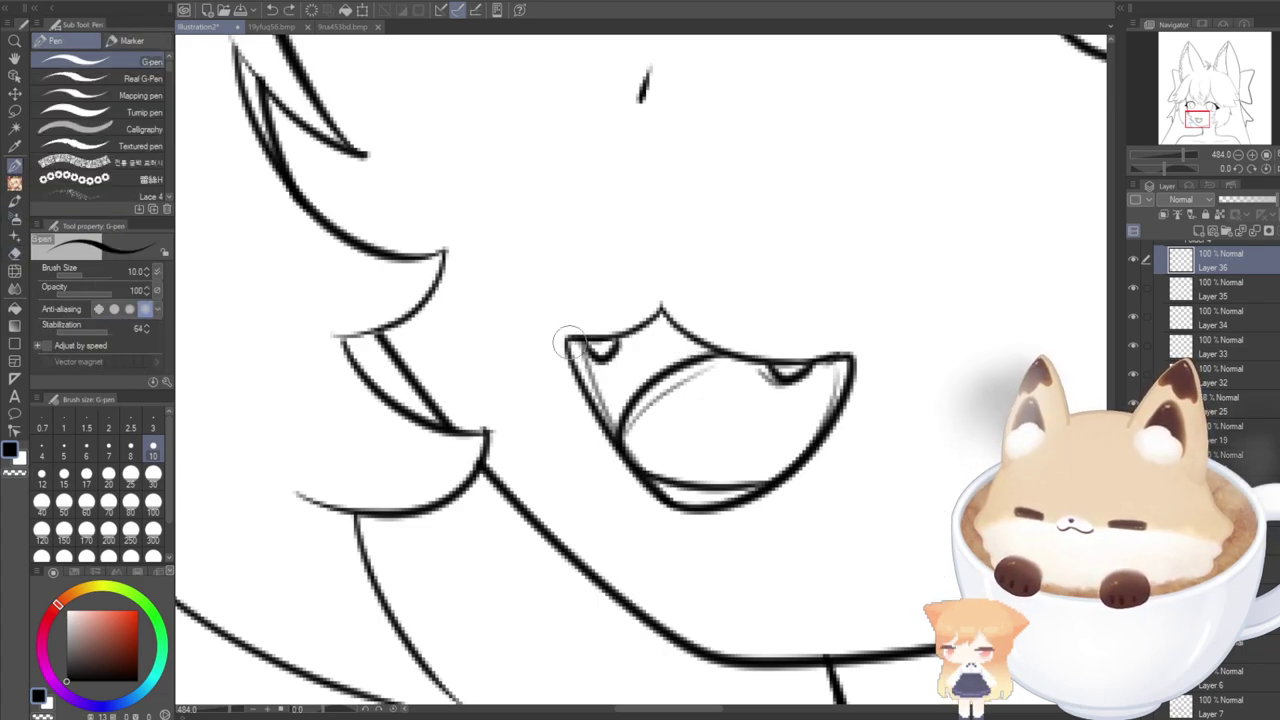
drag(565, 340, 857, 356)
key(ctrl+z)
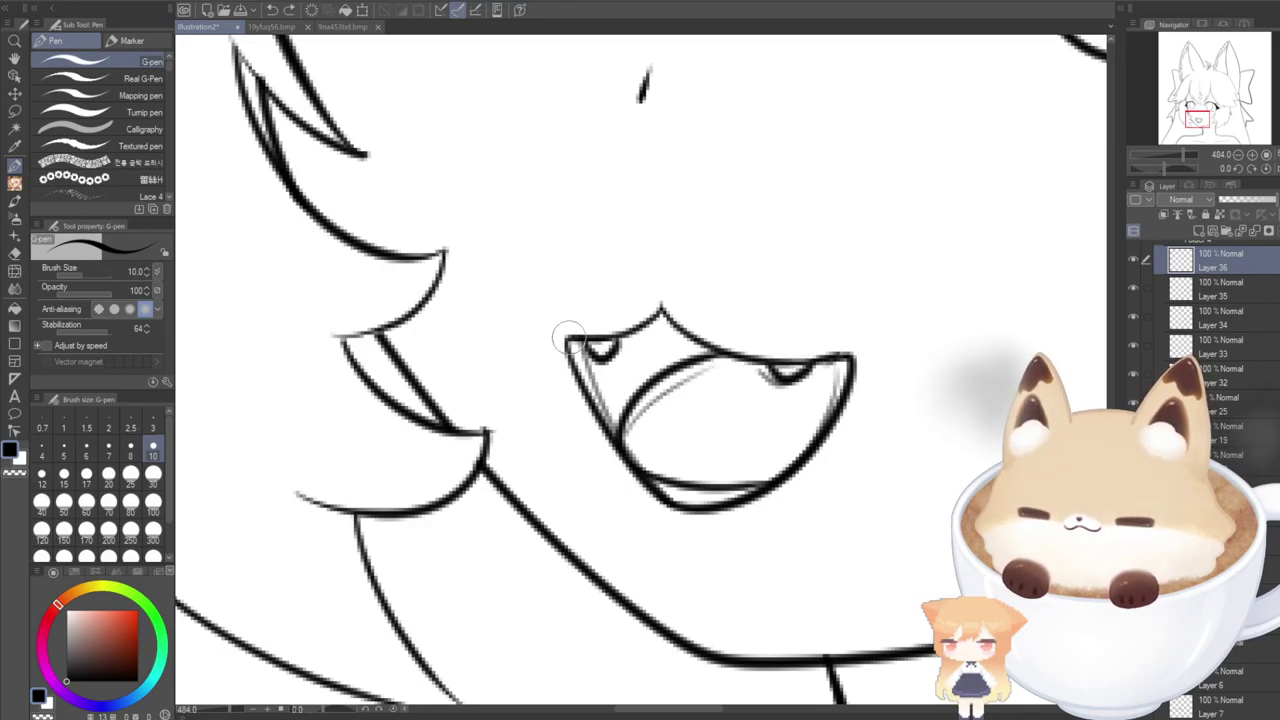
mouse_move(568, 338)
mouse_down()
mouse_move(749, 371)
mouse_move(808, 366)
mouse_up()
key(ctrl+z)
mouse_move(547, 325)
mouse_down()
mouse_move(763, 369)
mouse_move(850, 362)
mouse_up()
click(15, 255)
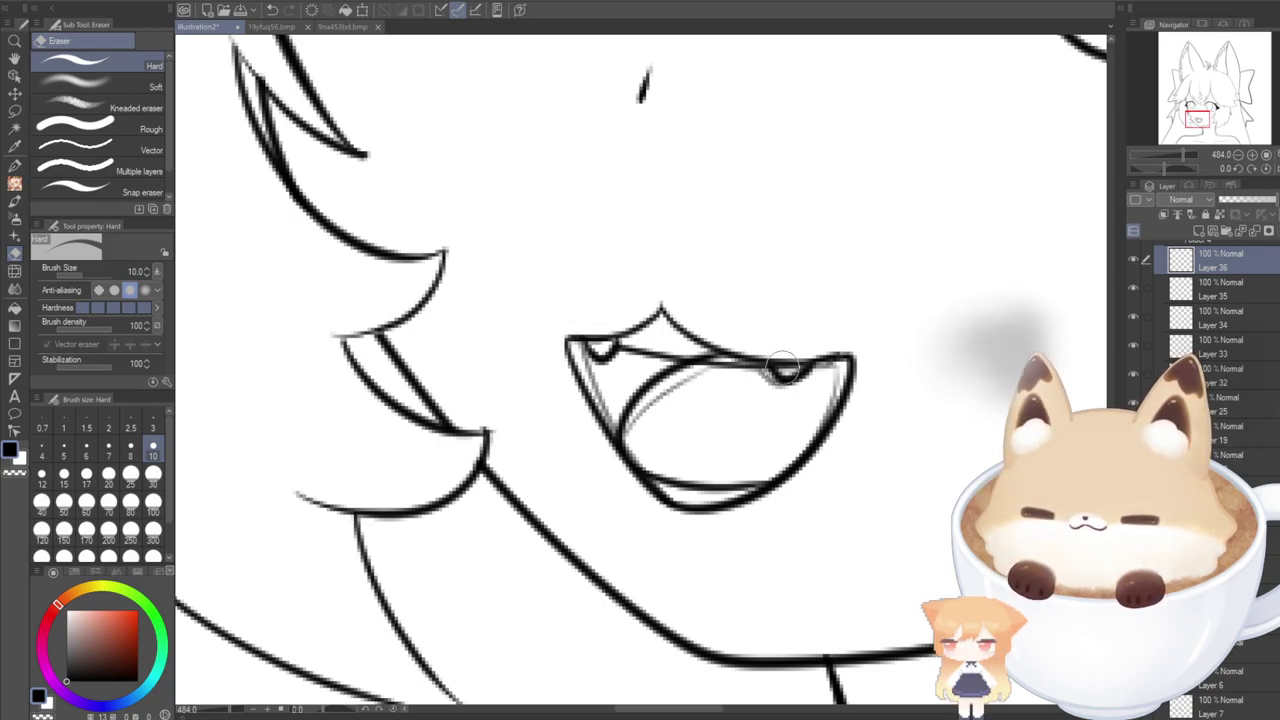
drag(782, 366, 799, 370)
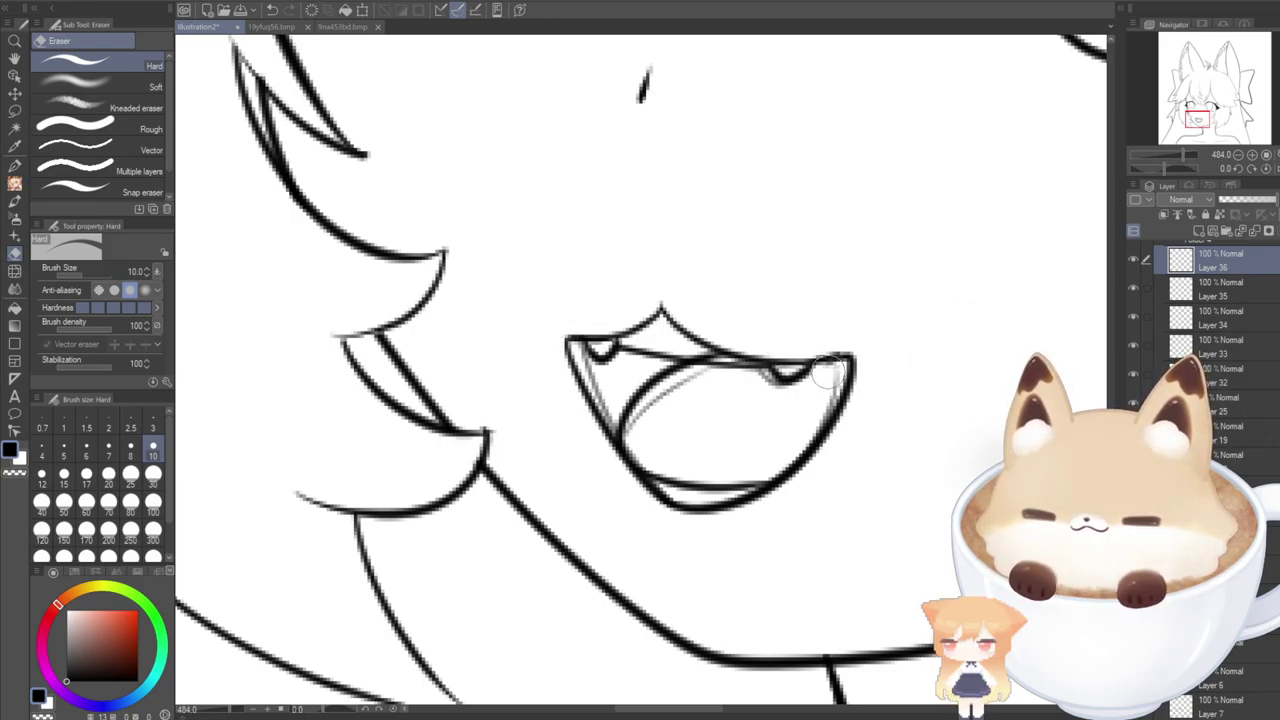
Compare the mouth with and without the fangs and the faded sketch by toggling the visibility of their layers.
scroll(1205, 400, down, 2)
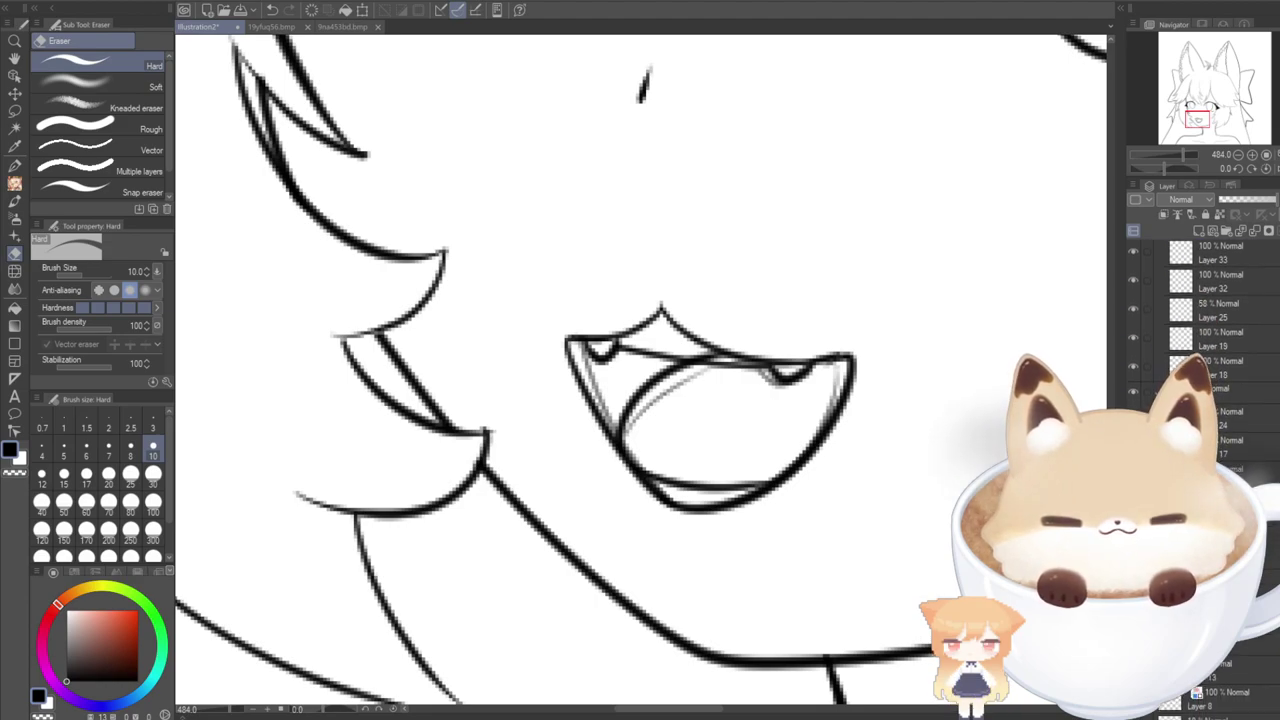
scroll(1205, 400, down, 1)
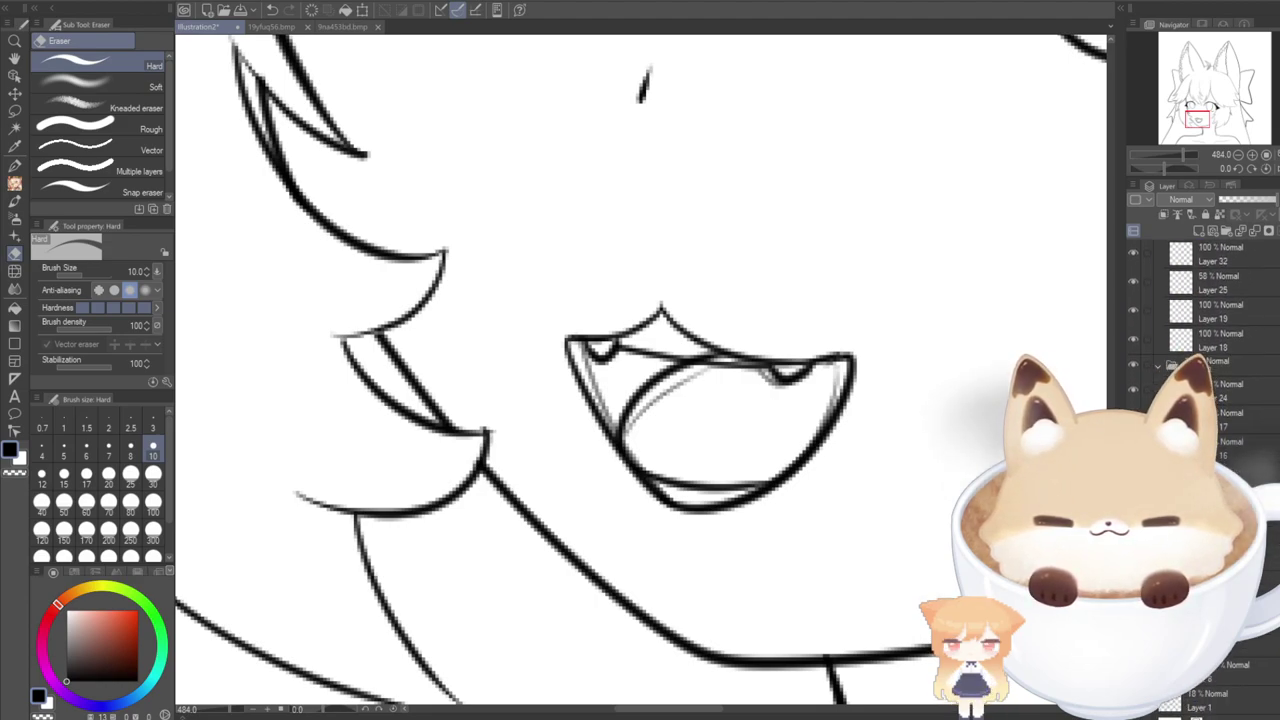
scroll(1205, 400, down, 3)
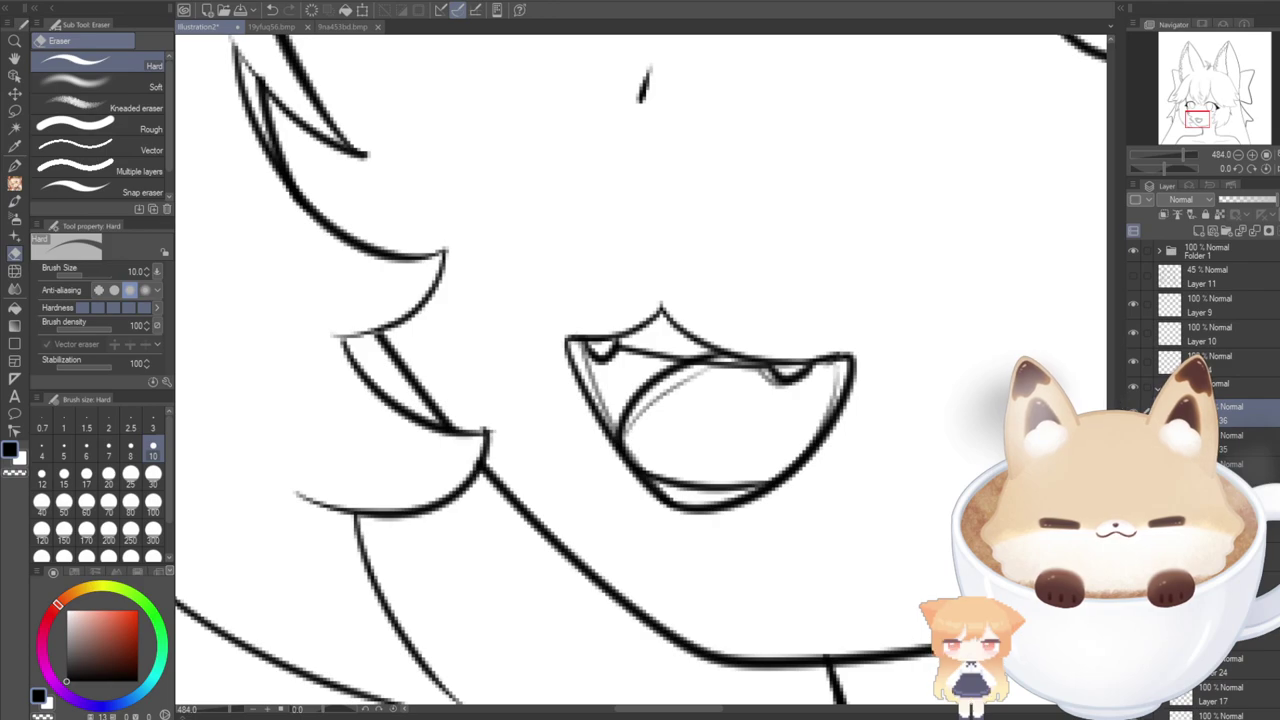
click(1133, 413)
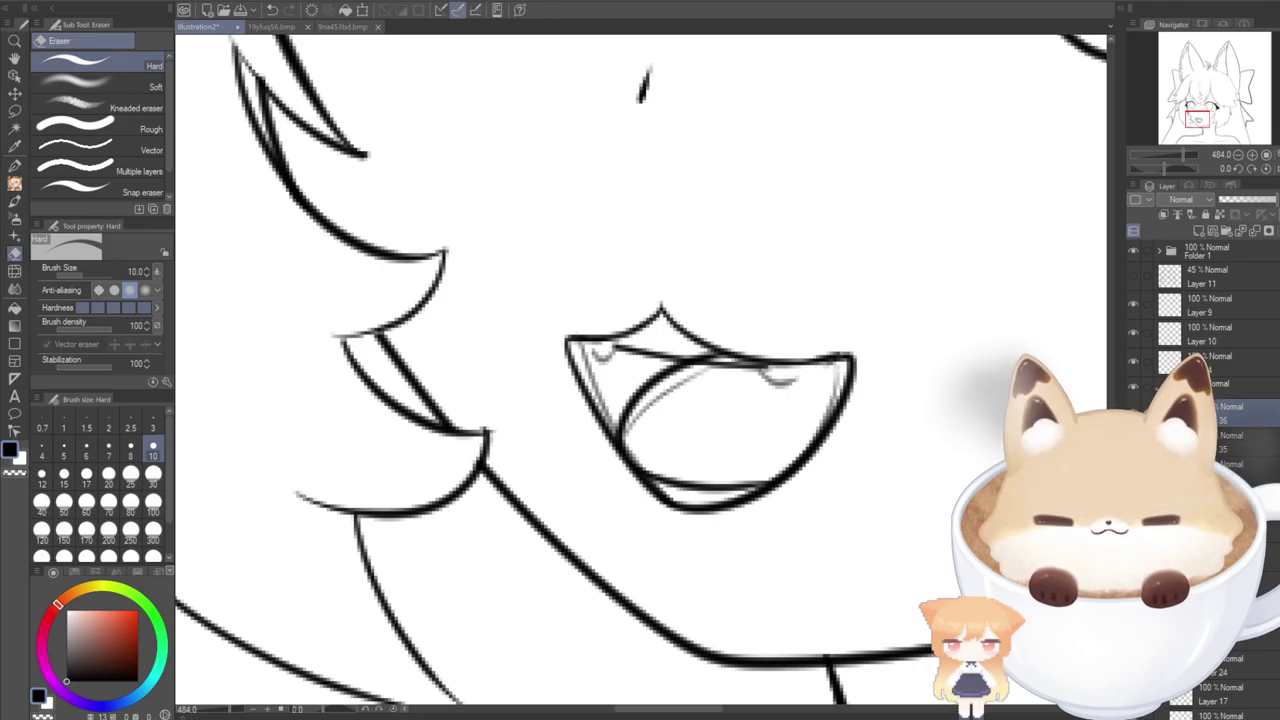
click(1133, 413)
click(1133, 442)
click(1133, 442)
click(1133, 442)
click(1133, 442)
click(1133, 471)
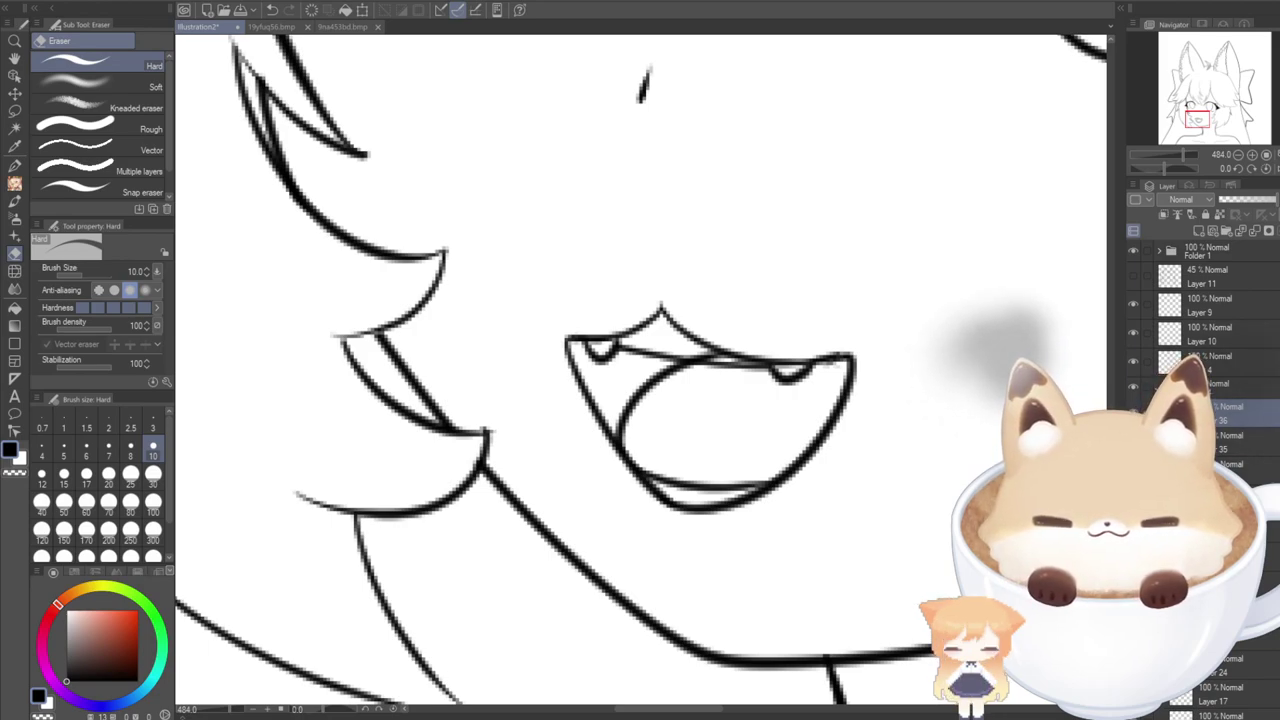
Undo the new upper teeth line on Layer 36.
key(ctrl+z)
click(1133, 411)
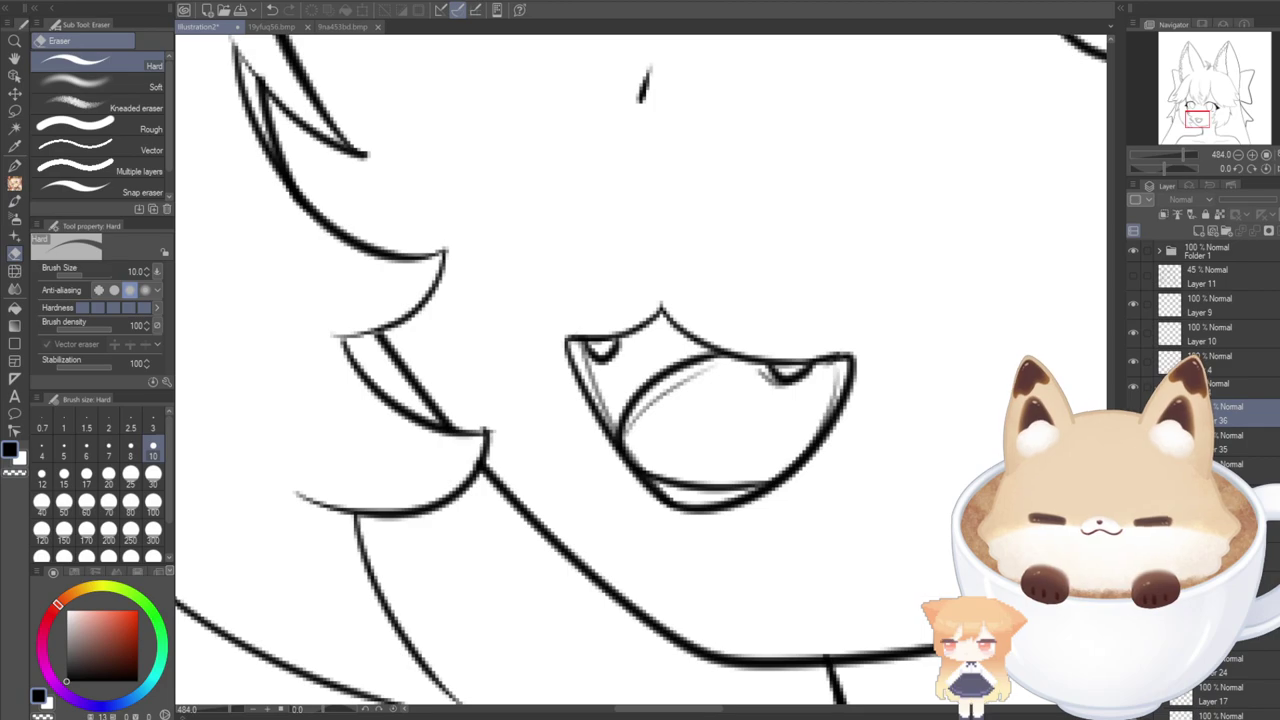
key(ctrl+z)
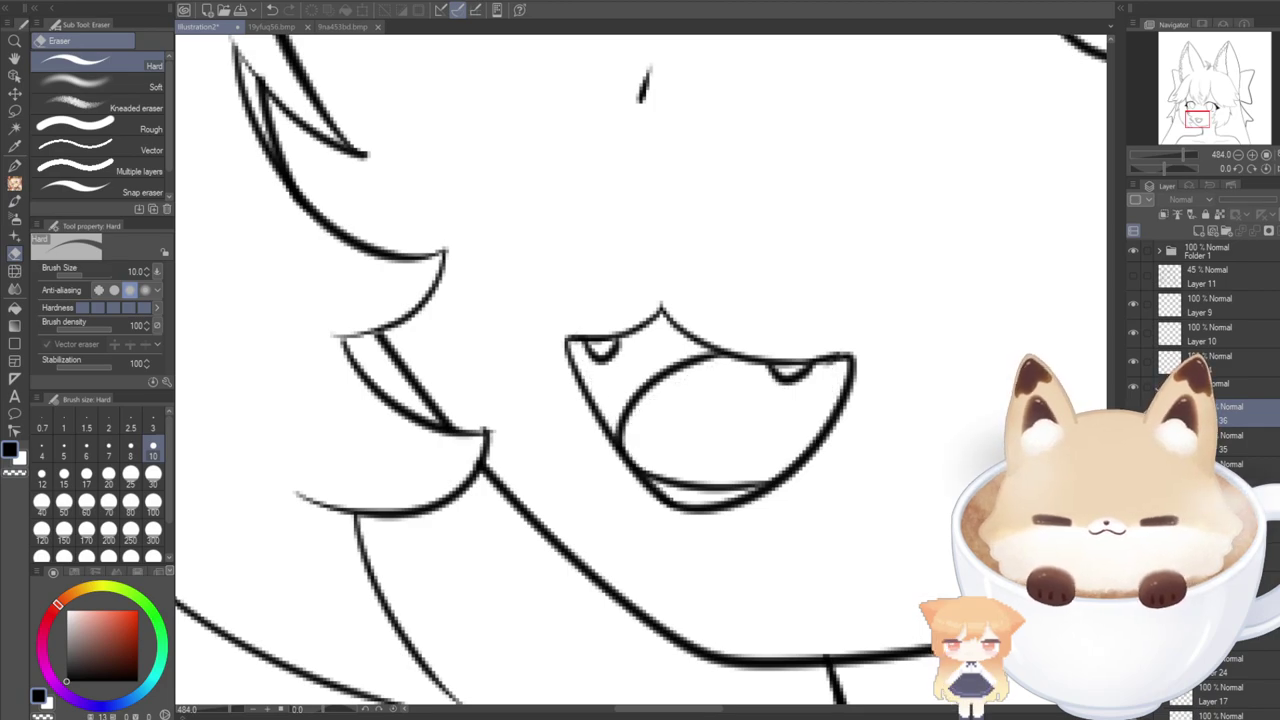
scroll(649, 491, down, 10)
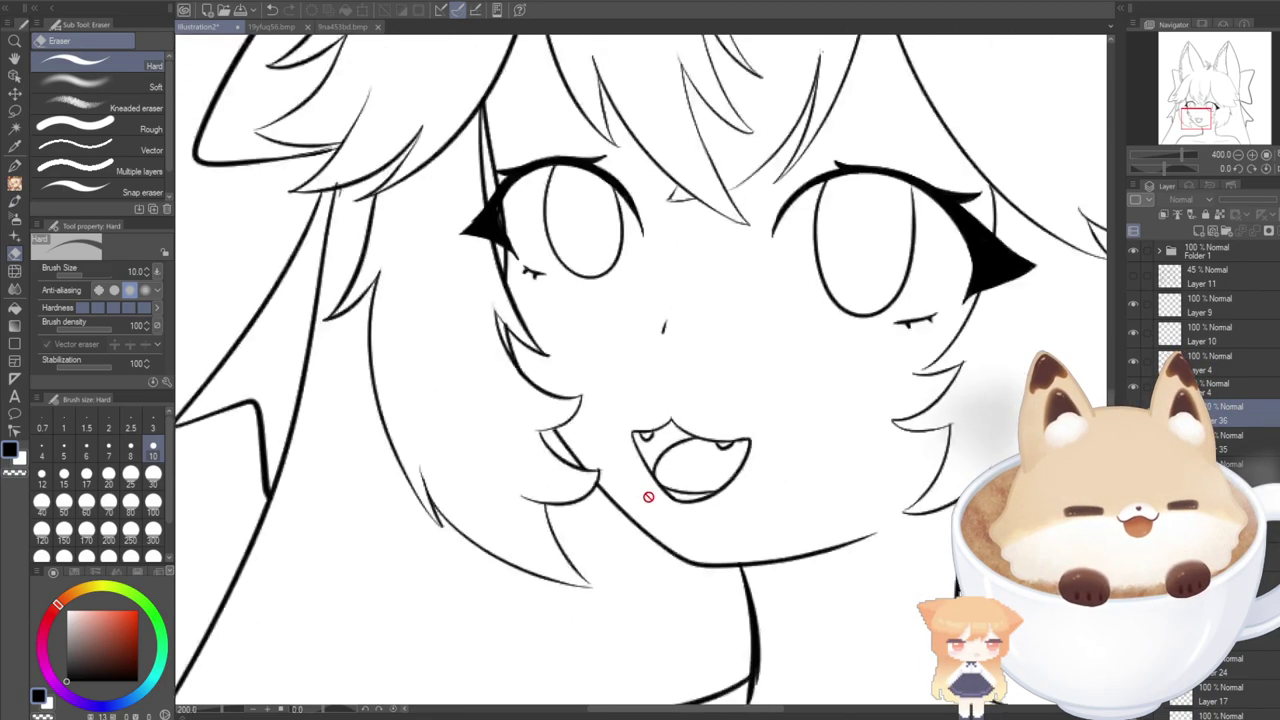
scroll(659, 537, up, 5)
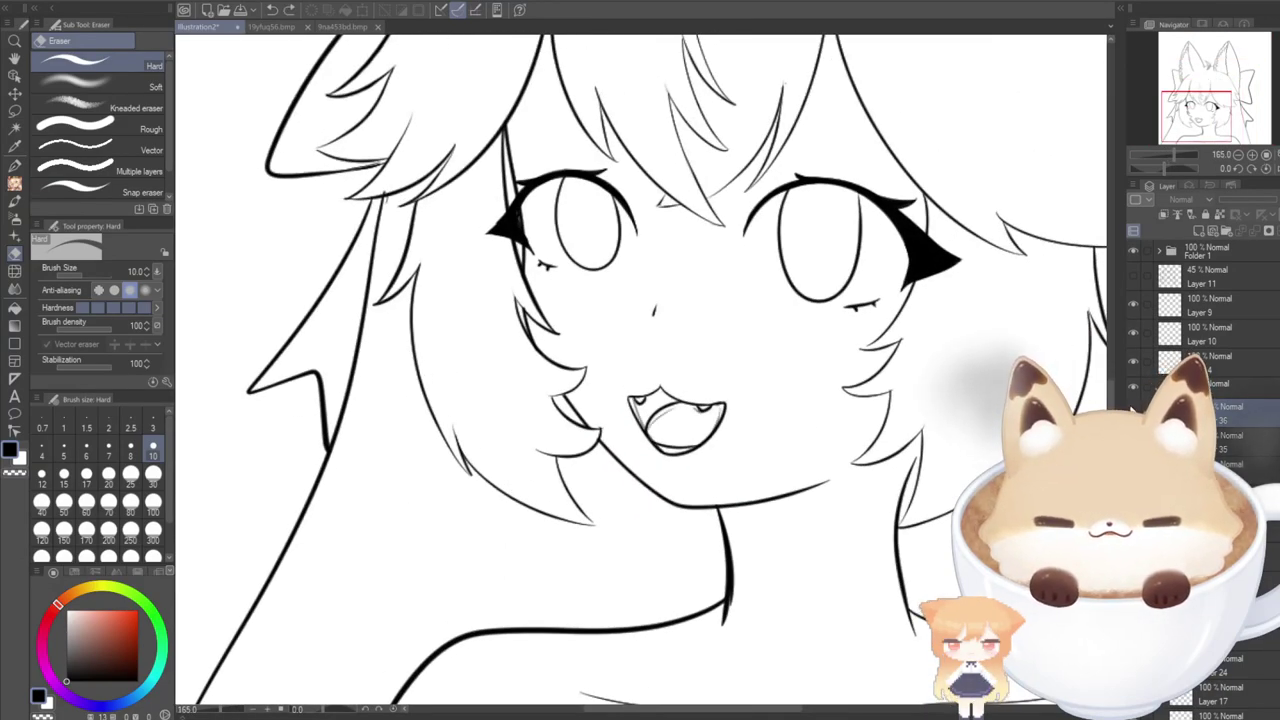
Delete the inked mouth layers, Layer 32 to Layer 36, and add a new layer above the mouth sketch on Layer 25.
click(1131, 407)
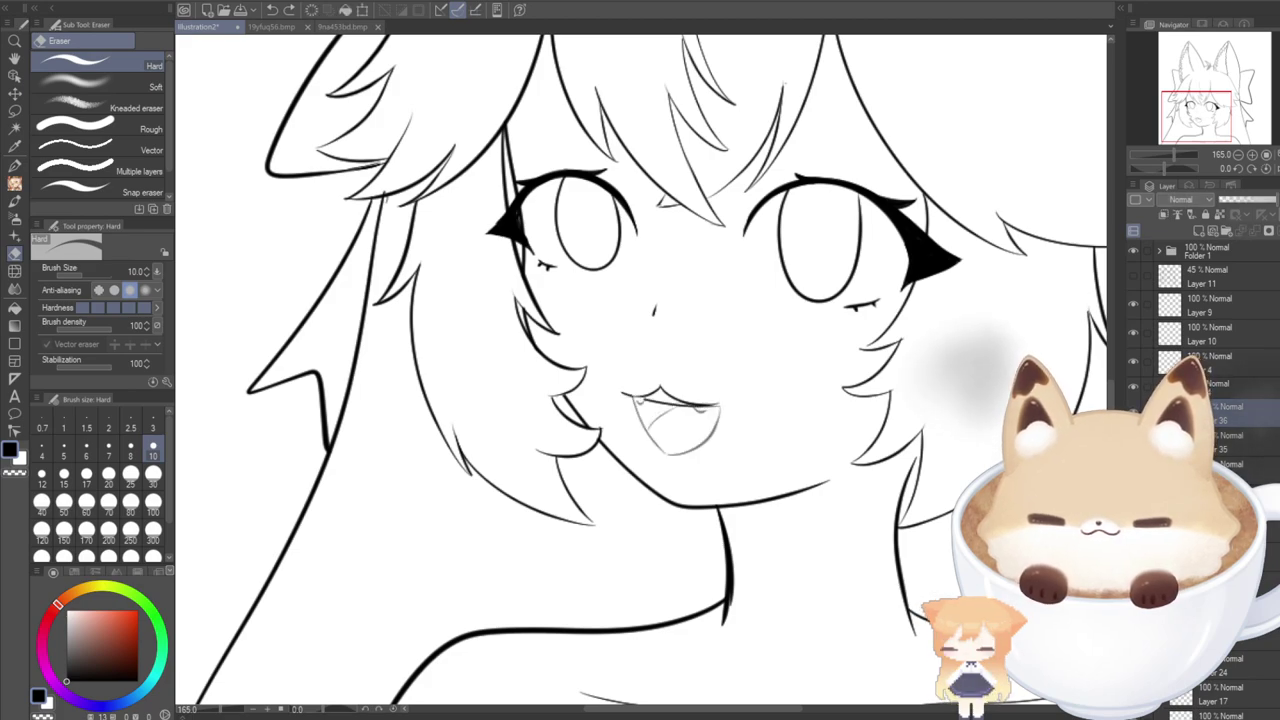
key(ctrl+z)
key(ctrl+y)
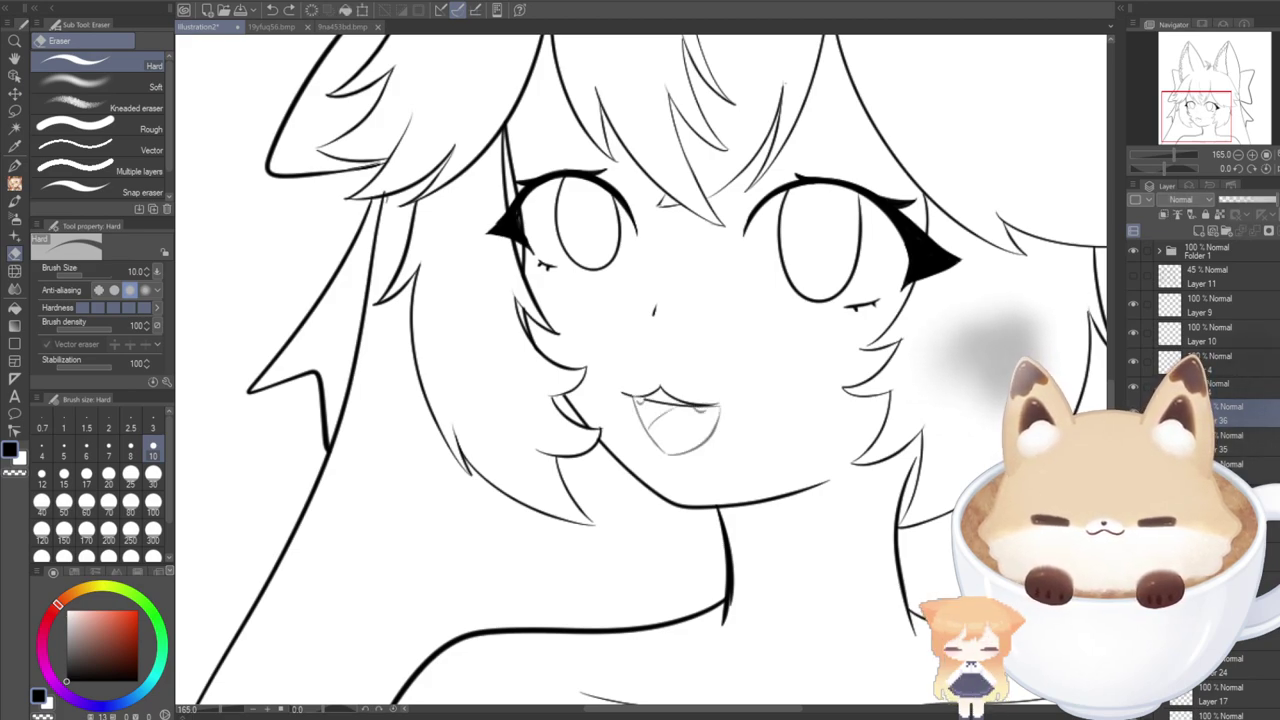
key(o)
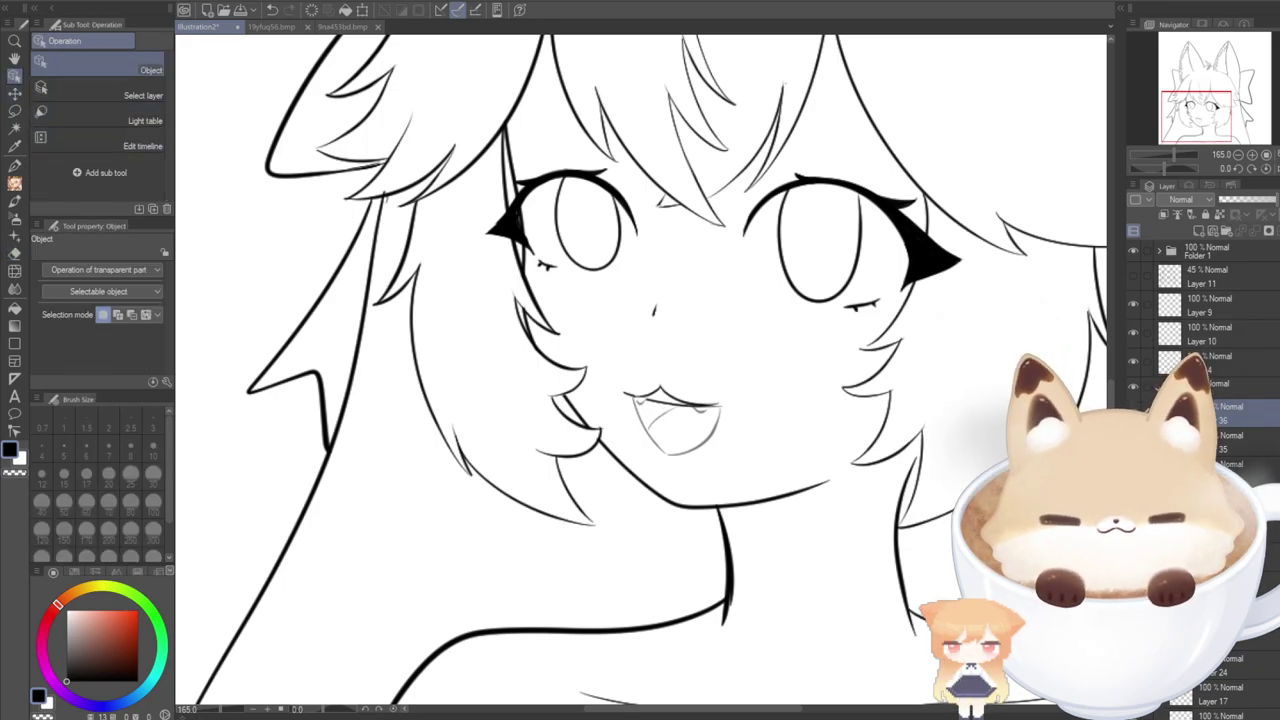
scroll(640, 517, up, 3)
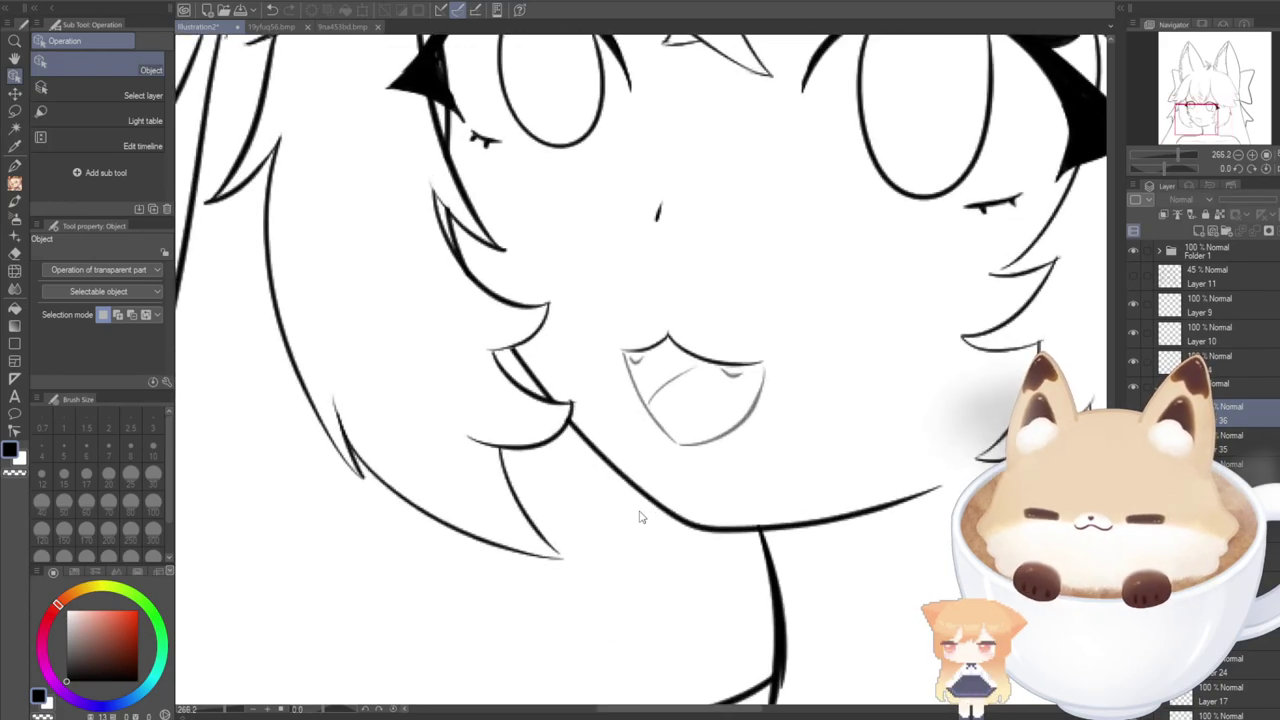
key(p)
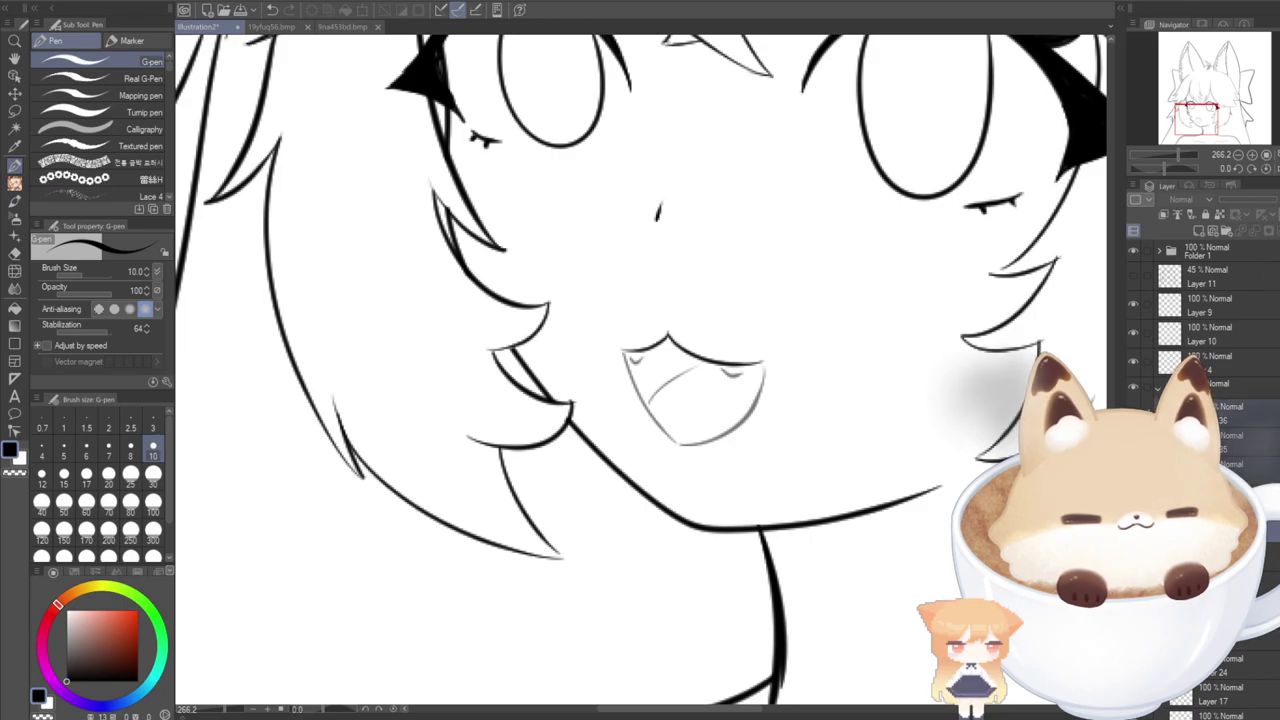
key(shift+alt+e)
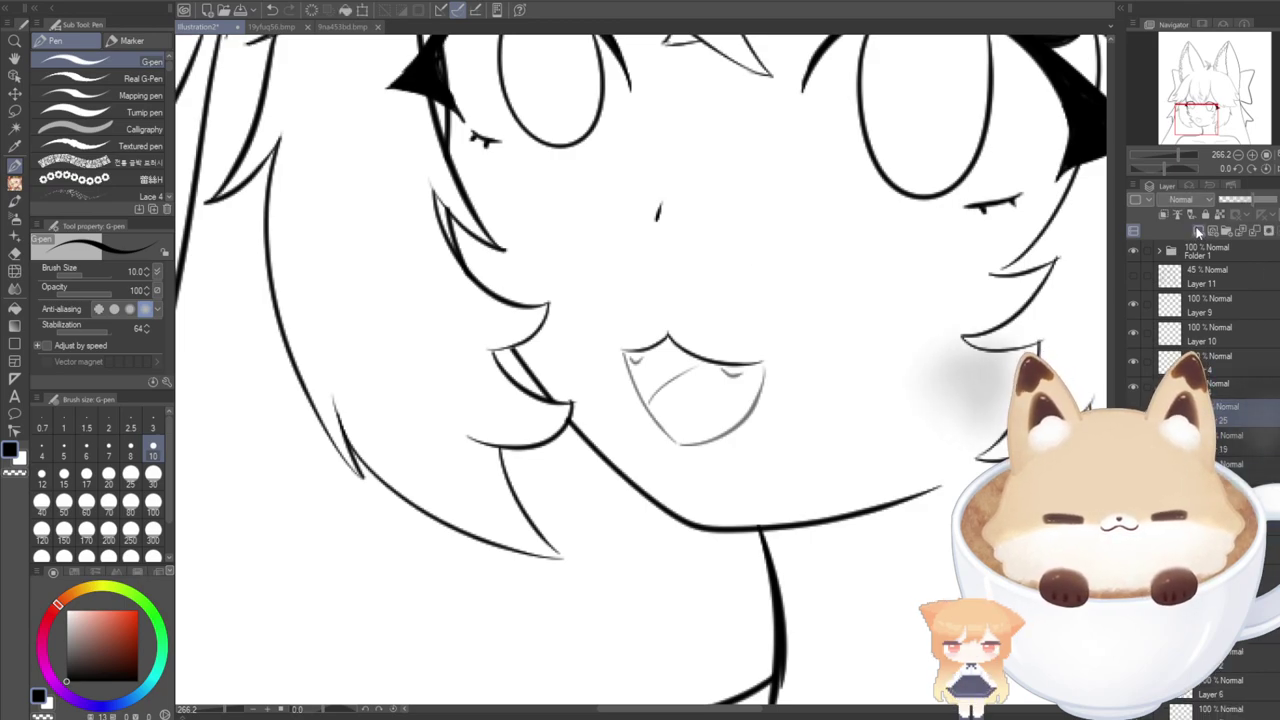
Ink the open mouth's left side, bottom point and rounded right side over the faded sketch with the G-pen at size 7.
scroll(625, 345, up, 5)
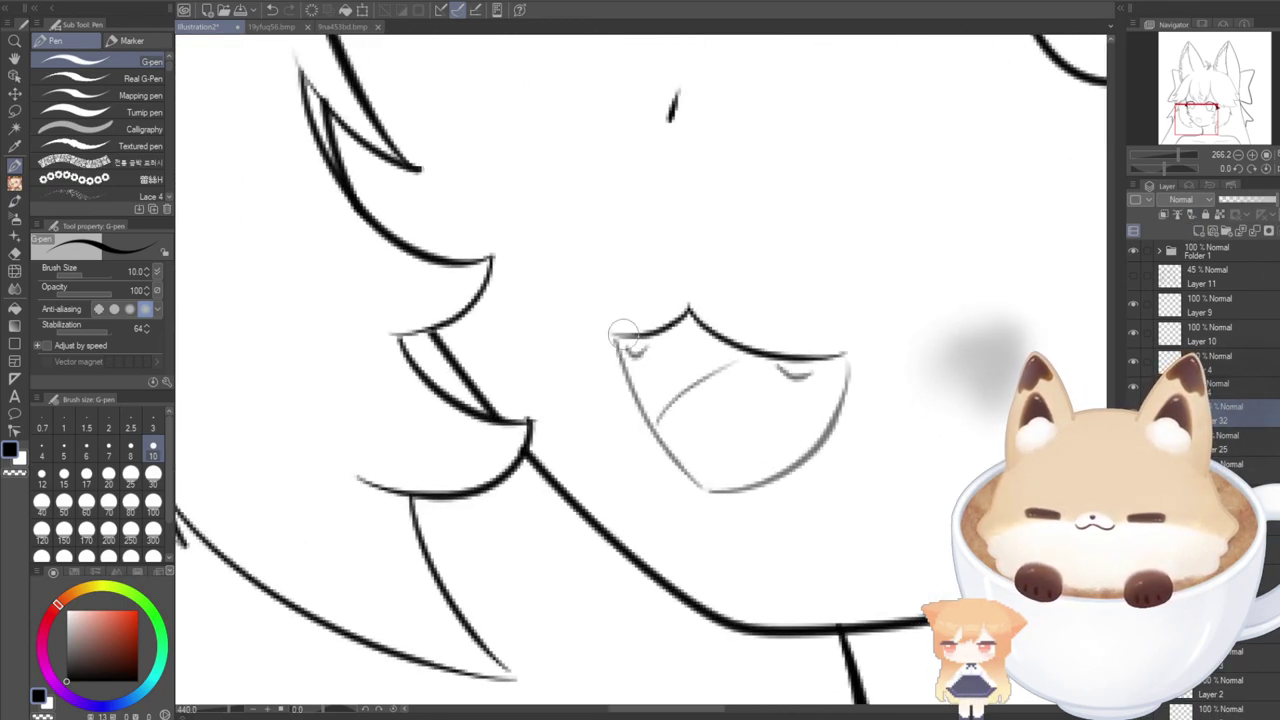
mouse_move(874, 362)
mouse_down()
mouse_move(743, 271)
mouse_move(697, 405)
mouse_up()
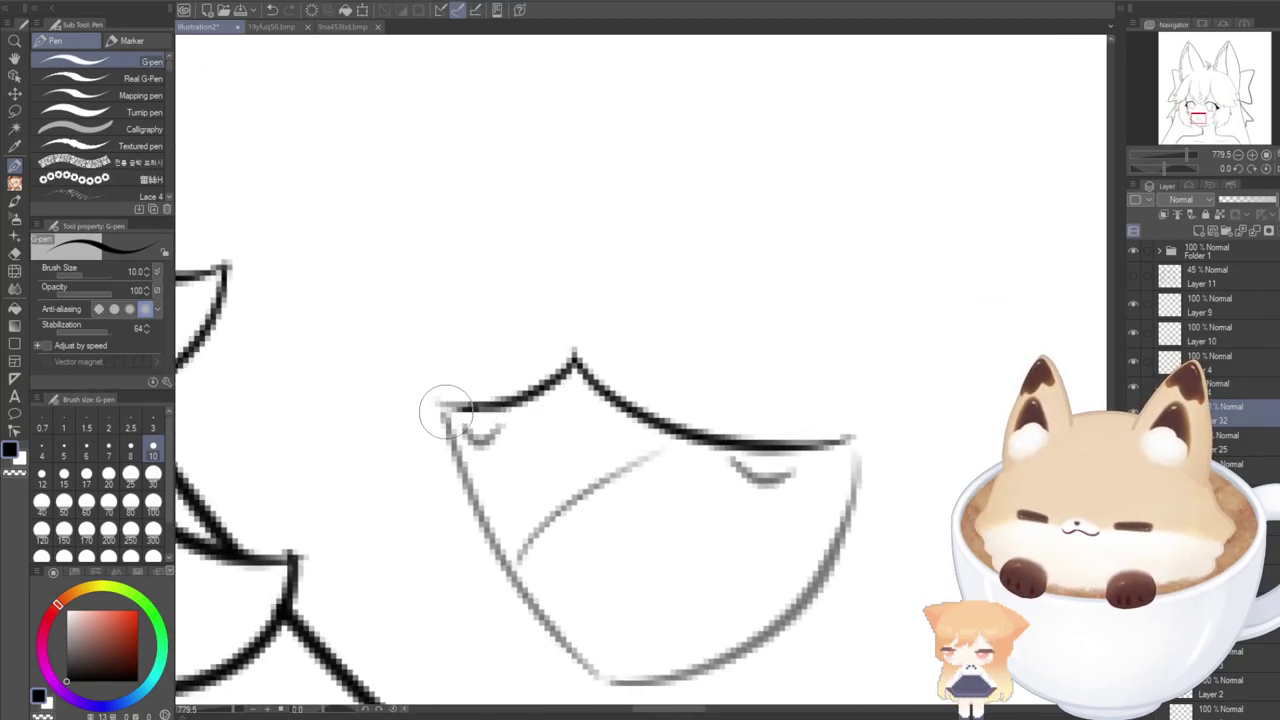
mouse_move(443, 405)
mouse_down()
mouse_move(544, 608)
mouse_move(605, 645)
mouse_up()
key(ctrl+z)
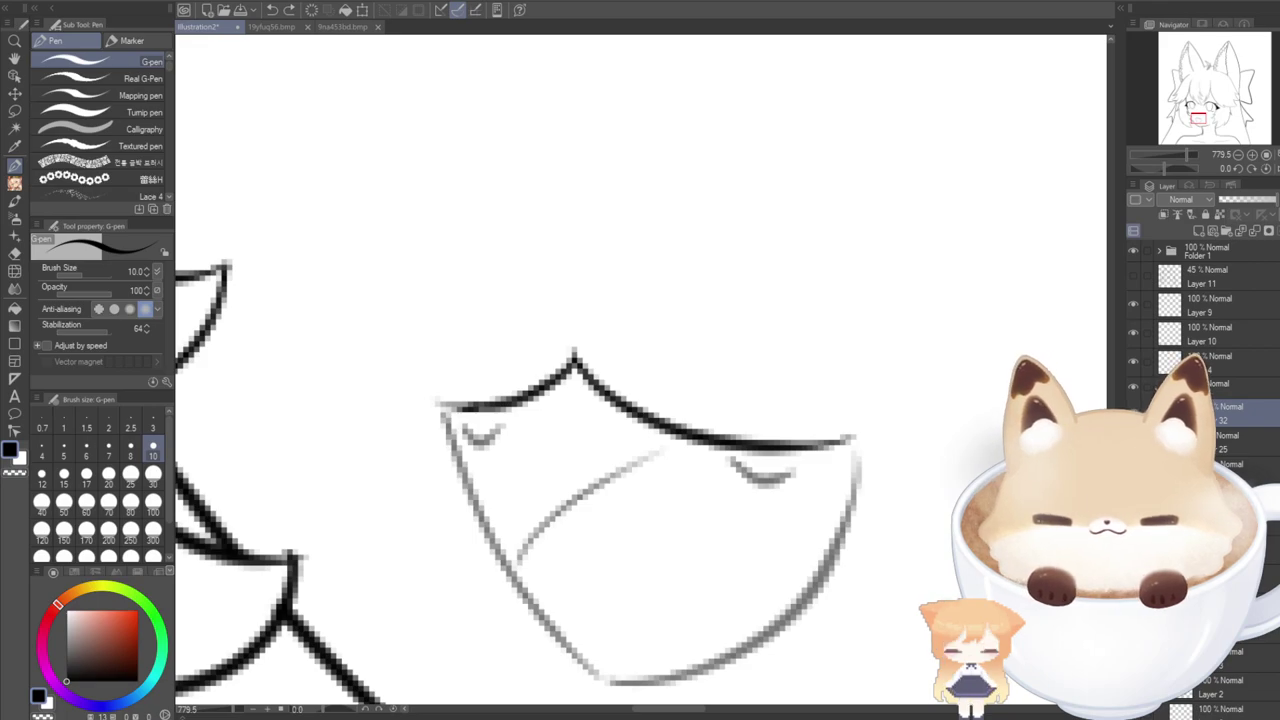
drag(524, 550, 524, 78)
click(107, 452)
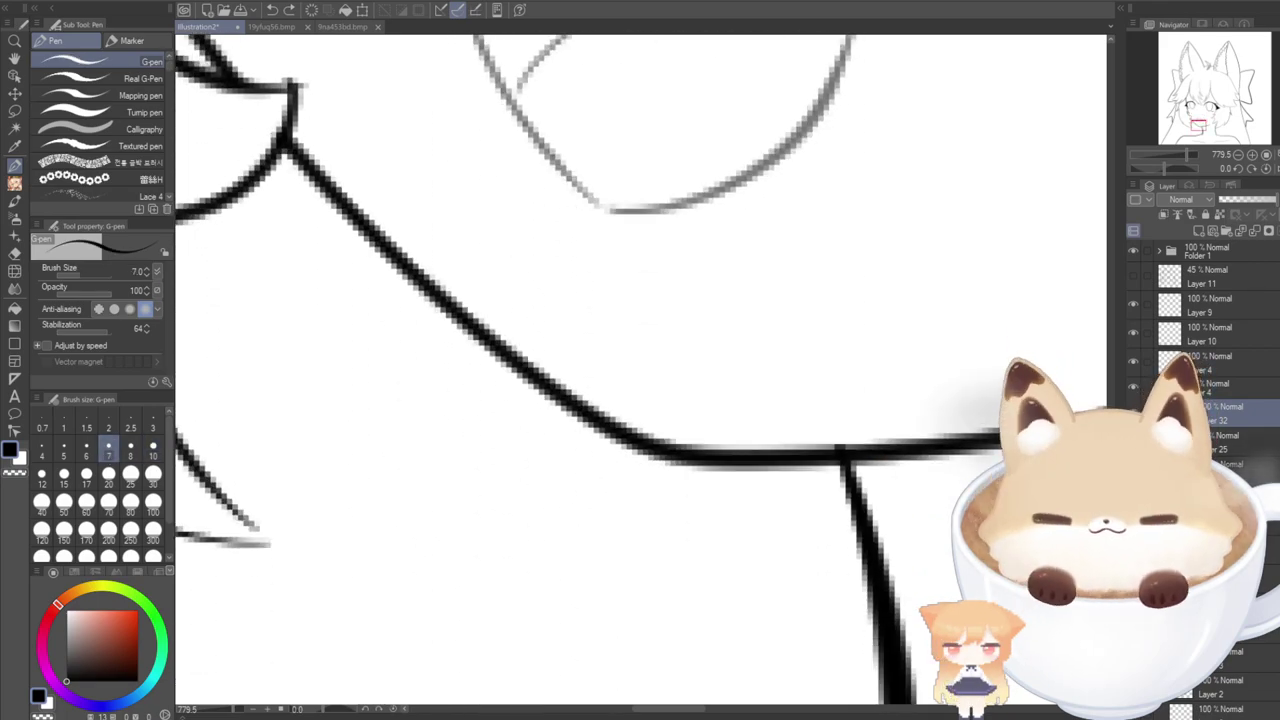
scroll(480, 431, up, 4)
mouse_move(443, 314)
mouse_down()
mouse_move(482, 421)
mouse_move(577, 568)
mouse_move(613, 587)
mouse_move(763, 542)
mouse_move(848, 368)
mouse_up()
key(ctrl+z)
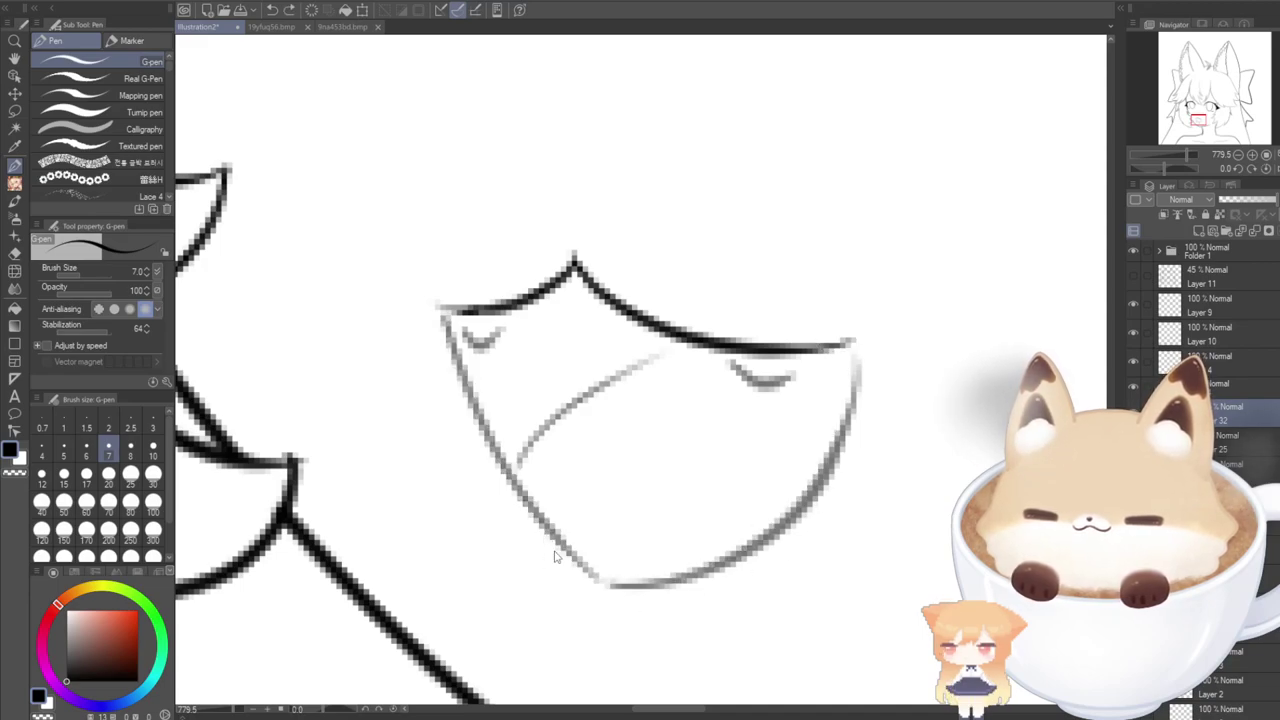
mouse_move(440, 318)
mouse_down()
mouse_move(537, 524)
mouse_move(606, 592)
mouse_move(717, 568)
mouse_move(856, 427)
mouse_move(845, 342)
mouse_up()
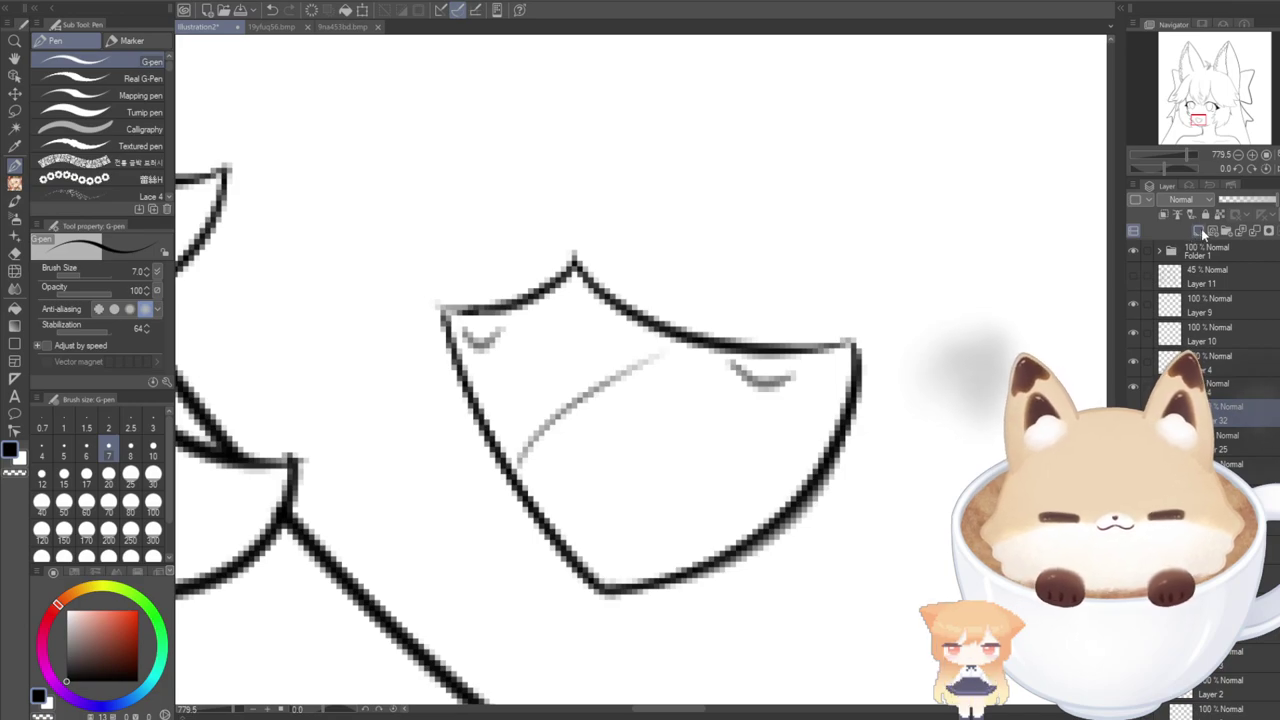
Ink the two small fangs under the upper mouth line on a new layer above the mouth outline.
mouse_move(441, 325)
mouse_down()
mouse_move(472, 340)
mouse_move(492, 345)
mouse_move(503, 303)
mouse_up()
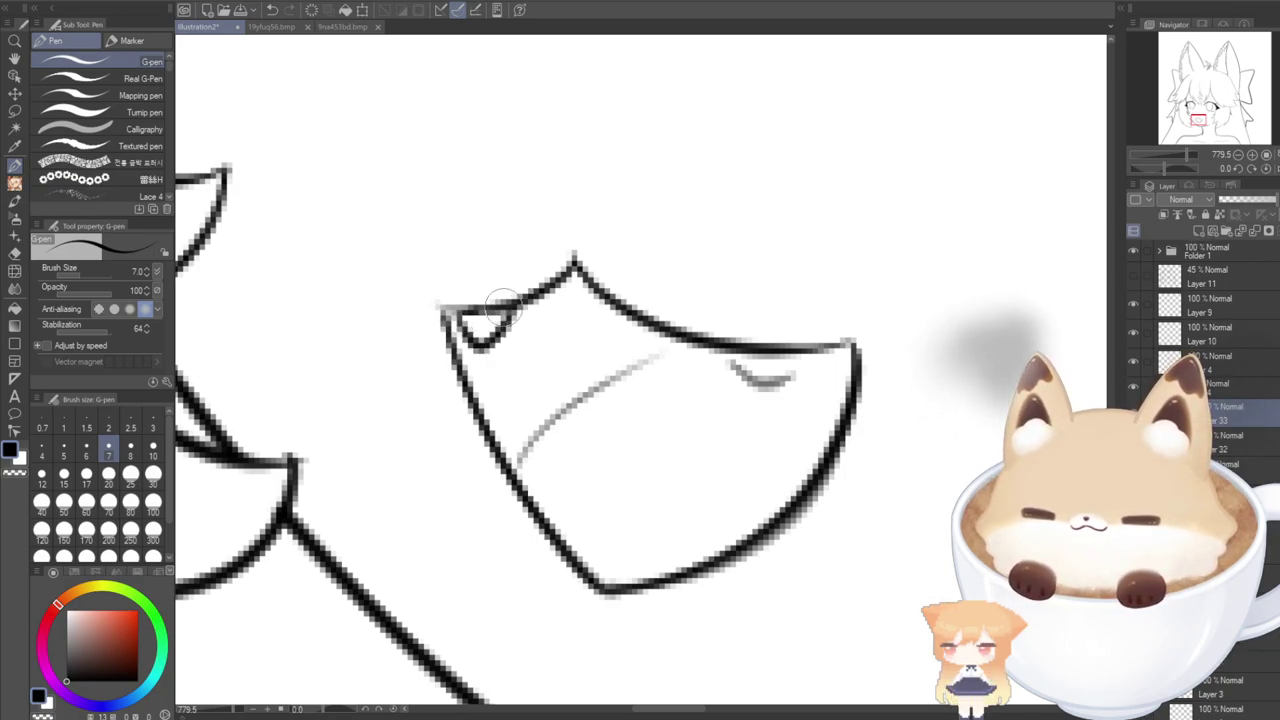
mouse_move(727, 352)
mouse_down()
mouse_move(768, 384)
mouse_move(805, 337)
mouse_up()
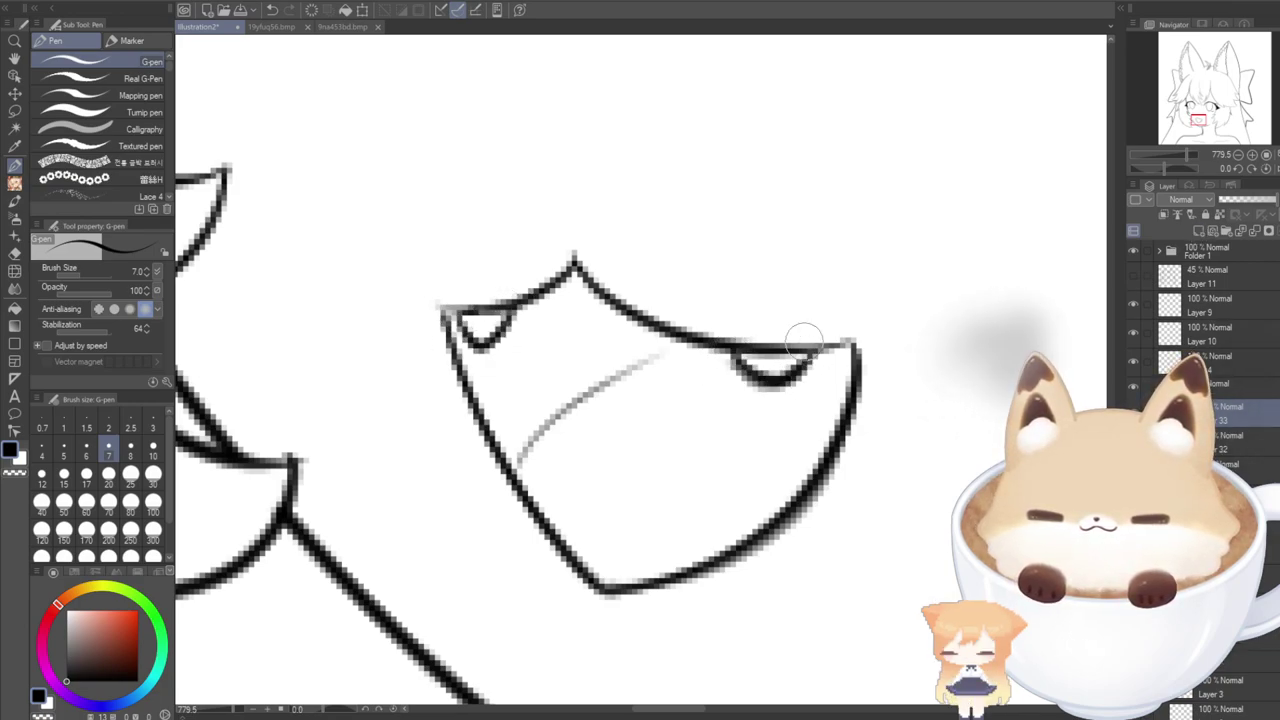
Ink the tongue's curved upper edge from the mouth's left side to the upper lip on a new layer, redoing the stroke until it fits.
click(1200, 231)
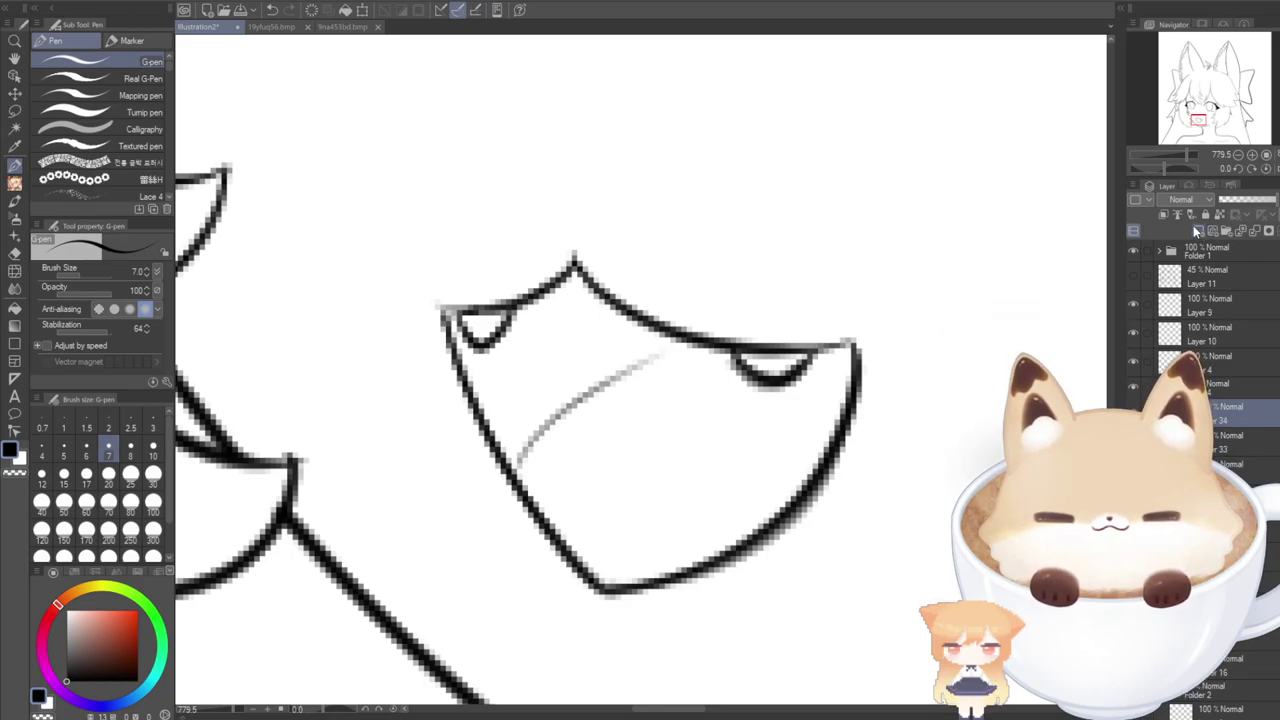
mouse_move(512, 478)
mouse_down()
mouse_move(594, 370)
mouse_move(690, 340)
mouse_up()
key(ctrl+z)
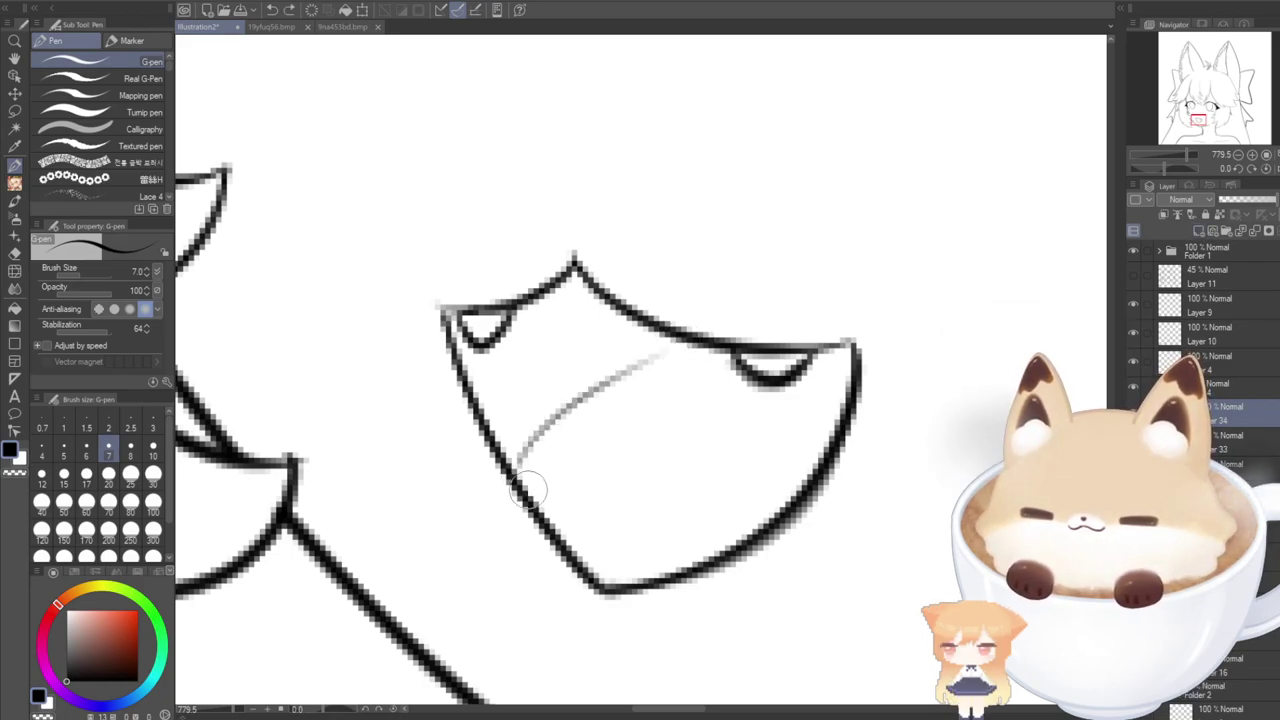
mouse_move(525, 489)
mouse_down()
mouse_move(561, 391)
mouse_move(690, 339)
mouse_up()
key(ctrl+z)
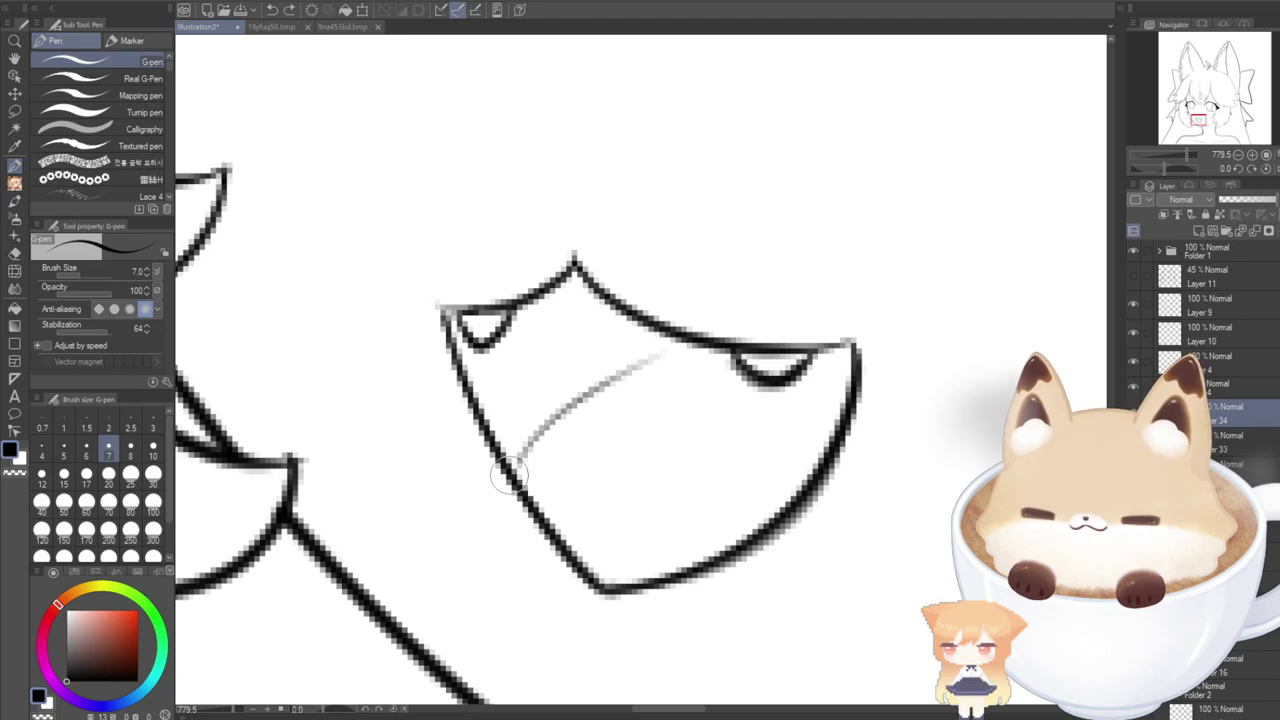
drag(512, 458, 684, 342)
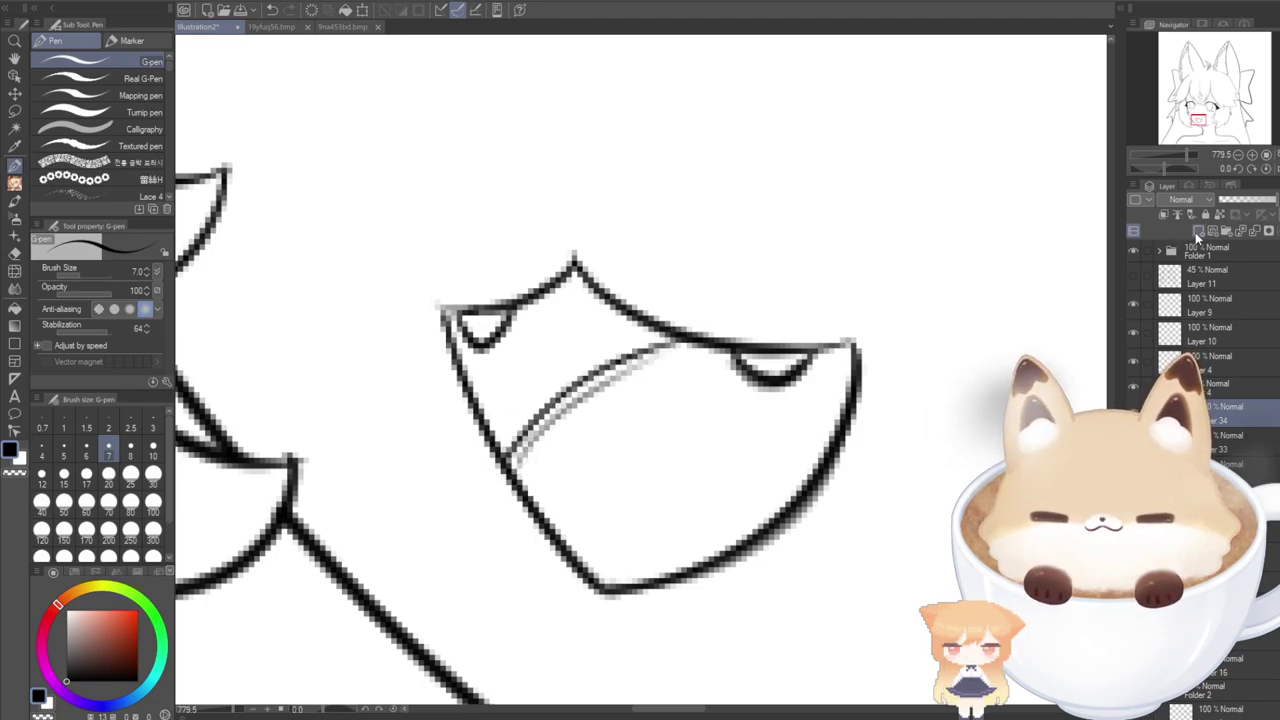
Ink a short, nearly horizontal line across the mouth's lower tip on another new layer, redoing the stroke until it fits.
click(1196, 231)
mouse_move(545, 532)
mouse_down()
mouse_move(648, 552)
mouse_move(742, 536)
mouse_up()
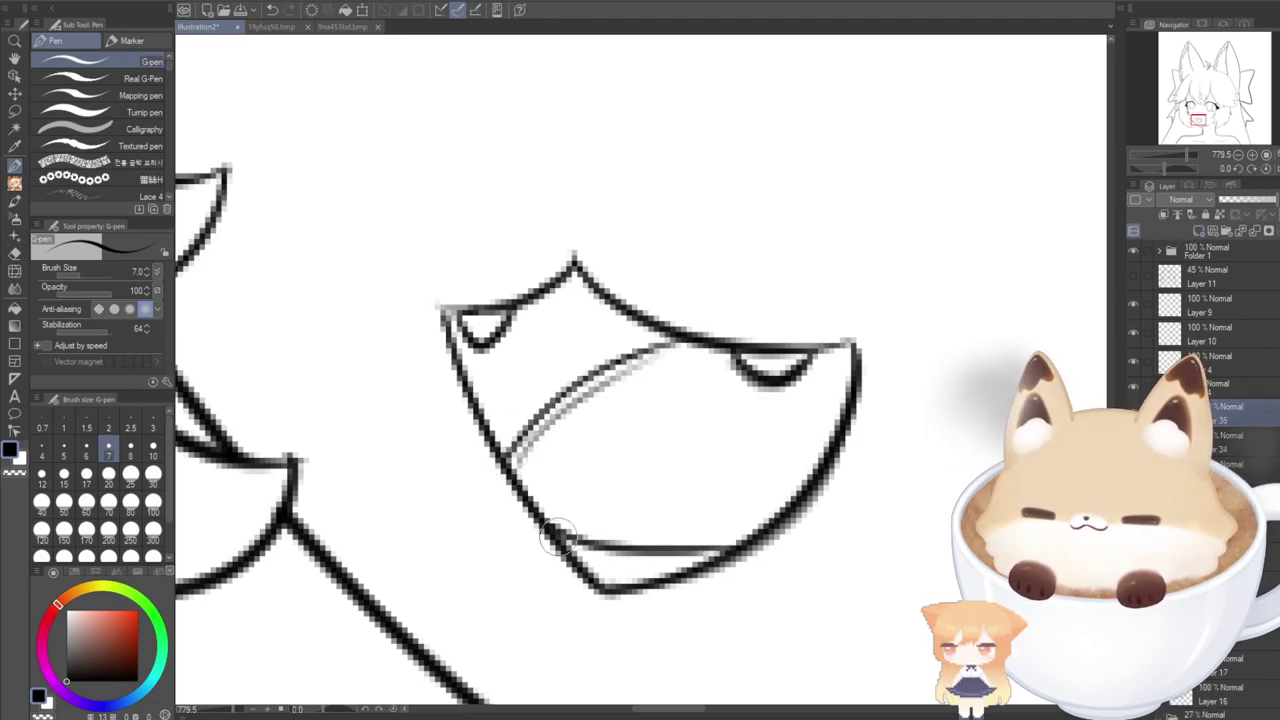
key(ctrl+z)
drag(545, 537, 692, 568)
key(ctrl+z)
drag(562, 548, 728, 556)
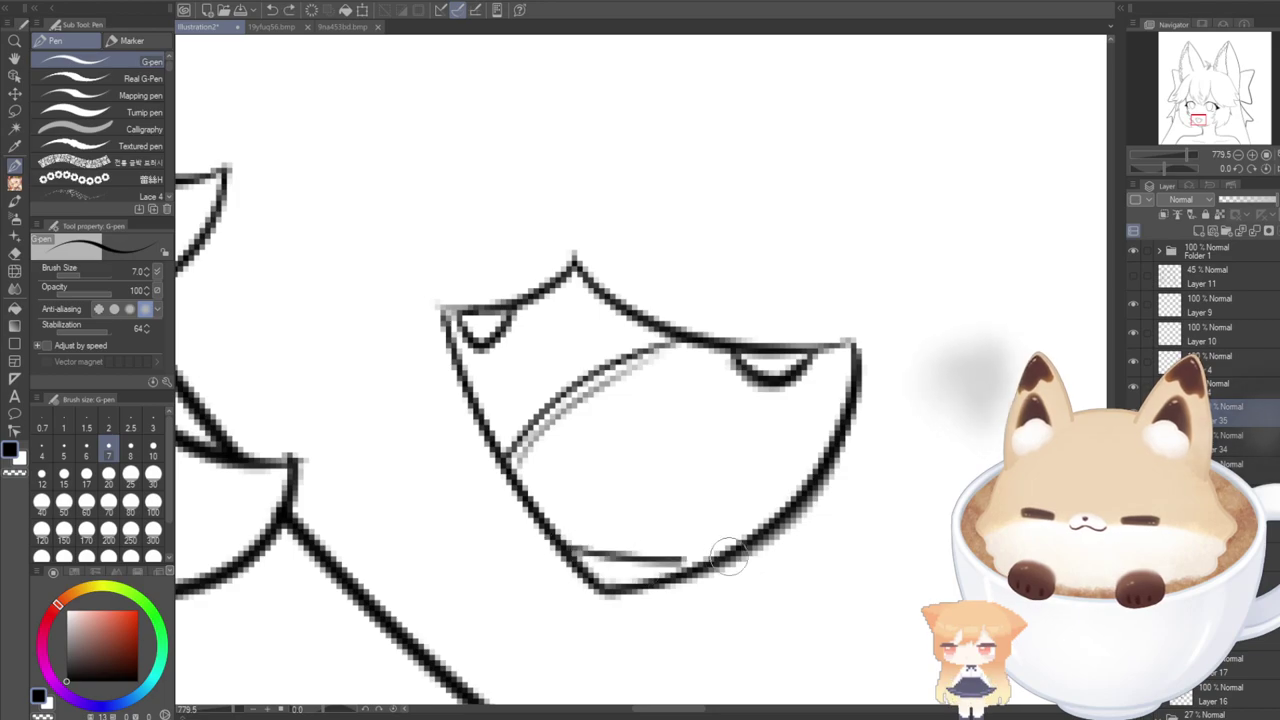
Select the mouth folder and show the faint head construction sketch with its face guidelines beneath the line art.
scroll(530, 533, down, 5)
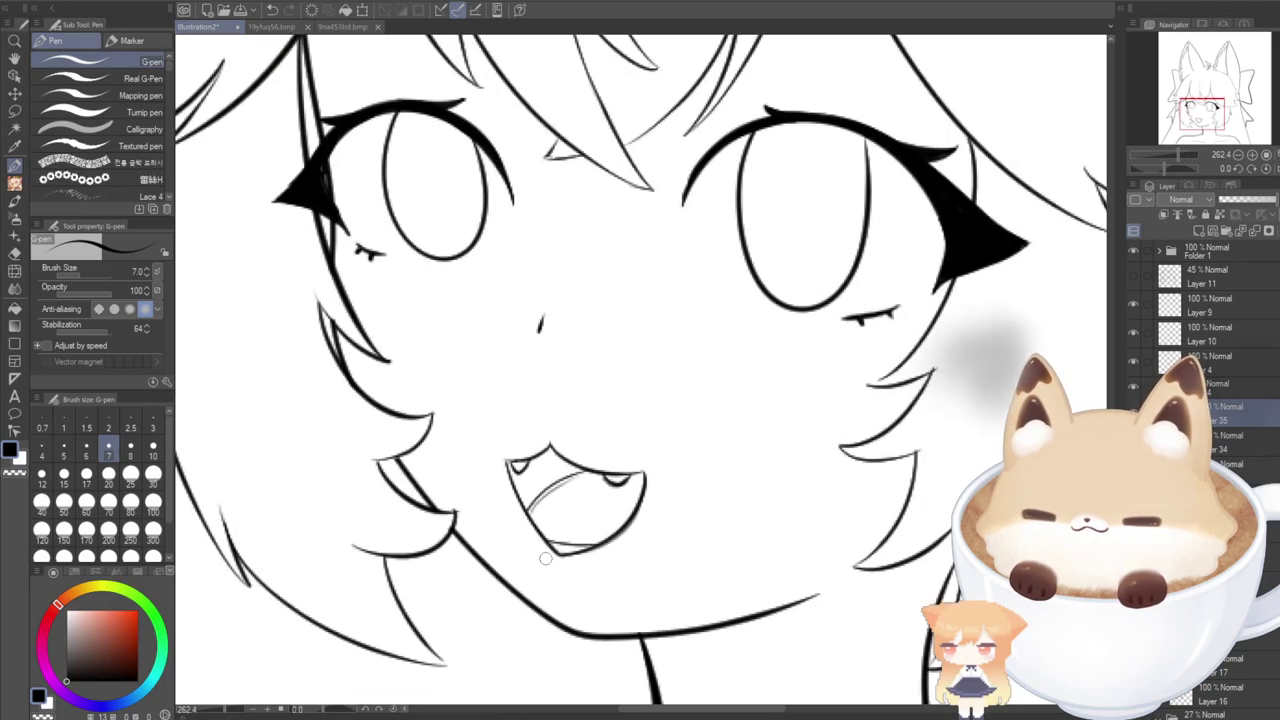
scroll(545, 558, down, 2)
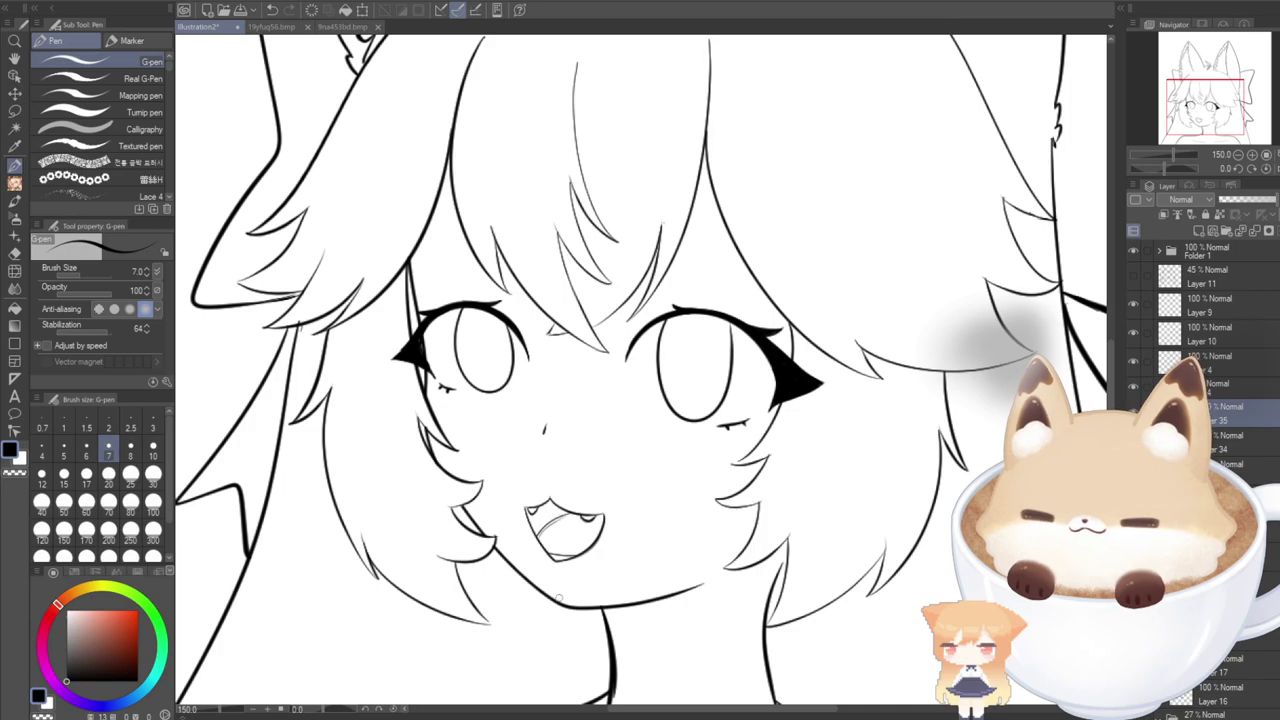
scroll(559, 575, down, 1)
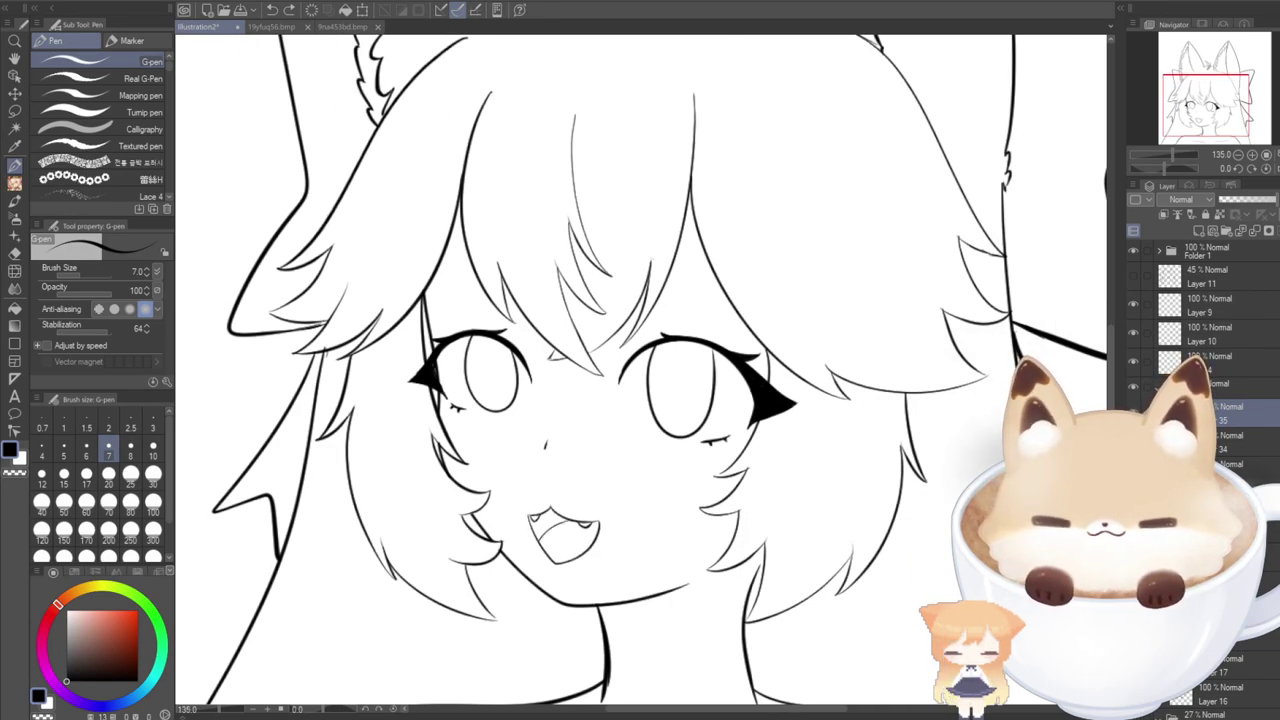
scroll(559, 646, down, 2)
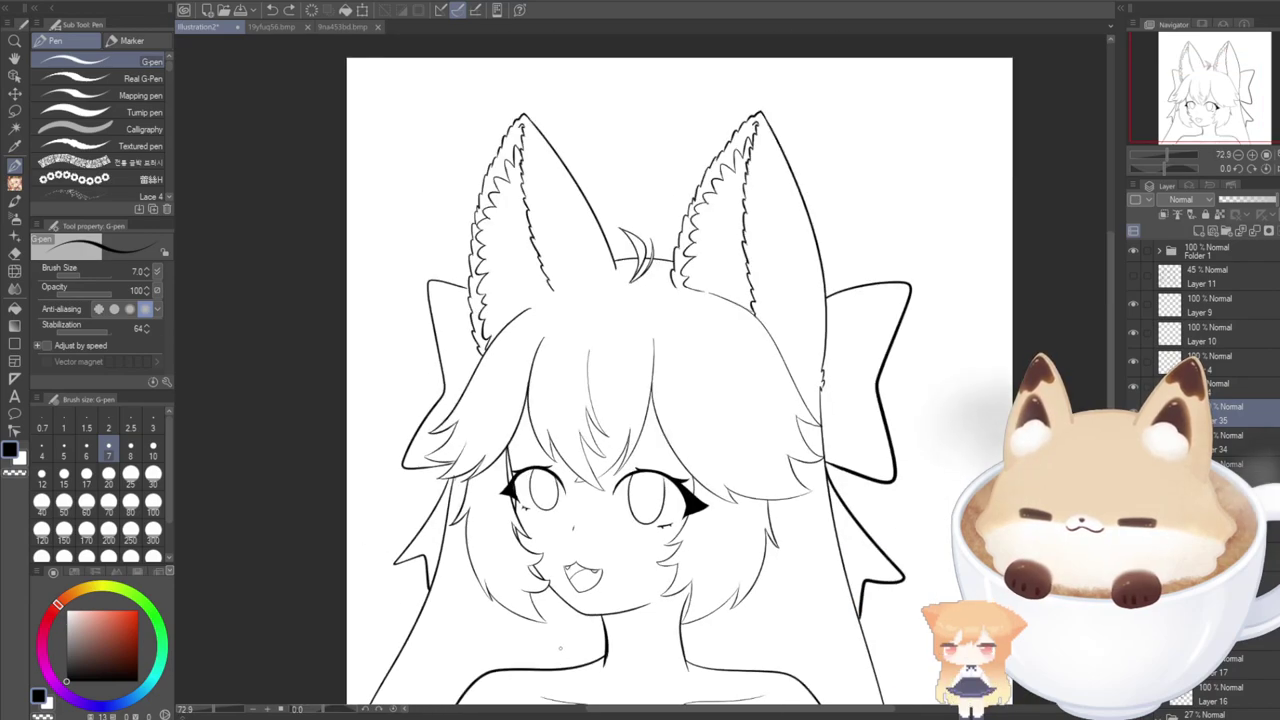
click(1148, 388)
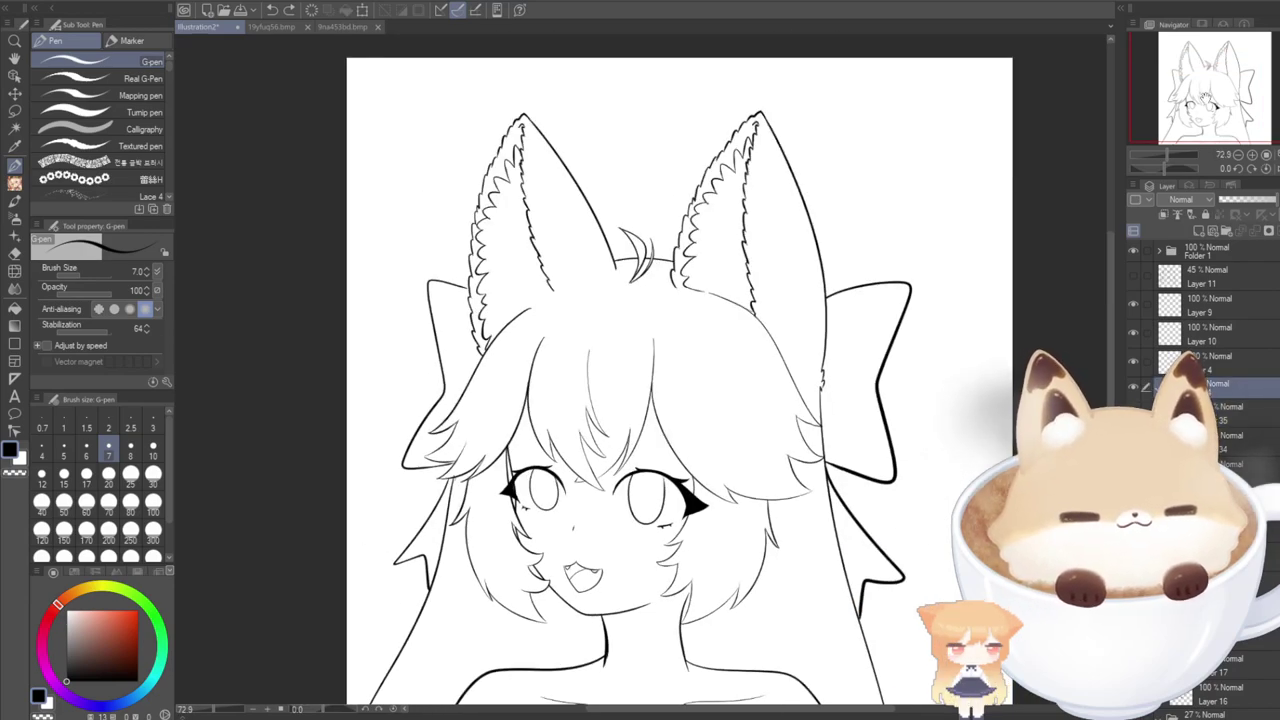
drag(1205, 96, 1200, 97)
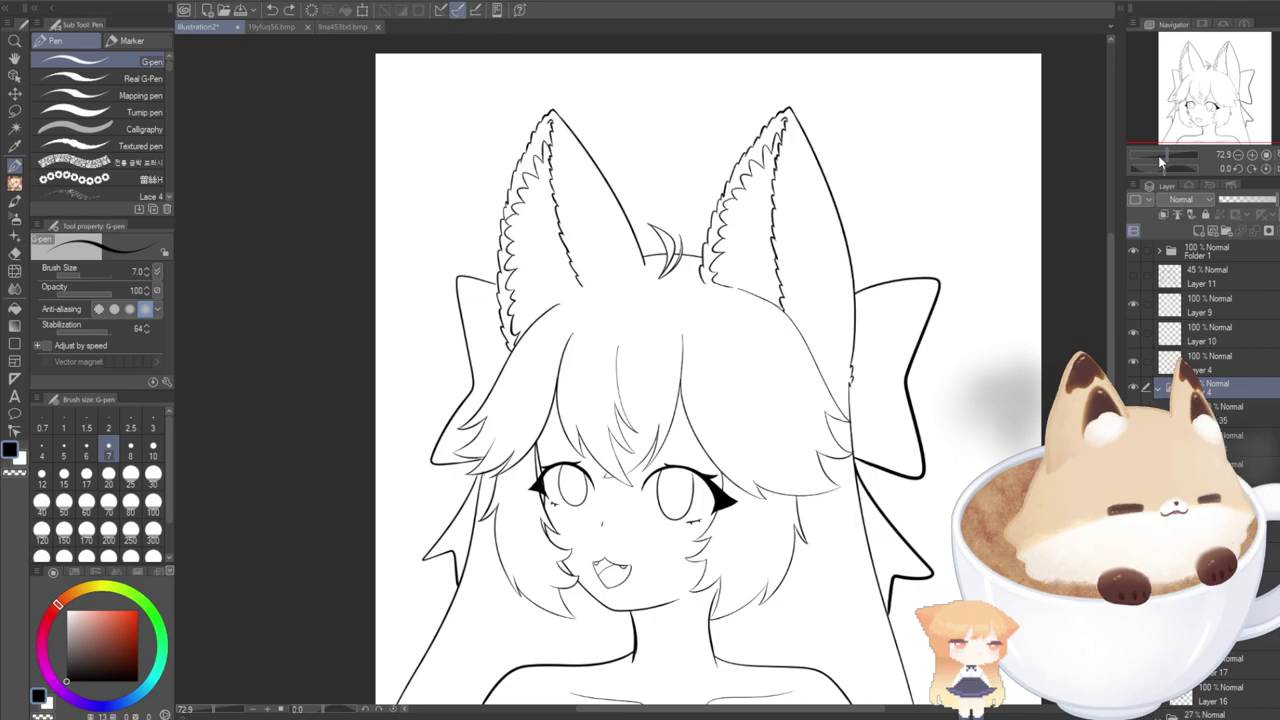
scroll(1200, 400, down, 3)
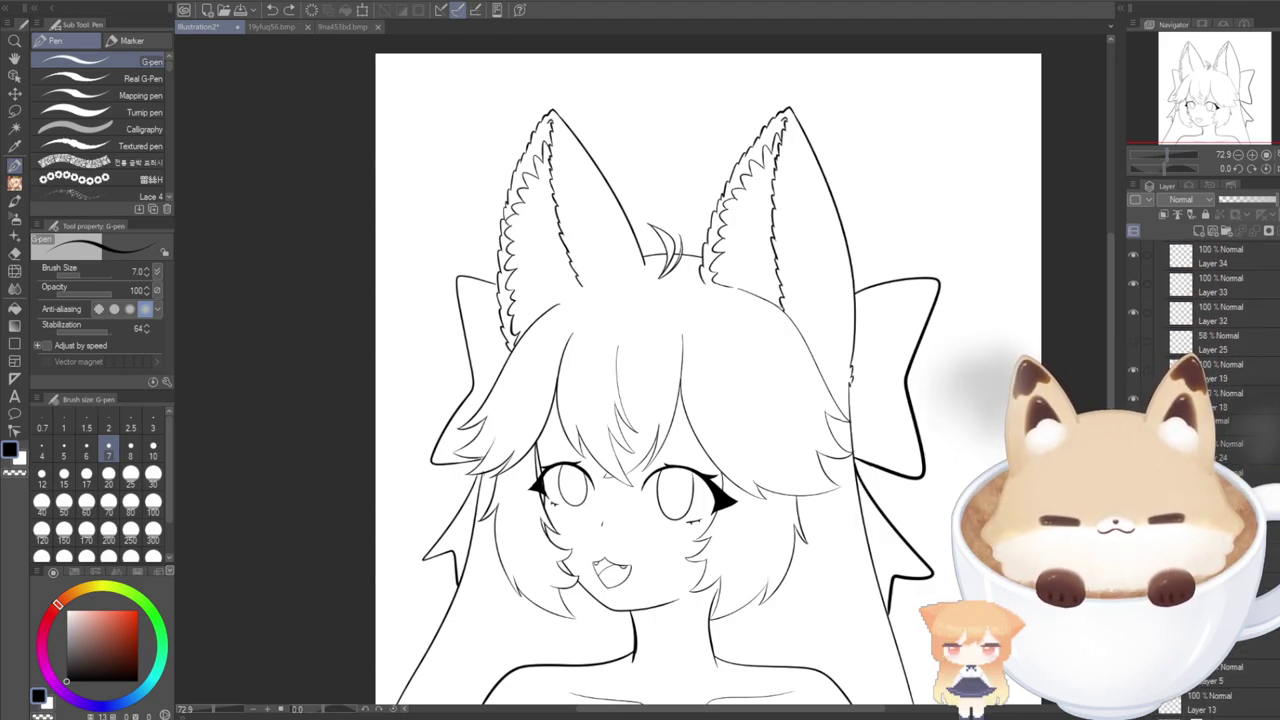
scroll(1200, 400, down, 2)
scroll(1200, 400, up, 5)
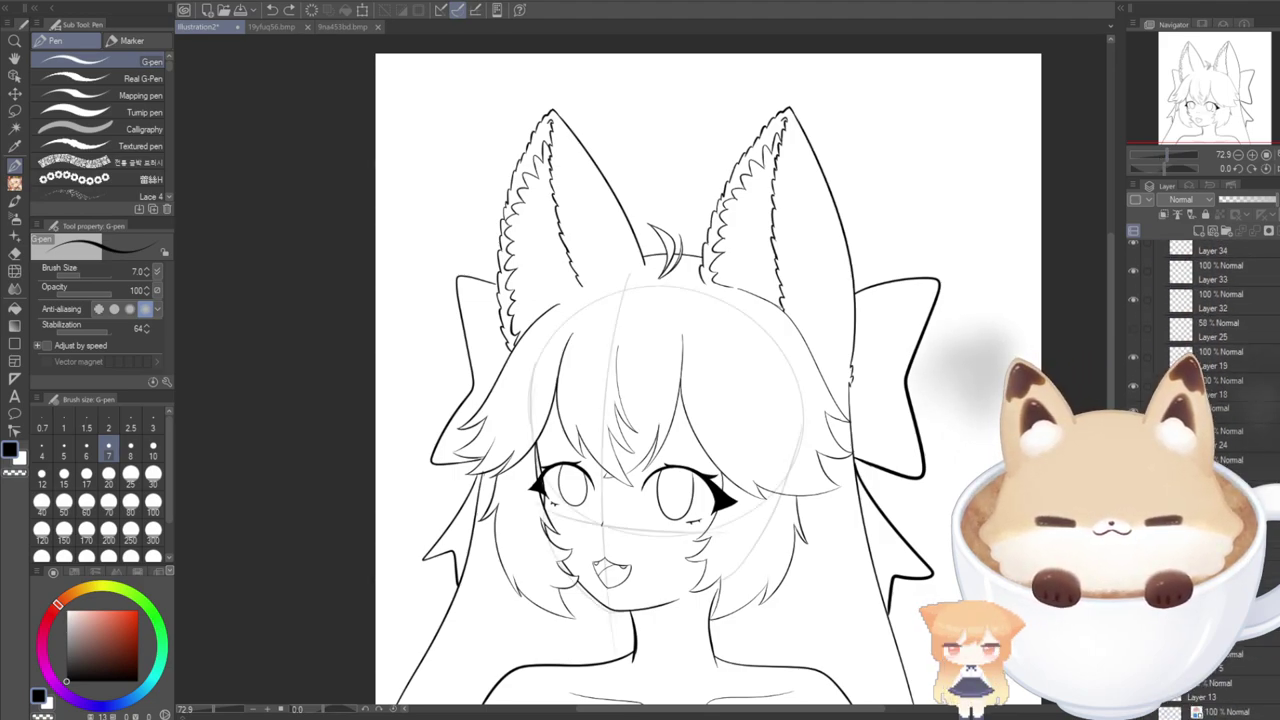
Try rotating the inked mouth slightly counterclockwise and moving it up, compare both versions, and undo the transformation.
key(ctrl+t)
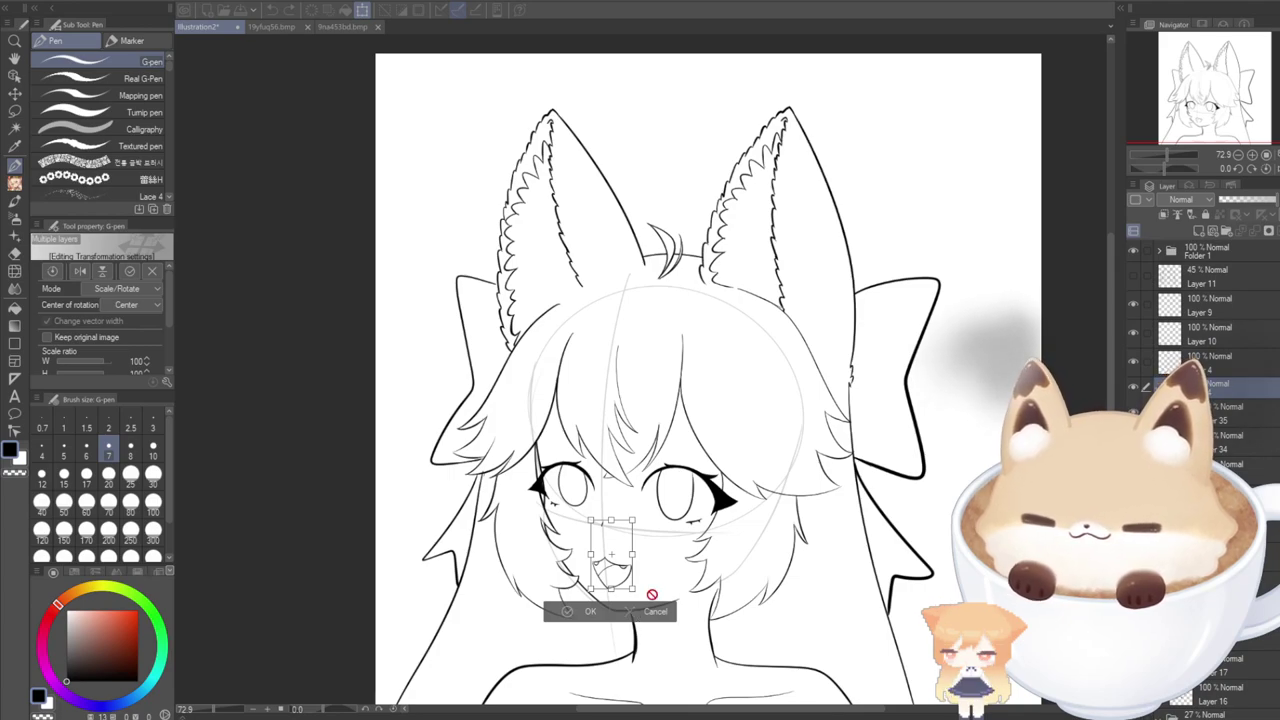
key(Return)
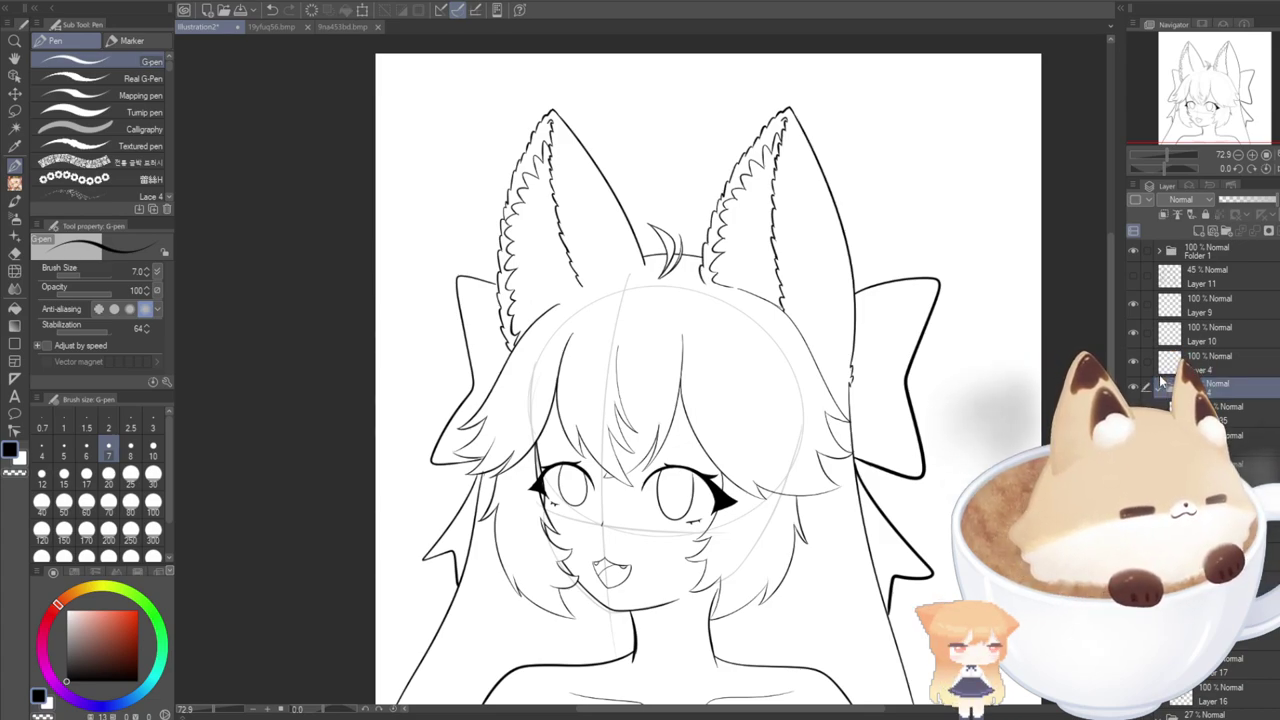
key(ctrl+t)
scroll(613, 588, up, 5)
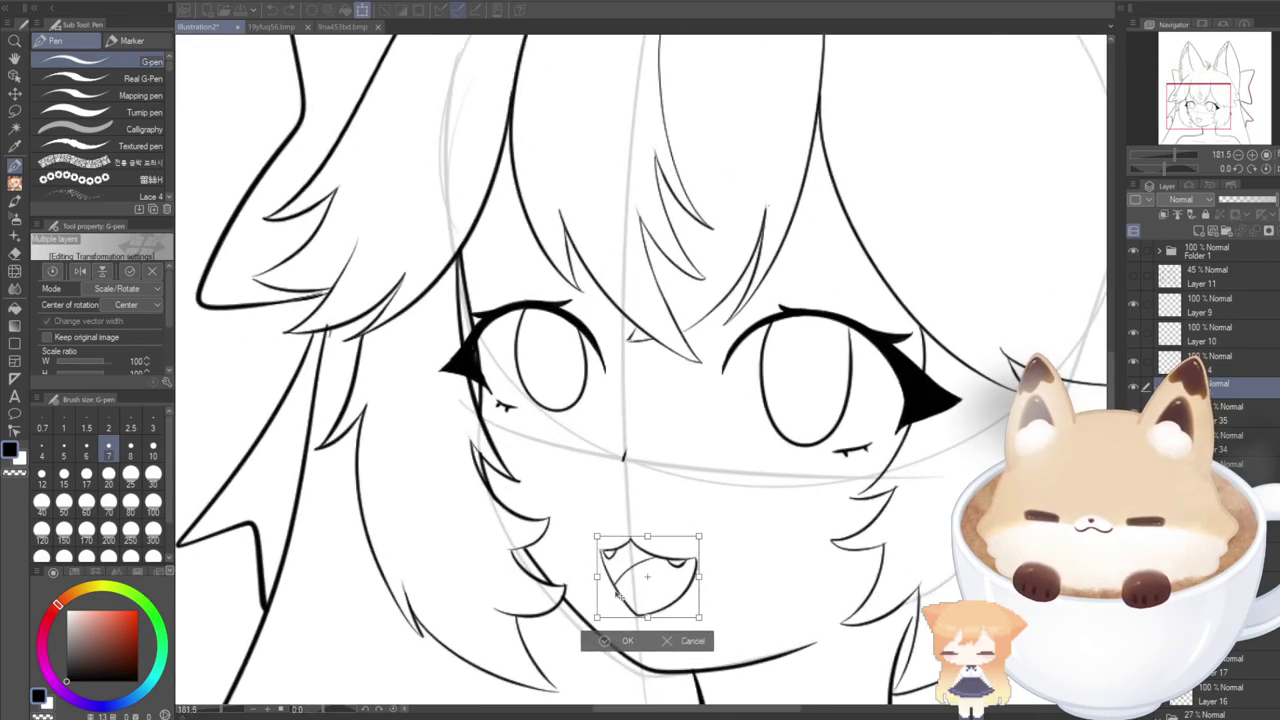
mouse_move(613, 588)
mouse_down()
mouse_move(583, 583)
mouse_move(621, 593)
mouse_up()
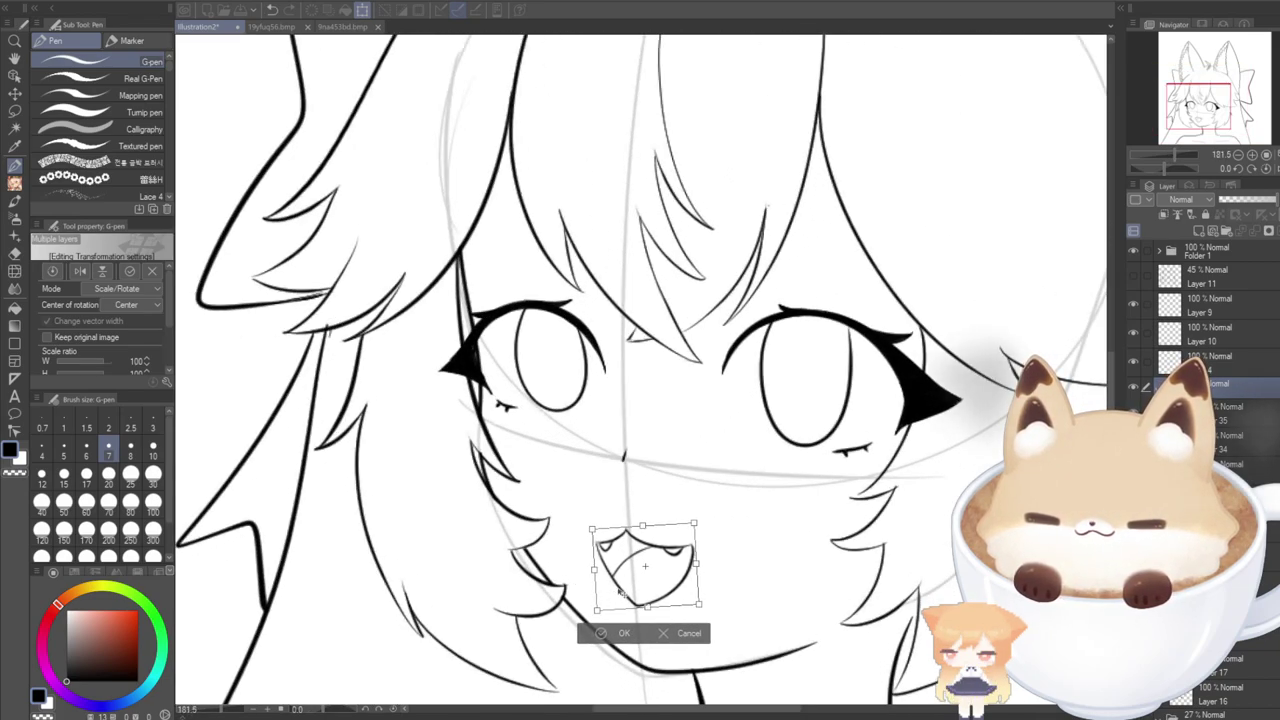
click(604, 638)
scroll(583, 646, down, 3)
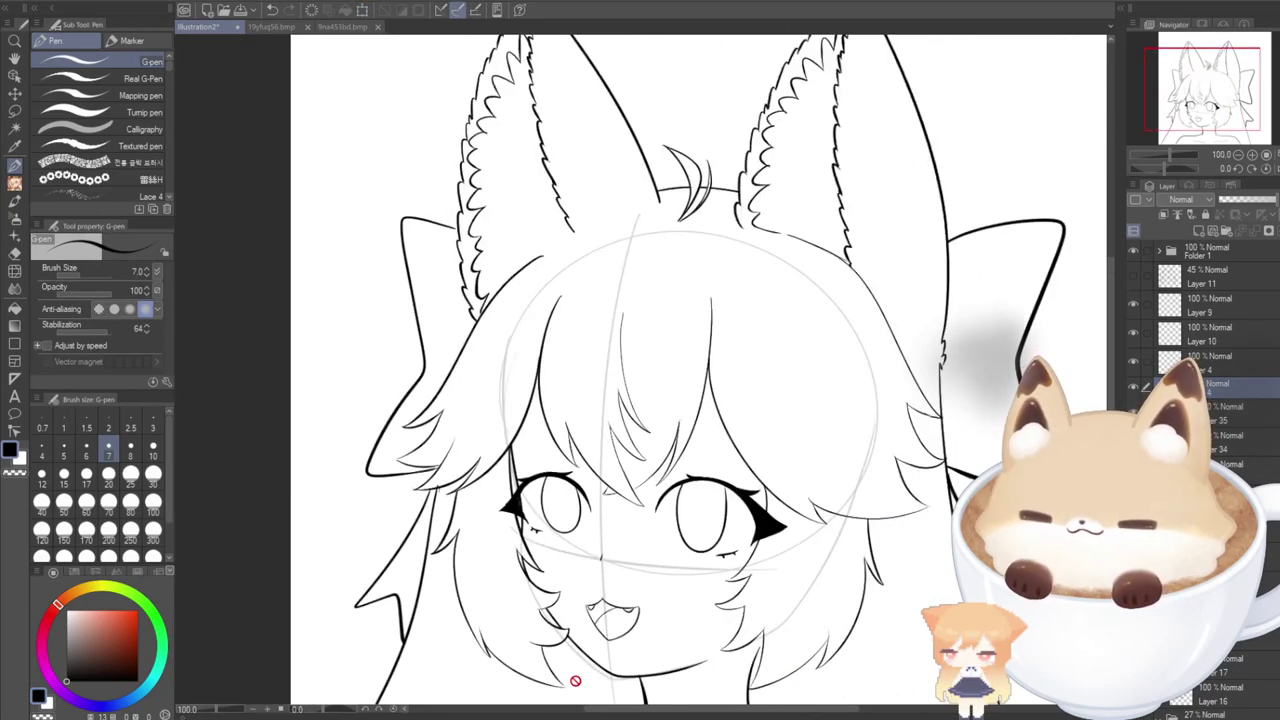
key(ctrl+z)
key(ctrl+y)
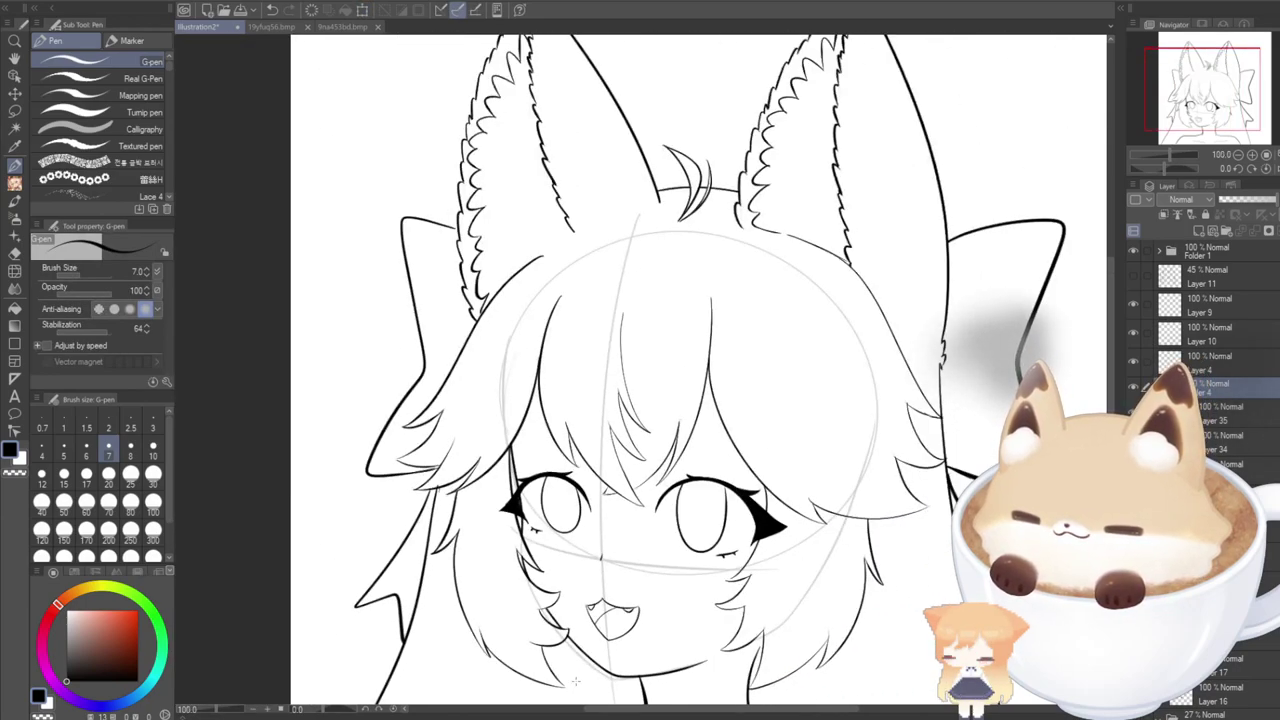
key(ctrl+z)
key(ctrl+y)
key(ctrl+z)
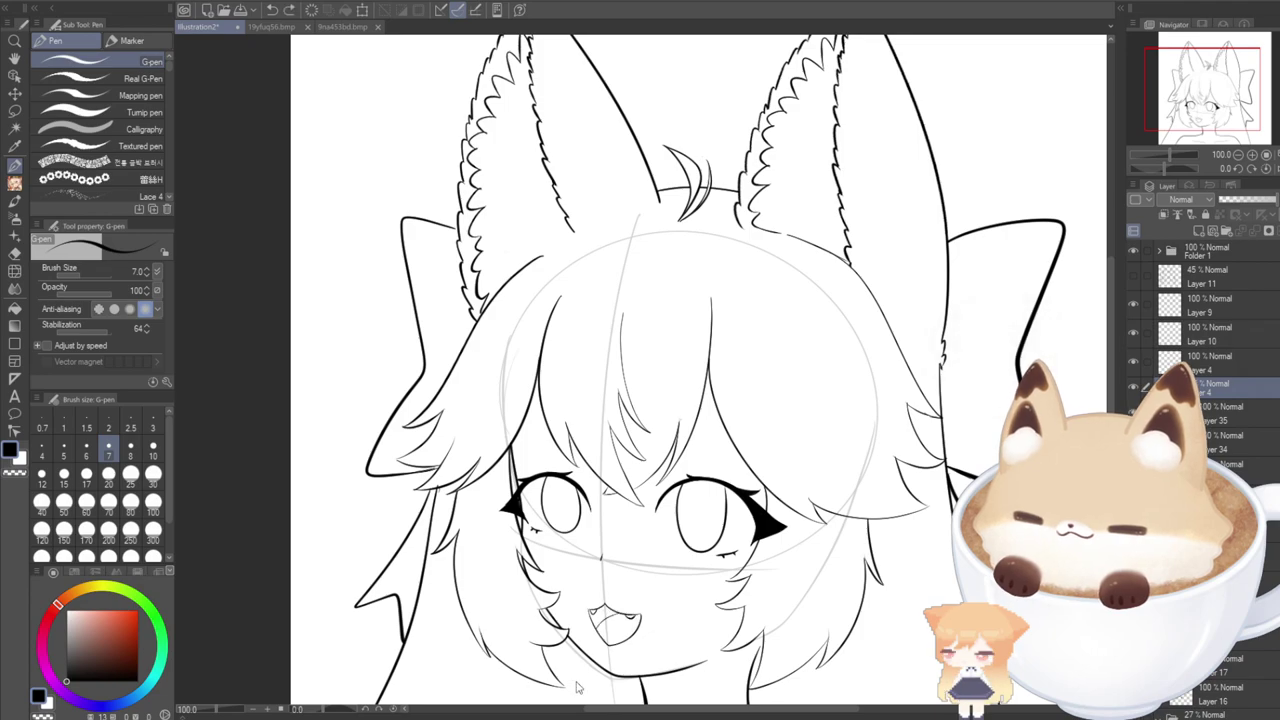
Move the inked mouth slightly up without rotating it, and check the face with the canvas tilted by -5 degrees before resetting the rotation.
key(ctrl+t)
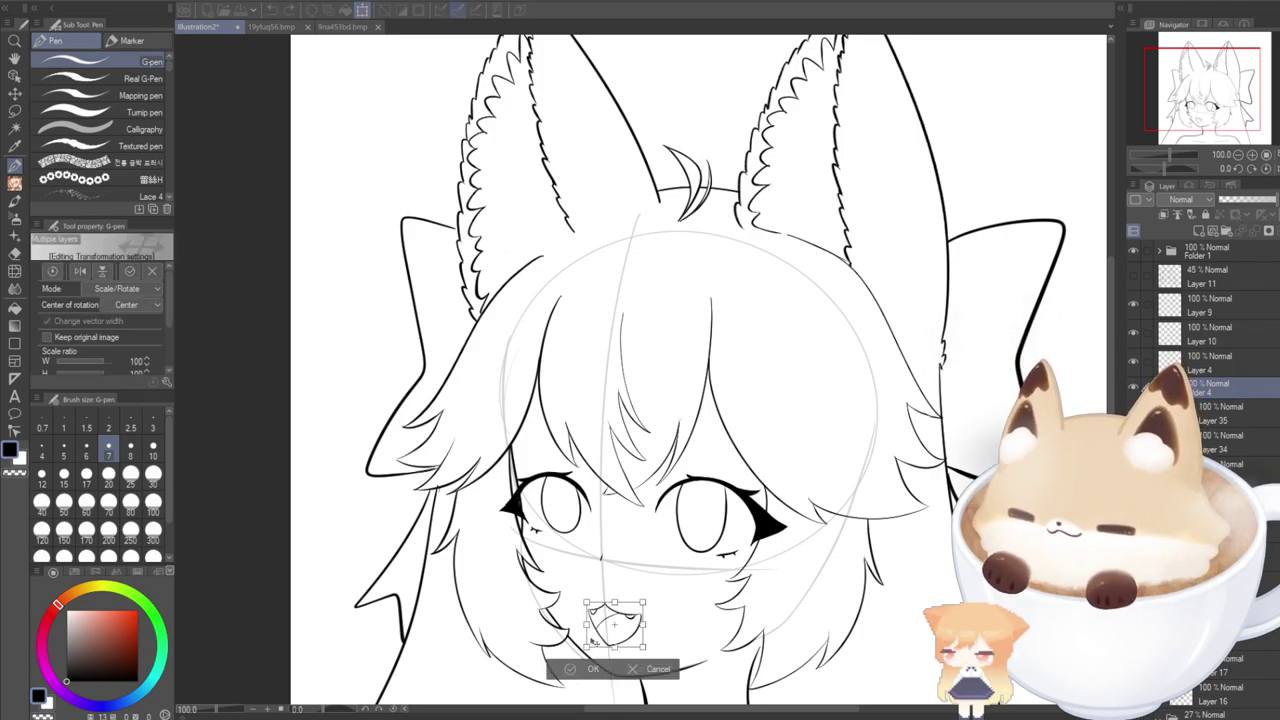
drag(590, 641, 592, 636)
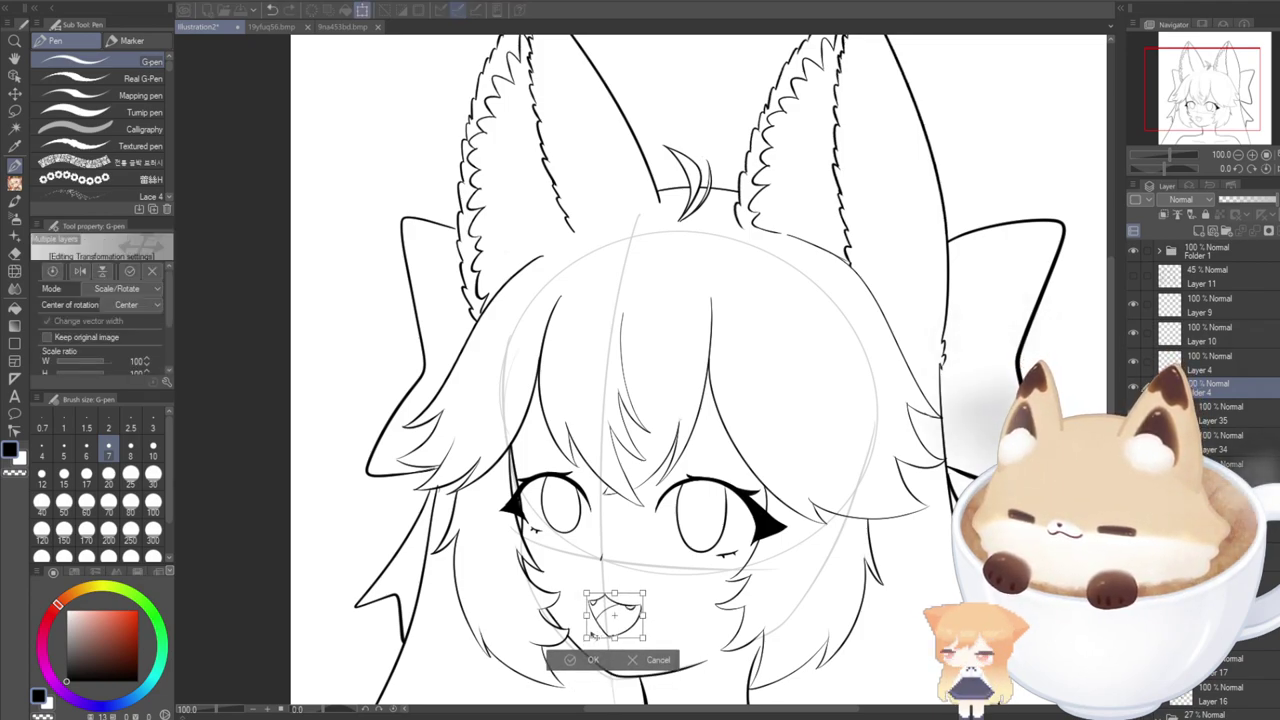
click(591, 661)
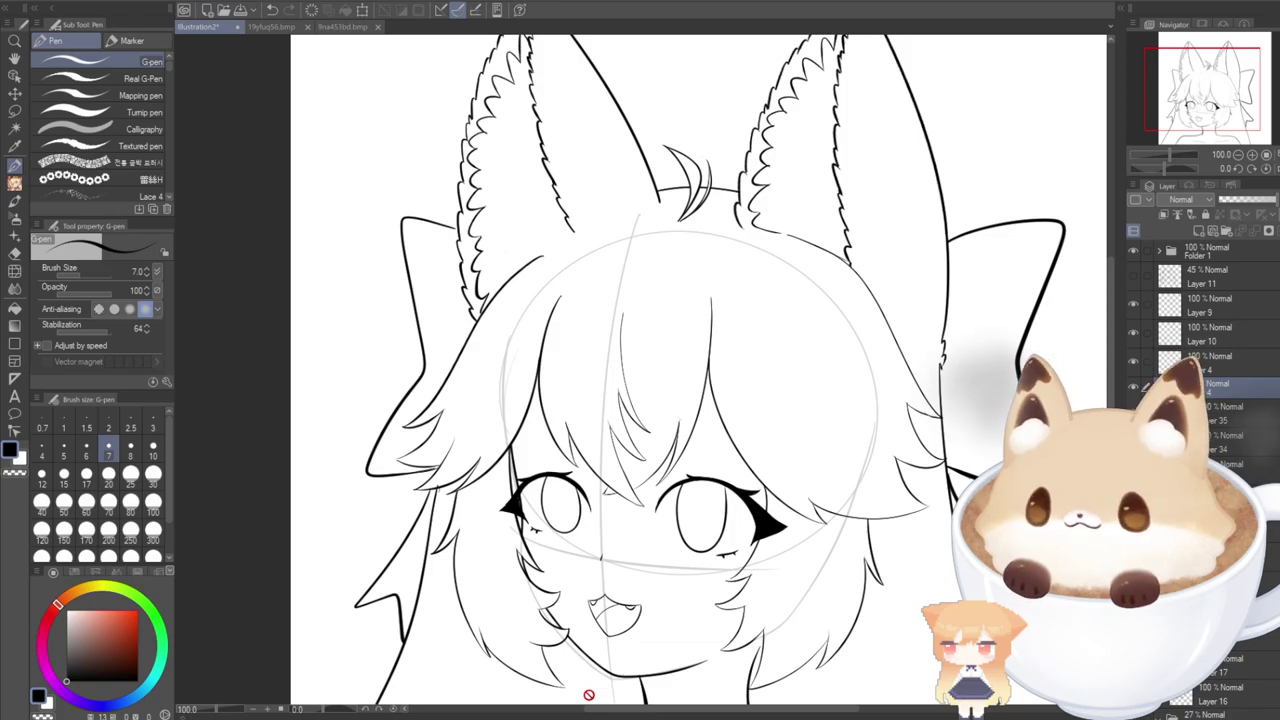
drag(1173, 102, 1176, 121)
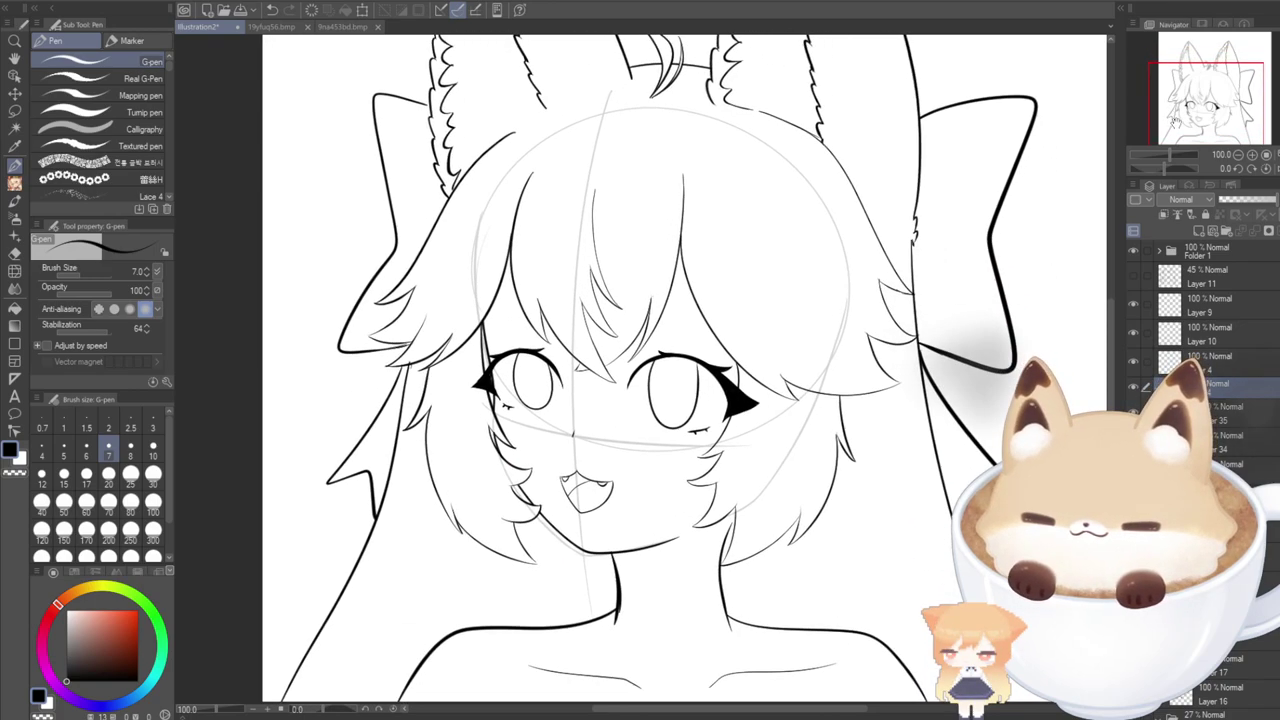
drag(1170, 168, 1163, 168)
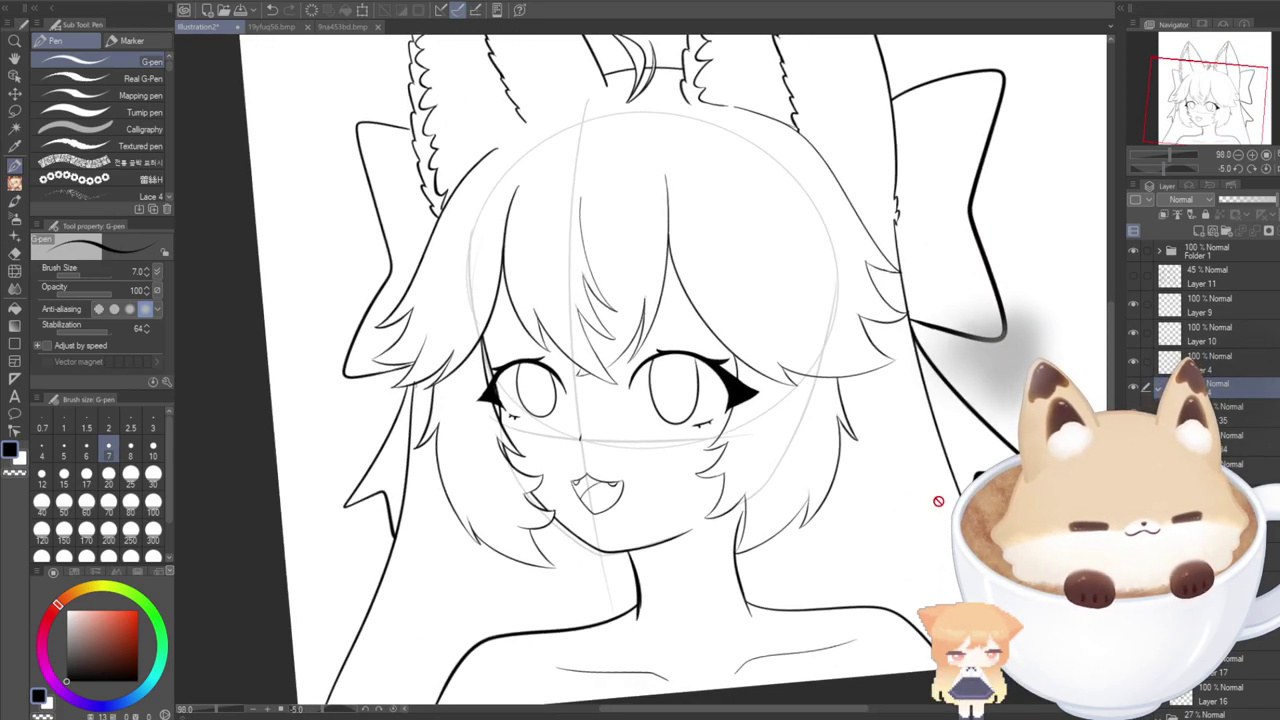
scroll(860, 535, up, 3)
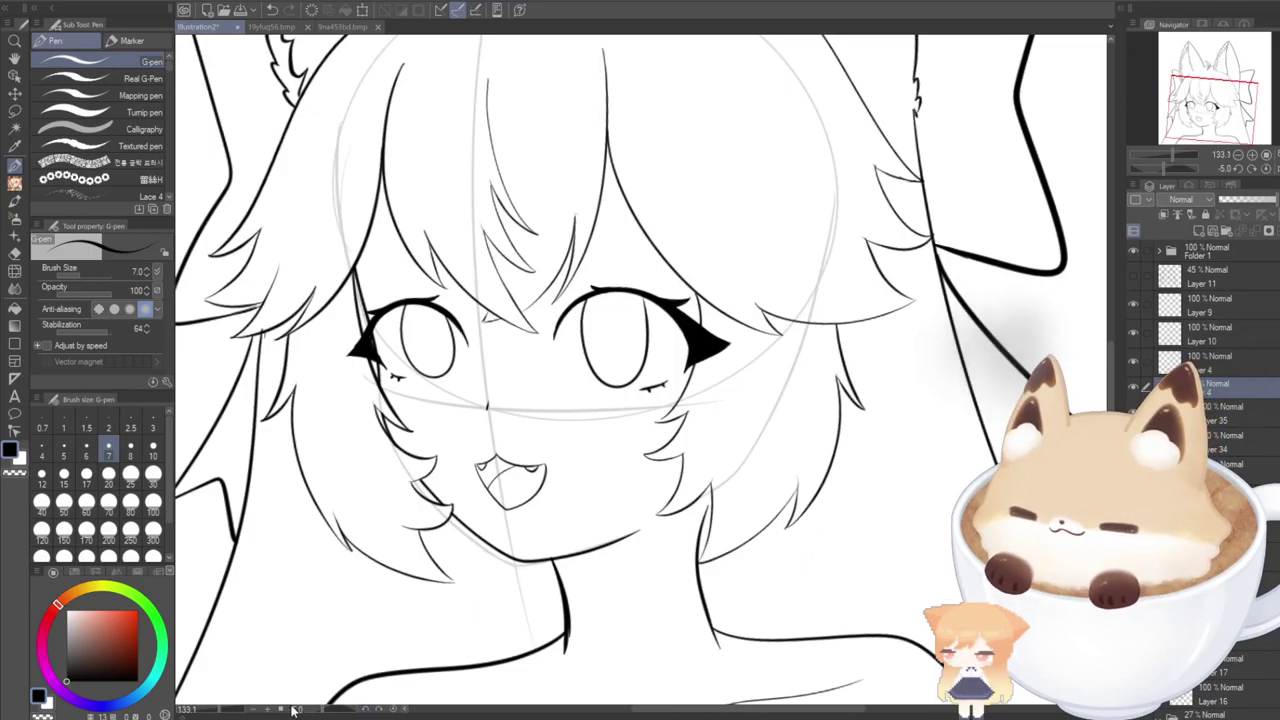
click(392, 709)
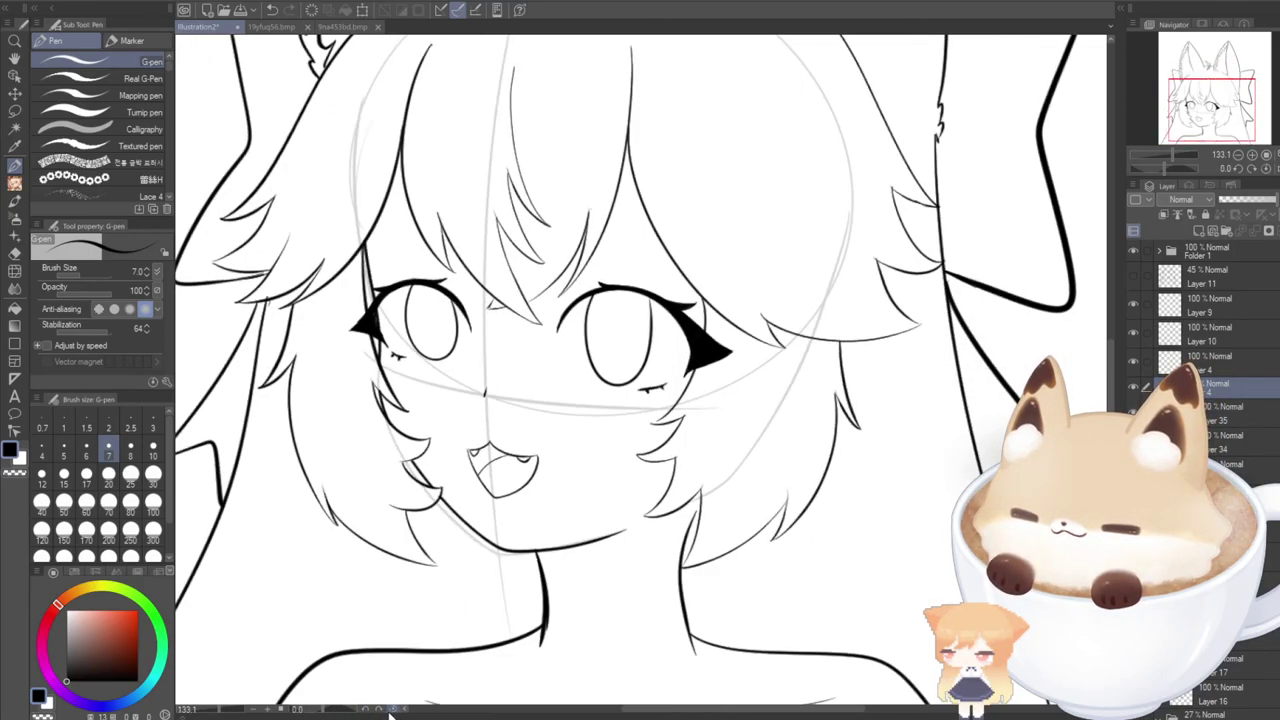
Hide the head construction sketch so only the inked line art shows.
scroll(382, 585, down, 5)
scroll(1140, 293, down, 2)
scroll(1200, 300, down, 4)
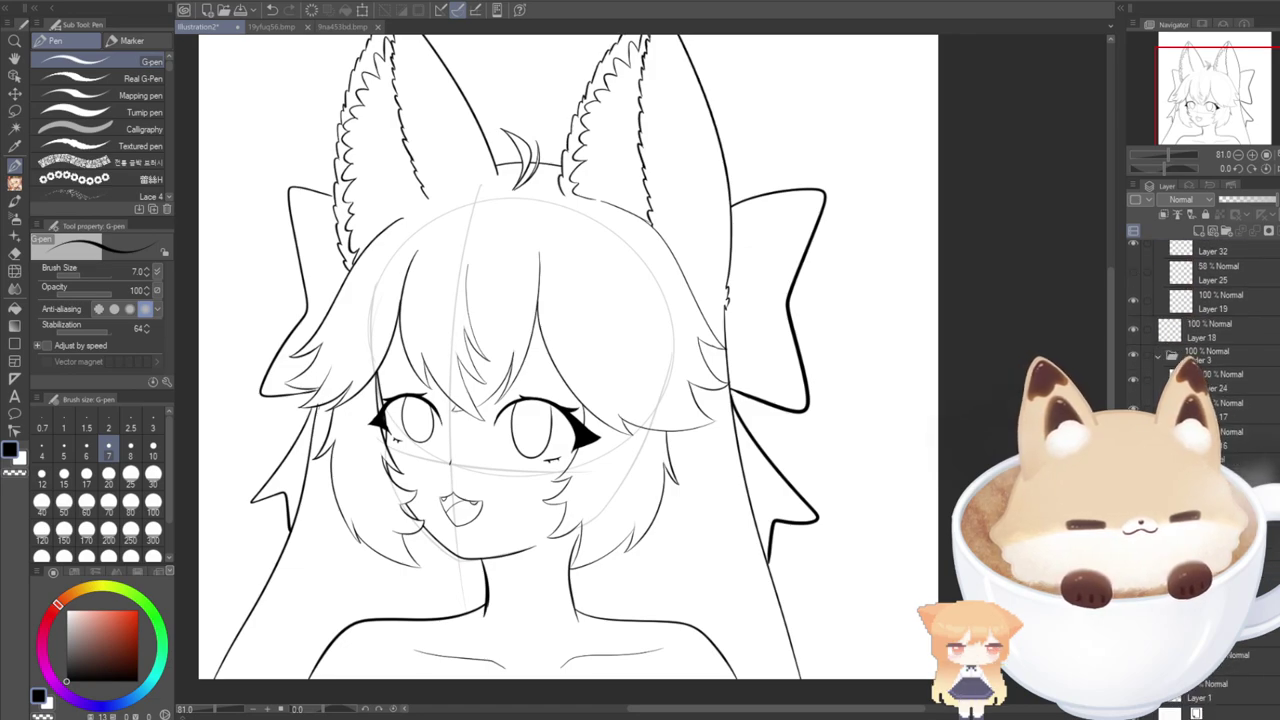
click(1133, 260)
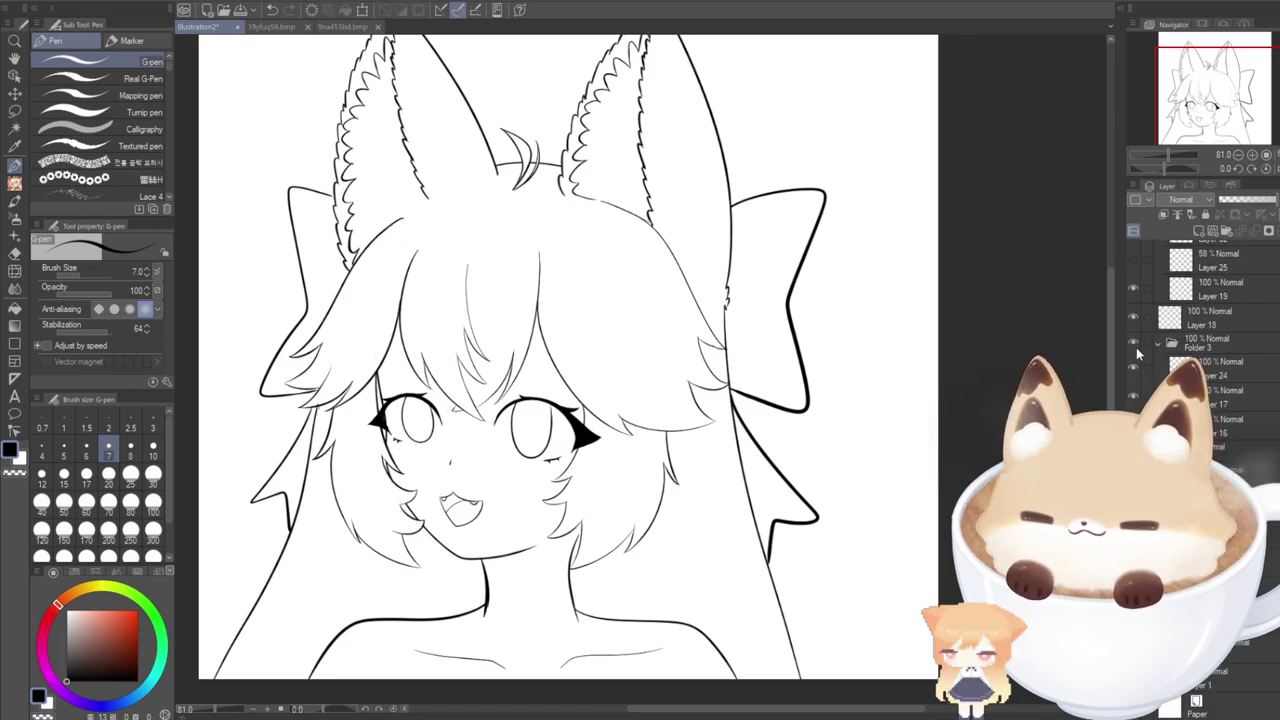
drag(1193, 119, 1186, 112)
drag(640, 380, 660, 346)
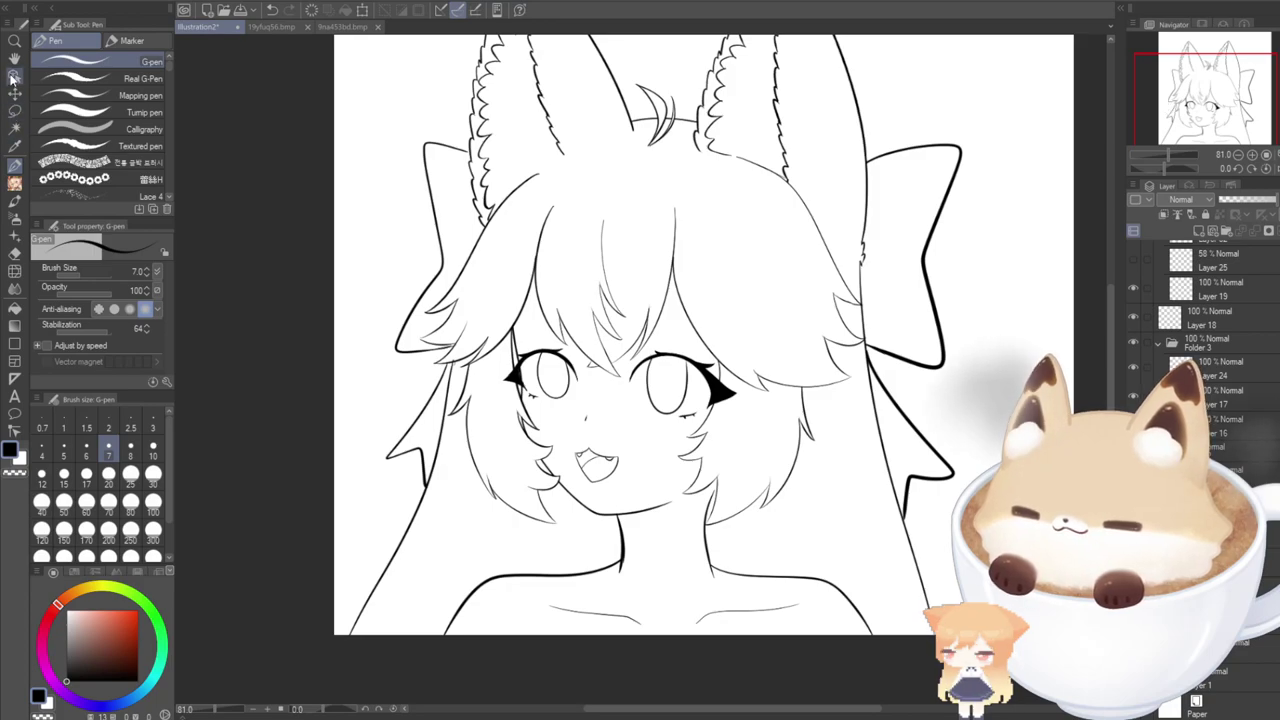
Lasso the iris outline of the larger eye on Layer 24 and make it slightly shorter by raising its lower edge.
click(14, 75)
scroll(576, 446, up, 1)
scroll(576, 446, up, 4)
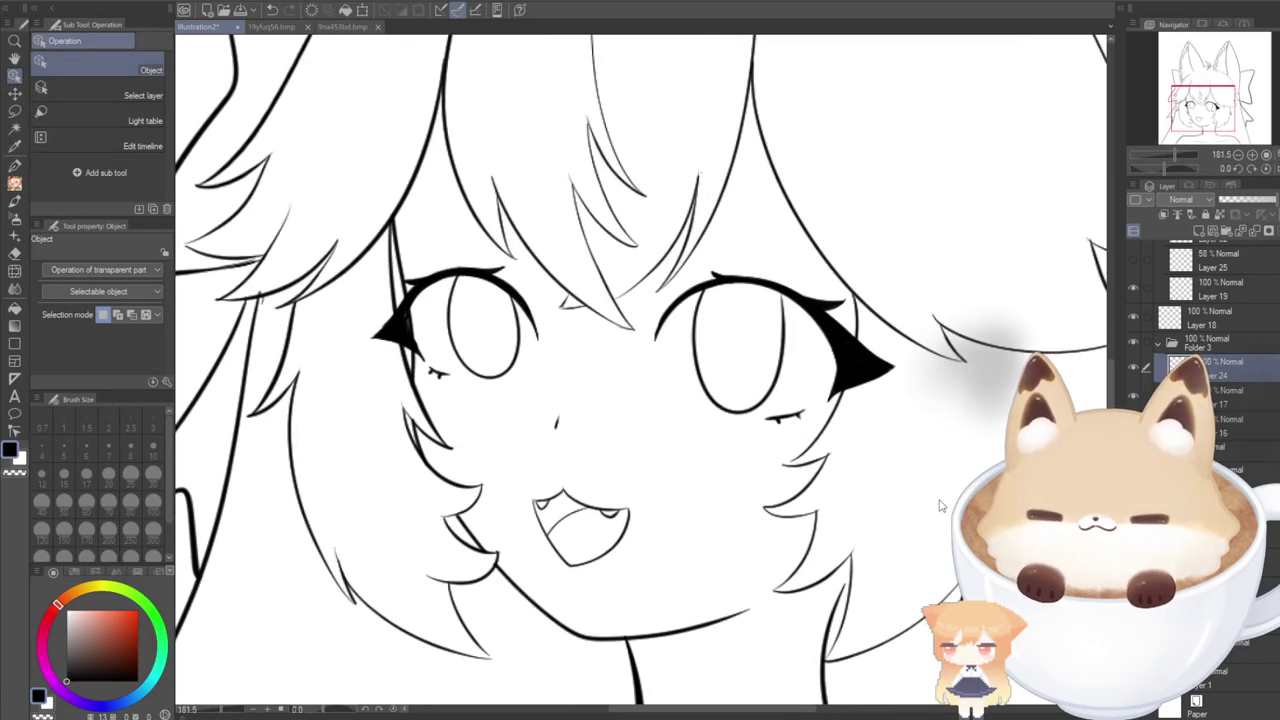
click(1133, 366)
click(1133, 366)
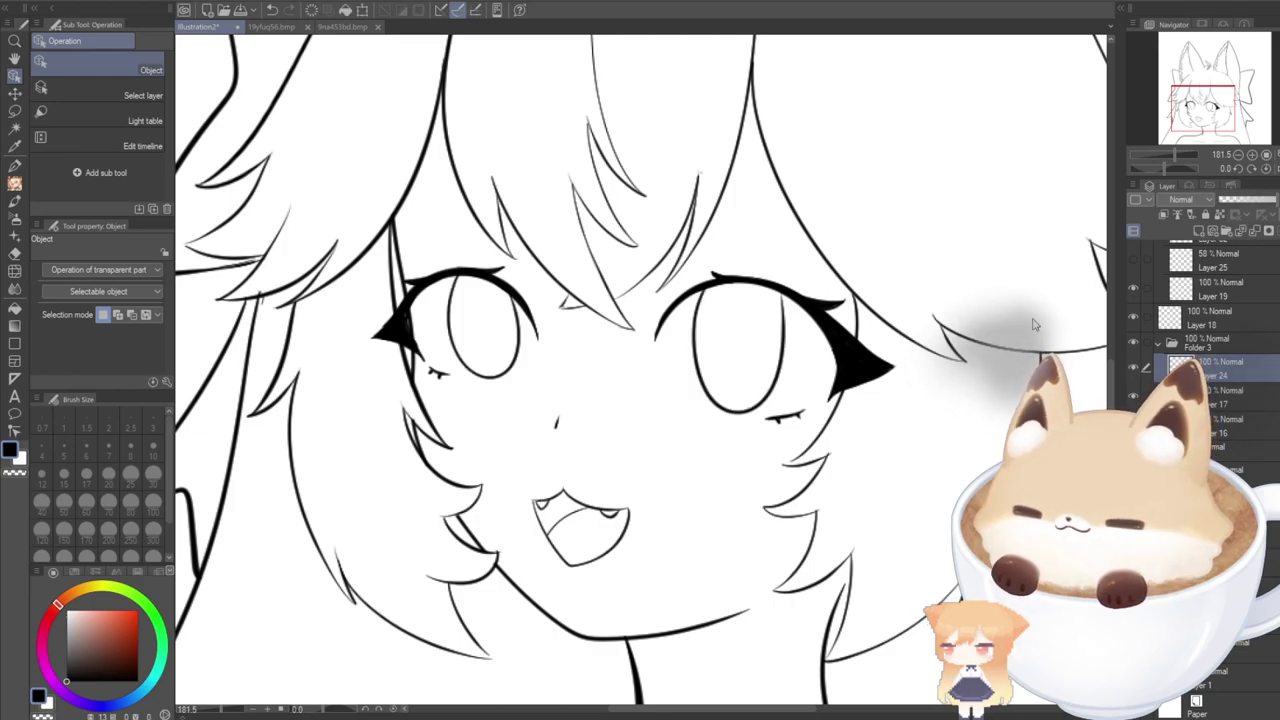
click(14, 111)
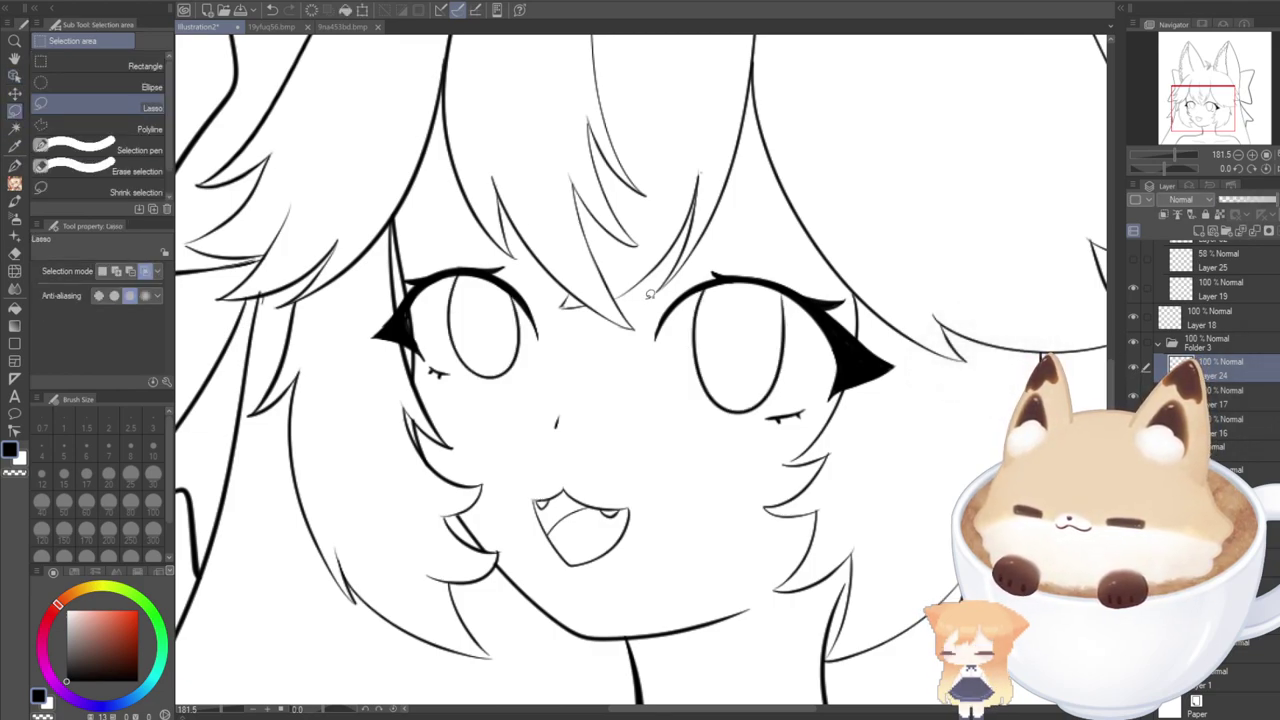
mouse_move(686, 406)
mouse_down()
mouse_move(672, 272)
mouse_move(632, 330)
mouse_up()
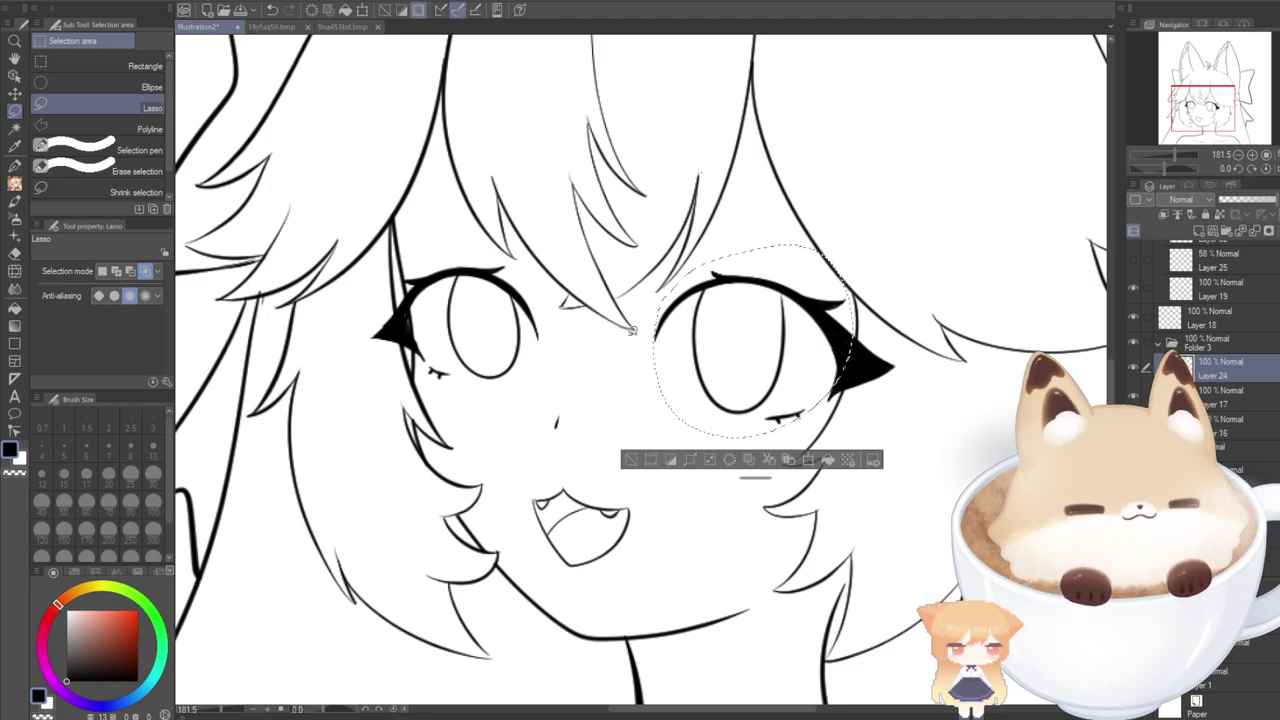
key(ctrl+t)
drag(754, 440, 745, 430)
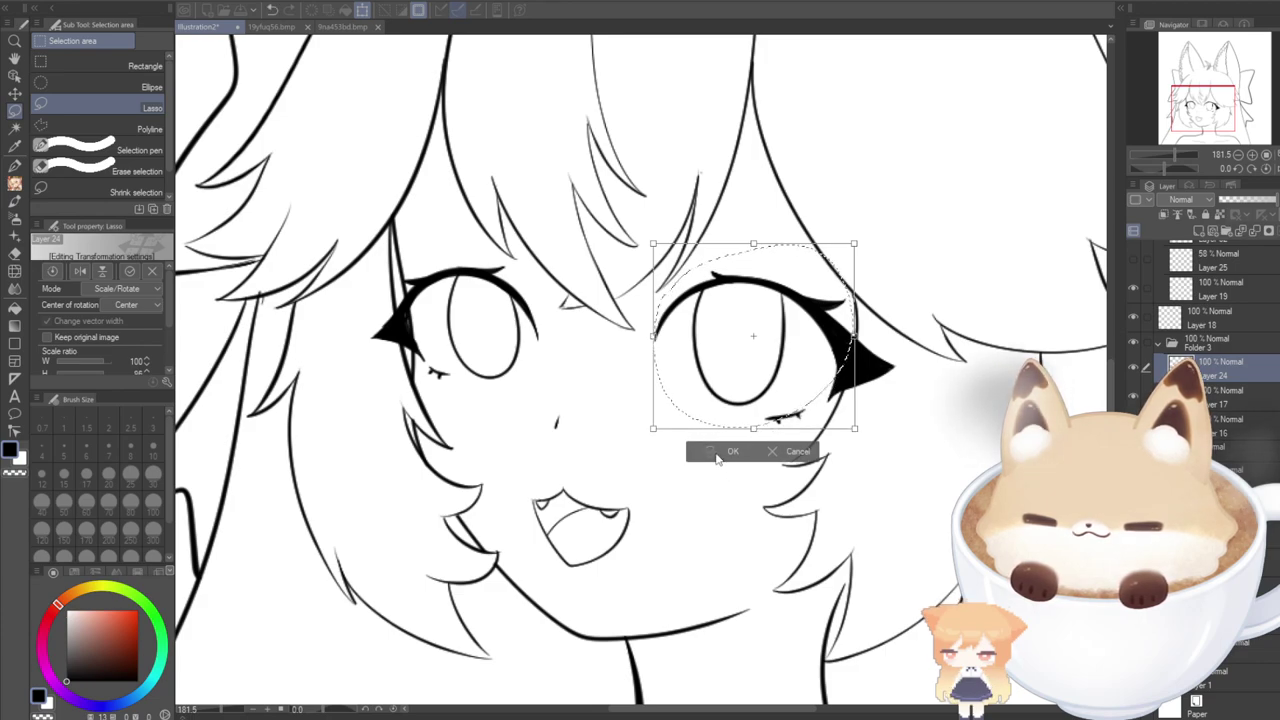
click(716, 458)
click(632, 451)
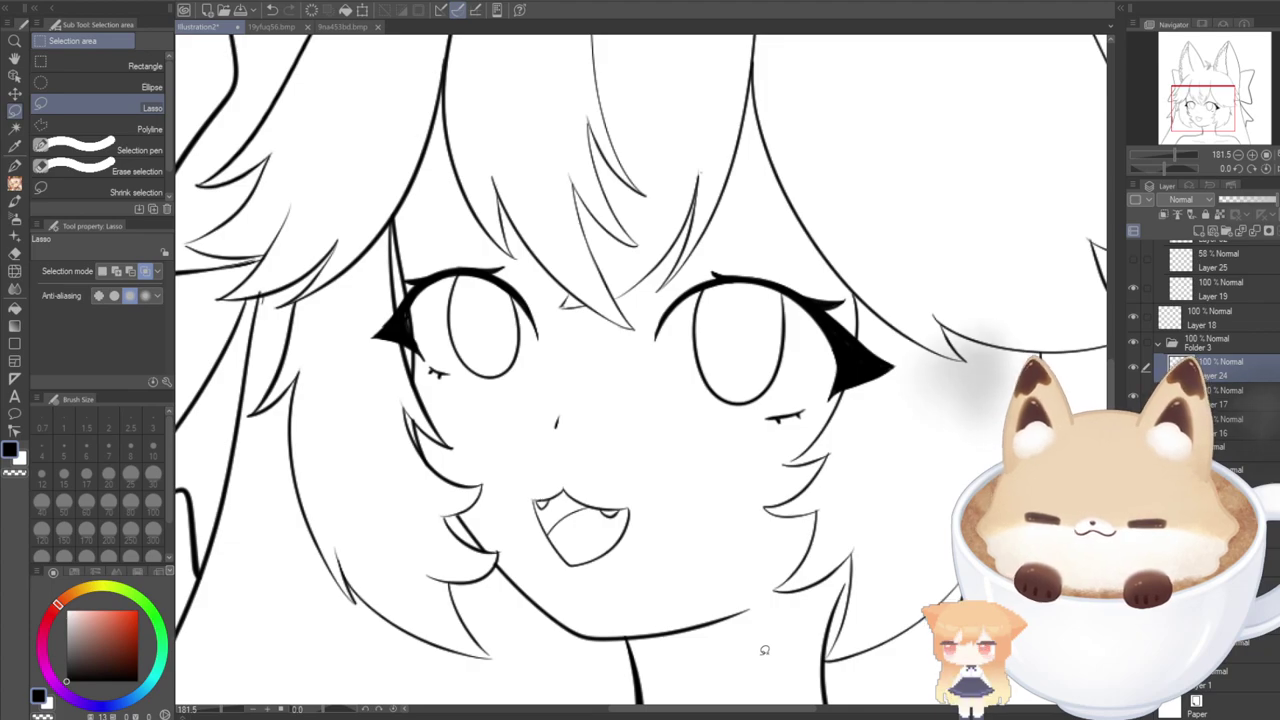
Lasso the small lower-lash mark beneath the larger eye on its own layer and shift it slightly outward and up.
click(14, 76)
click(760, 418)
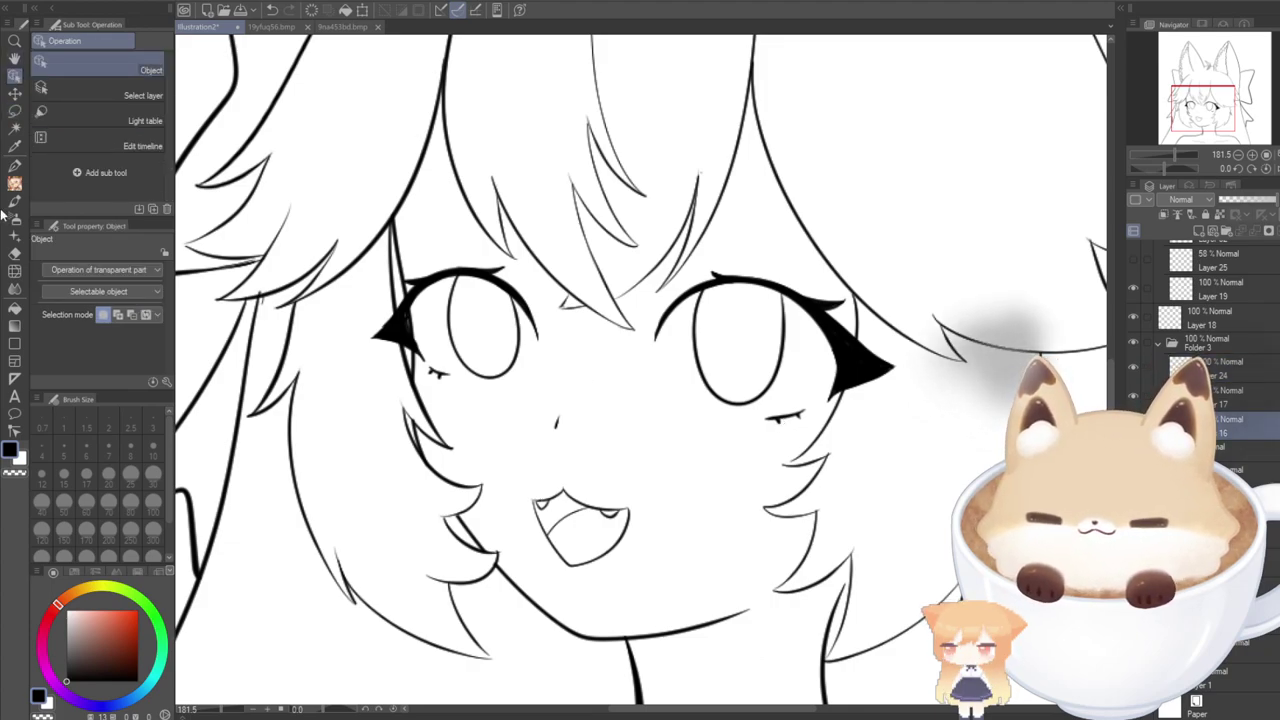
click(14, 112)
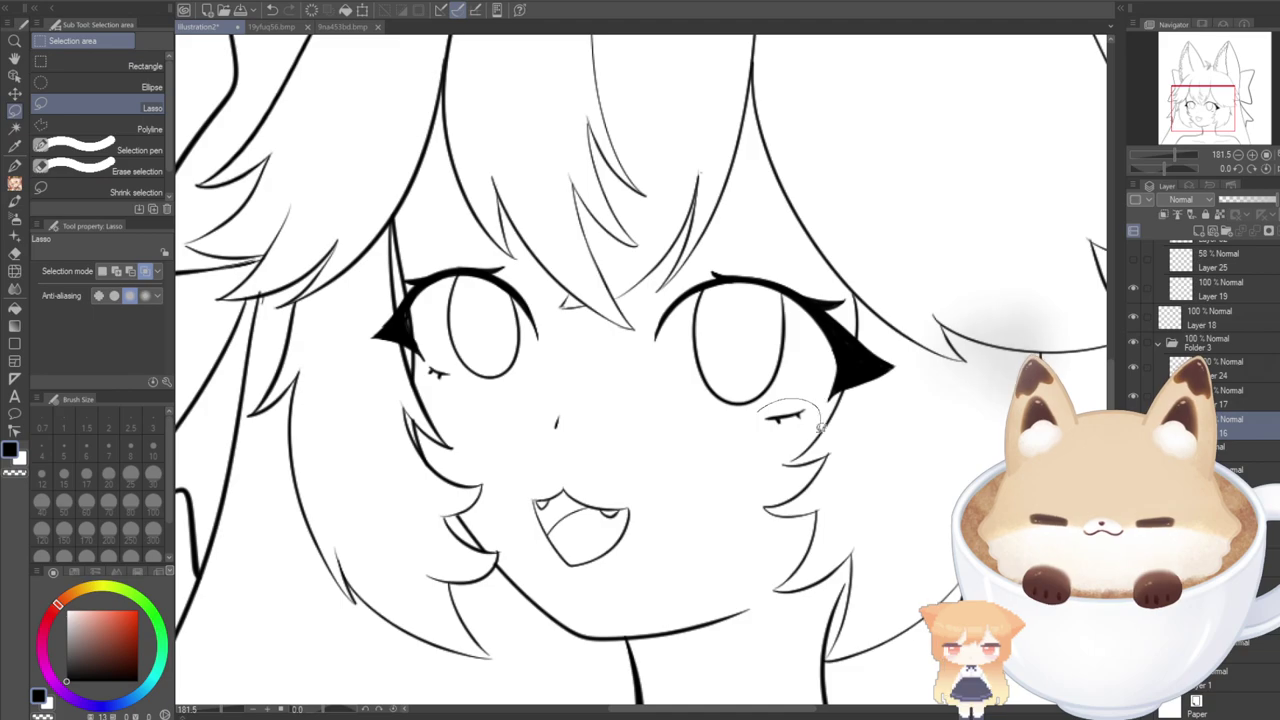
drag(820, 427, 740, 419)
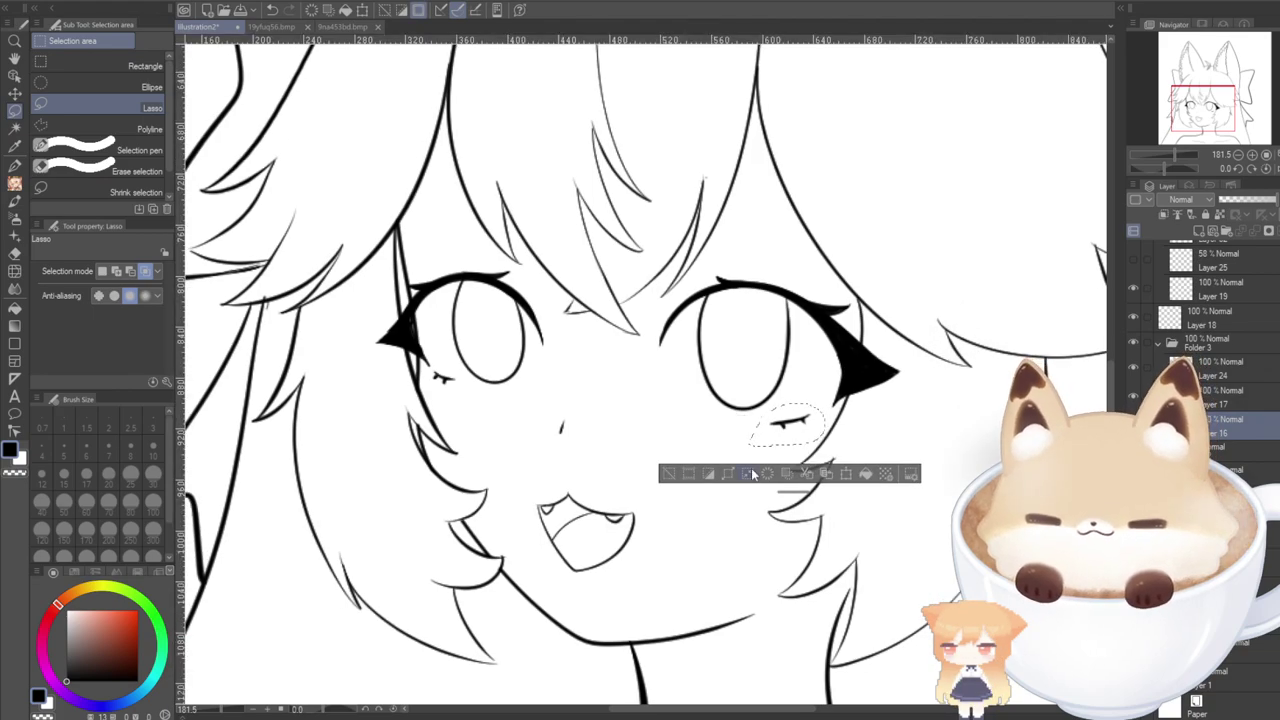
key(ctrl+t)
mouse_move(756, 437)
mouse_down()
mouse_move(775, 431)
mouse_move(736, 430)
mouse_up()
click(760, 461)
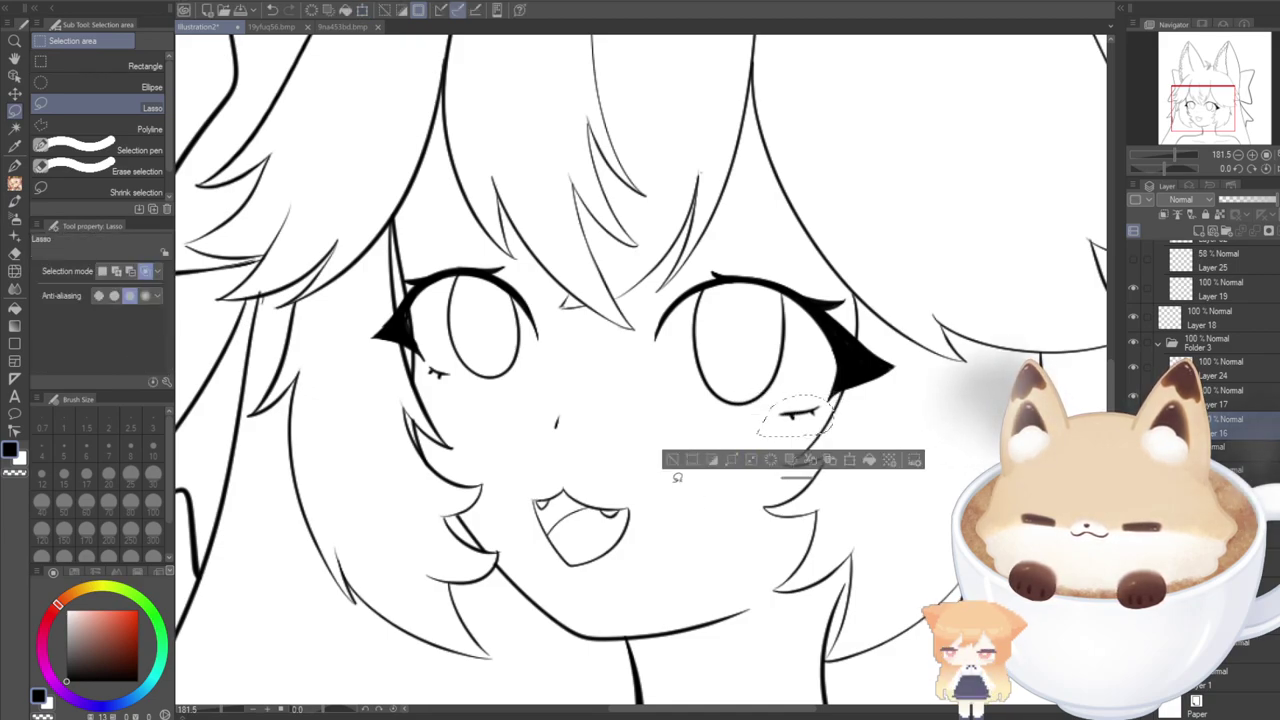
click(673, 466)
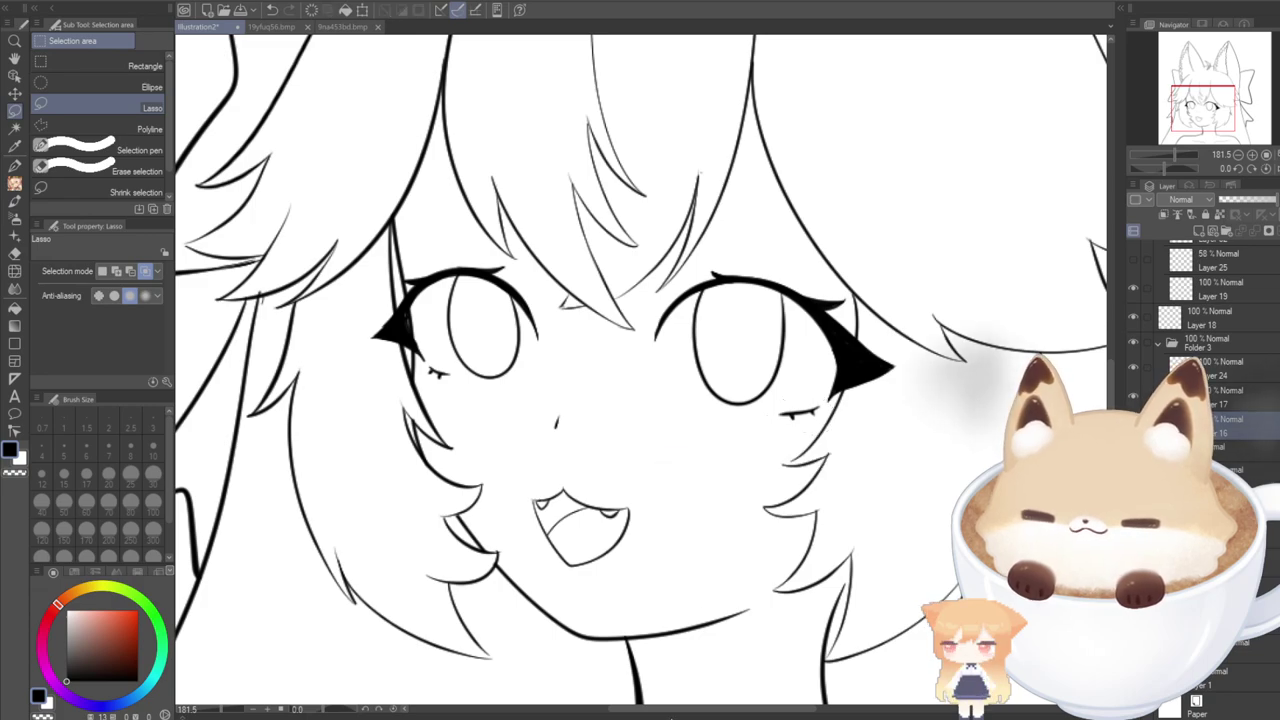
Check the whole drawing from further away and create a new layer folder directly above the rough sketch Layer 11.
scroll(663, 672, down, 4)
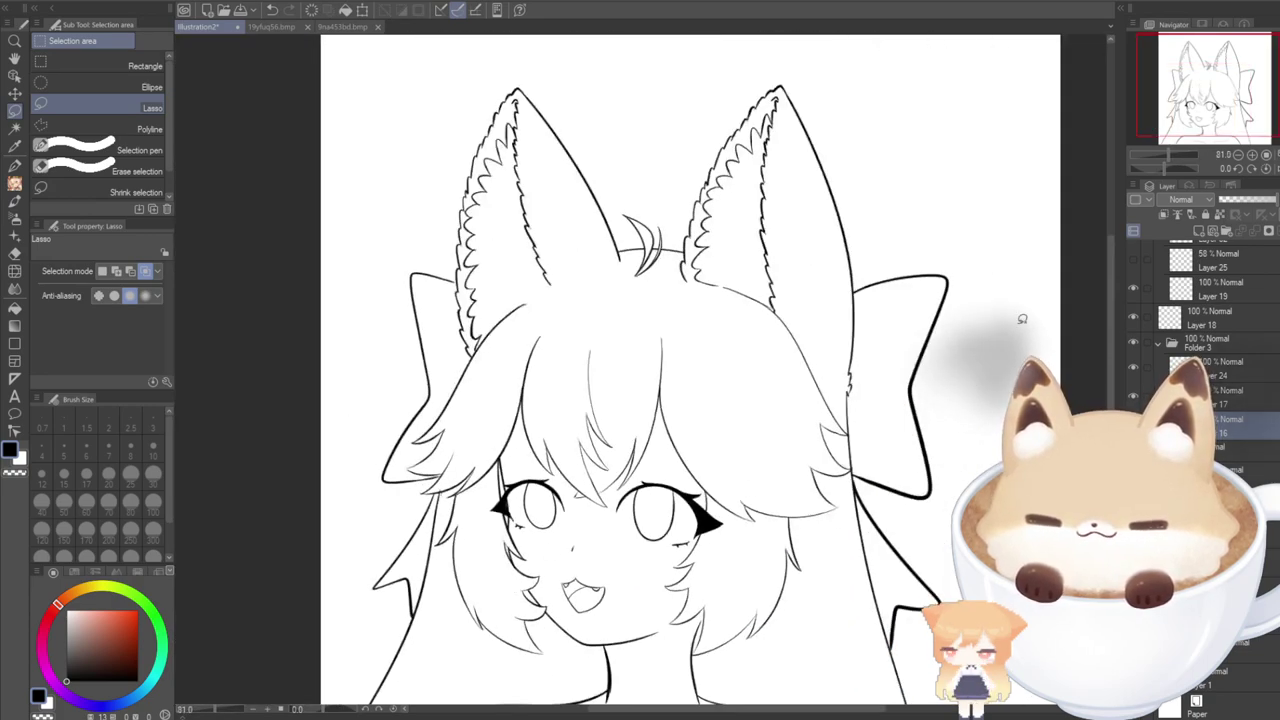
drag(1197, 106, 1219, 91)
scroll(1214, 100, down, 4)
scroll(1216, 93, up, 3)
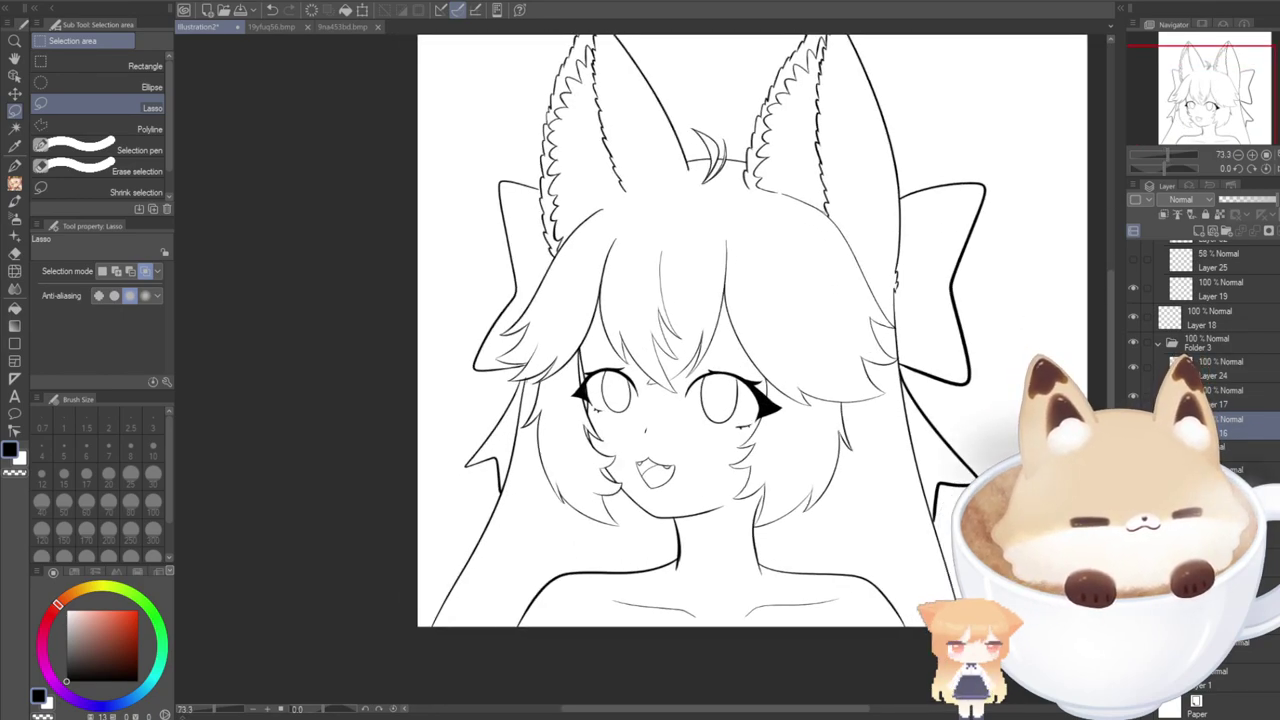
scroll(1205, 330, up, 3)
click(1205, 277)
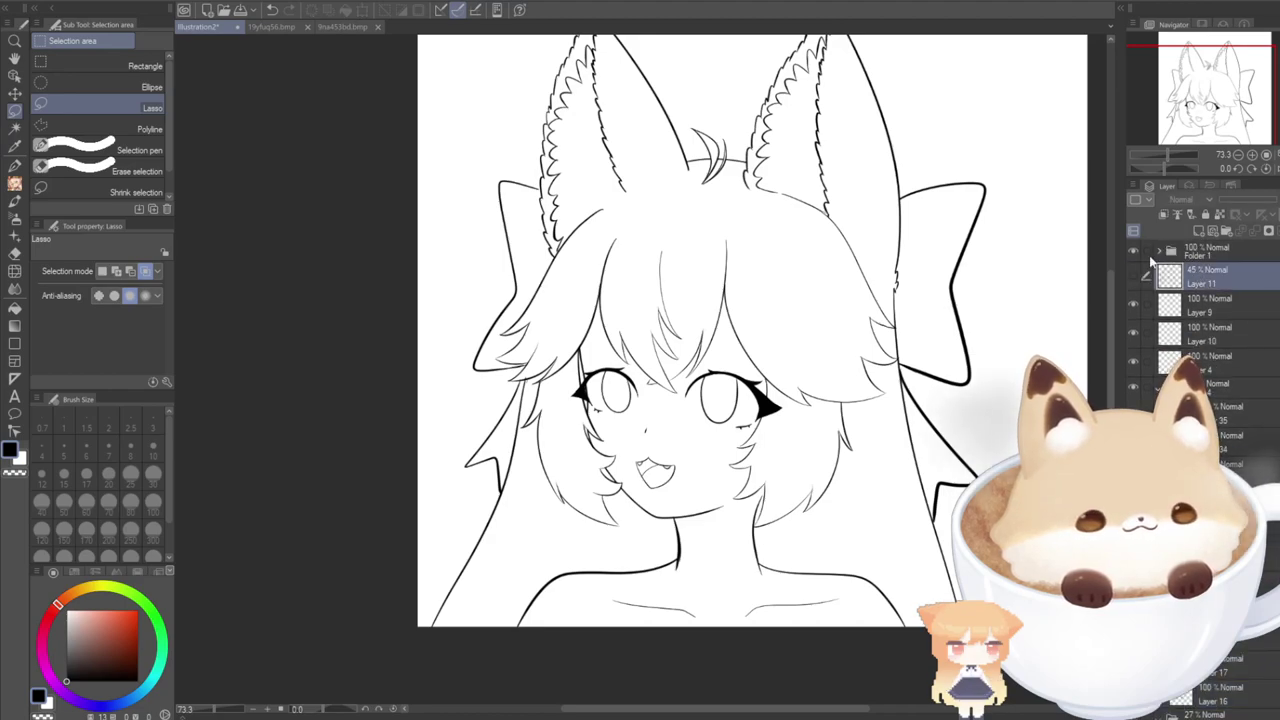
click(1225, 230)
Select all the drawing layers and folders above the paper, move them into the new Folder 5, and collapse it.
click(1200, 298)
drag(1147, 326, 1147, 580)
scroll(1205, 350, down, 2)
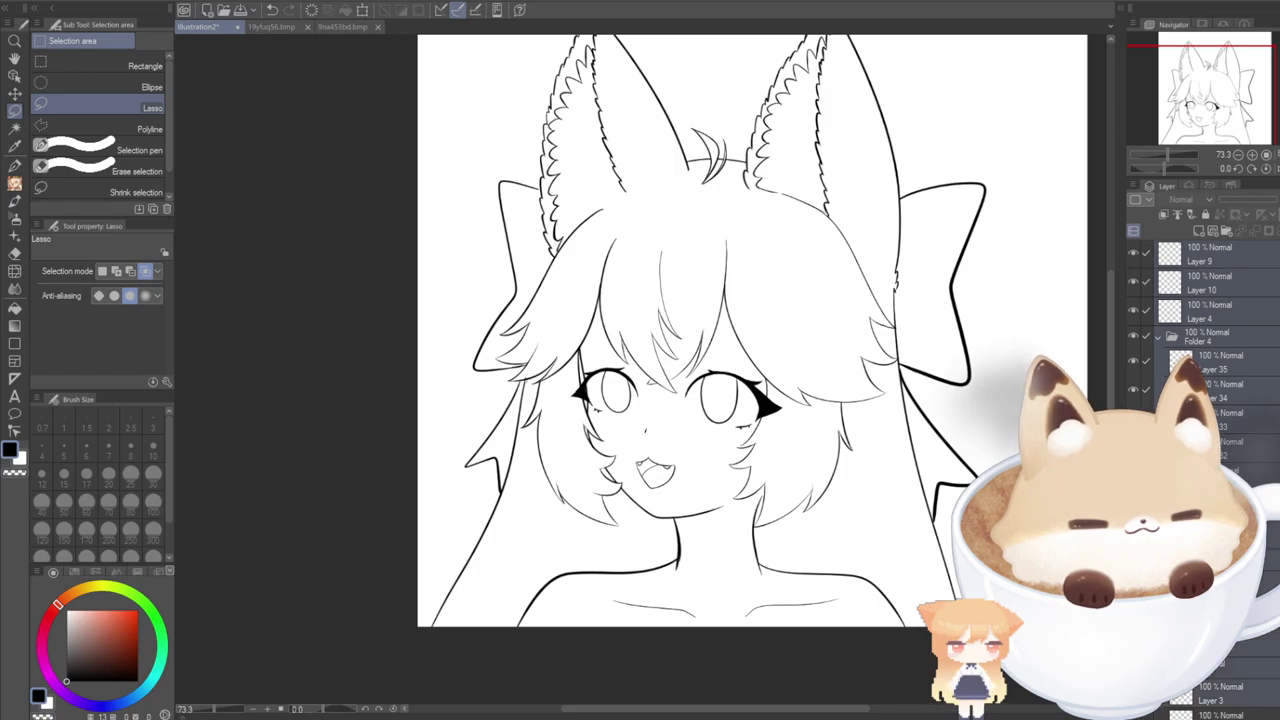
scroll(1205, 330, down, 5)
scroll(1205, 450, down, 1)
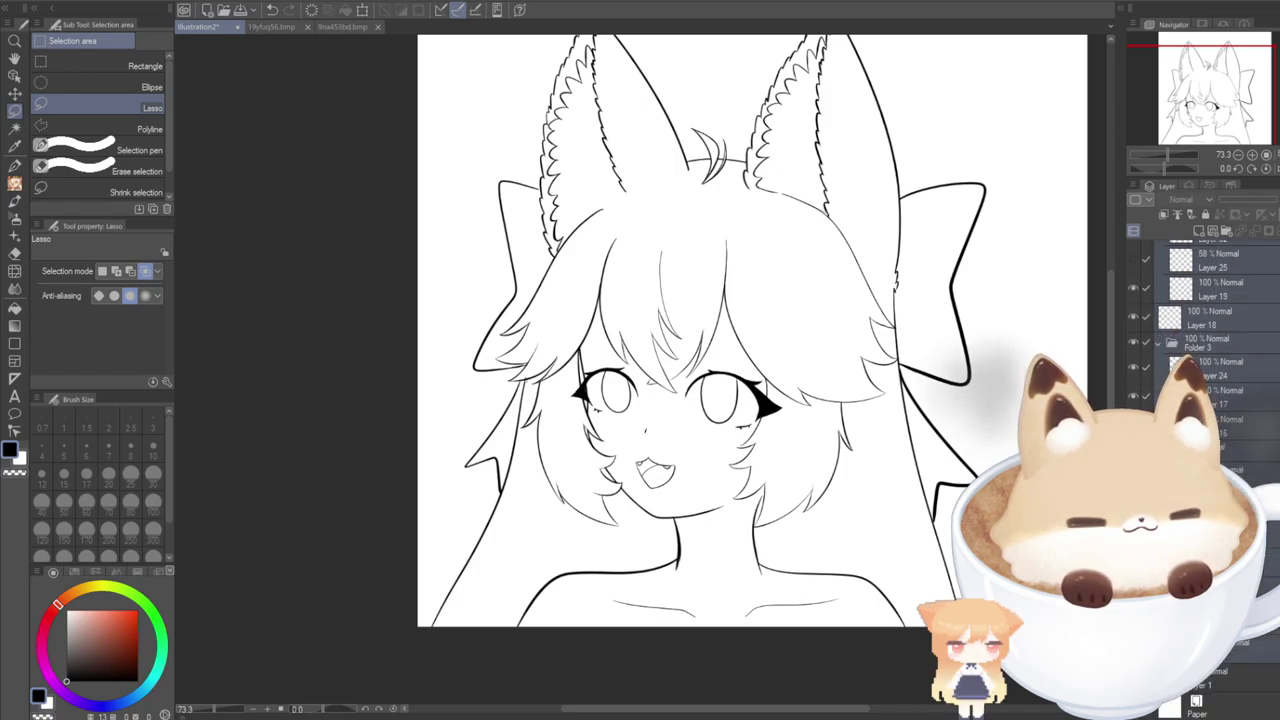
scroll(1205, 450, up, 1)
scroll(1205, 450, down, 1)
click(1225, 678)
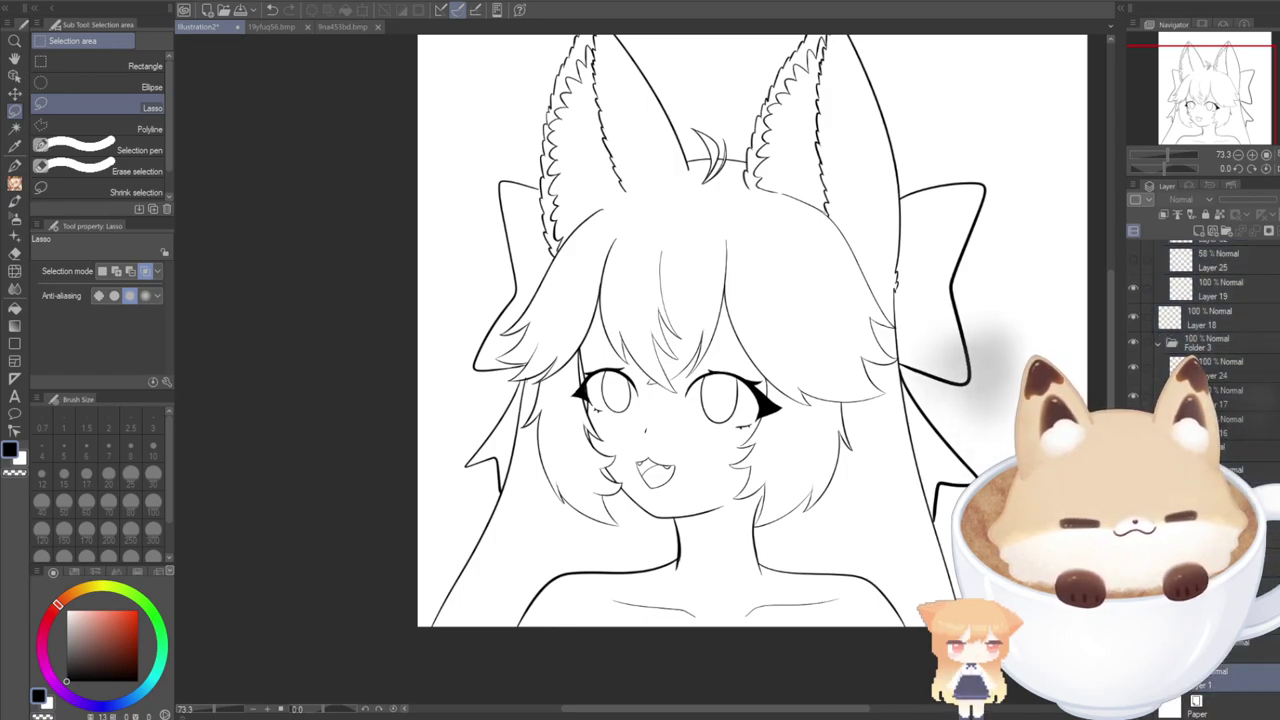
scroll(1205, 330, up, 3)
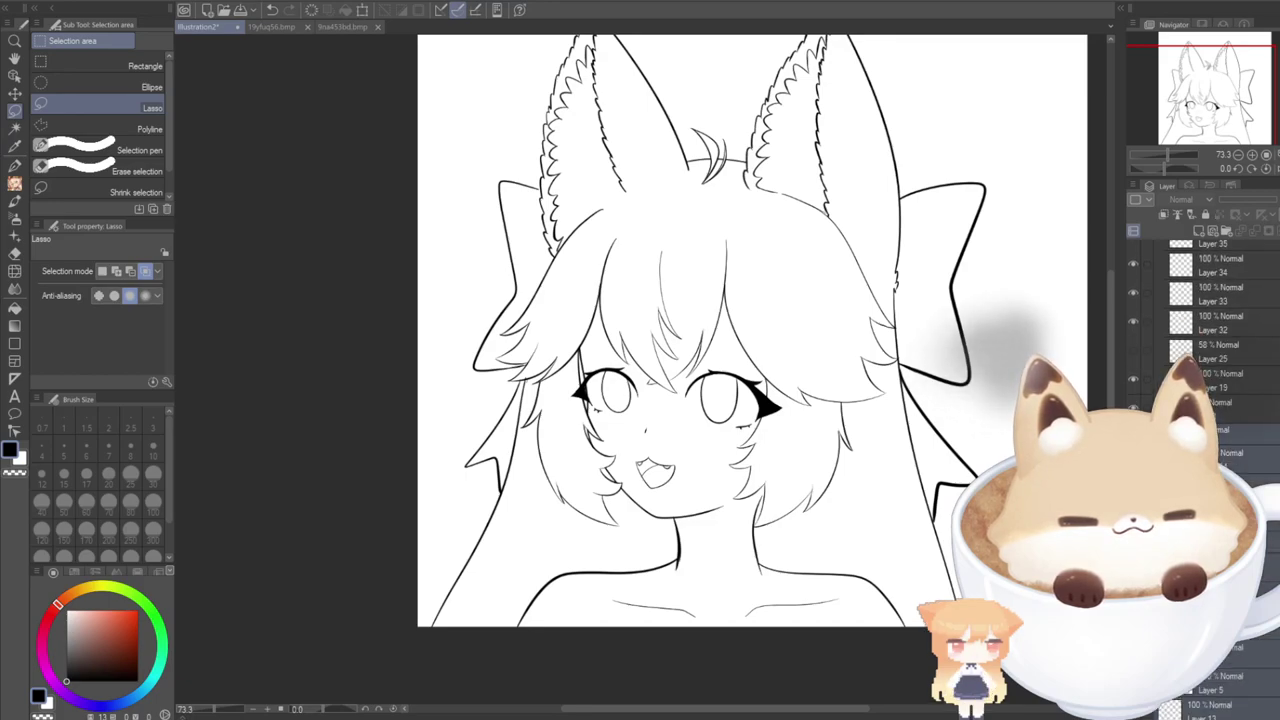
scroll(1153, 390, up, 5)
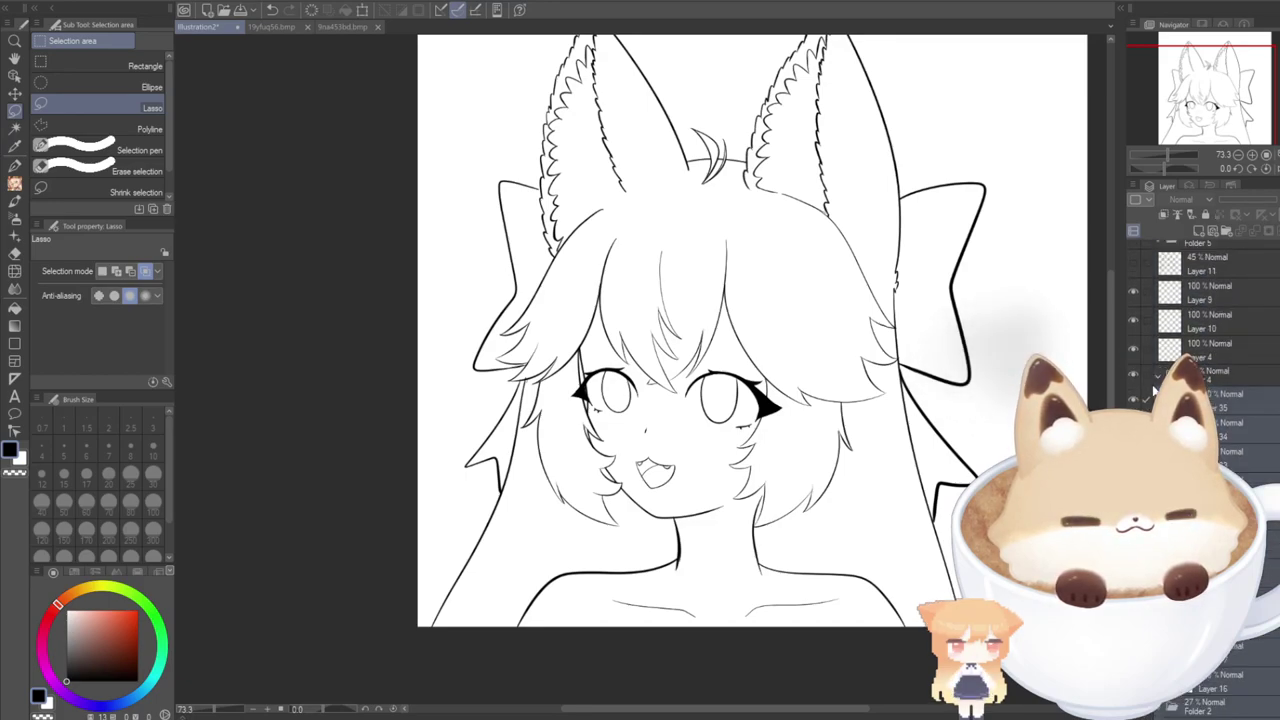
scroll(1148, 345, up, 1)
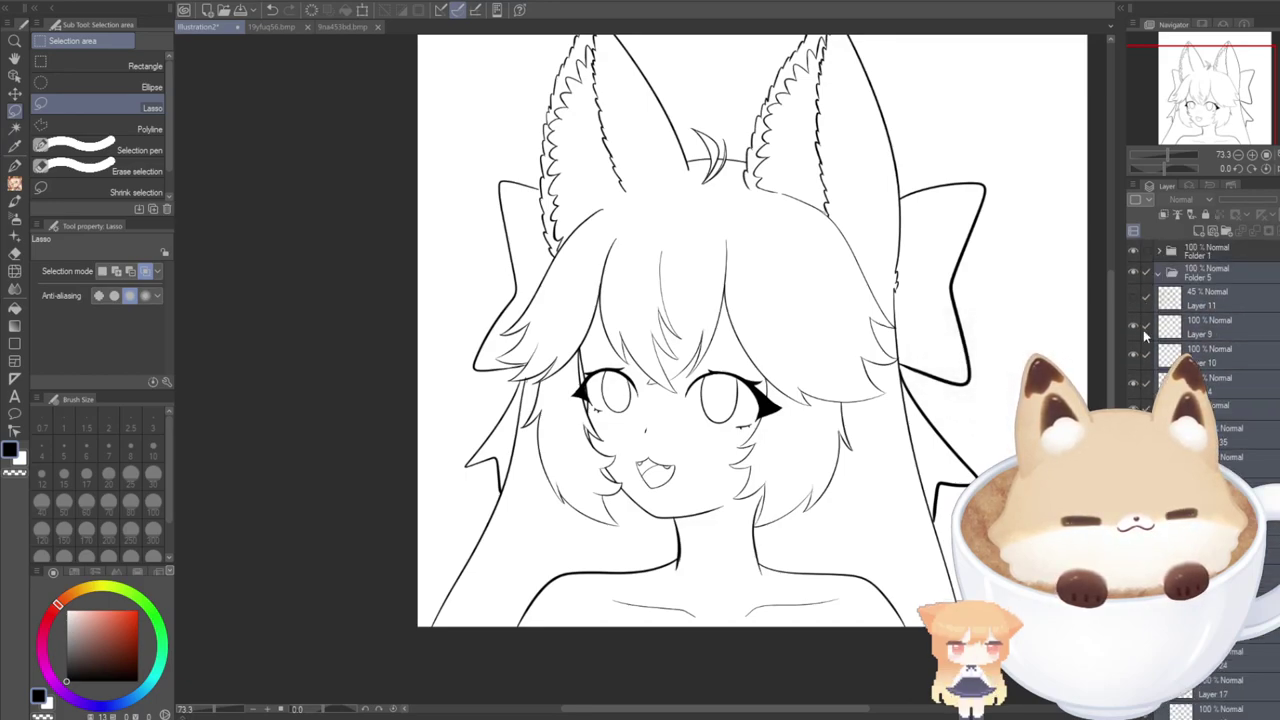
click(1148, 270)
drag(1186, 298, 1196, 278)
click(1185, 268)
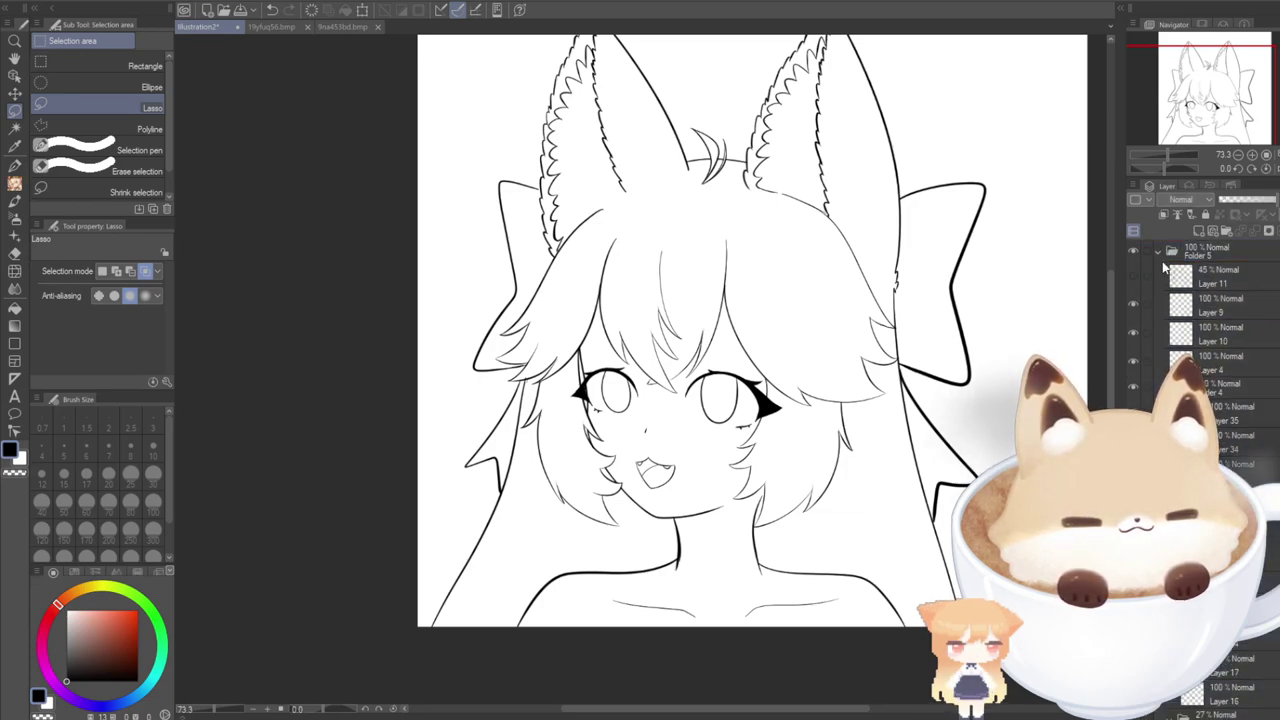
click(1157, 251)
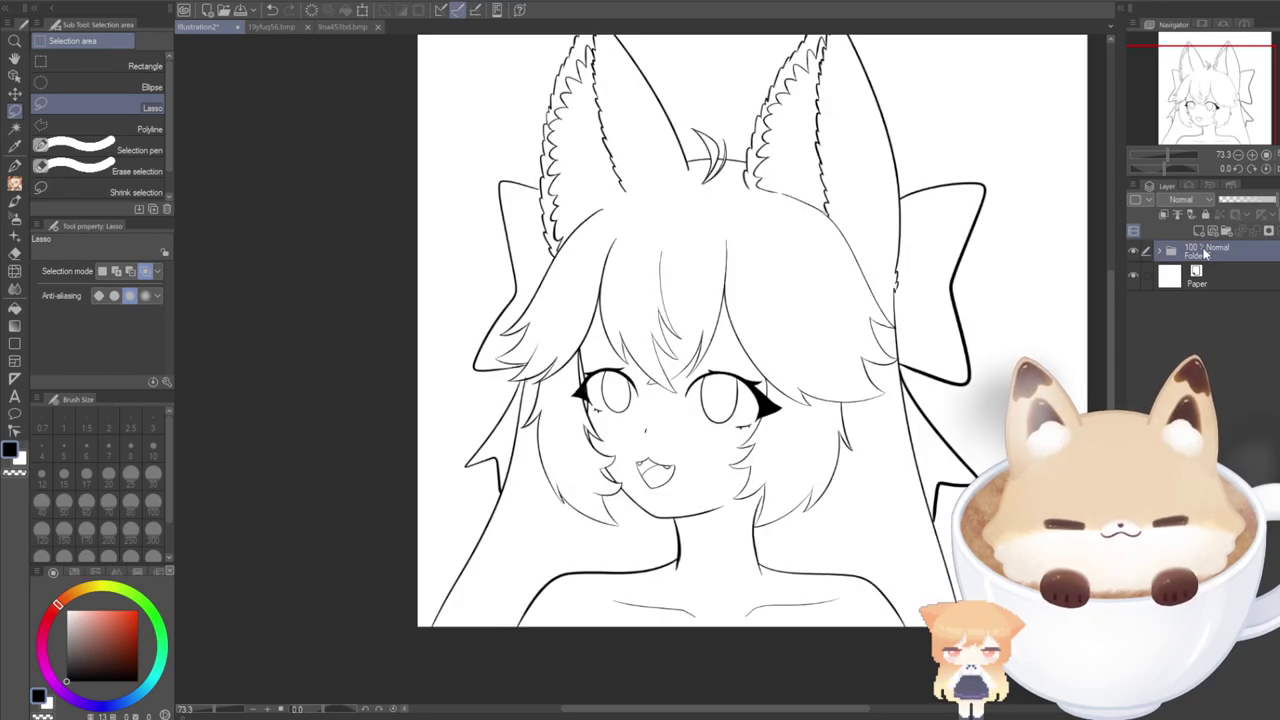
Expand Folder 5, collapse the hair and eye folders inside it, and delete the faint rough eye-and-mouth sketch.
click(1158, 250)
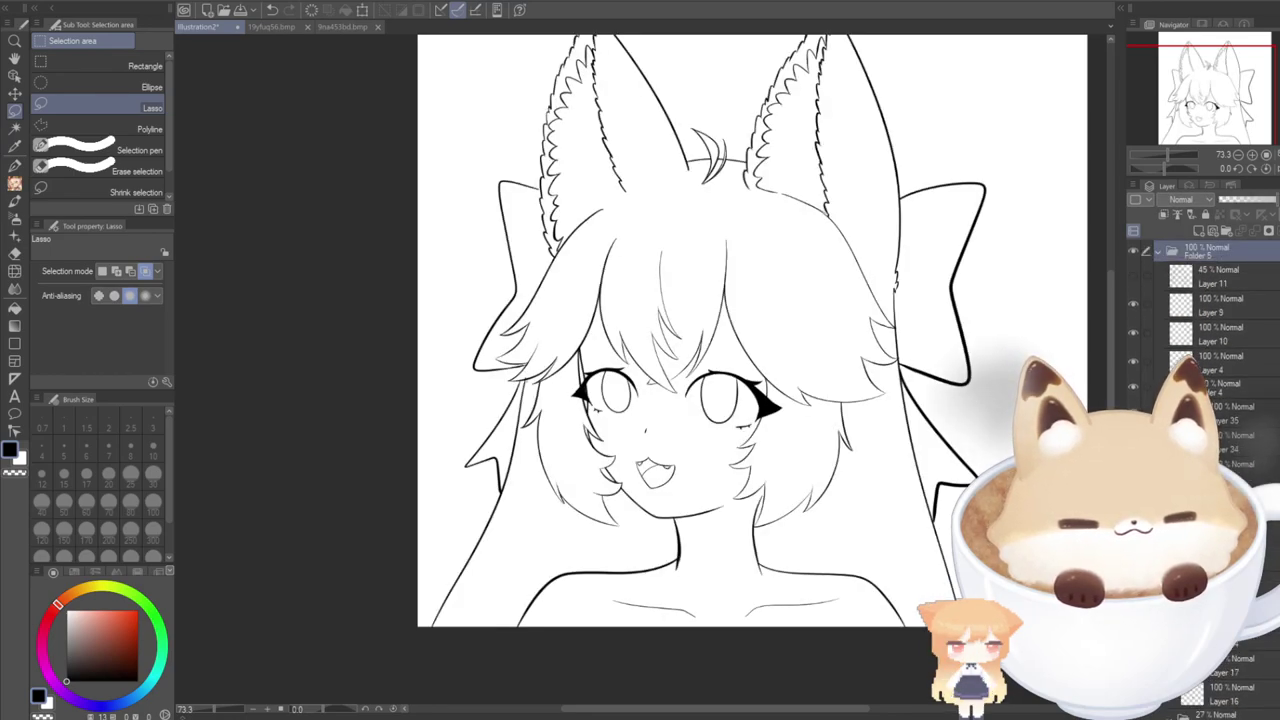
click(1162, 388)
click(1164, 437)
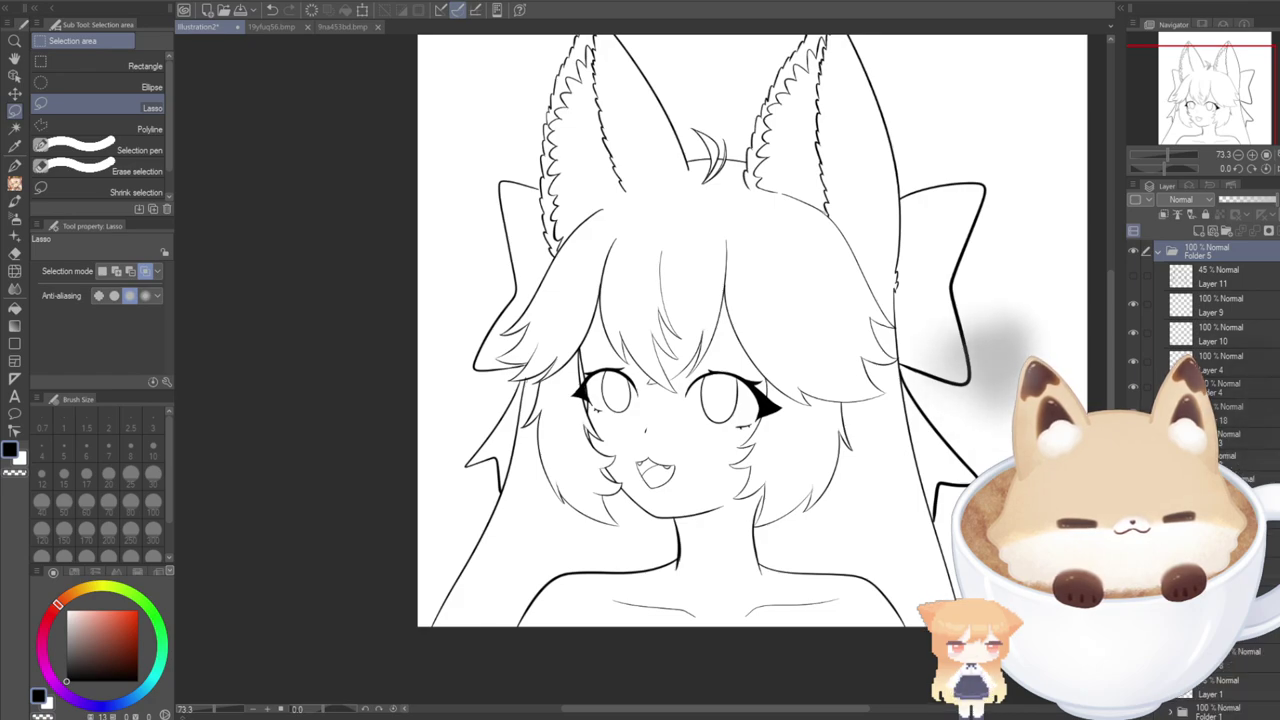
click(1222, 458)
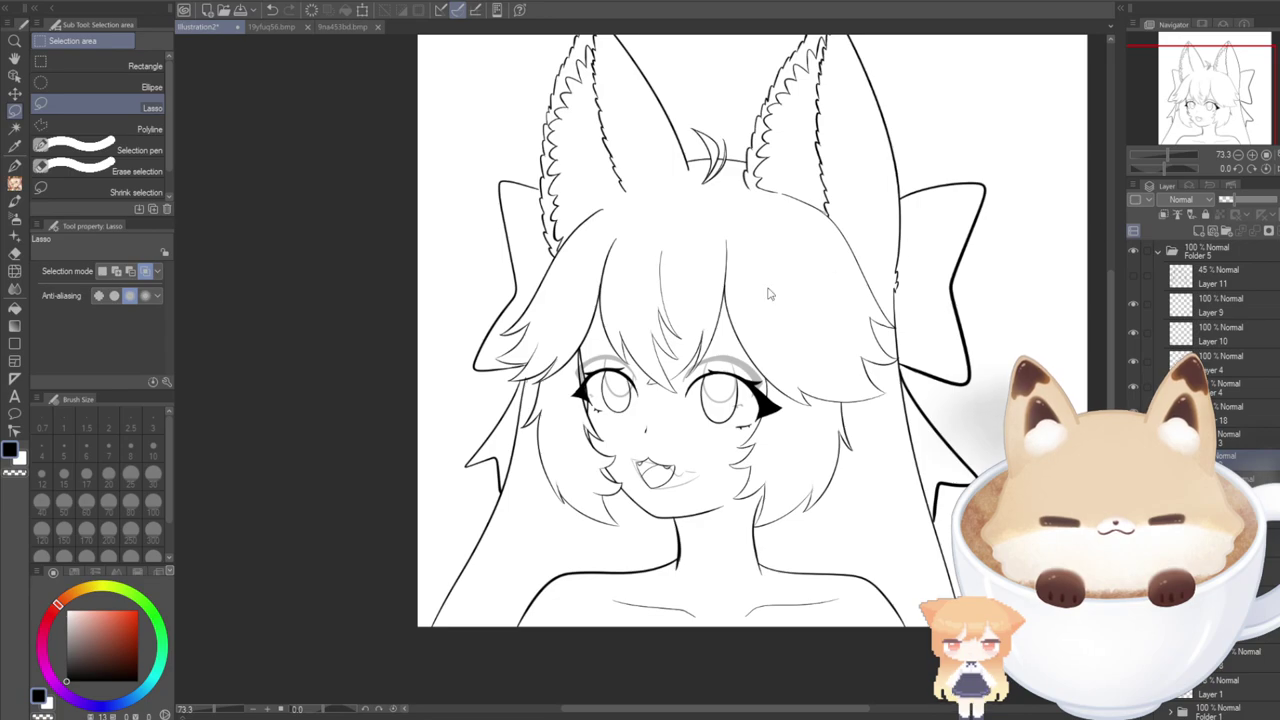
key(Delete)
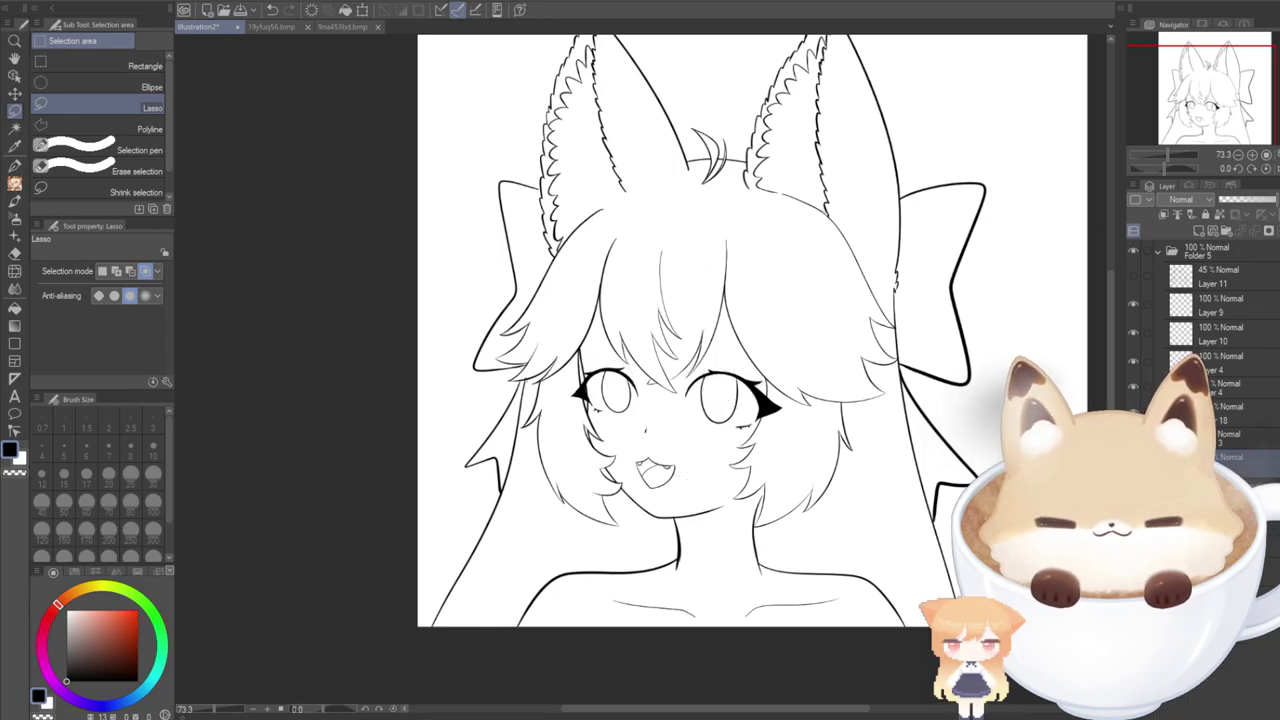
Remove the faint head construction sketch, and check the hair and eye line art by briefly hiding and reshowing each.
click(1222, 484)
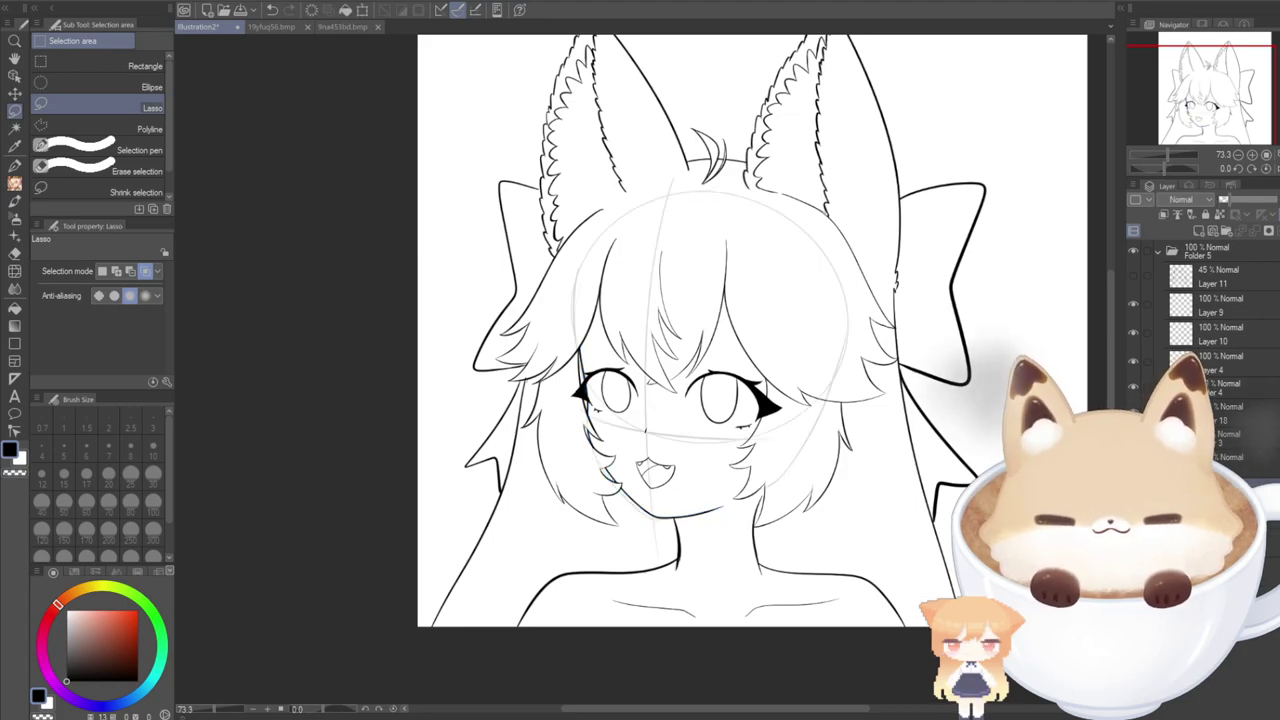
key(ctrl+z)
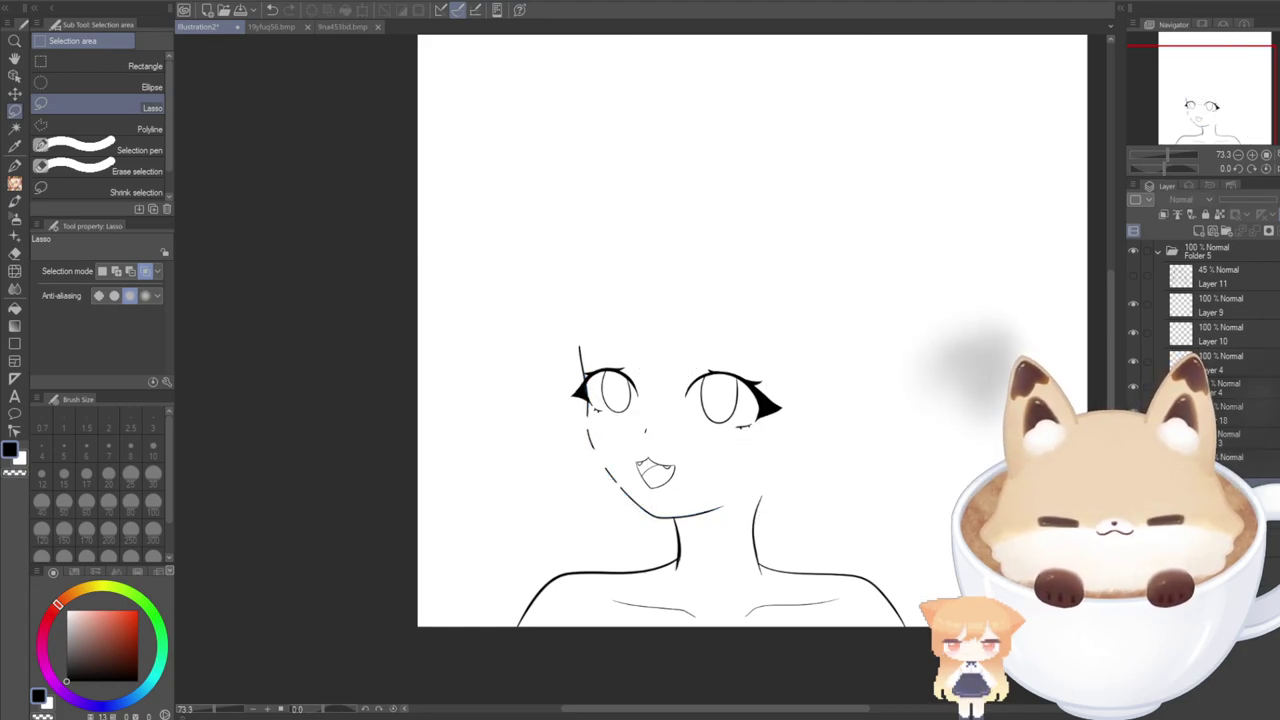
key(ctrl+y)
key(ctrl+z)
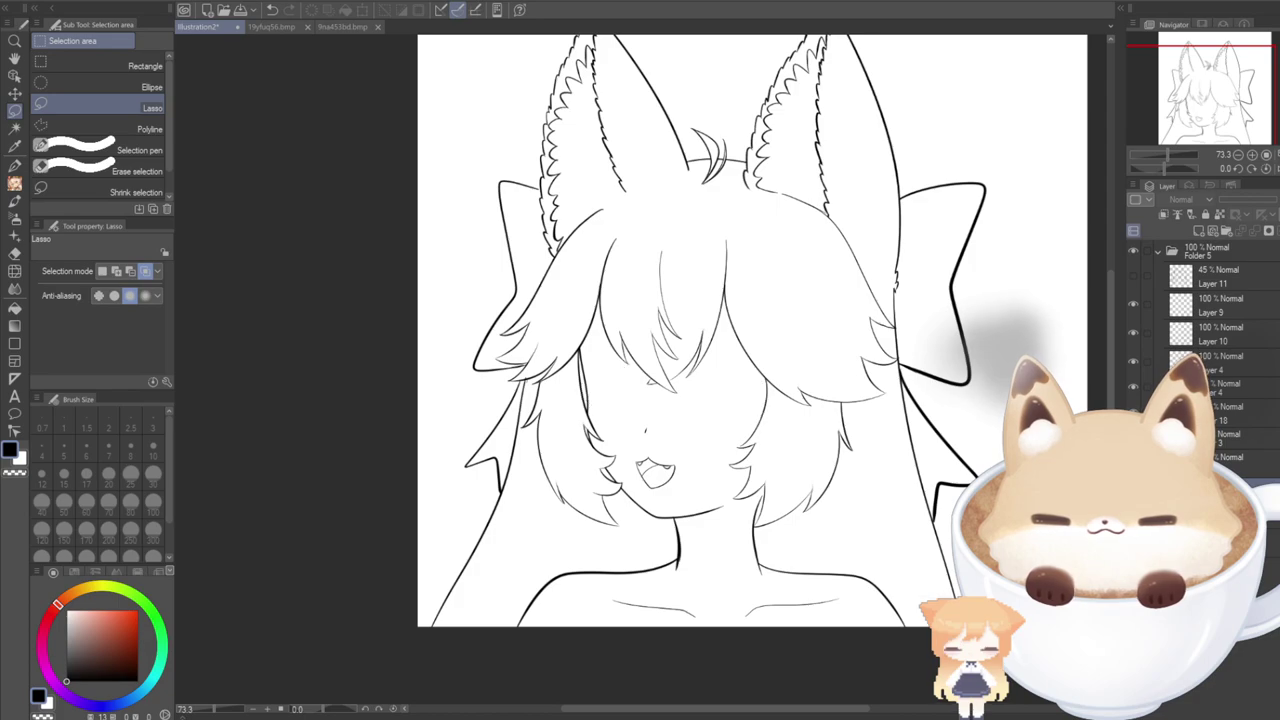
key(ctrl+y)
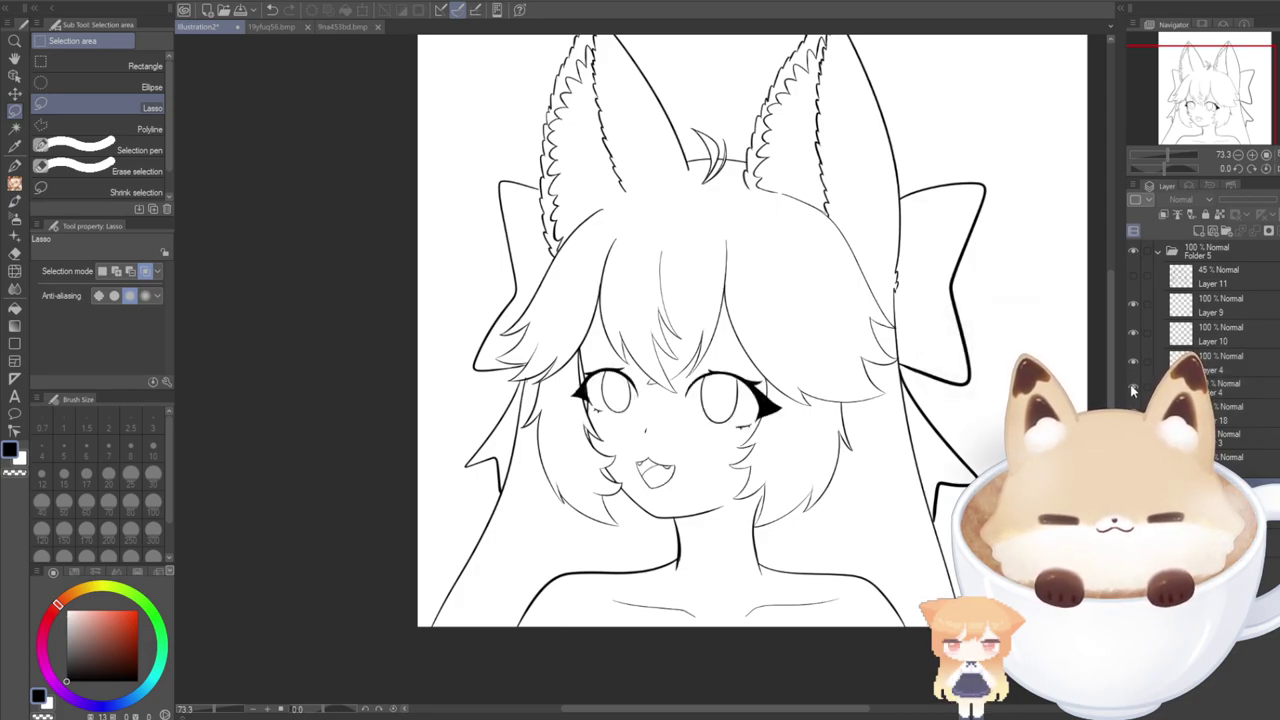
Show and delete the 45% rough hair-and-ears sketch on Layer 11, and expand the hair line-art folder, Folder 4.
click(1134, 279)
click(1212, 277)
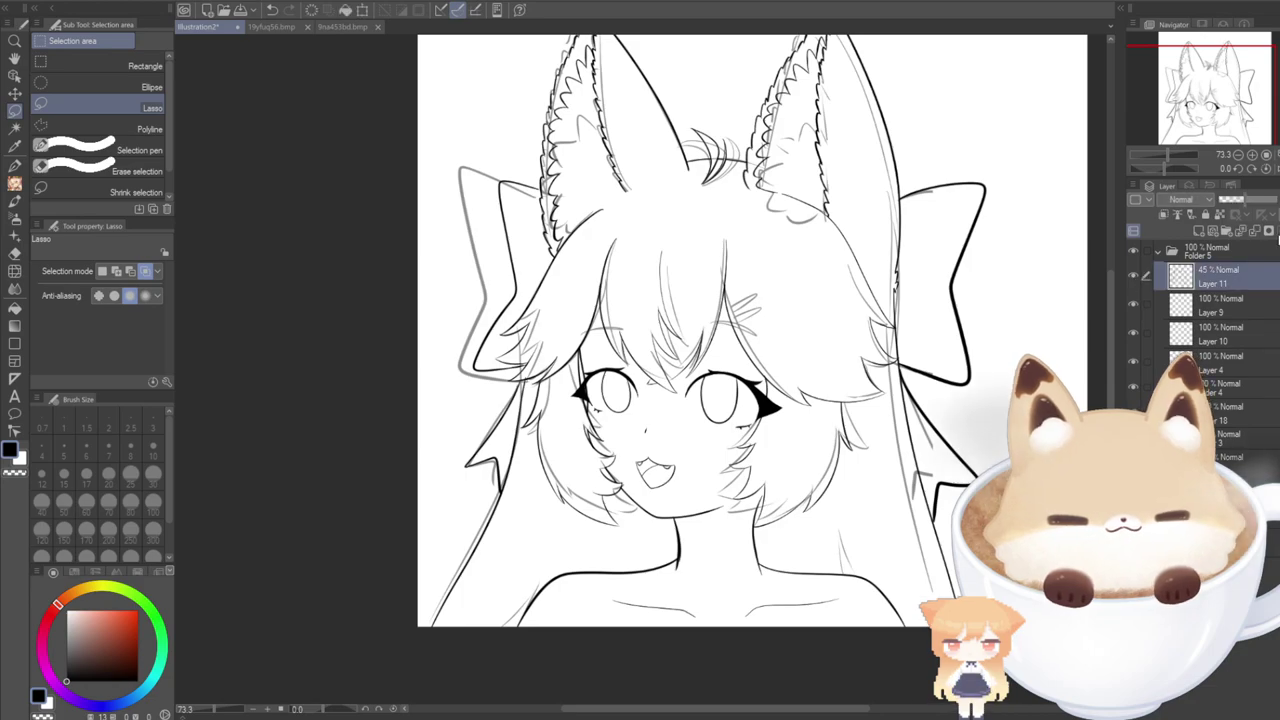
key(Delete)
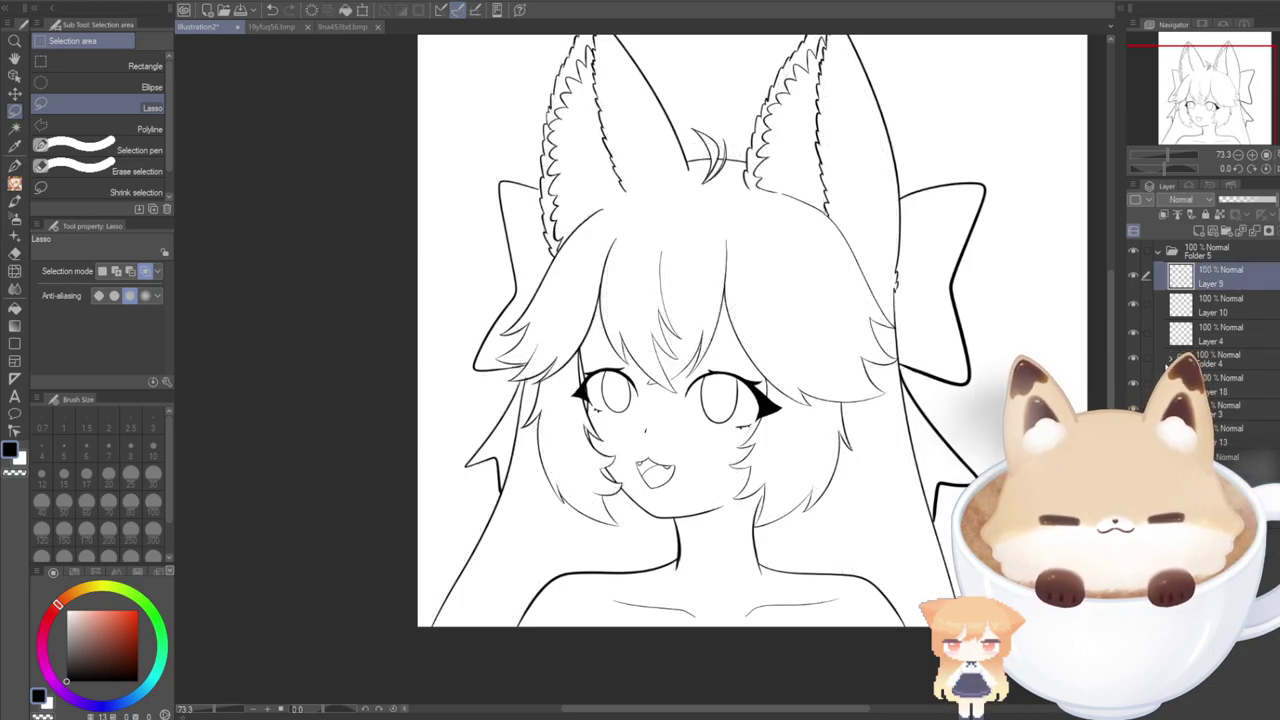
click(1169, 359)
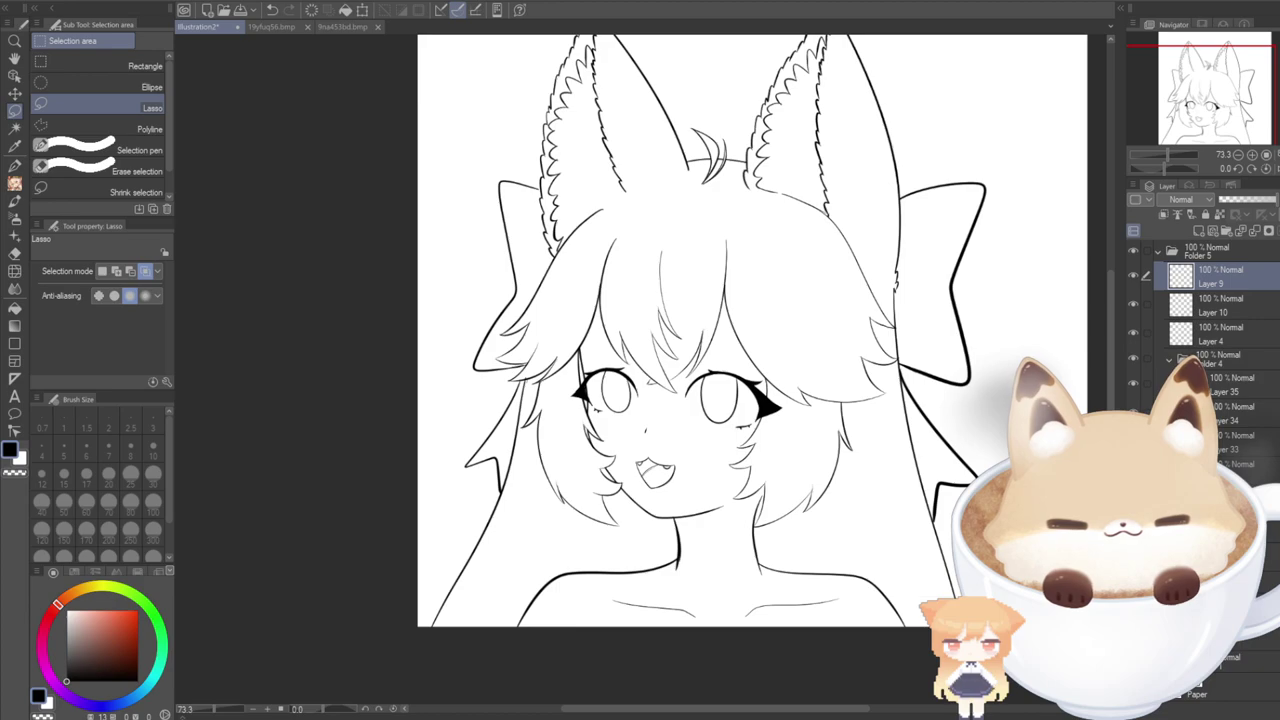
click(1257, 329)
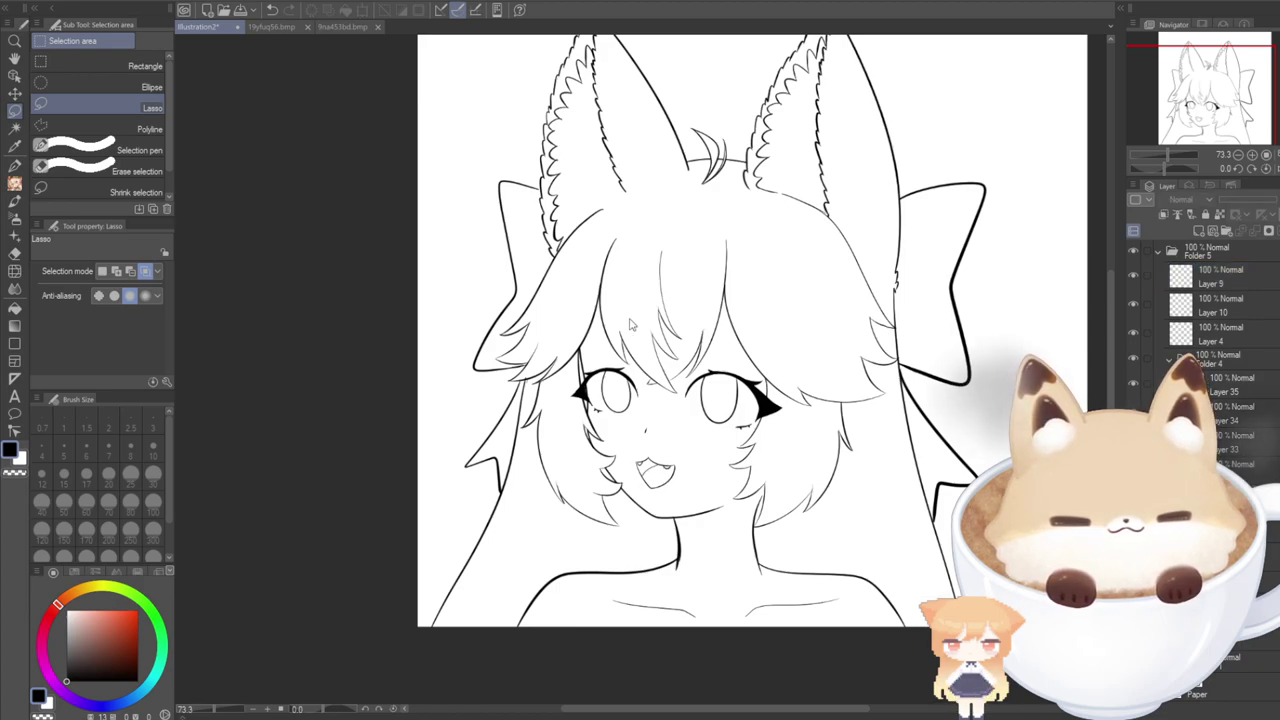
key(ctrl+shift+n)
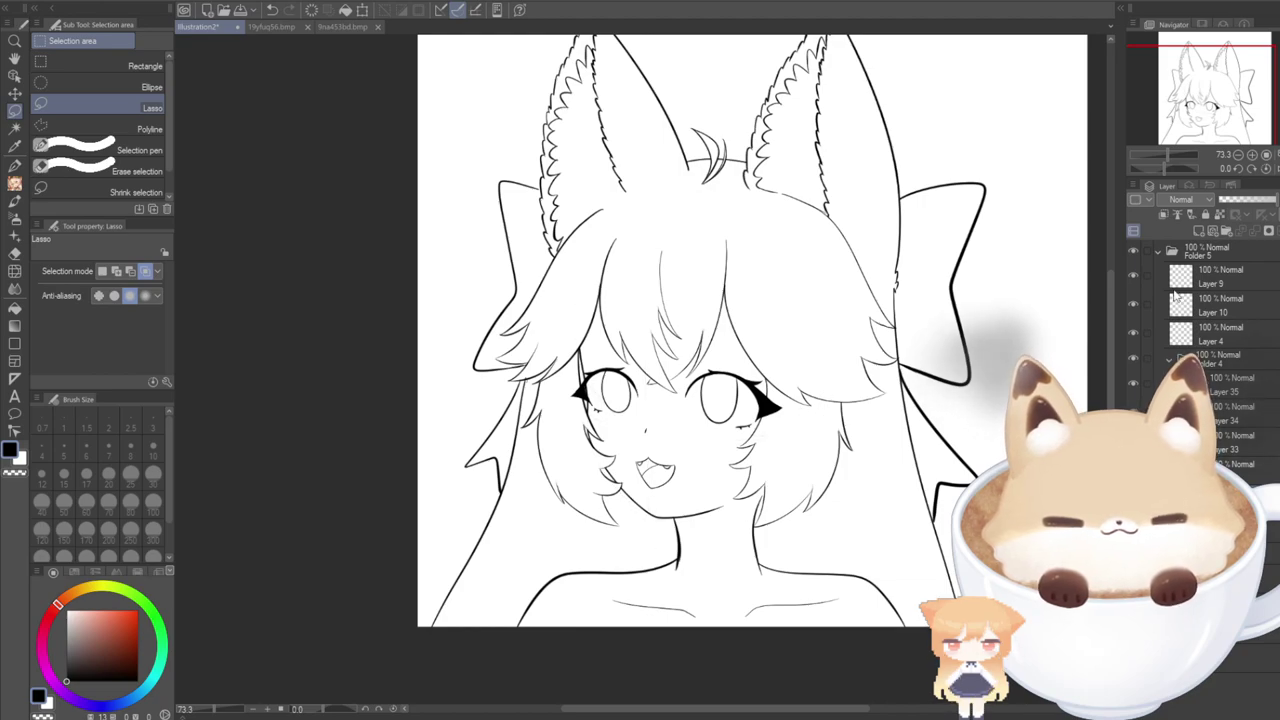
Collapse the hair line-art folder, Folder 4, and add a new raster layer above Layer 9 in Folder 5.
click(1220, 360)
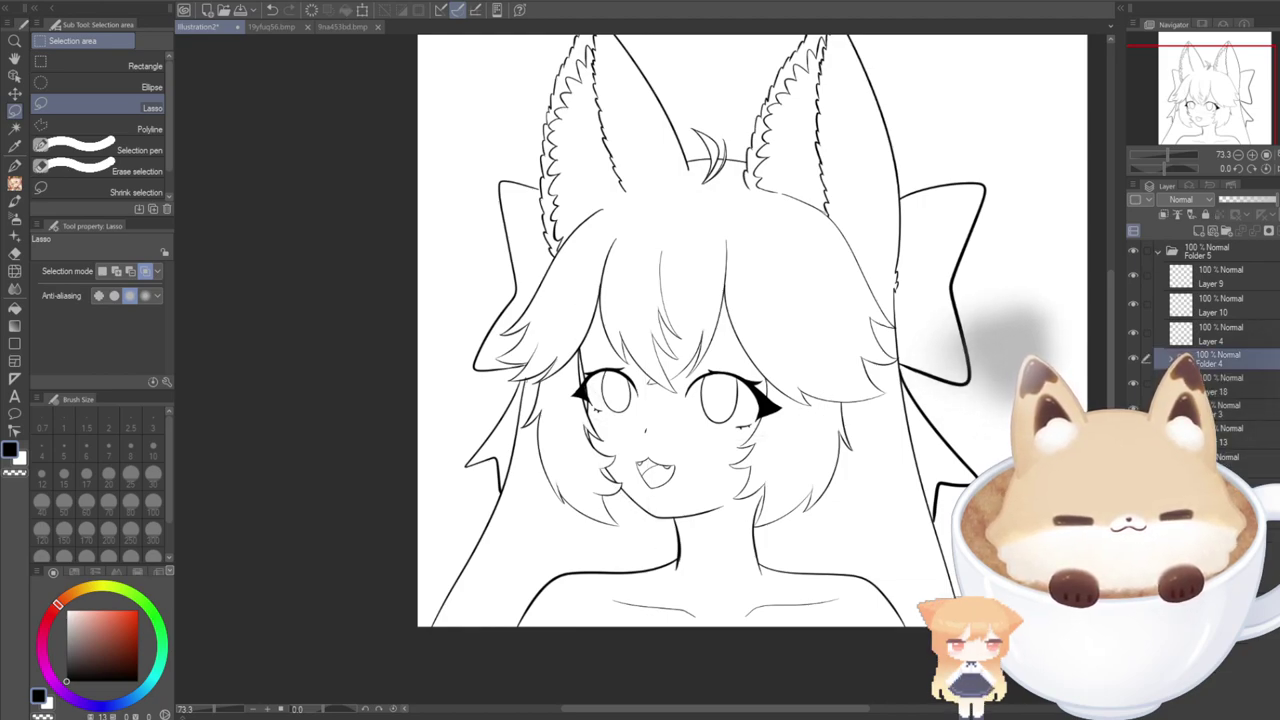
click(1172, 361)
click(1203, 283)
click(1201, 230)
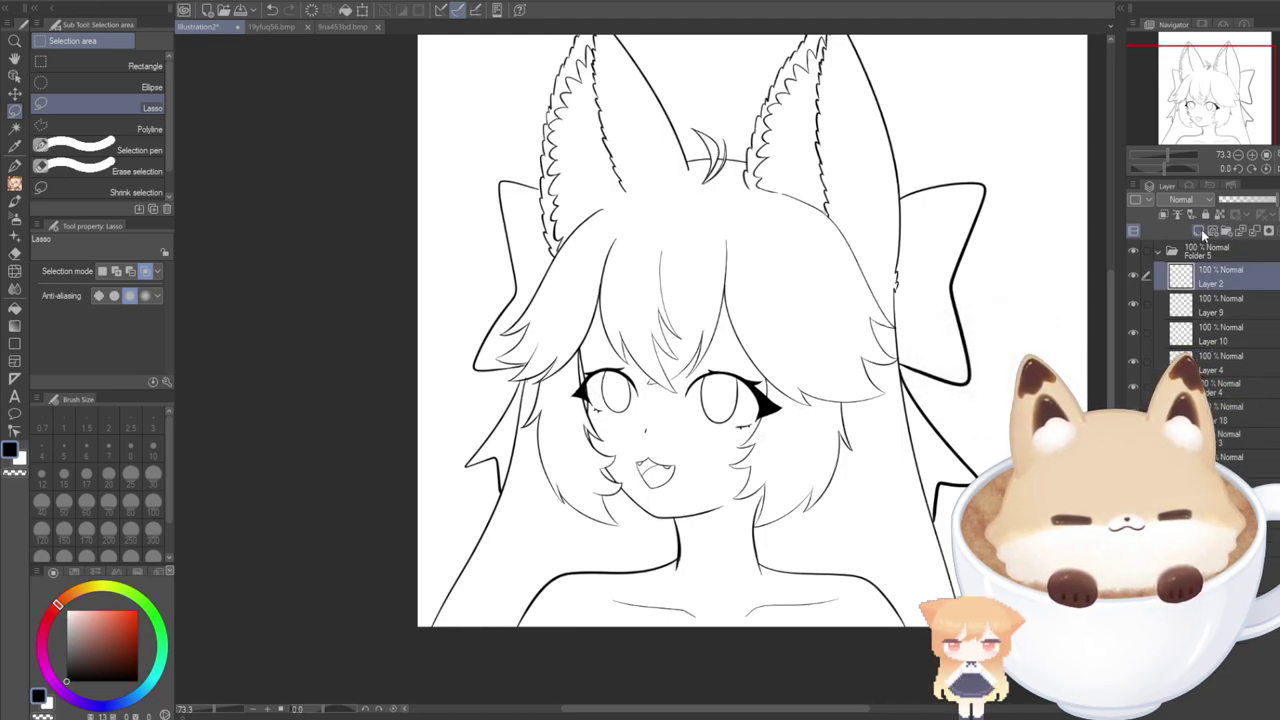
Consult the character reference sheet, and ink a slim bar-shaped hair clip beside the fringe on Layer 3 with the size 7 G-pen.
click(293, 30)
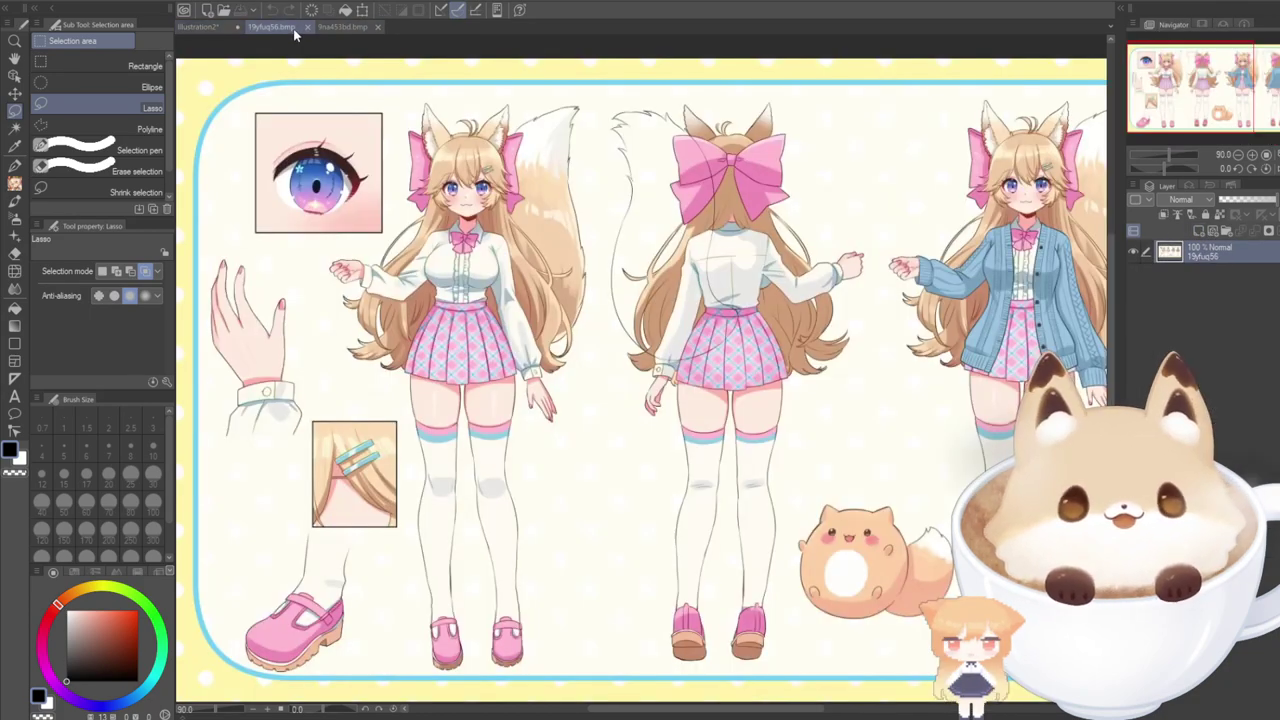
mouse_move(1180, 113)
mouse_down()
mouse_move(1193, 107)
mouse_move(1165, 108)
mouse_up()
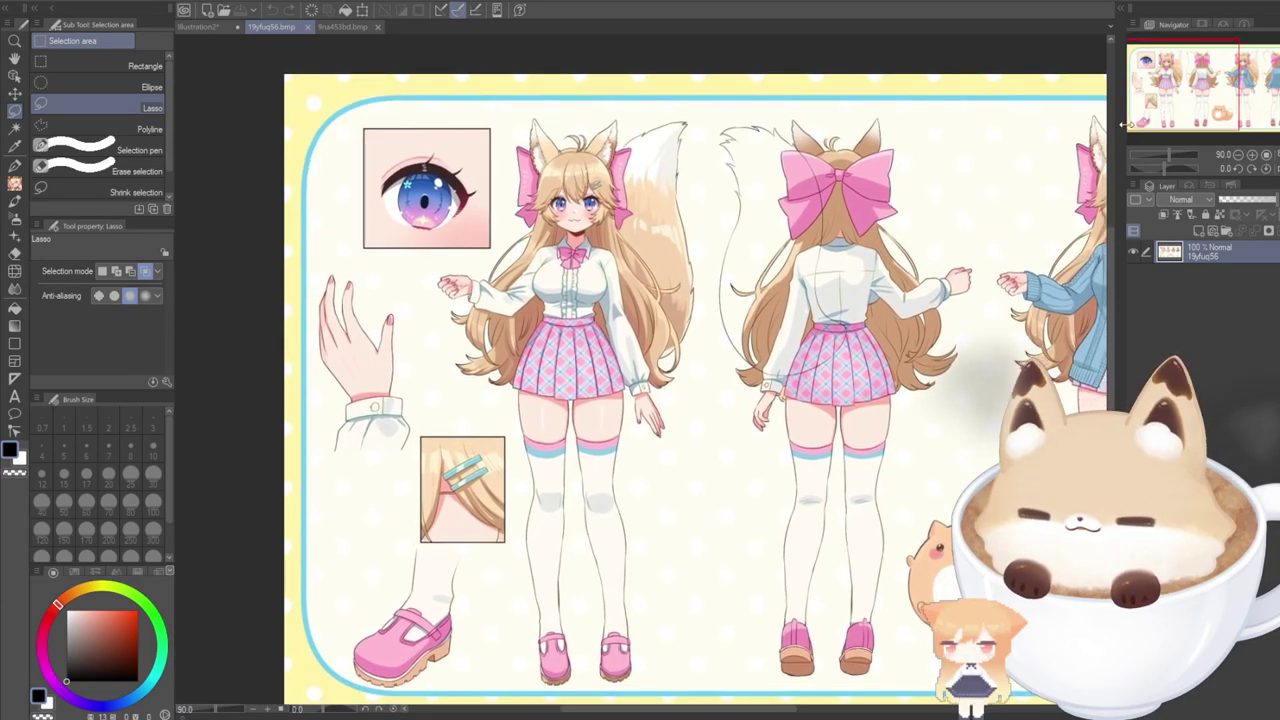
click(199, 29)
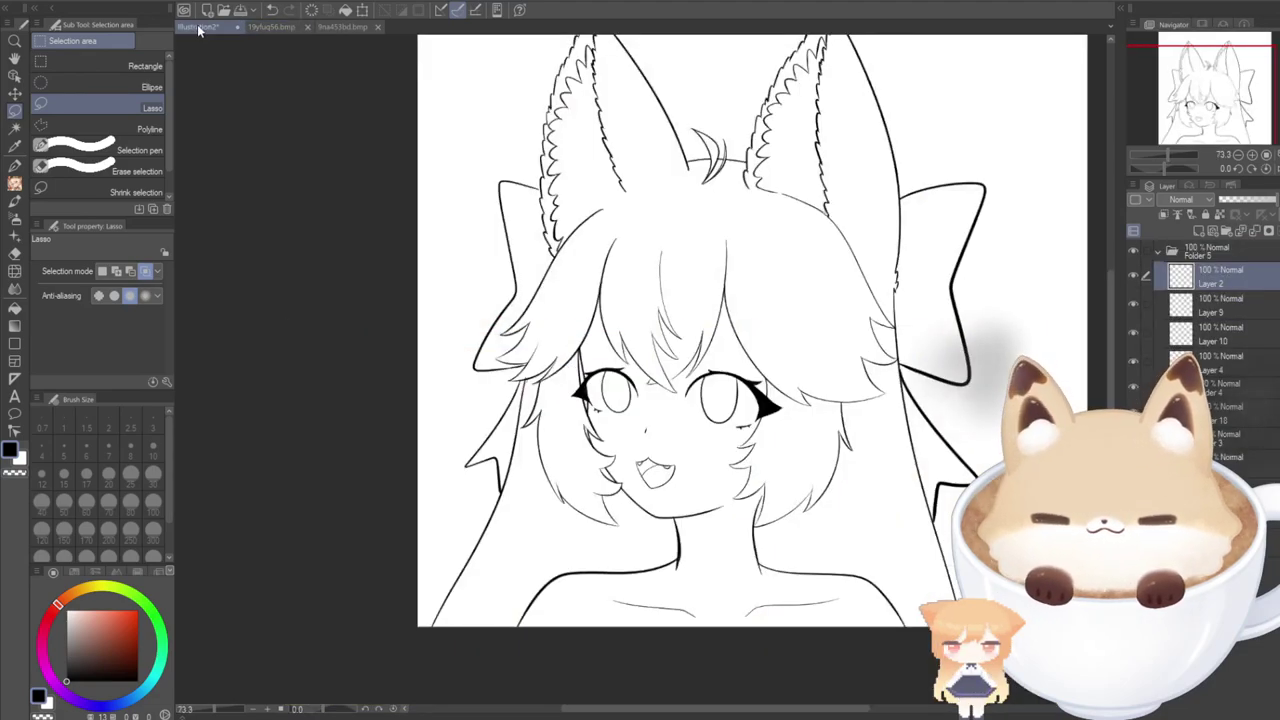
click(14, 75)
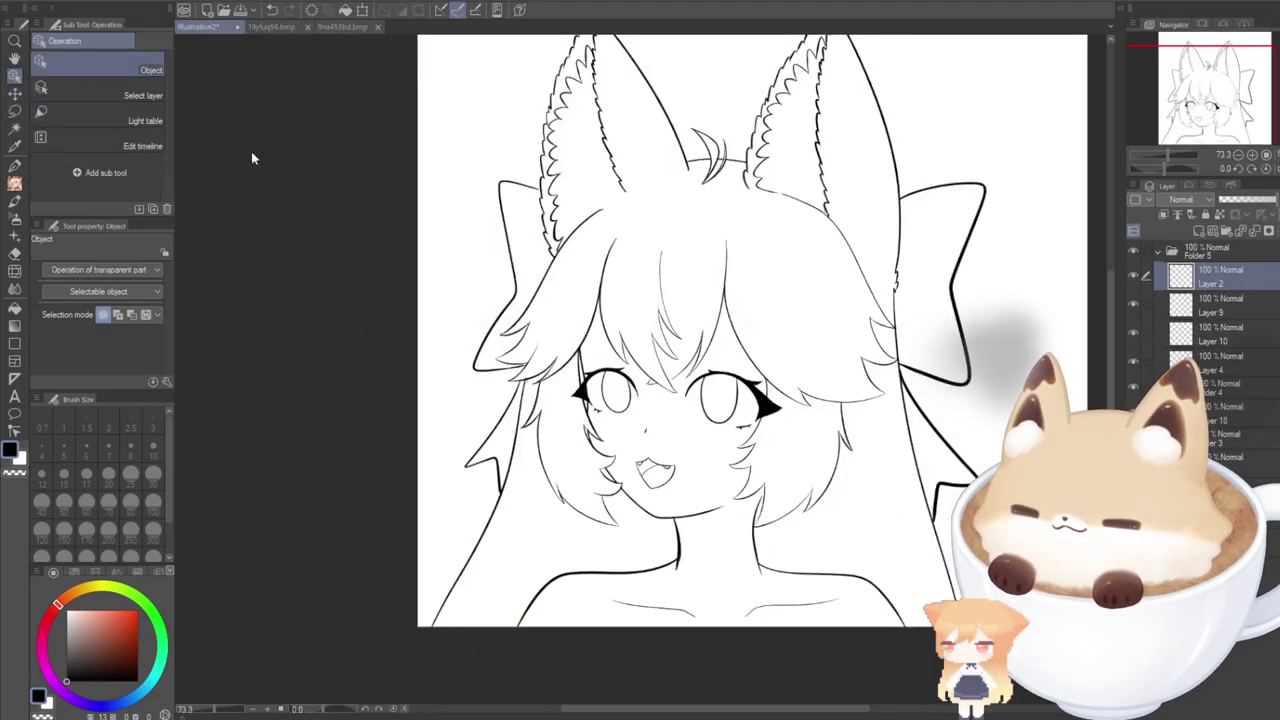
click(732, 328)
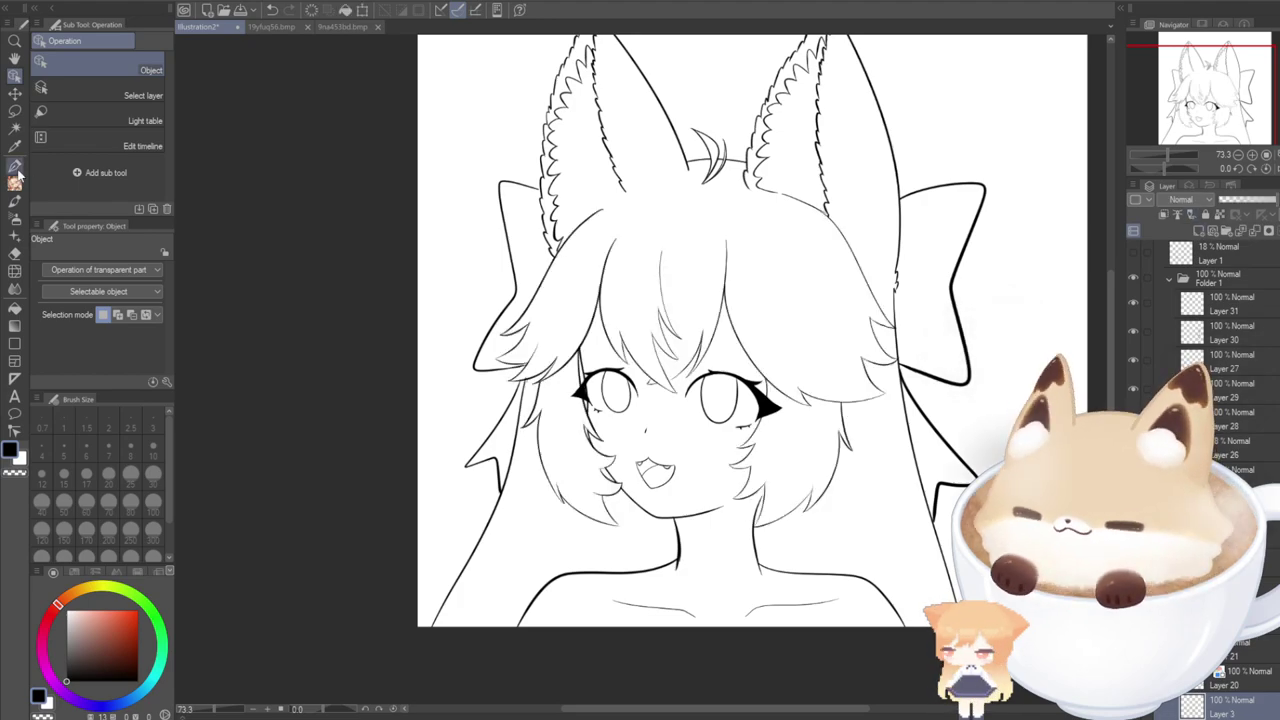
click(14, 166)
scroll(722, 312, up, 5)
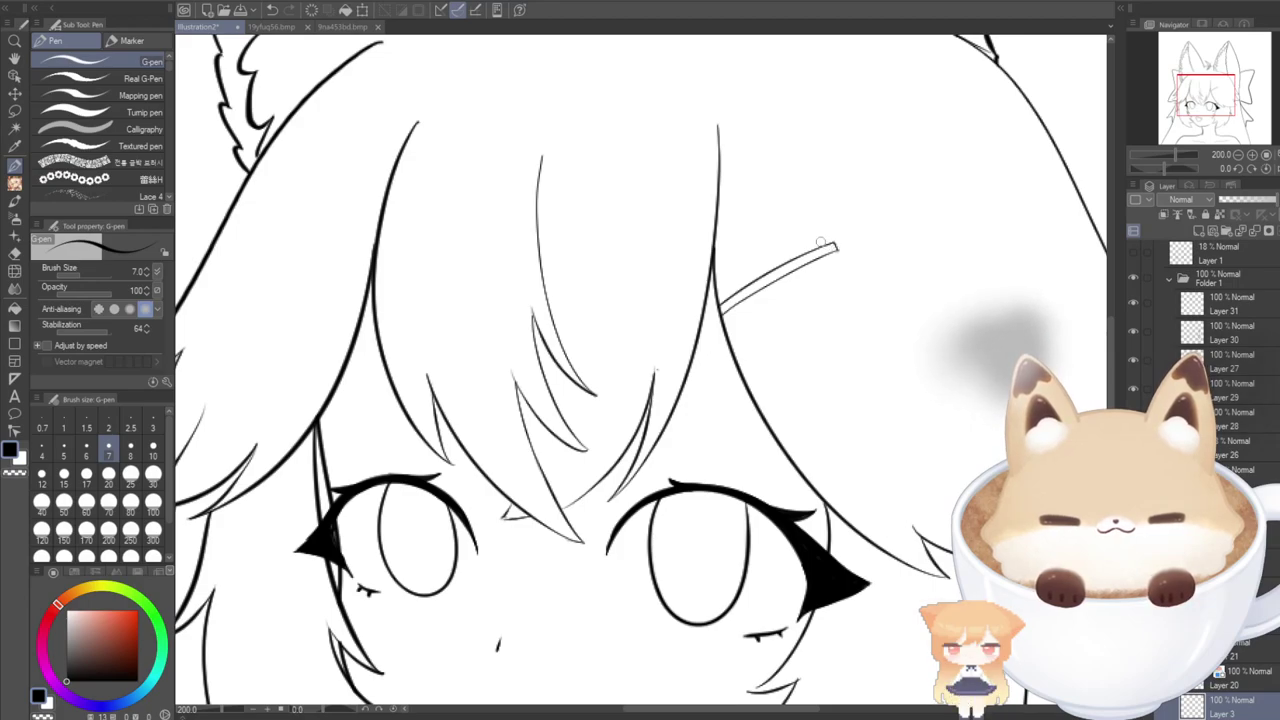
click(15, 253)
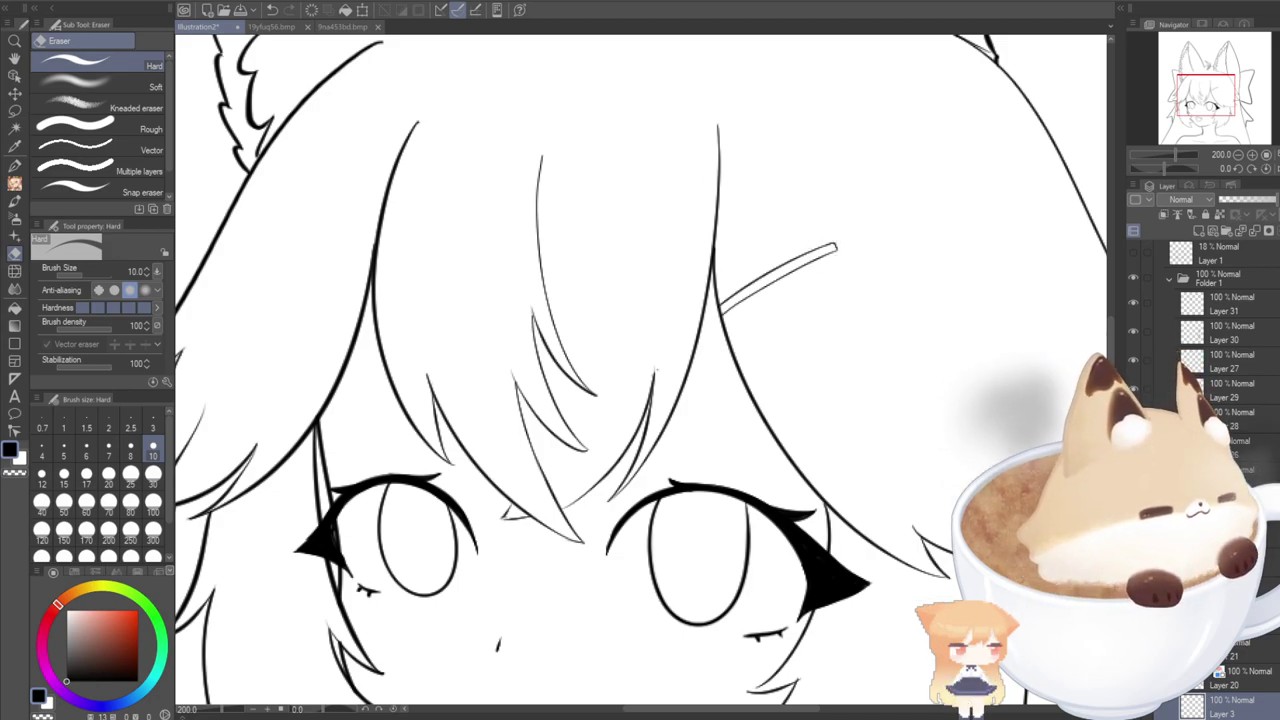
Duplicate the hair clip and place the copy just below the original, parallel to it.
key(ctrl+v)
key(ctrl+t)
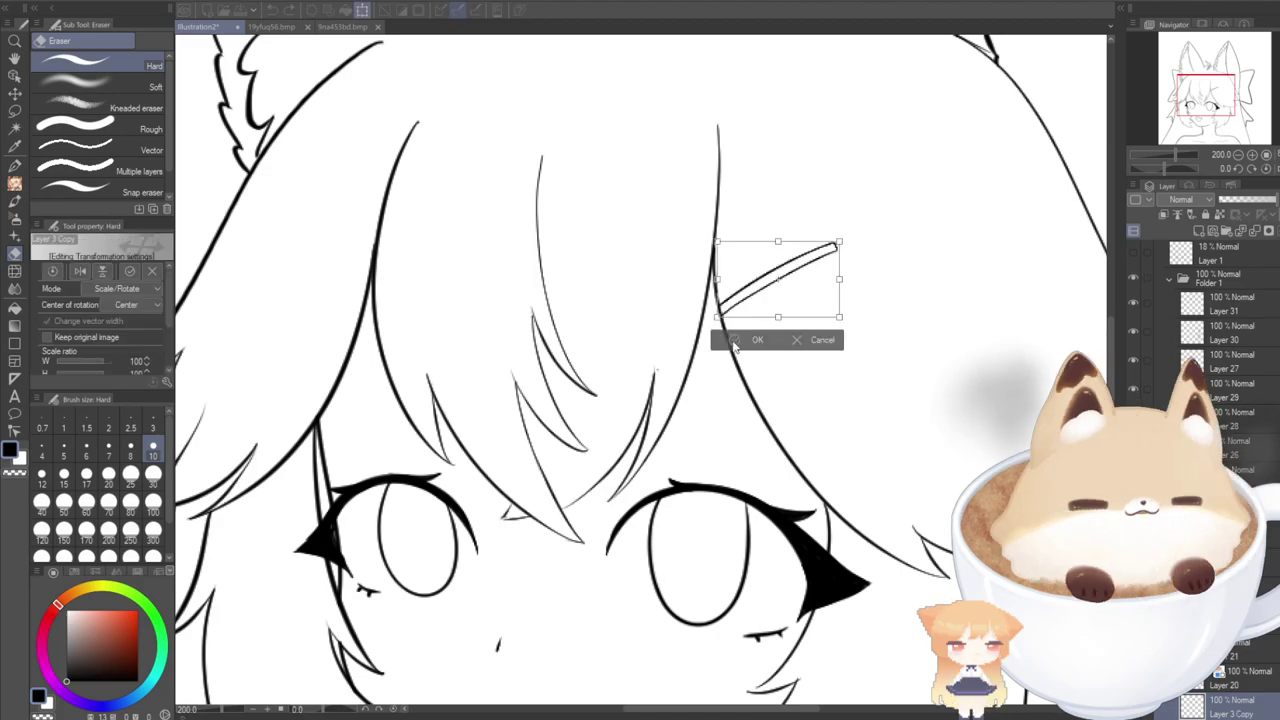
drag(730, 304, 731, 318)
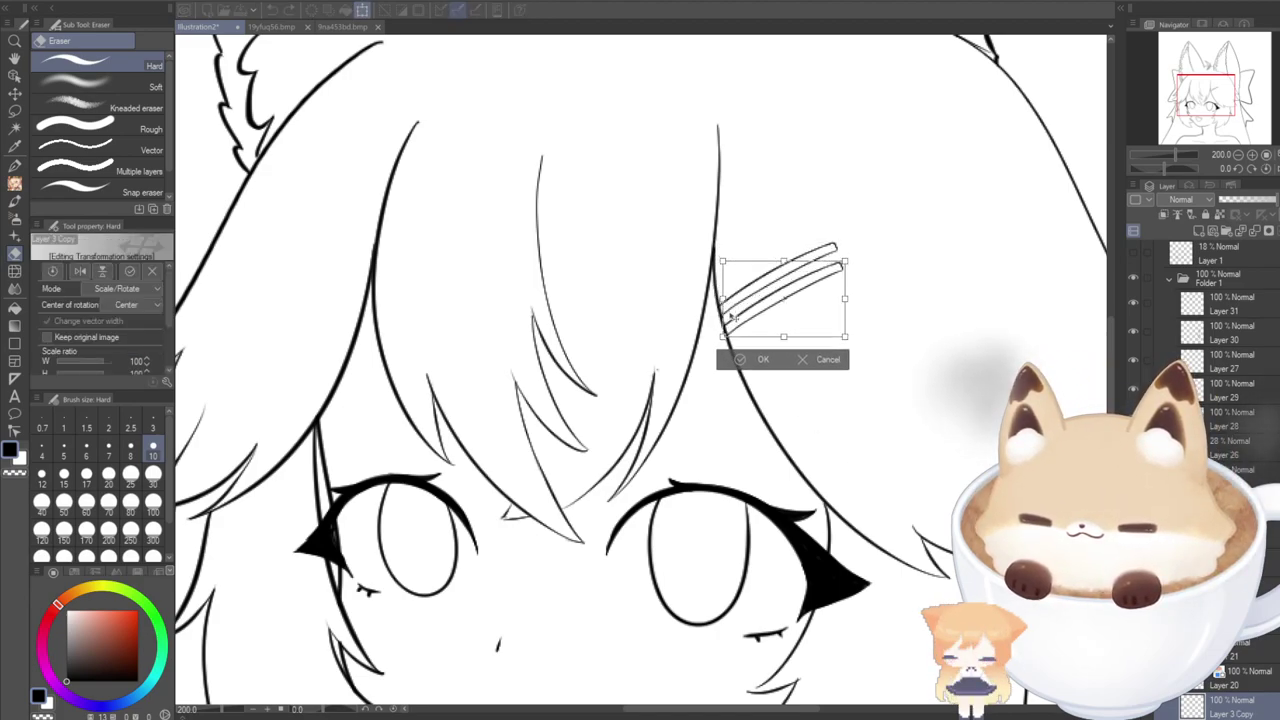
click(740, 360)
Merge the copied hair clip into Layer 3, and check the hair line art beneath by briefly hiding and reshowing it.
click(1243, 678)
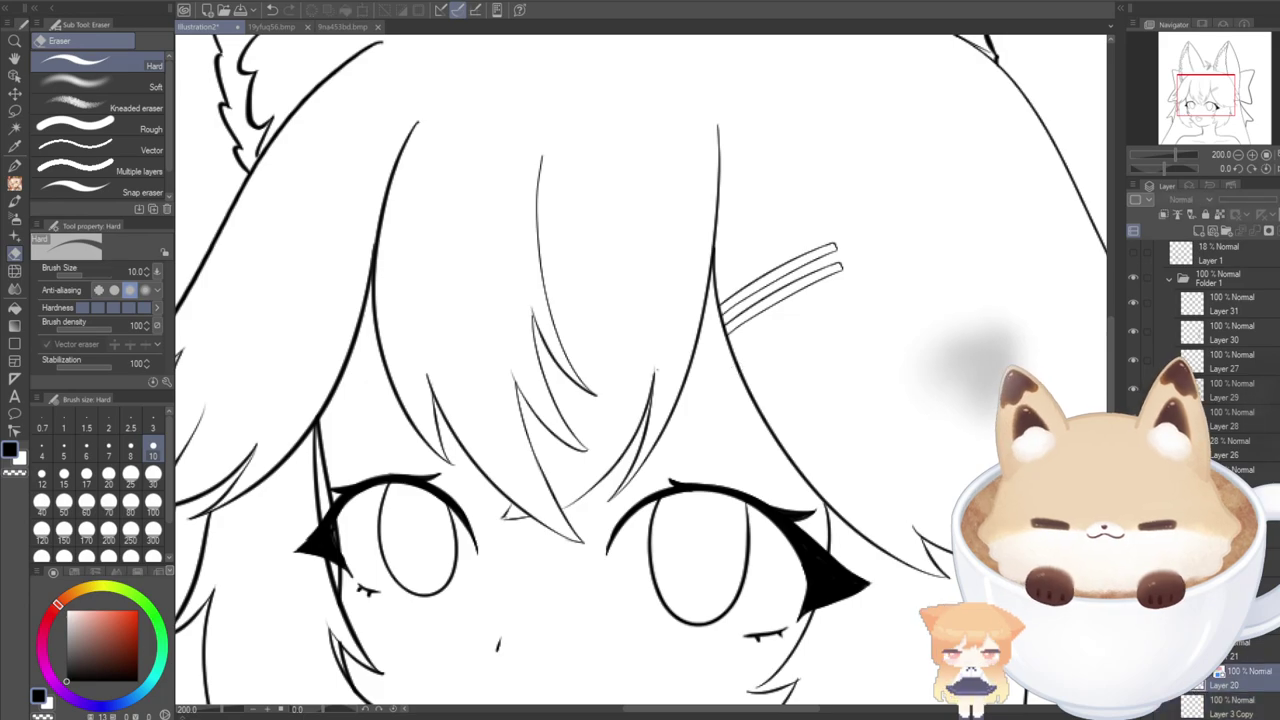
scroll(1197, 690, down, 1)
click(1203, 678)
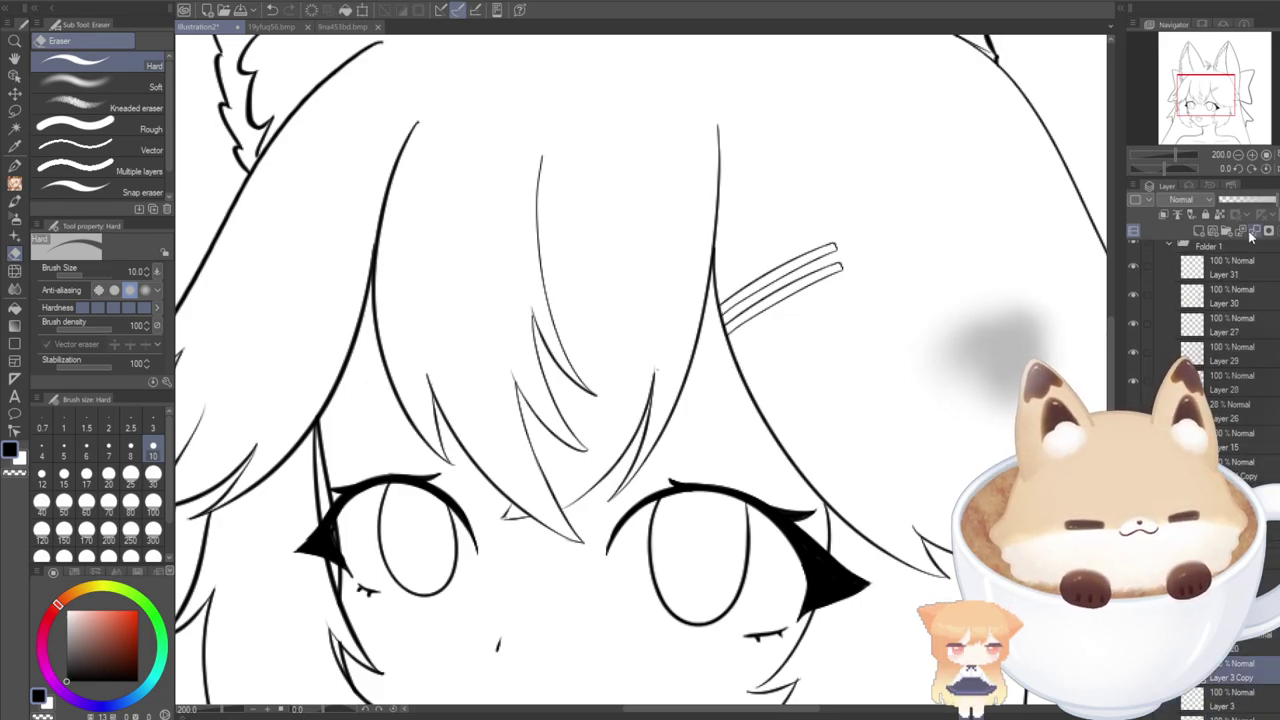
scroll(1218, 372, down, 1)
click(1133, 681)
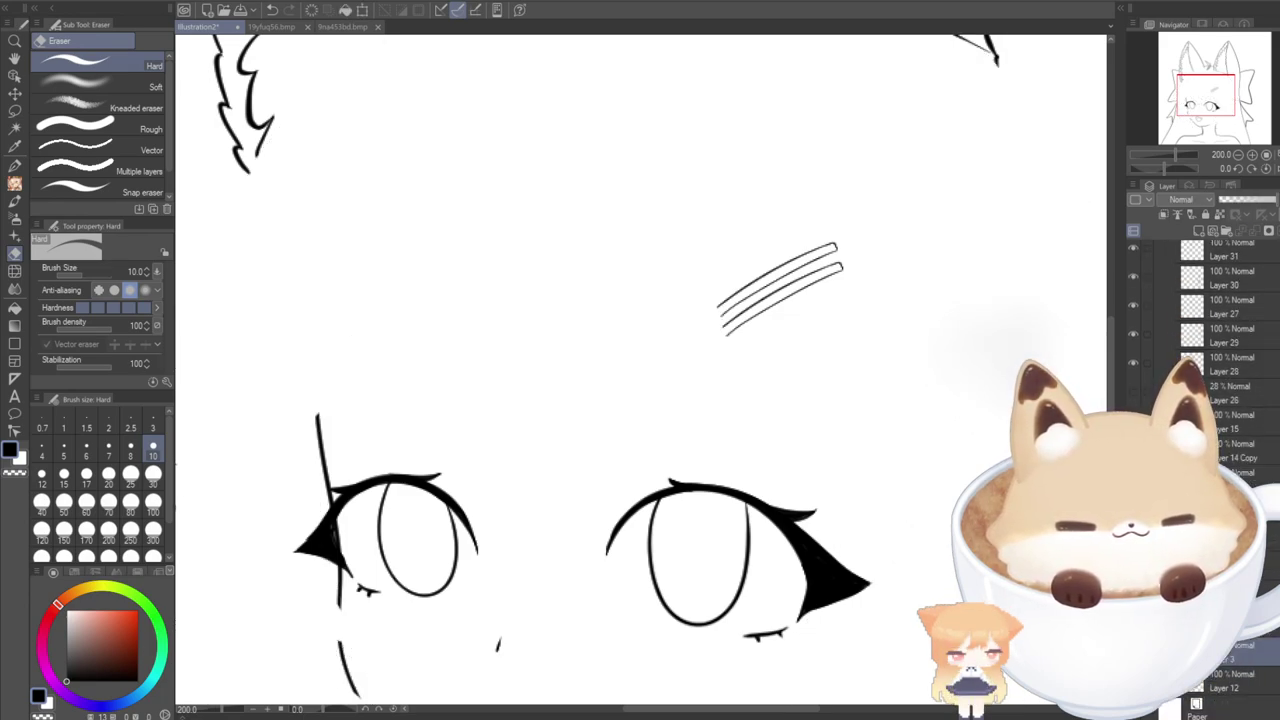
click(1133, 681)
click(1224, 681)
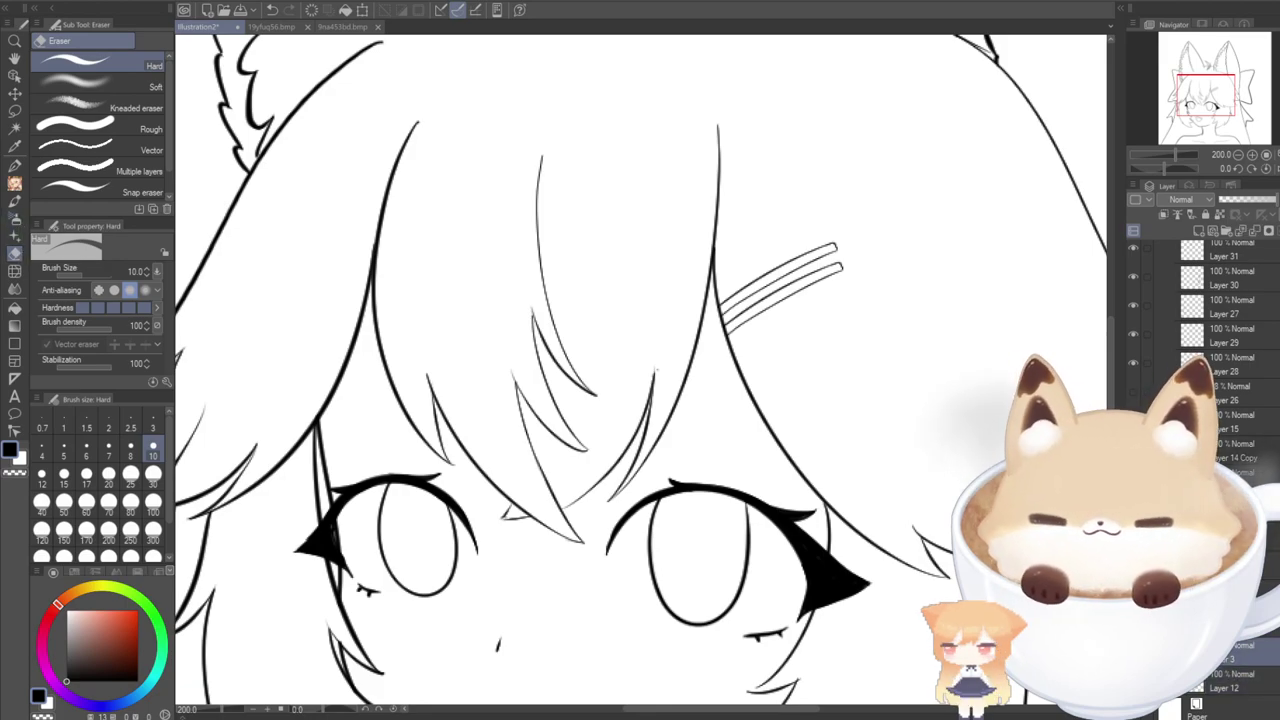
Compare the pair of hair clips with the enlarged reference character, and review the whole line drawing.
click(278, 28)
scroll(515, 203, up, 5)
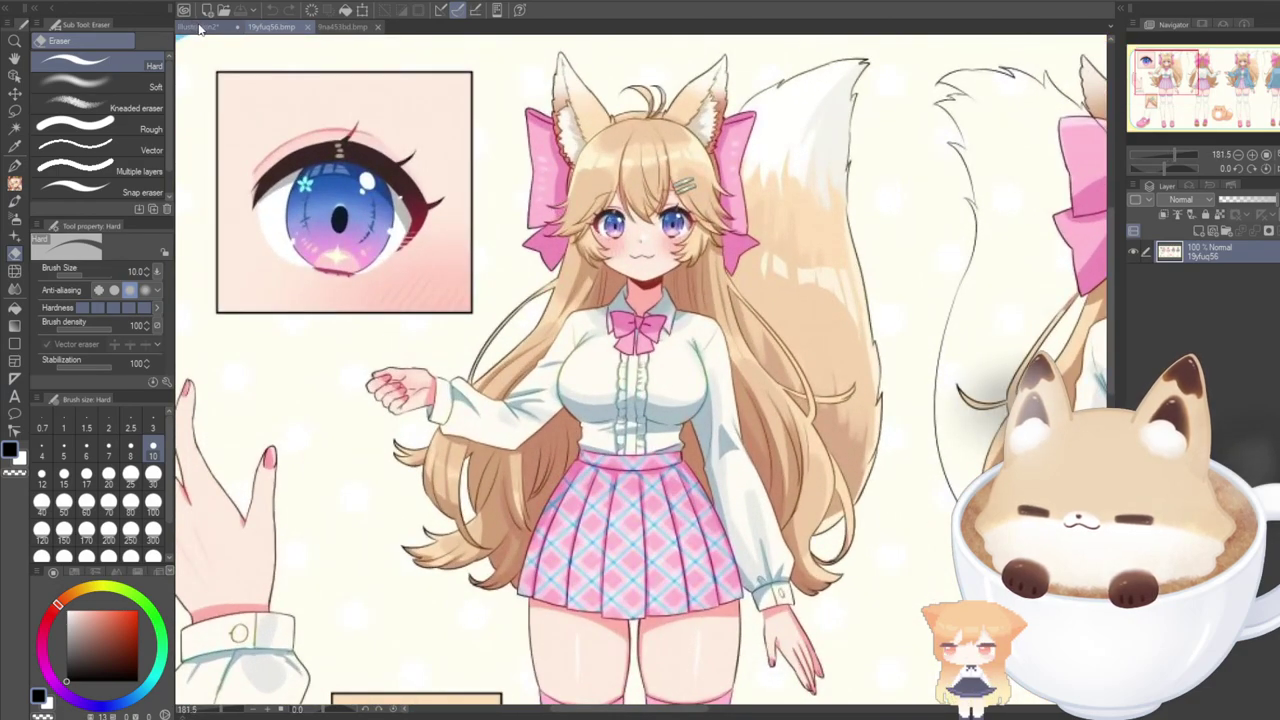
click(200, 28)
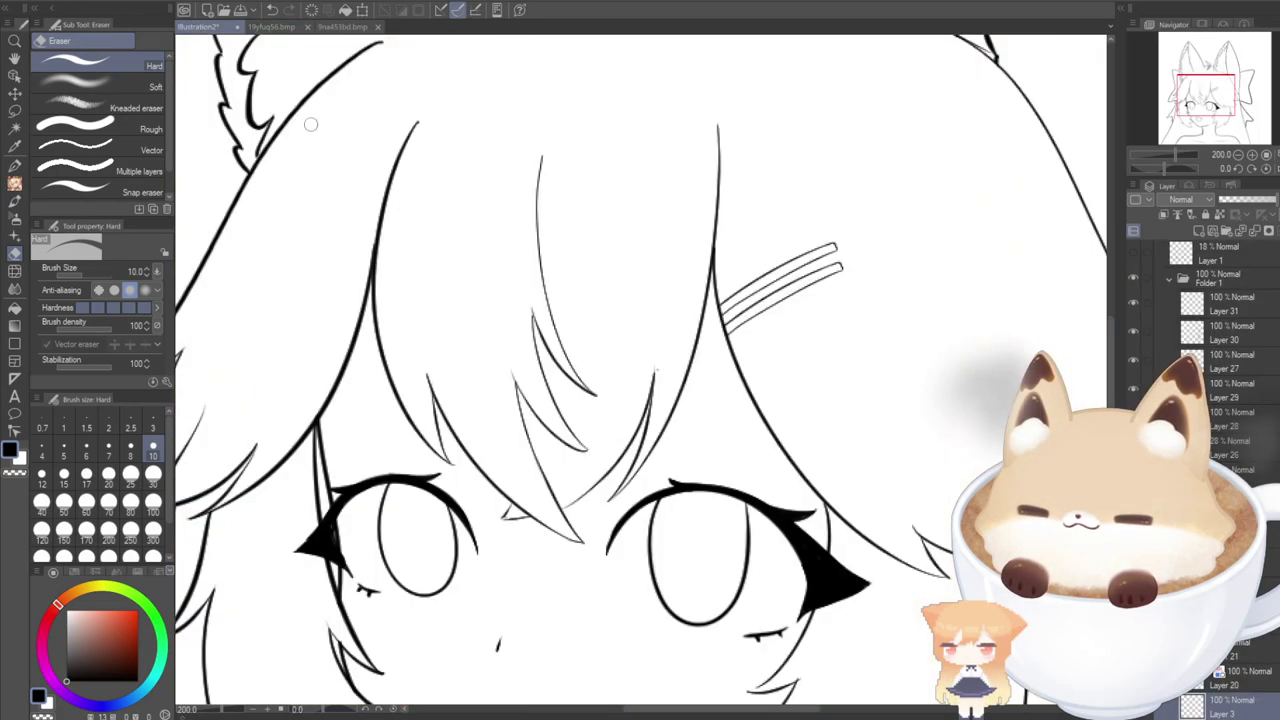
scroll(400, 214, down, 5)
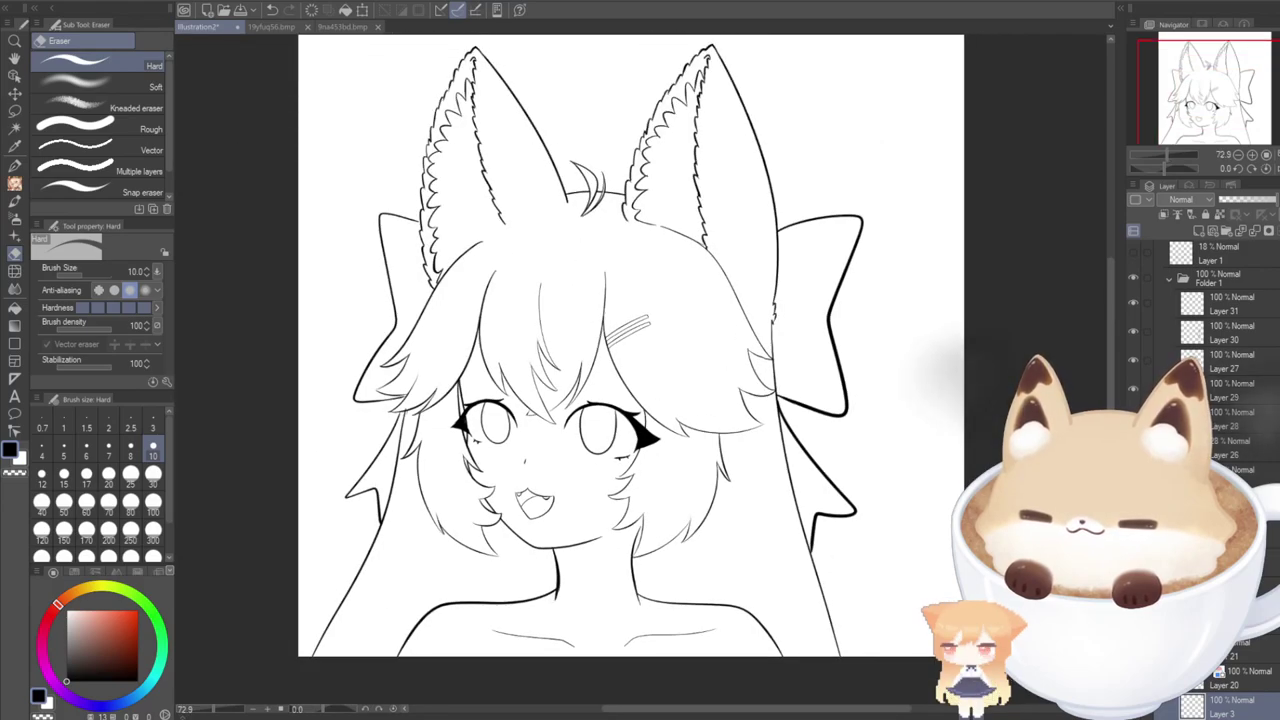
drag(1169, 110, 1159, 125)
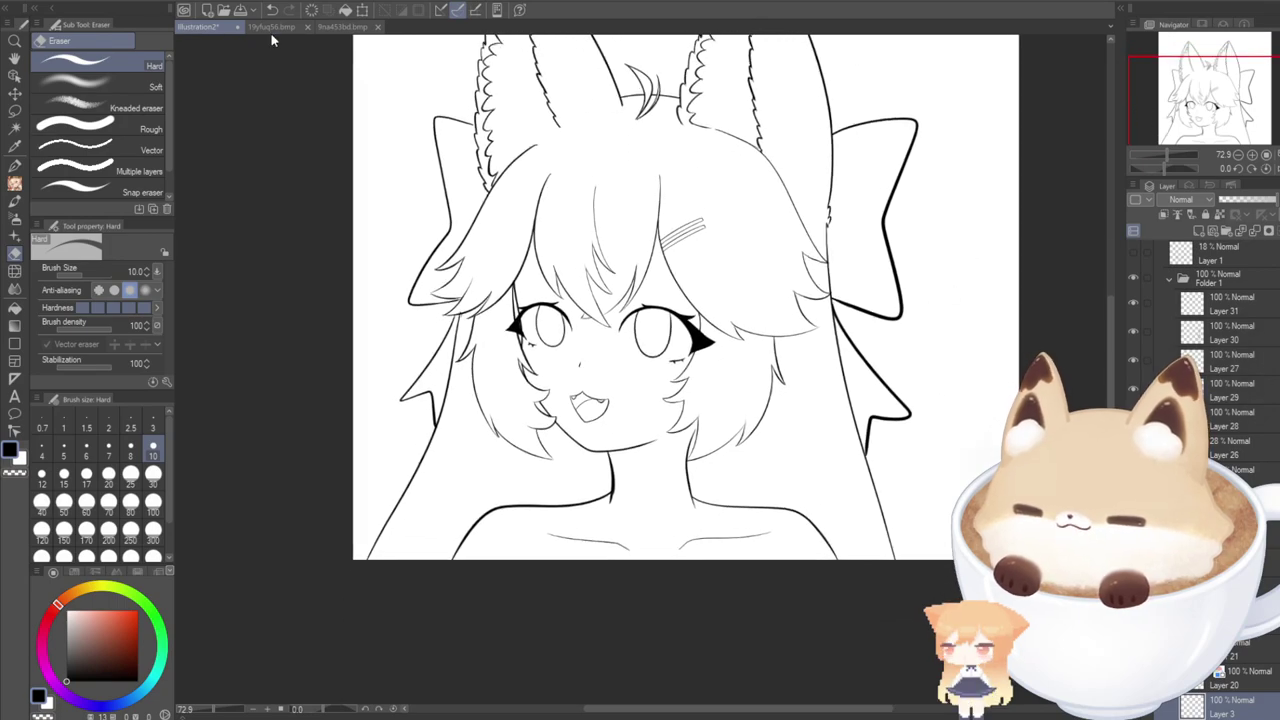
Choose the G-pen and the empty Layer 2 in Folder 5, and study the reference character's collar and outfit for the neck area.
click(14, 166)
scroll(1161, 308, up, 3)
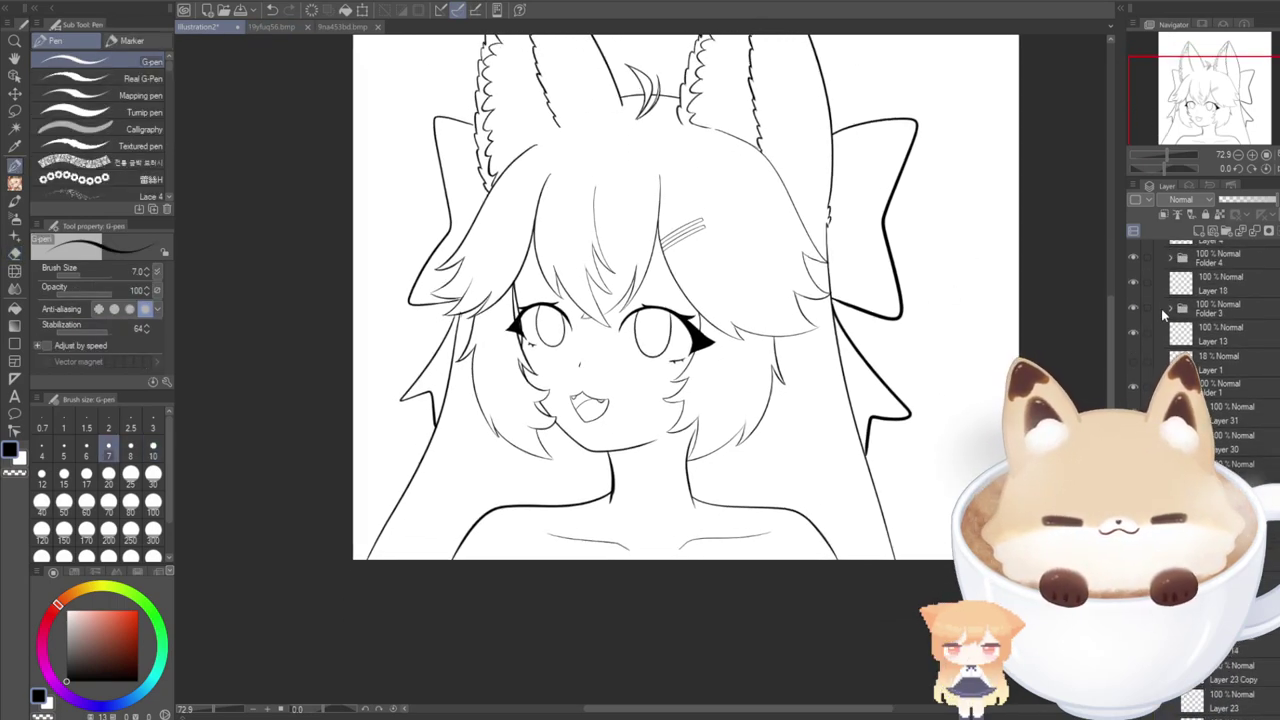
click(1190, 277)
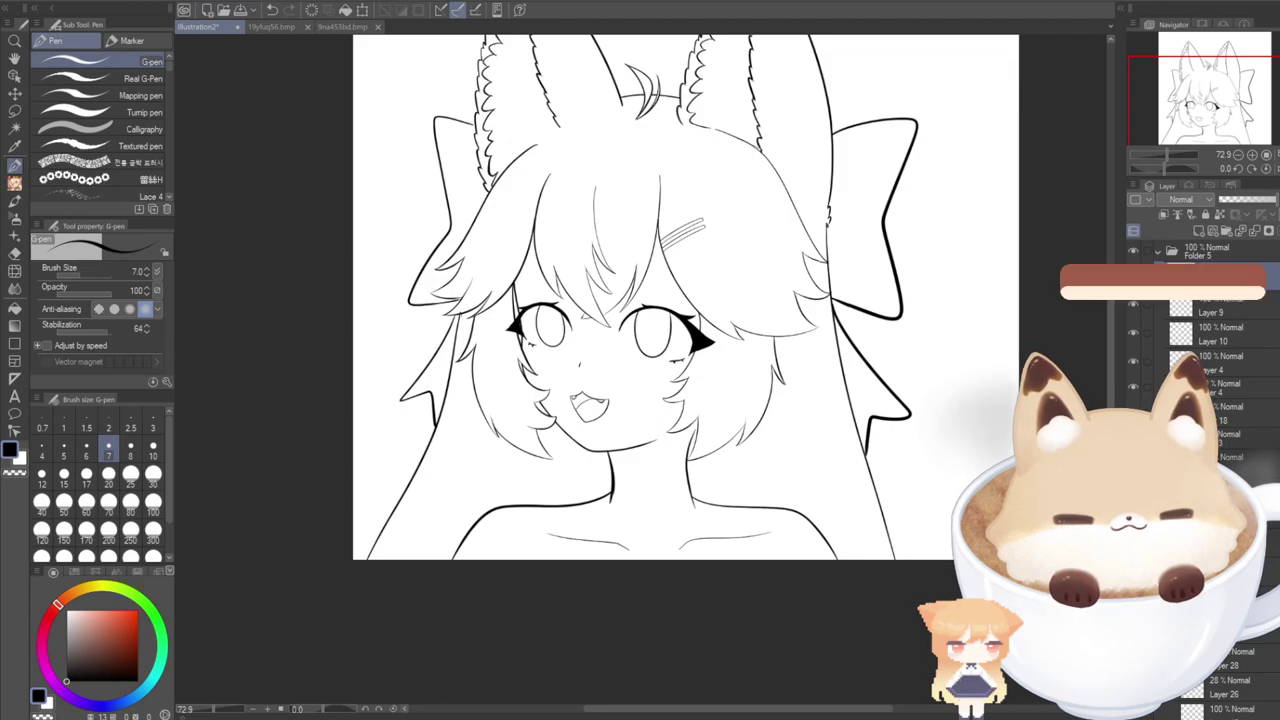
click(271, 27)
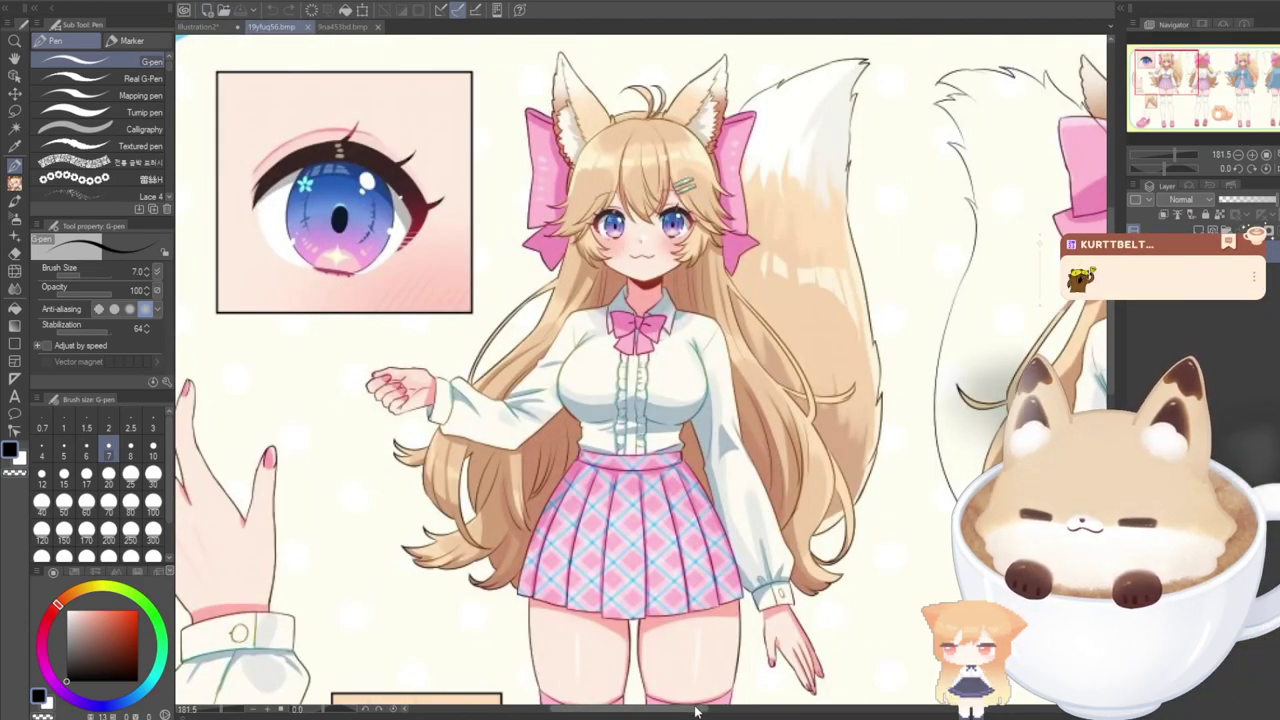
drag(694, 711, 856, 711)
drag(762, 711, 587, 702)
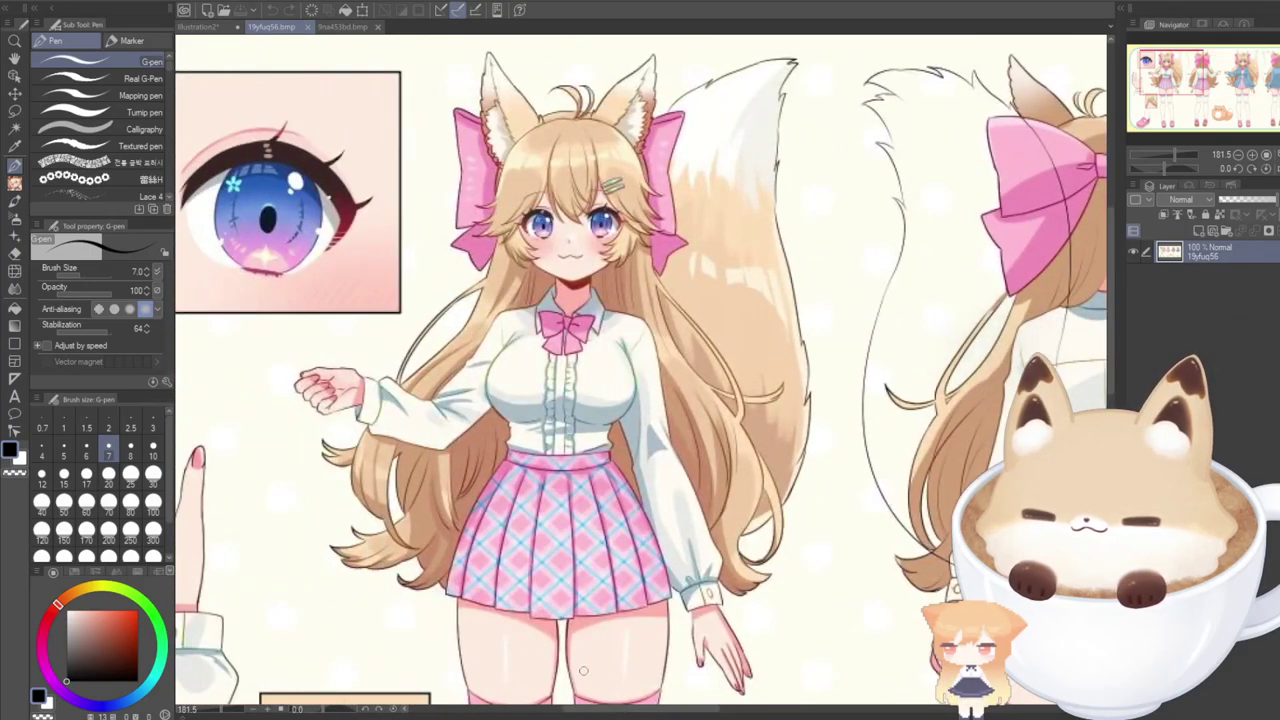
click(198, 27)
drag(1154, 126, 1155, 133)
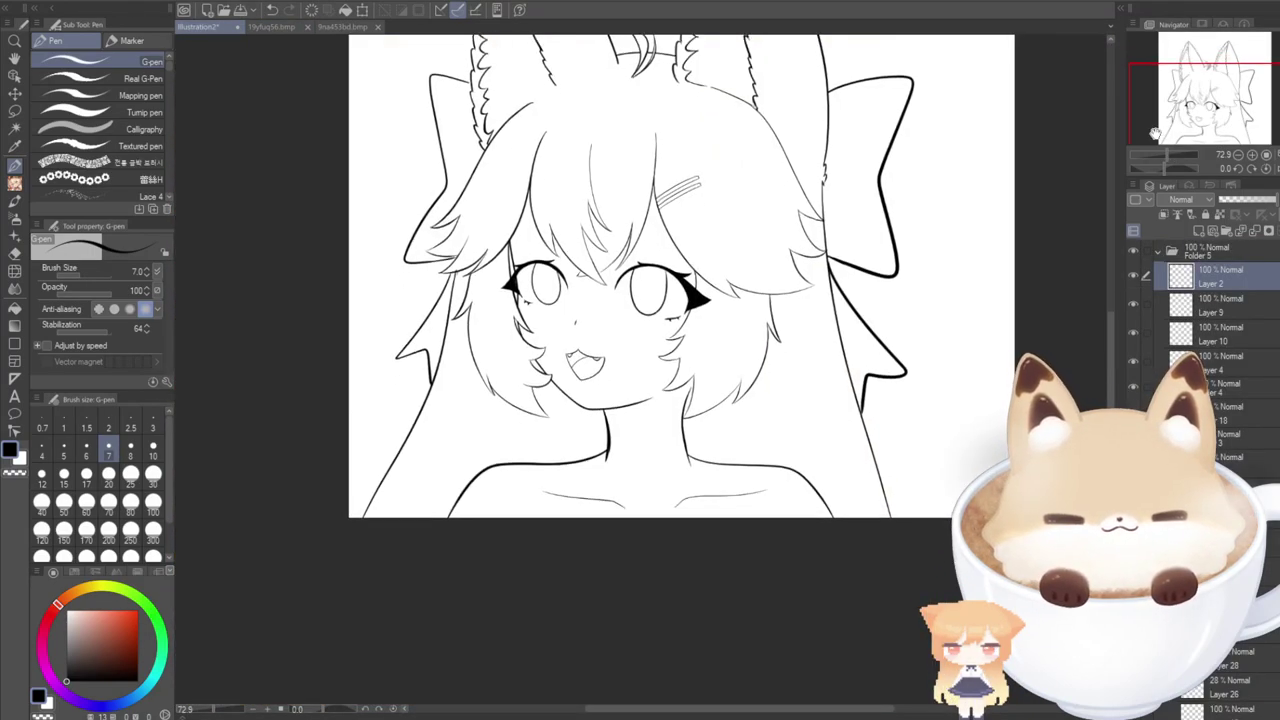
scroll(636, 436, up, 3)
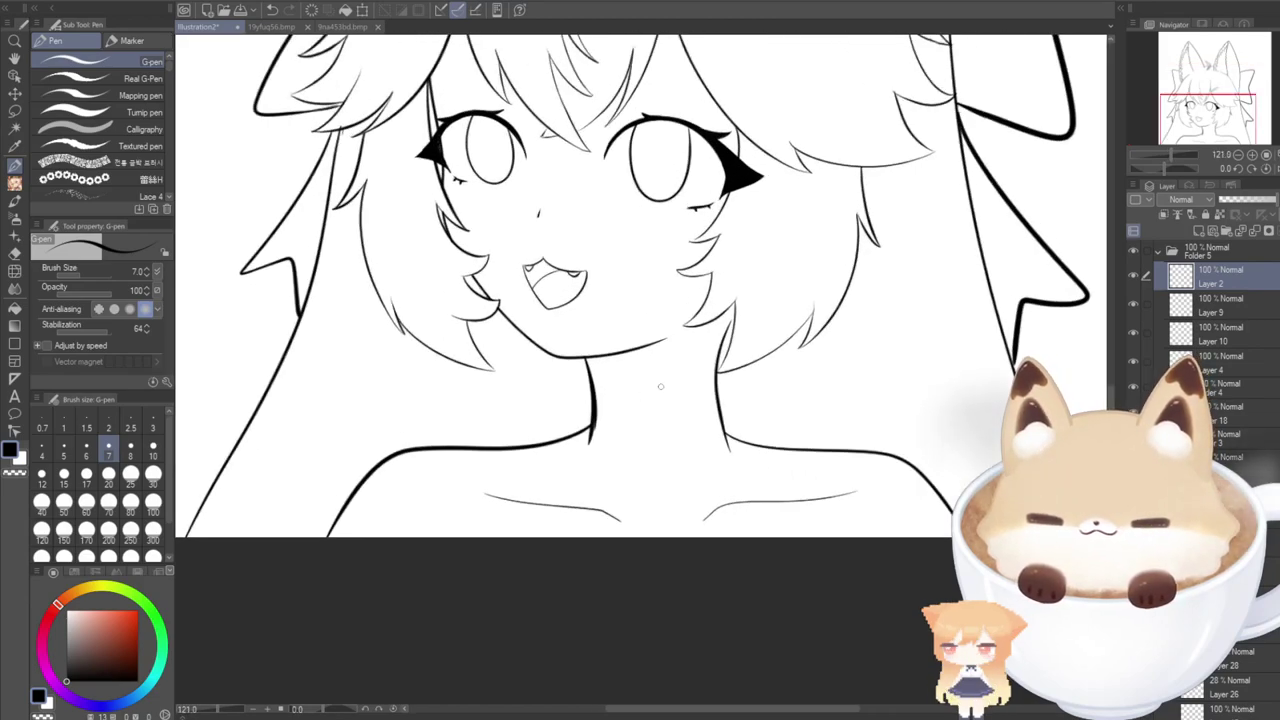
Check the character reference and sketch a small pointed shirt collar around the base of the neck.
click(250, 27)
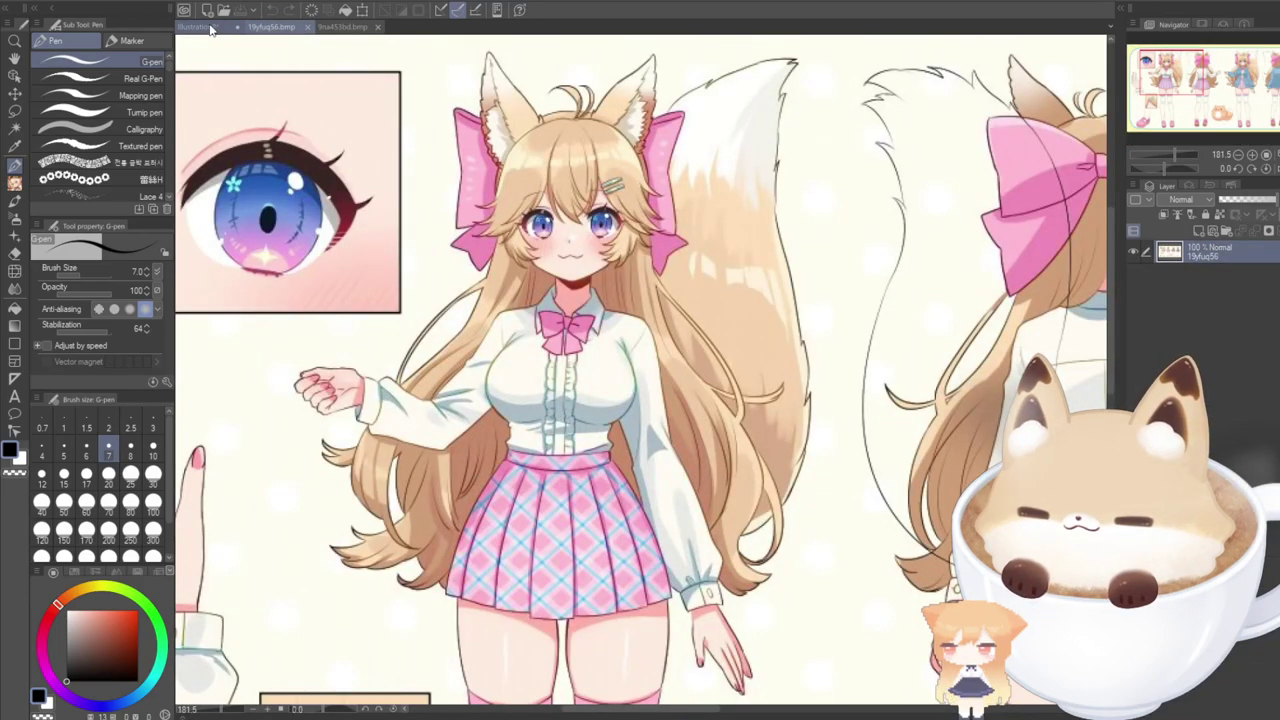
click(210, 28)
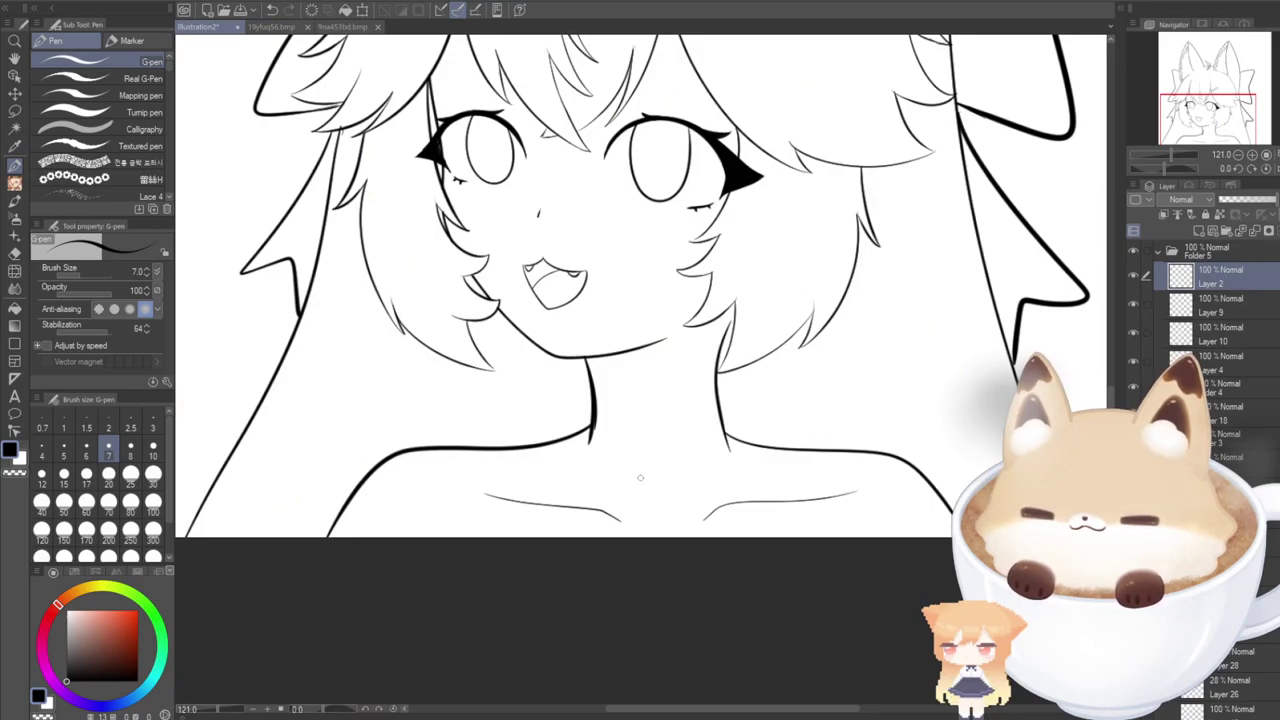
drag(642, 467, 621, 419)
key(ctrl+z)
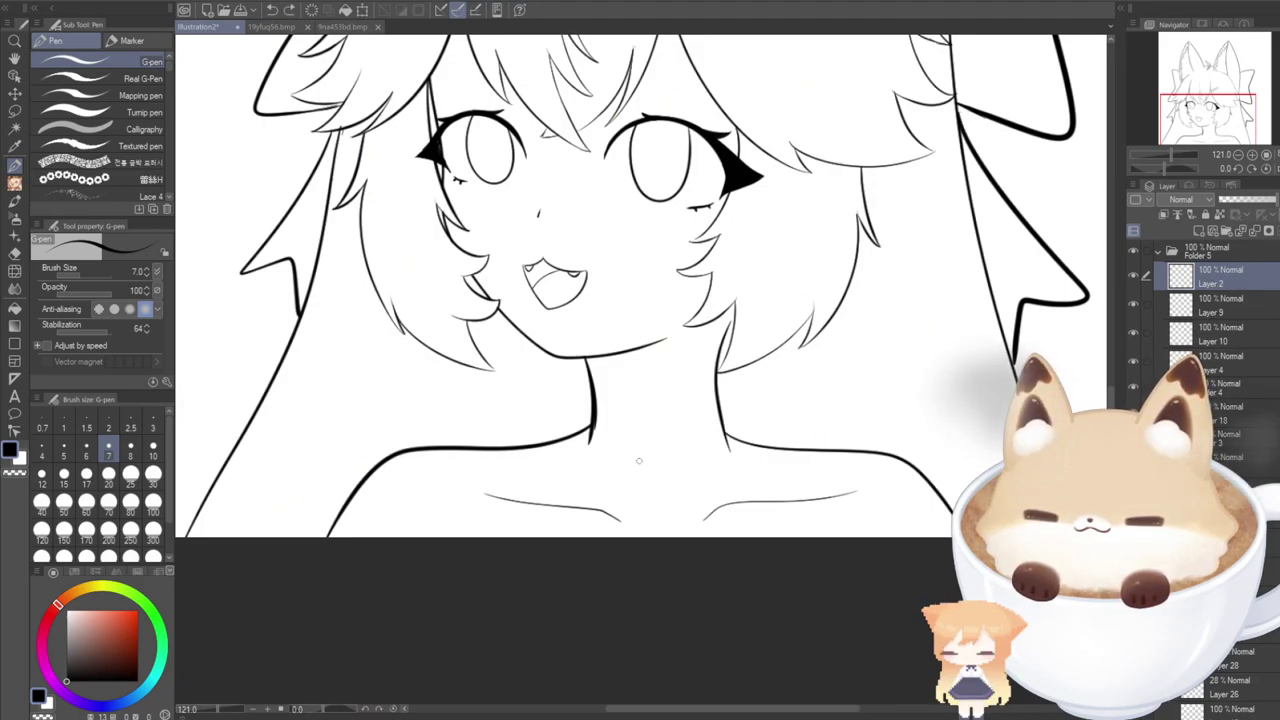
mouse_move(640, 462)
mouse_down()
mouse_move(621, 419)
mouse_move(605, 476)
mouse_up()
key(ctrl+z)
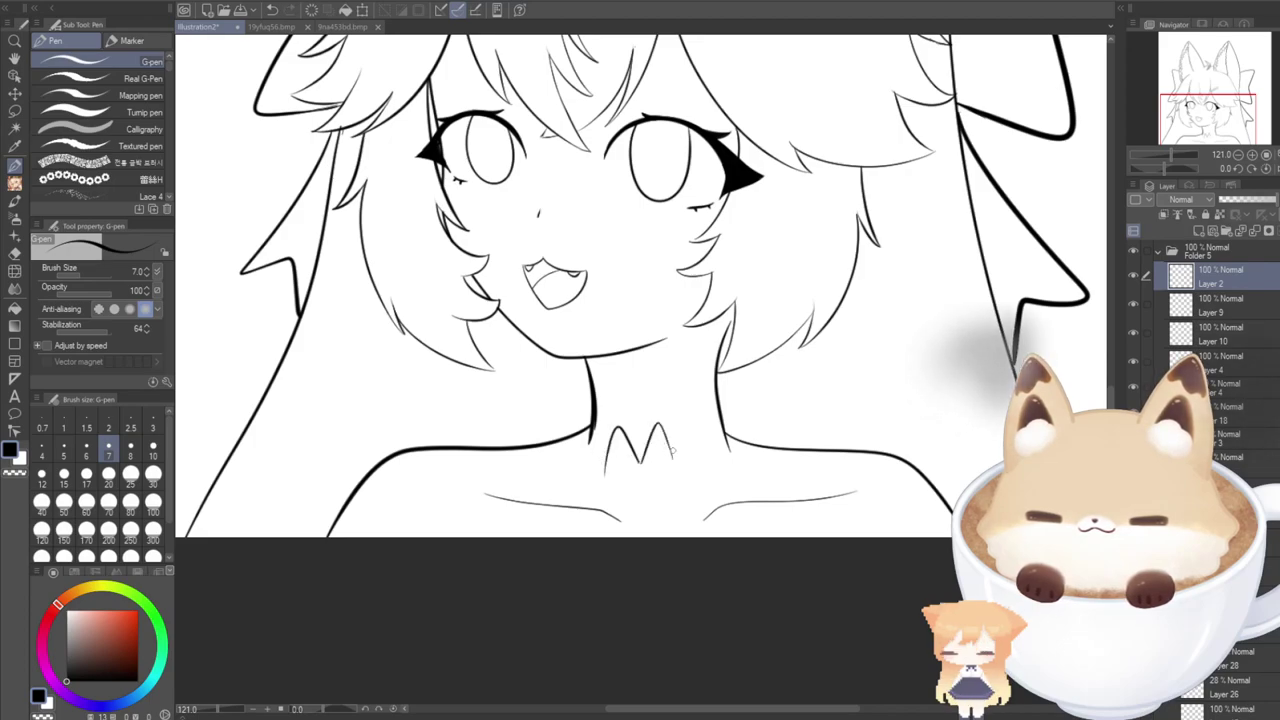
drag(676, 474, 728, 447)
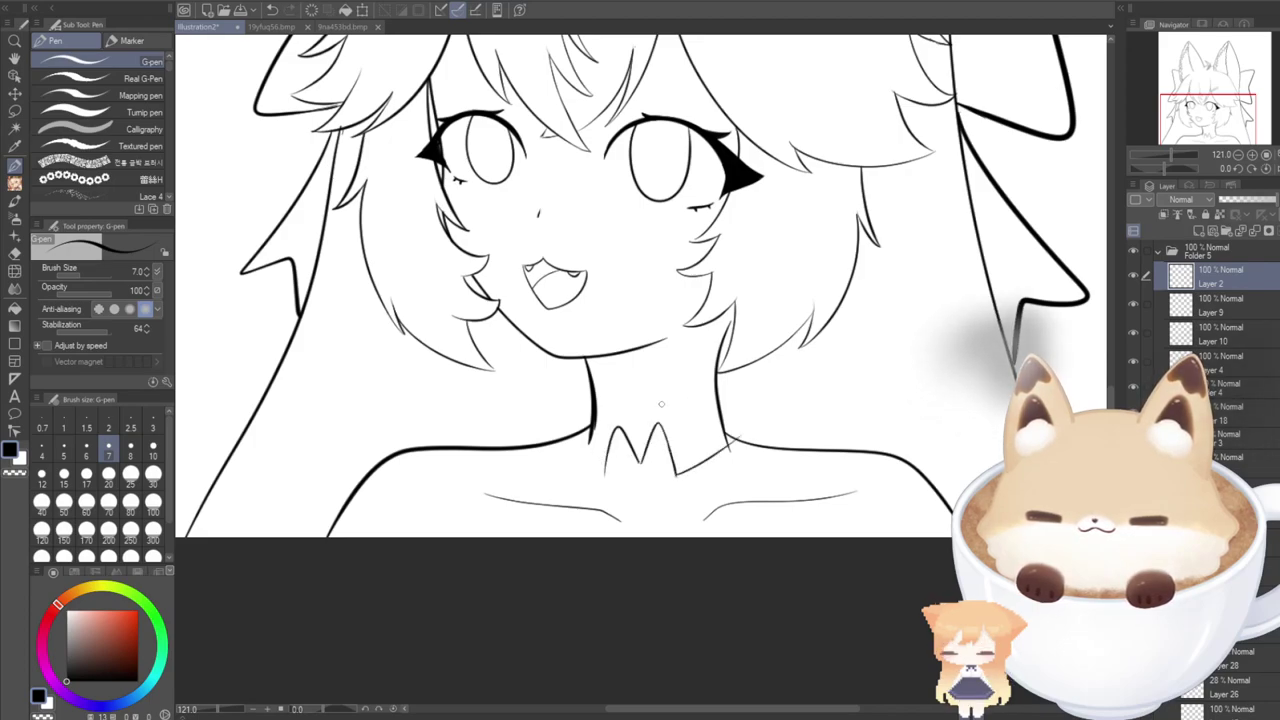
mouse_move(652, 426)
mouse_down()
mouse_move(722, 392)
mouse_move(741, 432)
mouse_up()
drag(620, 422, 598, 427)
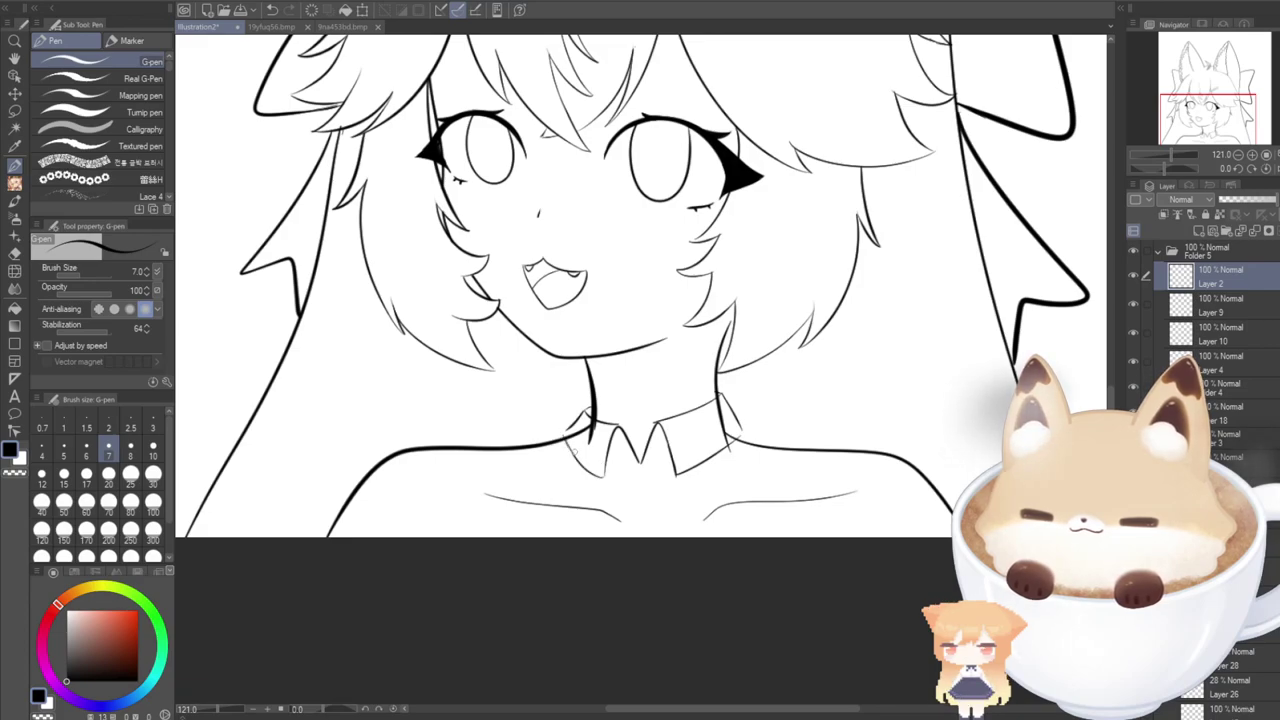
Compare the small collar with the character reference and clear it from Layer 2.
click(272, 26)
click(205, 27)
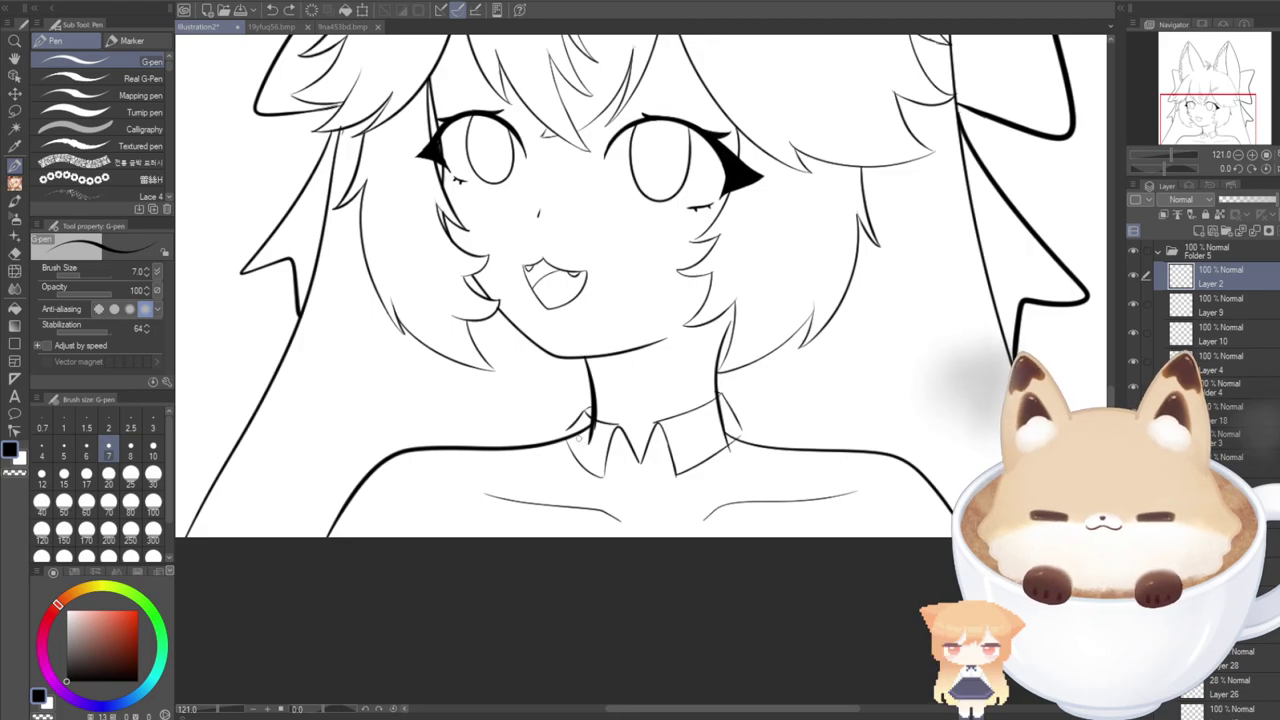
key(Delete)
Redraw the collar on Layer 2 with longer pointed flaps and a V-shaped notch below the throat.
drag(639, 461, 625, 428)
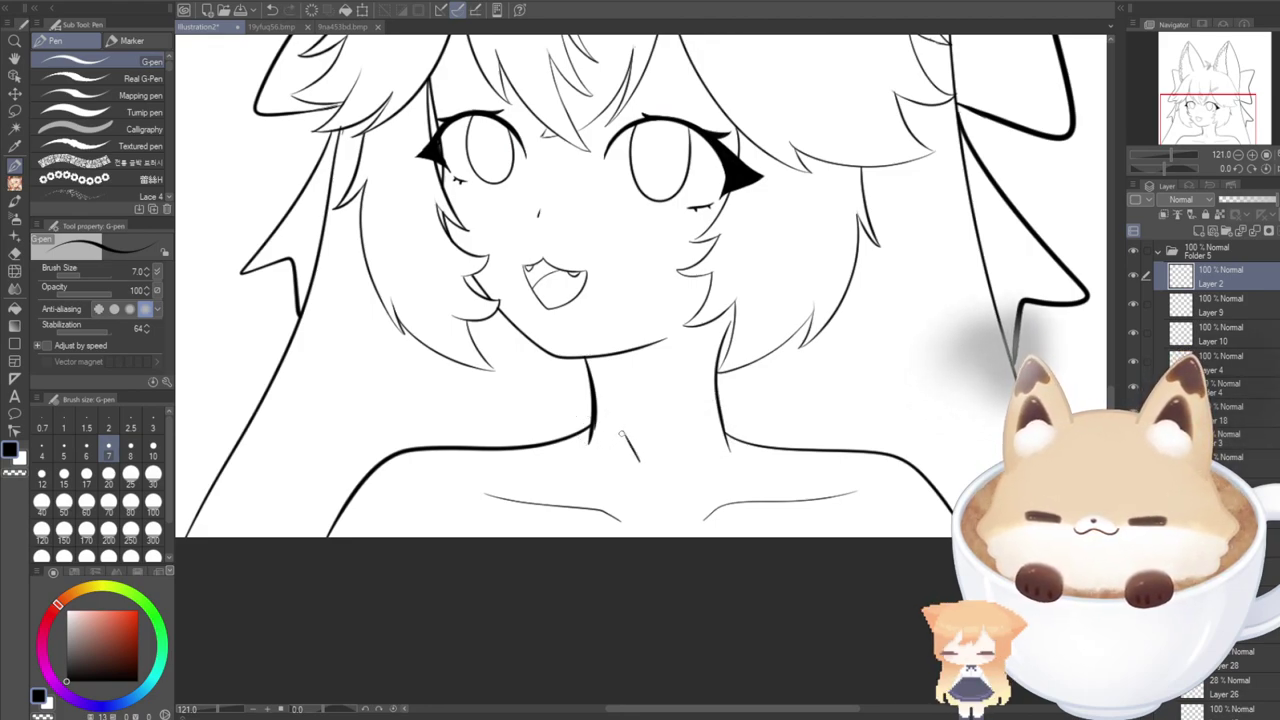
drag(621, 434, 598, 491)
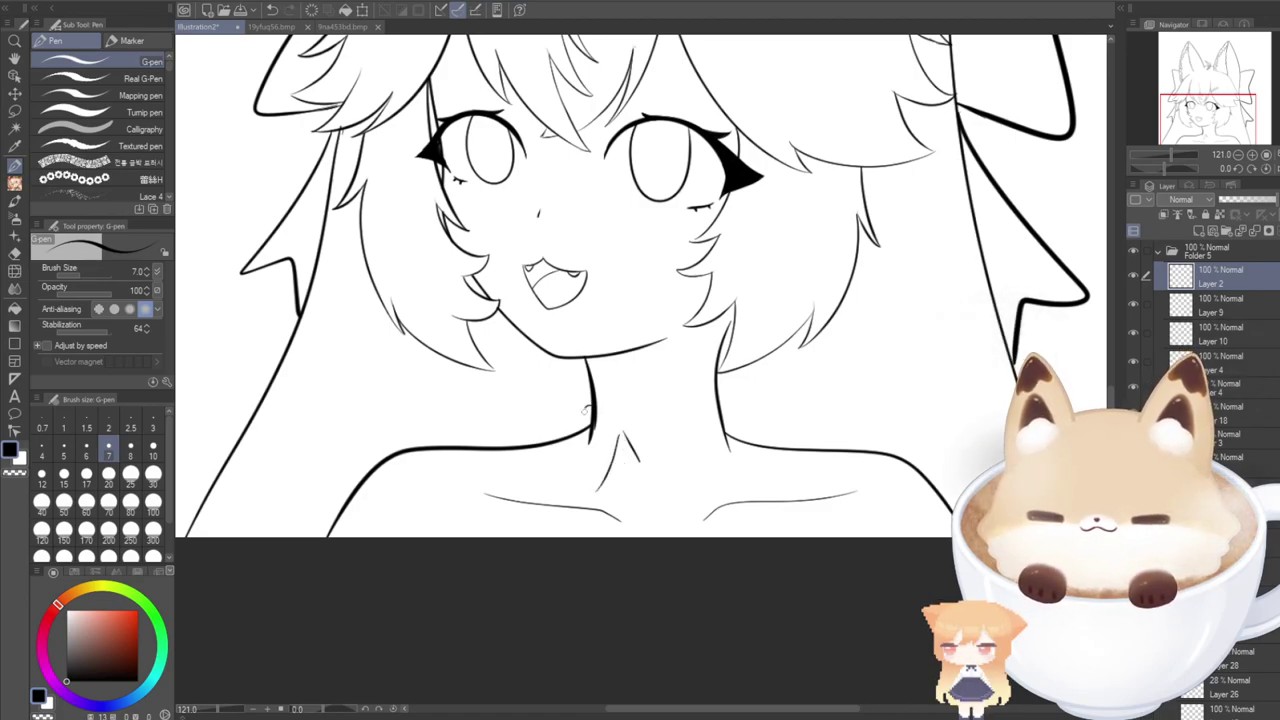
drag(592, 407, 620, 432)
mouse_move(719, 406)
mouse_down()
mouse_move(668, 426)
mouse_move(724, 412)
mouse_up()
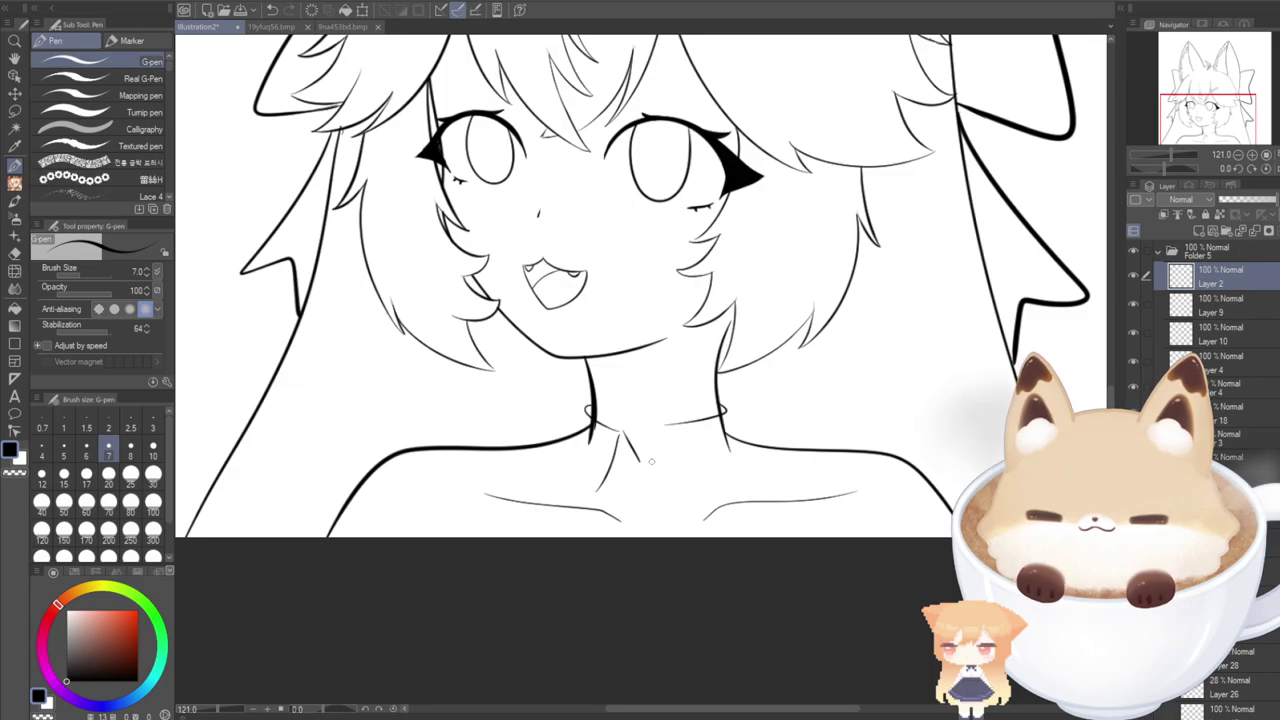
mouse_move(667, 456)
mouse_down()
mouse_move(672, 505)
mouse_move(728, 483)
mouse_up()
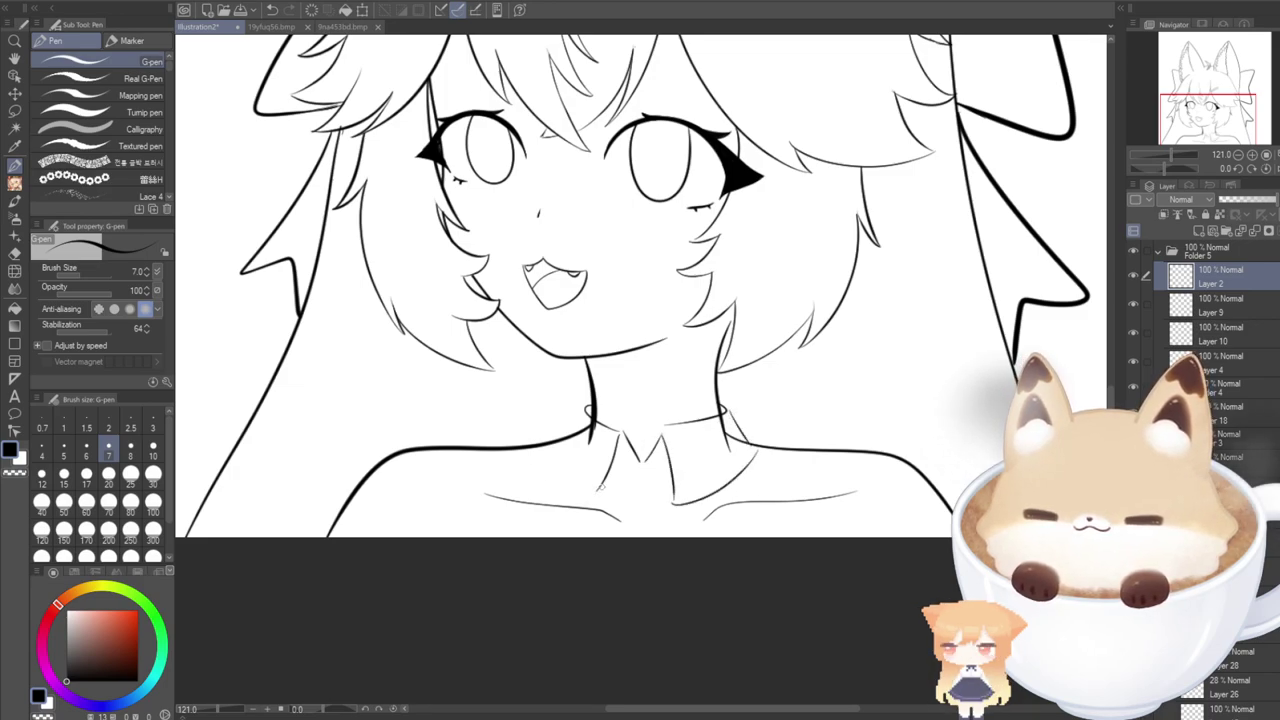
drag(592, 500, 556, 432)
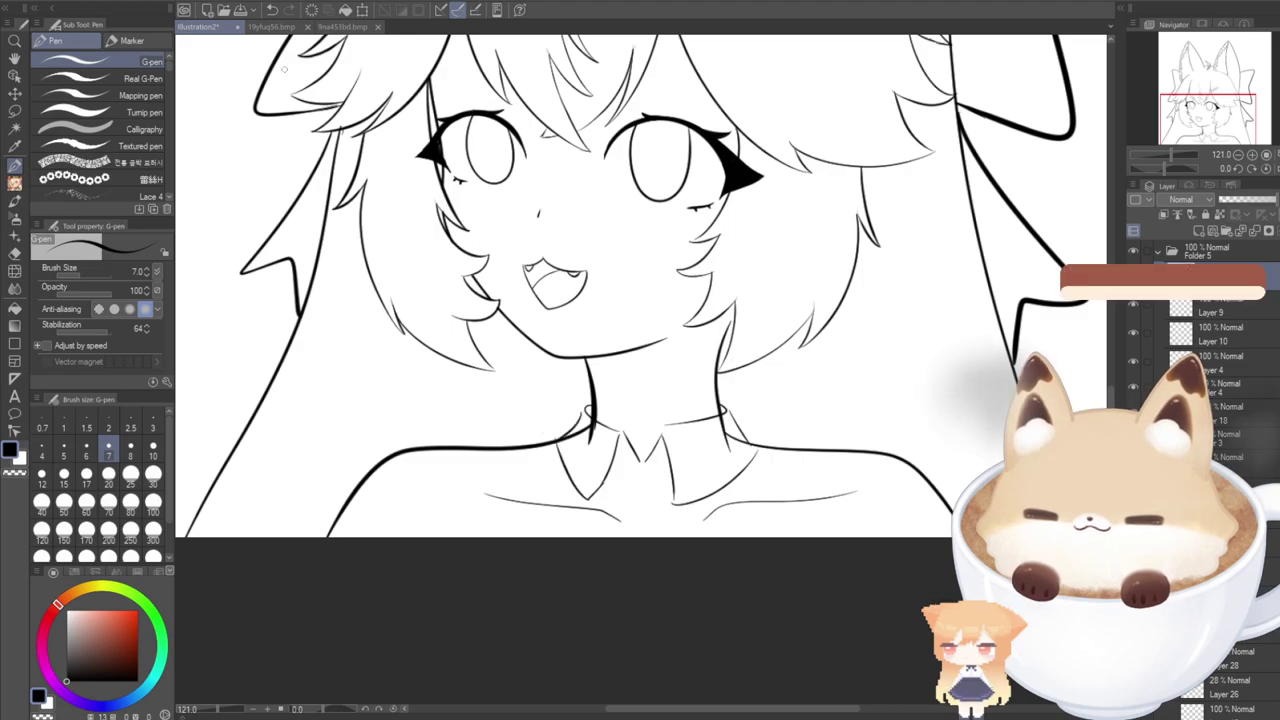
Check the collar on the character reference again and clear the second collar sketch from Layer 2.
click(272, 27)
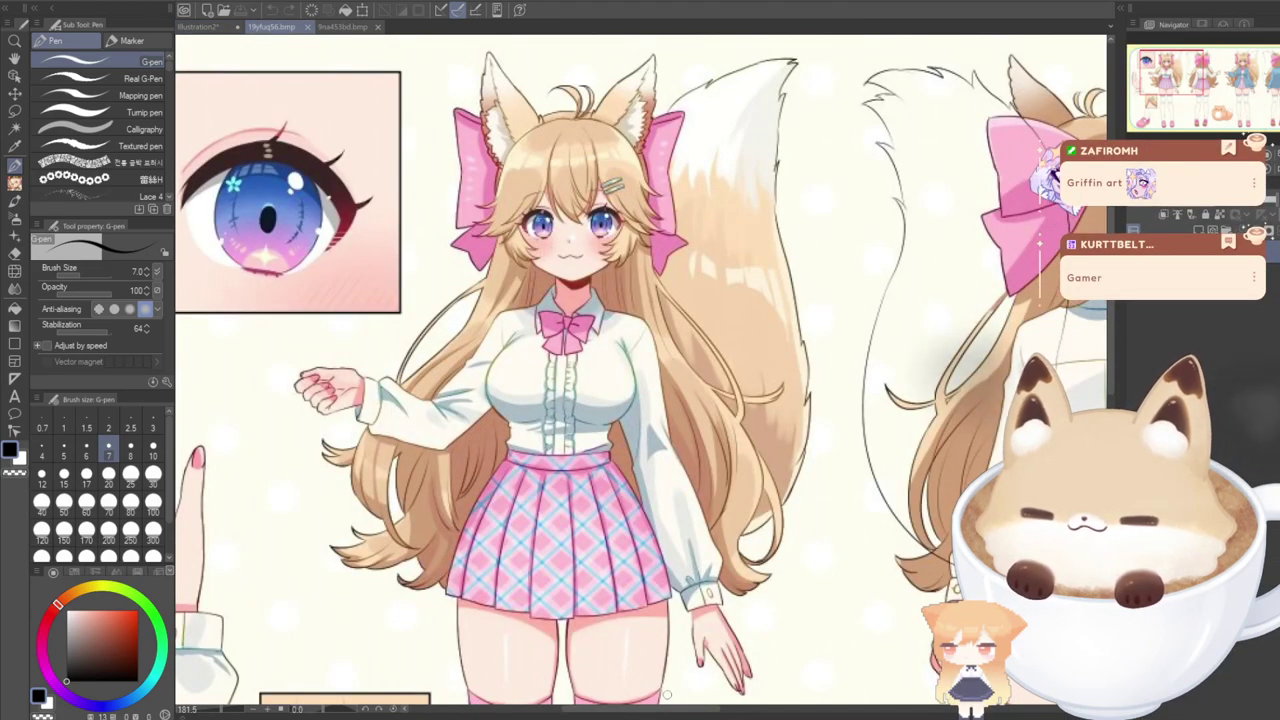
mouse_move(672, 714)
mouse_down()
mouse_move(812, 716)
mouse_move(656, 709)
mouse_up()
click(205, 27)
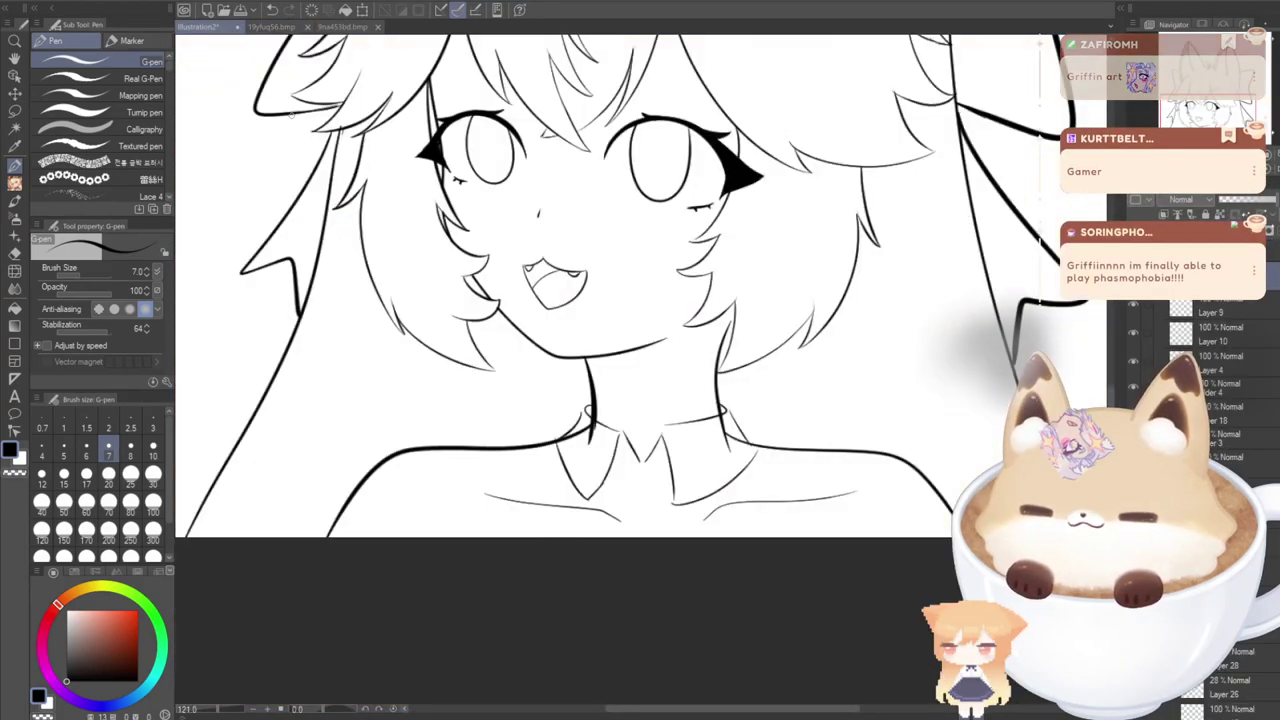
key(Delete)
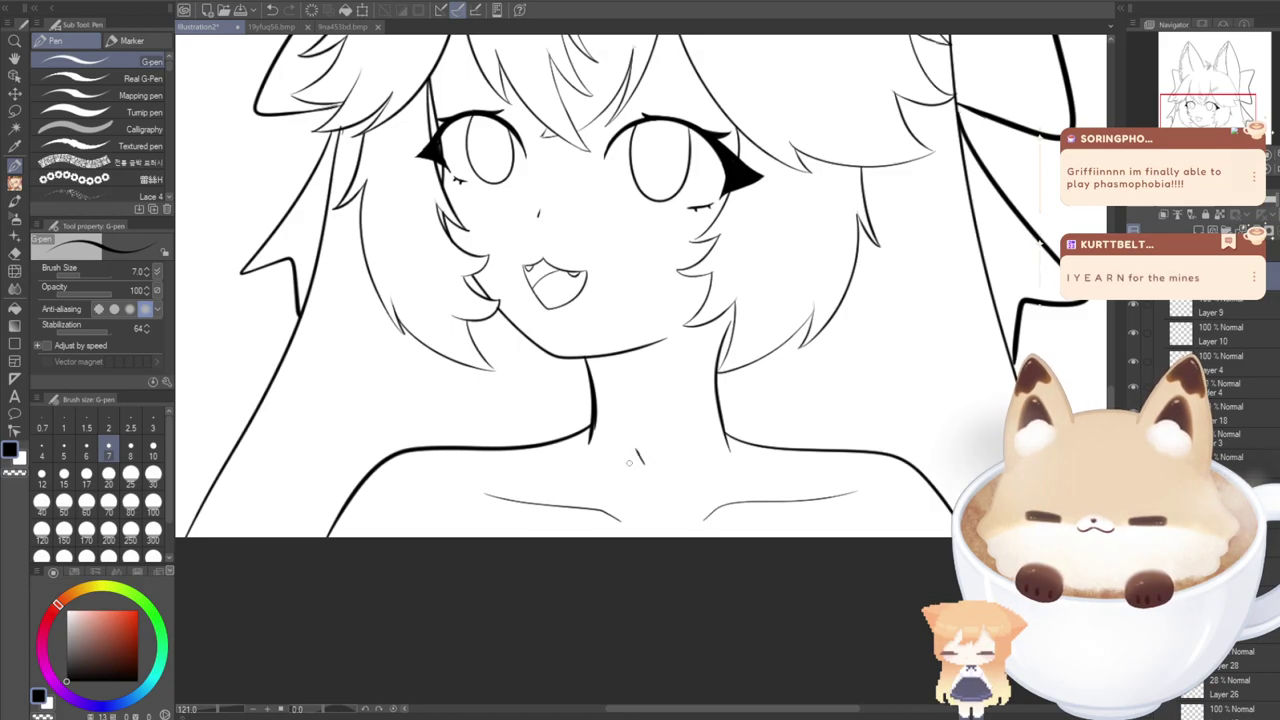
Draw a lower collar notch, the left flap's front edge, and a large pointed right flap reaching the collarbone.
drag(636, 453, 597, 511)
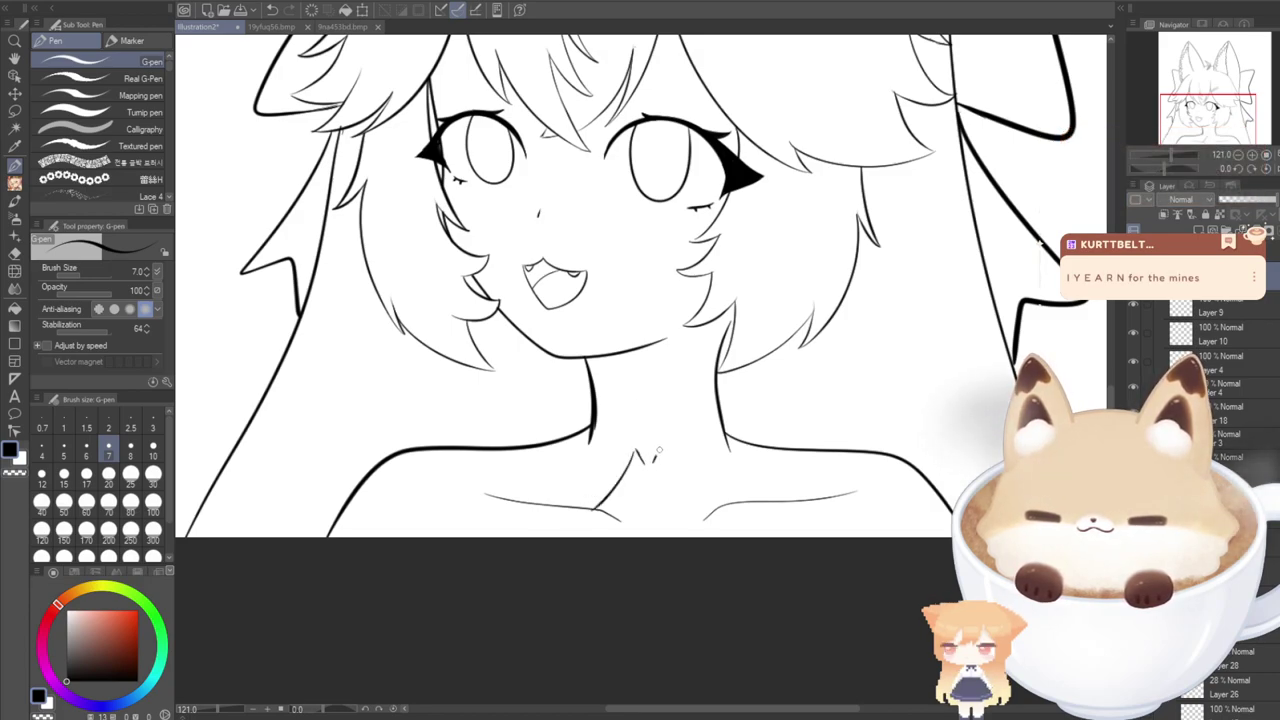
drag(658, 450, 681, 492)
key(ctrl+z)
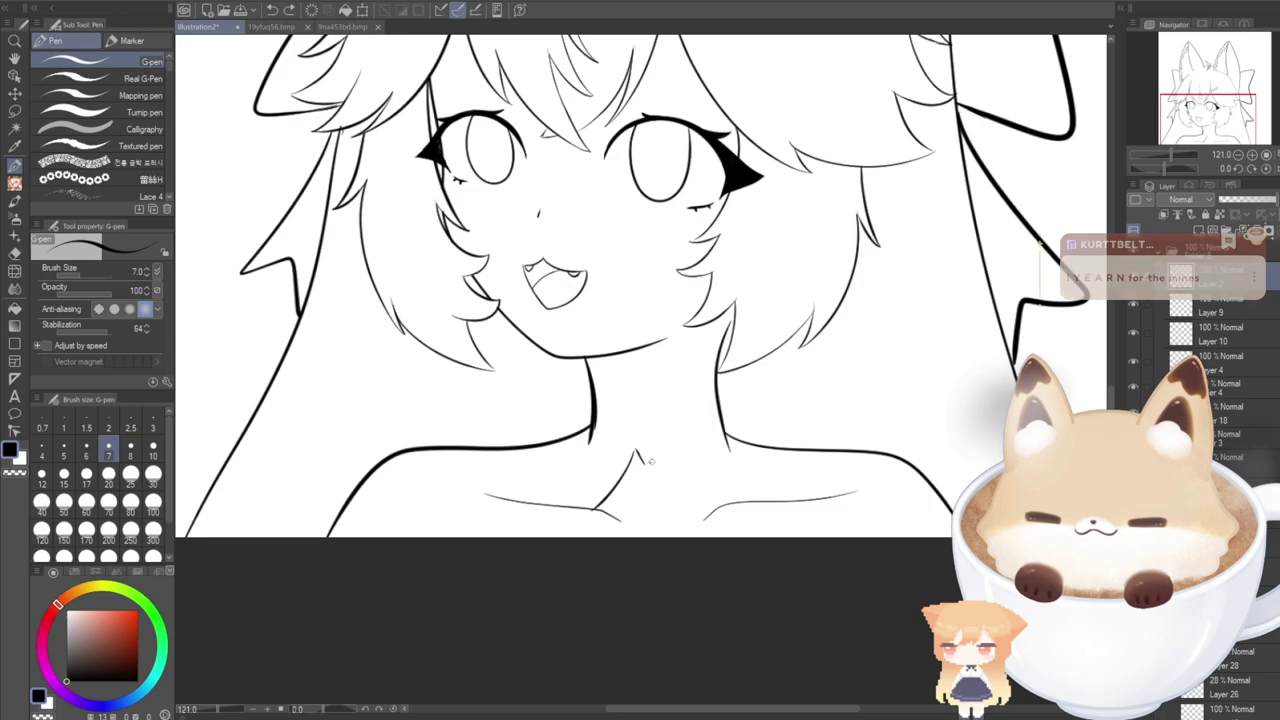
mouse_move(657, 449)
mouse_down()
mouse_move(686, 521)
mouse_move(738, 482)
mouse_move(755, 442)
mouse_up()
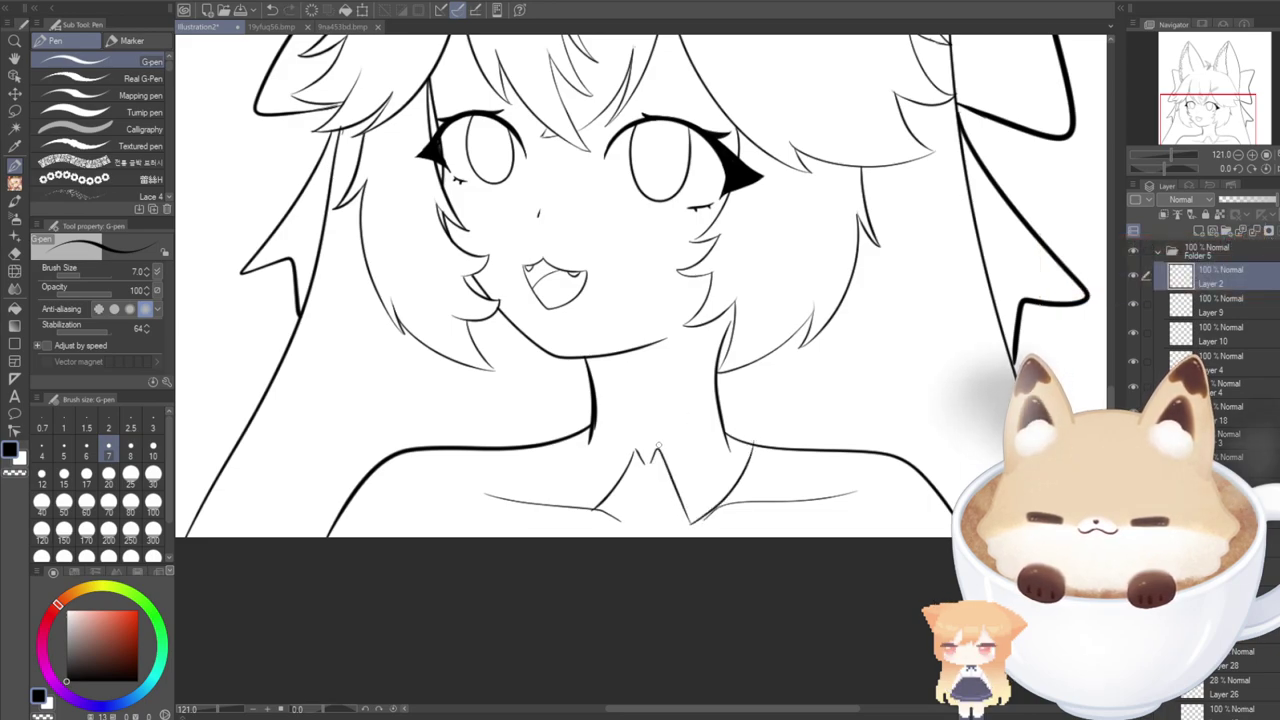
drag(657, 449, 724, 412)
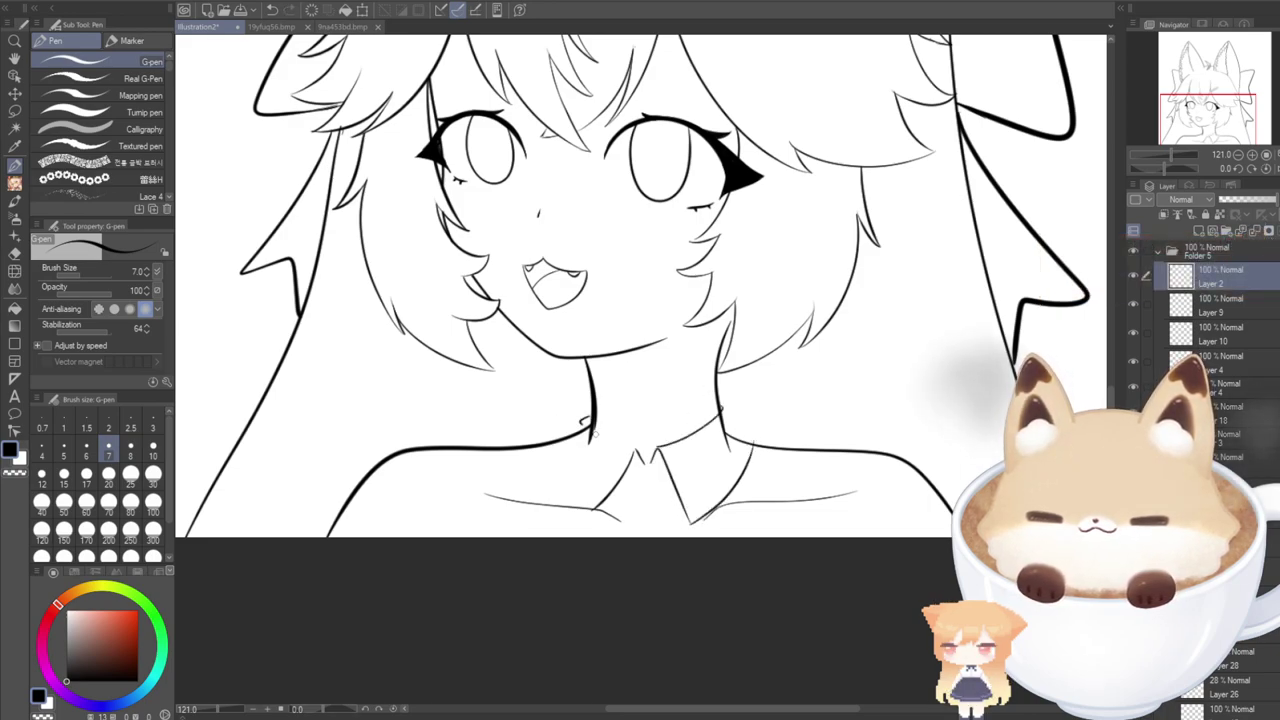
Draw the left collar flap's upper and outer edges, and short fold lines beside the neck, redoing strokes that look off.
drag(584, 421, 569, 425)
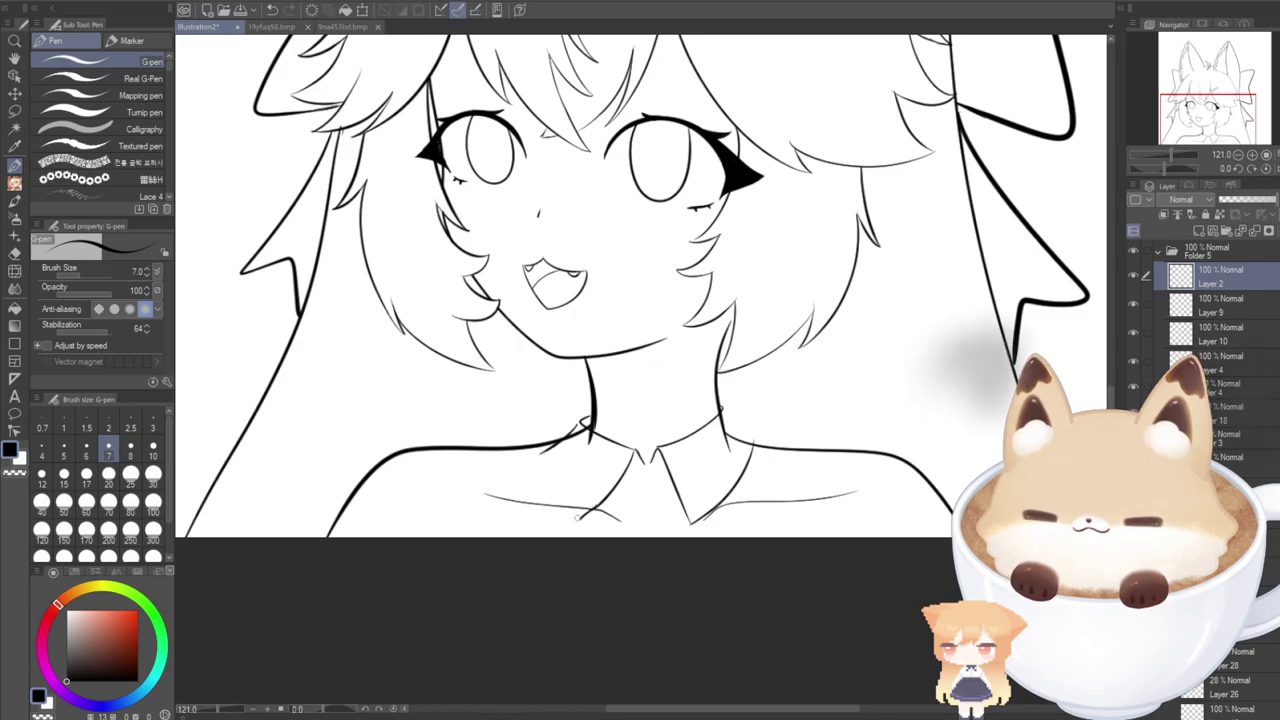
drag(580, 518, 543, 452)
key(ctrl+z)
key(ctrl+z)
mouse_move(588, 514)
mouse_down()
mouse_move(548, 482)
mouse_move(536, 444)
mouse_move(531, 441)
mouse_up()
drag(728, 414, 752, 437)
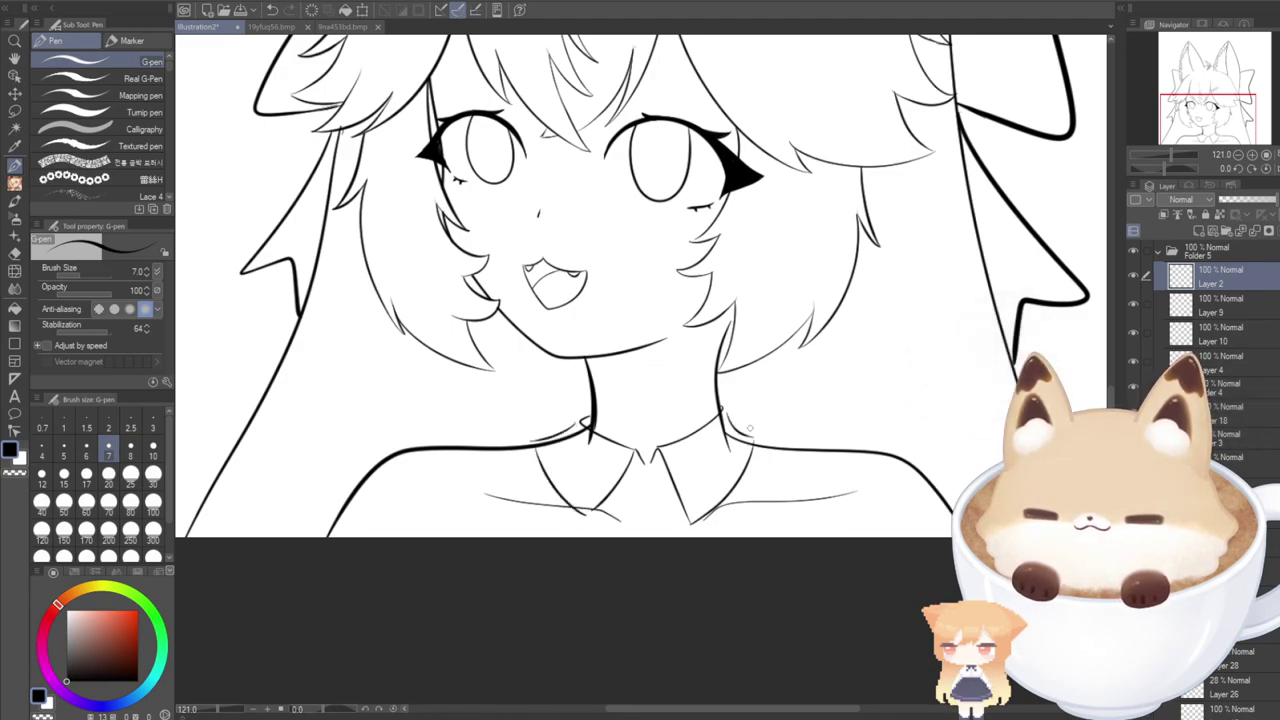
key(ctrl+z)
key(ctrl+z)
key(ctrl+z)
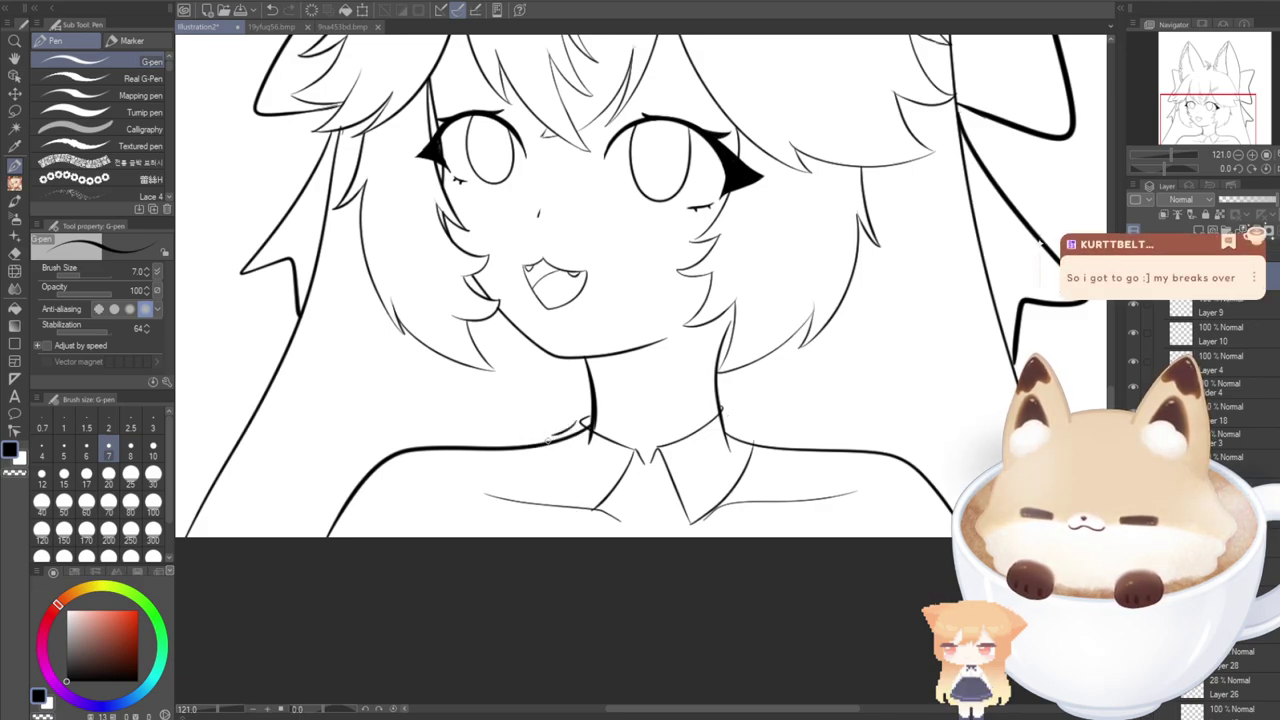
drag(547, 441, 592, 512)
drag(728, 414, 746, 440)
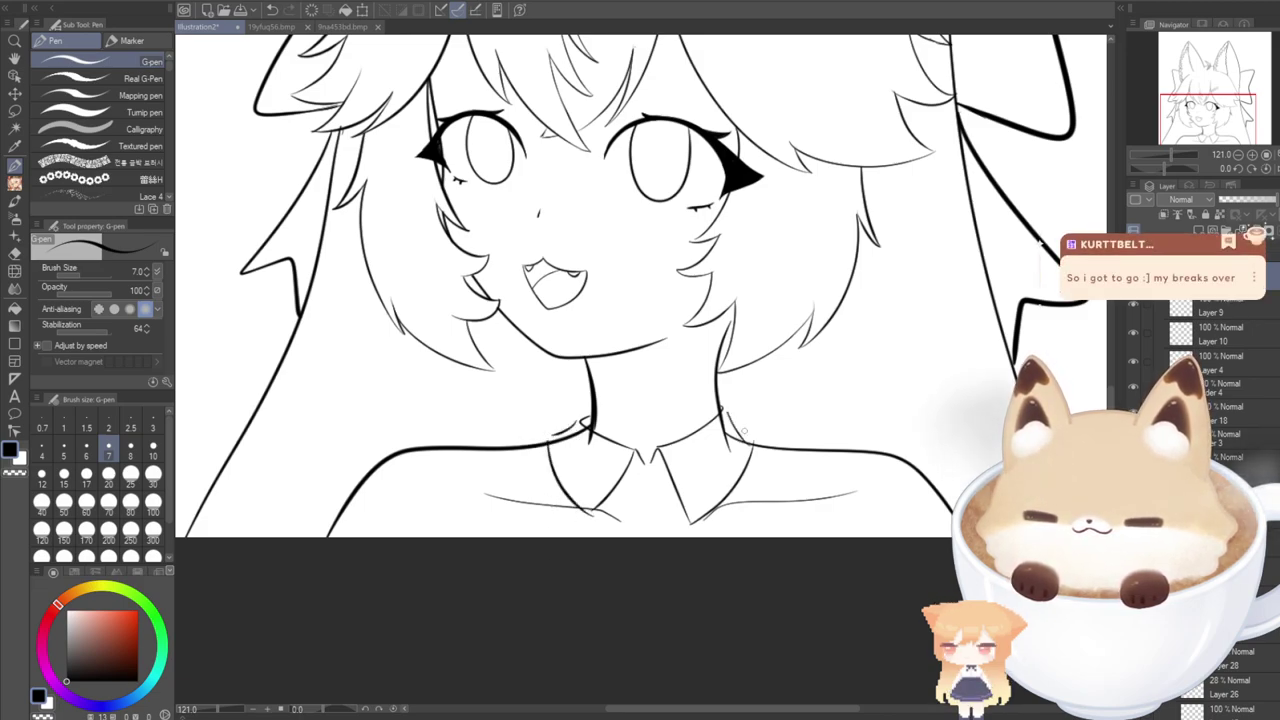
key(ctrl+z)
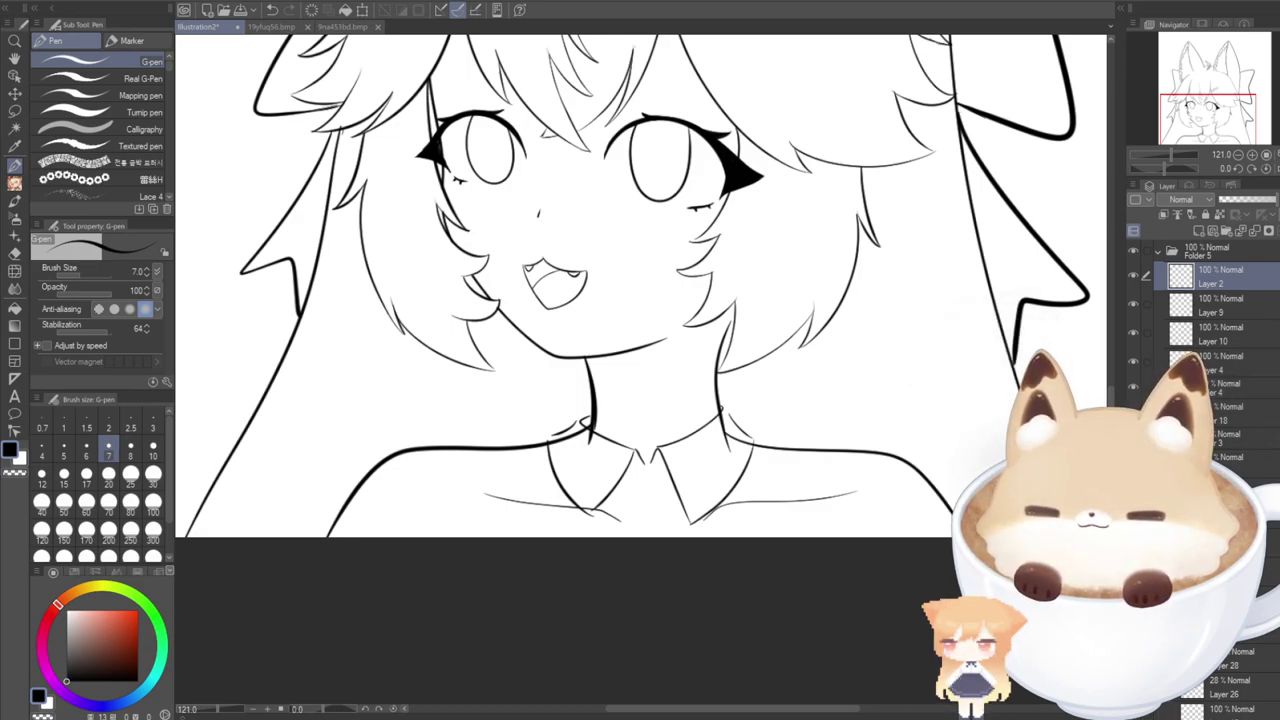
Check the finished collar against the character reference and add a new raster layer above Layer 2.
click(270, 26)
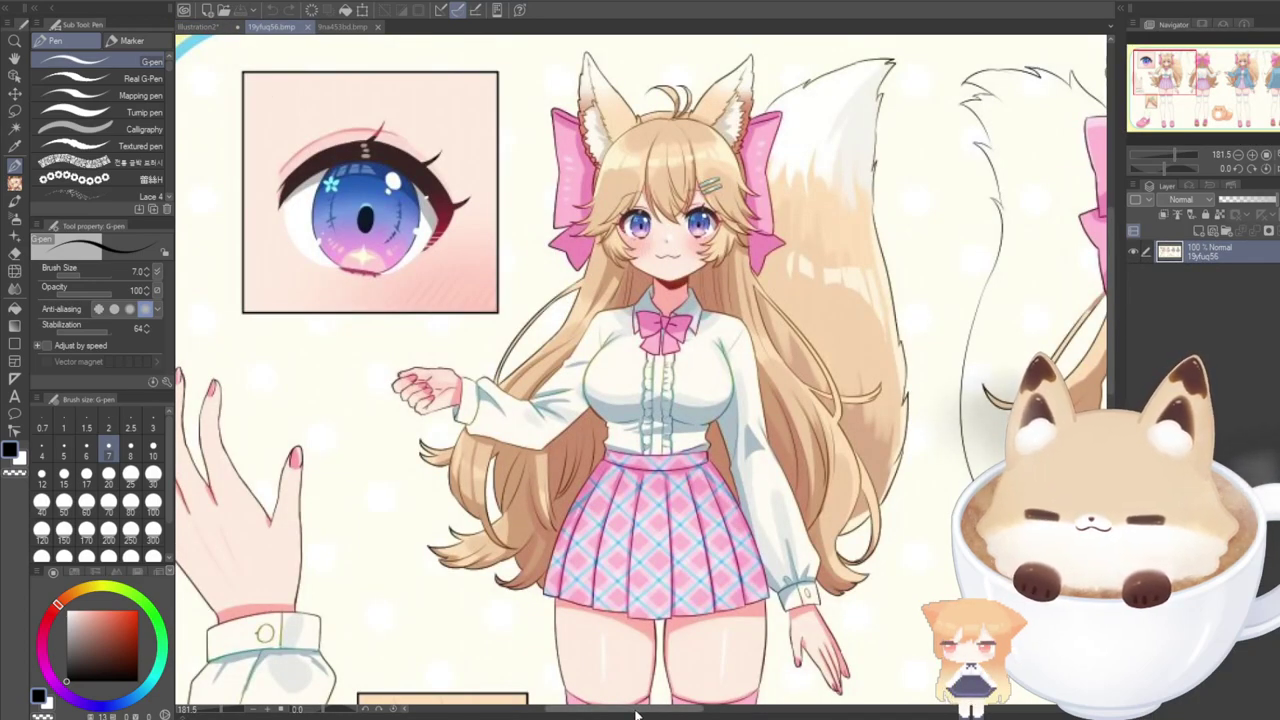
drag(638, 714, 611, 712)
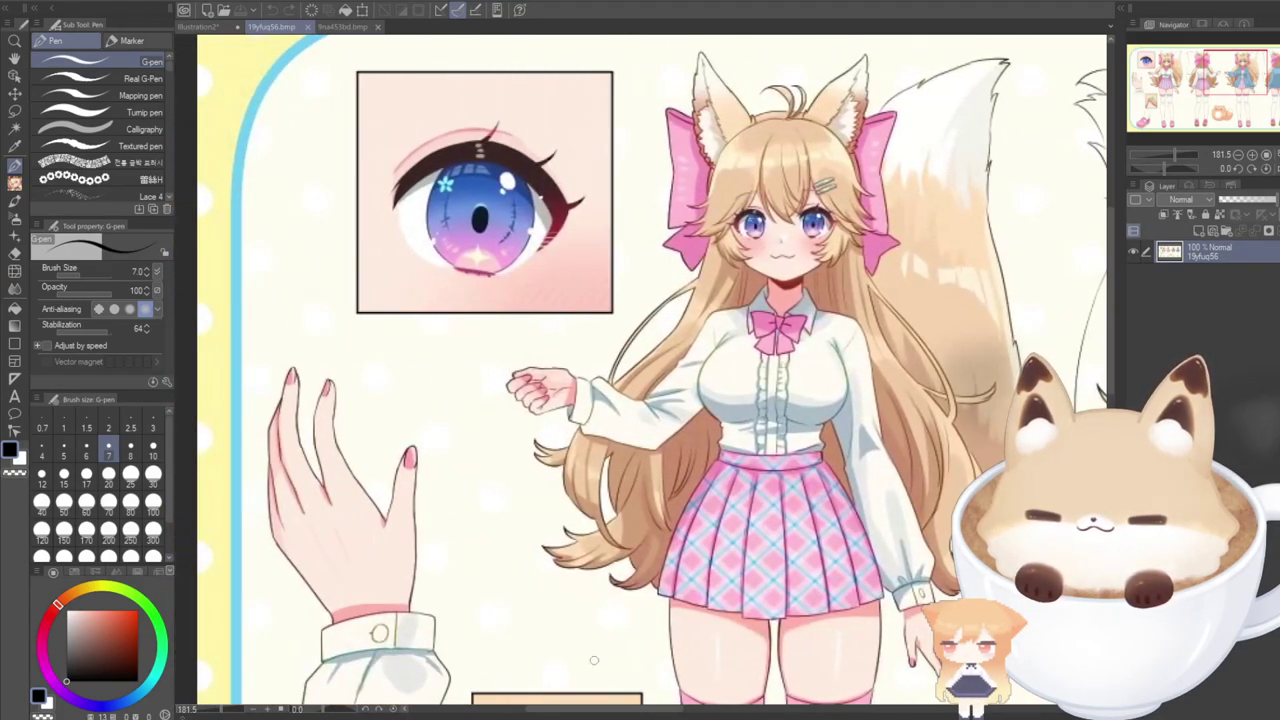
click(203, 27)
click(275, 27)
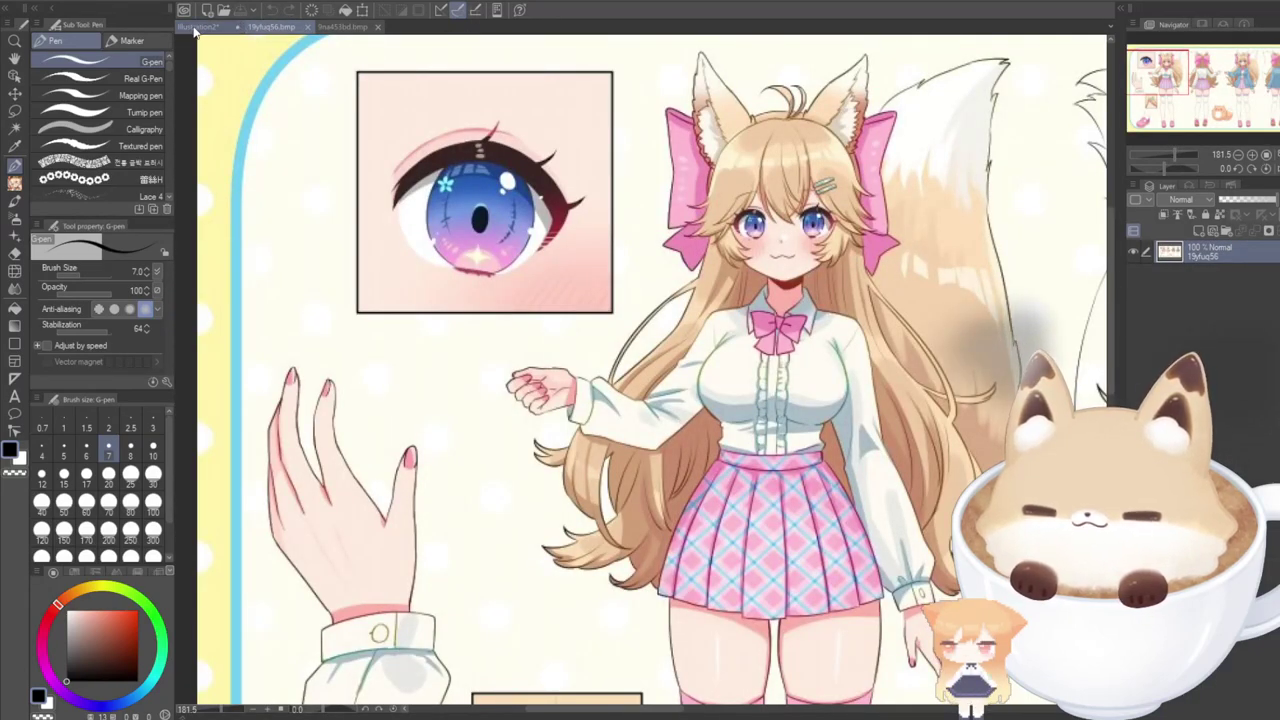
click(198, 28)
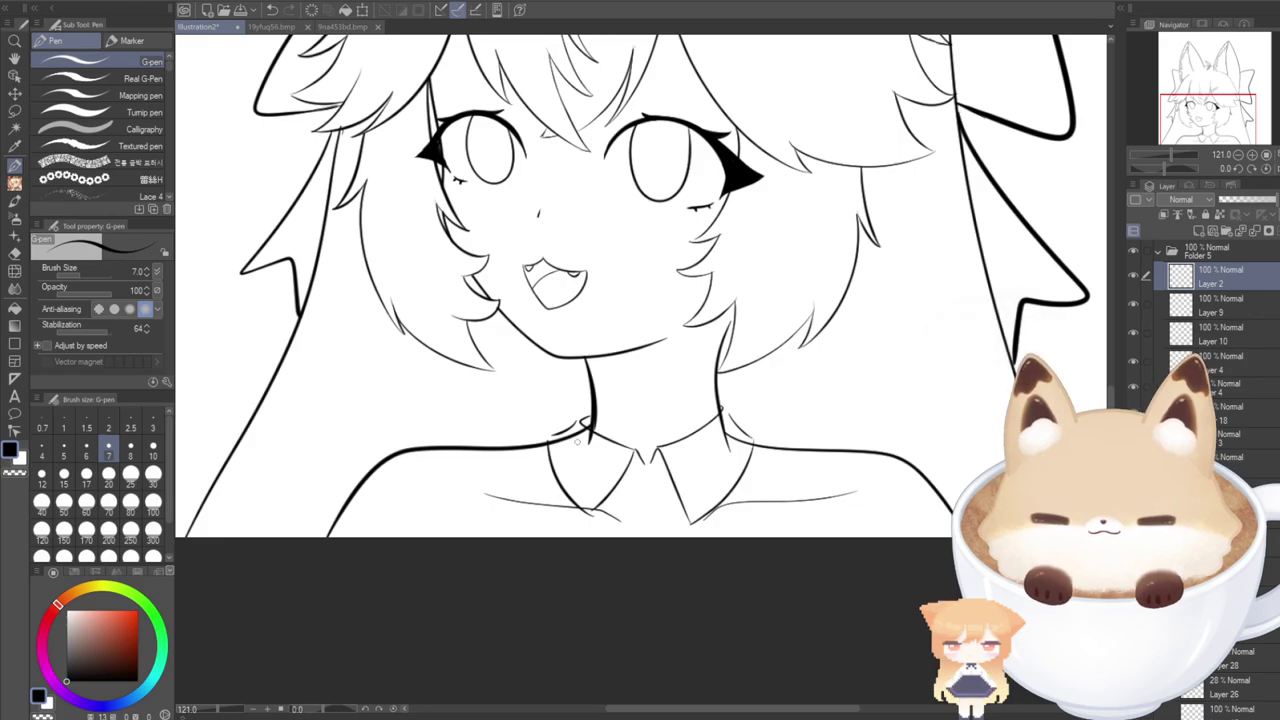
scroll(578, 452, down, 2)
scroll(578, 452, down, 1)
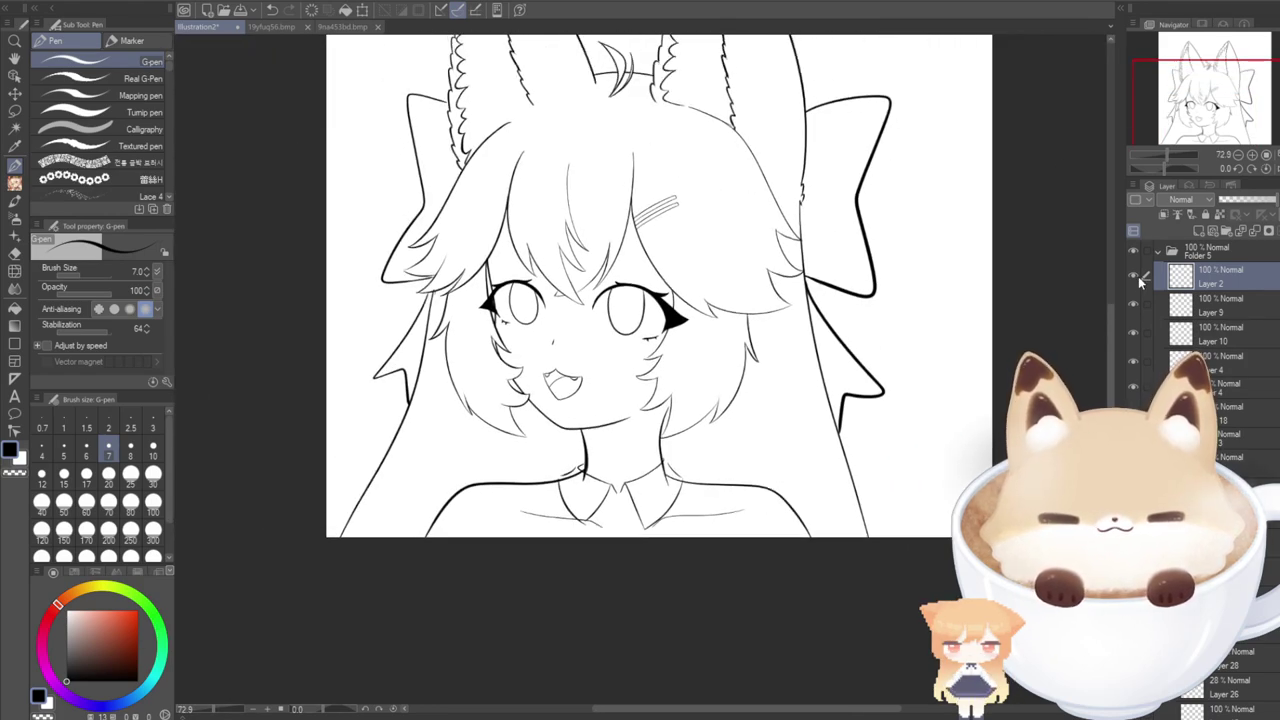
click(1133, 276)
click(1133, 274)
click(1199, 228)
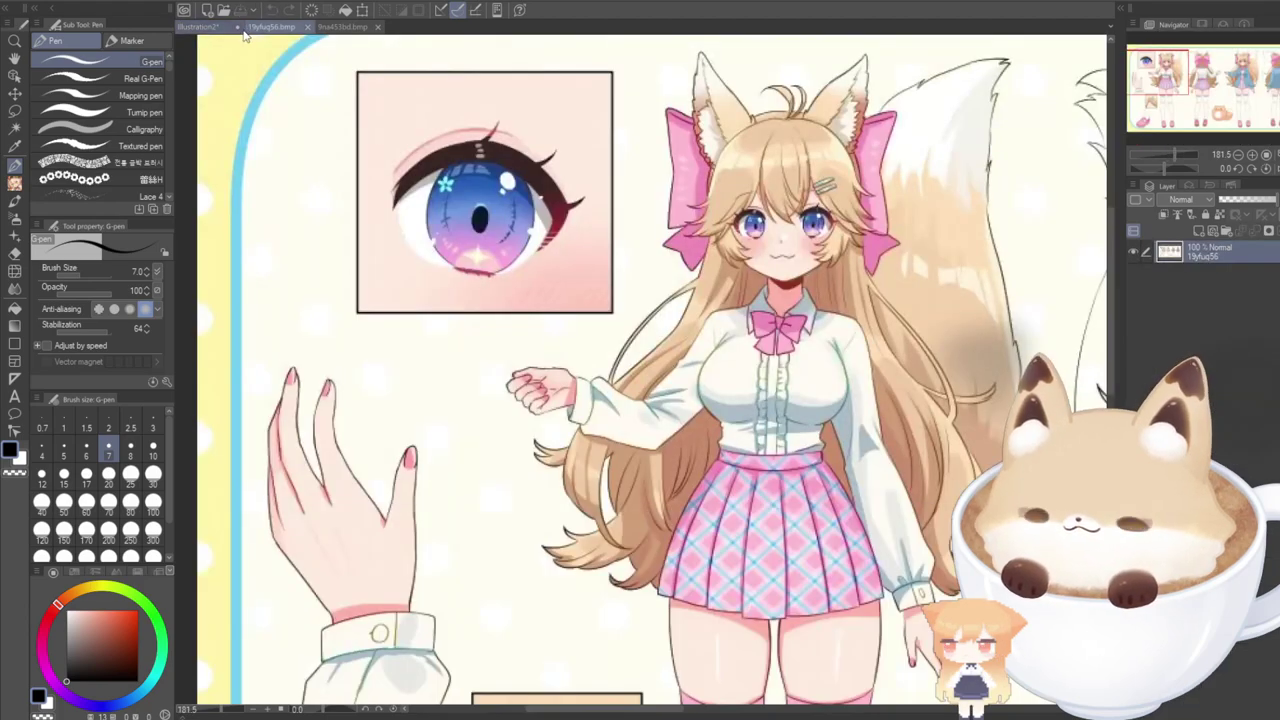
Examine the bow and shirt below the collar on the character reference, comparing them with the line art.
click(270, 26)
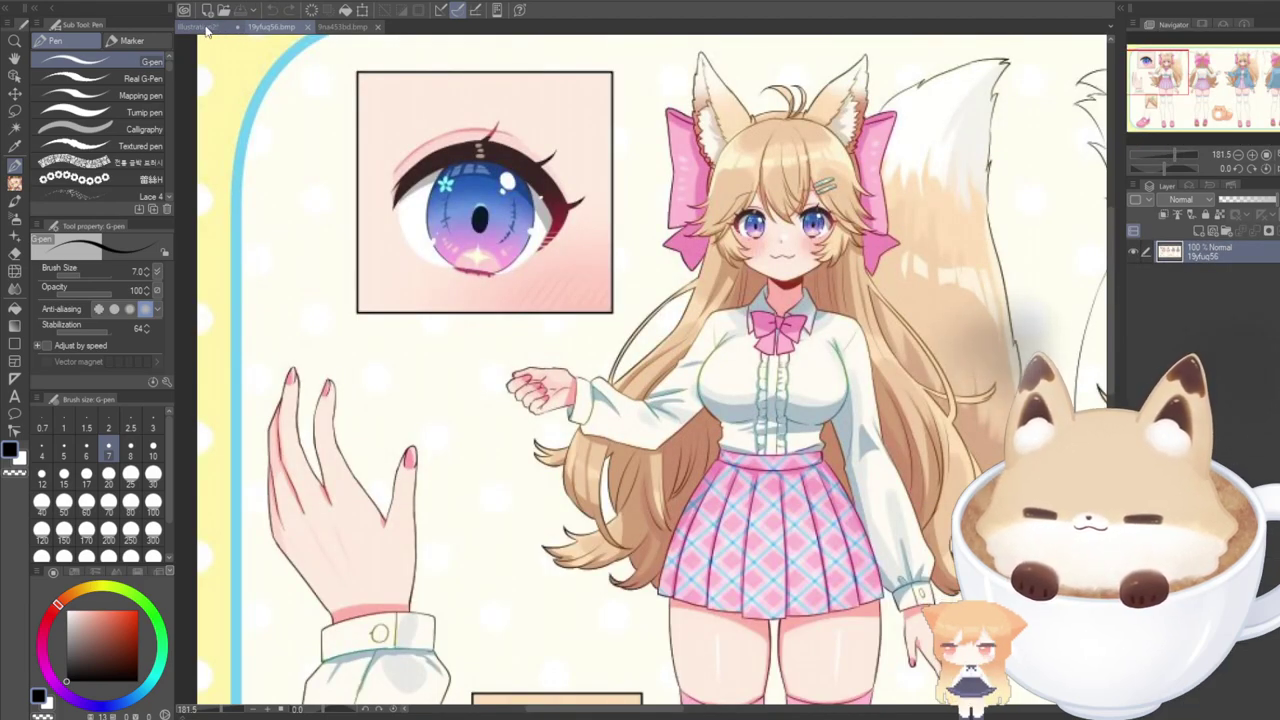
click(205, 27)
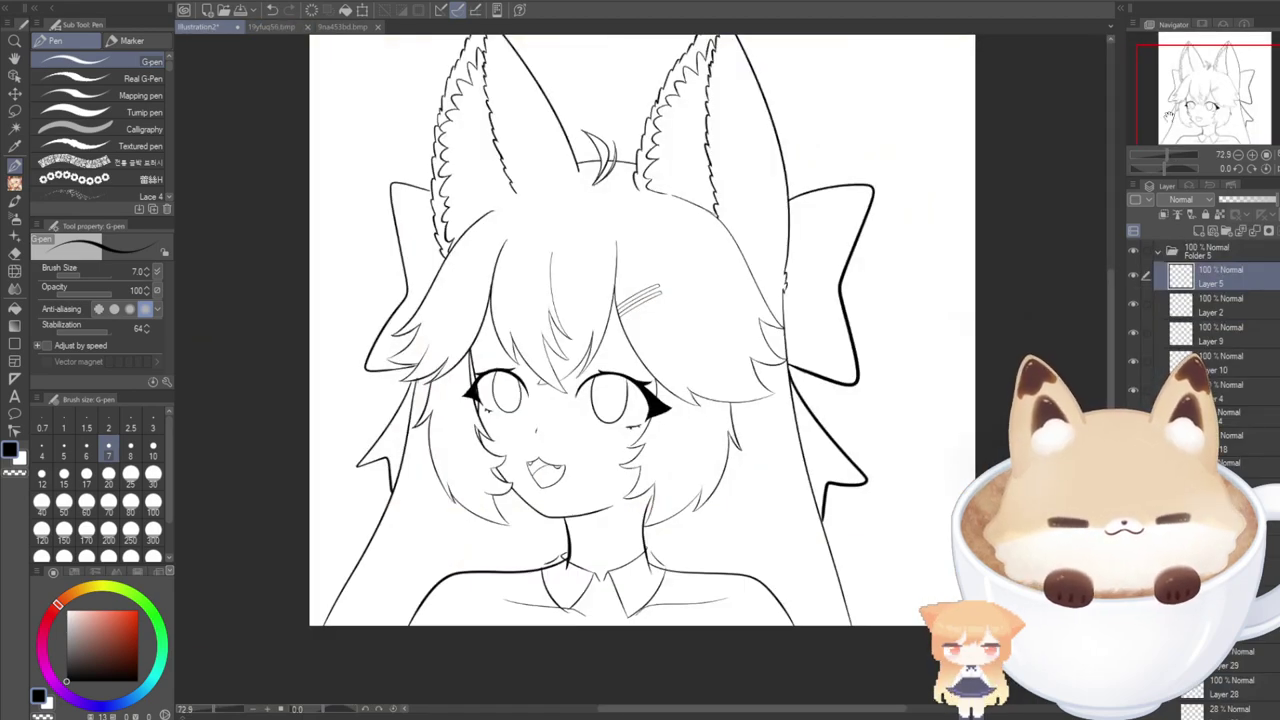
drag(588, 592, 588, 482)
scroll(588, 482, up, 3)
click(270, 27)
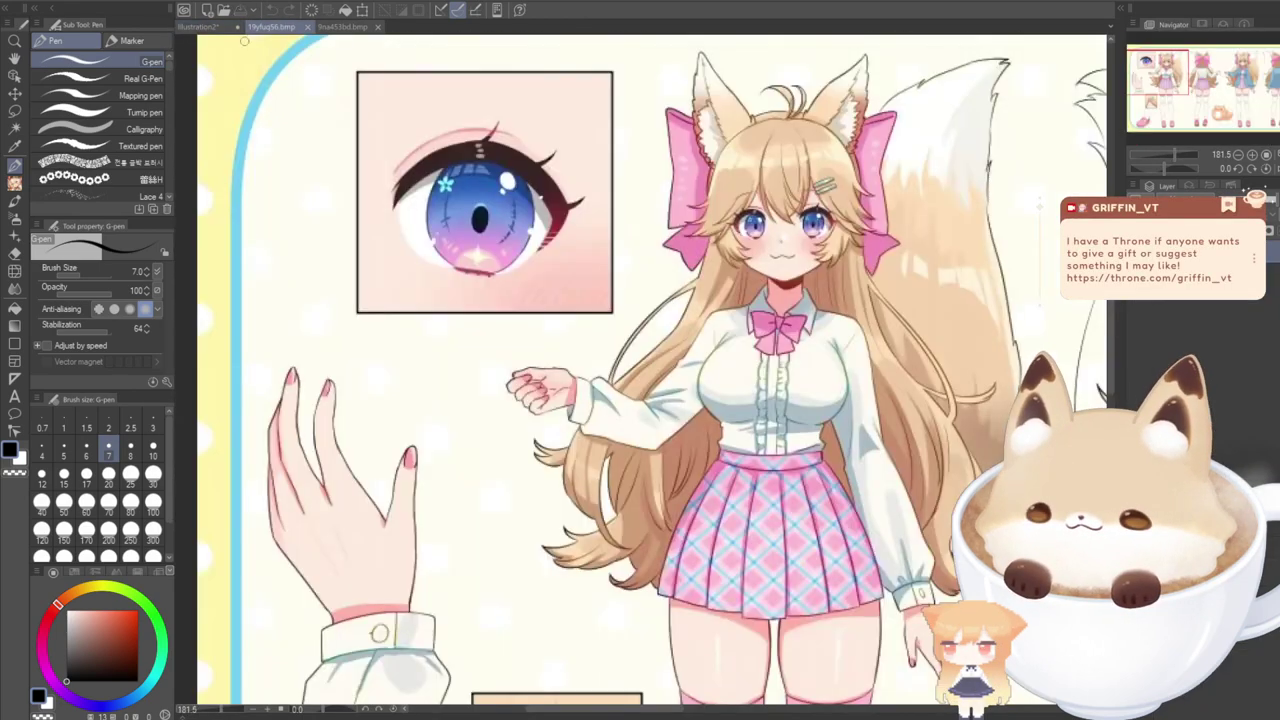
click(192, 27)
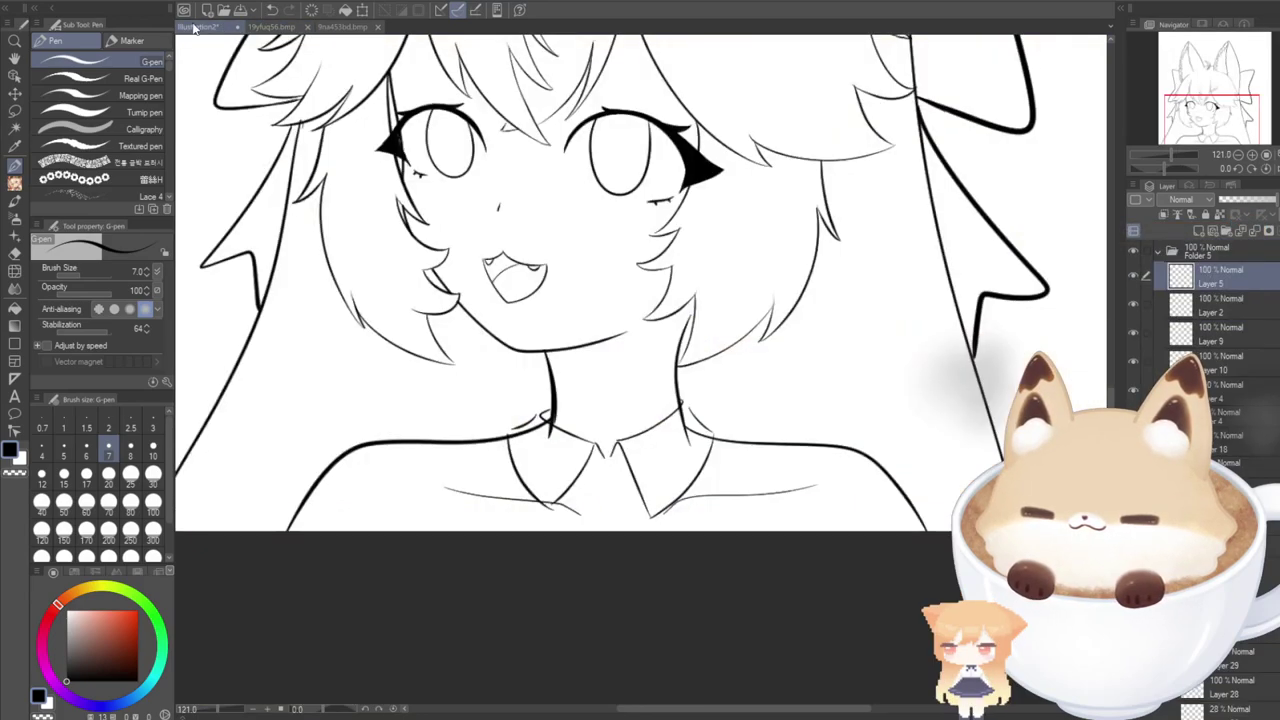
scroll(597, 482, up, 3)
click(270, 28)
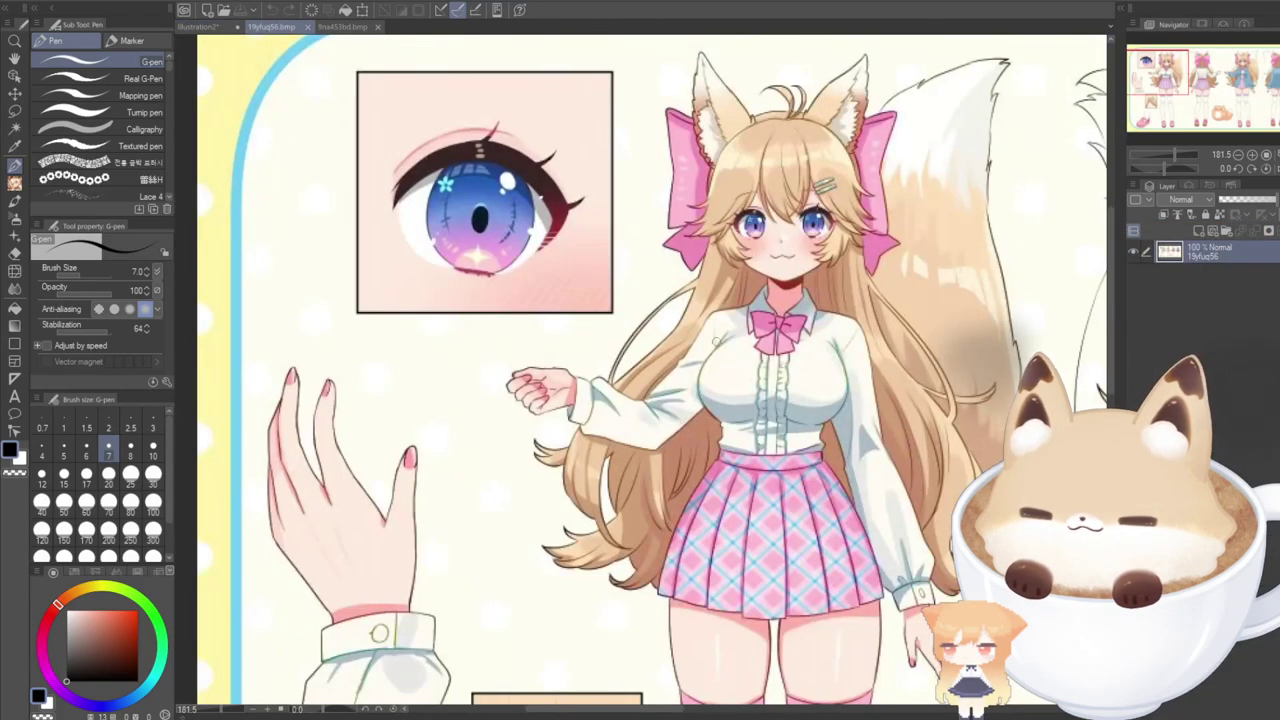
Compare with the character reference, then sketch a small bow knot below the collar notch and a rounded right loop, redoing strokes that look off.
click(200, 27)
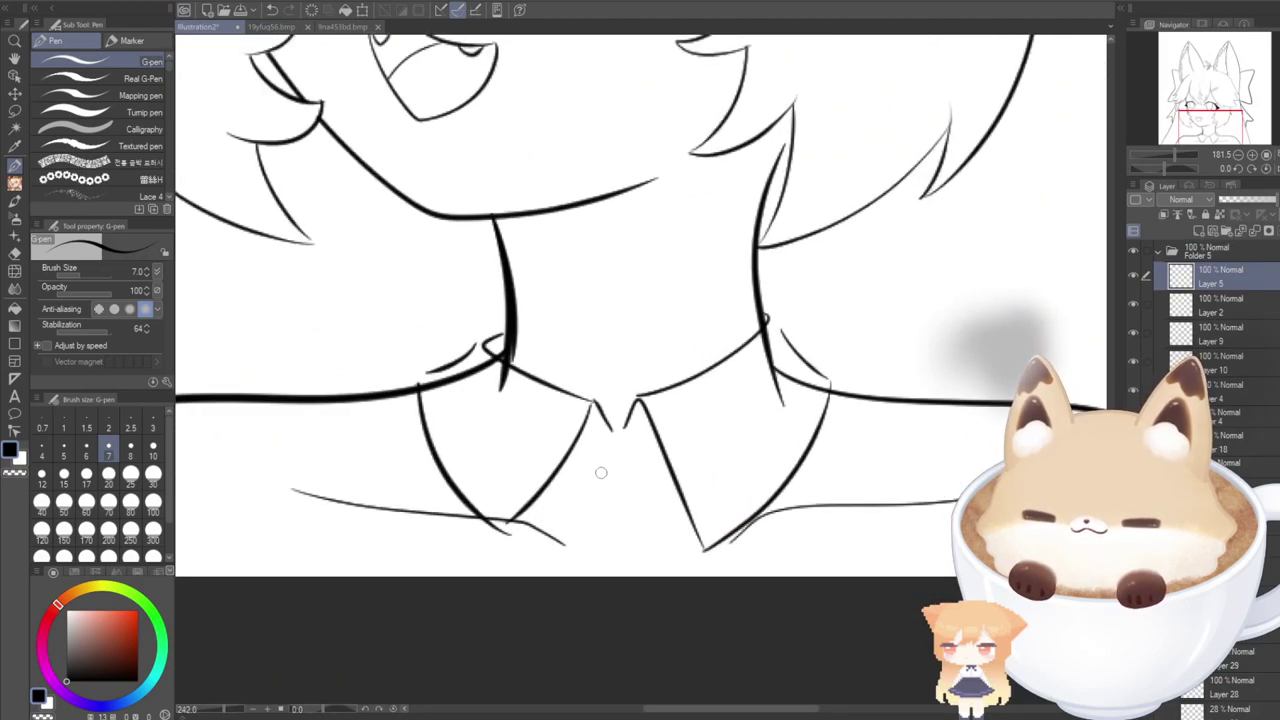
click(271, 27)
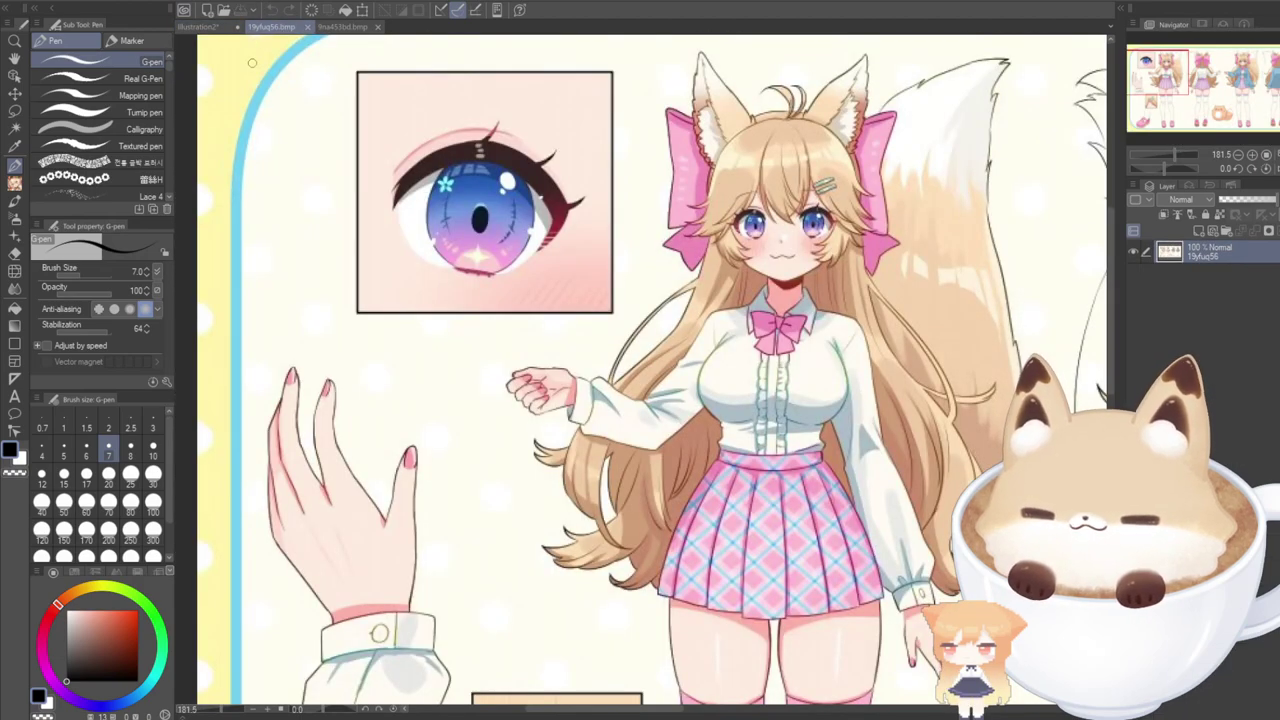
click(200, 27)
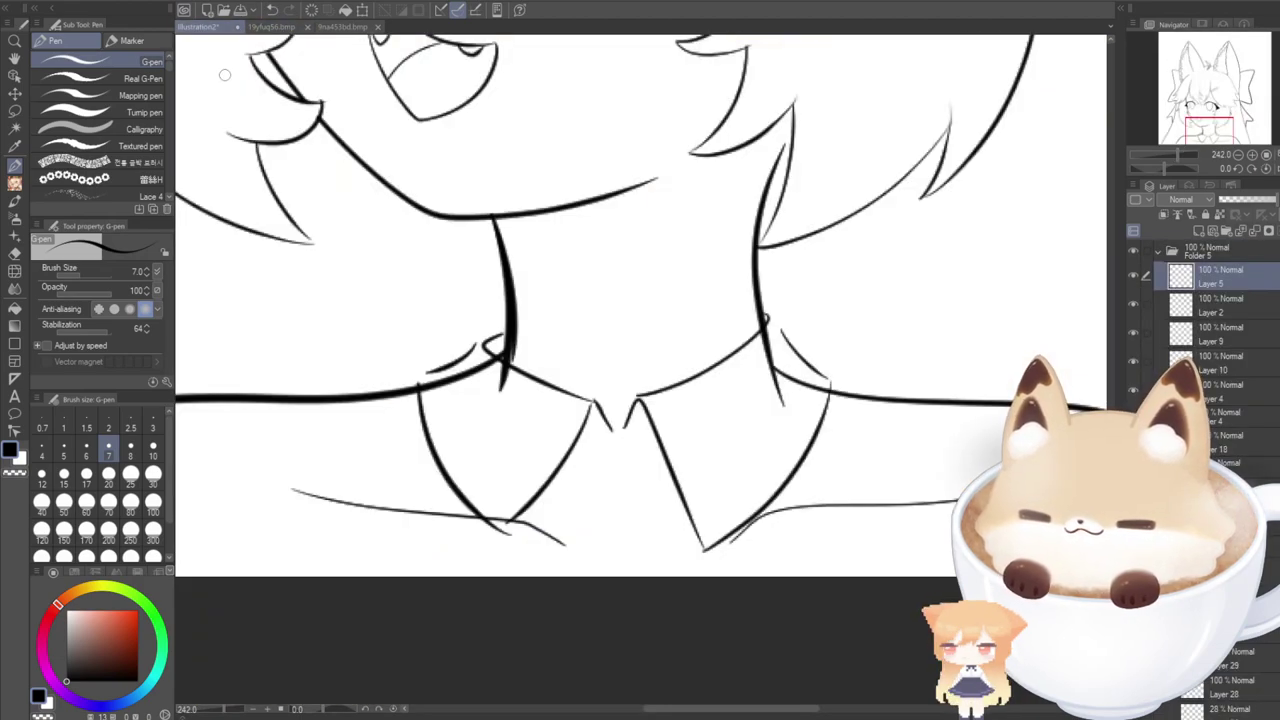
mouse_move(625, 449)
mouse_down()
mouse_move(600, 458)
mouse_move(621, 479)
mouse_move(603, 452)
mouse_up()
key(ctrl+z)
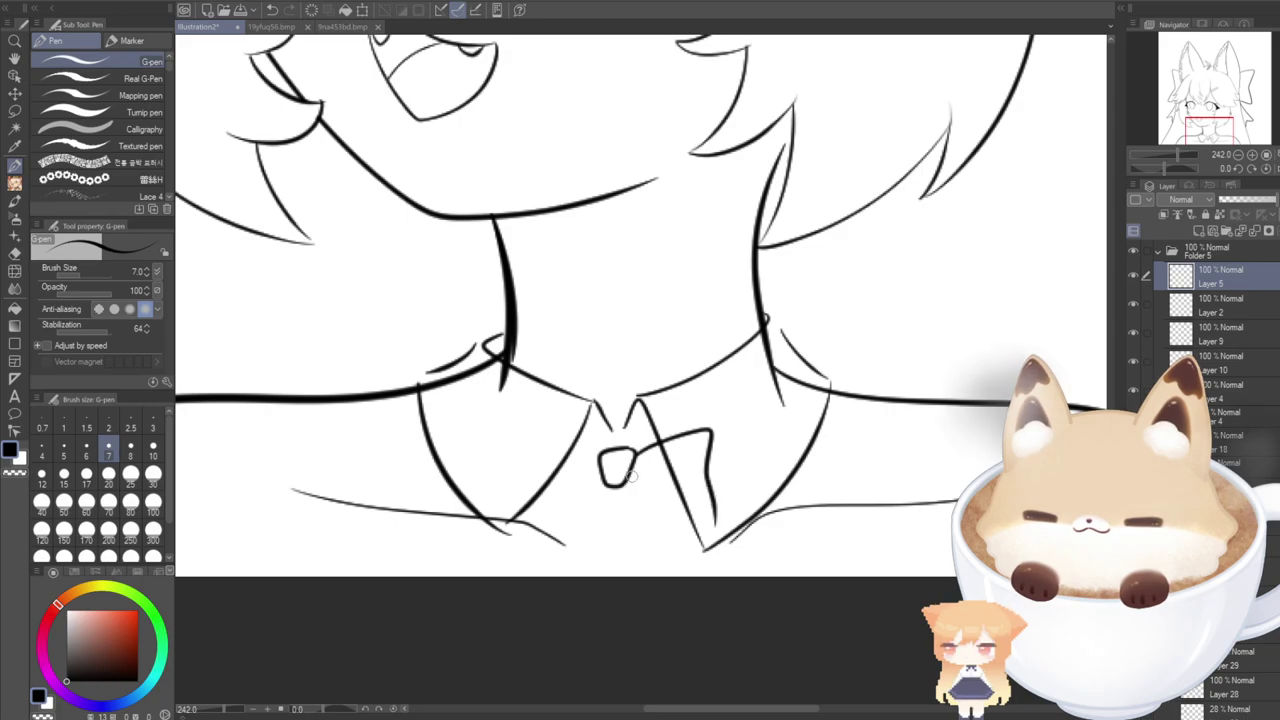
key(ctrl+z)
key(ctrl+z)
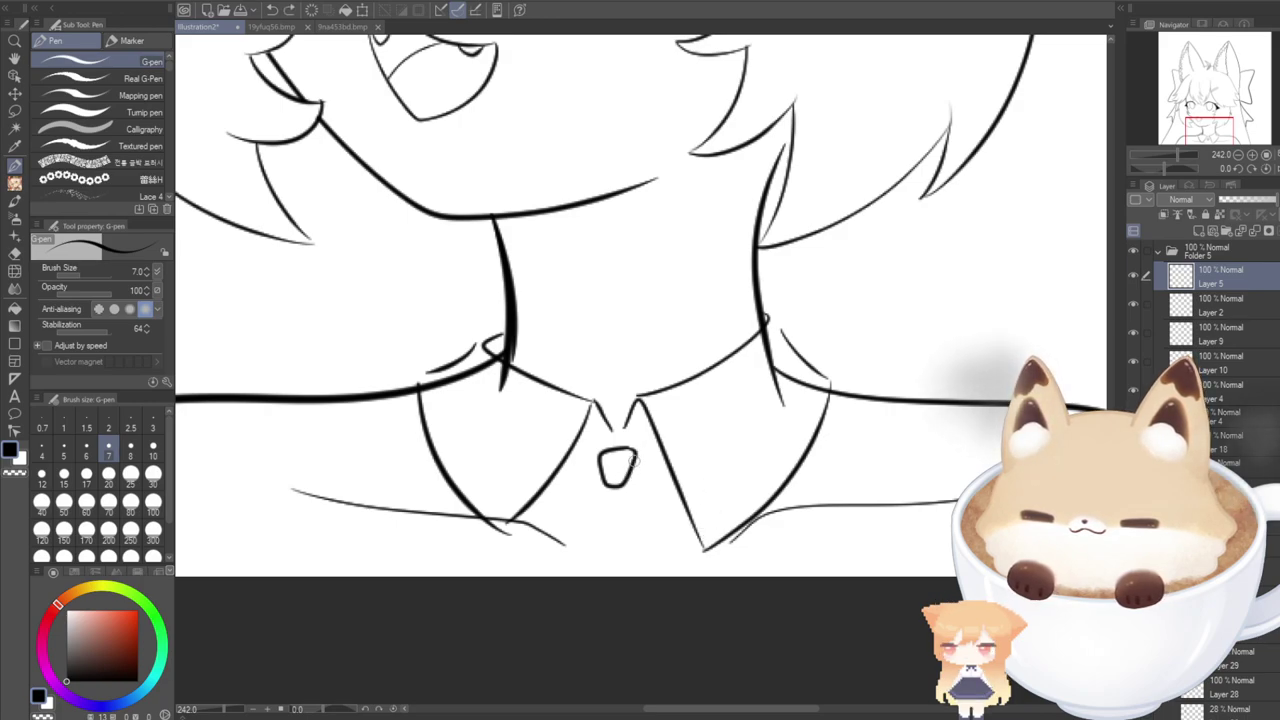
key(ctrl+z)
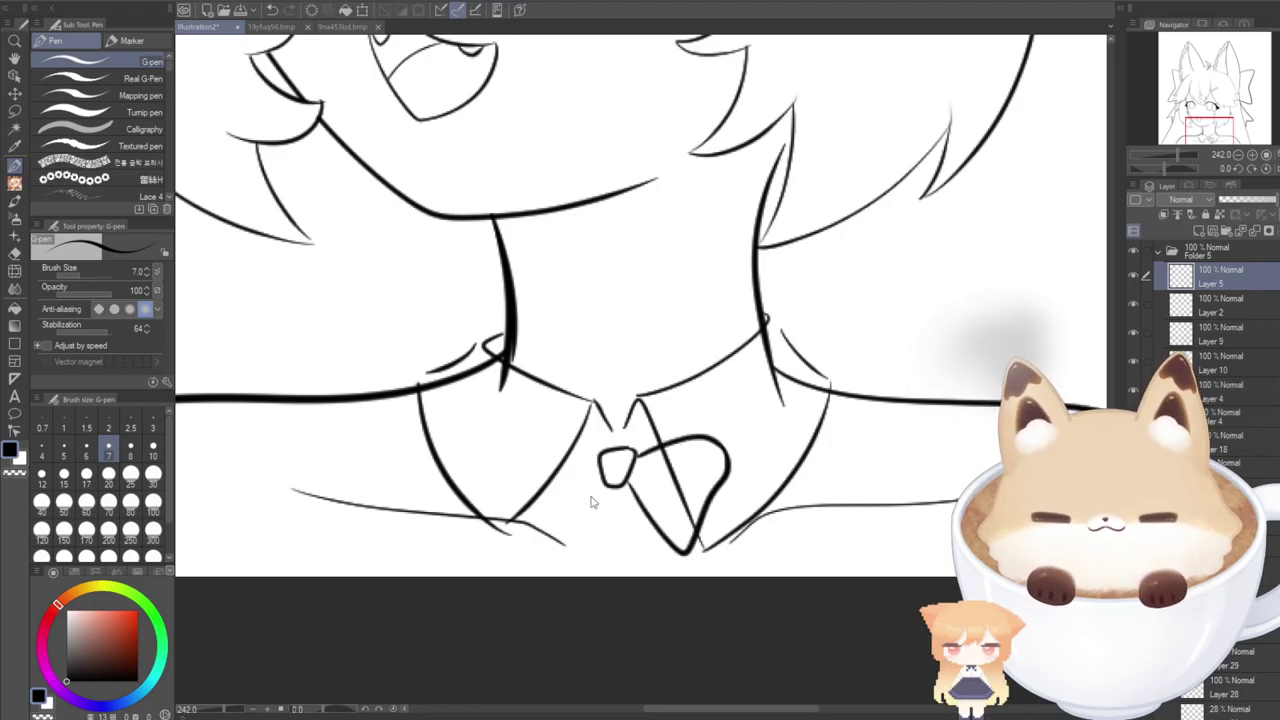
Sketch the bow's left loop from the knot across the left collar flap, redoing its outline until it suits the right loop.
drag(563, 535, 549, 551)
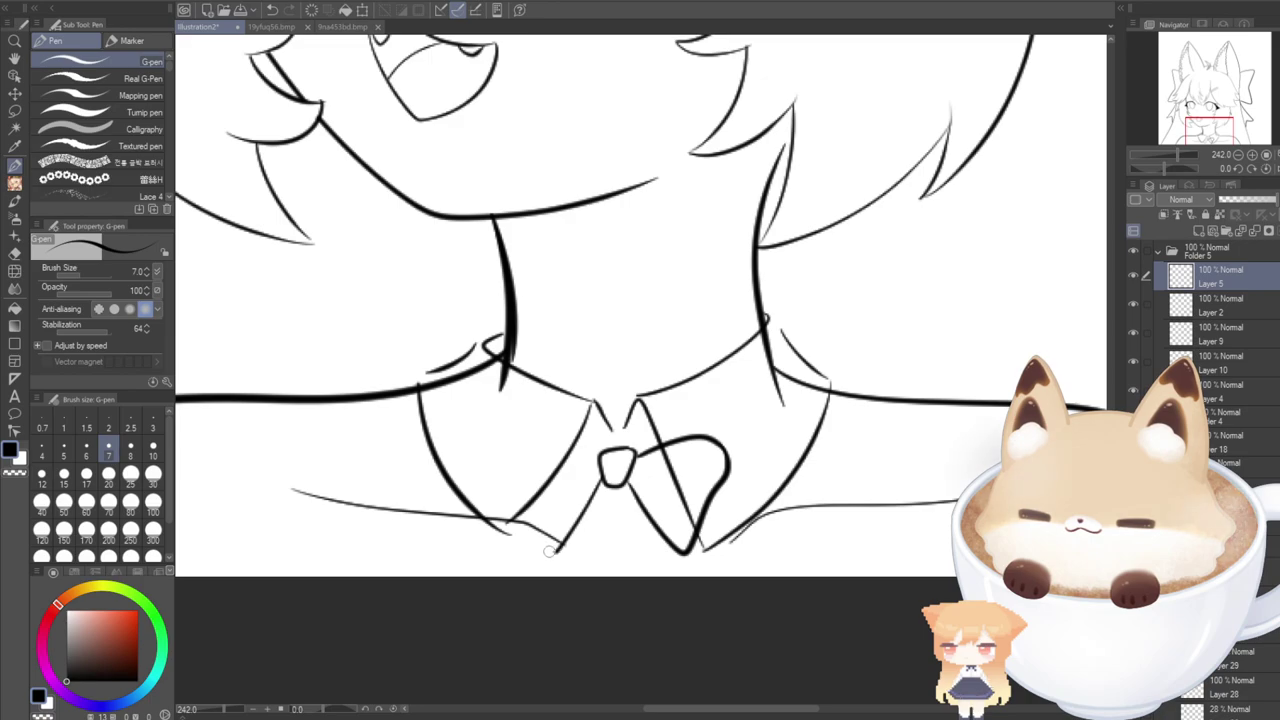
key(ctrl+z)
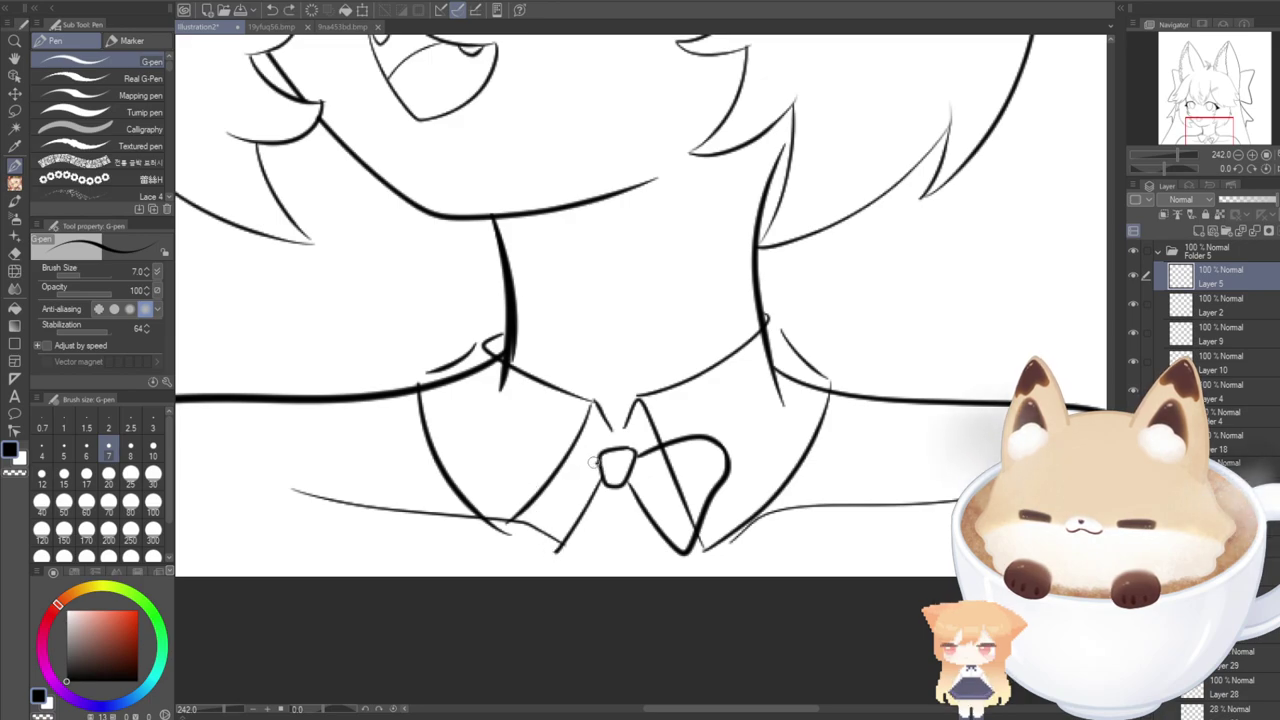
drag(594, 460, 503, 445)
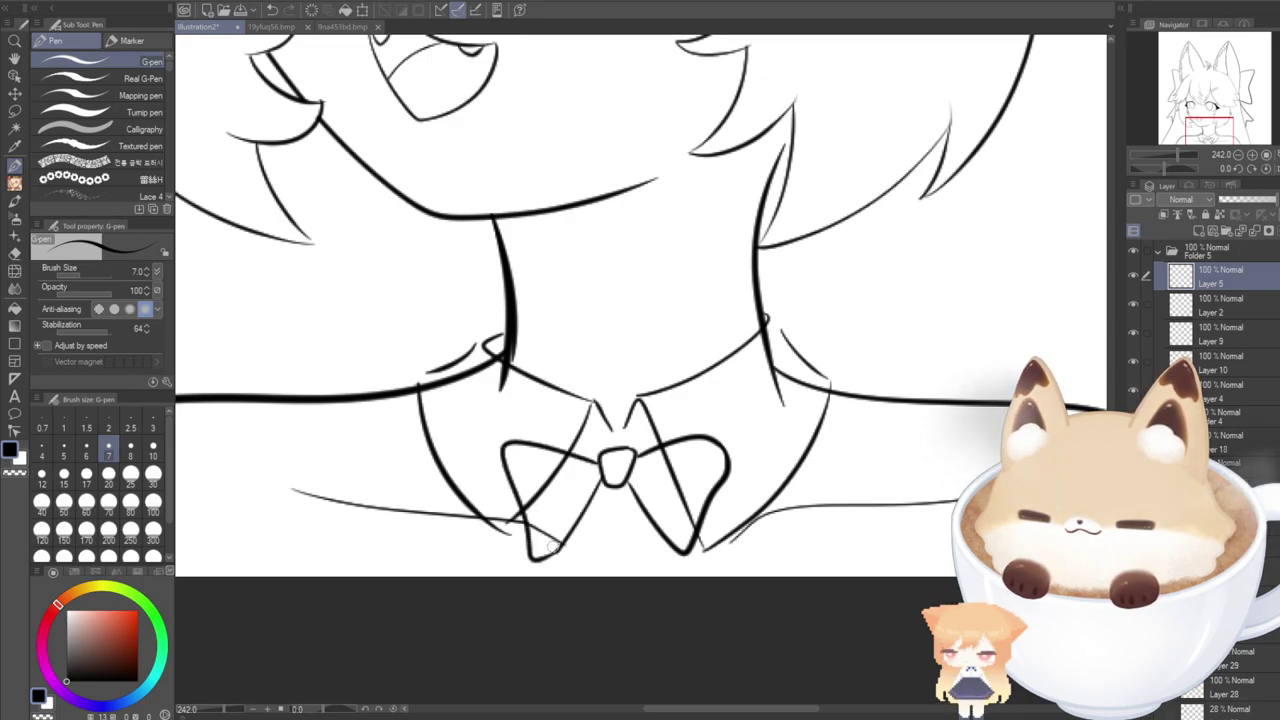
key(ctrl+z)
key(ctrl+z)
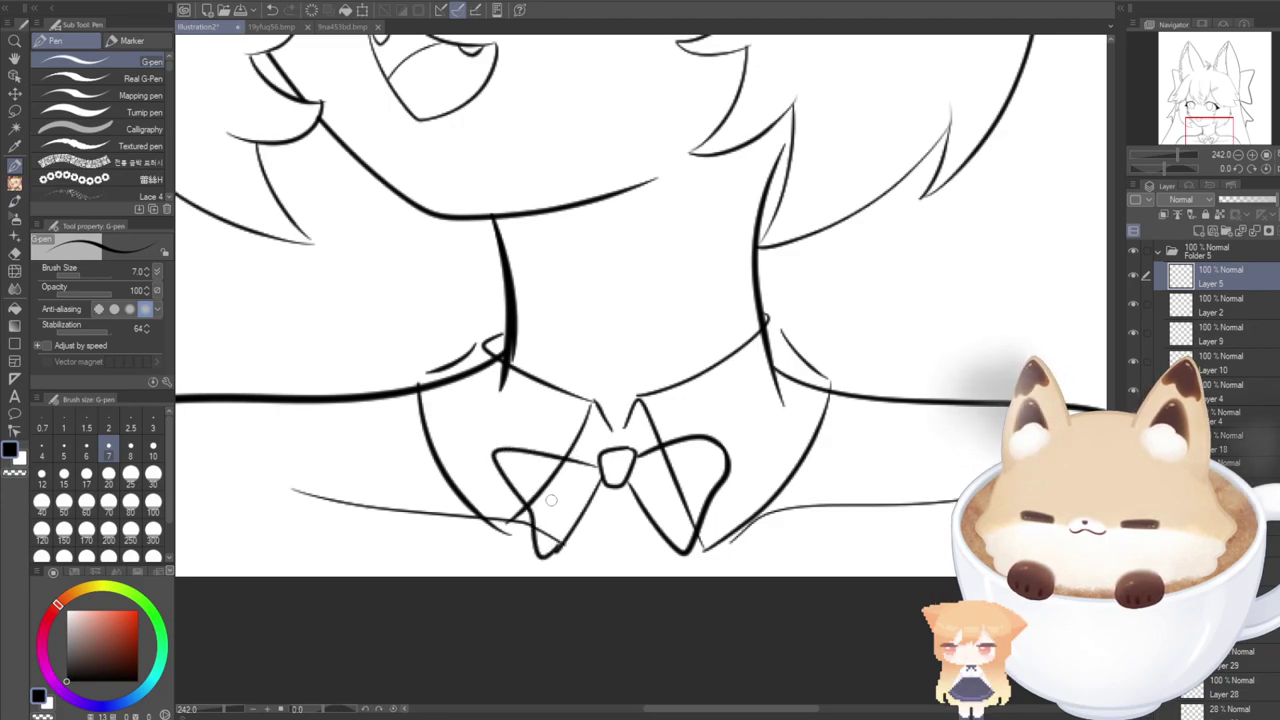
key(ctrl+z)
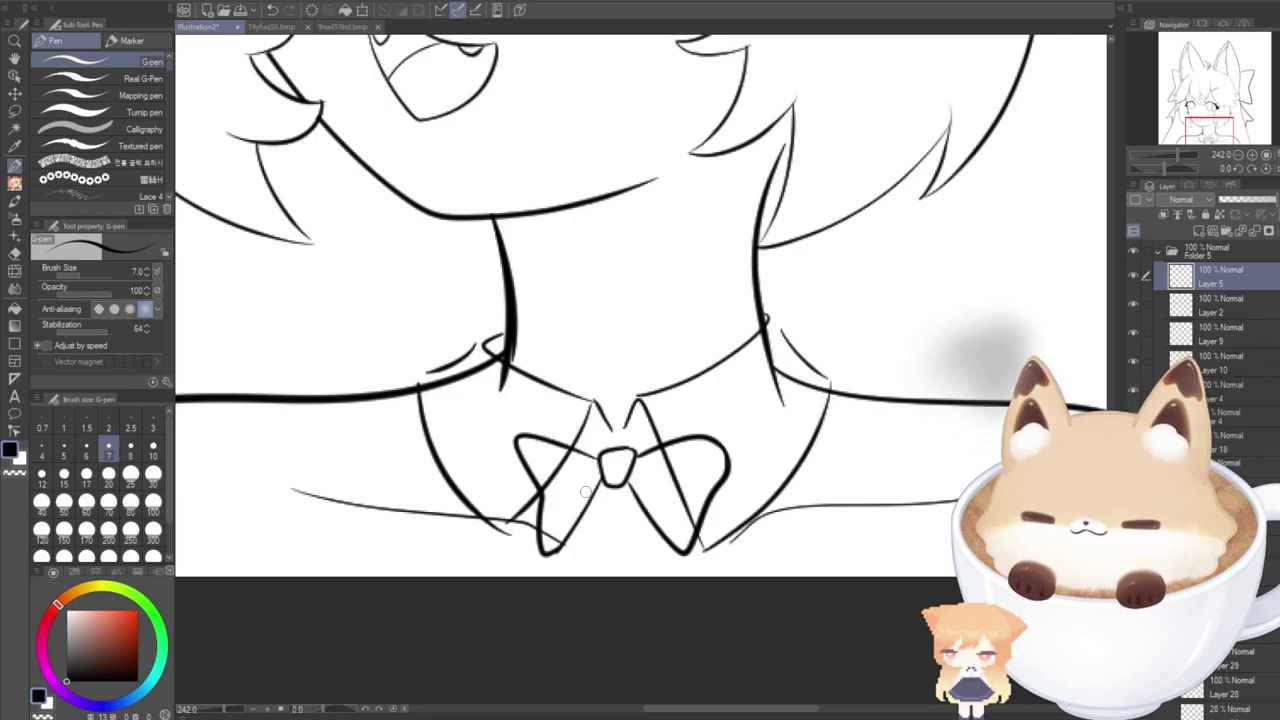
Check the bow on the character reference and sketch two notched ribbon tails hanging from the knot to the canvas edge.
click(272, 27)
click(212, 27)
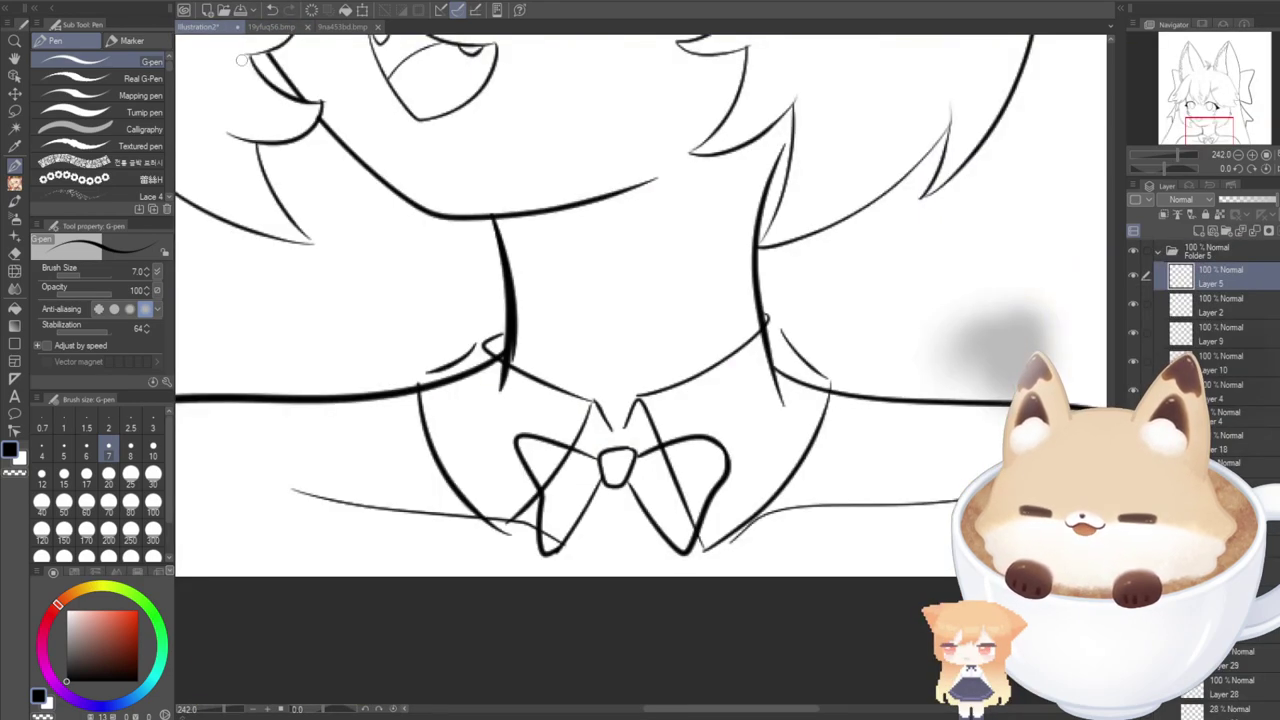
drag(612, 486, 628, 576)
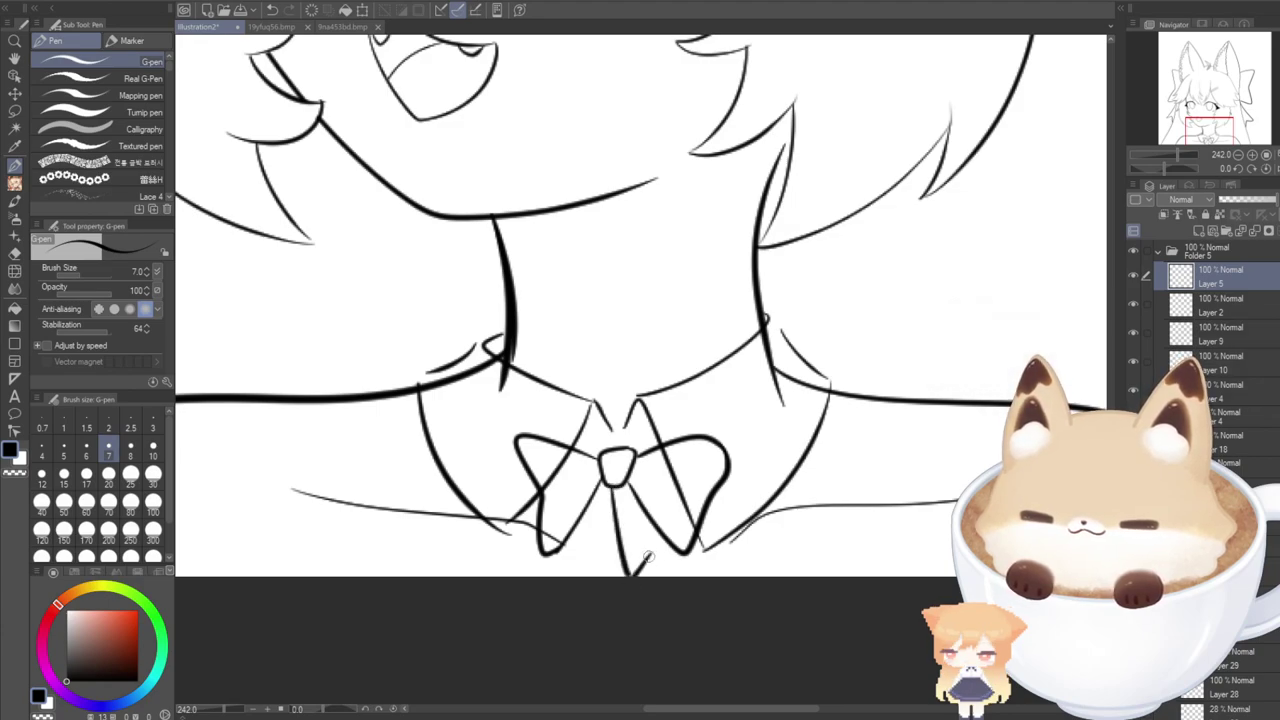
drag(606, 490, 602, 576)
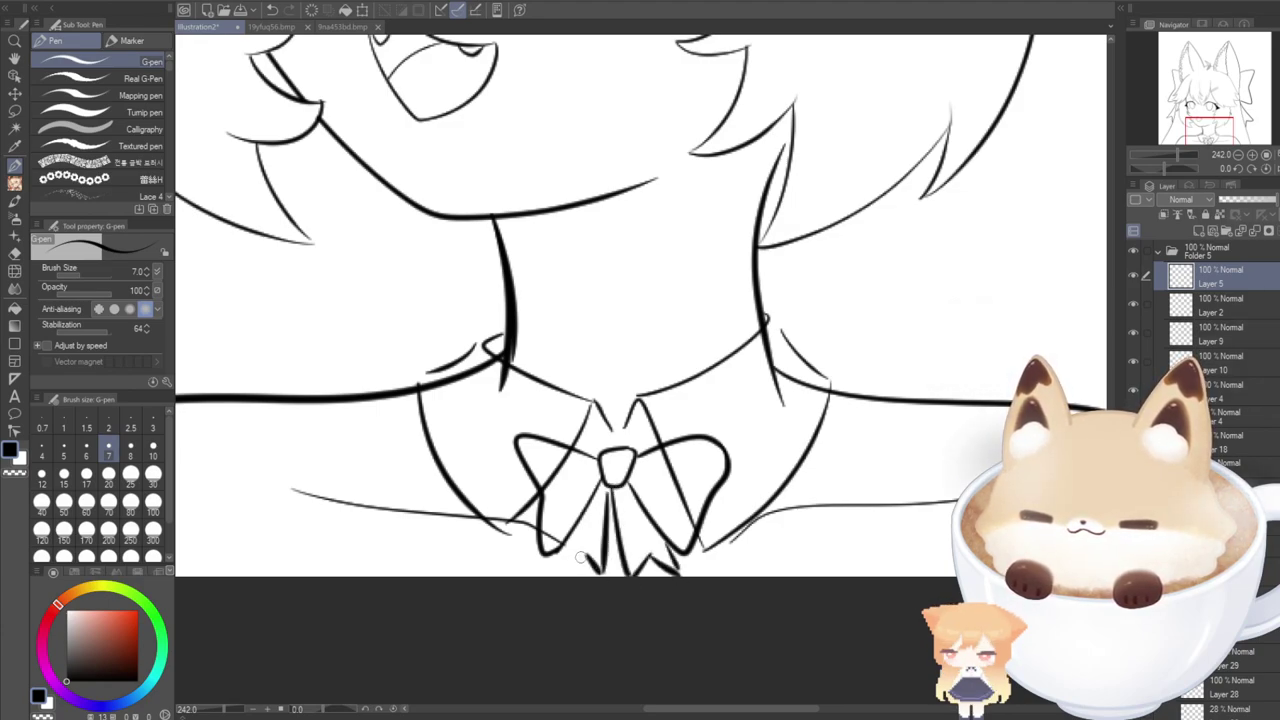
key(ctrl+z)
key(ctrl+z)
key(ctrl+z)
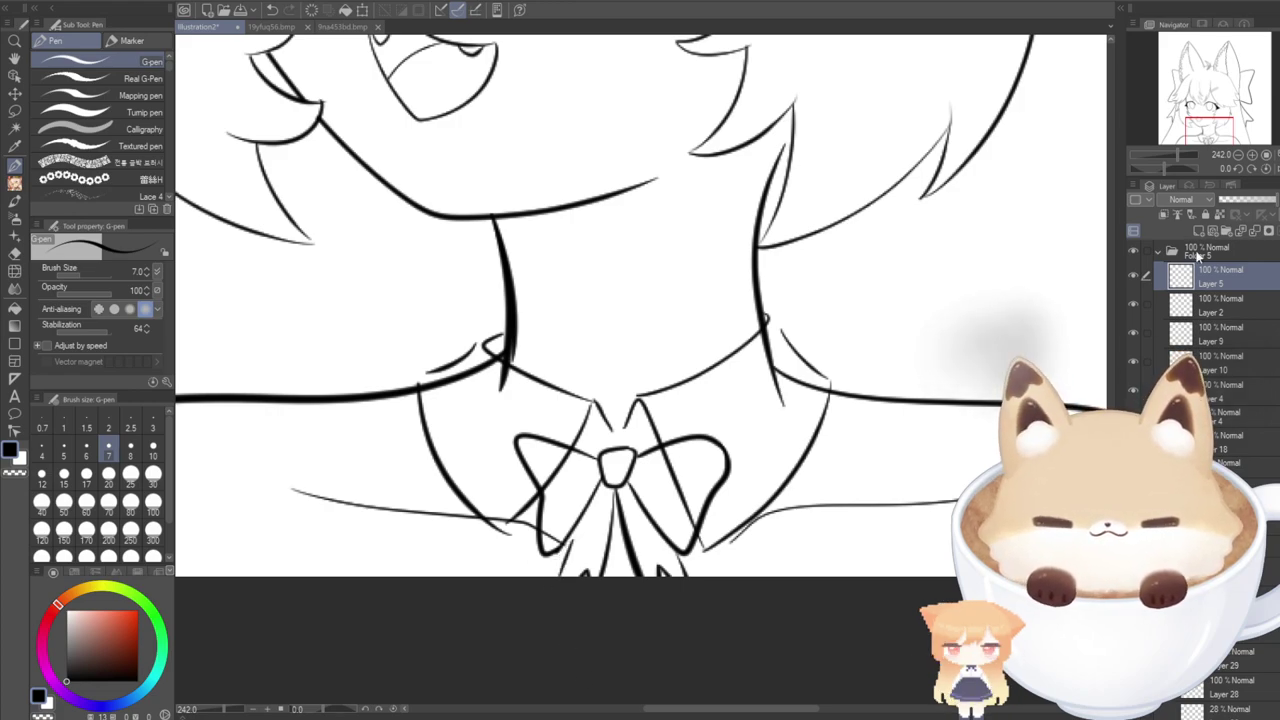
Lower the bow sketch layer's opacity to 37% and ink a clean rounded knot on a new raster layer above it.
click(1242, 200)
click(1199, 232)
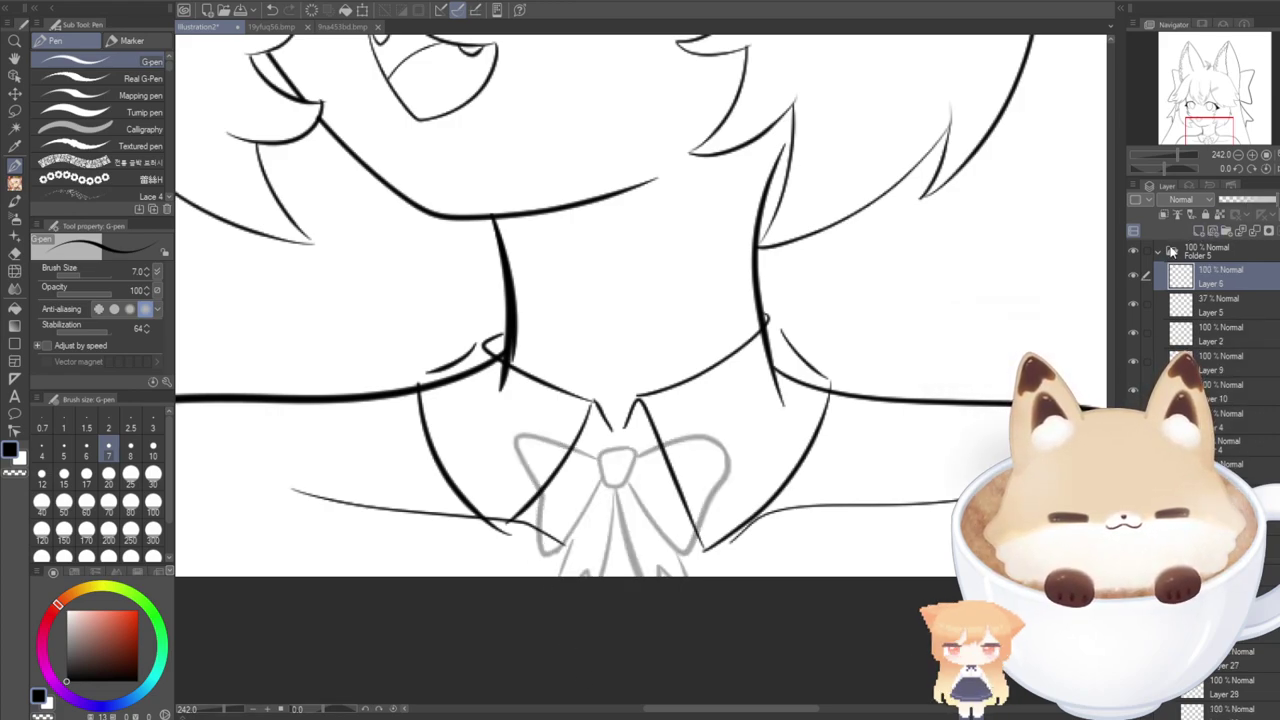
scroll(614, 453, up, 3)
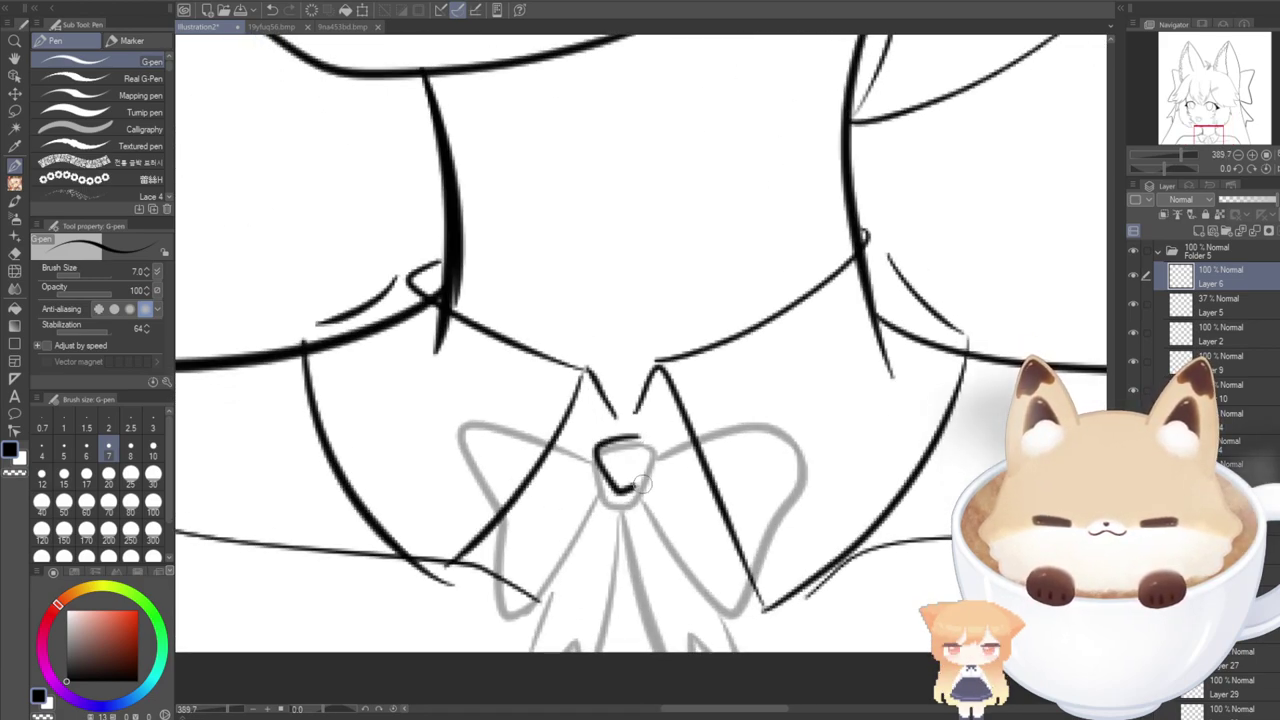
key(ctrl+z)
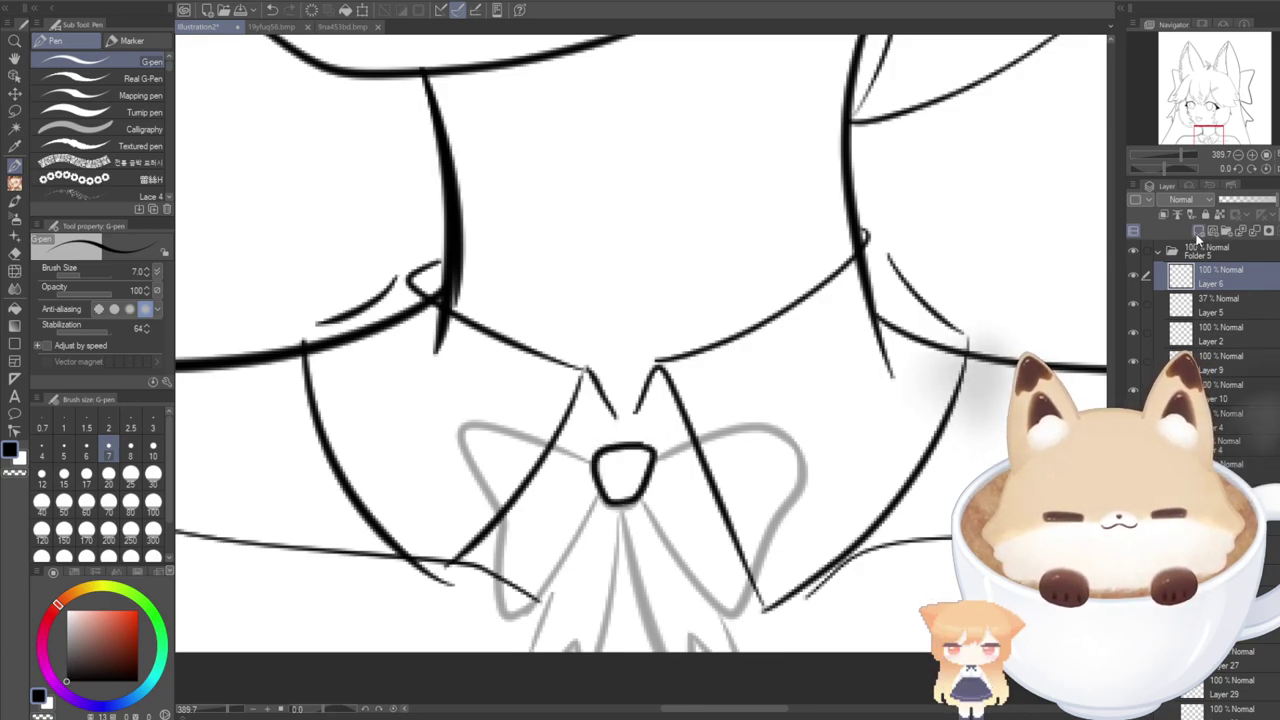
Ink the bow's right loop on another new raster layer, with a pointed lower tip and a broad upper corner, redoing unsatisfactory strokes.
mouse_move(698, 412)
mouse_down()
mouse_move(806, 406)
mouse_move(736, 613)
mouse_move(634, 479)
mouse_move(720, 425)
mouse_move(809, 434)
mouse_move(771, 586)
mouse_move(634, 505)
mouse_move(718, 583)
mouse_move(788, 552)
mouse_move(803, 404)
mouse_up()
key(ctrl+z)
key(ctrl+z)
key(ctrl+z)
mouse_move(724, 381)
mouse_down()
mouse_move(649, 453)
mouse_move(721, 576)
mouse_move(764, 586)
mouse_move(779, 511)
mouse_move(820, 466)
mouse_move(794, 410)
mouse_move(636, 457)
mouse_move(790, 397)
mouse_move(808, 419)
mouse_move(758, 497)
mouse_move(773, 570)
mouse_move(754, 597)
mouse_up()
key(ctrl+z)
key(ctrl+z)
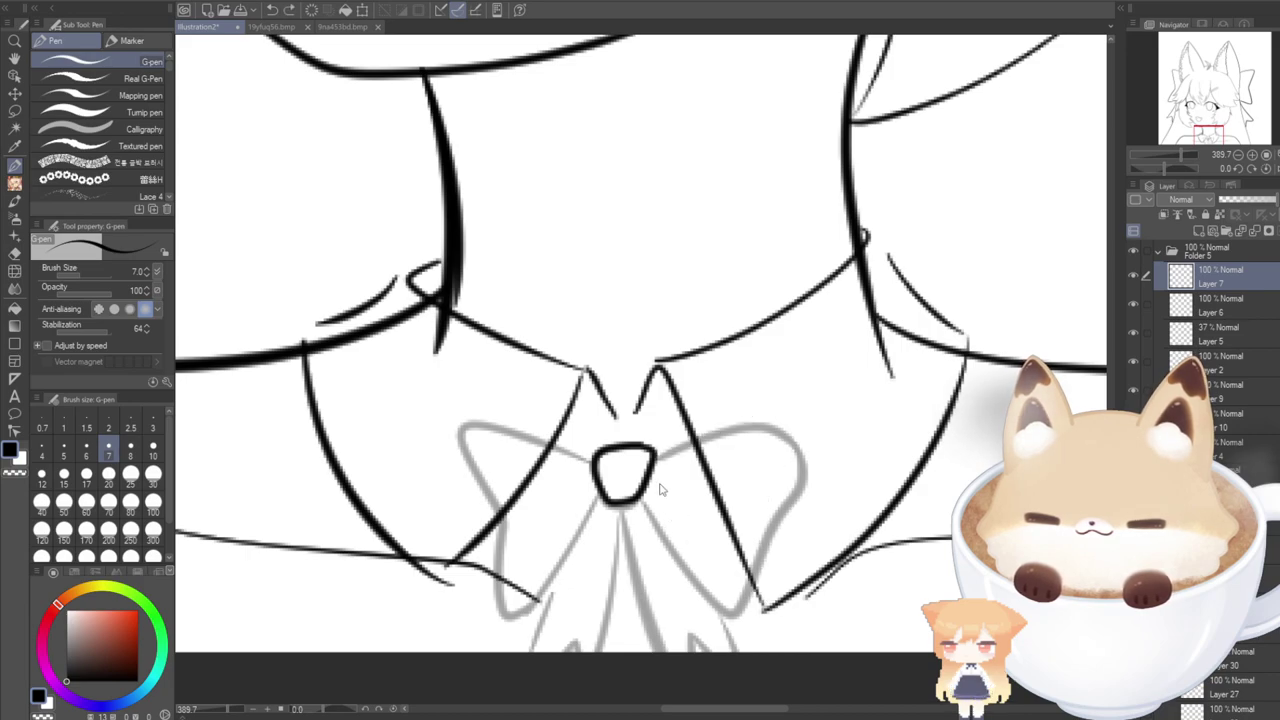
mouse_move(681, 444)
mouse_down()
mouse_move(789, 398)
mouse_move(806, 422)
mouse_move(783, 509)
mouse_up()
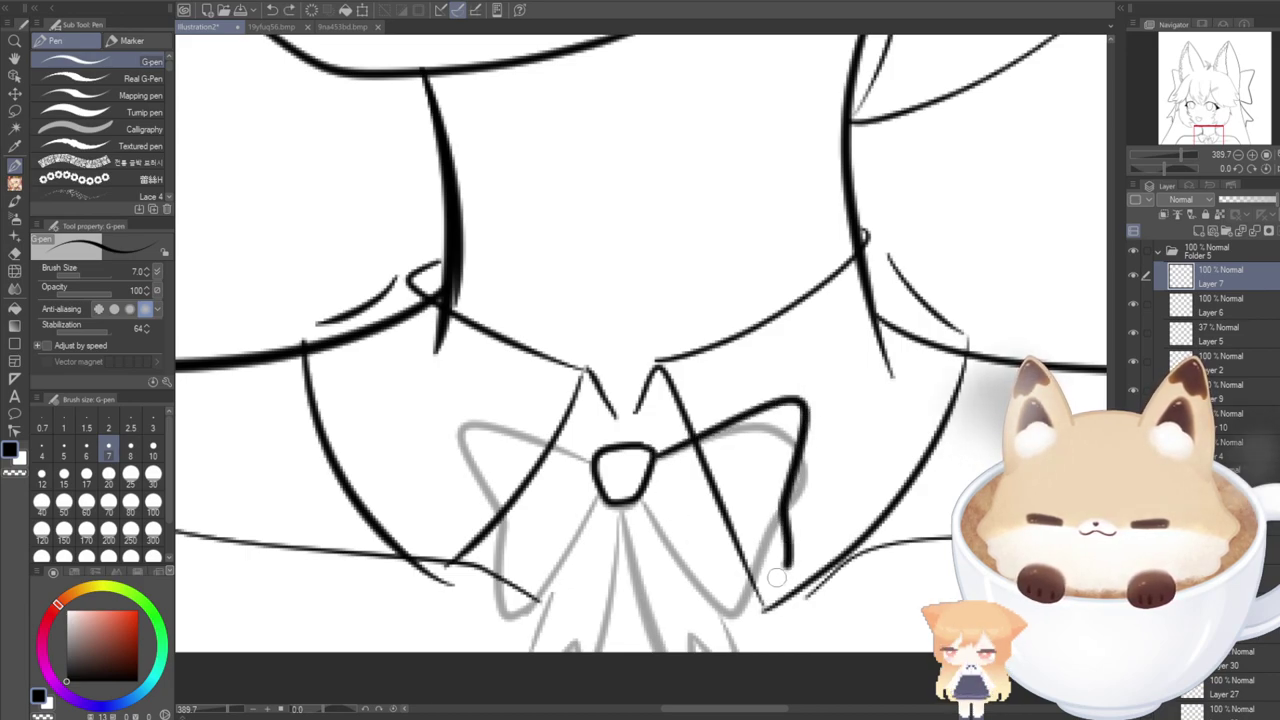
mouse_move(777, 578)
mouse_down()
mouse_move(685, 534)
mouse_move(641, 494)
mouse_move(746, 592)
mouse_move(778, 498)
mouse_up()
key(ctrl+z)
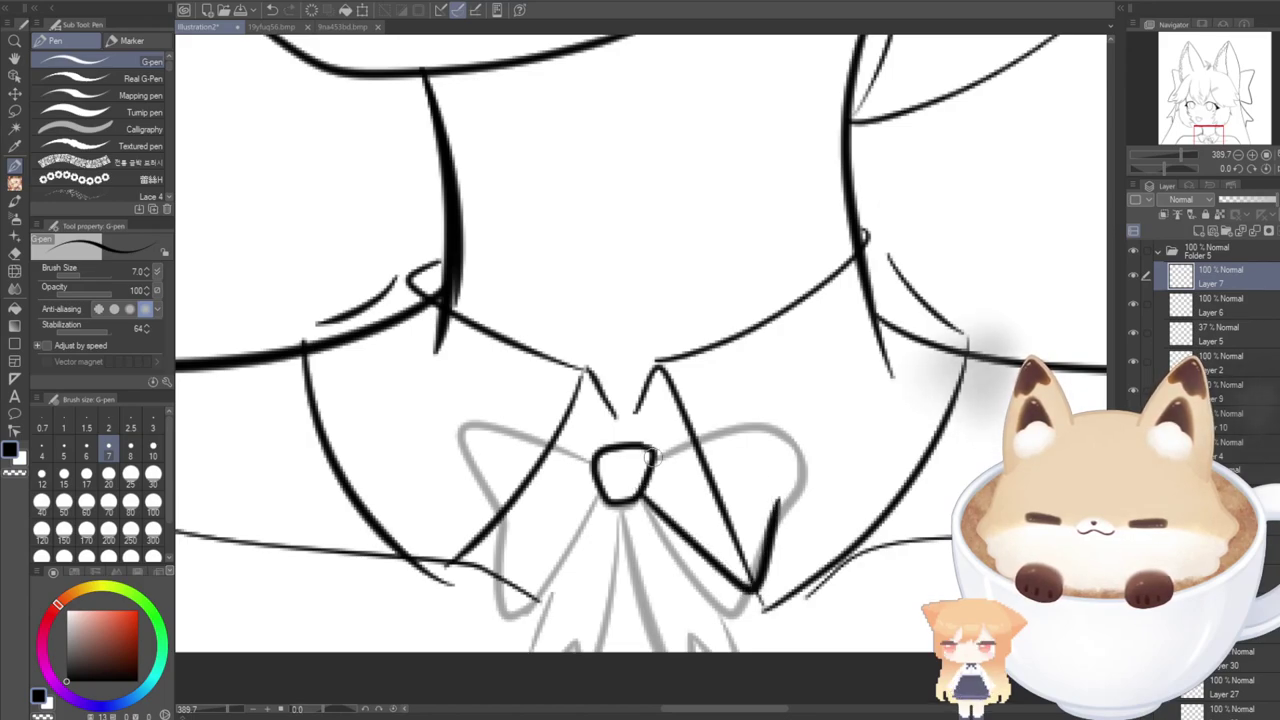
mouse_move(652, 456)
mouse_down()
mouse_move(821, 425)
mouse_move(785, 500)
mouse_up()
key(ctrl+z)
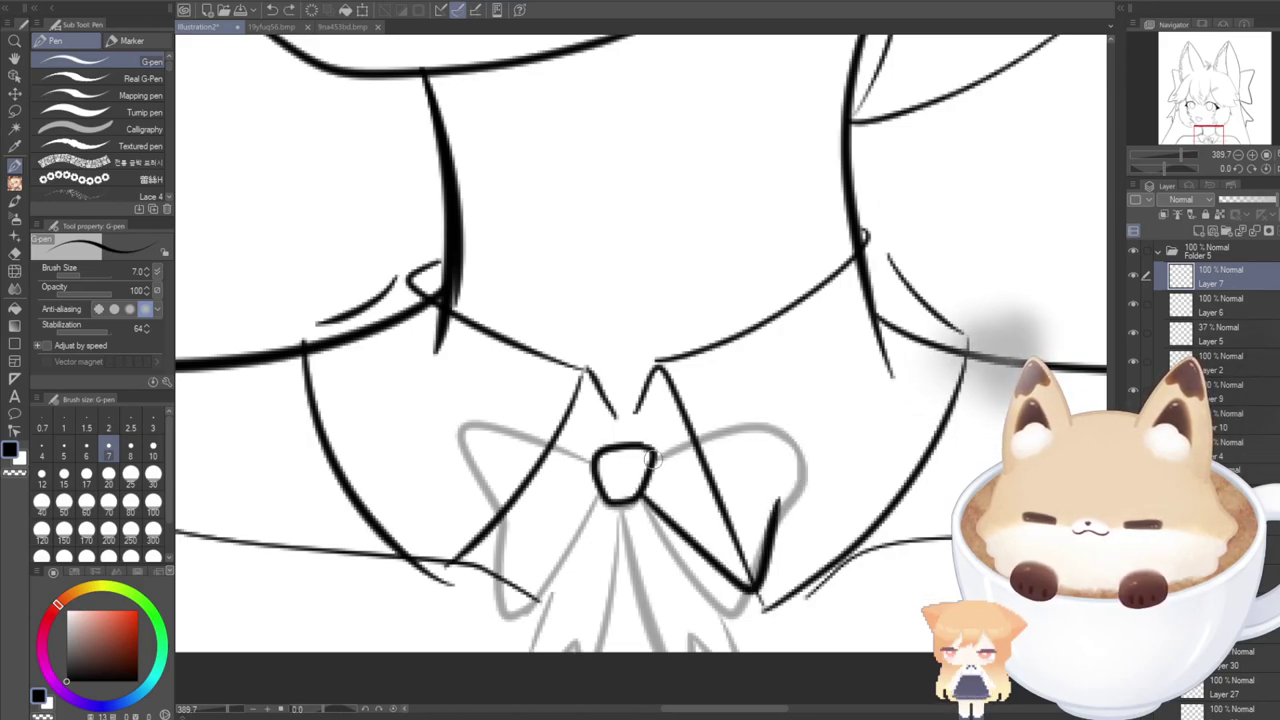
mouse_move(652, 458)
mouse_down()
mouse_move(697, 414)
mouse_move(801, 388)
mouse_move(823, 412)
mouse_move(770, 515)
mouse_up()
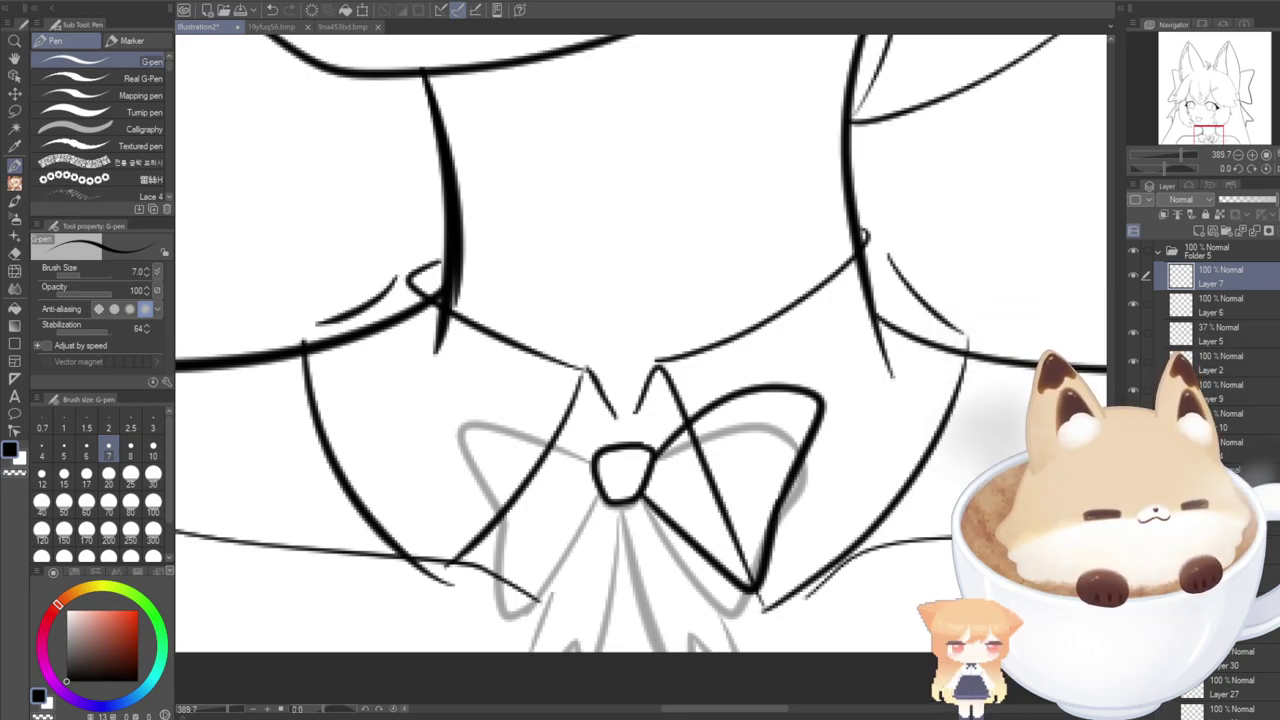
Duplicate the right loop, flip the copy horizontally onto the knot's left side, and merge it into Layer 7.
key(ctrl+c)
key(ctrl+v)
key(ctrl+t)
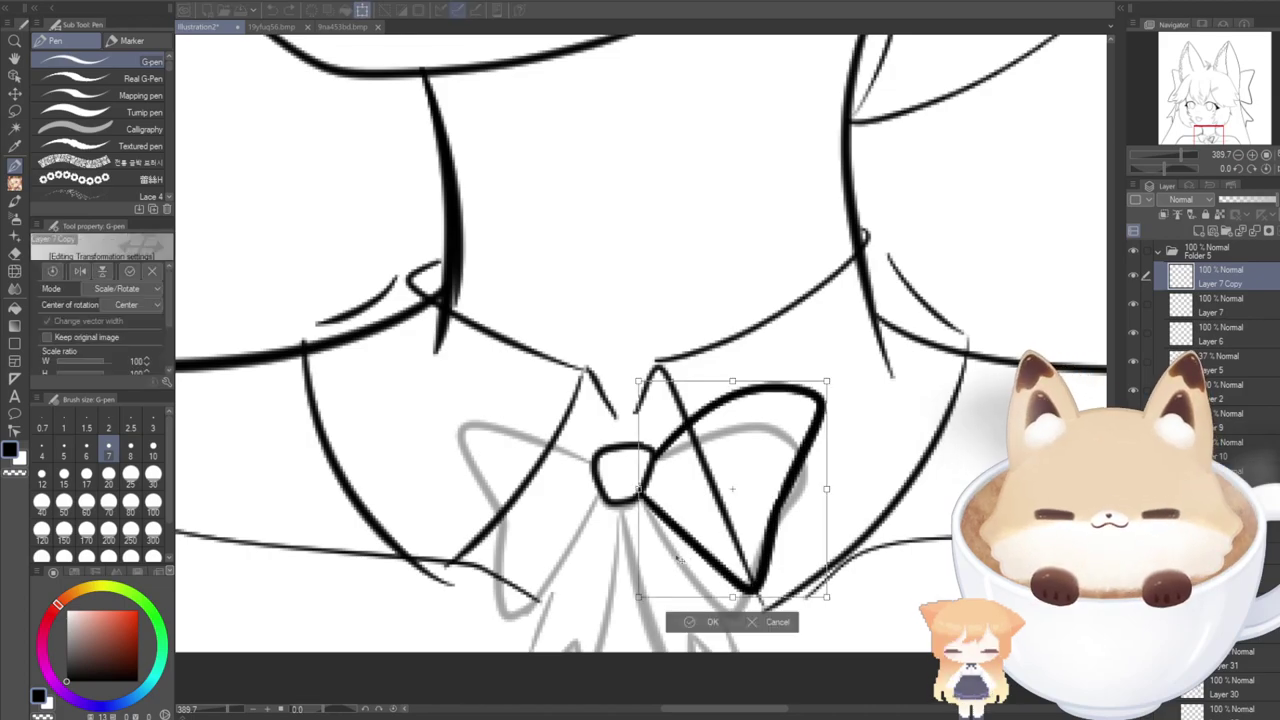
click(80, 271)
drag(691, 582, 474, 586)
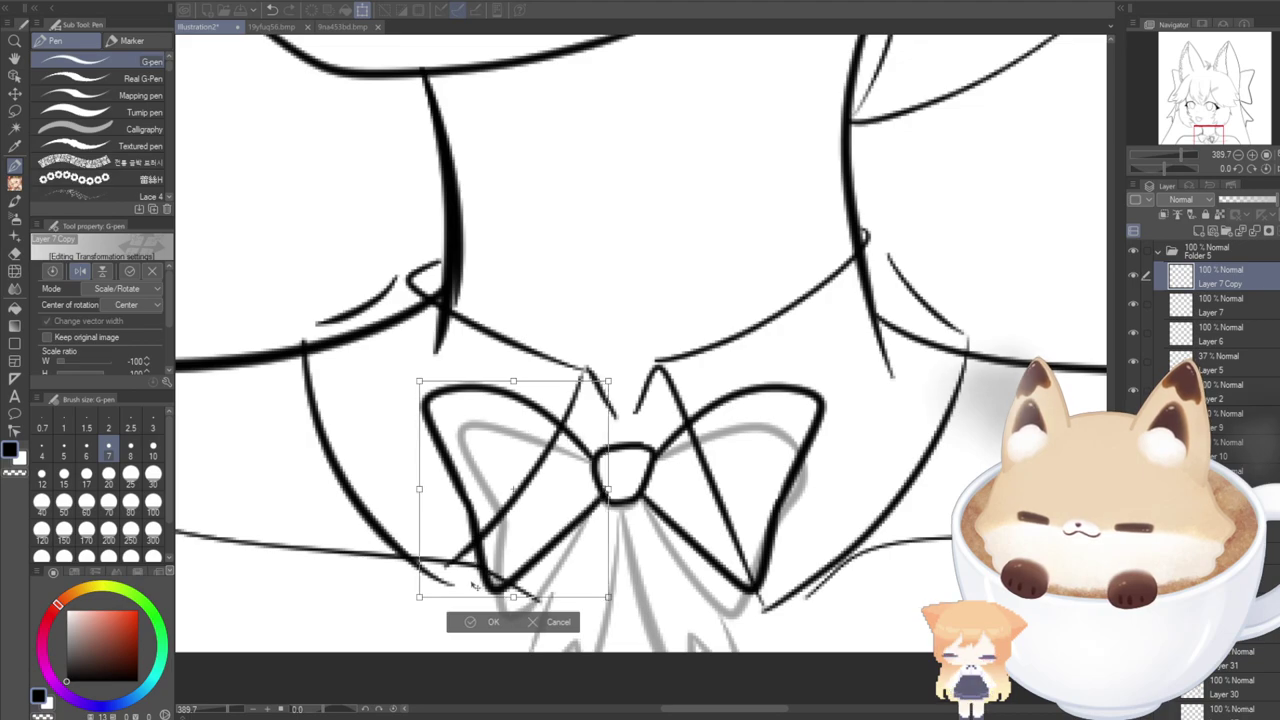
click(487, 622)
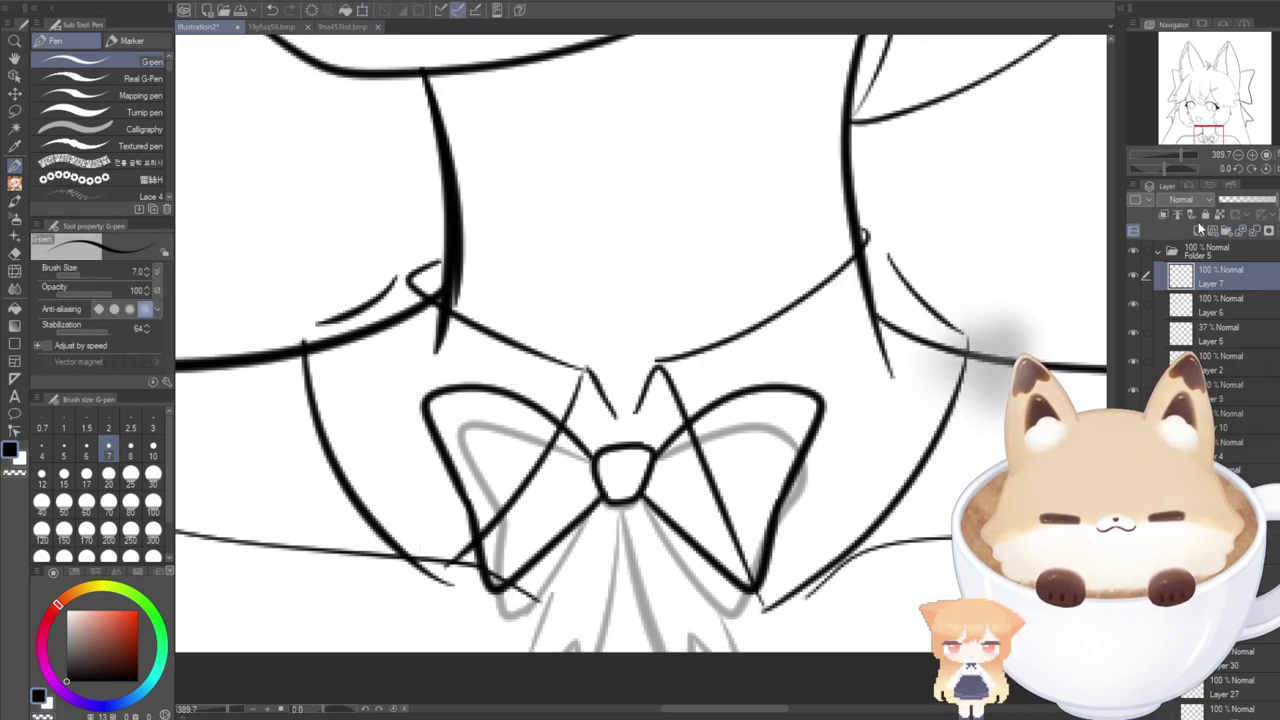
Add a raster layer above Layer 7 and ink the right ribbon tail's inner edge from the knot past the canvas edge.
click(1199, 228)
scroll(640, 343, down, 1)
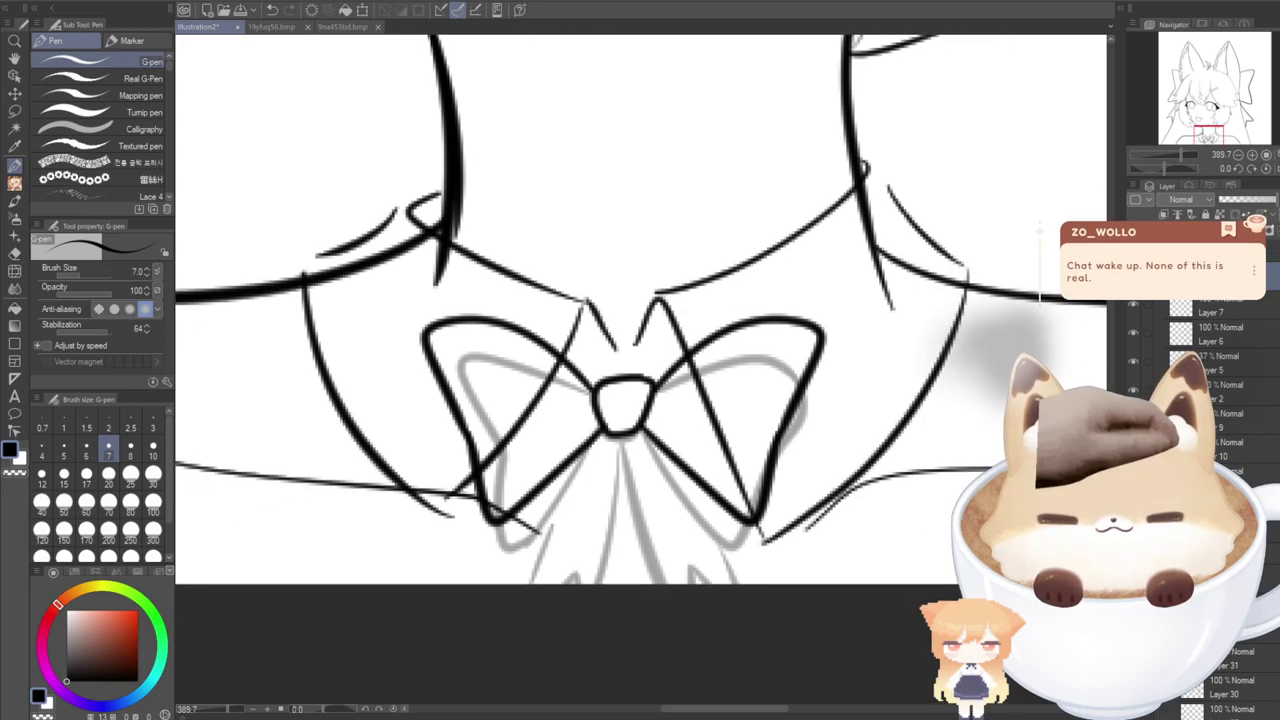
scroll(640, 343, down, 1)
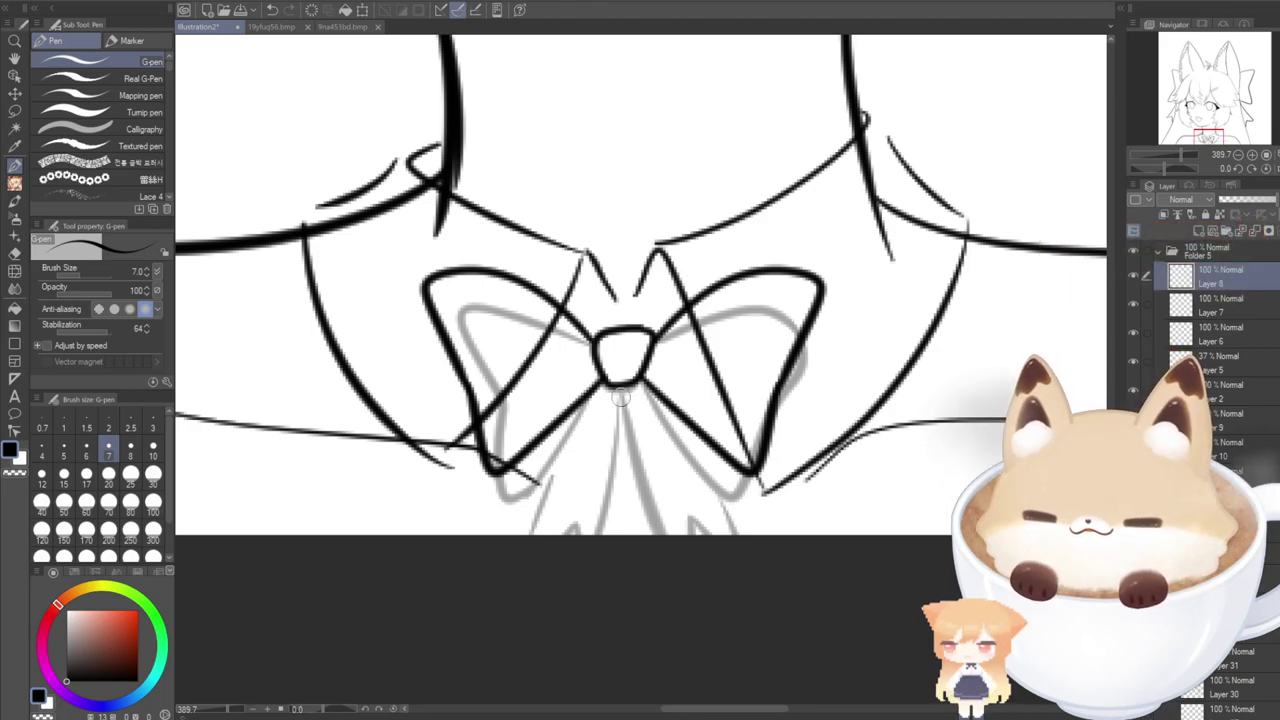
drag(625, 433, 681, 573)
key(ctrl+z)
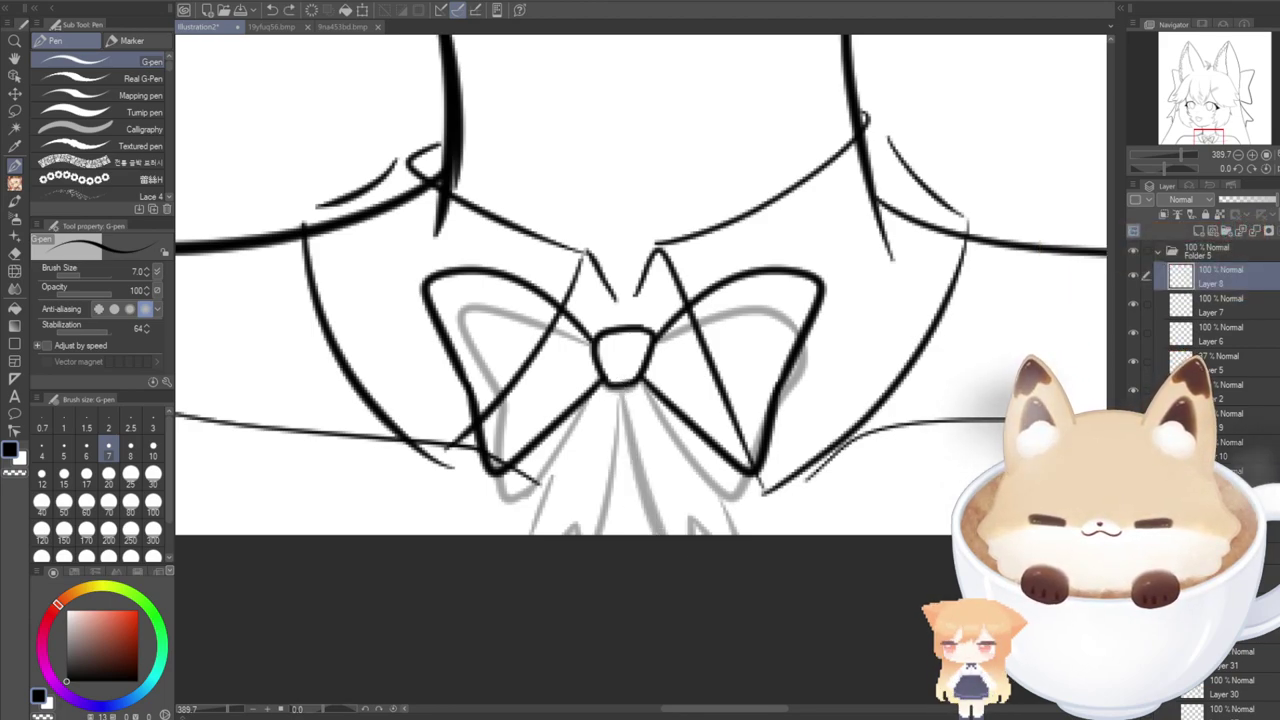
drag(620, 388, 695, 609)
key(ctrl+z)
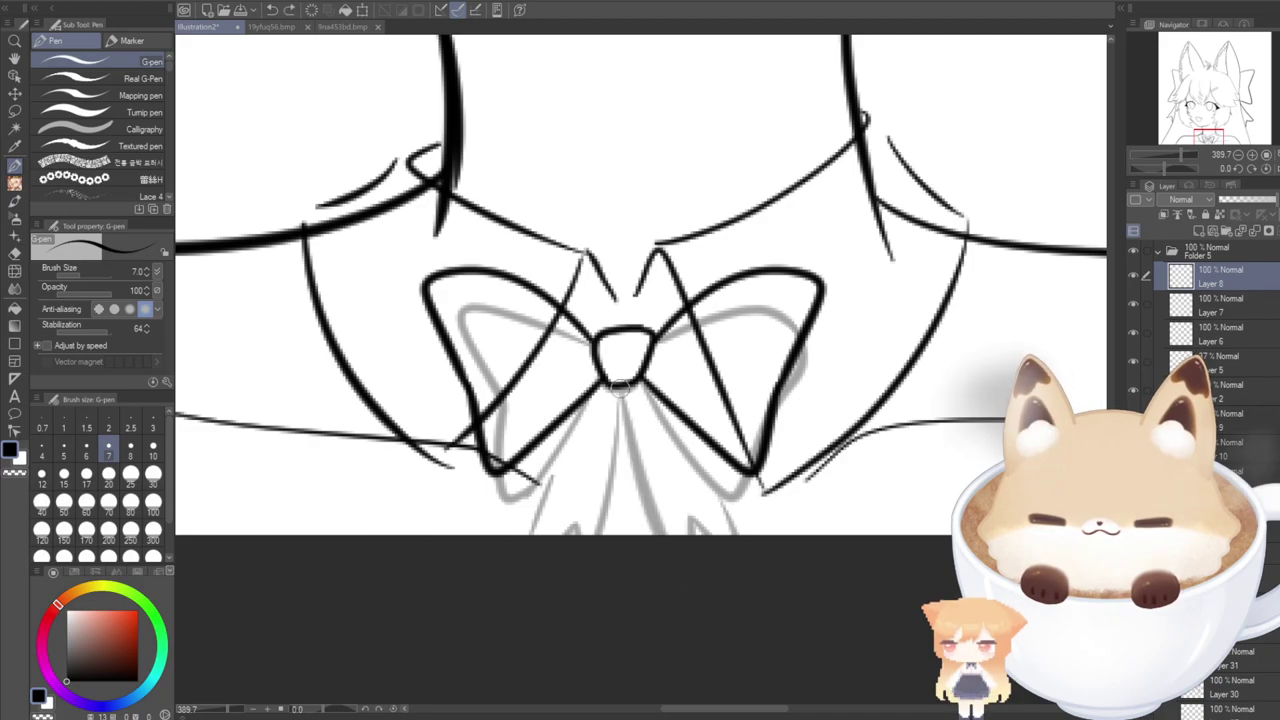
drag(620, 388, 680, 620)
key(ctrl+z)
mouse_move(620, 388)
mouse_down()
mouse_move(632, 466)
mouse_move(691, 618)
mouse_up()
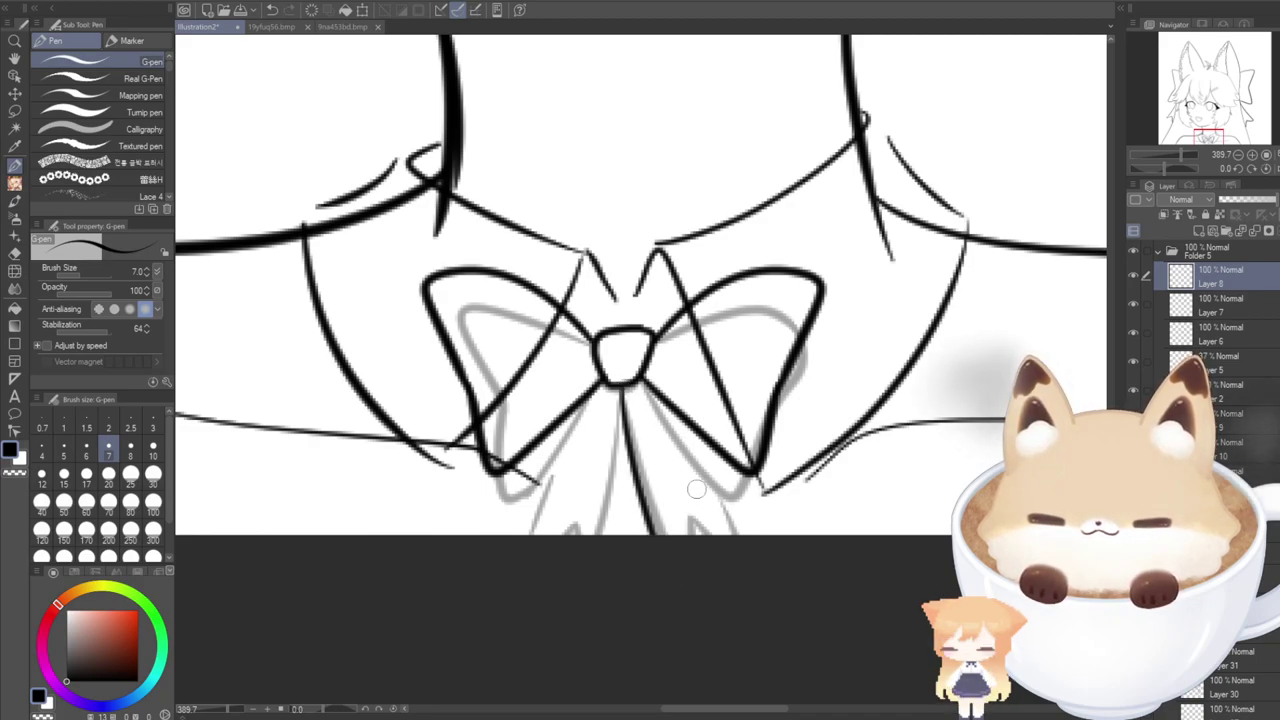
Ink the right ribbon tail's notched end and its outer edge running down from the right loop, redoing strokes that look off.
drag(722, 498, 727, 578)
key(ctrl+z)
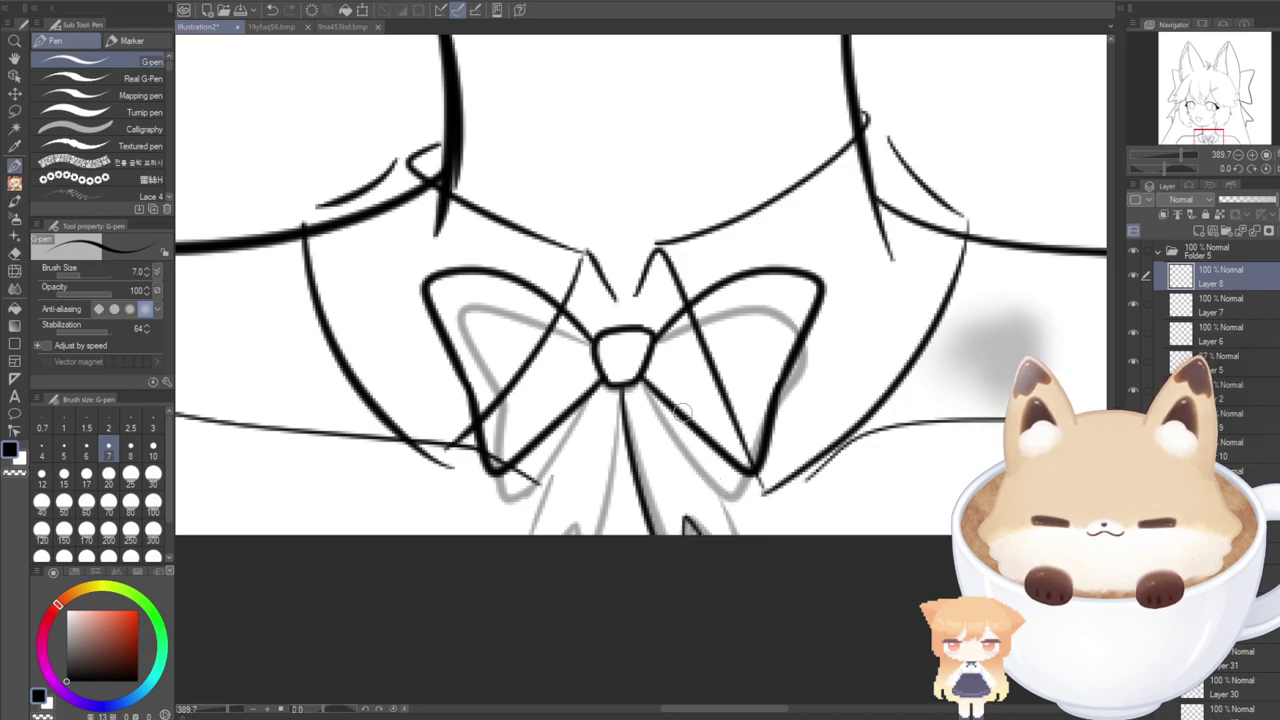
drag(683, 409, 732, 532)
key(ctrl+z)
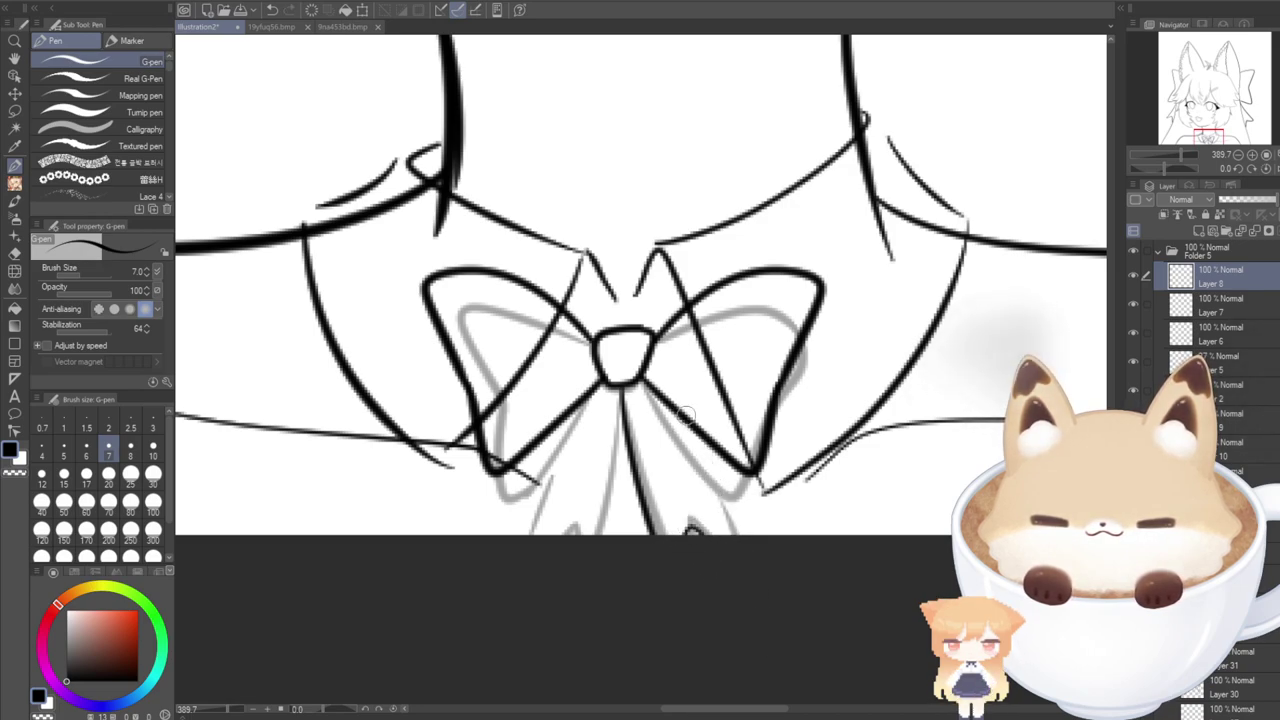
drag(686, 415, 733, 540)
key(ctrl+z)
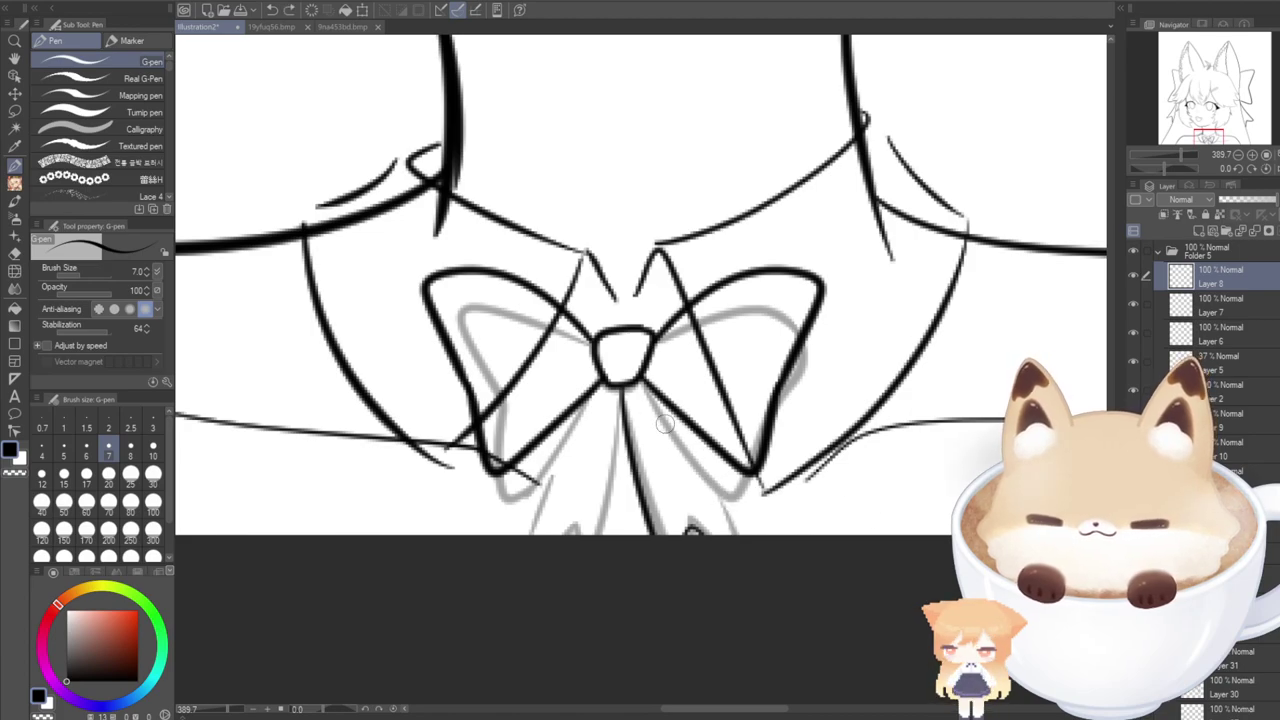
drag(676, 416, 765, 630)
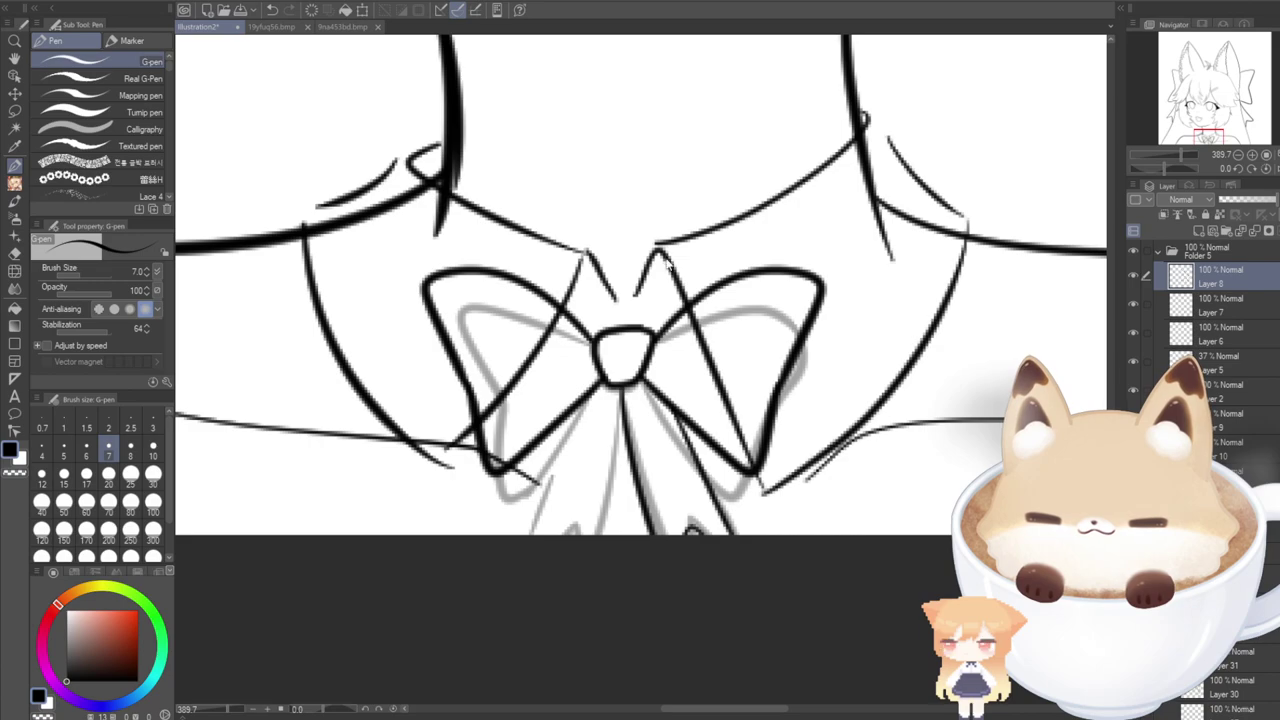
Duplicate the right ribbon tail, flip the copy horizontally, and place it as the left tail beneath the knot.
key(ctrl+c)
key(ctrl+v)
key(ctrl+t)
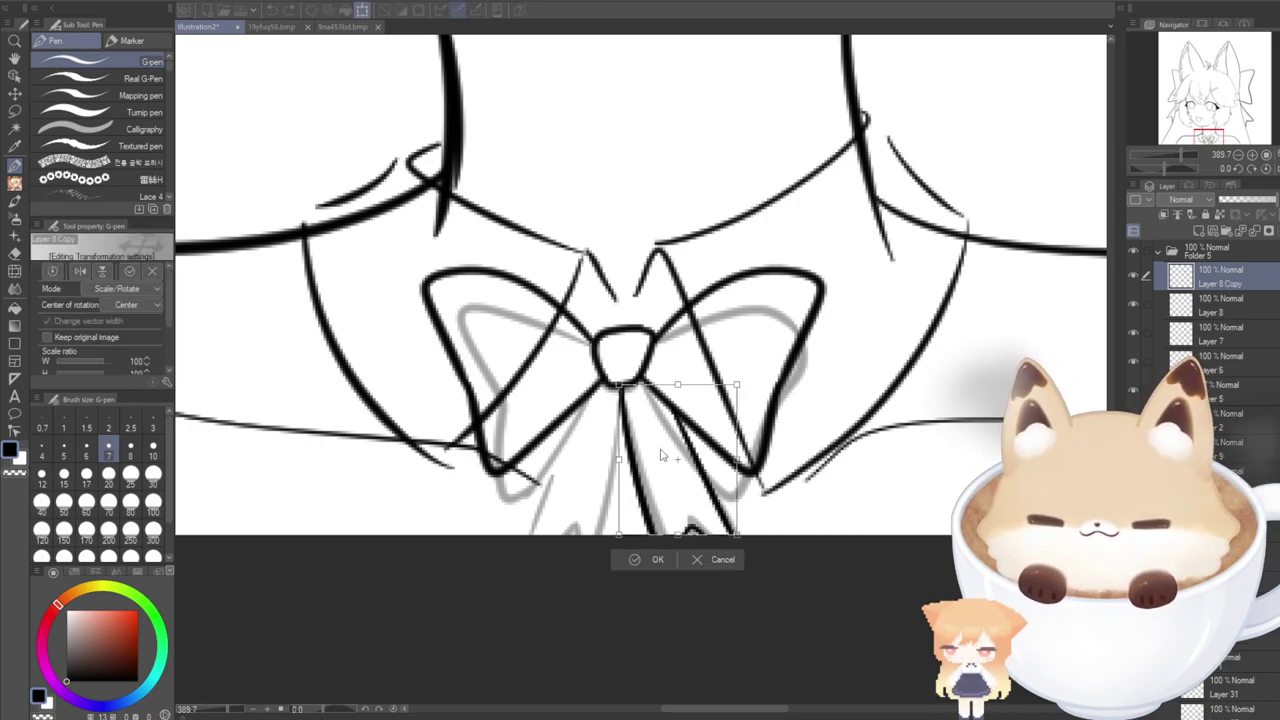
key(h)
drag(668, 525, 538, 525)
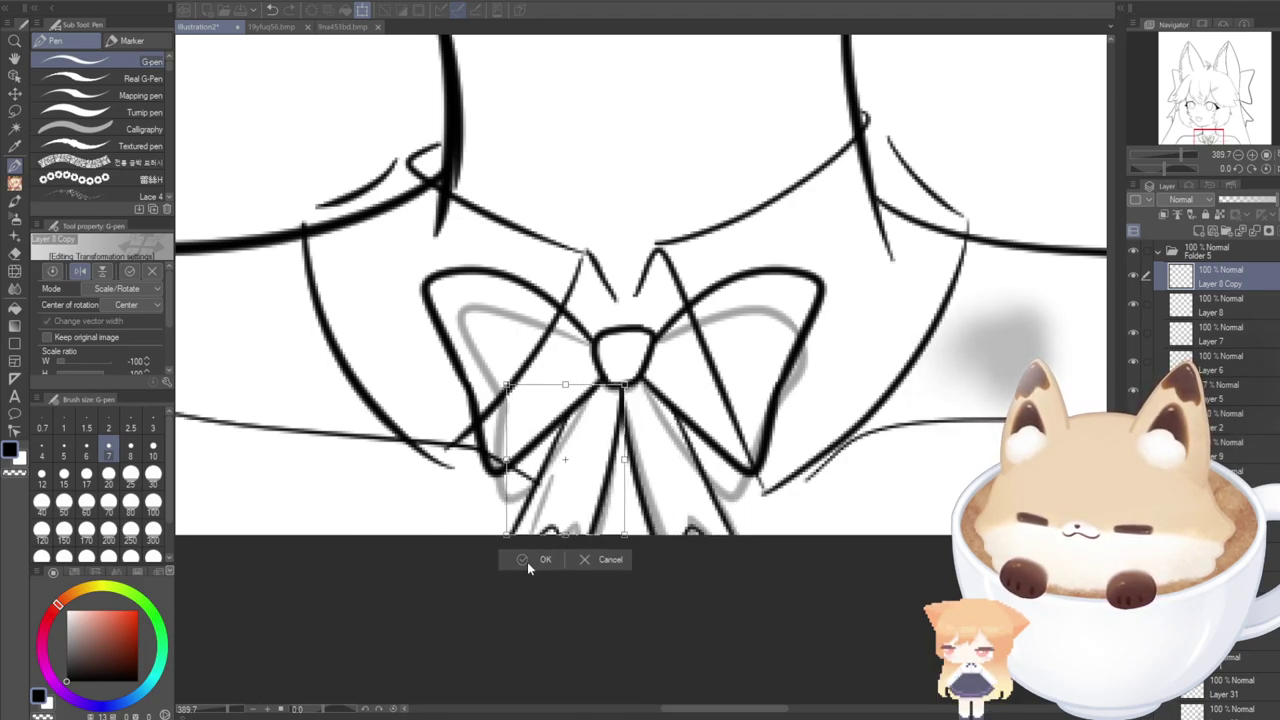
click(527, 562)
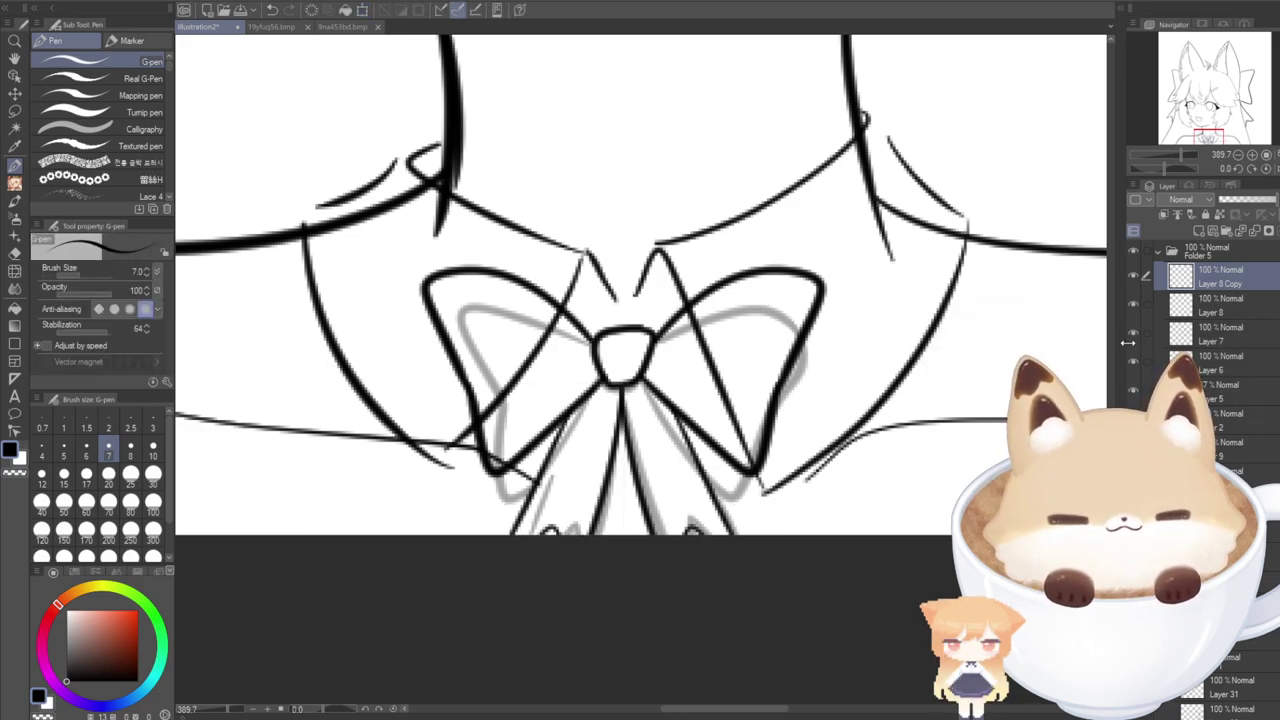
Delete the grey bow sketch on Layer 5 and merge the inked bow layers down into Layer 6.
click(1133, 390)
click(1200, 391)
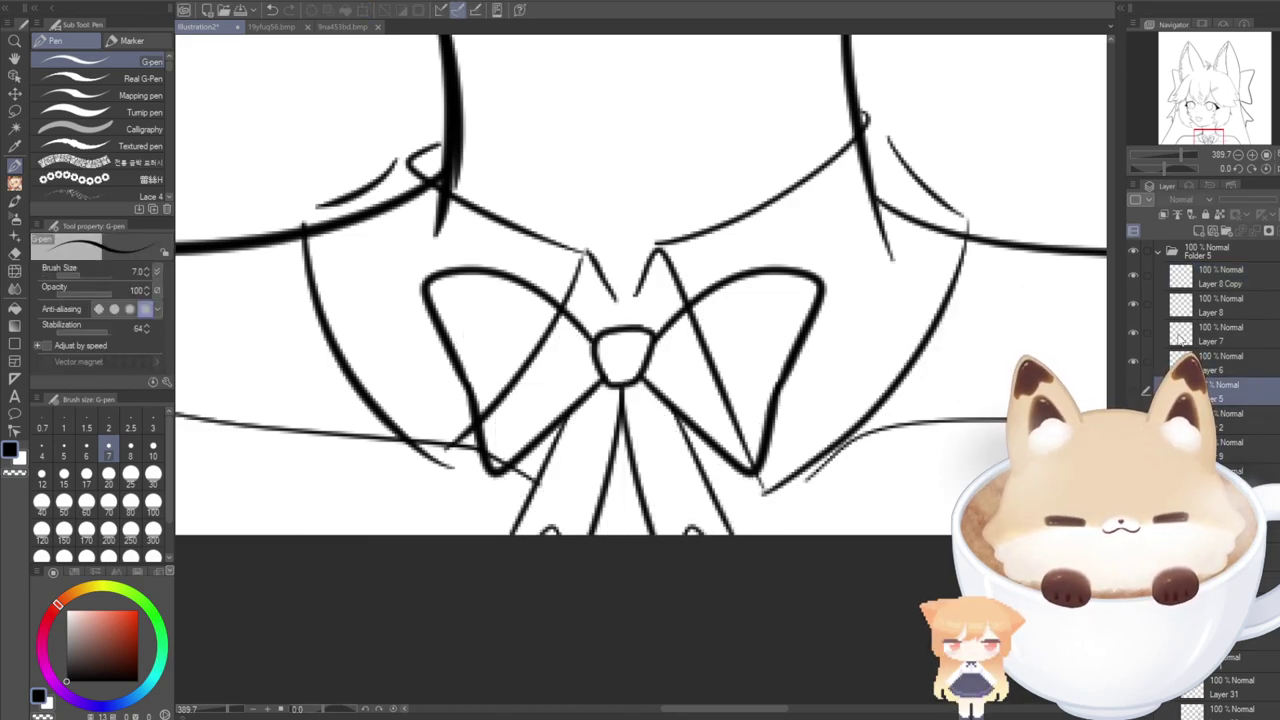
click(1274, 230)
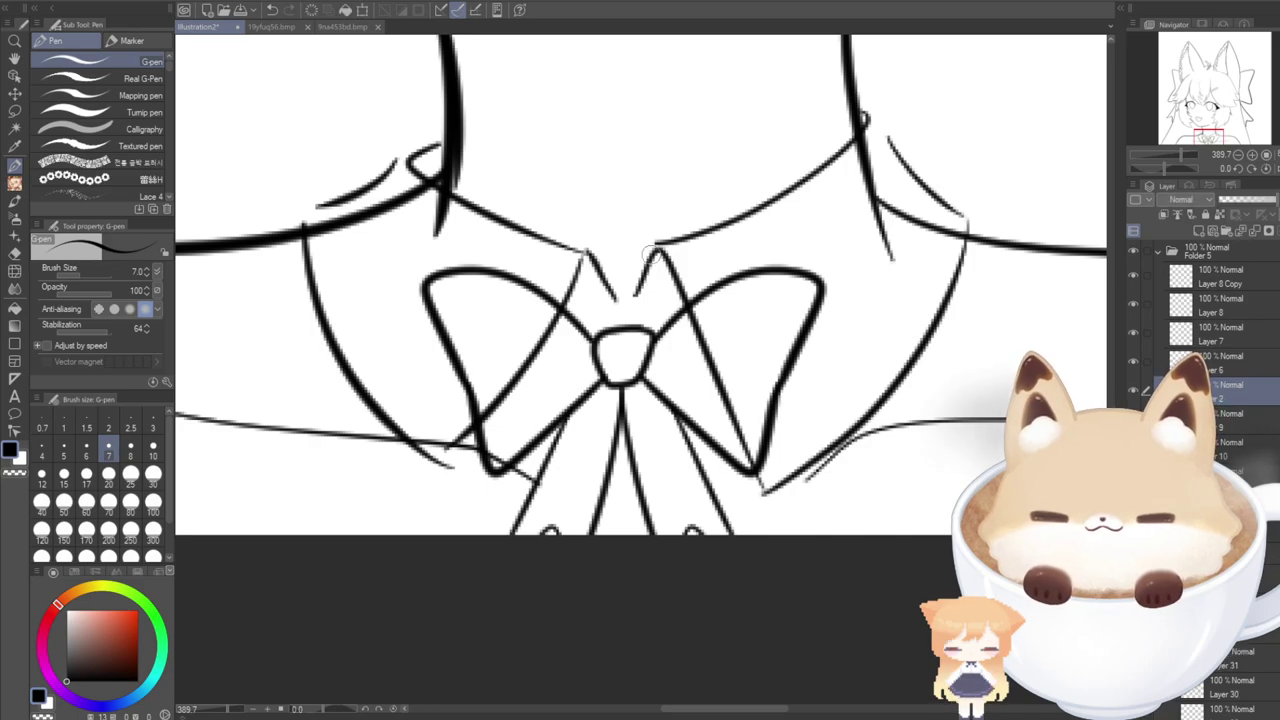
click(1208, 276)
click(1254, 231)
click(1254, 231)
click(1254, 231)
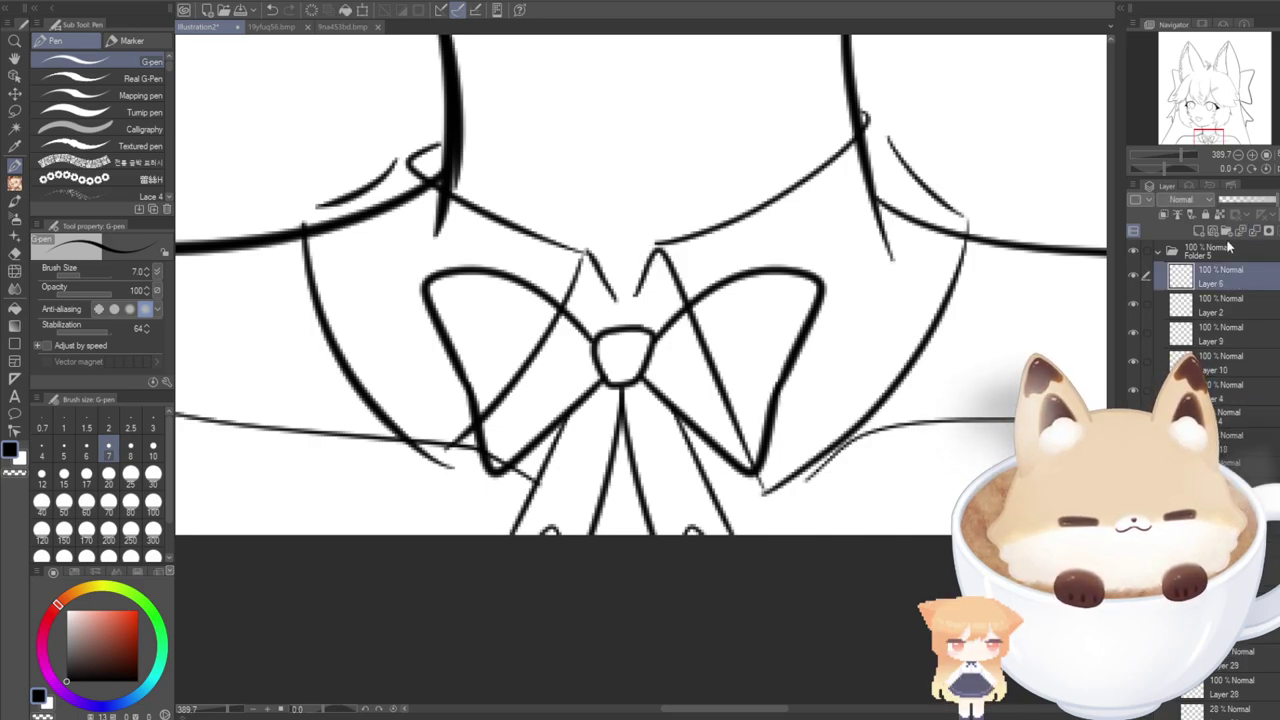
Give the collar sketch on Layer 2 a blue layer color and add a raster layer directly above it.
click(1133, 275)
click(1132, 277)
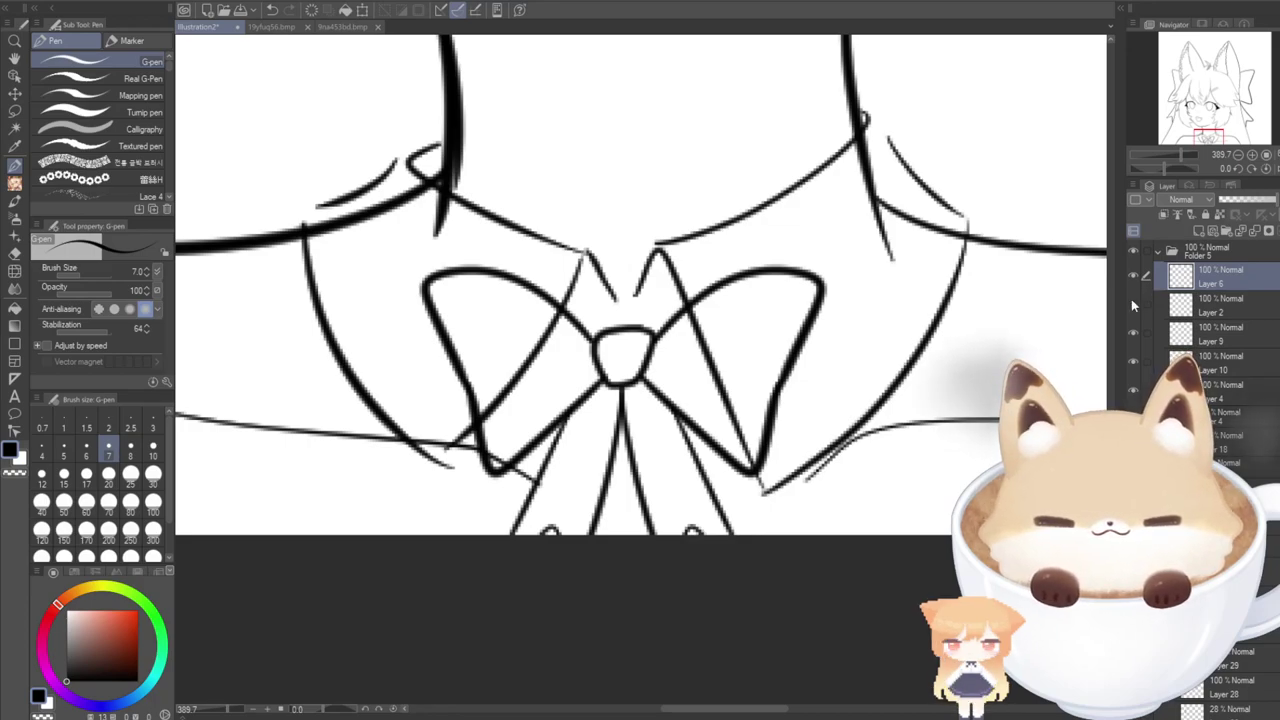
click(1148, 300)
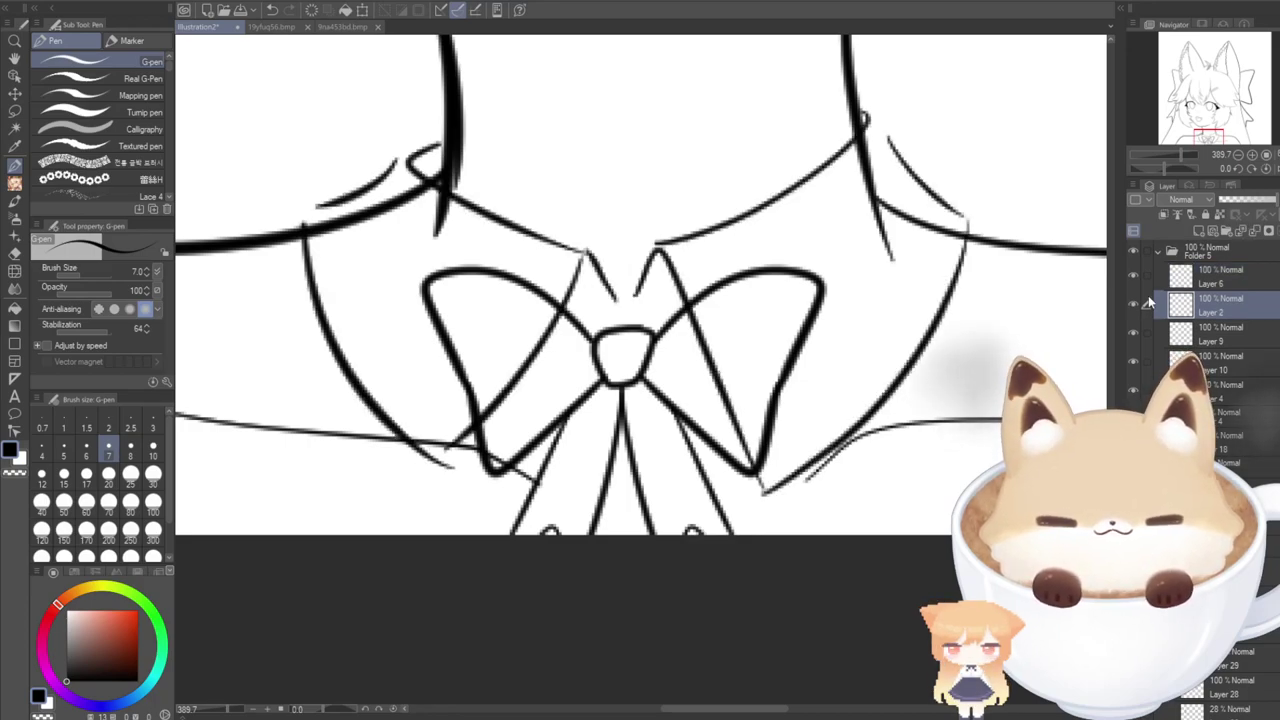
click(1248, 218)
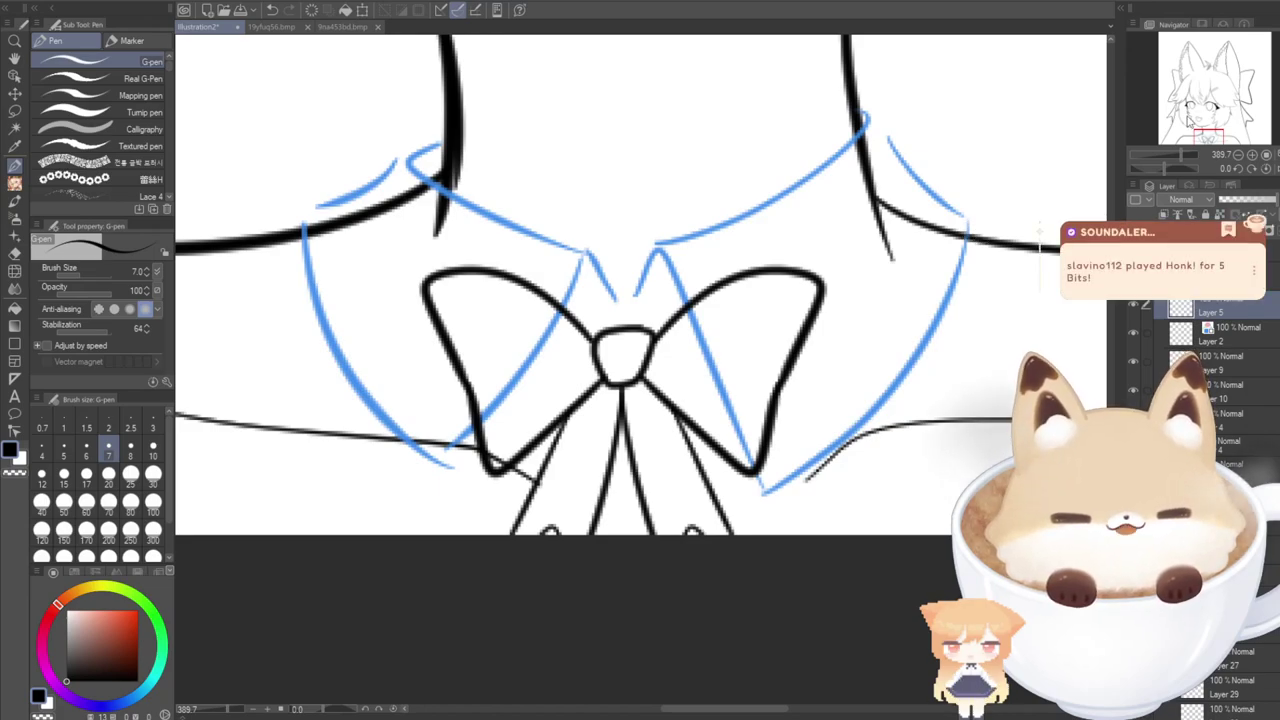
Ink the left collar flap over the blue sketch, from the knot around its lower point and up to the neck, redoing weak strokes.
drag(1198, 137, 1198, 134)
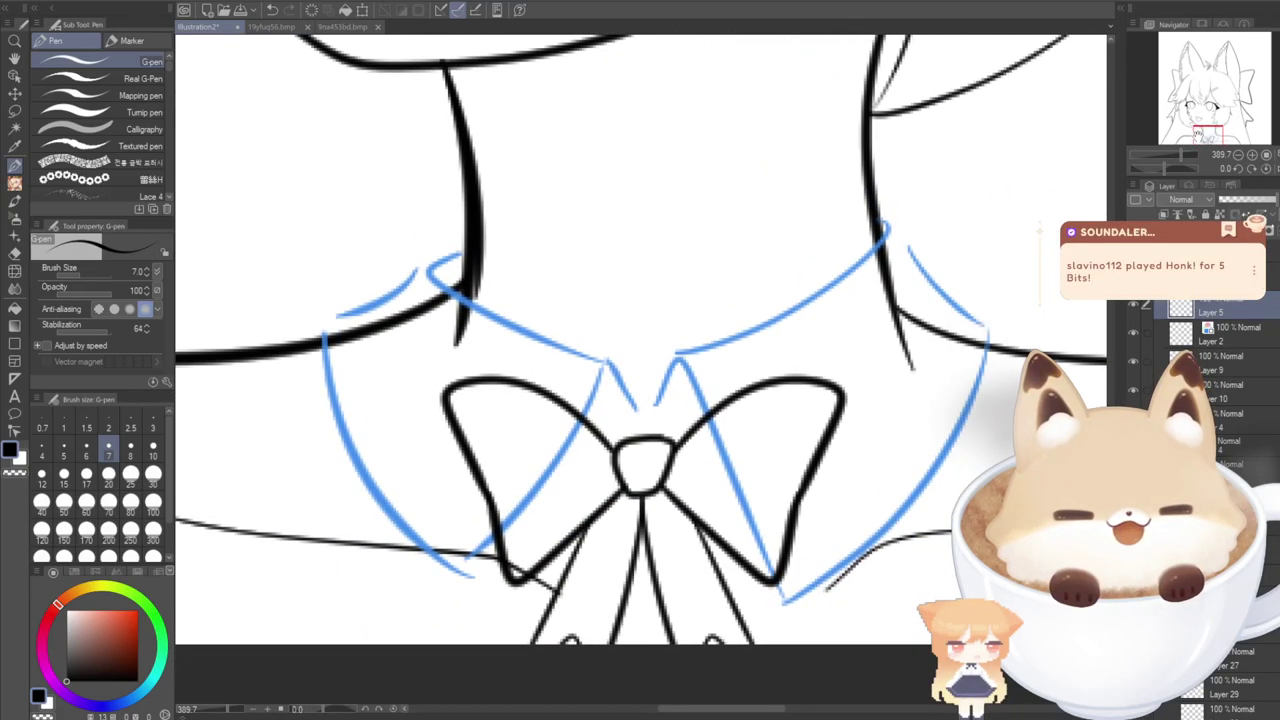
scroll(641, 247, down, 4)
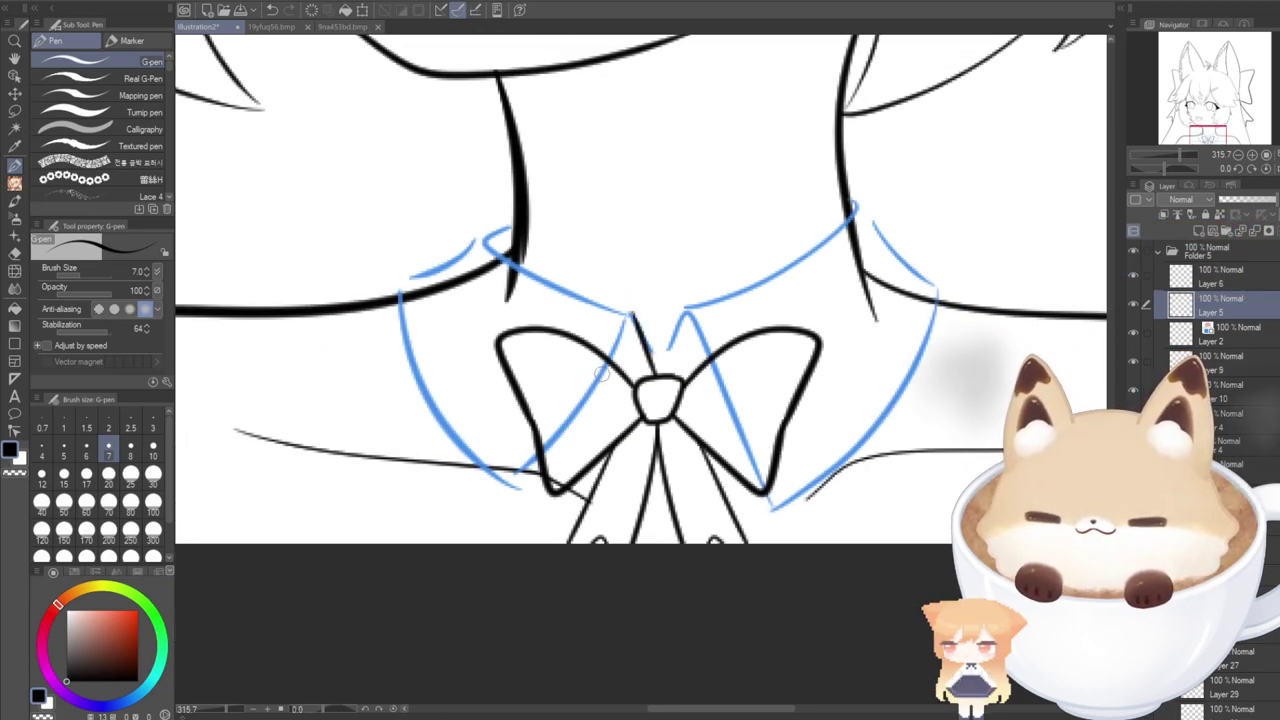
key(ctrl+z)
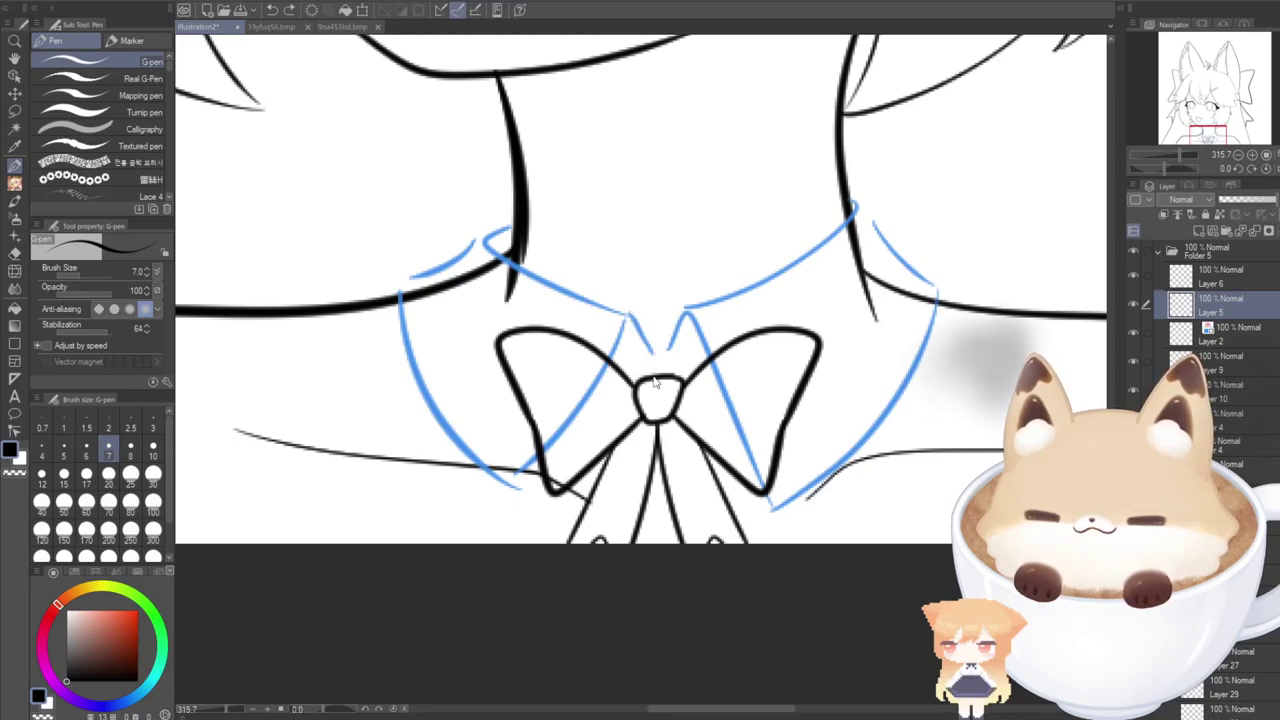
mouse_move(660, 380)
mouse_down()
mouse_move(625, 315)
mouse_move(617, 366)
mouse_move(540, 482)
mouse_up()
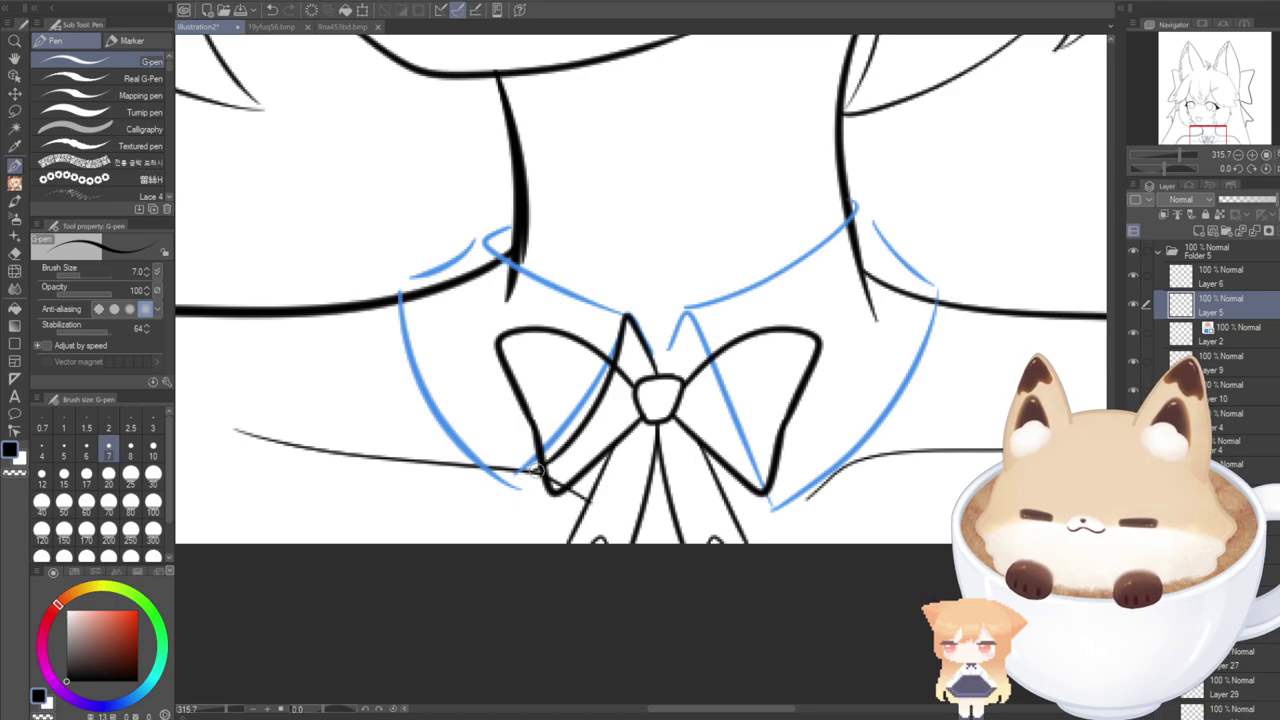
key(ctrl+z)
mouse_move(660, 378)
mouse_down()
mouse_move(627, 312)
mouse_move(610, 367)
mouse_move(529, 483)
mouse_move(508, 492)
mouse_move(519, 485)
mouse_move(464, 447)
mouse_move(394, 287)
mouse_up()
drag(466, 250, 516, 226)
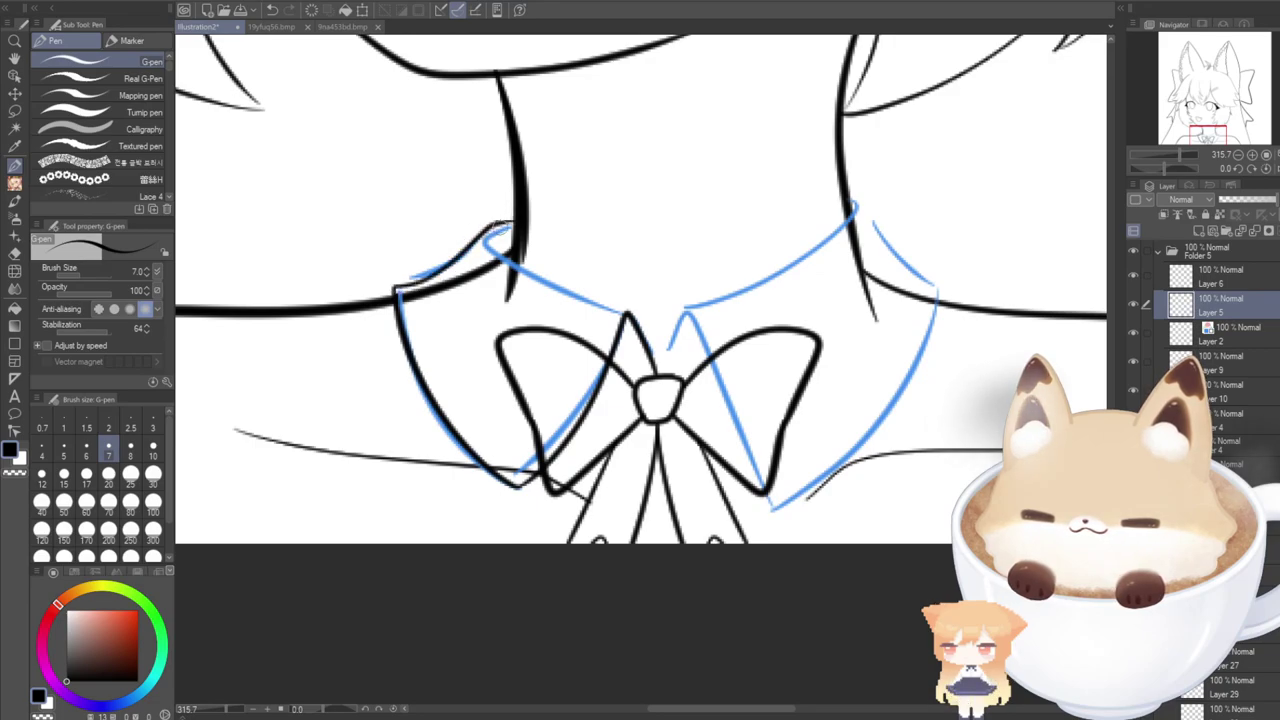
Ink the left collar's upper edge from the neck fold down to the knot, redoing the stroke until its curve looks right.
mouse_move(543, 285)
mouse_down()
mouse_move(615, 300)
mouse_move(639, 333)
mouse_up()
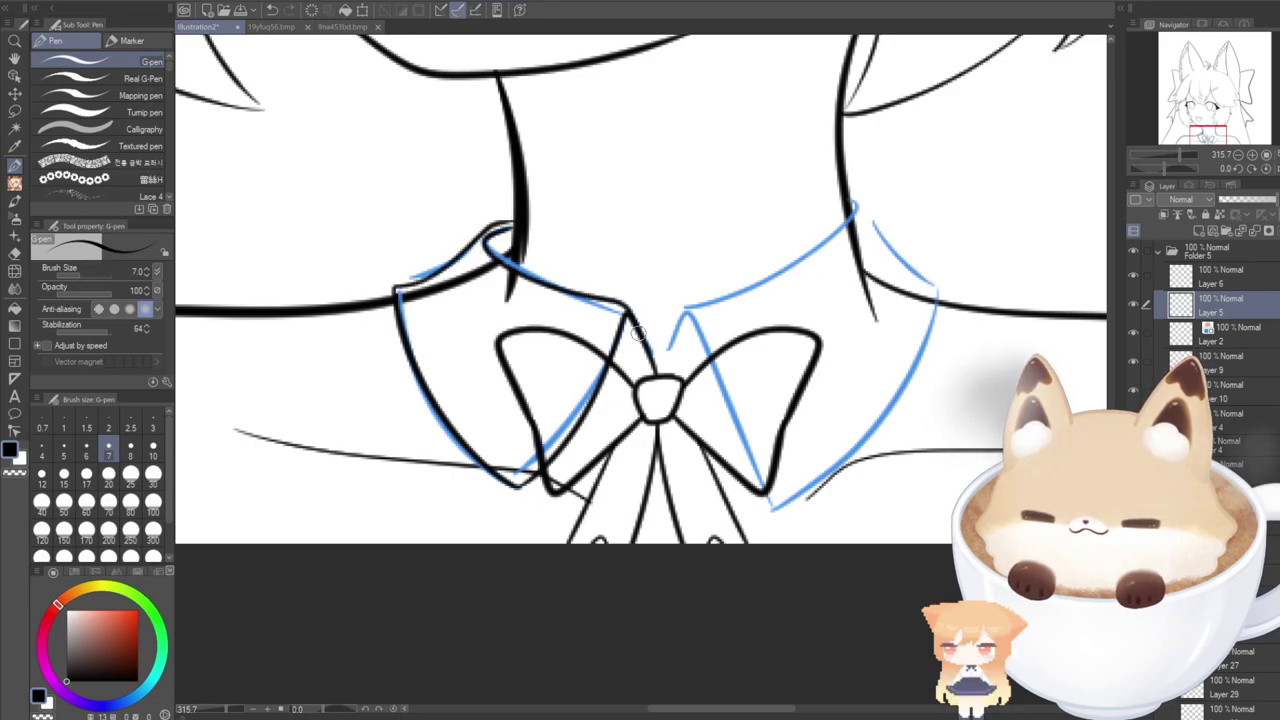
key(ctrl+z)
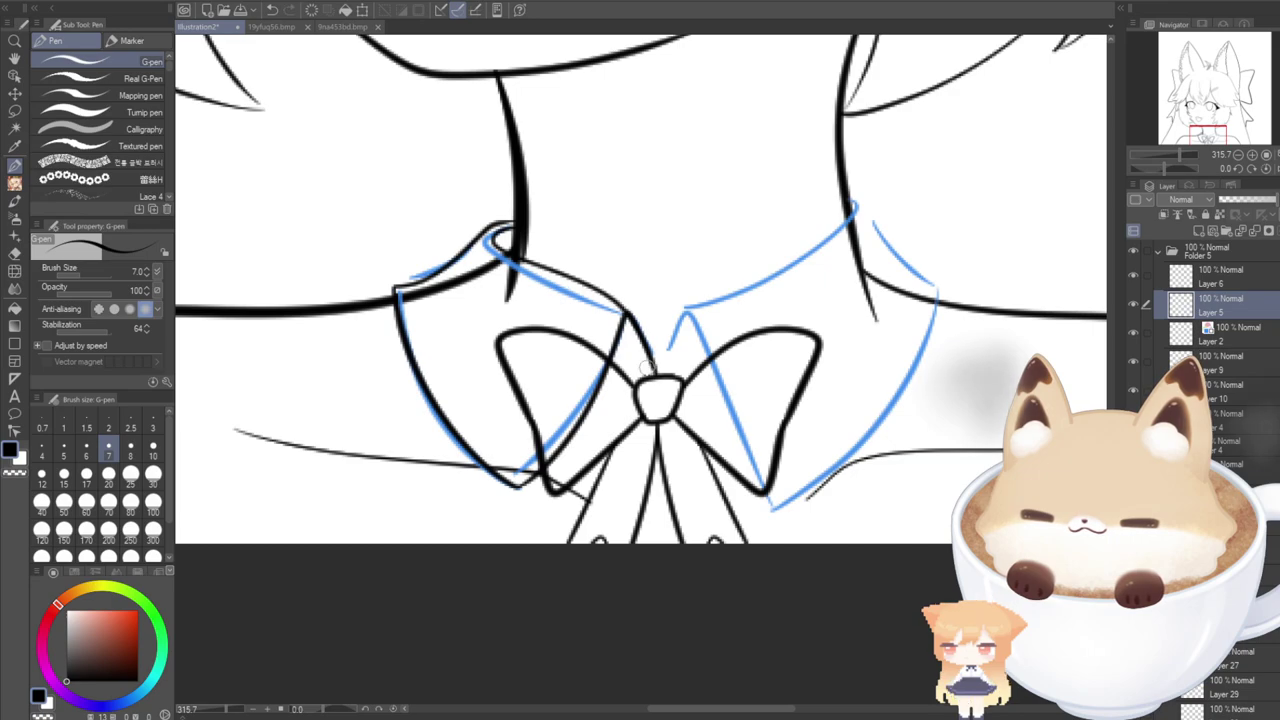
key(ctrl+z)
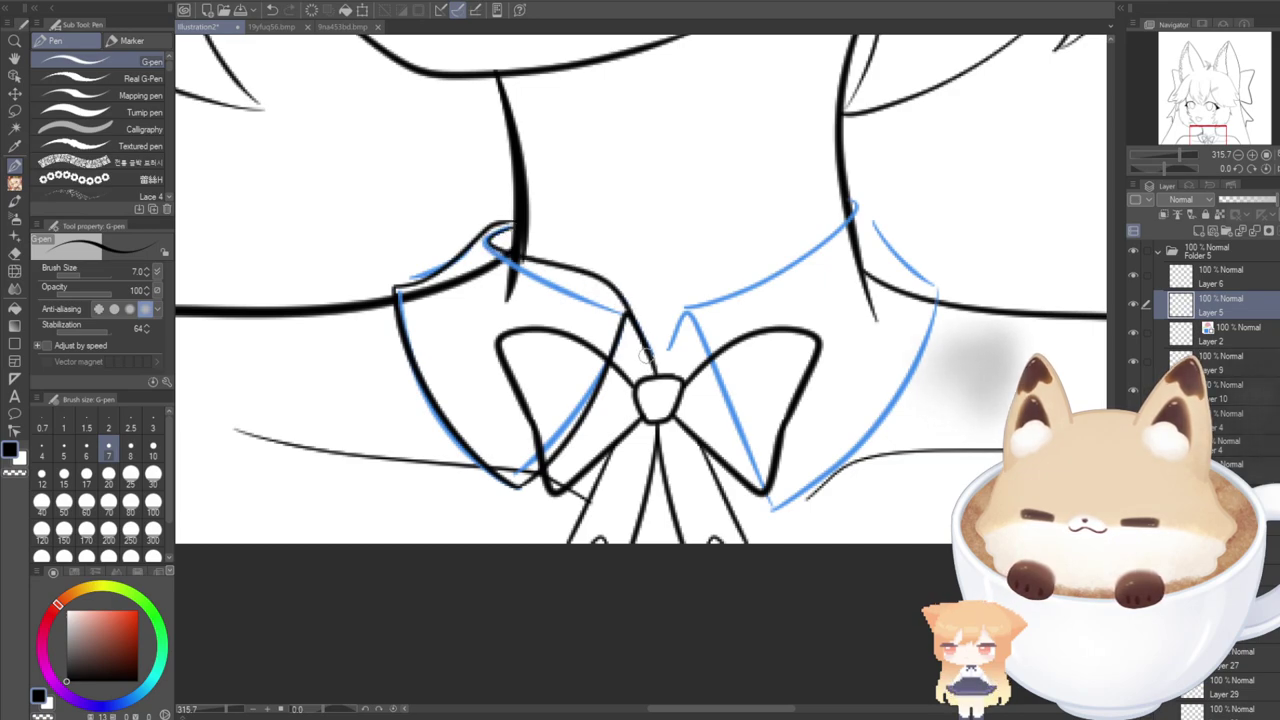
key(ctrl+z)
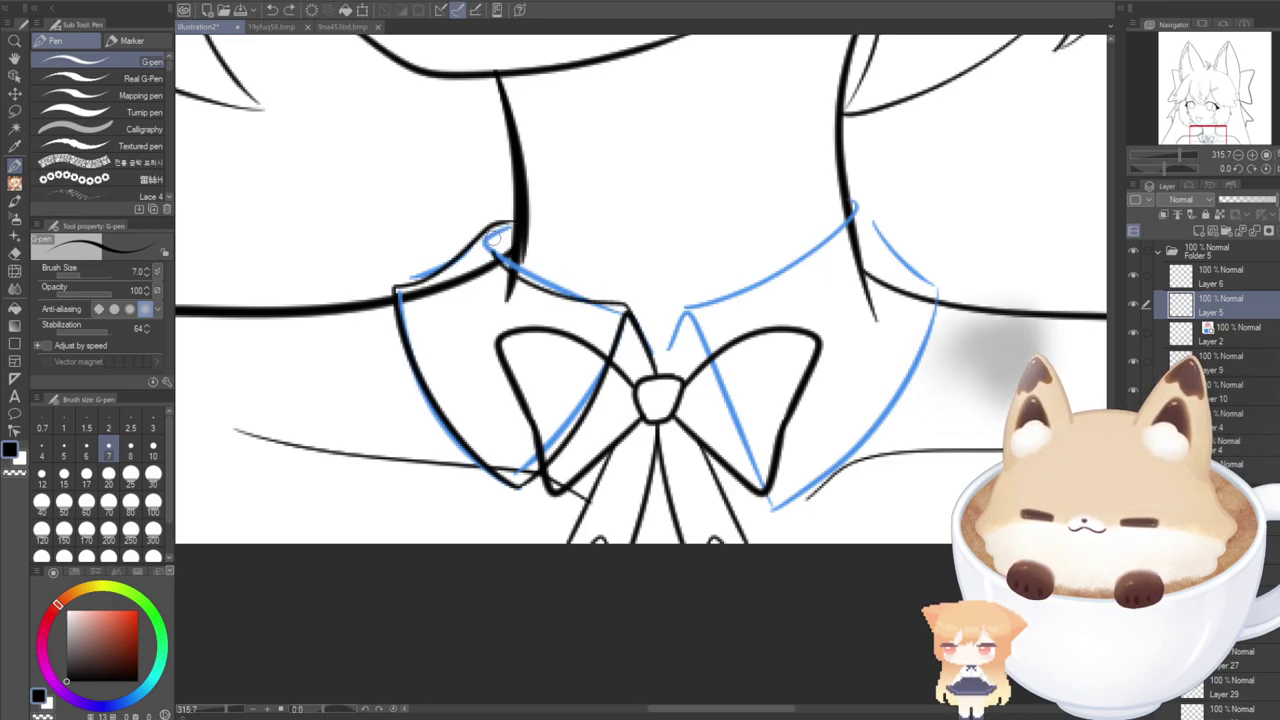
key(ctrl+z)
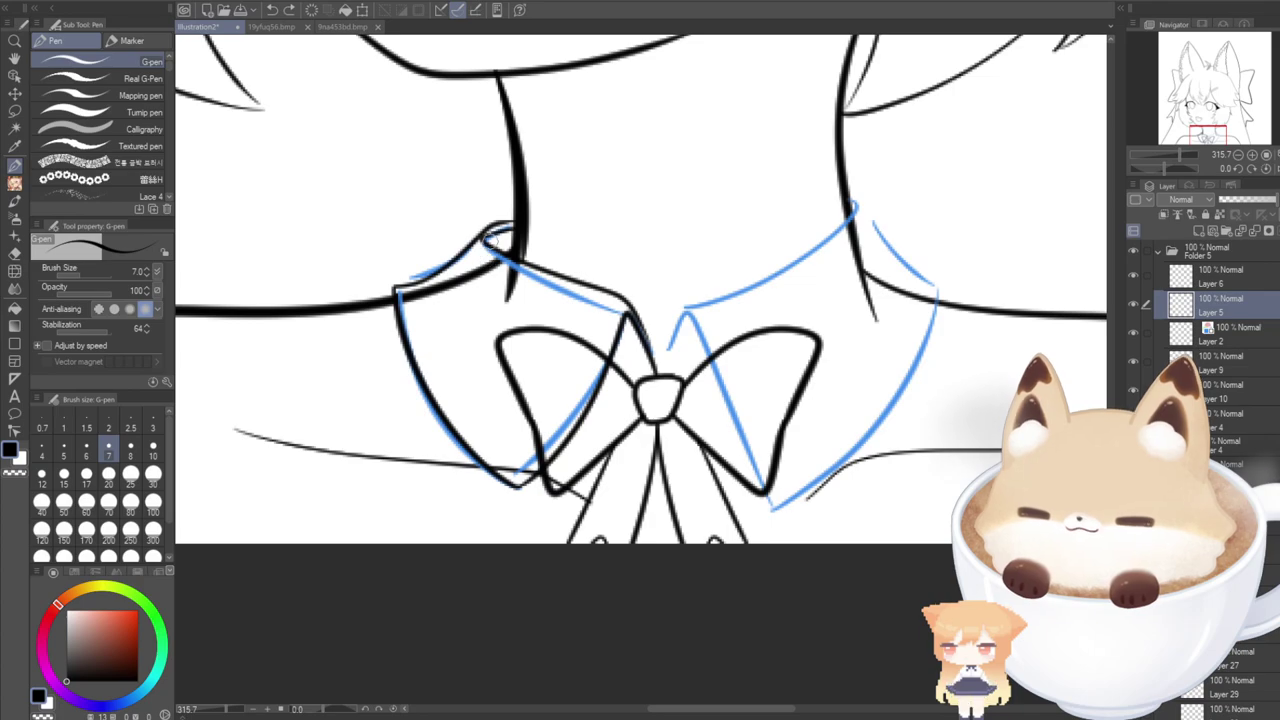
key(ctrl+z)
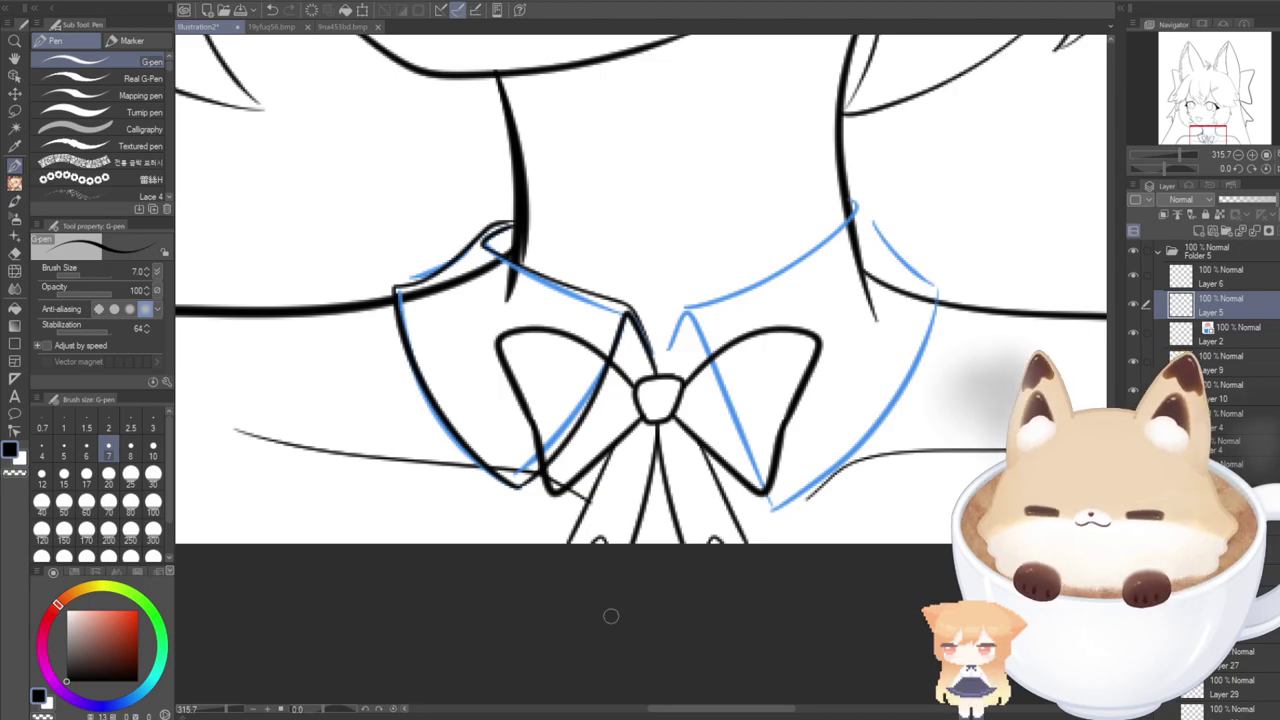
Try duplicating the left collar, flipping the copy horizontally onto the right side, and stretching it wider toward the shoulder.
key(ctrl+j)
key(ctrl+t)
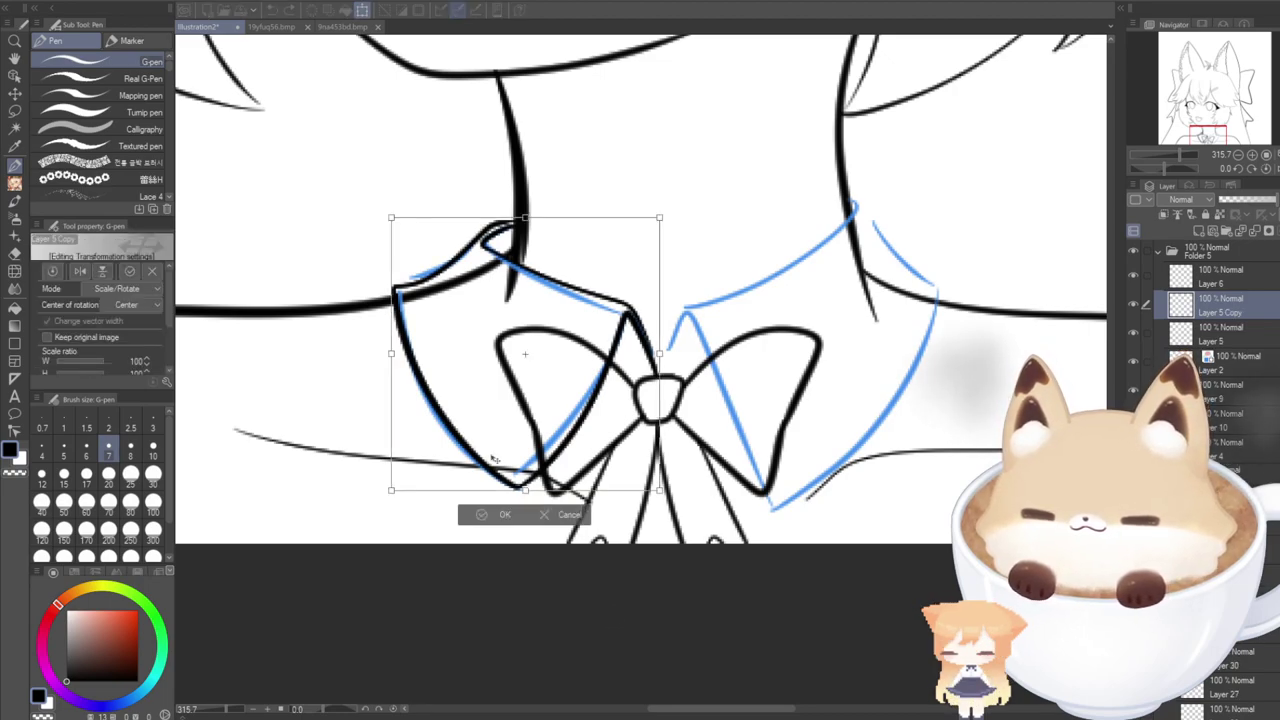
click(79, 271)
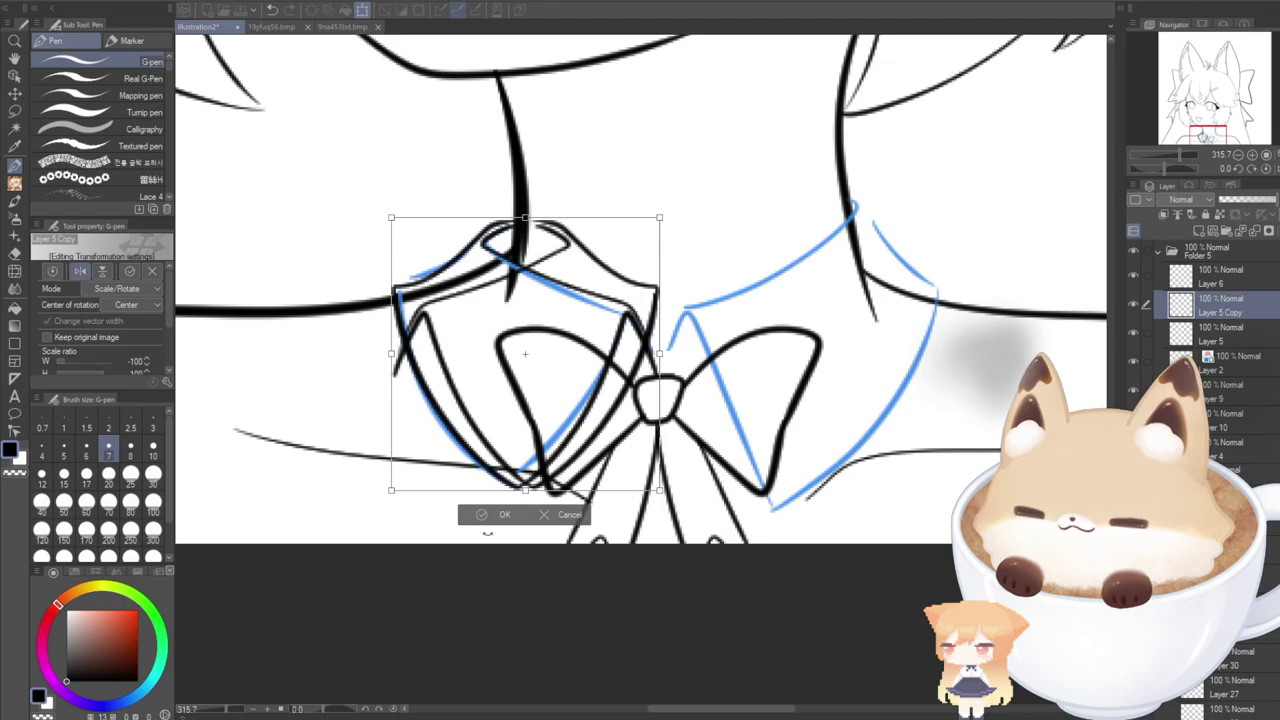
drag(460, 450, 770, 453)
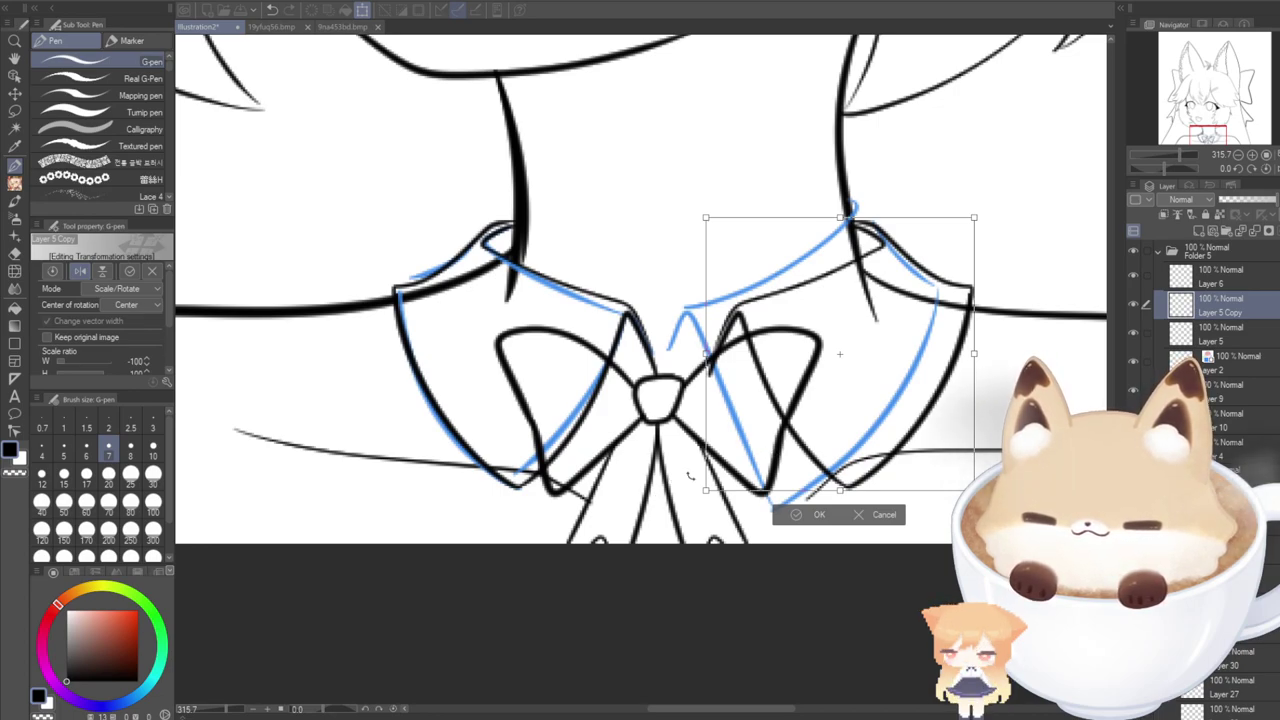
drag(754, 476, 707, 474)
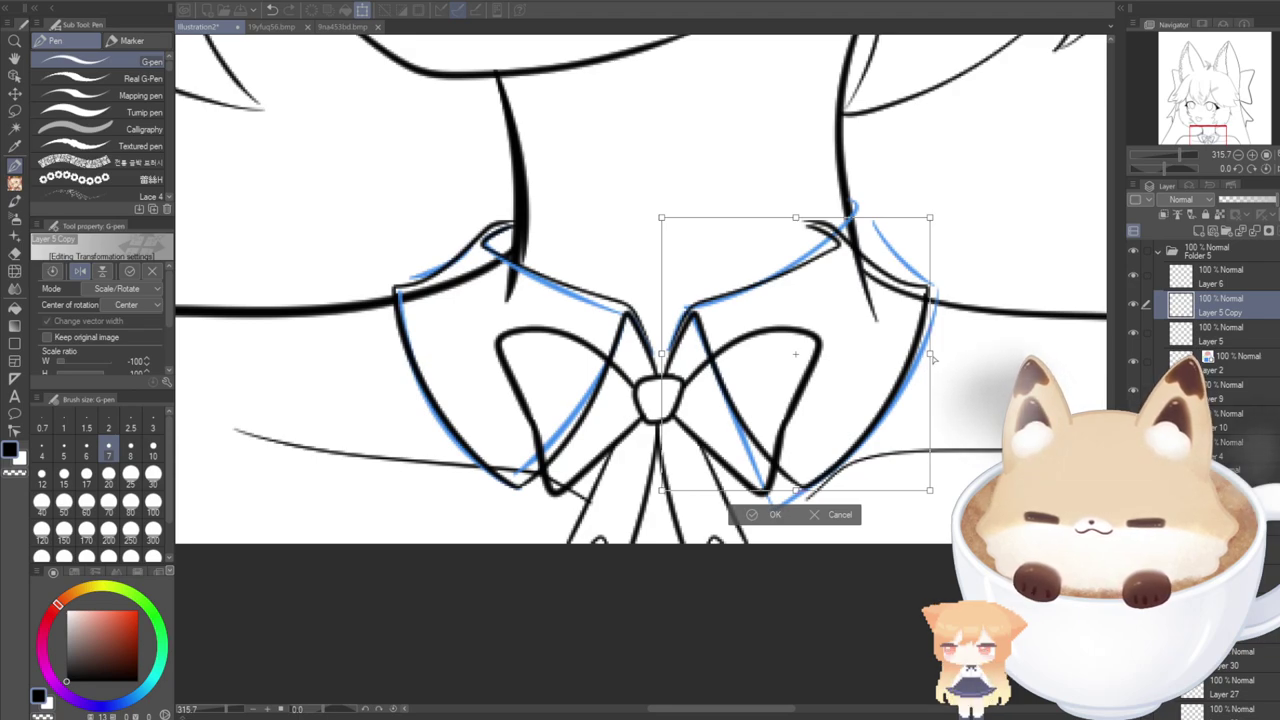
drag(931, 358, 1008, 355)
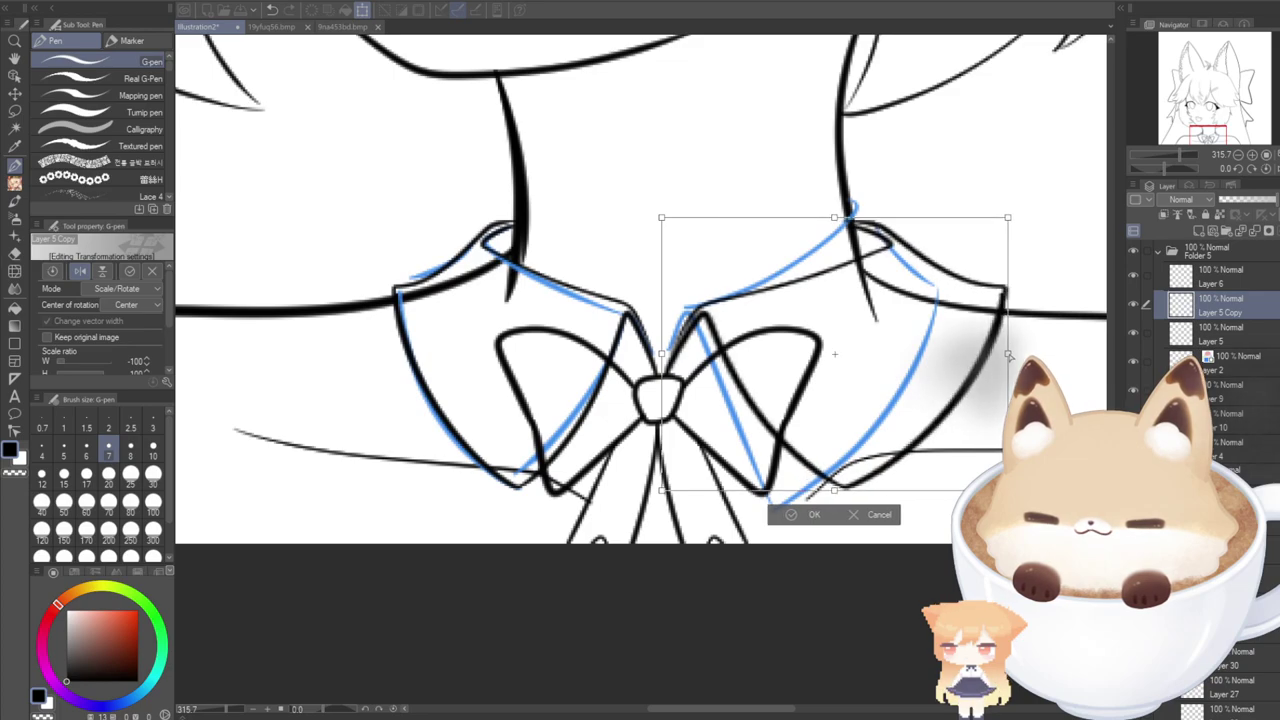
click(800, 514)
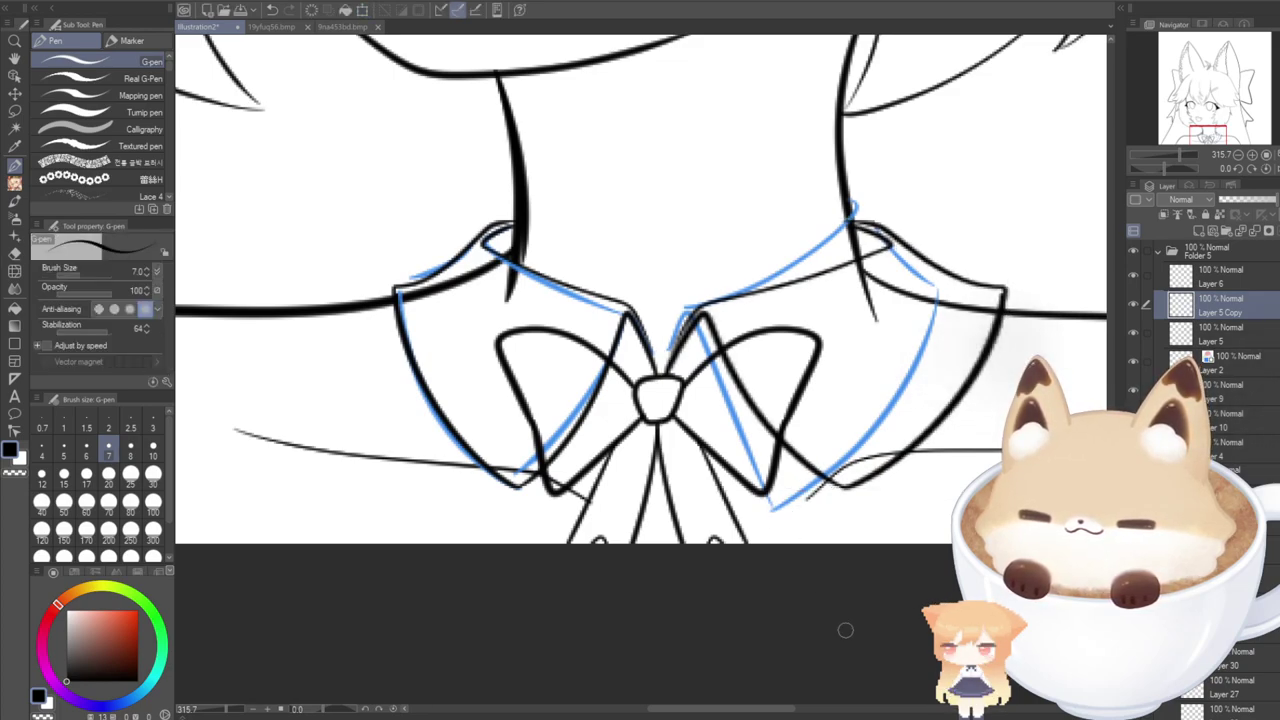
Undo the right collar's transformation and the layer duplication.
mouse_move(657, 710)
mouse_down()
mouse_move(628, 710)
mouse_move(670, 714)
mouse_move(648, 716)
mouse_up()
key(ctrl+z)
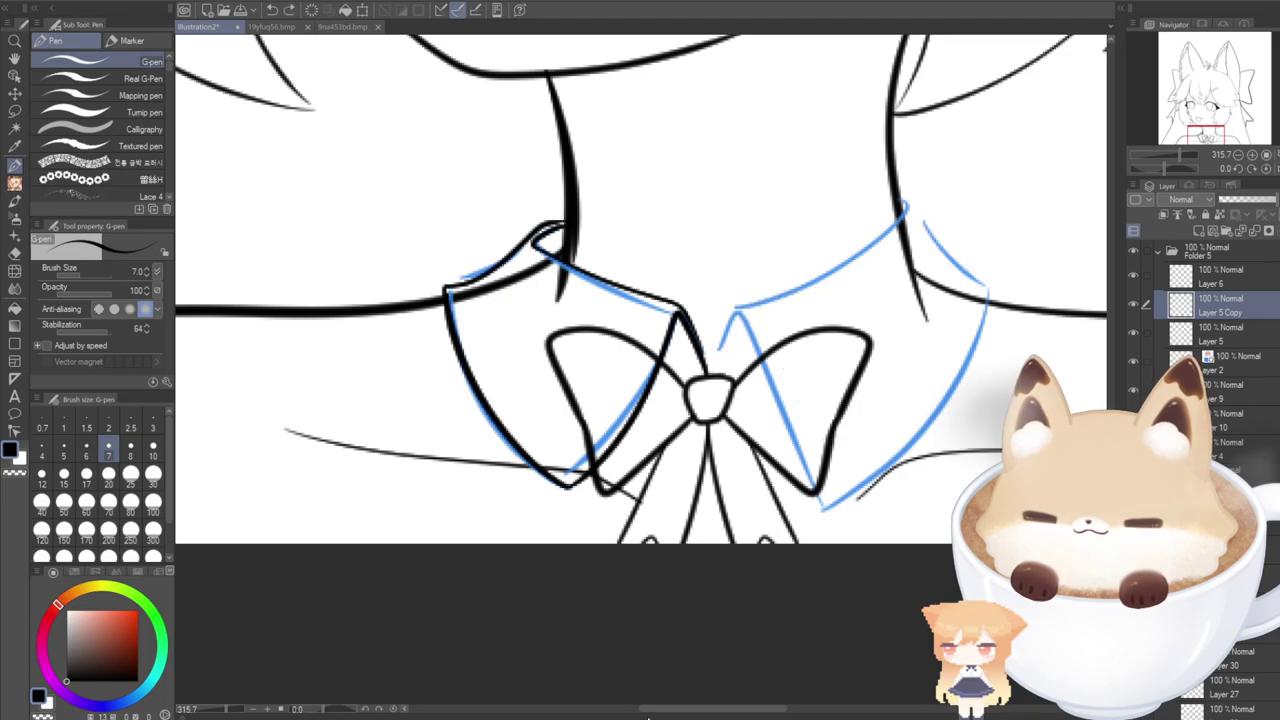
key(ctrl+z)
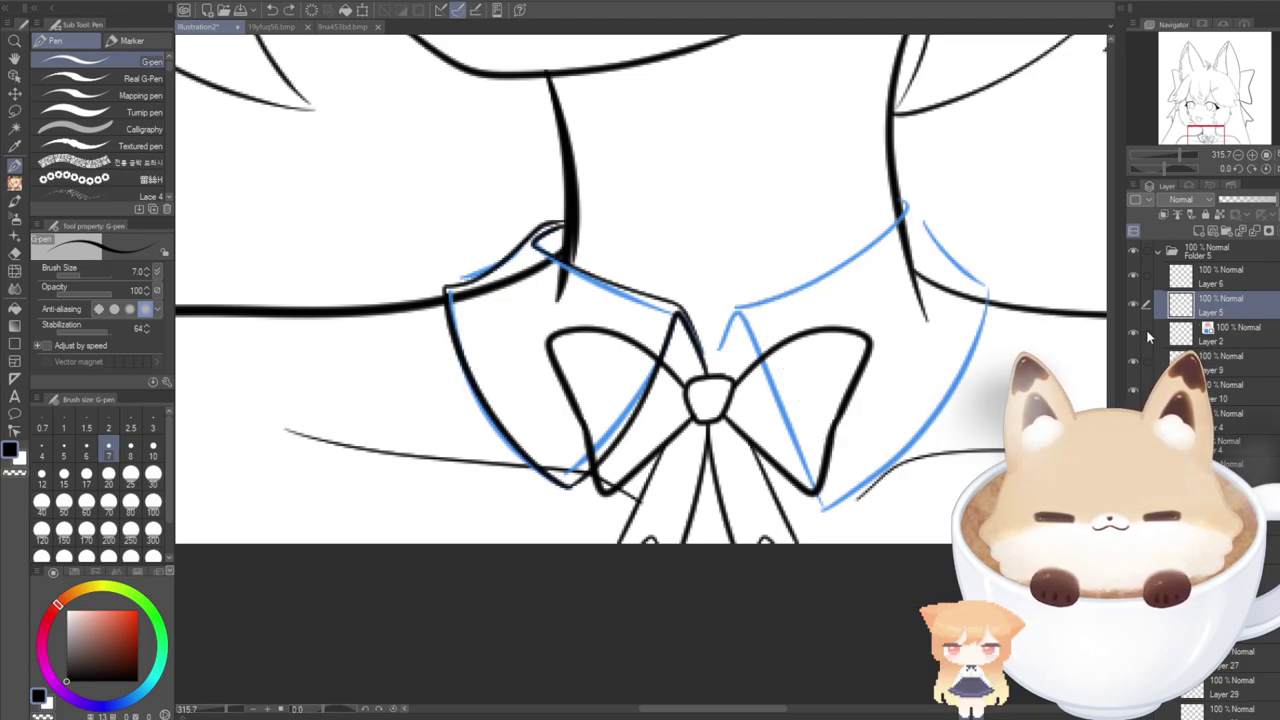
Select Layer 6 together with Layer 5 and shift the bow and left collar slightly to the right.
click(1146, 278)
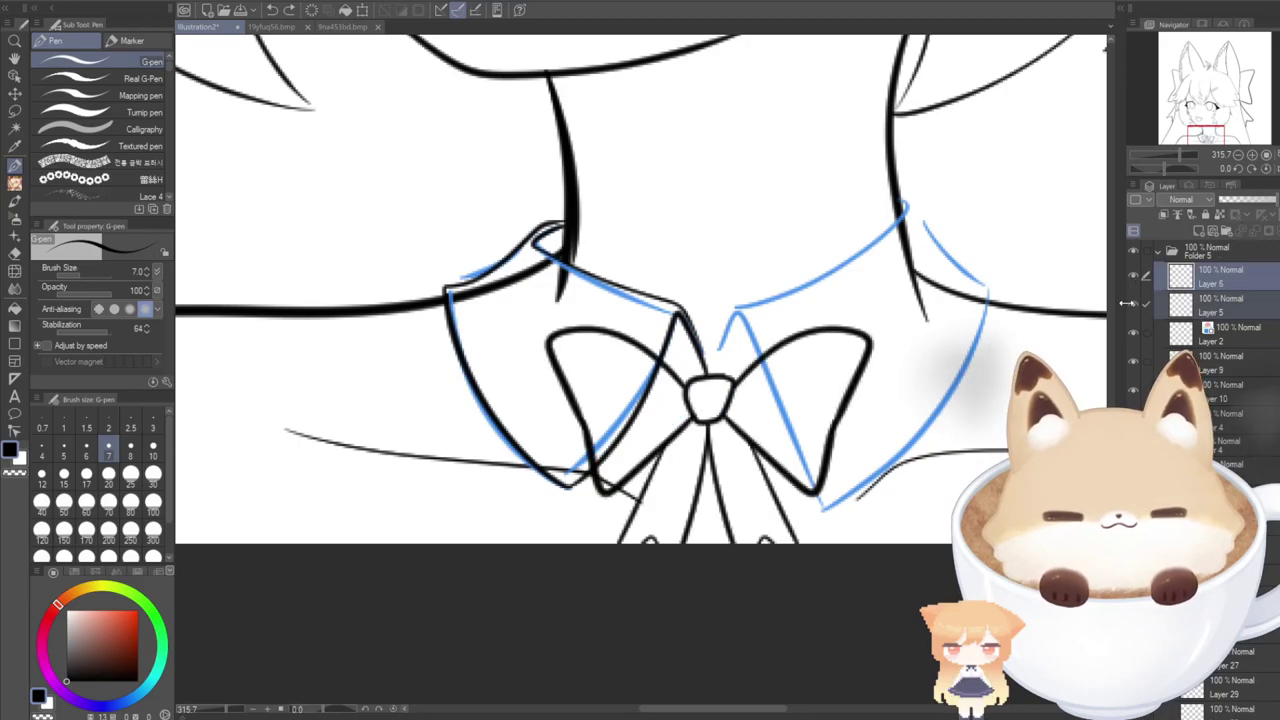
key(ctrl+t)
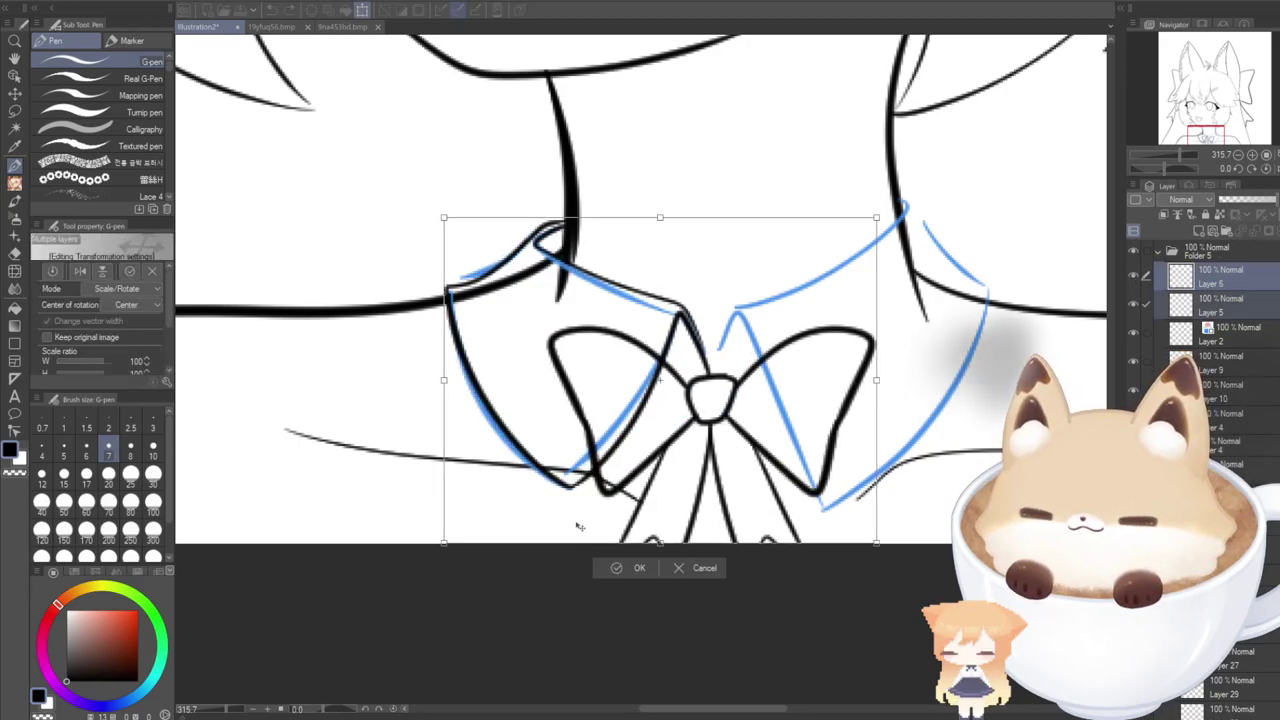
drag(577, 526, 613, 533)
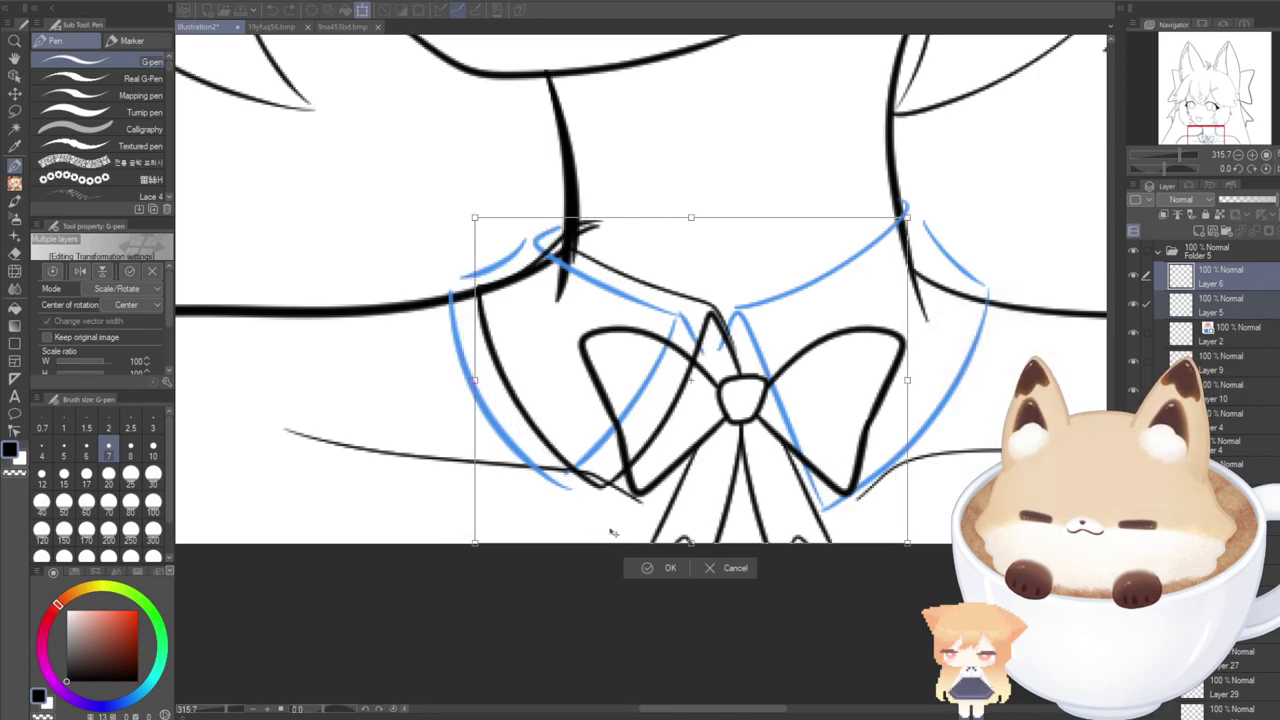
click(635, 567)
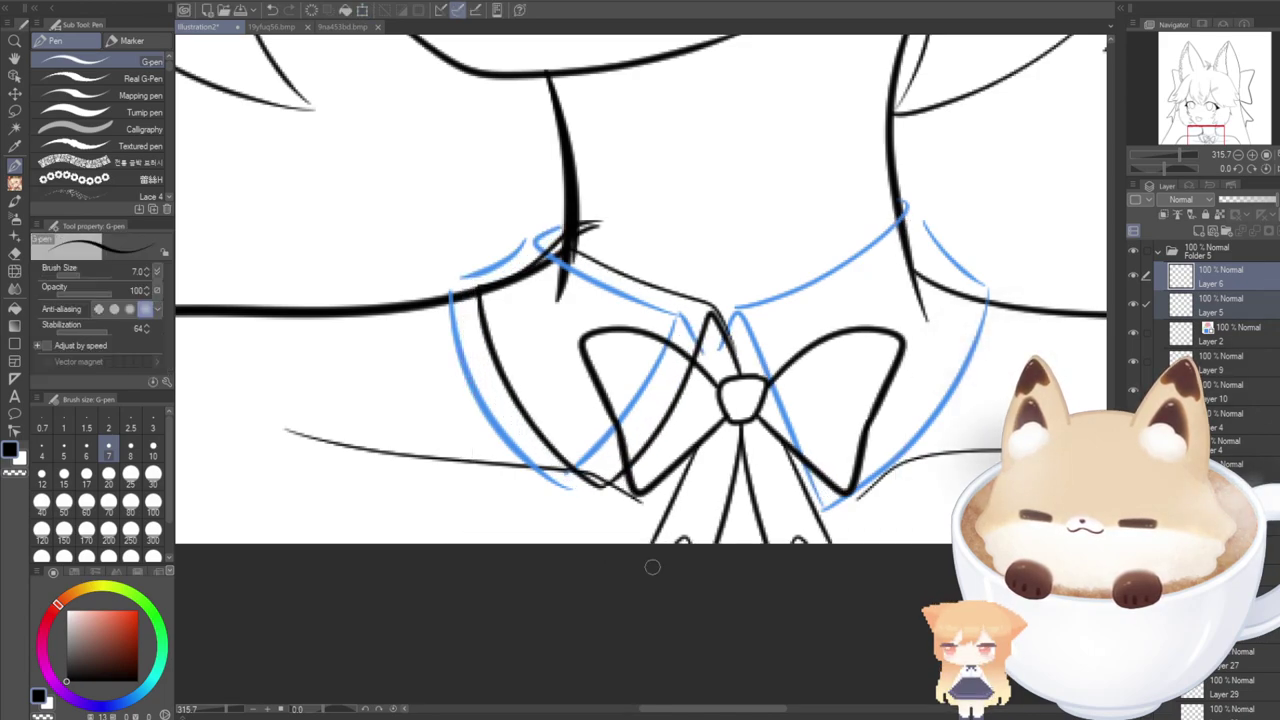
Clear the left collar's lines from Layer 5 and try re-inking its front edge, pointed tip and outer side.
click(1138, 303)
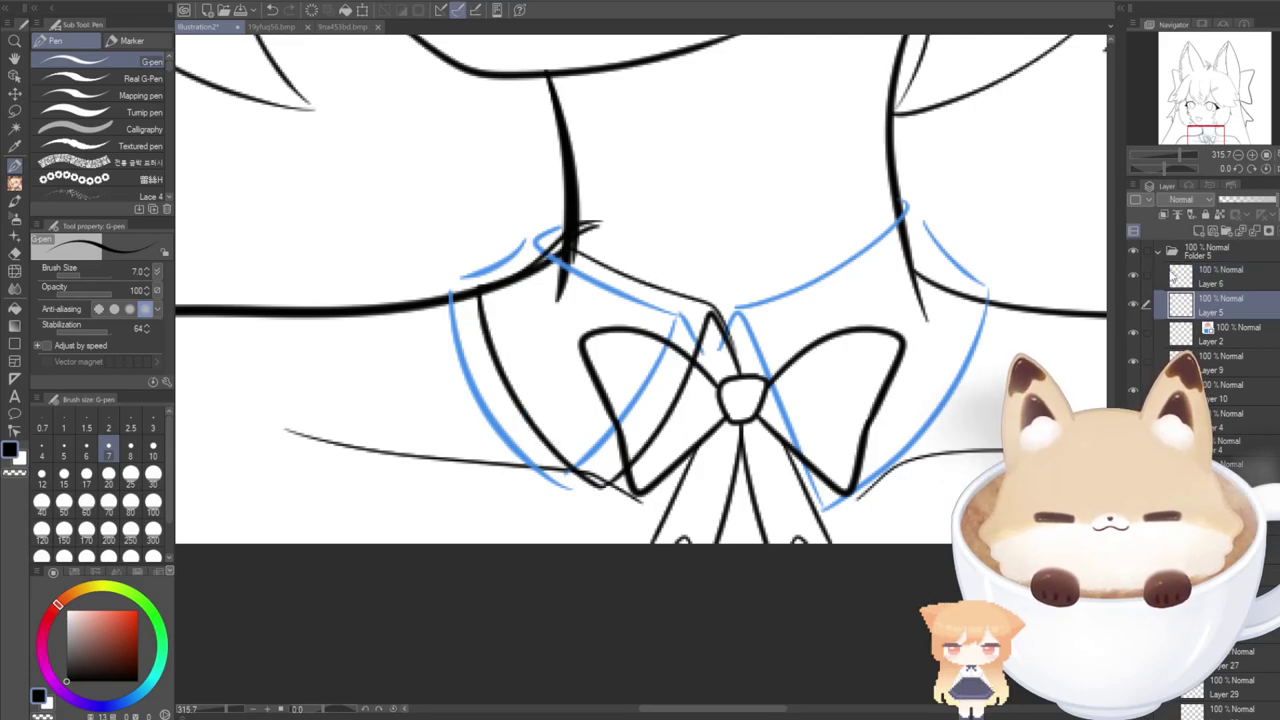
key(Delete)
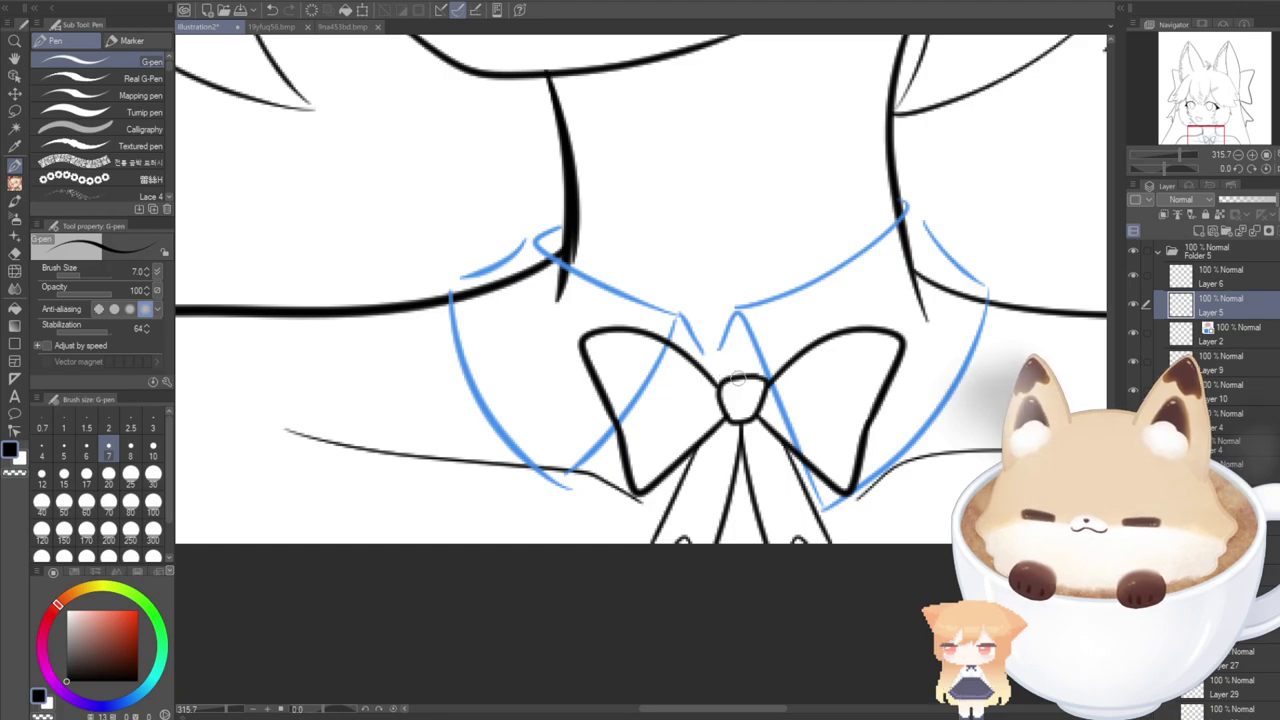
mouse_move(738, 378)
mouse_down()
mouse_move(699, 319)
mouse_move(644, 490)
mouse_move(610, 510)
mouse_up()
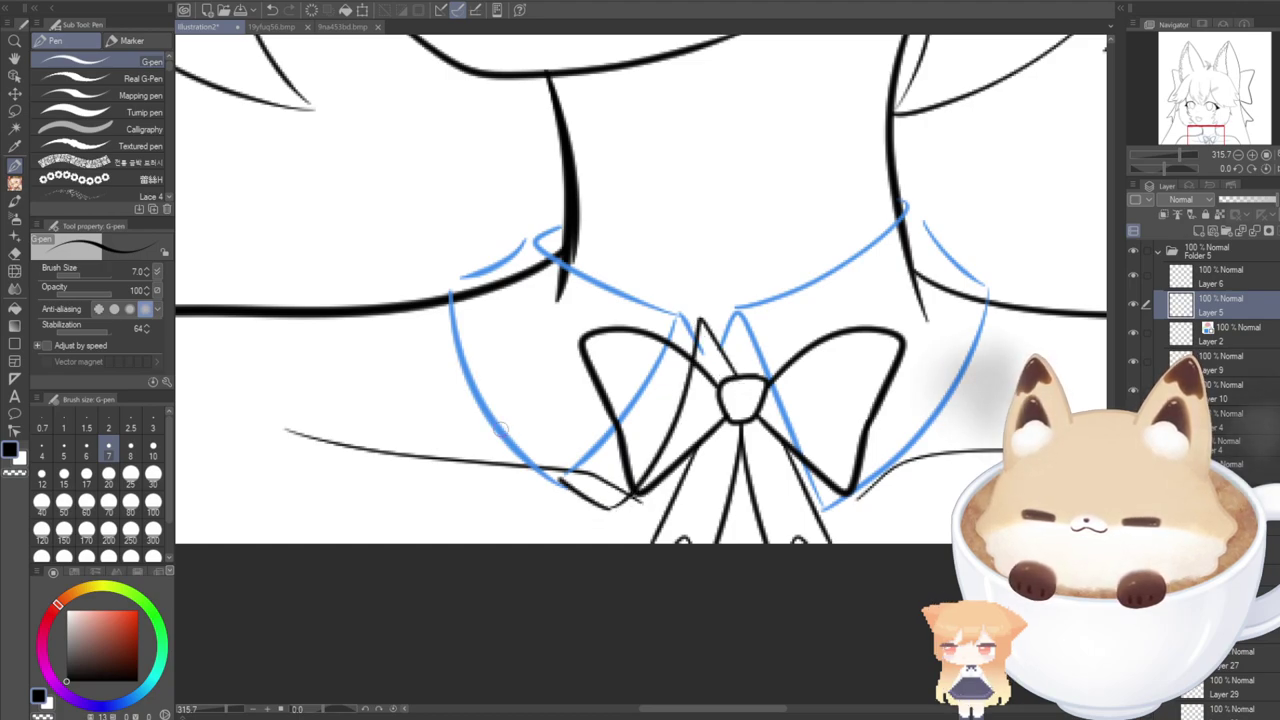
drag(503, 428, 438, 302)
key(ctrl+z)
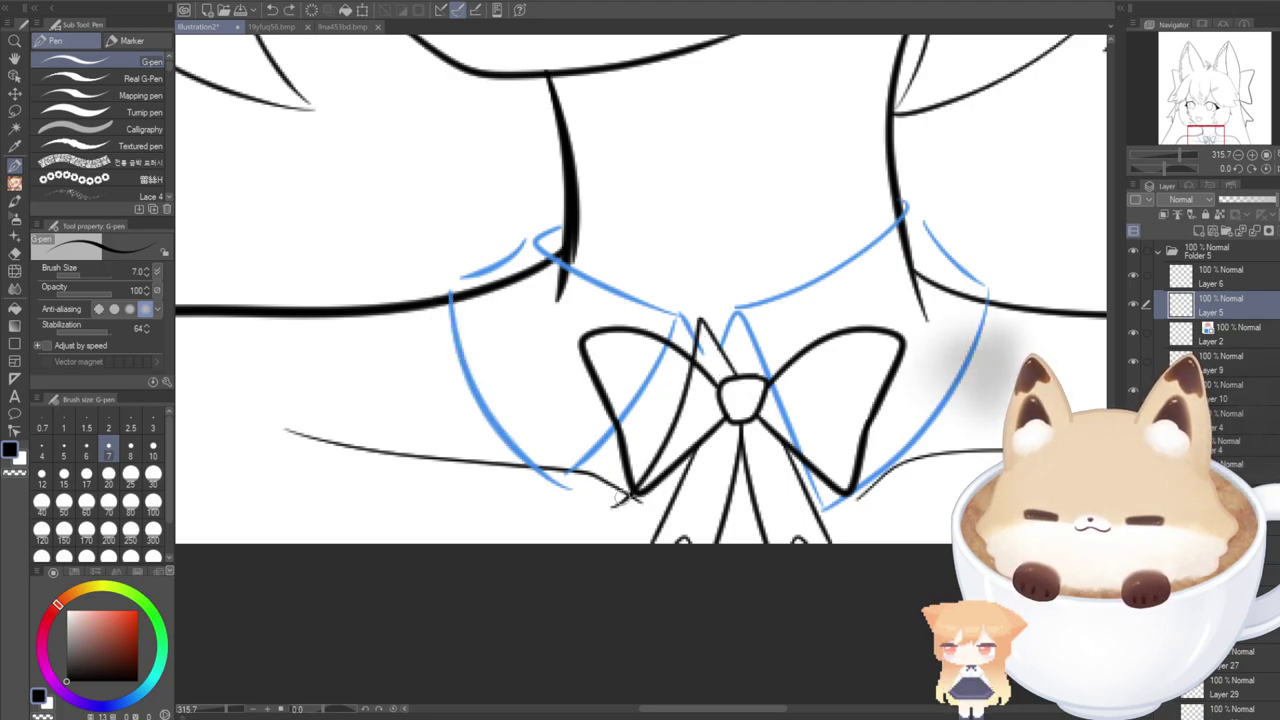
key(ctrl+z)
key(ctrl+z)
Ink the left collar's outline from the knot around a lower pointed tip, up the outer side and along the shoulder to the neck.
mouse_move(737, 367)
mouse_down()
mouse_move(712, 323)
mouse_move(650, 460)
mouse_move(544, 520)
mouse_move(433, 293)
mouse_up()
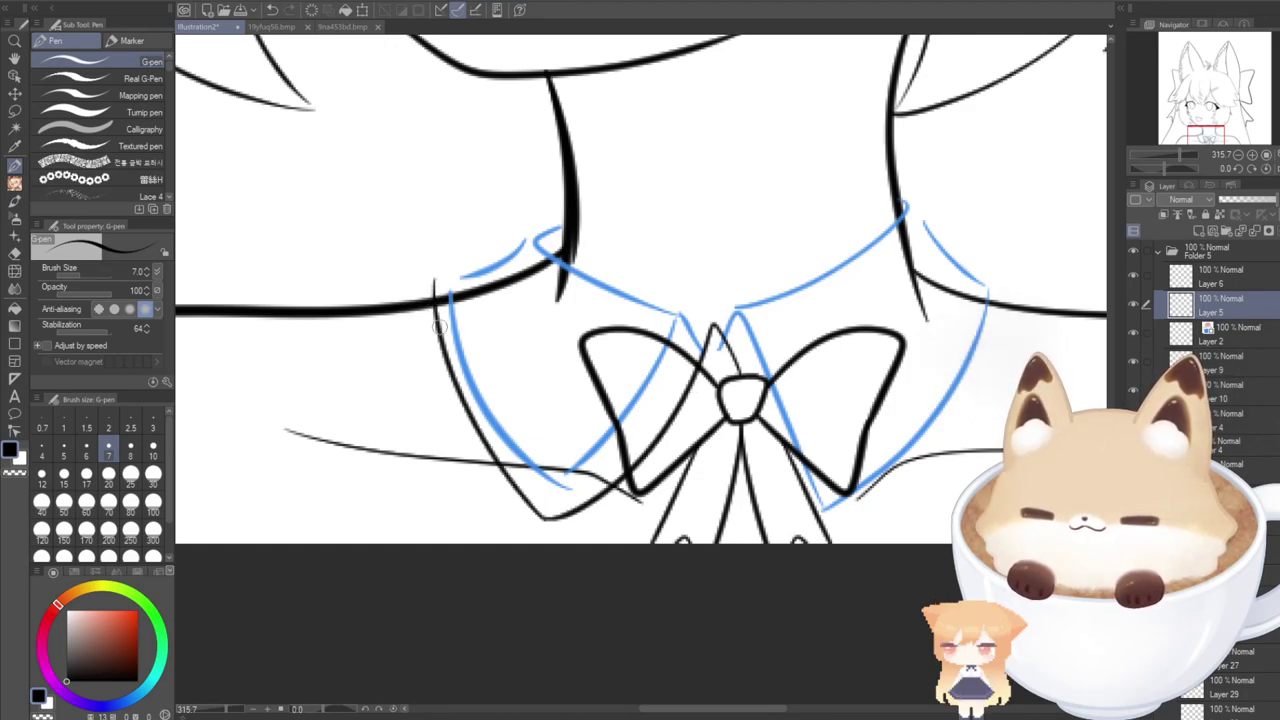
key(ctrl+z)
mouse_move(546, 517)
mouse_down()
mouse_move(451, 357)
mouse_move(439, 296)
mouse_move(558, 221)
mouse_up()
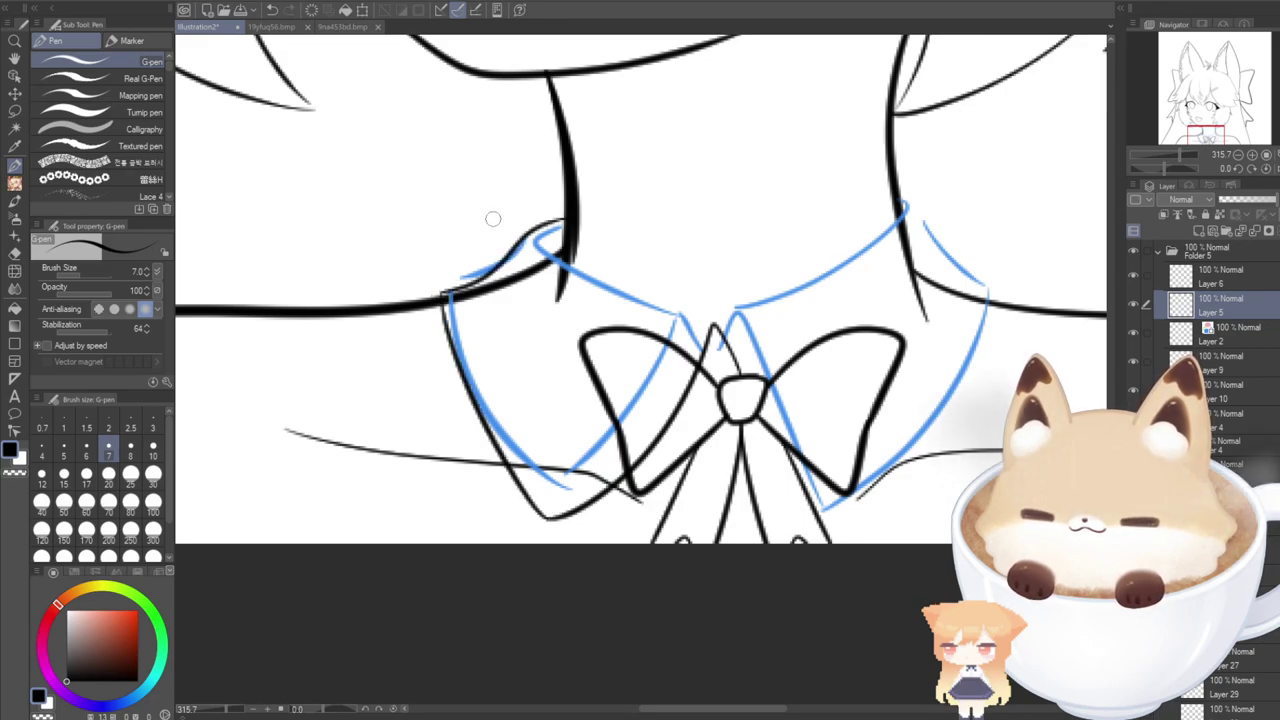
key(ctrl+z)
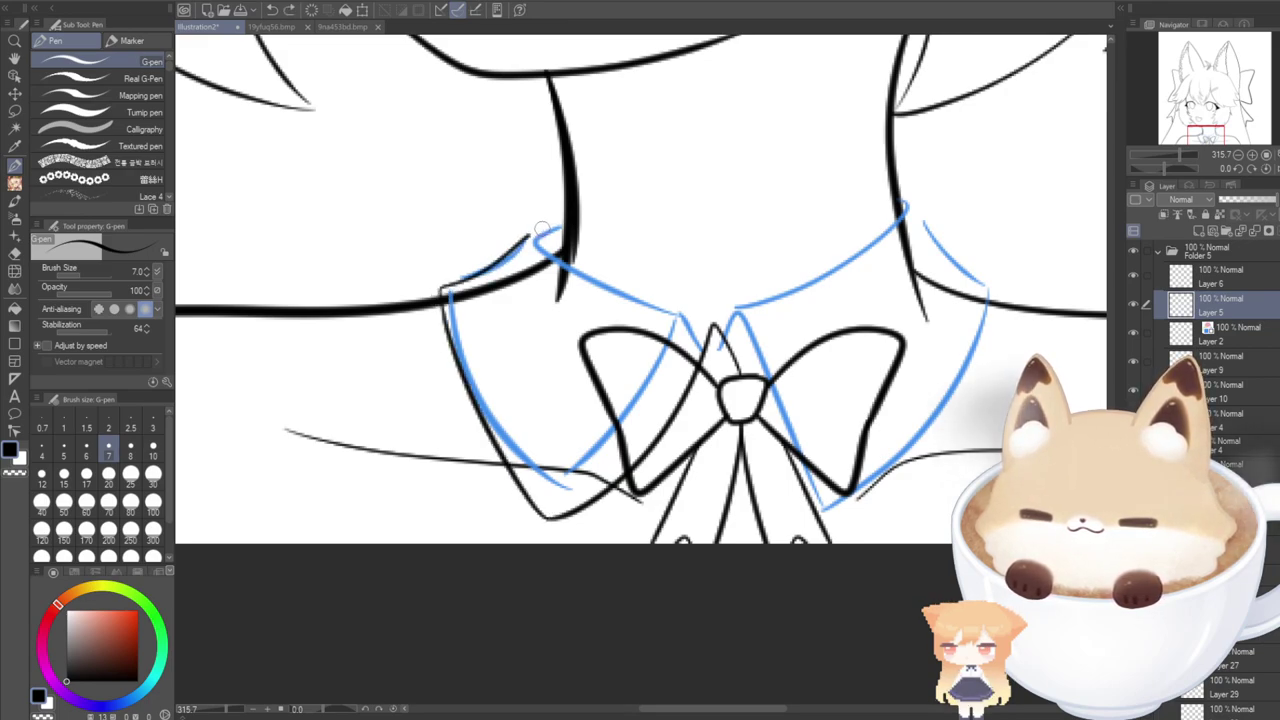
key(ctrl+z)
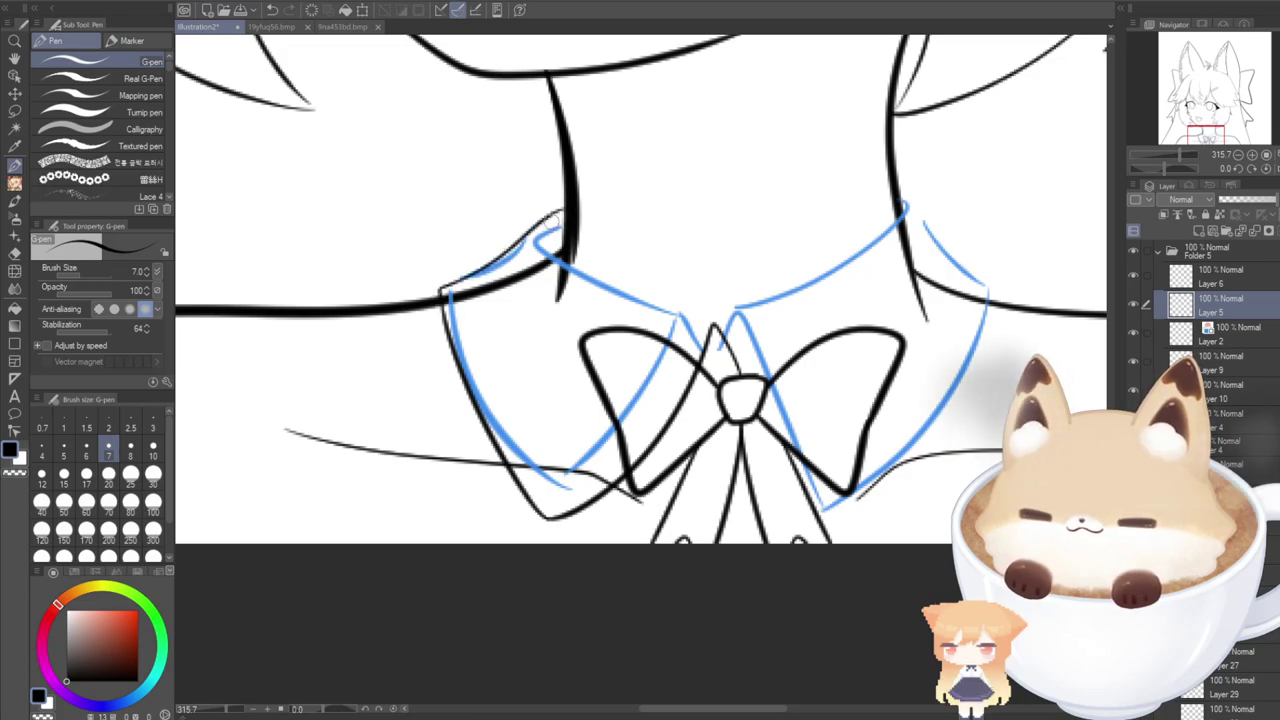
Ink the left collar's neck fold and upper edge down to the knot, redoing the stroke until it follows the blue sketch.
drag(563, 257, 680, 290)
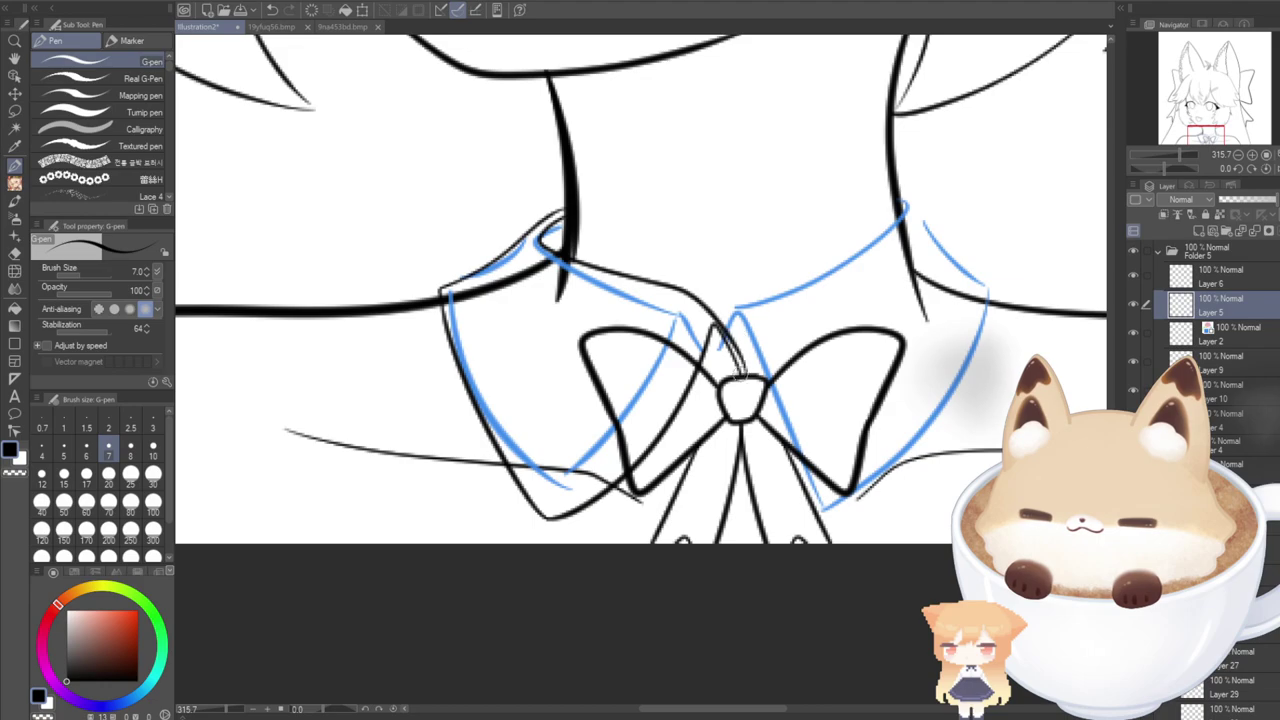
key(ctrl+z)
mouse_move(532, 238)
mouse_down()
mouse_move(572, 250)
mouse_move(540, 230)
mouse_up()
key(ctrl+z)
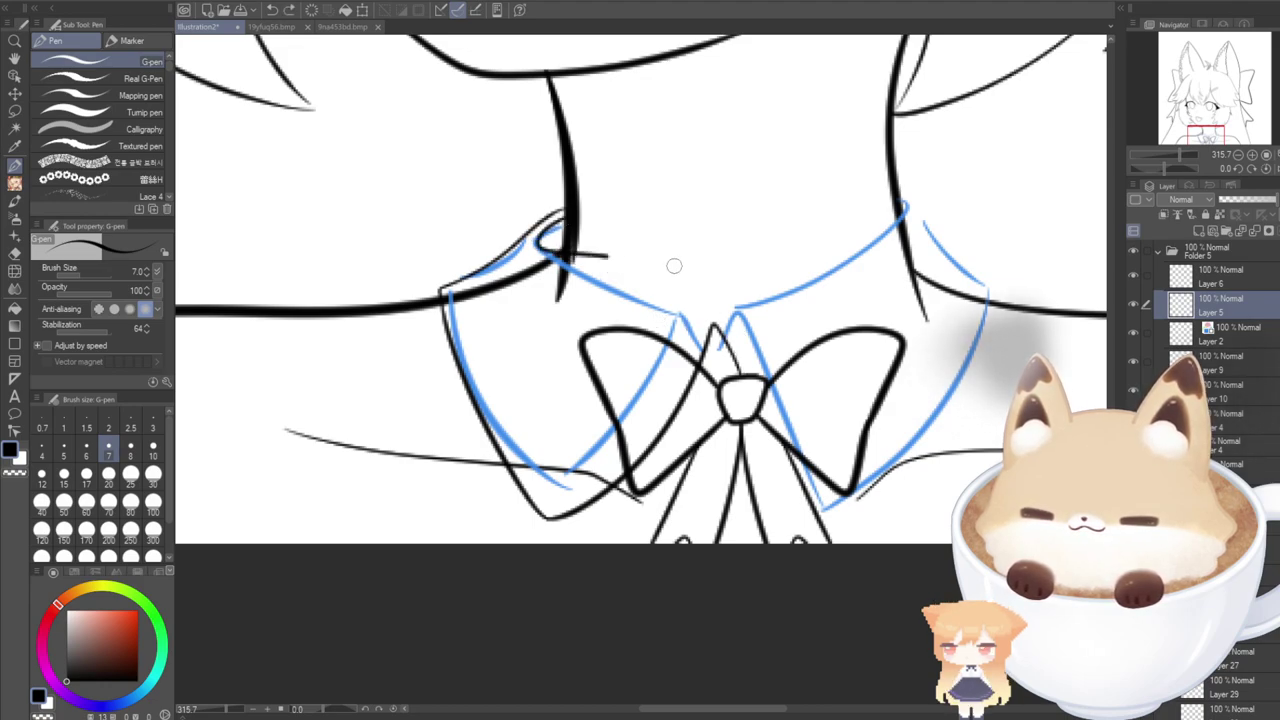
mouse_move(674, 265)
mouse_down()
mouse_move(724, 306)
mouse_move(754, 376)
mouse_up()
key(ctrl+z)
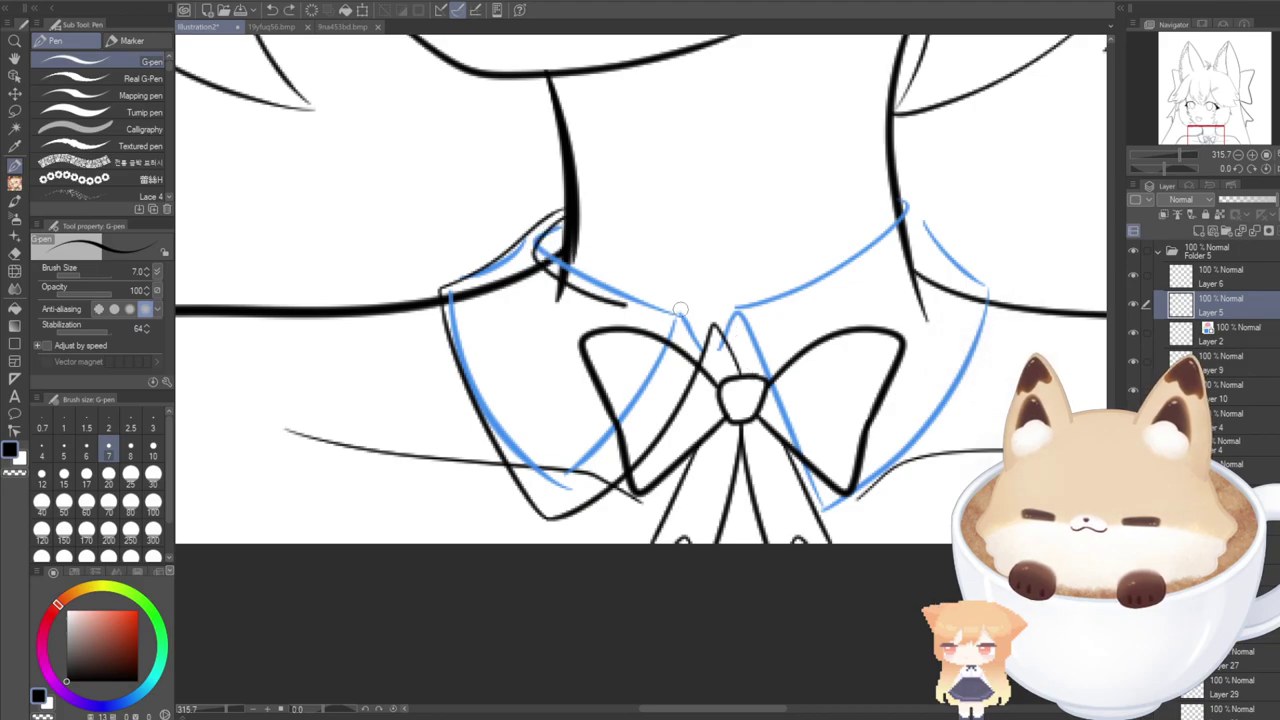
mouse_move(679, 310)
mouse_down()
mouse_move(719, 311)
mouse_move(731, 382)
mouse_up()
key(ctrl+z)
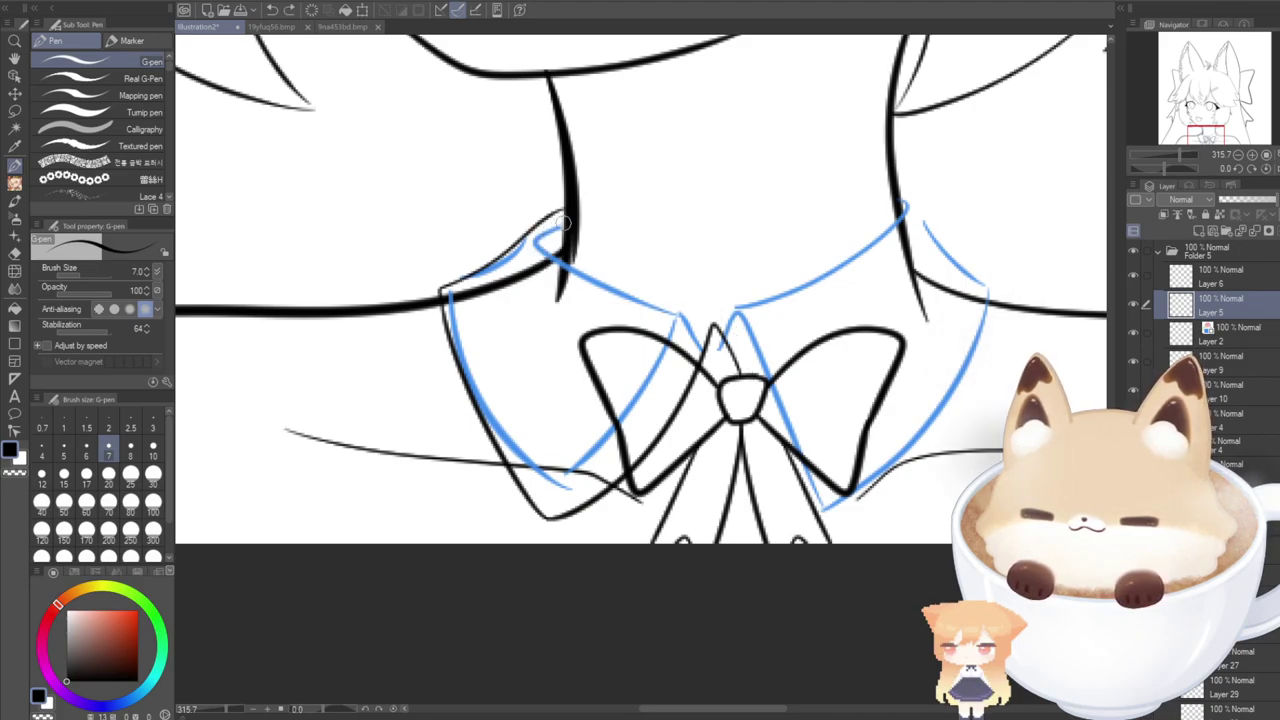
mouse_move(545, 232)
mouse_down()
mouse_move(608, 286)
mouse_move(717, 315)
mouse_move(735, 374)
mouse_up()
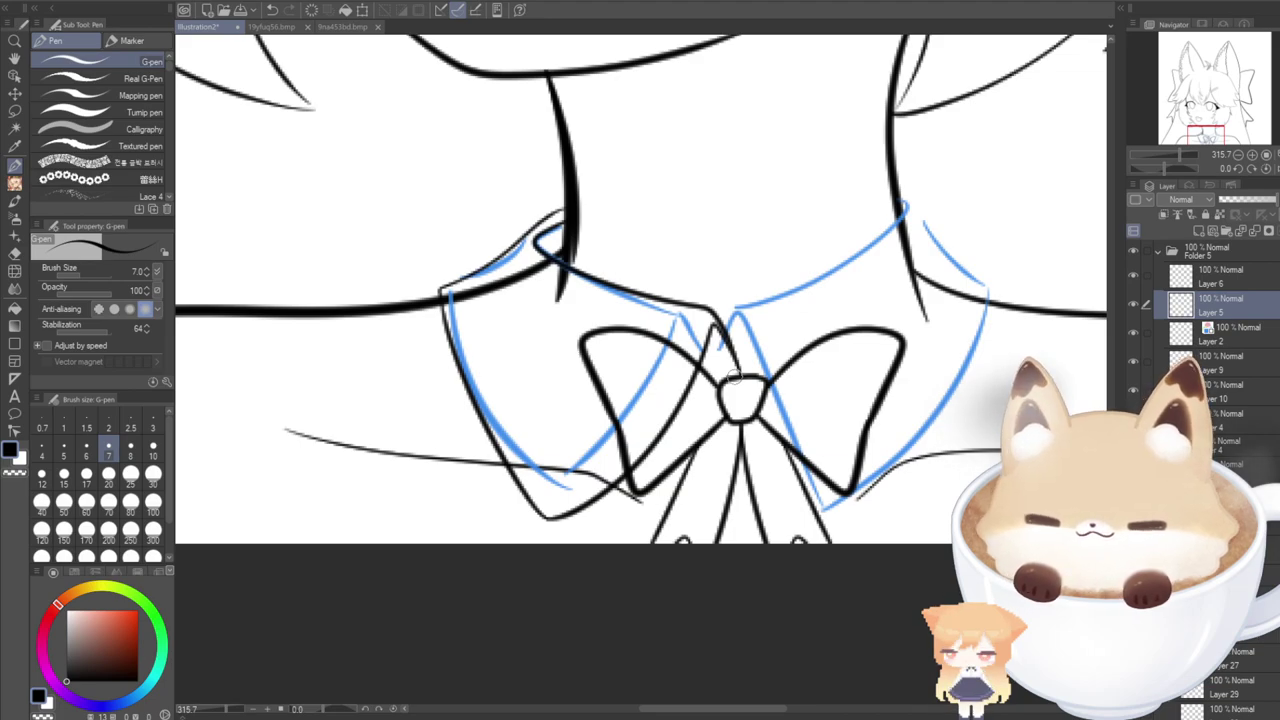
Duplicate Layer 5, flip the copy horizontally, and place it as the right collar on the other side of the knot.
key(ctrl+c)
key(ctrl+v)
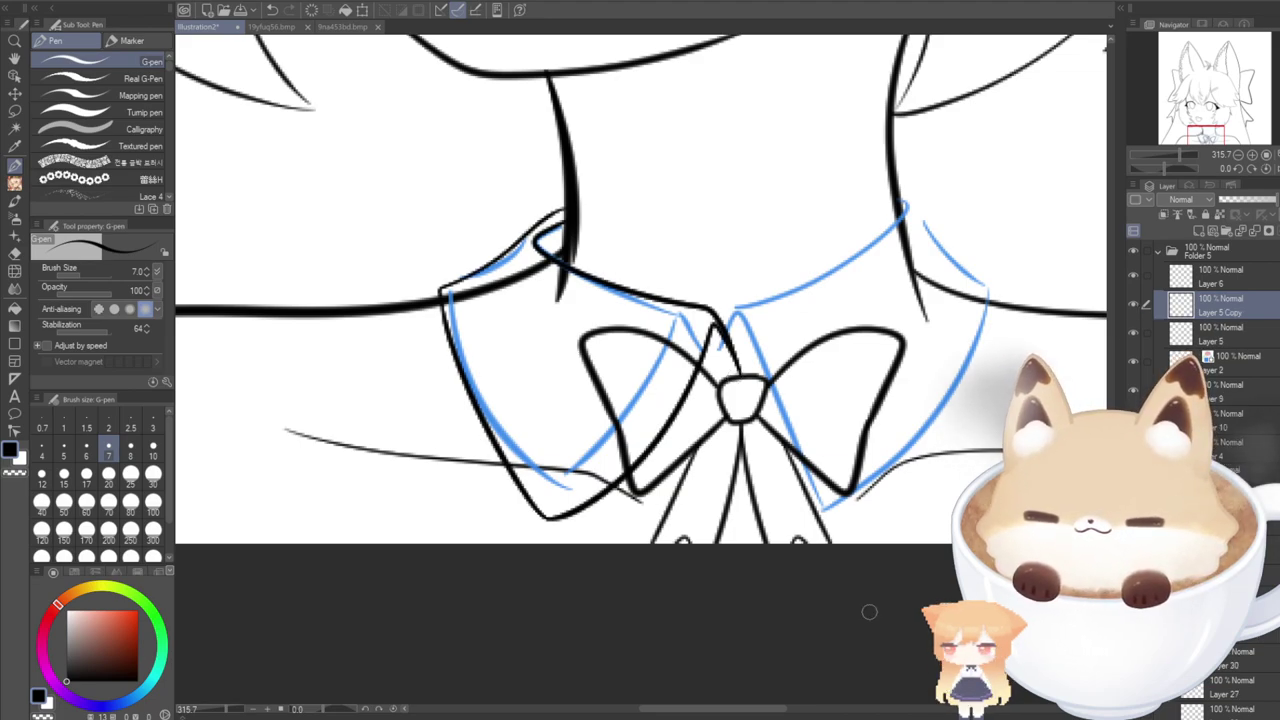
key(ctrl+t)
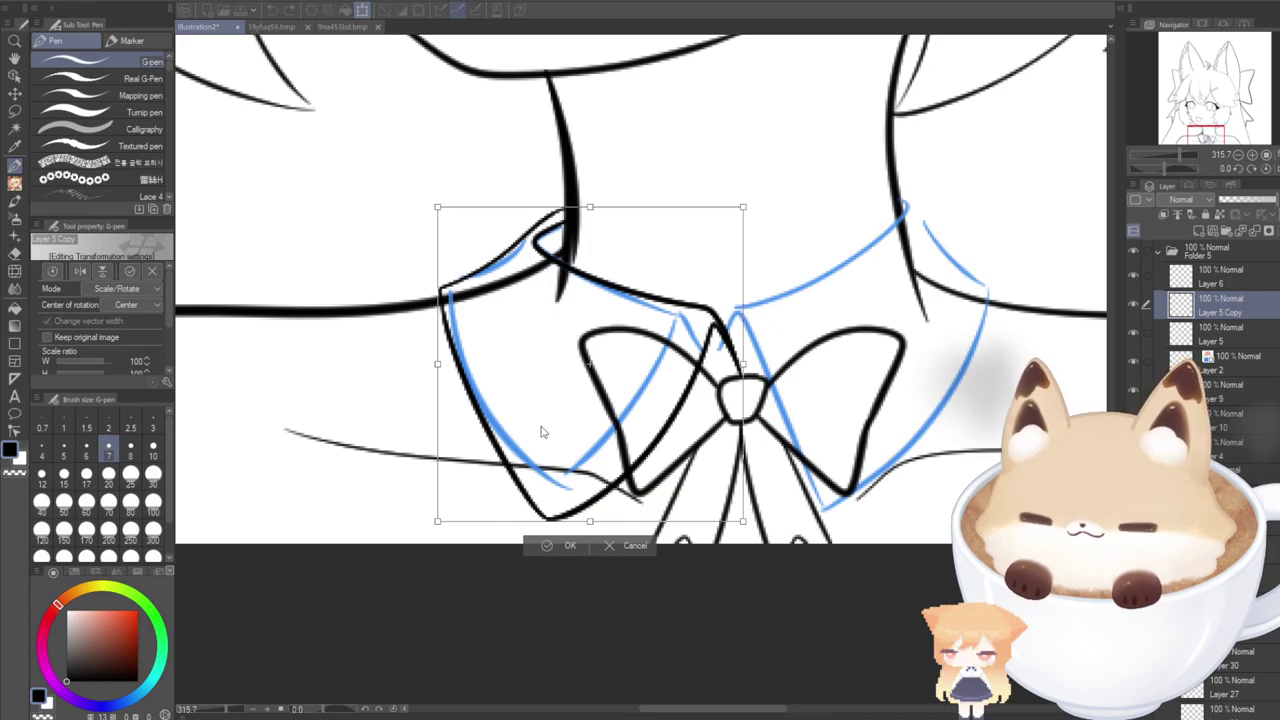
key(h)
mouse_move(504, 455)
mouse_down()
mouse_move(802, 454)
mouse_move(774, 484)
mouse_move(781, 500)
mouse_up()
key(Up)
key(Up)
key(Up)
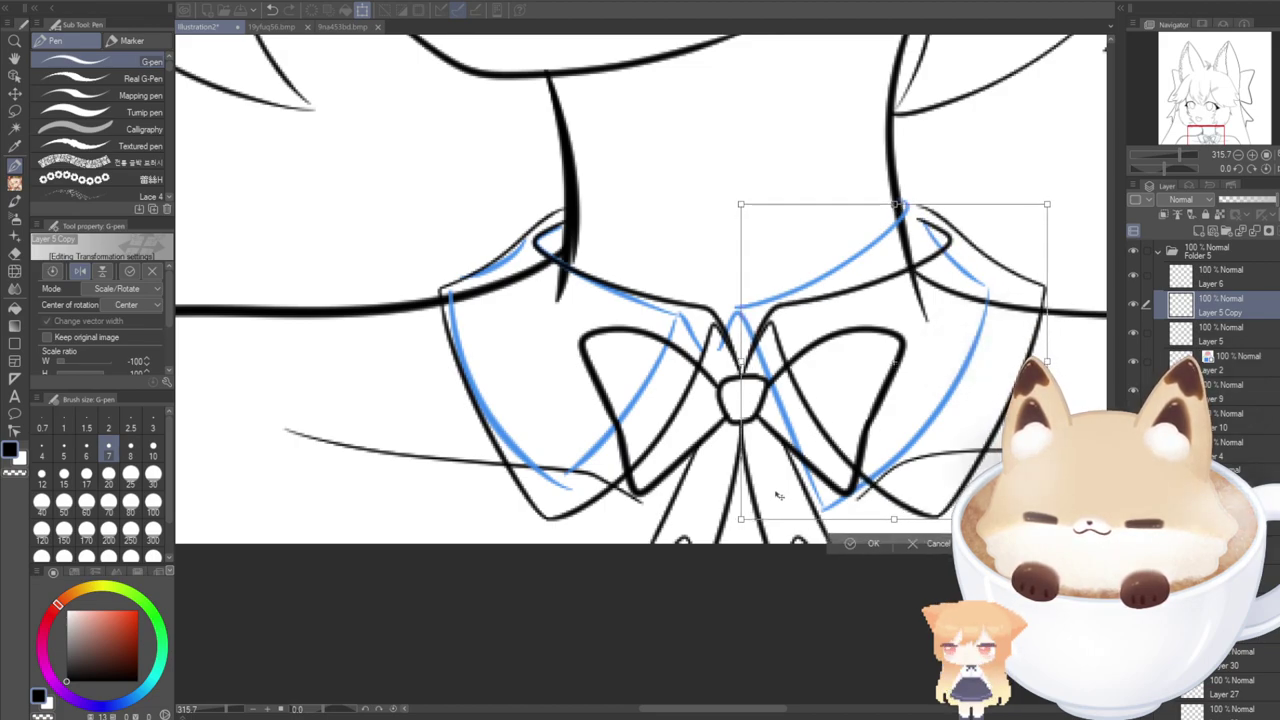
click(868, 545)
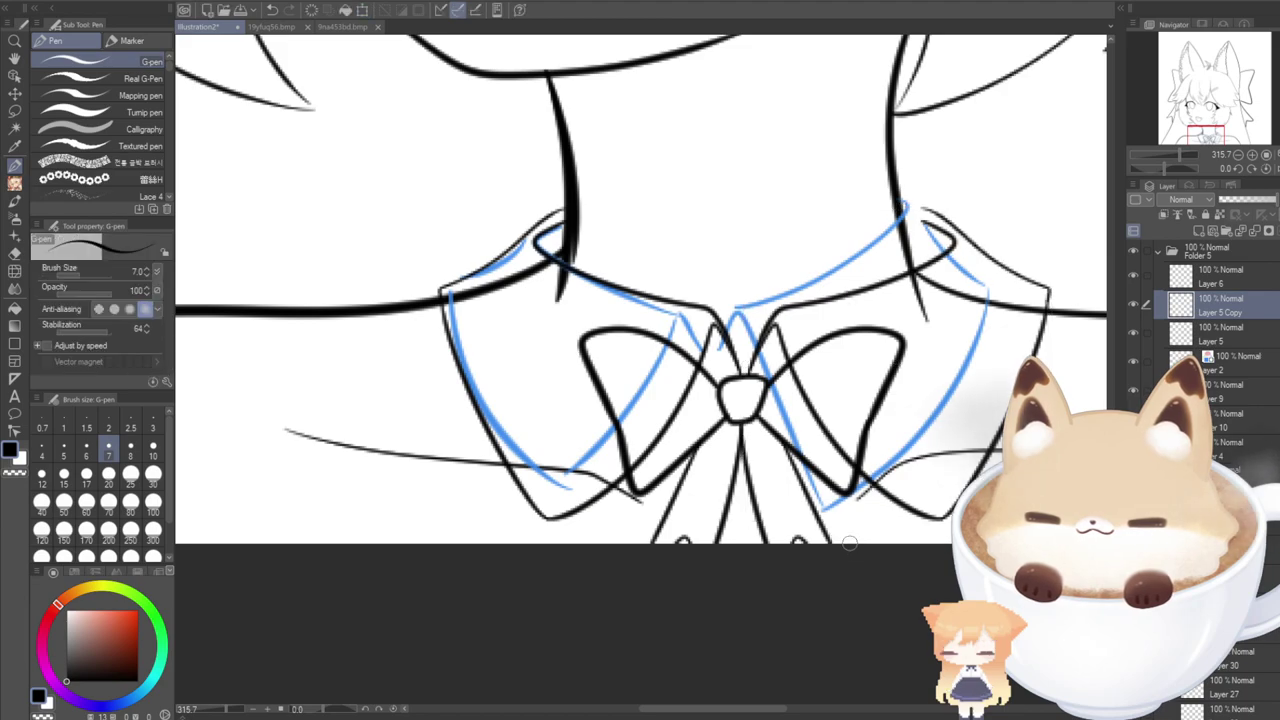
Select Layer 6, Layer 5 Copy and Layer 5 together and shift the bow and both collars slightly to the left.
key(ctrl+r)
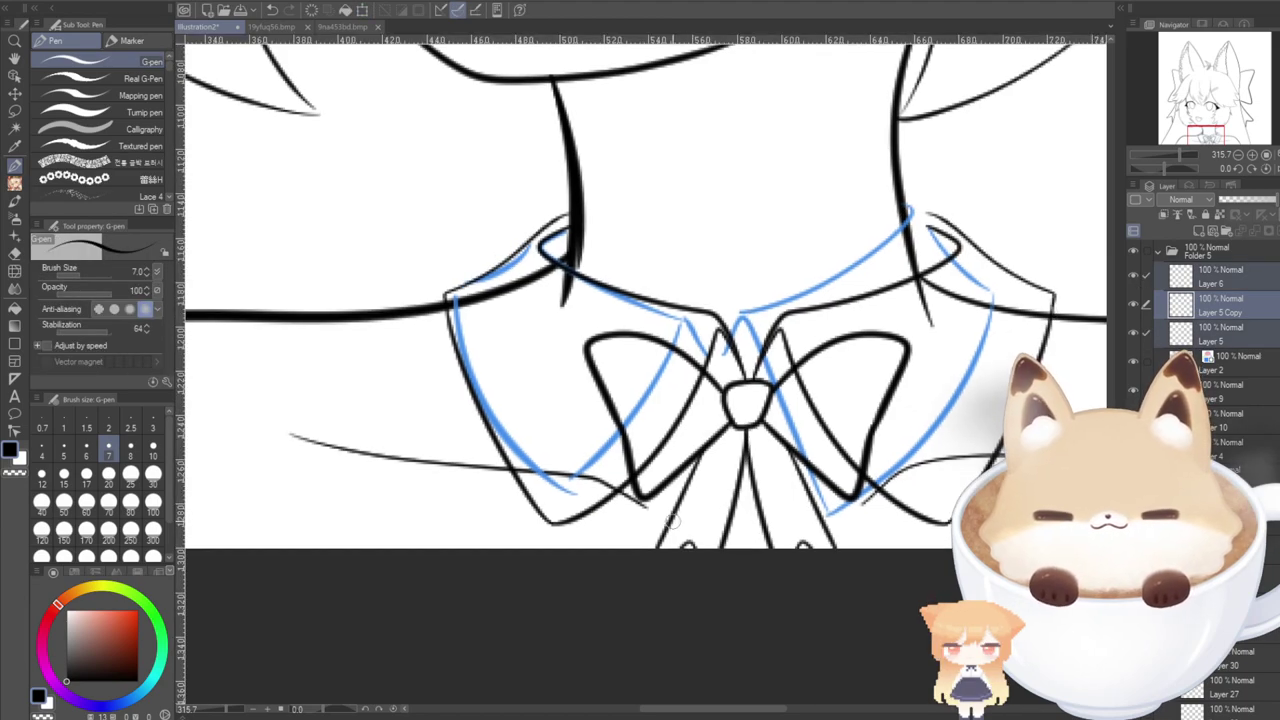
key(ctrl+r)
key(ctrl+t)
drag(700, 512, 691, 513)
key(Left)
key(Left)
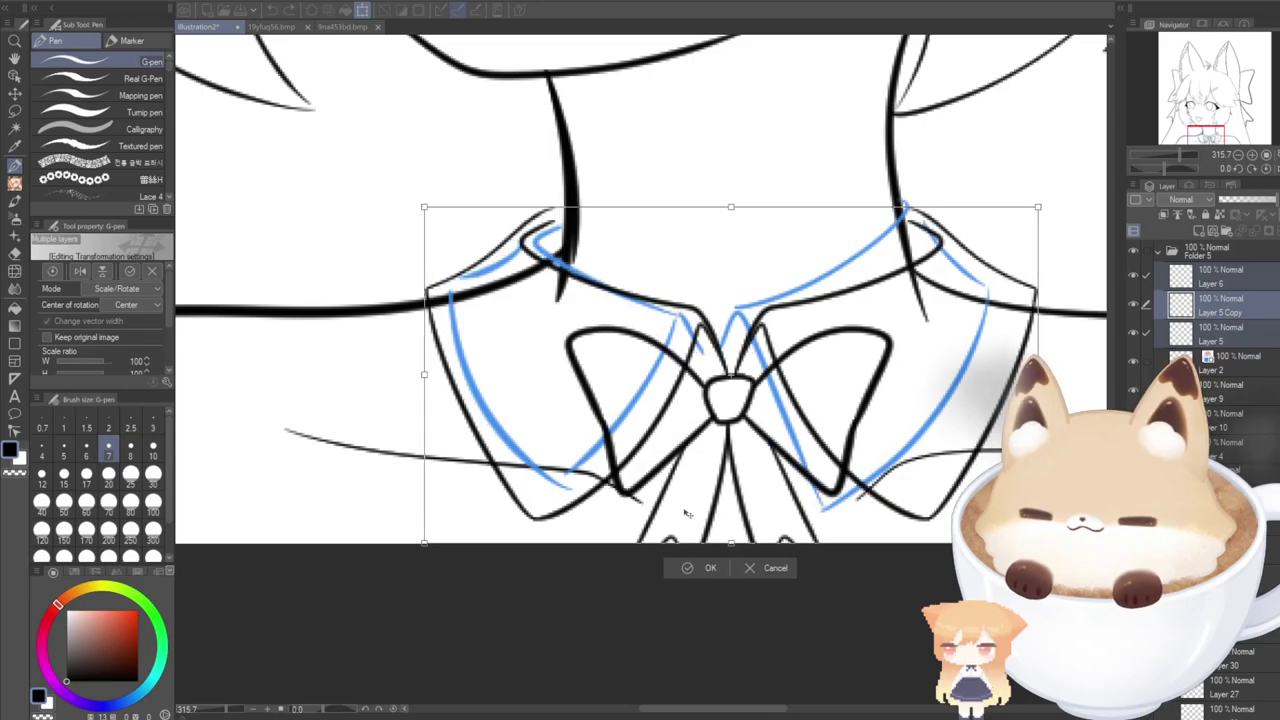
key(Right)
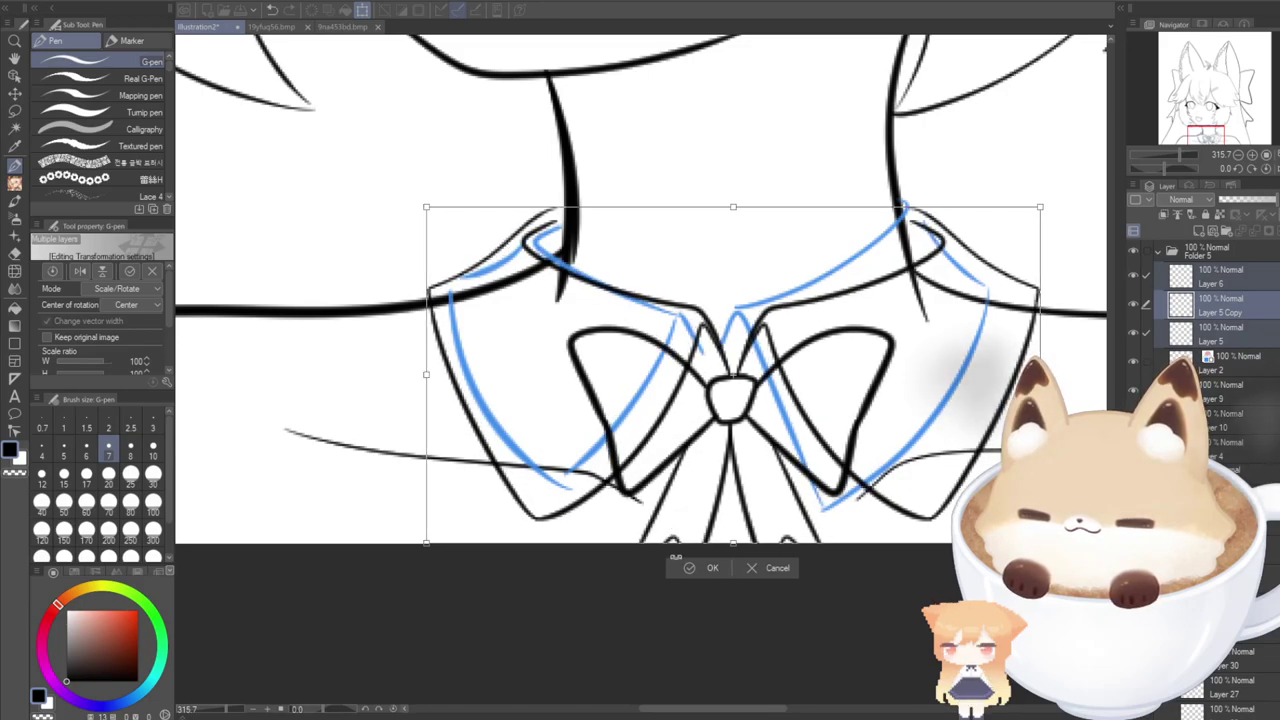
click(690, 568)
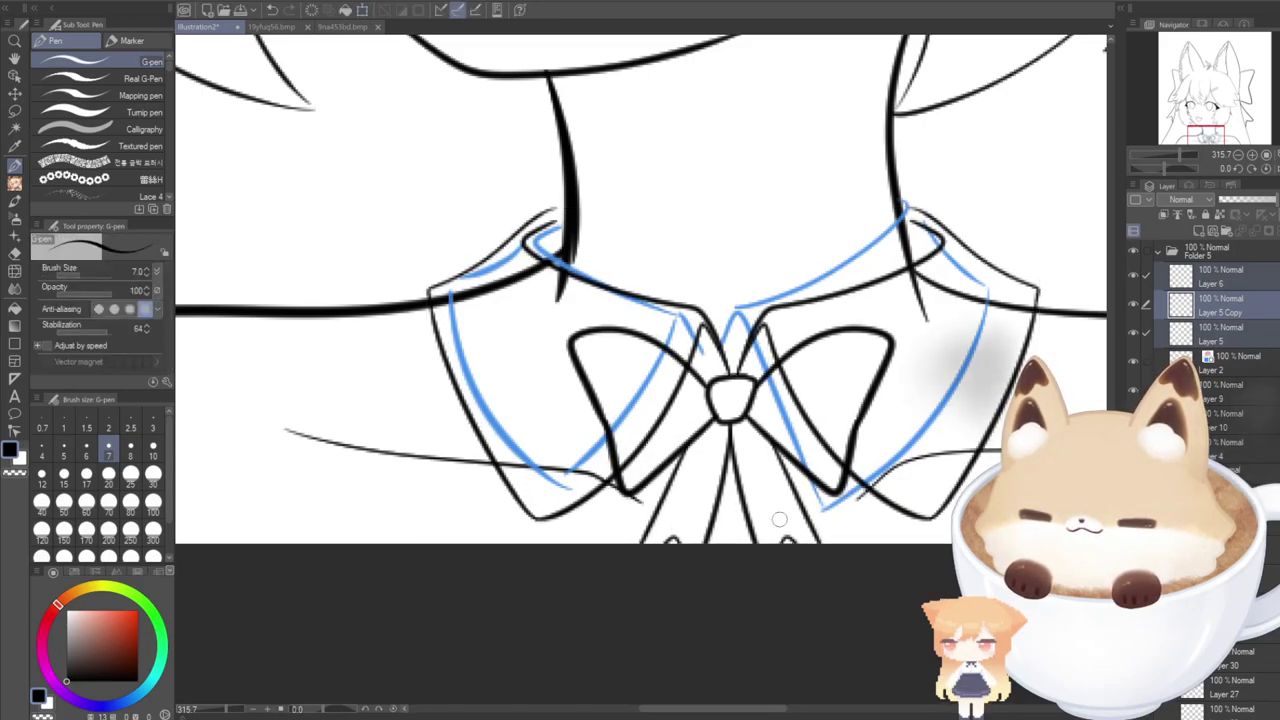
Discard both inked collars and re-ink the left one on Layer 5, with a narrower tip and a lower neck fold.
click(1180, 308)
key(Delete)
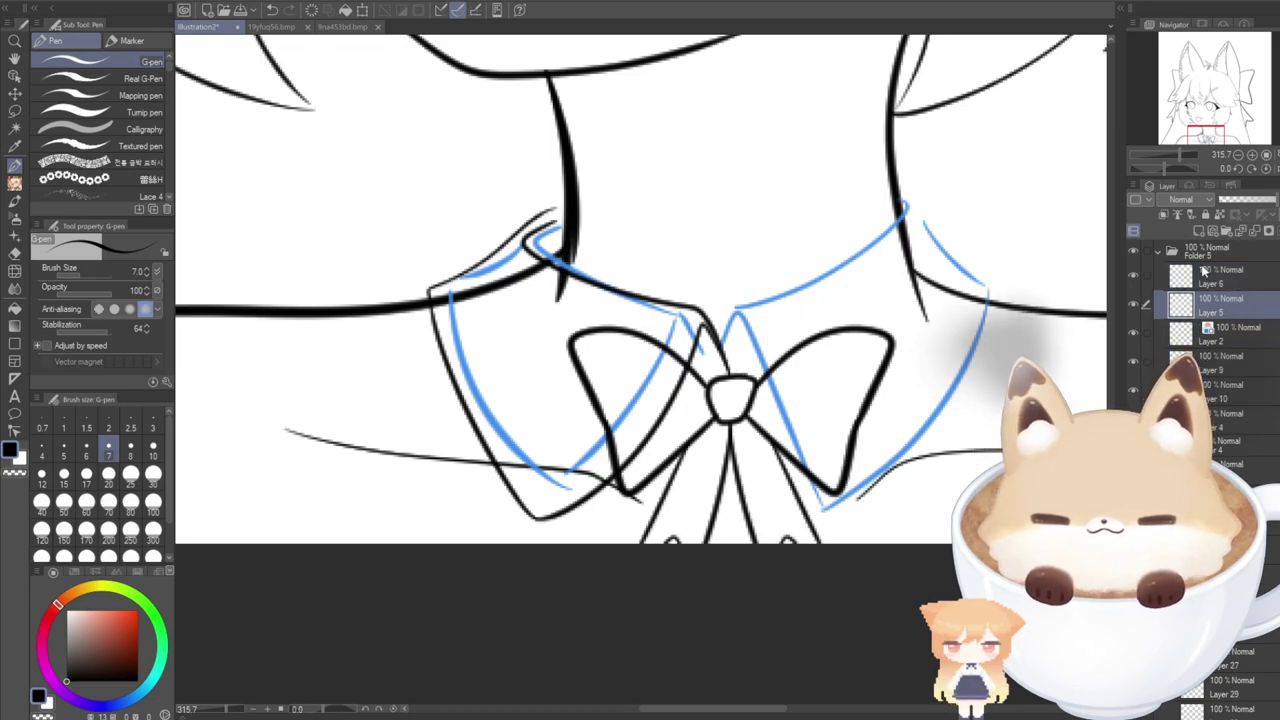
key(Delete)
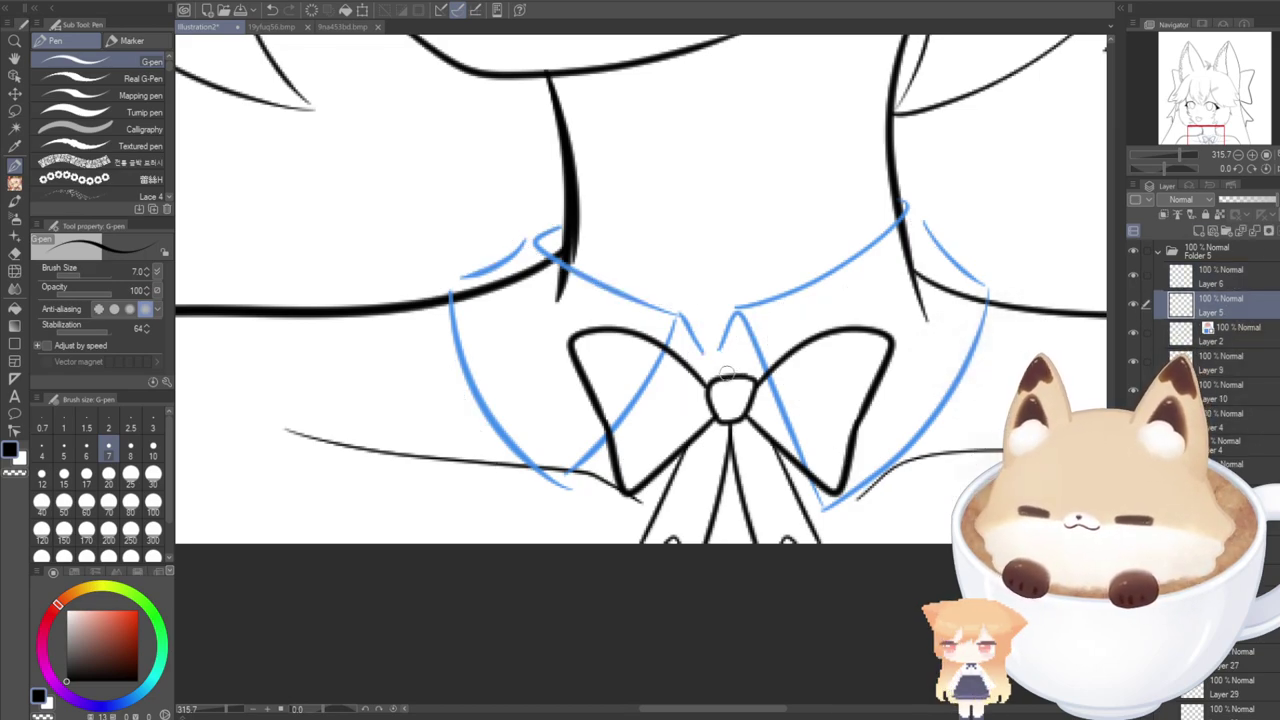
mouse_move(694, 342)
mouse_down()
mouse_move(565, 512)
mouse_move(453, 348)
mouse_up()
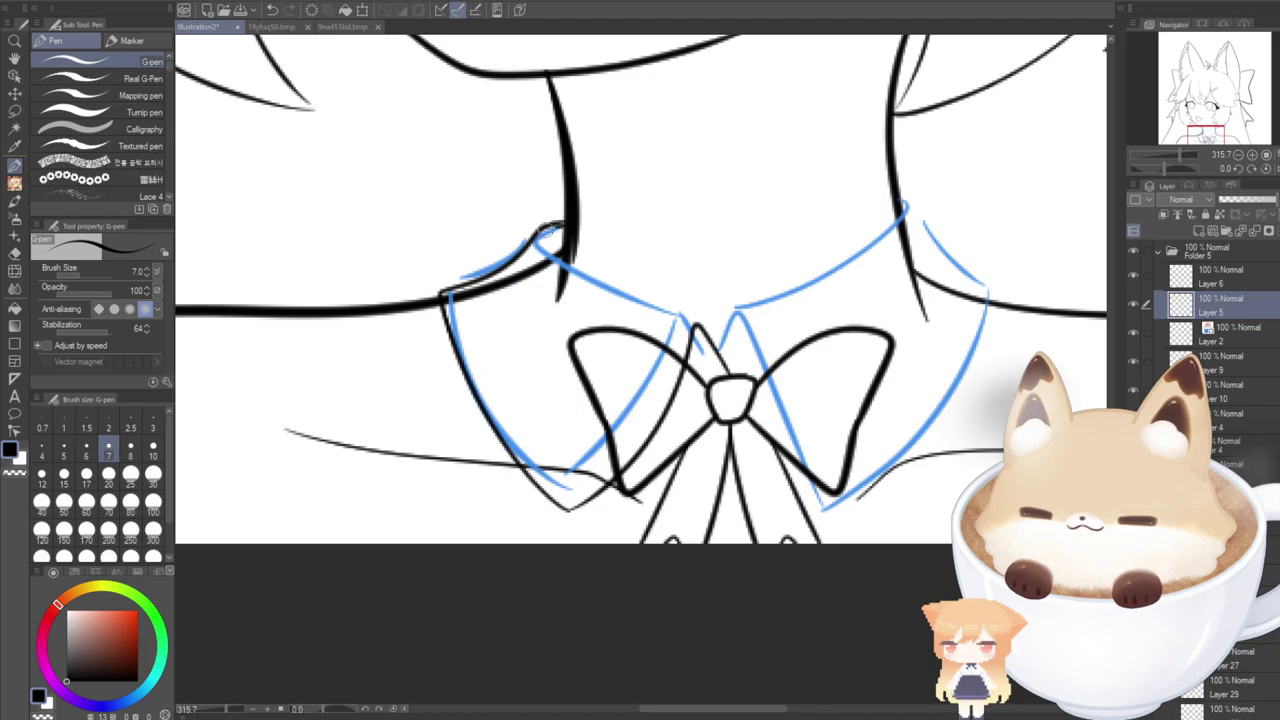
drag(566, 262, 697, 310)
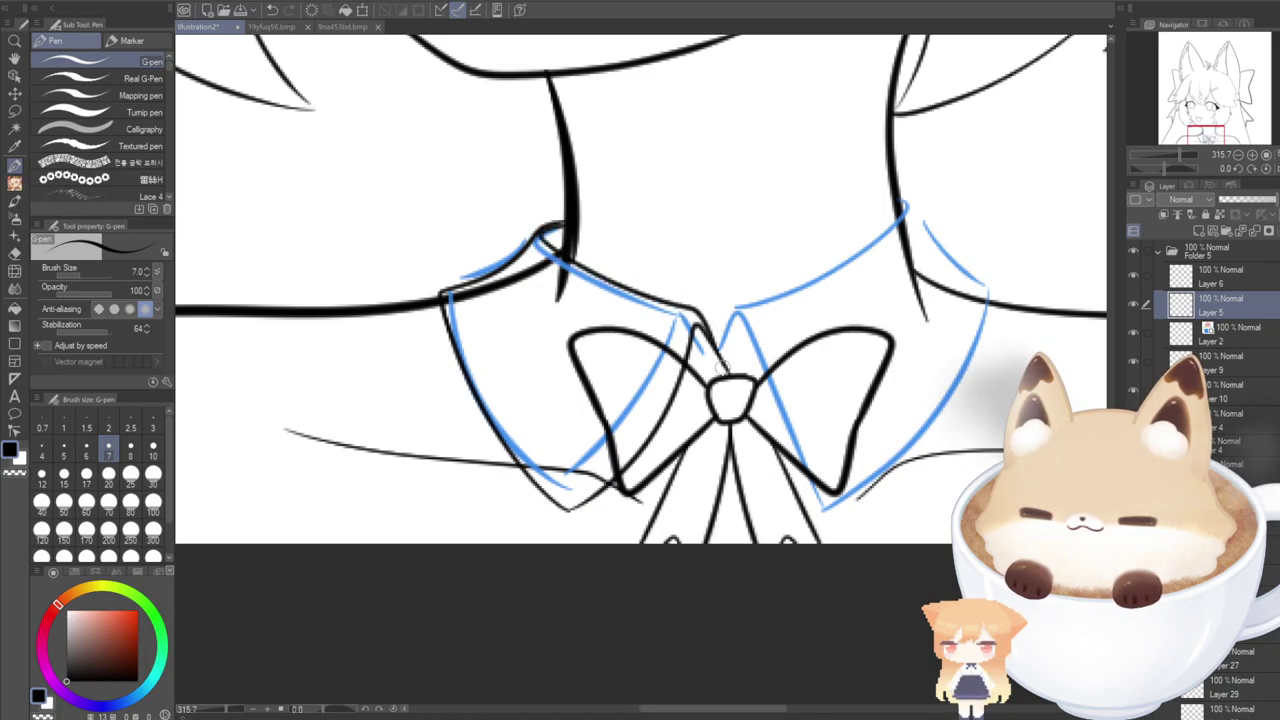
Duplicate the new left collar, flip the copy horizontally, and move it straight across to form the right collar.
key(ctrl+c)
key(ctrl+v)
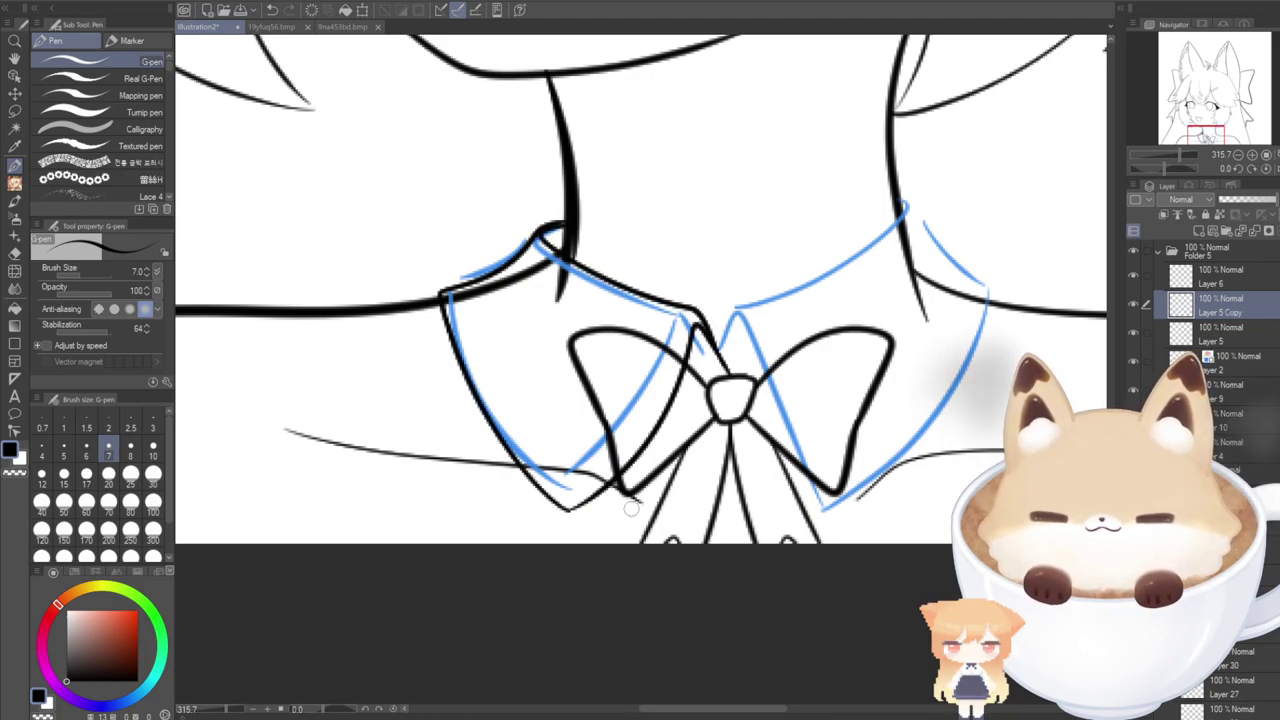
key(ctrl+t)
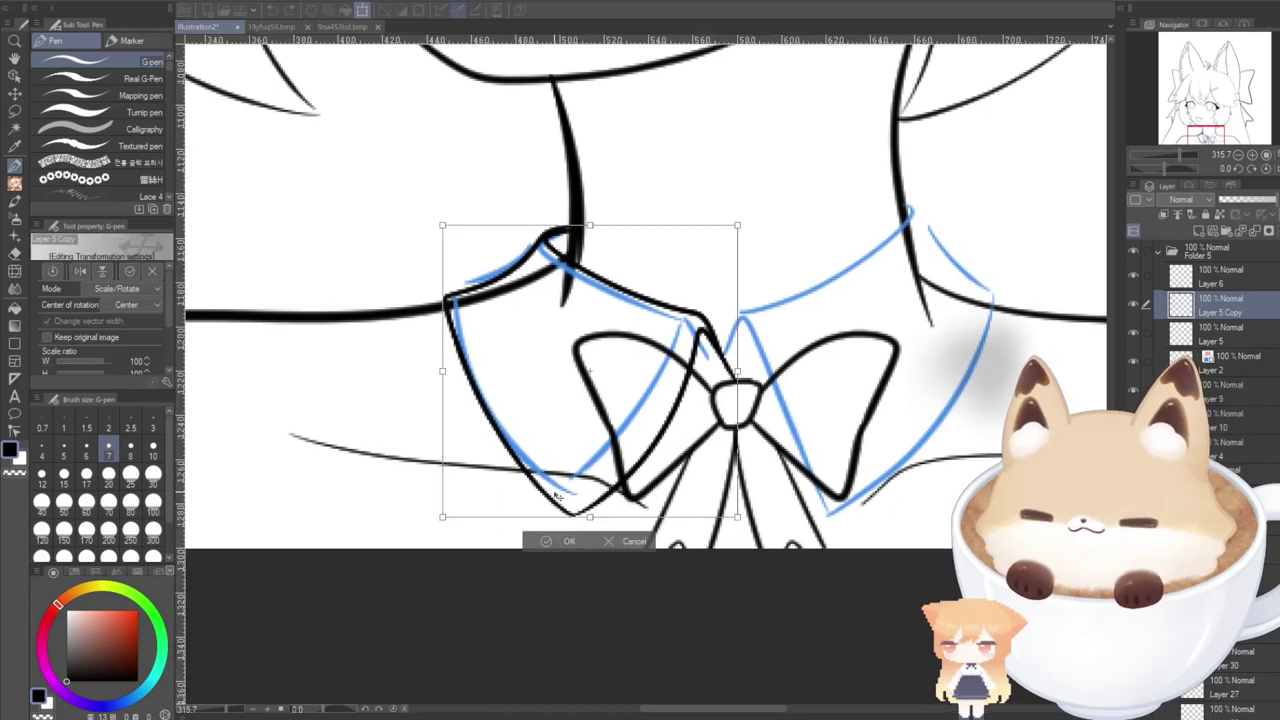
key(ctrl+r)
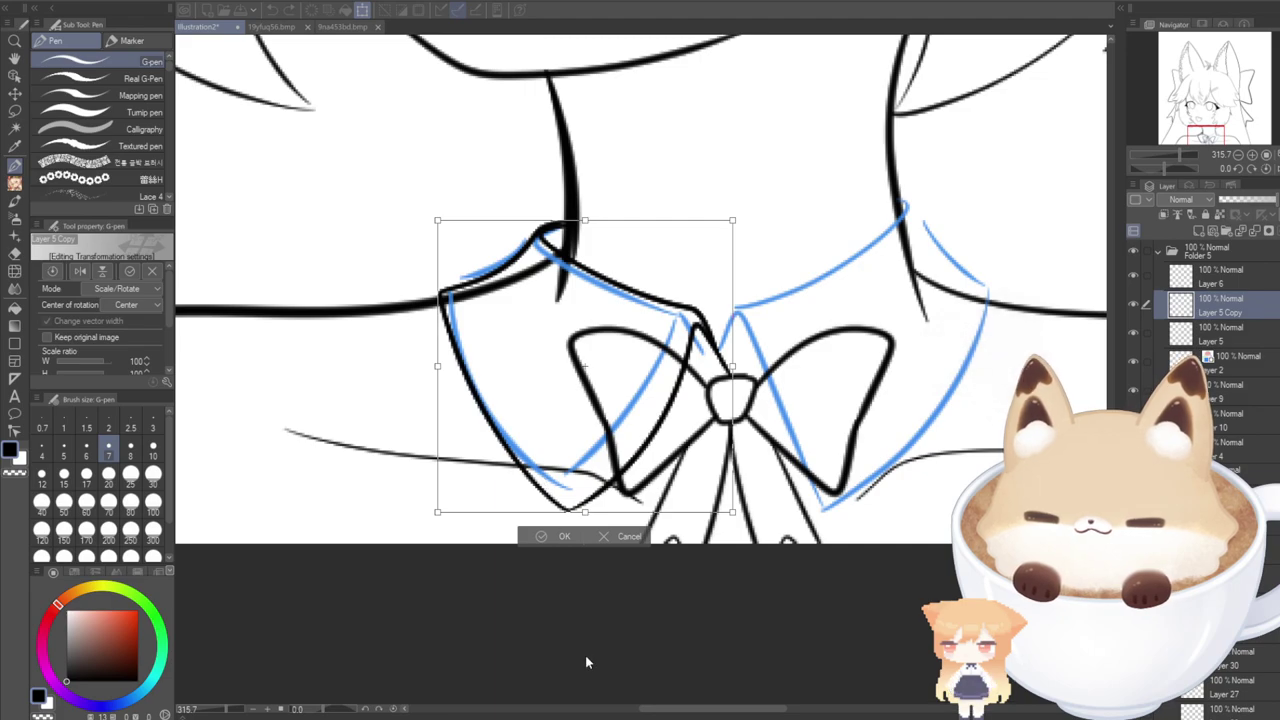
click(80, 271)
drag(505, 452, 800, 452)
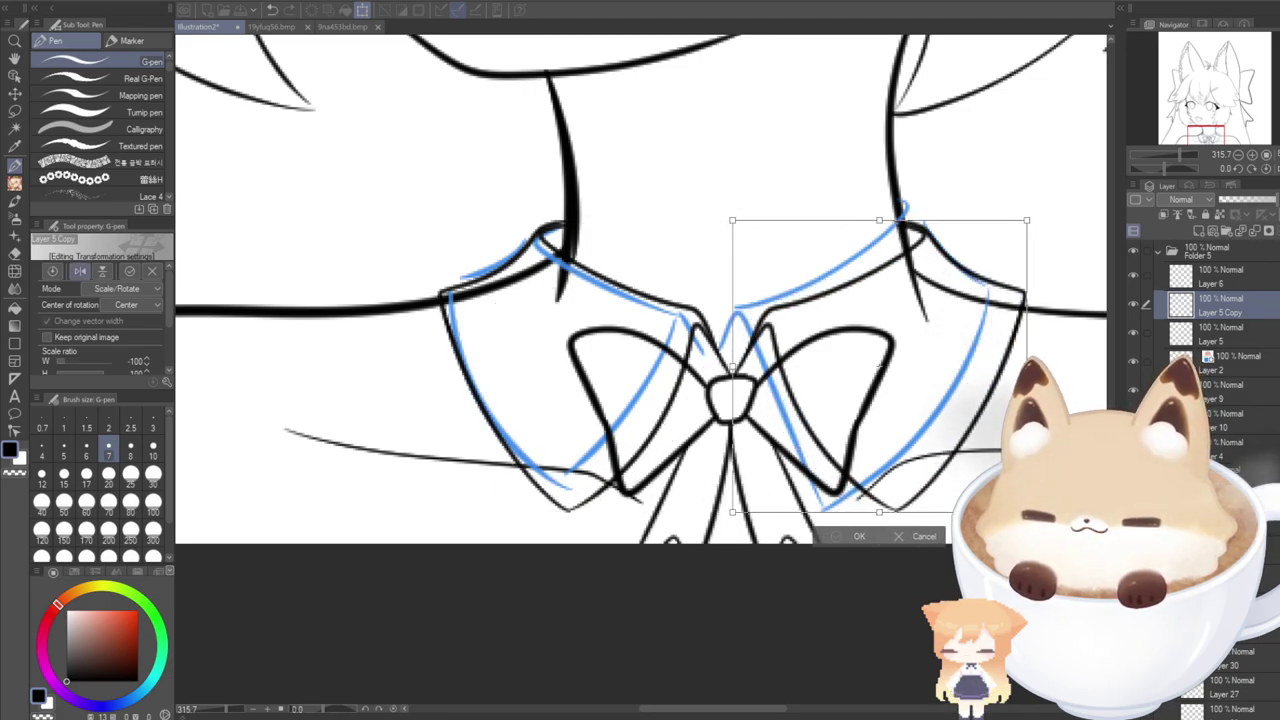
key(Return)
Merge the right collar copy down into Layer 5 and erase the collar lines that run behind the bow.
click(20, 256)
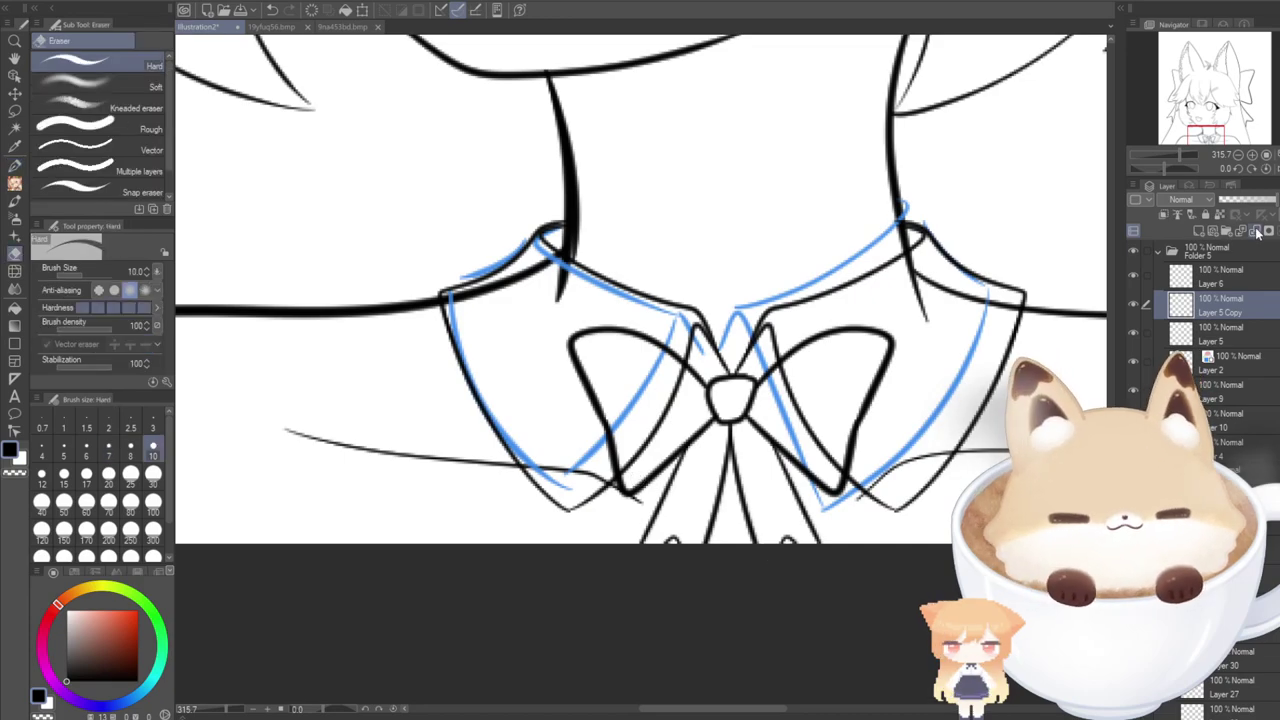
click(1256, 231)
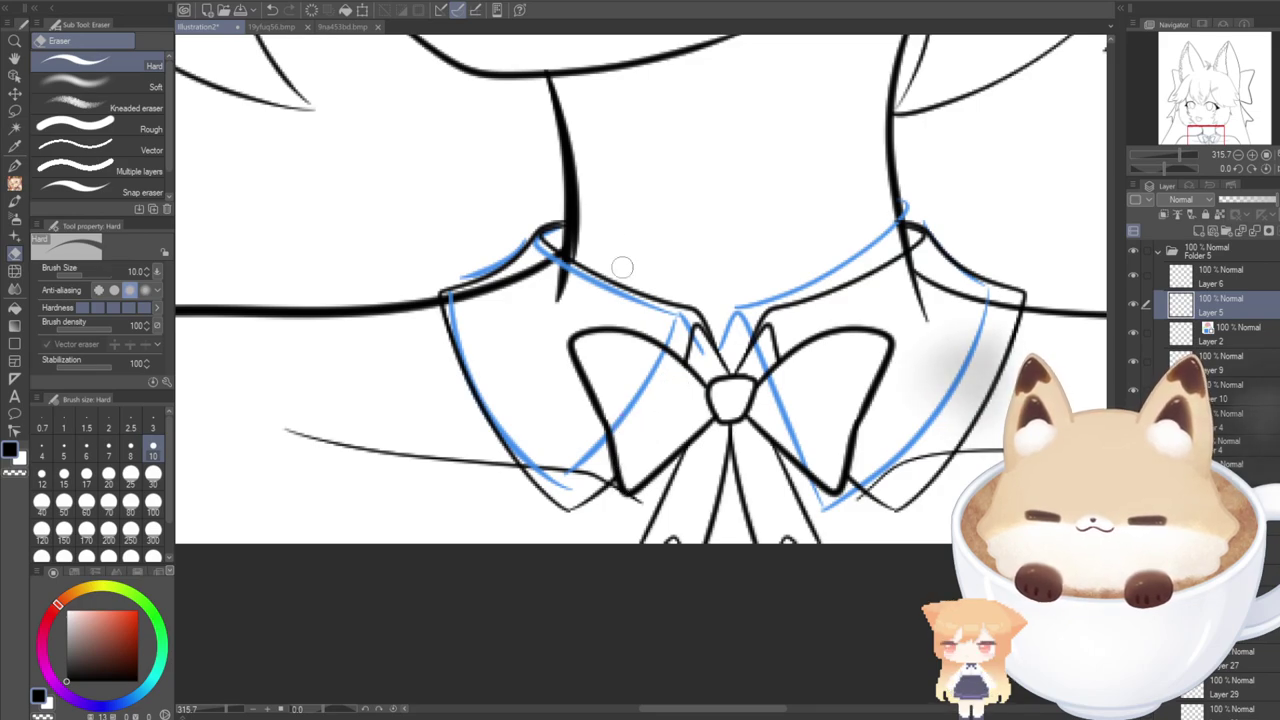
Delete Layer 2, which holds the blue collar sketch.
scroll(605, 240, down, 2)
click(1232, 334)
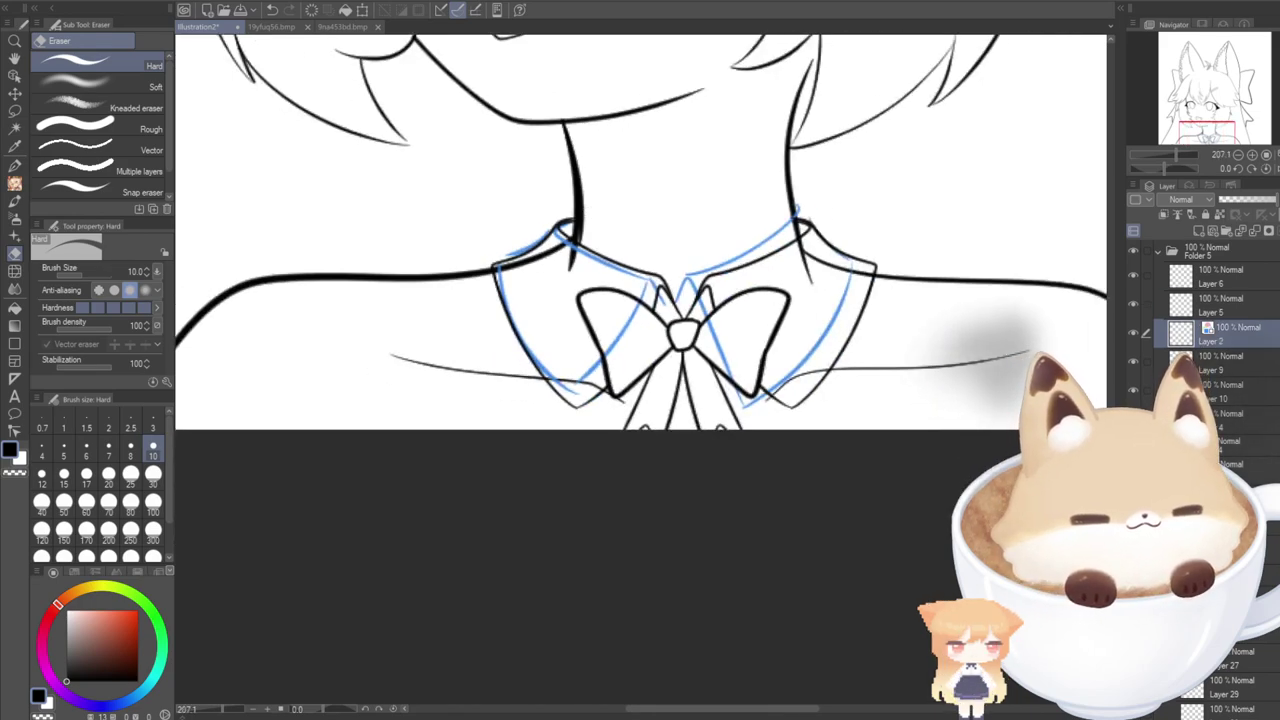
key(Delete)
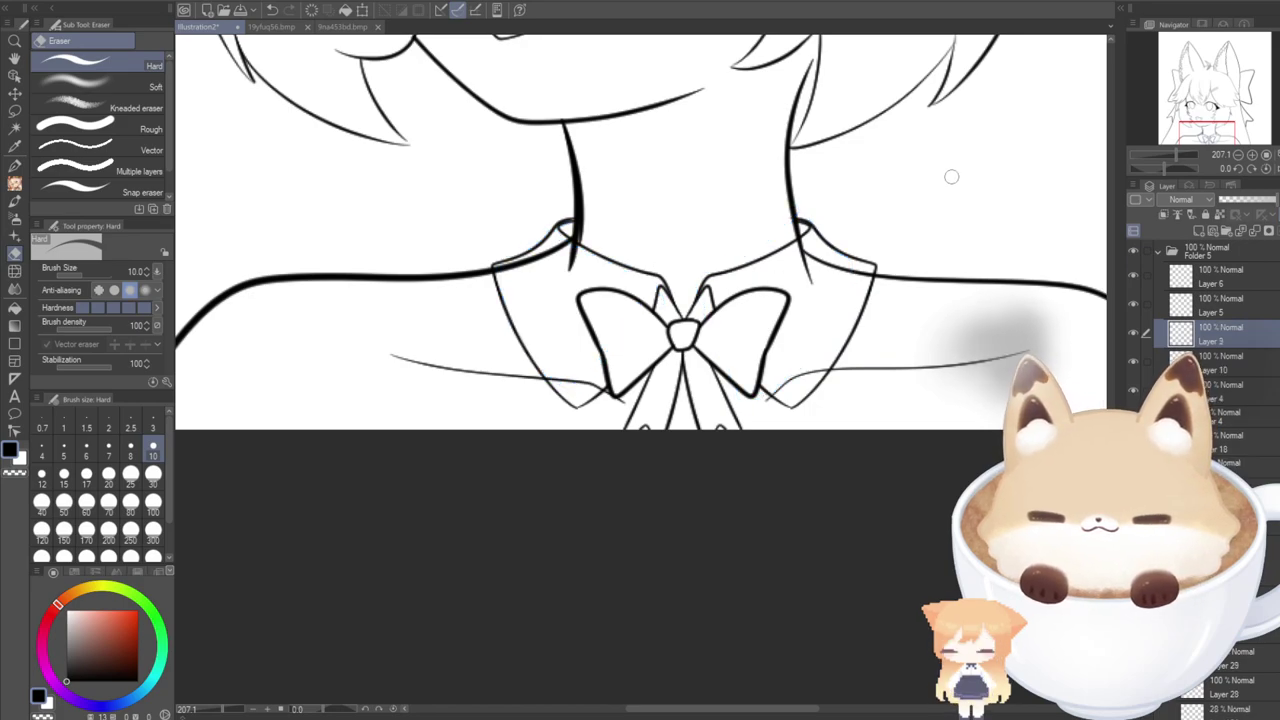
Look over the inked collar and mouth area, and switch to the fox-girl reference sheet to compare the outfit.
drag(1222, 136, 1222, 133)
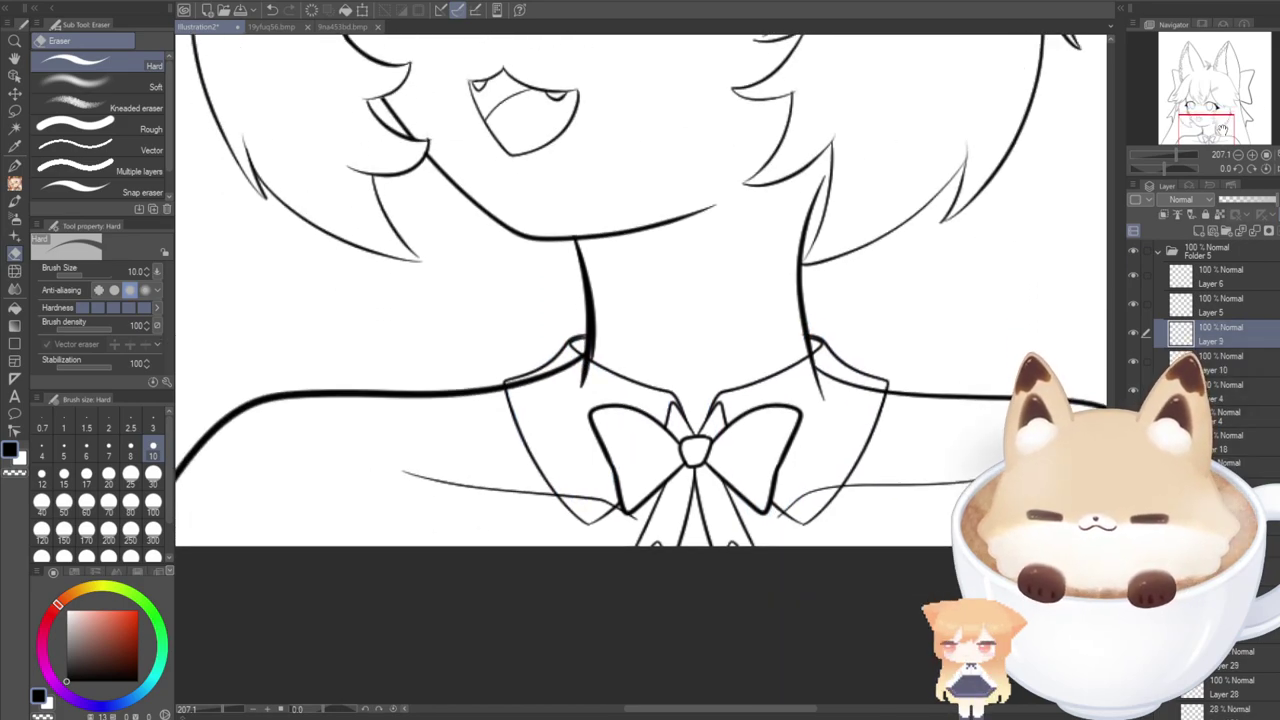
click(284, 28)
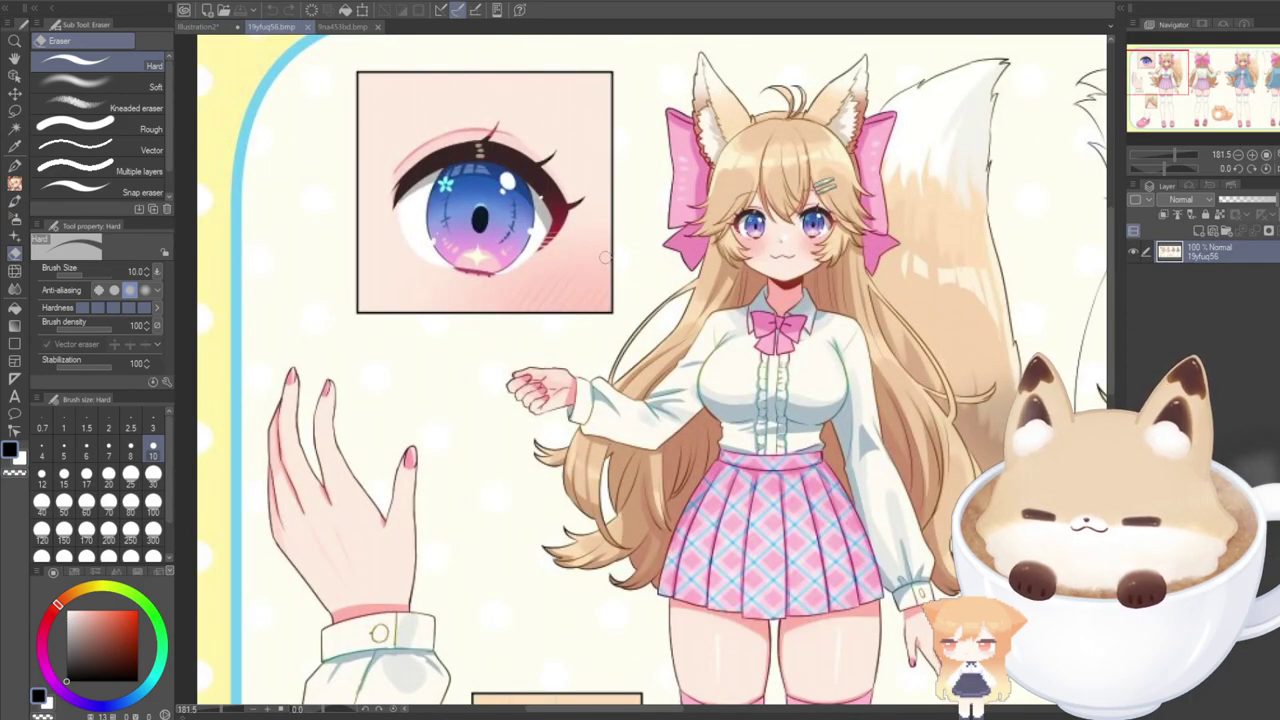
Return to the line art illustration and hide Layer 9, which holds the collarbone lines.
click(217, 29)
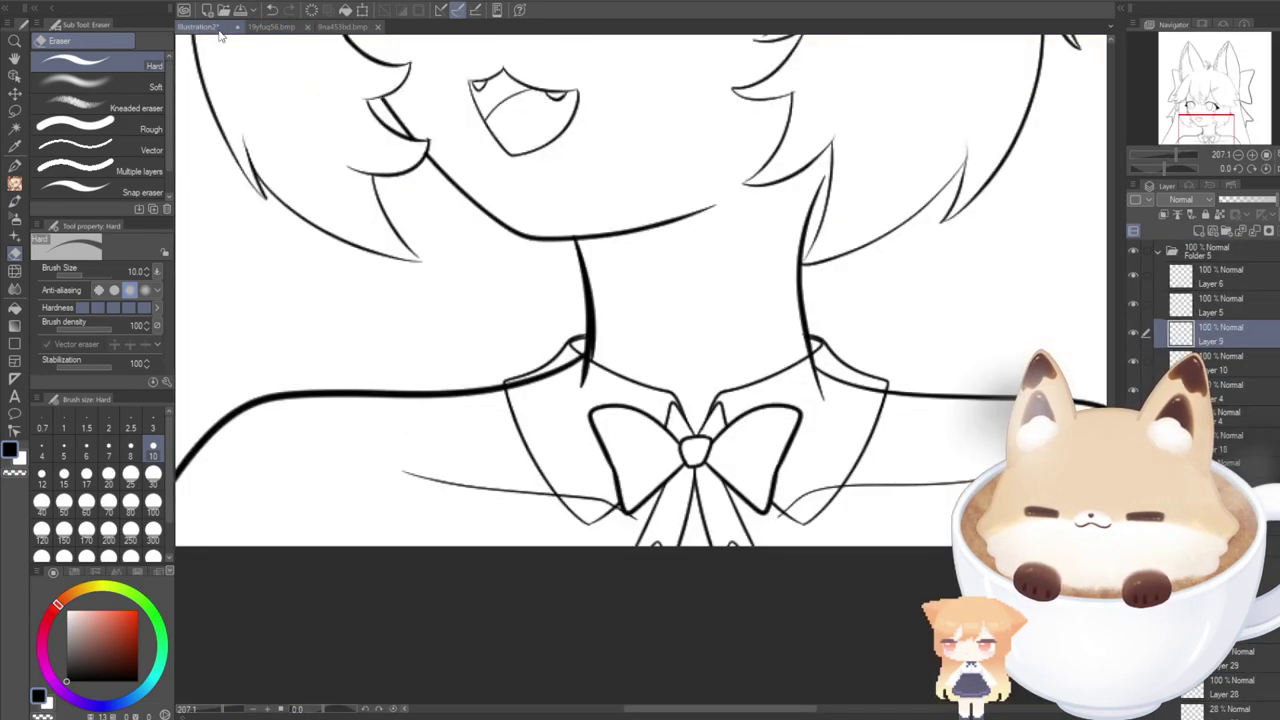
click(1133, 334)
click(1133, 334)
click(1133, 334)
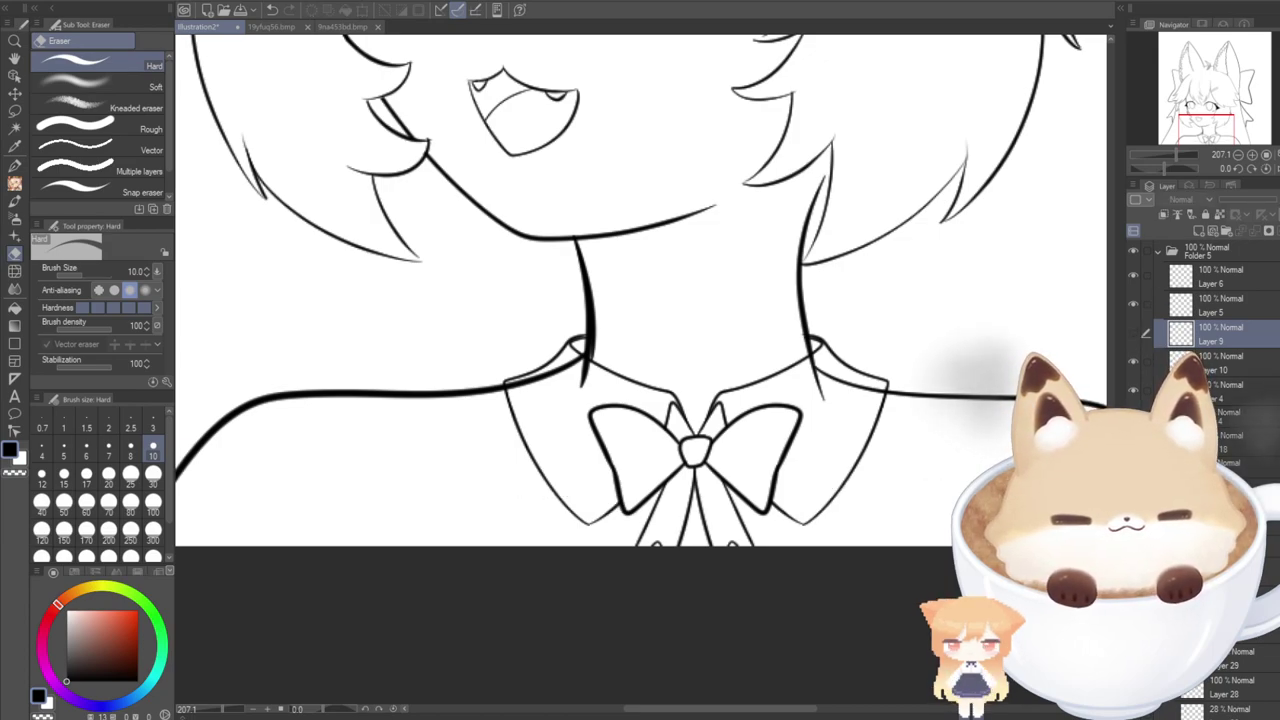
click(1133, 330)
click(1133, 330)
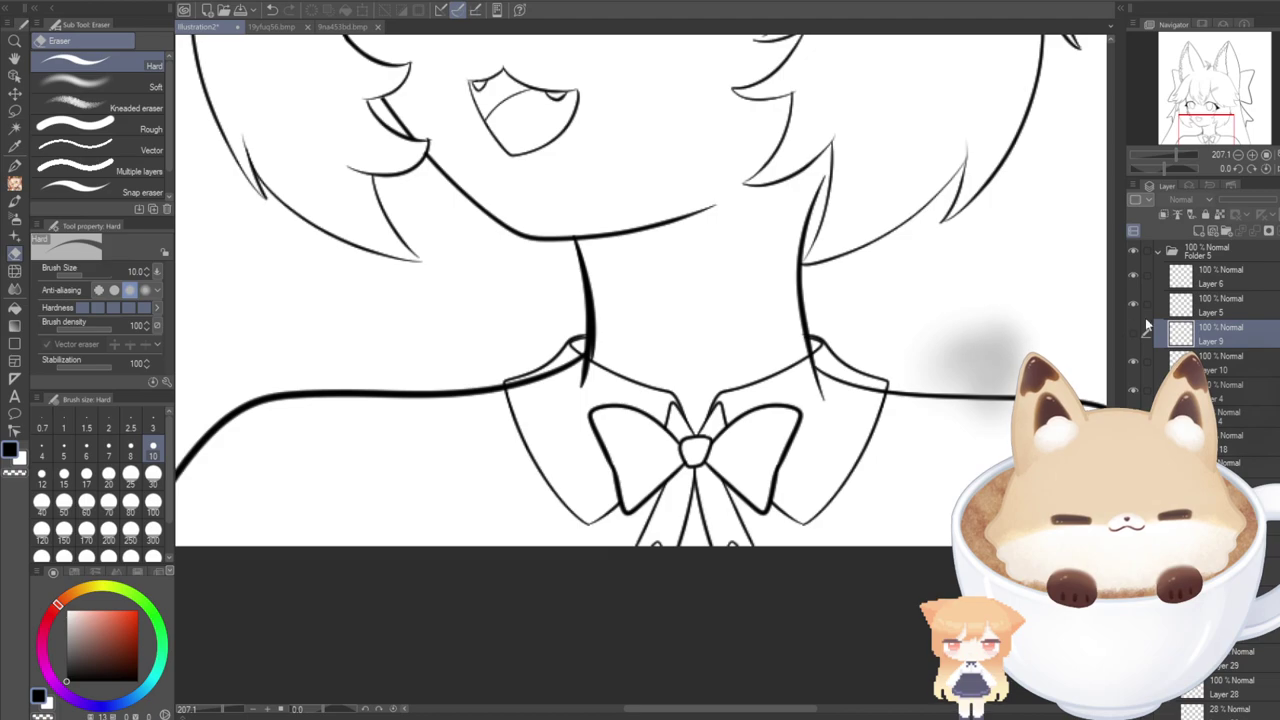
Add a new layer above Layer 9 and try a wavy ruffle line below the bow's left loop with the G-pen.
click(1198, 230)
drag(1188, 129, 1189, 133)
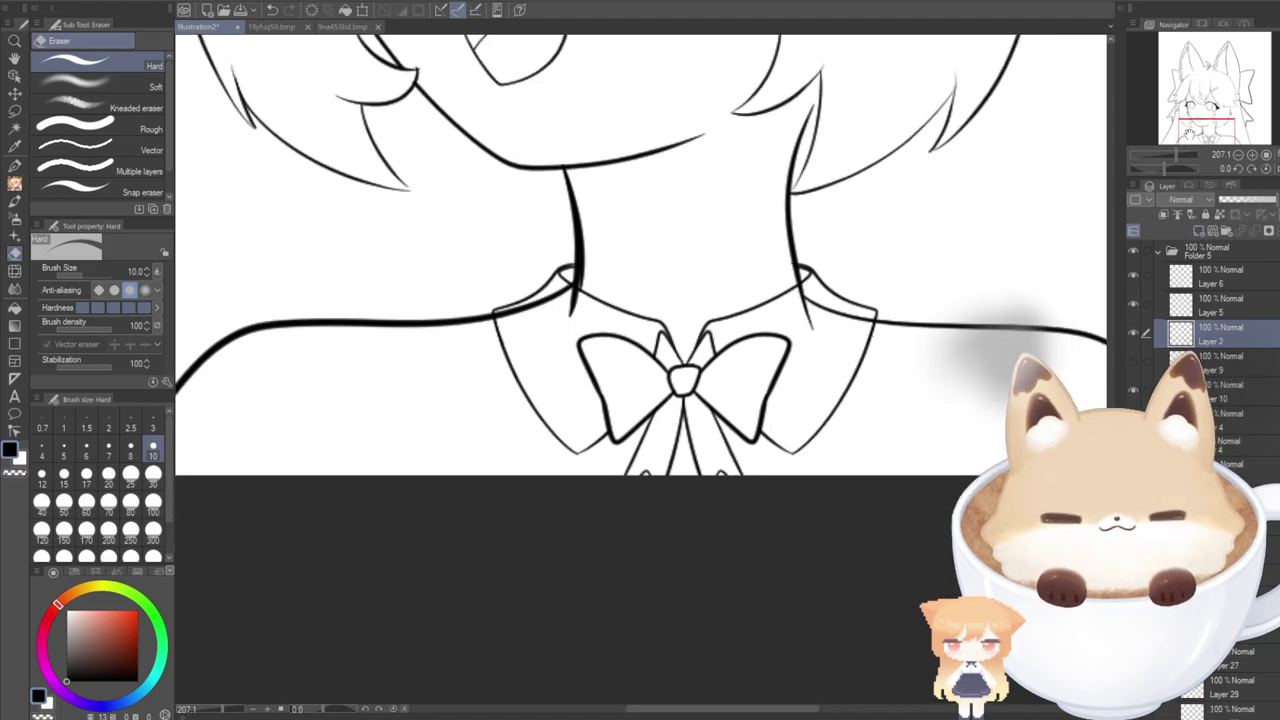
scroll(612, 448, up, 3)
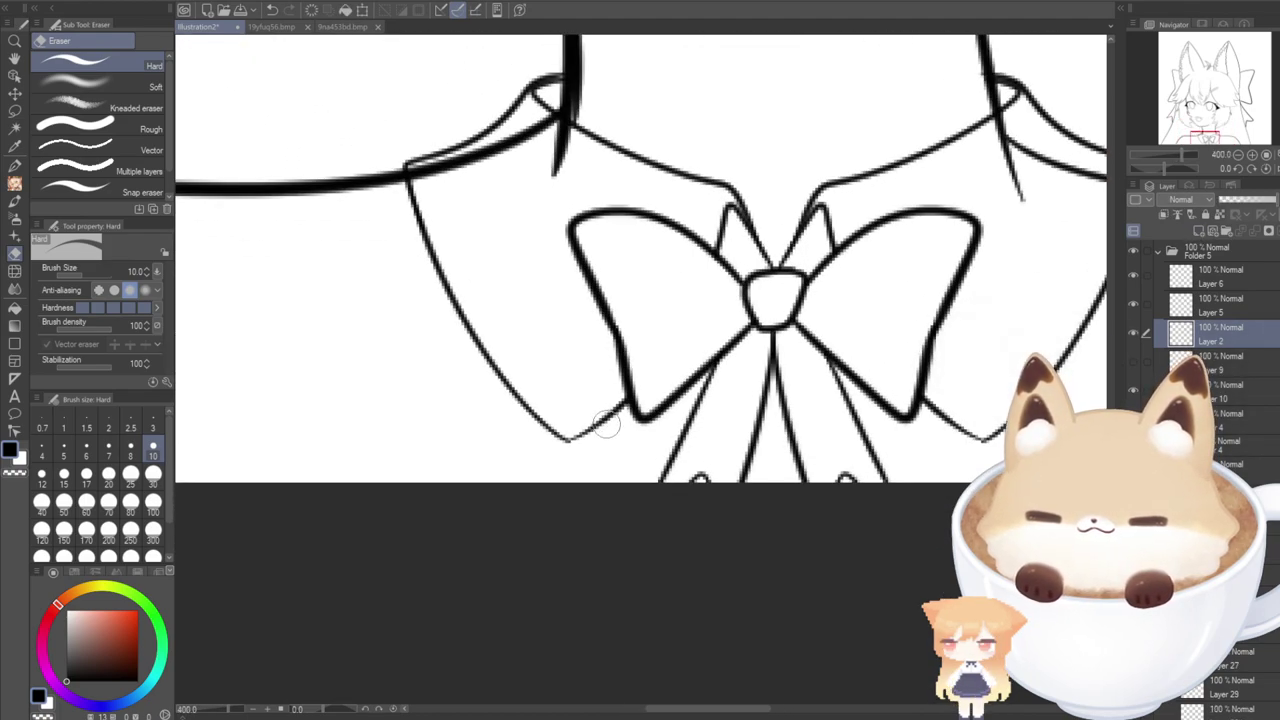
key(p)
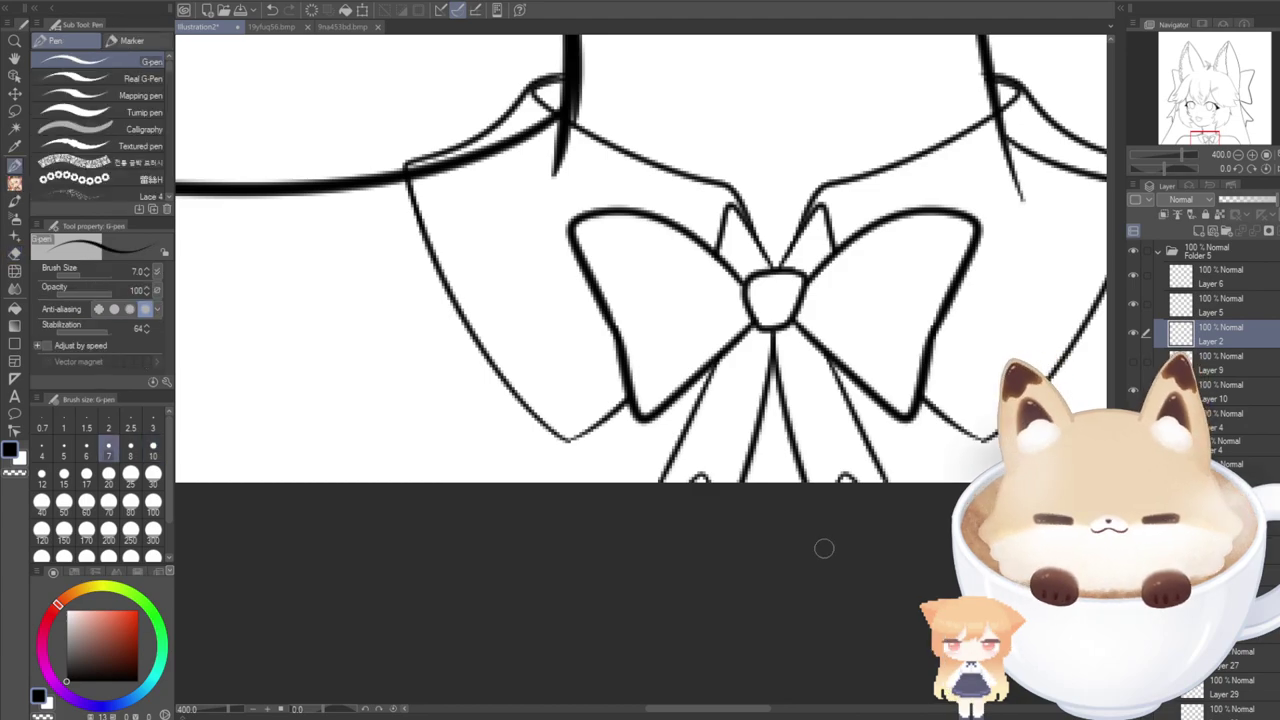
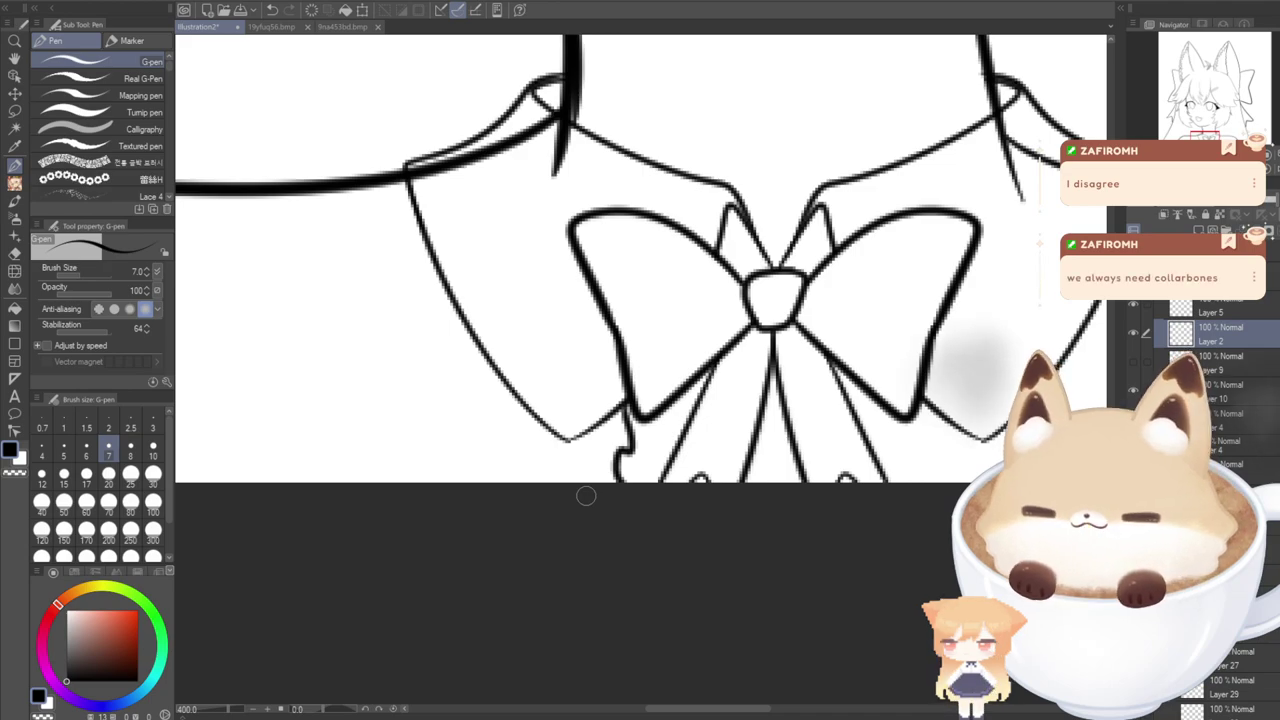
Compare the blouse front on the fox-girl reference sheet with the inked bow and collar.
click(271, 27)
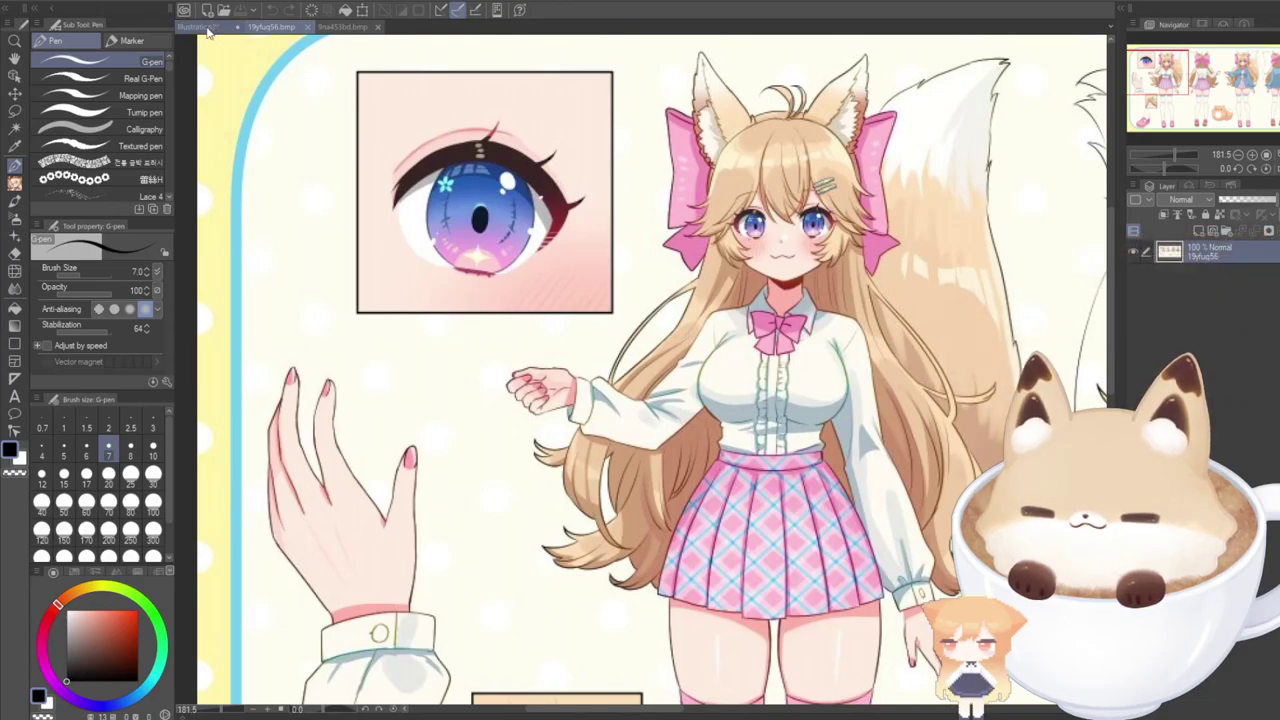
click(207, 29)
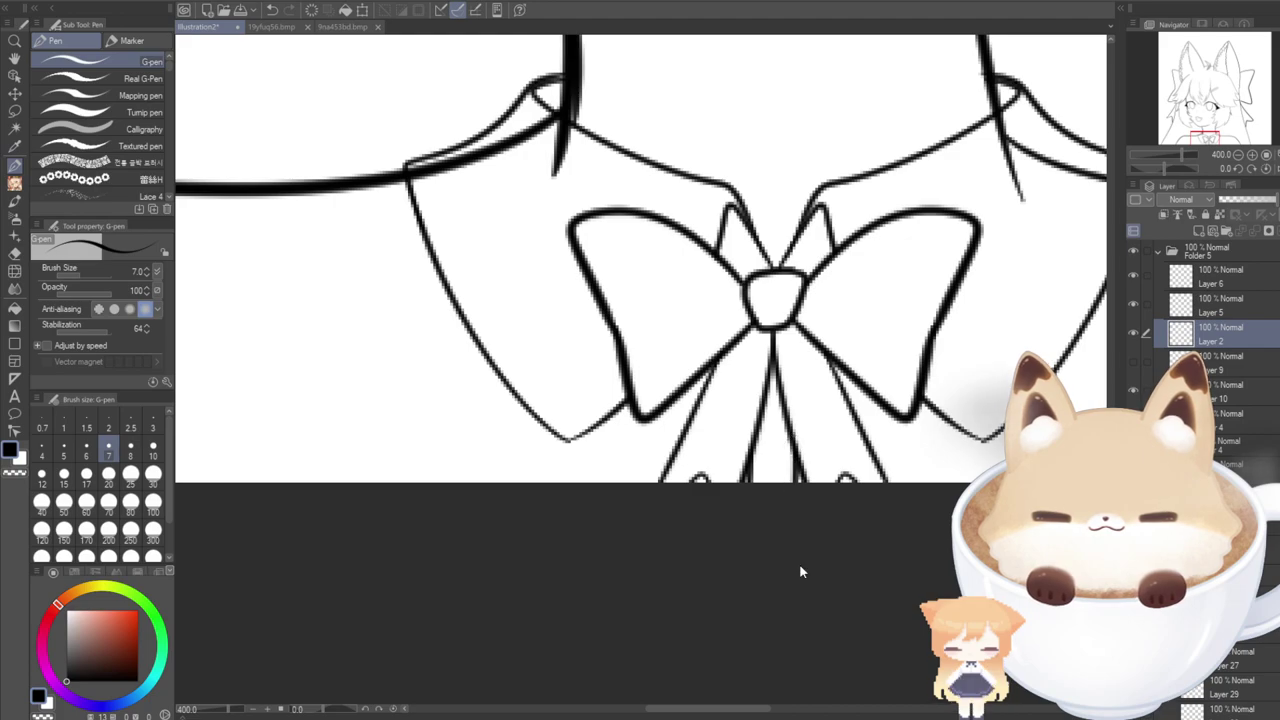
click(258, 27)
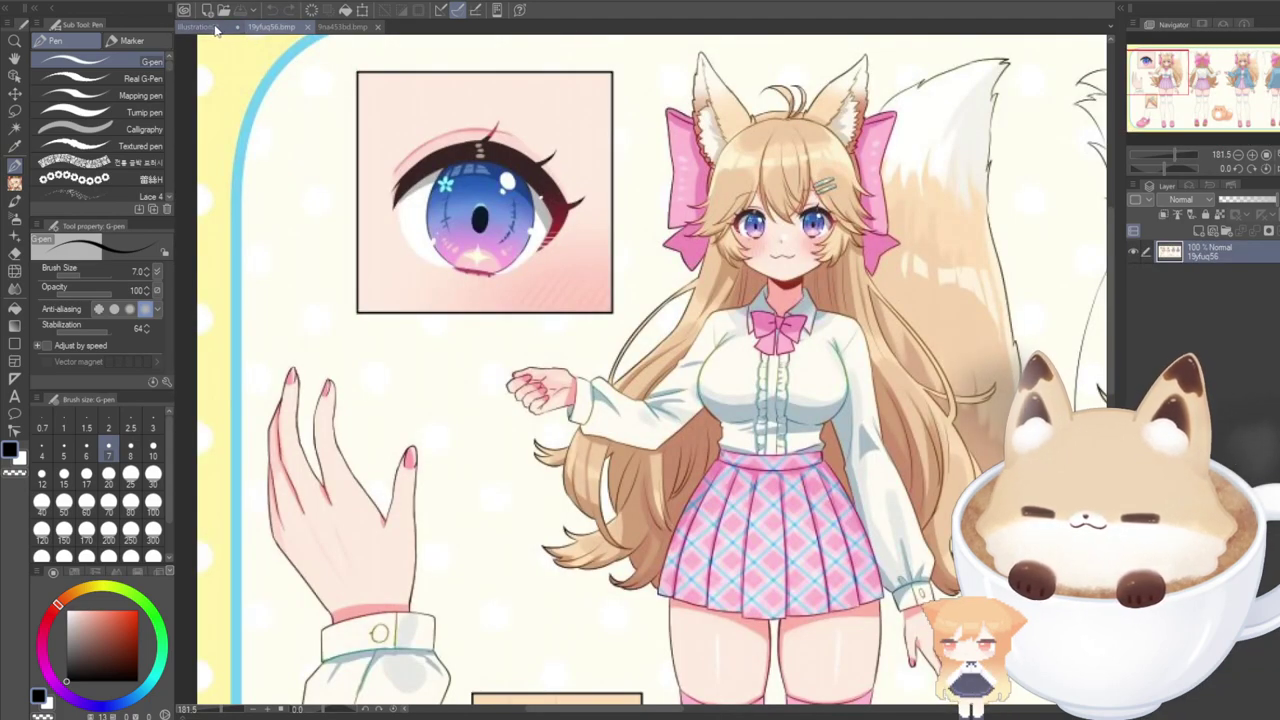
click(218, 27)
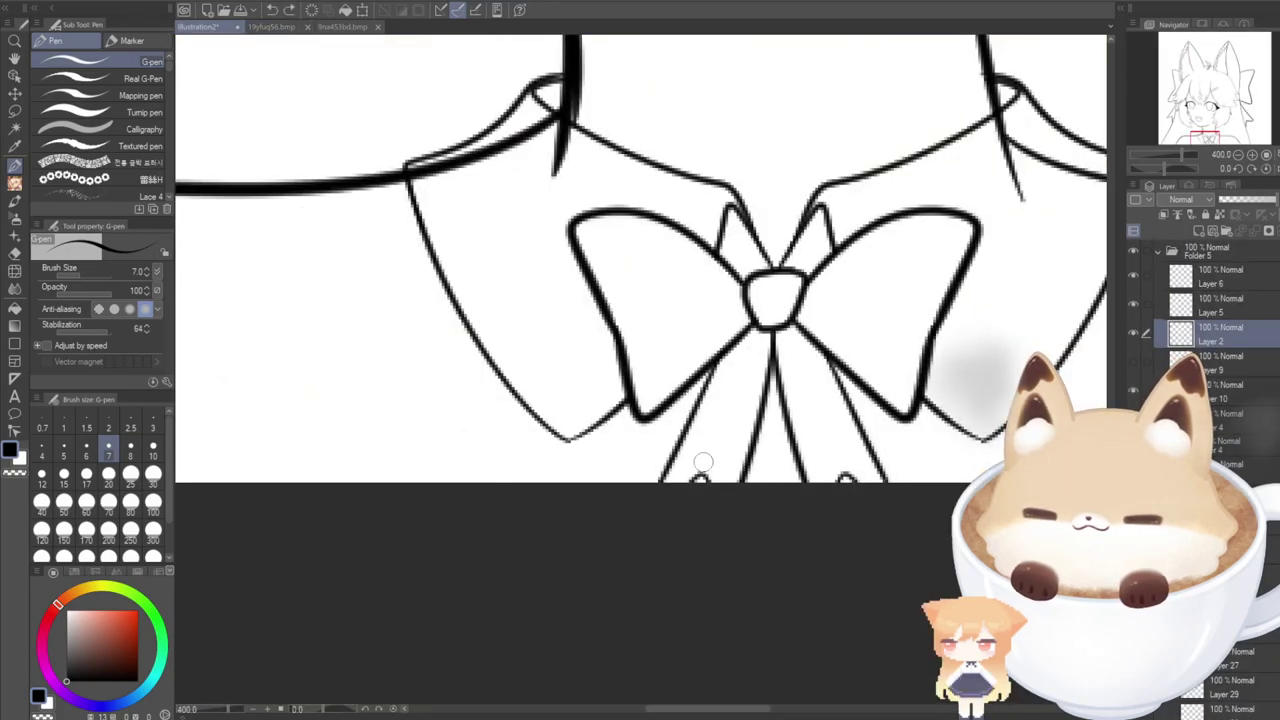
click(268, 27)
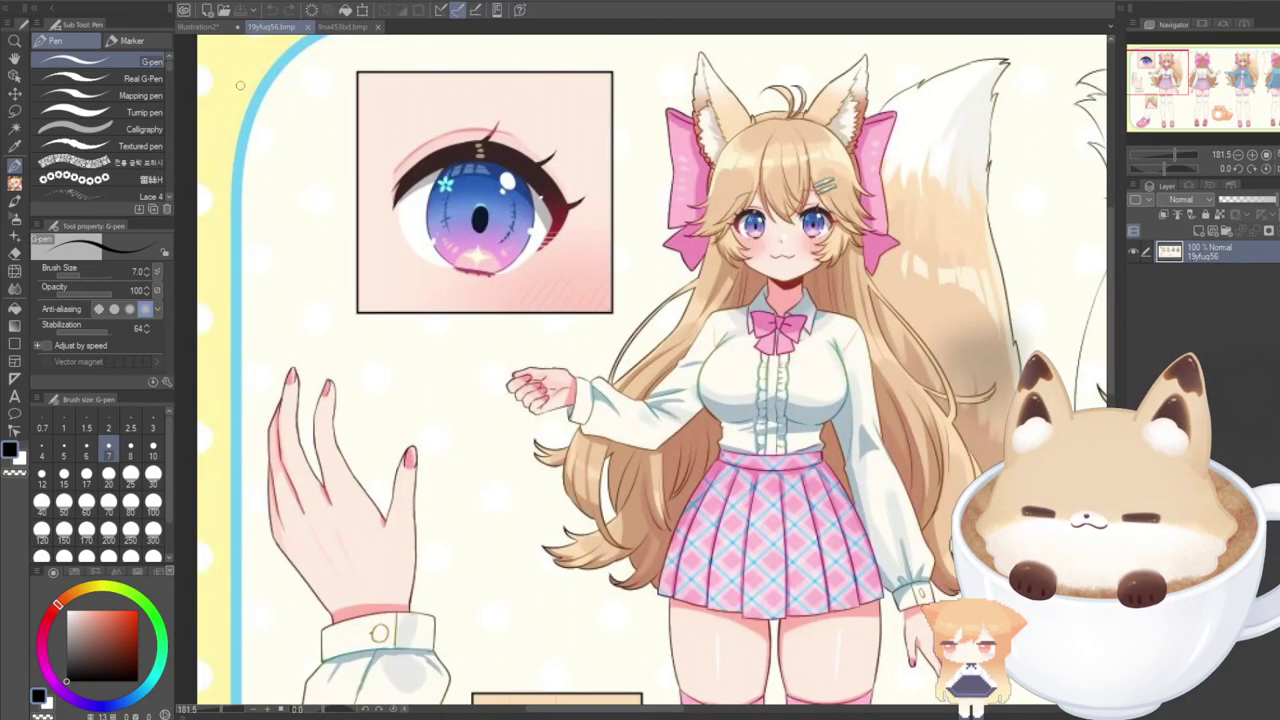
click(206, 27)
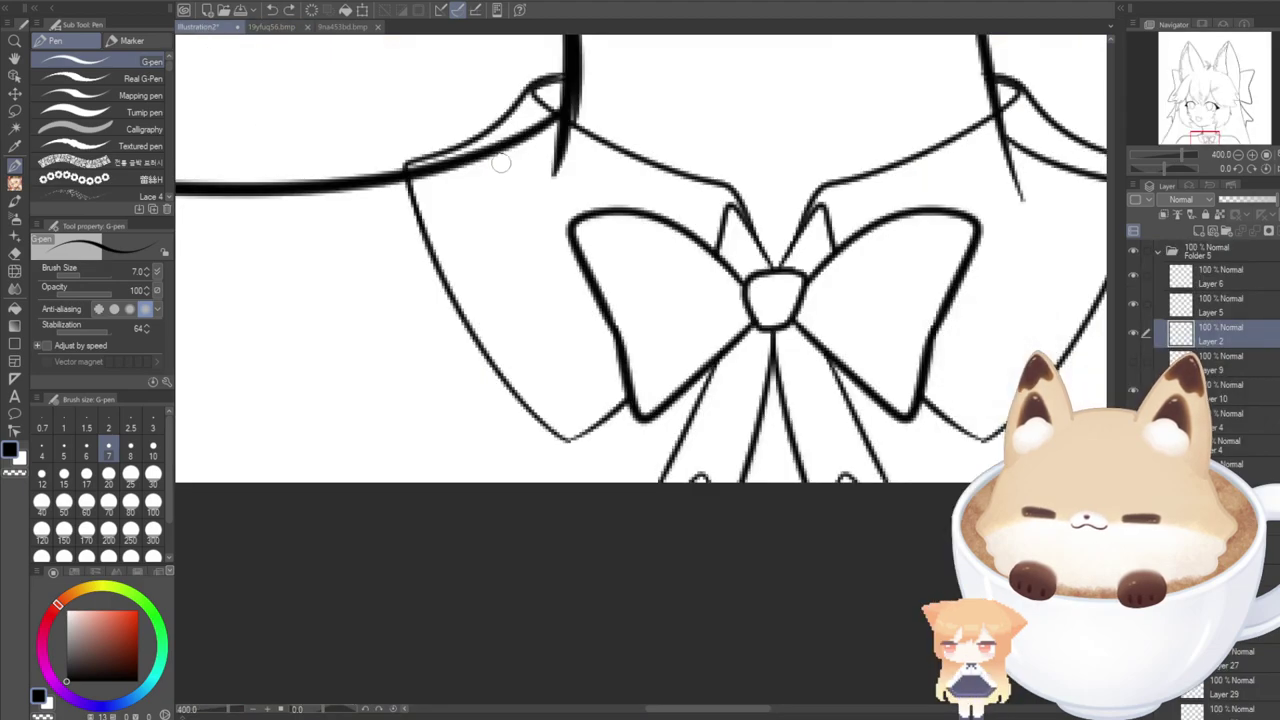
Erase the ends of both neck lines where they run down over the shirt collar.
drag(1205, 133, 1209, 129)
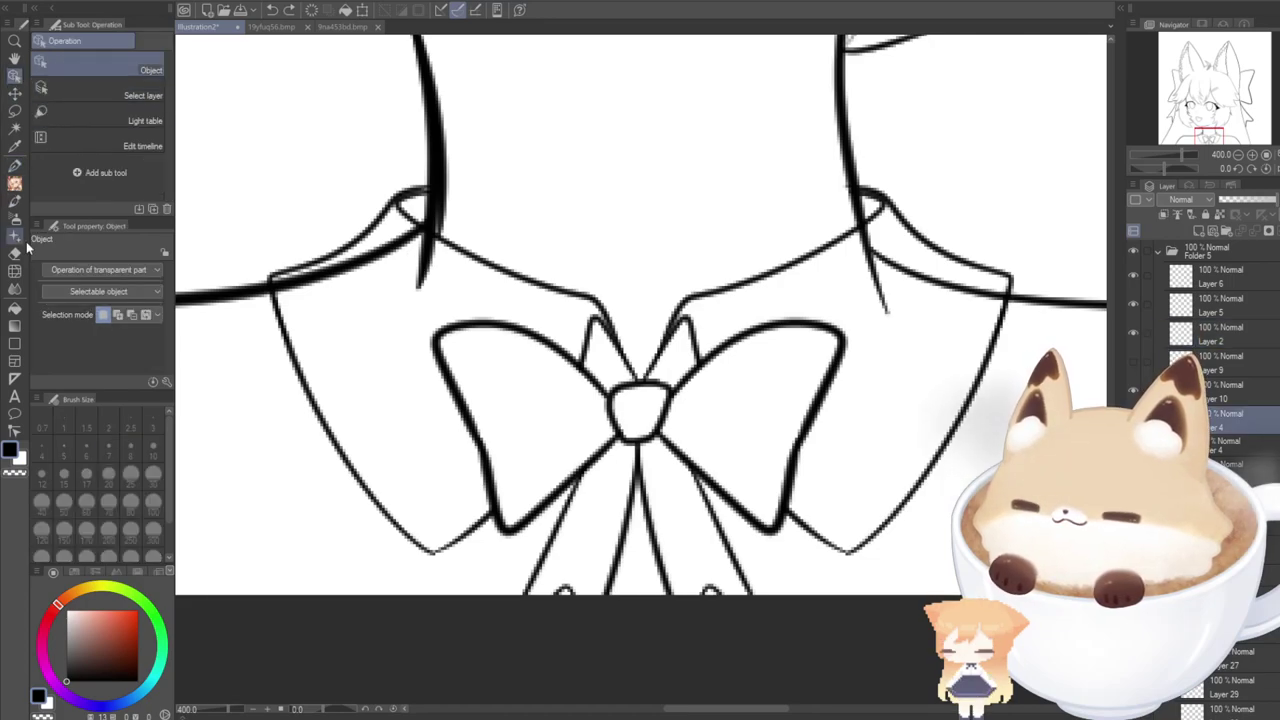
click(15, 253)
drag(421, 234, 418, 288)
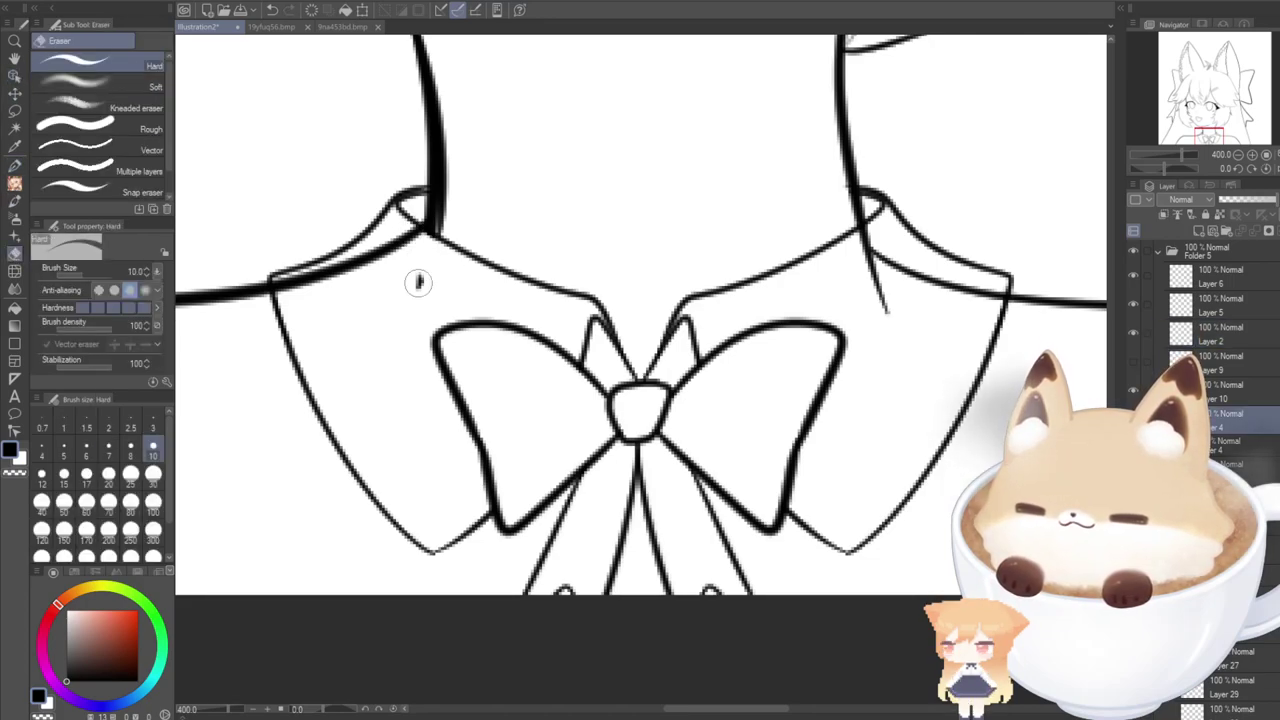
mouse_move(837, 281)
mouse_down()
mouse_move(857, 251)
mouse_move(894, 354)
mouse_up()
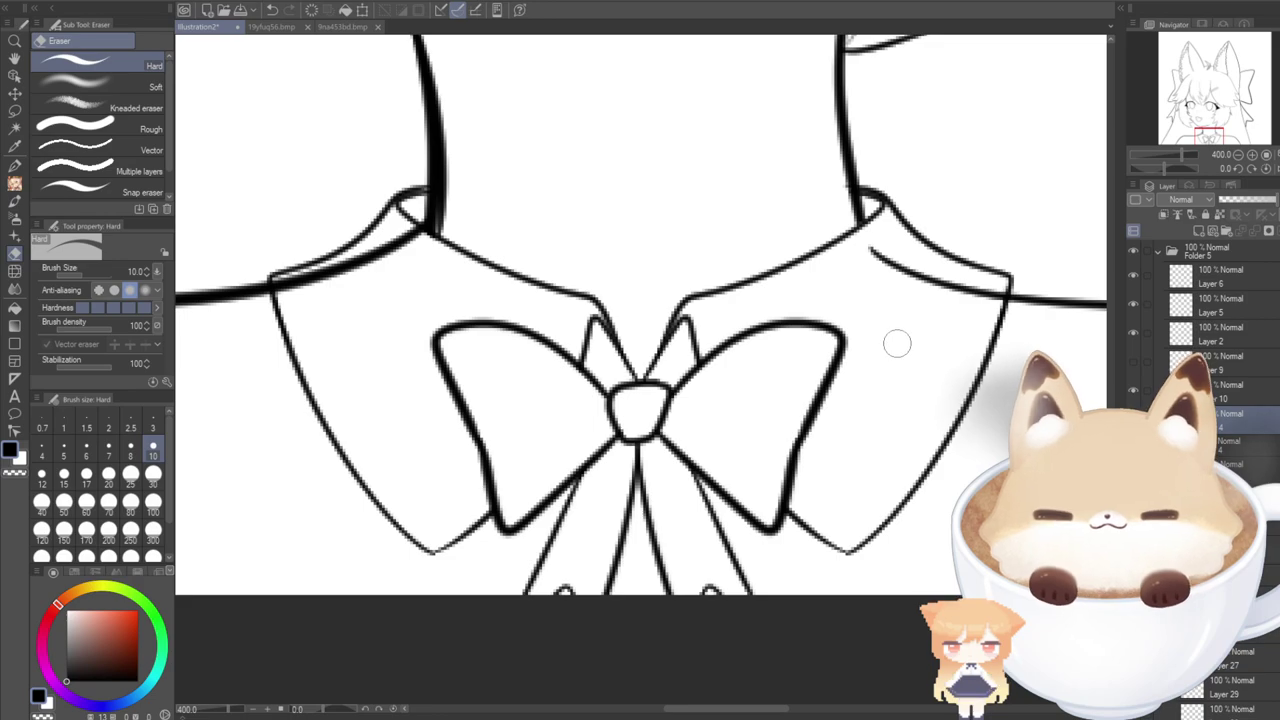
Erase the shoulder lines on Layer 10 where they cross inside the left and right collar.
click(14, 75)
click(335, 271)
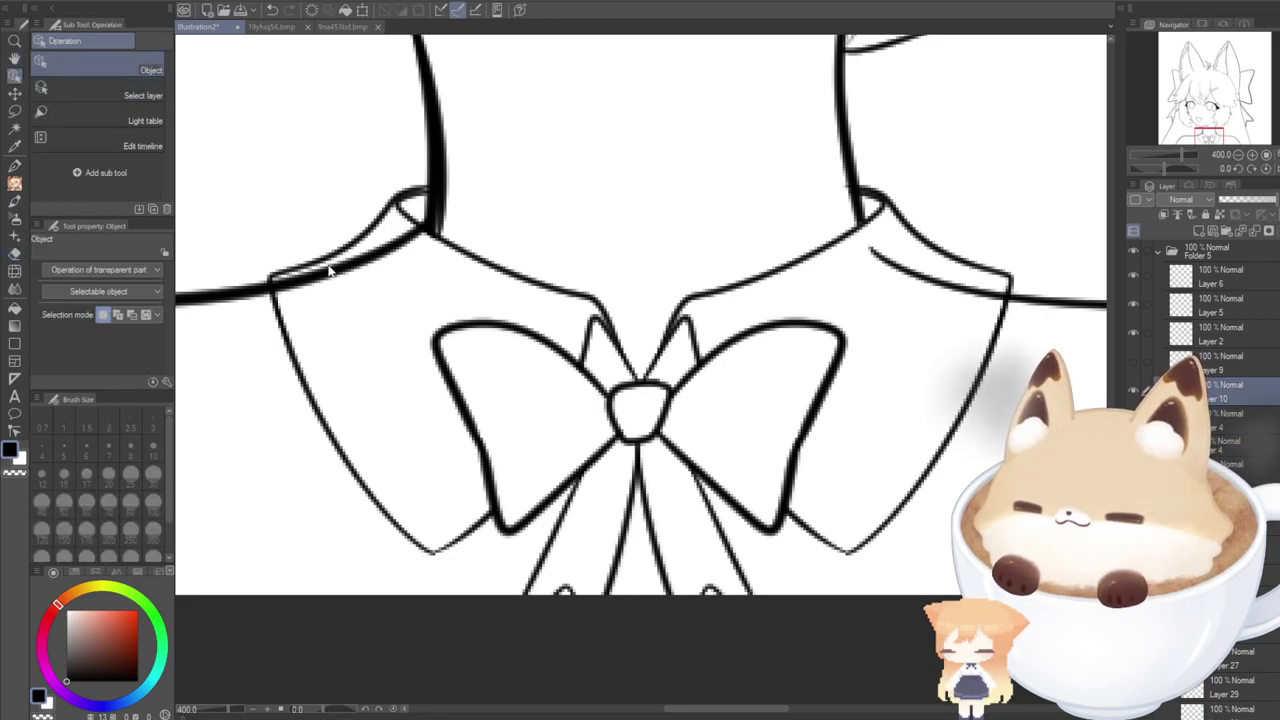
click(15, 253)
mouse_move(278, 288)
mouse_down()
mouse_move(297, 277)
mouse_move(329, 289)
mouse_move(318, 266)
mouse_move(400, 234)
mouse_move(390, 230)
mouse_up()
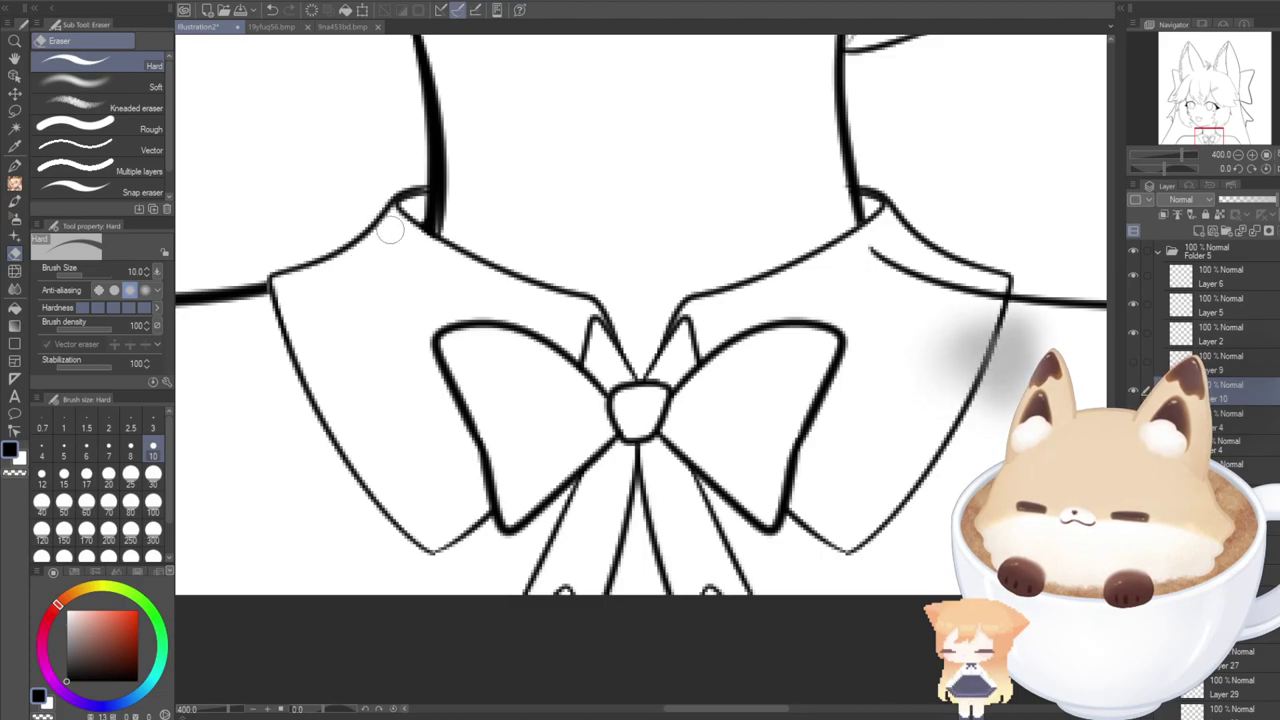
drag(862, 260, 993, 282)
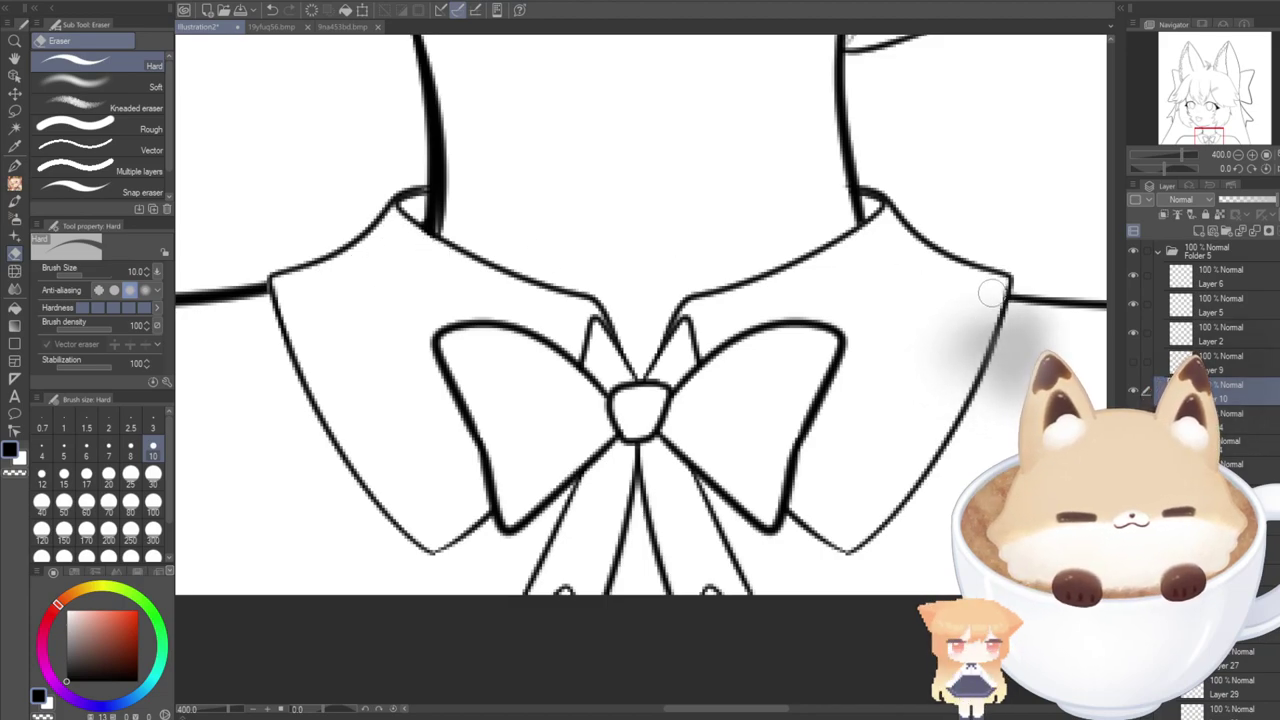
Look over the whole line art at different magnifications to check the cleaned-up collar and shoulders.
scroll(943, 369, down, 6)
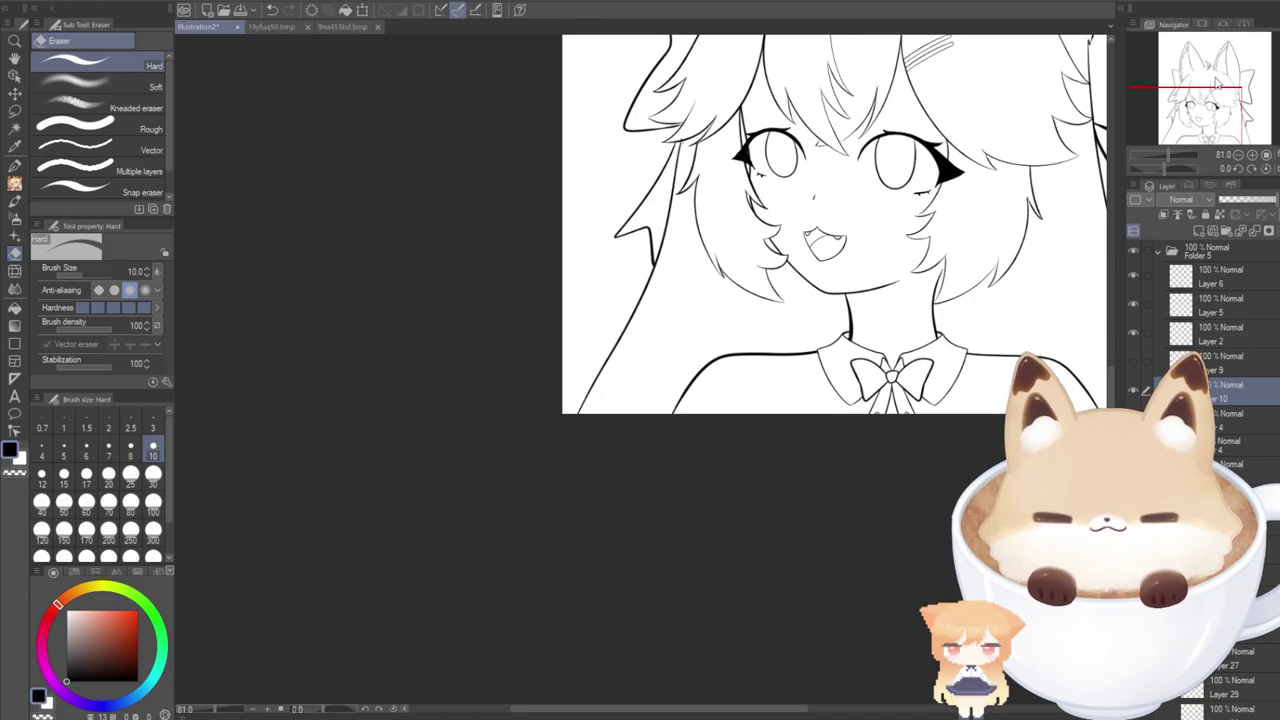
drag(1214, 128, 1245, 107)
scroll(818, 402, down, 2)
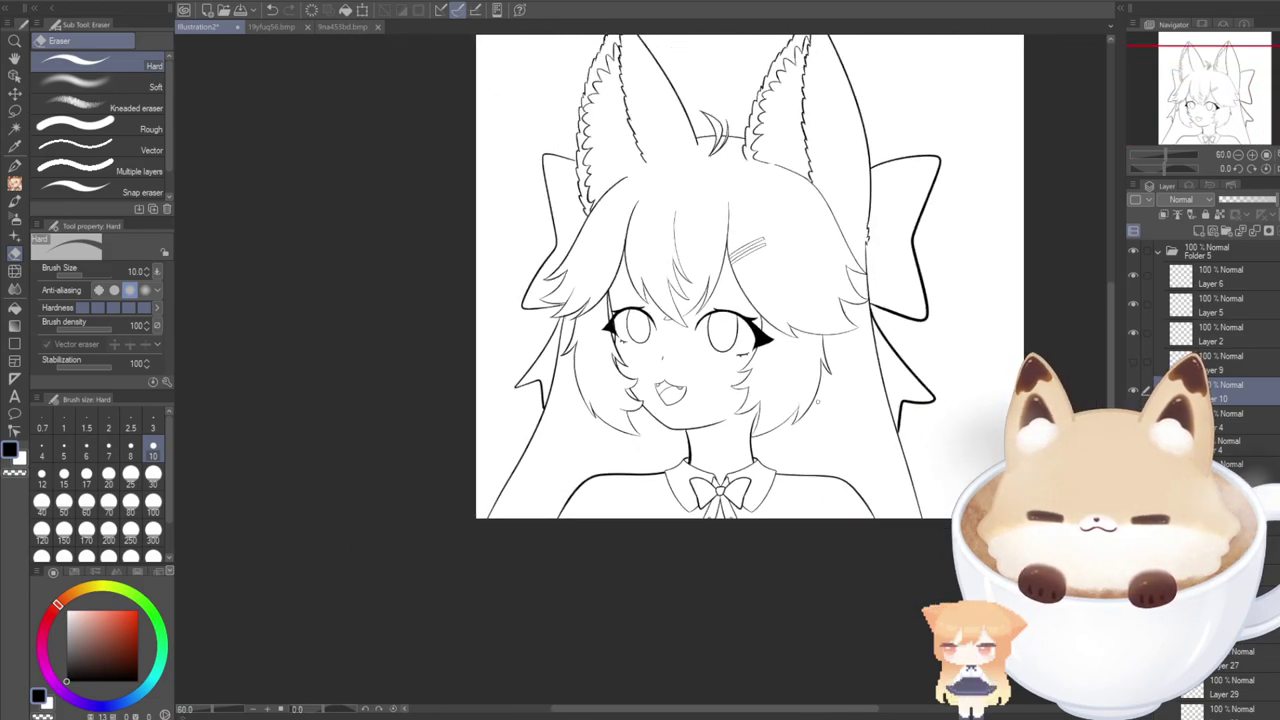
scroll(817, 402, down, 1)
scroll(880, 490, up, 3)
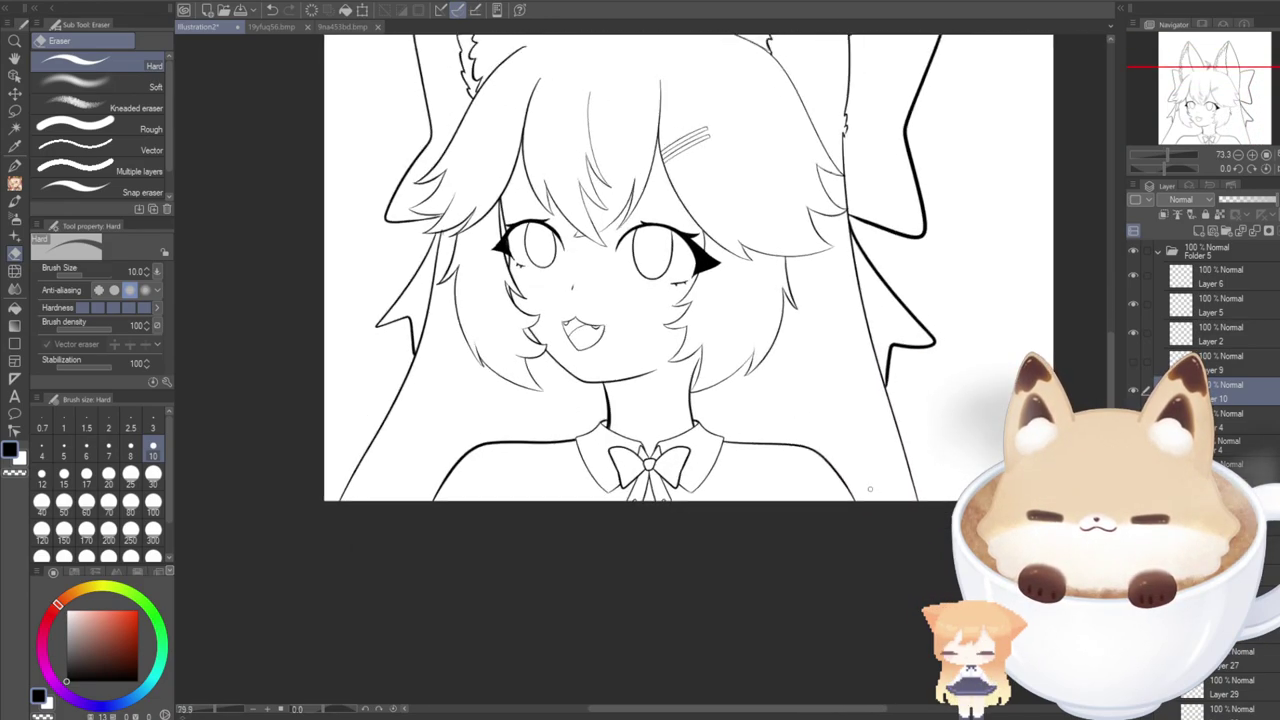
scroll(869, 489, up, 2)
scroll(522, 602, down, 5)
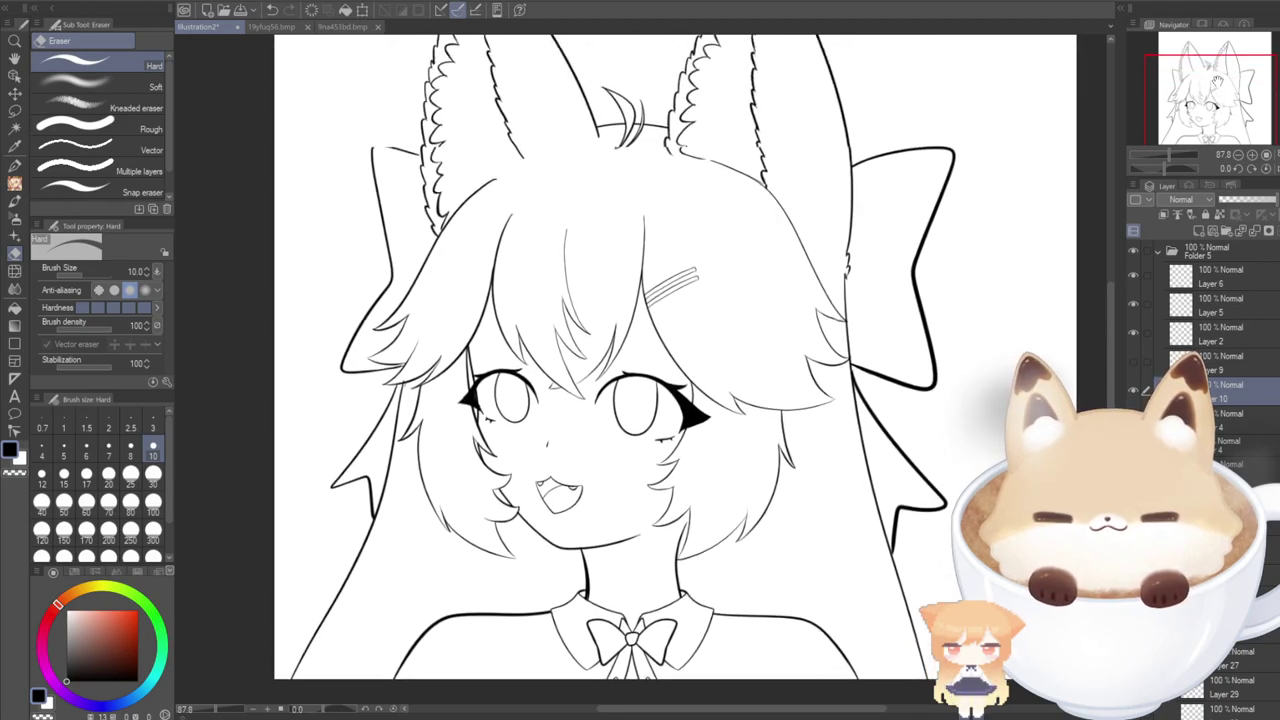
Examine the outfits on the fox-girl reference sheet, especially the blue cardigan version, and compare them with the line art.
click(271, 27)
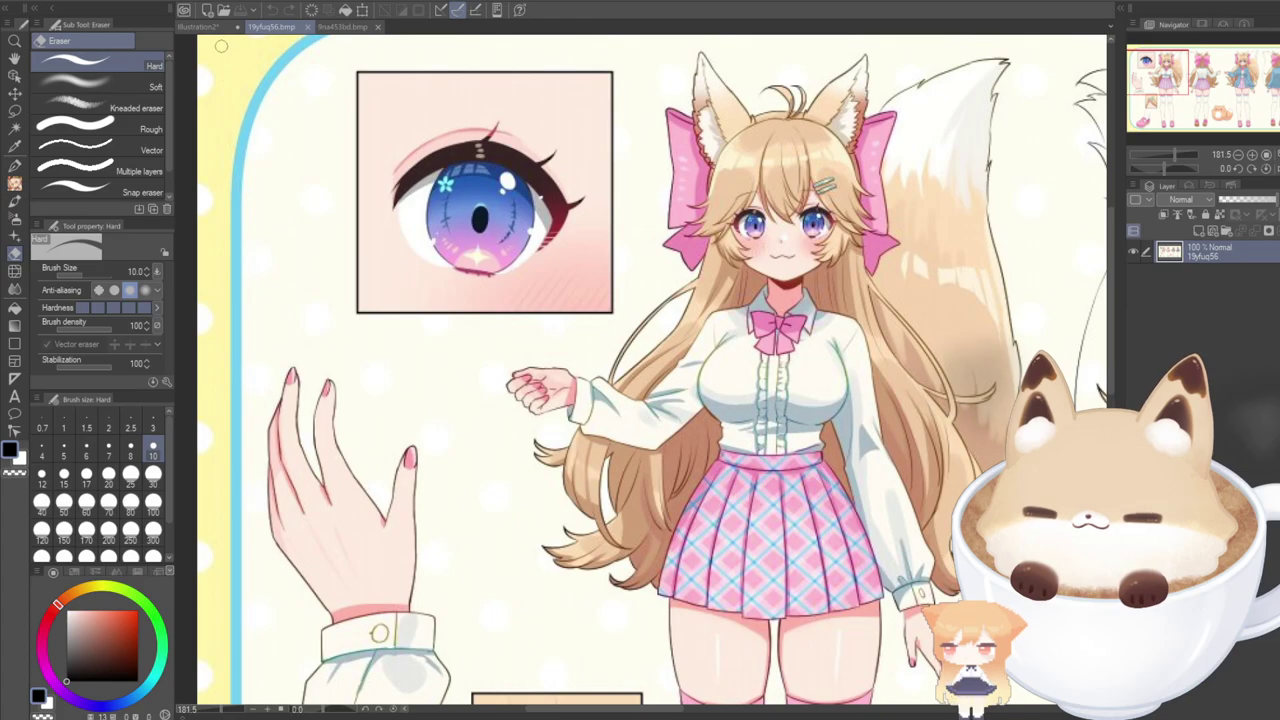
scroll(221, 46, down, 5)
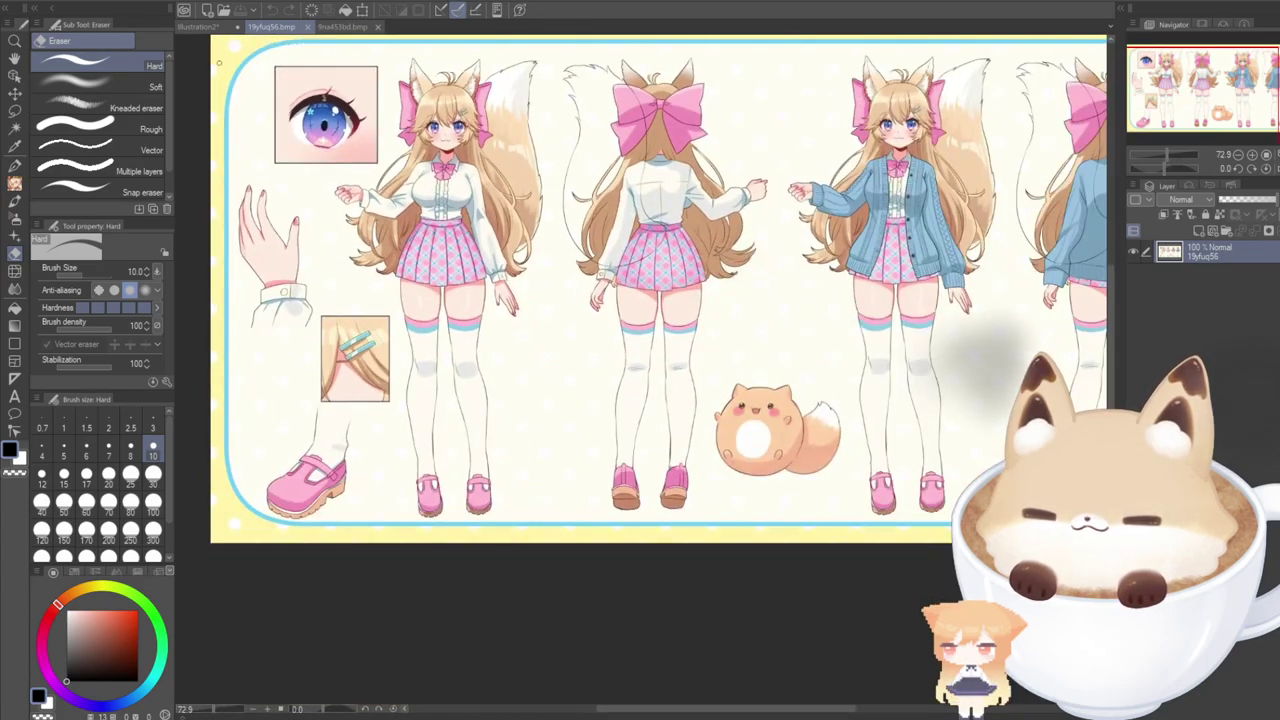
drag(1181, 95, 1153, 117)
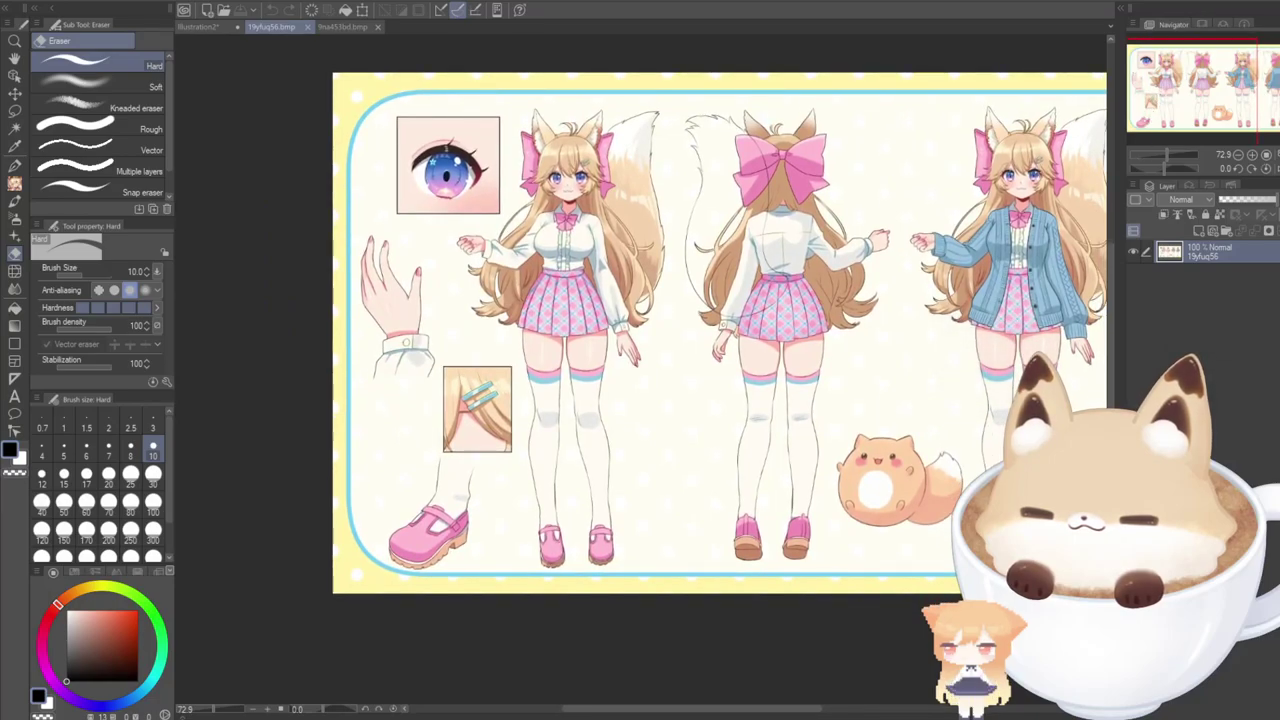
scroll(544, 170, up, 3)
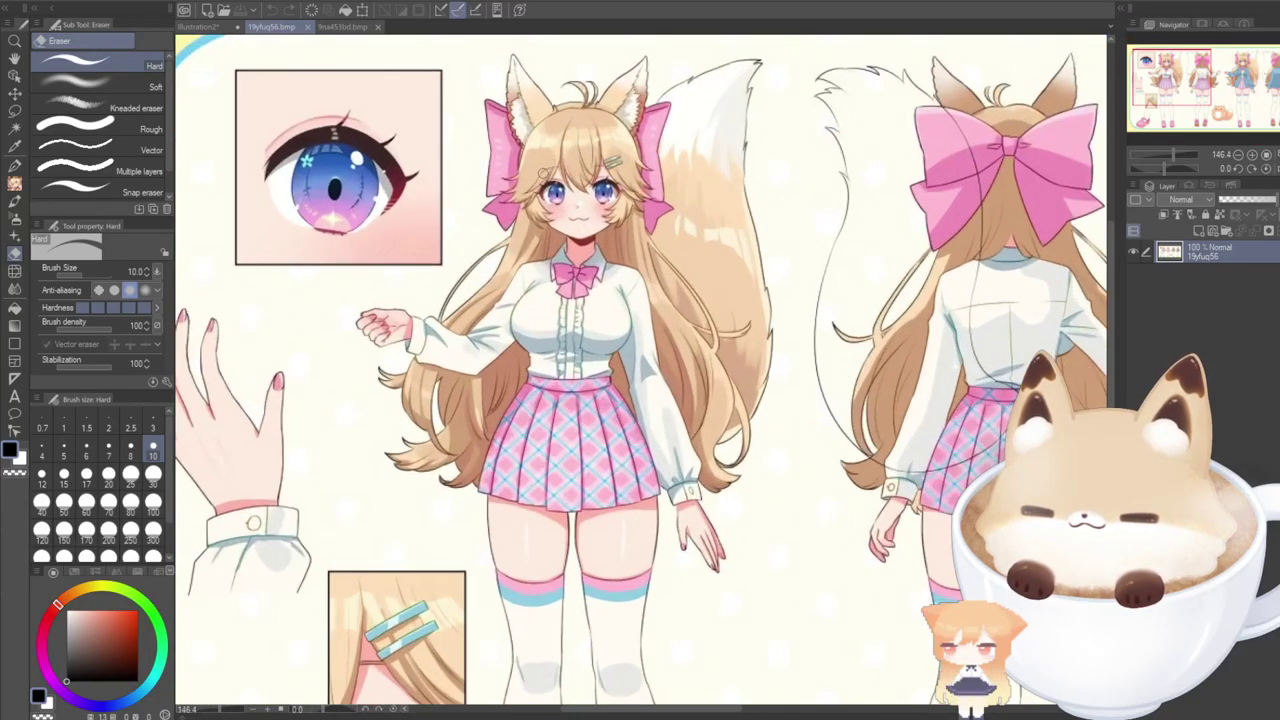
drag(1168, 85, 1247, 80)
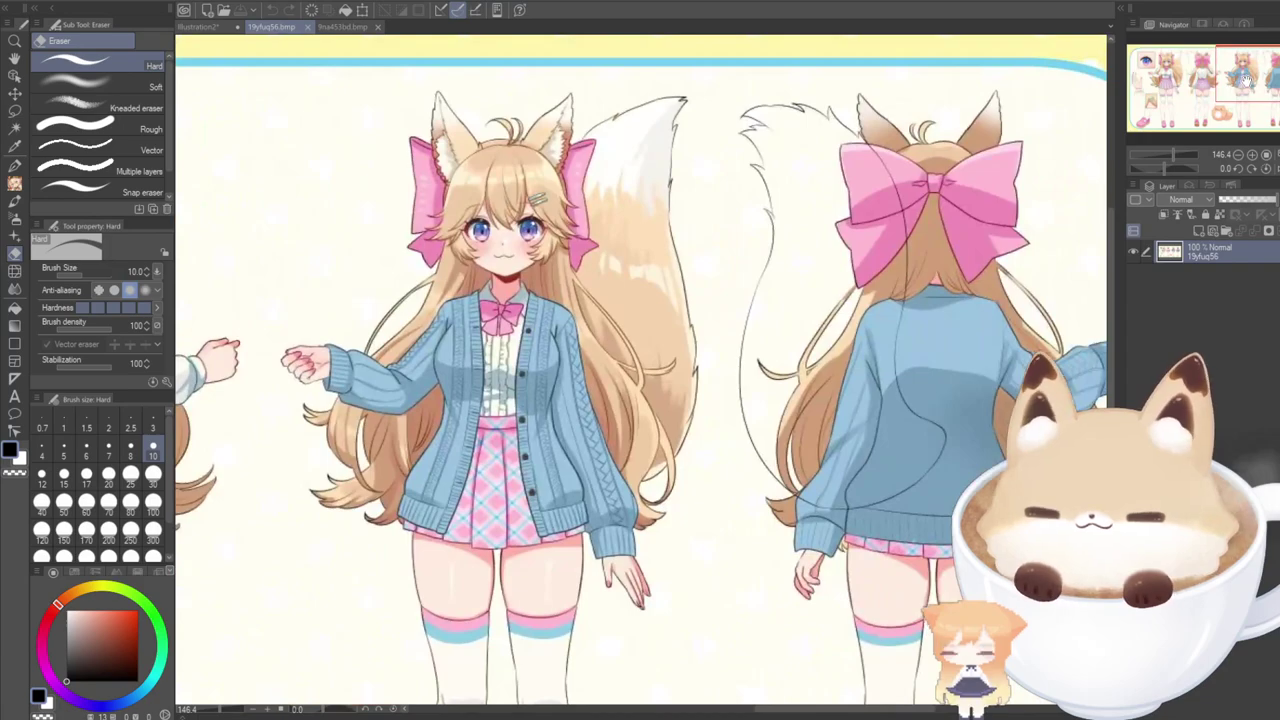
click(205, 27)
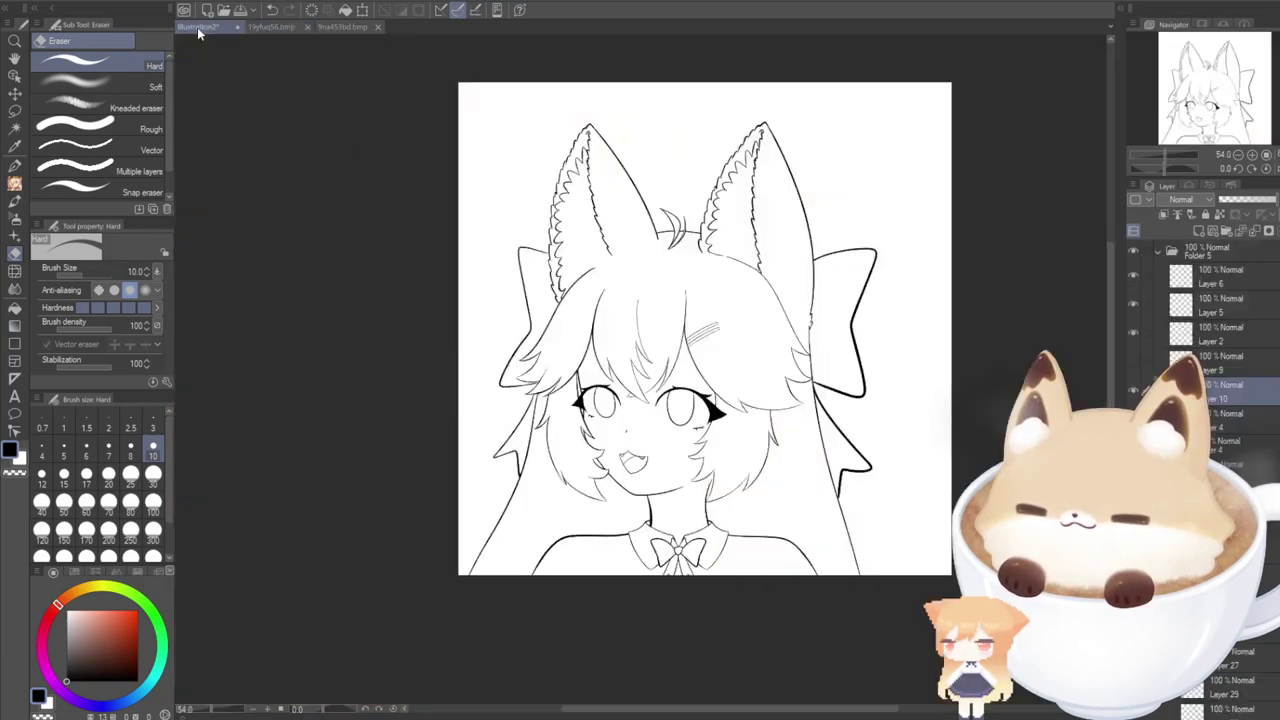
click(252, 28)
Switch to the G-pen and add a new layer above Layer 6 for the cardigan line art.
click(16, 164)
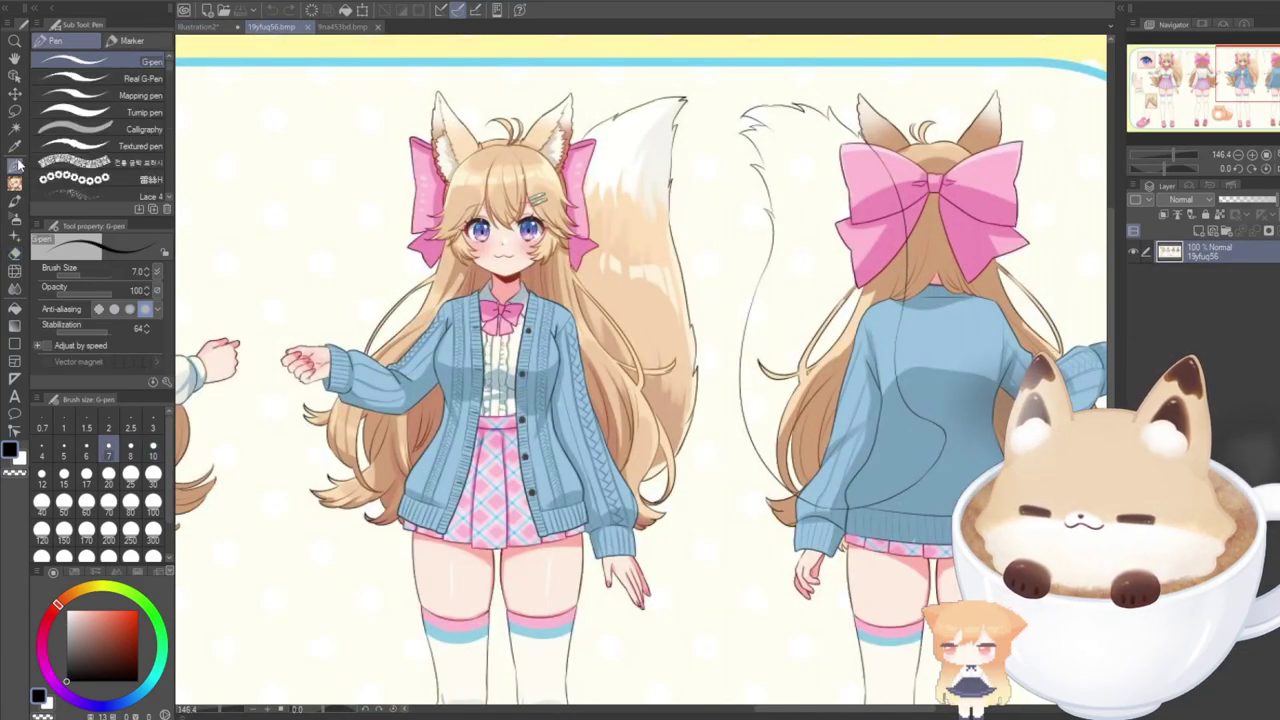
click(205, 28)
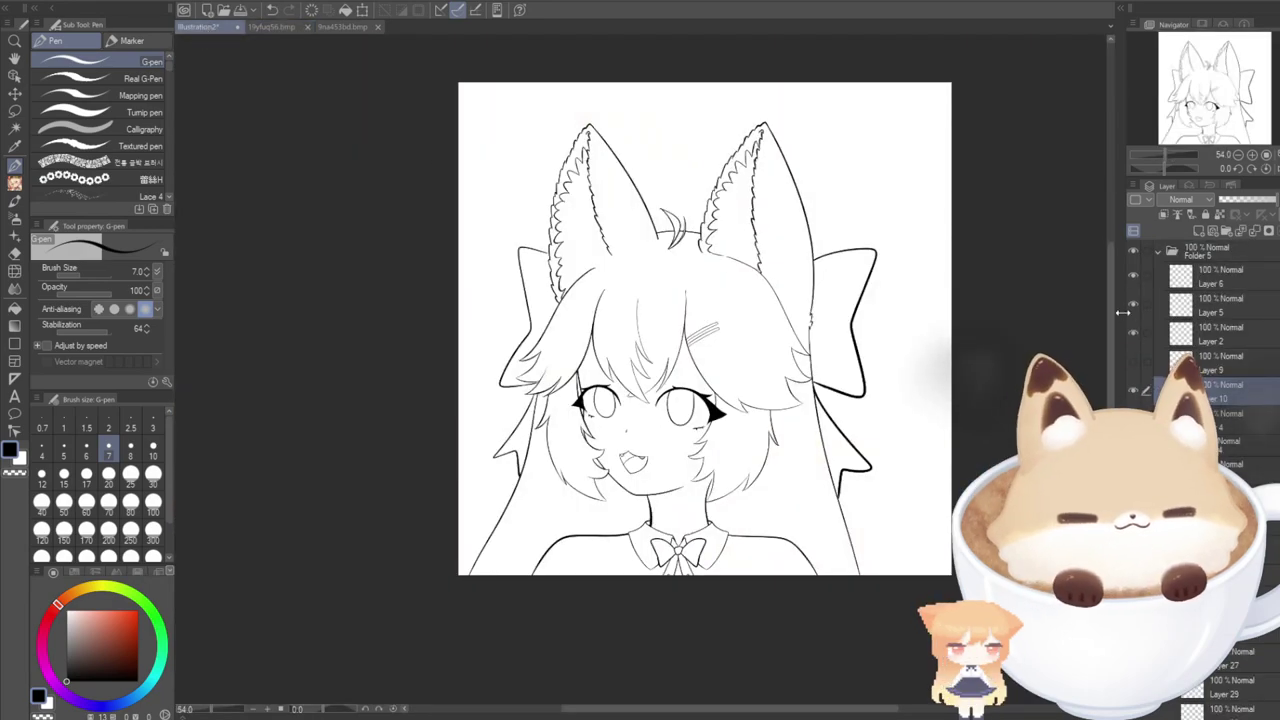
click(1153, 274)
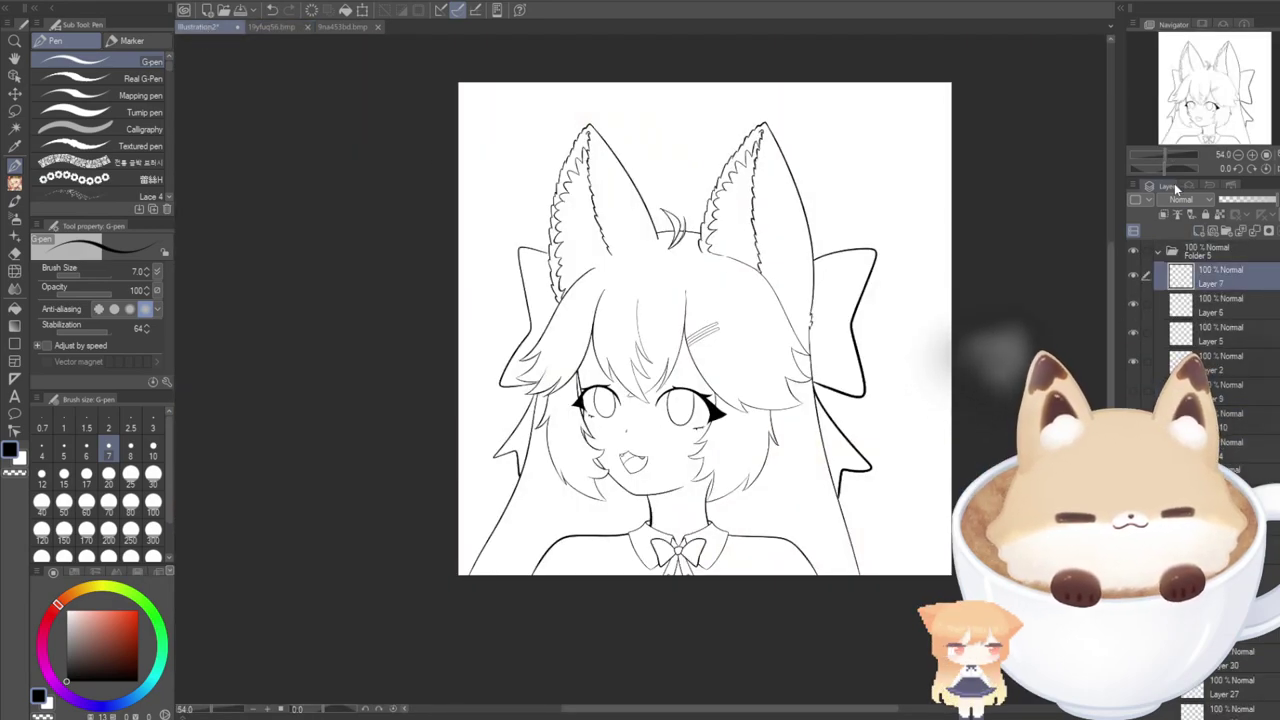
scroll(722, 538, up, 6)
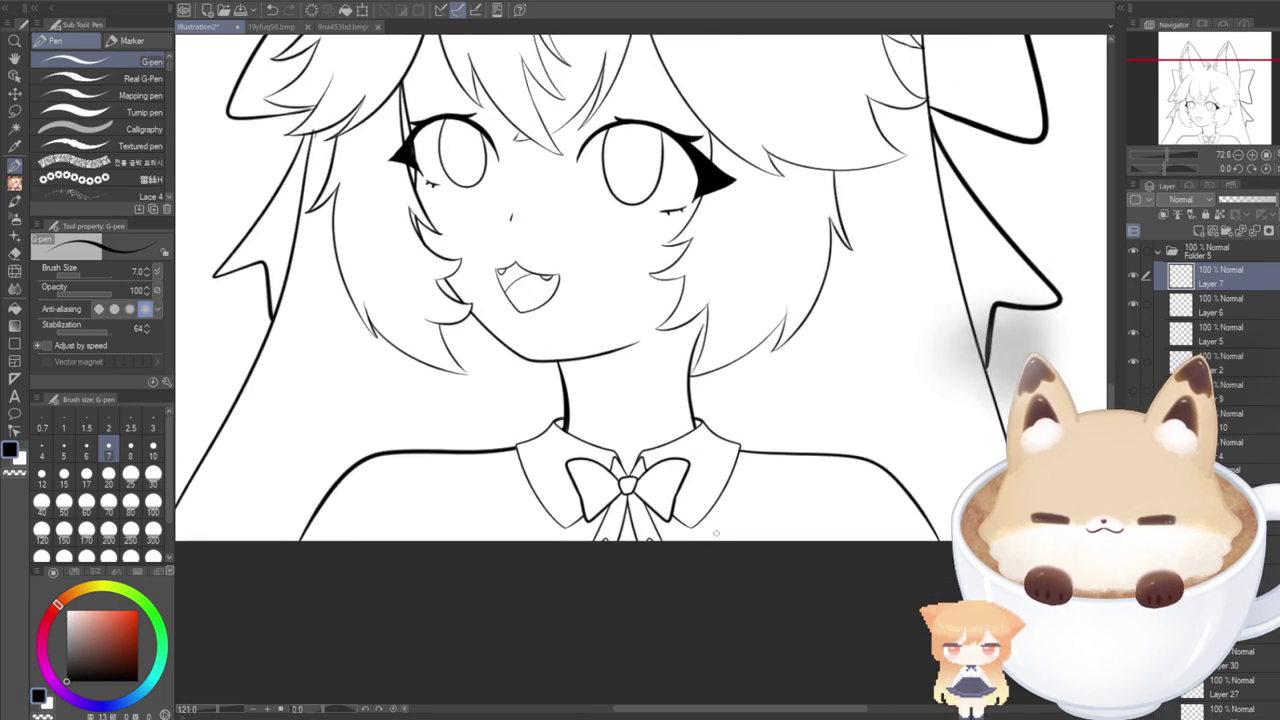
scroll(741, 404, up, 2)
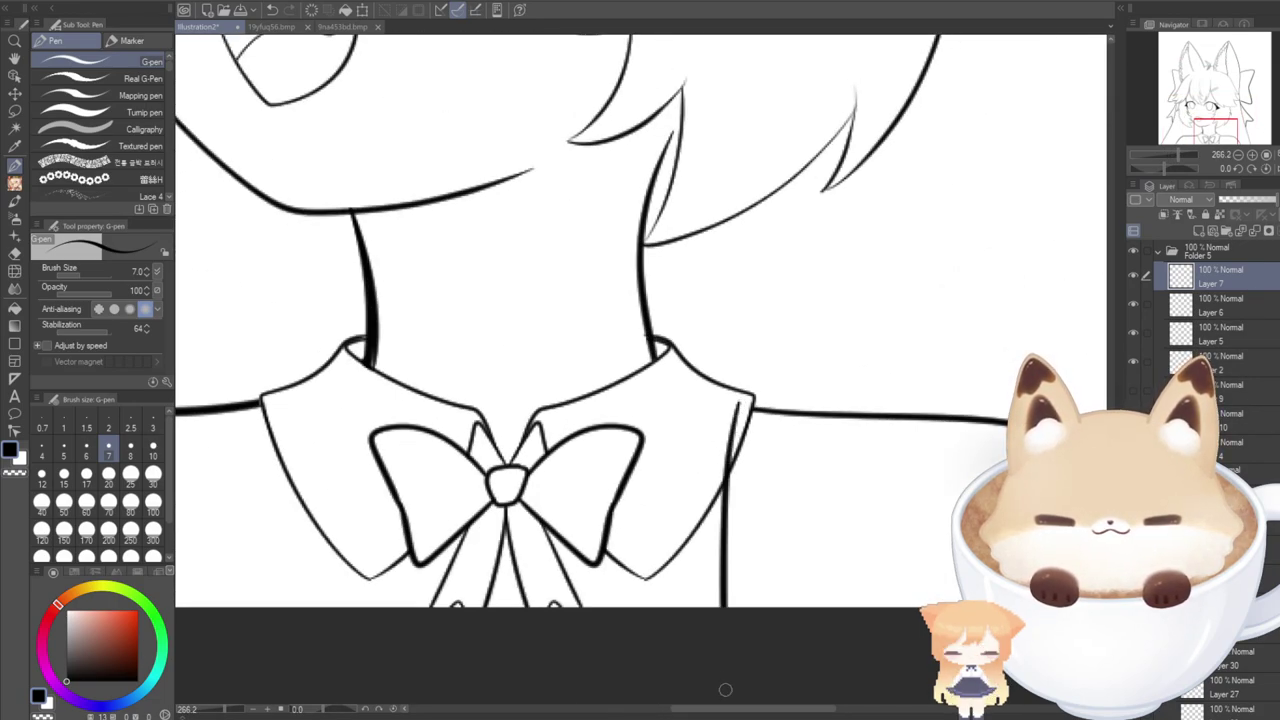
drag(707, 712, 741, 712)
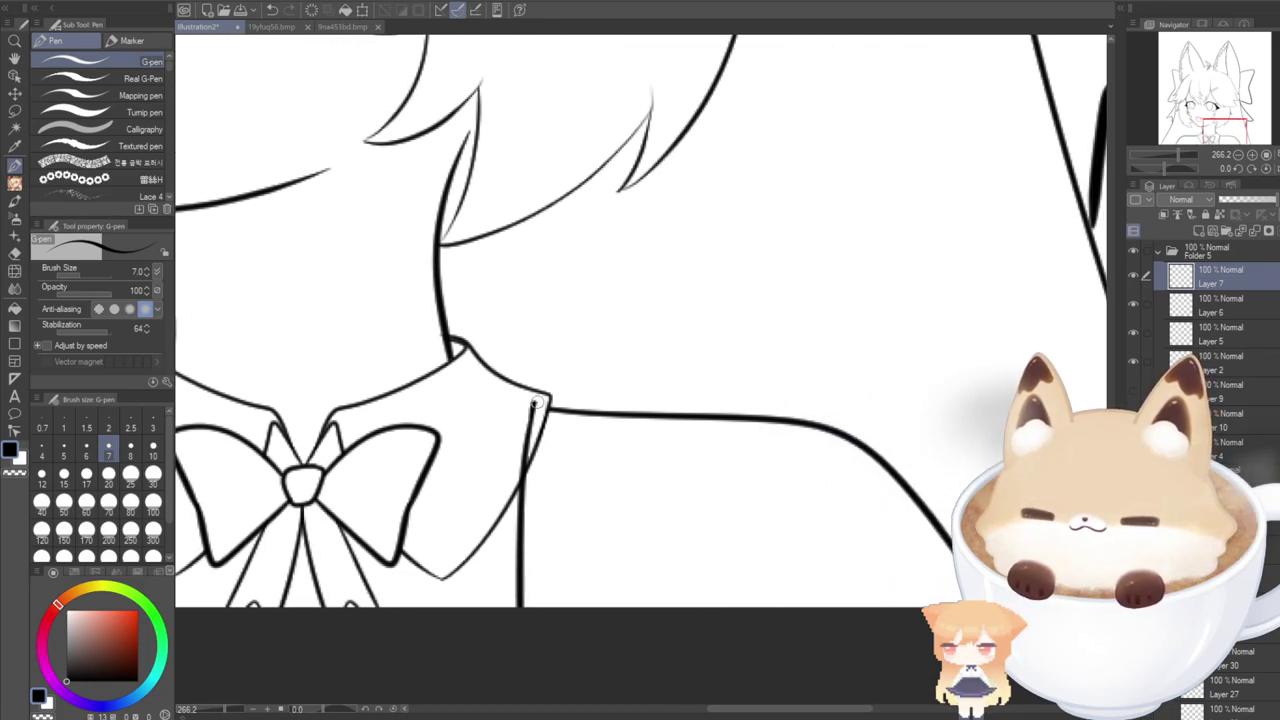
Try several G-pen strokes for the cardigan's front edge and shoulder beside the right collar, undoing each attempt.
mouse_move(537, 403)
mouse_down()
mouse_move(695, 404)
mouse_move(850, 434)
mouse_up()
key(ctrl+z)
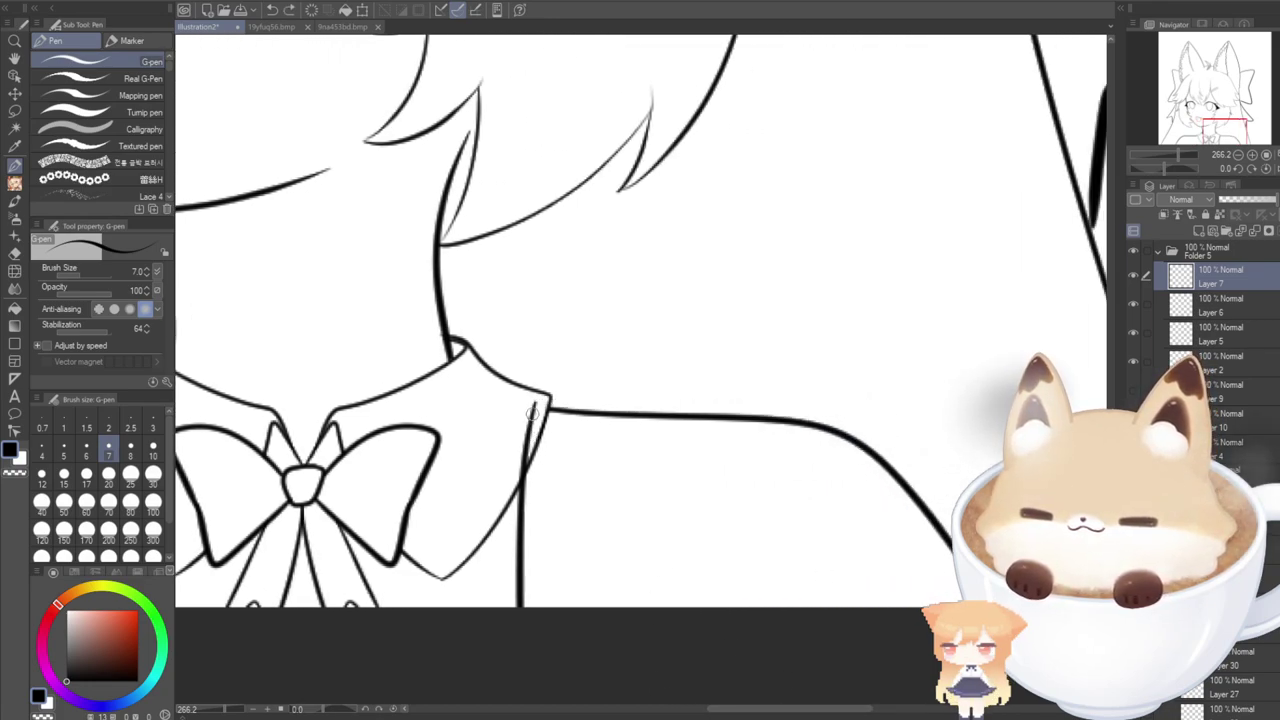
drag(550, 406, 715, 425)
key(ctrl+z)
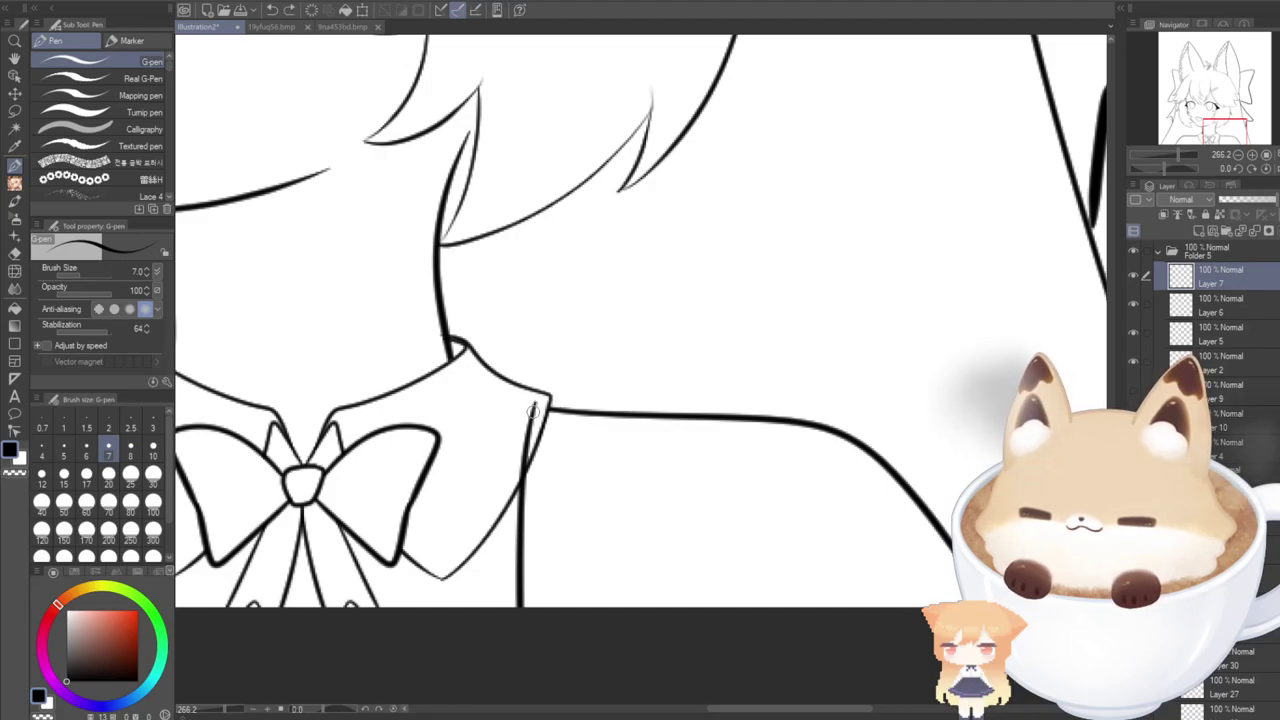
drag(545, 397, 670, 413)
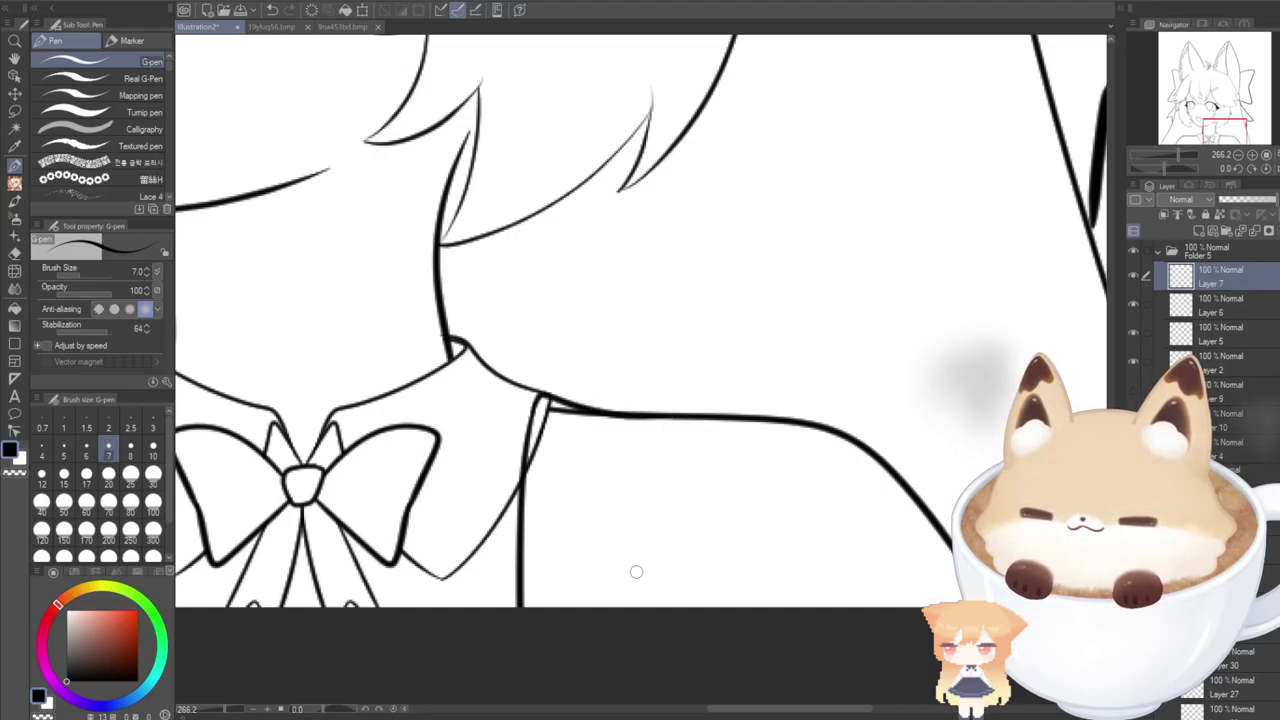
key(ctrl+z)
key(ctrl+z)
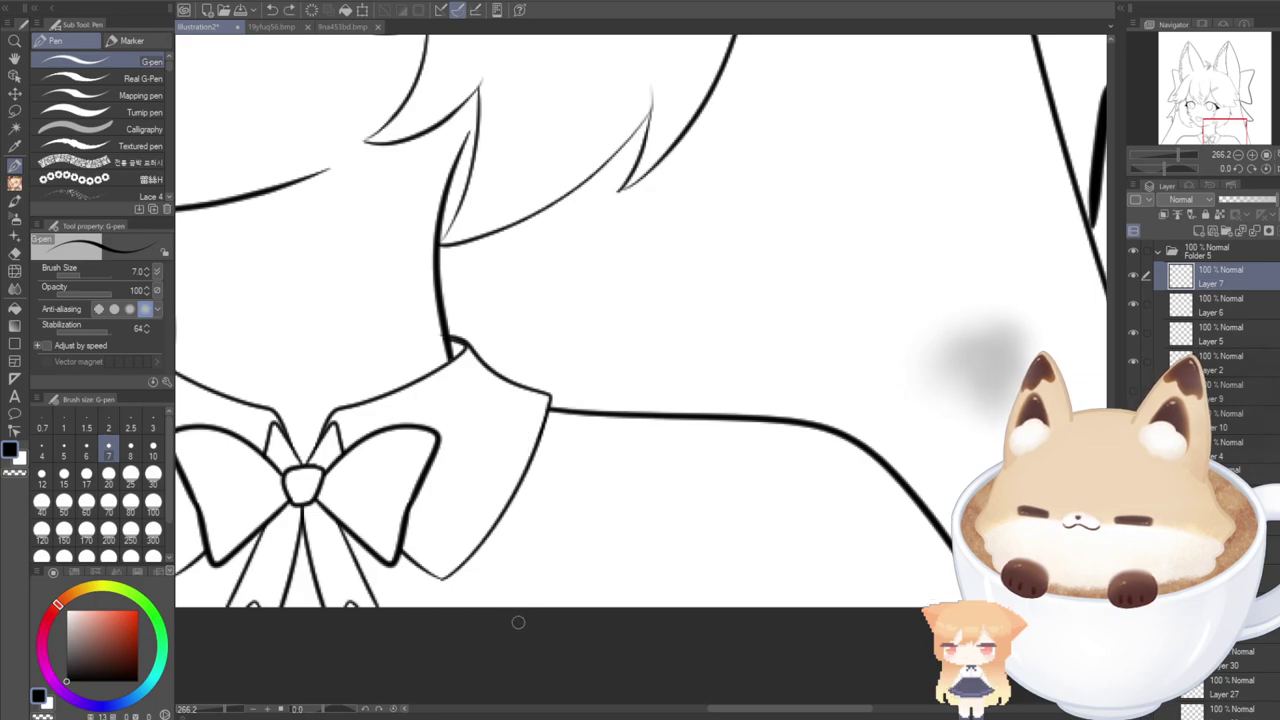
mouse_move(517, 622)
mouse_down()
mouse_move(523, 453)
mouse_move(541, 400)
mouse_move(648, 413)
mouse_up()
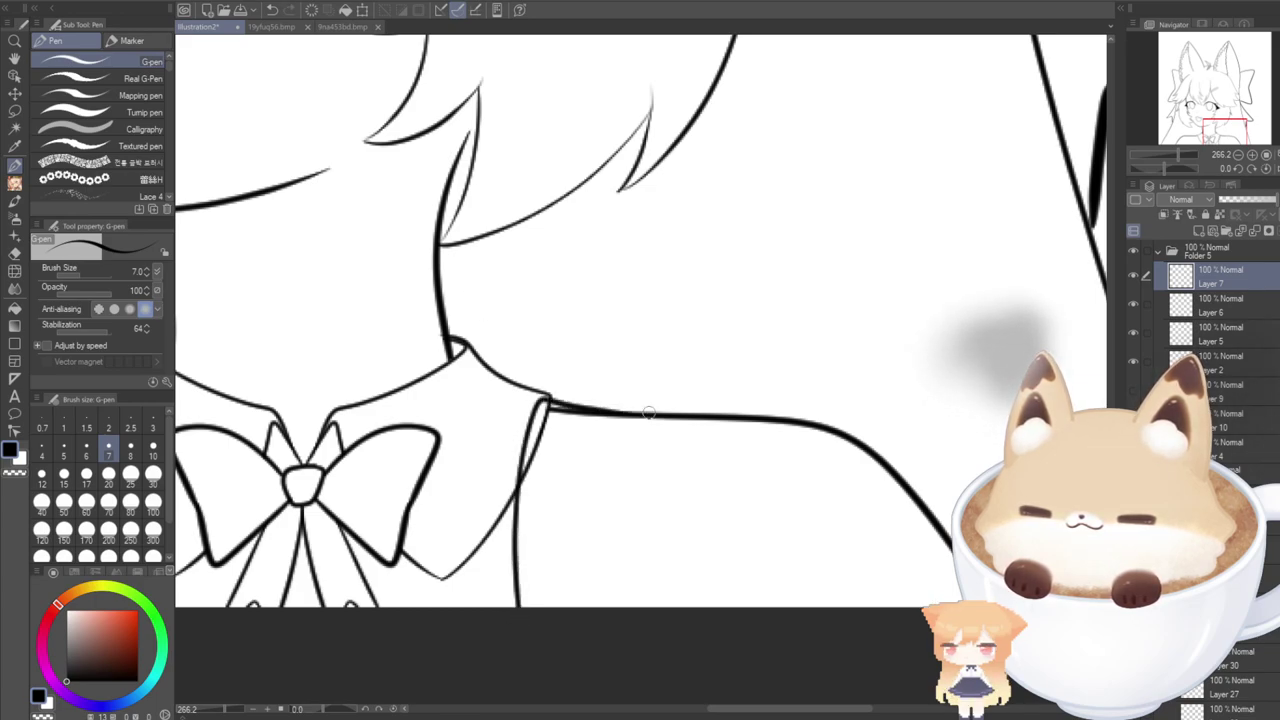
key(ctrl+z)
key(ctrl+z)
mouse_move(521, 617)
mouse_down()
mouse_move(514, 543)
mouse_move(562, 401)
mouse_move(650, 416)
mouse_up()
key(ctrl+z)
mouse_move(529, 622)
mouse_down()
mouse_move(540, 390)
mouse_move(728, 423)
mouse_up()
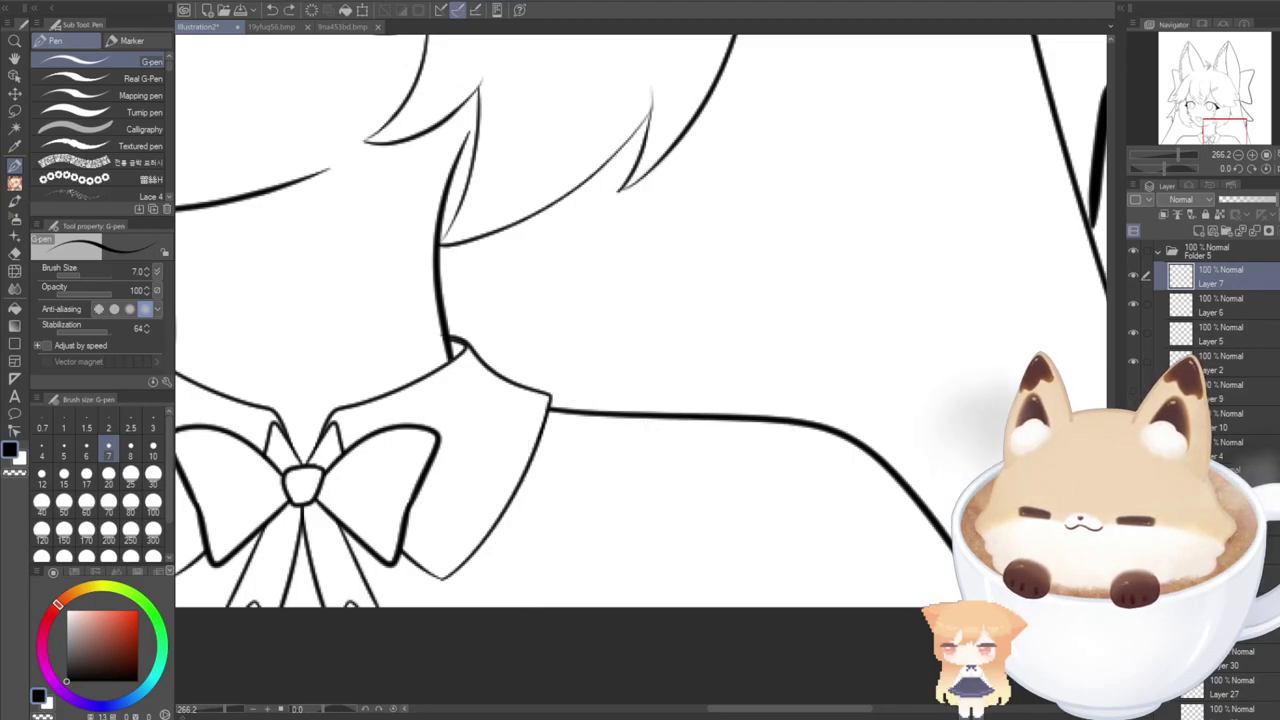
key(ctrl+z)
key(ctrl+z)
mouse_move(549, 614)
mouse_down()
mouse_move(524, 517)
mouse_move(548, 398)
mouse_up()
mouse_move(550, 404)
mouse_down()
mouse_move(614, 391)
mouse_move(780, 403)
mouse_up()
key(ctrl+z)
key(ctrl+z)
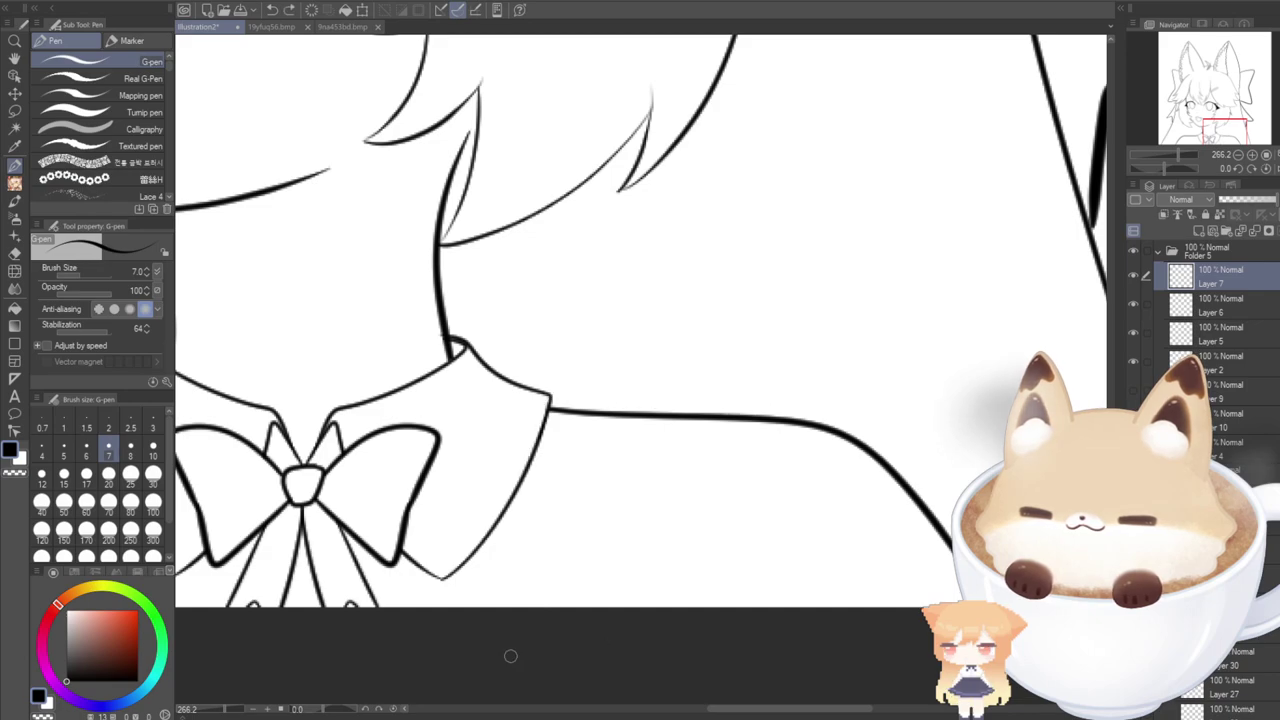
Ink the cardigan's right opening edge from the canvas bottom, slanting up across the collar to its corner and blending into the shoulder line.
mouse_move(506, 608)
mouse_down()
mouse_move(514, 423)
mouse_move(564, 393)
mouse_move(688, 421)
mouse_move(753, 420)
mouse_up()
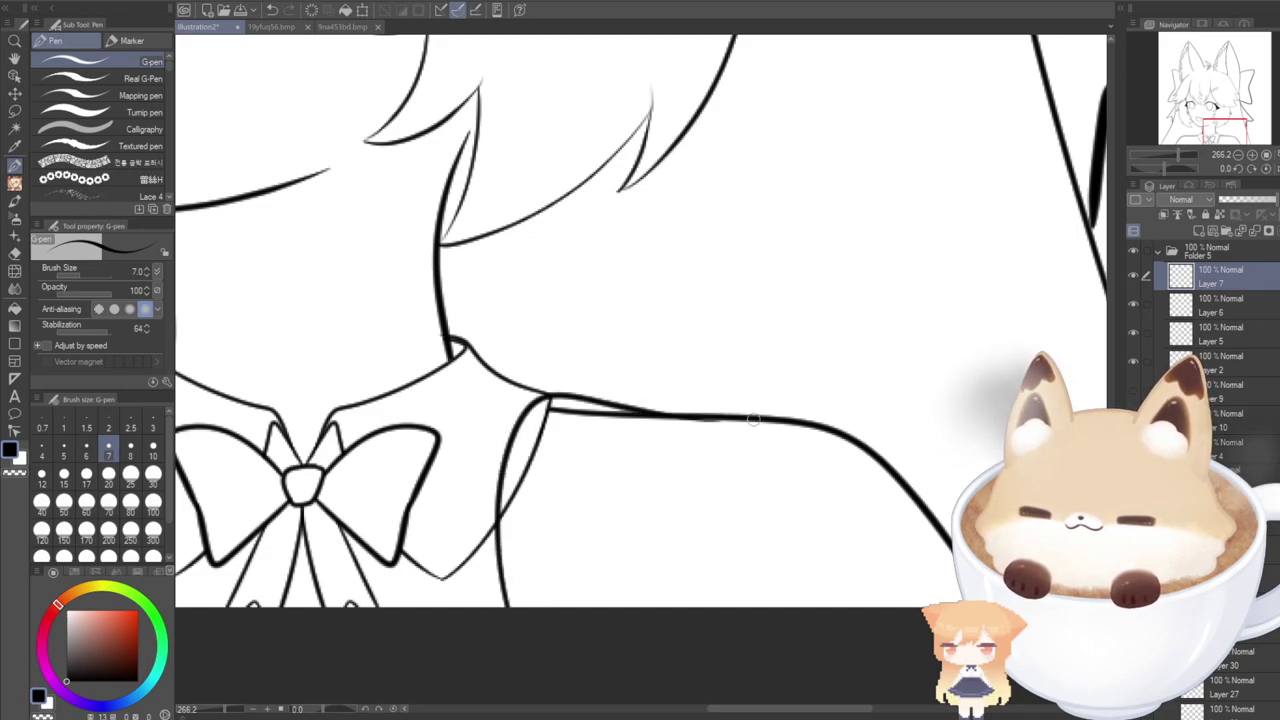
drag(762, 709, 748, 699)
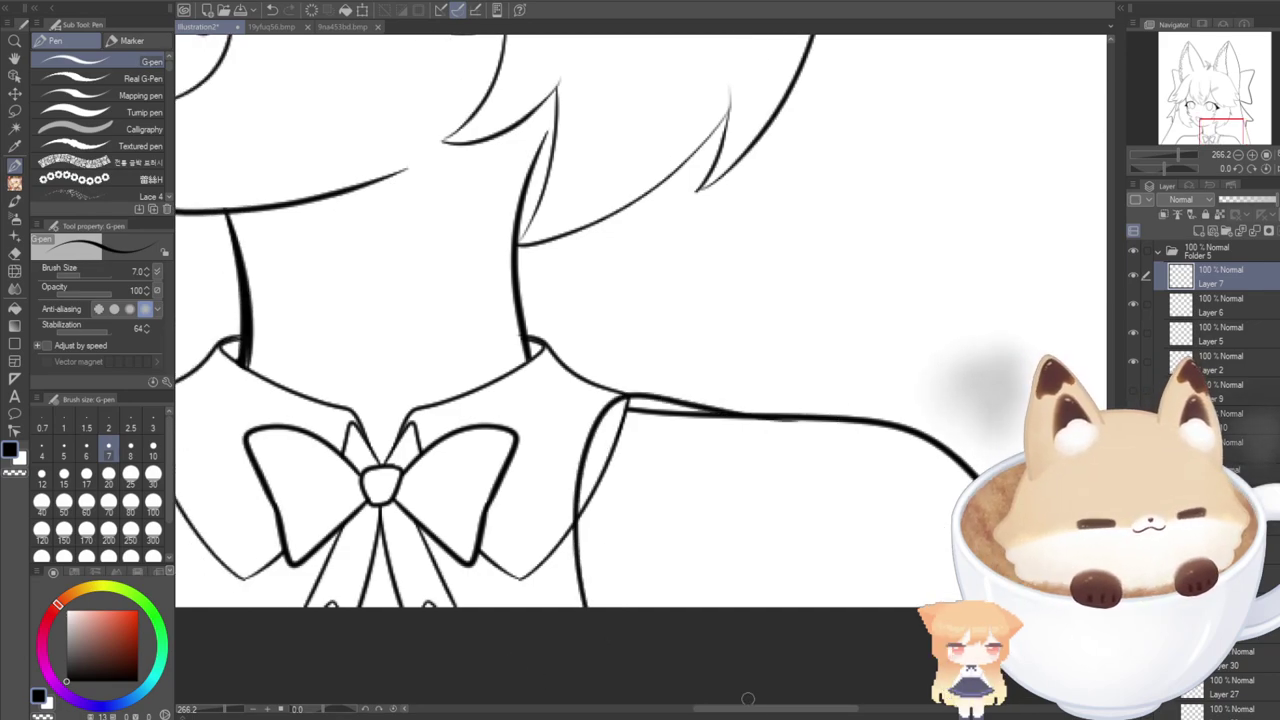
click(272, 27)
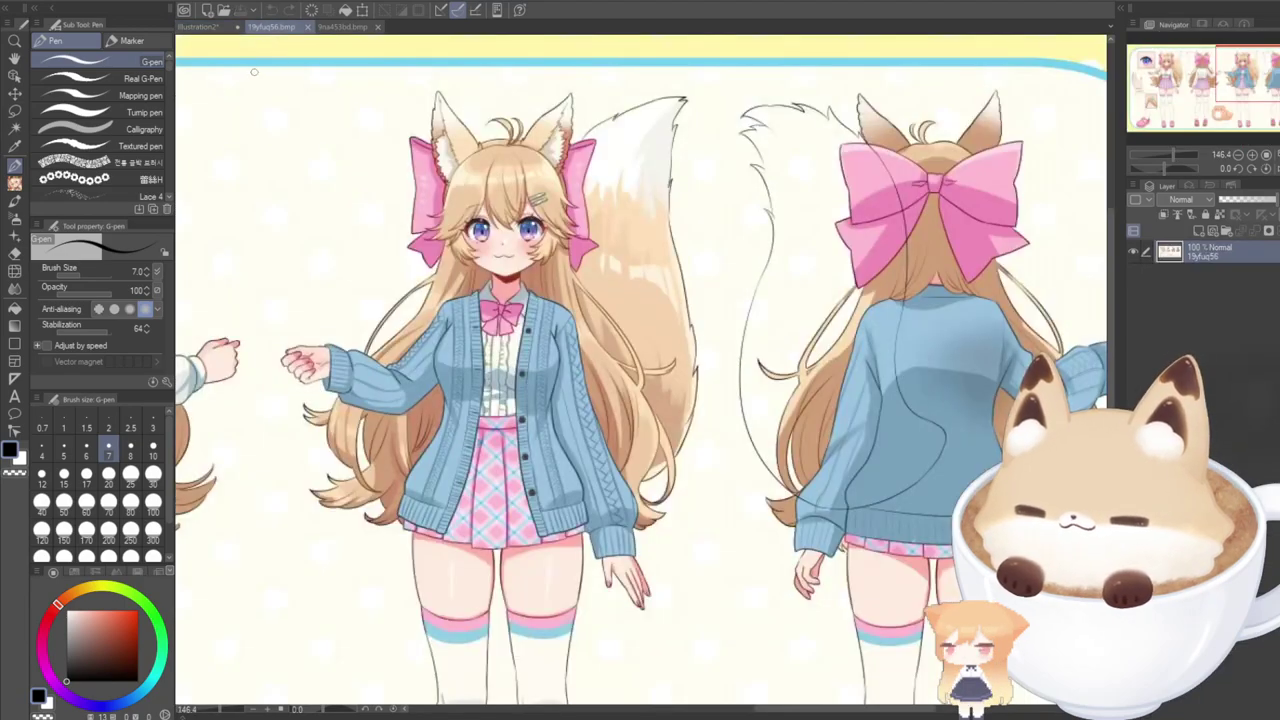
click(199, 28)
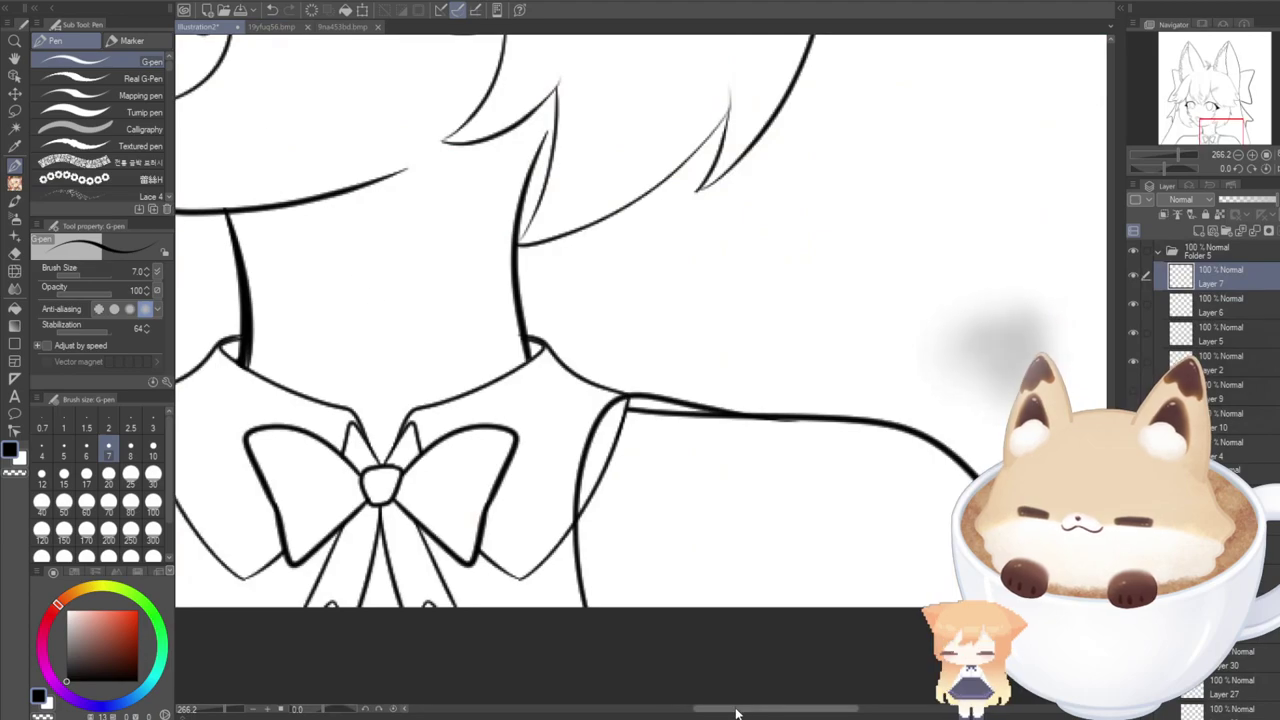
scroll(730, 706, left, 3)
mouse_move(640, 610)
mouse_down()
mouse_move(702, 451)
mouse_move(750, 394)
mouse_move(972, 427)
mouse_up()
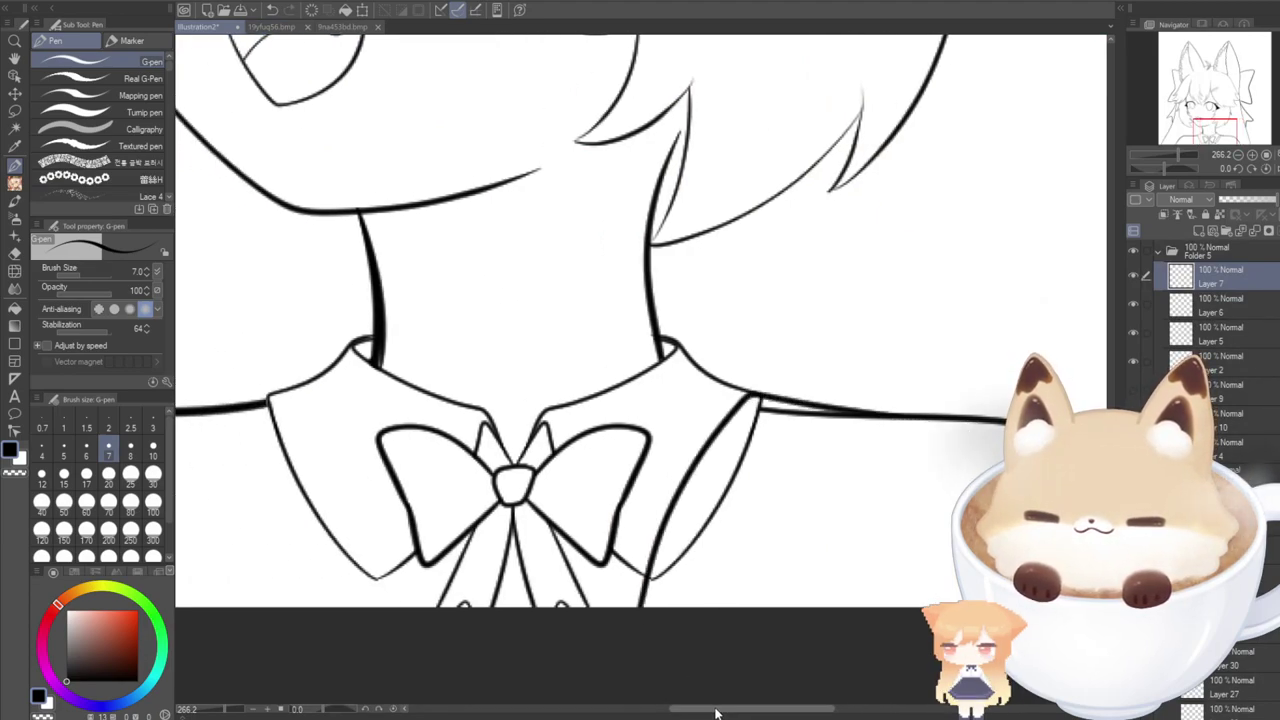
Place a horizontally flipped copy of the cardigan edge over the left collar and merge it with the original layer.
drag(714, 710, 703, 706)
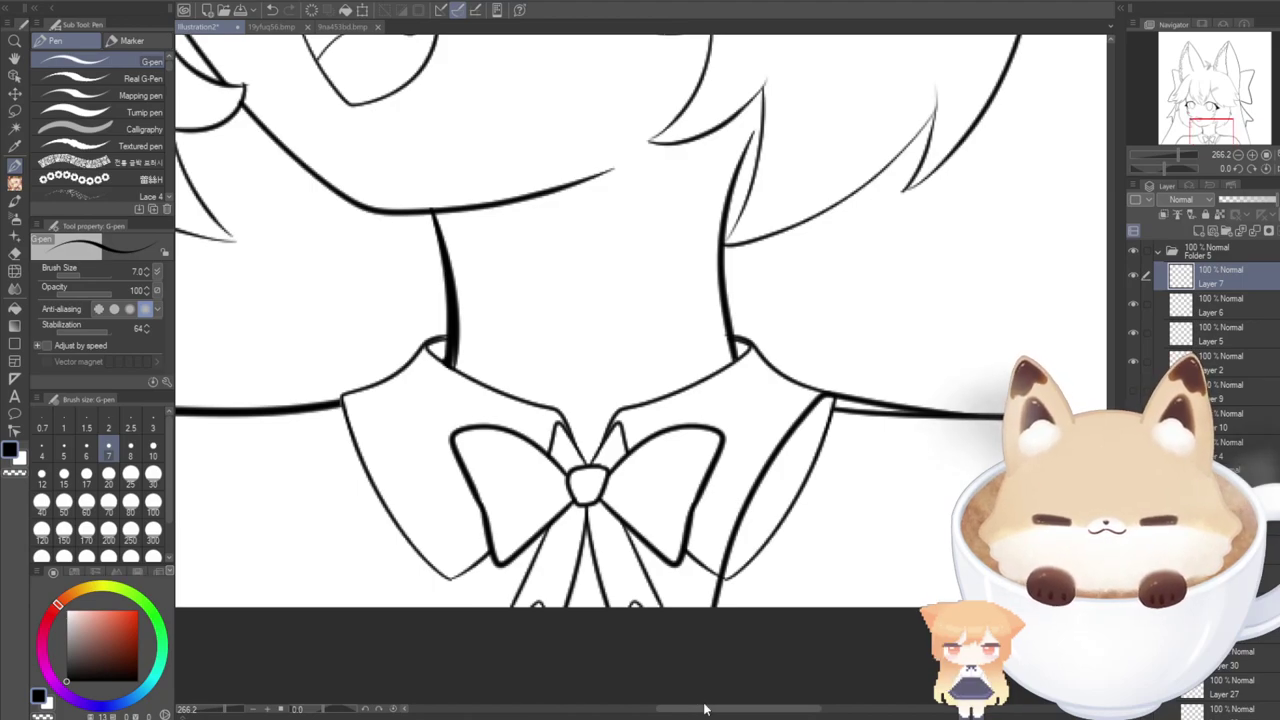
key(ctrl+c)
key(ctrl+v)
key(ctrl+t)
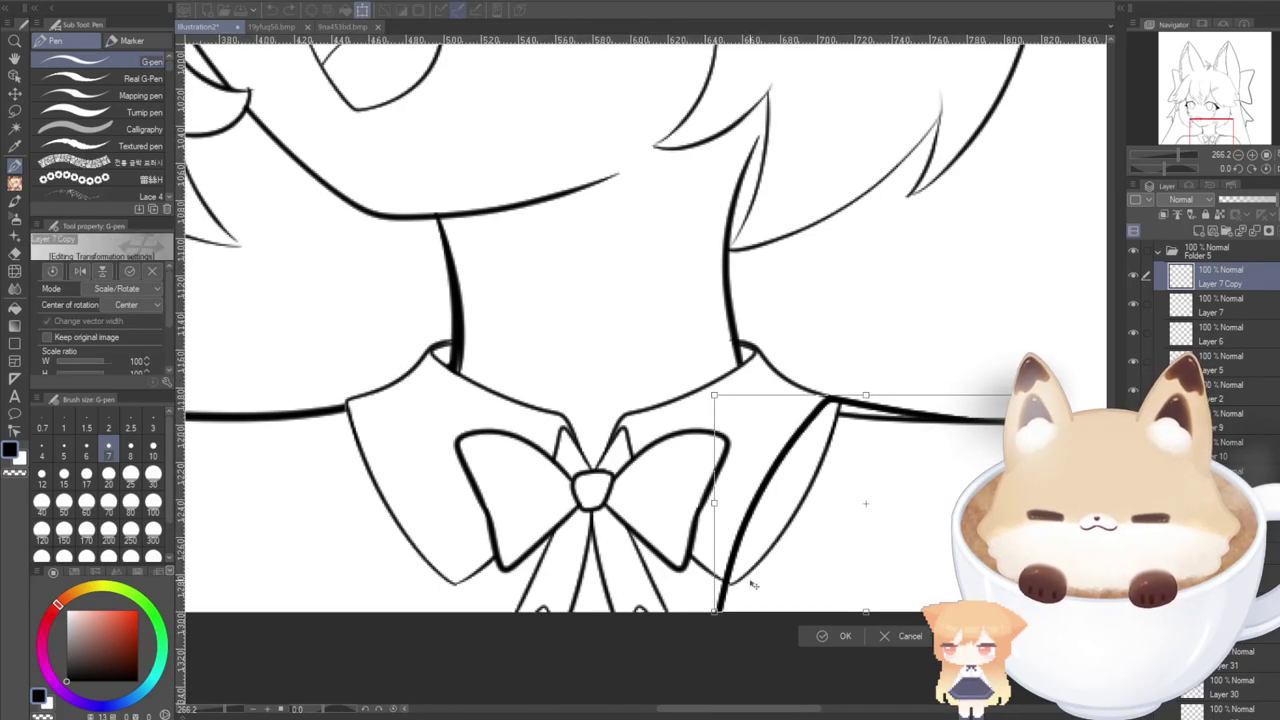
key(h)
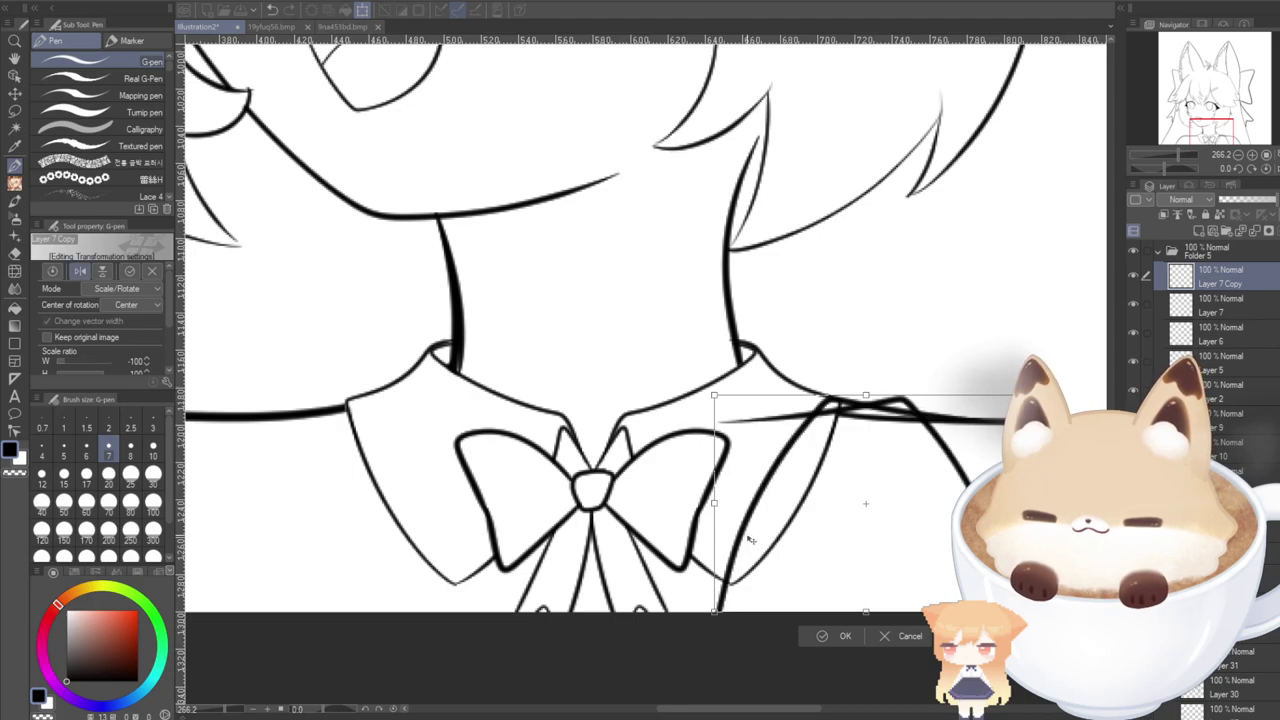
drag(797, 567, 314, 586)
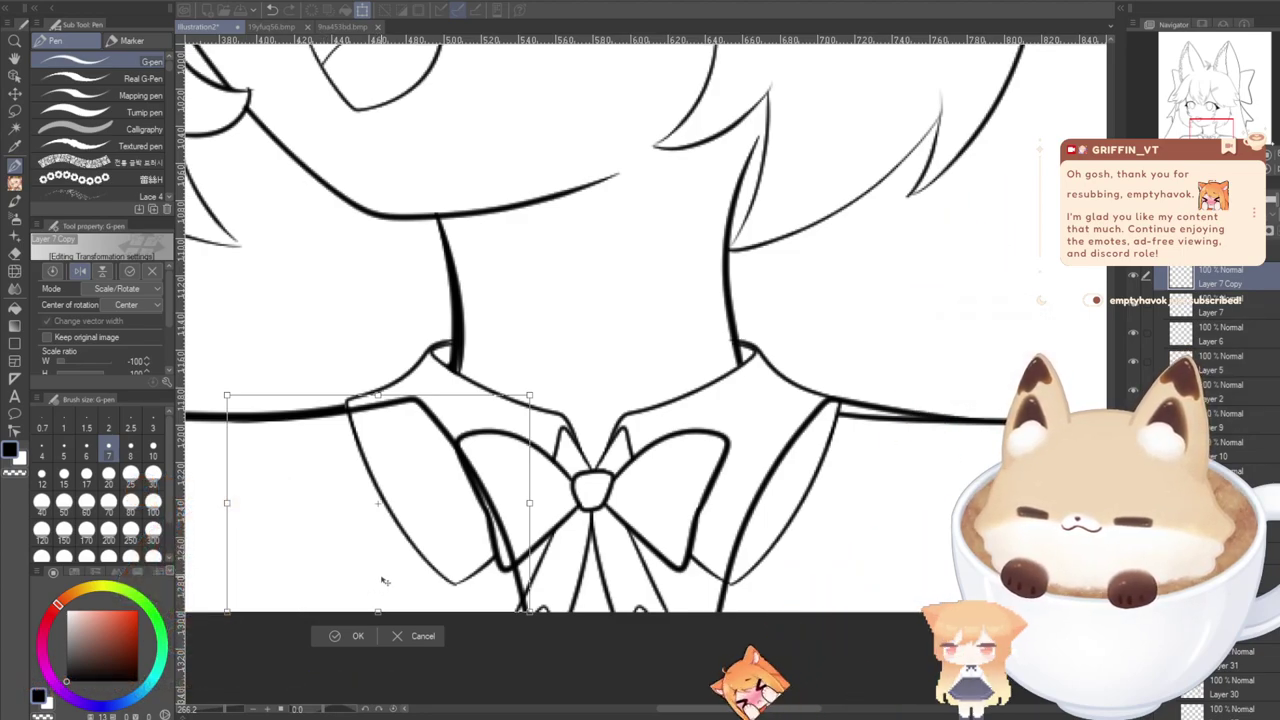
drag(386, 576, 340, 576)
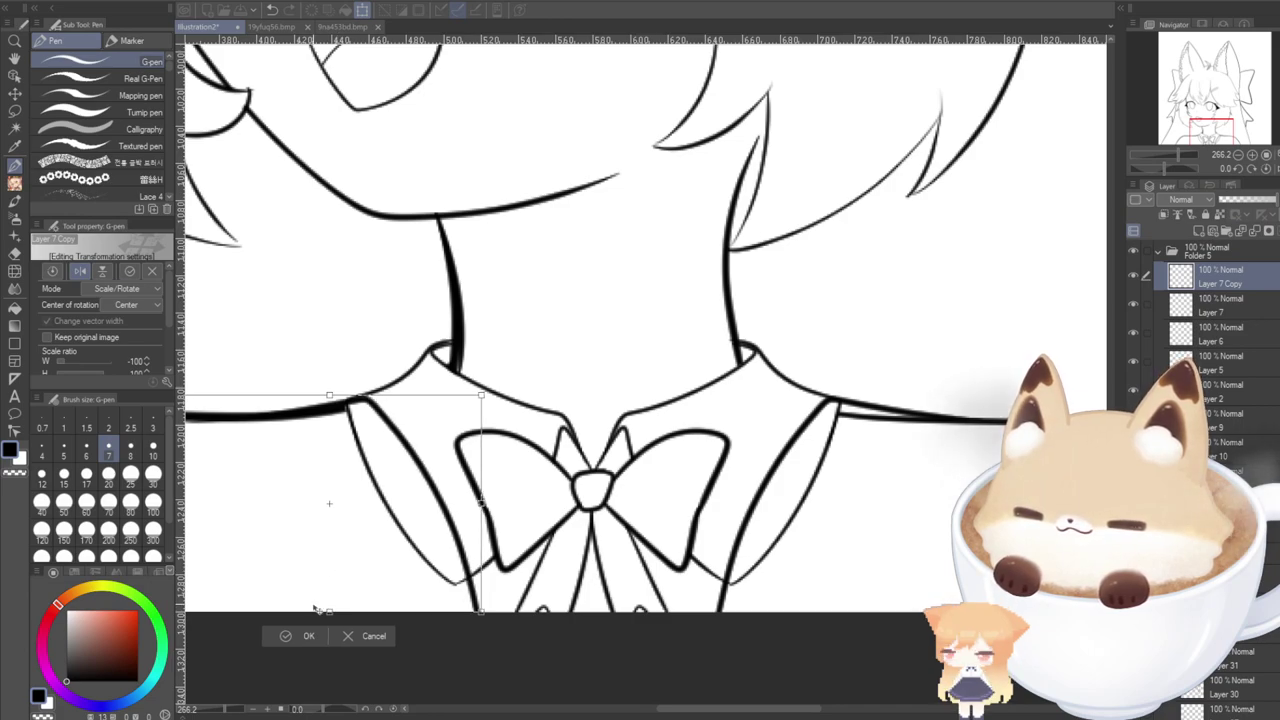
click(306, 636)
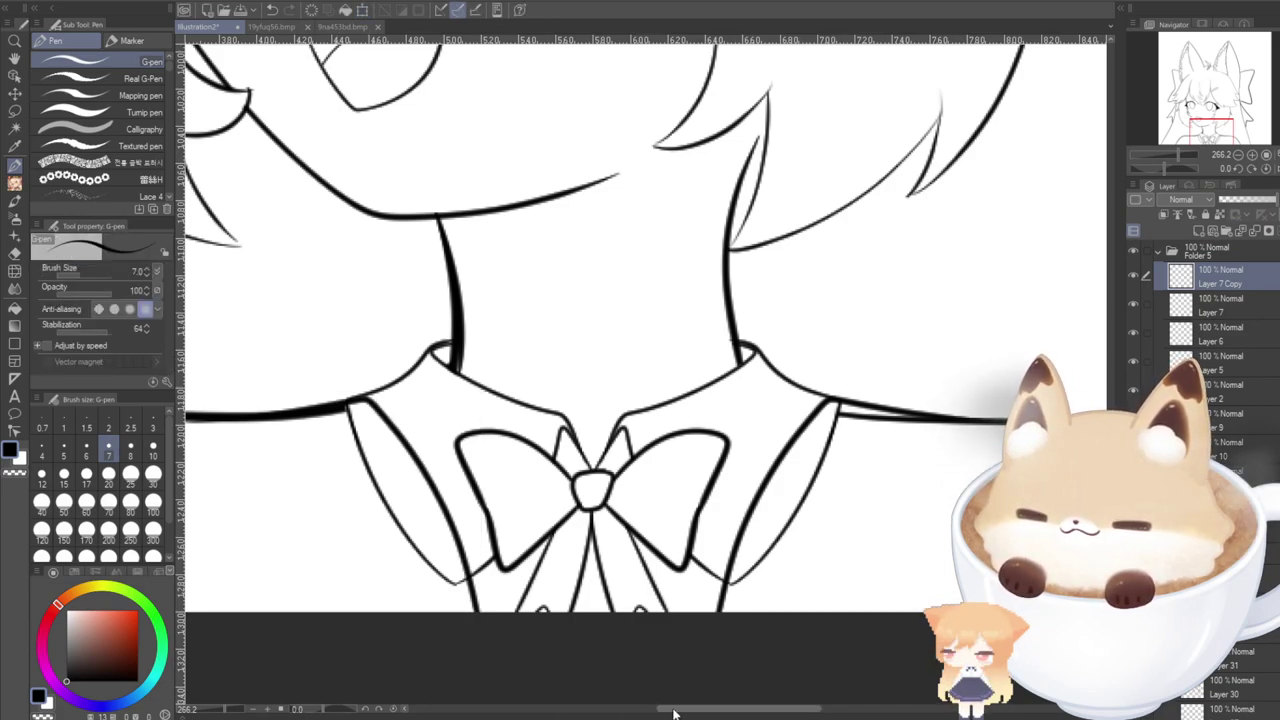
drag(673, 709, 659, 709)
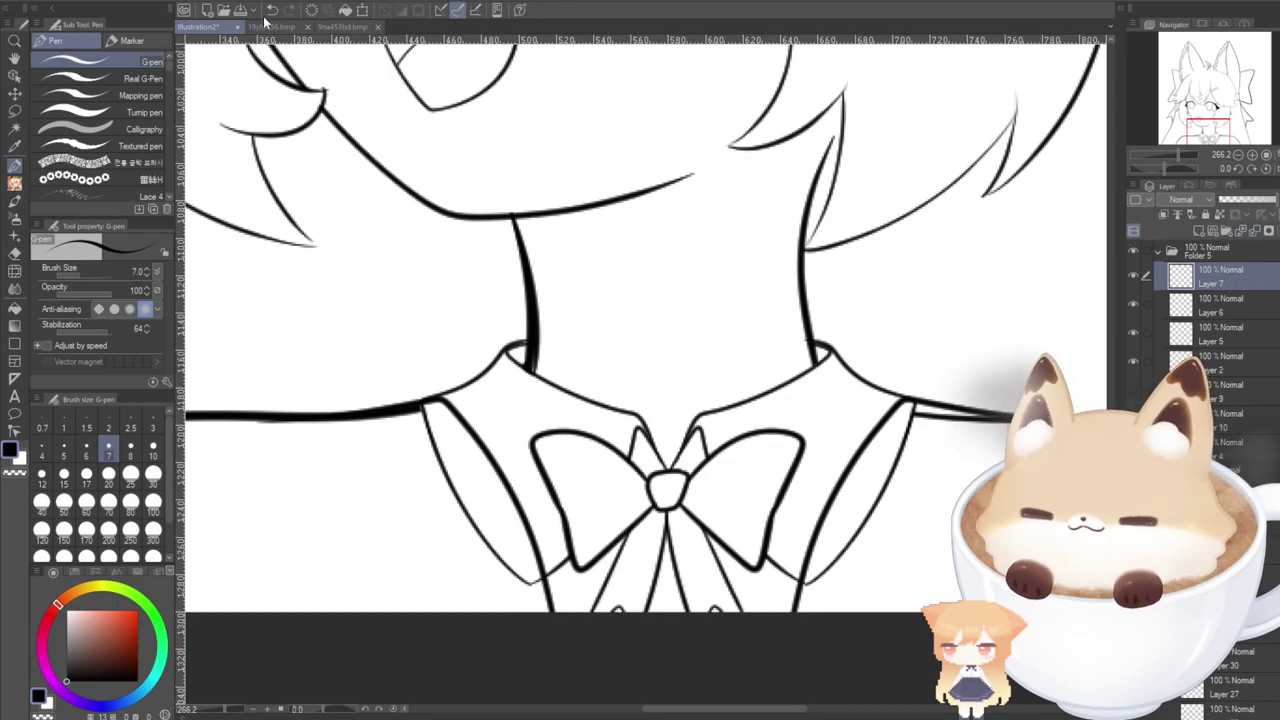
Add another layer above the cardigan edge layer and group both in a new folder inside Folder 5.
click(270, 26)
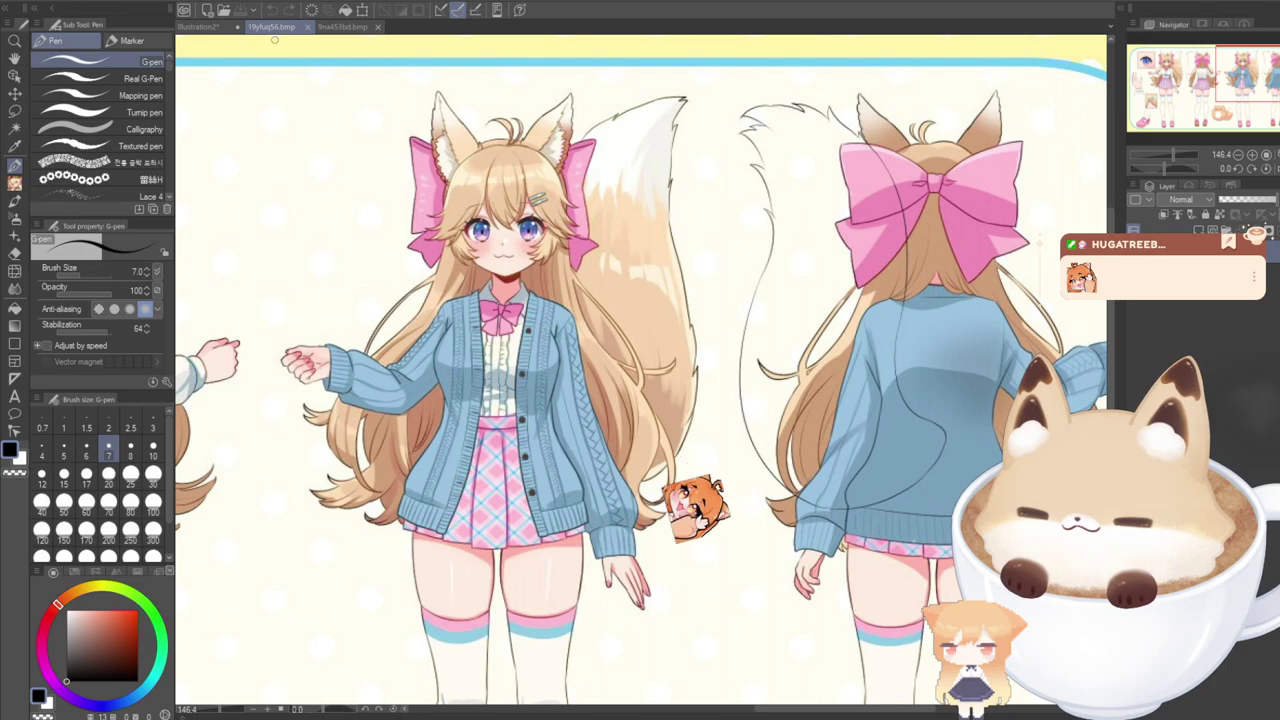
click(200, 27)
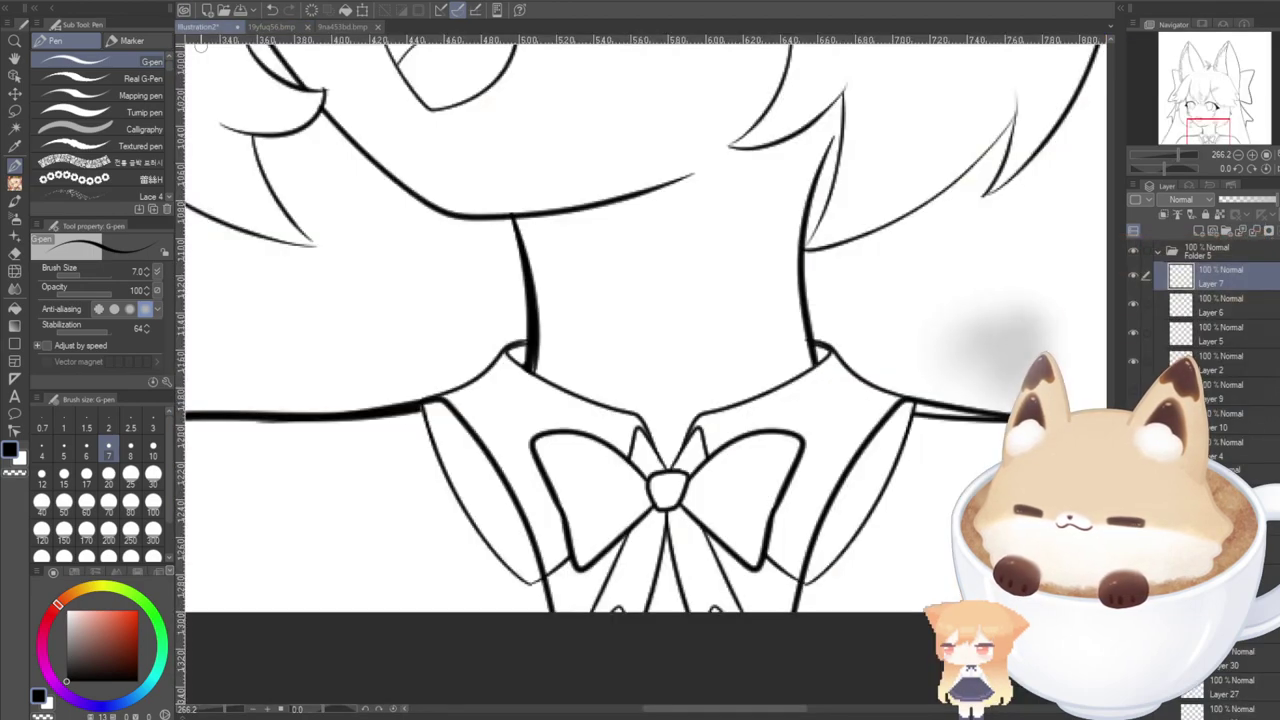
scroll(778, 222, down, 5)
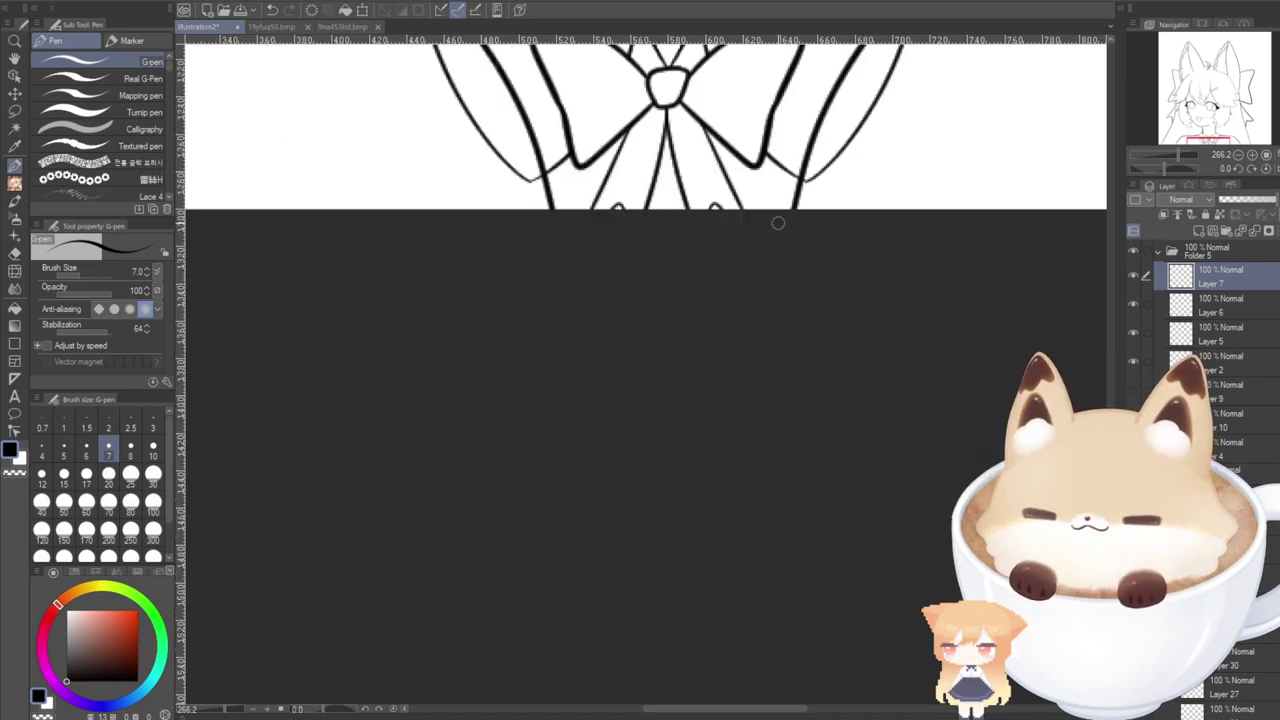
click(1195, 112)
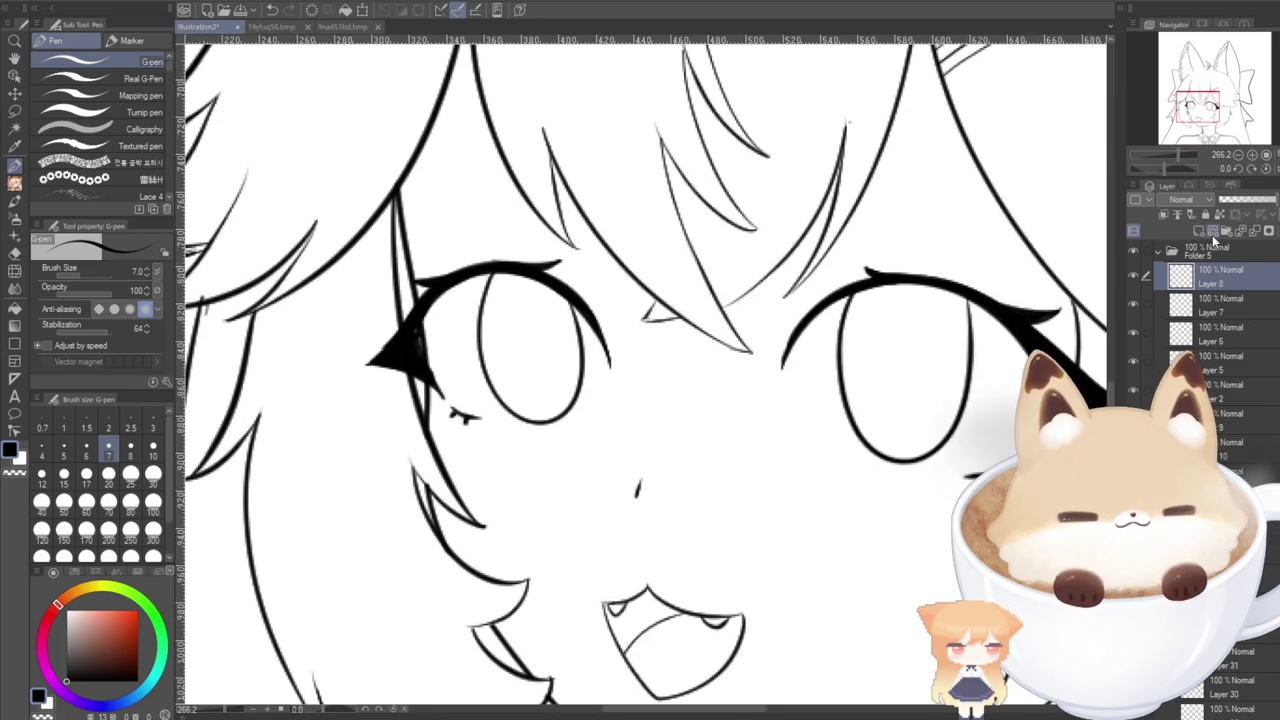
click(1212, 232)
drag(1147, 299, 1163, 279)
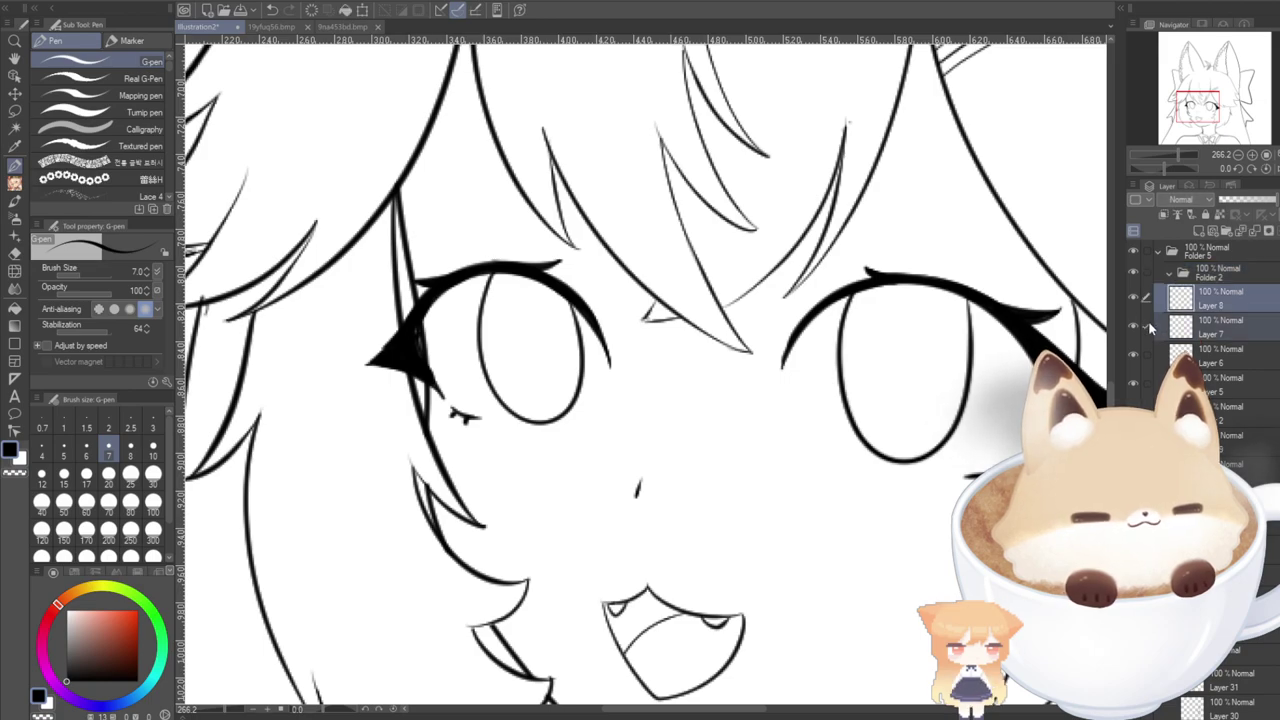
click(1180, 290)
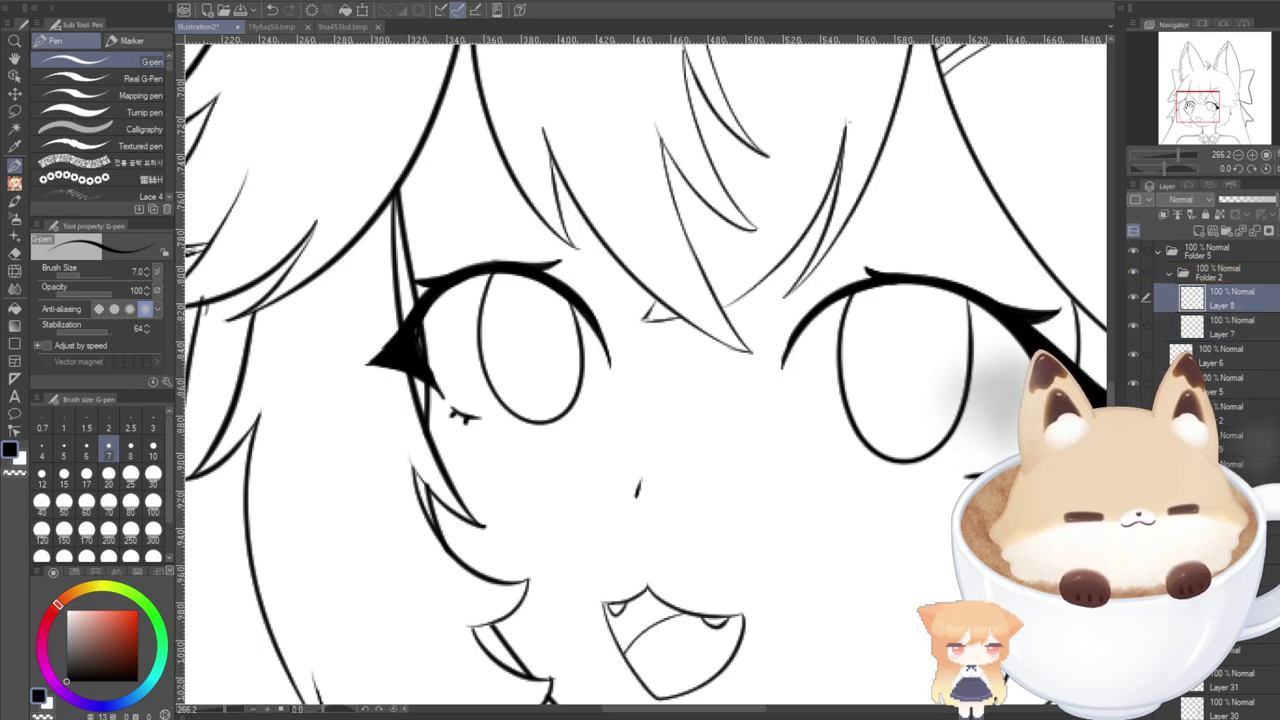
Try a short diagonal seam line at the lower end of the right shoulder, then undo it.
drag(1189, 107, 1220, 137)
drag(894, 517, 834, 560)
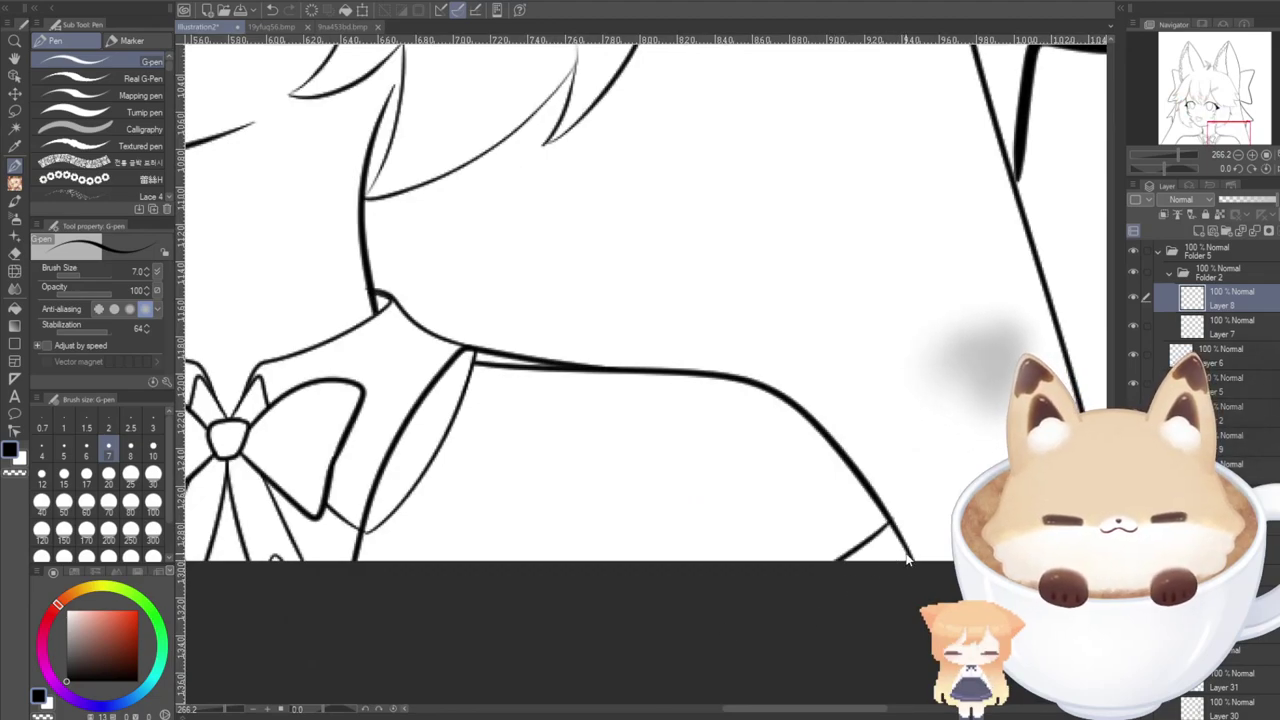
key(ctrl+z)
drag(768, 716, 604, 712)
key(ctrl+z)
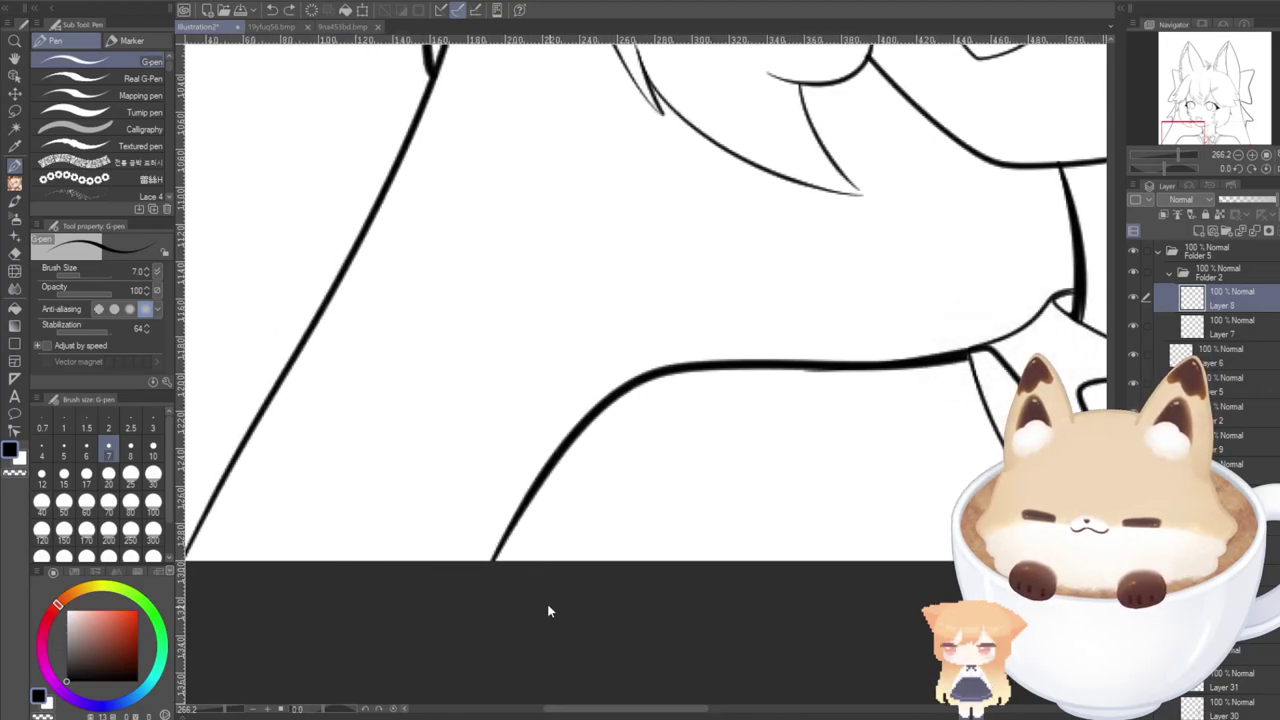
Close the extra reference image and inspect the cardigan's ribbed front band up close on the character sheet.
drag(634, 709, 680, 710)
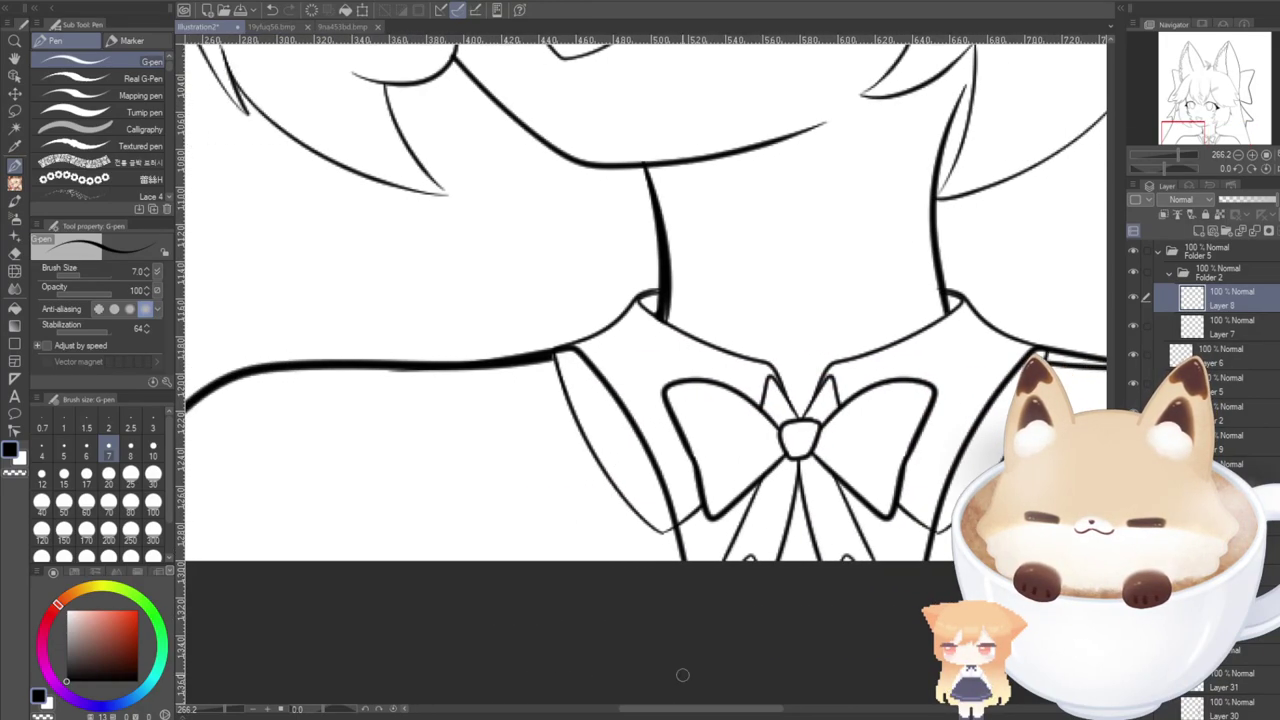
click(295, 30)
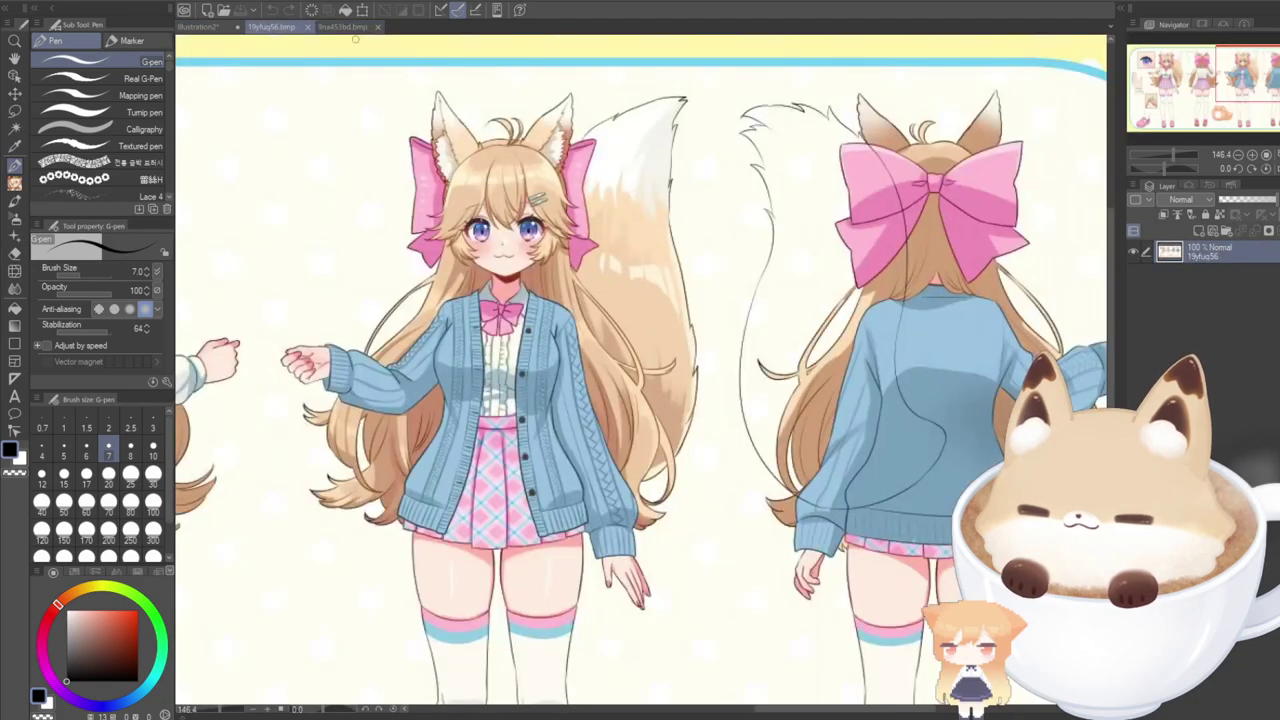
click(377, 27)
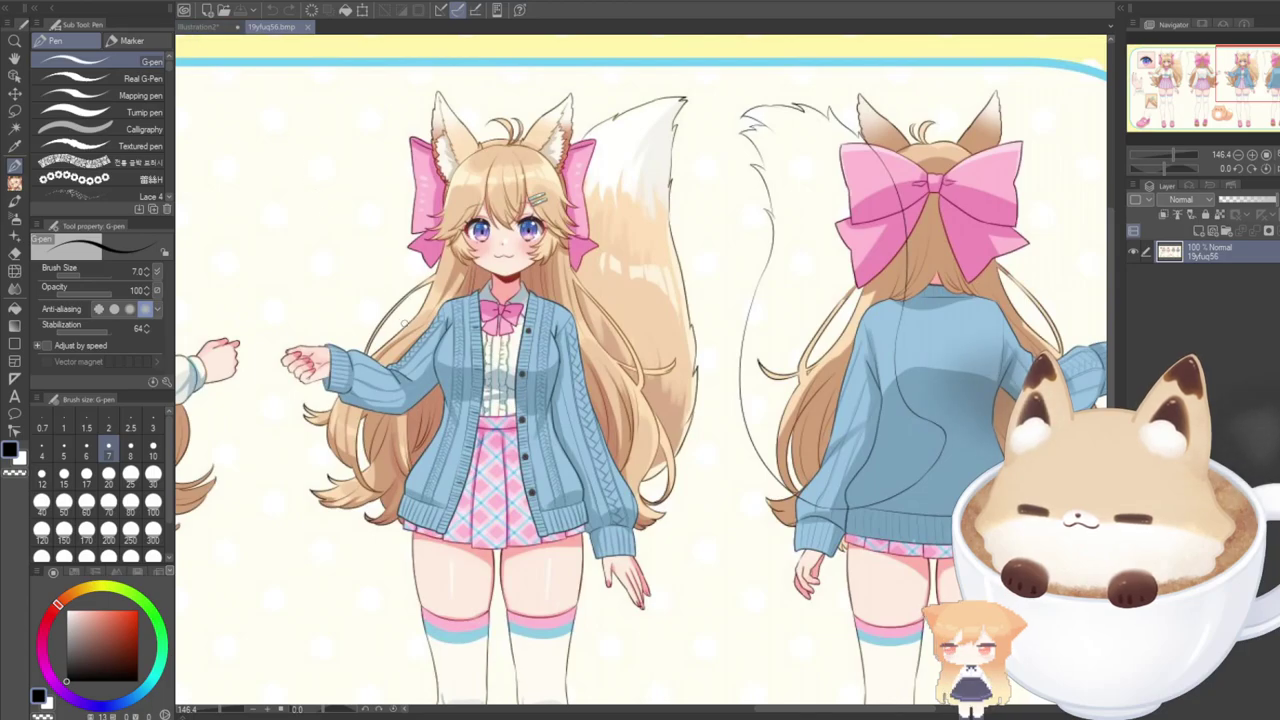
scroll(528, 262, up, 12)
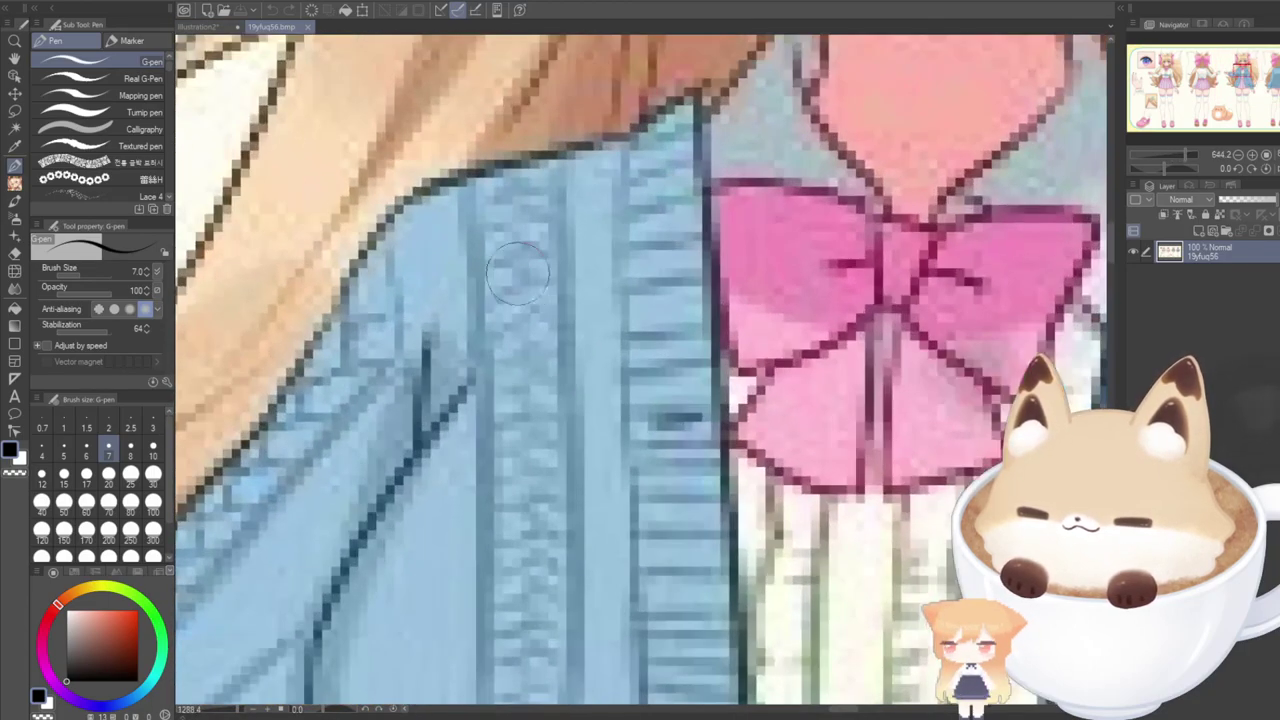
scroll(500, 300, down, 3)
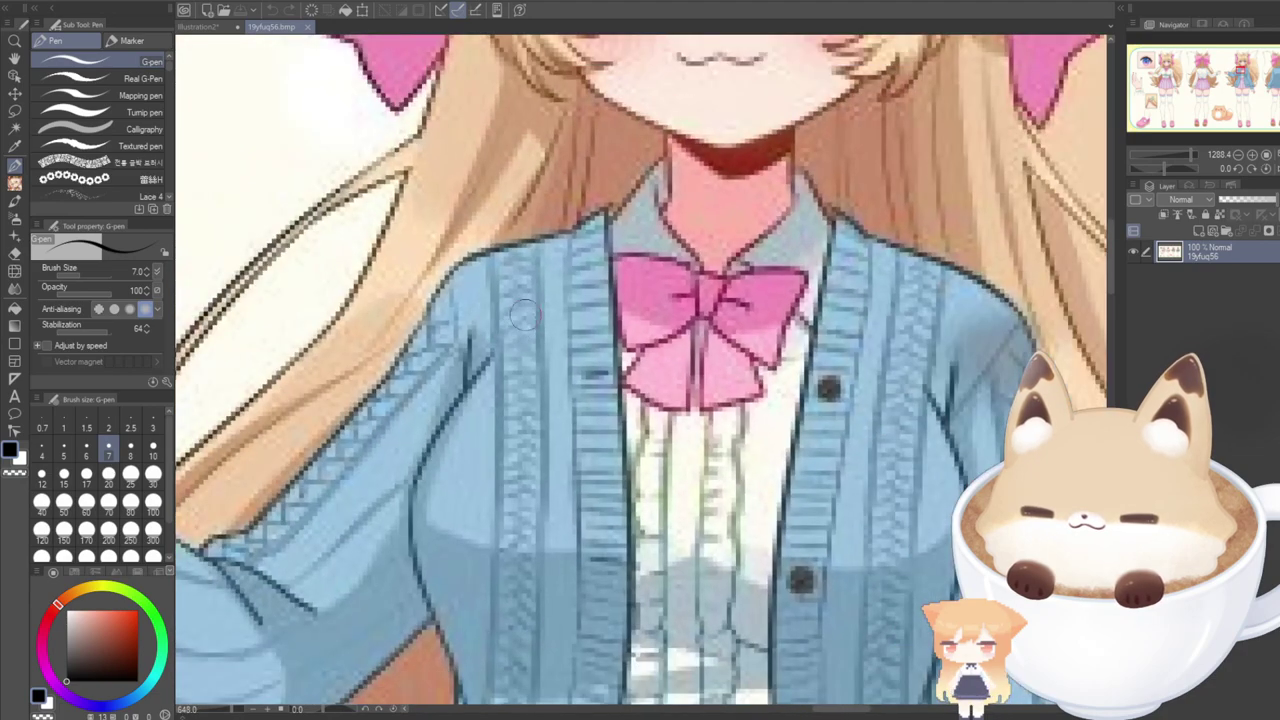
click(205, 28)
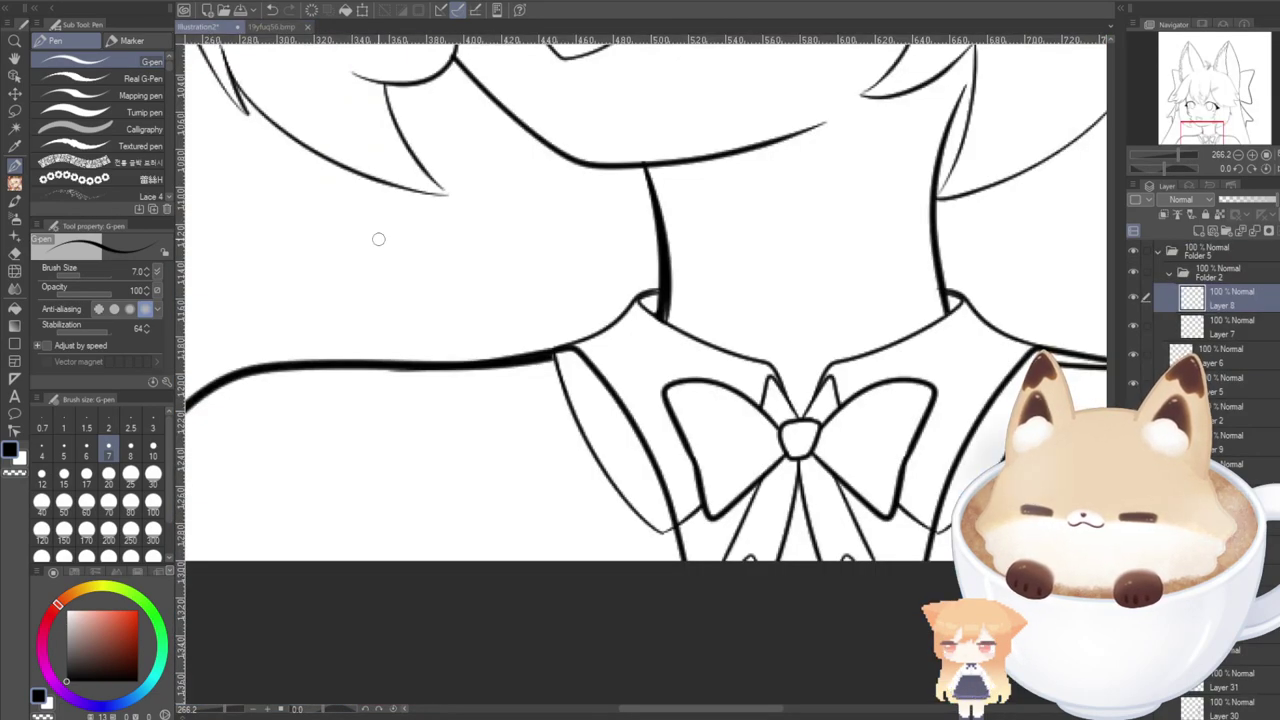
On a new layer, ink the outer edge of the right cardigan band, curving from the shoulder line down to the canvas bottom.
drag(1188, 133, 1202, 134)
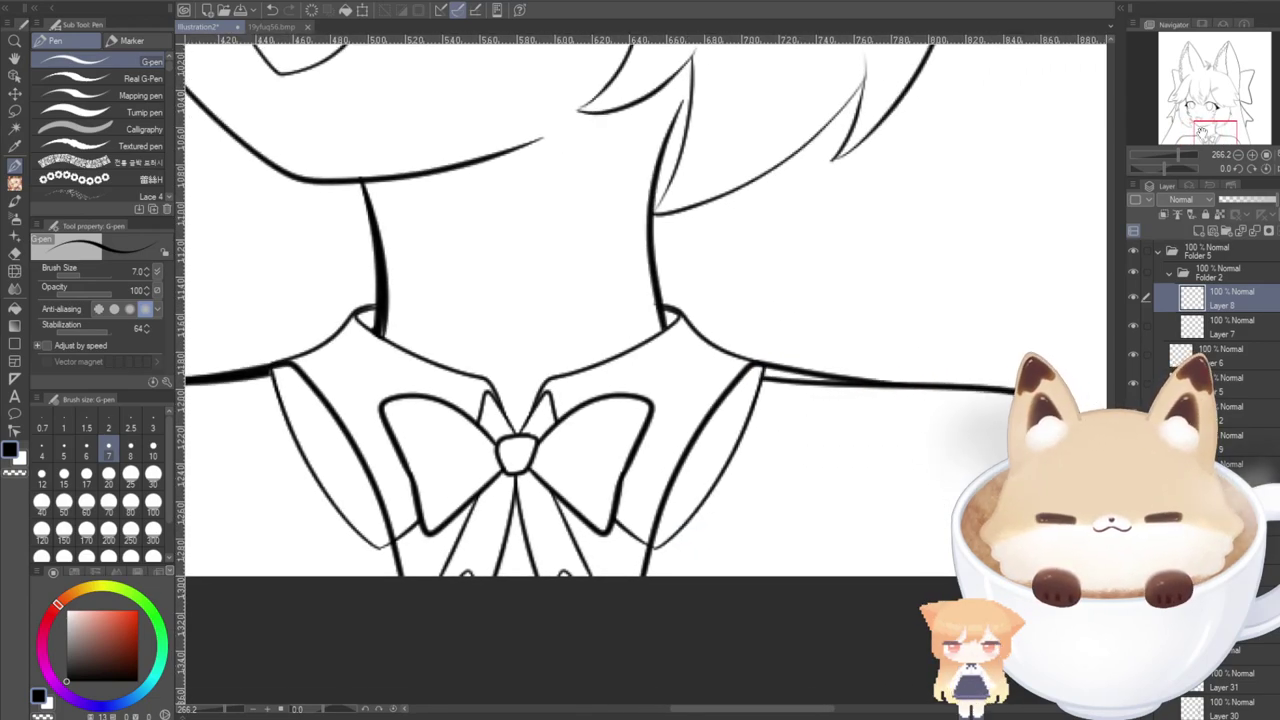
click(1198, 230)
drag(791, 440, 612, 390)
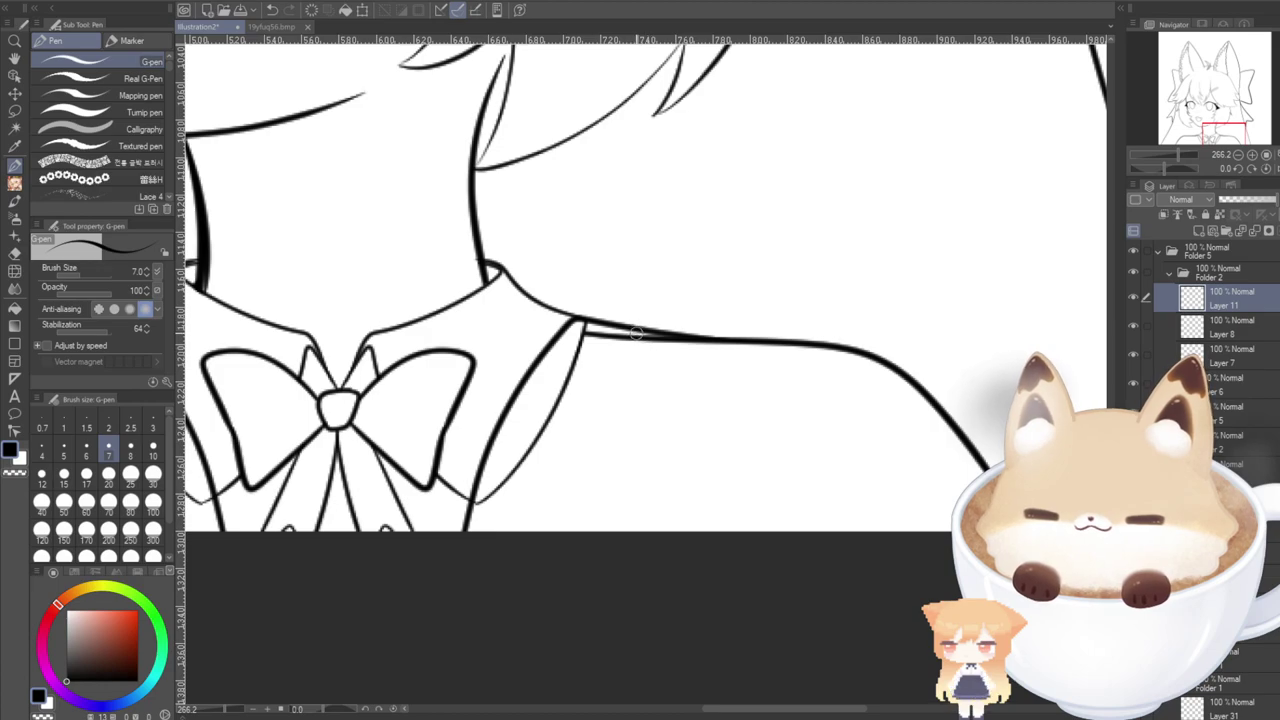
drag(631, 336, 580, 530)
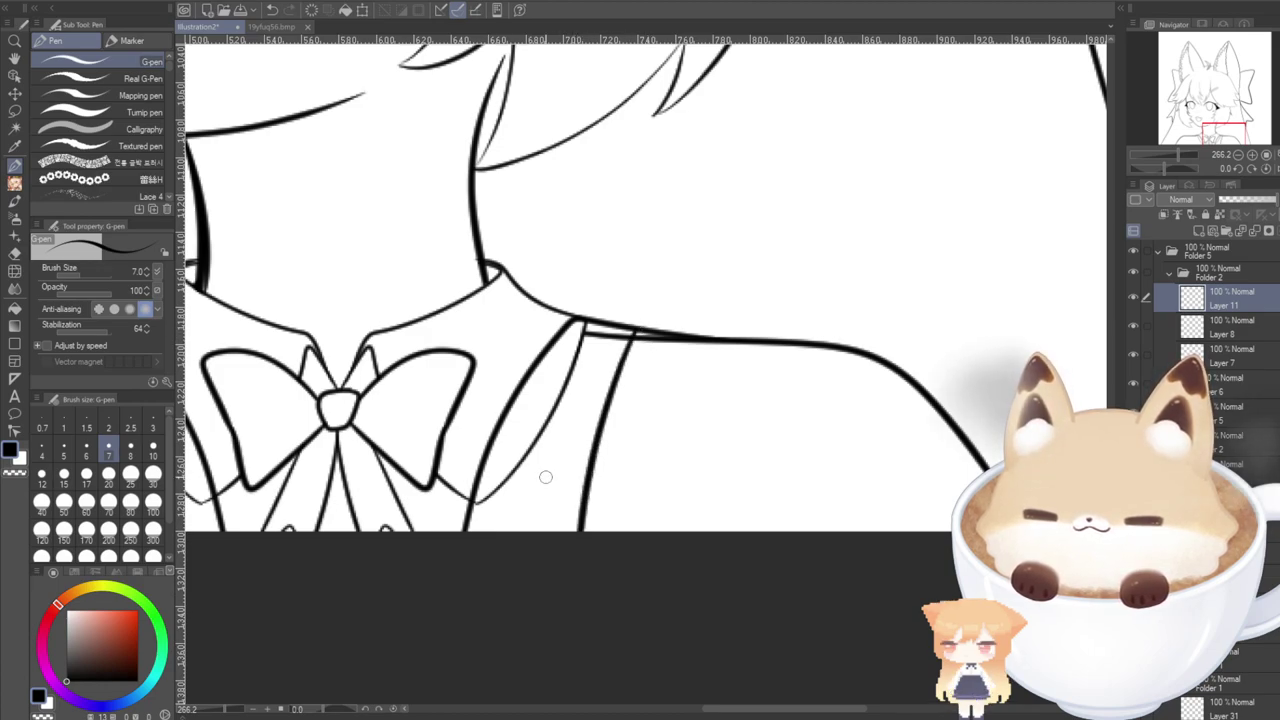
key(ctrl+z)
mouse_move(640, 332)
mouse_down()
mouse_move(614, 358)
mouse_move(560, 582)
mouse_up()
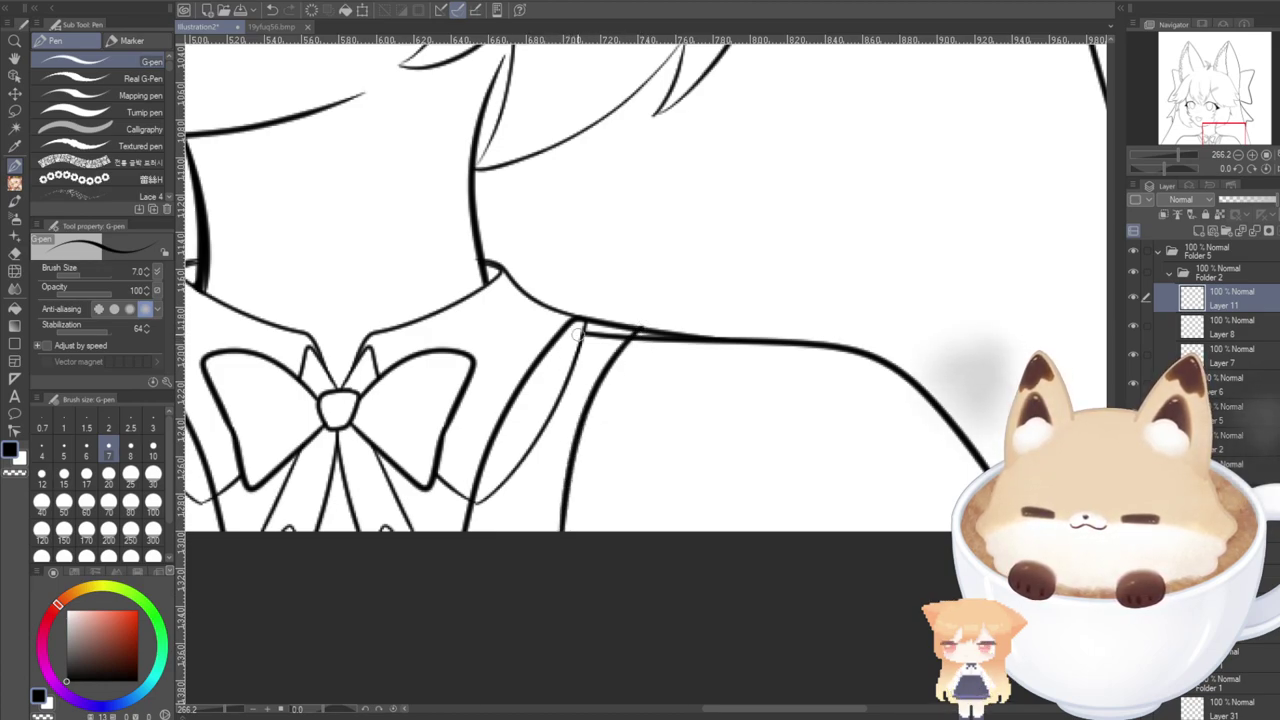
key(ctrl+z)
mouse_move(640, 338)
mouse_down()
mouse_move(571, 487)
mouse_move(562, 597)
mouse_up()
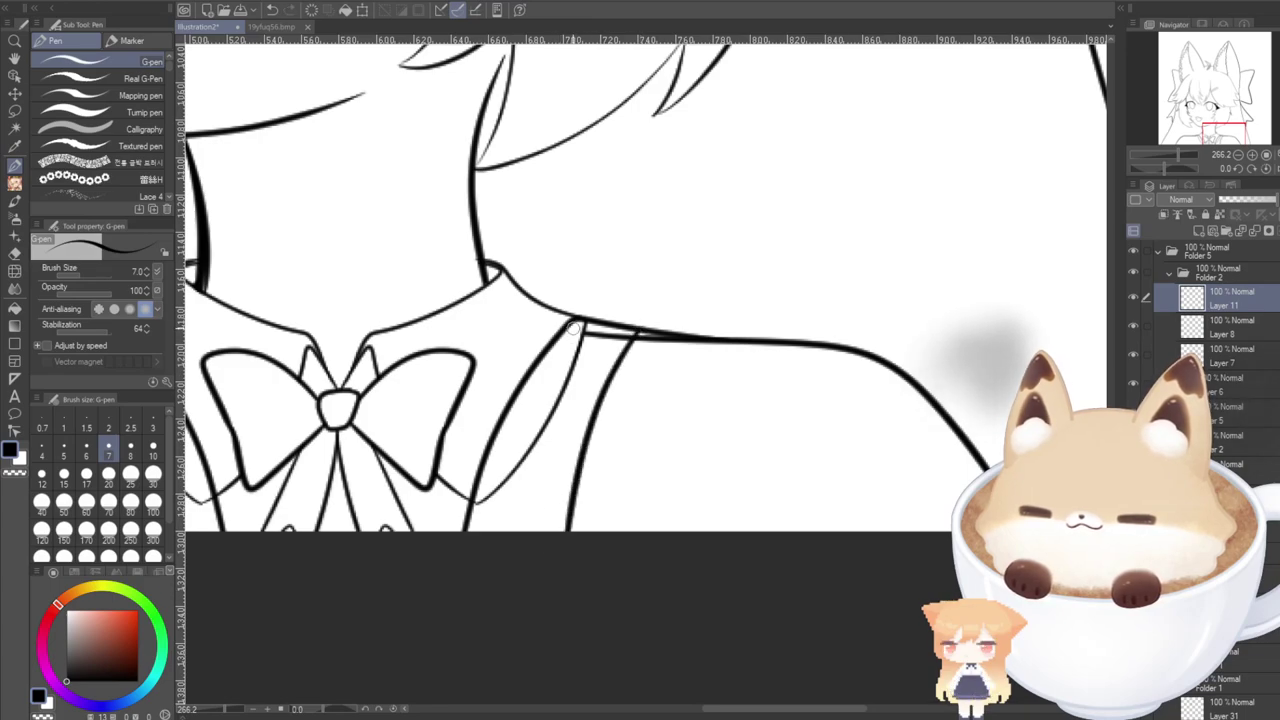
Ink six evenly spaced slanted rib lines across the right cardigan band, from the shoulder down to near the canvas bottom.
drag(576, 327, 632, 344)
mouse_move(547, 351)
mouse_down()
mouse_move(610, 376)
mouse_move(597, 392)
mouse_up()
key(ctrl+z)
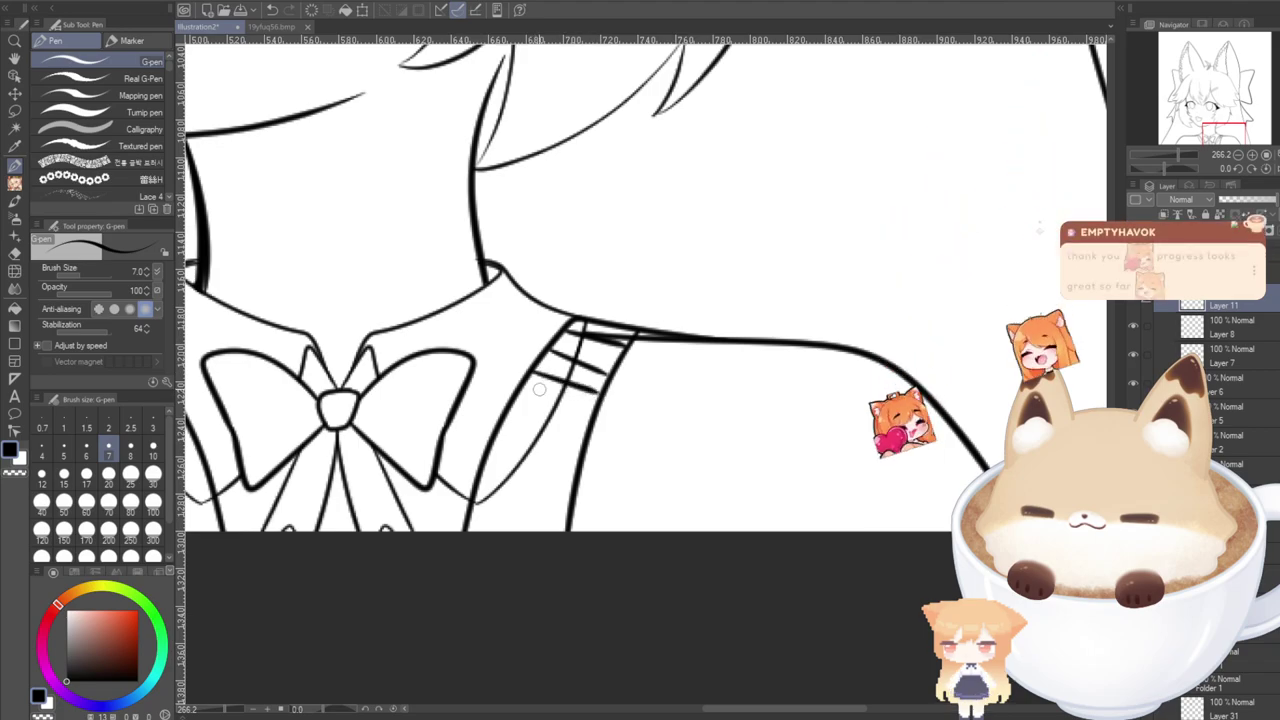
key(ctrl+z)
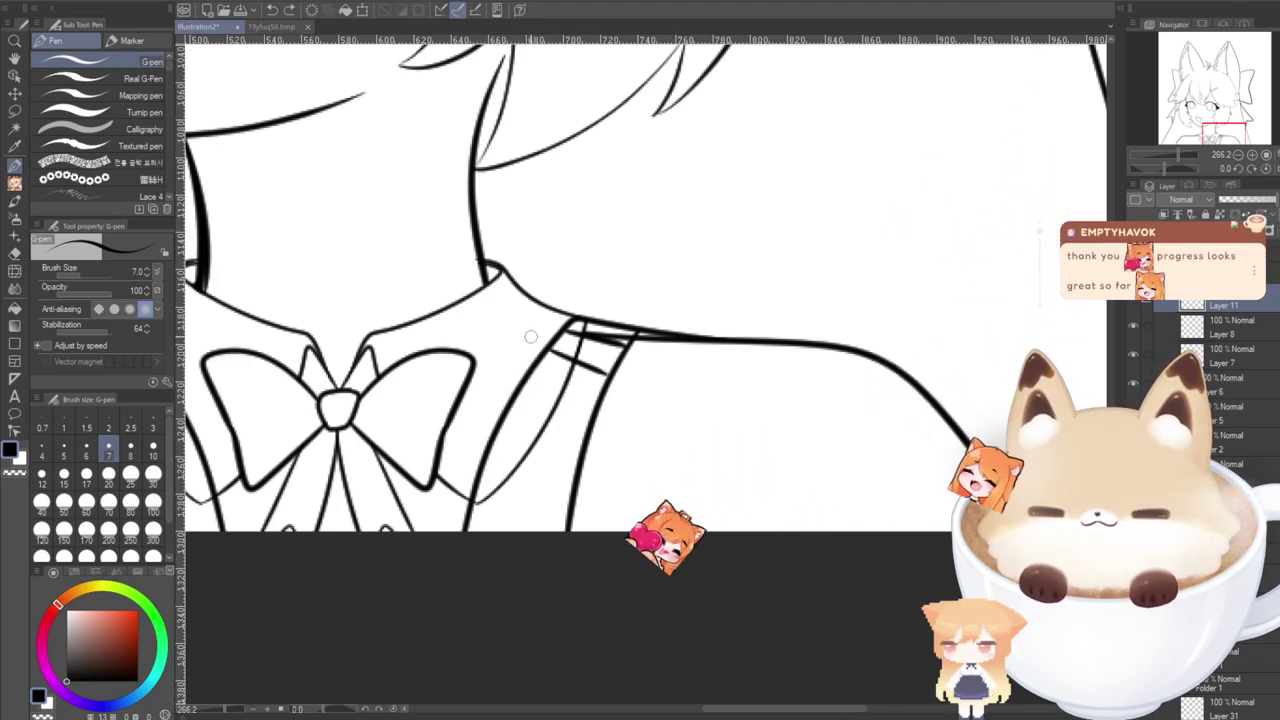
drag(530, 374, 593, 401)
key(ctrl+z)
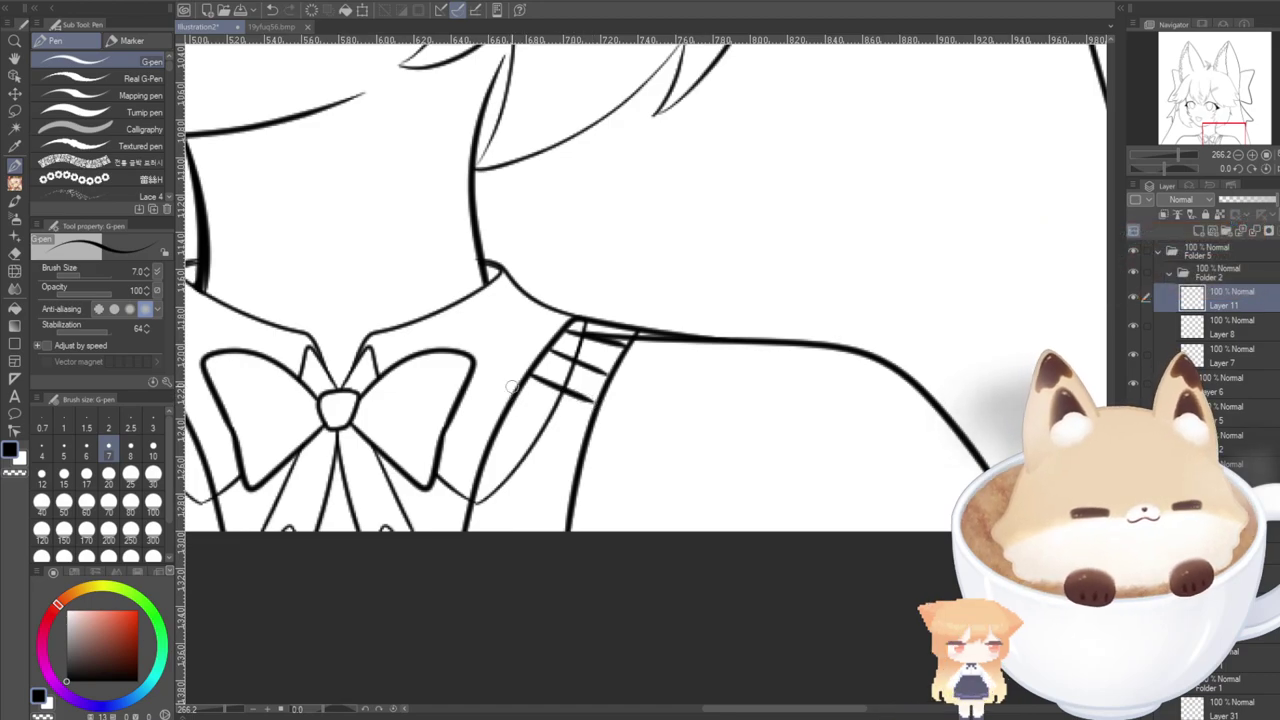
drag(512, 405, 590, 432)
key(ctrl+z)
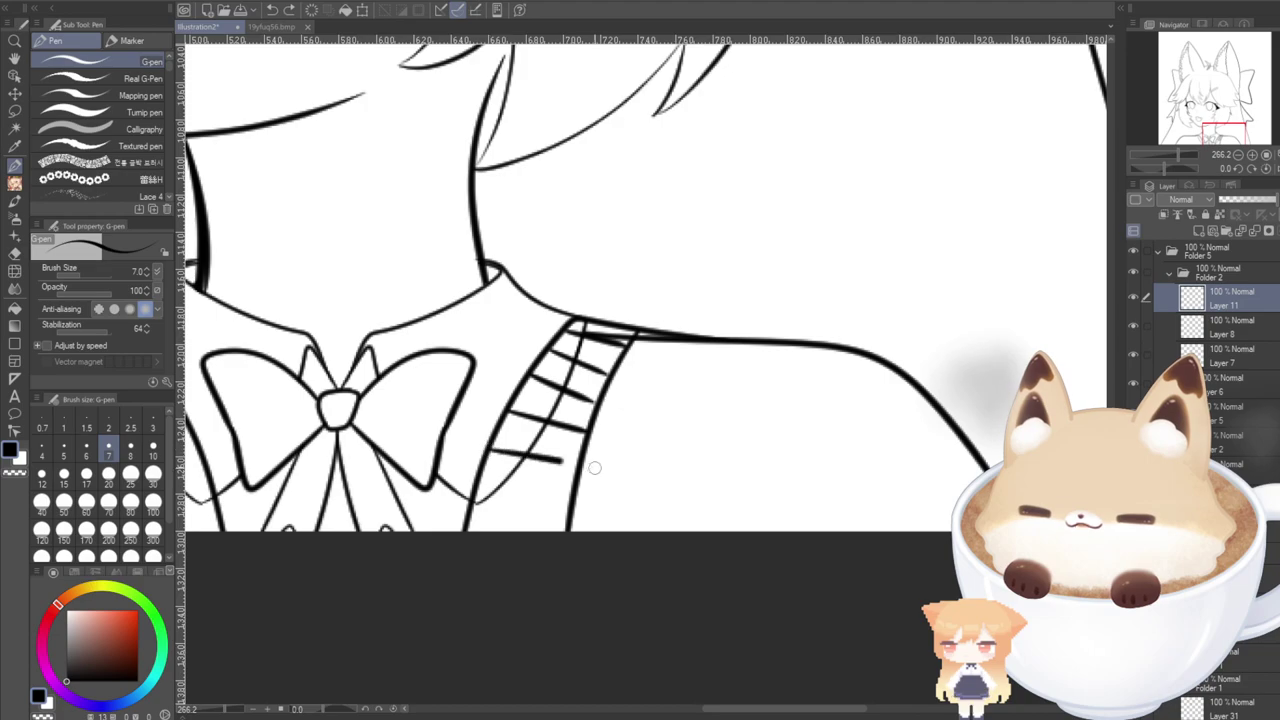
key(ctrl+z)
drag(585, 472, 480, 492)
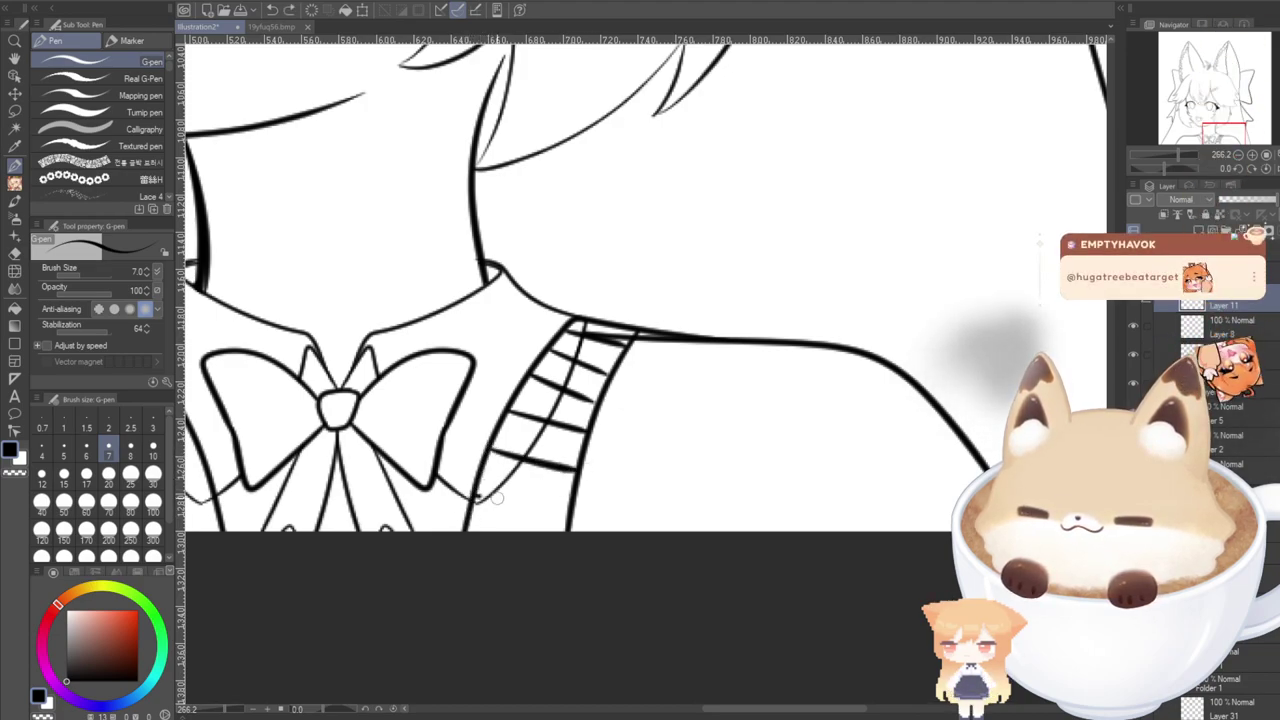
drag(478, 500, 574, 507)
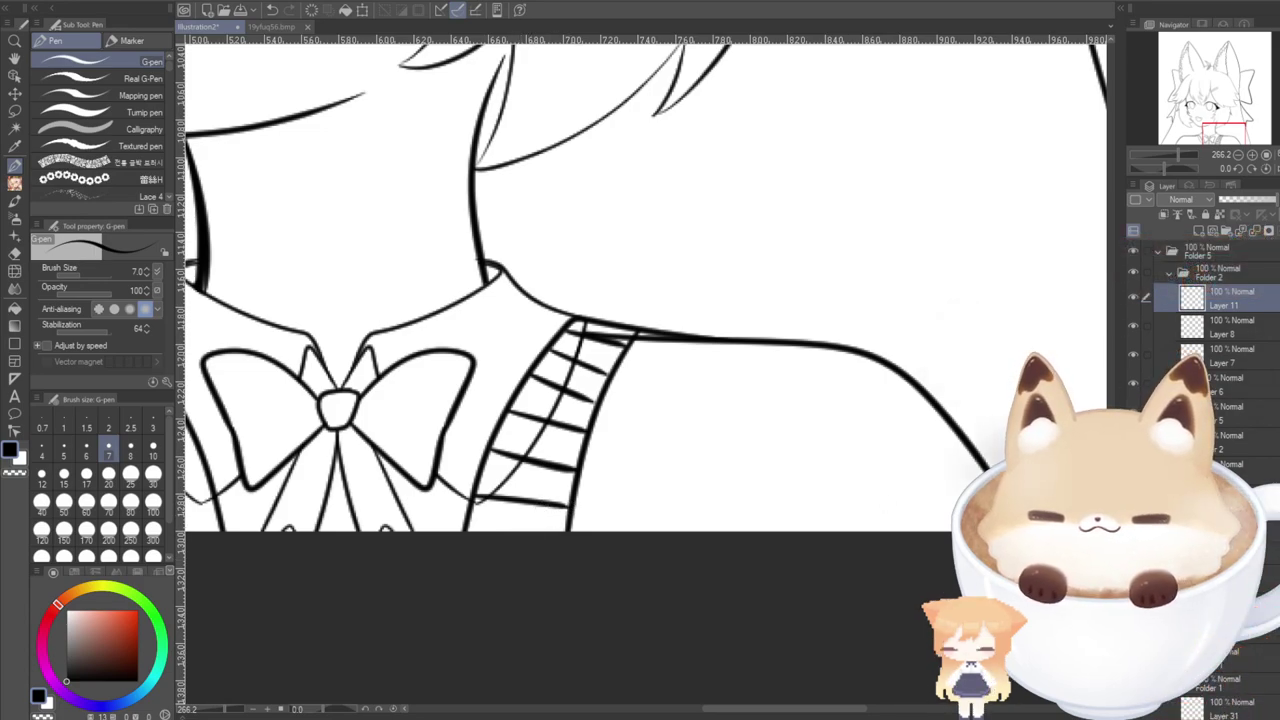
Duplicate the ribbed band layer, flip the copy horizontally and align it with the cardigan's left opening edge.
key(ctrl+j)
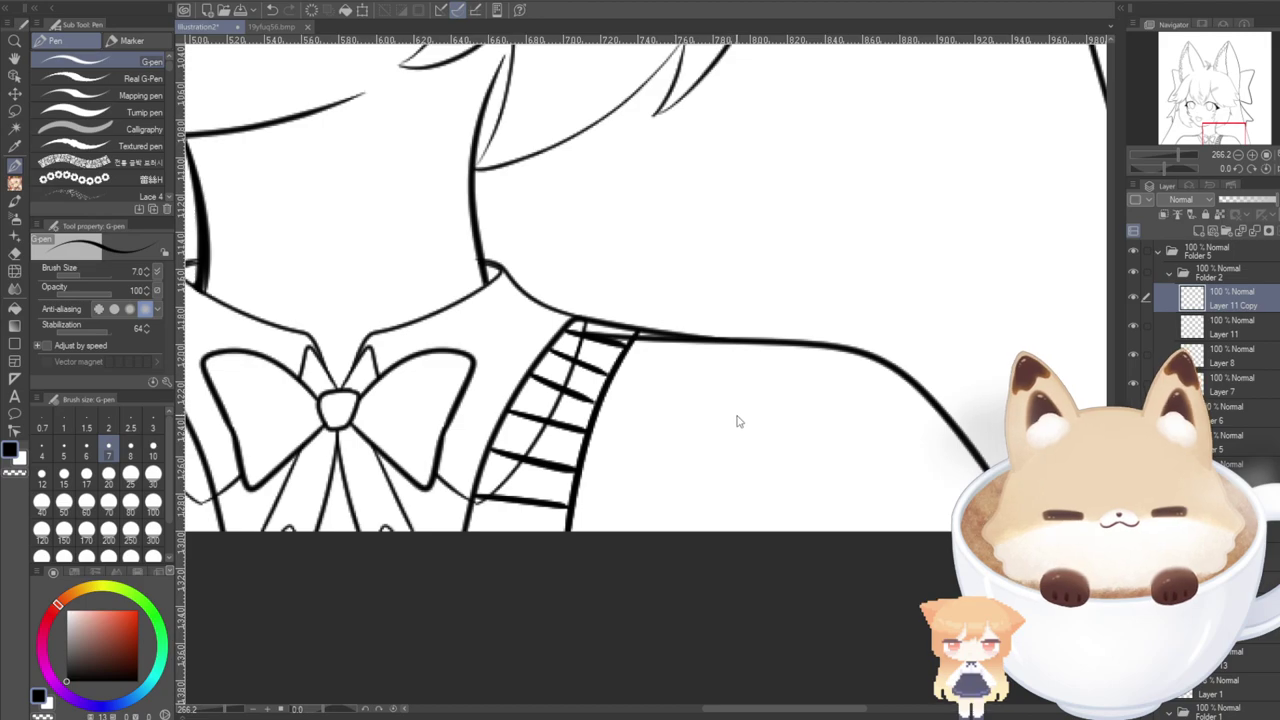
key(ctrl+r)
key(ctrl+r)
key(ctrl+t)
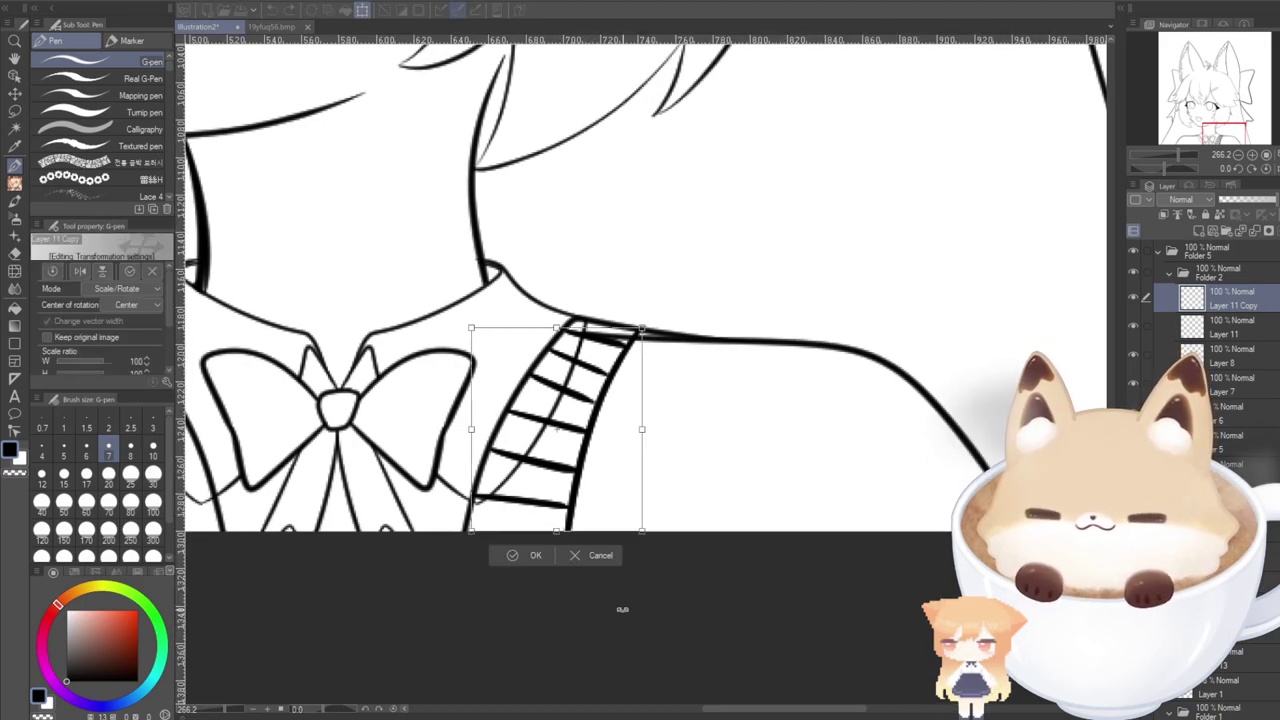
drag(757, 709, 706, 709)
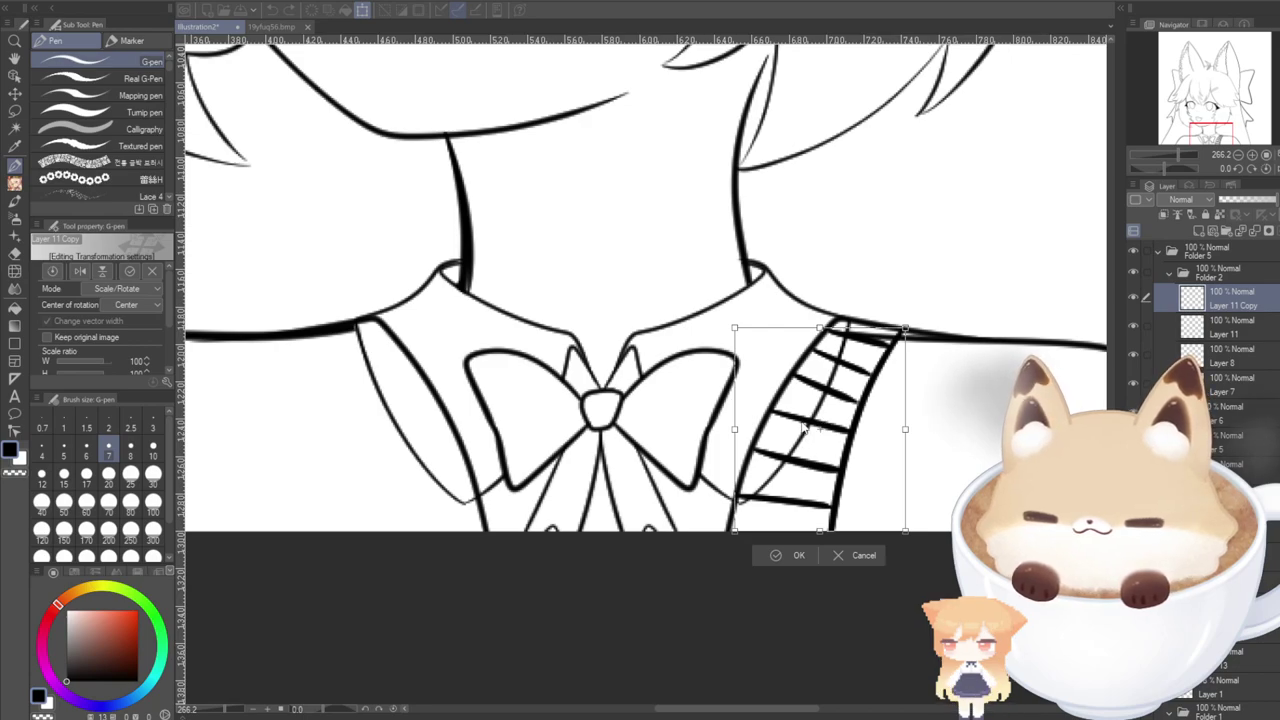
key(h)
drag(789, 482, 370, 538)
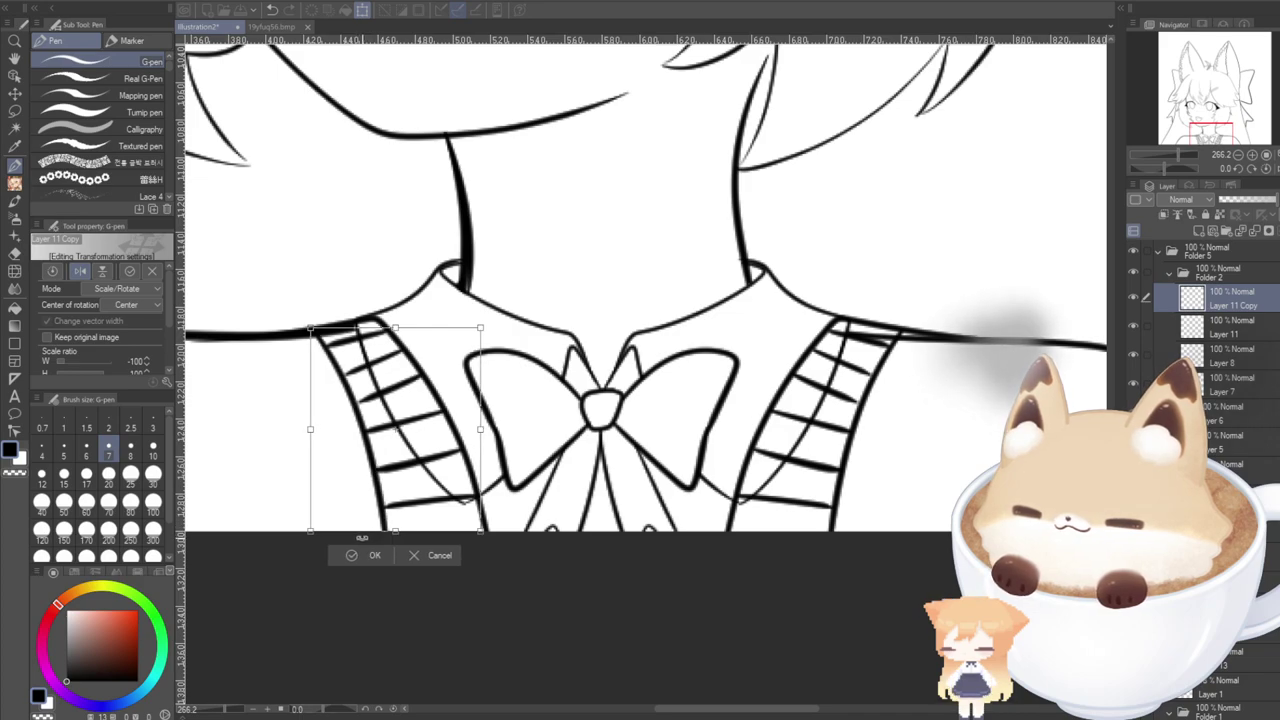
key(Left)
key(Left)
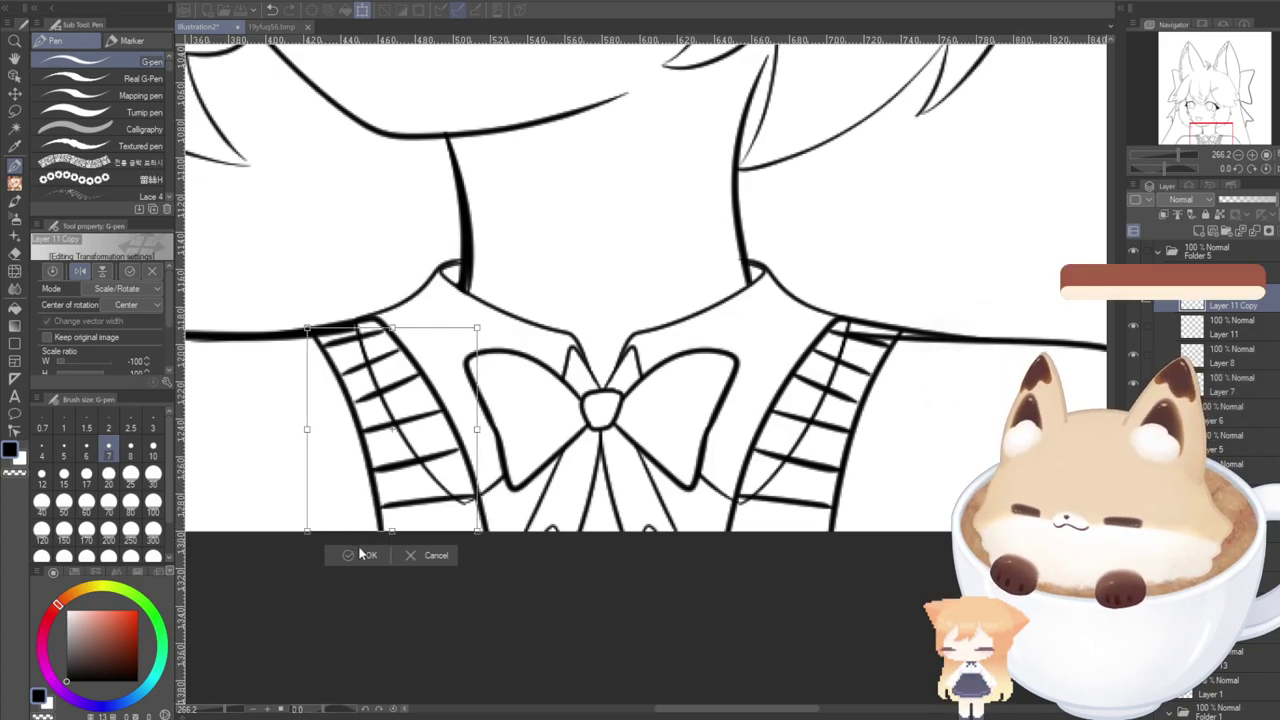
click(360, 555)
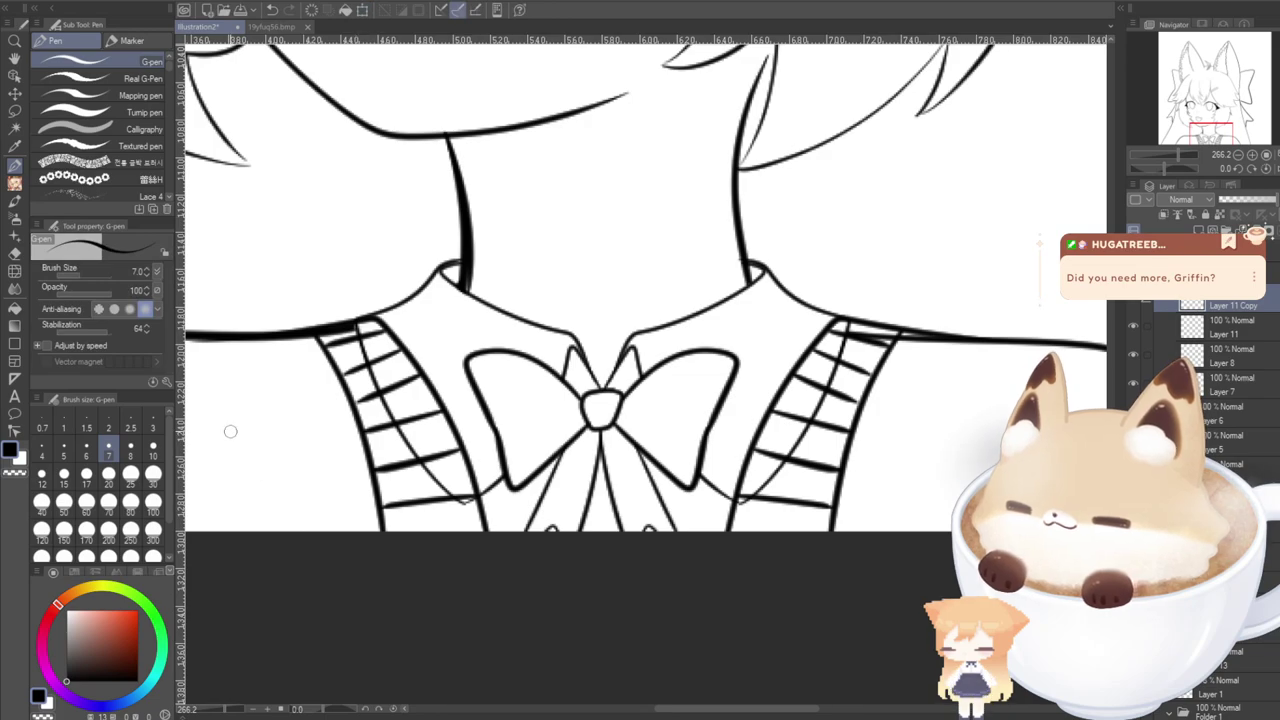
Check the cardigan layers by toggling their visibility and merge the flipped copy, Layer 11 and Layer 8 down into Layer 7.
click(1132, 330)
click(1132, 330)
click(1131, 327)
click(1131, 327)
click(1133, 303)
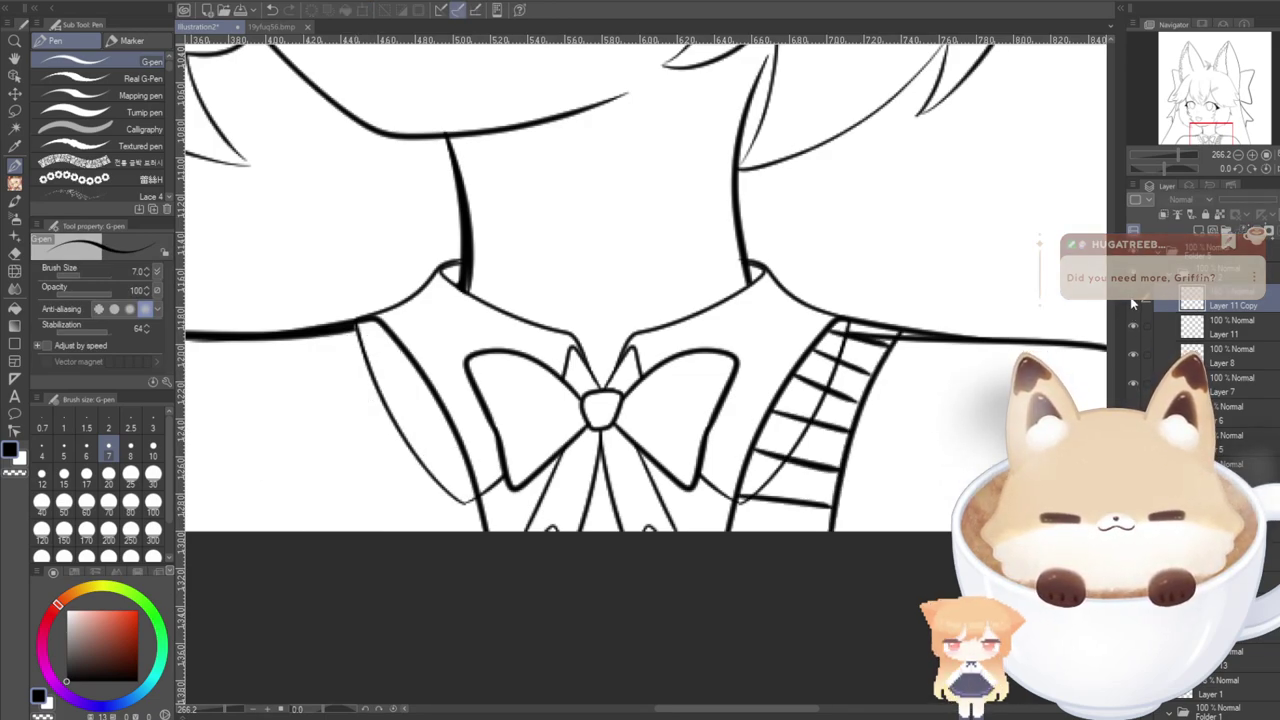
click(1133, 298)
click(1253, 231)
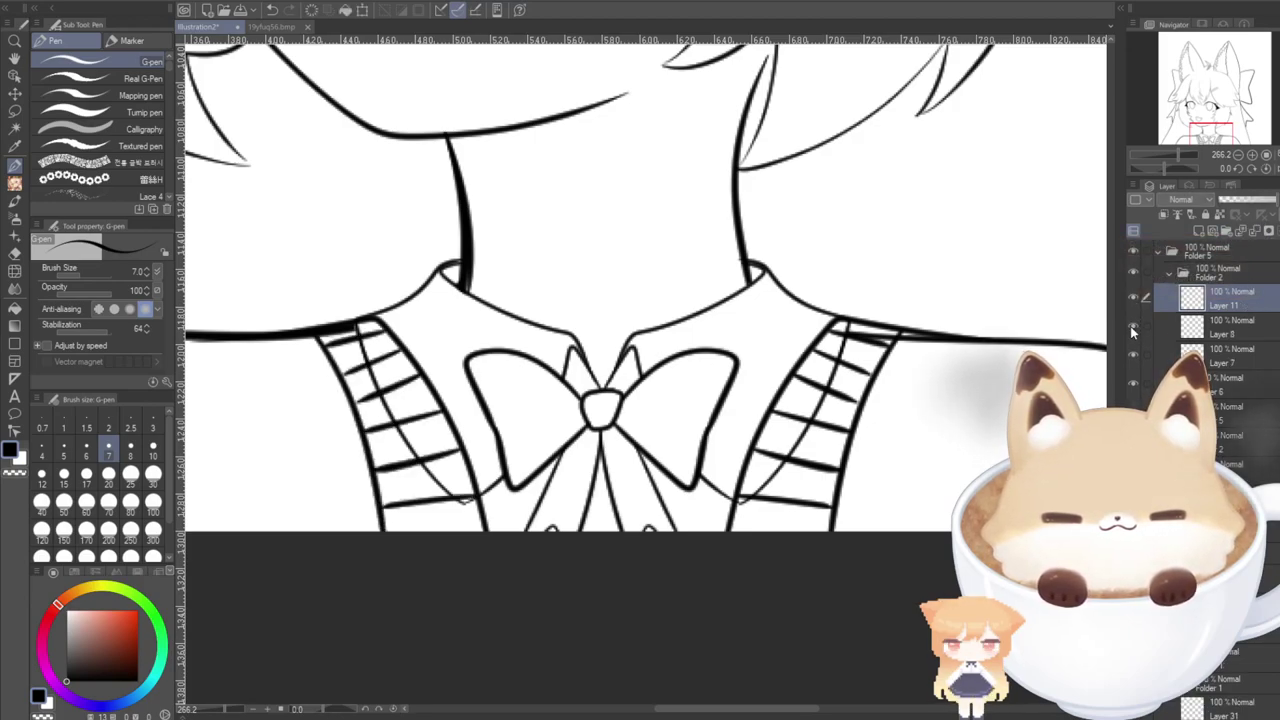
click(1132, 356)
click(1132, 356)
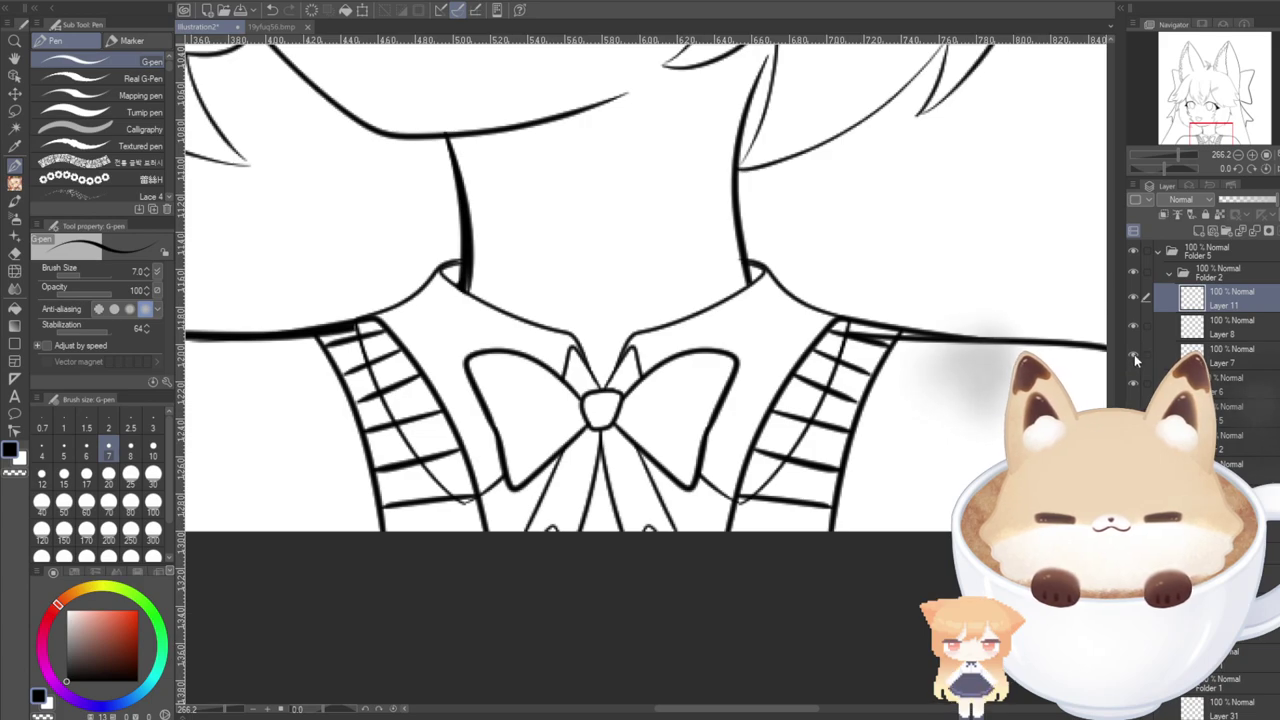
click(1131, 325)
click(1253, 231)
click(1253, 231)
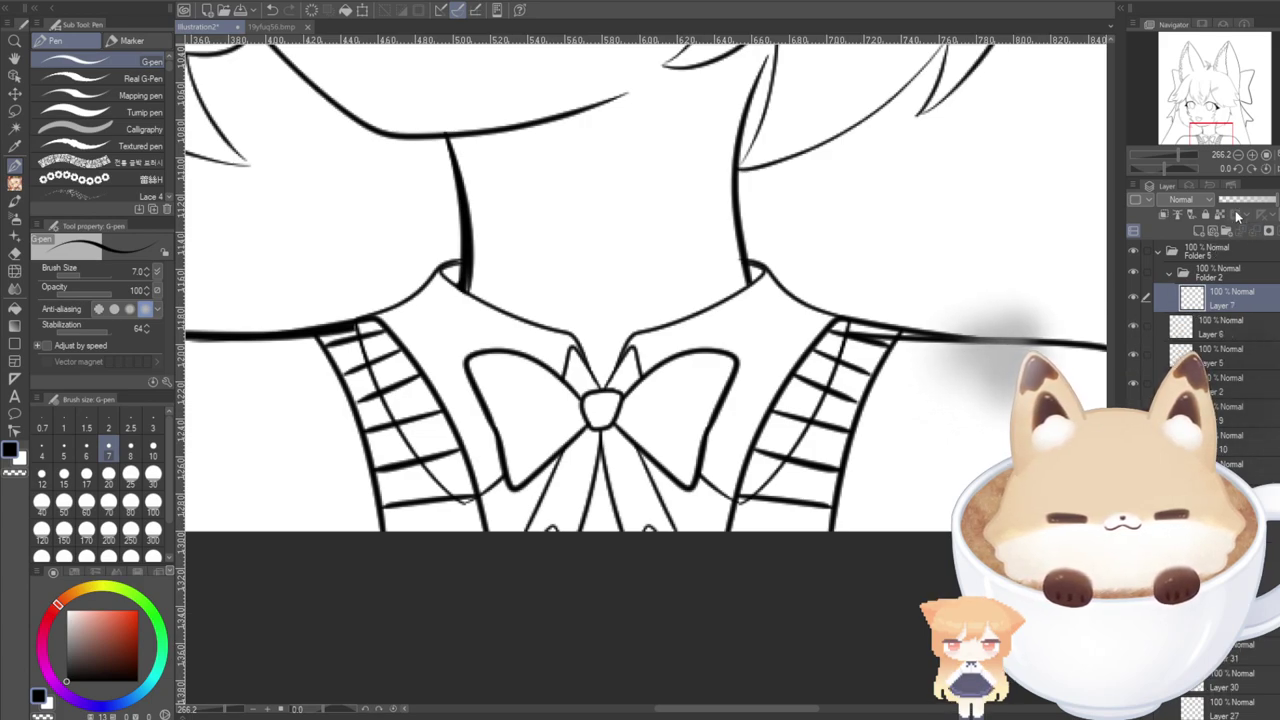
Following the character sheet, ink a round button over the right band's lowest rib on a new layer and erase the rib line inside it.
click(254, 29)
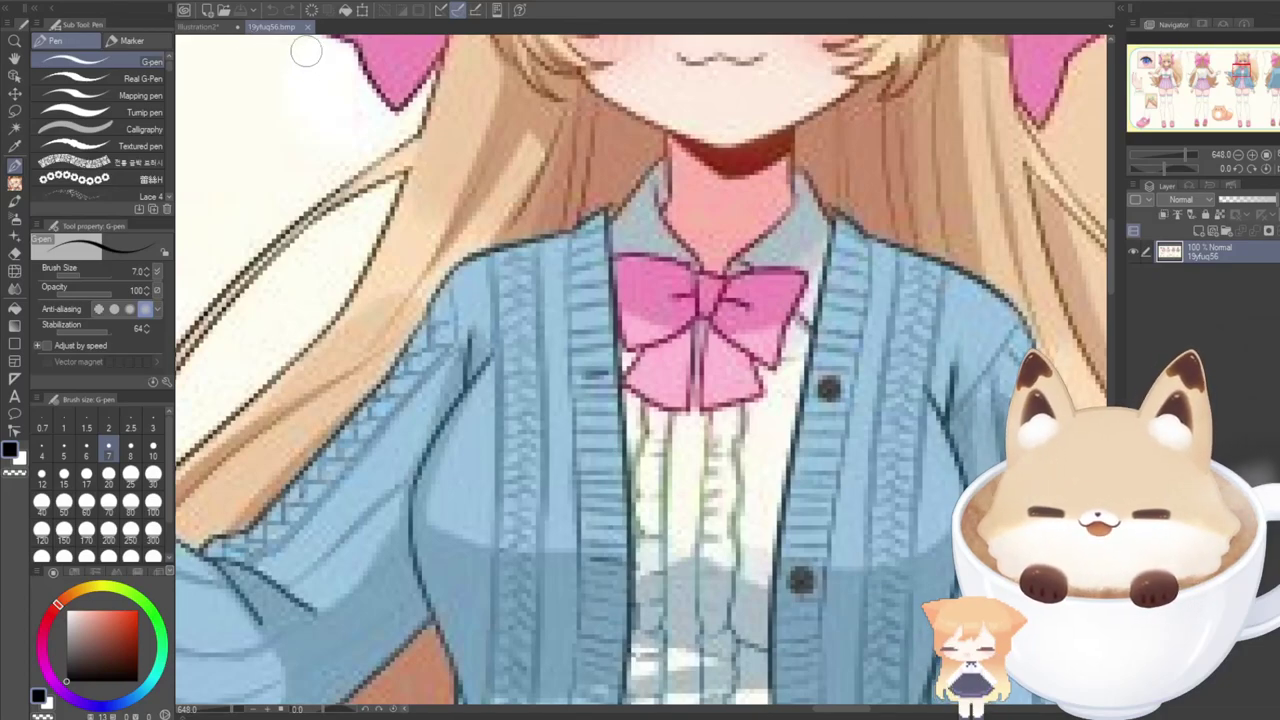
drag(1159, 103, 1242, 71)
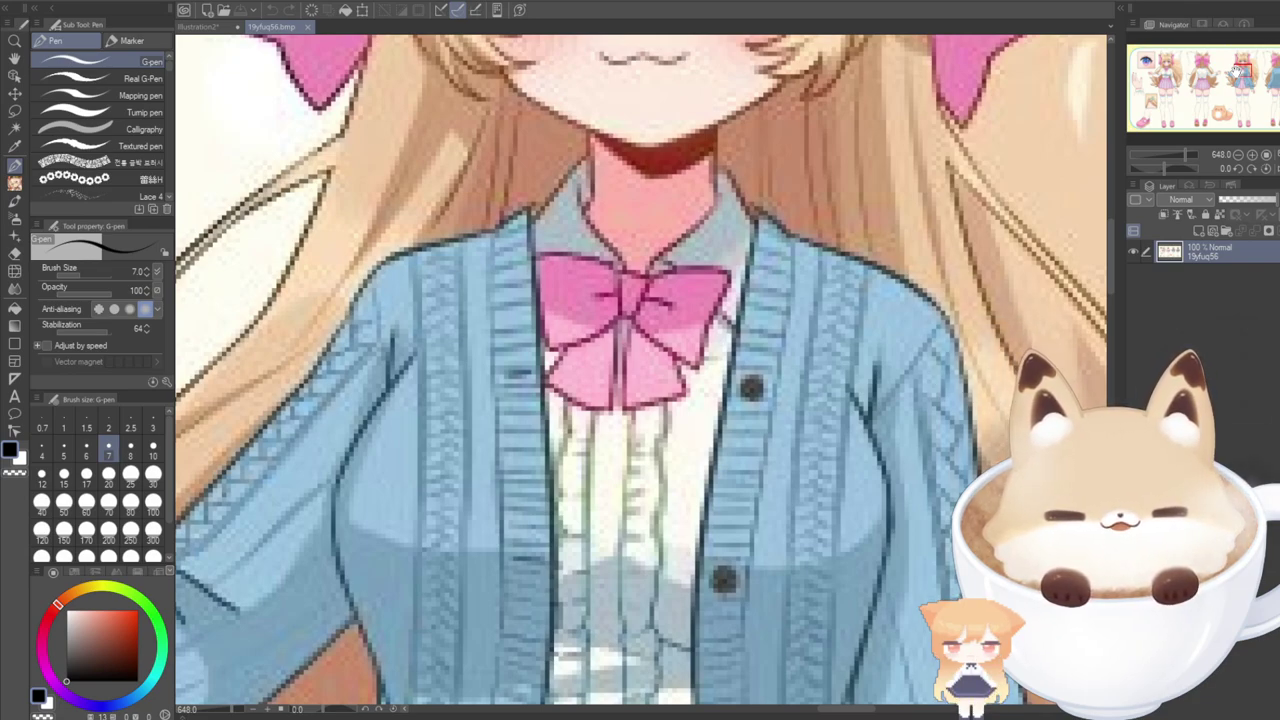
click(198, 28)
click(272, 27)
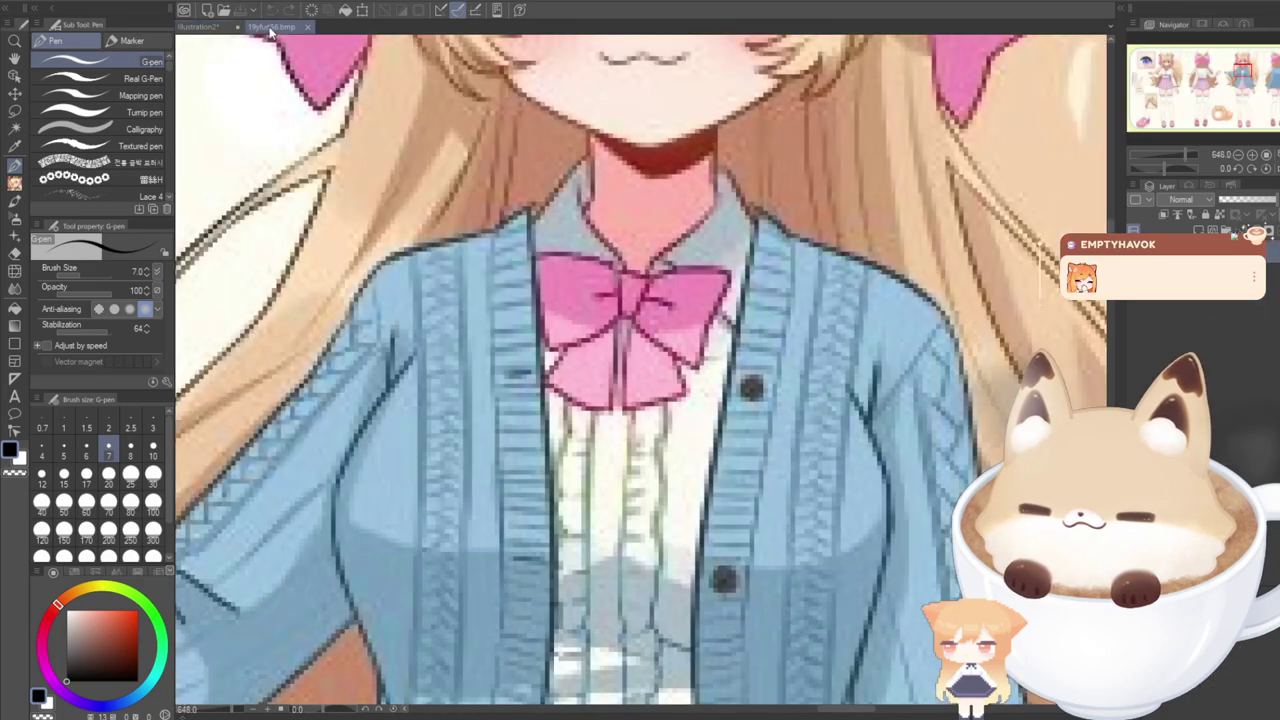
click(205, 27)
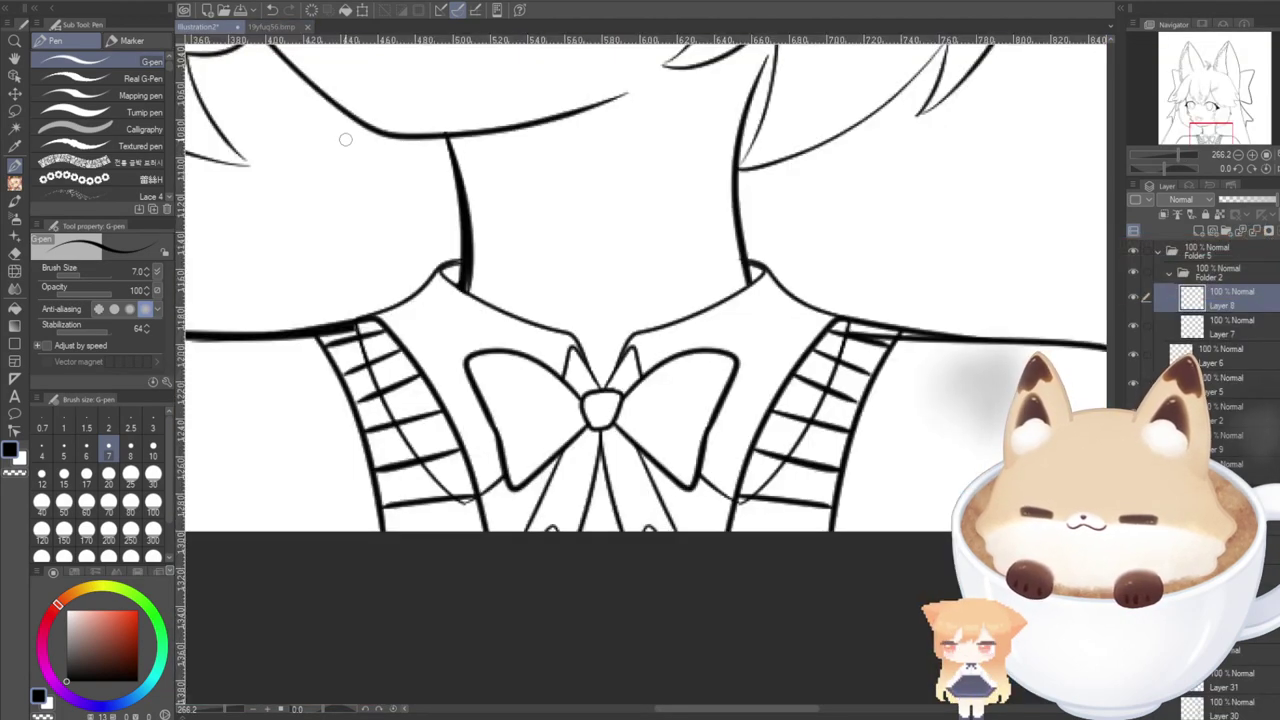
click(1198, 228)
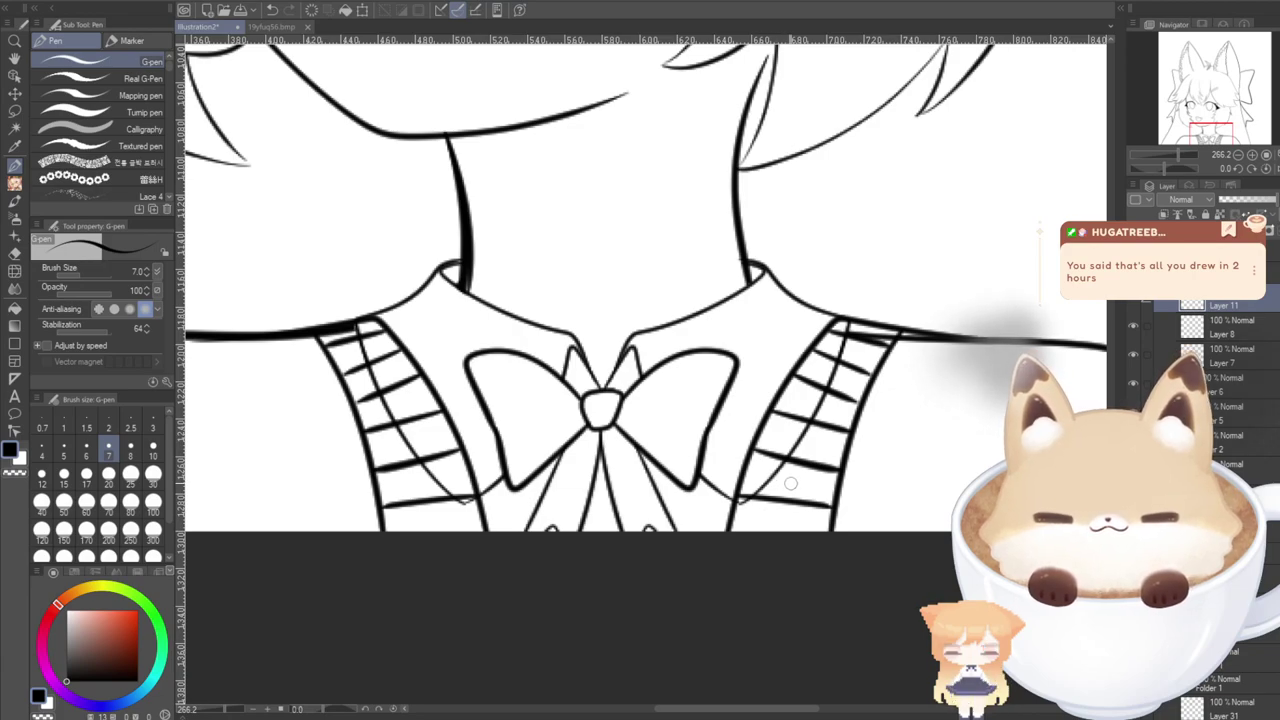
mouse_move(802, 495)
mouse_down()
mouse_move(783, 524)
mouse_move(799, 487)
mouse_move(780, 479)
mouse_move(779, 520)
mouse_move(806, 498)
mouse_move(793, 474)
mouse_move(796, 517)
mouse_move(795, 486)
mouse_move(765, 491)
mouse_move(767, 516)
mouse_move(794, 520)
mouse_move(786, 486)
mouse_up()
key(ctrl+z)
key(ctrl+z)
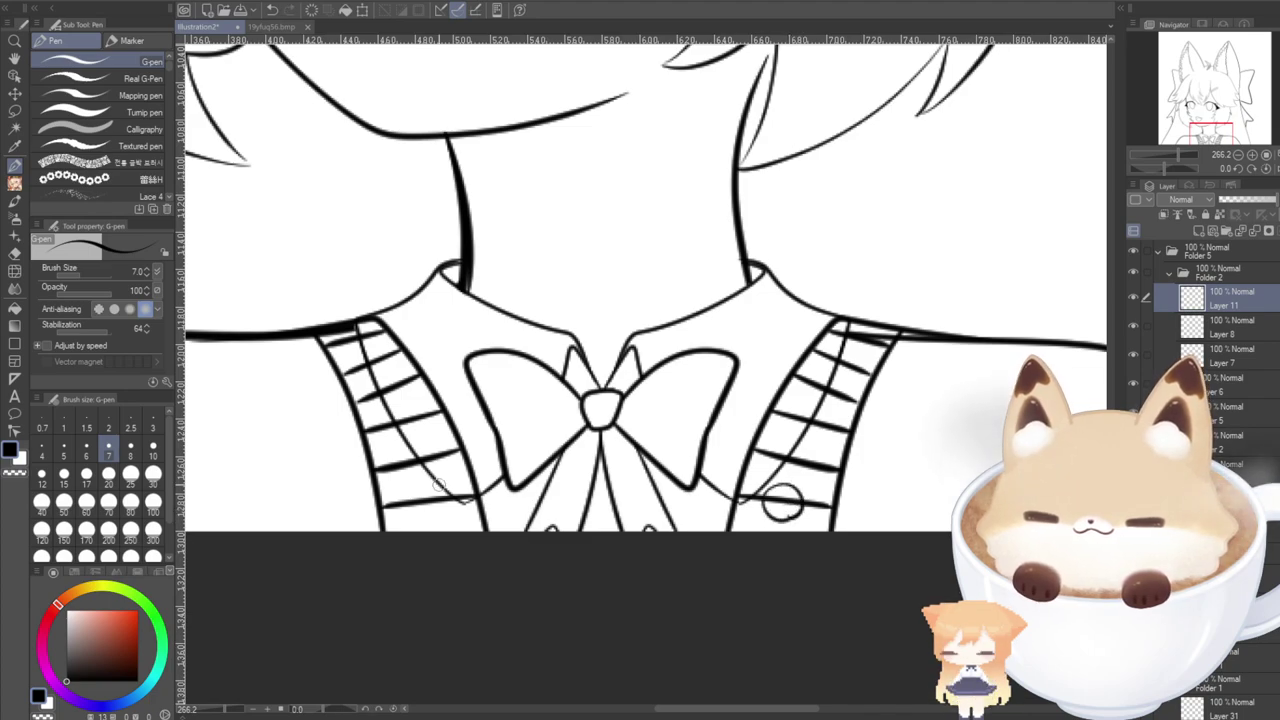
key(e)
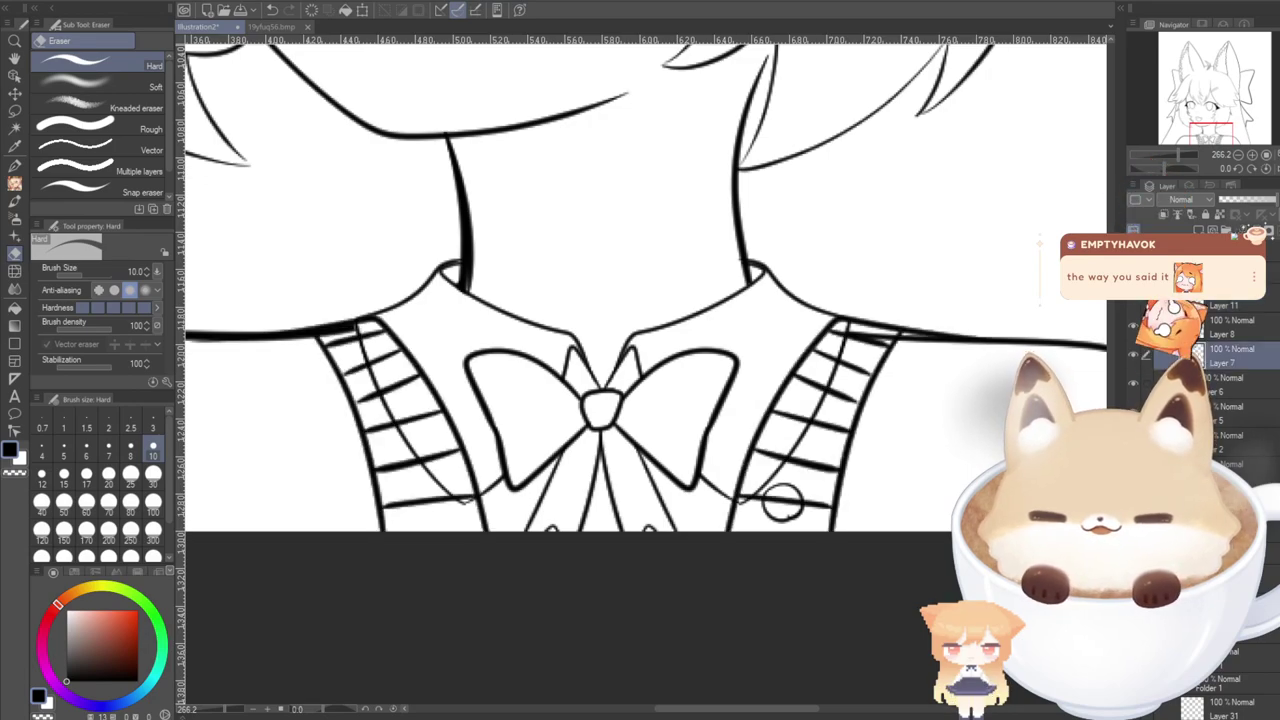
mouse_move(774, 494)
mouse_down()
mouse_move(771, 508)
mouse_move(792, 507)
mouse_up()
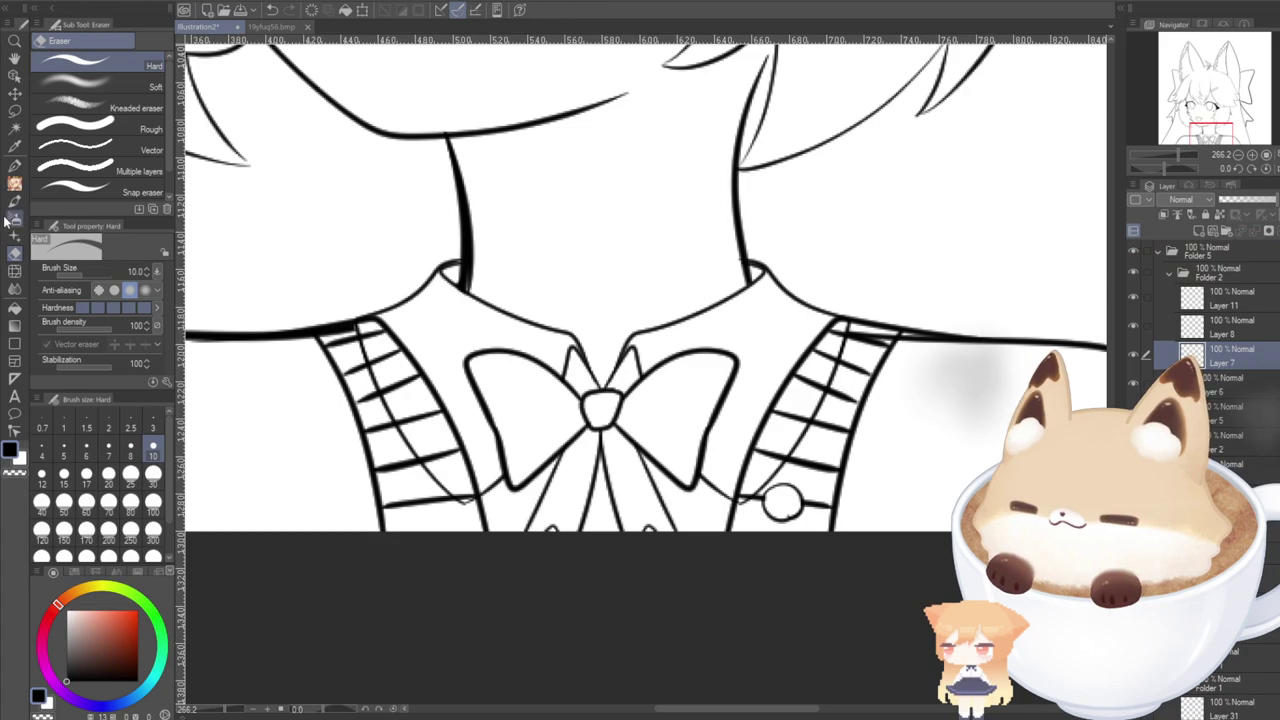
Following the character sheet, ink two near-vertical knit panel lines from the right shoulder down to the canvas edge on a new layer.
click(14, 165)
click(270, 27)
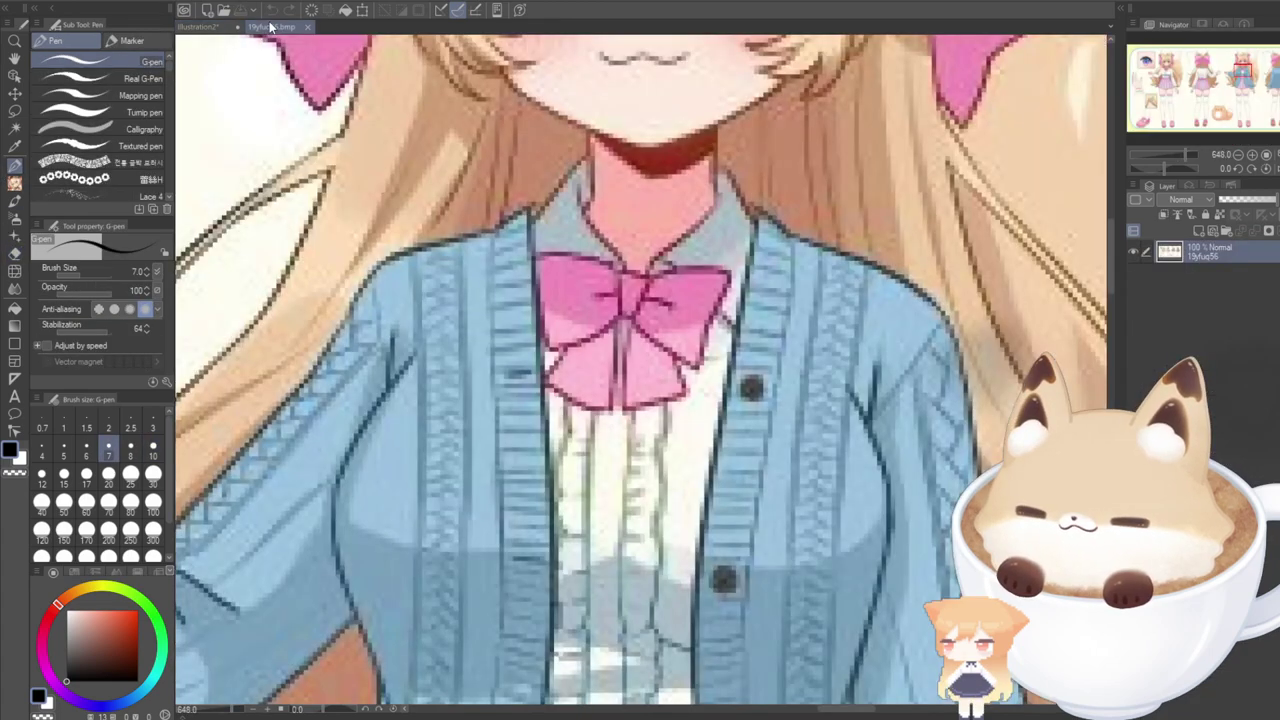
click(198, 28)
click(1197, 230)
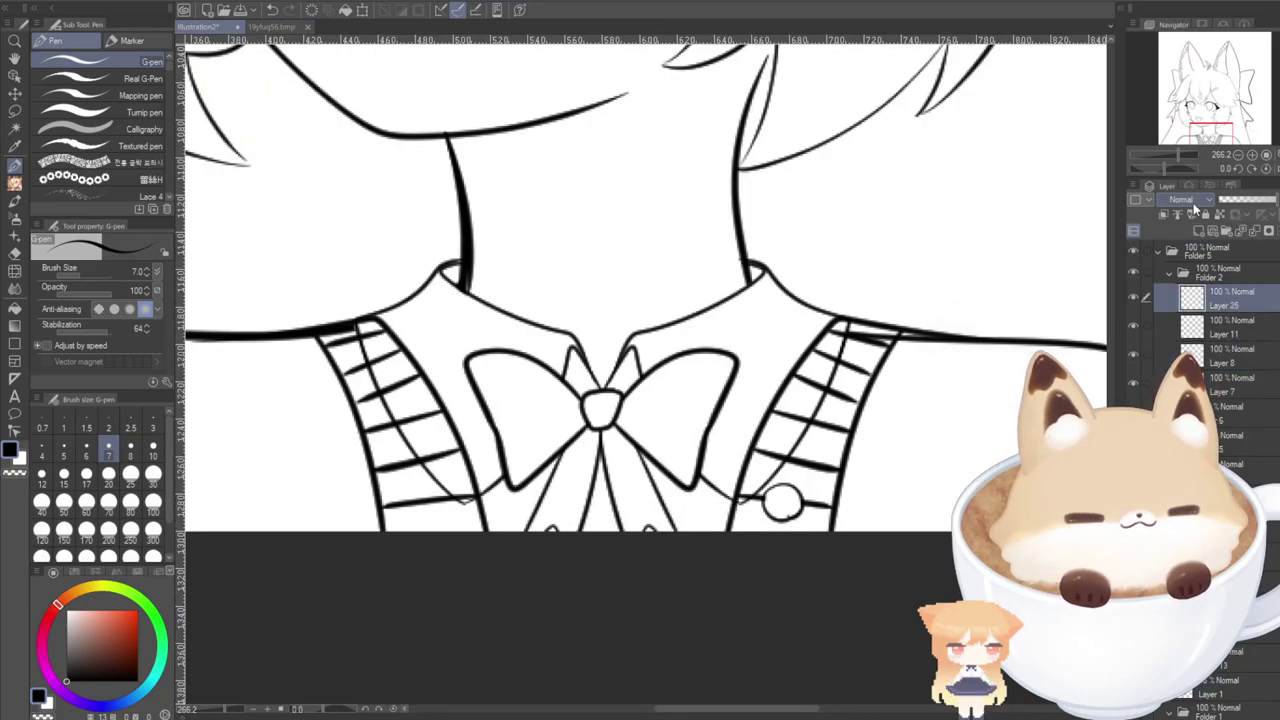
drag(1203, 130, 1216, 132)
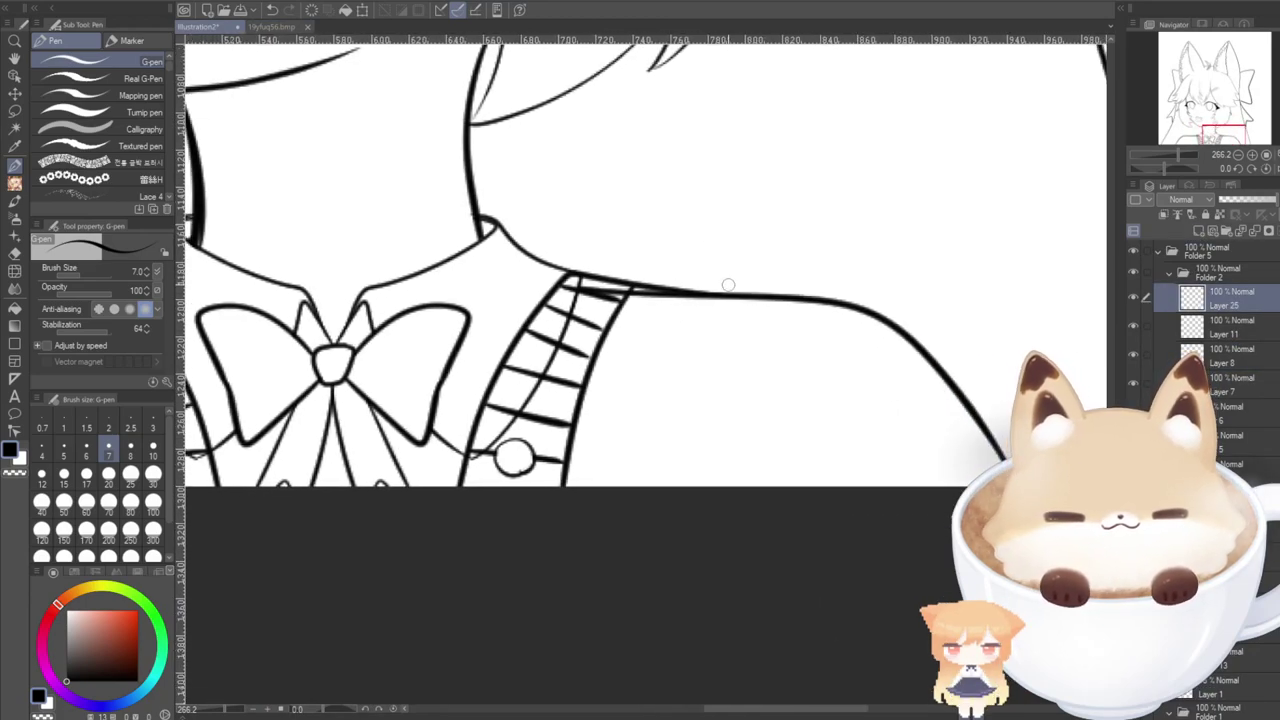
drag(731, 297, 712, 488)
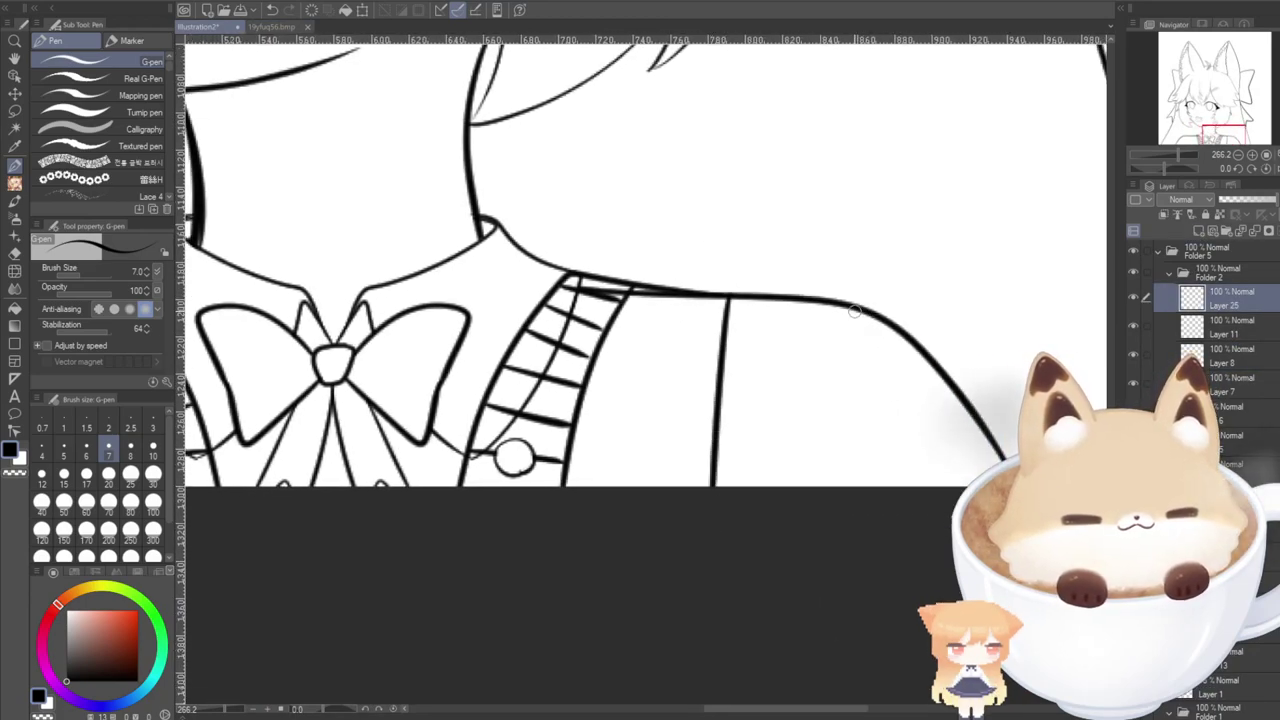
drag(855, 312, 835, 488)
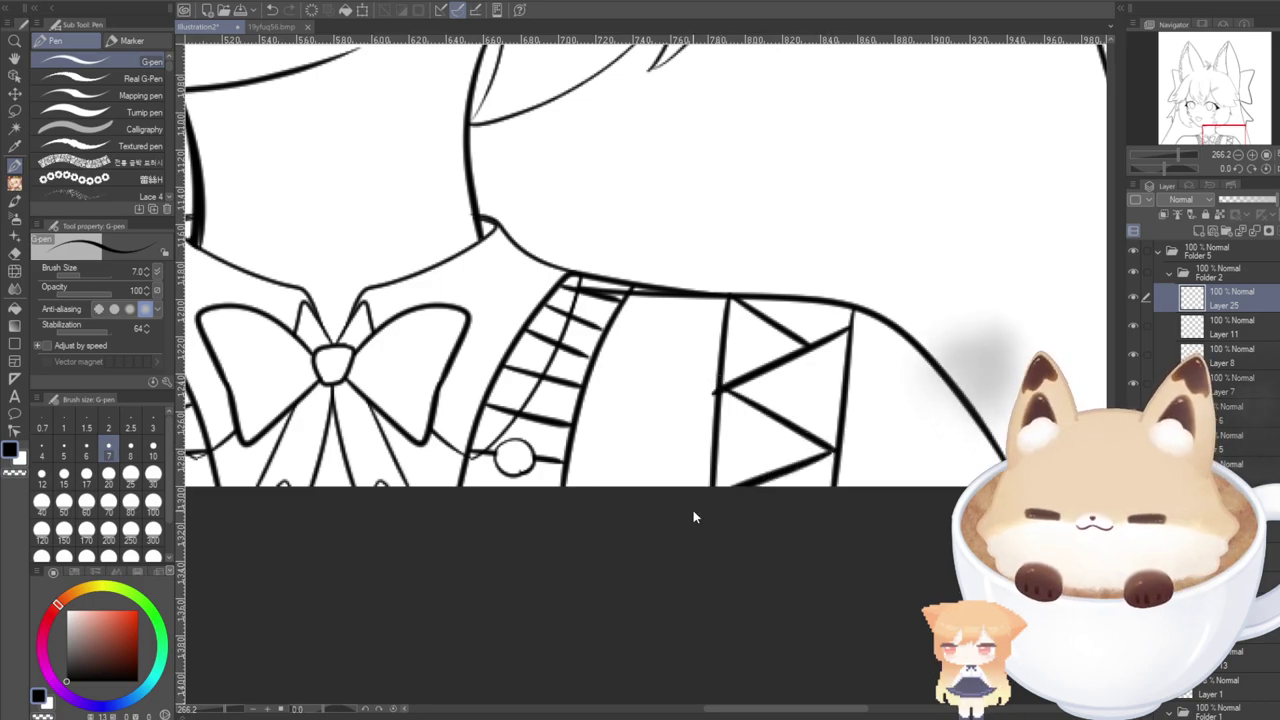
Undo the zigzag strokes inside the right knit panel and recheck the cable pattern on the character sheet.
key(ctrl+z)
key(ctrl+z)
click(272, 27)
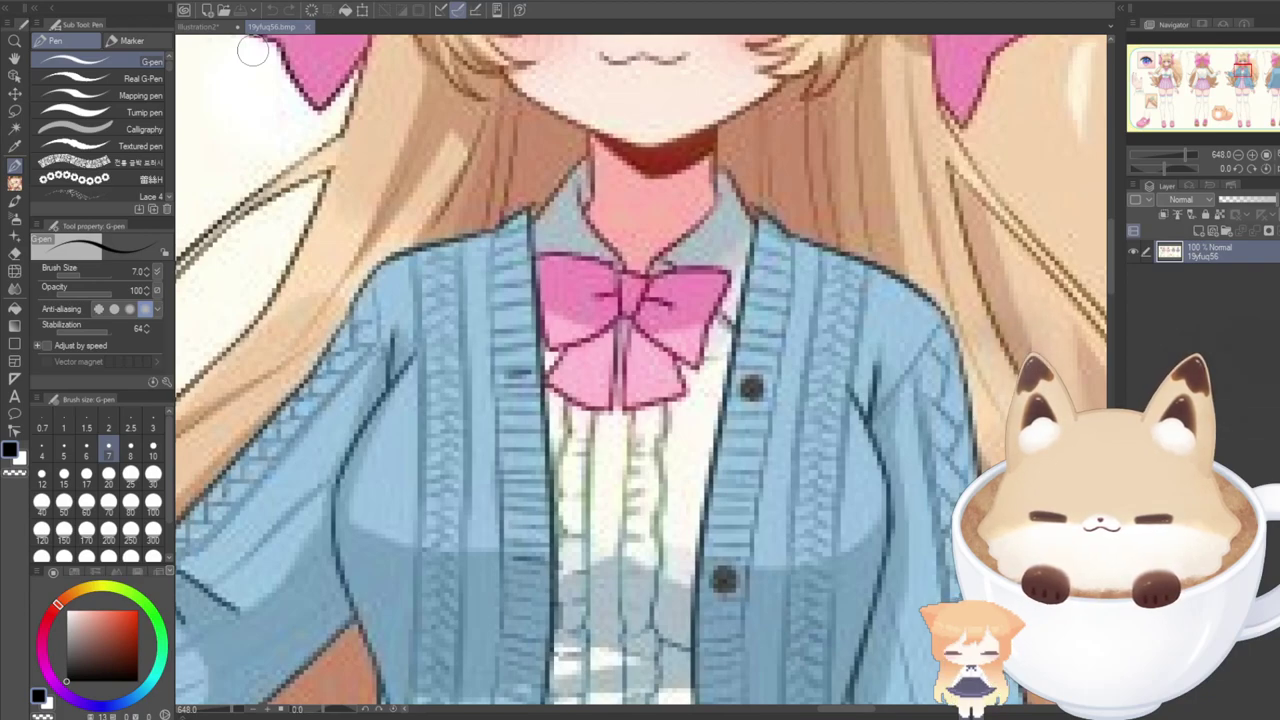
click(210, 28)
key(ctrl+z)
key(ctrl+z)
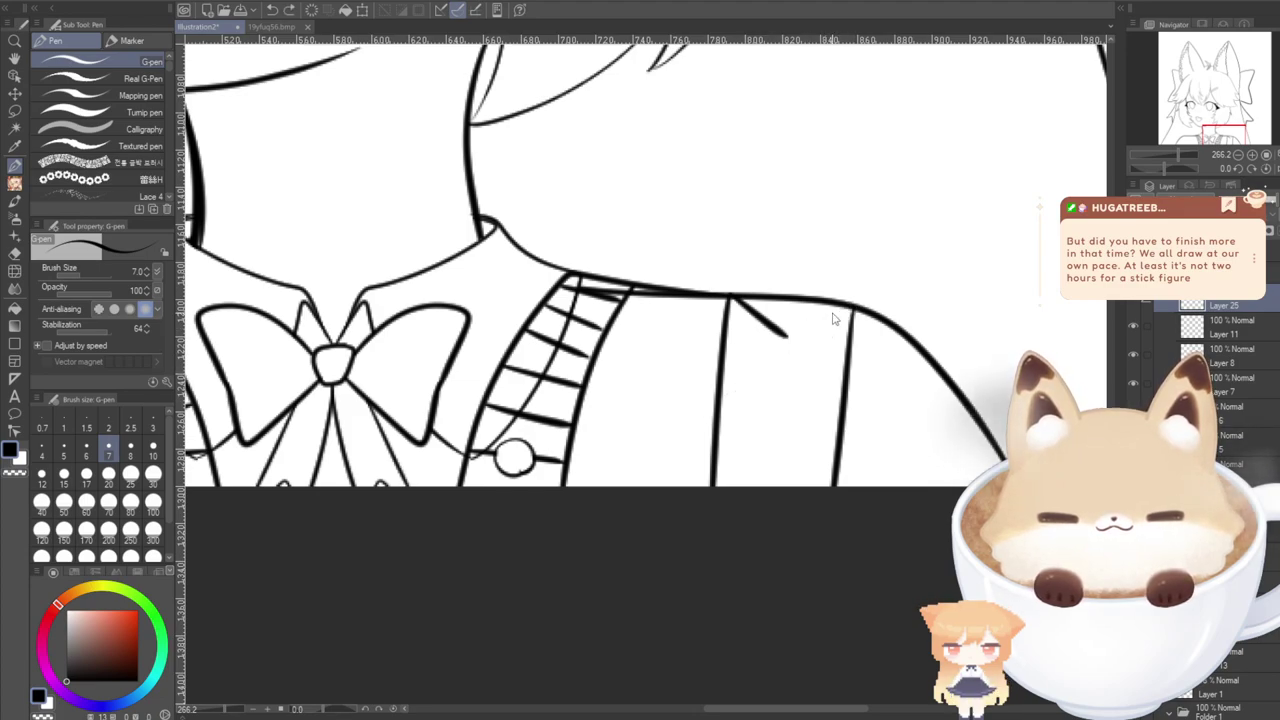
Fill the right knit panel with a braided cable pattern of short and long diagonal strokes meeting down its length.
drag(812, 324, 733, 366)
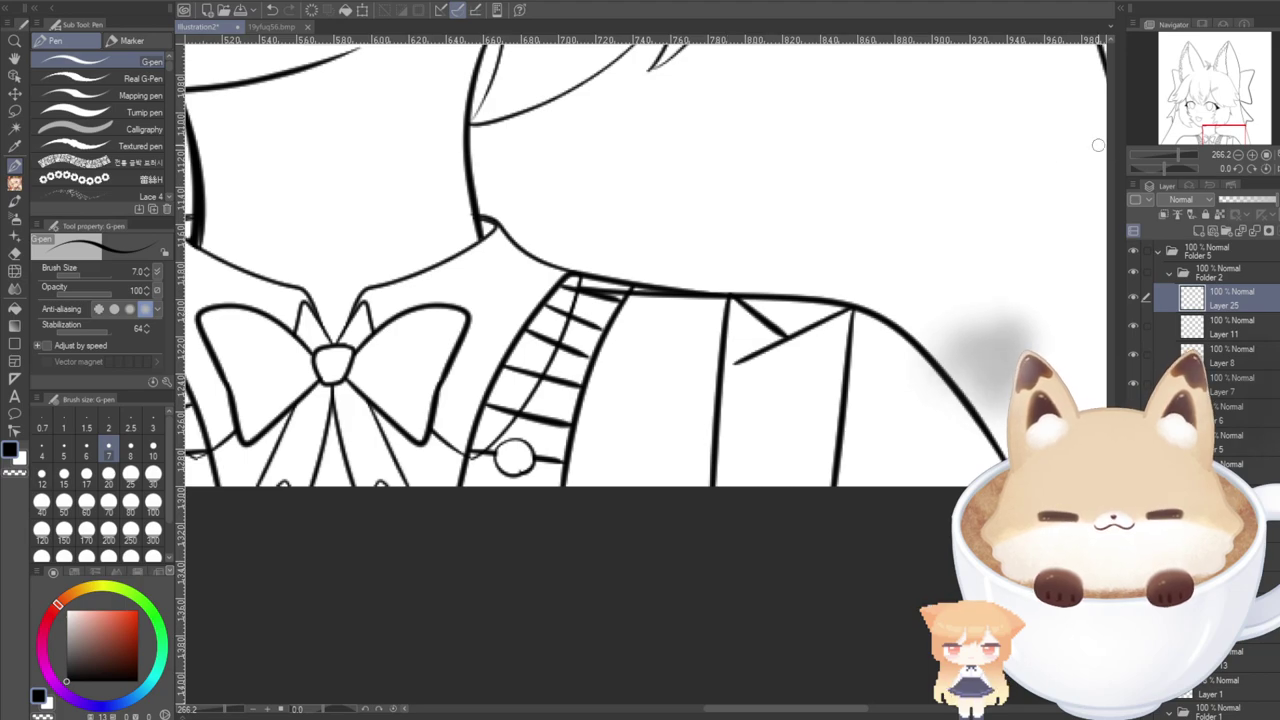
drag(1209, 134, 1212, 132)
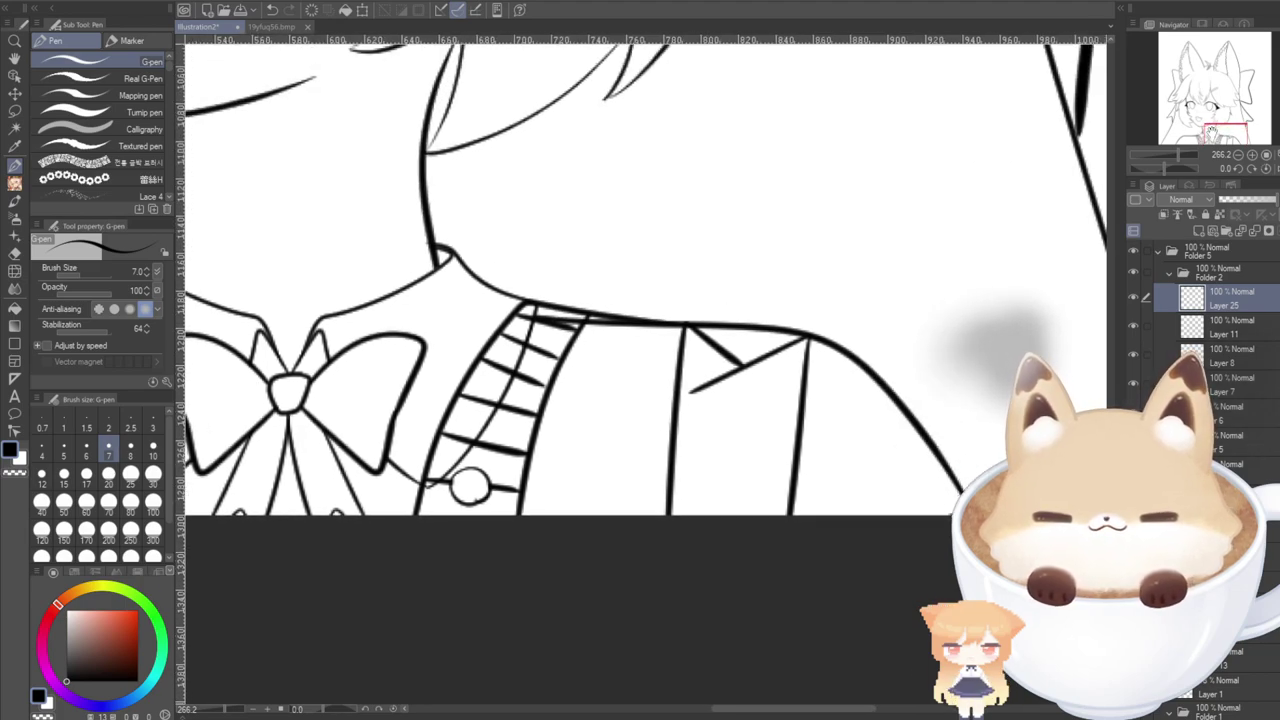
drag(679, 384, 733, 424)
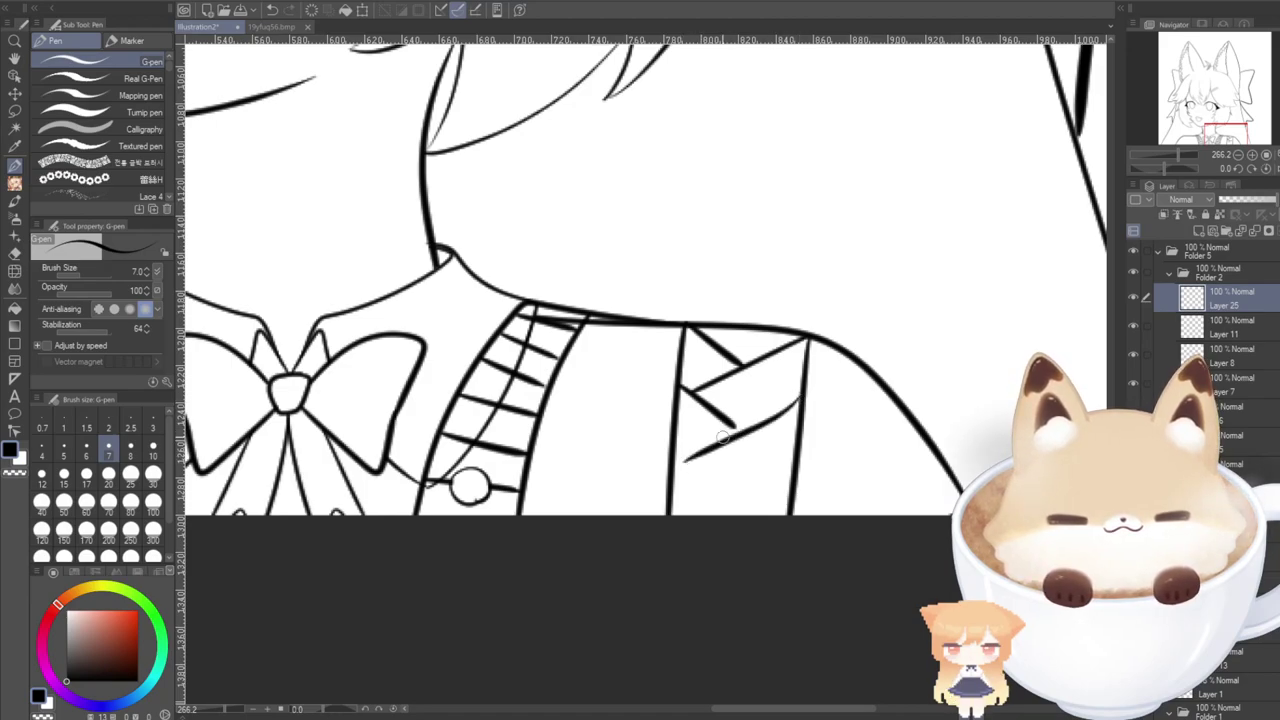
drag(801, 388, 690, 458)
key(ctrl+z)
drag(805, 379, 692, 453)
key(ctrl+z)
mouse_move(806, 379)
mouse_down()
mouse_move(686, 455)
mouse_move(735, 490)
mouse_up()
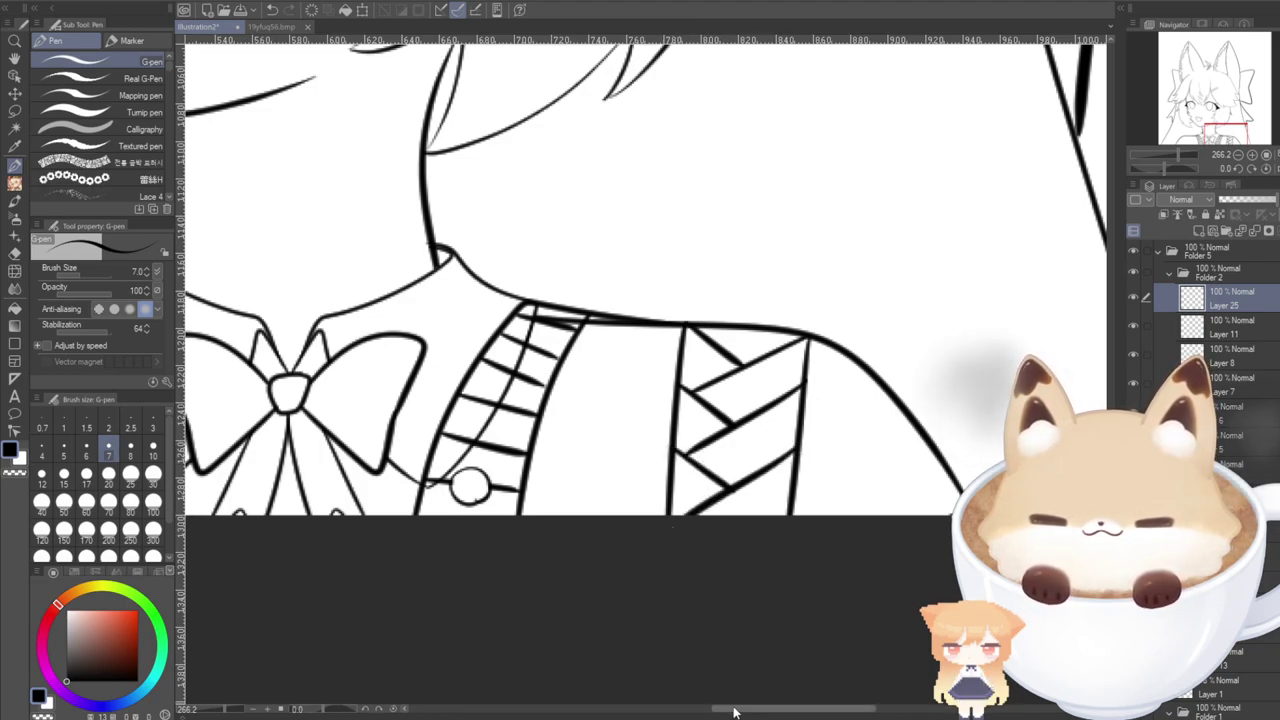
Duplicate the cable panel layer, flip the copy horizontally and place it under the left shoulder line.
key(ctrl+c)
key(ctrl+v)
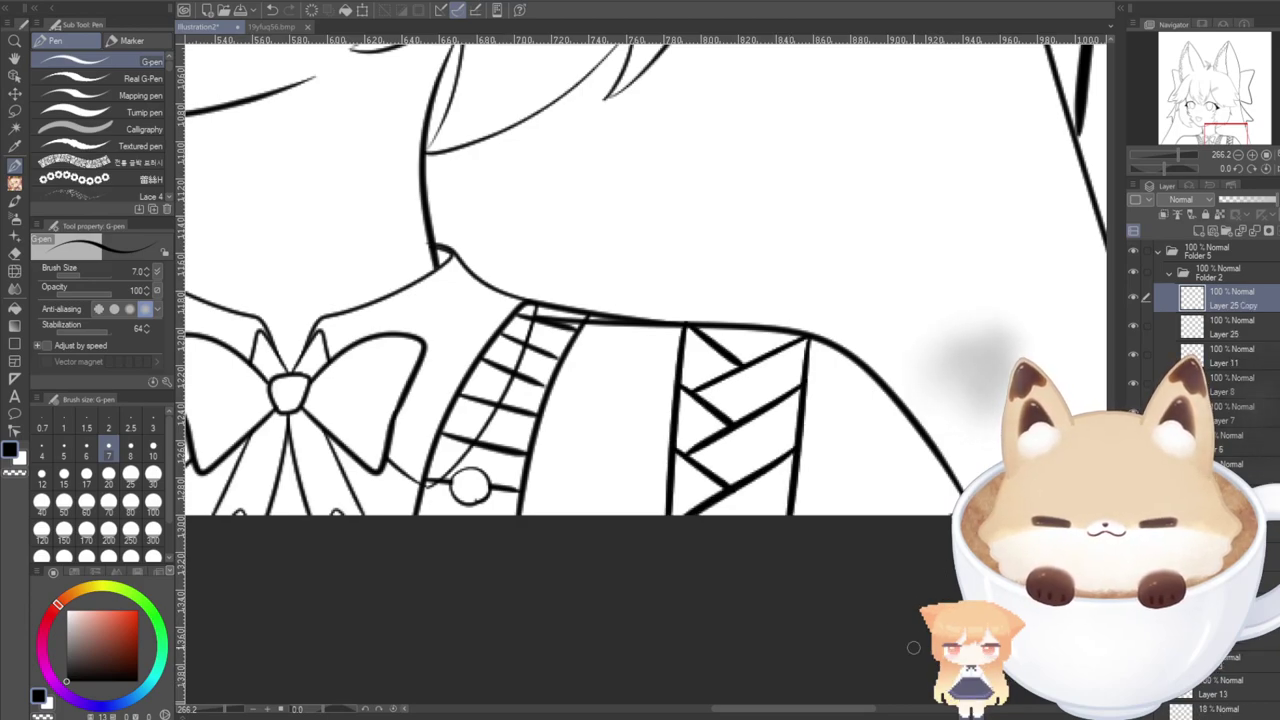
key(ctrl+t)
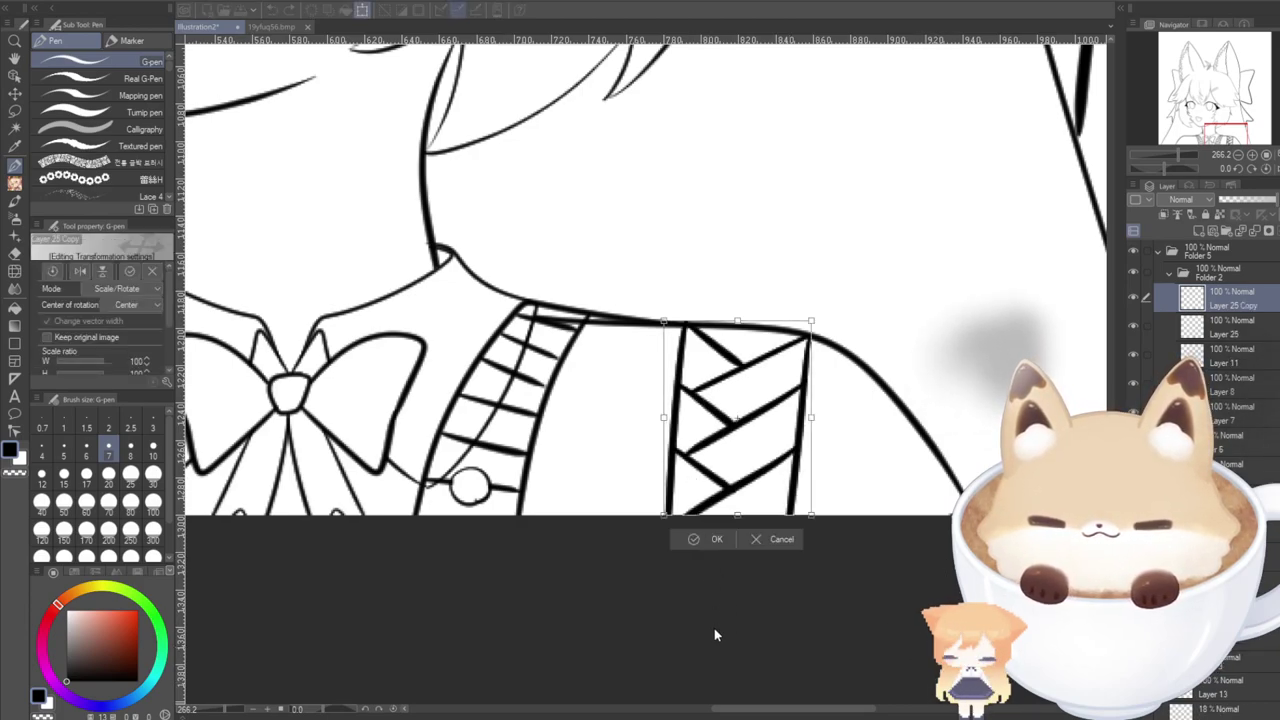
key(h)
drag(704, 496, 348, 496)
drag(741, 709, 652, 664)
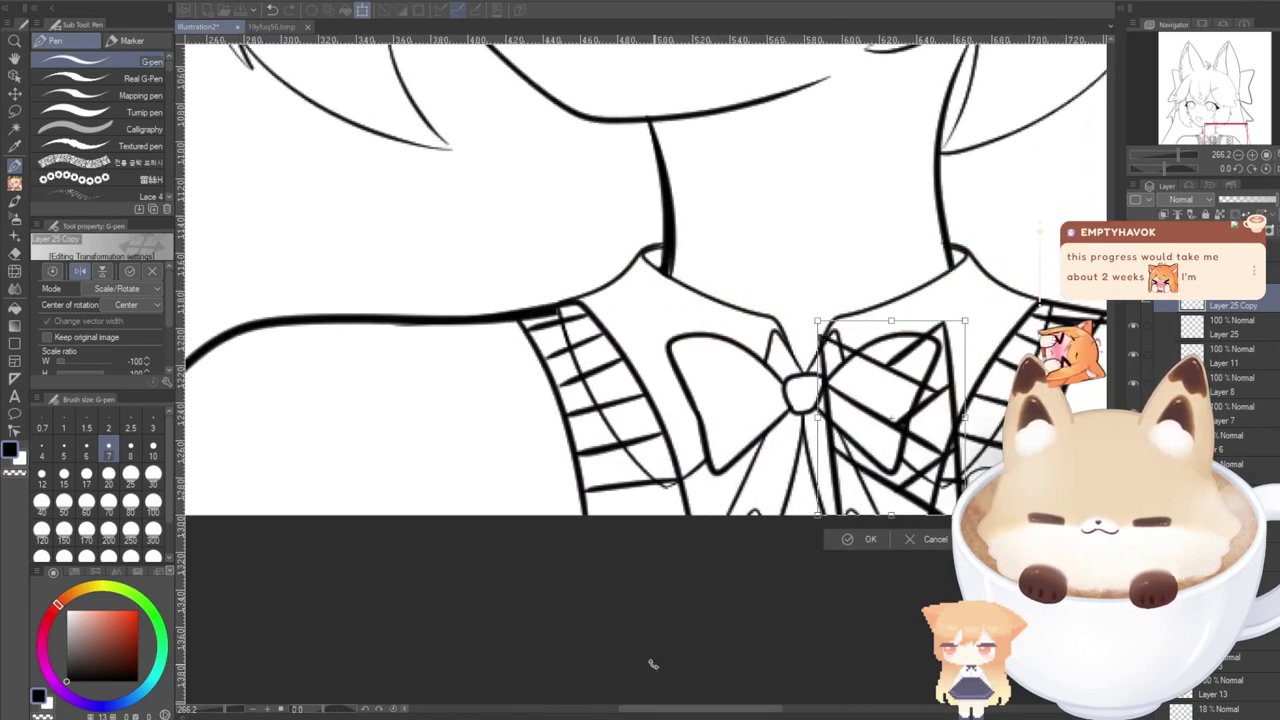
drag(850, 471, 468, 474)
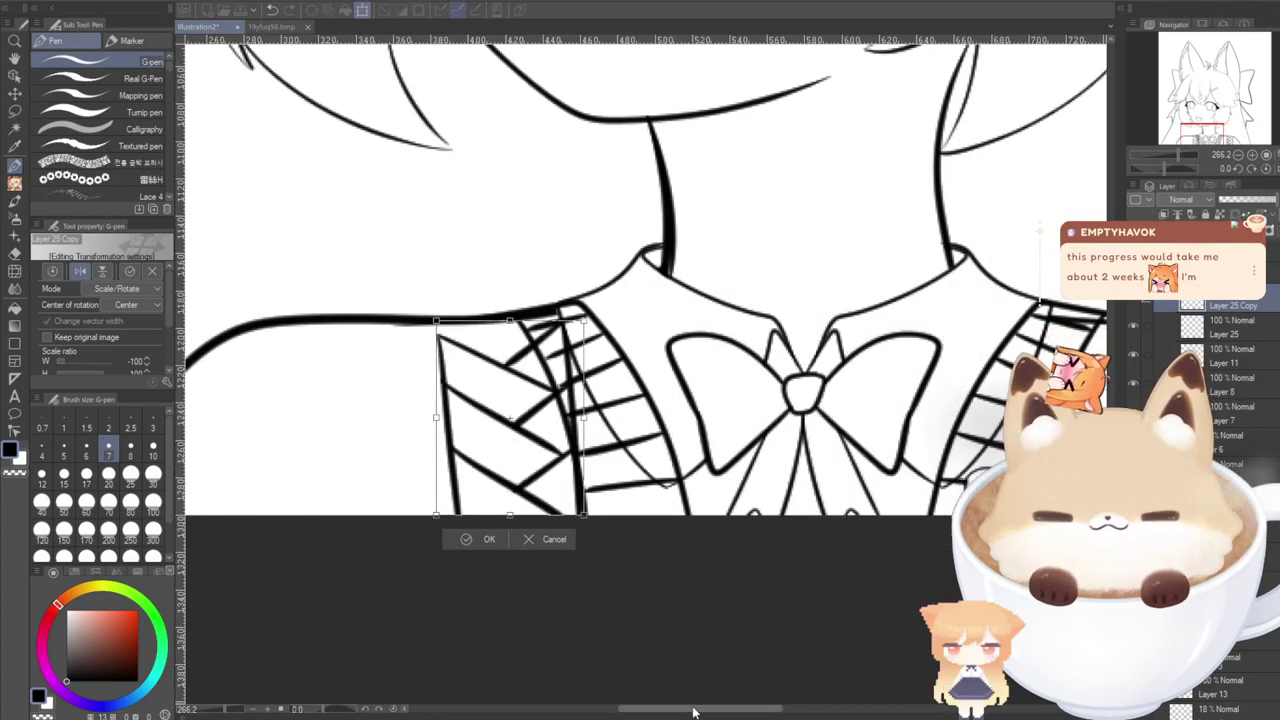
drag(680, 711, 630, 517)
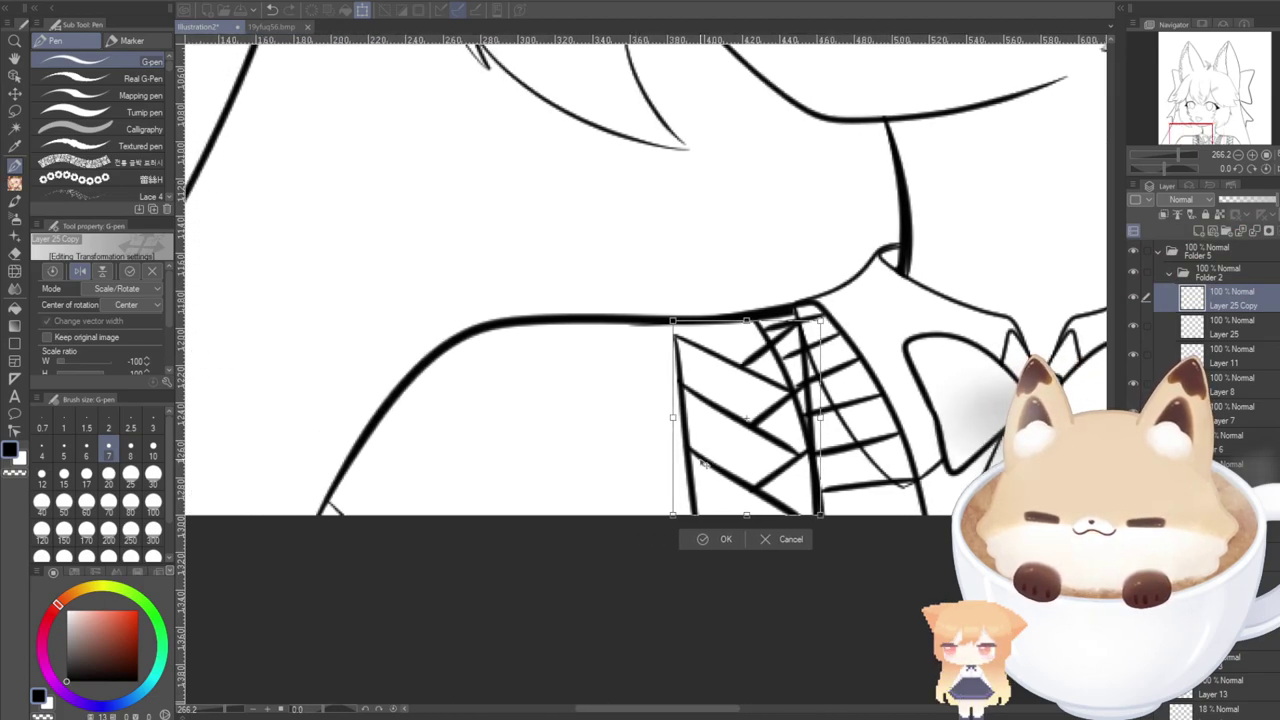
drag(703, 463, 503, 488)
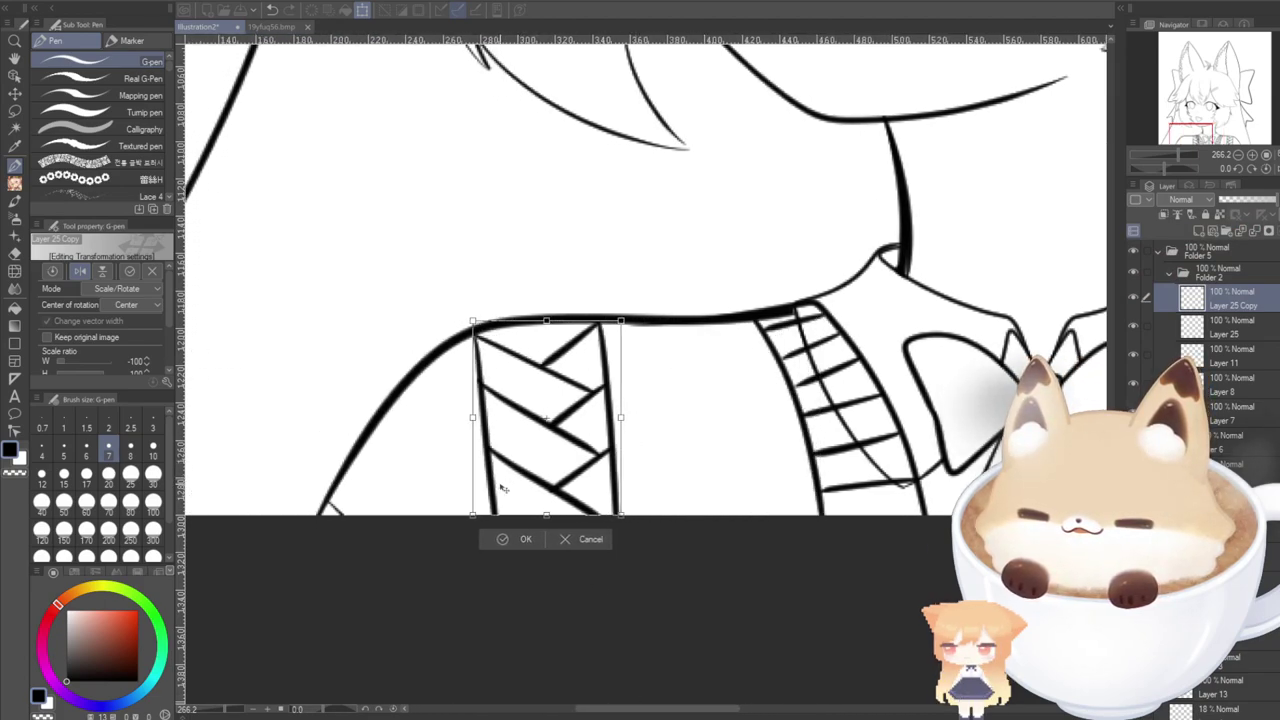
click(503, 538)
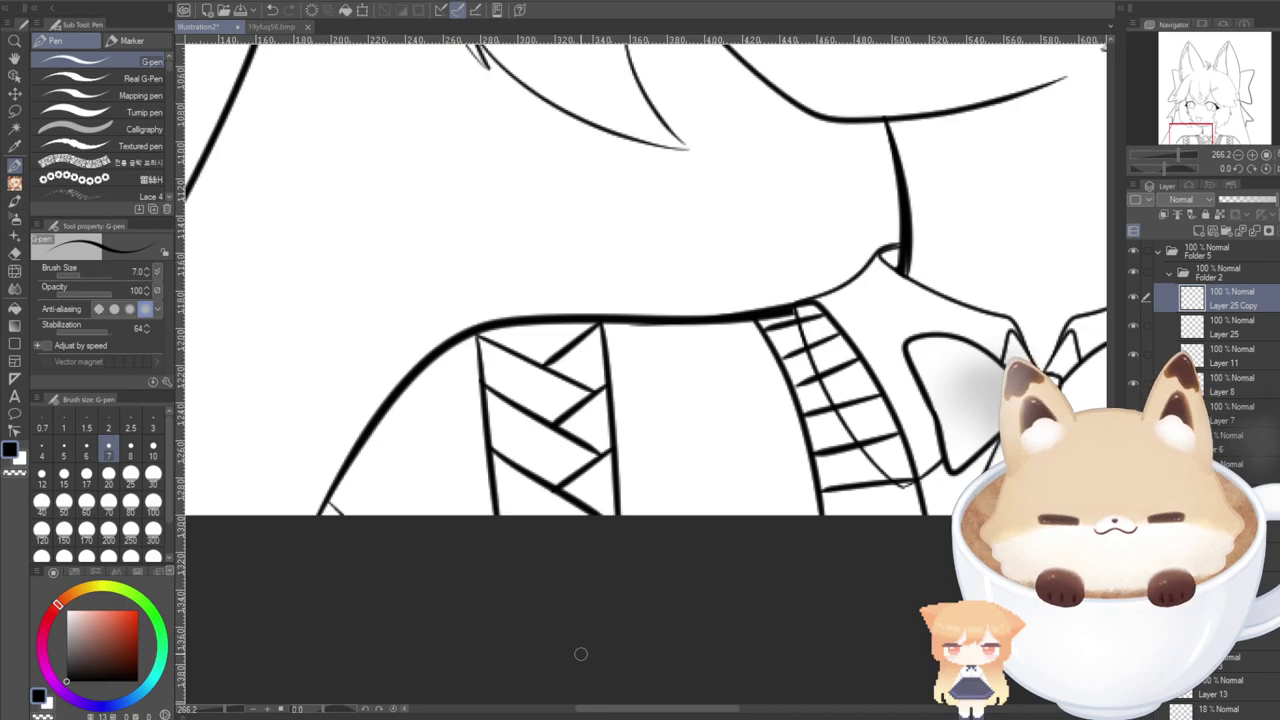
Shift the flipped cable panel slightly inward and down so its spacing from the ribbed band mirrors the right side.
scroll(580, 653, down, 5)
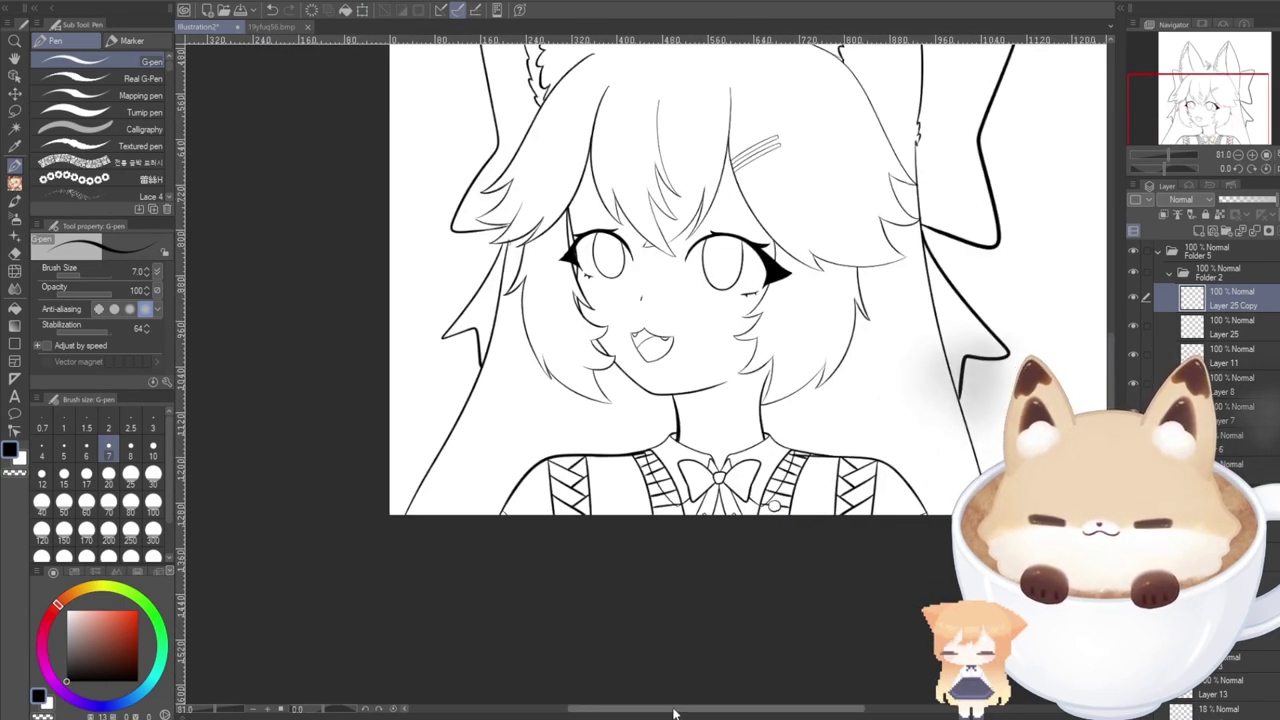
drag(674, 709, 690, 708)
scroll(562, 540, up, 3)
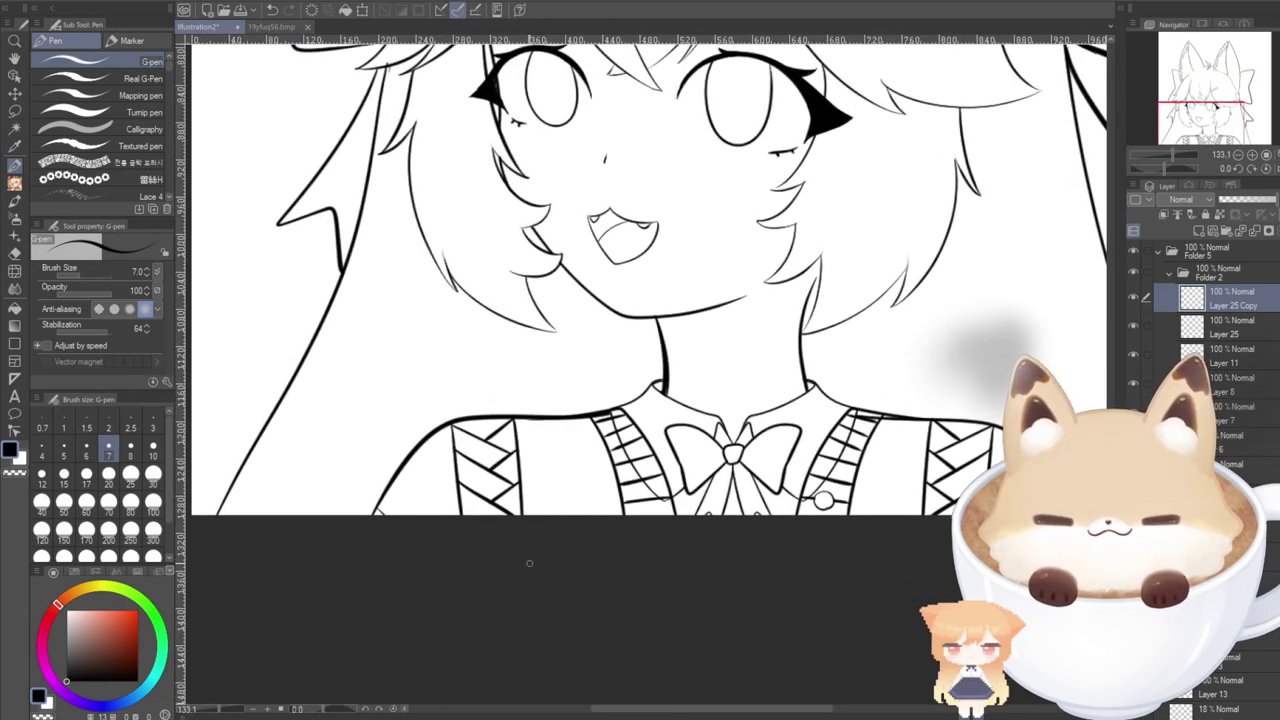
key(ctrl+t)
mouse_move(478, 503)
mouse_down()
mouse_move(500, 507)
mouse_move(492, 500)
mouse_up()
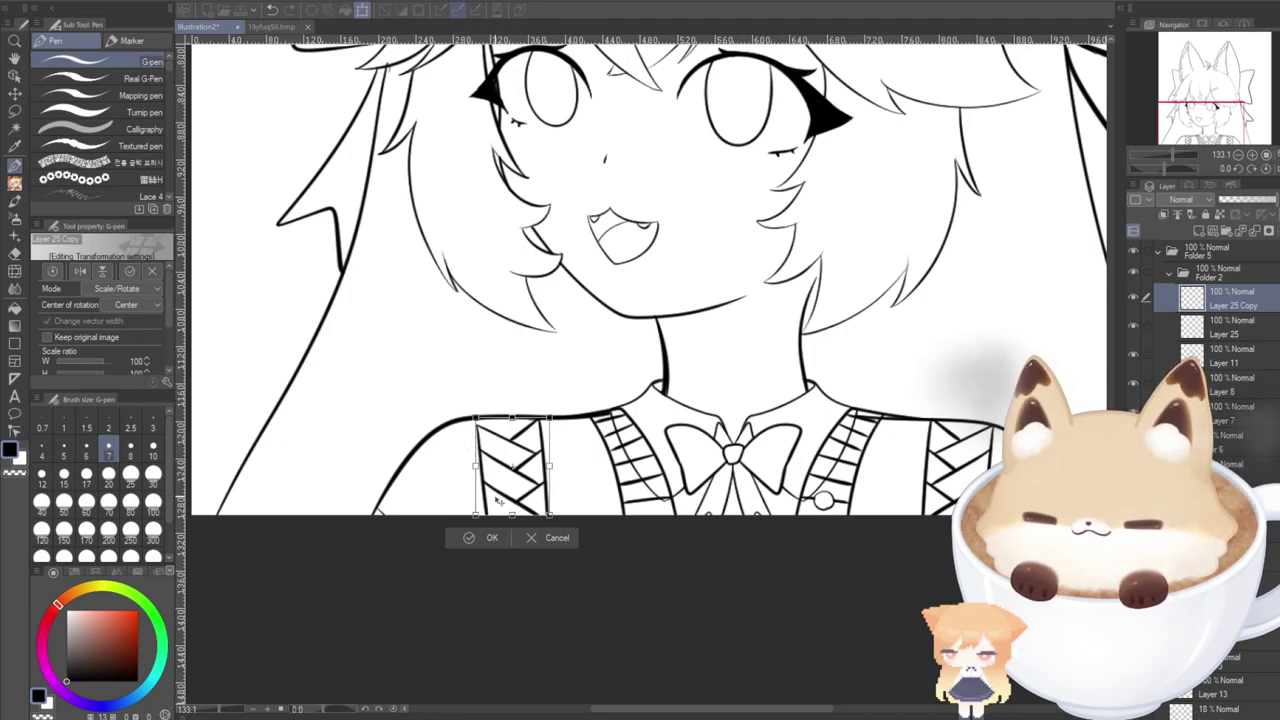
drag(495, 500, 497, 502)
click(475, 538)
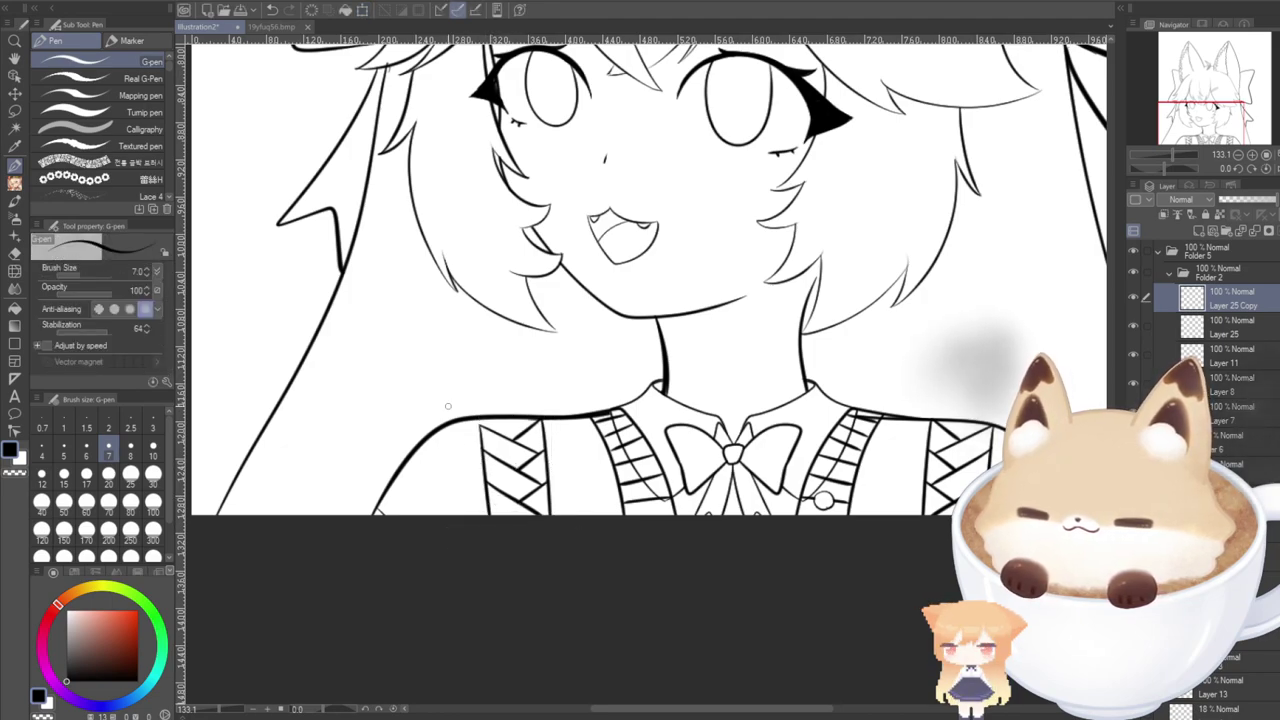
Tint the shoulder line layer with a layer color and erase its excess line around the ribbed bands on both shoulders.
scroll(480, 410, up, 6)
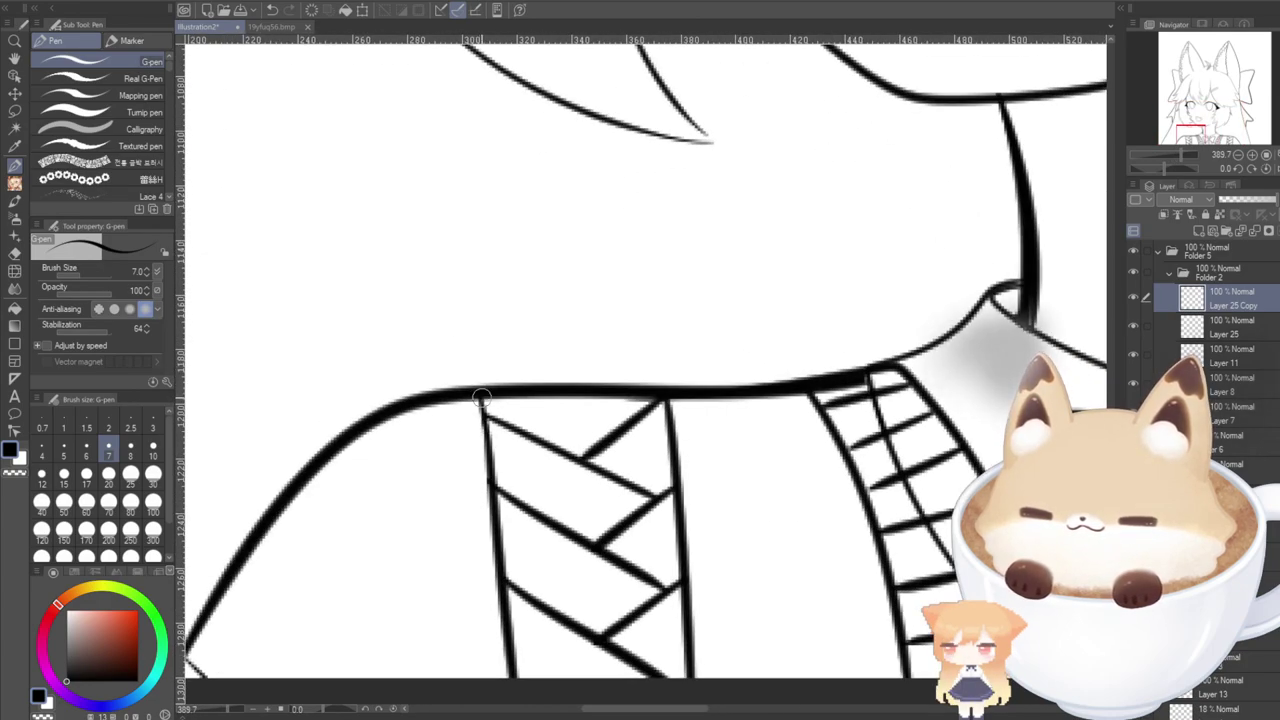
scroll(465, 497, down, 2)
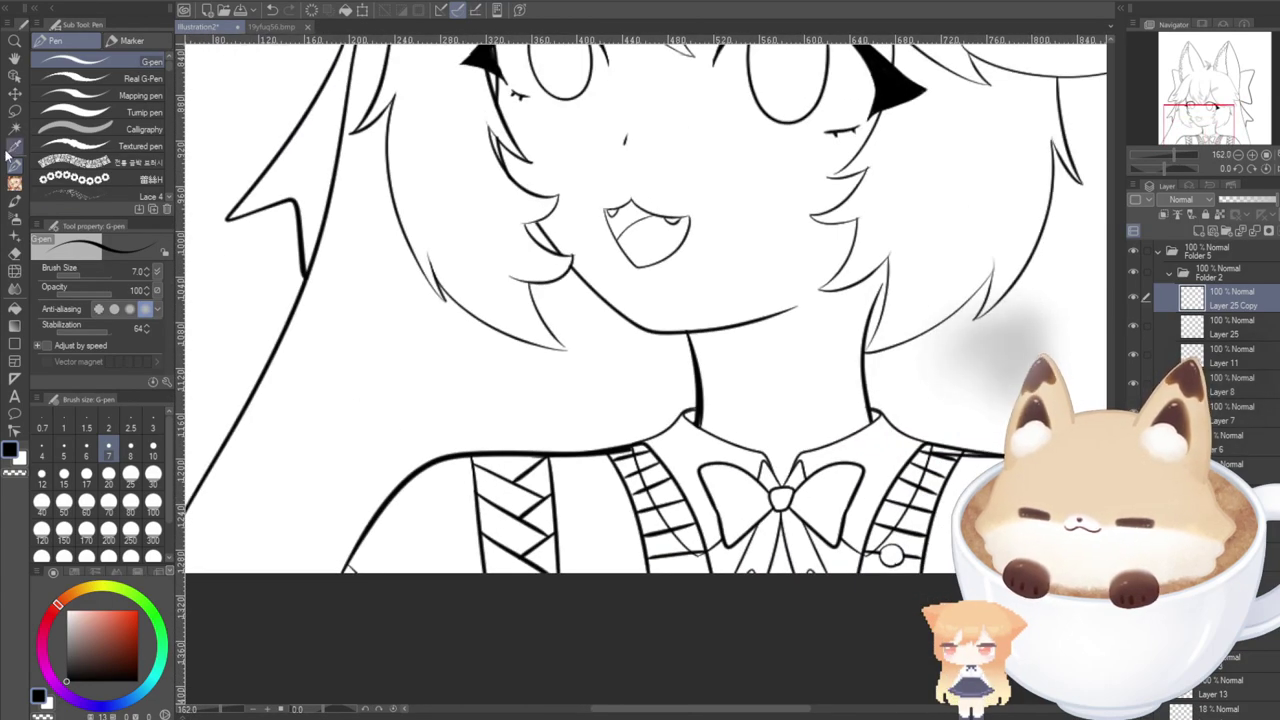
click(15, 75)
scroll(610, 480, up, 5)
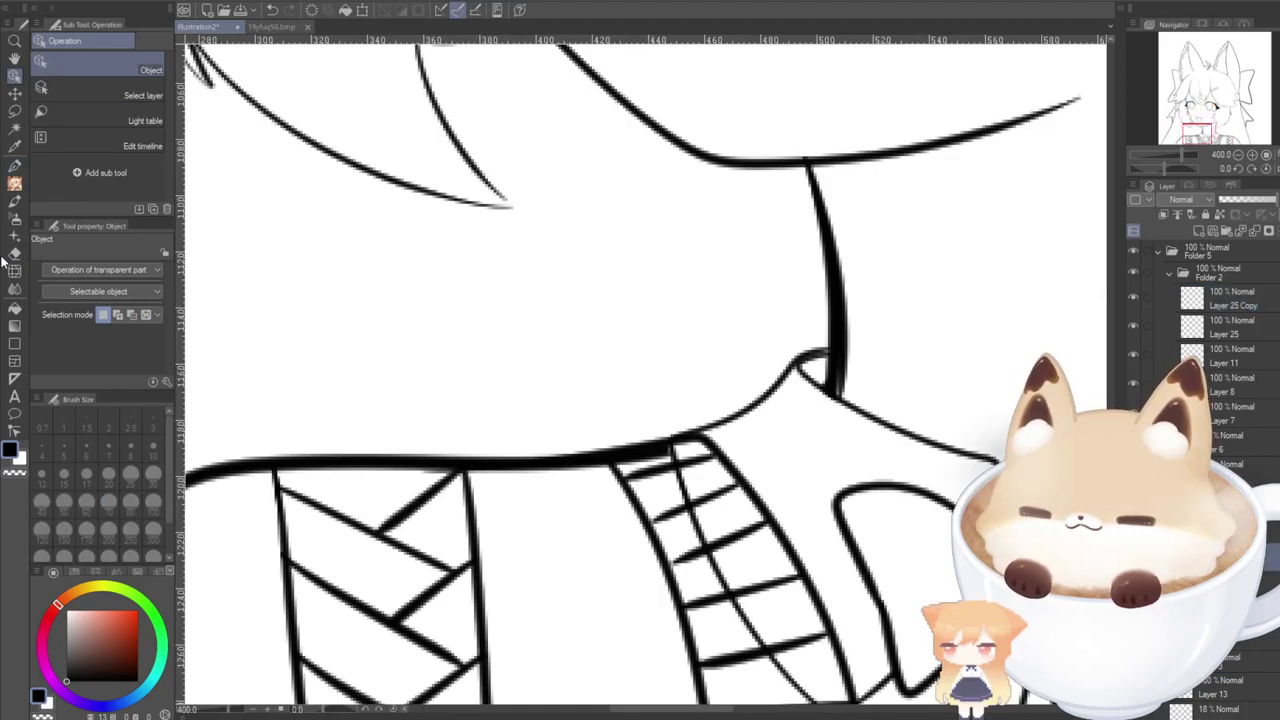
click(15, 253)
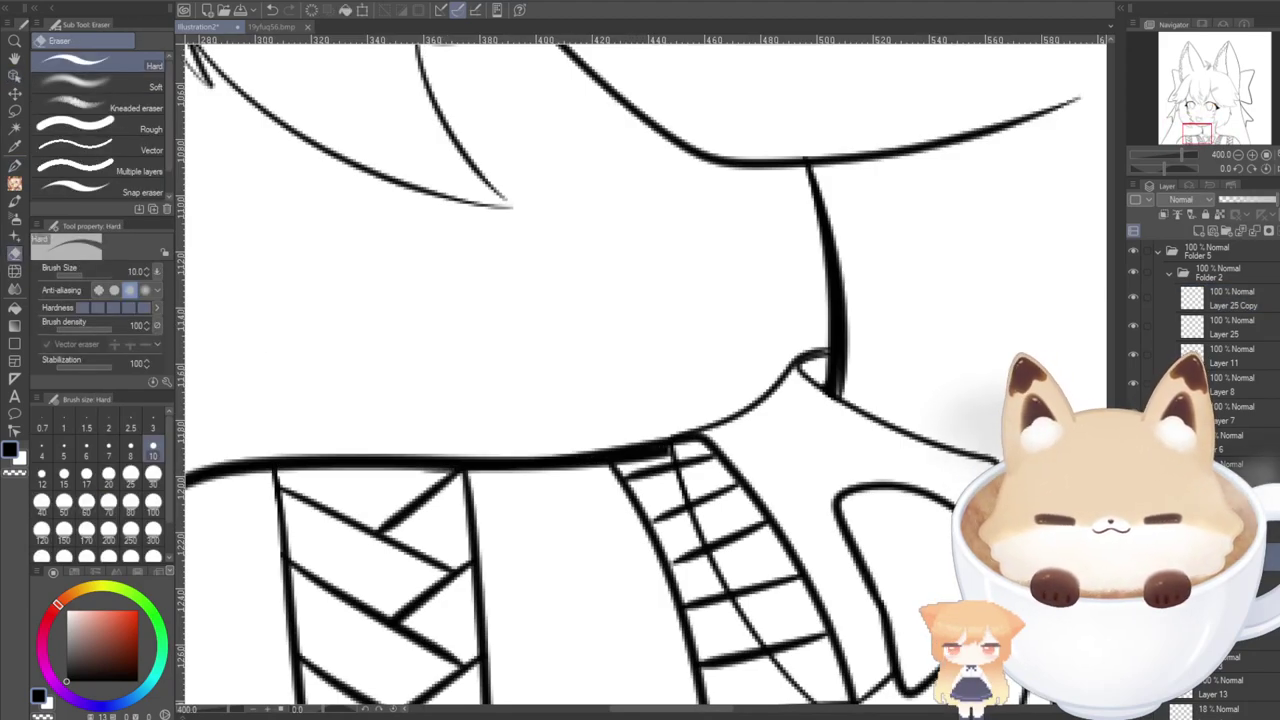
click(1263, 214)
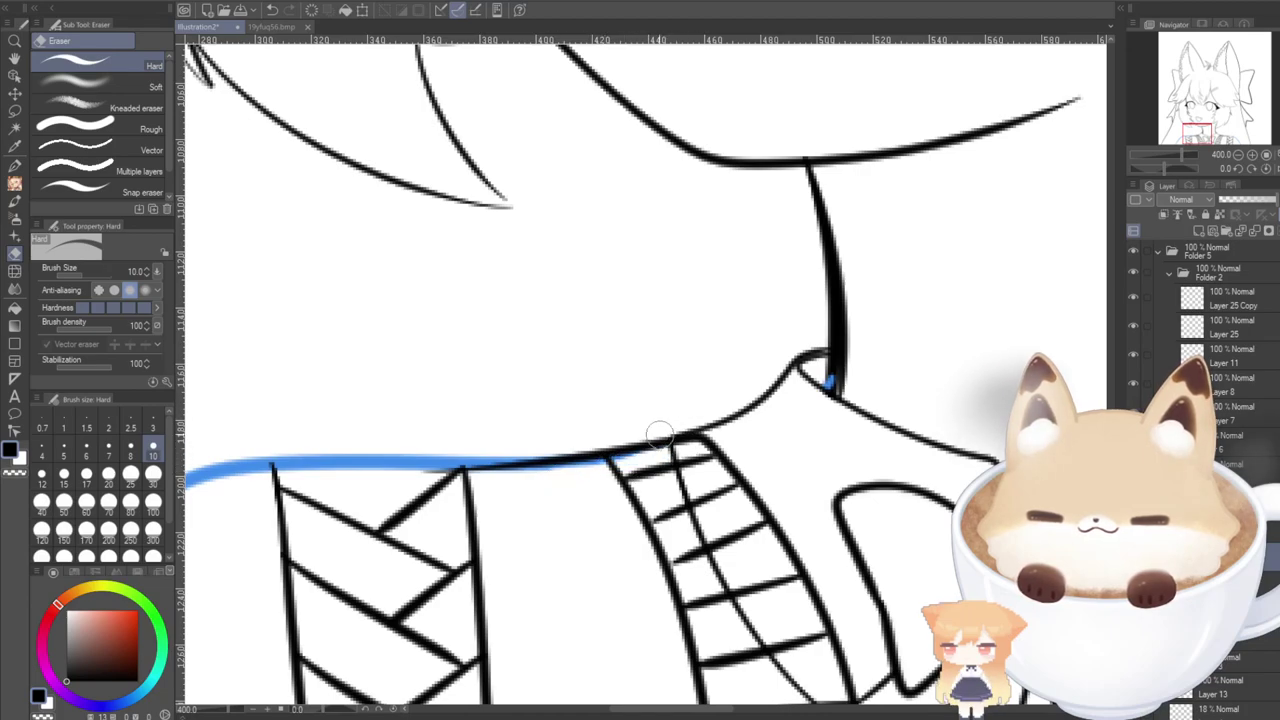
drag(660, 712, 745, 711)
drag(626, 463, 511, 448)
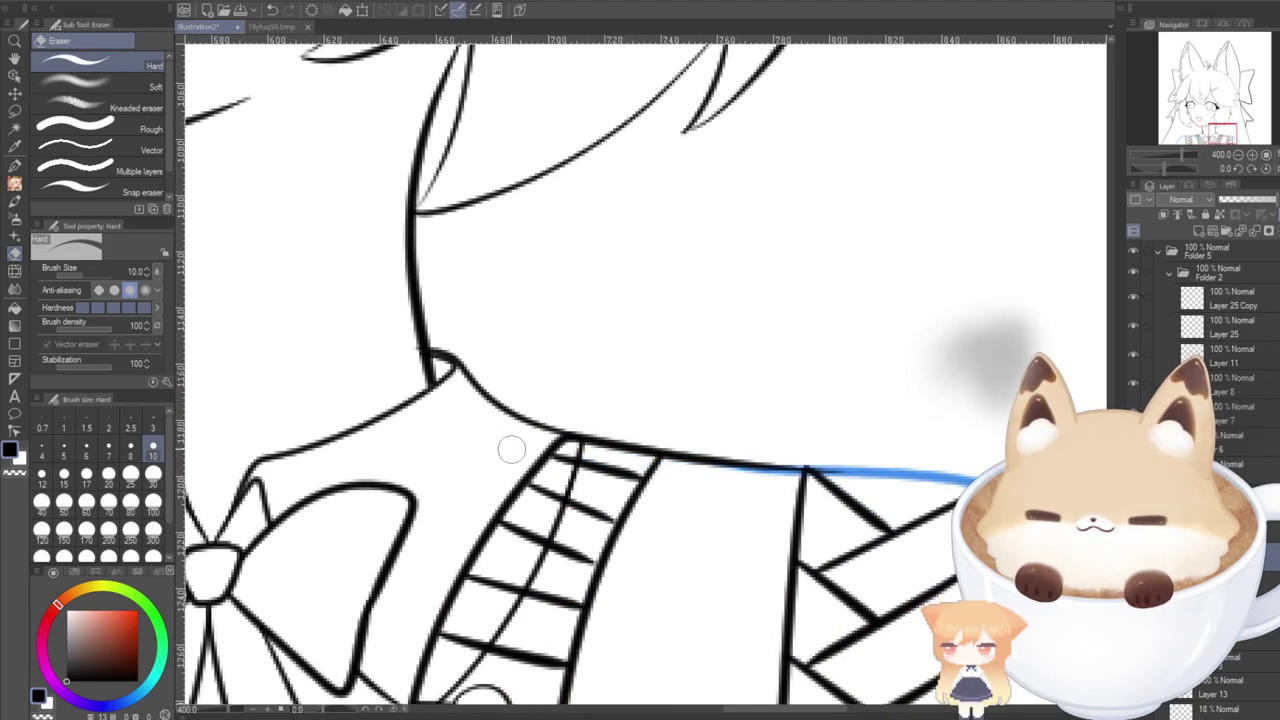
scroll(719, 484, down, 5)
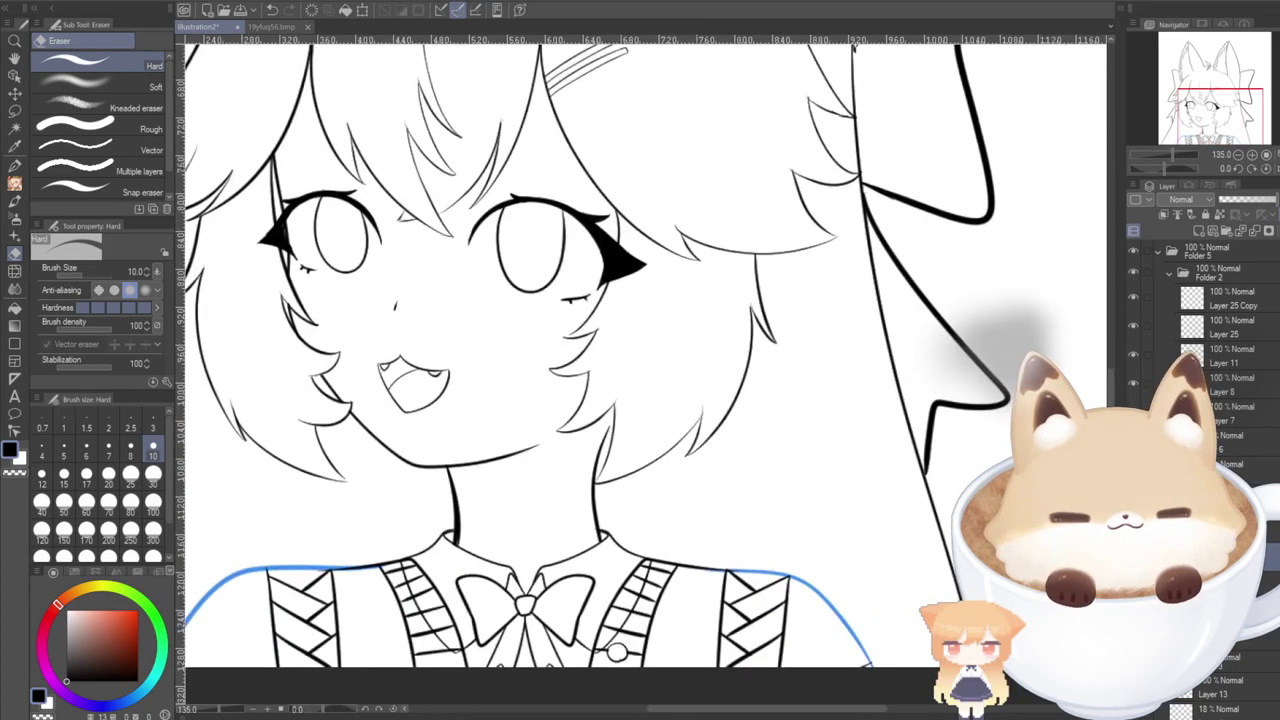
drag(1213, 118, 1207, 133)
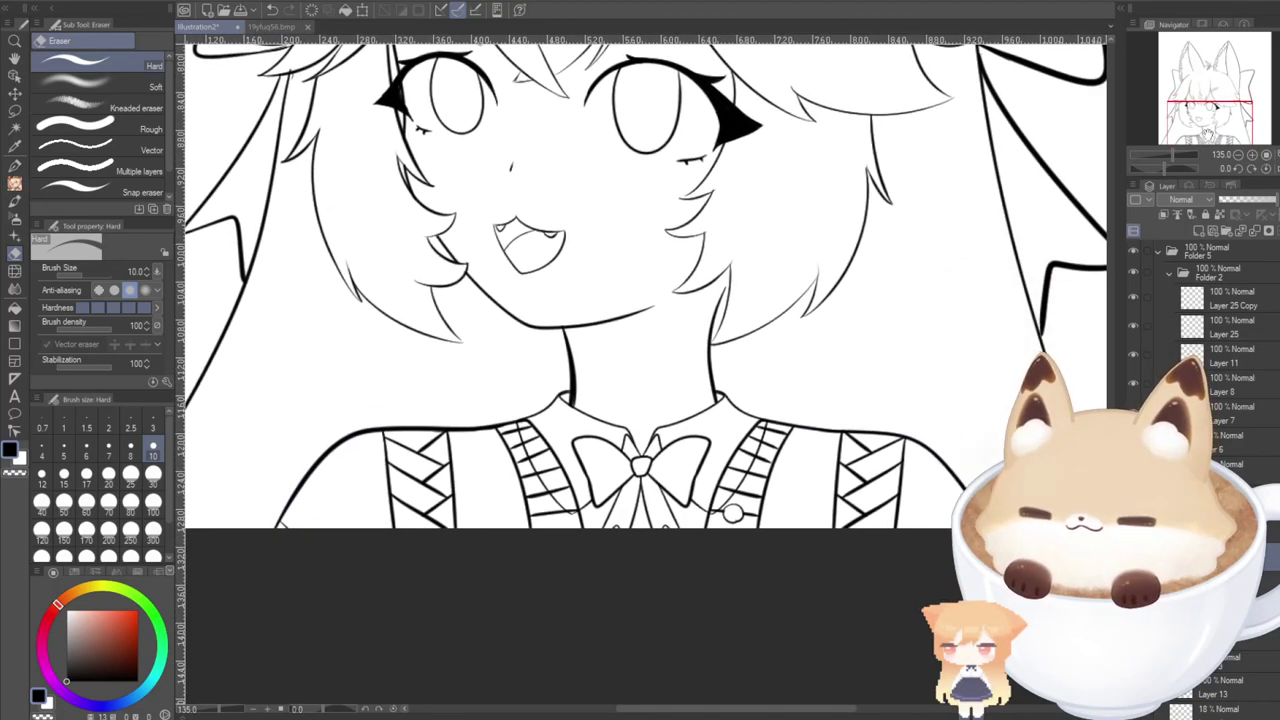
Select the blouse collar's layer and erase the collar lines running through the left and right ribbed bands.
click(14, 78)
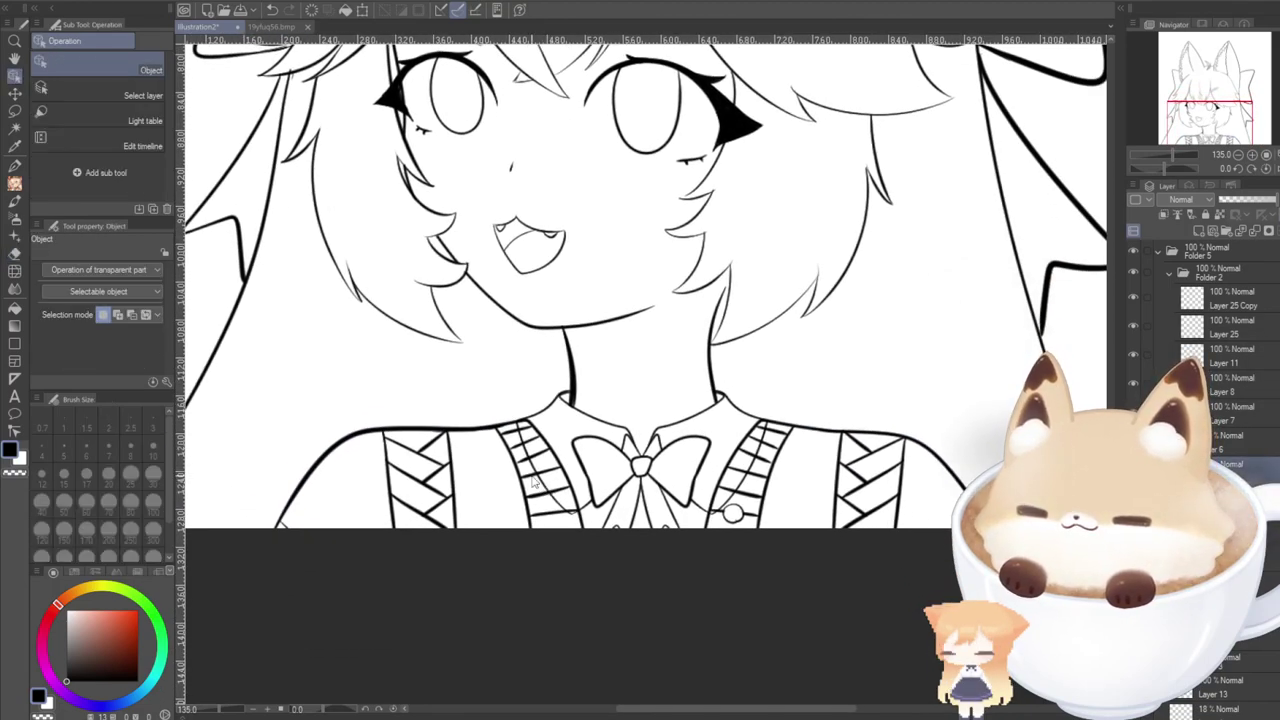
key(e)
scroll(561, 426, up, 2)
mouse_move(561, 426)
mouse_down()
mouse_move(580, 495)
mouse_move(645, 564)
mouse_up()
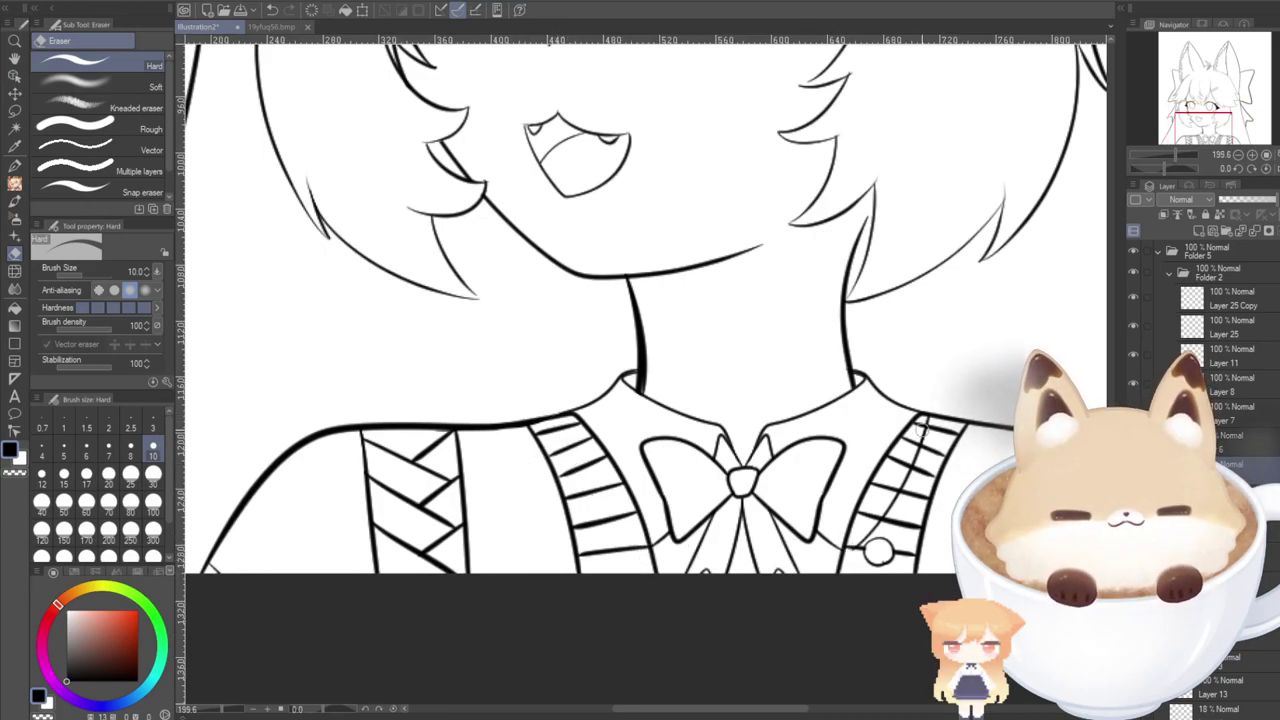
mouse_move(924, 412)
mouse_down()
mouse_move(909, 491)
mouse_move(929, 412)
mouse_move(886, 522)
mouse_move(915, 447)
mouse_move(849, 559)
mouse_move(892, 511)
mouse_up()
scroll(846, 573, down, 2)
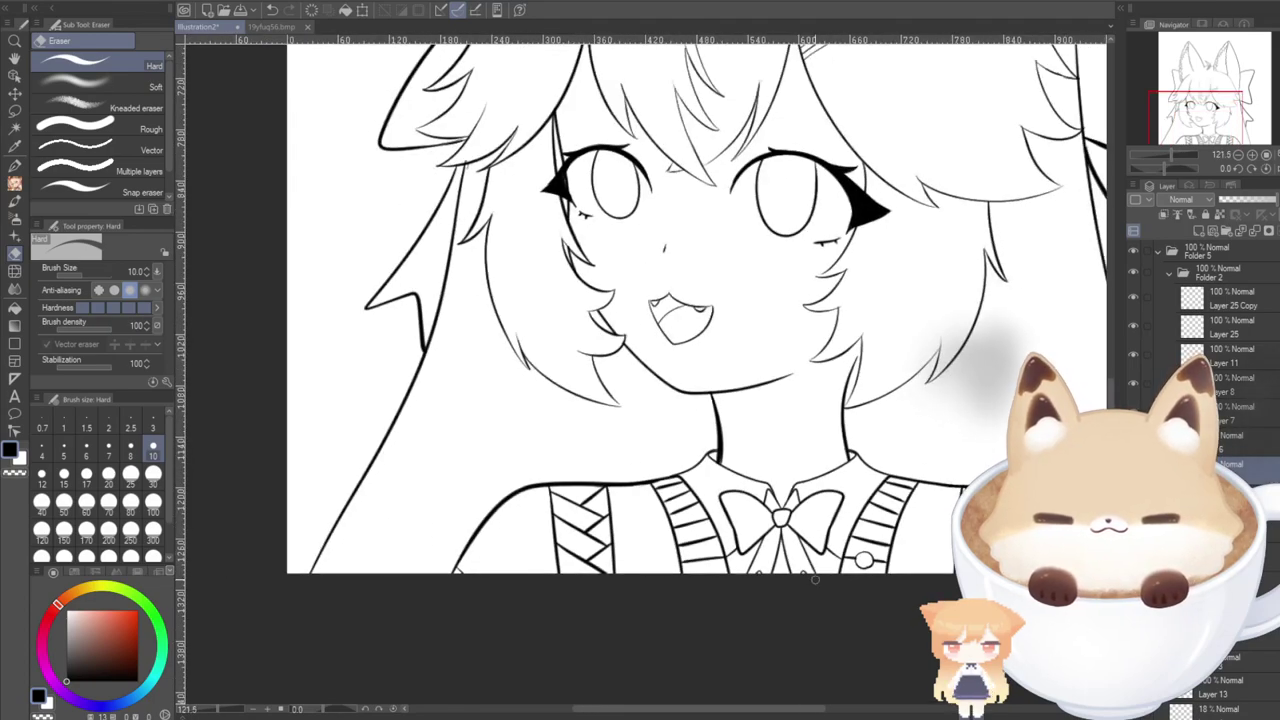
drag(1168, 122, 1172, 131)
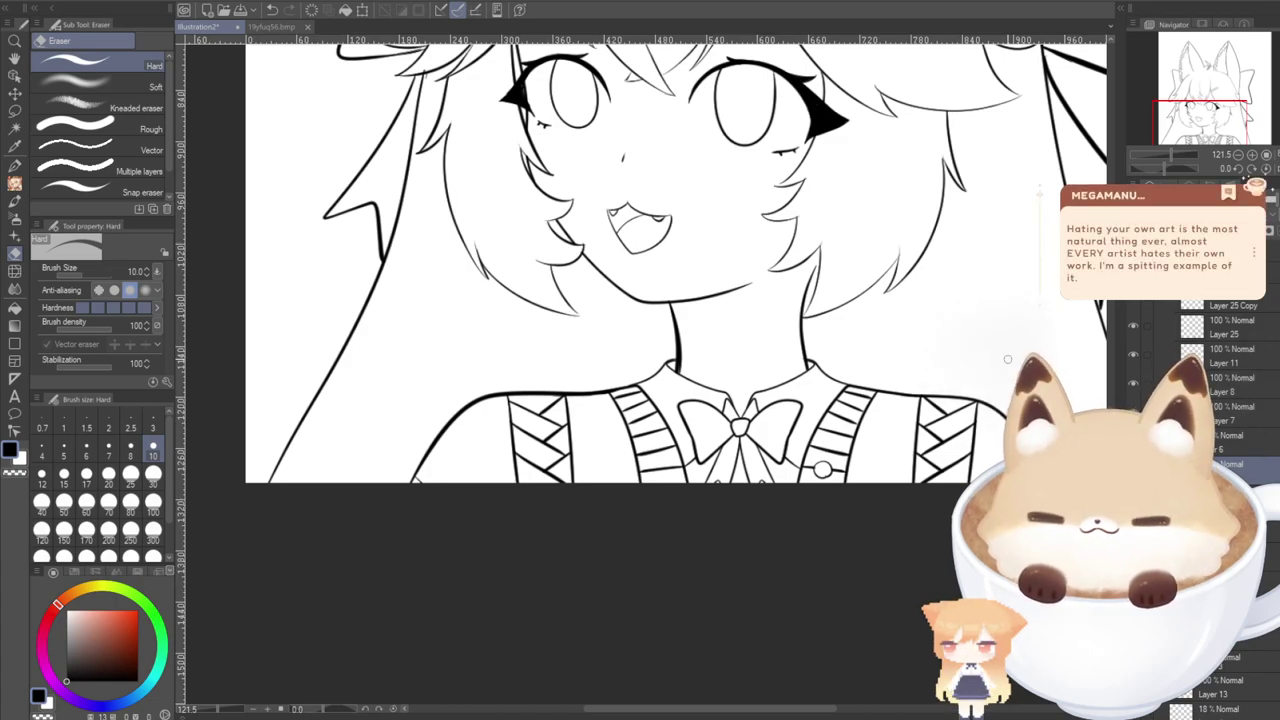
drag(1187, 108, 1193, 106)
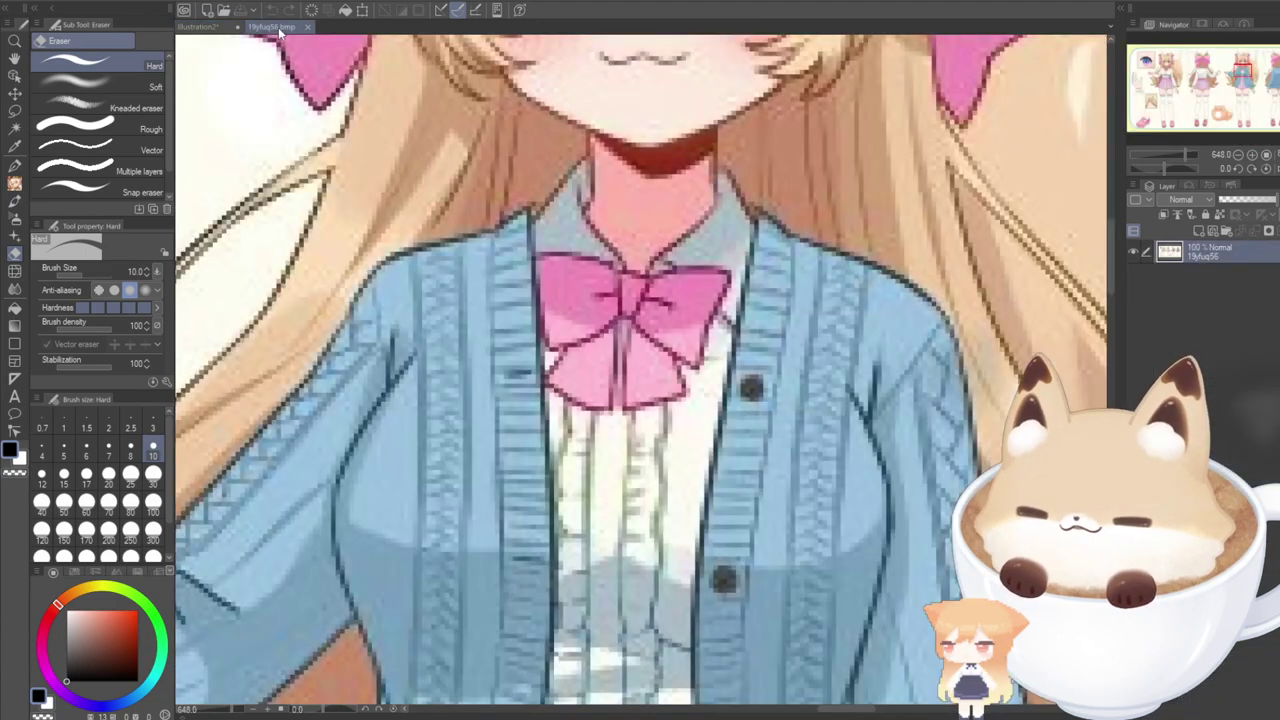
Examine the full-body views on the reference sheet, comparing the shape and placement of the fluffy tail with the drawing.
click(272, 27)
scroll(428, 255, down, 5)
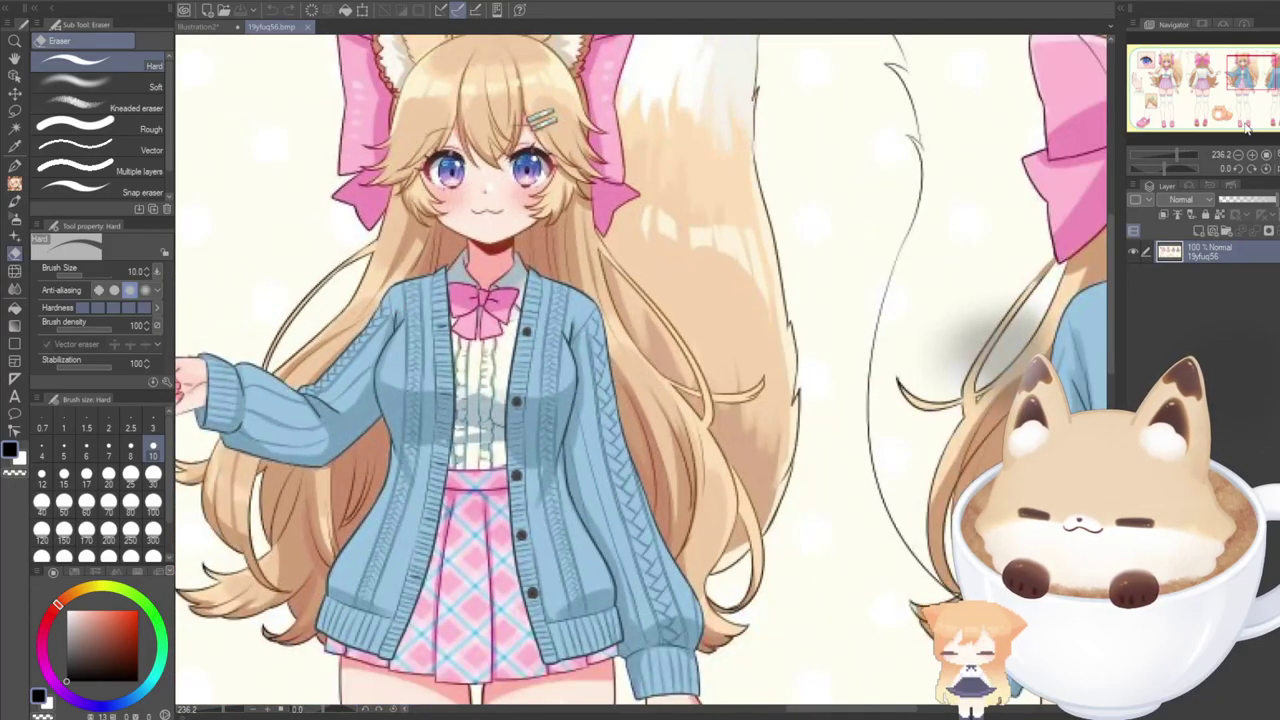
drag(1246, 125, 1203, 104)
scroll(620, 352, down, 4)
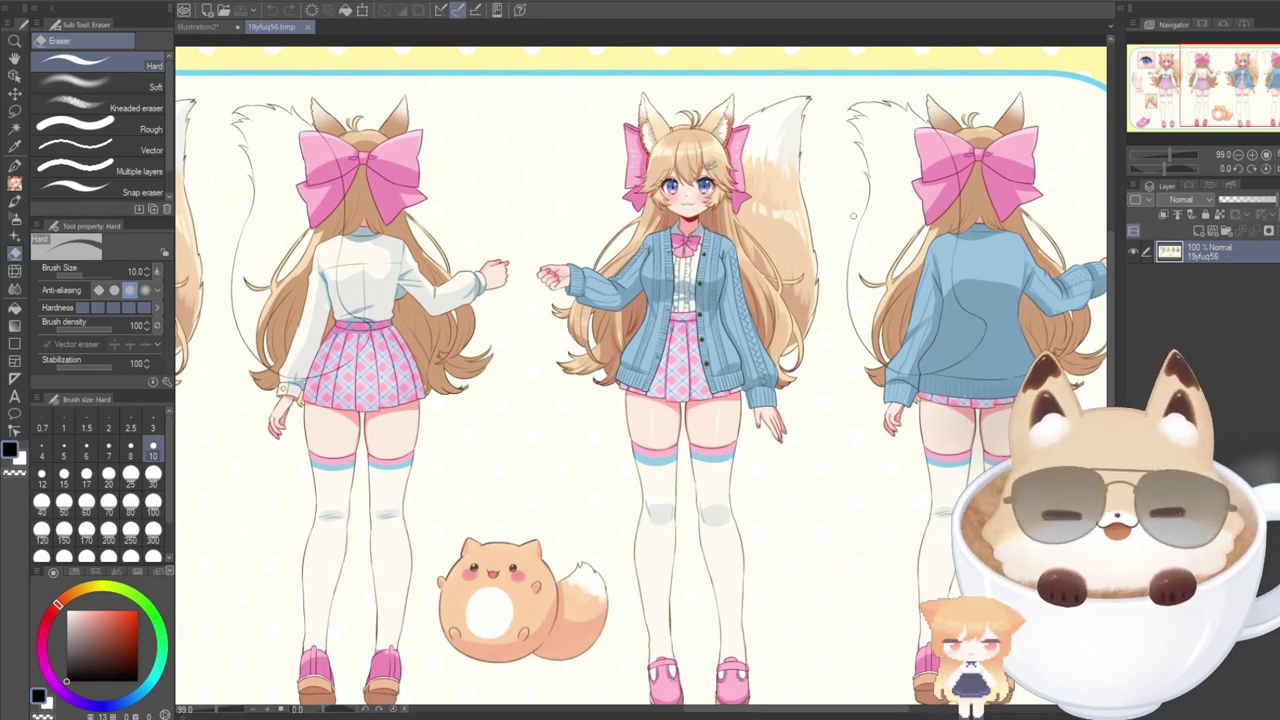
click(195, 28)
scroll(430, 503, down, 5)
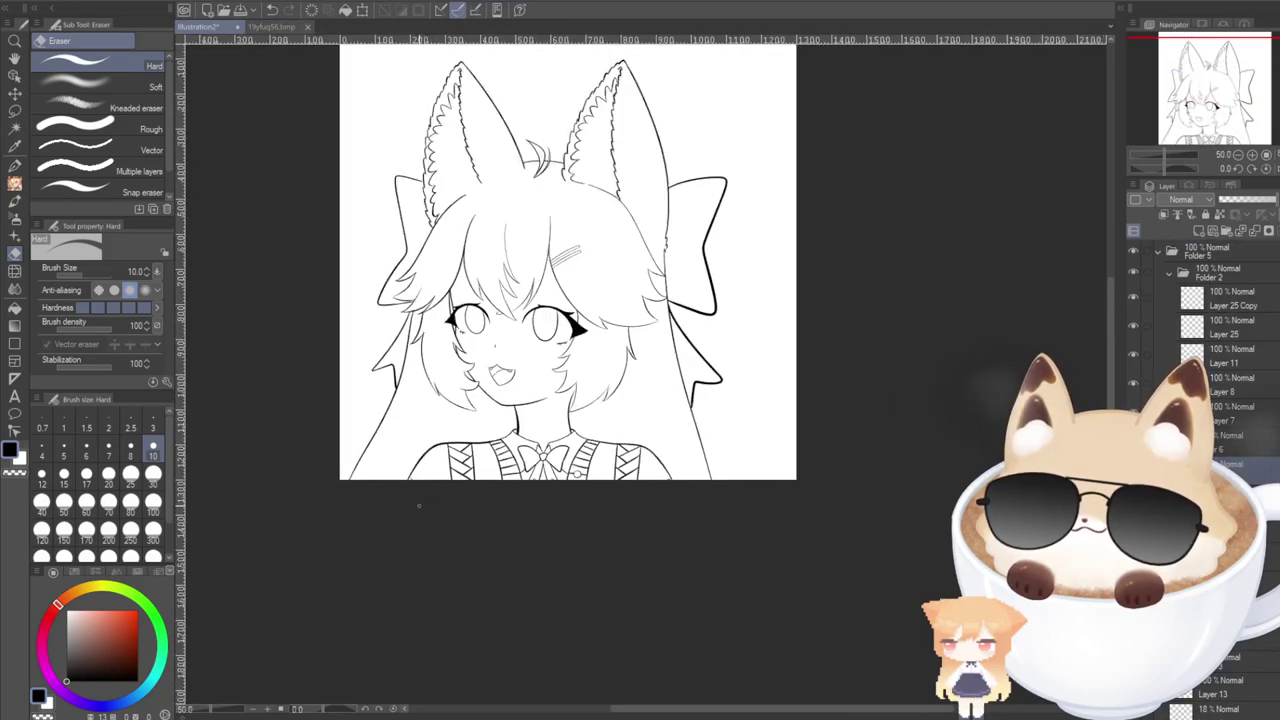
scroll(419, 505, up, 2)
drag(1173, 114, 1171, 98)
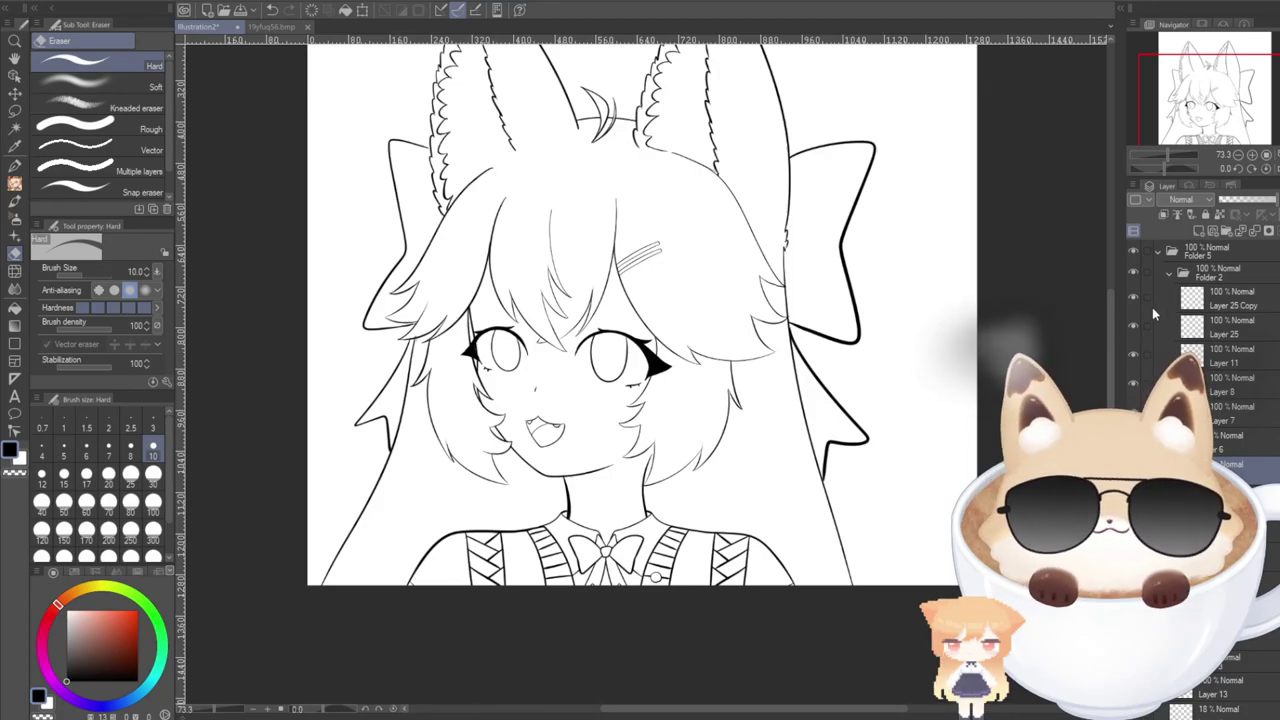
click(258, 28)
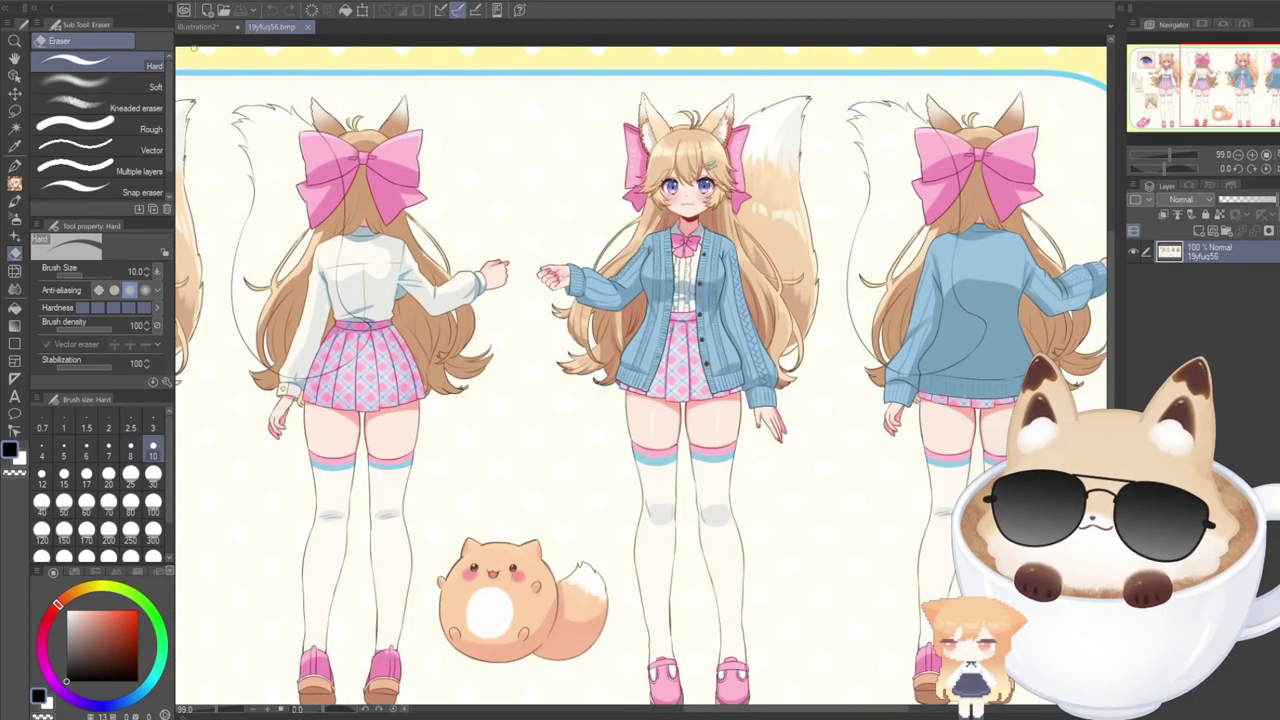
click(200, 27)
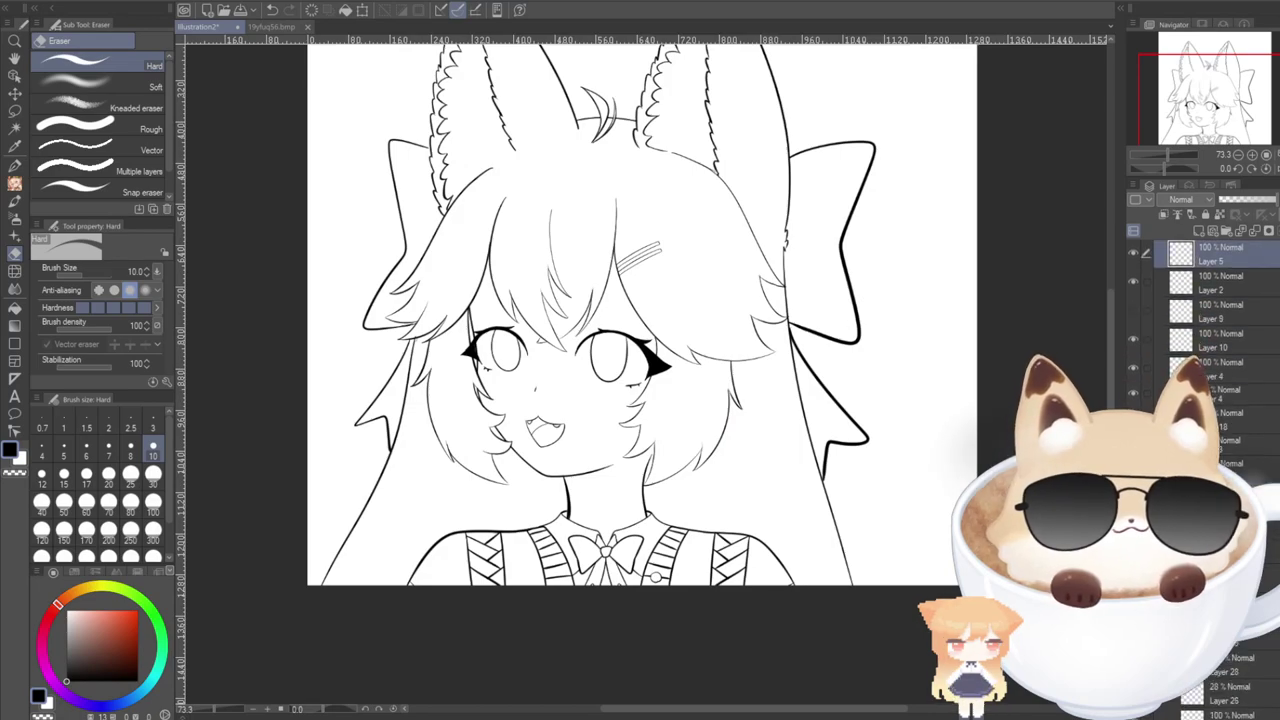
On a new layer directly above the paper, rough in the large tail behind the girl and tint the sketch with a layer color.
scroll(1210, 470, down, 5)
click(1183, 704)
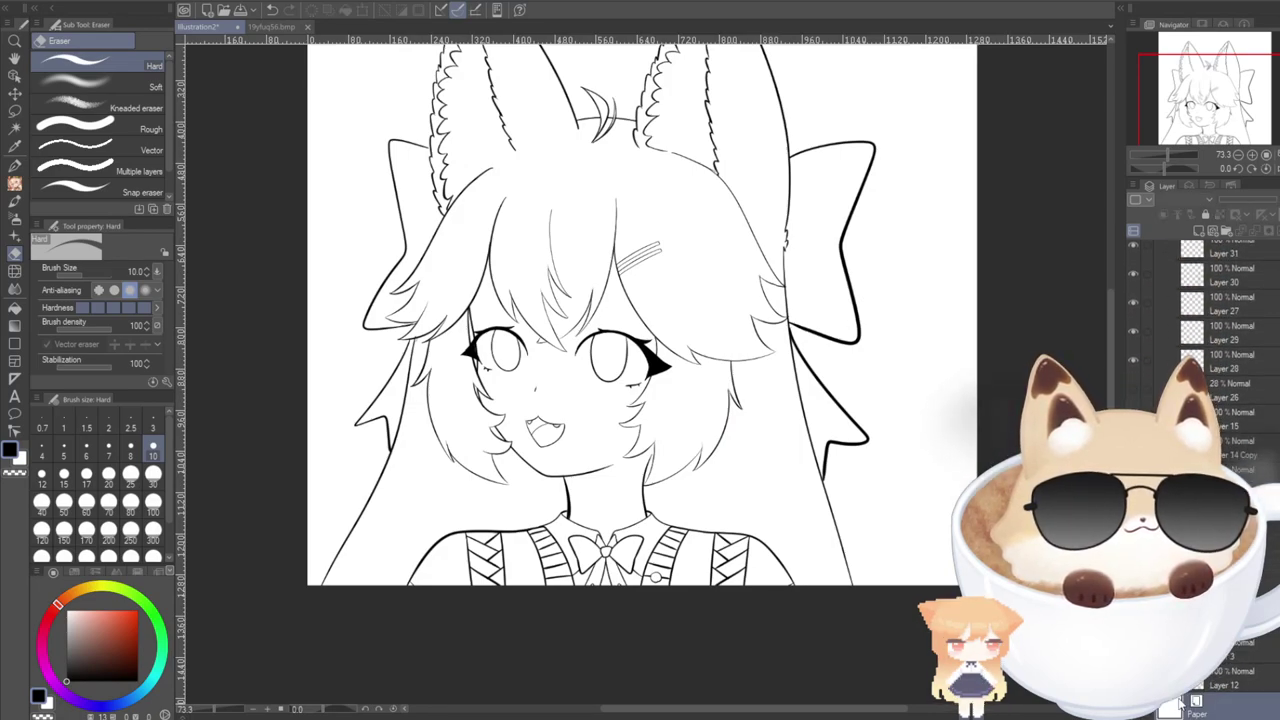
click(1198, 231)
scroll(640, 360, up, 2)
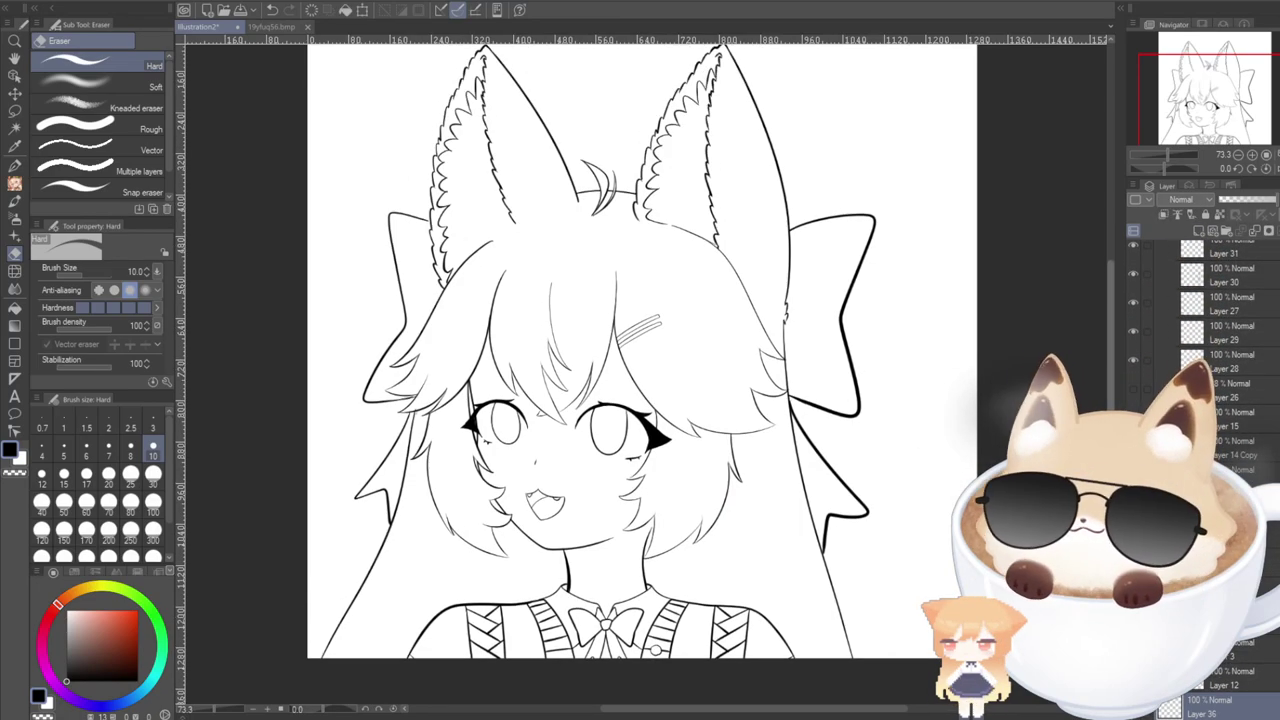
click(15, 166)
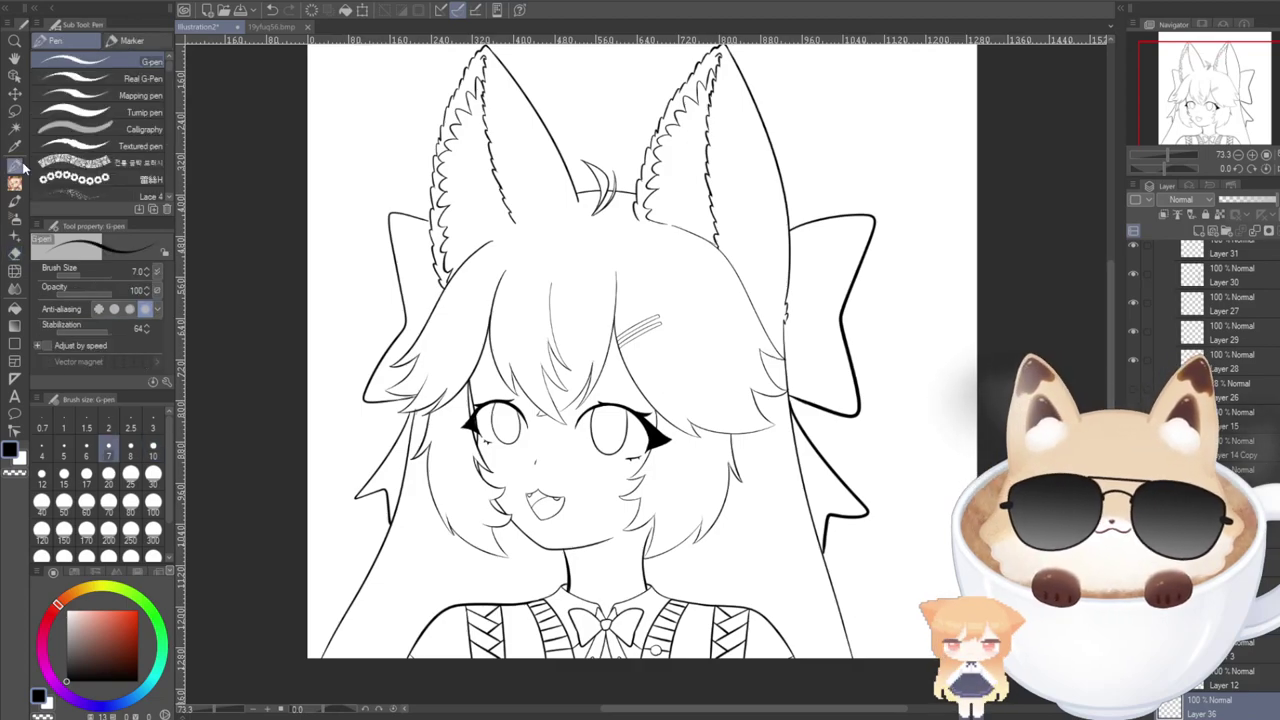
drag(628, 658, 664, 446)
drag(696, 398, 668, 438)
mouse_move(682, 432)
mouse_down()
mouse_move(766, 226)
mouse_move(761, 307)
mouse_move(837, 78)
mouse_move(944, 266)
mouse_up()
key(ctrl+z)
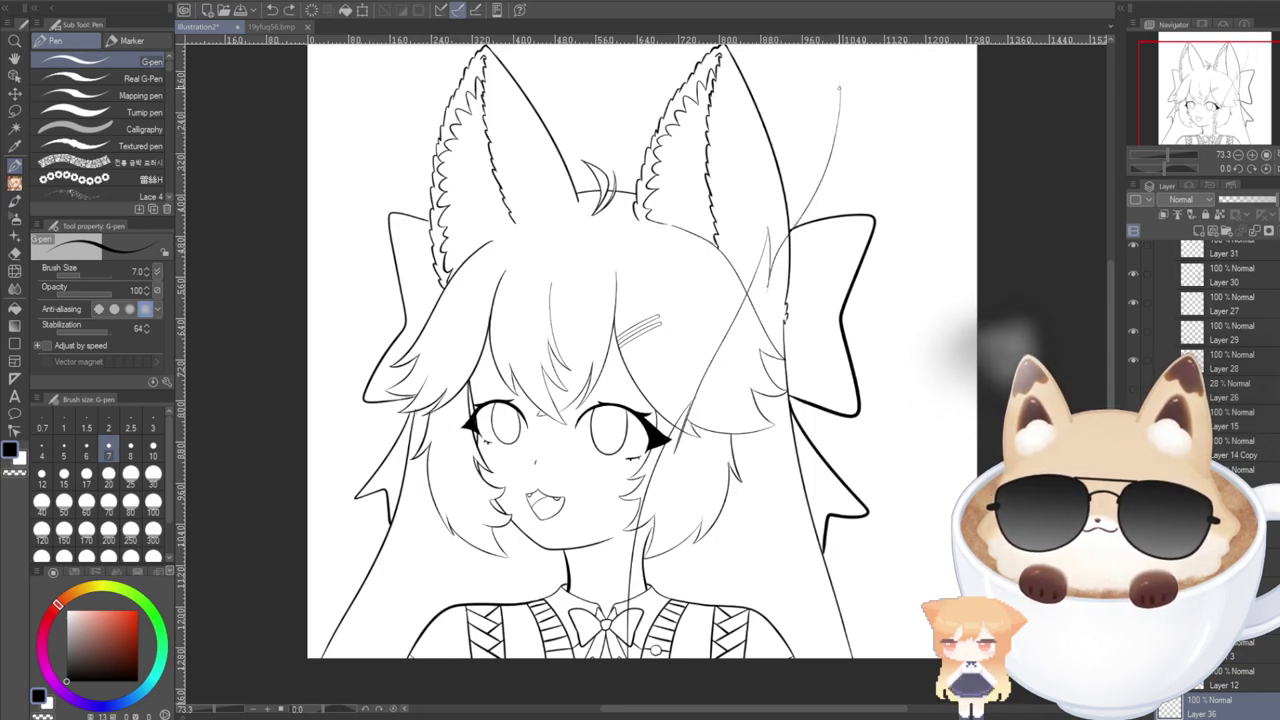
mouse_move(839, 88)
mouse_down()
mouse_move(944, 250)
mouse_move(955, 396)
mouse_up()
drag(964, 342, 968, 370)
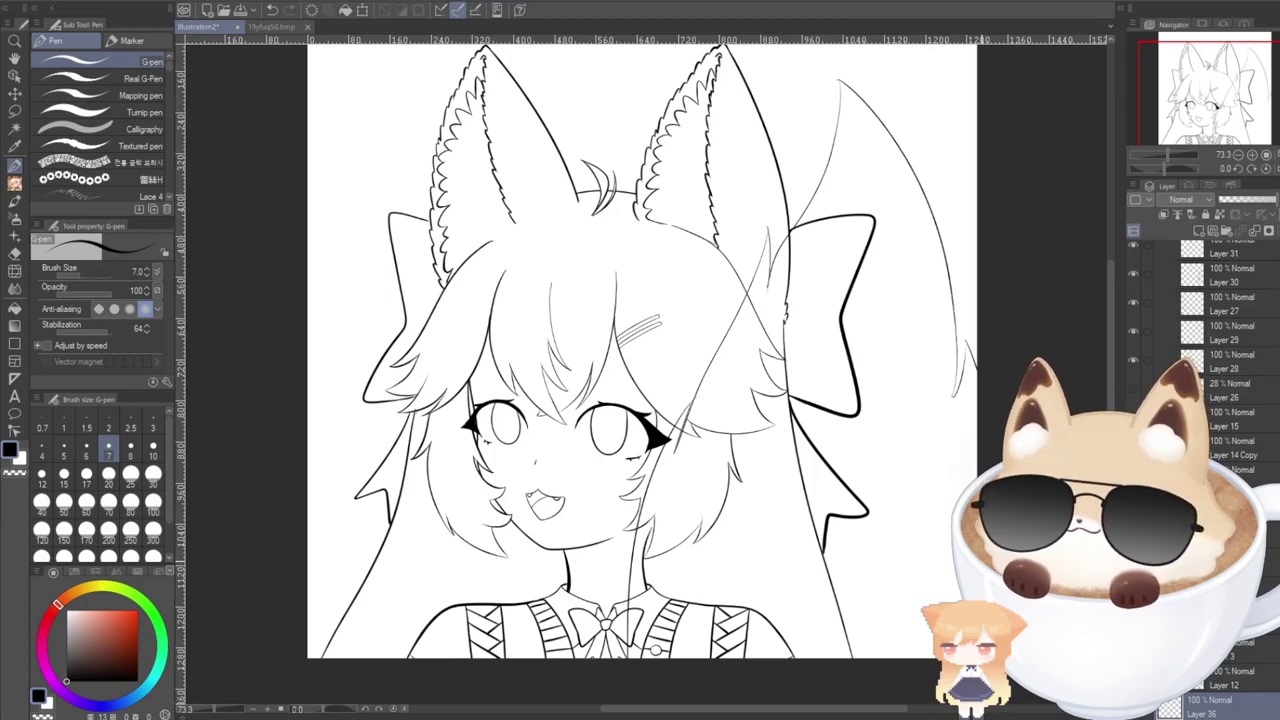
click(1264, 214)
On another new layer, ink the tail's inner edge, tufted tip and outer curve with the G-pen at size 7.
click(1199, 229)
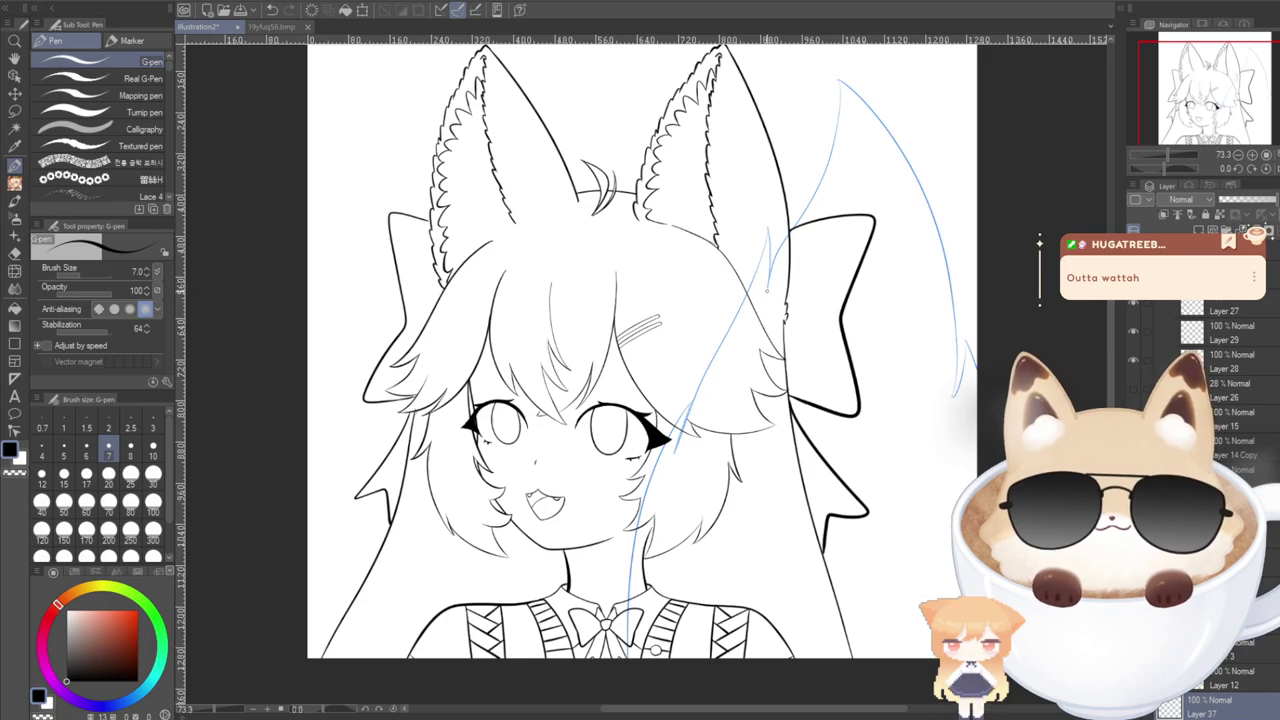
mouse_move(767, 290)
mouse_down()
mouse_move(831, 140)
mouse_move(828, 72)
mouse_up()
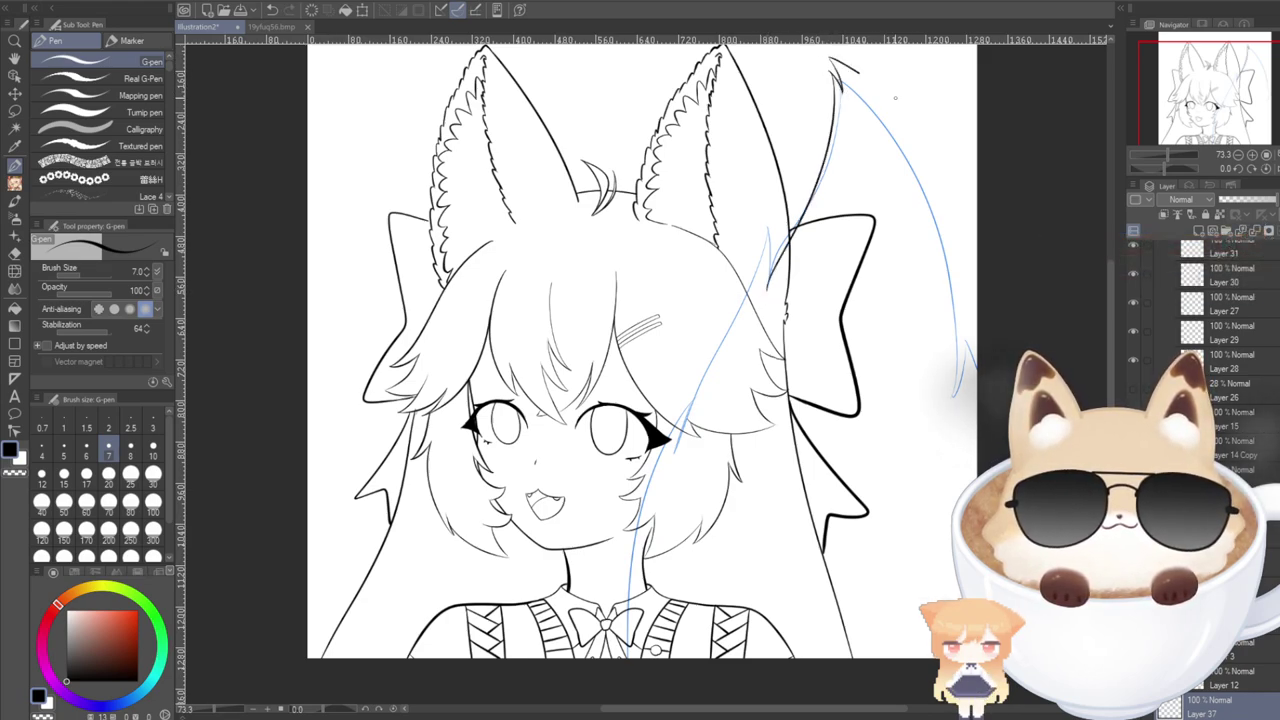
drag(895, 98, 968, 318)
key(ctrl+z)
mouse_move(828, 57)
mouse_down()
mouse_move(892, 93)
mouse_move(977, 277)
mouse_move(958, 405)
mouse_up()
key(ctrl+z)
mouse_move(893, 102)
mouse_down()
mouse_move(966, 257)
mouse_move(958, 286)
mouse_up()
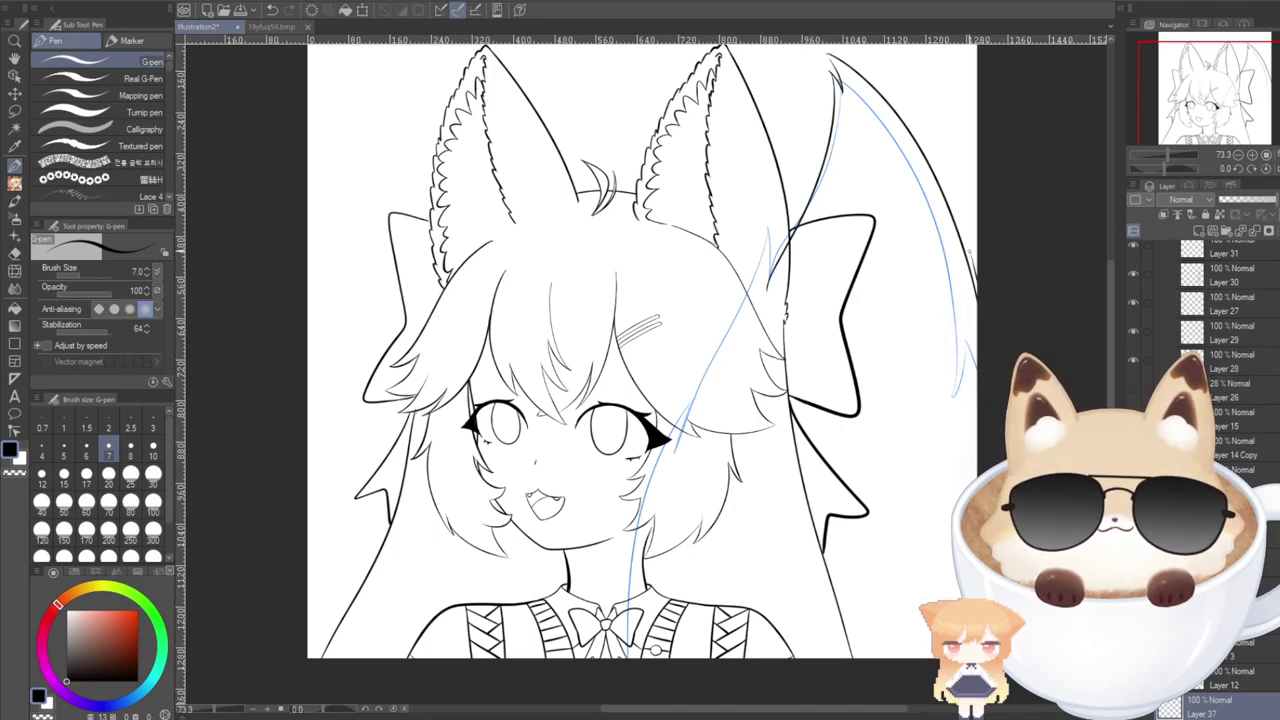
drag(971, 262, 976, 298)
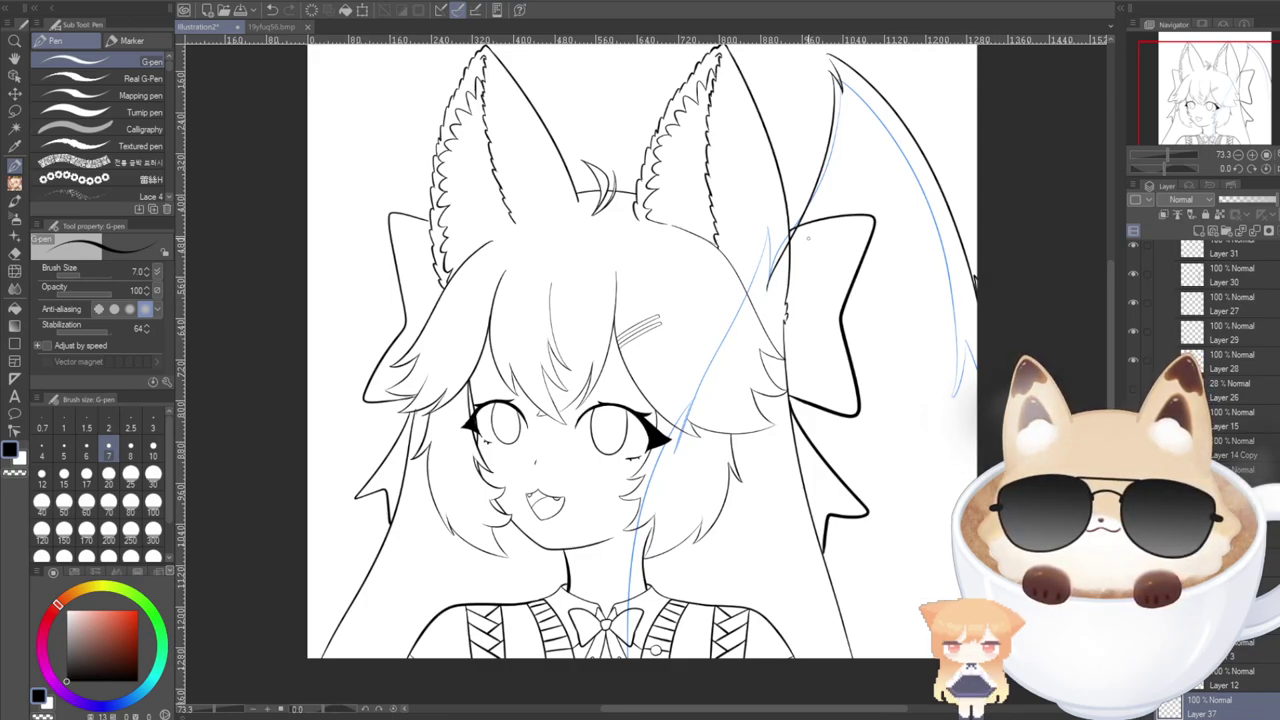
Erase the tail ink overlapping the ear beside the side bow, and delete the tinted tail sketch layer.
key(e)
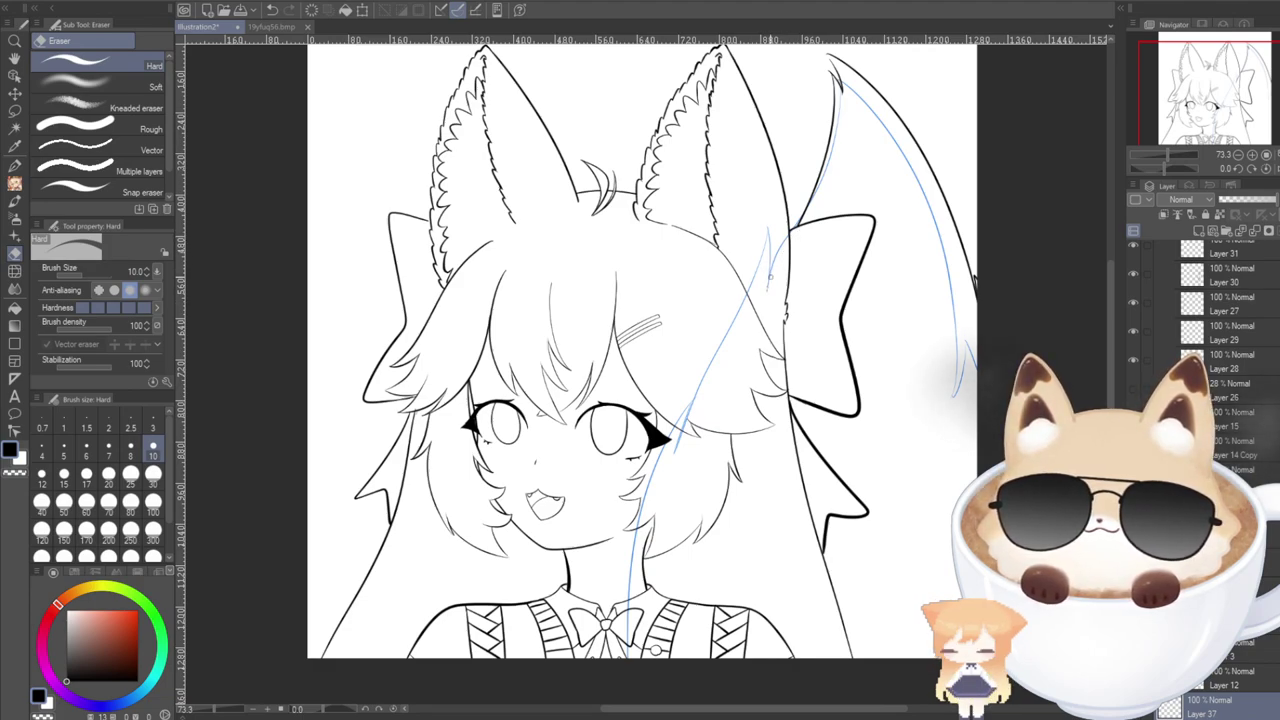
click(108, 473)
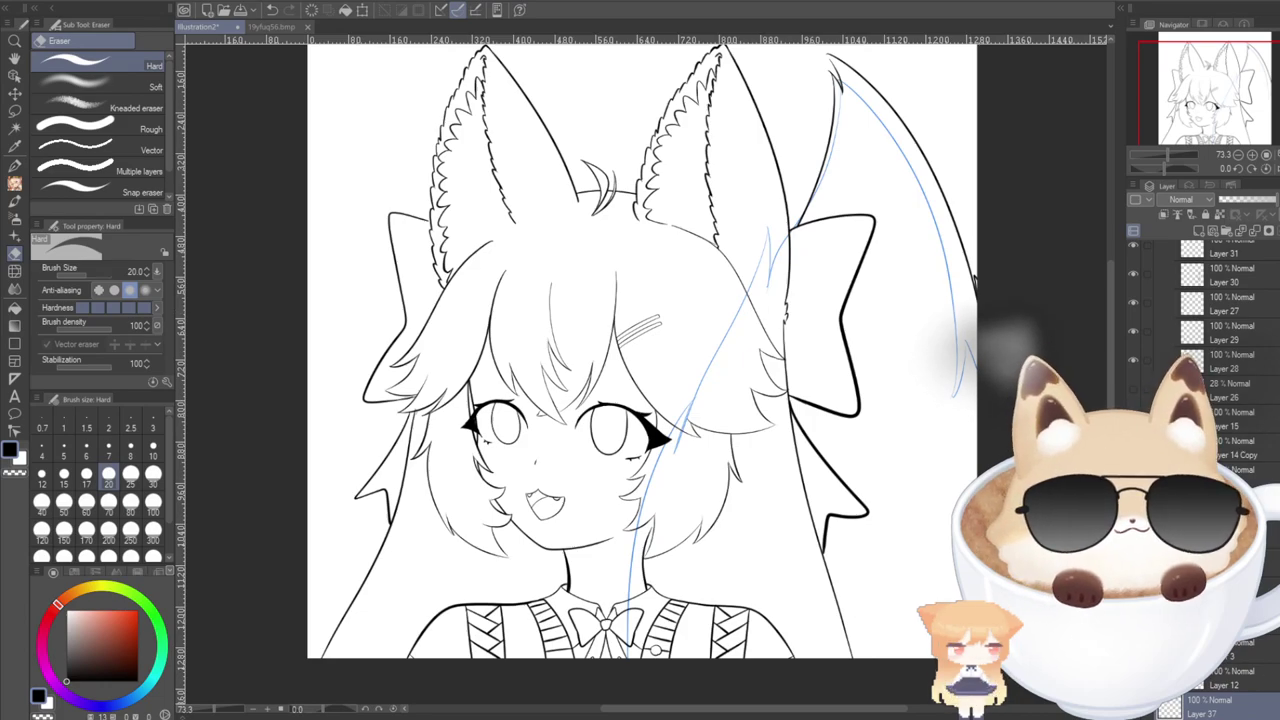
scroll(1200, 450, down, 1)
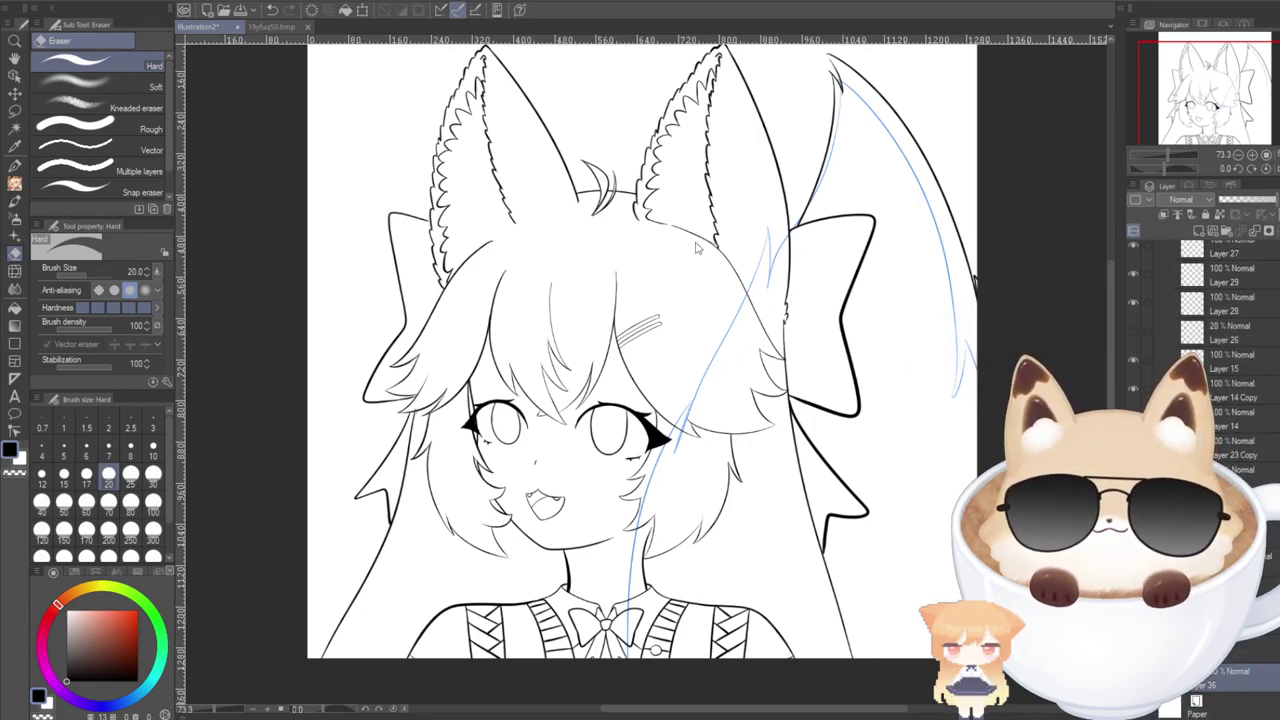
key(Delete)
scroll(669, 244, down, 4)
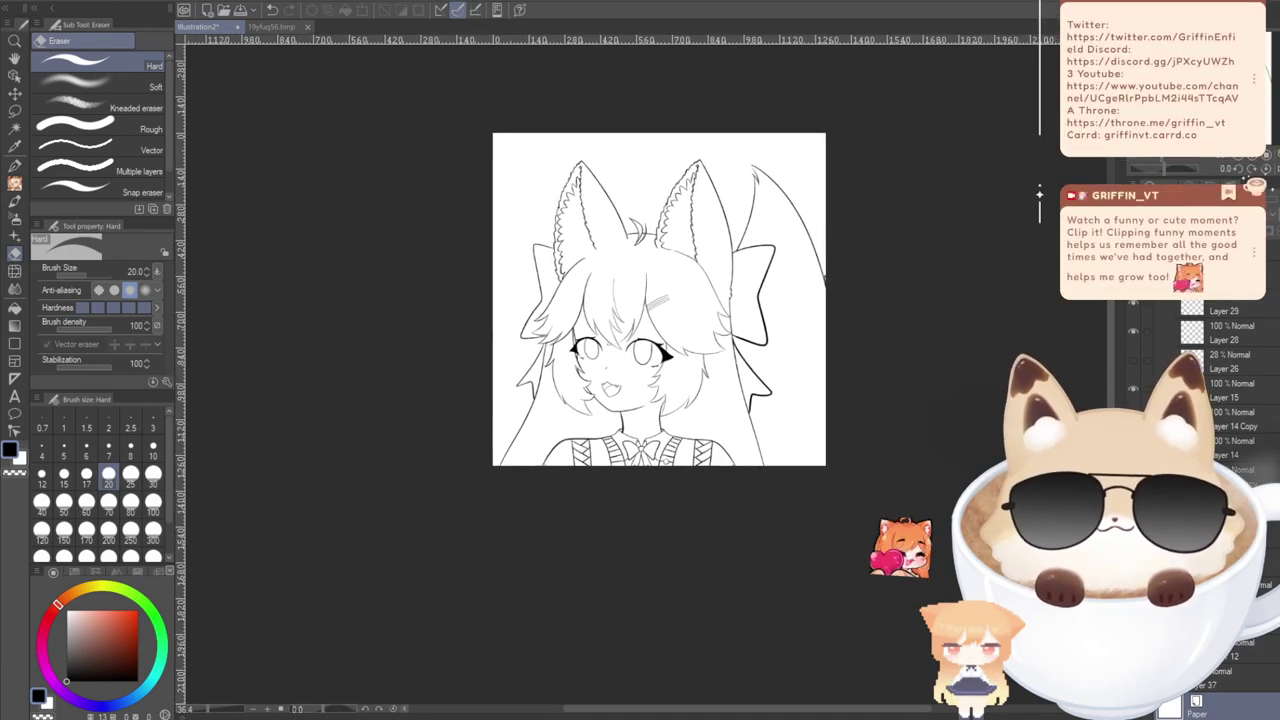
Recheck the reference sheet, then collapse the line art folder and set it as the reference layer.
click(271, 26)
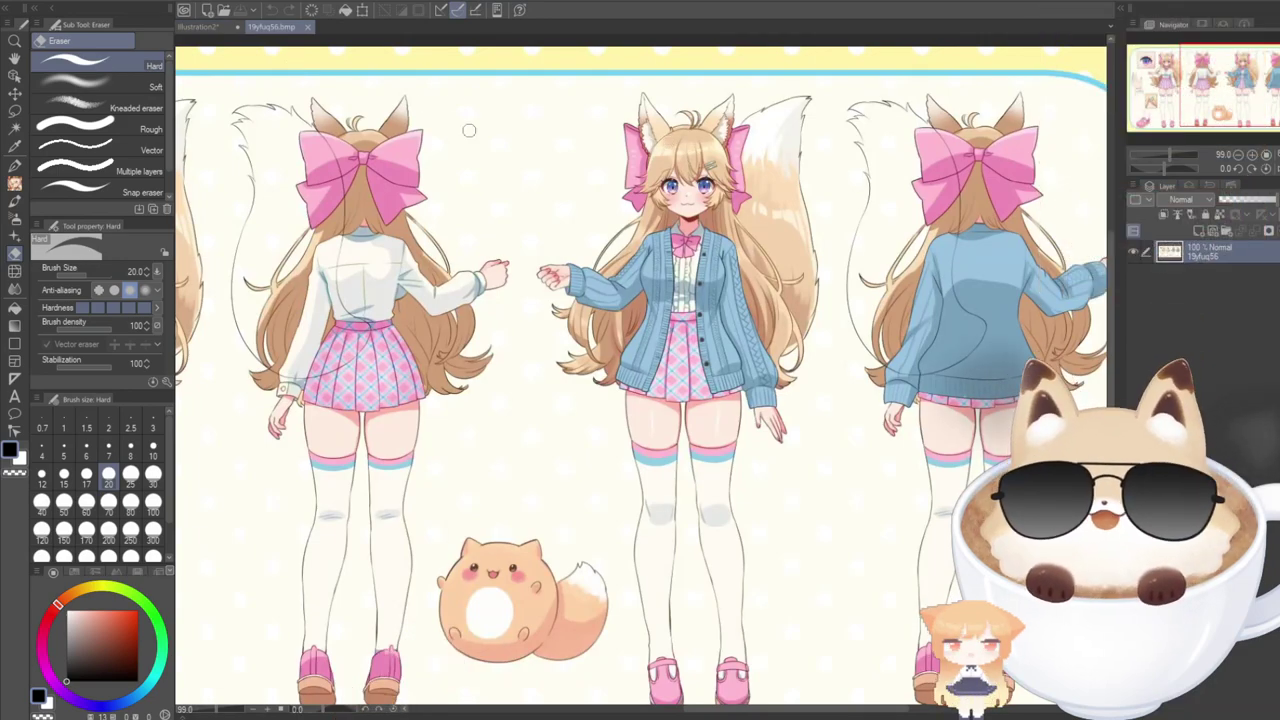
scroll(494, 163, down, 3)
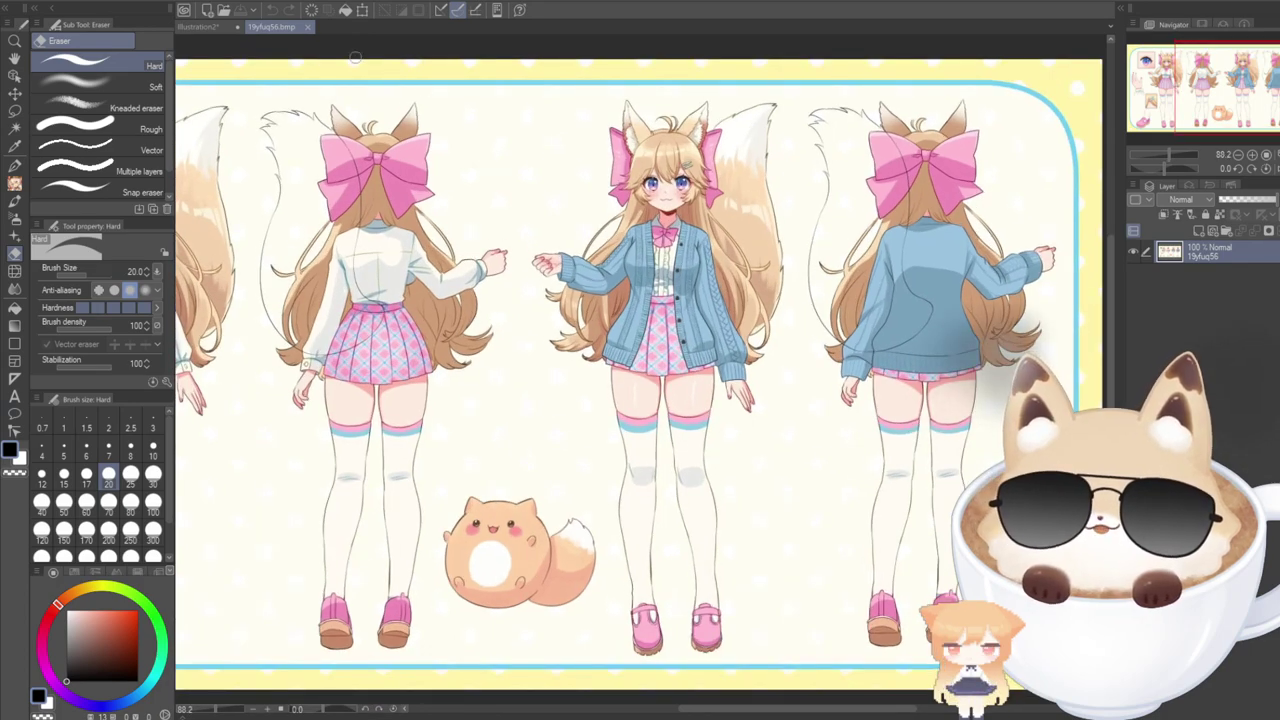
click(200, 26)
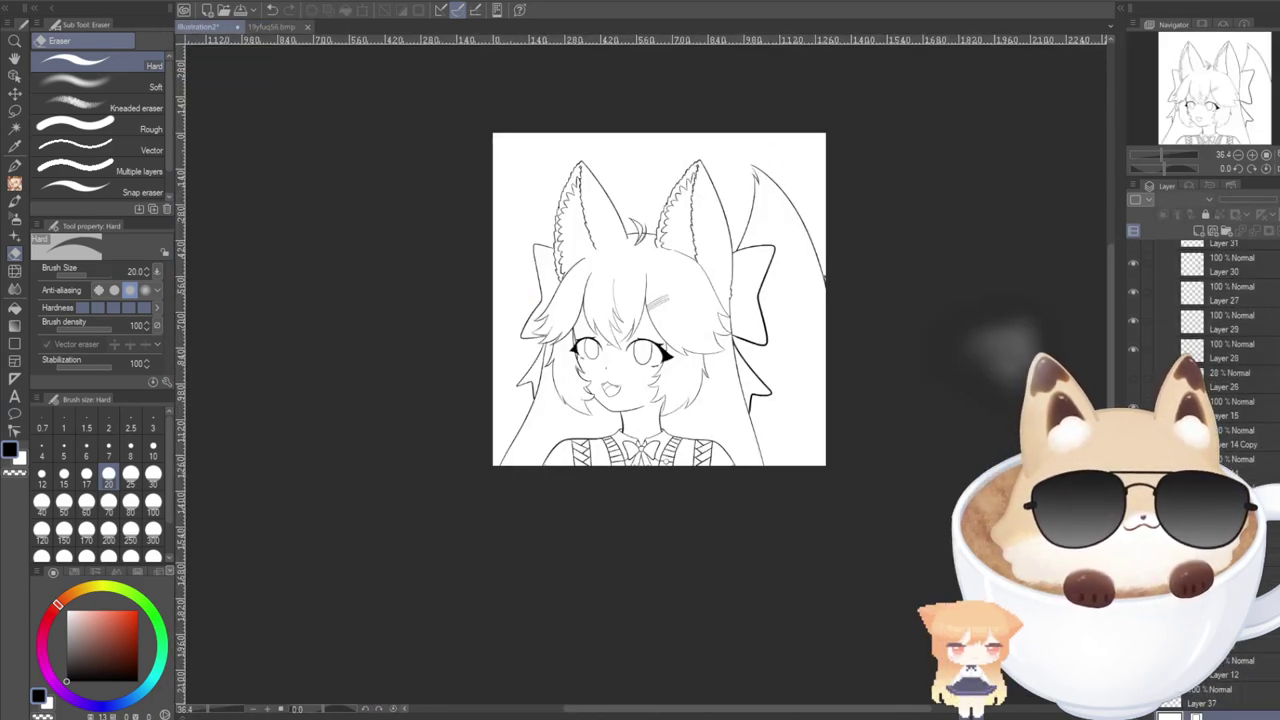
click(1222, 697)
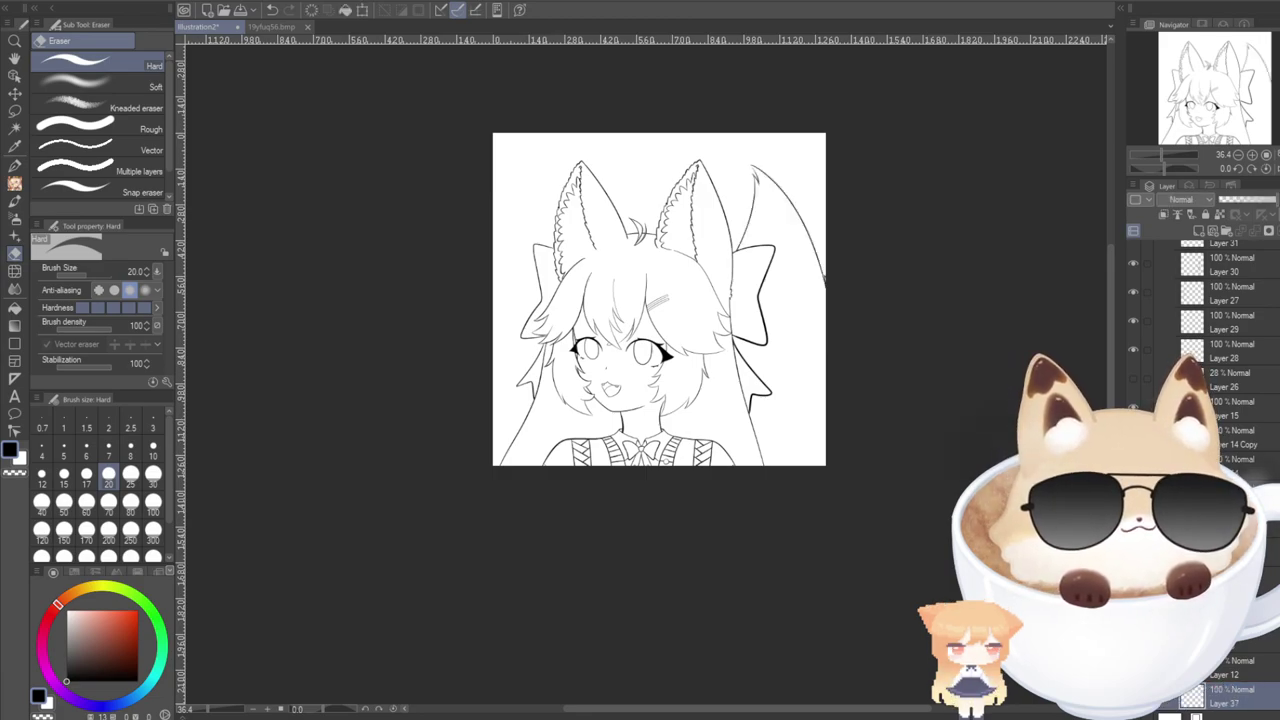
scroll(1217, 683, up, 5)
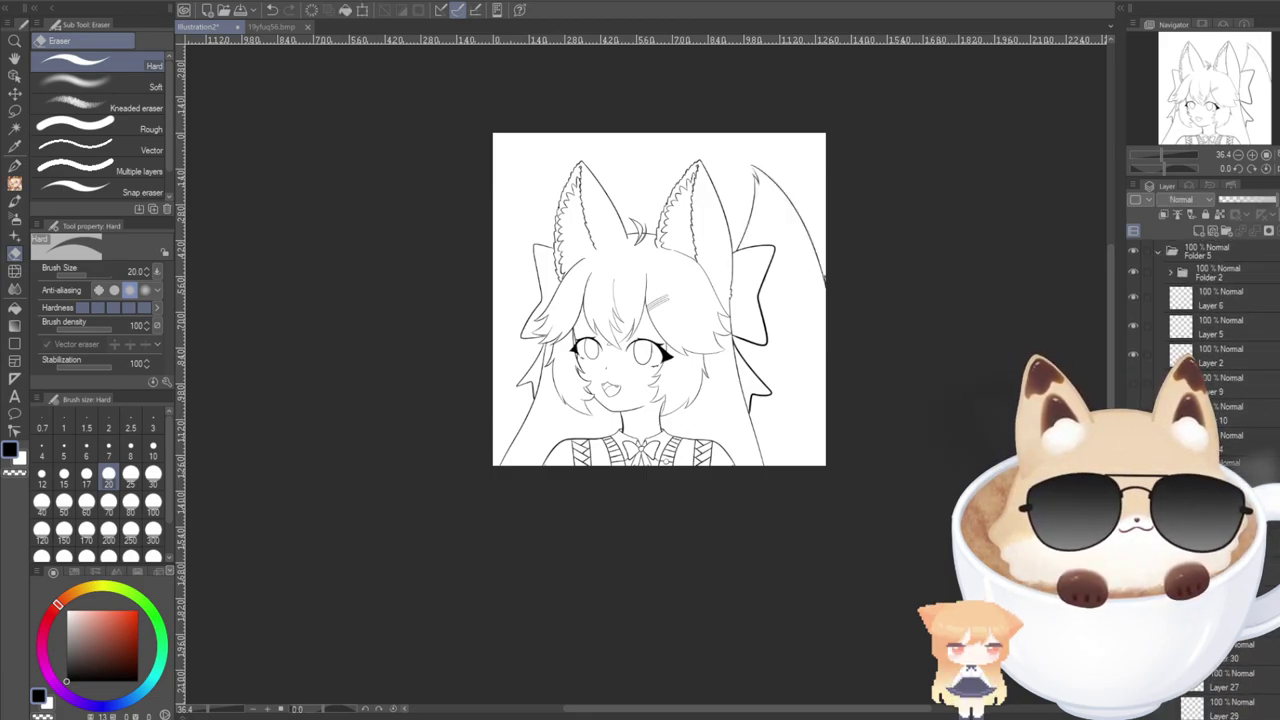
click(1159, 252)
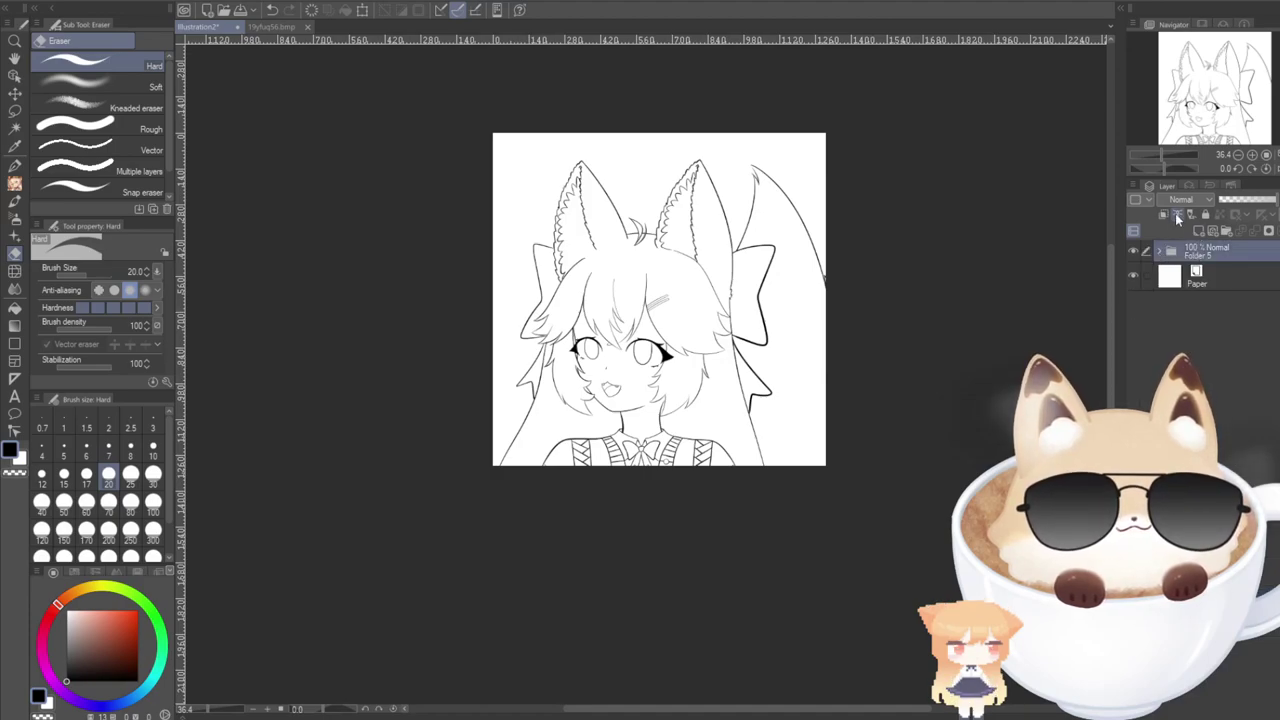
Create a new folder containing an empty layer and move it between the line art folder and the paper.
click(1227, 231)
click(1199, 231)
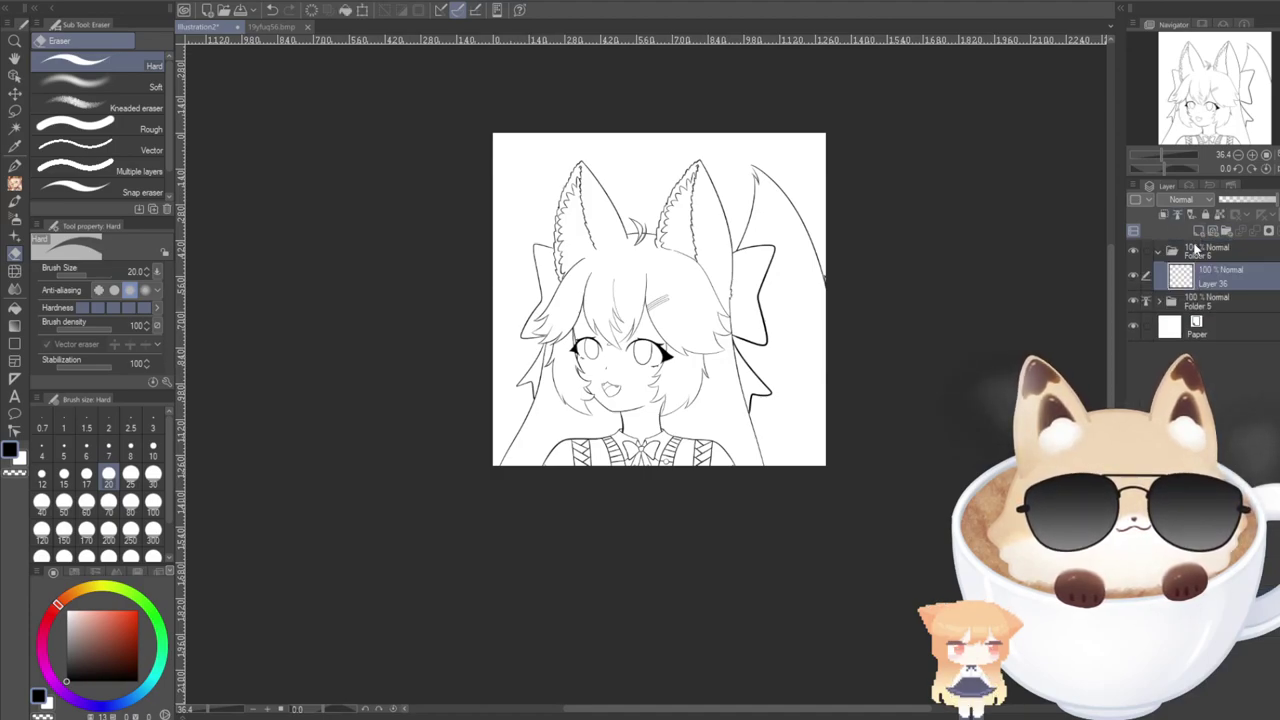
drag(1197, 251, 1200, 320)
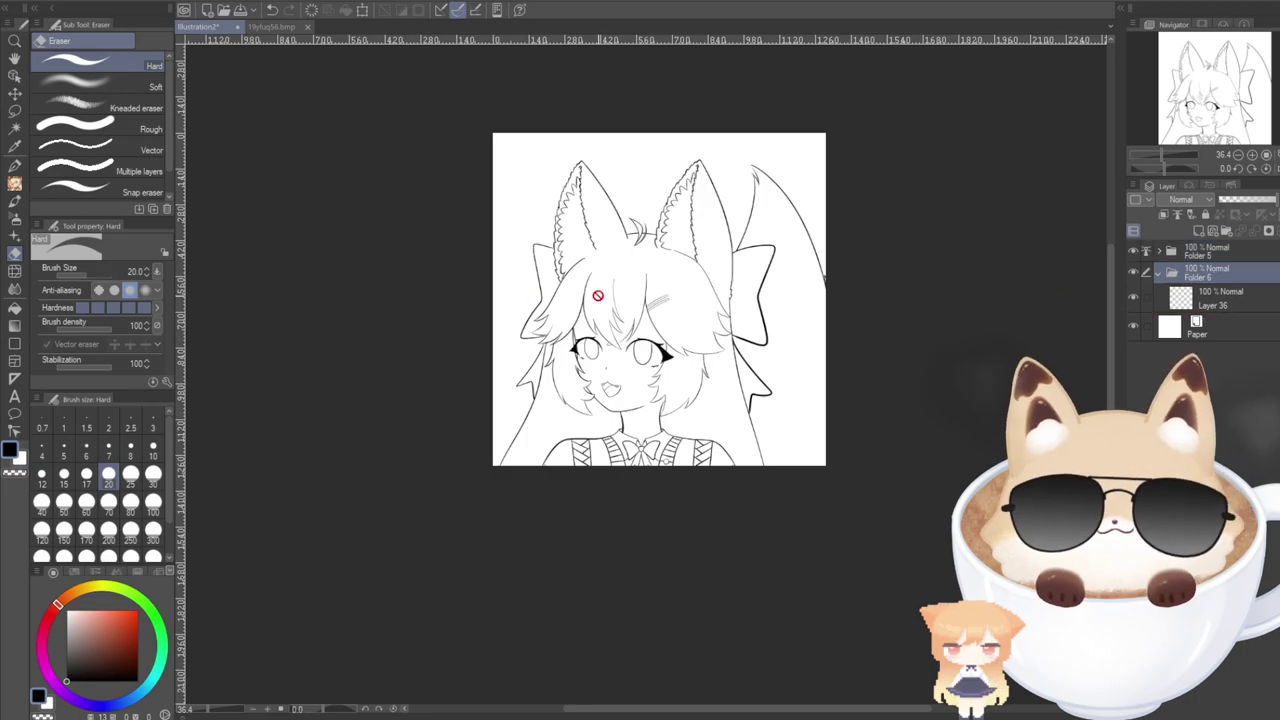
Sample the light skin color from the front-view girl's face on the reference sheet.
scroll(592, 286, up, 2)
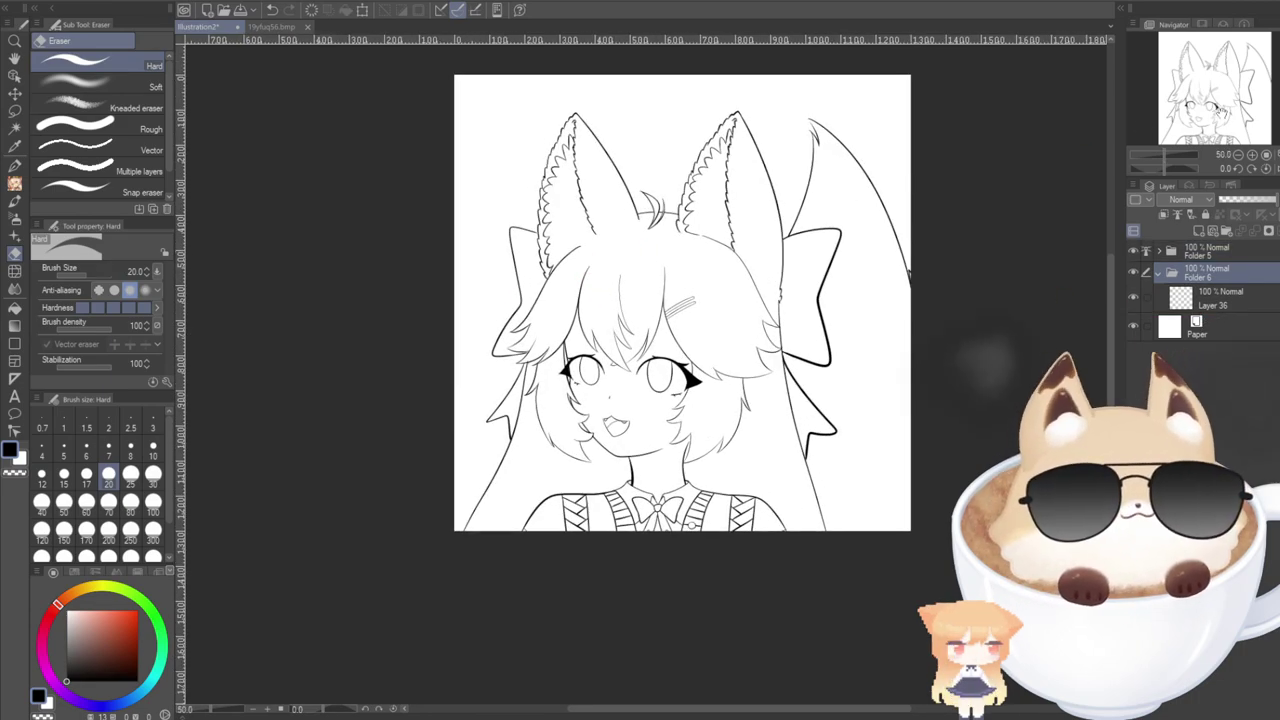
drag(1221, 111, 1221, 99)
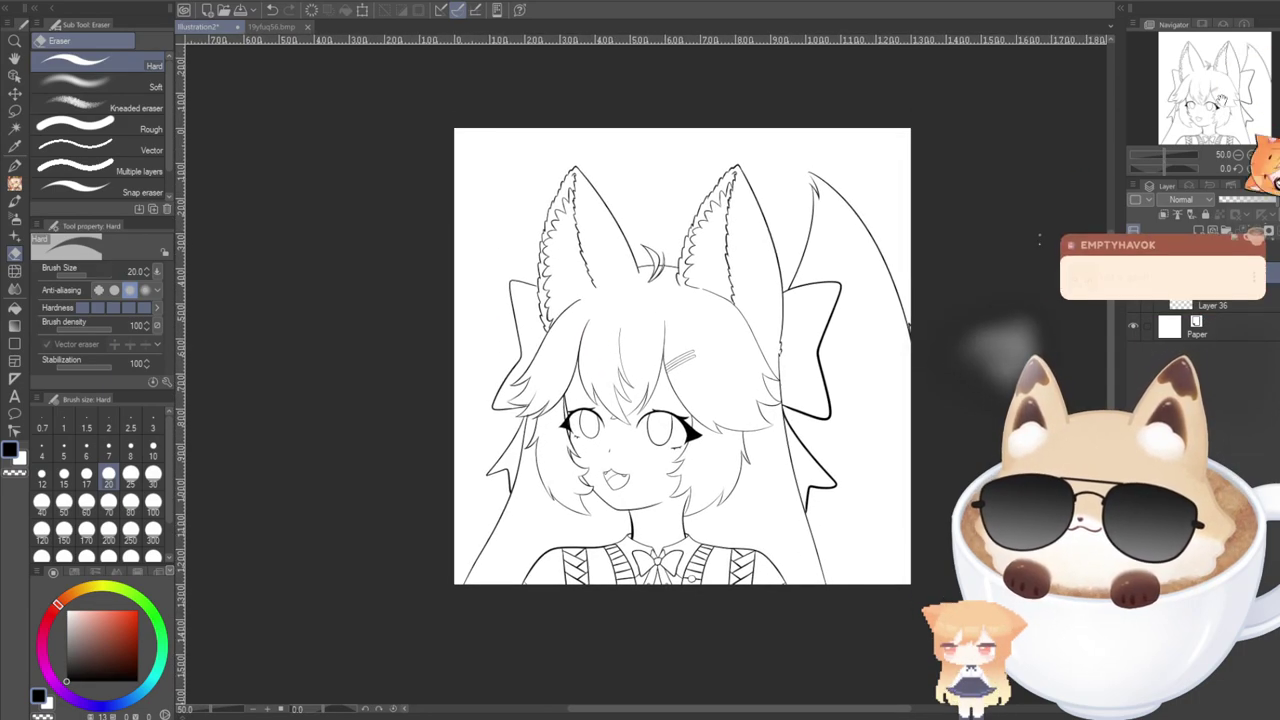
click(255, 27)
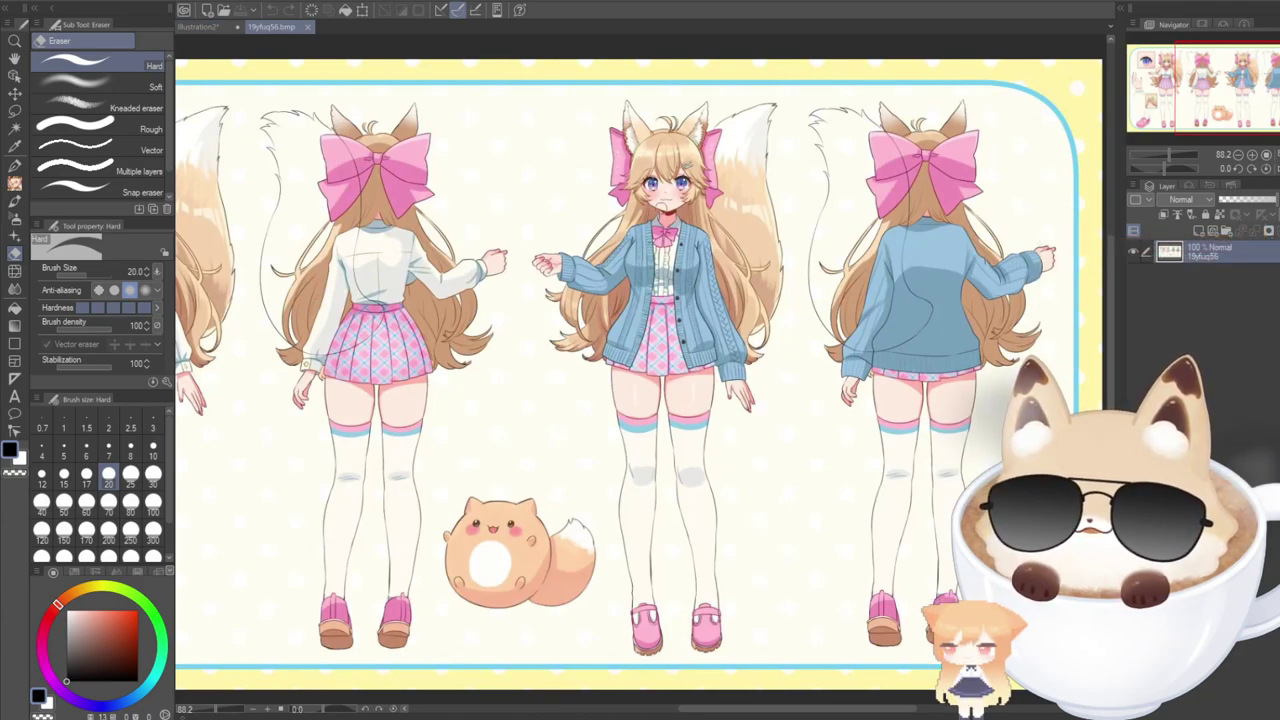
scroll(671, 189, up, 3)
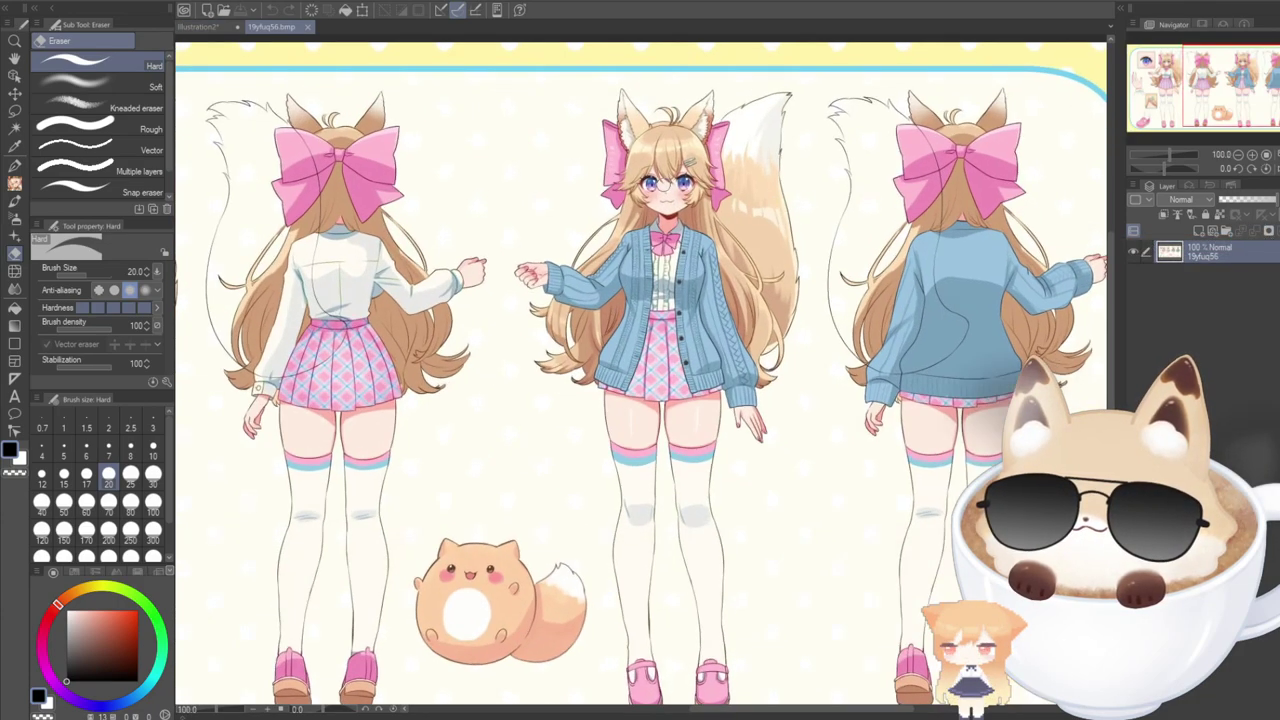
alt+click(670, 187)
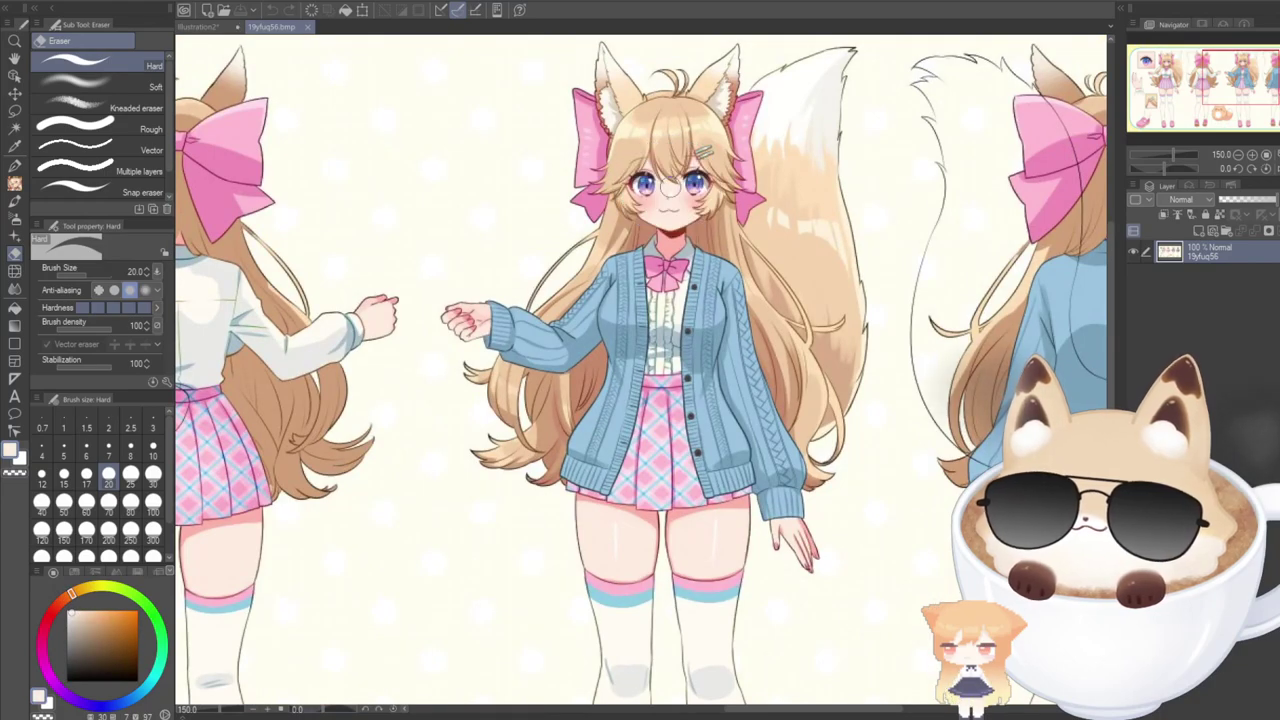
Return to the illustration, select the empty layer in the new folder, and fill the face and neck with the sampled skin color.
click(200, 27)
key(p)
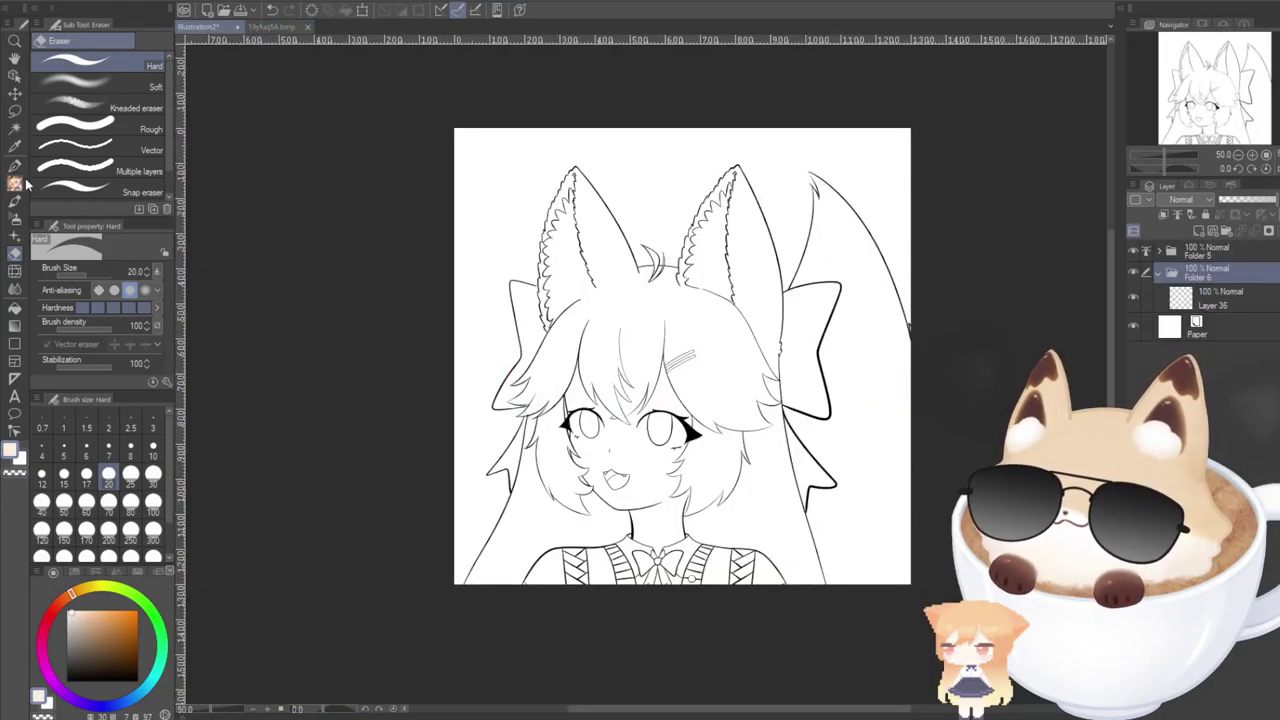
scroll(591, 446, up, 1)
scroll(591, 446, up, 2)
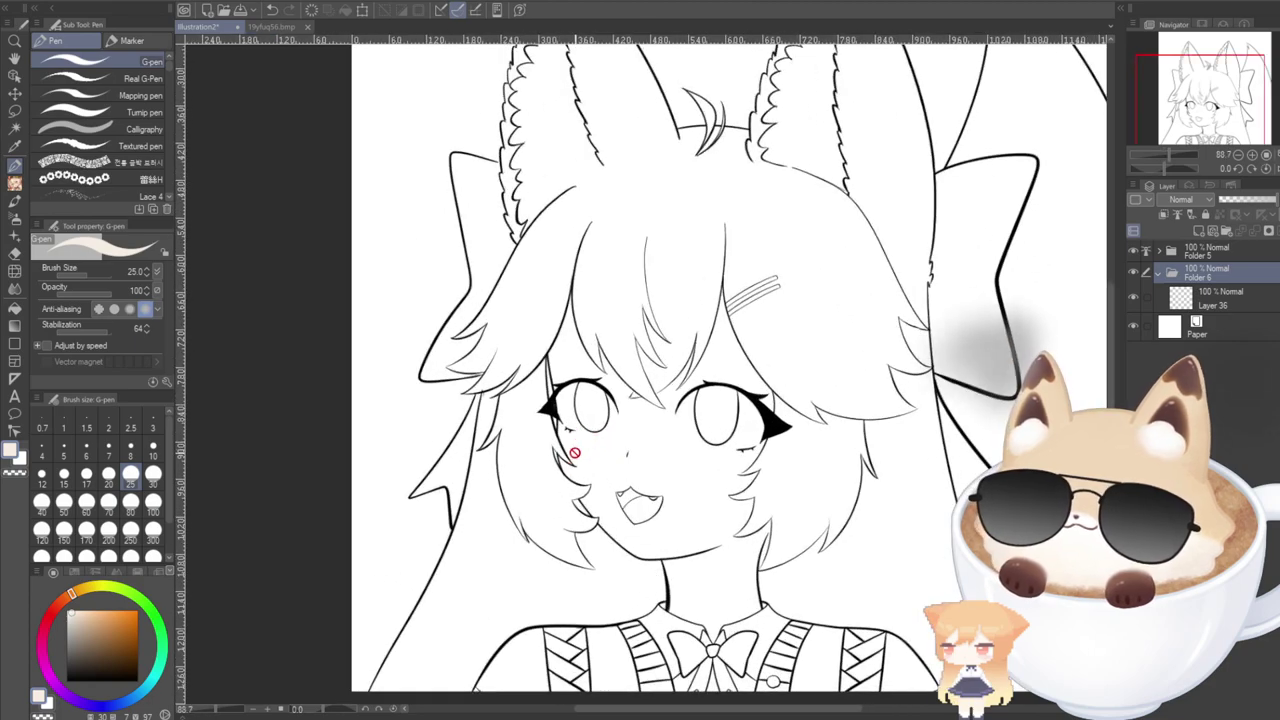
click(1179, 290)
scroll(557, 340, up, 3)
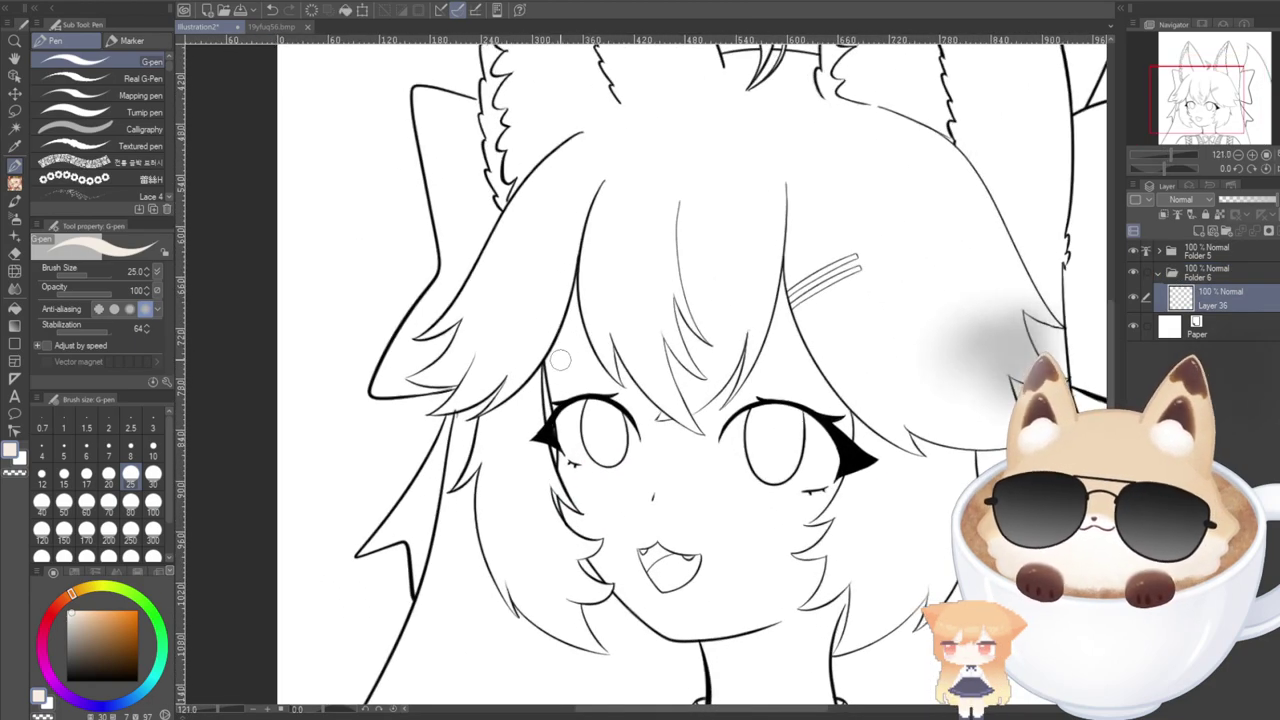
click(15, 308)
click(546, 382)
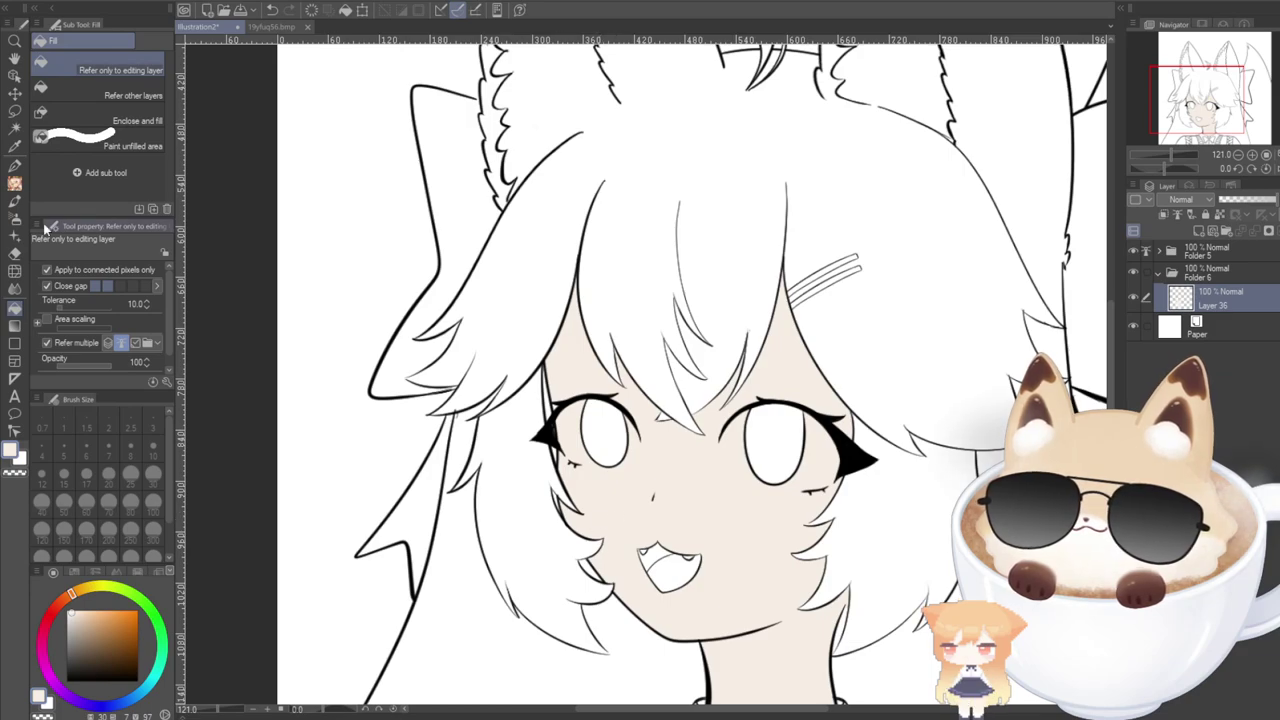
Paint the sampled skin color inside both eye outlines with the G-pen.
click(15, 166)
scroll(540, 400, up, 2)
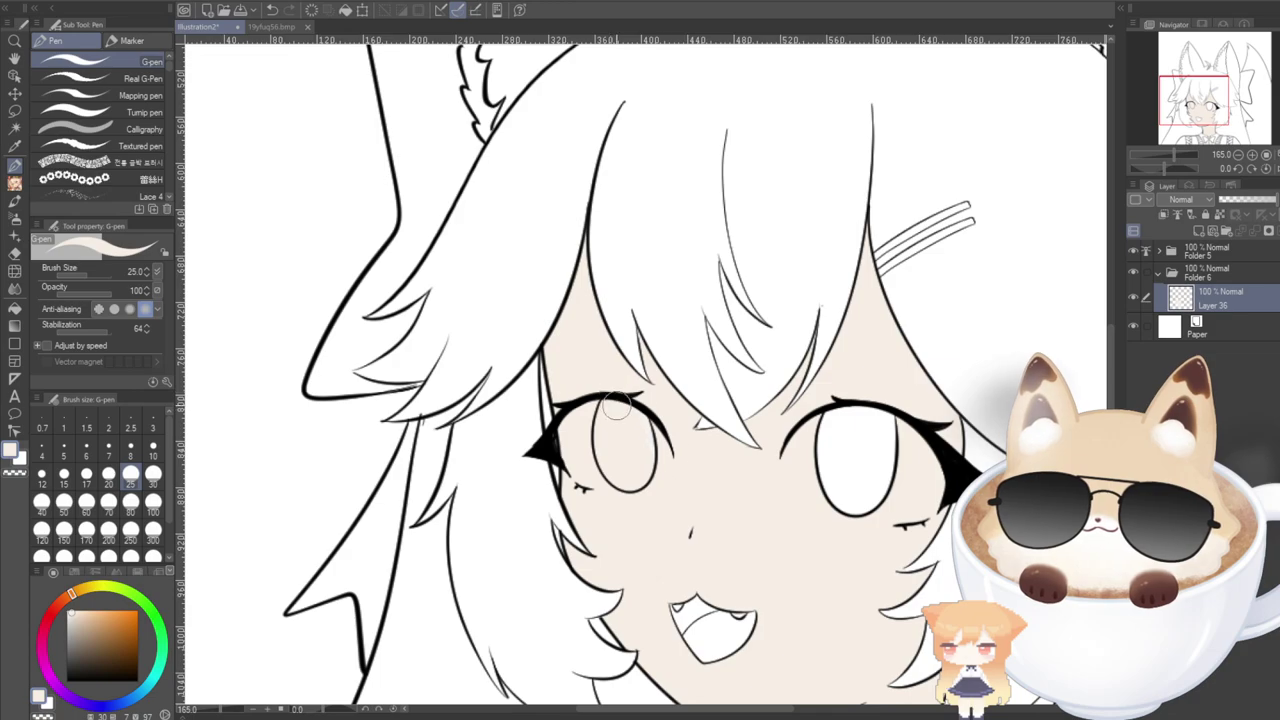
mouse_move(822, 418)
mouse_down()
mouse_move(833, 488)
mouse_move(866, 366)
mouse_move(854, 572)
mouse_move(888, 382)
mouse_move(893, 482)
mouse_up()
drag(837, 549, 773, 349)
Add a layer directly above the paper, fill it entirely with dark grey without referring to other layers, and re-enable multiple-layer reference for filling.
click(1188, 330)
click(1198, 231)
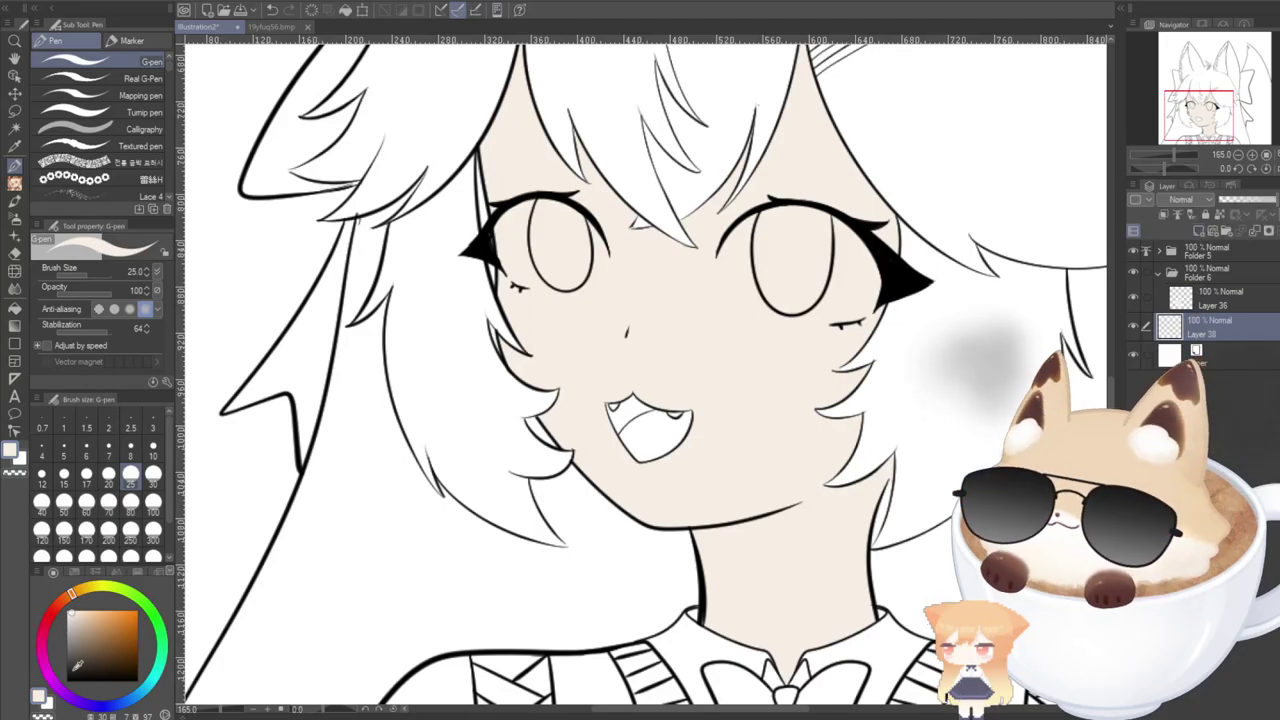
click(66, 660)
click(14, 309)
scroll(219, 485, down, 3)
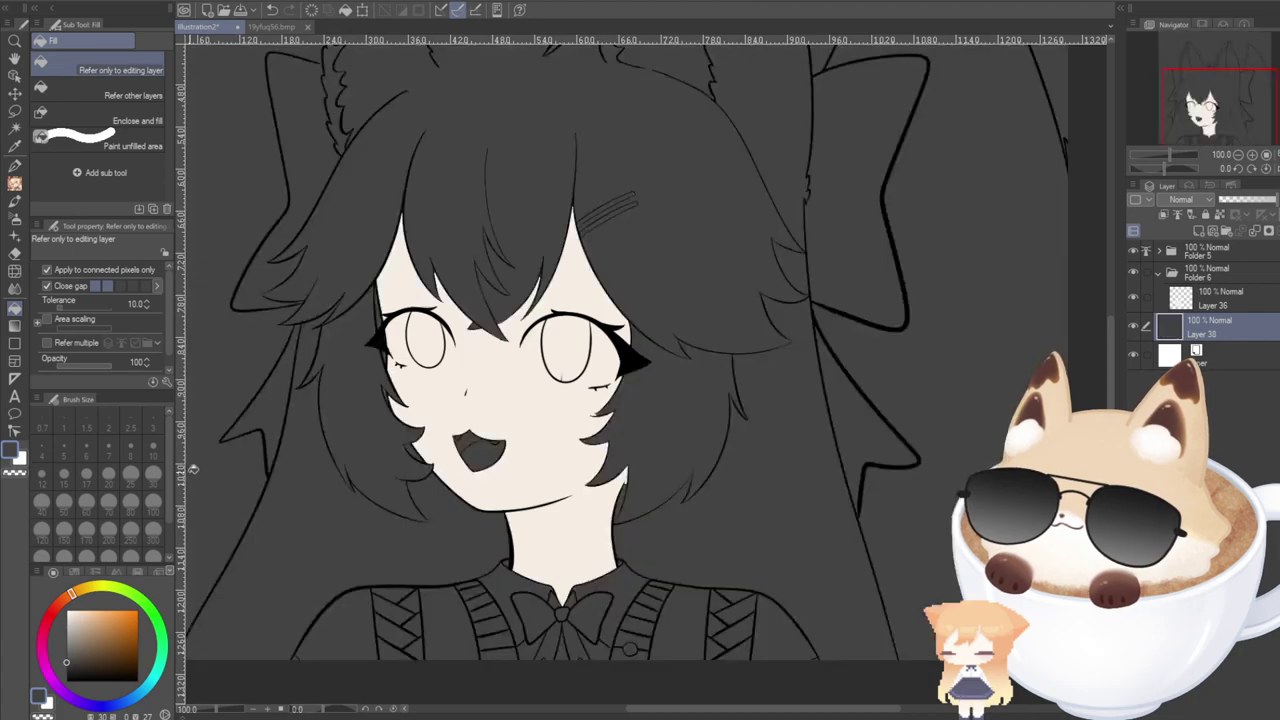
click(188, 477)
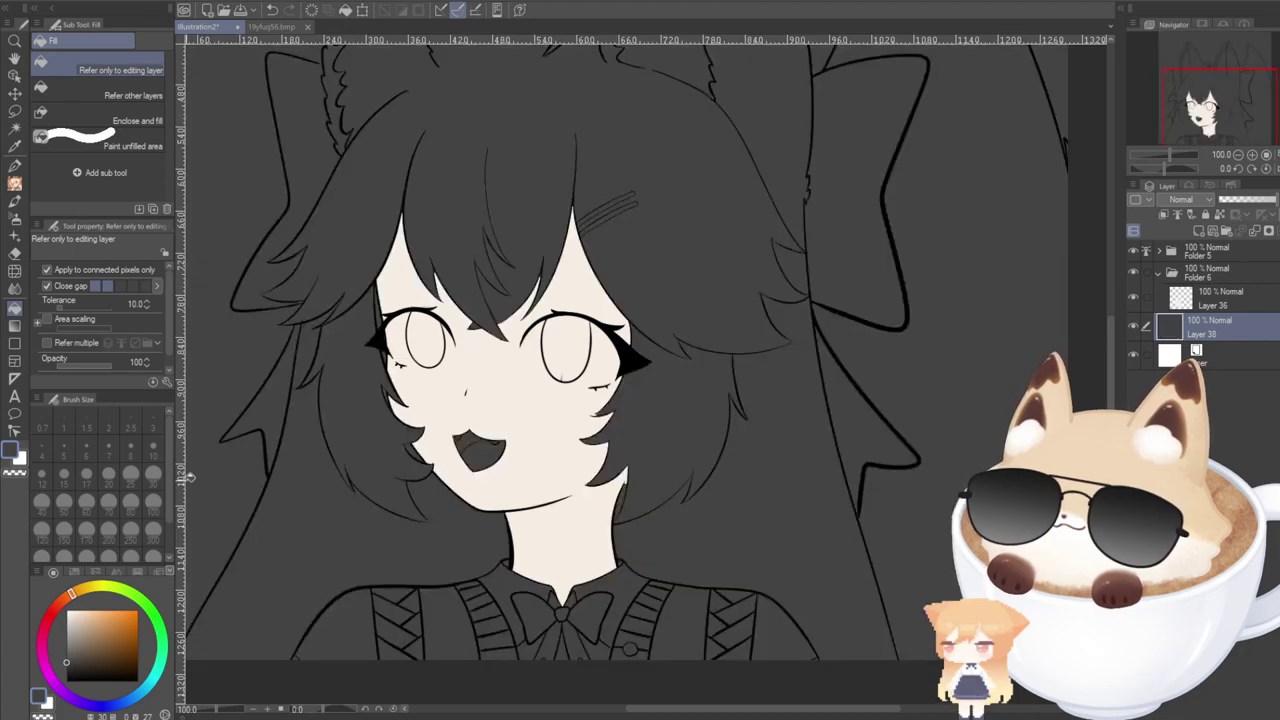
click(46, 343)
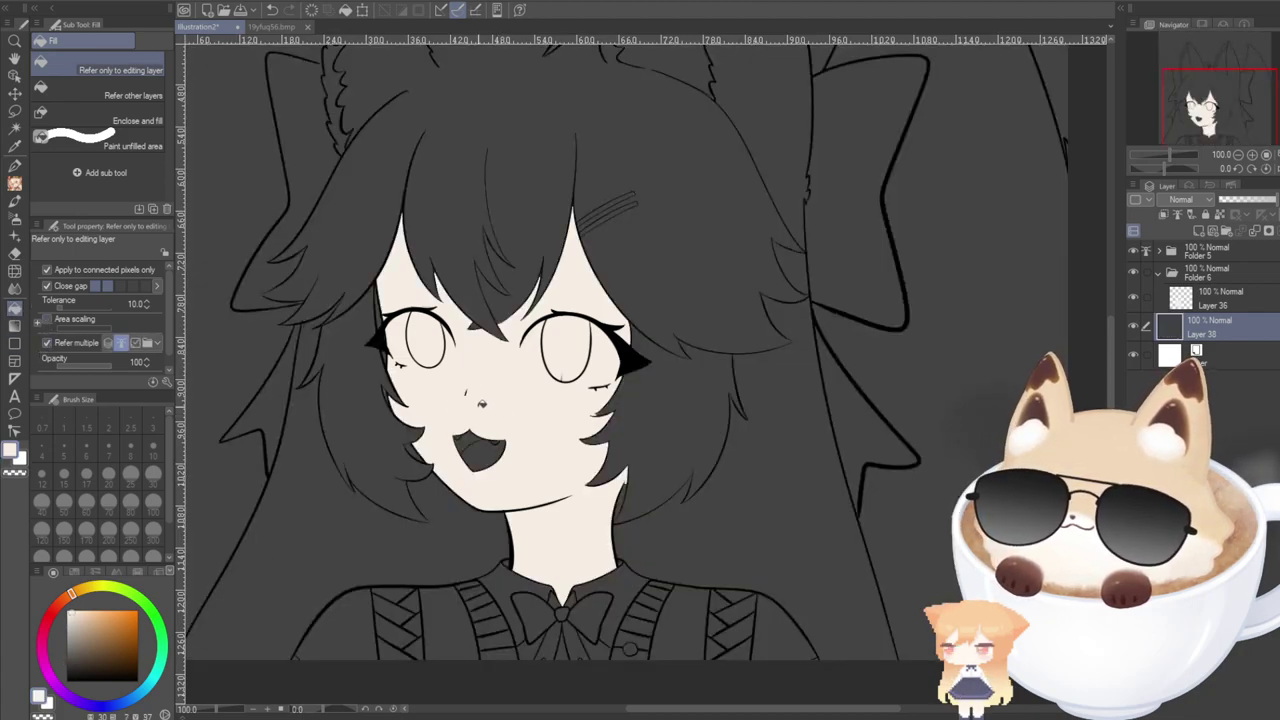
click(15, 167)
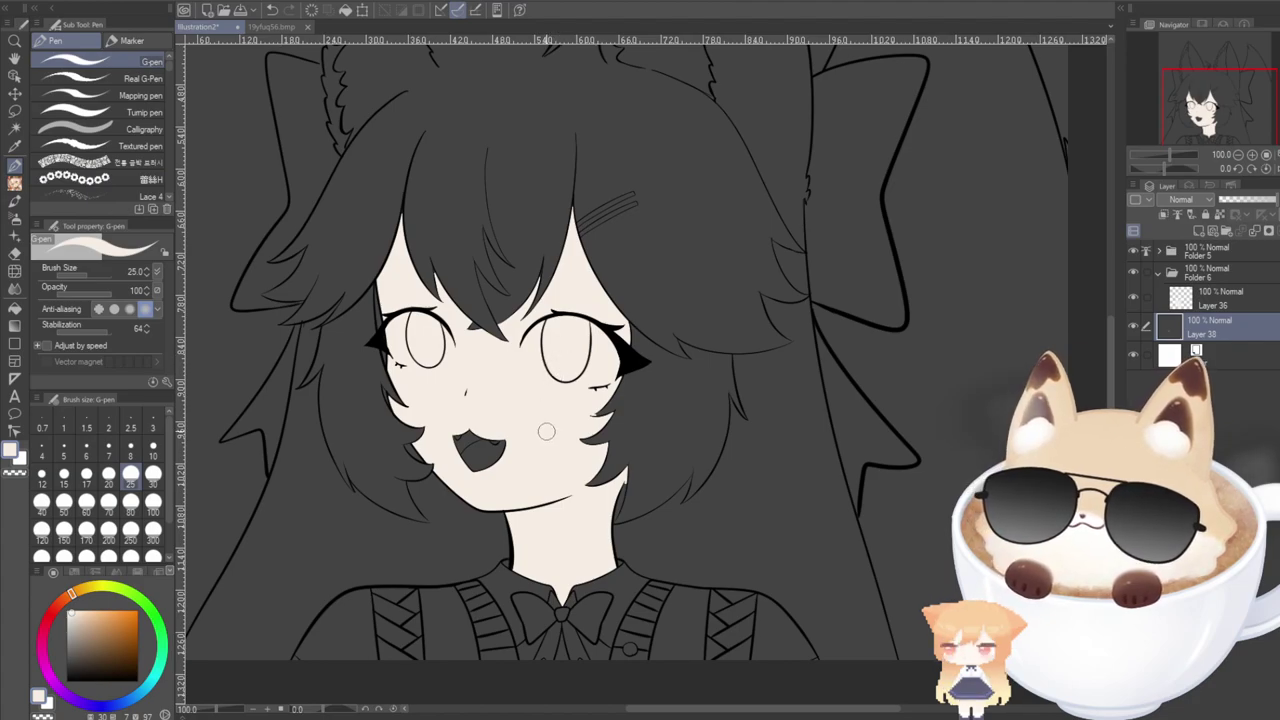
mouse_move(1113, 330)
mouse_down()
mouse_move(1116, 364)
mouse_move(1112, 312)
mouse_up()
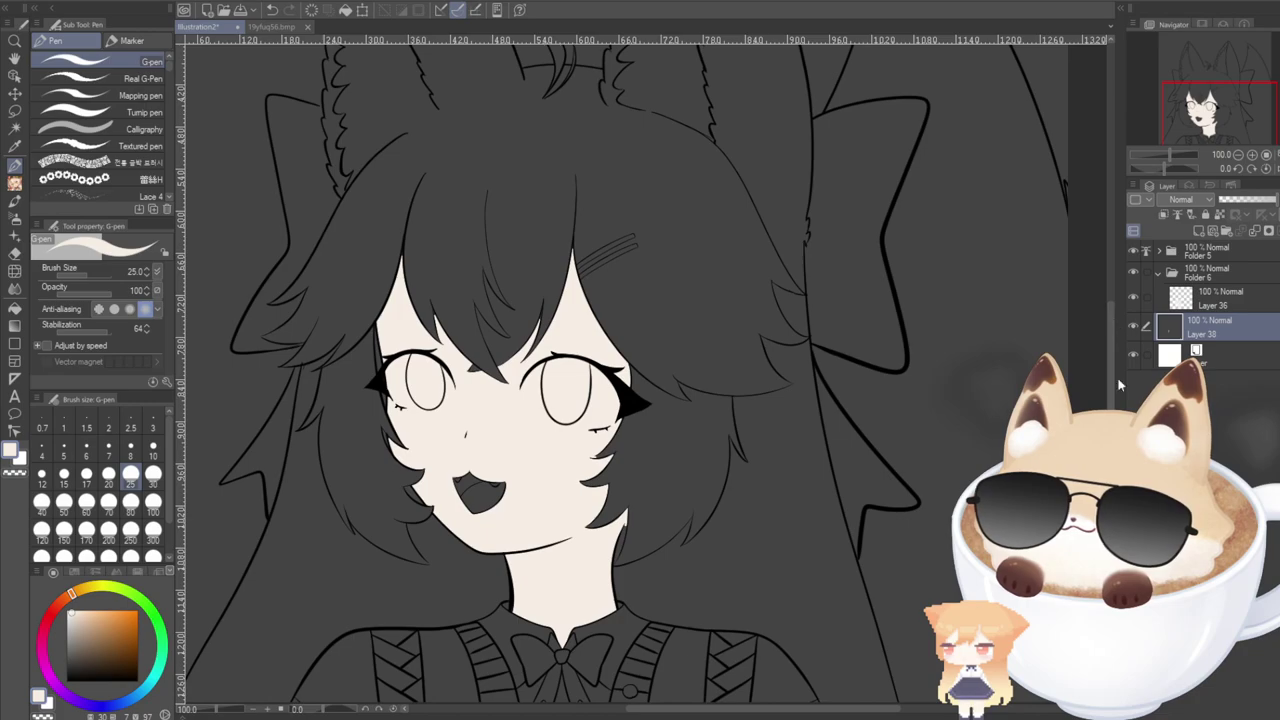
drag(688, 709, 668, 711)
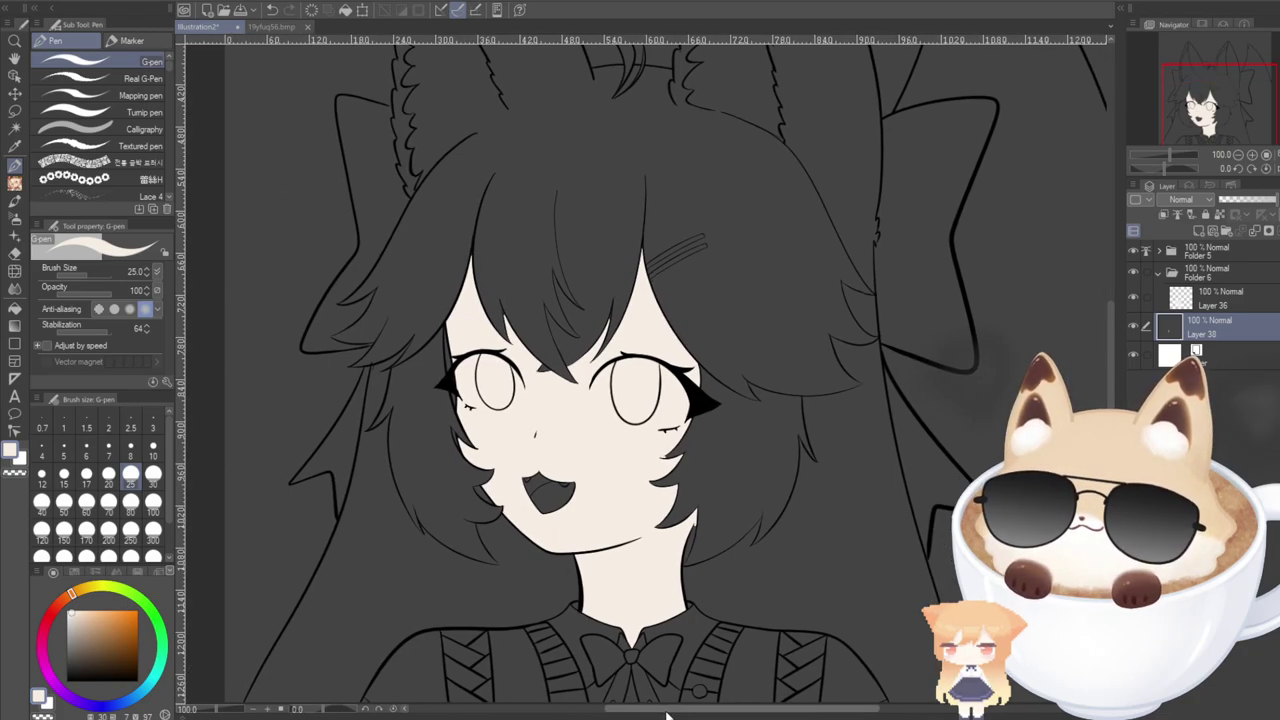
scroll(562, 580, up, 1)
mouse_move(512, 430)
mouse_down()
mouse_move(530, 468)
mouse_move(572, 466)
mouse_up()
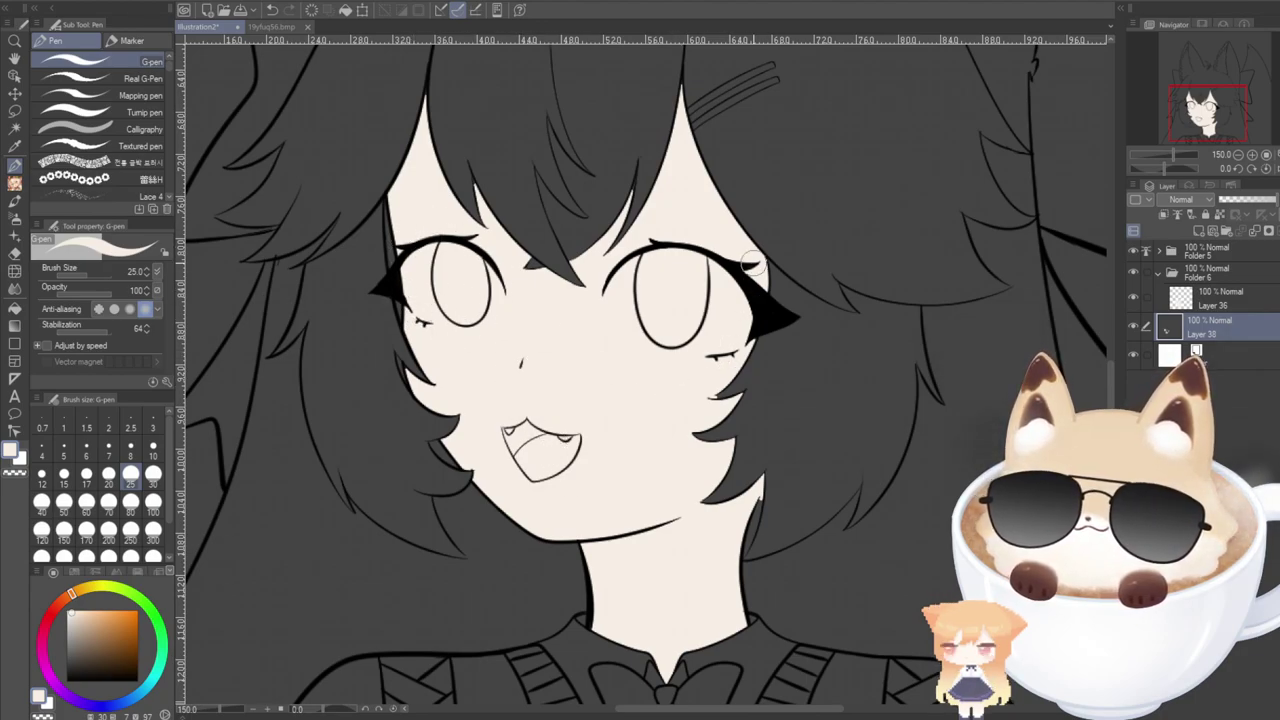
scroll(704, 287, up, 5)
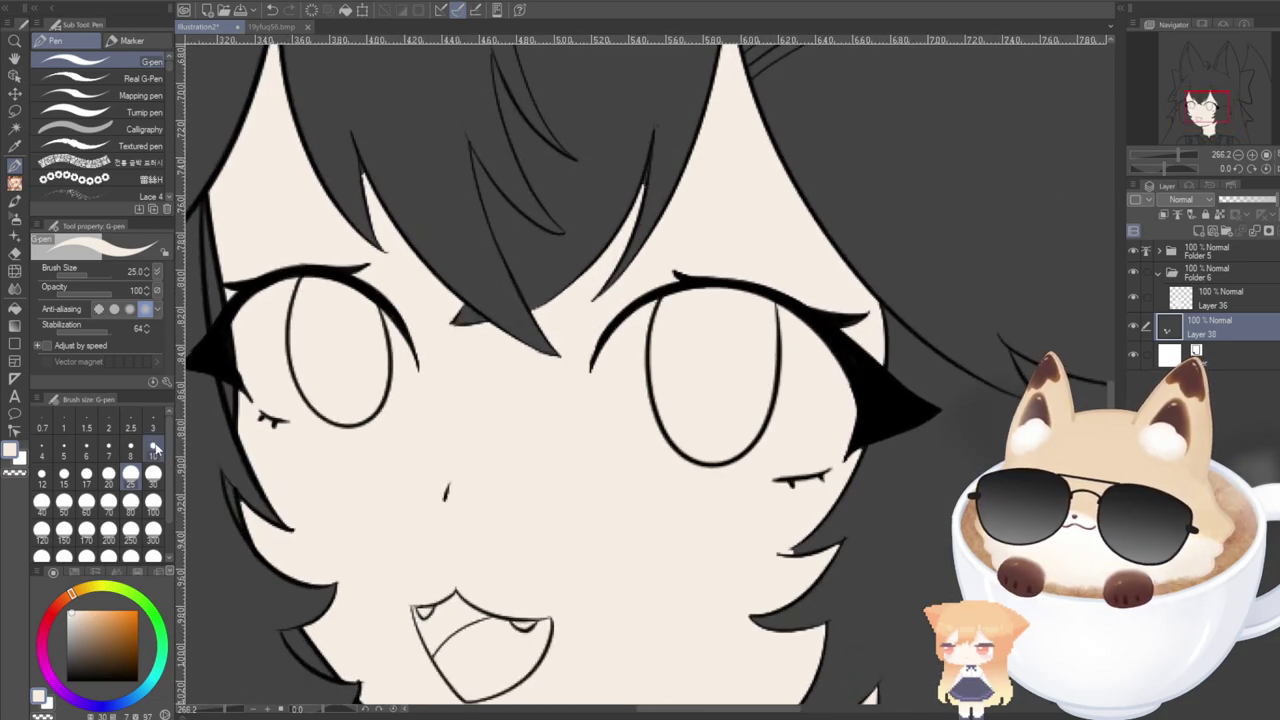
click(152, 448)
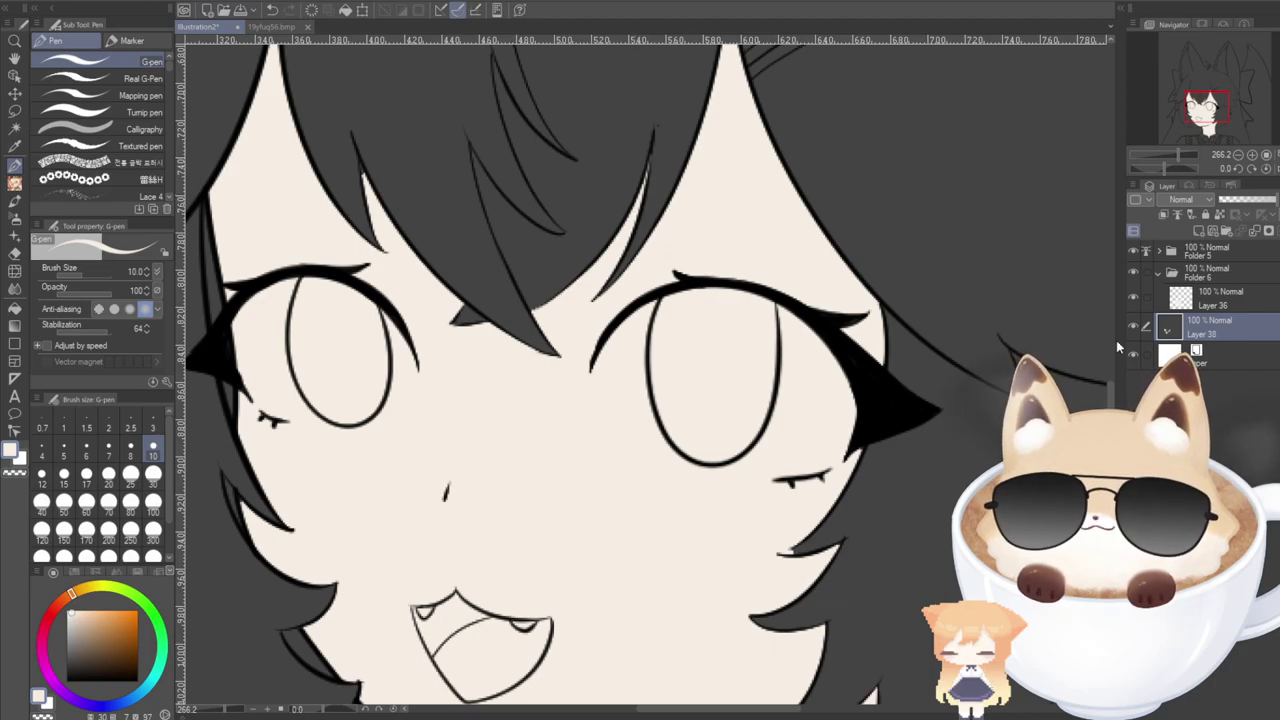
scroll(371, 376, up, 4)
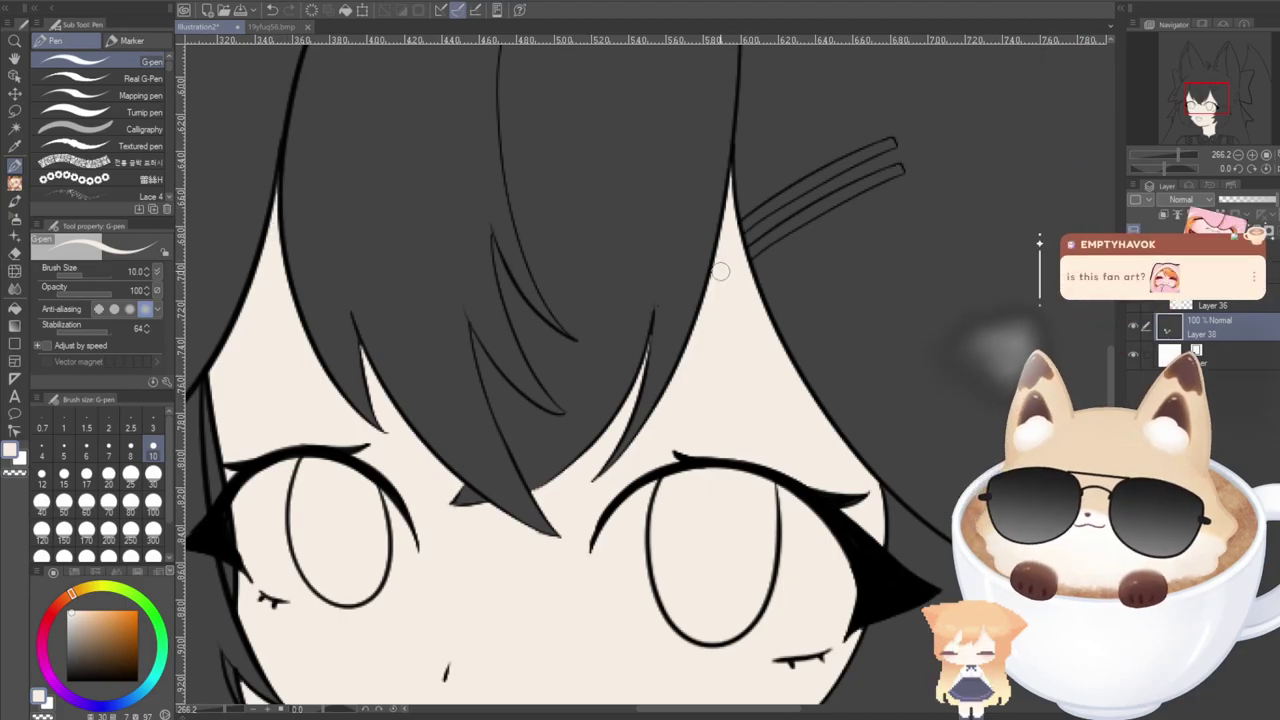
drag(1195, 104, 1188, 111)
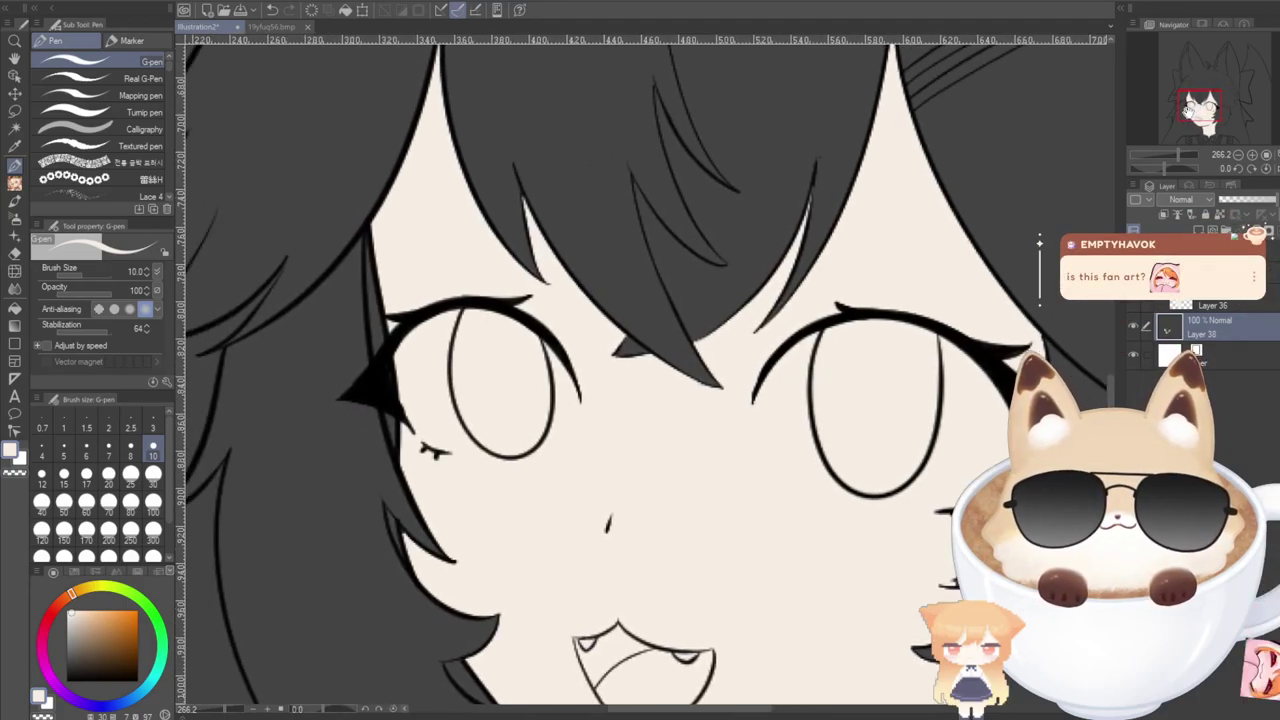
scroll(425, 670, down, 5)
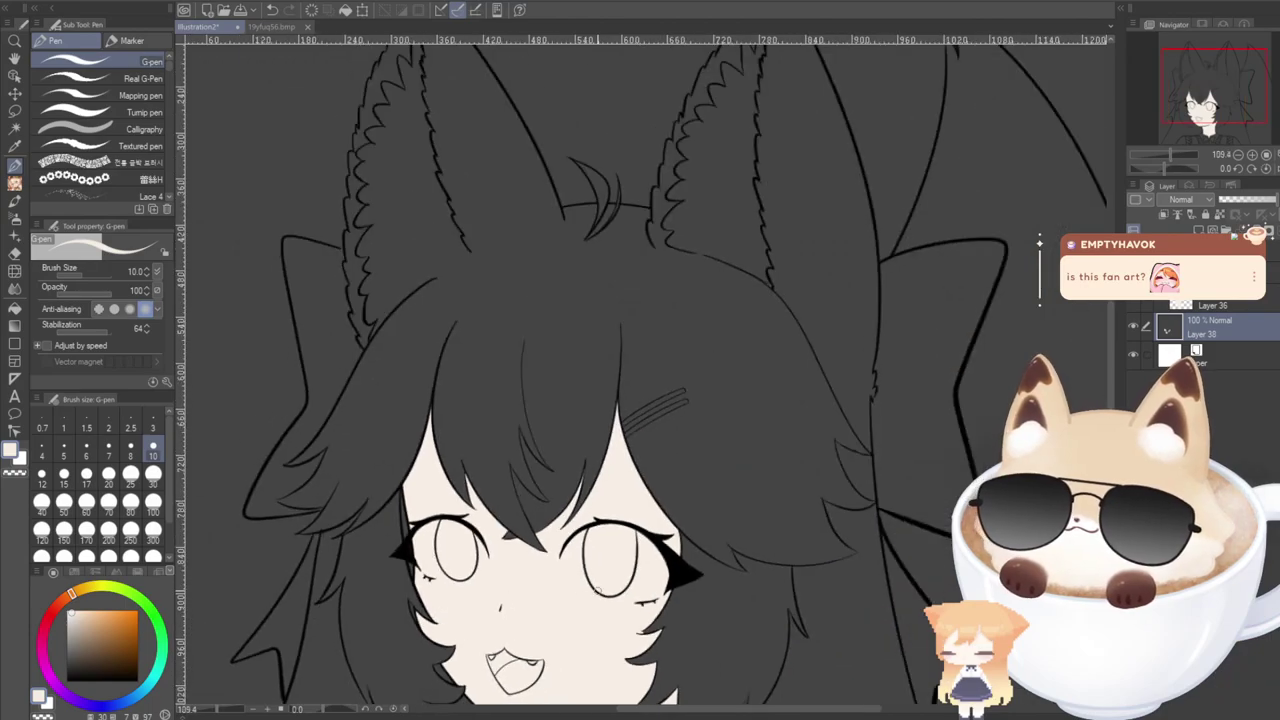
mouse_move(1185, 105)
mouse_down()
mouse_move(1171, 124)
mouse_move(1194, 112)
mouse_up()
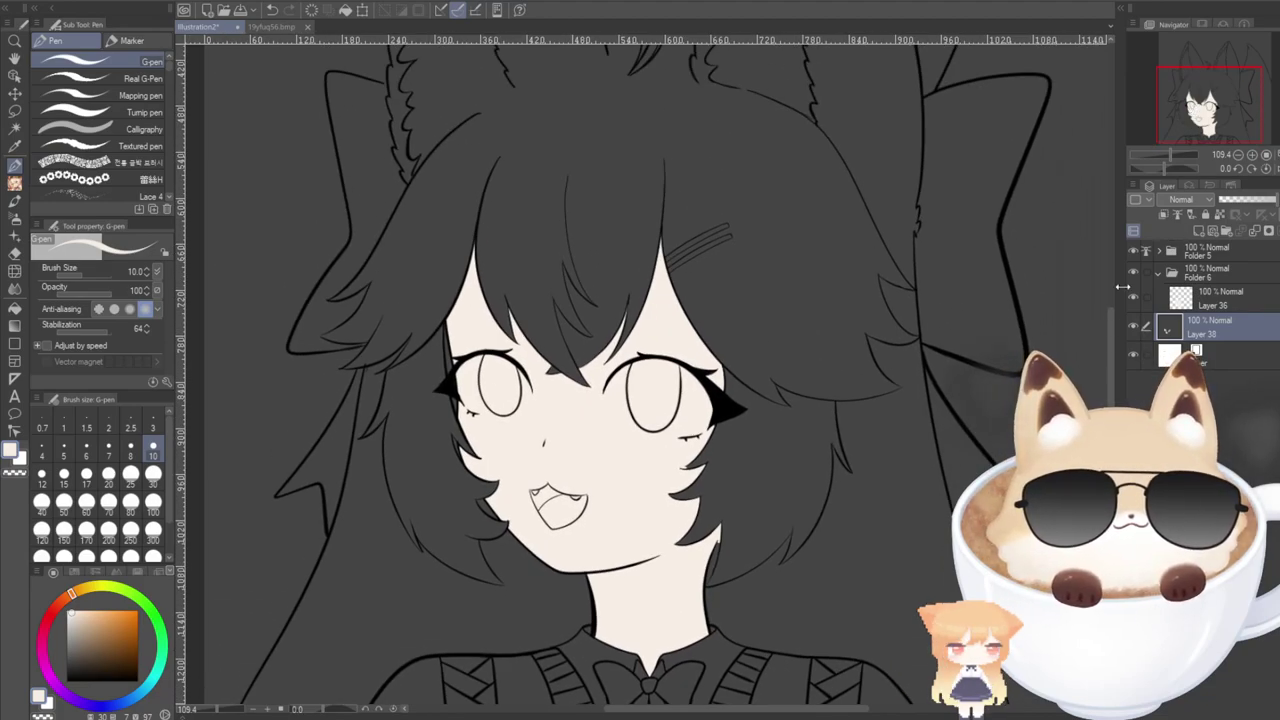
click(1133, 327)
click(1133, 327)
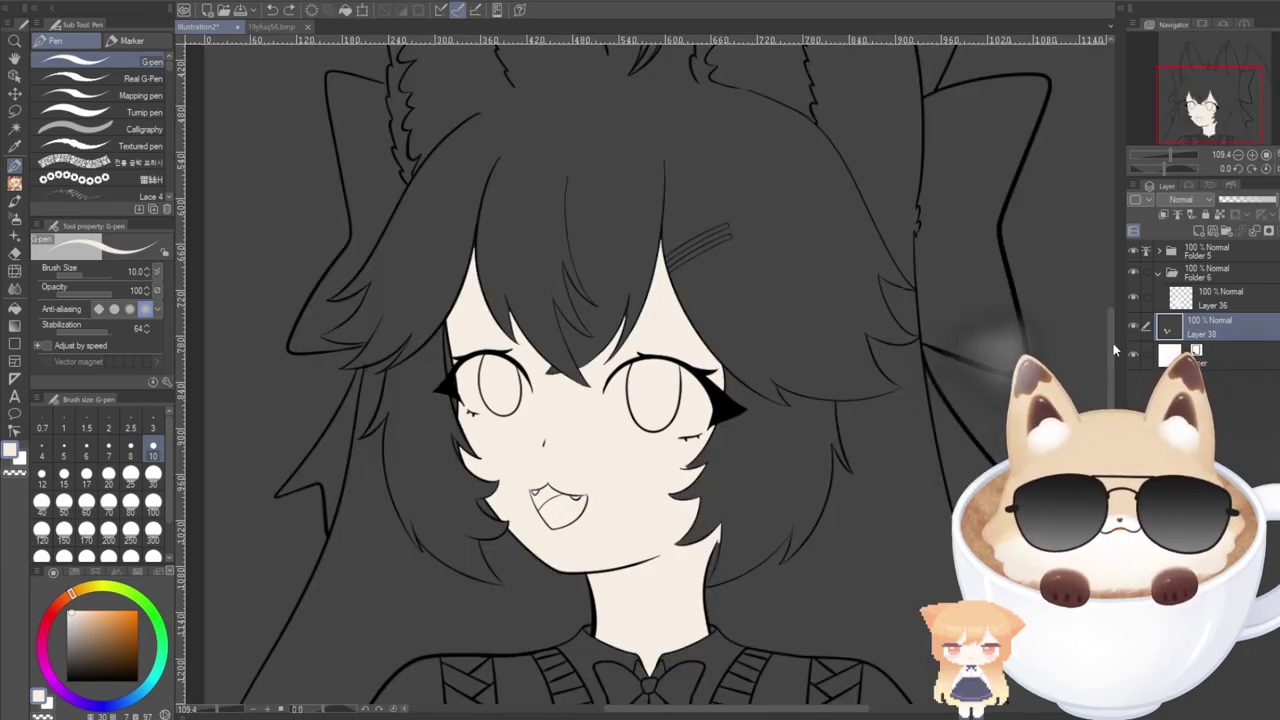
key(ctrl+z)
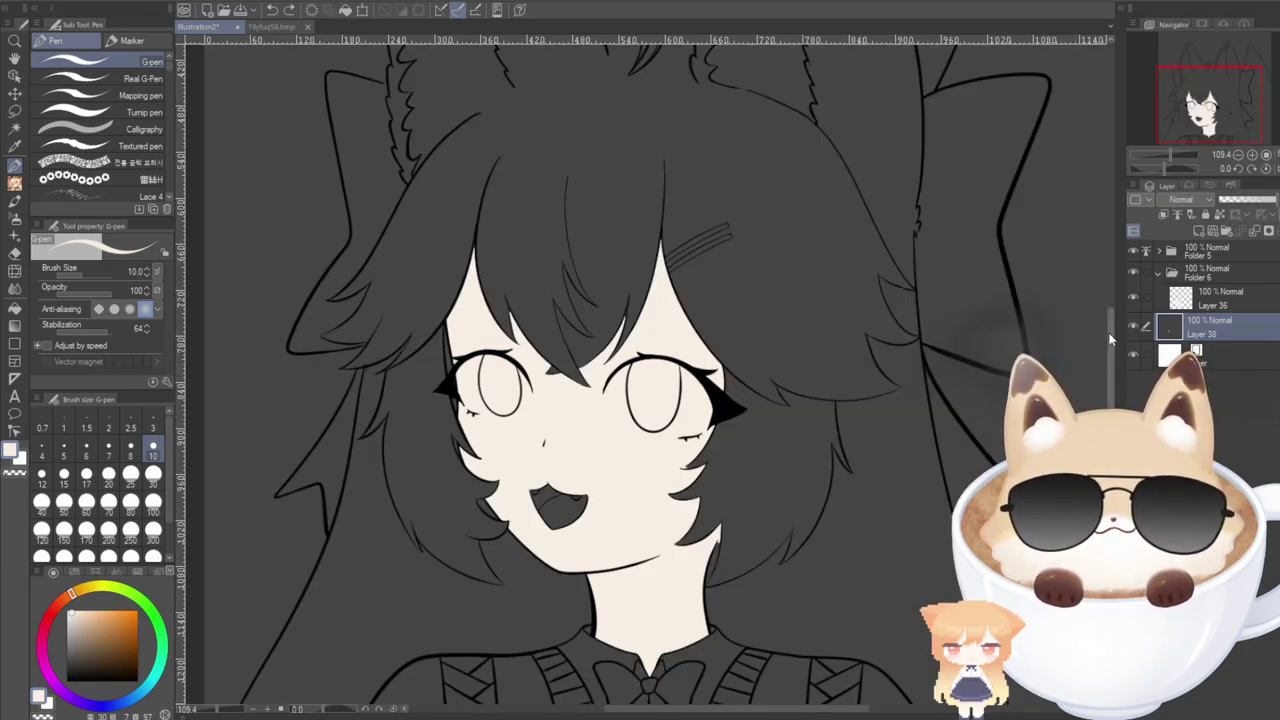
key(ctrl+z)
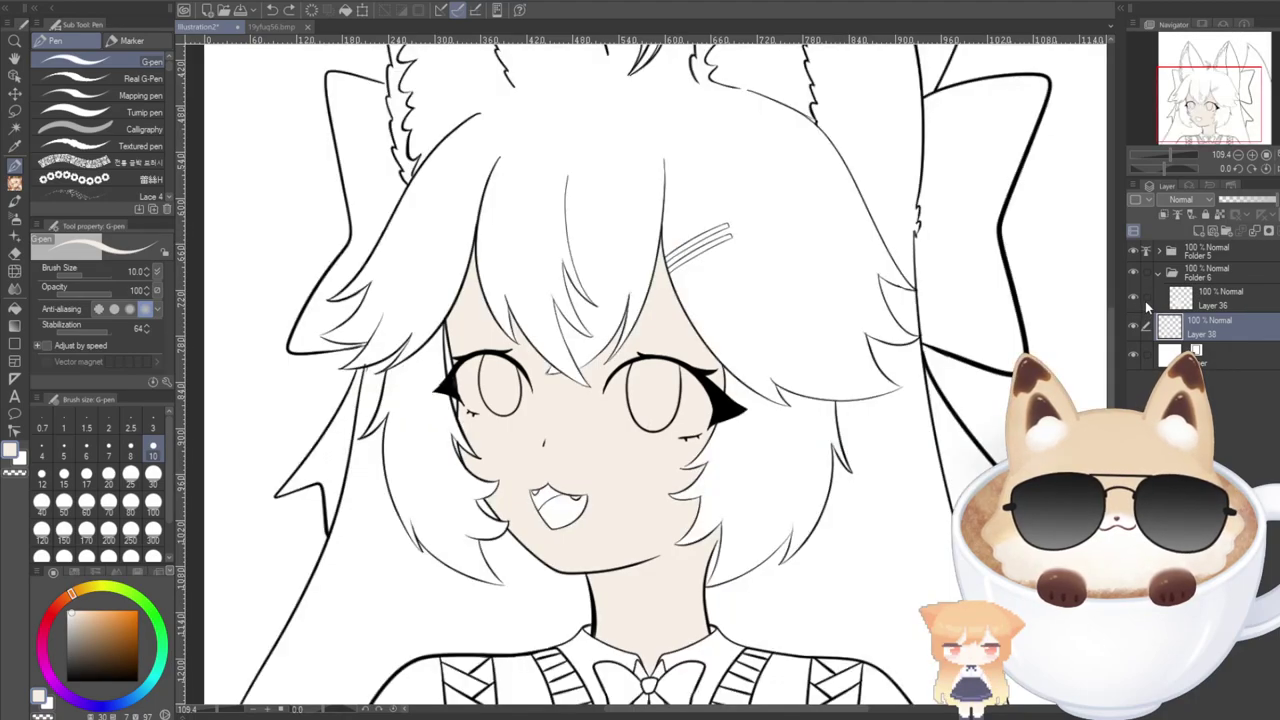
key(ctrl+y)
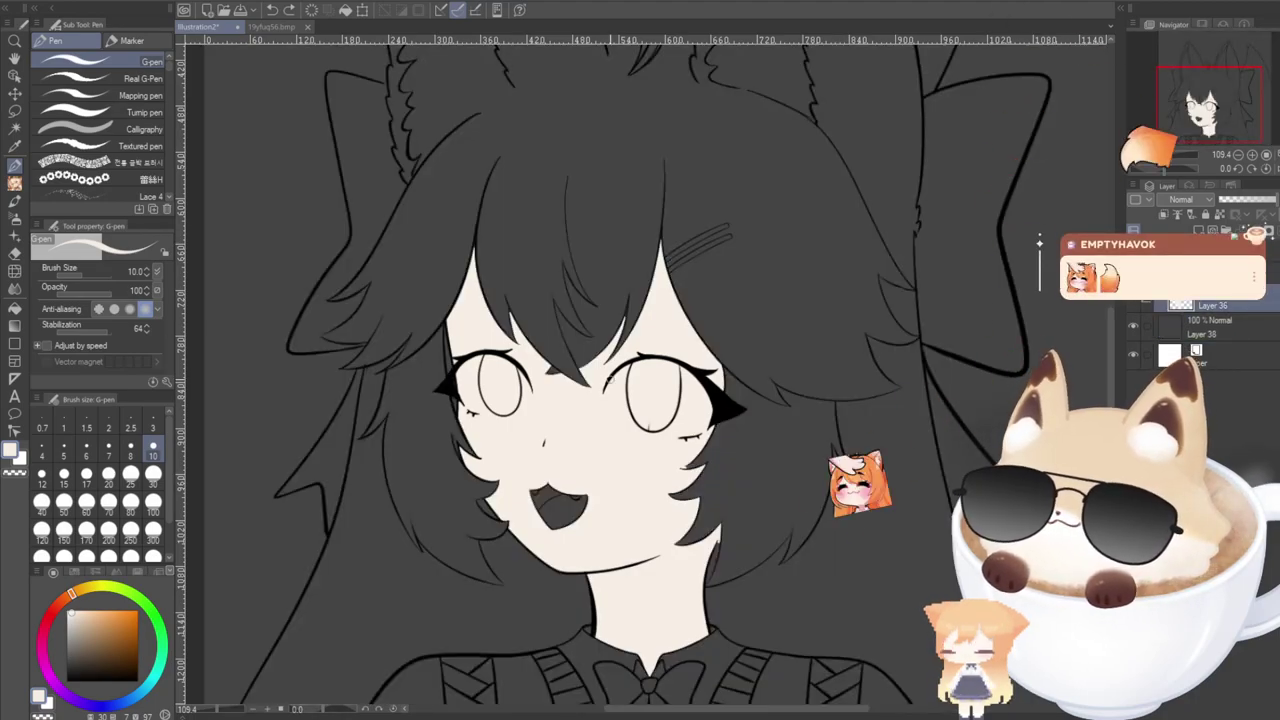
Paint skin color over the mouth and the unfilled gaps around the eyes and fringe on the skin layer, using G-pen sizes 20 and 10.
key(bracketright)
key(bracketright)
key(bracketright)
key(bracketright)
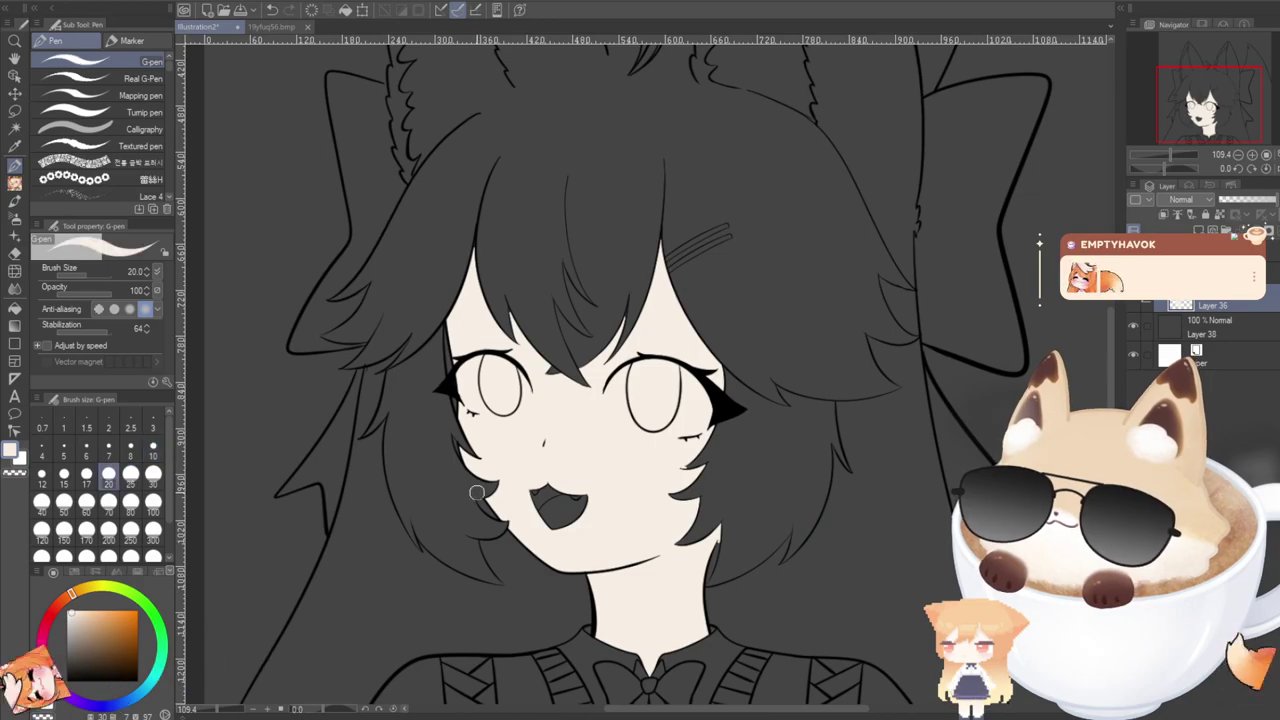
scroll(525, 506, up, 1)
mouse_move(543, 500)
mouse_down()
mouse_move(608, 560)
mouse_move(600, 496)
mouse_up()
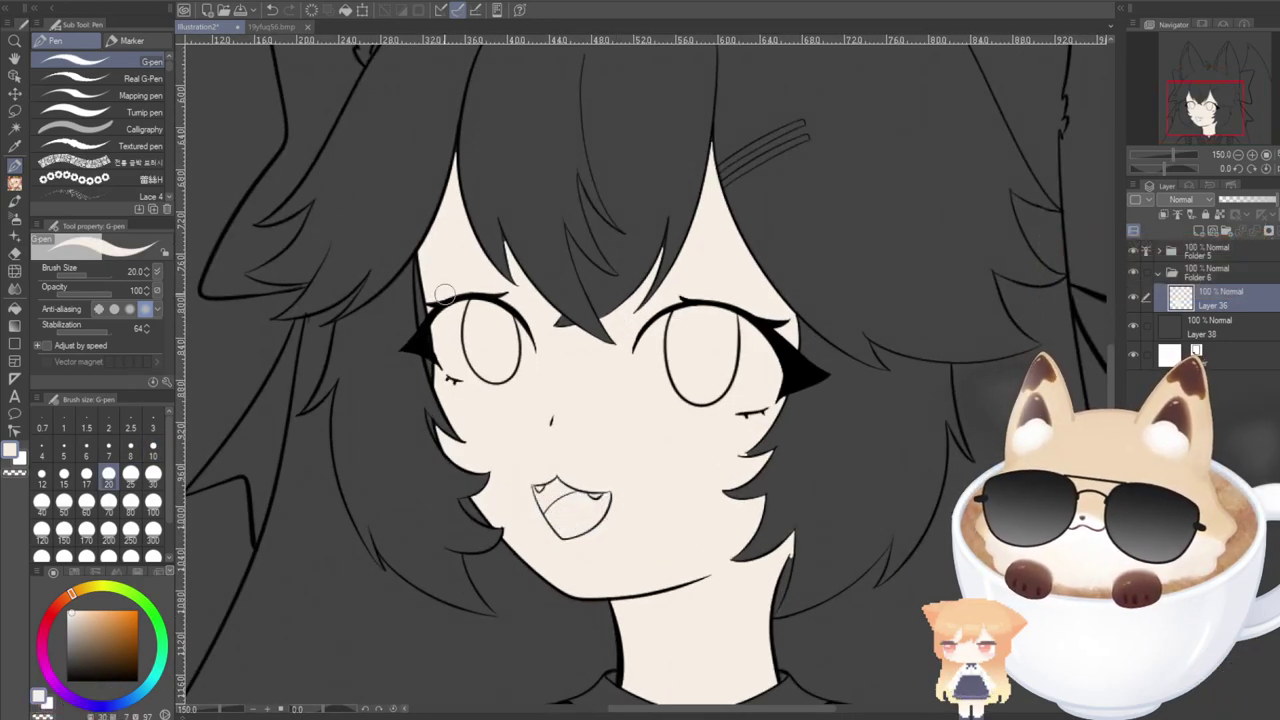
scroll(437, 213, up, 1)
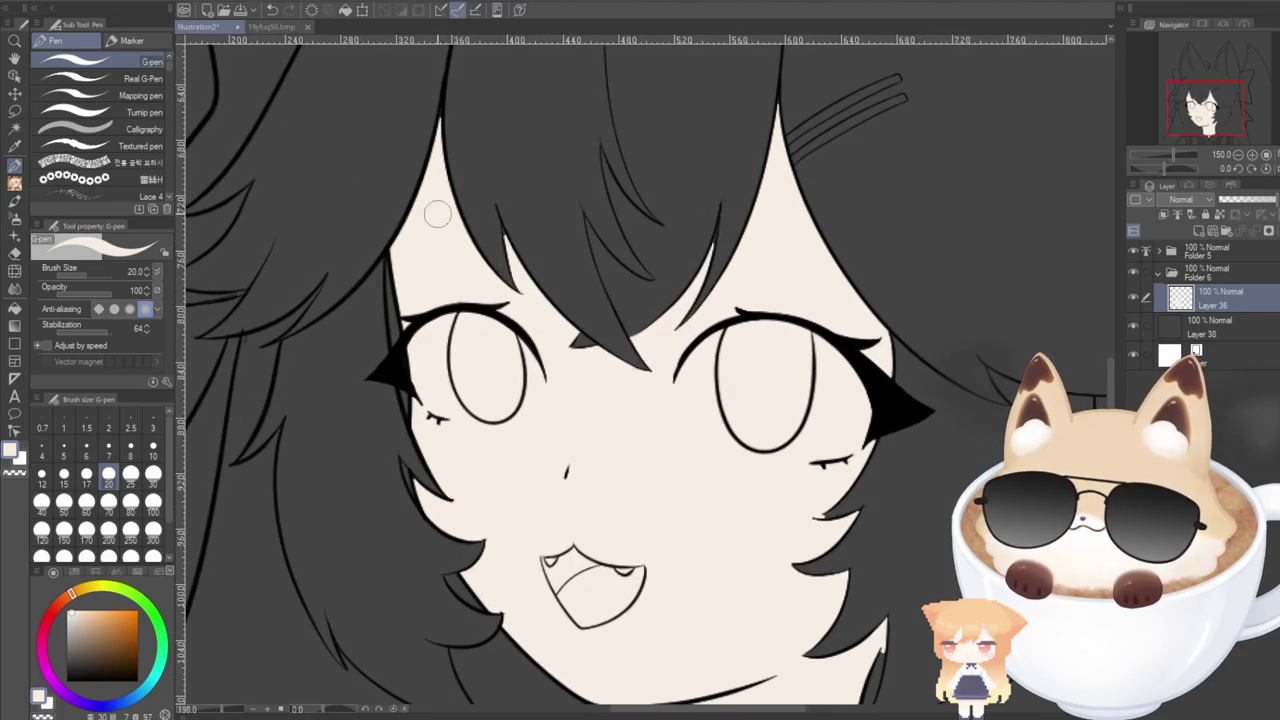
click(153, 449)
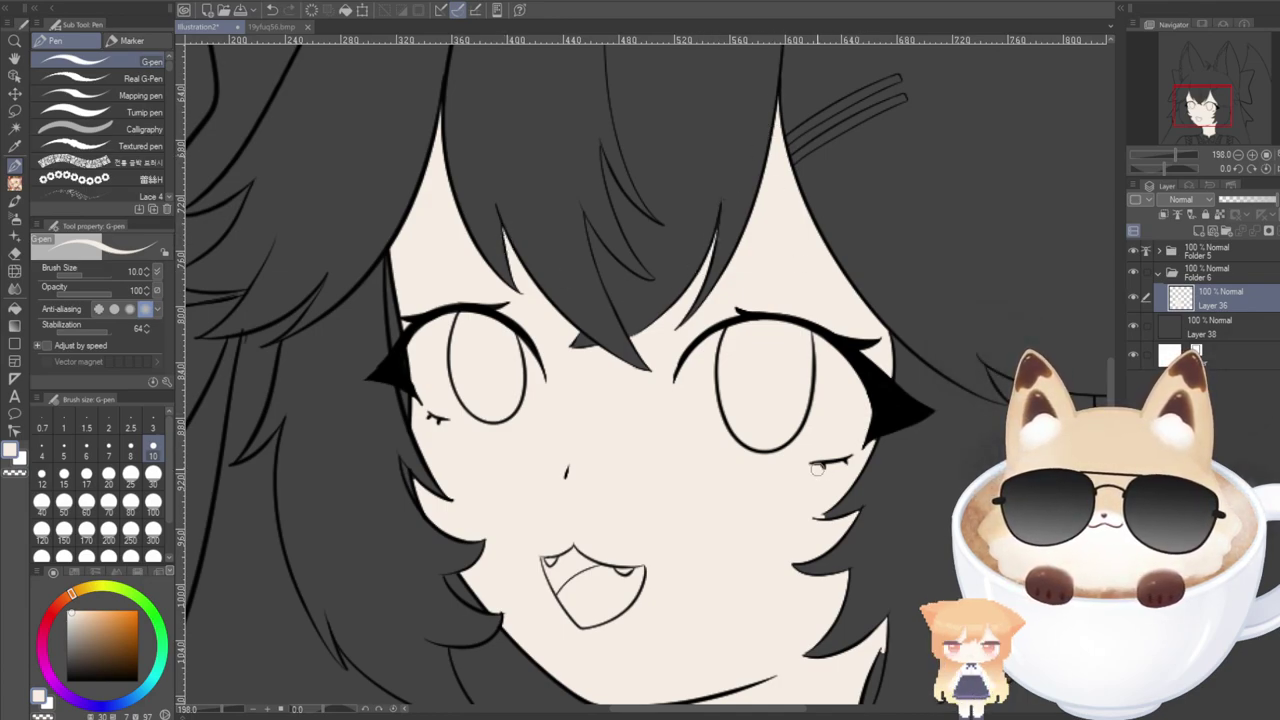
click(108, 476)
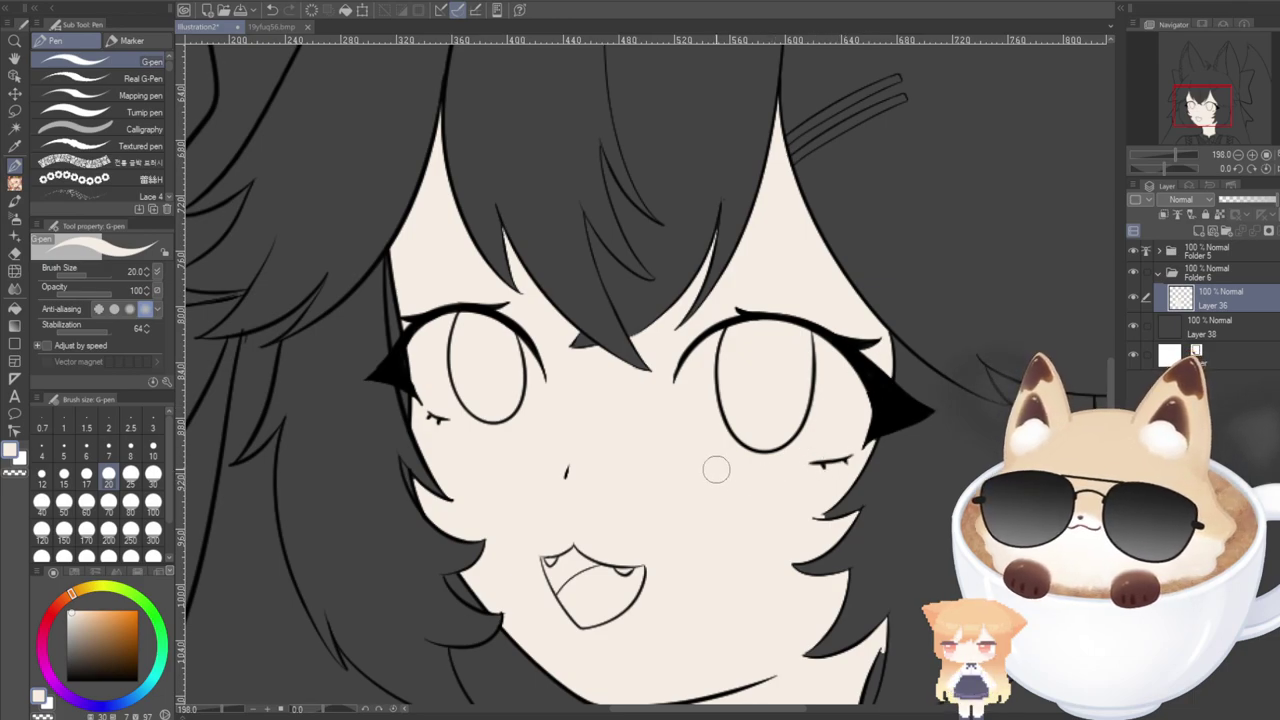
Create a new layer above the skin layer and sample the light tan hair color from the front-view girl on the reference sheet.
scroll(716, 470, down, 2)
scroll(857, 440, down, 2)
drag(1186, 102, 1219, 83)
click(1199, 231)
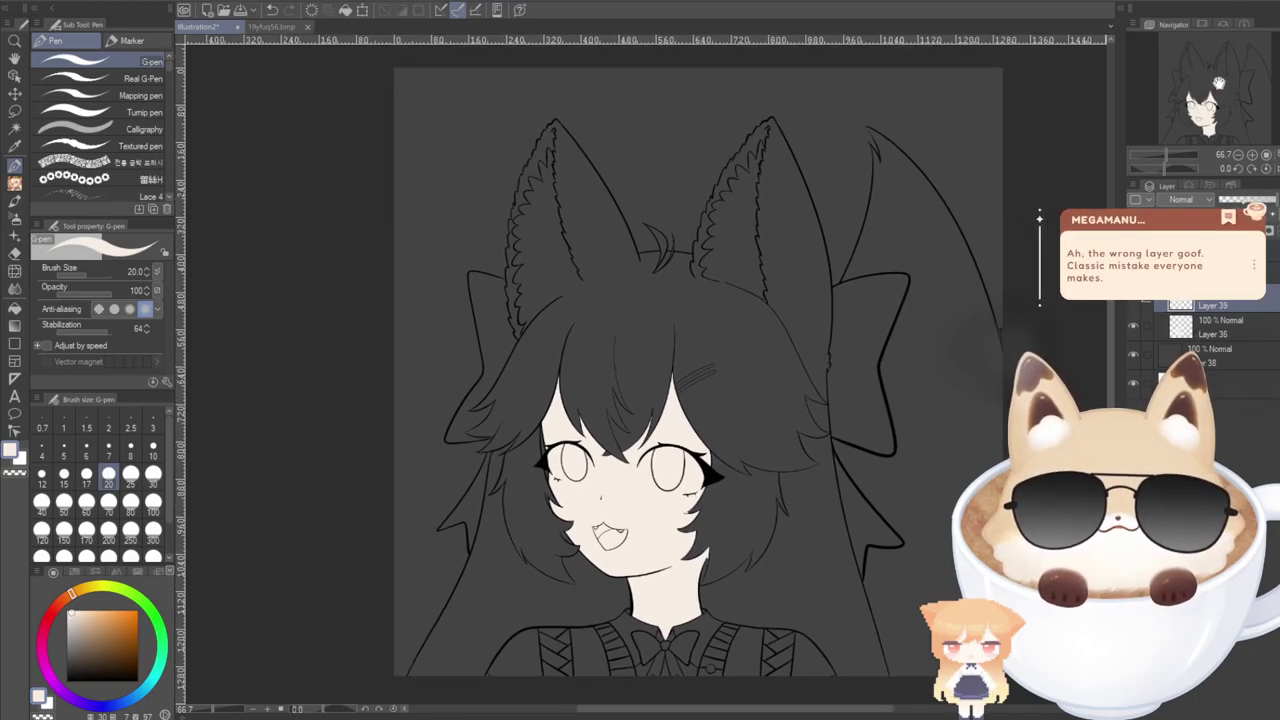
click(262, 28)
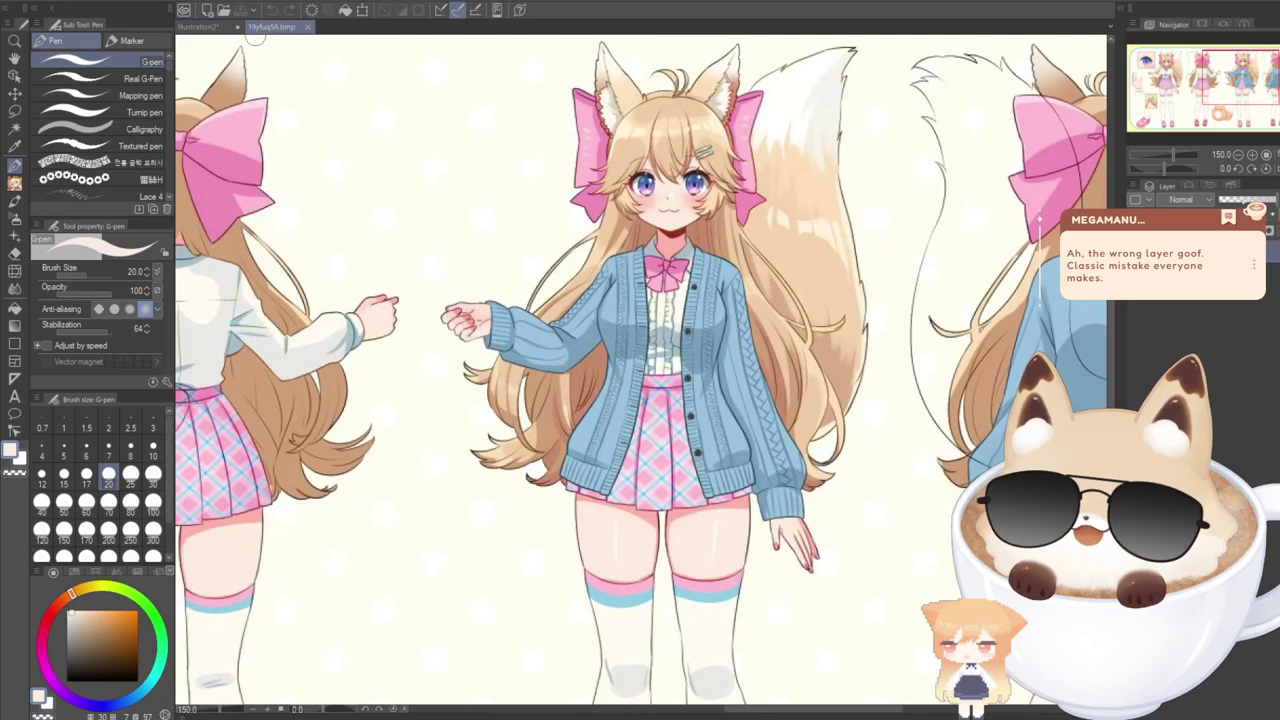
alt+click(785, 254)
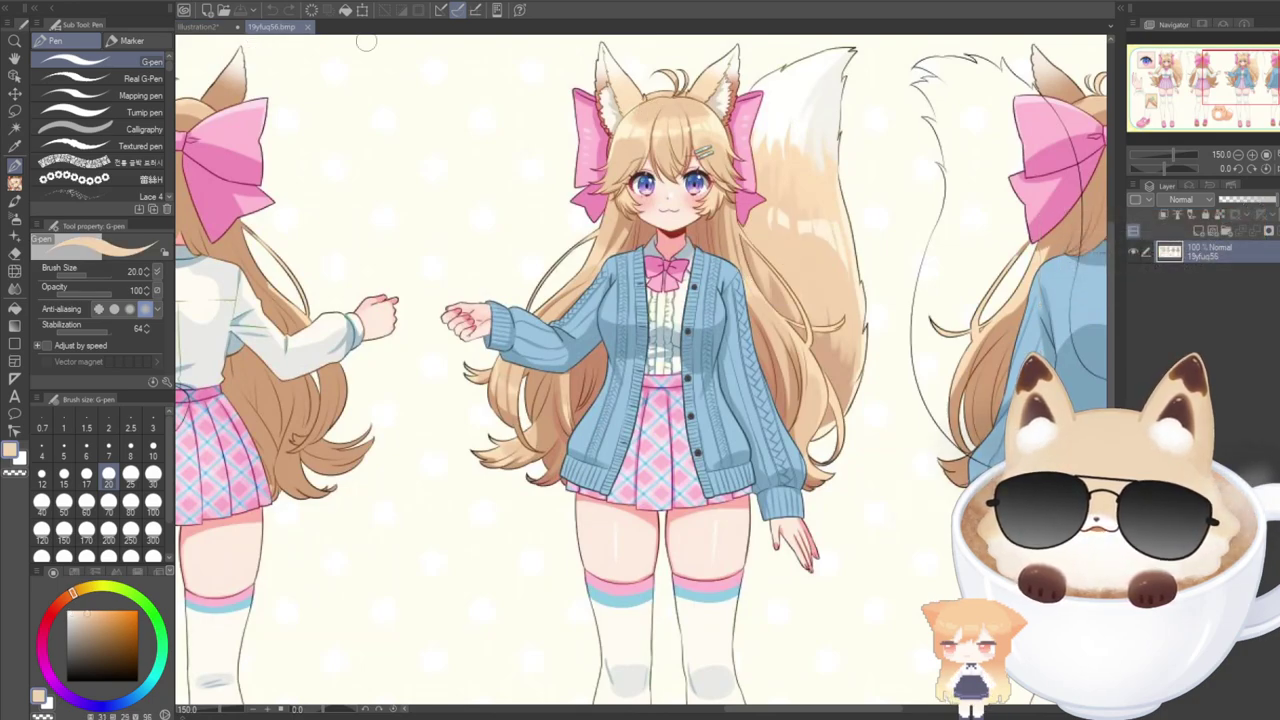
click(190, 27)
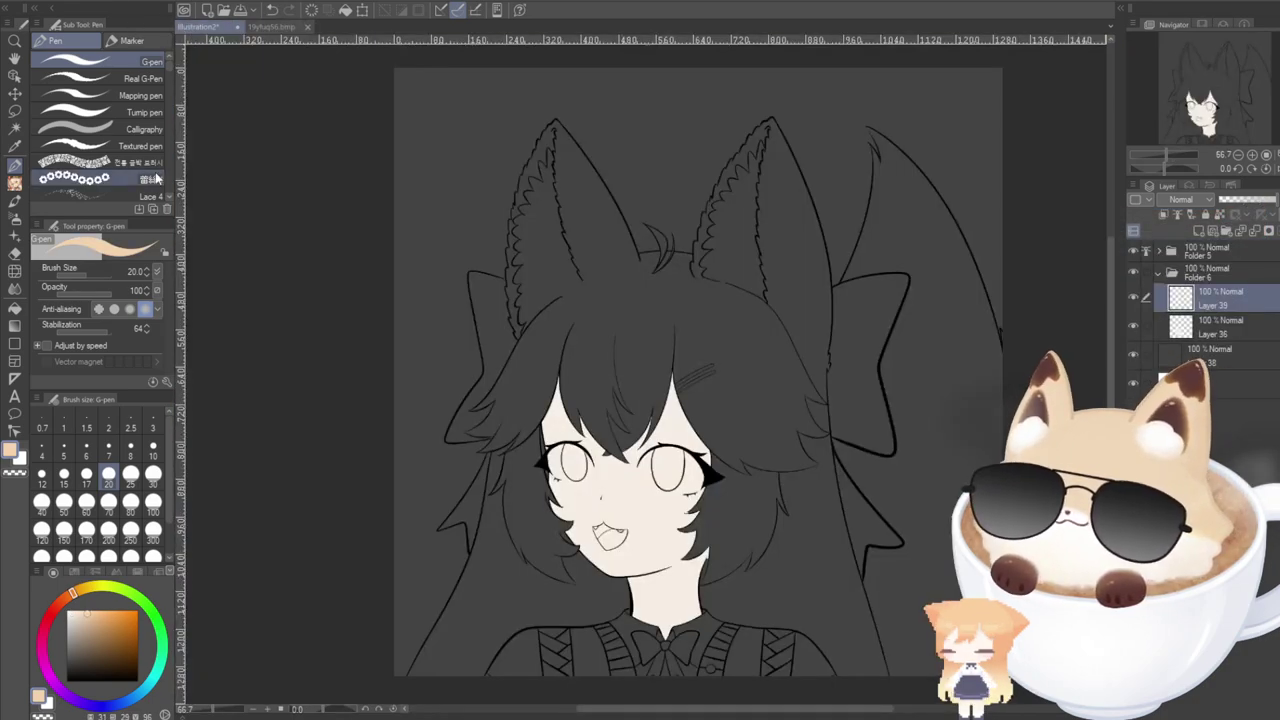
Fill the bangs, side locks, long hair and both fox ears with the sampled light tan on the hair layer.
click(14, 308)
click(502, 605)
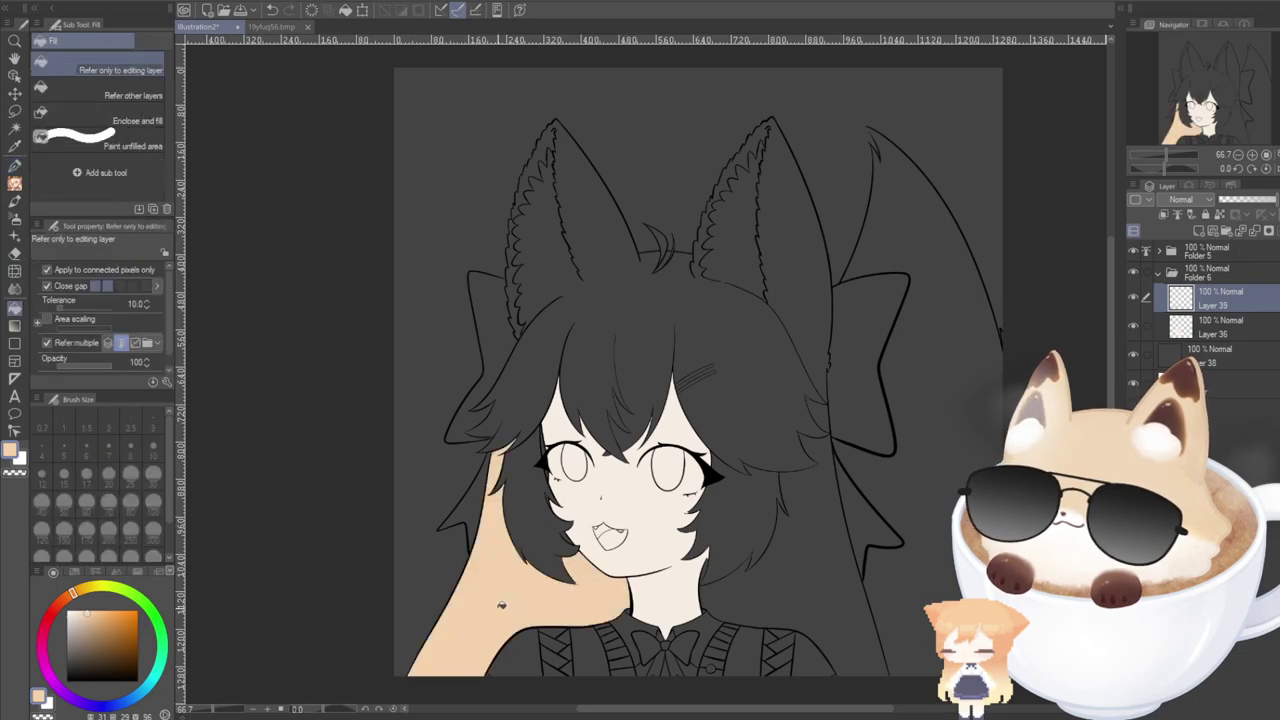
click(527, 516)
click(518, 398)
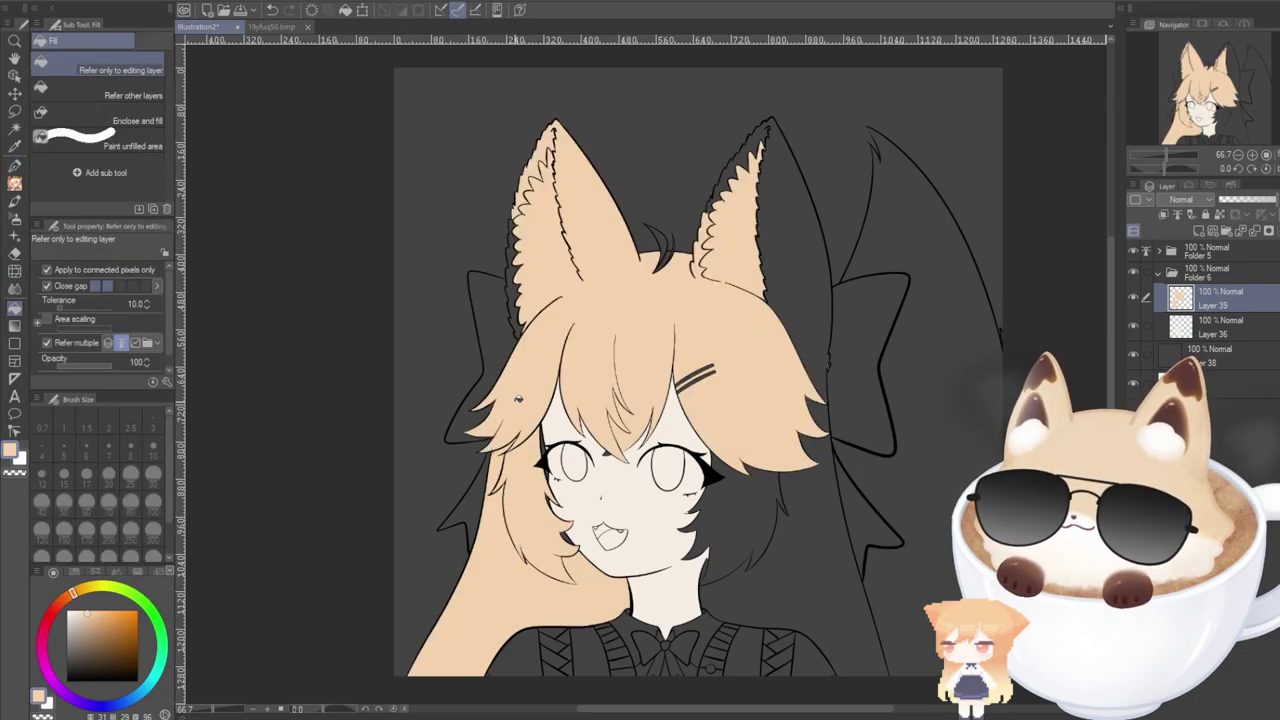
click(518, 290)
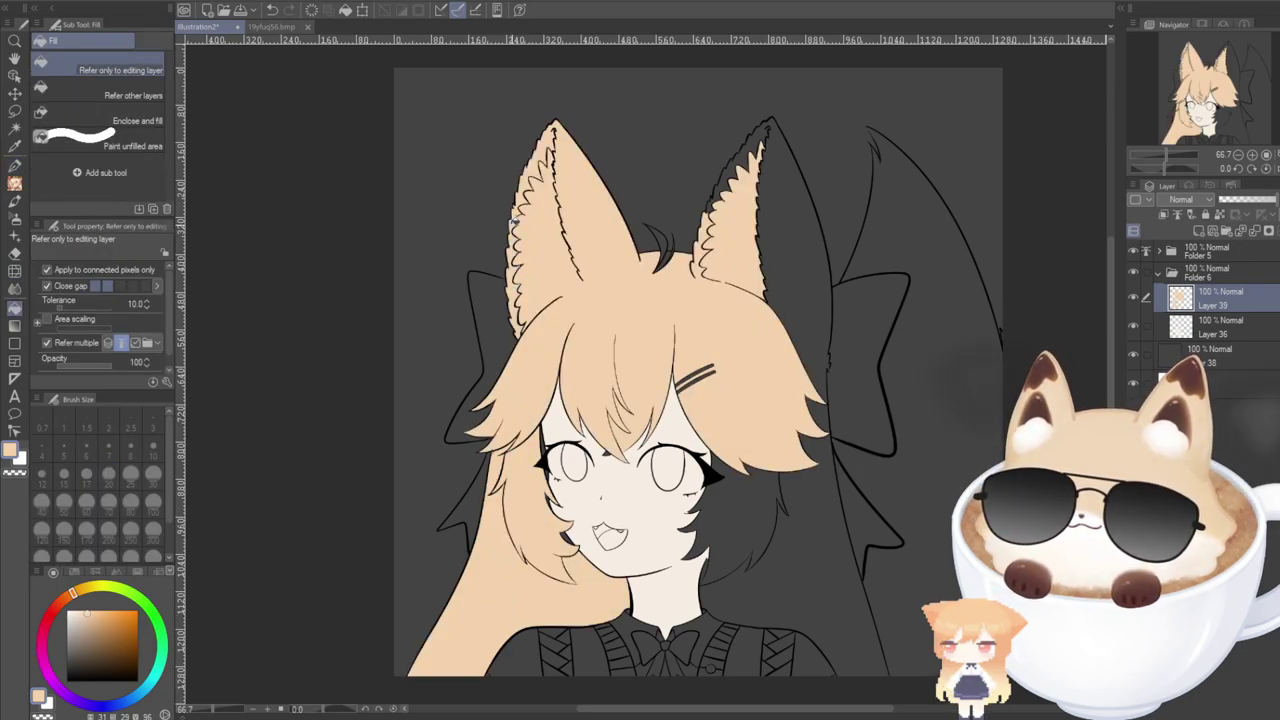
click(724, 180)
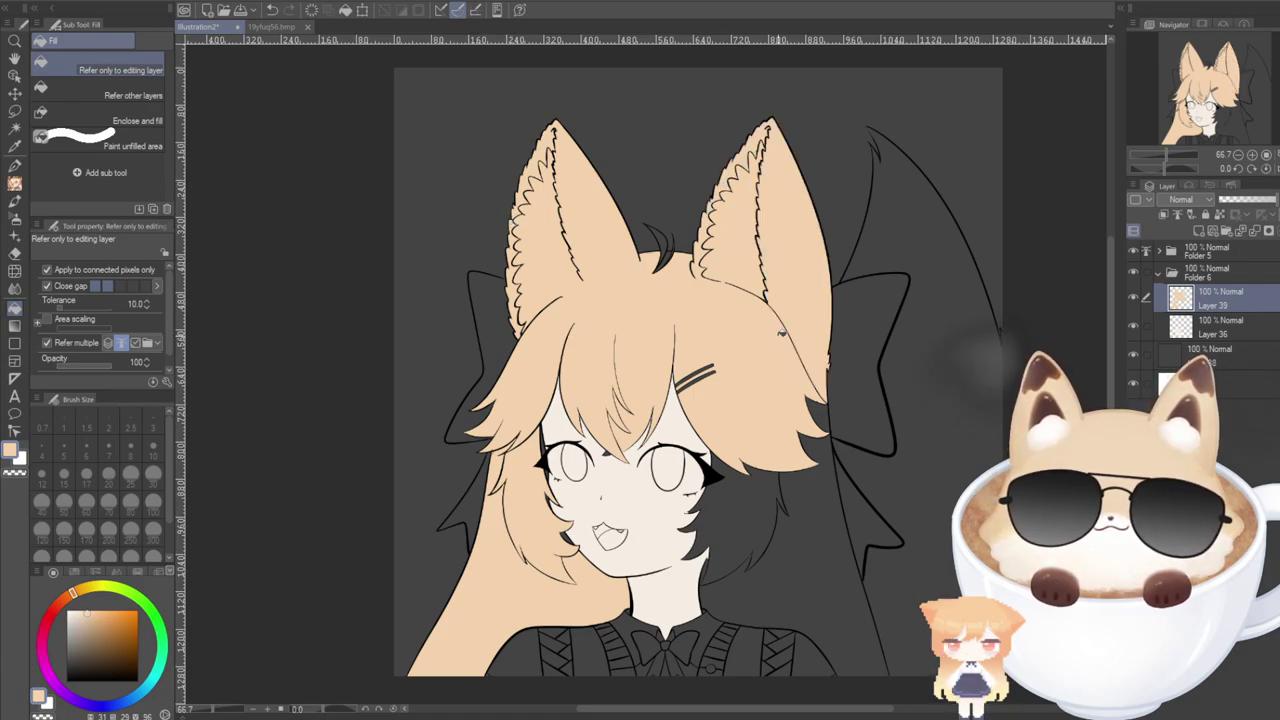
click(818, 455)
click(709, 526)
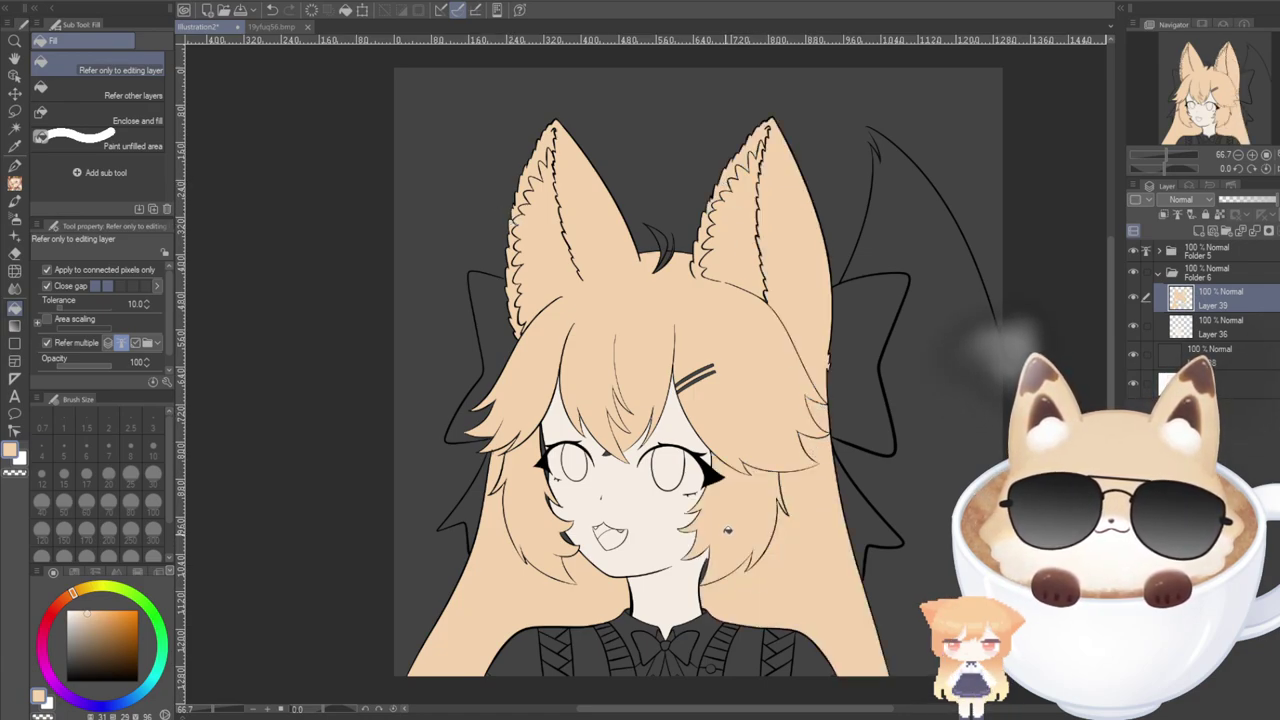
Try filling the tail tan, undo that fill, and paint the small sliver at the tail's canvas edge with the size 20 G-pen.
click(960, 345)
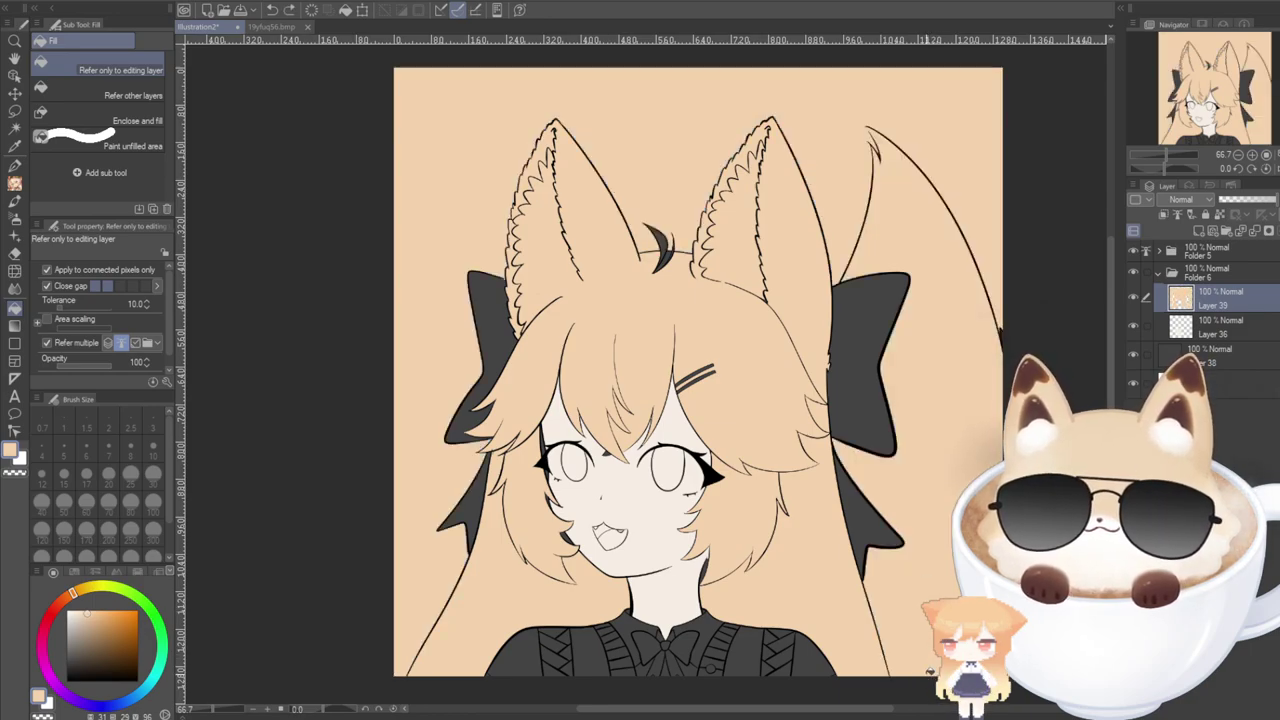
key(ctrl+z)
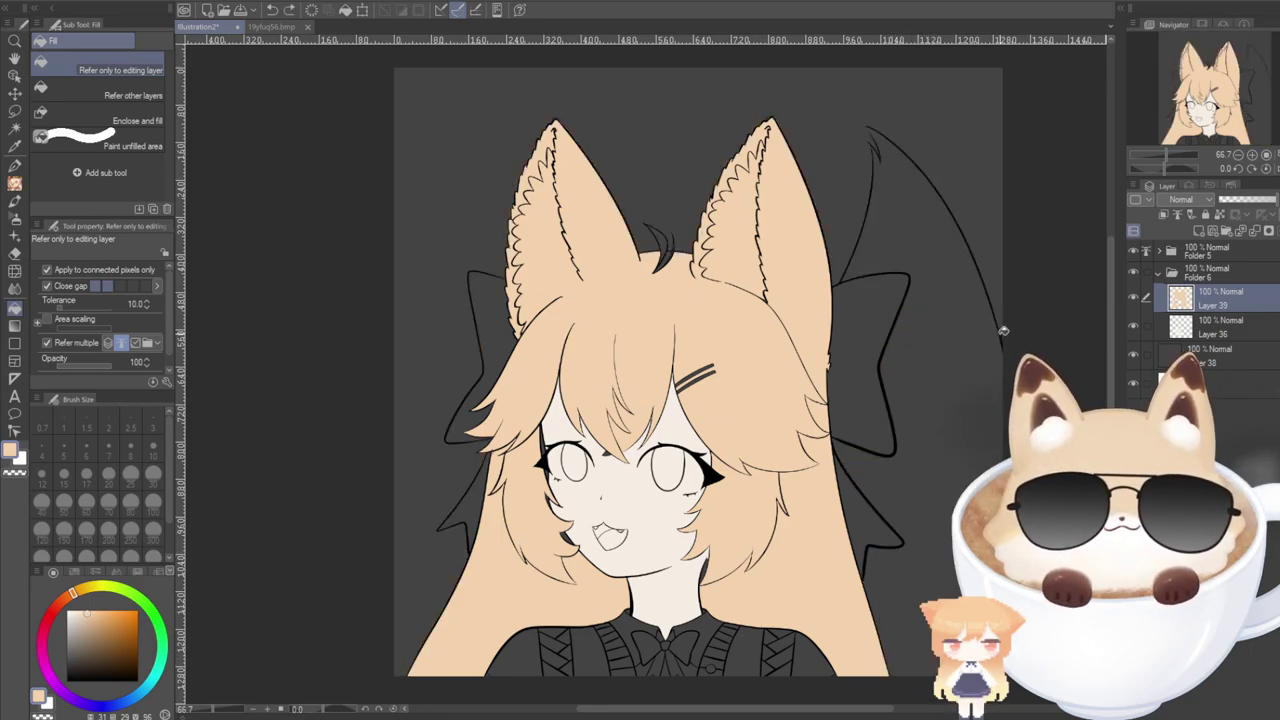
scroll(993, 372, up, 5)
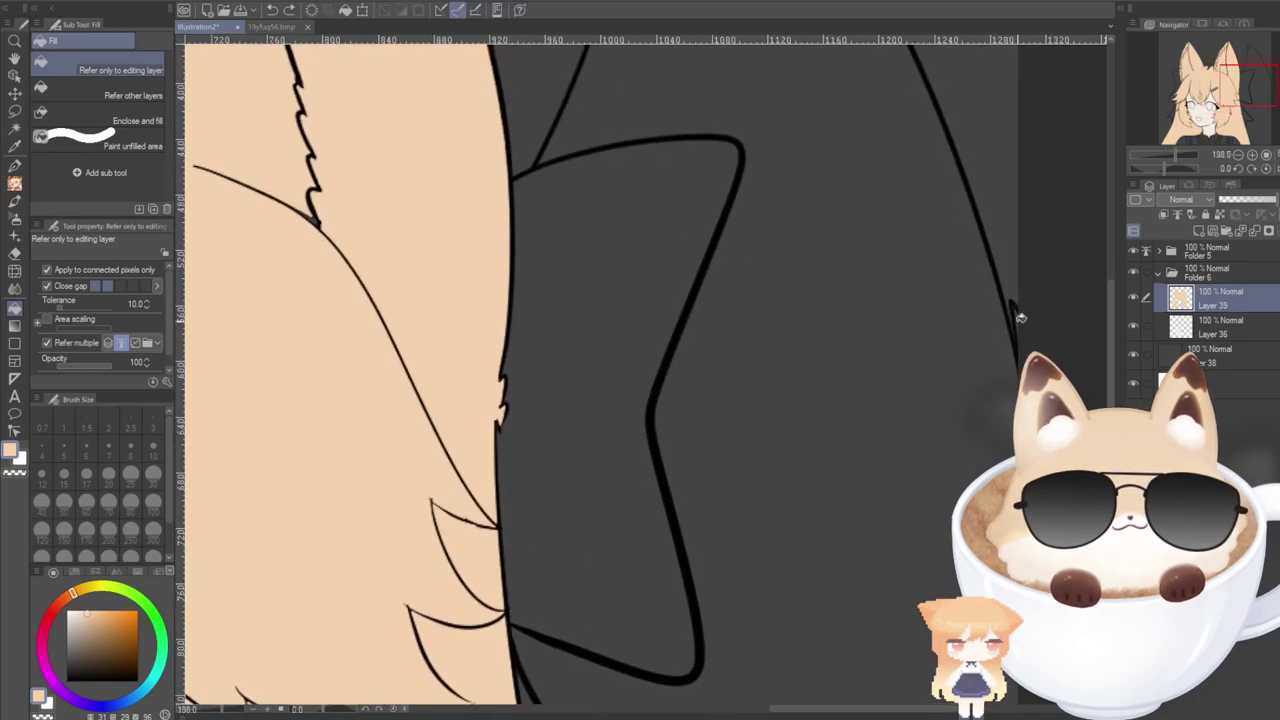
key(p)
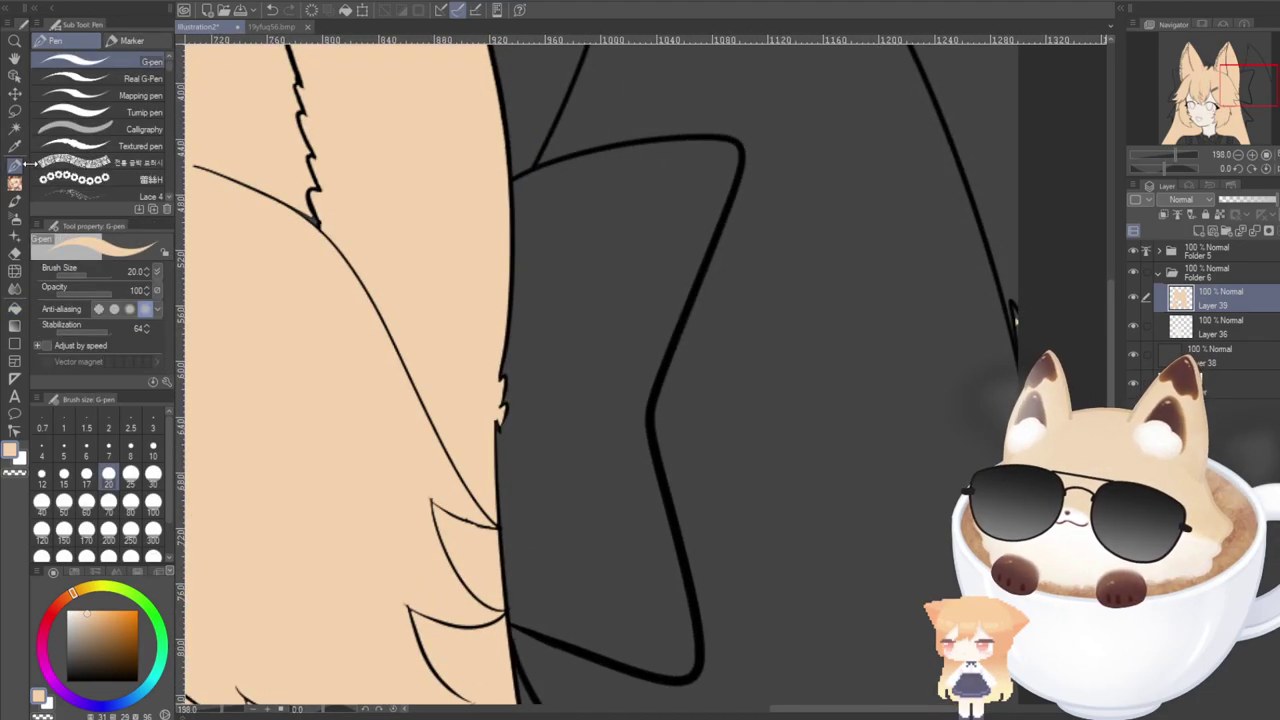
drag(1011, 310, 1016, 336)
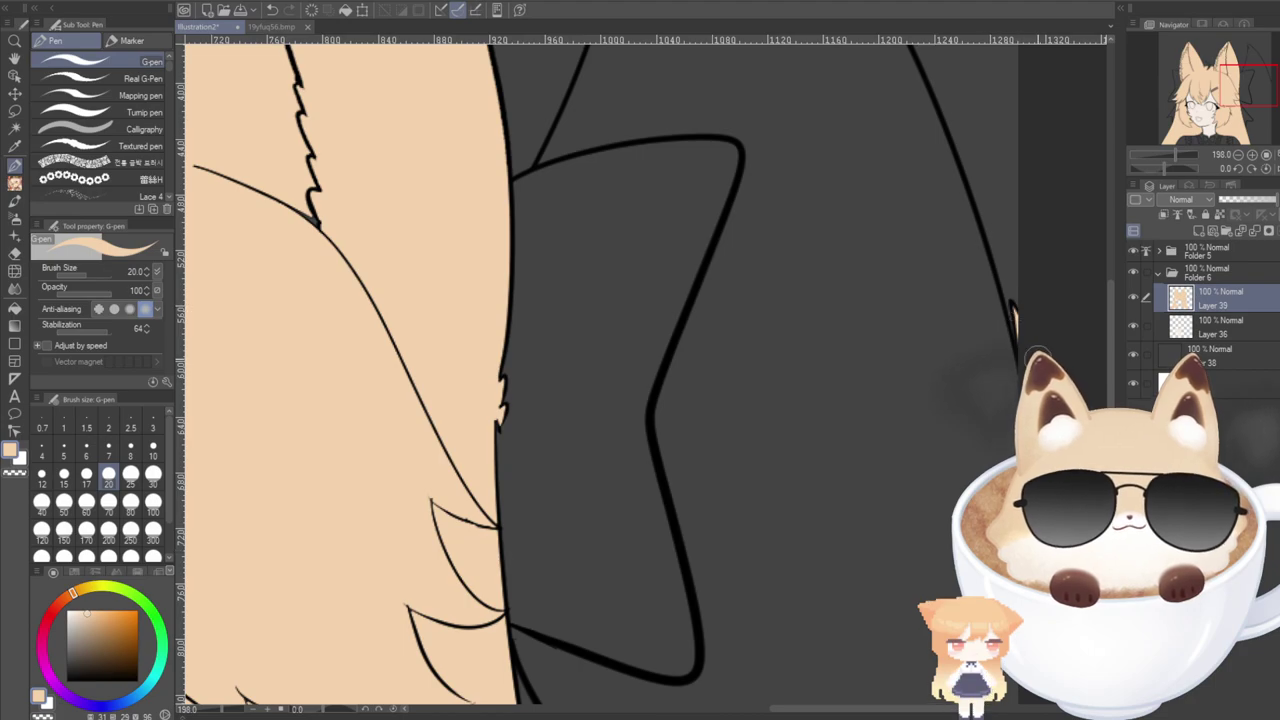
Paint tan across the open tail tip with the G-pen and fill the rest of the tail with the same color.
drag(1109, 404, 1109, 315)
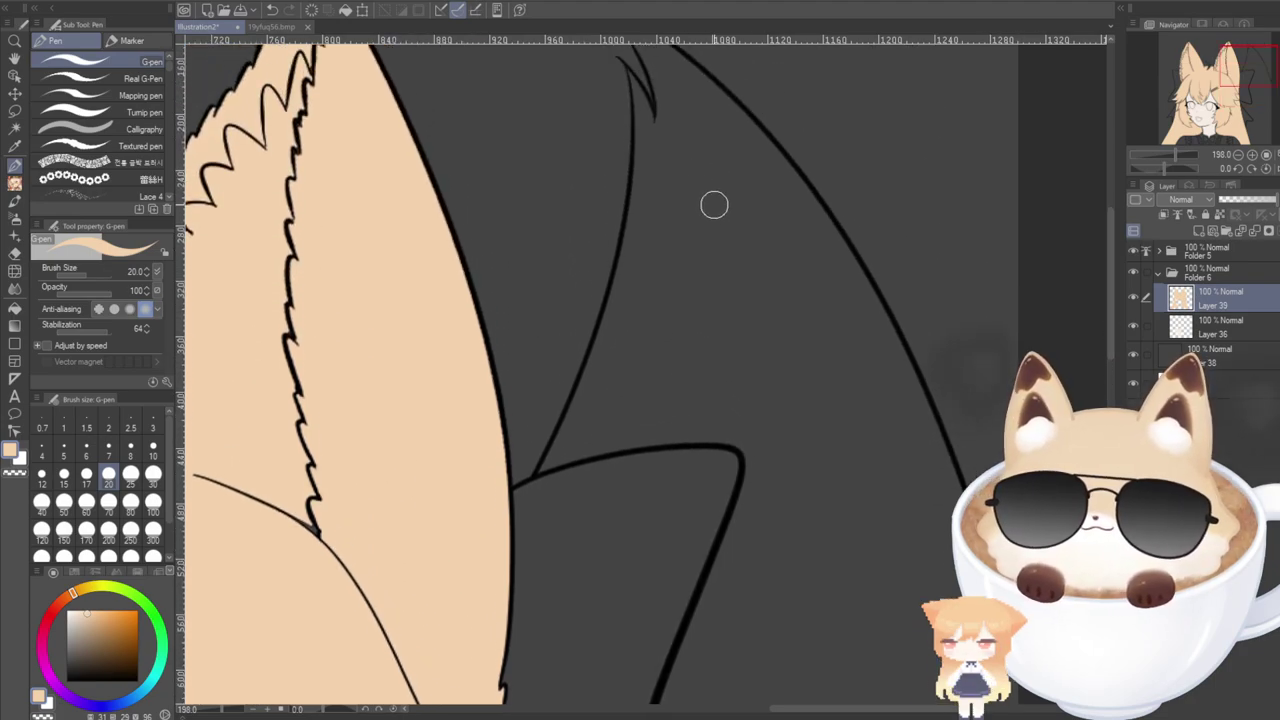
drag(1106, 360, 1107, 325)
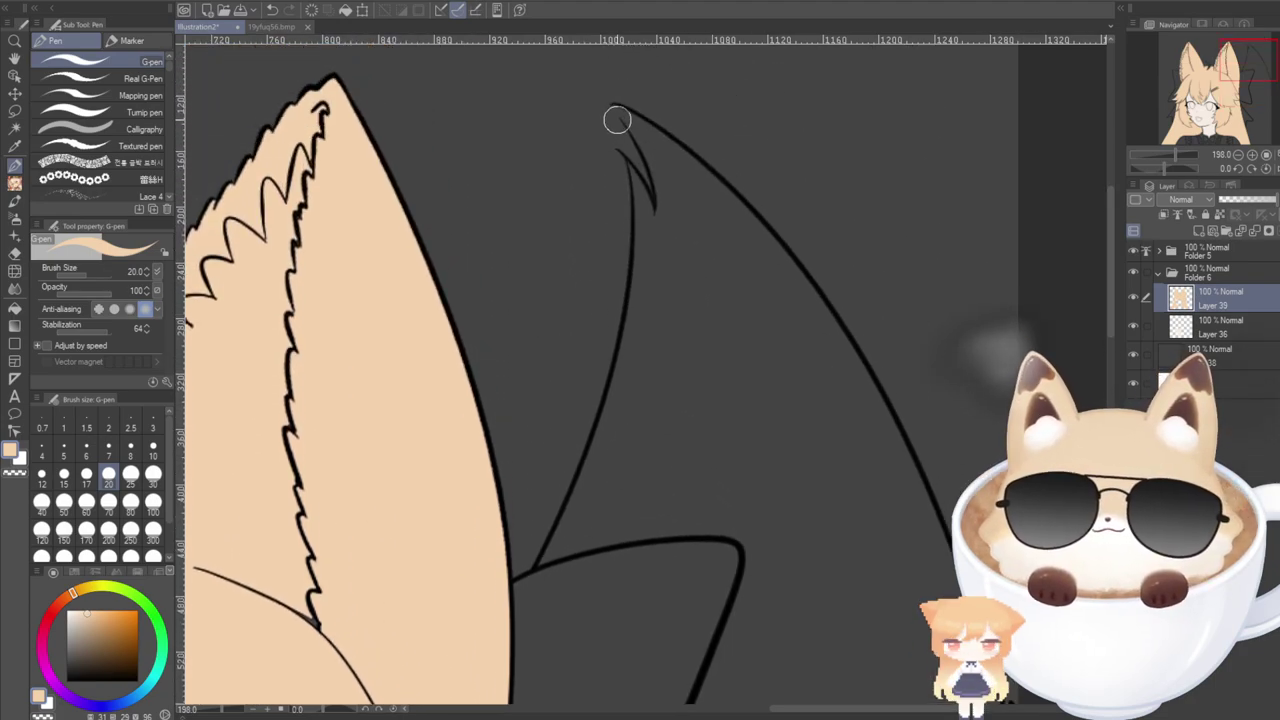
mouse_move(614, 106)
mouse_down()
mouse_move(700, 187)
mouse_move(696, 219)
mouse_up()
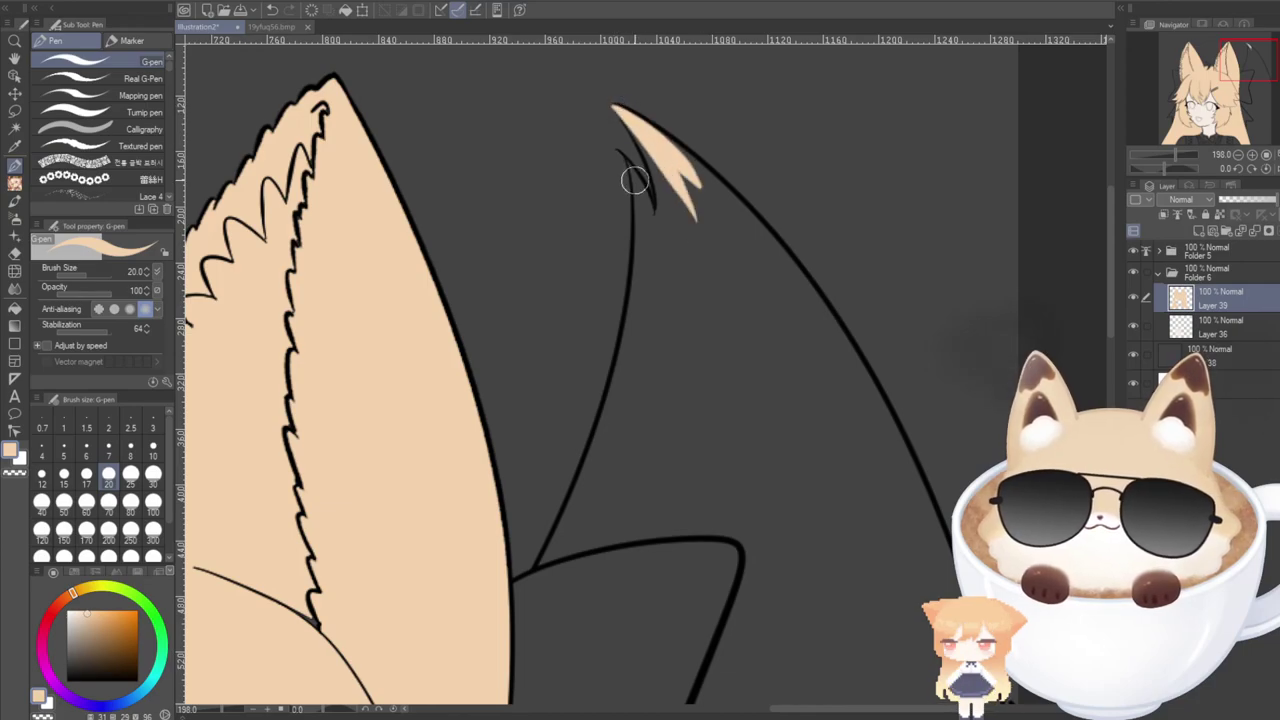
drag(630, 166, 665, 271)
drag(645, 150, 680, 270)
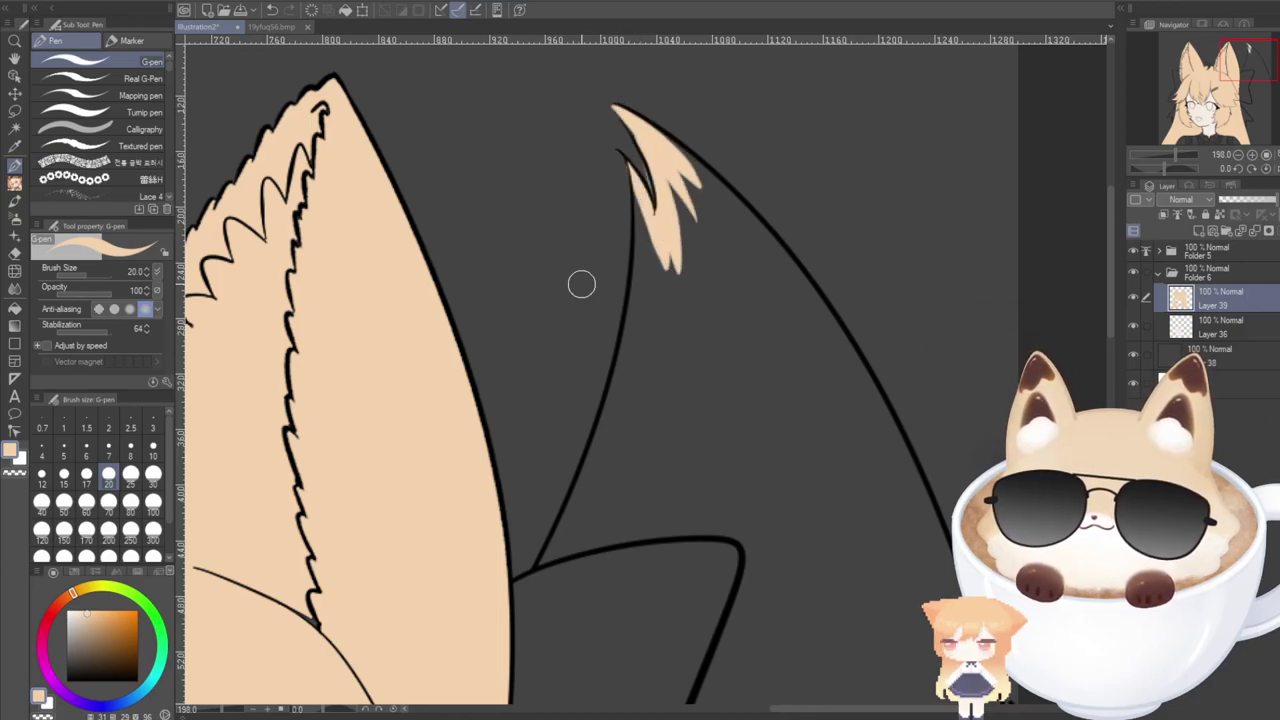
click(15, 288)
click(729, 406)
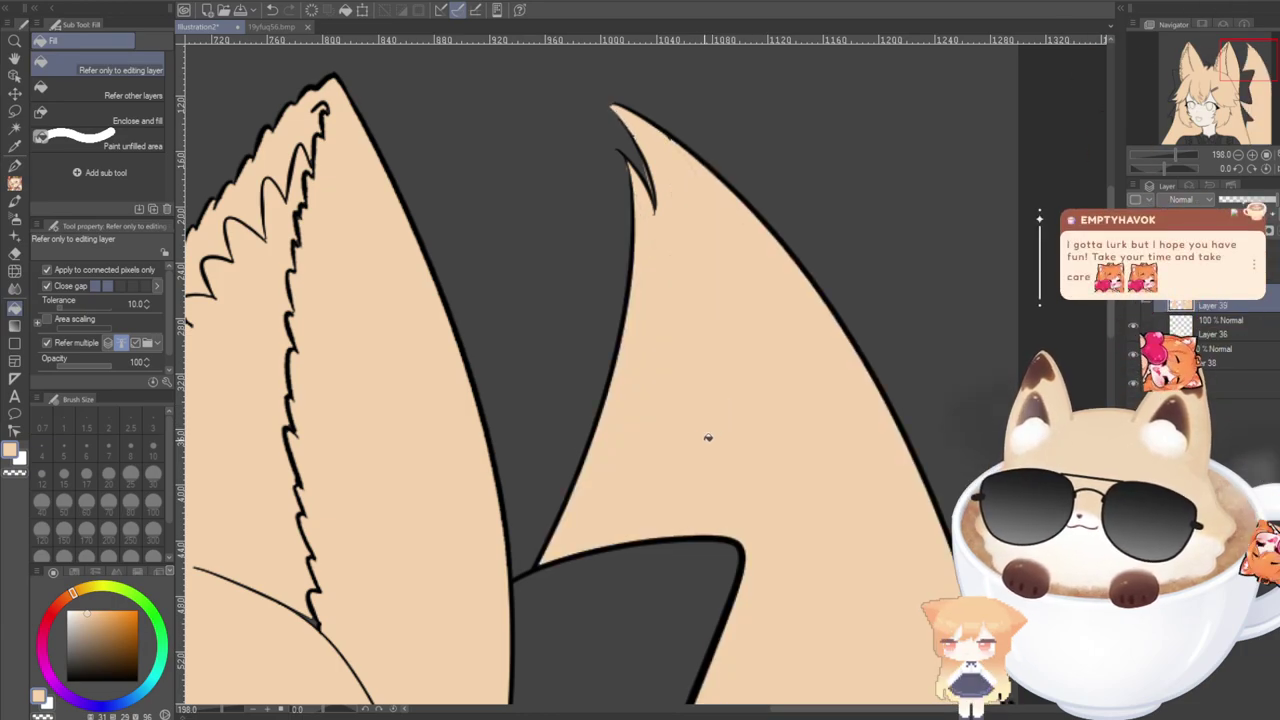
Paint tan over the small unfilled hair gaps beside the cheeks and neck with the G-pen at size 20.
scroll(703, 450, down, 1)
scroll(698, 479, down, 4)
drag(1198, 98, 1192, 172)
drag(1214, 116, 1190, 88)
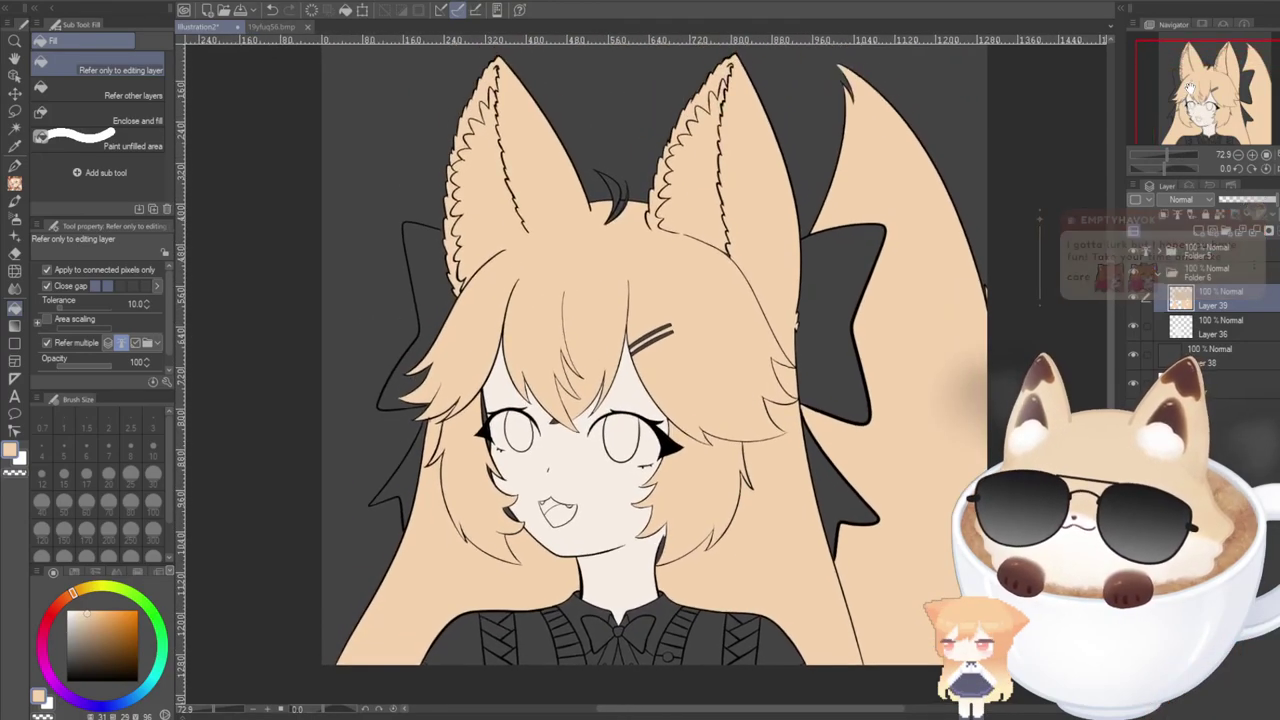
key(p)
scroll(510, 458, up, 5)
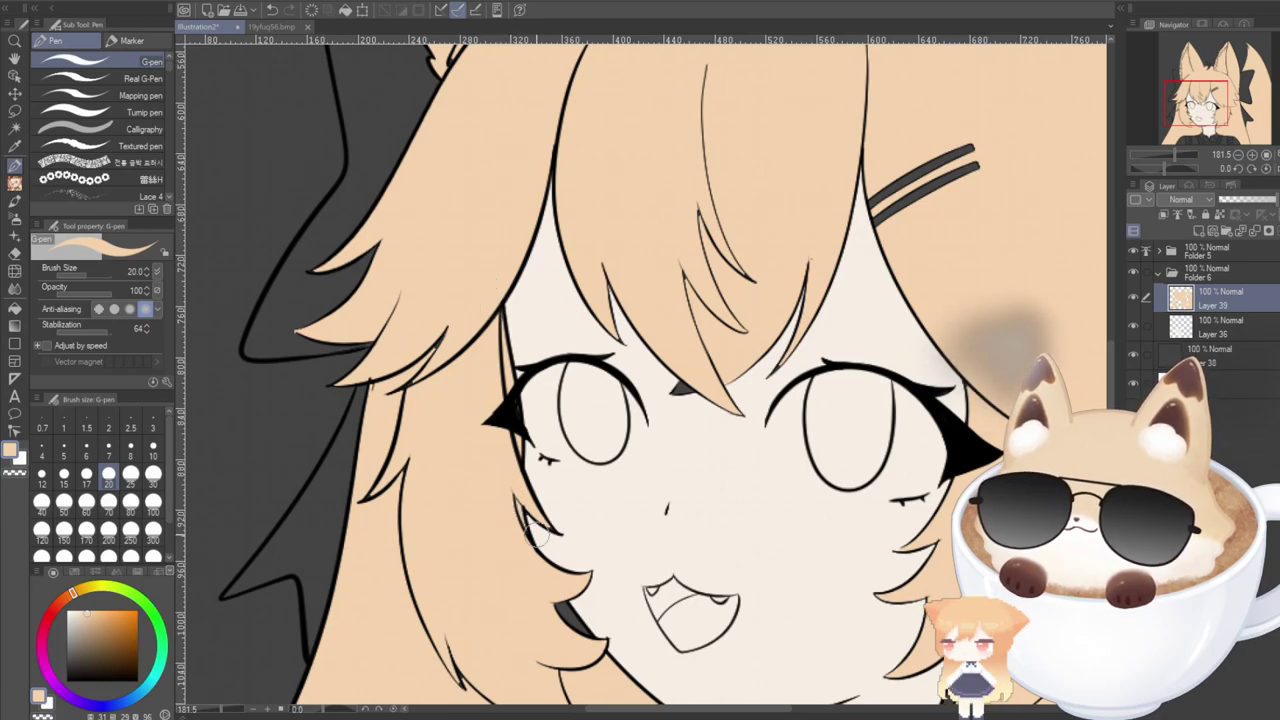
scroll(642, 374, down, 3)
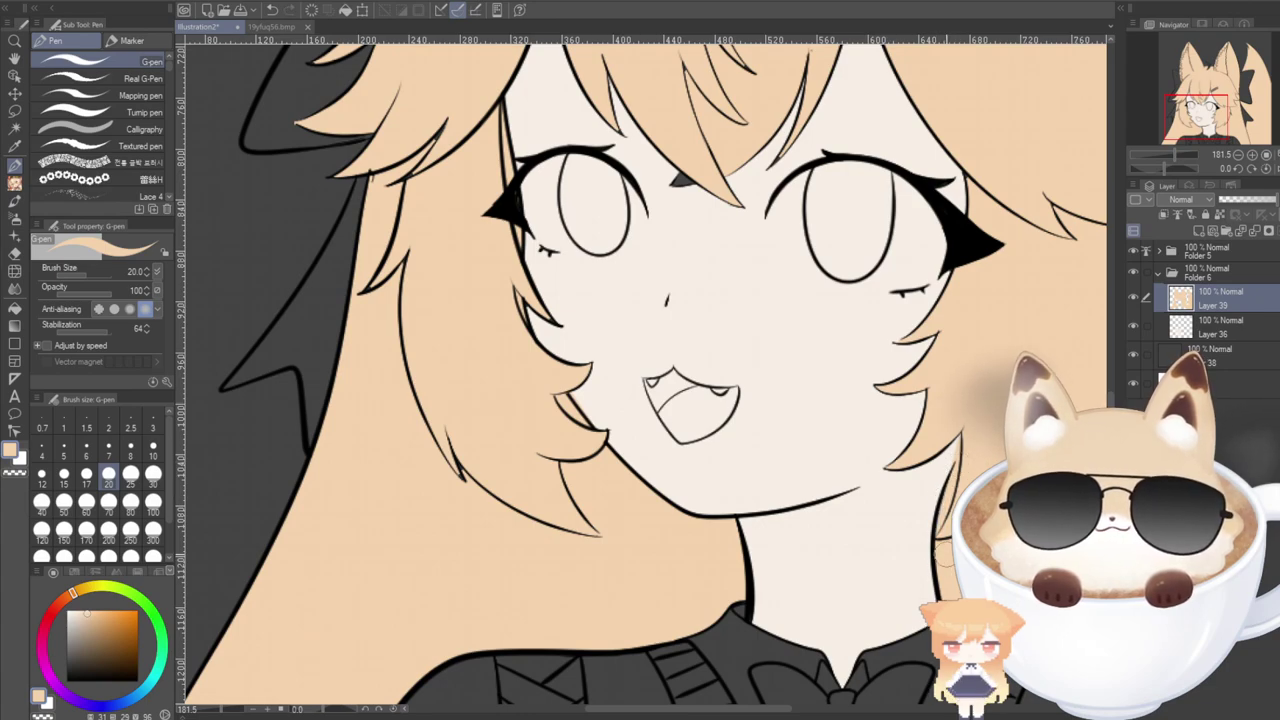
scroll(910, 509, down, 5)
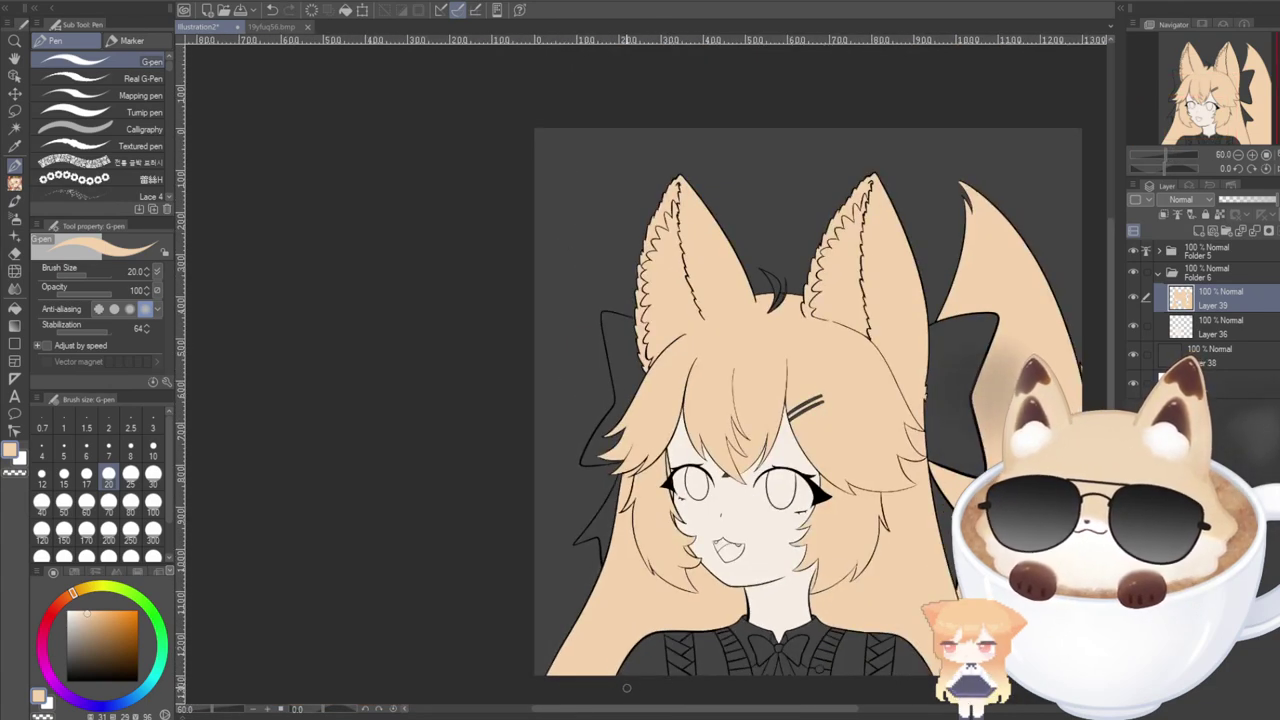
Paint the small hair tuft on top of the head tan with the G-pen at size 10.
scroll(706, 467, up, 3)
drag(1194, 102, 1207, 67)
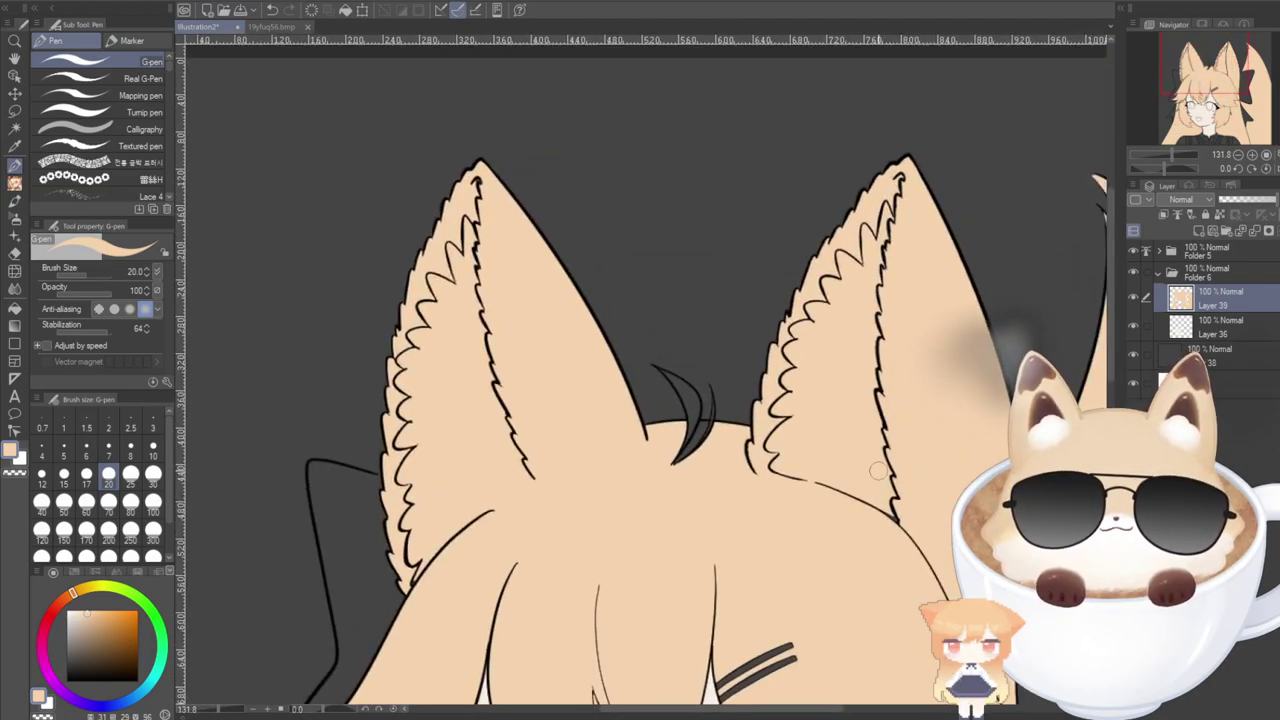
click(130, 506)
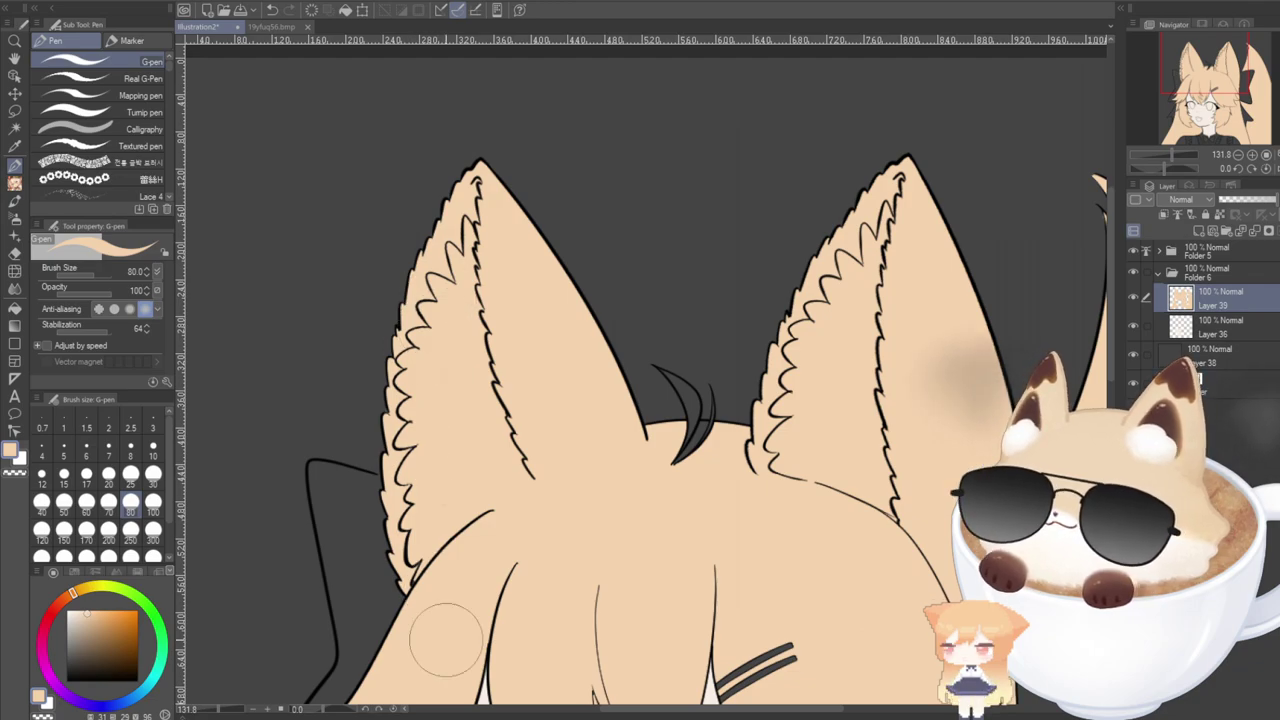
click(131, 476)
scroll(700, 460, up, 5)
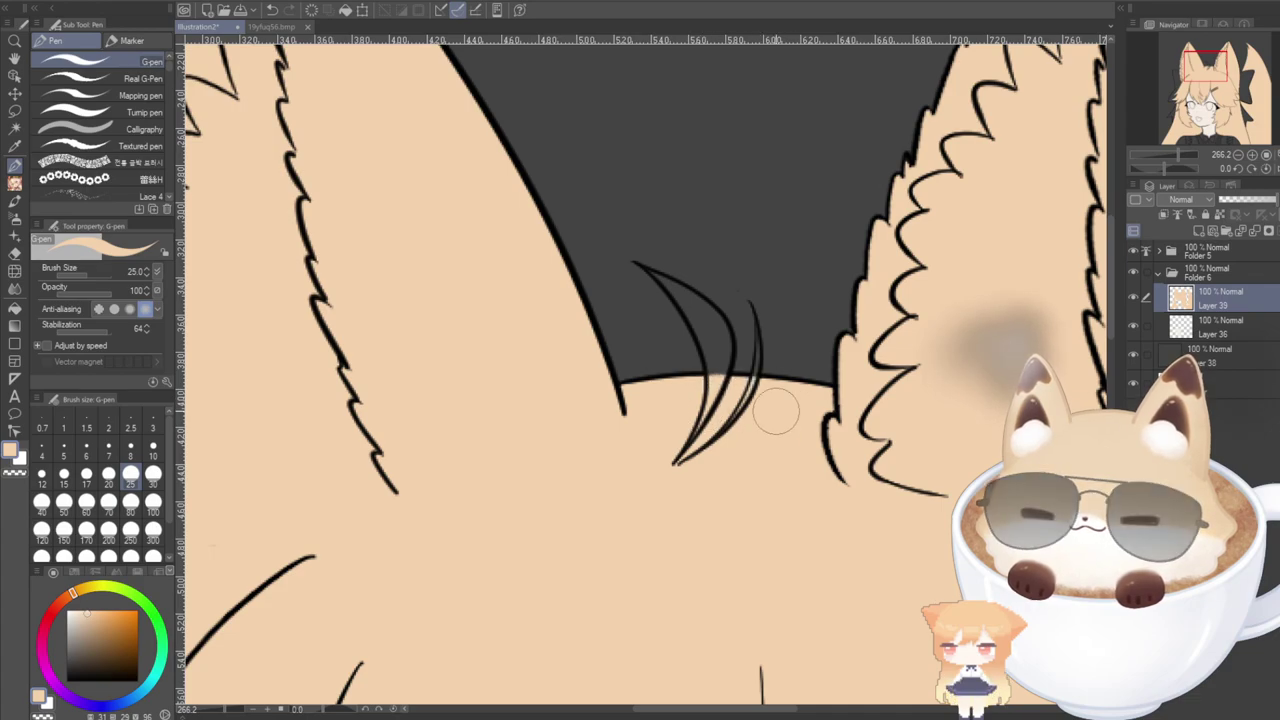
click(152, 448)
mouse_move(646, 271)
mouse_down()
mouse_move(720, 360)
mouse_move(671, 290)
mouse_move(689, 308)
mouse_move(703, 394)
mouse_up()
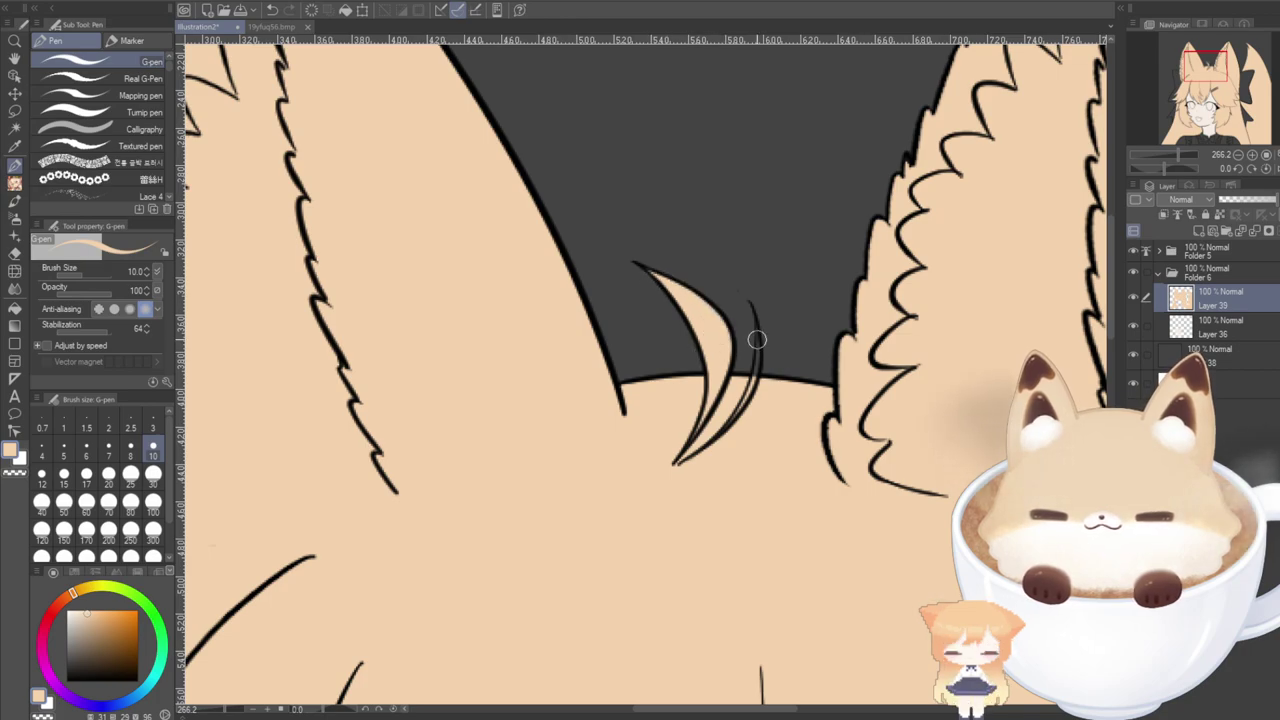
scroll(733, 420, down, 5)
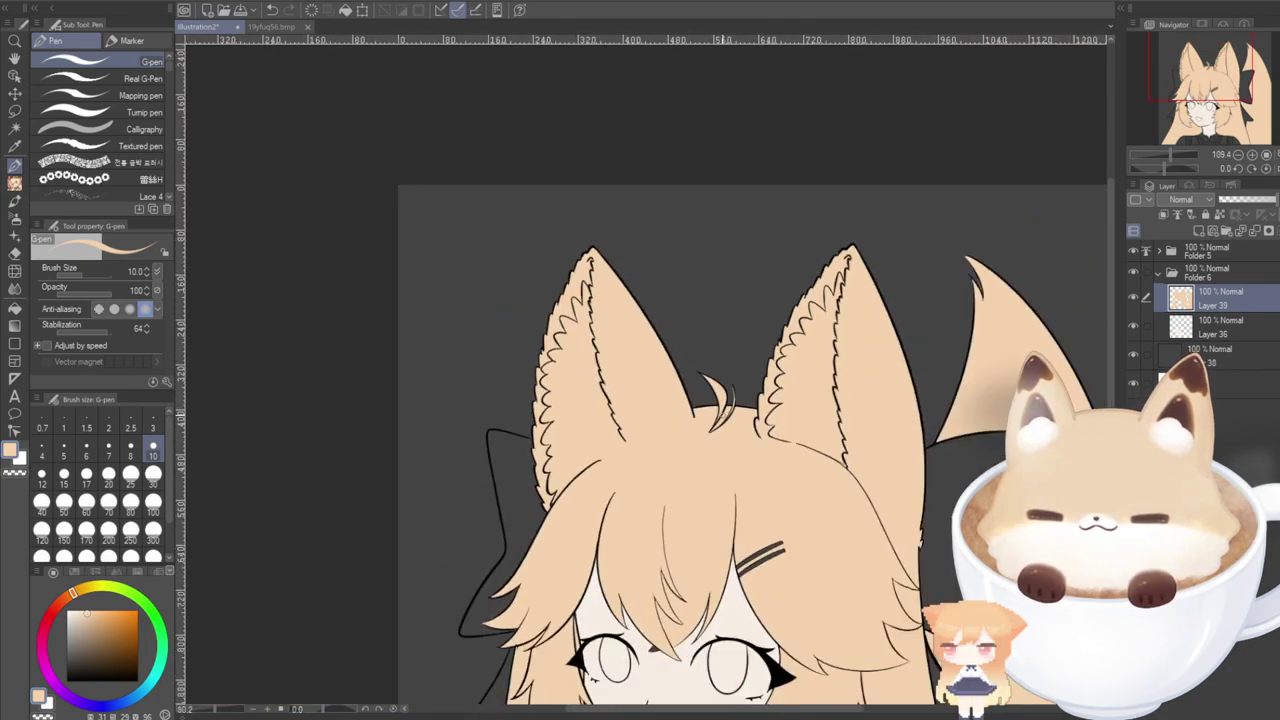
Sample the off-white color from the reference sheet and add a new layer above the hair layer, clipped to it.
mouse_move(1176, 83)
mouse_down()
mouse_move(1188, 108)
mouse_move(1177, 121)
mouse_up()
scroll(535, 613, down, 3)
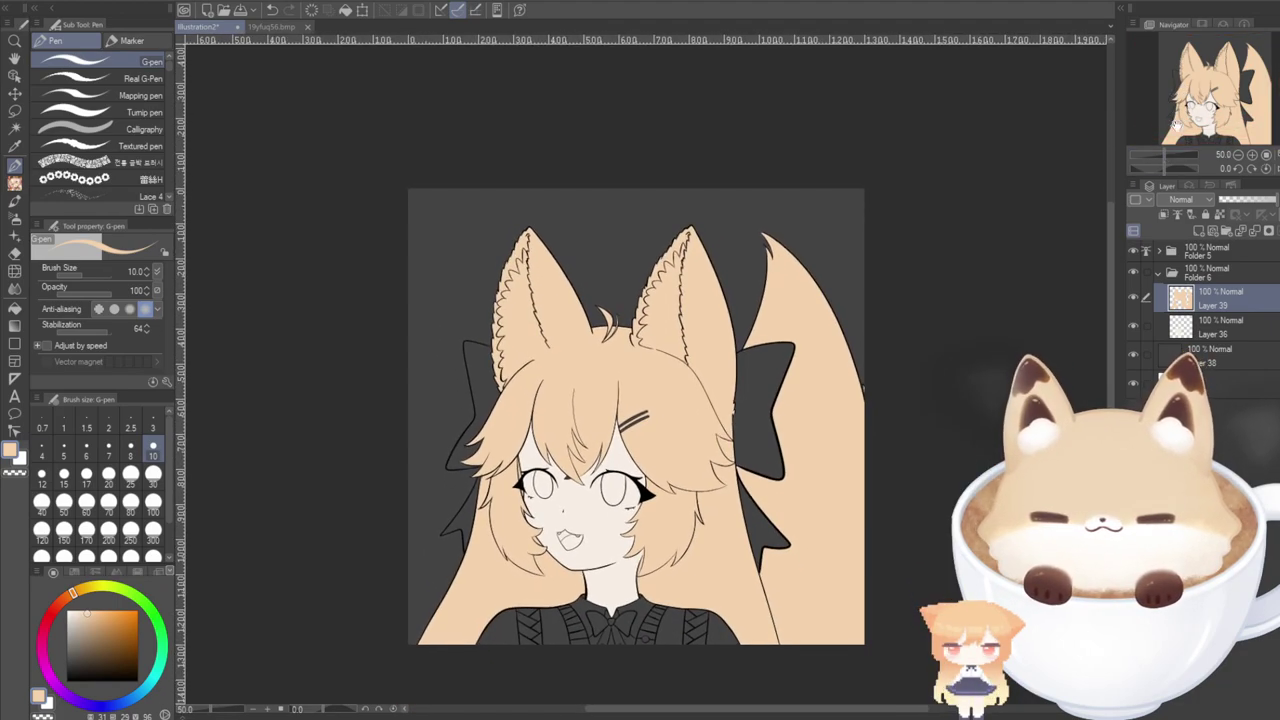
click(262, 28)
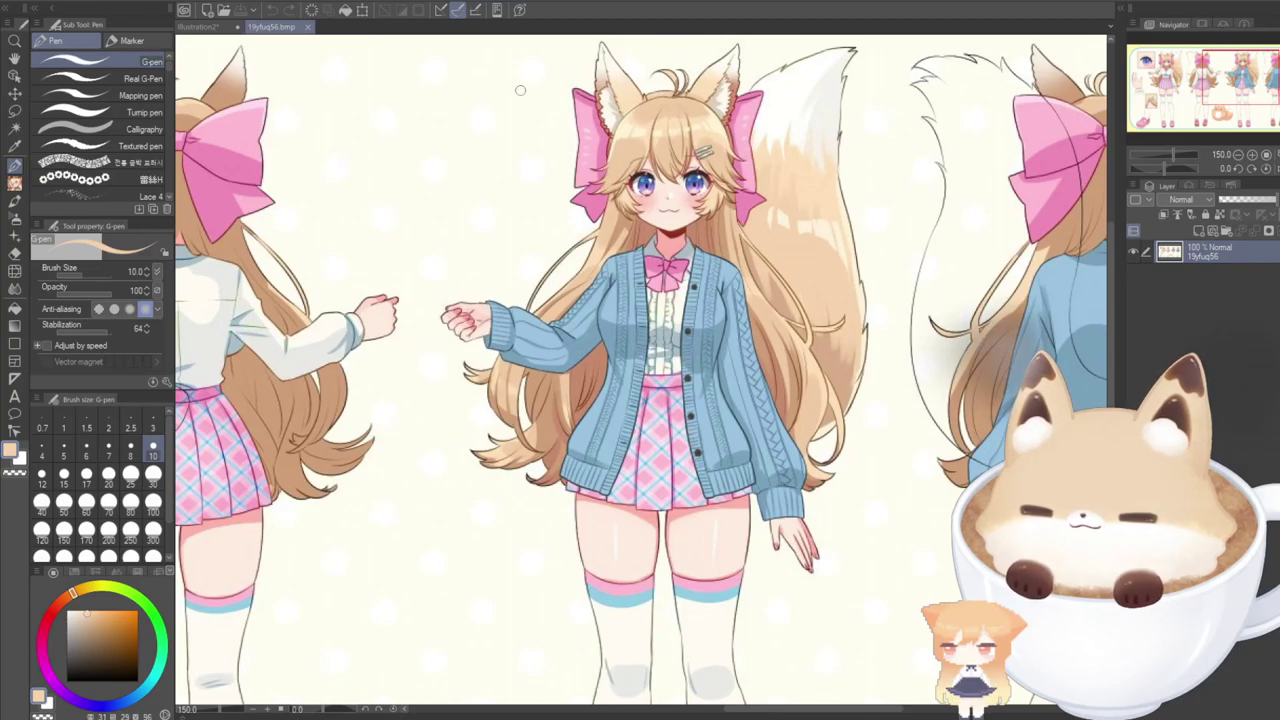
alt+click(520, 90)
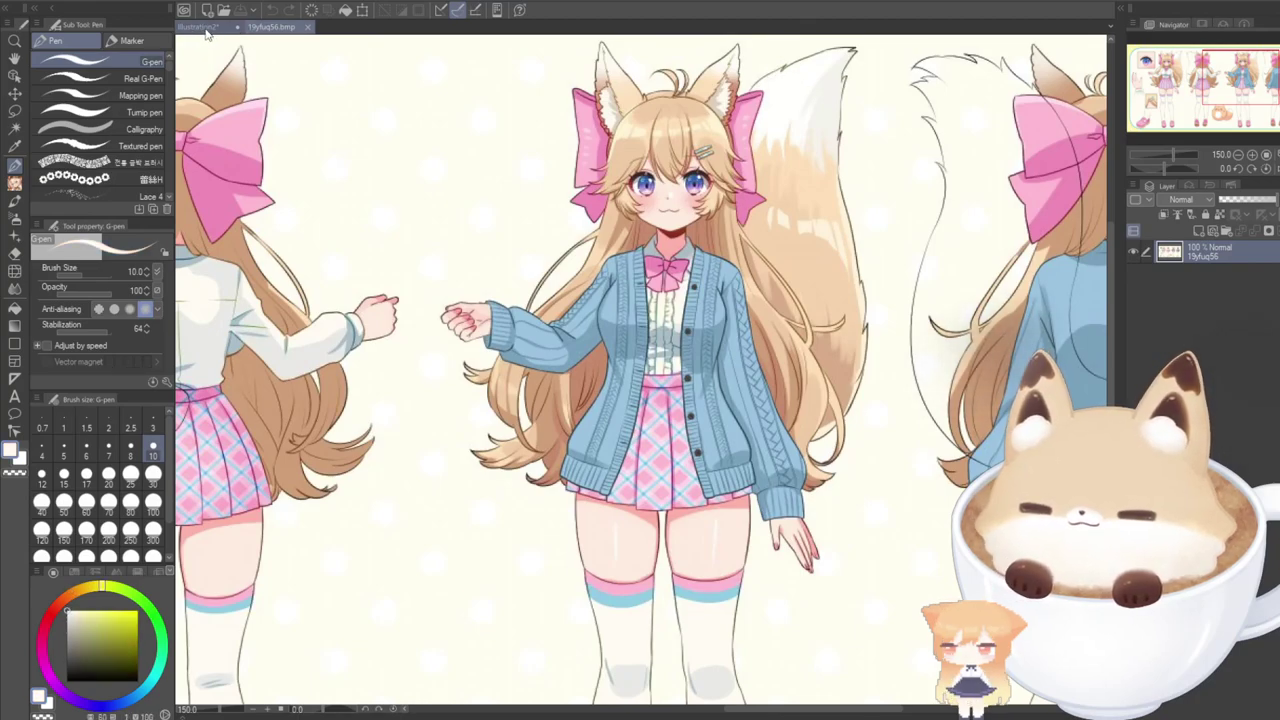
click(207, 28)
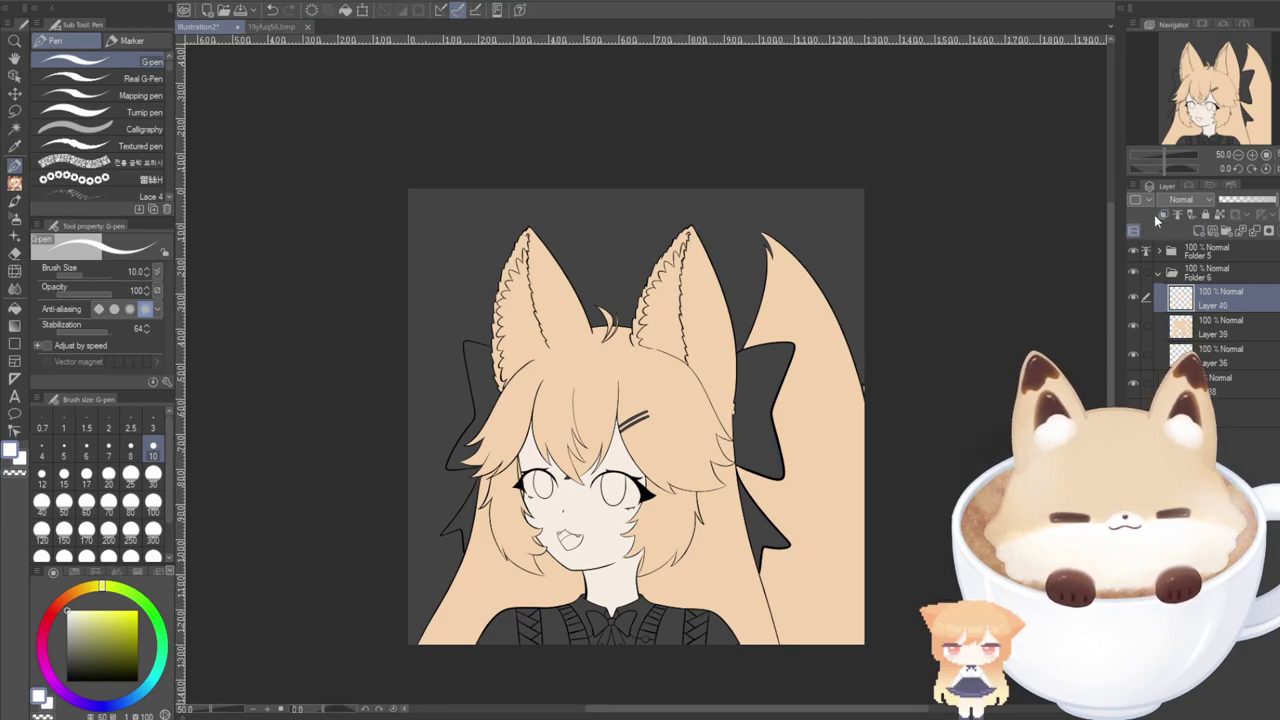
click(1161, 215)
drag(1174, 103, 1180, 112)
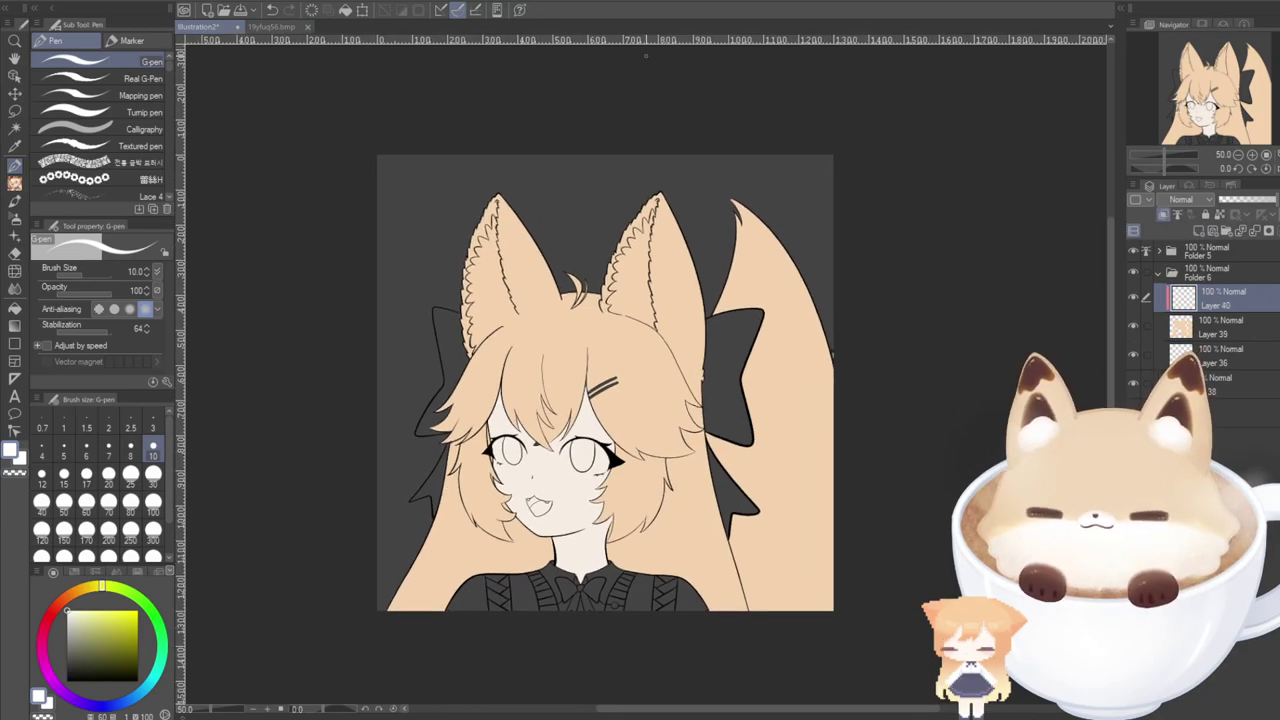
Check the tail markings on the reference sheet and paint a first off-white stroke along the tail's outer edge with the G-pen at size 70.
click(260, 29)
click(198, 27)
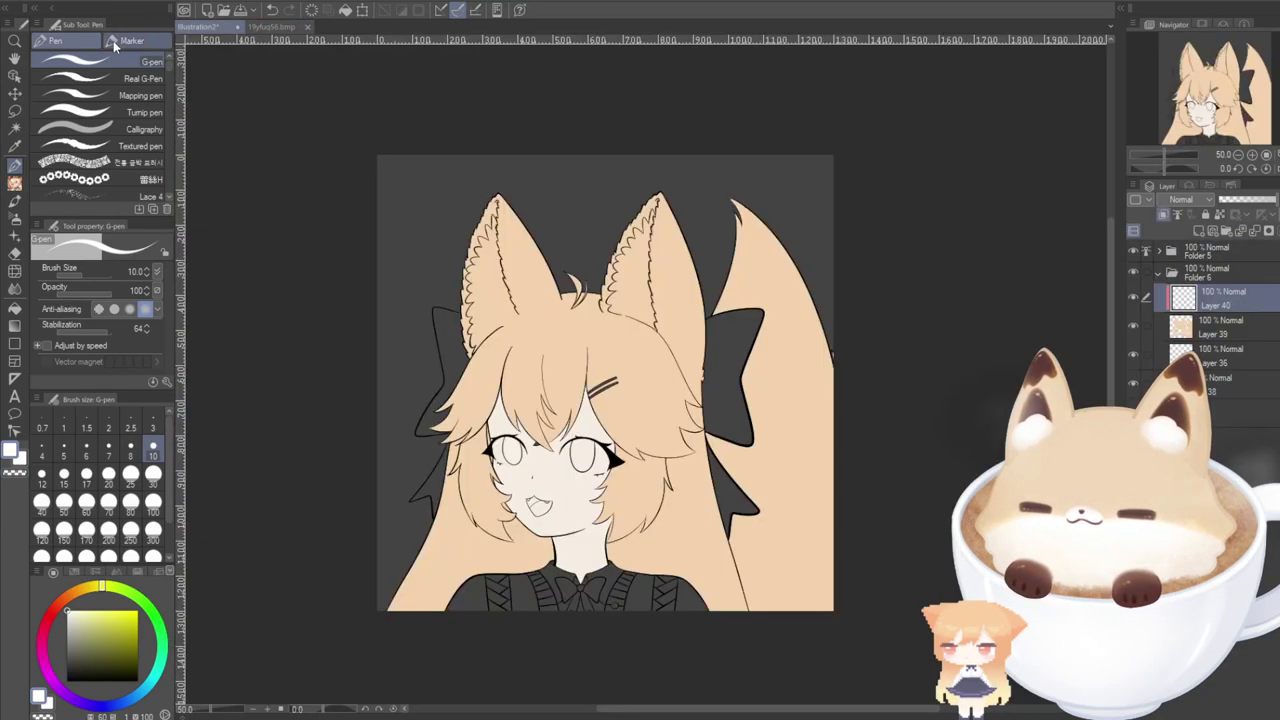
click(108, 510)
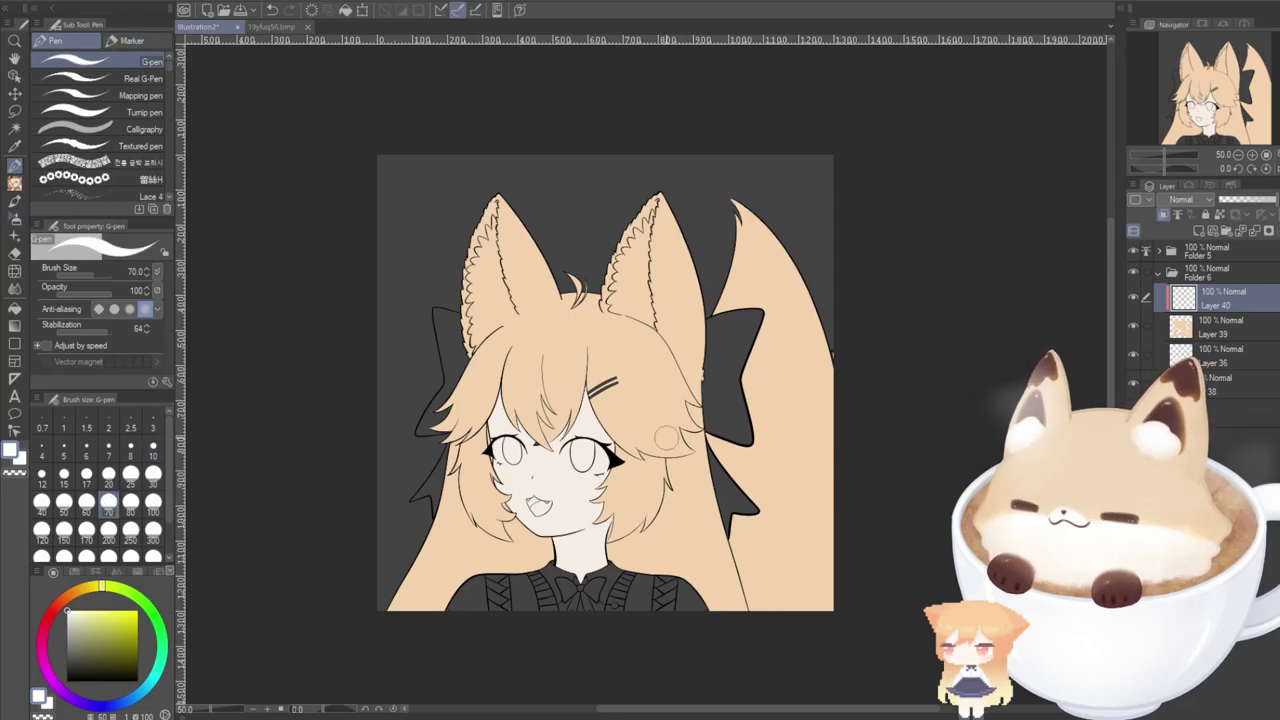
scroll(830, 355, up, 4)
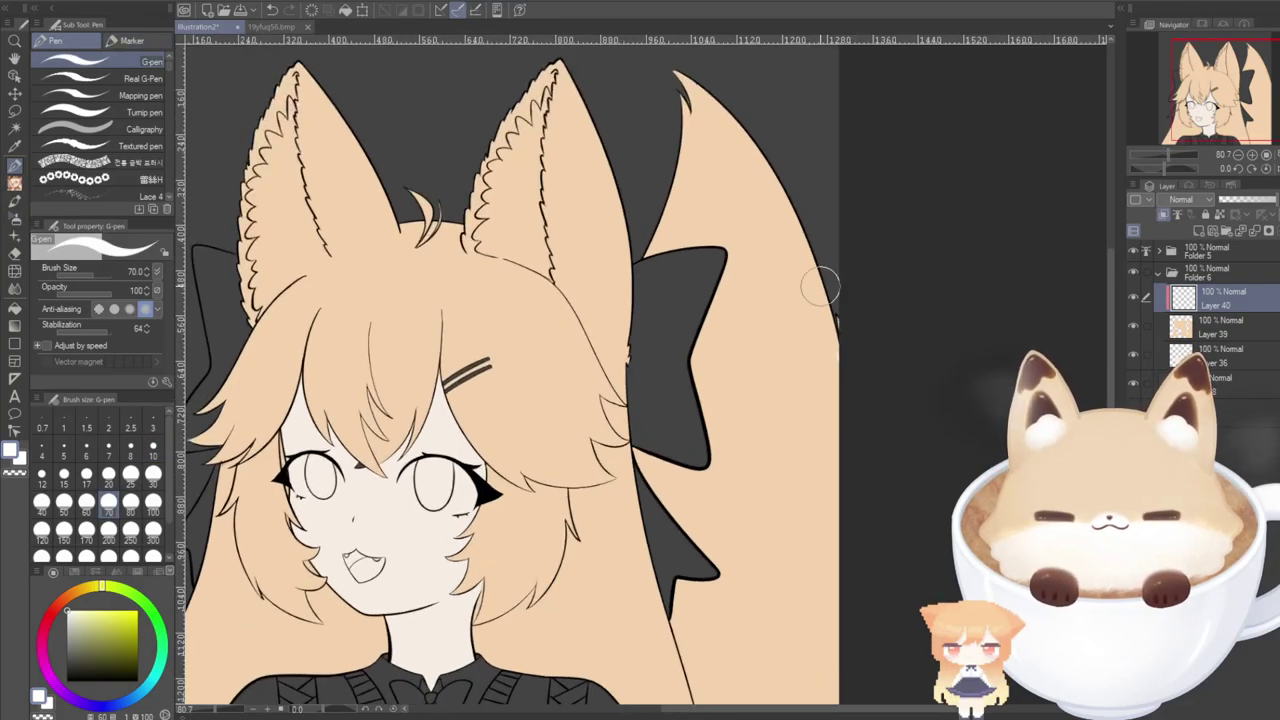
drag(763, 219, 832, 318)
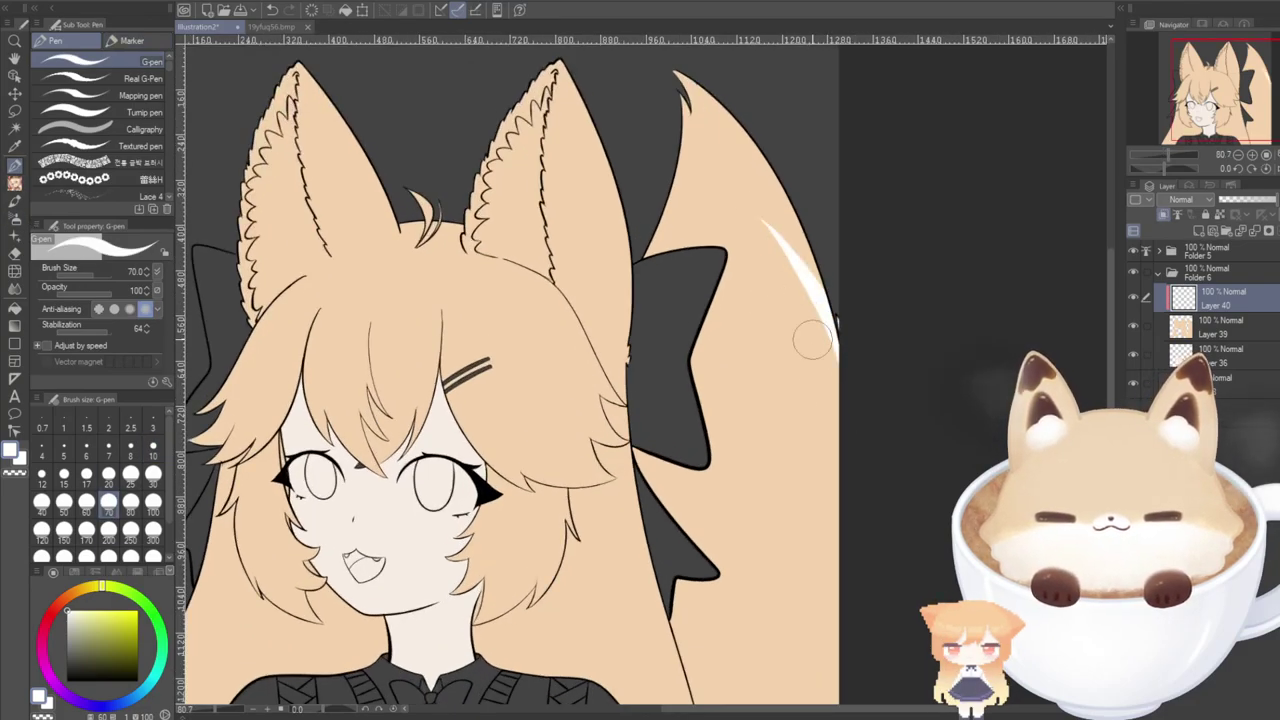
click(267, 27)
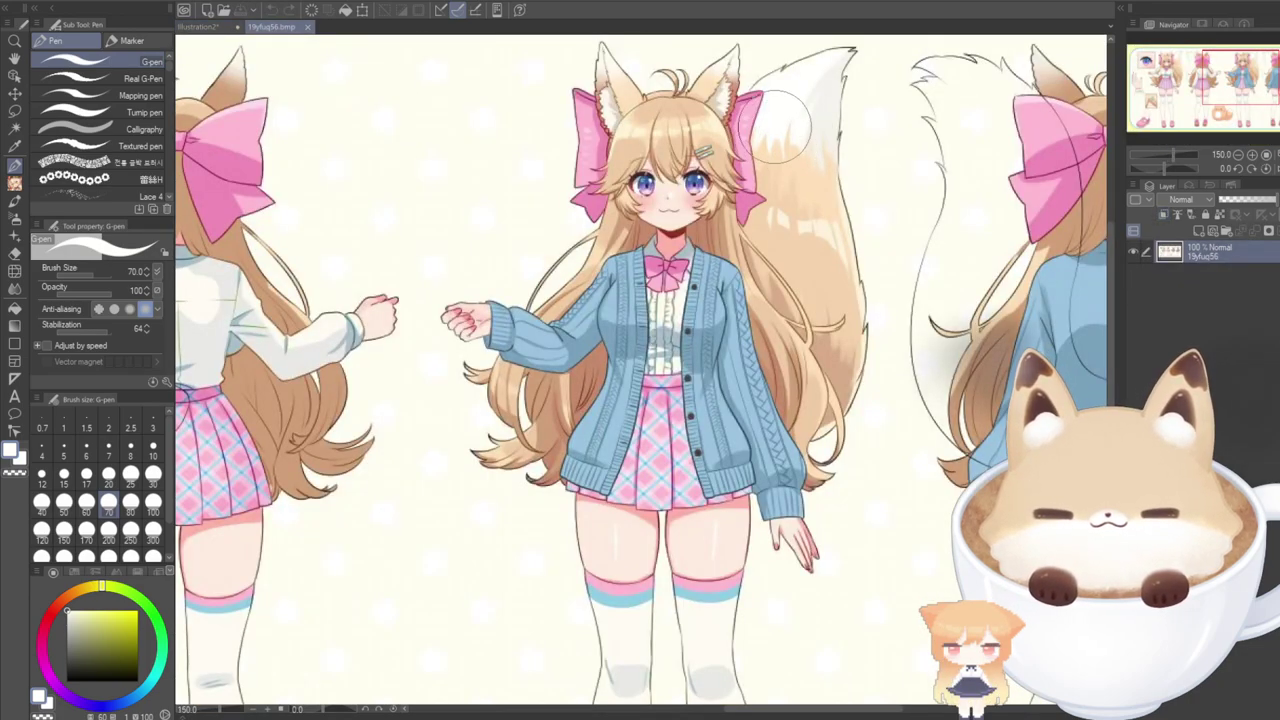
click(200, 27)
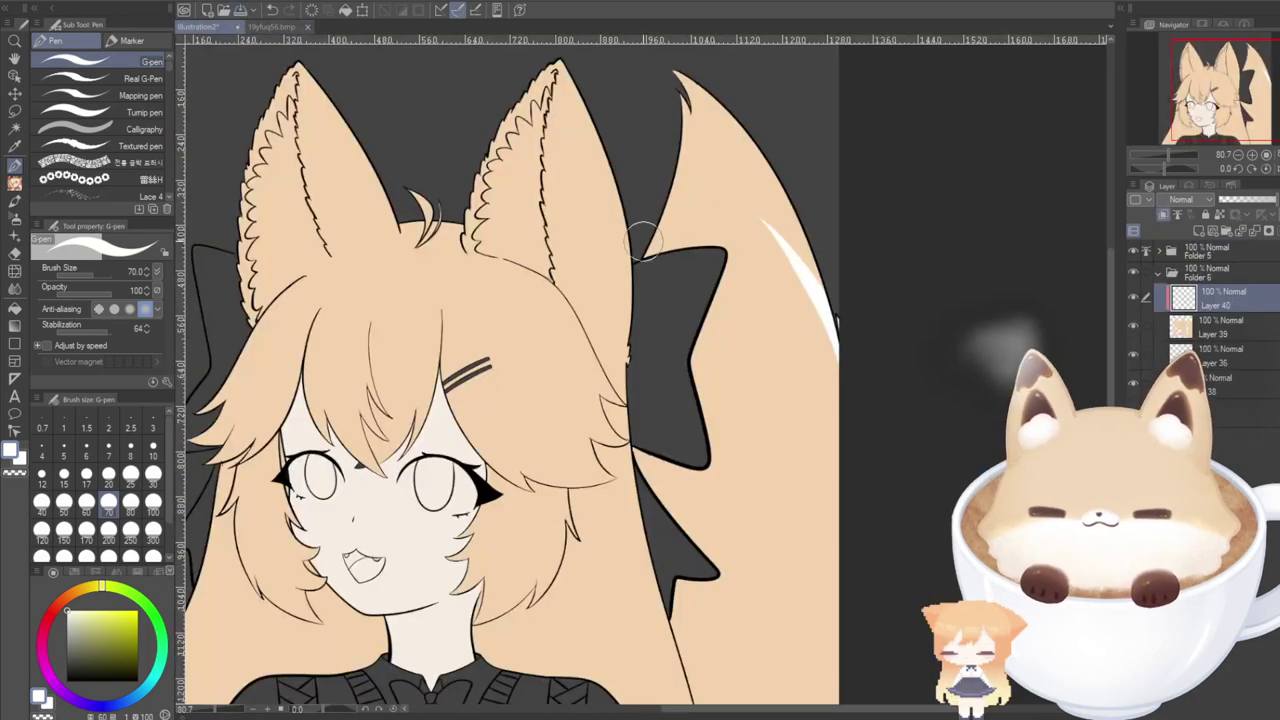
Paint the upper part of the tail off-white with the G-pen, ending in ragged streaks over the tan.
drag(684, 100, 650, 255)
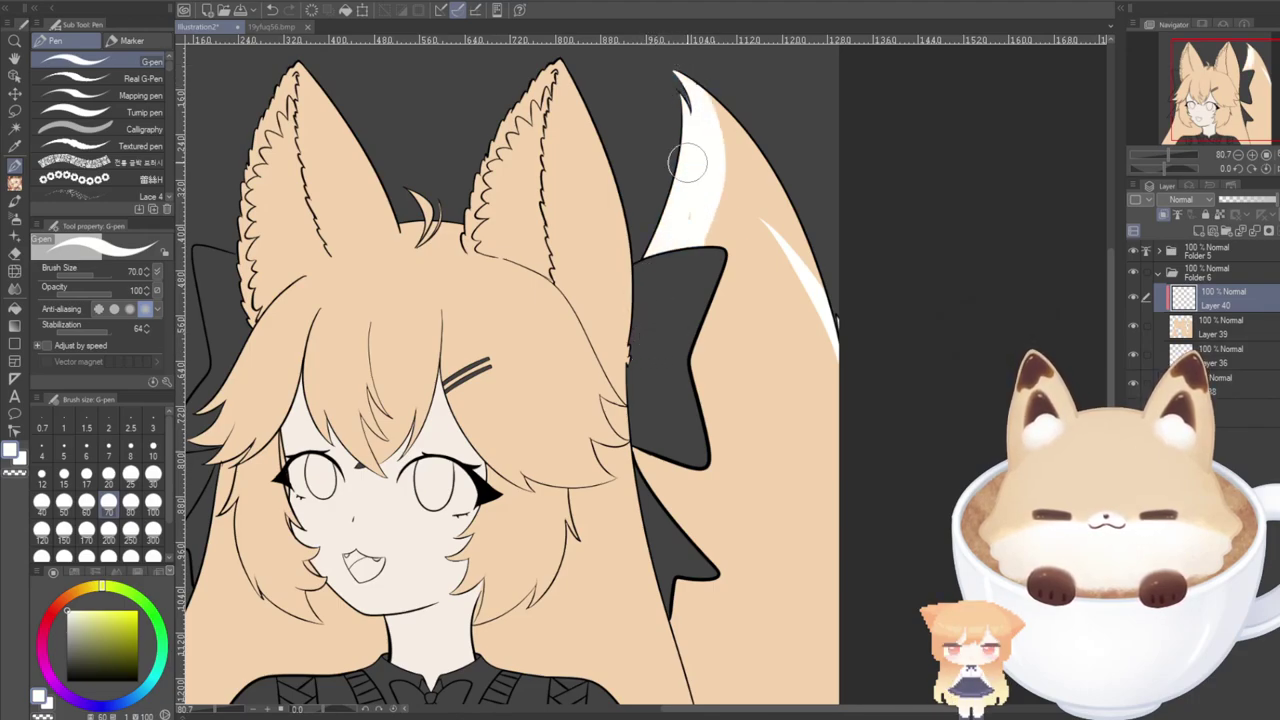
drag(722, 100, 694, 326)
mouse_move(848, 355)
mouse_down()
mouse_move(690, 58)
mouse_move(697, 107)
mouse_move(803, 354)
mouse_up()
mouse_move(715, 143)
mouse_down()
mouse_move(793, 443)
mouse_move(706, 166)
mouse_move(743, 429)
mouse_move(721, 227)
mouse_move(750, 323)
mouse_move(698, 423)
mouse_up()
drag(792, 398, 758, 336)
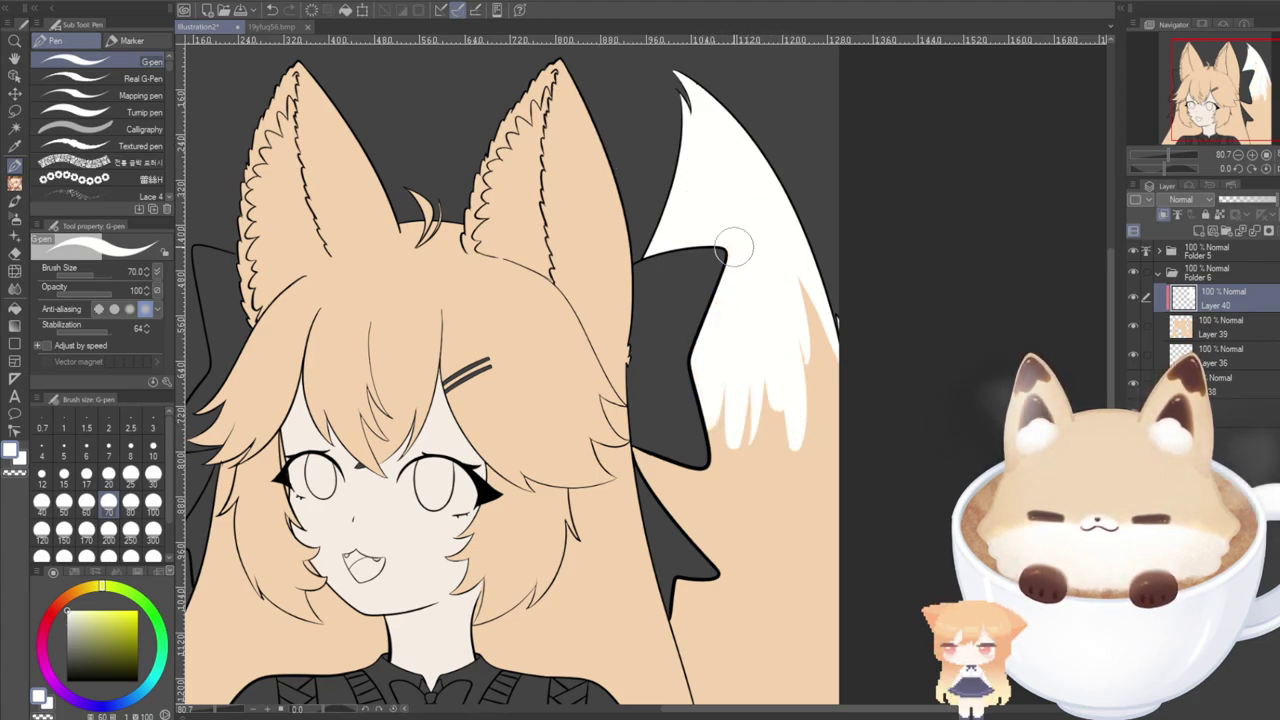
drag(822, 398, 712, 137)
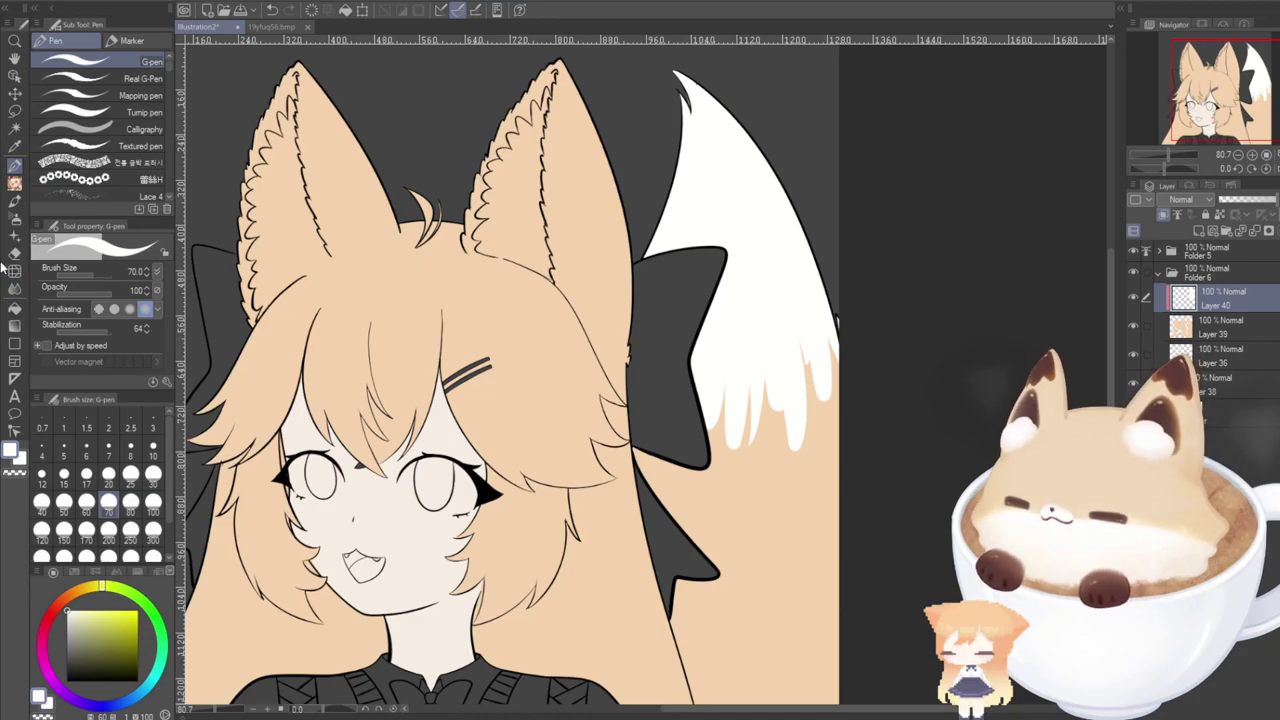
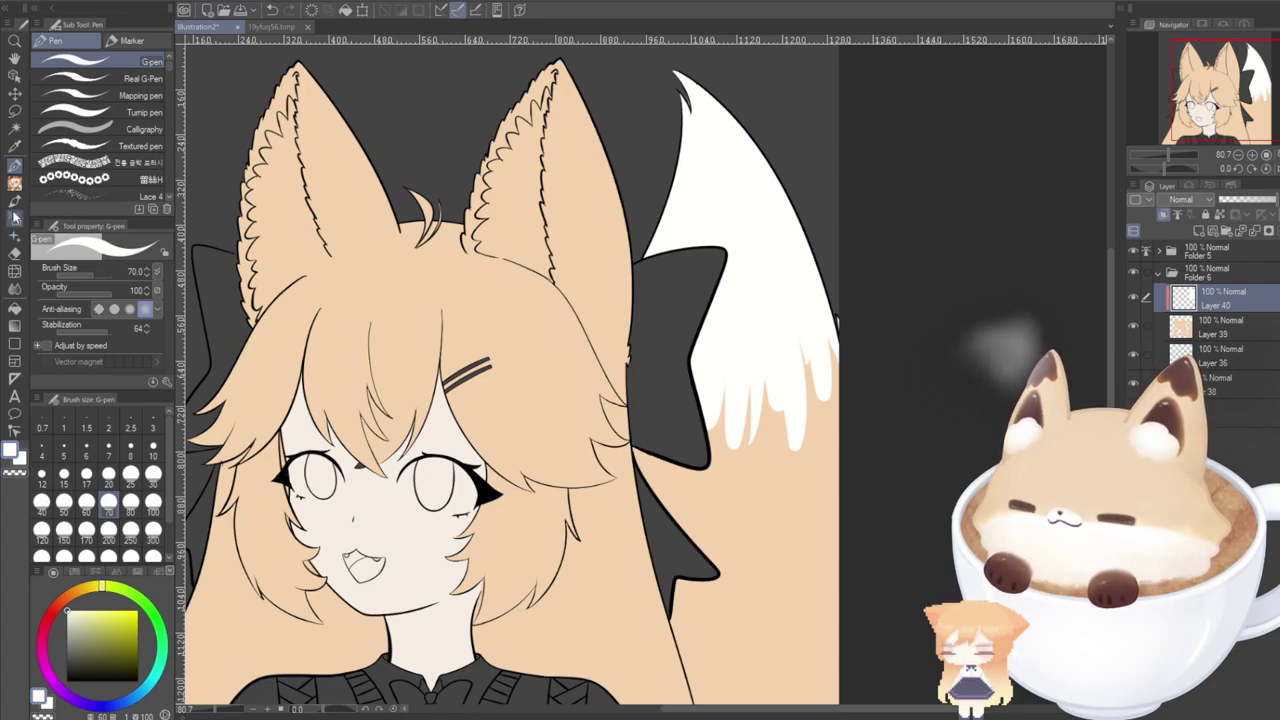
Soften the streaked lower edge of the tail's white area with the Round watercolor brush at size 80 and Flat watercolor brush at size 100.
click(14, 200)
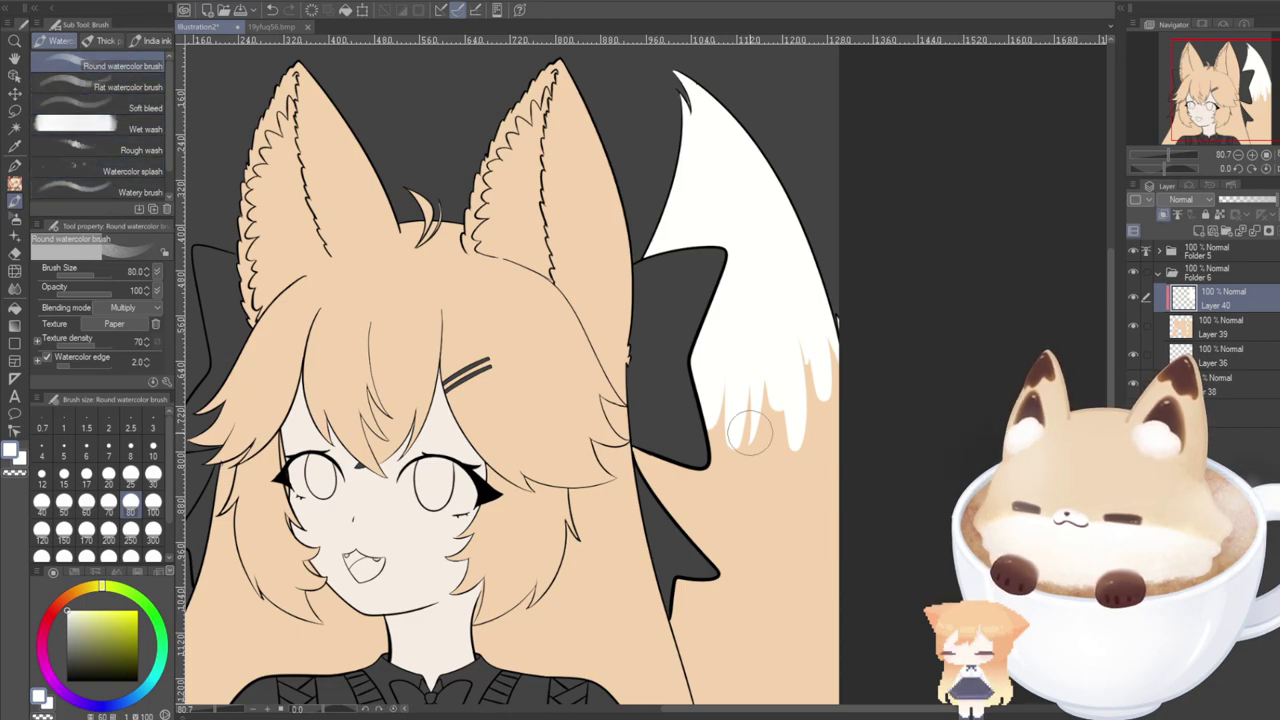
drag(740, 468, 738, 402)
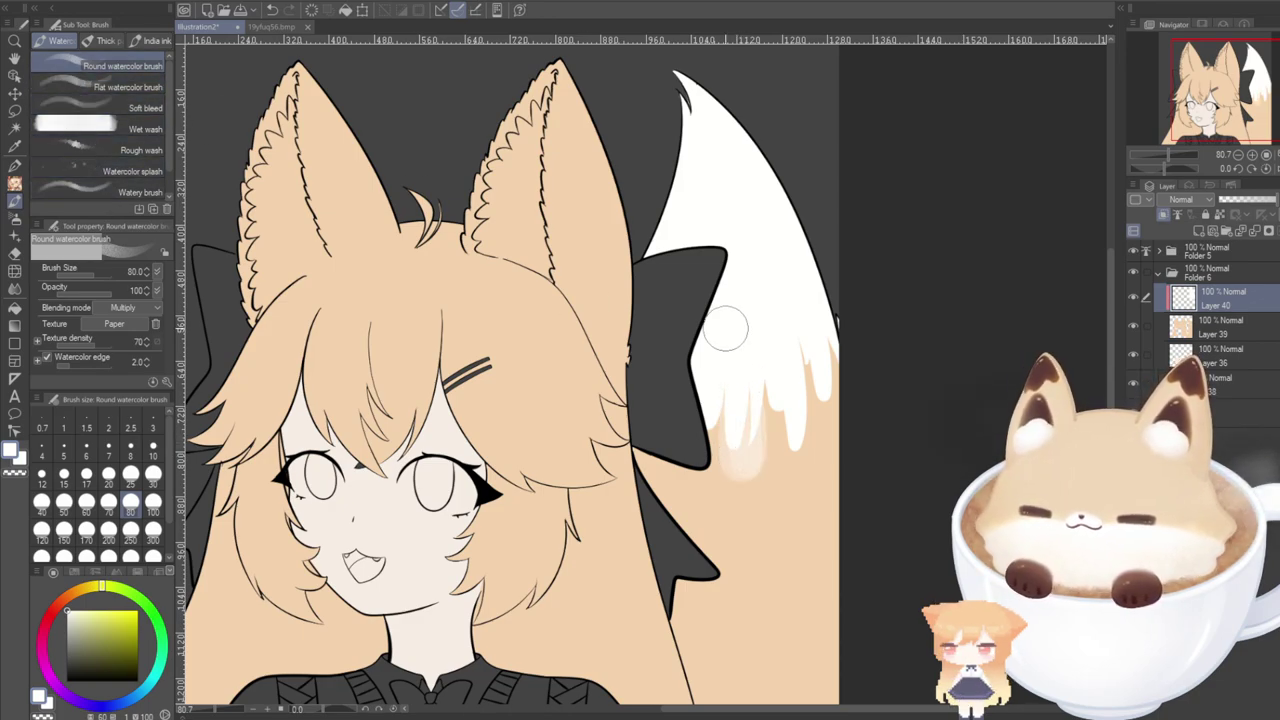
click(125, 87)
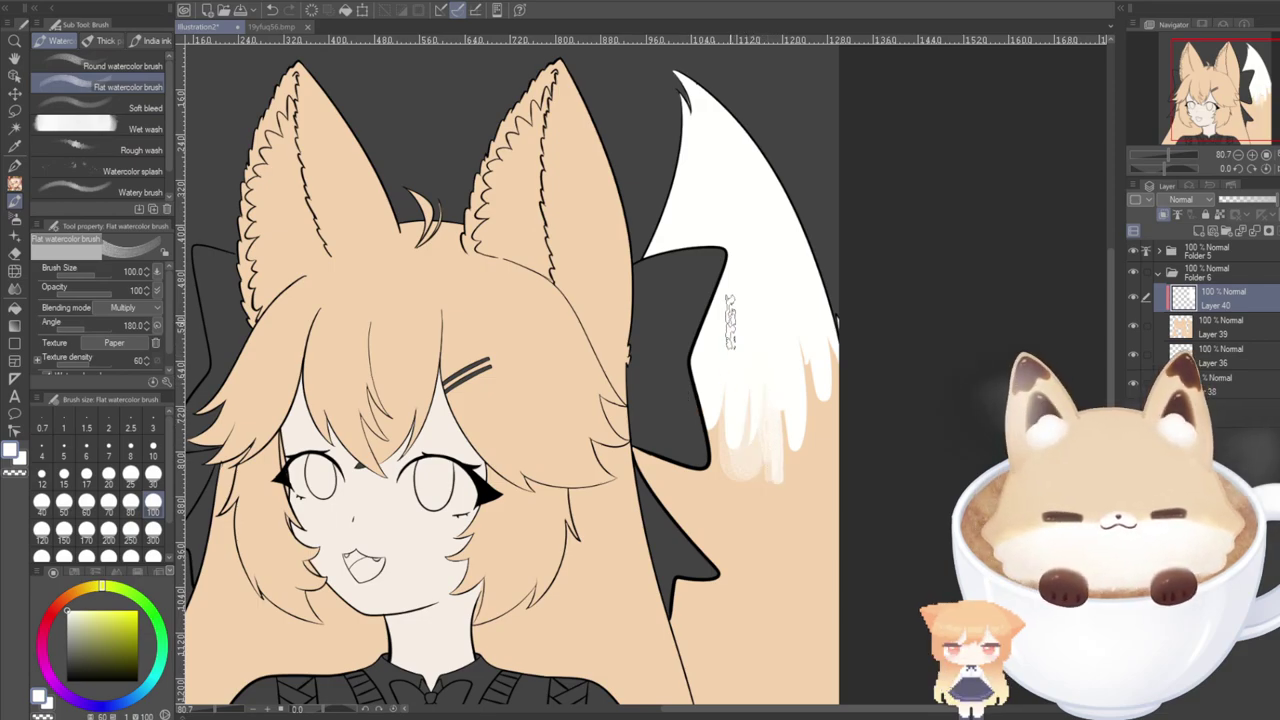
drag(811, 352, 811, 310)
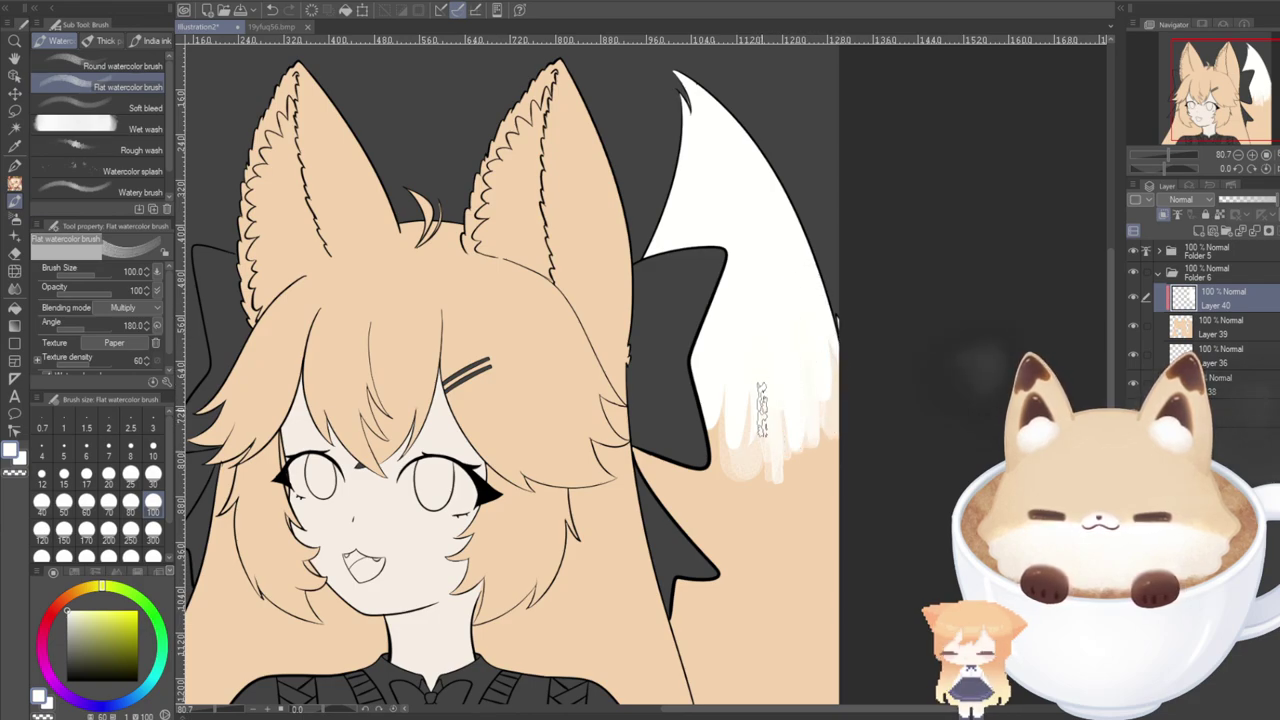
drag(762, 410, 760, 455)
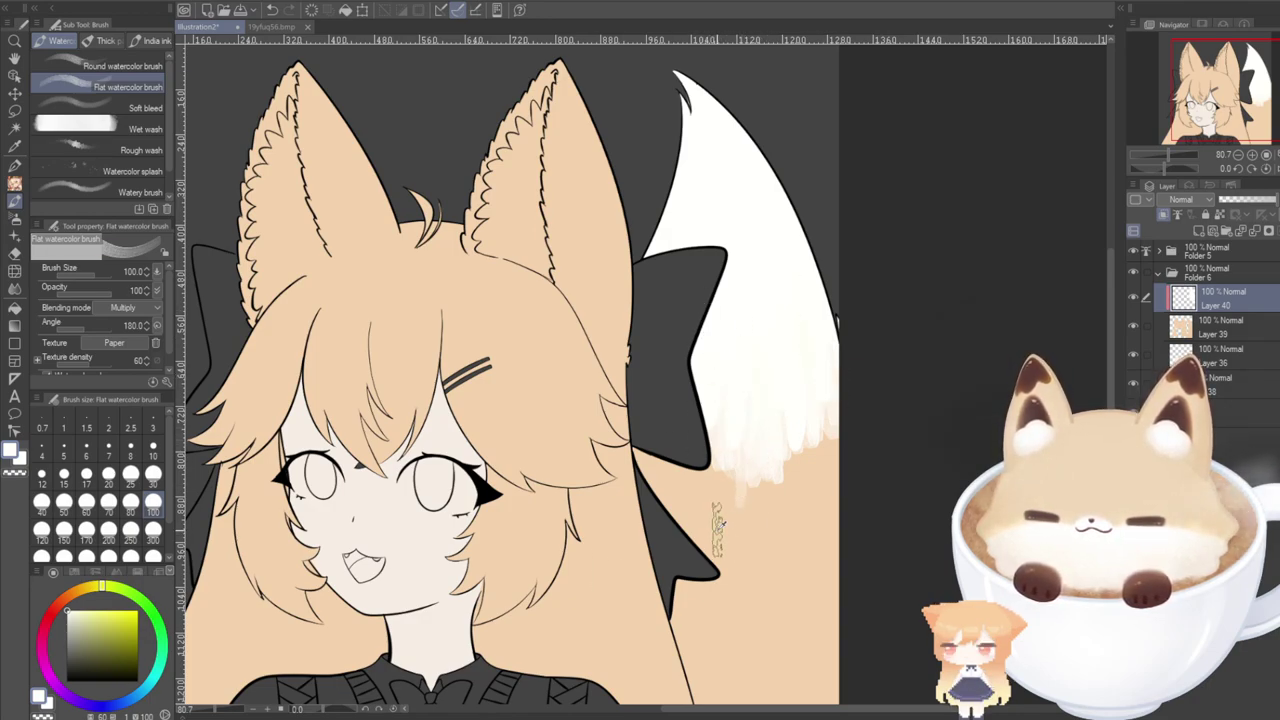
Try blending sampled tan into the tail's white edge with the Flat watercolor brush, and clear the marking layer.
alt+click(714, 510)
mouse_move(725, 500)
mouse_down()
mouse_move(725, 435)
mouse_move(745, 497)
mouse_move(760, 467)
mouse_move(755, 417)
mouse_move(795, 494)
mouse_move(773, 399)
mouse_move(822, 455)
mouse_move(825, 389)
mouse_move(845, 470)
mouse_move(735, 477)
mouse_move(817, 434)
mouse_move(837, 450)
mouse_move(814, 482)
mouse_move(756, 428)
mouse_move(747, 510)
mouse_move(722, 434)
mouse_move(760, 467)
mouse_move(784, 517)
mouse_up()
mouse_move(759, 605)
mouse_down()
mouse_move(769, 550)
mouse_move(754, 437)
mouse_move(738, 422)
mouse_move(778, 487)
mouse_up()
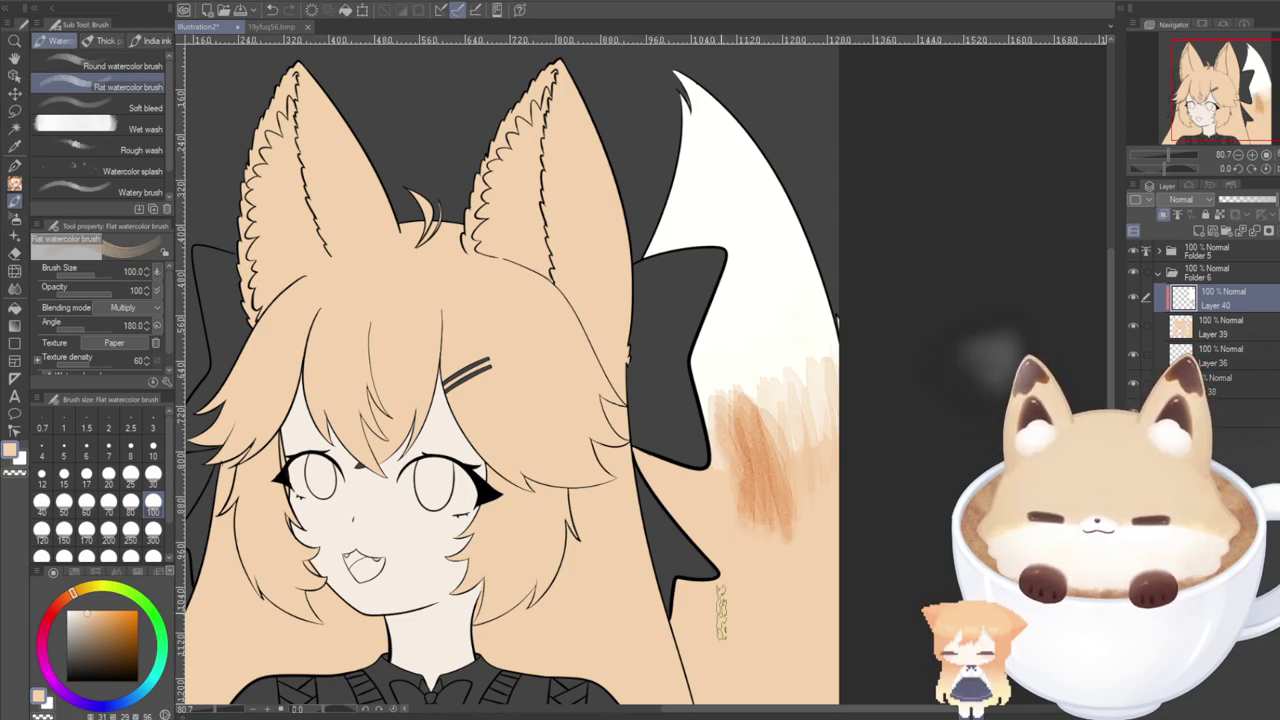
key(Delete)
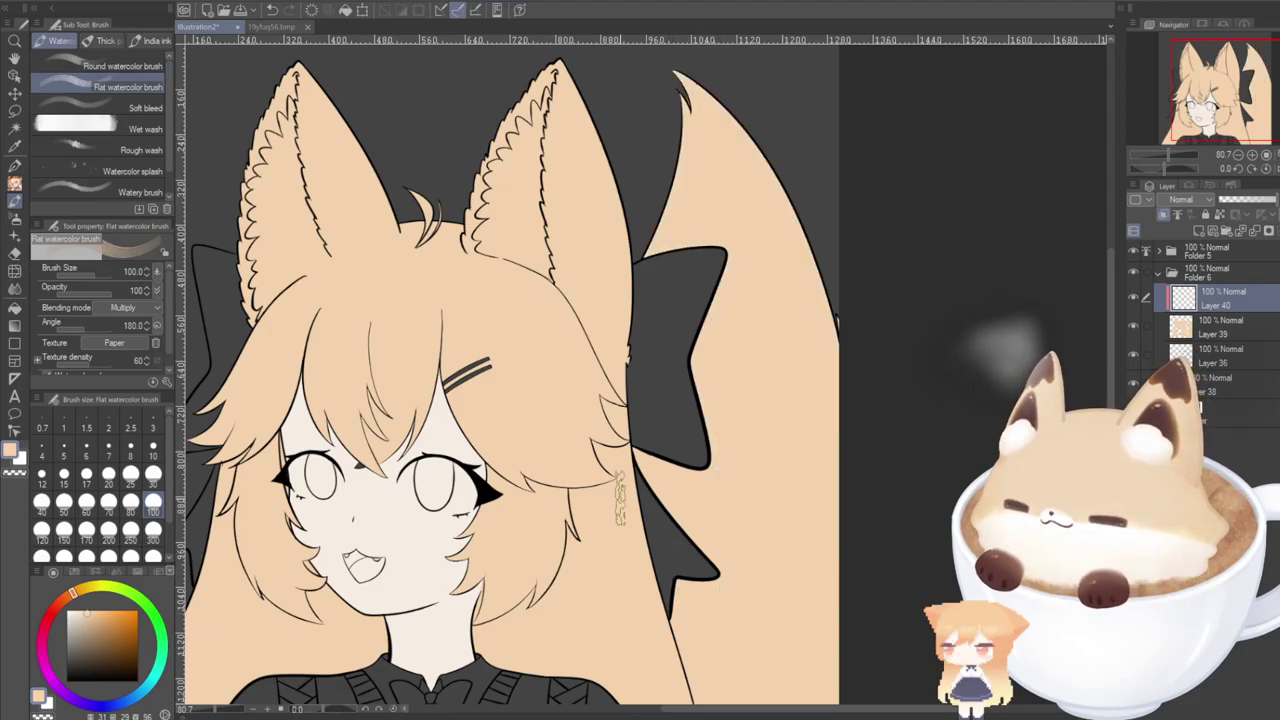
Paint the upper tail off-white with the Rough wash brush at size 150 and erase the stray paint on the neighbouring ear's edge.
key(x)
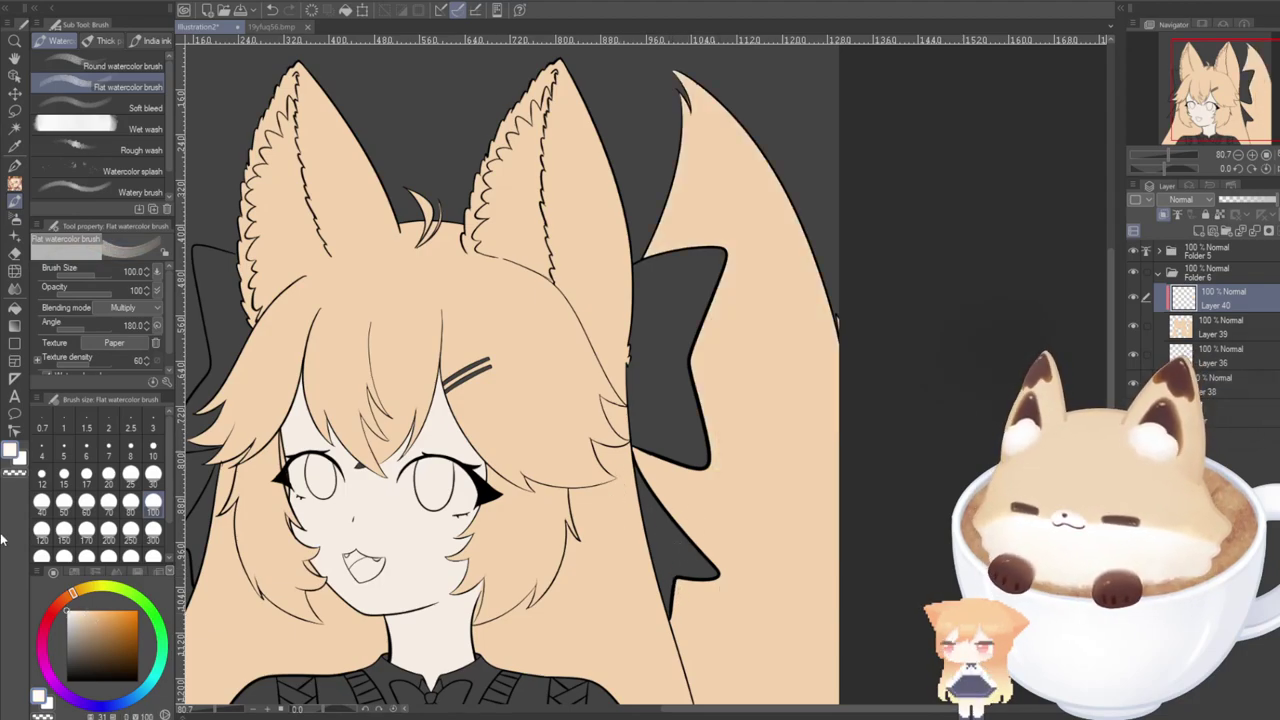
click(68, 145)
mouse_move(700, 150)
mouse_down()
mouse_move(683, 85)
mouse_move(698, 140)
mouse_move(753, 170)
mouse_move(748, 180)
mouse_move(691, 125)
mouse_move(688, 180)
mouse_move(703, 175)
mouse_move(713, 120)
mouse_move(698, 95)
mouse_move(761, 212)
mouse_move(811, 360)
mouse_move(761, 212)
mouse_move(750, 226)
mouse_move(757, 316)
mouse_move(738, 298)
mouse_move(713, 384)
mouse_move(774, 376)
mouse_move(778, 332)
mouse_move(771, 267)
mouse_move(709, 134)
mouse_move(821, 354)
mouse_move(813, 250)
mouse_move(713, 138)
mouse_move(729, 470)
mouse_move(728, 328)
mouse_move(866, 348)
mouse_up()
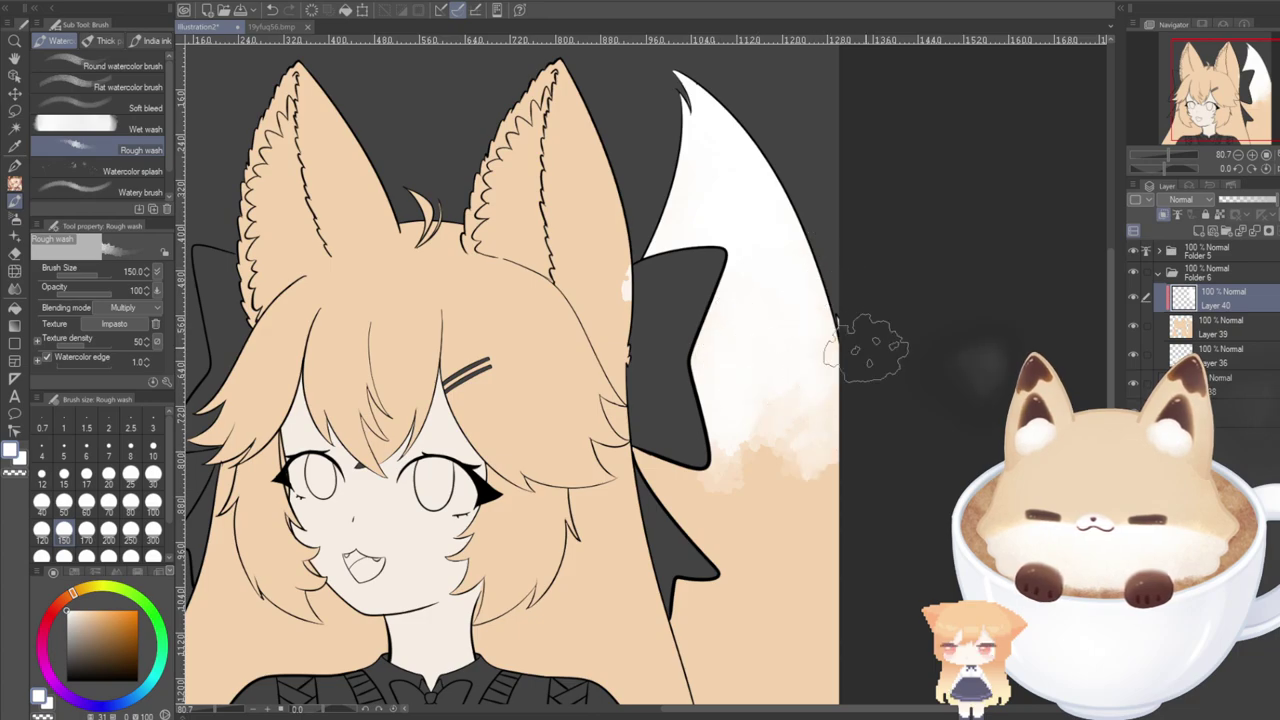
click(14, 250)
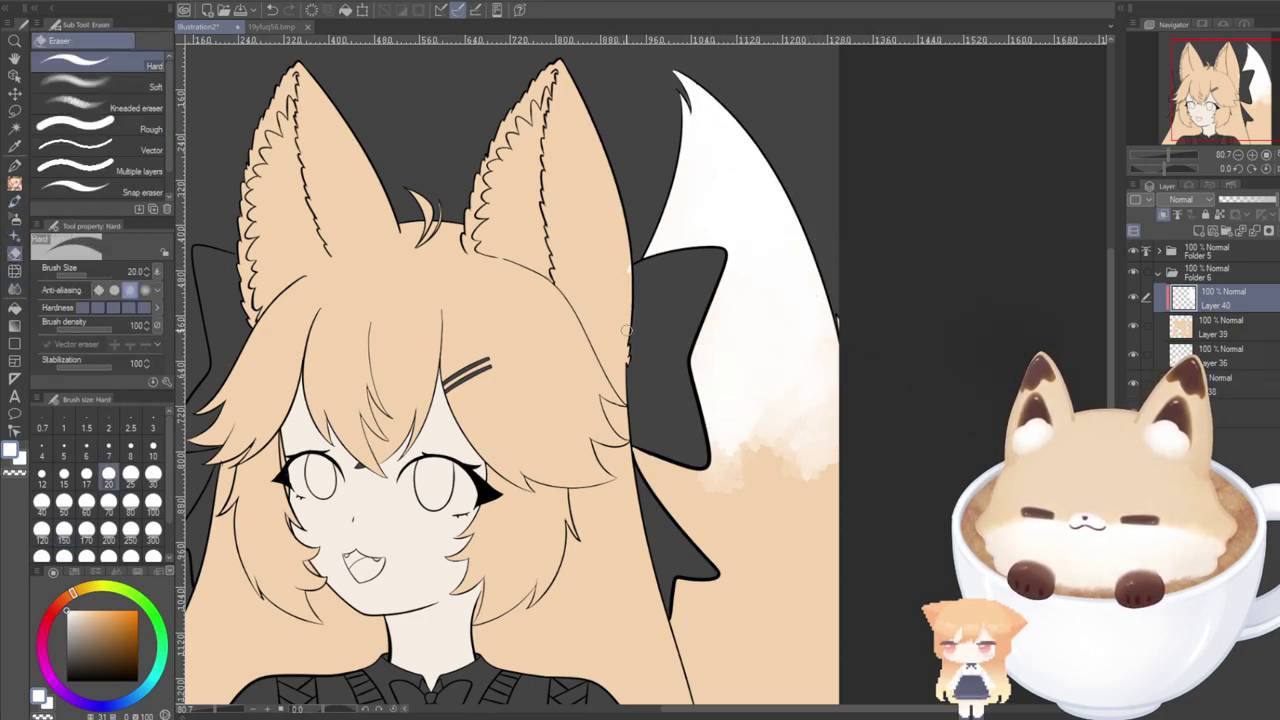
Try off-white tips on both ears with the Rough wash brush at size 150, and clear the marking layer.
click(6, 163)
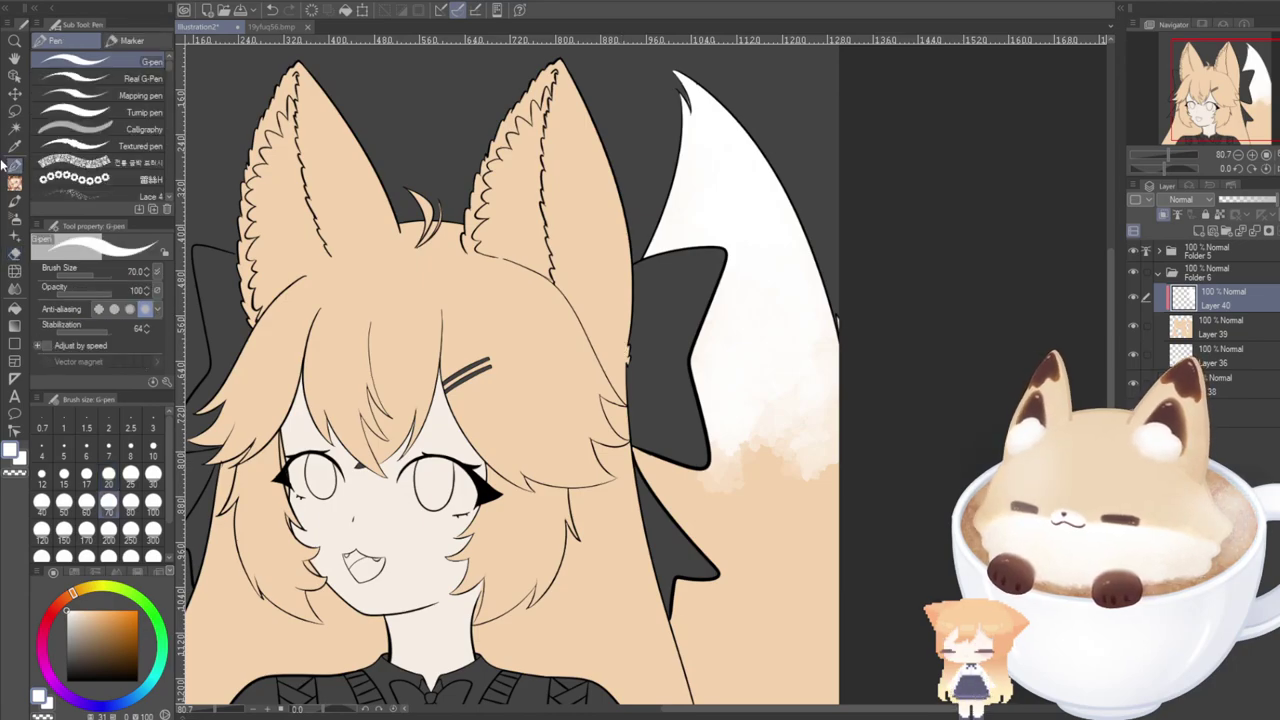
click(15, 202)
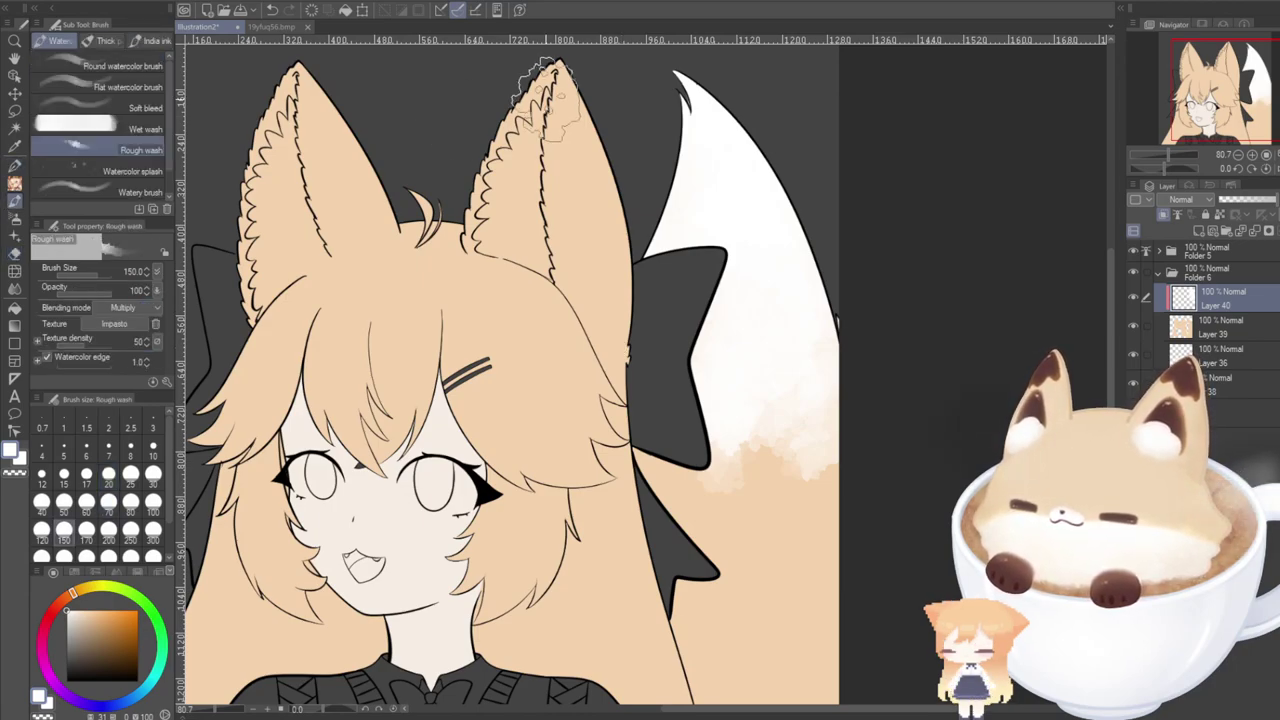
mouse_move(550, 110)
mouse_down()
mouse_move(523, 75)
mouse_move(575, 78)
mouse_move(520, 75)
mouse_move(557, 70)
mouse_move(615, 157)
mouse_move(607, 167)
mouse_move(540, 70)
mouse_move(565, 70)
mouse_move(595, 118)
mouse_move(590, 106)
mouse_move(530, 68)
mouse_up()
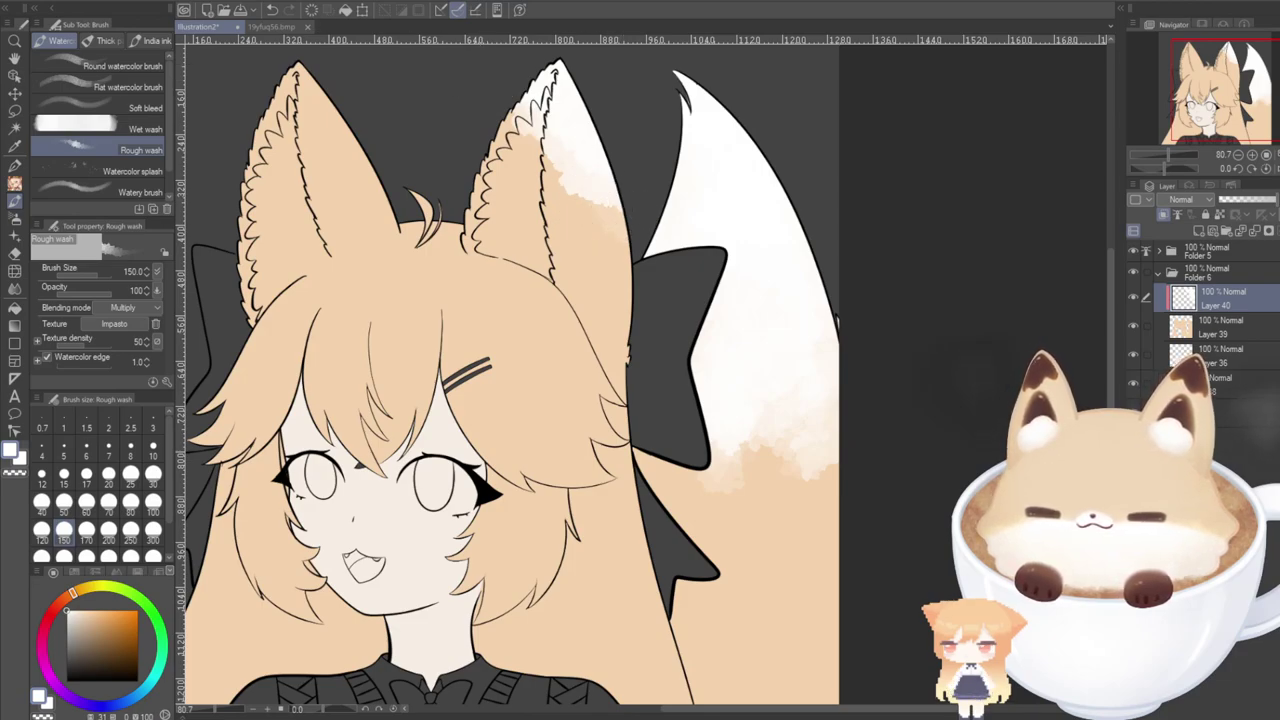
mouse_move(300, 80)
mouse_down()
mouse_move(225, 95)
mouse_move(265, 125)
mouse_move(268, 145)
mouse_move(250, 100)
mouse_move(345, 100)
mouse_move(335, 110)
mouse_move(258, 90)
mouse_move(300, 140)
mouse_move(359, 131)
mouse_up()
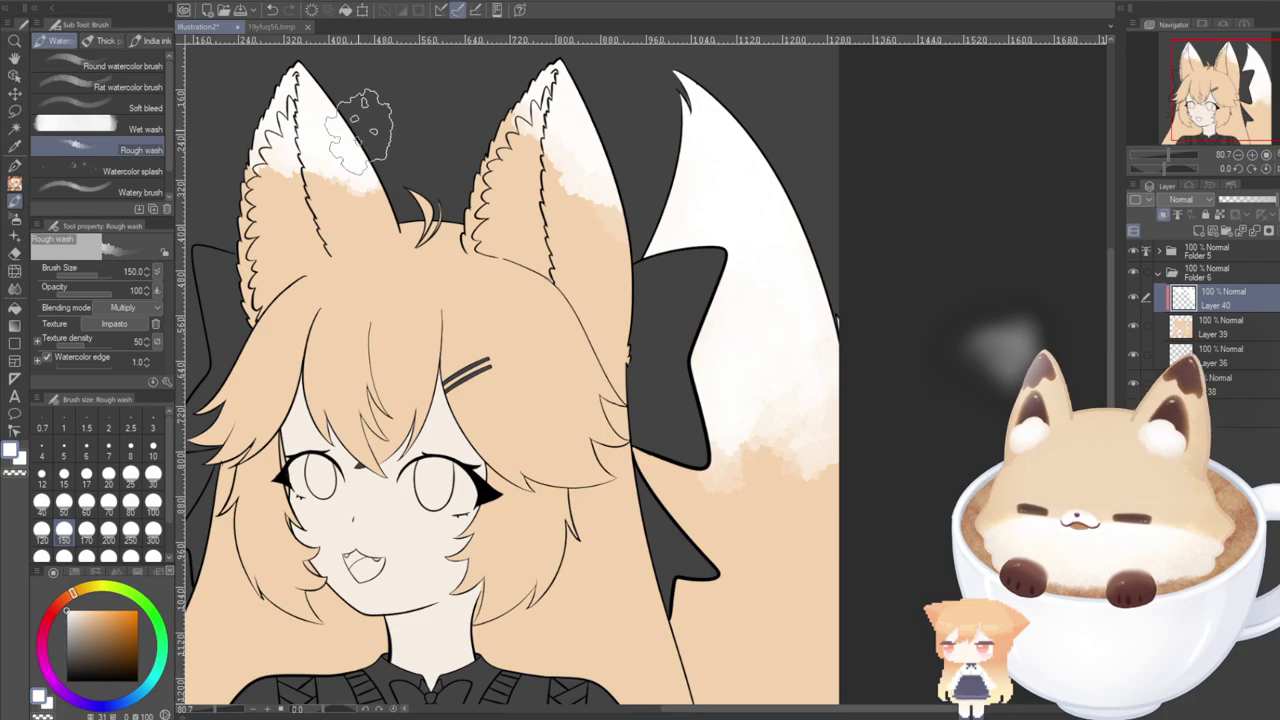
scroll(600, 143, down, 3)
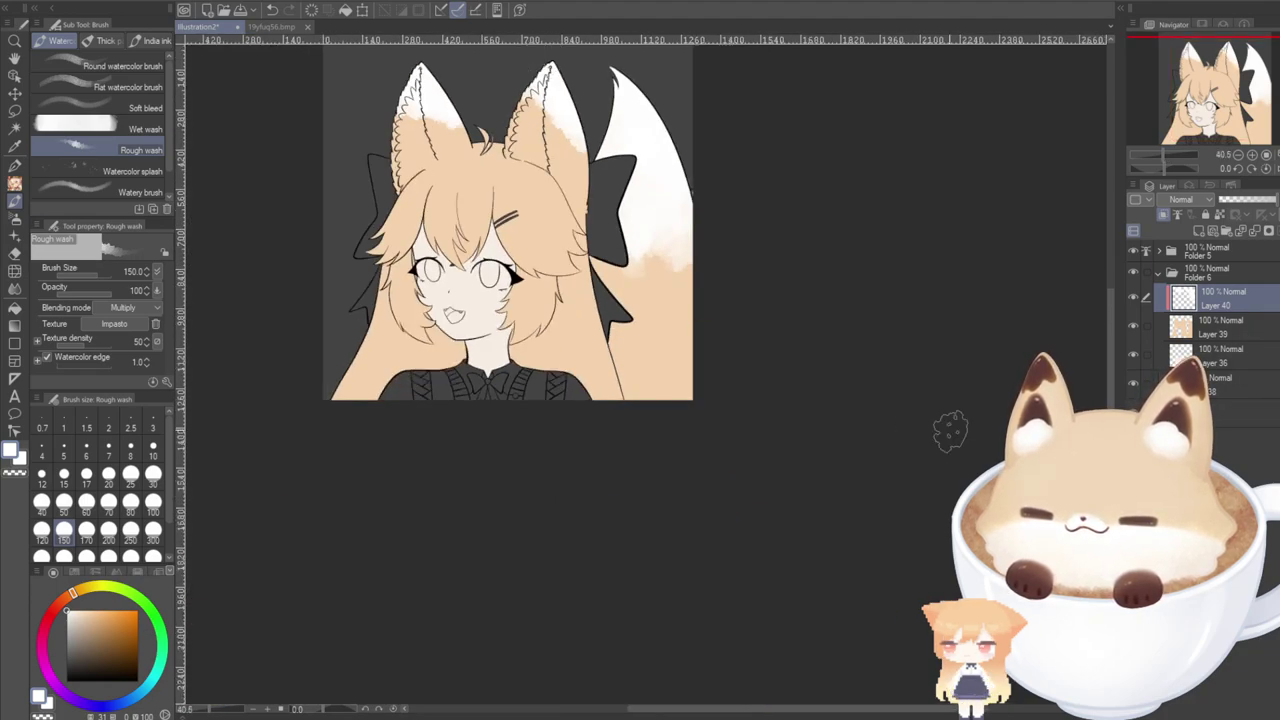
drag(1197, 106, 1183, 72)
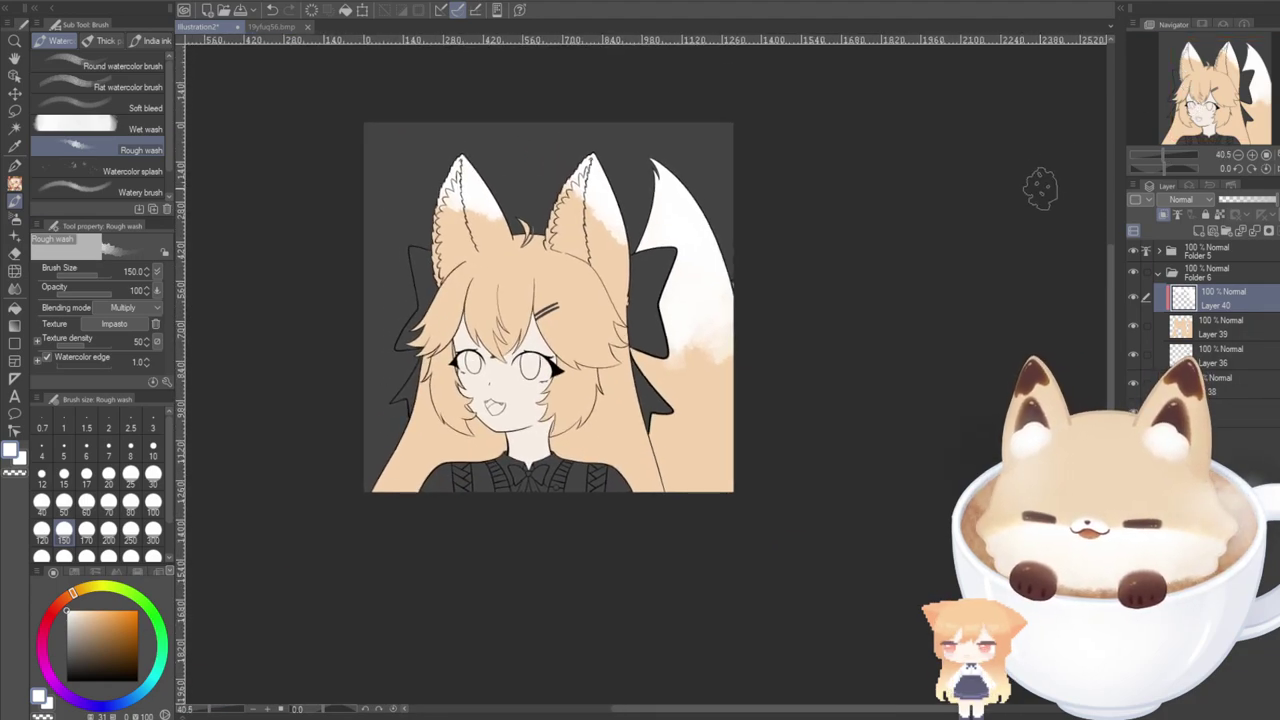
key(Delete)
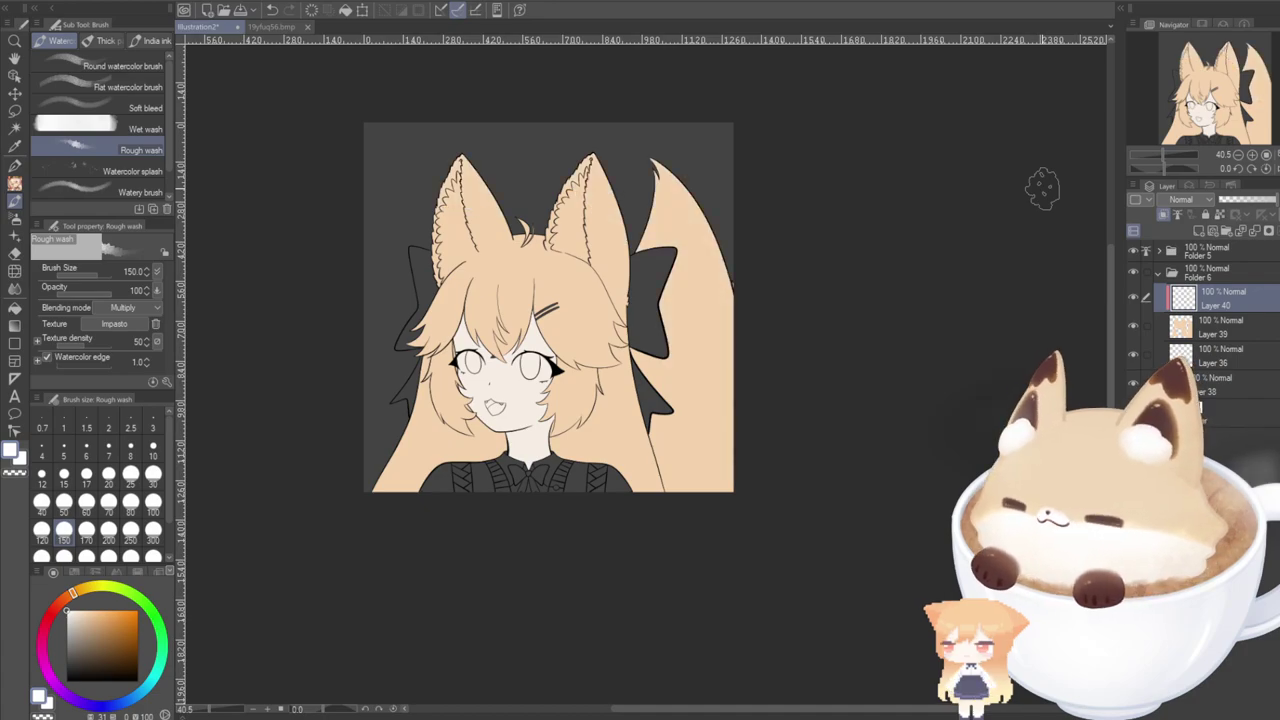
Try speckled off-white markings on the upper tail and both ear tips with the Watercolor splash brush at size 300, and undo them.
click(66, 171)
scroll(700, 255, up, 3)
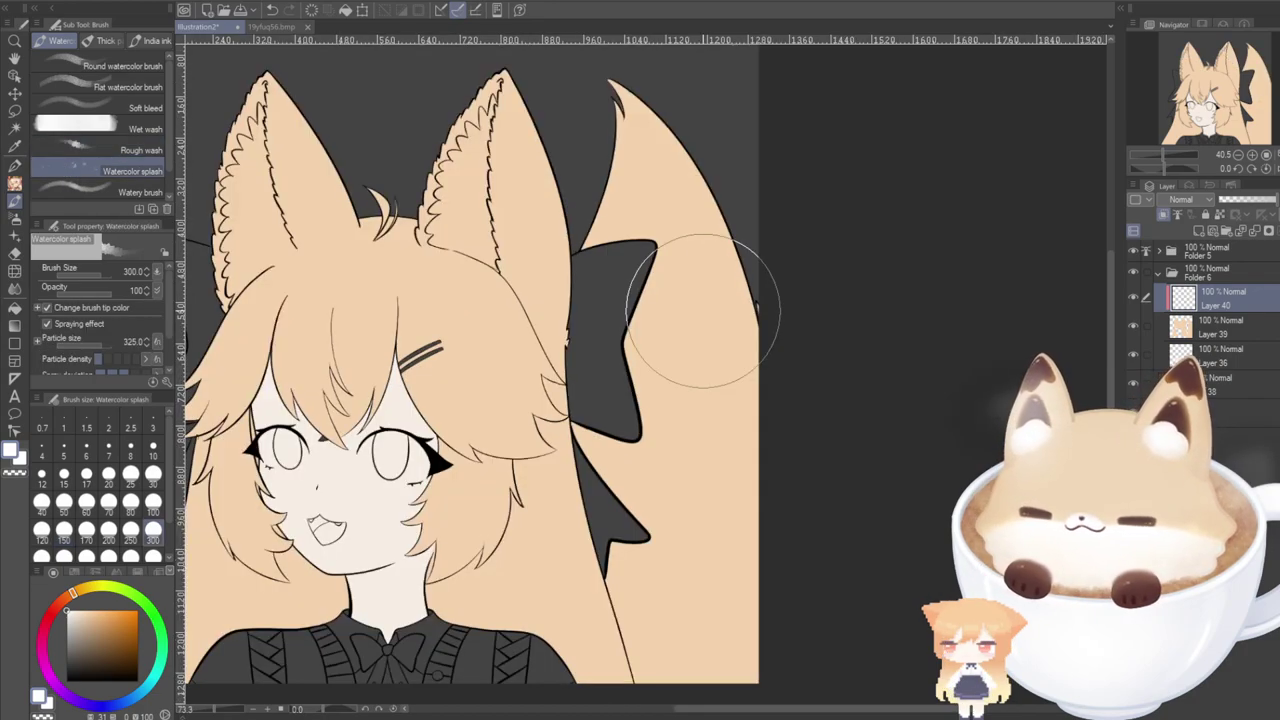
mouse_move(708, 286)
mouse_down()
mouse_move(630, 152)
mouse_move(694, 244)
mouse_move(593, 97)
mouse_move(616, 97)
mouse_move(697, 234)
mouse_move(617, 246)
mouse_move(644, 229)
mouse_move(674, 258)
mouse_move(716, 265)
mouse_move(728, 376)
mouse_move(675, 184)
mouse_move(730, 359)
mouse_move(600, 166)
mouse_move(626, 291)
mouse_move(641, 285)
mouse_move(567, 129)
mouse_move(611, 420)
mouse_move(600, 110)
mouse_move(679, 447)
mouse_move(612, 102)
mouse_move(740, 429)
mouse_move(649, 169)
mouse_move(686, 360)
mouse_move(618, 151)
mouse_move(690, 274)
mouse_move(694, 222)
mouse_move(692, 289)
mouse_move(642, 222)
mouse_move(544, 174)
mouse_move(459, 103)
mouse_move(527, 125)
mouse_move(527, 95)
mouse_move(460, 48)
mouse_move(507, 67)
mouse_move(560, 113)
mouse_move(503, 77)
mouse_move(501, 147)
mouse_move(465, 119)
mouse_move(578, 171)
mouse_move(255, 80)
mouse_move(318, 78)
mouse_move(233, 87)
mouse_move(248, 137)
mouse_up()
scroll(147, 97, down, 1)
scroll(400, 420, down, 5)
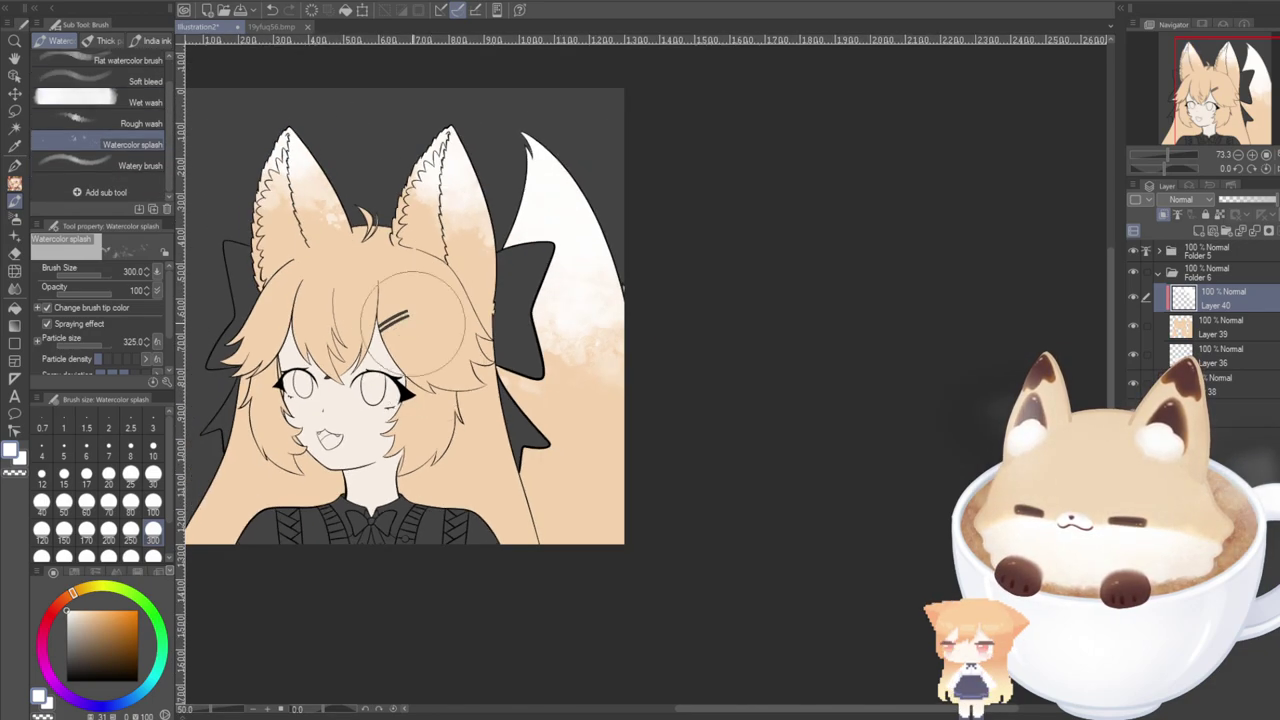
key(ctrl+z)
key(ctrl+z)
key(ctrl+z)
key(ctrl+z)
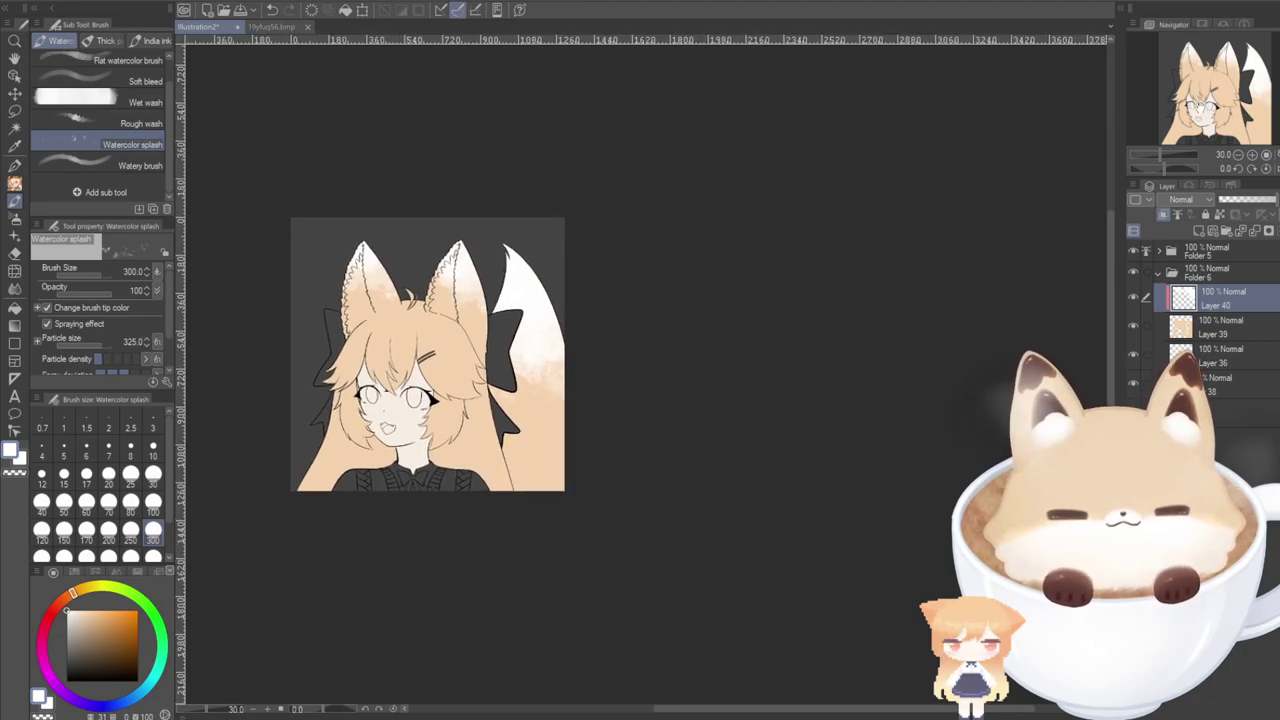
Try off-white strokes on the tail with the G-pen at size 70 and the Watery brush at size 120.
click(66, 163)
scroll(543, 371, up, 6)
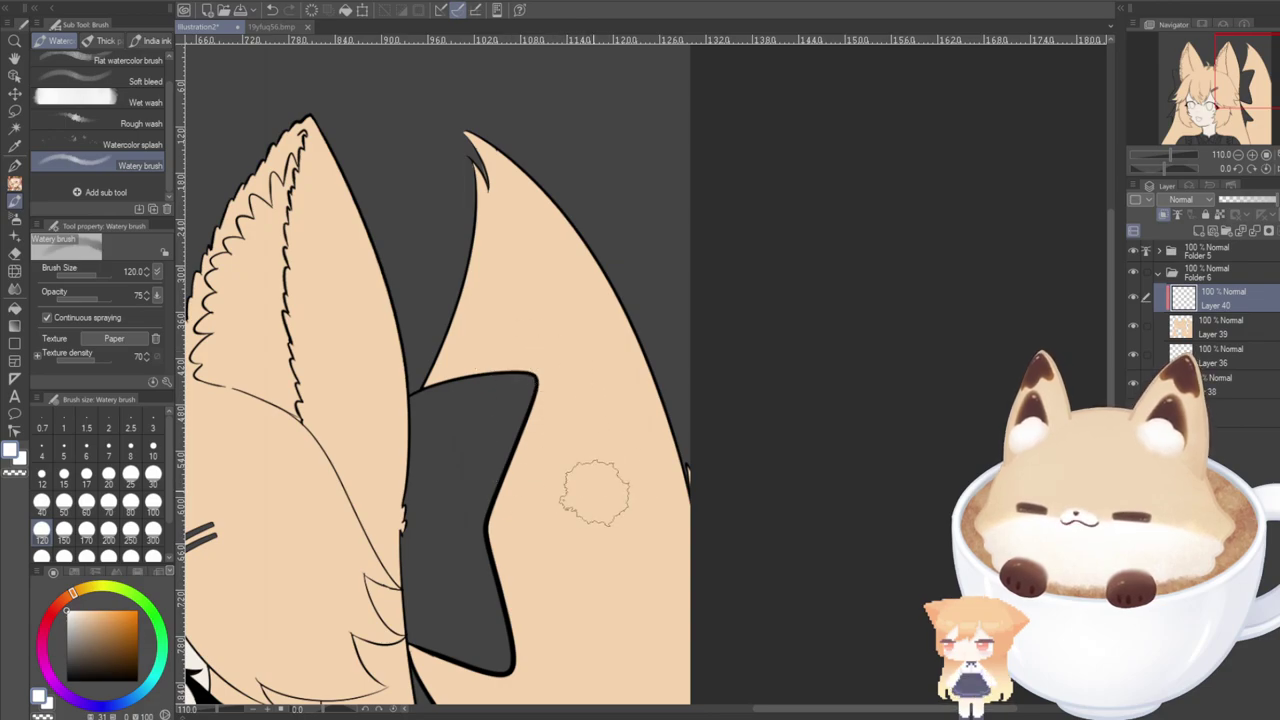
click(14, 167)
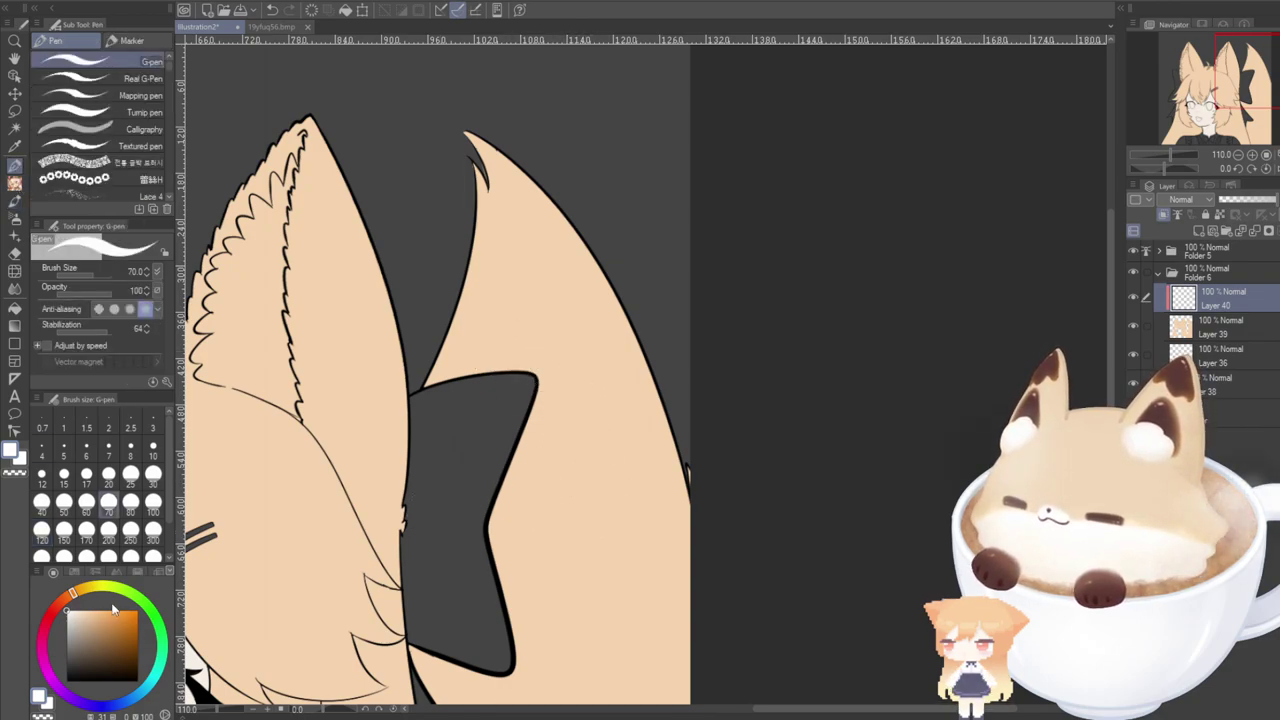
mouse_move(613, 536)
mouse_down()
mouse_move(540, 236)
mouse_move(559, 262)
mouse_move(546, 249)
mouse_move(547, 276)
mouse_move(482, 300)
mouse_move(508, 332)
mouse_move(545, 437)
mouse_up()
click(14, 201)
mouse_move(545, 390)
mouse_down()
mouse_move(573, 478)
mouse_move(592, 458)
mouse_move(578, 406)
mouse_move(593, 277)
mouse_move(550, 238)
mouse_up()
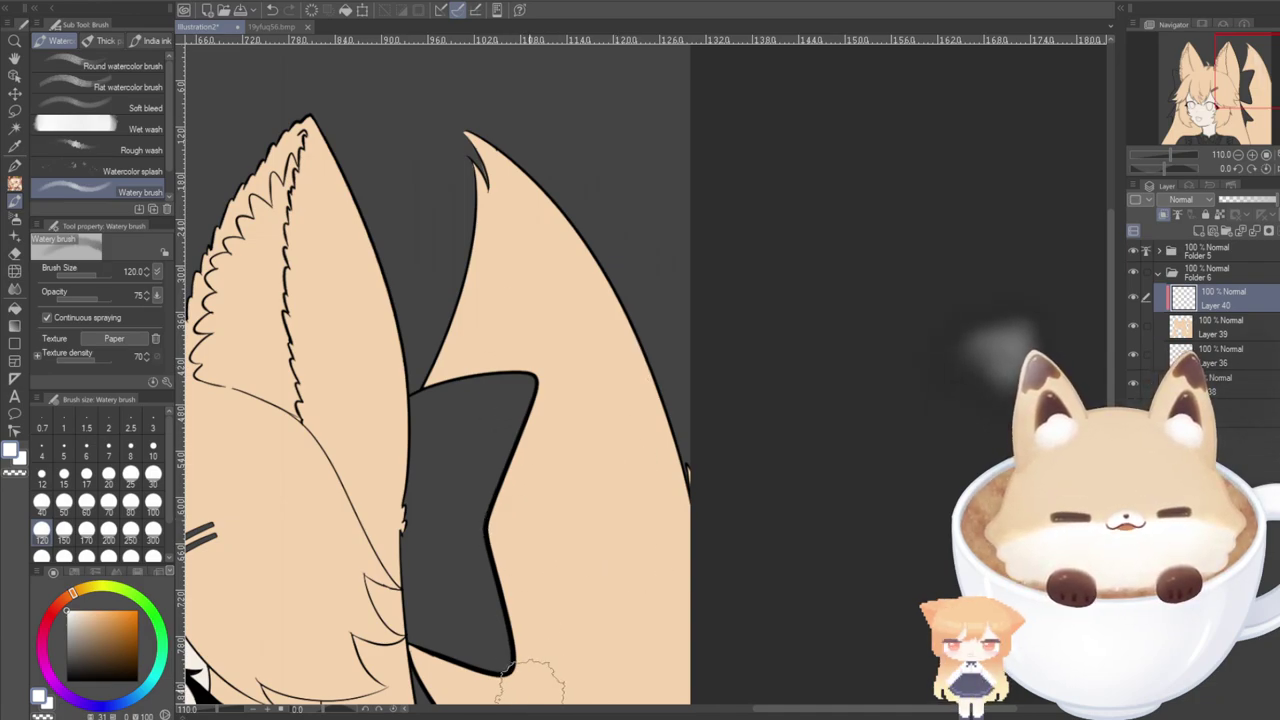
Switch to the Pencil3 brush at size 60 for the tail's off-white marking.
scroll(534, 716, up, 1)
click(14, 183)
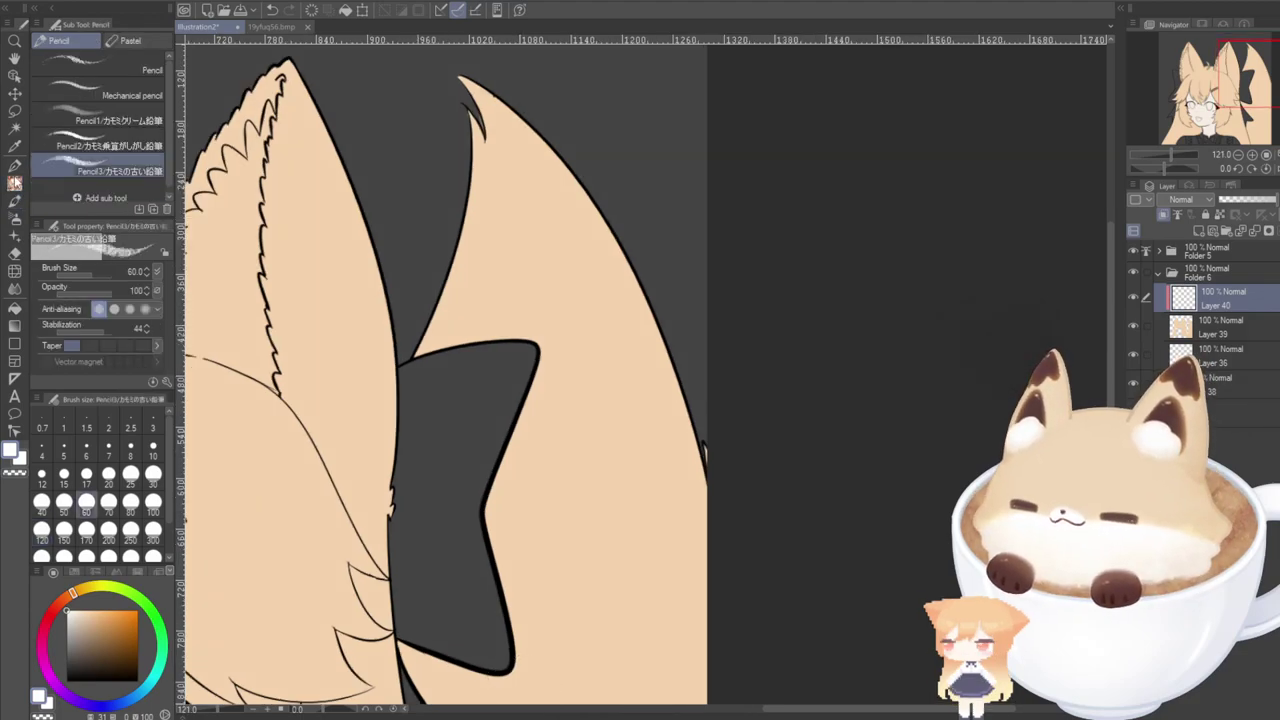
Try painting the upper tail white on Layer 40 with the Pencil3 brush at size 60, and clear the layer.
mouse_move(388, 85)
mouse_down()
mouse_move(735, 305)
mouse_move(403, 113)
mouse_move(446, 90)
mouse_move(406, 82)
mouse_up()
mouse_move(689, 317)
mouse_down()
mouse_move(563, 206)
mouse_move(406, 166)
mouse_move(665, 365)
mouse_up()
drag(350, 220, 331, 266)
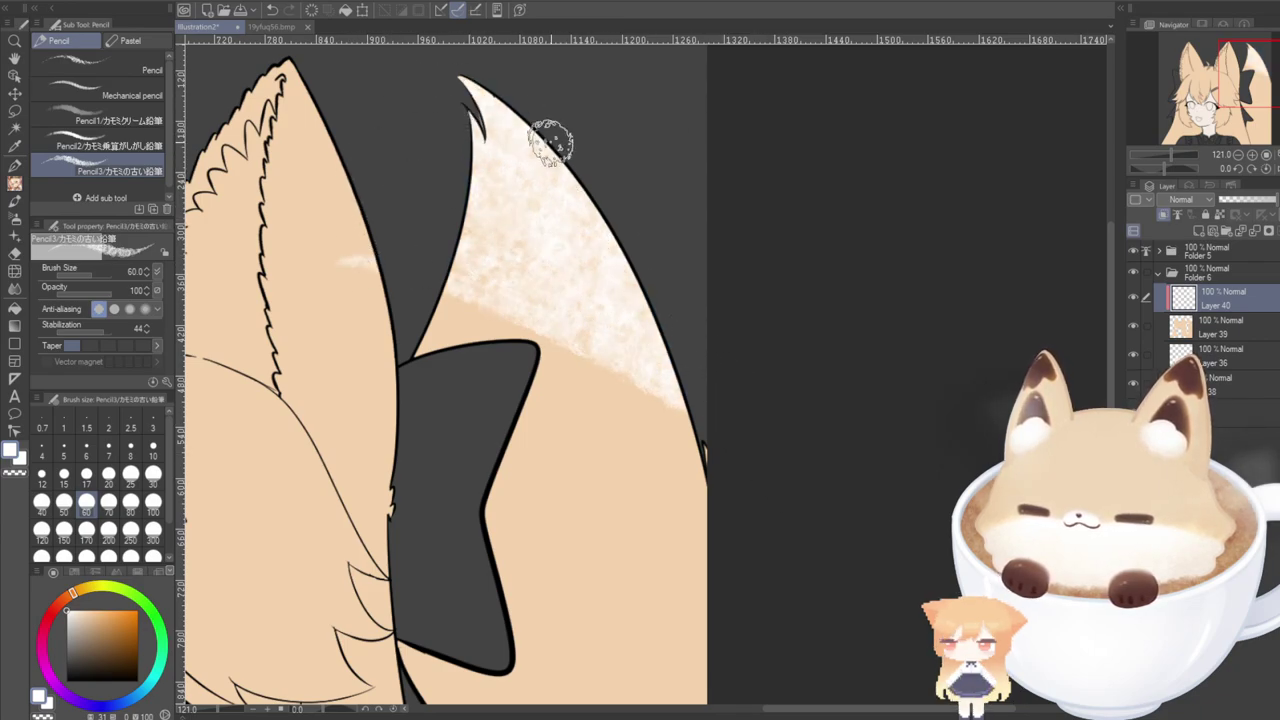
mouse_move(584, 232)
mouse_down()
mouse_move(463, 262)
mouse_move(691, 429)
mouse_up()
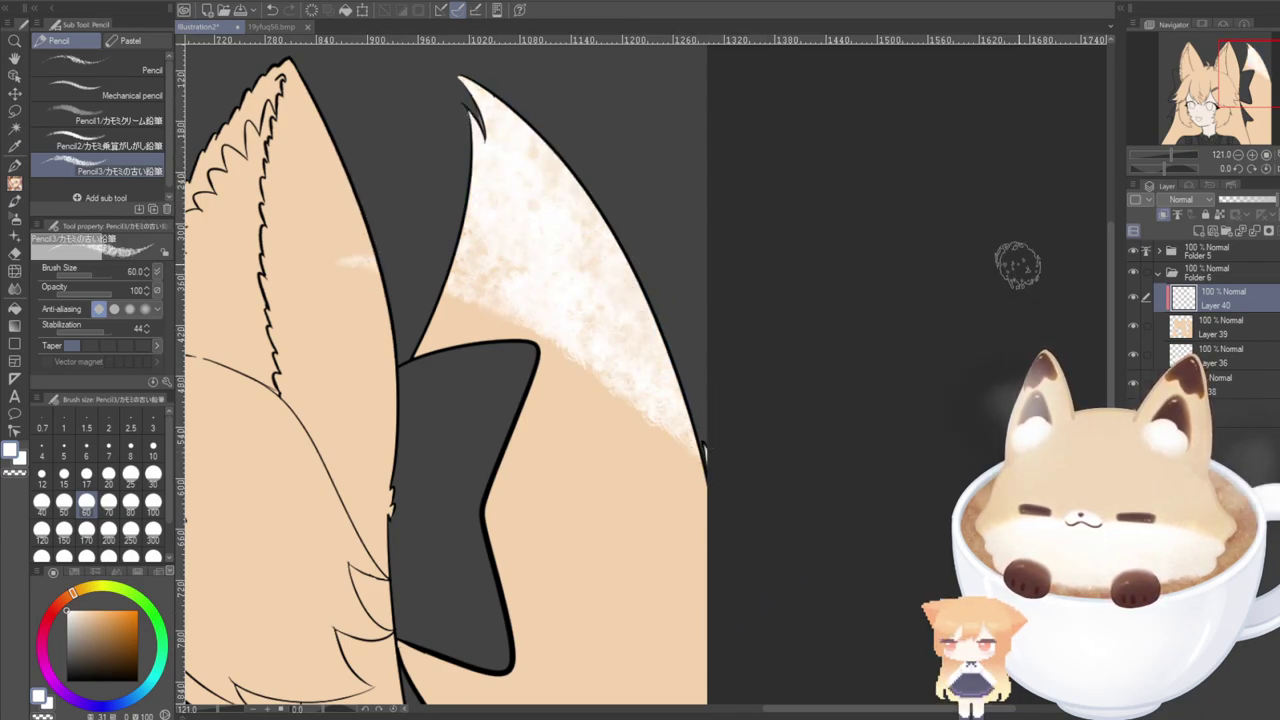
drag(1227, 92, 1213, 103)
mouse_move(622, 420)
mouse_down()
mouse_move(866, 471)
mouse_move(900, 462)
mouse_up()
key(Delete)
Try covering the upper tail in white with the Pencil3 brush at size 300, and clear the layer.
click(153, 530)
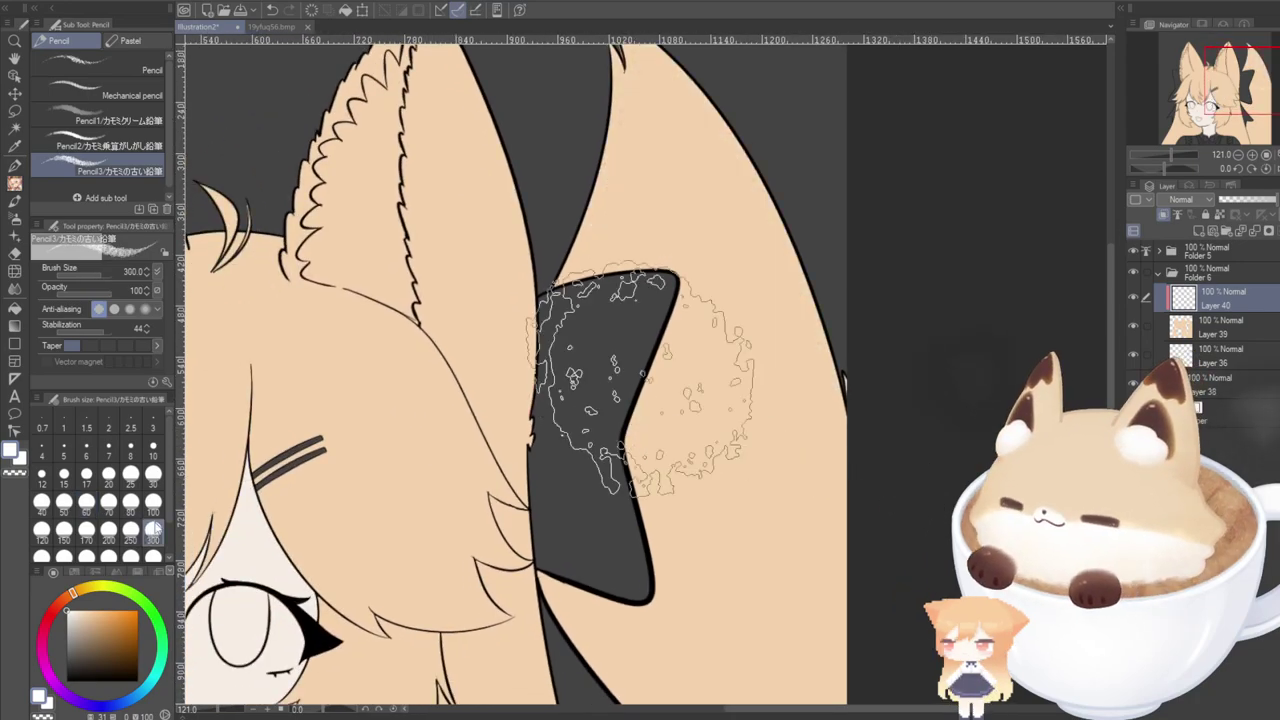
drag(628, 408, 848, 418)
mouse_move(566, 234)
mouse_down()
mouse_move(899, 302)
mouse_move(596, 80)
mouse_move(809, 242)
mouse_move(614, 160)
mouse_move(679, 105)
mouse_move(544, 90)
mouse_move(624, 202)
mouse_move(901, 388)
mouse_move(549, 322)
mouse_move(590, 324)
mouse_up()
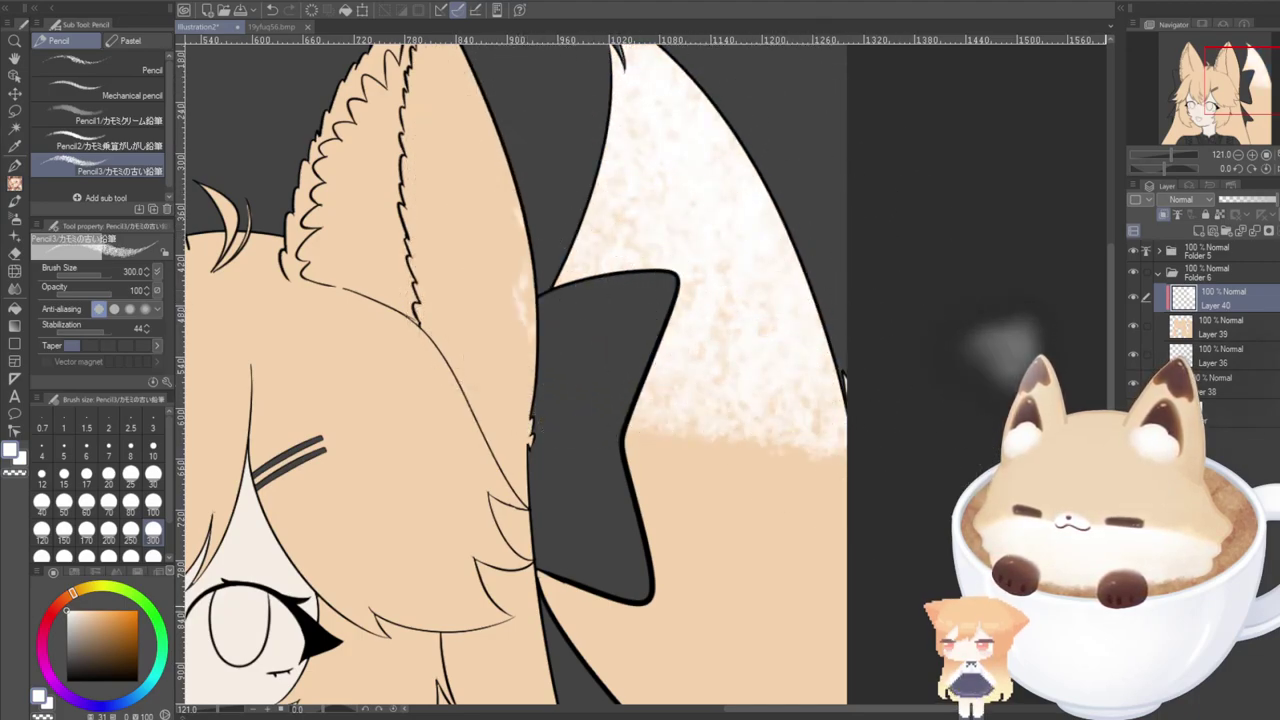
key(Delete)
Try the Pencil2 brush at size 250 for the white tail tip, and clear the painted area.
click(69, 141)
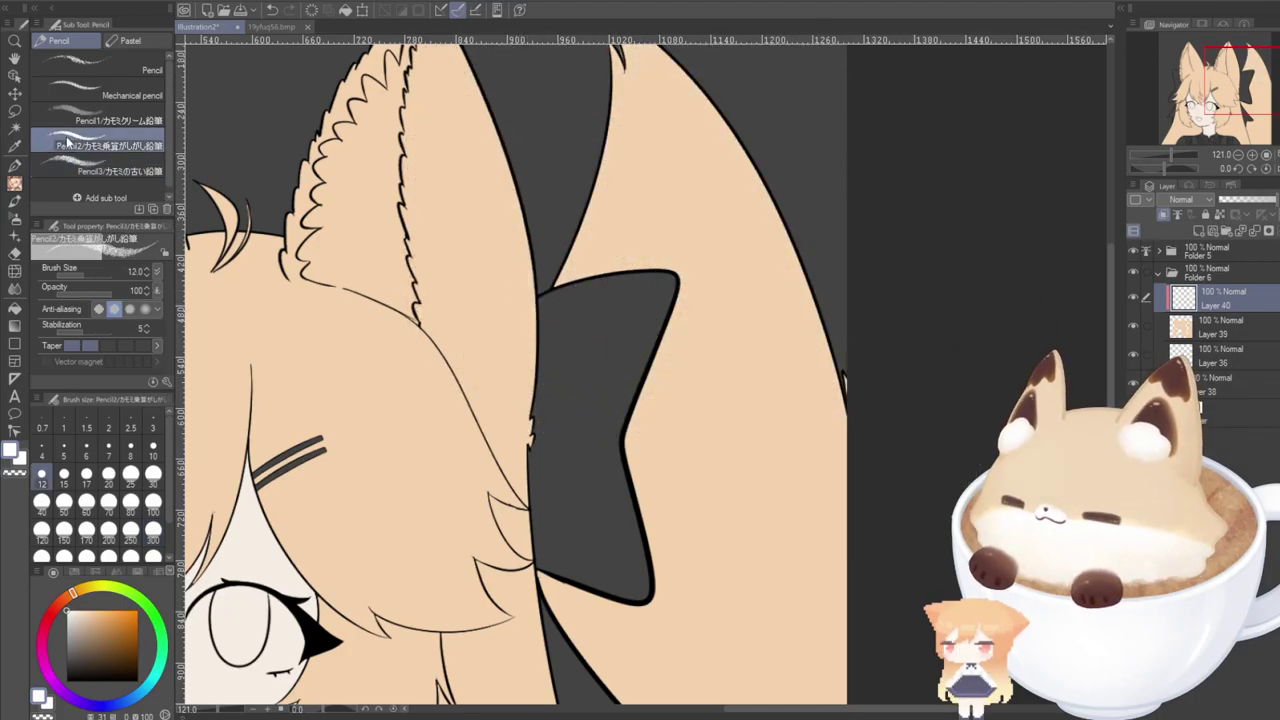
drag(769, 376, 630, 216)
mouse_move(835, 435)
mouse_down()
mouse_move(621, 178)
mouse_move(586, 100)
mouse_move(909, 371)
mouse_move(932, 490)
mouse_up()
click(137, 541)
key(Delete)
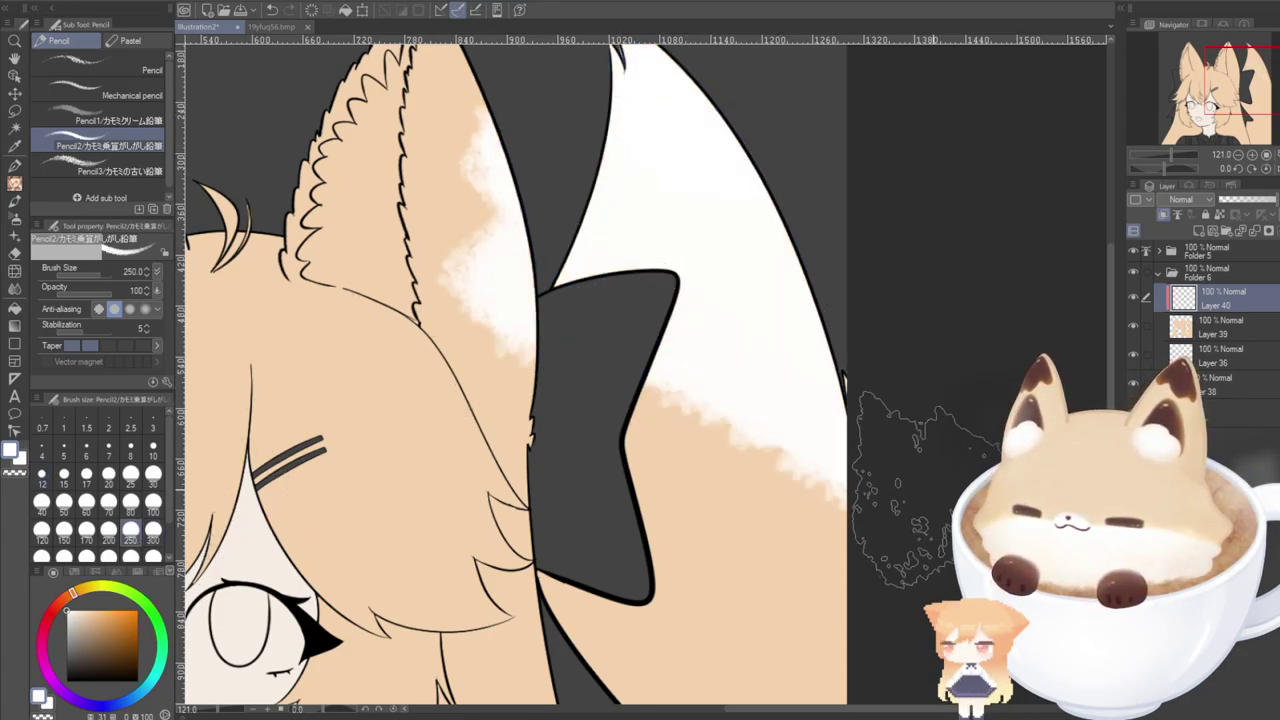
key(Delete)
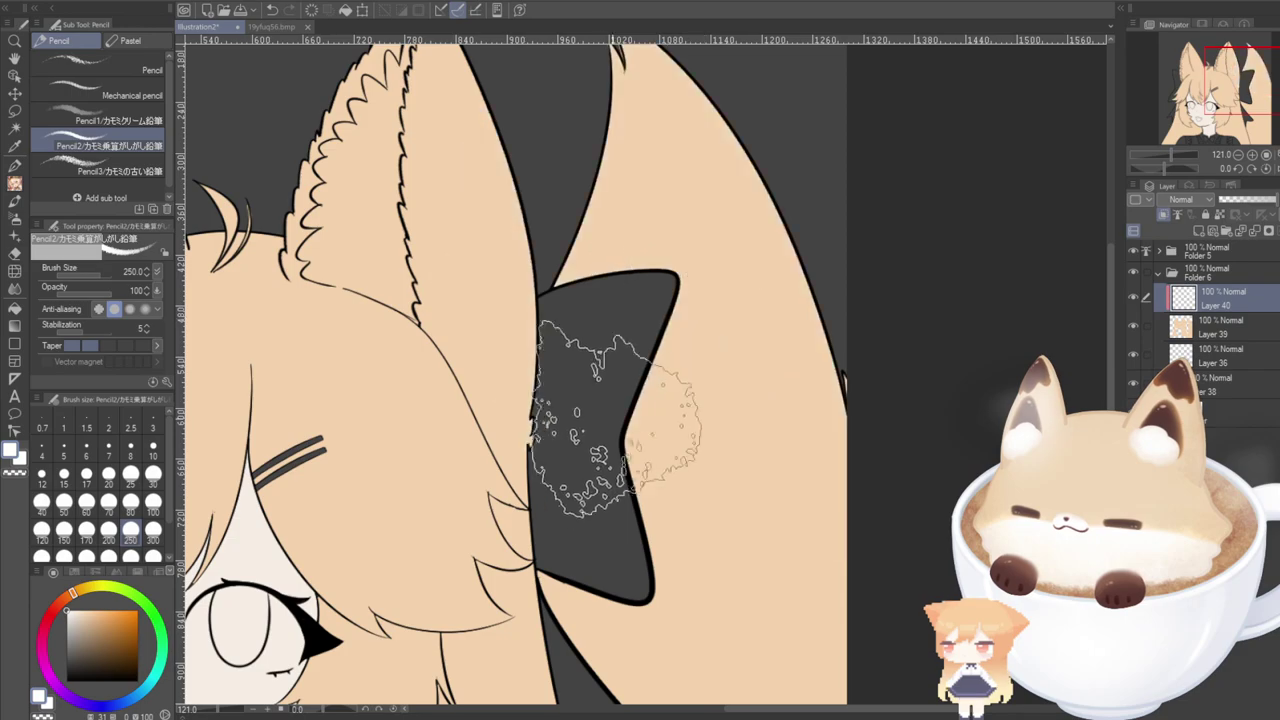
Repaint the white tail tip with the size 250 Pencil2 brush, judge it on the whole illustration, and undo it.
mouse_move(650, 430)
mouse_down()
mouse_move(740, 420)
mouse_move(629, 90)
mouse_move(586, 330)
mouse_move(743, 357)
mouse_move(596, 281)
mouse_up()
scroll(571, 505, down, 5)
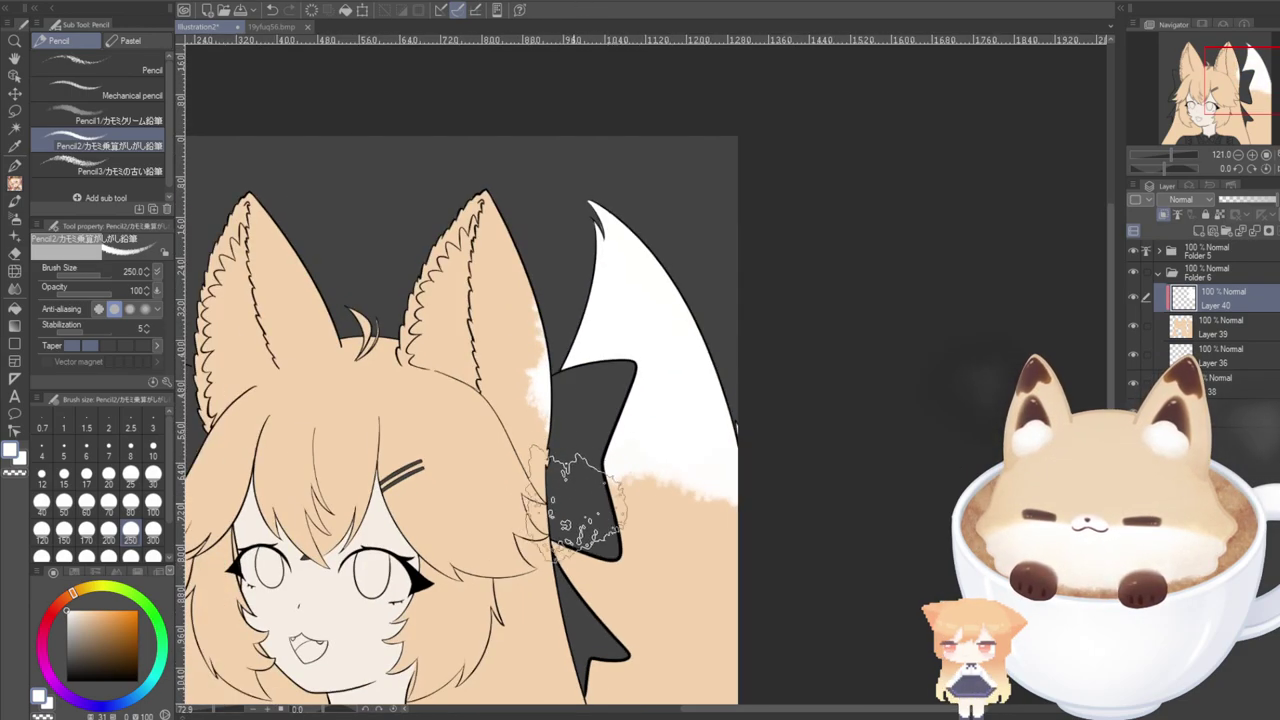
drag(1208, 100, 1207, 109)
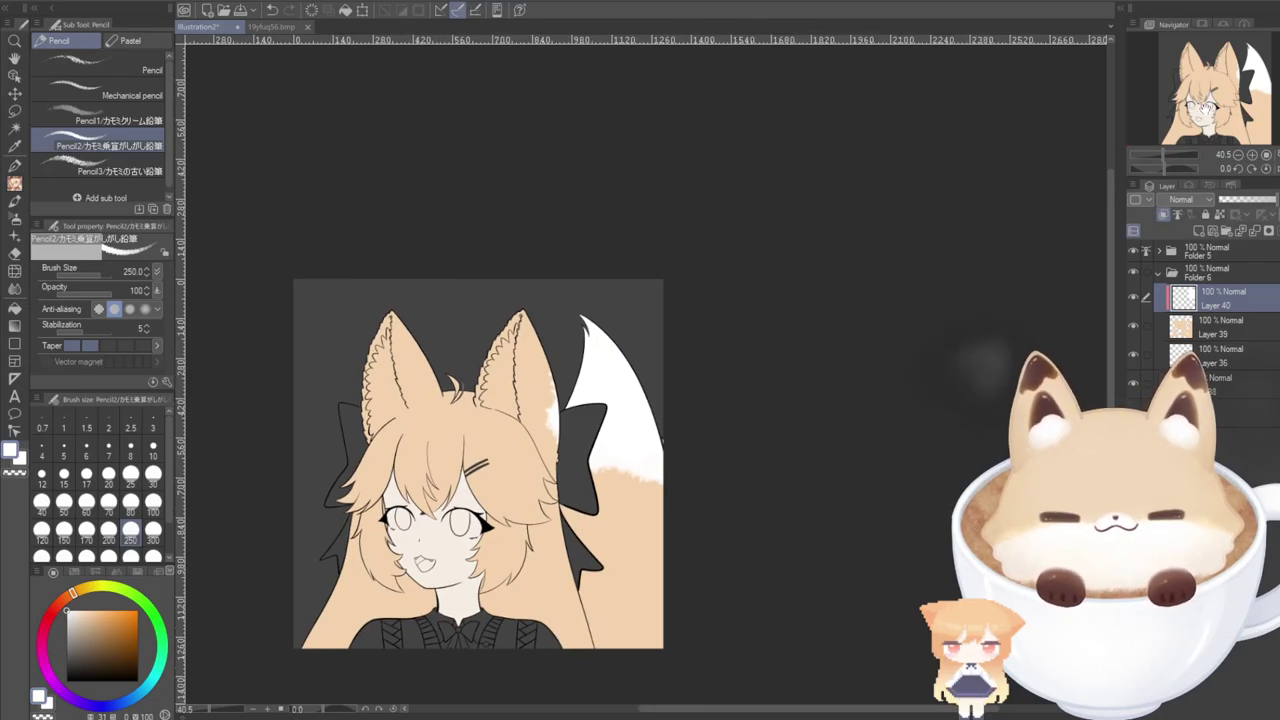
key(ctrl+z)
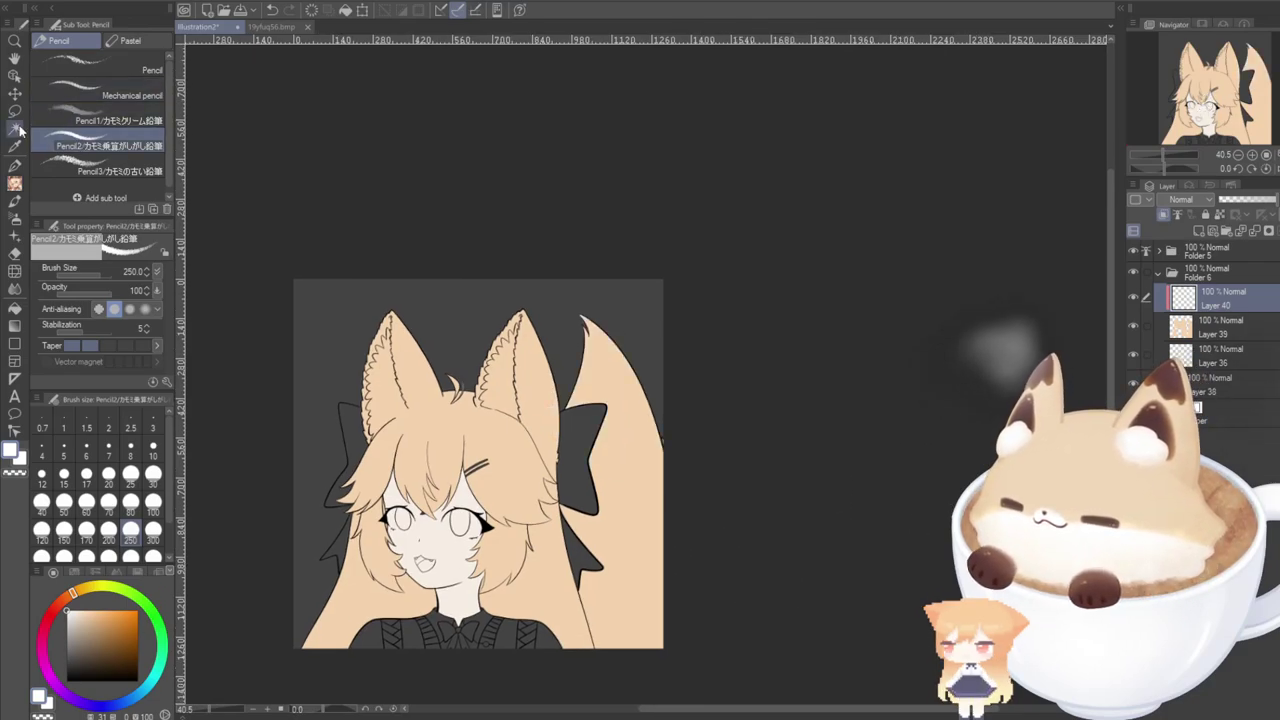
Find a suitable brush for the tail fur among the pens and choose Crunchy Pen.
click(13, 220)
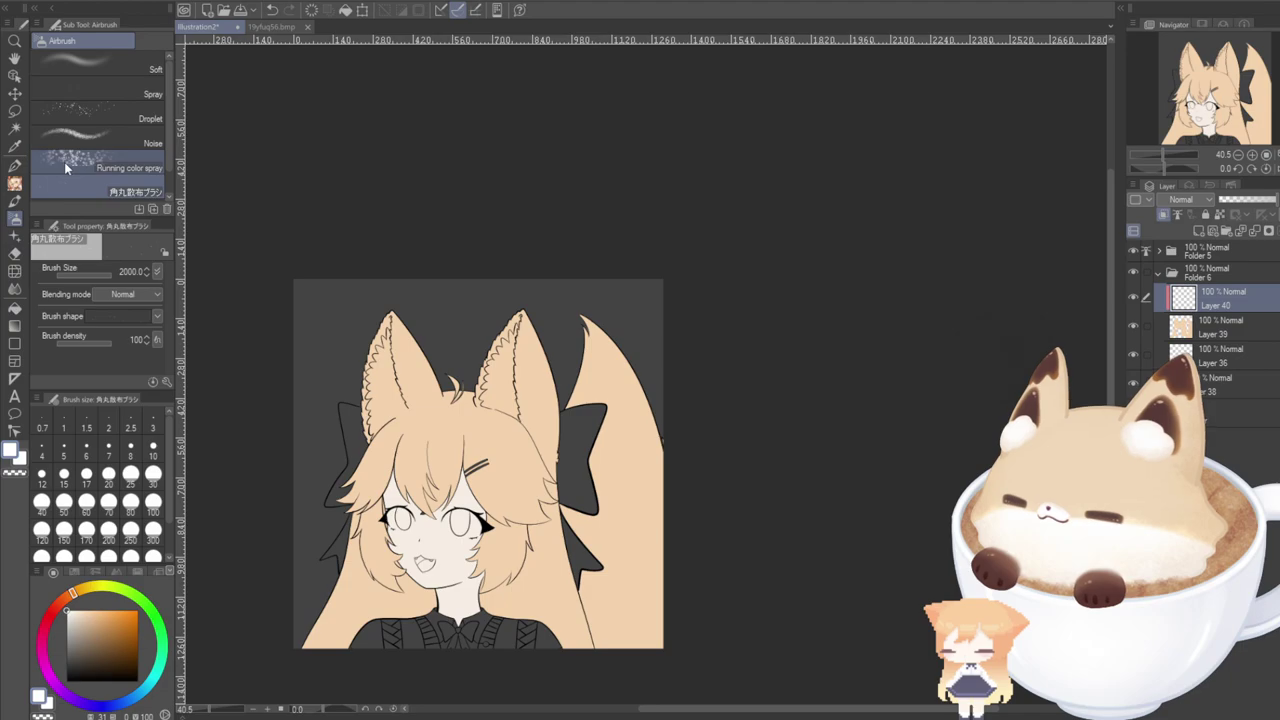
click(12, 164)
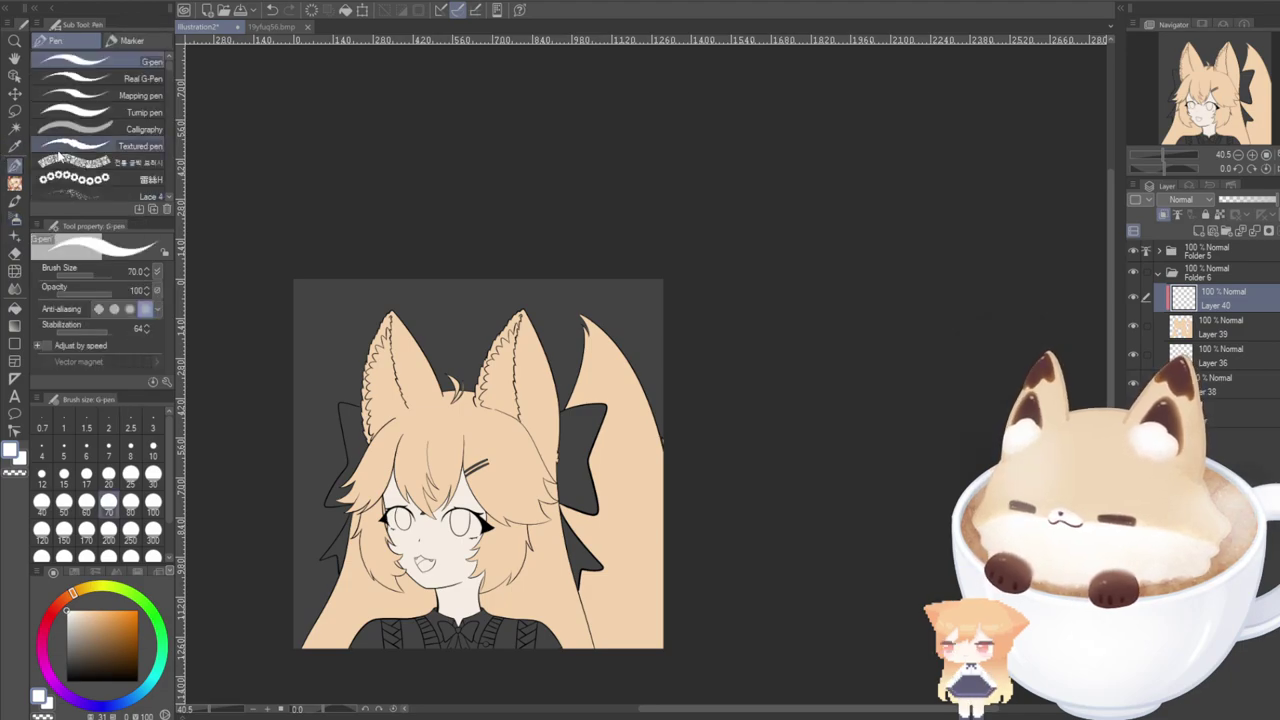
scroll(62, 170, down, 5)
scroll(62, 188, down, 8)
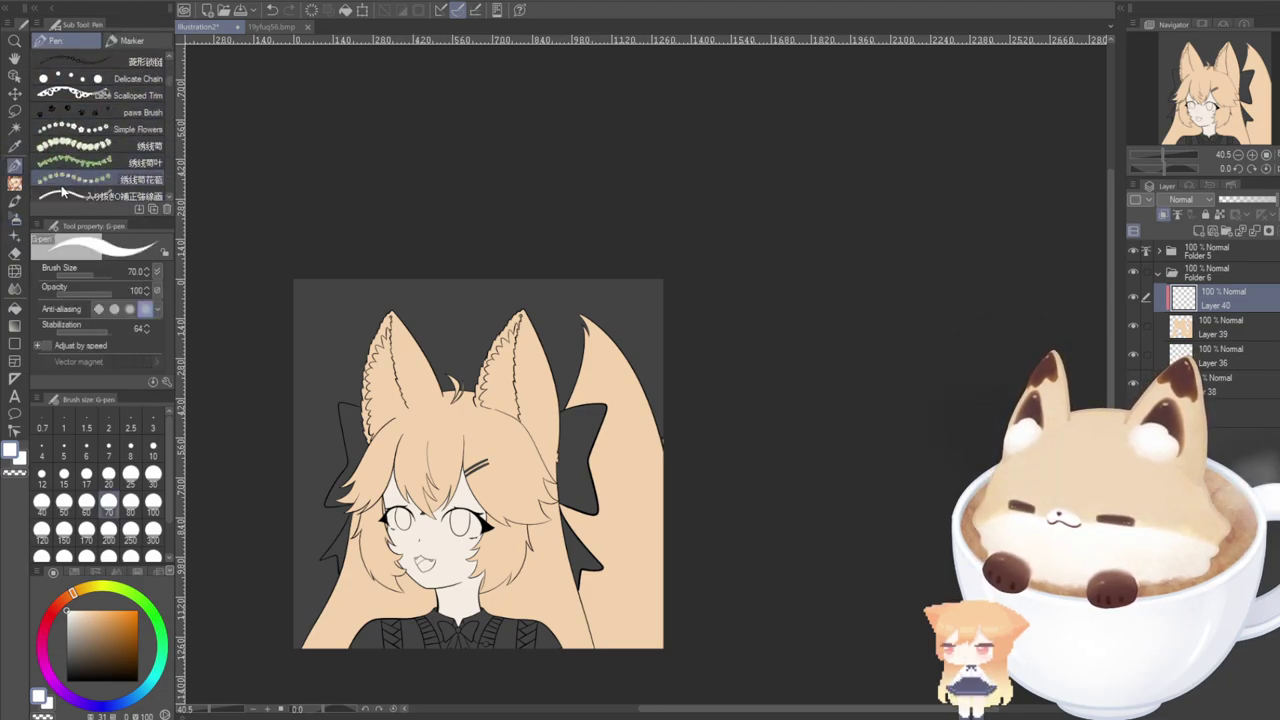
scroll(170, 110, down, 8)
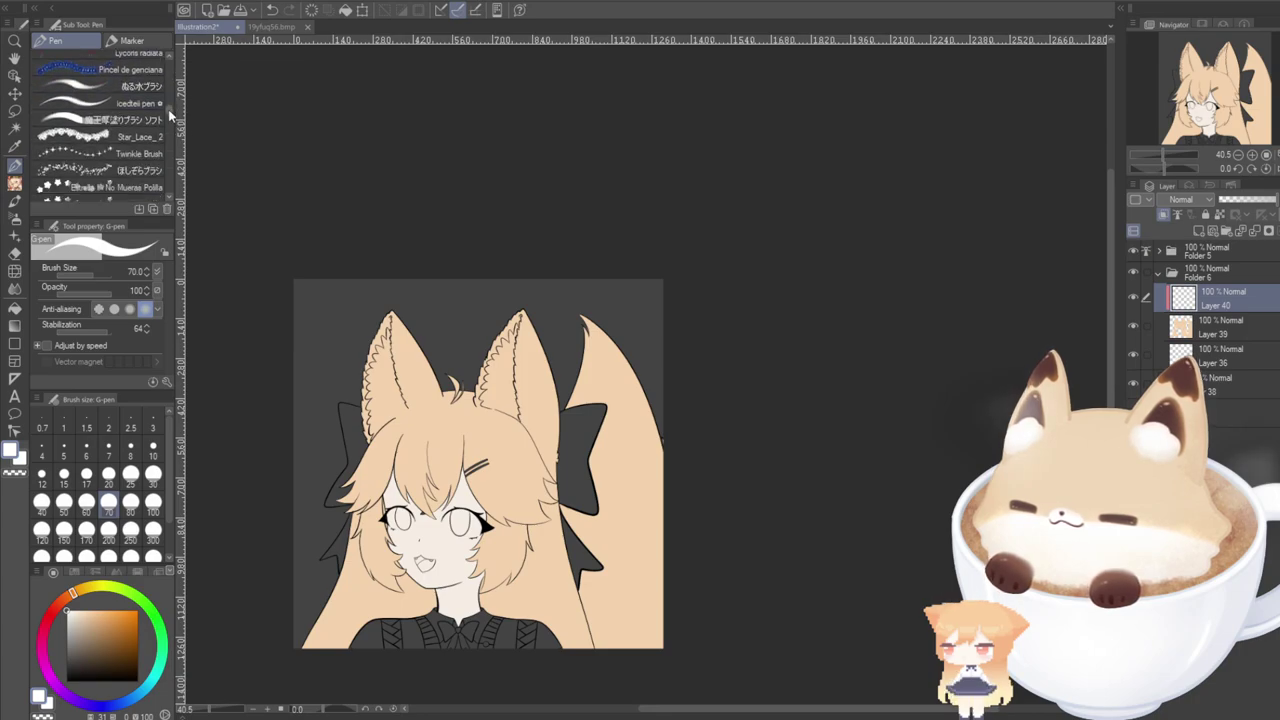
scroll(179, 187, down, 3)
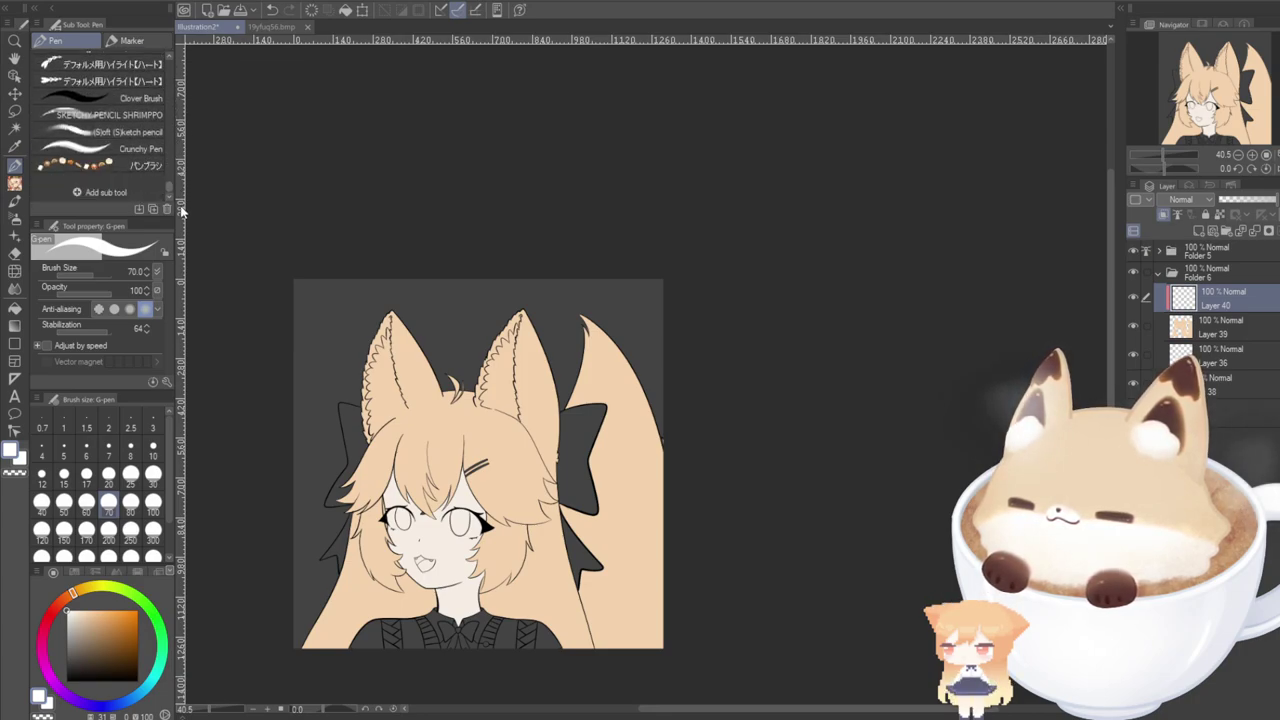
click(88, 150)
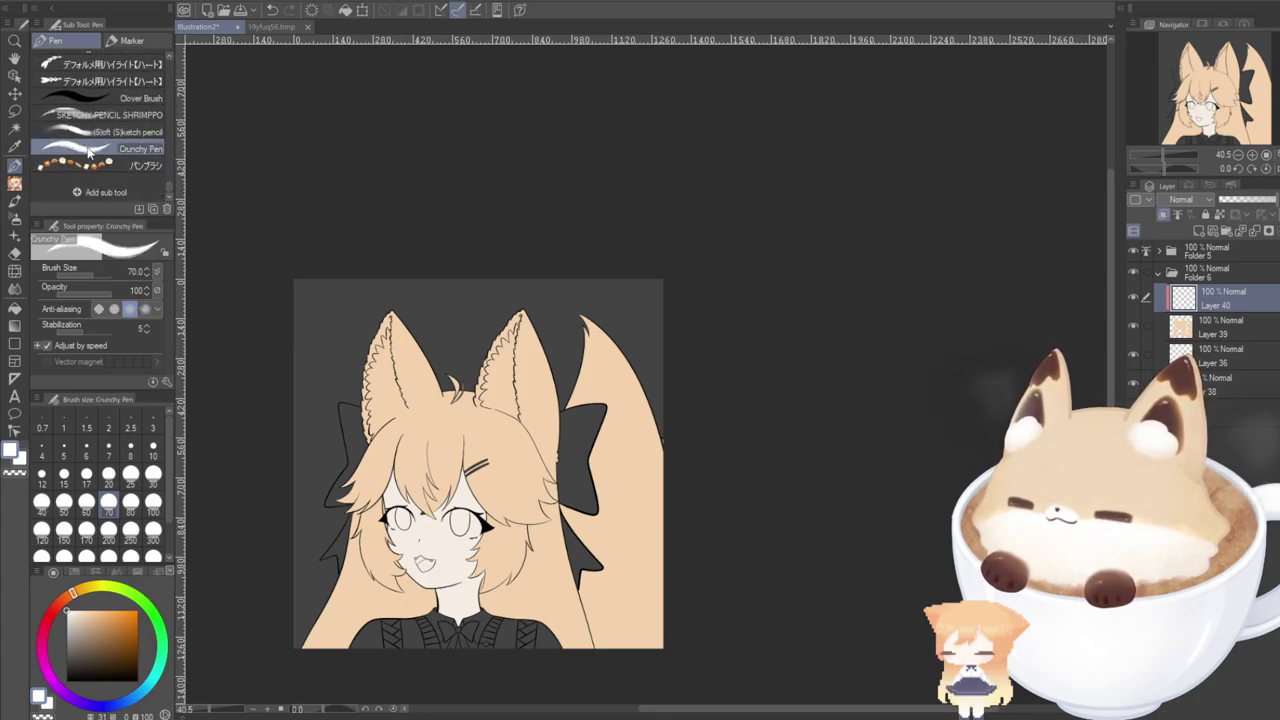
Try out the Crunchy Pen at size 70 by painting white over the tail, and remove the test strokes.
scroll(658, 450, up, 3)
mouse_move(640, 480)
mouse_down()
mouse_move(529, 239)
mouse_move(619, 412)
mouse_move(630, 386)
mouse_move(541, 235)
mouse_move(679, 467)
mouse_move(642, 513)
mouse_move(564, 510)
mouse_move(534, 452)
mouse_move(550, 398)
mouse_move(572, 422)
mouse_move(526, 313)
mouse_move(509, 378)
mouse_move(523, 272)
mouse_move(573, 428)
mouse_up()
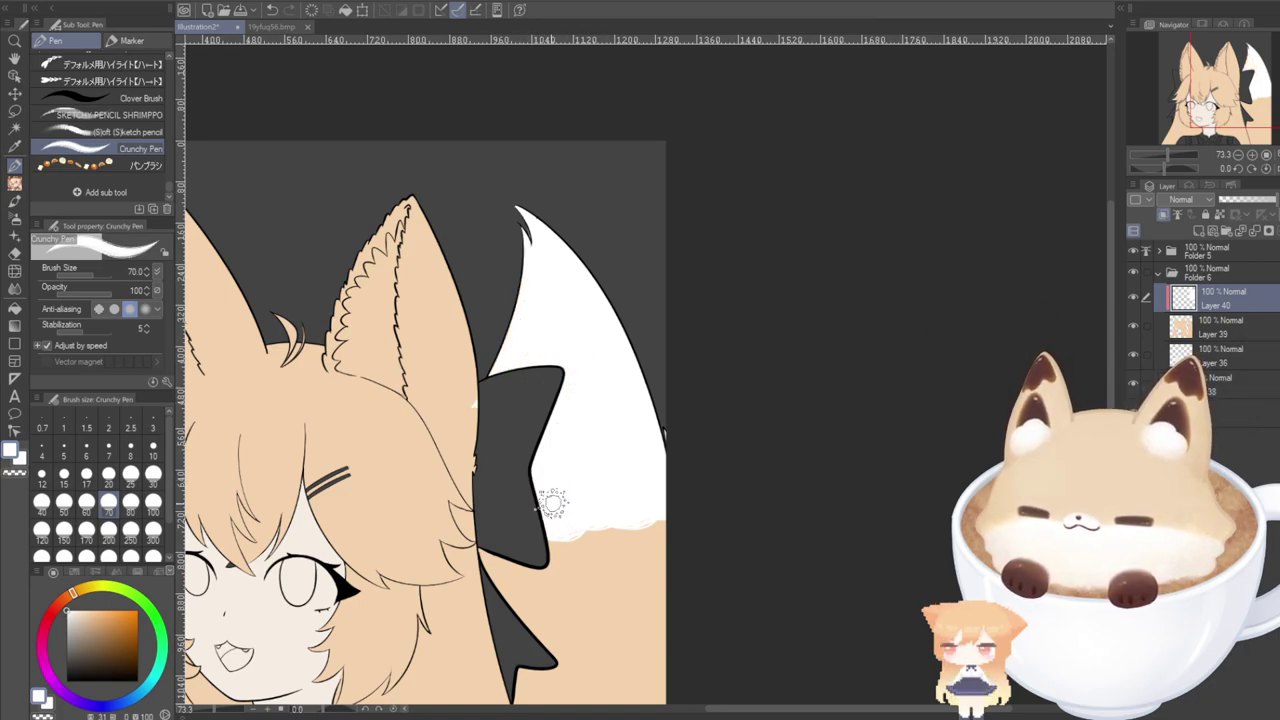
drag(612, 595, 514, 608)
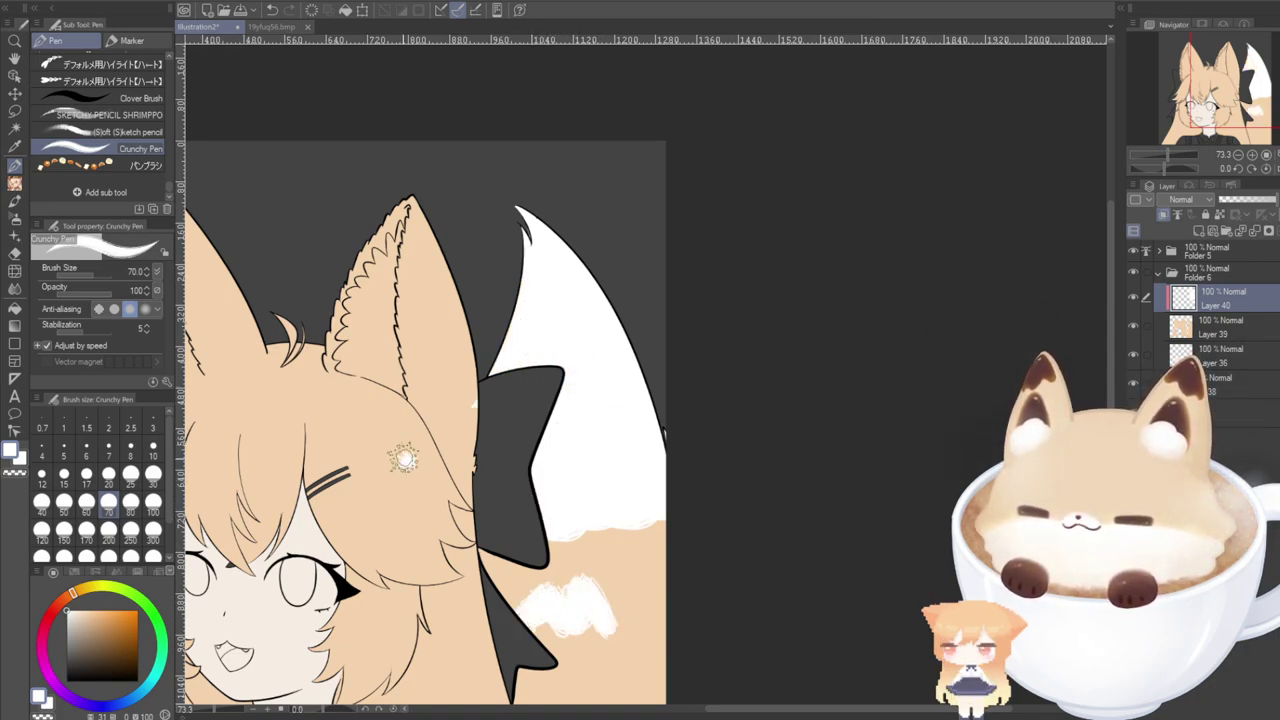
mouse_move(403, 458)
mouse_down()
mouse_move(360, 570)
mouse_move(300, 575)
mouse_up()
mouse_move(268, 434)
mouse_down()
mouse_move(244, 413)
mouse_move(255, 374)
mouse_move(359, 374)
mouse_move(396, 297)
mouse_move(406, 218)
mouse_up()
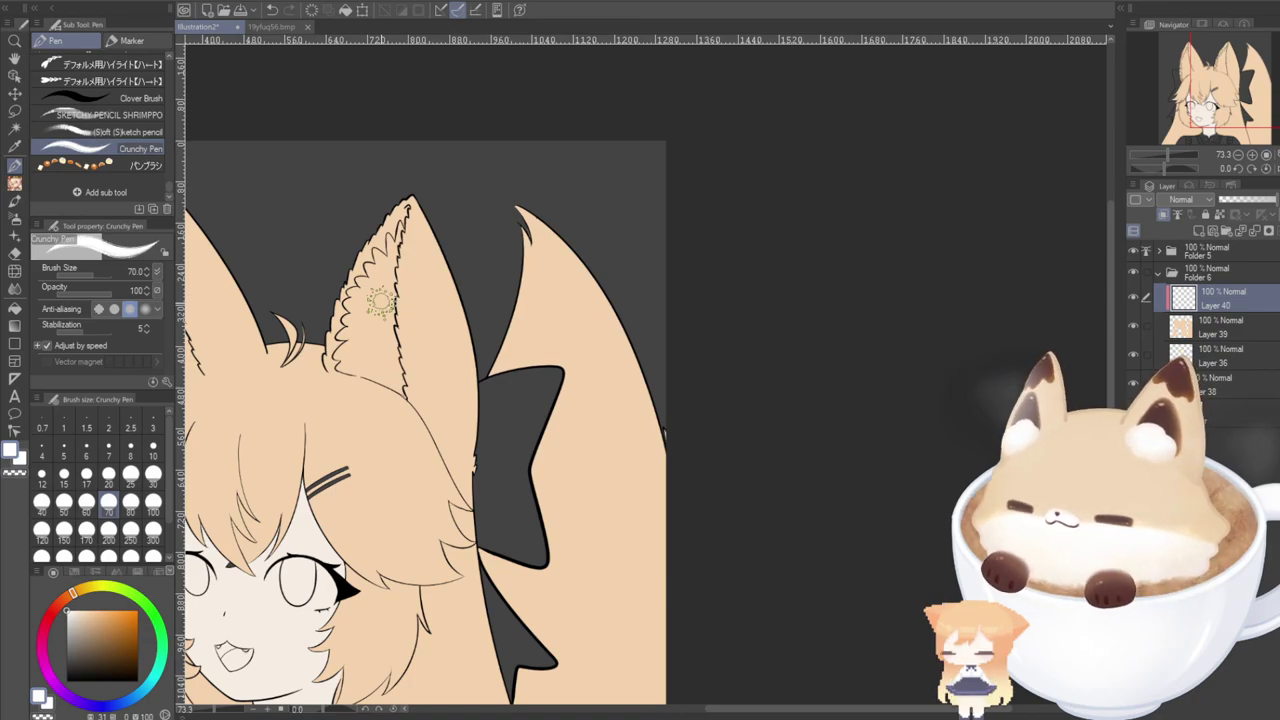
Try painting the upper tail white with a jagged lower edge beside the bow, undoing the last stroke.
scroll(655, 463, up, 2)
mouse_move(662, 482)
mouse_down()
mouse_move(543, 142)
mouse_move(441, 66)
mouse_move(436, 88)
mouse_move(536, 168)
mouse_move(421, 62)
mouse_move(535, 261)
mouse_move(501, 327)
mouse_move(440, 202)
mouse_move(428, 340)
mouse_move(473, 308)
mouse_move(446, 516)
mouse_move(471, 410)
mouse_move(551, 438)
mouse_move(605, 490)
mouse_move(647, 488)
mouse_move(655, 435)
mouse_move(568, 375)
mouse_move(508, 300)
mouse_move(467, 370)
mouse_move(453, 472)
mouse_move(524, 487)
mouse_move(559, 538)
mouse_move(595, 463)
mouse_move(639, 537)
mouse_move(663, 436)
mouse_up()
scroll(636, 424, down, 2)
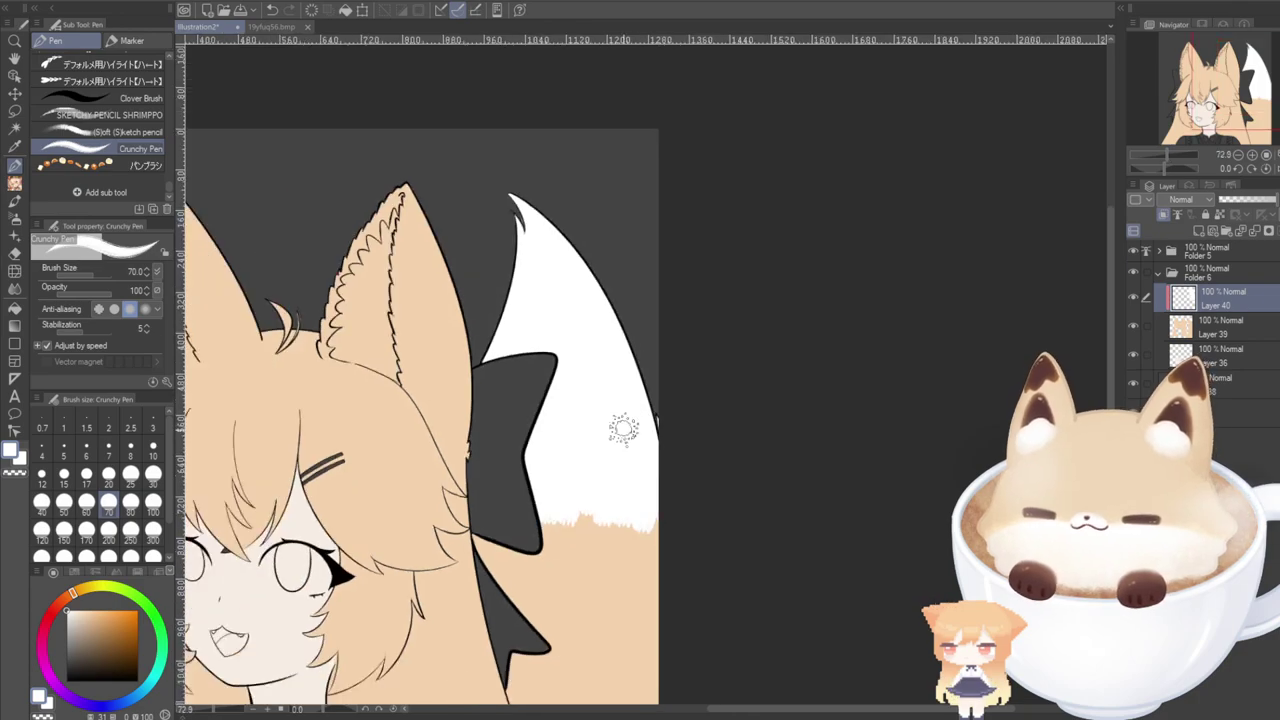
key(ctrl+z)
Check the tail on the reference sheet 19yfuq56.bmp and extend the white marking further down the illustration's tail.
click(270, 26)
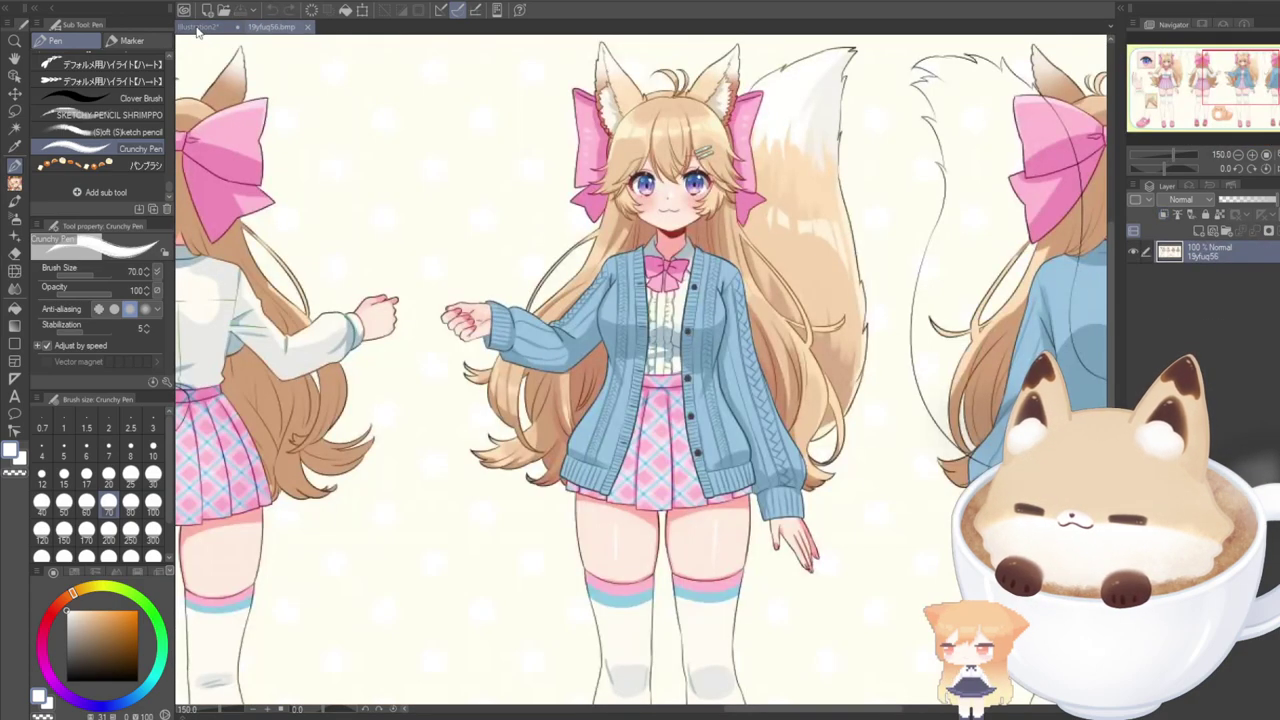
click(200, 27)
mouse_move(520, 486)
mouse_down()
mouse_move(566, 444)
mouse_move(580, 477)
mouse_move(599, 426)
mouse_move(640, 464)
mouse_move(645, 436)
mouse_move(628, 440)
mouse_move(628, 549)
mouse_move(590, 481)
mouse_move(593, 457)
mouse_move(530, 413)
mouse_move(488, 532)
mouse_move(508, 499)
mouse_move(547, 473)
mouse_move(567, 477)
mouse_move(581, 414)
mouse_move(599, 508)
mouse_up()
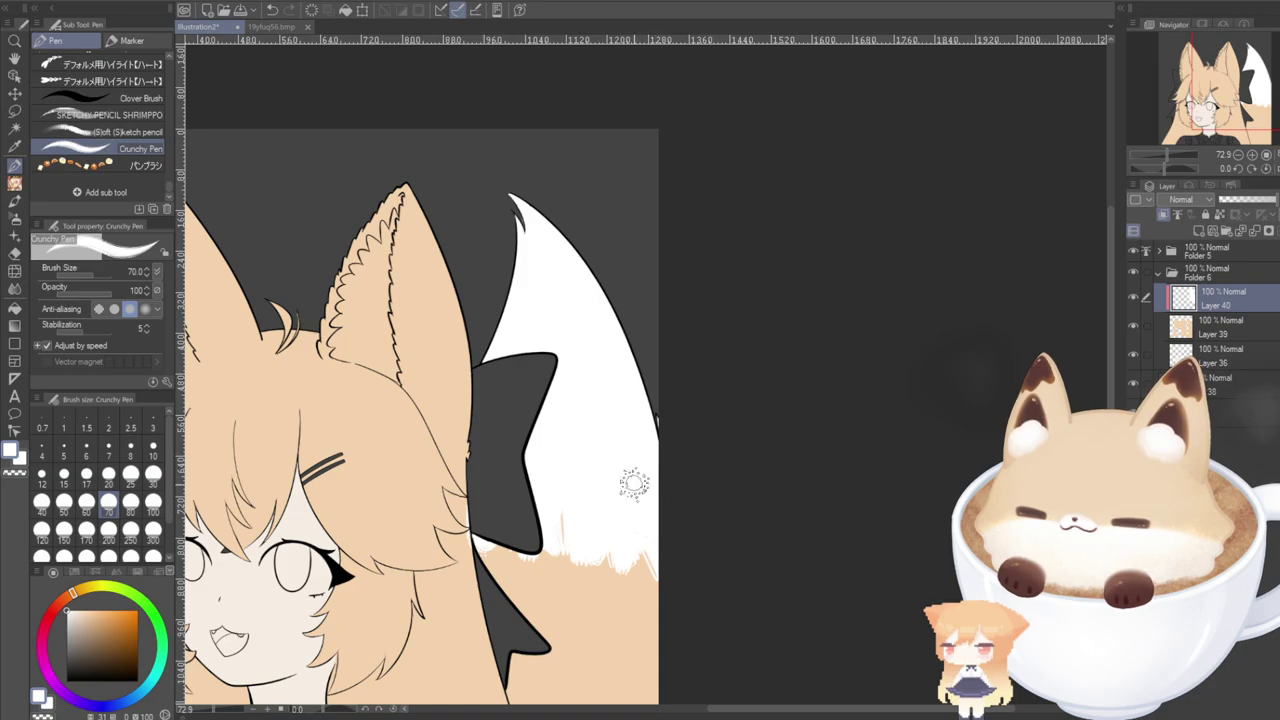
drag(1221, 95, 1187, 92)
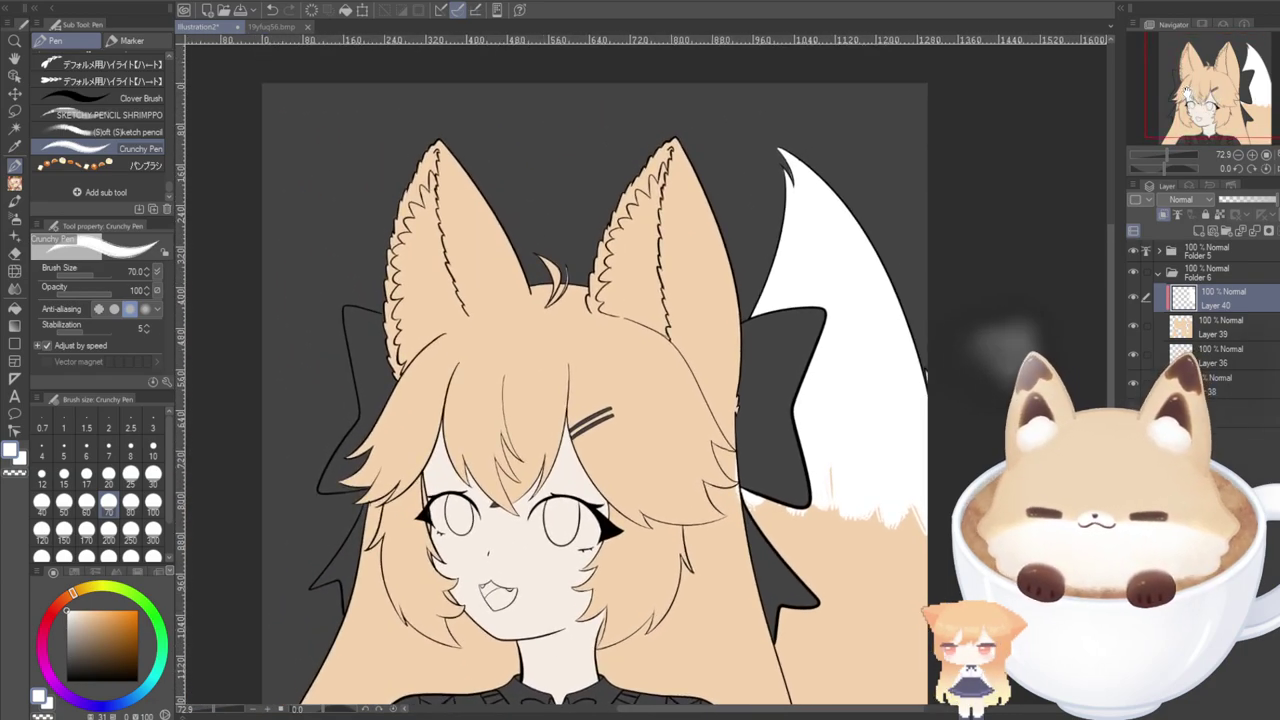
Recheck the reference sheet's tail, and repaint the illustration's tail tip white down to the middle of the bow.
click(272, 27)
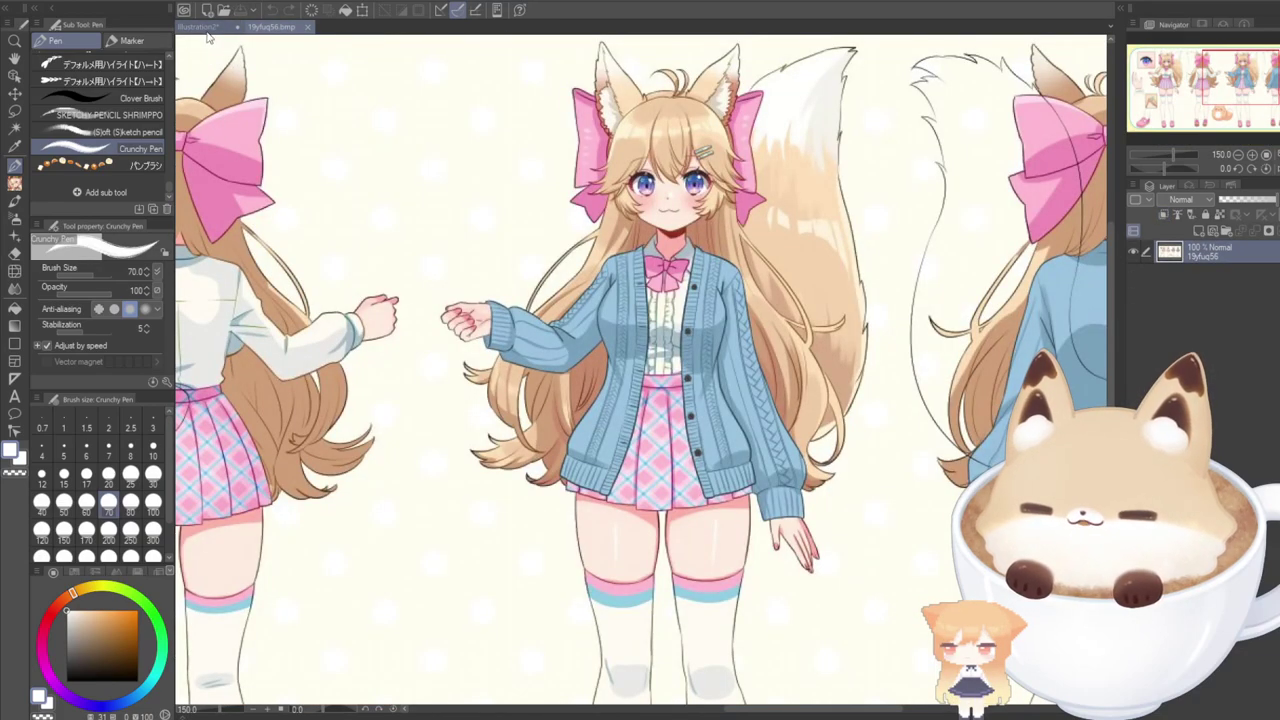
click(216, 29)
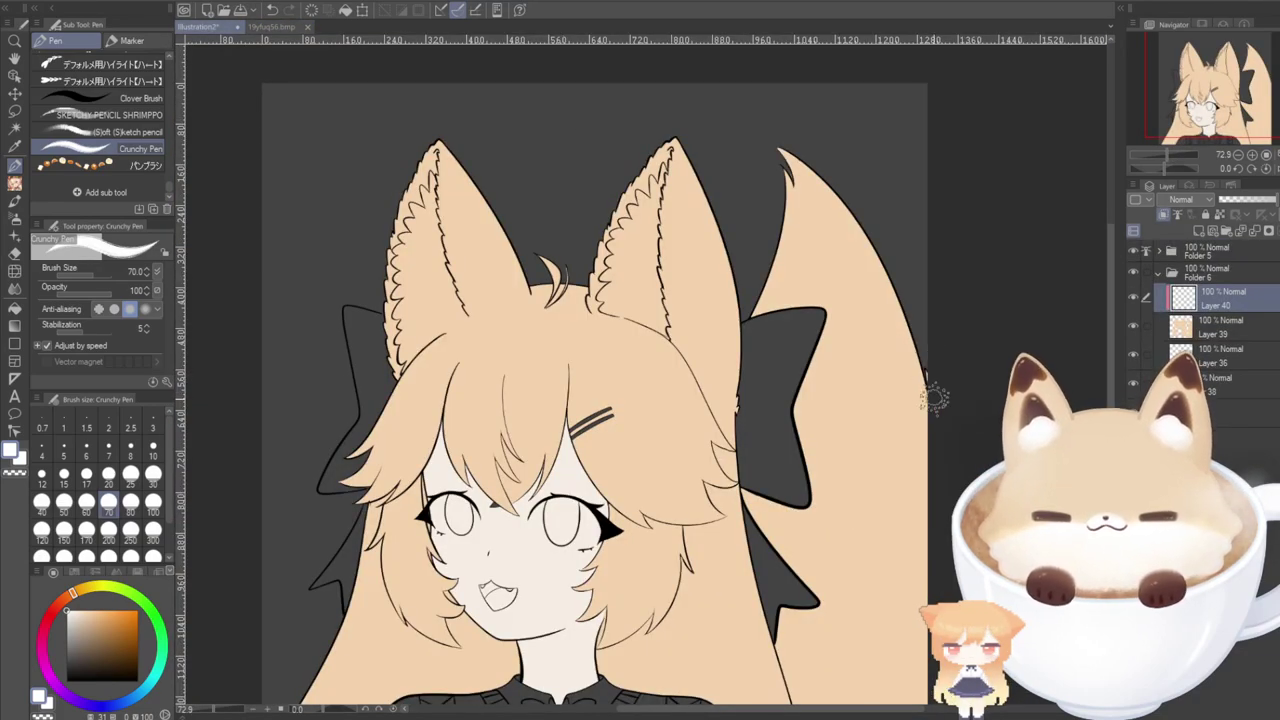
mouse_move(880, 275)
mouse_down()
mouse_move(887, 380)
mouse_move(903, 392)
mouse_move(877, 402)
mouse_move(745, 101)
mouse_up()
drag(856, 400, 760, 143)
drag(816, 405, 791, 200)
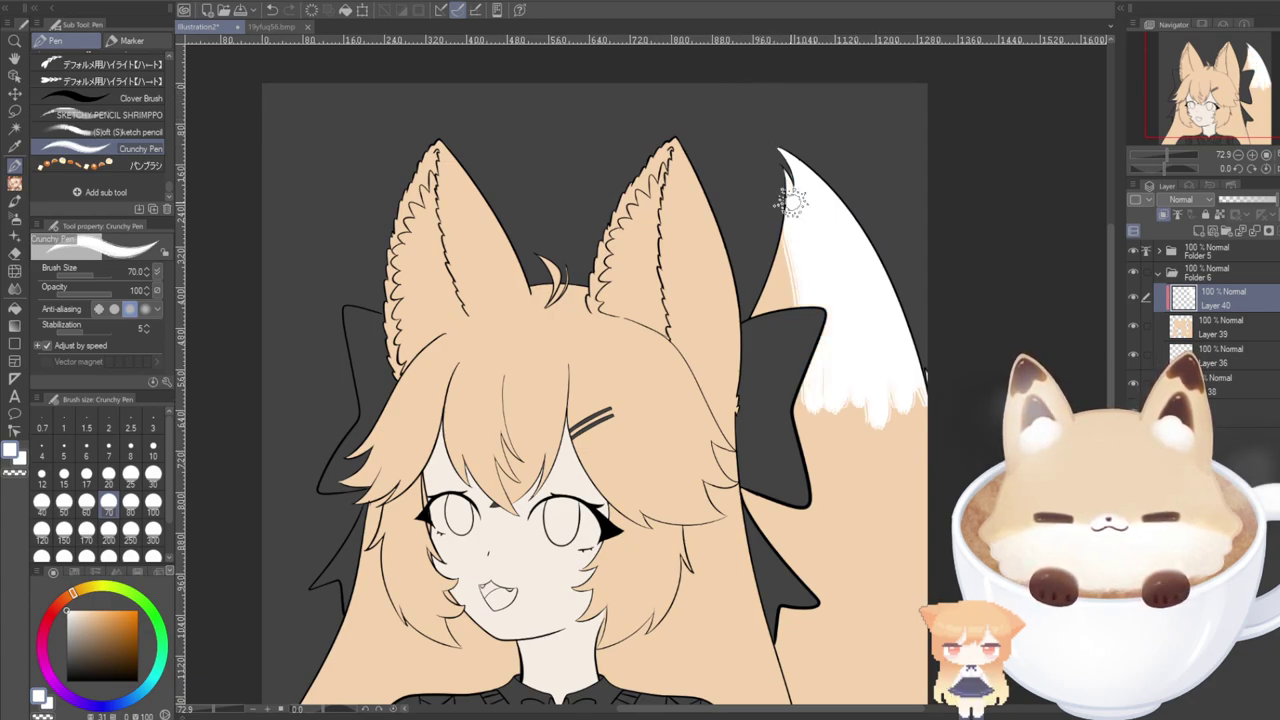
drag(783, 308, 778, 200)
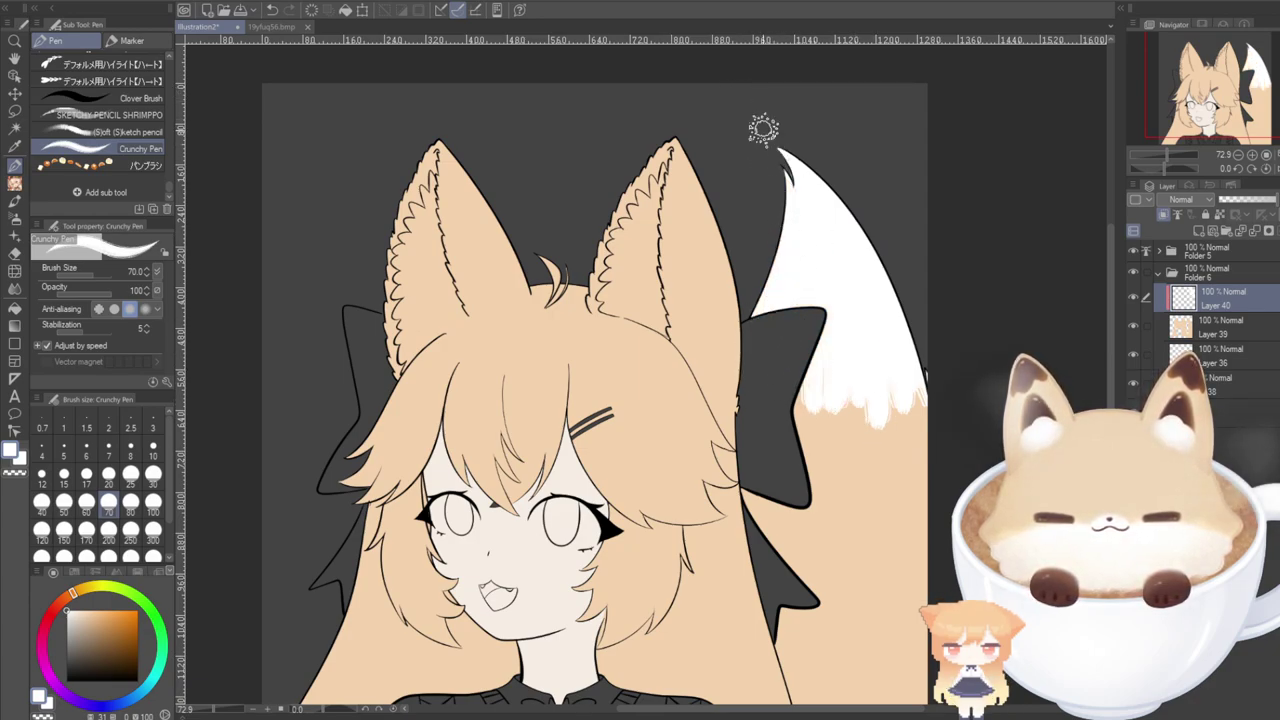
Lengthen the lower edge of the white tail marking beside the bow with short fur strokes, undoing the unsuitable one.
mouse_move(831, 406)
mouse_down()
mouse_move(791, 415)
mouse_move(813, 394)
mouse_move(843, 425)
mouse_up()
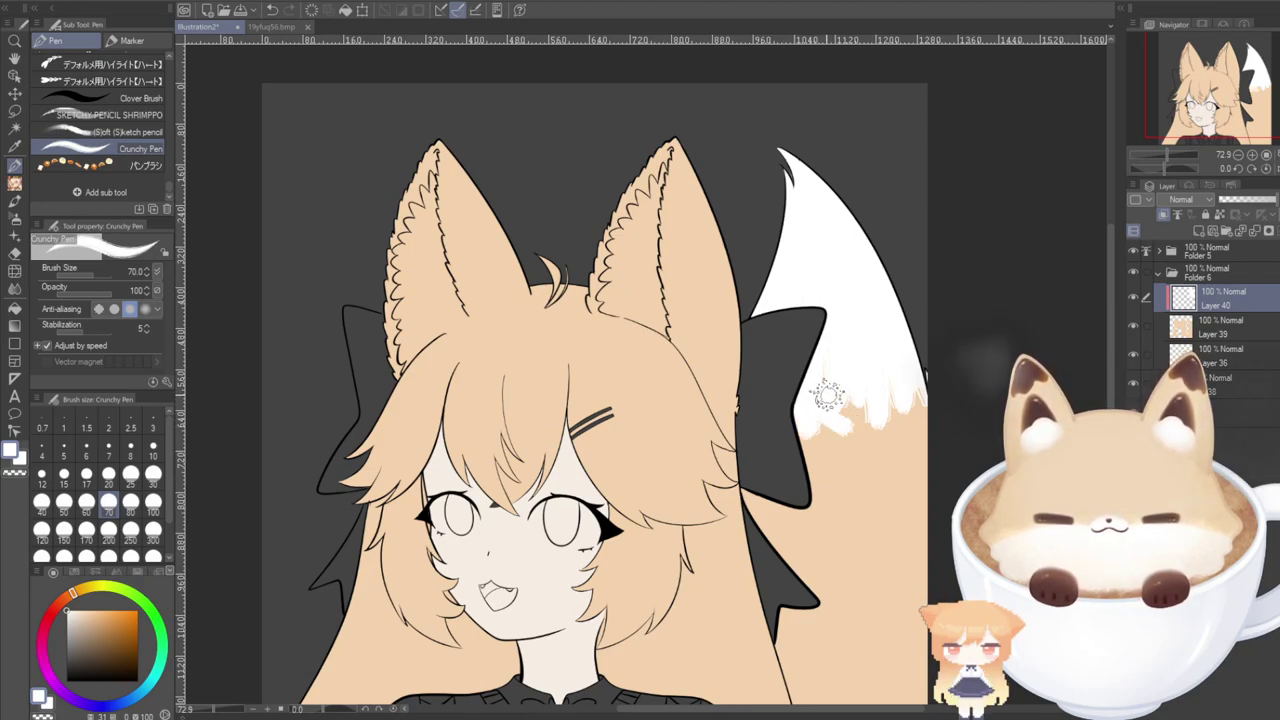
key(ctrl+z)
drag(796, 344, 804, 424)
drag(809, 372, 826, 430)
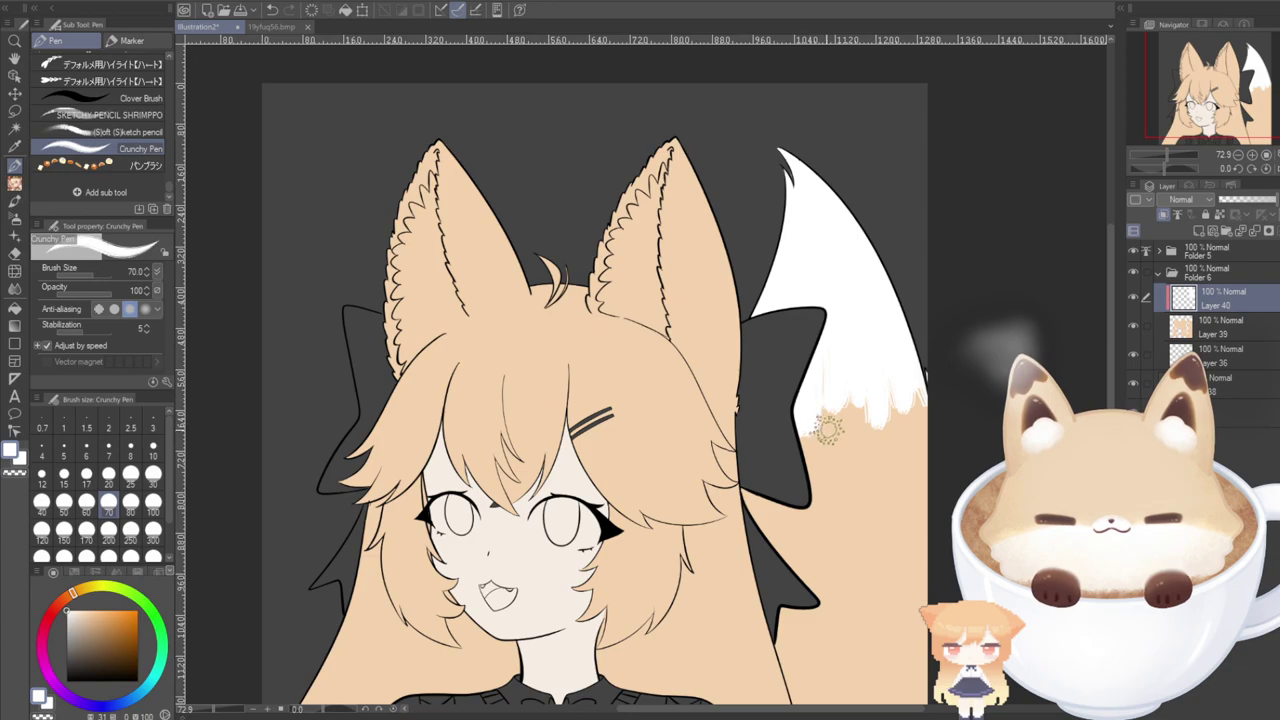
drag(833, 355, 850, 410)
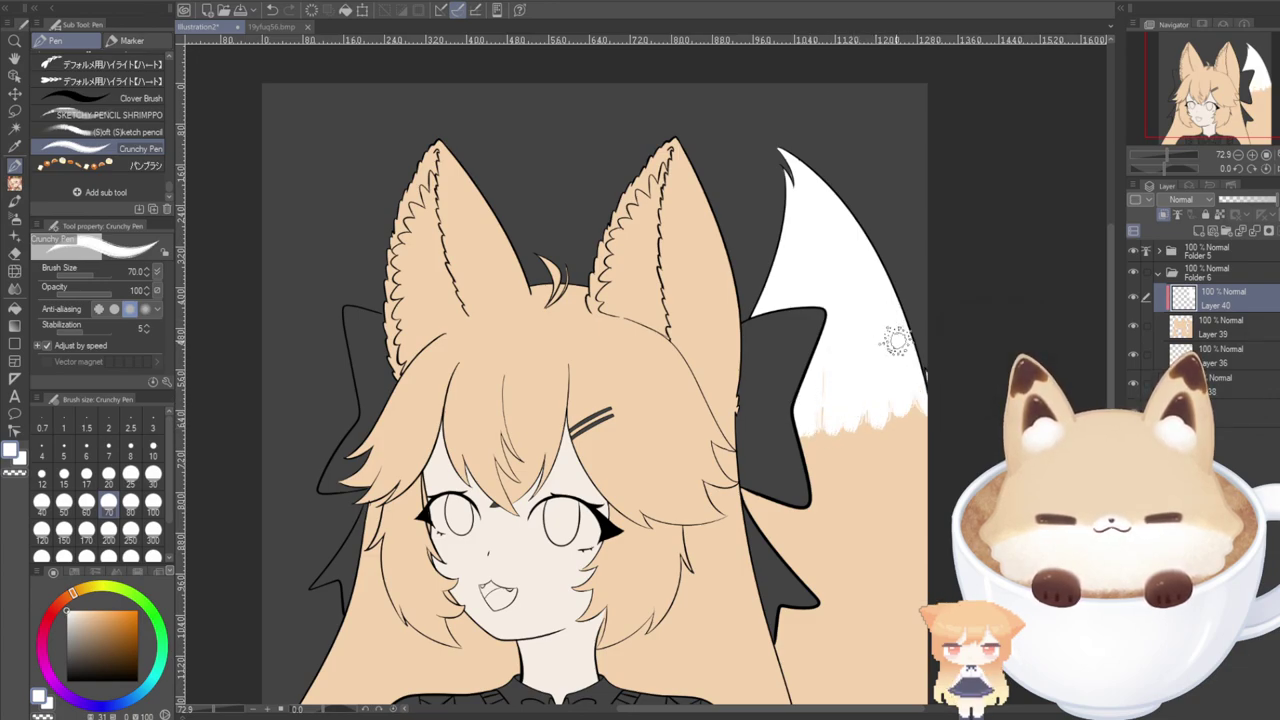
Try a smooth, rounded lower edge for the white tail marking, and undo it.
mouse_move(894, 337)
mouse_down()
mouse_move(926, 382)
mouse_move(761, 411)
mouse_move(825, 410)
mouse_move(797, 426)
mouse_move(918, 423)
mouse_up()
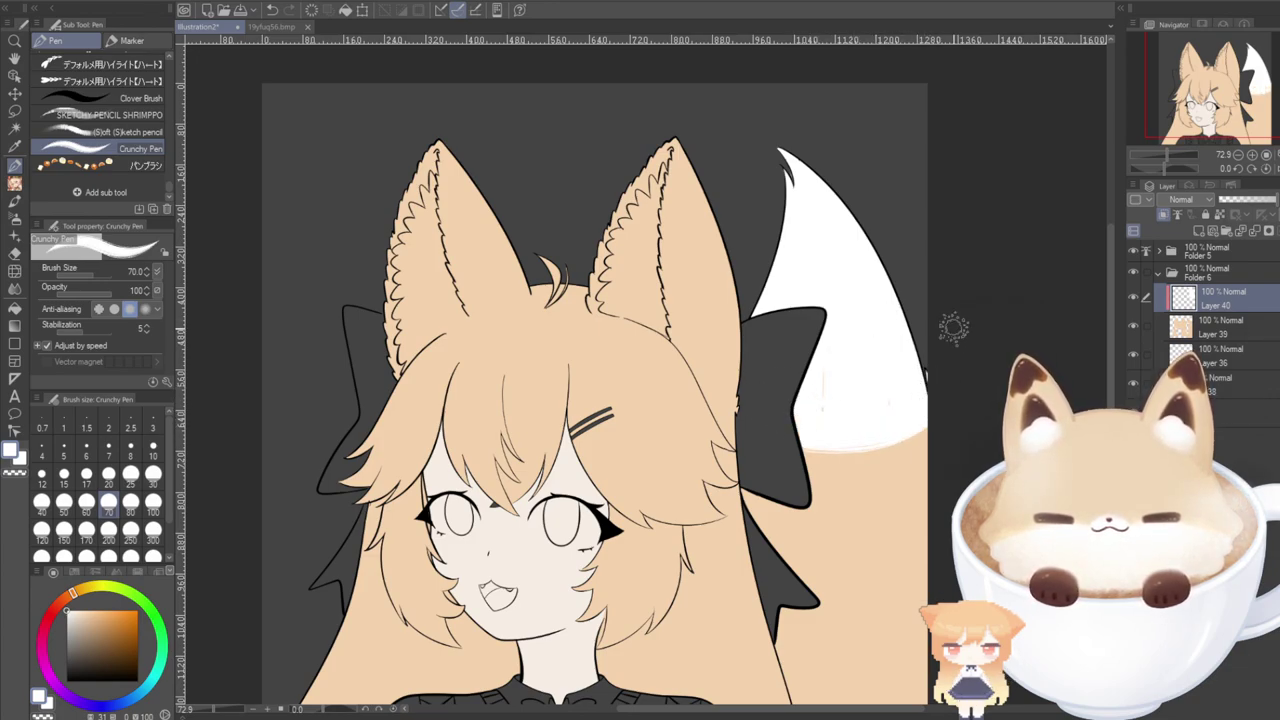
key(ctrl+z)
key(ctrl+z)
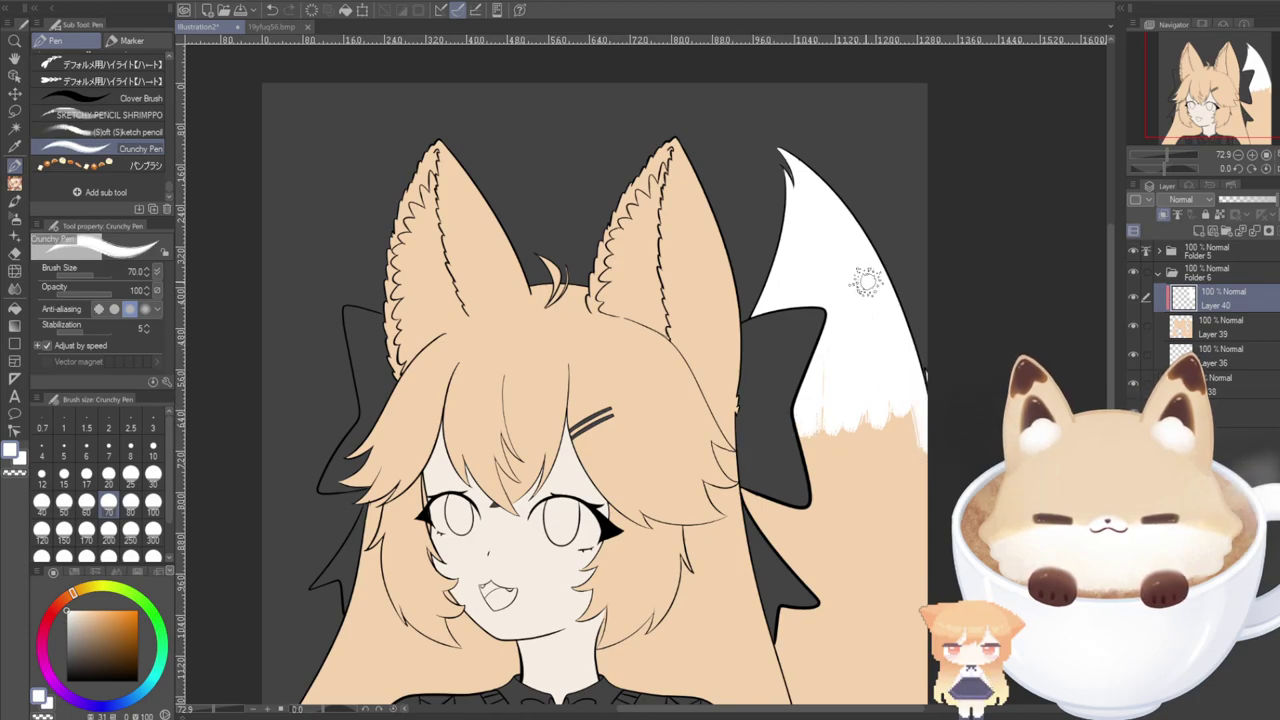
Extend the white tail marking downward with uneven fur-like strokes across the tail's width to the bow.
mouse_move(904, 441)
mouse_down()
mouse_move(867, 289)
mouse_move(904, 455)
mouse_move(874, 270)
mouse_move(887, 440)
mouse_move(877, 366)
mouse_up()
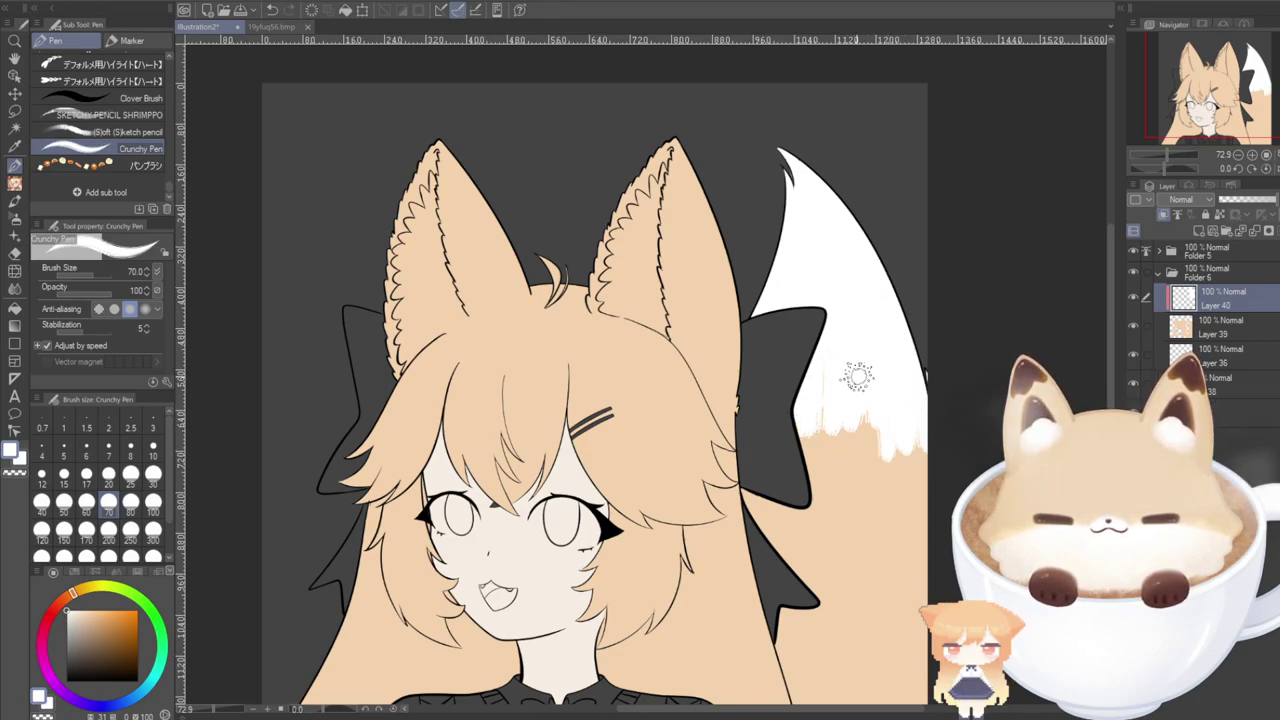
mouse_move(864, 450)
mouse_down()
mouse_move(873, 308)
mouse_move(851, 463)
mouse_move(809, 322)
mouse_up()
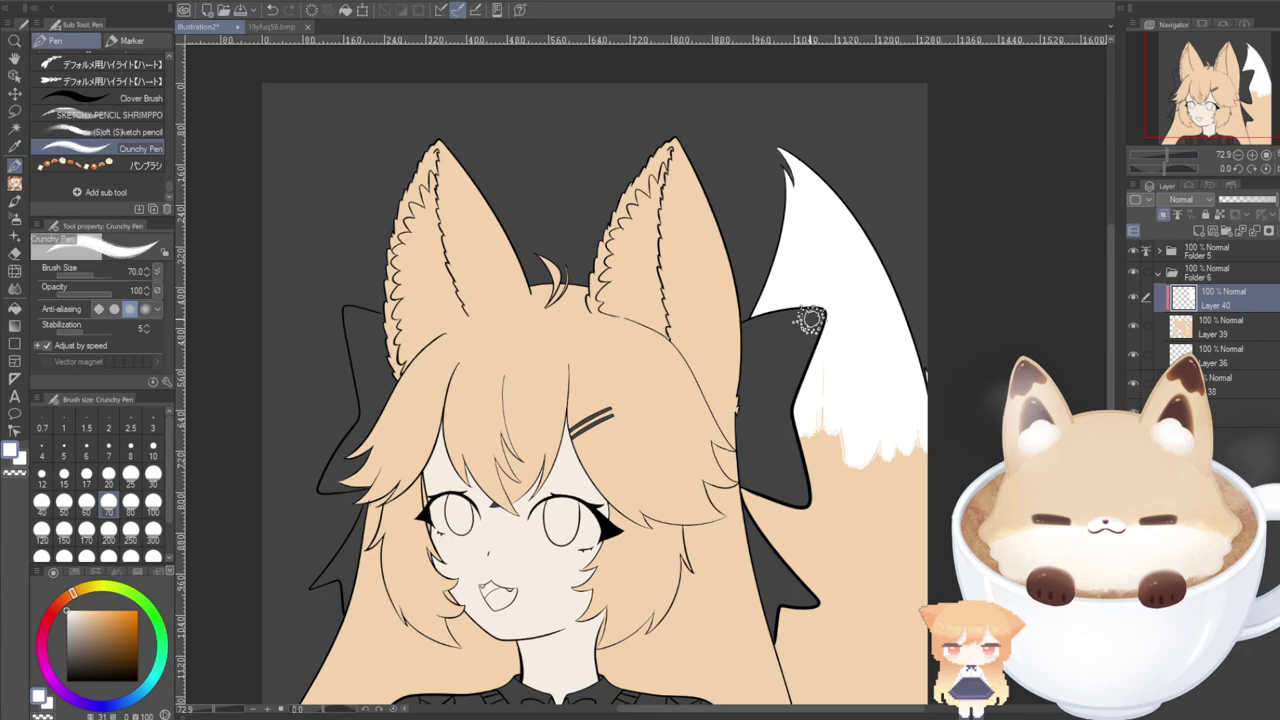
drag(811, 444, 791, 381)
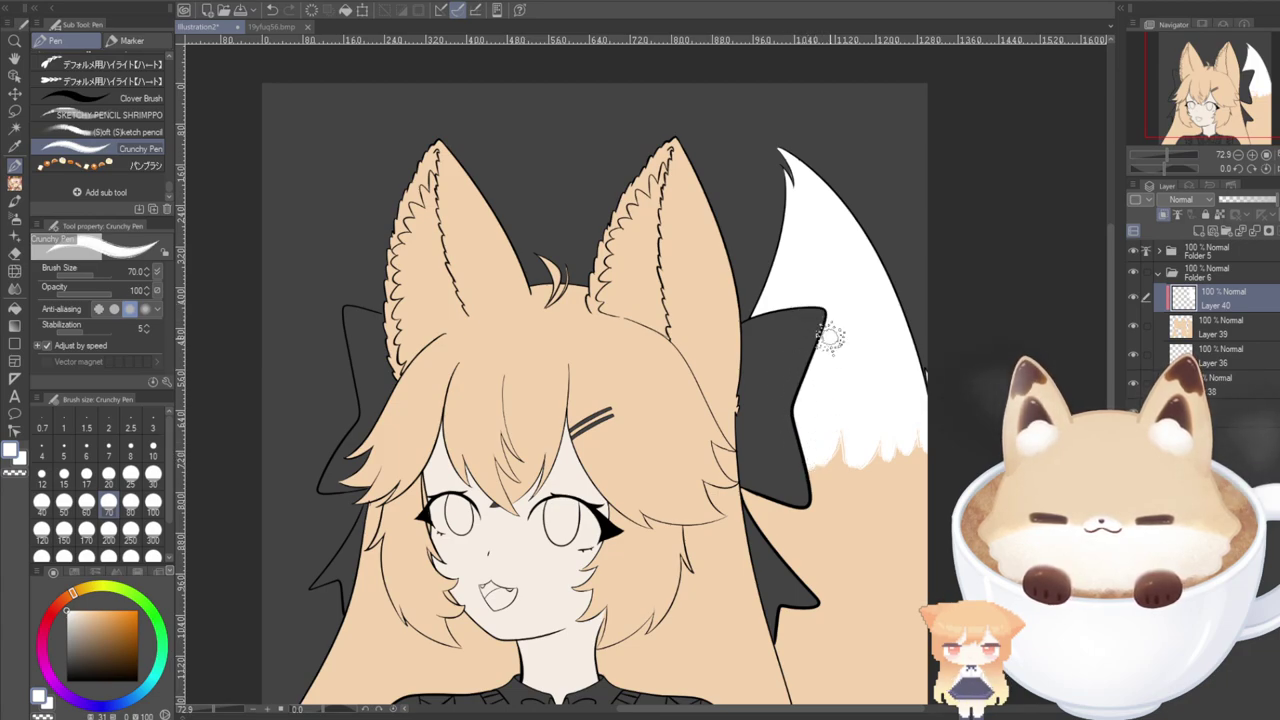
Transform the white tail marking to move it slightly upward on the tail.
key(ctrl+t)
drag(735, 434, 737, 407)
click(772, 467)
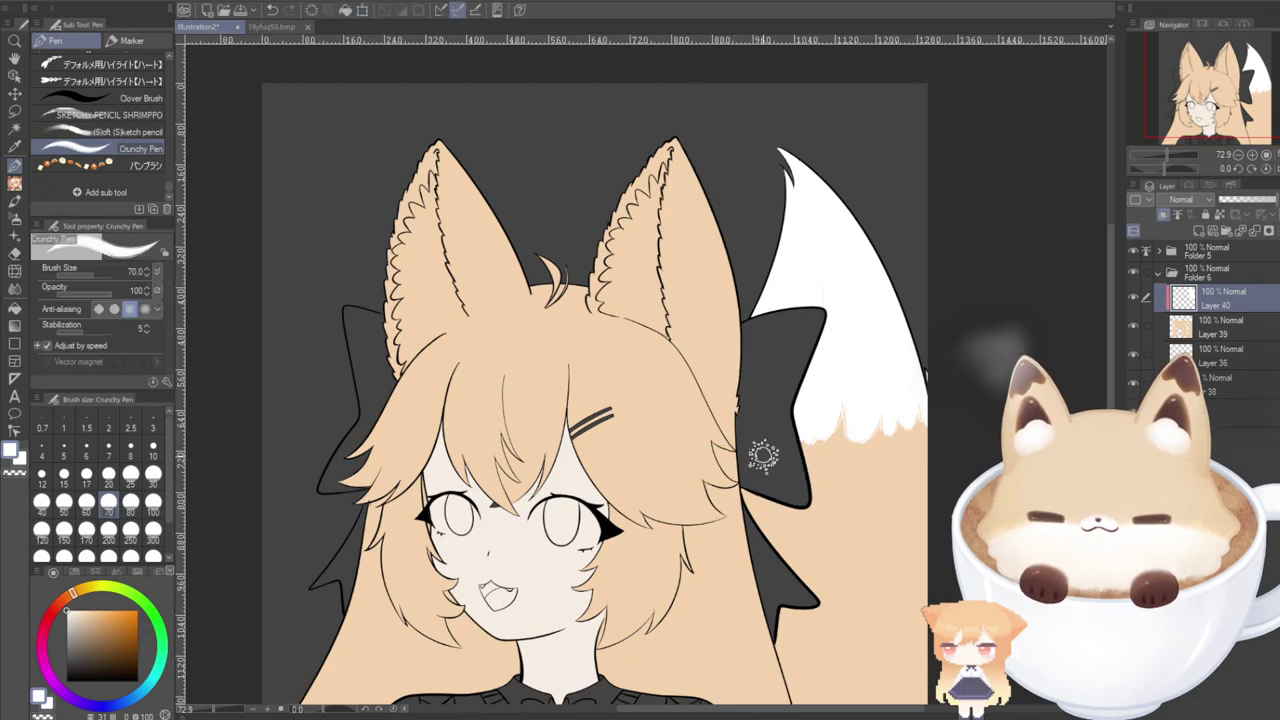
Add a new layer above the white tail marking and clip it to the layer below.
drag(1180, 89, 1158, 89)
click(1198, 231)
click(1163, 214)
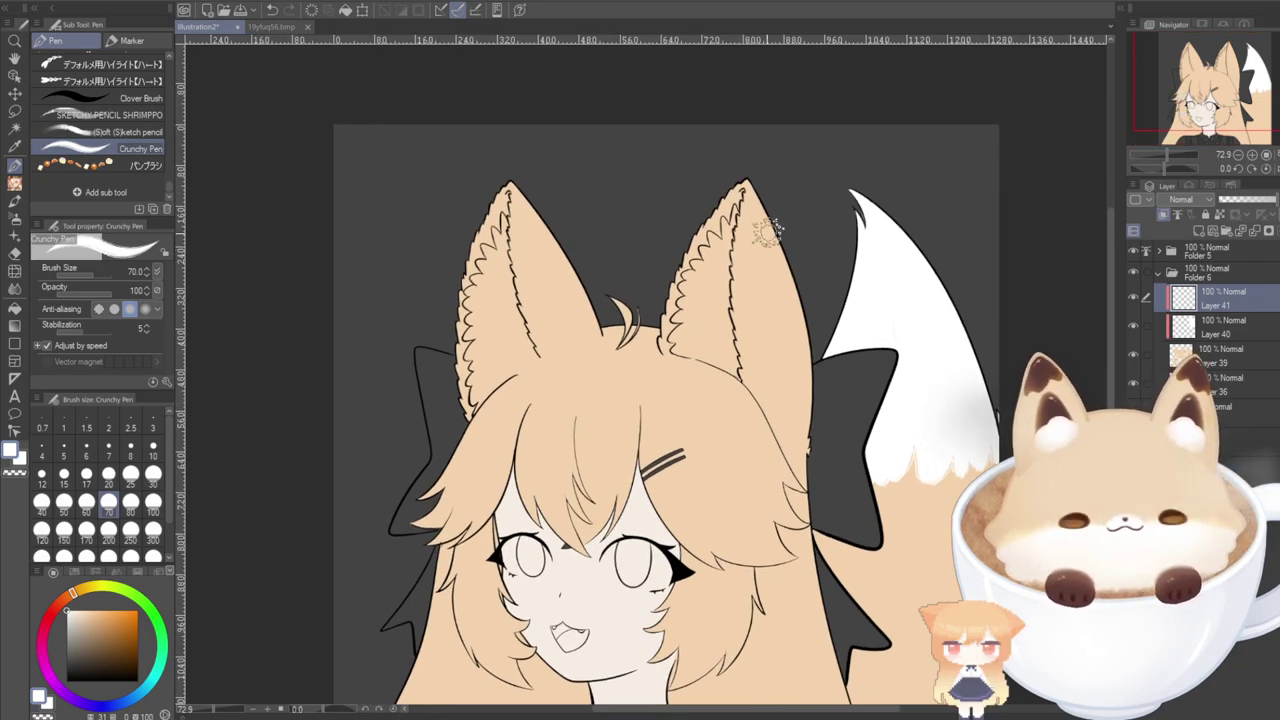
Try painting a large white tip on the ear nearest the tail, checking the reference sheet, and undo the strokes.
drag(745, 188, 772, 240)
click(270, 26)
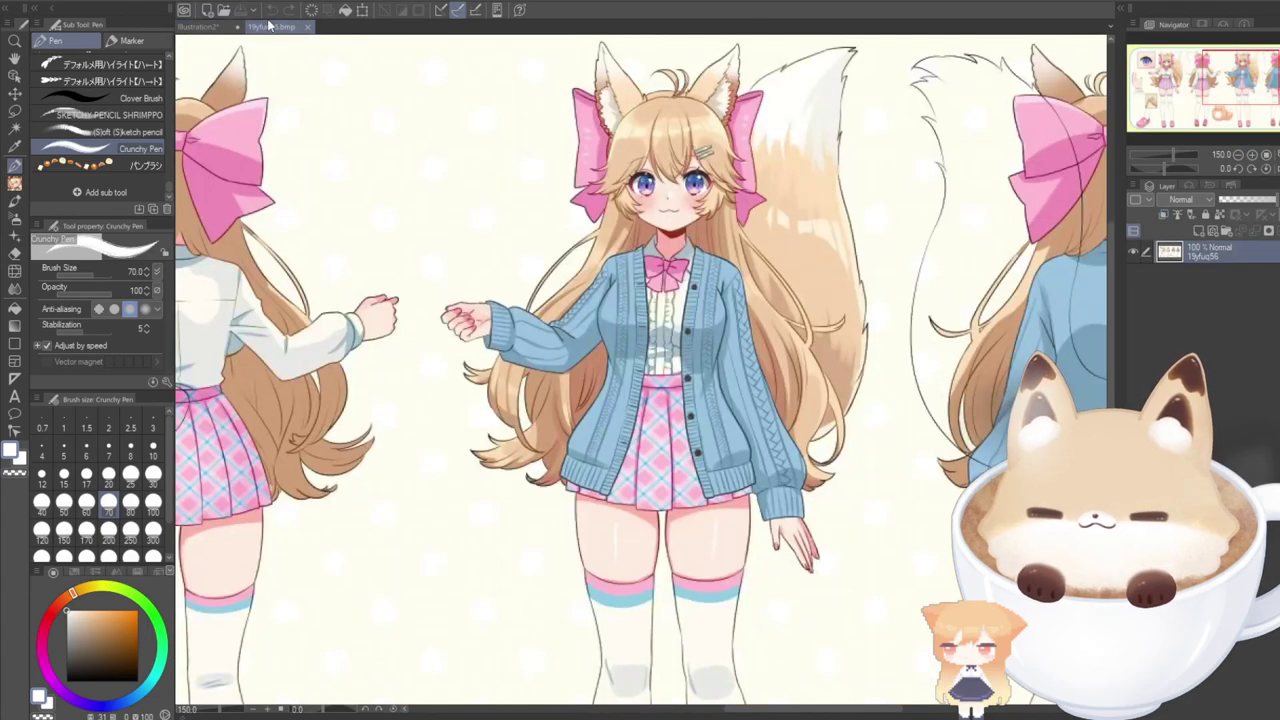
click(198, 26)
drag(778, 262, 798, 296)
drag(758, 226, 778, 275)
drag(751, 188, 765, 280)
mouse_move(738, 195)
mouse_down()
mouse_move(766, 239)
mouse_move(742, 233)
mouse_move(732, 147)
mouse_move(743, 265)
mouse_up()
mouse_move(733, 190)
mouse_down()
mouse_move(740, 279)
mouse_move(755, 262)
mouse_up()
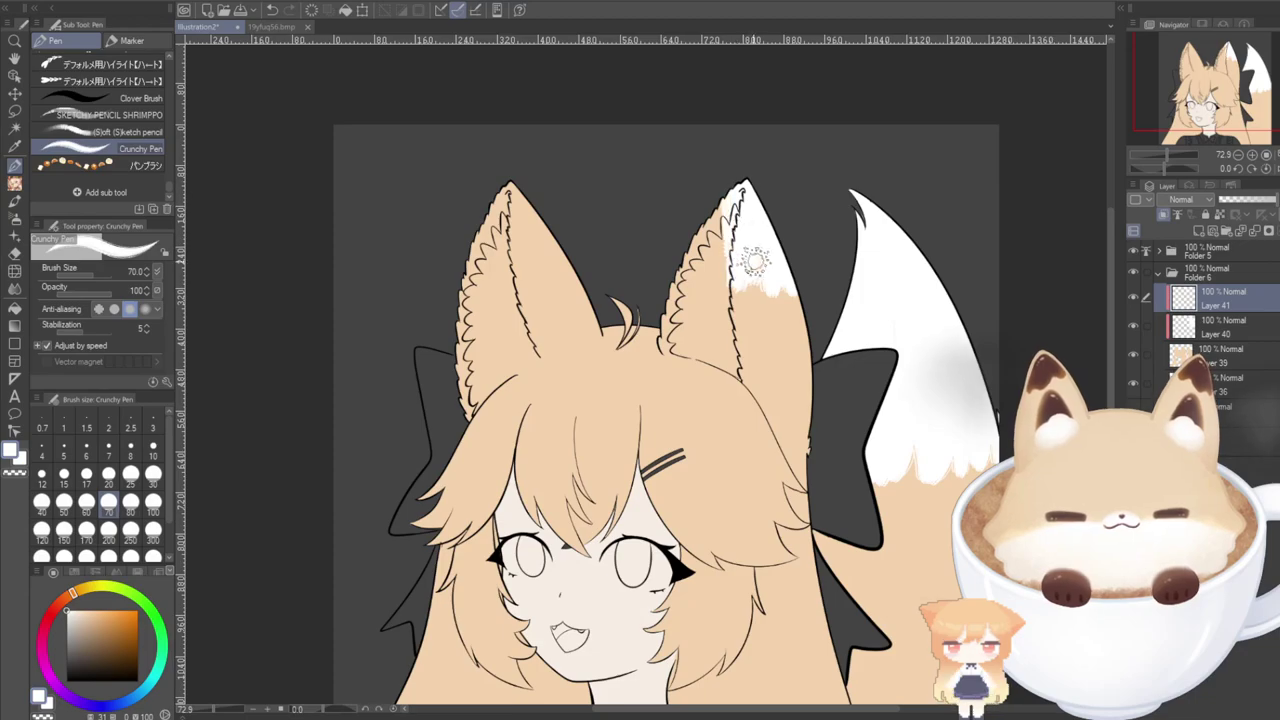
click(320, 12)
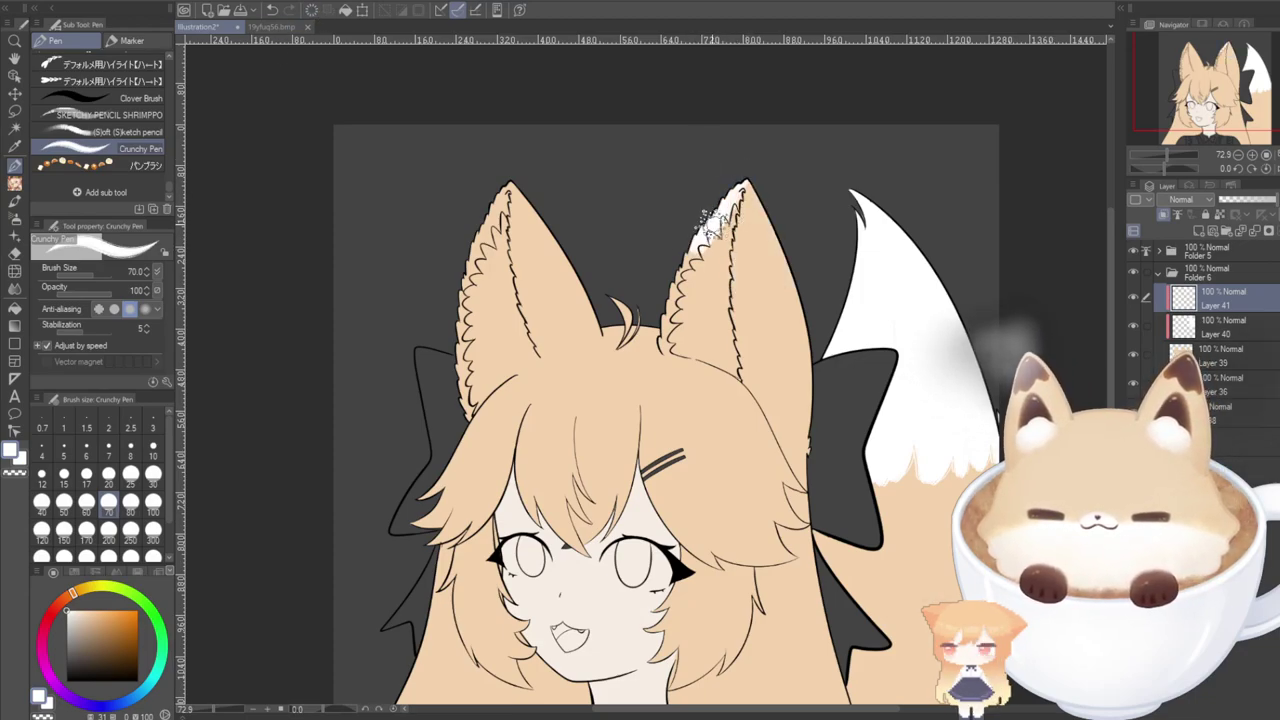
click(272, 10)
Paint a white fur tip on the ear nearest the tail, with a ragged lower edge slanting down toward the outer side.
mouse_move(729, 207)
mouse_down()
mouse_move(709, 219)
mouse_move(749, 176)
mouse_up()
mouse_move(740, 228)
mouse_down()
mouse_move(731, 126)
mouse_move(734, 147)
mouse_up()
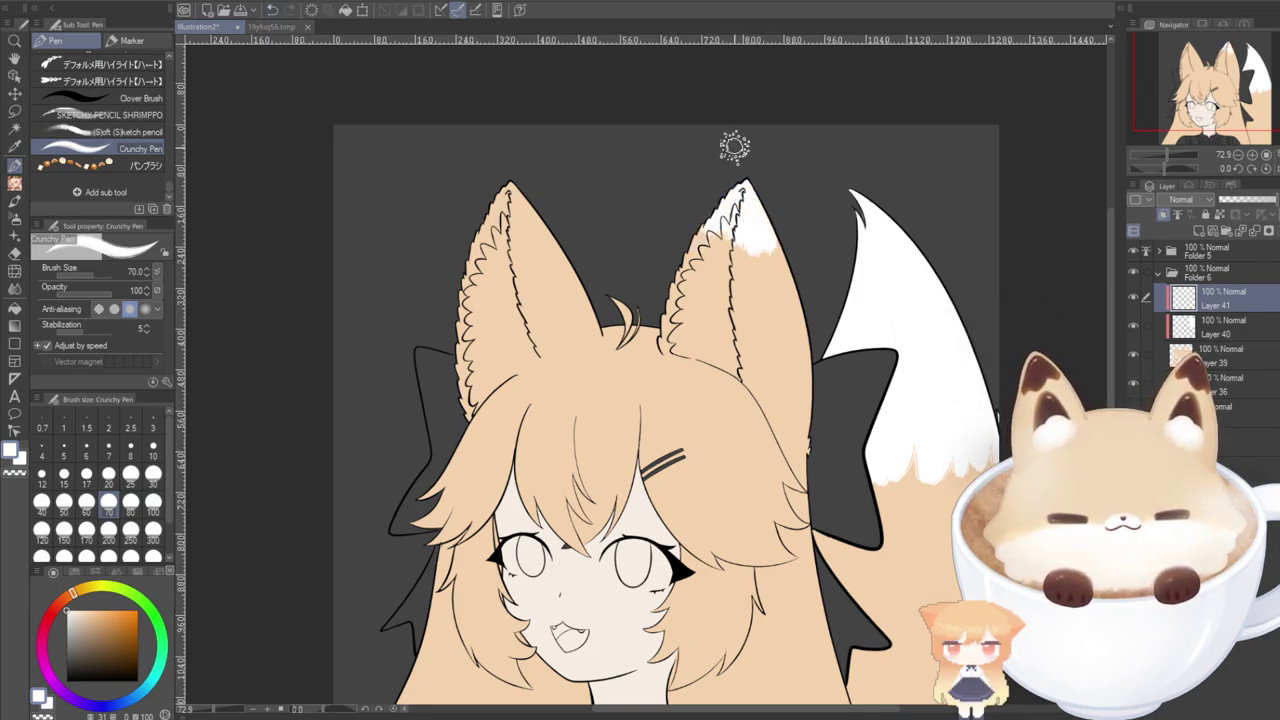
drag(785, 255, 745, 177)
mouse_move(764, 242)
mouse_down()
mouse_move(743, 175)
mouse_move(754, 257)
mouse_move(744, 195)
mouse_move(714, 233)
mouse_move(731, 169)
mouse_up()
drag(792, 281, 764, 216)
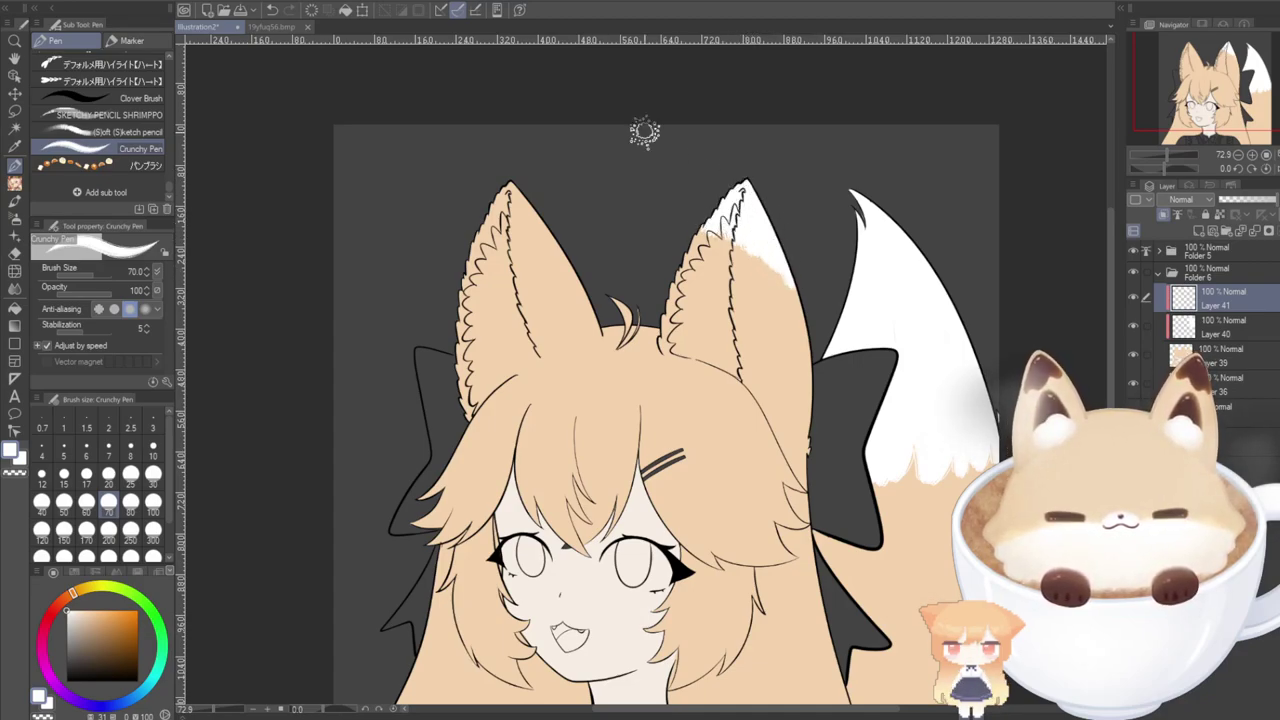
mouse_move(769, 260)
mouse_down()
mouse_move(751, 203)
mouse_move(731, 211)
mouse_up()
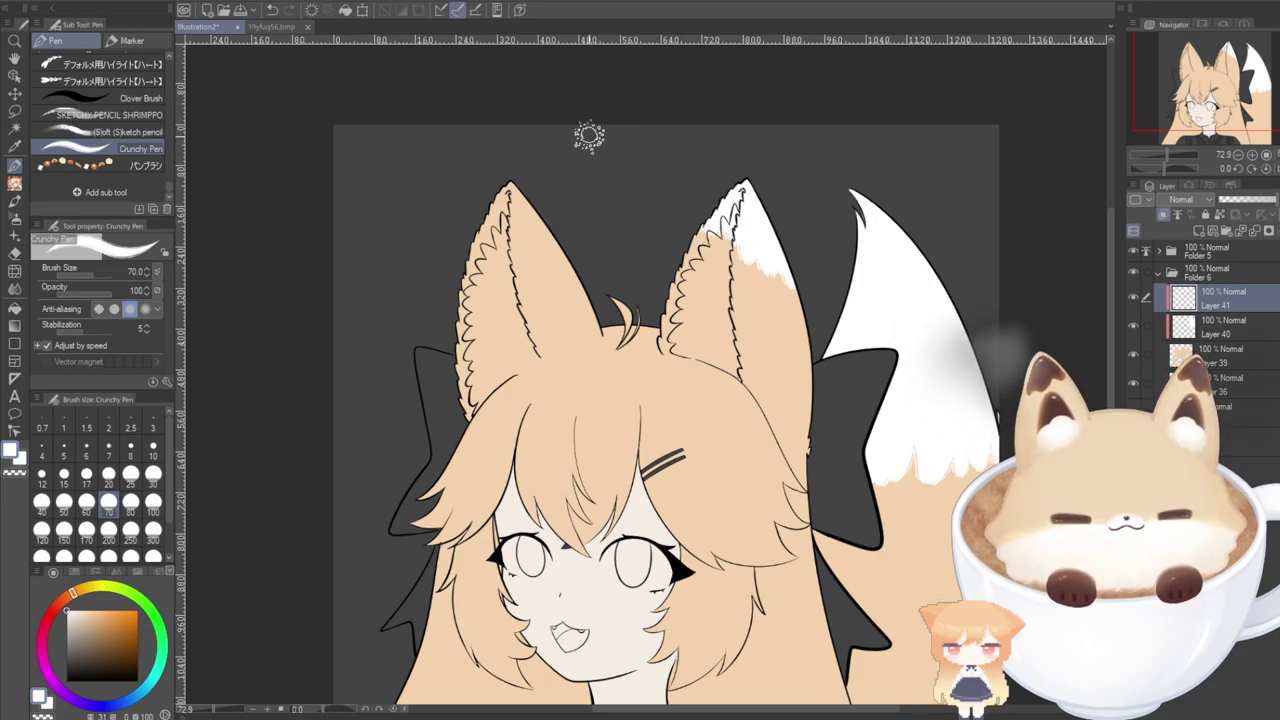
Paint a matching white fur tip with a ragged lower edge on the other ear.
mouse_move(548, 244)
mouse_down()
mouse_move(498, 171)
mouse_move(525, 222)
mouse_move(503, 177)
mouse_up()
mouse_move(560, 256)
mouse_down()
mouse_move(488, 141)
mouse_move(507, 168)
mouse_up()
mouse_move(517, 236)
mouse_down()
mouse_move(507, 163)
mouse_move(490, 228)
mouse_move(507, 182)
mouse_up()
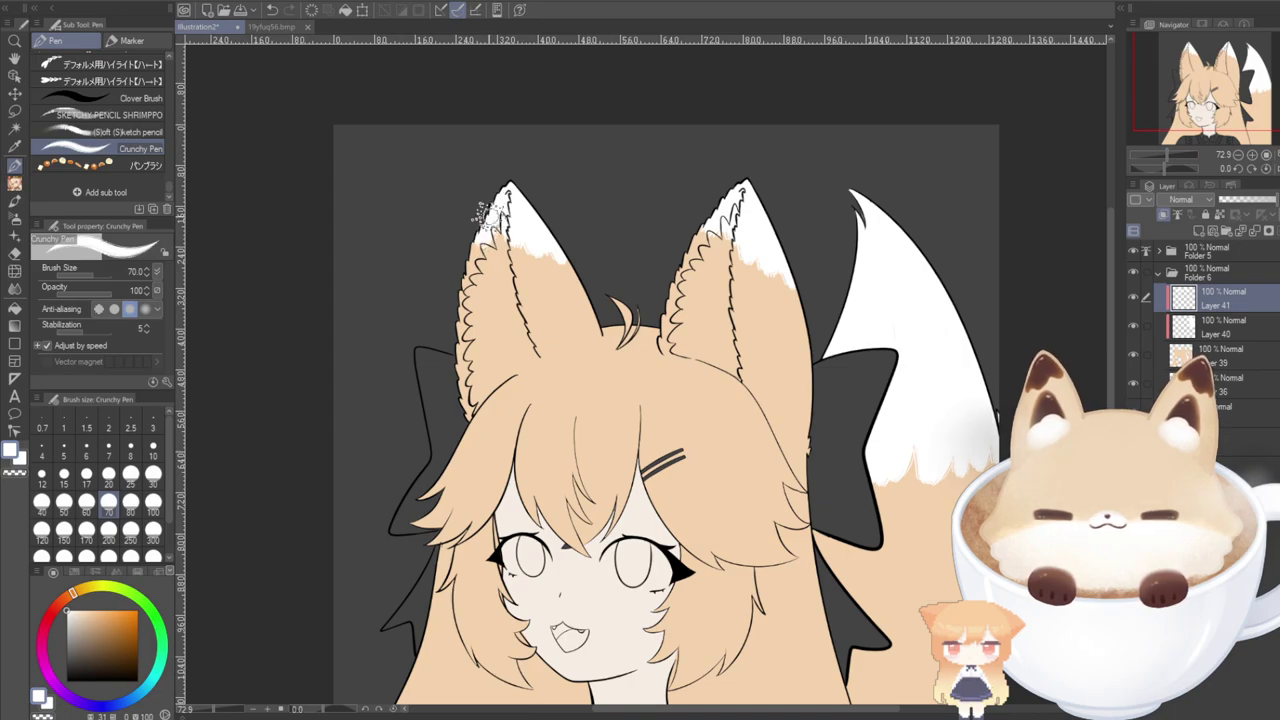
mouse_move(482, 250)
mouse_down()
mouse_move(514, 192)
mouse_move(524, 219)
mouse_move(523, 176)
mouse_up()
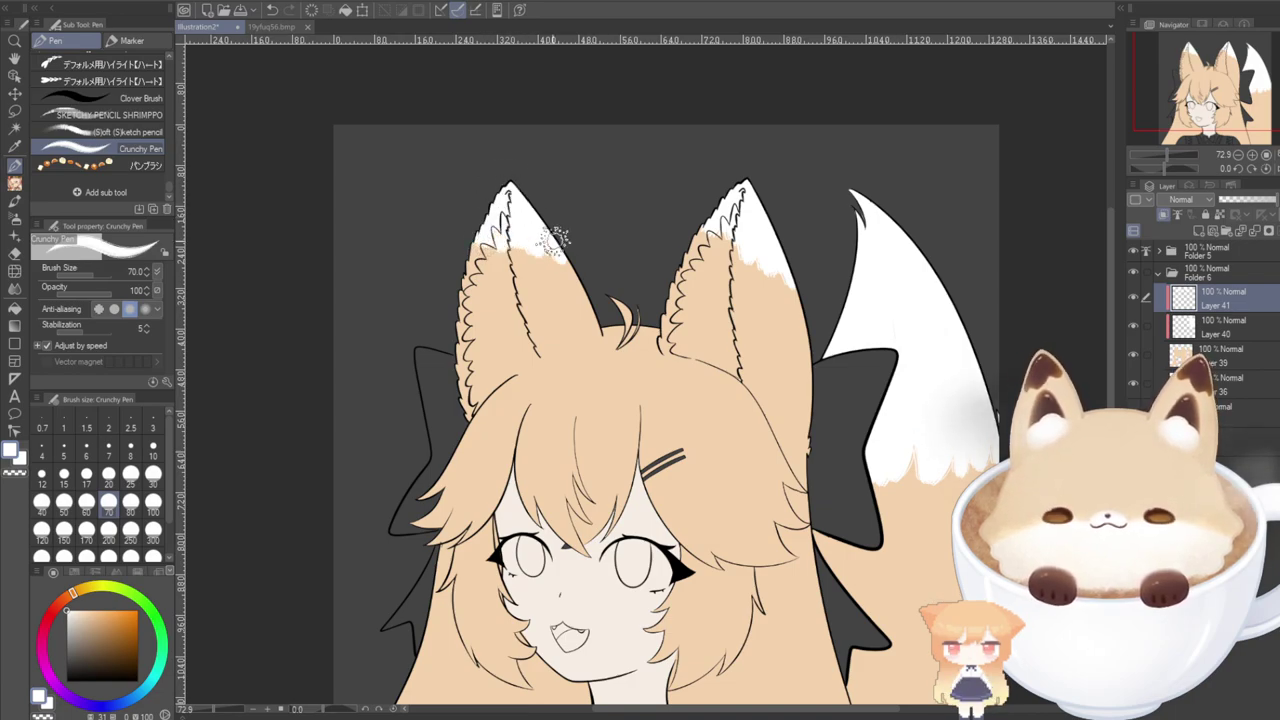
drag(553, 242, 525, 197)
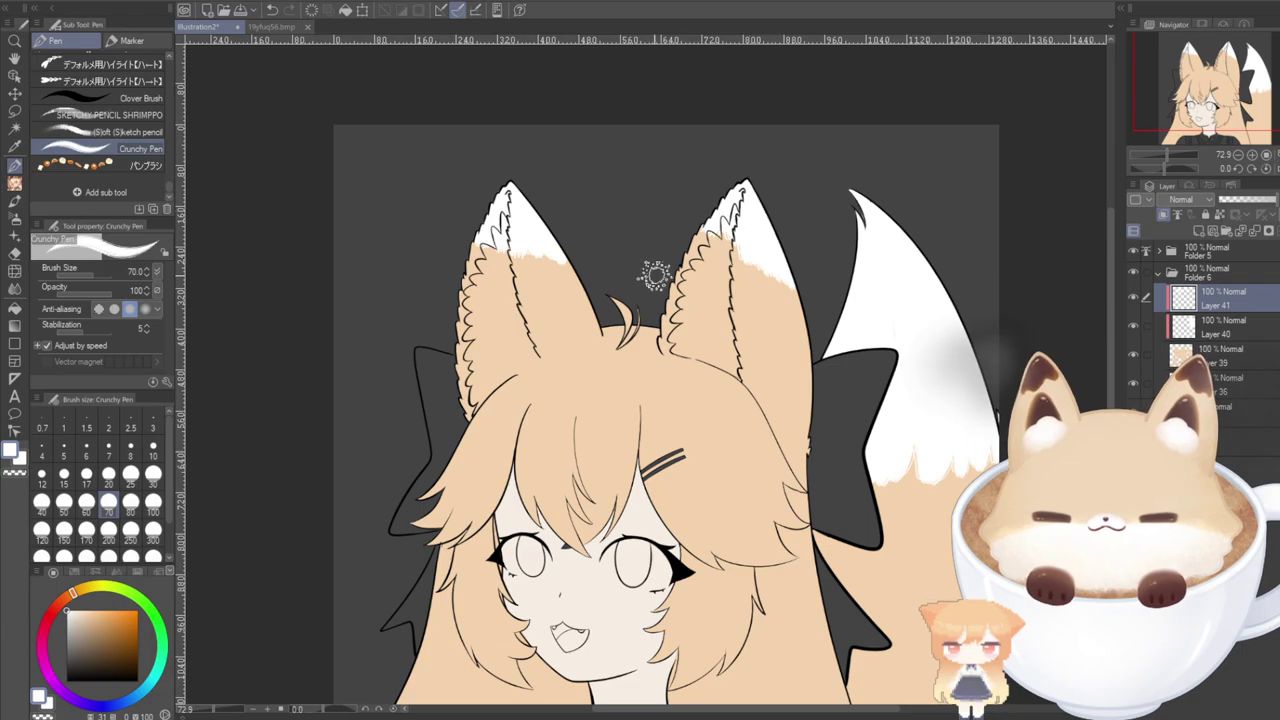
Check the inner ears on the reference sheet, and add a new clipped layer above the ear-tip layer in the illustration.
click(268, 26)
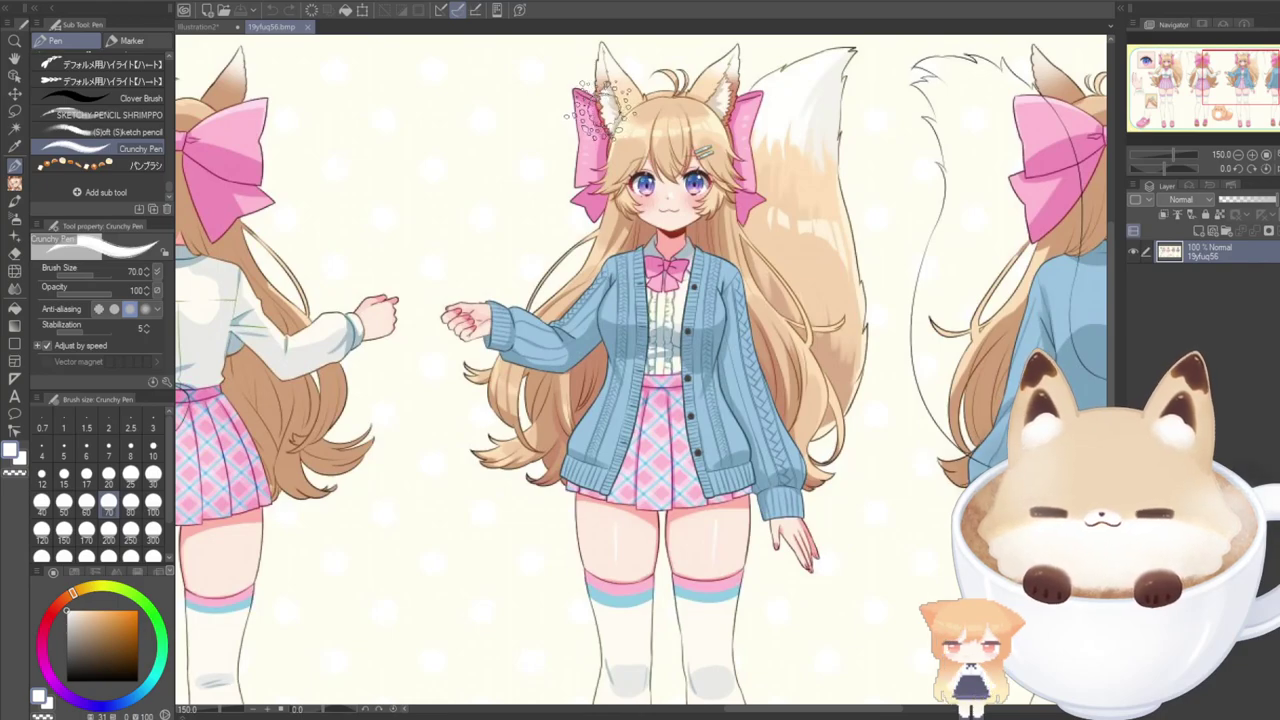
click(212, 30)
click(1200, 230)
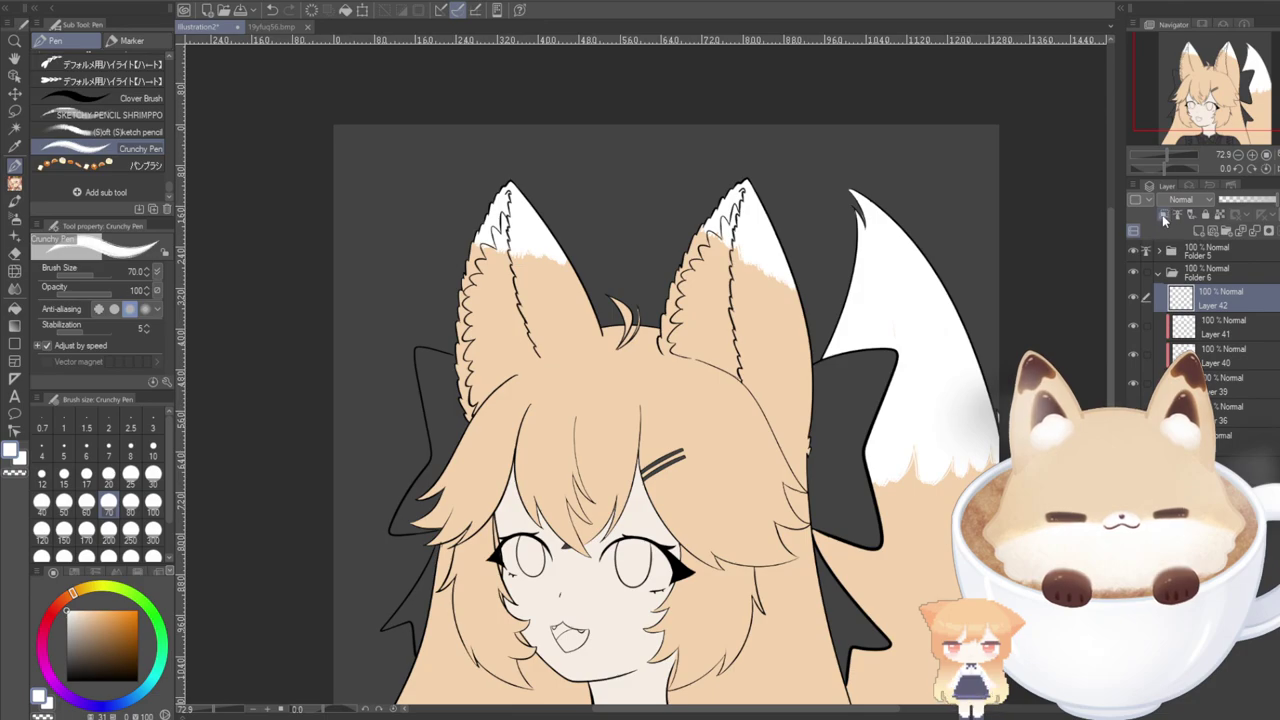
click(1163, 219)
Fill the inner fur of the ear nearest the tail with white at brush size 30, undoing the first rough patch.
mouse_move(678, 346)
mouse_down()
mouse_move(730, 365)
mouse_move(673, 322)
mouse_move(678, 340)
mouse_move(714, 241)
mouse_move(705, 300)
mouse_up()
click(153, 476)
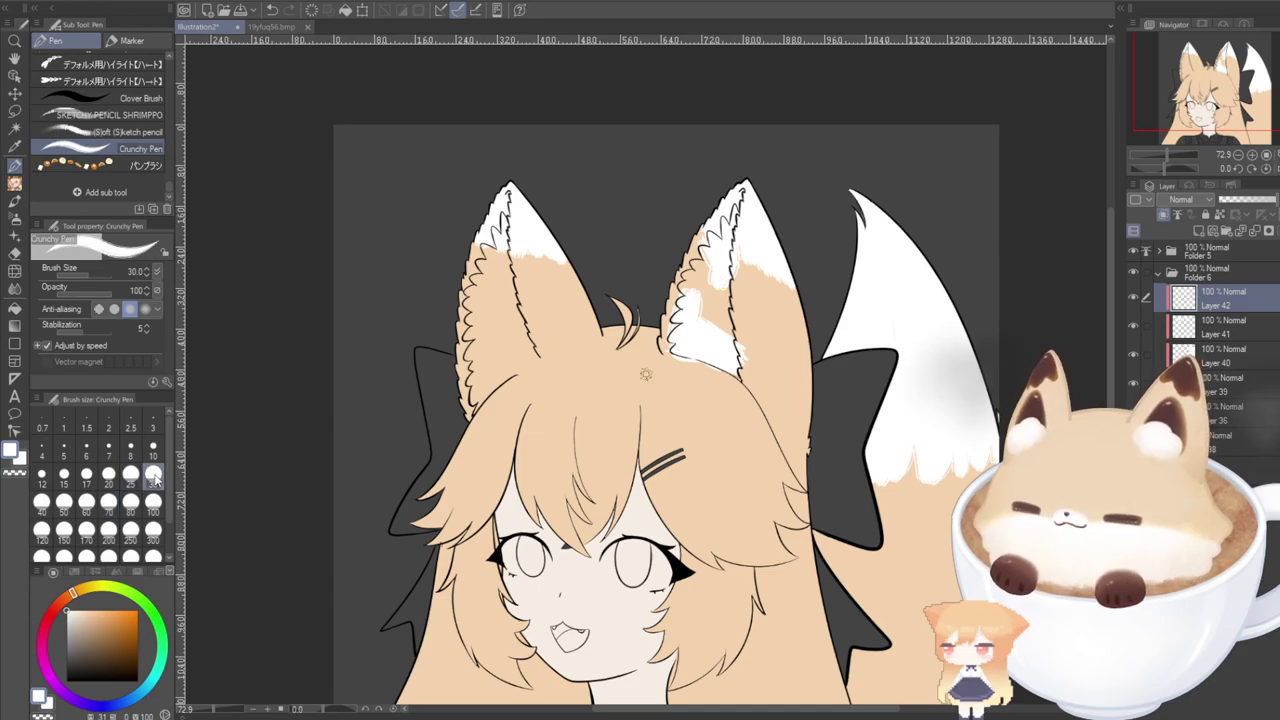
click(311, 10)
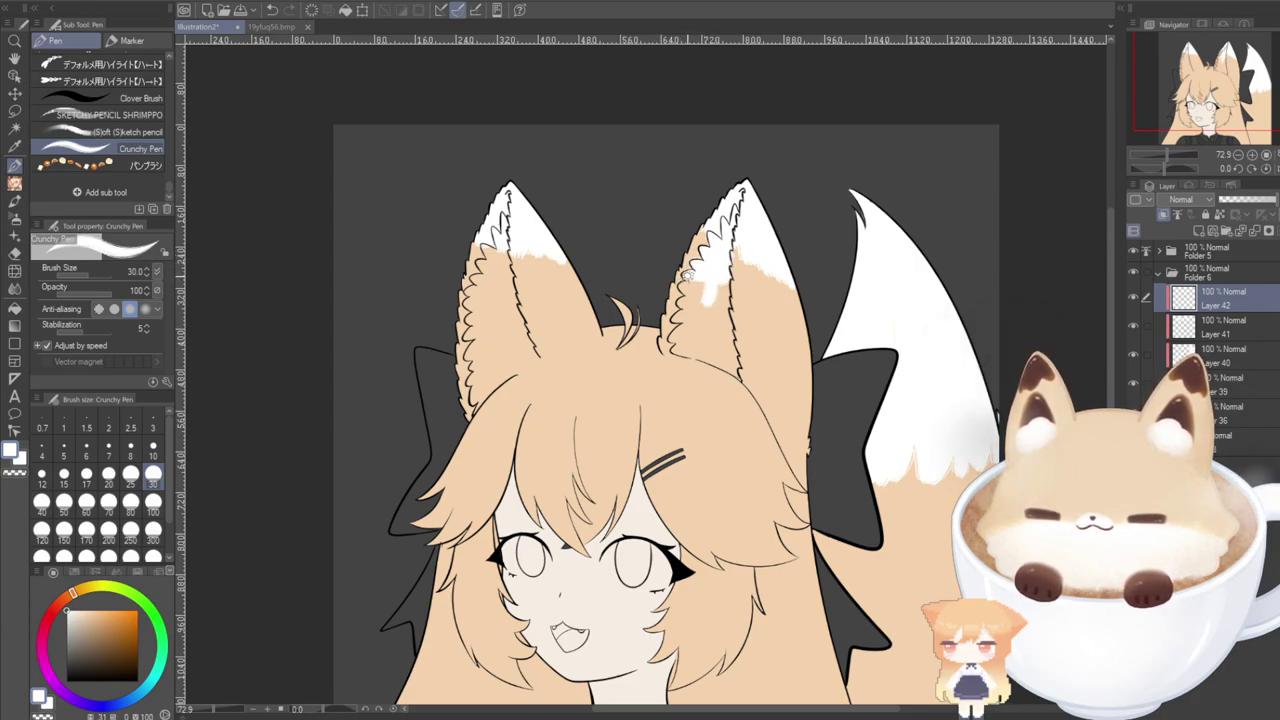
drag(688, 276, 700, 310)
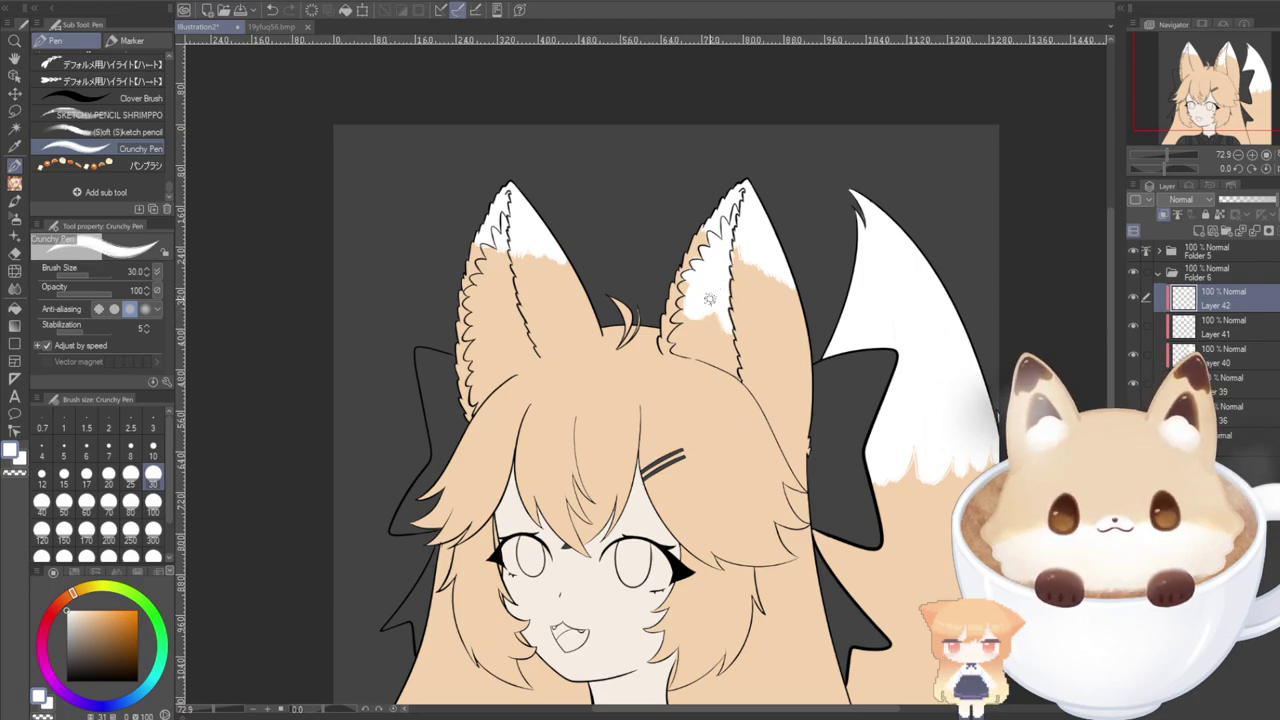
drag(703, 331, 733, 366)
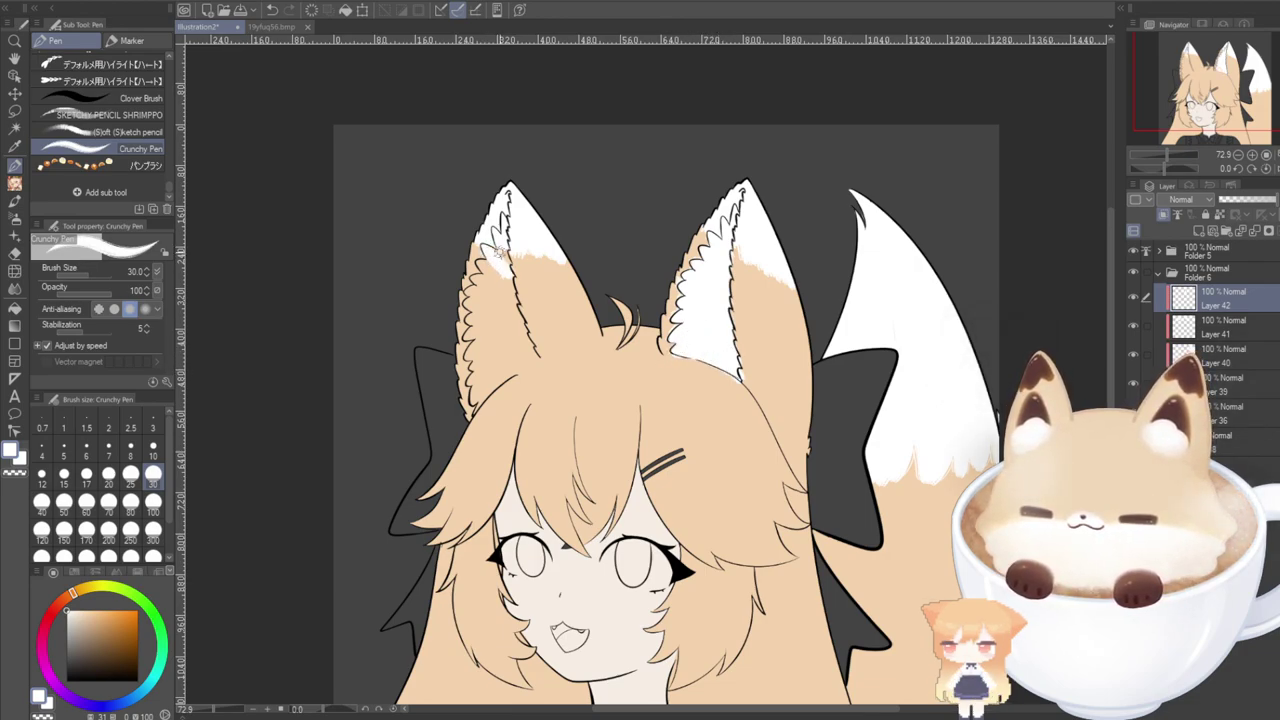
Paint the inner fur of the ear farther from the tail white, from the tip down to the hairline.
drag(497, 252, 503, 290)
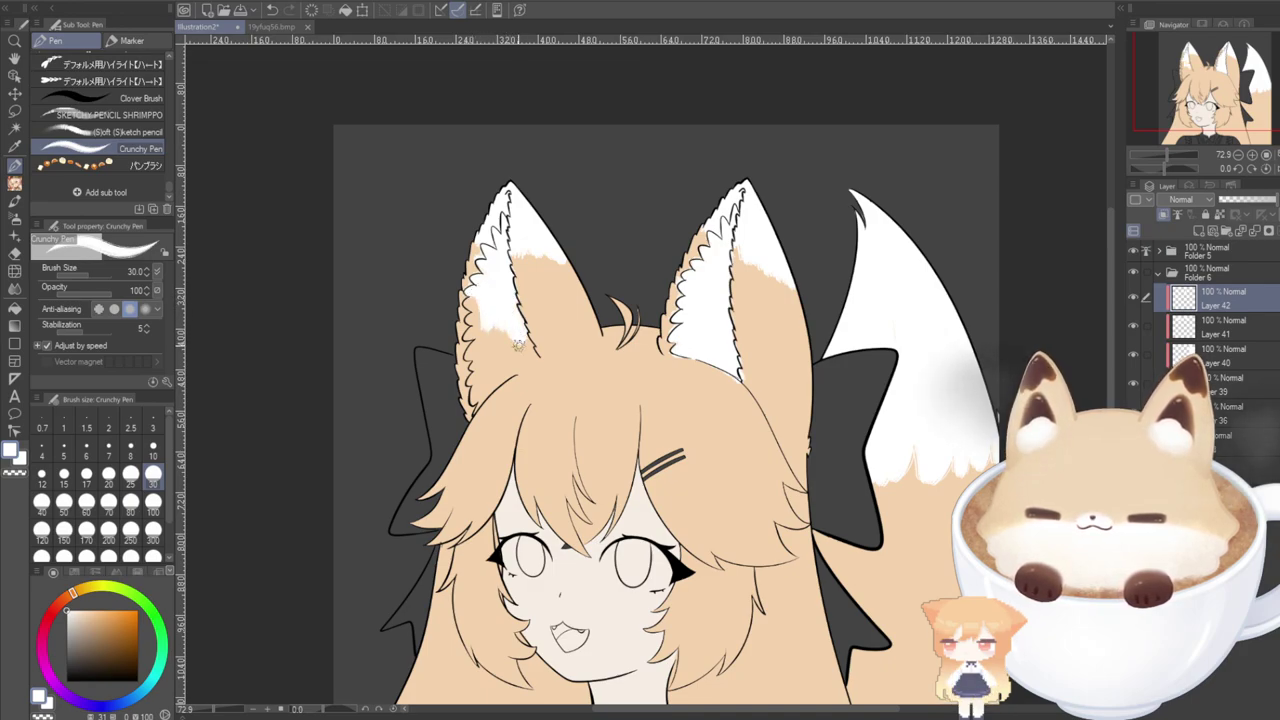
drag(521, 343, 490, 378)
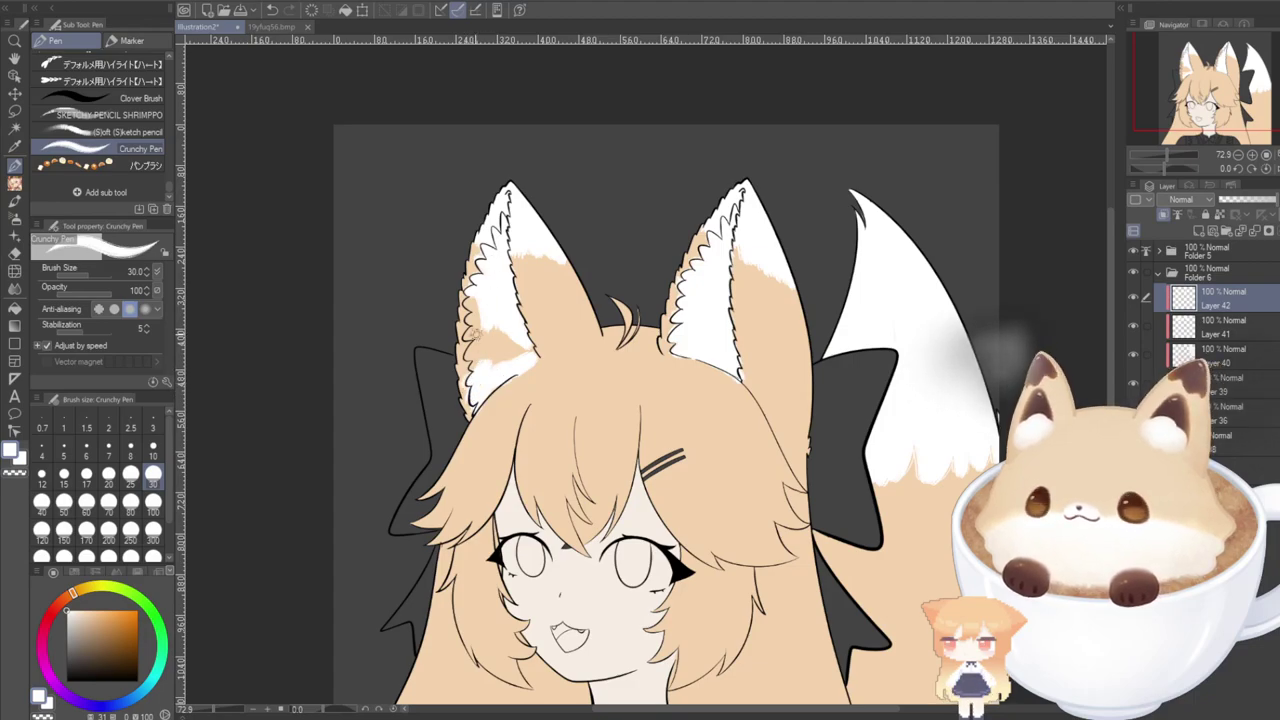
mouse_move(505, 336)
mouse_down()
mouse_move(521, 357)
mouse_move(466, 338)
mouse_move(469, 318)
mouse_up()
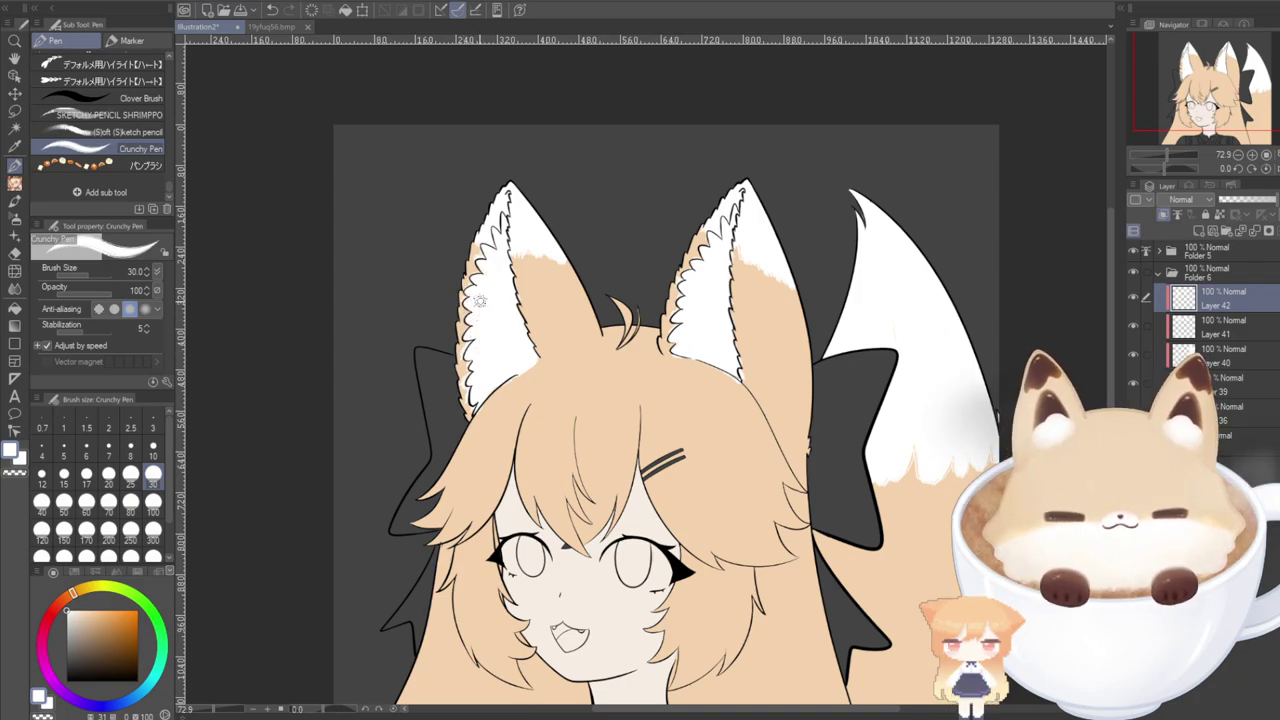
Clean up the edges of the white inner-ear fur on both ears with the Hard eraser at size 20.
click(15, 254)
scroll(452, 388, up, 5)
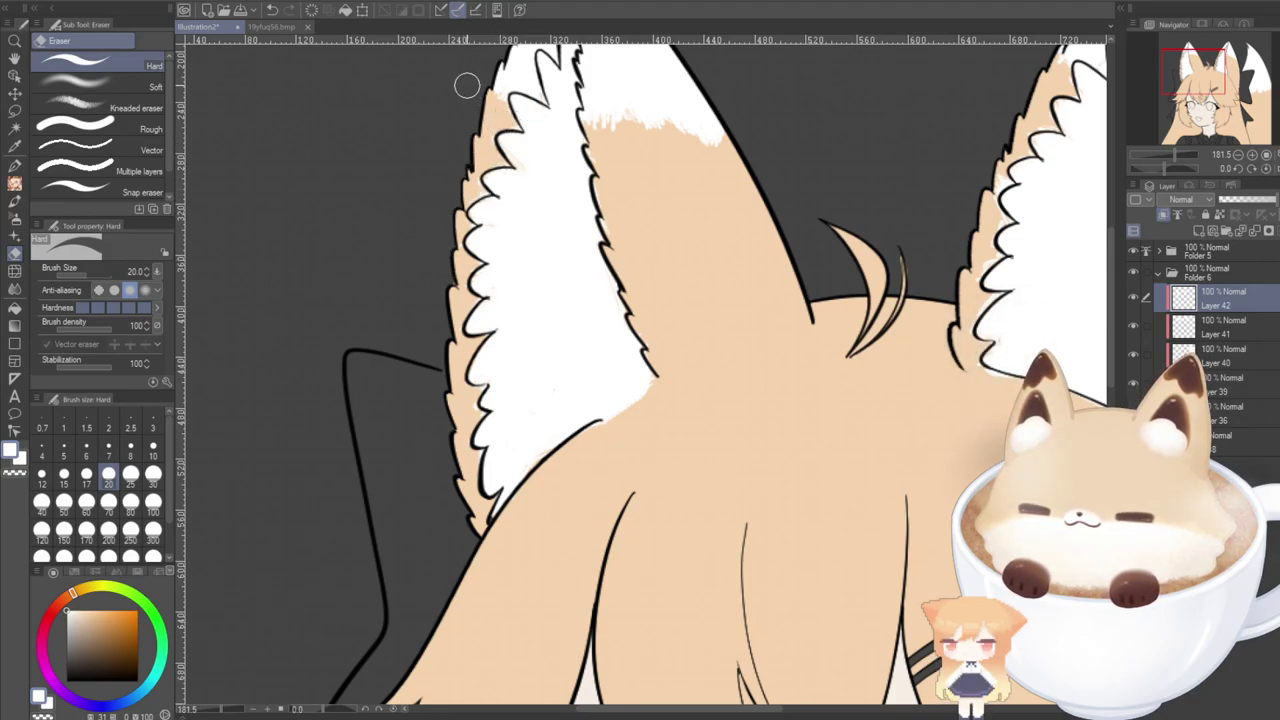
drag(757, 707, 833, 692)
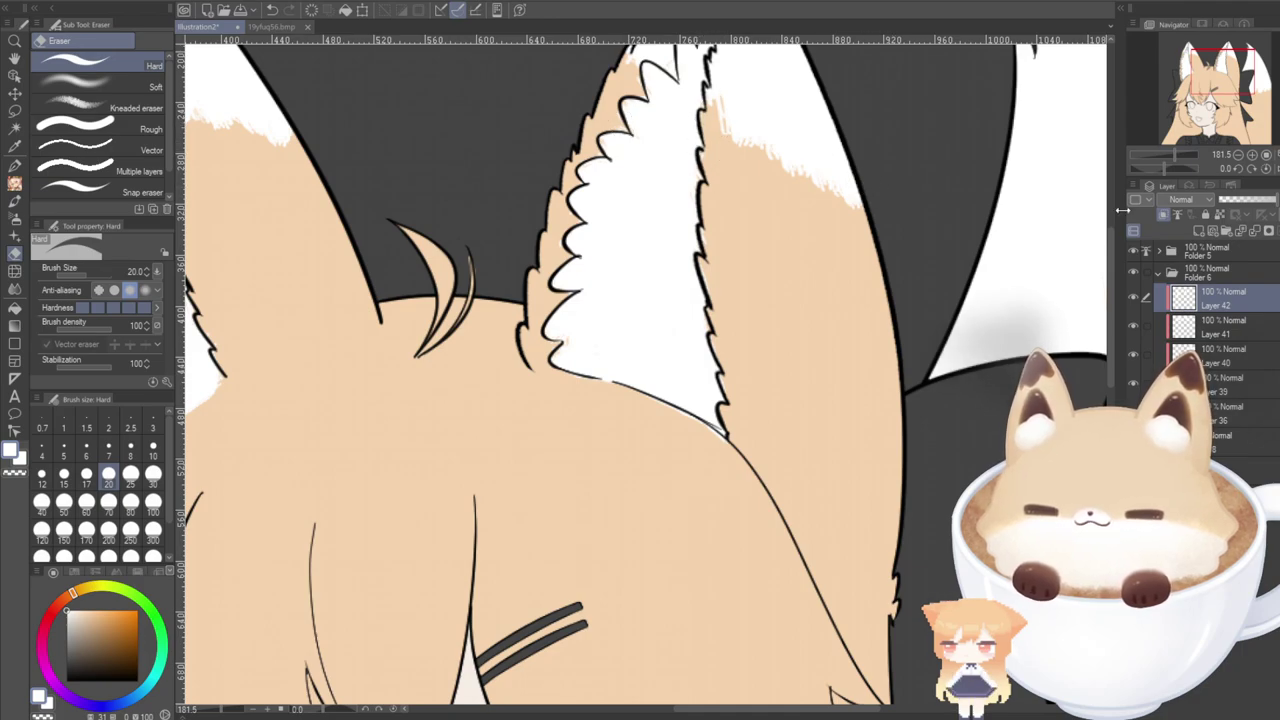
mouse_move(955, 342)
mouse_down()
mouse_move(908, 387)
mouse_move(915, 489)
mouse_up()
Sample the hair bow's pink from the reference sheet, and add a new unclipped layer above the inner-ear layer in the illustration.
click(14, 166)
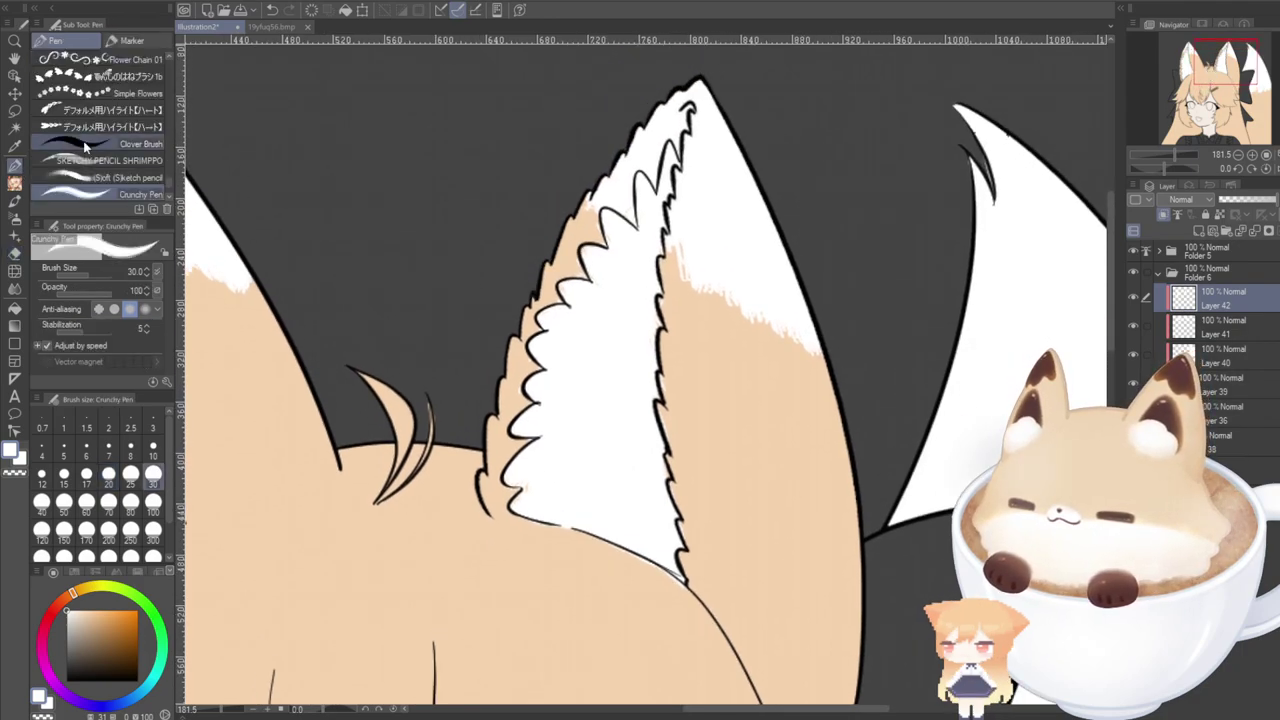
click(256, 27)
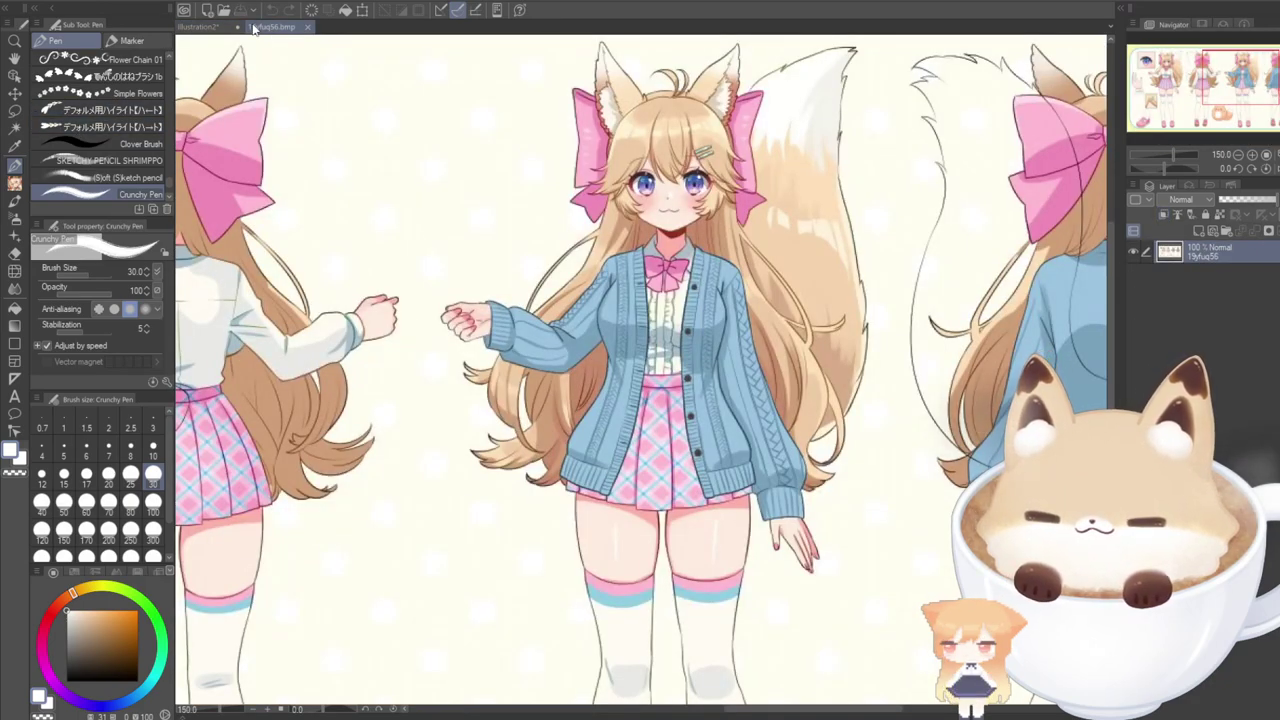
alt+click(580, 113)
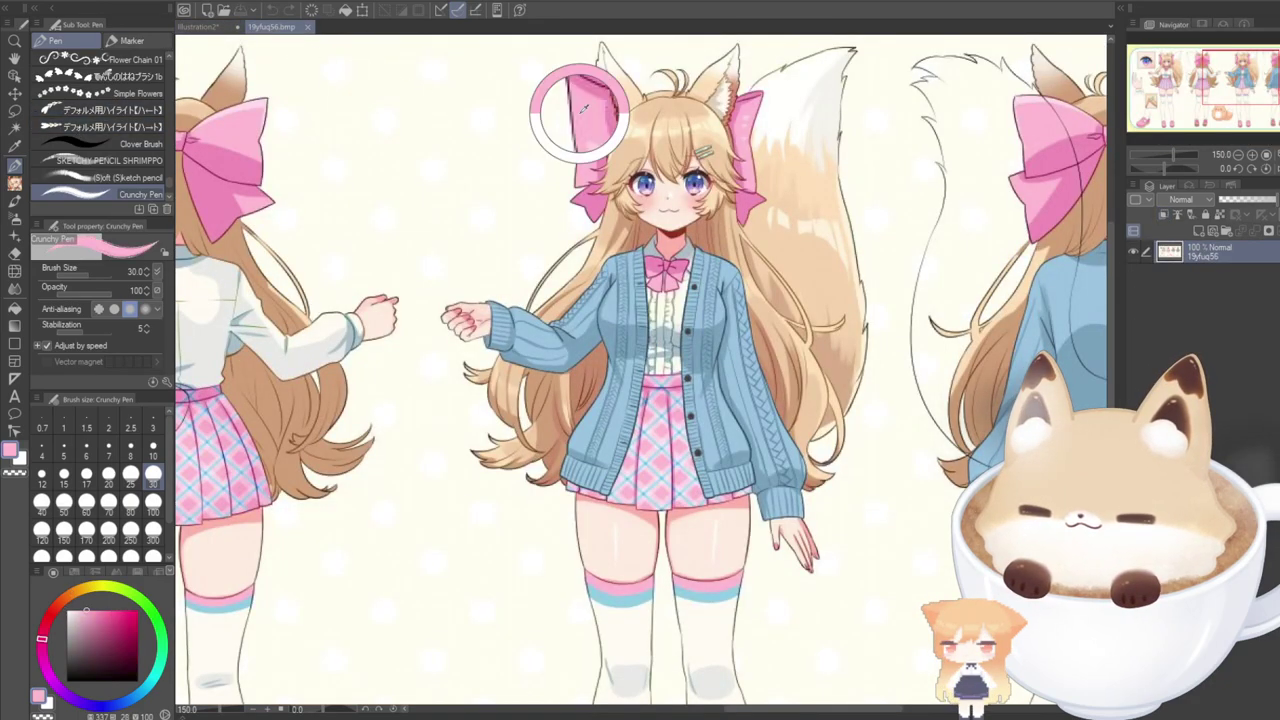
click(205, 27)
click(1164, 214)
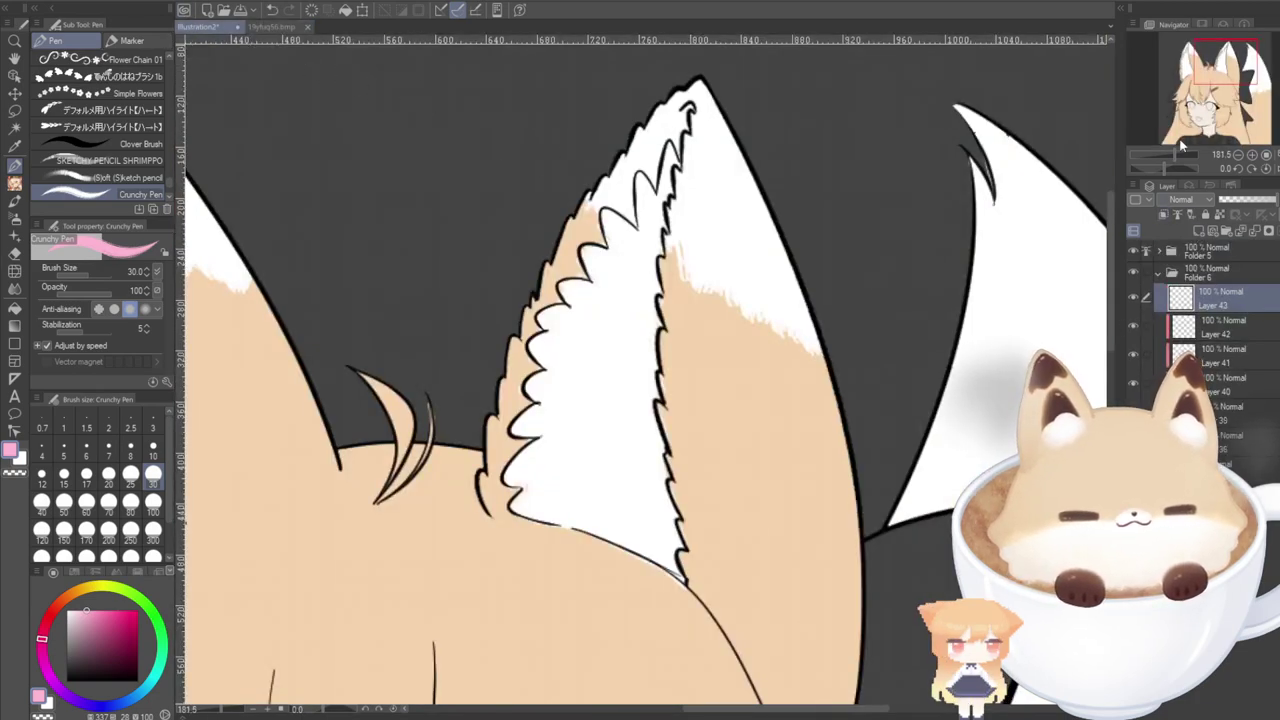
Flood-fill both hair bows, their ribbon tails and the neck bow with the sampled pink.
drag(1206, 80, 1226, 100)
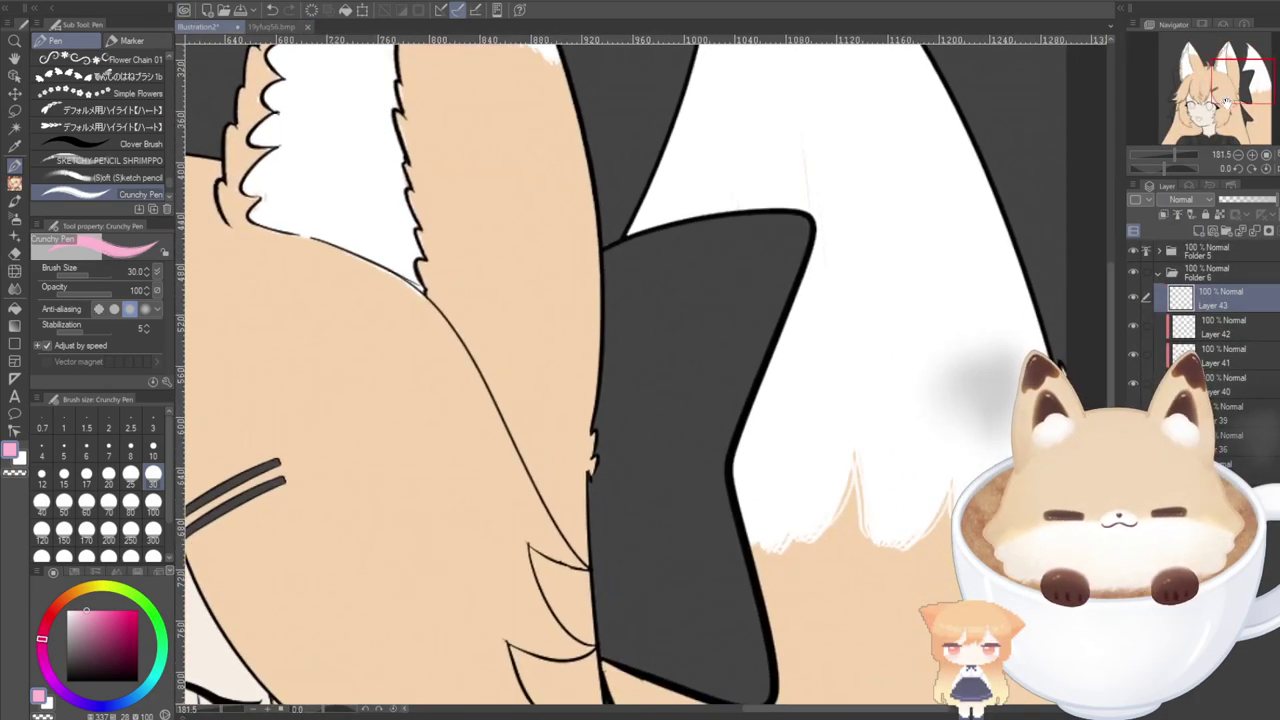
click(12, 312)
scroll(657, 463, down, 5)
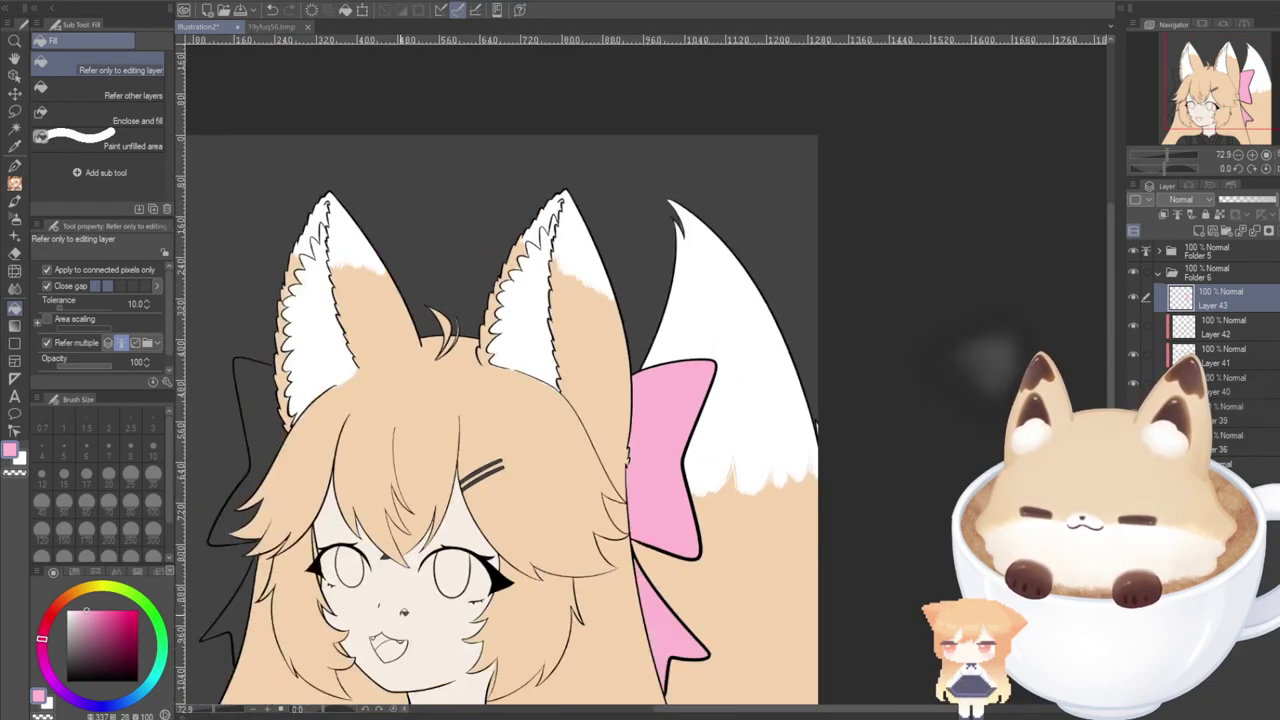
click(243, 611)
click(243, 494)
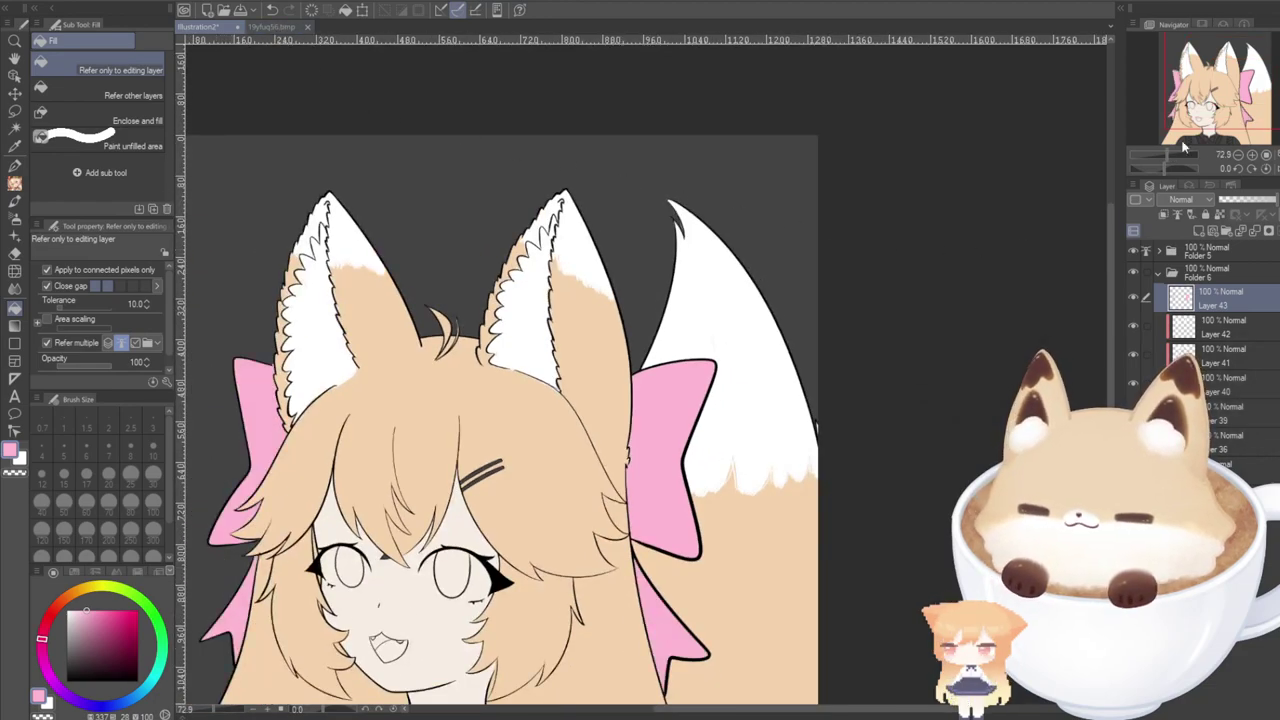
drag(1194, 113, 1180, 154)
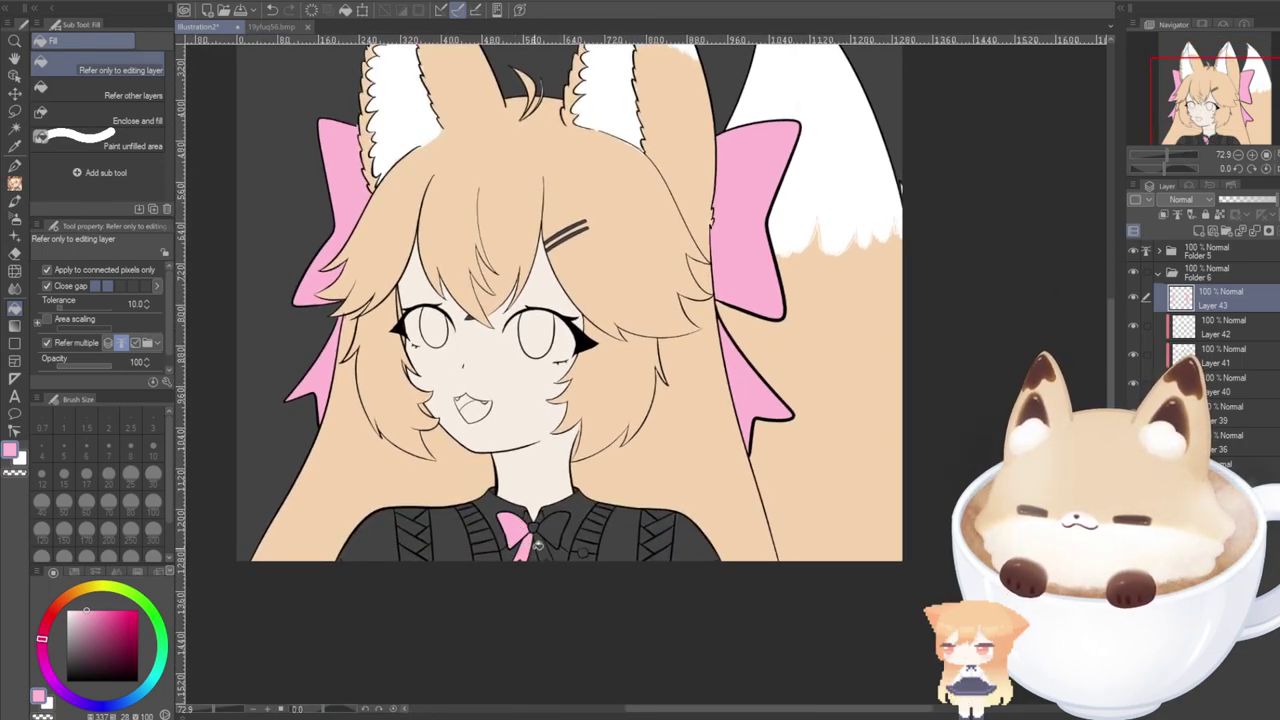
click(549, 530)
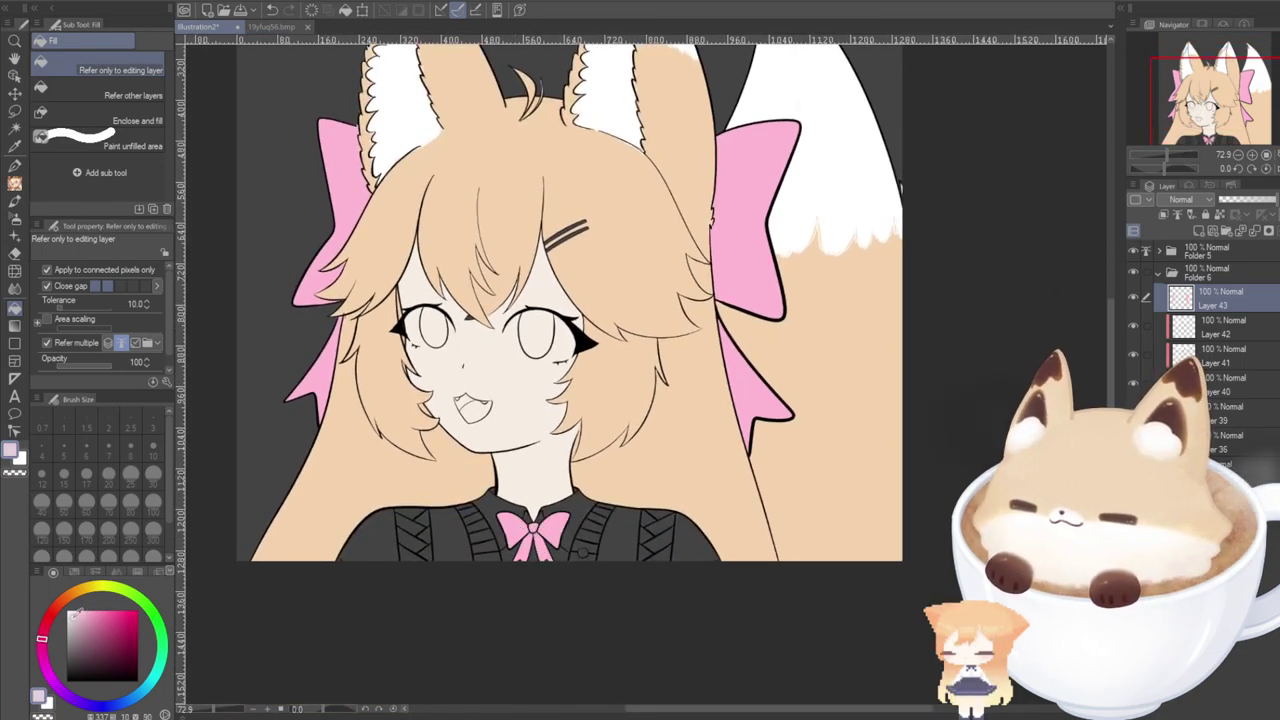
Add a new layer below the bow color layer, and flood-fill the shirt collar and the shirt areas around the neck bow white.
drag(77, 613, 66, 610)
click(1181, 328)
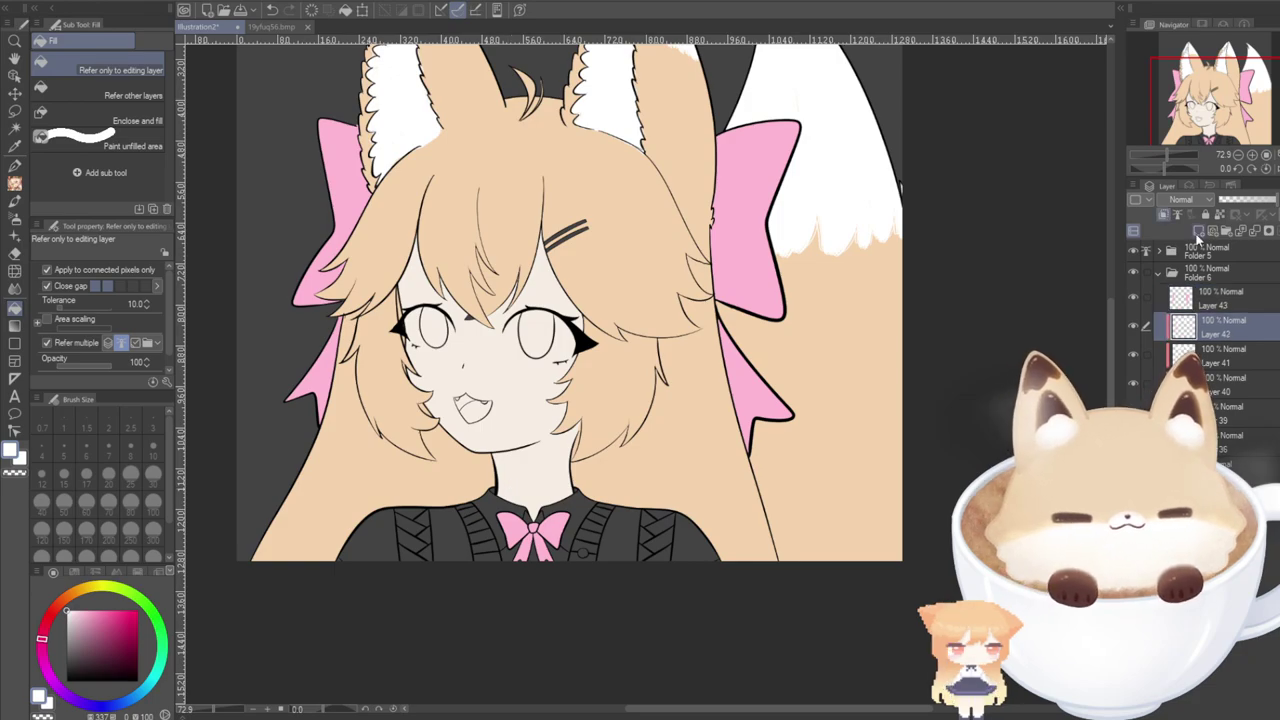
click(581, 507)
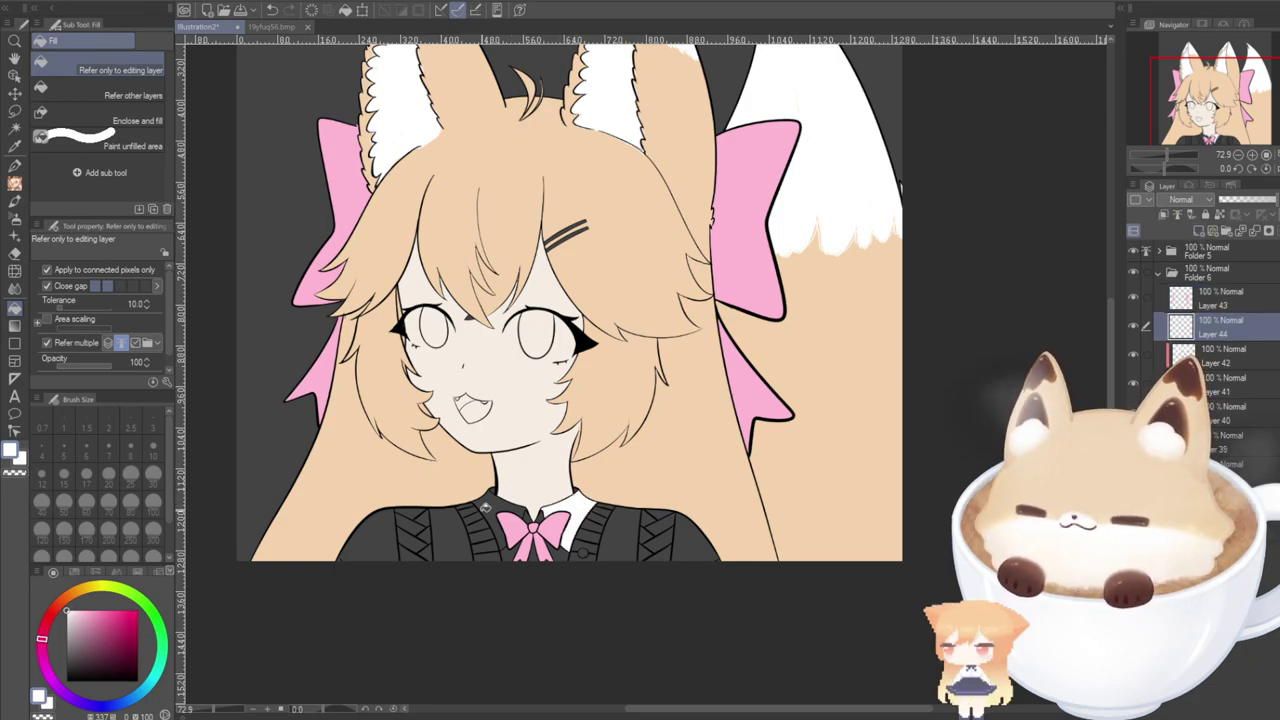
scroll(485, 507, up, 5)
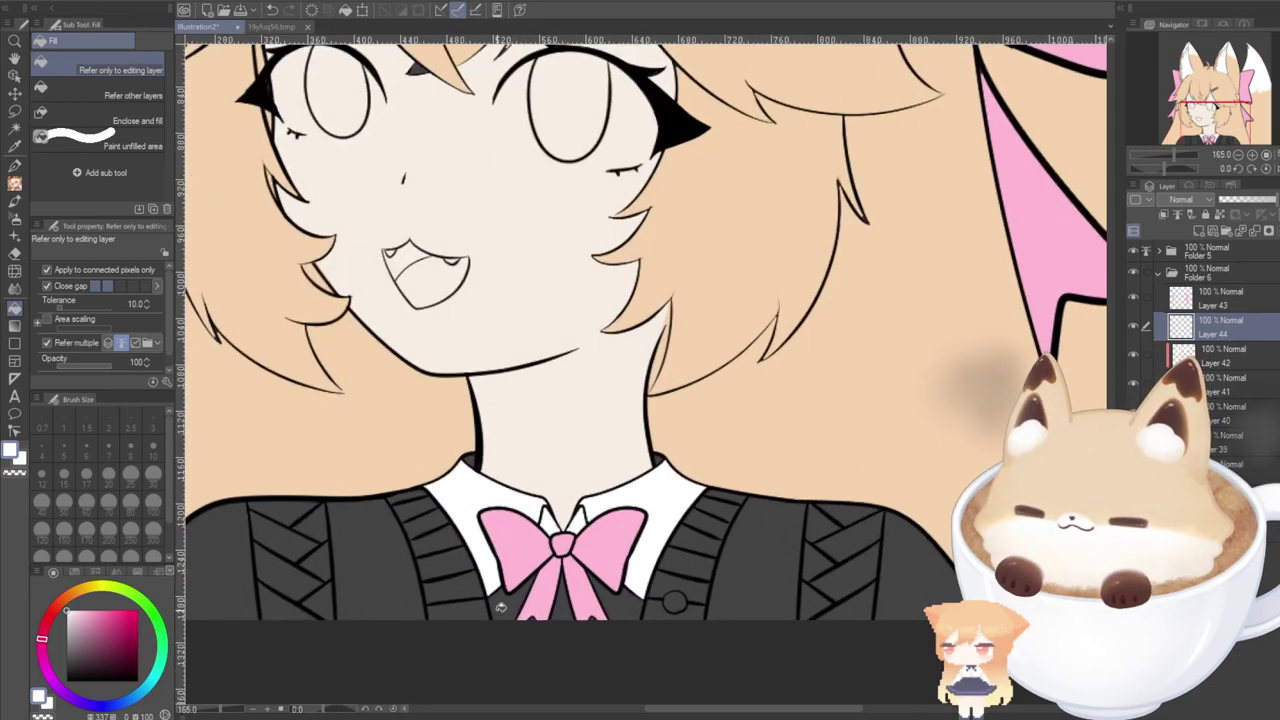
click(501, 607)
click(564, 612)
click(626, 605)
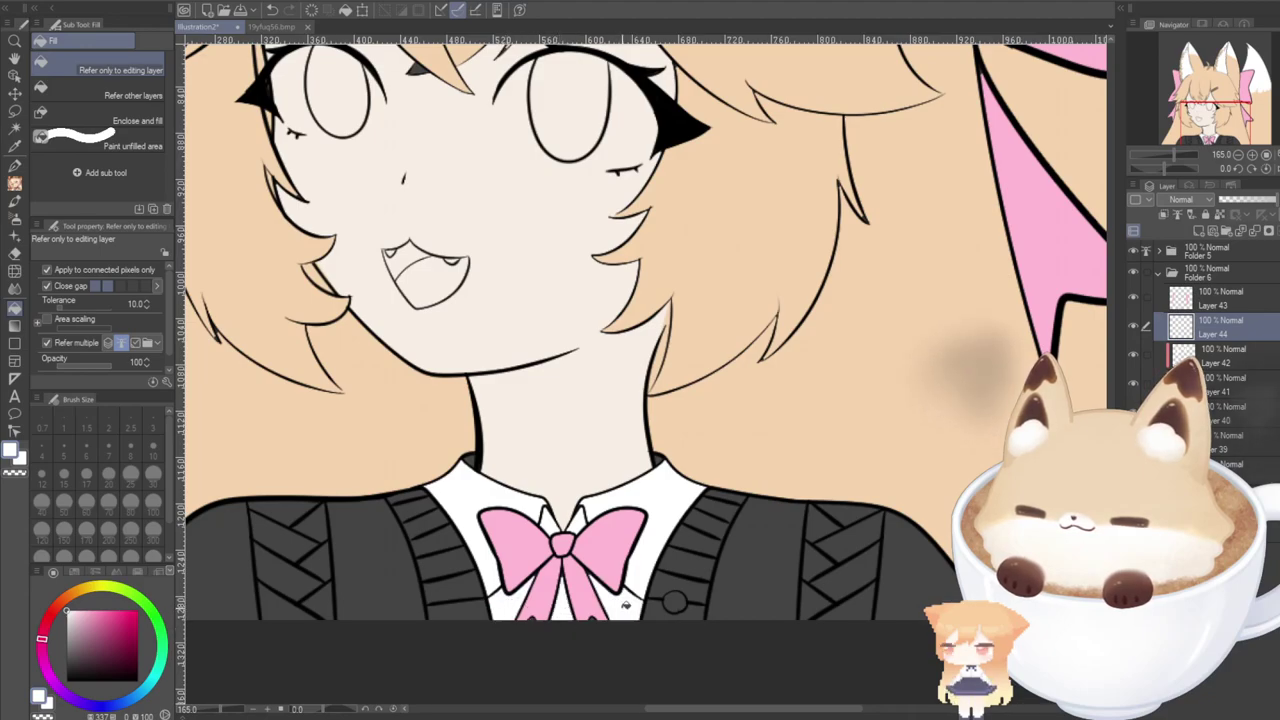
Paint the unfilled dark gaps at both inner collar tips white with the Crunchy Pen at size 30.
click(14, 165)
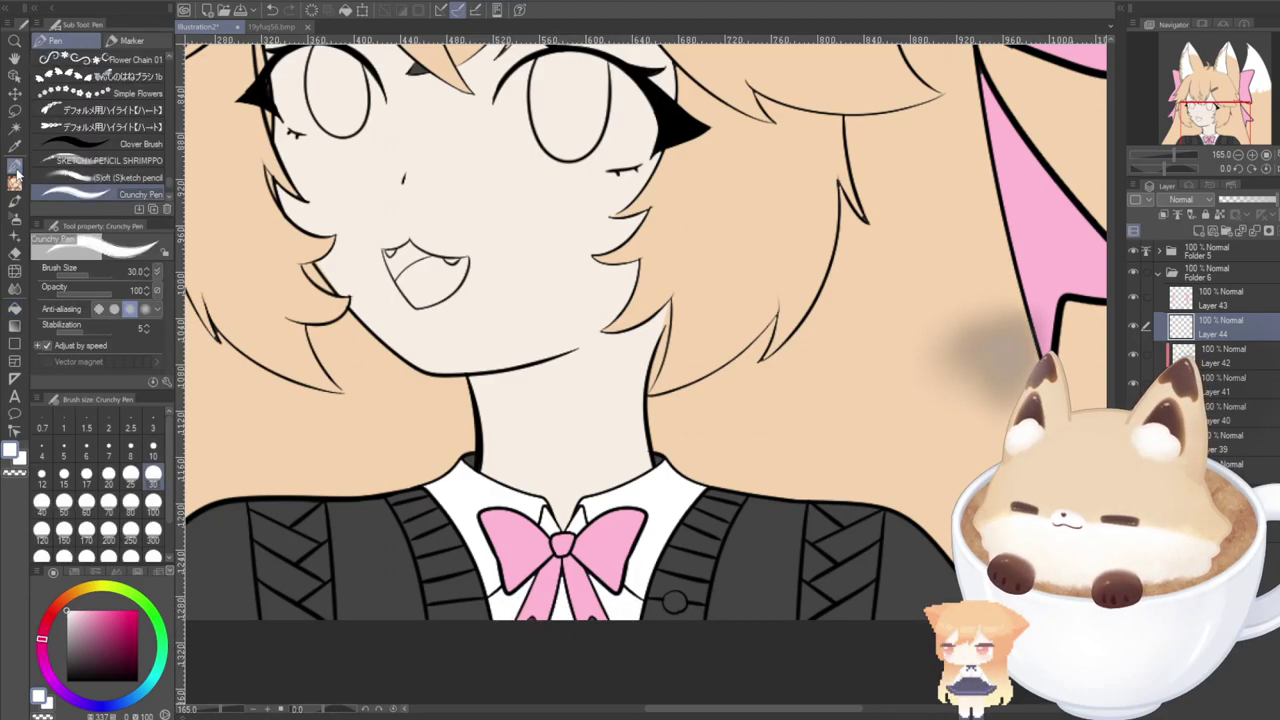
scroll(545, 615, up, 1)
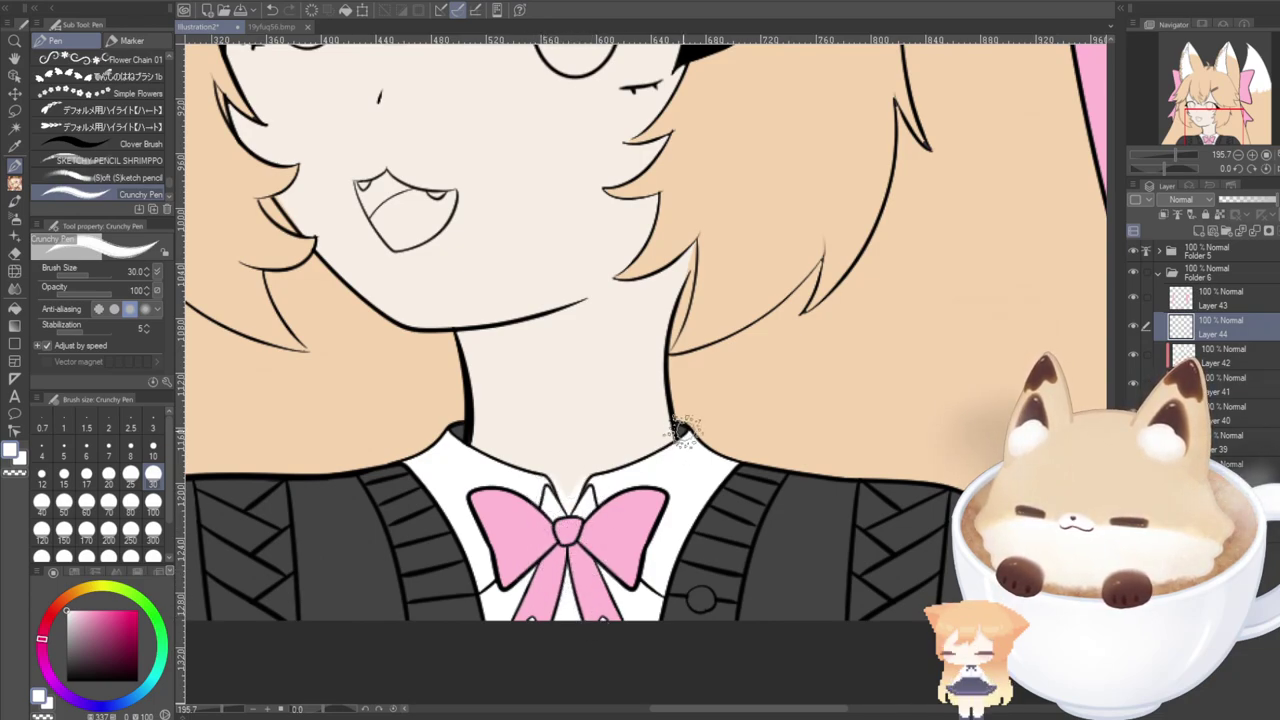
drag(683, 431, 695, 438)
drag(456, 438, 453, 426)
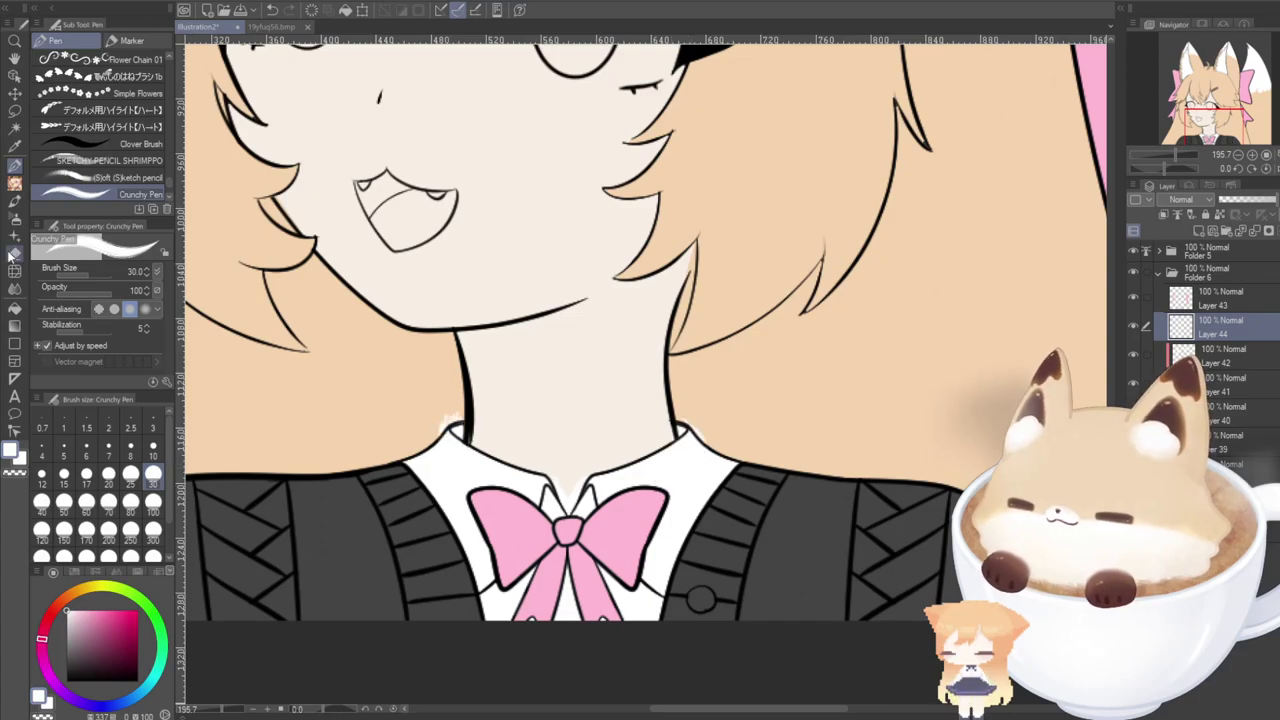
Erase the white paint spilling outside the shirt collar's outline with the Hard eraser at size 20.
key(e)
scroll(440, 440, up, 3)
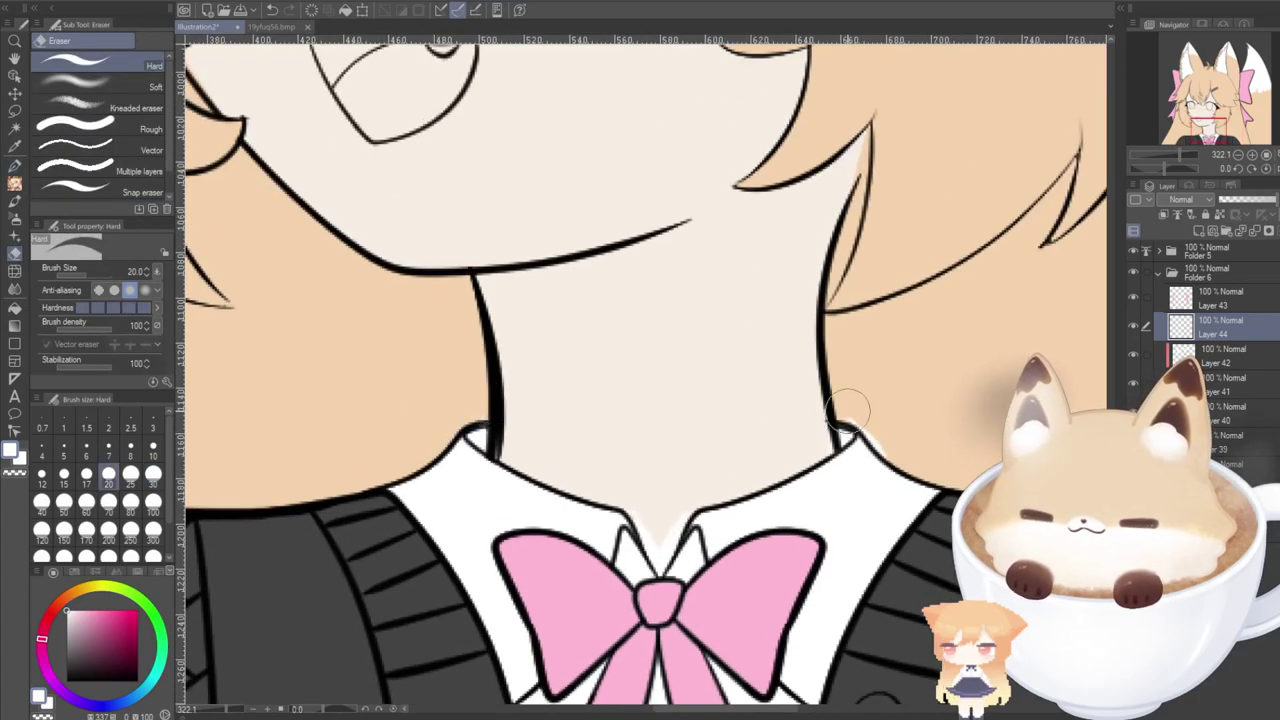
drag(848, 411, 914, 446)
scroll(914, 464, down, 1)
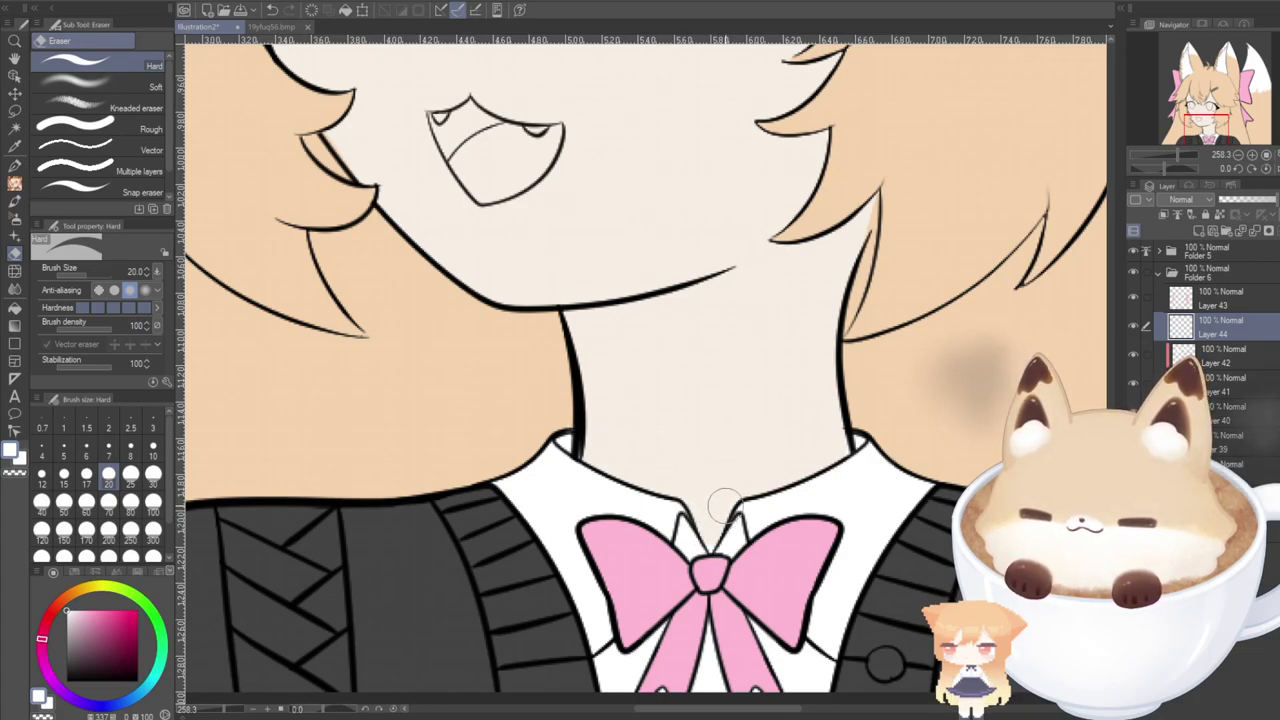
Sample the cardigan's light blue from the reference sheet, and add a new layer above the shirt color layer in the illustration.
scroll(746, 436, down, 4)
click(268, 27)
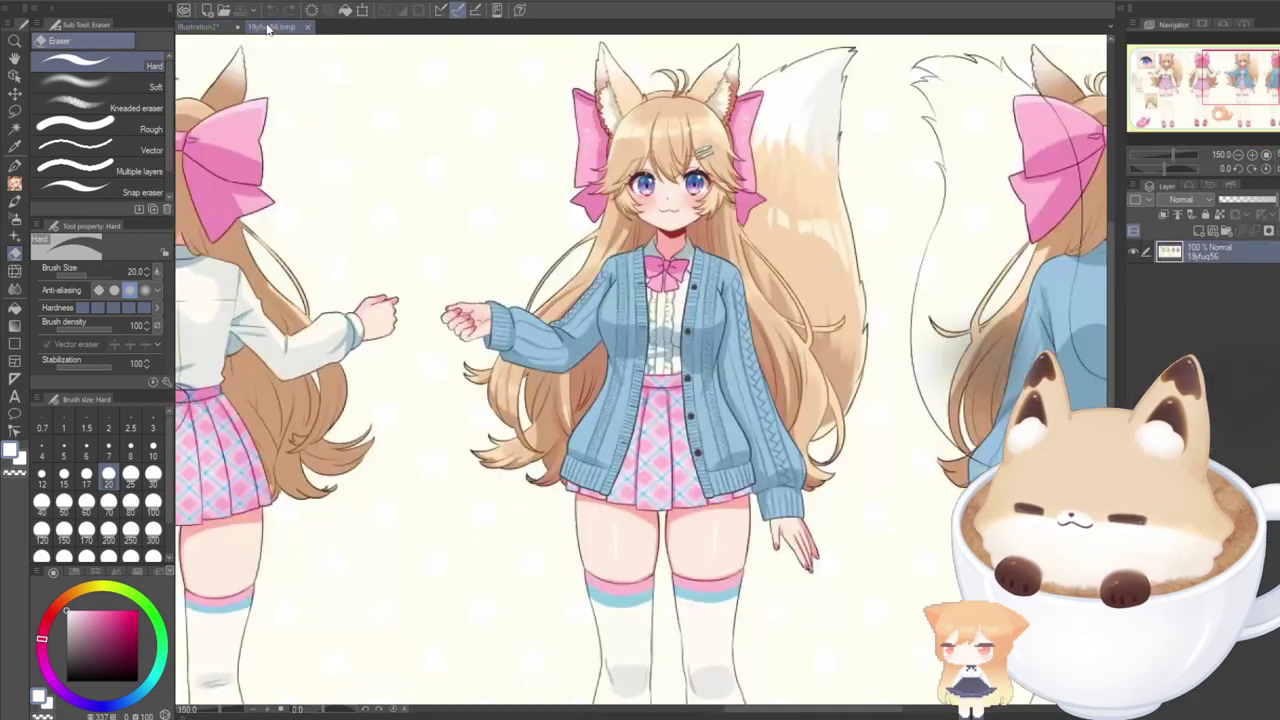
click(200, 27)
click(1199, 232)
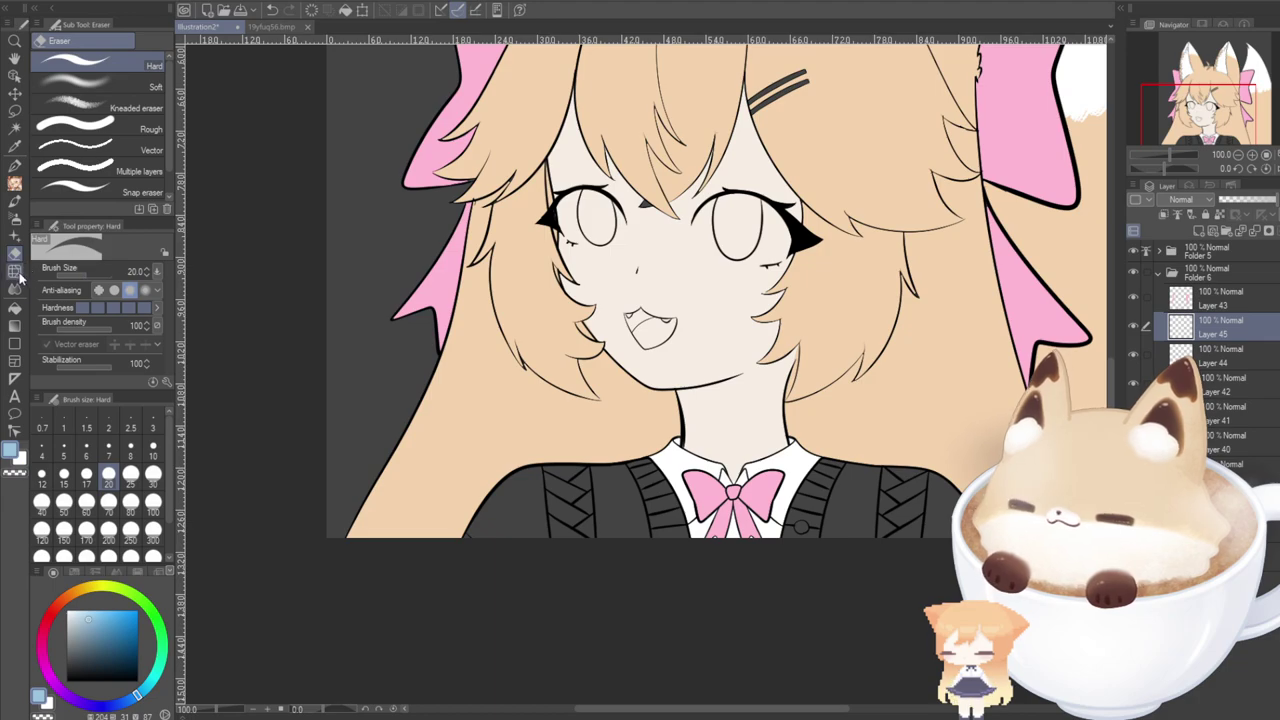
Flood-fill the large plain cardigan panels on both sides with the sampled light blue.
click(14, 308)
click(505, 505)
click(630, 519)
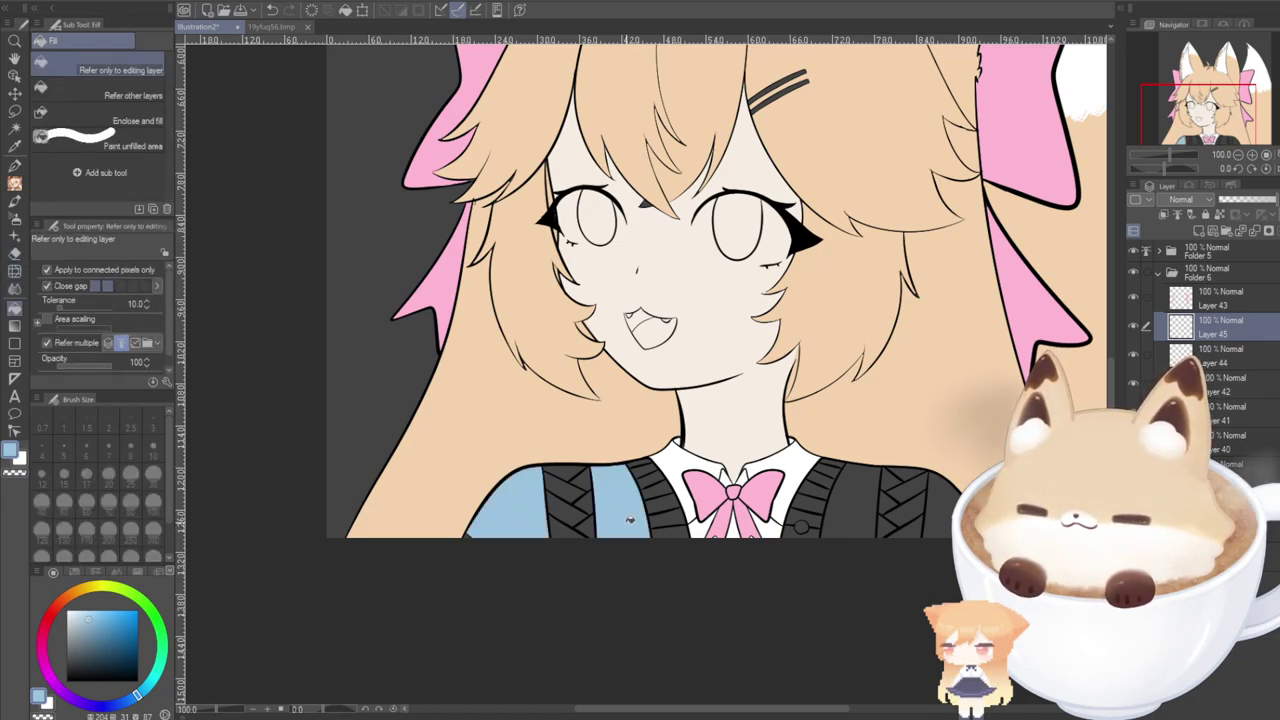
click(840, 505)
click(948, 520)
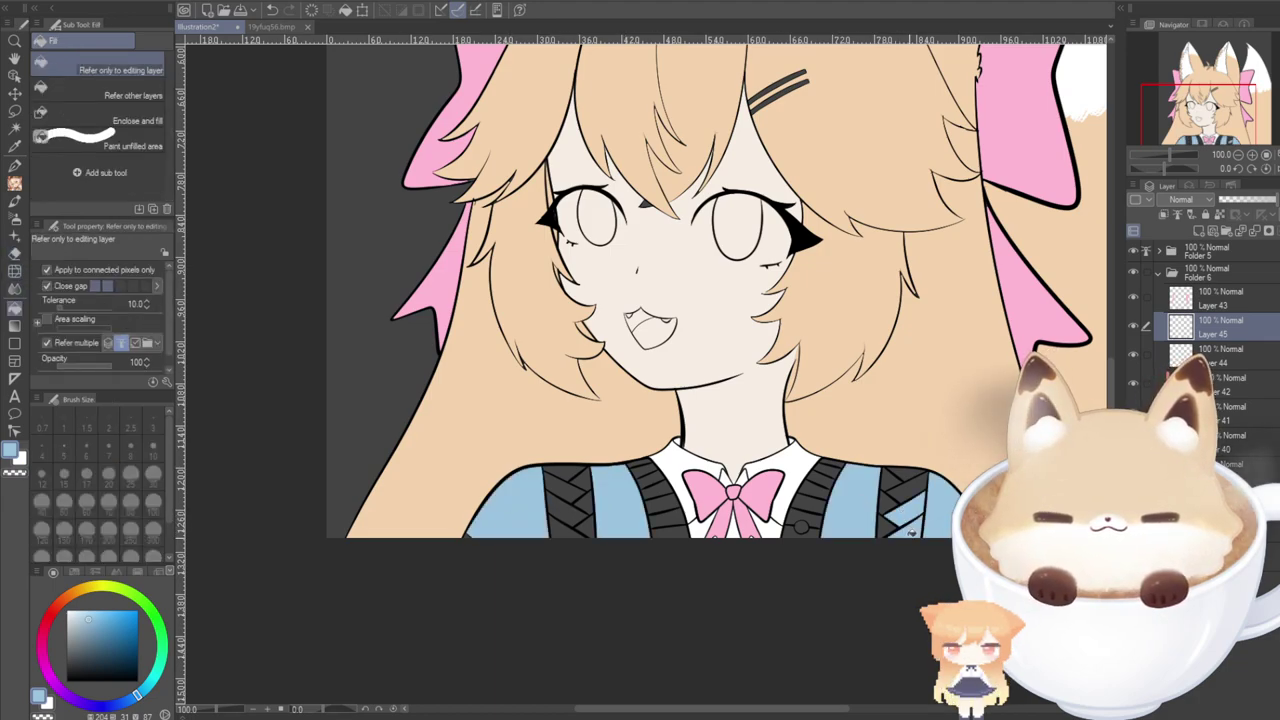
Paint the braided panel and the unfilled shoulder corner on the cardigan's left side light blue with the Crunchy Pen at size 30.
key(p)
click(100, 194)
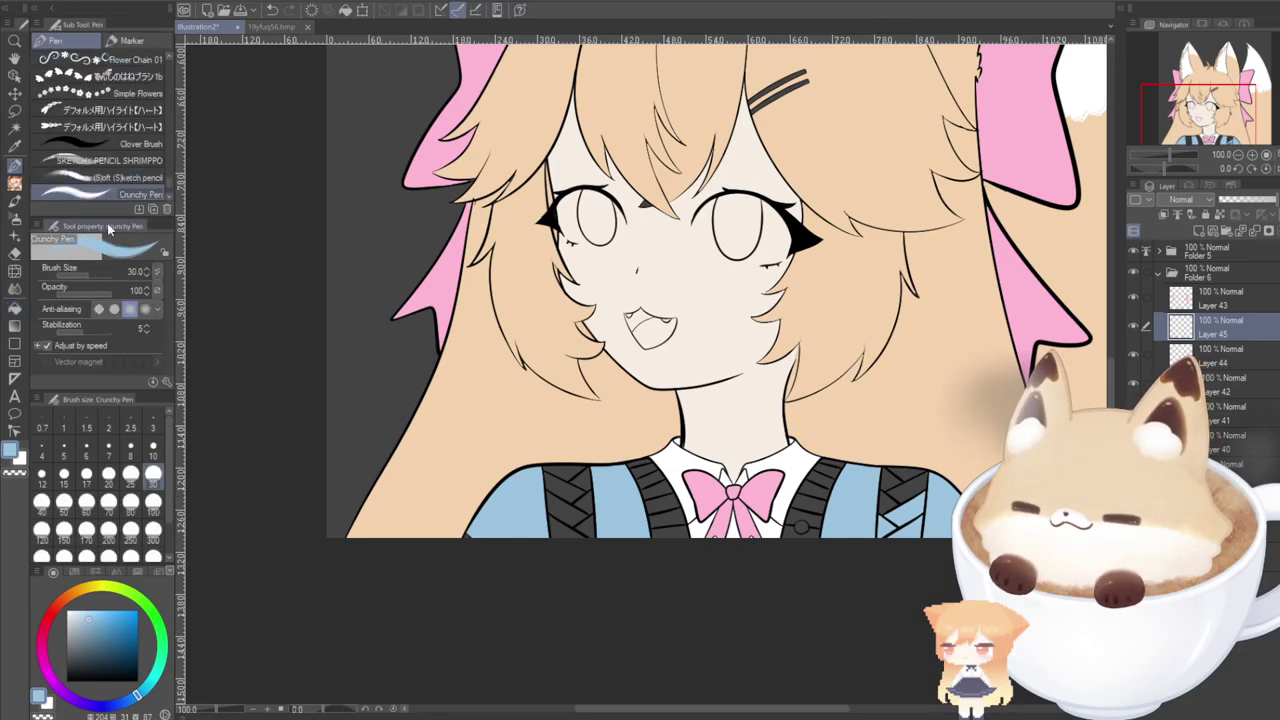
scroll(482, 490, up, 3)
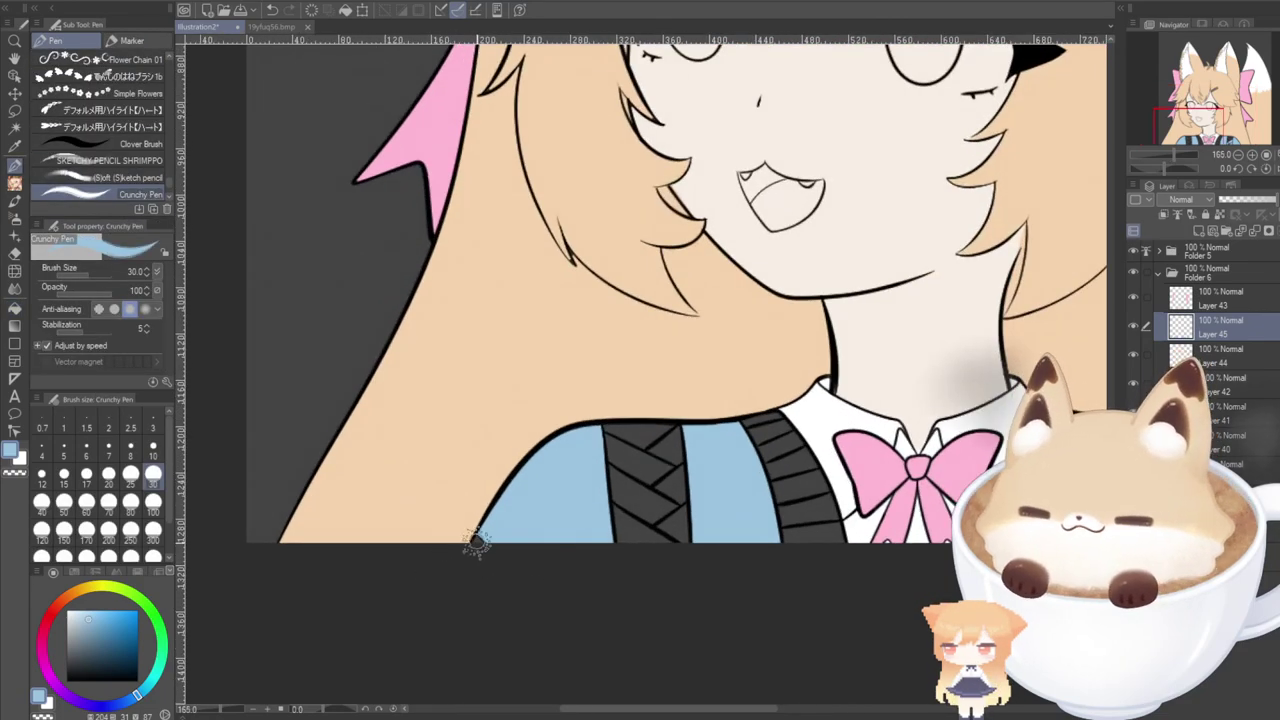
mouse_move(608, 567)
mouse_down()
mouse_move(615, 530)
mouse_move(714, 525)
mouse_move(573, 510)
mouse_move(708, 510)
mouse_move(591, 484)
mouse_move(723, 467)
mouse_up()
mouse_move(594, 444)
mouse_down()
mouse_move(692, 447)
mouse_move(591, 448)
mouse_move(735, 470)
mouse_up()
drag(679, 709, 685, 709)
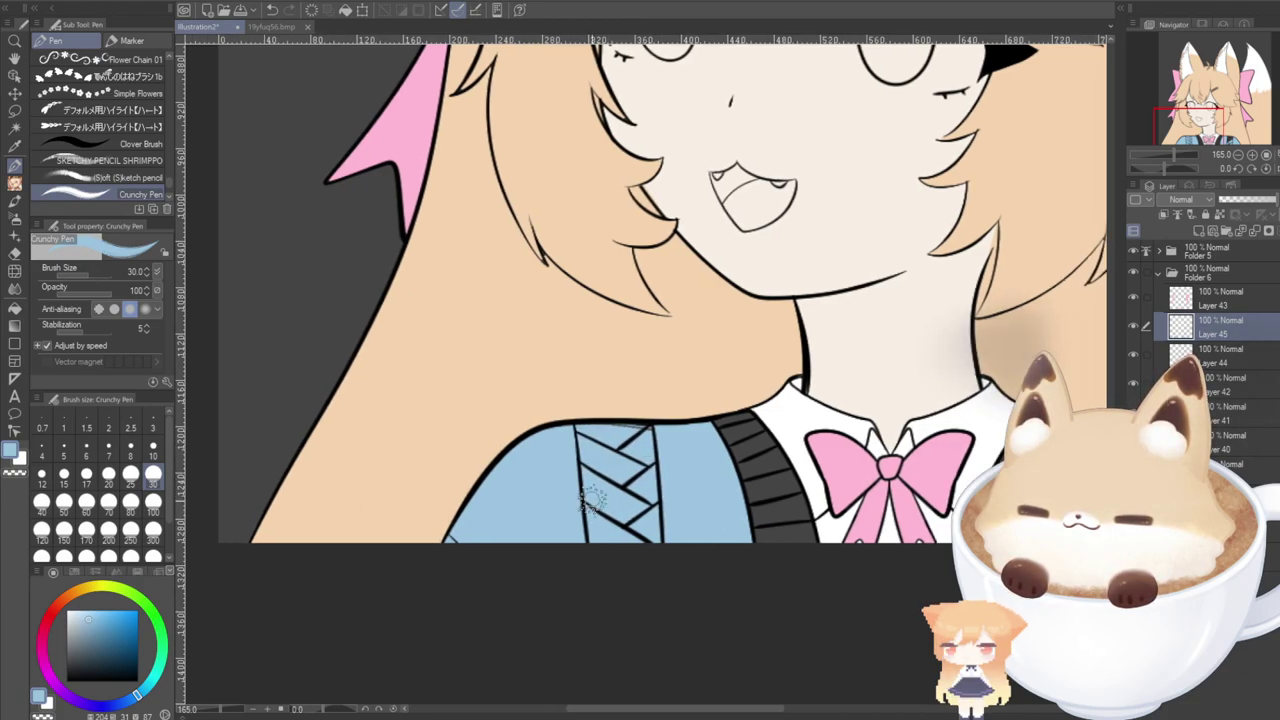
Paint the cardigan's left ribbed front band light blue, undoing strokes that spill past the outline.
drag(591, 435, 702, 437)
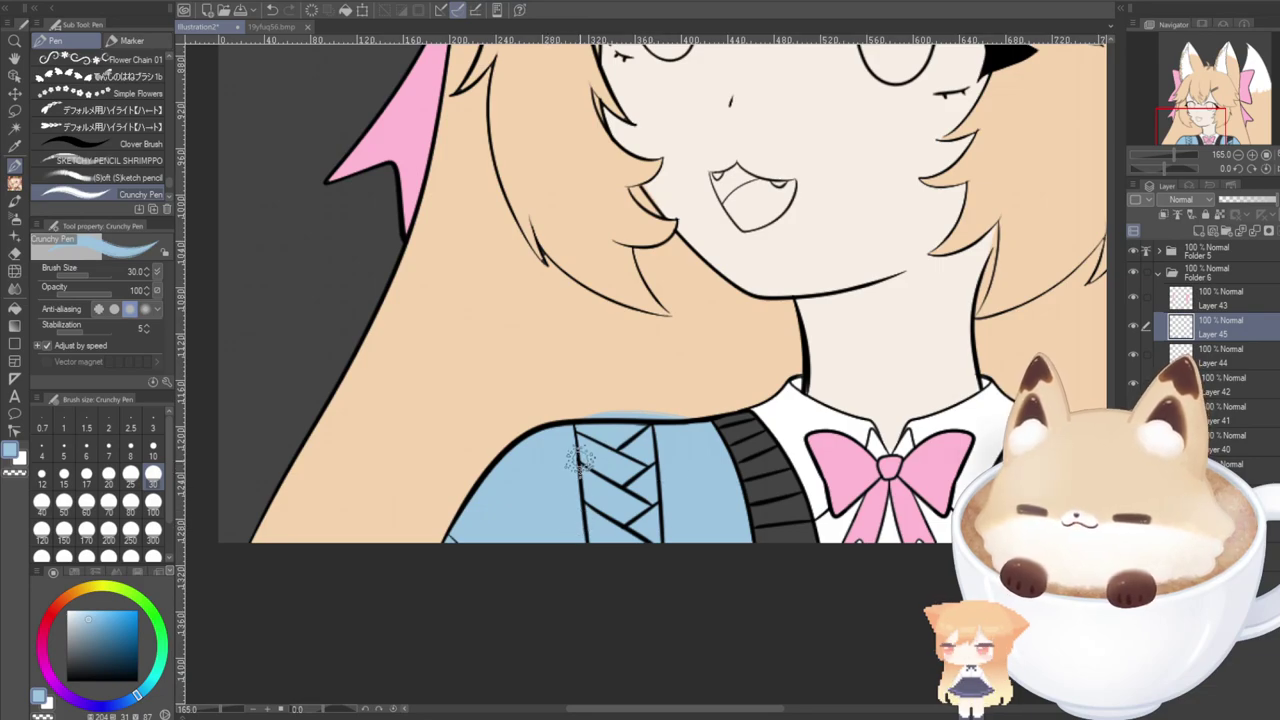
key(ctrl+z)
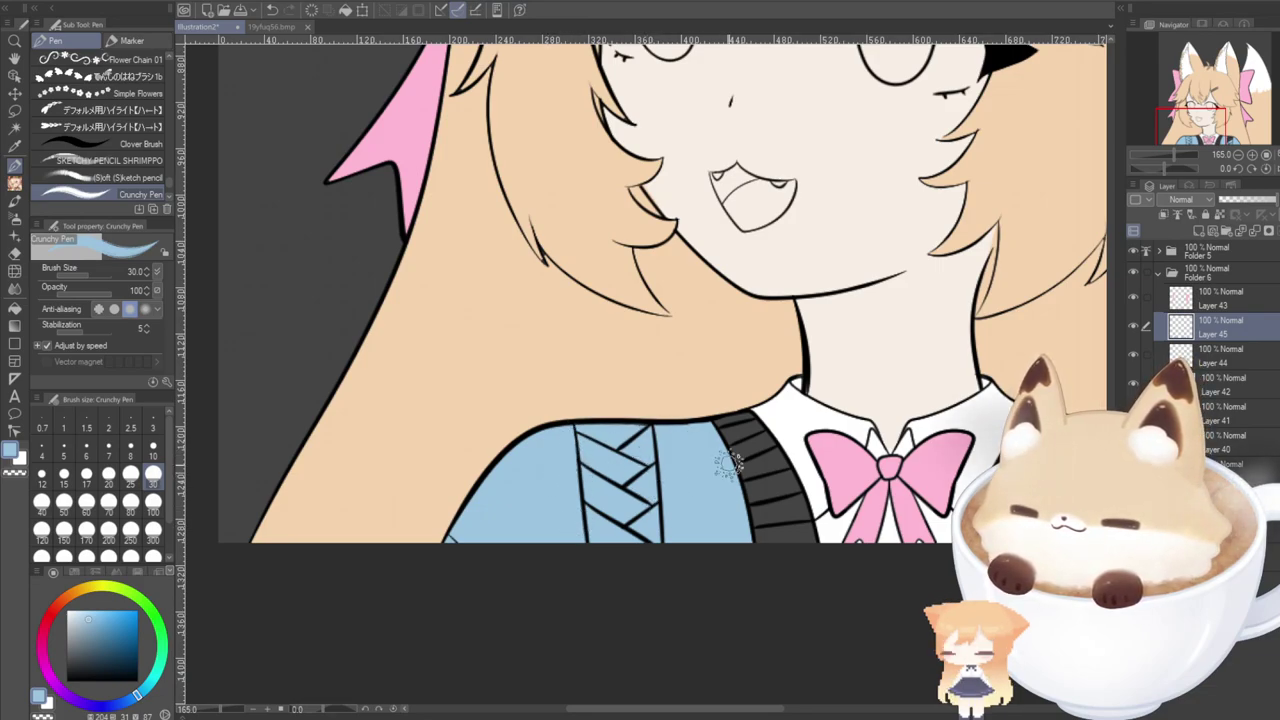
mouse_move(720, 455)
mouse_down()
mouse_move(733, 424)
mouse_move(715, 441)
mouse_move(740, 424)
mouse_move(784, 481)
mouse_move(753, 451)
mouse_move(820, 583)
mouse_up()
key(ctrl+z)
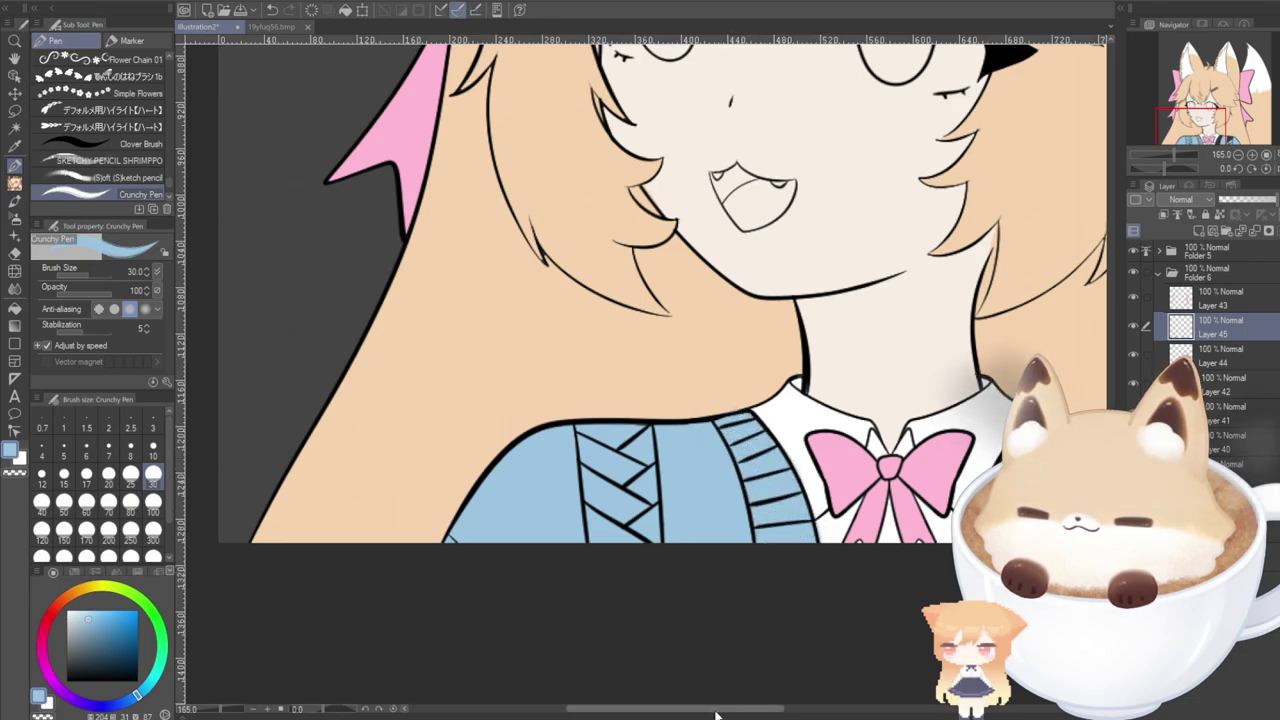
Paint the right ribbed front band and the right braided panel of the cardigan light blue.
drag(714, 711, 787, 714)
mouse_move(726, 480)
mouse_down()
mouse_move(693, 542)
mouse_move(707, 479)
mouse_move(700, 544)
mouse_move(726, 479)
mouse_move(737, 534)
mouse_move(743, 432)
mouse_move(727, 469)
mouse_move(726, 449)
mouse_move(747, 424)
mouse_move(733, 500)
mouse_up()
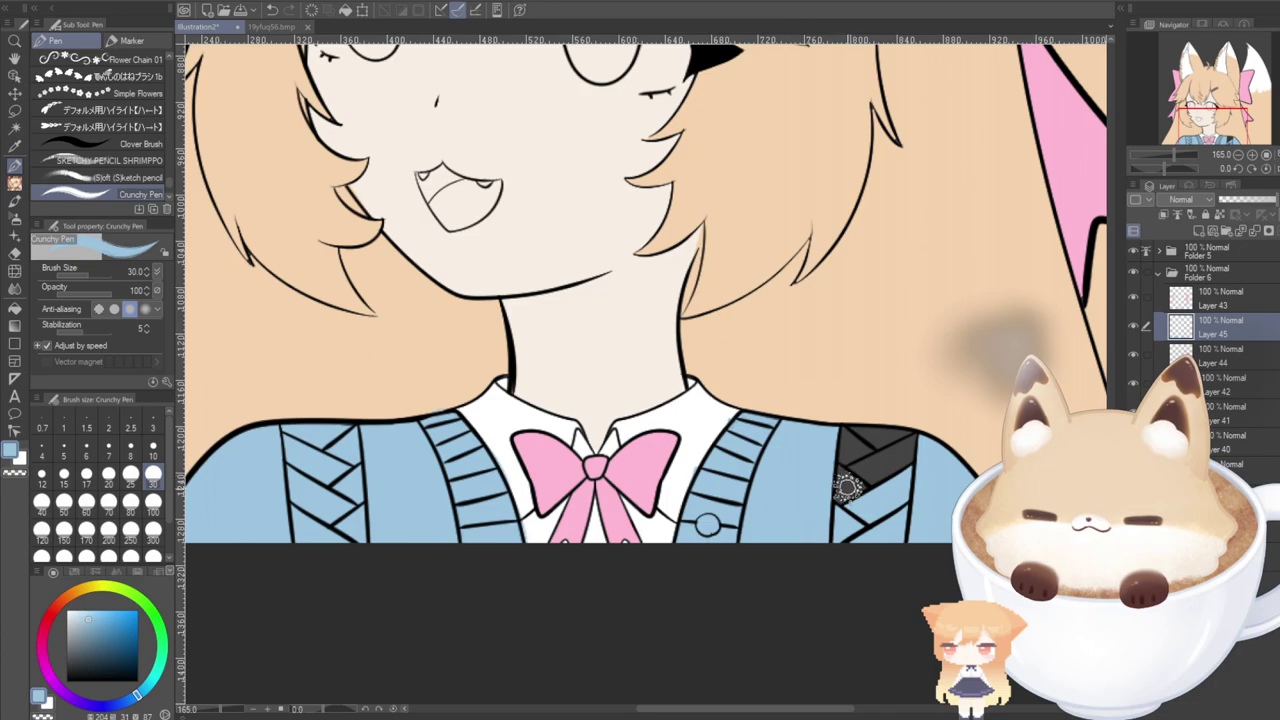
mouse_move(848, 488)
mouse_down()
mouse_move(895, 514)
mouse_move(889, 489)
mouse_move(945, 506)
mouse_move(847, 454)
mouse_move(887, 469)
mouse_move(811, 452)
mouse_move(905, 455)
mouse_move(833, 440)
mouse_move(902, 457)
mouse_move(869, 444)
mouse_move(915, 472)
mouse_up()
Sample the dark button color from the reference sheet, and paint the cardigan button with the Crunchy Pen at size 10.
click(284, 27)
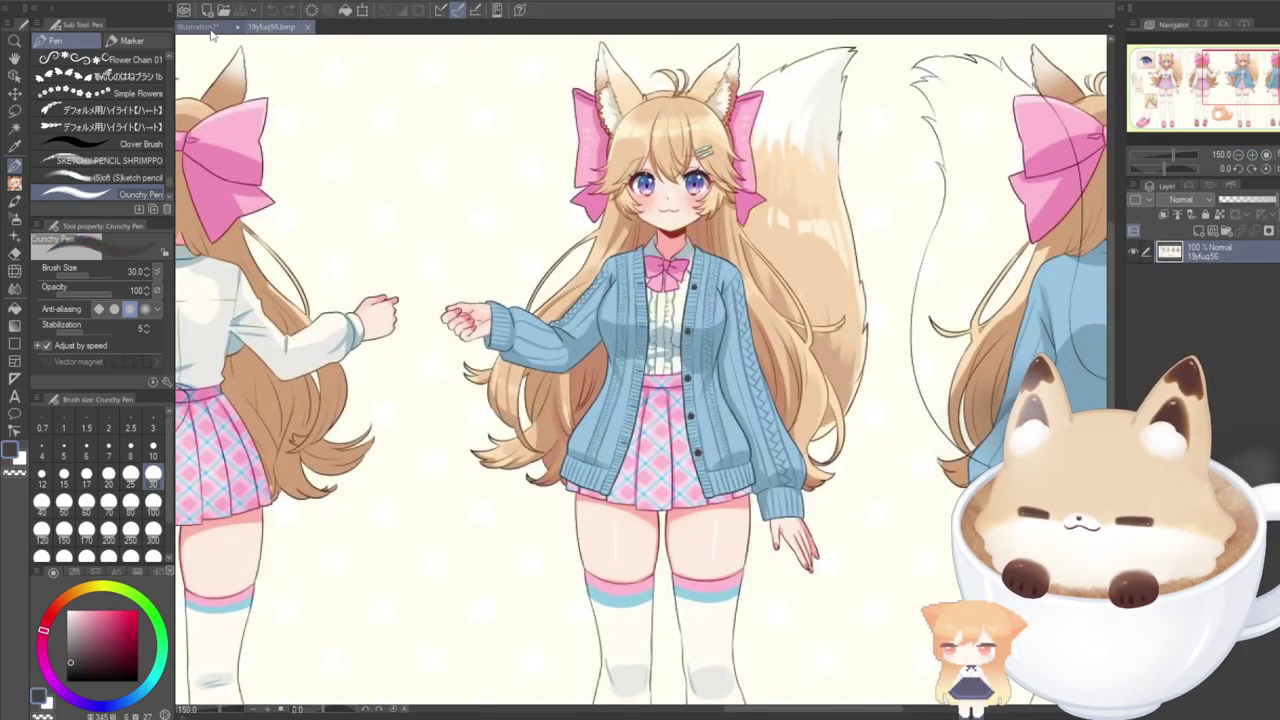
click(198, 27)
click(153, 446)
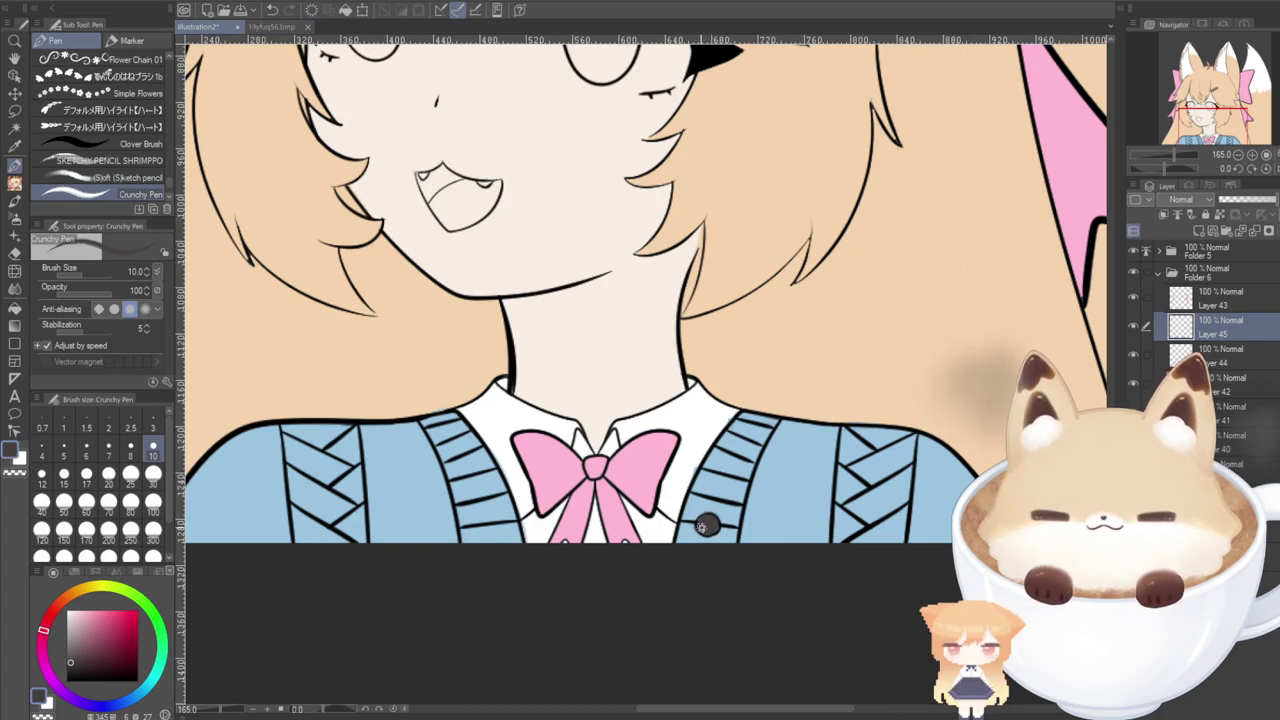
Sample the hair clip's light blue from the reference sheet, and add a new layer above the cardigan color layer in the illustration.
scroll(705, 527, down, 5)
click(270, 27)
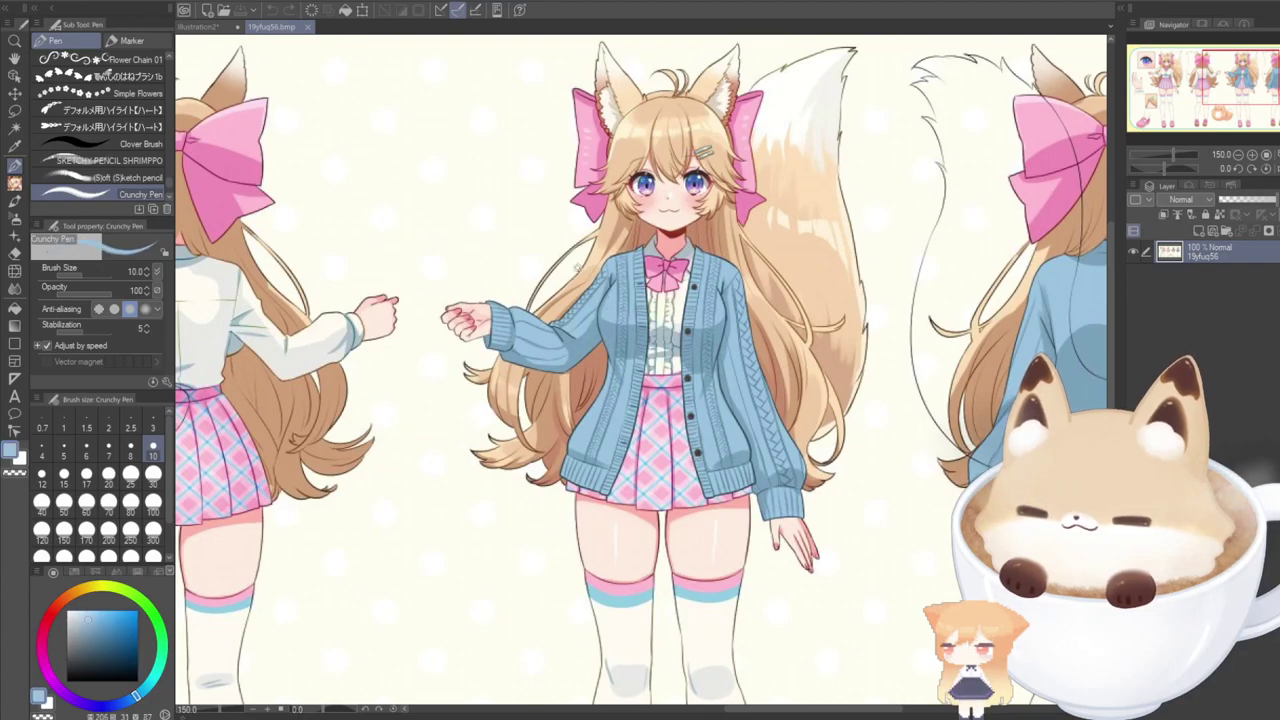
click(200, 27)
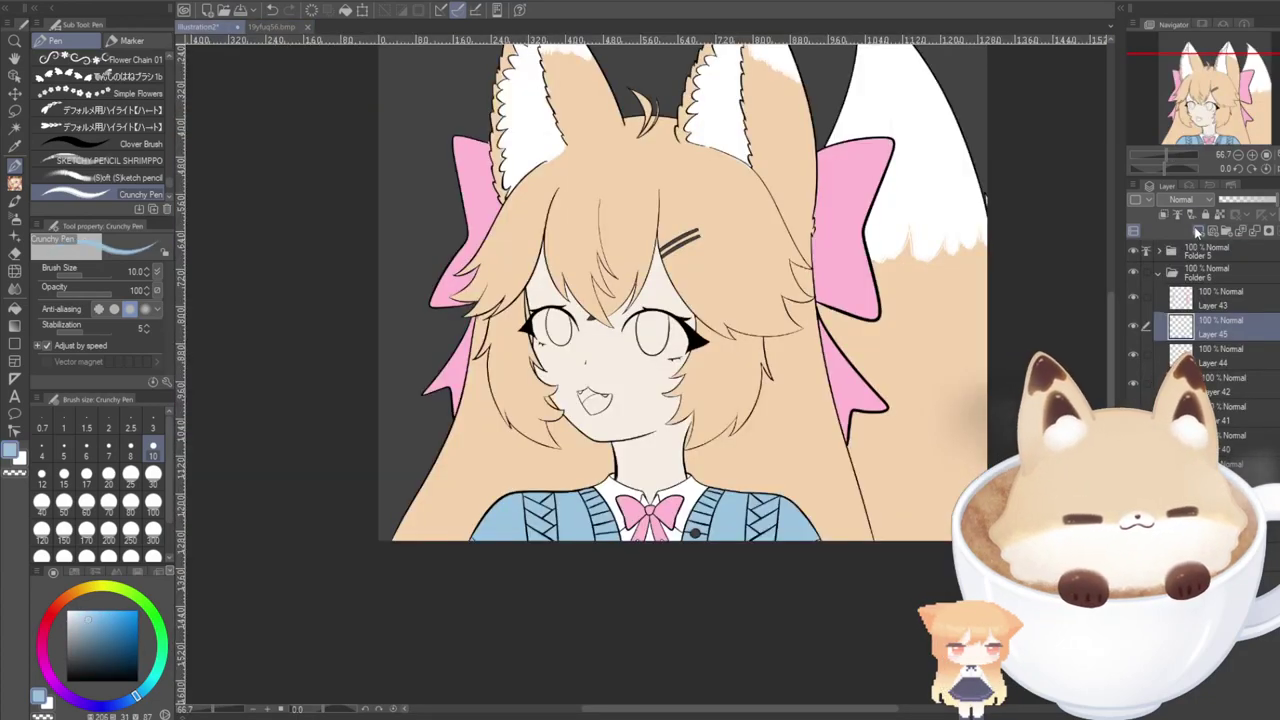
drag(1179, 114, 1182, 94)
drag(1166, 155, 1178, 155)
Flood-fill both bars of the hair clip with the sampled light blue.
drag(651, 326, 660, 318)
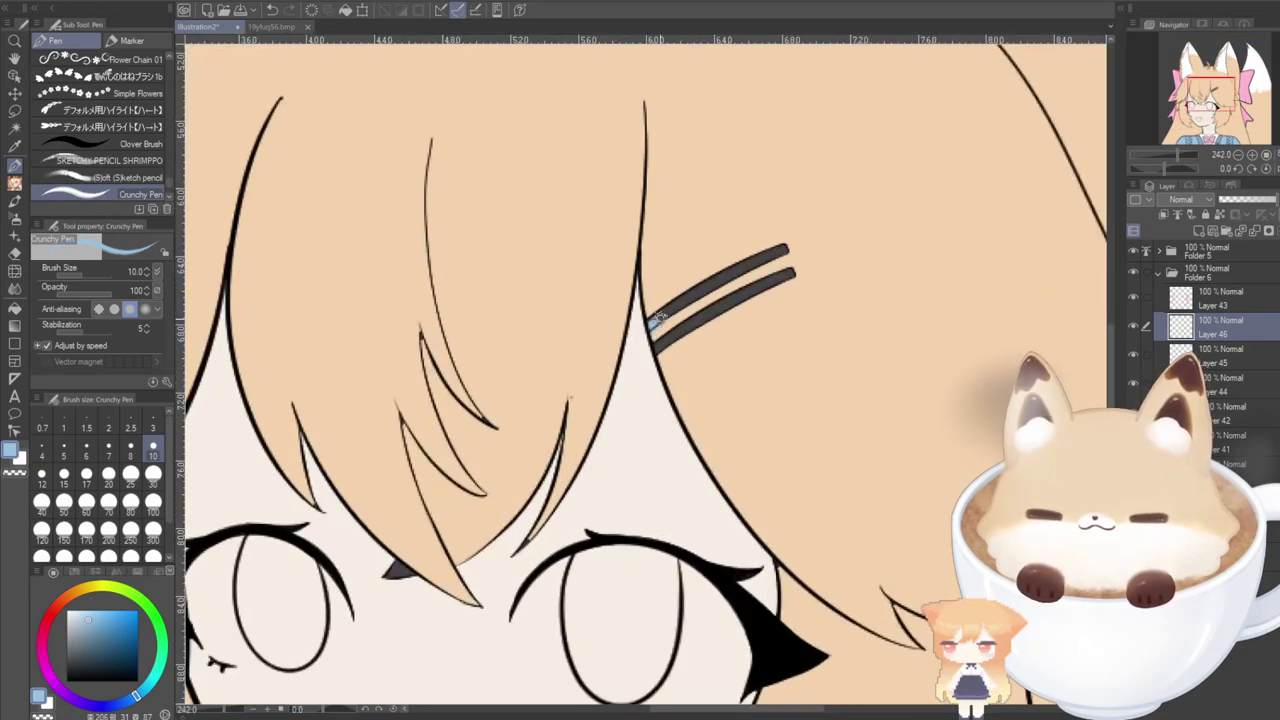
click(15, 308)
click(675, 305)
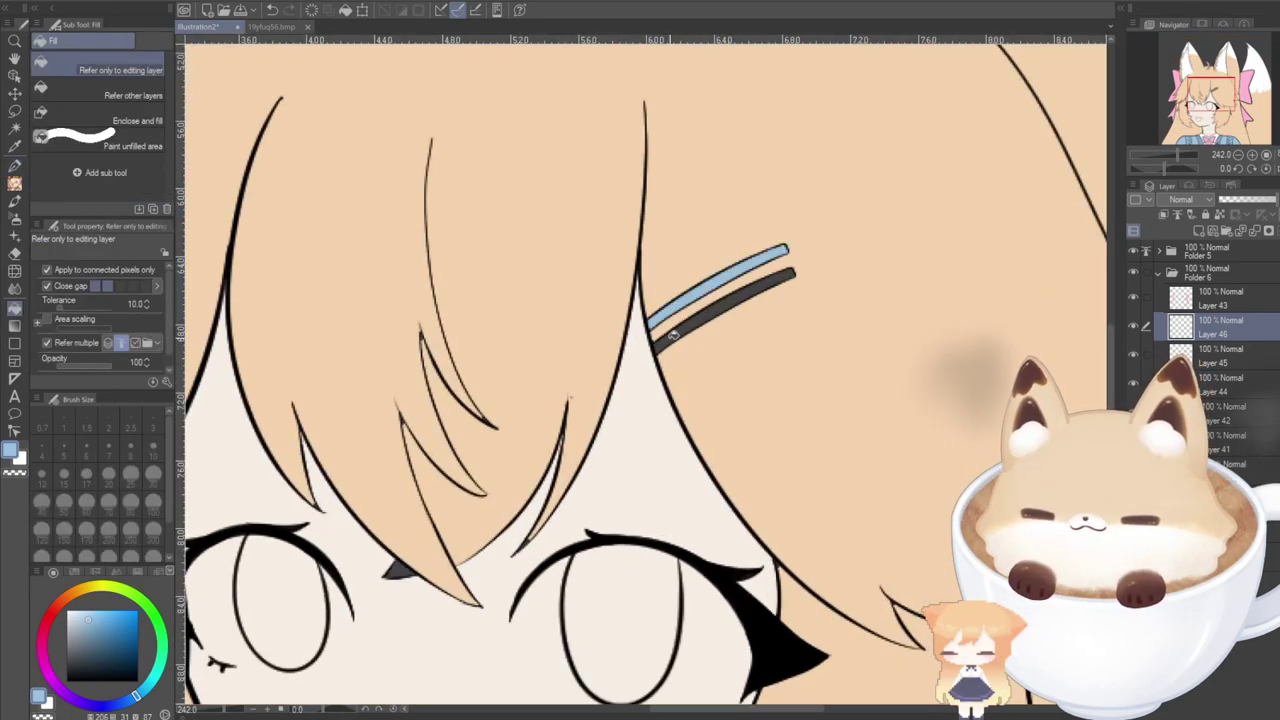
click(671, 334)
Pick white for the eyes from the reference sheet, and add a new layer above the hair clip layer in the illustration.
click(258, 28)
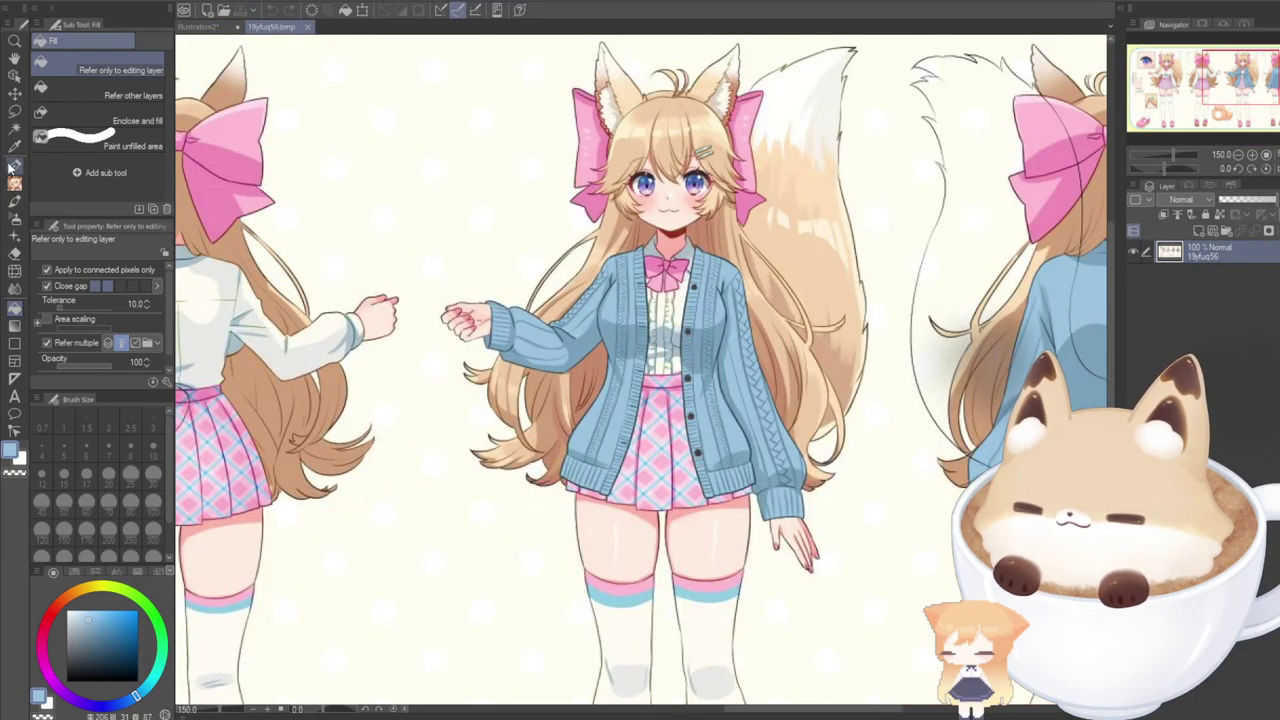
click(12, 167)
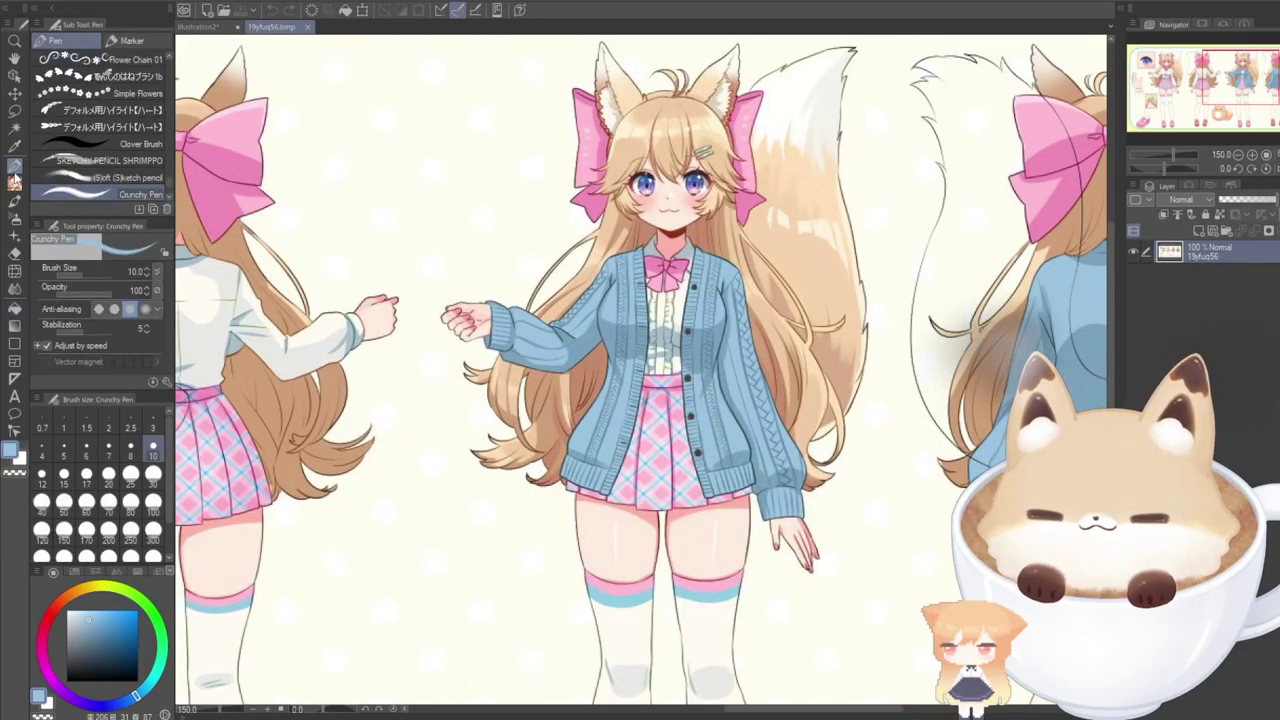
click(201, 28)
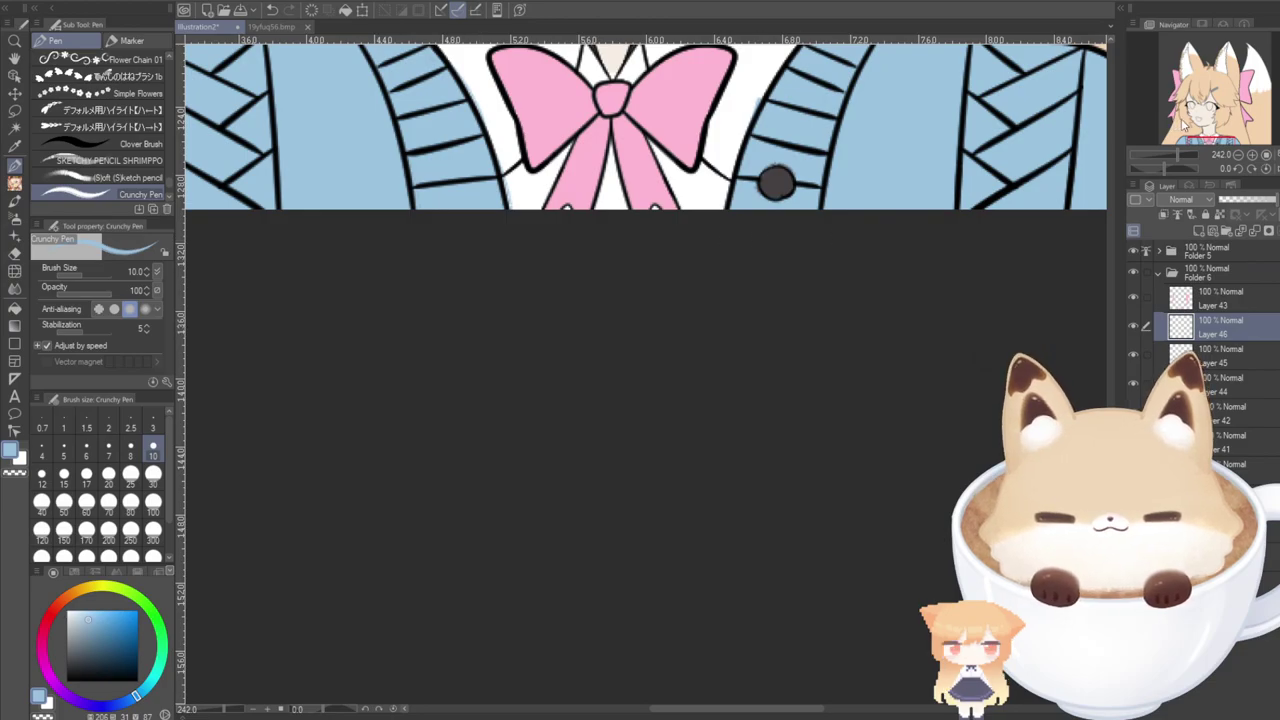
click(1186, 102)
scroll(703, 374, down, 5)
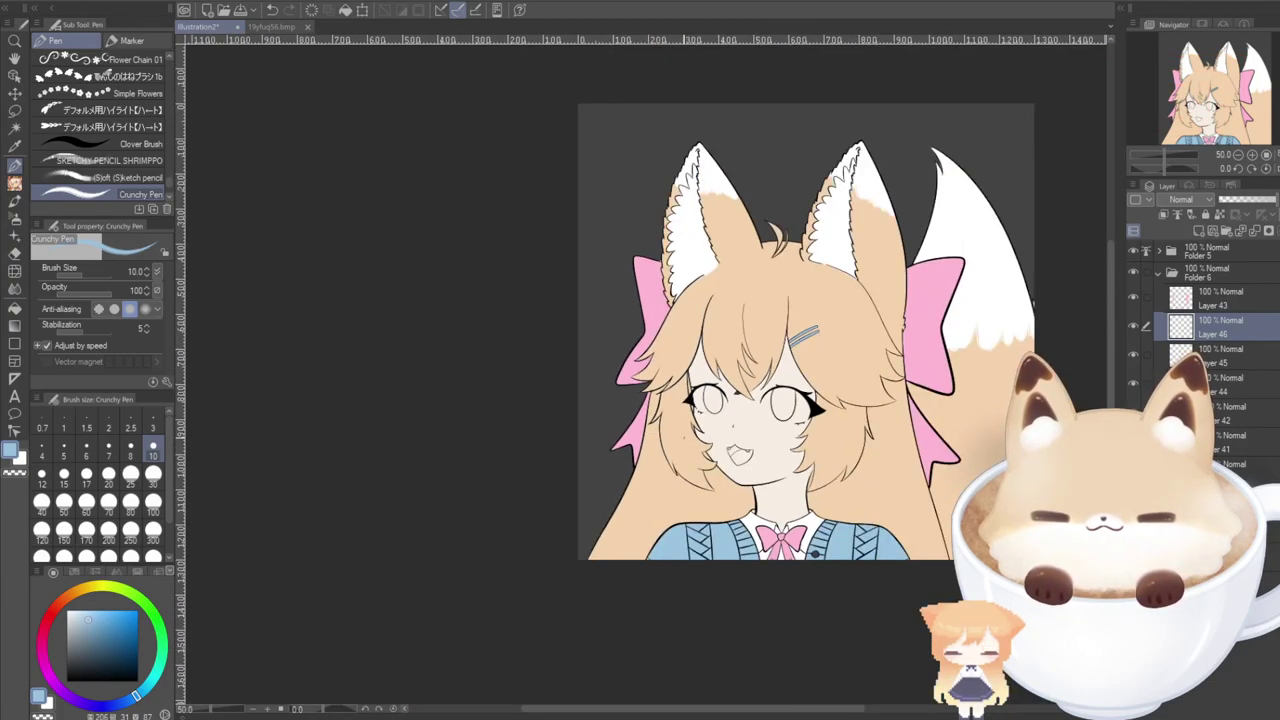
scroll(860, 500, up, 4)
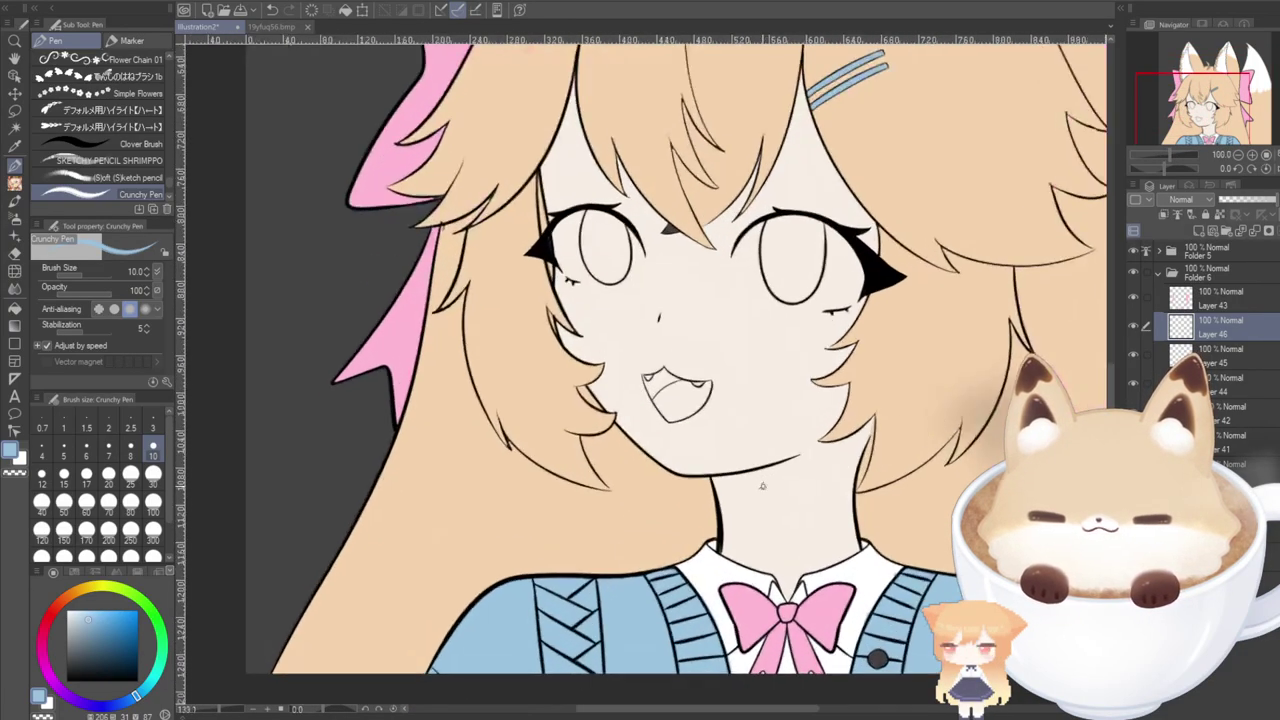
click(257, 27)
scroll(760, 276, down, 3)
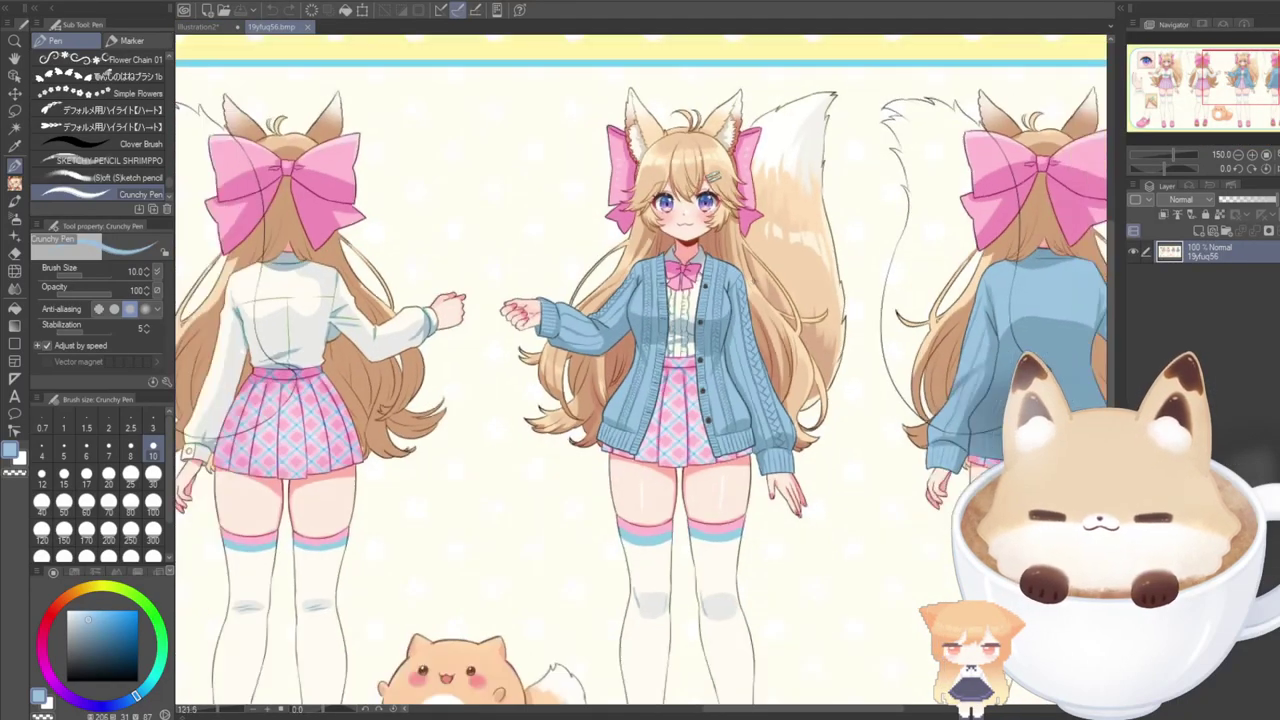
drag(1142, 95, 1185, 88)
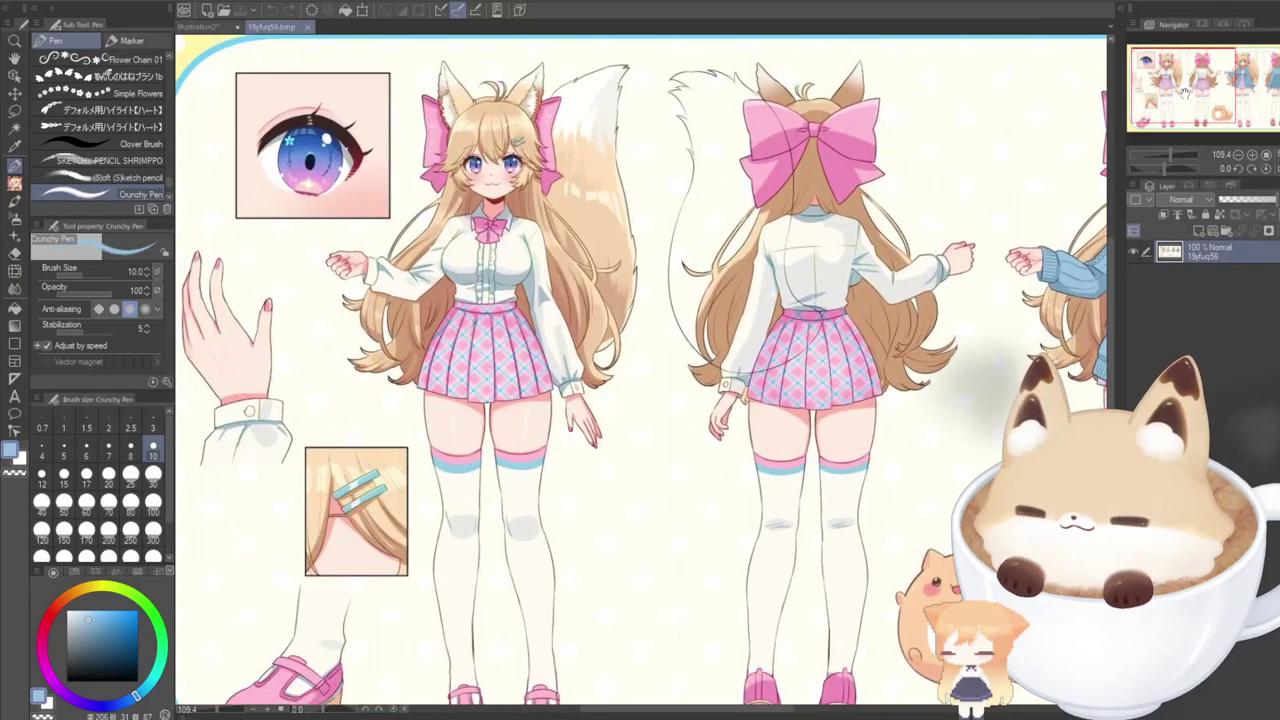
click(200, 29)
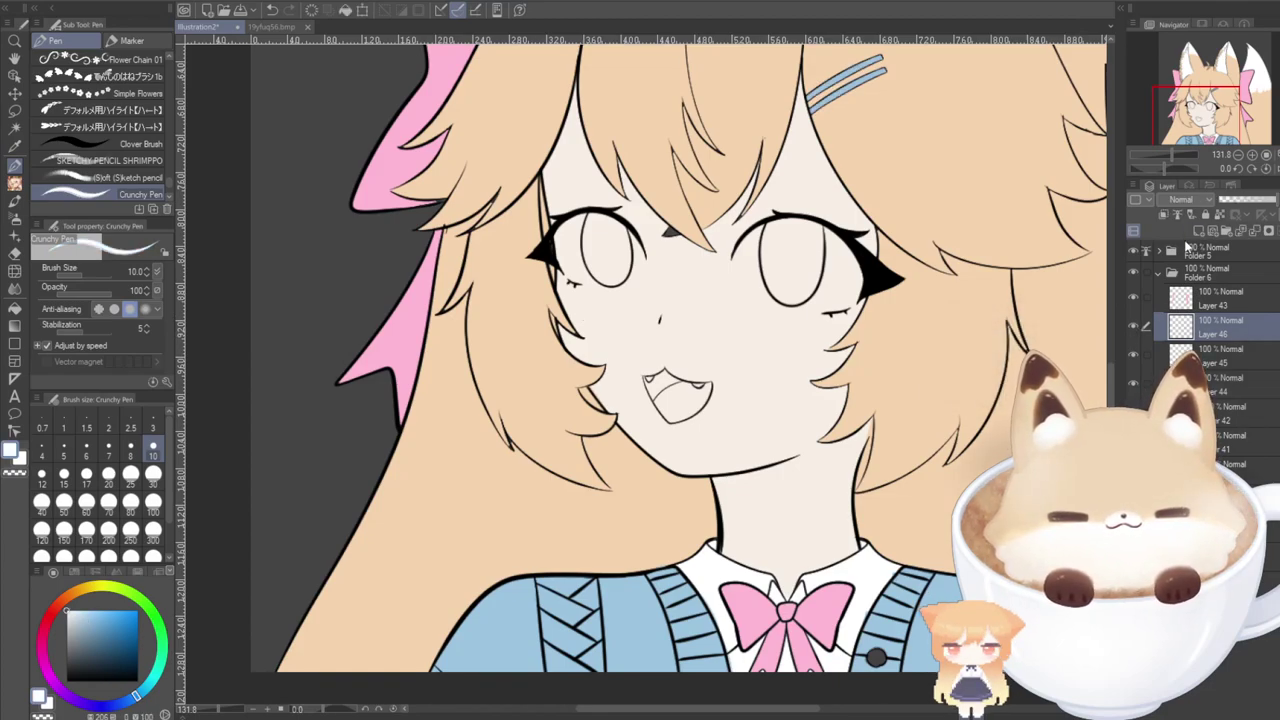
click(1198, 231)
Paint the white of the smaller eye, on the picture's left side, using the G-pen reduced to size 17.
drag(1172, 113, 1174, 108)
scroll(545, 330, up, 4)
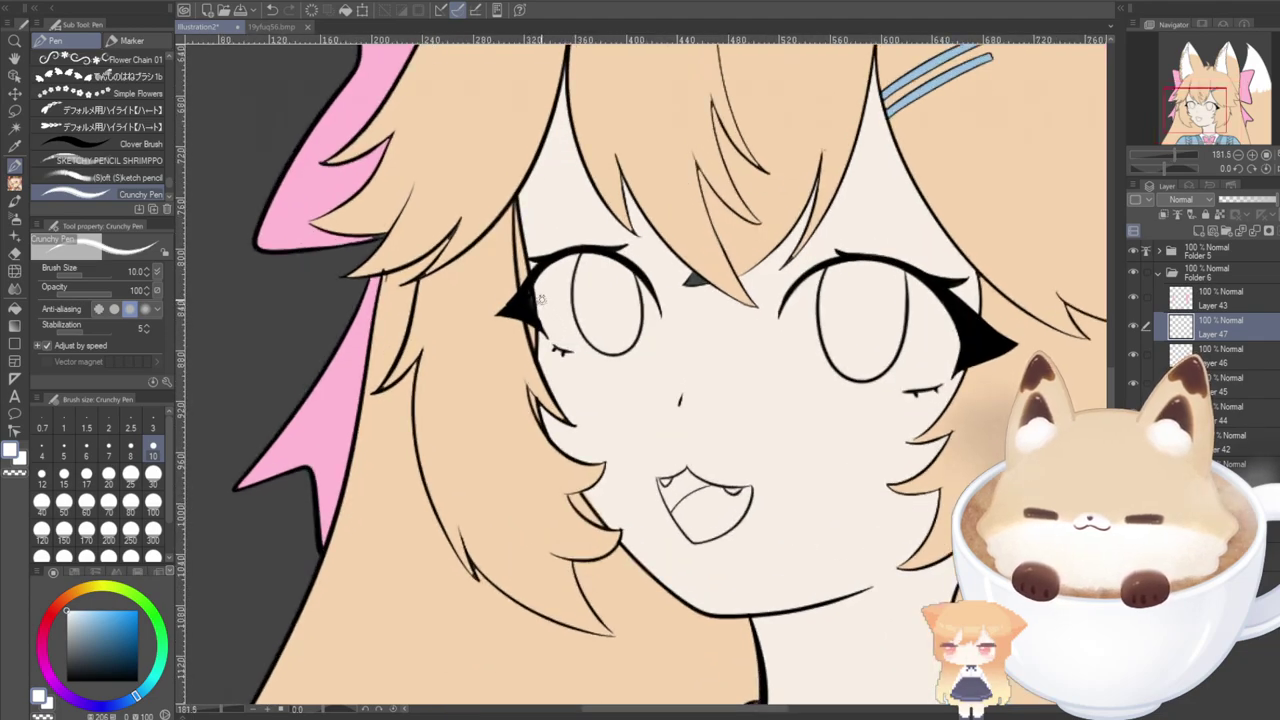
scroll(169, 148, up, 5)
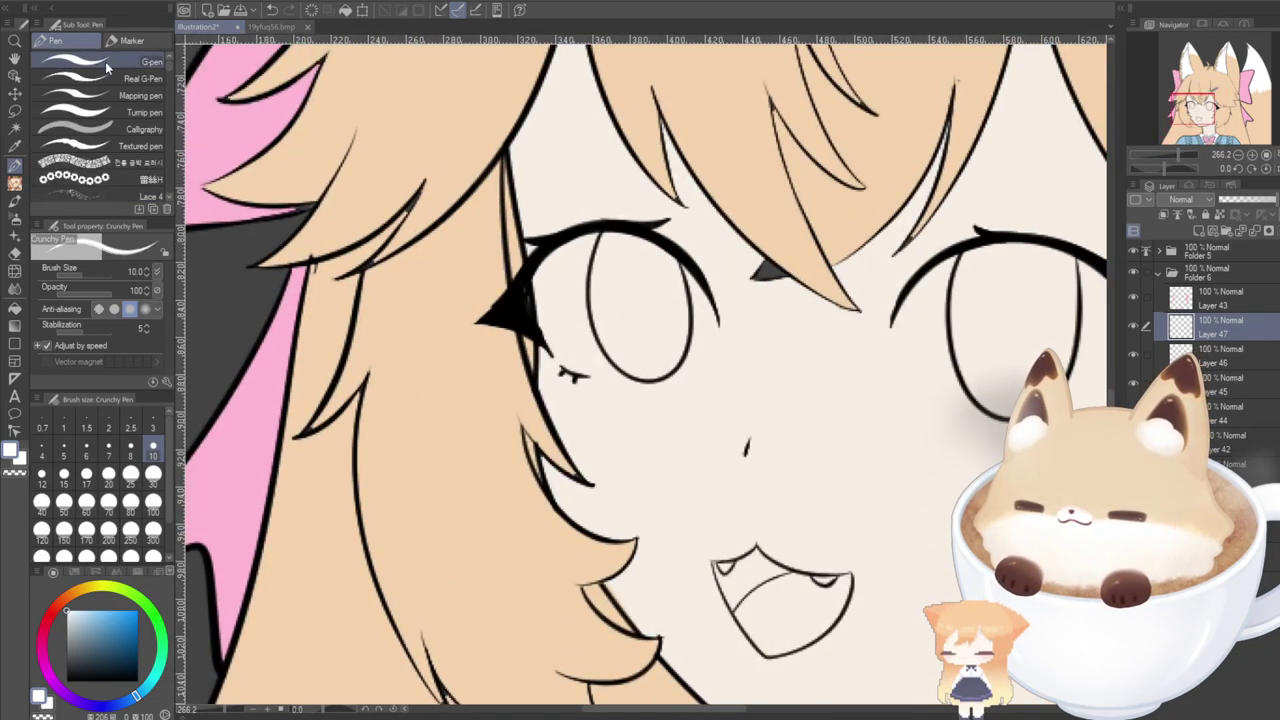
click(105, 61)
scroll(553, 309, up, 2)
click(153, 473)
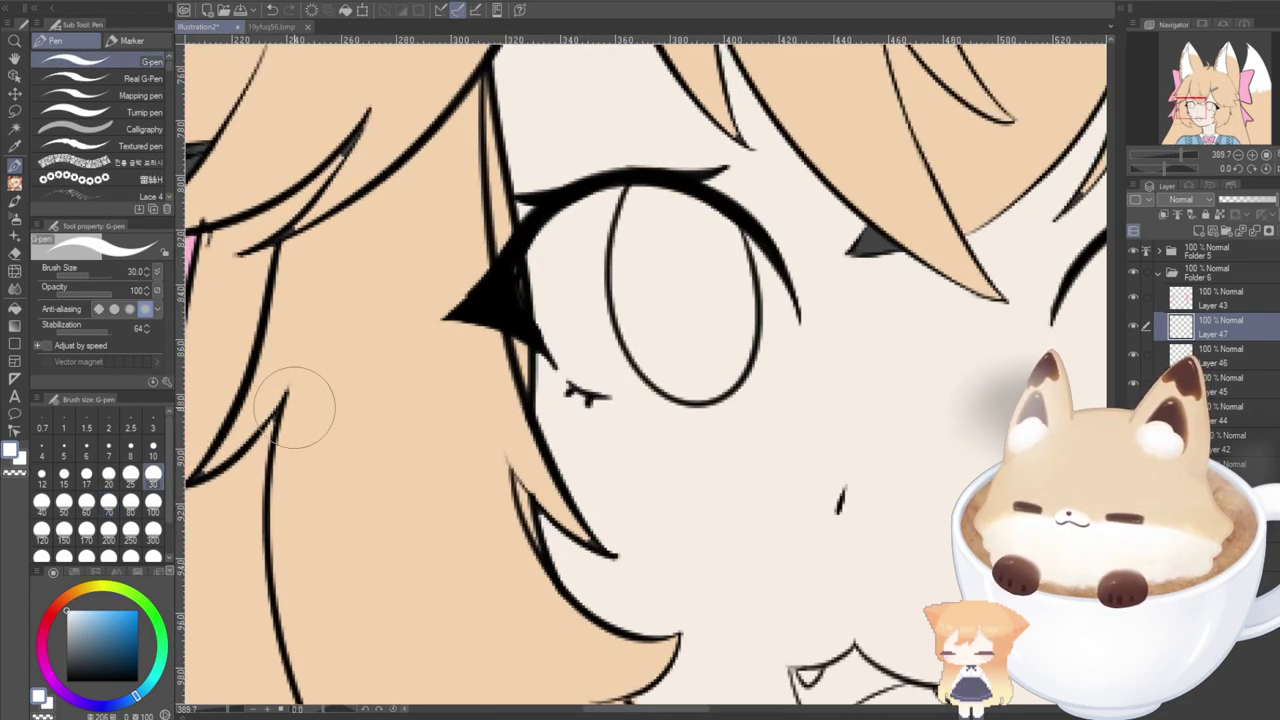
drag(556, 287, 566, 306)
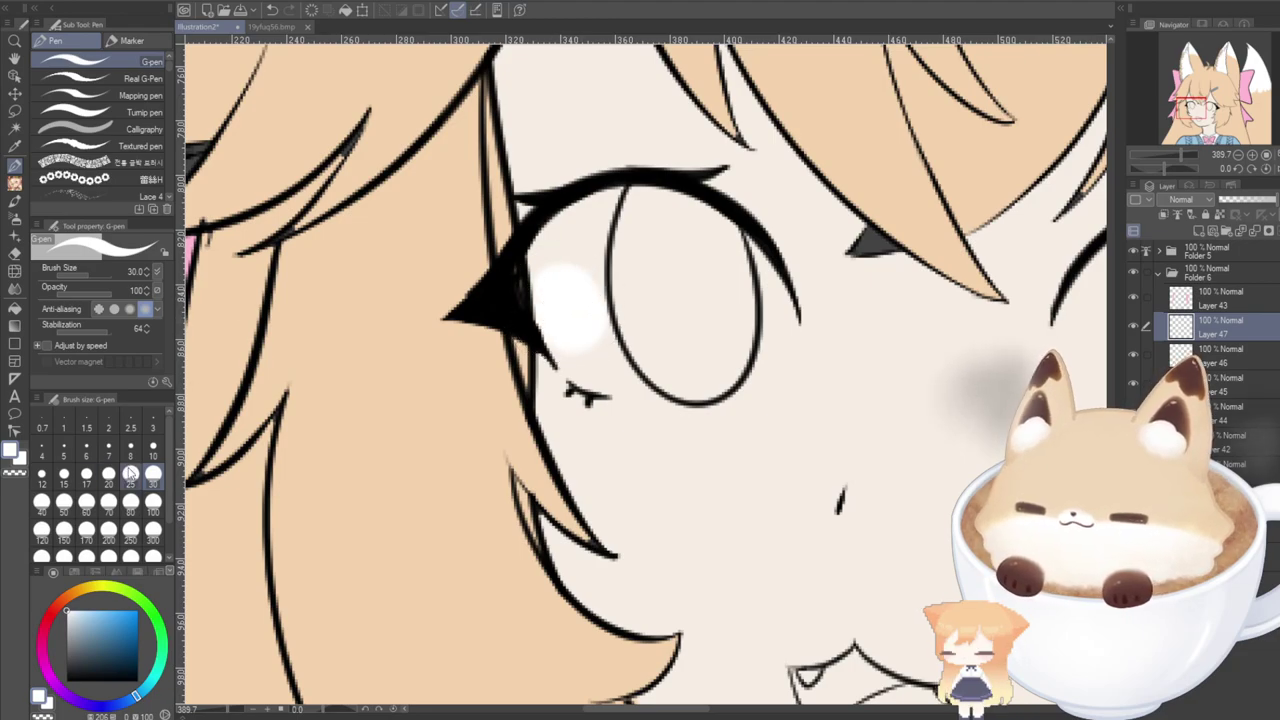
click(153, 446)
click(86, 474)
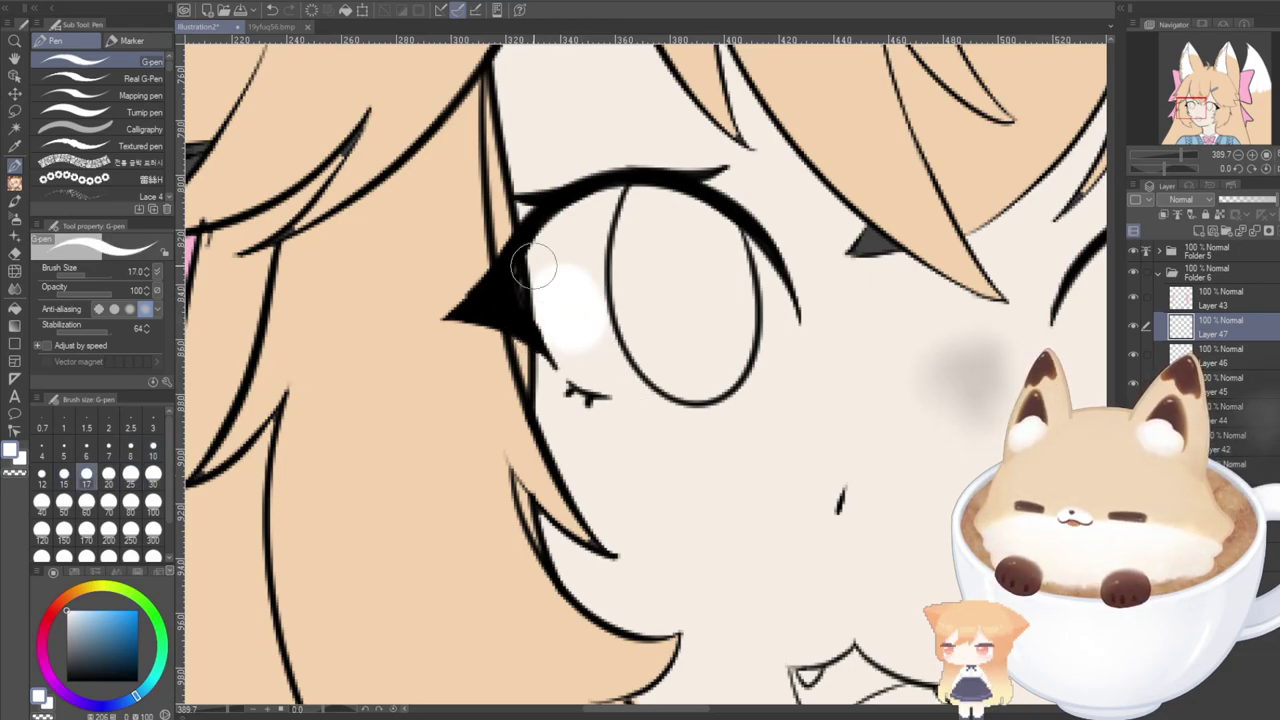
mouse_move(551, 245)
mouse_down()
mouse_move(597, 292)
mouse_move(555, 246)
mouse_move(613, 203)
mouse_move(714, 225)
mouse_move(778, 308)
mouse_move(737, 350)
mouse_move(635, 376)
mouse_move(553, 334)
mouse_move(544, 312)
mouse_move(579, 366)
mouse_move(653, 396)
mouse_move(743, 372)
mouse_move(764, 279)
mouse_up()
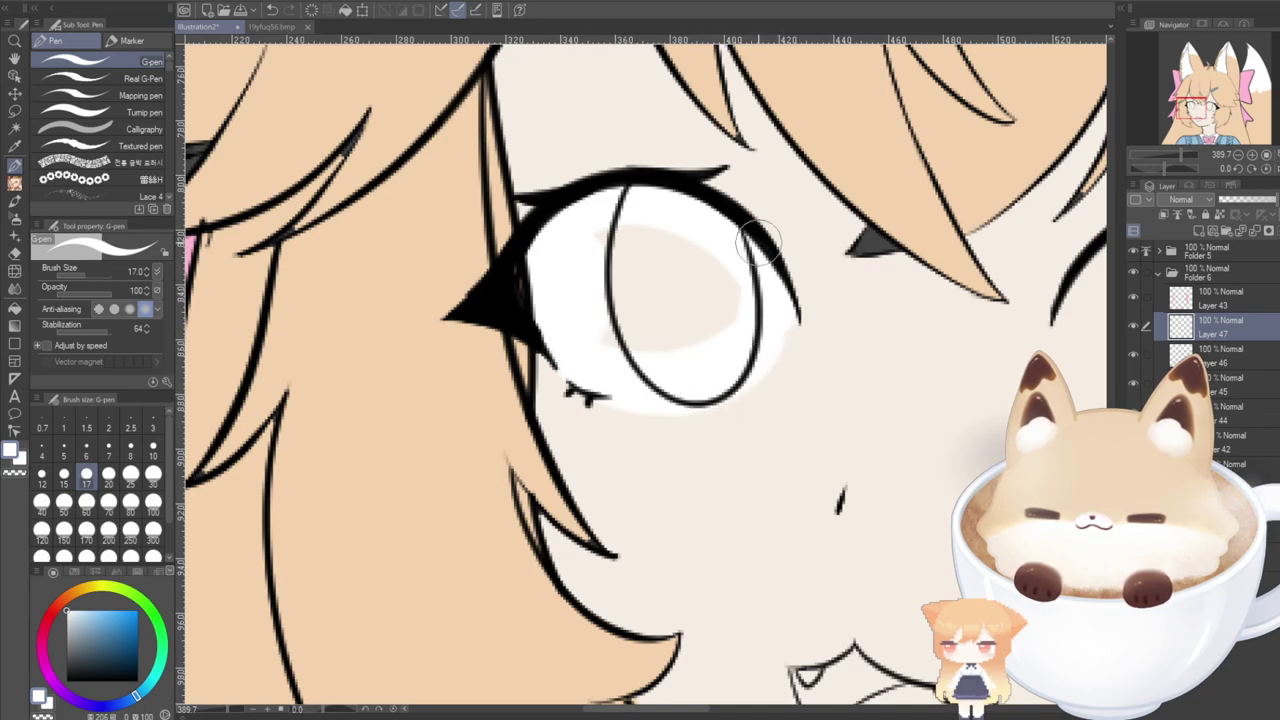
mouse_move(760, 240)
mouse_down()
mouse_move(606, 328)
mouse_move(579, 240)
mouse_move(652, 298)
mouse_move(650, 356)
mouse_move(614, 220)
mouse_move(720, 335)
mouse_move(653, 325)
mouse_move(665, 221)
mouse_move(737, 340)
mouse_move(628, 332)
mouse_up()
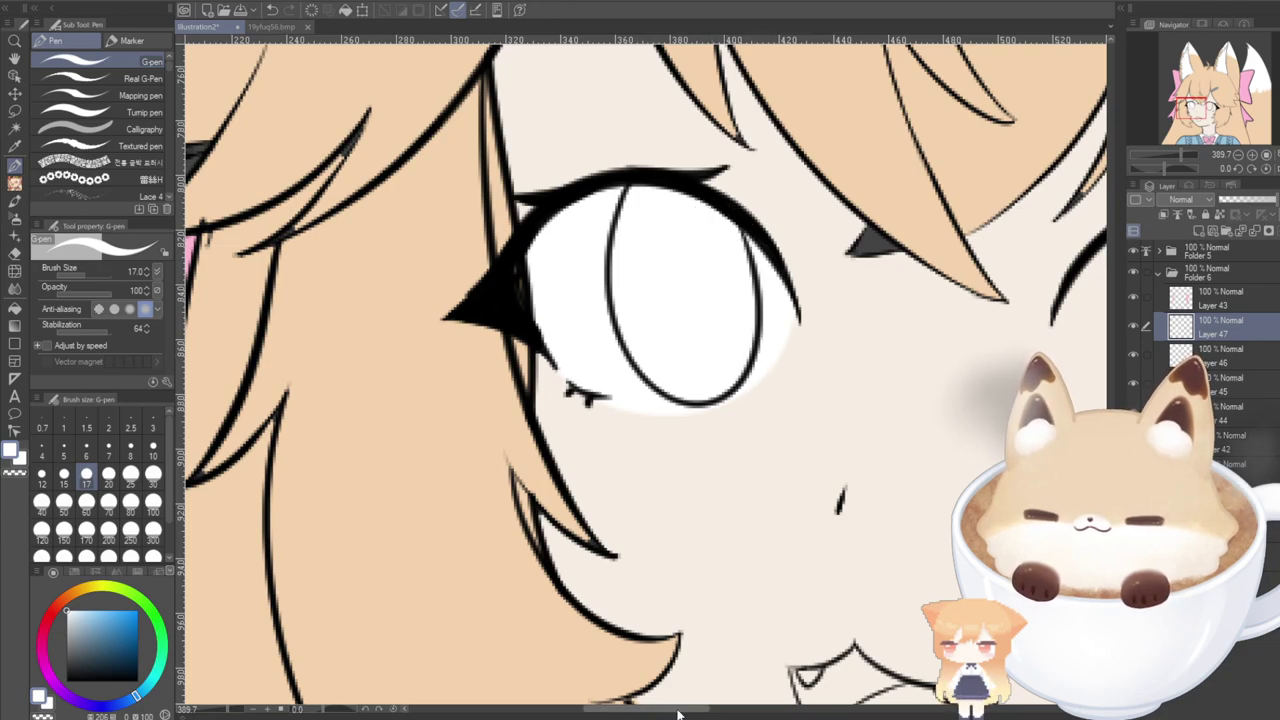
Paint the white of the larger eye, on the picture's right side, covering the whole area inside the lash line.
drag(680, 708, 756, 708)
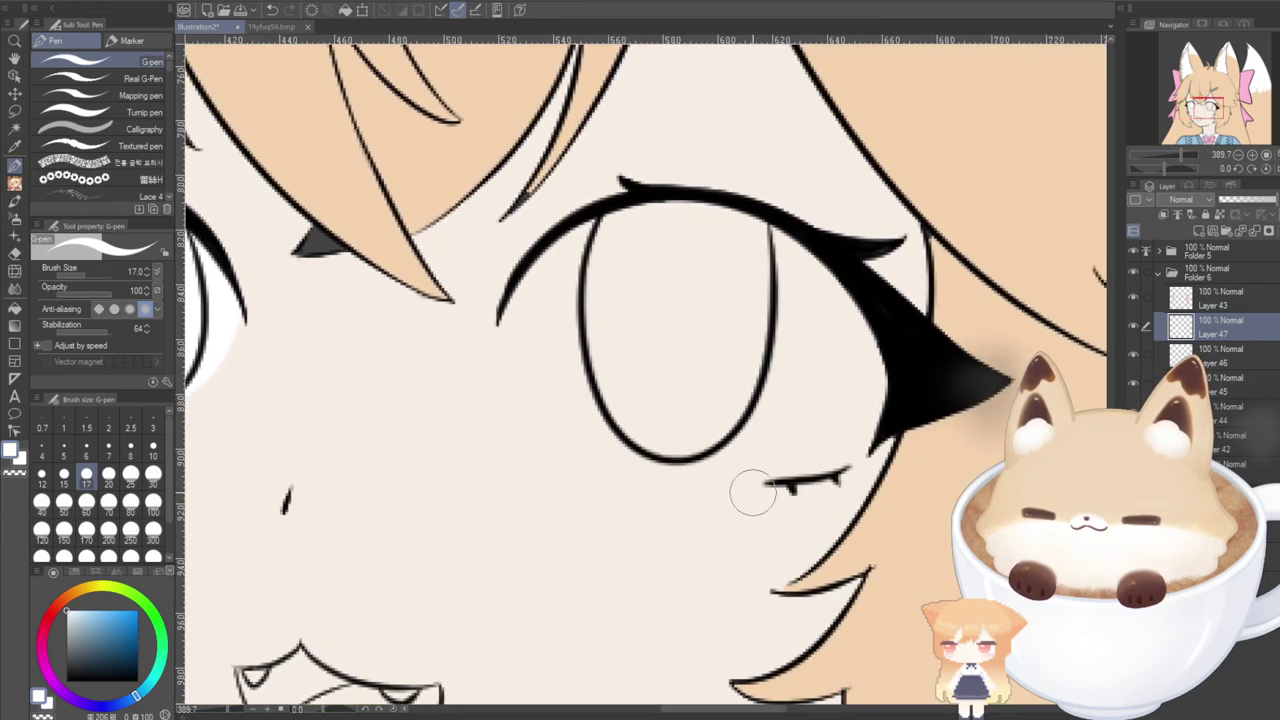
mouse_move(770, 470)
mouse_down()
mouse_move(875, 433)
mouse_move(855, 314)
mouse_move(735, 225)
mouse_move(603, 229)
mouse_move(736, 227)
mouse_move(844, 364)
mouse_move(822, 447)
mouse_move(813, 348)
mouse_move(650, 227)
mouse_move(600, 253)
mouse_move(792, 364)
mouse_move(780, 446)
mouse_move(666, 208)
mouse_move(528, 295)
mouse_move(576, 255)
mouse_move(661, 244)
mouse_move(751, 376)
mouse_move(573, 237)
mouse_move(603, 228)
mouse_move(539, 278)
mouse_move(516, 326)
mouse_move(564, 409)
mouse_move(678, 464)
mouse_move(796, 461)
mouse_move(819, 425)
mouse_up()
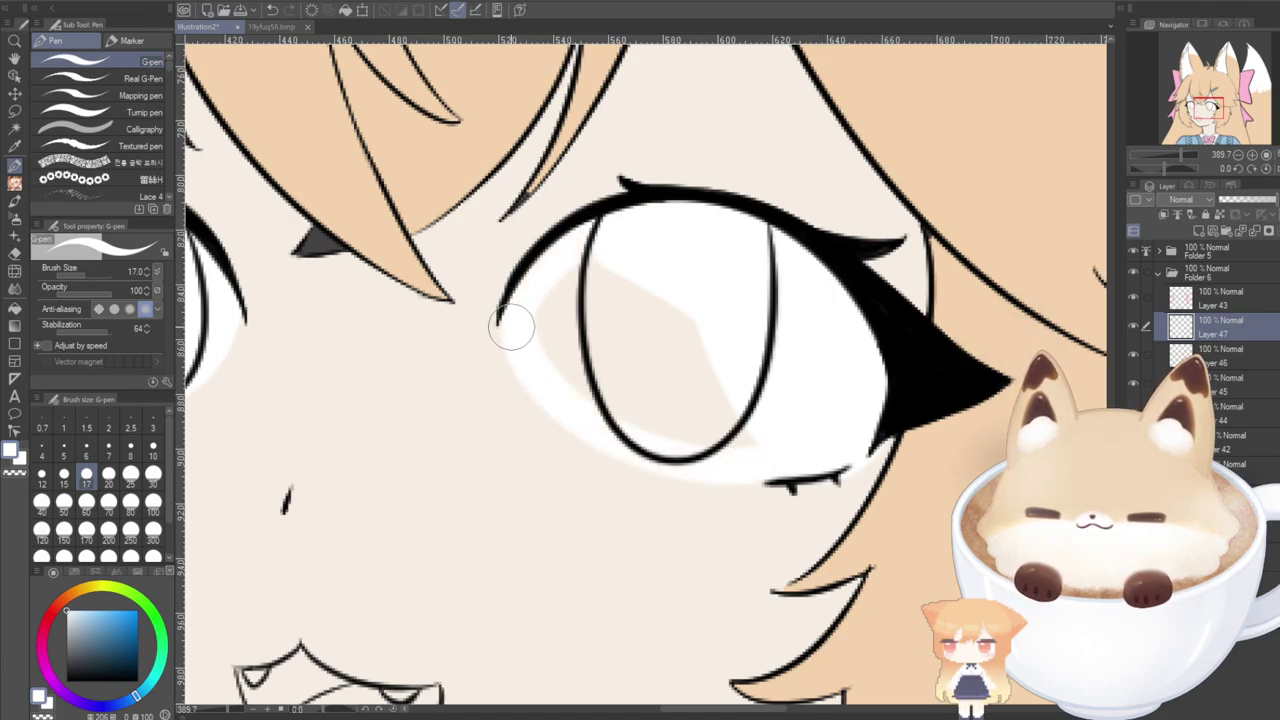
mouse_move(517, 354)
mouse_down()
mouse_move(558, 420)
mouse_move(728, 475)
mouse_move(821, 441)
mouse_up()
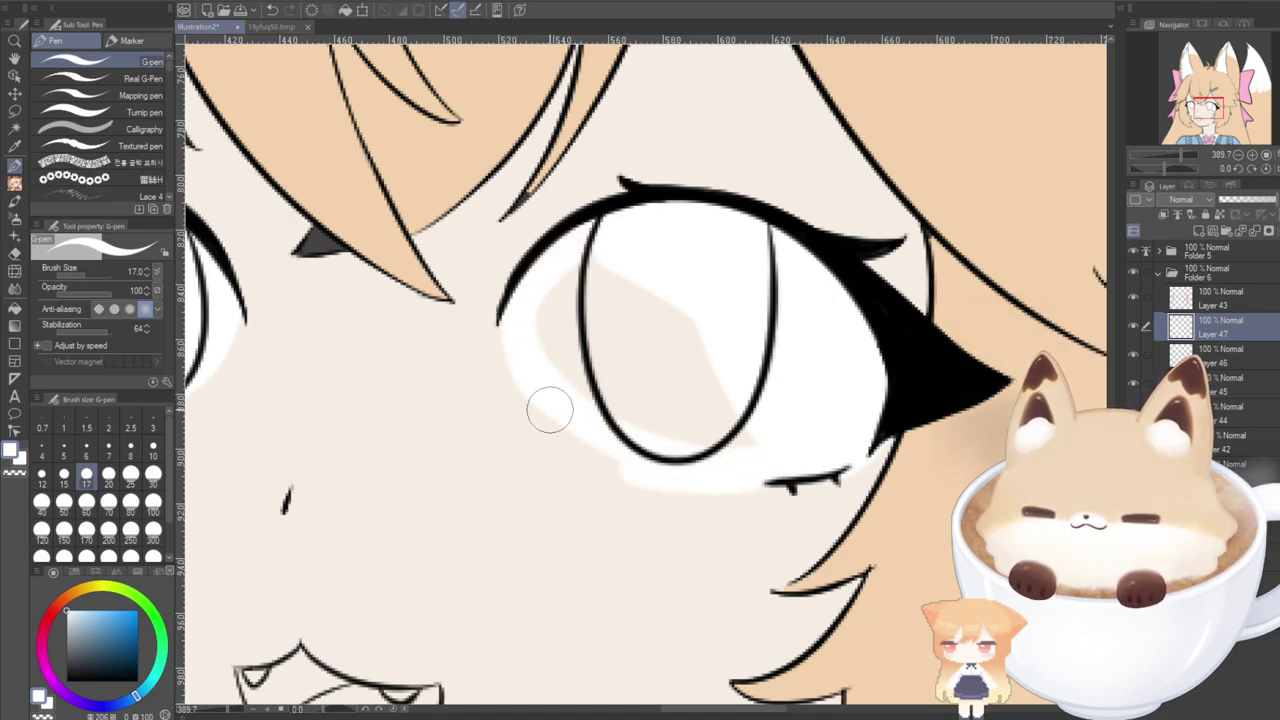
key(ctrl+z)
mouse_move(517, 310)
mouse_down()
mouse_move(517, 349)
mouse_move(573, 440)
mouse_move(706, 480)
mouse_move(818, 428)
mouse_up()
mouse_move(536, 317)
mouse_down()
mouse_move(660, 441)
mouse_move(758, 437)
mouse_up()
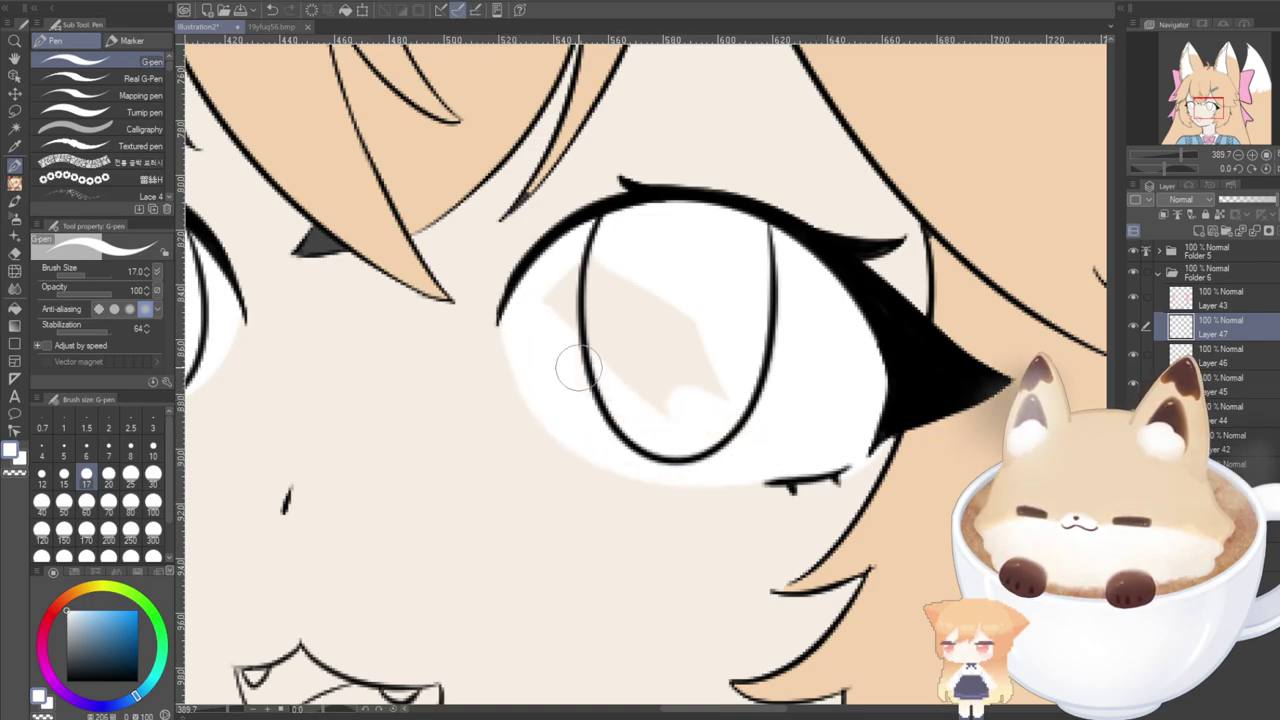
drag(575, 367, 688, 408)
mouse_move(549, 281)
mouse_down()
mouse_move(772, 429)
mouse_move(571, 283)
mouse_move(606, 269)
mouse_move(687, 408)
mouse_move(555, 303)
mouse_move(635, 378)
mouse_move(596, 327)
mouse_move(669, 333)
mouse_up()
Trim the inner edges of both eye whites with the Hard eraser at size 20, and return to the G-pen.
scroll(546, 580, down, 4)
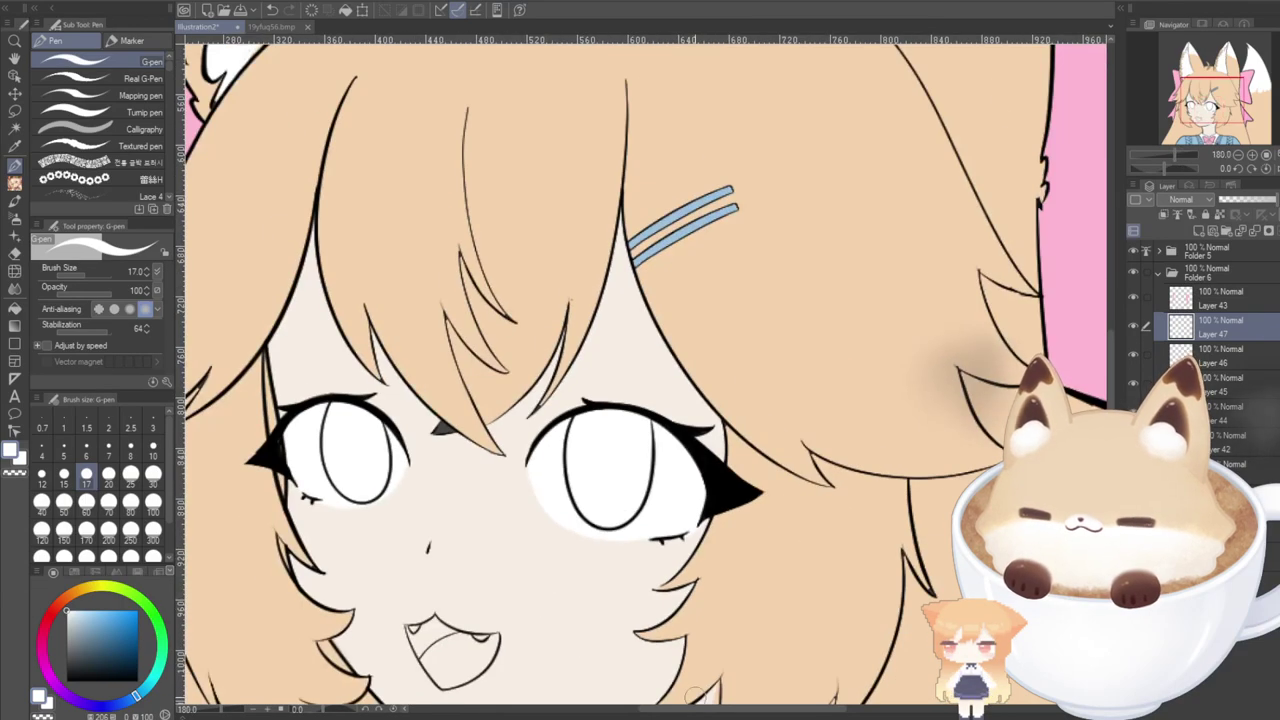
drag(746, 712, 756, 713)
scroll(294, 389, up, 2)
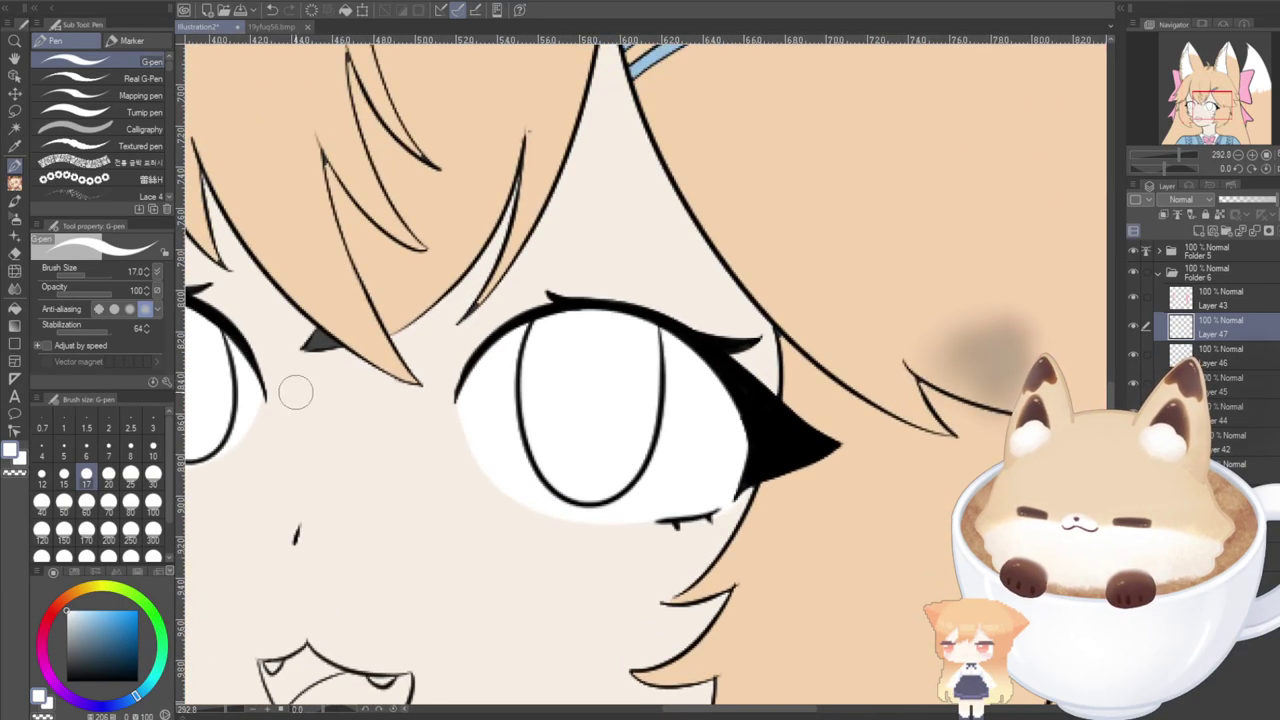
key(e)
scroll(484, 422, up, 2)
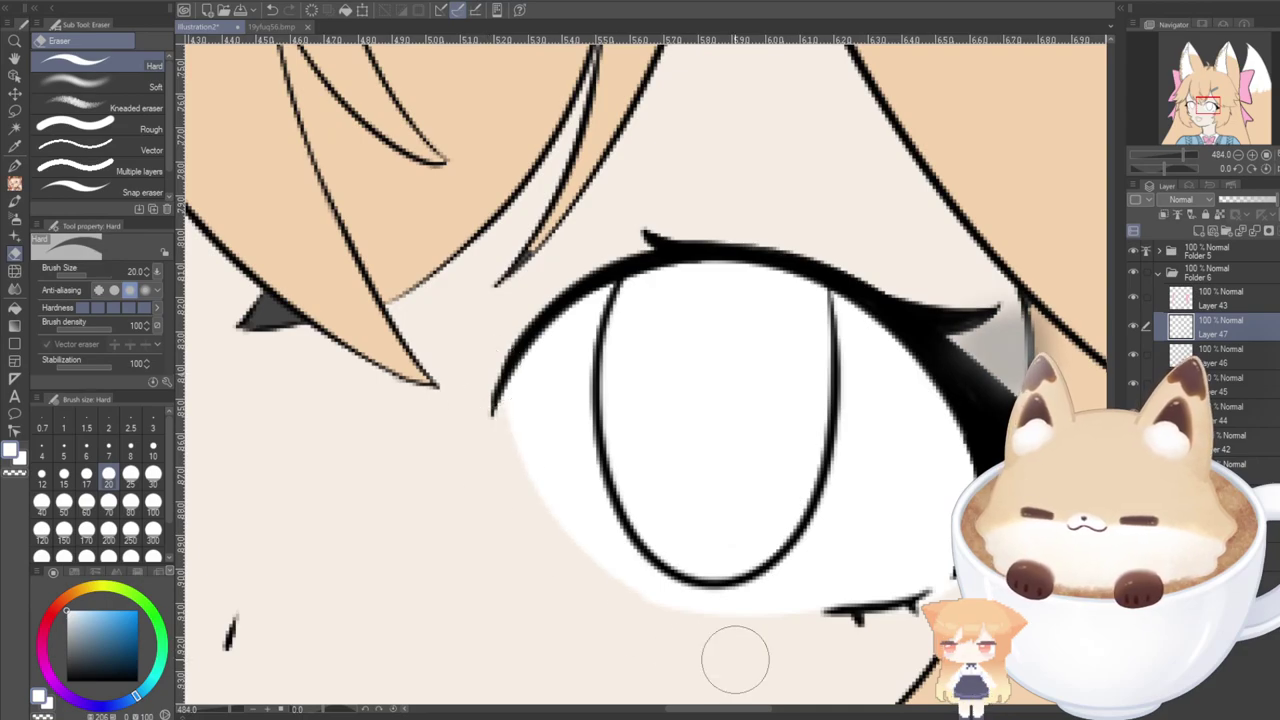
drag(675, 710, 669, 713)
drag(1198, 109, 1203, 113)
key(p)
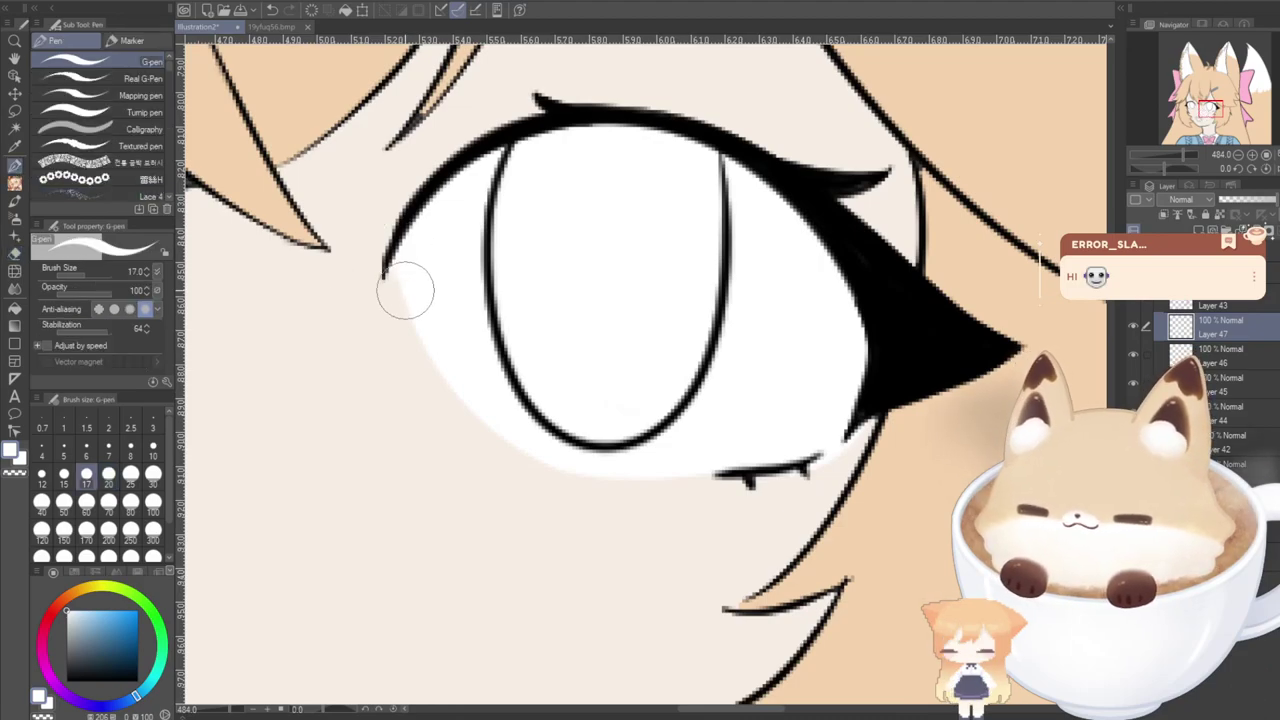
scroll(748, 451, down, 3)
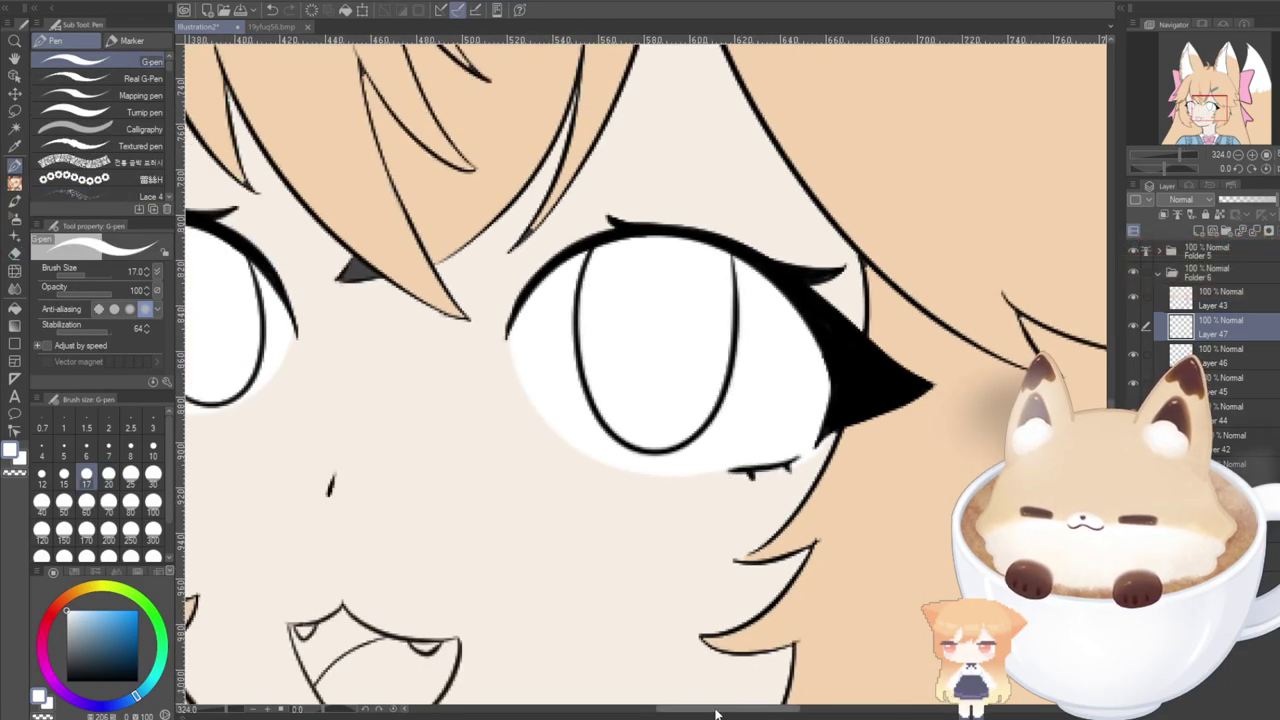
drag(722, 712, 697, 714)
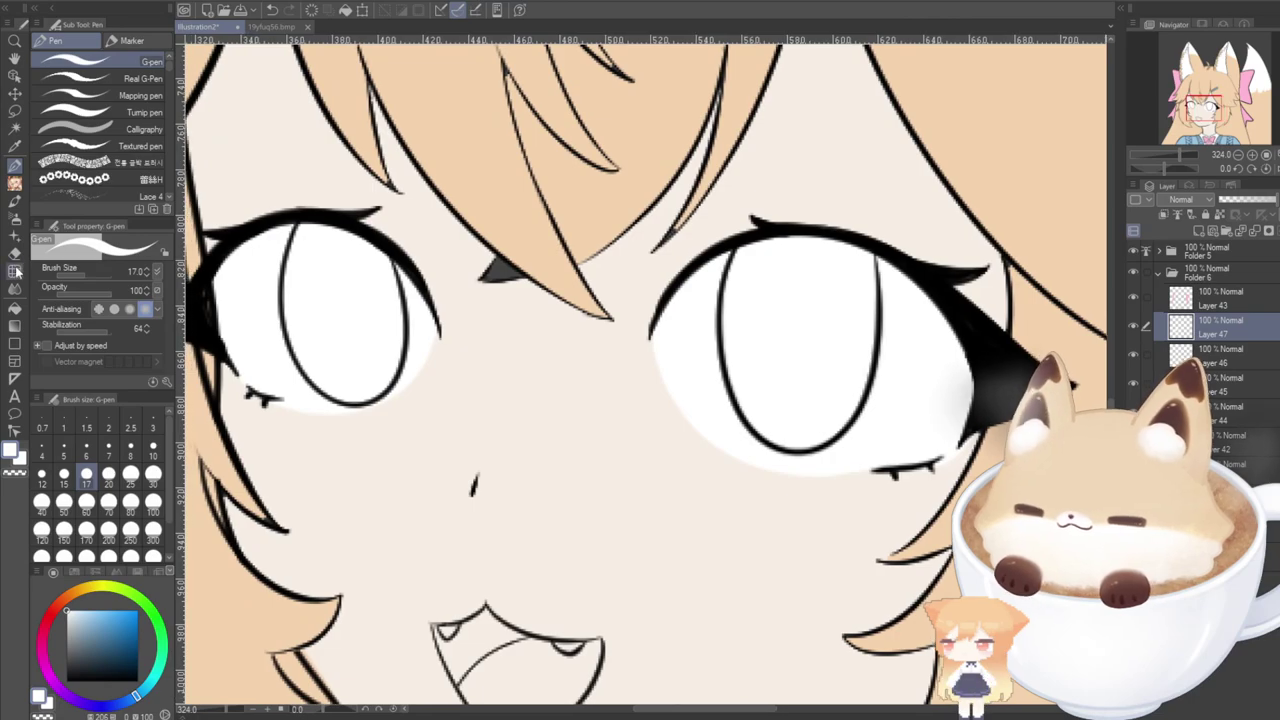
key(e)
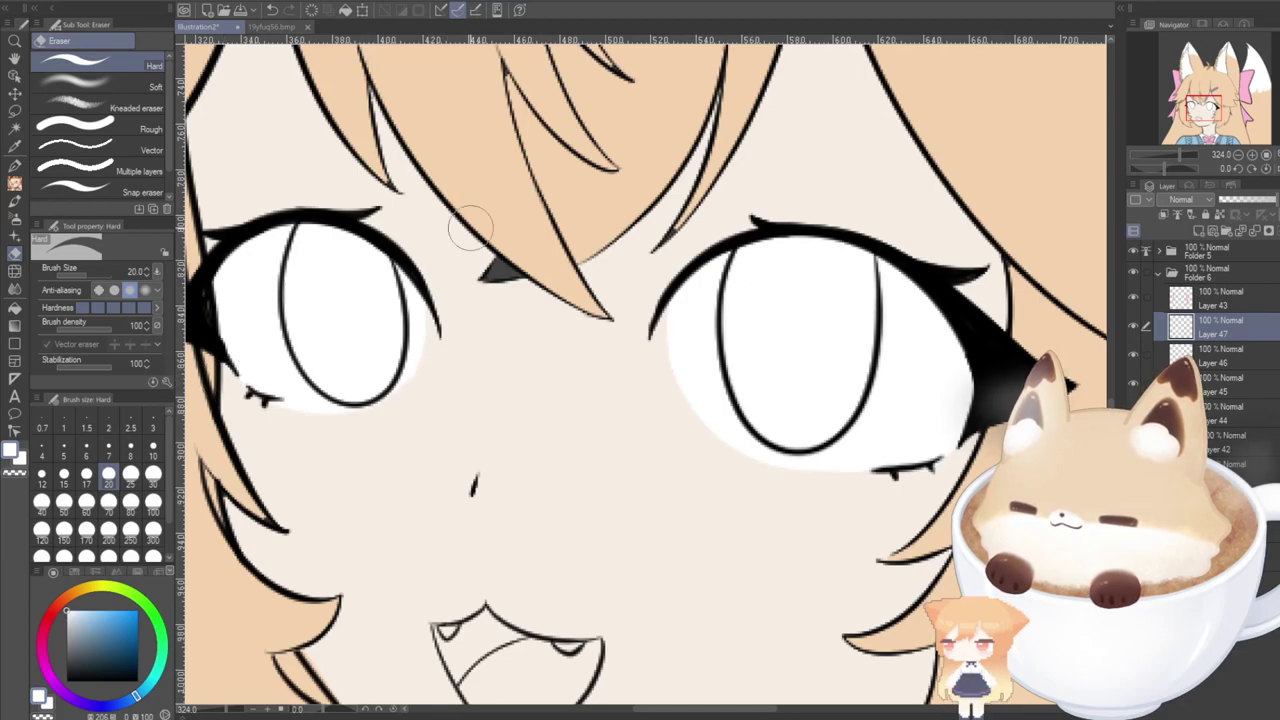
key(p)
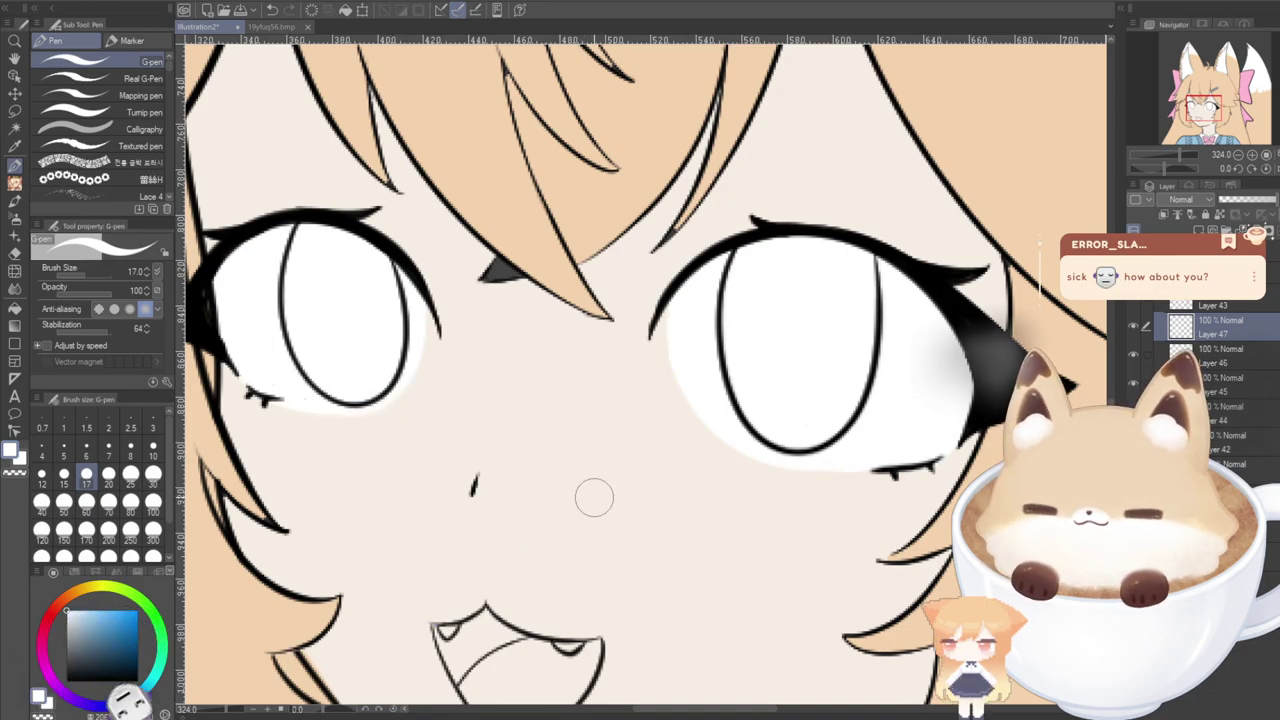
Add a new layer above the eye-white layer, and sample the iris blue from the eye close-up on the reference sheet.
scroll(594, 498, down, 3)
scroll(594, 498, down, 1)
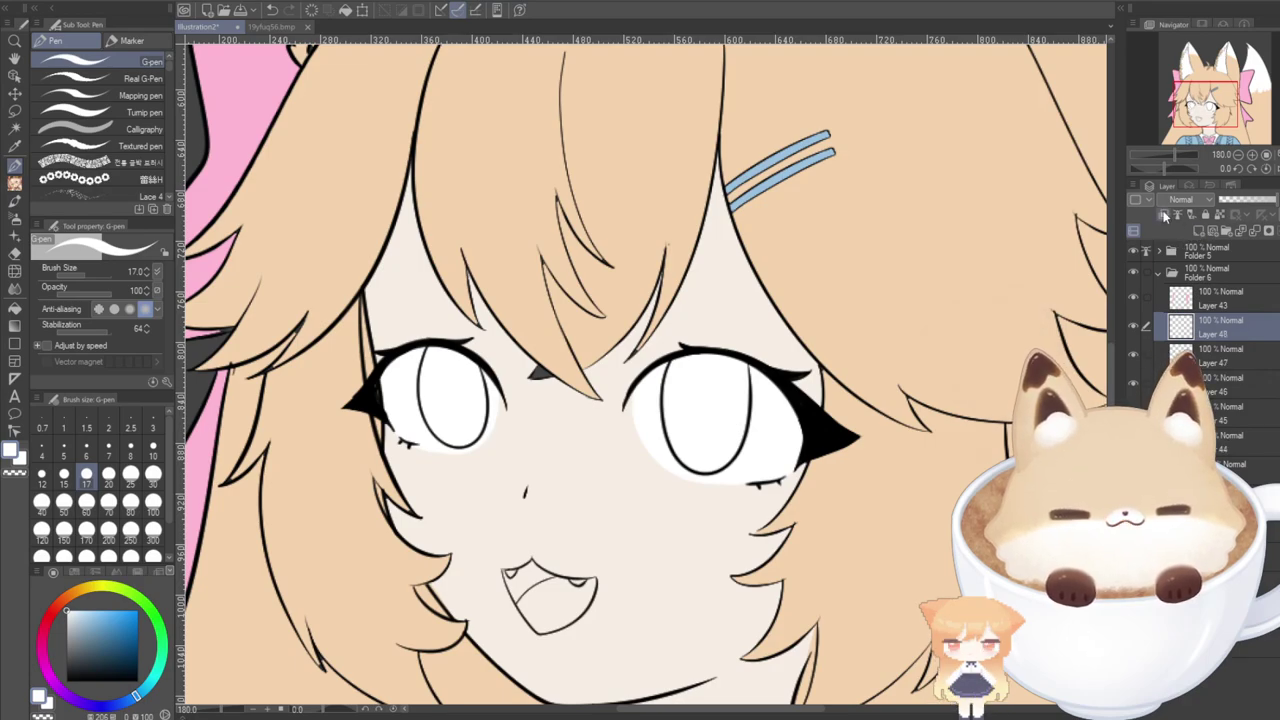
click(1164, 215)
drag(1185, 109, 1187, 112)
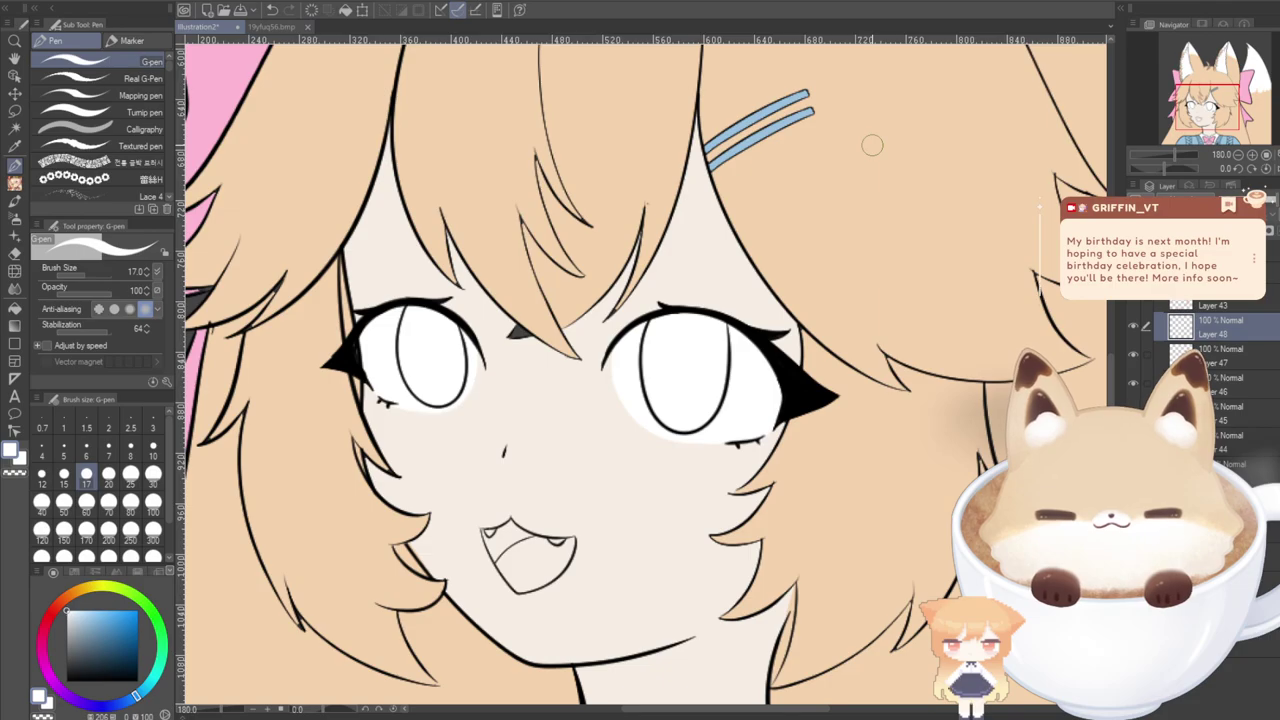
click(273, 29)
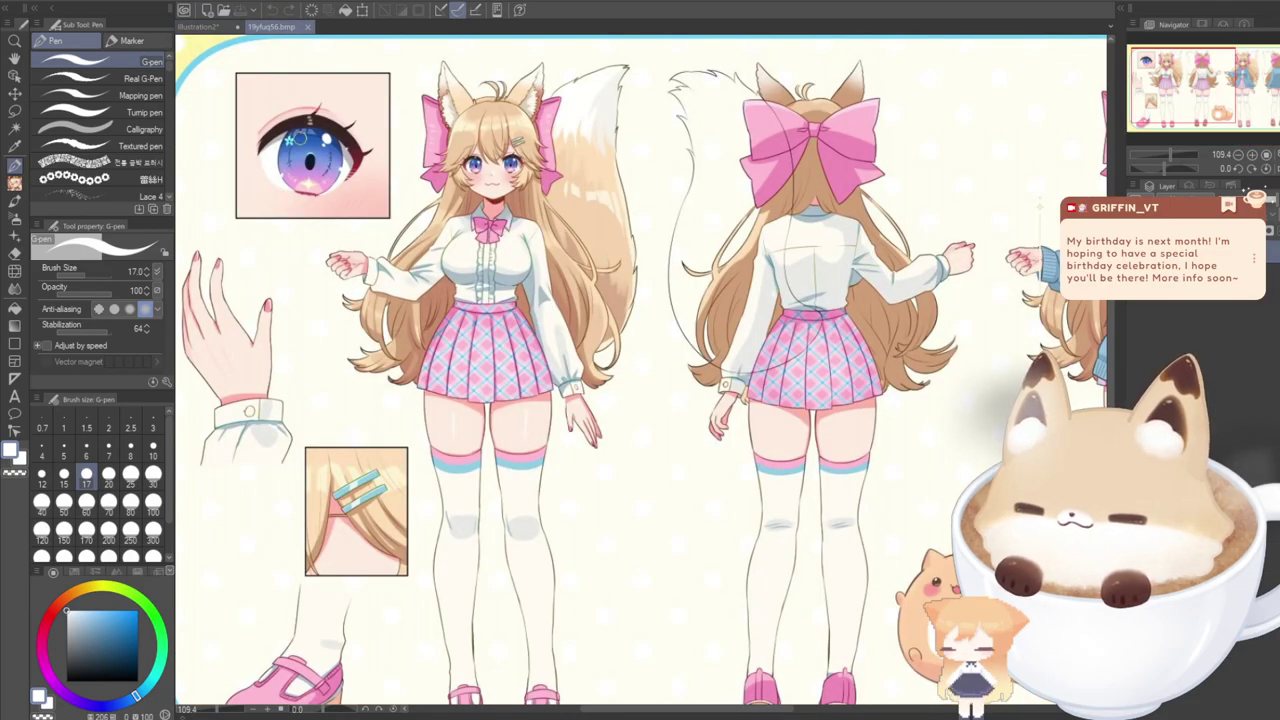
drag(300, 113, 382, 207)
scroll(355, 207, up, 3)
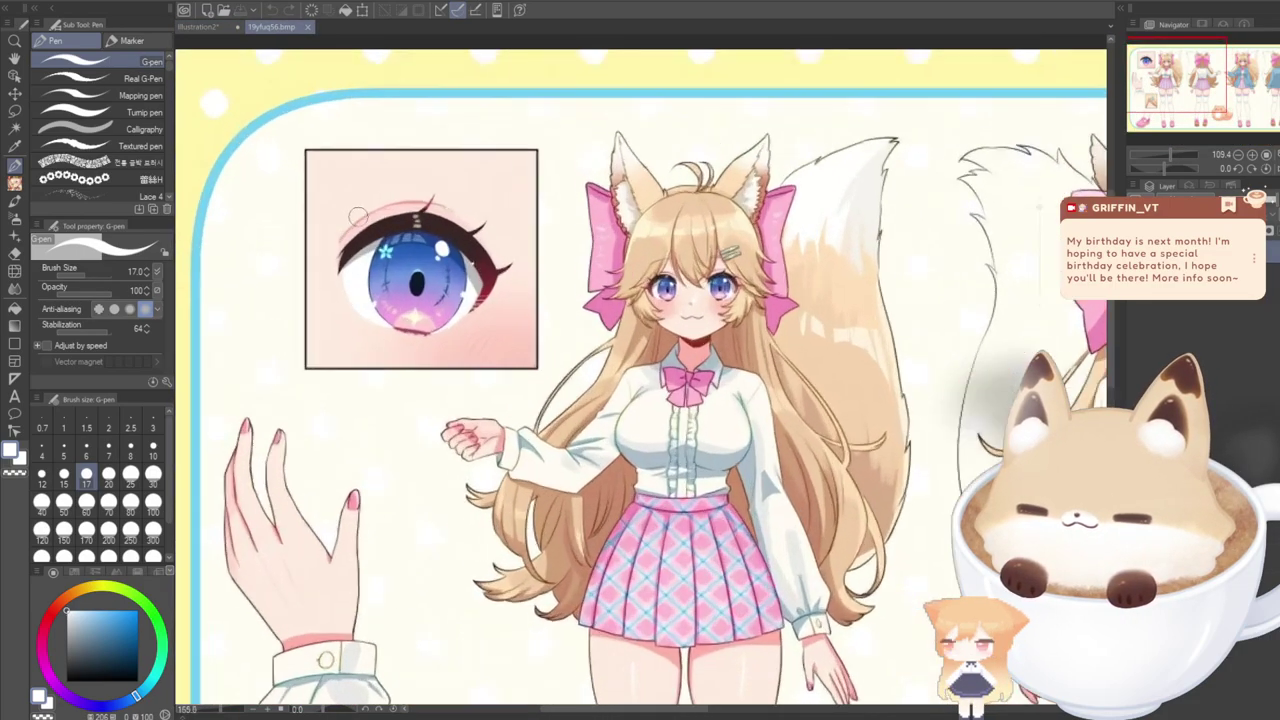
scroll(440, 240, up, 6)
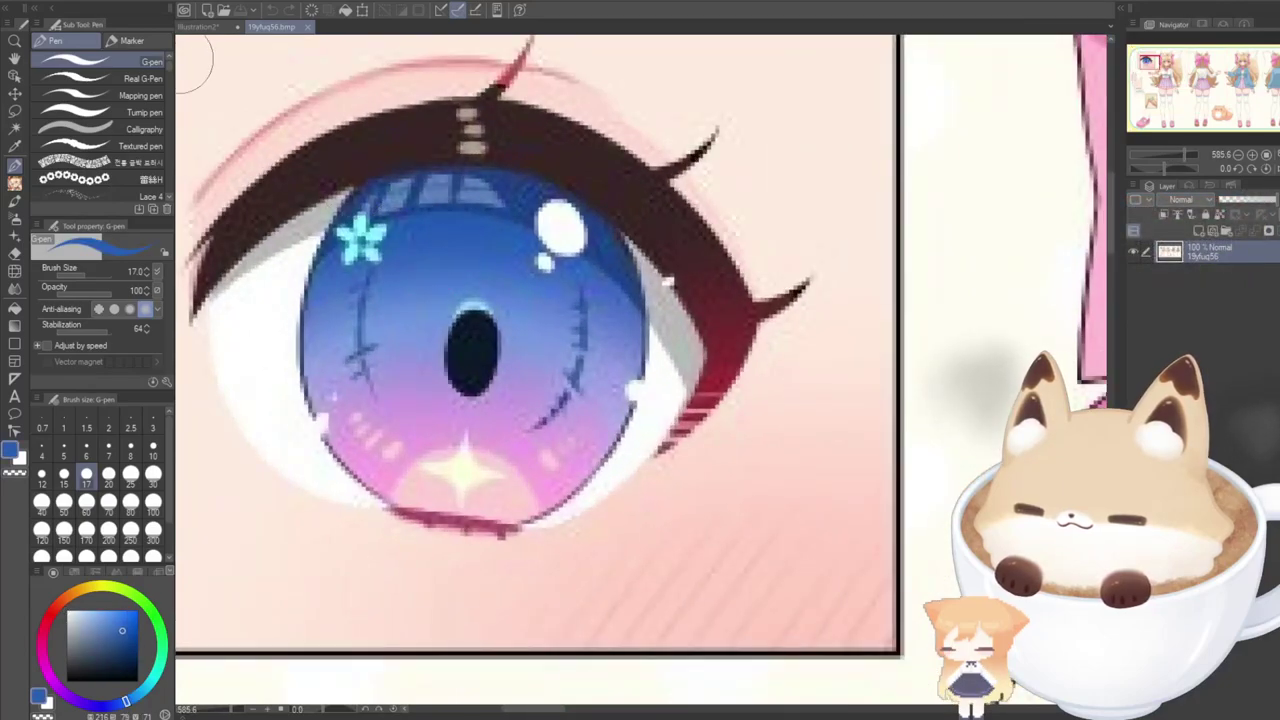
Paint both irises in the illustration with the sampled blue, using the G-pen at size 17.
click(191, 28)
scroll(405, 315, up, 4)
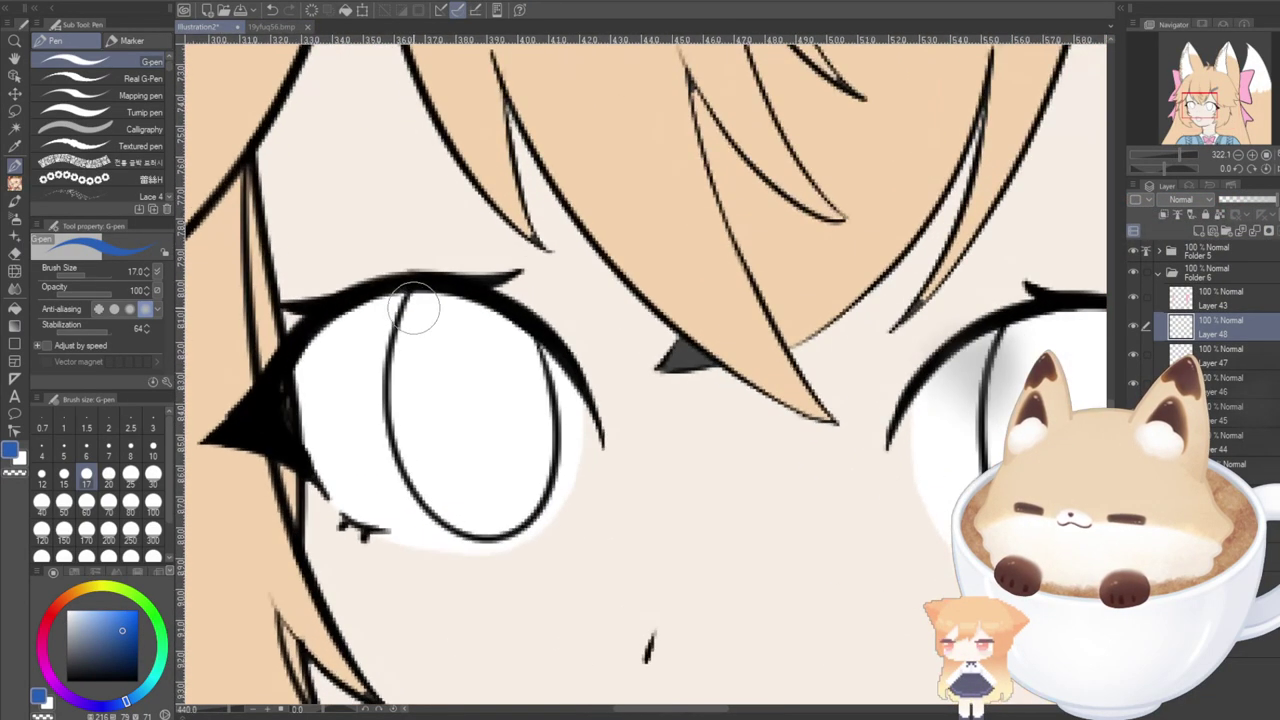
mouse_move(416, 293)
mouse_down()
mouse_move(525, 353)
mouse_move(535, 457)
mouse_move(520, 510)
mouse_move(495, 523)
mouse_move(463, 513)
mouse_move(459, 473)
mouse_up()
key(ctrl+z)
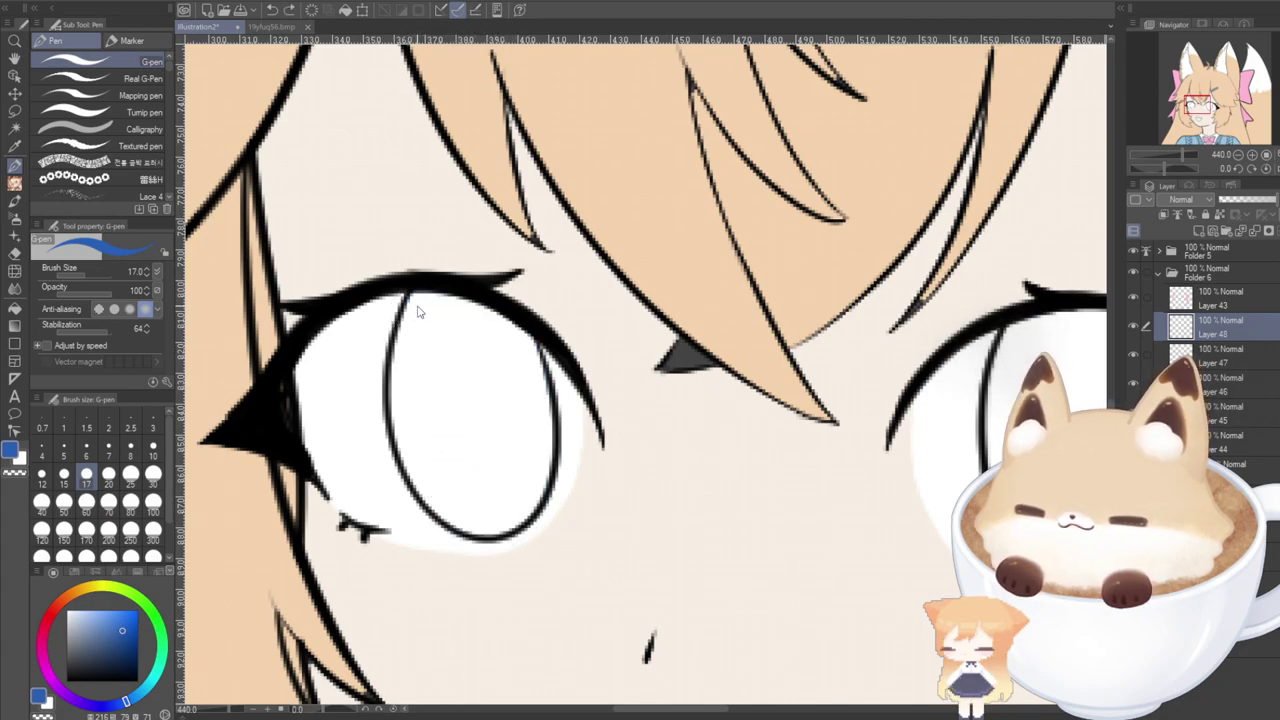
drag(422, 300, 410, 378)
mouse_move(426, 306)
mouse_down()
mouse_move(508, 333)
mouse_move(528, 381)
mouse_move(507, 455)
mouse_move(450, 386)
mouse_move(474, 446)
mouse_move(489, 368)
mouse_move(505, 408)
mouse_move(535, 404)
mouse_move(528, 493)
mouse_move(501, 523)
mouse_move(469, 518)
mouse_move(411, 397)
mouse_move(408, 352)
mouse_move(405, 438)
mouse_move(486, 519)
mouse_move(447, 448)
mouse_move(474, 497)
mouse_up()
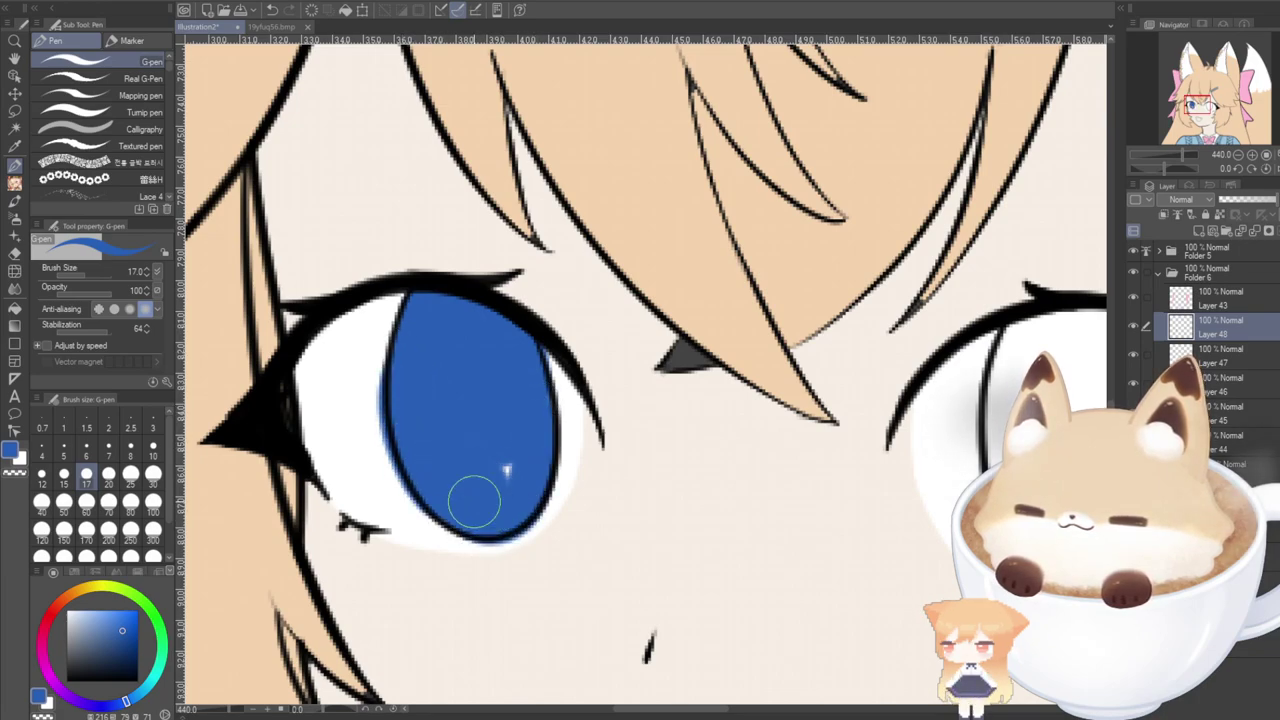
drag(622, 715, 665, 715)
mouse_move(662, 336)
mouse_down()
mouse_move(774, 324)
mouse_move(833, 344)
mouse_move(830, 443)
mouse_move(757, 542)
mouse_move(654, 423)
mouse_move(672, 517)
mouse_move(710, 577)
mouse_move(771, 584)
mouse_move(829, 482)
mouse_move(812, 362)
mouse_move(762, 340)
mouse_move(800, 390)
mouse_move(744, 557)
mouse_move(696, 464)
mouse_move(688, 340)
mouse_move(756, 552)
mouse_move(740, 368)
mouse_move(770, 370)
mouse_move(740, 502)
mouse_up()
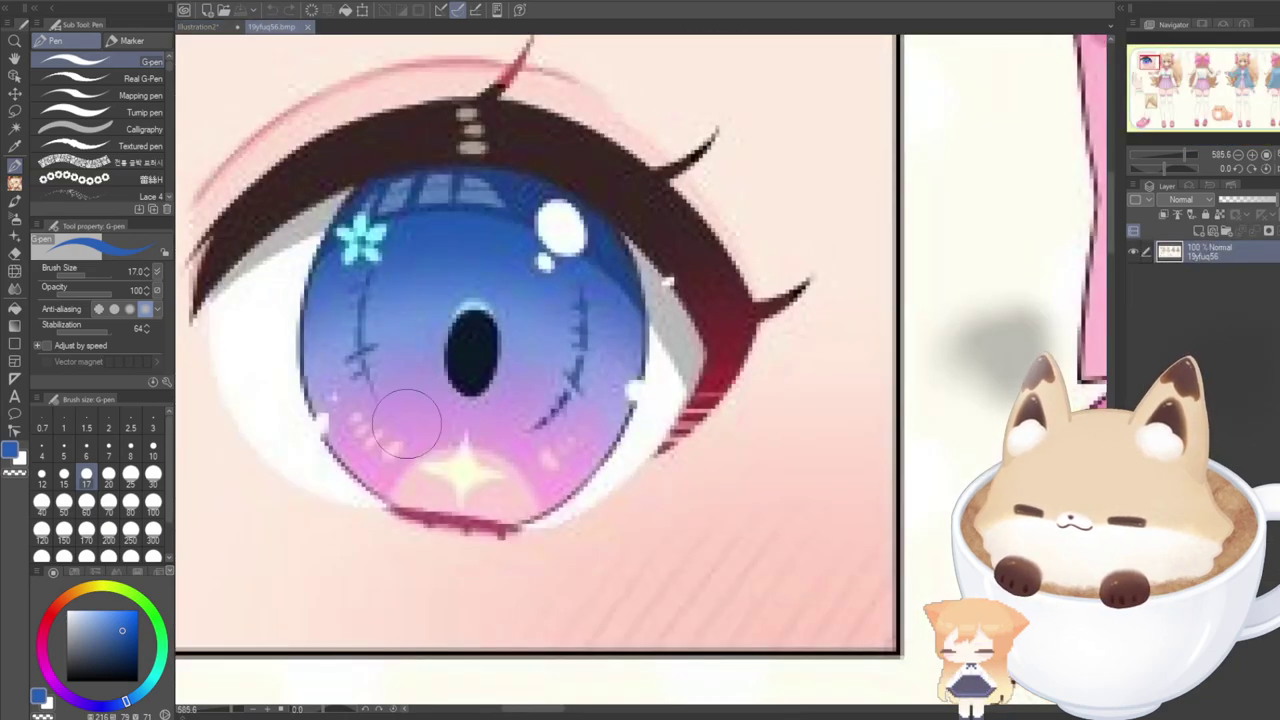
Sample the lower iris pink from the reference sheet, and add a new layer clipped to the blue iris layer in the illustration.
alt+click(380, 478)
click(205, 27)
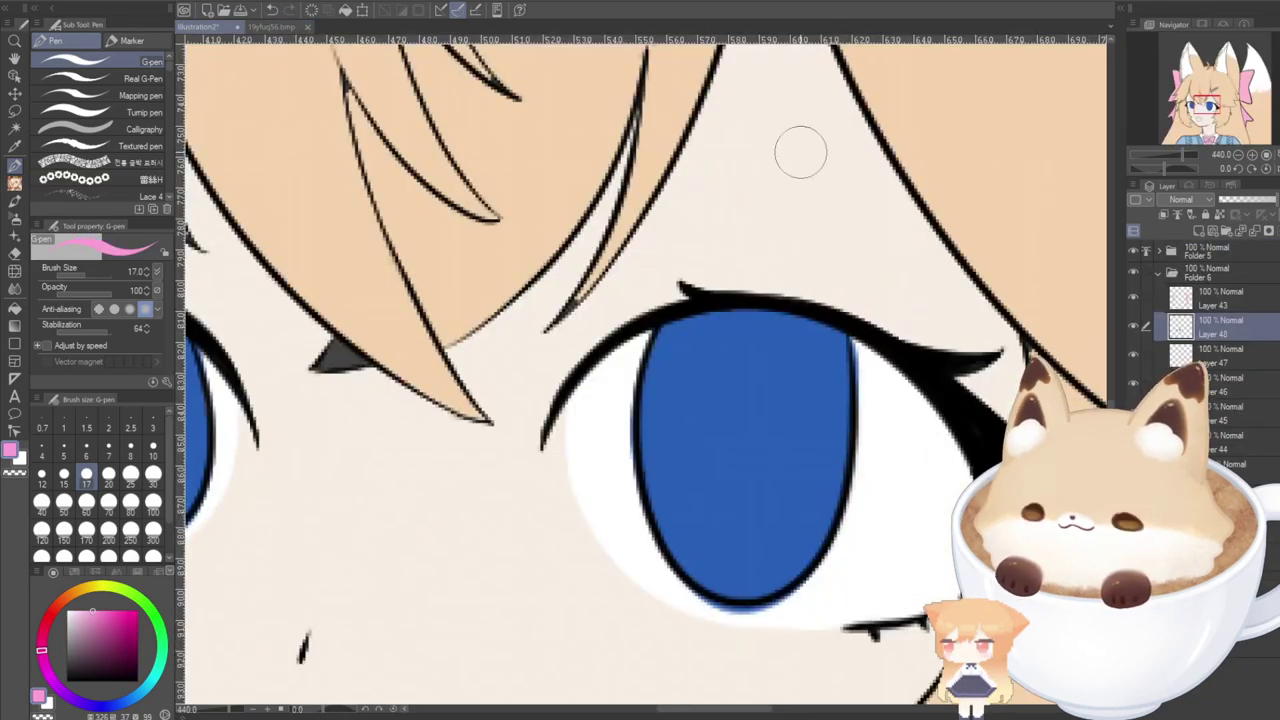
drag(1207, 103, 1184, 100)
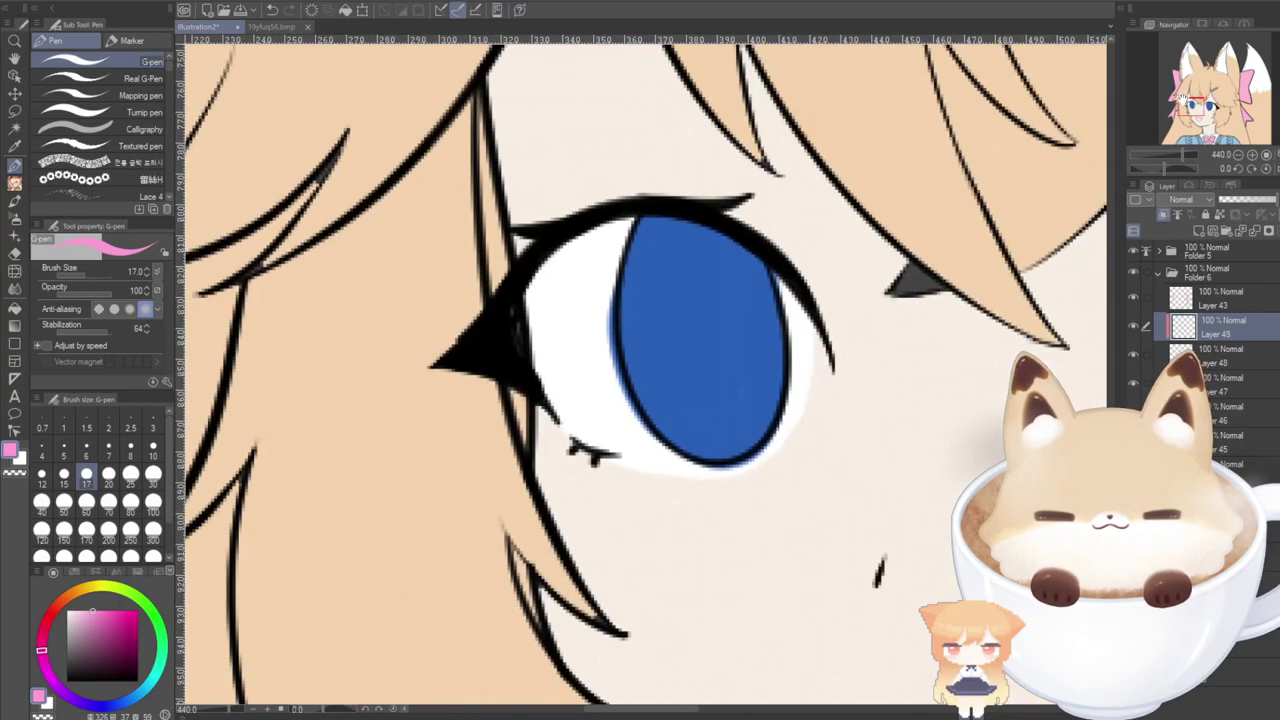
Try to paint pink over the lower part of the smaller iris with the 角丸散布ブラシ airbrush at size 100.
click(10, 219)
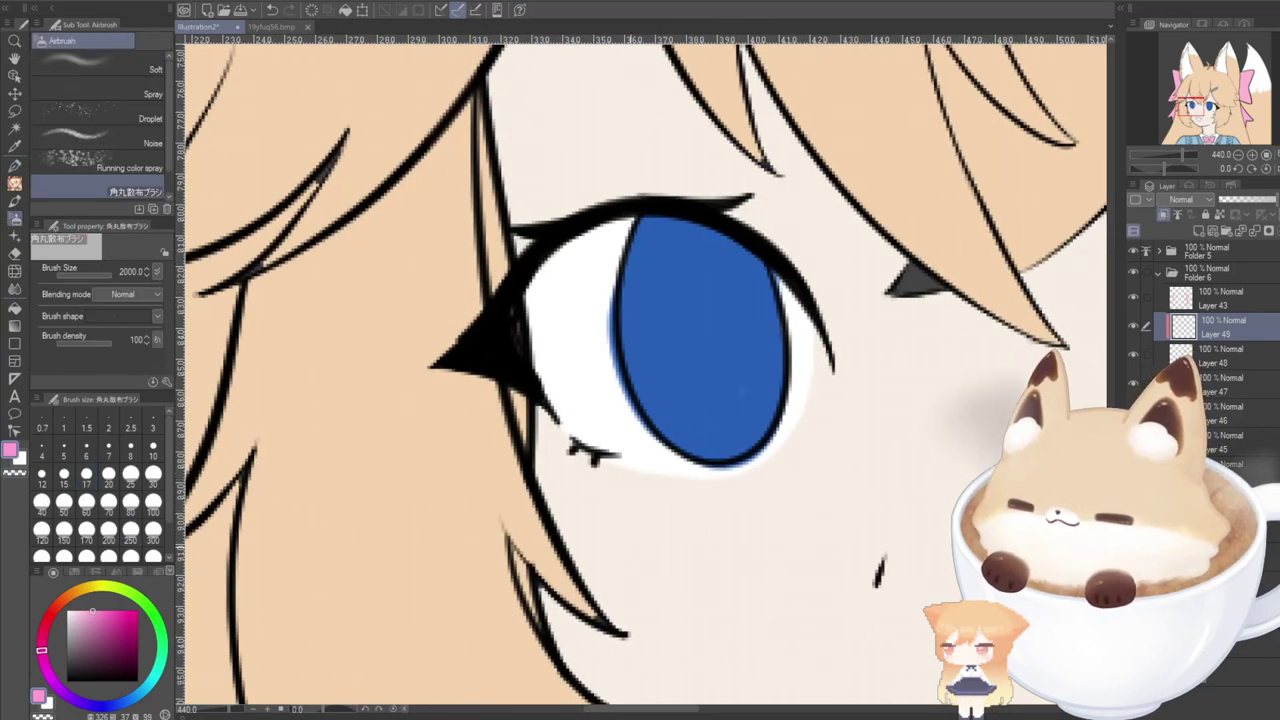
scroll(639, 514, down, 4)
click(153, 510)
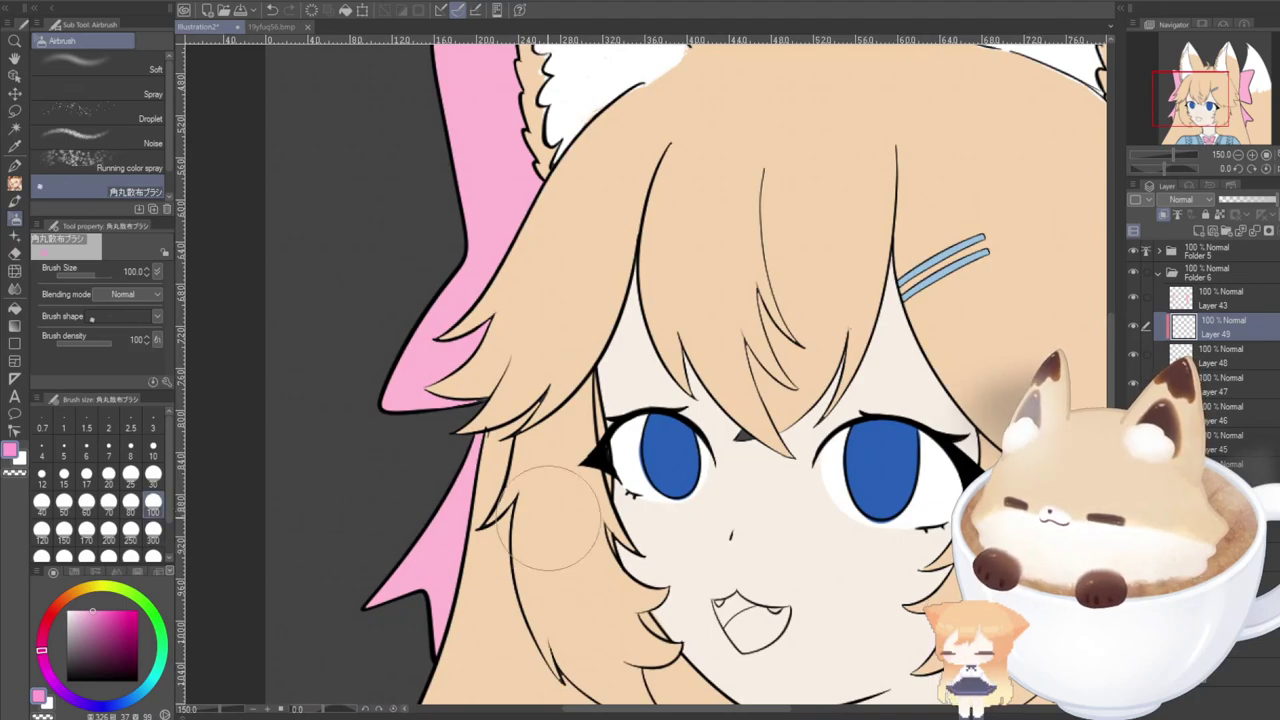
scroll(640, 500, up, 1)
click(668, 470)
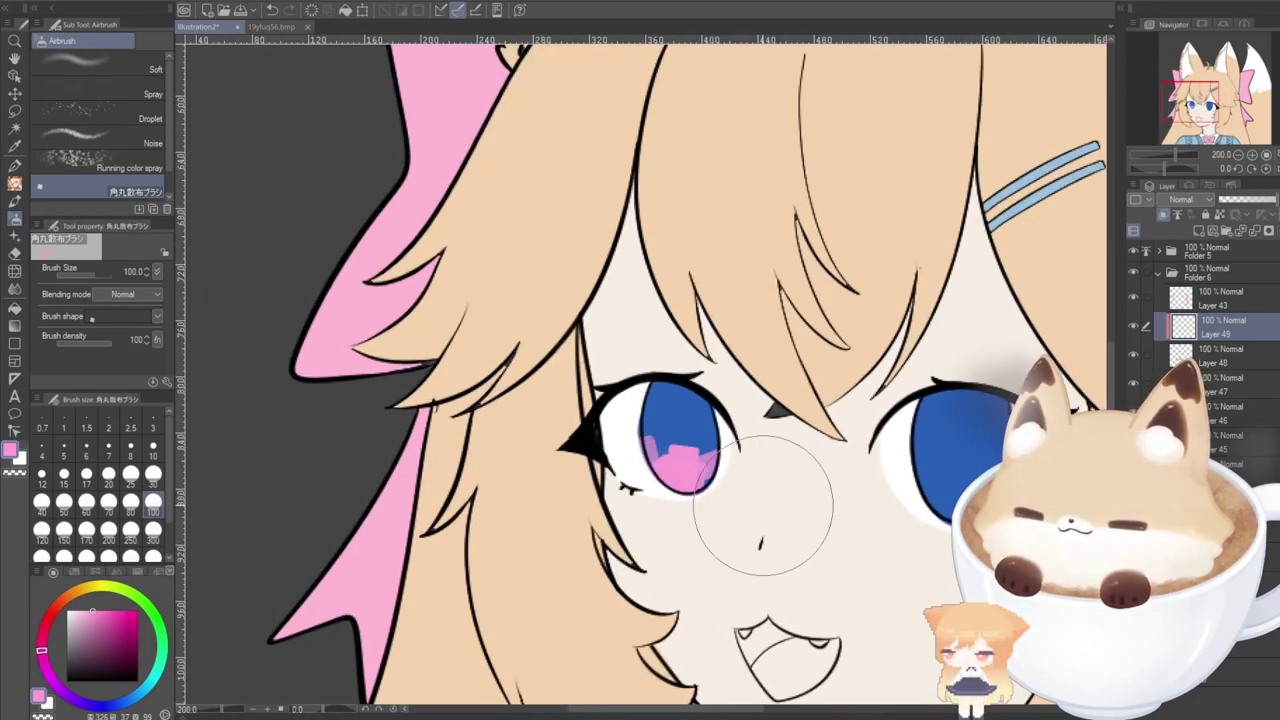
click(114, 65)
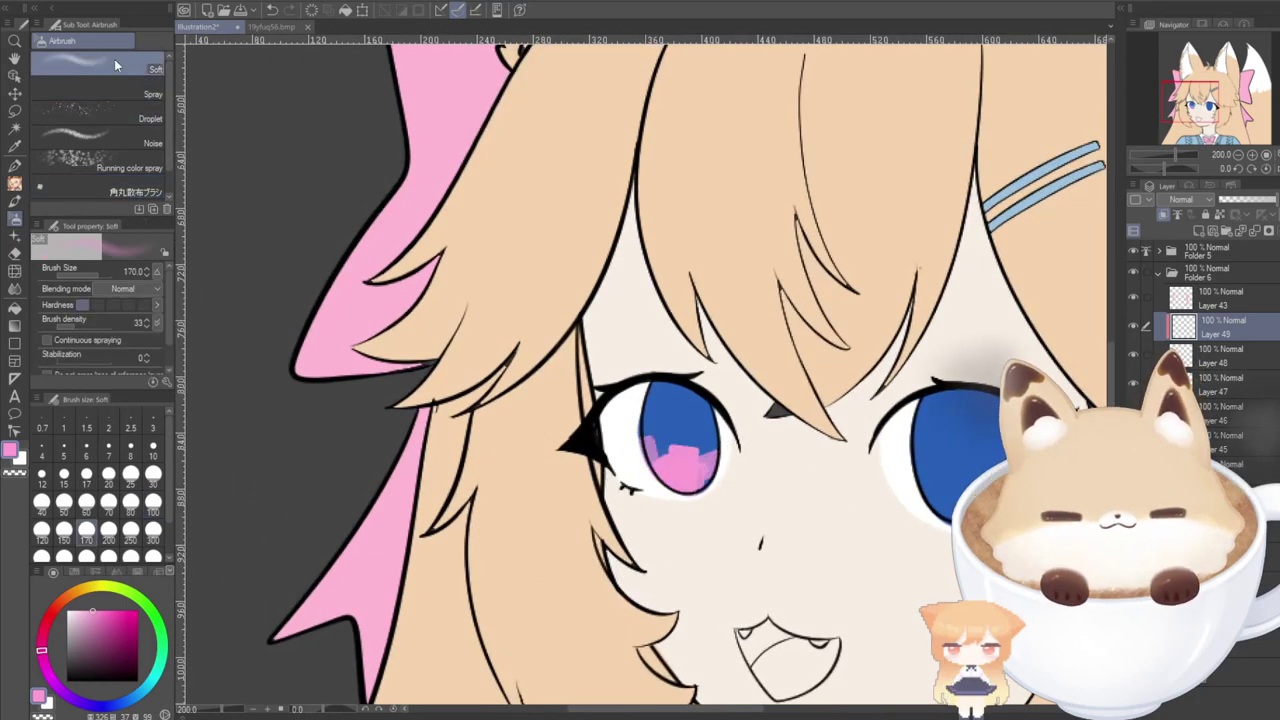
key(ctrl+z)
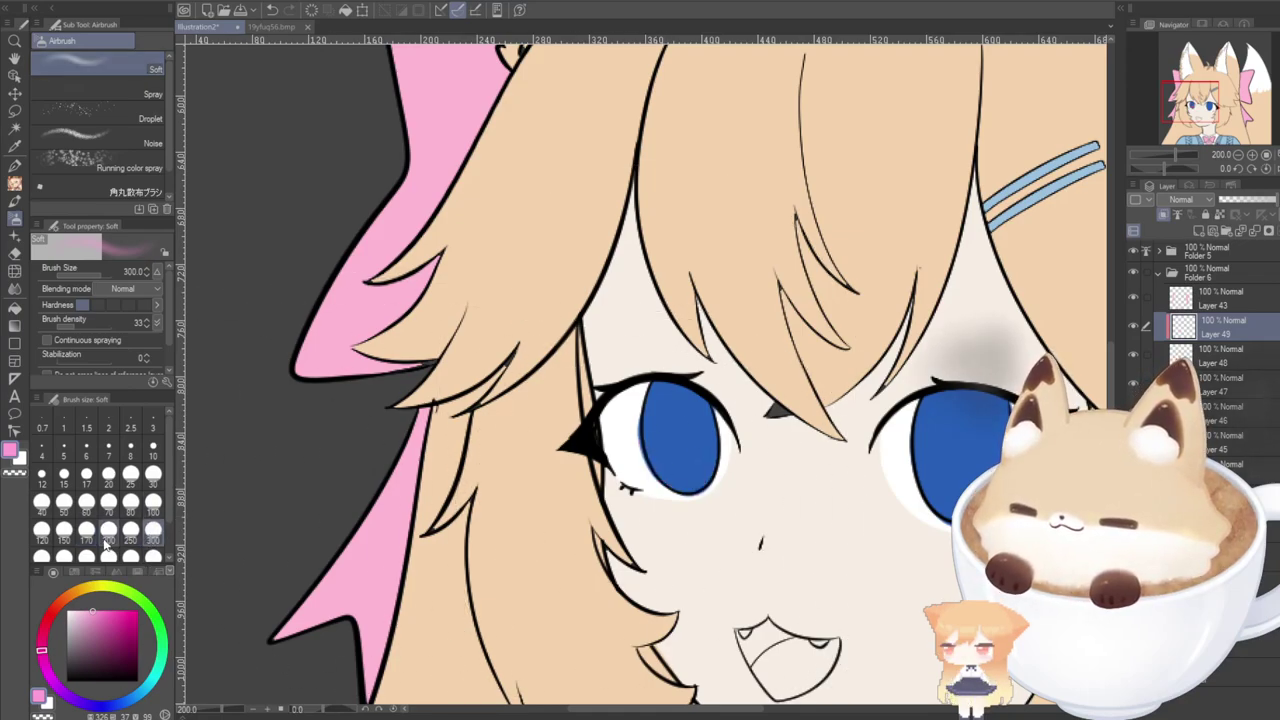
Blend the pink softly into the lower halves of both irises with the Soft airbrush at size 60.
click(86, 501)
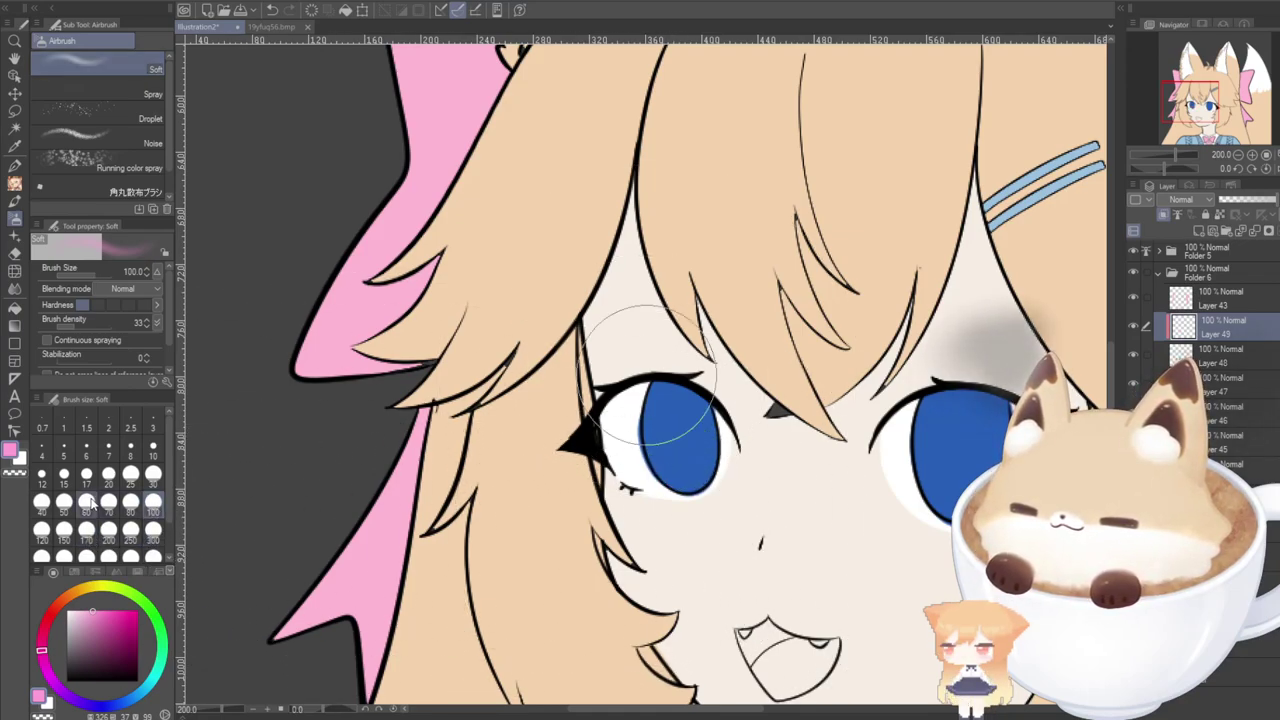
mouse_move(625, 492)
mouse_down()
mouse_move(813, 509)
mouse_move(573, 451)
mouse_move(659, 477)
mouse_up()
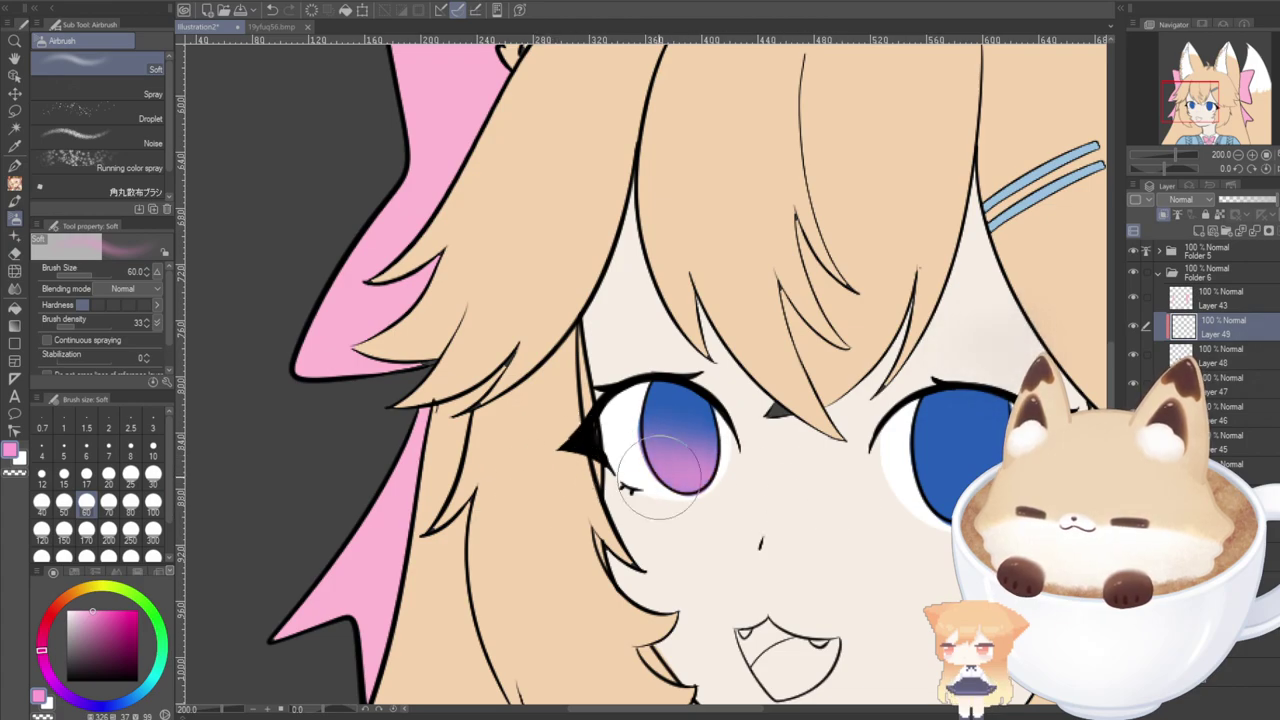
mouse_move(898, 497)
mouse_down()
mouse_move(814, 506)
mouse_move(967, 497)
mouse_move(809, 497)
mouse_move(915, 509)
mouse_up()
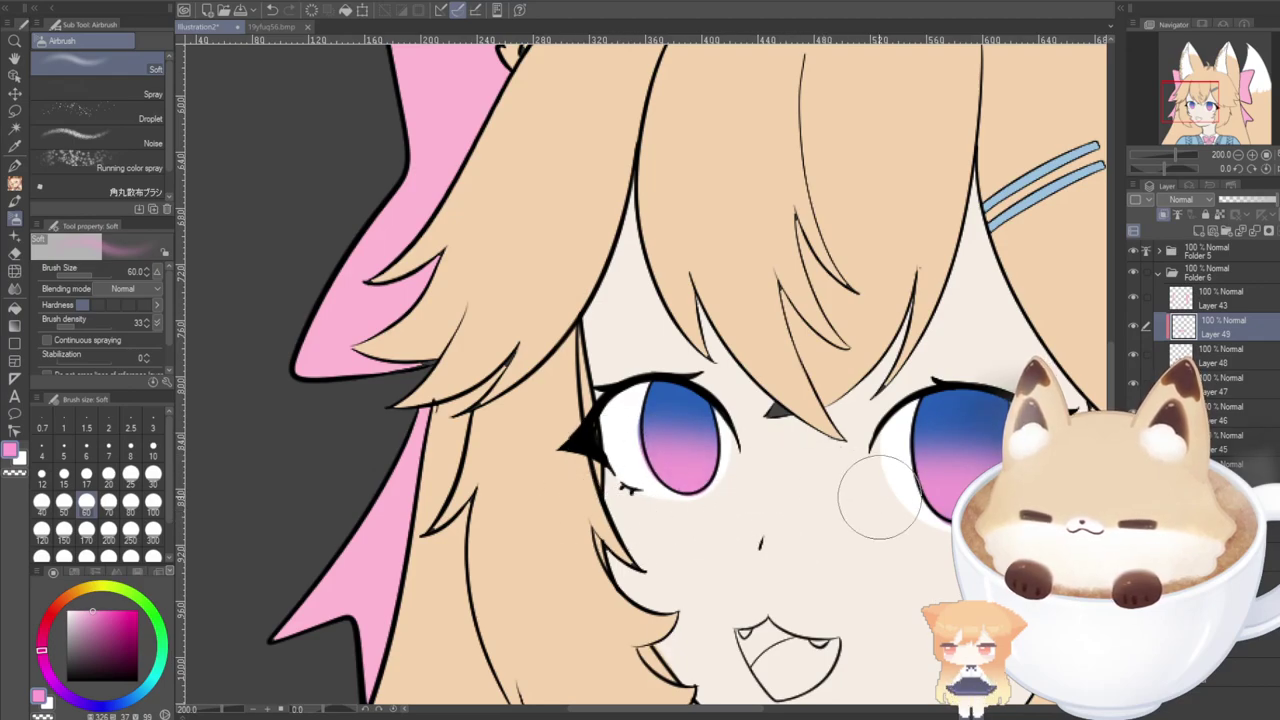
drag(712, 711, 749, 709)
Sample the light periwinkle blue from the iris close-up on the reference sheet, and return to the illustration.
click(269, 27)
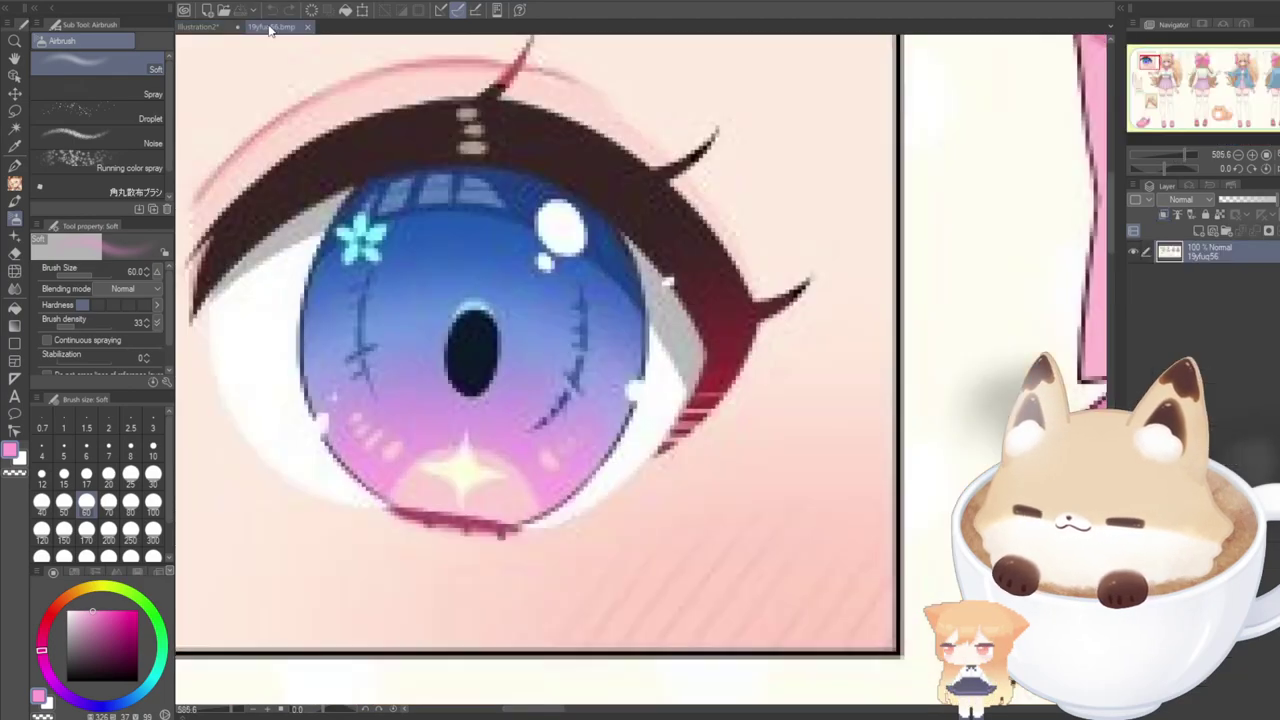
alt+click(329, 343)
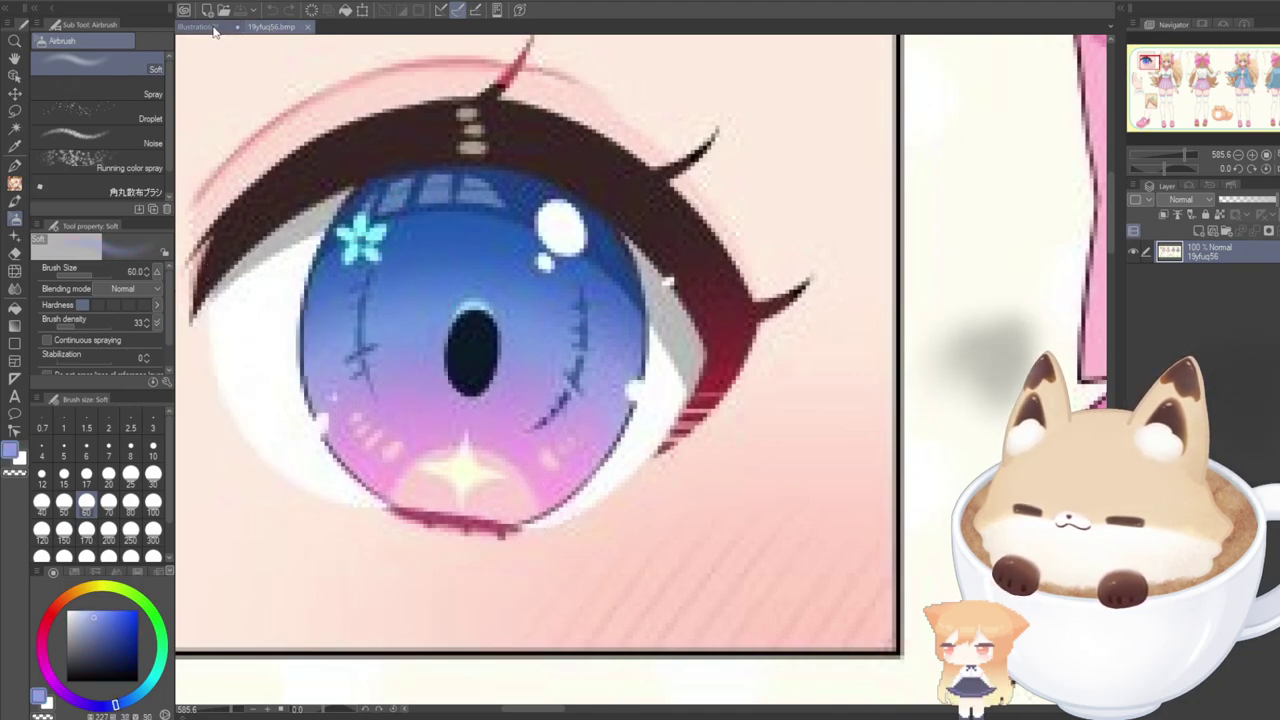
scroll(200, 200, down, 5)
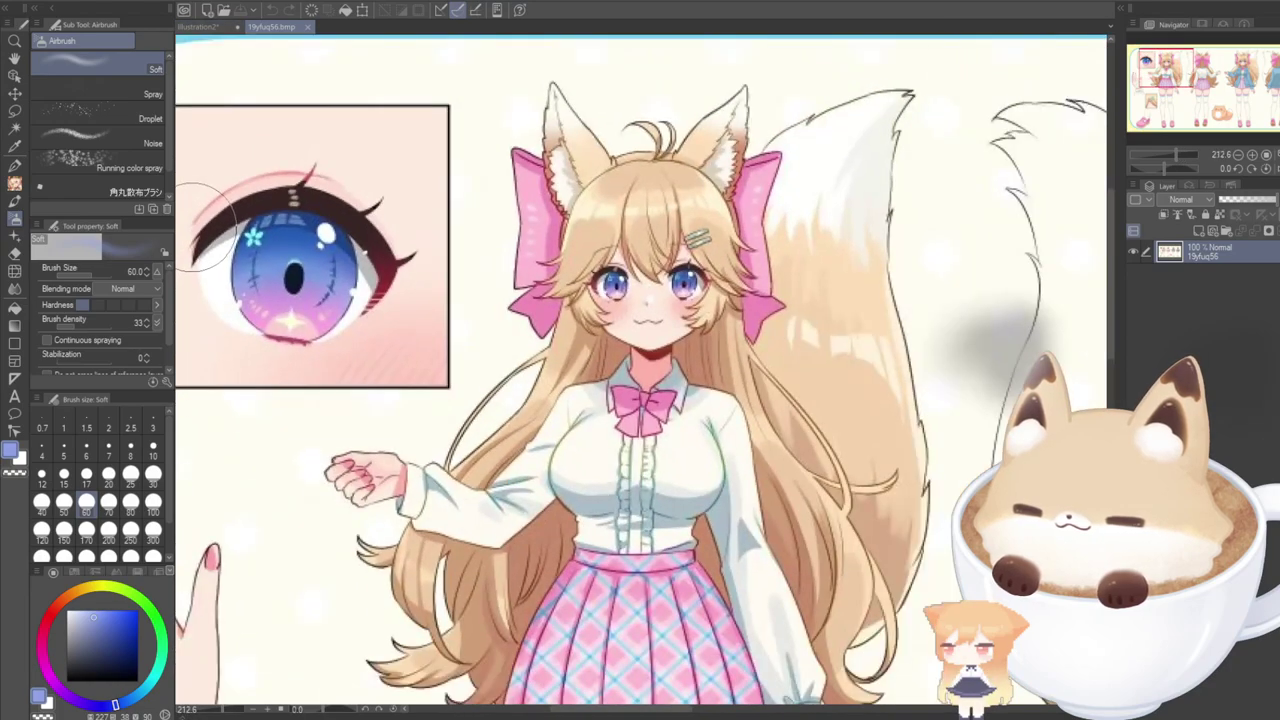
click(205, 27)
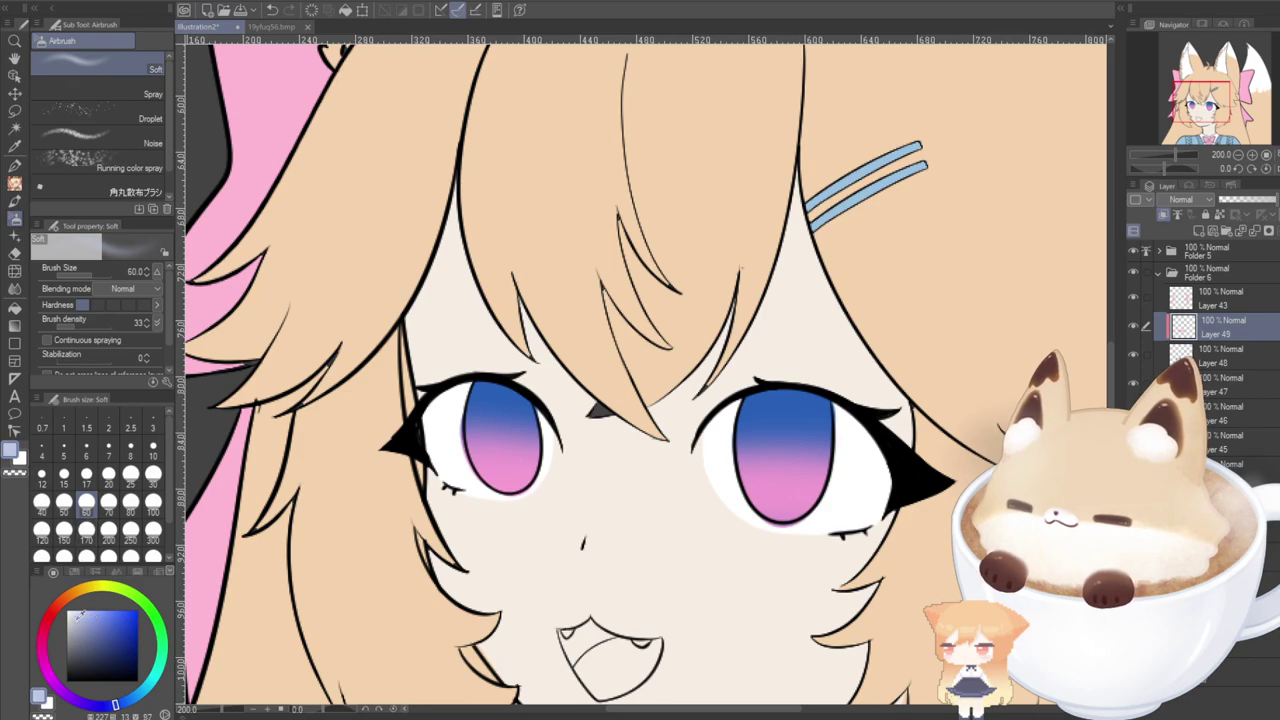
Add a new layer directly beneath Layer 47 and fill both fangs in the open mouth with white.
click(1200, 413)
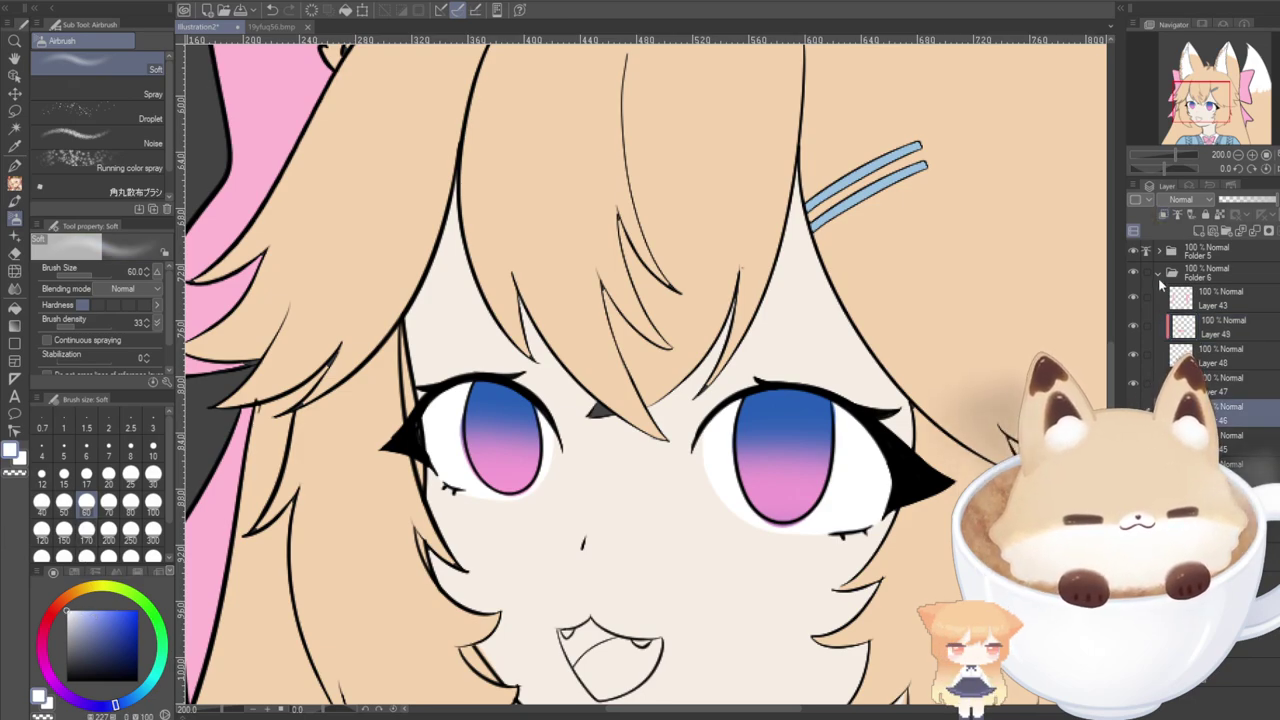
click(1199, 231)
drag(1189, 94, 1190, 109)
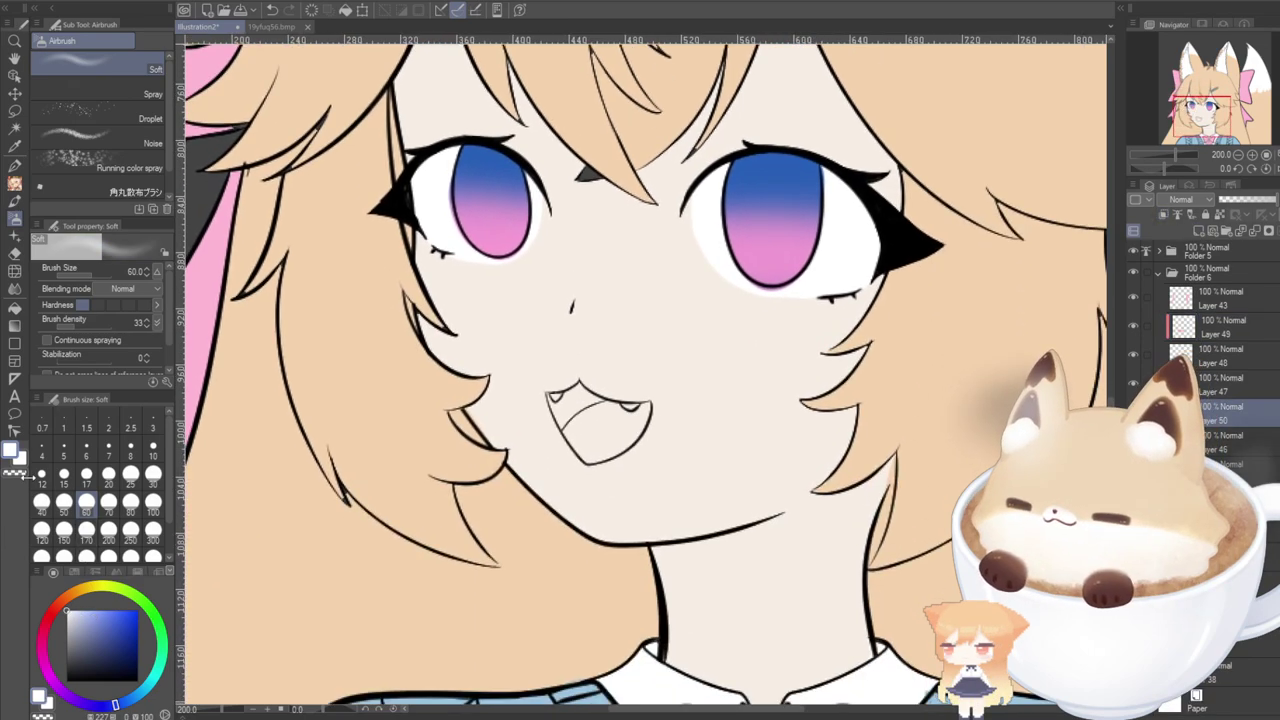
scroll(550, 400, up, 6)
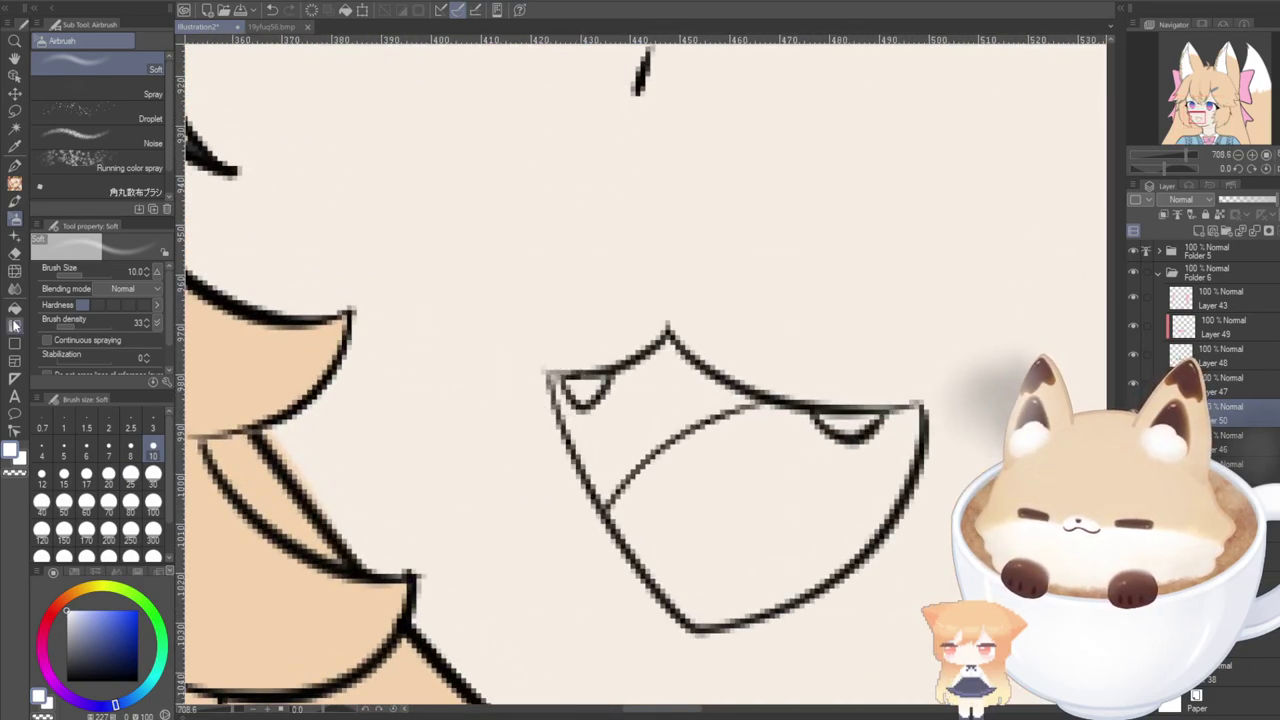
key(g)
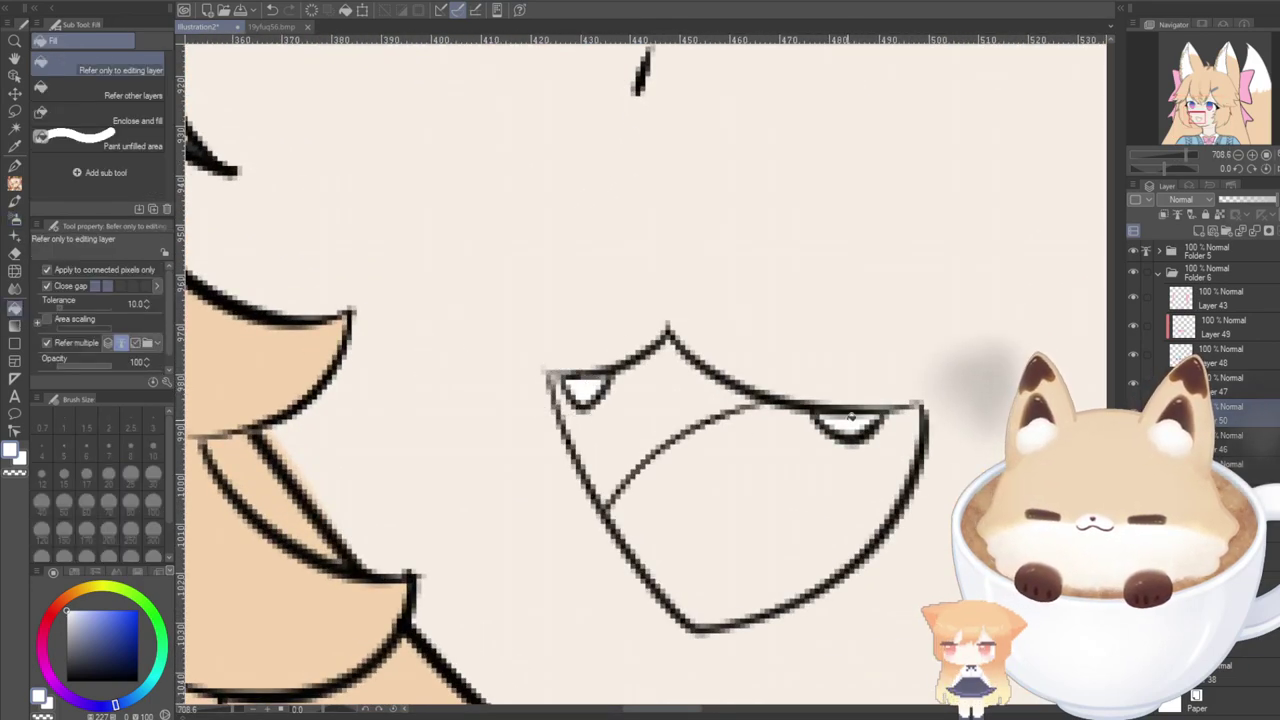
Add a new layer beneath the fang layer and fill the back of the mouth above the tongue with dark gray.
click(1199, 232)
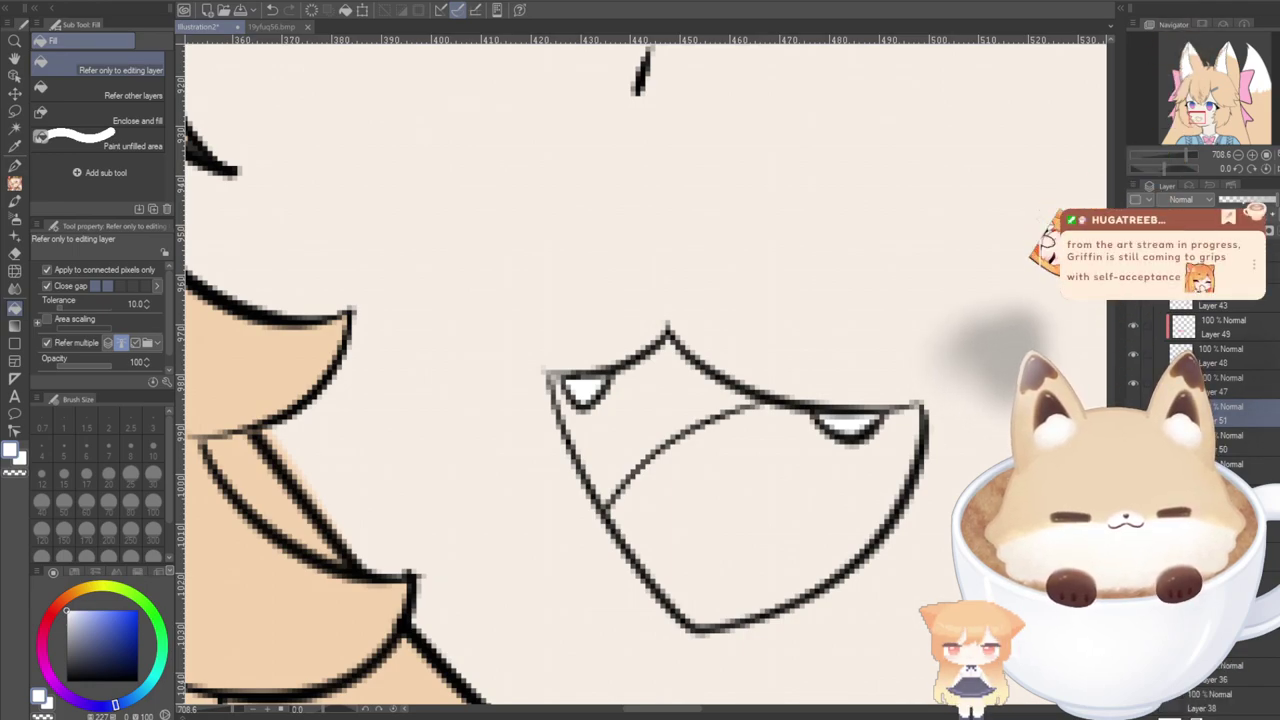
key(ctrl+[)
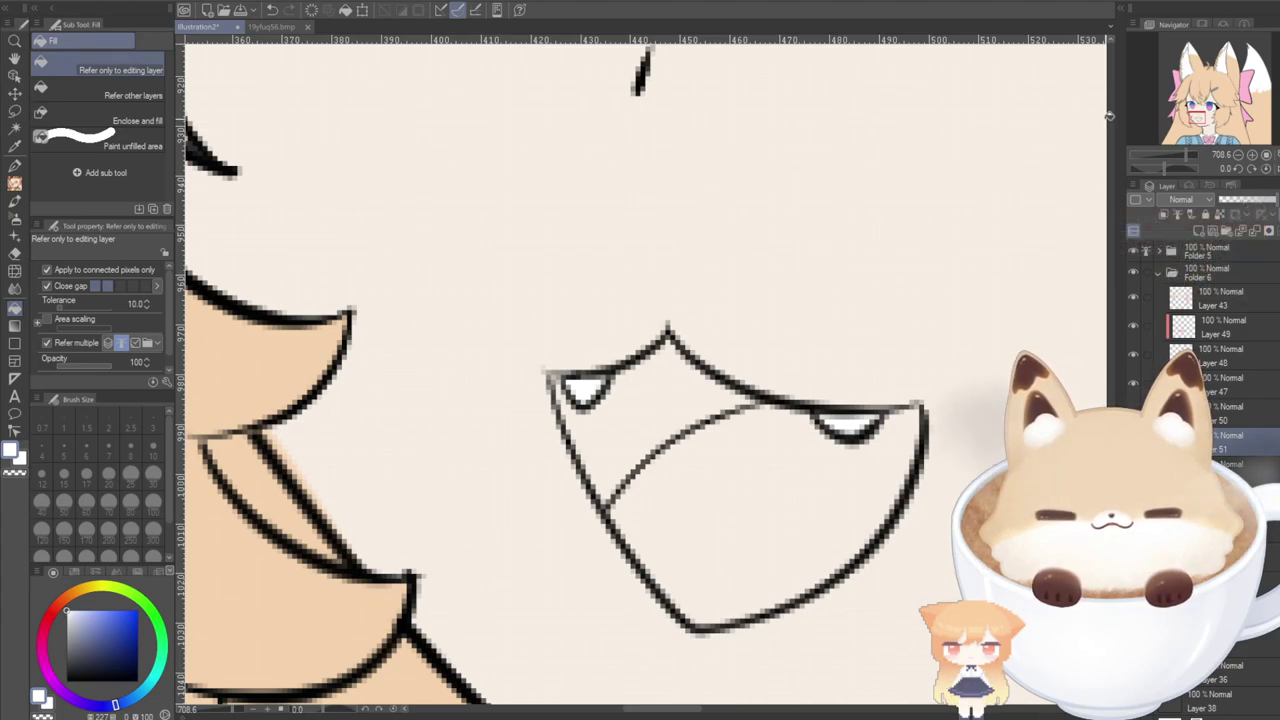
scroll(1048, 188, down, 2)
drag(1197, 121, 1199, 122)
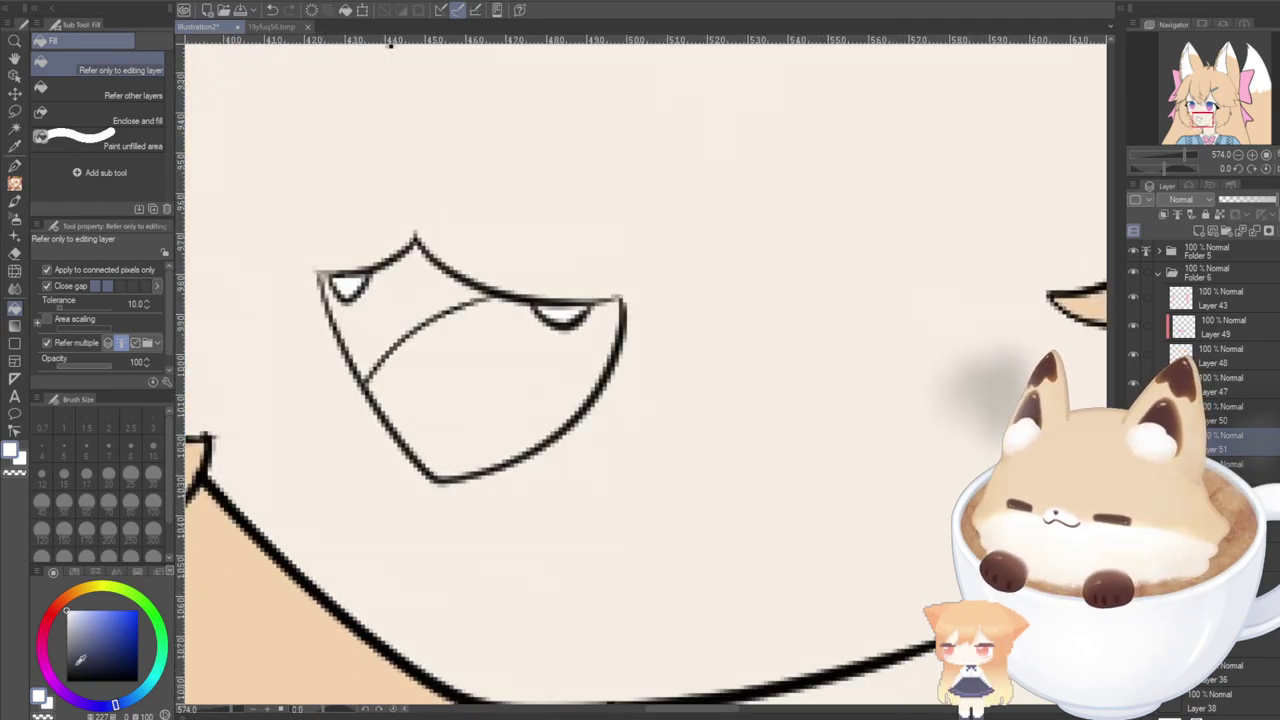
click(380, 300)
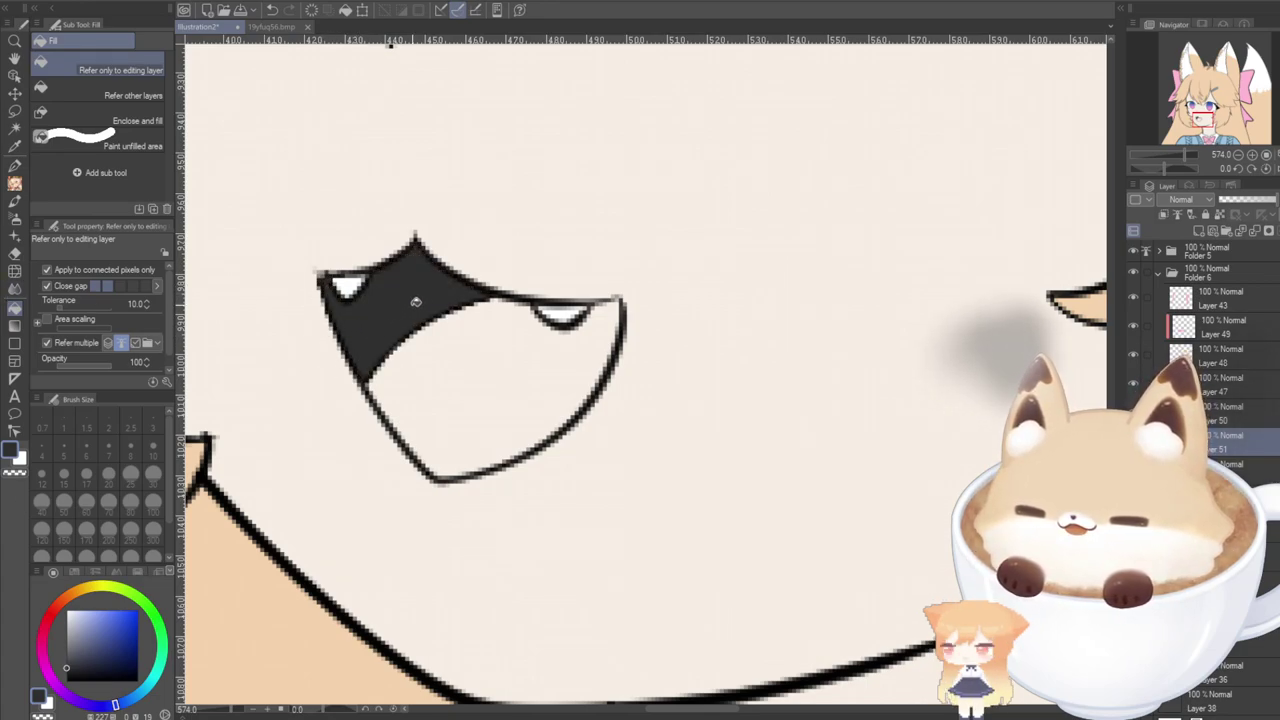
Choose a muted salmon pink and fill the tongue with it on the same layer.
alt+click(290, 577)
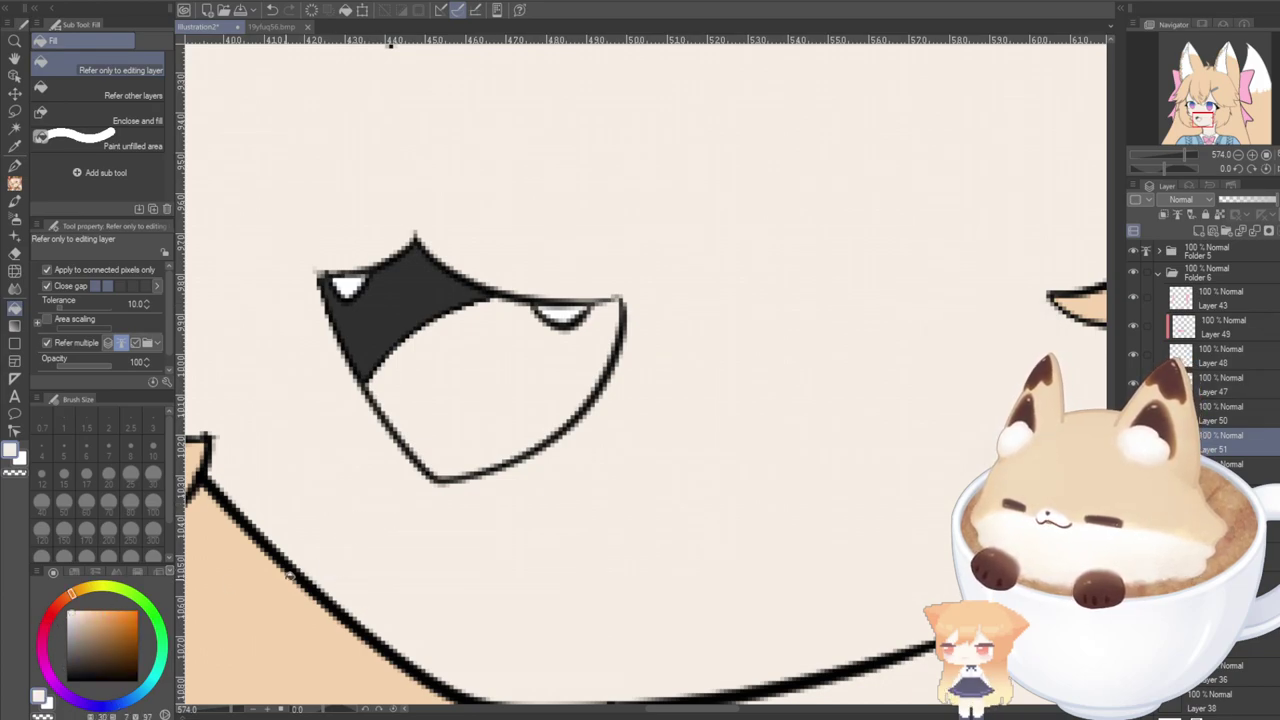
drag(55, 617, 59, 619)
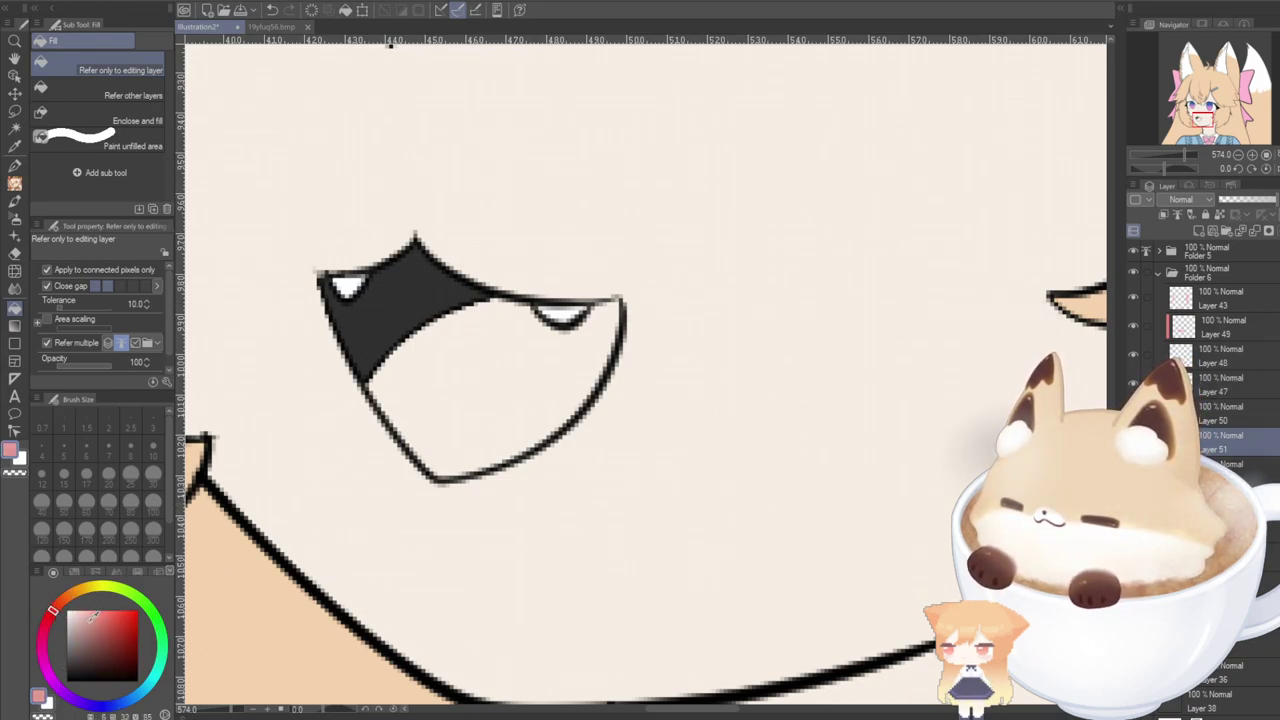
click(460, 410)
scroll(450, 420, down, 5)
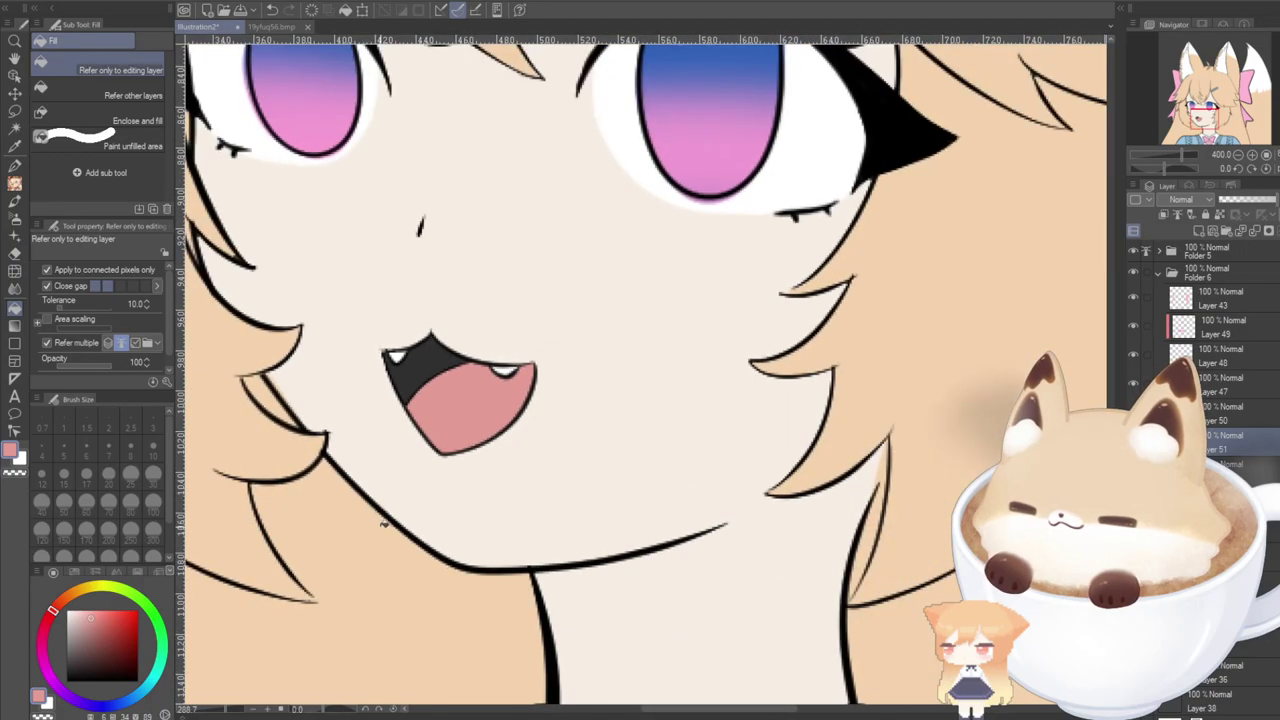
scroll(354, 466, down, 5)
scroll(607, 440, up, 3)
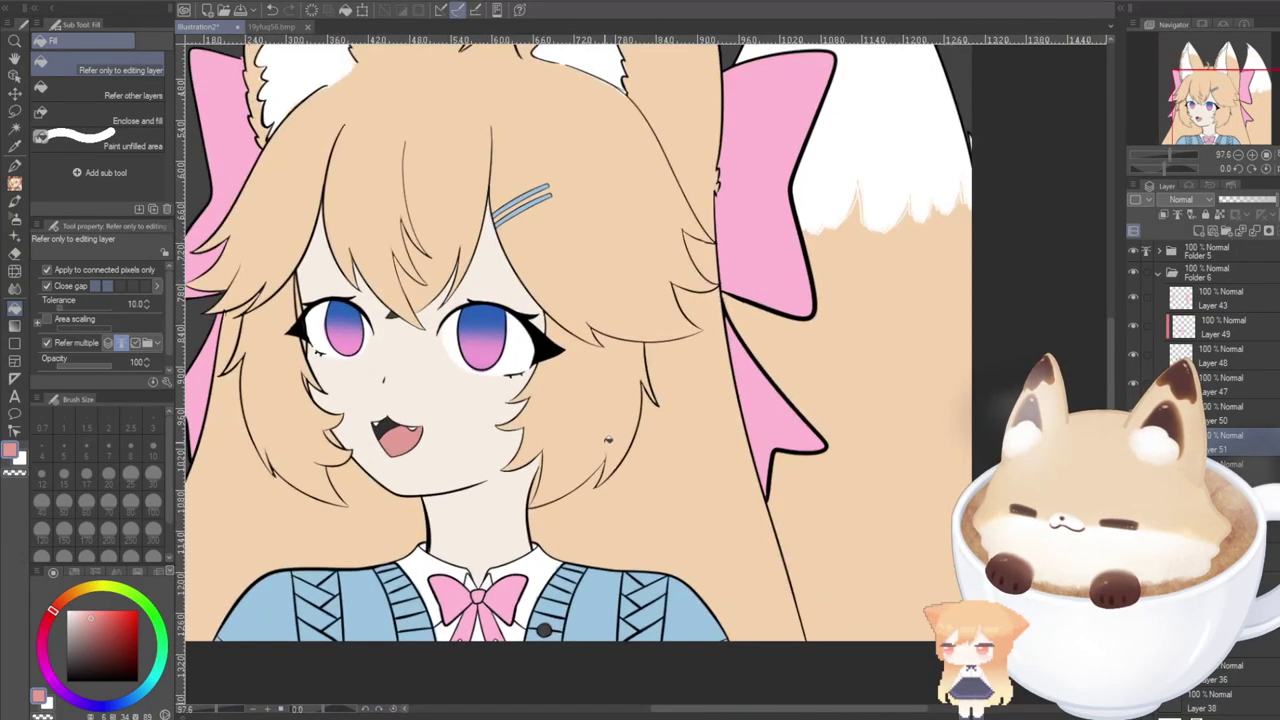
drag(1200, 92, 1179, 79)
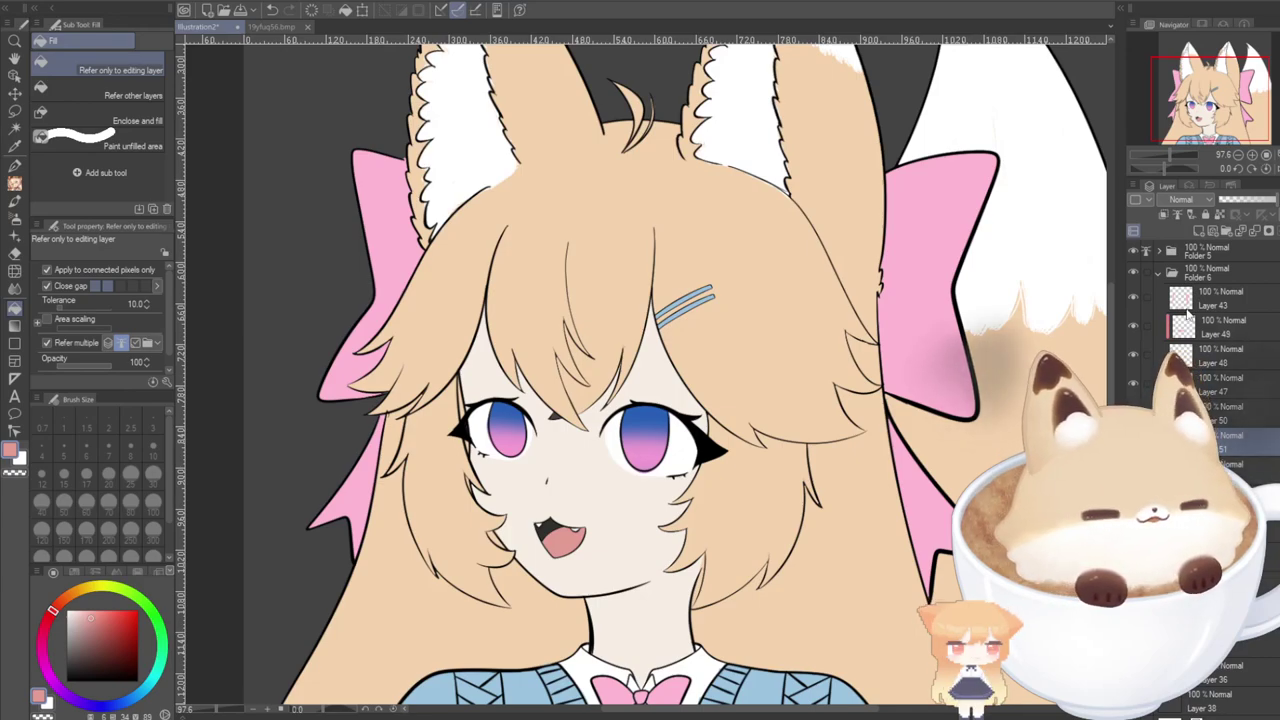
scroll(1070, 279, down, 2)
drag(1149, 115, 1186, 100)
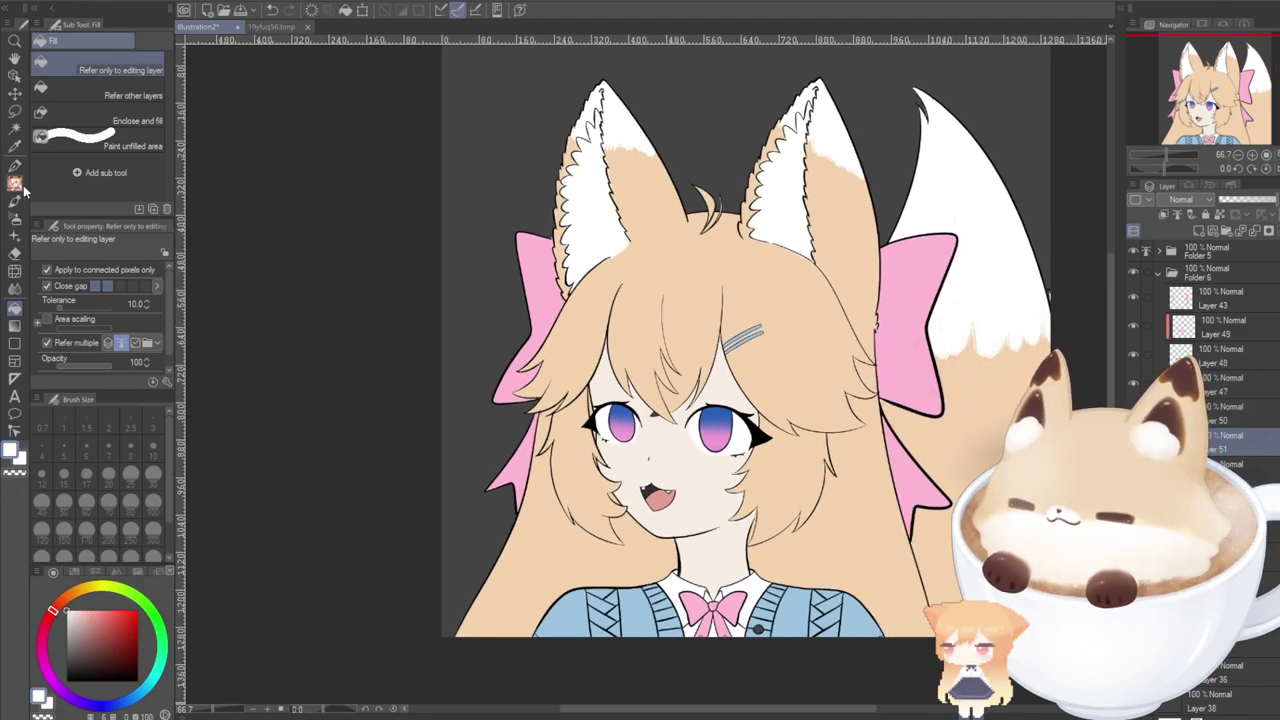
Recolor the upper eyelash line art dark reddish brown using the Soft airbrush at size 200, and collapse Folder 5.
click(15, 167)
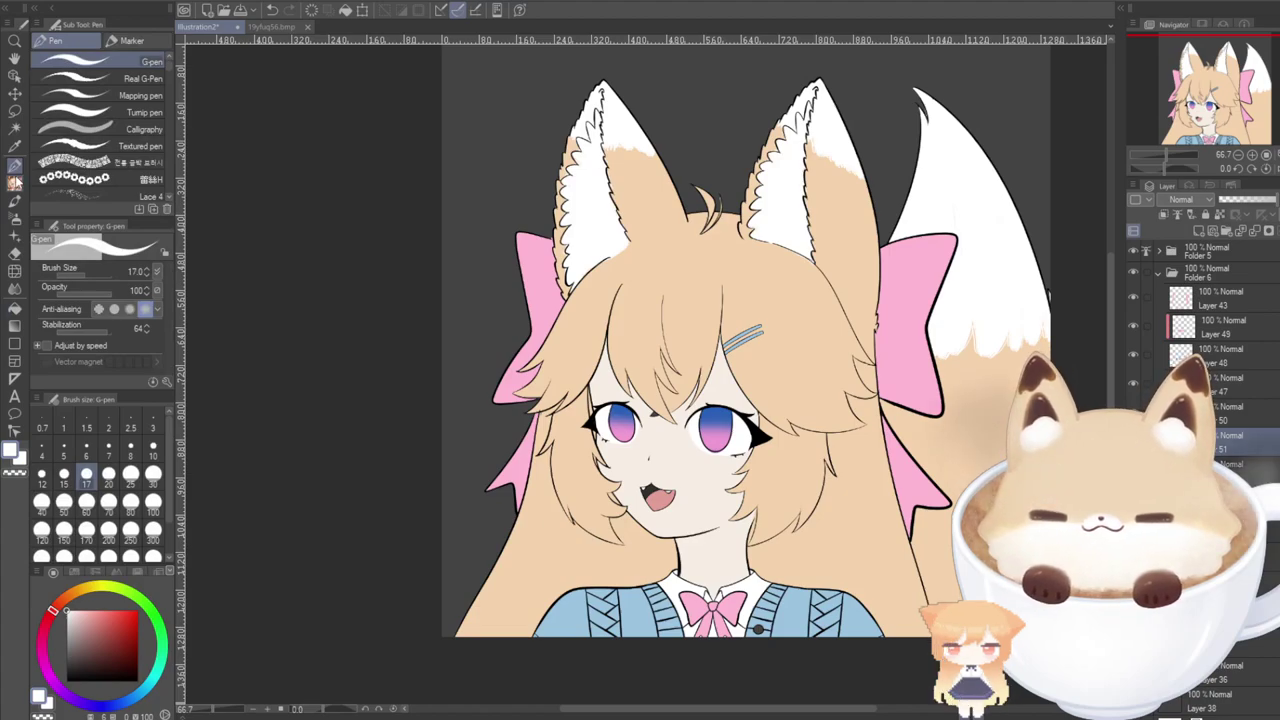
click(13, 77)
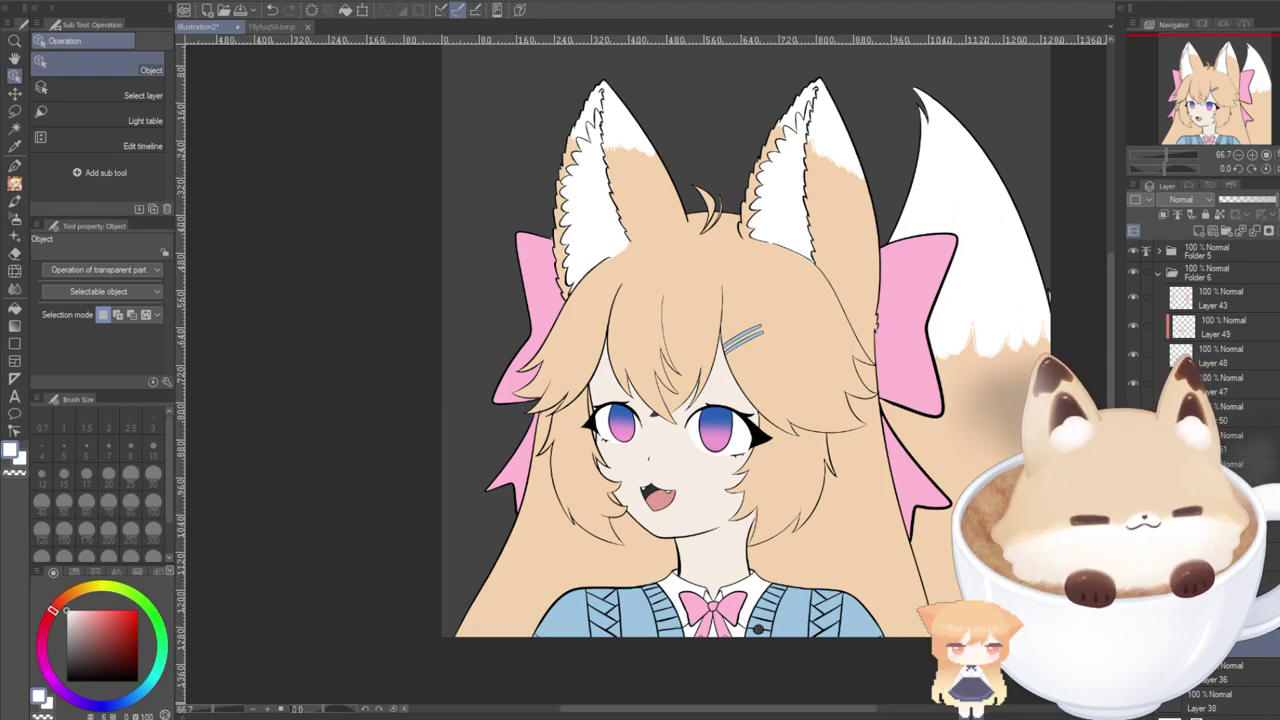
click(778, 452)
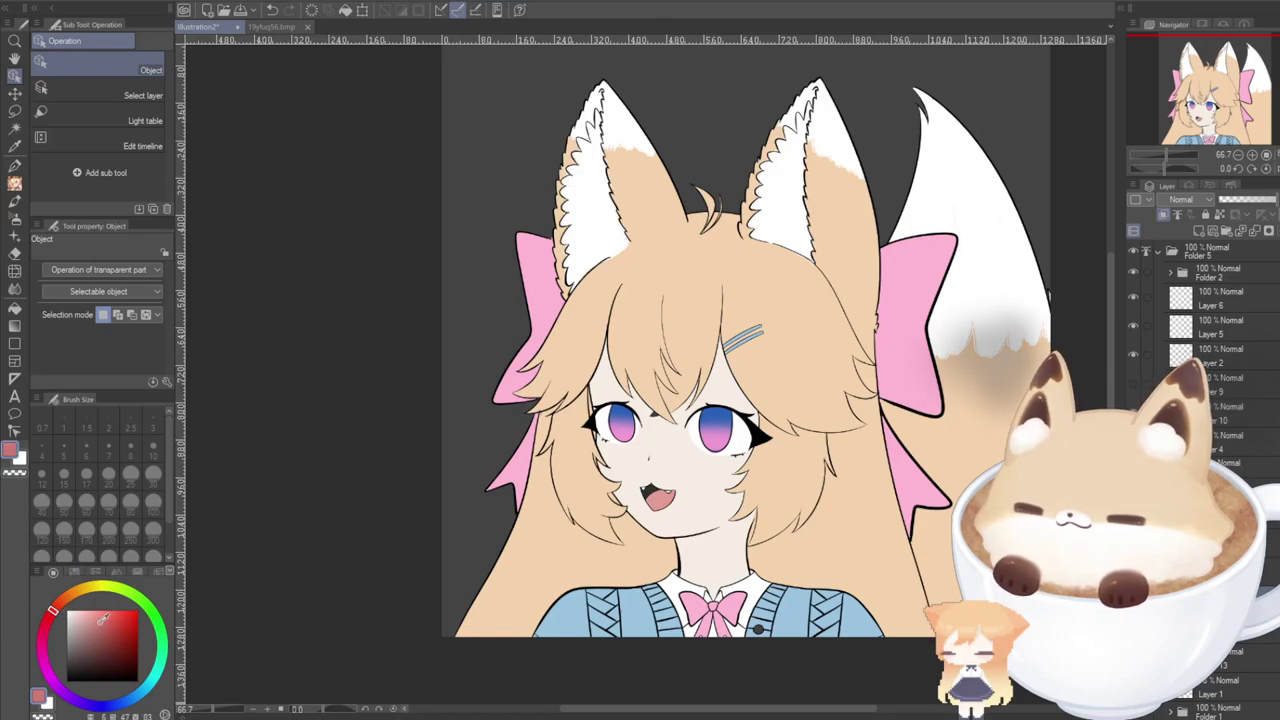
click(14, 222)
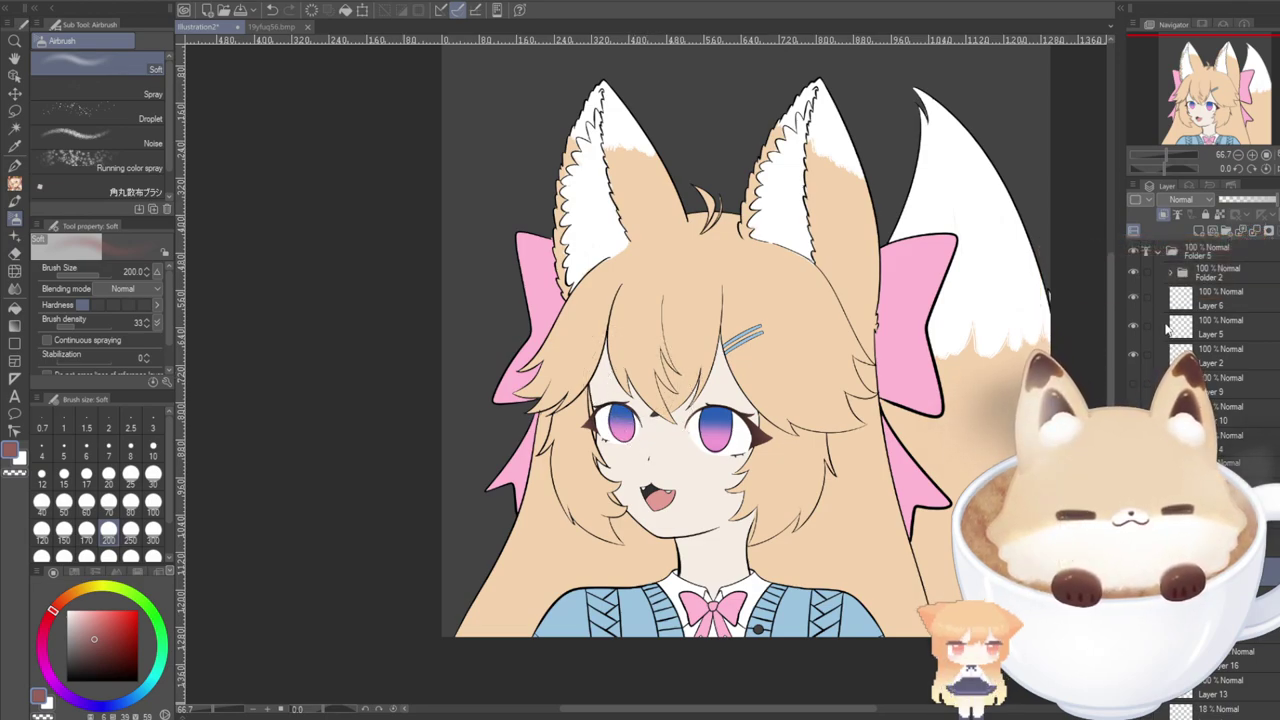
click(1170, 273)
click(1168, 274)
click(1158, 252)
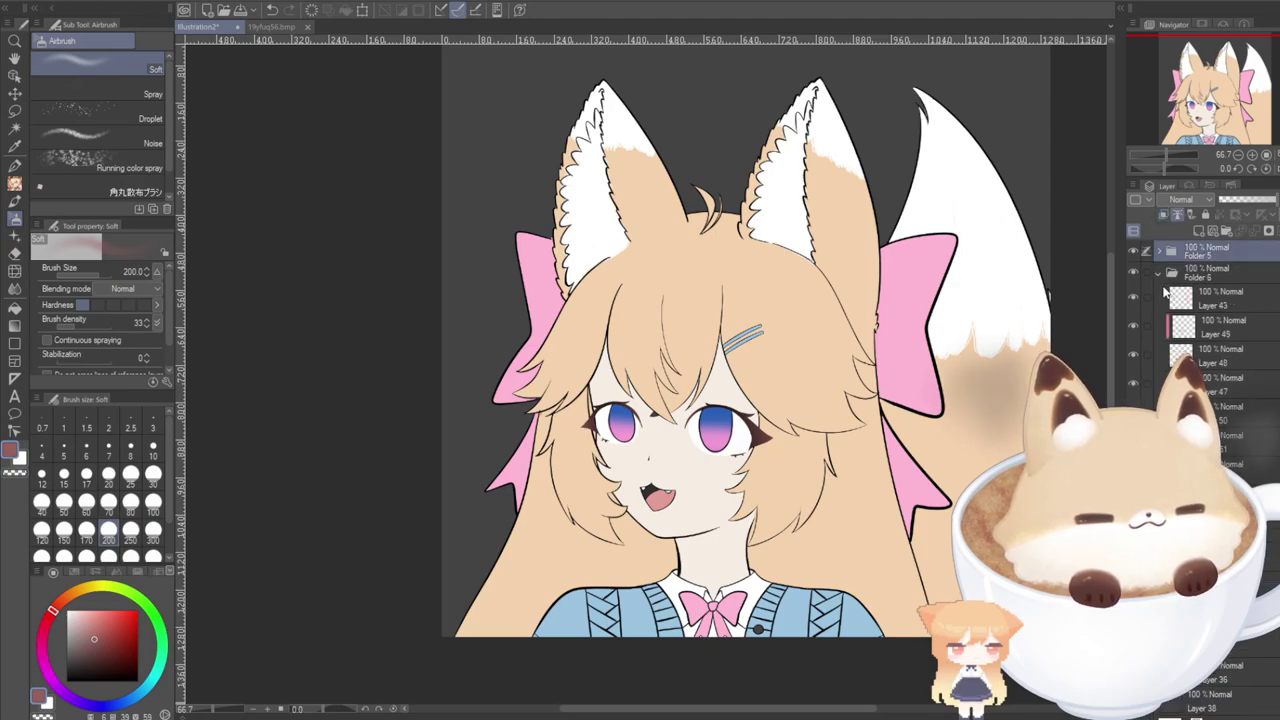
Paint the exposed eyebrow tip beside the central bang in the sampled hair color with the G-pen at size 17.
alt+click(806, 303)
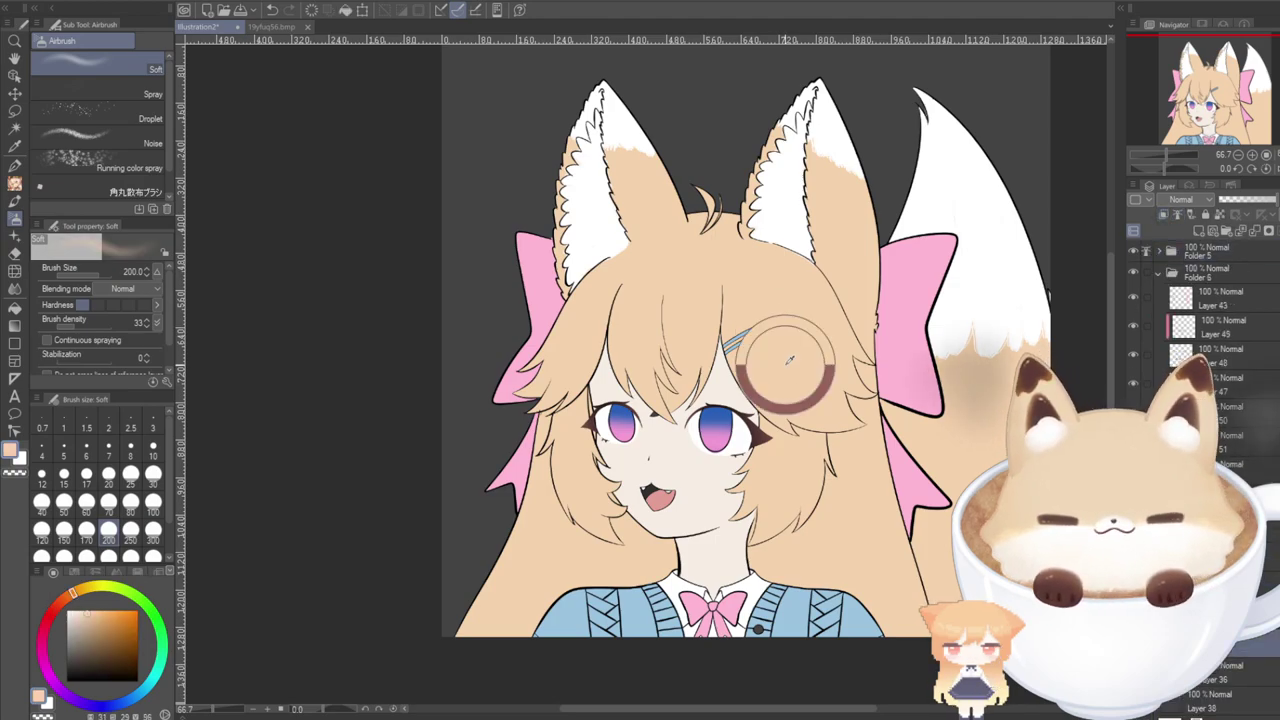
click(15, 166)
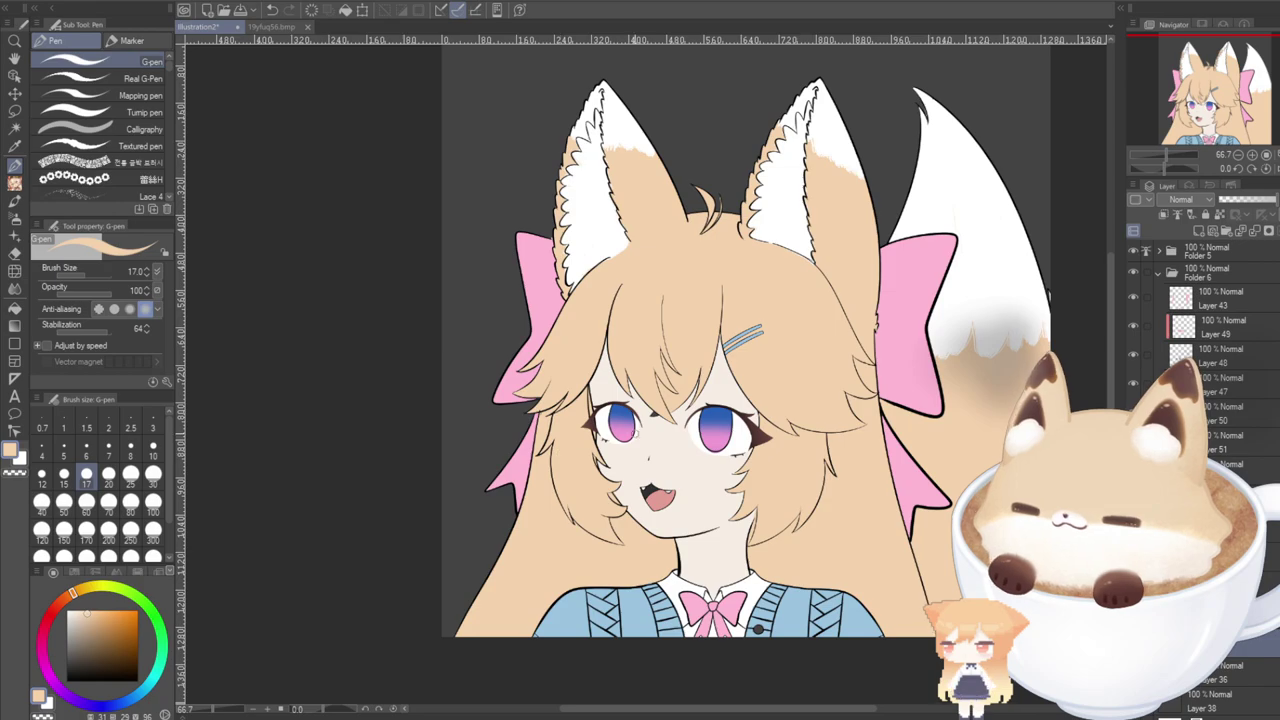
scroll(645, 418, up, 3)
scroll(645, 418, up, 3)
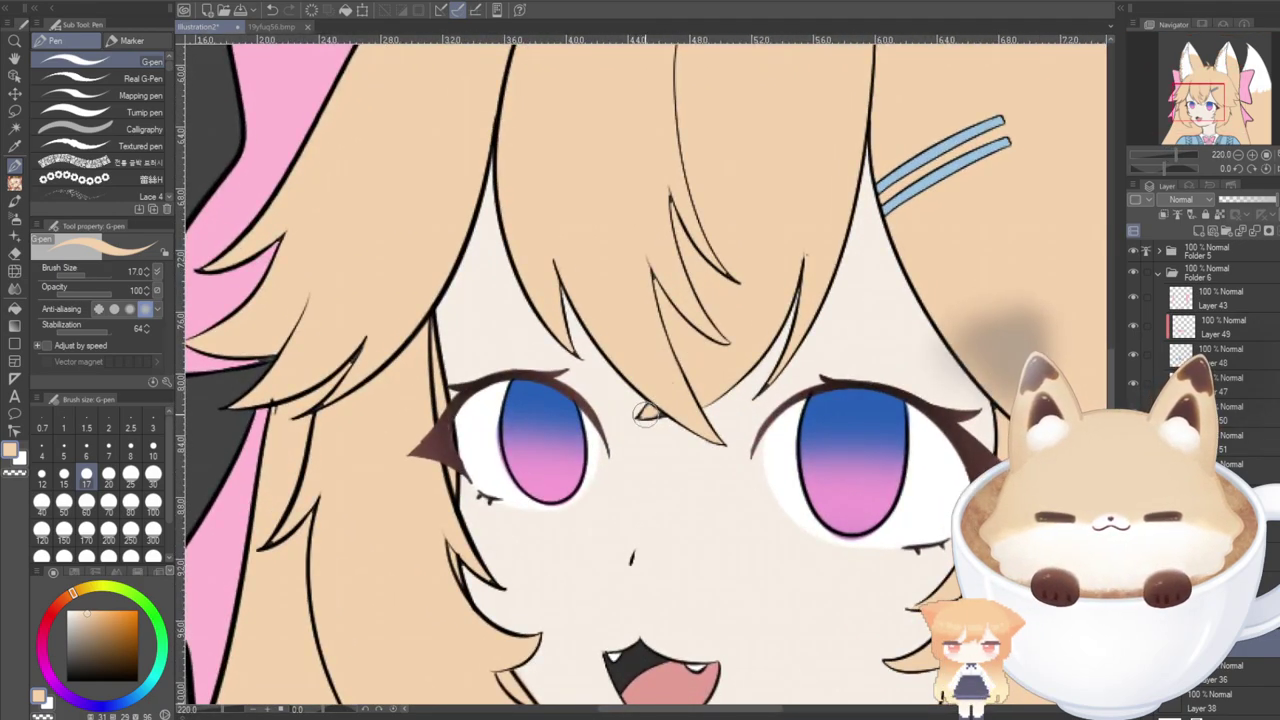
click(14, 76)
scroll(1200, 450, down, 5)
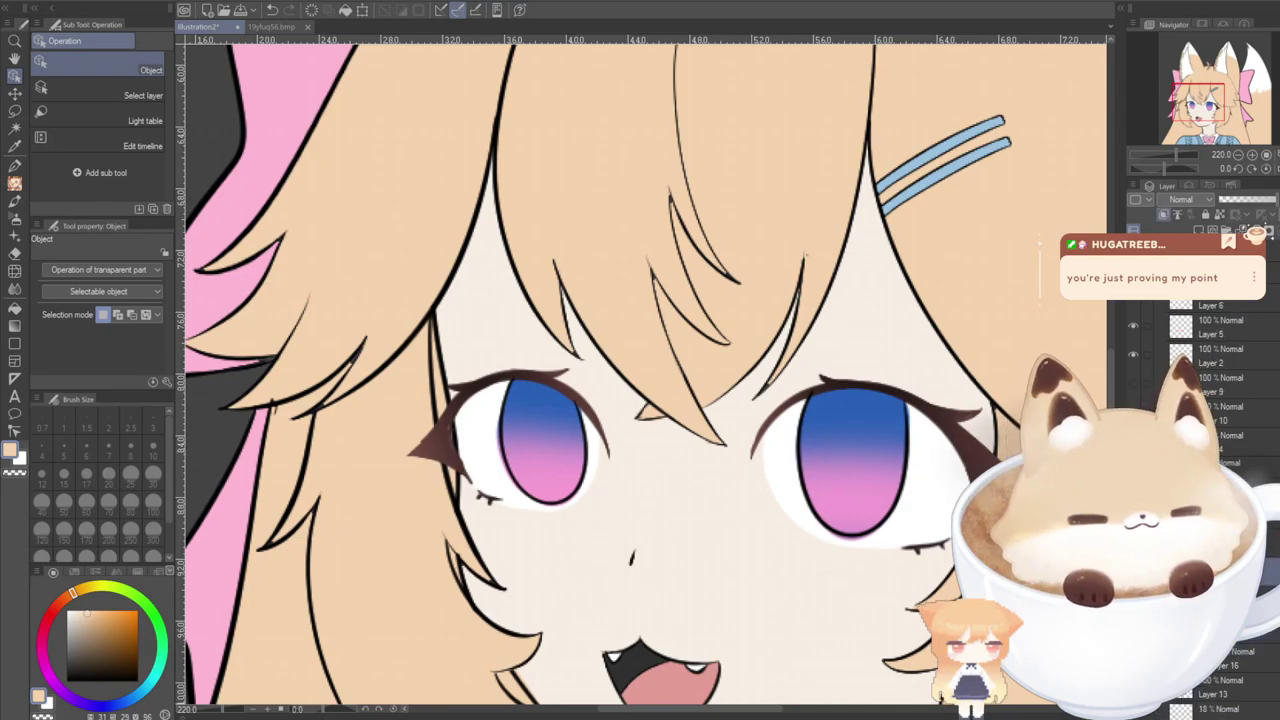
Hide the layers tinting the eyelash line art reddish brown and collapse Folder 5.
click(1133, 383)
click(1133, 412)
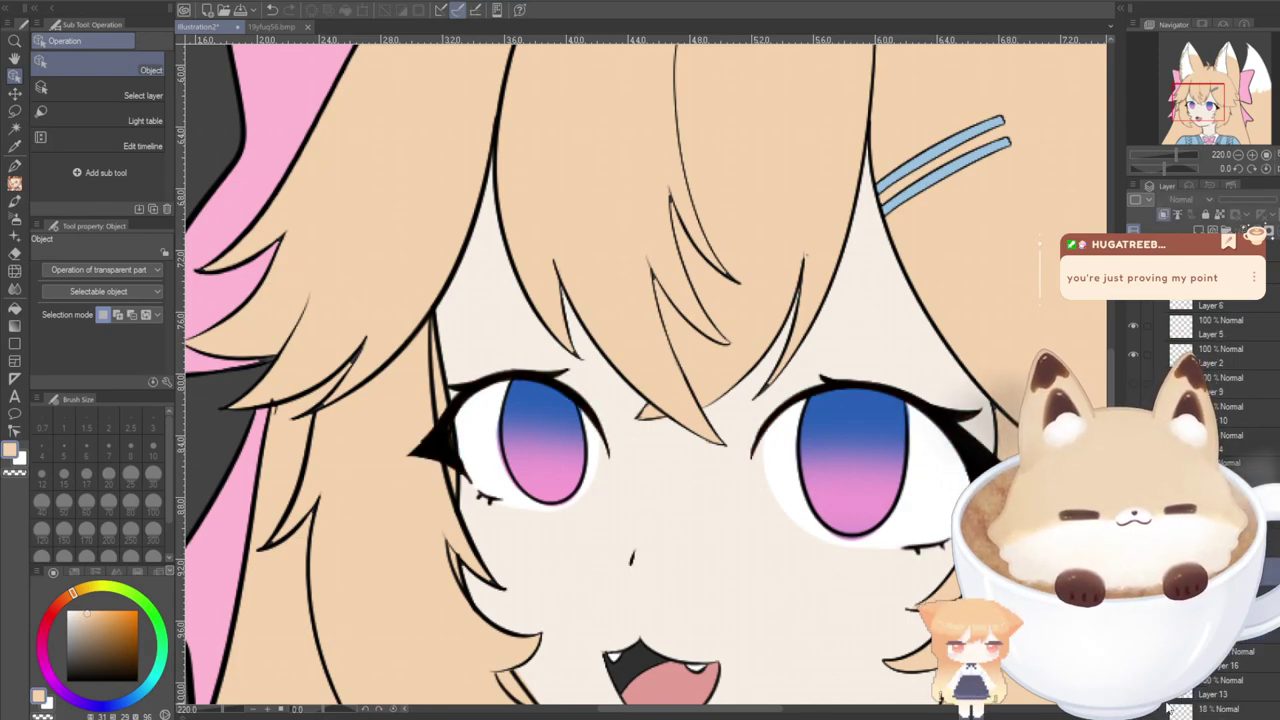
click(1159, 251)
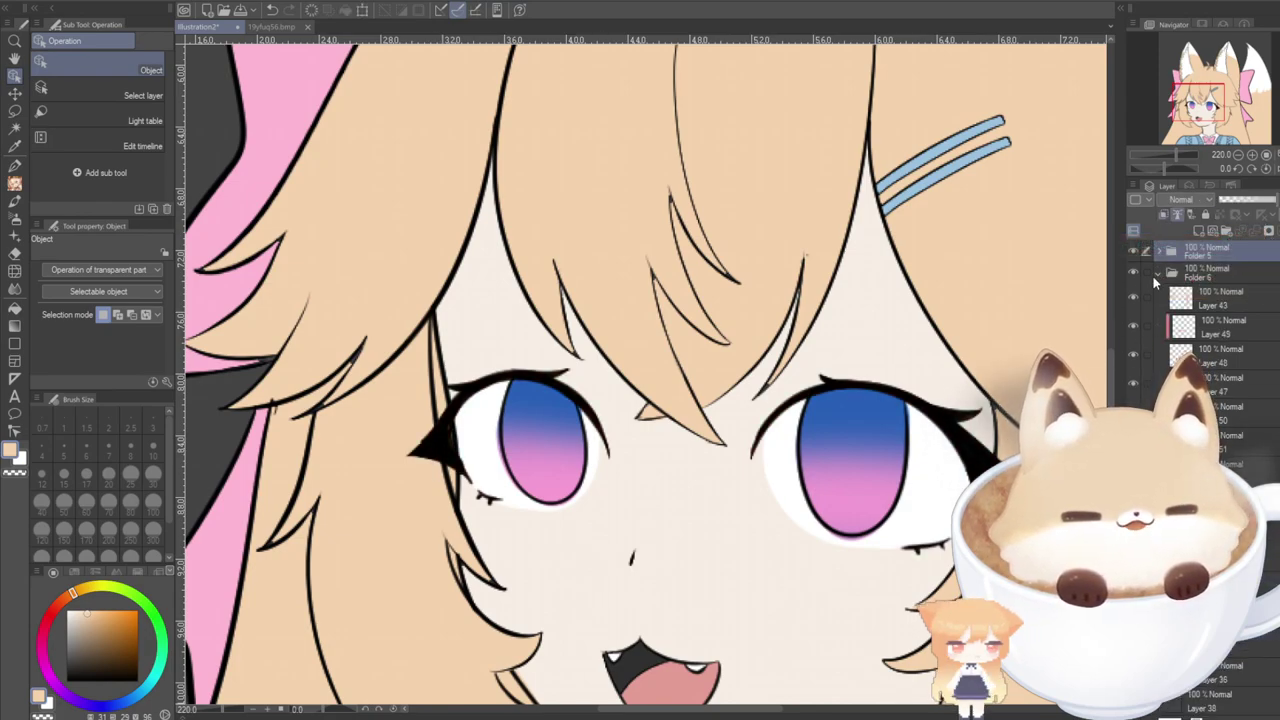
Check the eye highlights and pupil on the character reference sheet, and return to the illustration.
scroll(515, 378, down, 3)
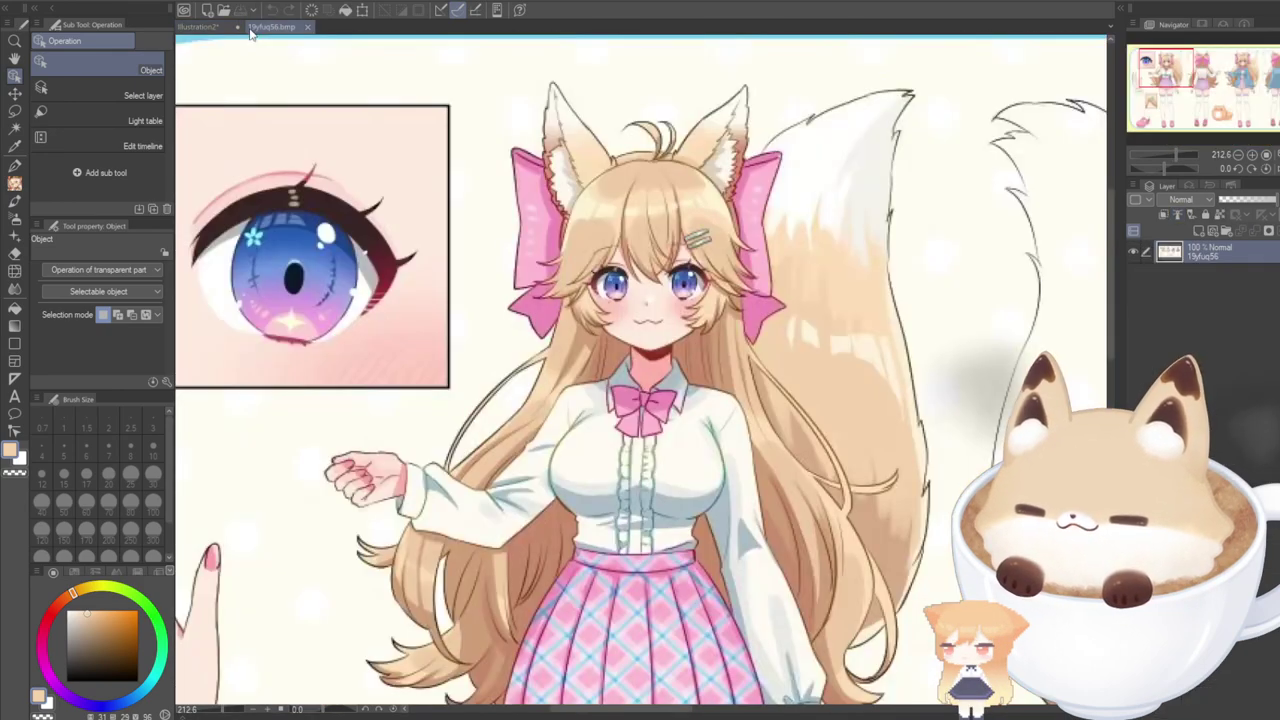
click(252, 28)
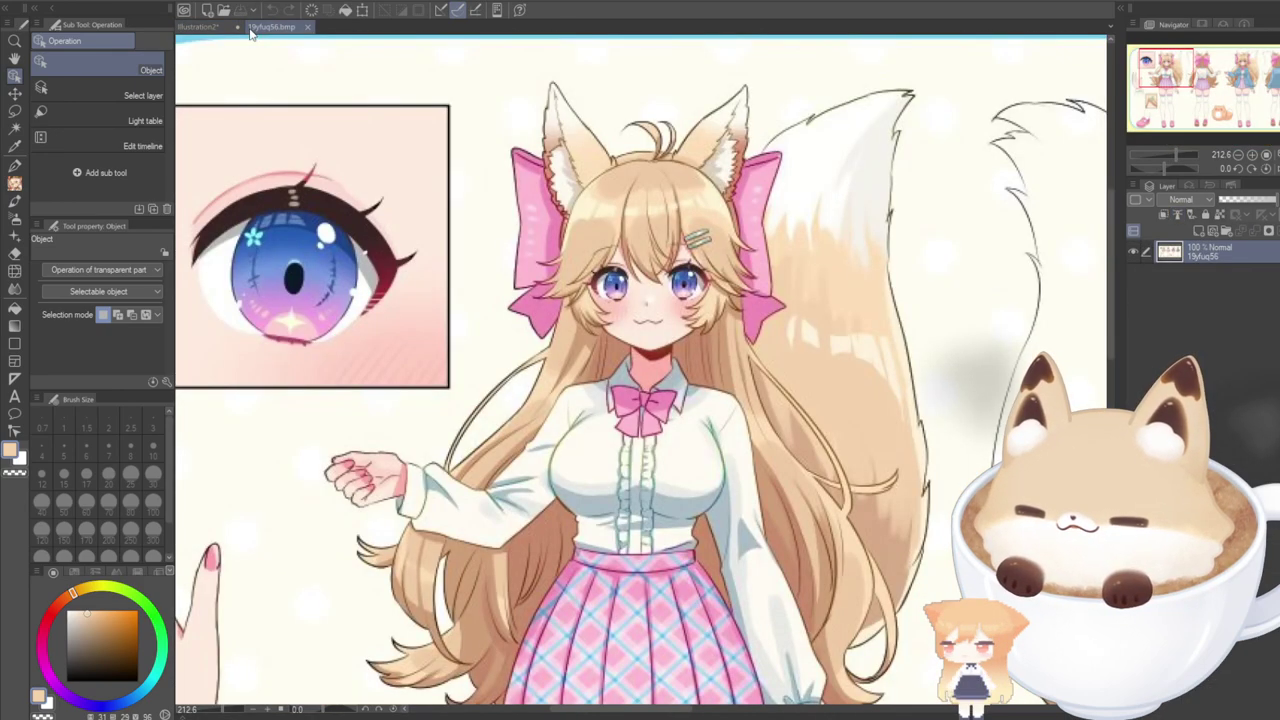
click(200, 27)
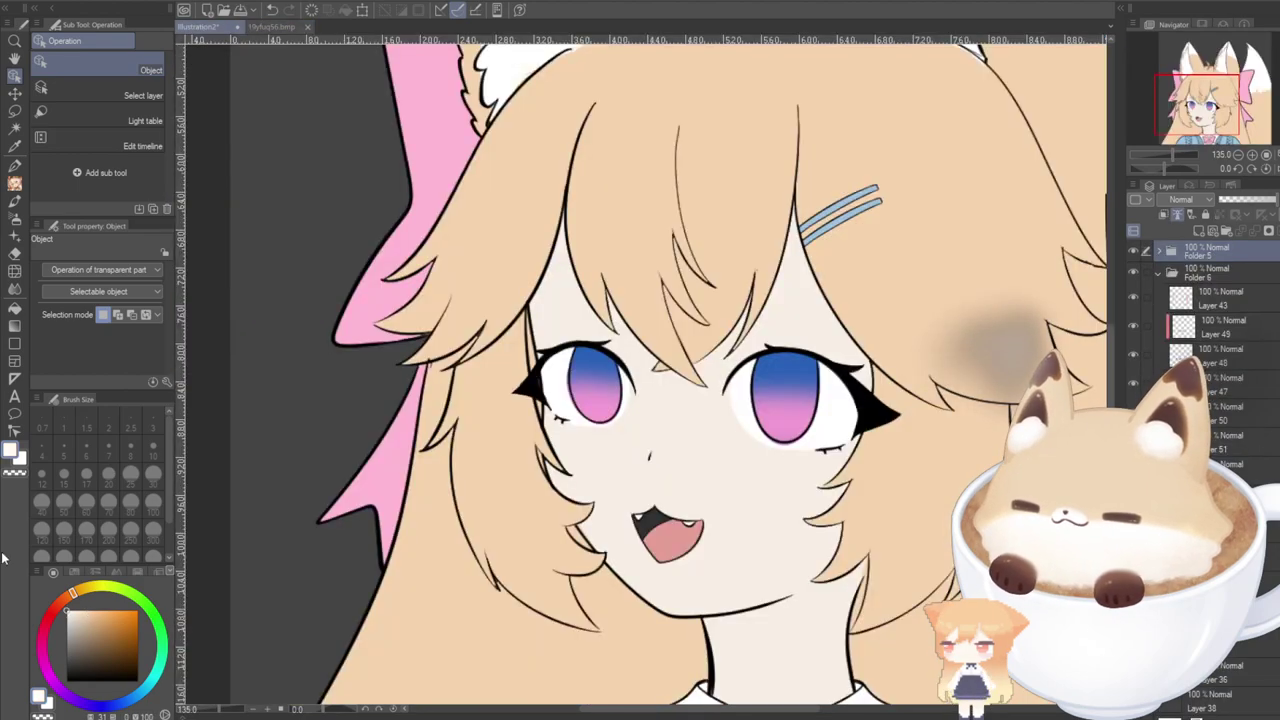
Add a new layer in Folder 6 and paint a white oval highlight with a small dot below it in the left iris using the G-pen.
click(15, 165)
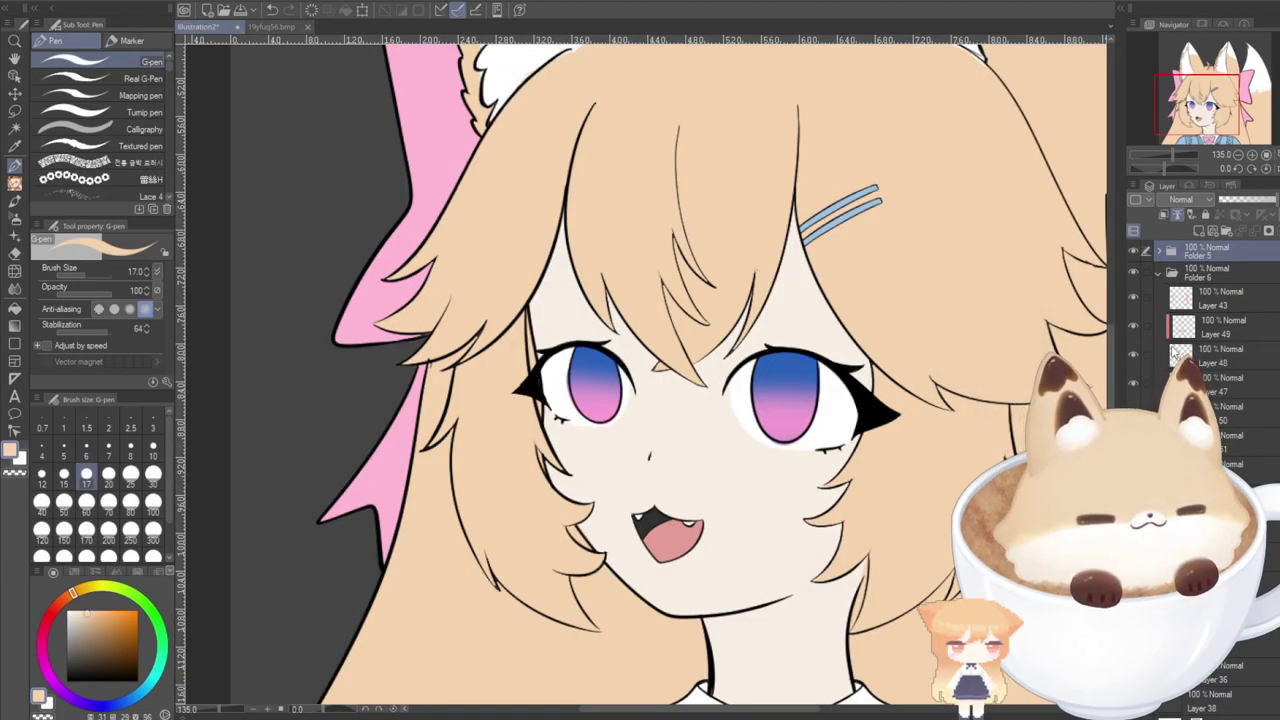
click(1199, 231)
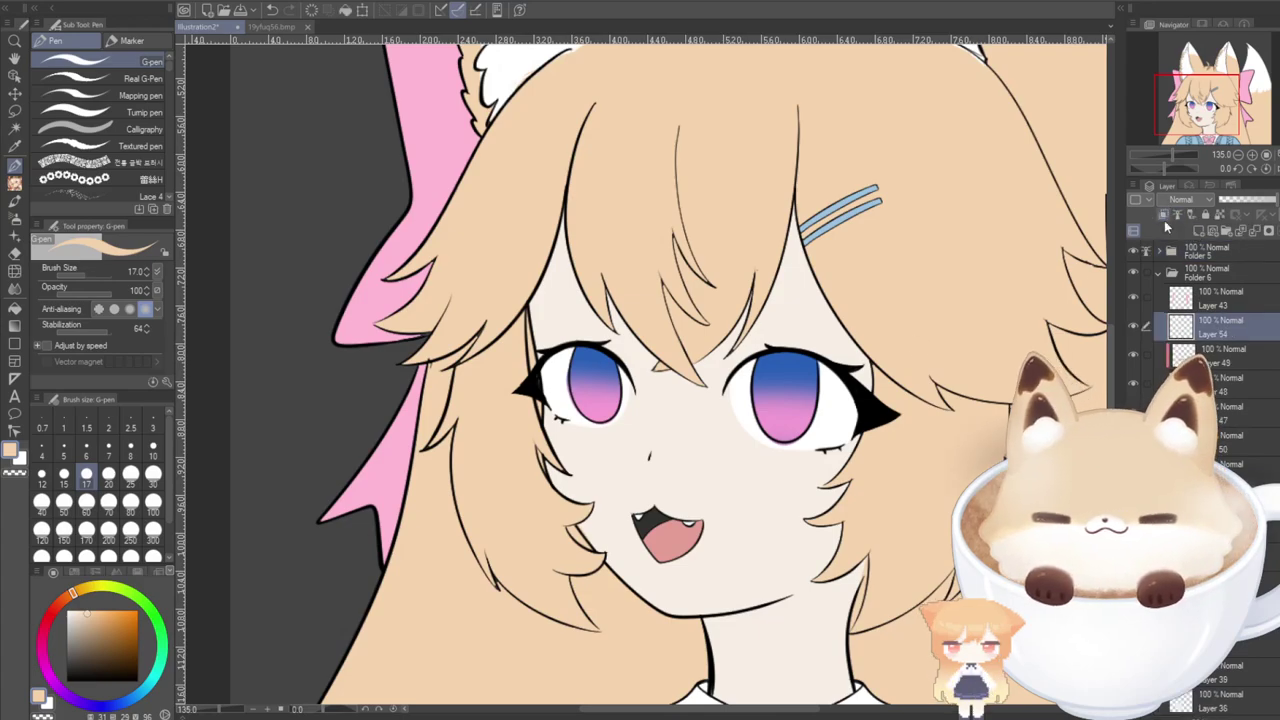
click(1164, 216)
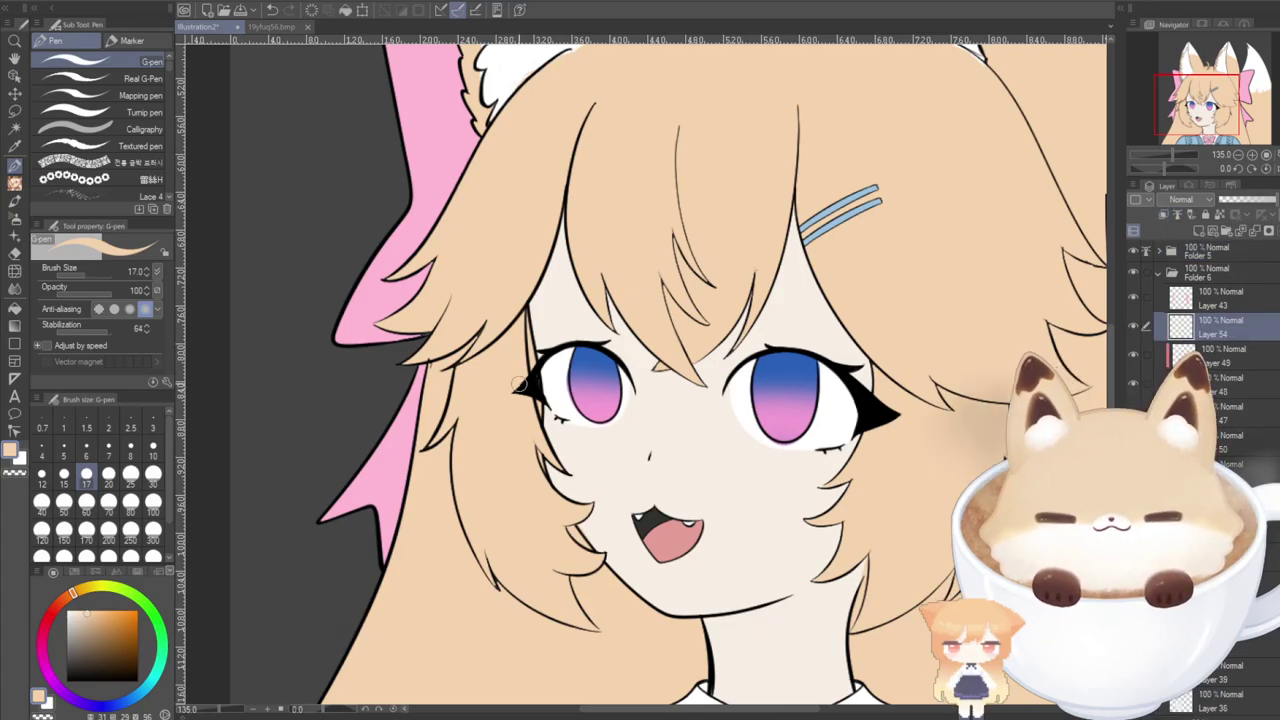
scroll(519, 383, up, 5)
mouse_move(556, 352)
mouse_down()
mouse_move(640, 362)
mouse_move(634, 329)
mouse_move(612, 336)
mouse_move(622, 365)
mouse_move(628, 347)
mouse_up()
key(x)
key(ctrl+z)
key(ctrl+z)
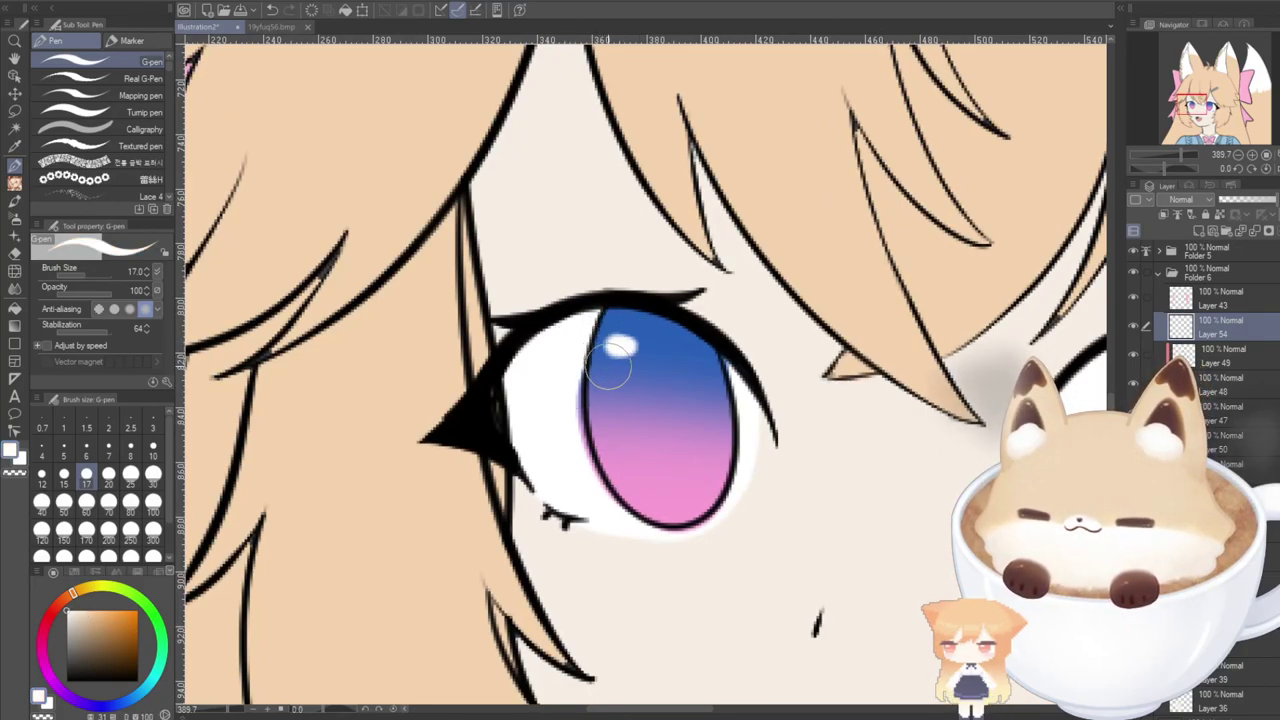
click(634, 370)
scroll(668, 680, right, 6)
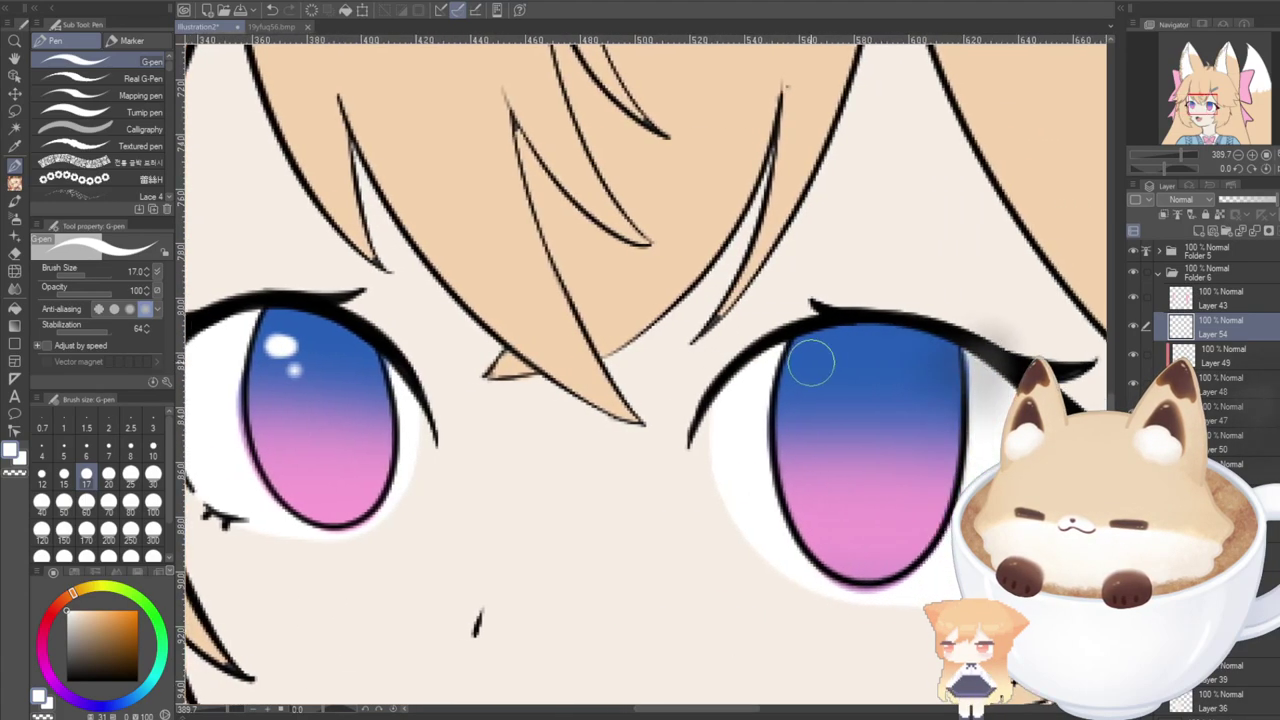
Paint a matching white oval highlight and small dot near the upper left of the right iris.
drag(804, 368, 818, 369)
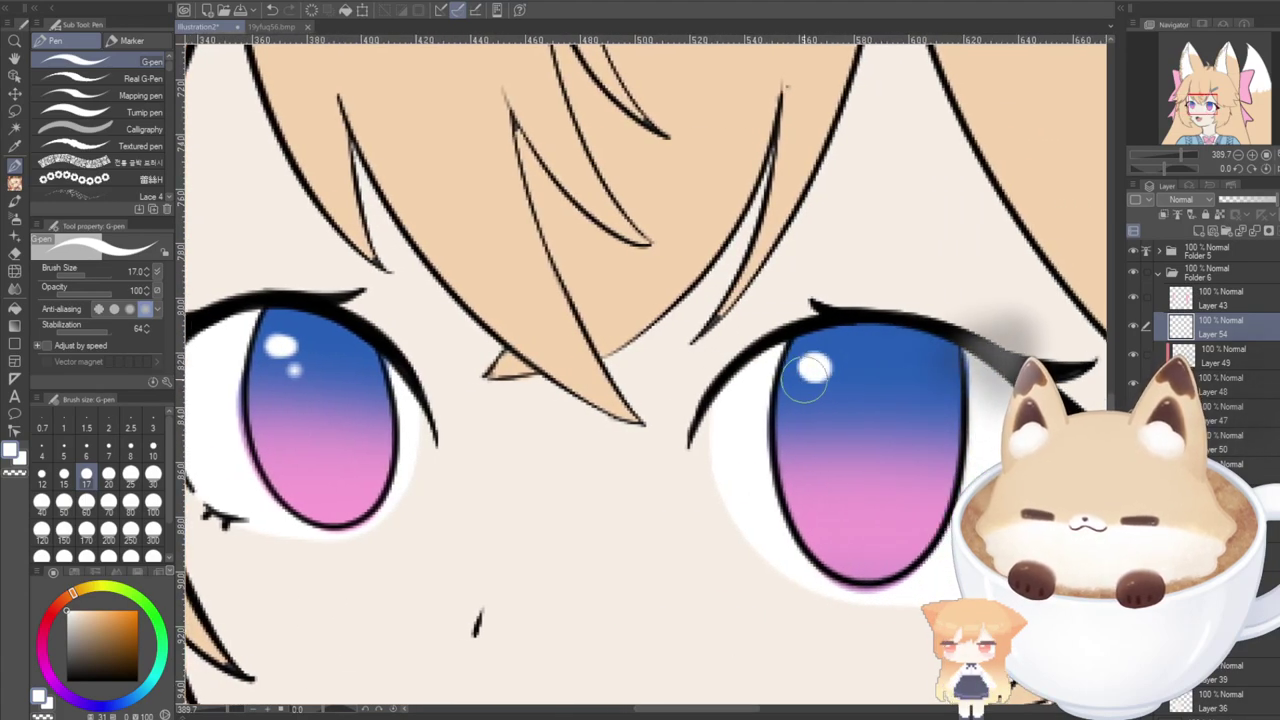
key(ctrl+z)
drag(806, 371, 821, 375)
key(ctrl+z)
click(831, 397)
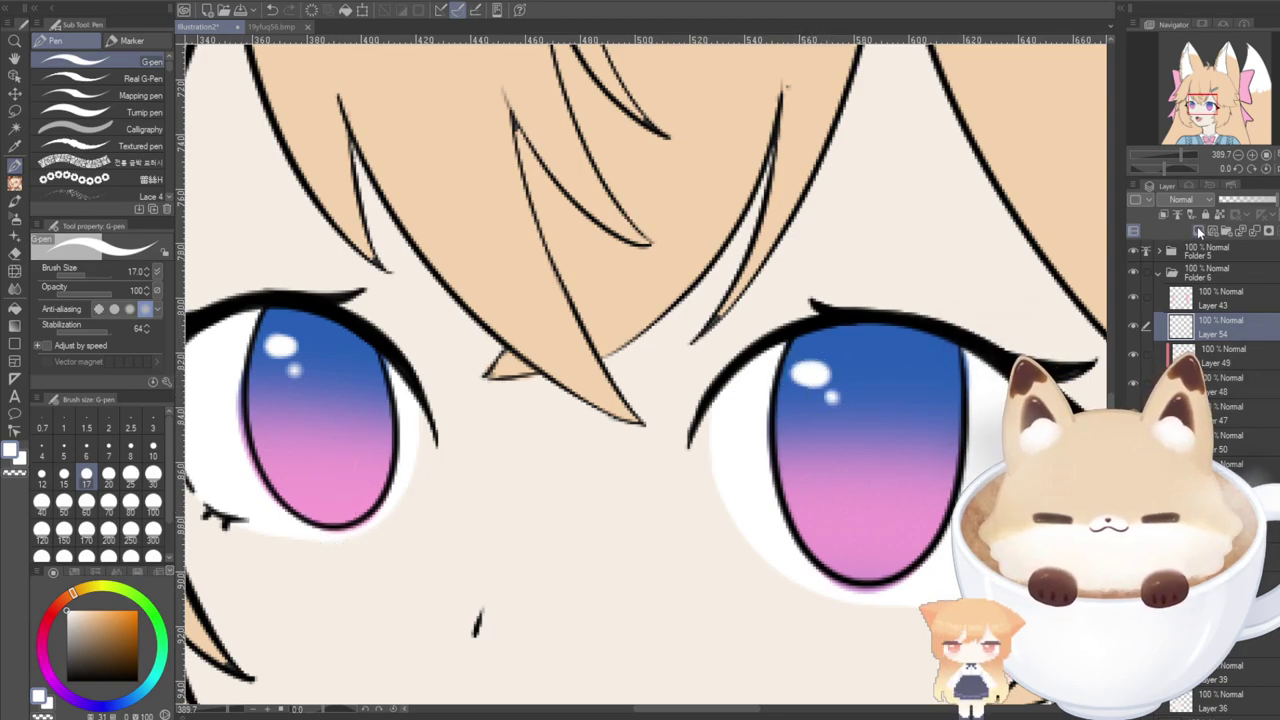
Add another layer and paint a large white oval highlight at the bottom of both irises.
click(1198, 231)
mouse_move(363, 489)
mouse_down()
mouse_move(262, 505)
mouse_move(364, 490)
mouse_move(310, 525)
mouse_move(334, 503)
mouse_up()
key(ctrl+z)
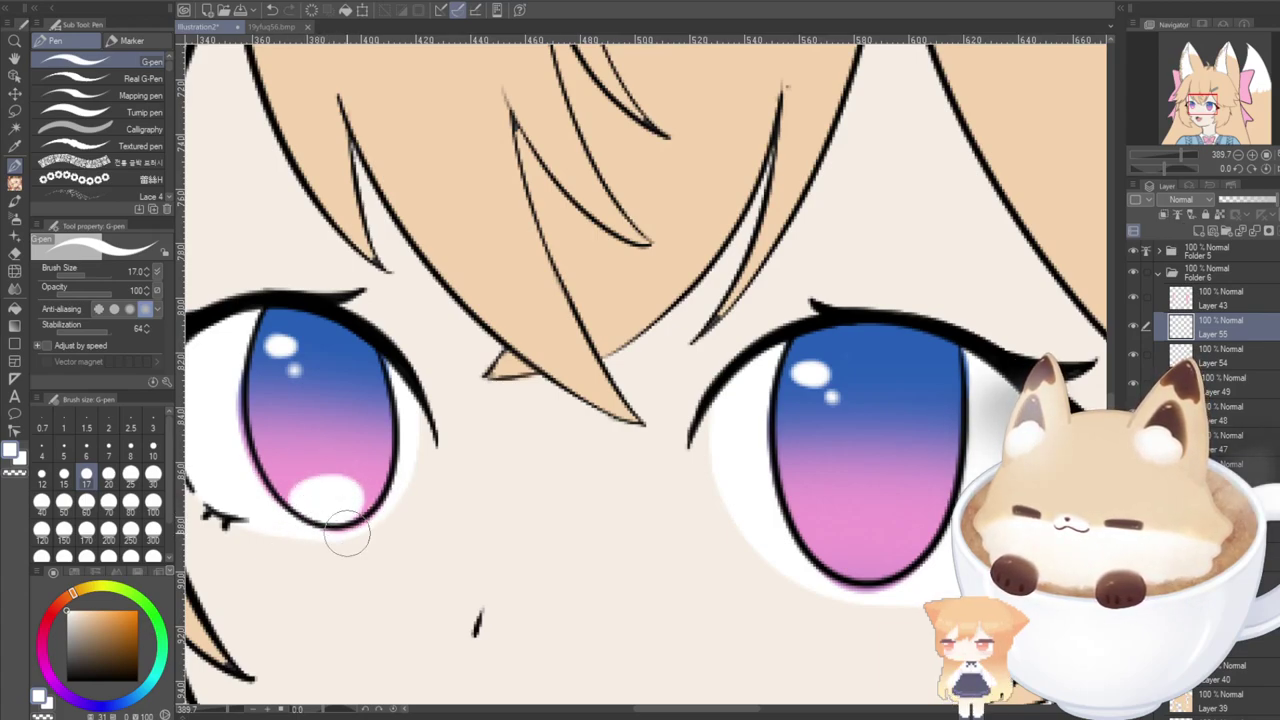
mouse_move(849, 560)
mouse_down()
mouse_move(894, 535)
mouse_move(850, 550)
mouse_move(893, 575)
mouse_up()
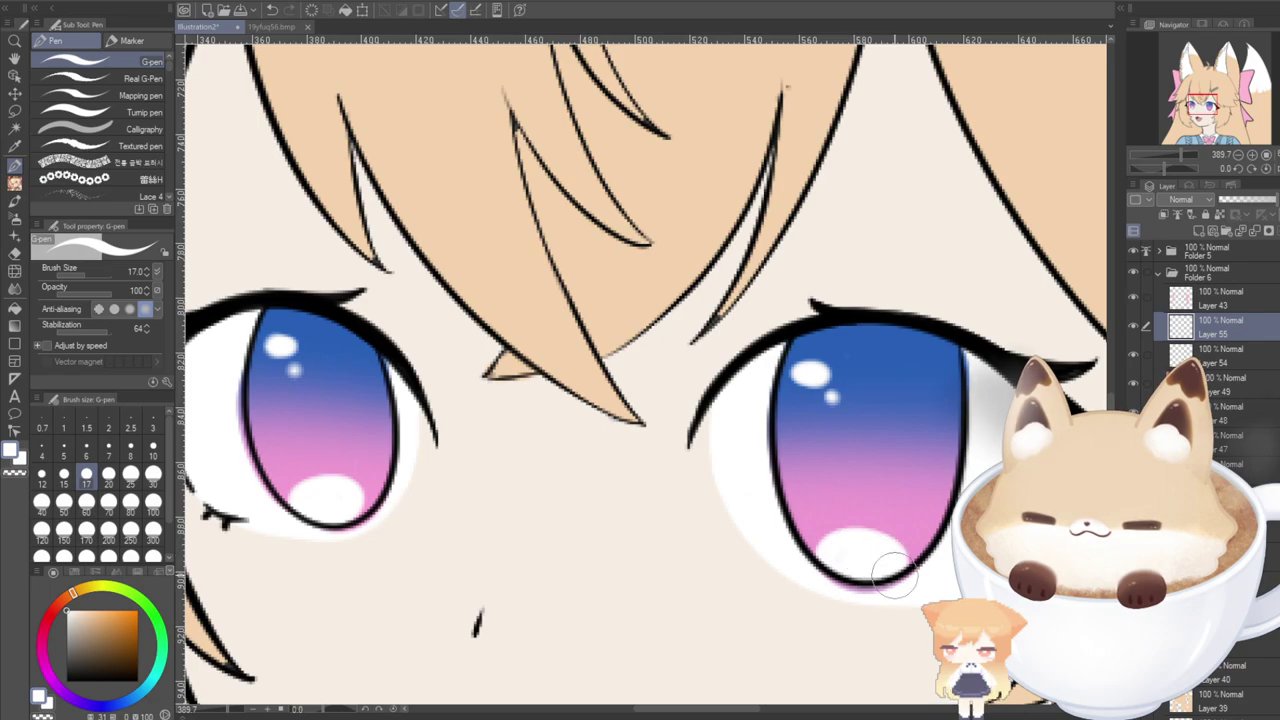
scroll(700, 574, down, 4)
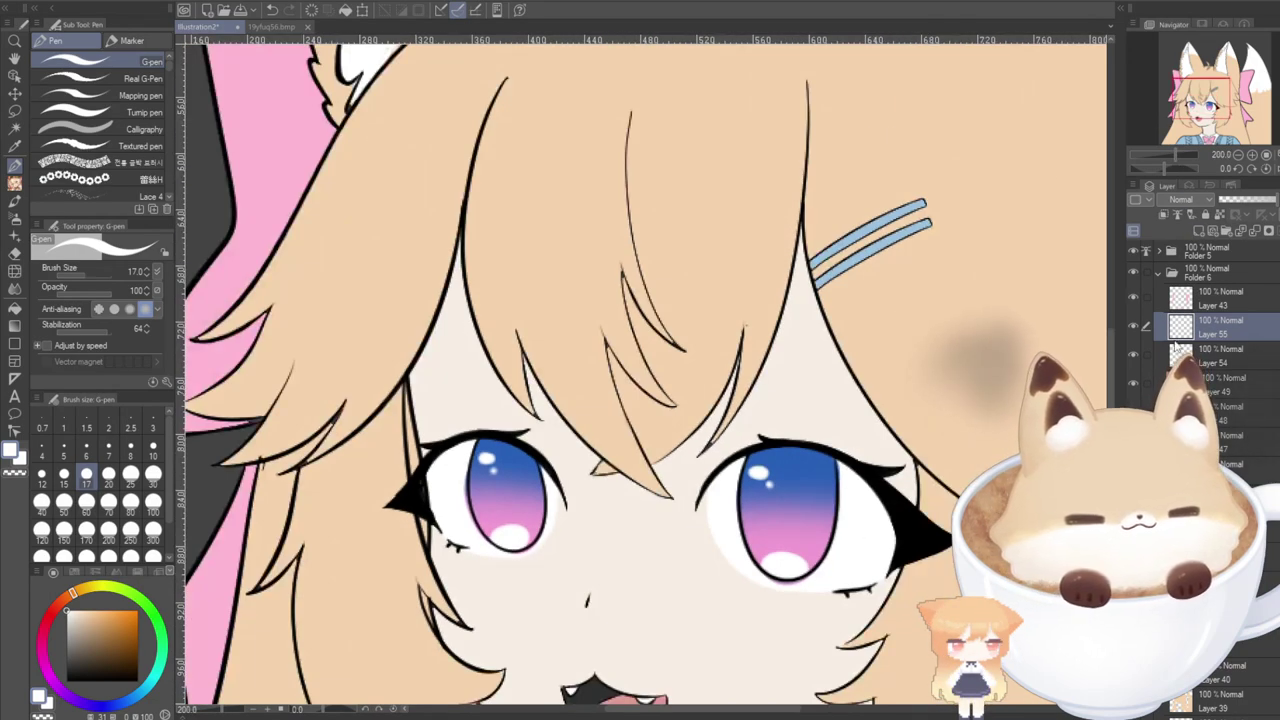
Add a new layer directly beneath the layer holding the small upper eye highlights.
click(1192, 226)
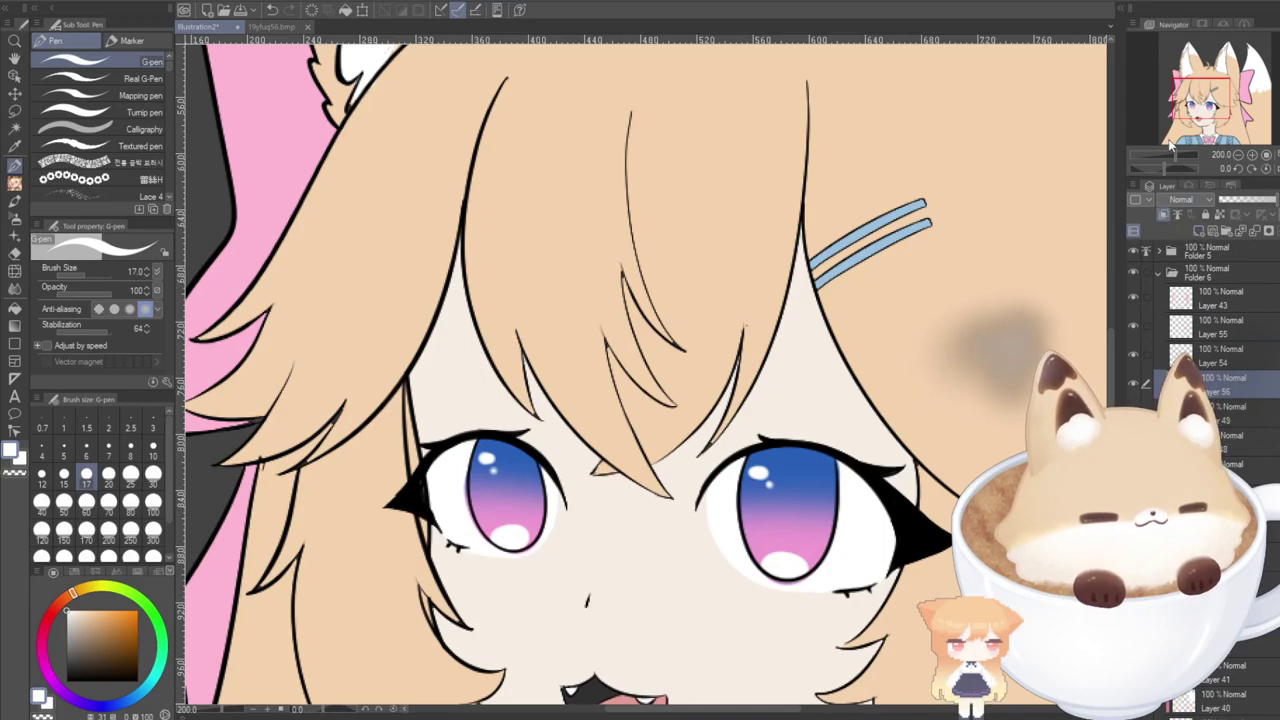
drag(1183, 105, 1184, 116)
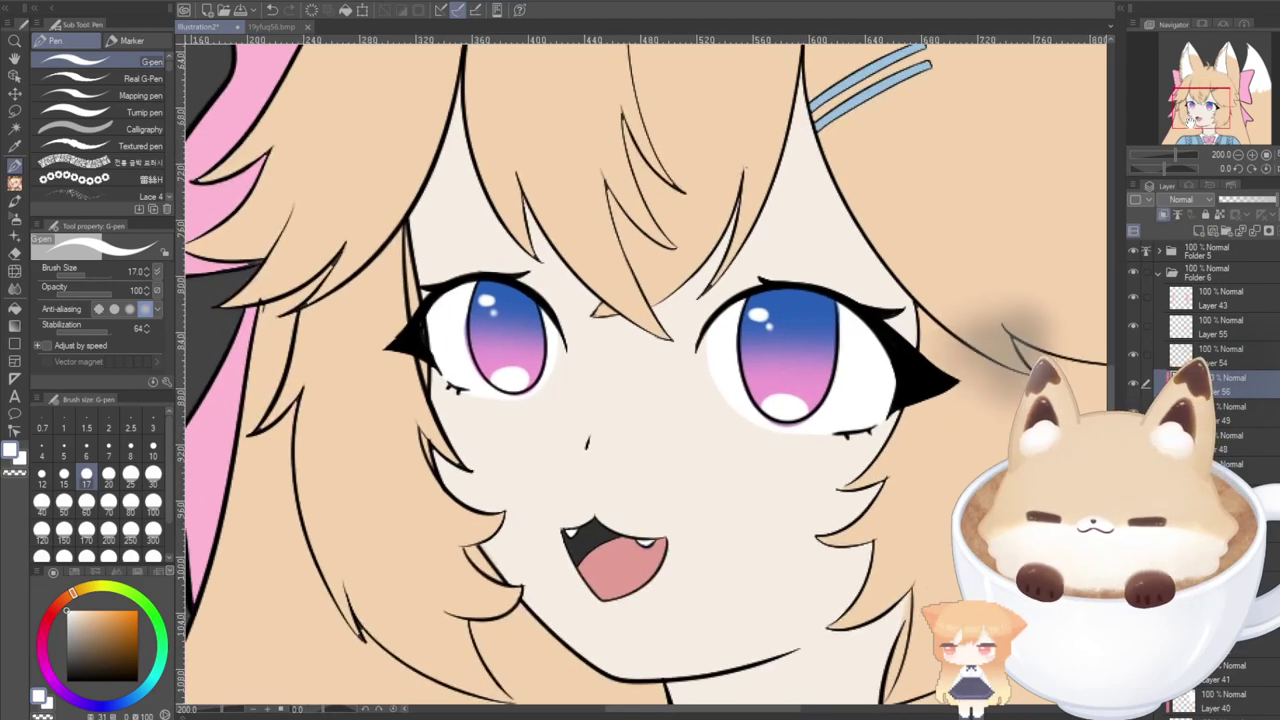
click(94, 705)
Try a grayish blue oval pupil in the left iris using a muted version of the sampled iris blue.
alt+click(500, 291)
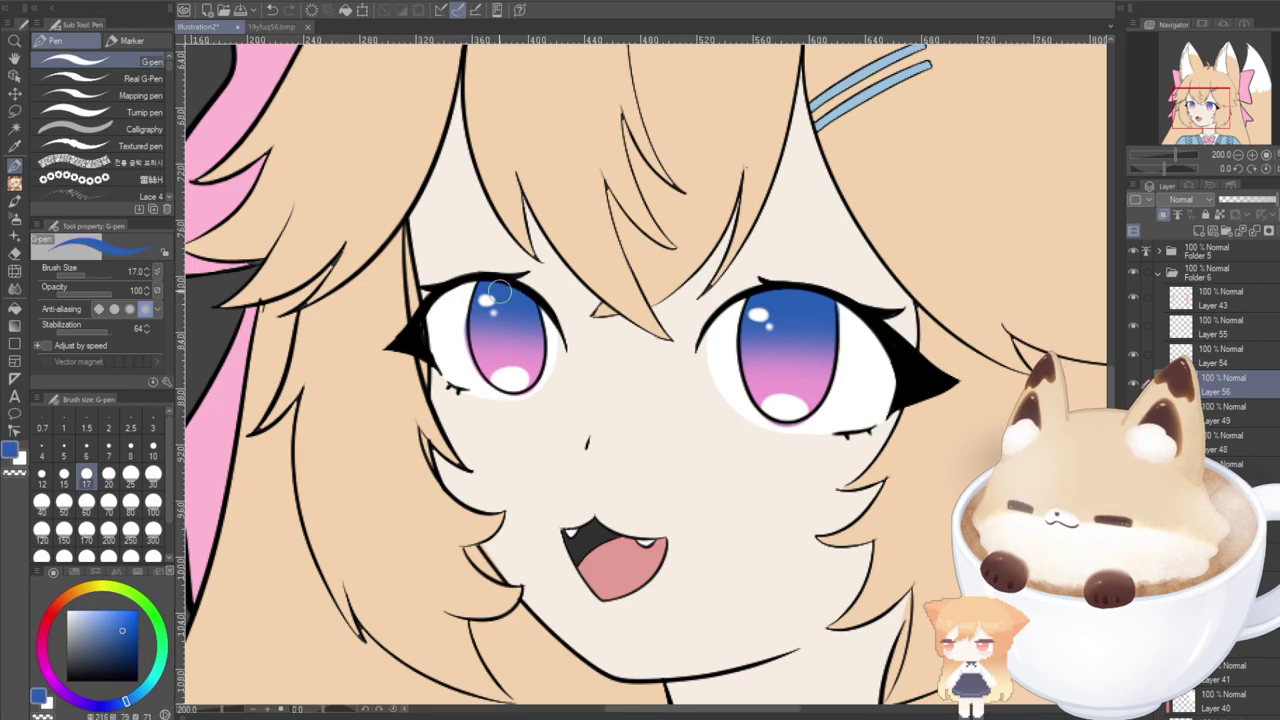
click(104, 648)
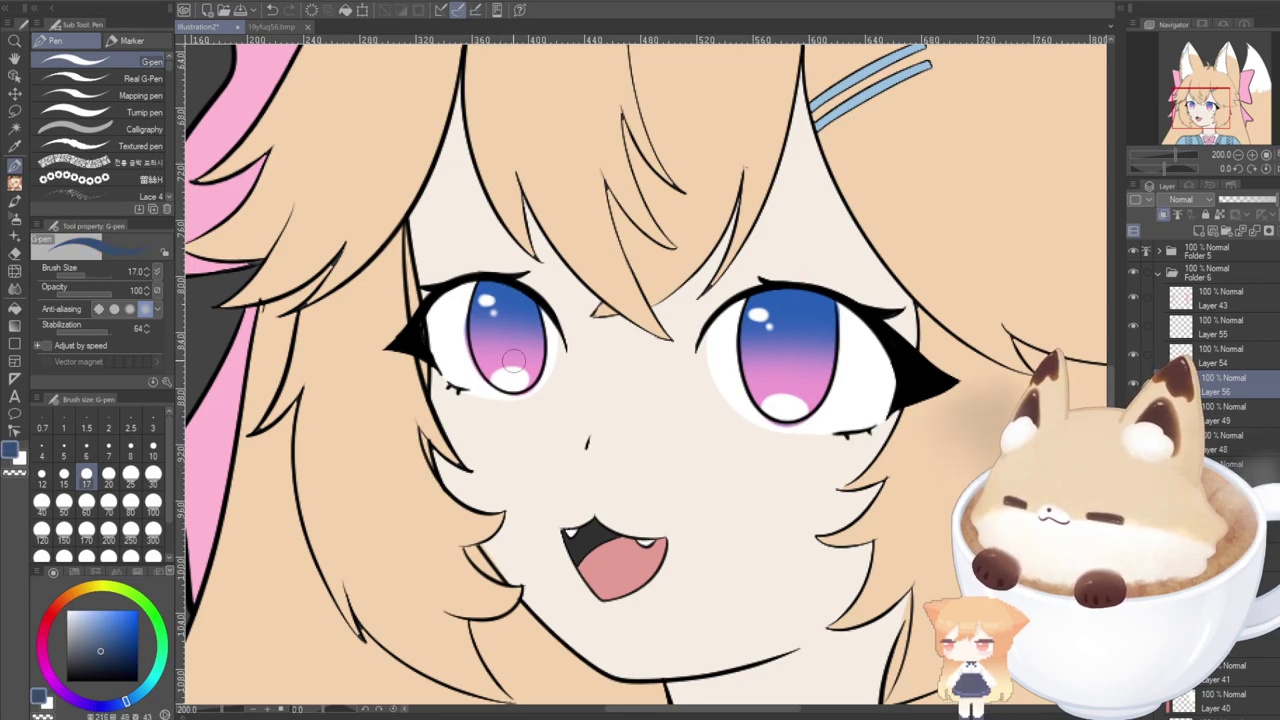
scroll(512, 360, up, 4)
mouse_move(491, 320)
mouse_down()
mouse_move(504, 255)
mouse_move(488, 287)
mouse_up()
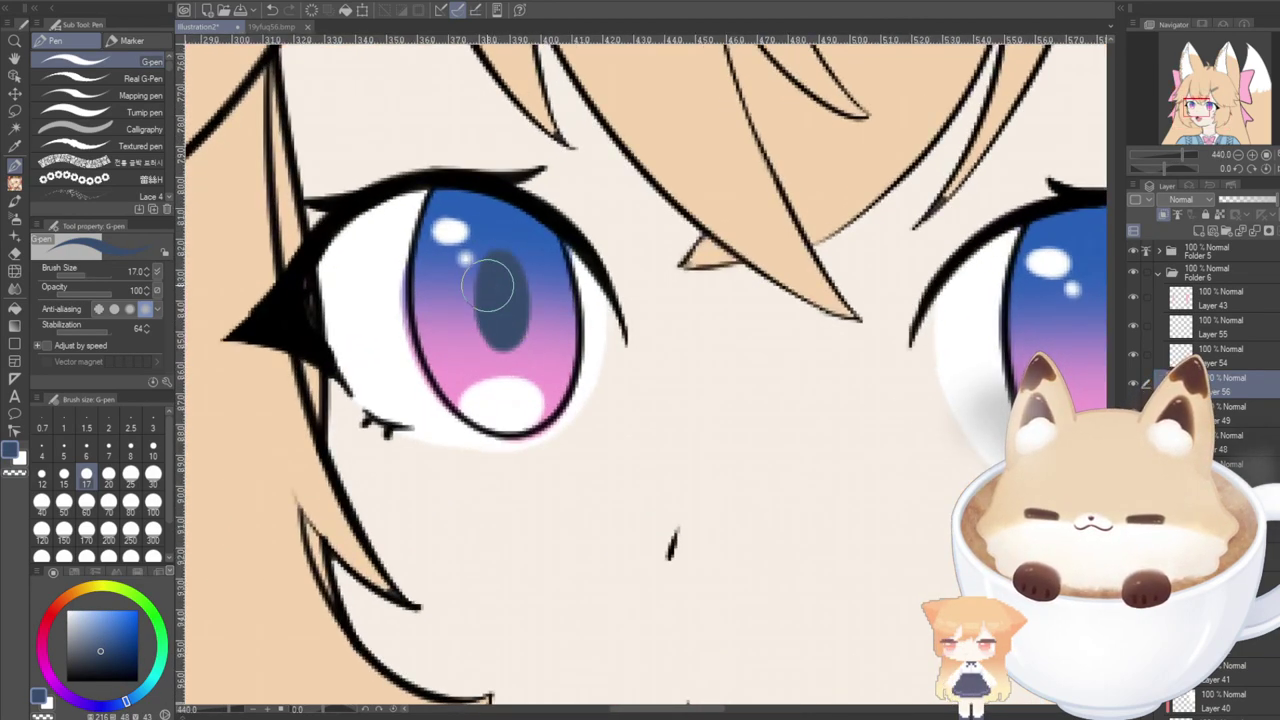
key(ctrl+z)
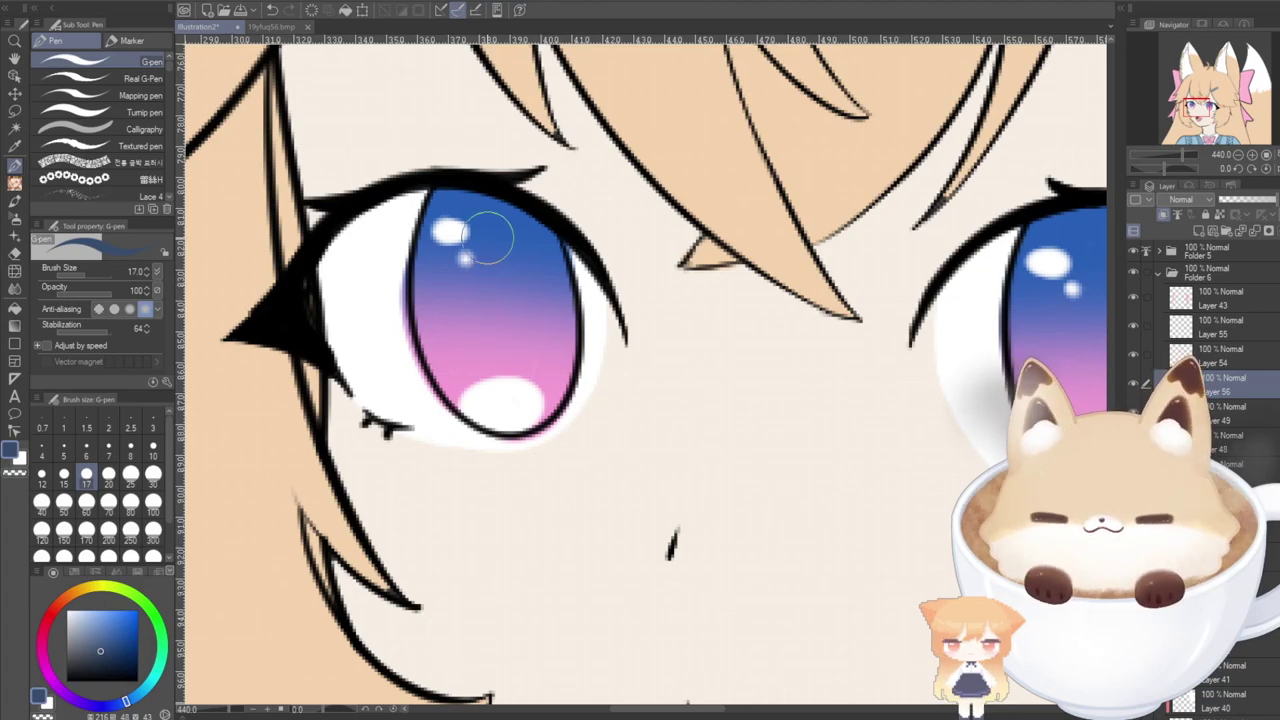
Paint a trial pupil in the left iris with a resampled blue, and go over it in a darker saturated blue.
alt+click(486, 206)
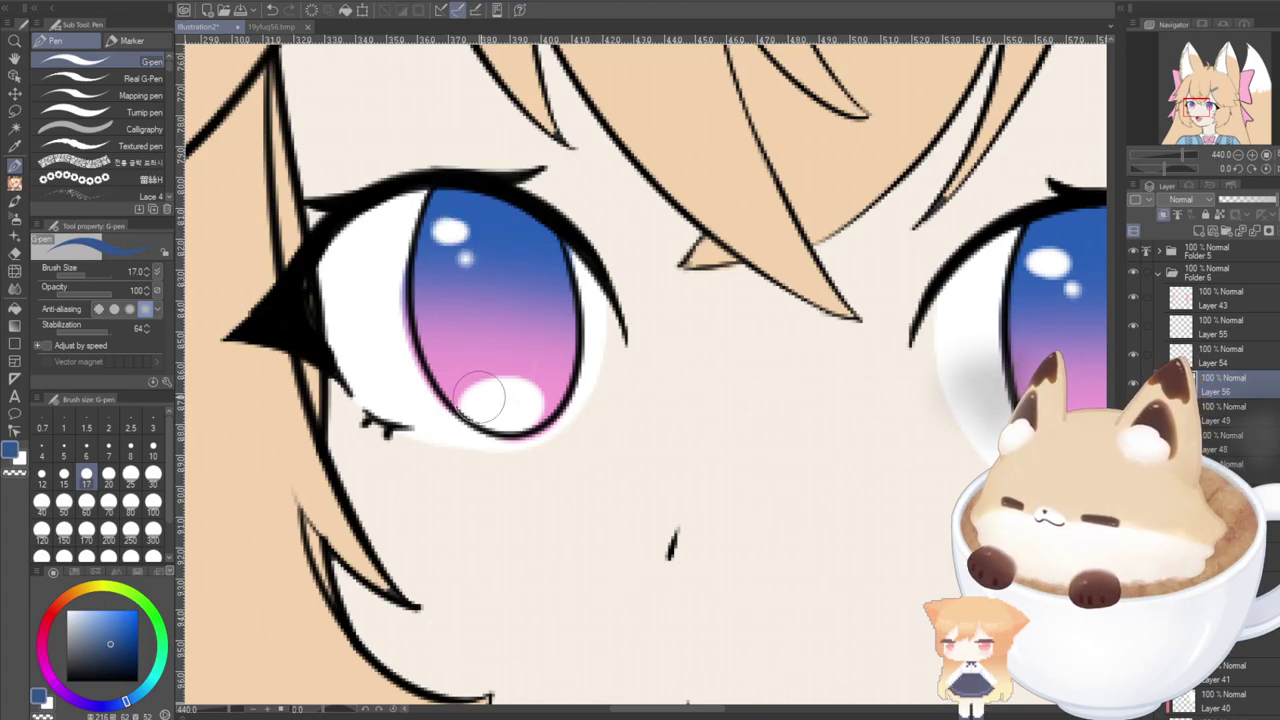
drag(494, 274, 478, 355)
scroll(540, 586, down, 3)
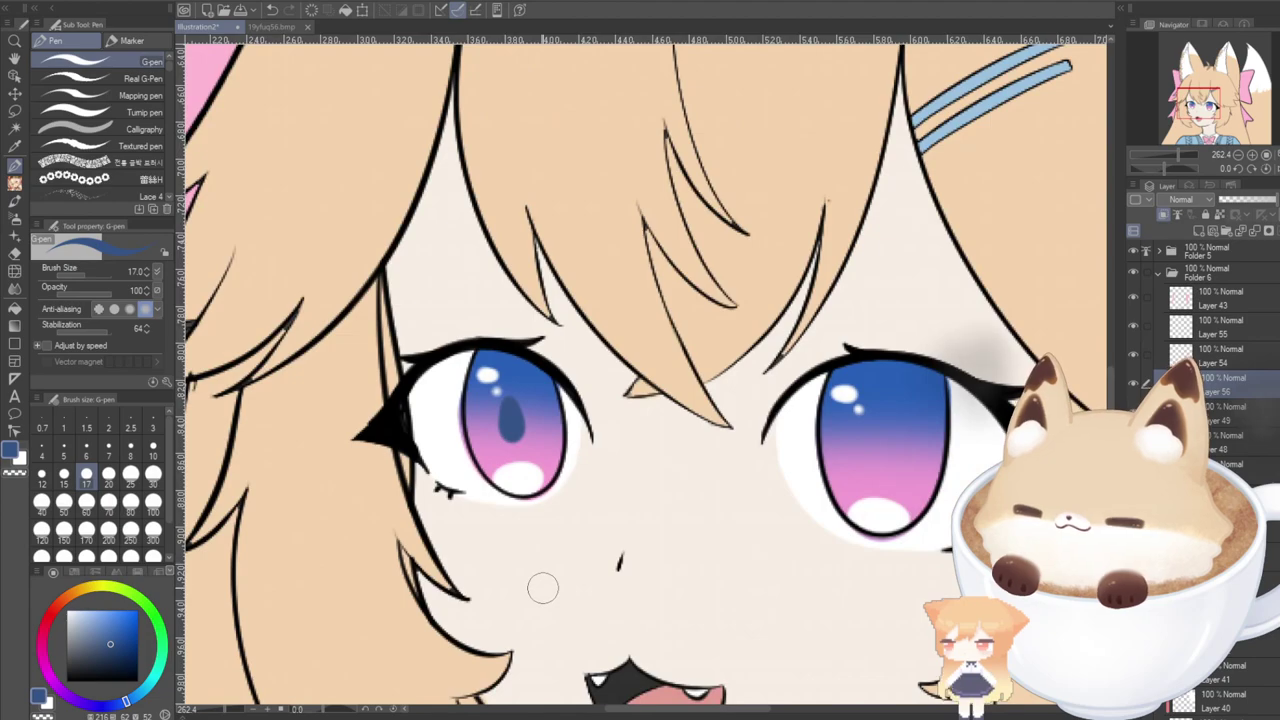
click(129, 646)
drag(509, 404, 511, 465)
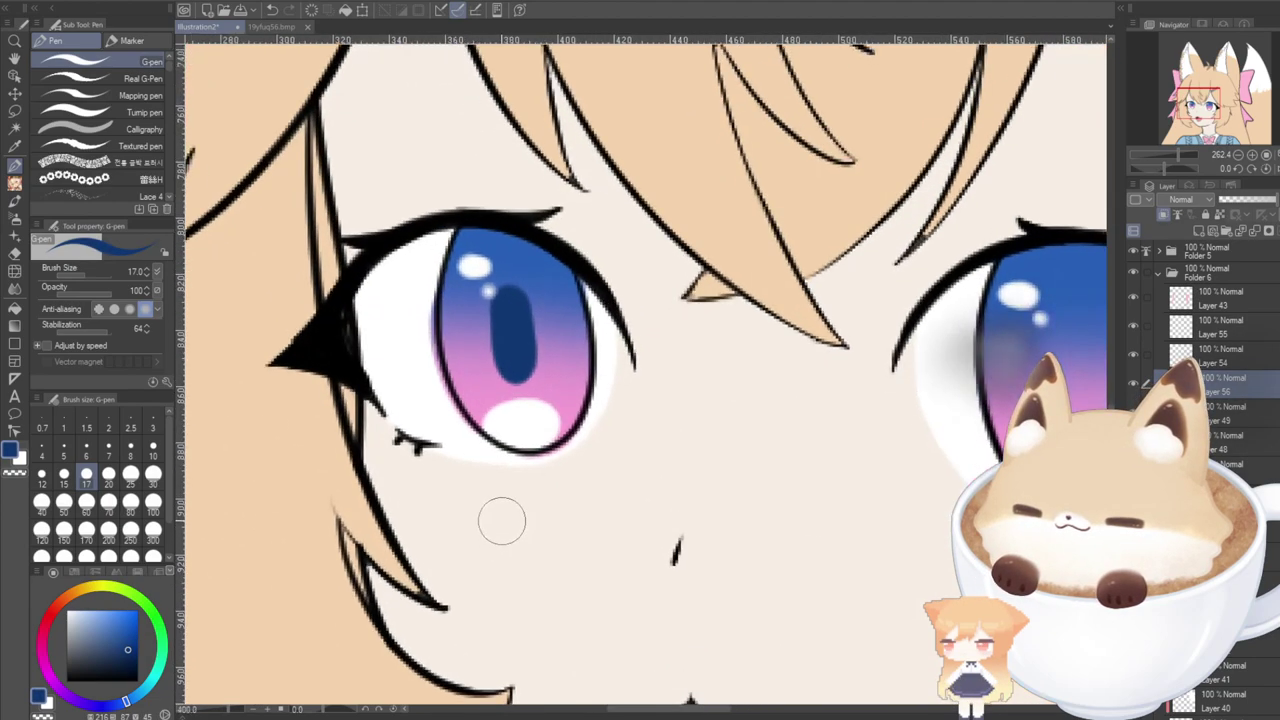
scroll(505, 520, up, 3)
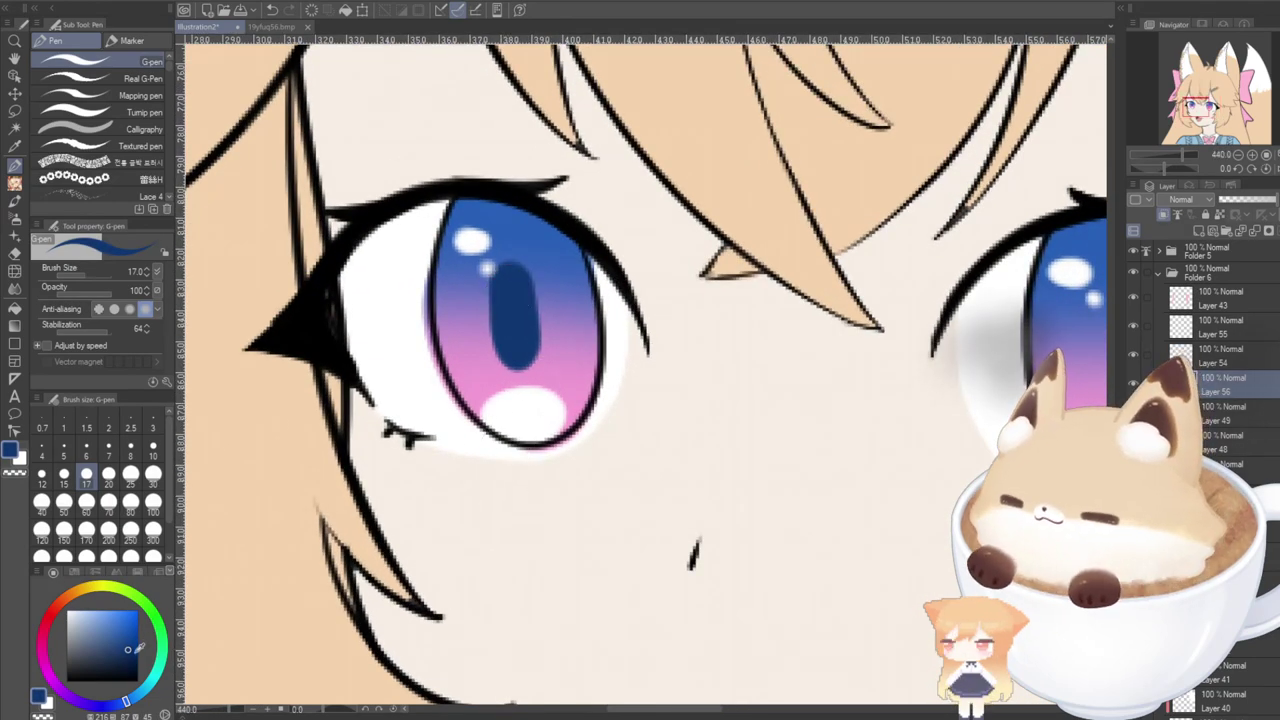
Try a deeper navy on the left pupil with a test stroke beside it, and undo both strokes.
click(130, 658)
drag(500, 280, 510, 350)
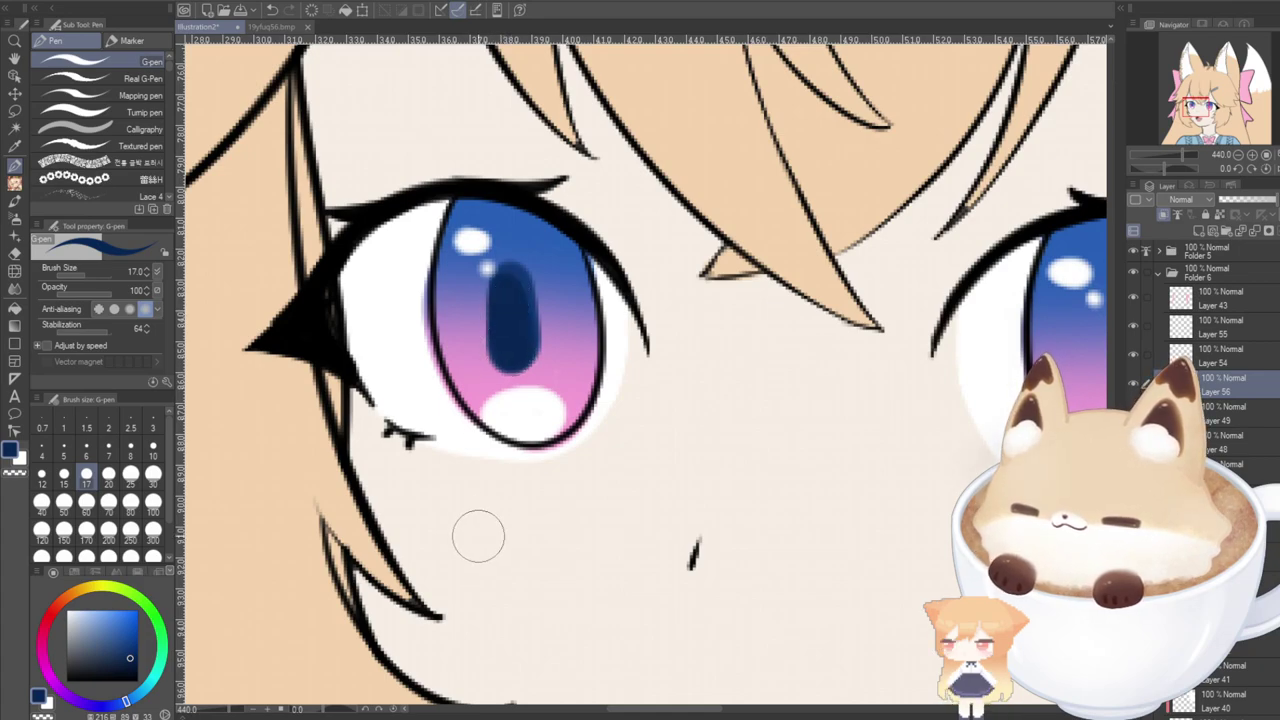
drag(566, 268, 573, 356)
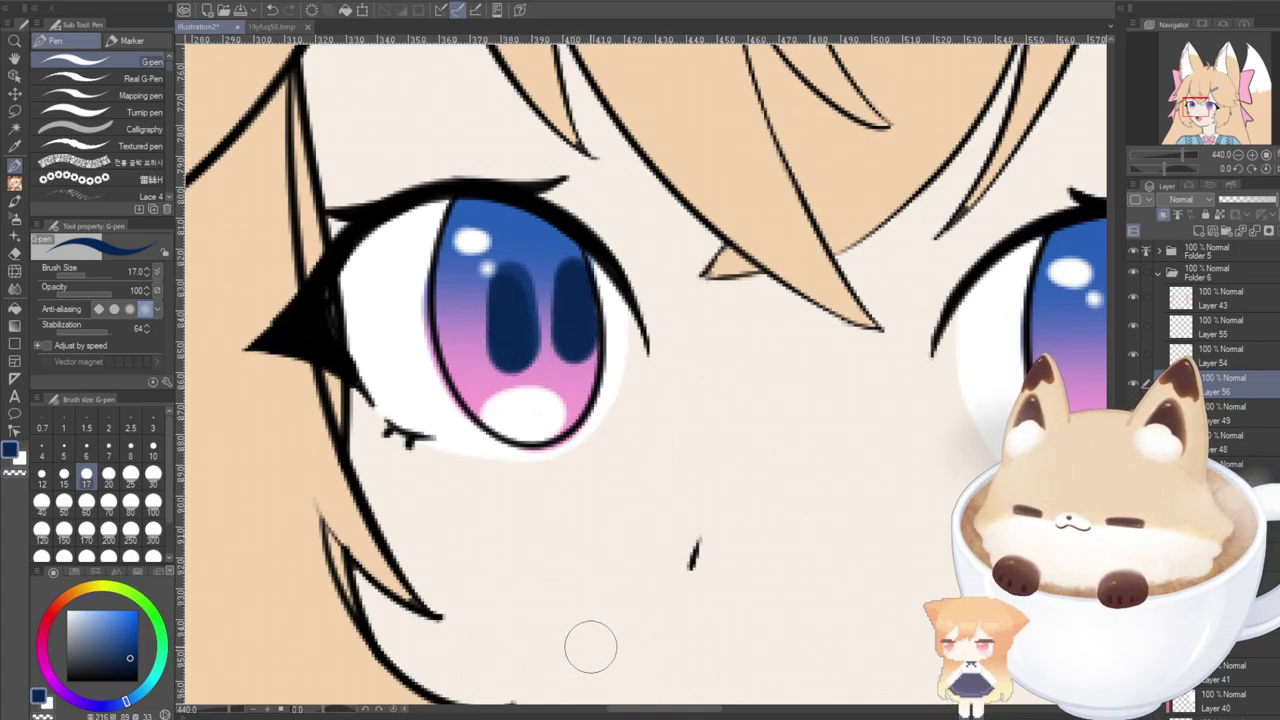
key(ctrl+z)
key(ctrl+z)
Clear the trial pupil, redraw it as a wider oval in the sampled dark blue, and undo the redraw.
alt+click(513, 316)
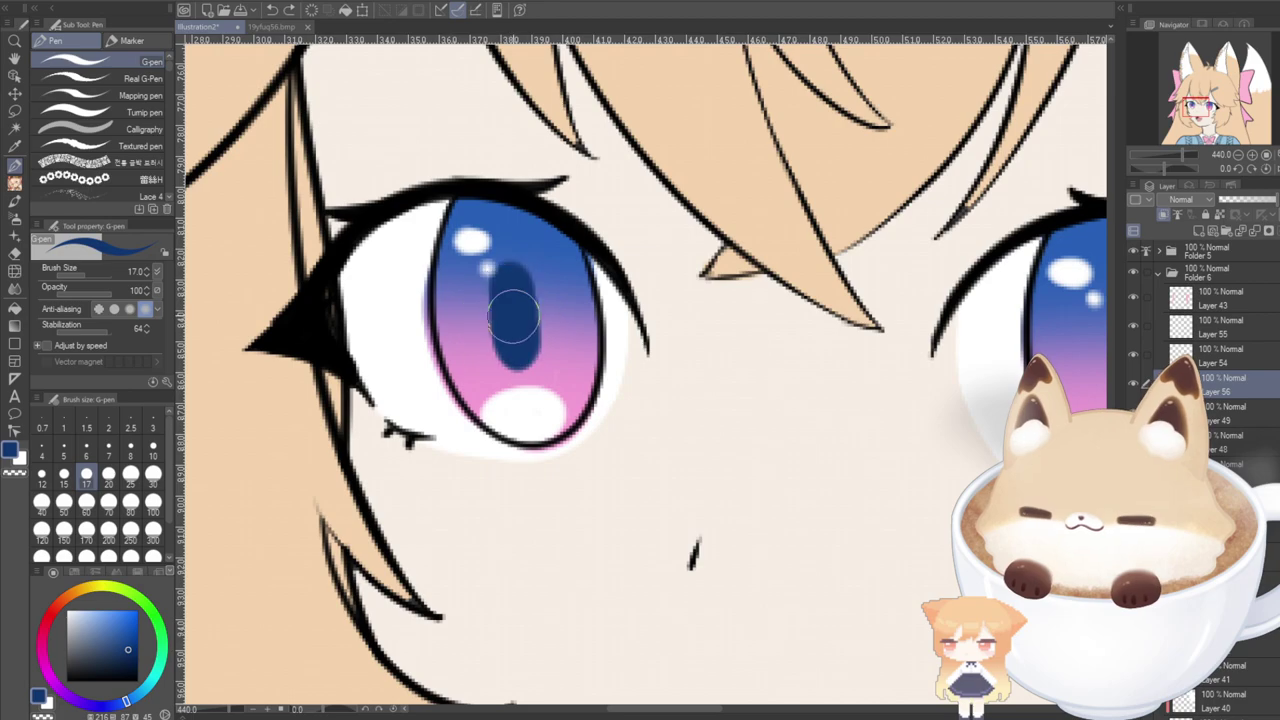
key(Delete)
mouse_move(537, 310)
mouse_down()
mouse_move(497, 320)
mouse_move(530, 353)
mouse_move(522, 281)
mouse_move(515, 340)
mouse_up()
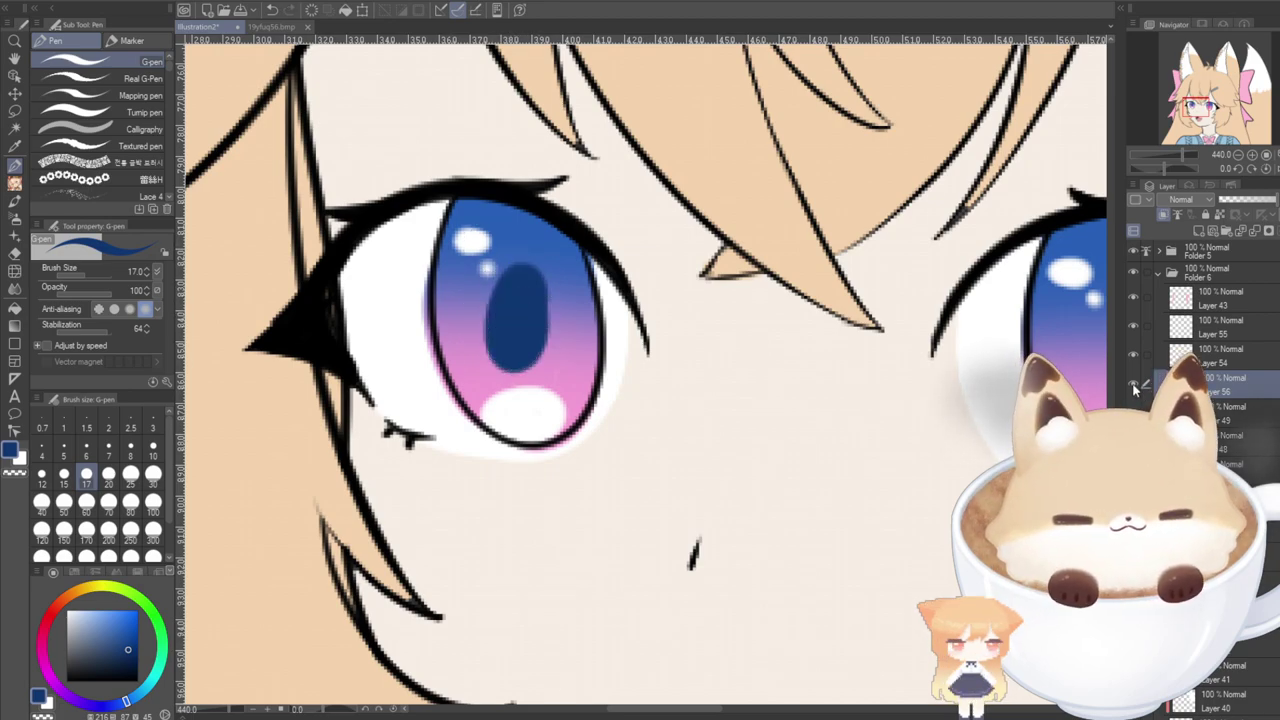
scroll(932, 305, up, 1)
scroll(457, 334, down, 3)
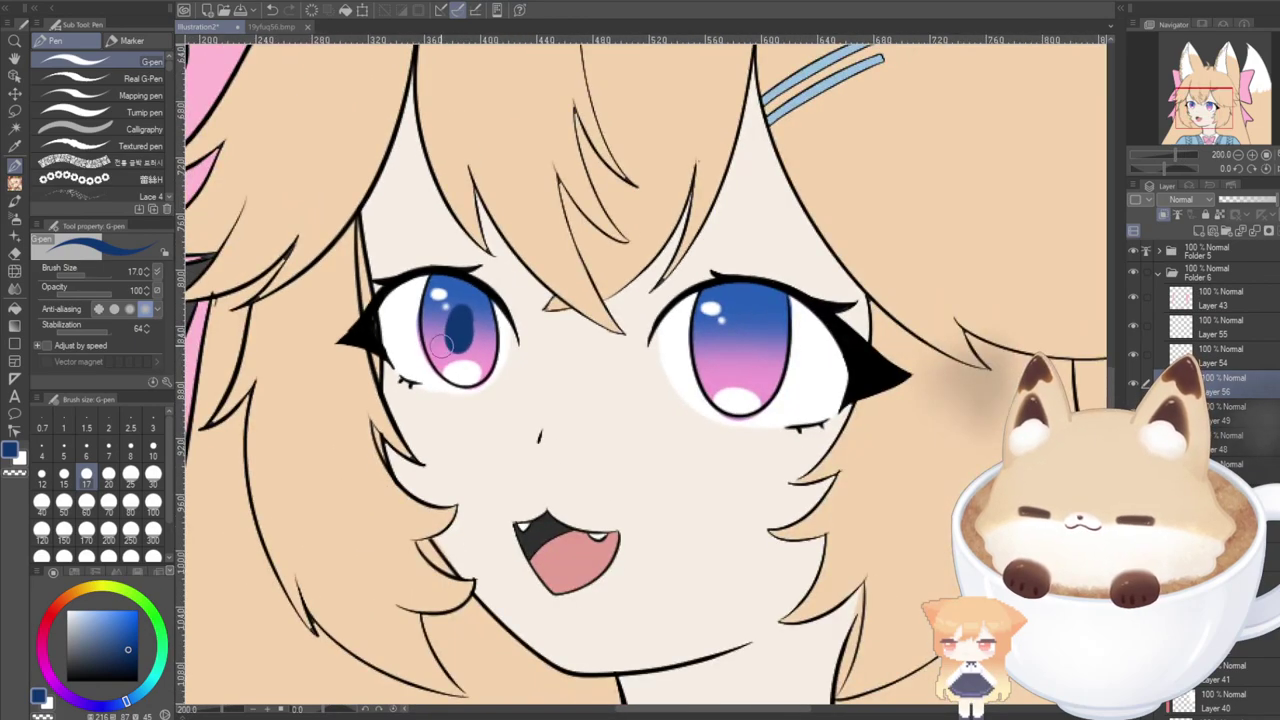
scroll(445, 345, up, 2)
key(ctrl+z)
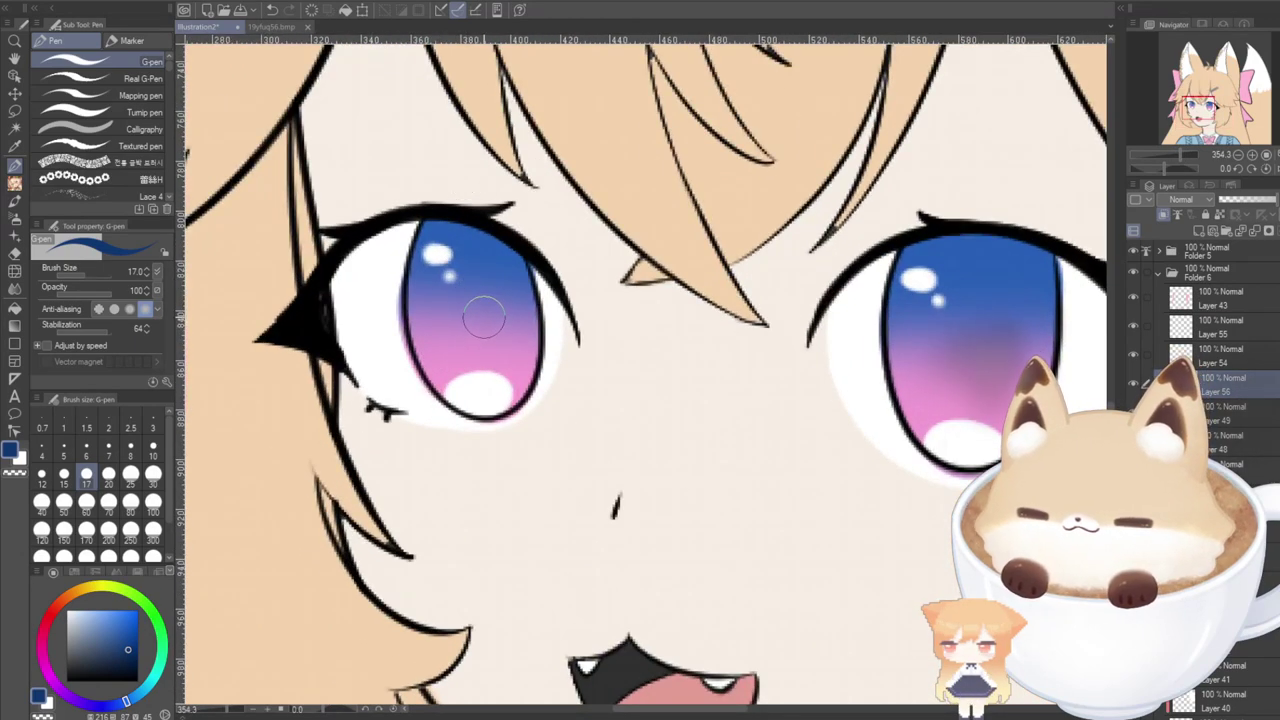
Try a smaller dark blue pupil and a larger one in the brighter iris blue in the left eye, undoing each.
mouse_move(458, 295)
mouse_down()
mouse_move(472, 350)
mouse_move(475, 292)
mouse_up()
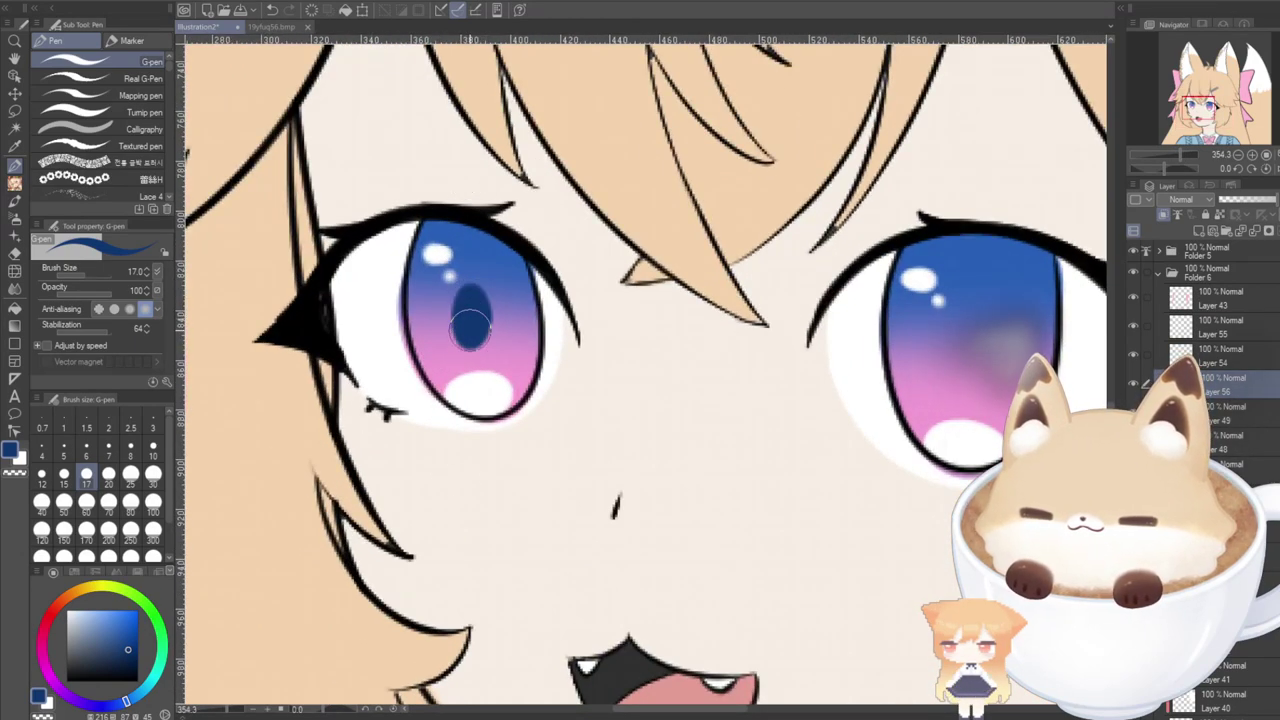
key(ctrl+z)
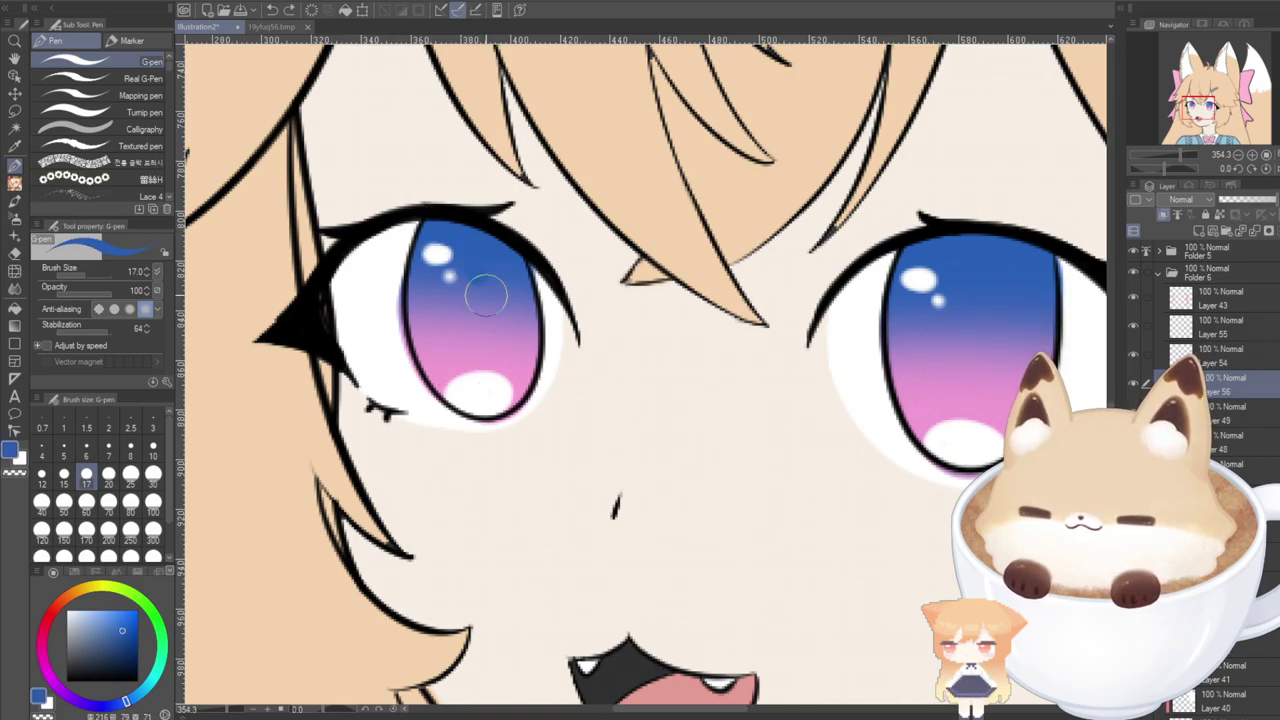
mouse_move(486, 294)
mouse_down()
mouse_move(457, 285)
mouse_move(467, 262)
mouse_move(470, 317)
mouse_move(449, 318)
mouse_move(490, 325)
mouse_move(452, 312)
mouse_move(472, 258)
mouse_up()
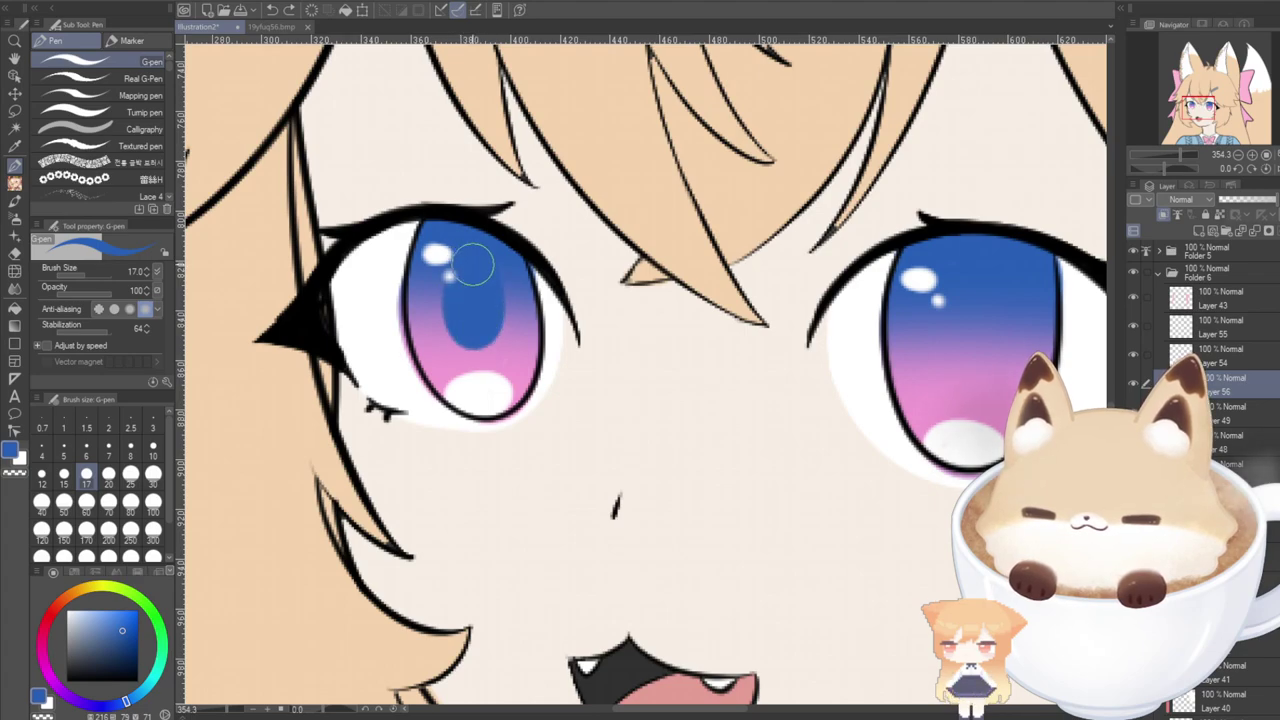
key(ctrl+z)
key(ctrl+z)
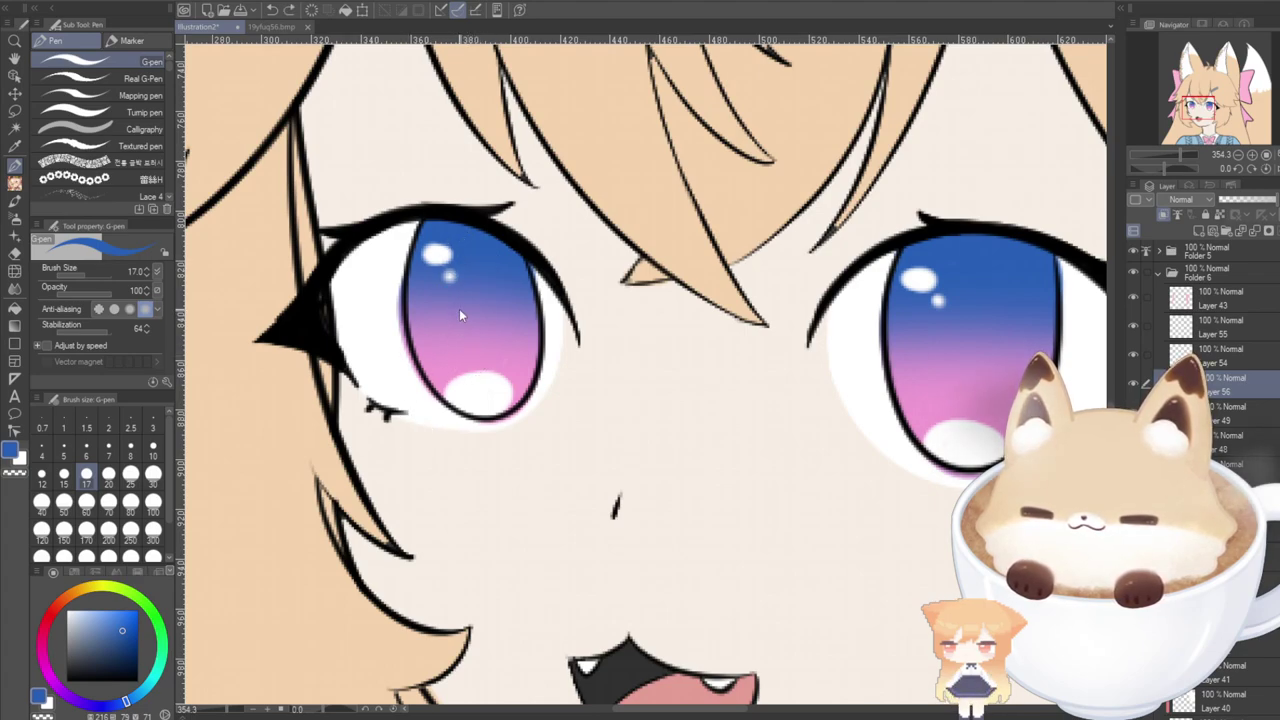
Try blue pupil strokes of different lengths in the left iris and undo them.
mouse_move(475, 260)
mouse_down()
mouse_move(463, 250)
mouse_move(470, 320)
mouse_up()
key(ctrl+z)
key(ctrl+z)
key(ctrl+z)
key(ctrl+z)
drag(475, 272, 470, 335)
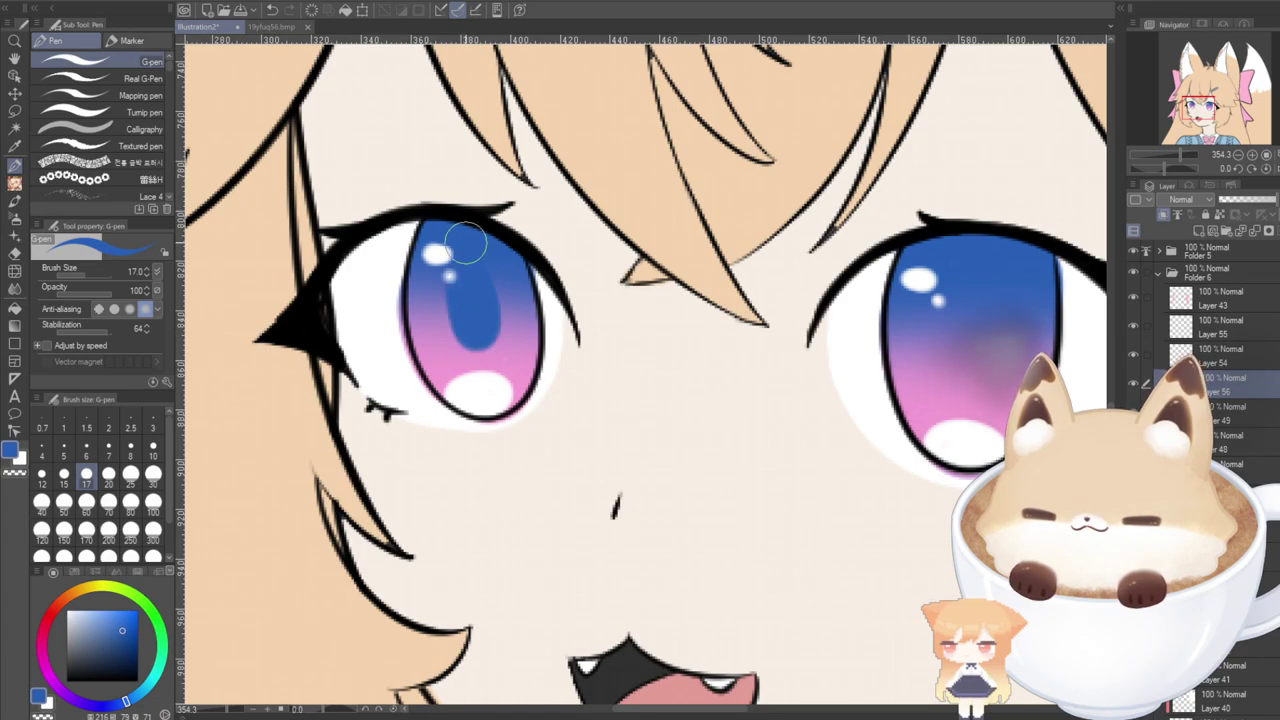
key(ctrl+z)
Paint an elongated blue pupil in the upper middle of each iris with the G-pen at size 17.
mouse_move(475, 262)
mouse_down()
mouse_move(478, 337)
mouse_move(468, 300)
mouse_up()
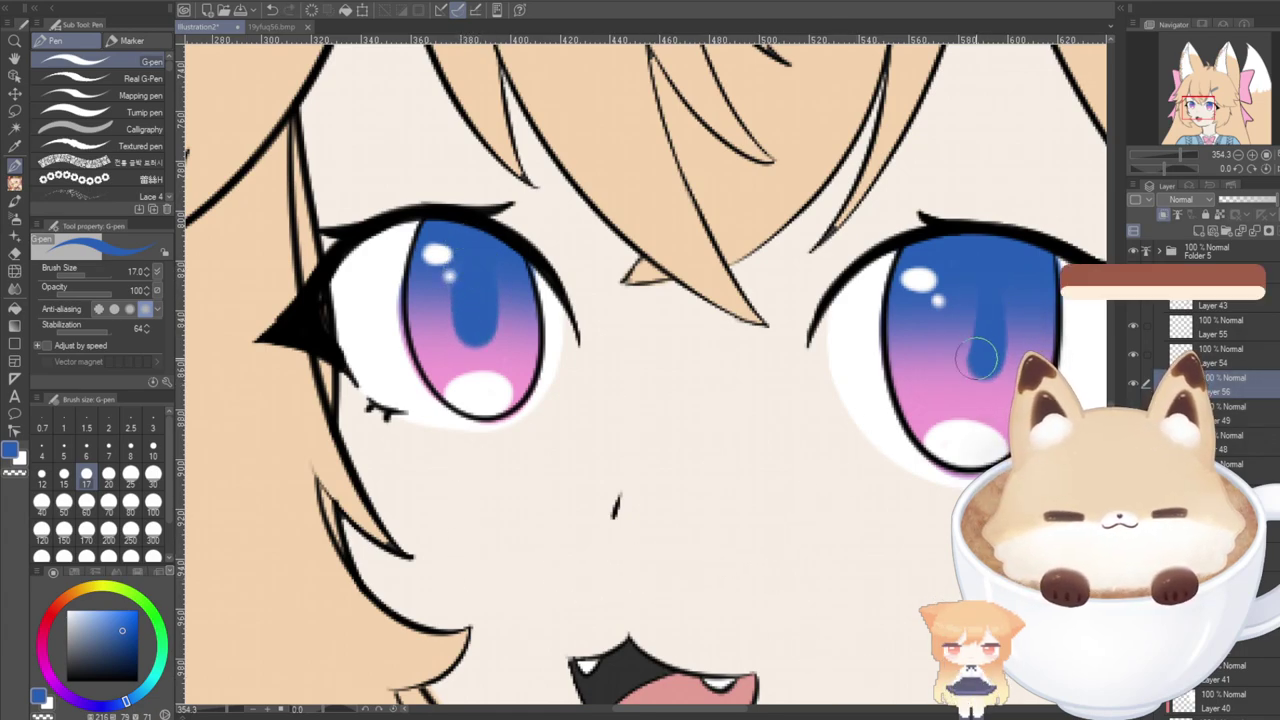
drag(960, 276, 960, 366)
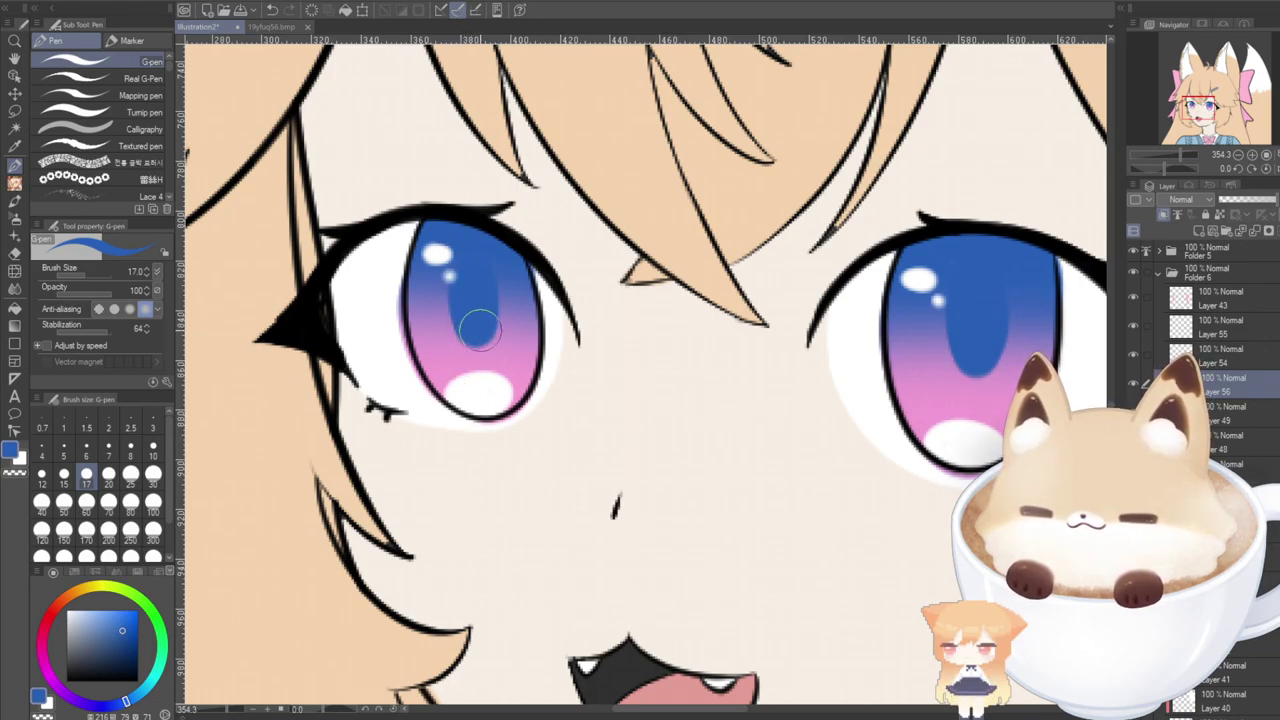
scroll(480, 328, down, 3)
scroll(457, 457, down, 4)
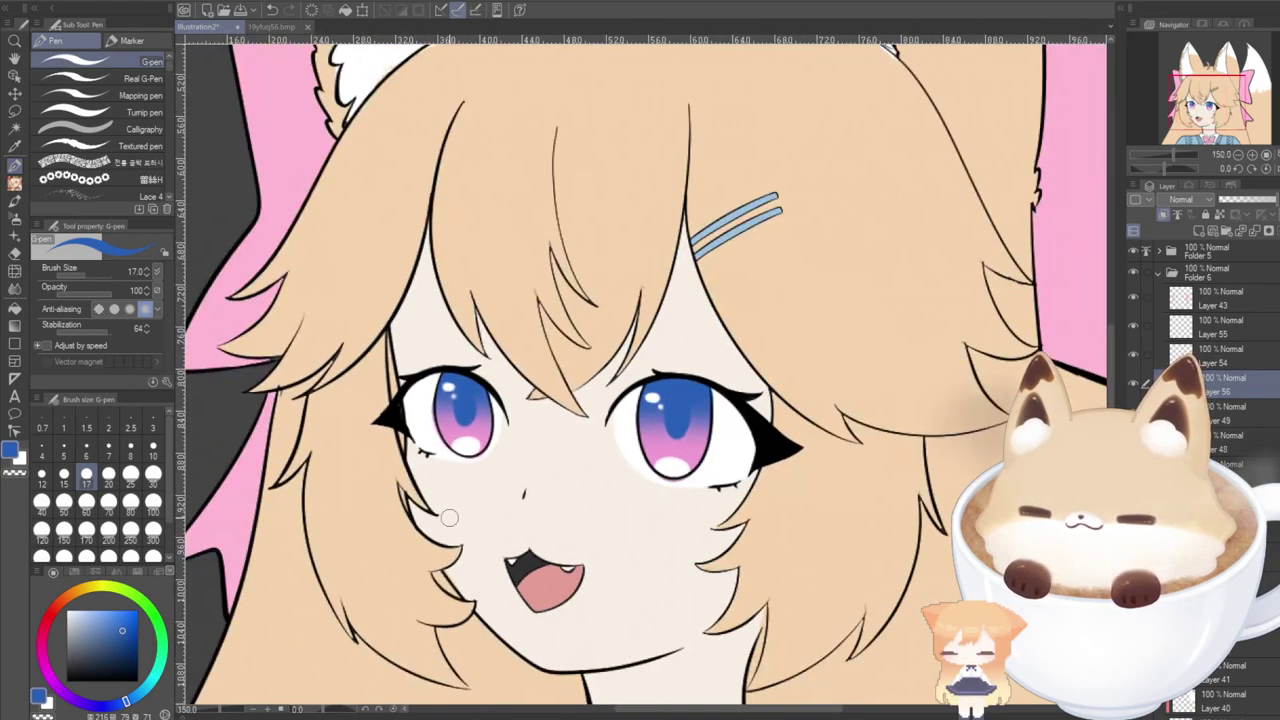
scroll(449, 517, up, 3)
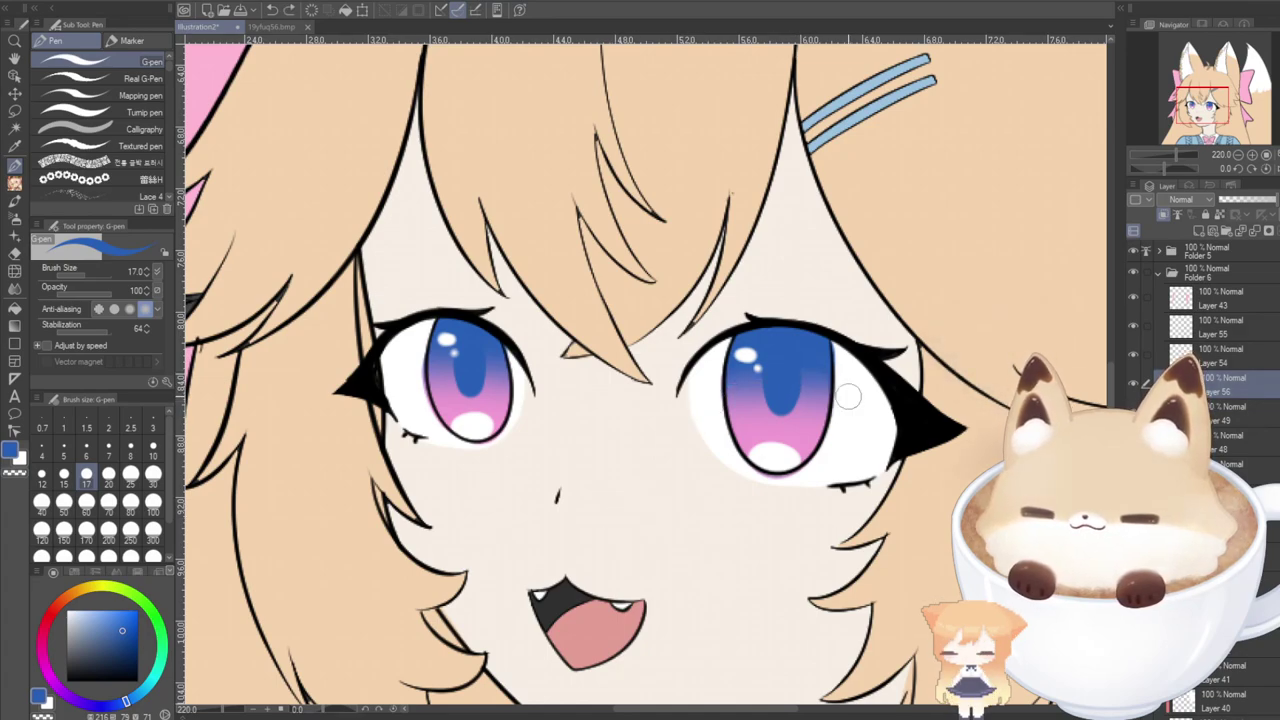
Paint black shadow bands across the tops of both irises on a new layer and reduce the layer's opacity.
click(1197, 229)
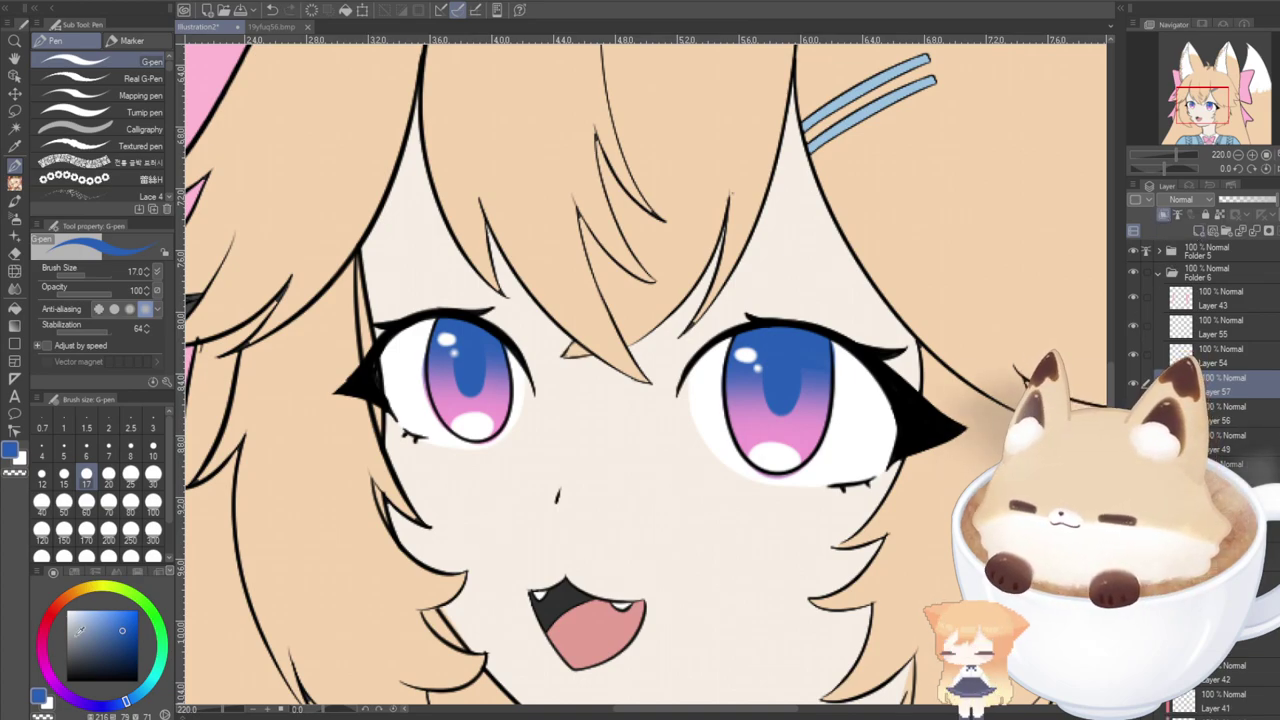
key(x)
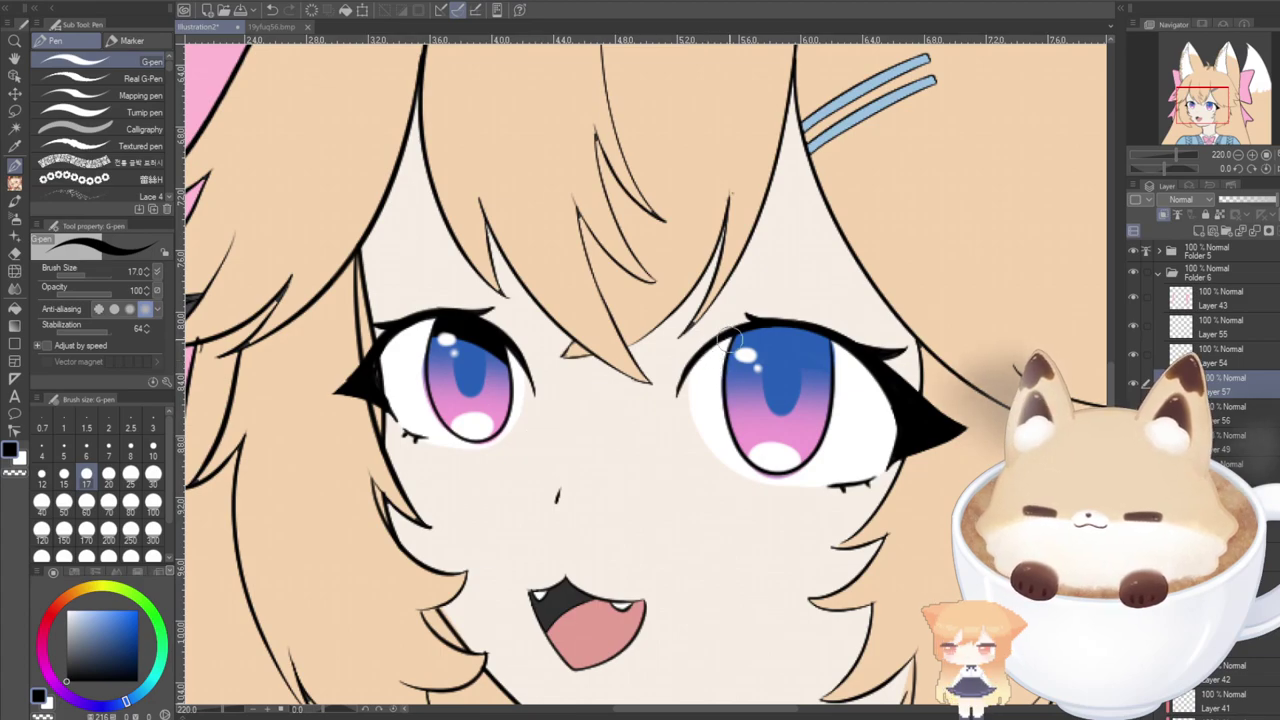
drag(718, 348, 832, 340)
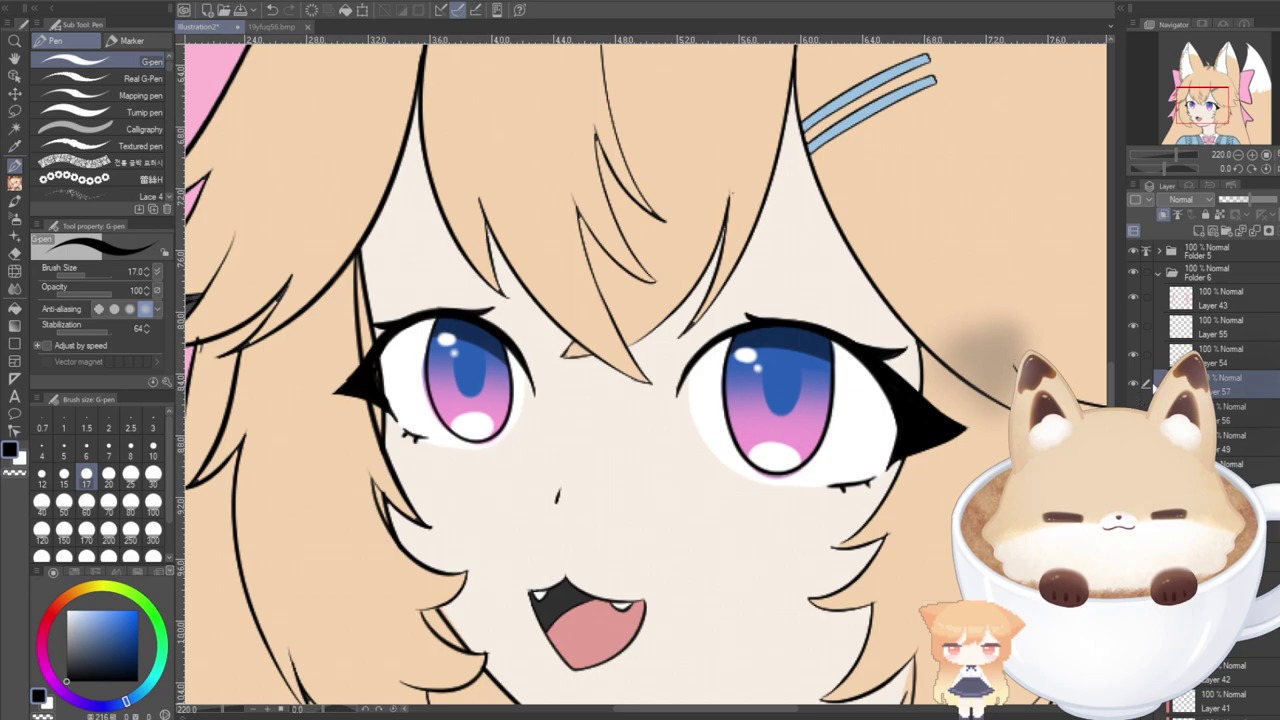
click(1183, 390)
click(1233, 201)
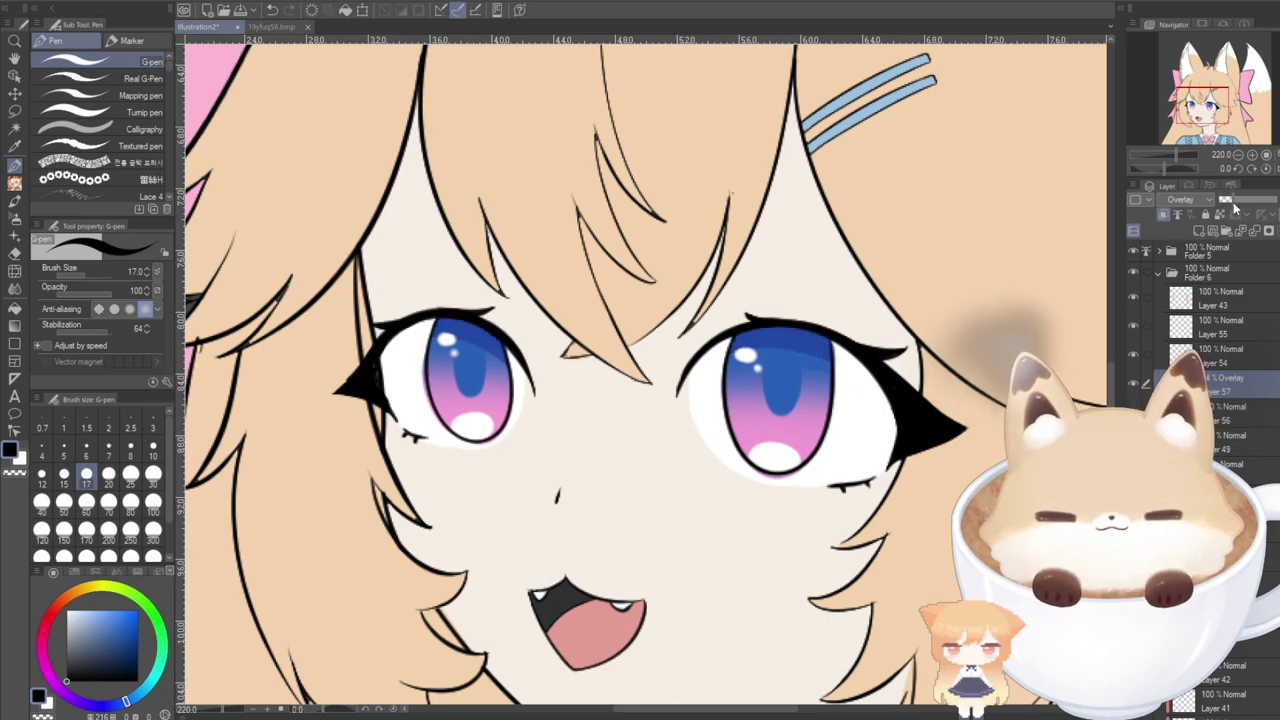
Set the iris shadow layer's blending mode to Normal and repaint the shadow bands across the tops of the irises.
click(1172, 199)
click(1161, 213)
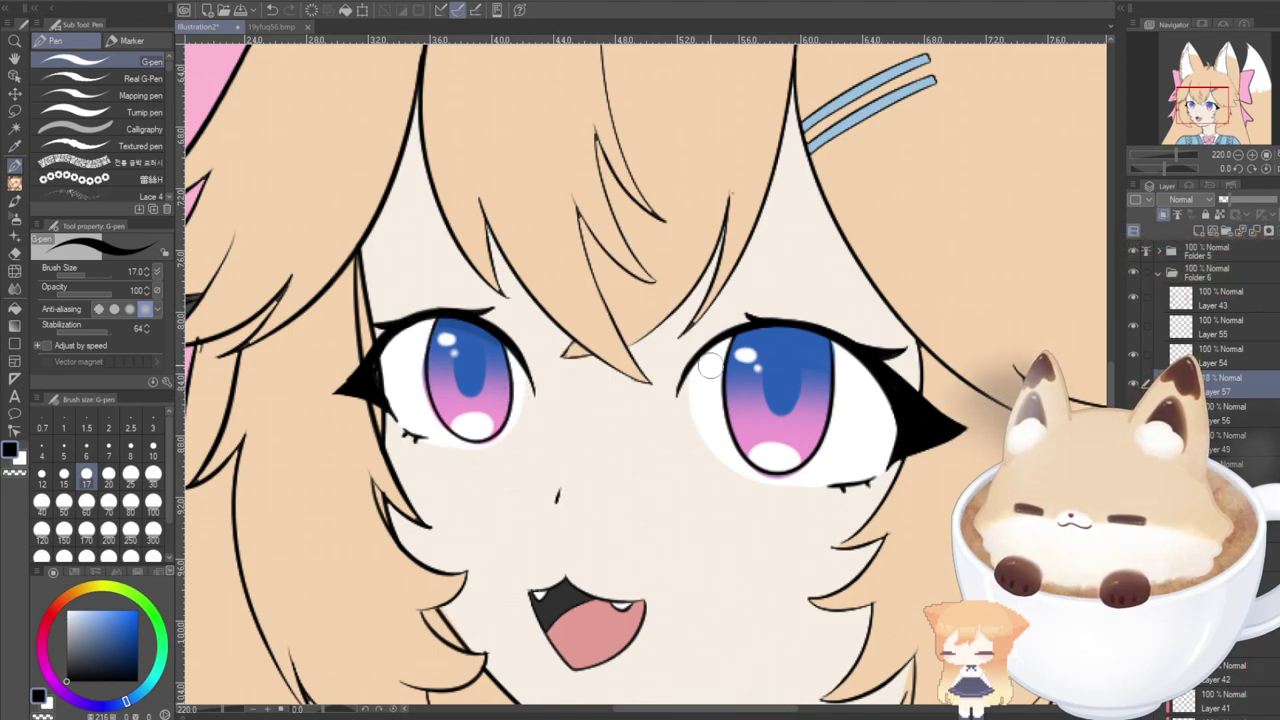
drag(748, 332, 826, 330)
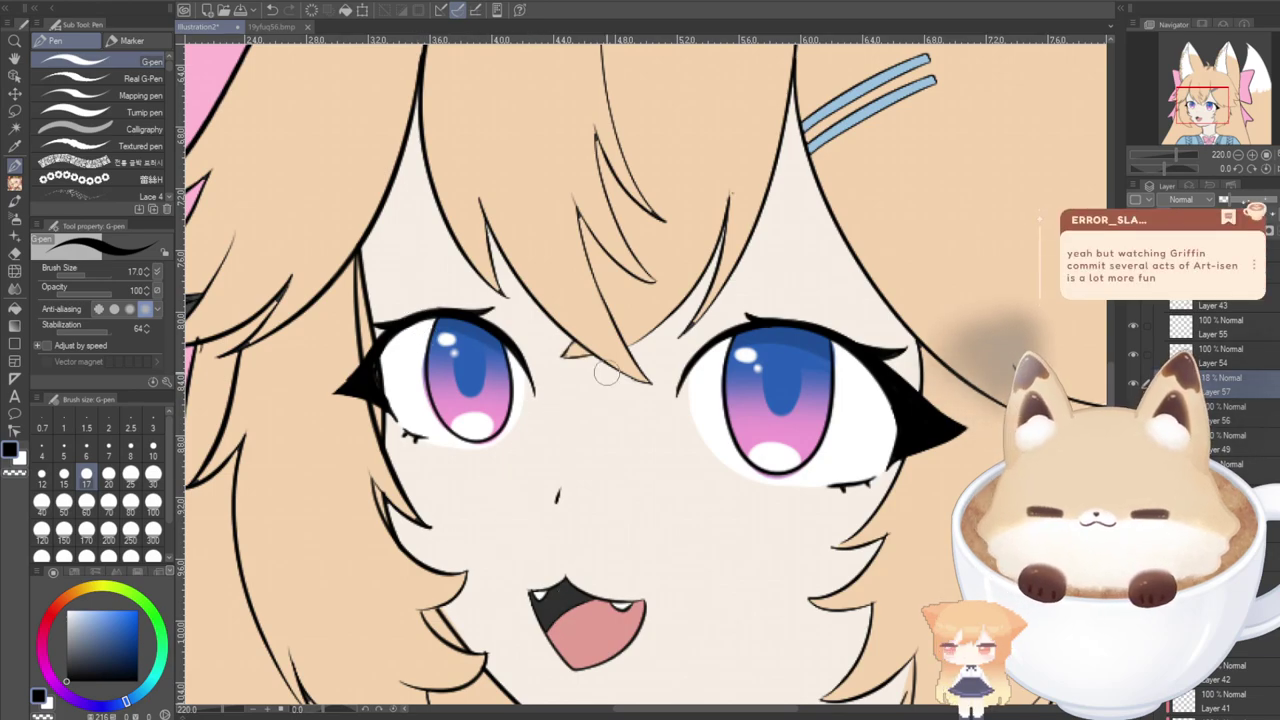
scroll(594, 348, down, 1)
scroll(572, 530, down, 3)
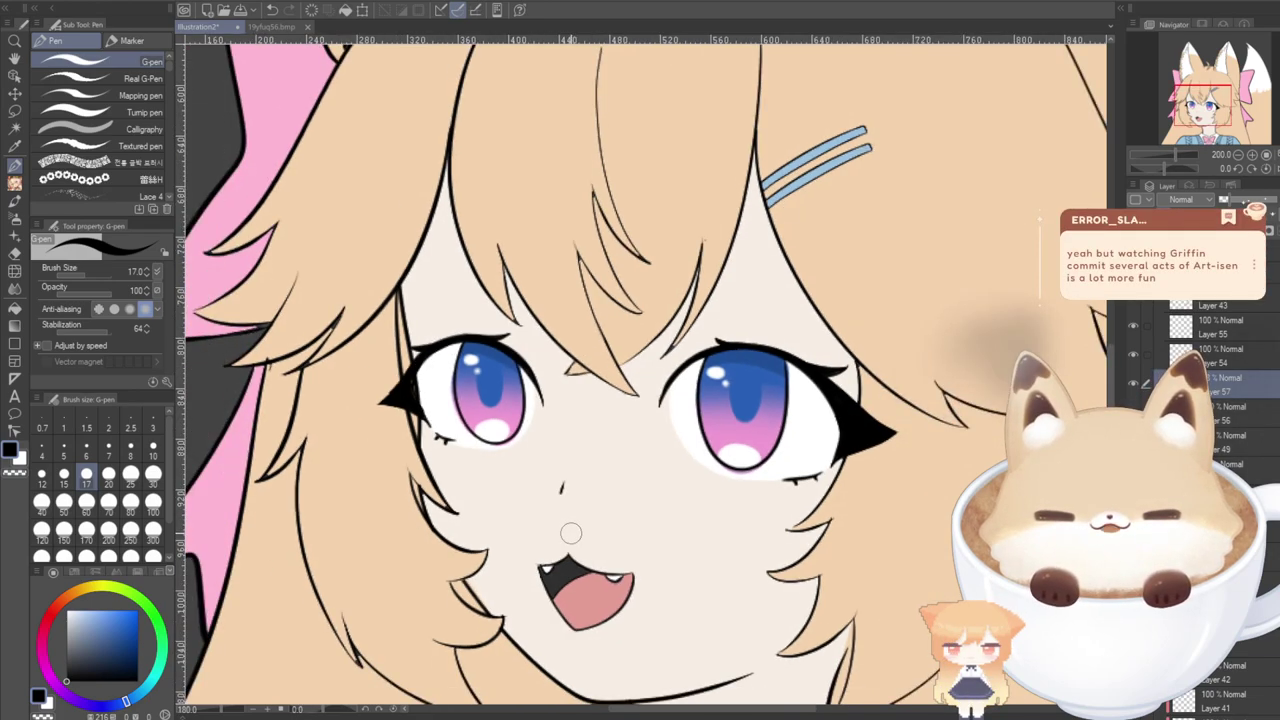
scroll(546, 538, down, 2)
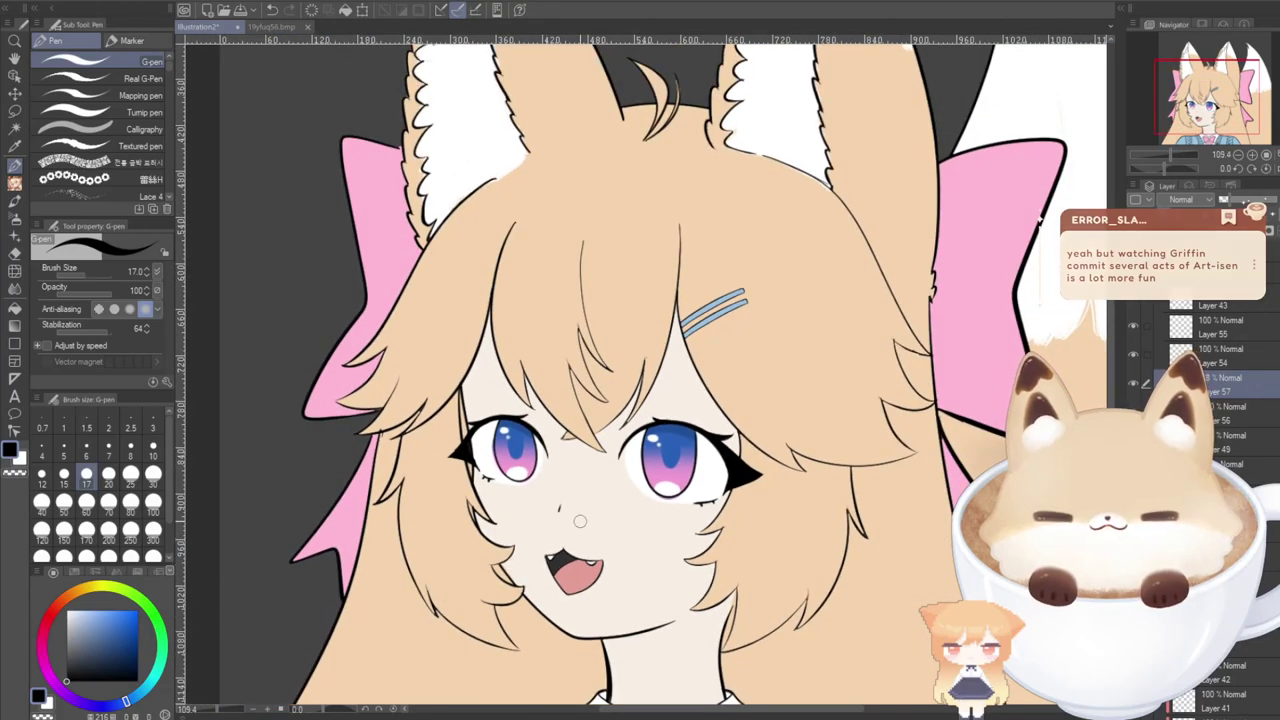
drag(1188, 117, 1189, 130)
scroll(727, 668, down, 2)
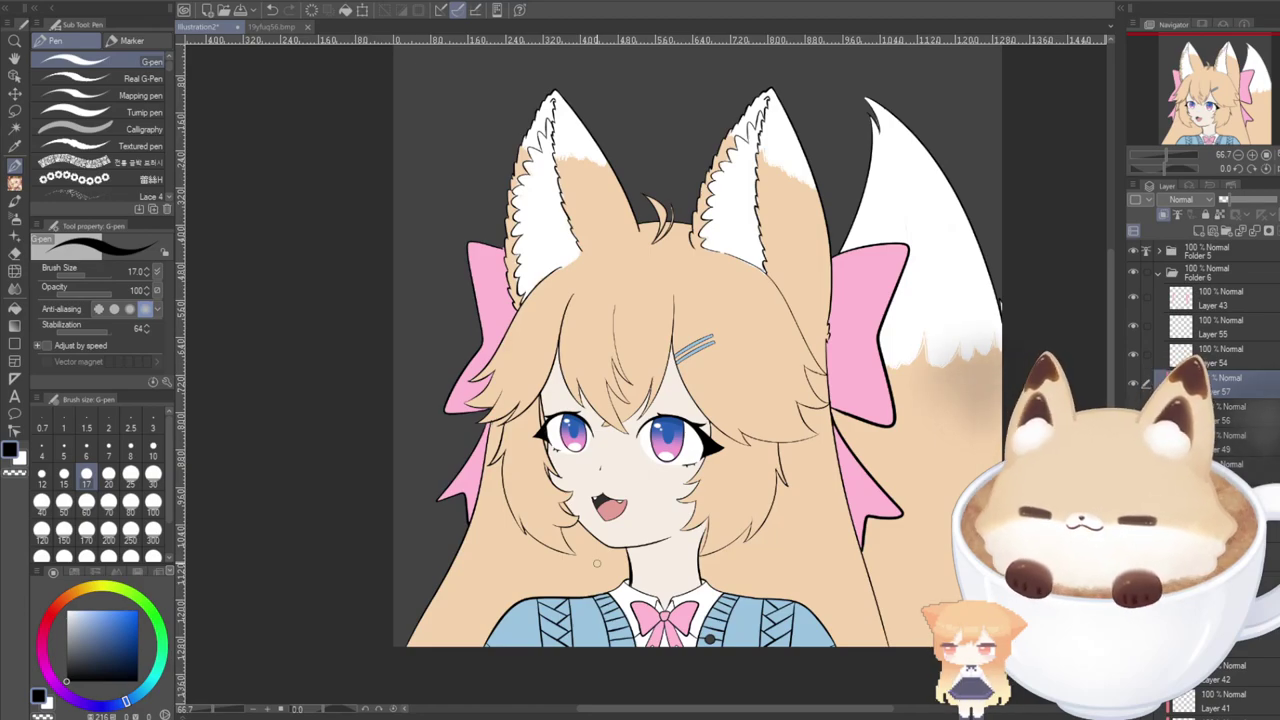
Find the left eyelash's line art layer with the Object tool and add a new layer above it.
click(14, 77)
click(541, 438)
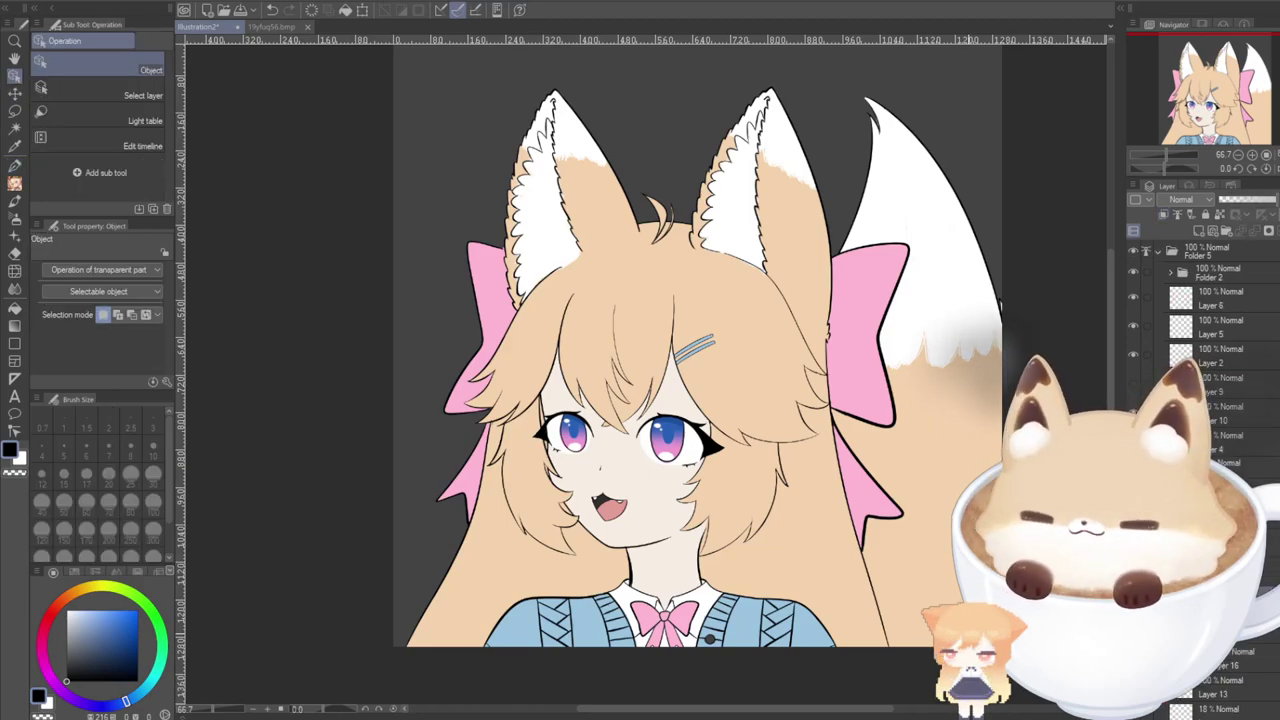
shift+click(1262, 634)
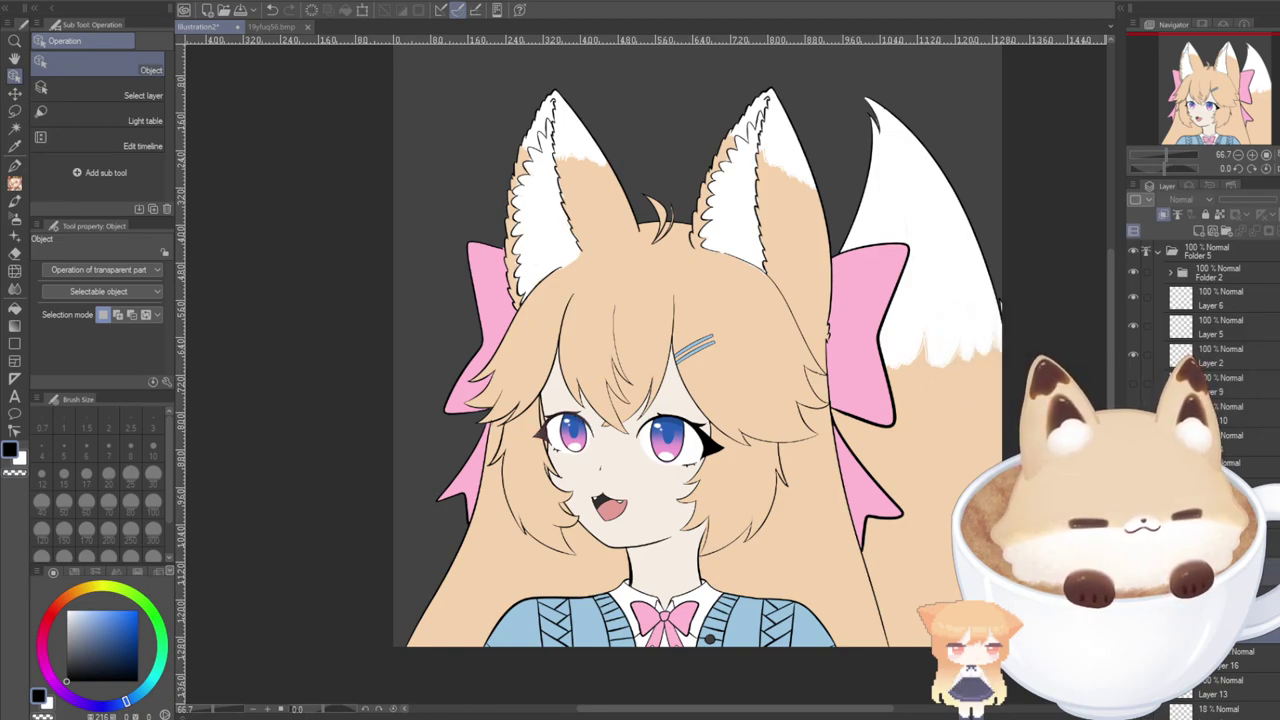
click(670, 264)
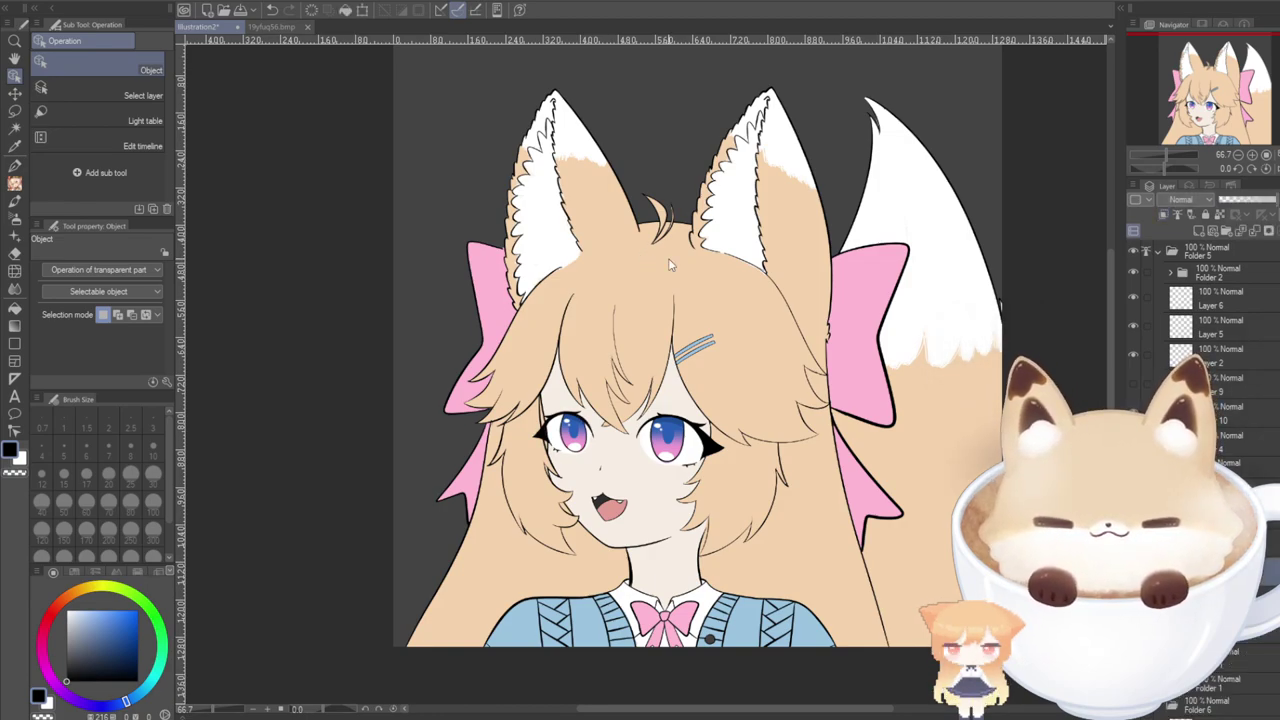
click(1198, 232)
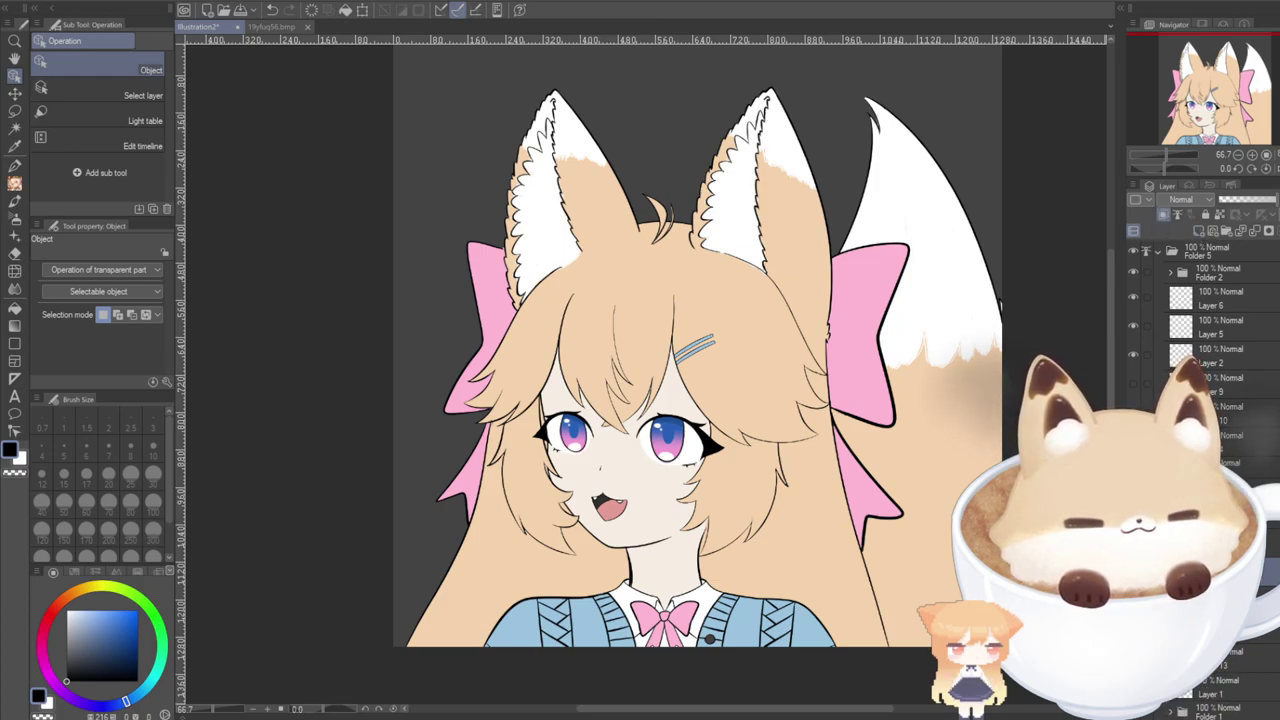
click(1256, 634)
click(1198, 231)
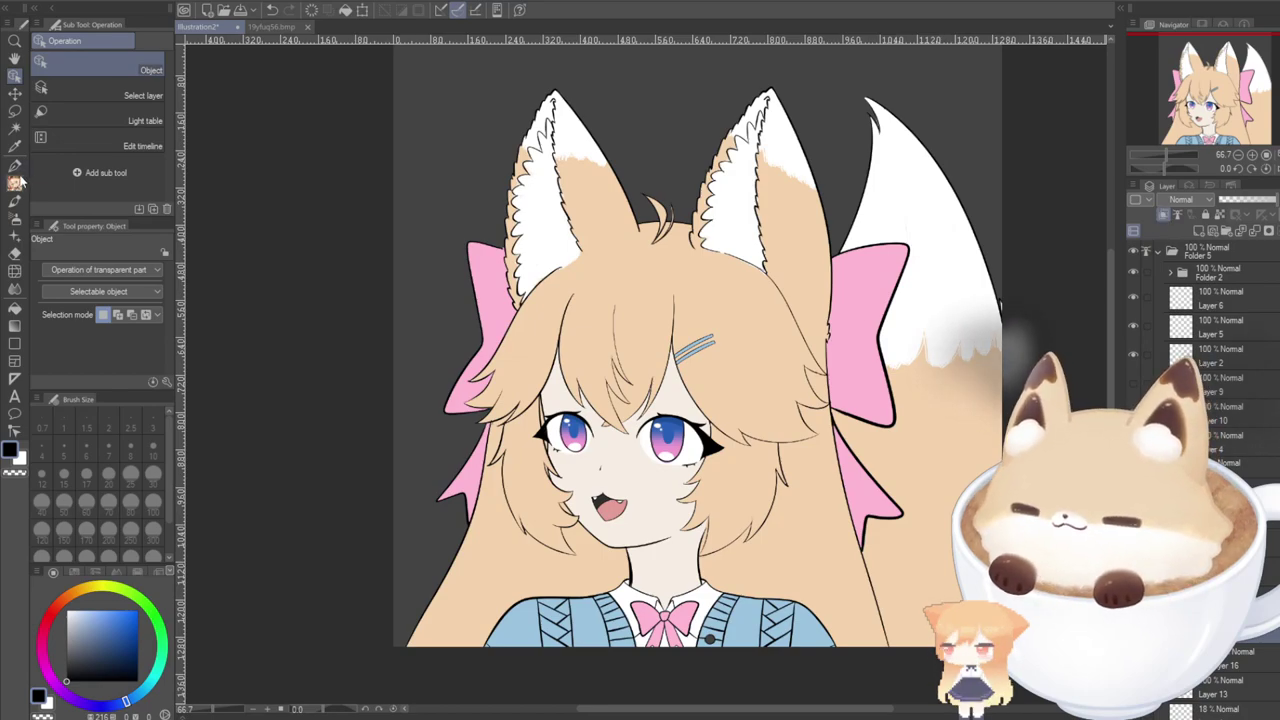
Tint the outer tips of both eyelashes with the Soft airbrush at size 100, using pink sampled from the hair bow.
click(14, 219)
alt+click(484, 301)
scroll(524, 434, up, 2)
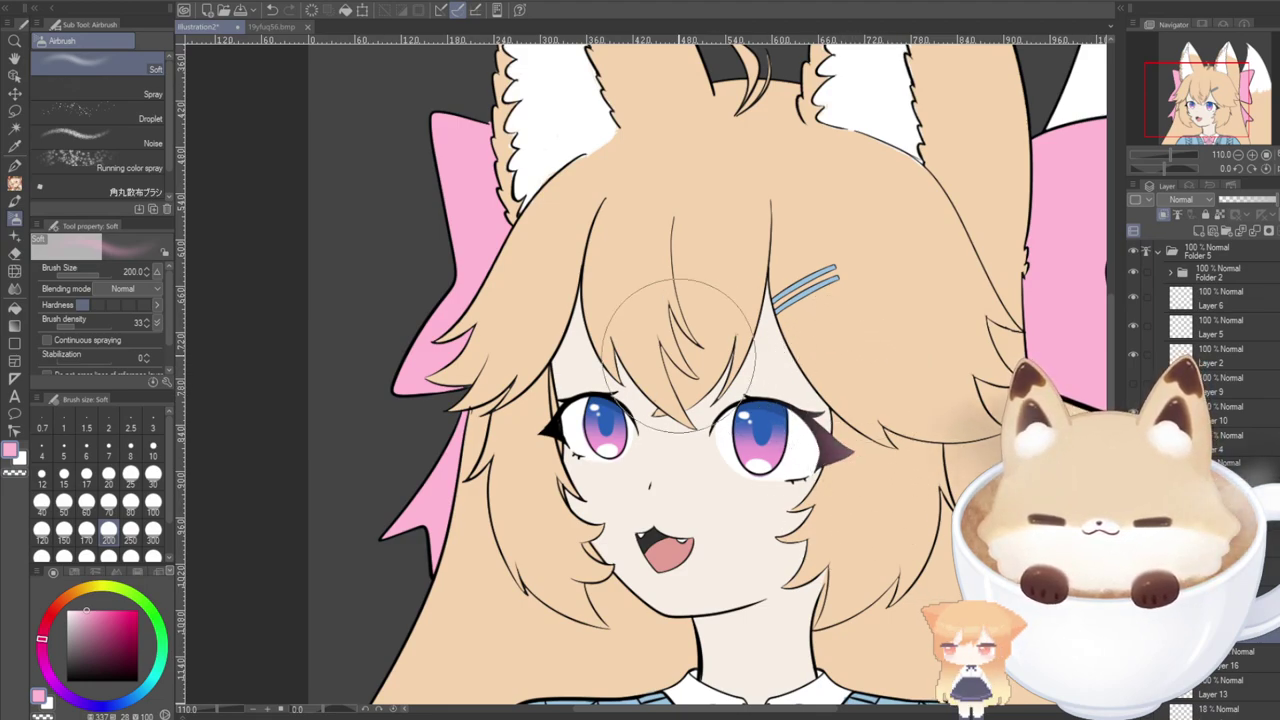
click(153, 505)
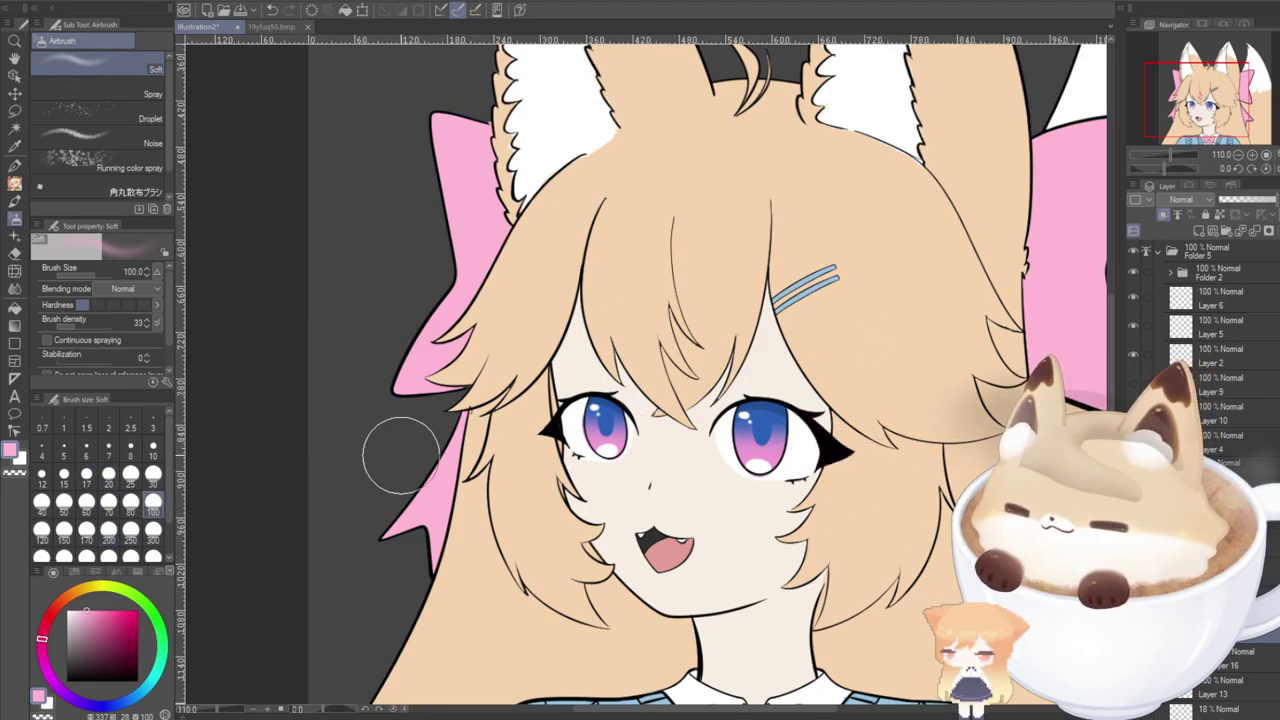
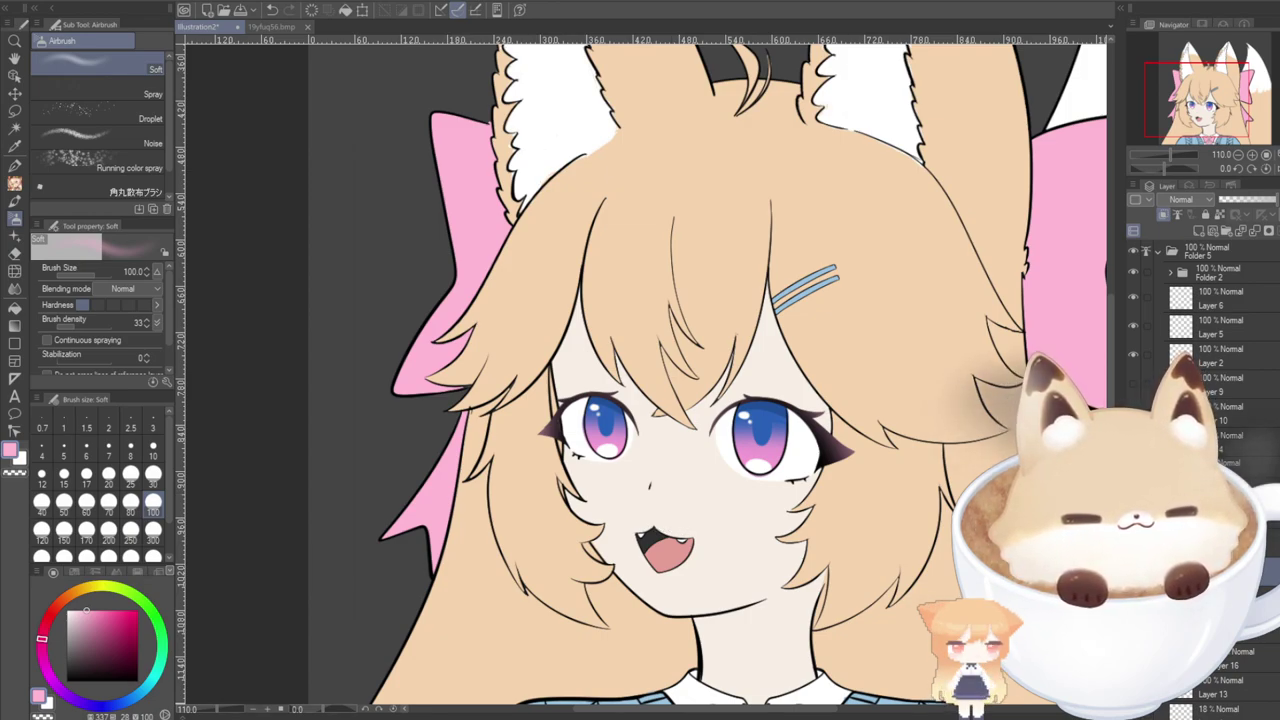
Draw the right eyebrow as two thin curved black strokes with the G-pen at size 10, on a new layer at the top of Folder 5.
click(1170, 487)
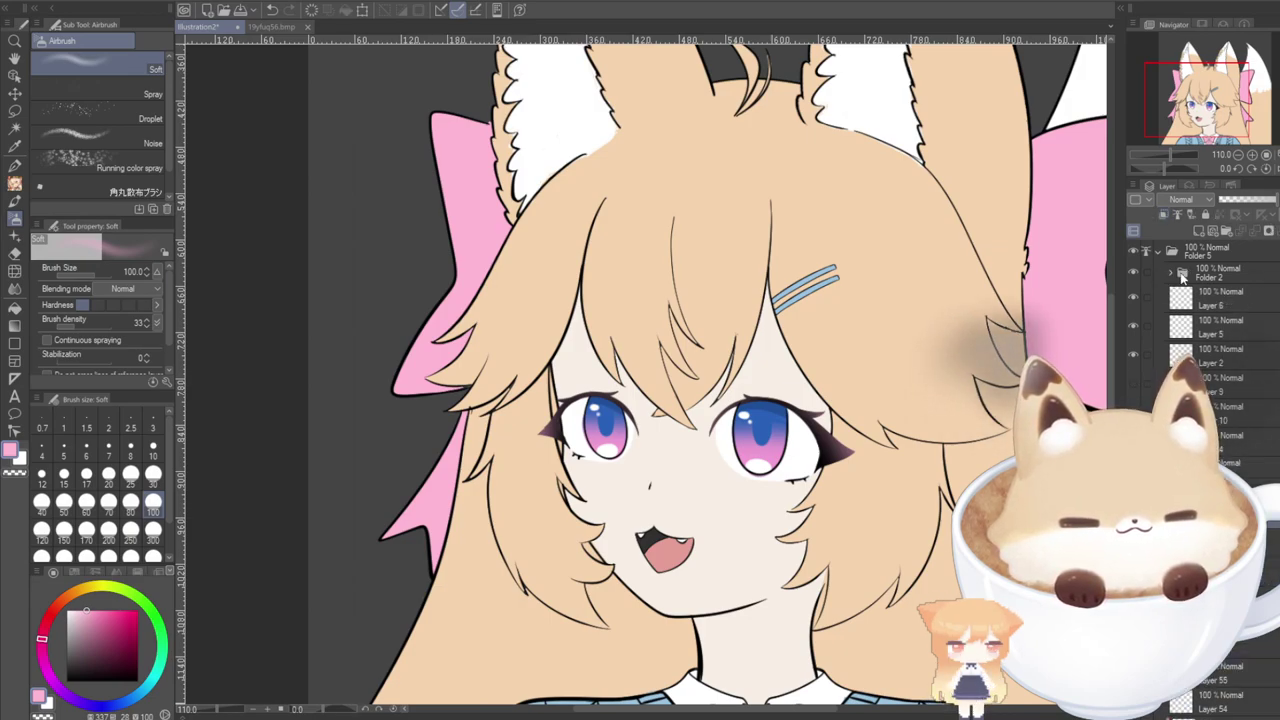
click(1200, 230)
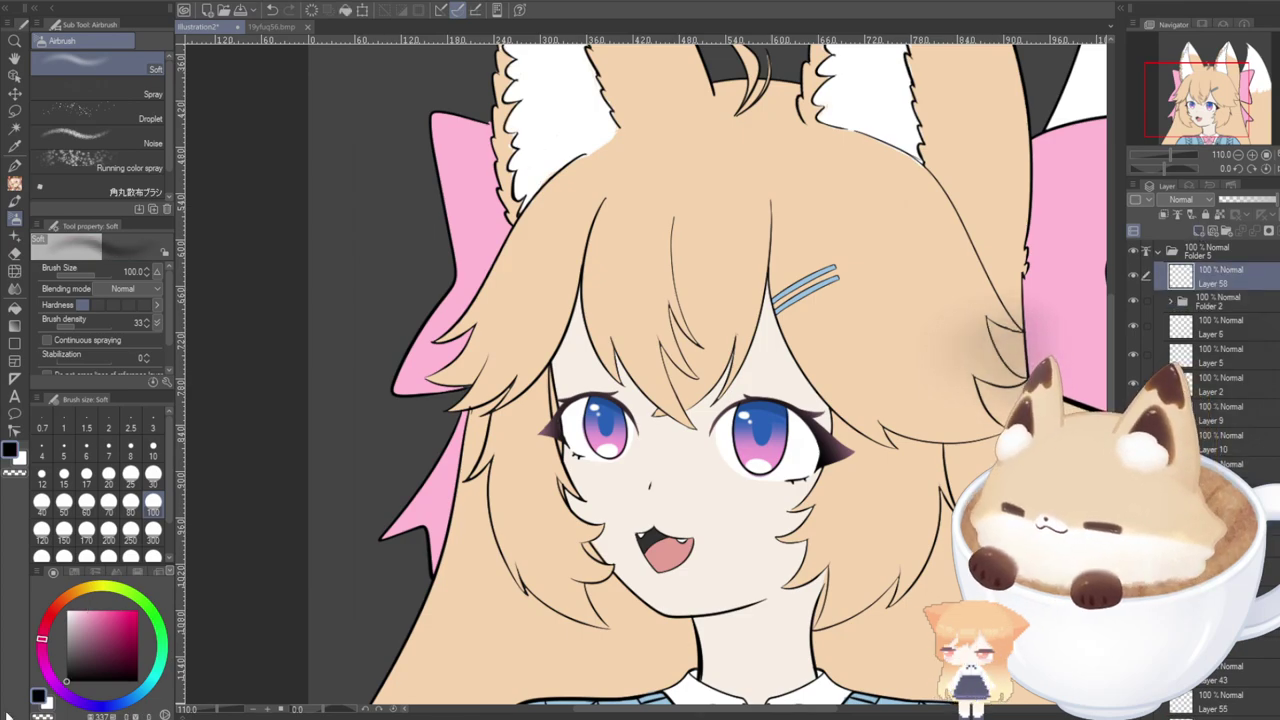
click(14, 166)
click(152, 455)
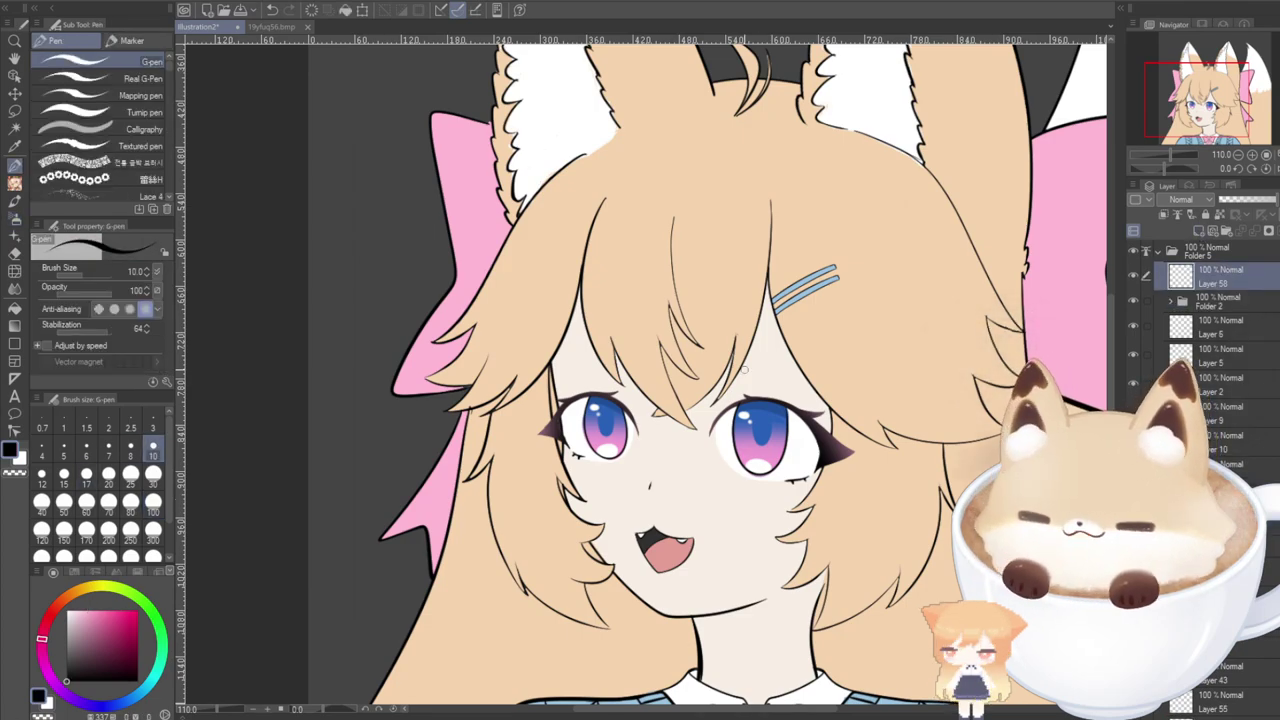
scroll(725, 350, up, 3)
mouse_move(937, 288)
mouse_down()
mouse_move(796, 243)
mouse_move(767, 310)
mouse_up()
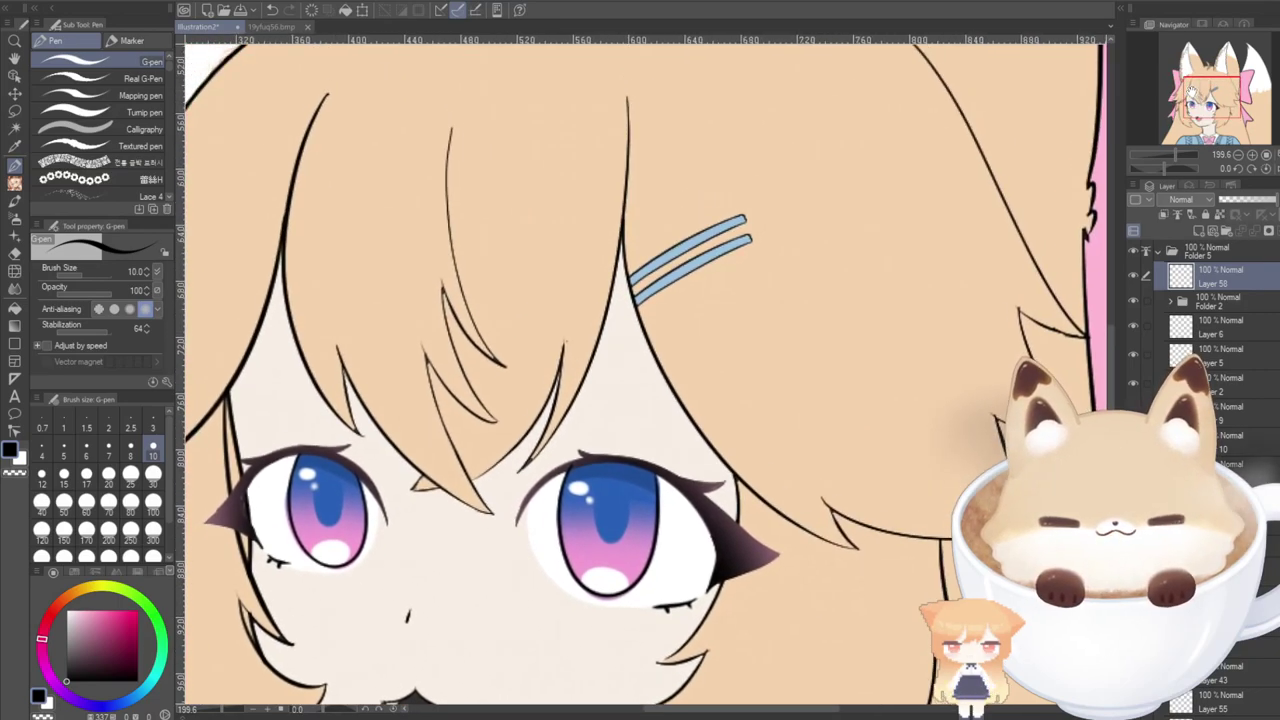
drag(576, 360, 727, 394)
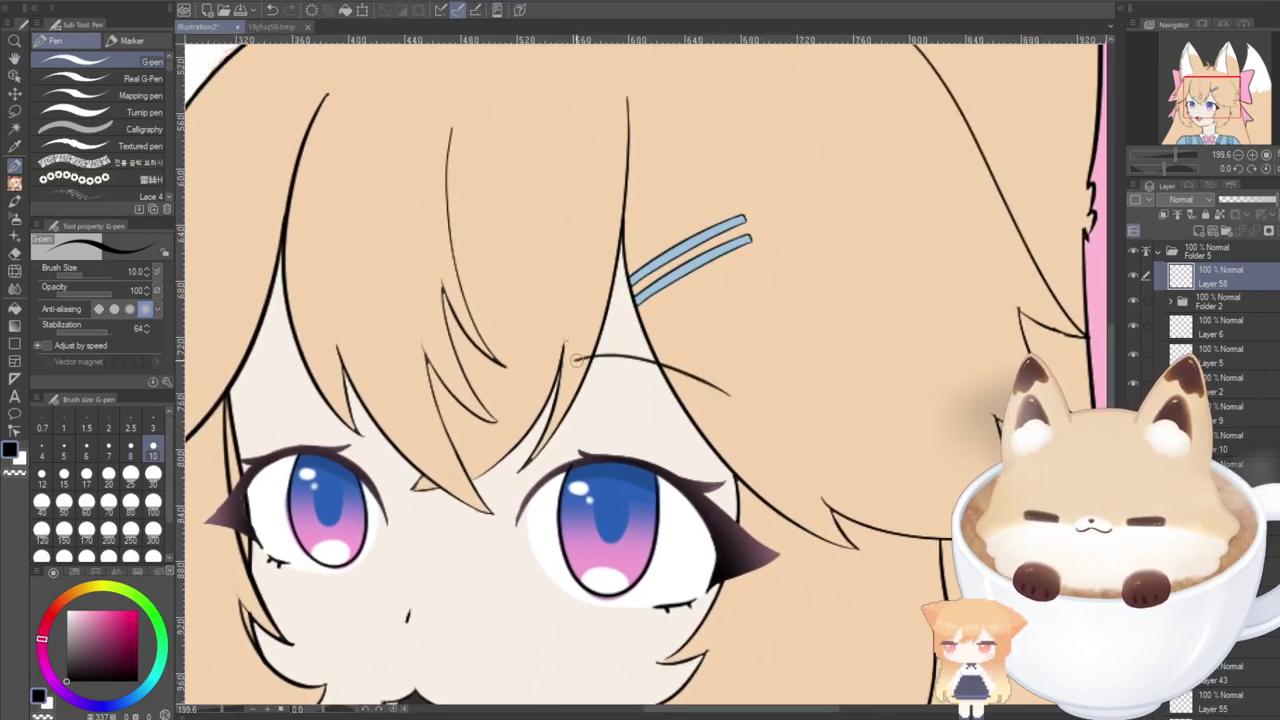
drag(575, 354, 731, 392)
key(ctrl+z)
mouse_move(576, 355)
mouse_down()
mouse_move(642, 352)
mouse_move(720, 383)
mouse_up()
key(ctrl+z)
mouse_move(574, 359)
mouse_down()
mouse_move(632, 349)
mouse_move(722, 388)
mouse_up()
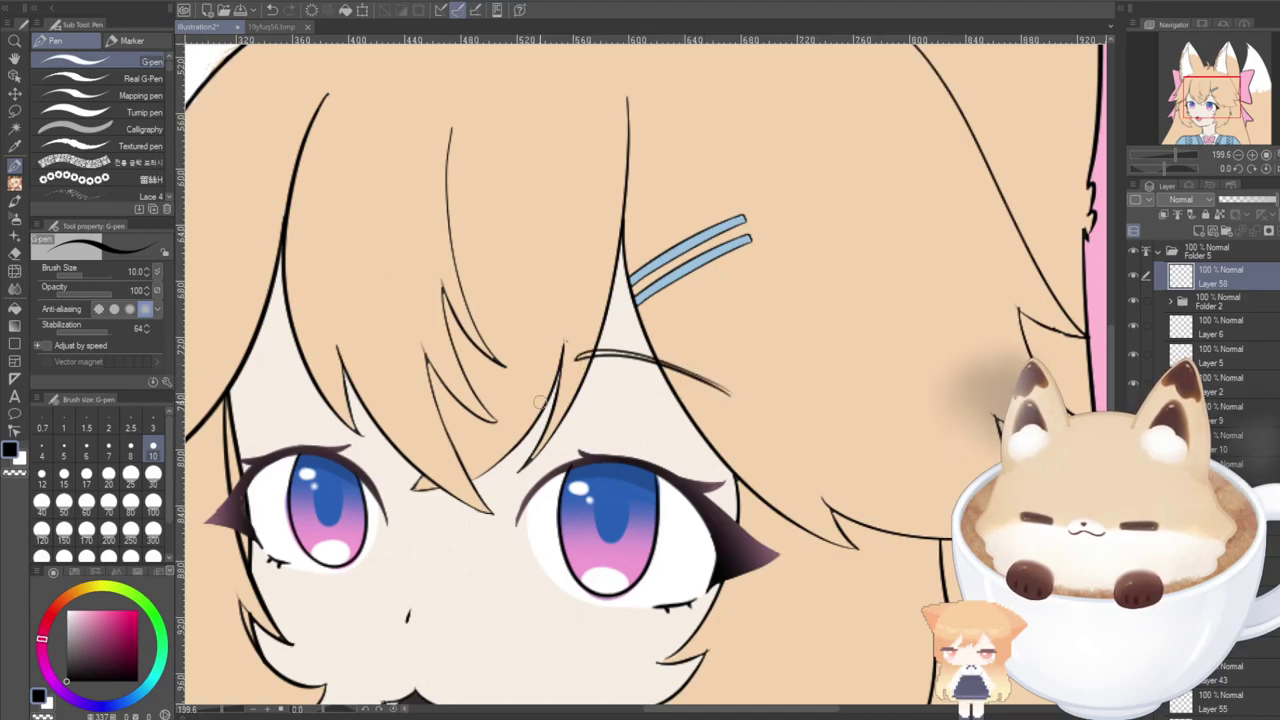
Draw the left eyebrow as thin curved black strokes above the left eye, undoing the strokes that miss.
mouse_move(228, 379)
mouse_down()
mouse_move(355, 374)
mouse_move(230, 376)
mouse_up()
key(ctrl+z)
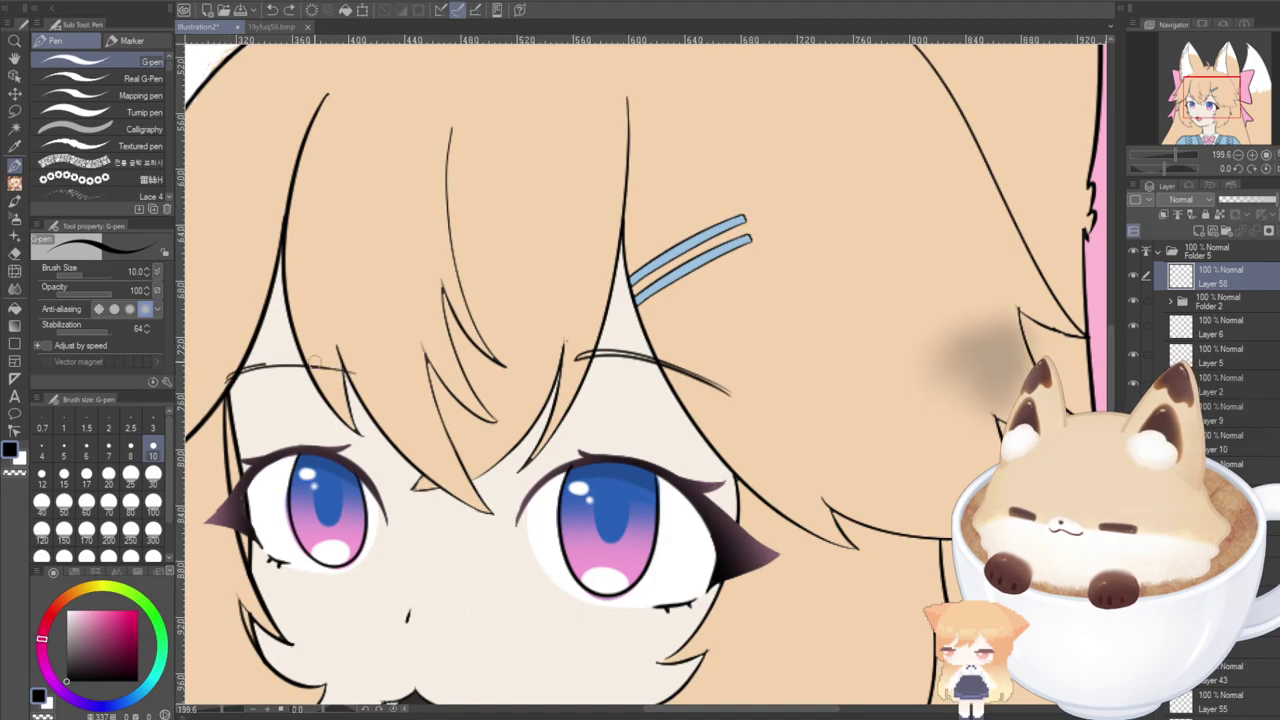
drag(314, 362, 322, 364)
key(ctrl+z)
drag(227, 383, 334, 368)
key(ctrl+z)
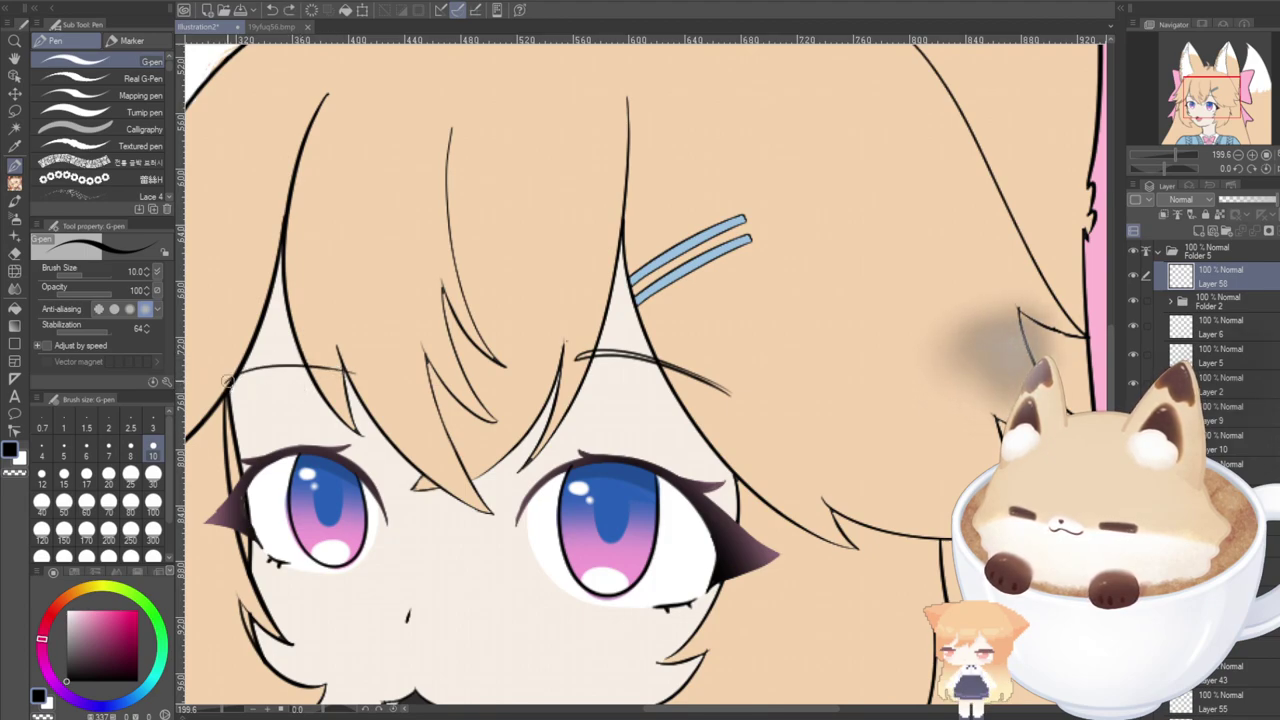
Erase the eyebrow ends that overlap the hair with the Hard eraser at size 20, and collapse Folder 5.
click(14, 252)
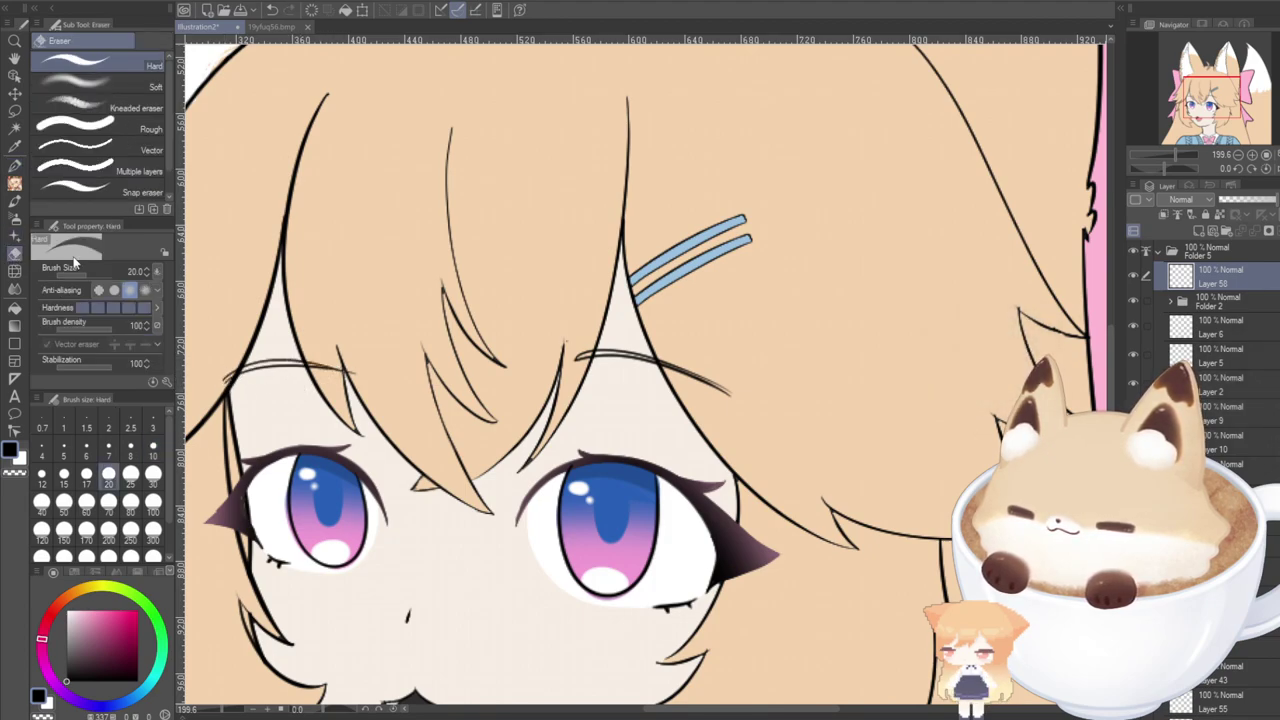
drag(219, 392, 214, 323)
mouse_move(315, 359)
mouse_down()
mouse_move(348, 392)
mouse_move(339, 398)
mouse_up()
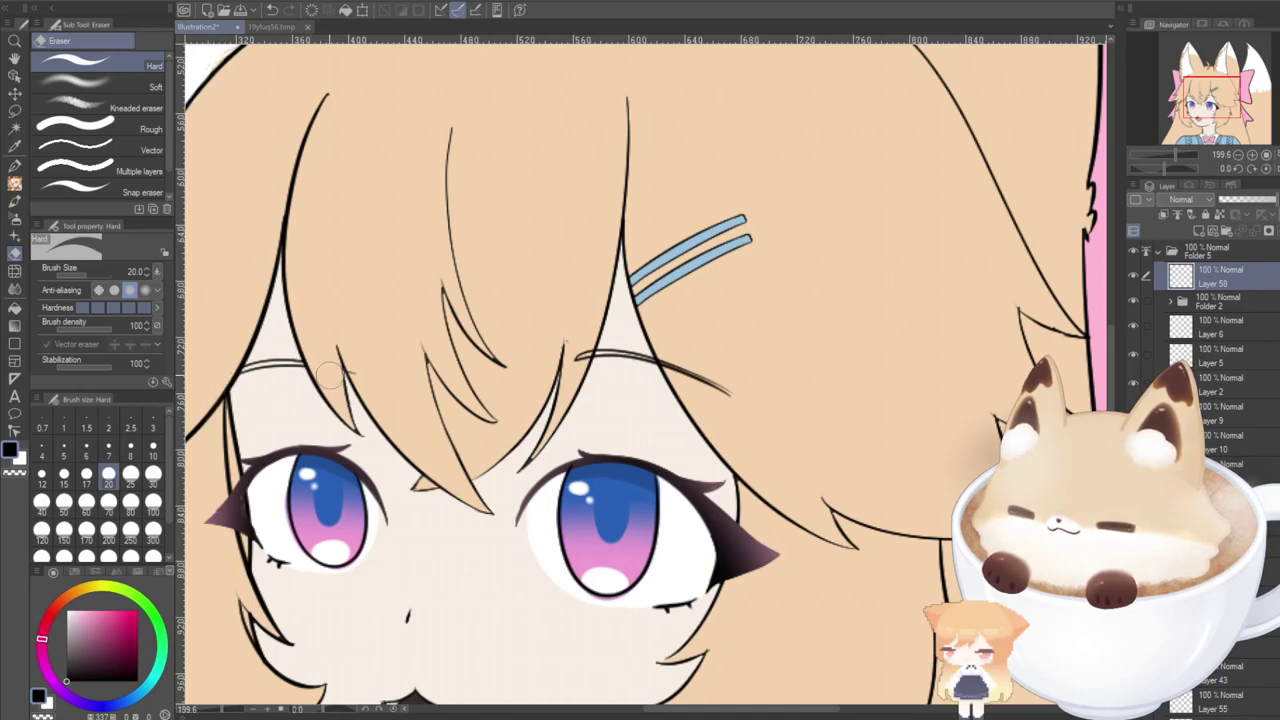
drag(570, 358, 738, 402)
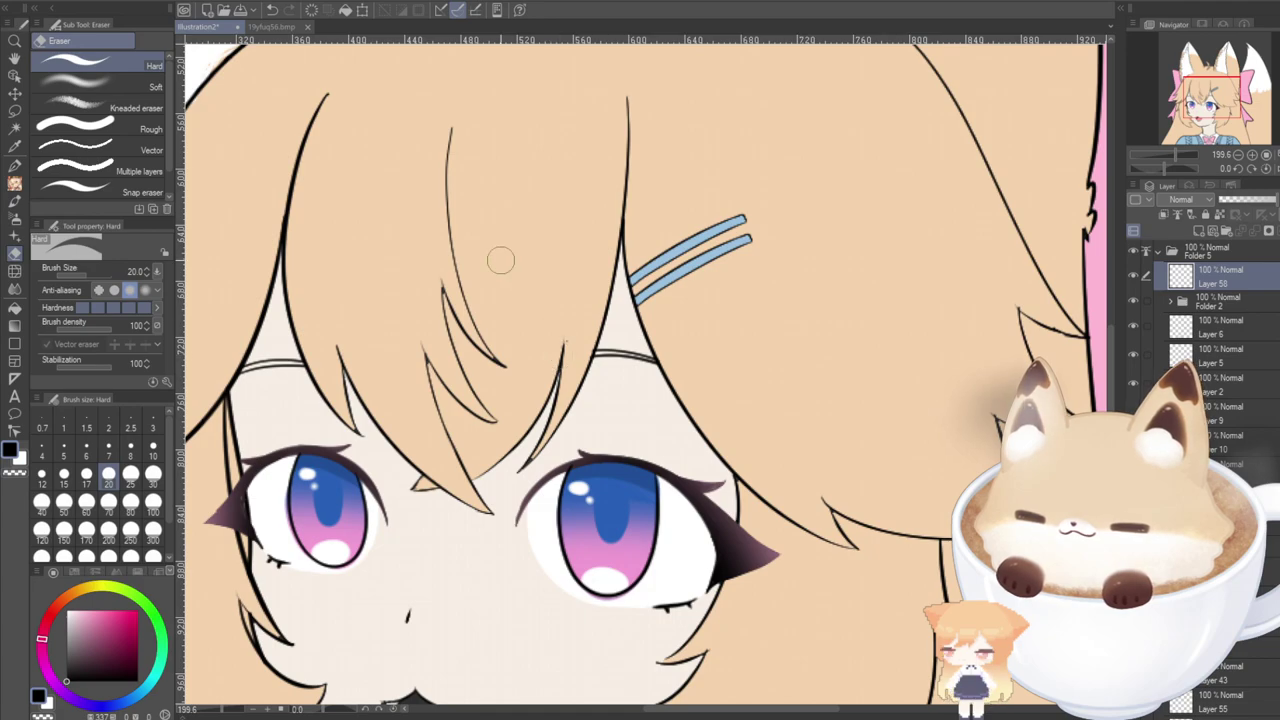
scroll(1153, 372, down, 3)
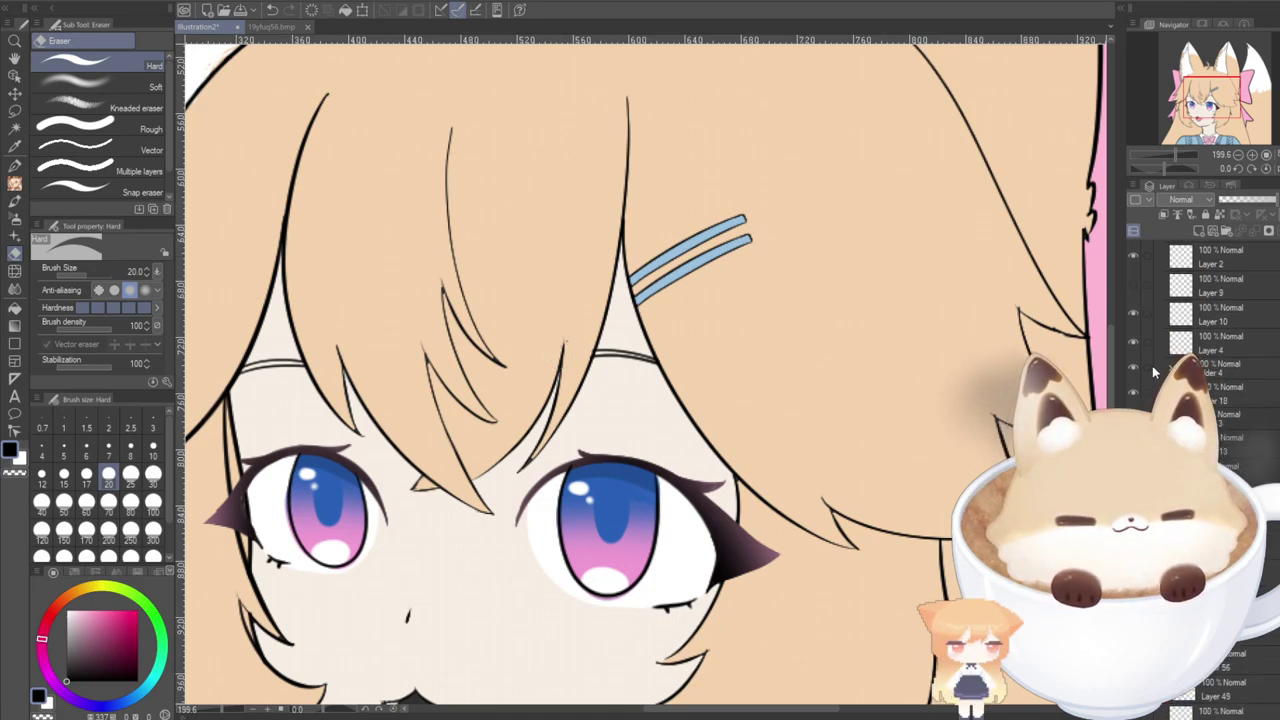
scroll(1153, 372, up, 3)
click(1158, 252)
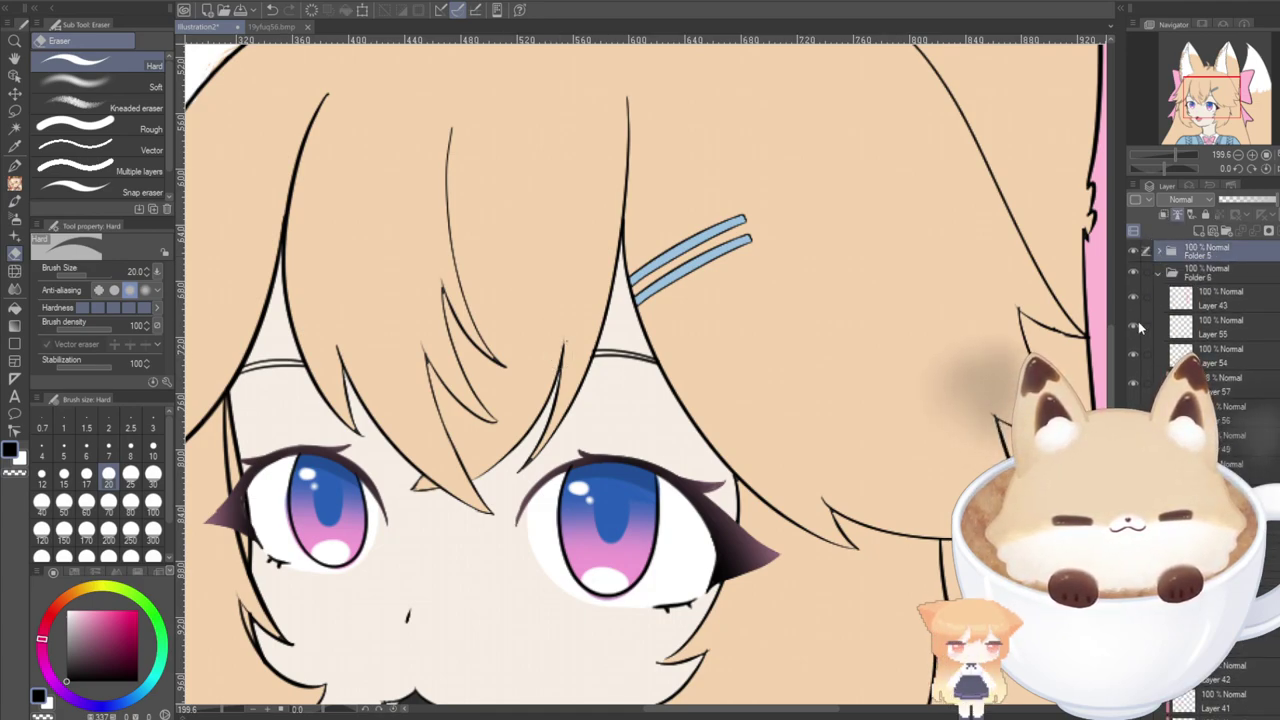
Fill both eyebrows on Layer 39 with the tan sampled from the hair, using the G-pen at size 10.
scroll(1153, 372, down, 1)
click(1230, 668)
alt+click(860, 334)
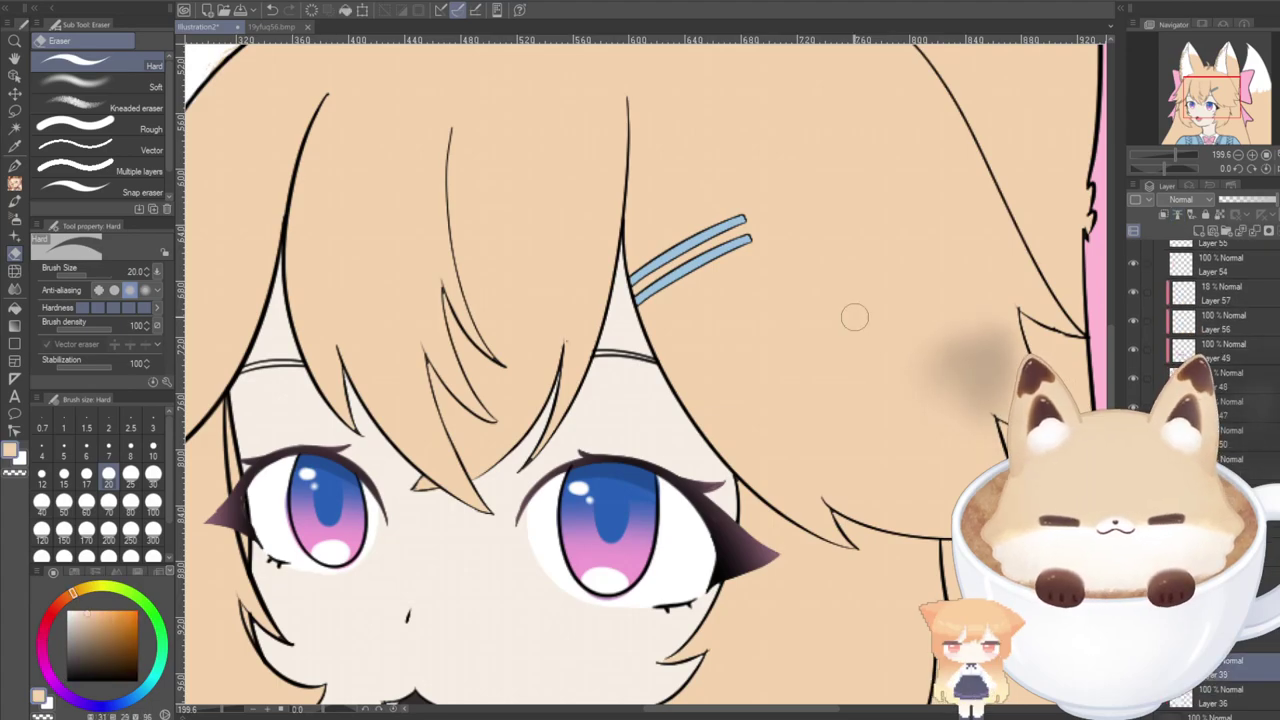
click(16, 167)
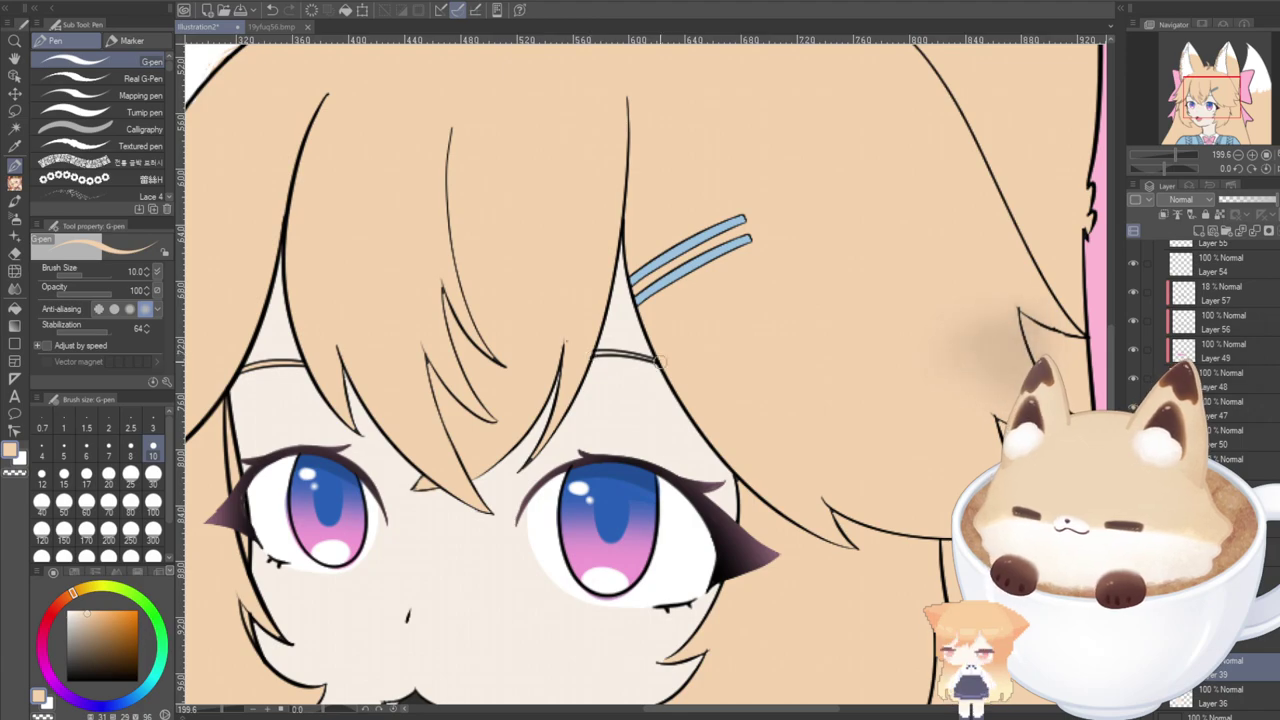
scroll(592, 357, down, 8)
scroll(617, 431, up, 5)
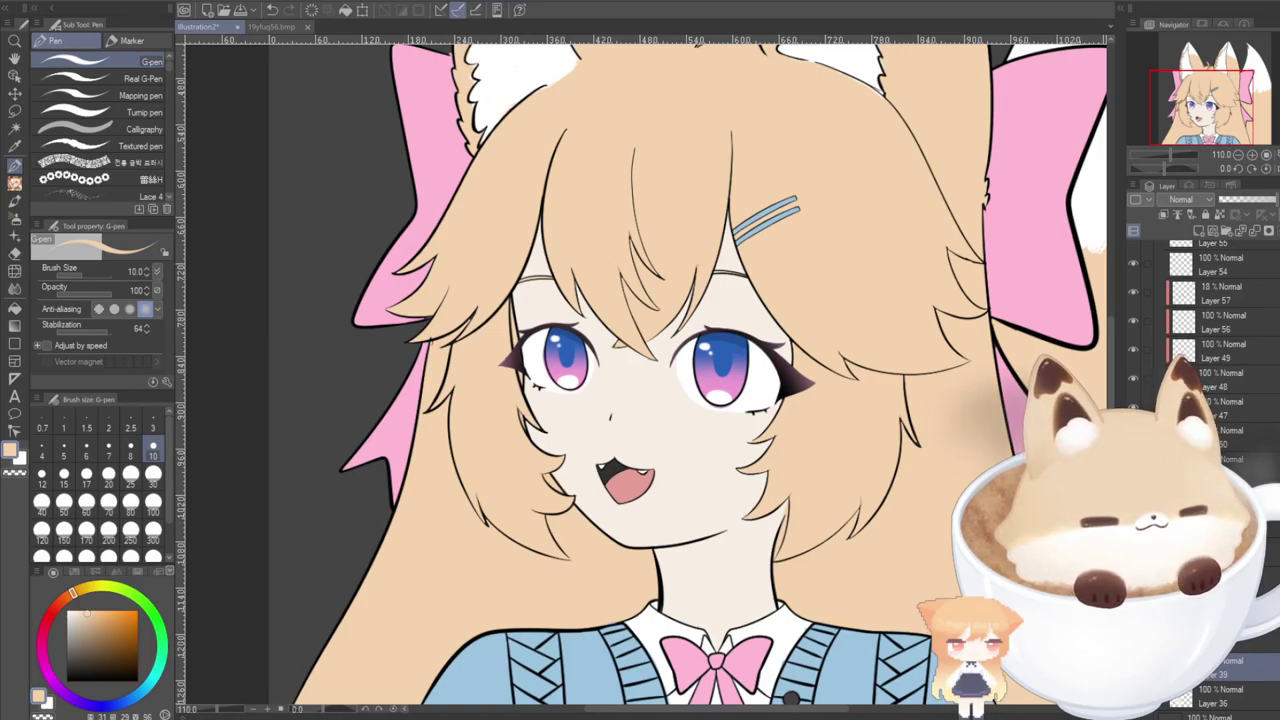
Erase the right eyebrow's black lines on Layer 58 in Folder 5 with the Hard eraser at size 20.
scroll(1274, 247, up, 2)
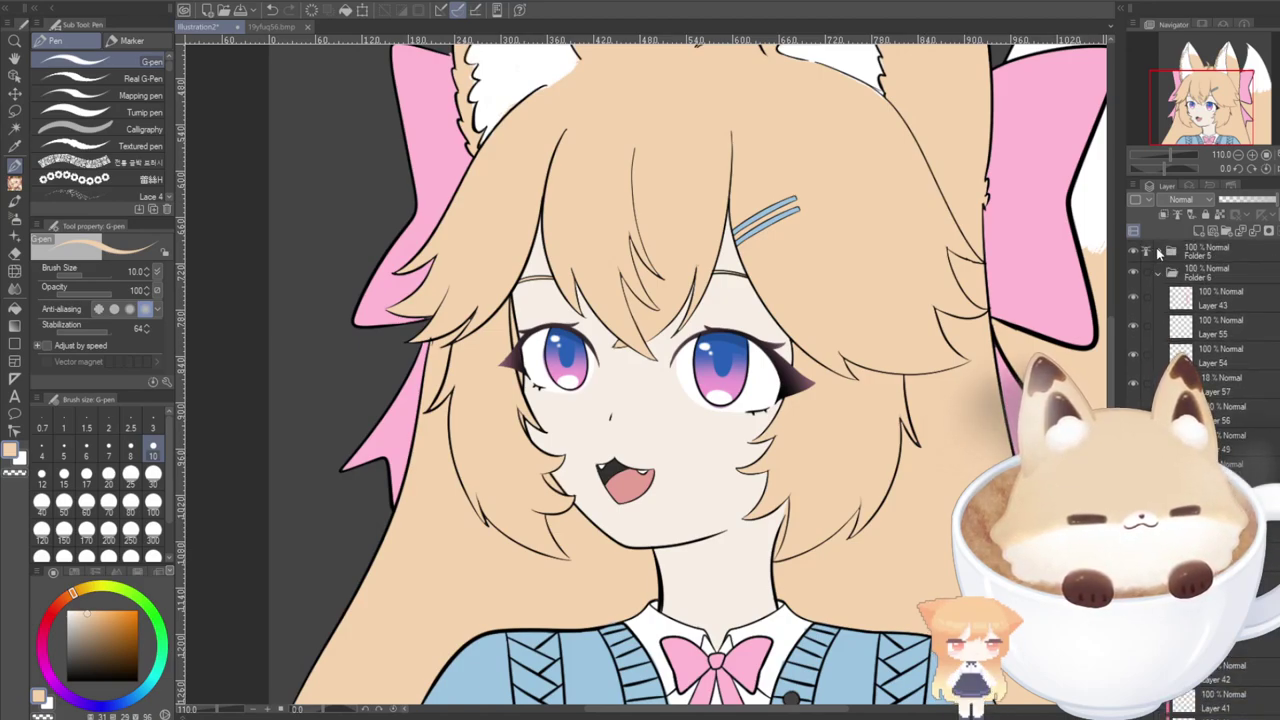
click(1159, 251)
click(14, 255)
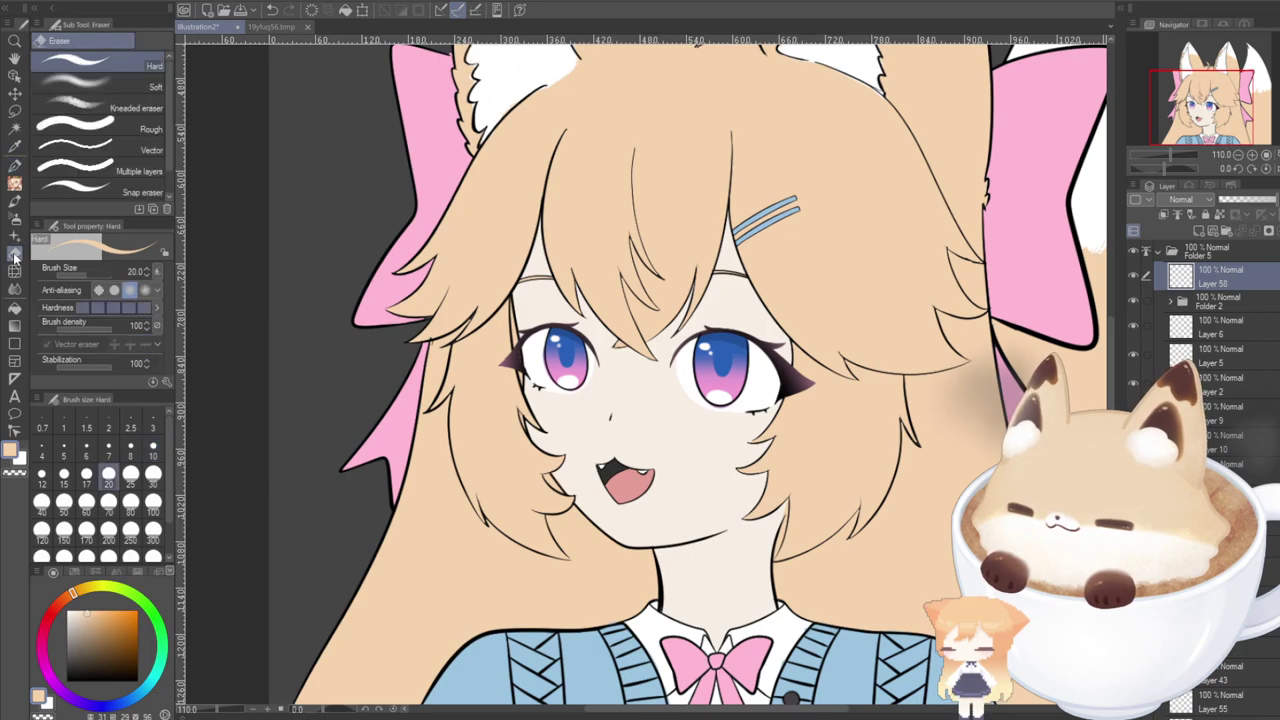
click(14, 166)
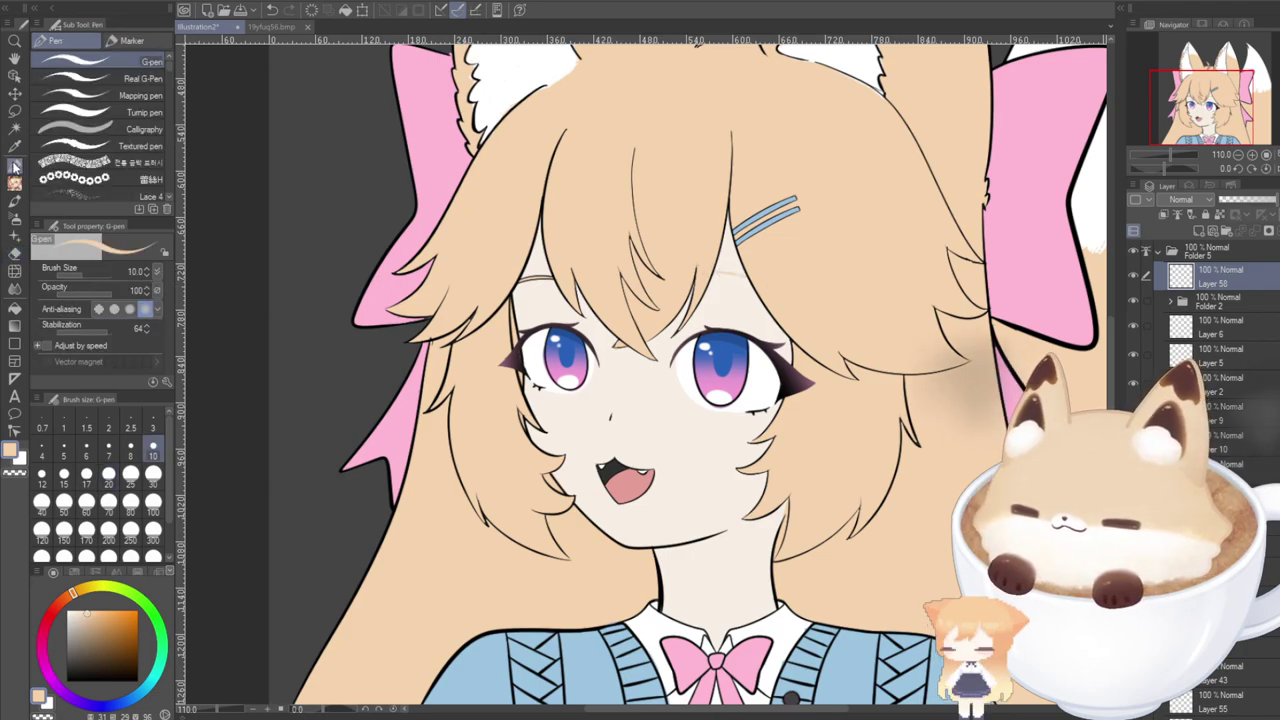
Redraw the right eyebrow on Layer 58 as two curved black strokes with the G-pen at size 10, undoing the strokes that miss.
click(66, 680)
scroll(698, 268, up, 5)
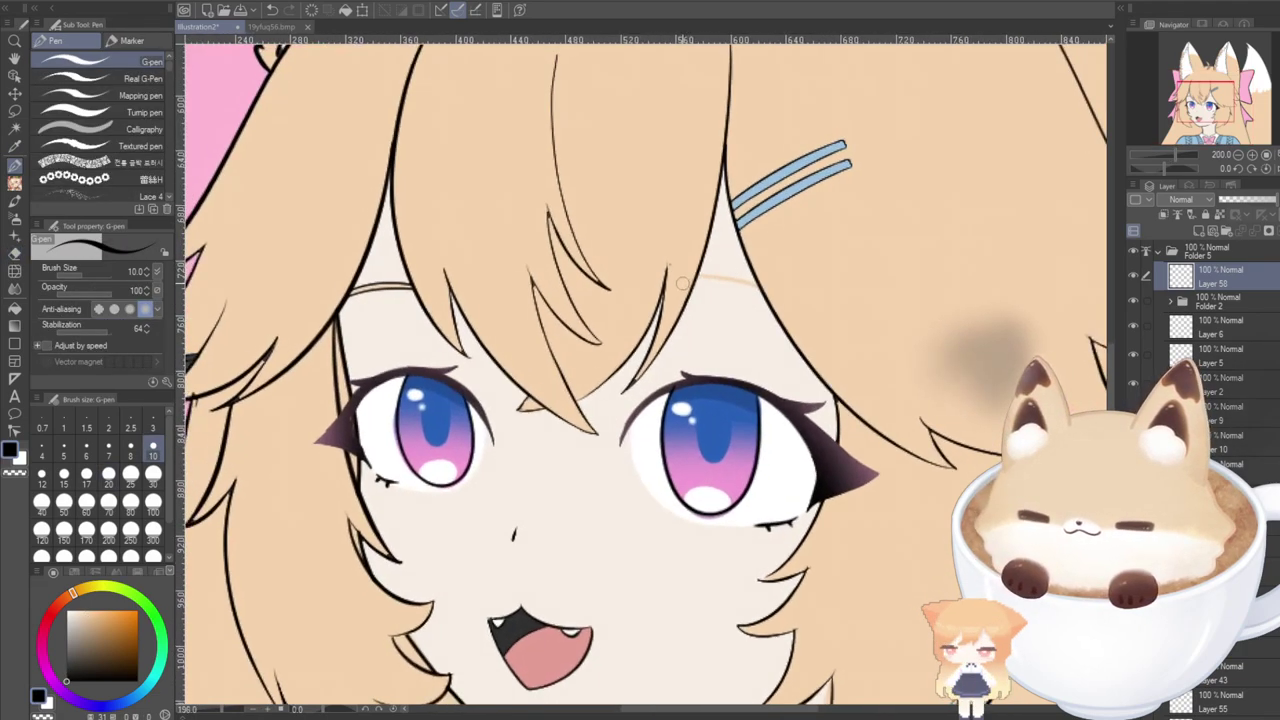
drag(690, 278, 840, 305)
drag(685, 276, 862, 309)
key(ctrl+z)
mouse_move(684, 275)
mouse_down()
mouse_move(712, 263)
mouse_move(851, 307)
mouse_up()
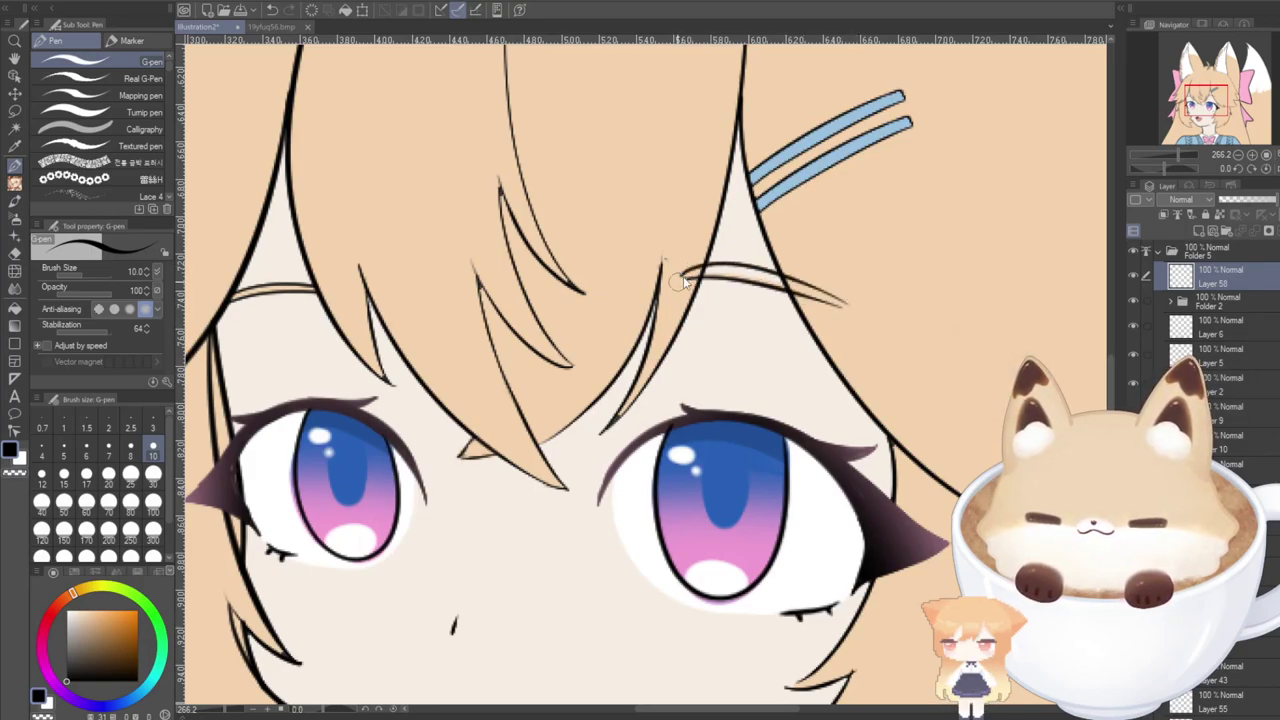
key(ctrl+z)
mouse_move(683, 270)
mouse_down()
mouse_move(721, 264)
mouse_move(858, 311)
mouse_up()
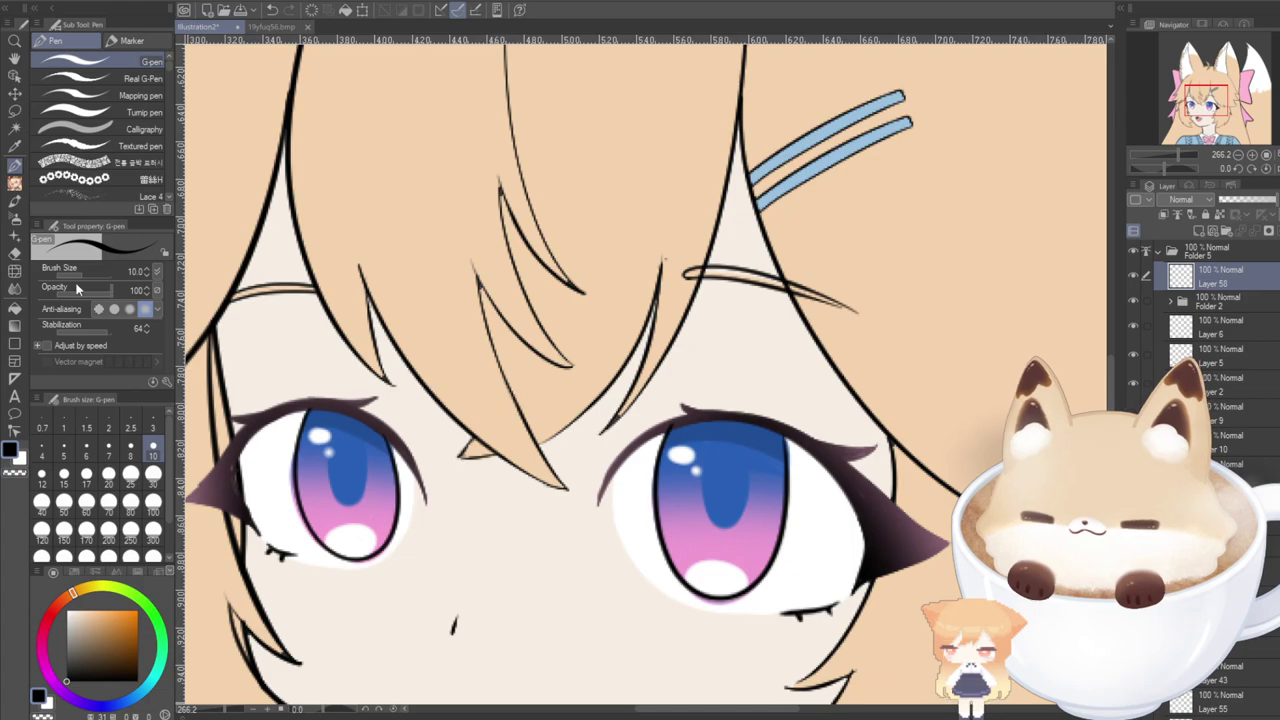
Erase the ends of the right eyebrow that overlap the hair with the Hard eraser at size 20.
click(15, 254)
drag(684, 283, 677, 217)
mouse_move(786, 272)
mouse_down()
mouse_move(821, 290)
mouse_move(787, 268)
mouse_up()
scroll(855, 385, down, 4)
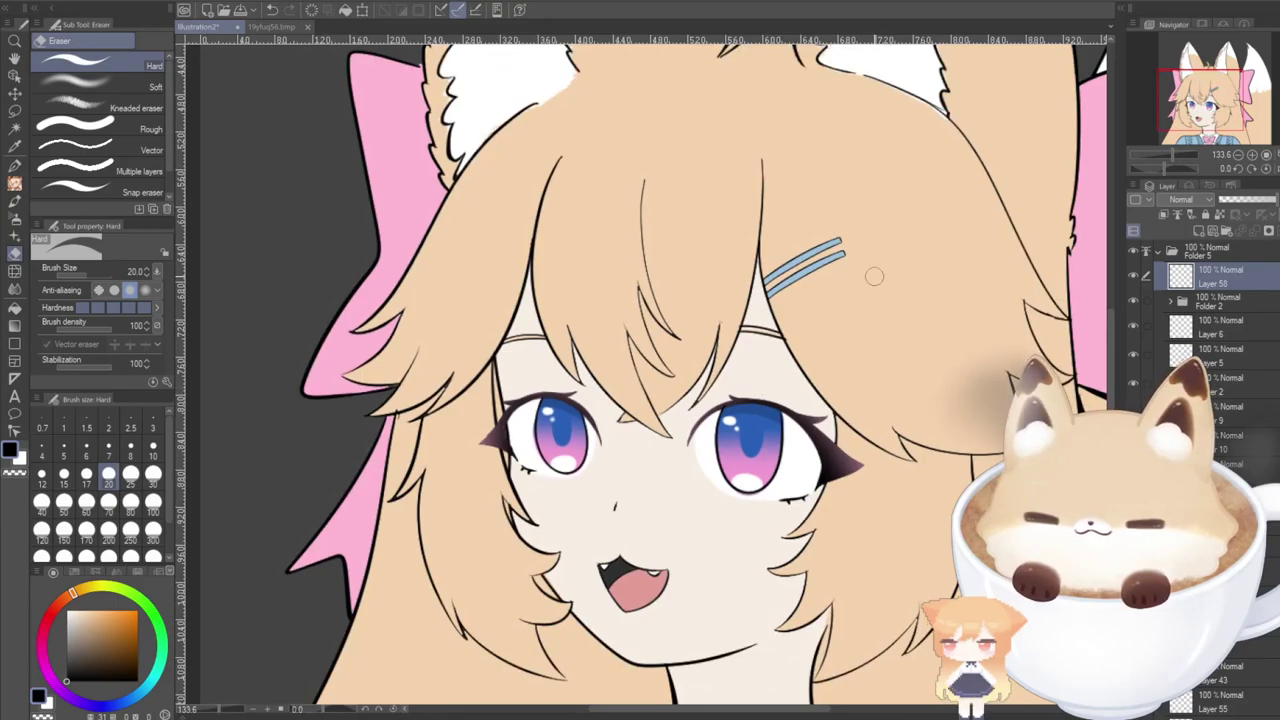
Lasso the right eyebrow and transform it, tilting it slightly and moving it a little lower toward the eye.
click(15, 110)
drag(823, 348, 730, 322)
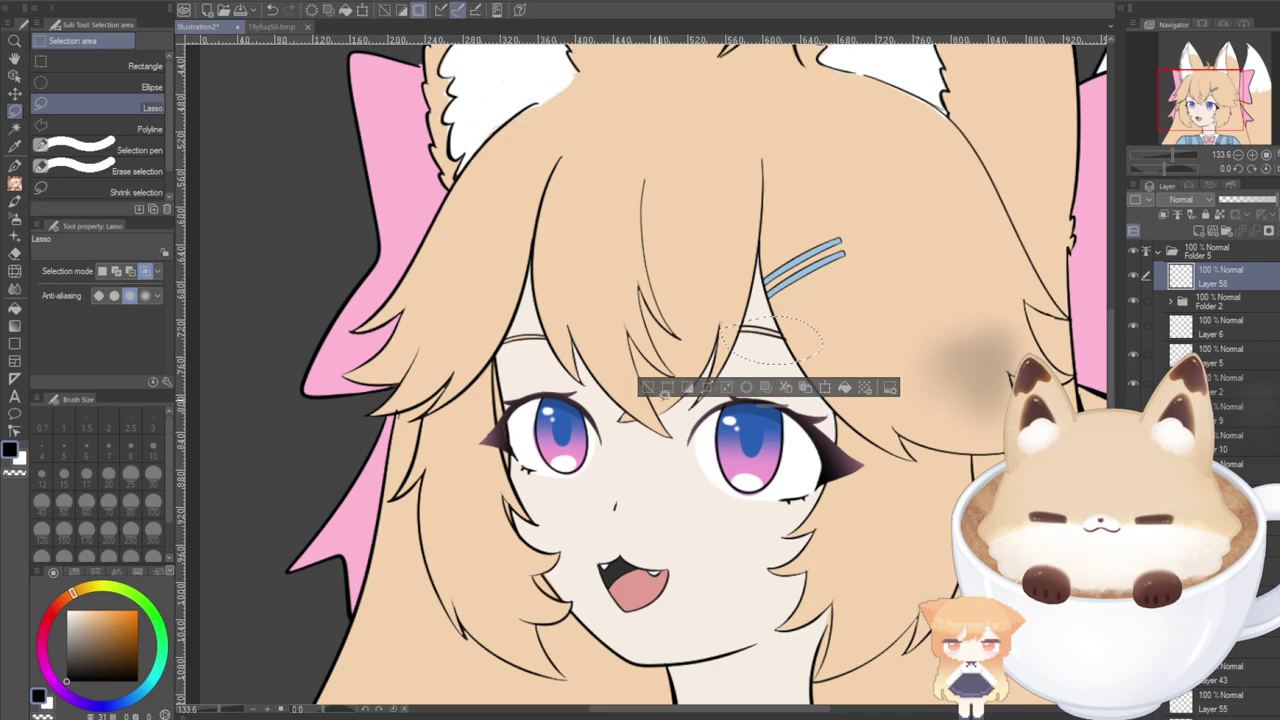
key(ctrl+r)
key(ctrl+r)
key(ctrl+r)
key(ctrl+t)
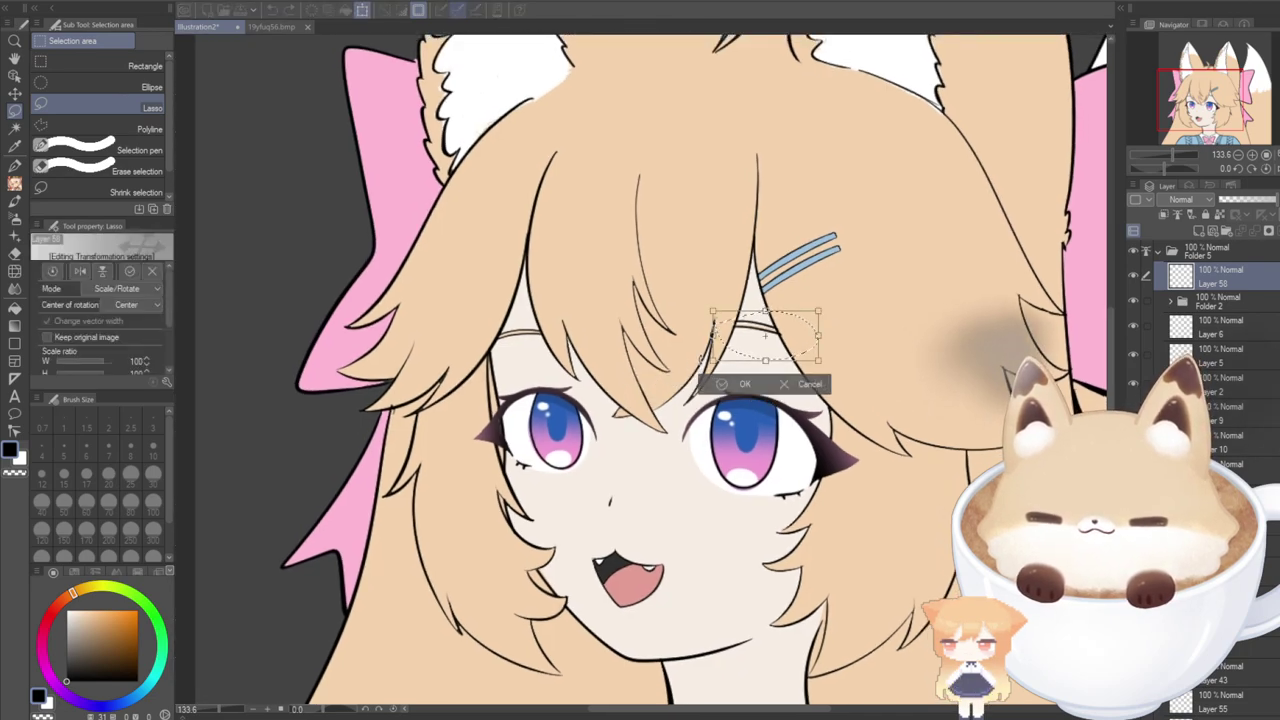
drag(696, 325, 728, 367)
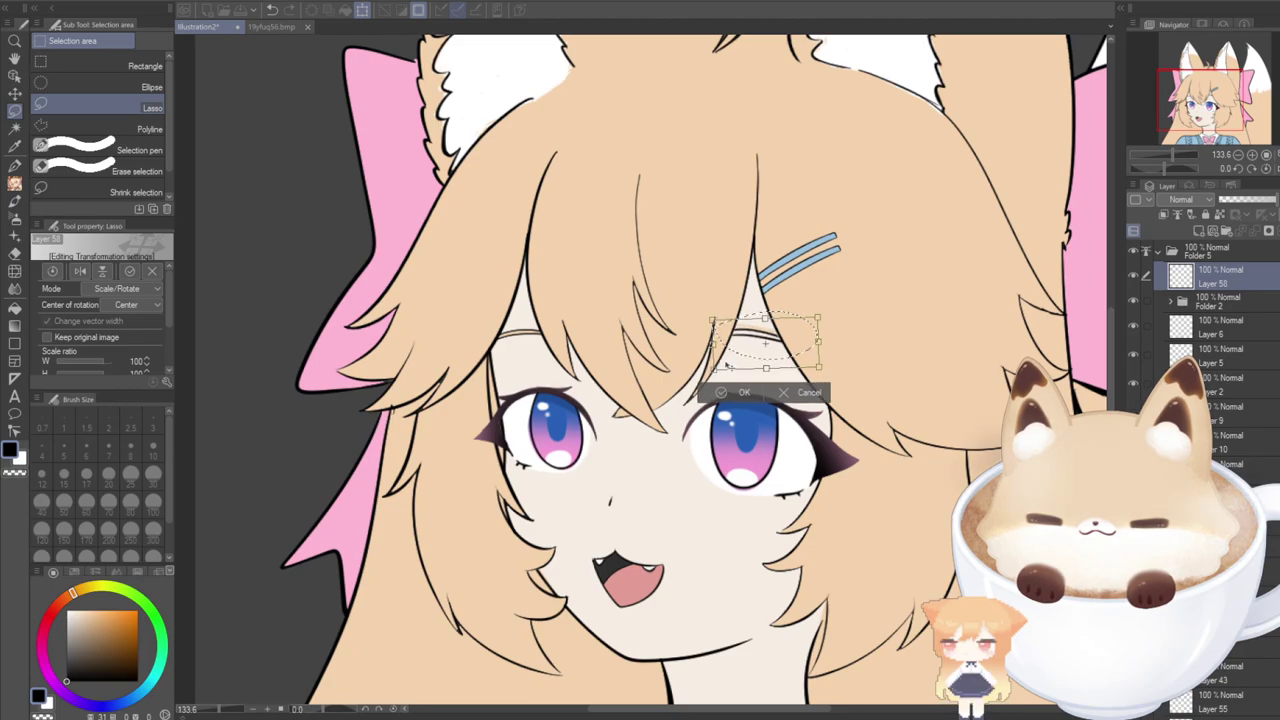
click(721, 395)
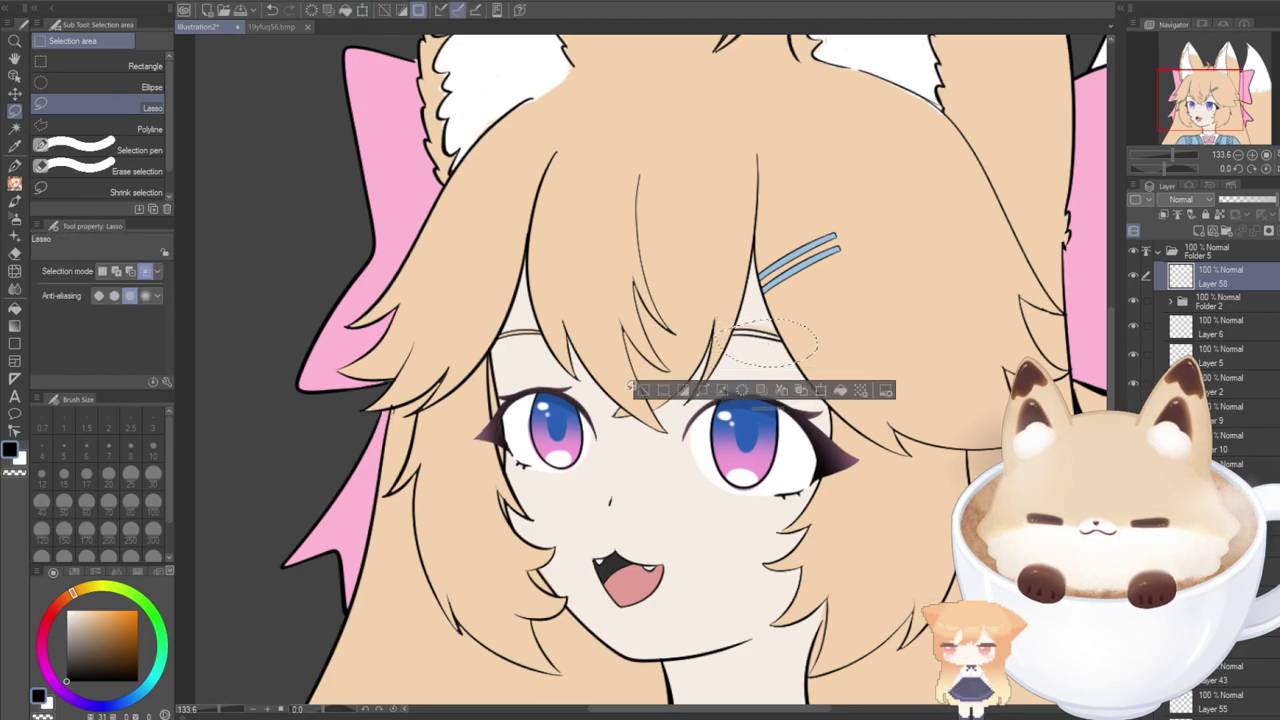
Erase the misplaced tan fill above the right eyebrow on Layer 39 with the Hard eraser at size 20.
click(14, 165)
scroll(1200, 300, down, 6)
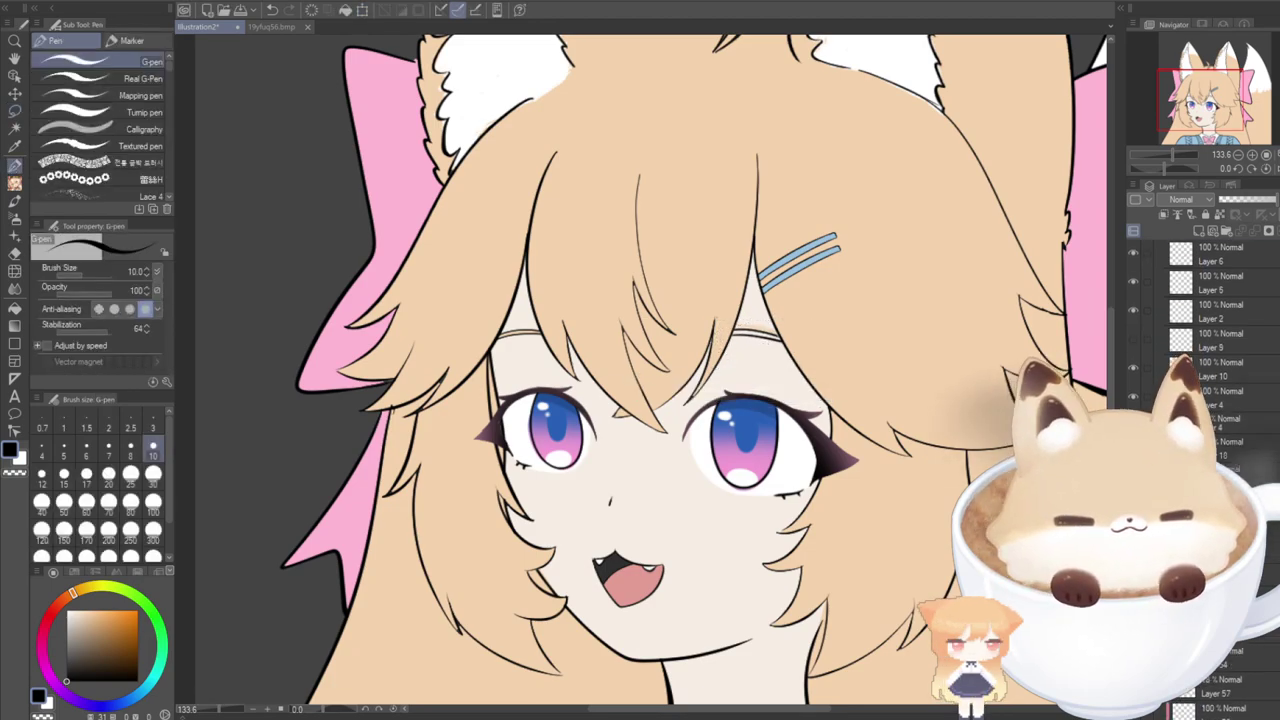
click(1240, 659)
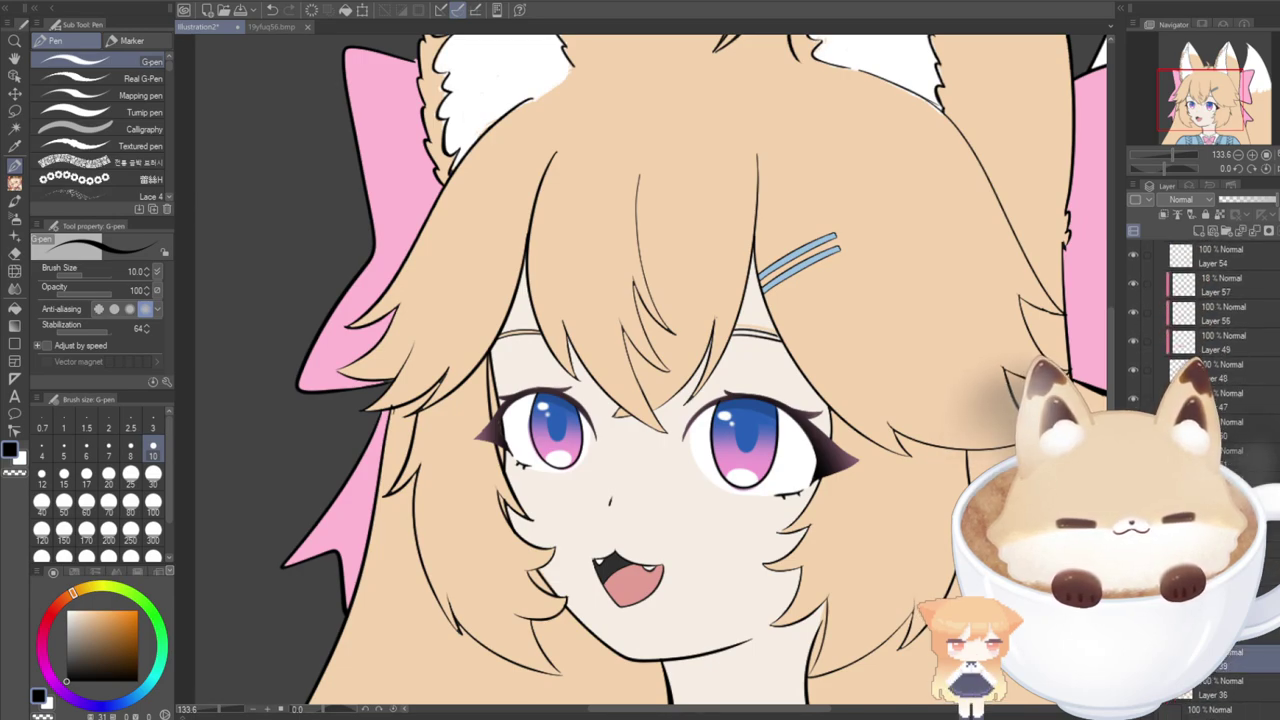
click(14, 255)
scroll(744, 356, up, 5)
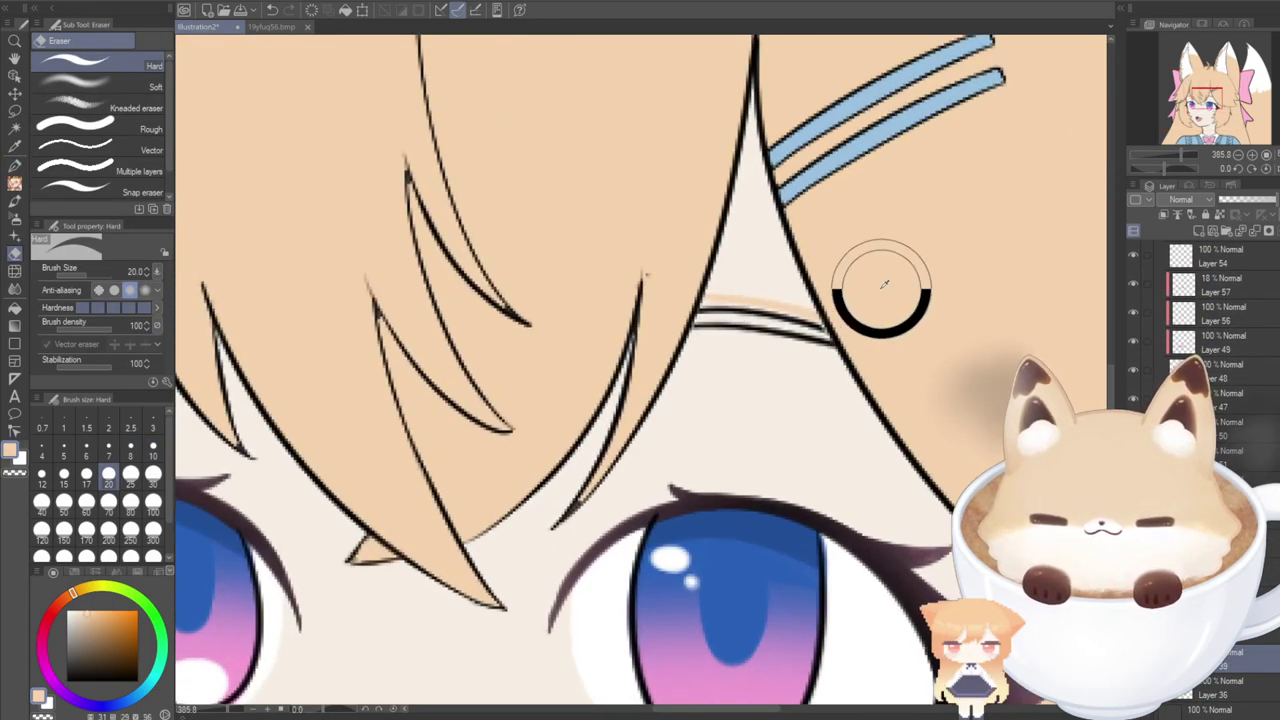
mouse_move(728, 280)
mouse_down()
mouse_move(749, 271)
mouse_move(776, 295)
mouse_move(751, 251)
mouse_up()
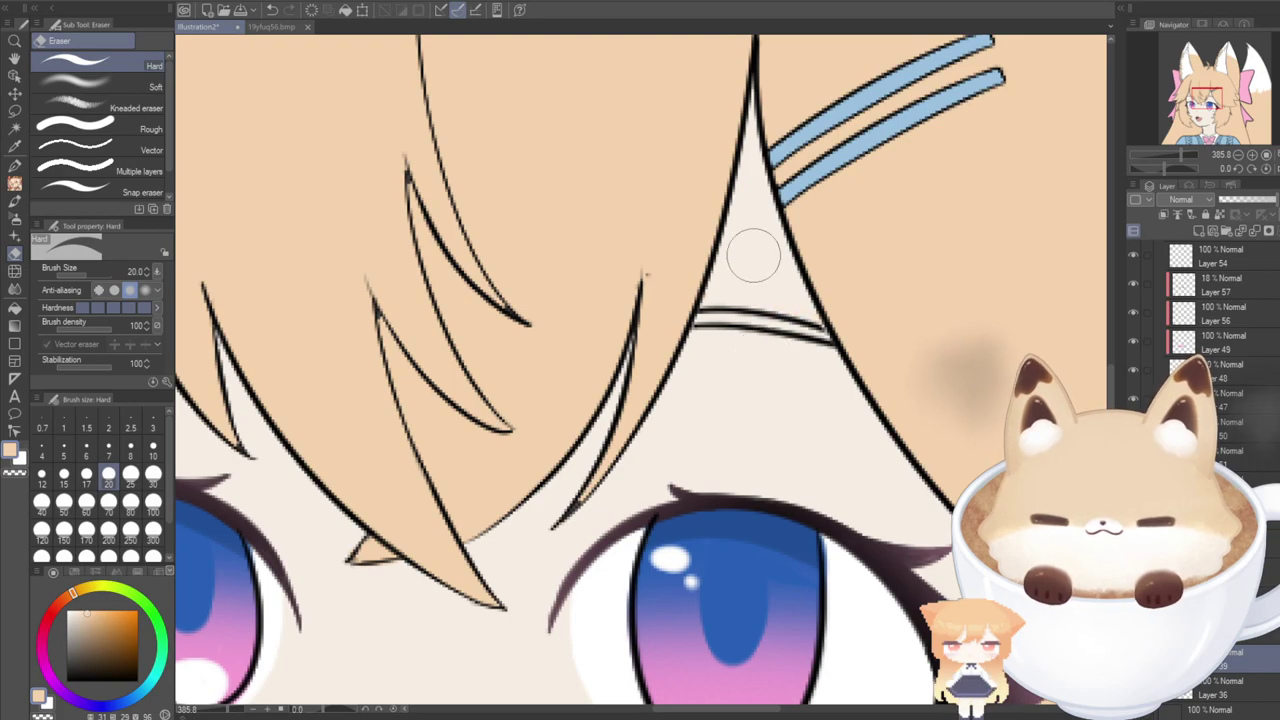
Fill the space between the right eyebrow's two lines with the hair's tan, using the G-pen at size 10.
click(14, 166)
drag(692, 320, 862, 350)
scroll(863, 349, down, 8)
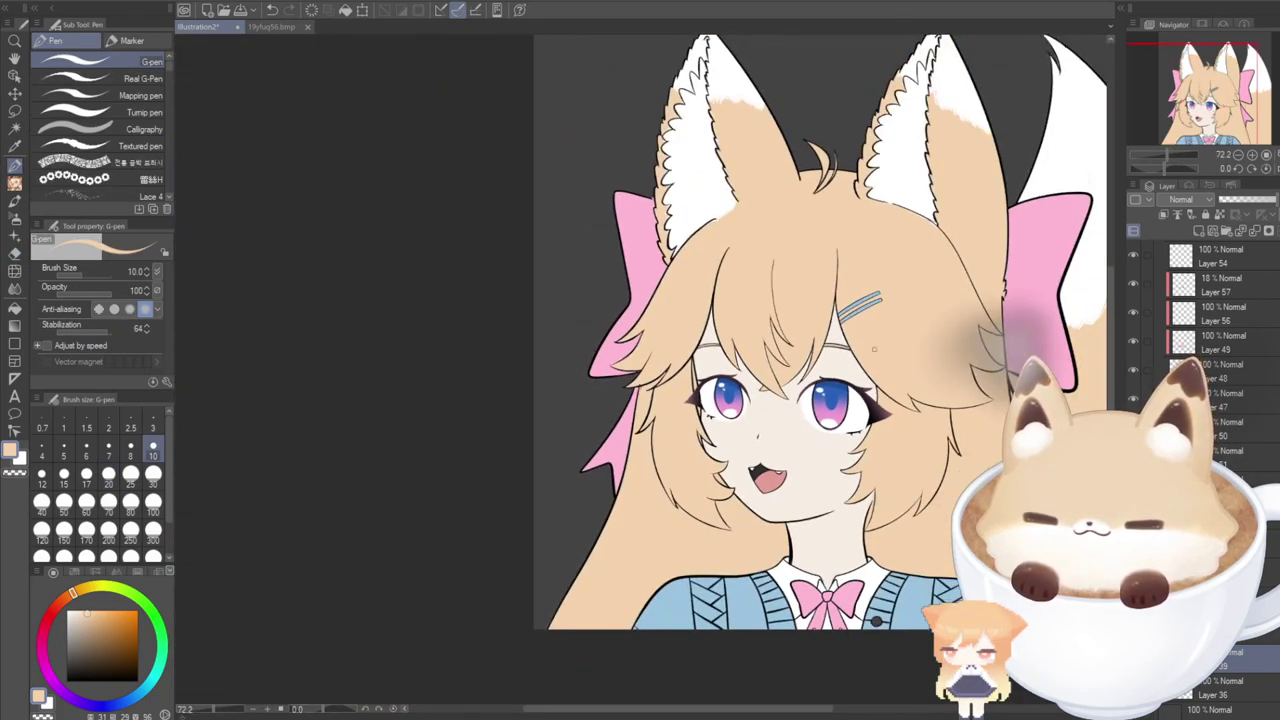
mouse_move(1197, 99)
mouse_down()
mouse_move(1203, 124)
mouse_move(1203, 89)
mouse_move(1205, 105)
mouse_move(1222, 100)
mouse_up()
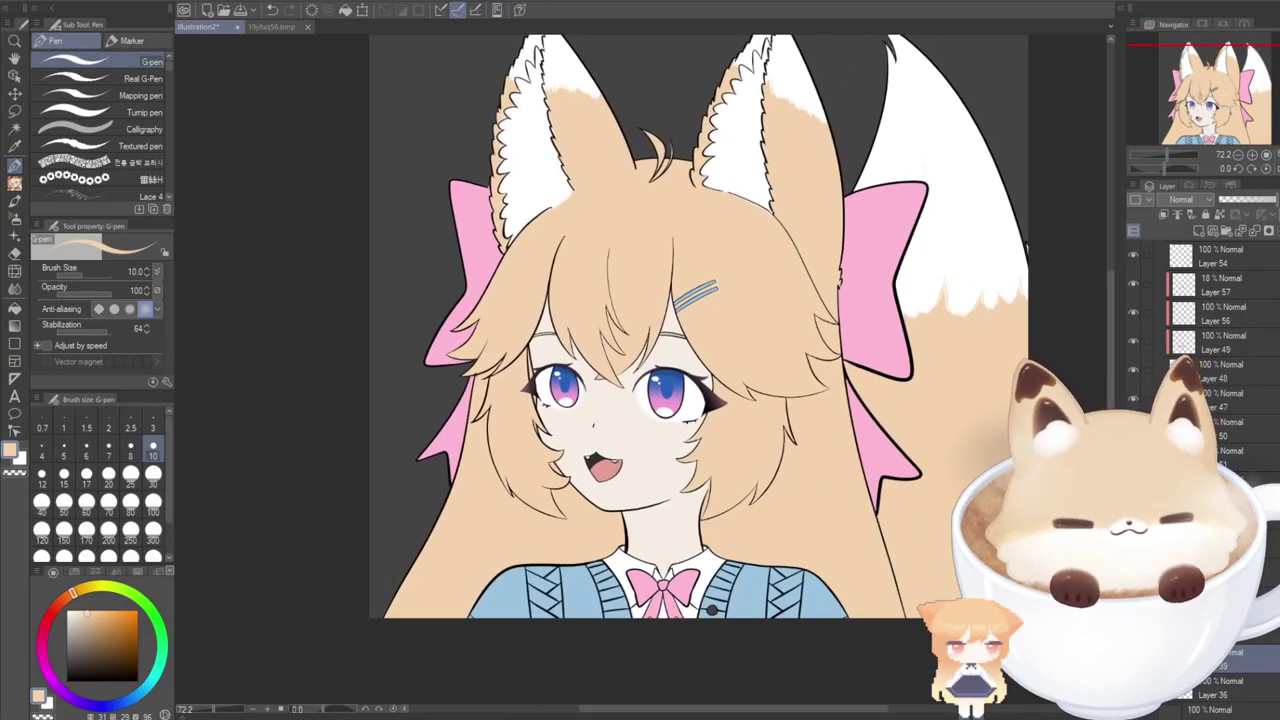
scroll(712, 514, down, 1)
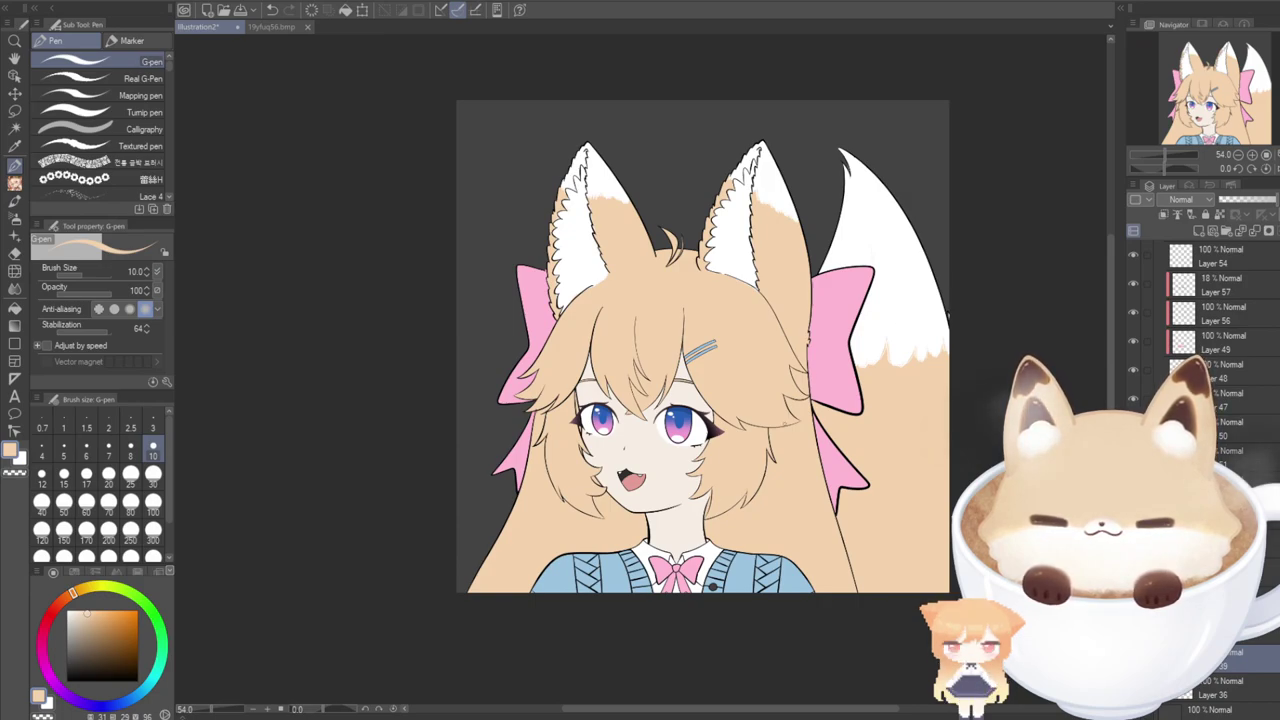
Collapse Folder 5 and Folder 6, and add a new folder containing a new raster layer between them.
scroll(1227, 367, up, 5)
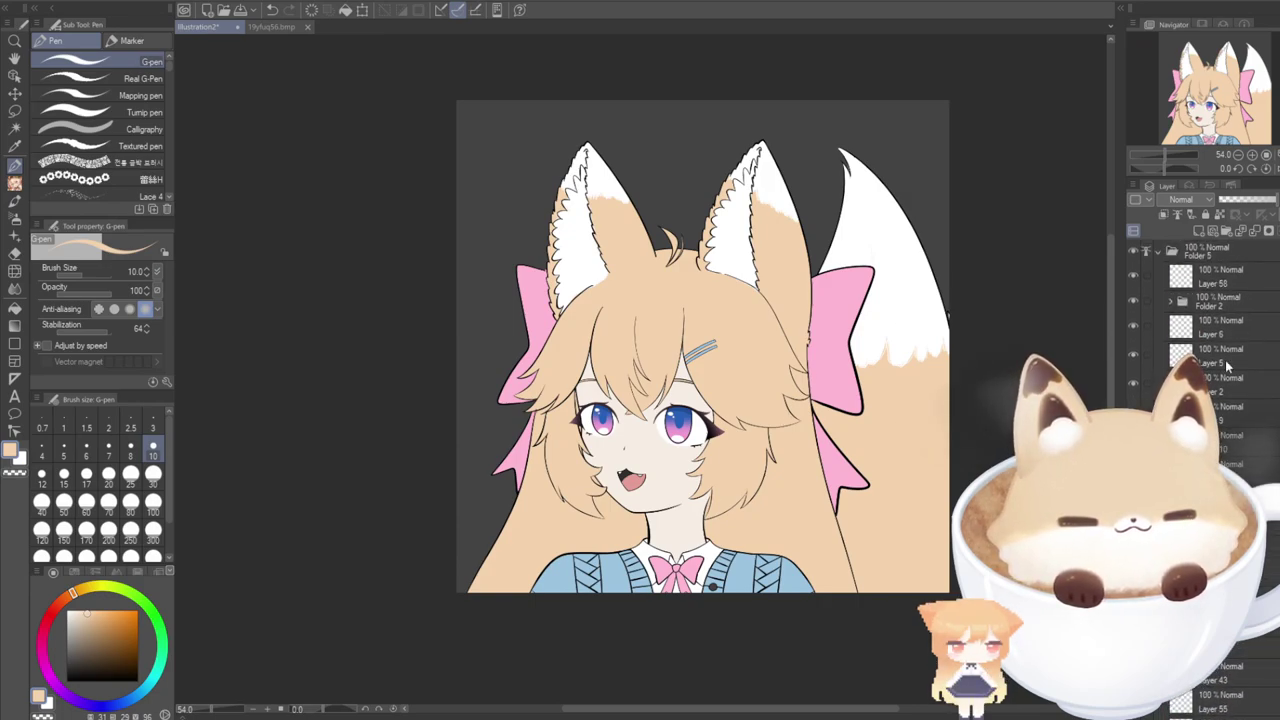
click(1159, 250)
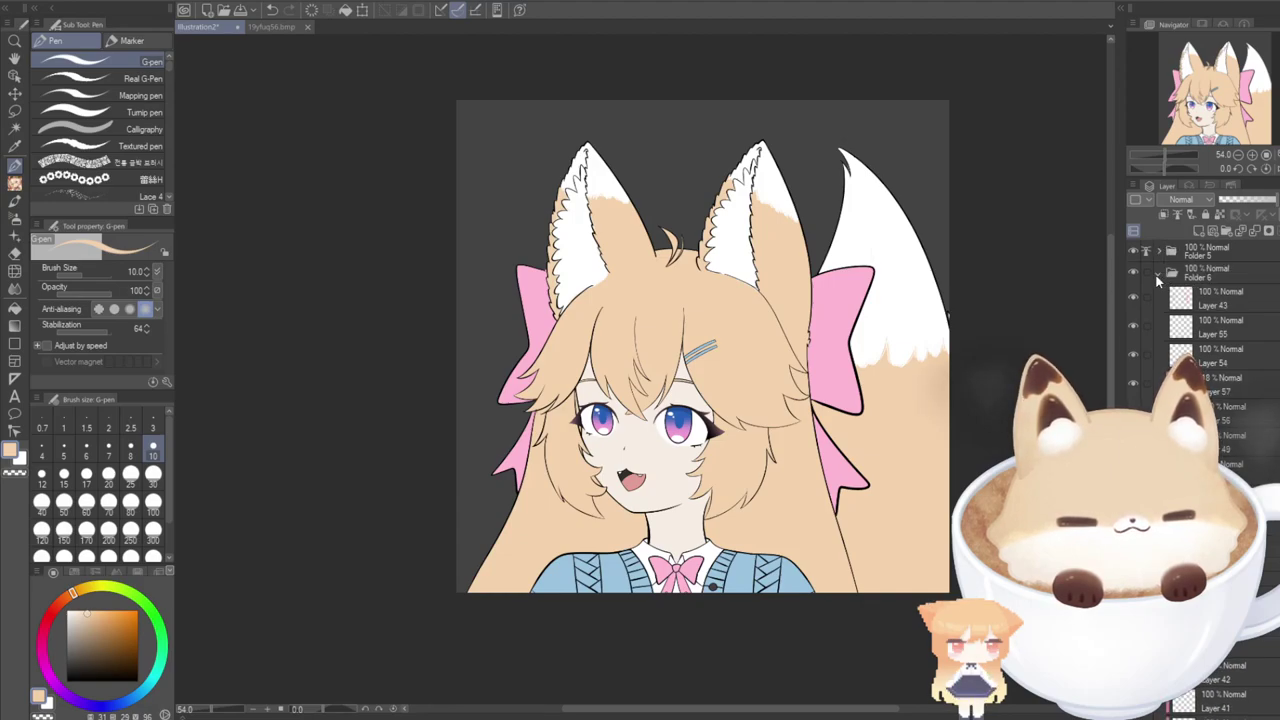
click(1159, 273)
click(1214, 231)
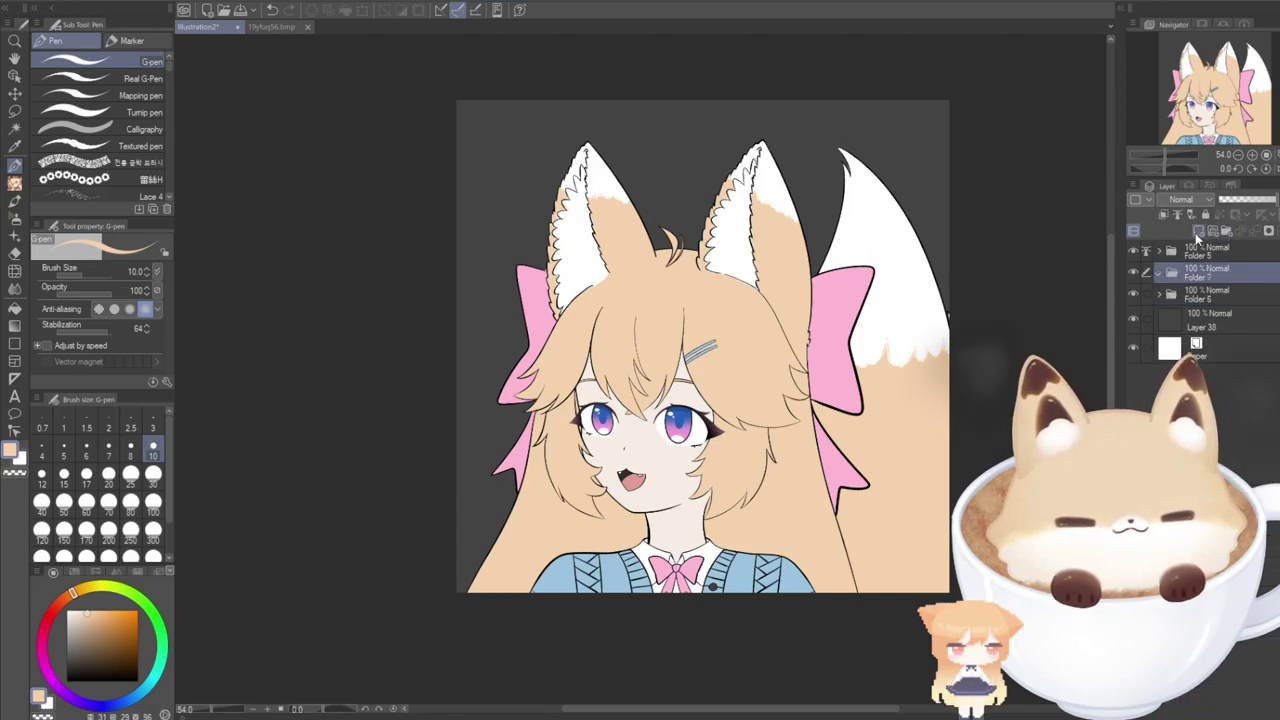
click(1198, 234)
Paint a wide curved white highlight band across the top of the hair with the G-pen at size 80.
key(x)
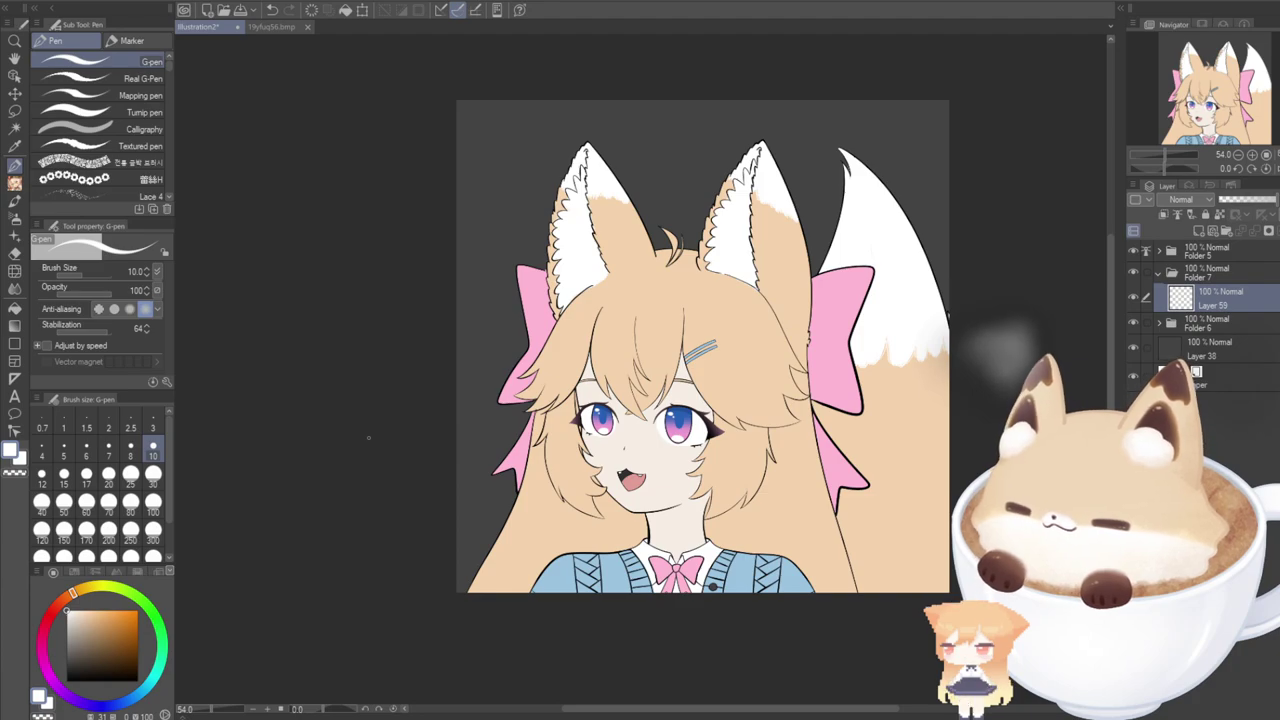
click(130, 508)
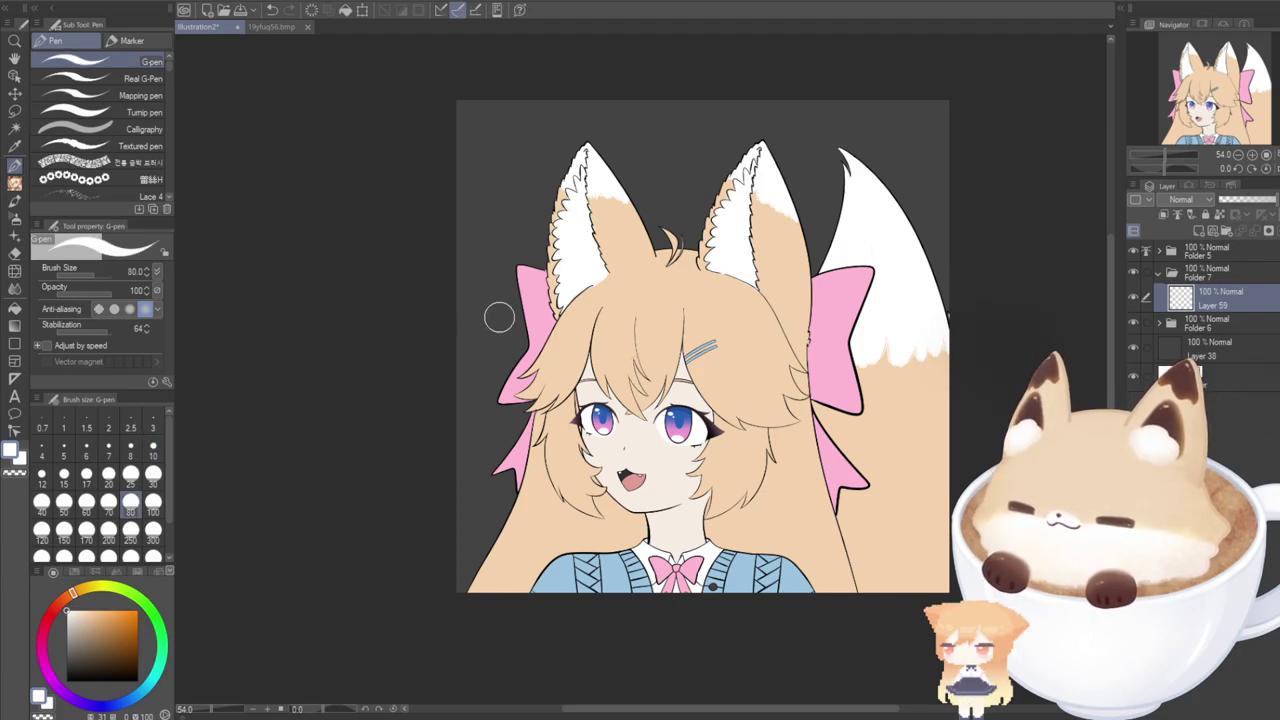
scroll(500, 314, up, 3)
scroll(570, 300, up, 2)
mouse_move(565, 285)
mouse_down()
mouse_move(711, 371)
mouse_move(937, 308)
mouse_move(940, 268)
mouse_up()
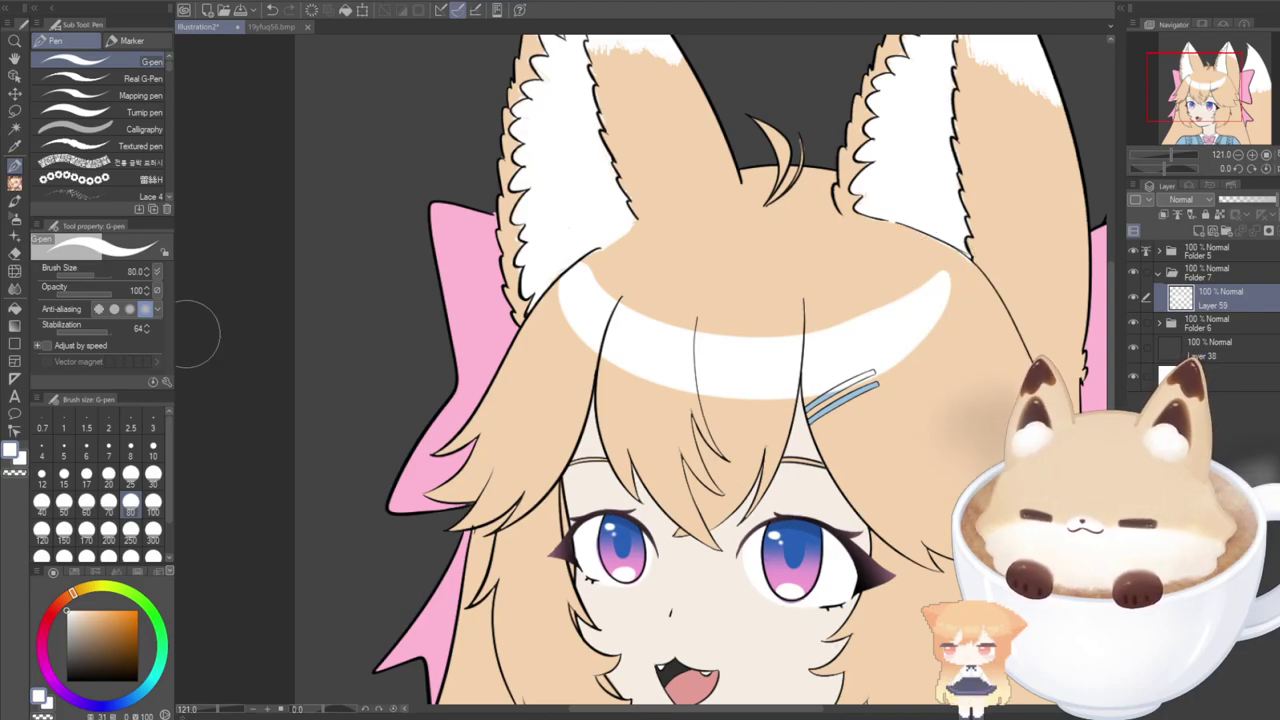
Erase slanted zigzag strand gaps in the left end of the white hair highlight with the Hard eraser at size 20.
click(15, 253)
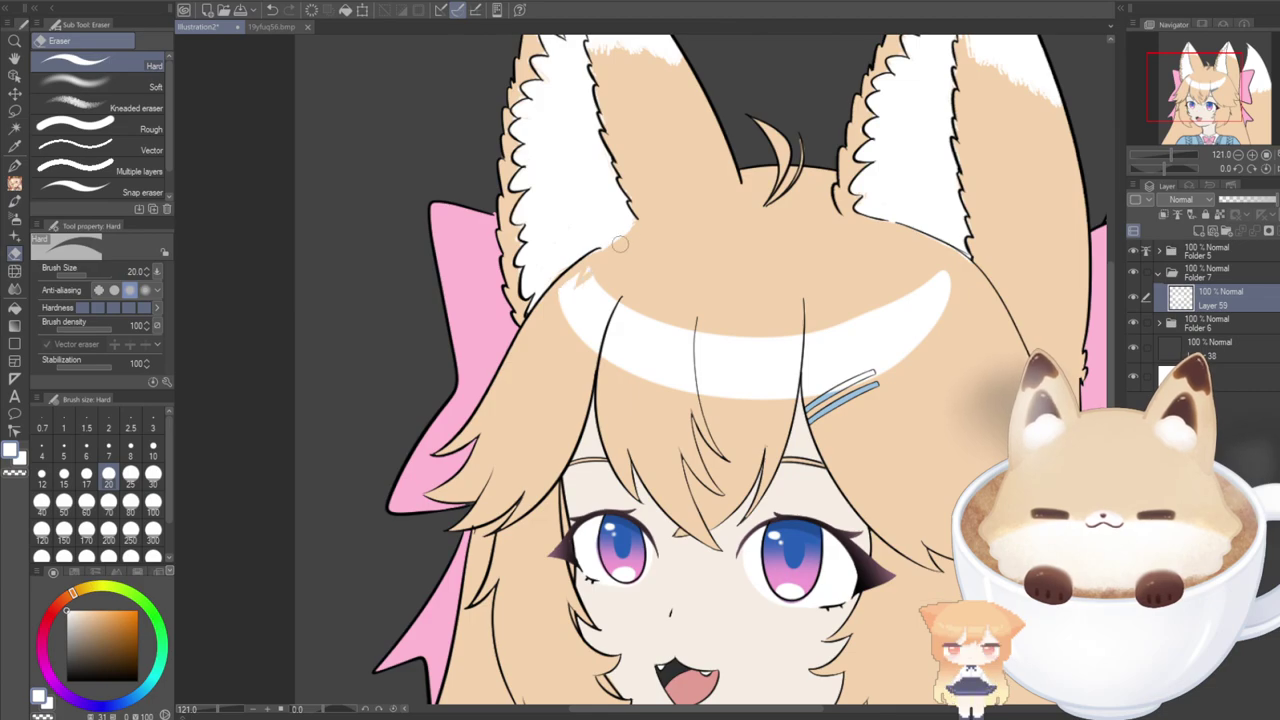
drag(604, 274, 520, 343)
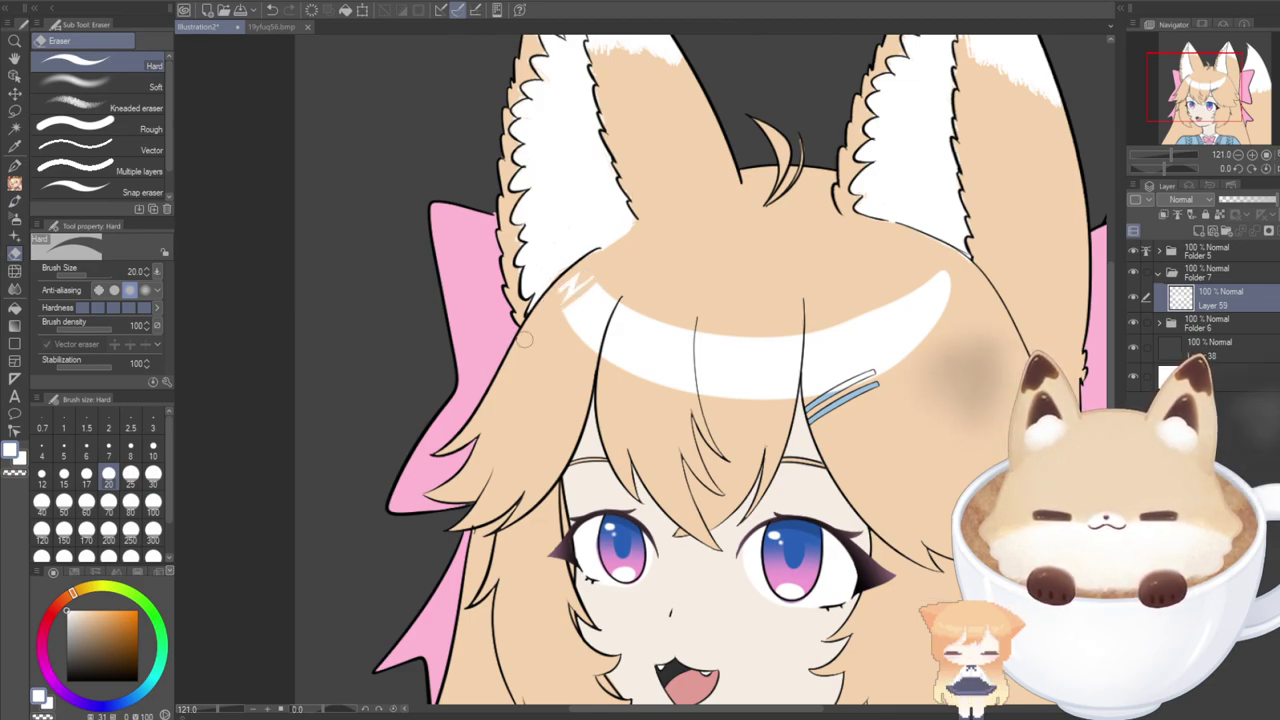
mouse_move(577, 309)
mouse_down()
mouse_move(616, 278)
mouse_move(602, 301)
mouse_move(561, 316)
mouse_up()
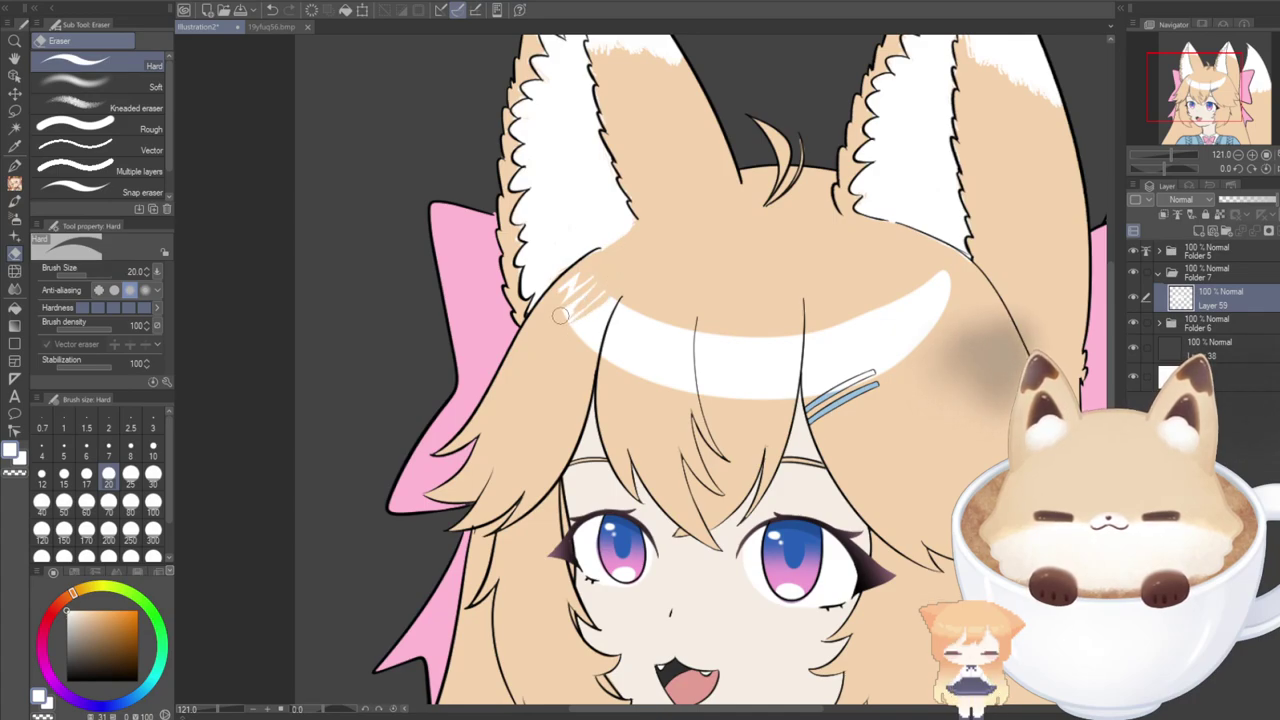
key(ctrl+z)
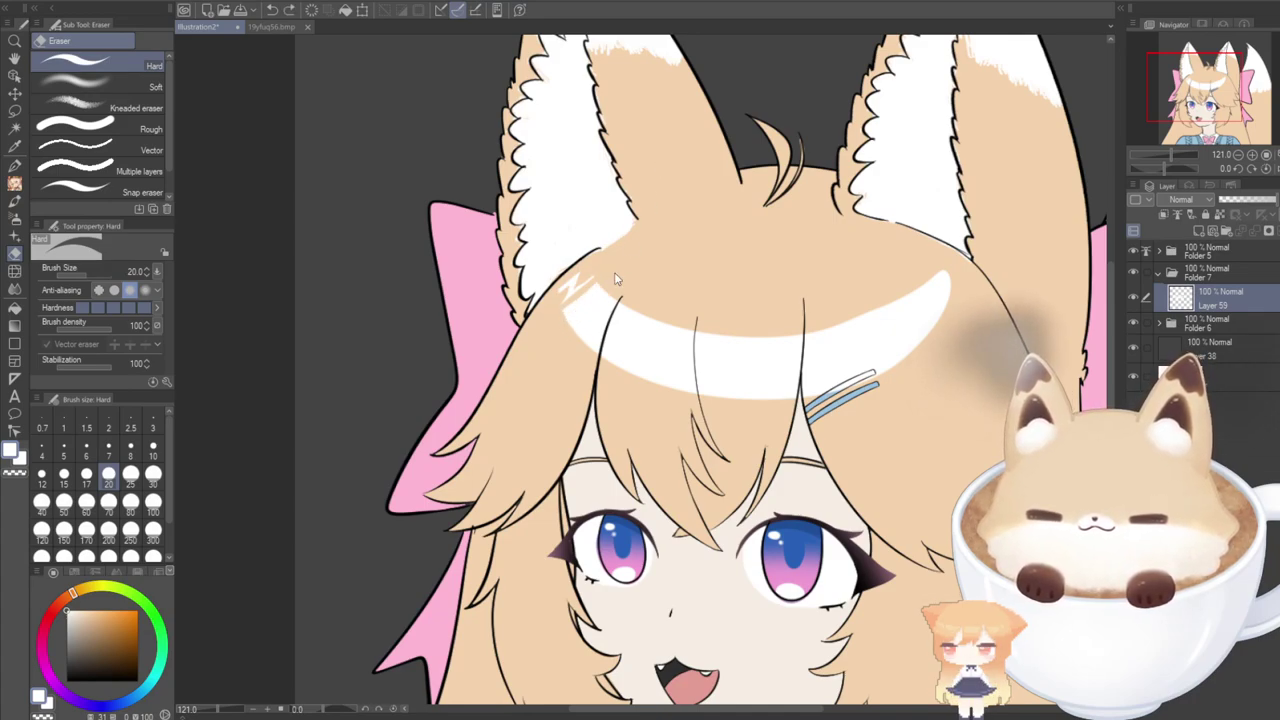
mouse_move(615, 278)
mouse_down()
mouse_move(576, 320)
mouse_move(602, 277)
mouse_up()
mouse_move(583, 322)
mouse_down()
mouse_move(650, 228)
mouse_move(575, 359)
mouse_move(632, 217)
mouse_move(568, 375)
mouse_up()
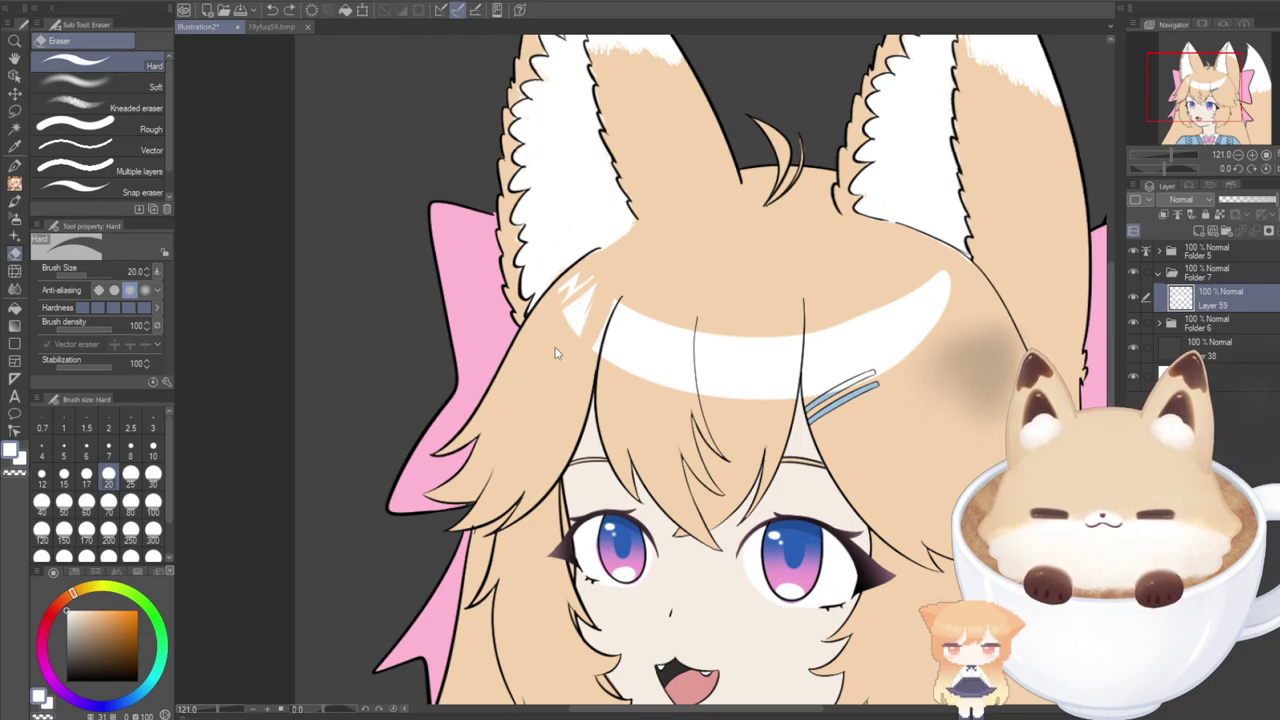
key(ctrl+z)
key(ctrl+z)
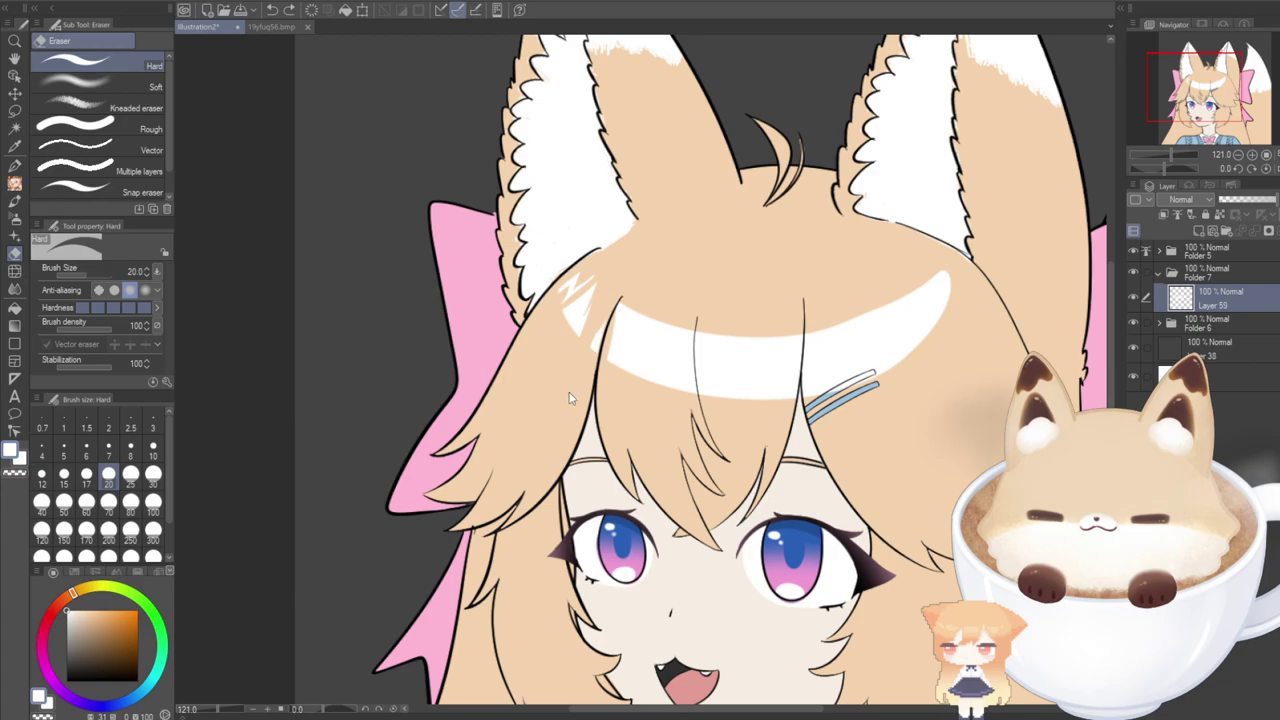
key(ctrl+z)
key(ctrl+z)
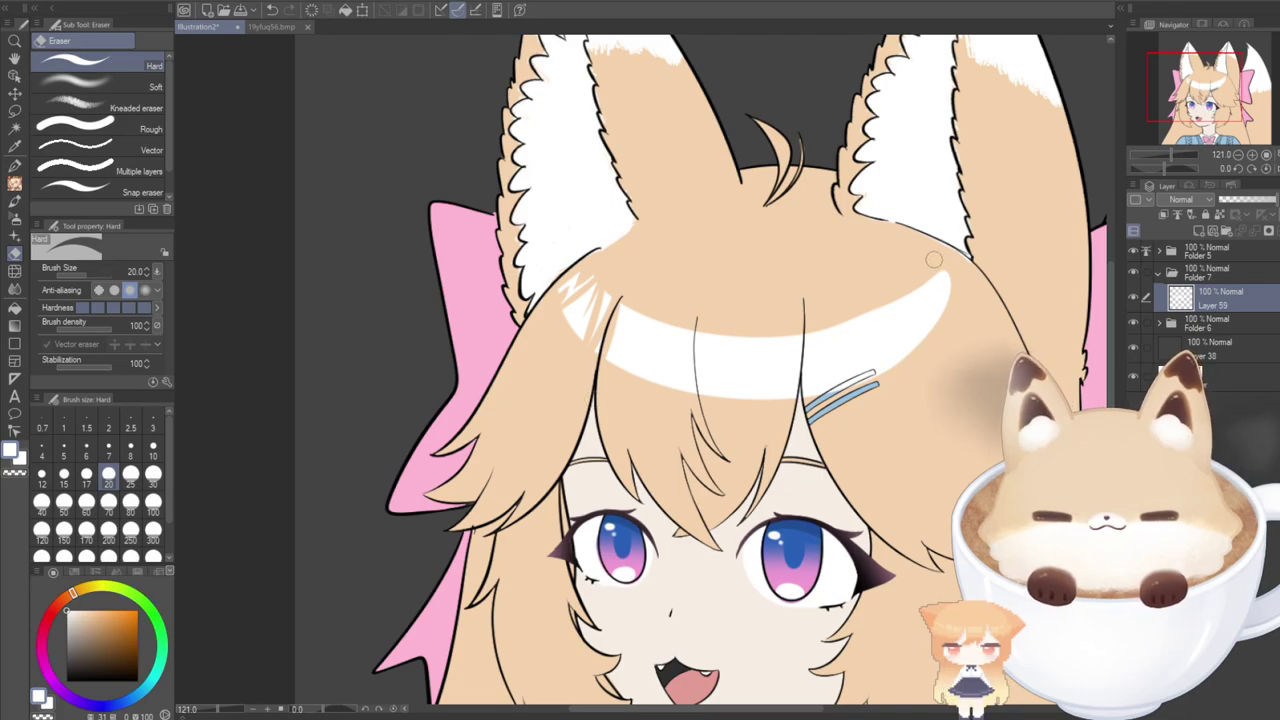
Erase slanted strand gaps in the right tip of the white highlight with the size 20 Hard eraser.
drag(929, 272, 942, 293)
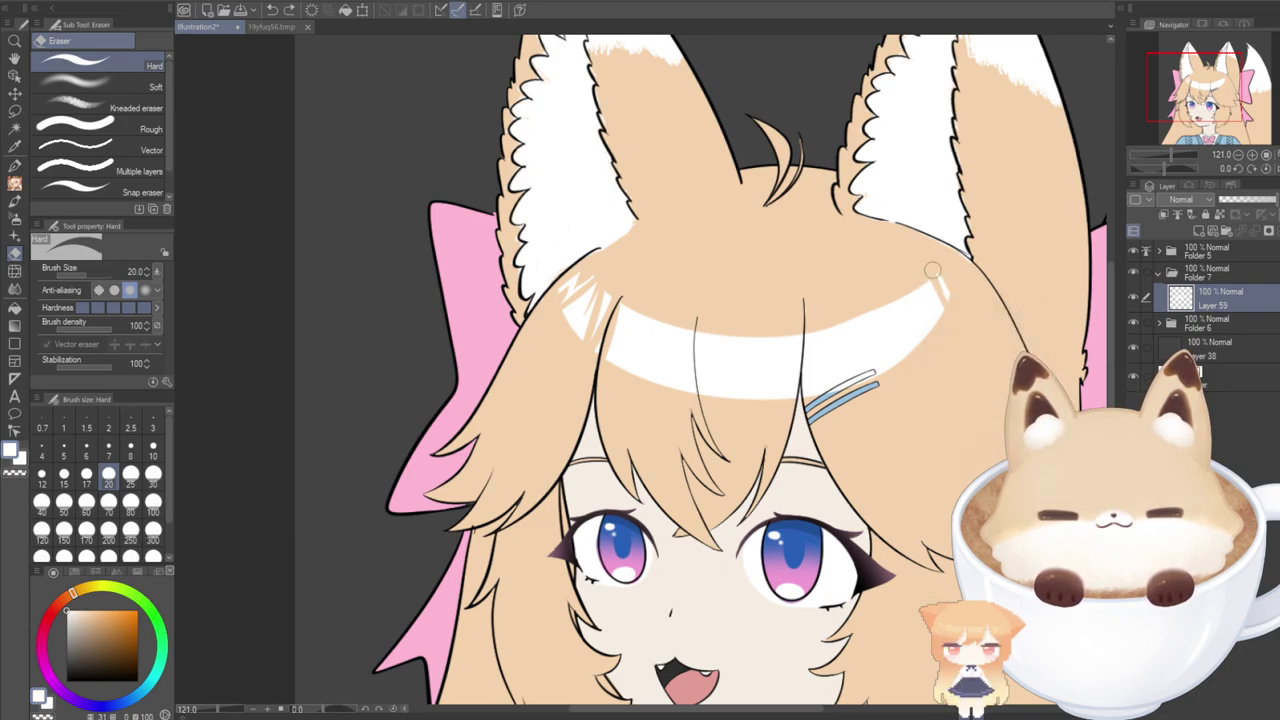
scroll(932, 270, up, 4)
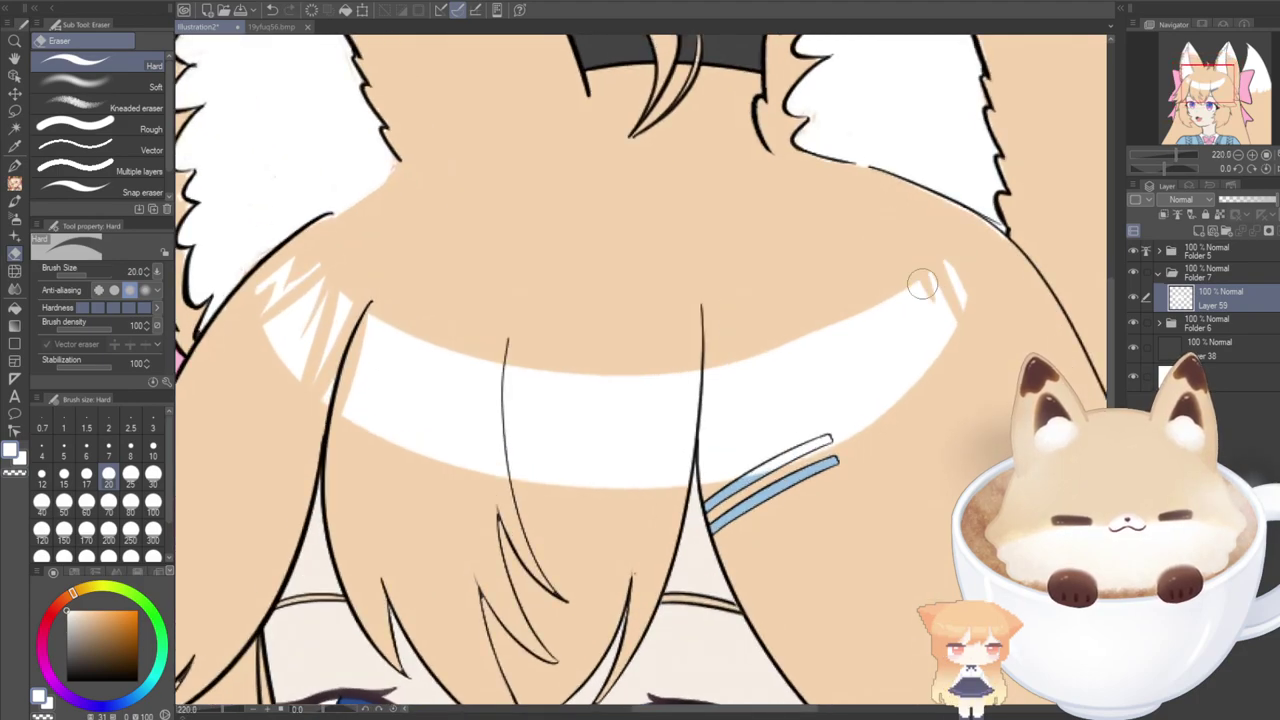
drag(922, 284, 944, 350)
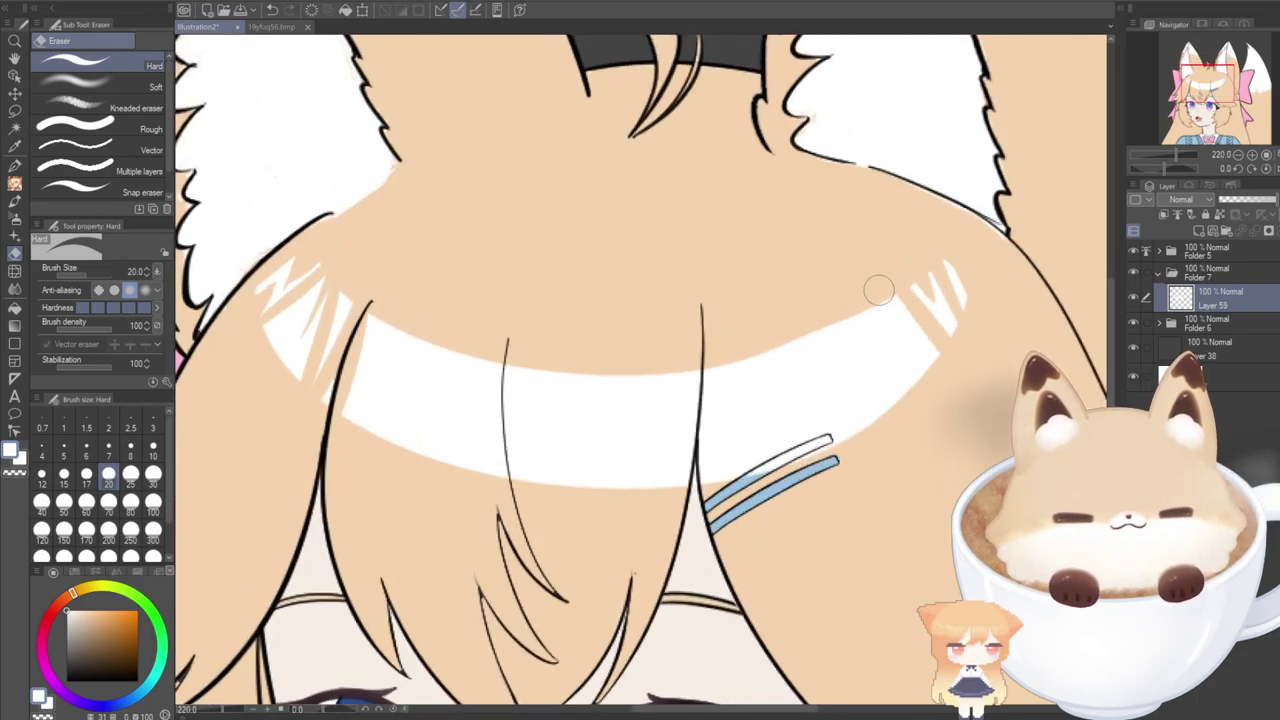
key(ctrl+z)
drag(906, 305, 946, 338)
key(ctrl+z)
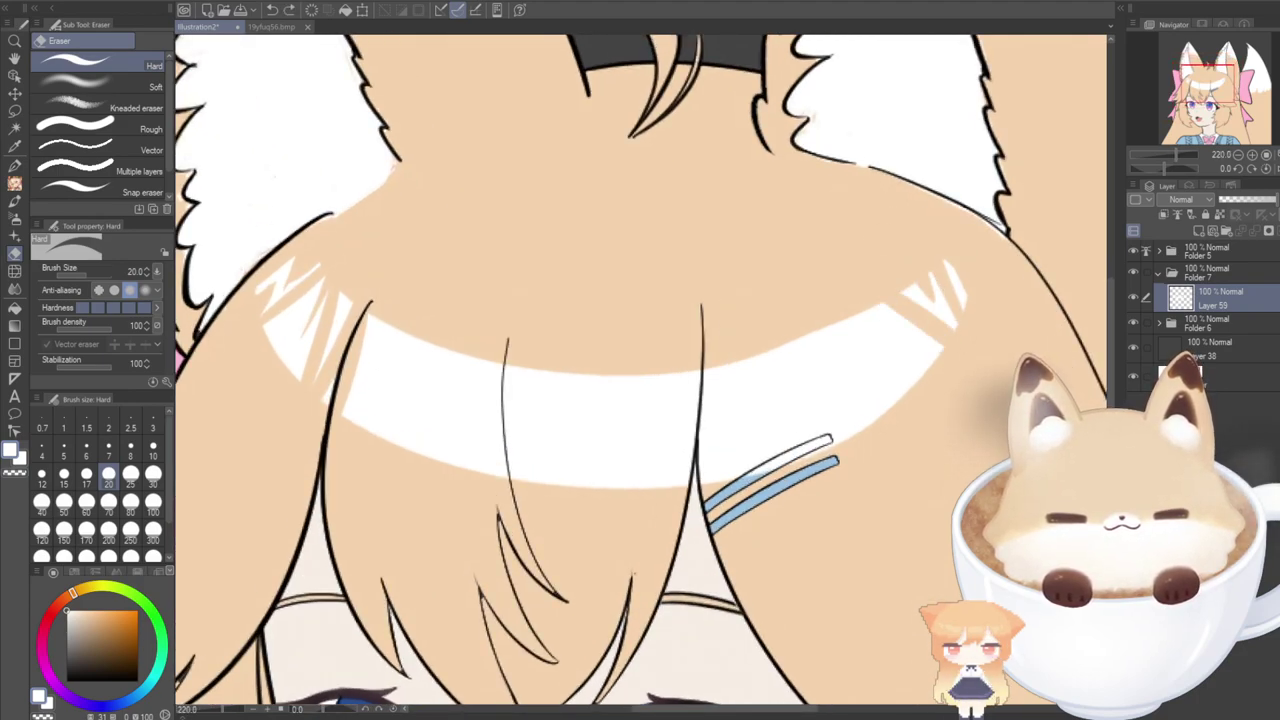
Extend the erased zigzag strand gaps from the highlight's right tip inward, stopping just short of the blue hair clip.
mouse_move(862, 300)
mouse_down()
mouse_move(904, 345)
mouse_move(830, 262)
mouse_move(941, 387)
mouse_move(954, 371)
mouse_move(921, 350)
mouse_move(955, 391)
mouse_up()
drag(830, 298, 963, 437)
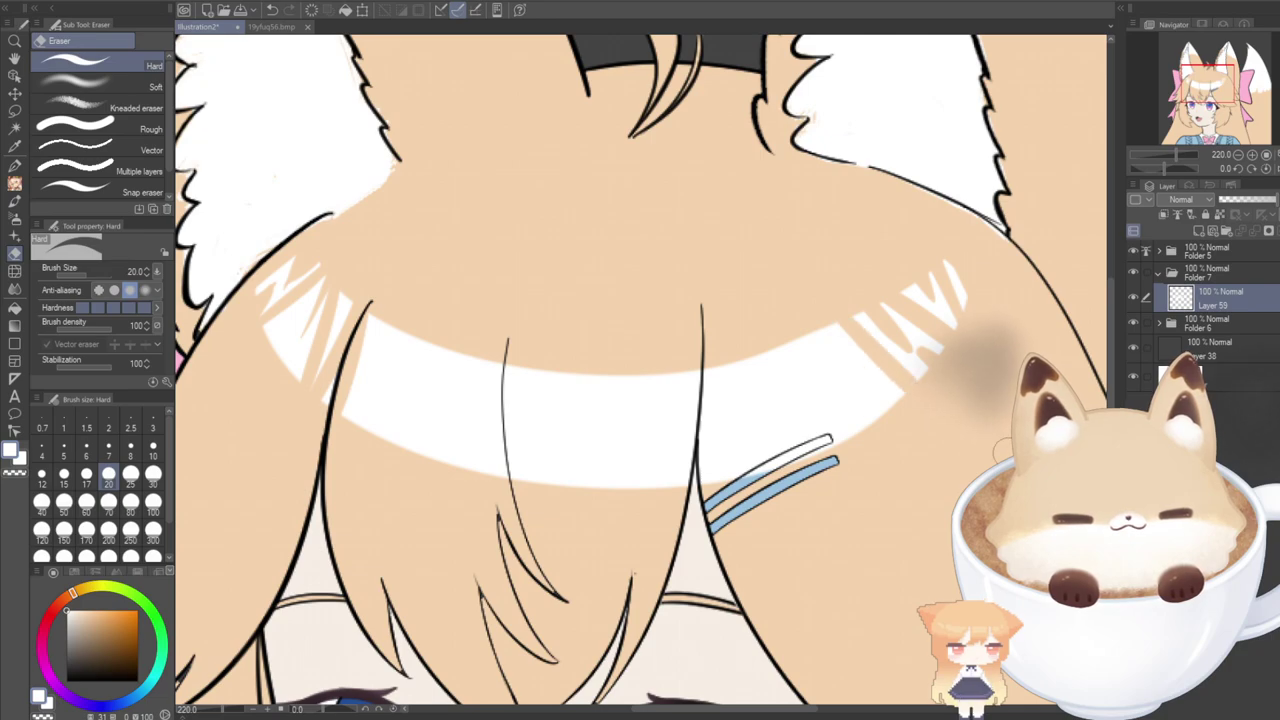
mouse_move(870, 390)
mouse_down()
mouse_move(914, 400)
mouse_move(797, 300)
mouse_move(934, 391)
mouse_move(788, 336)
mouse_move(850, 370)
mouse_move(872, 401)
mouse_move(708, 229)
mouse_move(914, 409)
mouse_move(784, 360)
mouse_move(940, 514)
mouse_up()
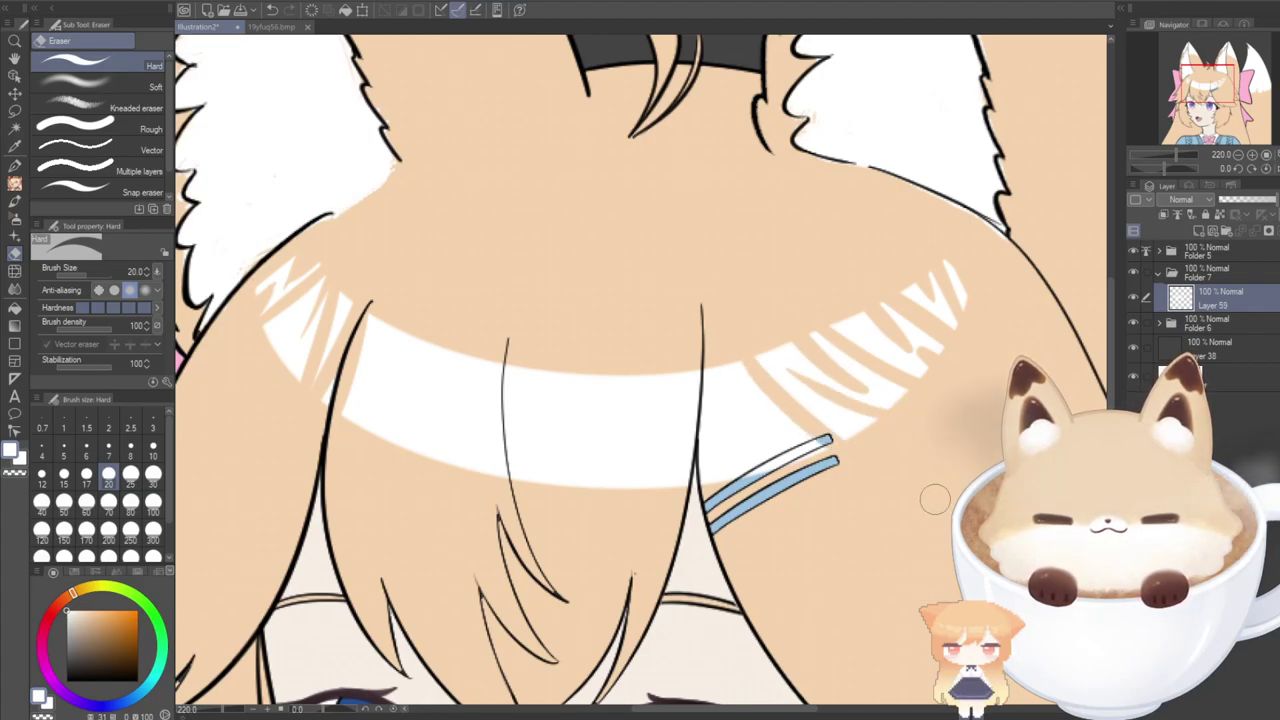
key(ctrl+z)
drag(712, 338, 850, 438)
key(ctrl+z)
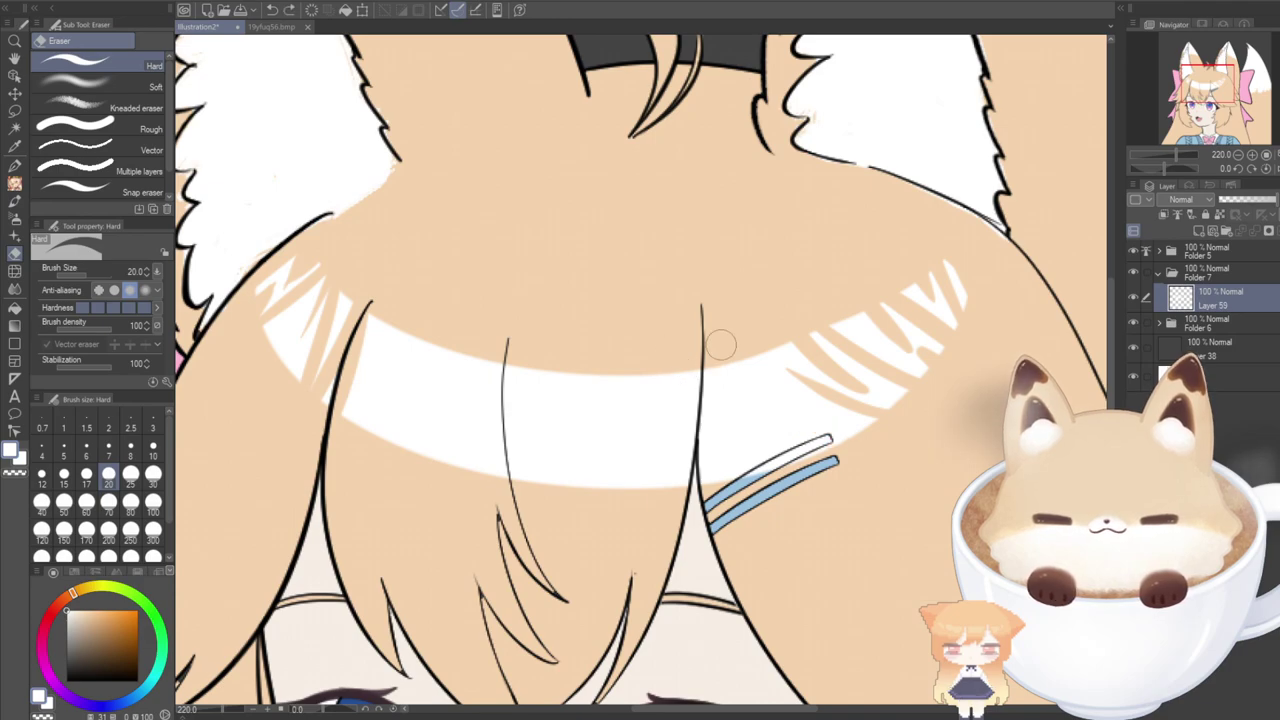
mouse_move(721, 330)
mouse_down()
mouse_move(839, 517)
mouse_move(884, 530)
mouse_up()
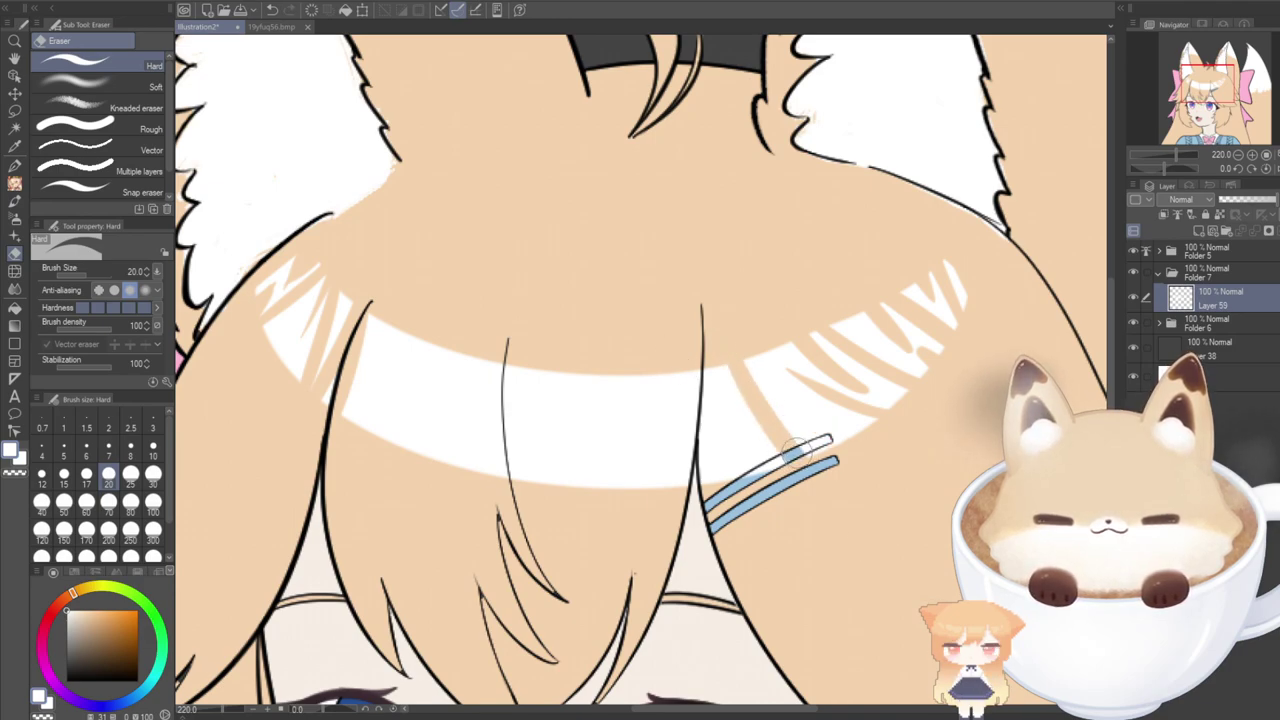
drag(735, 354, 866, 463)
key(ctrl+z)
drag(729, 347, 832, 455)
drag(767, 395, 866, 472)
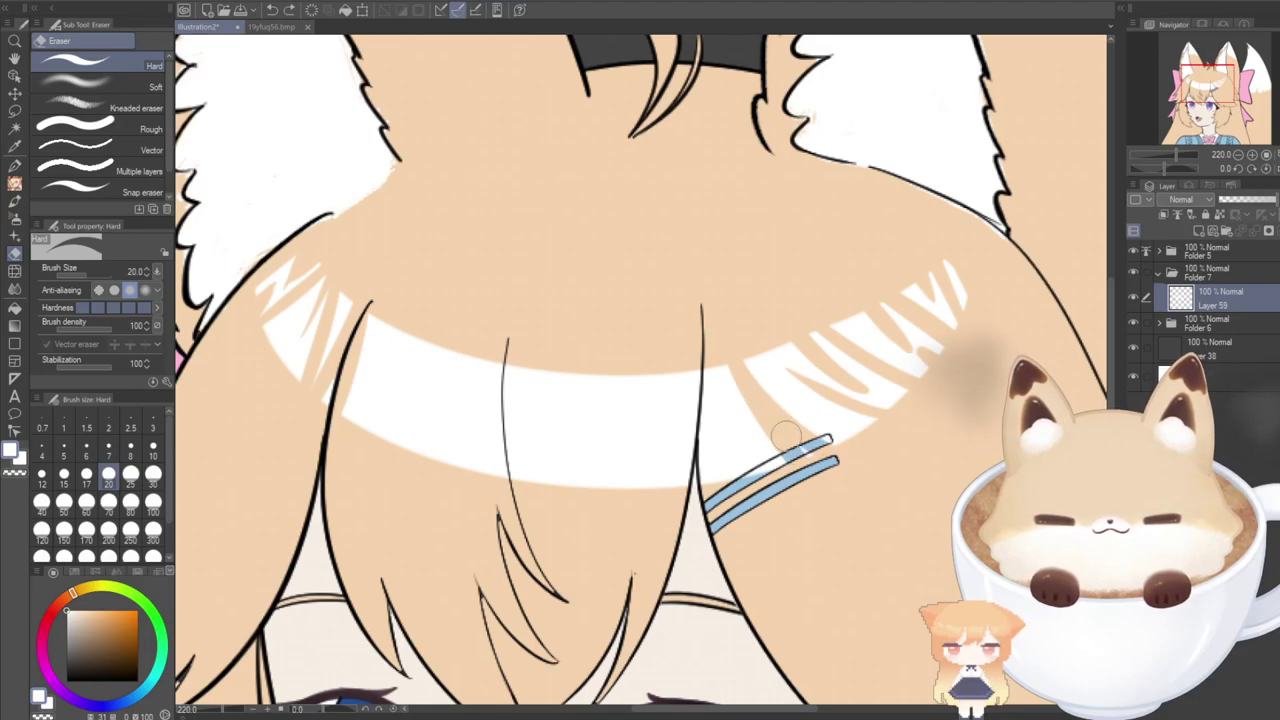
drag(706, 362, 710, 468)
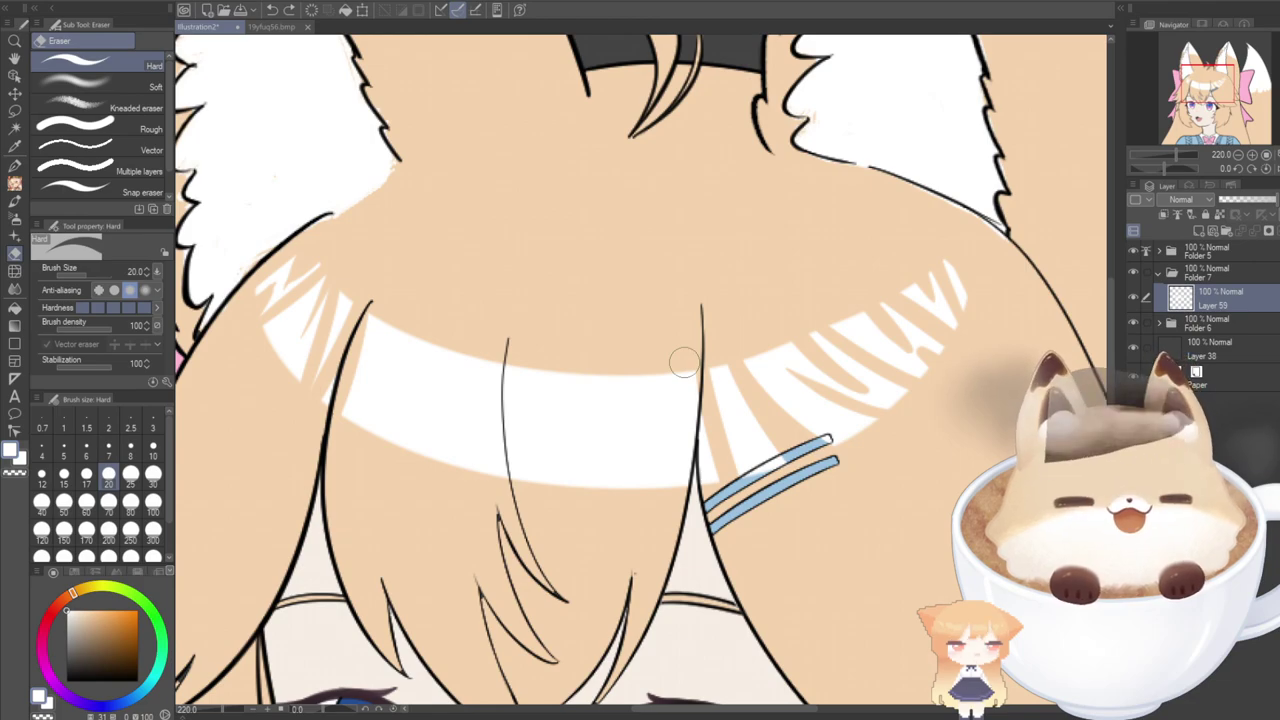
drag(714, 381, 746, 478)
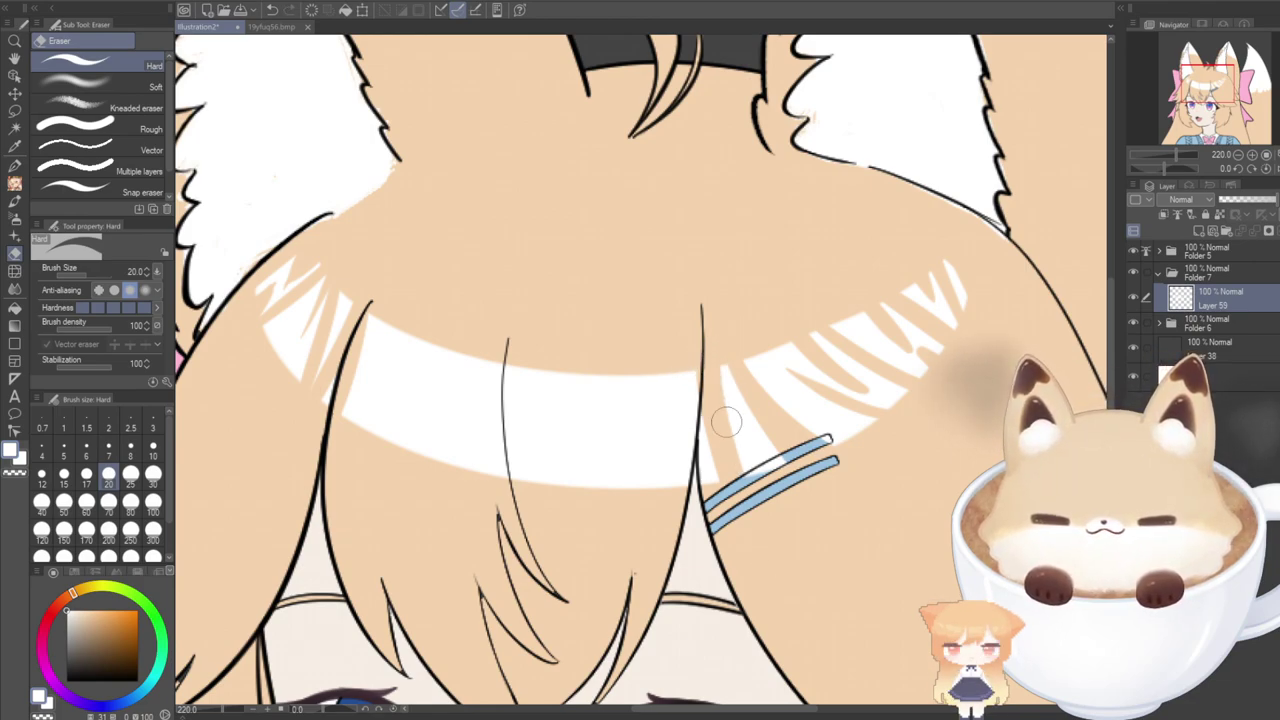
drag(717, 349, 771, 446)
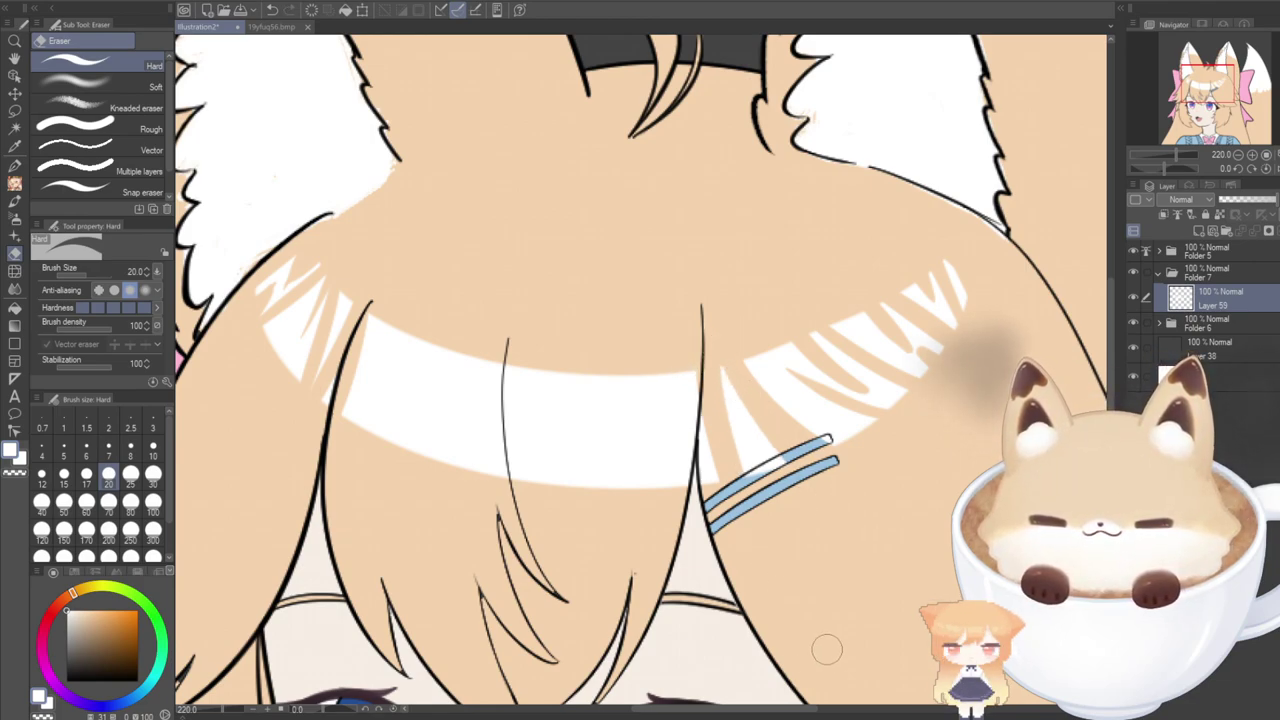
drag(786, 709, 775, 706)
key(ctrl+z)
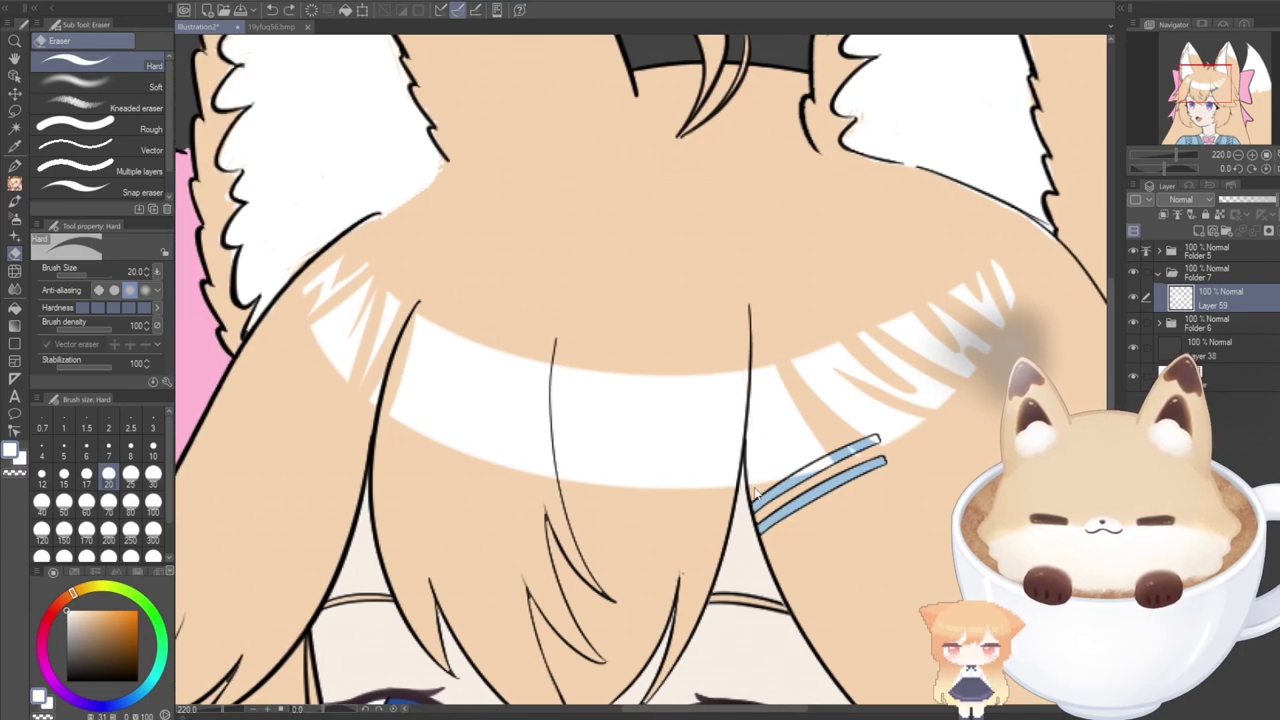
key(ctrl+z)
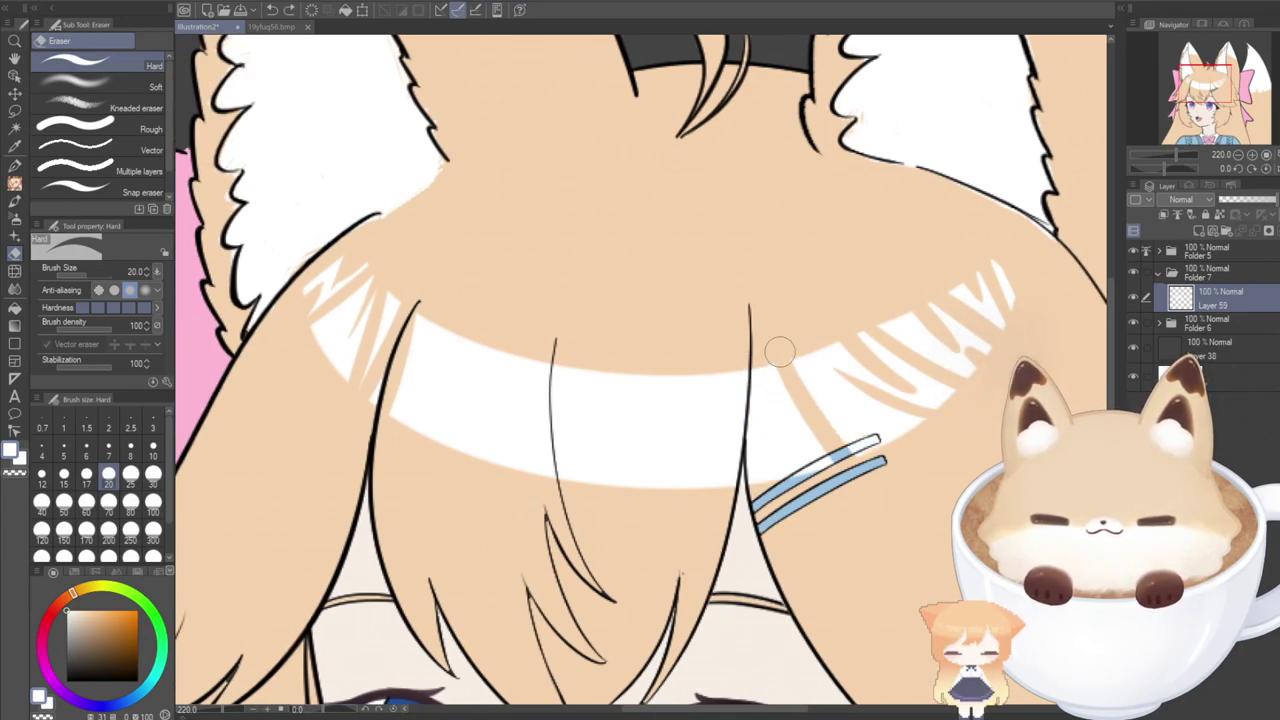
key(ctrl+z)
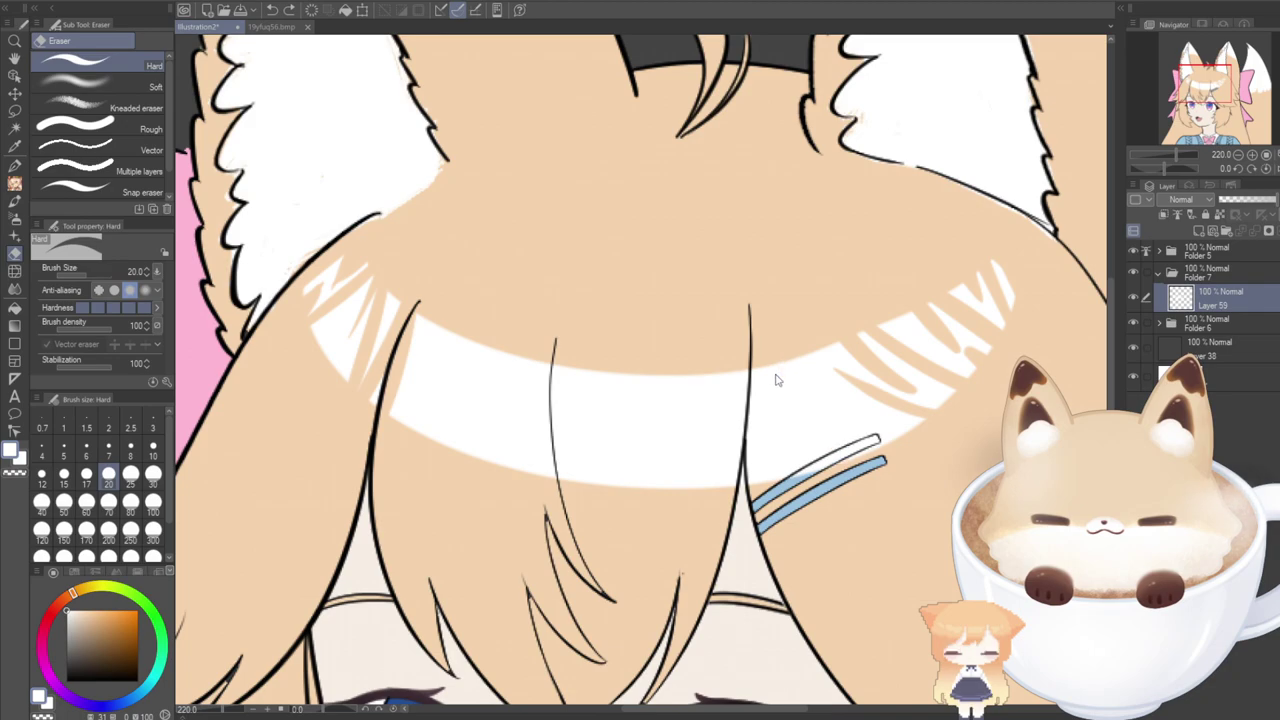
Erase strand gaps between the right bang line and the hair clip, reducing the eraser to size 10, and clear the white off the clip.
drag(773, 356, 866, 439)
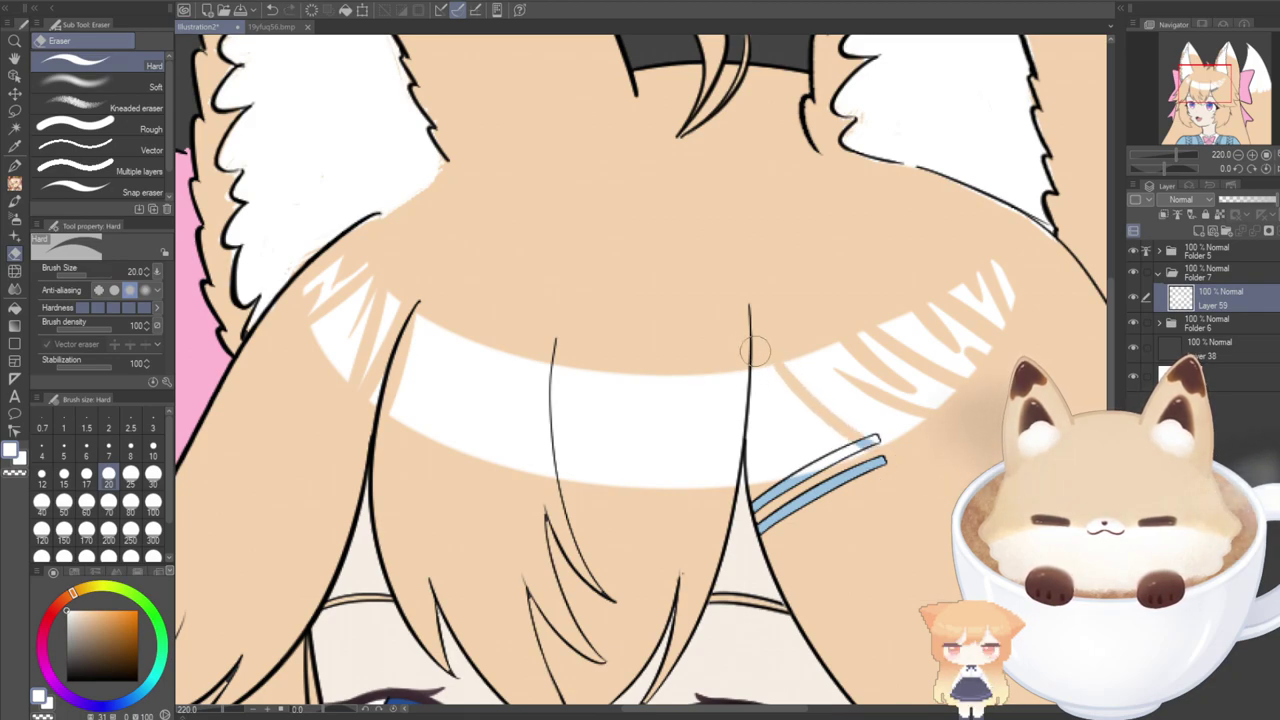
key(bracketleft)
key(bracketleft)
key(bracketleft)
key(bracketleft)
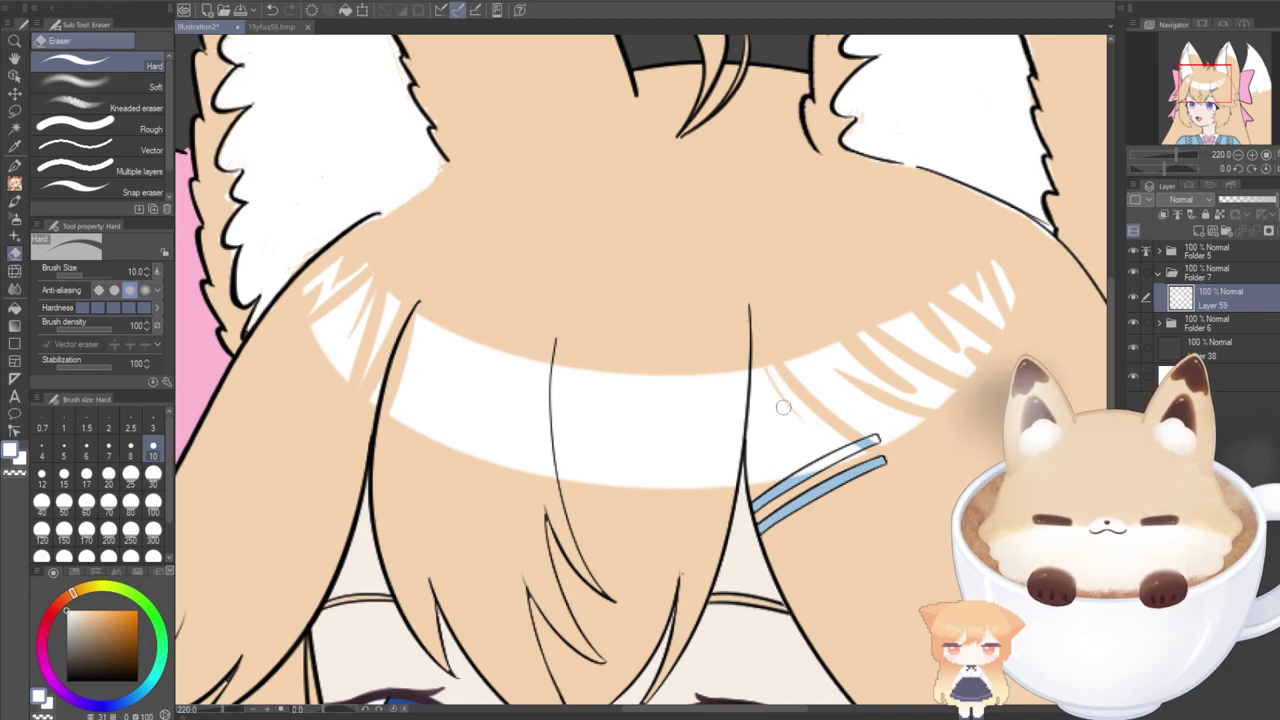
drag(792, 412, 754, 364)
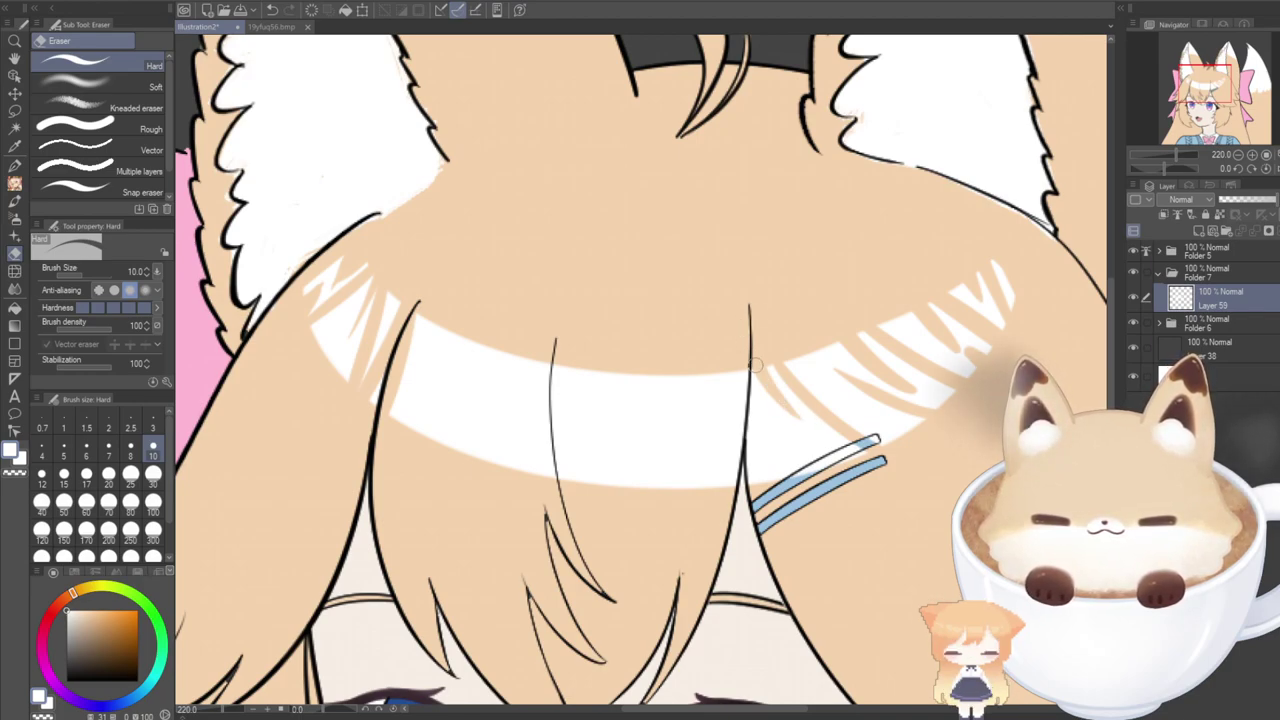
mouse_move(830, 464)
mouse_down()
mouse_move(725, 352)
mouse_move(848, 532)
mouse_up()
key(ctrl+z)
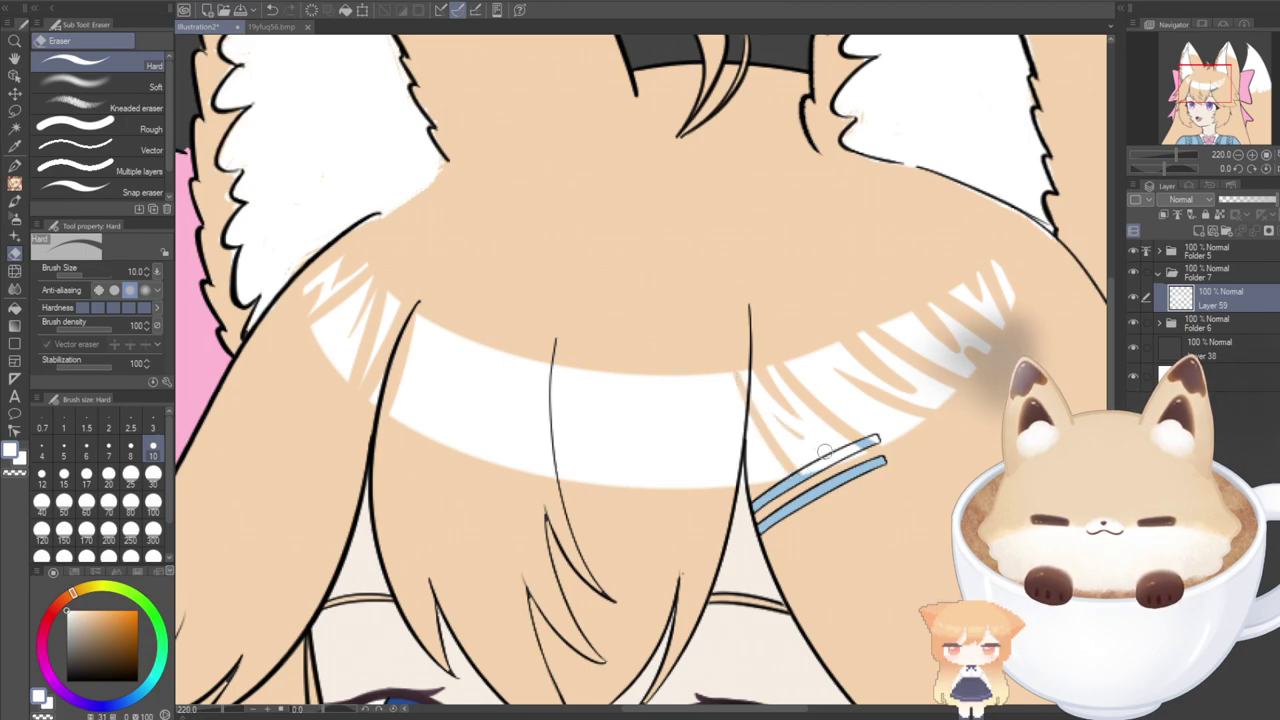
mouse_move(787, 434)
mouse_down()
mouse_move(837, 481)
mouse_move(811, 468)
mouse_up()
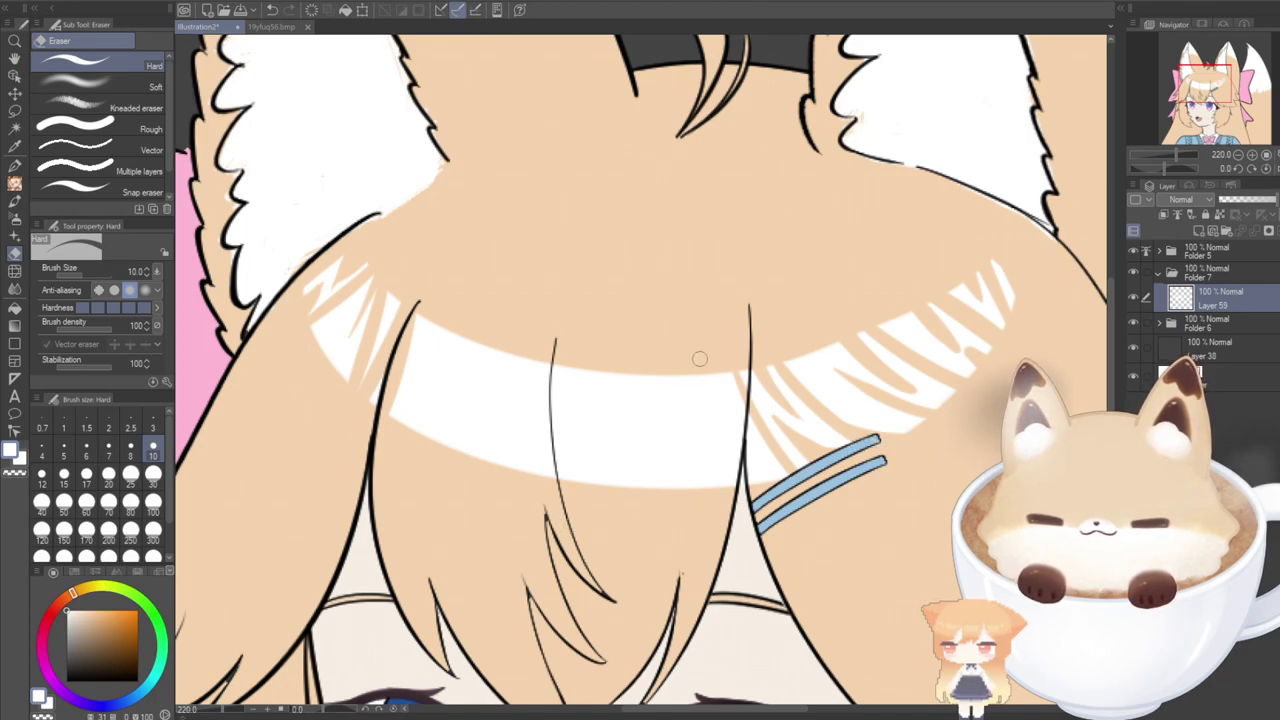
Erase narrow zigzag gaps in the highlight just left of the right bang line with the size 10 Hard eraser.
mouse_move(709, 332)
mouse_down()
mouse_move(729, 465)
mouse_move(675, 269)
mouse_up()
key(ctrl+z)
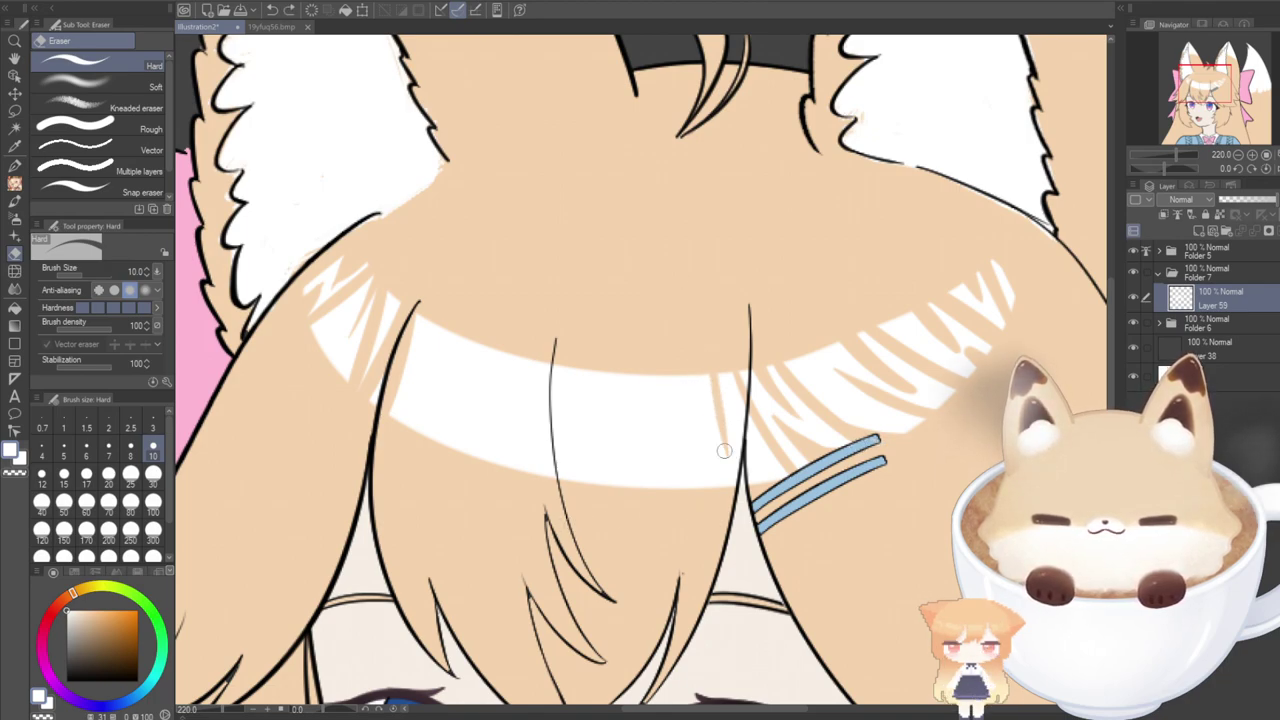
drag(724, 451, 677, 237)
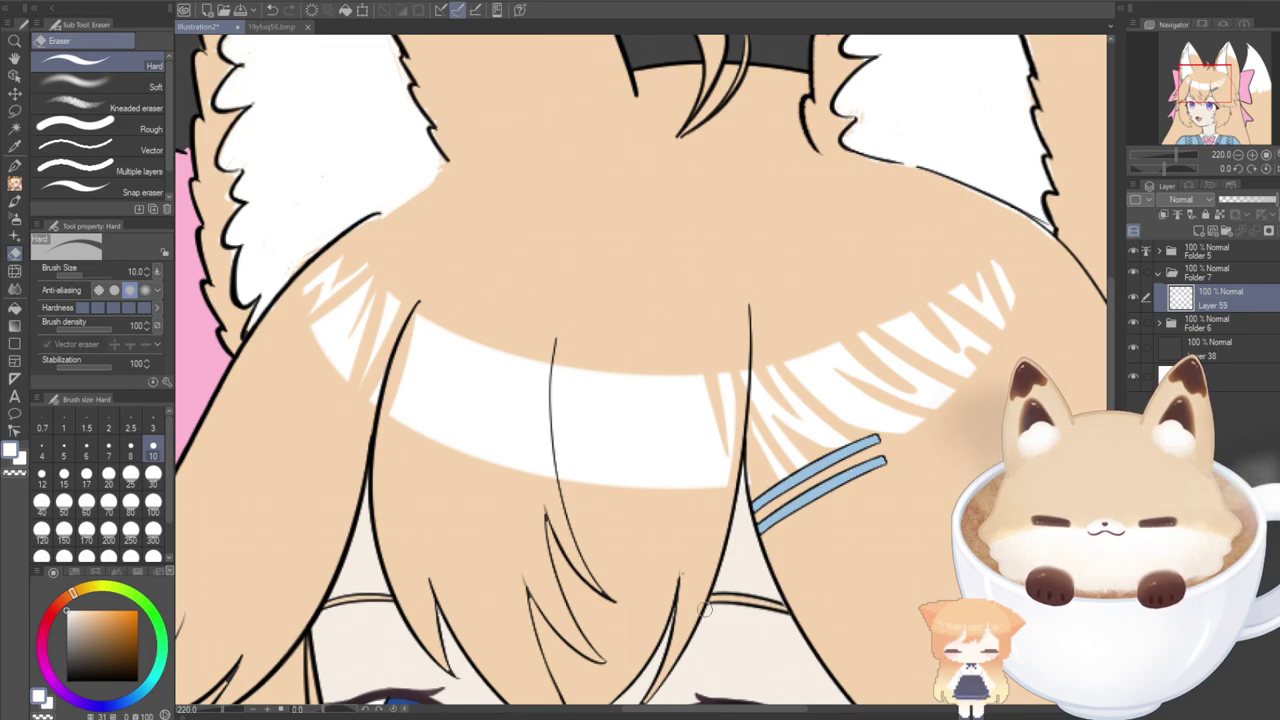
mouse_move(679, 369)
mouse_down()
mouse_move(722, 527)
mouse_move(694, 478)
mouse_move(715, 493)
mouse_move(692, 427)
mouse_up()
drag(709, 481, 682, 376)
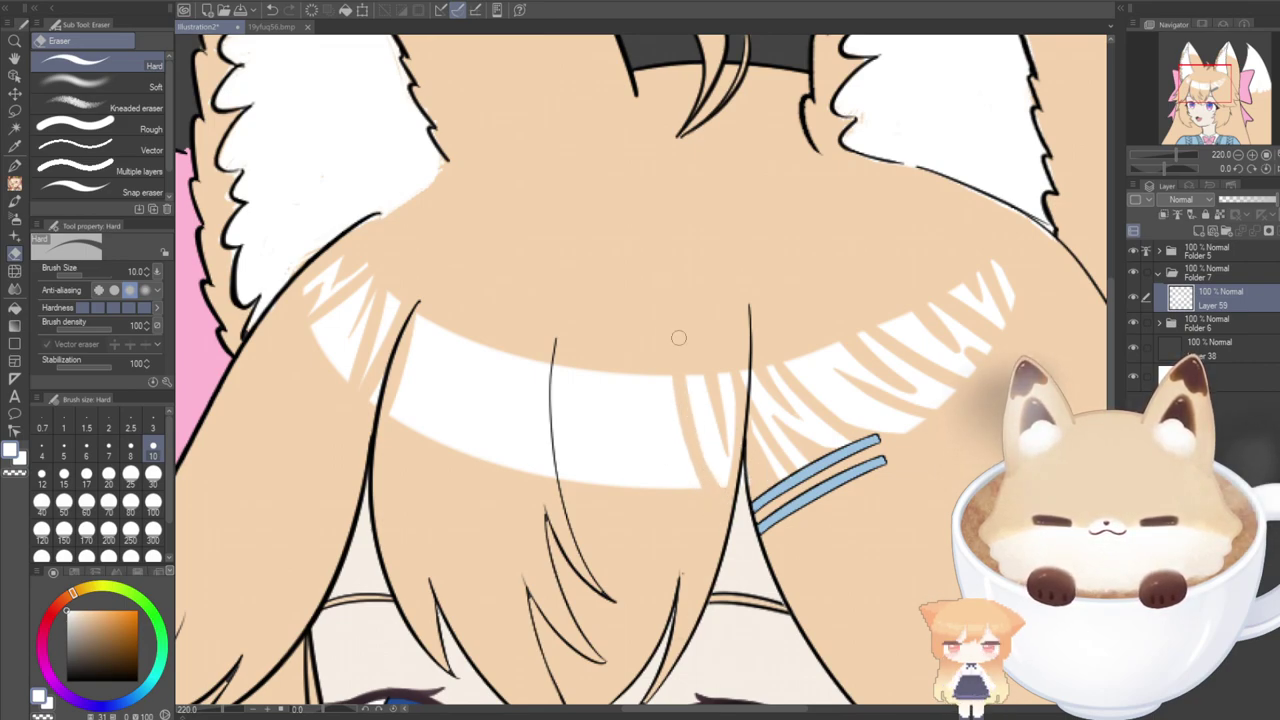
drag(717, 478, 682, 291)
drag(686, 363, 714, 489)
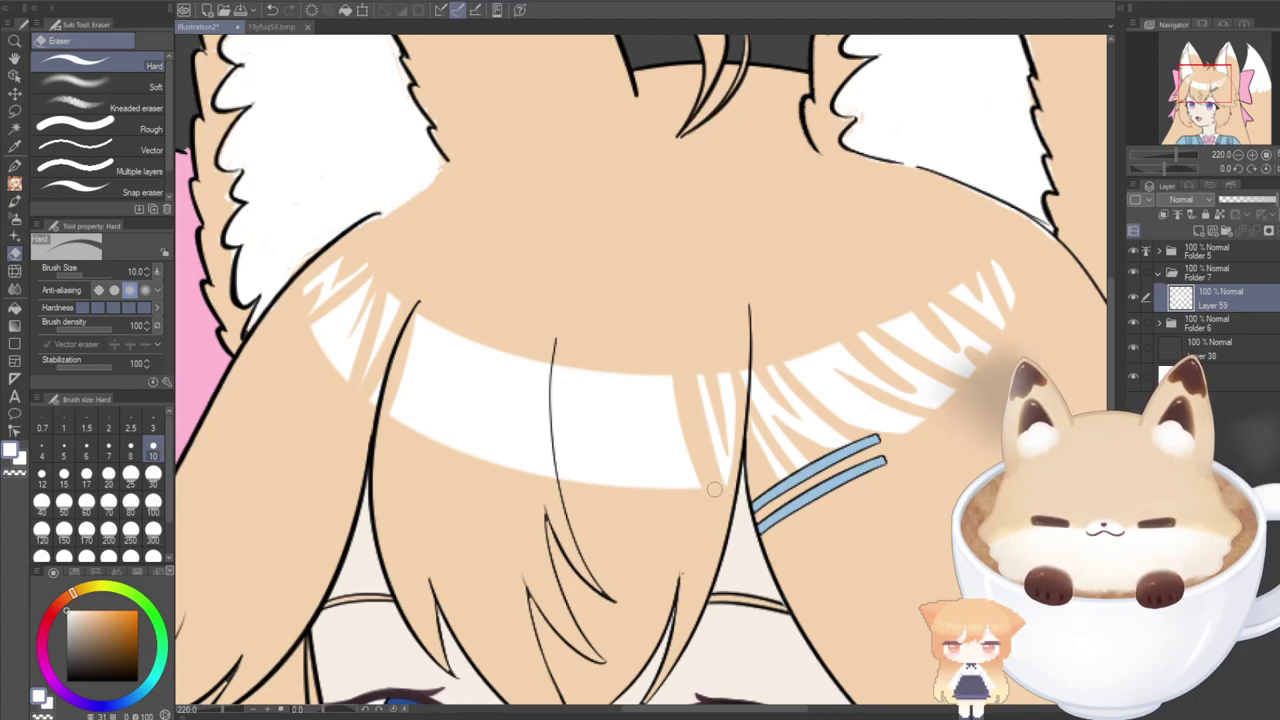
Try to erase long zigzag strand gaps in the white highlight left of the right bang line.
mouse_move(650, 362)
mouse_down()
mouse_move(641, 433)
mouse_move(634, 322)
mouse_up()
key(ctrl+z)
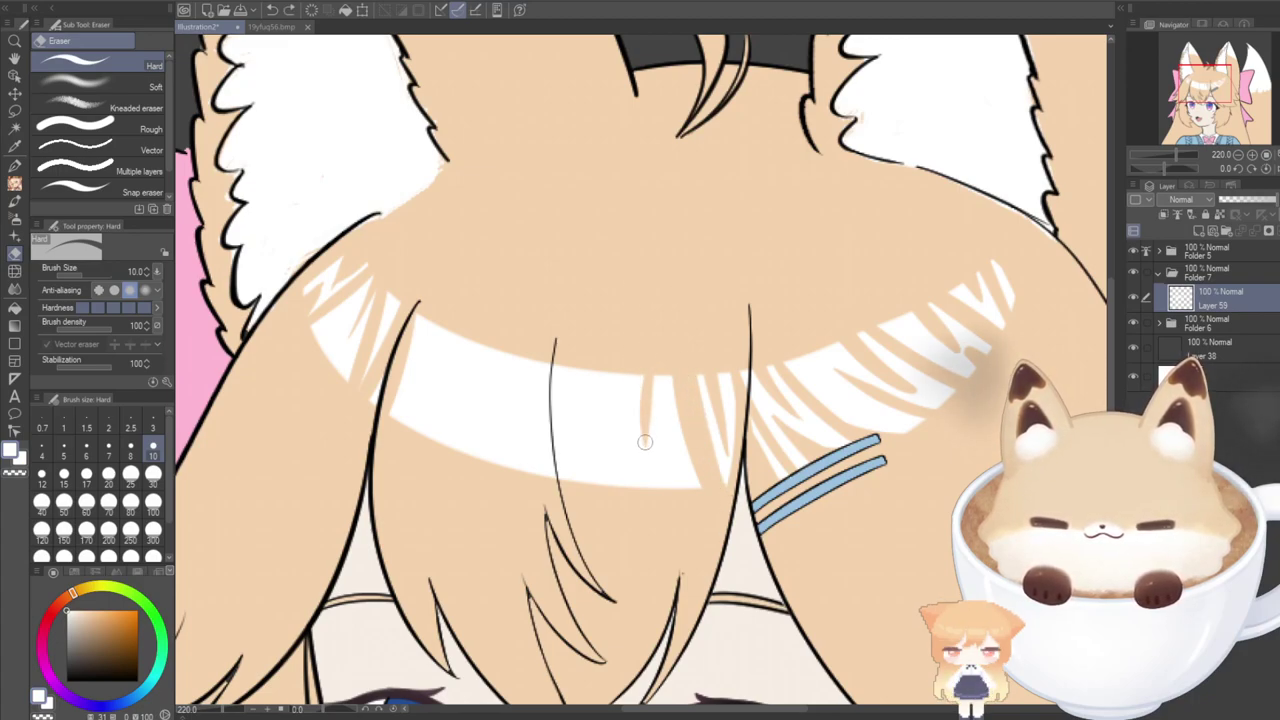
drag(646, 444, 628, 355)
drag(656, 447, 668, 385)
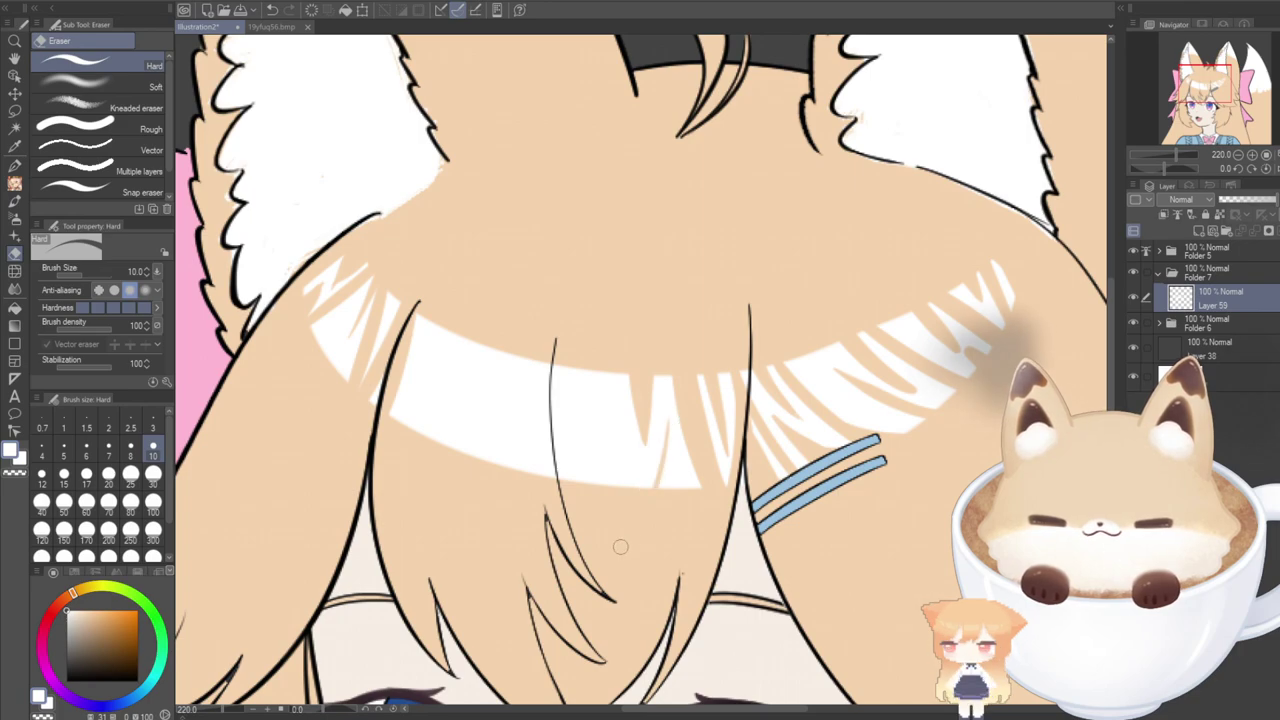
drag(670, 457, 672, 495)
drag(670, 433, 659, 500)
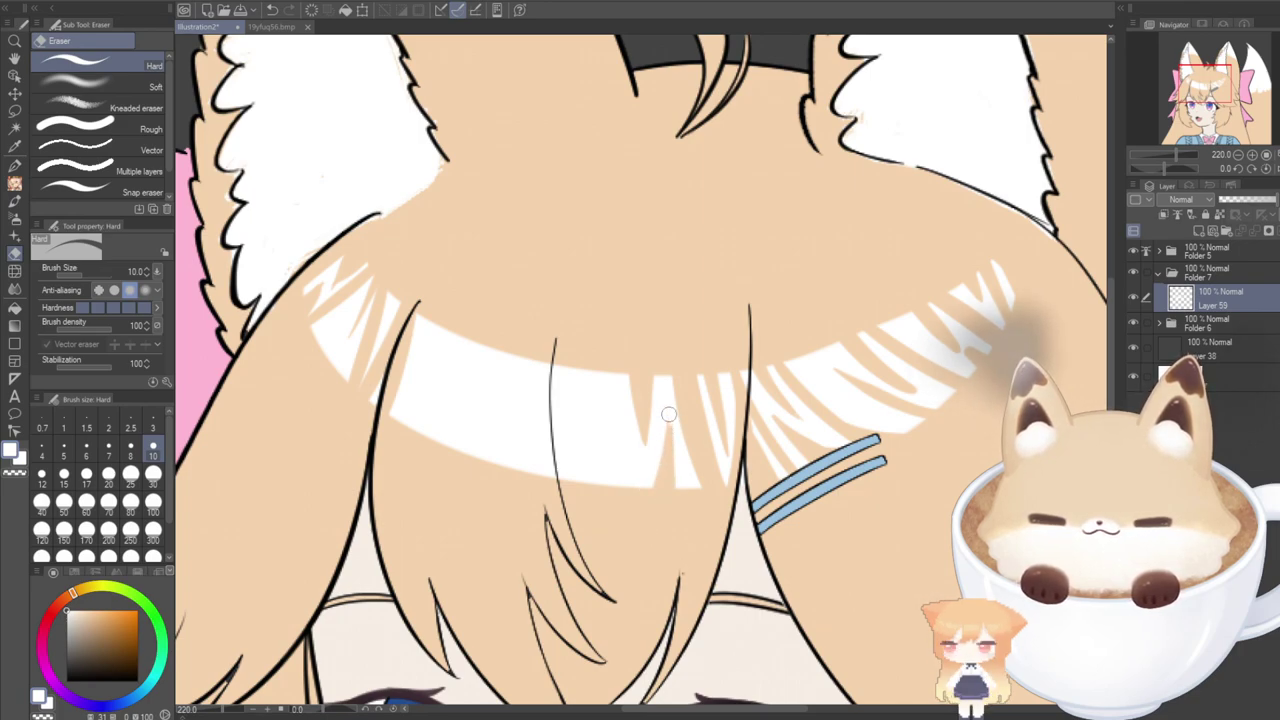
drag(665, 395, 640, 520)
mouse_move(666, 398)
mouse_down()
mouse_move(660, 465)
mouse_move(670, 404)
mouse_move(669, 459)
mouse_move(668, 409)
mouse_move(706, 514)
mouse_up()
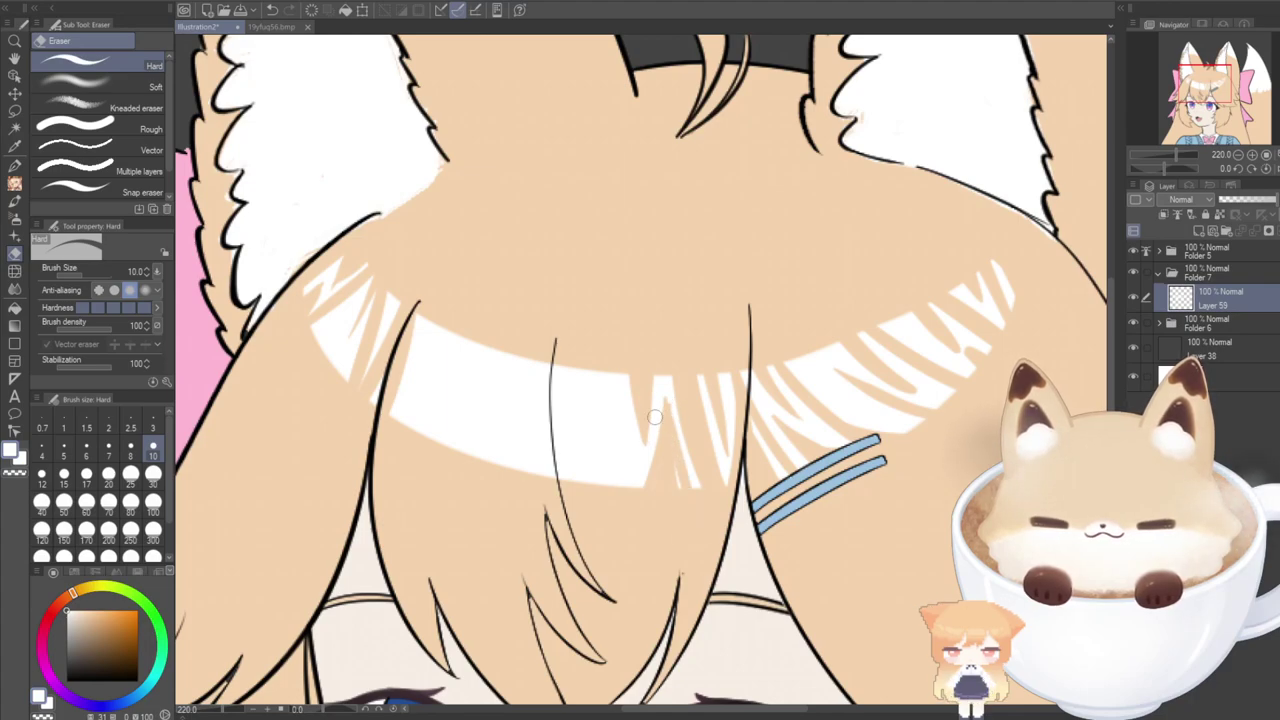
drag(669, 382, 670, 543)
Step the erasing left of the right bang line back to its first thin strand gaps.
key(ctrl+z)
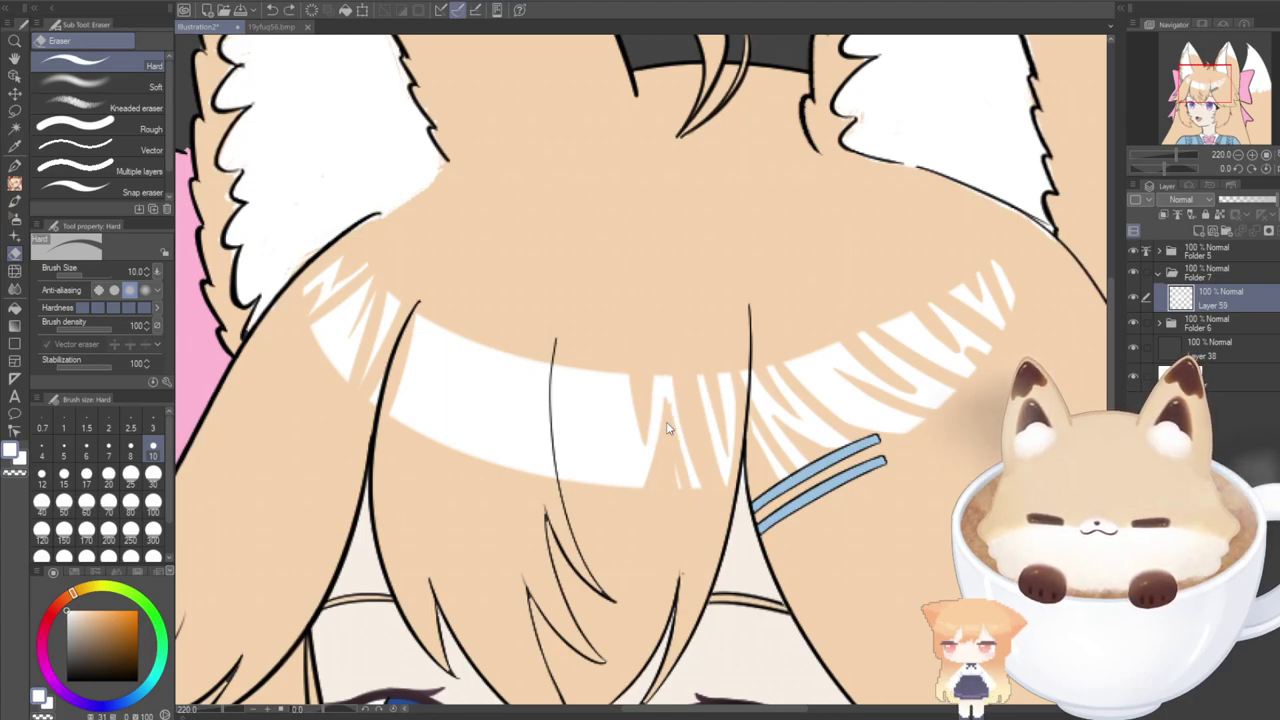
key(ctrl+z)
key(ctrl+z)
key(ctrl+z)
key(ctrl+z)
key(ctrl+z)
key(ctrl+z)
key(ctrl+z)
key(ctrl+z)
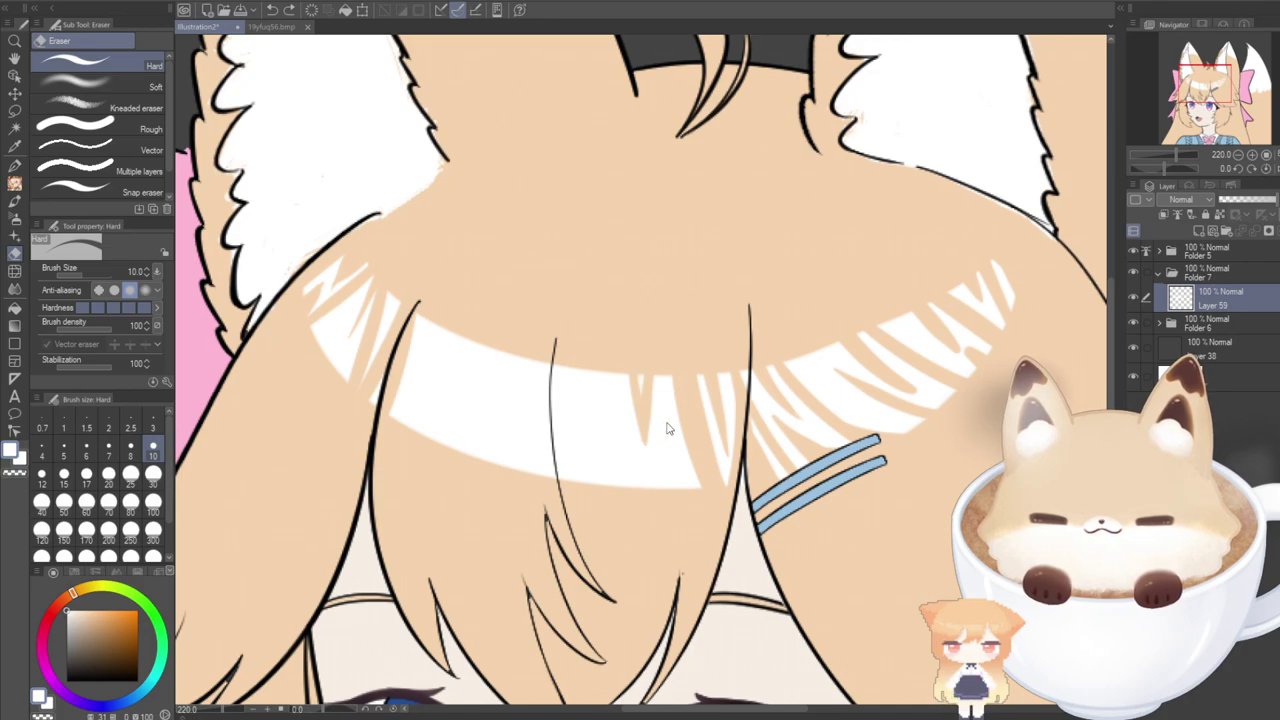
key(ctrl+z)
key(ctrl+z)
key(ctrl+z)
key(ctrl+z)
key(ctrl+z)
key(ctrl+z)
key(ctrl+z)
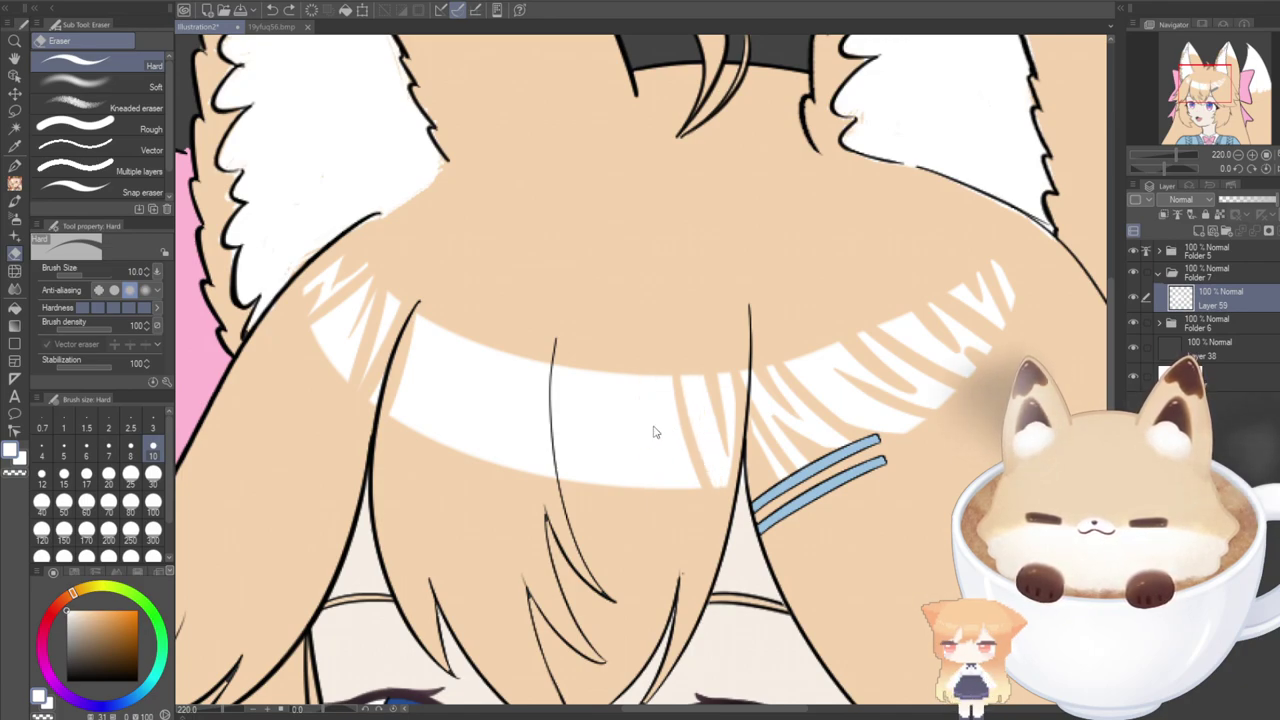
key(ctrl+y)
key(ctrl+y)
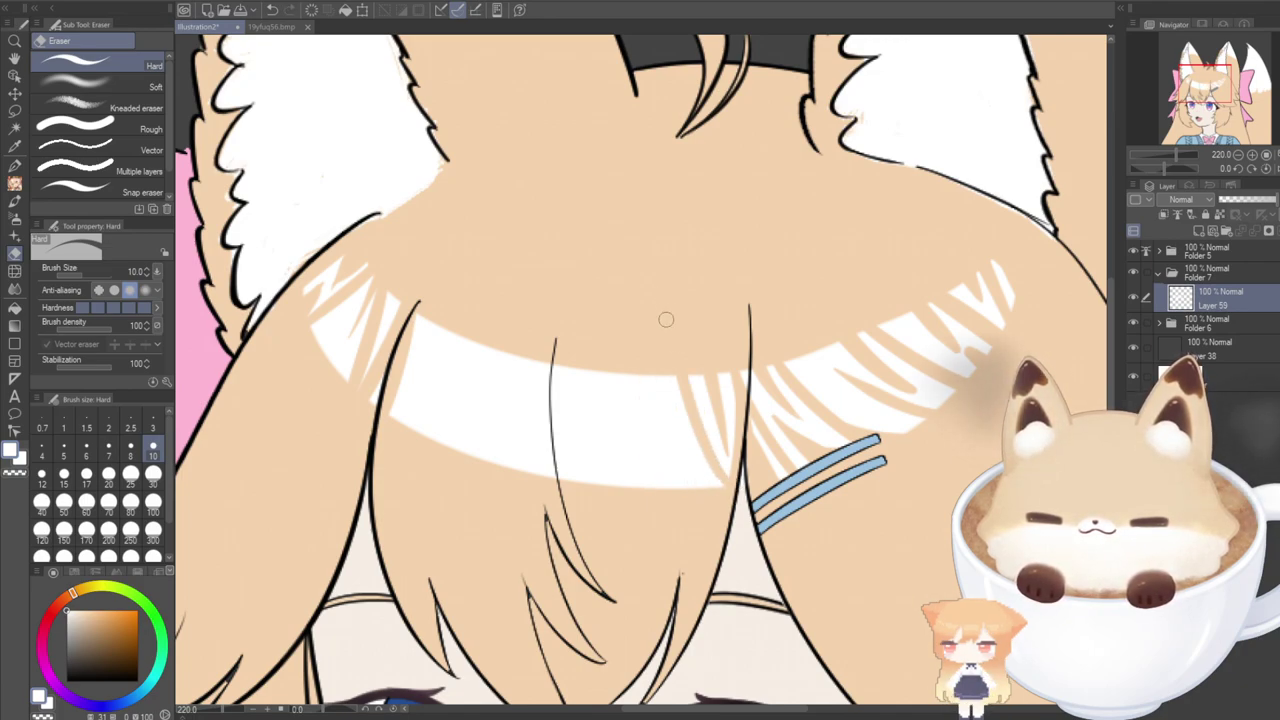
Widen the lower end of the slanted gap left of the right bang line with the size 10 Hard eraser.
drag(680, 383, 739, 521)
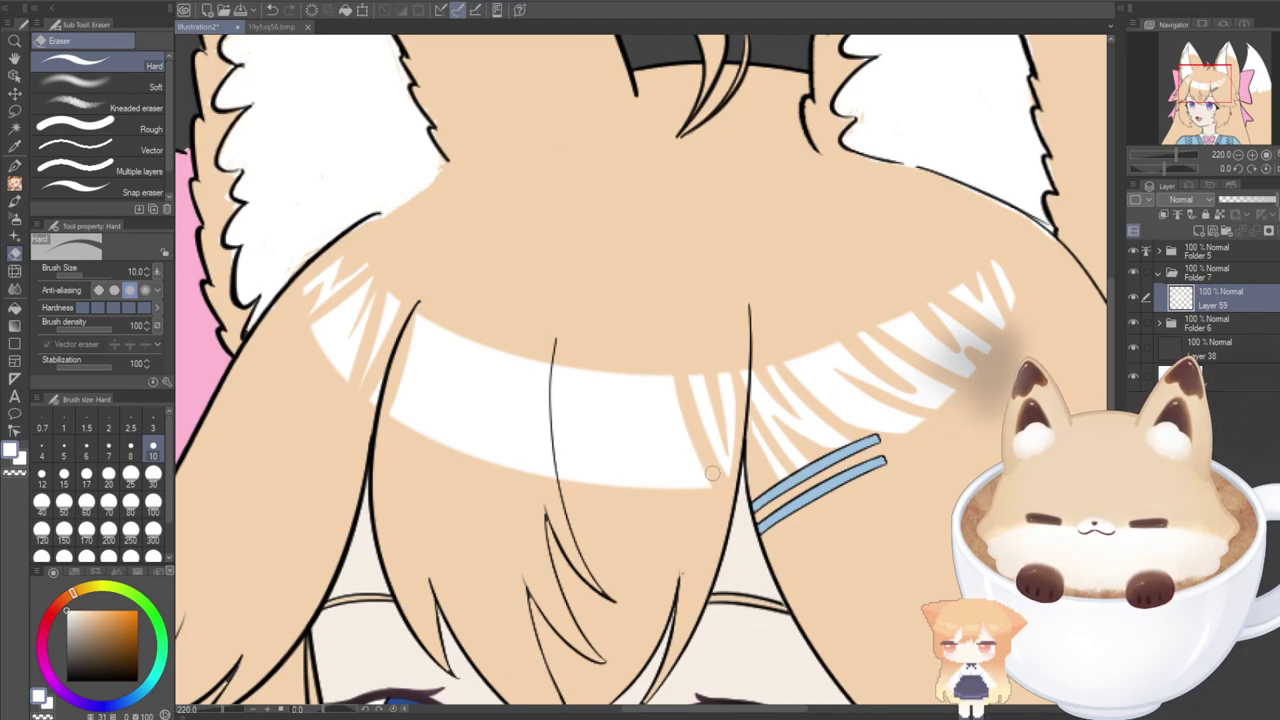
key(ctrl+z)
drag(703, 449, 723, 480)
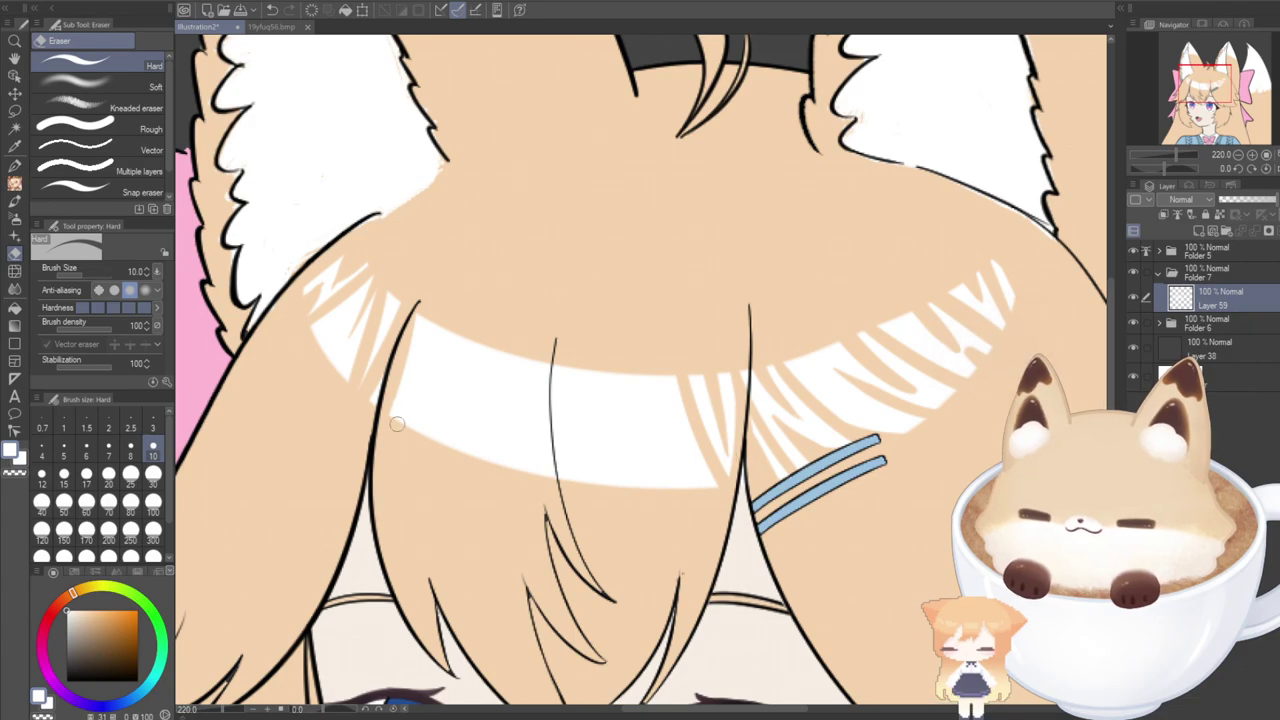
Erase tapered strand gaps in the highlight just right of the left bang line and clear the white along that line.
mouse_move(425, 362)
mouse_down()
mouse_move(414, 363)
mouse_move(410, 425)
mouse_up()
drag(438, 318, 426, 440)
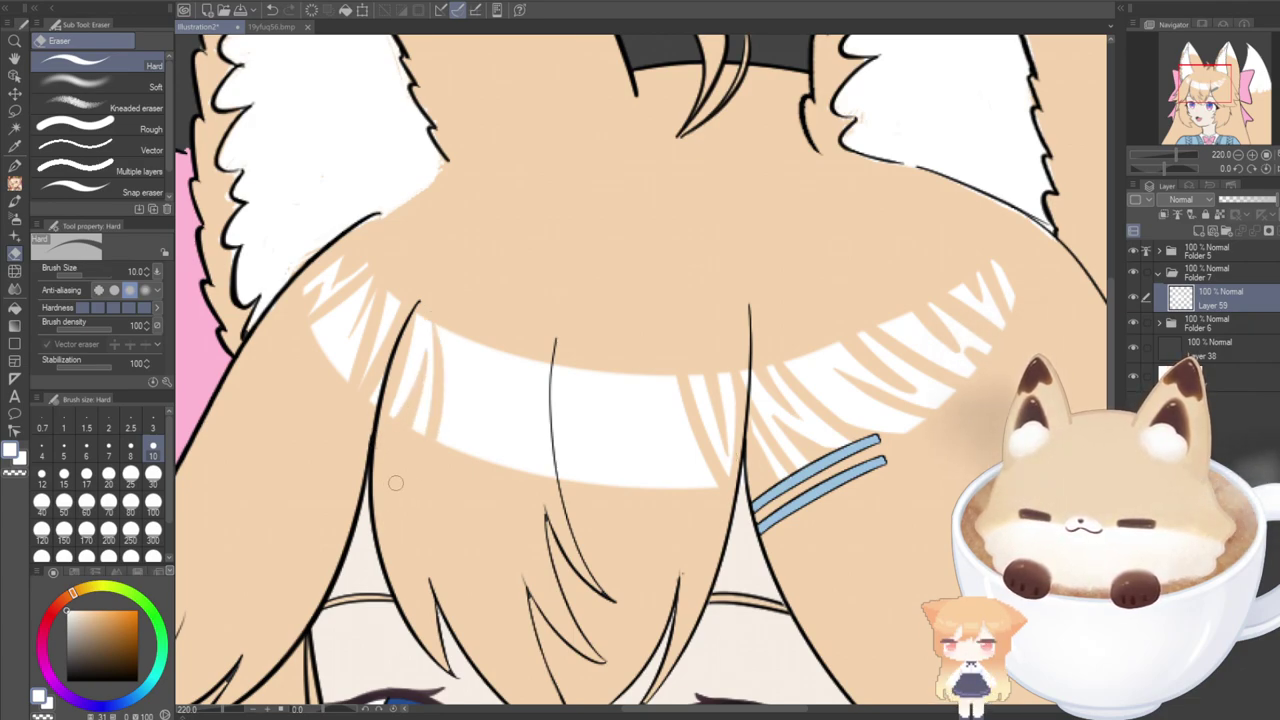
key(ctrl+z)
mouse_move(438, 318)
mouse_down()
mouse_move(445, 356)
mouse_move(428, 442)
mouse_up()
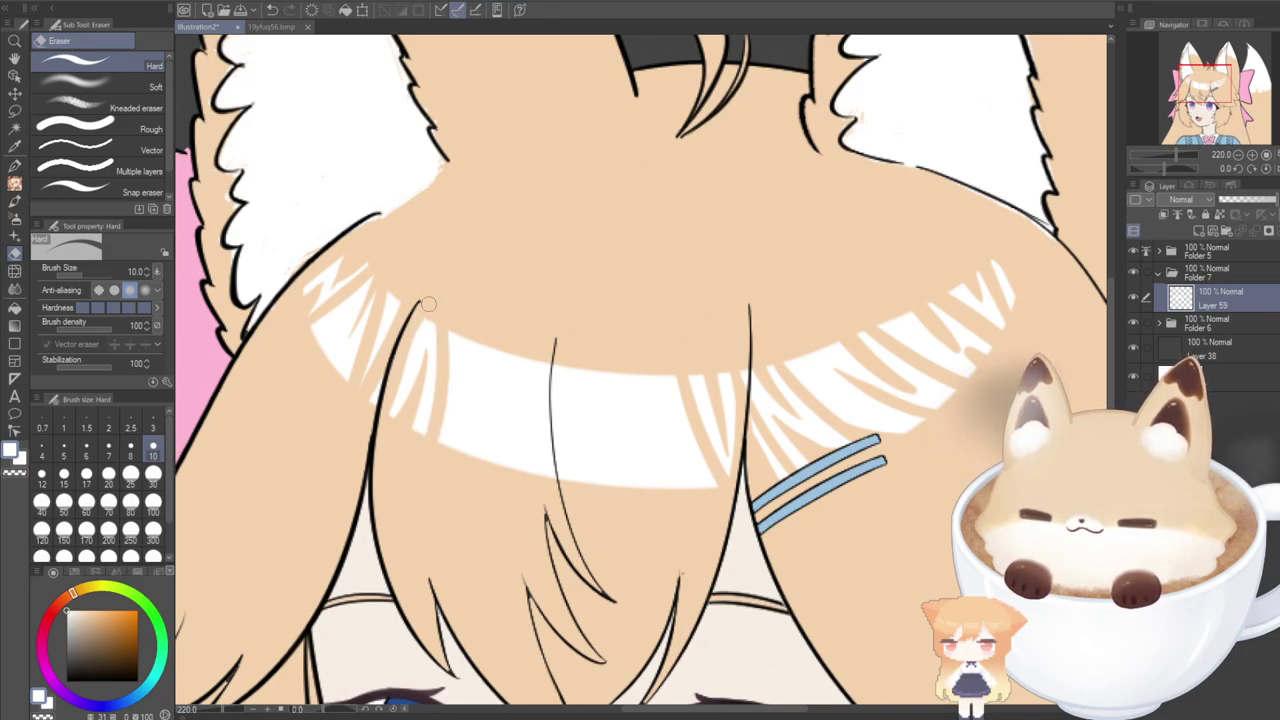
drag(427, 304, 388, 412)
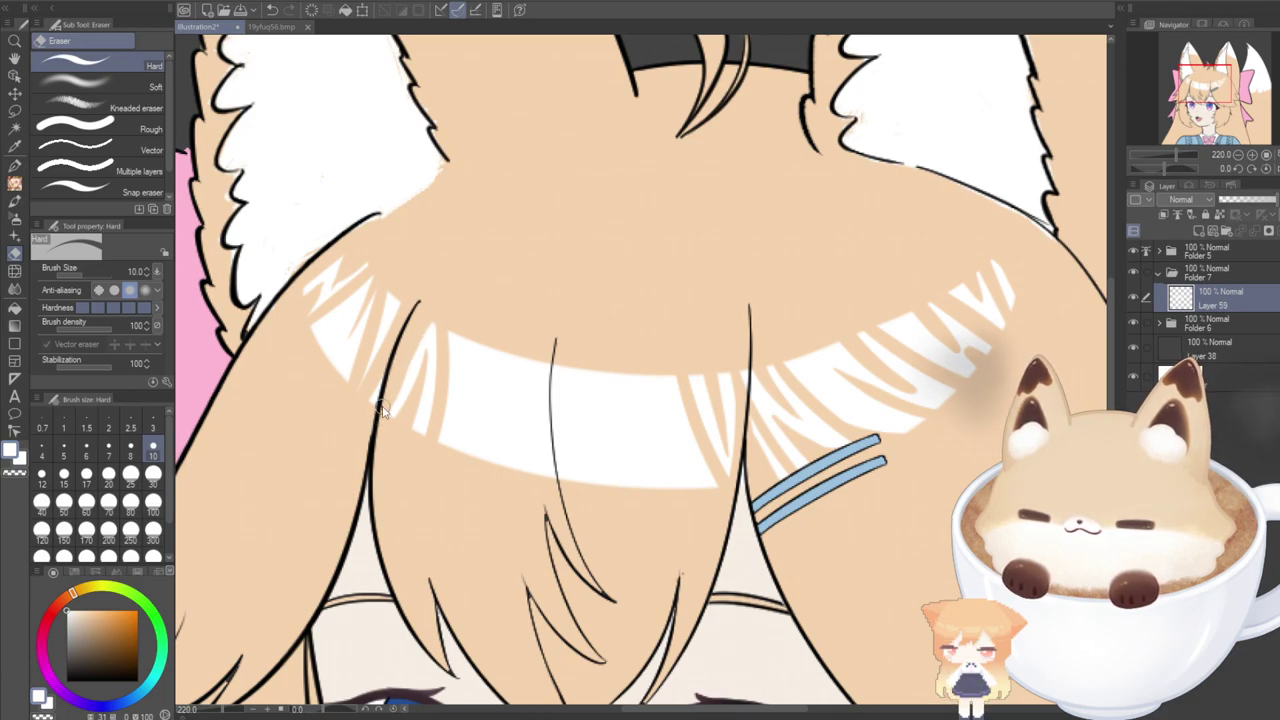
key(ctrl+z)
mouse_move(415, 328)
mouse_down()
mouse_move(388, 385)
mouse_move(396, 368)
mouse_up()
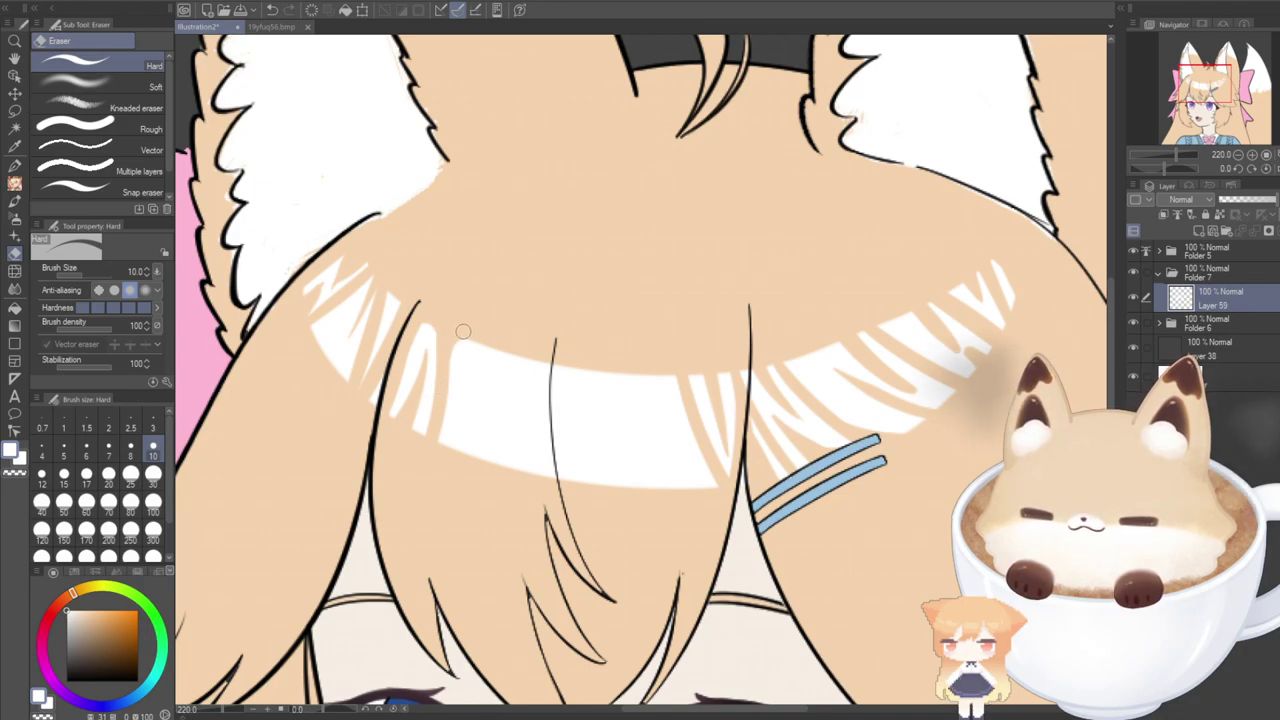
drag(463, 331, 478, 505)
drag(457, 371, 450, 507)
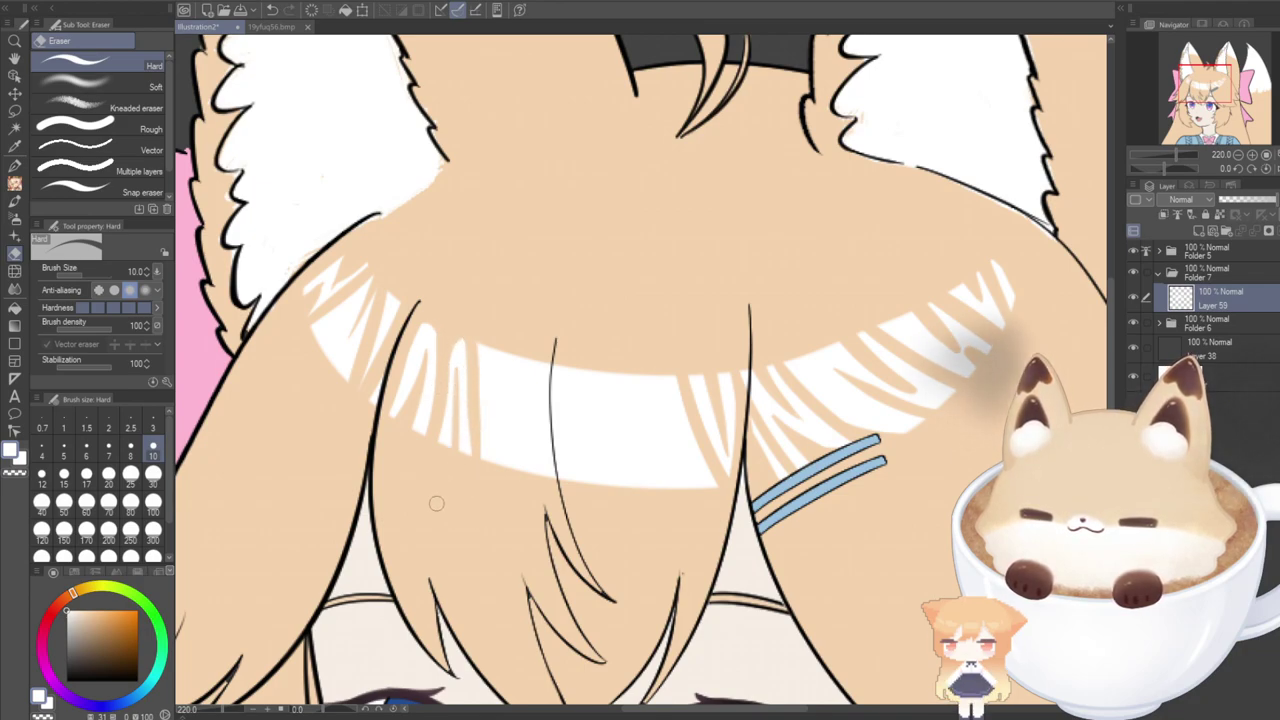
key(ctrl+z)
key(ctrl+z)
mouse_move(449, 342)
mouse_down()
mouse_move(468, 393)
mouse_move(474, 321)
mouse_up()
key(ctrl+z)
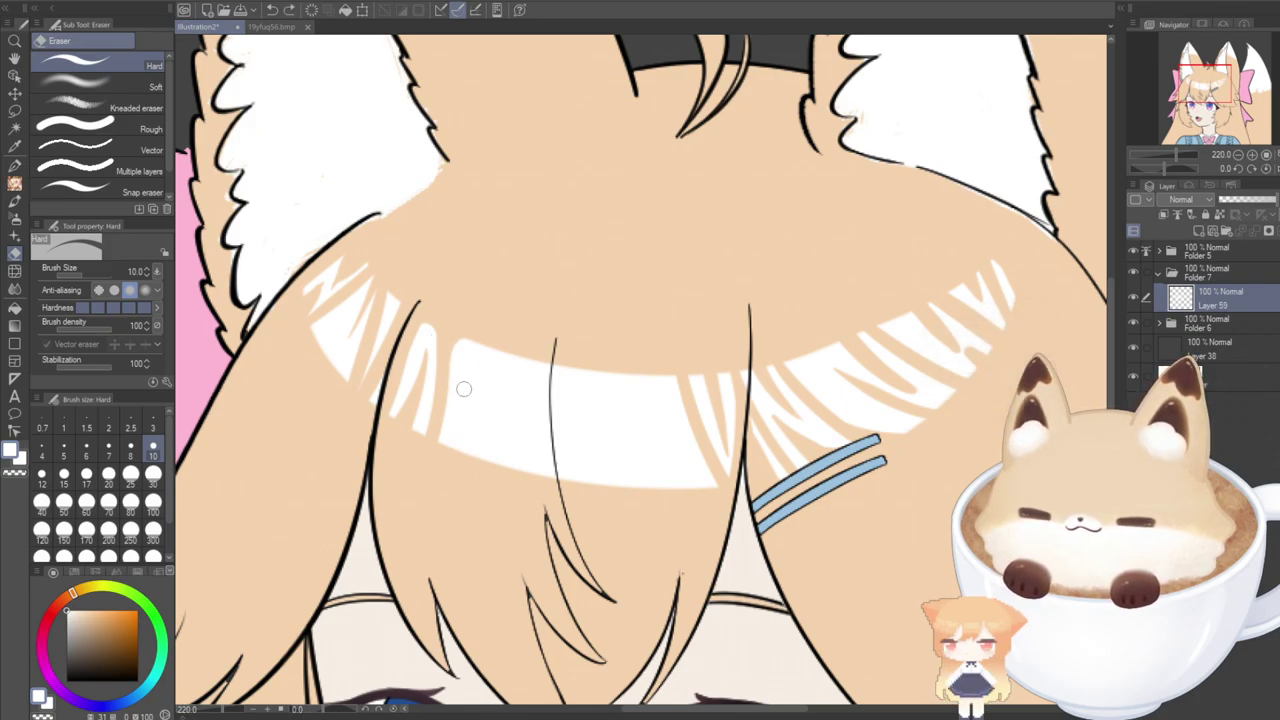
Erase narrow zigzag strand gaps across the highlight from the left bang's white strands up to the central hair line.
mouse_move(464, 389)
mouse_down()
mouse_move(454, 325)
mouse_move(481, 330)
mouse_move(469, 334)
mouse_move(461, 315)
mouse_up()
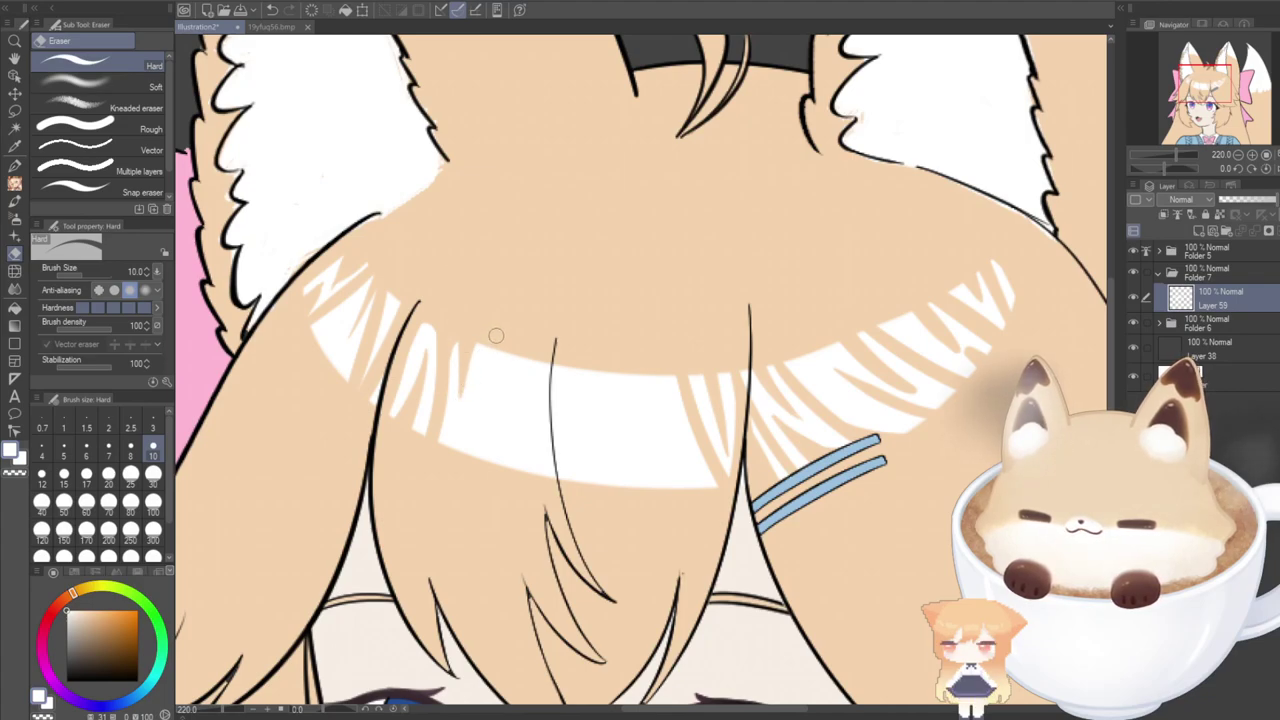
drag(496, 336, 448, 450)
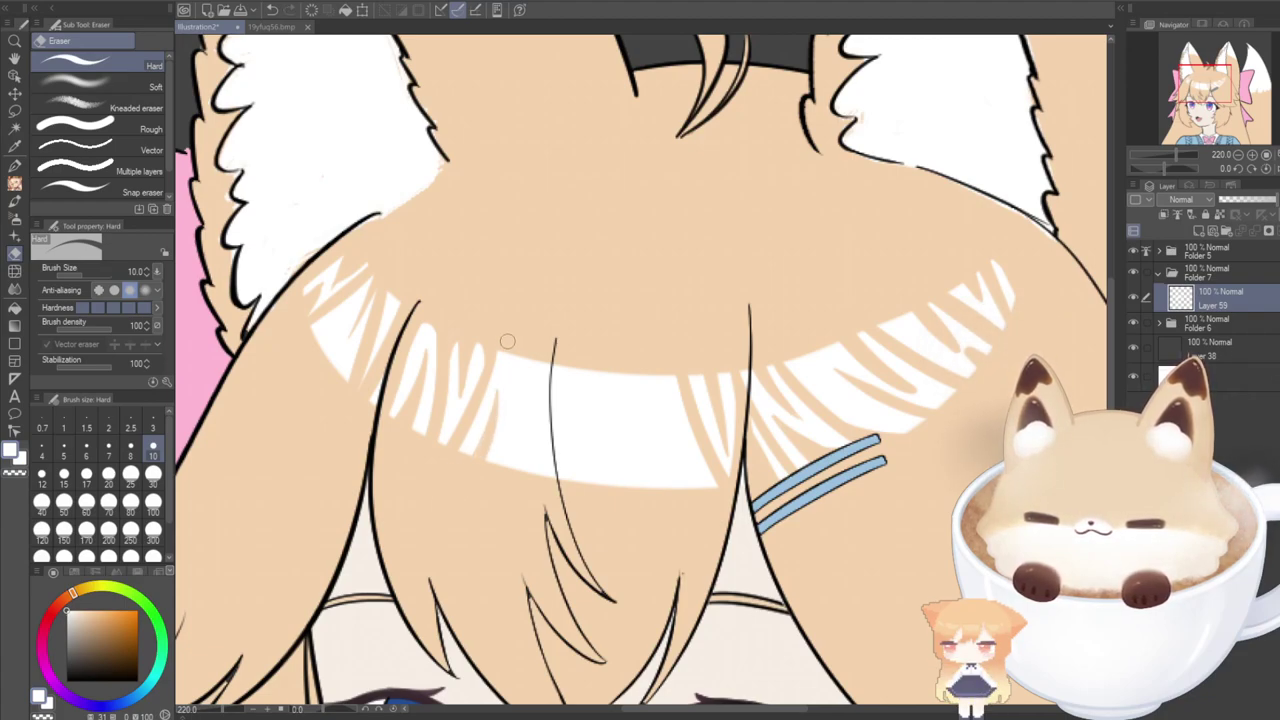
mouse_move(506, 350)
mouse_down()
mouse_move(510, 430)
mouse_move(522, 356)
mouse_up()
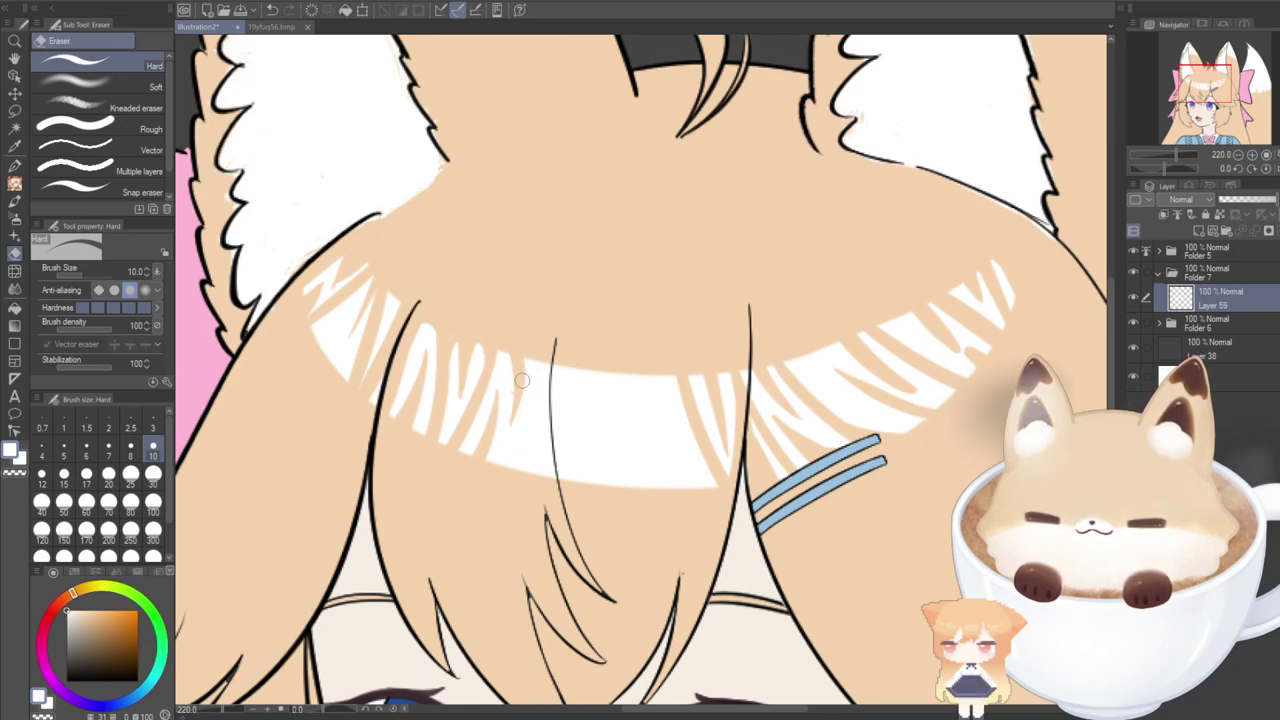
mouse_move(538, 356)
mouse_down()
mouse_move(537, 438)
mouse_move(480, 519)
mouse_up()
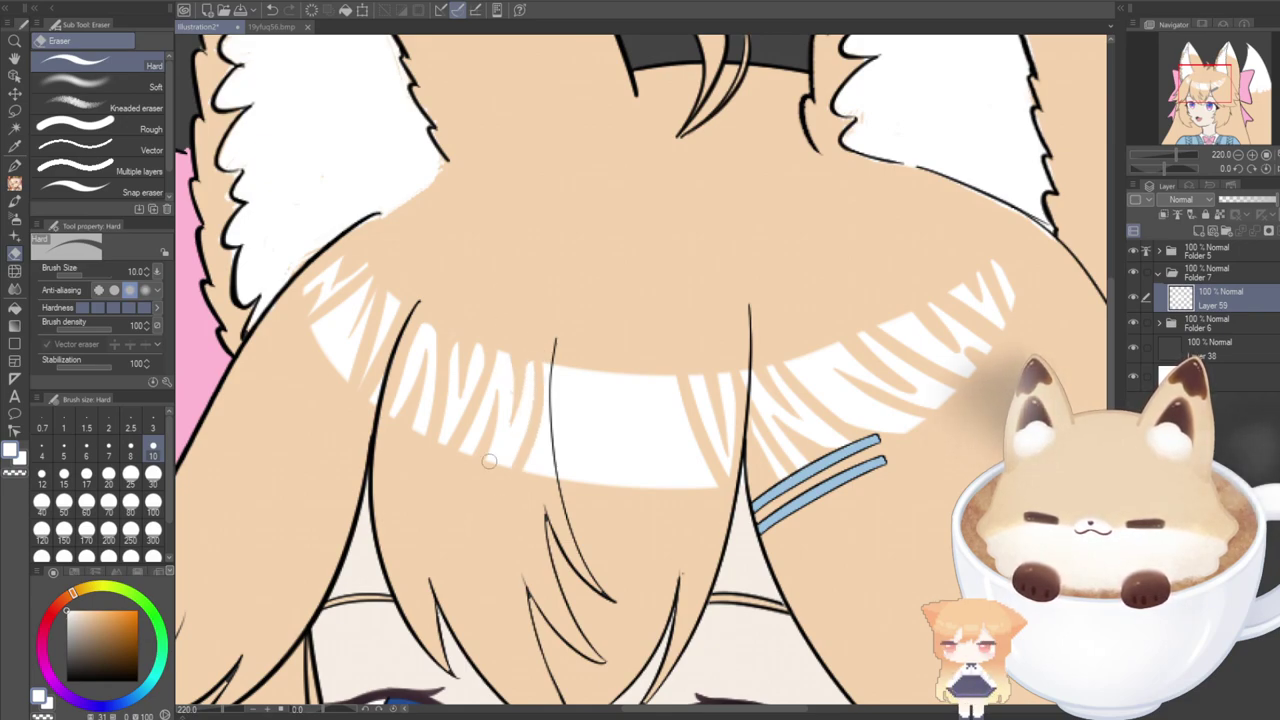
key(ctrl+z)
drag(543, 360, 463, 497)
key(ctrl+z)
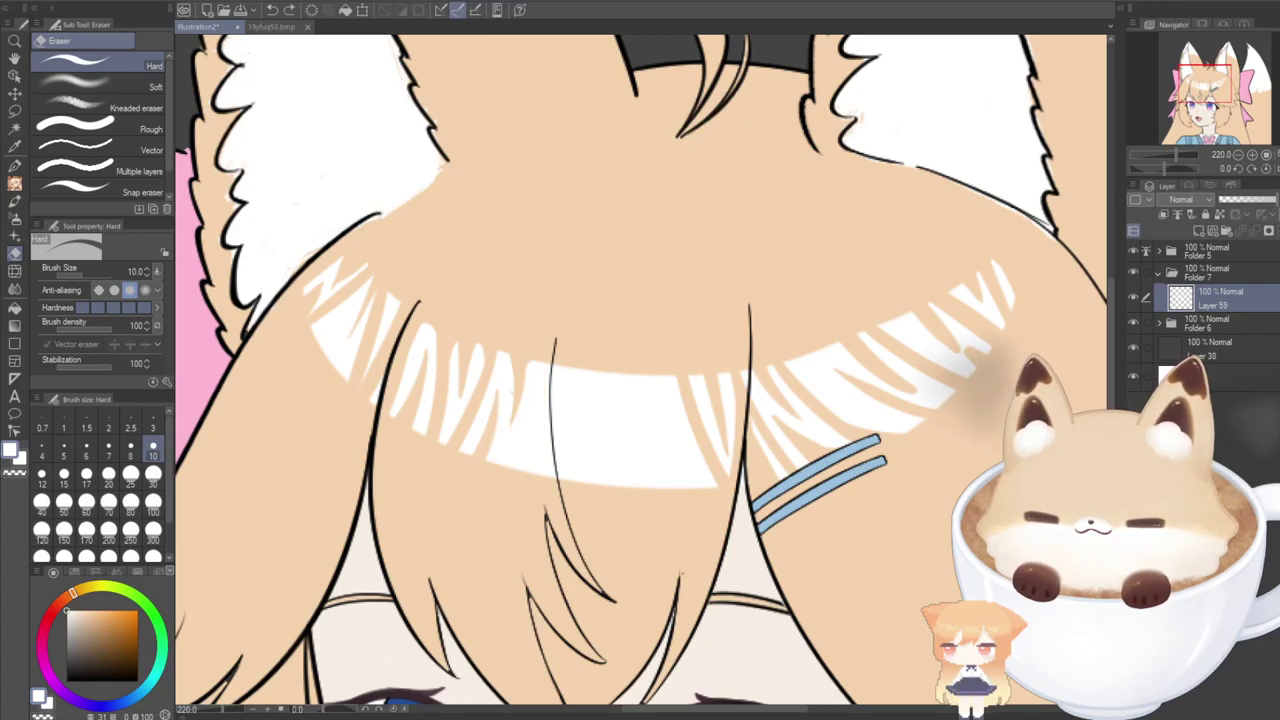
drag(542, 350, 494, 520)
drag(550, 478, 548, 359)
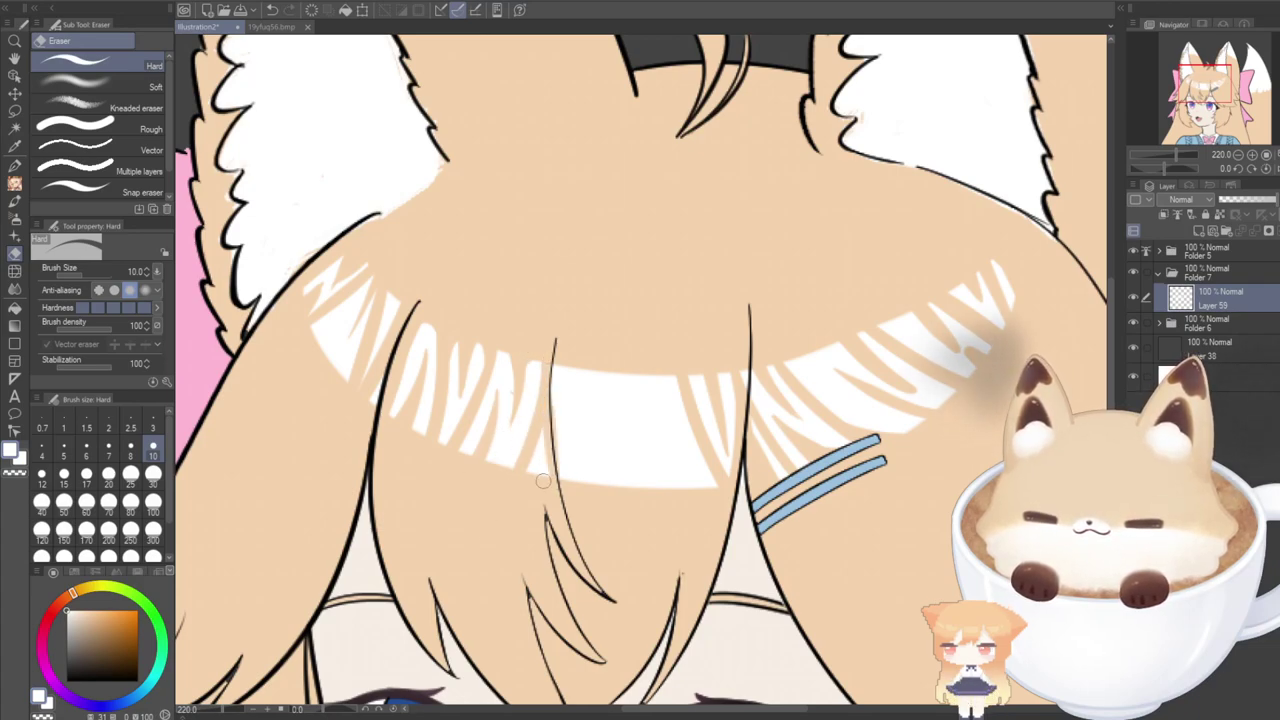
Erase the white along both sides of the central hair line, tapering the strand tip beside it.
drag(563, 490, 557, 308)
key(ctrl+z)
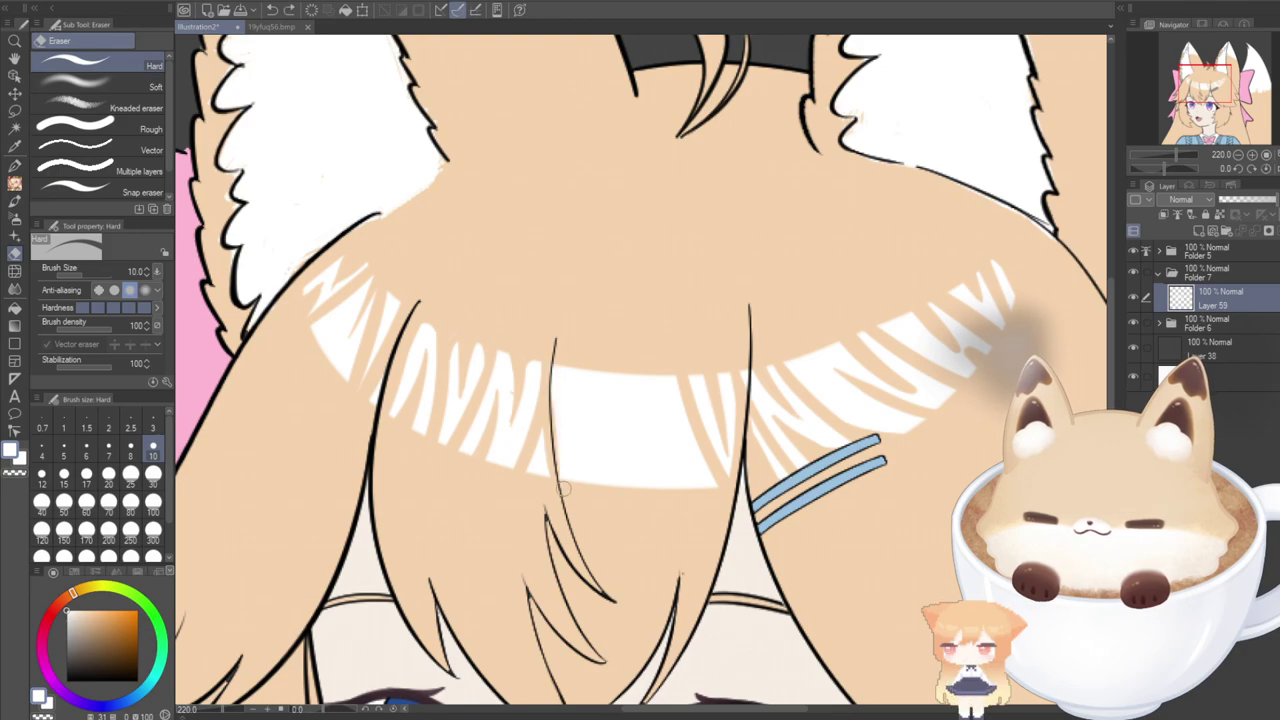
drag(564, 488, 556, 309)
mouse_move(546, 446)
mouse_down()
mouse_move(517, 497)
mouse_move(527, 519)
mouse_up()
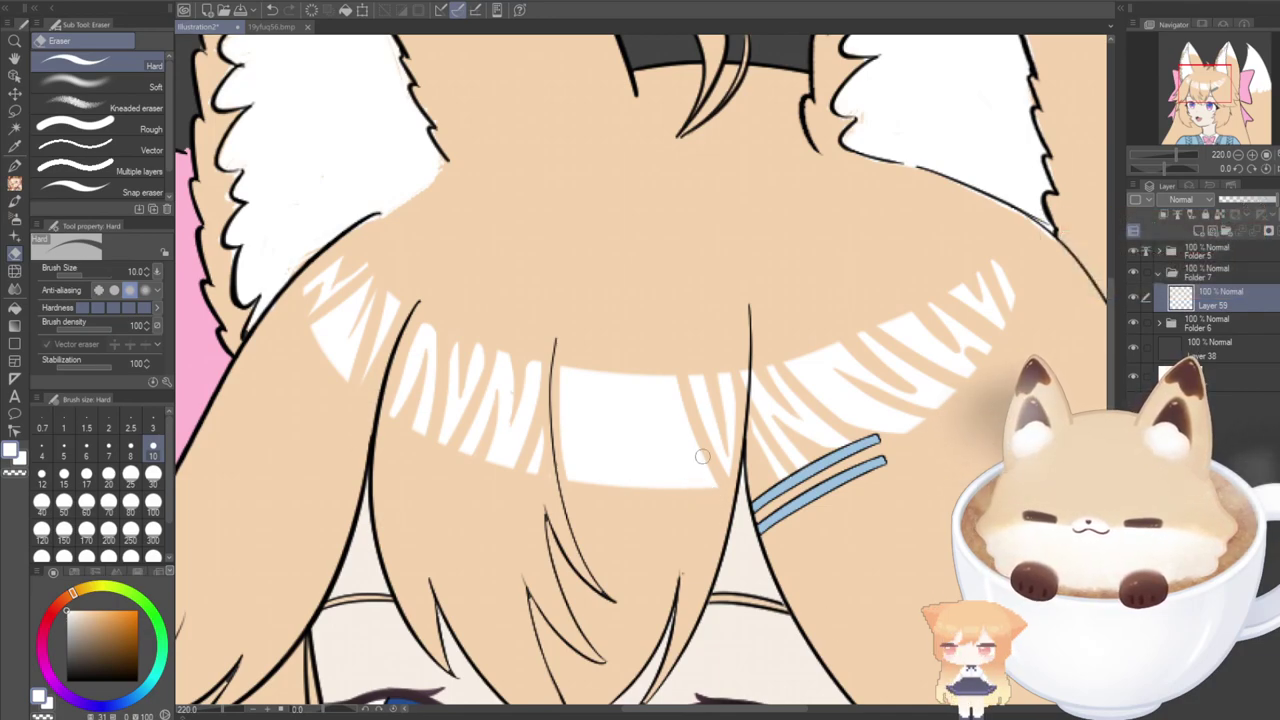
Erase slanted, curved strand gaps right of the central hair line and trim the lower right corner of the remaining white block.
drag(702, 442, 691, 570)
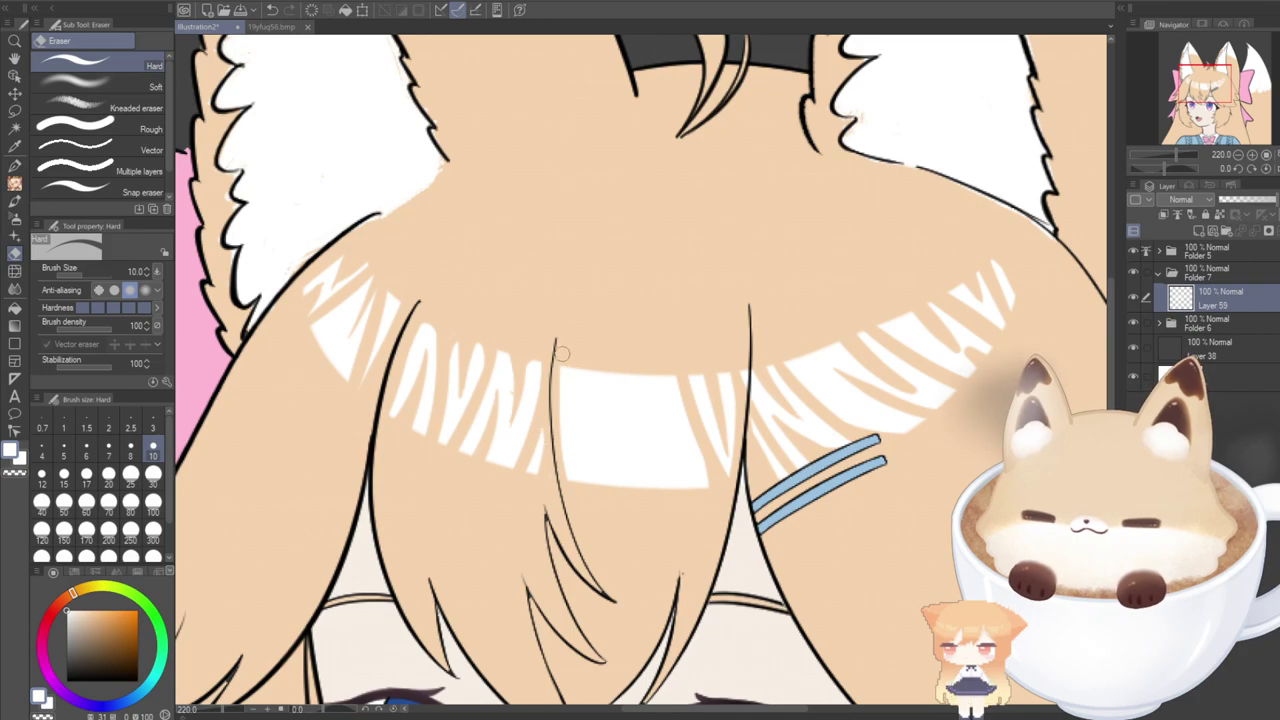
drag(560, 432, 586, 495)
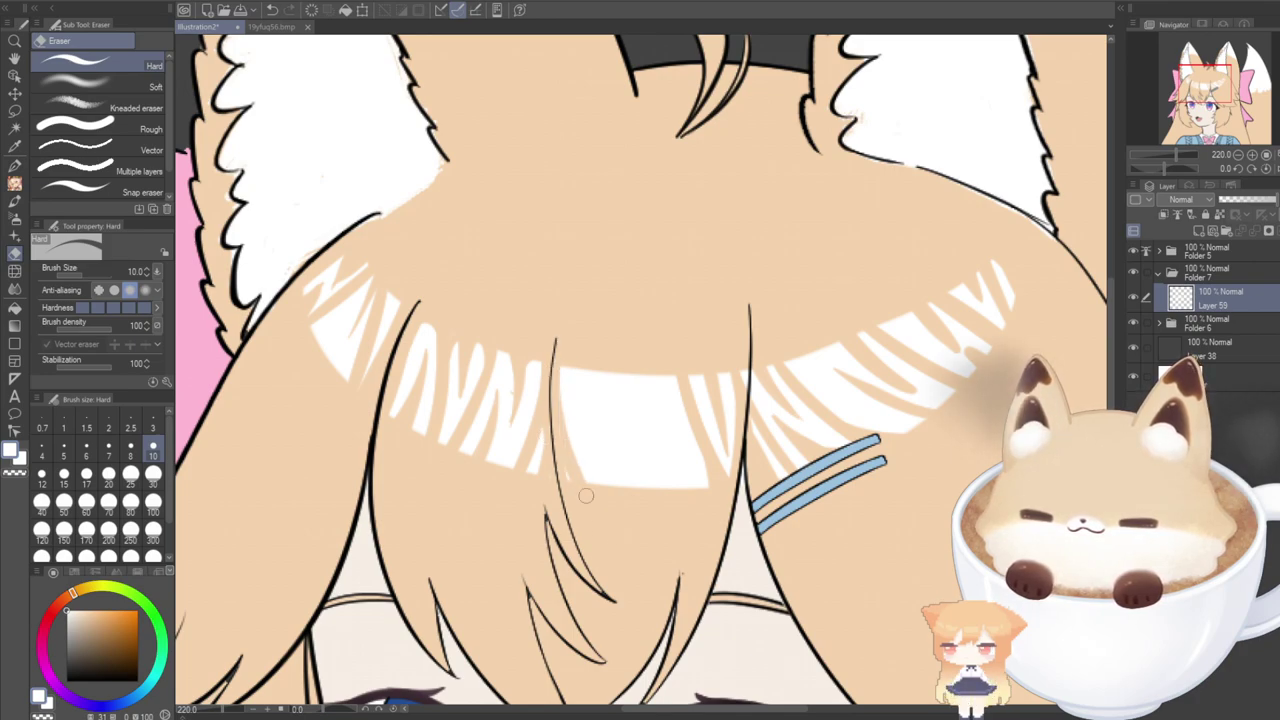
mouse_move(563, 345)
mouse_down()
mouse_move(611, 455)
mouse_move(579, 318)
mouse_up()
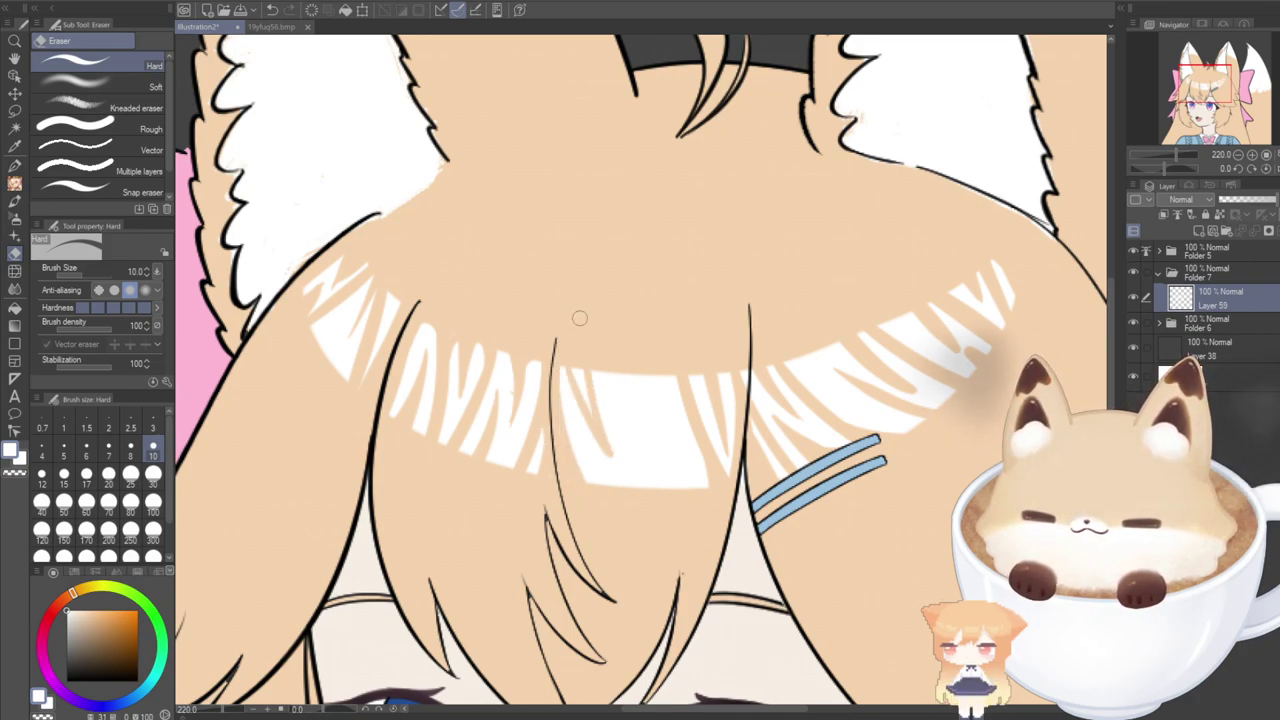
mouse_move(590, 415)
mouse_down()
mouse_move(579, 371)
mouse_move(696, 580)
mouse_up()
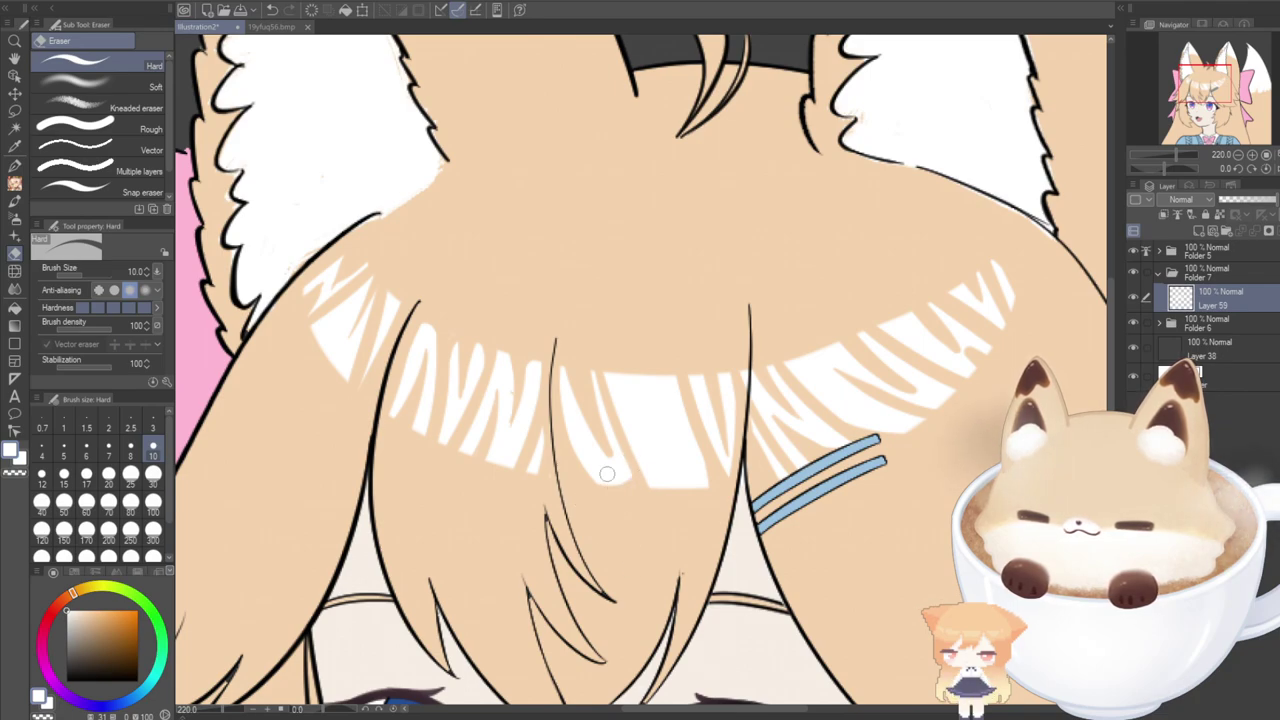
drag(622, 490, 618, 428)
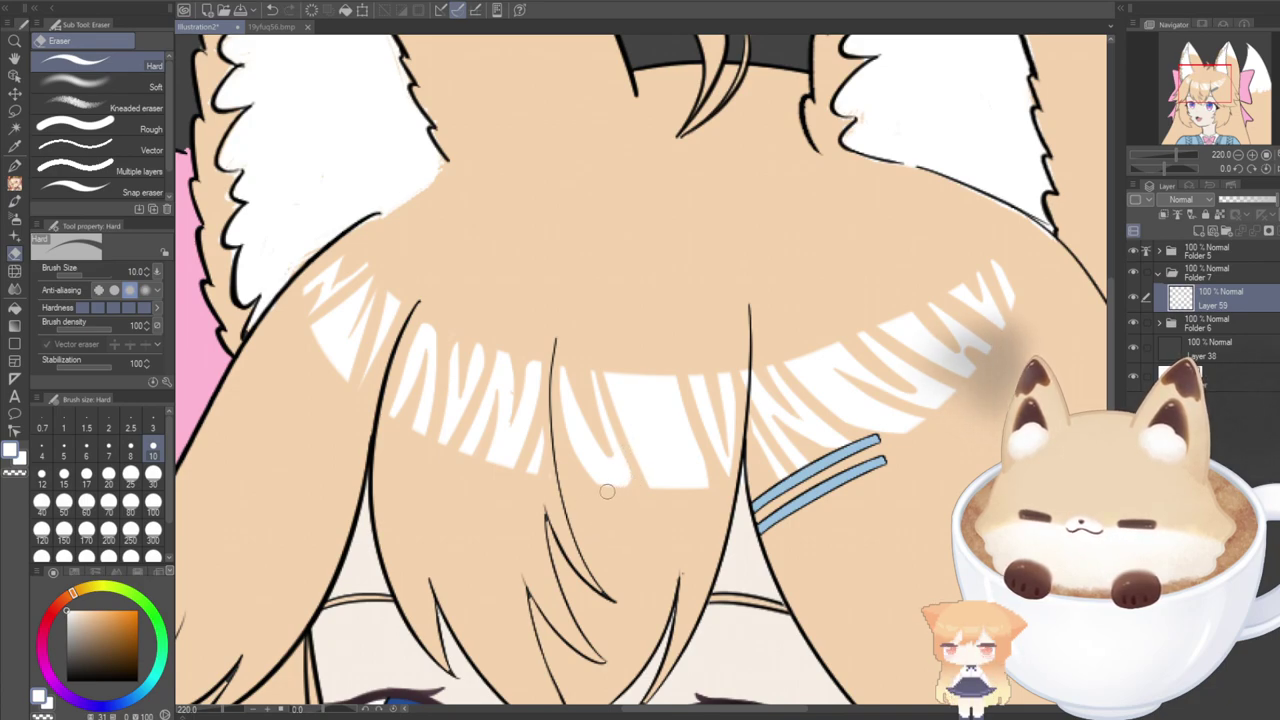
Split the last solid white block between the central hair line and the right bang line into slanted strands.
drag(625, 376, 682, 466)
key(ctrl+z)
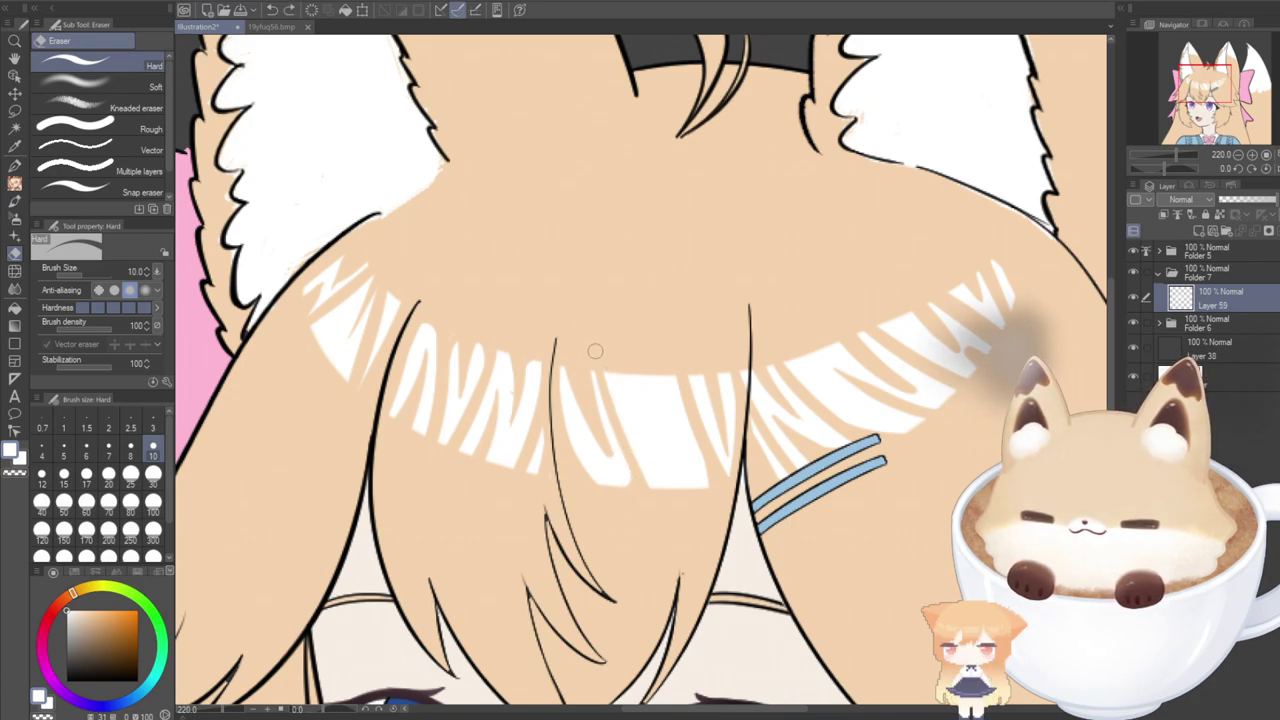
mouse_move(618, 376)
mouse_down()
mouse_move(684, 494)
mouse_move(640, 378)
mouse_move(659, 423)
mouse_up()
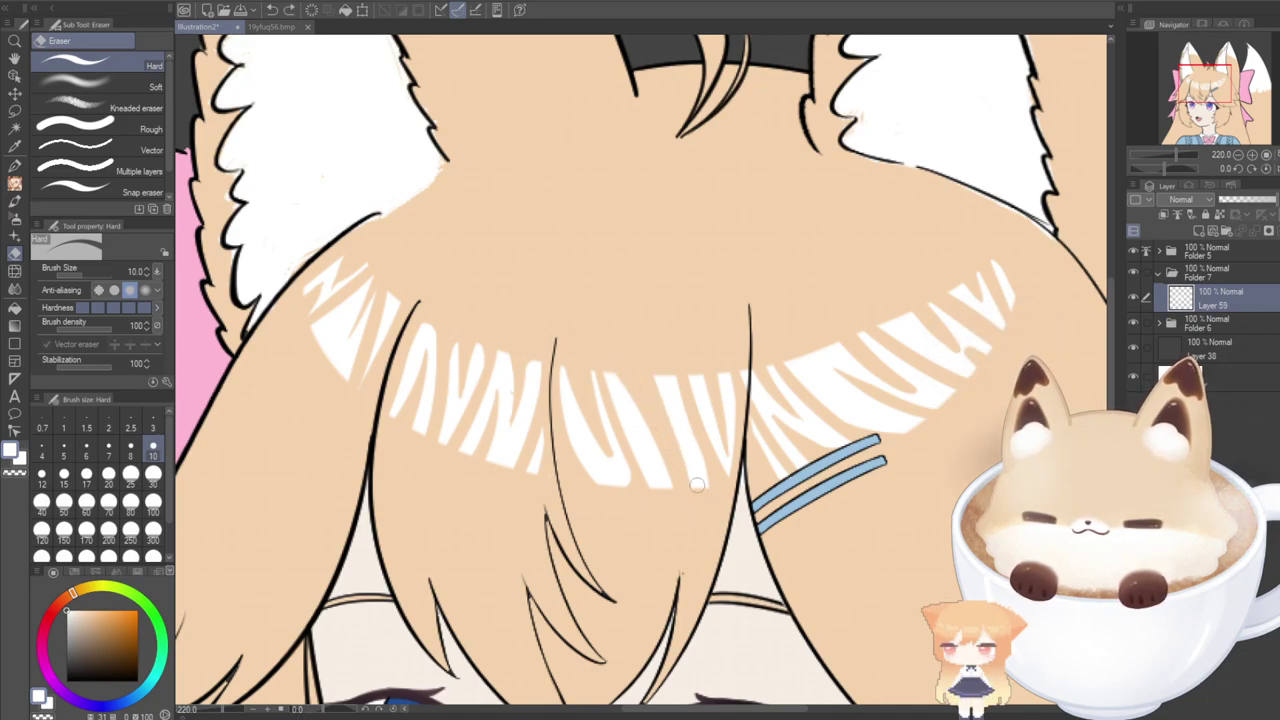
drag(677, 368, 705, 471)
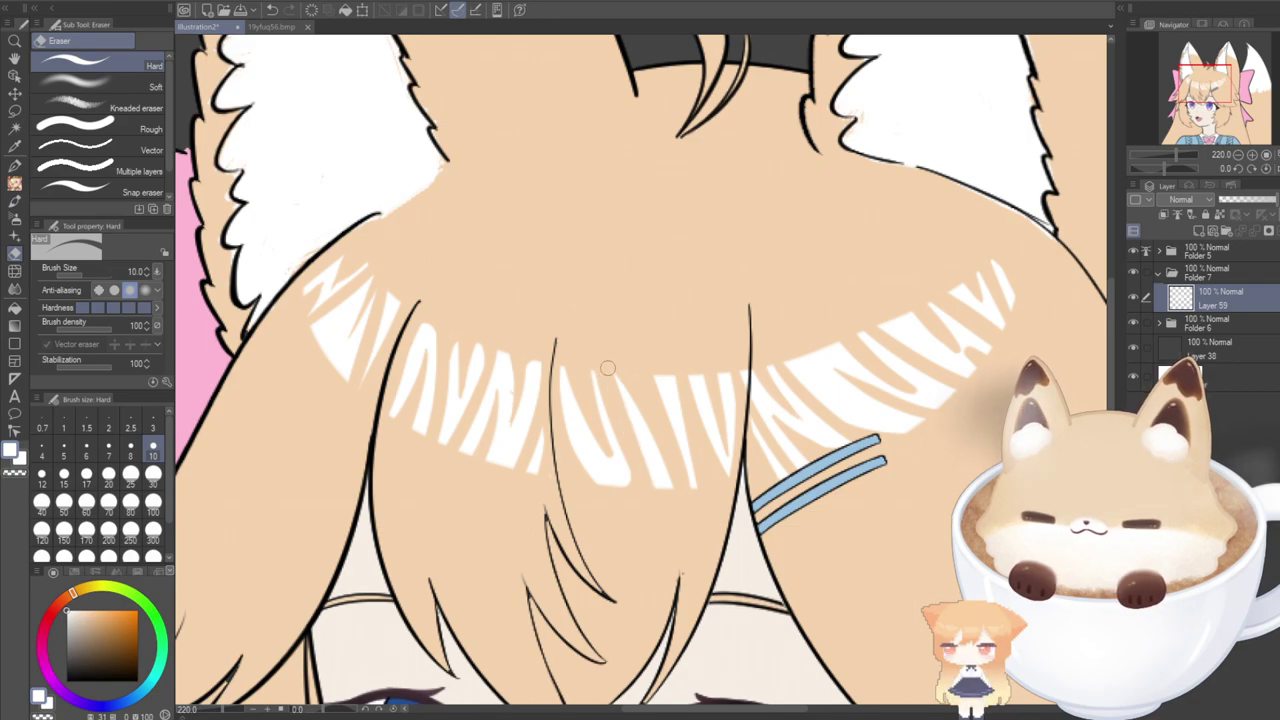
Lower the opacity of the hair highlight layer, Layer 59, to 82%.
scroll(661, 514, down, 5)
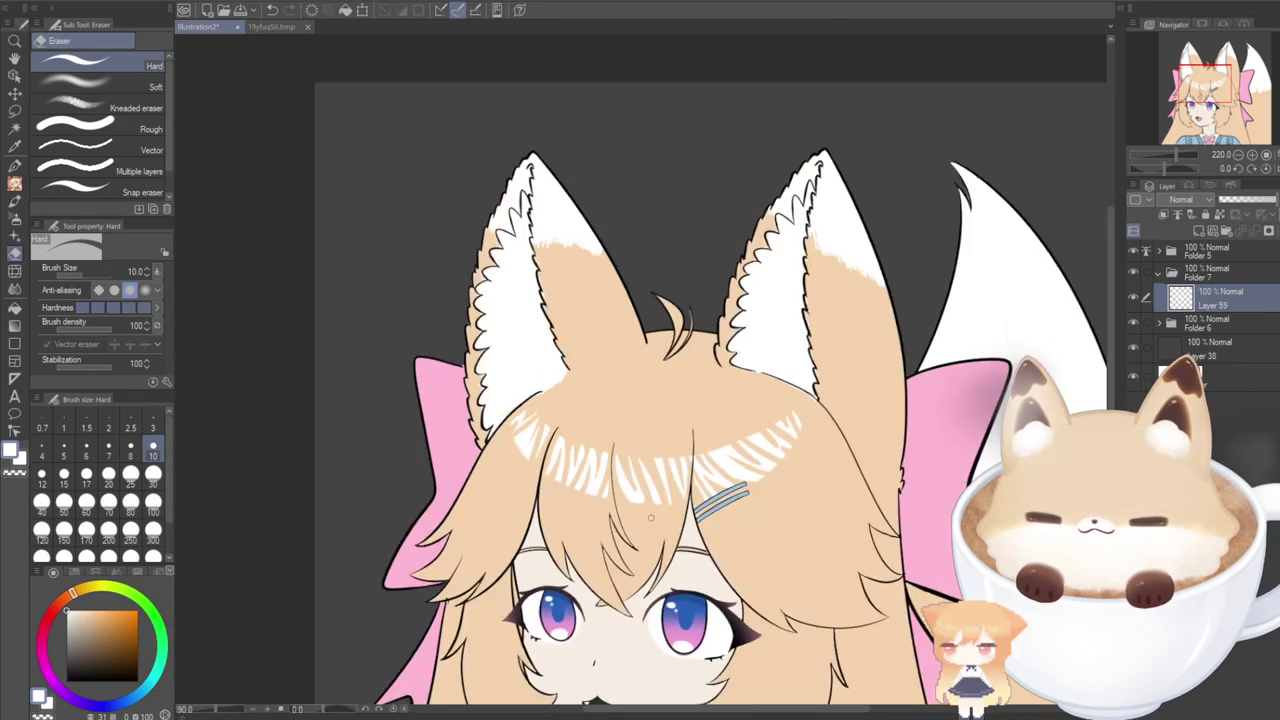
drag(1184, 92, 1187, 112)
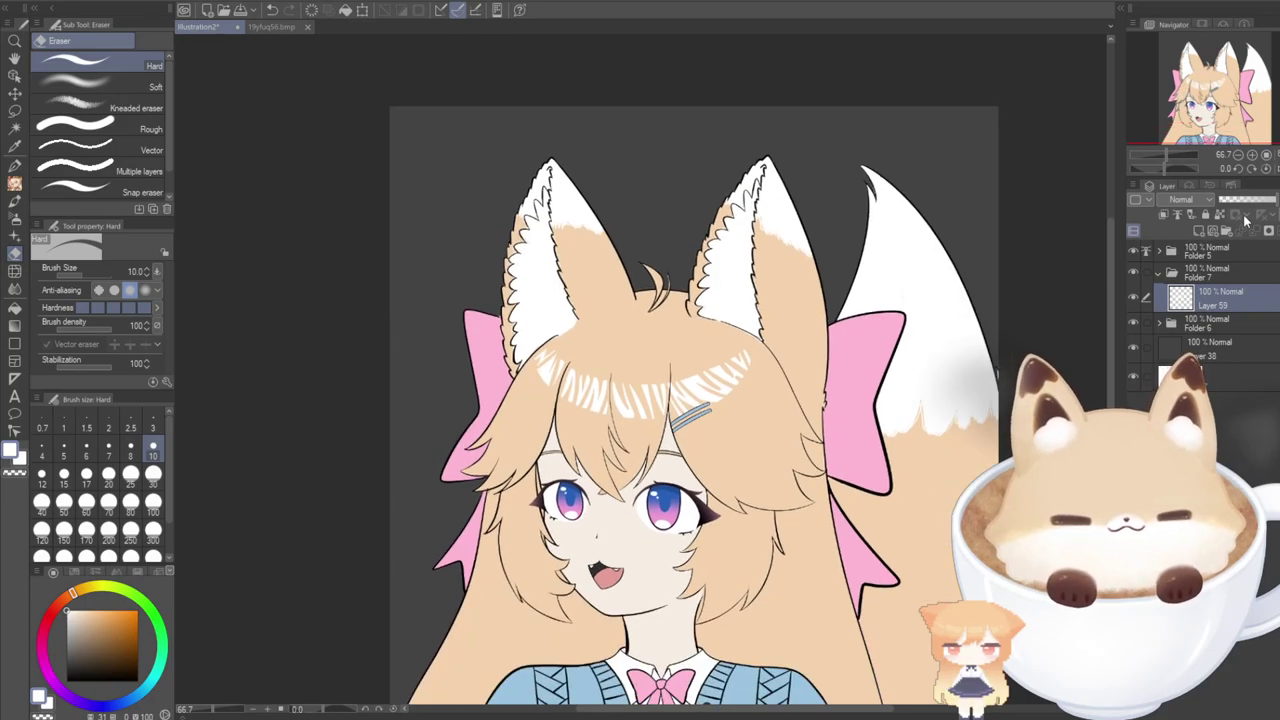
click(1251, 200)
drag(1250, 200, 1265, 207)
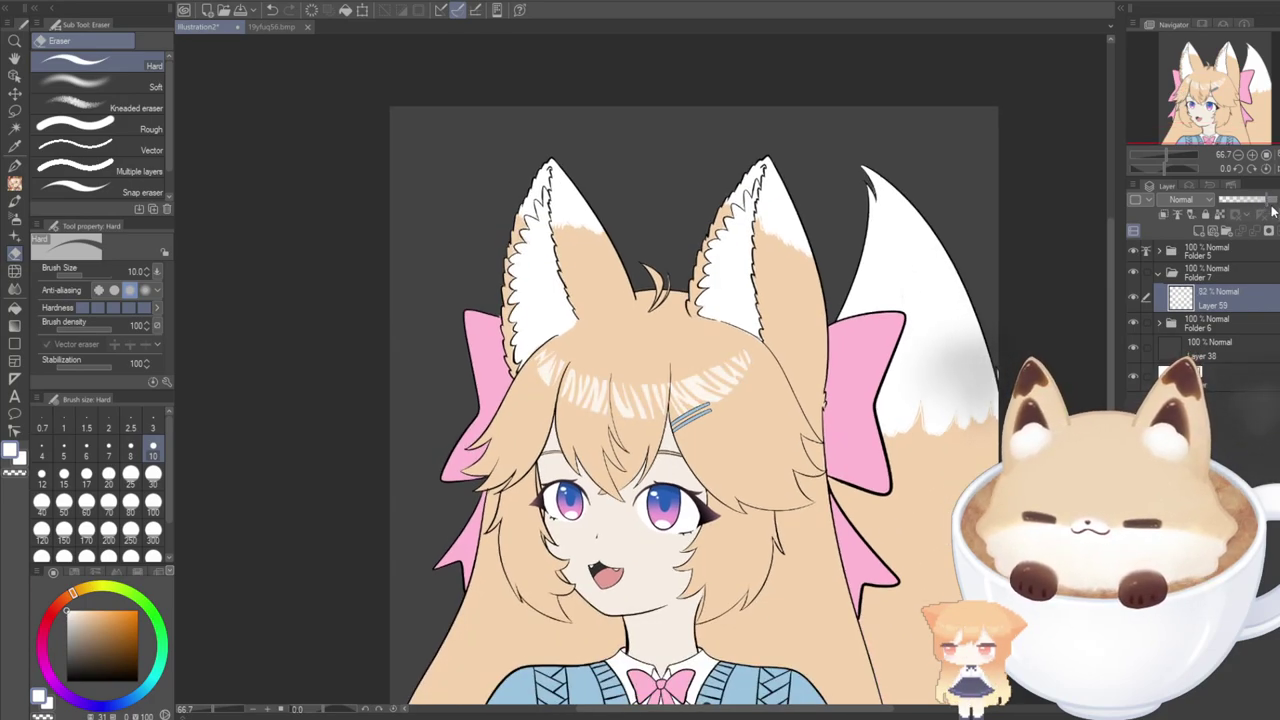
Restore the hair highlight on Layer 59 to 100% opacity and add a new layer above it.
scroll(635, 388, down, 2)
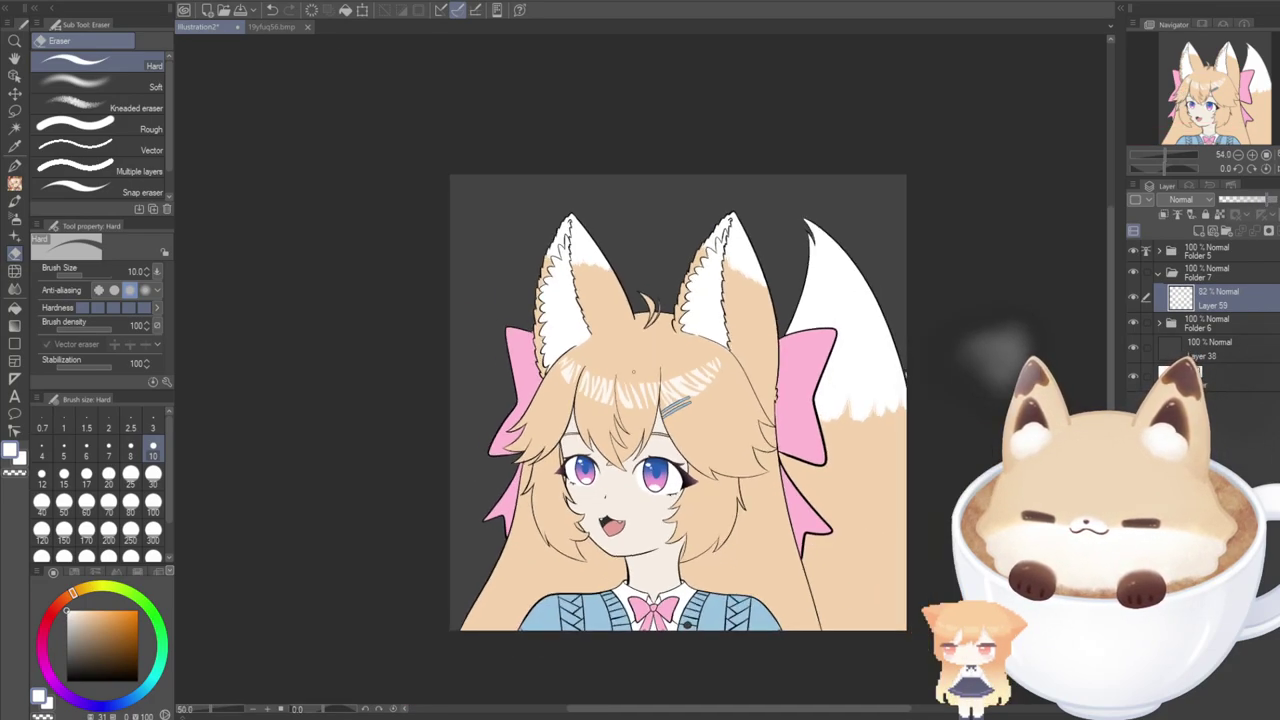
scroll(635, 388, up, 2)
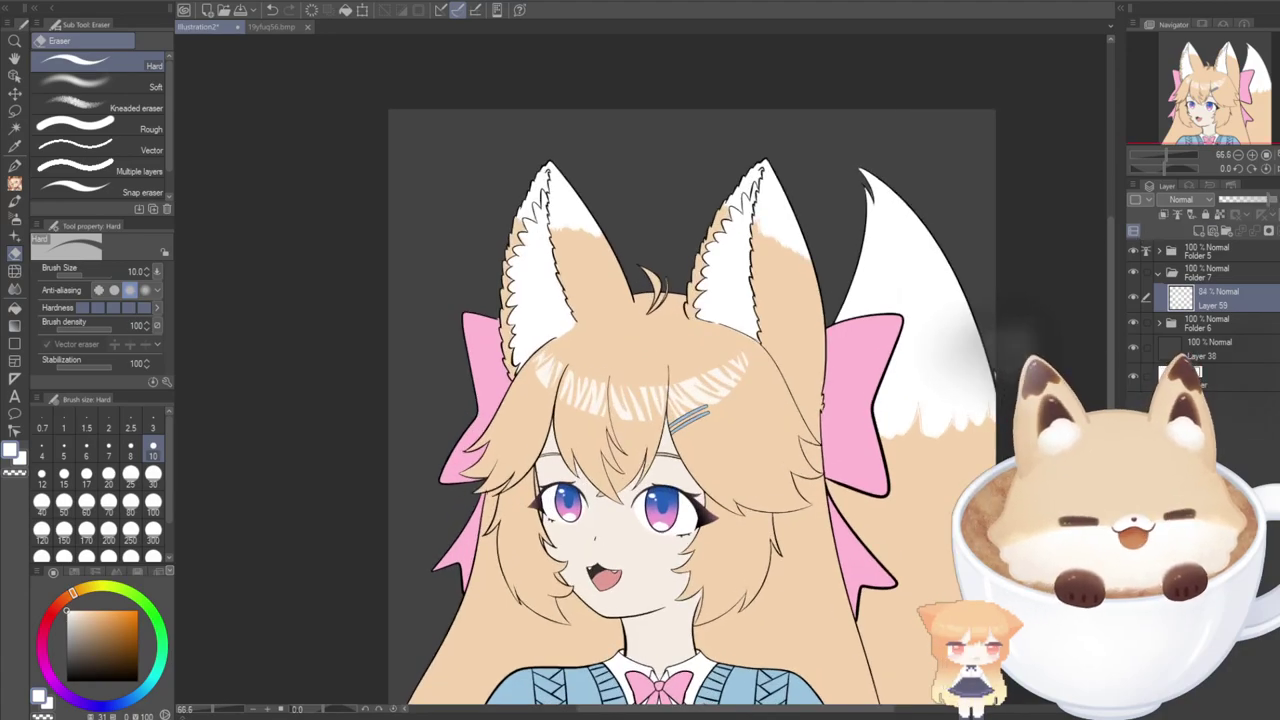
click(1272, 200)
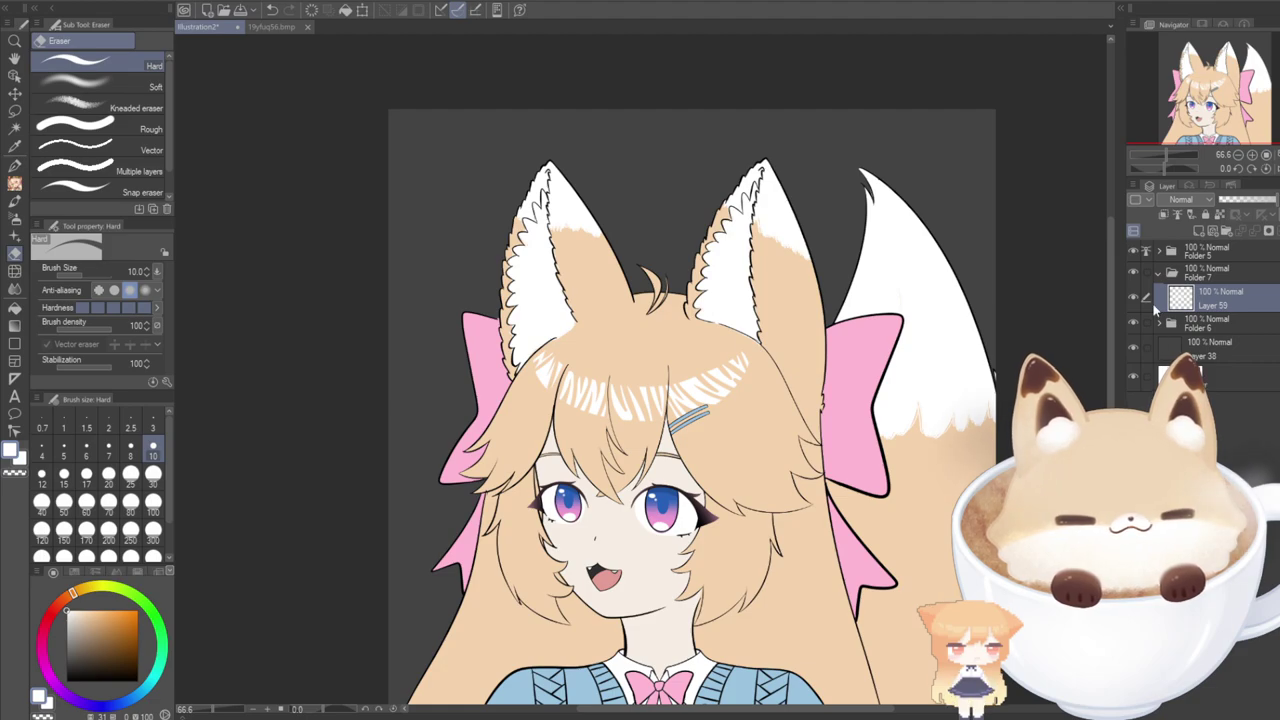
click(1186, 228)
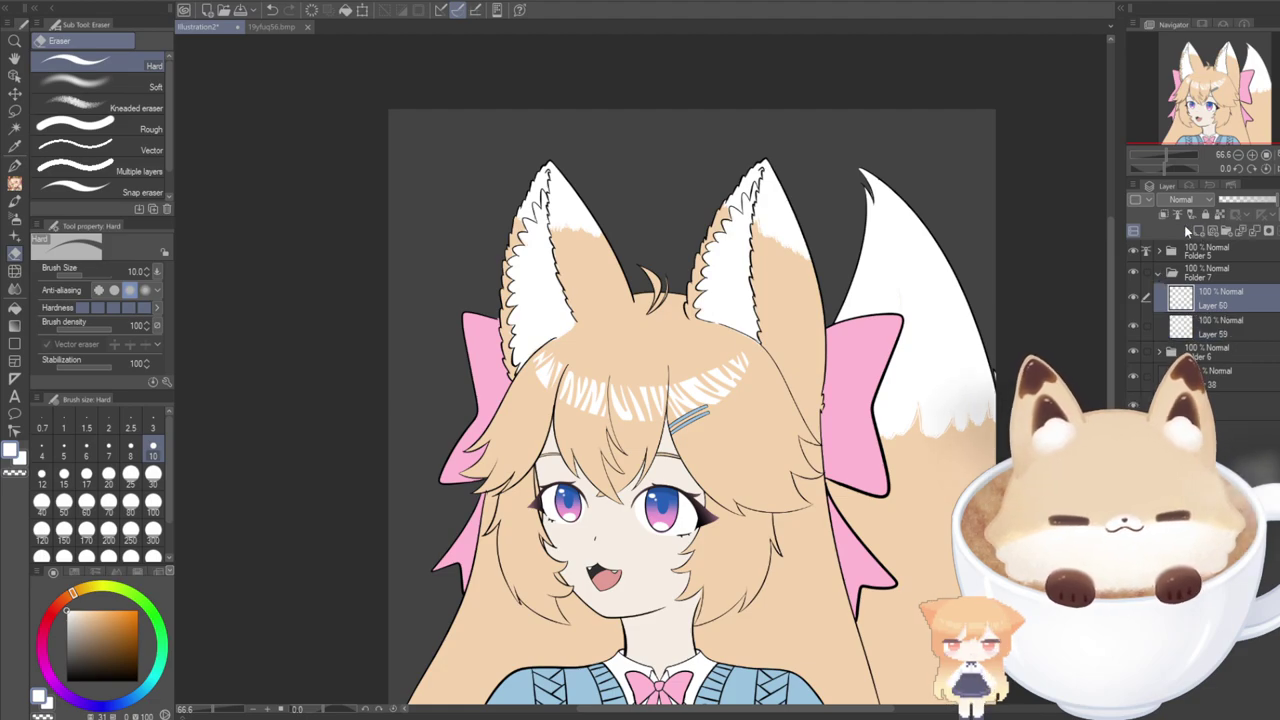
Hide Layer 59 and draw one thick curved white band across the bangs on the new layer with the G-pen.
click(14, 166)
mouse_move(540, 360)
mouse_down()
mouse_move(562, 384)
mouse_move(655, 404)
mouse_move(750, 348)
mouse_up()
key(ctrl+z)
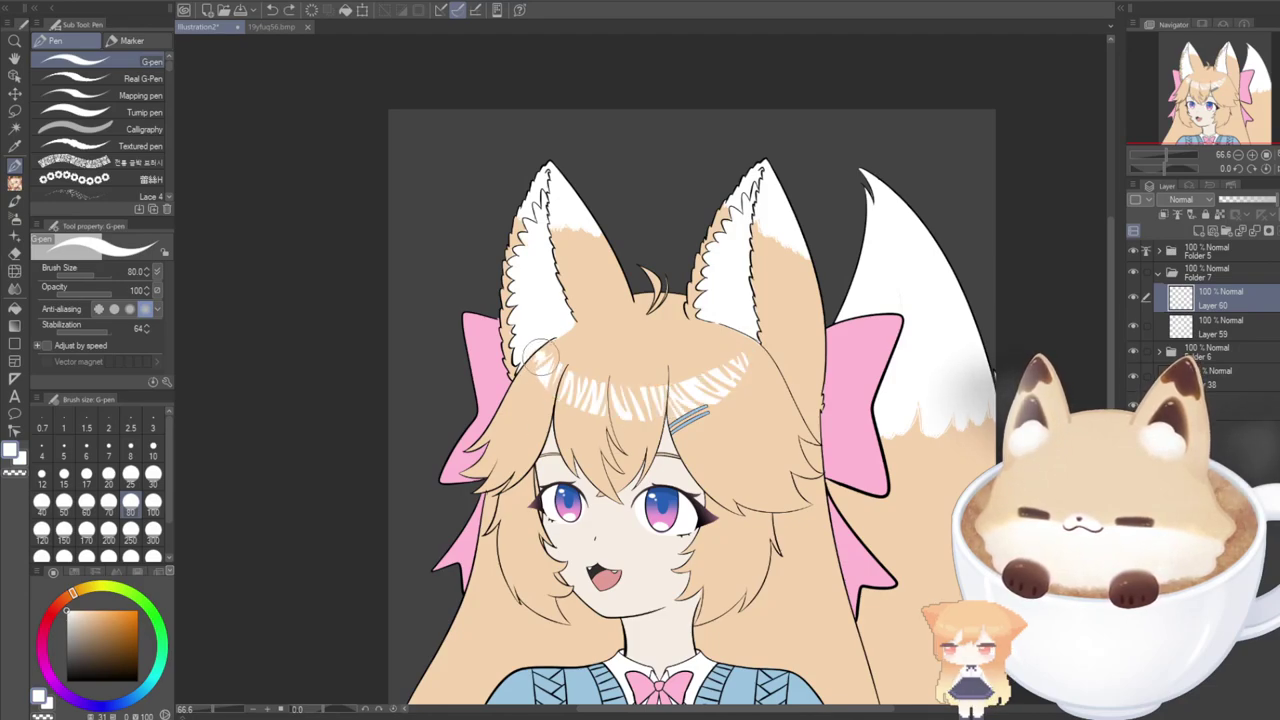
mouse_move(527, 352)
mouse_down()
mouse_move(582, 397)
mouse_move(705, 396)
mouse_move(752, 350)
mouse_up()
key(ctrl+z)
mouse_move(527, 352)
mouse_down()
mouse_move(629, 402)
mouse_move(730, 382)
mouse_move(755, 352)
mouse_up()
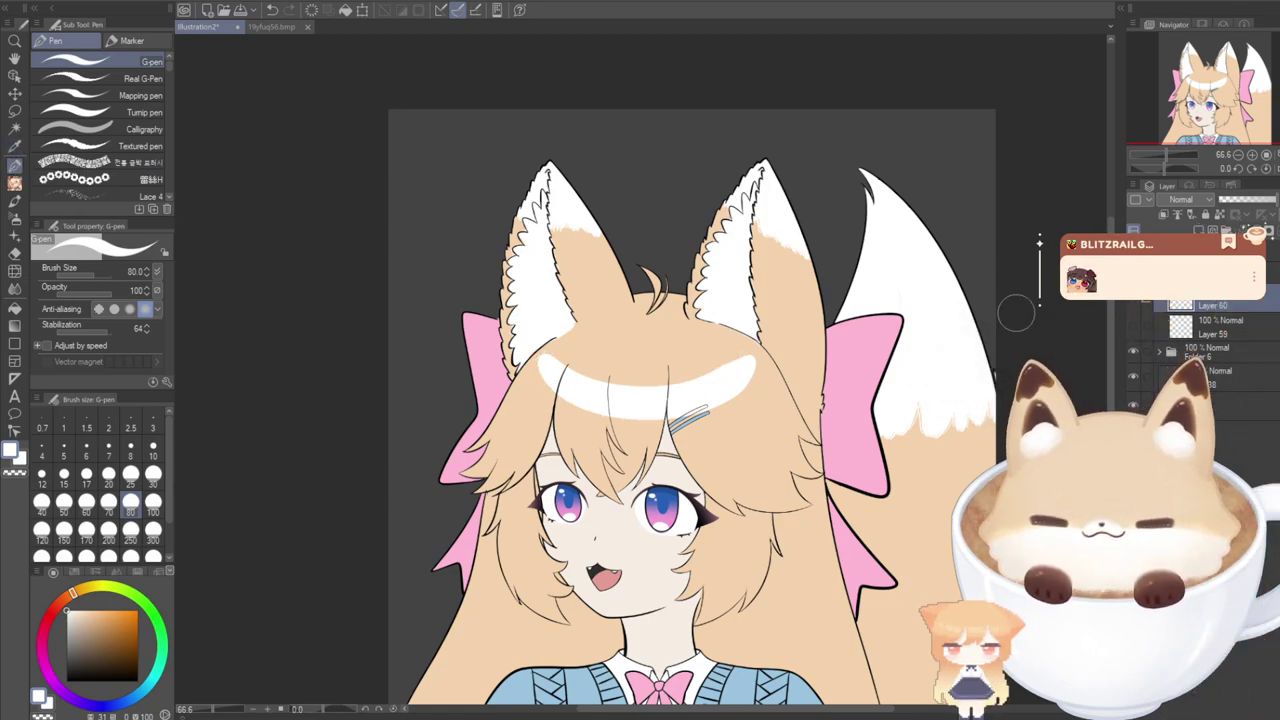
Erase the rounded right tip of the white band and a slanted gap along the left bang line, using the Hard eraser at size 15.
click(15, 308)
click(15, 255)
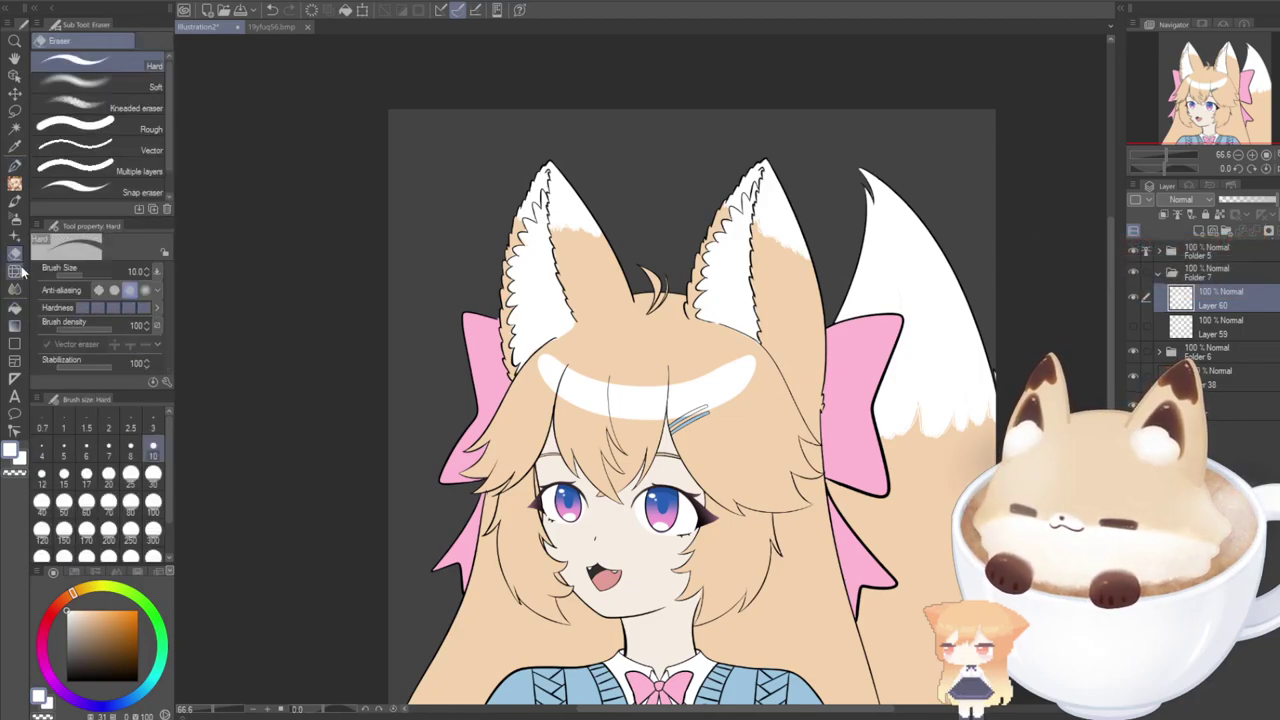
scroll(730, 350, up, 5)
drag(726, 346, 812, 398)
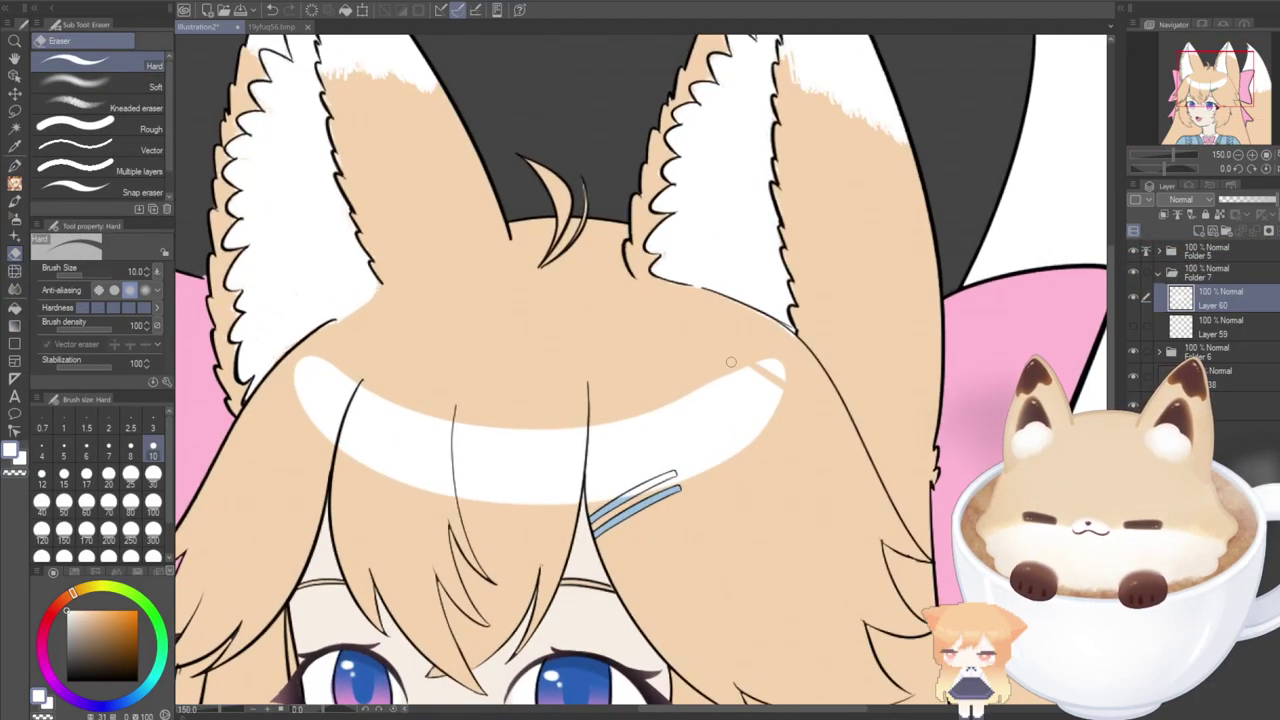
click(64, 477)
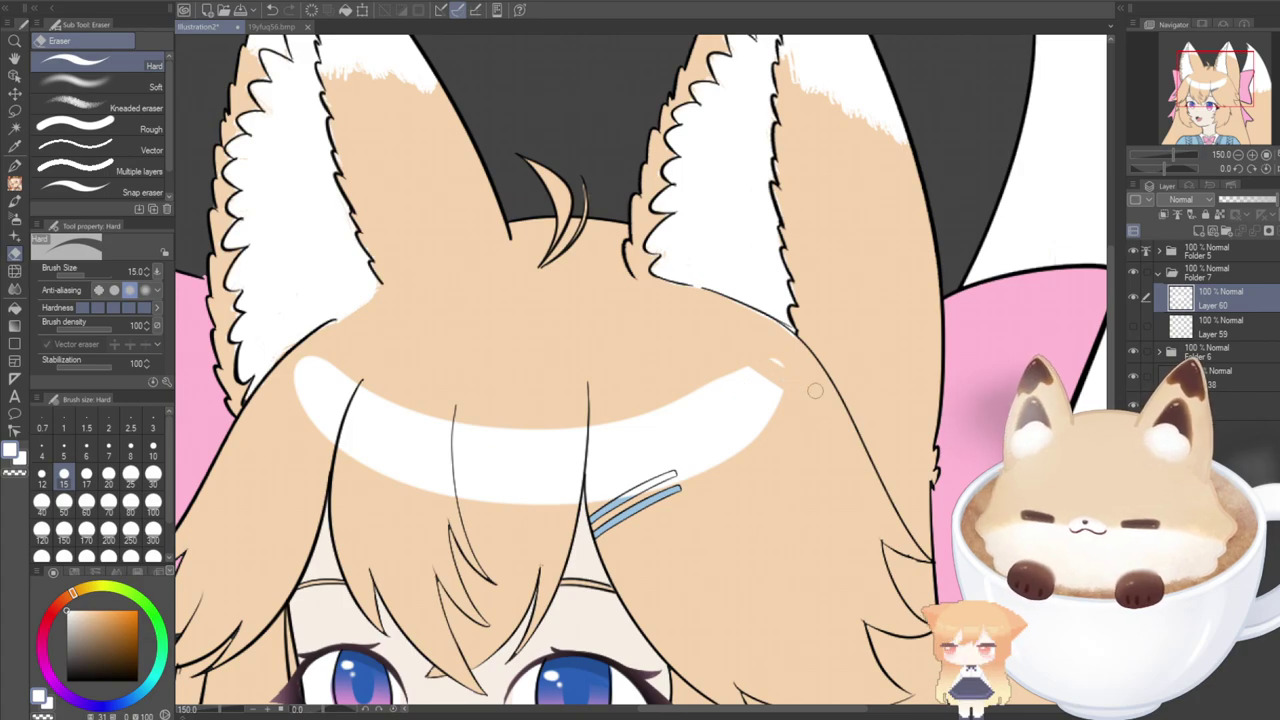
mouse_move(300, 378)
mouse_down()
mouse_move(254, 406)
mouse_move(325, 343)
mouse_move(267, 393)
mouse_move(362, 331)
mouse_move(303, 466)
mouse_up()
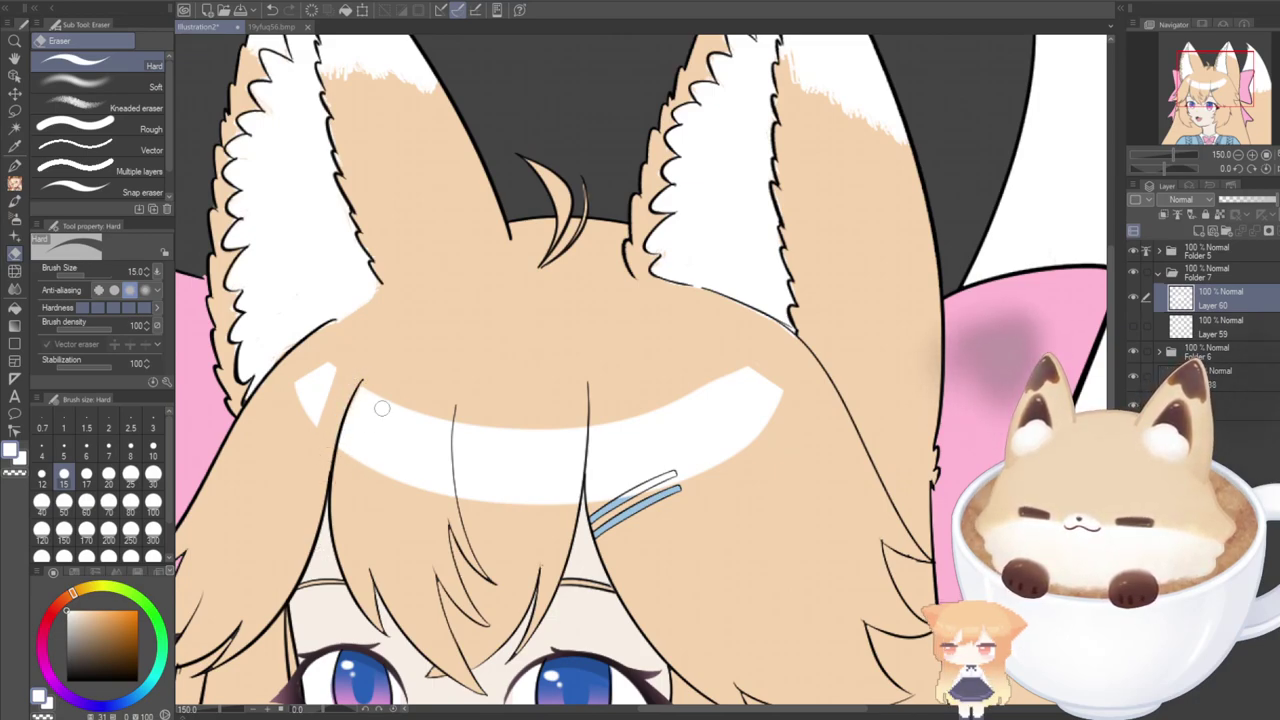
Split the right part of the white band above the hair clip into slanted, tapered blocks by erasing gaps between them.
drag(723, 381, 752, 440)
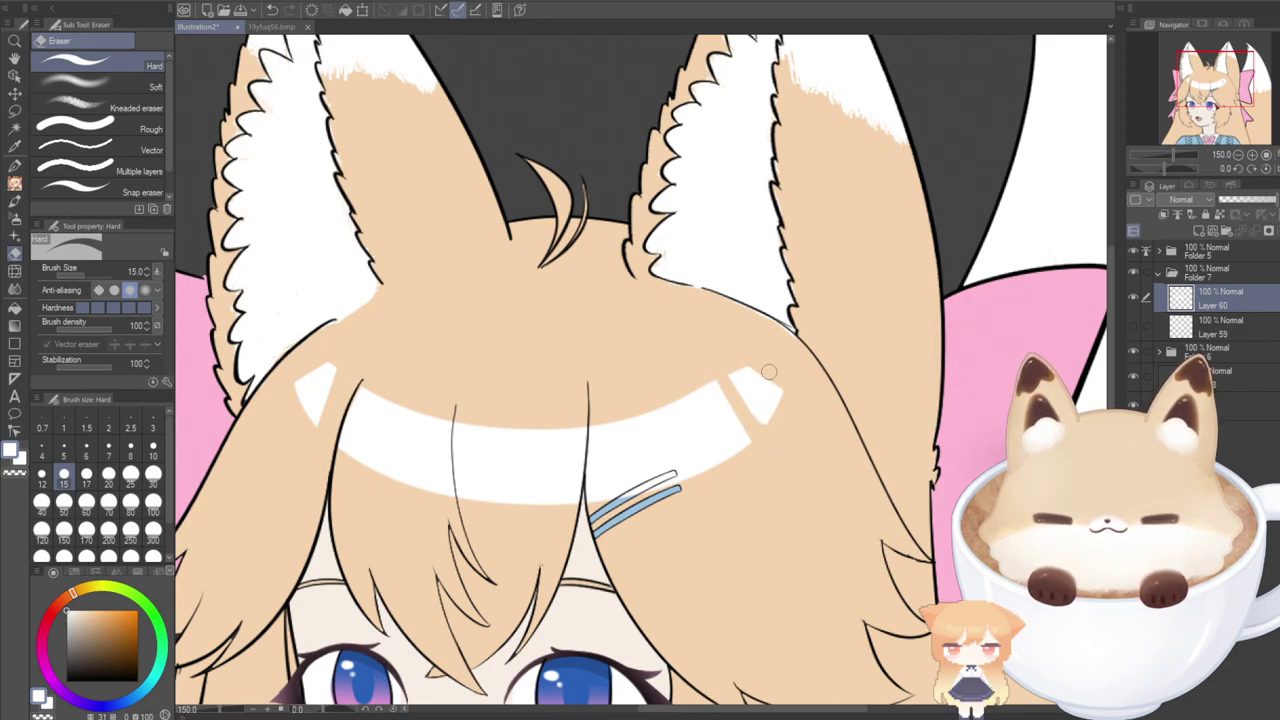
drag(786, 404, 755, 364)
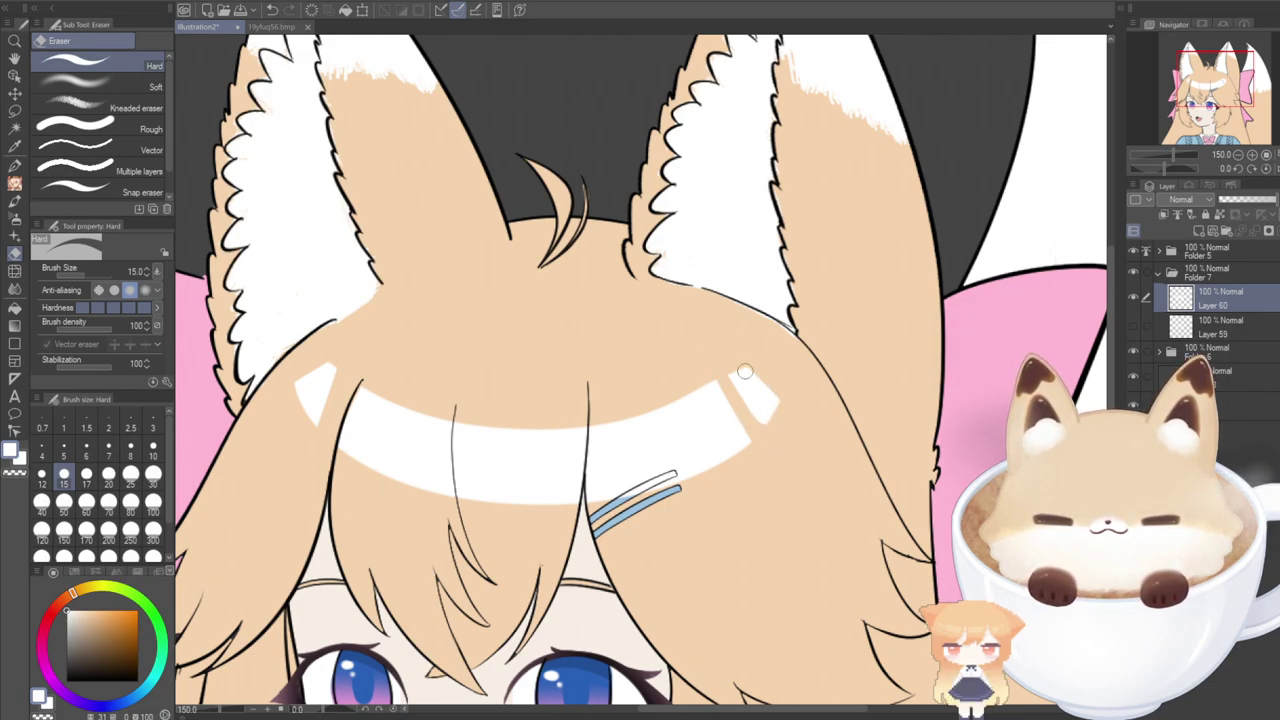
drag(755, 429, 730, 390)
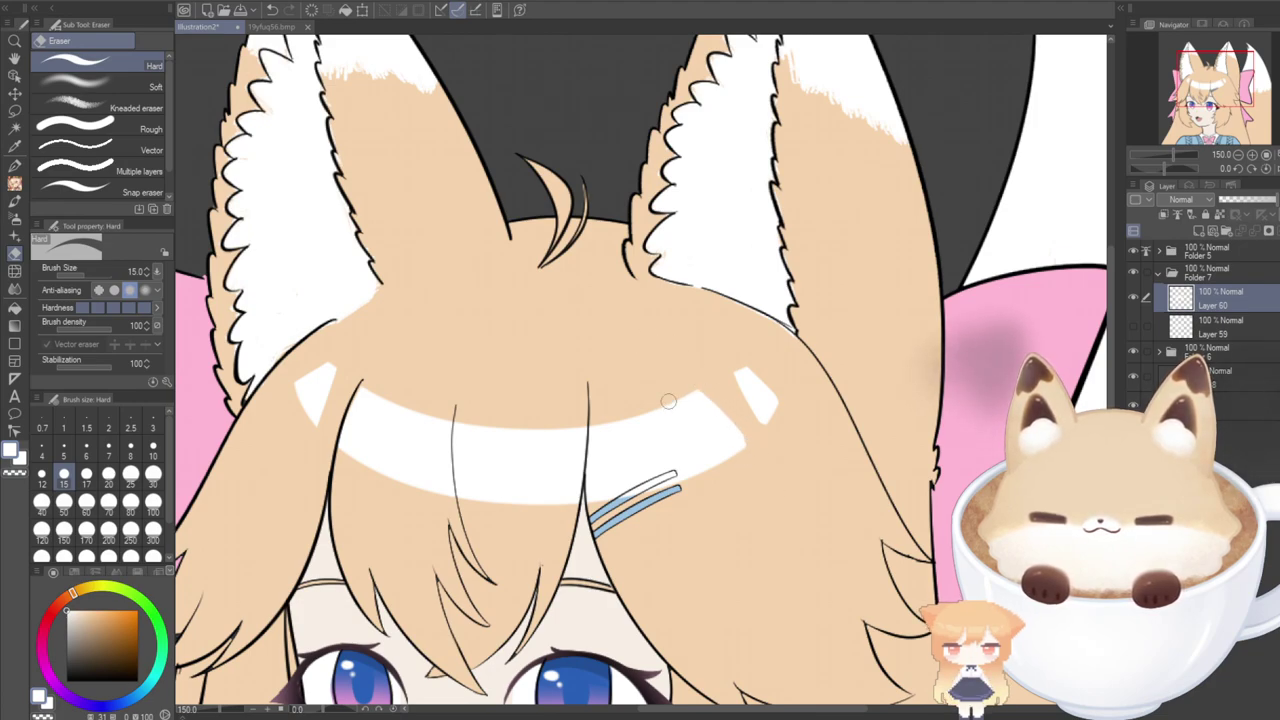
drag(668, 401, 686, 474)
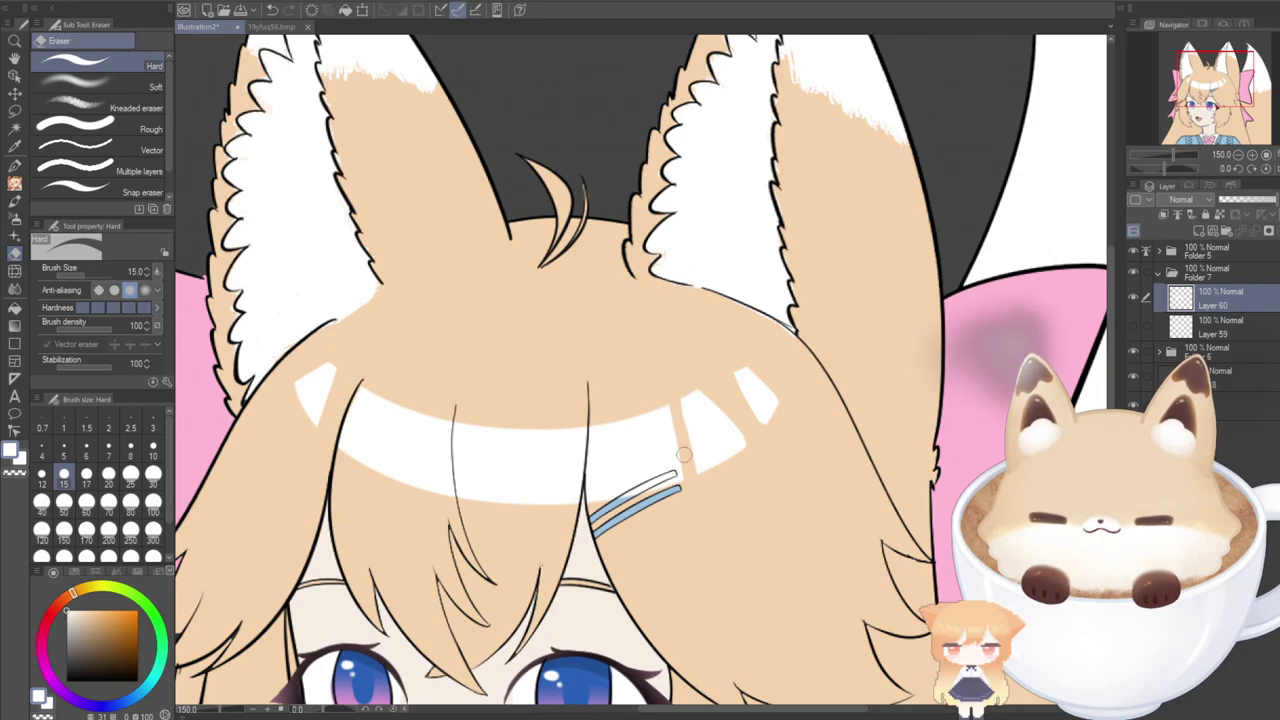
drag(617, 411, 668, 478)
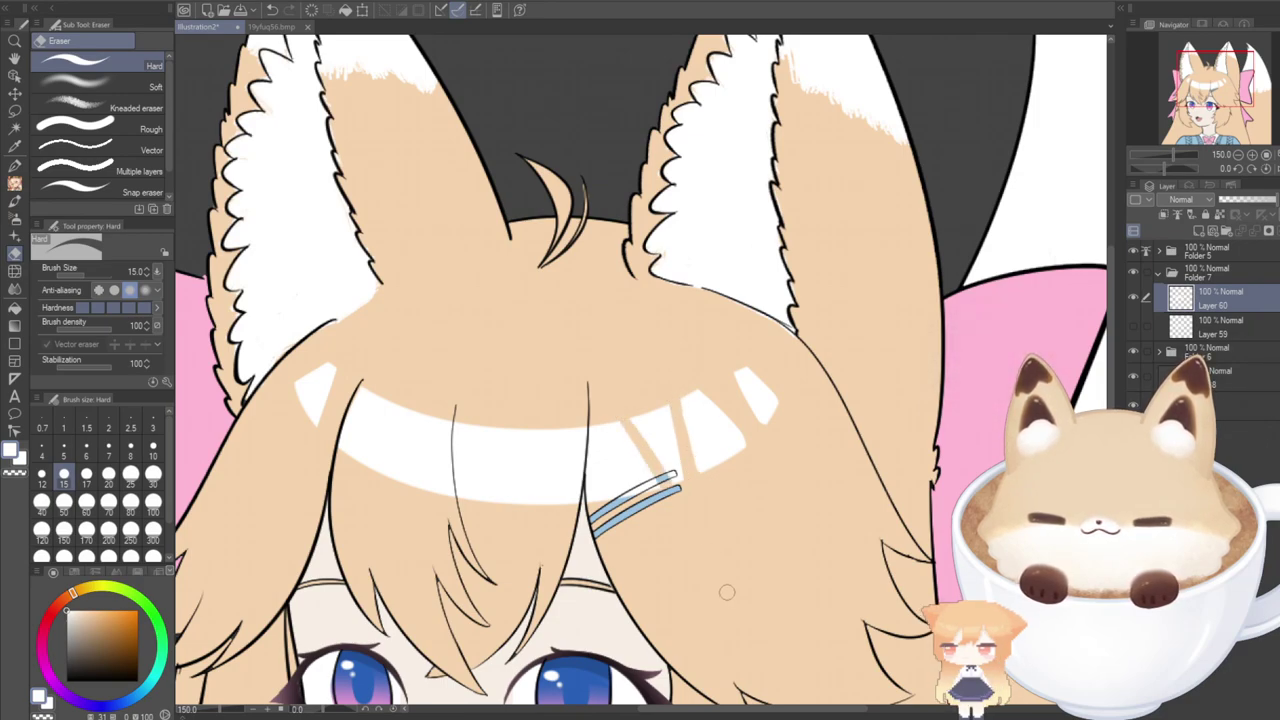
Erase gaps along the hair lines and between them to split the middle and left of the white band into separate blocks.
mouse_move(594, 414)
mouse_down()
mouse_move(615, 586)
mouse_move(588, 465)
mouse_move(595, 415)
mouse_move(599, 481)
mouse_move(638, 582)
mouse_move(533, 455)
mouse_move(545, 531)
mouse_move(517, 390)
mouse_move(516, 484)
mouse_up()
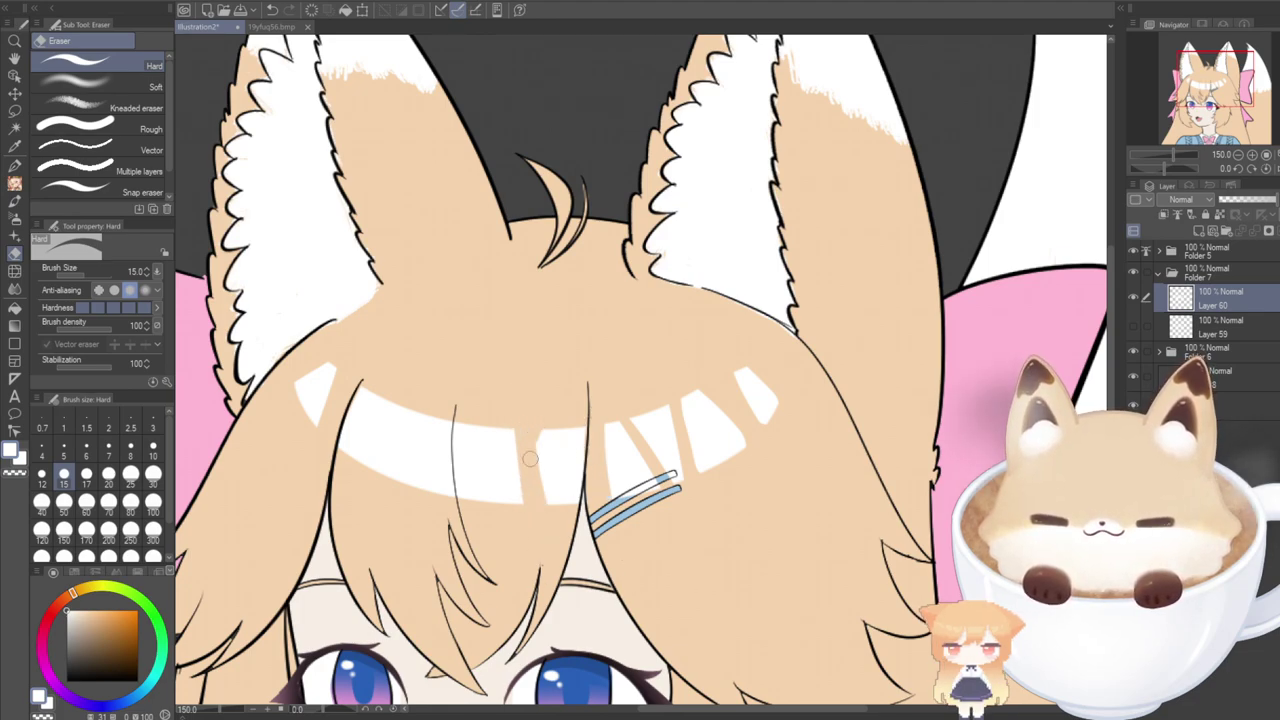
mouse_move(461, 477)
mouse_down()
mouse_move(457, 409)
mouse_move(459, 471)
mouse_move(444, 490)
mouse_up()
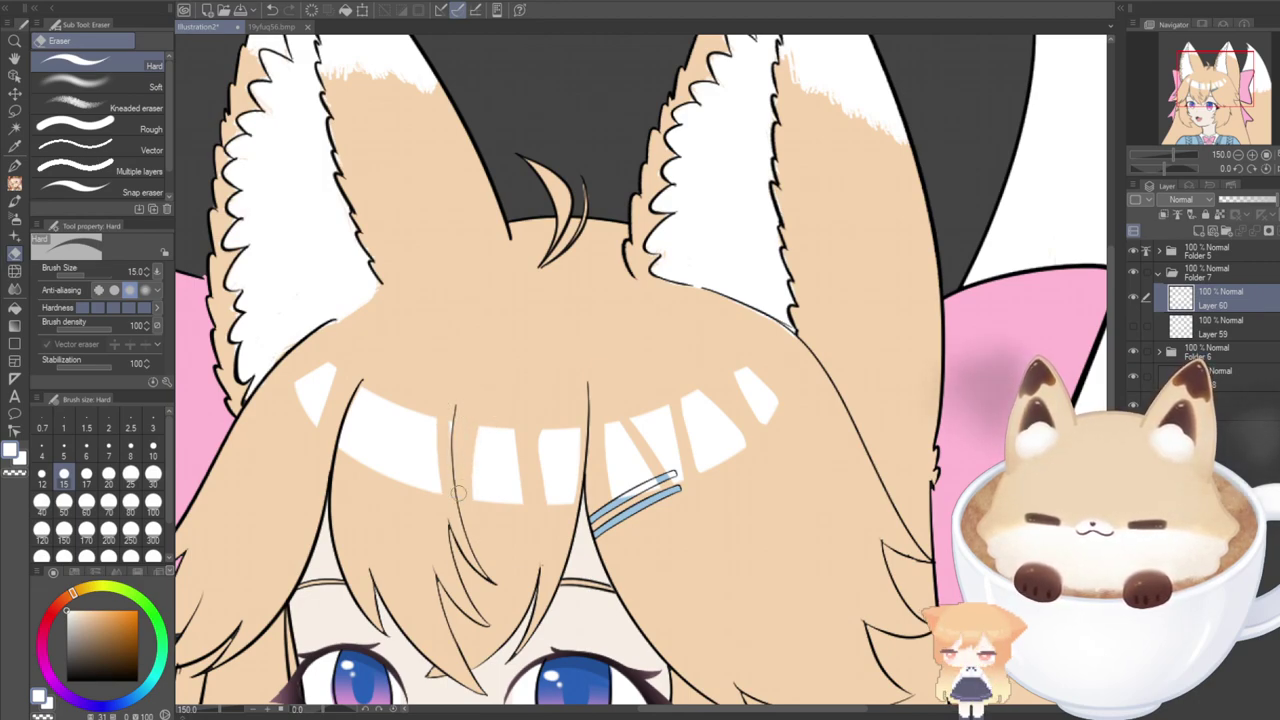
drag(413, 389, 367, 493)
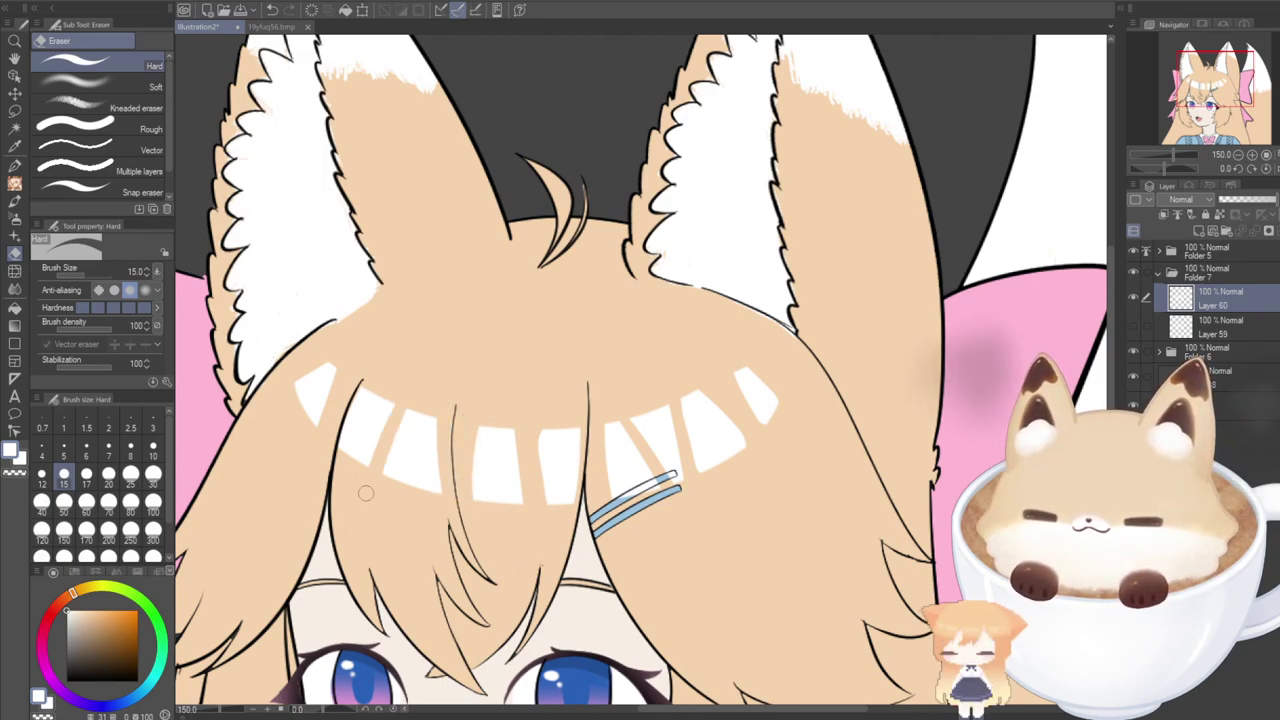
mouse_move(359, 392)
mouse_down()
mouse_move(331, 511)
mouse_move(361, 395)
mouse_up()
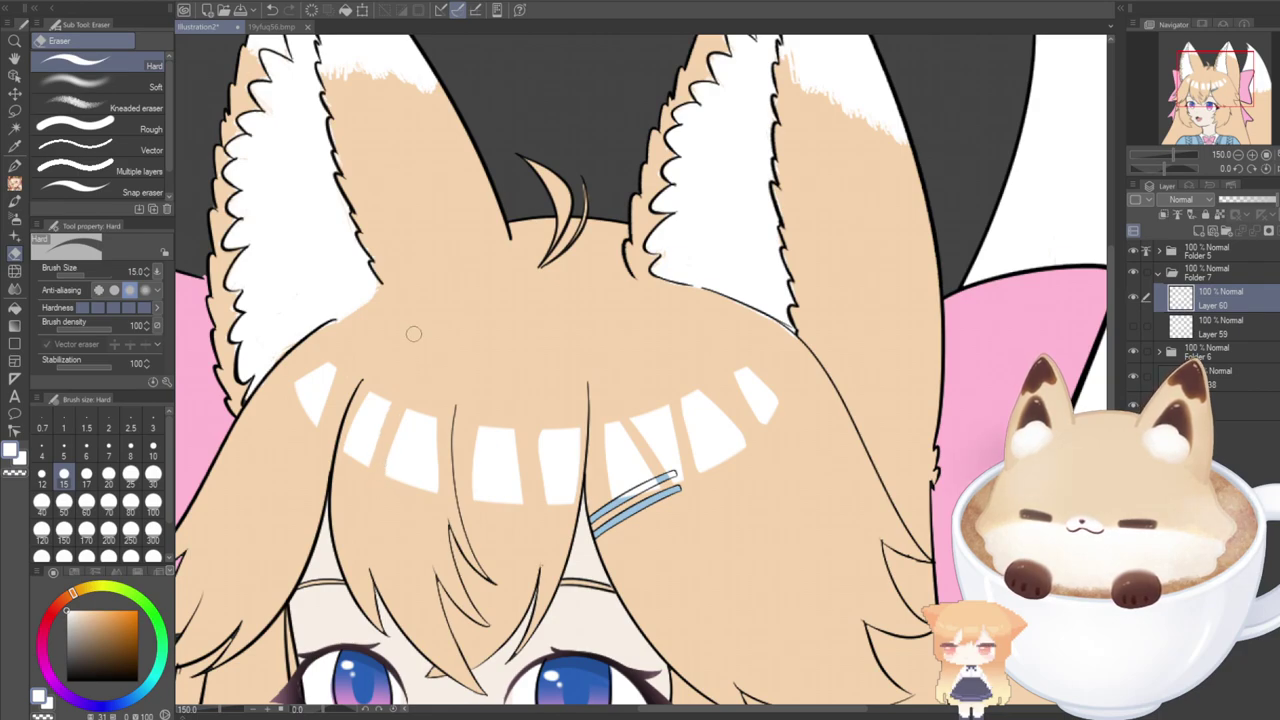
drag(490, 468, 487, 430)
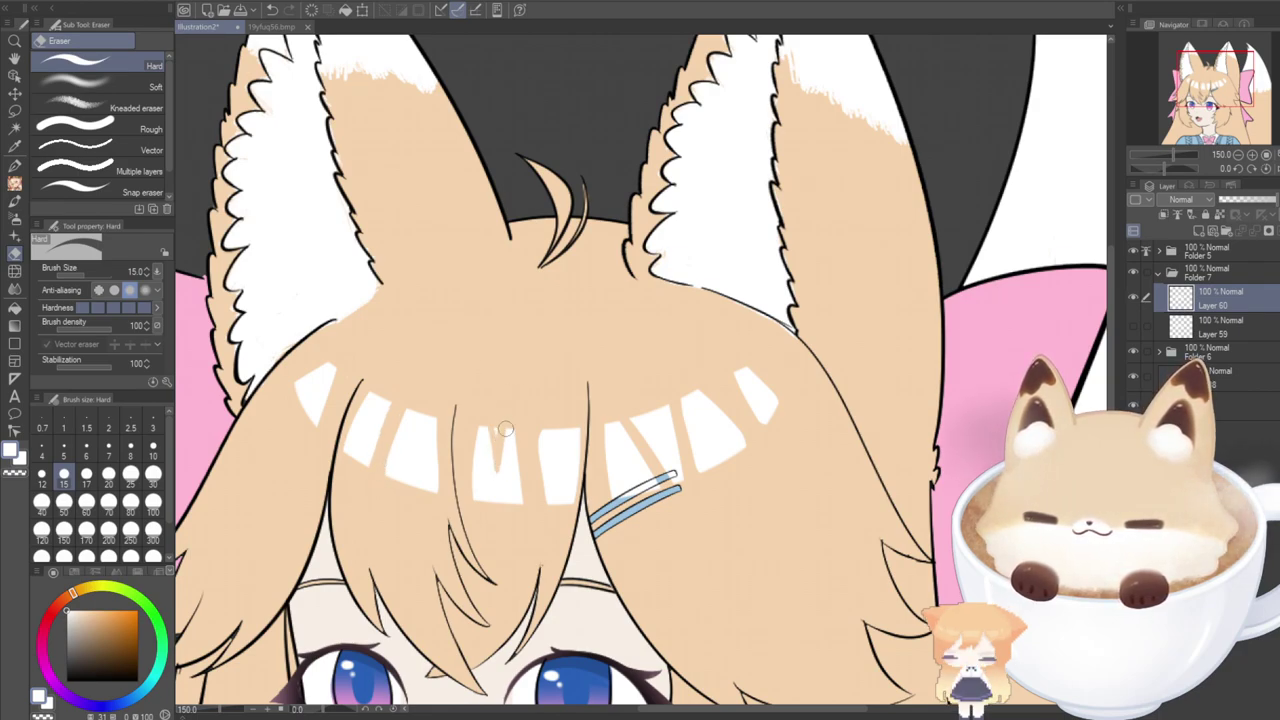
key(ctrl+z)
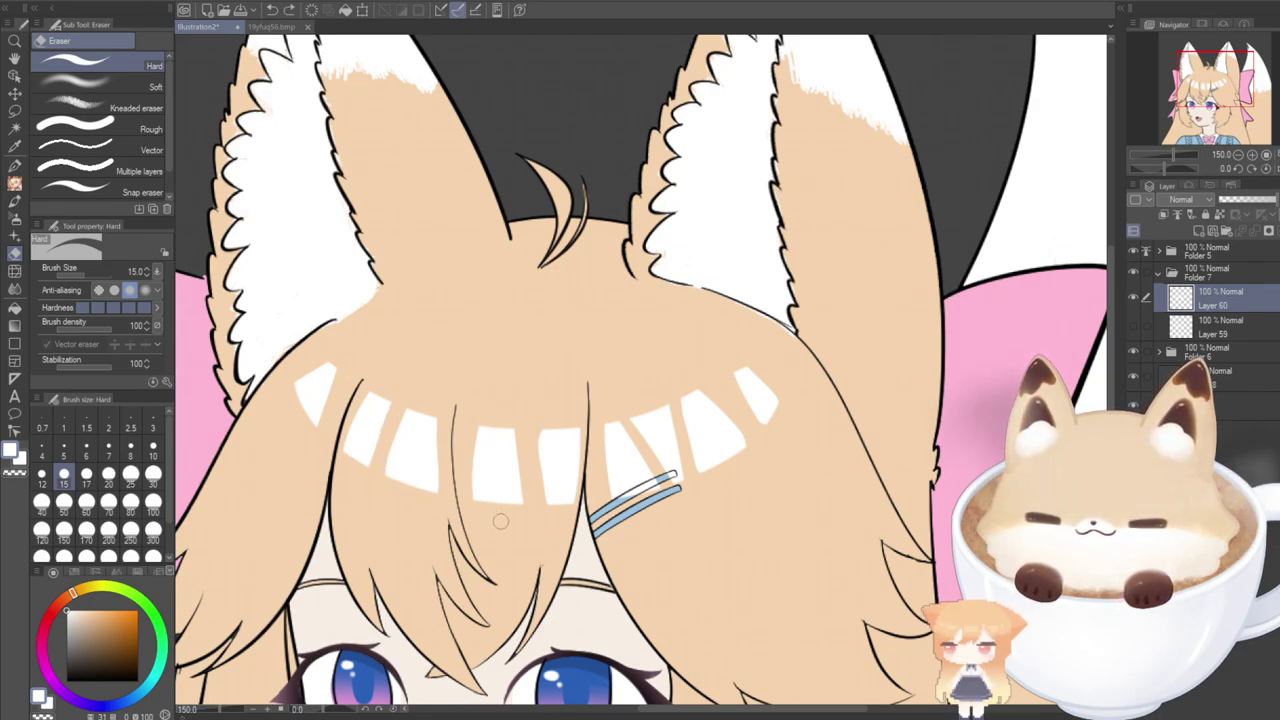
drag(507, 528, 498, 376)
key(ctrl+z)
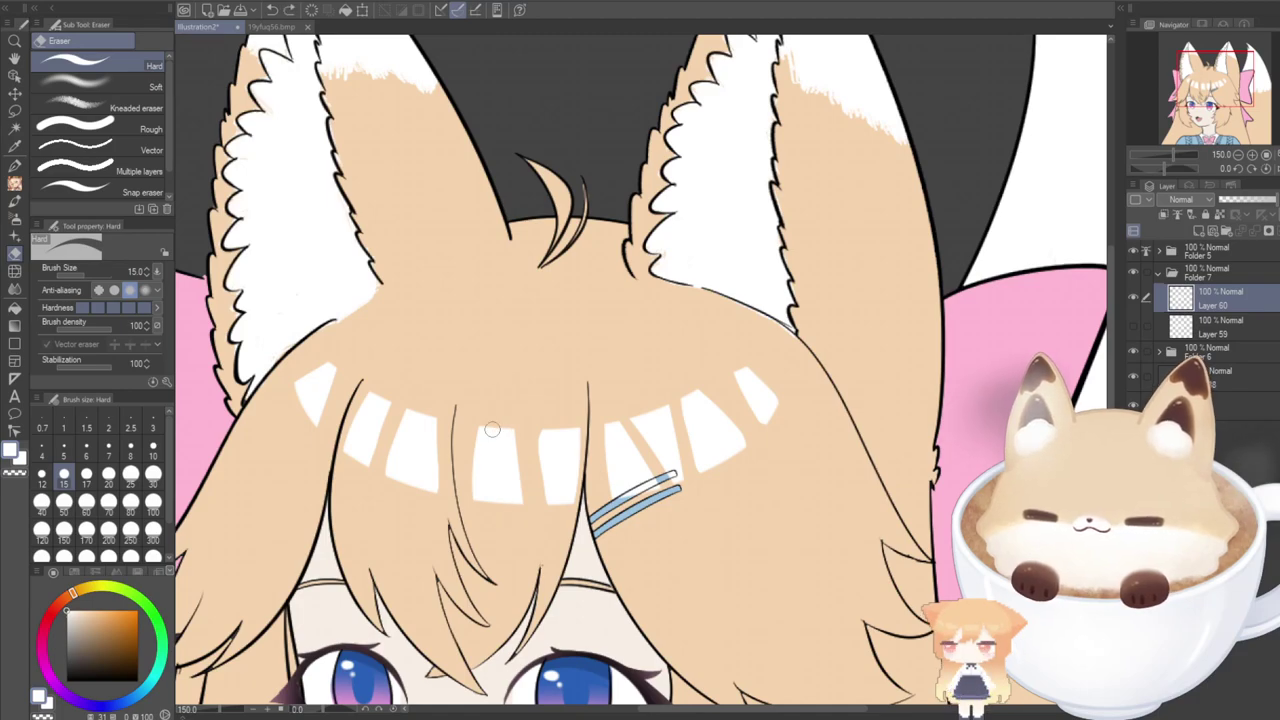
Try Layer 60 at 58% opacity with Layer 59 shown alongside it, and return Layer 60 to 100%.
click(1255, 202)
scroll(590, 556, down, 5)
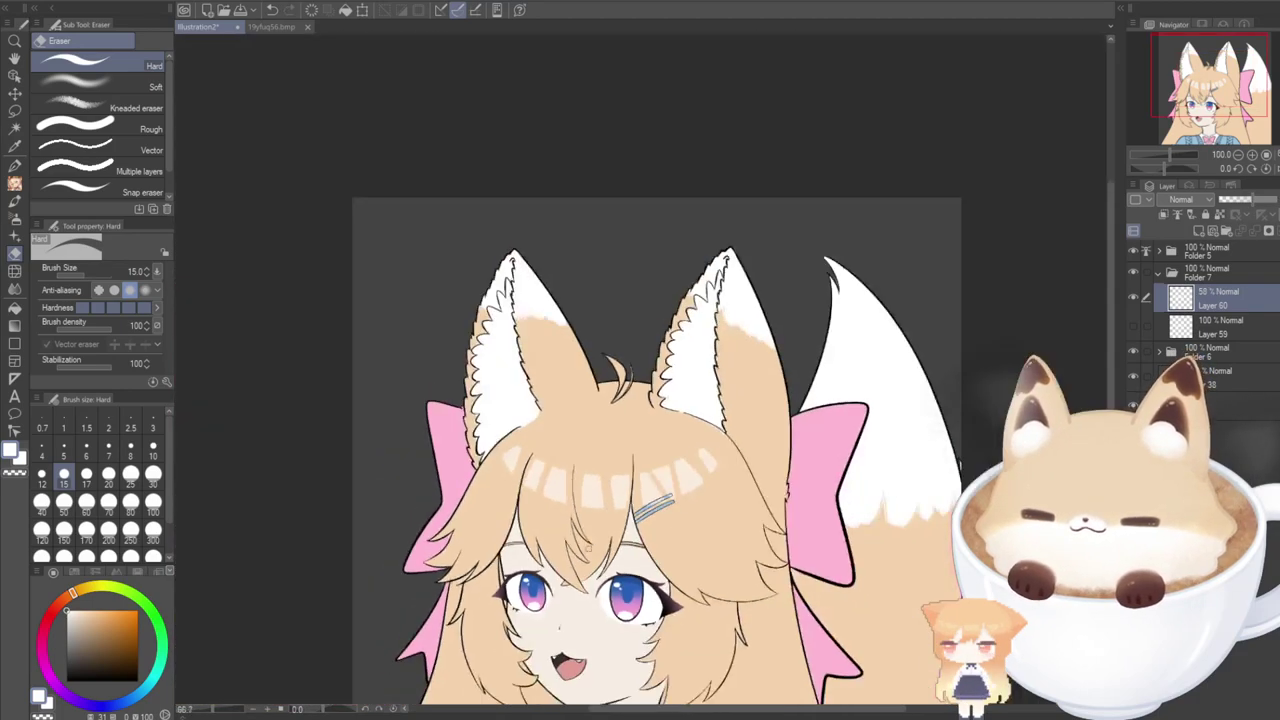
click(1133, 327)
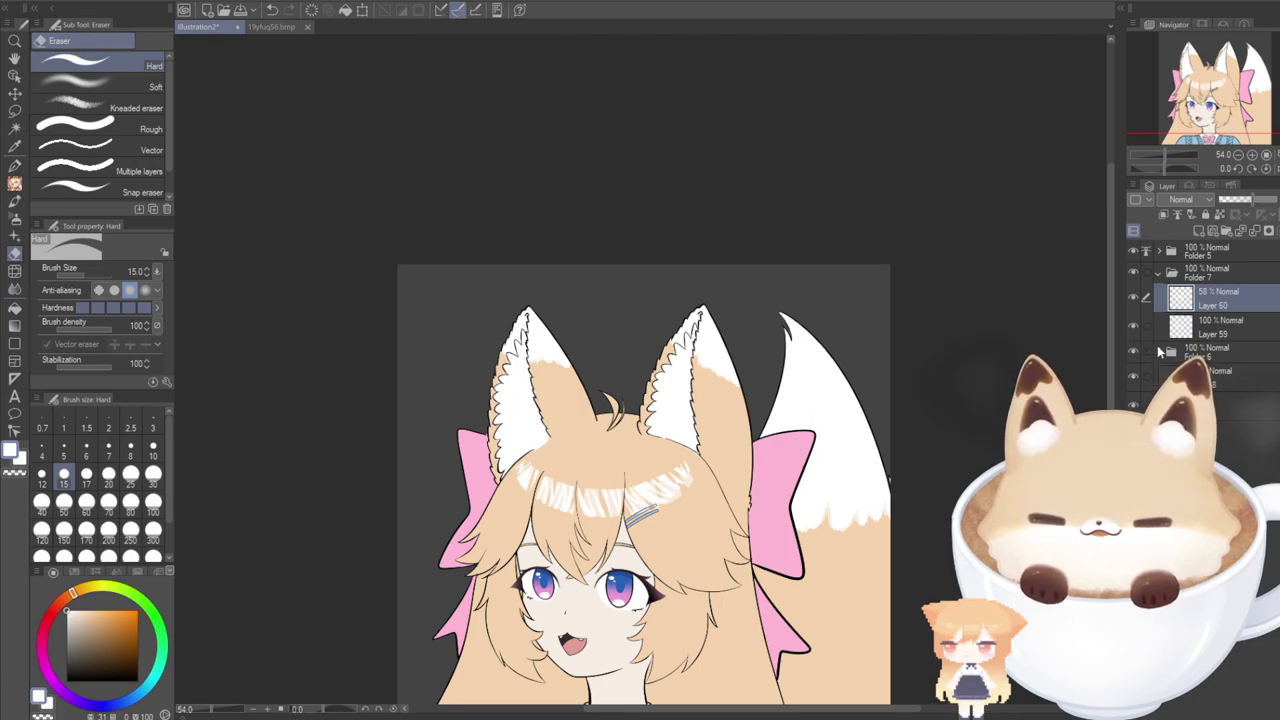
click(1157, 321)
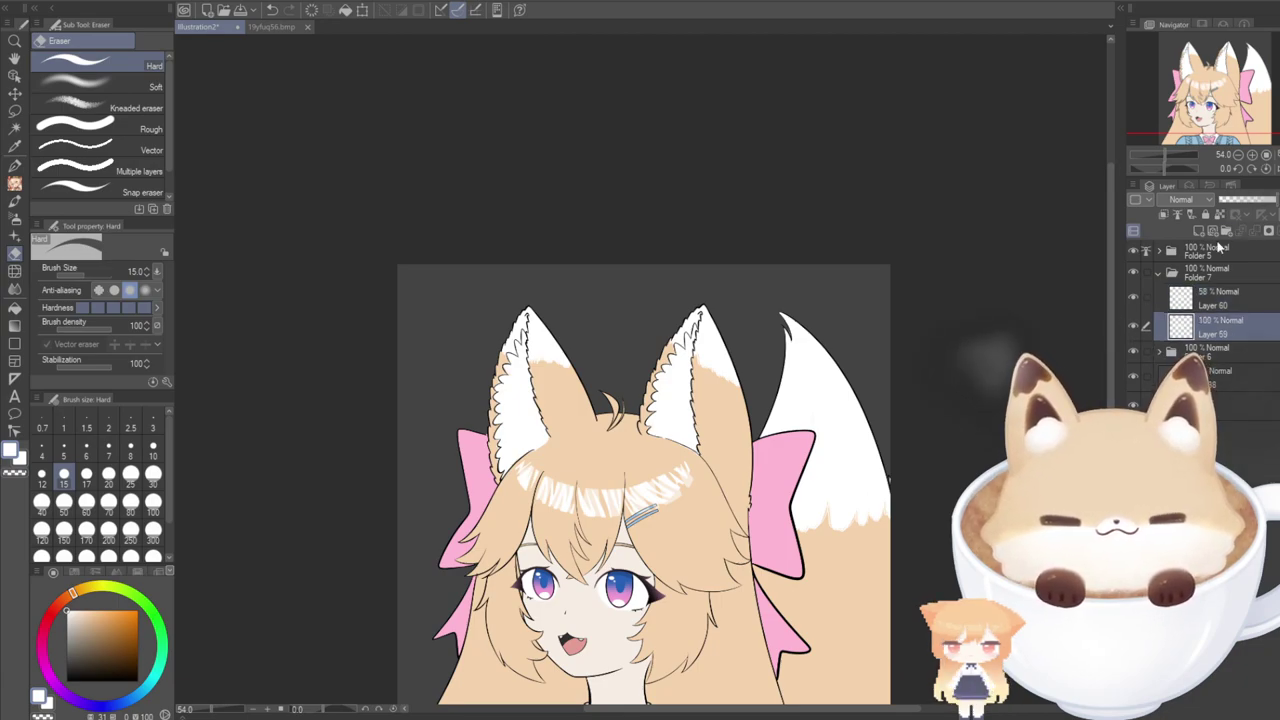
click(1206, 290)
drag(1251, 203, 1278, 203)
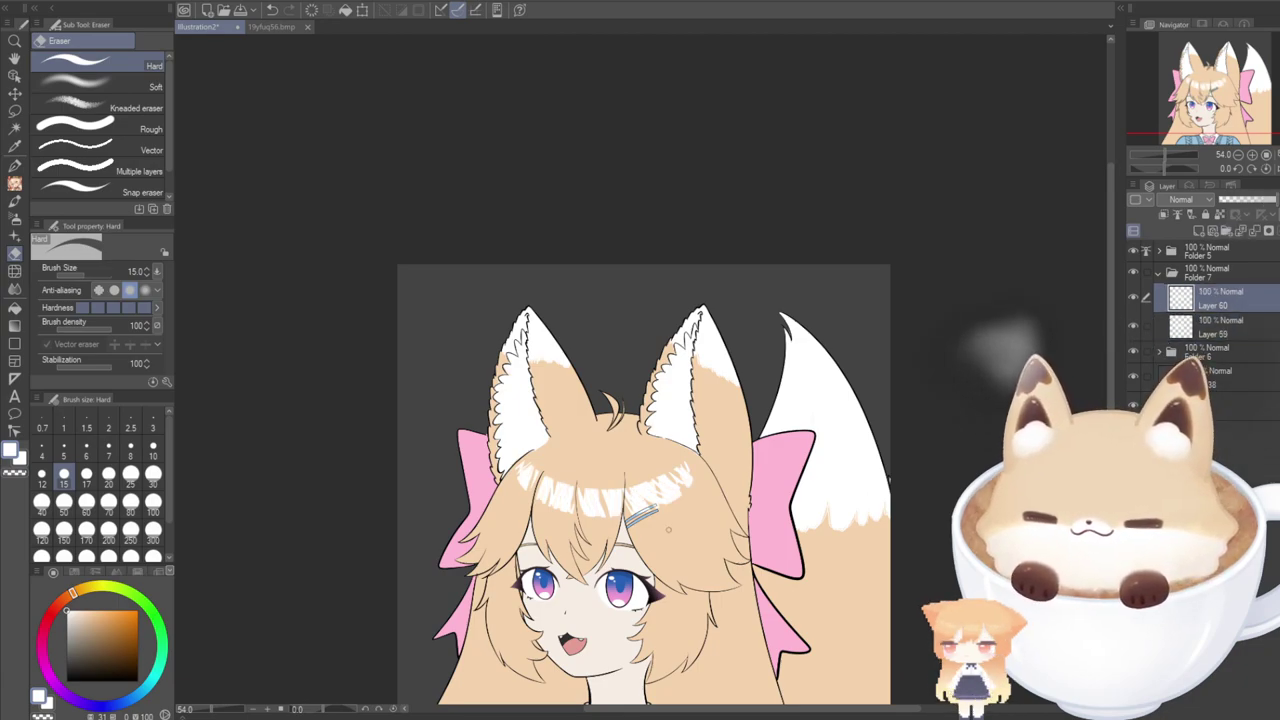
Hide Layer 59 and lower the opacity of the block-shaped highlight on Layer 60 to 64%.
scroll(669, 530, up, 4)
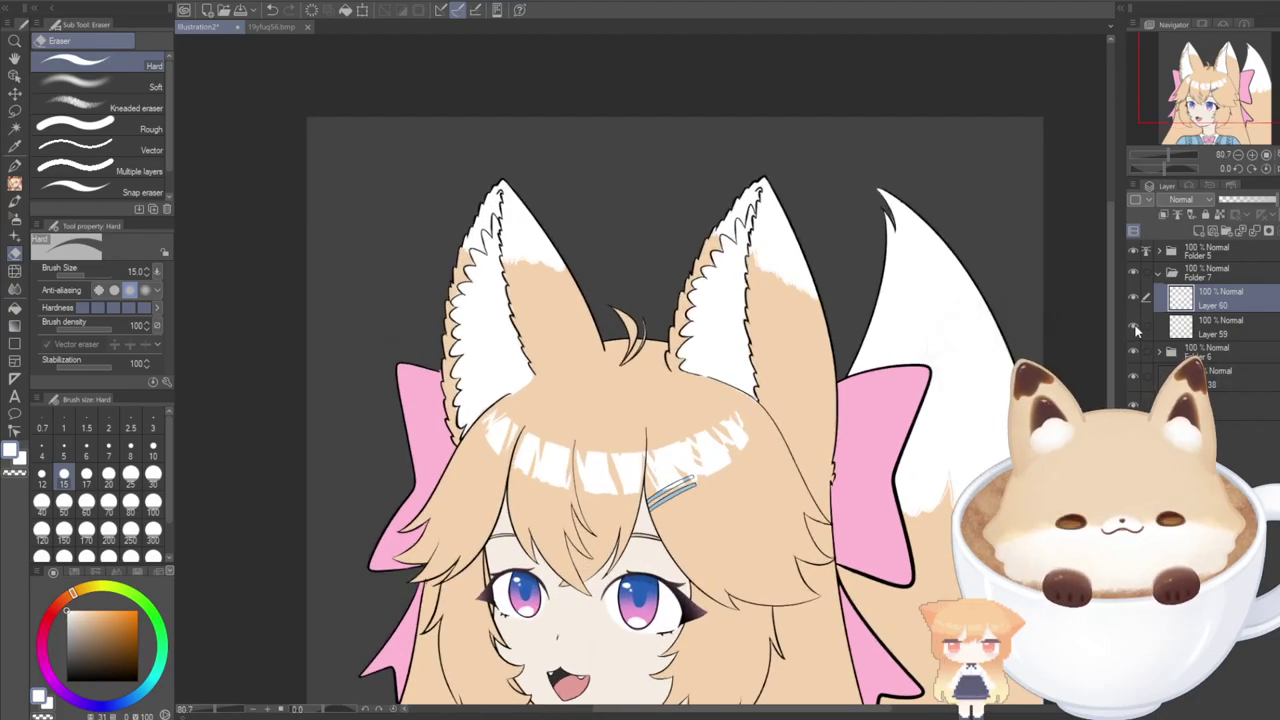
click(1134, 328)
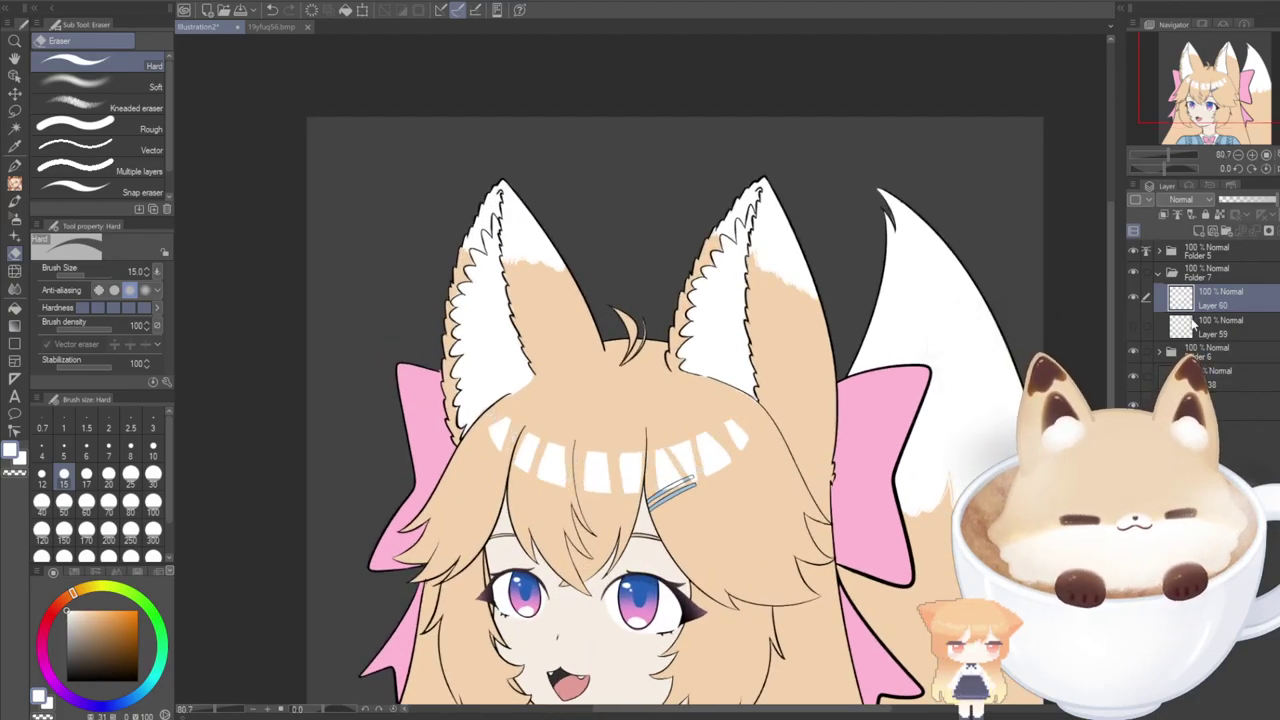
drag(1270, 200, 1259, 202)
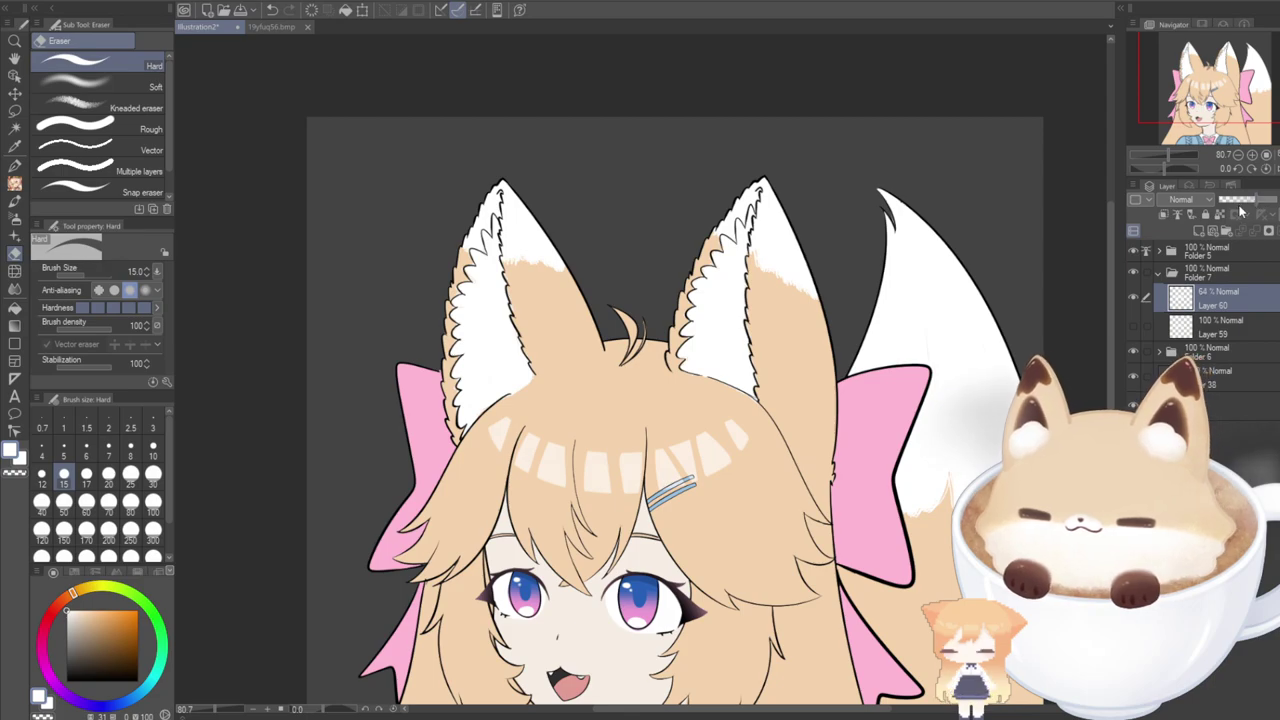
Add a new layer above the hair clip's color layer, clip it to the layer below, and set the G-pen to size 30.
scroll(662, 495, up, 4)
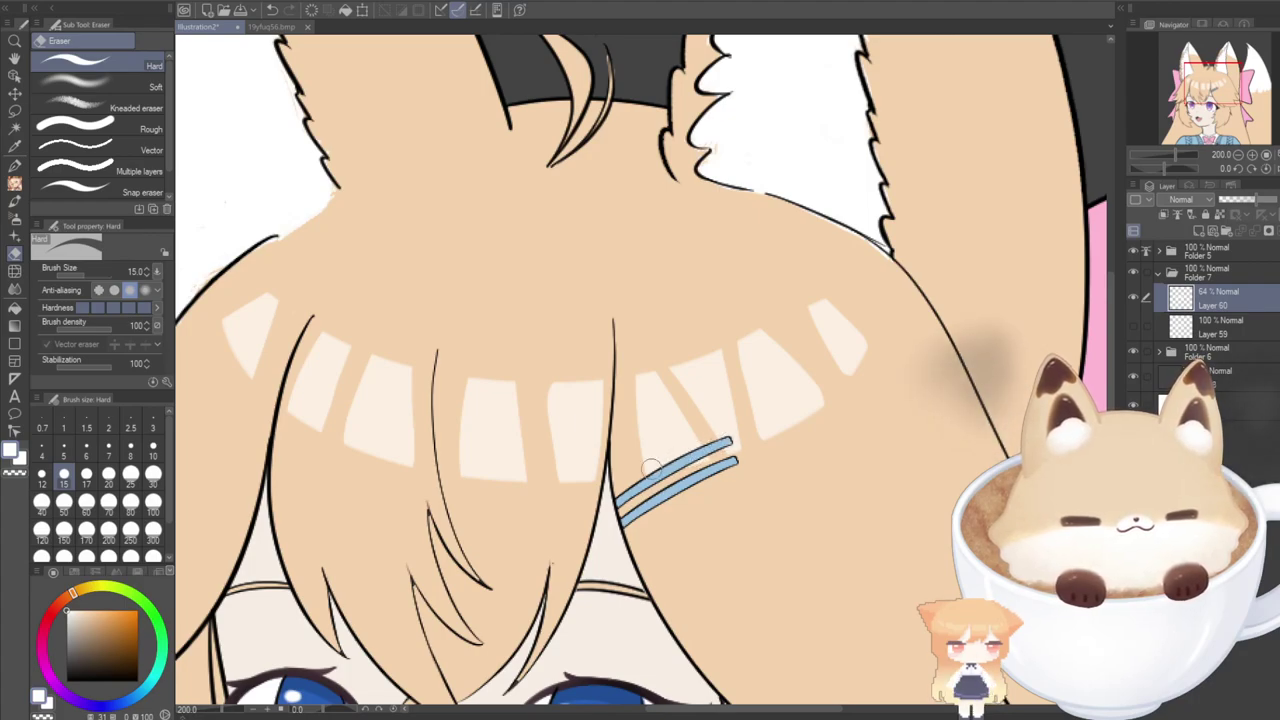
click(14, 76)
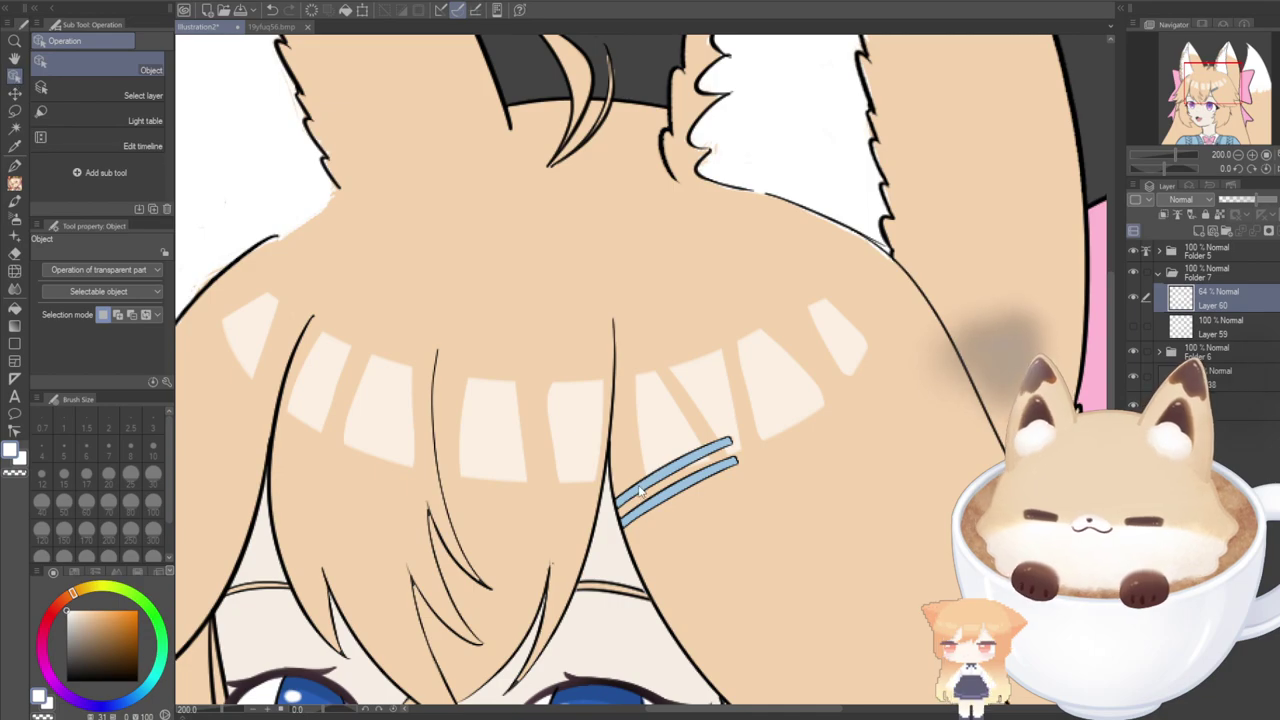
click(640, 488)
click(14, 167)
click(1198, 230)
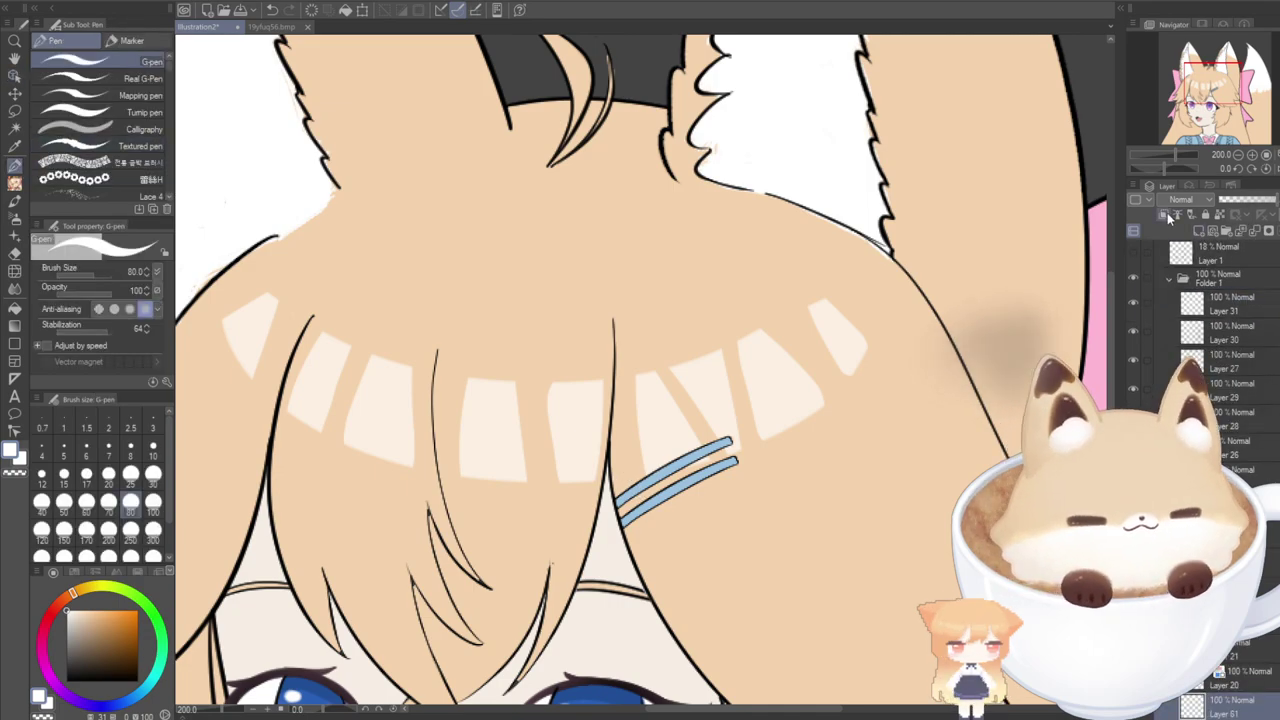
click(1163, 214)
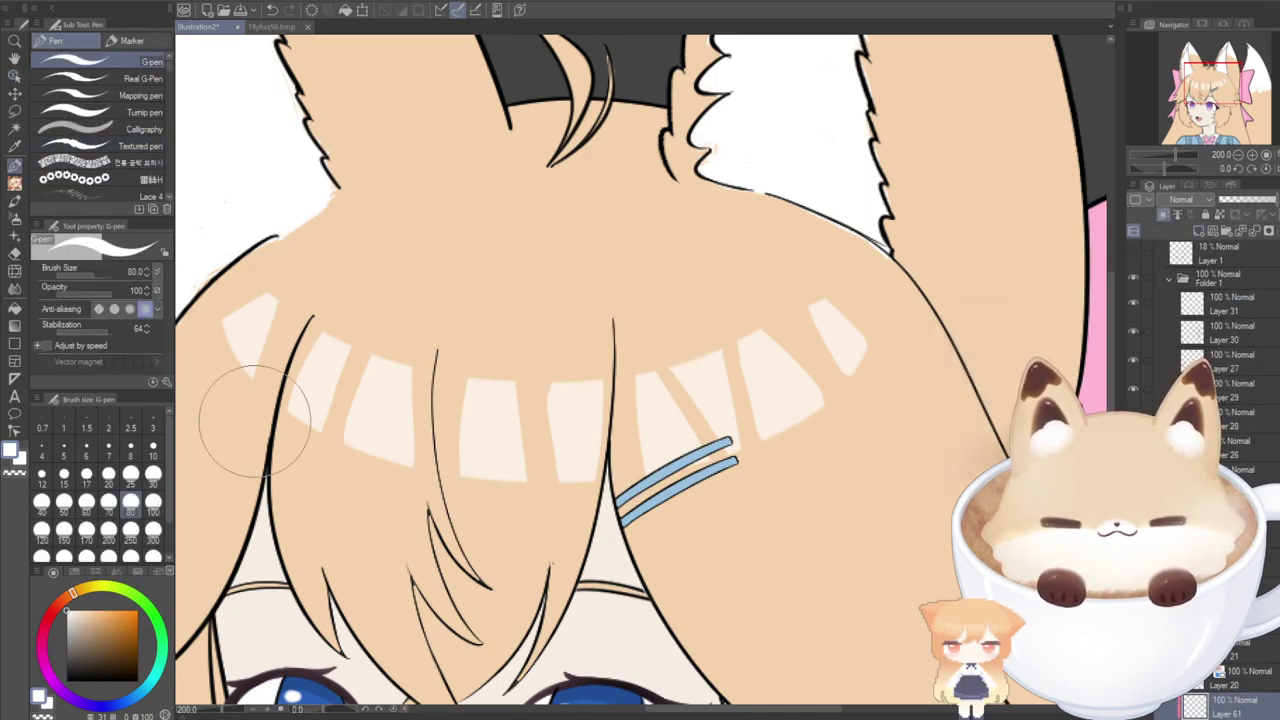
click(153, 474)
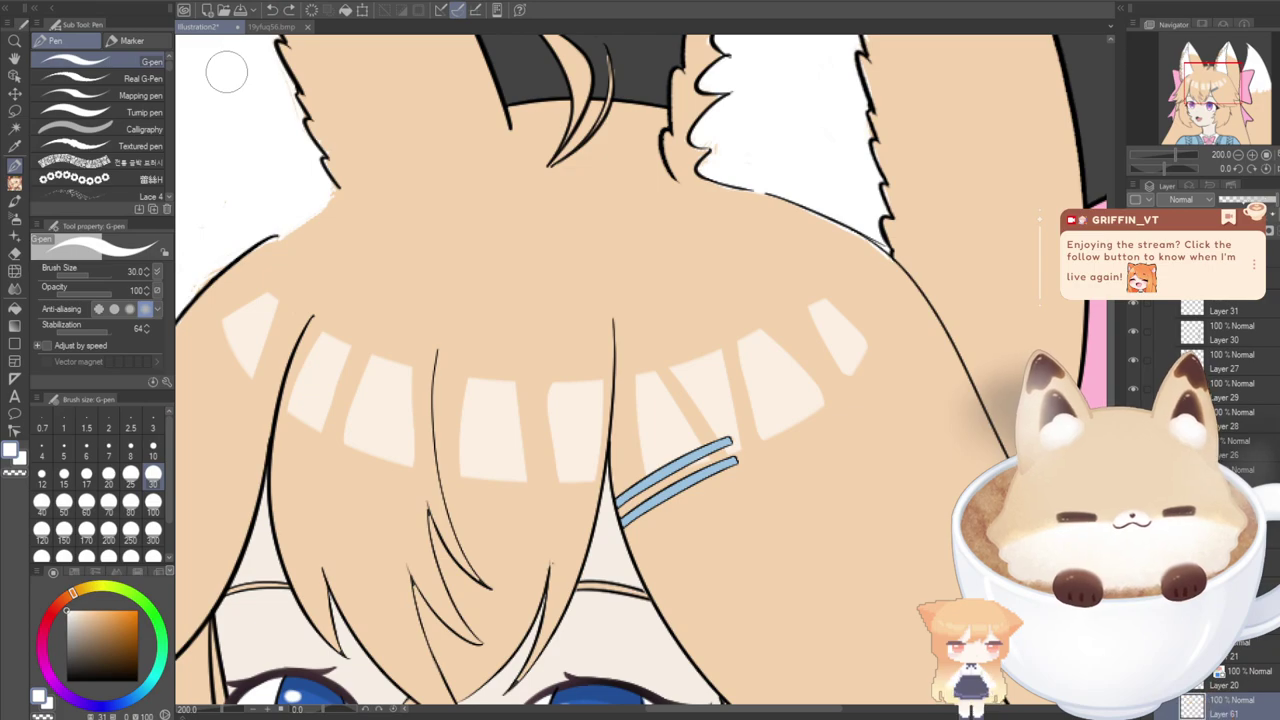
Select the hair clip's color layer, add a new layer clipped to it, and ready the G-pen in white.
click(10, 79)
click(628, 532)
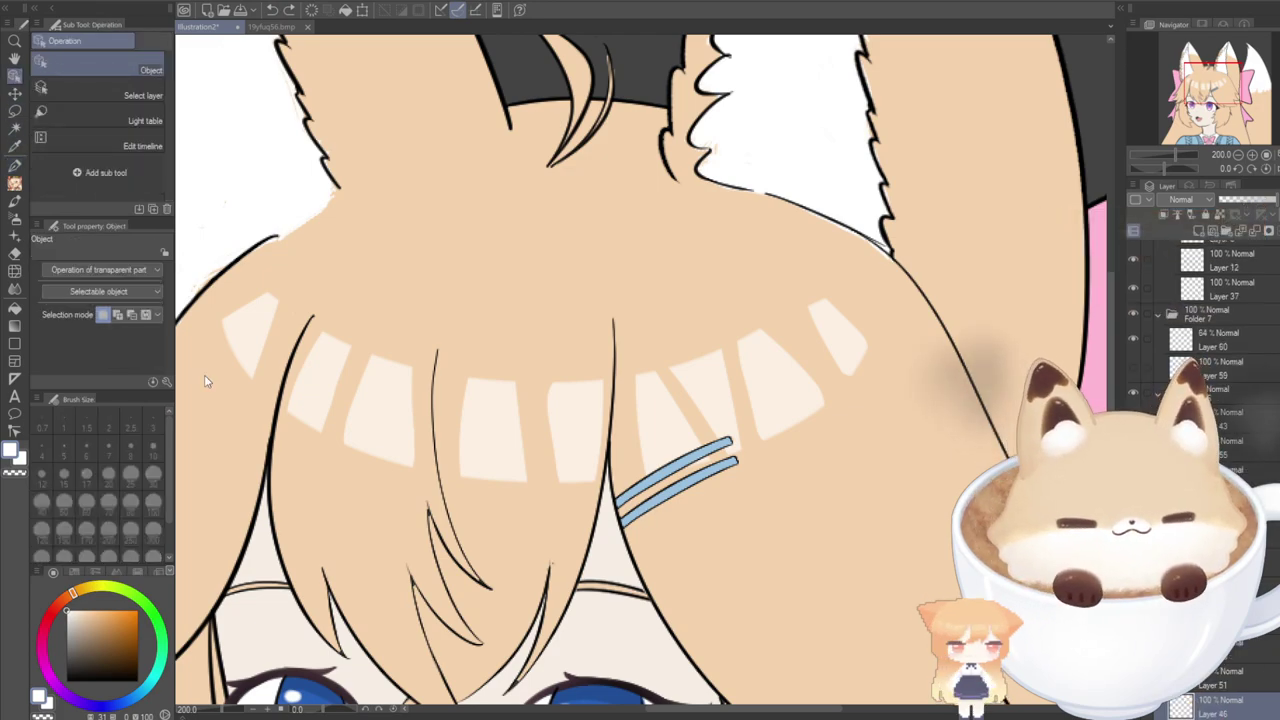
key(p)
click(1165, 218)
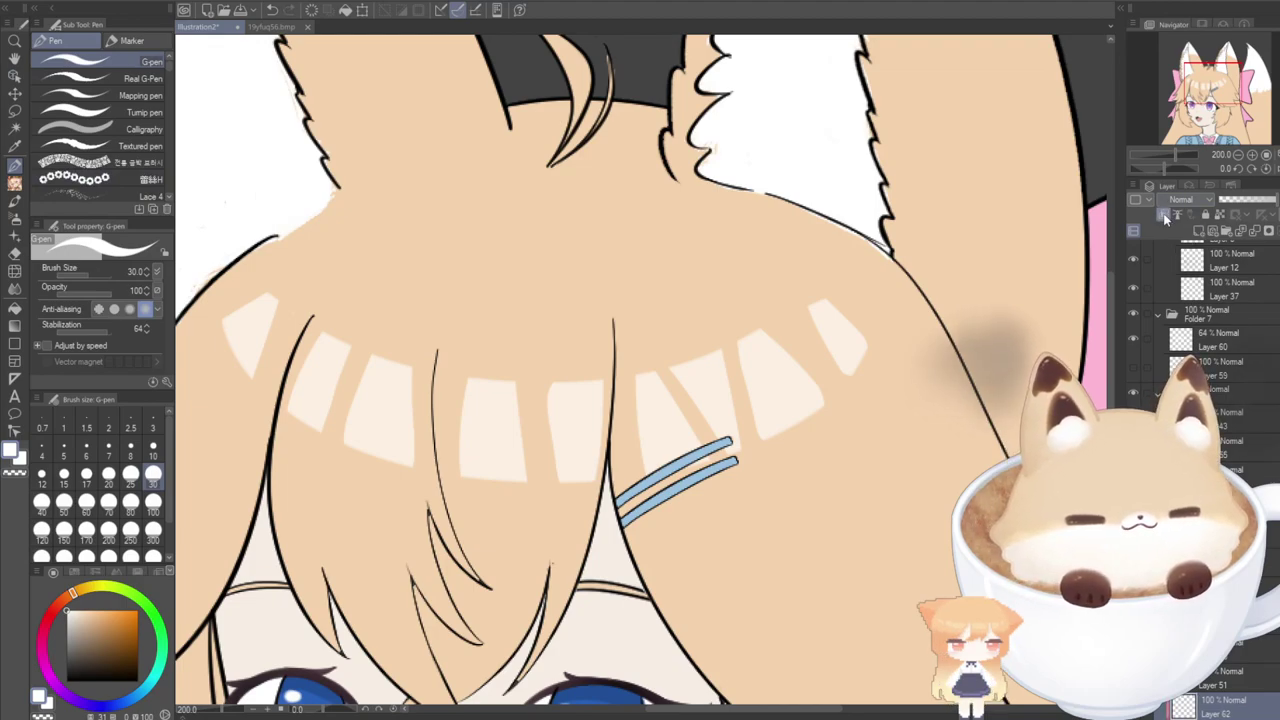
Paint slanted white glint stripes across both bars of the hair clip, redoing strokes until they look right.
drag(702, 410, 696, 656)
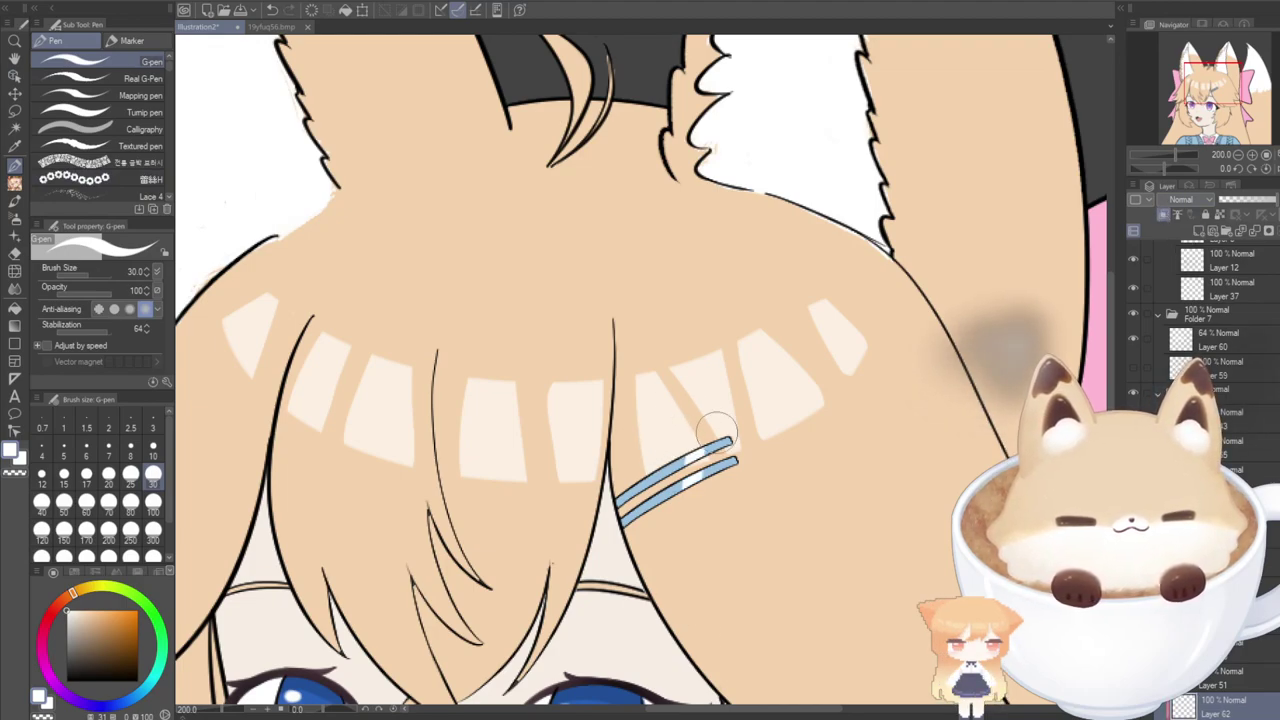
key(ctrl+z)
drag(710, 418, 706, 594)
drag(690, 452, 689, 508)
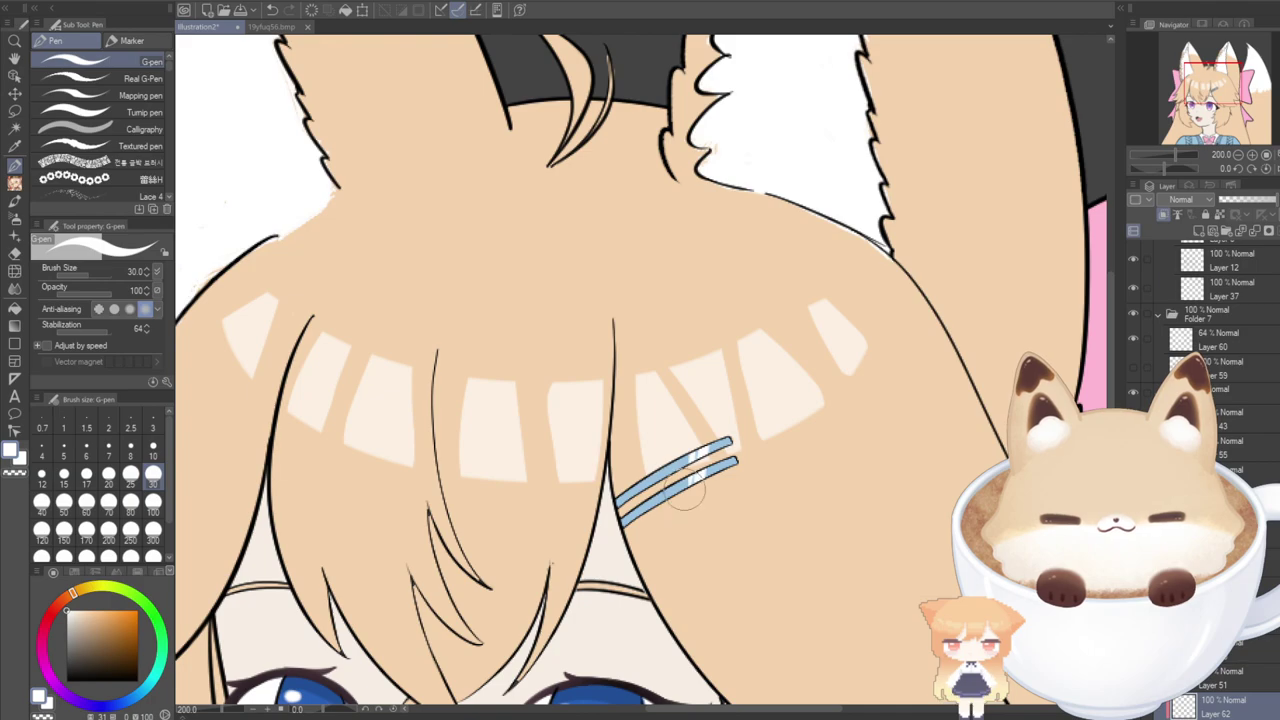
key(ctrl+z)
key(ctrl+z)
mouse_move(694, 444)
mouse_down()
mouse_move(682, 540)
mouse_move(692, 440)
mouse_move(696, 550)
mouse_up()
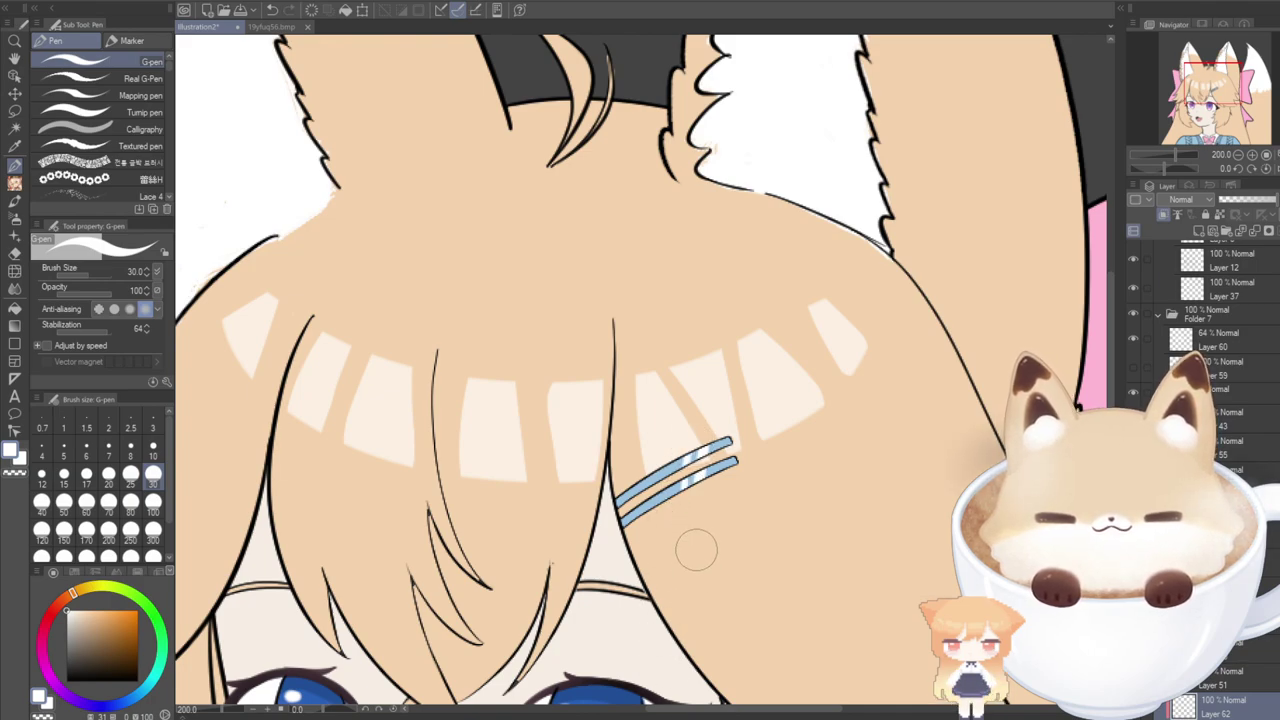
key(ctrl+z)
mouse_move(698, 444)
mouse_down()
mouse_move(671, 531)
mouse_move(680, 549)
mouse_move(688, 447)
mouse_move(687, 482)
mouse_up()
key(ctrl+z)
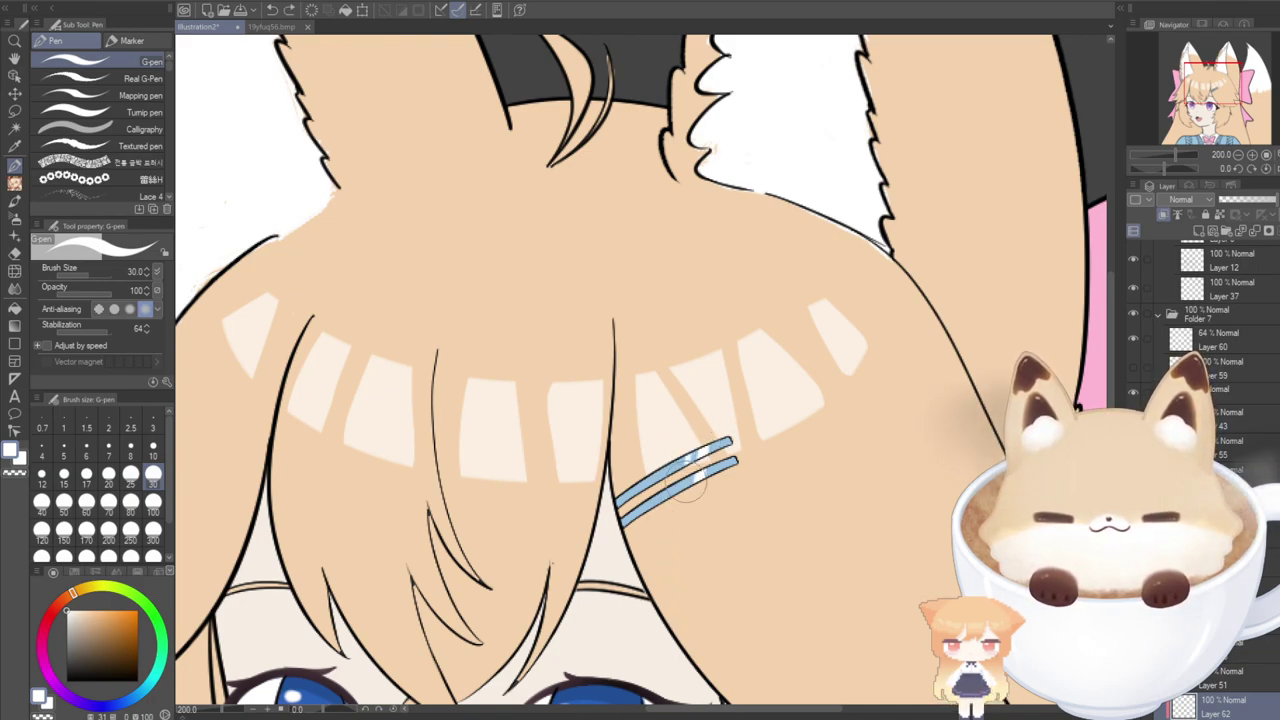
Lower the opacity of the white glints on Layer 62 so they blend into the hair clip.
scroll(598, 578, down, 4)
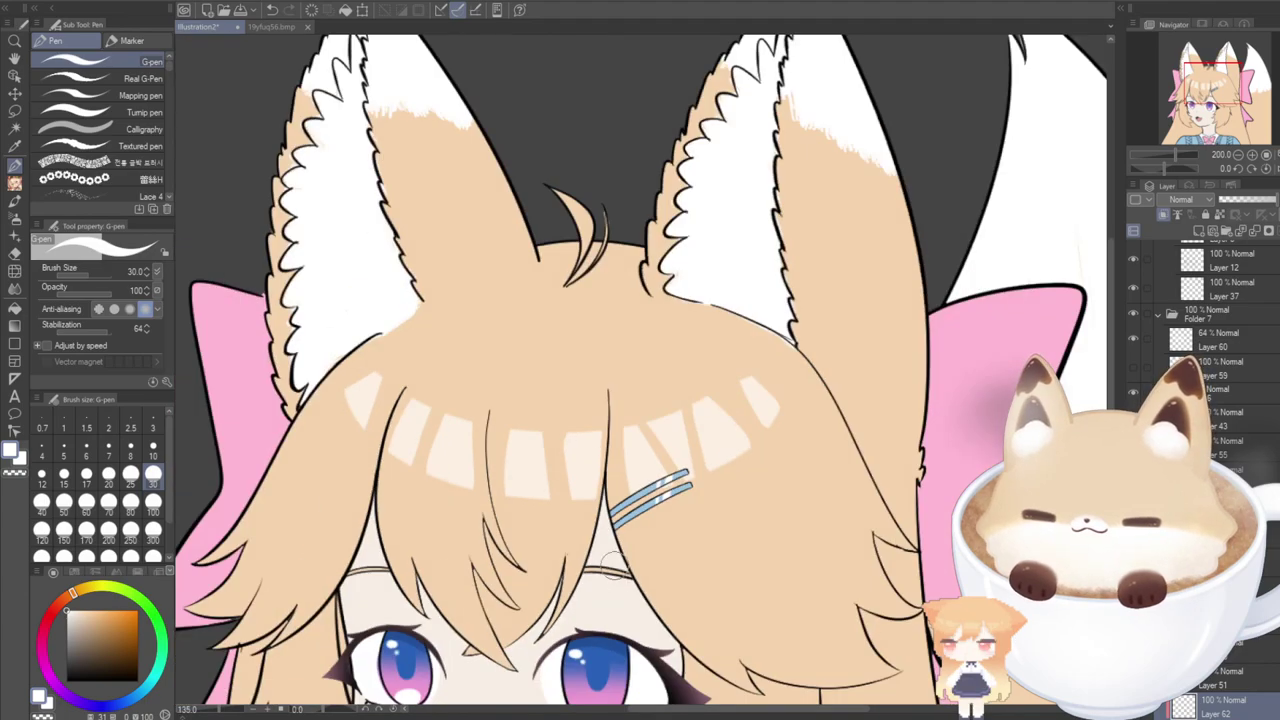
drag(1199, 90, 1196, 104)
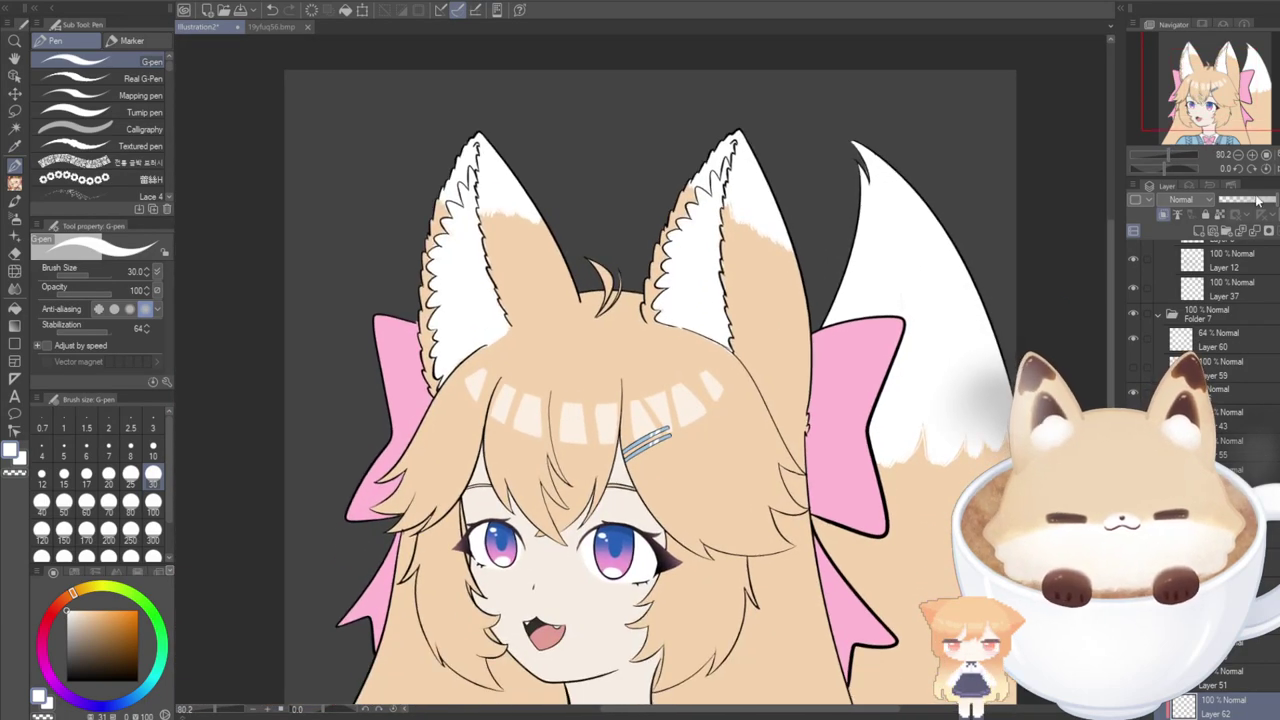
click(1265, 200)
drag(1263, 201, 1251, 205)
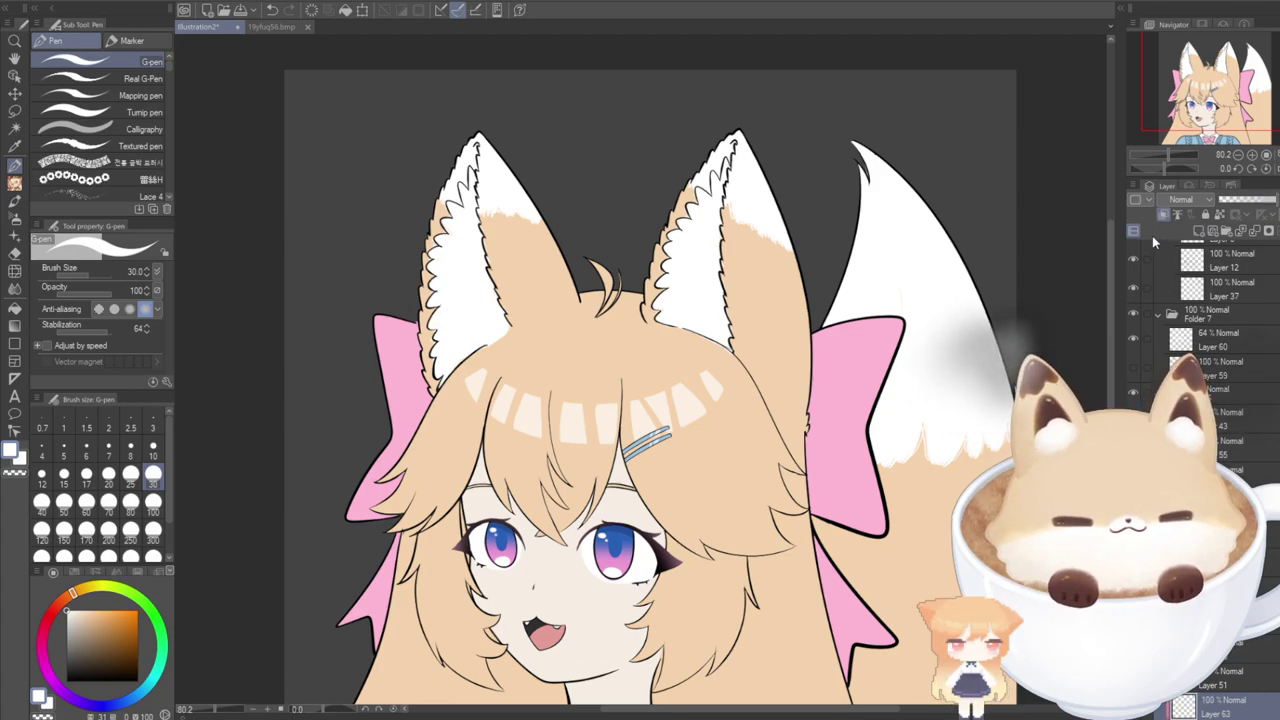
scroll(679, 344, up, 5)
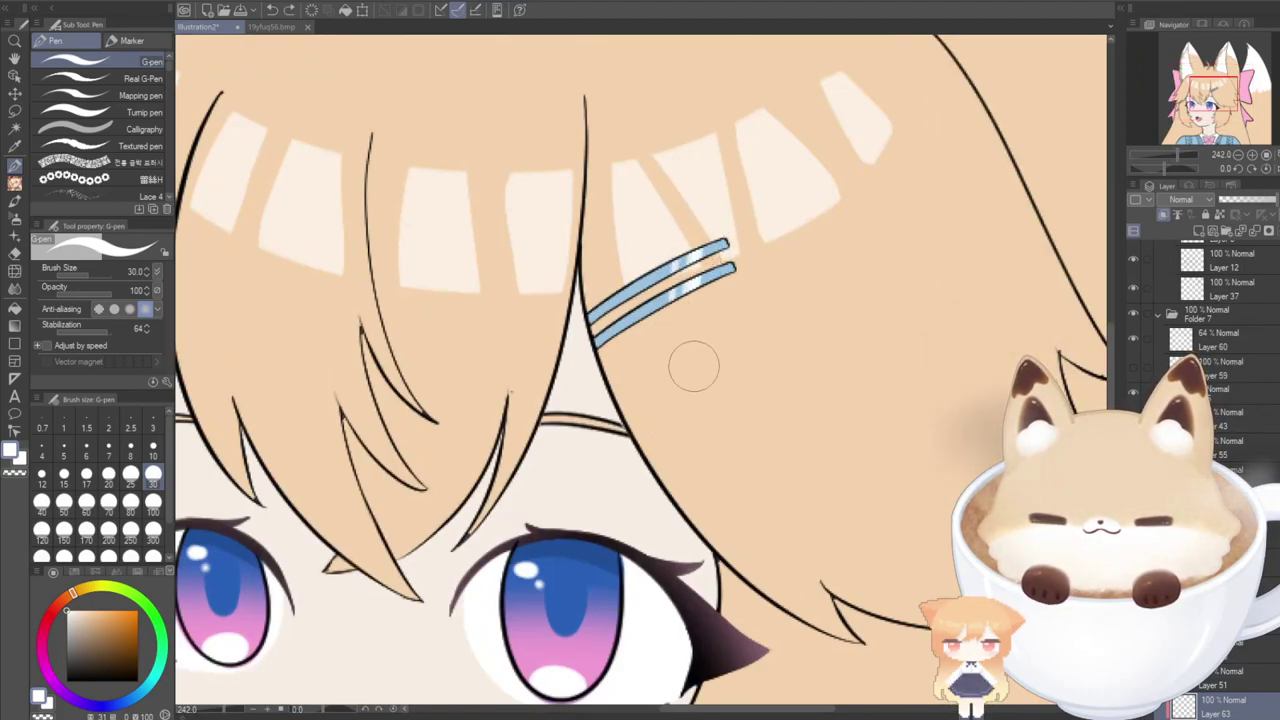
click(1133, 232)
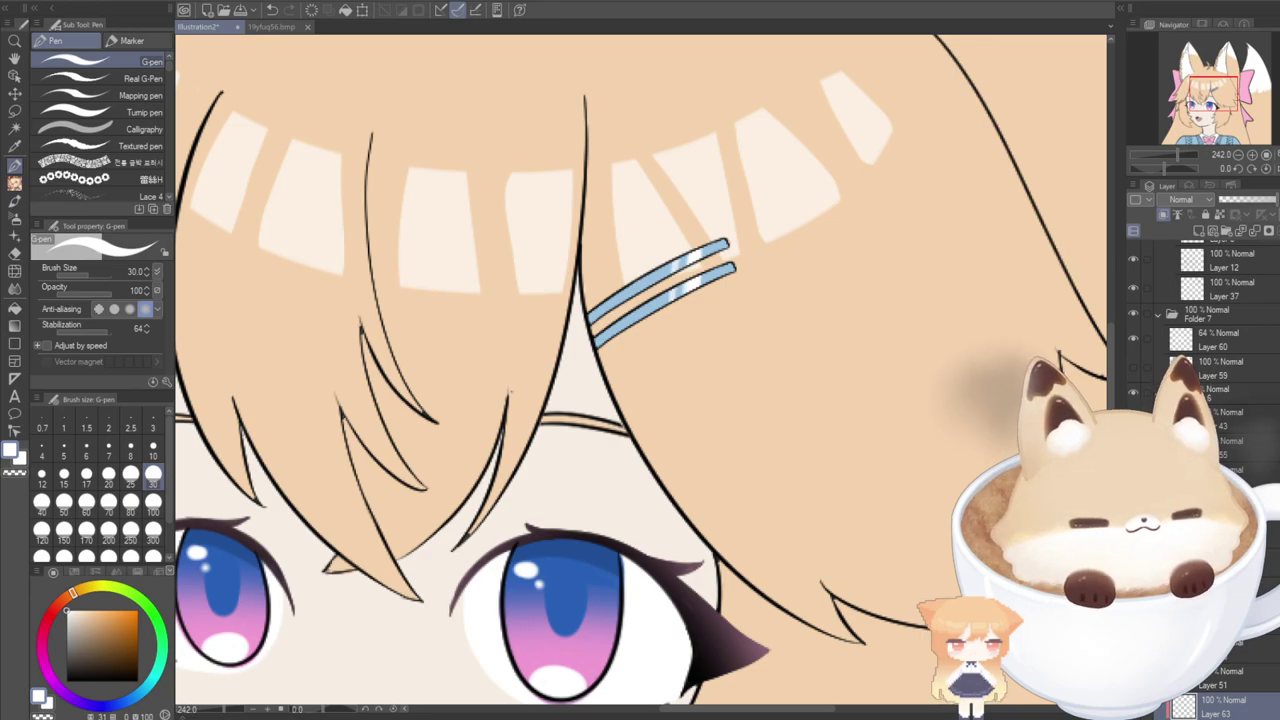
scroll(1231, 496, down, 3)
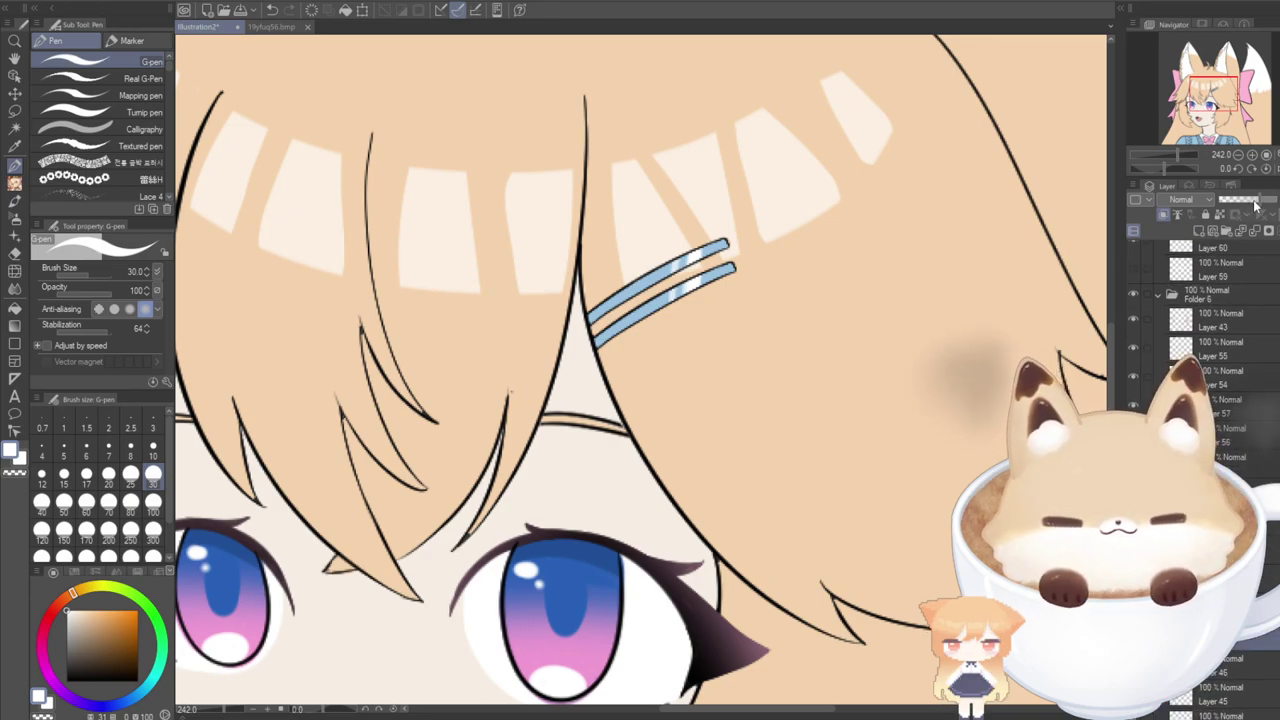
scroll(729, 418, down, 5)
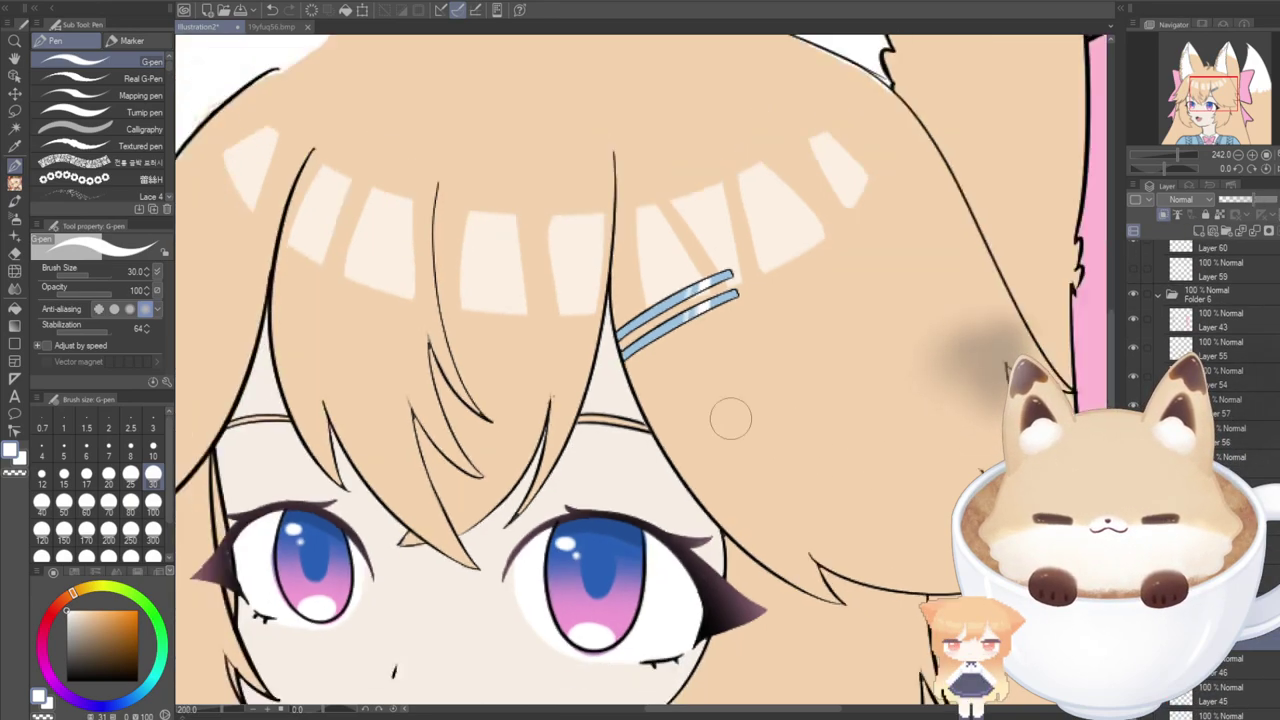
scroll(755, 597, down, 1)
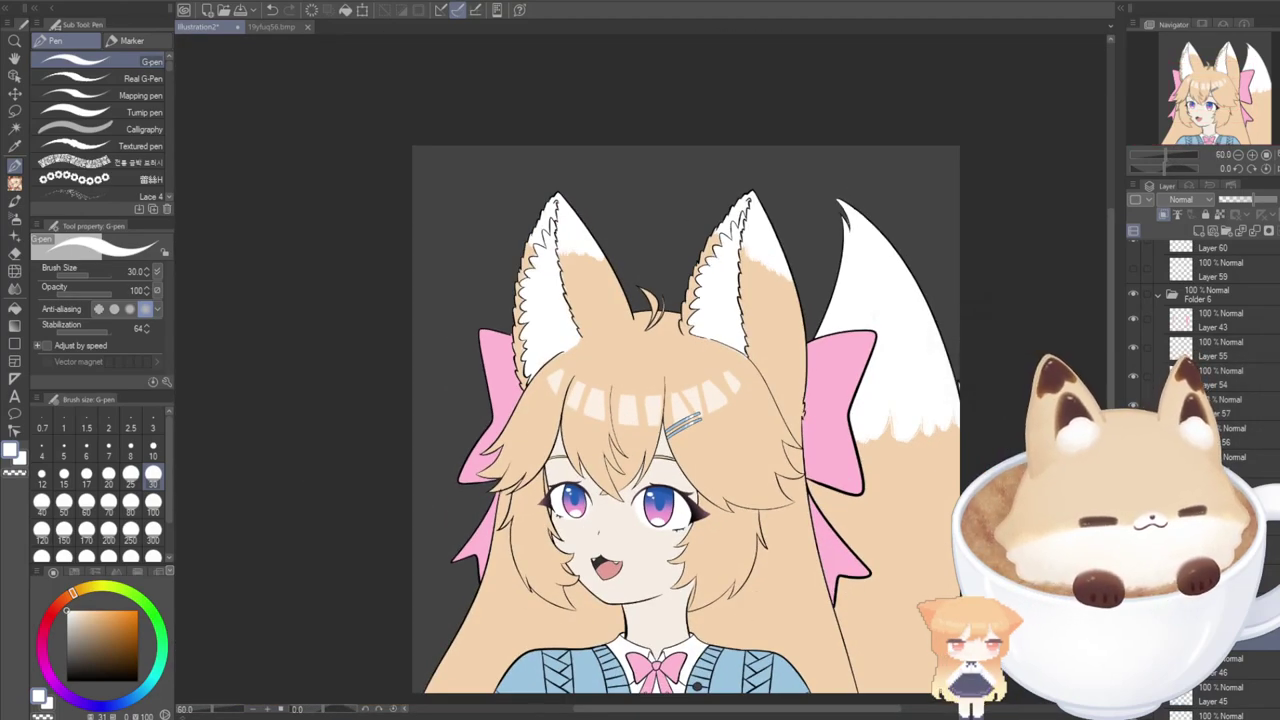
Select the pink hair bow's color layer, add a new layer clipped above it, and ready the G-pen at size 30.
scroll(1210, 320, down, 5)
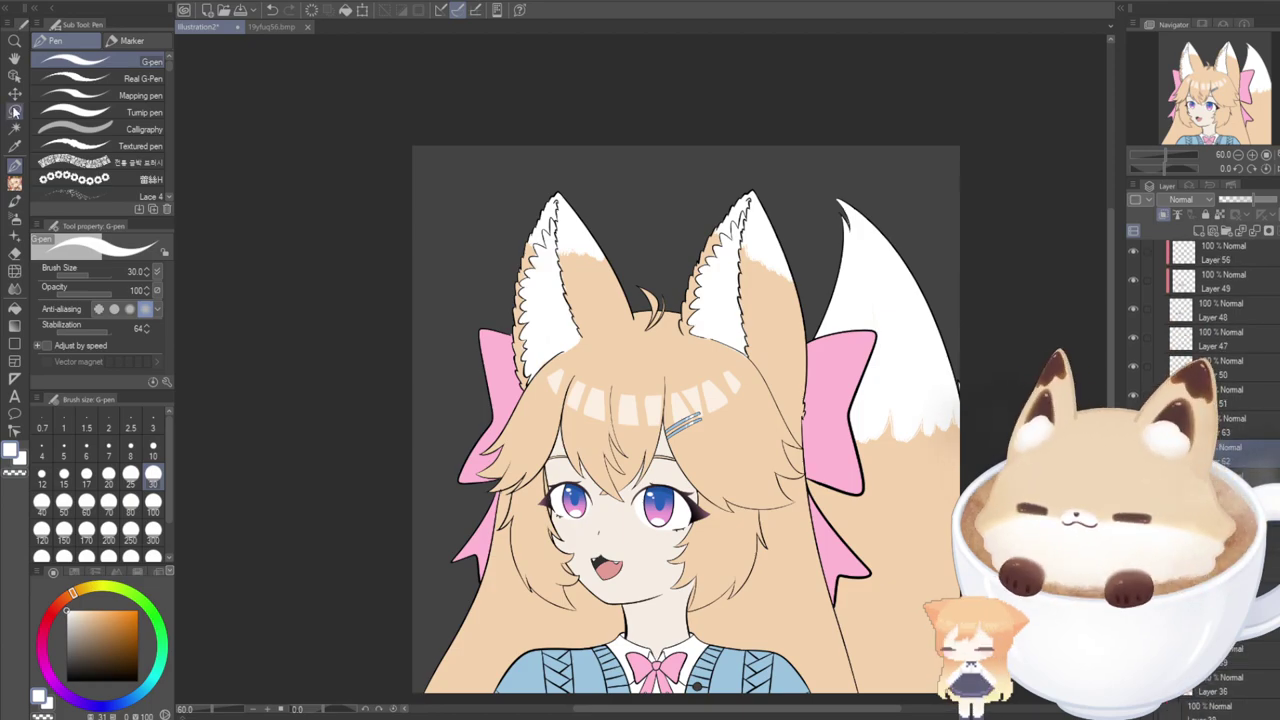
click(15, 76)
click(495, 378)
scroll(495, 378, up, 1)
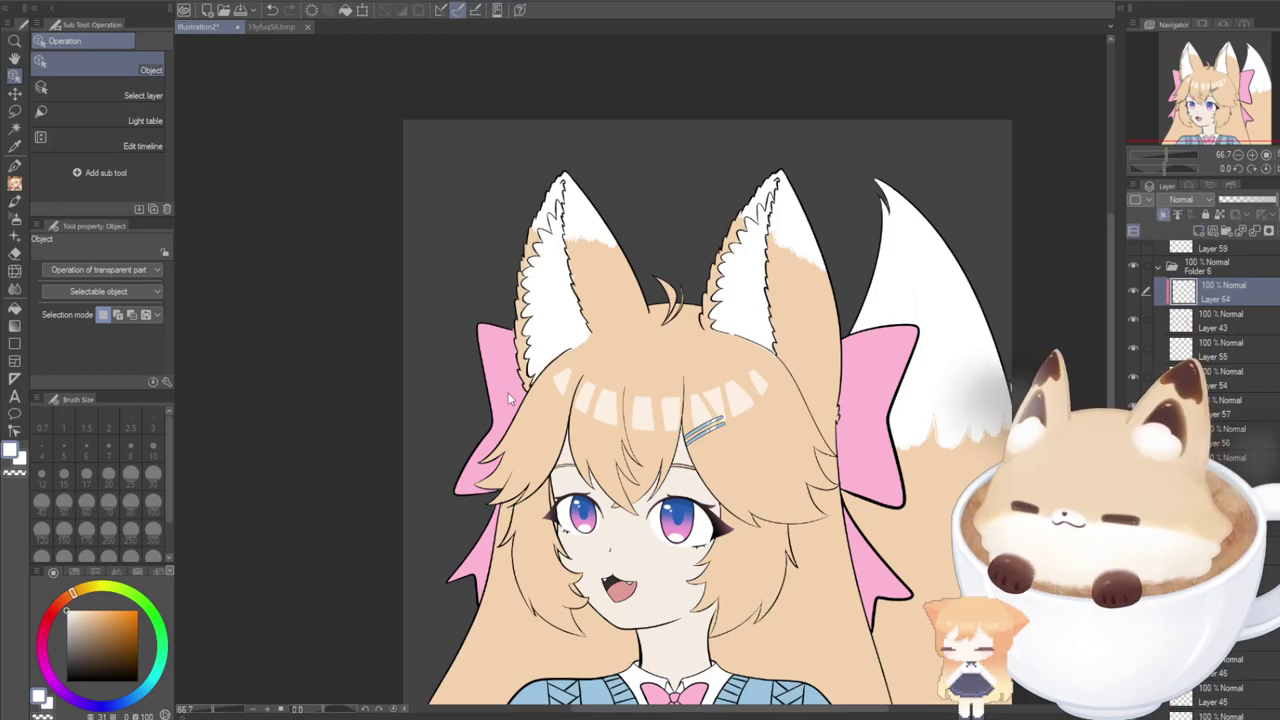
click(15, 163)
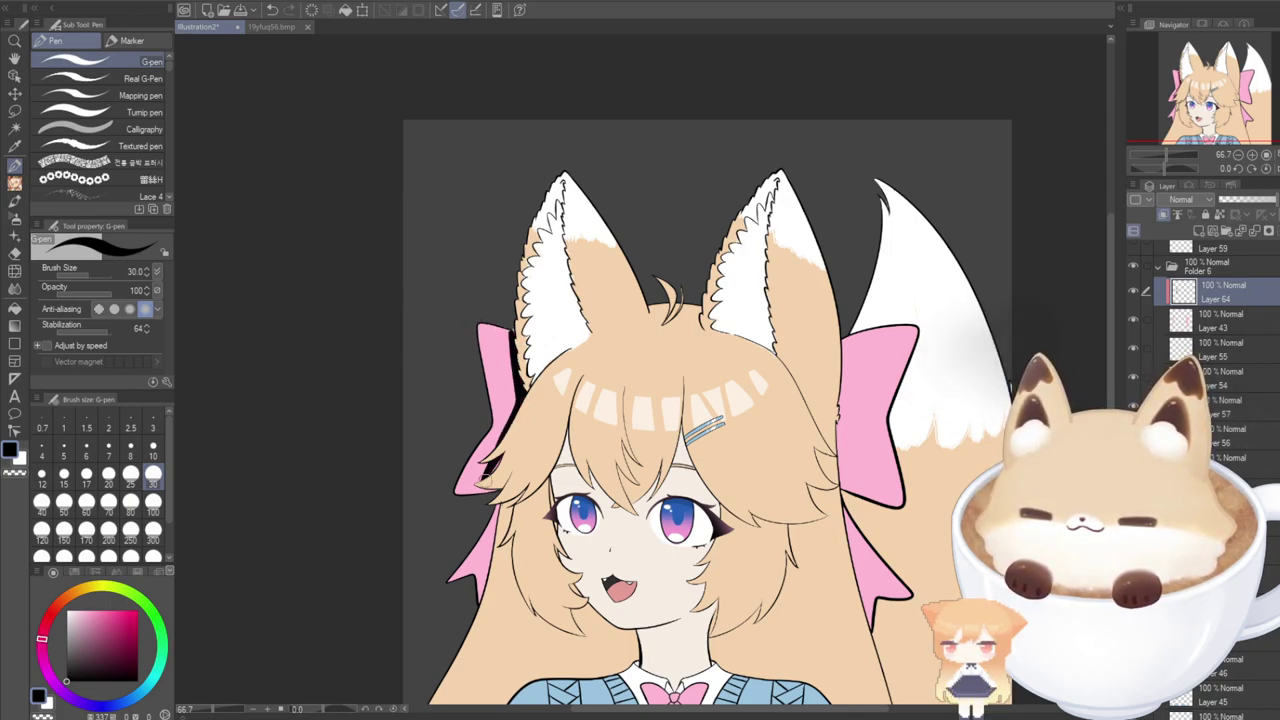
Paint a black shadow along the edge of the left hair bow where it meets the ear and hair.
mouse_move(506, 322)
mouse_down()
mouse_move(522, 404)
mouse_move(480, 474)
mouse_up()
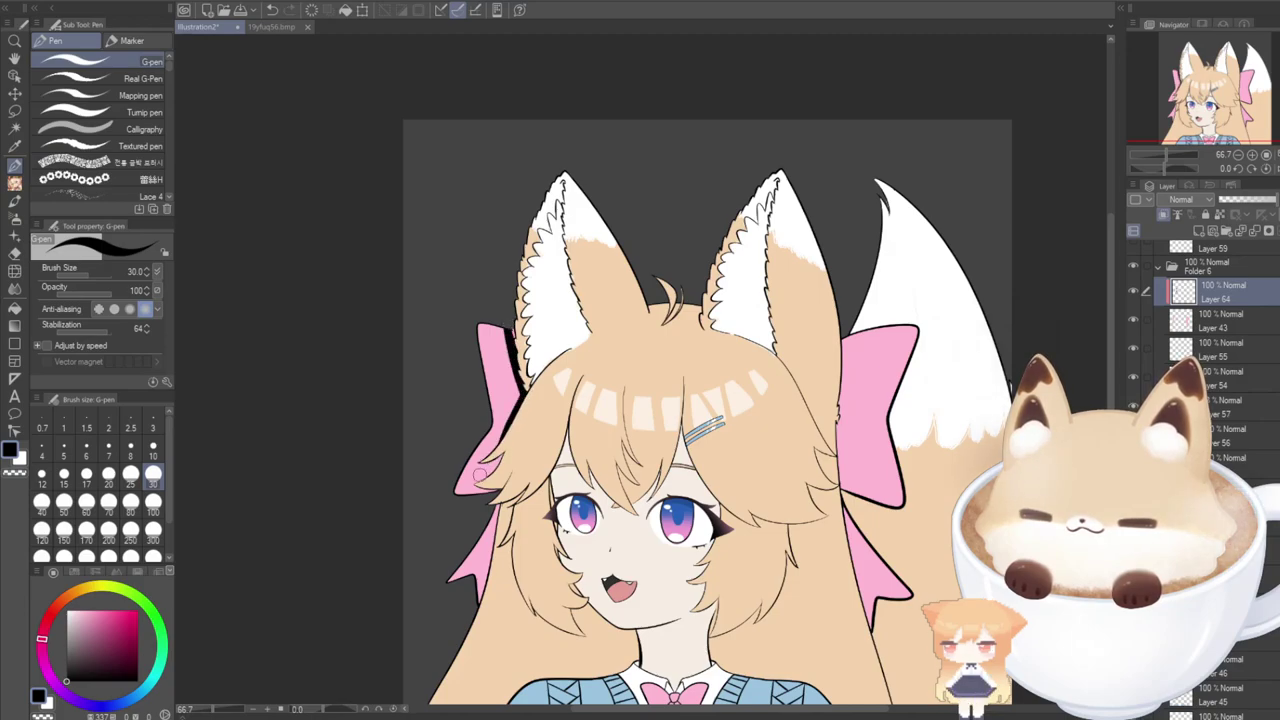
click(1156, 369)
key(ctrl+z)
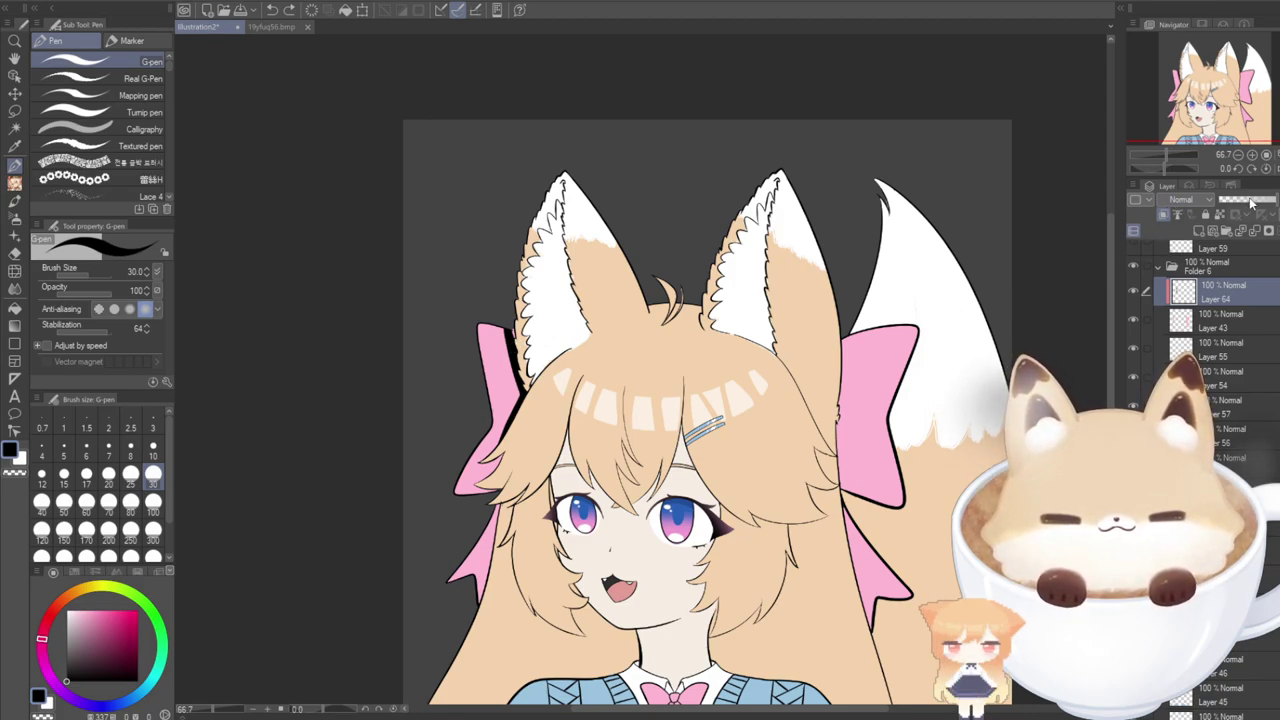
Lower the opacity of the bow shadow on Layer 64 to 55% and set its blending mode to Soft light.
click(1250, 203)
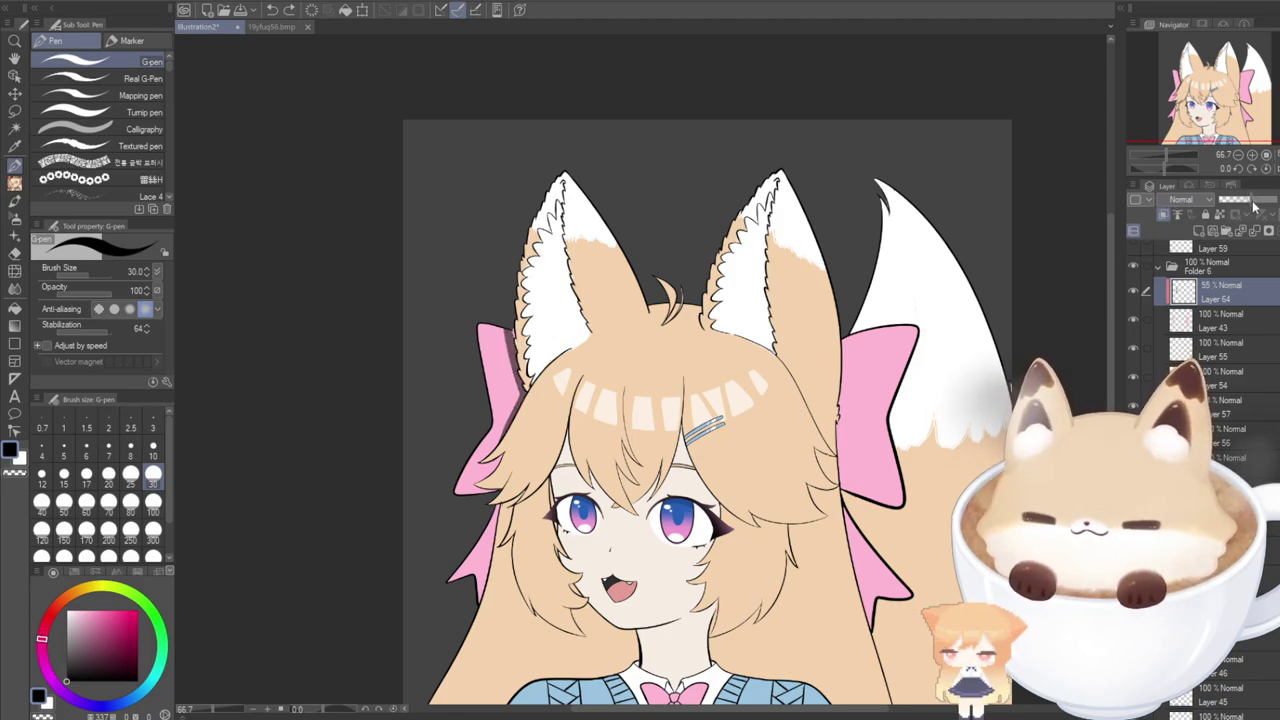
click(1163, 341)
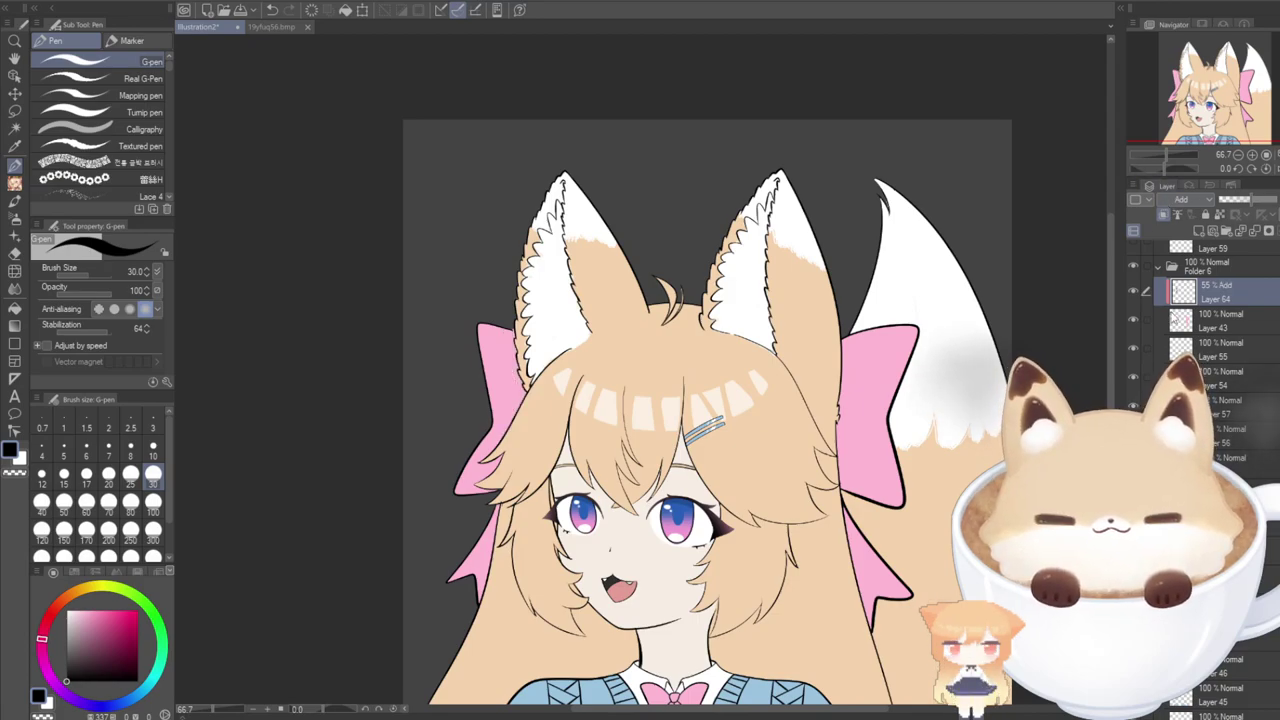
key(Down)
scroll(1172, 201, down, 3)
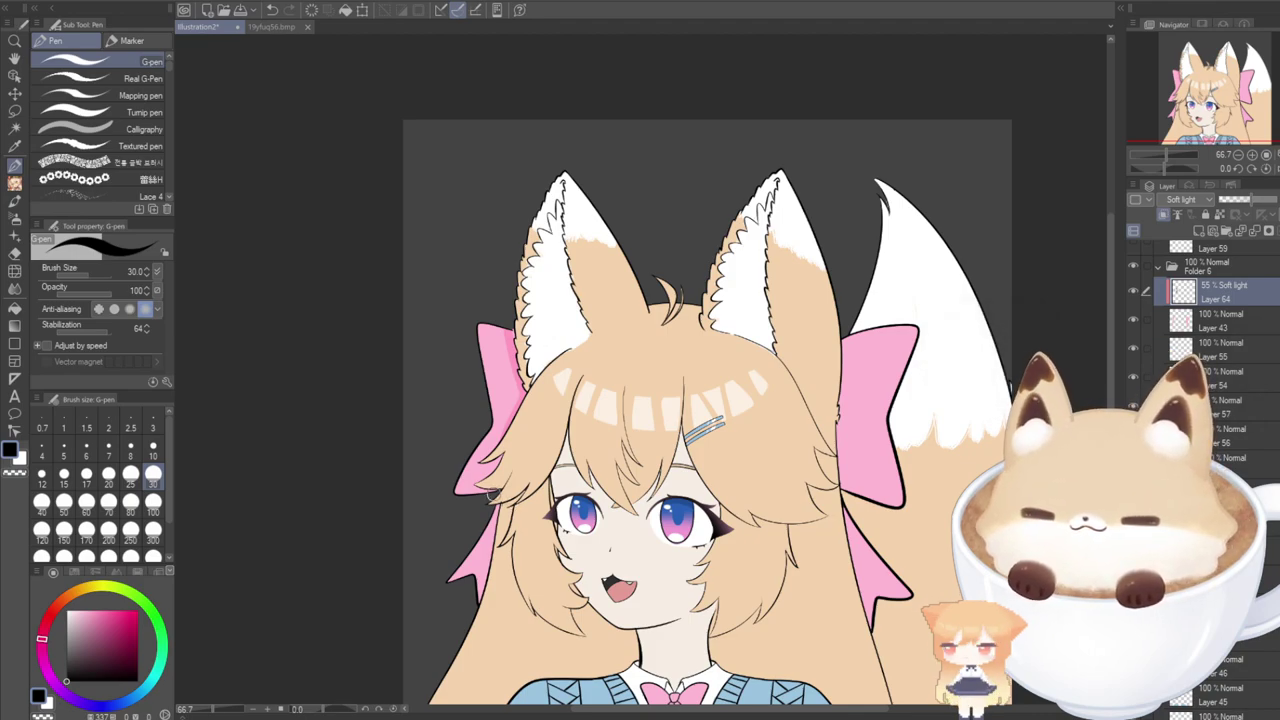
Paint the soft light shadow down the hair-side edge of the left bow's ribbon tail.
scroll(493, 496, up, 2)
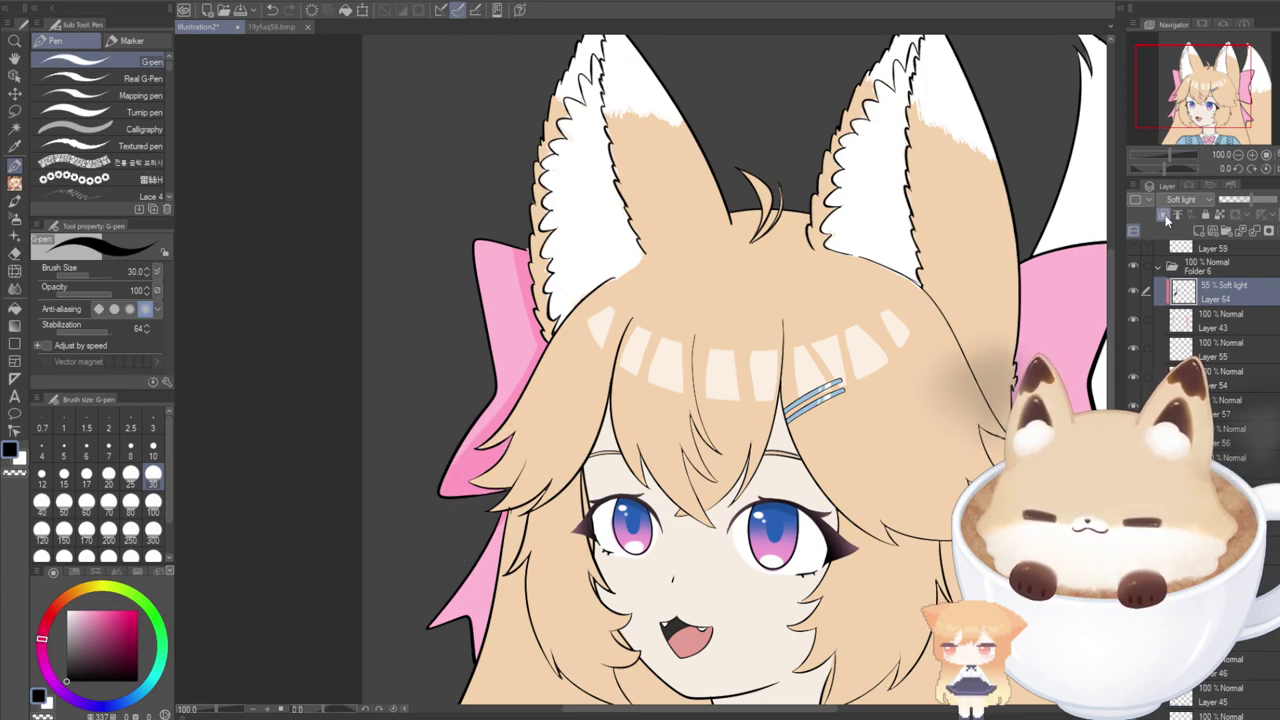
drag(1186, 97, 1188, 119)
drag(490, 349, 453, 554)
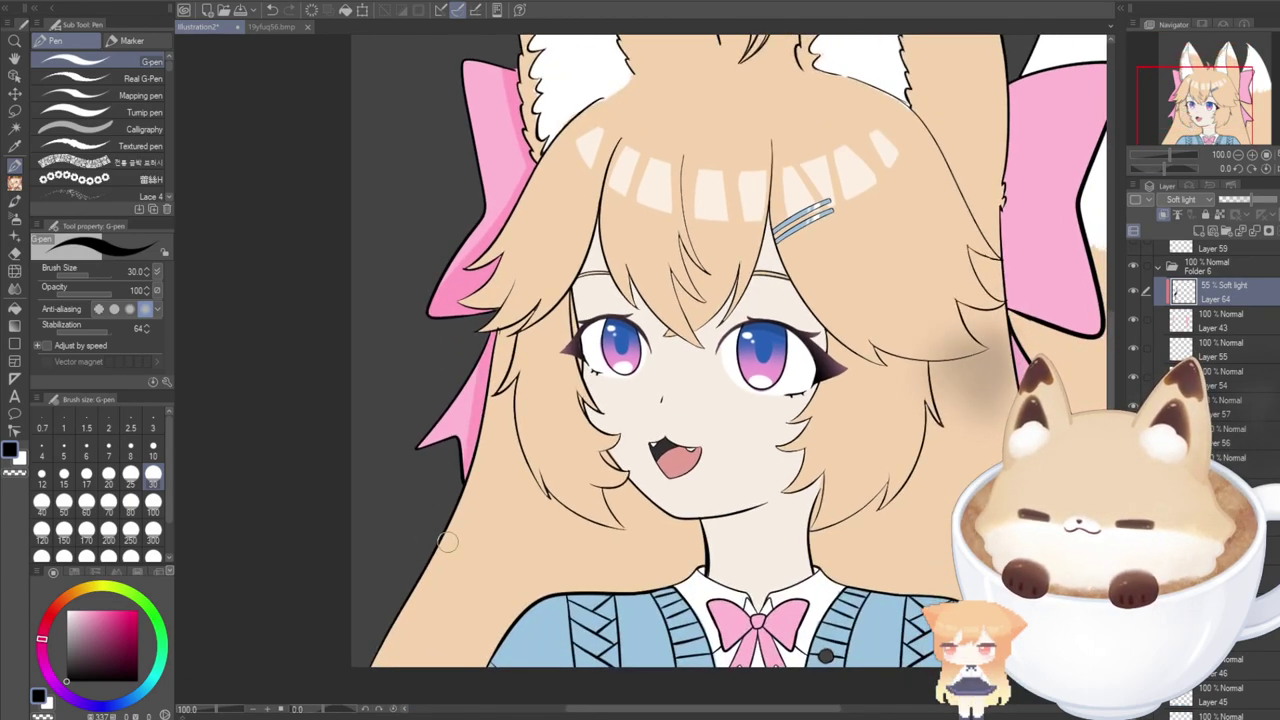
drag(476, 360, 462, 450)
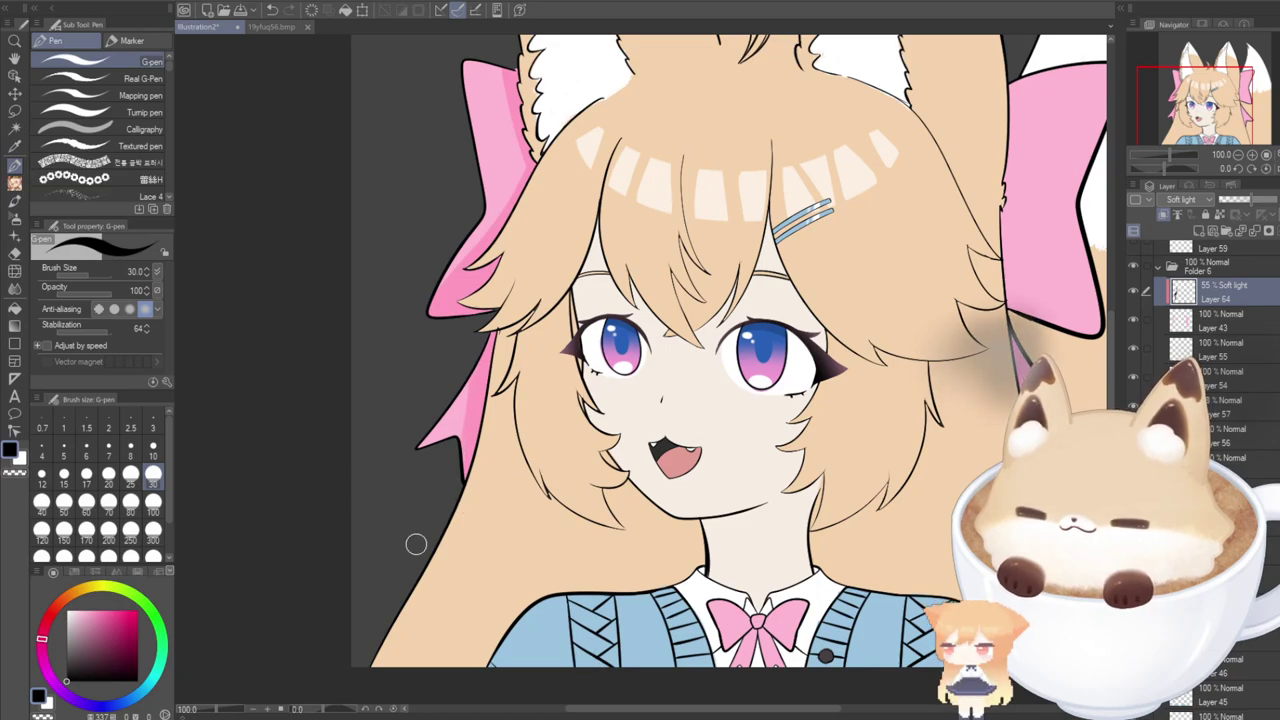
key(e)
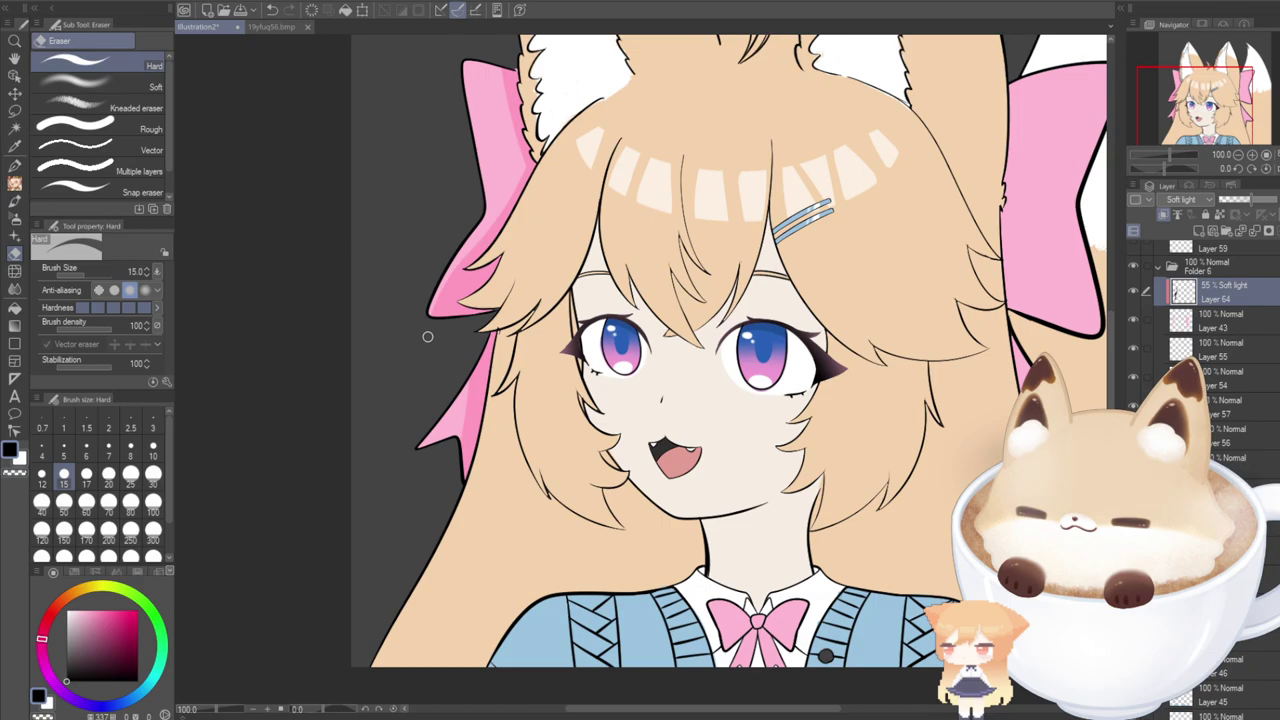
click(14, 166)
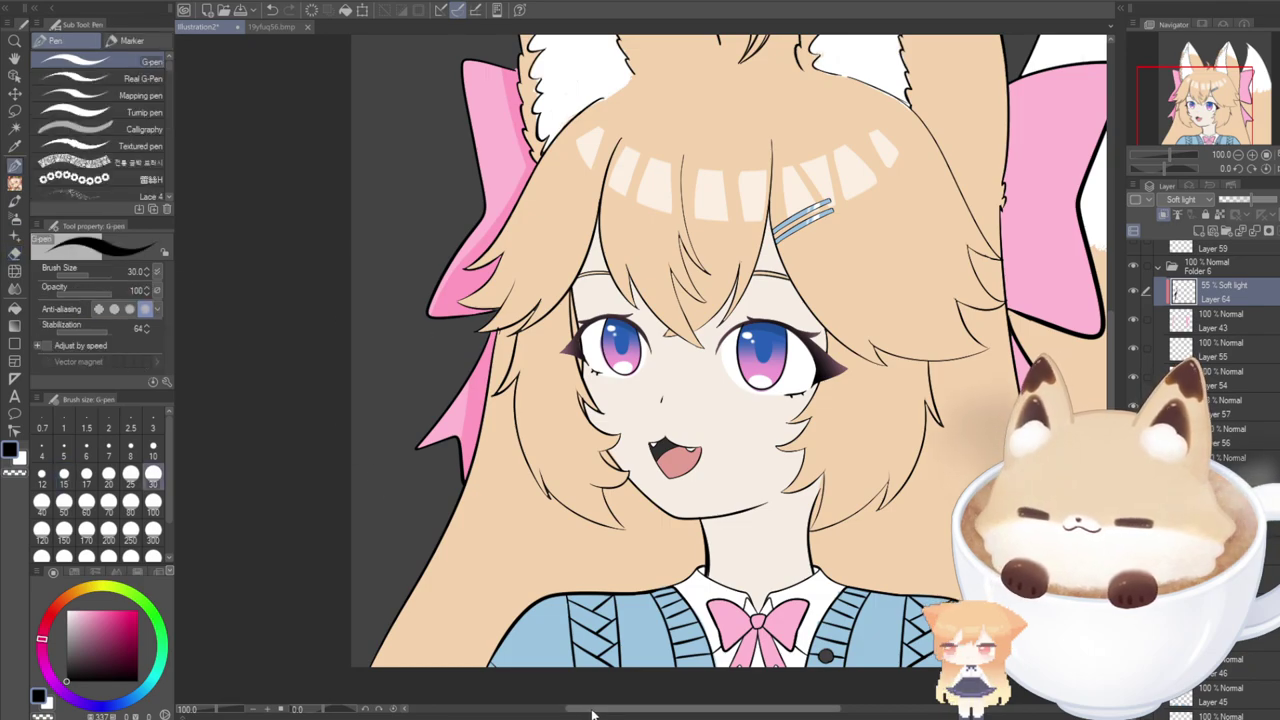
Paint a narrow shadow along the inner edge of the right bow's ribbon tail, undoing unsatisfactory strokes.
drag(592, 709, 599, 695)
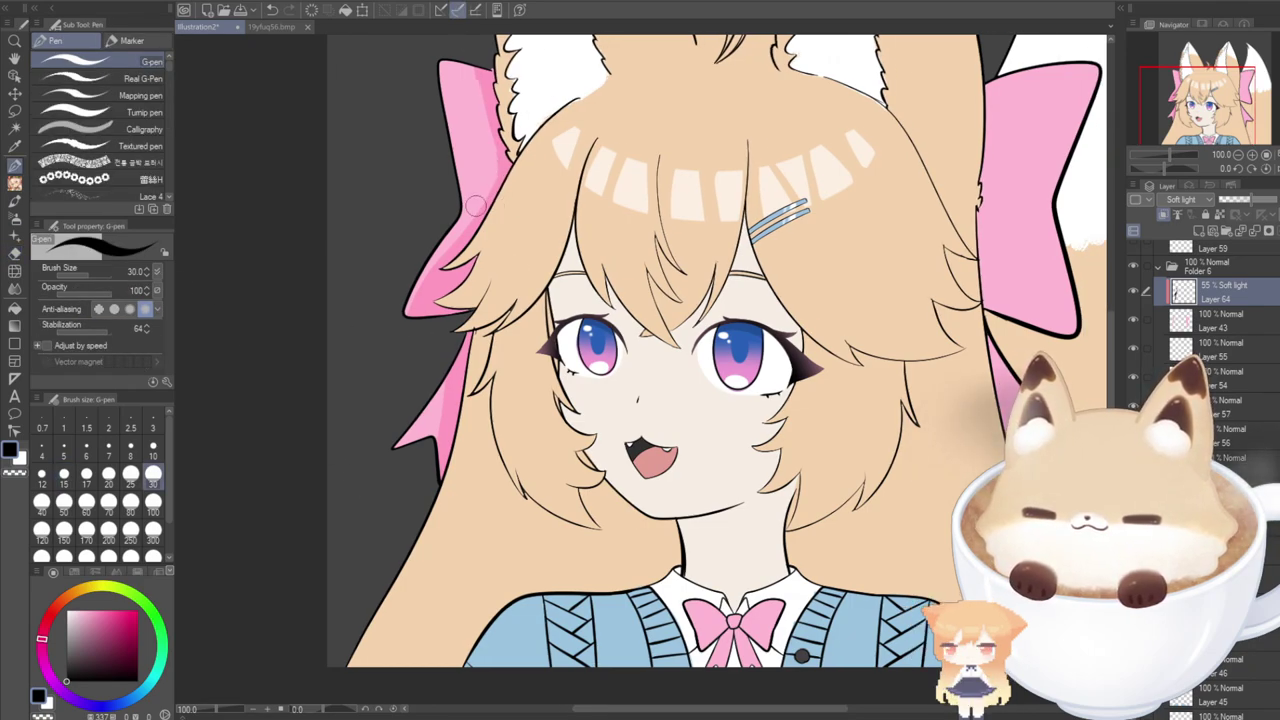
drag(629, 711, 713, 711)
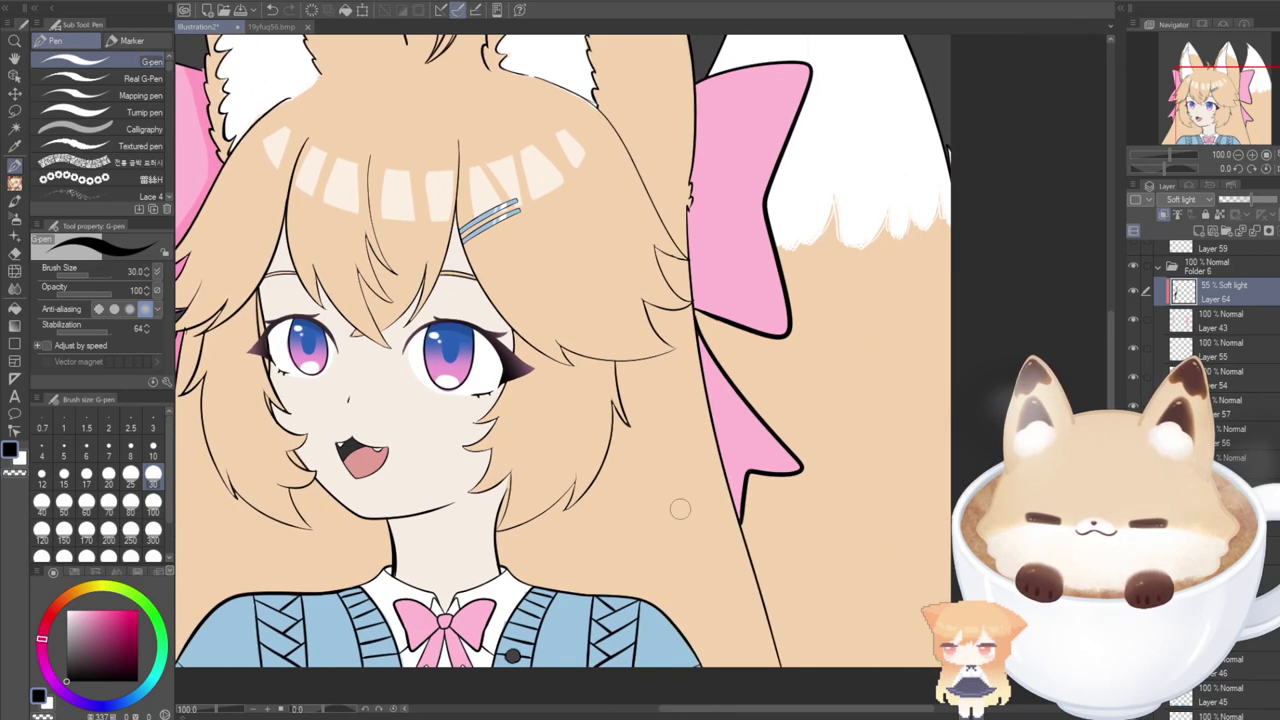
key(ctrl+z)
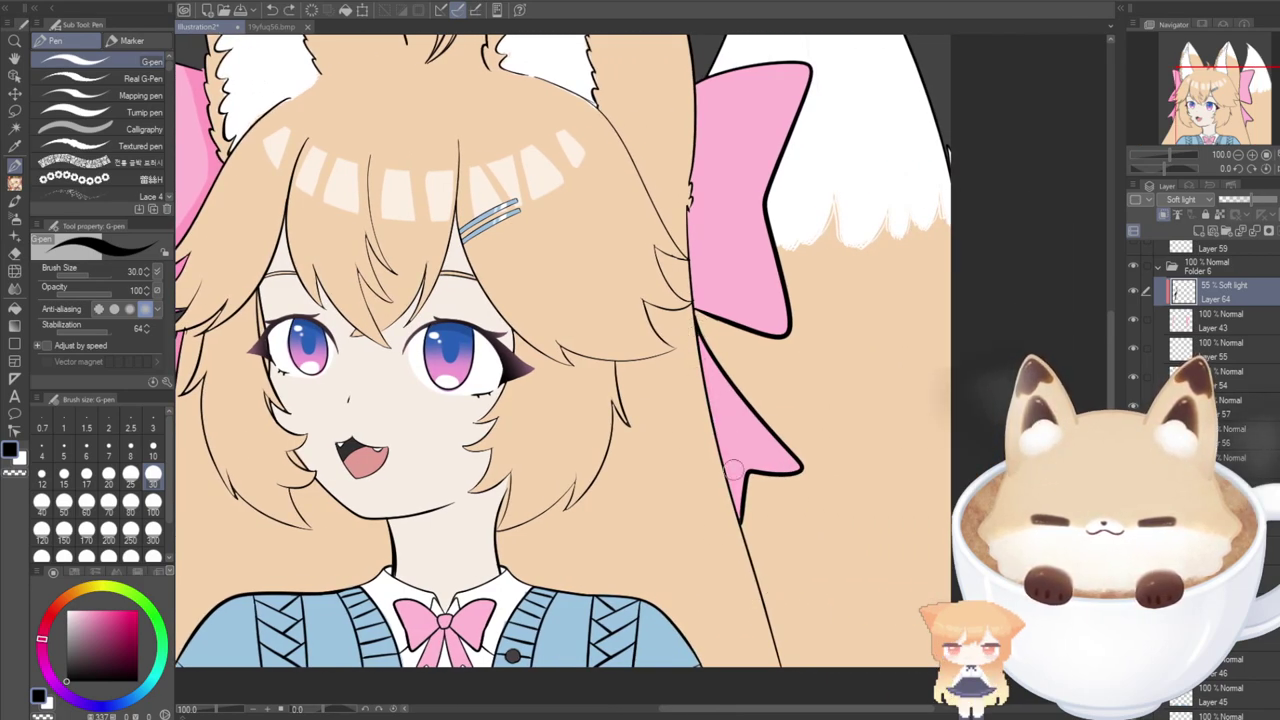
drag(700, 340, 748, 623)
key(ctrl+z)
drag(700, 335, 750, 620)
key(ctrl+z)
mouse_move(705, 340)
mouse_down()
mouse_move(709, 434)
mouse_move(756, 626)
mouse_up()
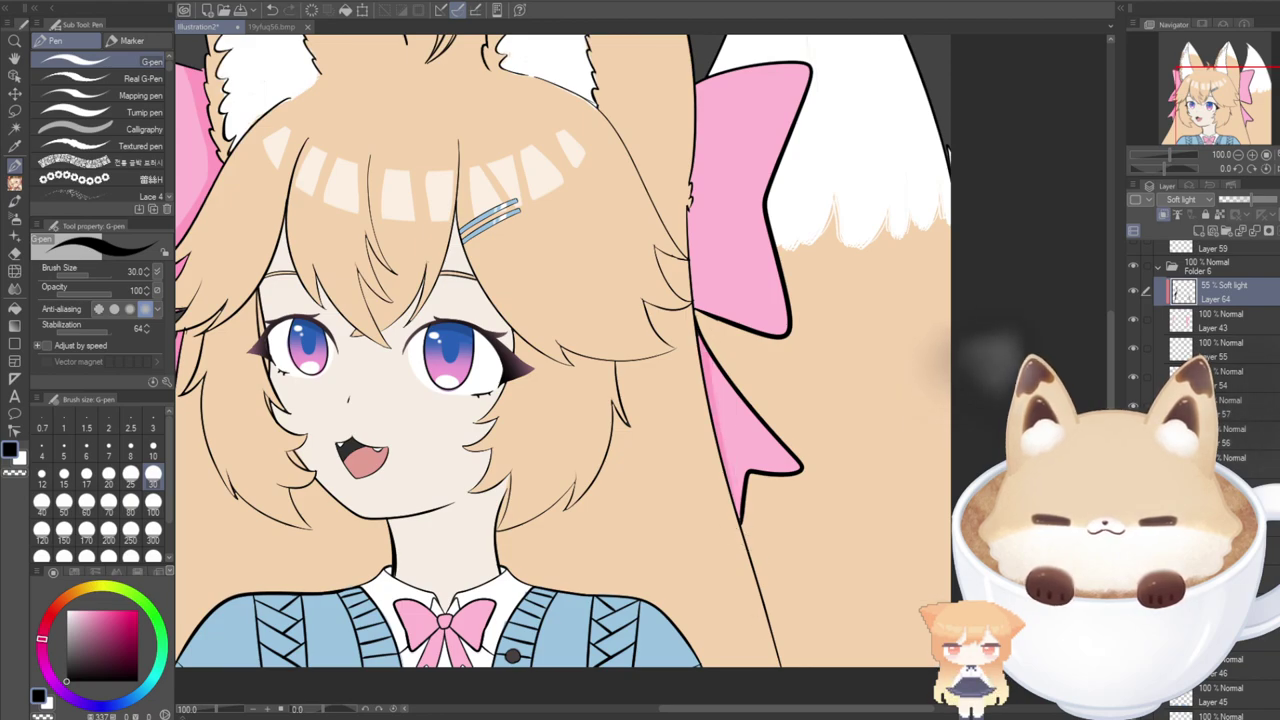
Paint a vertical shadow strip along the inner edge of the right hair bow, beside the ear and hair.
scroll(702, 207, up, 3)
mouse_move(700, 210)
mouse_down()
mouse_move(697, 440)
mouse_move(697, 216)
mouse_up()
key(ctrl+z)
key(ctrl+z)
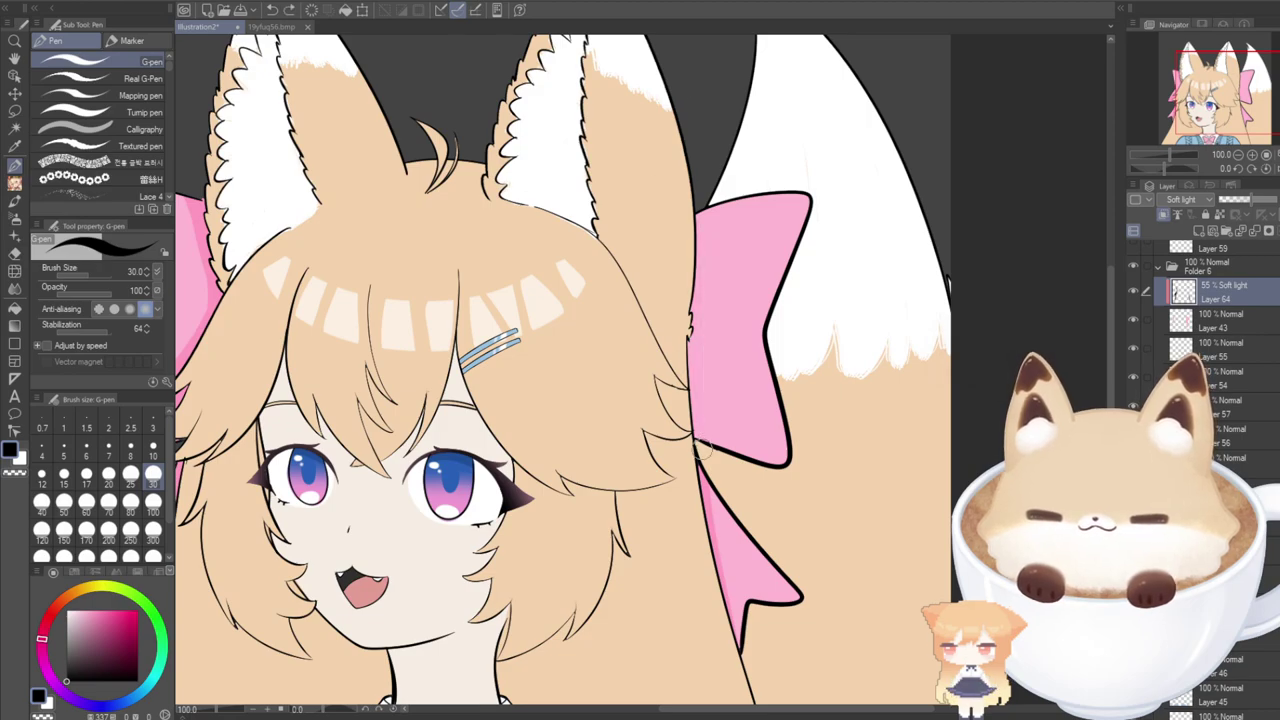
drag(700, 425, 700, 200)
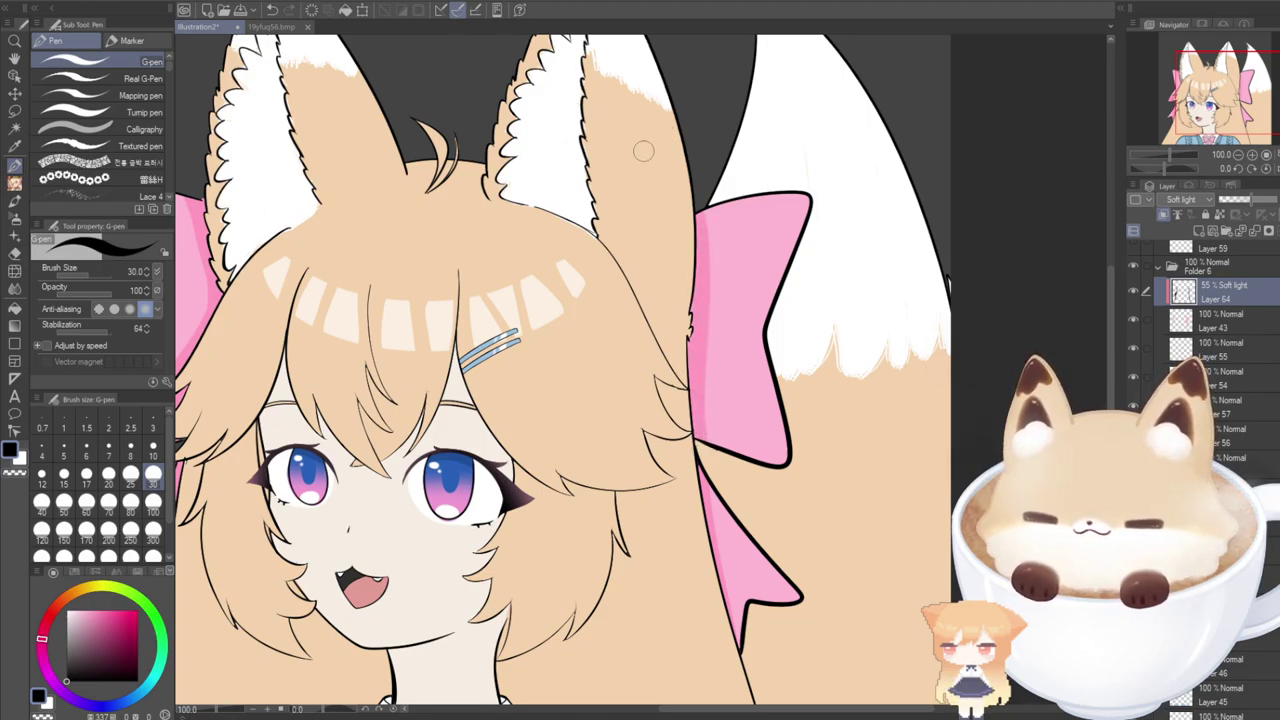
scroll(1100, 372, down, 1)
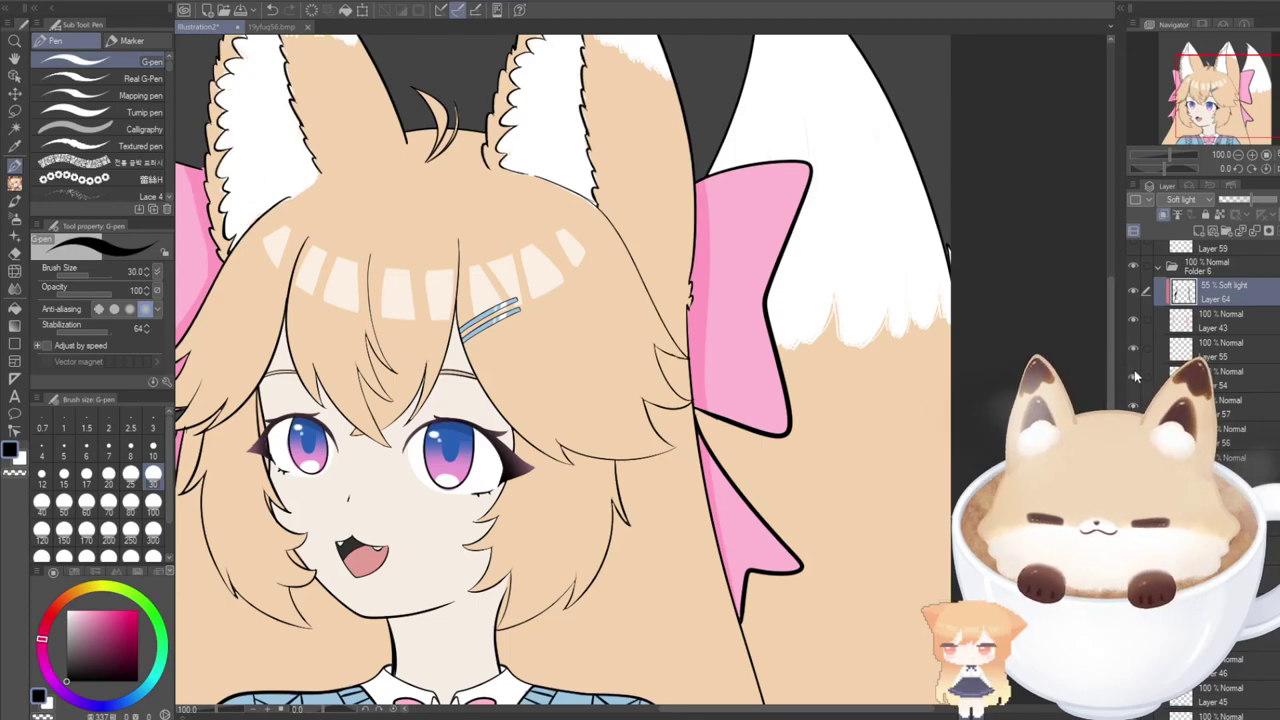
drag(1211, 125, 1193, 152)
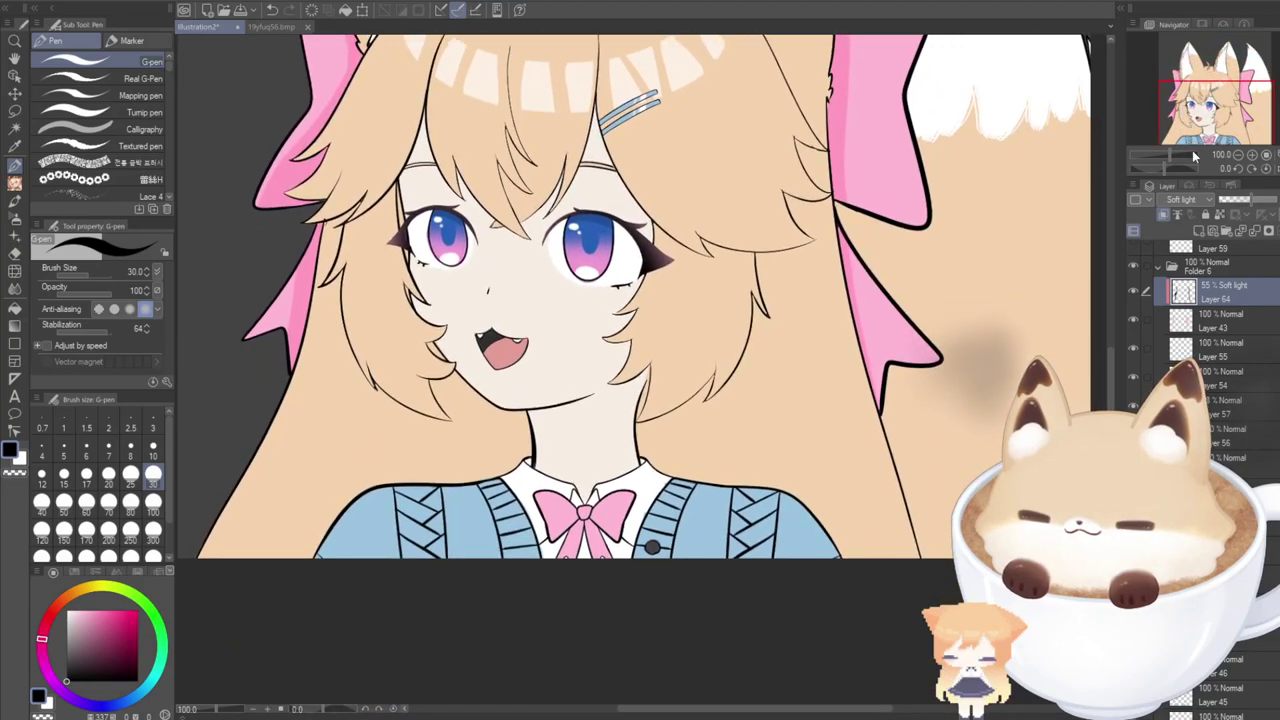
Locate the long back hair's layer from the canvas and prepare a Soft light shading layer for it with the G-pen at size 30.
click(14, 76)
click(331, 399)
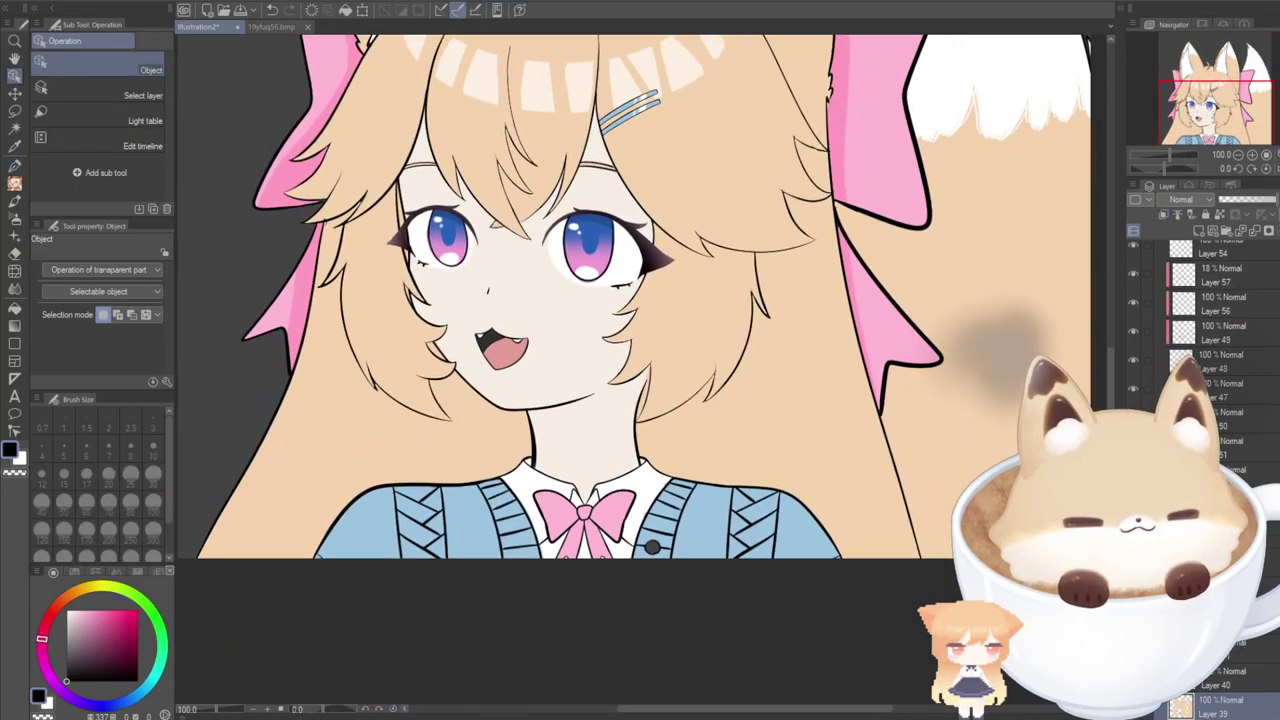
drag(1222, 705, 1222, 570)
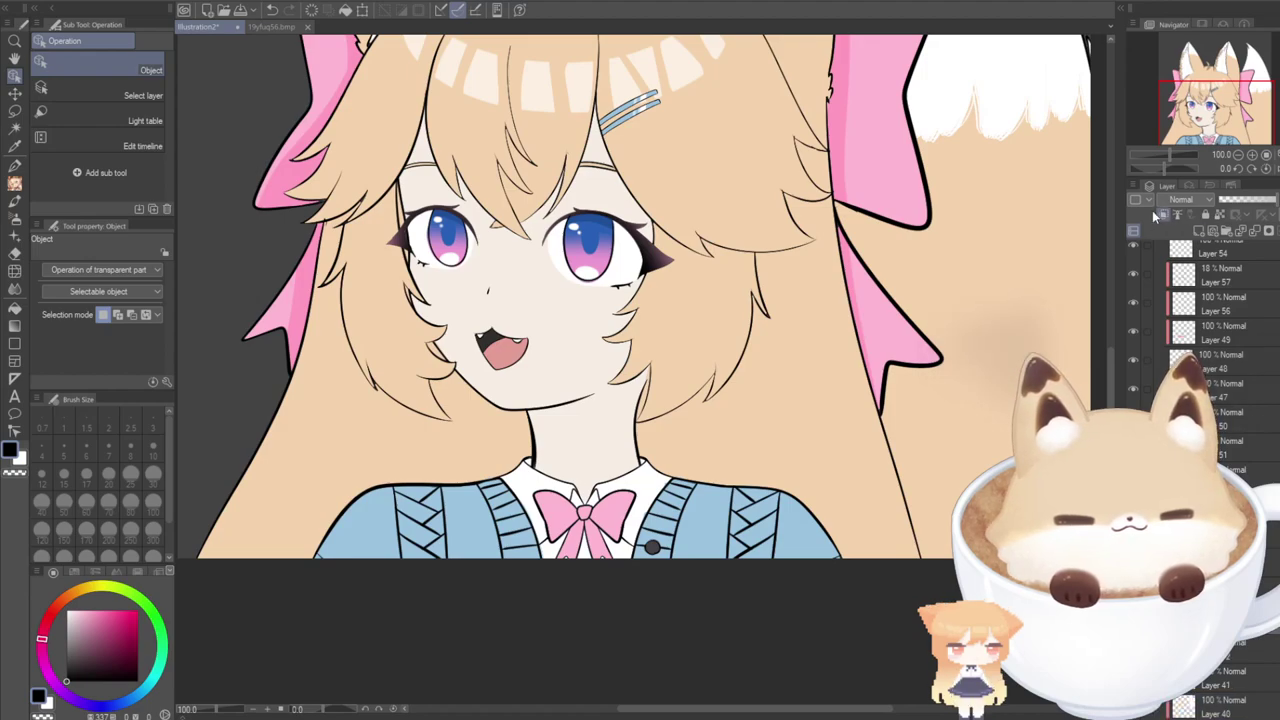
key(p)
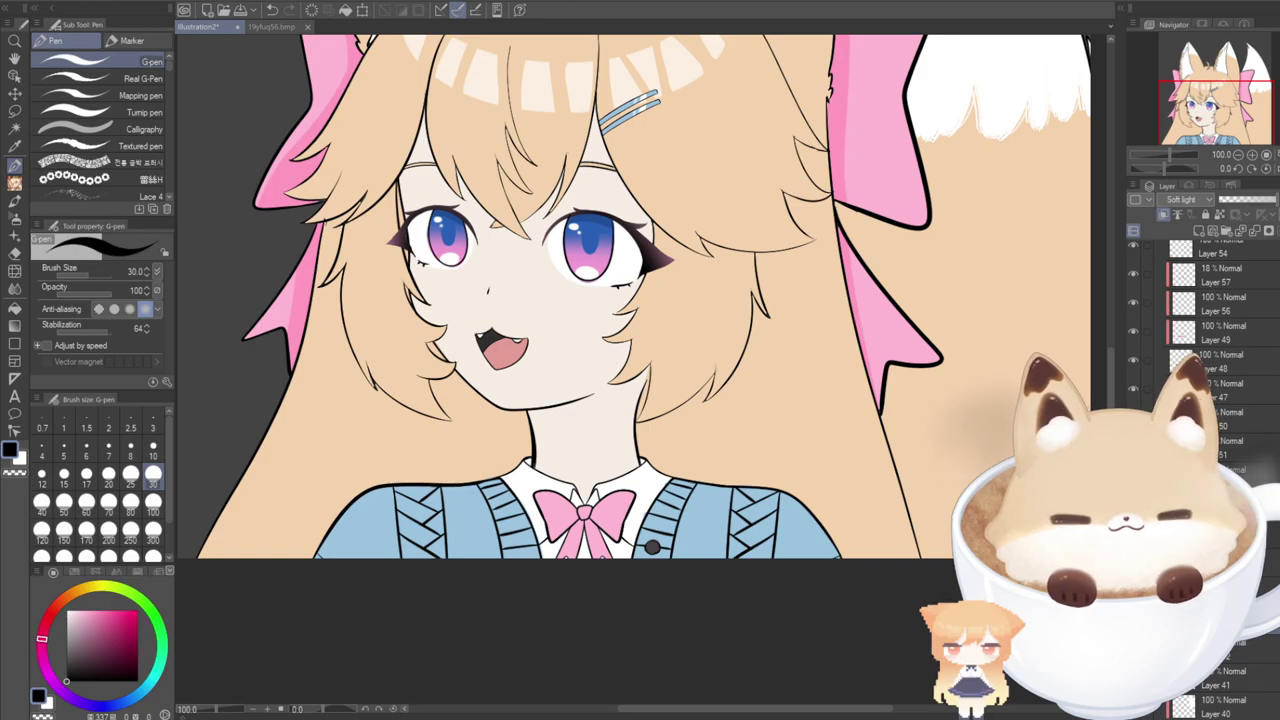
drag(1189, 116, 1187, 119)
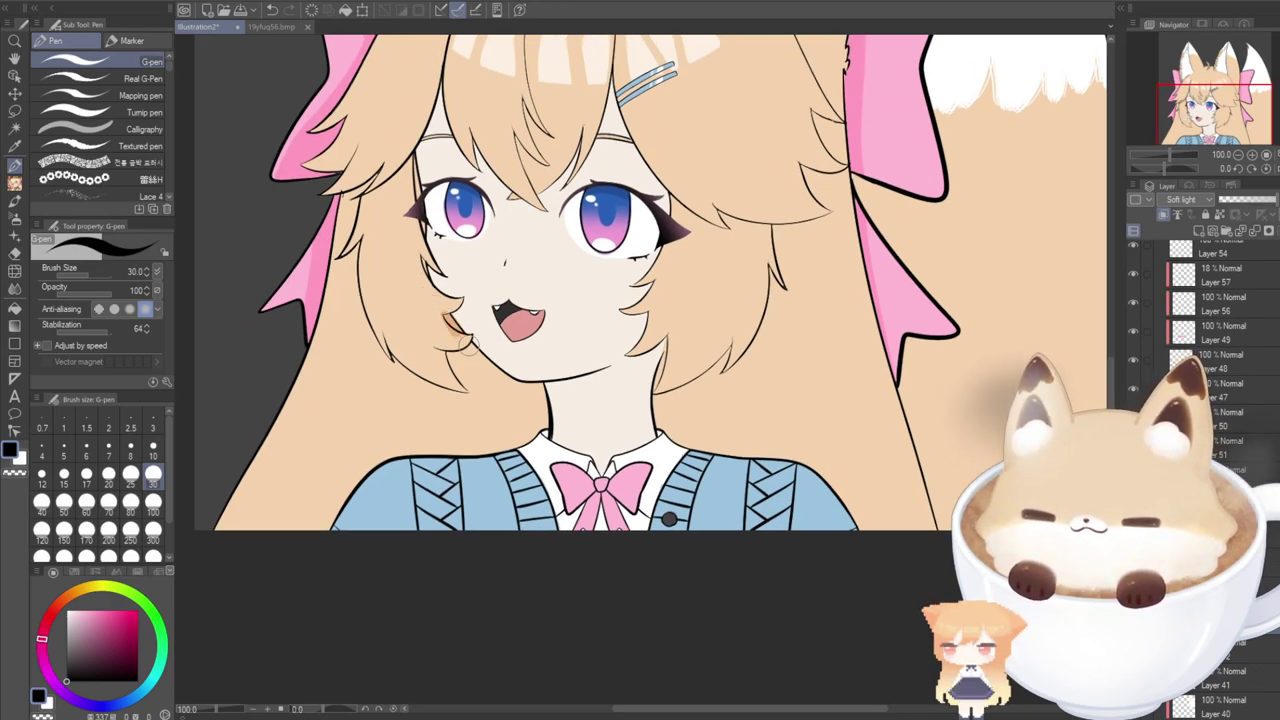
Paint a shadow on the back hair left of the neck, down to the shoulder, and lower the shading layer's opacity.
mouse_move(531, 415)
mouse_down()
mouse_move(526, 380)
mouse_move(526, 484)
mouse_move(505, 370)
mouse_move(492, 490)
mouse_up()
drag(401, 372, 398, 448)
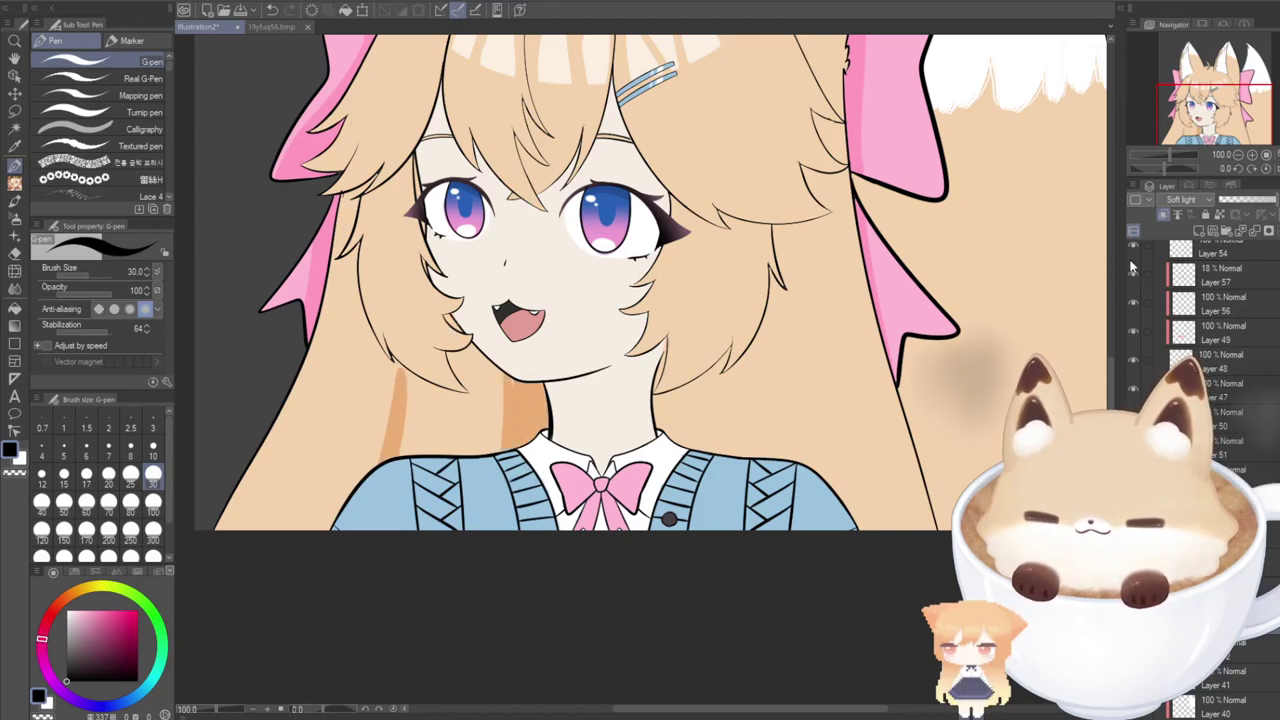
drag(1267, 201, 1255, 203)
drag(405, 387, 404, 484)
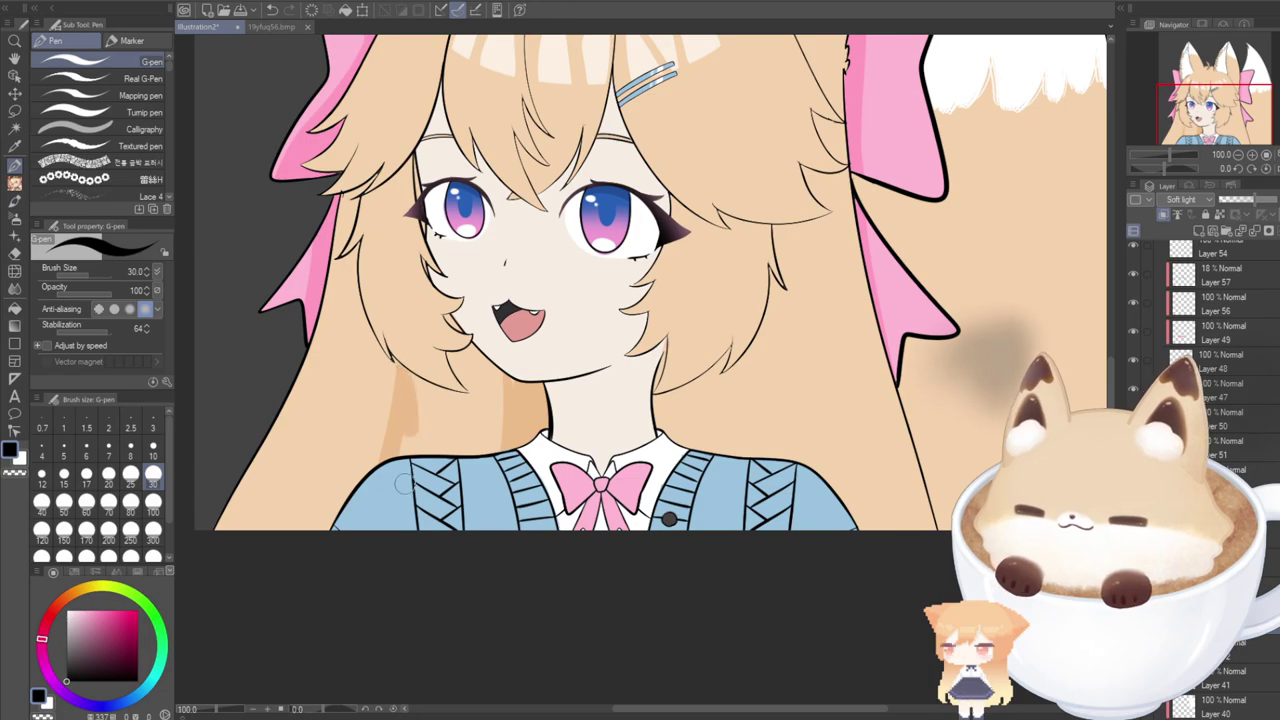
drag(422, 442, 512, 440)
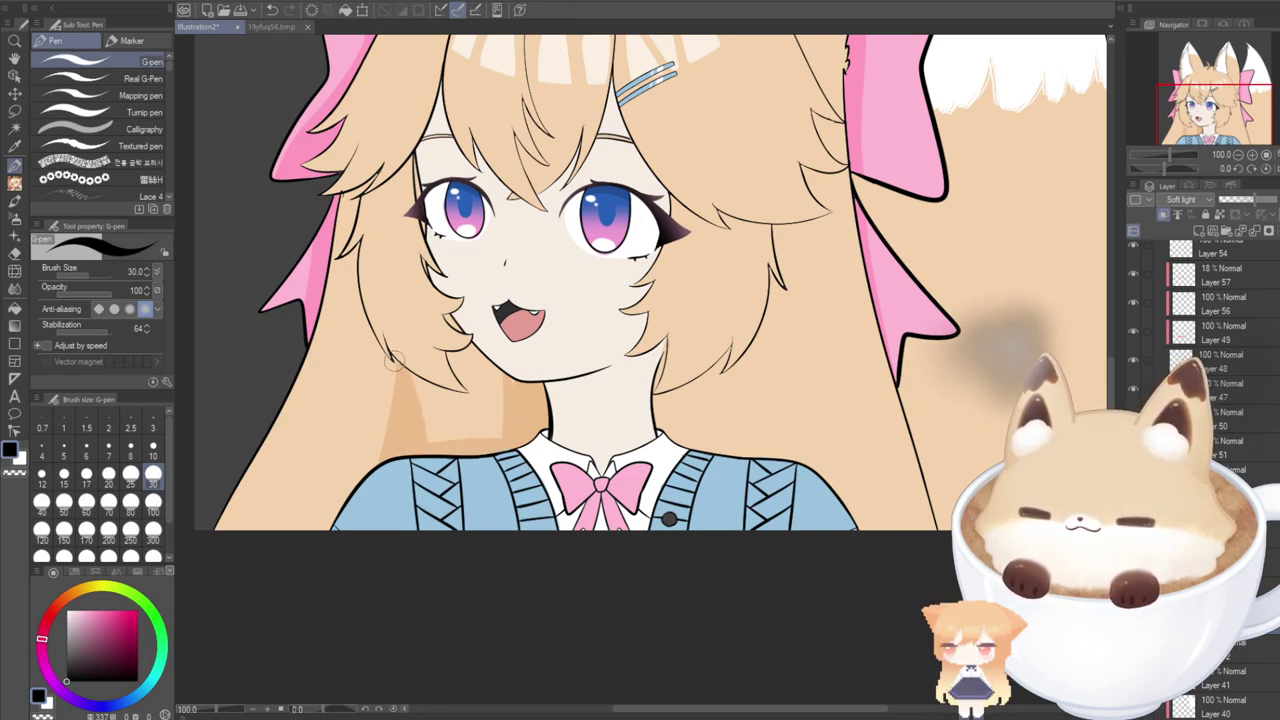
drag(395, 360, 320, 566)
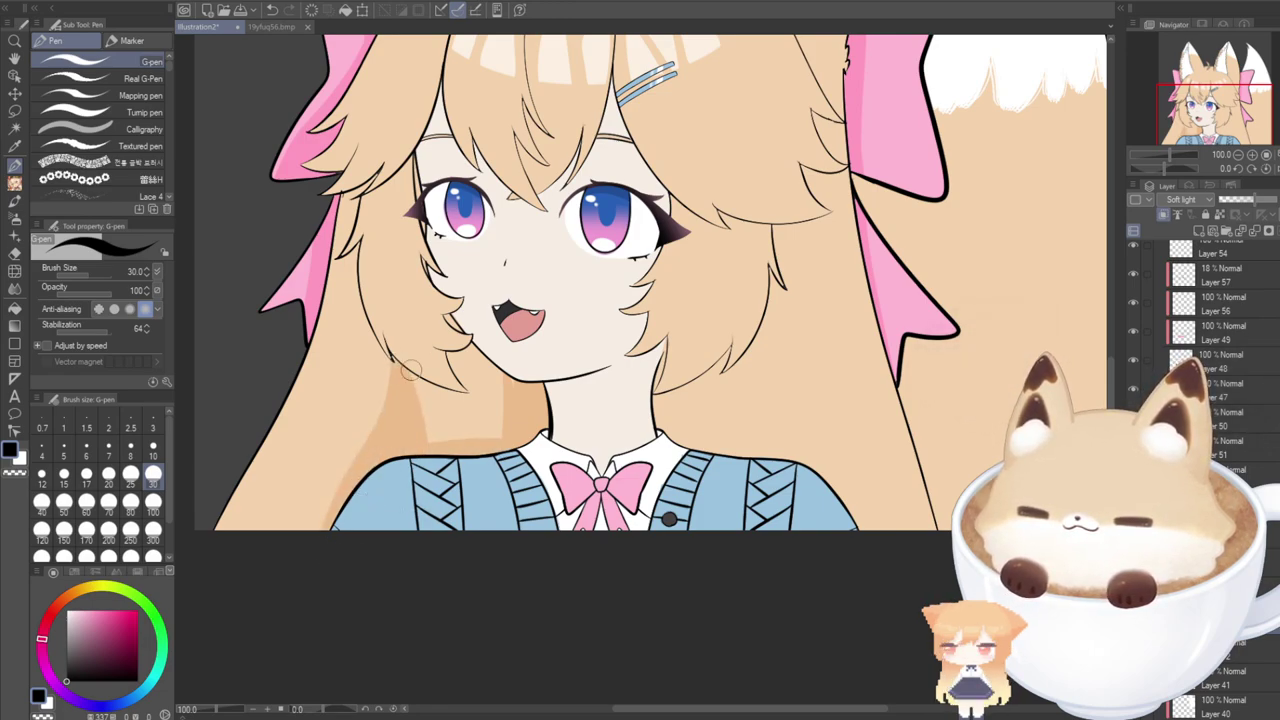
mouse_move(410, 370)
mouse_down()
mouse_move(483, 479)
mouse_move(420, 440)
mouse_up()
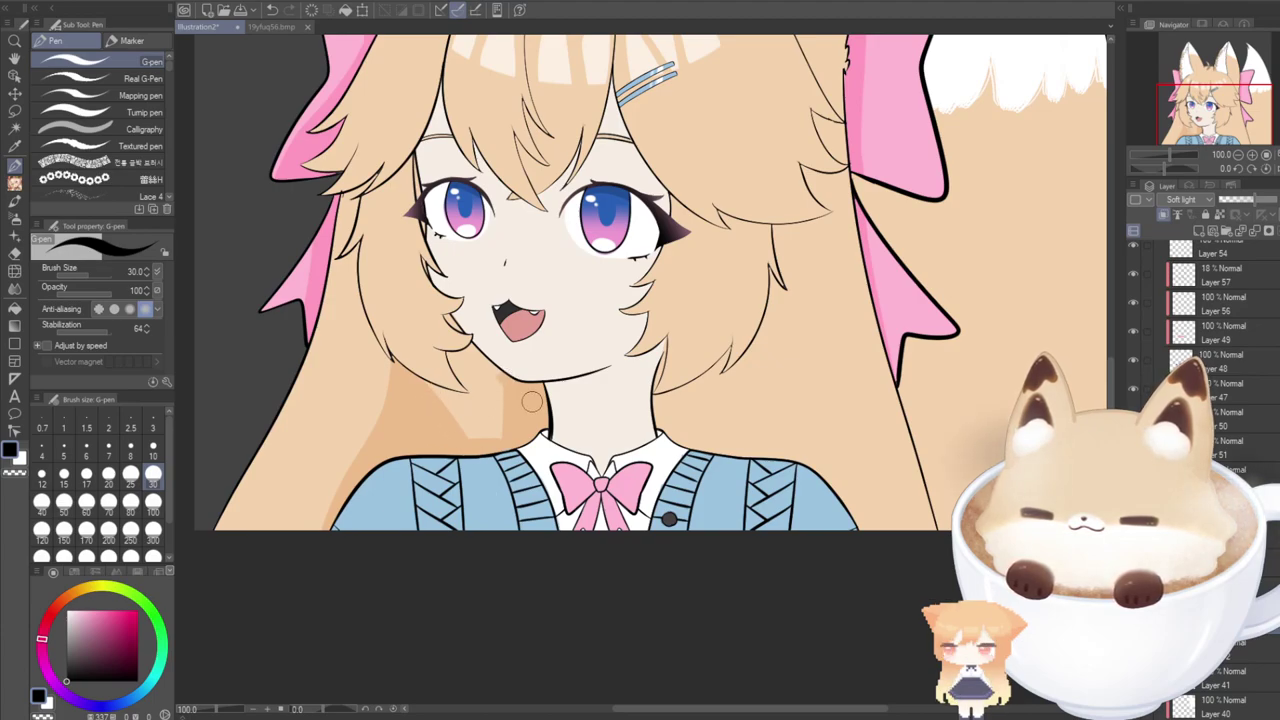
mouse_move(487, 364)
mouse_down()
mouse_move(462, 344)
mouse_move(505, 453)
mouse_move(512, 432)
mouse_move(452, 347)
mouse_up()
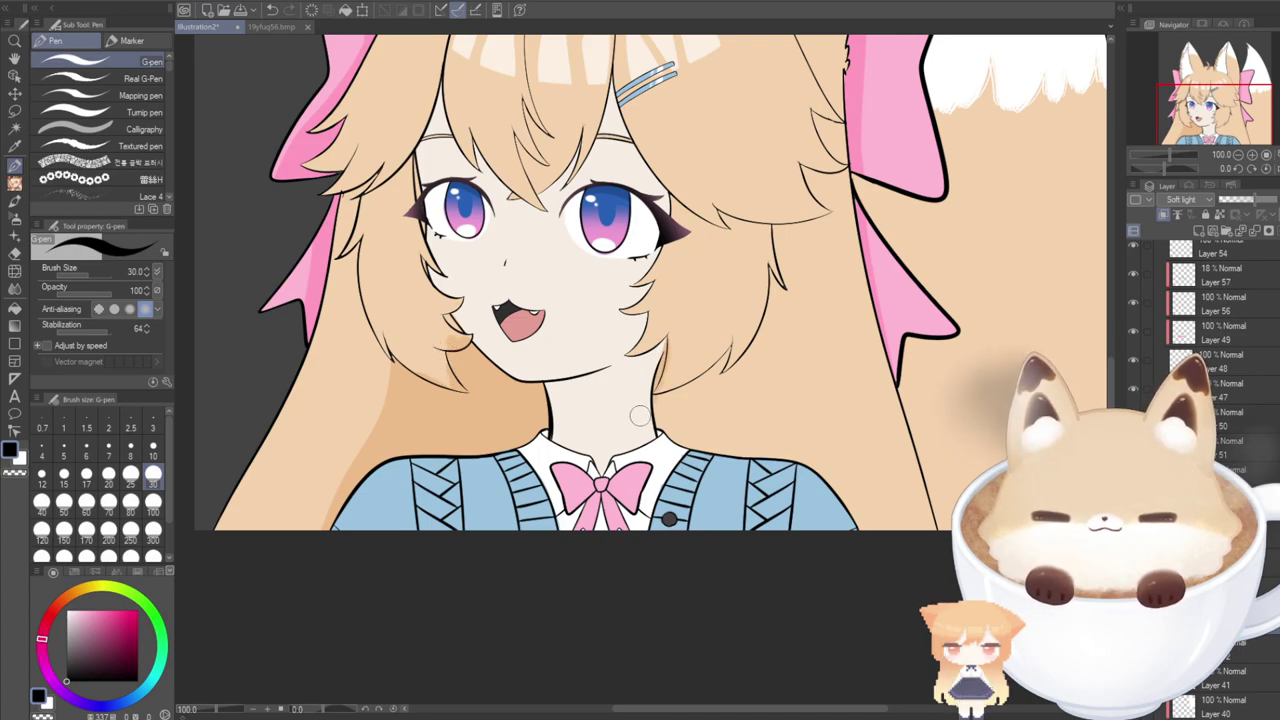
Shade the back hair right of the neck down to the shoulder, enlarging the brush to 70 to fill the area.
drag(761, 347, 846, 505)
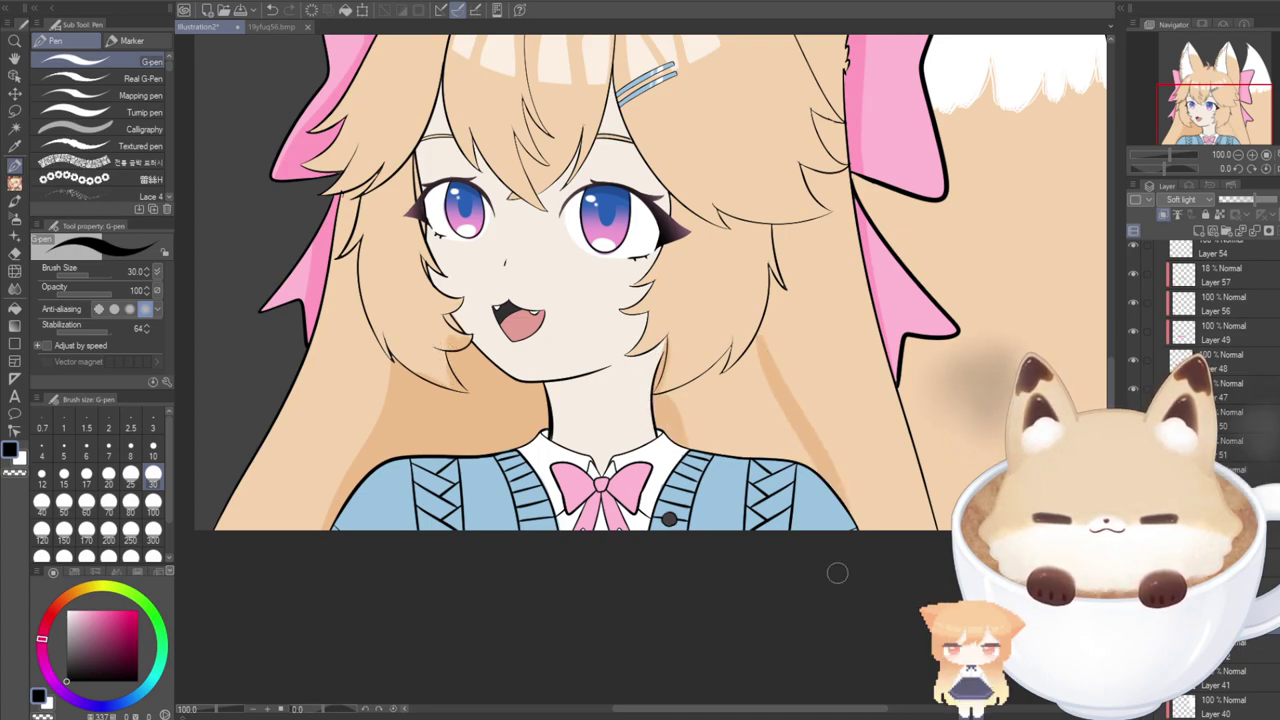
drag(756, 346, 838, 556)
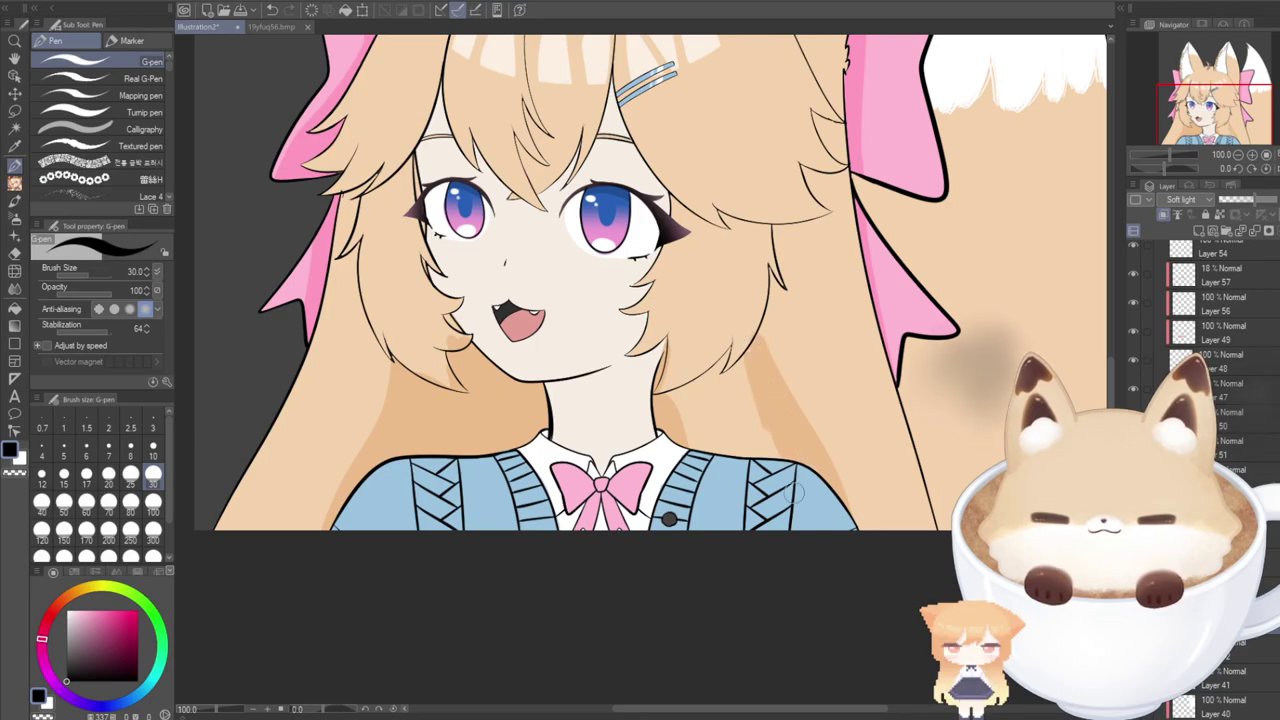
drag(738, 380, 793, 528)
key(bracketright)
key(bracketright)
key(bracketright)
key(bracketright)
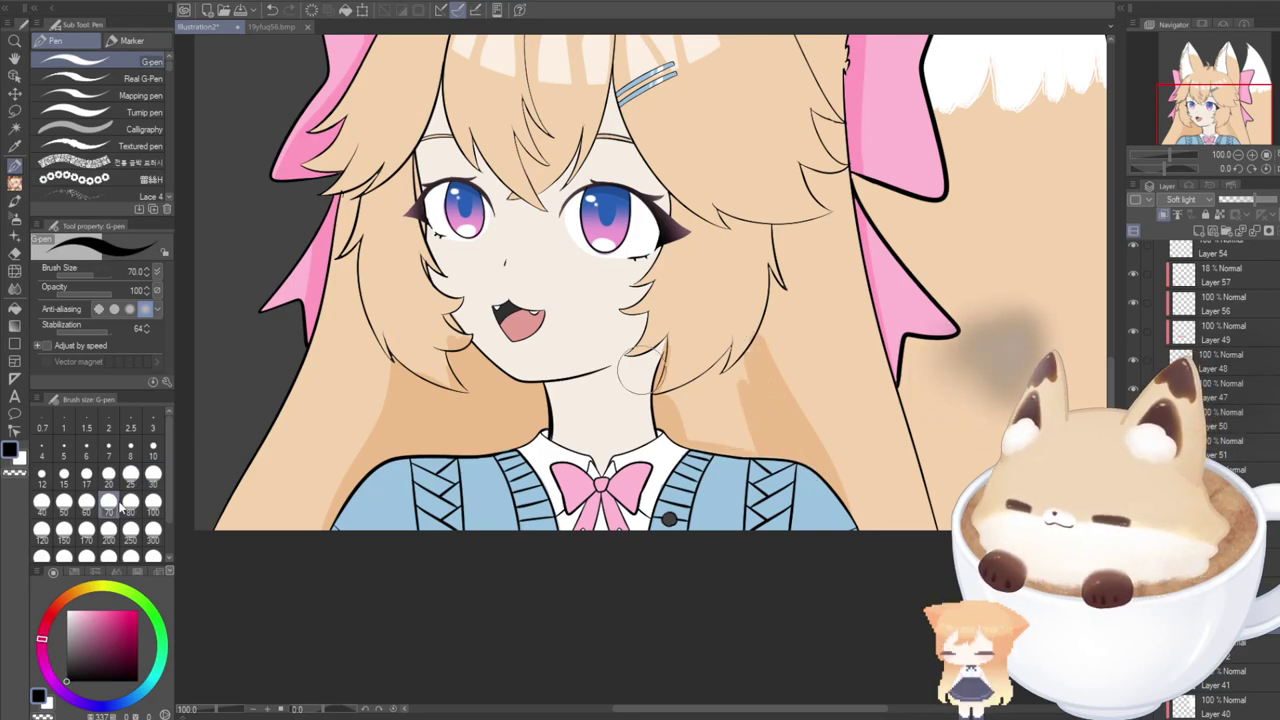
Erase the shadow that spills onto the side lock left of the chin with the Hard eraser.
scroll(740, 365, up, 2)
scroll(742, 362, up, 1)
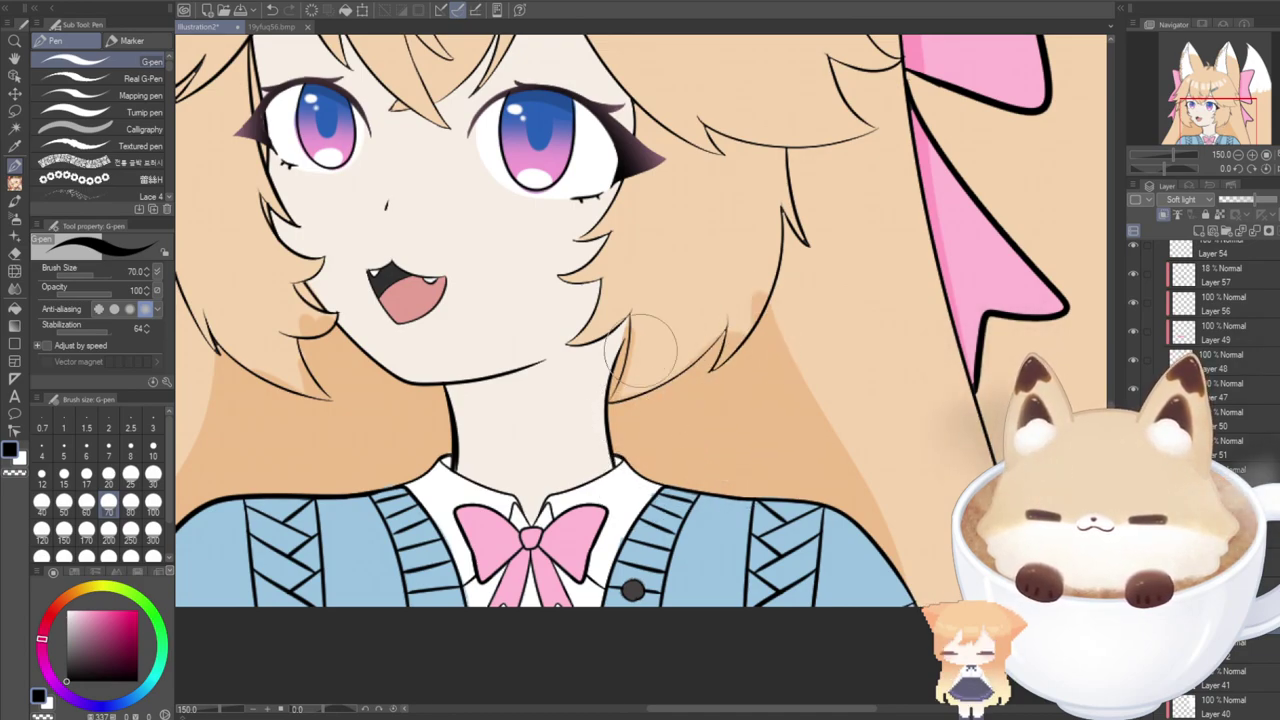
click(15, 252)
click(1200, 124)
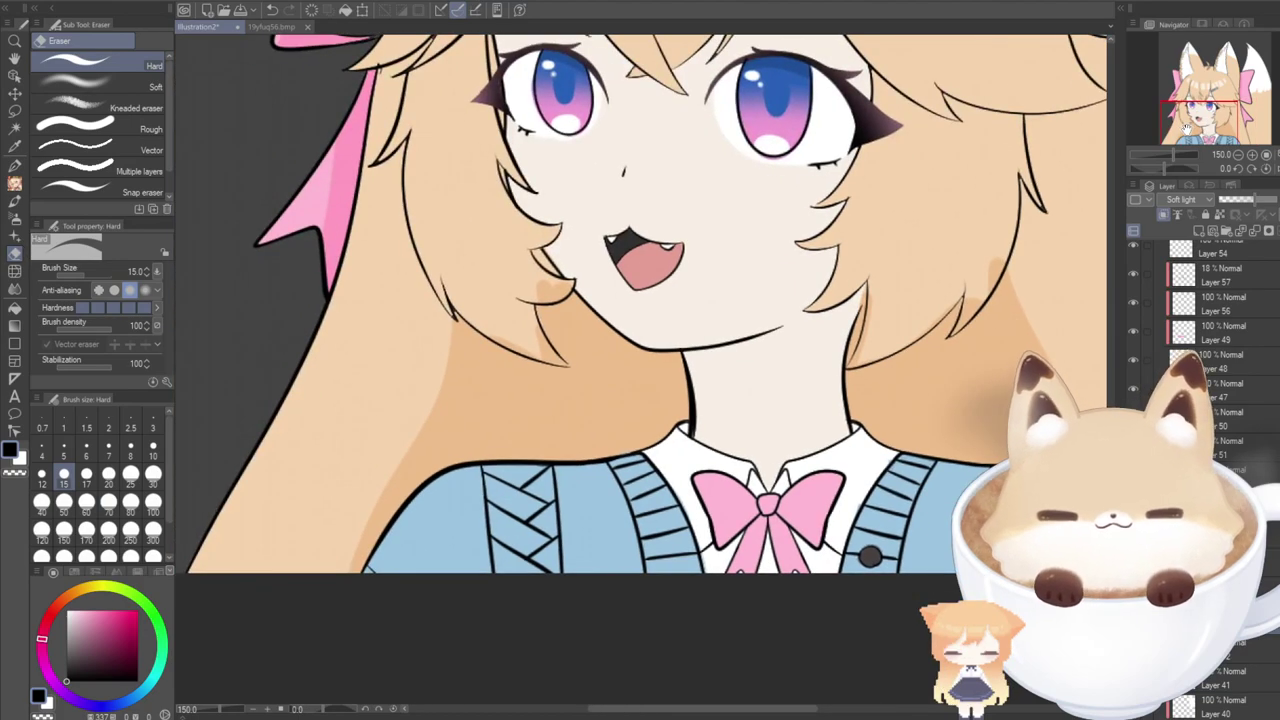
drag(520, 340, 584, 368)
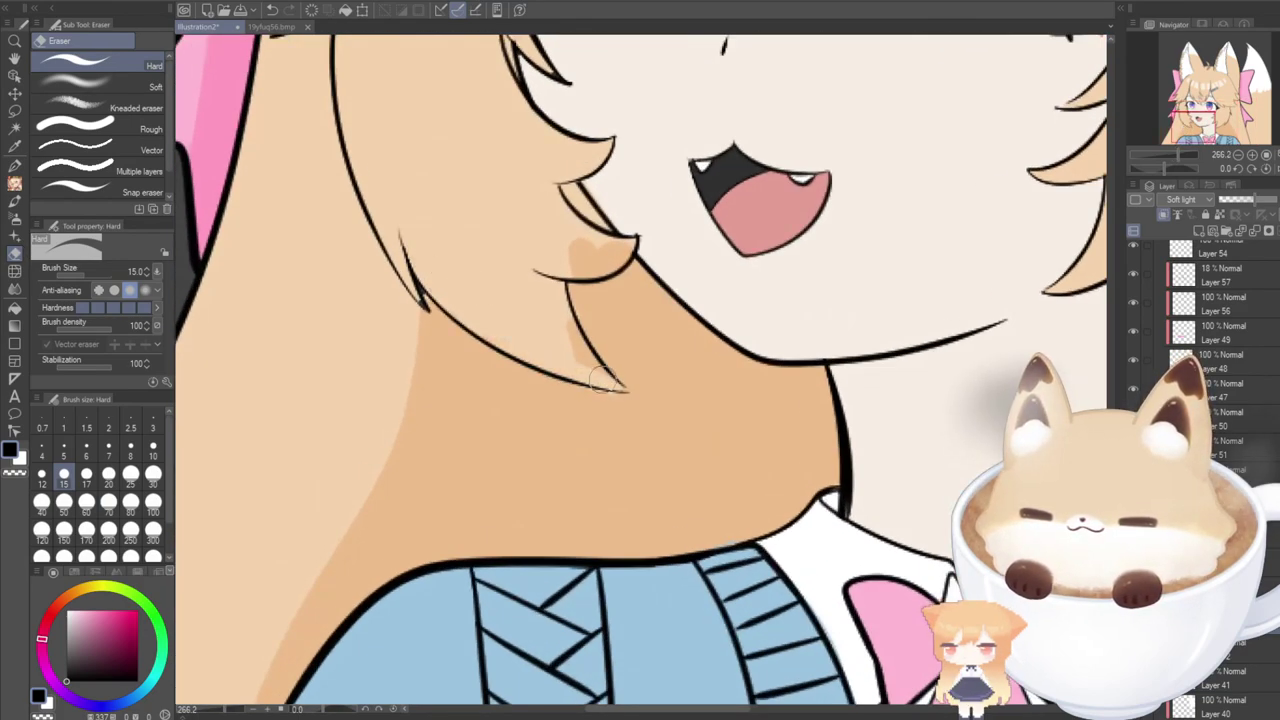
drag(600, 272, 511, 247)
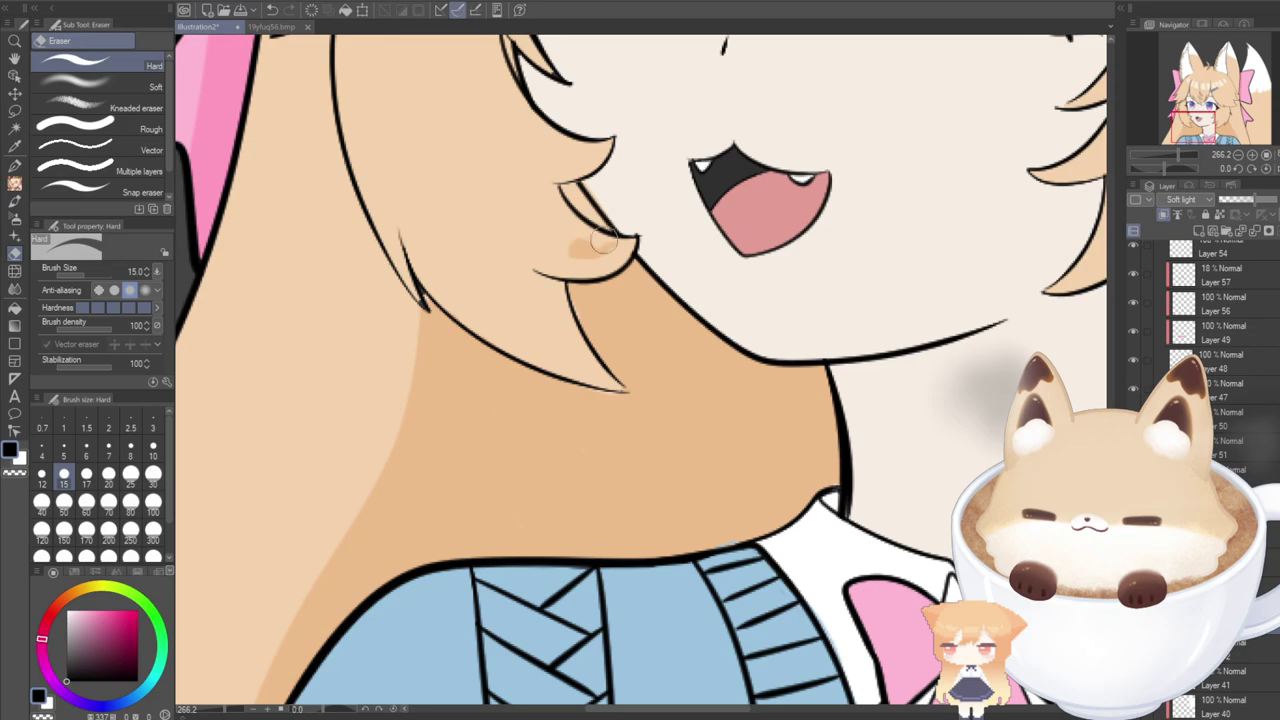
drag(605, 239, 502, 241)
Erase the stray shadow along the tips and outer edge of the side lock right of the neck.
drag(603, 709, 697, 694)
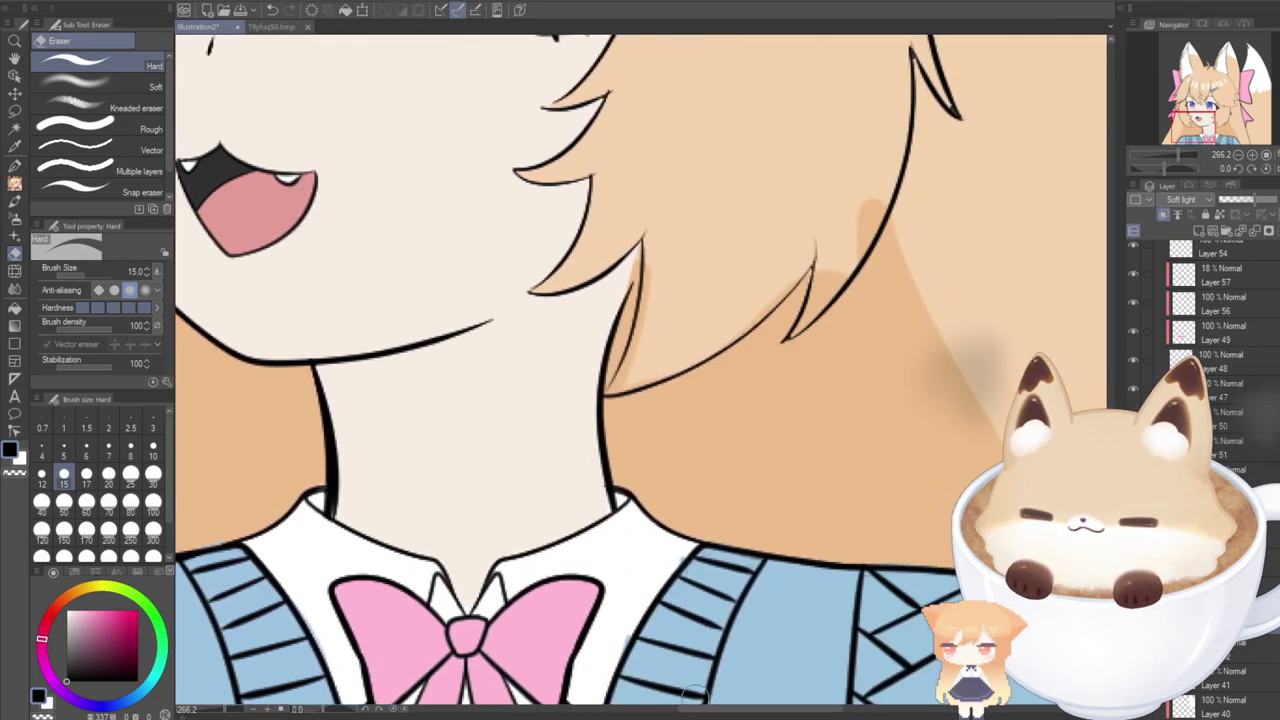
drag(613, 388, 656, 242)
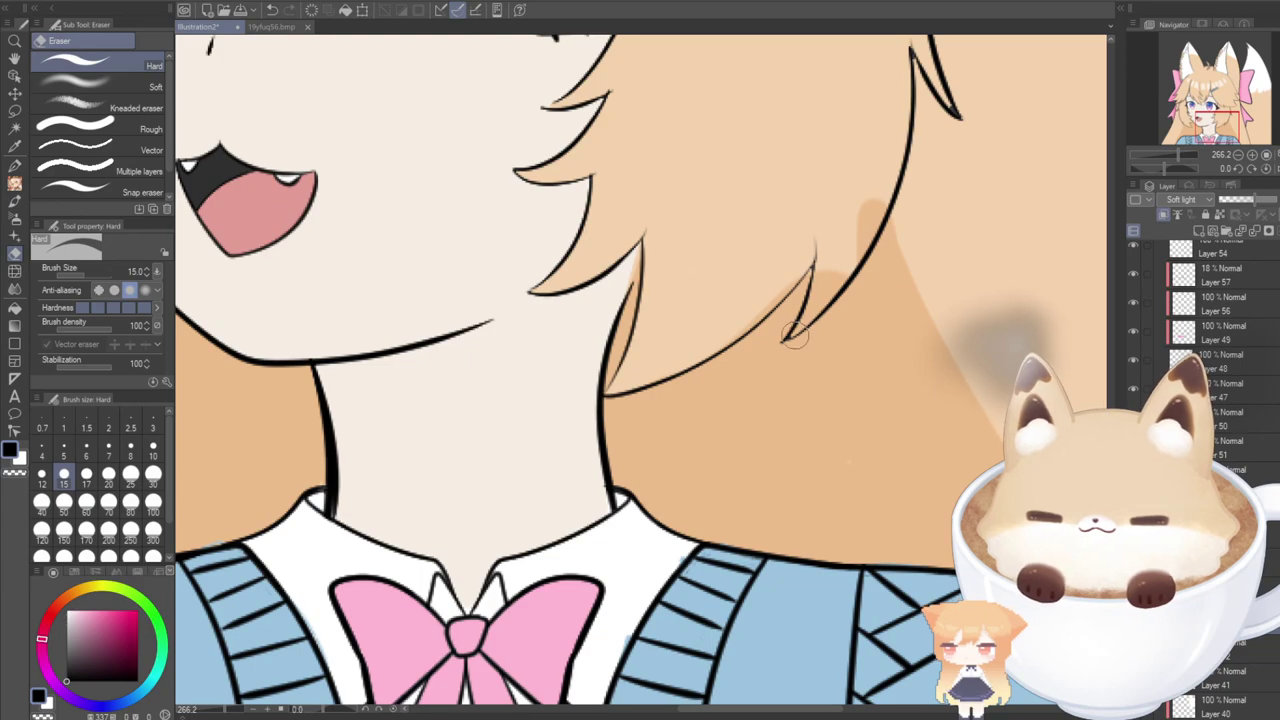
drag(795, 335, 835, 194)
drag(825, 293, 889, 125)
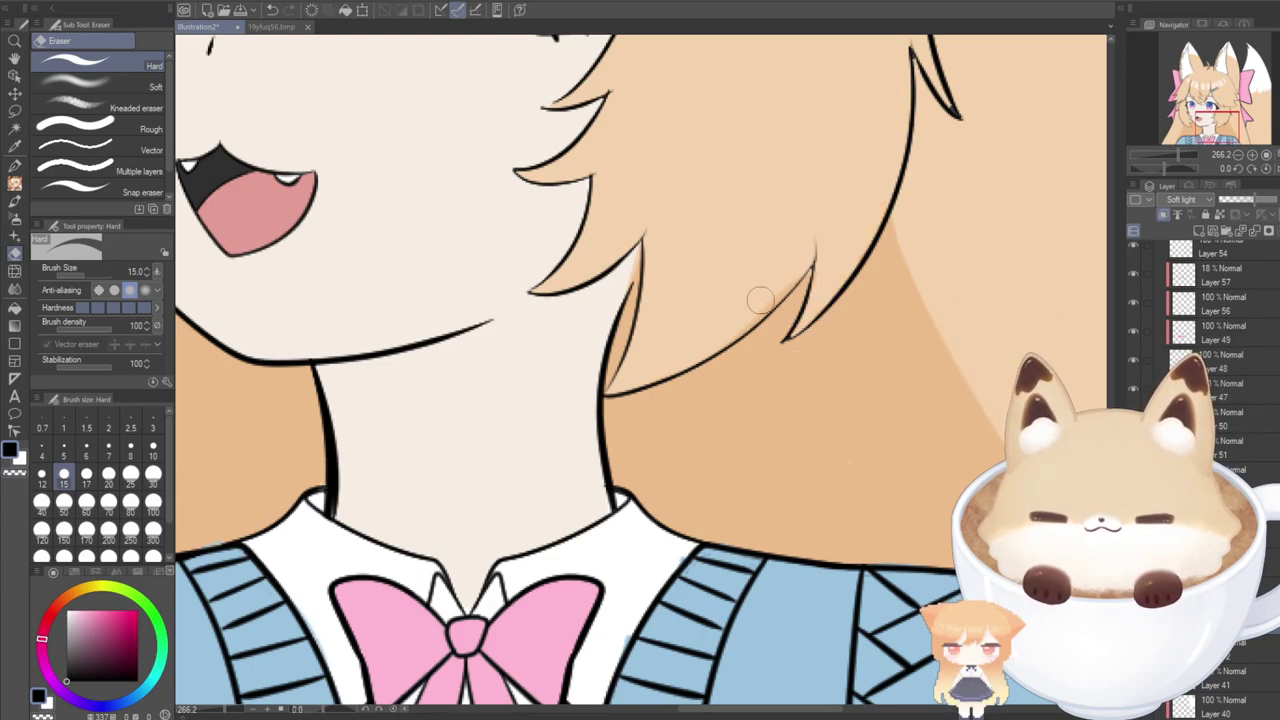
Switch to a fresh Soft light layer for the side hair and set the G-pen's brush size to 30.
click(14, 165)
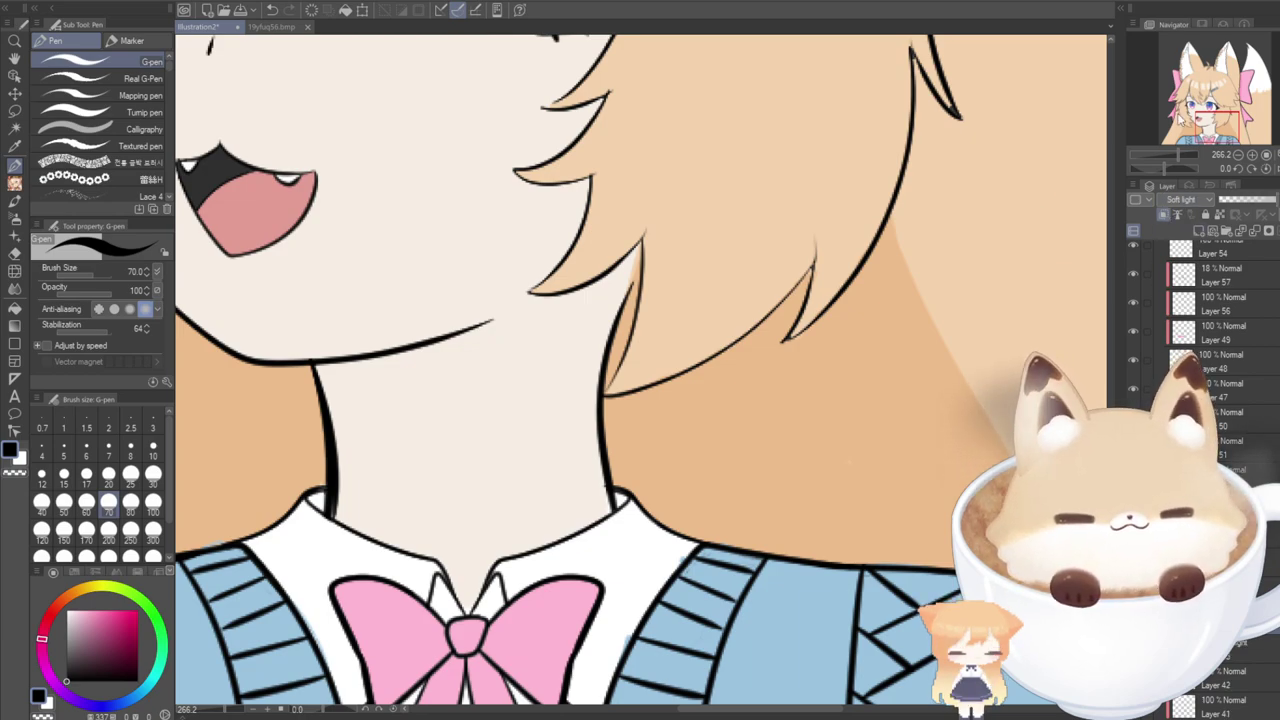
scroll(640, 370, up, 3)
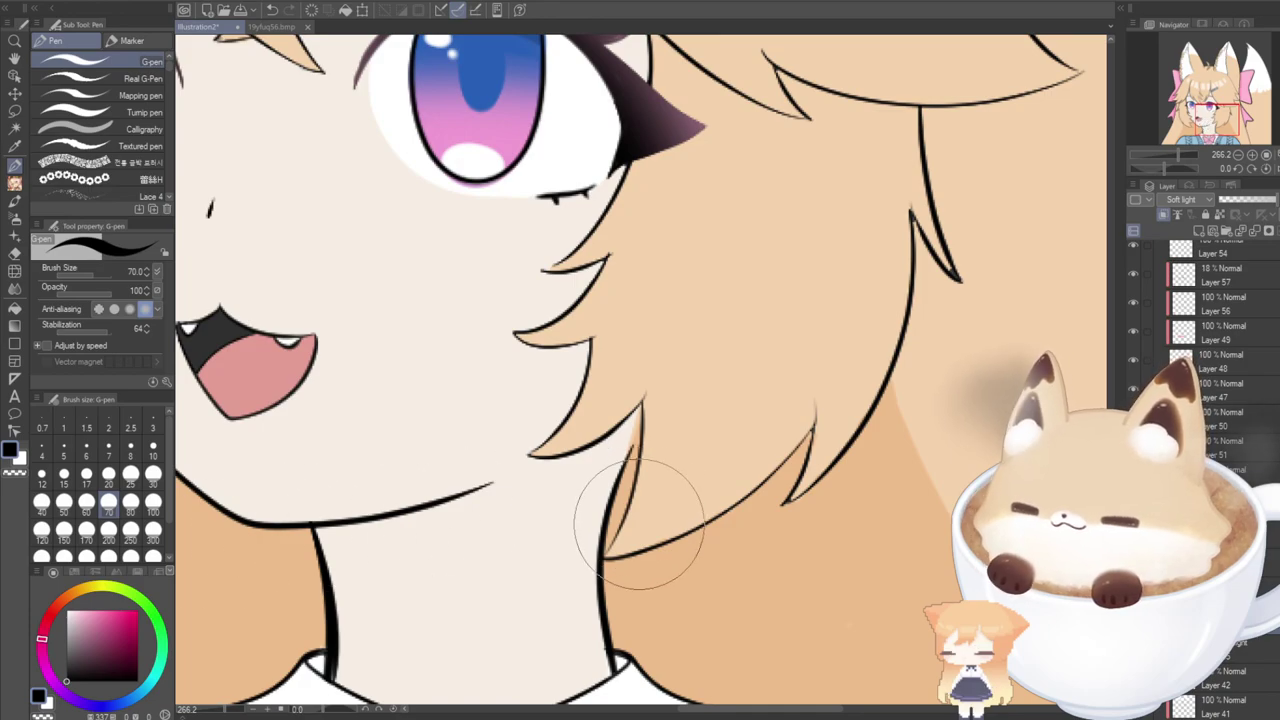
click(153, 474)
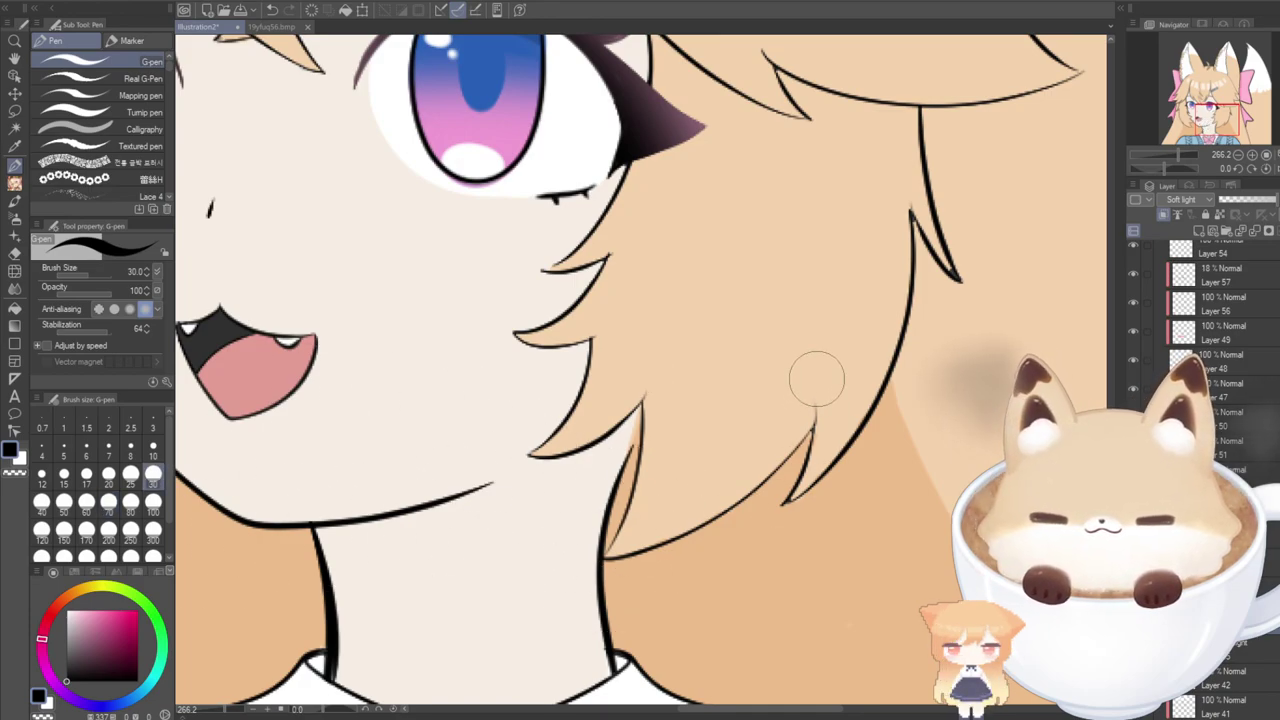
Try shadow strokes around the pointed tips and outer edge of the side lock right of the neck.
drag(817, 380, 735, 530)
drag(1247, 207, 1254, 207)
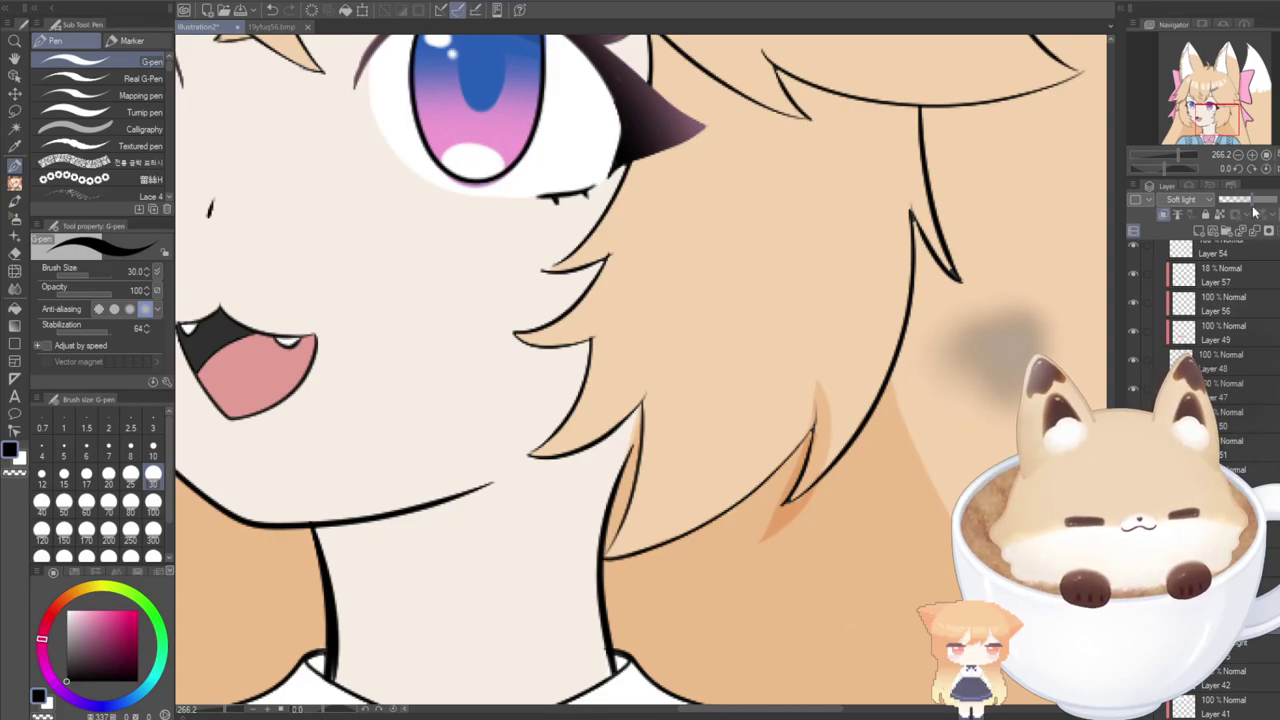
mouse_move(644, 402)
mouse_down()
mouse_move(654, 447)
mouse_move(583, 537)
mouse_up()
key(ctrl+z)
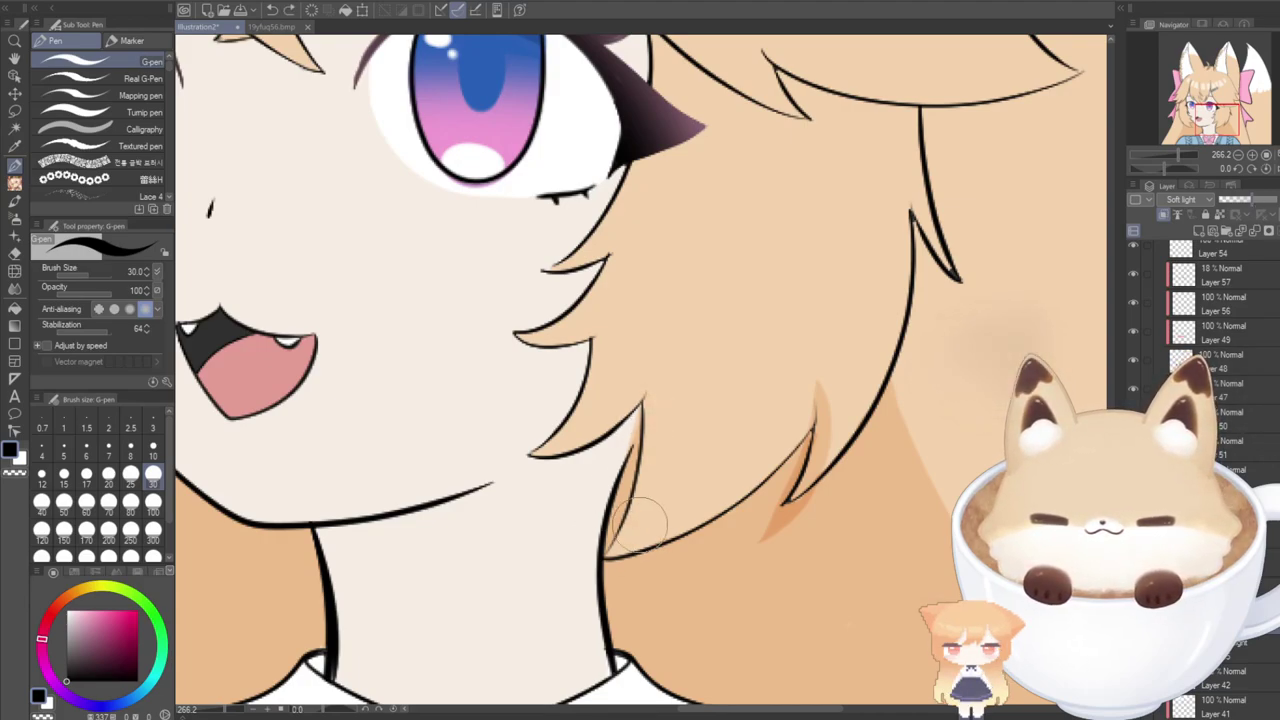
mouse_move(795, 442)
mouse_down()
mouse_move(744, 501)
mouse_move(592, 537)
mouse_up()
key(ctrl+z)
key(ctrl+z)
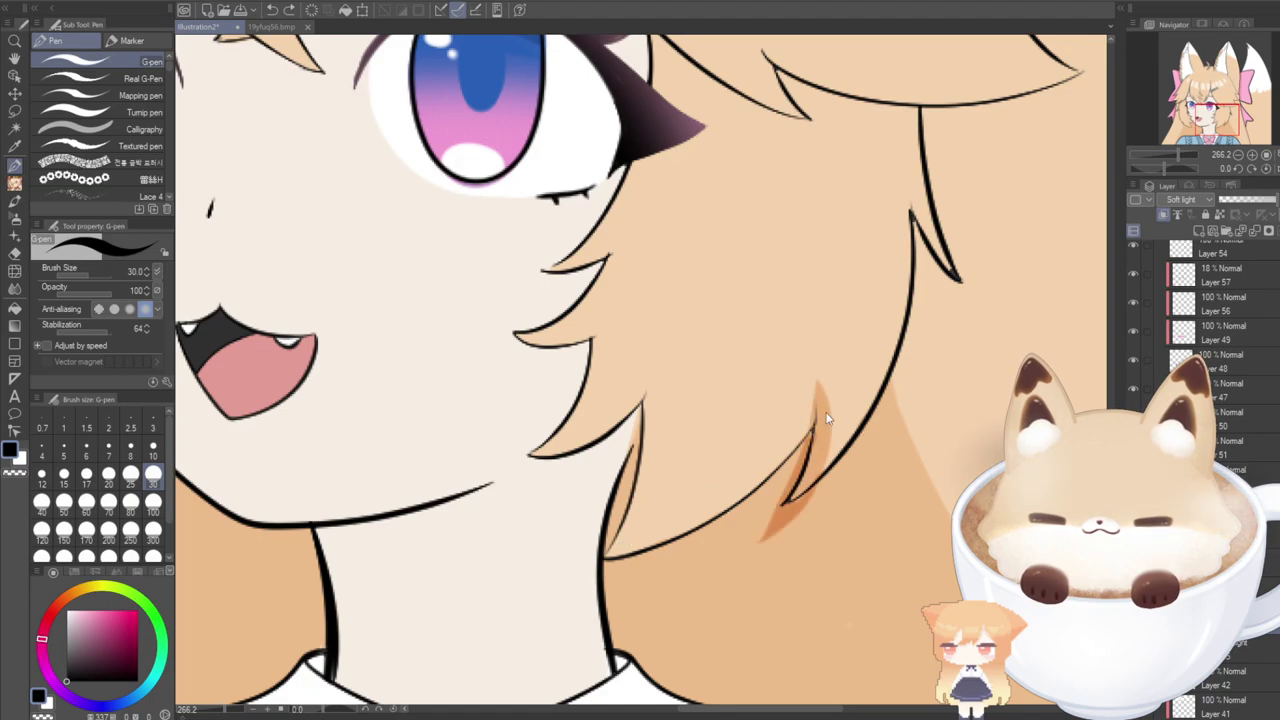
key(ctrl+z)
drag(892, 334, 843, 466)
drag(880, 412, 796, 500)
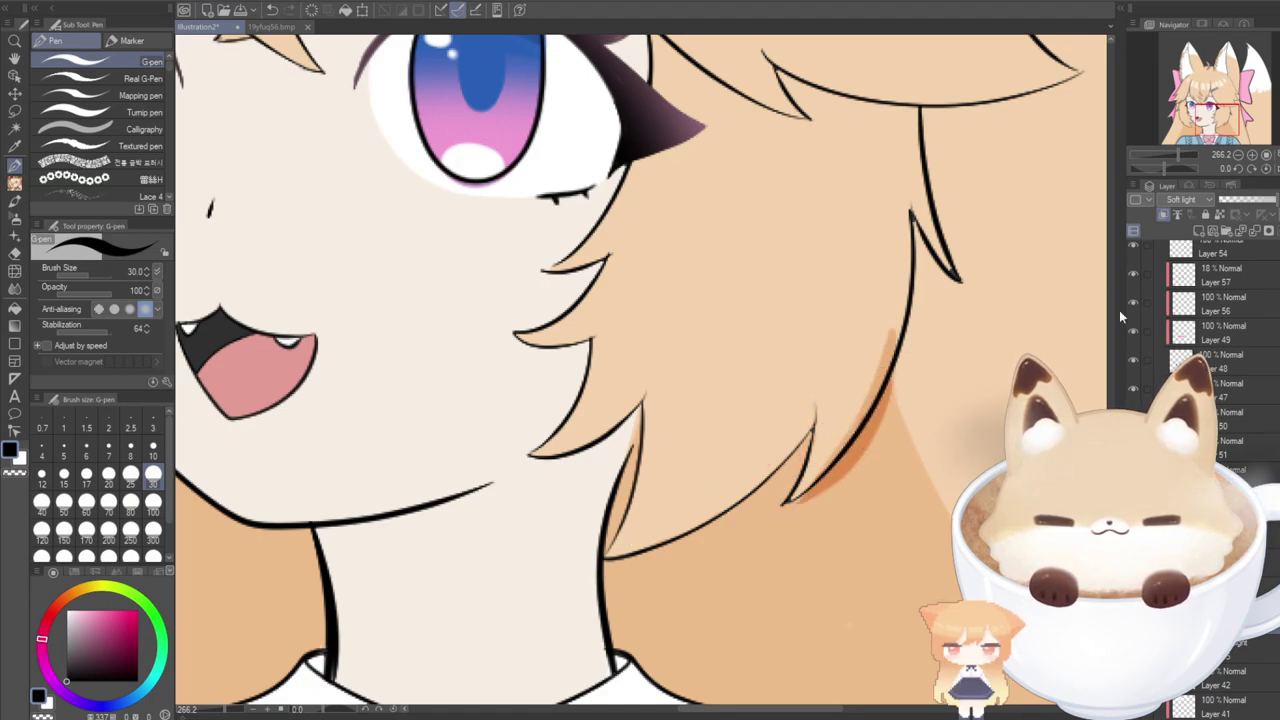
Lower the Soft light layer's opacity and test a shadow along the right side lock's outer edge, undoing each test stroke.
click(1259, 200)
drag(1260, 200, 1244, 203)
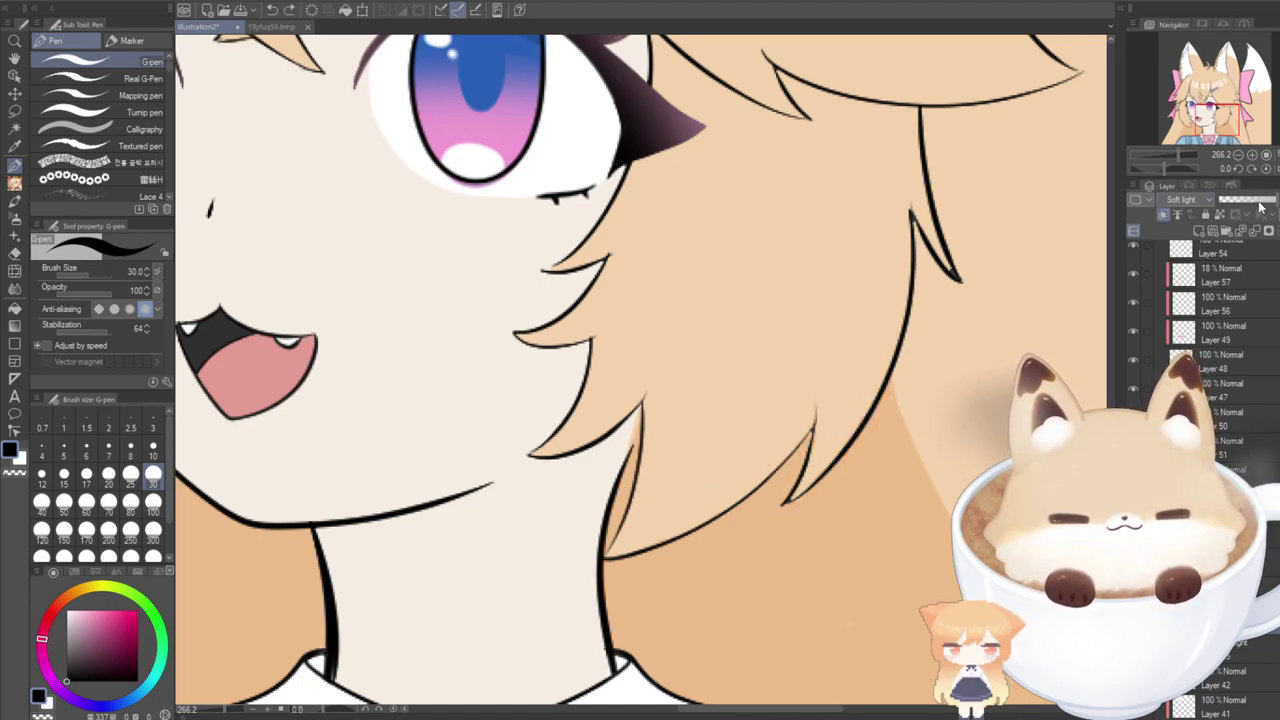
mouse_move(901, 343)
mouse_down()
mouse_move(848, 457)
mouse_move(788, 502)
mouse_up()
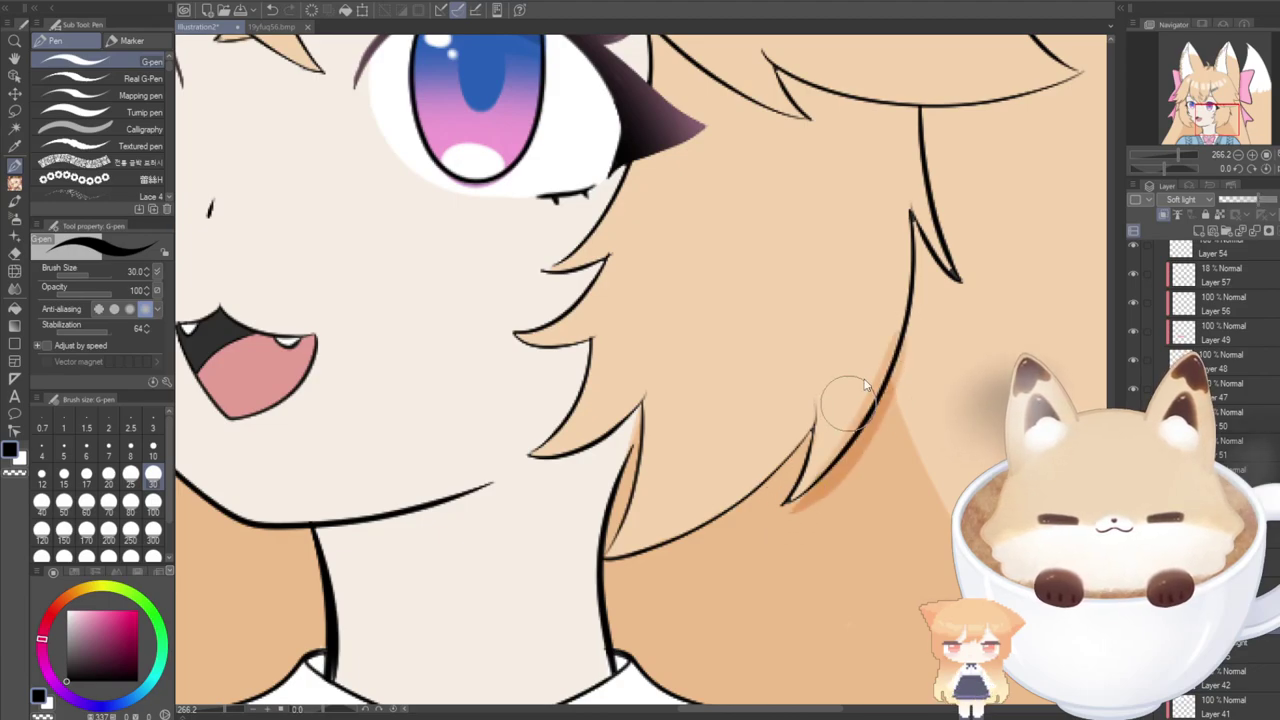
key(ctrl+z)
drag(912, 303, 776, 508)
key(ctrl+z)
Paint Soft light shadows around the outer notch of the right side lock and beneath the bangs overlapping it.
drag(900, 178, 975, 285)
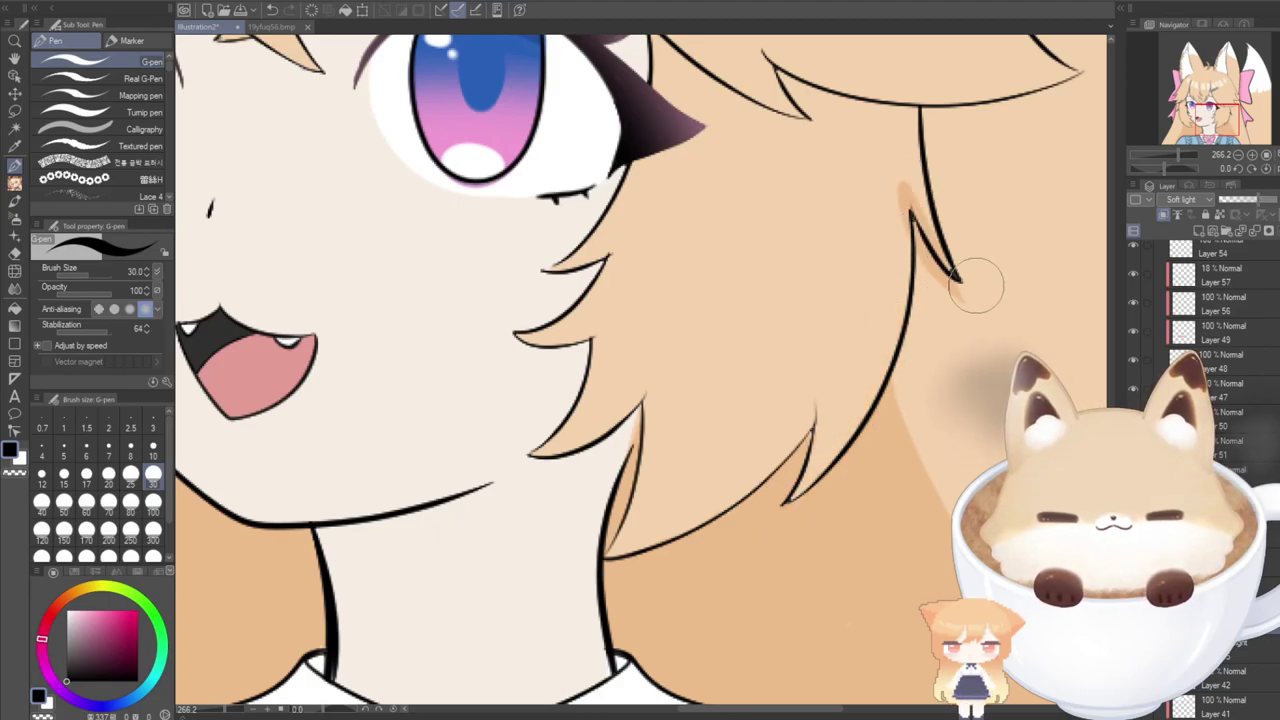
mouse_move(775, 65)
mouse_down()
mouse_move(891, 117)
mouse_move(925, 100)
mouse_up()
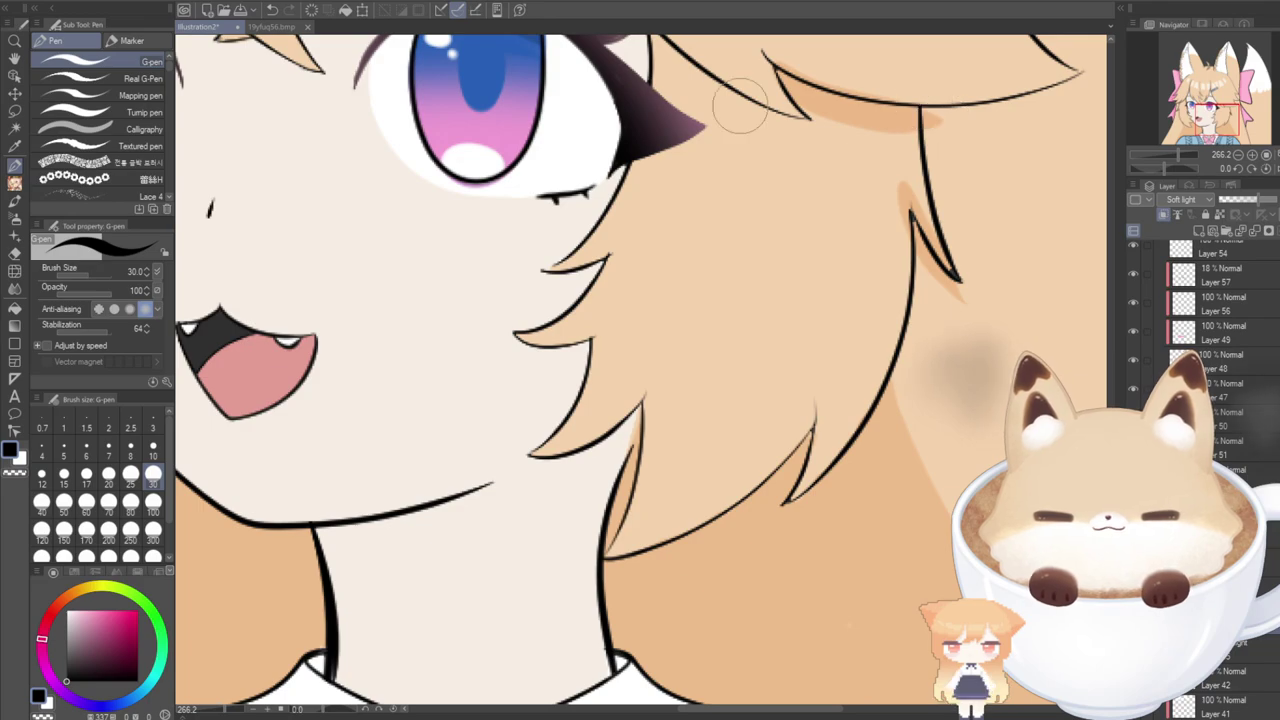
drag(1109, 467, 1109, 408)
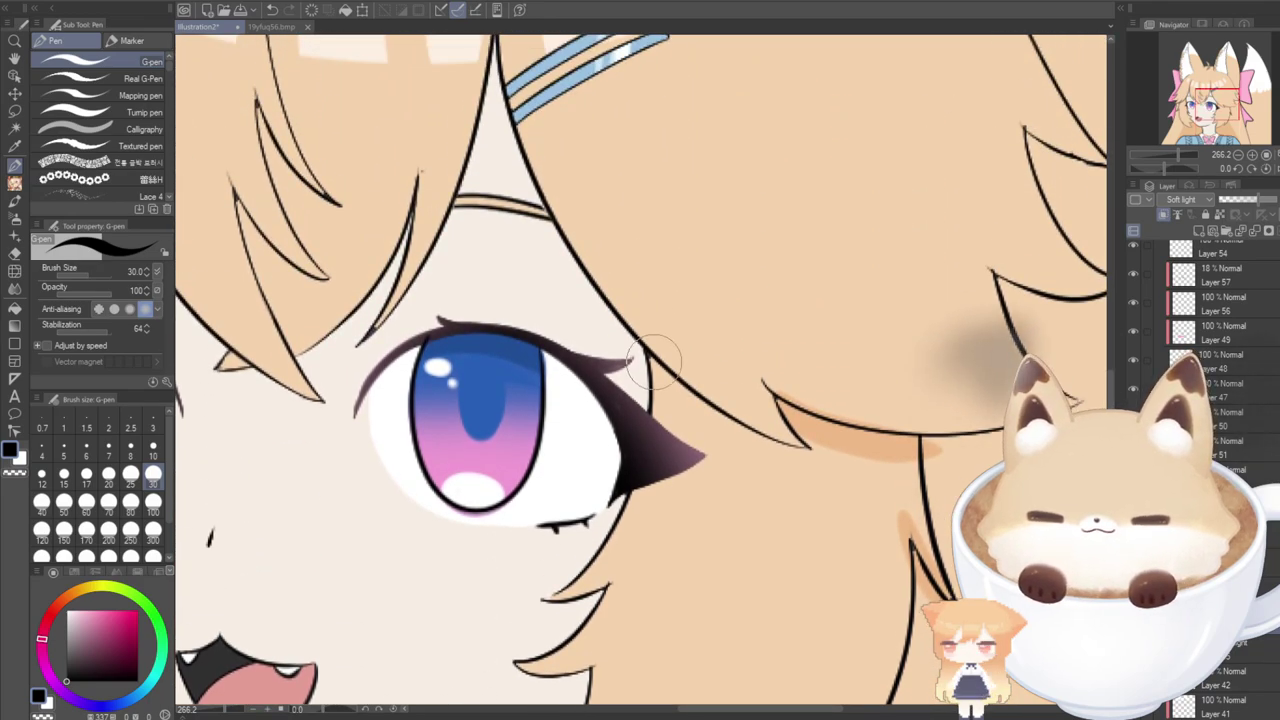
drag(660, 410, 851, 474)
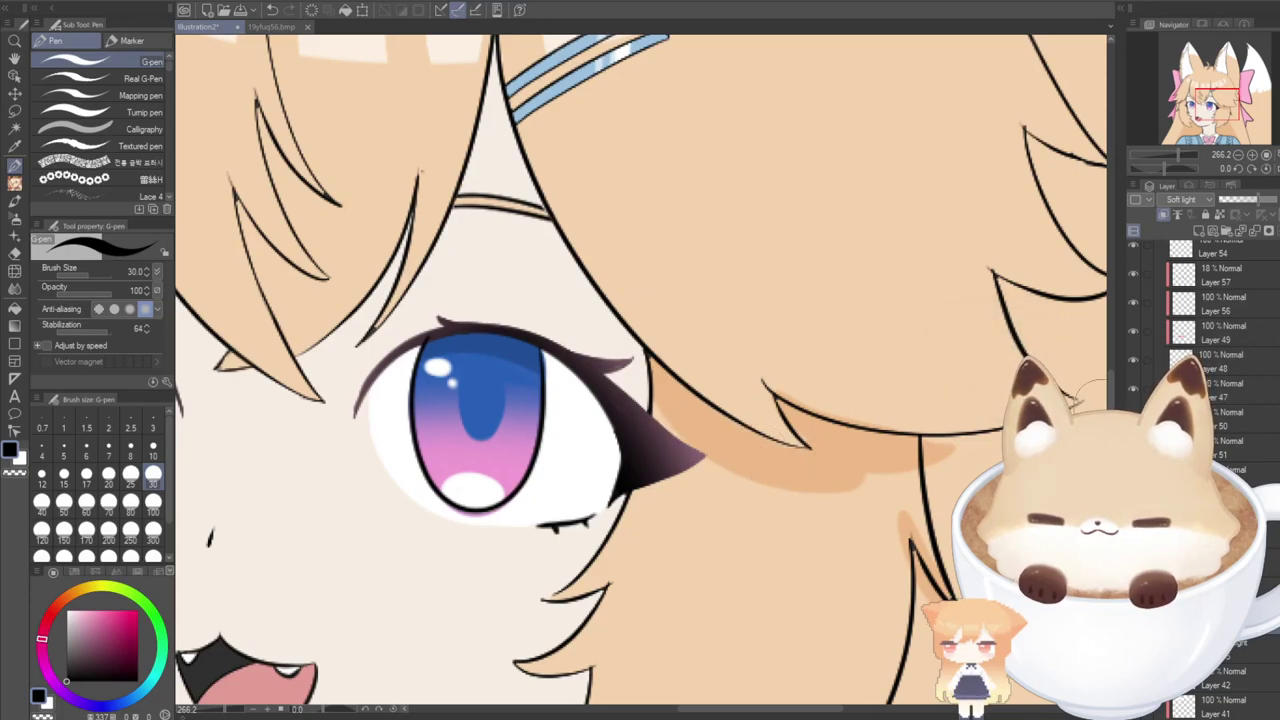
Shade the face-side strands of the right side lock from the eye toward the neck, undoing the stroke nearest the neck.
scroll(640, 370, down, 5)
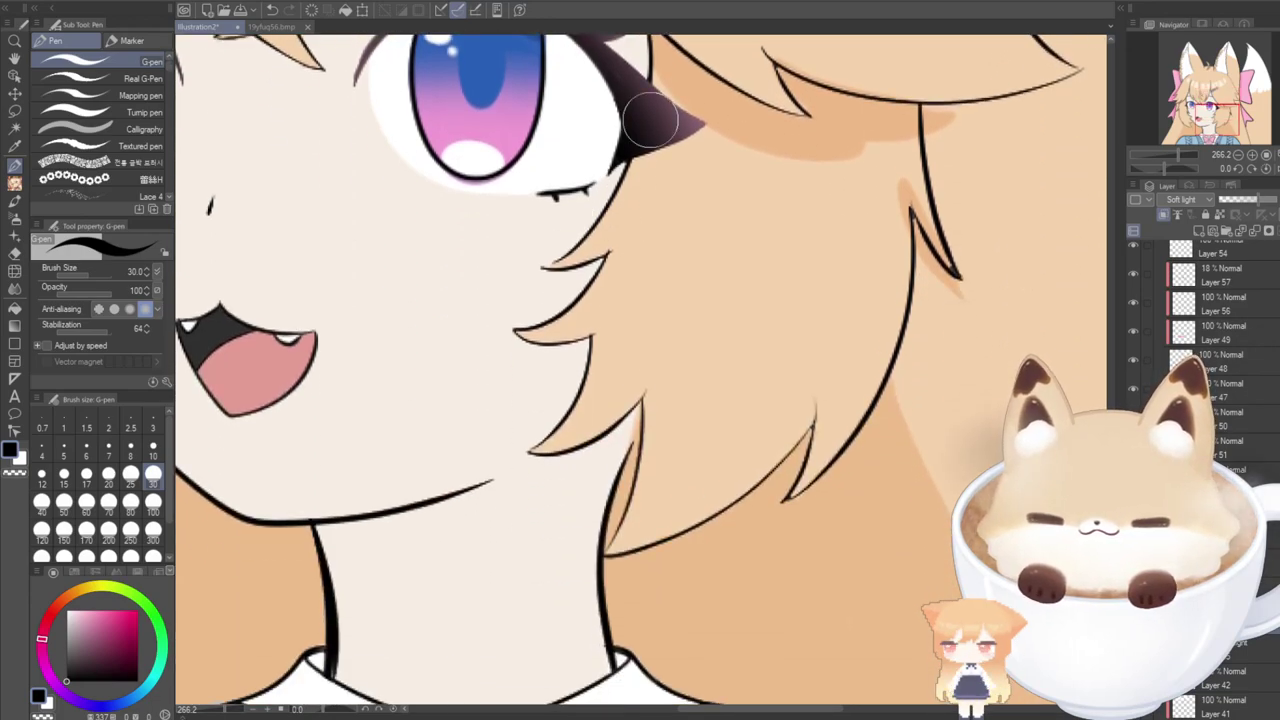
drag(649, 110, 621, 195)
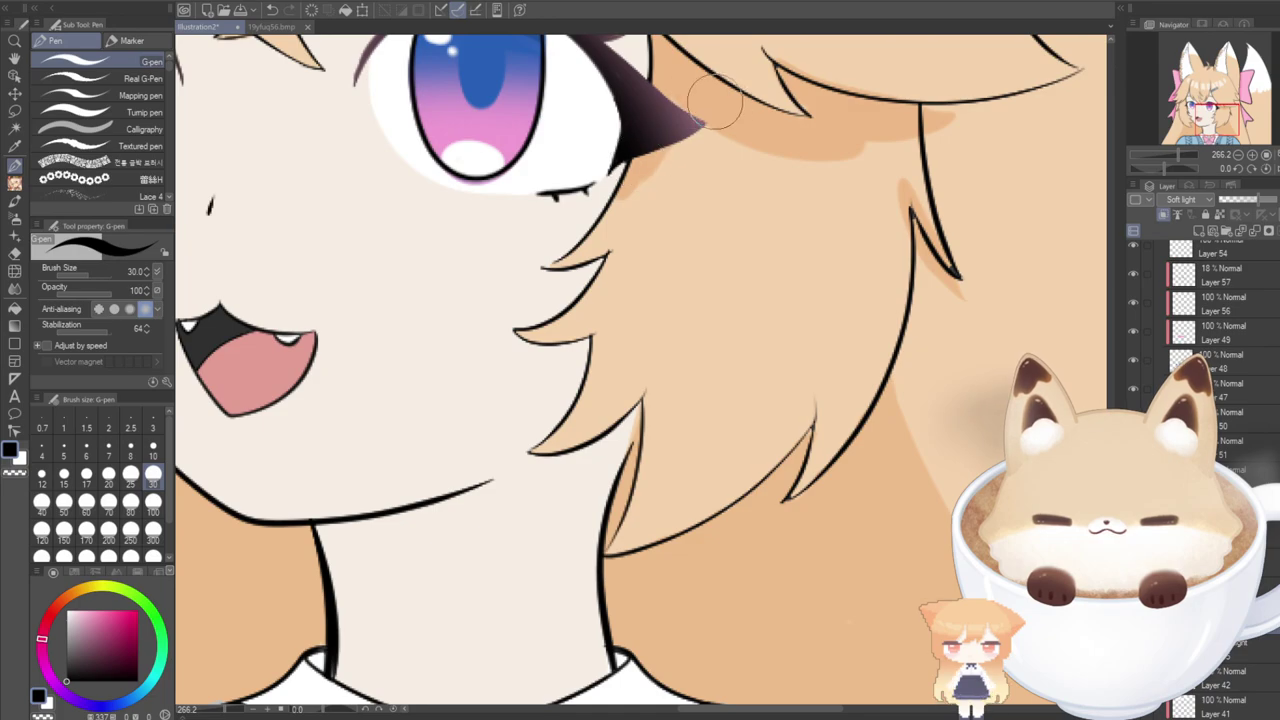
mouse_move(549, 267)
mouse_down()
mouse_move(616, 203)
mouse_move(682, 110)
mouse_up()
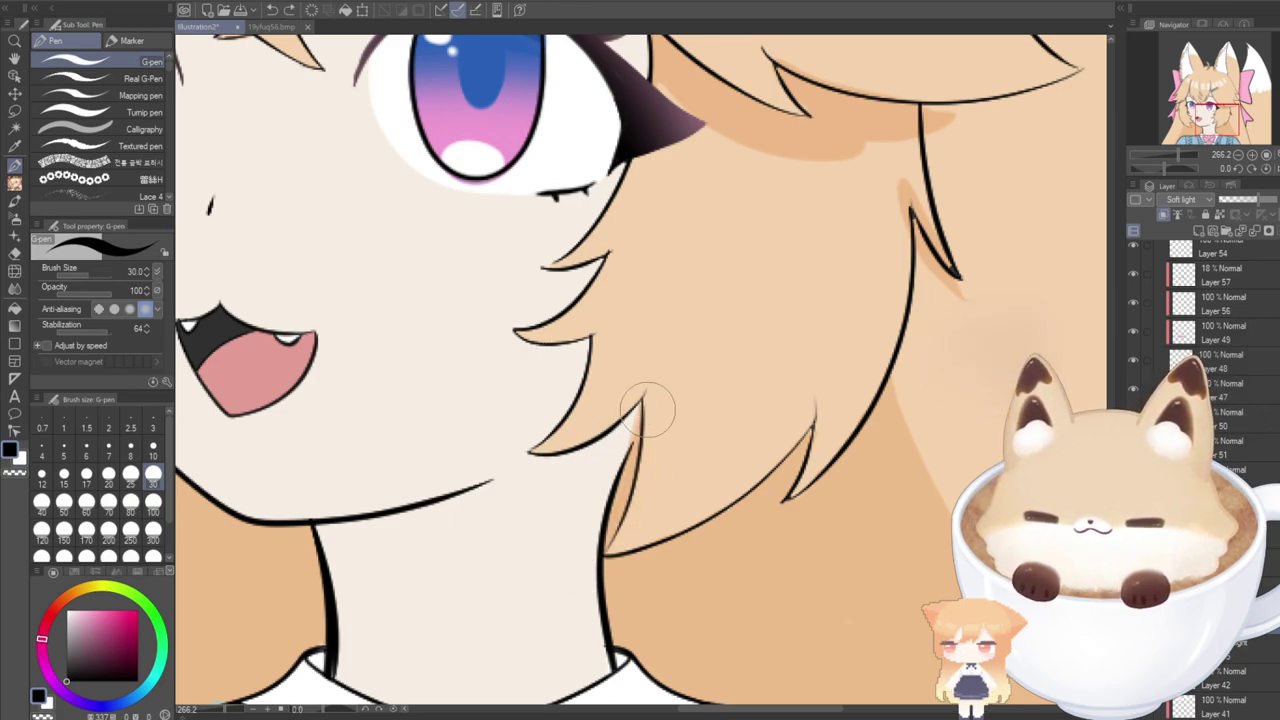
mouse_move(637, 386)
mouse_down()
mouse_move(629, 543)
mouse_move(579, 552)
mouse_up()
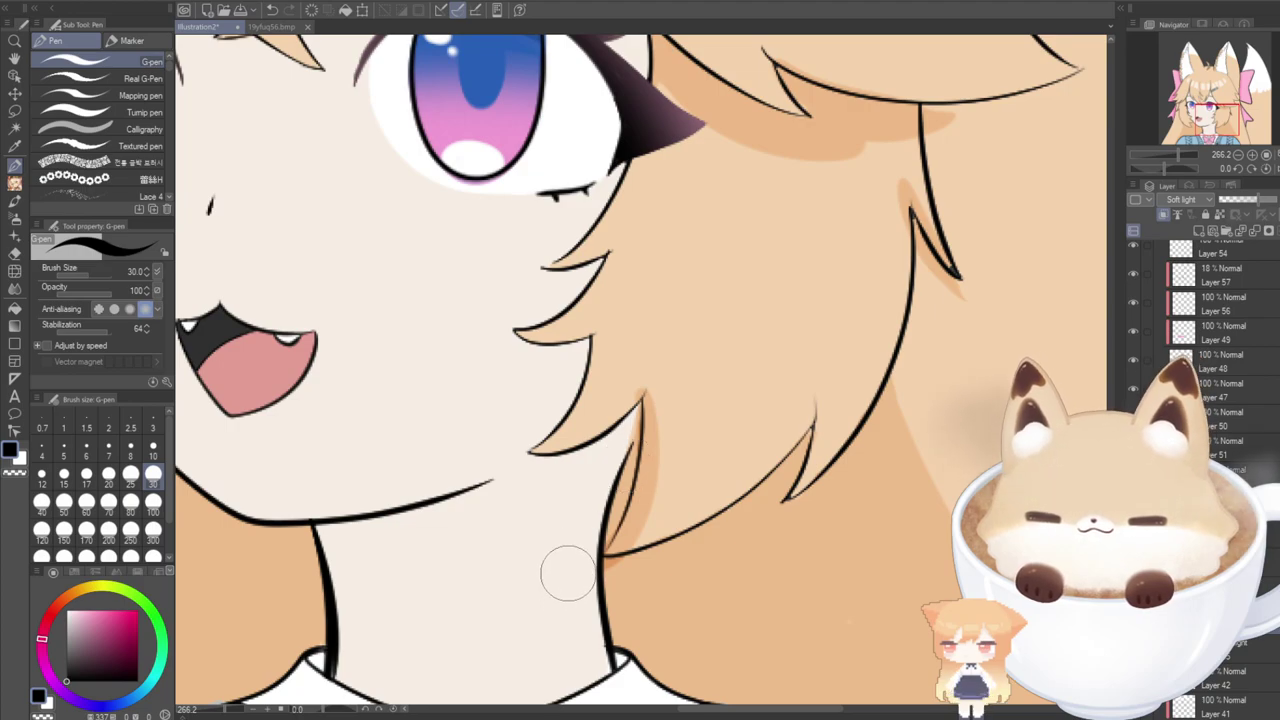
key(ctrl+z)
Shade the lower edge of the right side lock between the neck and its pointed tip, undoing and redrawing the trial strokes.
mouse_move(809, 420)
mouse_down()
mouse_move(647, 546)
mouse_move(567, 529)
mouse_up()
key(ctrl+z)
mouse_move(808, 420)
mouse_down()
mouse_move(736, 498)
mouse_move(609, 557)
mouse_move(562, 603)
mouse_up()
key(ctrl+z)
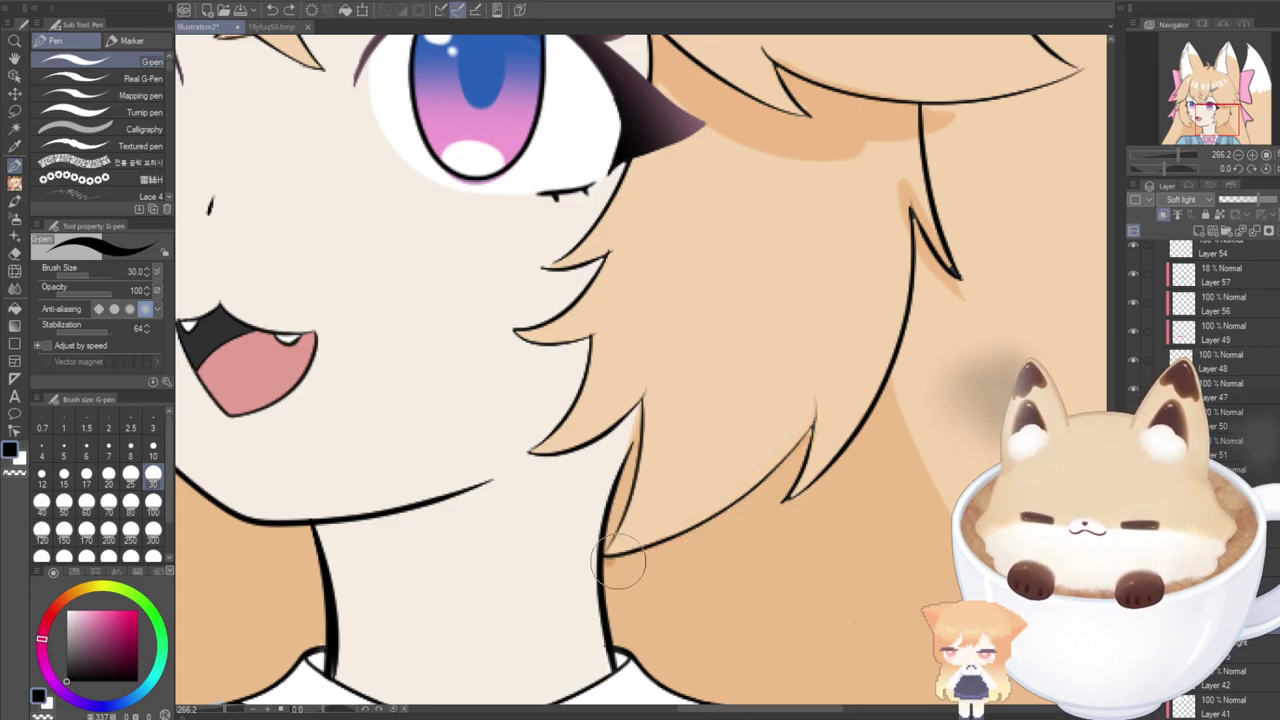
mouse_move(606, 566)
mouse_down()
mouse_move(814, 406)
mouse_move(775, 470)
mouse_up()
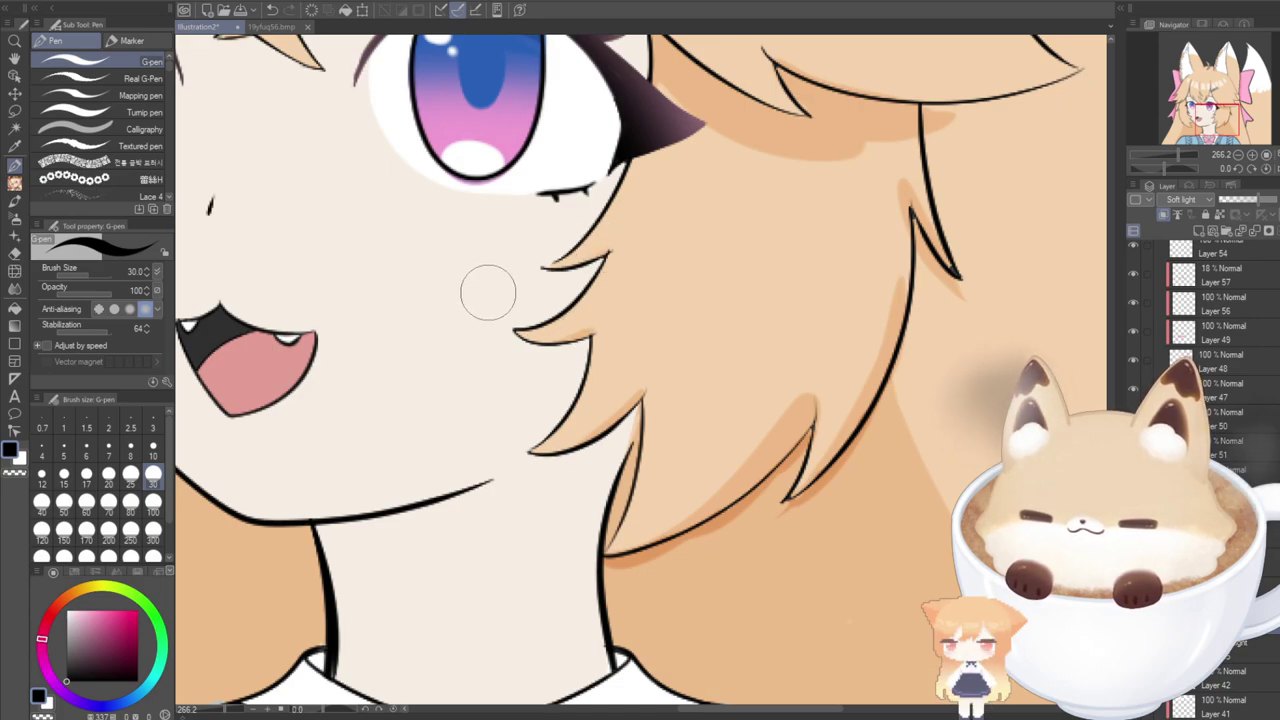
Shade the face-side tips of the side lock left of the mouth and the inner edge of its lowest point.
drag(1213, 119, 1184, 121)
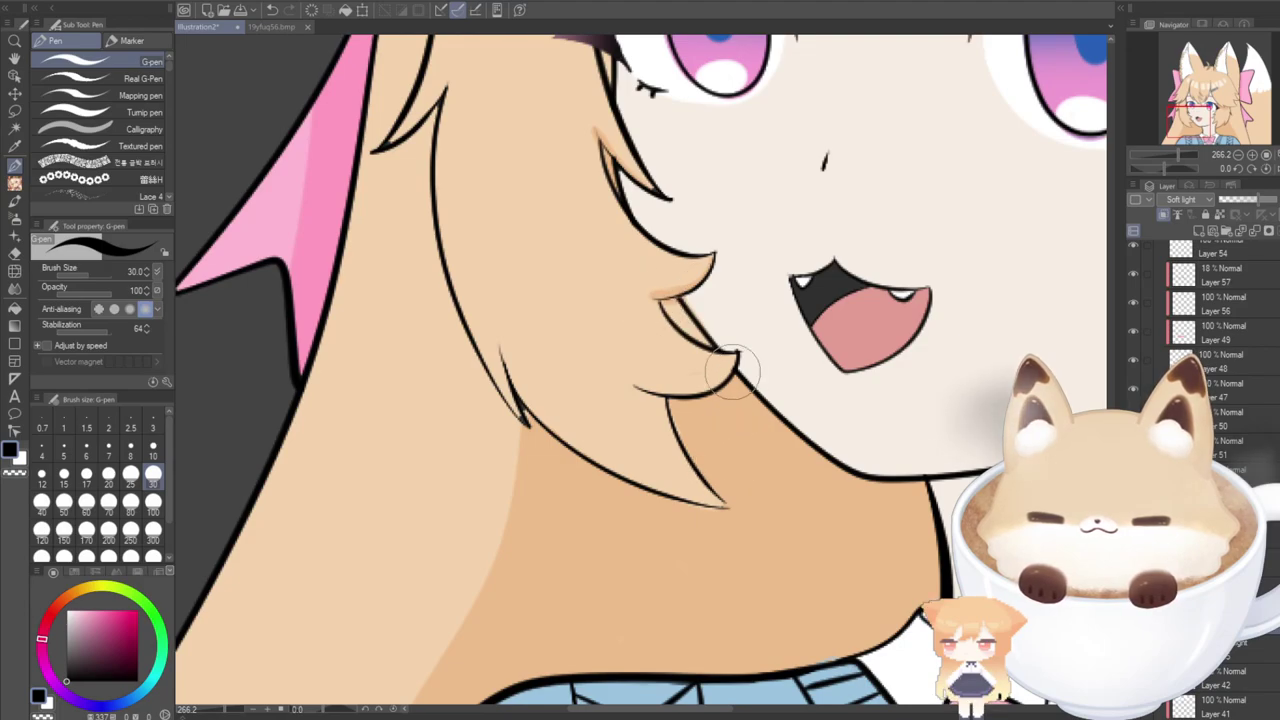
mouse_move(733, 372)
mouse_down()
mouse_move(623, 371)
mouse_move(726, 376)
mouse_up()
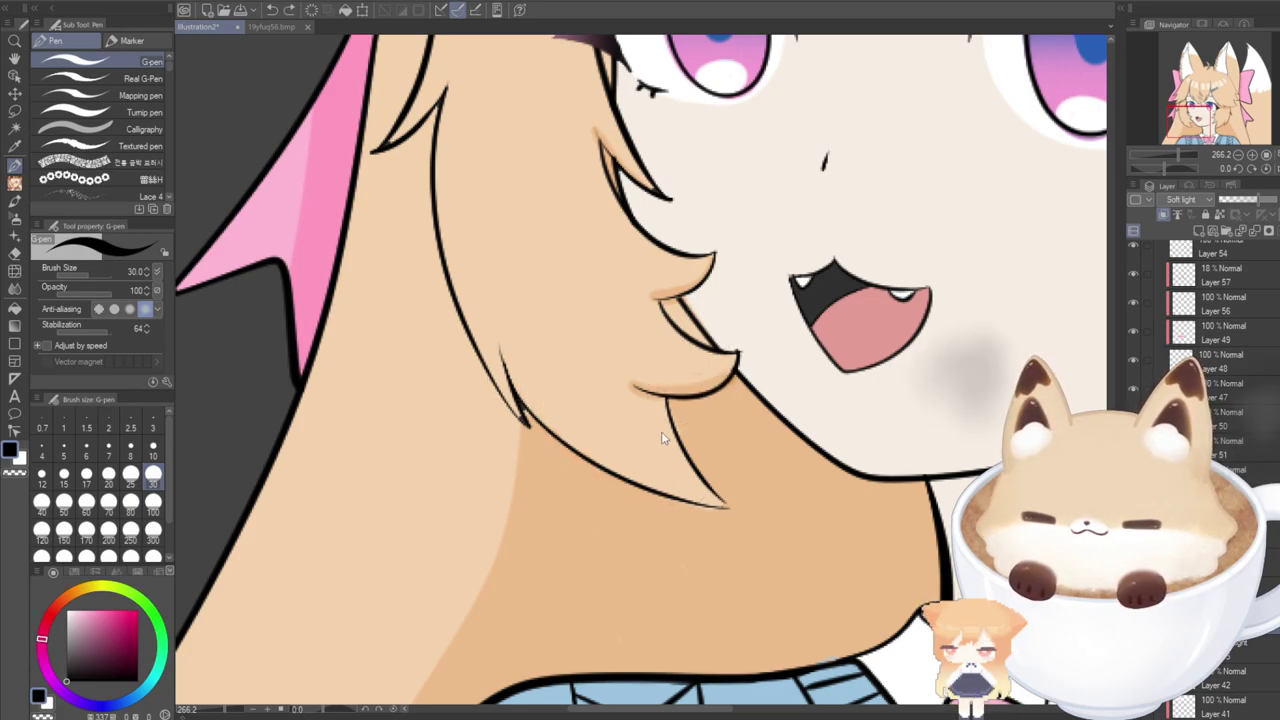
key(ctrl+z)
mouse_move(661, 399)
mouse_down()
mouse_move(692, 460)
mouse_move(671, 434)
mouse_move(666, 451)
mouse_move(757, 480)
mouse_up()
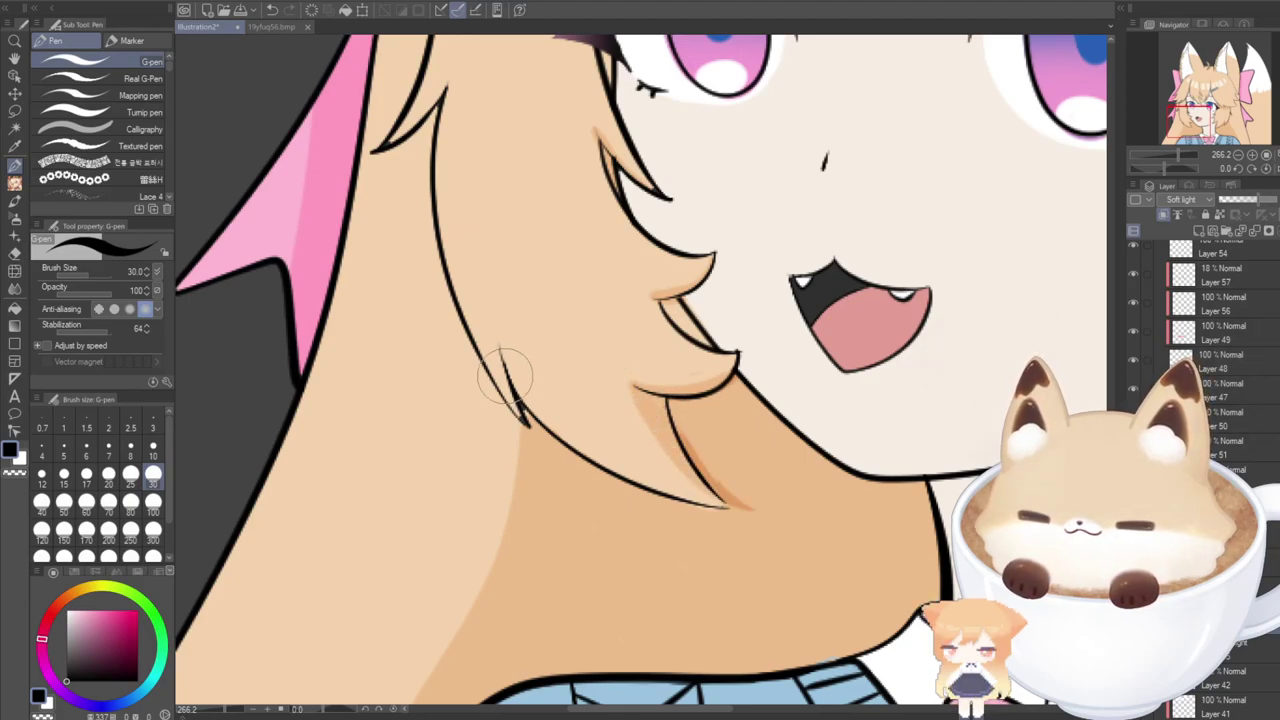
Add small shadows at the outer notches of the left side lock, redoing the stroke at the lower notch.
drag(500, 353, 563, 457)
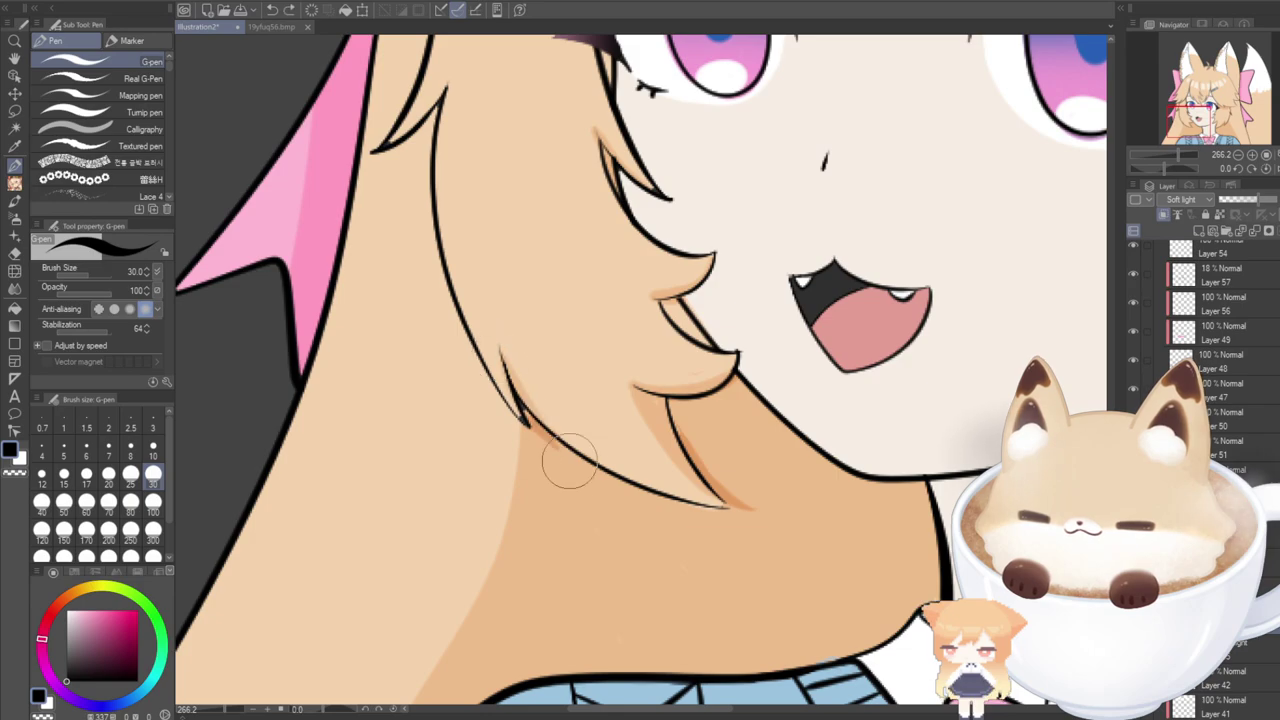
key(ctrl+z)
drag(501, 354, 537, 452)
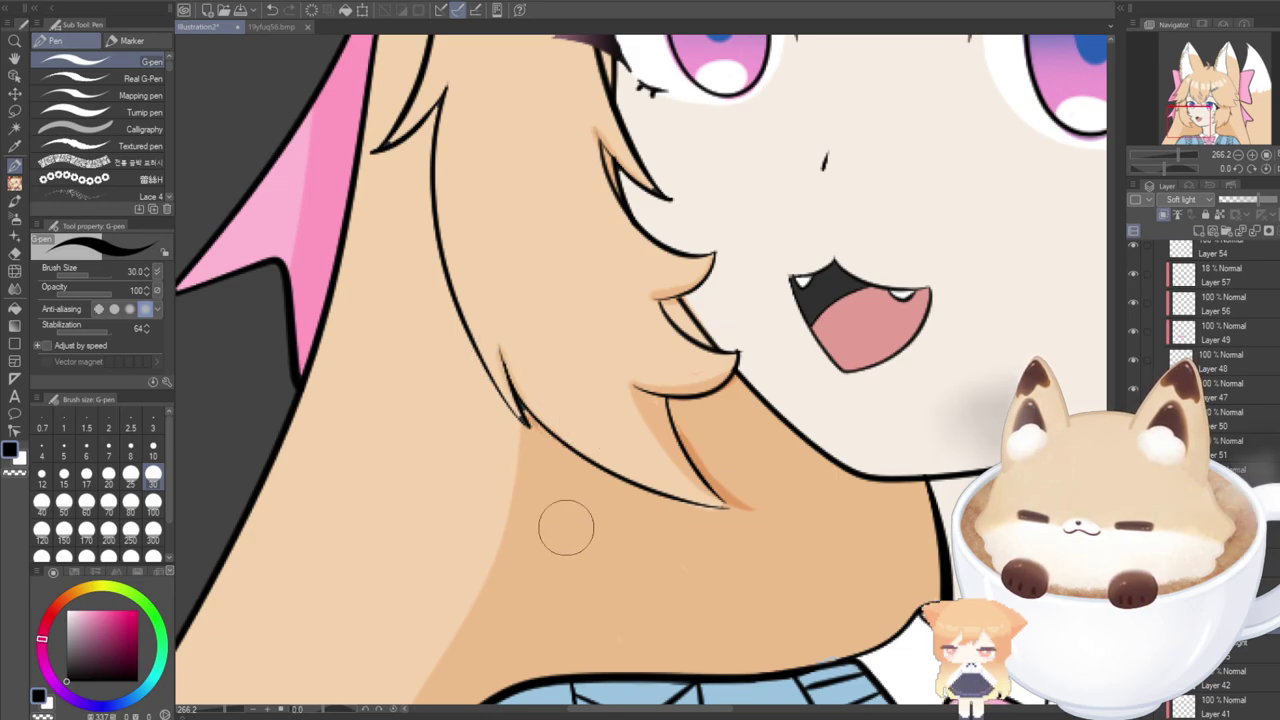
scroll(442, 274, up, 4)
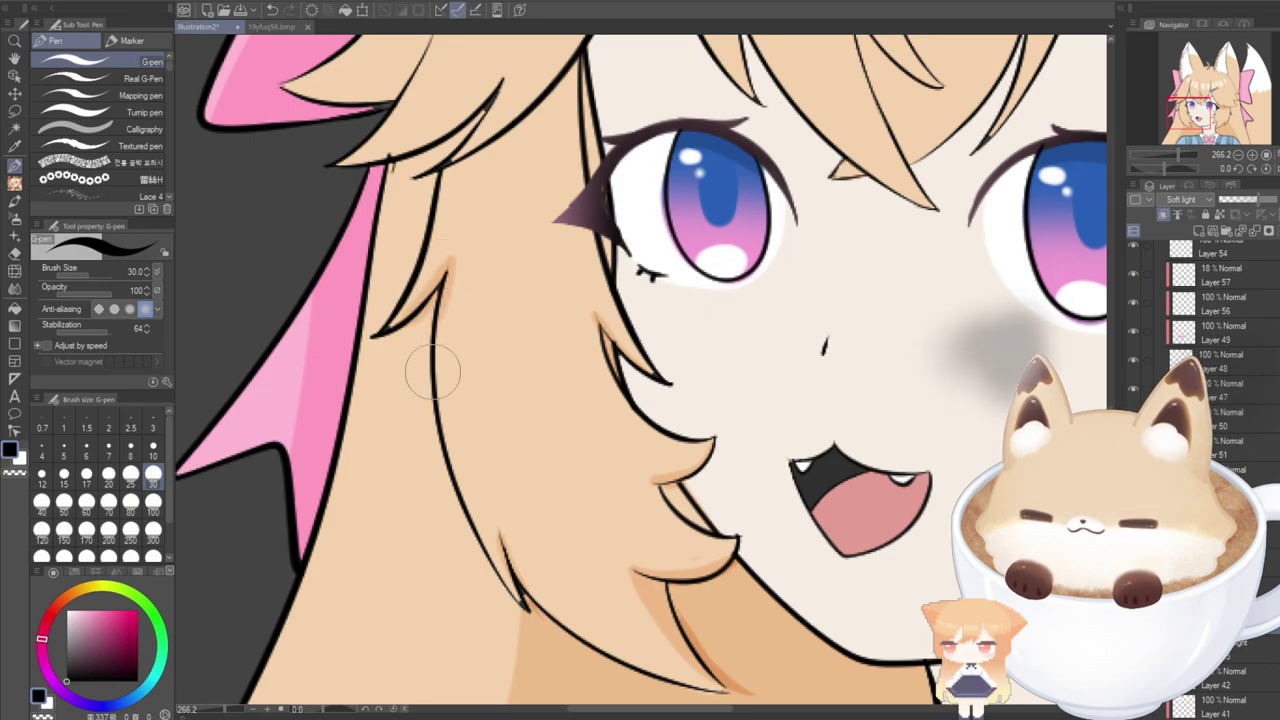
Shade the top of the left side lock where the bangs overlap it, including the narrow outer strand beside the ribbon.
scroll(578, 290, up, 3)
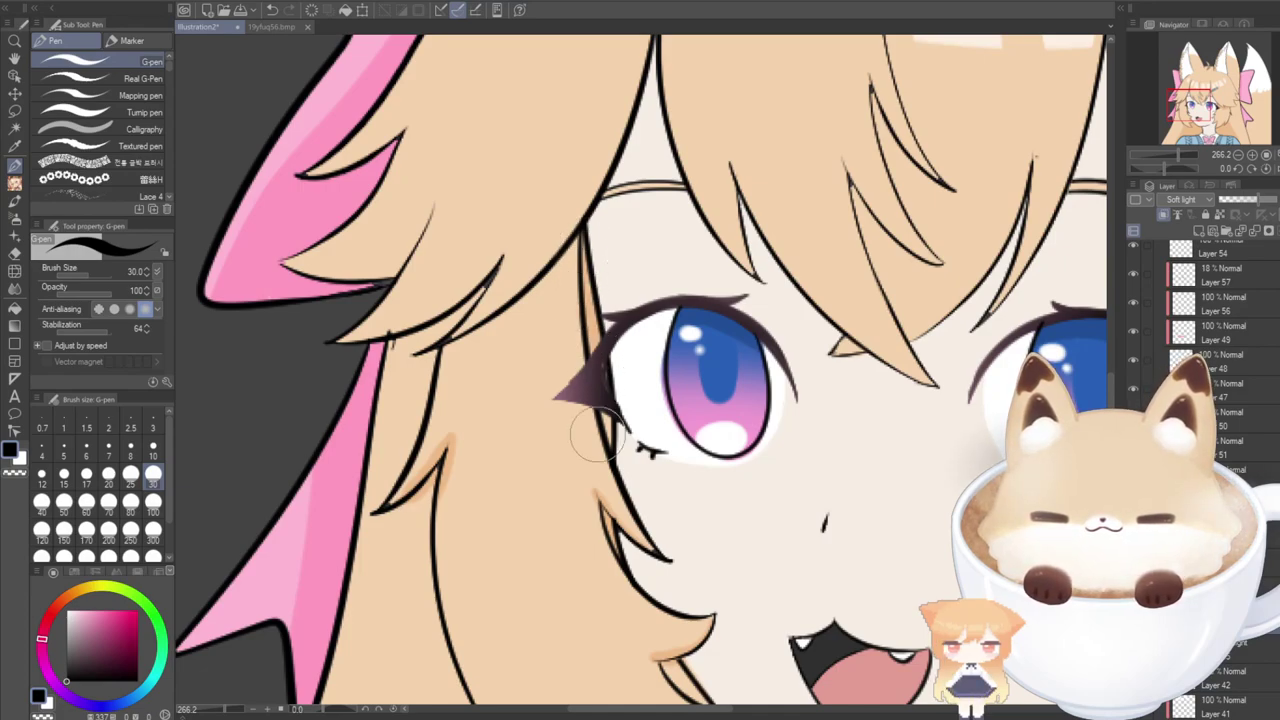
mouse_move(576, 236)
mouse_down()
mouse_move(439, 358)
mouse_move(508, 318)
mouse_move(578, 242)
mouse_up()
key(ctrl+z)
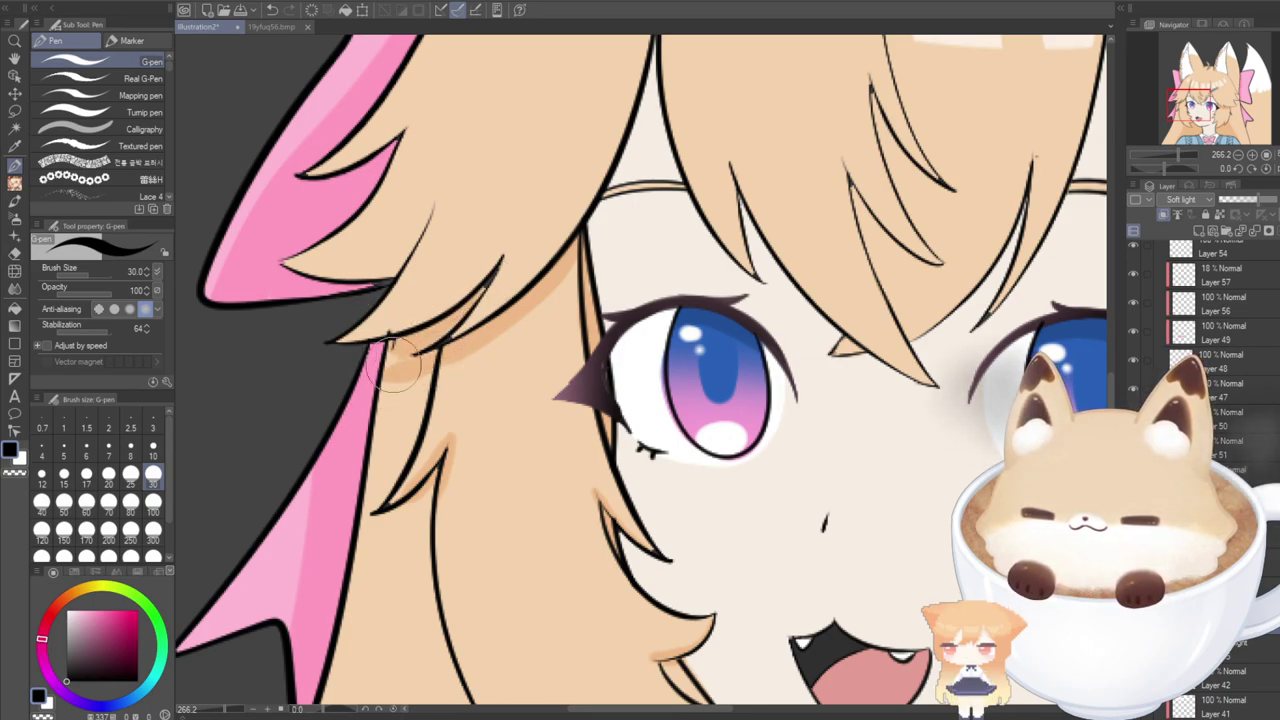
mouse_move(393, 381)
mouse_down()
mouse_move(448, 361)
mouse_move(404, 375)
mouse_move(380, 401)
mouse_move(380, 425)
mouse_move(415, 394)
mouse_up()
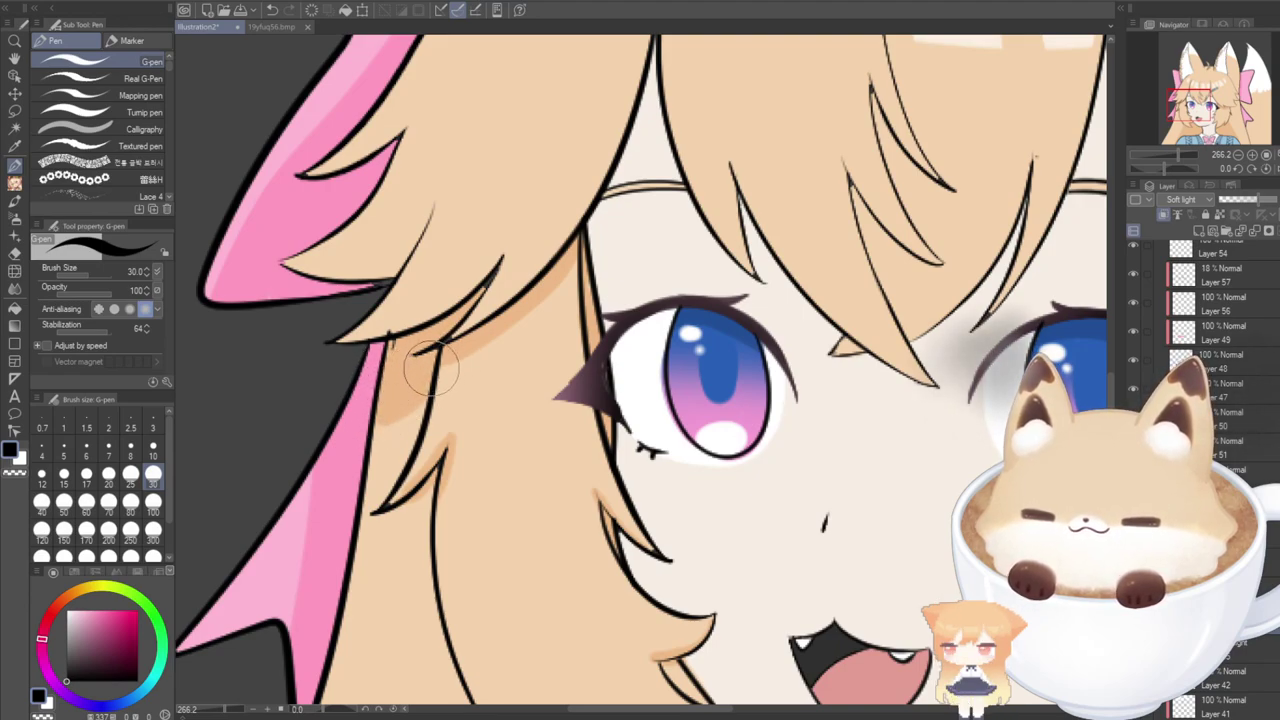
mouse_move(459, 355)
mouse_down()
mouse_move(567, 272)
mouse_move(566, 256)
mouse_move(575, 270)
mouse_move(463, 345)
mouse_move(429, 387)
mouse_move(580, 265)
mouse_up()
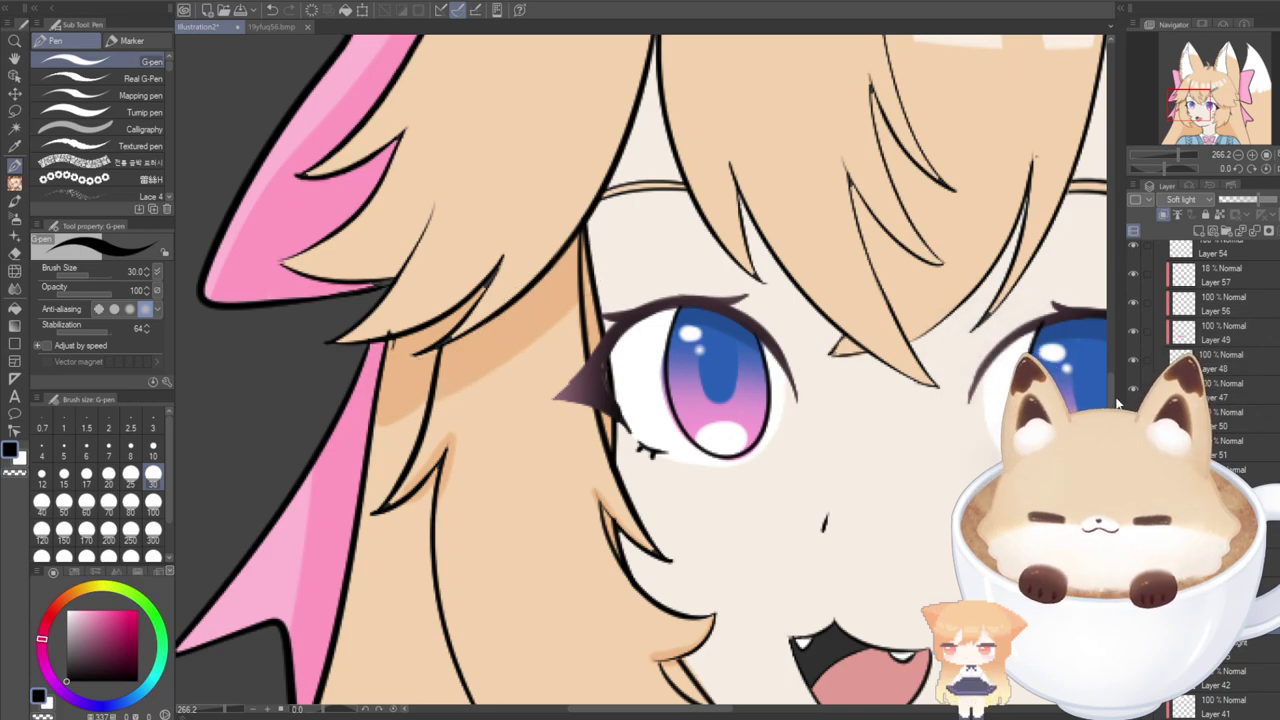
Try shadow strokes on the back hair beneath the left side lock's outer tip and along its outer edge.
scroll(580, 265, down, 3)
mouse_move(420, 252)
mouse_down()
mouse_move(375, 343)
mouse_move(395, 266)
mouse_move(377, 284)
mouse_move(388, 279)
mouse_move(383, 341)
mouse_move(383, 322)
mouse_move(367, 368)
mouse_move(374, 390)
mouse_move(421, 344)
mouse_move(402, 404)
mouse_move(458, 410)
mouse_up()
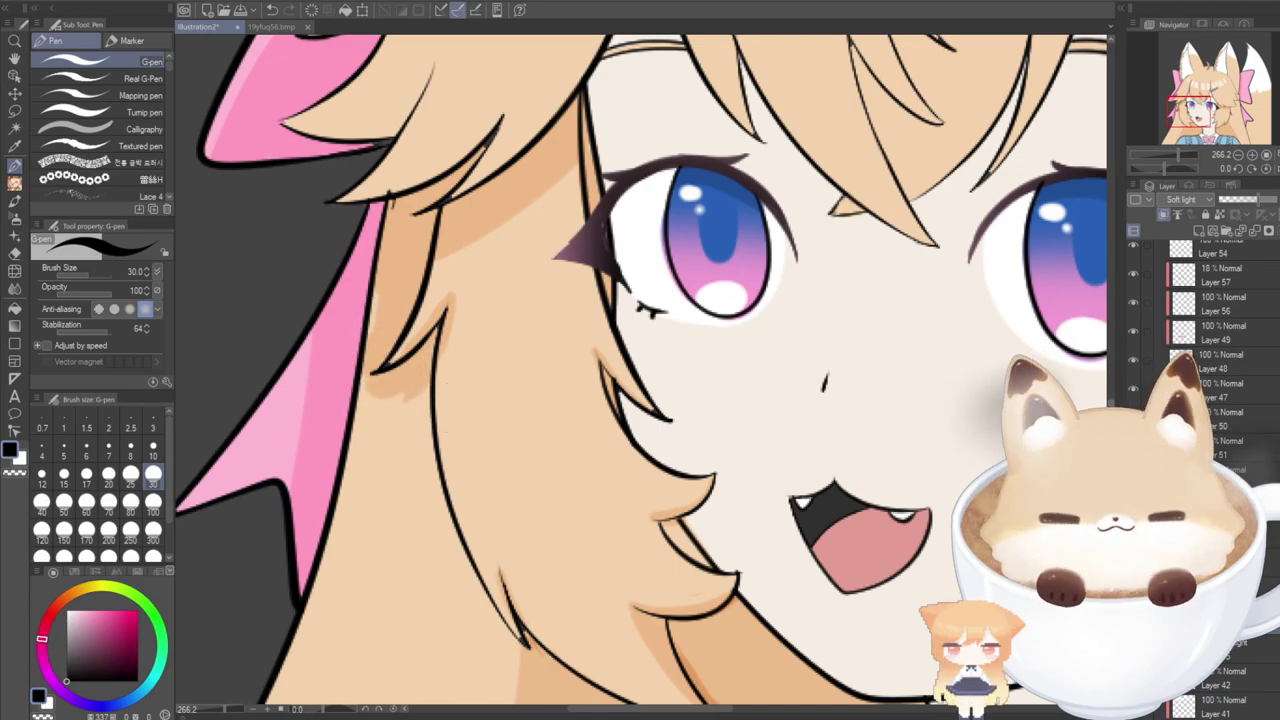
scroll(457, 410, down, 3)
mouse_move(531, 506)
mouse_down()
mouse_move(484, 458)
mouse_move(416, 301)
mouse_move(415, 215)
mouse_move(429, 362)
mouse_move(426, 240)
mouse_move(440, 370)
mouse_move(503, 524)
mouse_move(504, 648)
mouse_move(508, 508)
mouse_move(503, 600)
mouse_up()
Switch to the Hard eraser and undo the recent shadow strokes around the left side lock's outer strand and edge.
key(e)
key(ctrl+z)
key(ctrl+z)
key(ctrl+z)
key(ctrl+z)
key(ctrl+z)
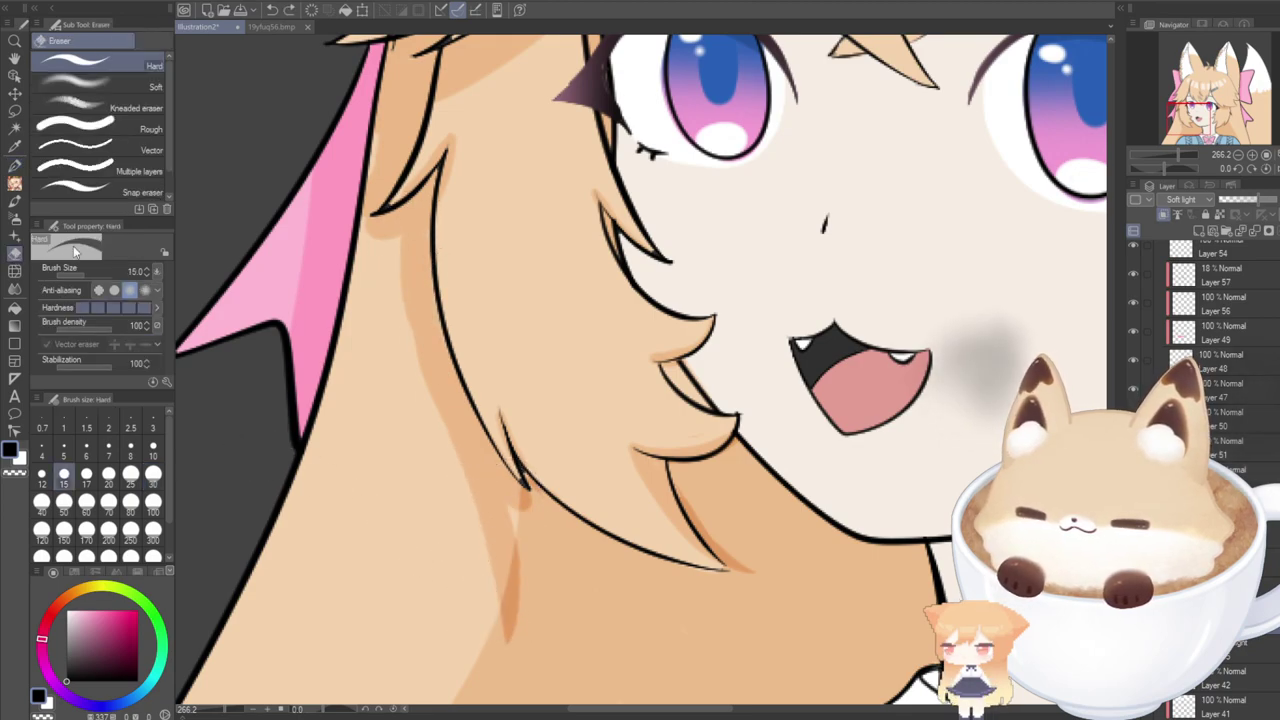
key(ctrl+z)
key(ctrl+z)
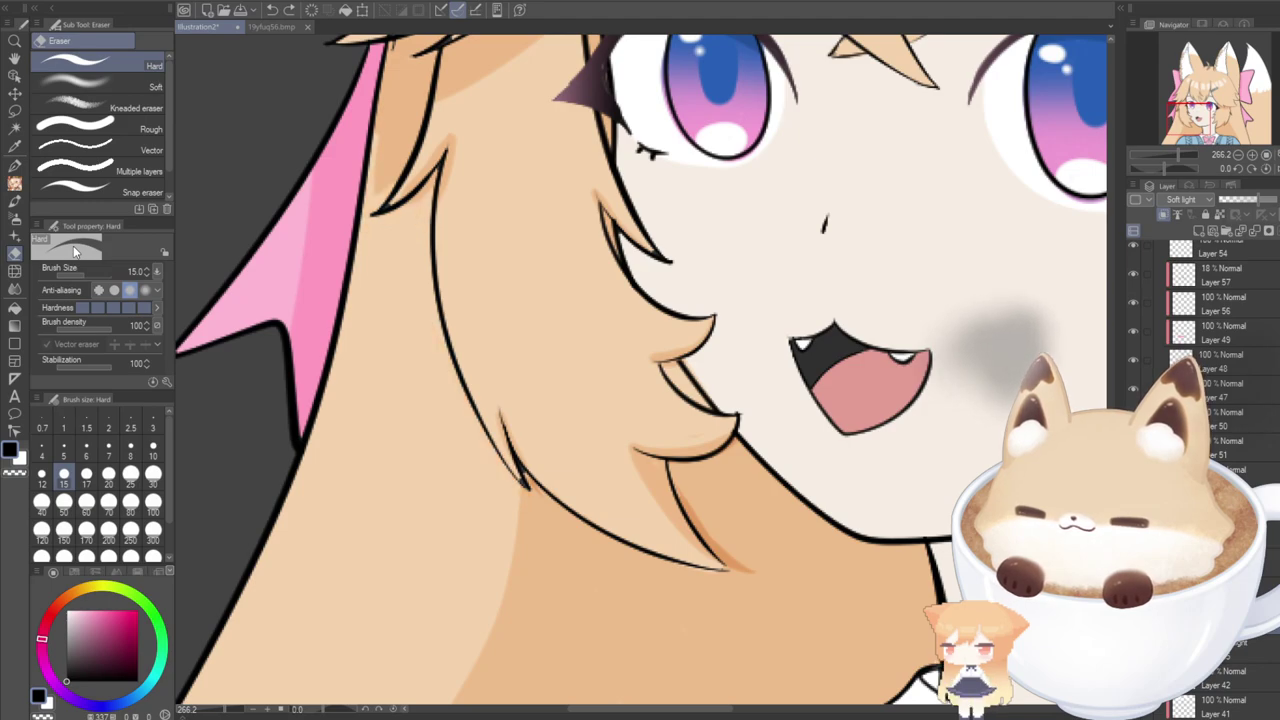
key(ctrl+z)
key(ctrl+z)
key(ctrl+z)
key(ctrl+z)
key(ctrl+z)
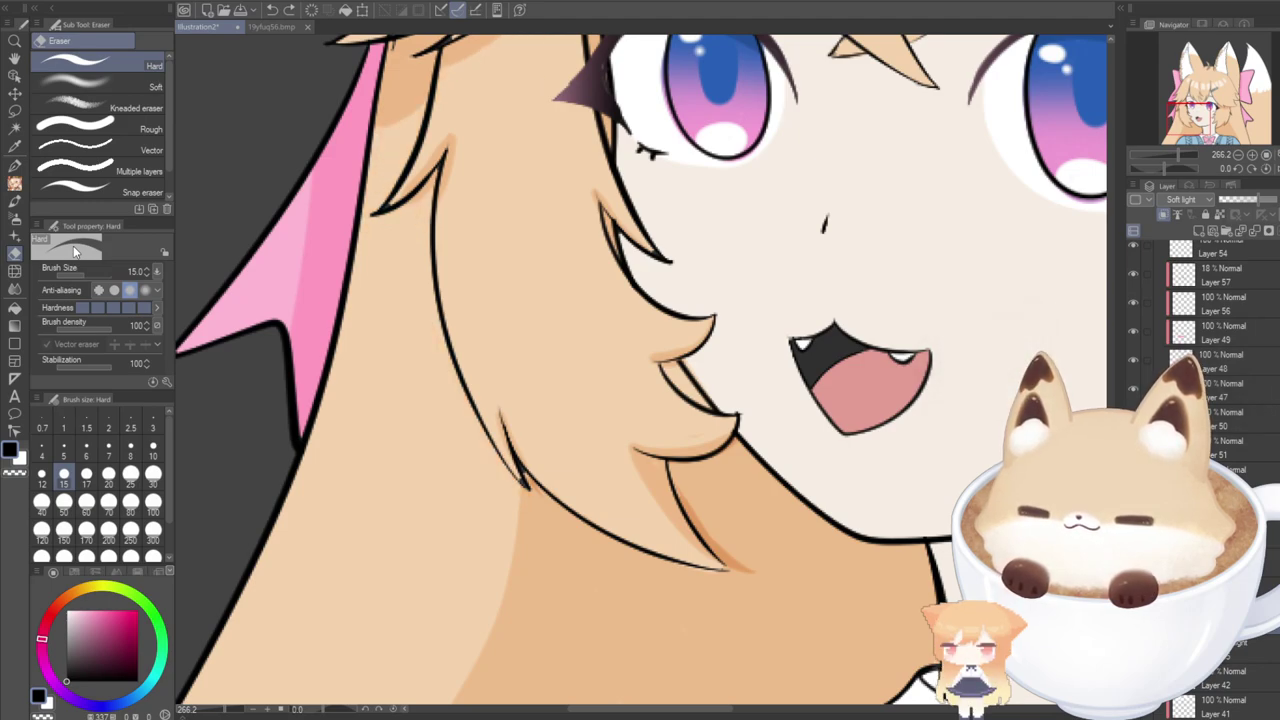
key(ctrl+z)
key(ctrl+z)
key(ctrl+z)
key(ctrl+z)
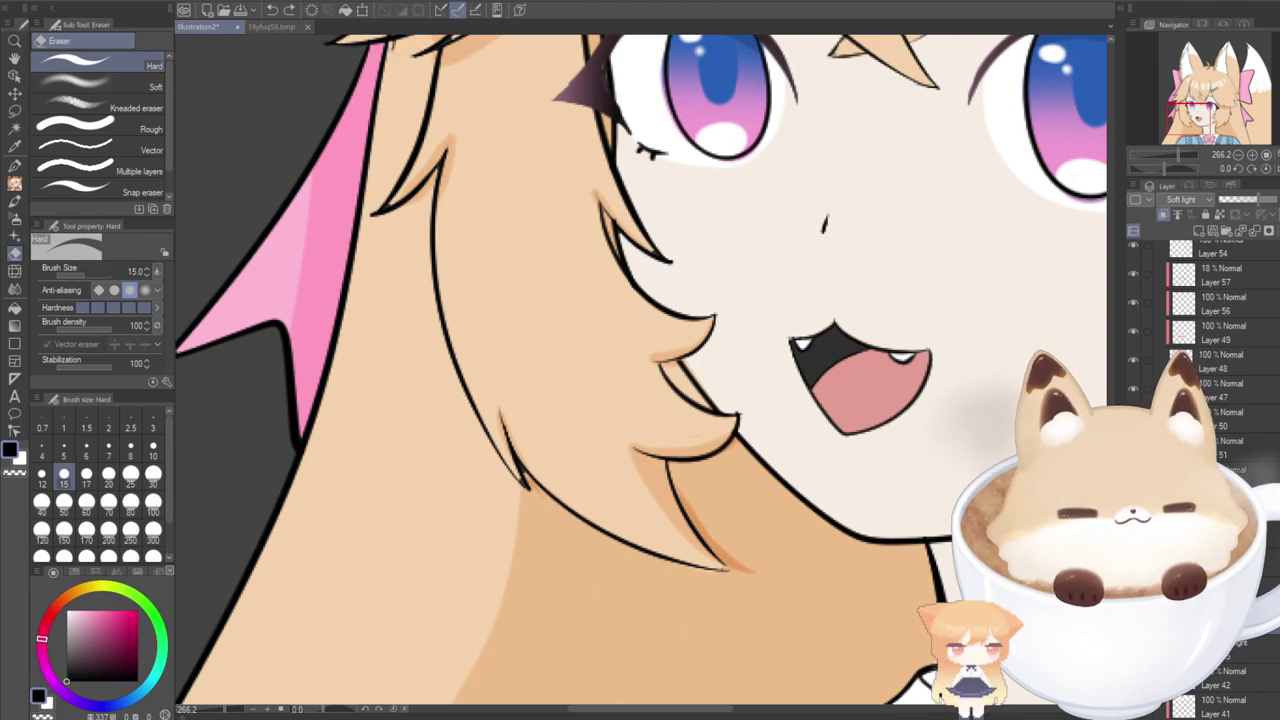
Erase the excess shadow around the pointed outer tip and upper notch of the left side lock.
scroll(641, 369, up, 4)
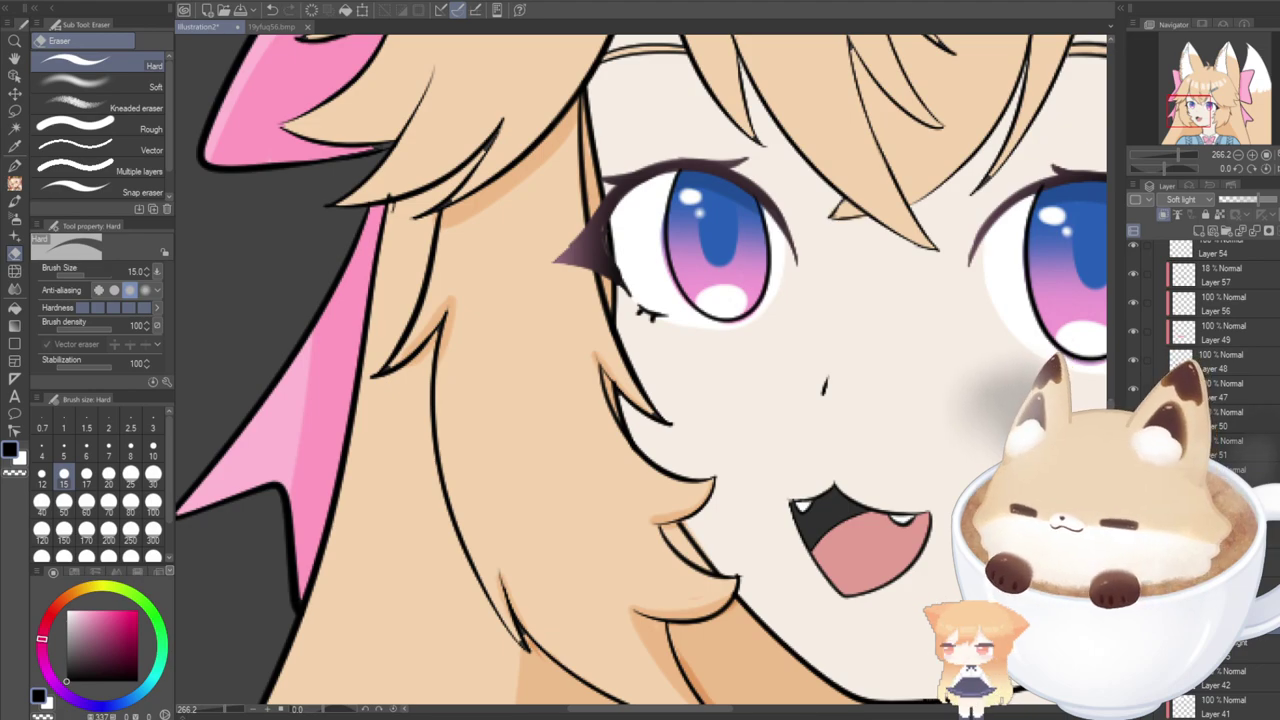
scroll(395, 360, up, 2)
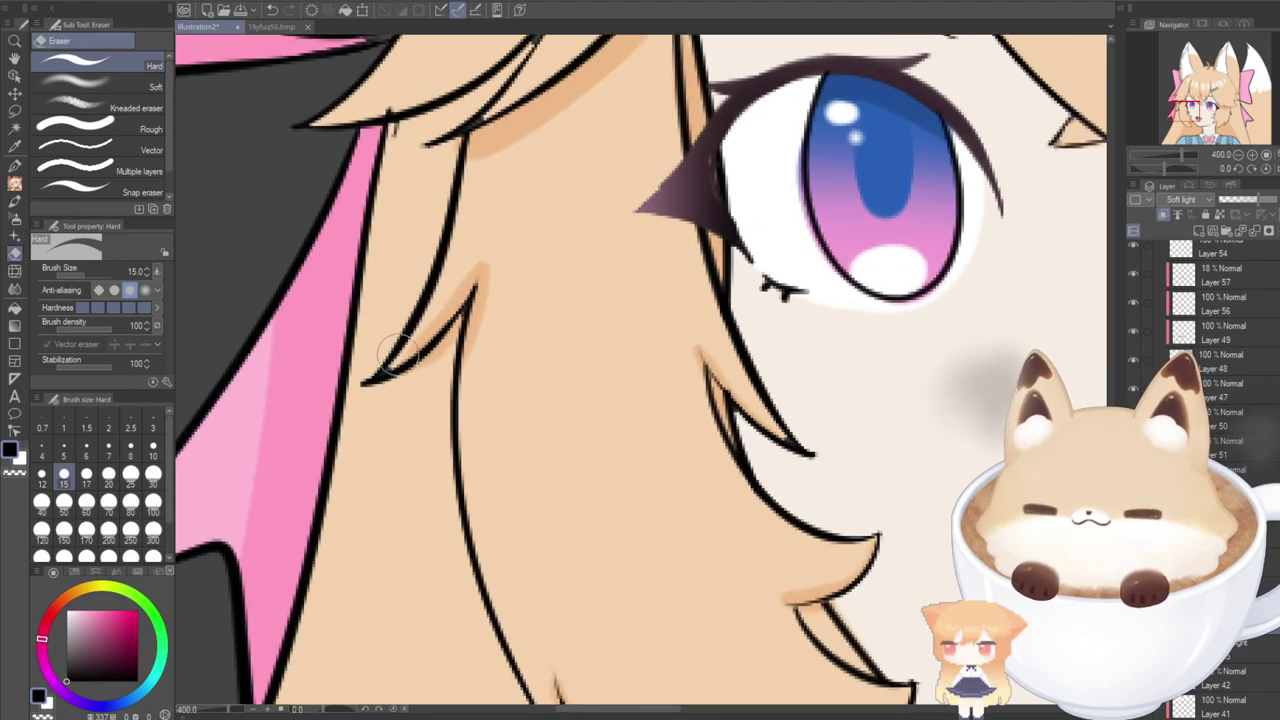
drag(455, 330, 390, 390)
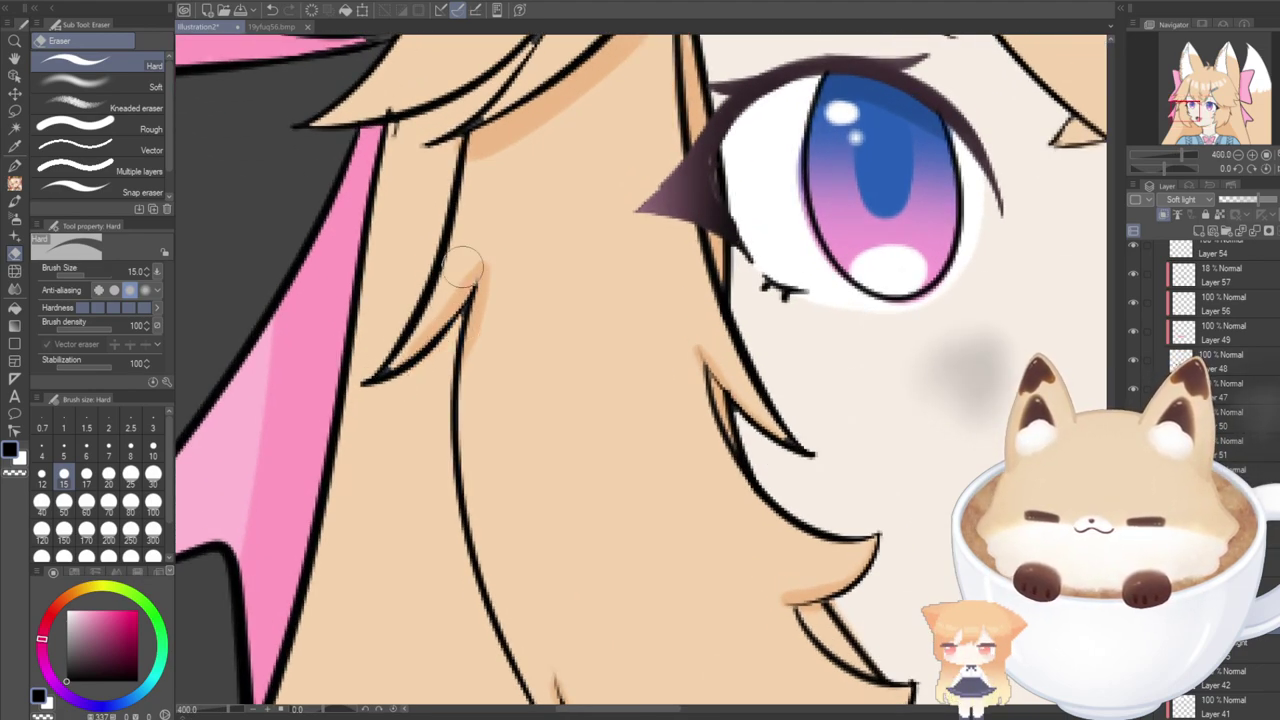
mouse_move(462, 268)
mouse_down()
mouse_move(390, 373)
mouse_move(343, 375)
mouse_up()
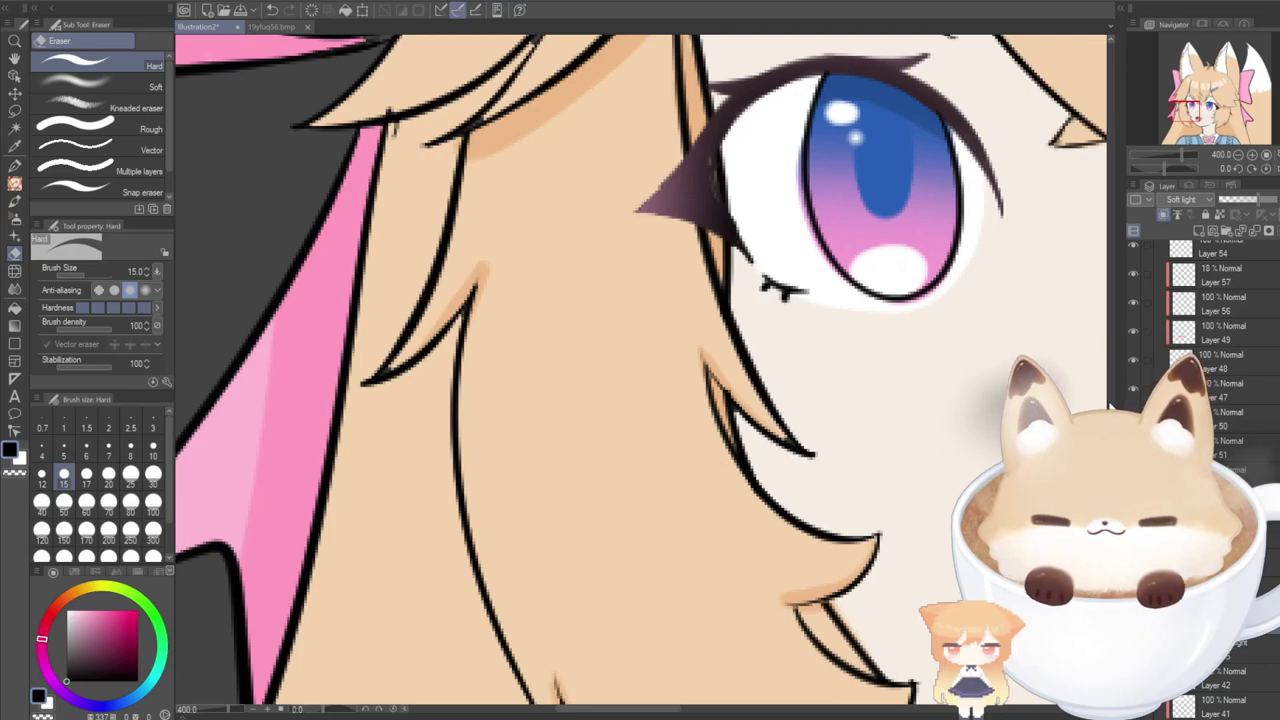
Erase the stray shadow outside the inner edge and lowest tip of the left side lock.
drag(1109, 405, 1109, 450)
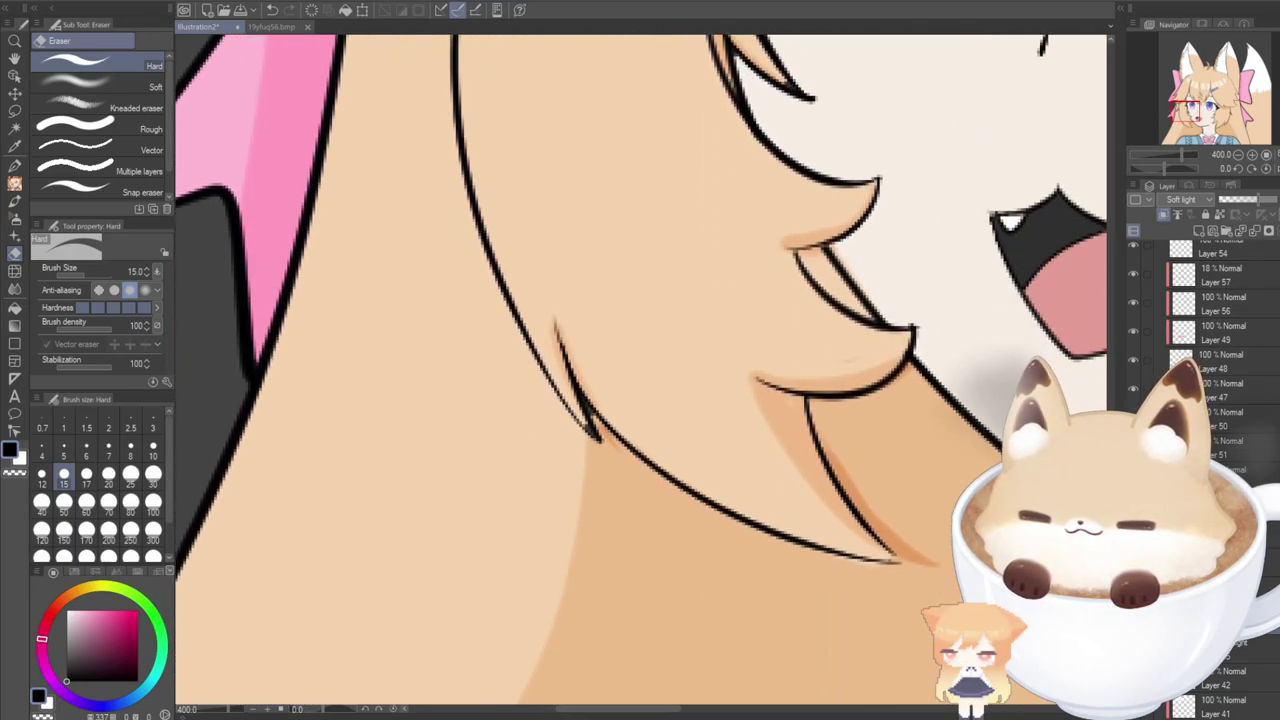
scroll(640, 370, down, 1)
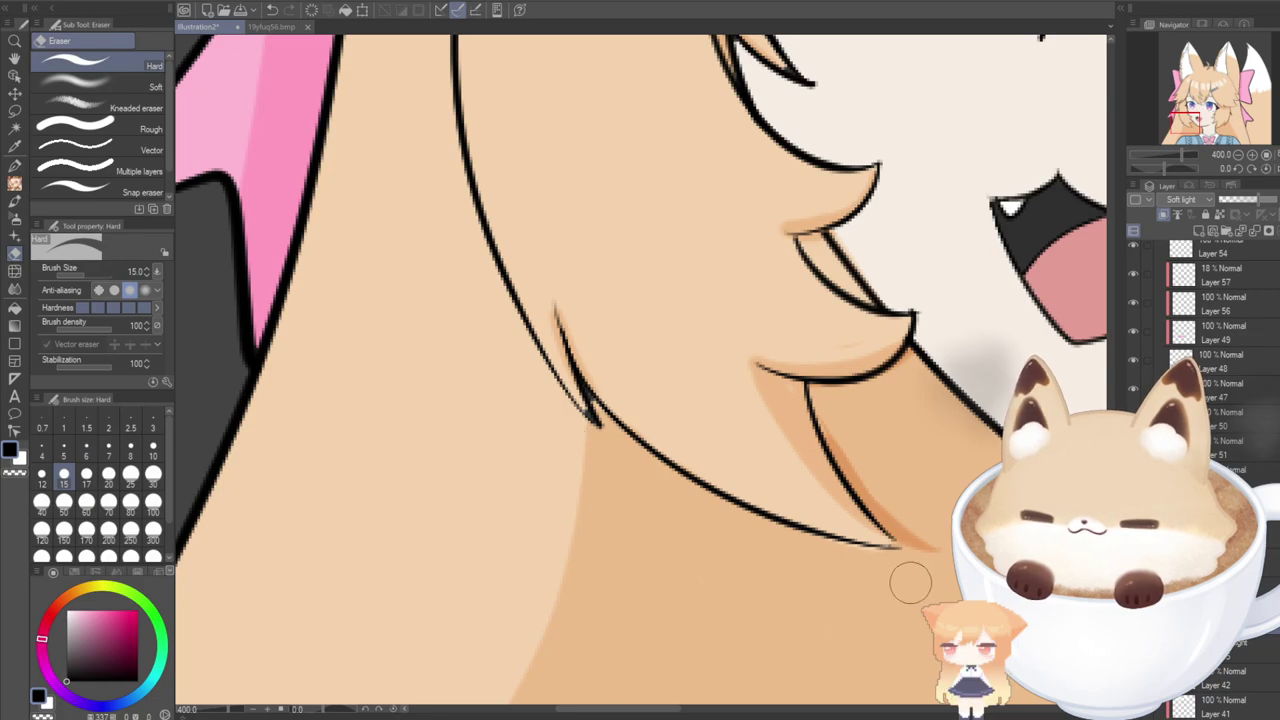
drag(915, 545, 885, 510)
mouse_move(818, 423)
mouse_down()
mouse_move(864, 480)
mouse_move(858, 470)
mouse_up()
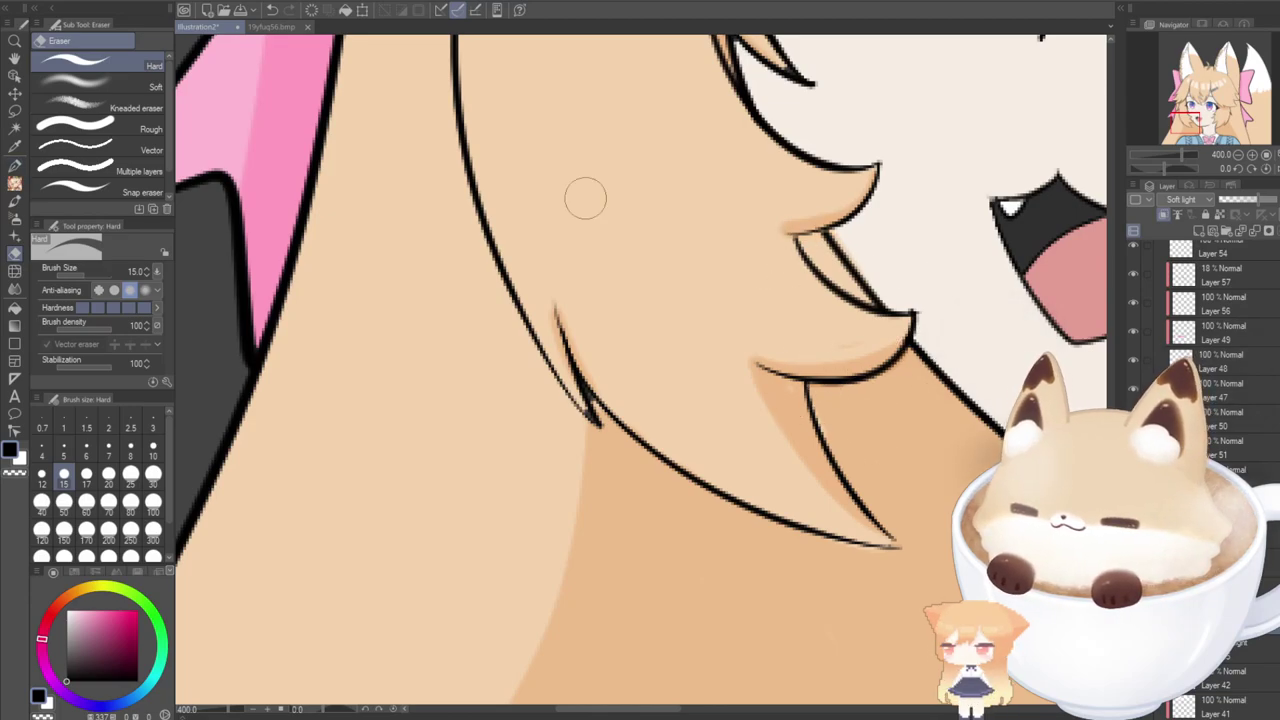
Erase the excess shadow around the right side lock's outer notch and thin the shading along its outer edge.
drag(1185, 121, 1227, 111)
mouse_move(752, 174)
mouse_down()
mouse_move(772, 213)
mouse_move(832, 264)
mouse_up()
mouse_move(735, 68)
mouse_down()
mouse_move(774, 148)
mouse_move(846, 234)
mouse_up()
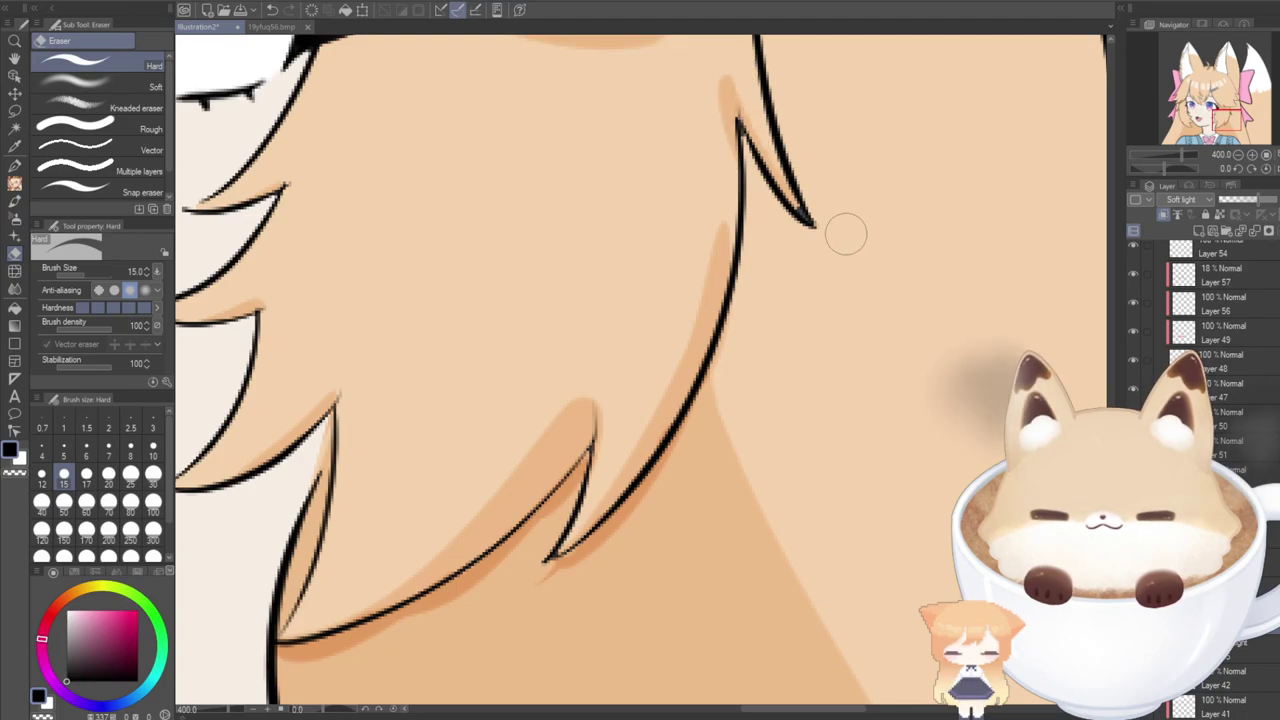
mouse_move(727, 62)
mouse_down()
mouse_move(719, 94)
mouse_move(740, 216)
mouse_up()
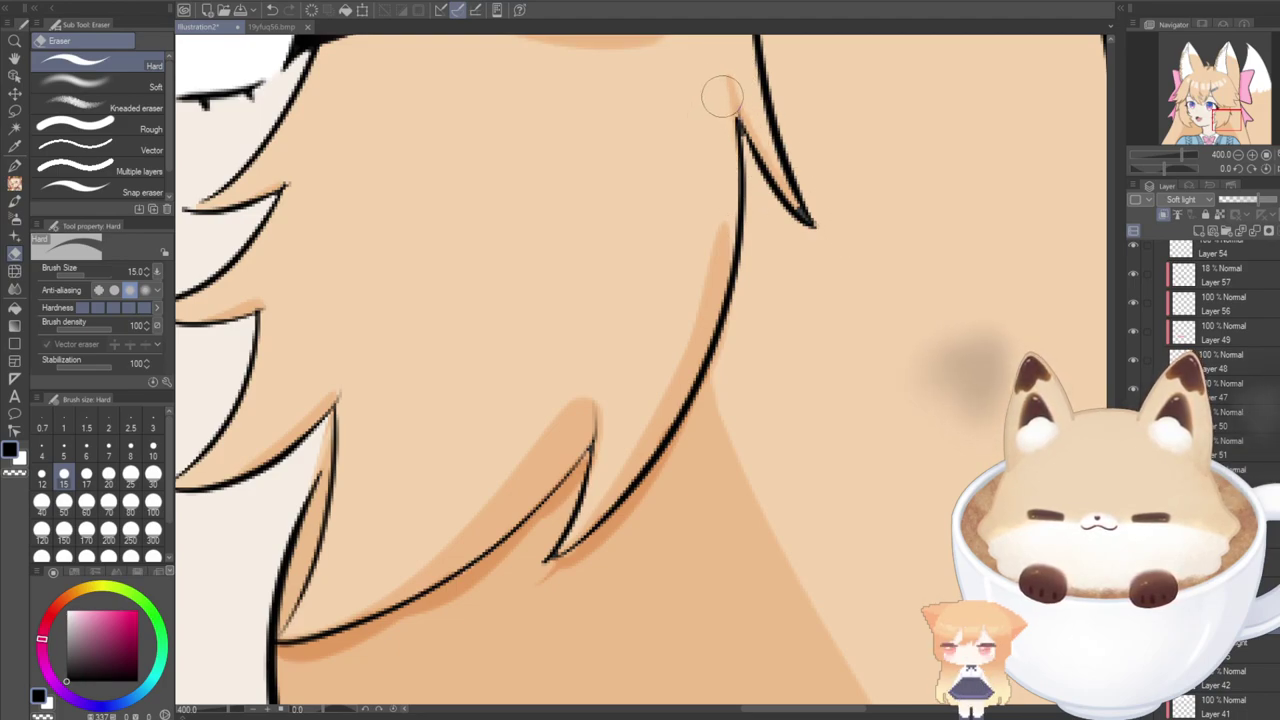
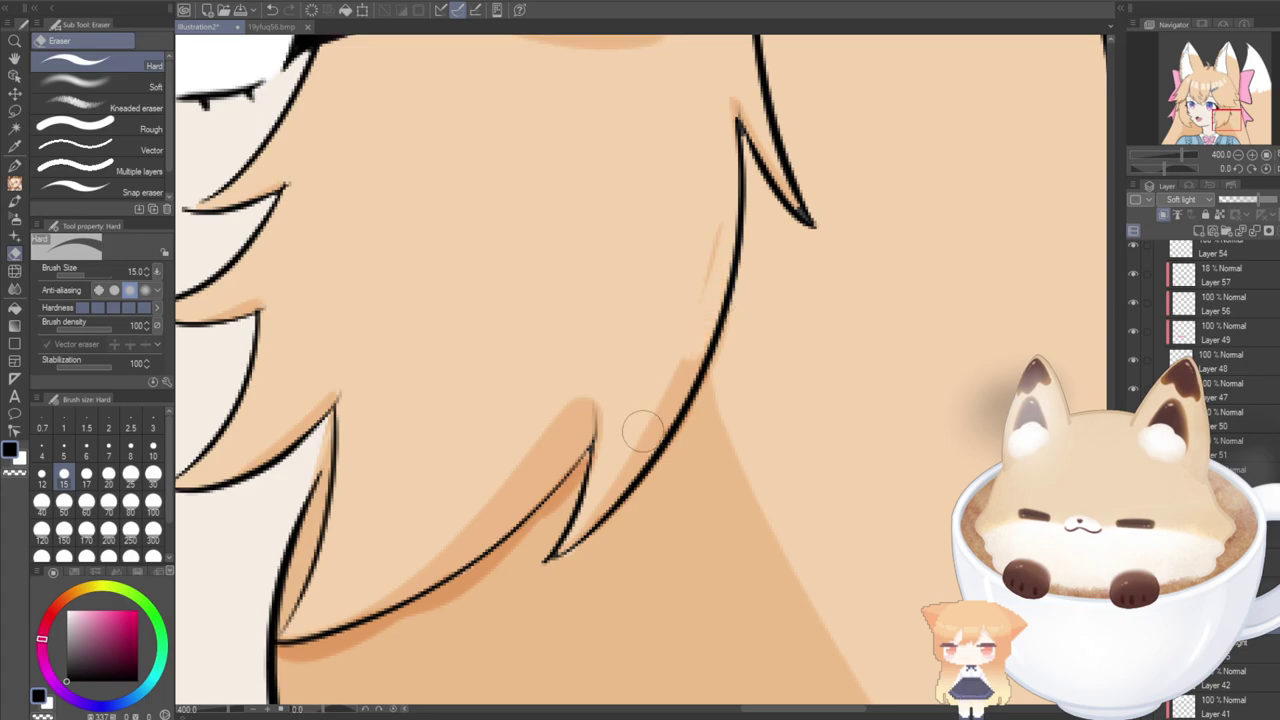
drag(708, 292, 722, 160)
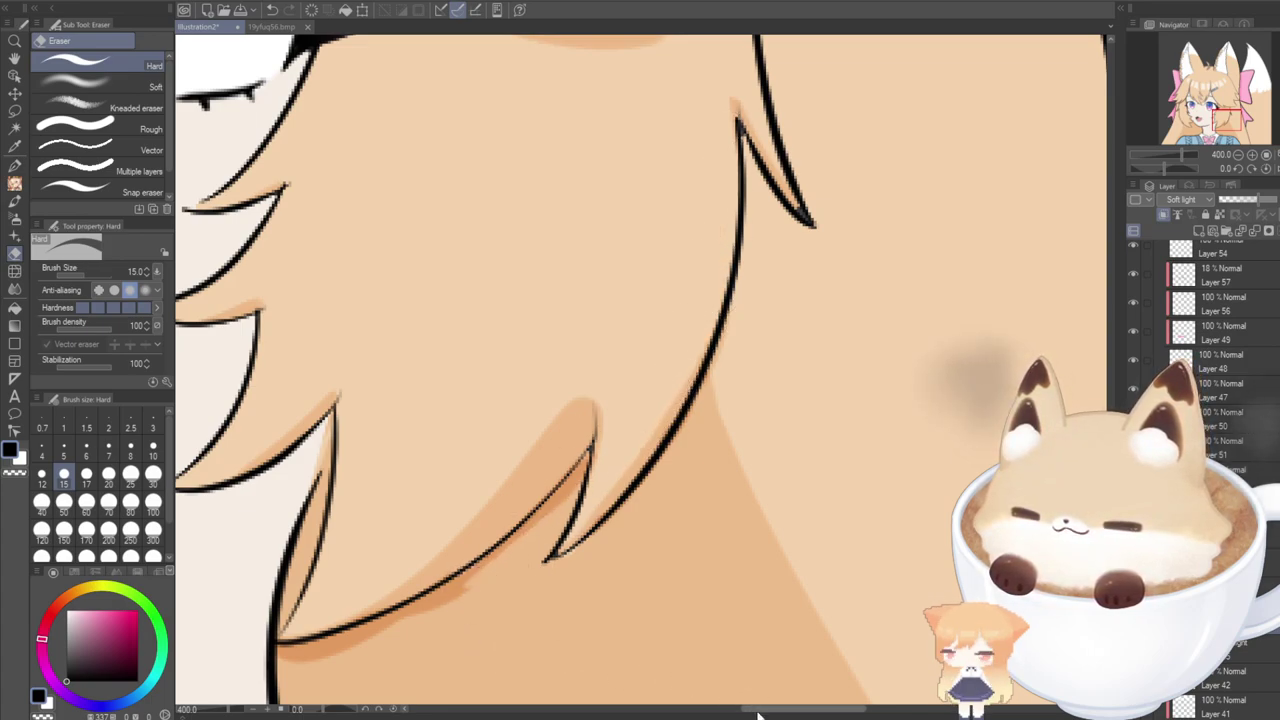
Thin the shadow inside the right side lock's lower edge and notch, and erase the spill outside the outline.
drag(760, 712, 725, 714)
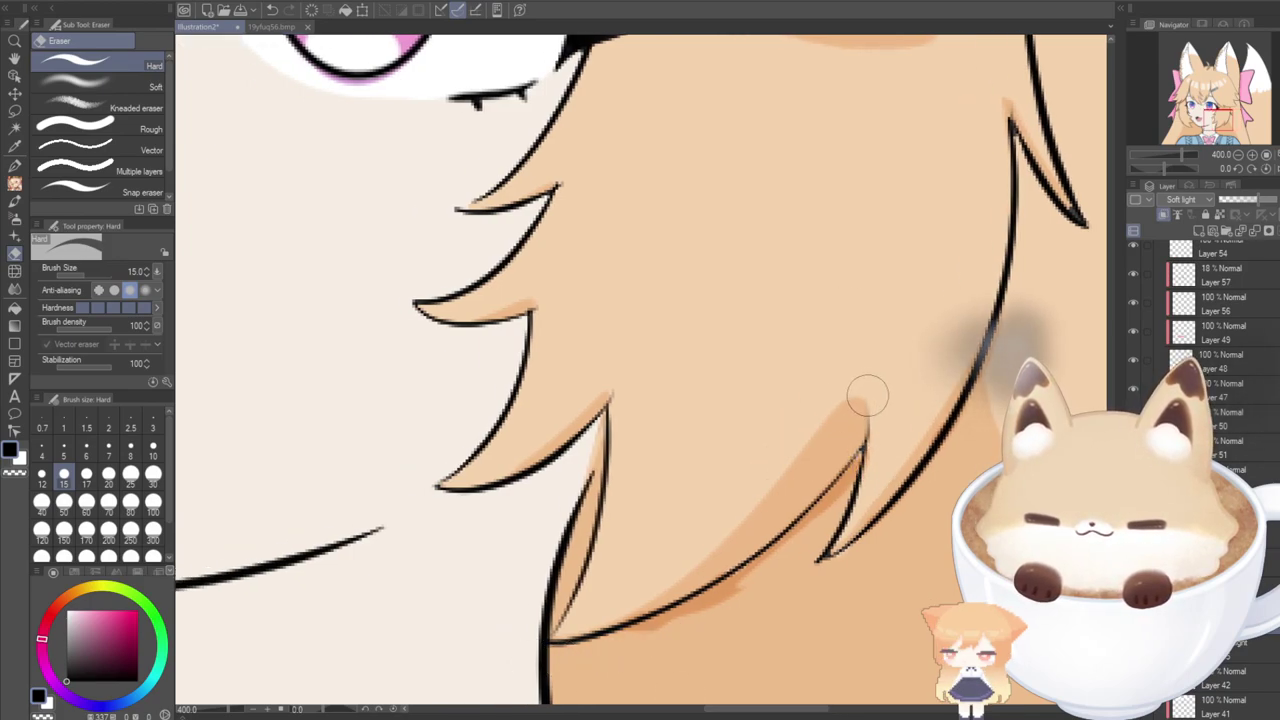
drag(866, 398, 700, 560)
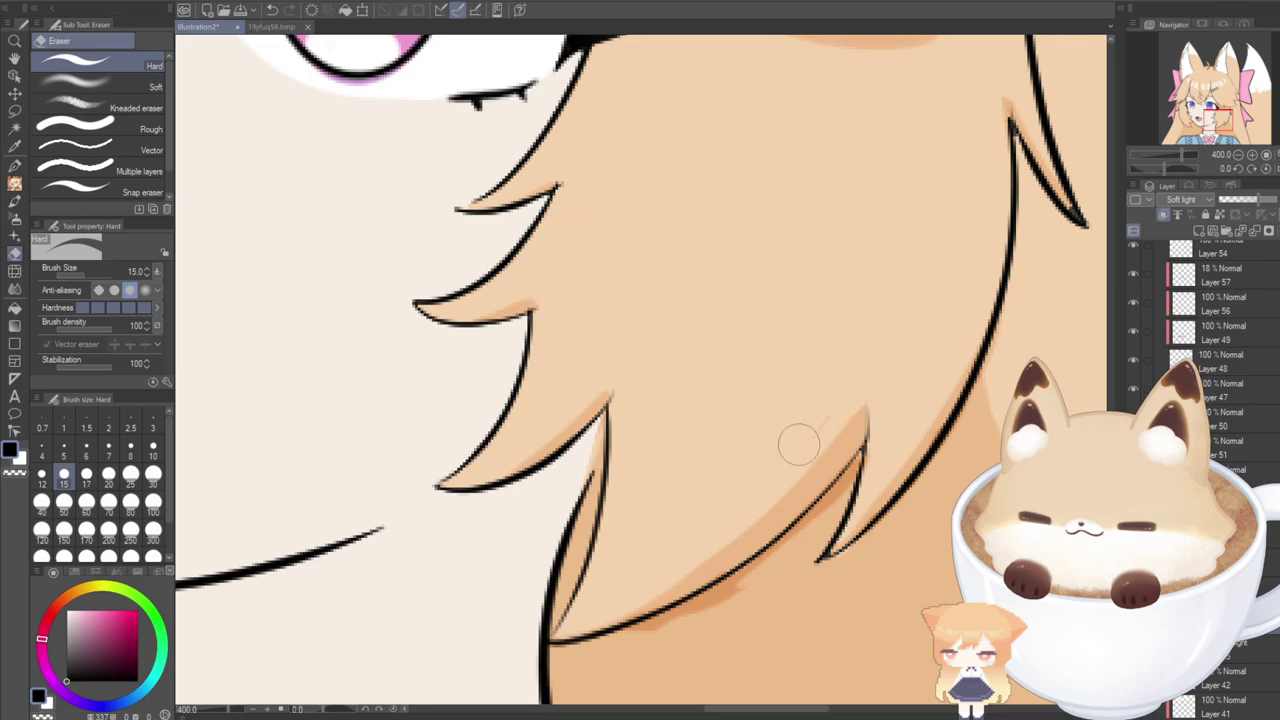
mouse_move(852, 410)
mouse_down()
mouse_move(779, 497)
mouse_move(636, 598)
mouse_move(545, 625)
mouse_up()
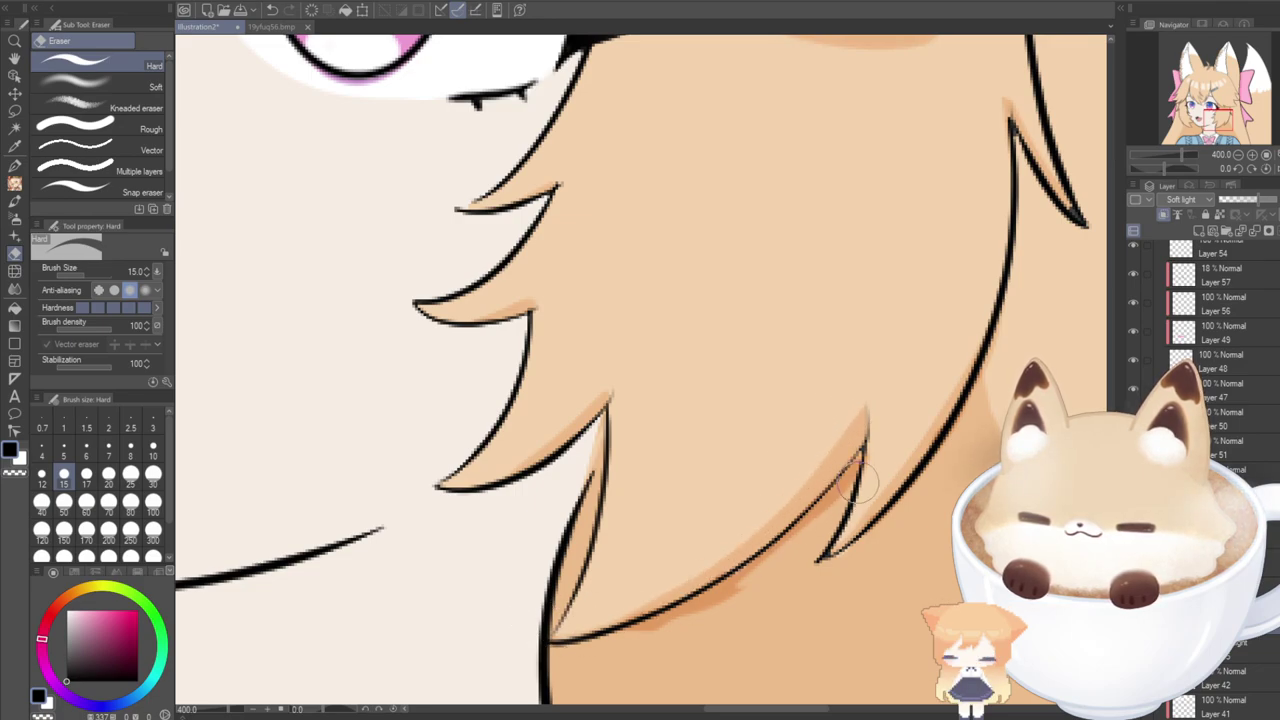
drag(859, 460, 803, 543)
mouse_move(851, 469)
mouse_down()
mouse_move(771, 572)
mouse_move(816, 512)
mouse_move(688, 622)
mouse_move(600, 654)
mouse_up()
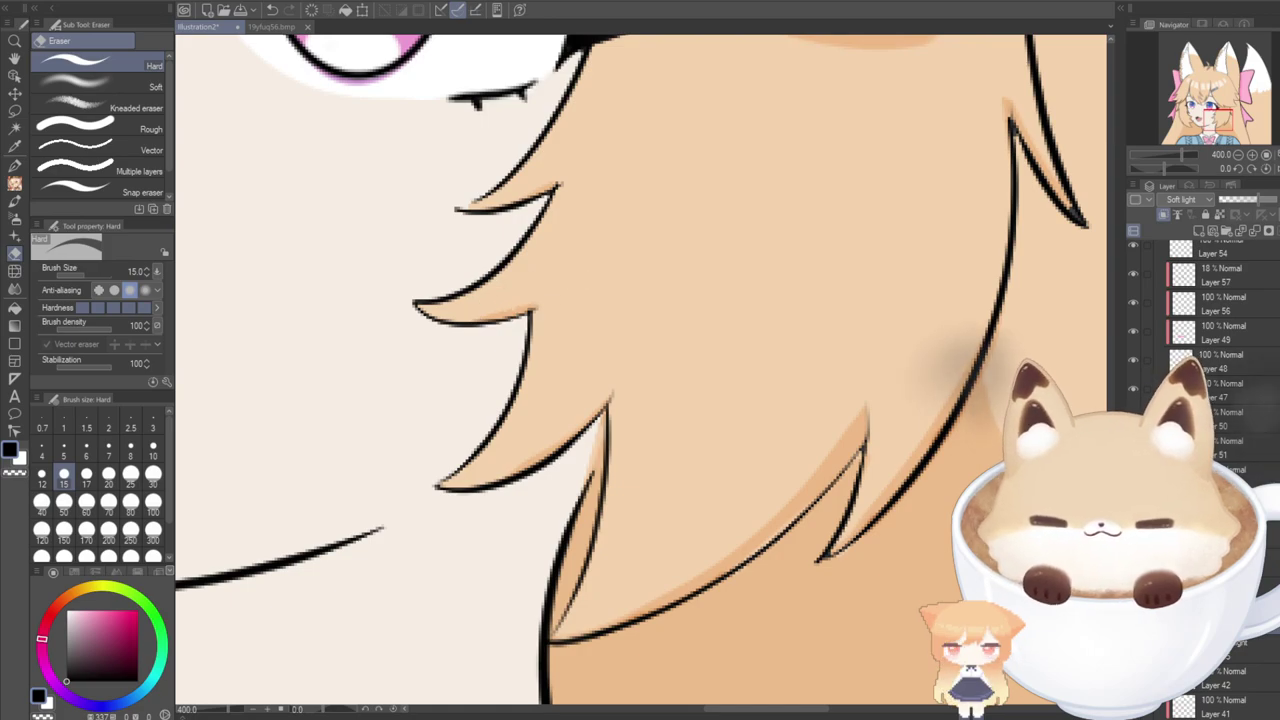
Trim the shadow beneath the right bangs beside the eye into a narrow band on the side lock.
scroll(1040, 290, up, 5)
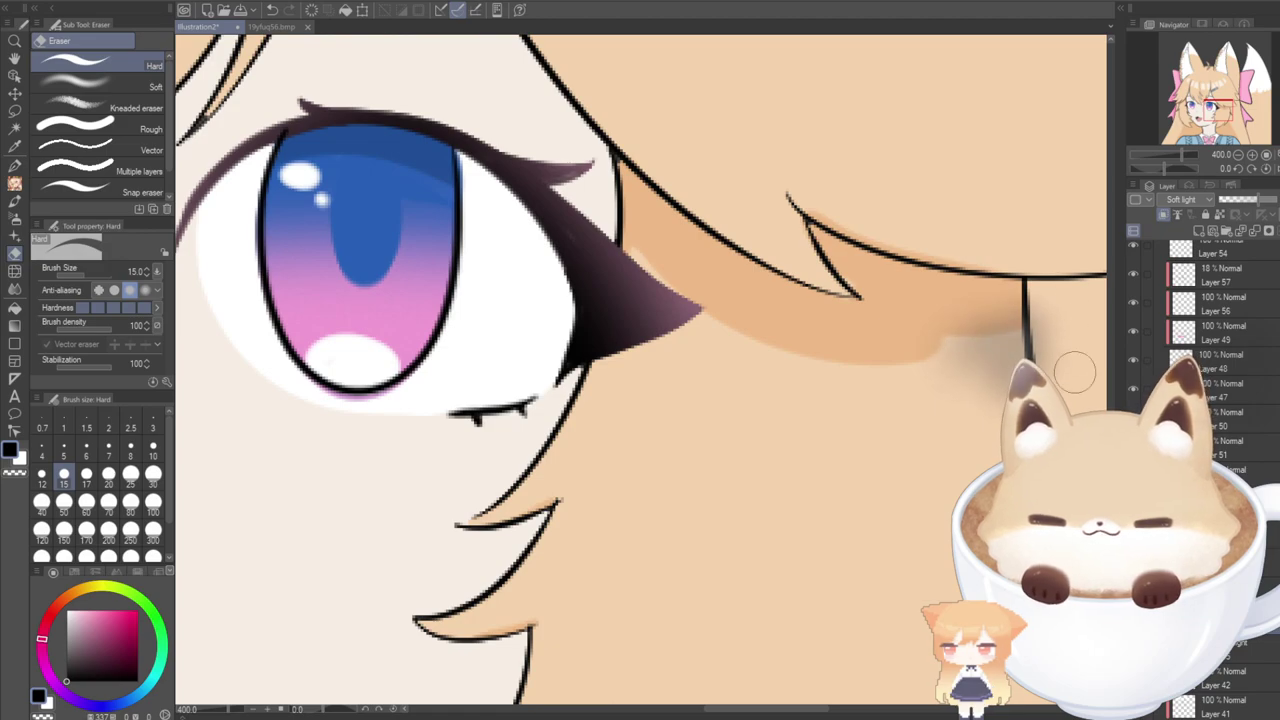
scroll(598, 470, down, 4)
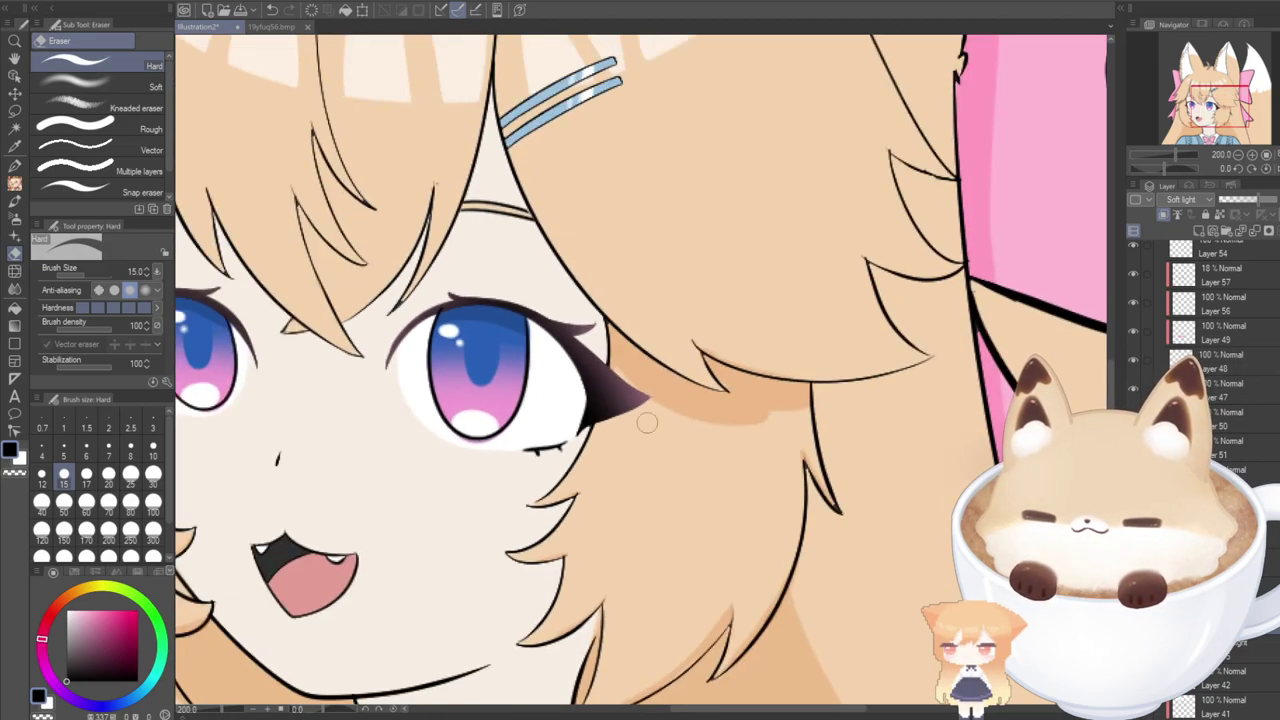
scroll(692, 372, up, 4)
scroll(788, 357, down, 6)
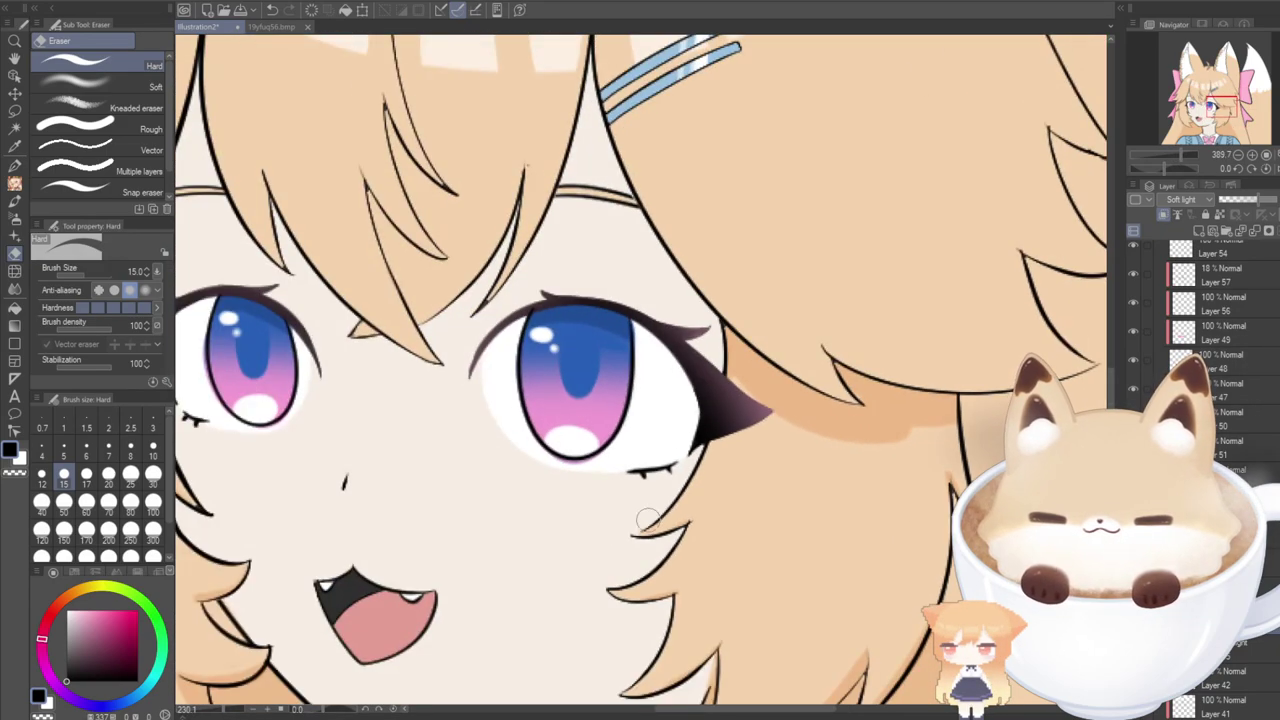
scroll(640, 418, down, 2)
scroll(640, 418, up, 5)
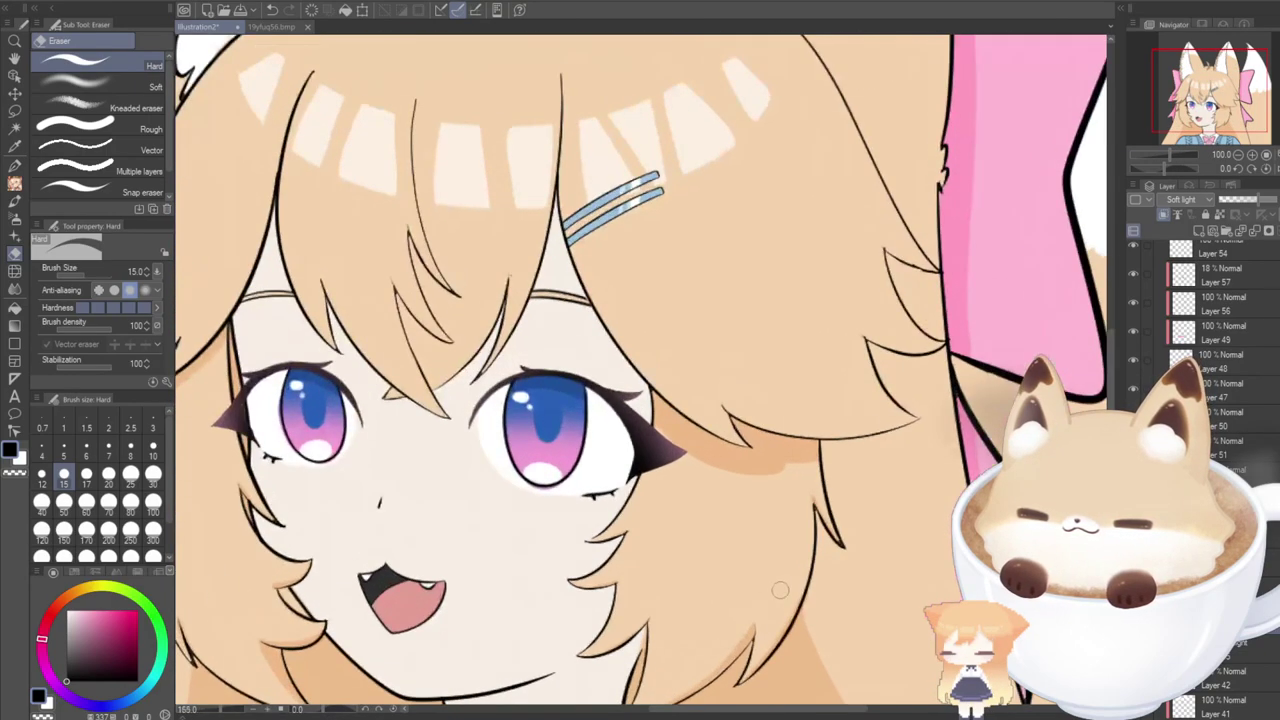
mouse_move(590, 325)
mouse_down()
mouse_move(666, 396)
mouse_move(806, 439)
mouse_move(826, 416)
mouse_move(774, 374)
mouse_move(841, 402)
mouse_move(919, 399)
mouse_up()
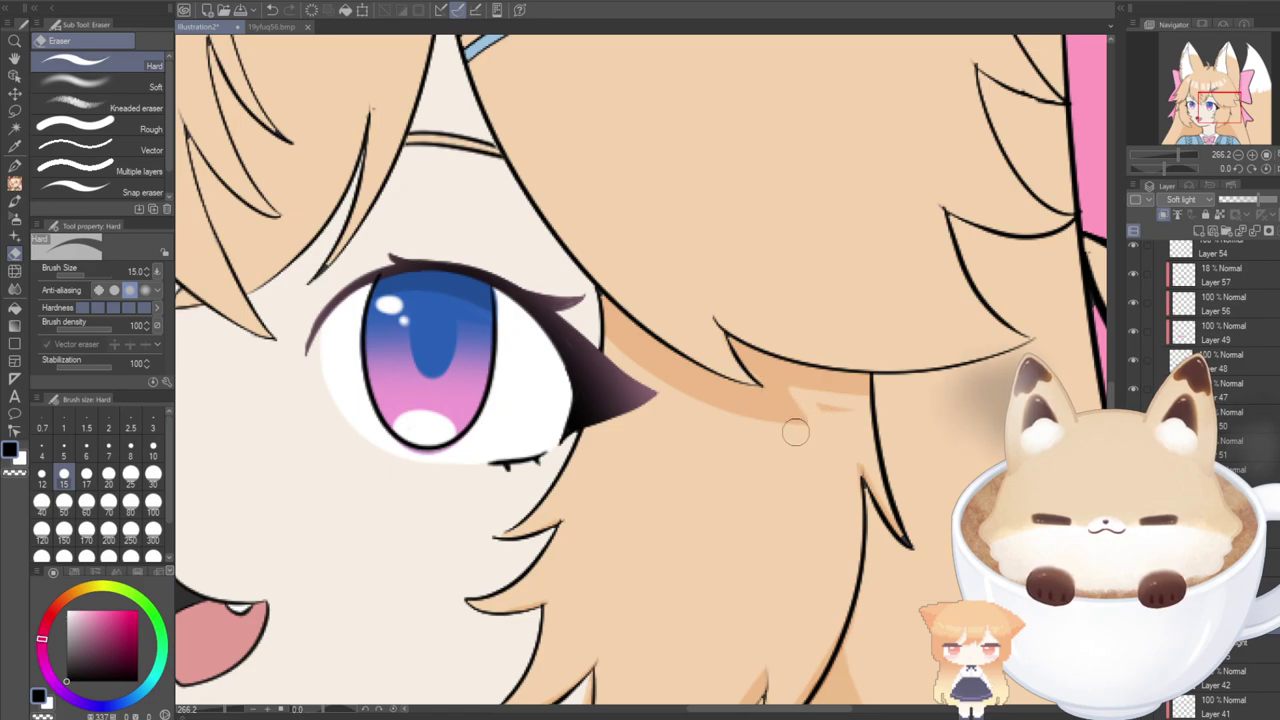
mouse_move(795, 431)
mouse_down()
mouse_move(601, 343)
mouse_move(593, 322)
mouse_move(652, 373)
mouse_move(776, 423)
mouse_move(826, 421)
mouse_up()
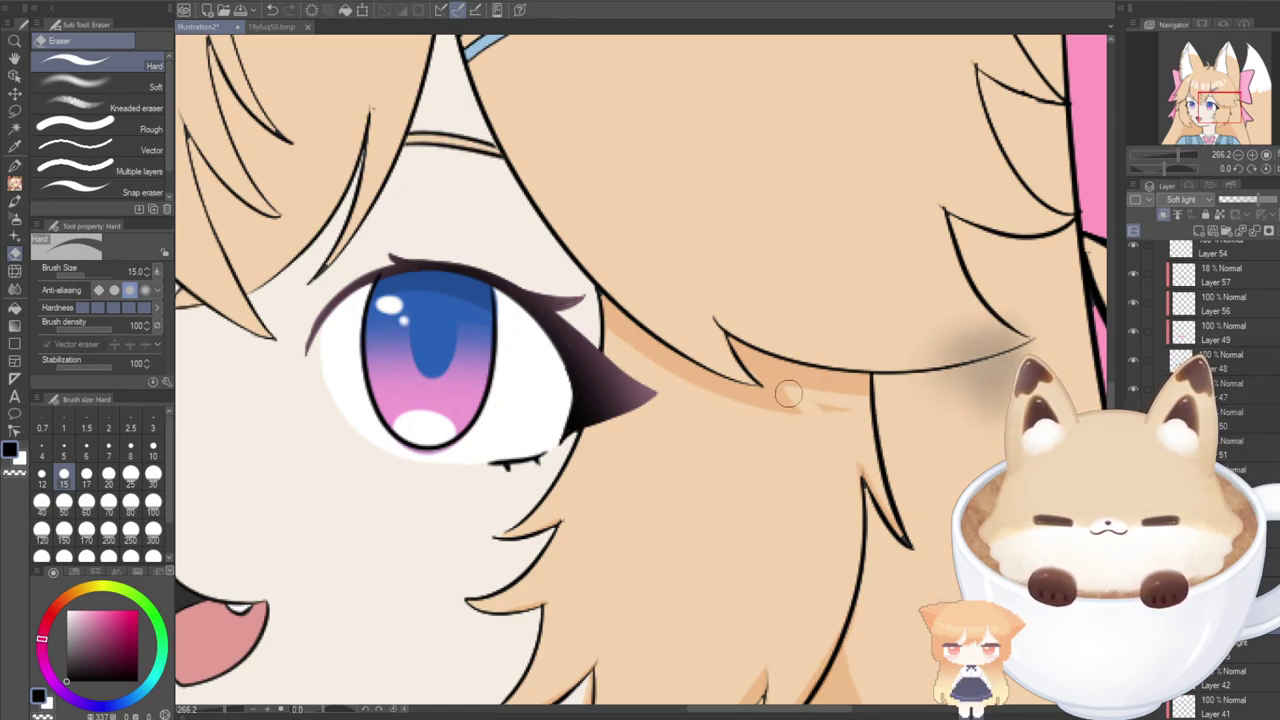
scroll(686, 537, down, 5)
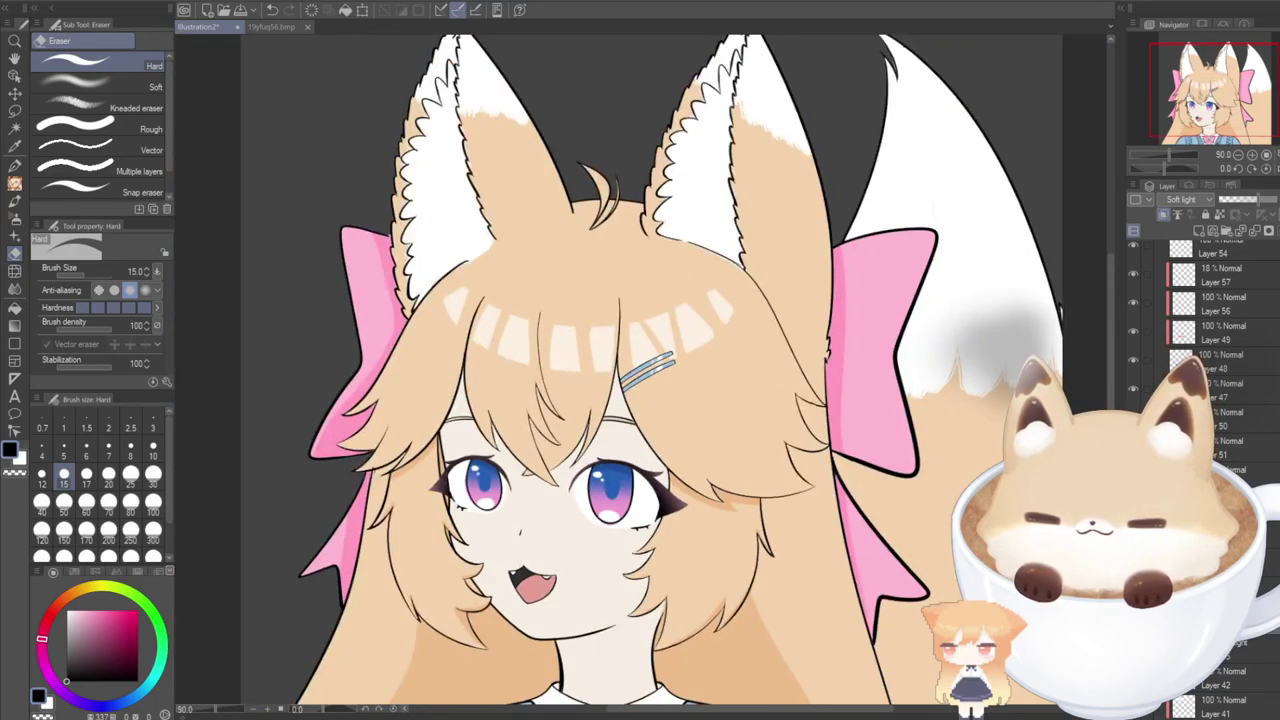
Lower the opacity of the Soft light shadow layer.
drag(1180, 108, 1180, 120)
click(1239, 200)
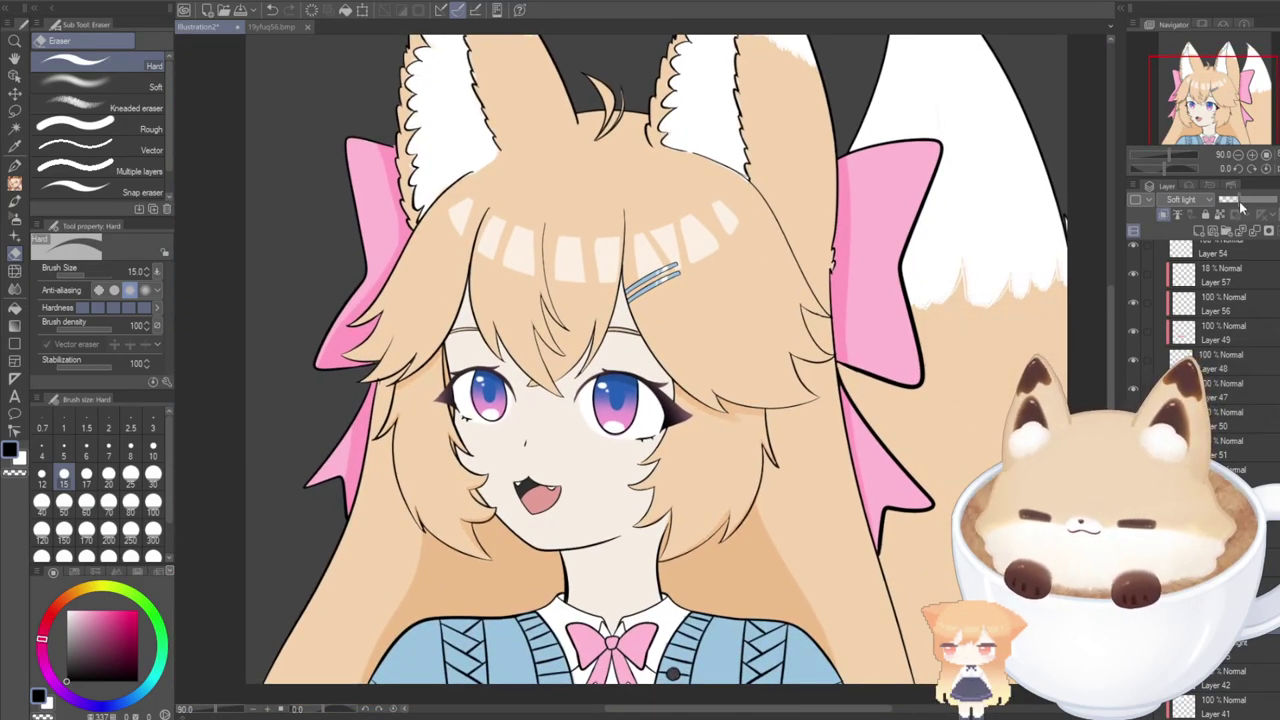
drag(1200, 115, 1195, 121)
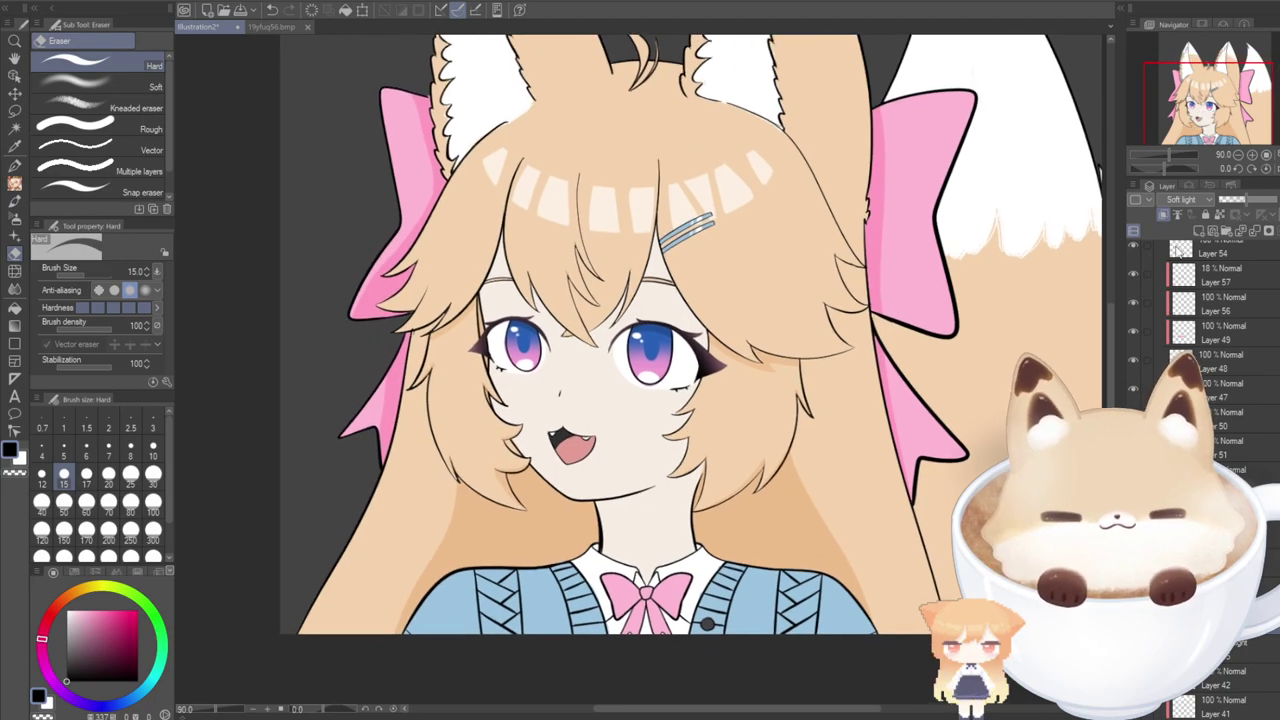
scroll(1210, 330, down, 1)
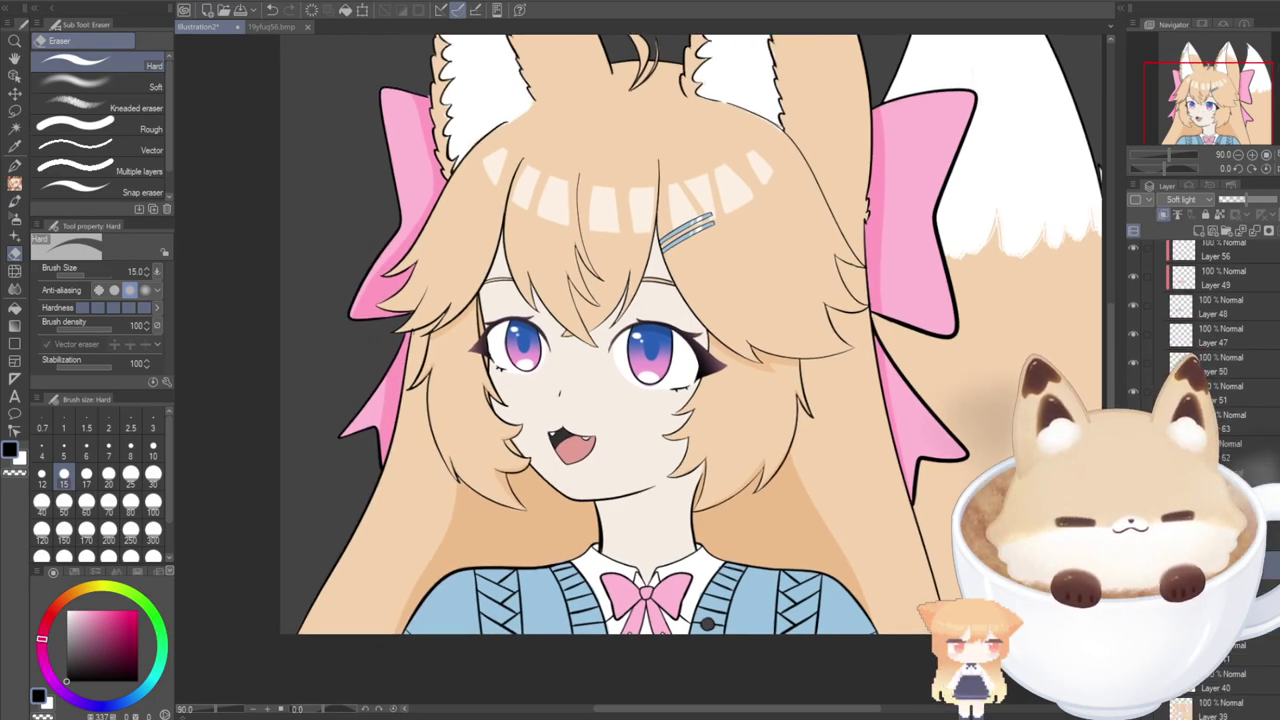
scroll(1210, 350, down, 1)
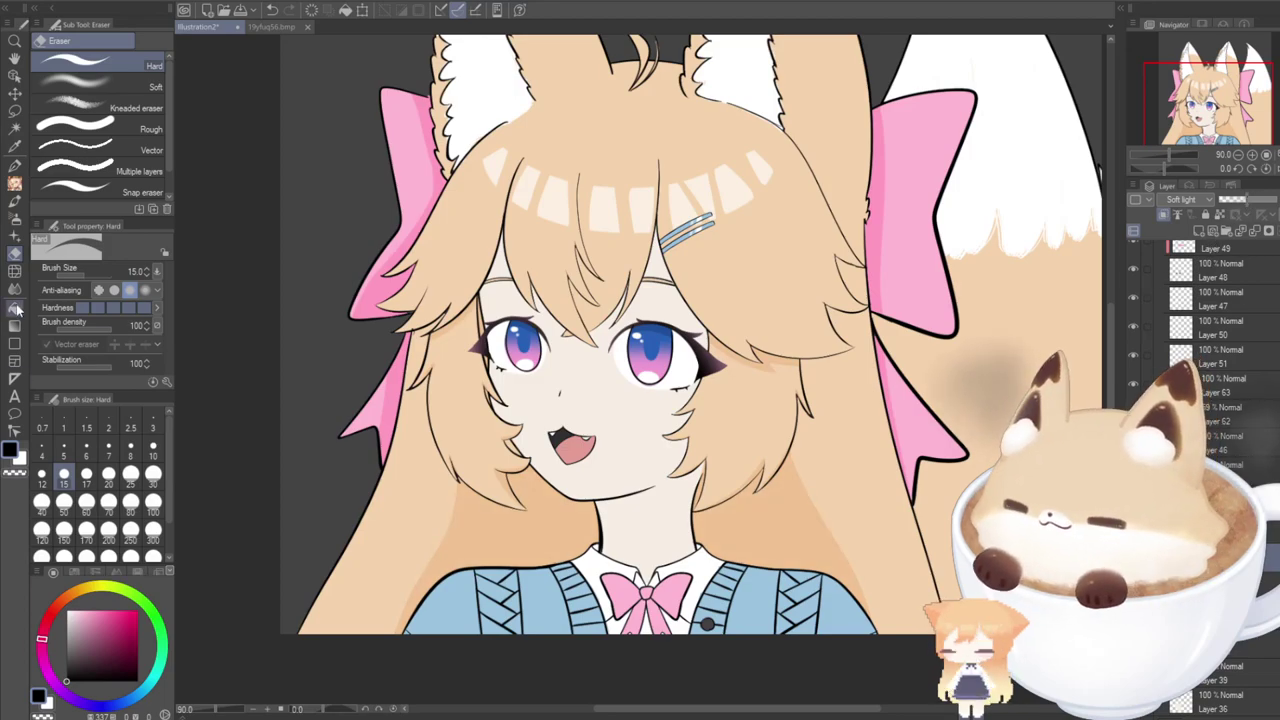
Switch to the G-pen at size 30 and shade the back hair beneath the left bangs, between the ribbon and the side lock.
click(14, 167)
scroll(397, 334, up, 4)
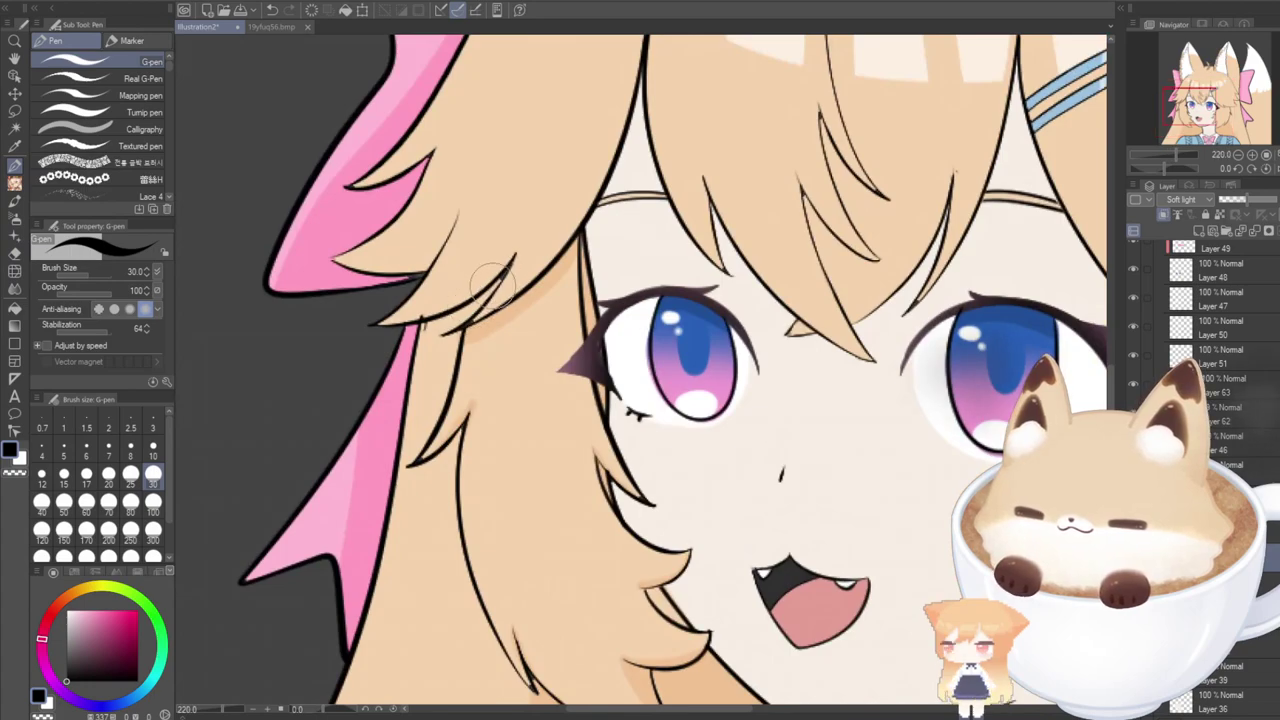
scroll(481, 282, up, 1)
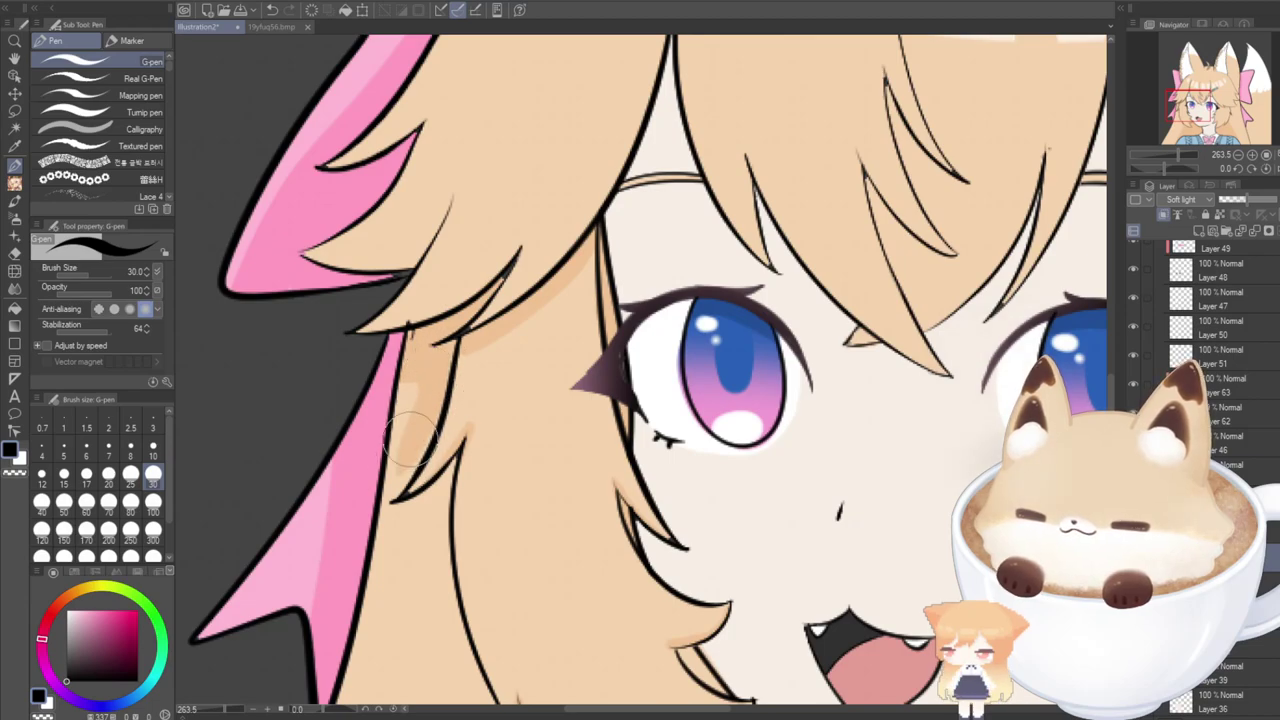
drag(1181, 114, 1179, 118)
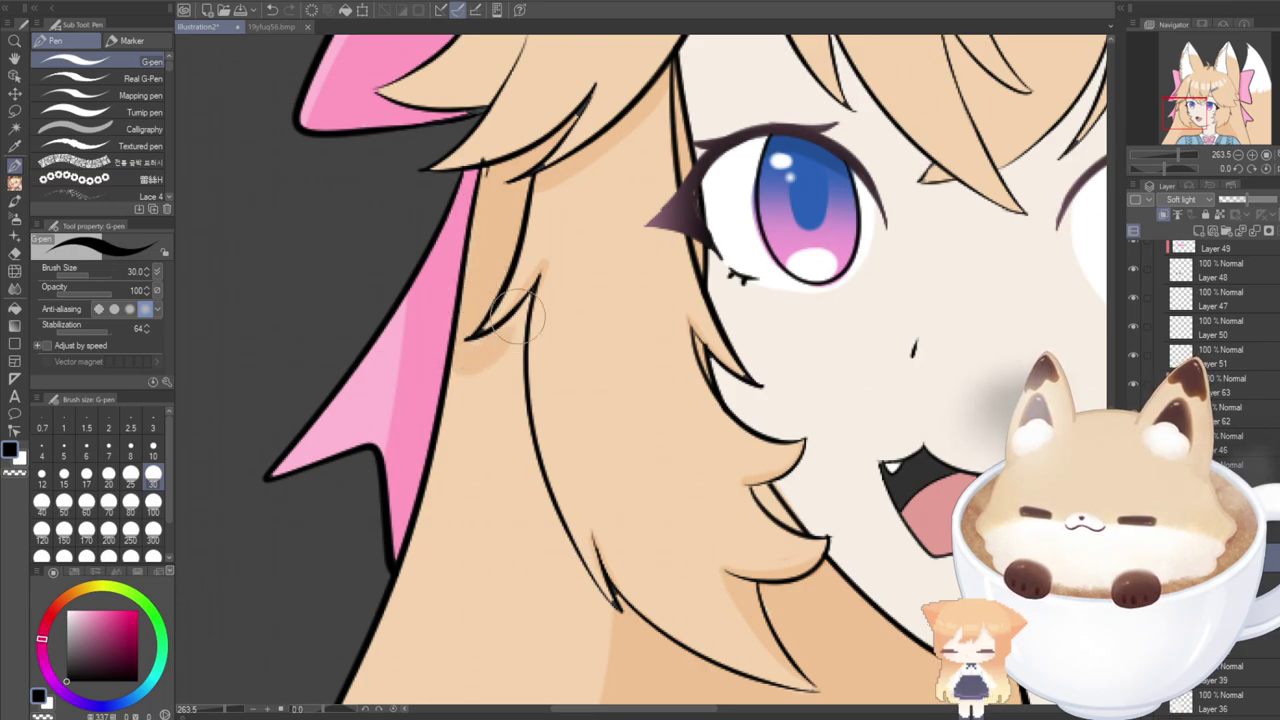
Try a broad shadow on the back hair along the left side lock's outer edge, extending down toward the shoulder.
mouse_move(512, 322)
mouse_down()
mouse_move(511, 448)
mouse_move(514, 332)
mouse_move(517, 435)
mouse_move(584, 613)
mouse_move(587, 692)
mouse_up()
drag(566, 572, 612, 690)
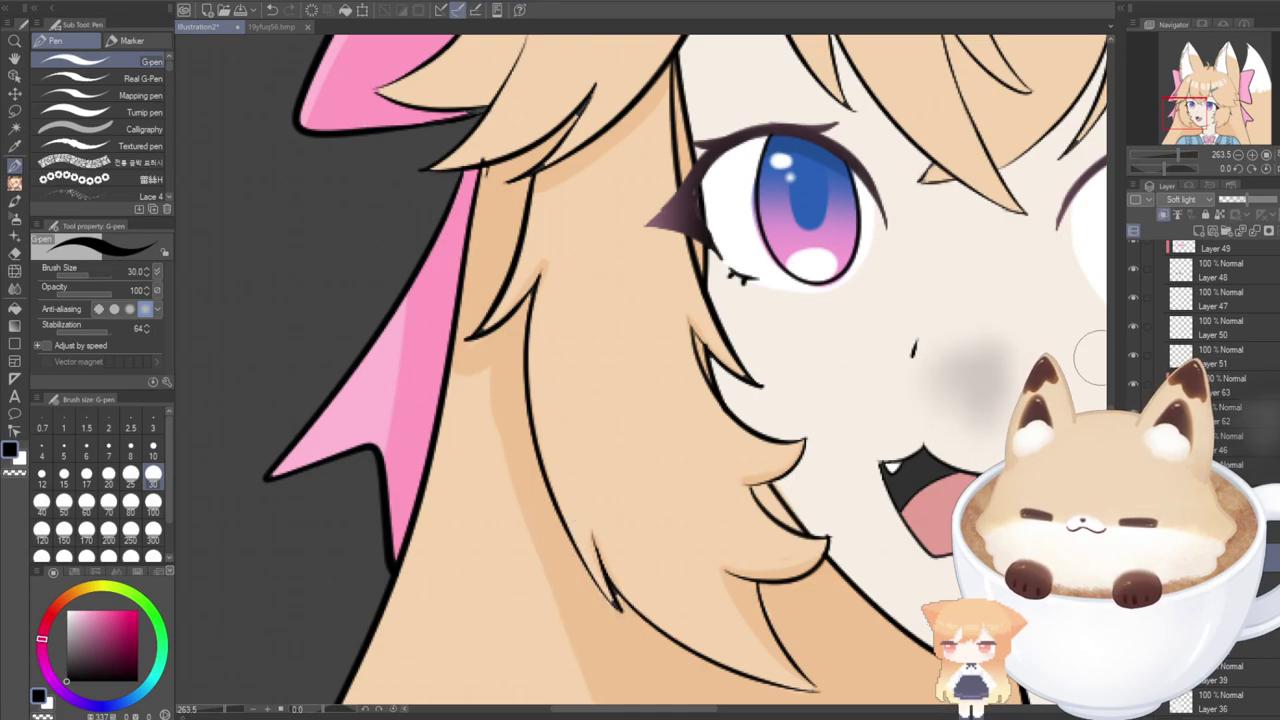
scroll(1090, 355, down, 3)
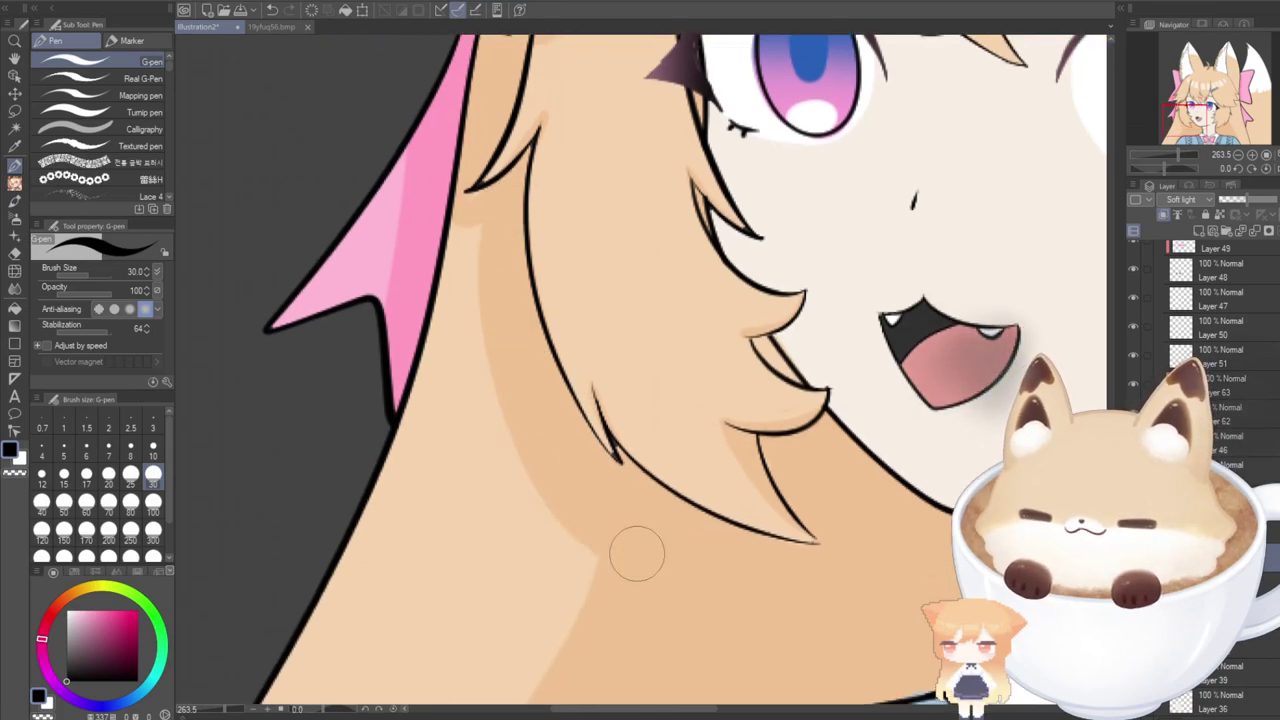
mouse_move(503, 221)
mouse_down()
mouse_move(495, 323)
mouse_move(637, 566)
mouse_up()
scroll(549, 505, down, 3)
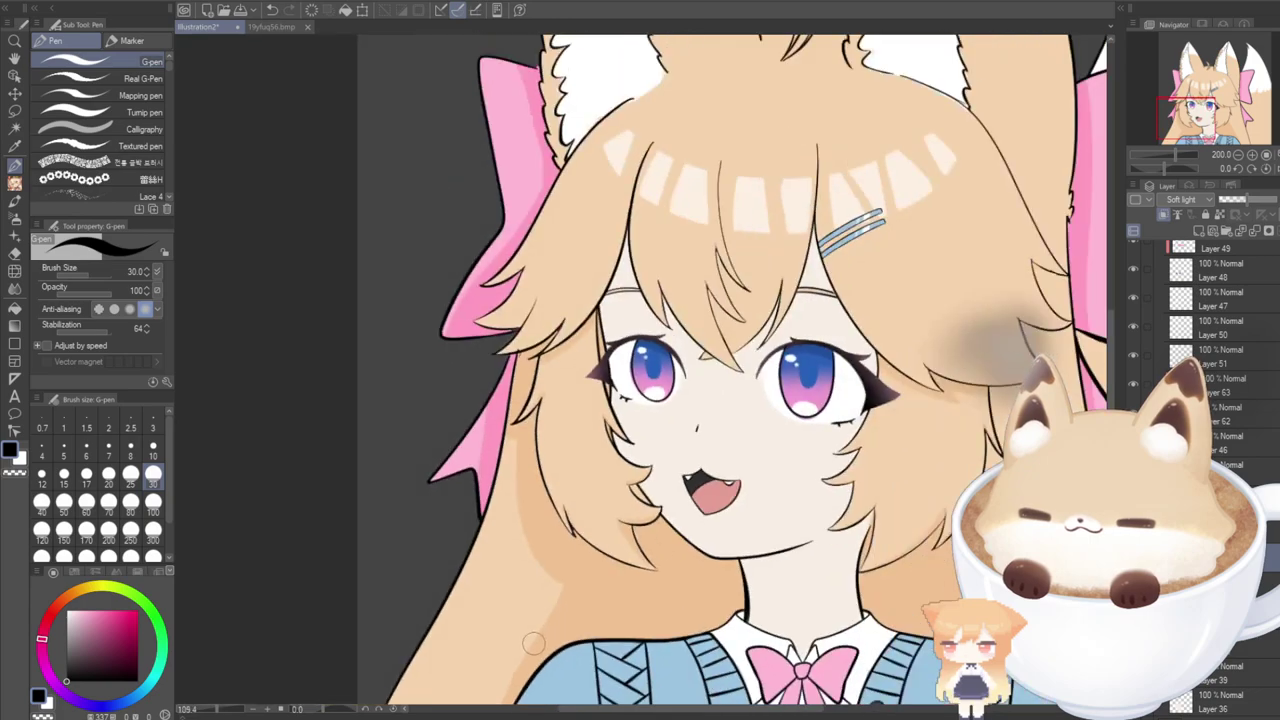
scroll(533, 643, down, 5)
scroll(533, 645, up, 6)
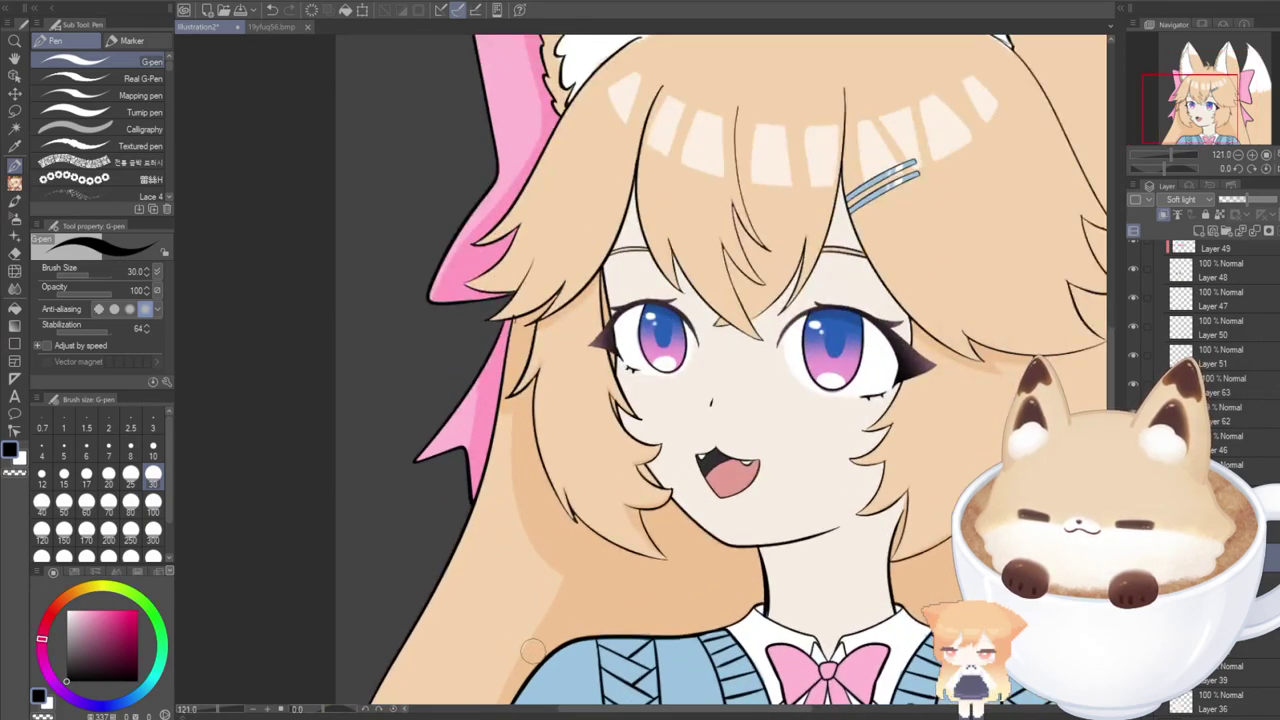
Undo the broad back hair shadow and repaint a narrower one along the left side lock's outer edge.
key(ctrl+z)
key(ctrl+z)
key(ctrl+z)
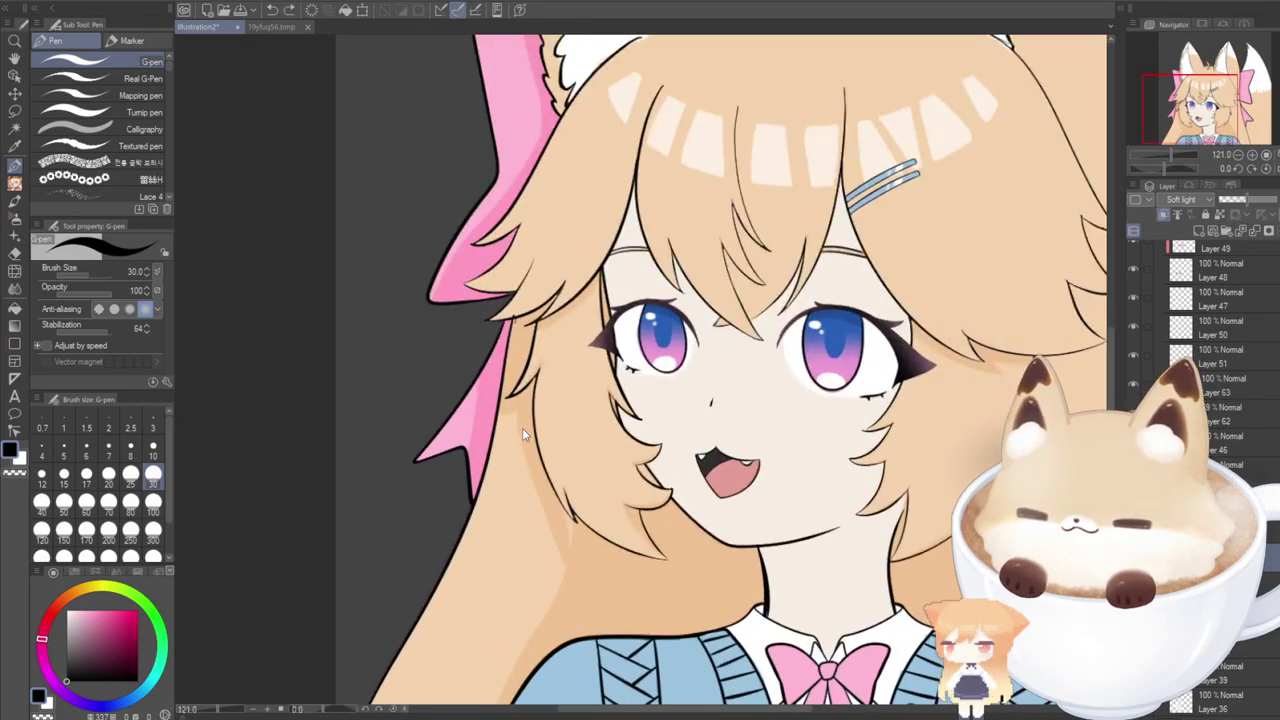
mouse_move(528, 404)
mouse_down()
mouse_move(550, 508)
mouse_move(581, 542)
mouse_up()
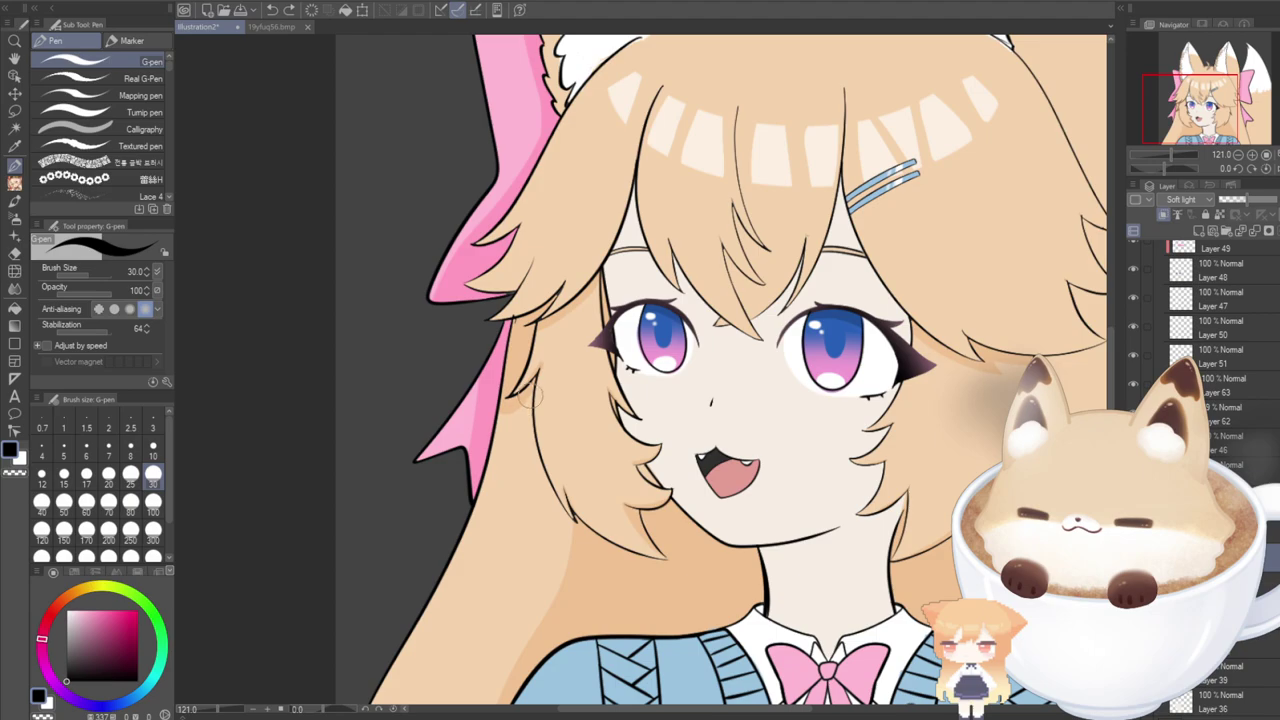
mouse_move(530, 420)
mouse_down()
mouse_move(544, 487)
mouse_move(585, 553)
mouse_up()
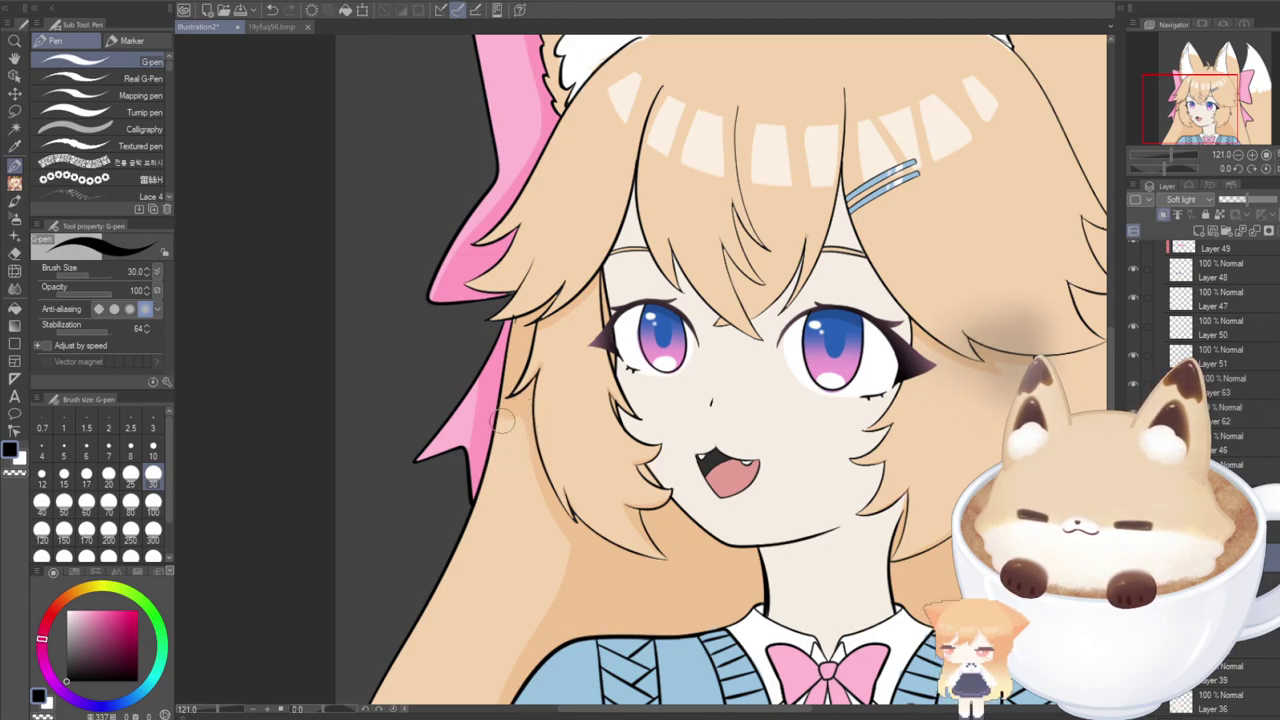
key(ctrl+z)
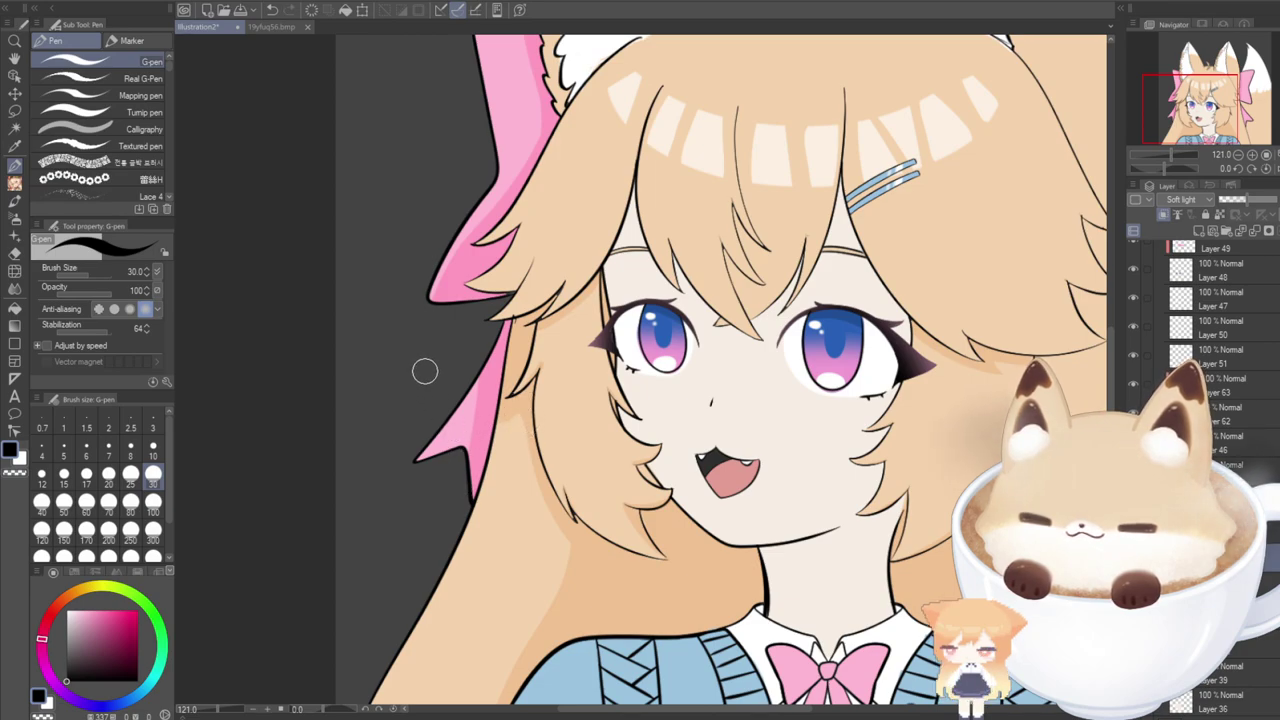
key(ctrl+y)
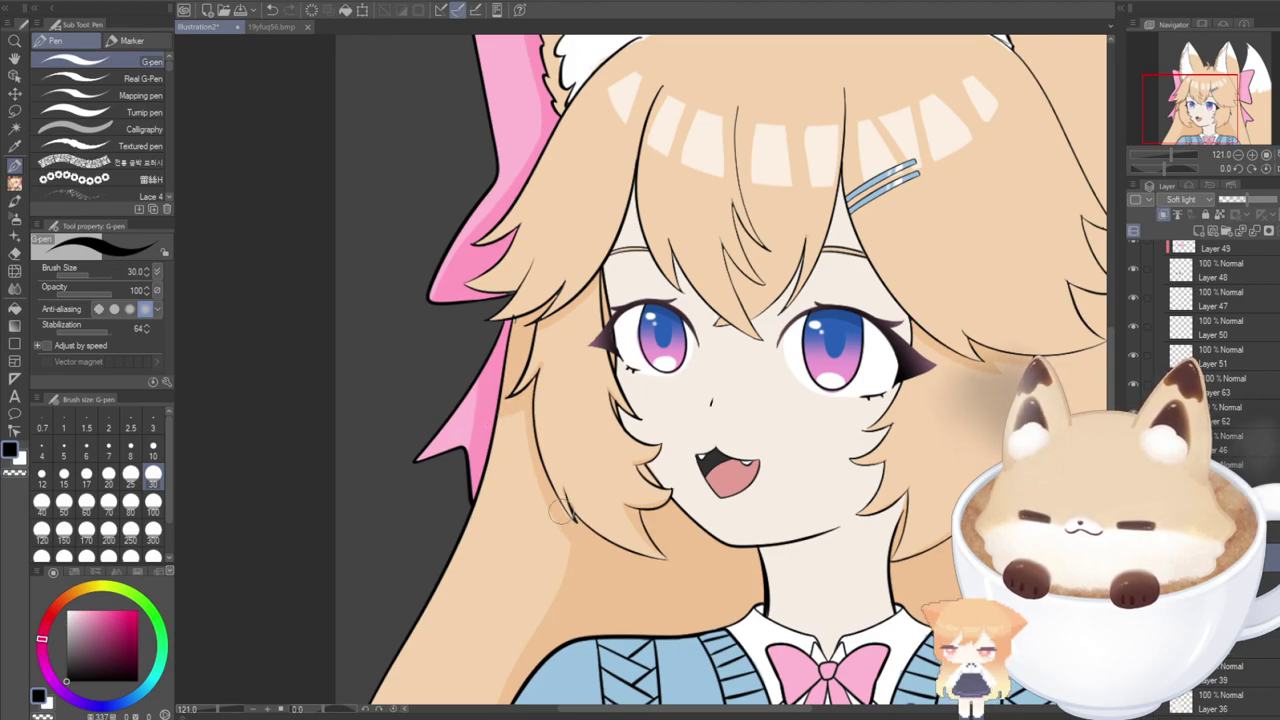
Shade the back hair in the notches between the outer tips of the right bangs.
drag(676, 712, 696, 709)
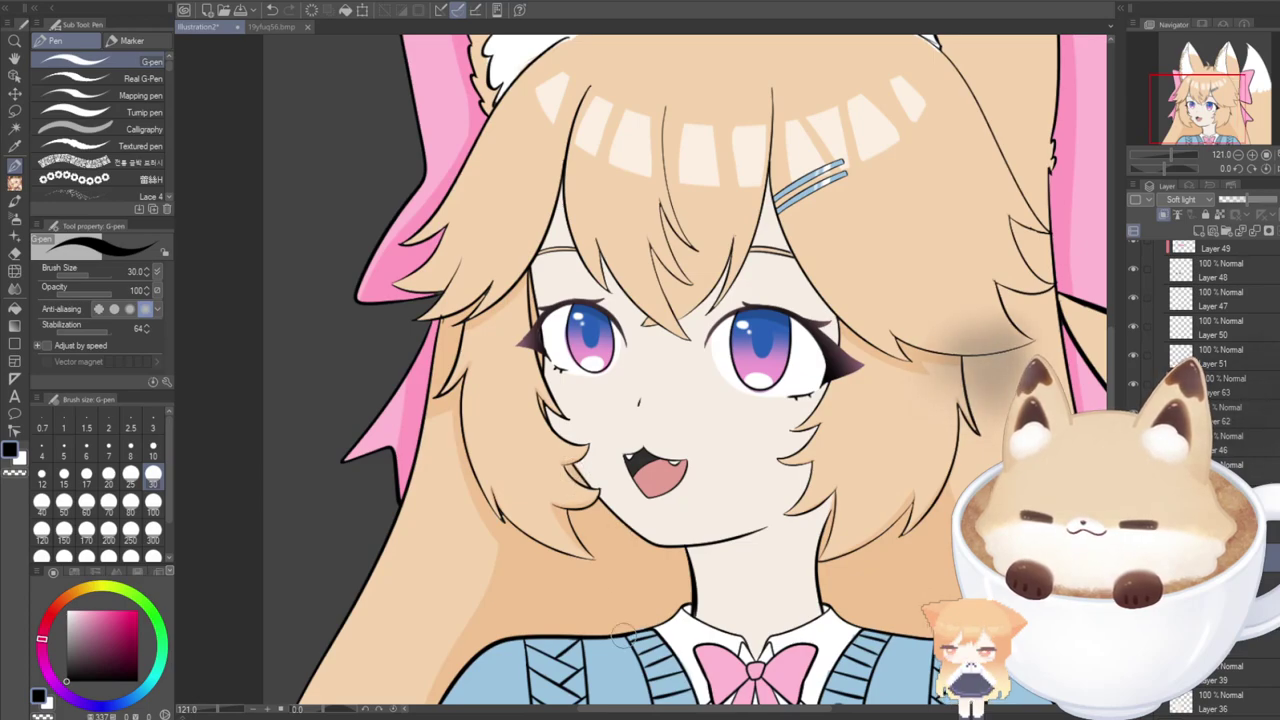
drag(675, 708, 740, 710)
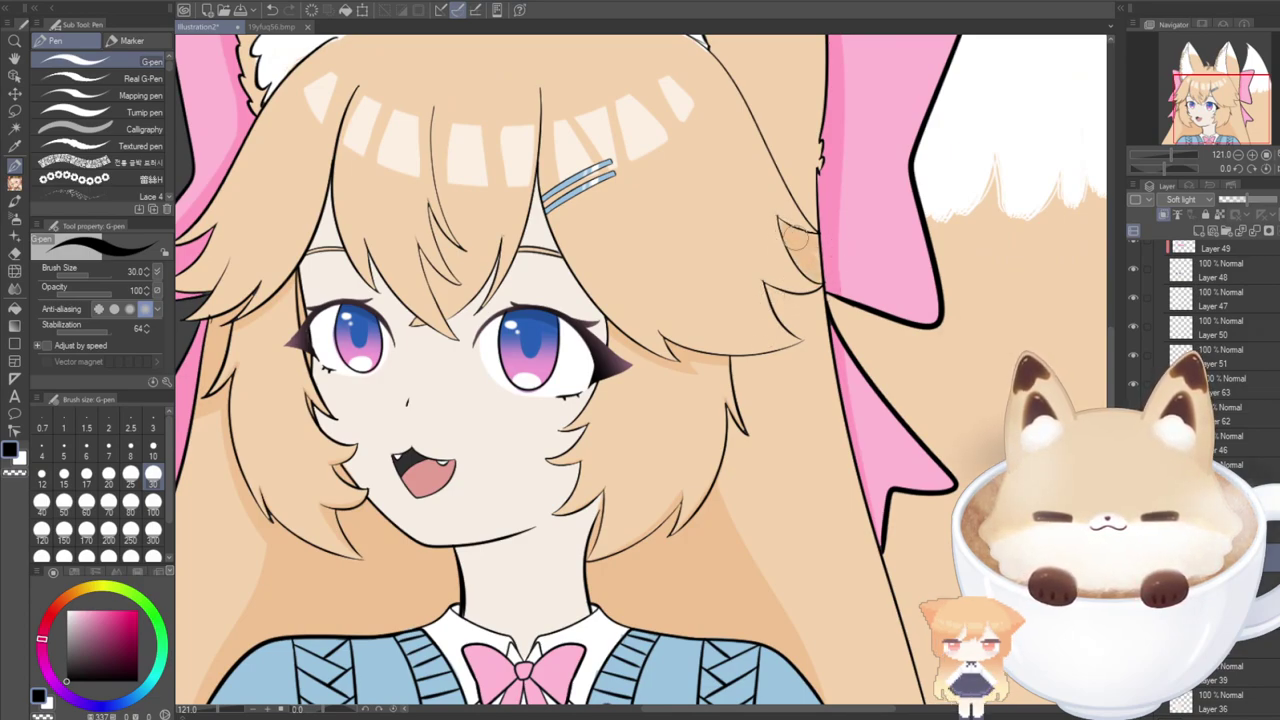
mouse_move(776, 288)
mouse_down()
mouse_move(850, 282)
mouse_move(777, 280)
mouse_move(775, 293)
mouse_move(845, 342)
mouse_move(773, 297)
mouse_move(839, 340)
mouse_move(801, 303)
mouse_move(842, 360)
mouse_up()
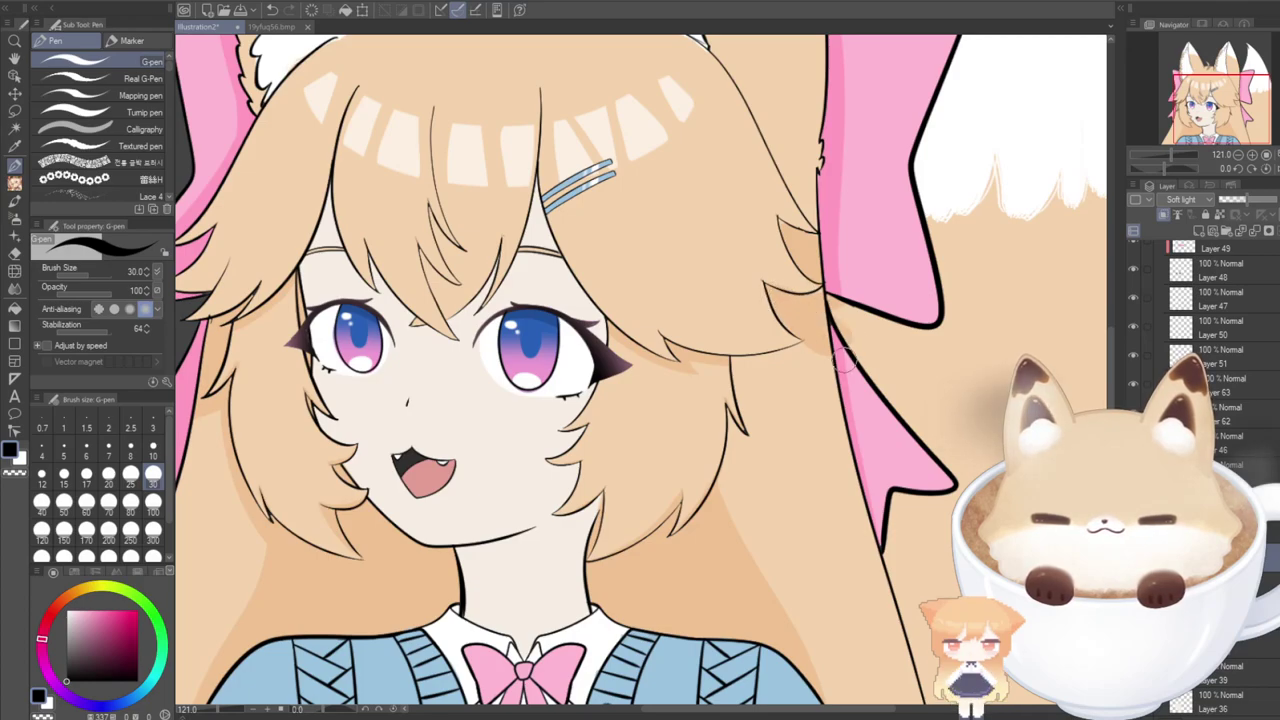
mouse_move(734, 364)
mouse_down()
mouse_move(797, 343)
mouse_move(843, 346)
mouse_up()
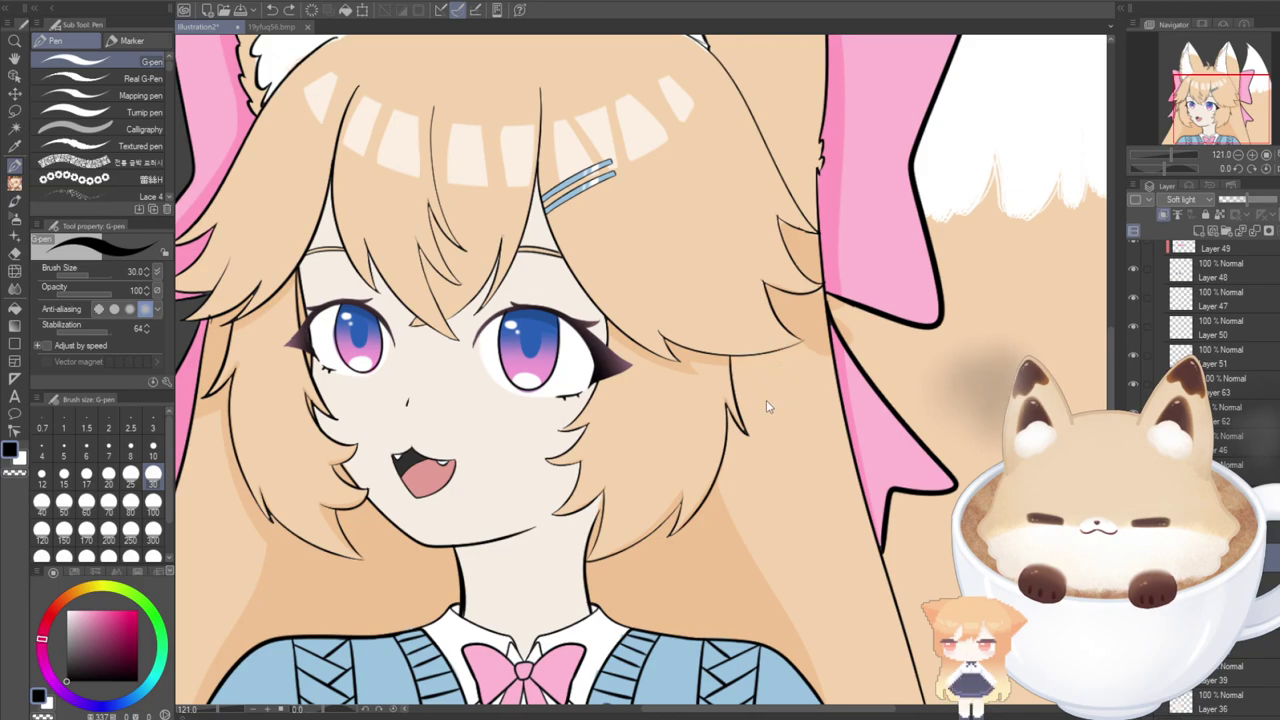
Undo the last two shadow strokes and shade the back hair just beneath the outer tips of the right bangs.
key(ctrl+z)
key(ctrl+z)
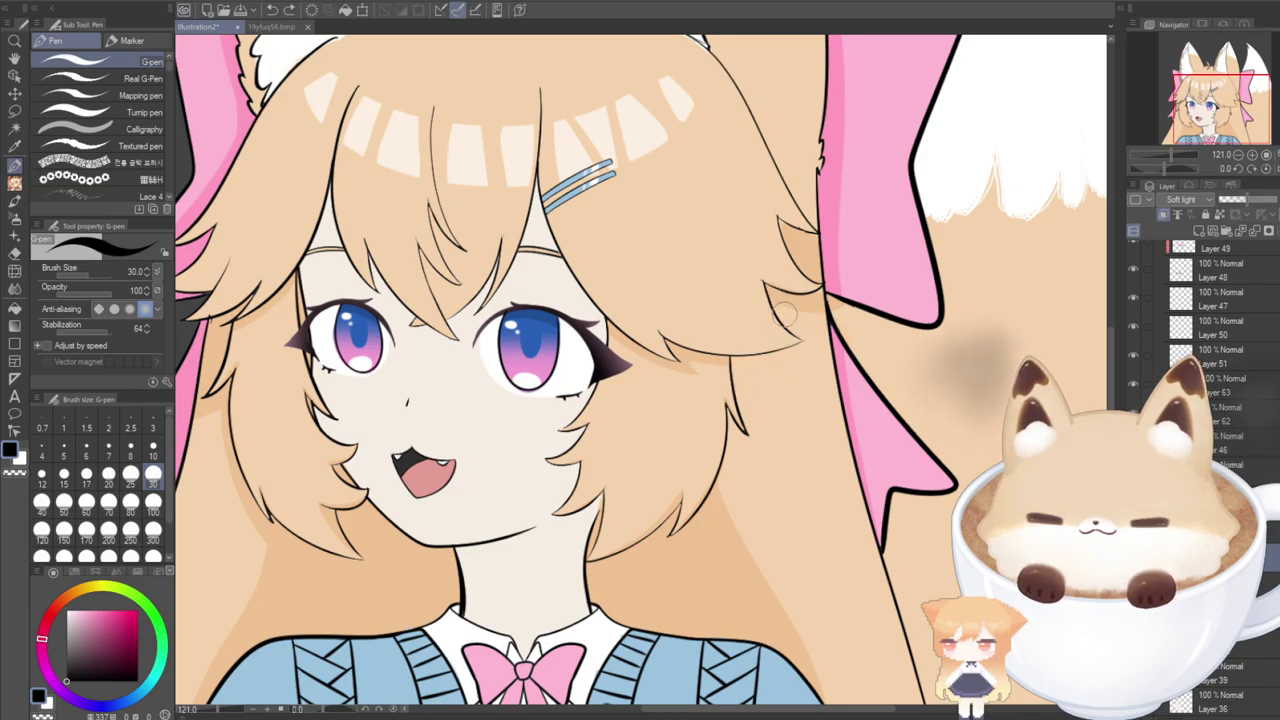
mouse_move(785, 313)
mouse_down()
mouse_move(808, 346)
mouse_move(753, 366)
mouse_move(808, 320)
mouse_up()
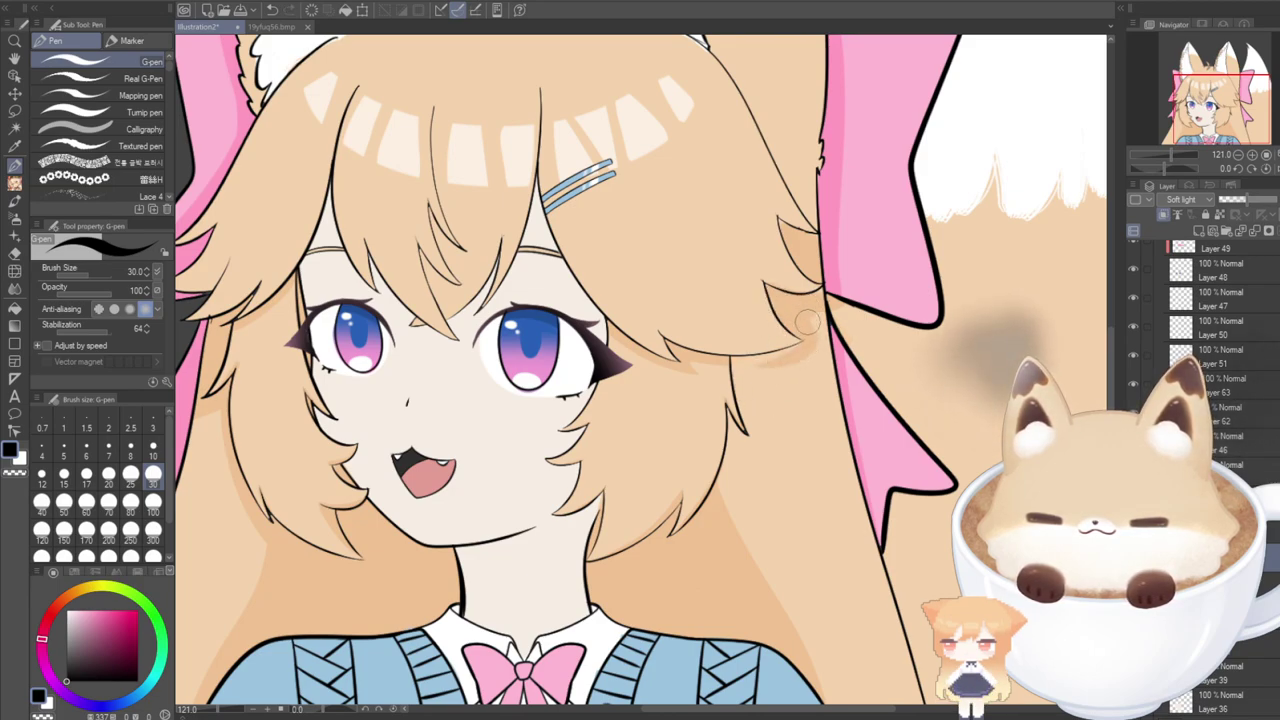
mouse_move(798, 364)
mouse_down()
mouse_move(726, 357)
mouse_move(813, 345)
mouse_up()
Shade the back hair along the right side lock's outer edge below the bangs, undoing the final widening stroke.
drag(734, 368, 763, 456)
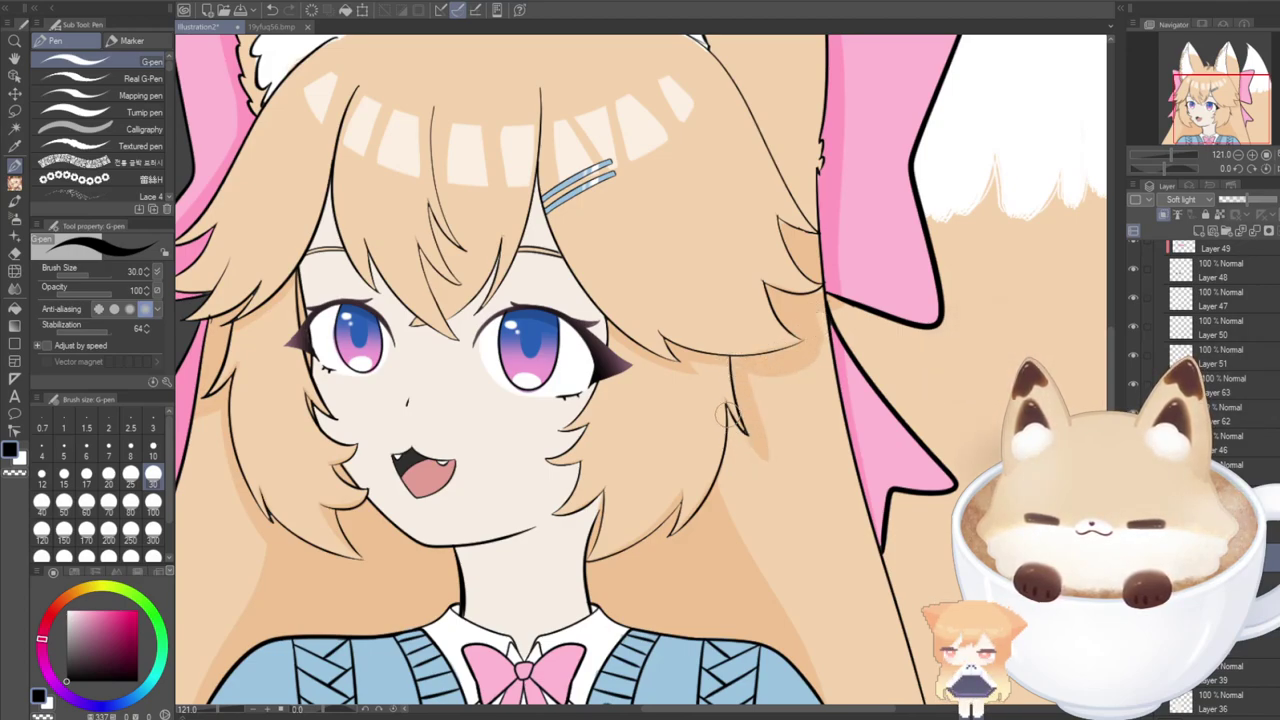
mouse_move(726, 414)
mouse_down()
mouse_move(766, 478)
mouse_move(727, 435)
mouse_move(752, 450)
mouse_move(758, 440)
mouse_move(730, 547)
mouse_move(722, 486)
mouse_move(736, 441)
mouse_move(705, 544)
mouse_move(738, 448)
mouse_move(725, 508)
mouse_up()
drag(799, 359, 754, 472)
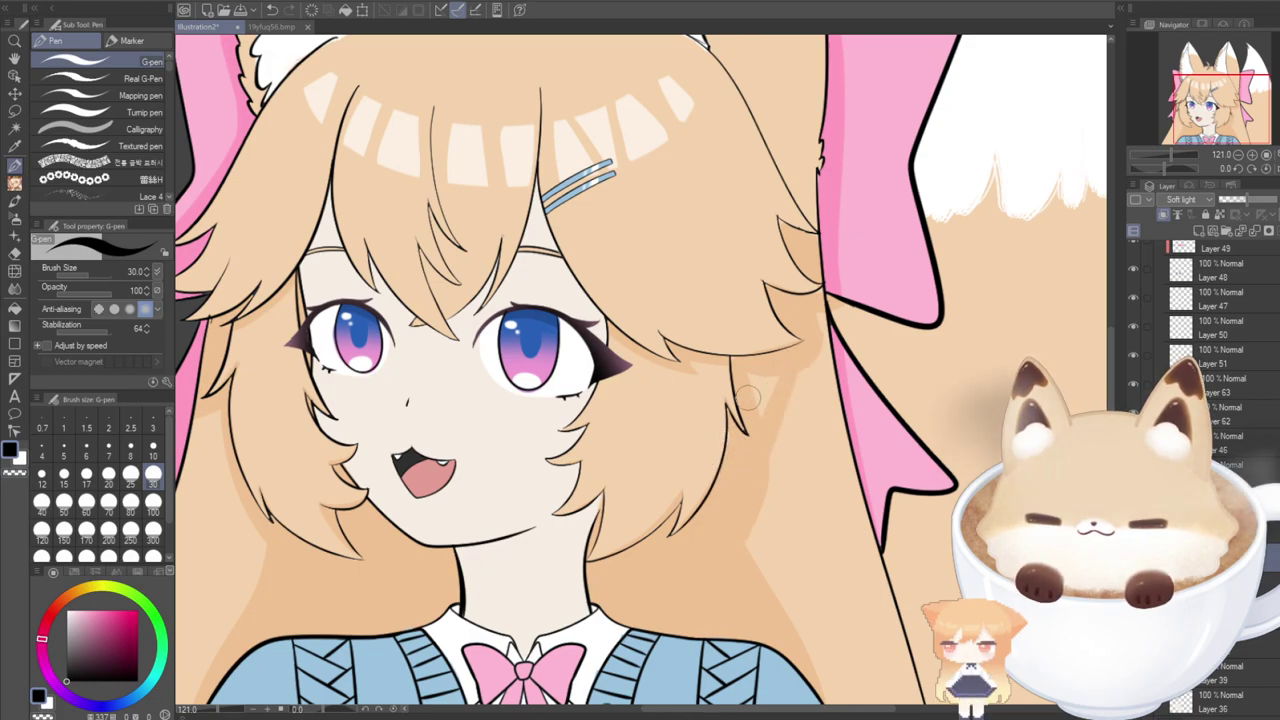
mouse_move(807, 303)
mouse_down()
mouse_move(812, 345)
mouse_move(725, 586)
mouse_up()
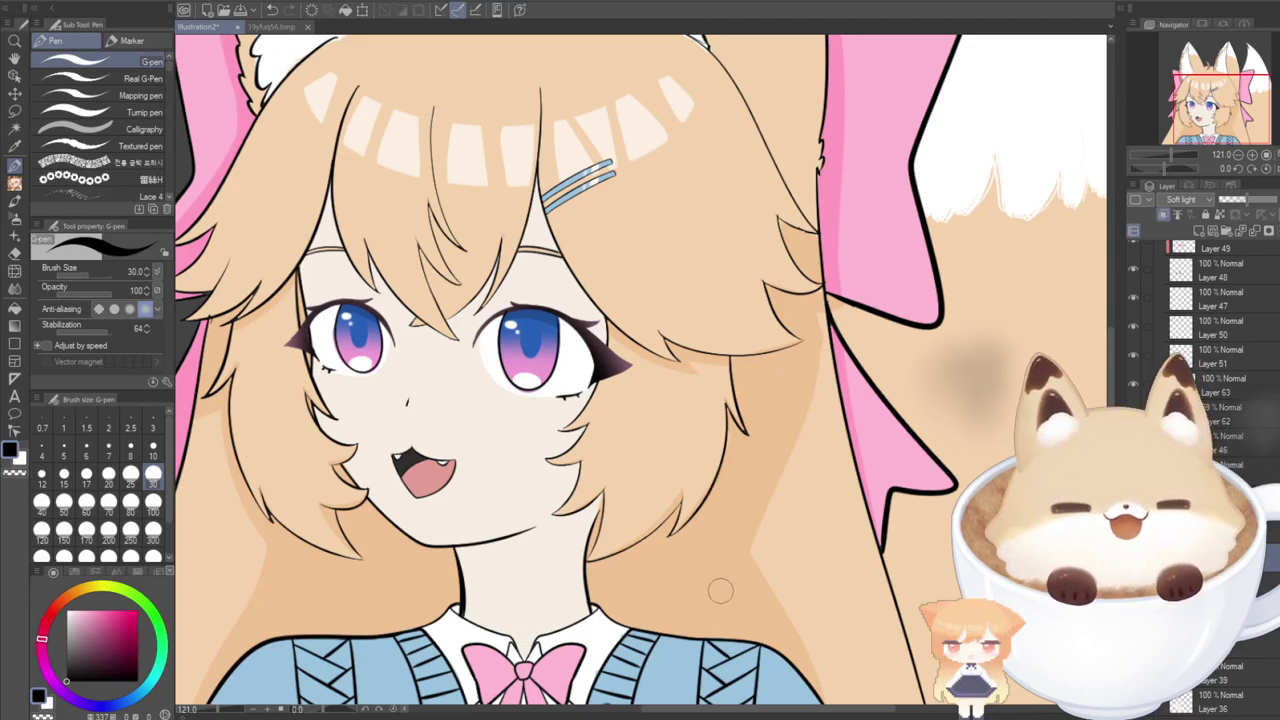
key(ctrl+z)
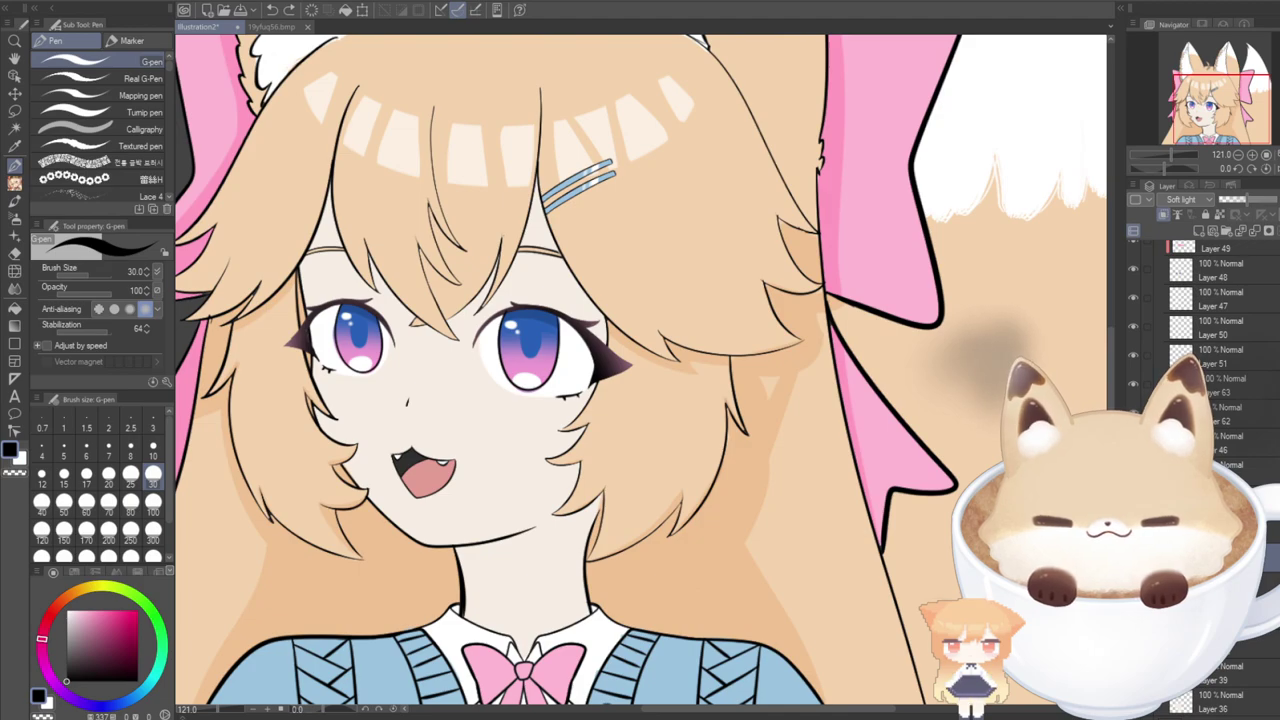
Widen the back hair shadow beside the right side lock and extend it down over the shoulder to the canvas edge.
scroll(720, 590, down, 1)
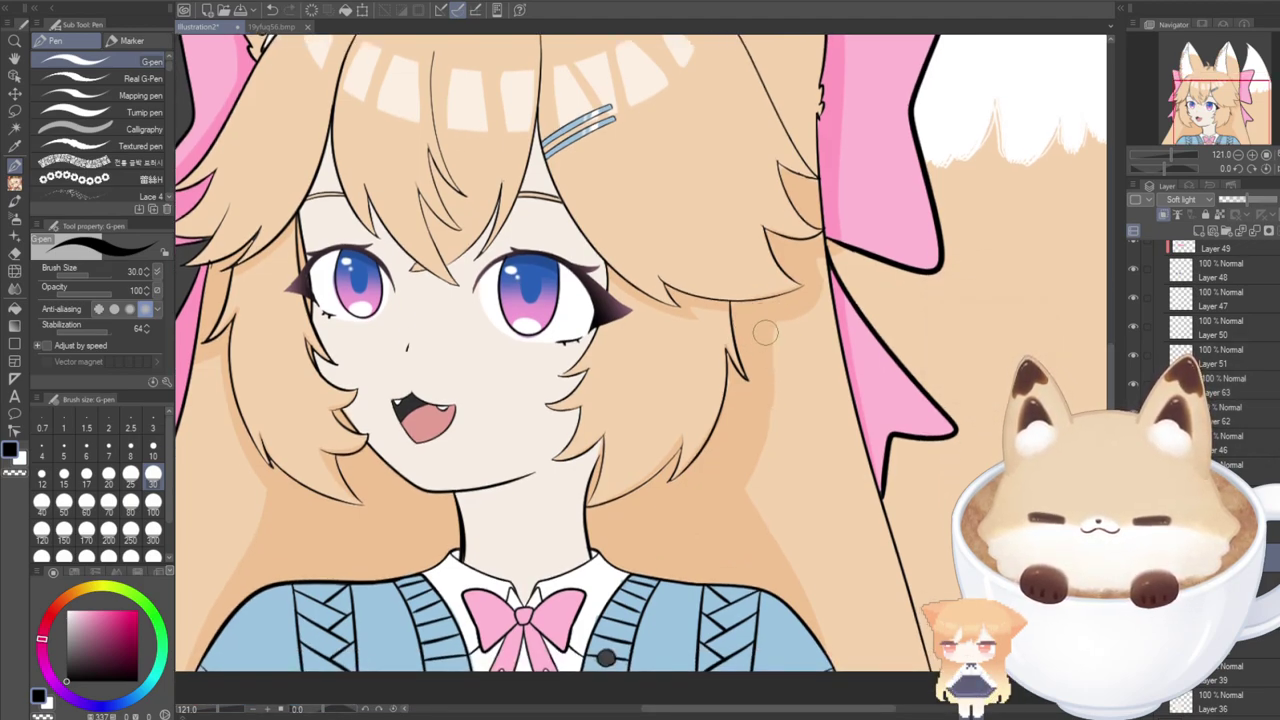
mouse_move(784, 308)
mouse_down()
mouse_move(765, 425)
mouse_move(729, 523)
mouse_move(701, 540)
mouse_up()
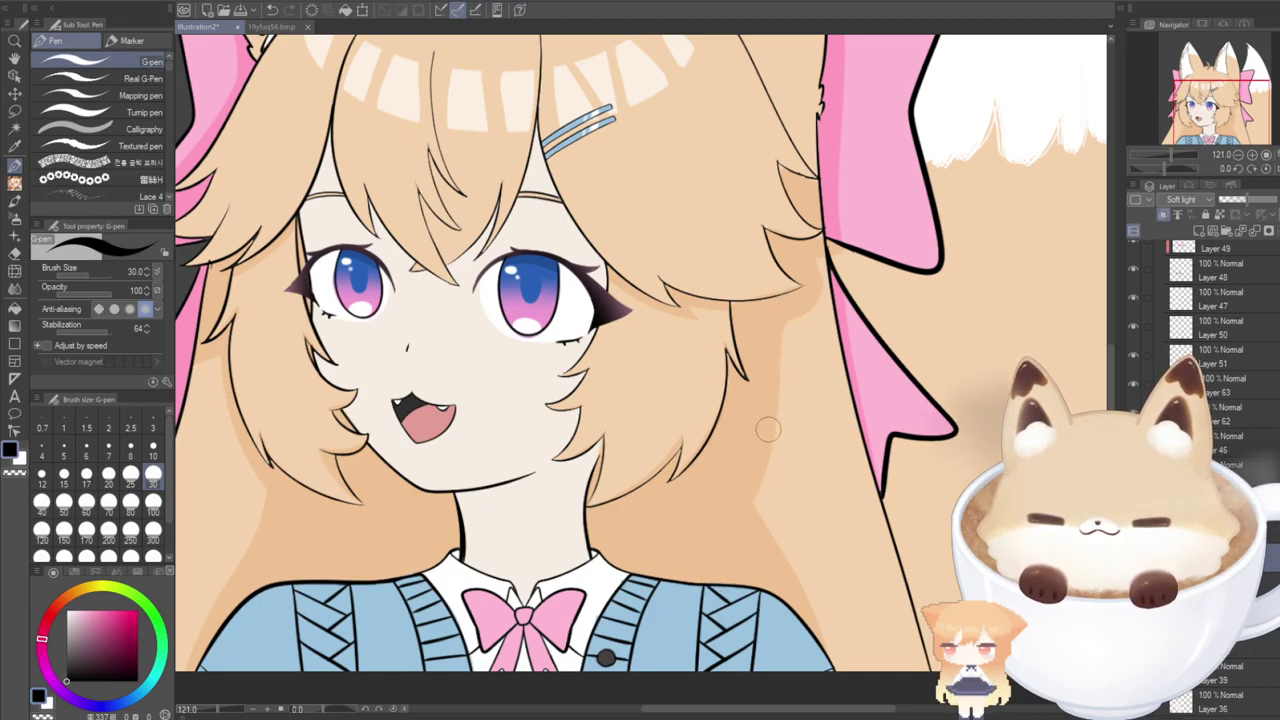
mouse_move(768, 429)
mouse_down()
mouse_move(763, 501)
mouse_move(824, 663)
mouse_up()
drag(765, 428, 830, 668)
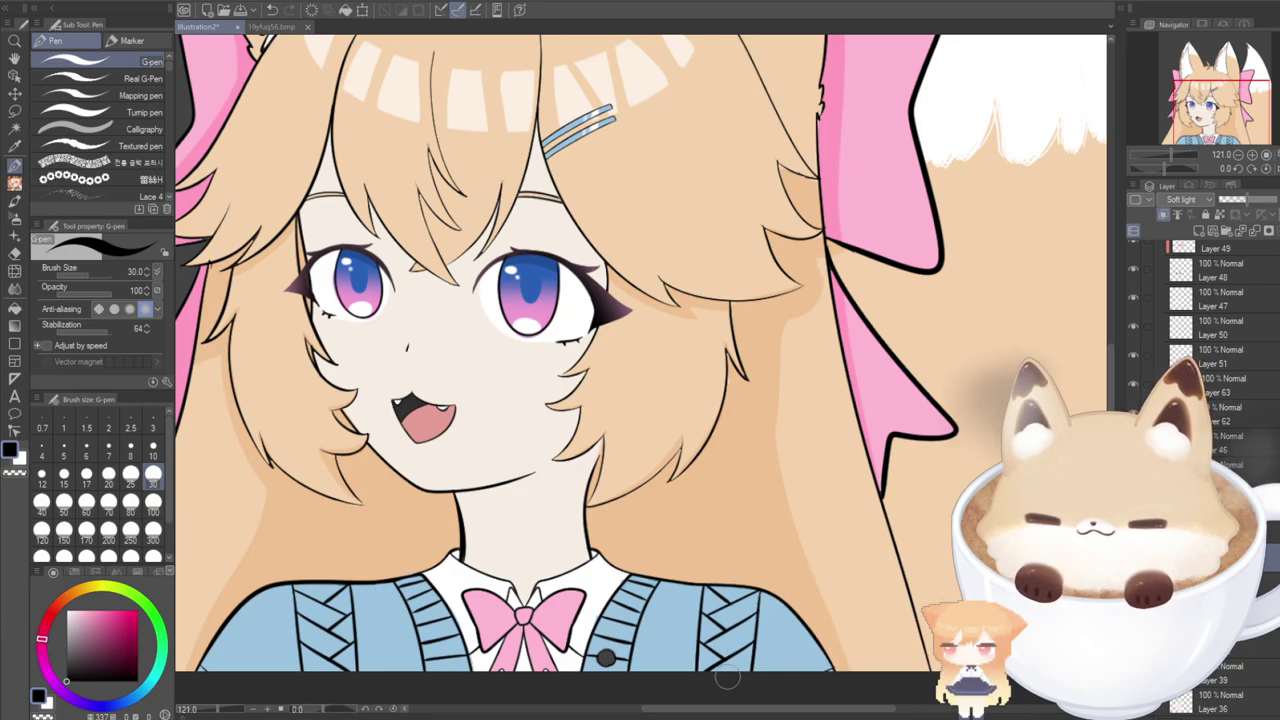
Shade the tan part of the tail around the right ribbon's hanging end and along its lower loop.
drag(731, 709, 795, 709)
scroll(589, 360, up, 1)
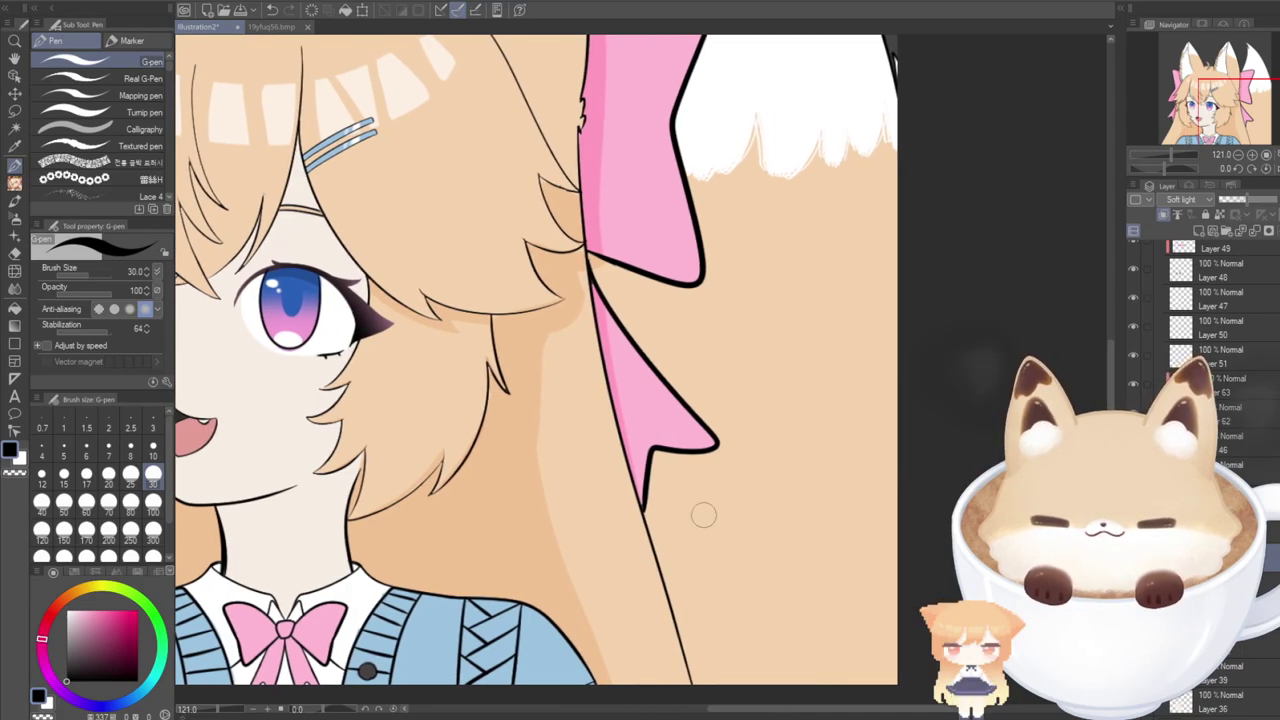
mouse_move(660, 550)
mouse_down()
mouse_move(683, 490)
mouse_move(736, 479)
mouse_move(725, 405)
mouse_up()
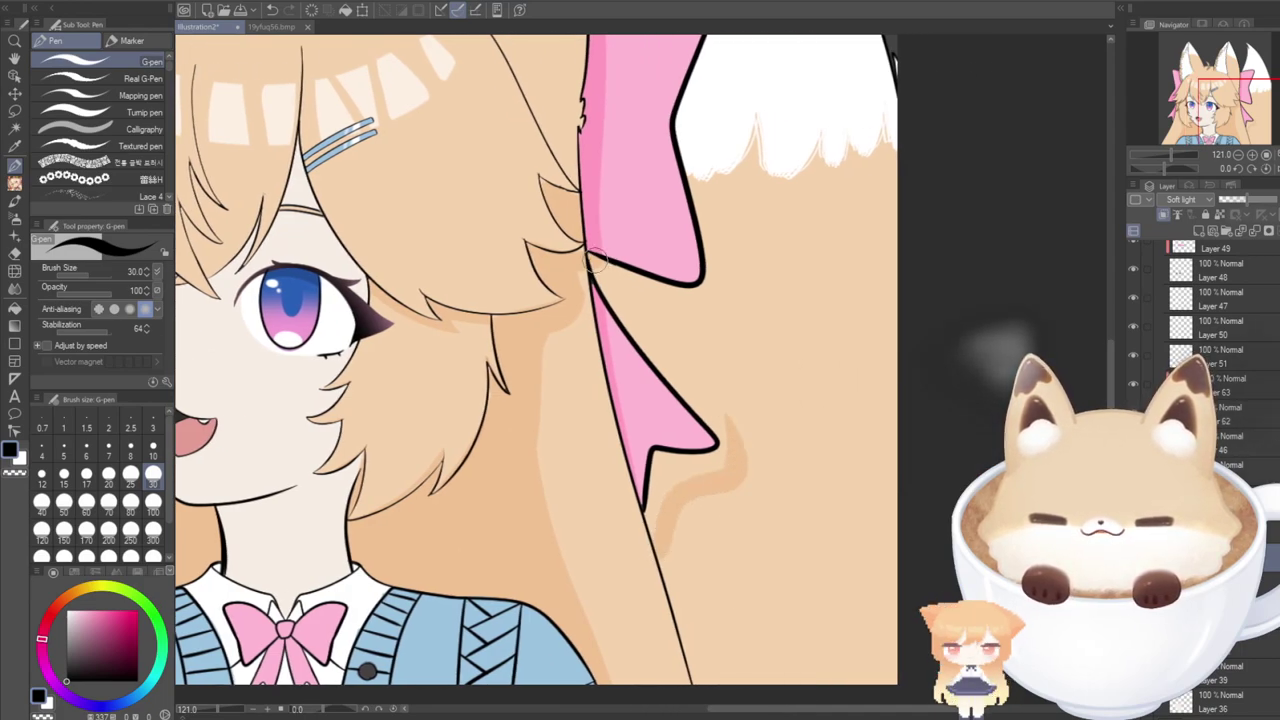
mouse_move(595, 262)
mouse_down()
mouse_move(714, 416)
mouse_move(692, 402)
mouse_up()
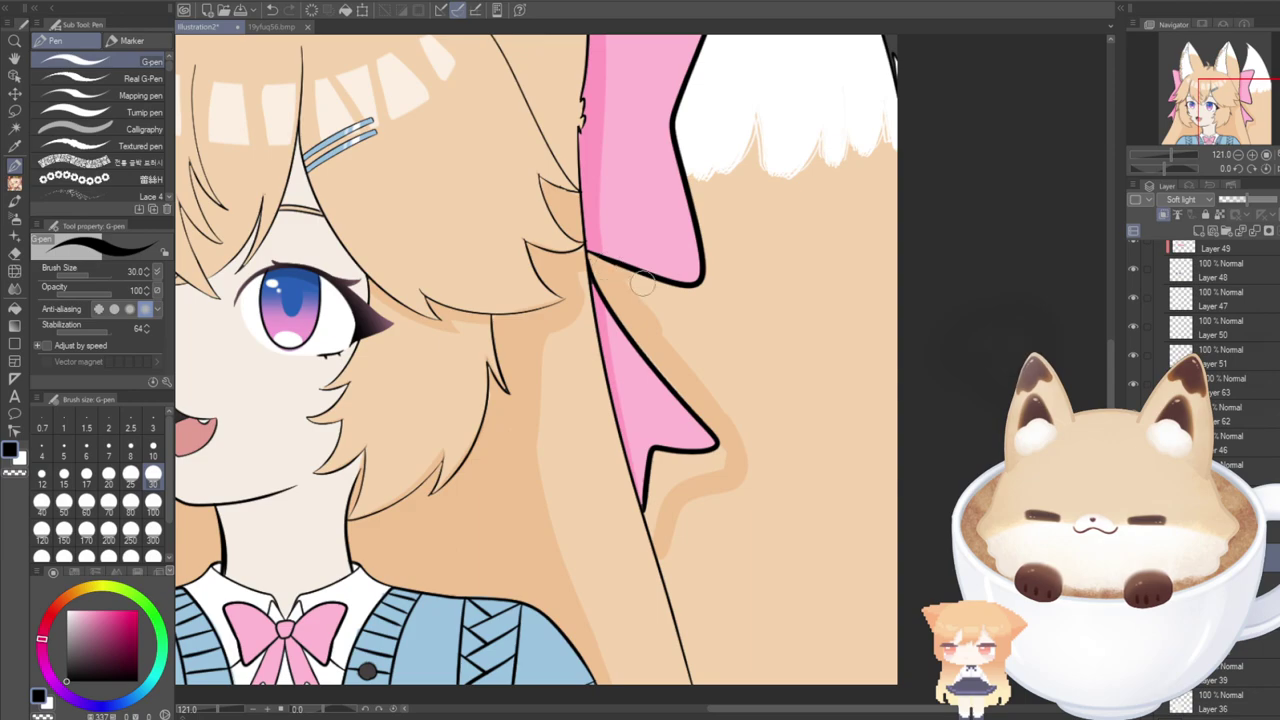
mouse_move(642, 284)
mouse_down()
mouse_move(700, 307)
mouse_move(726, 297)
mouse_move(690, 168)
mouse_up()
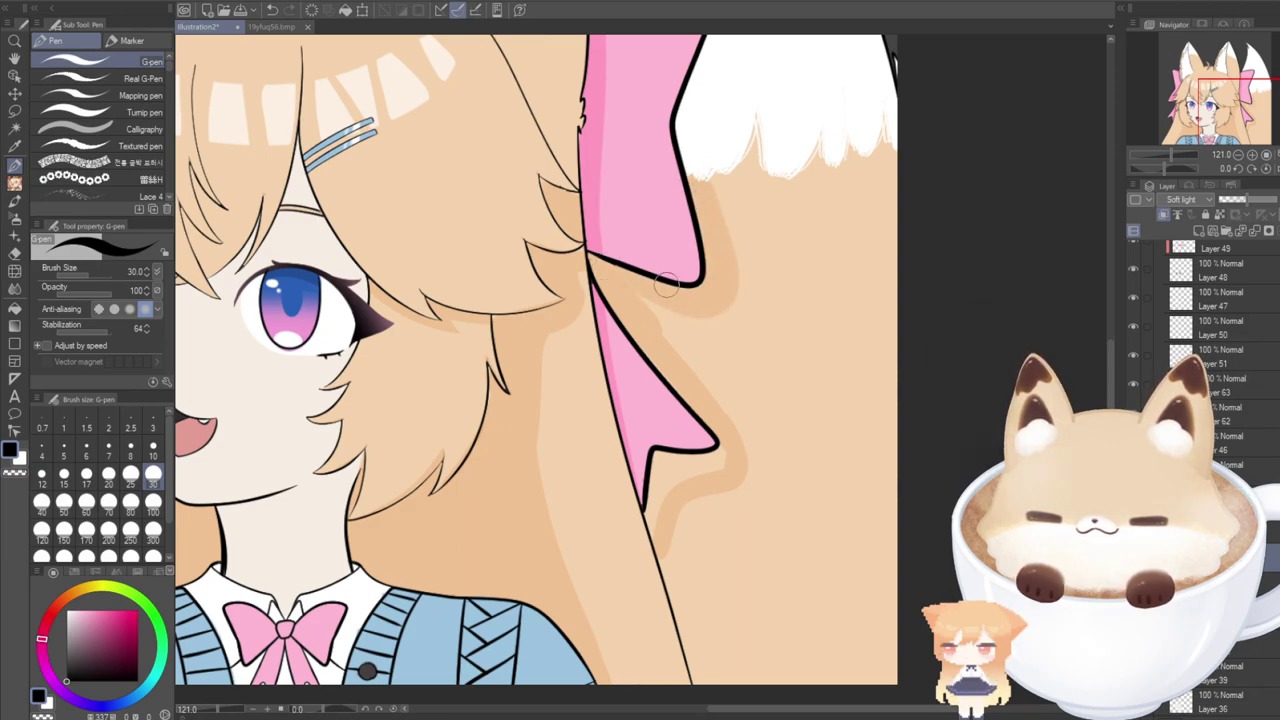
mouse_move(620, 282)
mouse_down()
mouse_move(691, 380)
mouse_move(742, 404)
mouse_up()
Shade the tan tail alongside the right back hair, from the ribbon's hanging end down to the canvas edge.
scroll(742, 404, down, 1)
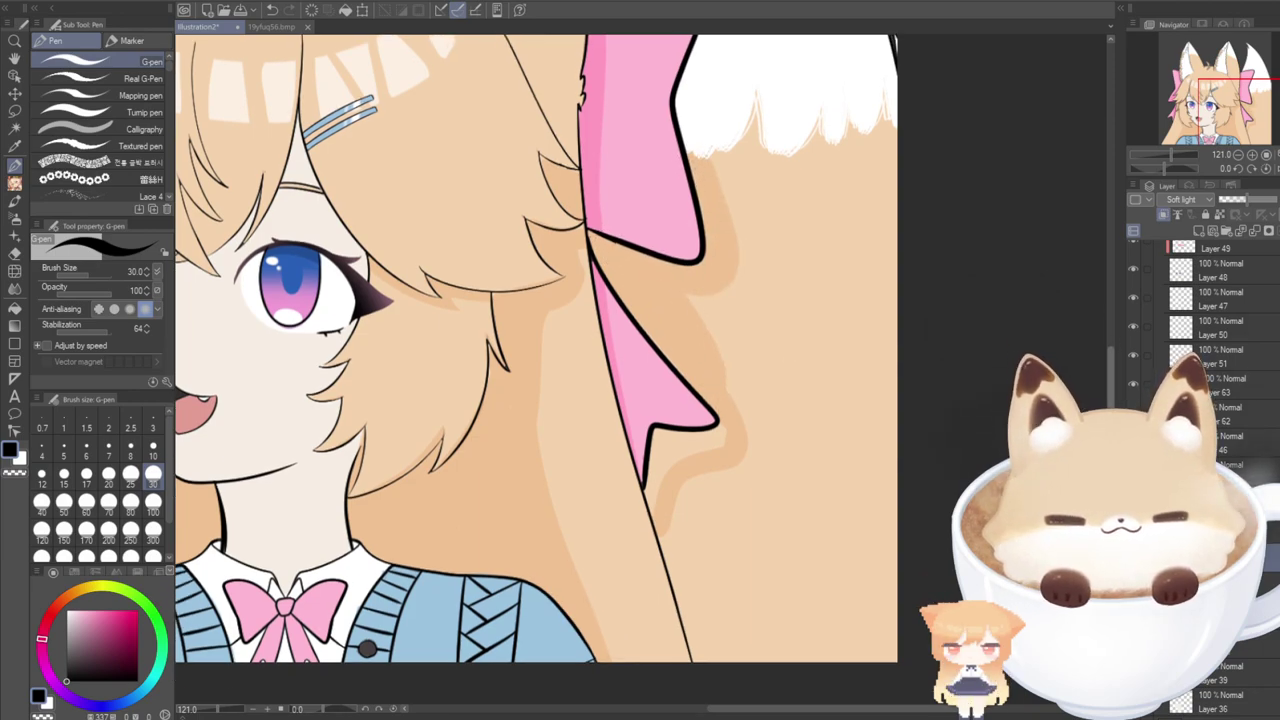
mouse_move(650, 478)
mouse_down()
mouse_move(663, 430)
mouse_move(731, 415)
mouse_move(718, 436)
mouse_move(663, 454)
mouse_move(720, 434)
mouse_up()
drag(666, 496, 737, 691)
drag(668, 530, 700, 648)
mouse_move(676, 457)
mouse_down()
mouse_move(705, 537)
mouse_move(682, 505)
mouse_move(697, 569)
mouse_up()
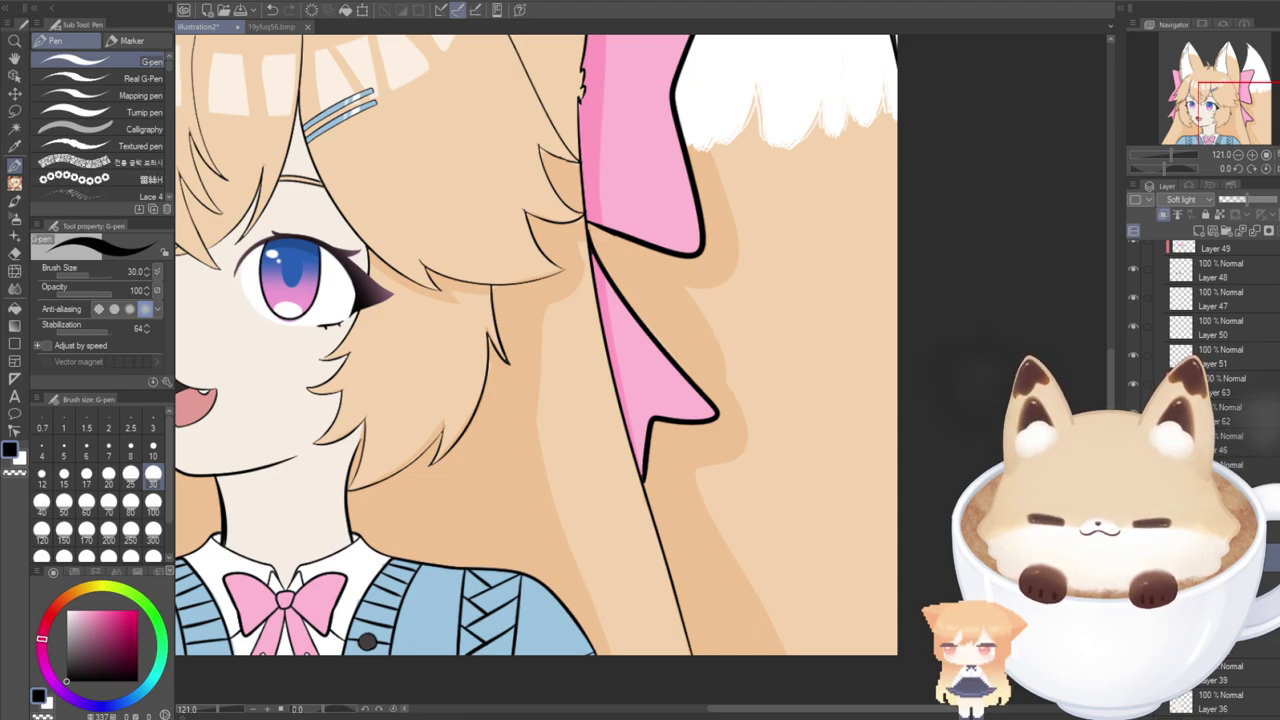
scroll(536, 362, up, 2)
mouse_move(679, 557)
mouse_down()
mouse_move(748, 539)
mouse_move(744, 471)
mouse_move(712, 481)
mouse_up()
Add a new Darken layer, paint a black stroke on the white tail fur beside the ribbon, and lower the layer's opacity to light grey.
scroll(694, 445, up, 5)
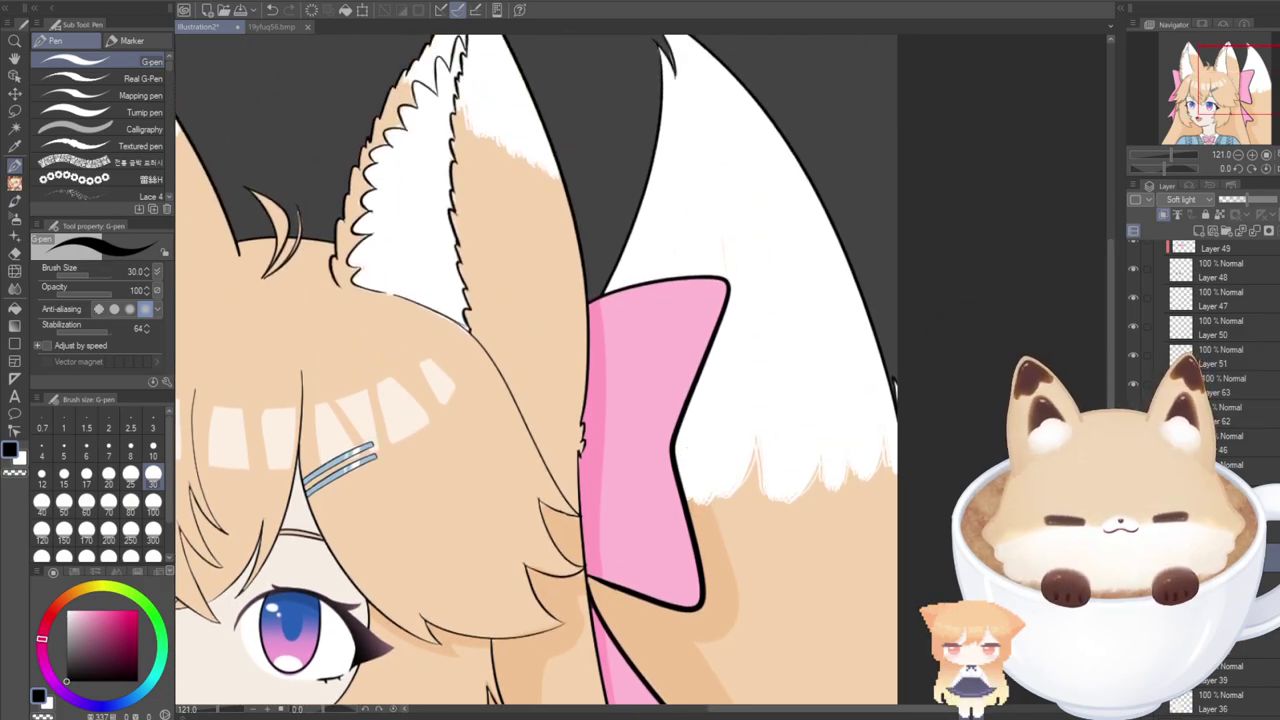
click(1200, 230)
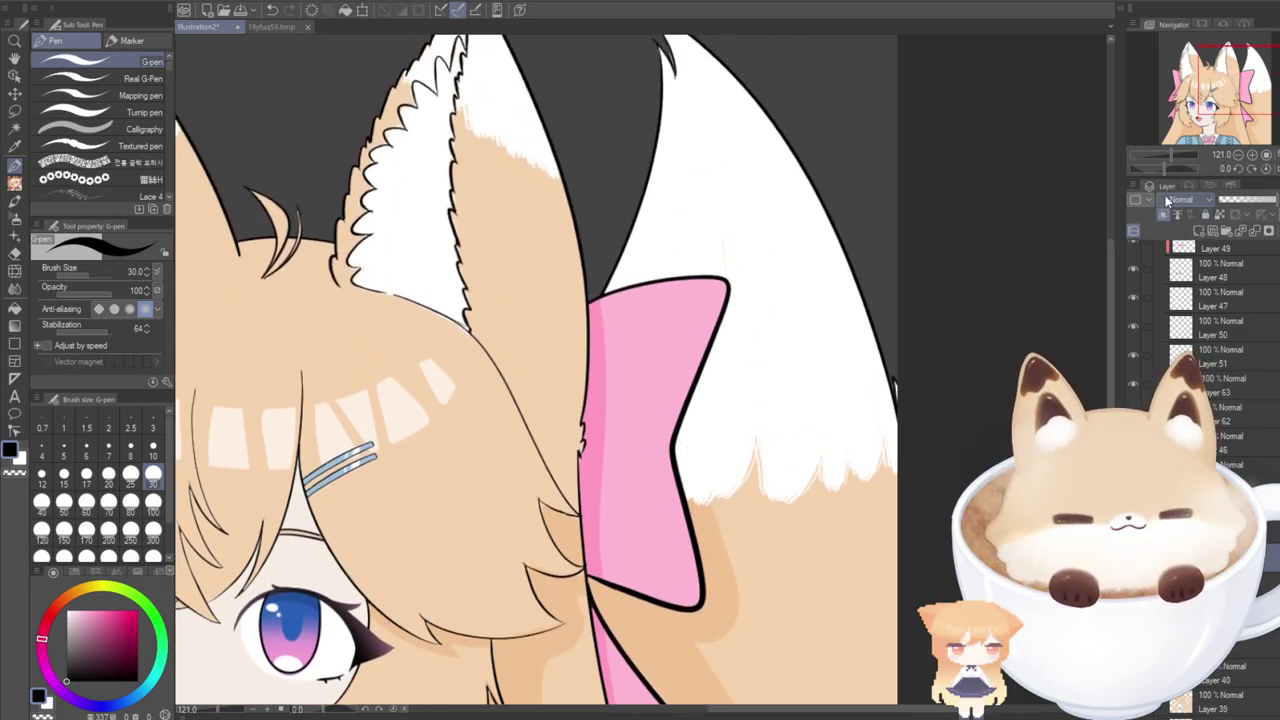
scroll(1170, 200, down, 1)
drag(697, 497, 696, 434)
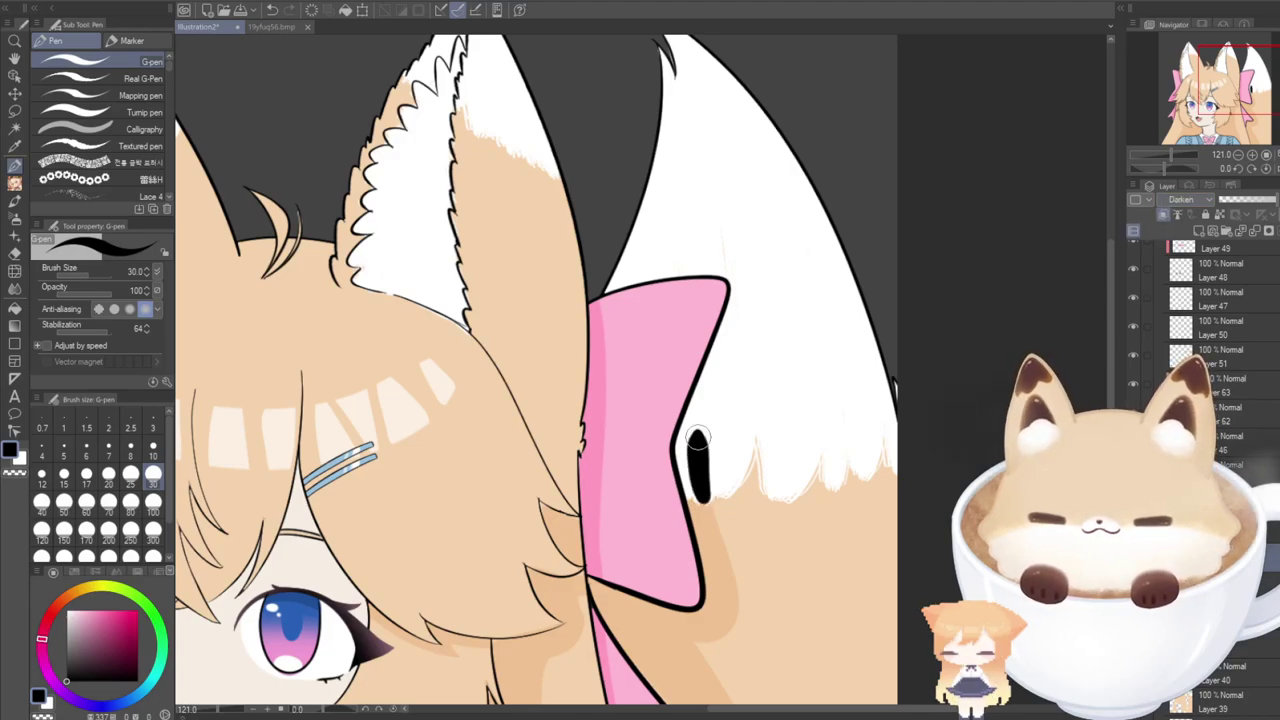
drag(1250, 200, 1245, 203)
click(1230, 201)
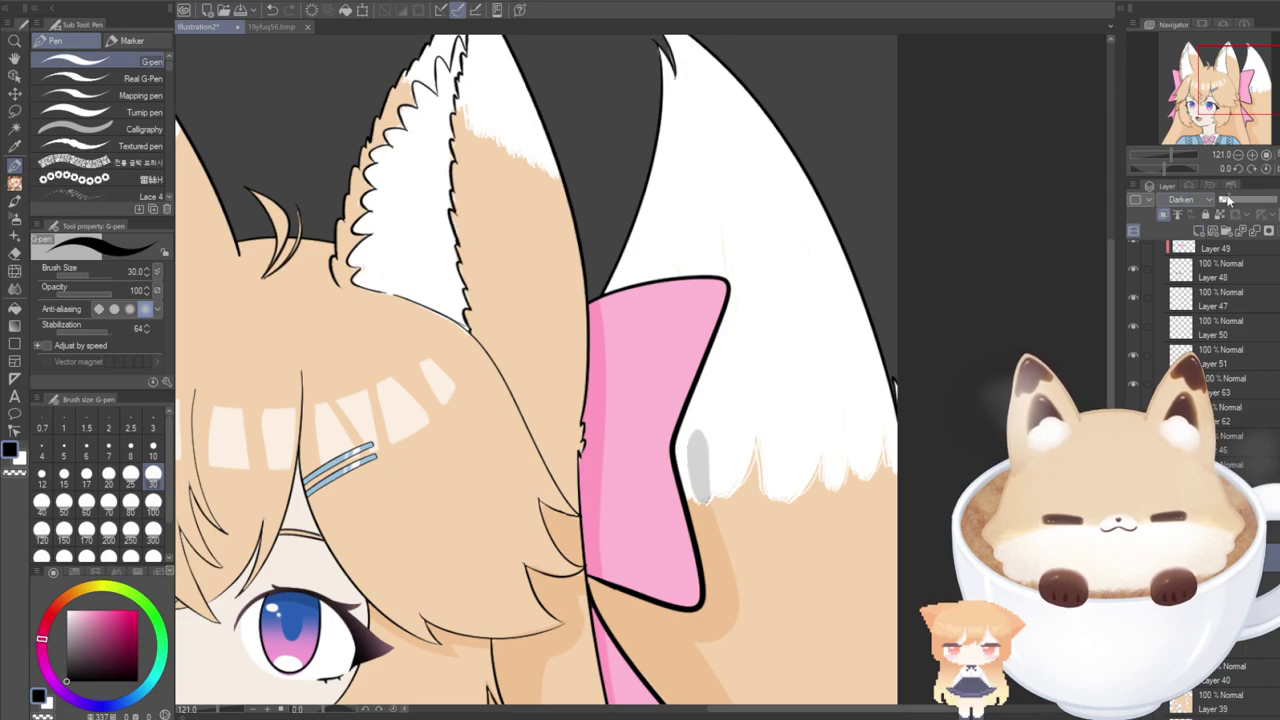
Shade the white tail fur along the ribbon's outer edge and upper corner, undoing the stroke across its whole upper edge.
mouse_move(694, 487)
mouse_down()
mouse_move(686, 428)
mouse_move(740, 316)
mouse_up()
mouse_move(704, 505)
mouse_down()
mouse_move(705, 430)
mouse_move(742, 262)
mouse_up()
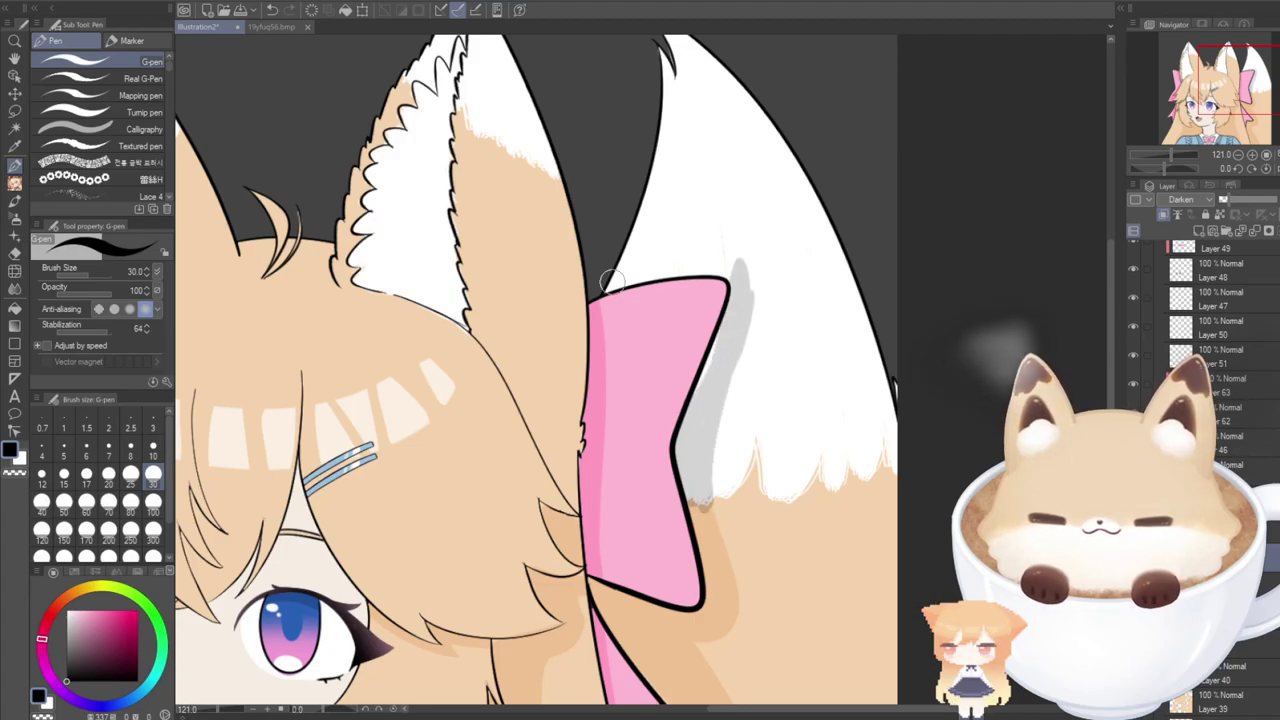
mouse_move(612, 282)
mouse_down()
mouse_move(700, 266)
mouse_move(737, 286)
mouse_move(690, 425)
mouse_up()
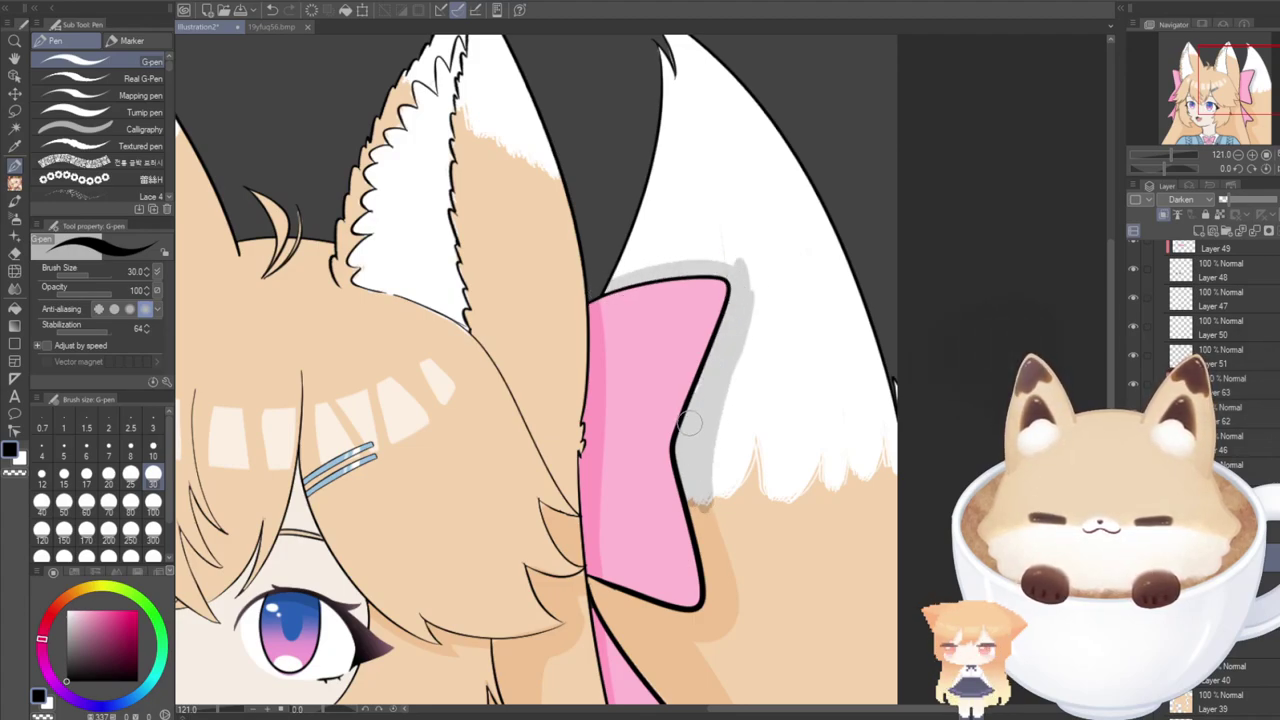
key(ctrl+z)
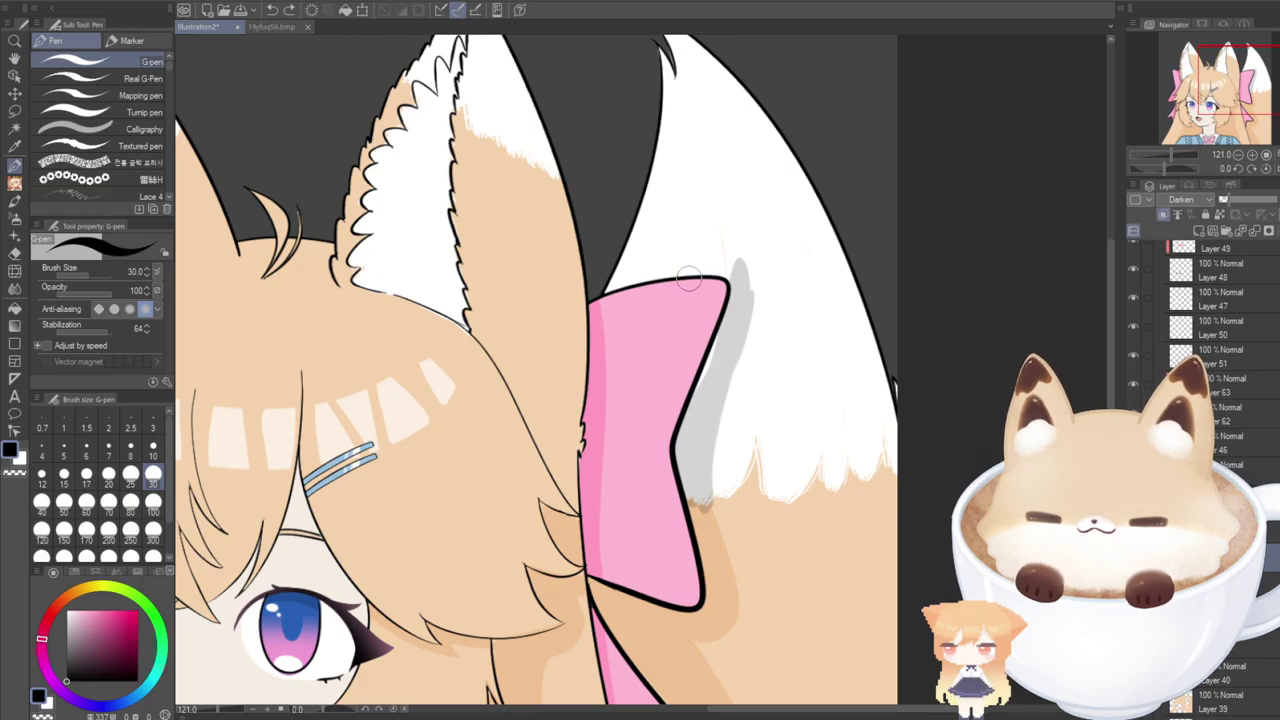
mouse_move(690, 268)
mouse_down()
mouse_move(740, 296)
mouse_move(679, 455)
mouse_up()
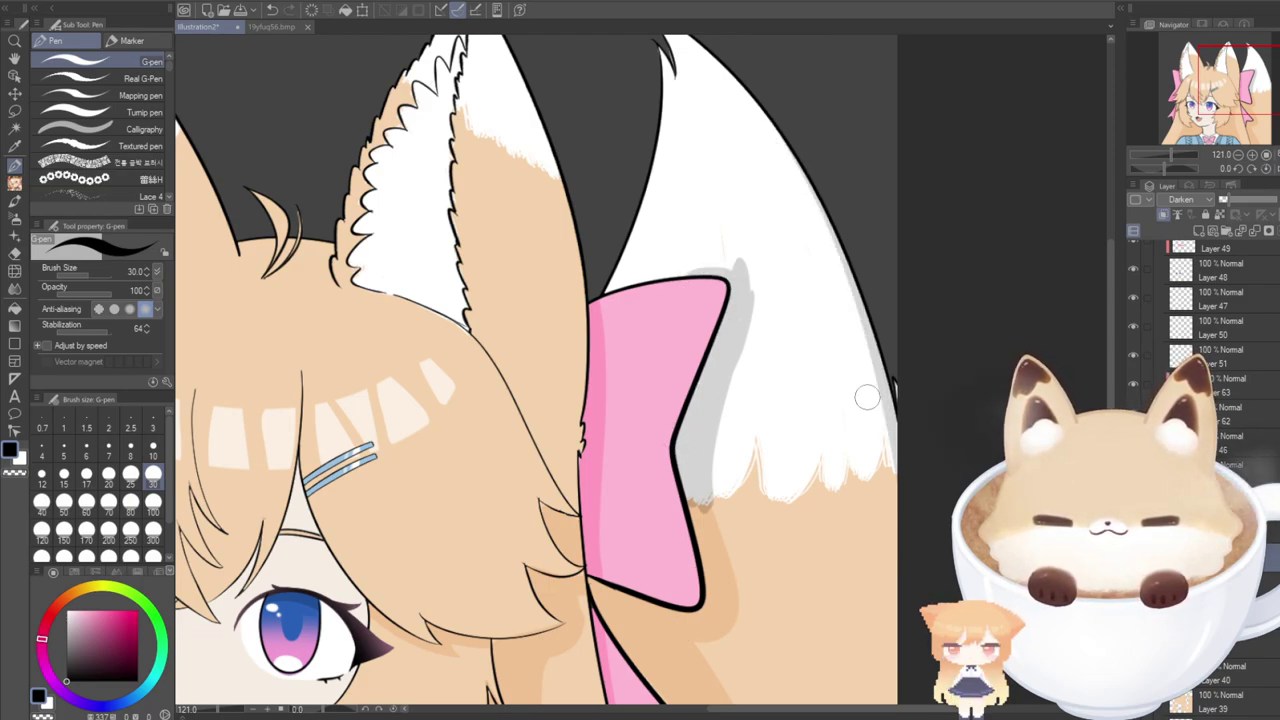
Try a narrow shadow along the tail's outer edge from the white fur into the tan fur, and undo the strokes.
drag(814, 163, 894, 540)
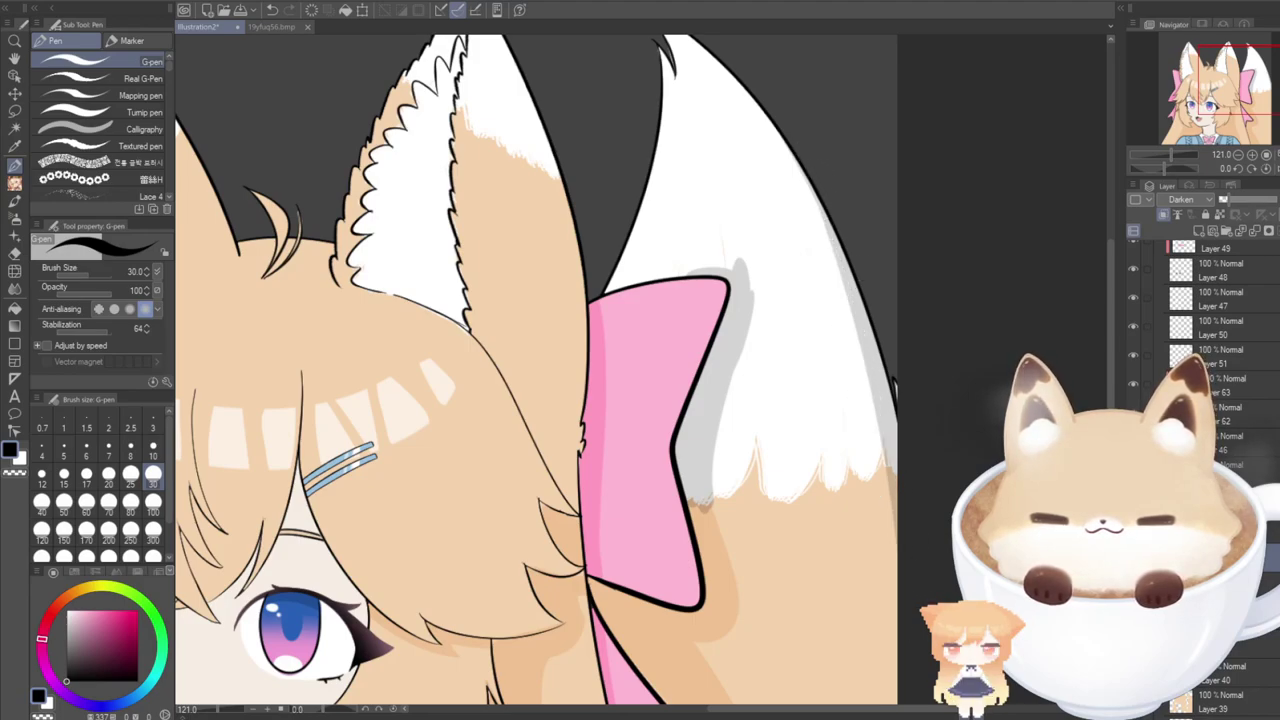
mouse_move(885, 615)
mouse_down()
mouse_move(894, 391)
mouse_move(796, 142)
mouse_move(878, 530)
mouse_up()
key(ctrl+z)
key(ctrl+z)
key(ctrl+z)
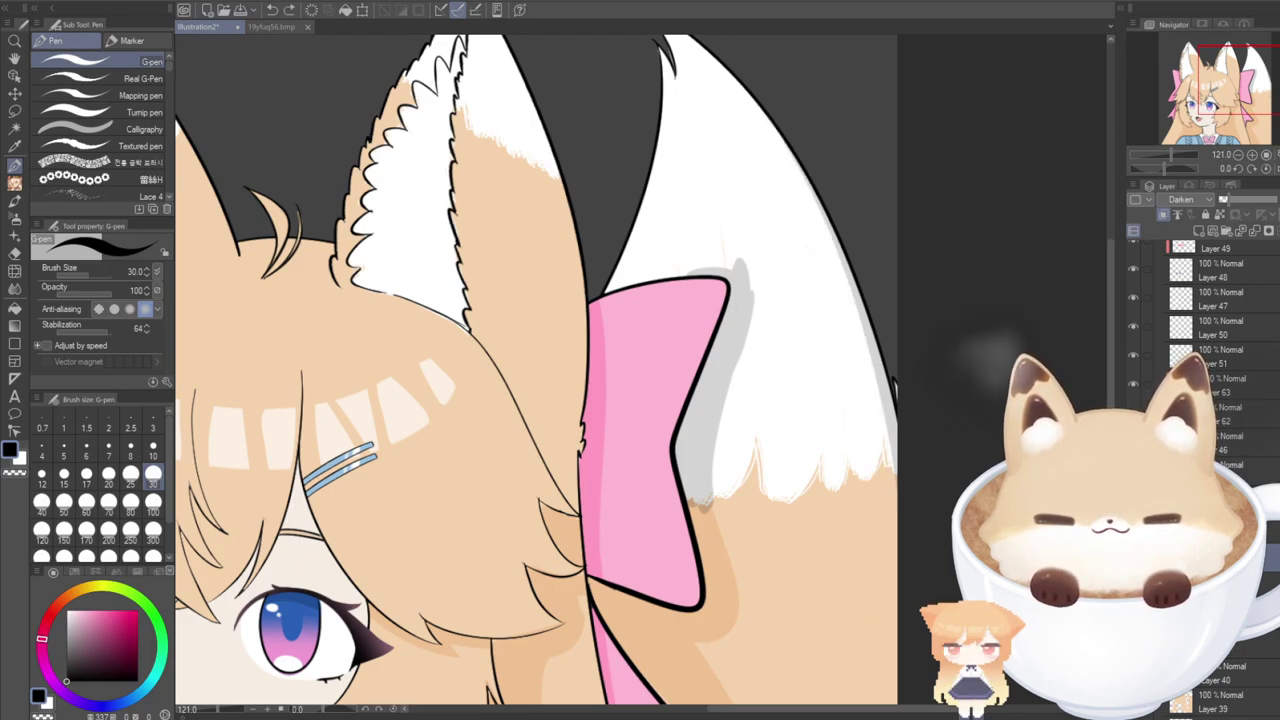
Shade the tail's outer edge with a broader stroke, and narrow the grey shadow beside the ribbon using the Hard eraser at size 15.
drag(1111, 300, 1111, 316)
mouse_move(774, 67)
mouse_down()
mouse_move(822, 163)
mouse_move(912, 684)
mouse_up()
key(e)
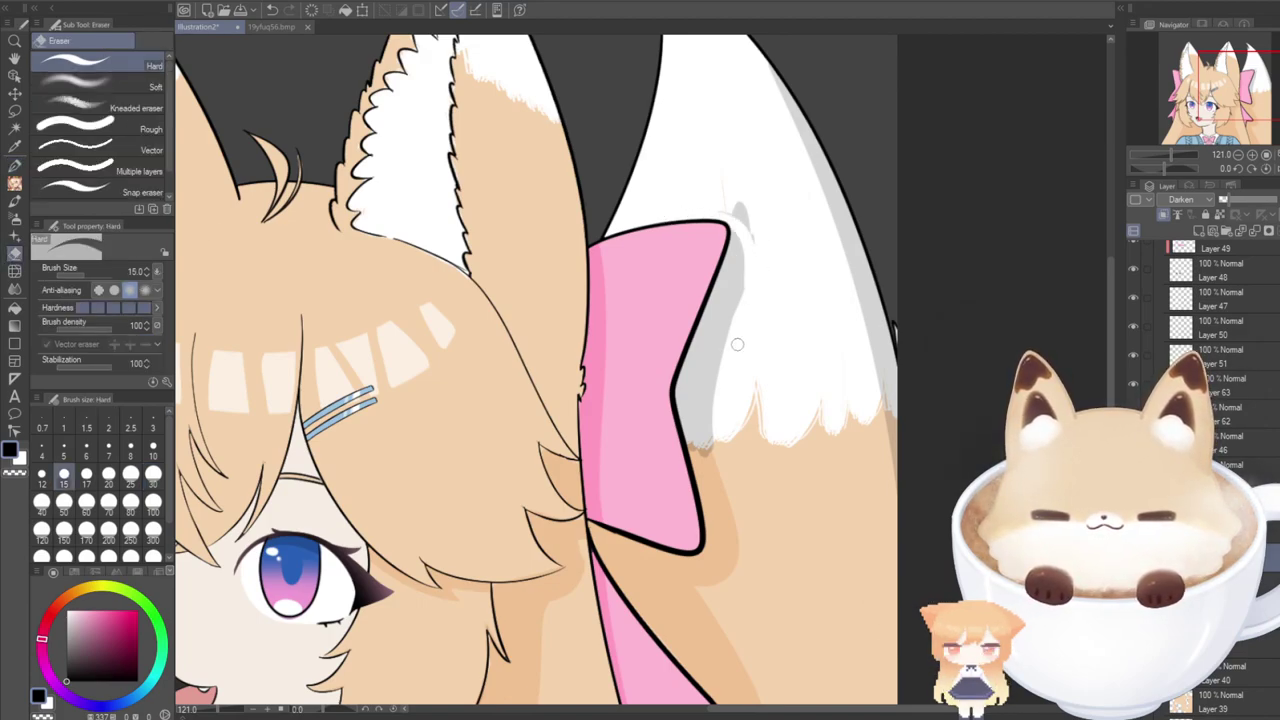
mouse_move(706, 214)
mouse_down()
mouse_move(756, 226)
mouse_move(706, 427)
mouse_up()
mouse_move(750, 258)
mouse_down()
mouse_move(704, 415)
mouse_move(709, 452)
mouse_up()
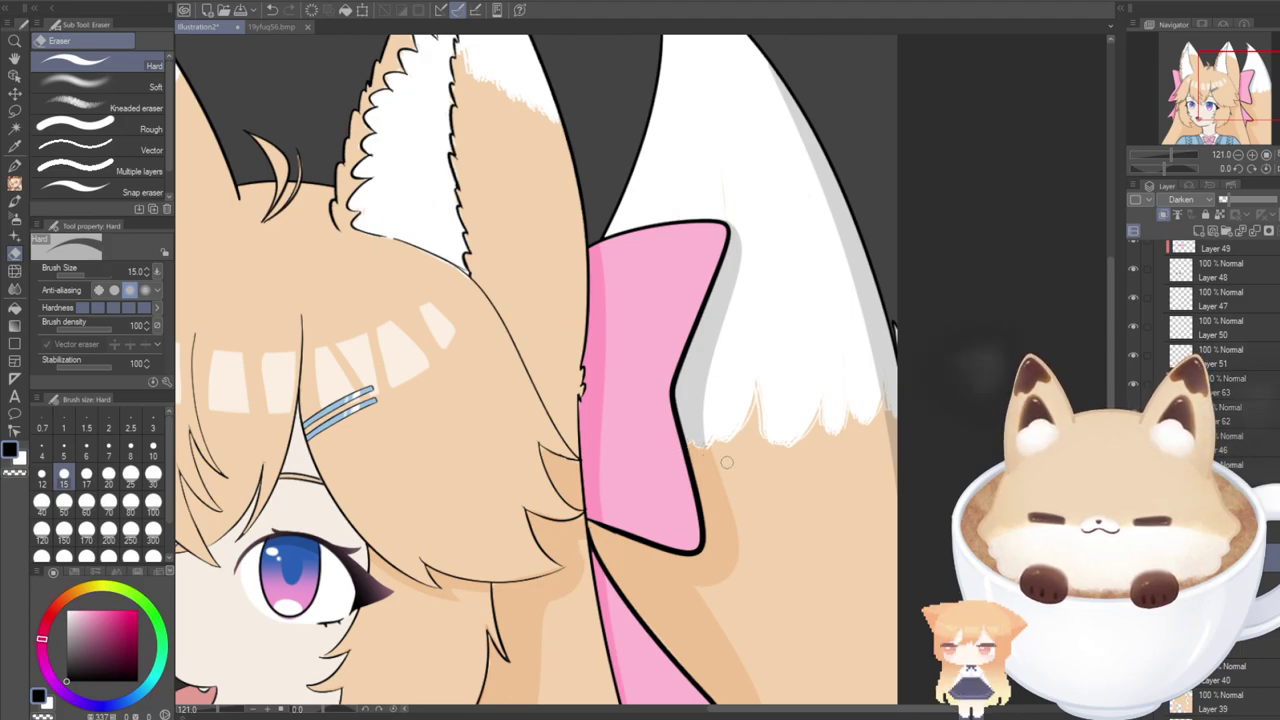
Clean the grey shadow spilling onto the tan fur beside the ribbon with the Soft eraser at size 20.
click(15, 166)
scroll(708, 445, up, 5)
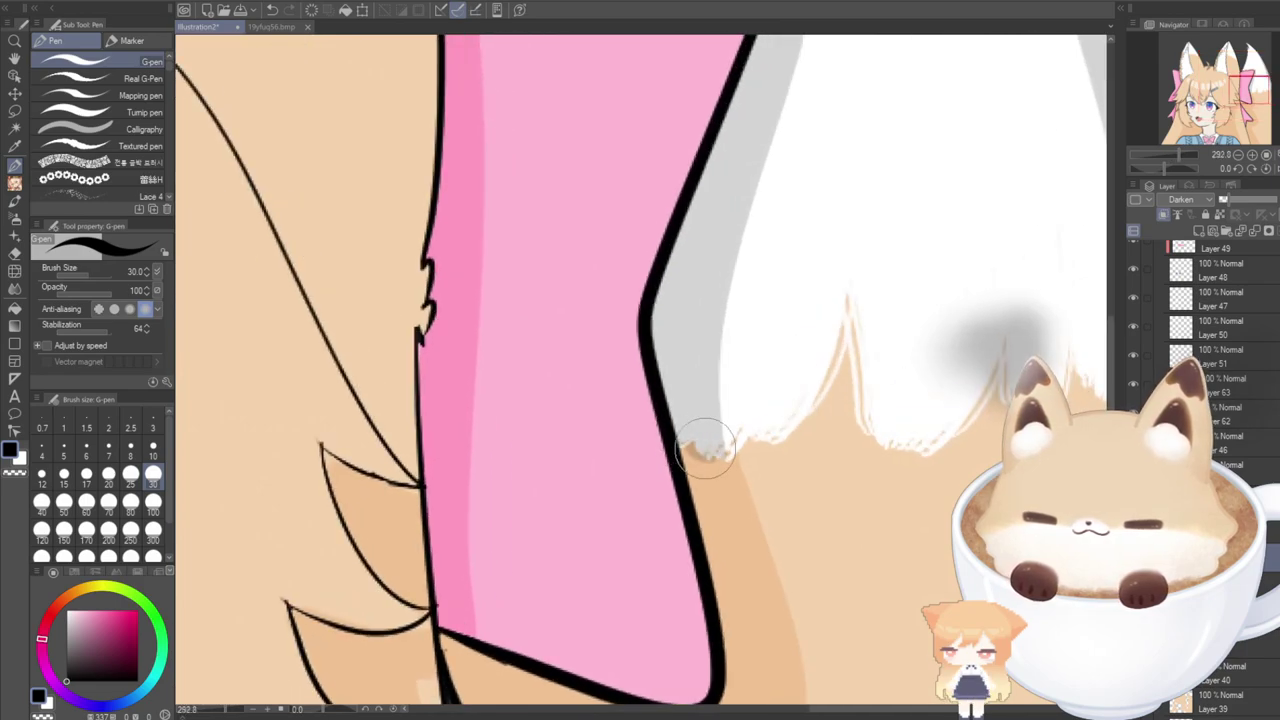
click(8, 254)
click(100, 87)
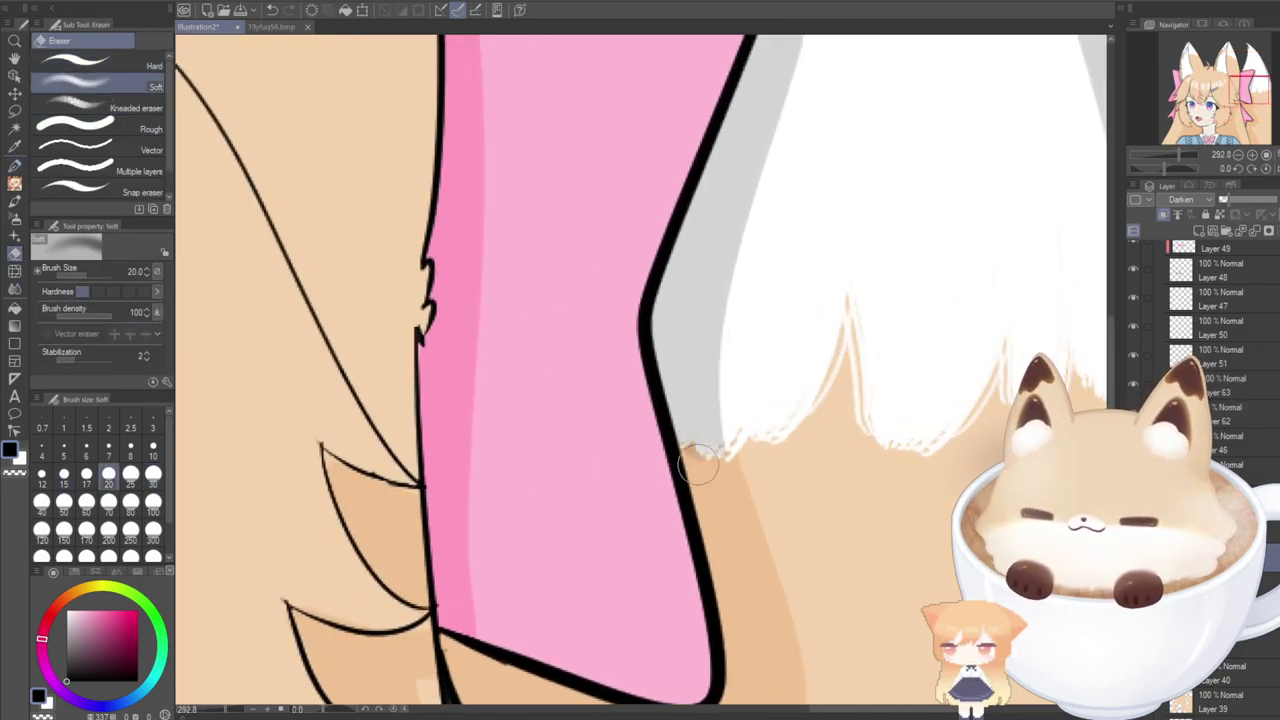
scroll(672, 470, down, 4)
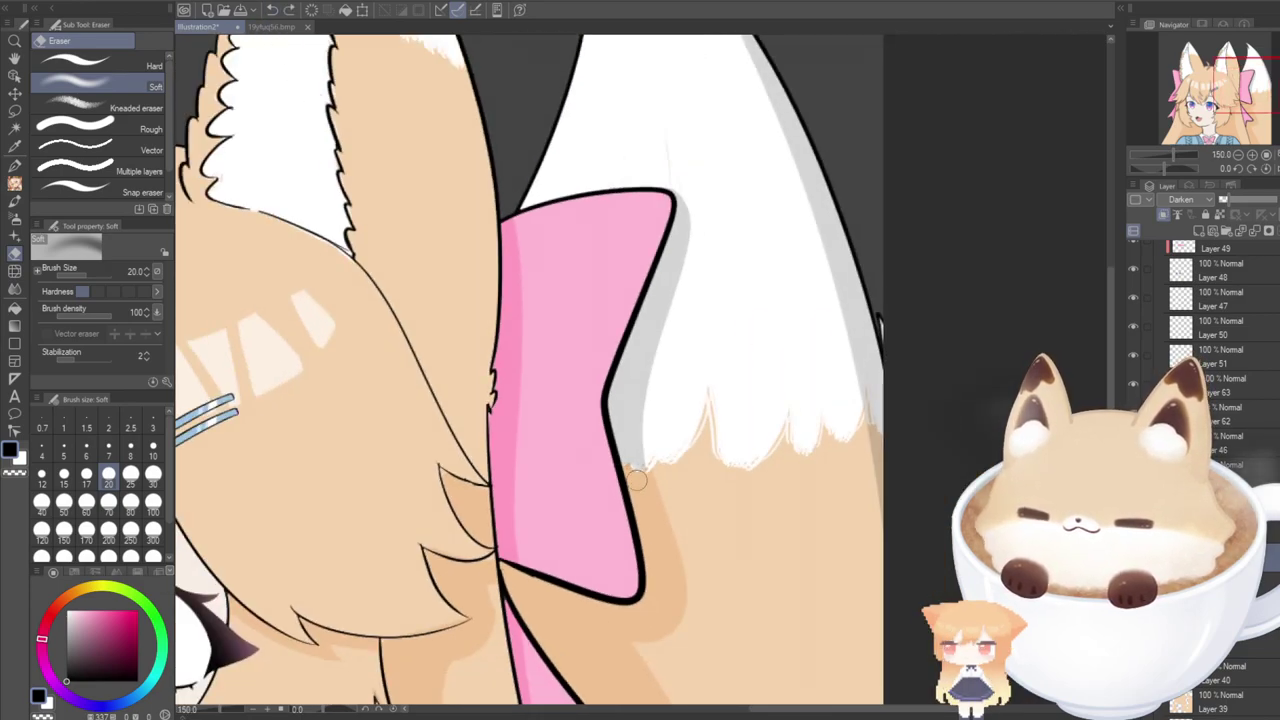
Lower the Darken layer's opacity to lighten the white tail's shadow, and check the whole illustration.
scroll(636, 480, down, 5)
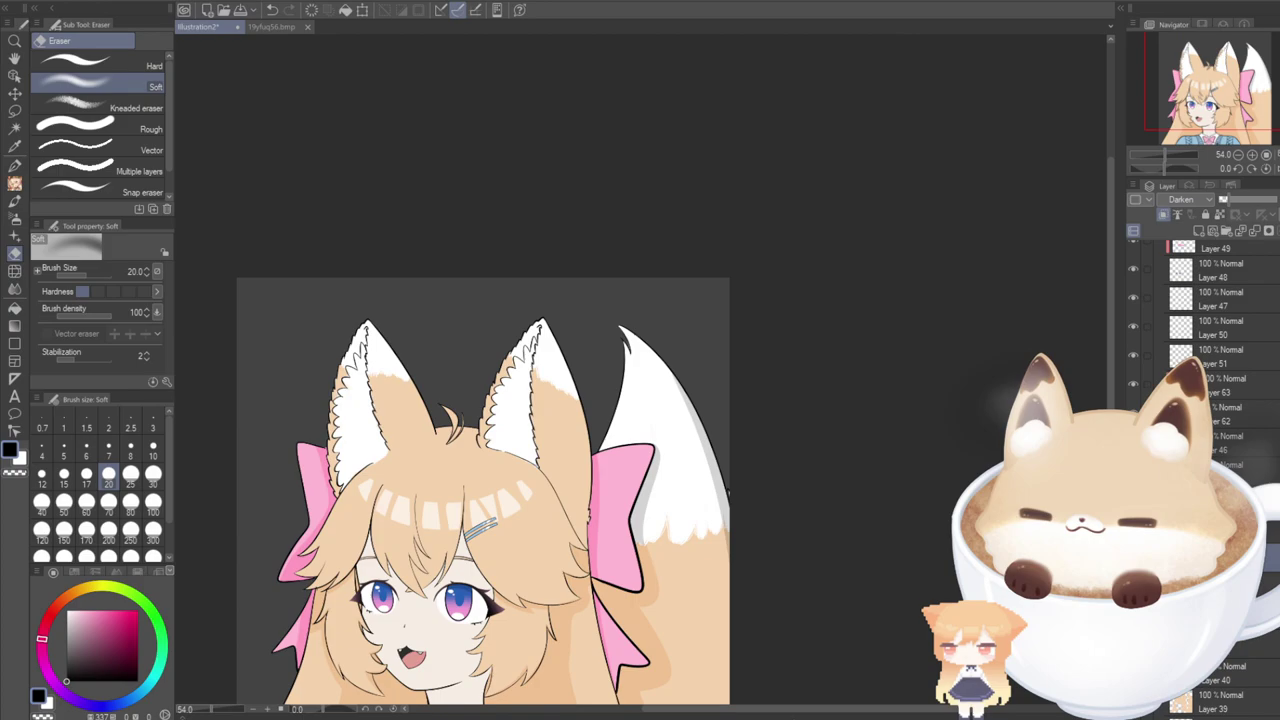
drag(1260, 67, 1260, 69)
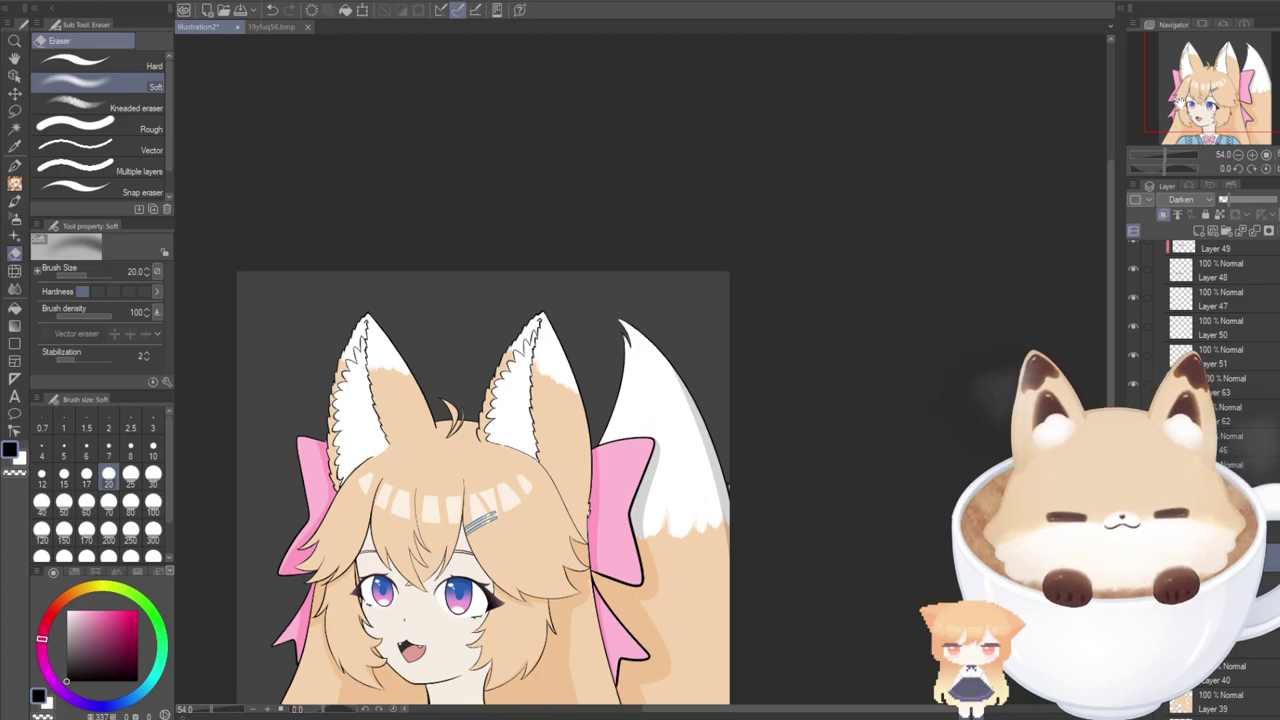
drag(1180, 102, 1162, 148)
scroll(612, 534, down, 2)
scroll(579, 530, up, 2)
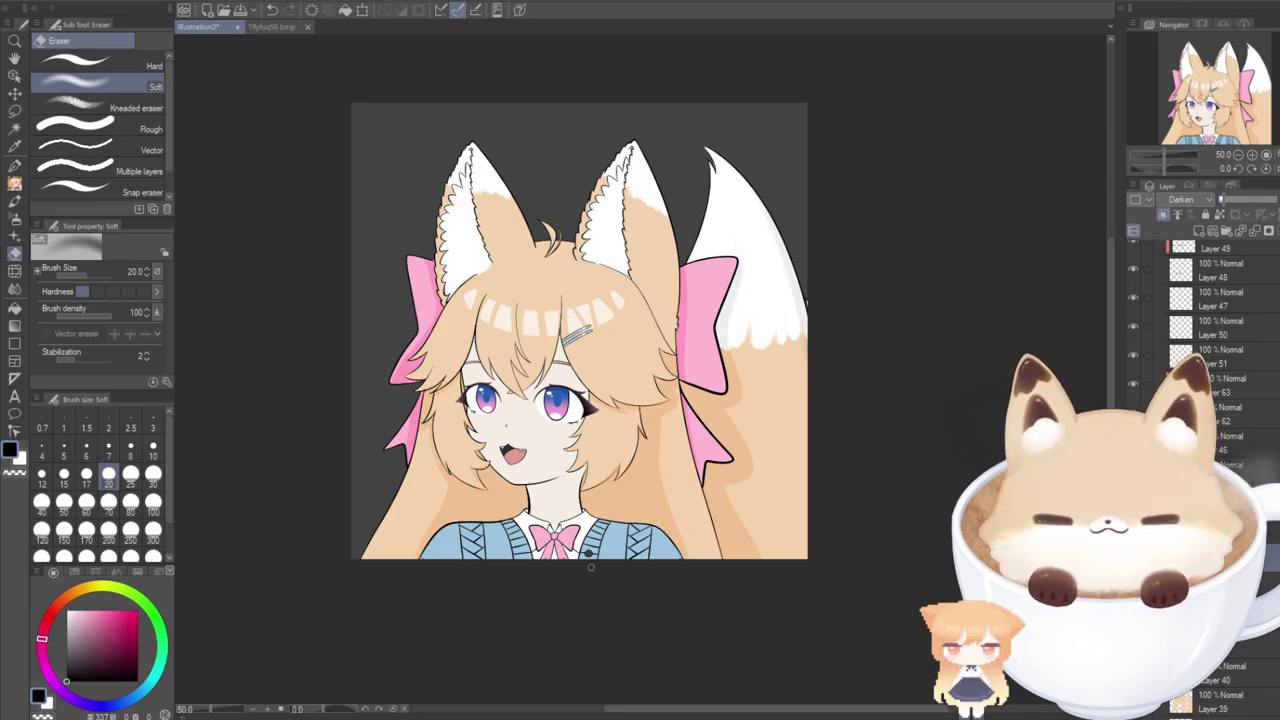
scroll(590, 567, down, 2)
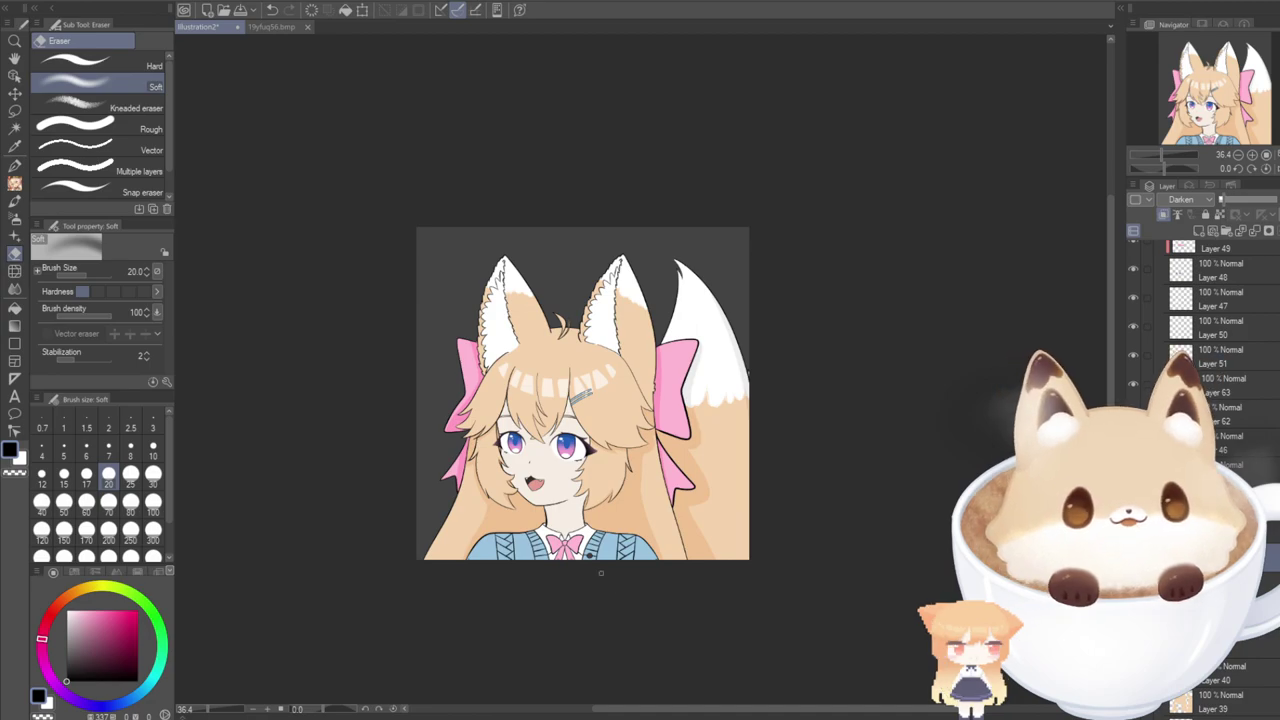
scroll(565, 572, up, 3)
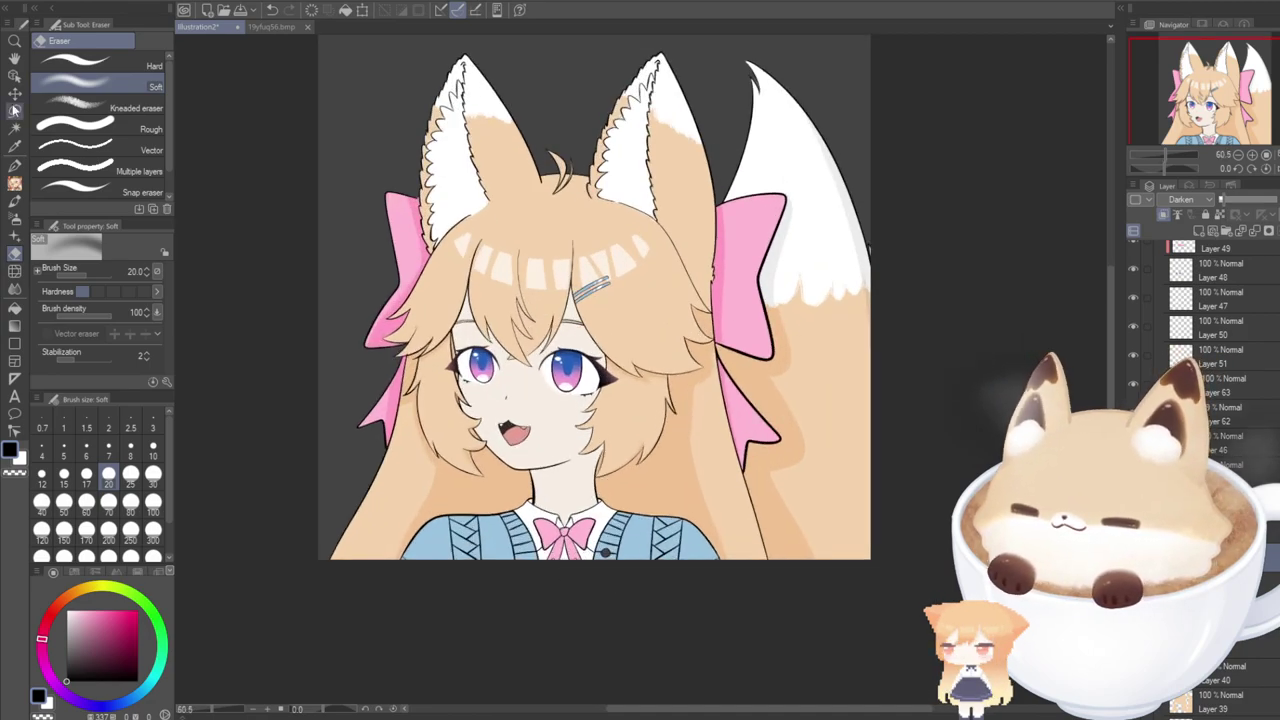
Add a faint peach blush to both cheeks with the Soft airbrush at size 100.
click(14, 165)
click(14, 92)
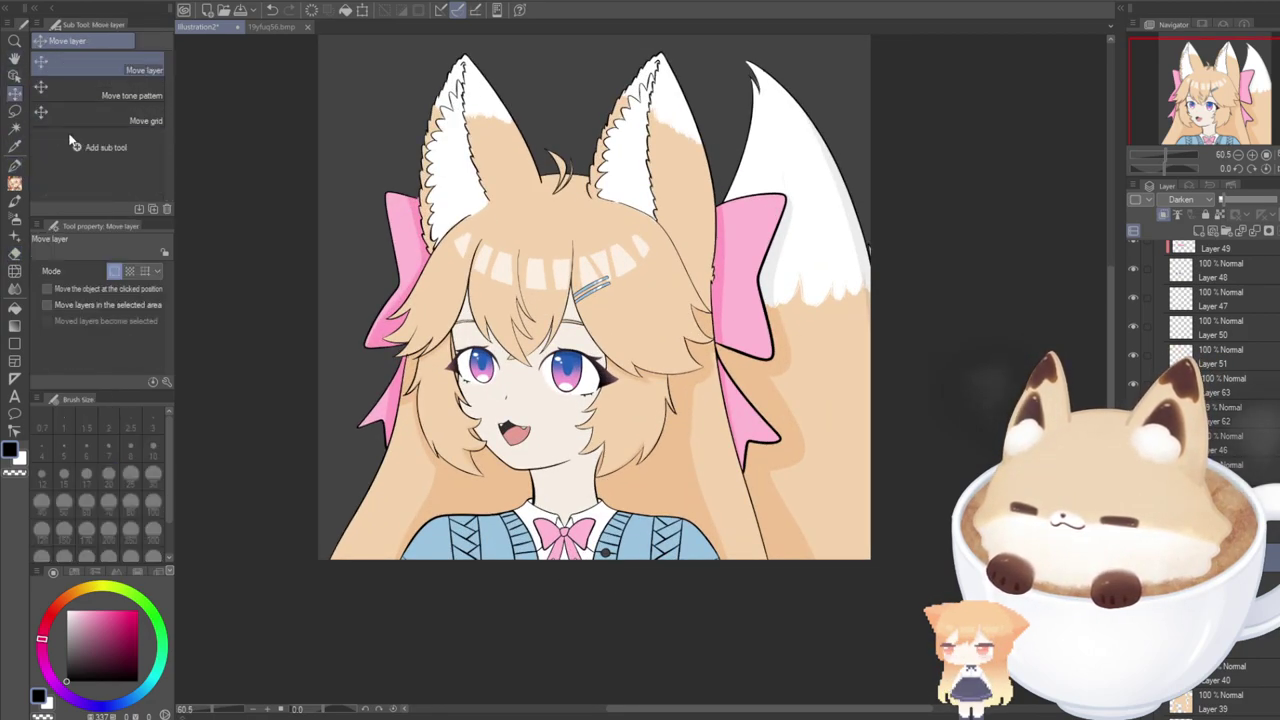
click(14, 75)
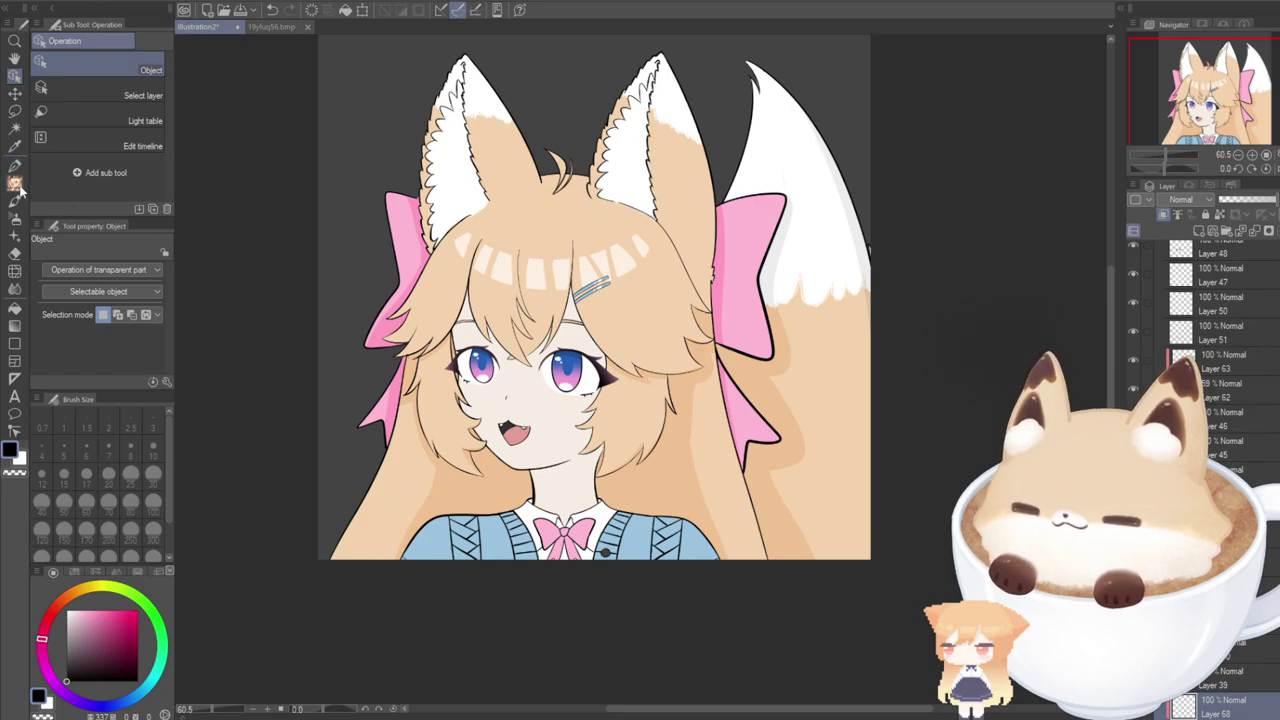
click(14, 165)
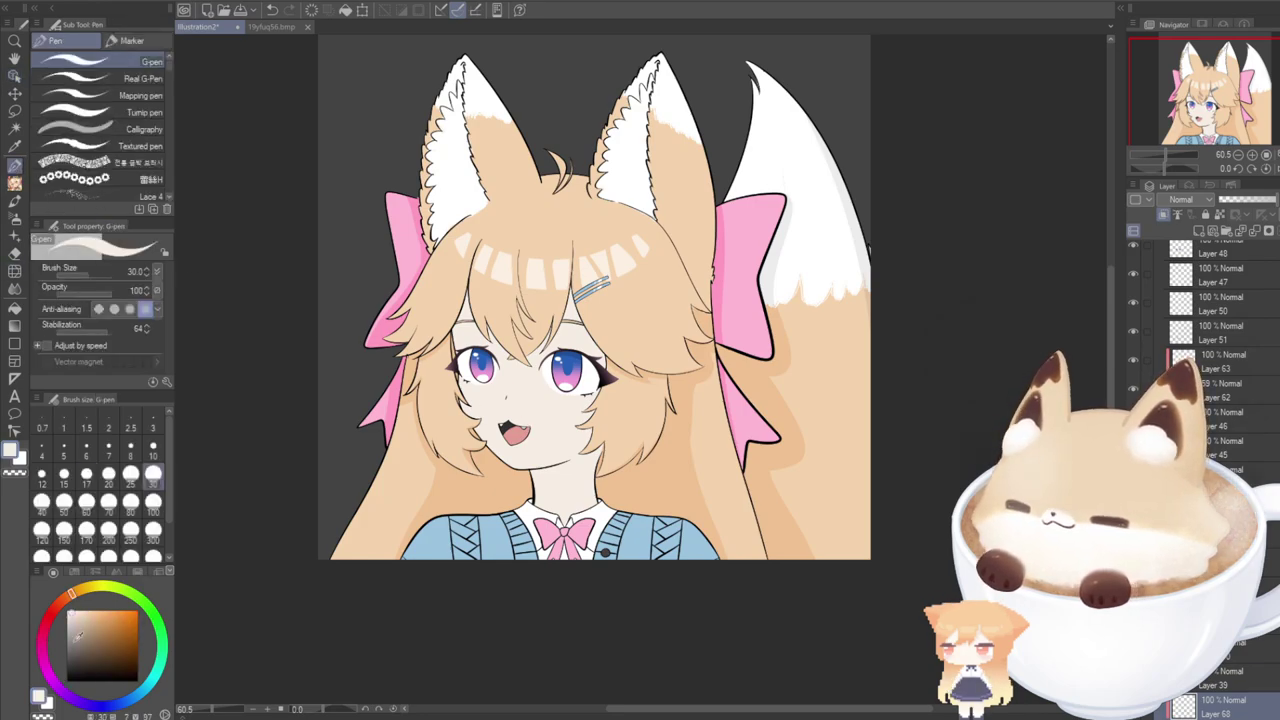
click(82, 612)
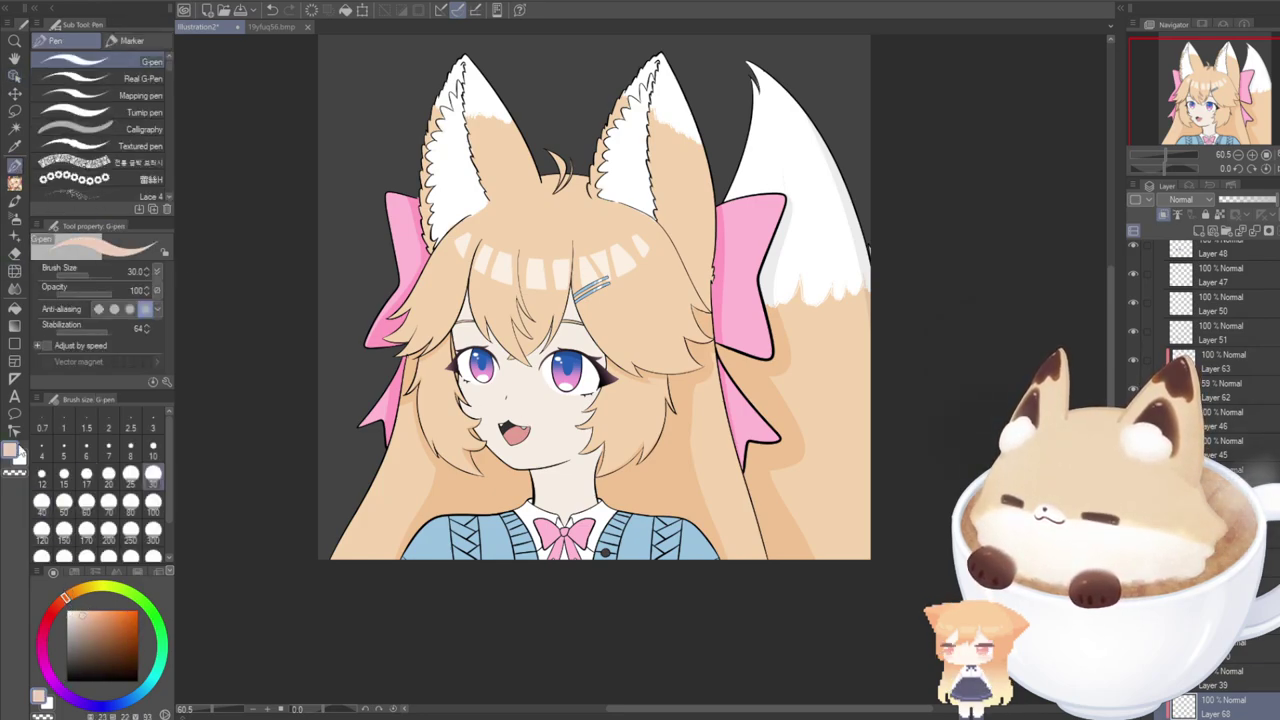
click(16, 222)
scroll(470, 410, up, 5)
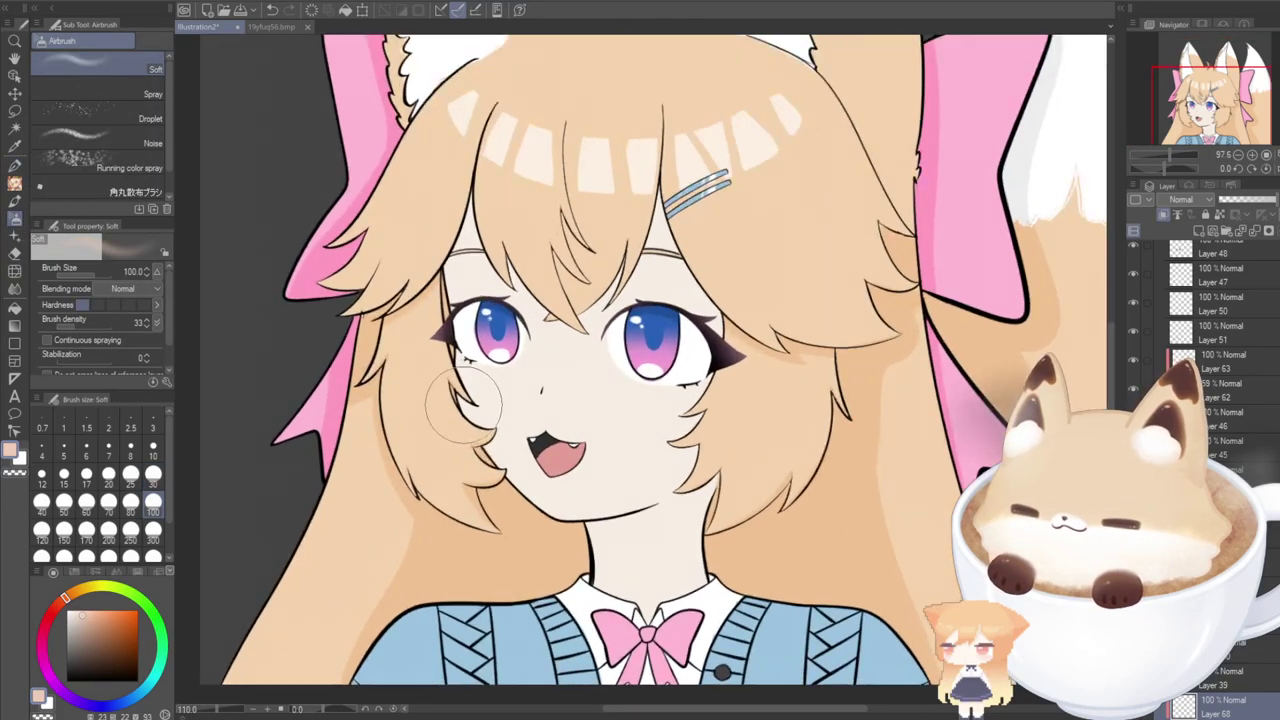
drag(452, 420, 430, 410)
mouse_move(615, 400)
mouse_down()
mouse_move(651, 414)
mouse_move(637, 410)
mouse_move(727, 450)
mouse_up()
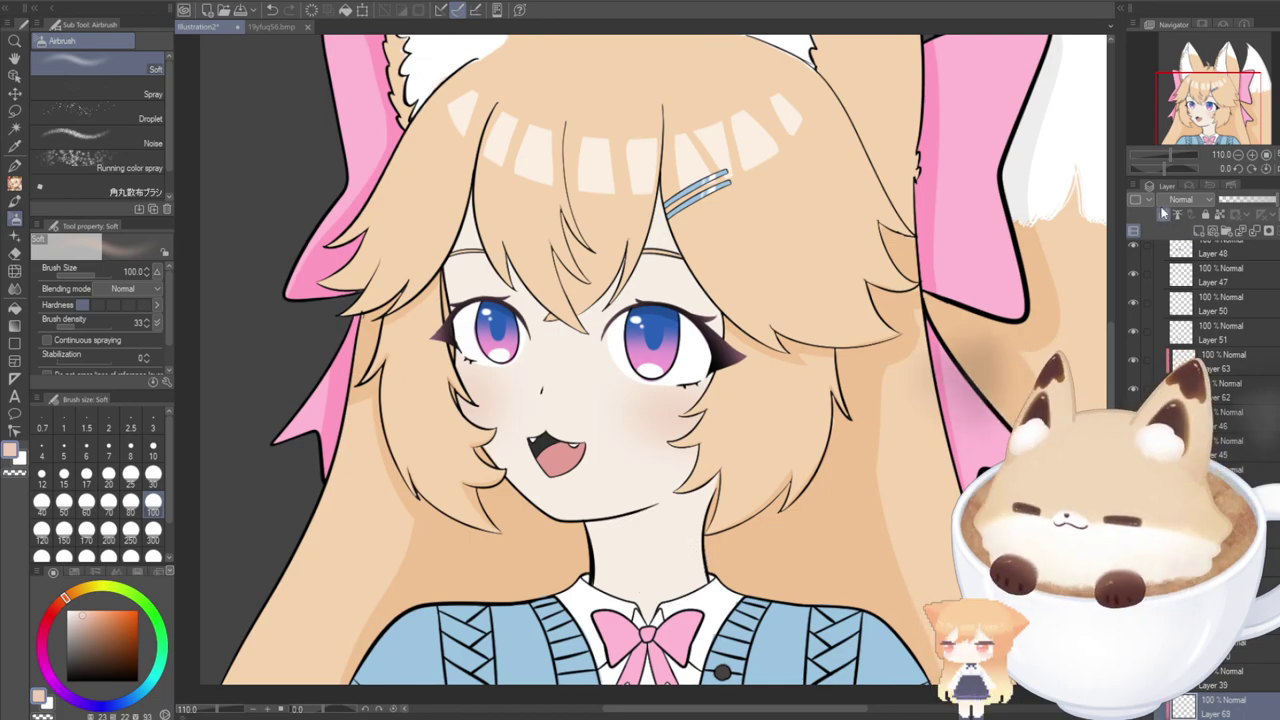
Set the G-pen to size 10, choose a stronger salmon pink for blush lines, and undo the trial scribble on the cheek.
key(p)
click(153, 447)
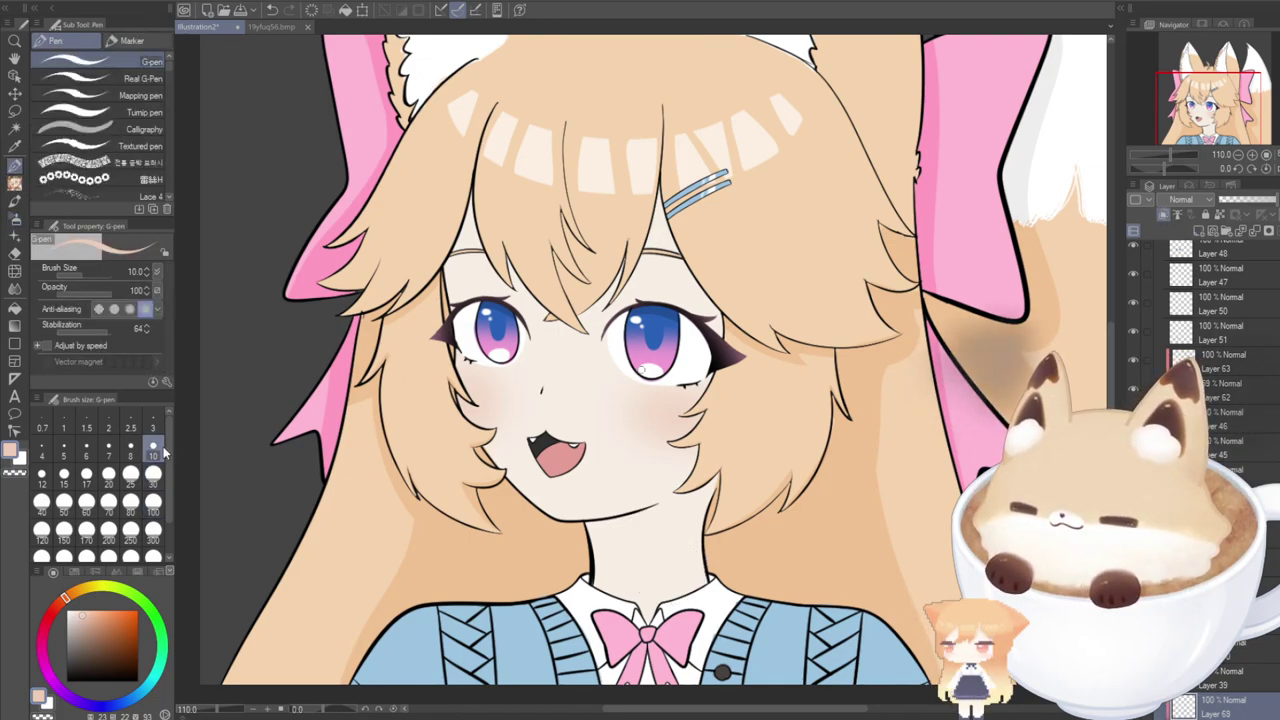
scroll(603, 402, up, 2)
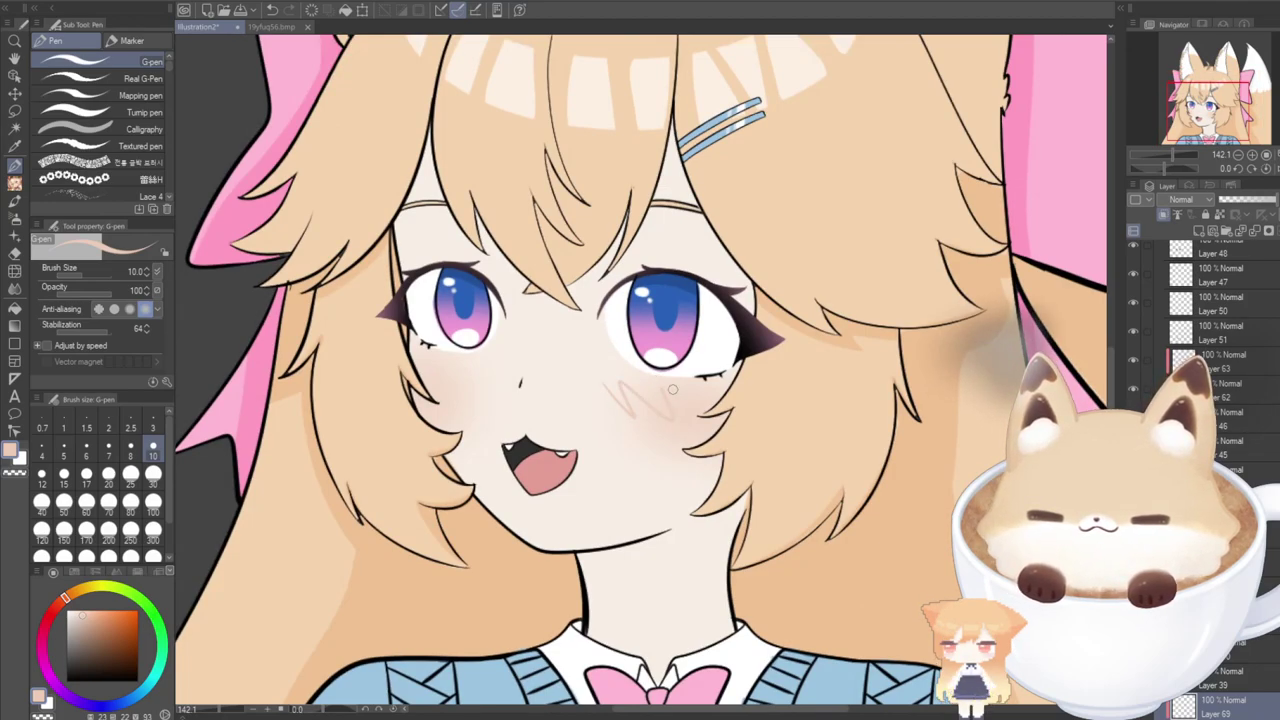
click(62, 606)
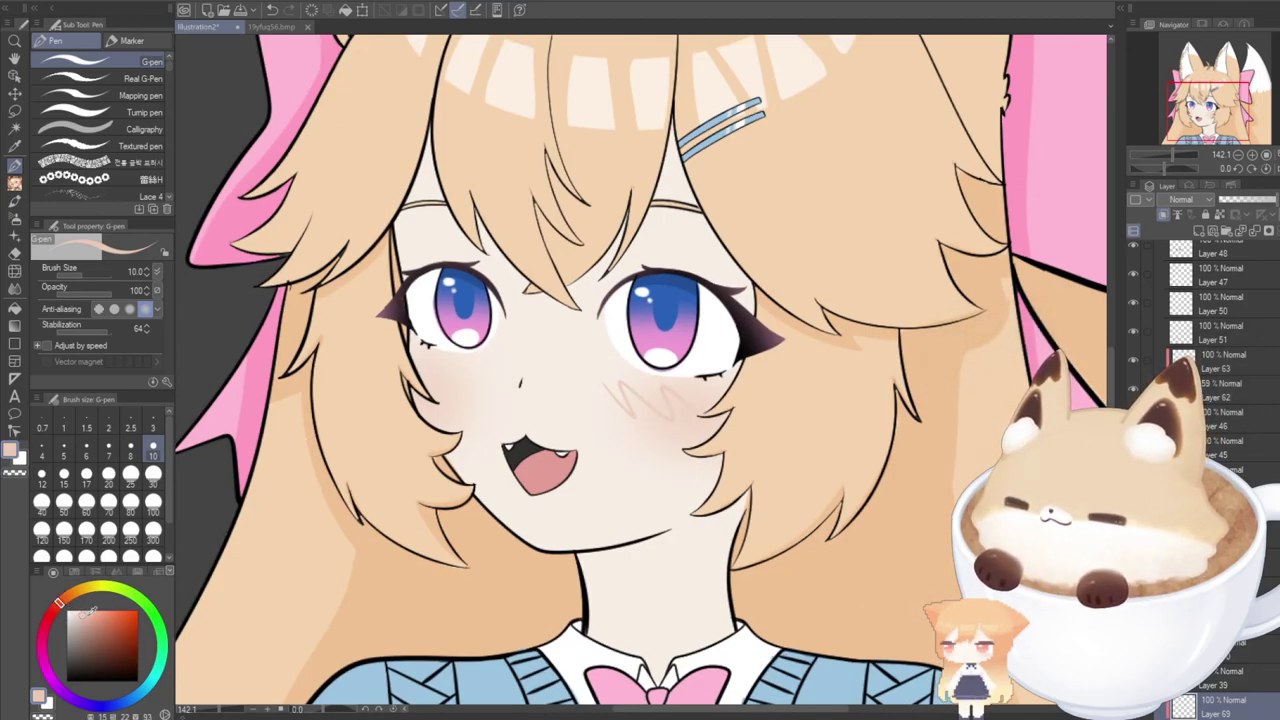
click(89, 611)
key(ctrl+z)
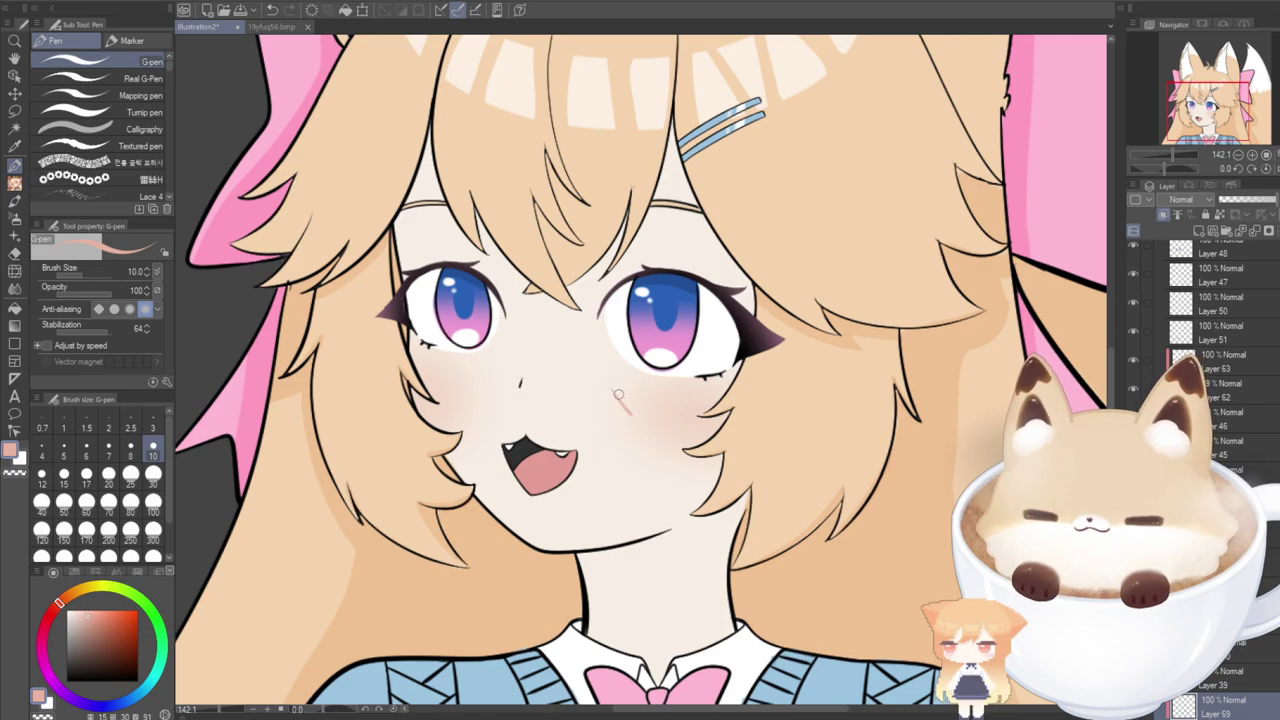
Draw short diagonal salmon blush lines on the cheek below the hair-clip side eye, undoing and redrawing uneven strokes.
scroll(619, 362, up, 1)
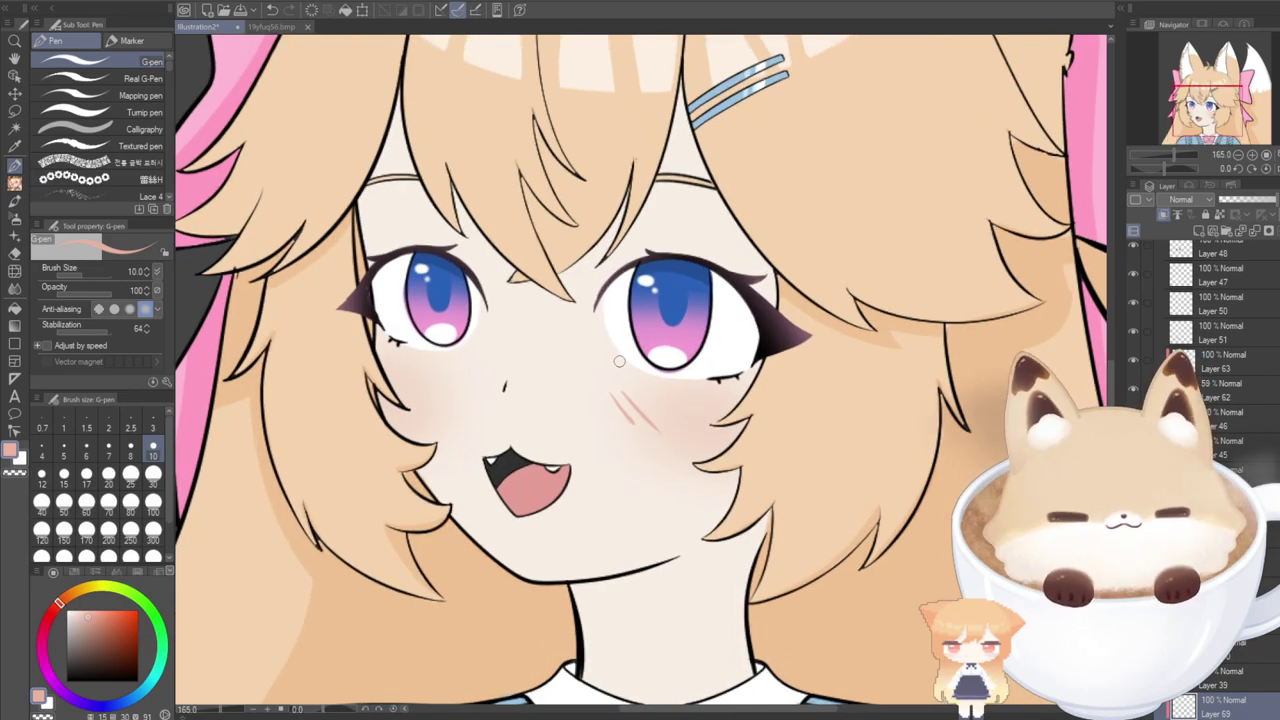
key(ctrl+z)
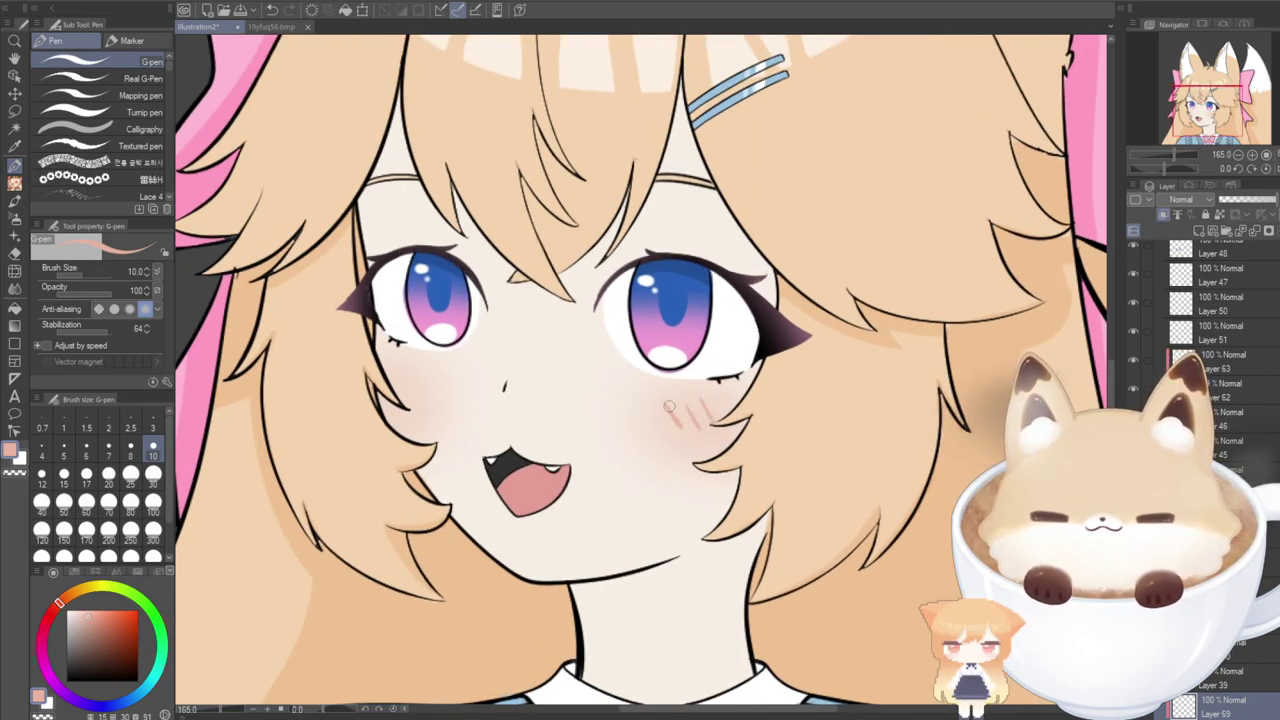
key(ctrl+z)
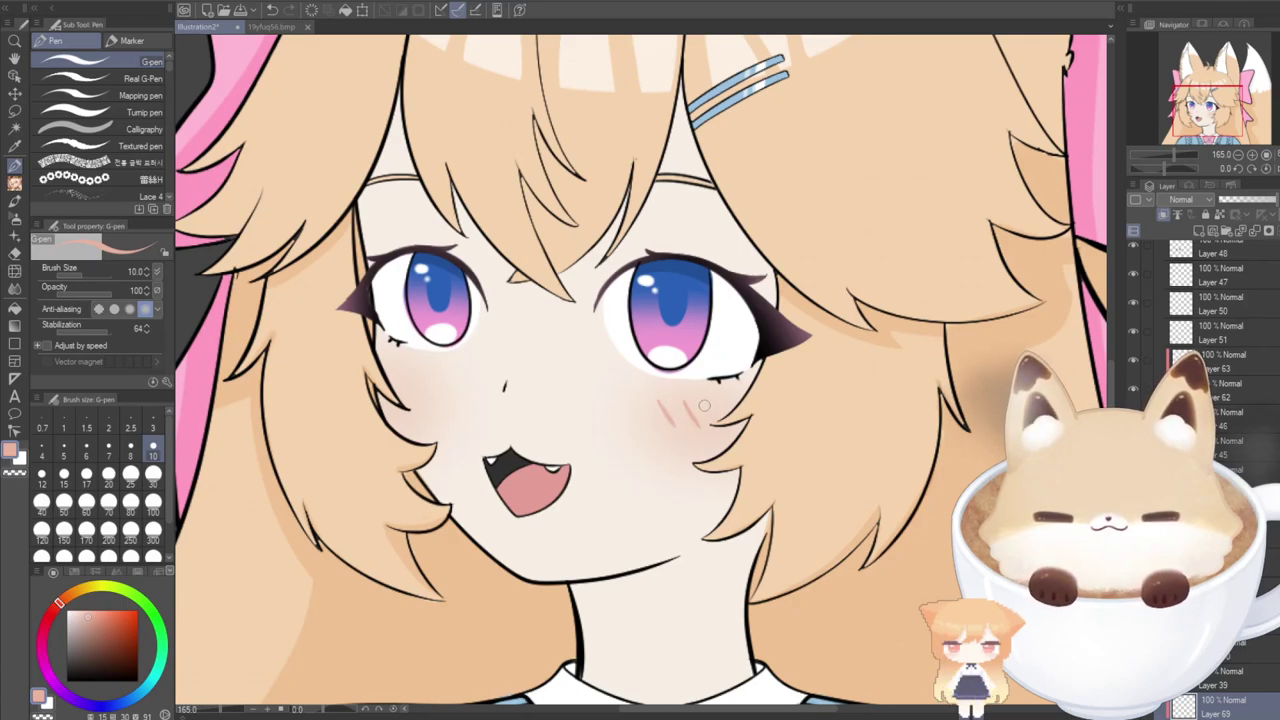
key(ctrl+z)
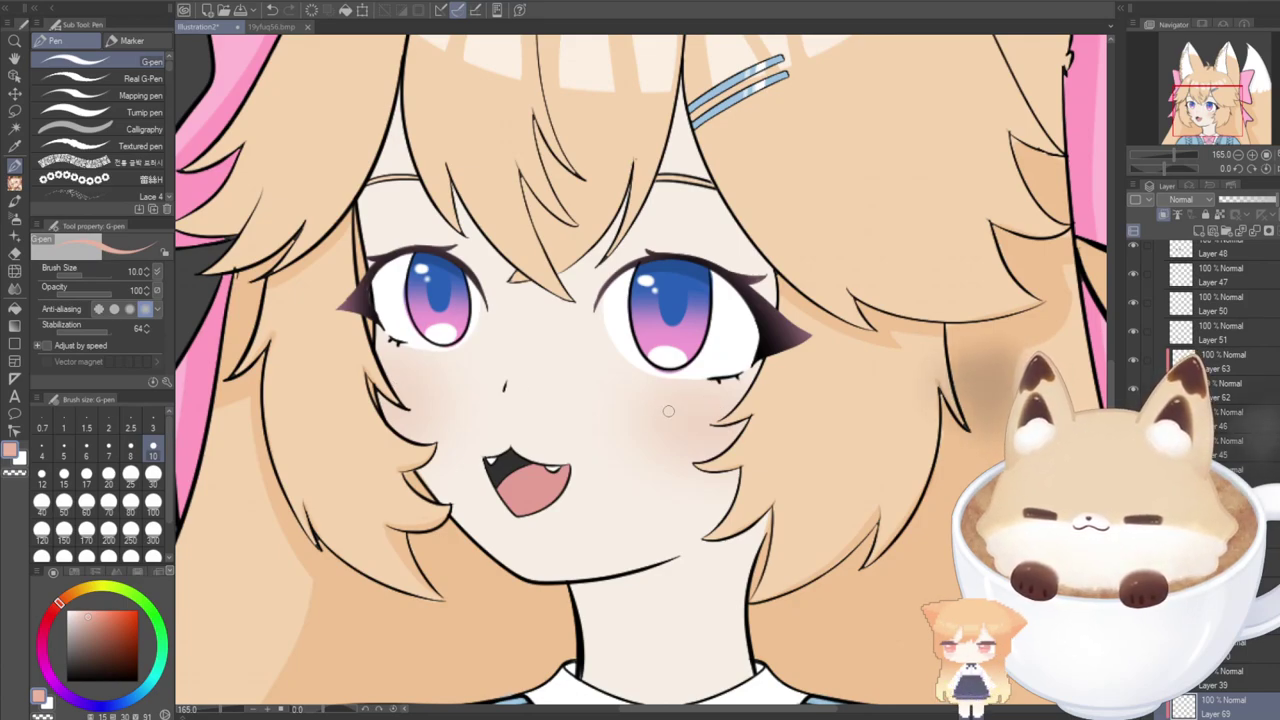
key(ctrl+z)
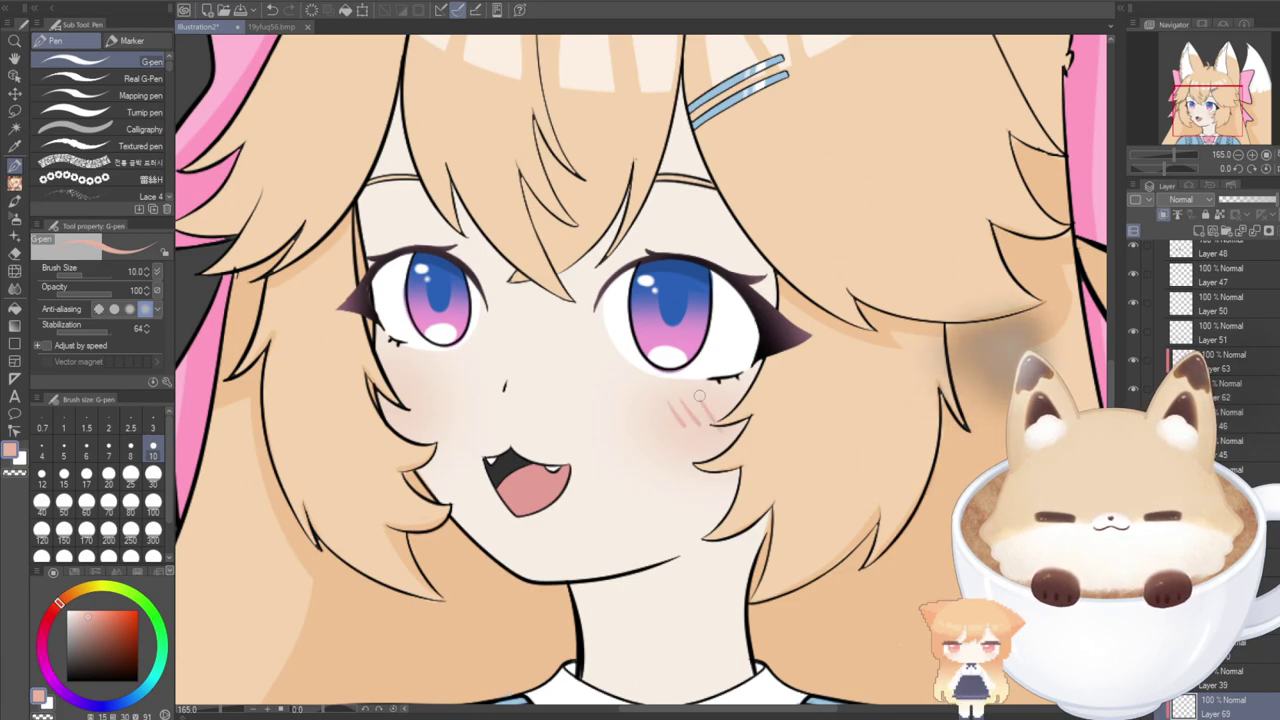
Draw matching short diagonal blush lines on the opposite cheek, undoing and redrawing strokes to refine them.
mouse_move(391, 368)
mouse_down()
mouse_move(410, 392)
mouse_move(450, 402)
mouse_up()
key(ctrl+z)
key(ctrl+z)
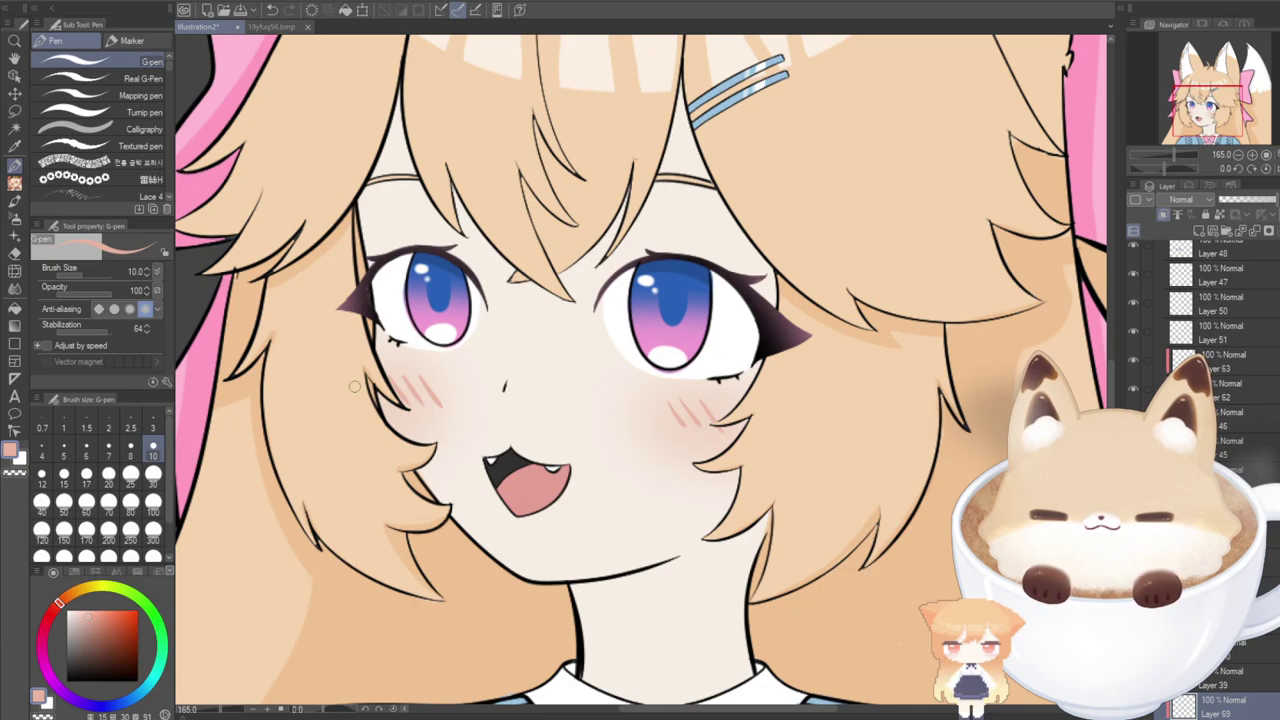
key(ctrl+z)
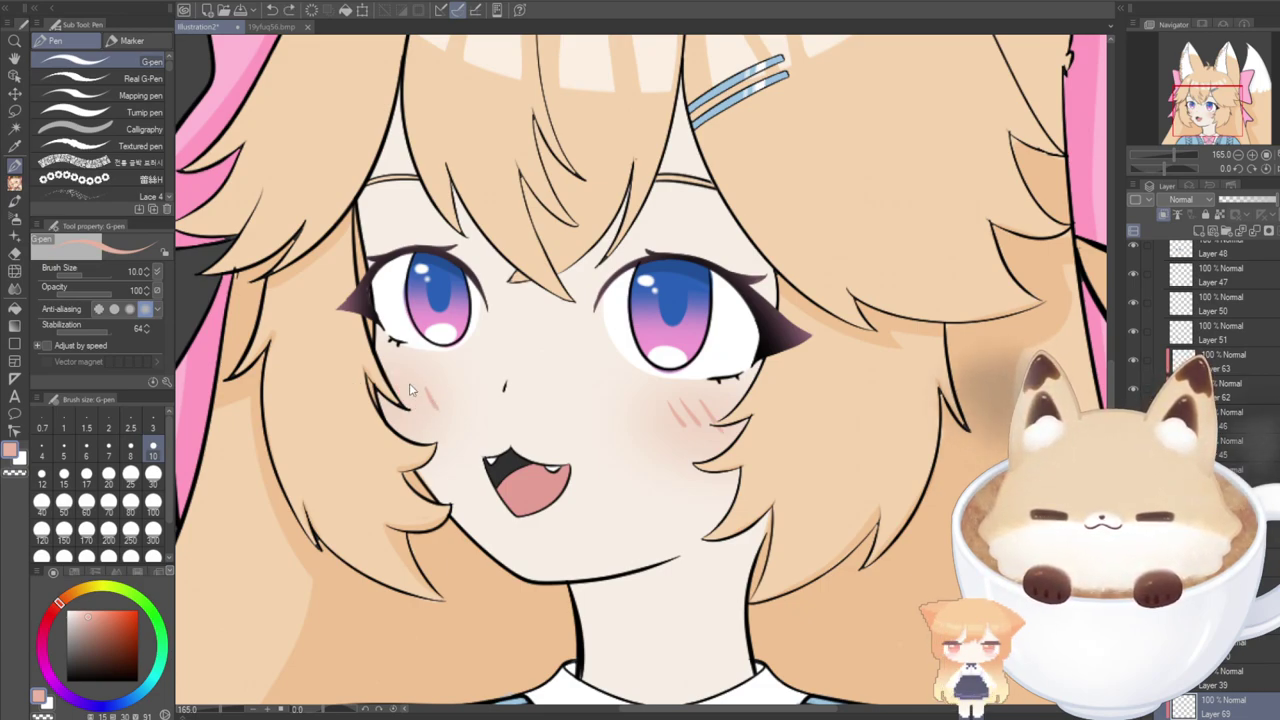
drag(413, 383, 421, 400)
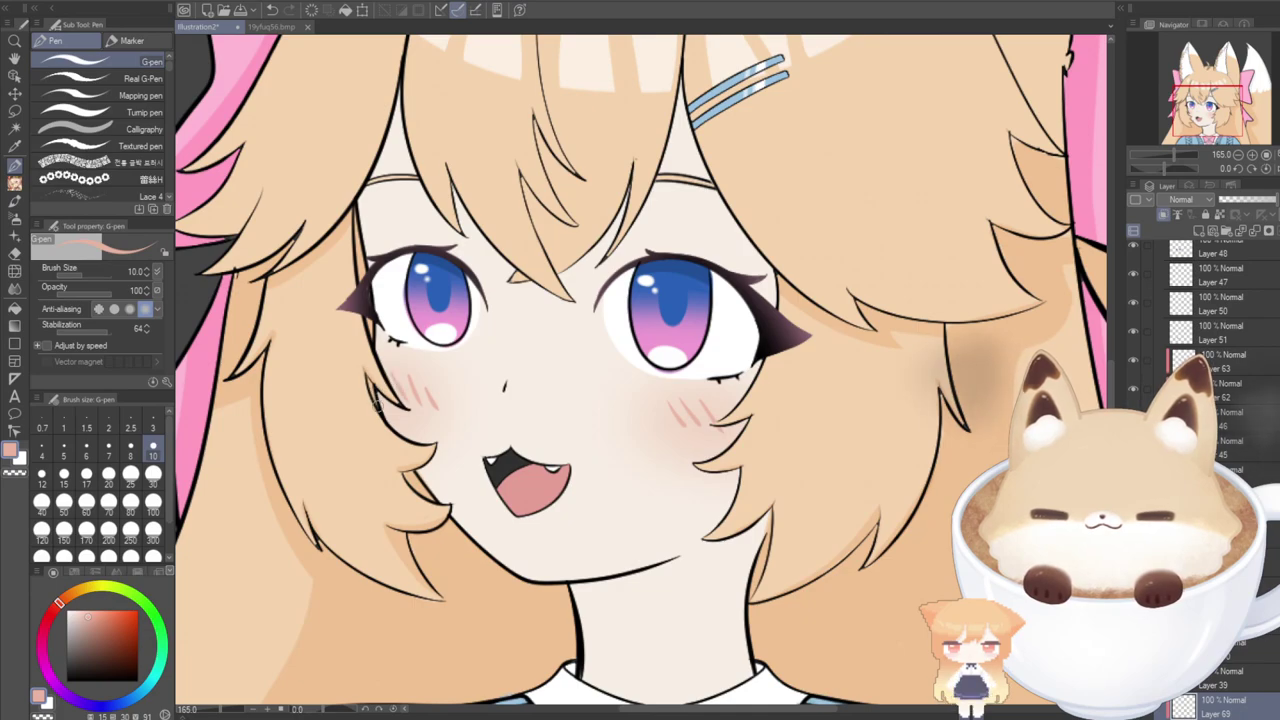
drag(408, 382, 420, 405)
key(ctrl+z)
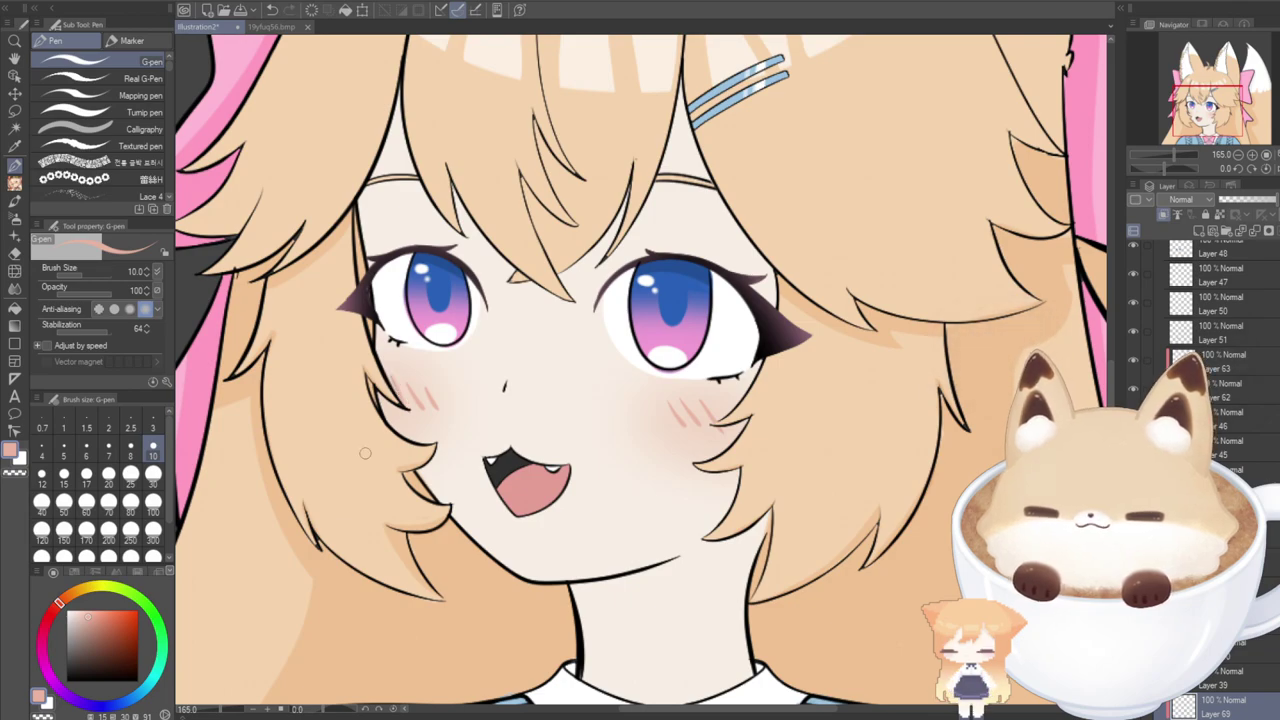
Examine the whole illustration and compare it with the character reference sheet 19yfuq56.bmp.
scroll(365, 453, down, 5)
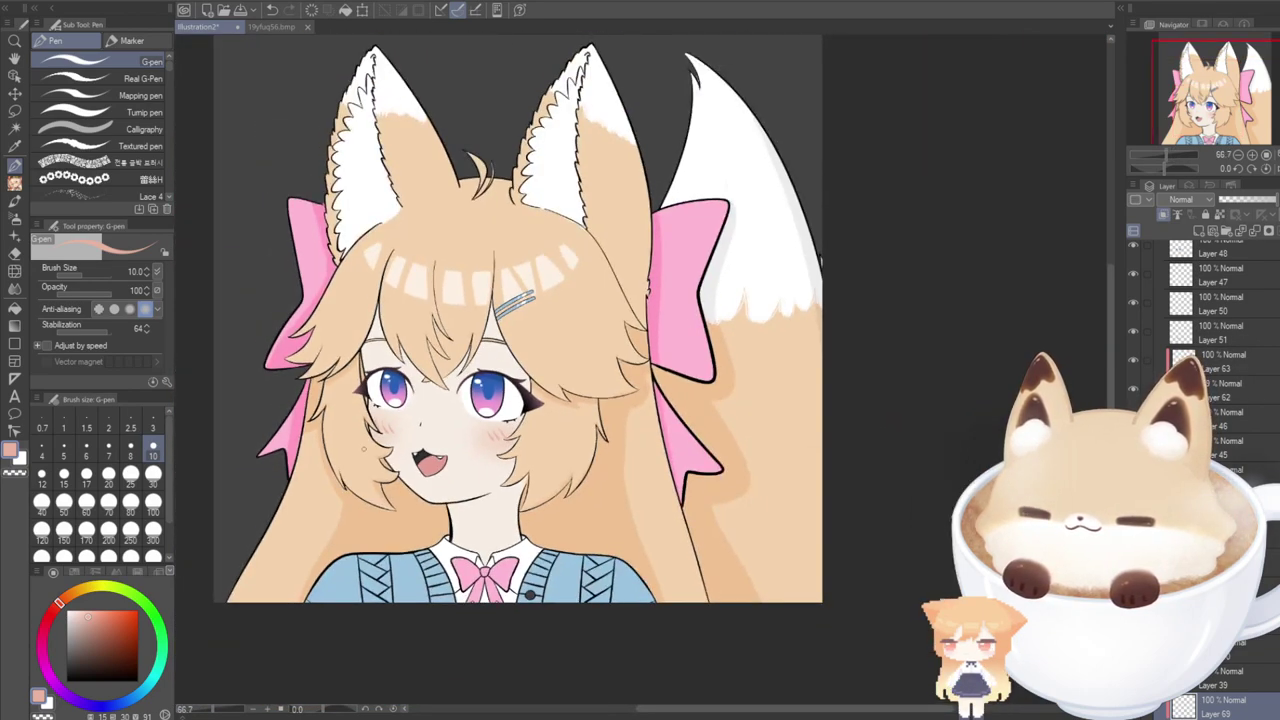
drag(364, 449, 488, 371)
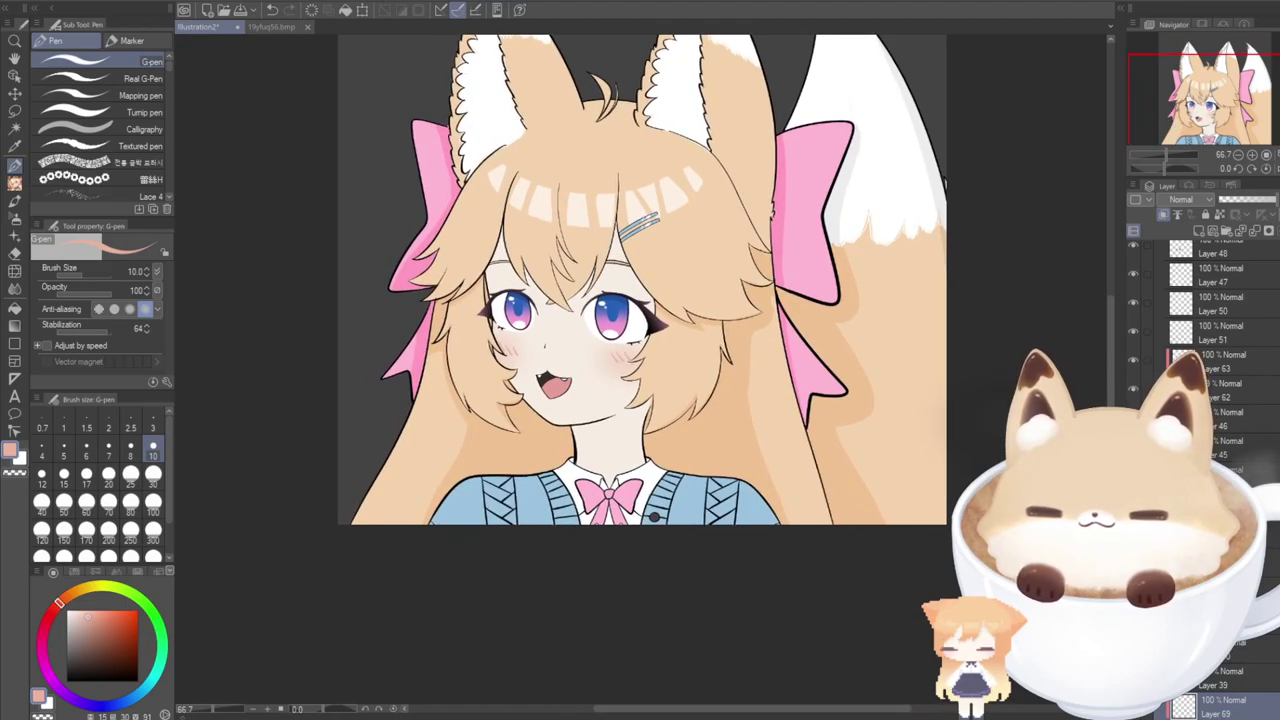
click(270, 26)
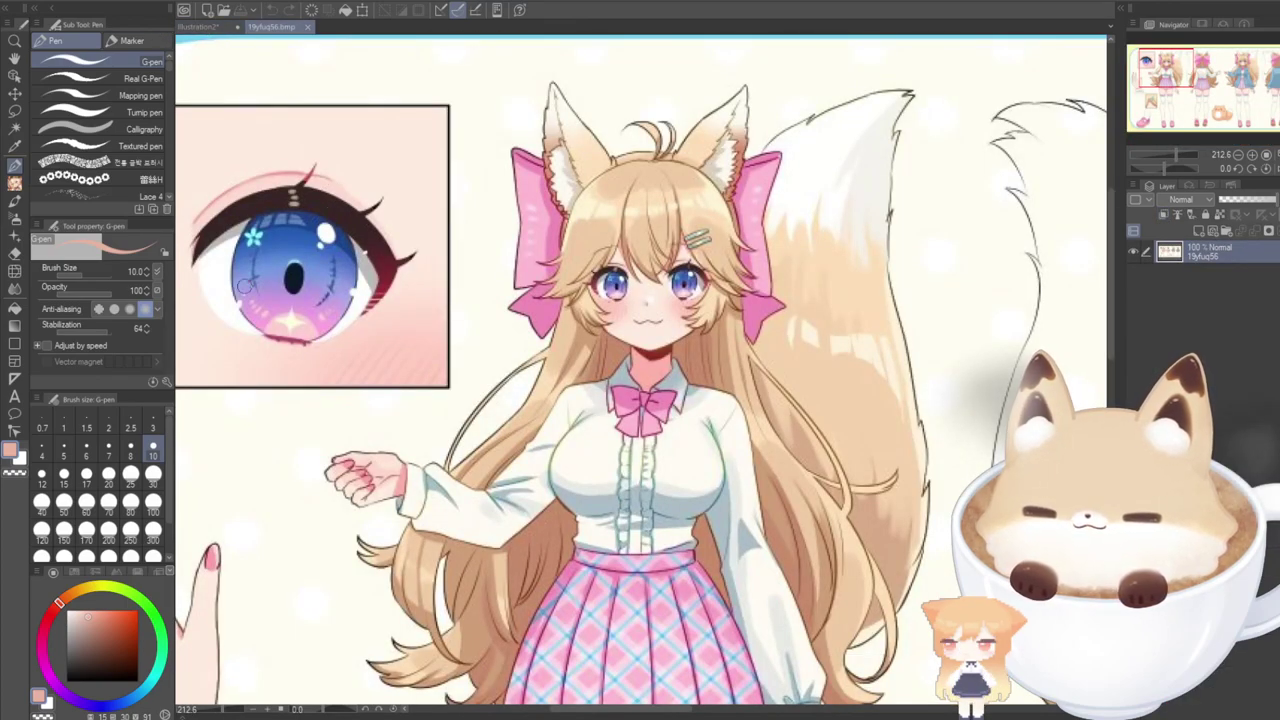
scroll(413, 485, down, 2)
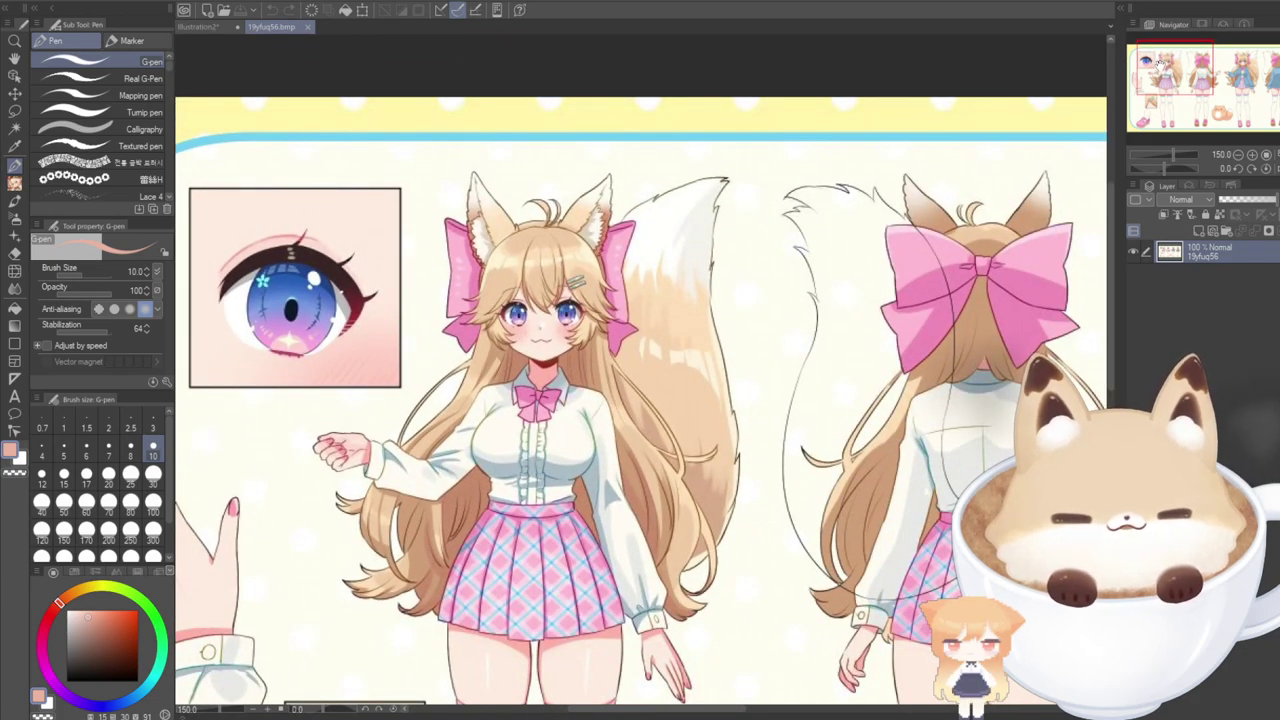
drag(1160, 68, 1149, 73)
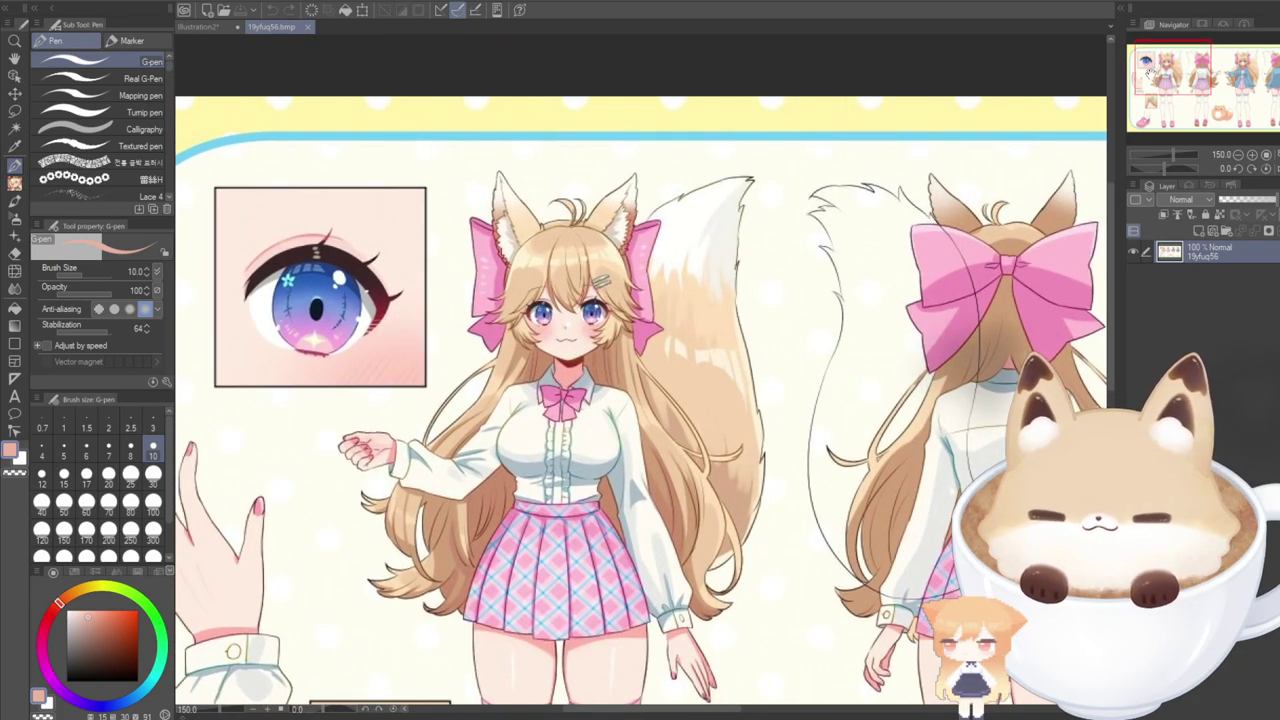
click(200, 32)
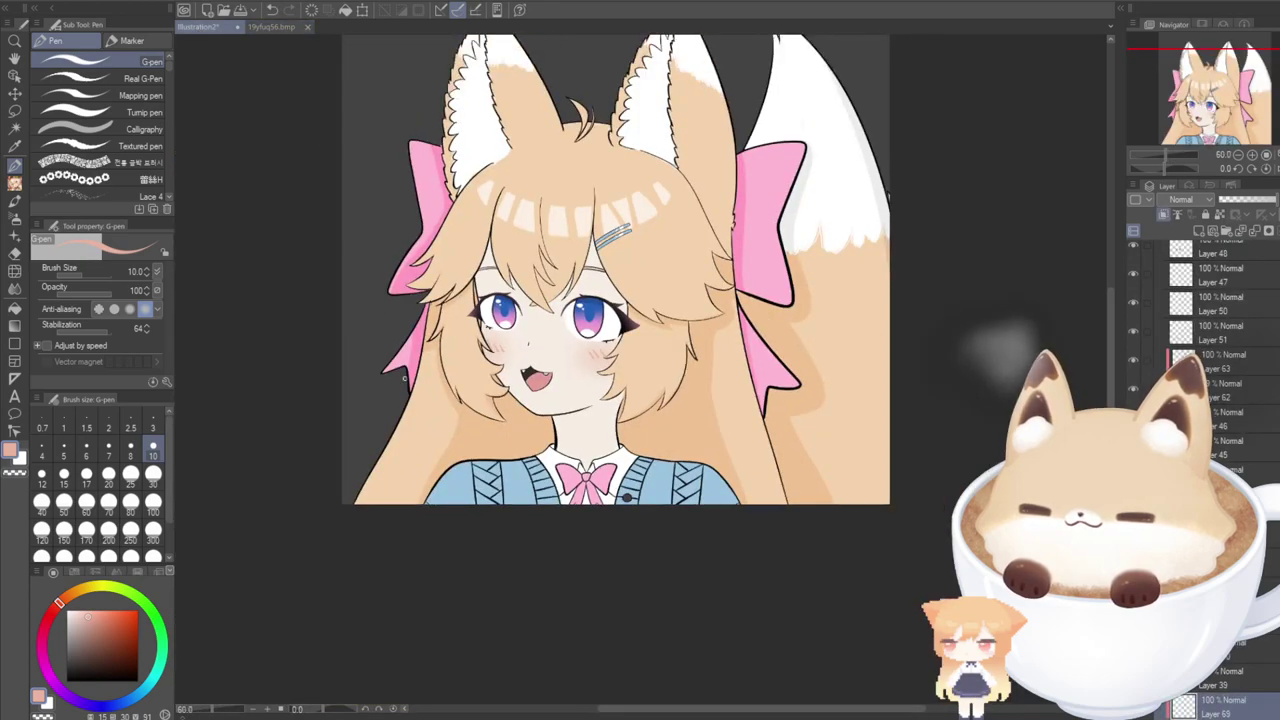
scroll(358, 397, down, 2)
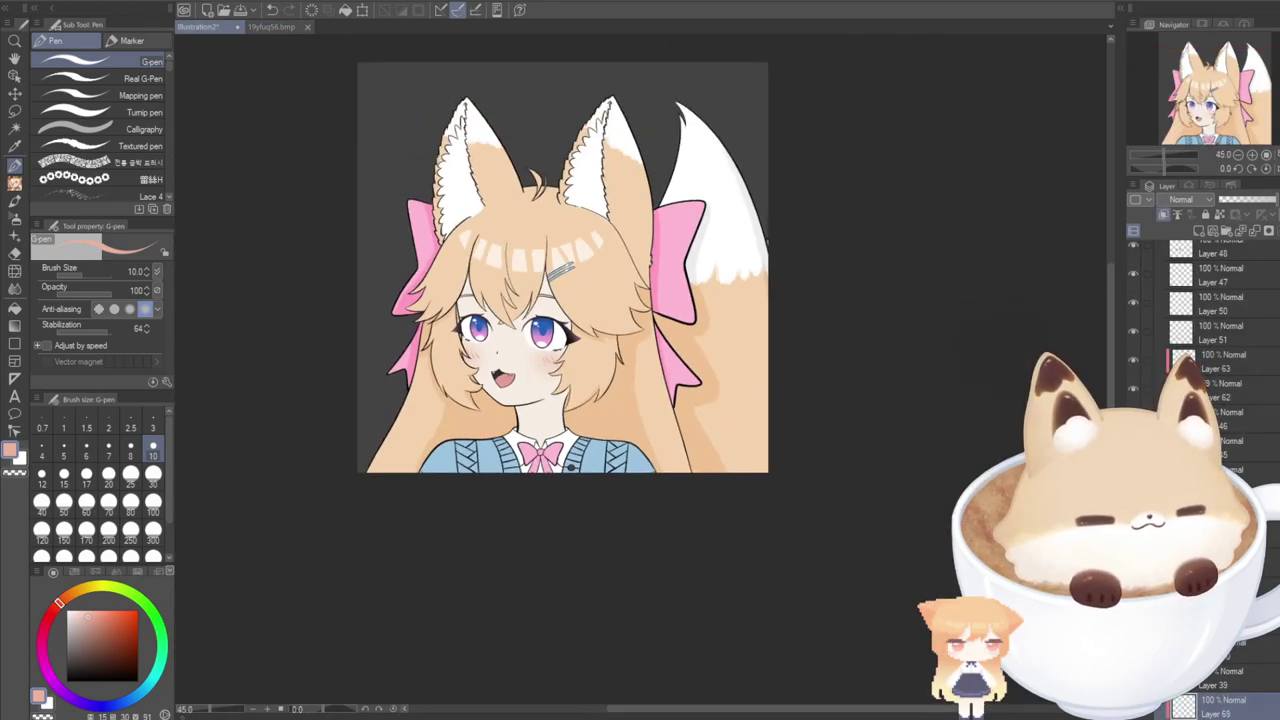
Shade the inner white fur of both ears on the Darken layer with a black G-pen at size 20, and clean the edges with the Soft eraser.
click(1230, 535)
click(67, 681)
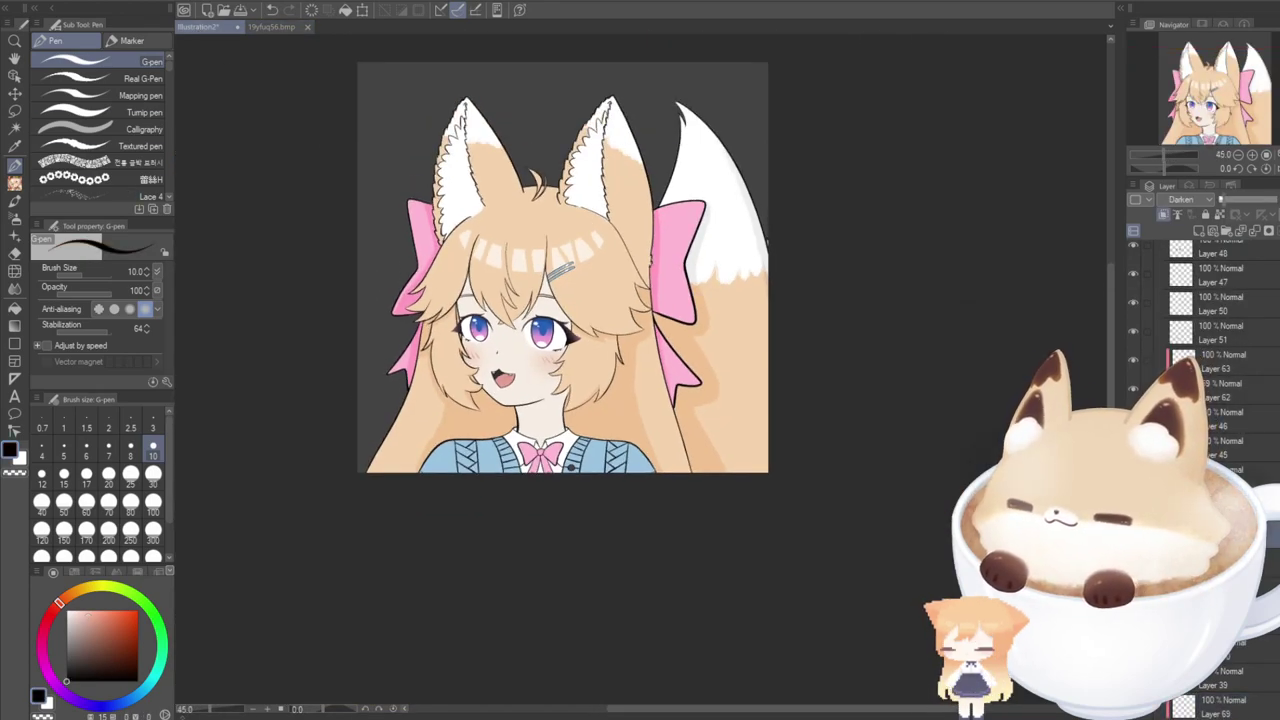
scroll(465, 128, up, 5)
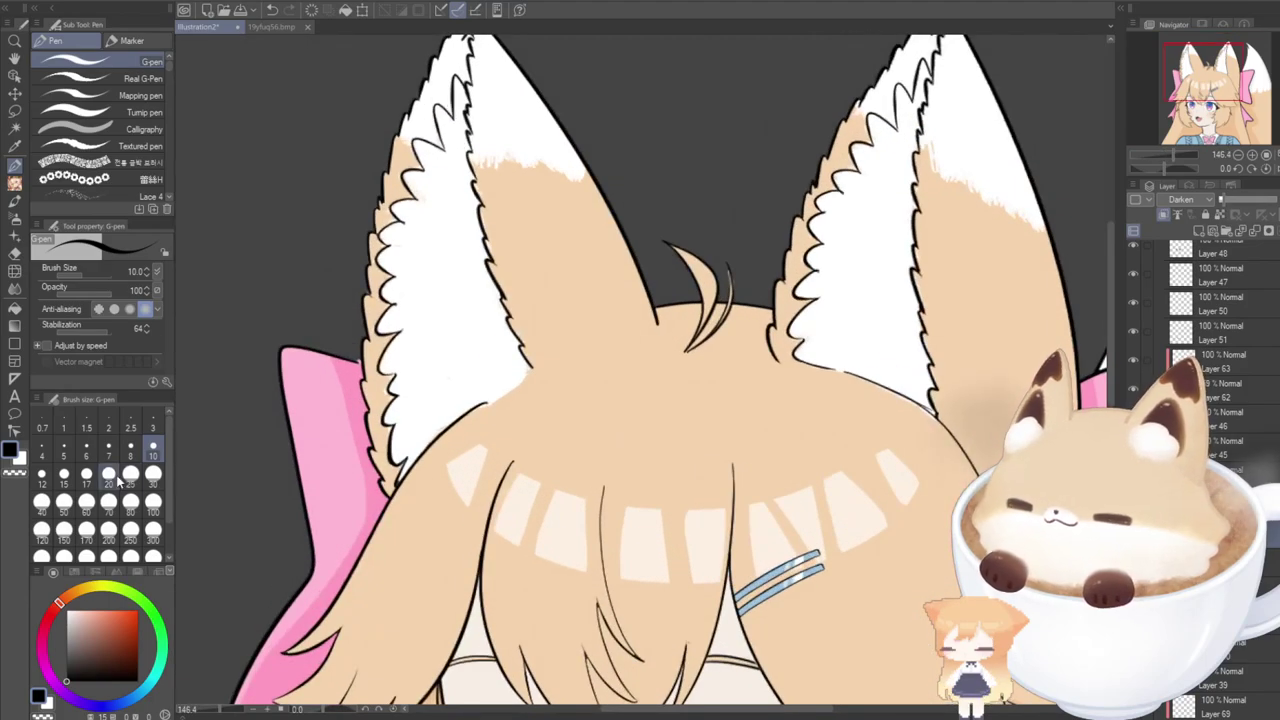
click(108, 473)
mouse_move(521, 370)
mouse_down()
mouse_move(492, 391)
mouse_move(445, 301)
mouse_move(500, 352)
mouse_up()
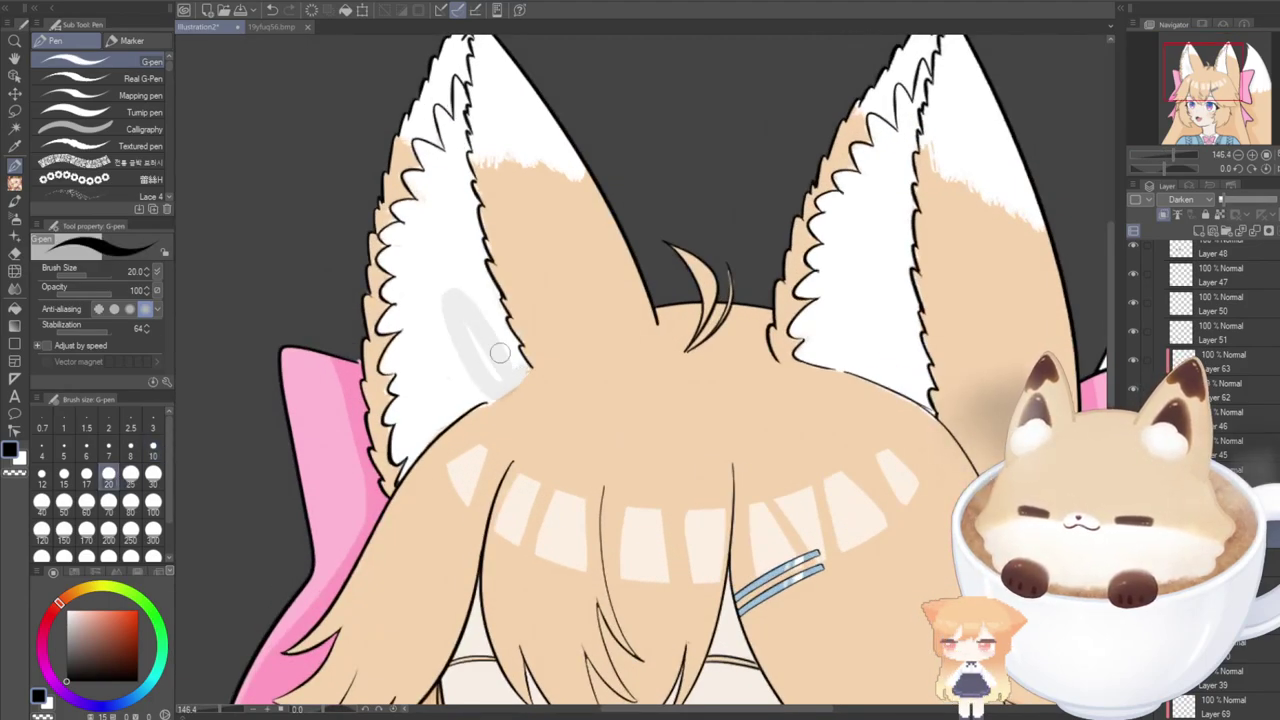
drag(465, 113, 451, 267)
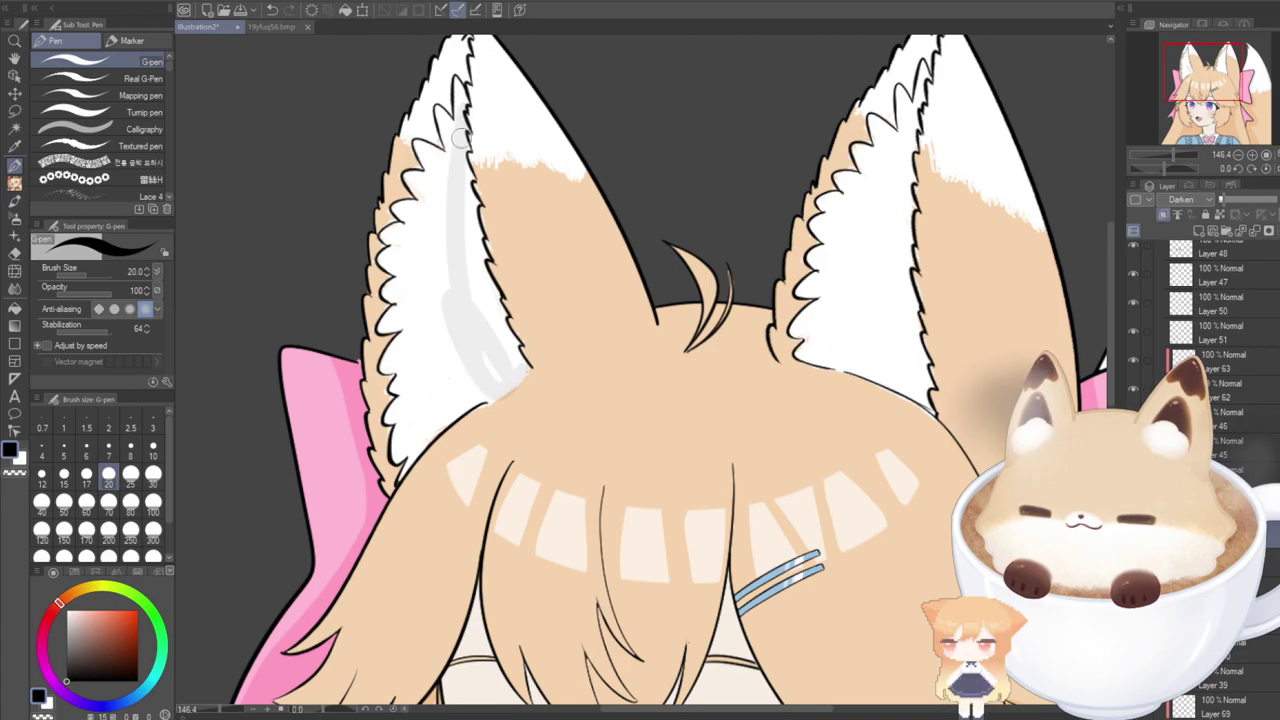
mouse_move(461, 138)
mouse_down()
mouse_move(453, 315)
mouse_move(458, 369)
mouse_move(481, 394)
mouse_move(465, 386)
mouse_move(436, 300)
mouse_move(433, 227)
mouse_move(455, 254)
mouse_move(442, 179)
mouse_move(452, 194)
mouse_move(462, 140)
mouse_move(492, 343)
mouse_move(478, 328)
mouse_move(485, 399)
mouse_move(520, 356)
mouse_move(489, 300)
mouse_up()
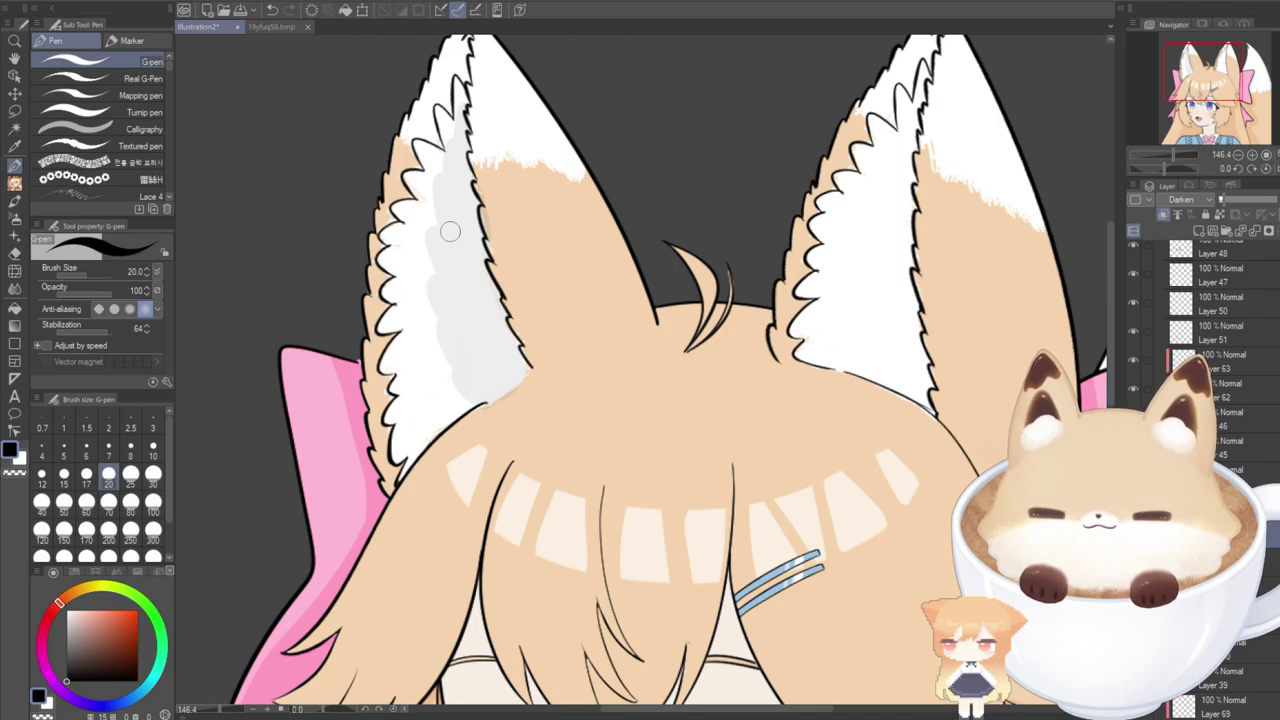
mouse_move(928, 408)
mouse_down()
mouse_move(862, 370)
mouse_move(877, 379)
mouse_move(875, 229)
mouse_move(886, 235)
mouse_move(891, 165)
mouse_move(924, 90)
mouse_move(899, 189)
mouse_move(906, 175)
mouse_move(911, 254)
mouse_move(895, 227)
mouse_move(880, 306)
mouse_move(885, 262)
mouse_move(887, 371)
mouse_move(899, 258)
mouse_move(922, 378)
mouse_move(903, 337)
mouse_move(896, 378)
mouse_up()
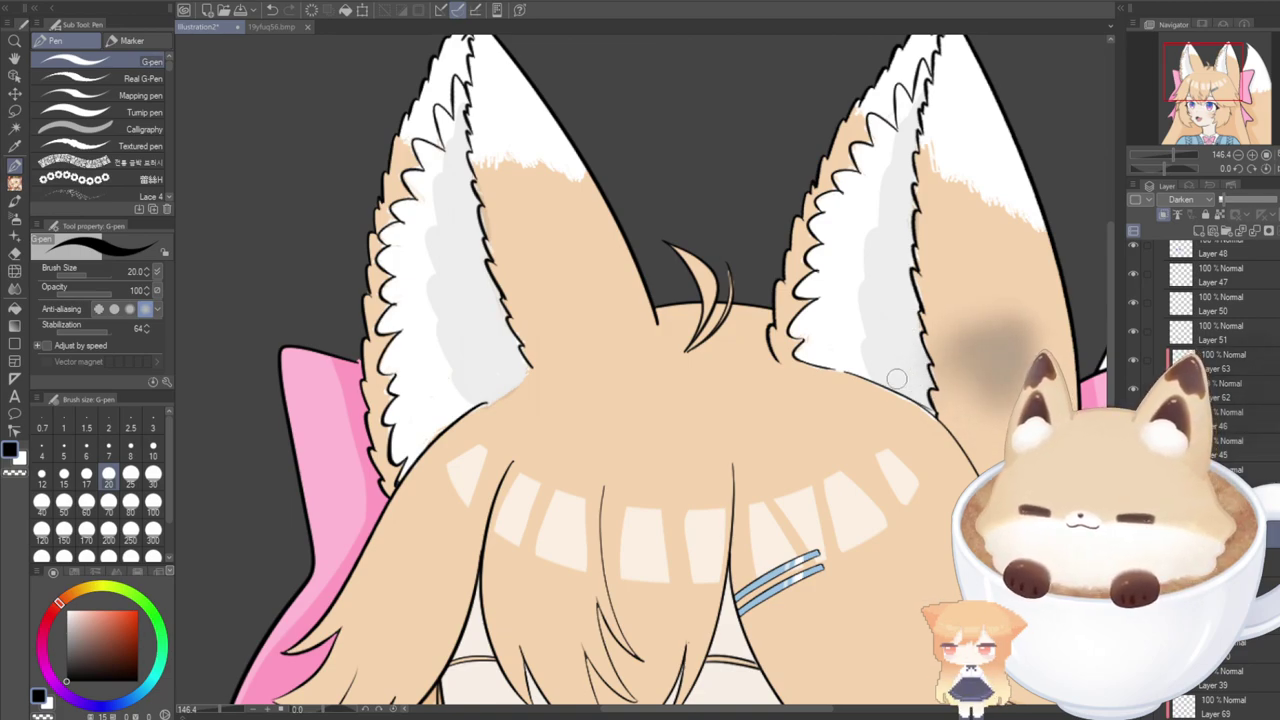
click(15, 253)
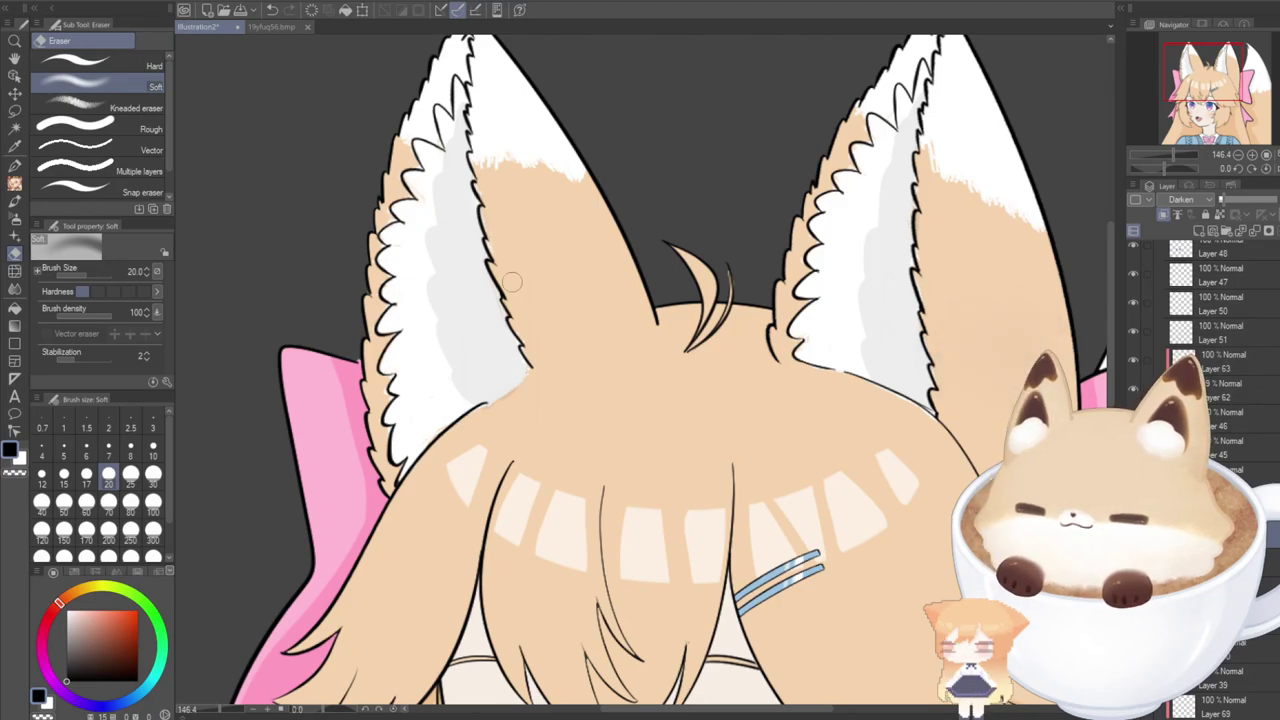
scroll(456, 146, down, 3)
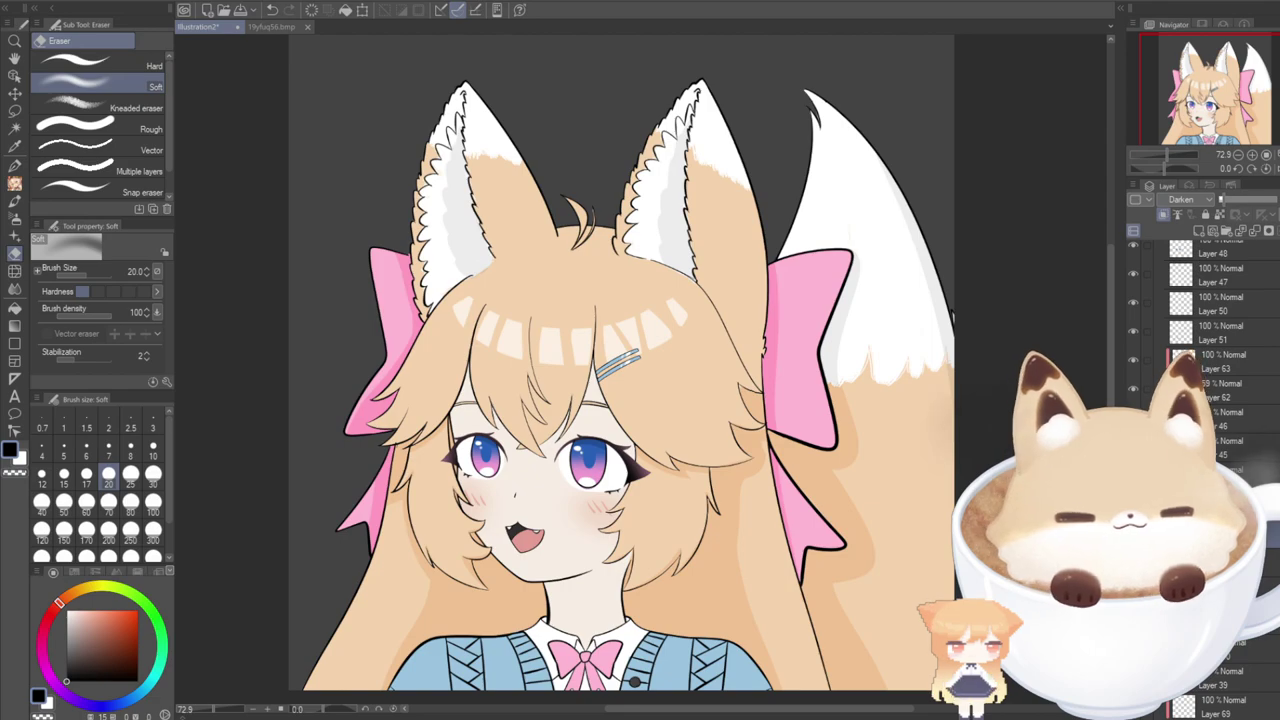
Shade the tan fur at the base of the hair-clip side ear along the hair edge on the Soft light layer with the G-pen at size 20.
click(1220, 562)
click(15, 166)
scroll(698, 285, up, 3)
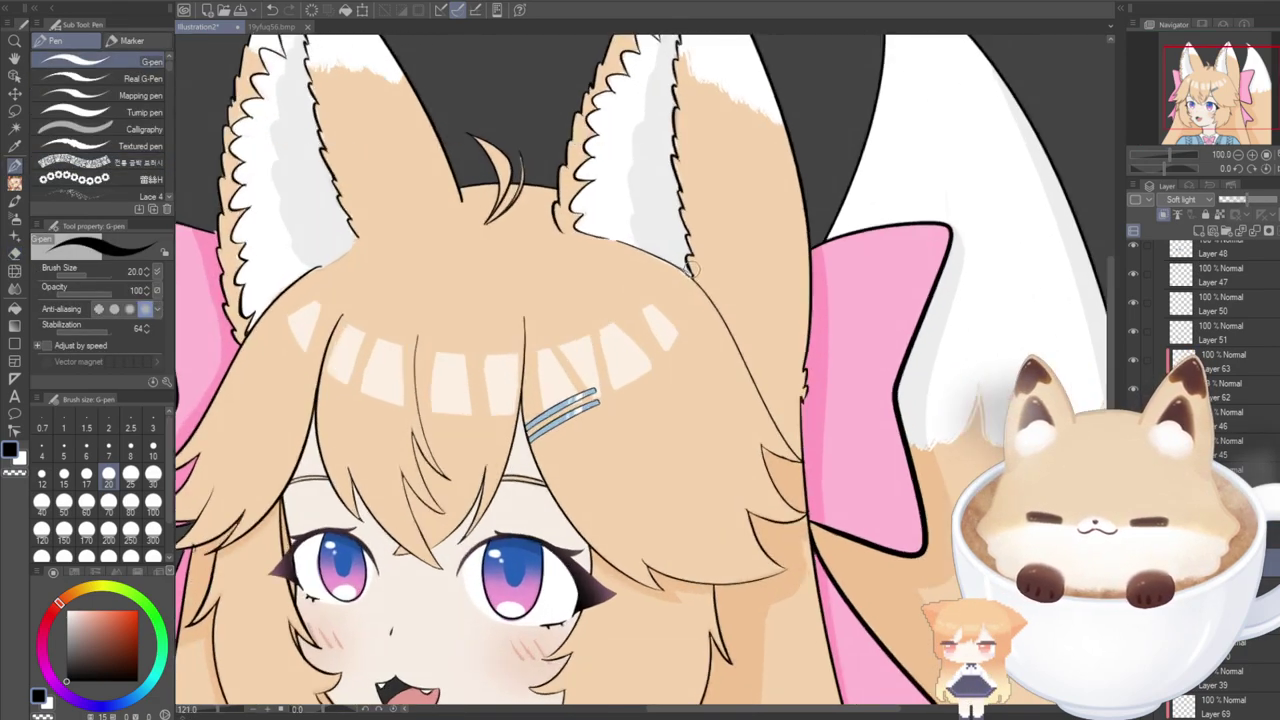
key(ctrl+z)
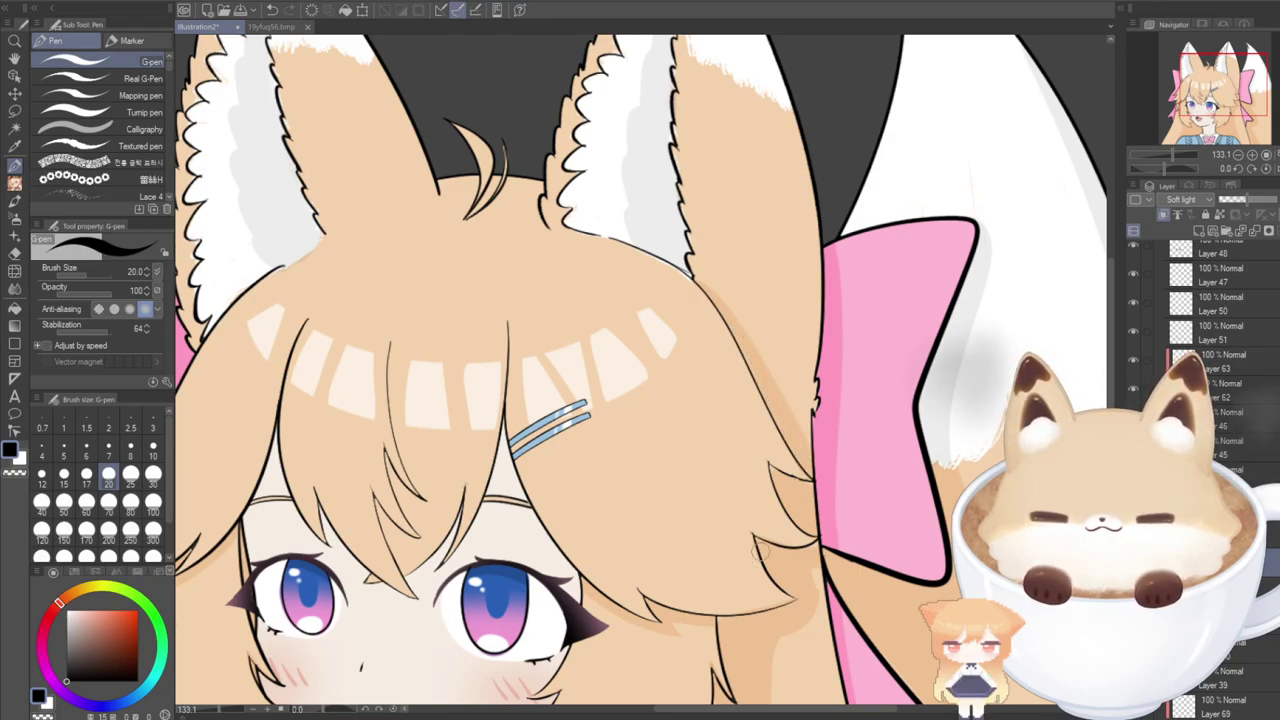
drag(703, 285, 806, 444)
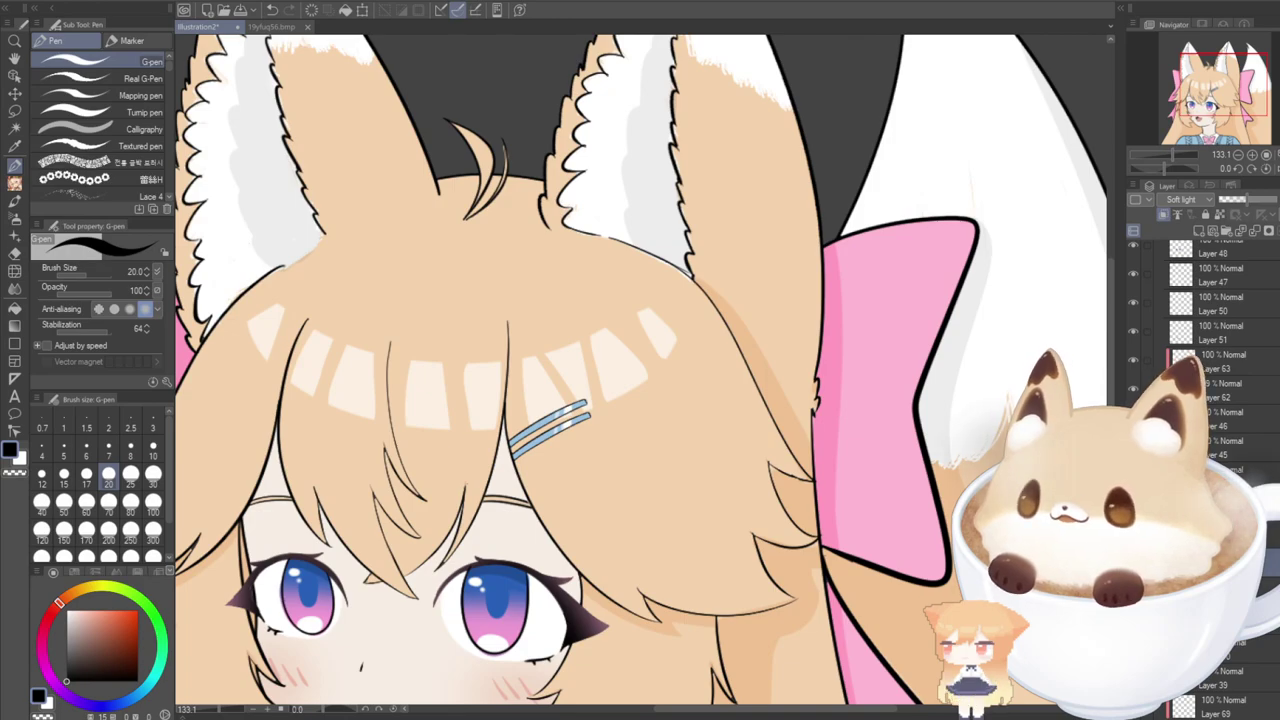
scroll(567, 450, down, 5)
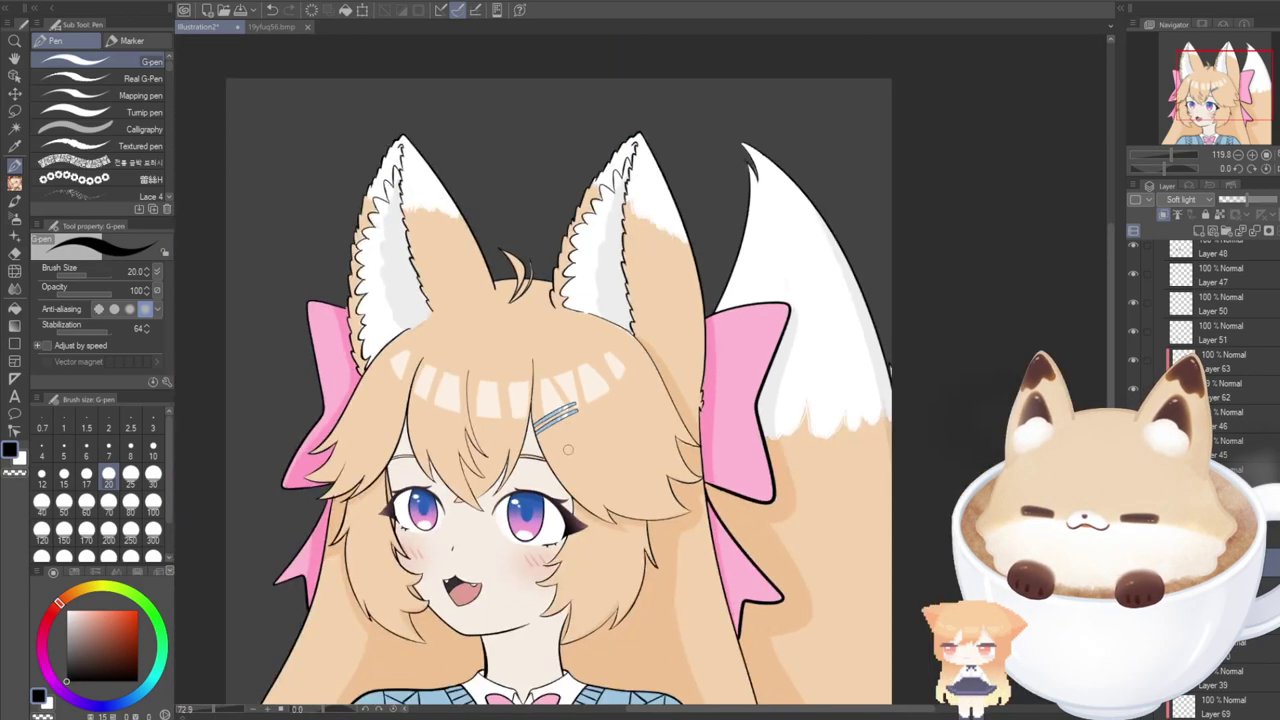
Shade the inner curve of the small hair tuft on top of the head with the G-pen on the Soft light layer.
scroll(577, 331, up, 6)
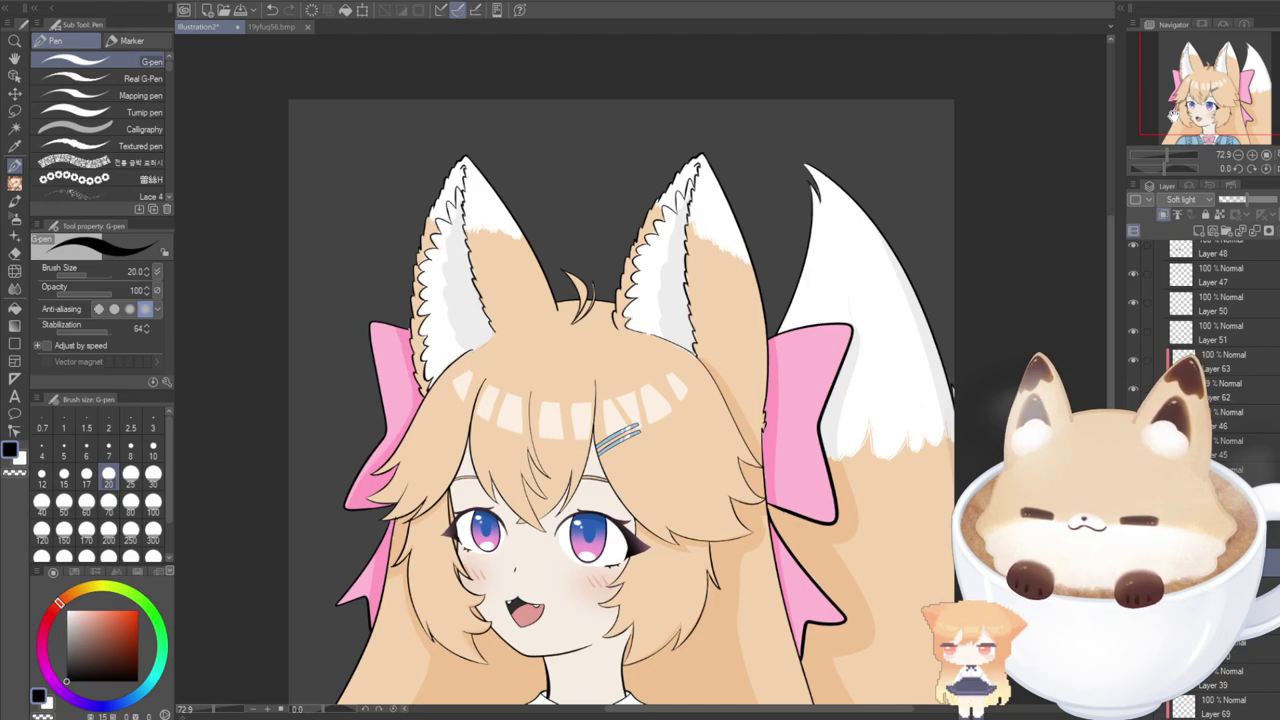
scroll(577, 331, up, 4)
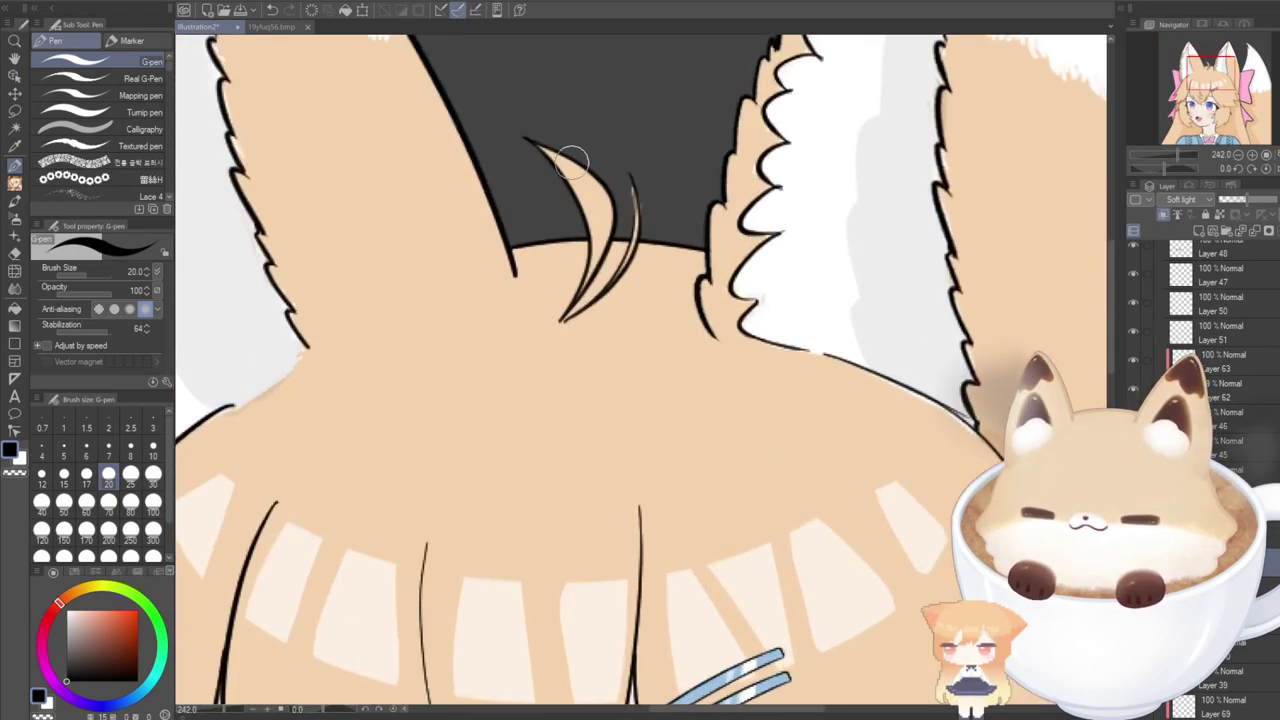
drag(572, 162, 590, 274)
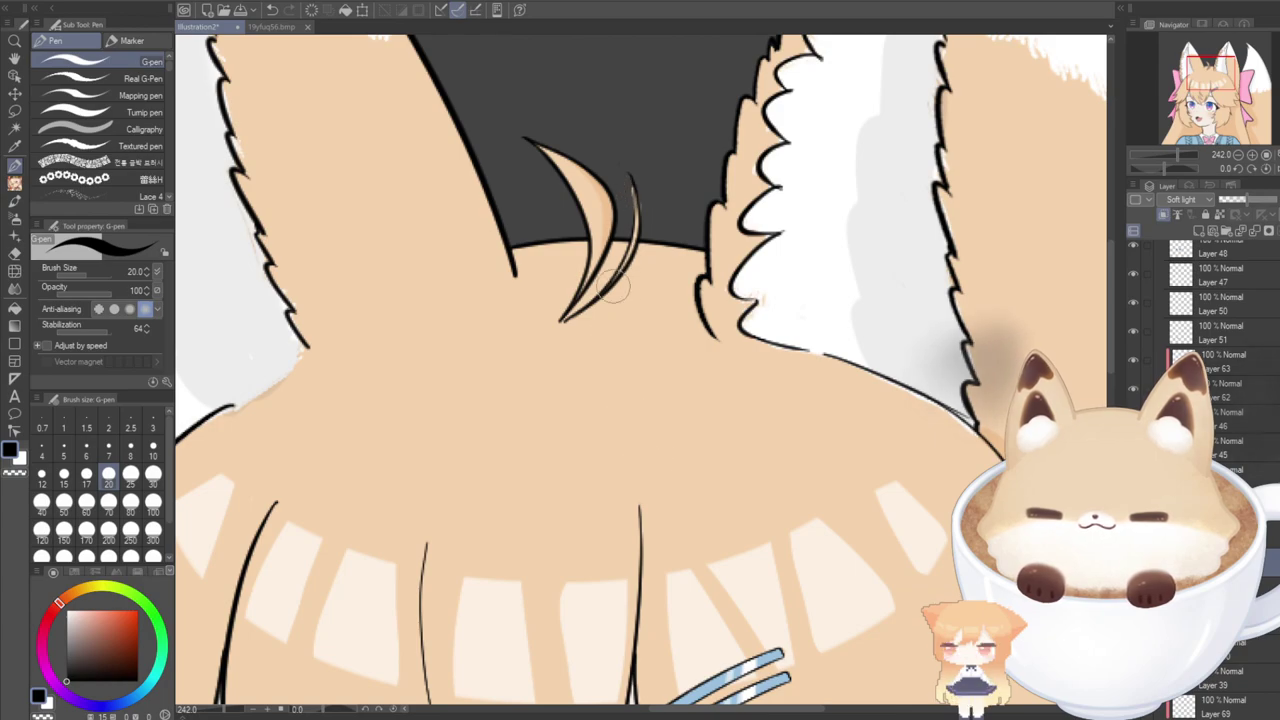
scroll(491, 366, down, 5)
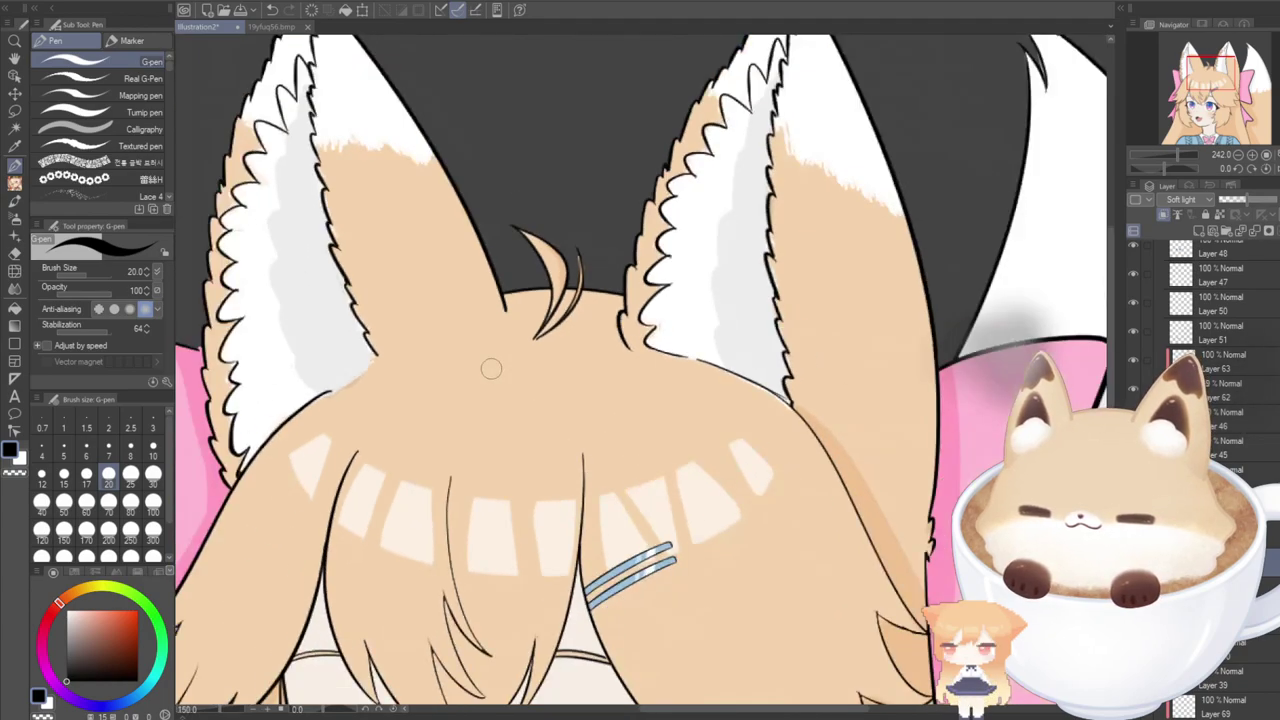
drag(719, 709, 675, 709)
scroll(645, 694, down, 1)
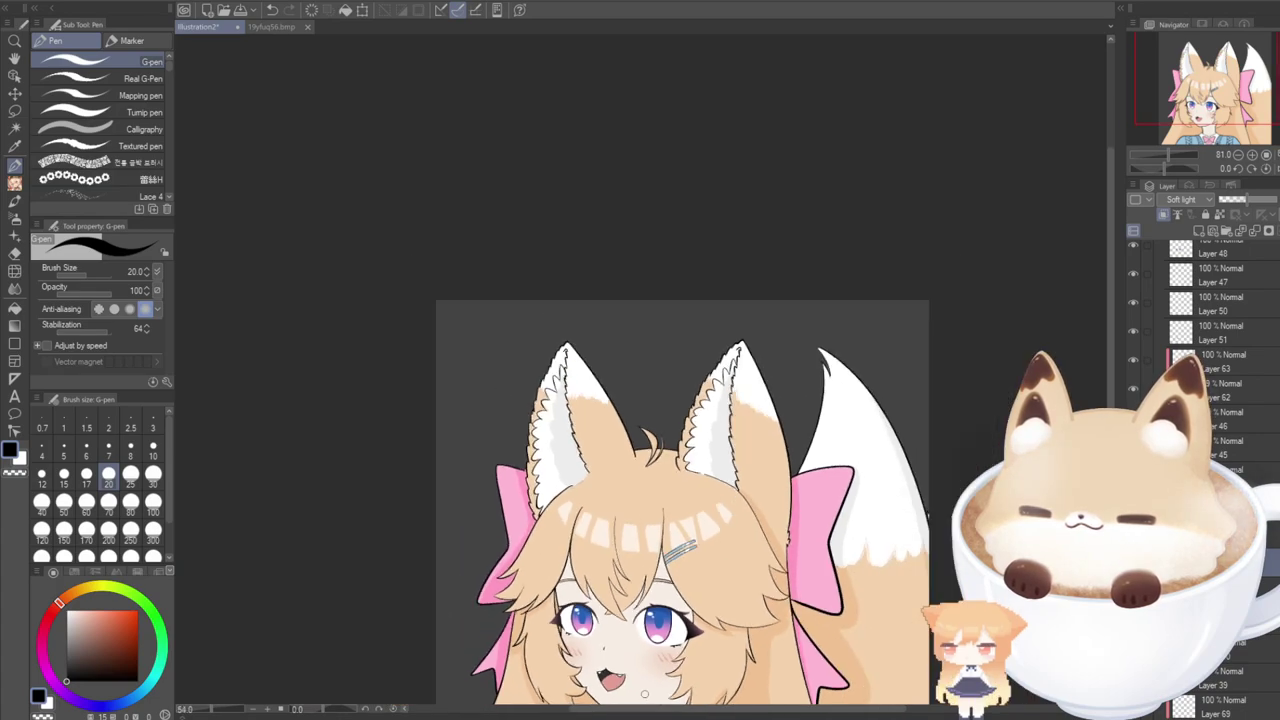
drag(1181, 105, 1183, 136)
scroll(1180, 400, down, 2)
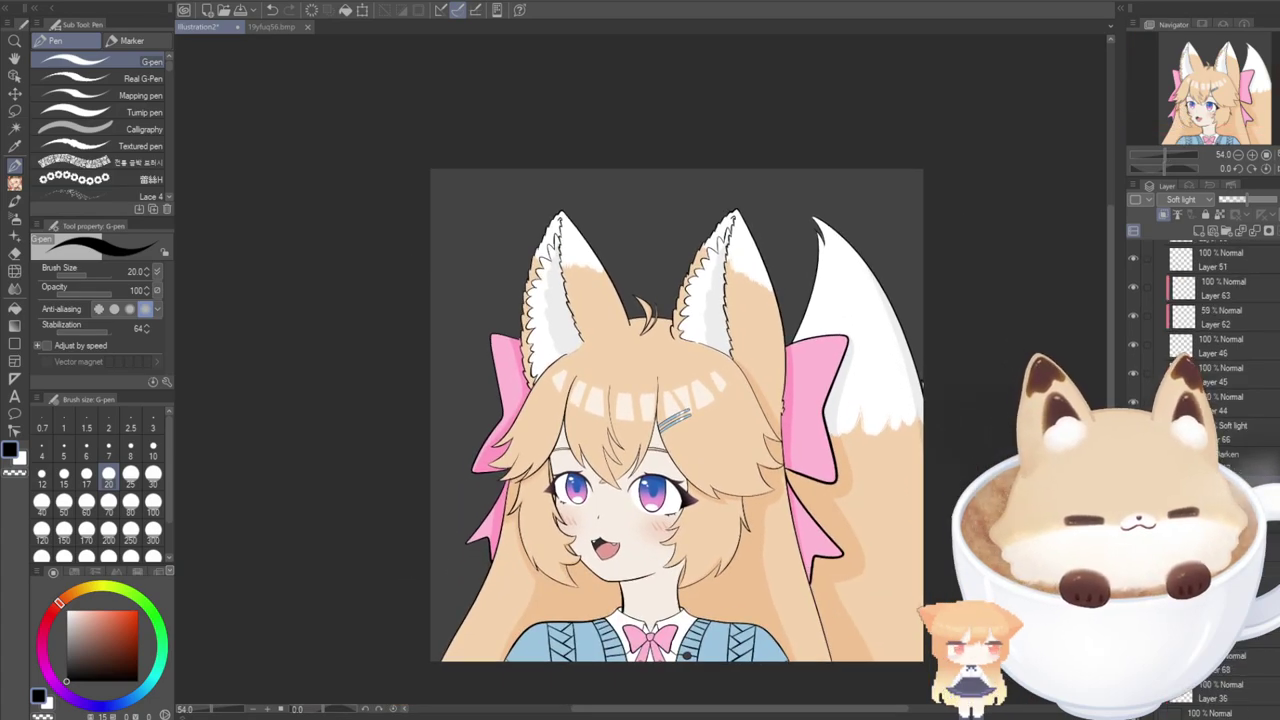
Add a clipped Soft light layer above Layer 36 and shade the face skin beneath the fringe with the G-pen.
click(1220, 592)
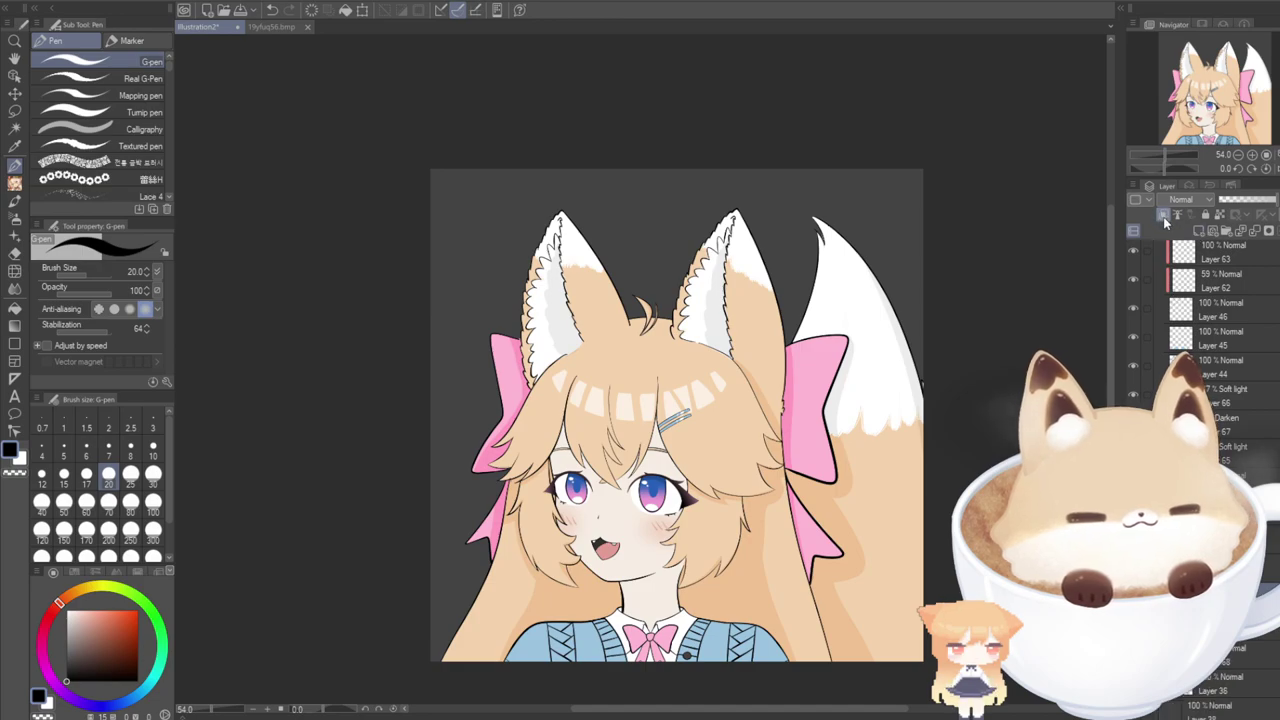
scroll(565, 500, up, 2)
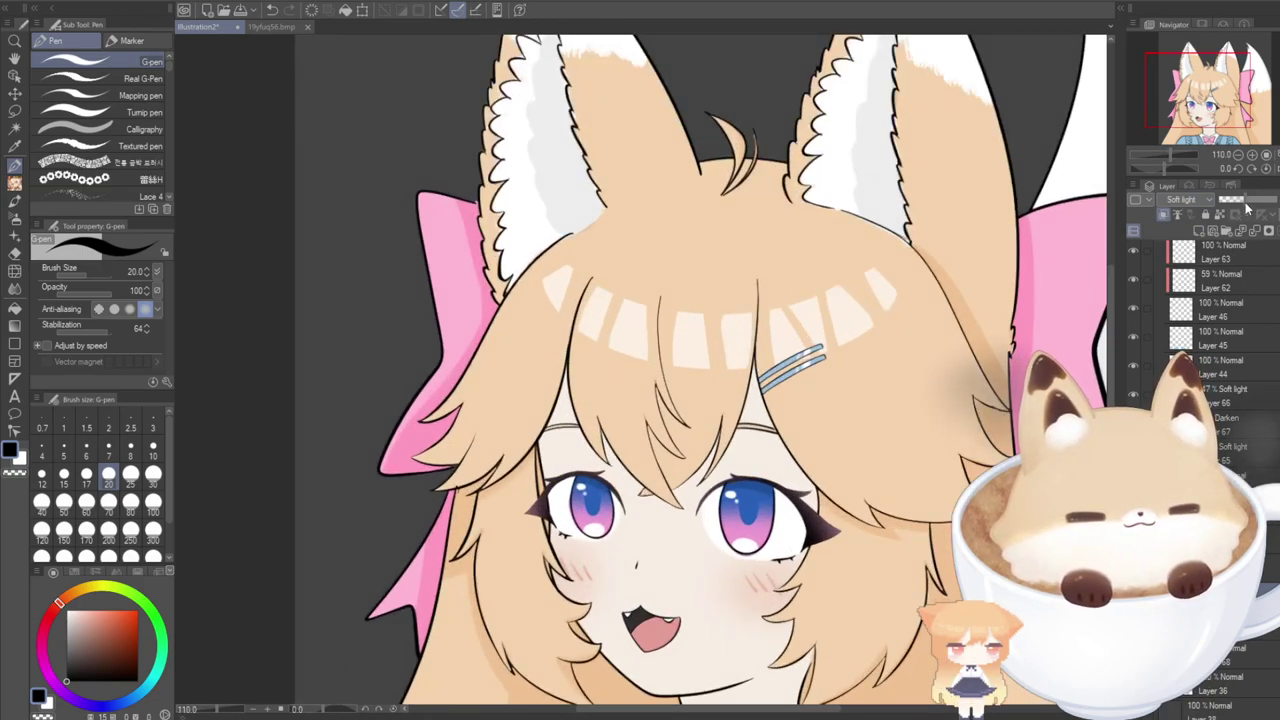
scroll(555, 425, up, 2)
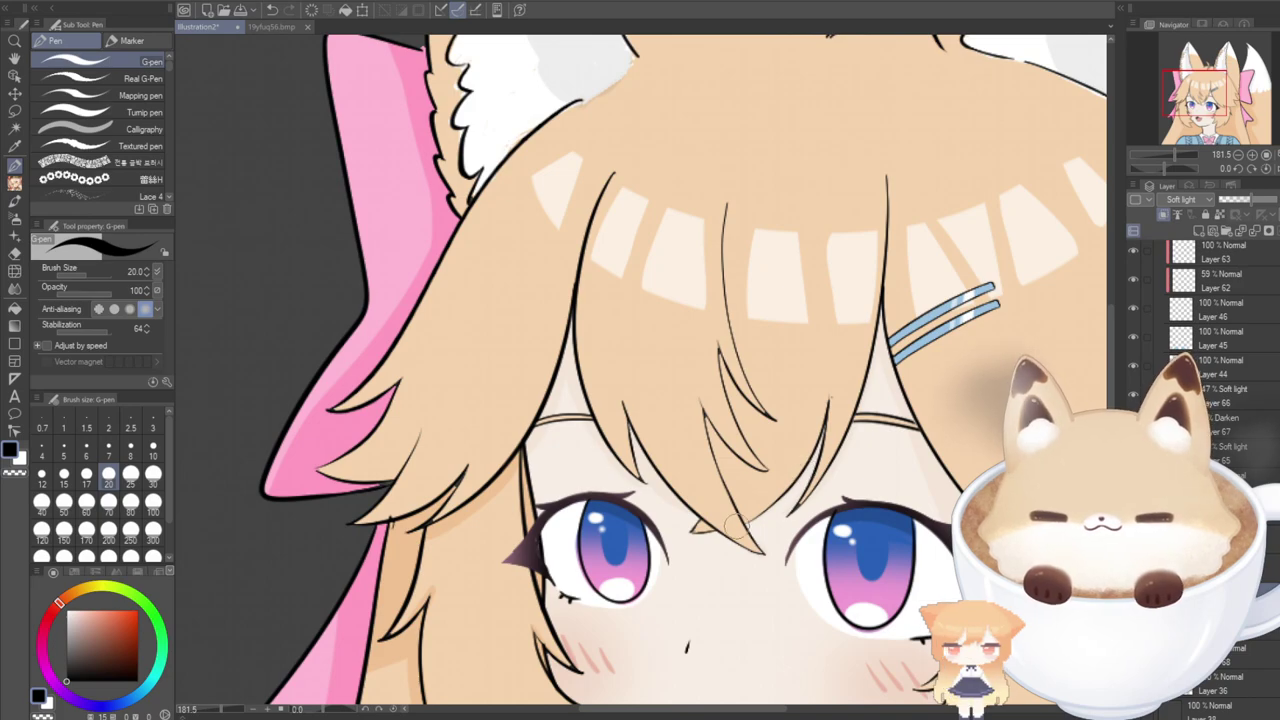
scroll(670, 370, down, 3)
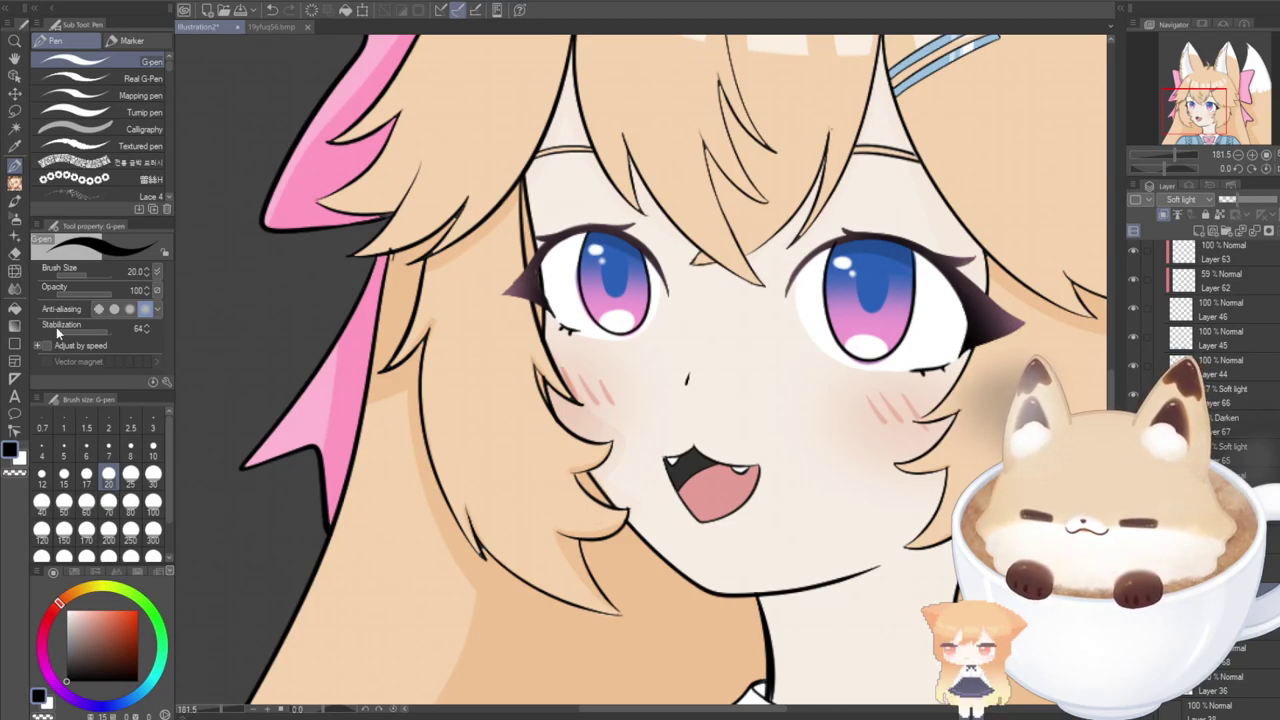
Shade the skin beside the side locks and on the neck with the size 20 G-pen, cleaning edges with the Soft eraser.
click(14, 252)
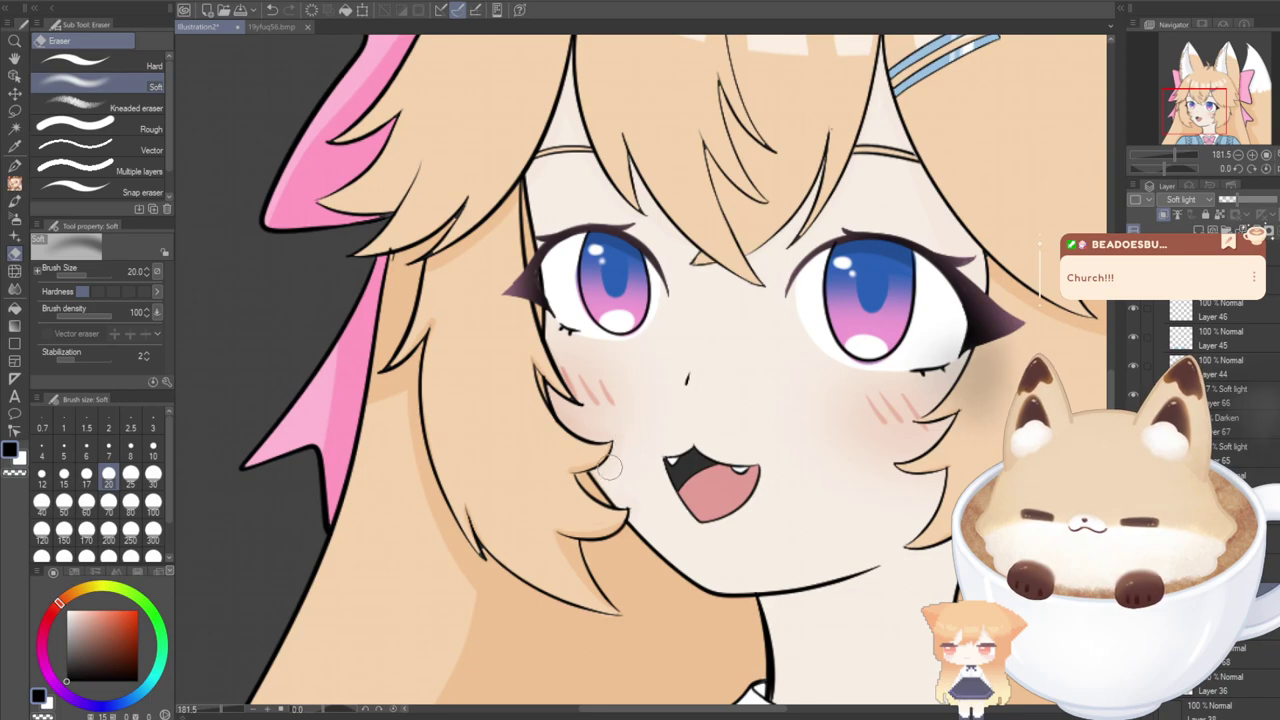
click(14, 165)
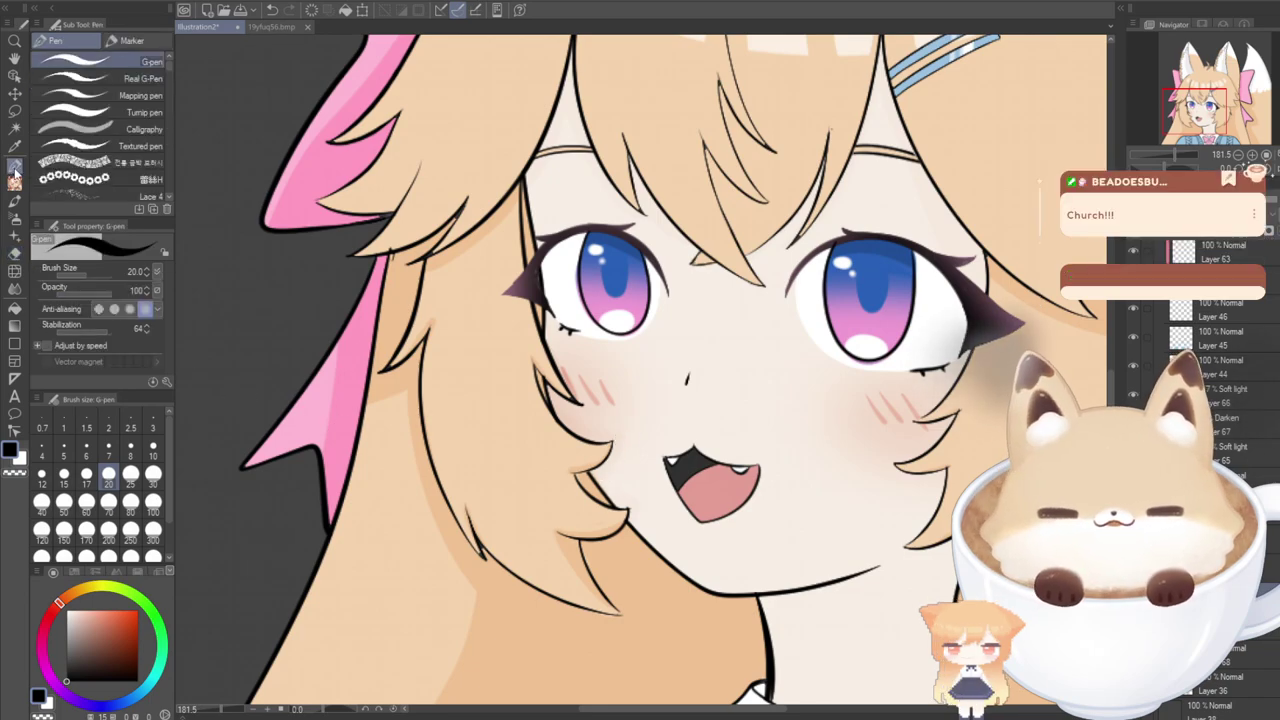
drag(1197, 113, 1203, 121)
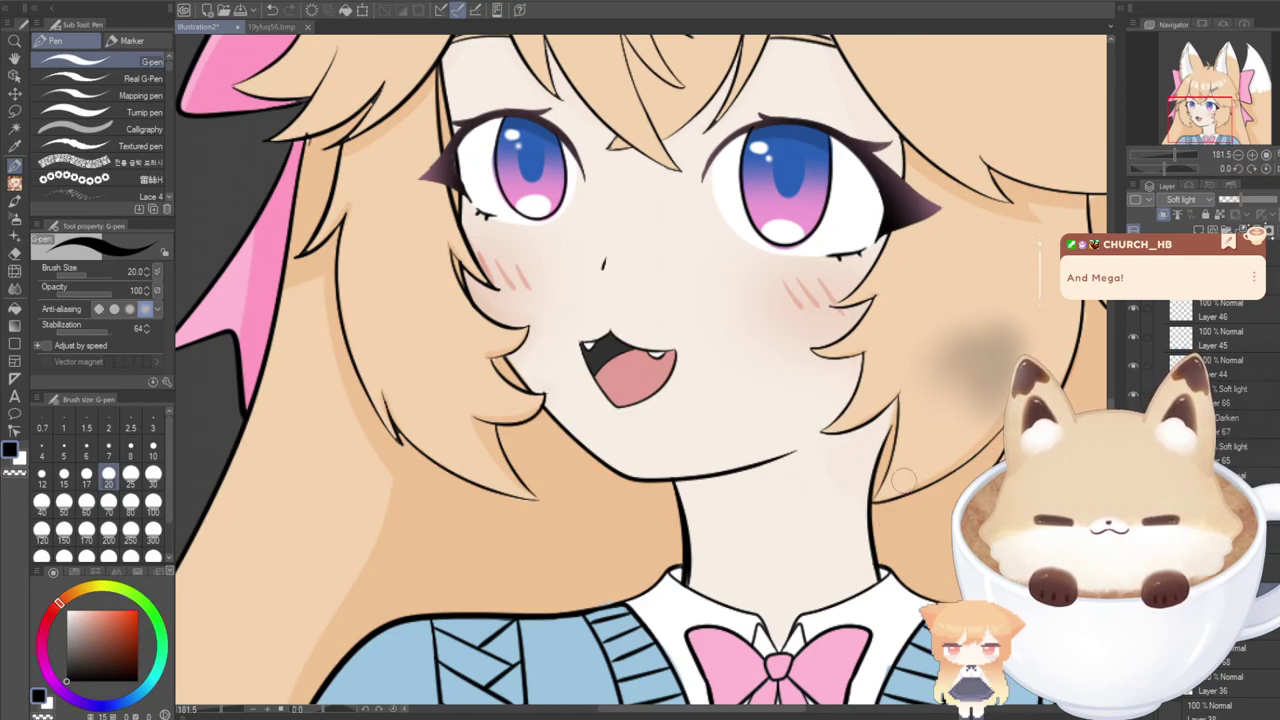
key(e)
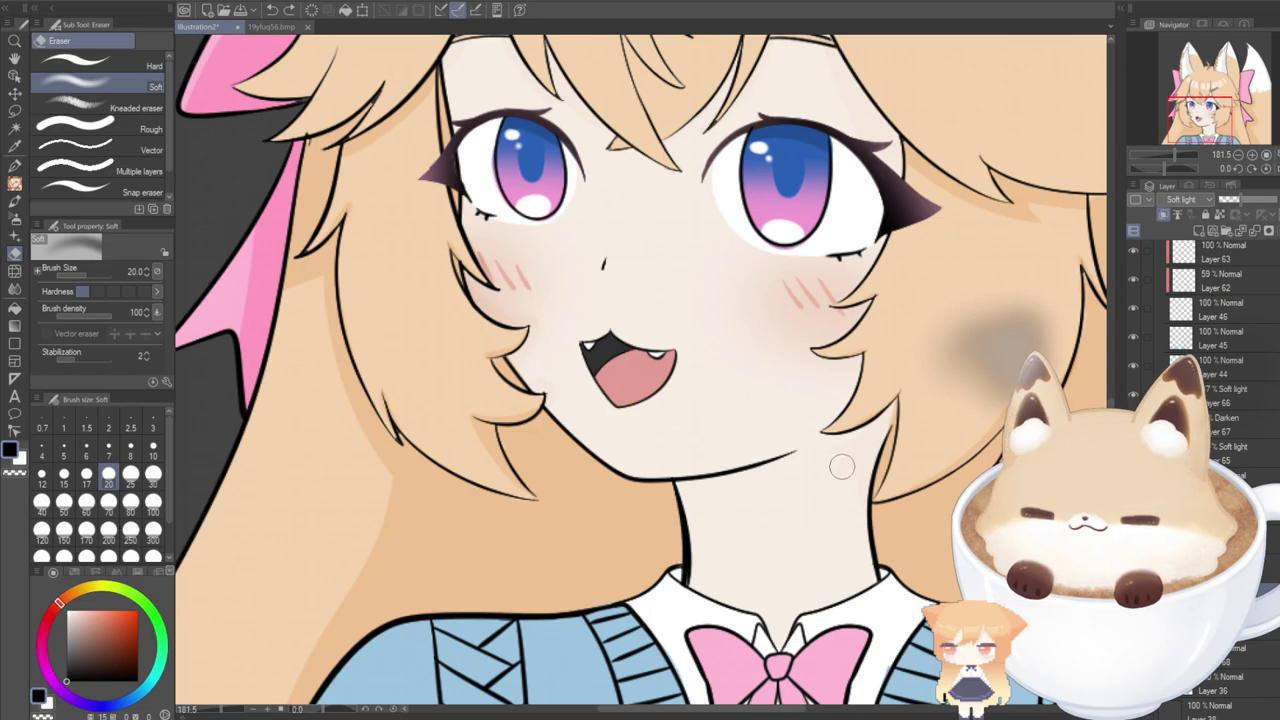
key(p)
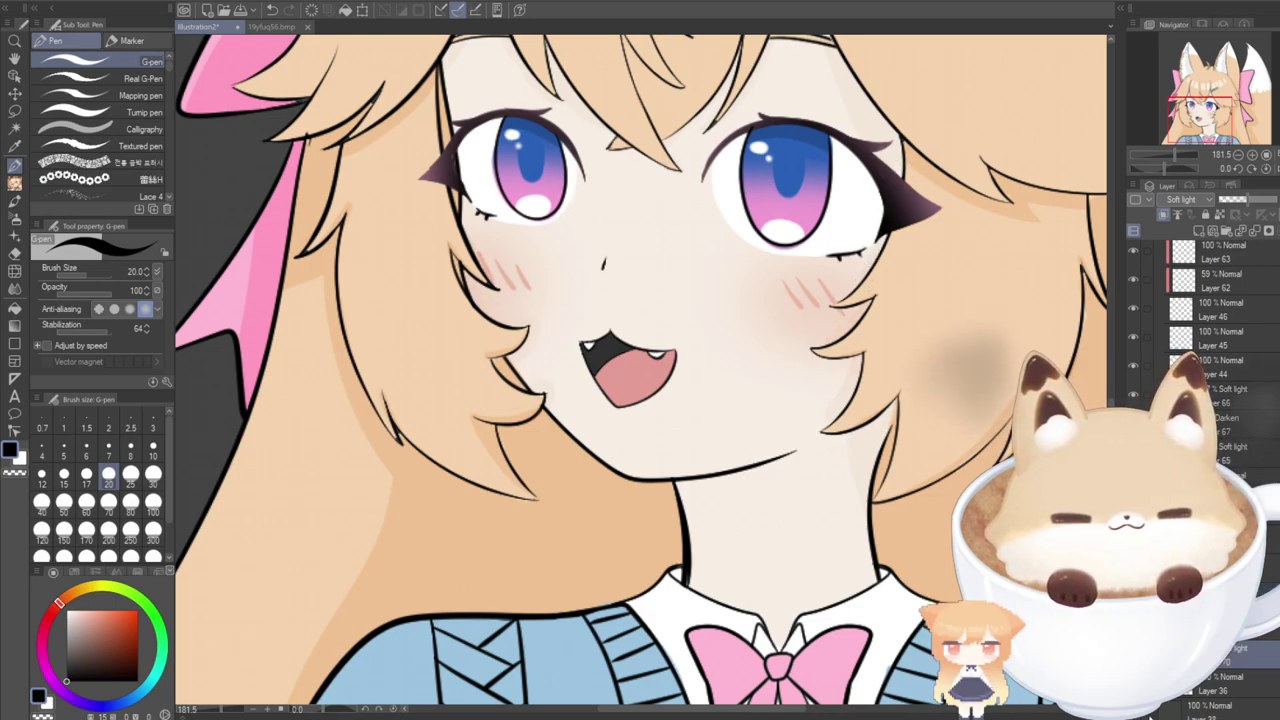
Examine the face, neck, ears and tail up close, and check the shading across the whole illustration.
scroll(640, 370, up, 3)
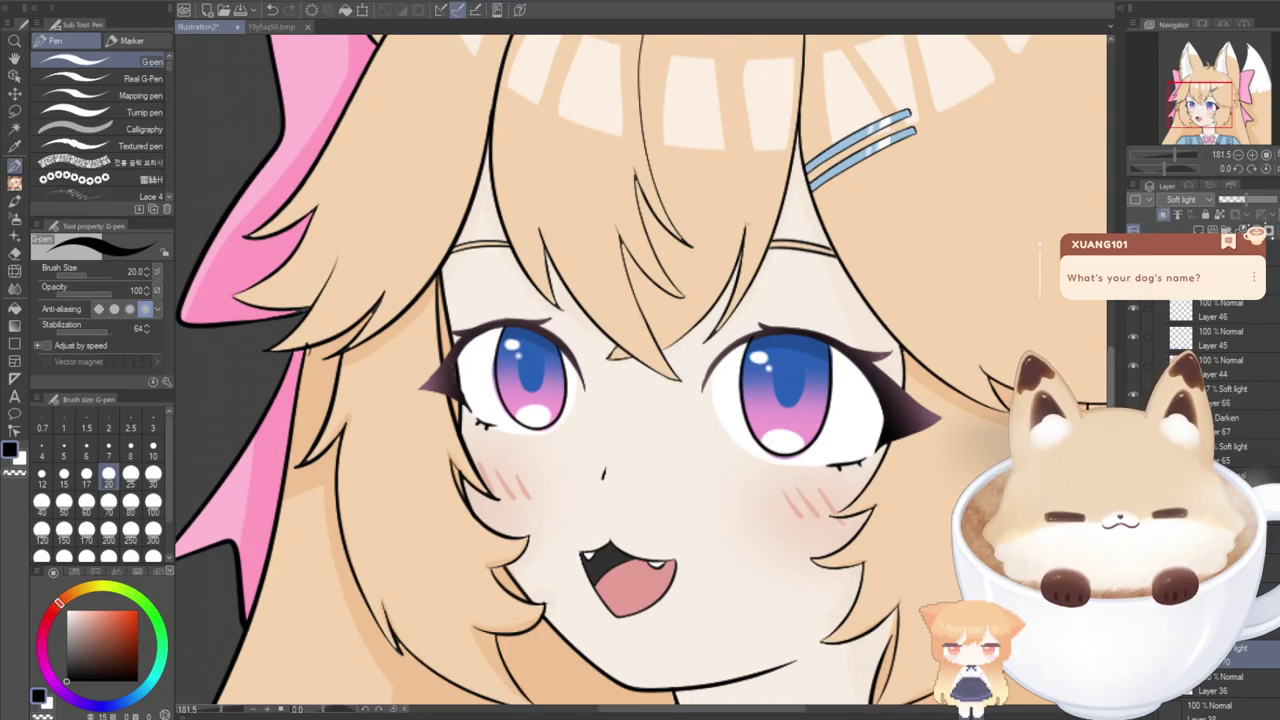
scroll(640, 369, down, 6)
scroll(640, 369, up, 1)
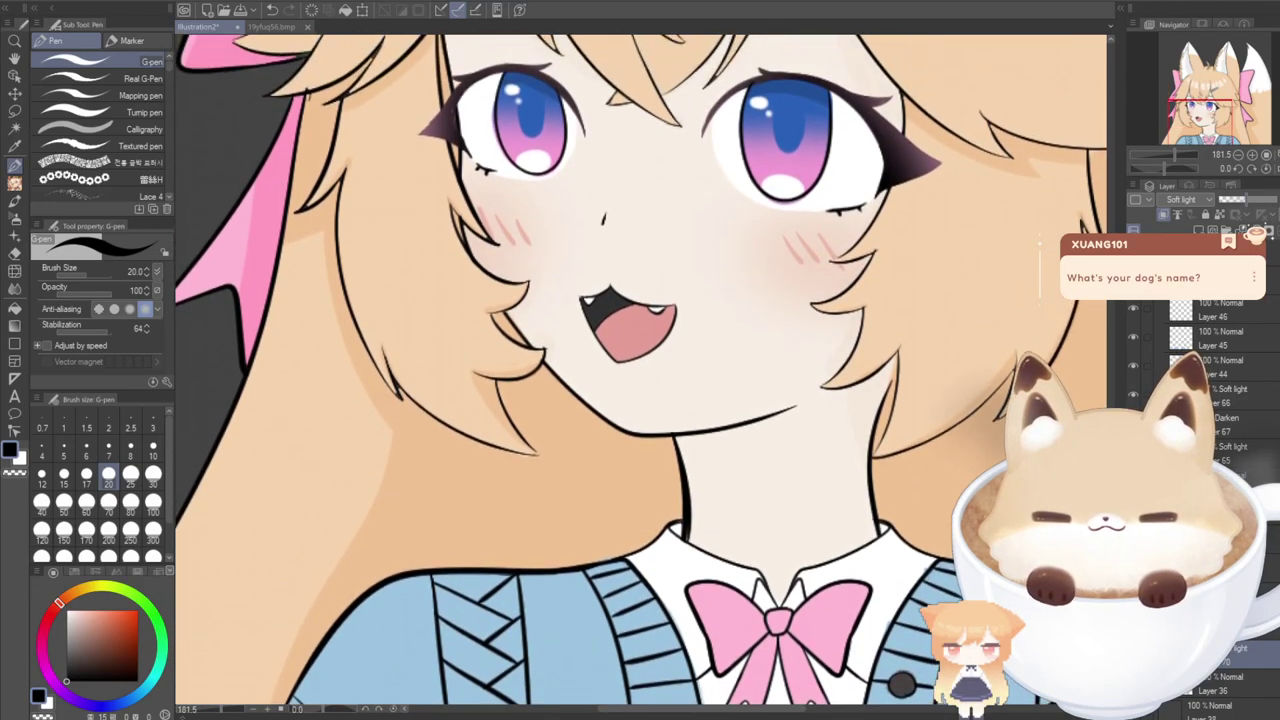
scroll(640, 369, up, 1)
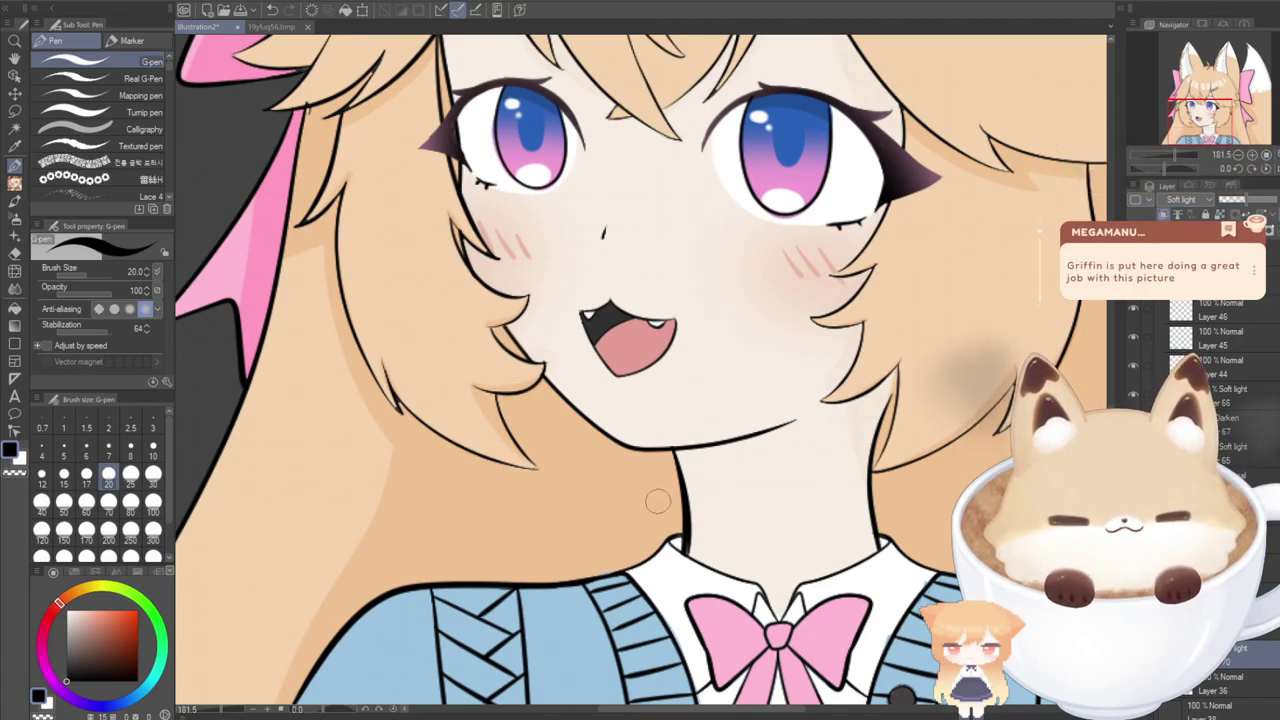
scroll(650, 465, down, 2)
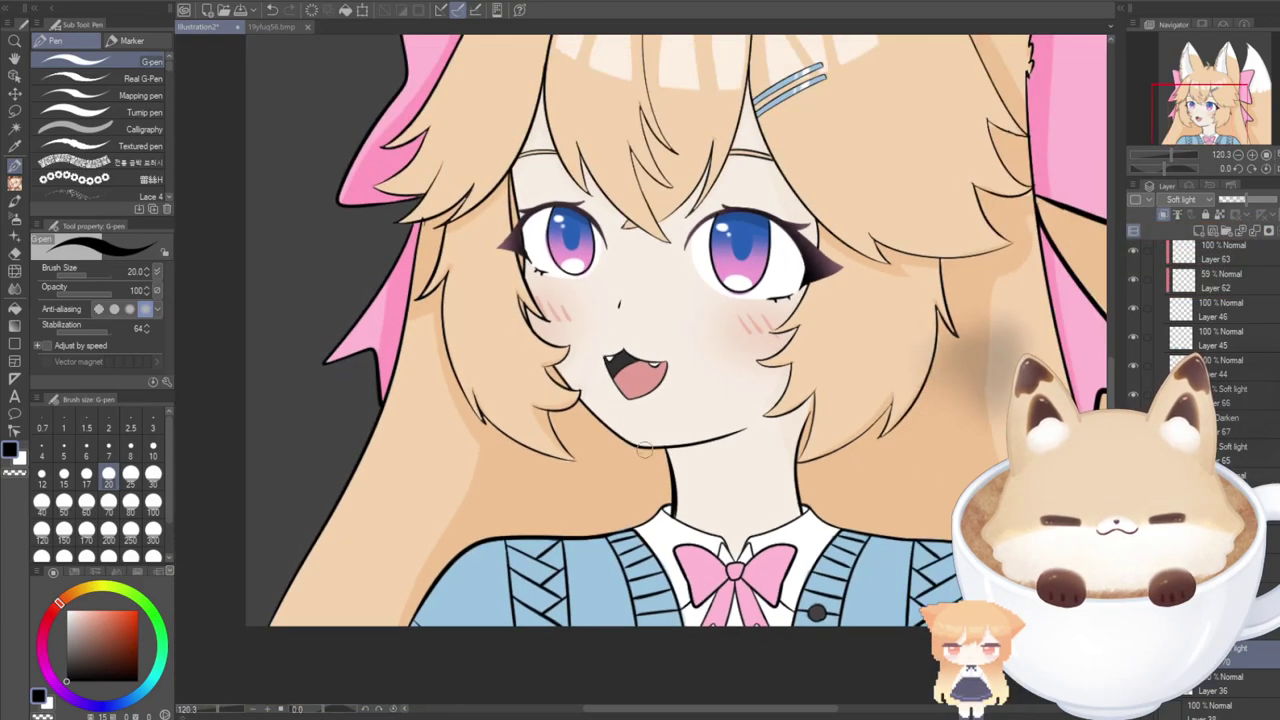
scroll(645, 452, down, 3)
scroll(645, 452, up, 1)
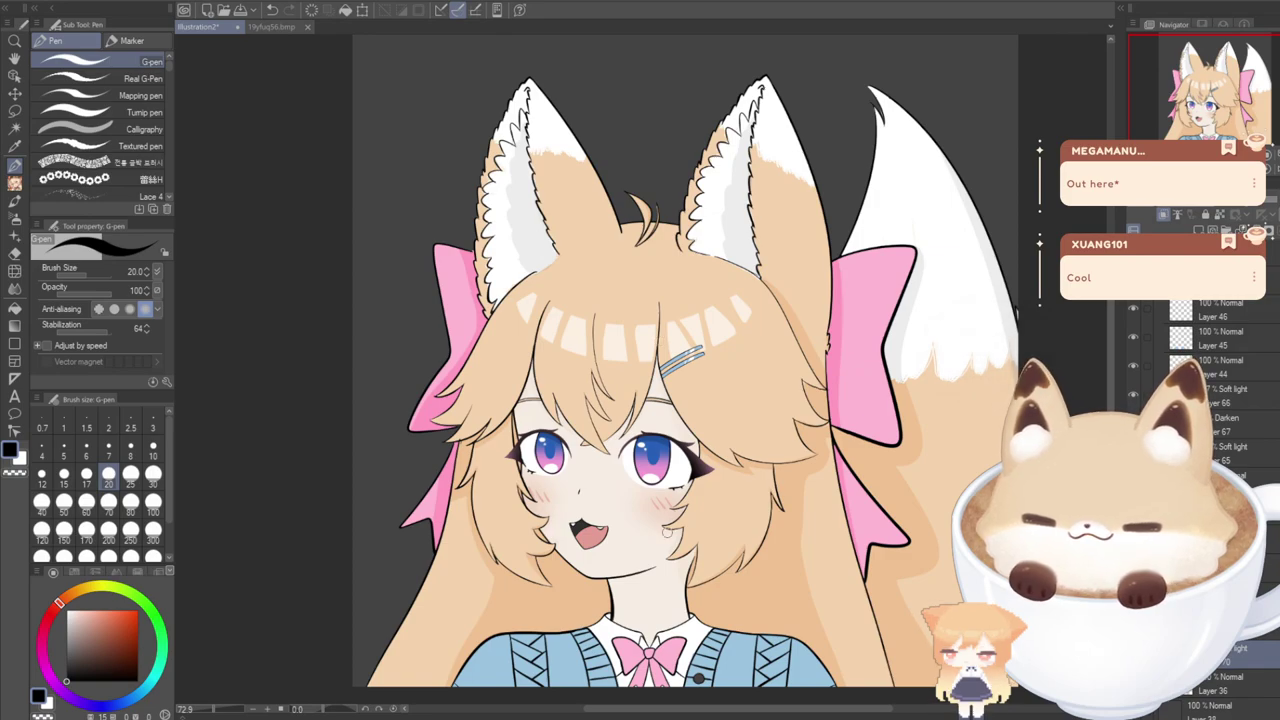
scroll(667, 533, down, 1)
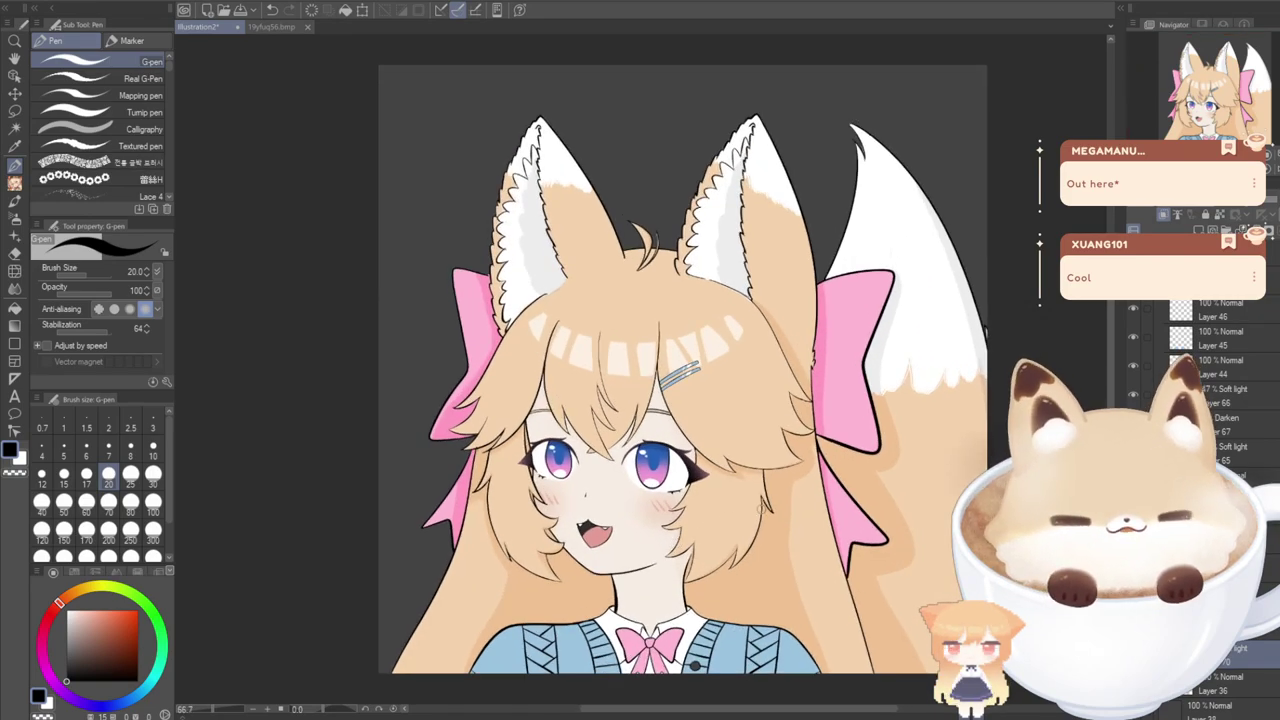
scroll(770, 507, up, 2)
drag(1186, 95, 1179, 107)
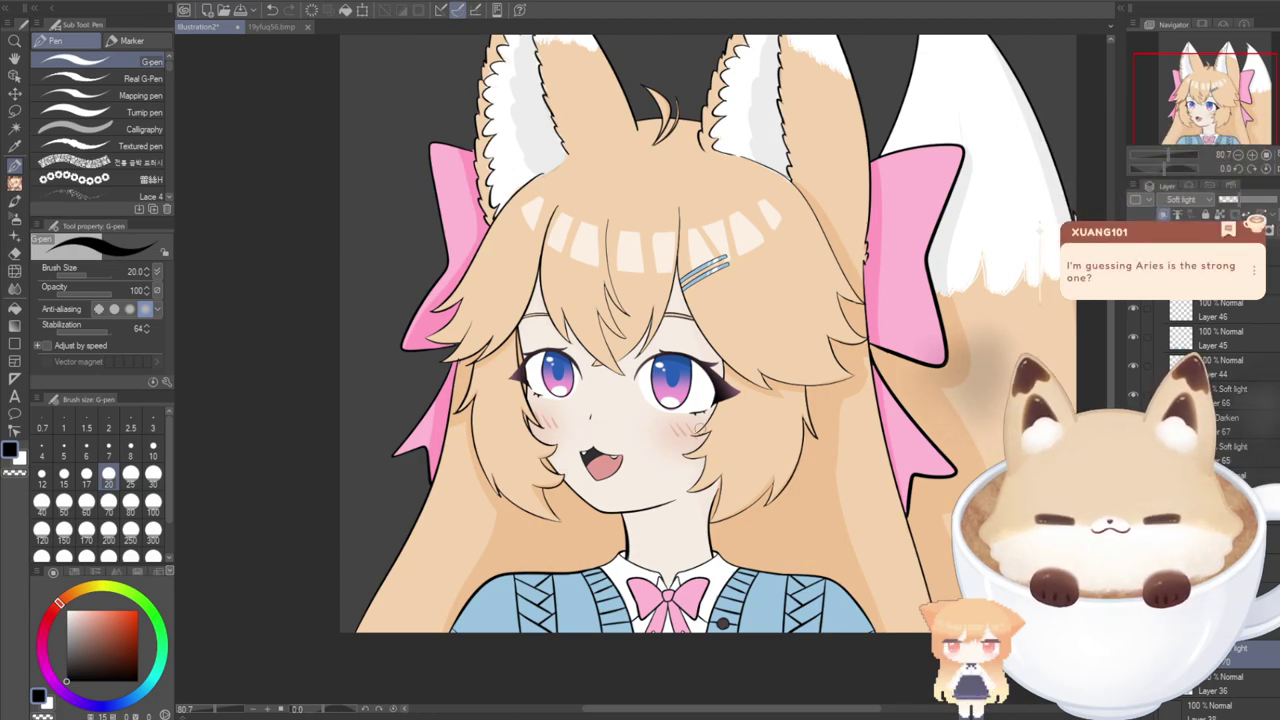
scroll(648, 605, up, 5)
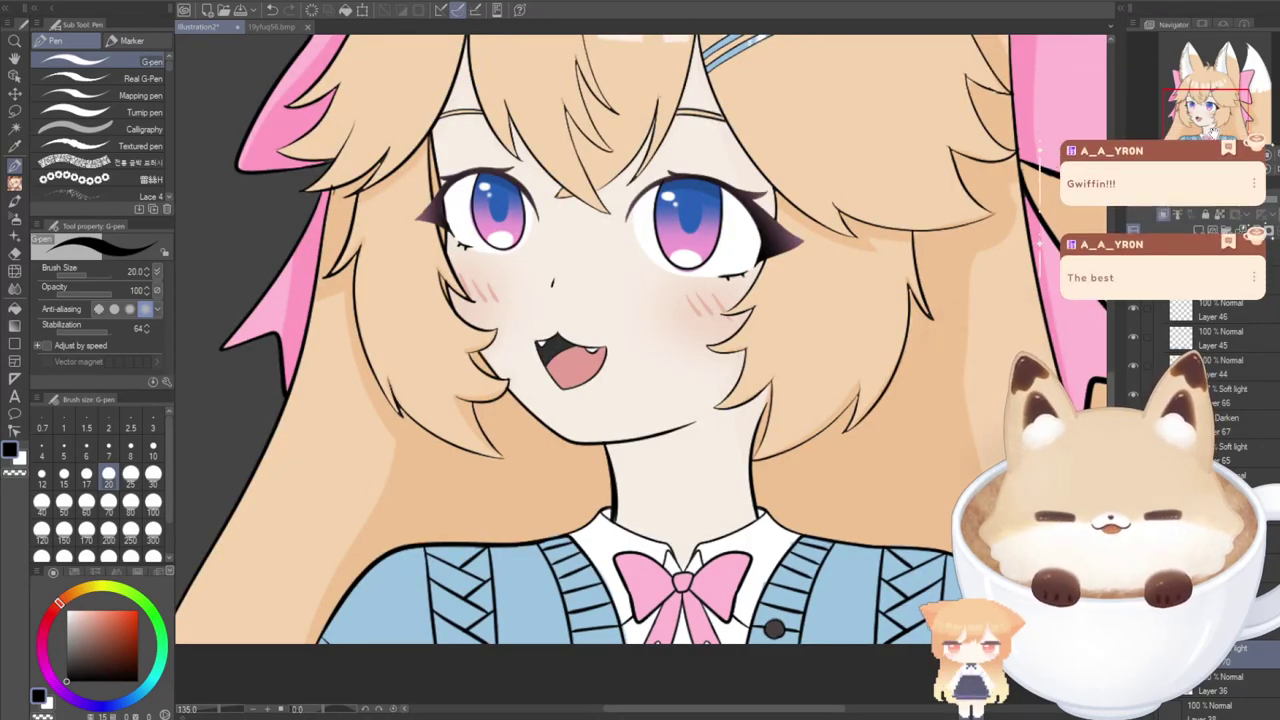
drag(1210, 130, 1236, 48)
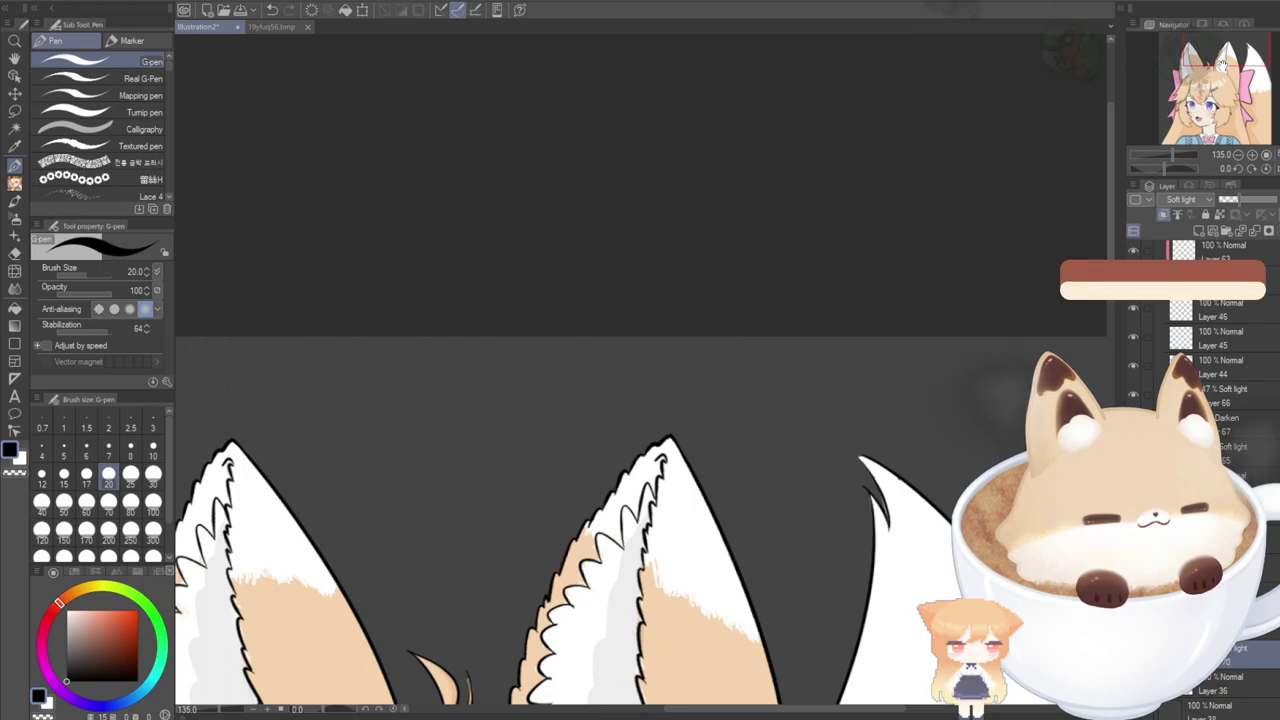
drag(1275, 80, 1245, 112)
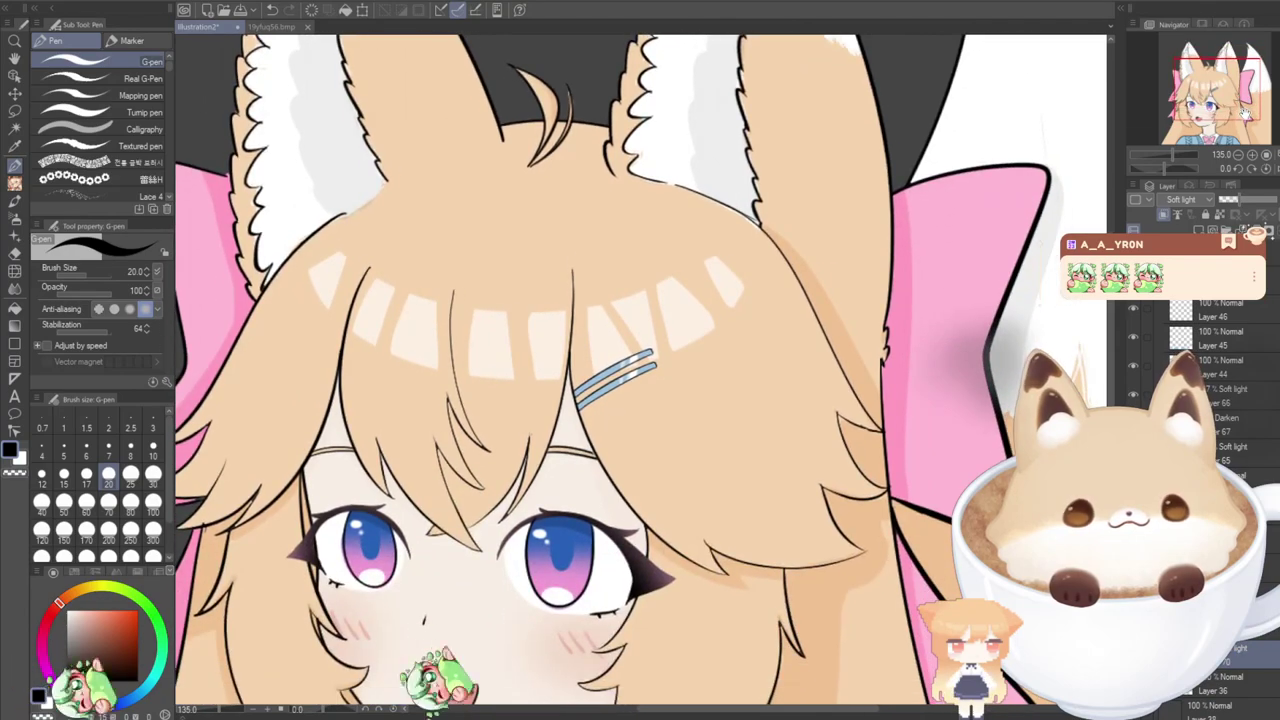
scroll(1245, 112, down, 4)
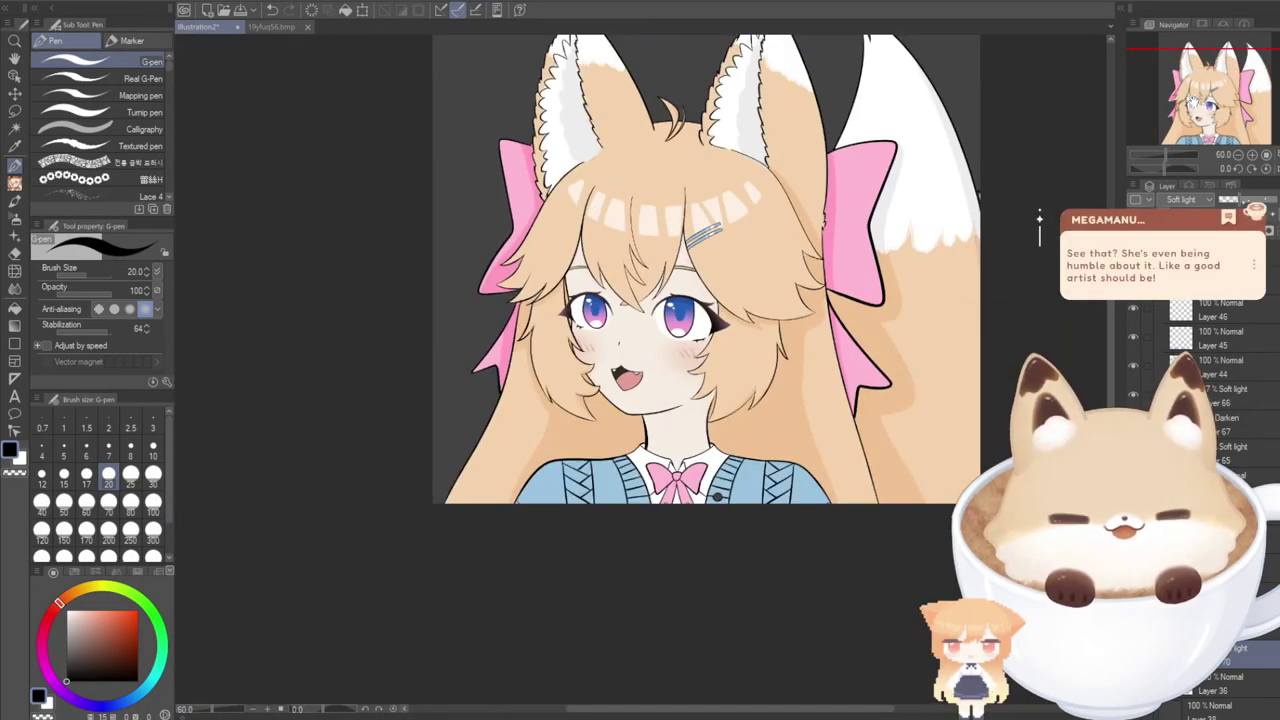
drag(1194, 103, 1196, 86)
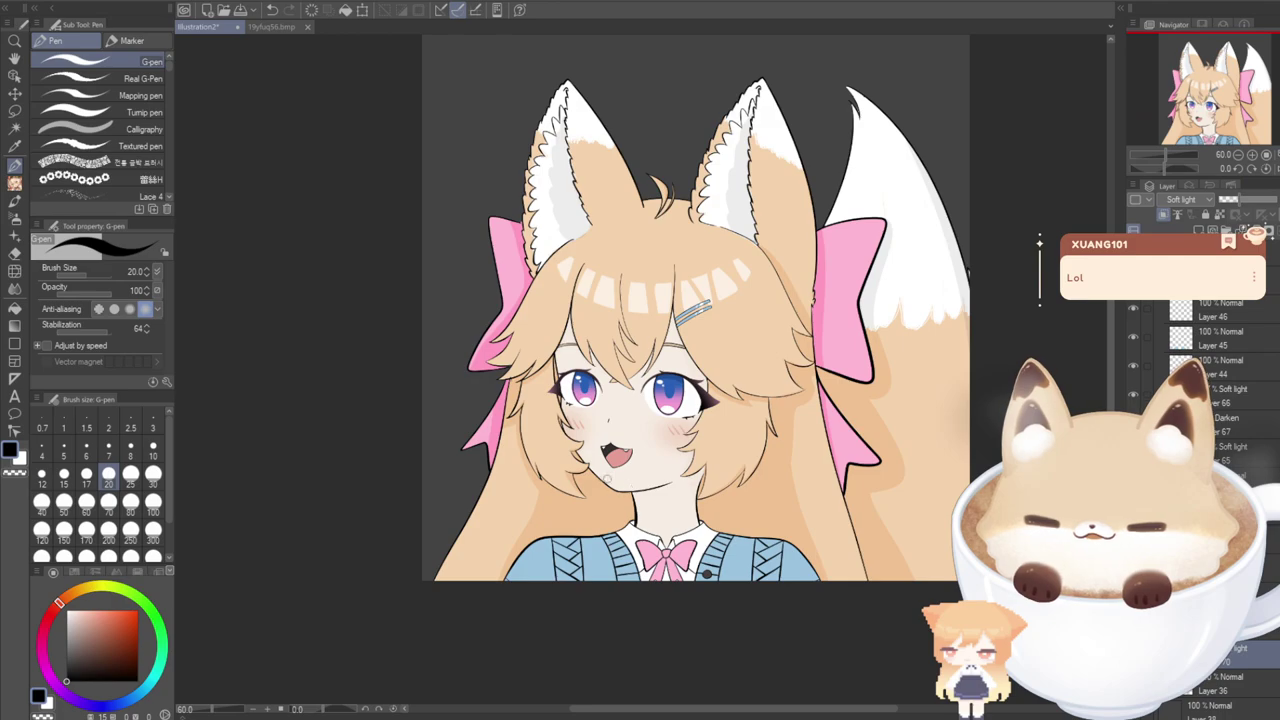
scroll(608, 471, up, 2)
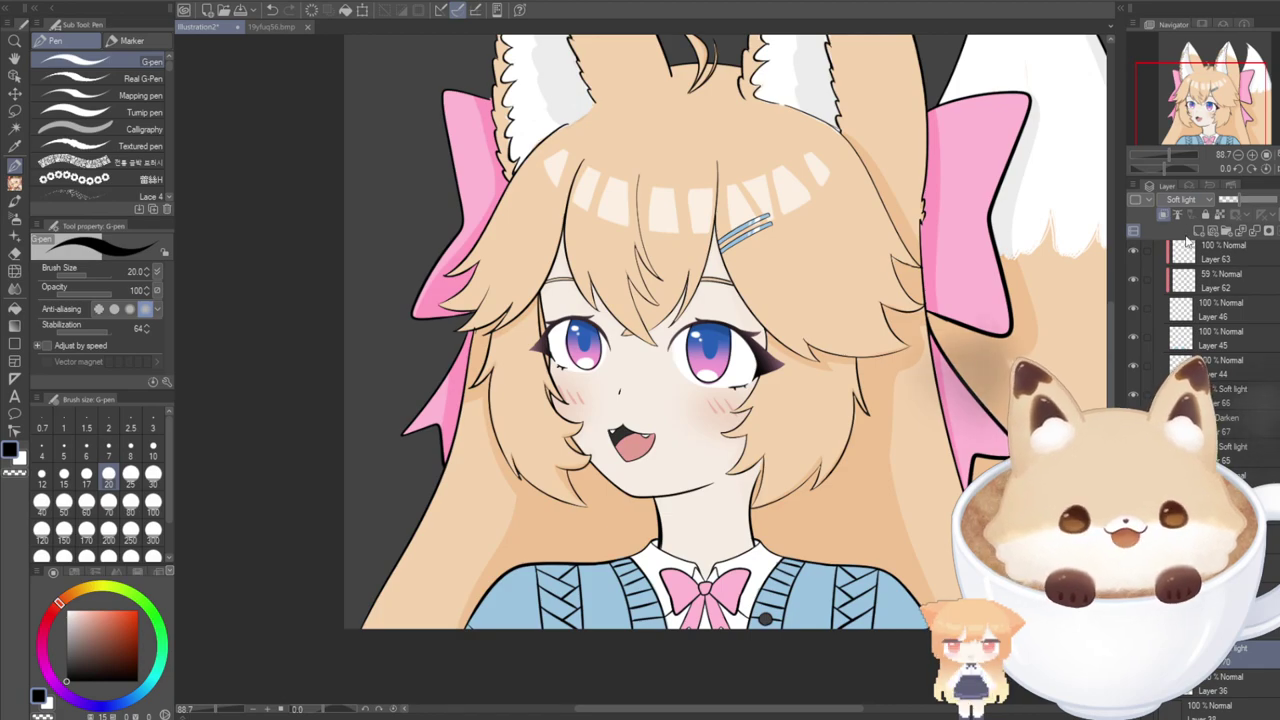
mouse_move(1188, 72)
mouse_down()
mouse_move(1195, 50)
mouse_move(1198, 62)
mouse_up()
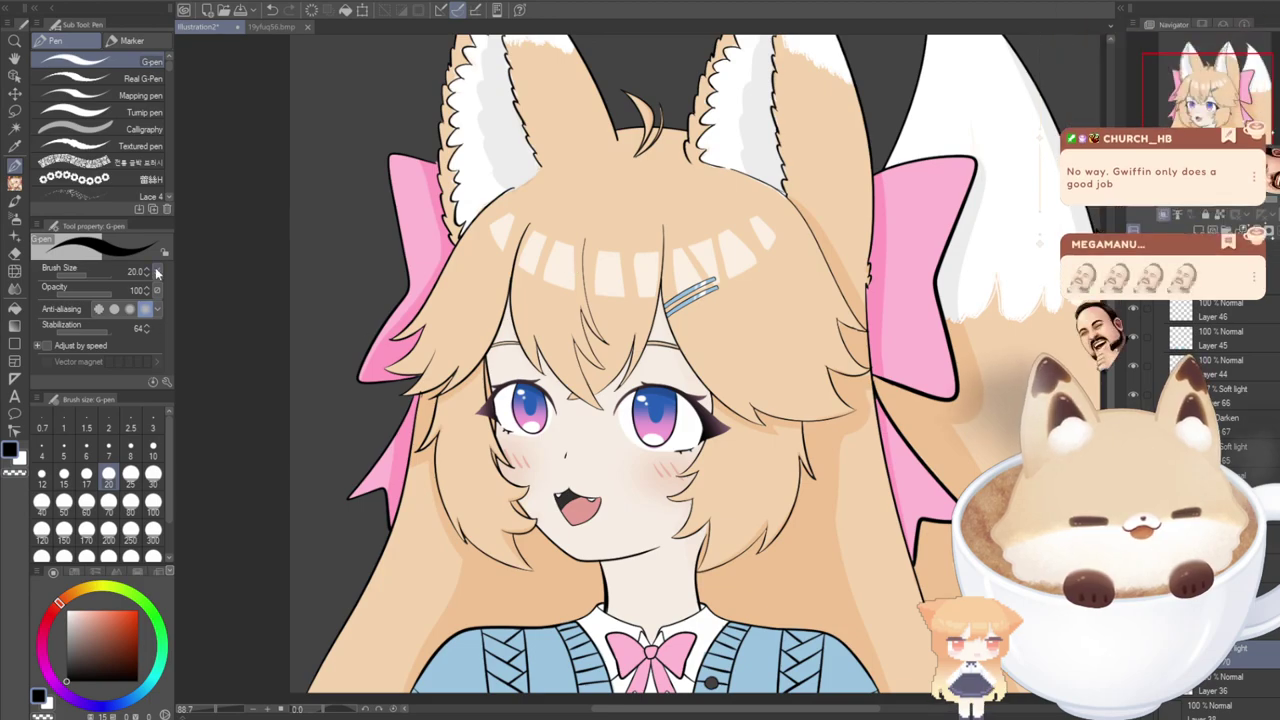
drag(1254, 102, 1259, 103)
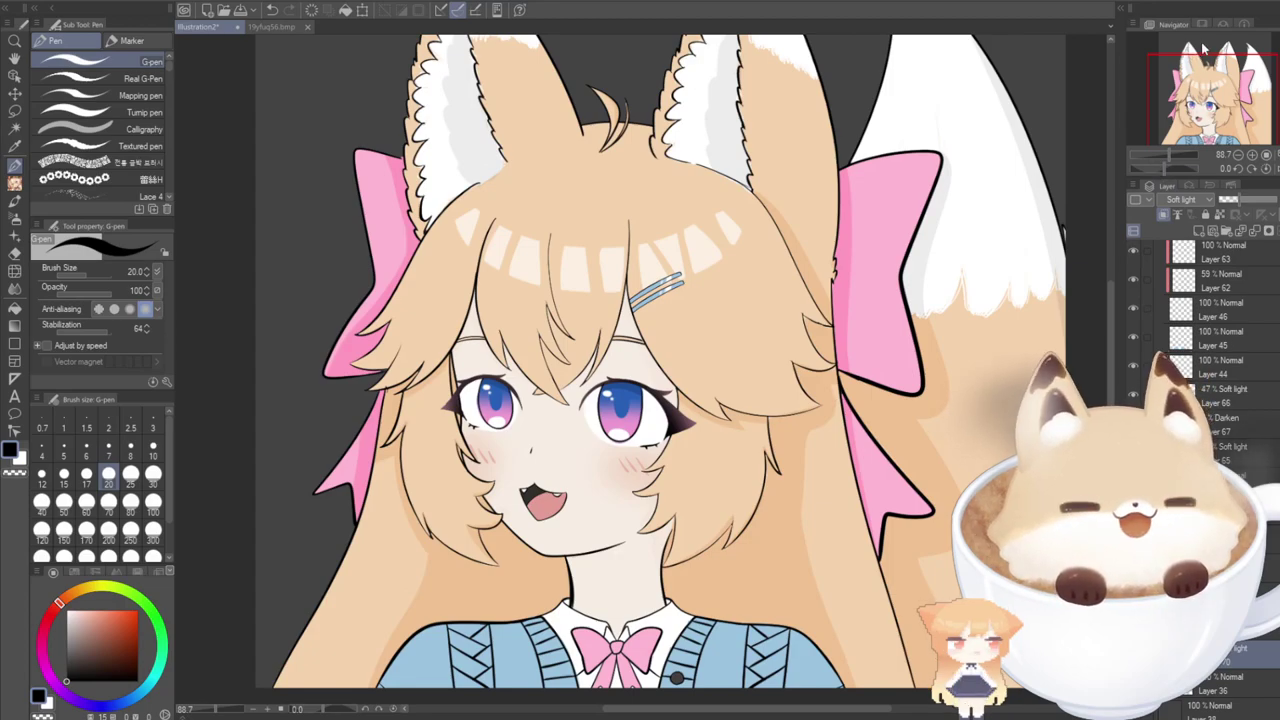
mouse_move(1203, 49)
mouse_down()
mouse_move(1207, 119)
mouse_move(1194, 68)
mouse_up()
scroll(834, 291, down, 2)
scroll(1042, 149, down, 2)
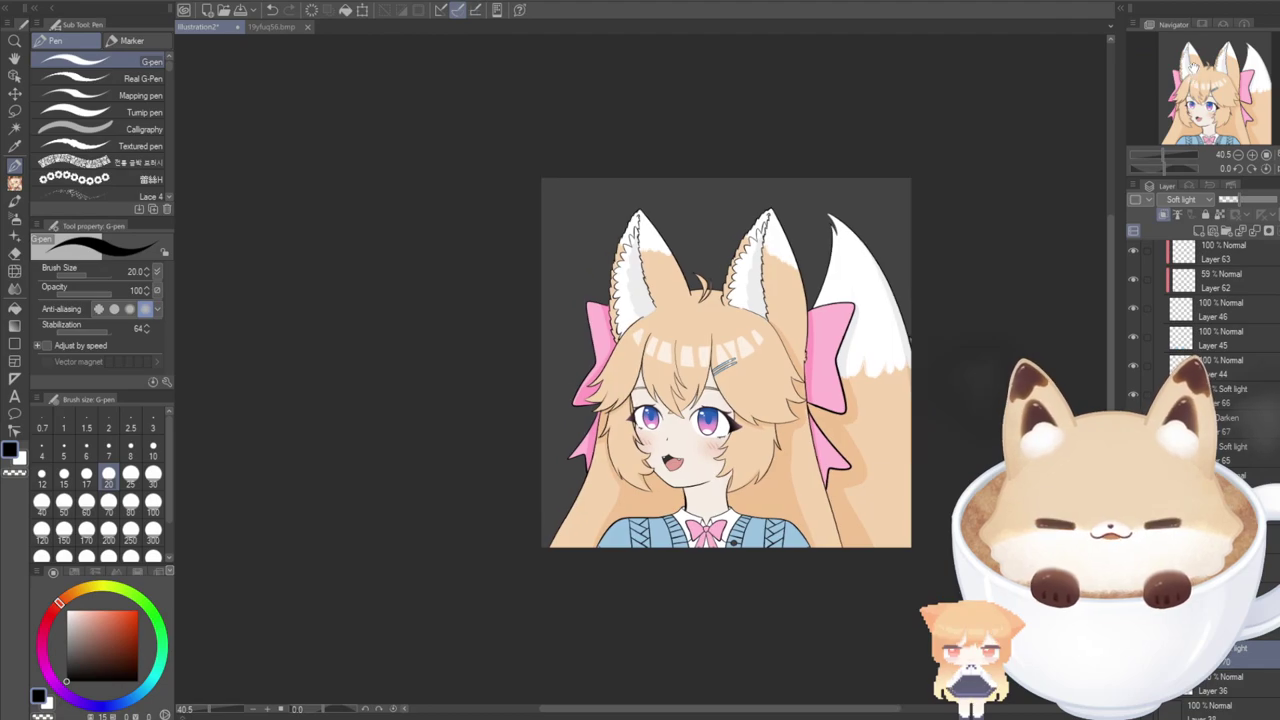
Touch up the face skin shading beside the side lock with the Soft eraser and the size 20 G-pen.
scroll(815, 430, up, 2)
scroll(703, 345, up, 1)
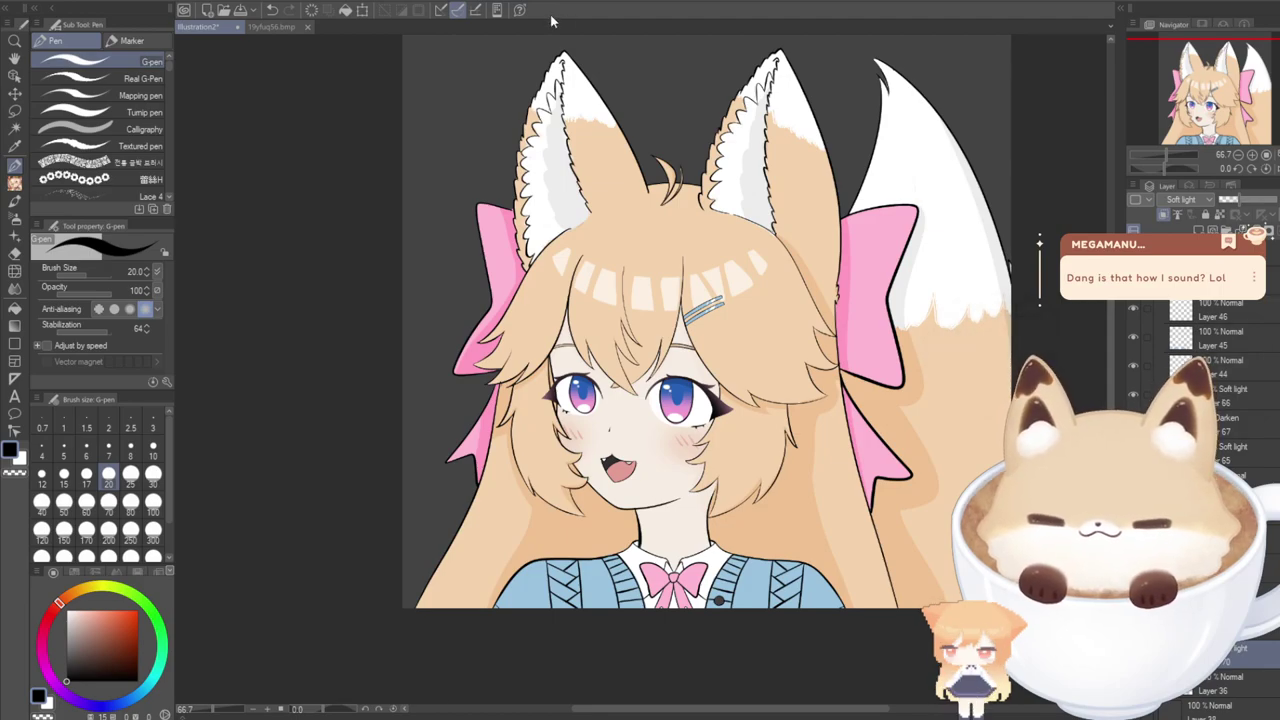
scroll(643, 481, up, 5)
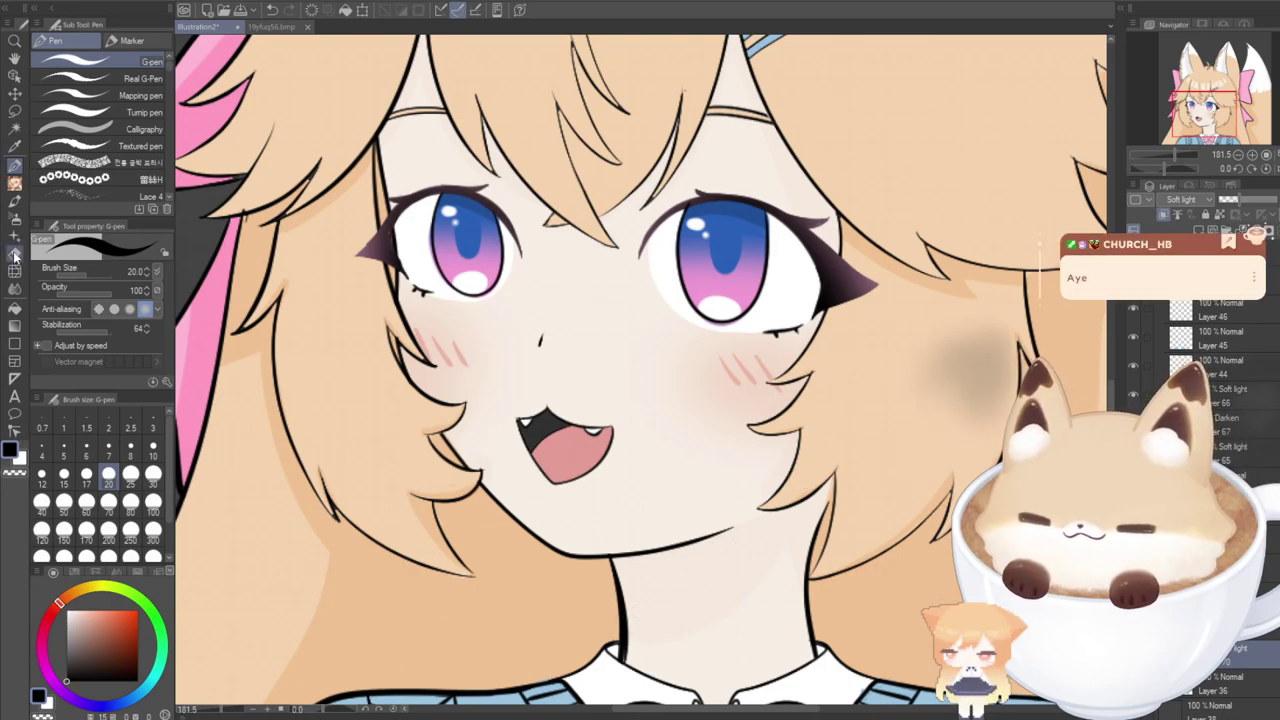
key(e)
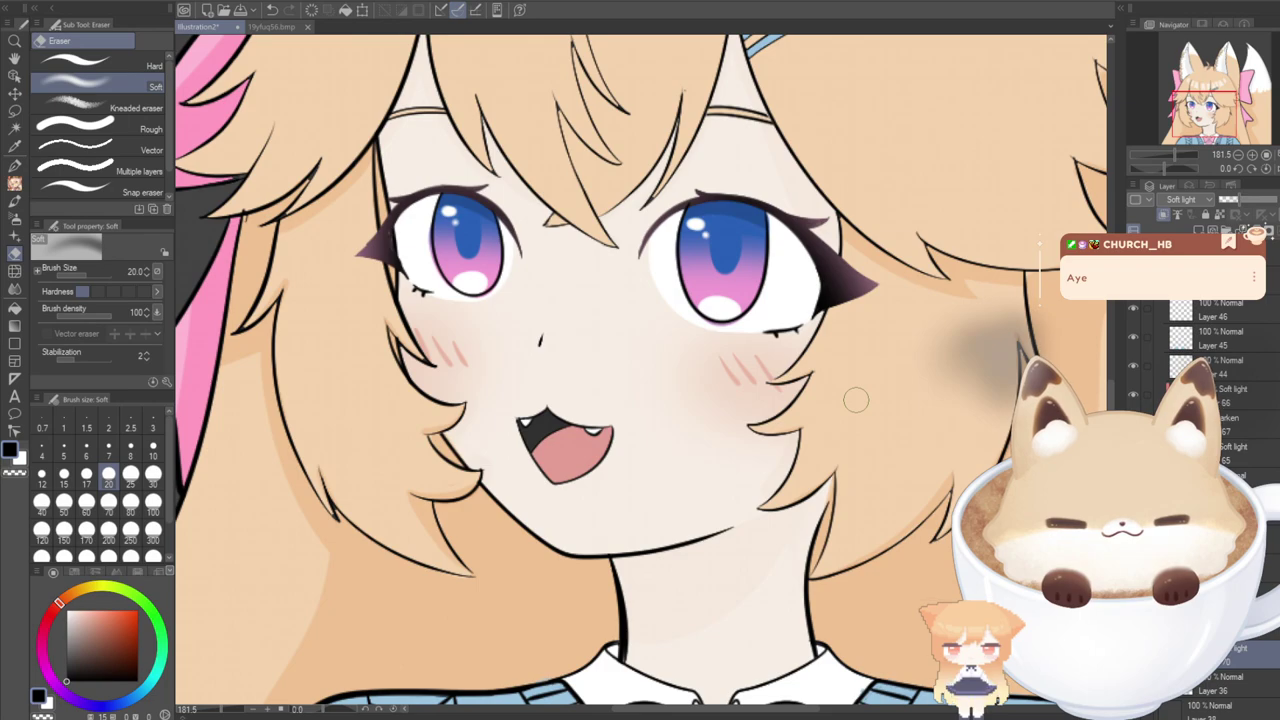
key(p)
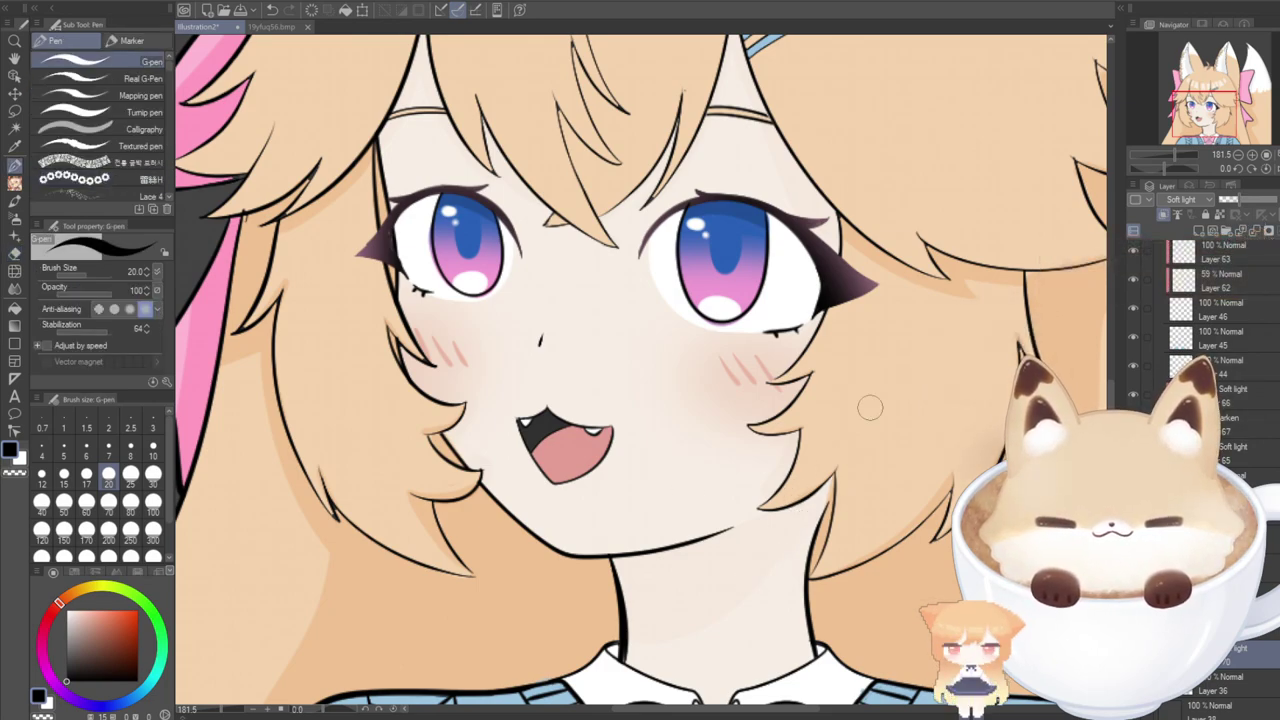
Refine the shadow under the chin on the neck with the G-pen, cleaning its edge with the Soft and Hard erasers.
scroll(843, 414, down, 1)
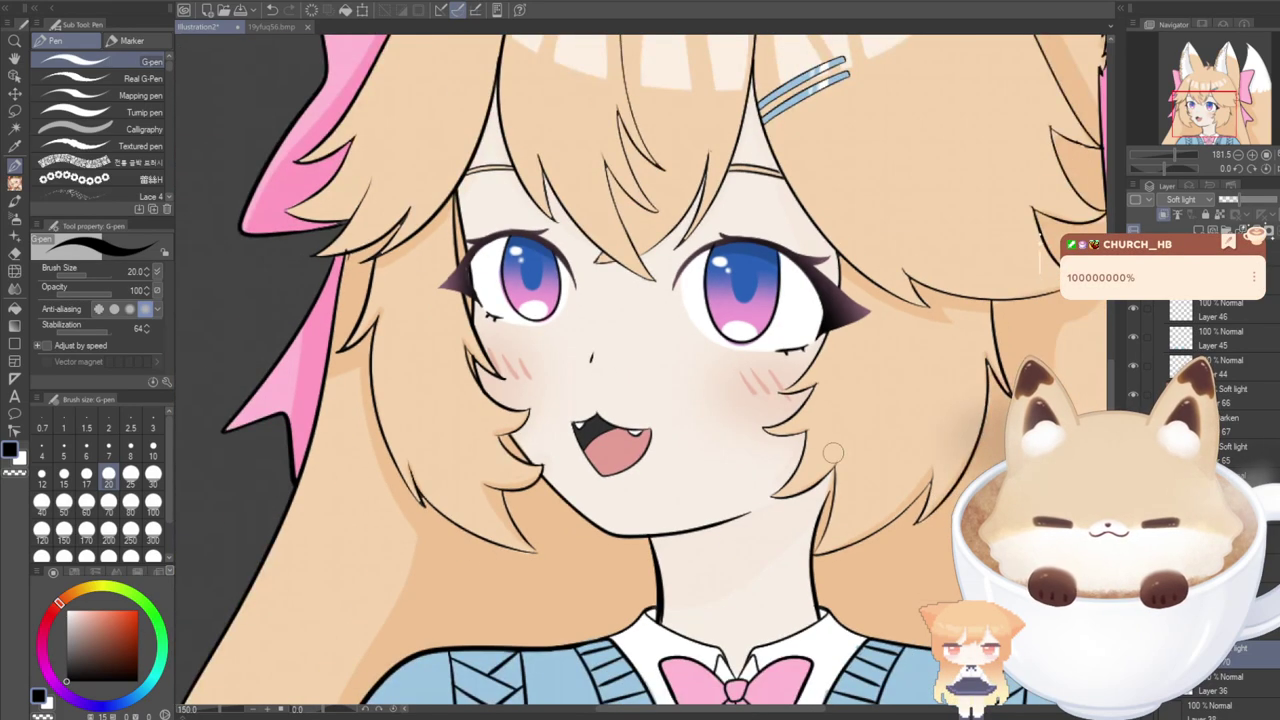
scroll(833, 453, down, 3)
scroll(861, 584, up, 2)
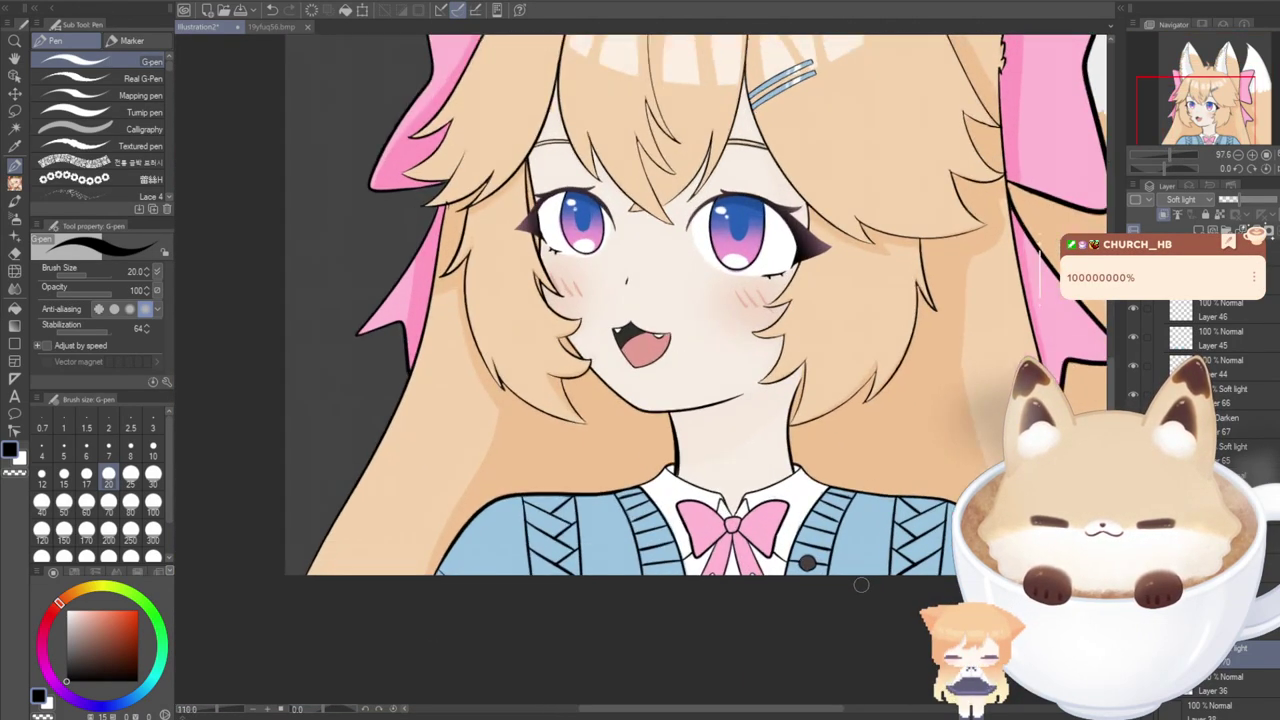
scroll(861, 584, up, 2)
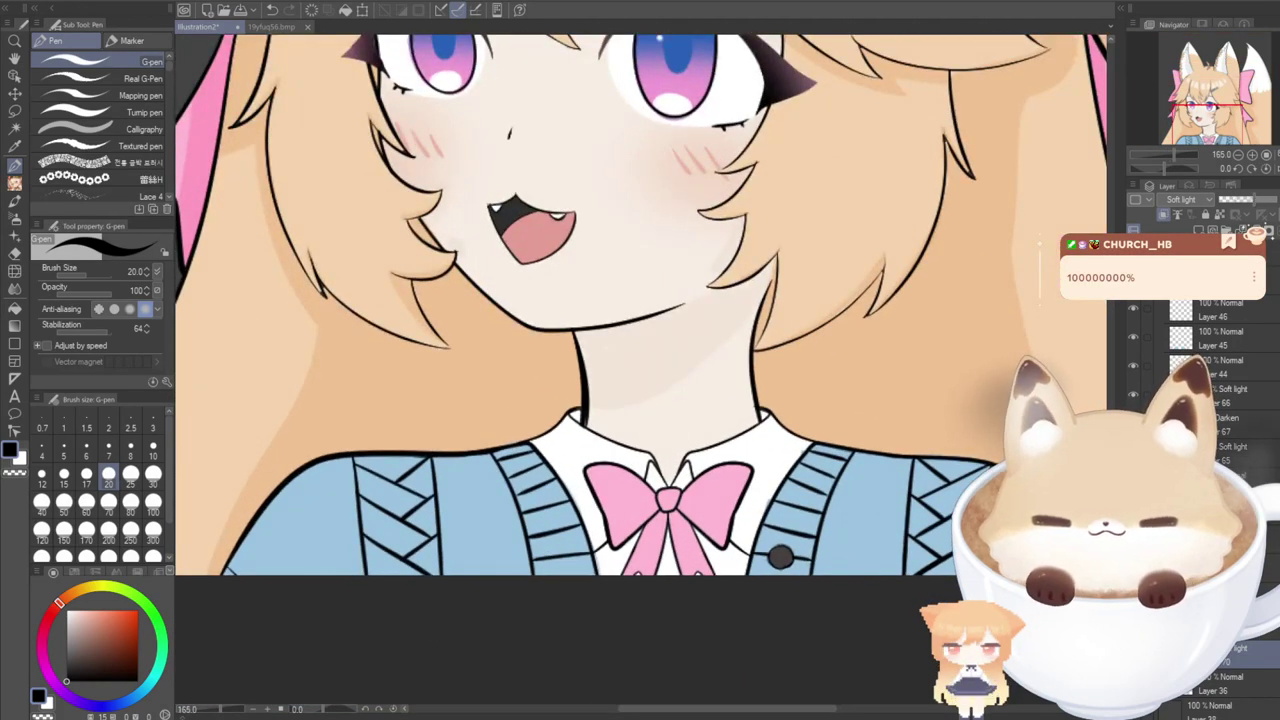
scroll(597, 428, down, 2)
scroll(667, 362, up, 4)
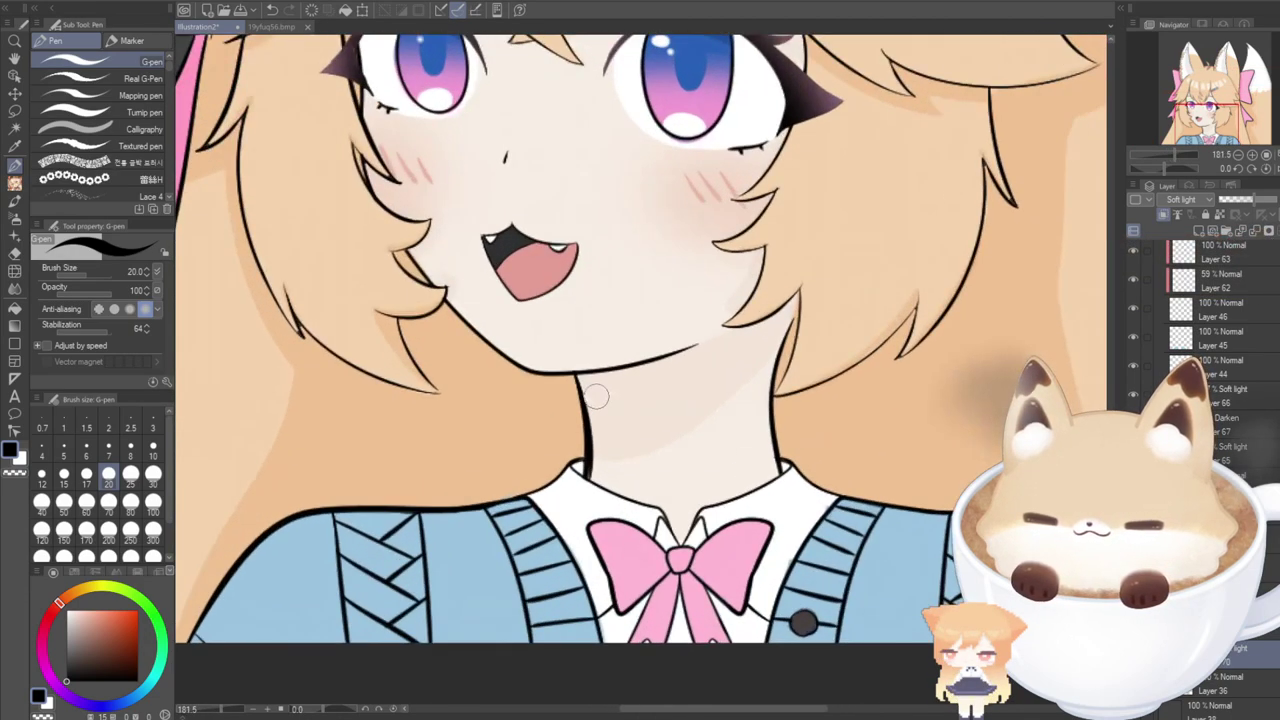
key(e)
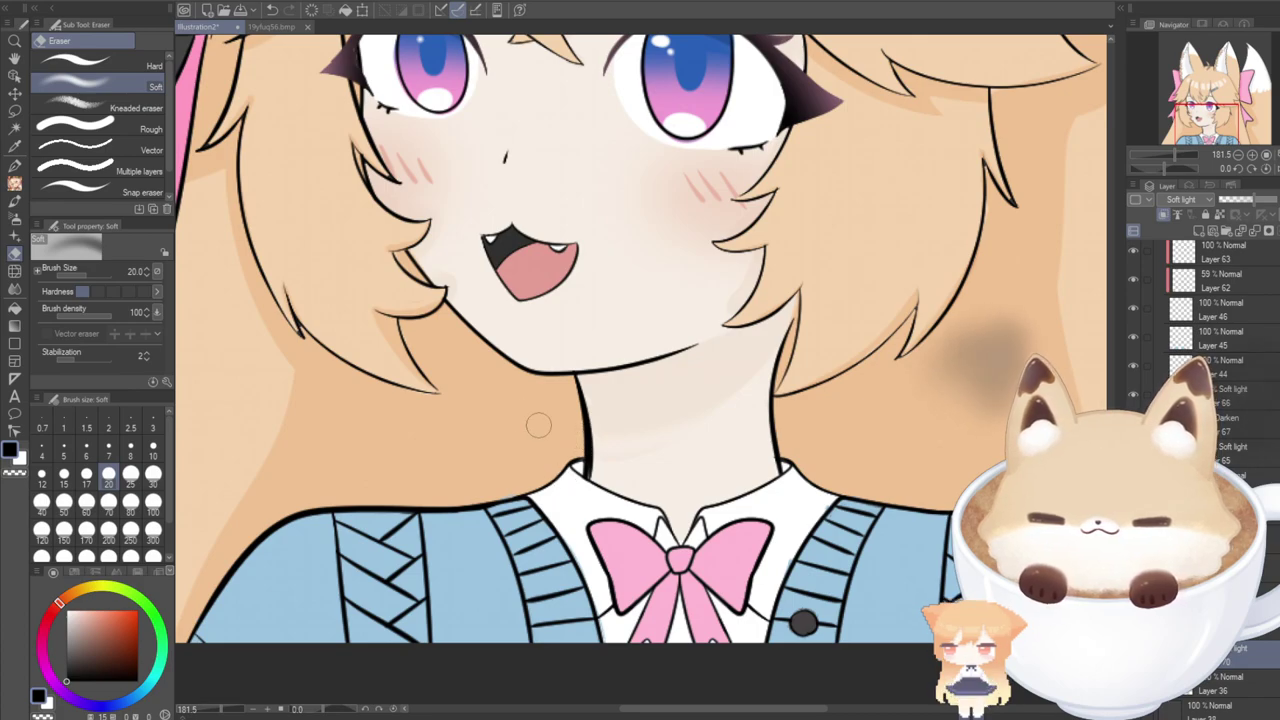
click(98, 62)
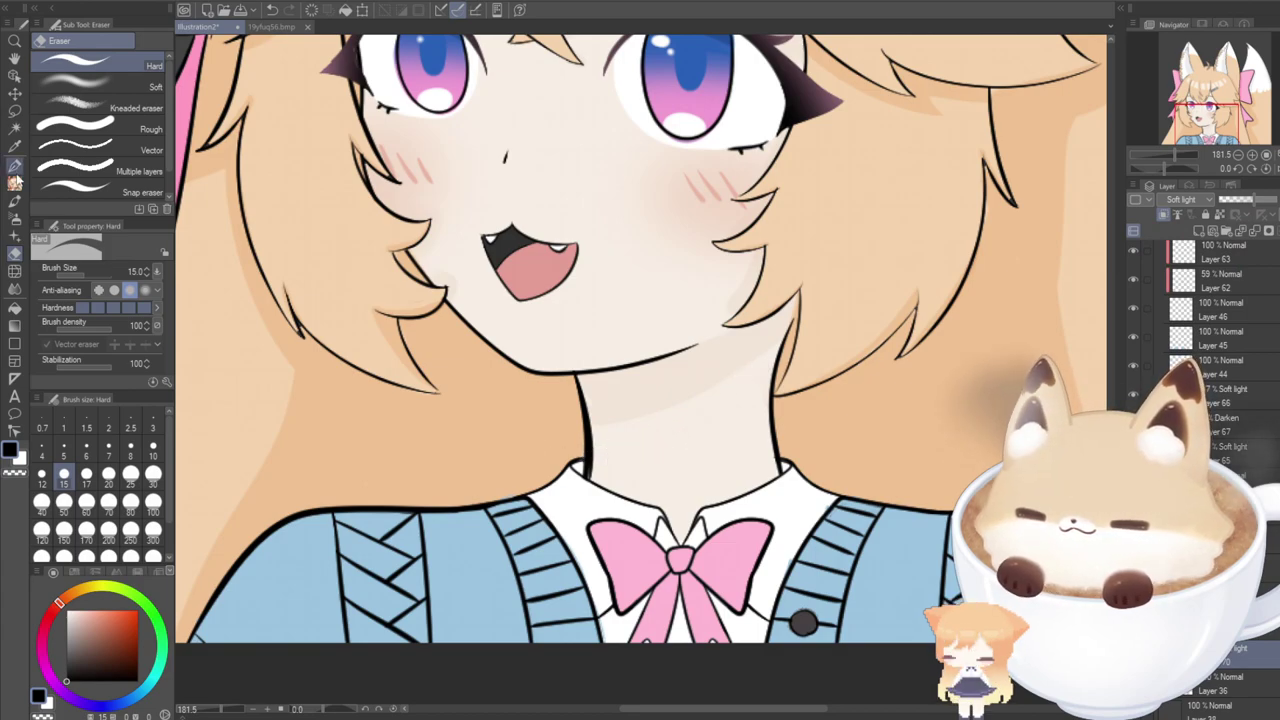
Shade the jaw skin beside the side lock with the size 20 G-pen and soften it with the size 20 Soft eraser.
click(16, 167)
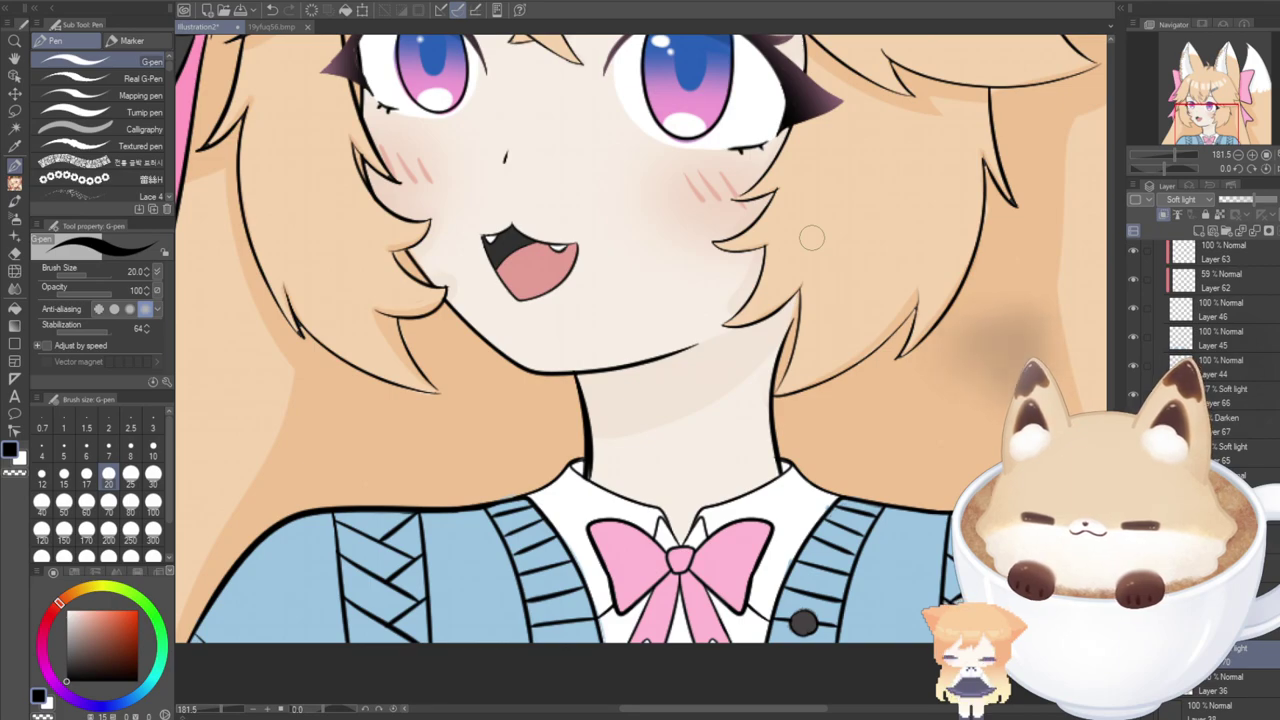
click(15, 254)
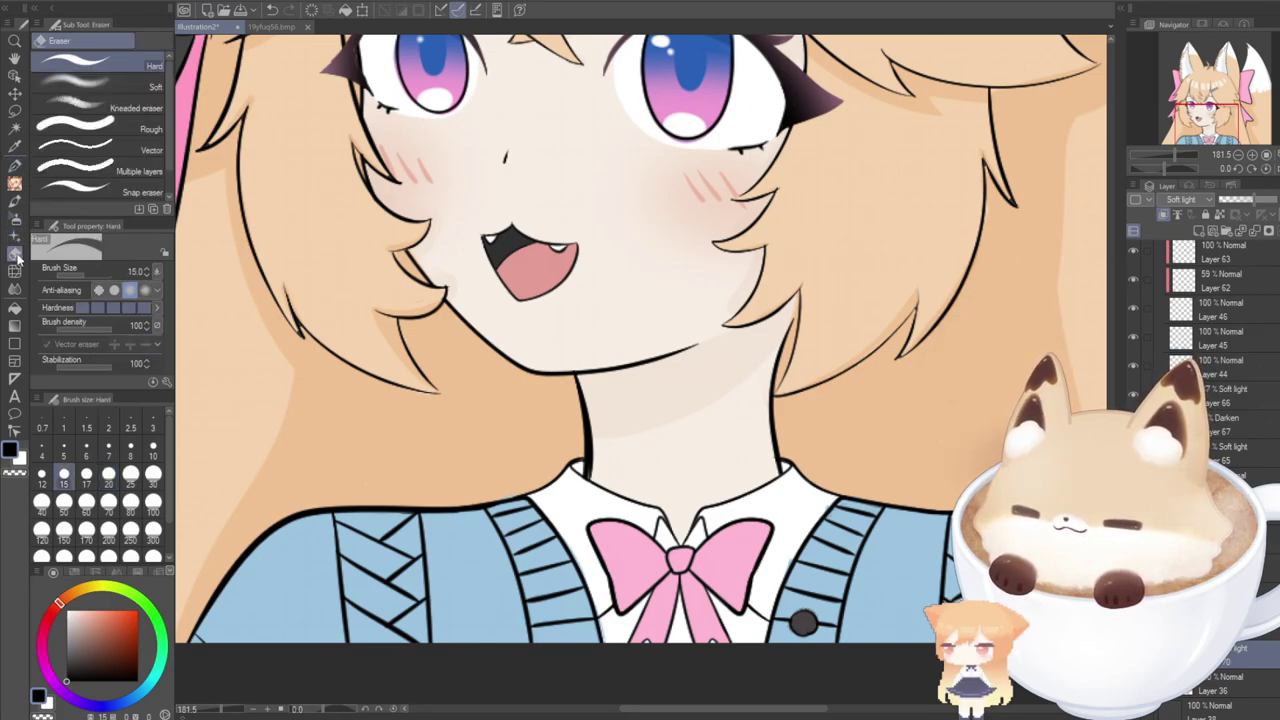
click(95, 87)
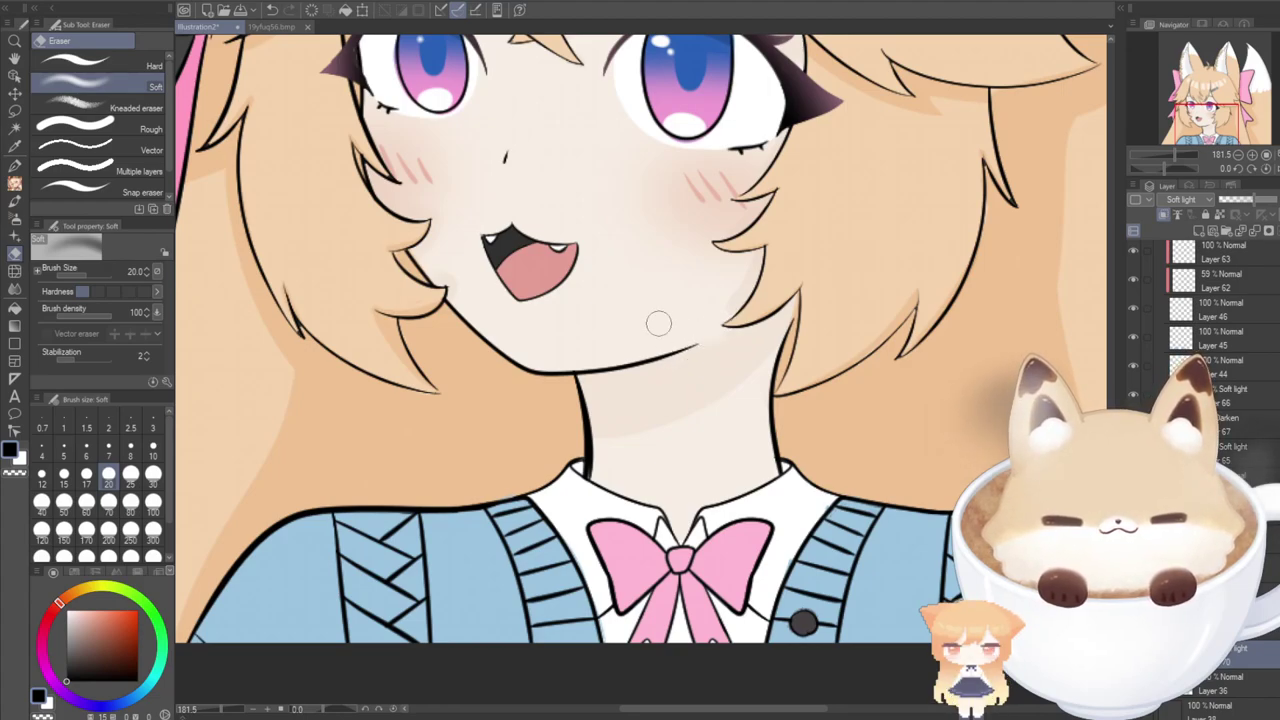
scroll(658, 322, down, 7)
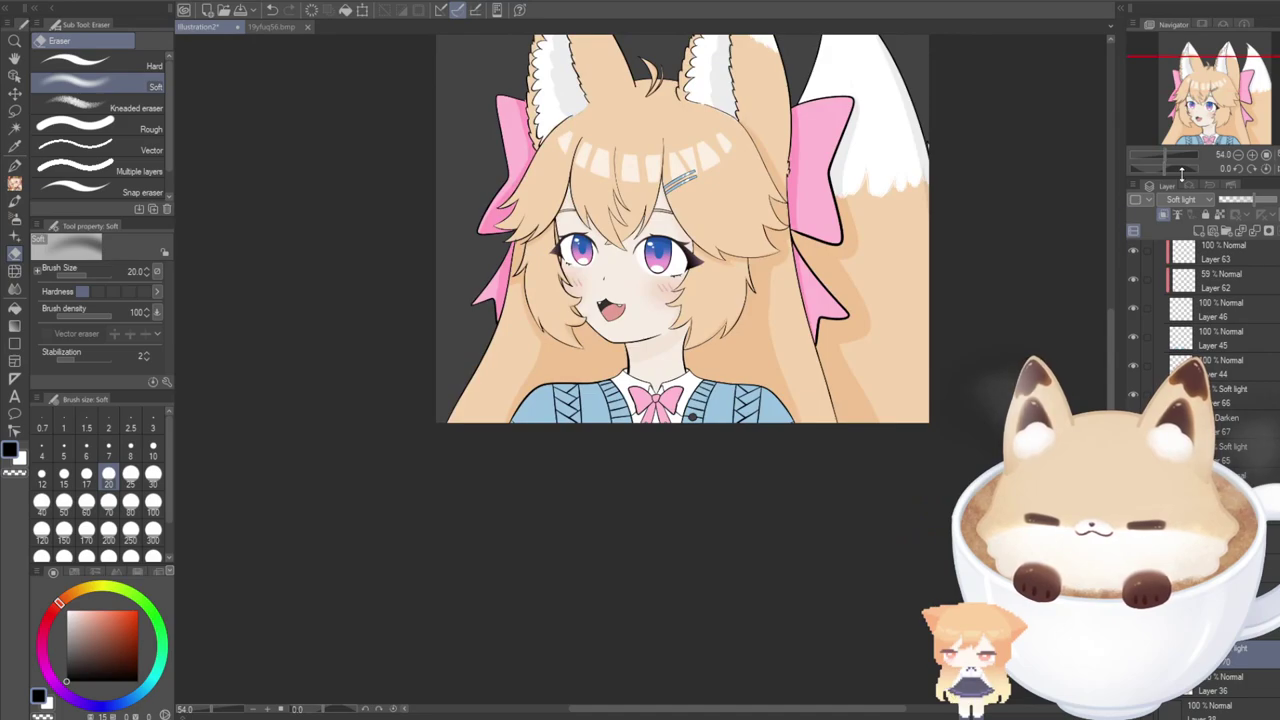
Reshape the chin's shadow on the neck with the size 15 Hard eraser and size 20 G-pen, extending it further down the neck.
scroll(556, 425, up, 7)
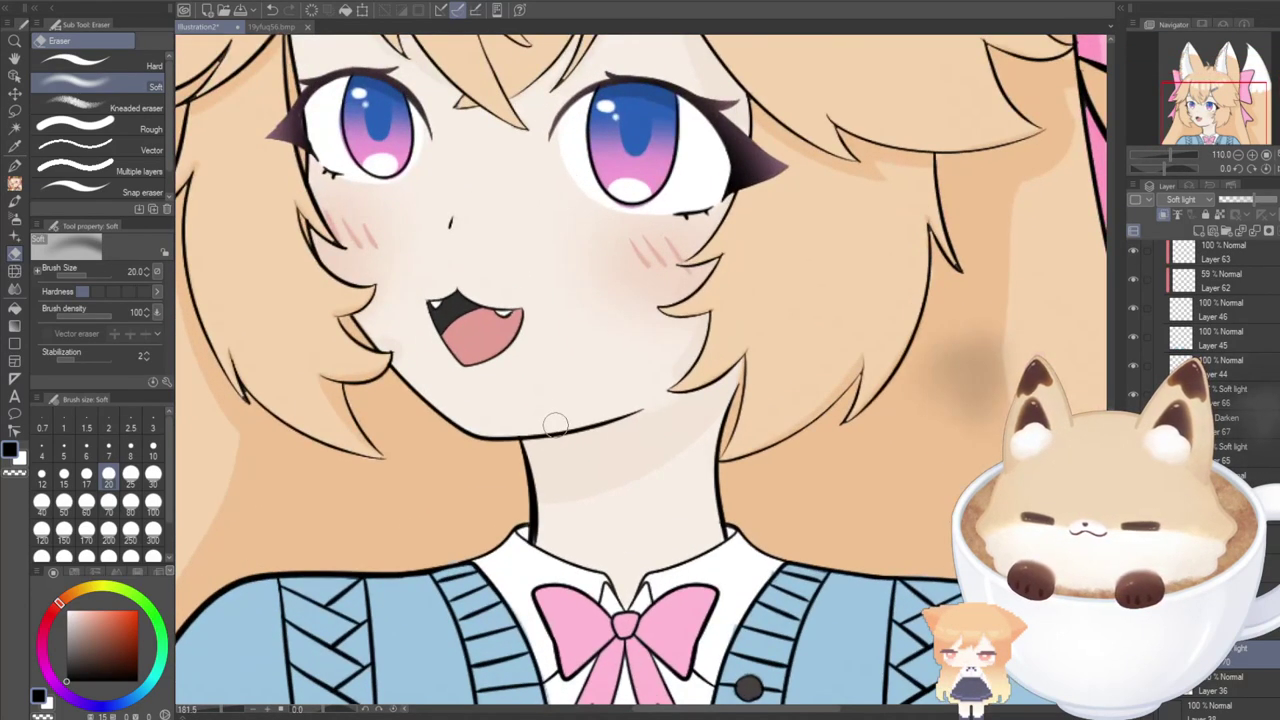
click(80, 63)
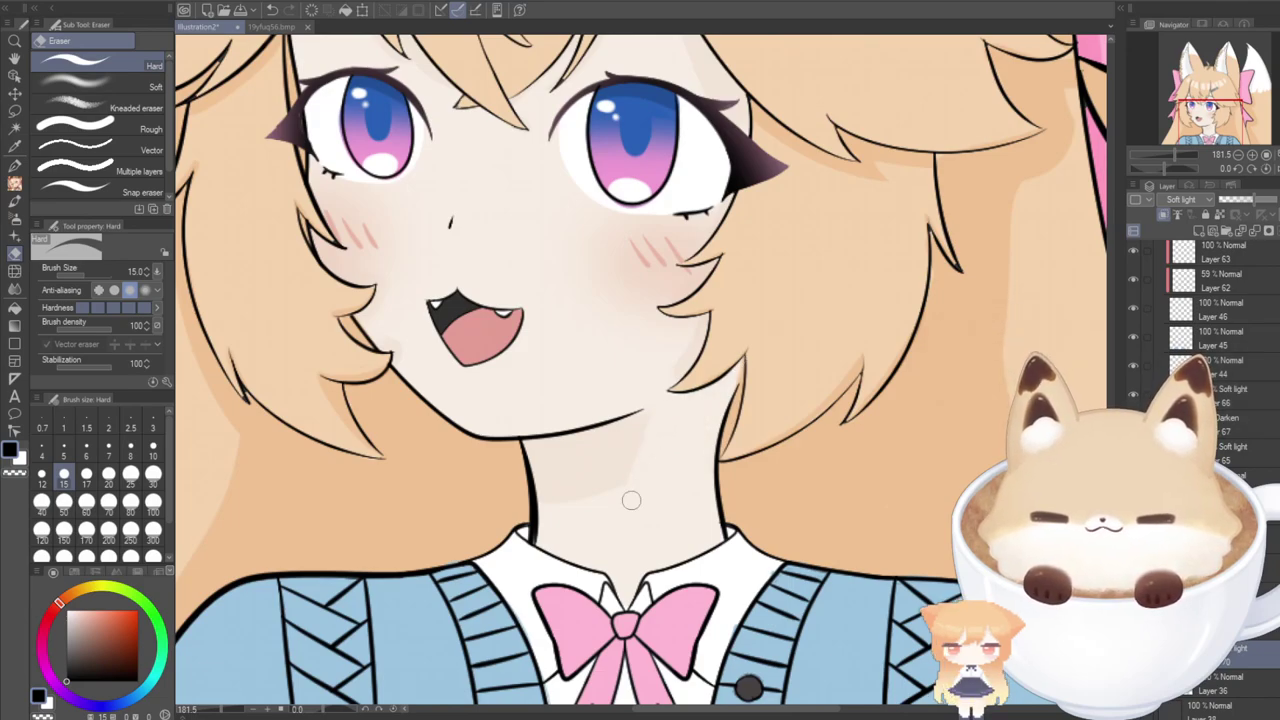
click(15, 165)
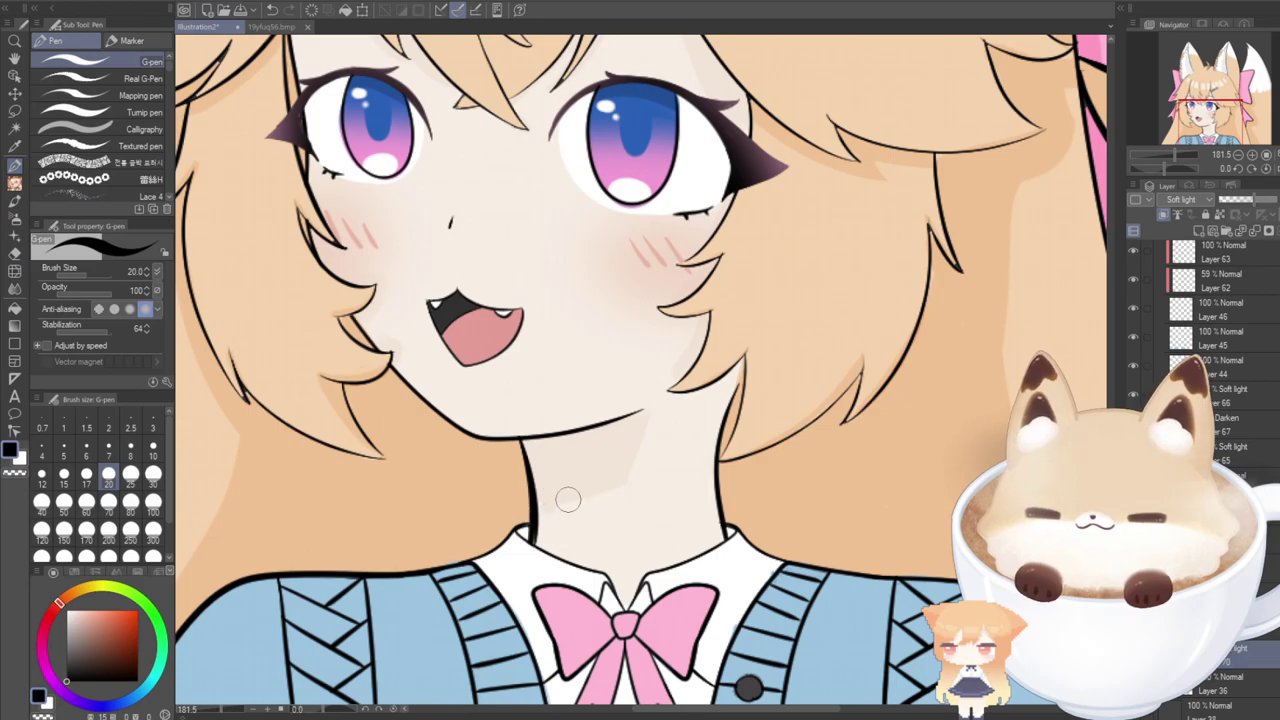
key(e)
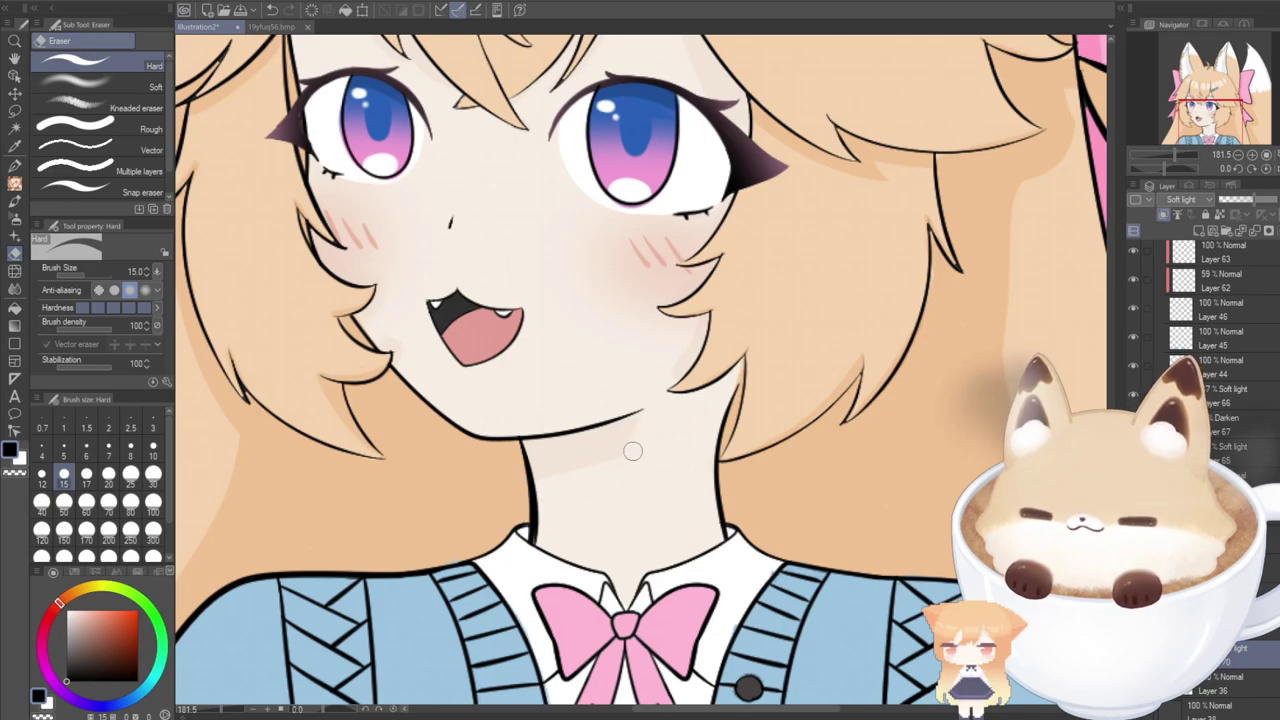
click(15, 165)
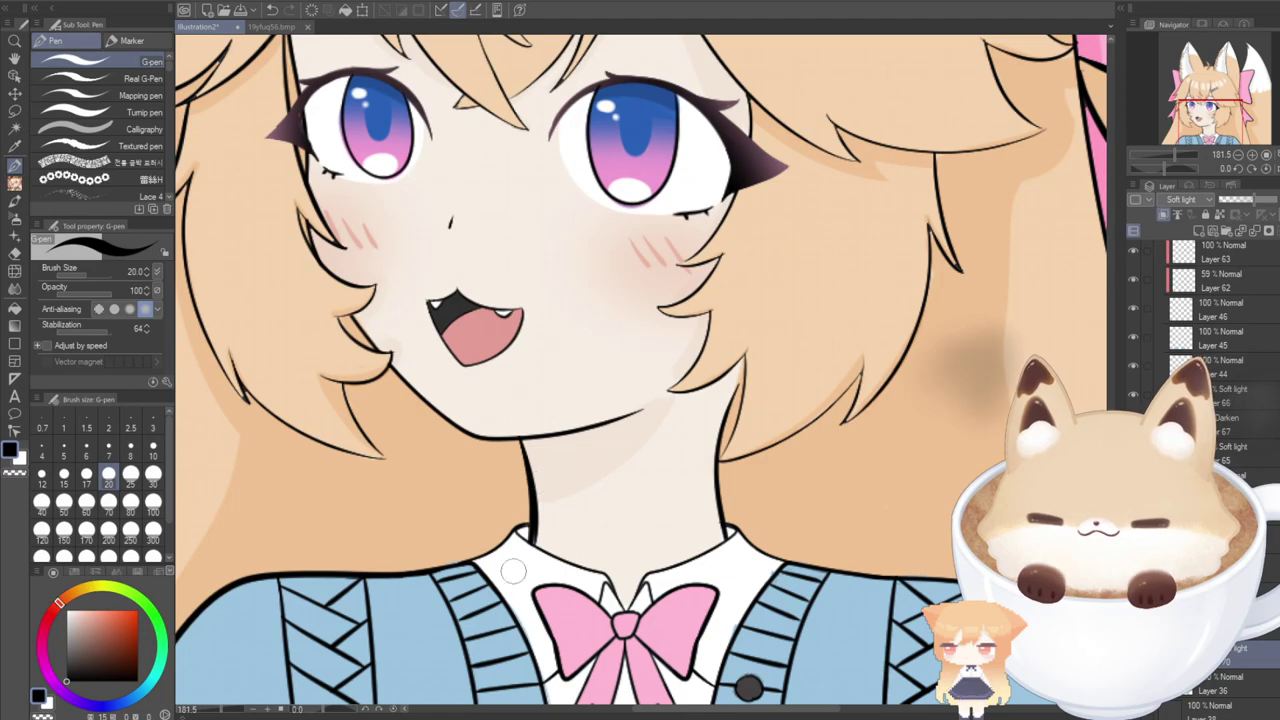
key(e)
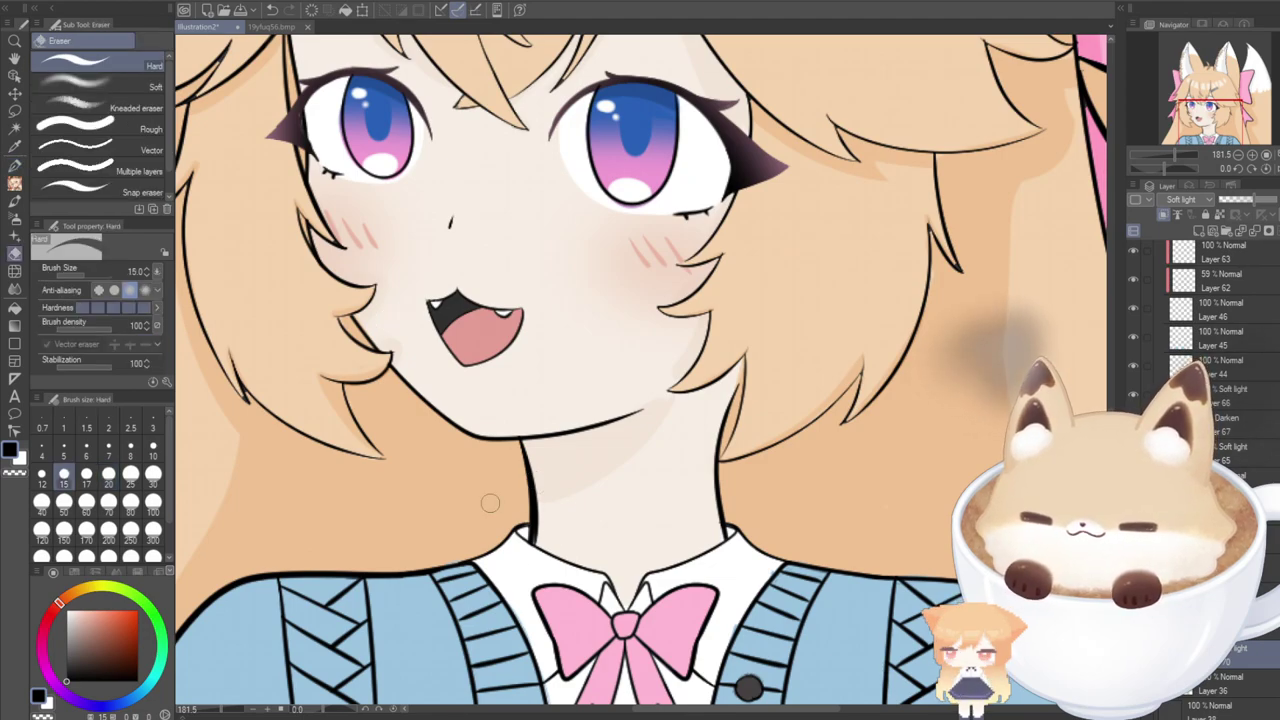
click(15, 166)
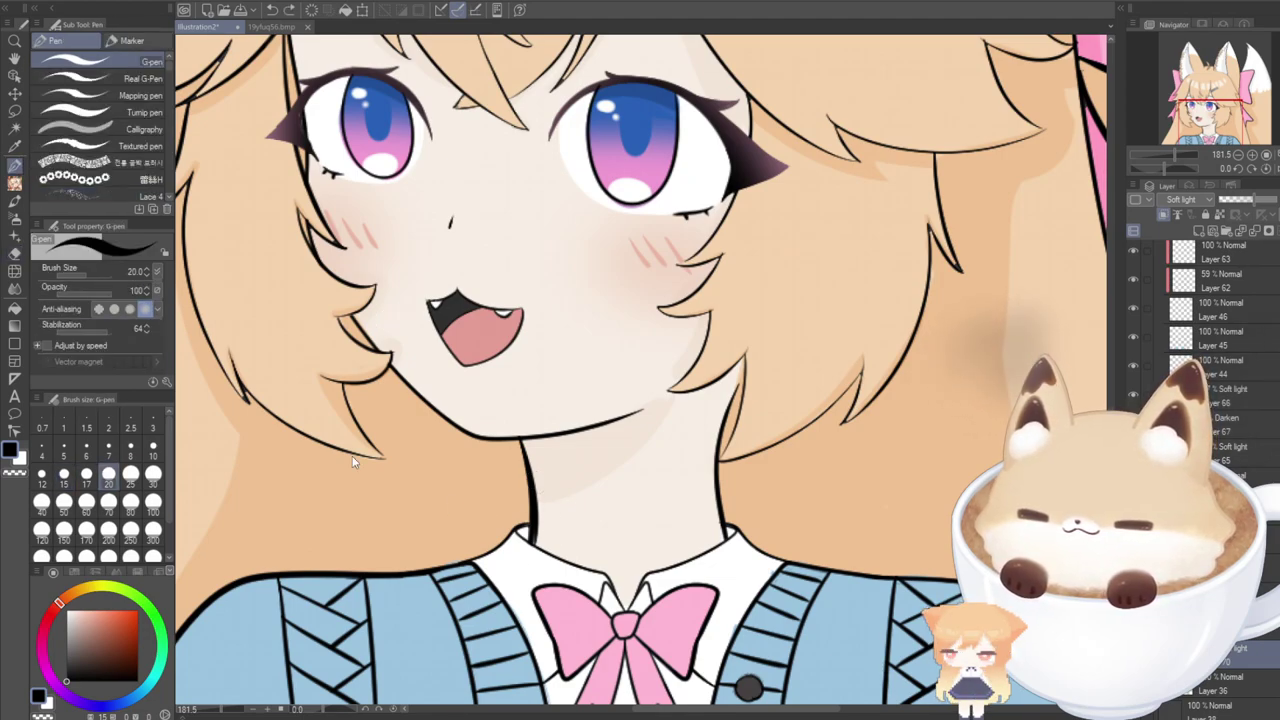
key(ctrl+z)
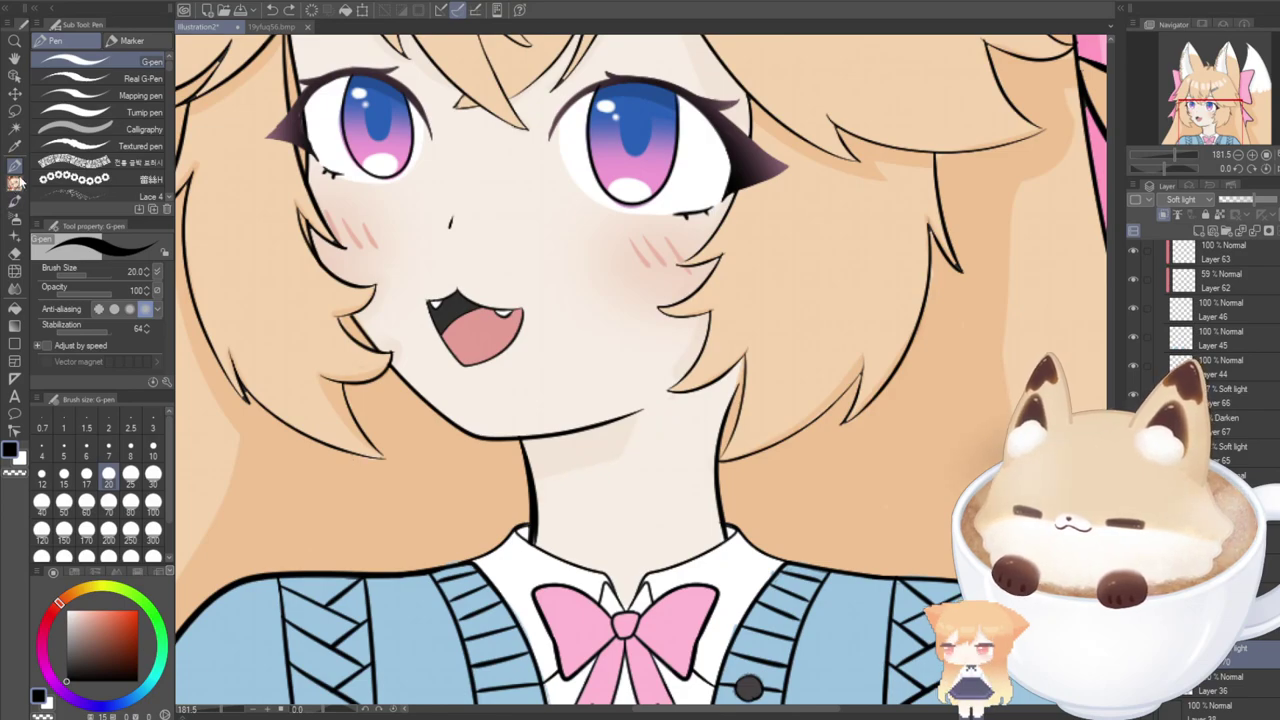
mouse_move(530, 458)
mouse_down()
mouse_move(565, 506)
mouse_move(612, 492)
mouse_move(657, 401)
mouse_move(542, 466)
mouse_move(589, 484)
mouse_move(633, 418)
mouse_up()
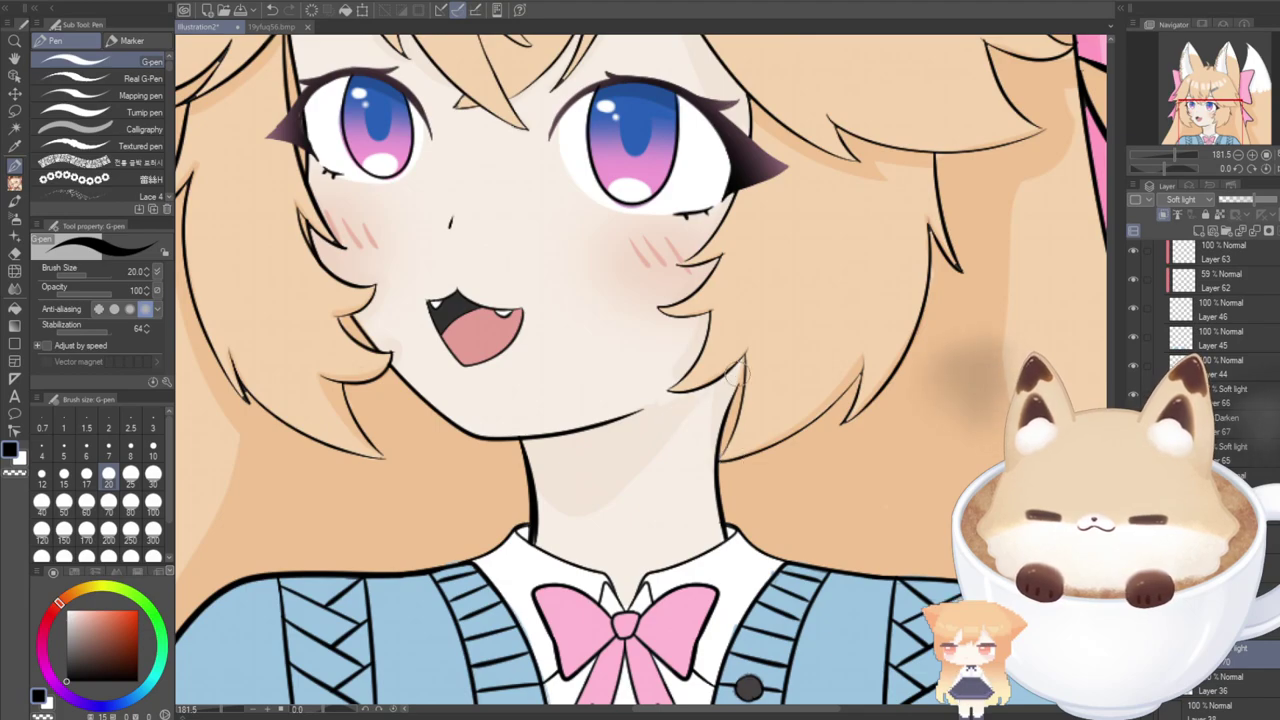
Clean up the skin shading between the jawline and the side lock with the size 20 Soft eraser and the G-pen.
click(15, 252)
click(95, 86)
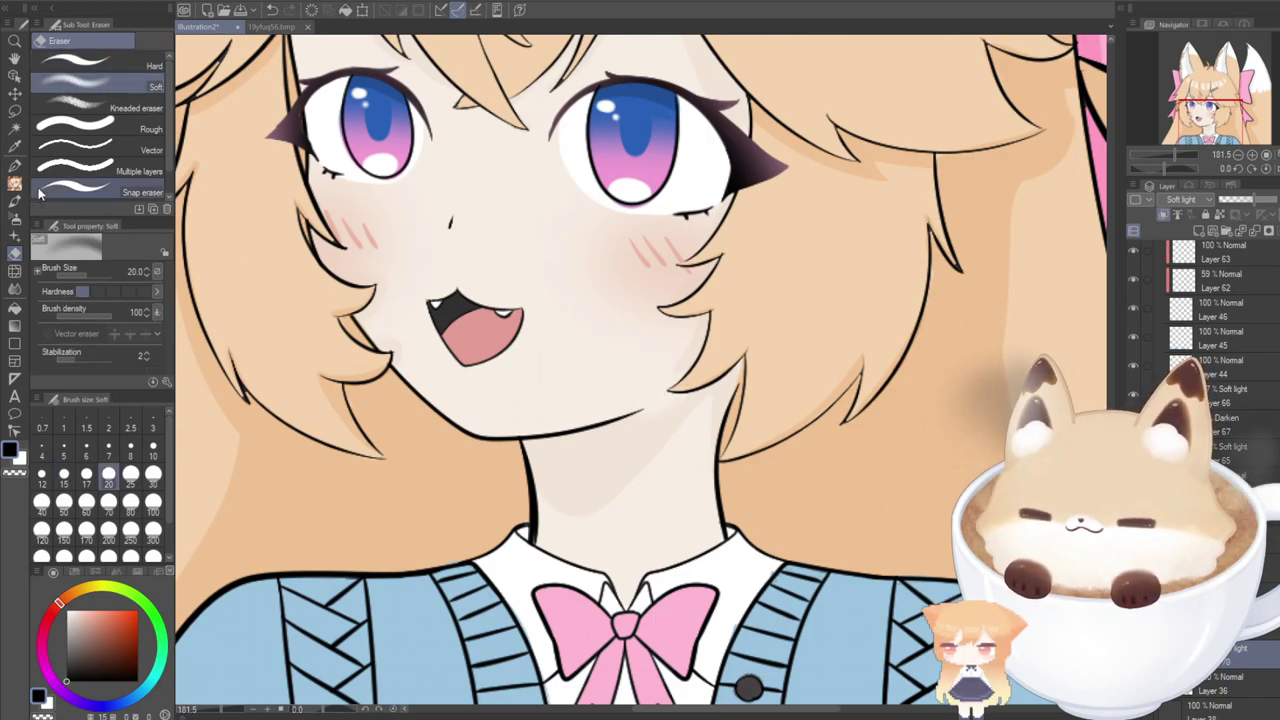
key(p)
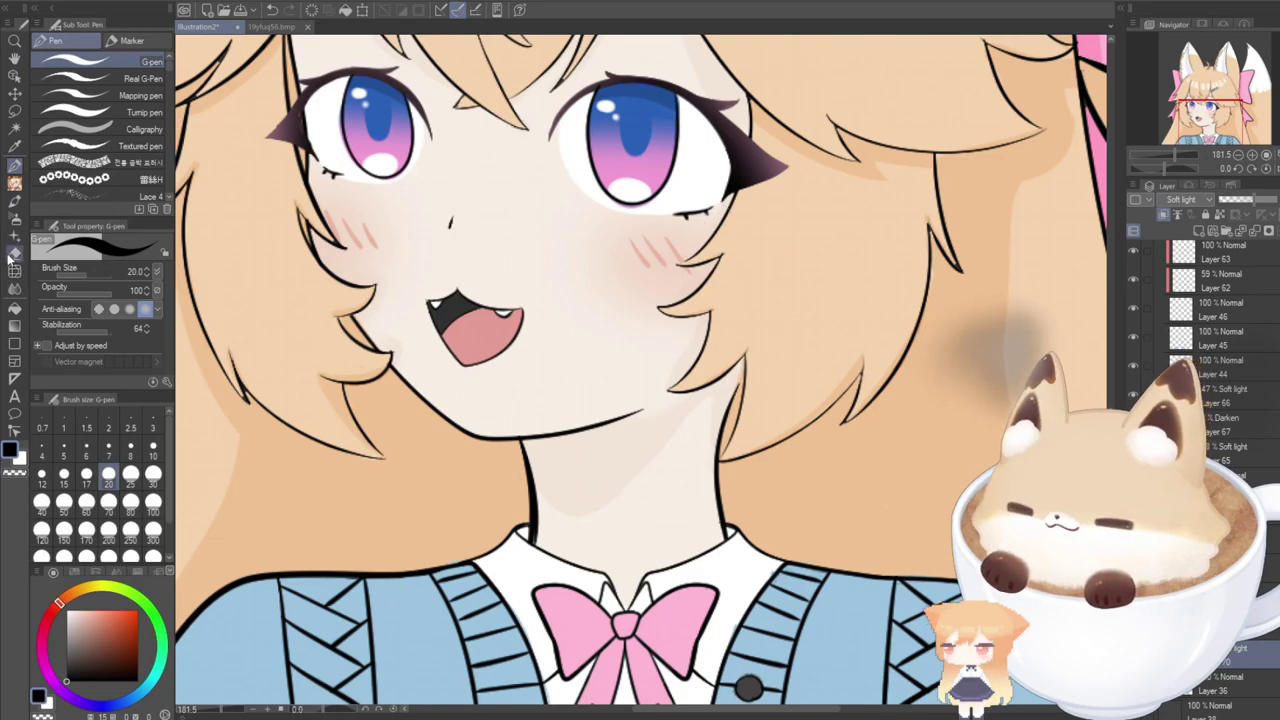
key(e)
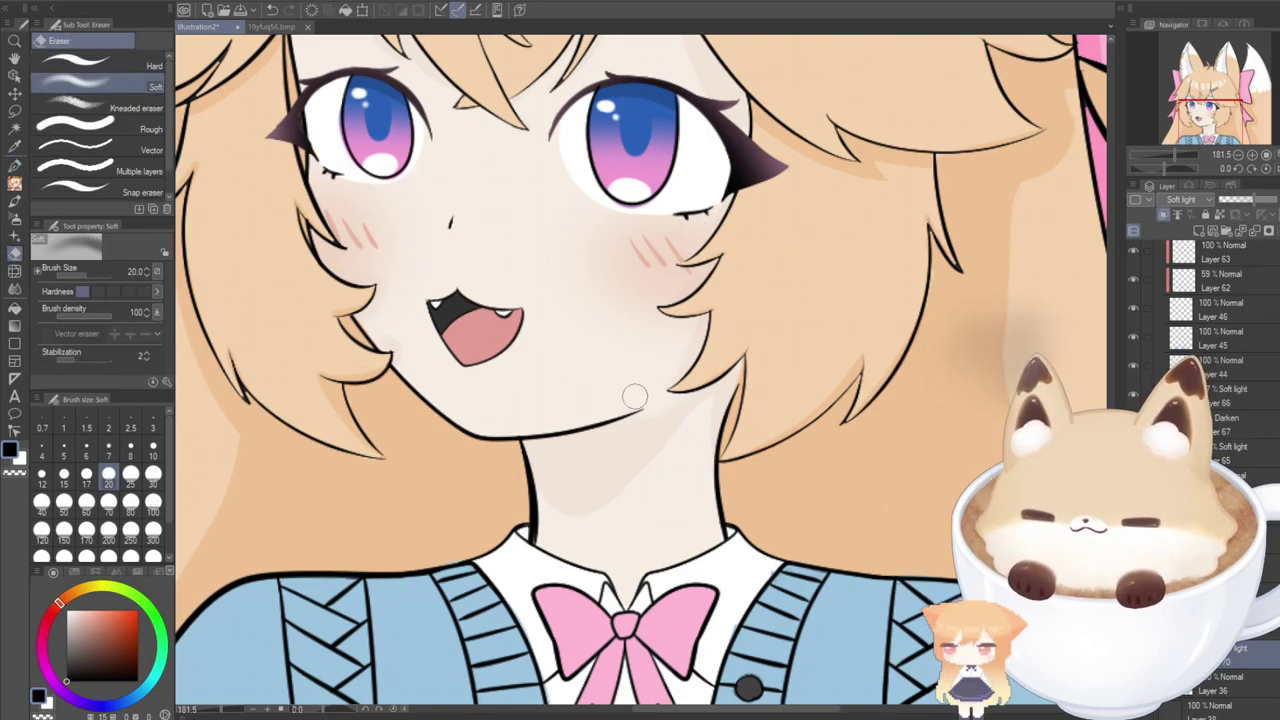
Check how the face and neck shading reads across the full illustration at several zoom levels.
scroll(637, 400, down, 5)
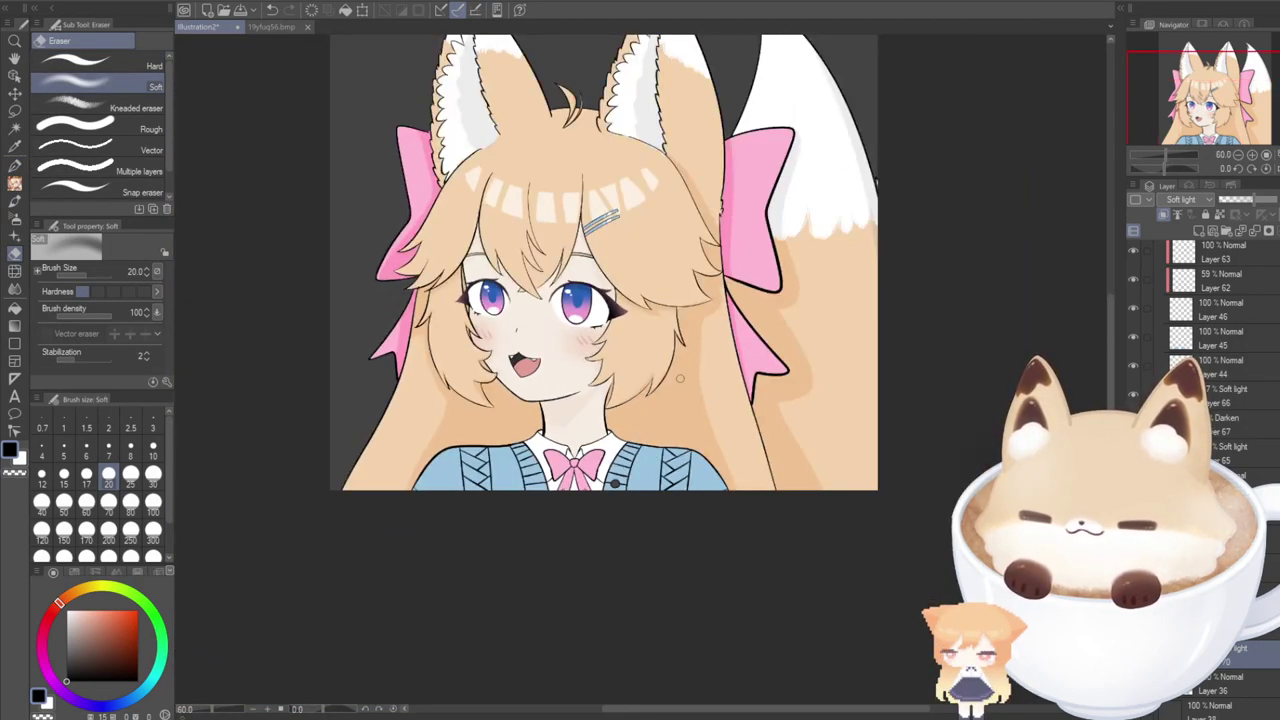
drag(1208, 116, 1203, 108)
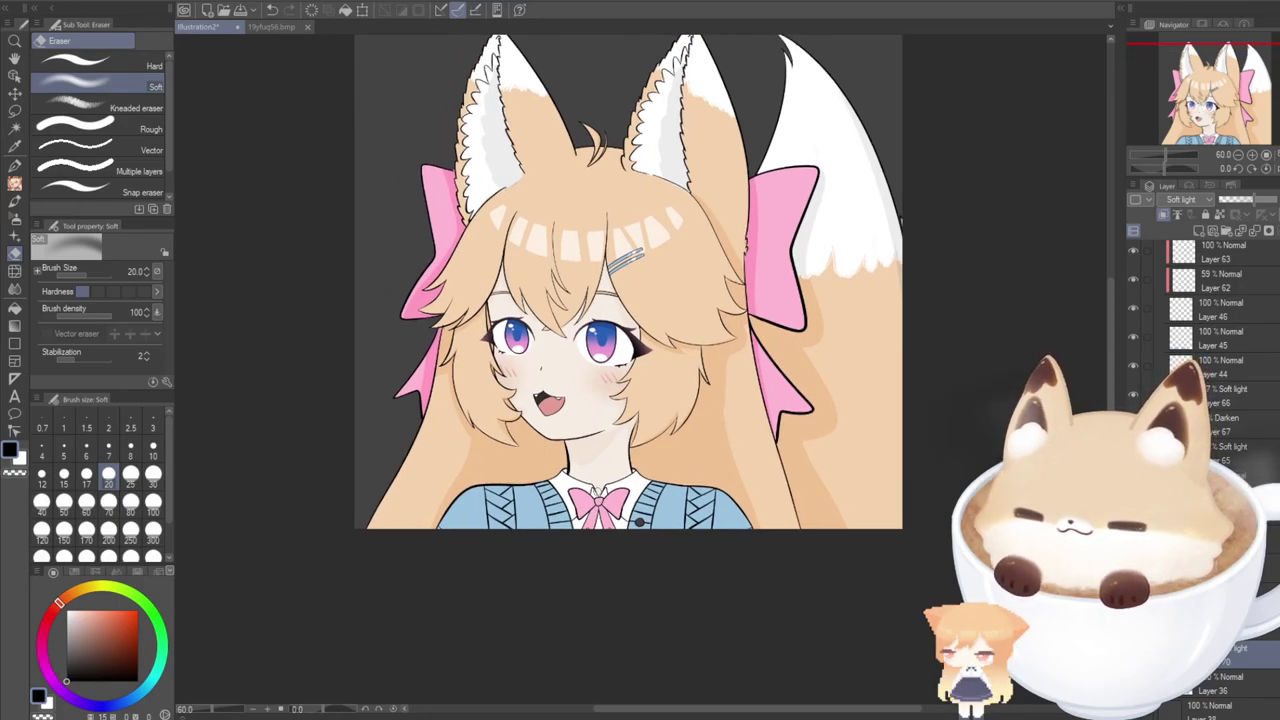
click(15, 271)
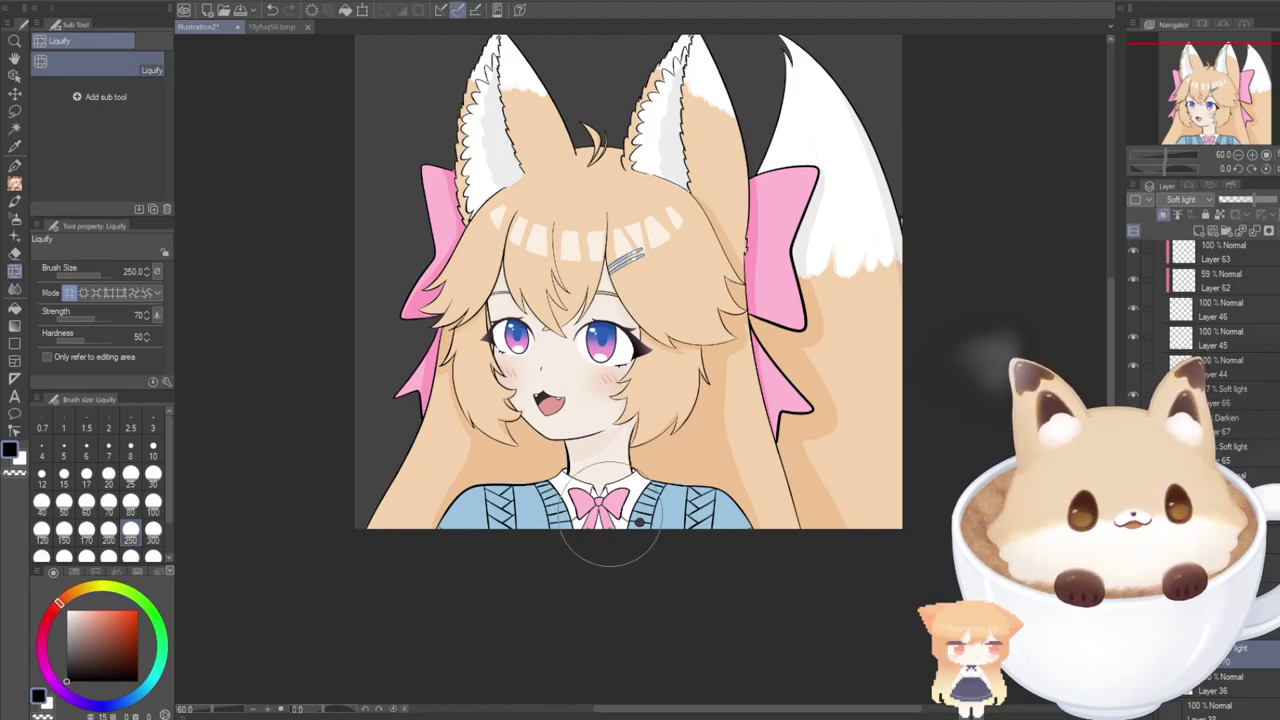
scroll(607, 449, down, 1)
drag(1180, 137, 1181, 115)
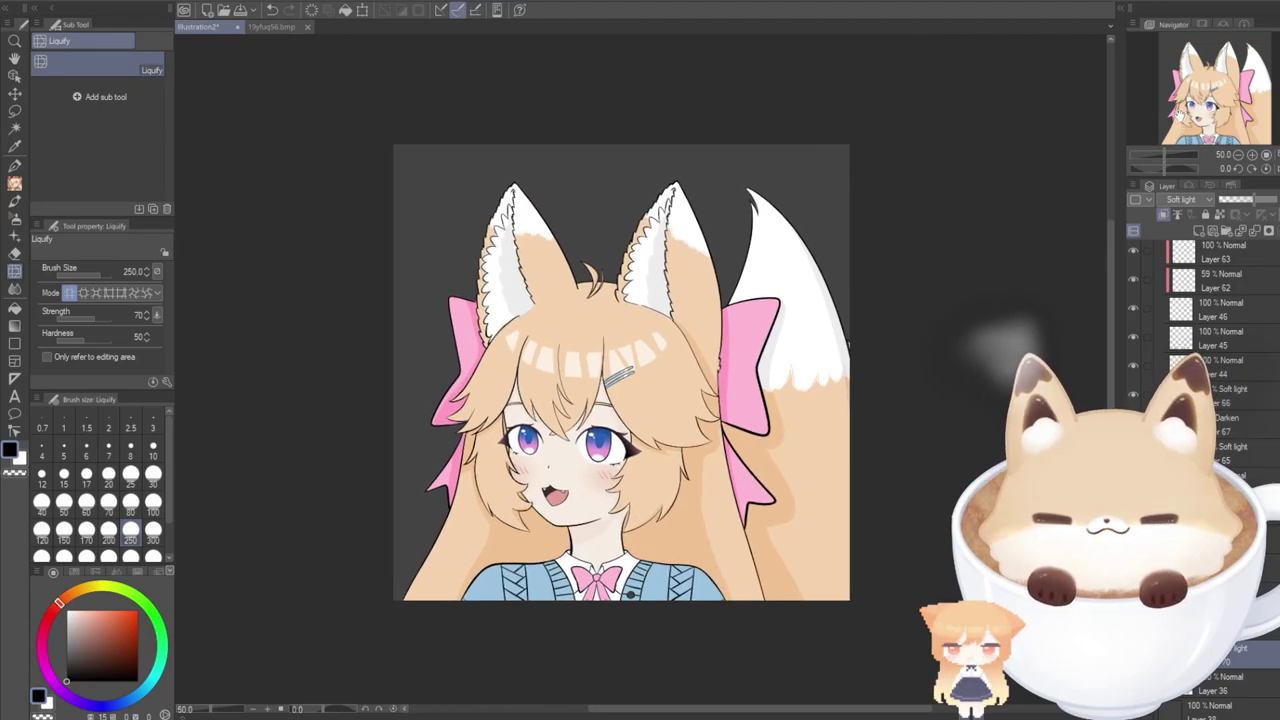
drag(606, 508, 632, 508)
scroll(587, 357, up, 1)
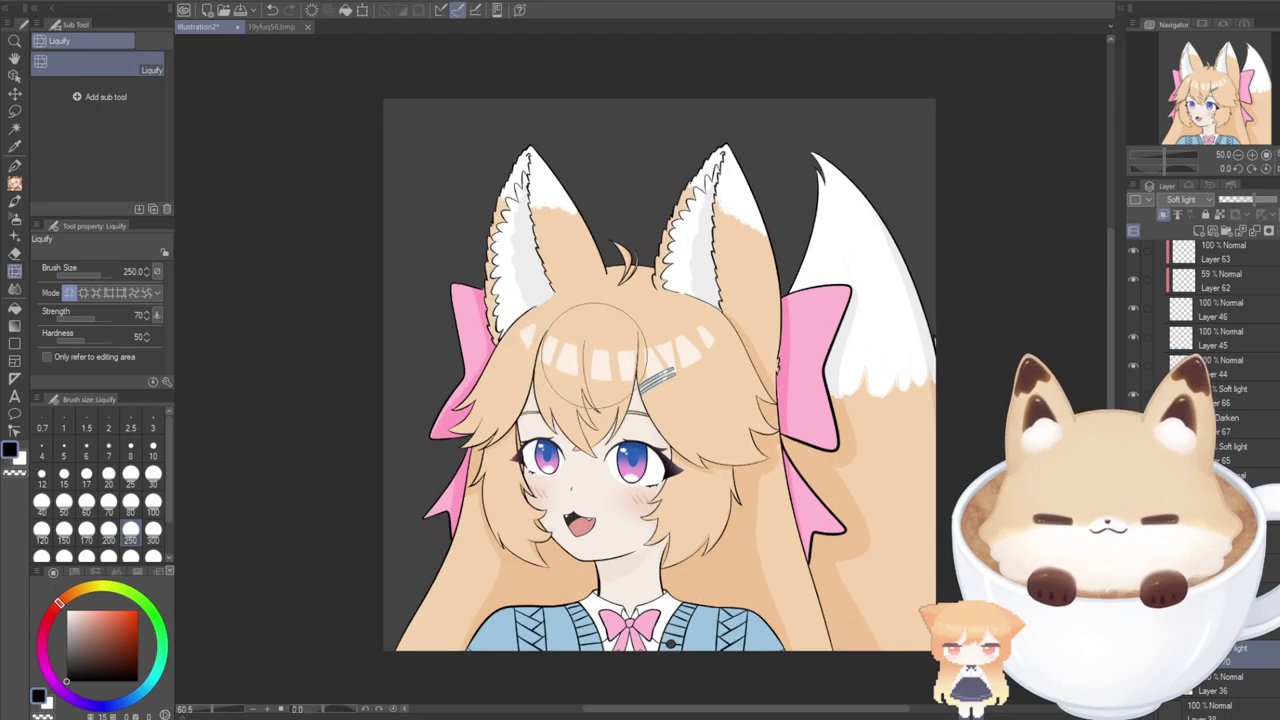
scroll(594, 356, up, 1)
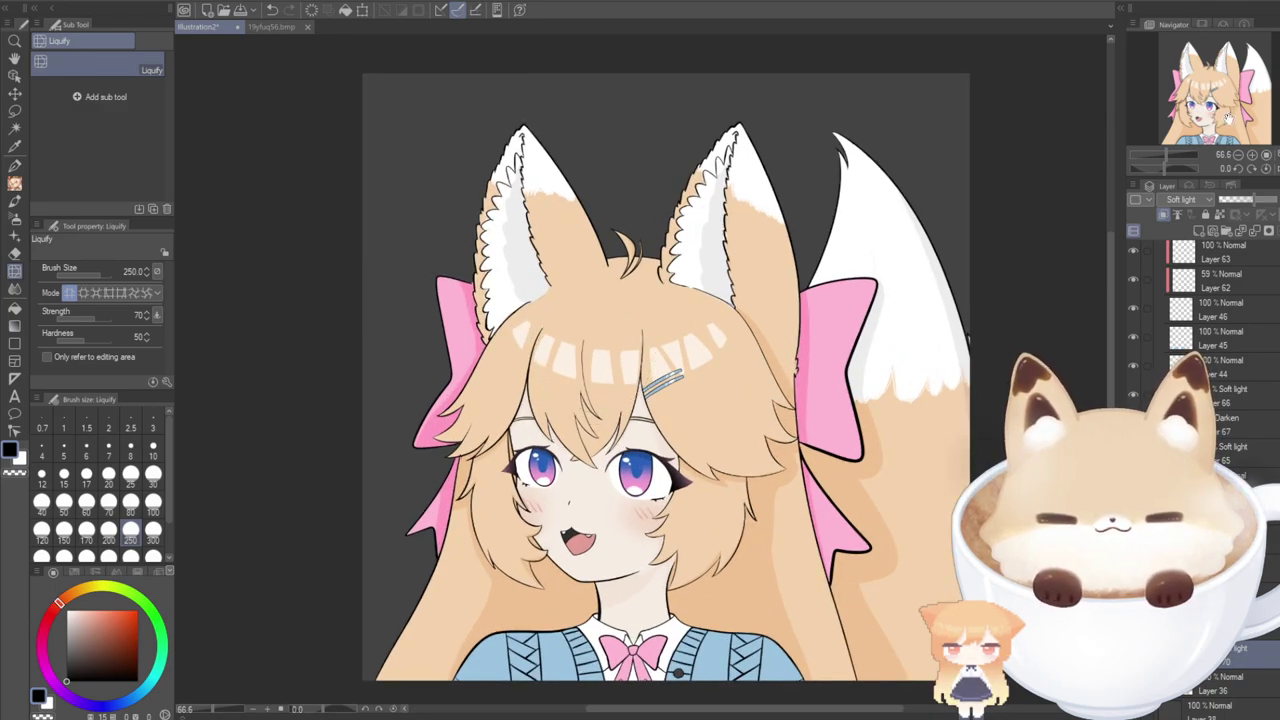
drag(1228, 118, 1226, 123)
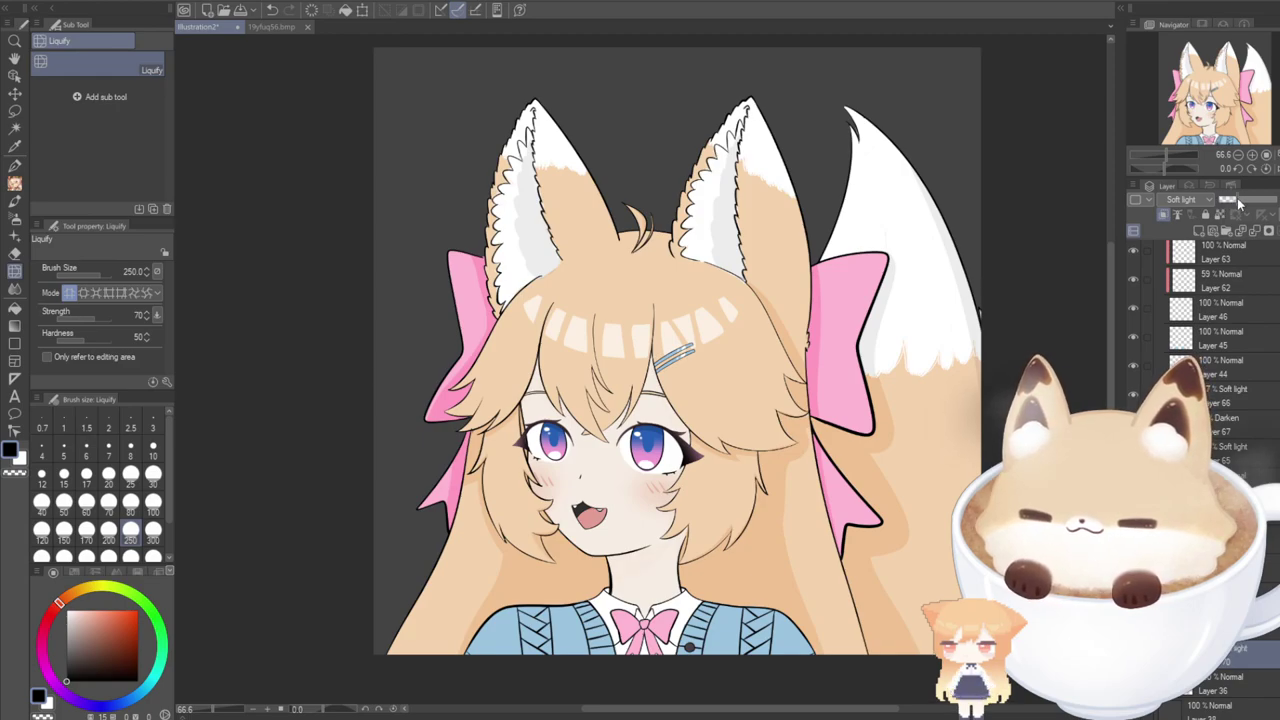
Lower the Soft light hair shadow on Layer 65 to 16% opacity and fade the grey Darken fur shadow on Layer 67.
click(1254, 627)
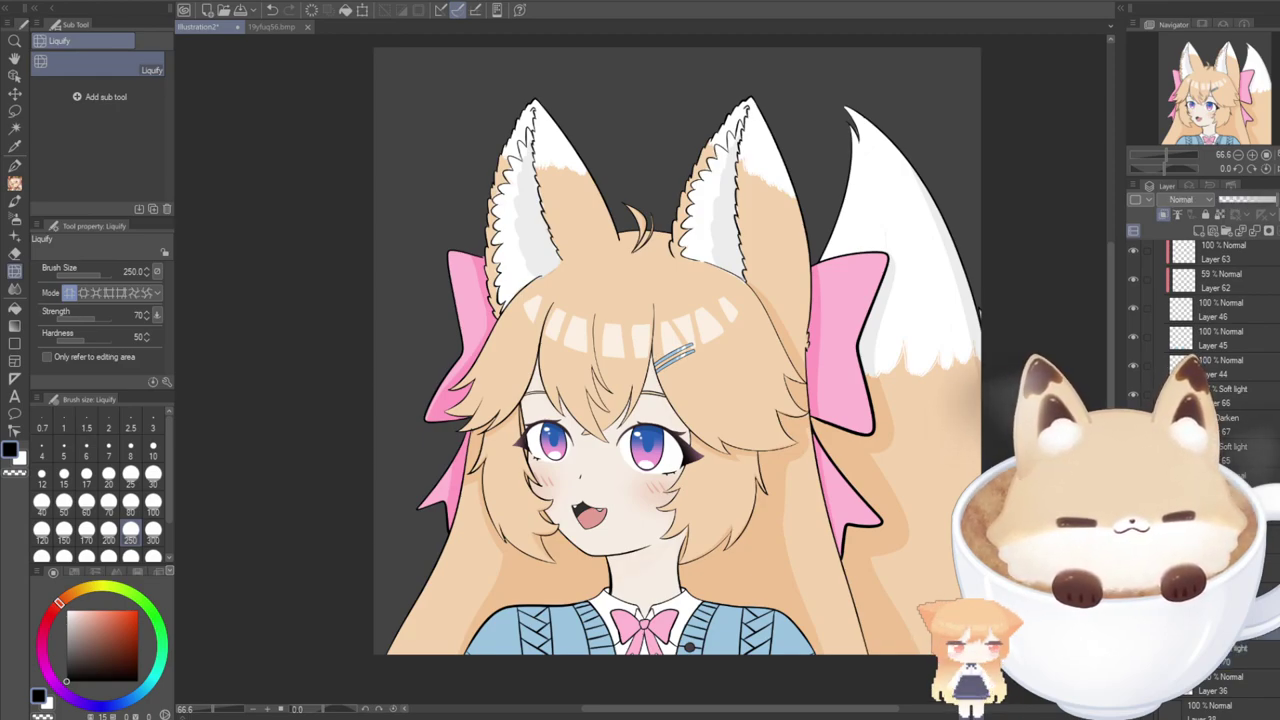
key(alt+bracketright)
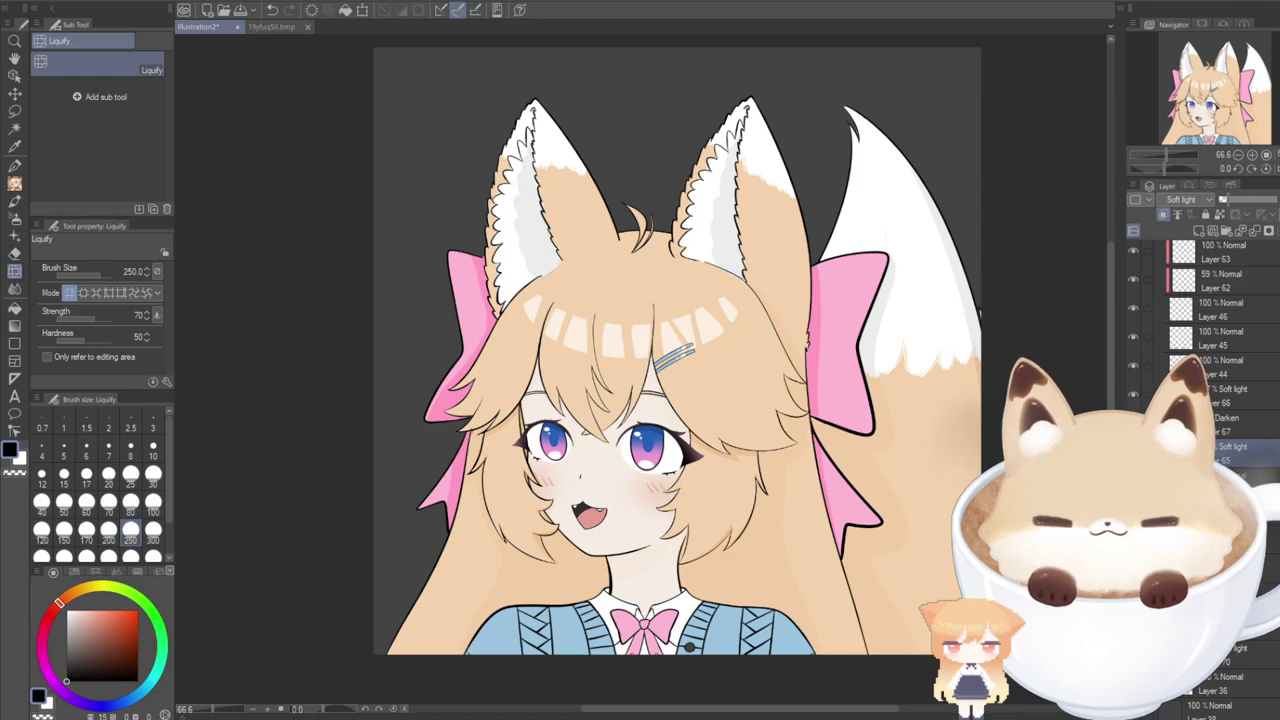
key(alt+bracketright)
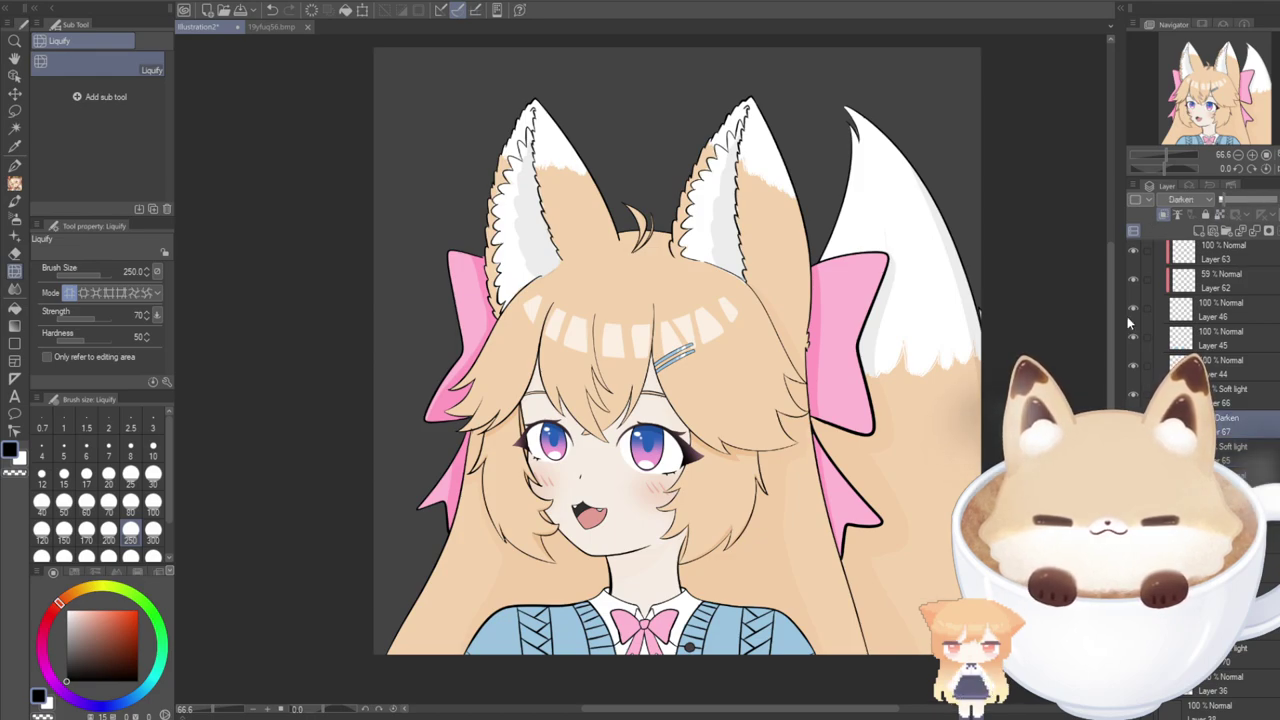
click(1133, 423)
click(1133, 423)
click(1133, 423)
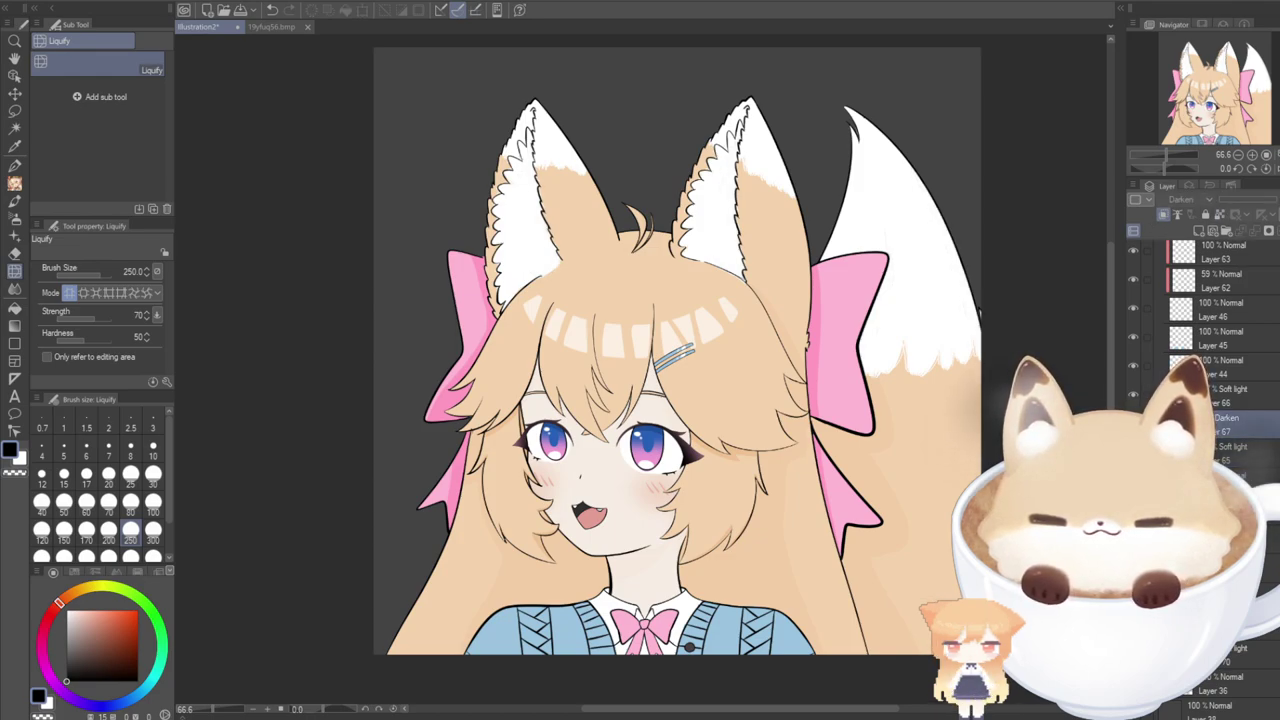
click(1133, 423)
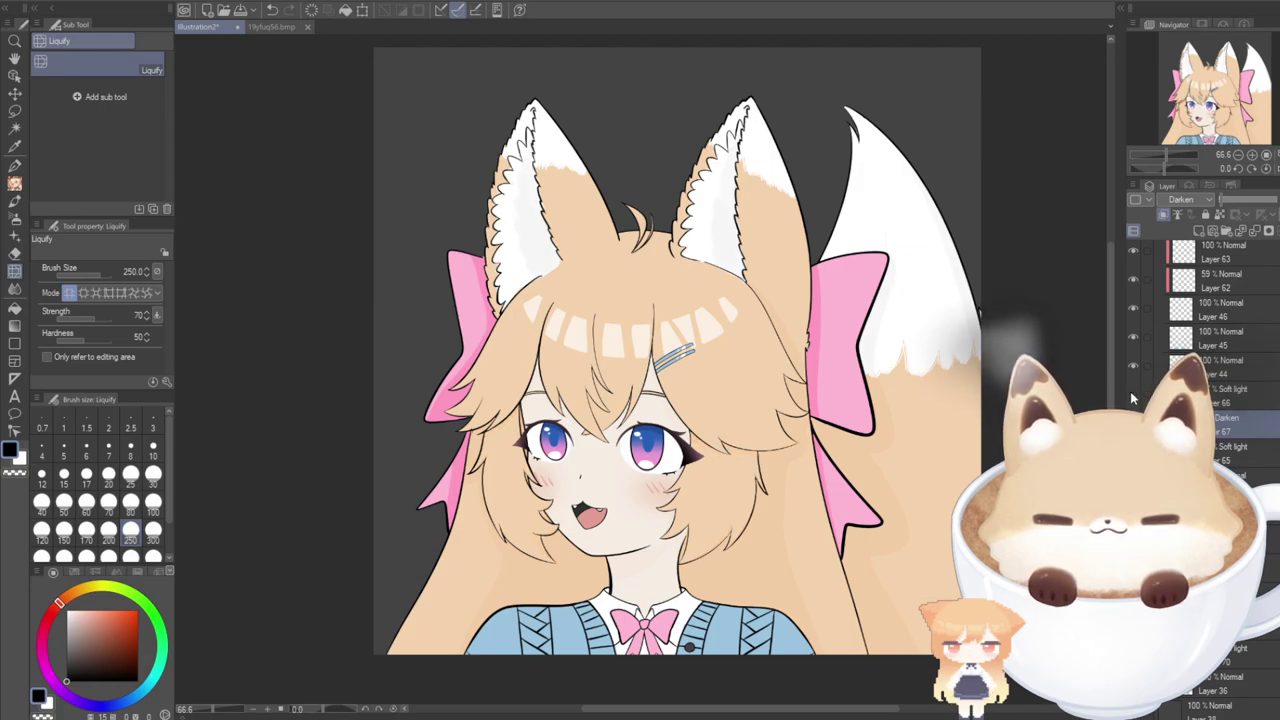
Set the opacity of the Soft light shadow on Layer 66 to 19% and check it against the whole illustration.
click(1250, 395)
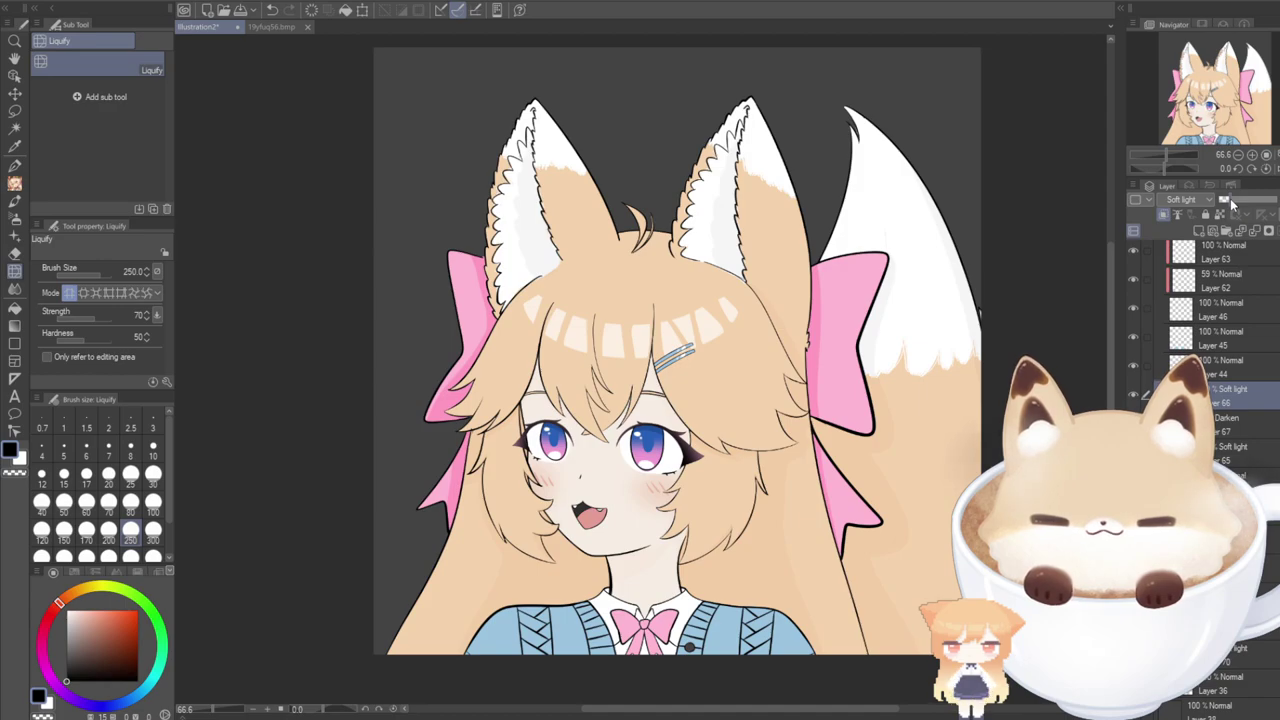
scroll(756, 519, down, 2)
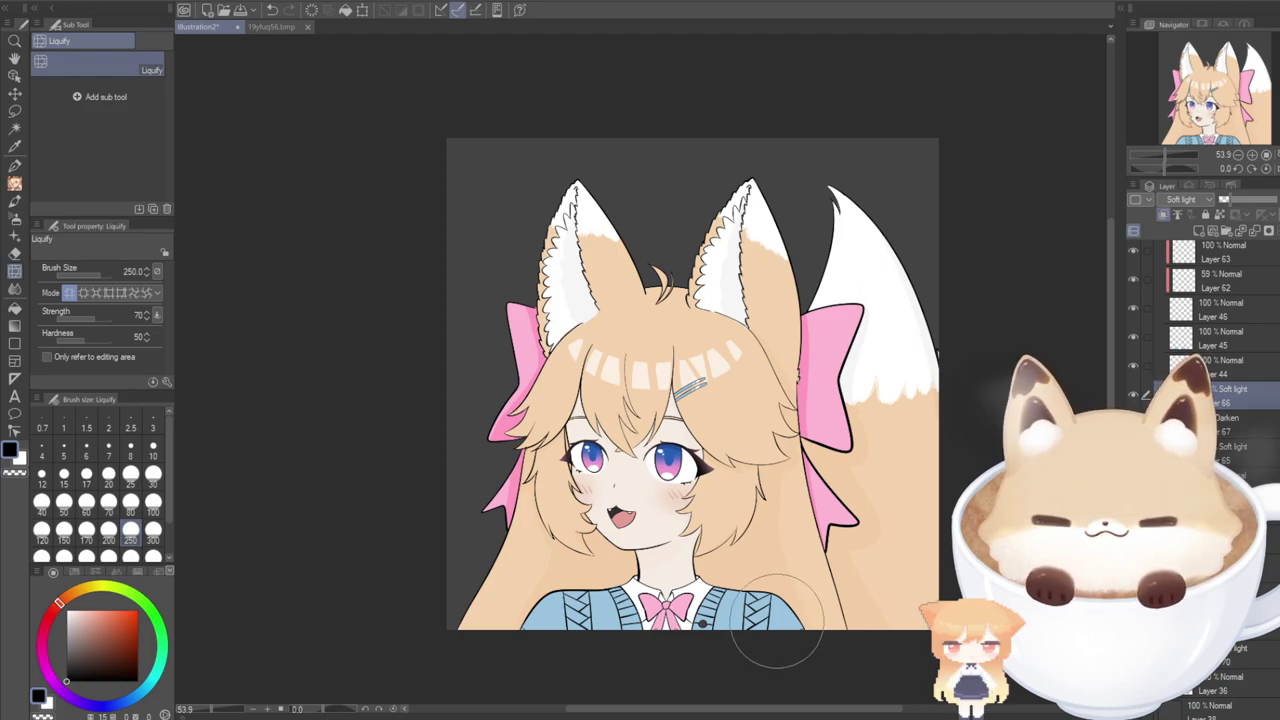
scroll(729, 576, up, 2)
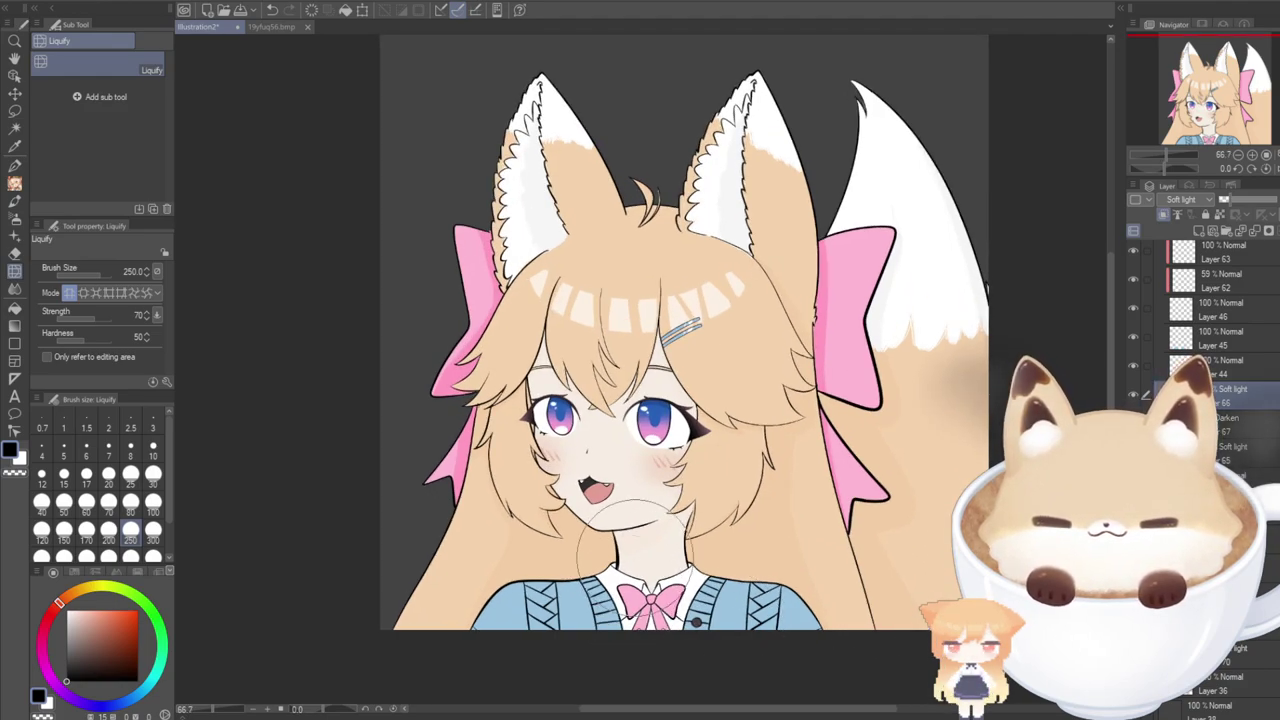
Find the Soft light shadow on Layer 64 and set its opacity to 28%.
scroll(1215, 320, up, 2)
scroll(1215, 320, up, 3)
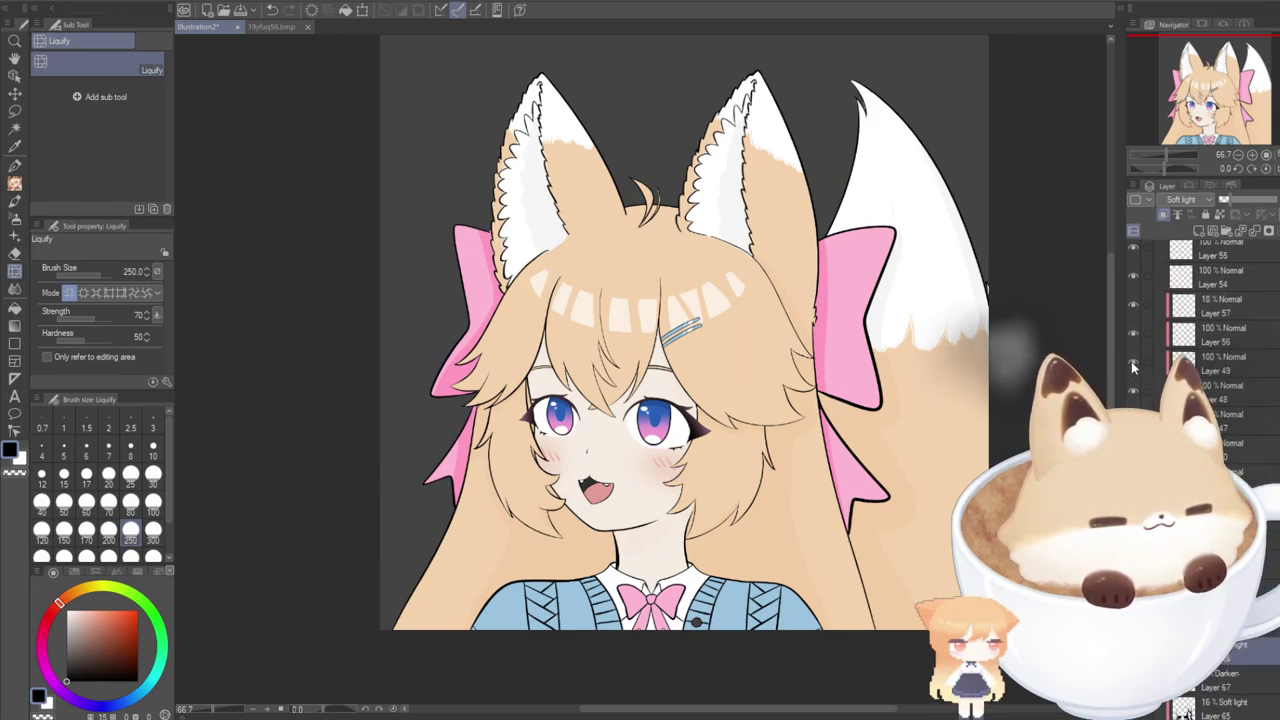
scroll(1200, 330, down, 3)
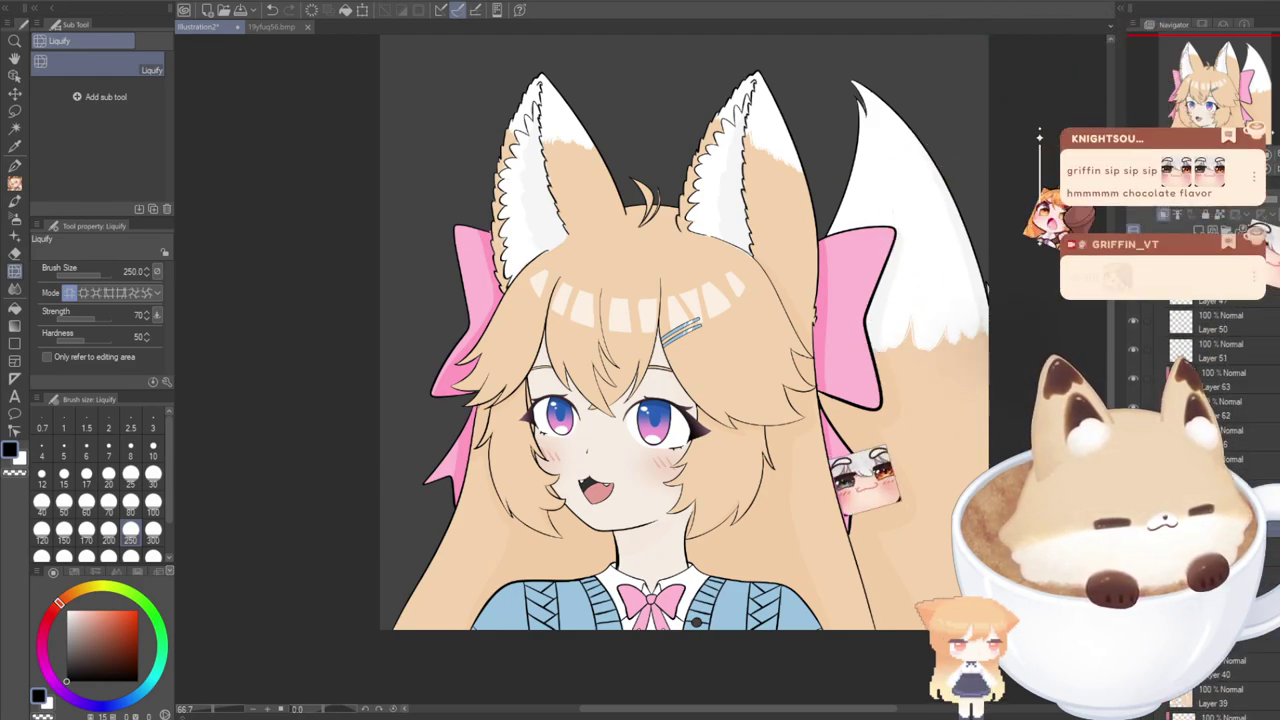
click(15, 76)
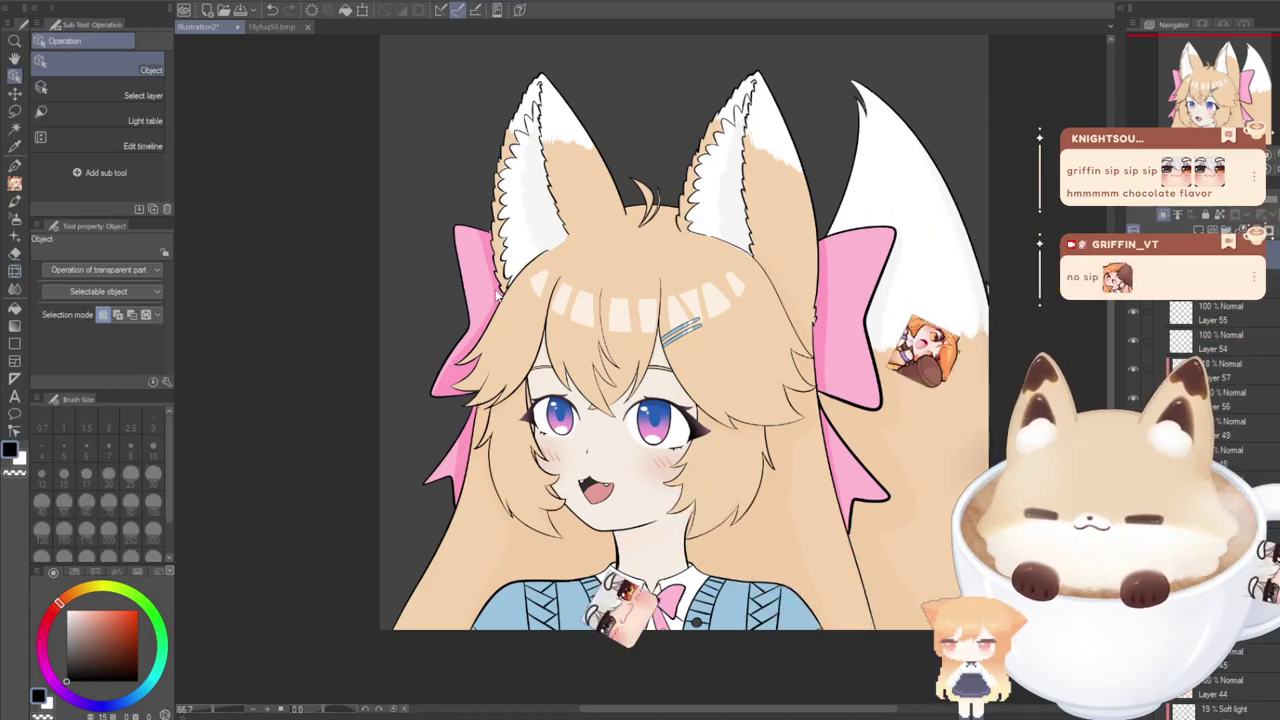
click(993, 398)
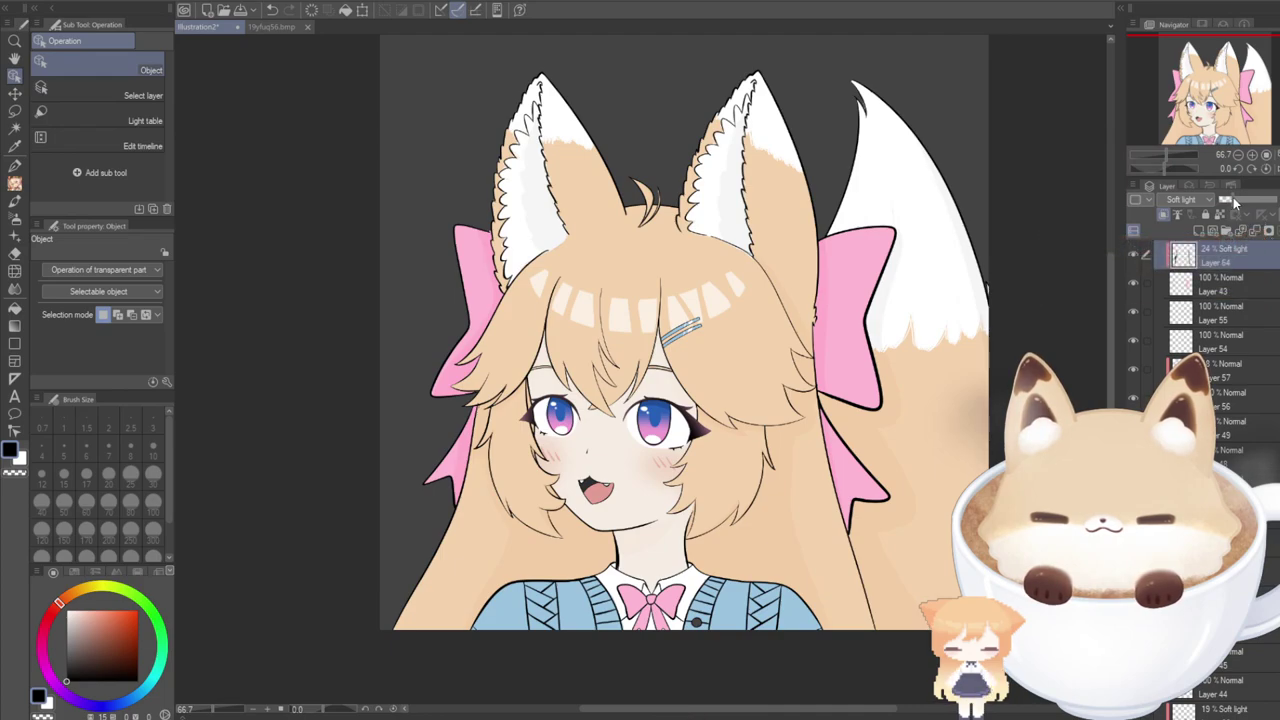
scroll(1210, 300, up, 1)
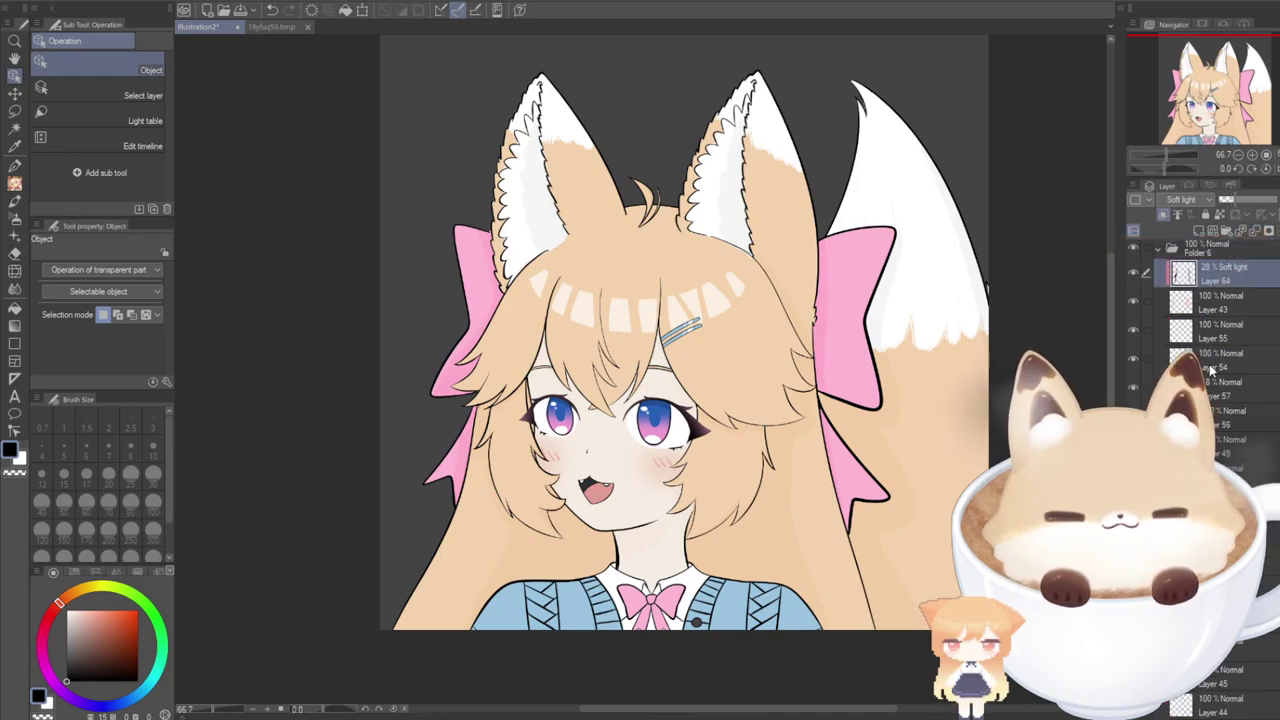
Collapse the open layer folders so the layer stack shows only the top-level entries.
scroll(1212, 347, up, 5)
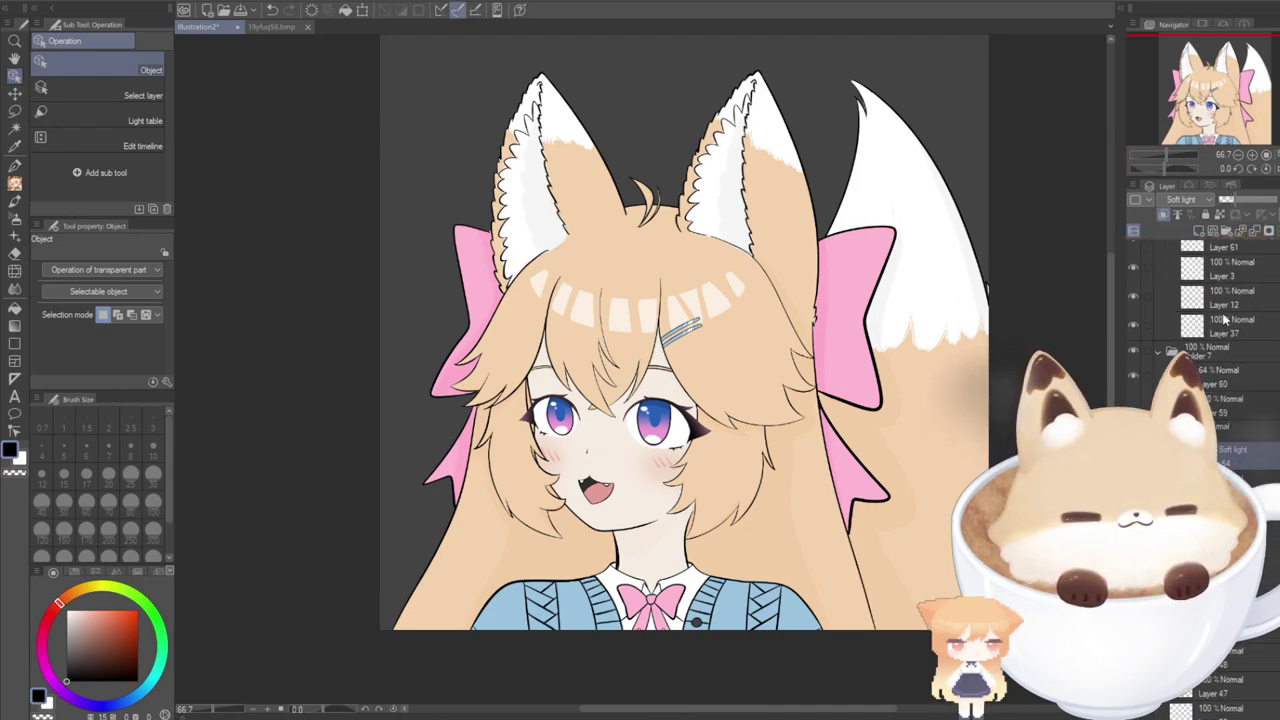
scroll(1210, 350, up, 5)
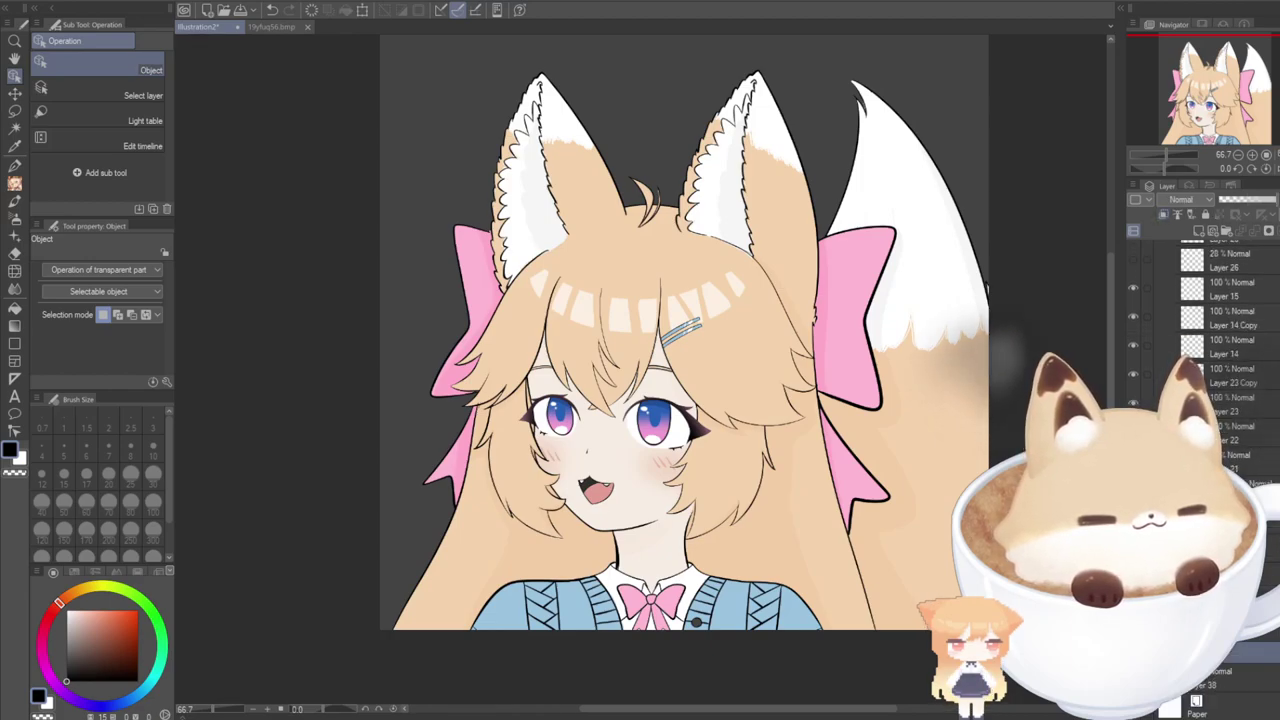
scroll(1200, 340, up, 10)
click(1158, 252)
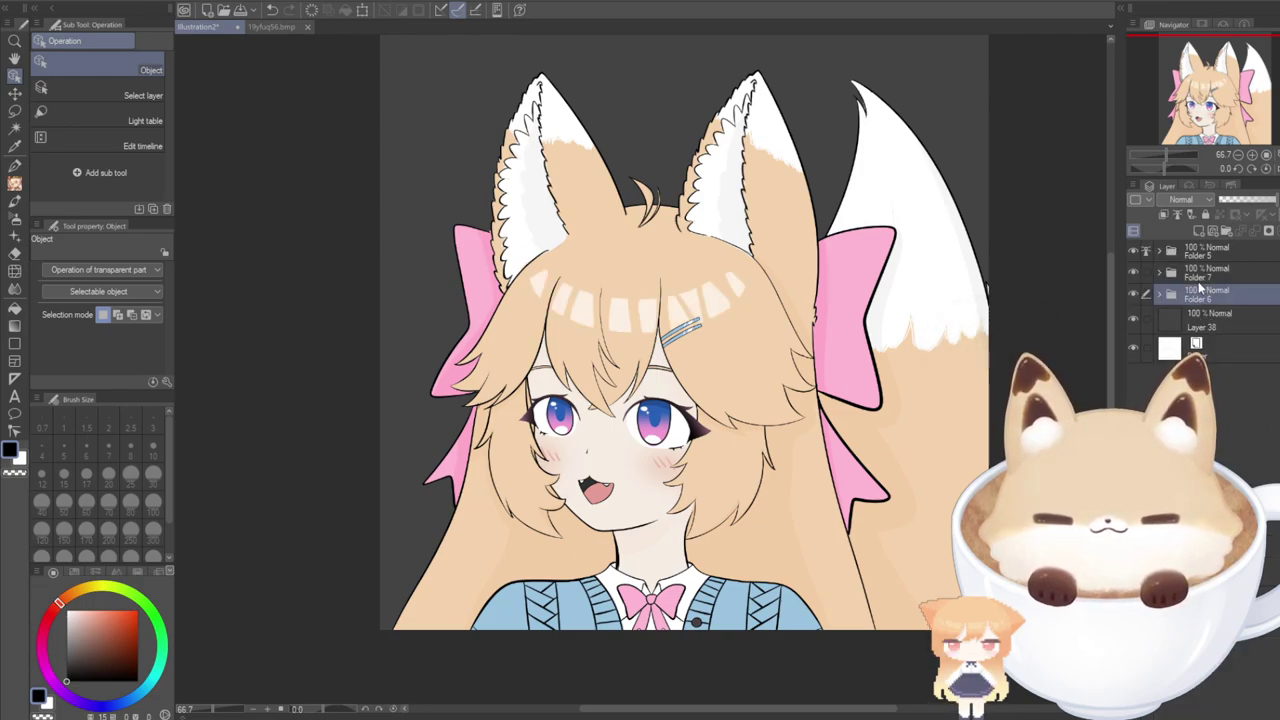
Try the Through blending mode on Folder 7, restore Normal, and set the folder's opacity to 52%.
click(1188, 278)
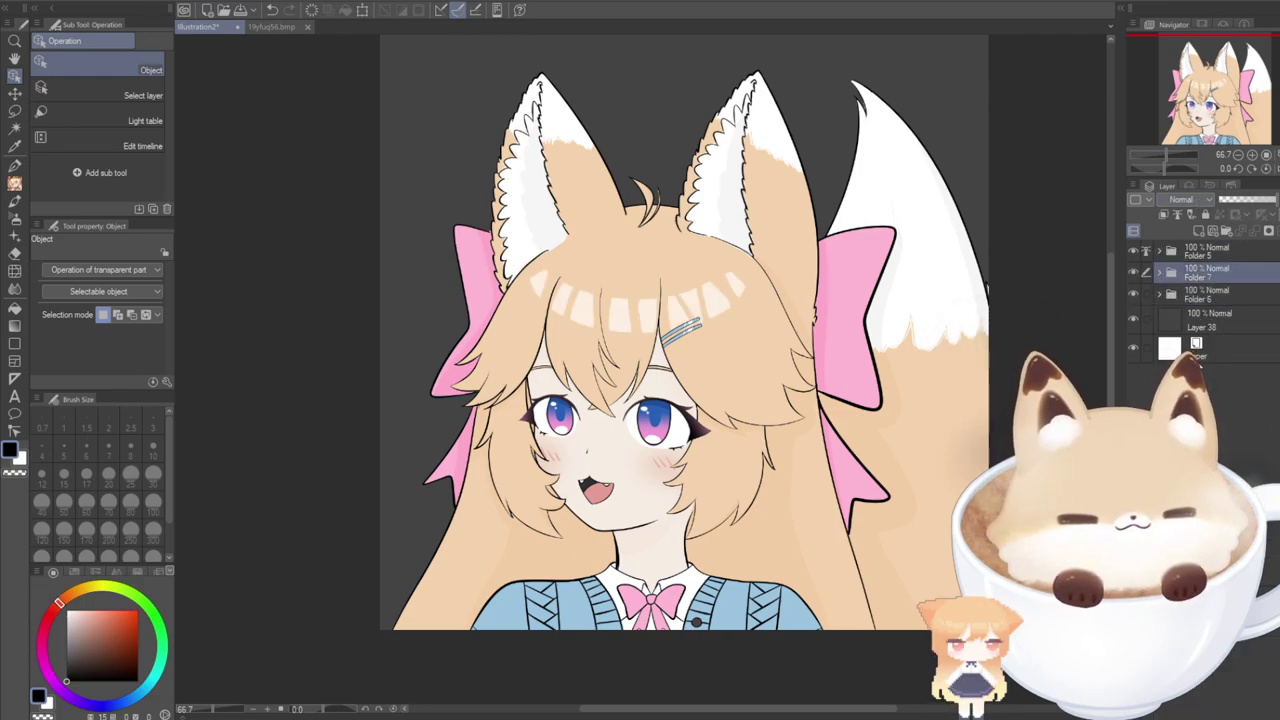
click(1184, 216)
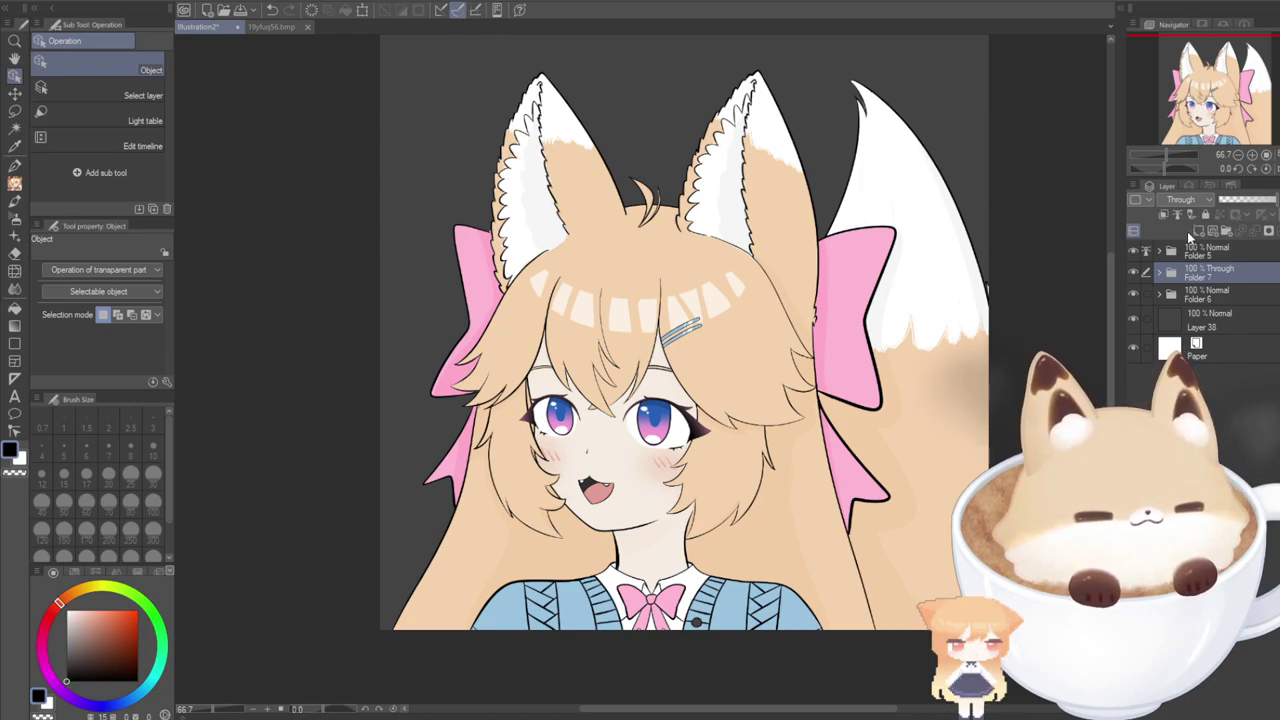
click(1188, 231)
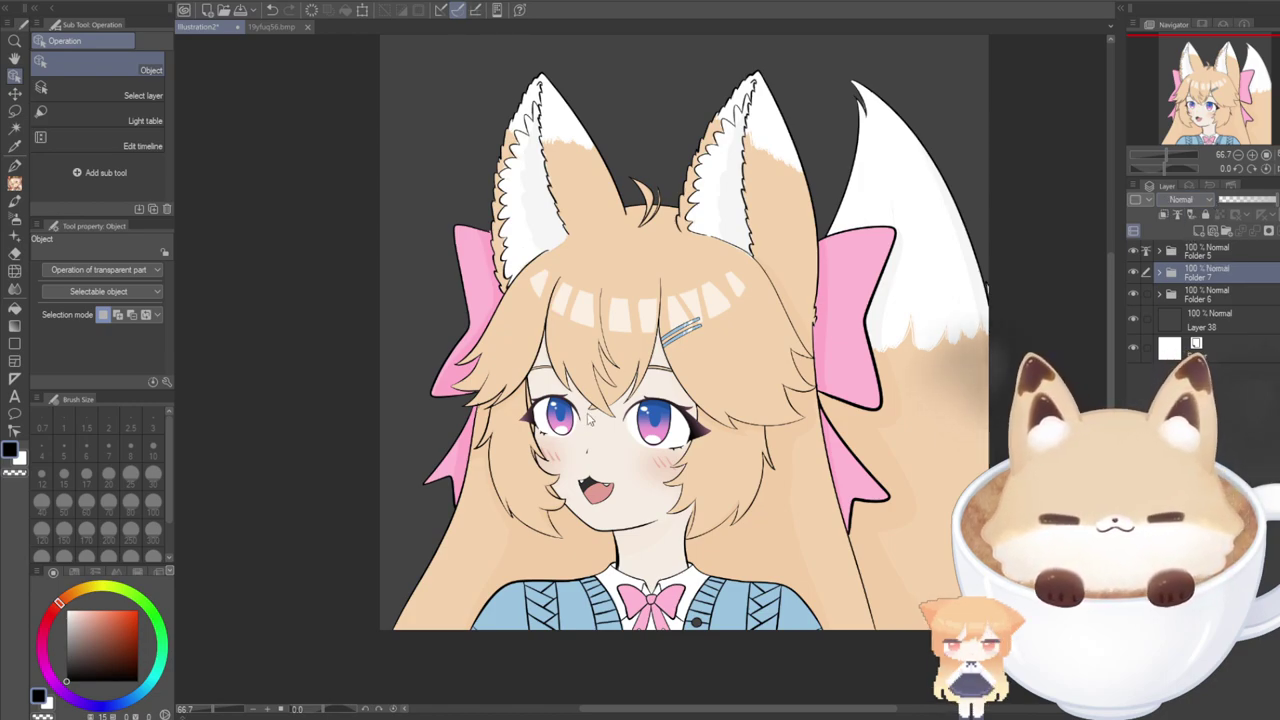
click(1268, 201)
drag(1268, 201, 1252, 200)
scroll(896, 346, down, 3)
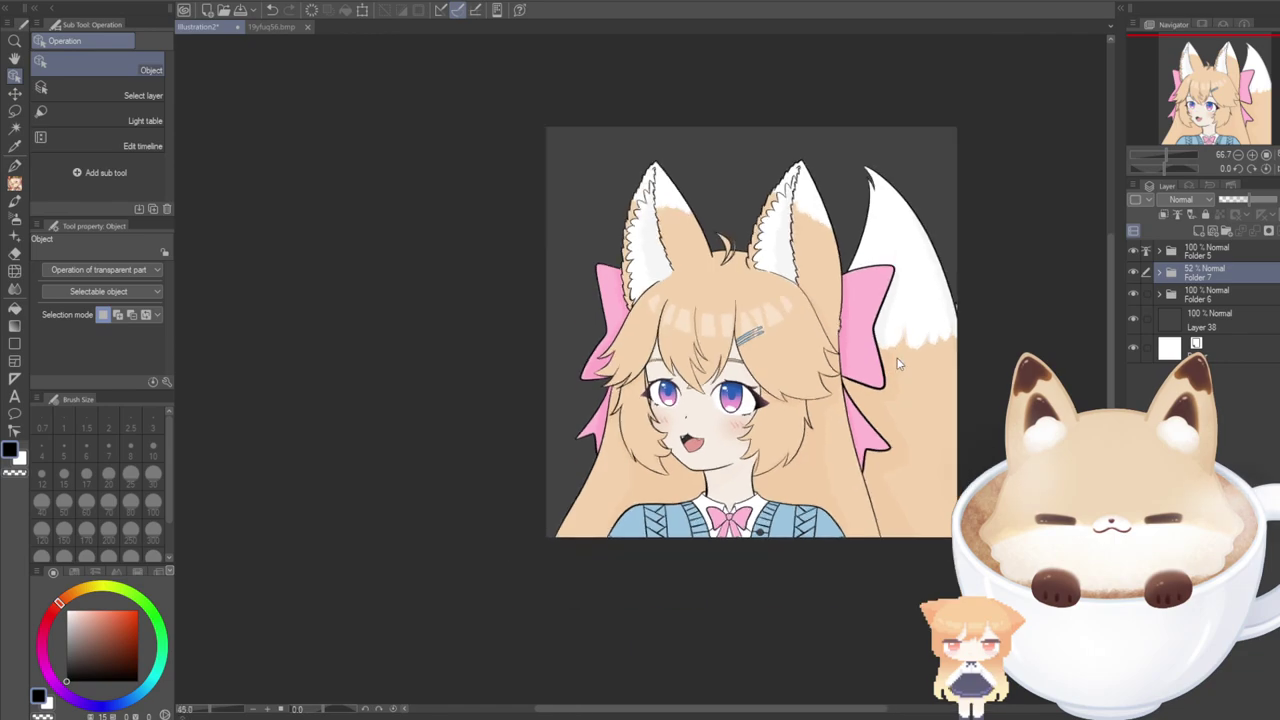
drag(1174, 106, 1183, 98)
scroll(745, 435, up, 2)
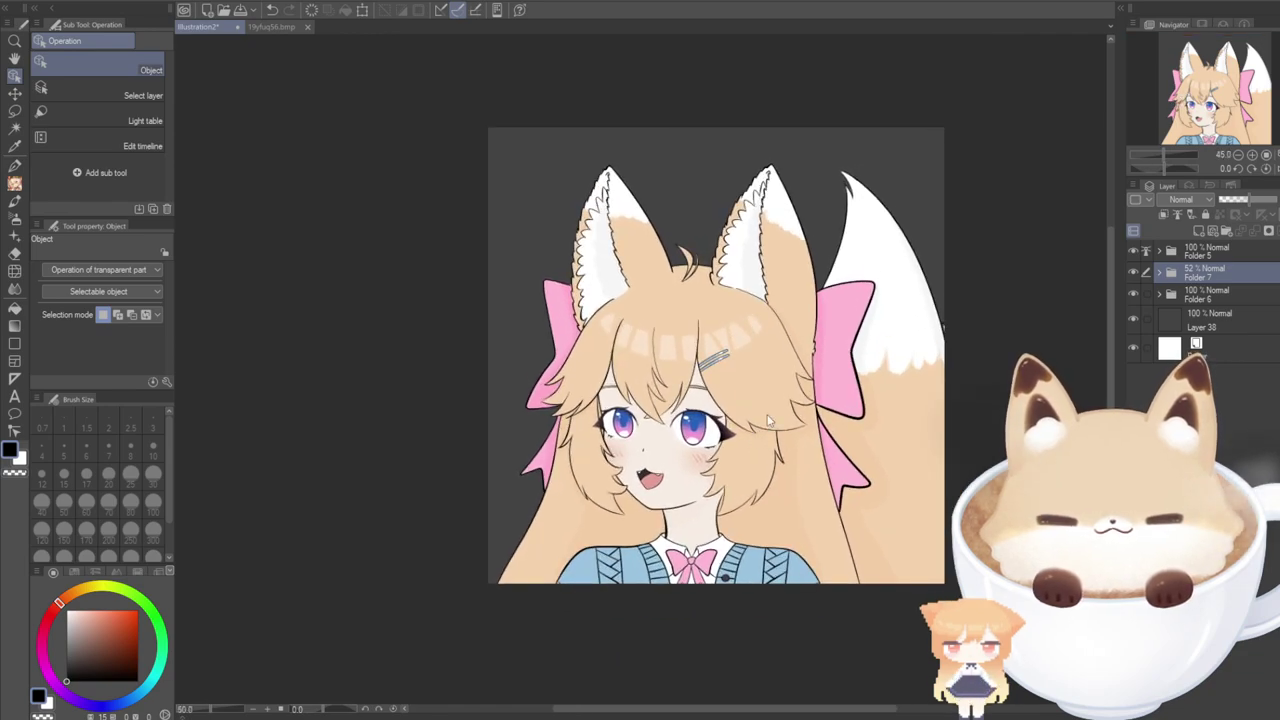
Clear the dark grey backdrop from Layer 38, keeping the layer empty and visible over the white paper.
click(1134, 321)
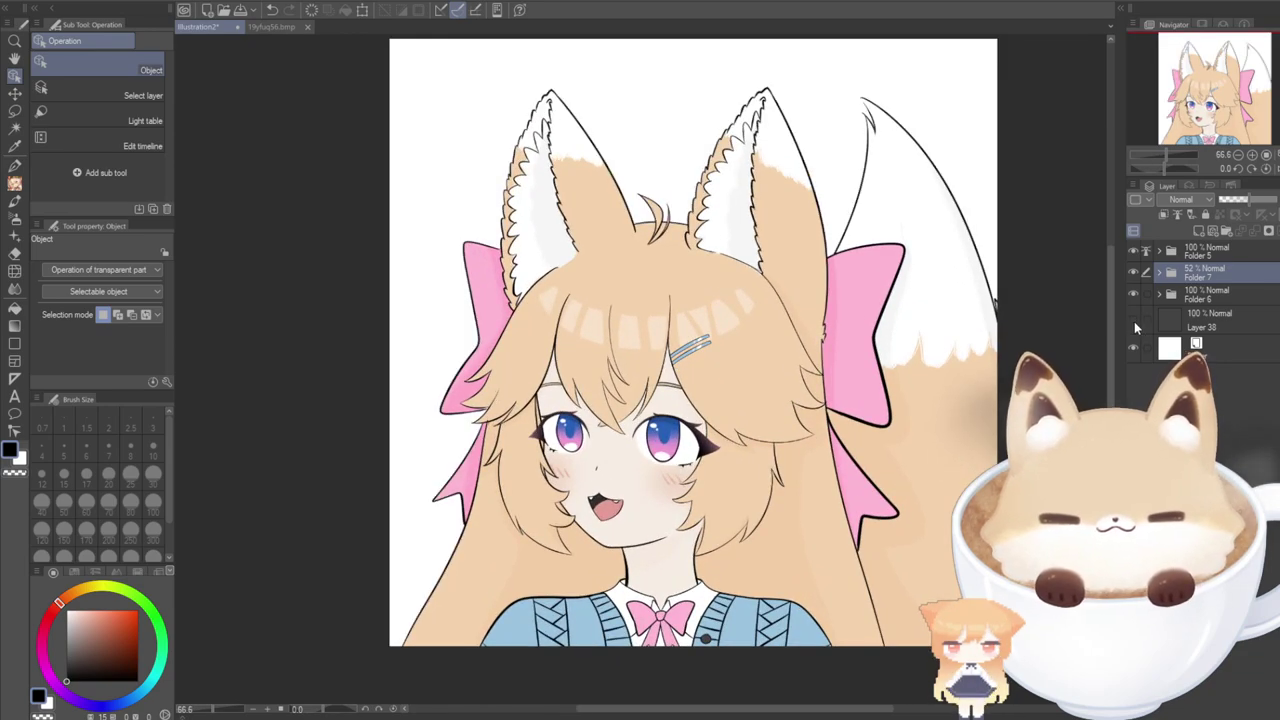
click(1134, 321)
click(1134, 321)
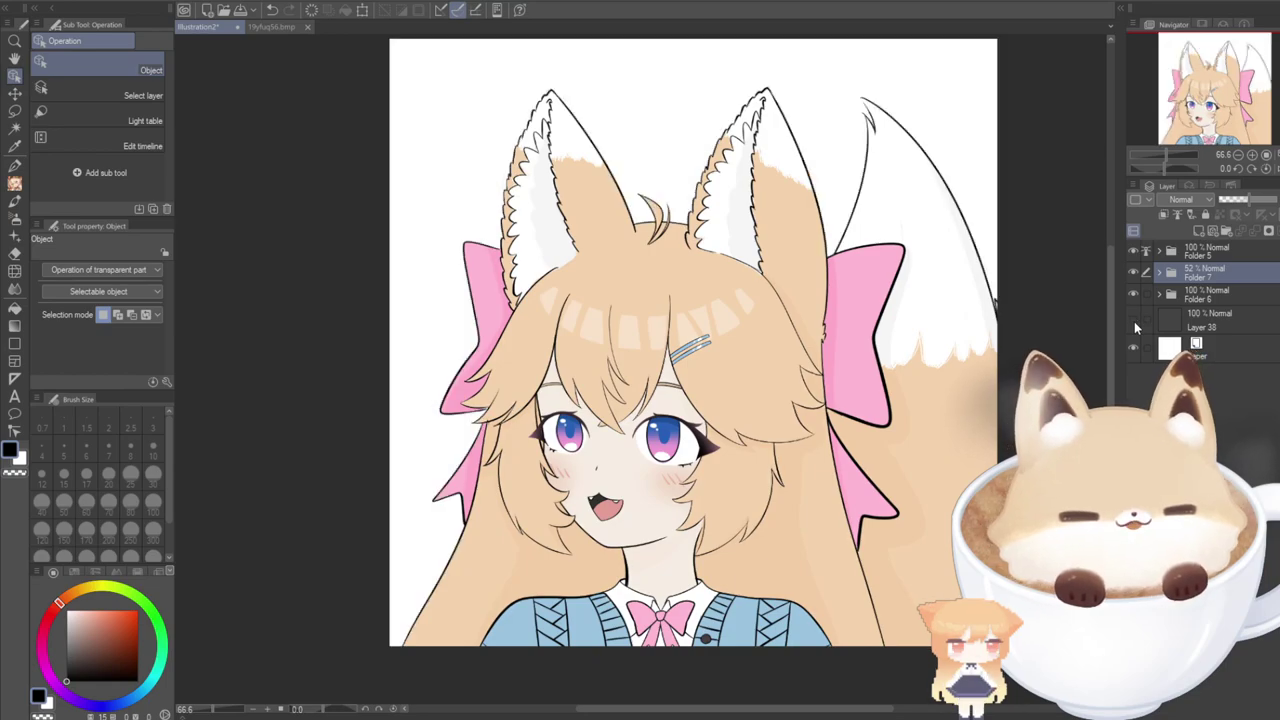
click(1210, 320)
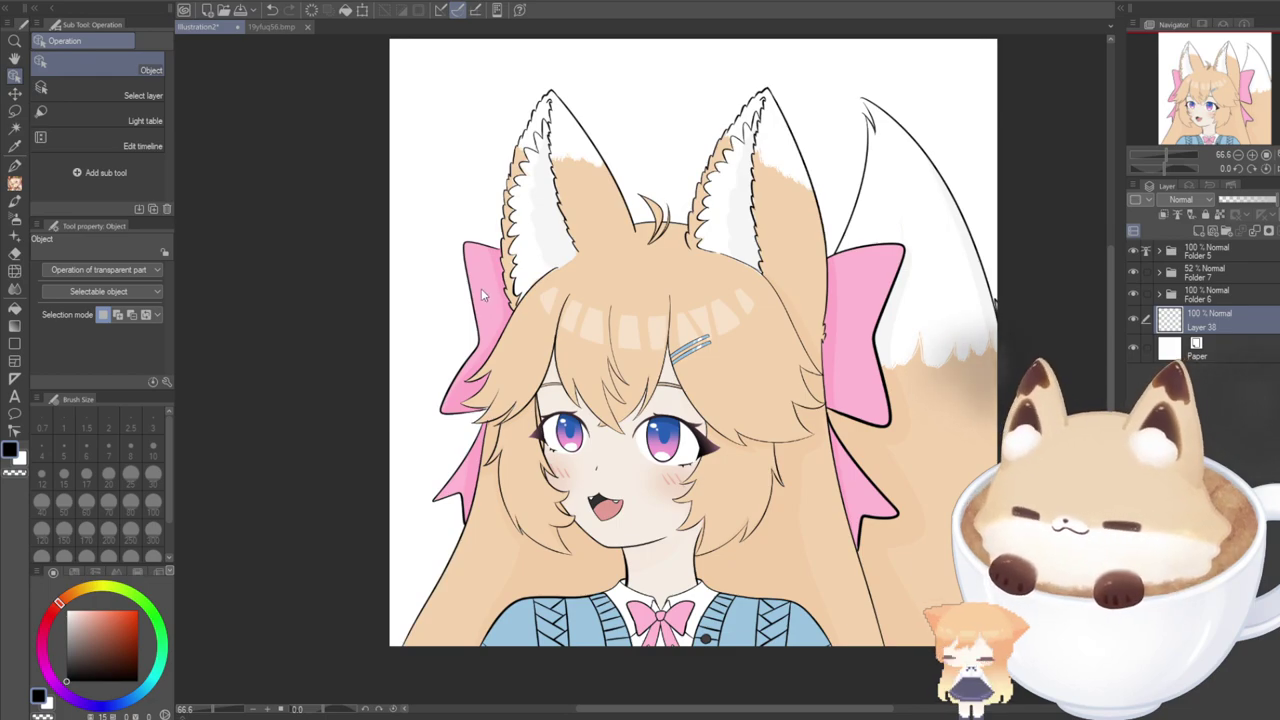
Sample the hair bow's pink and sketch a small test mark with the size 20 G-pen on the white background beside the ear.
click(15, 166)
alt+click(477, 262)
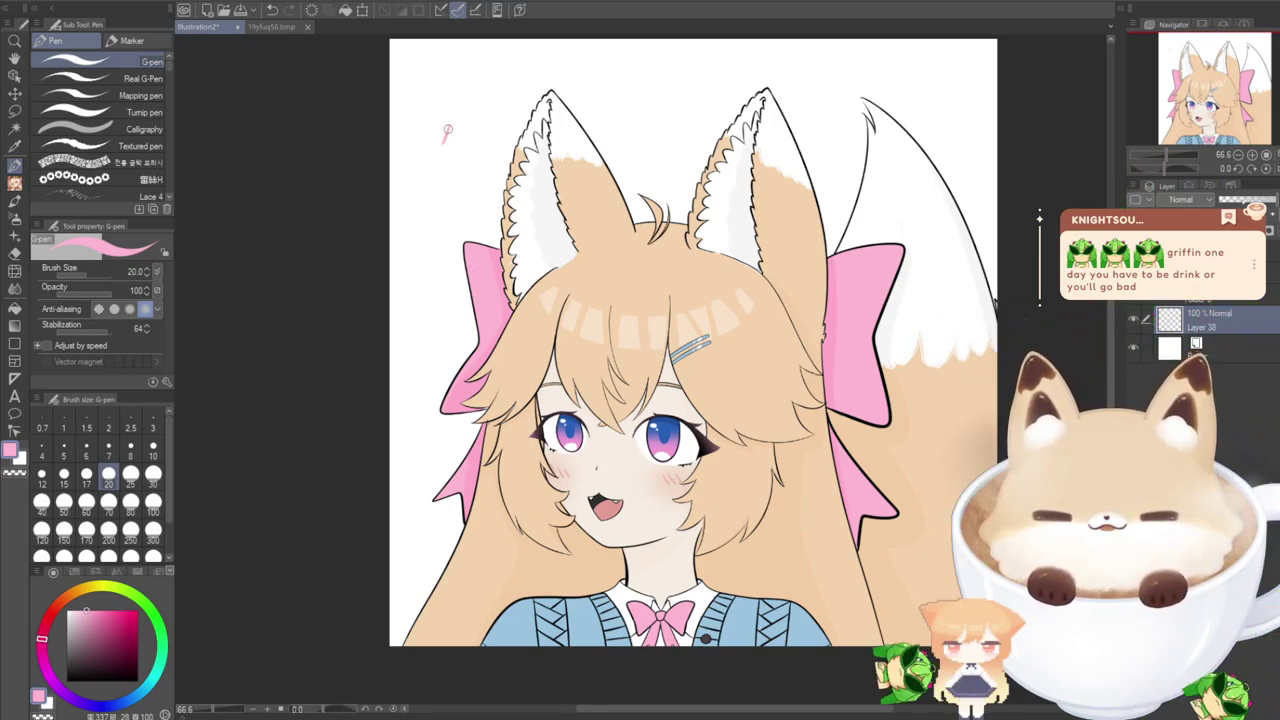
drag(444, 142, 453, 140)
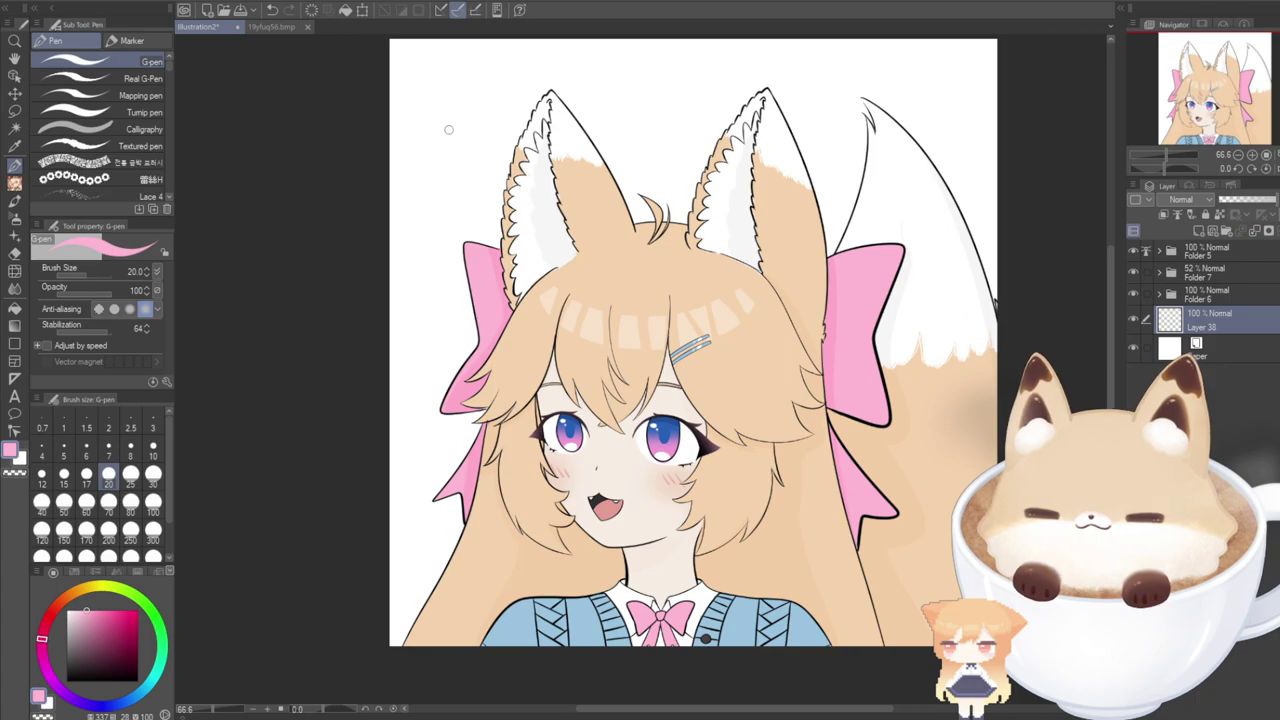
scroll(446, 131, up, 2)
scroll(446, 131, up, 1)
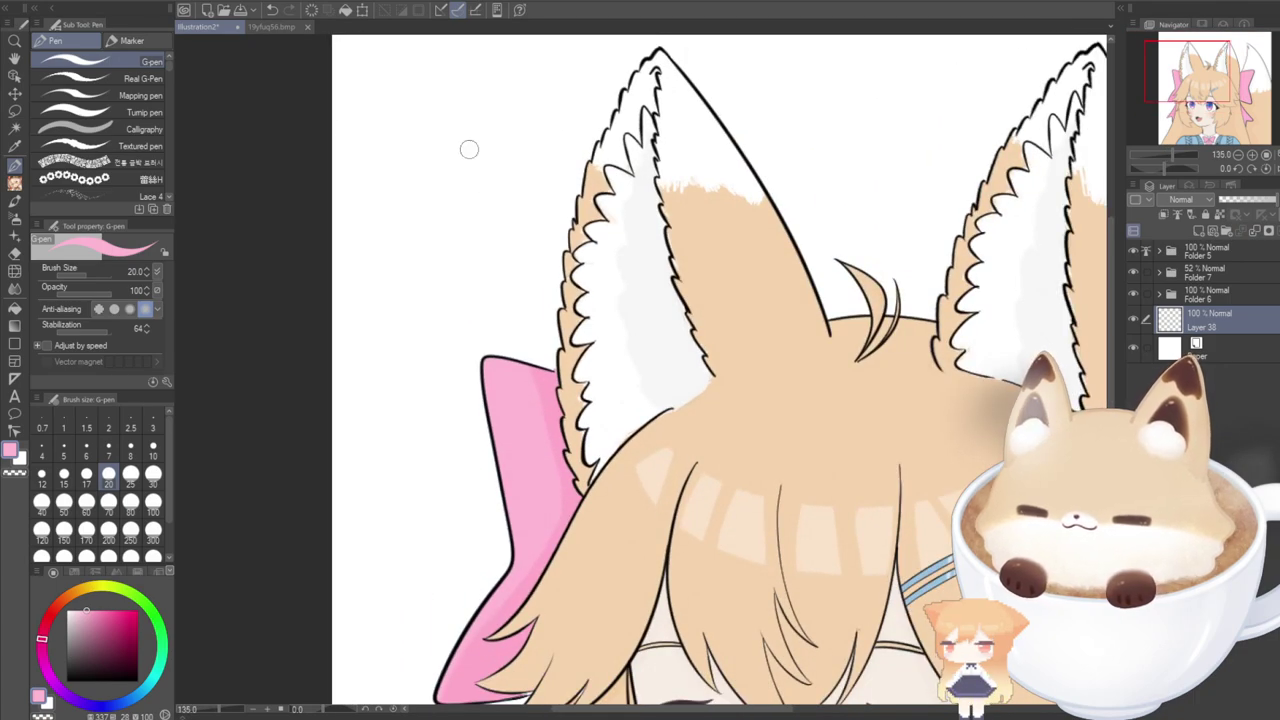
Try a small pink blot with the size 30 Textured pen beside the ear and undo it.
click(100, 147)
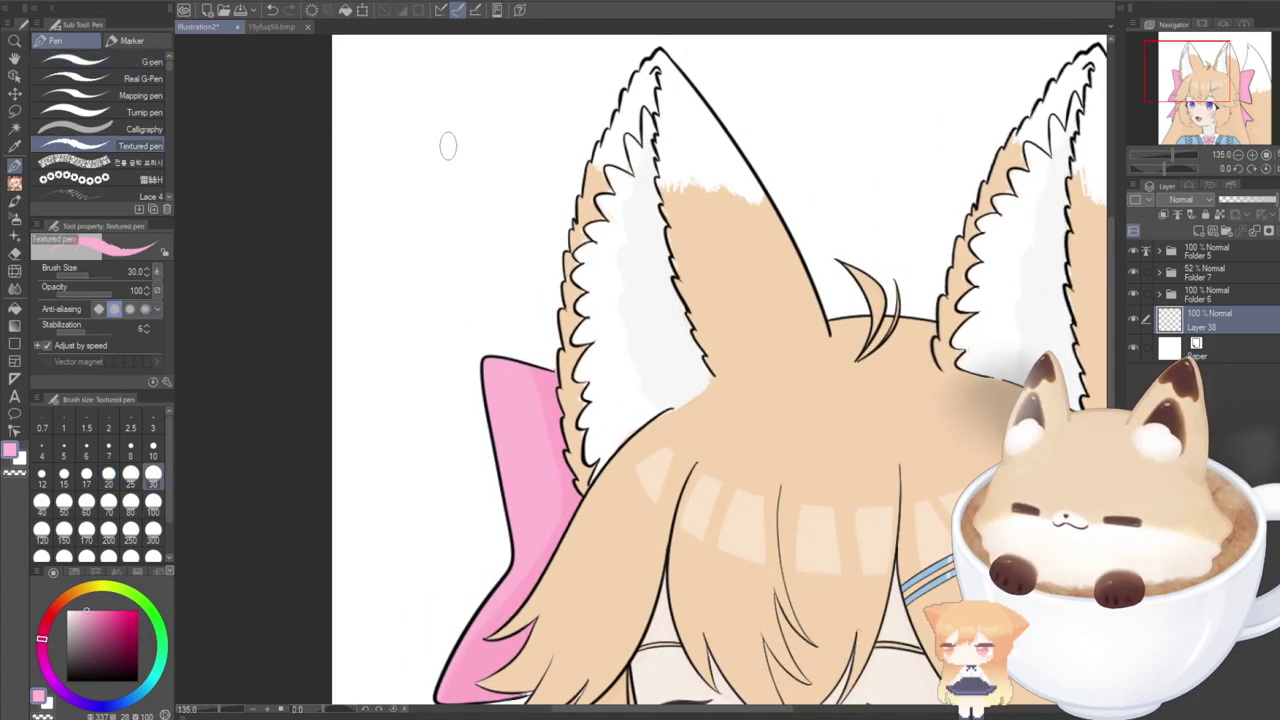
mouse_move(446, 140)
mouse_down()
mouse_move(439, 173)
mouse_move(458, 183)
mouse_move(467, 170)
mouse_move(450, 137)
mouse_up()
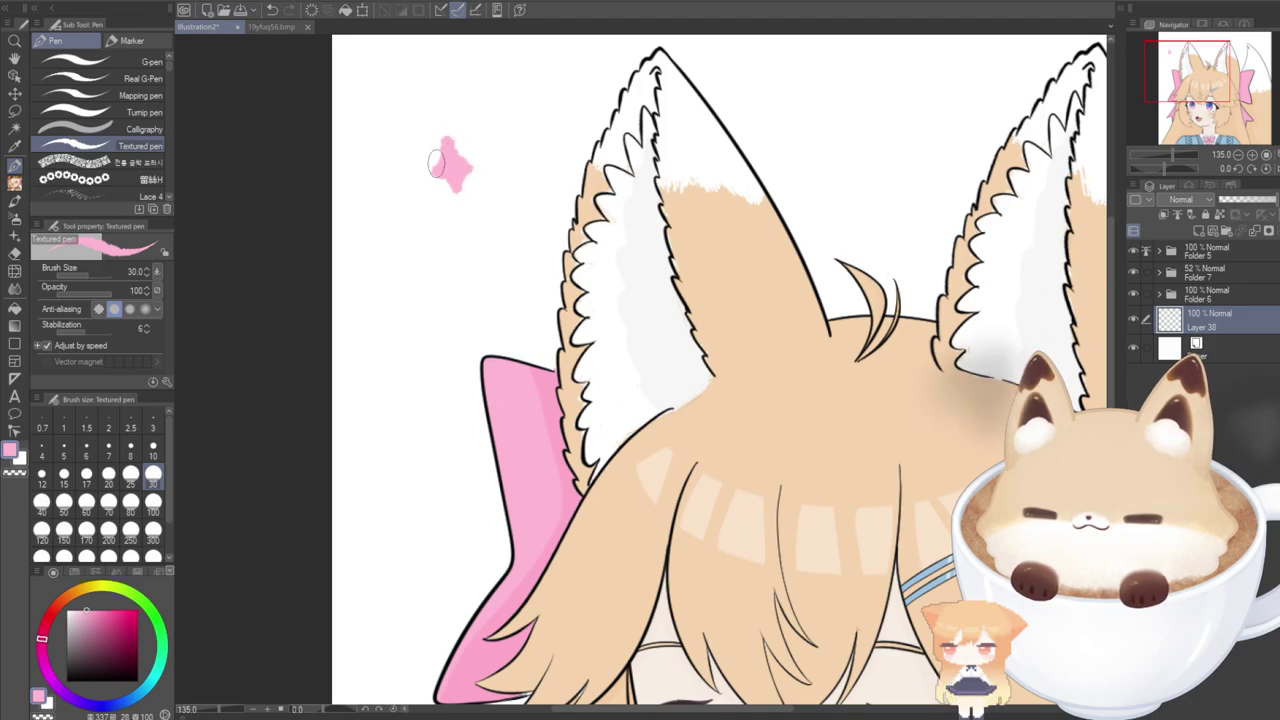
key(ctrl+z)
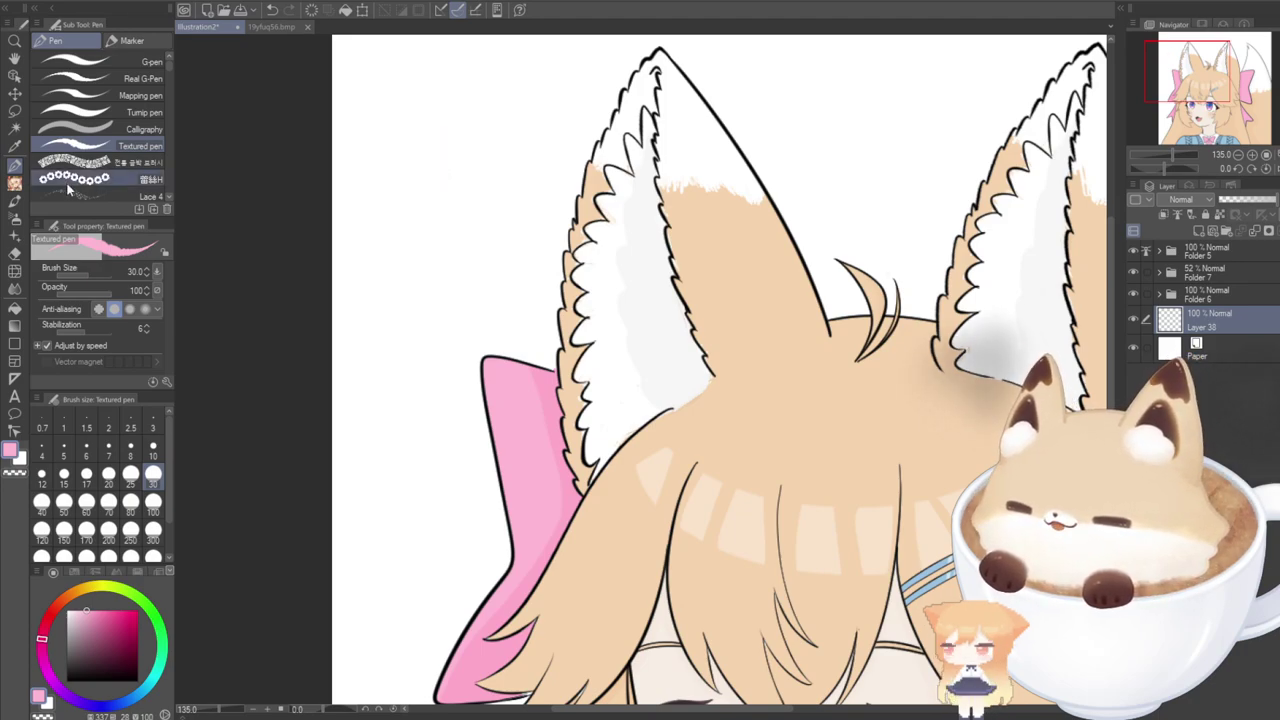
Try pink flower-pattern strokes with the size 250 太模様ペン1760 brush beside the ear and undo each one.
scroll(63, 172, down, 2)
scroll(63, 172, down, 1)
click(100, 146)
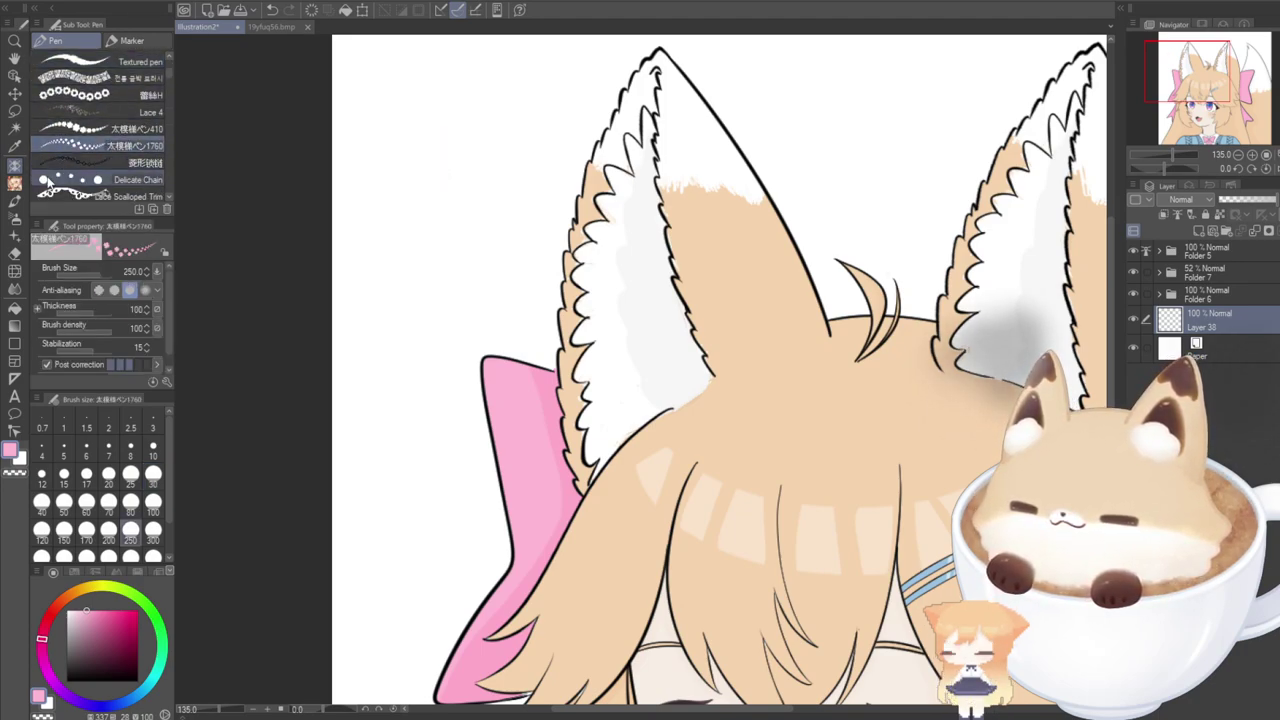
mouse_move(402, 245)
mouse_down()
mouse_move(463, 200)
mouse_move(508, 245)
mouse_move(514, 215)
mouse_up()
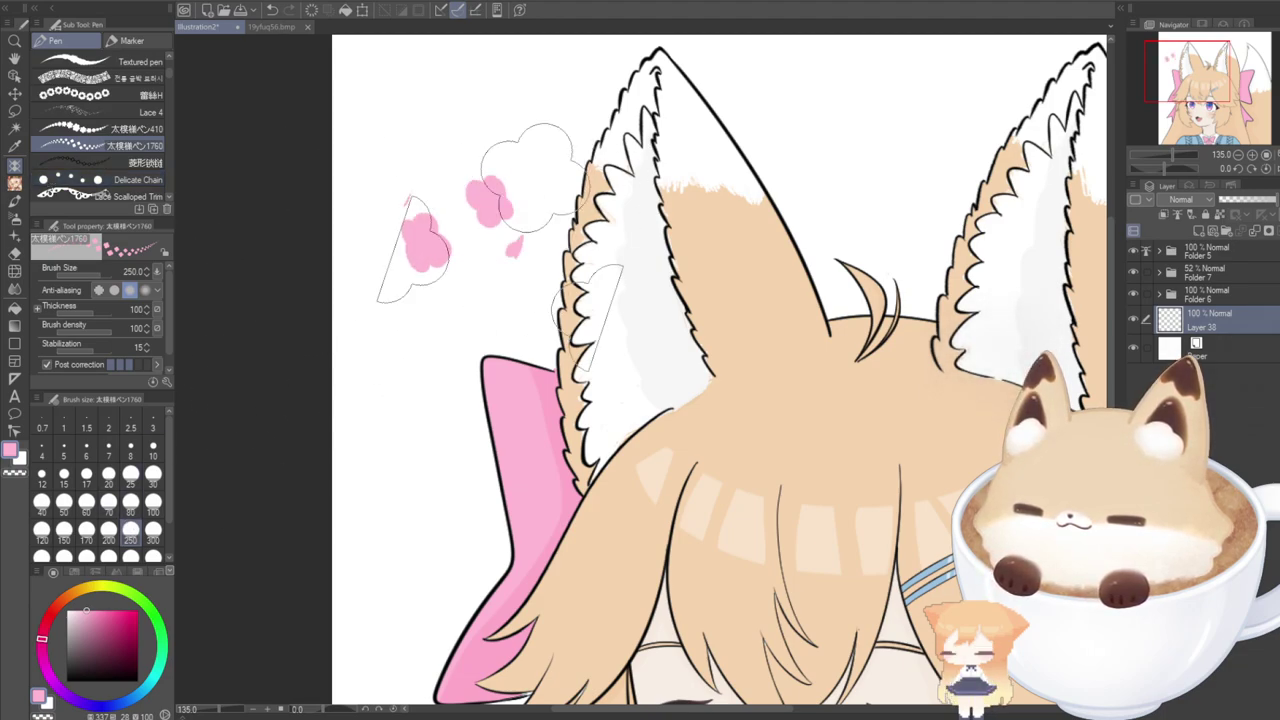
key(ctrl+z)
drag(425, 205, 557, 240)
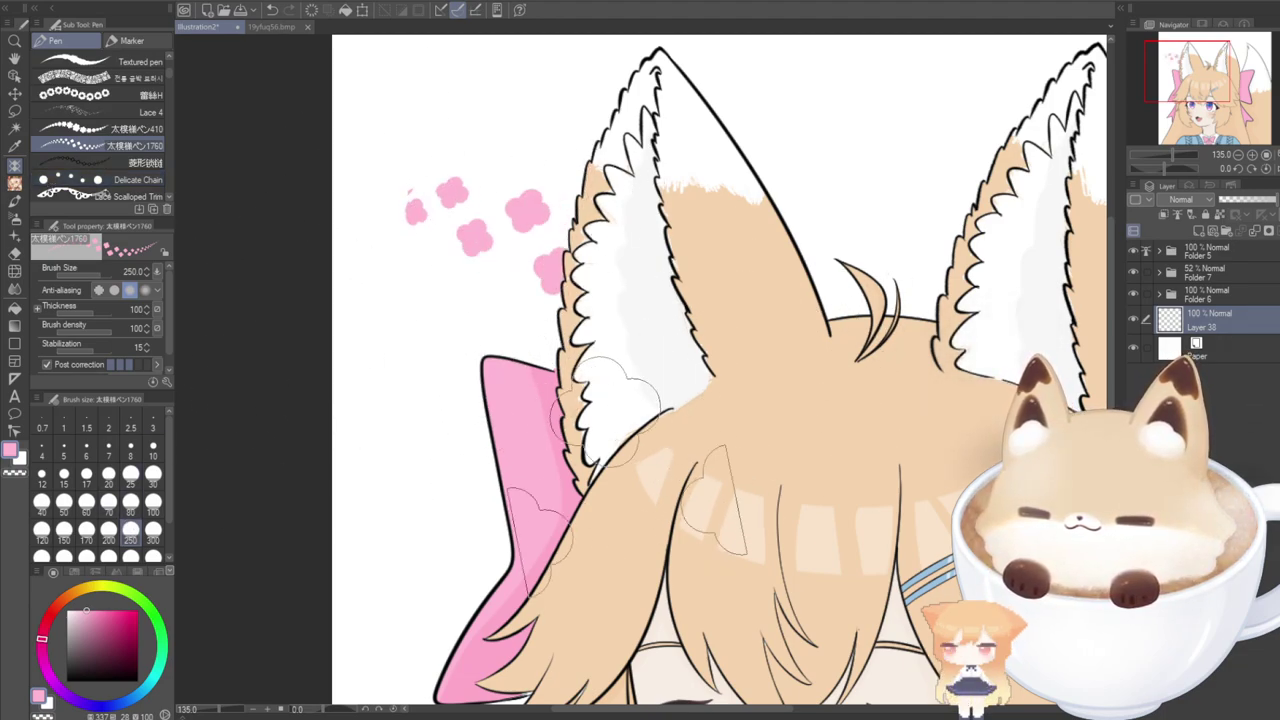
key(ctrl+z)
drag(450, 205, 545, 300)
key(ctrl+z)
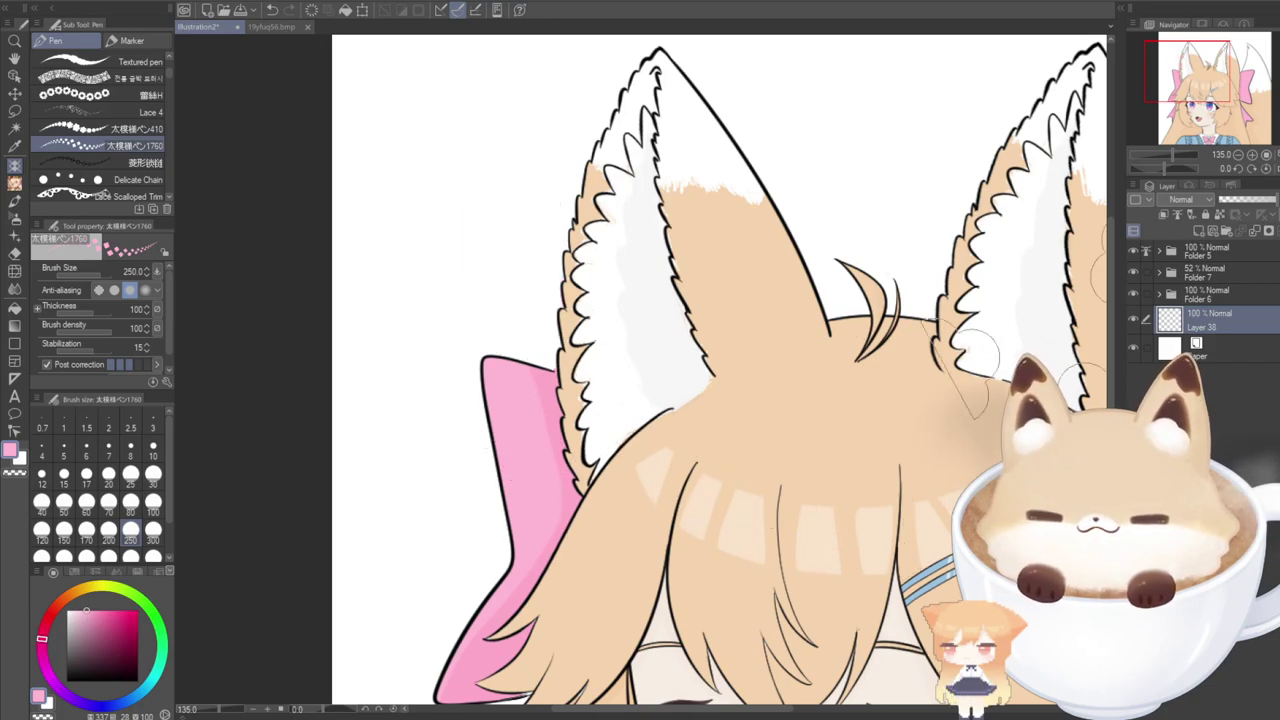
Move the empty Layer 38 into Folder 5.
drag(1205, 320, 1170, 253)
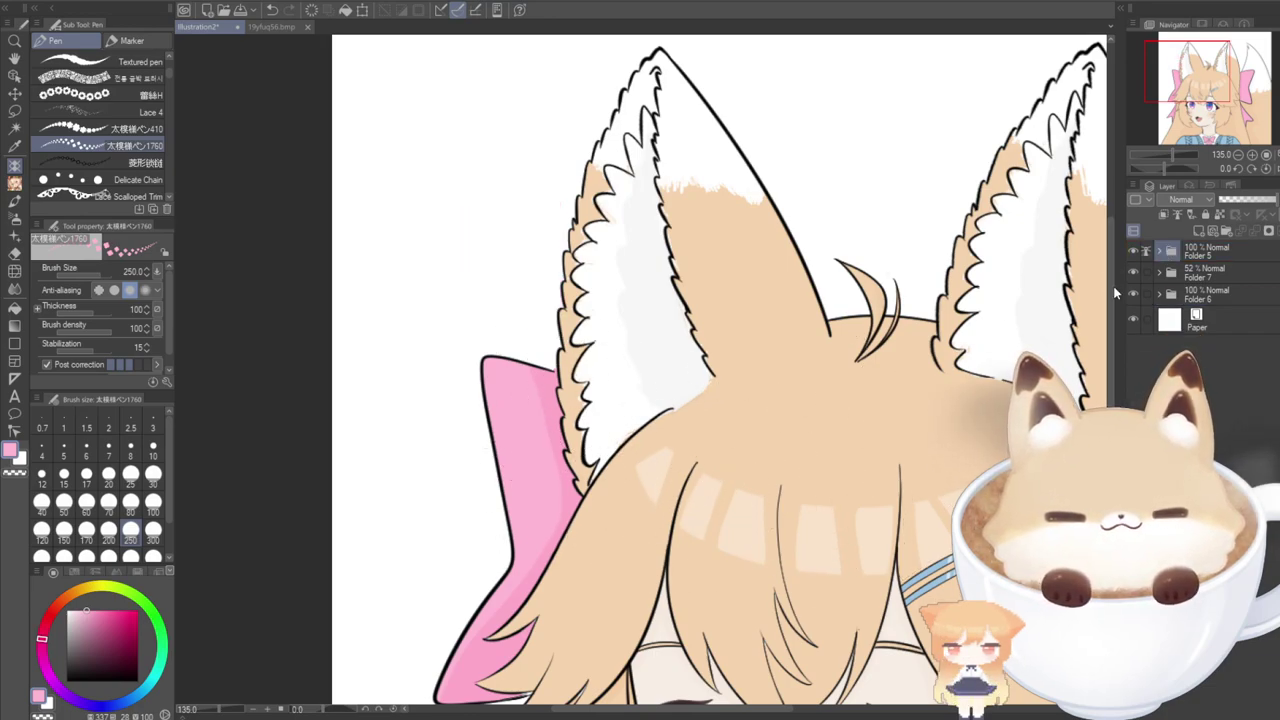
Undo the move into Folder 5 and place Layer 38 at the top of the layer stack.
key(ctrl+z)
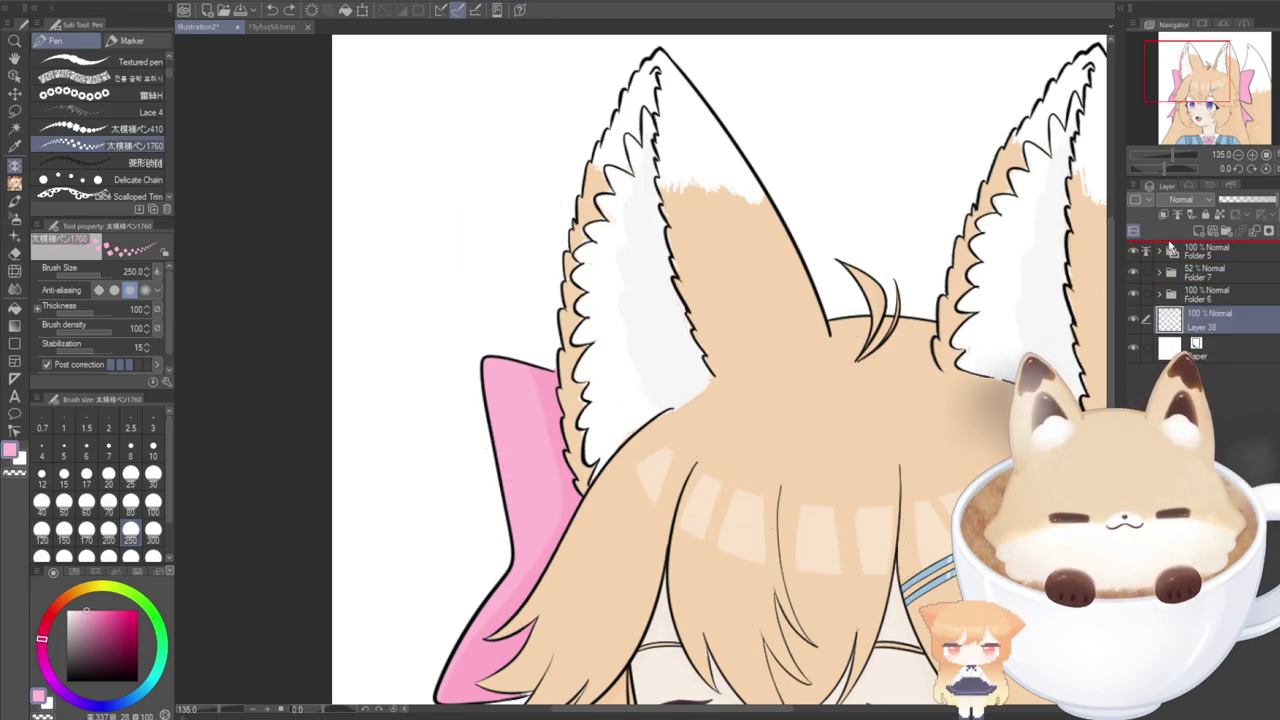
drag(1169, 322, 1167, 248)
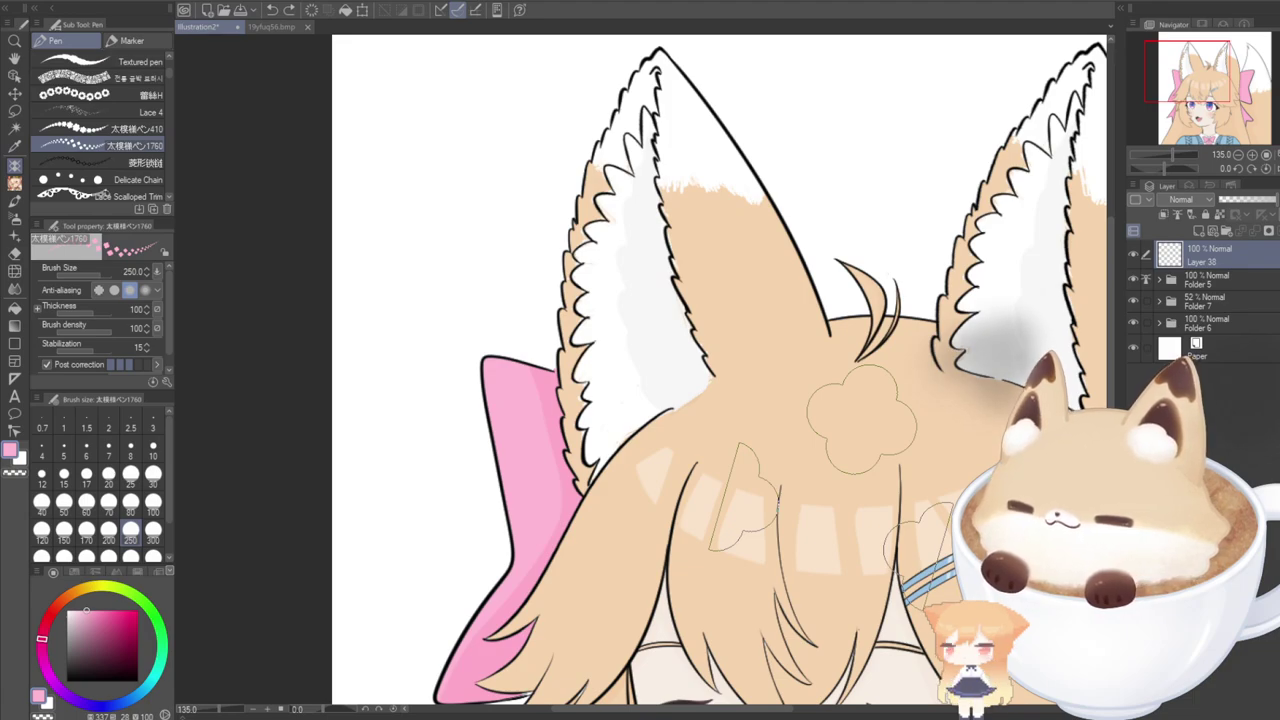
Choose the Chamomie's sparkles brush at size 70 and stamp one pink sparkle on the white background beside the ear.
click(110, 180)
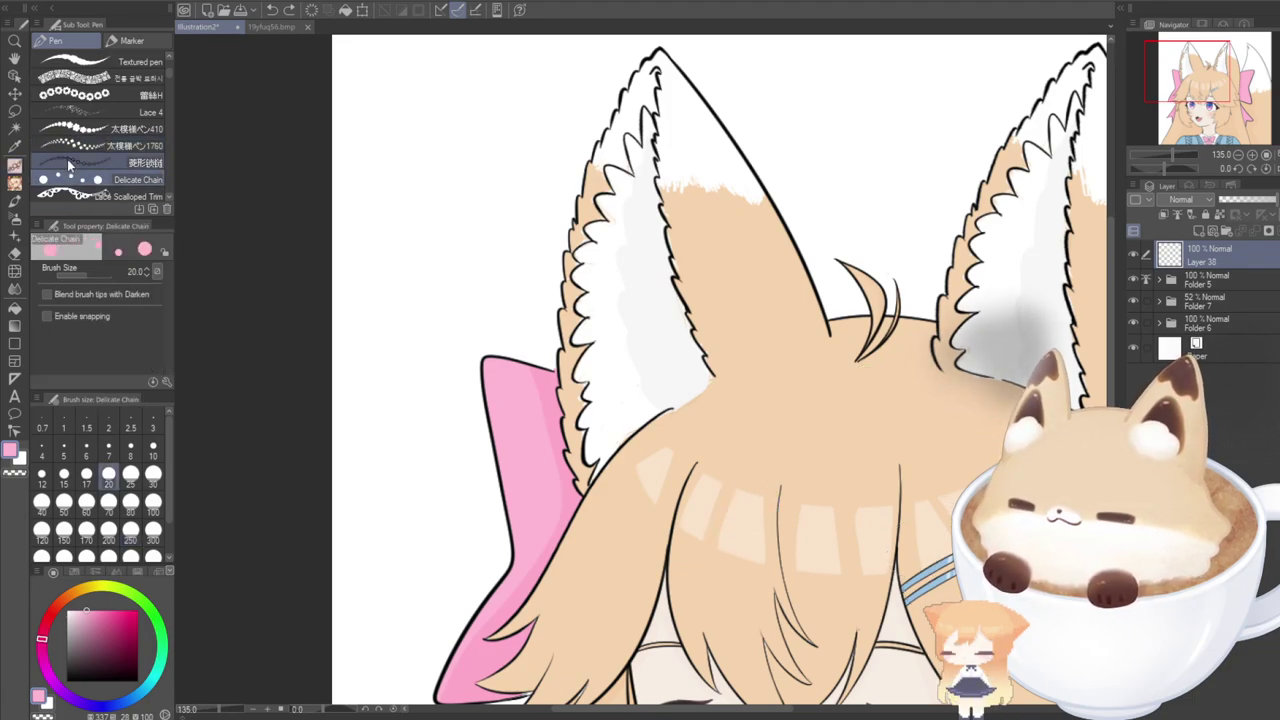
scroll(150, 180, down, 1)
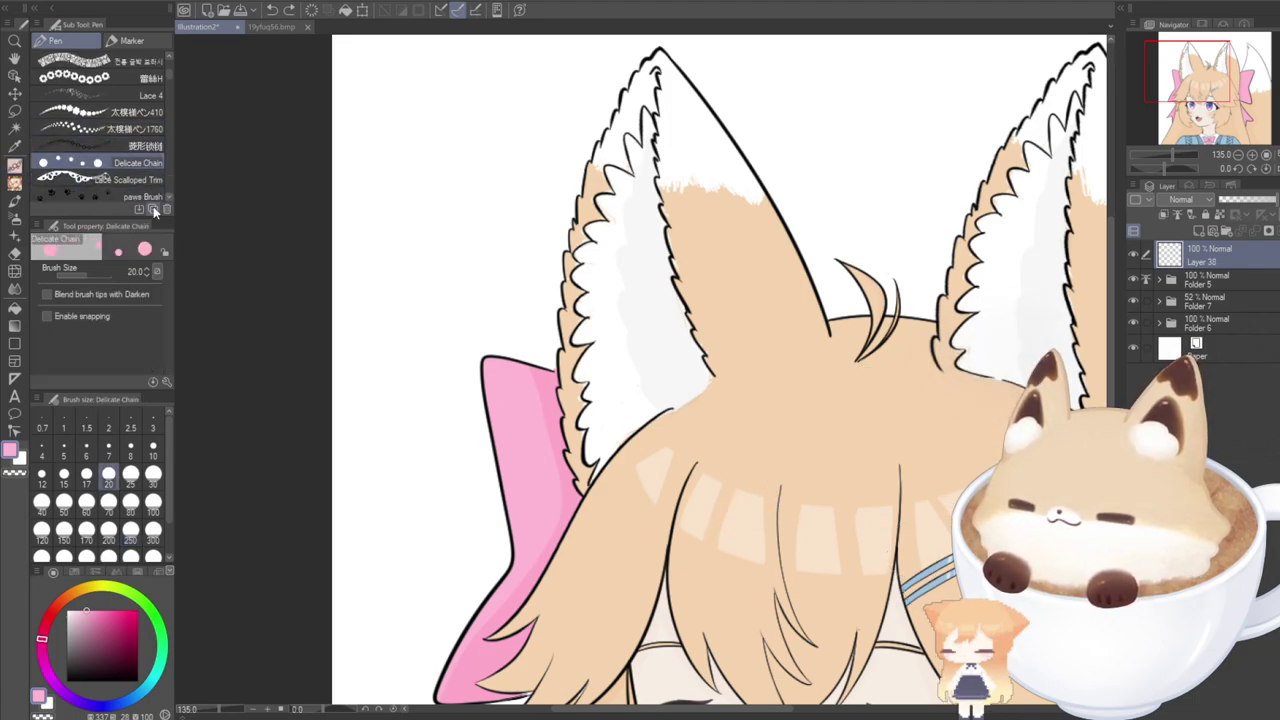
click(84, 197)
scroll(167, 80, down, 5)
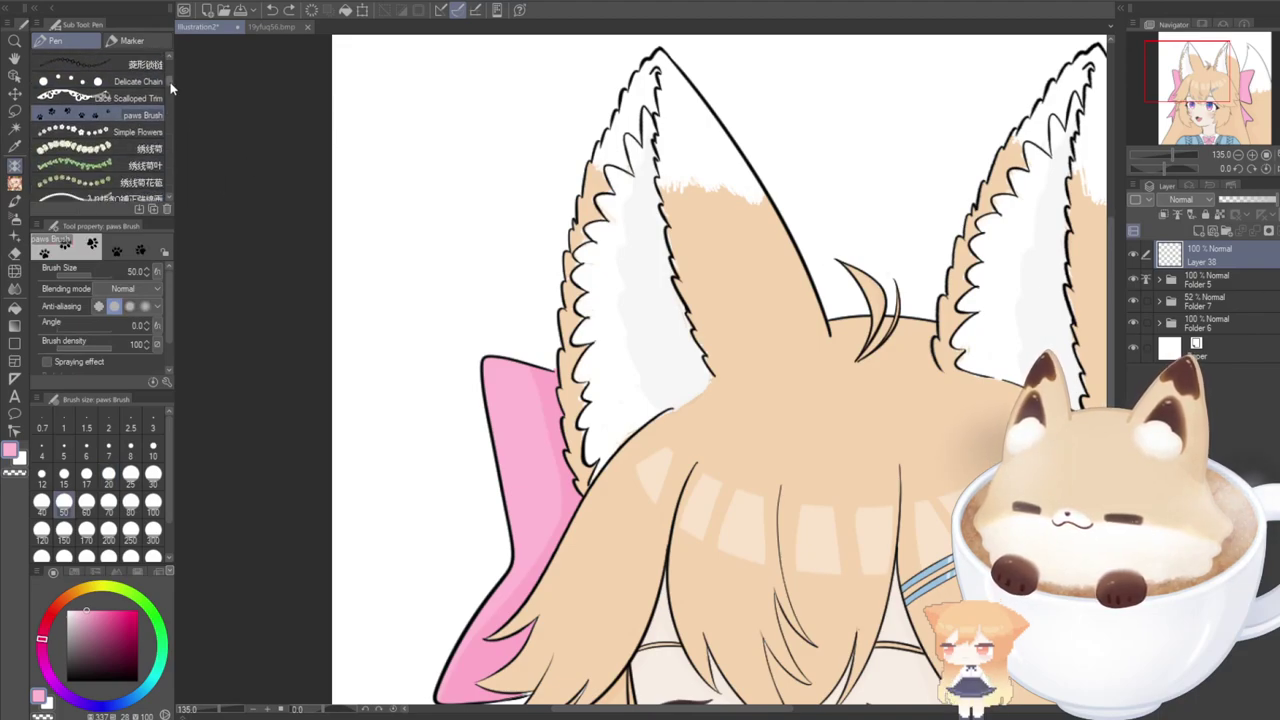
scroll(75, 135, down, 5)
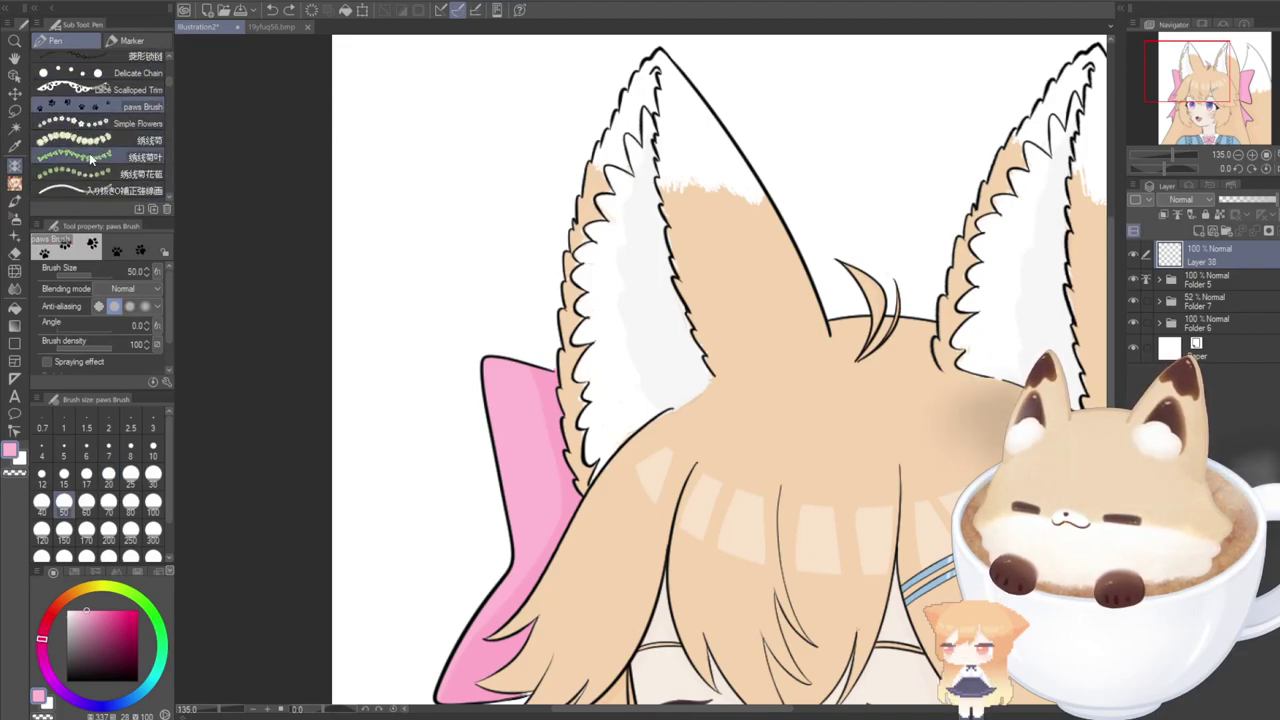
scroll(73, 144, down, 5)
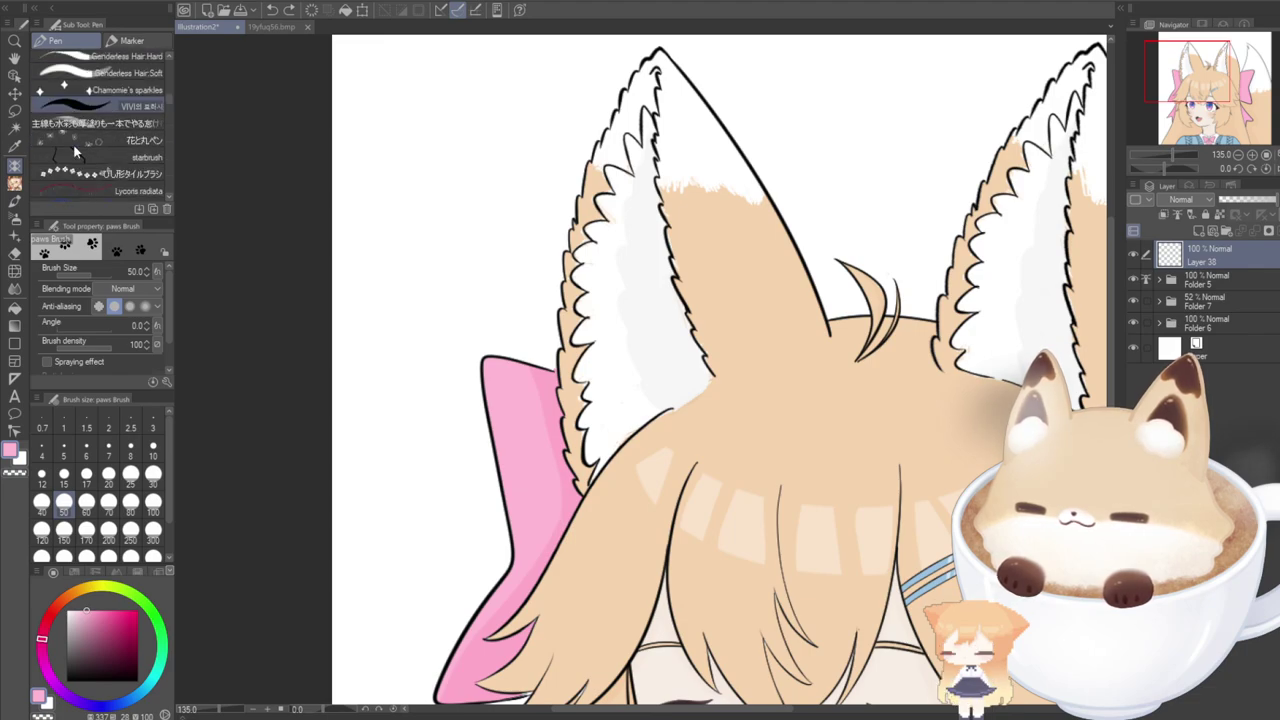
click(100, 90)
click(510, 172)
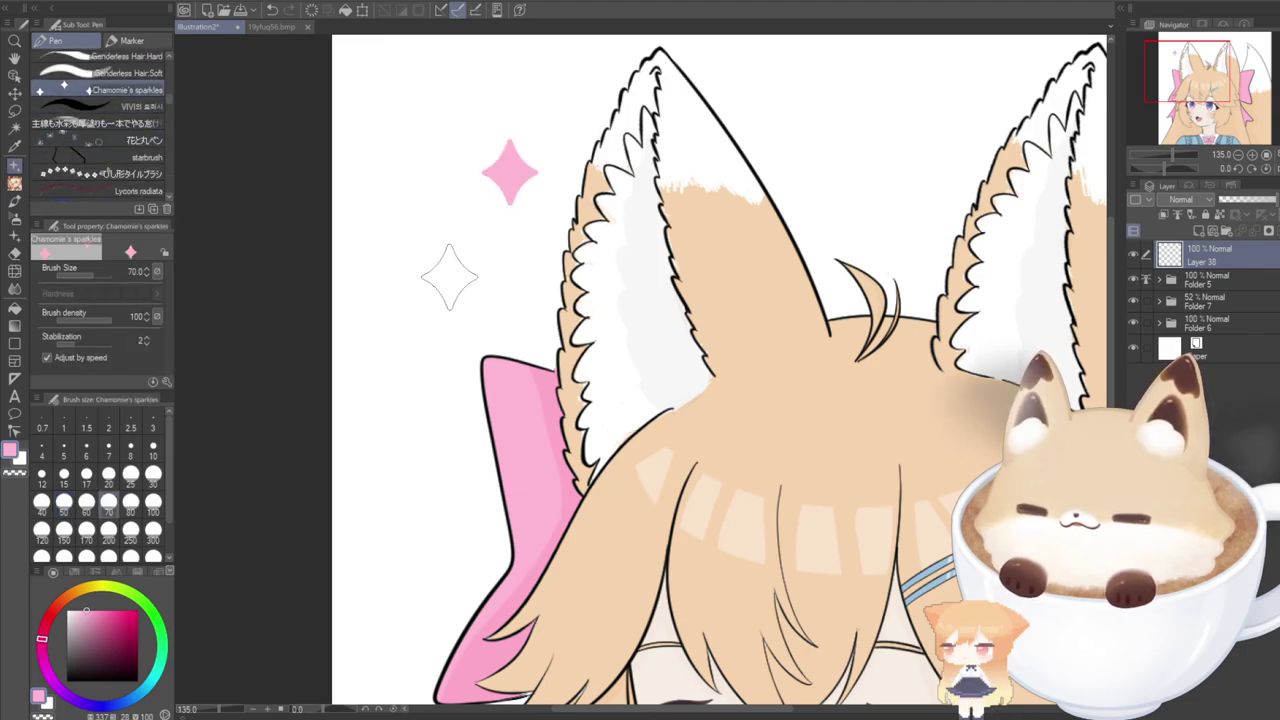
Stamp more pink sparkles around the character: between the ears, near the tail tip, along both sides and over the lower hair.
scroll(449, 271, down, 6)
drag(1200, 117, 1197, 132)
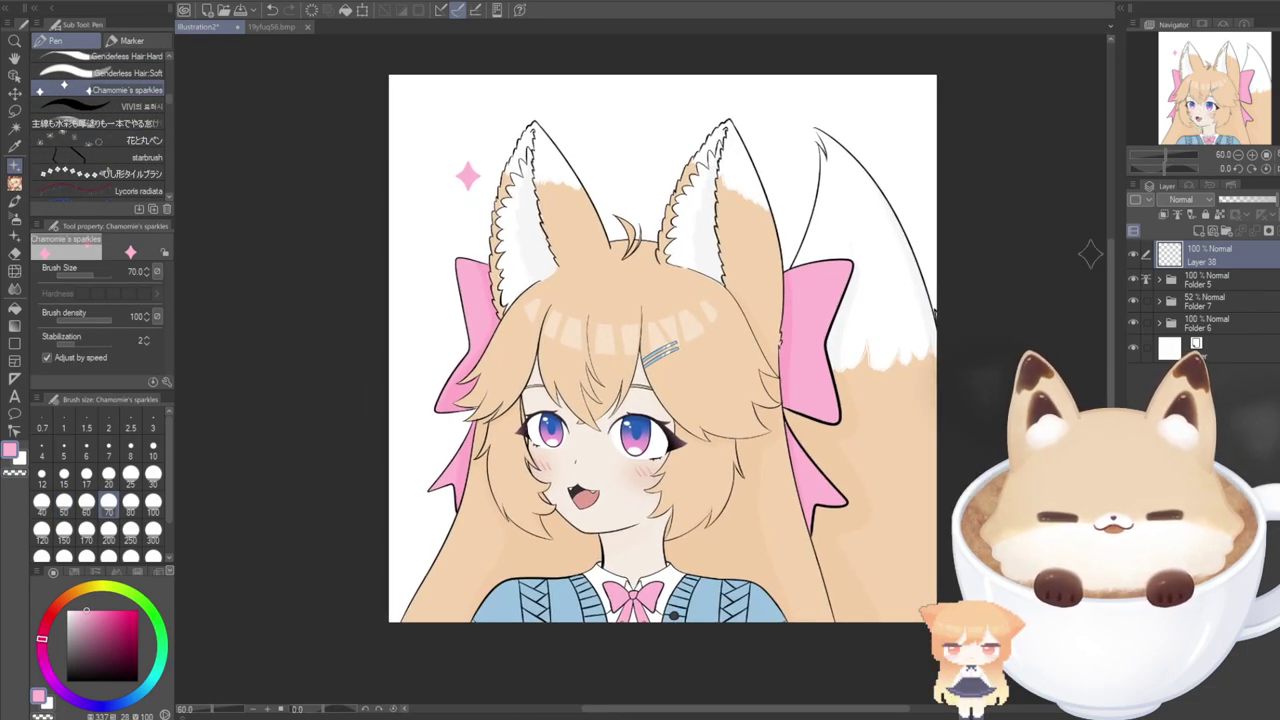
click(418, 577)
click(783, 137)
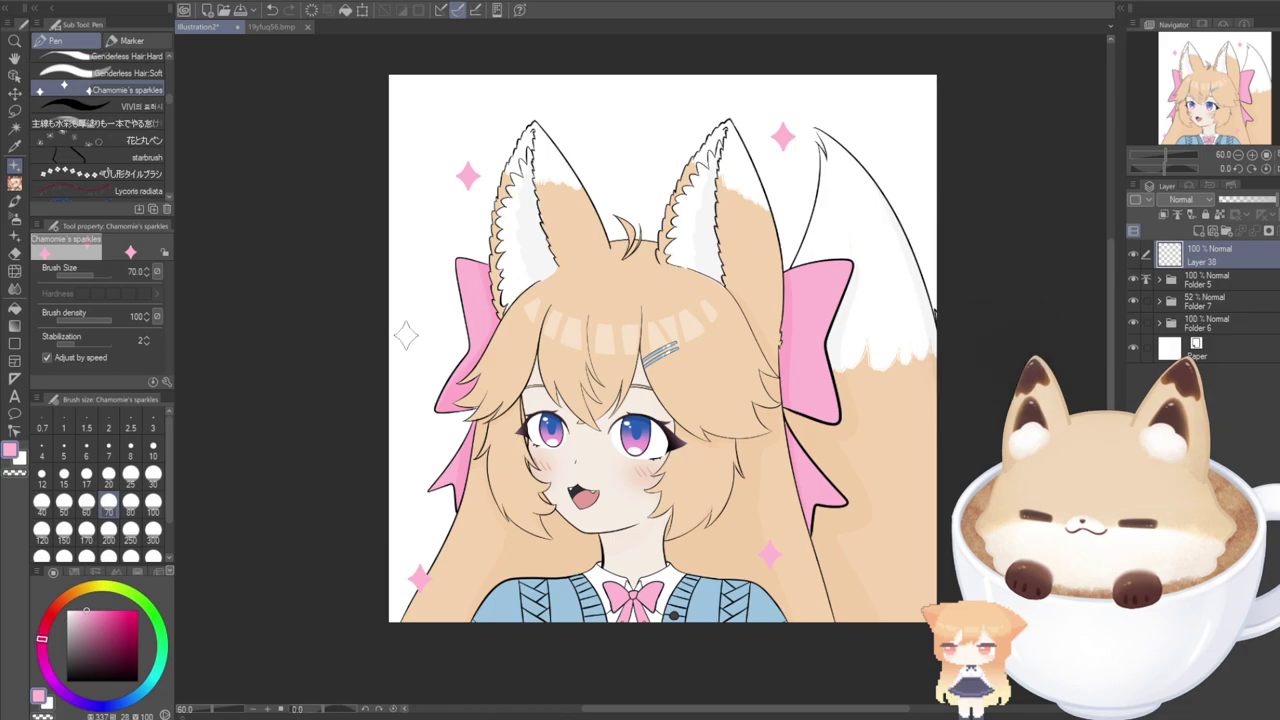
click(405, 322)
click(923, 389)
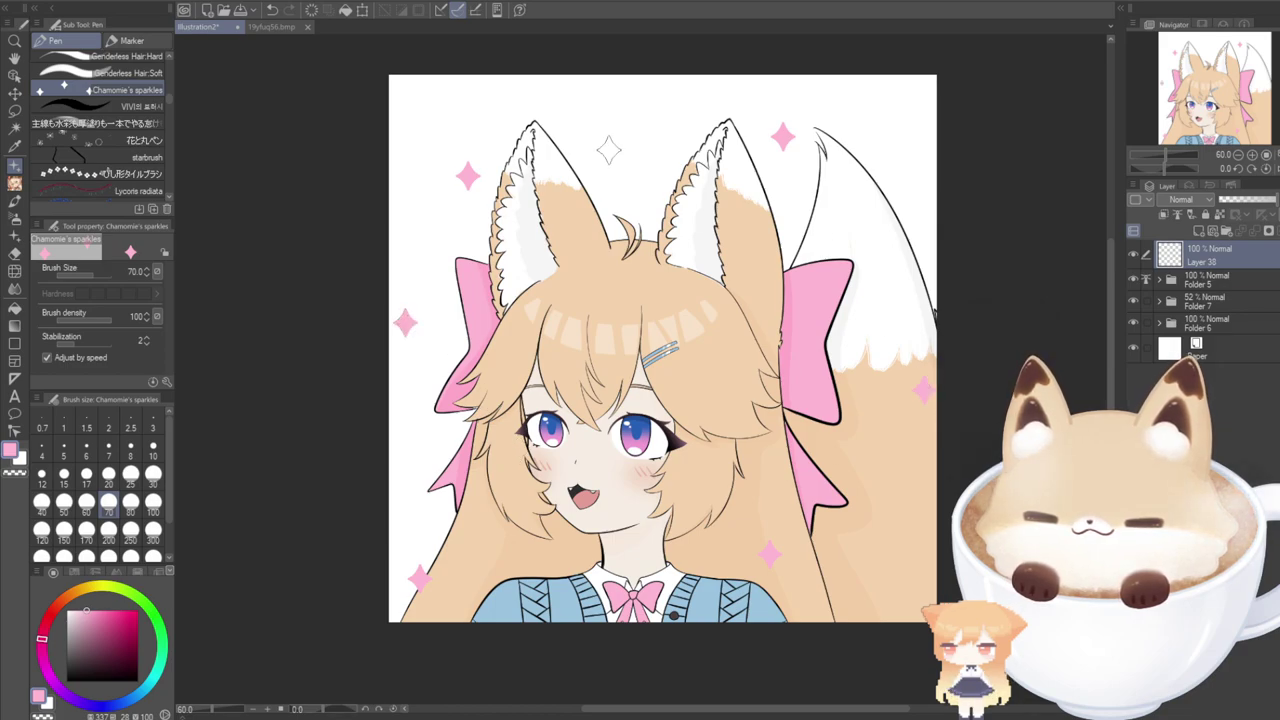
click(616, 137)
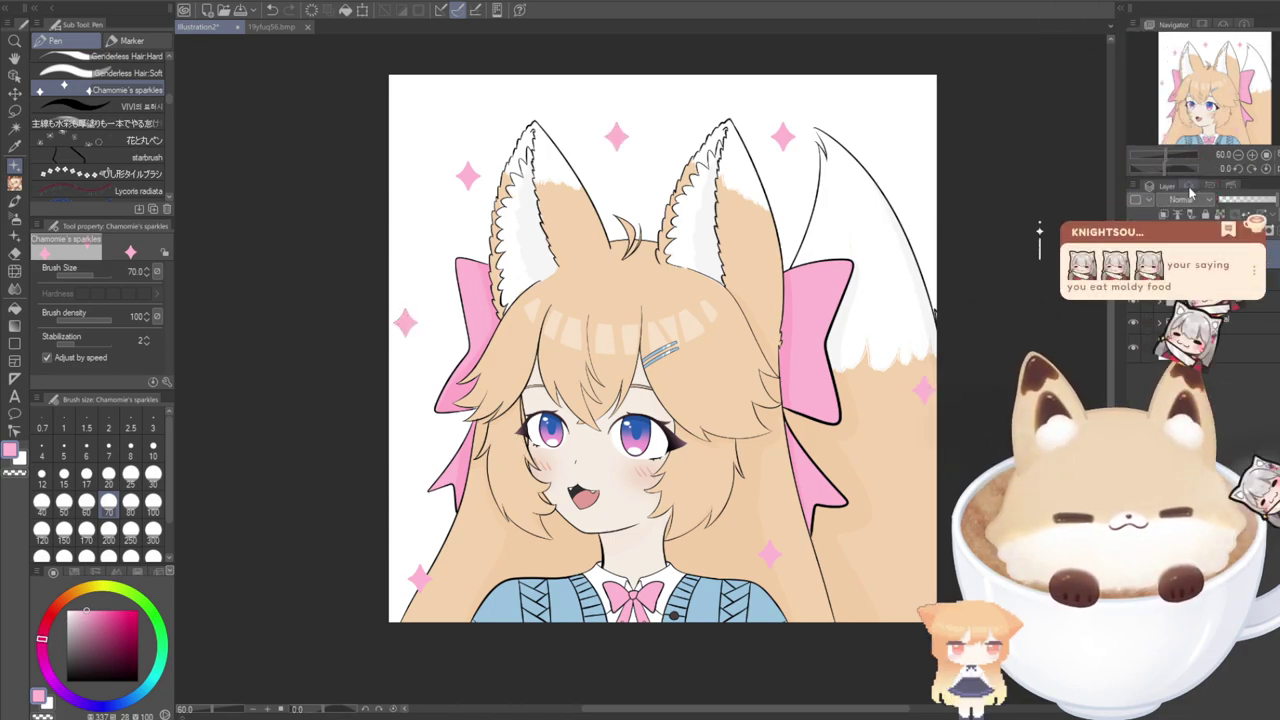
Give the sparkles on Layer 38 a border effect with a pink edge color and an edge thickness of 2.3.
click(1191, 188)
click(1274, 215)
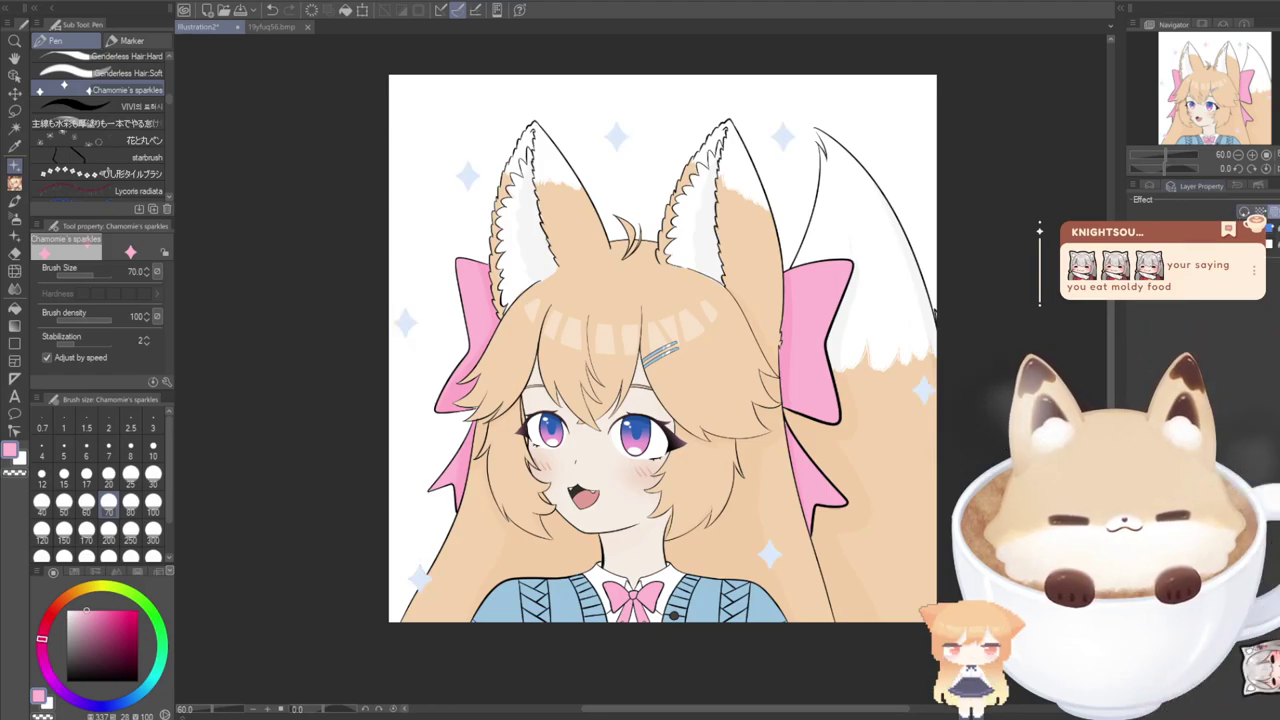
click(1247, 216)
click(1246, 215)
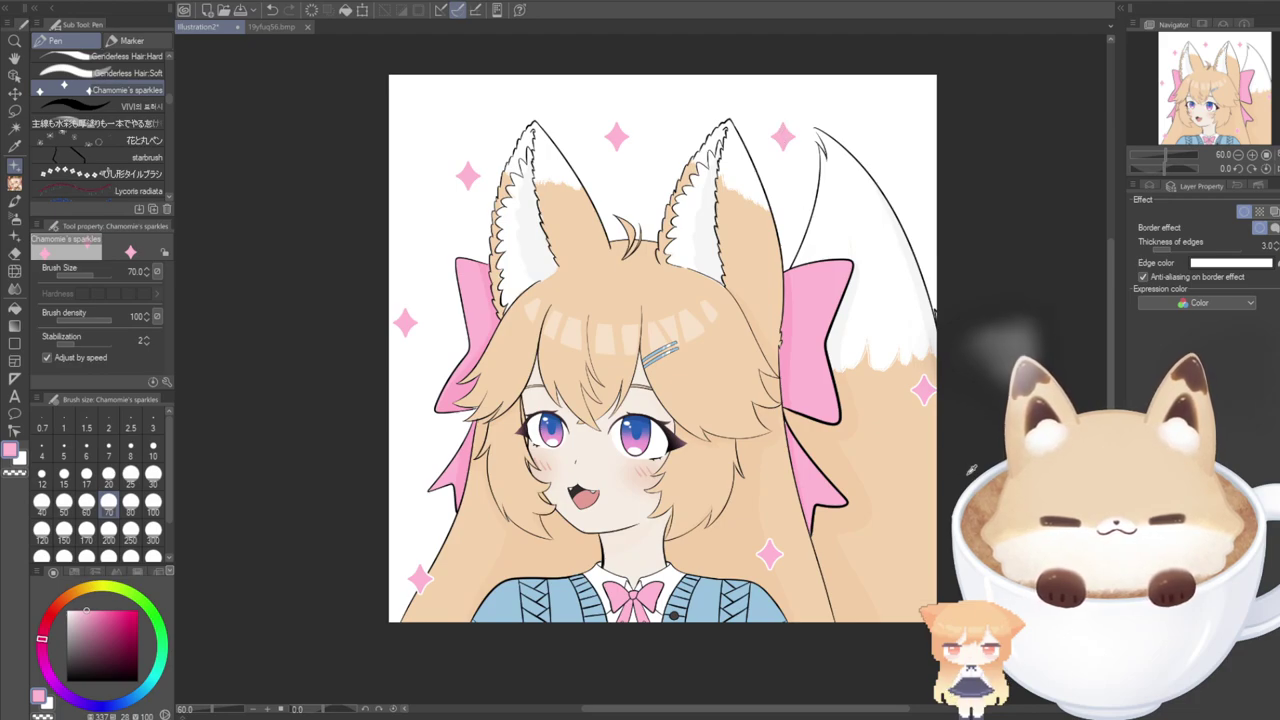
click(1230, 419)
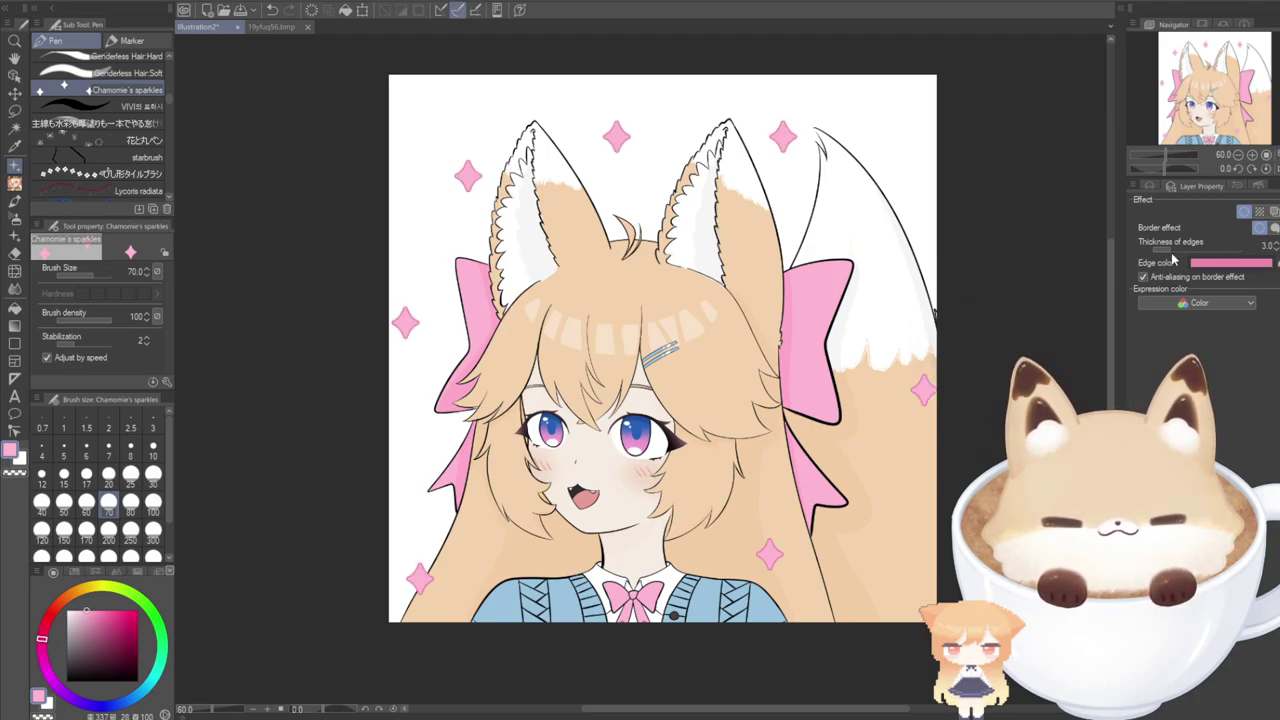
drag(1172, 252, 1152, 252)
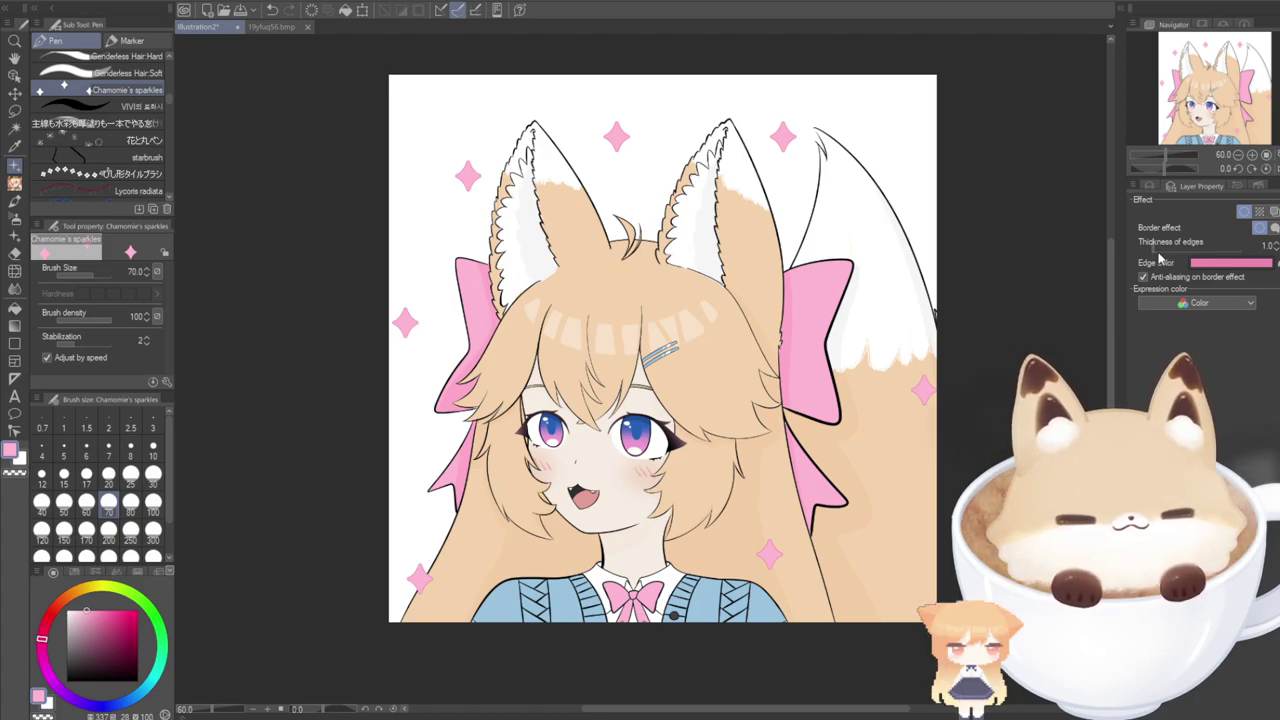
drag(1158, 252, 1192, 248)
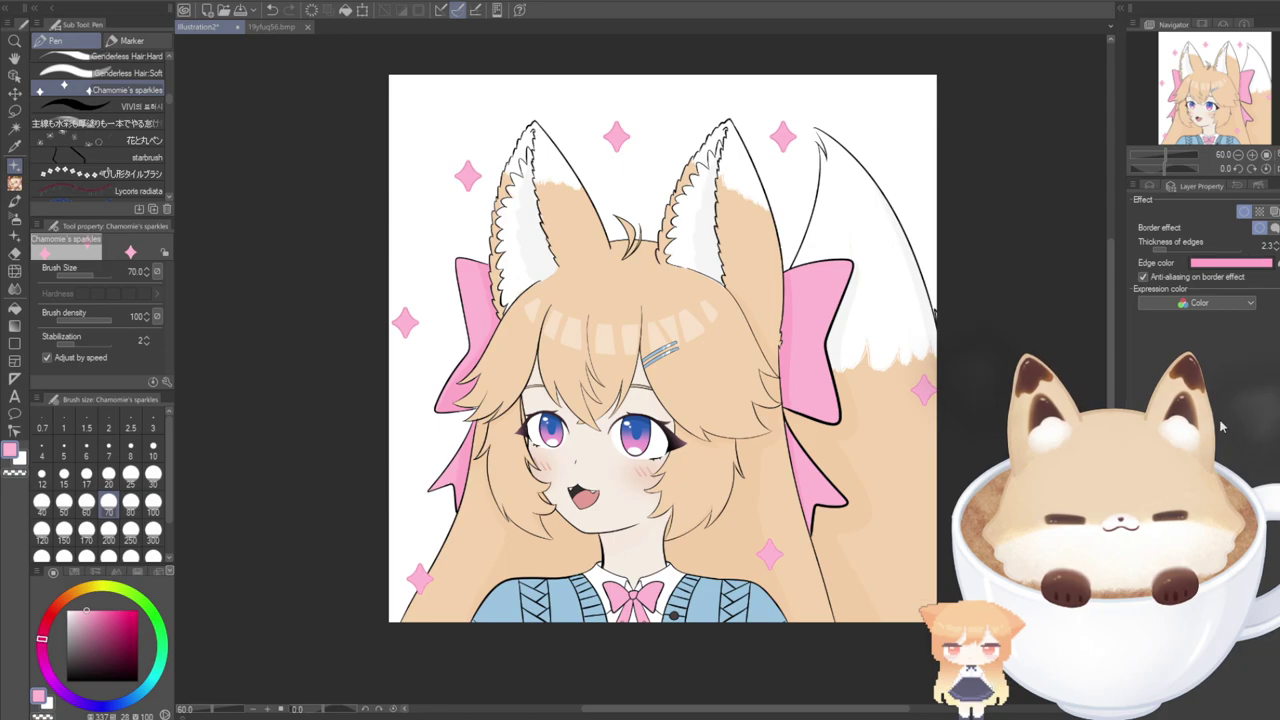
Try a white border effect of thickness 3.0 on Folder 5 and remove it.
click(1147, 186)
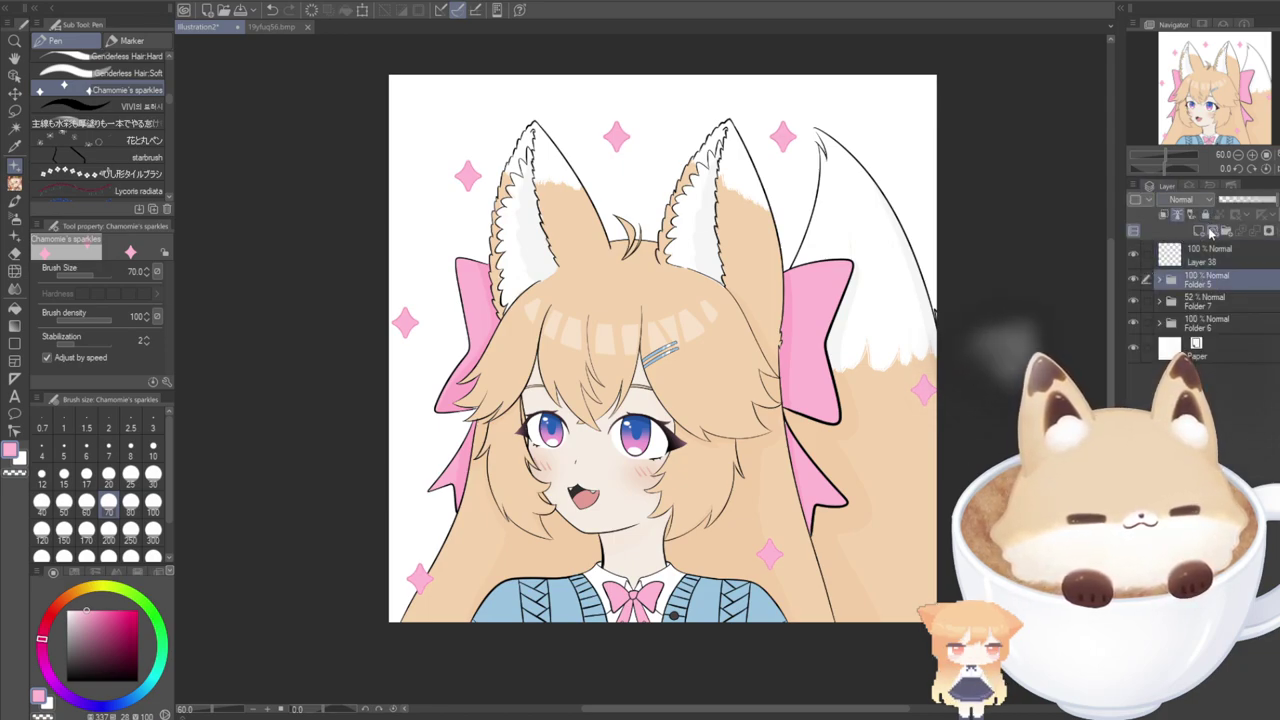
click(1190, 186)
click(1246, 211)
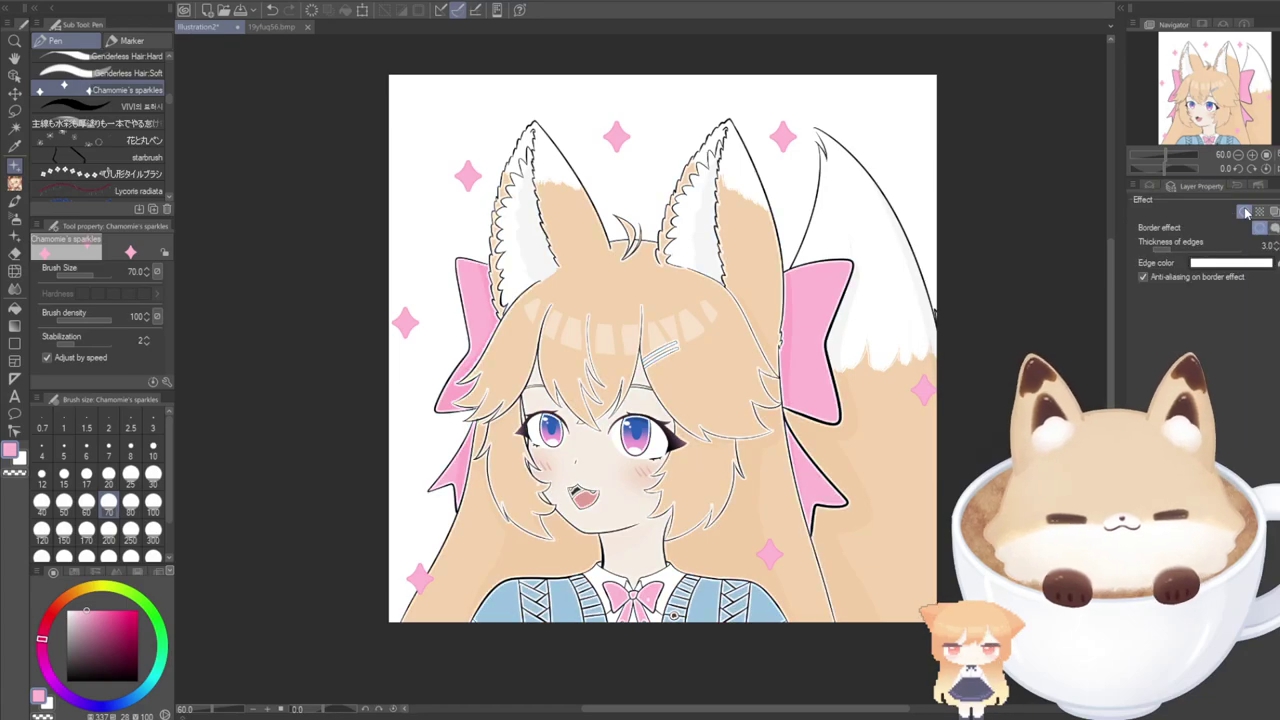
click(1246, 211)
click(1148, 186)
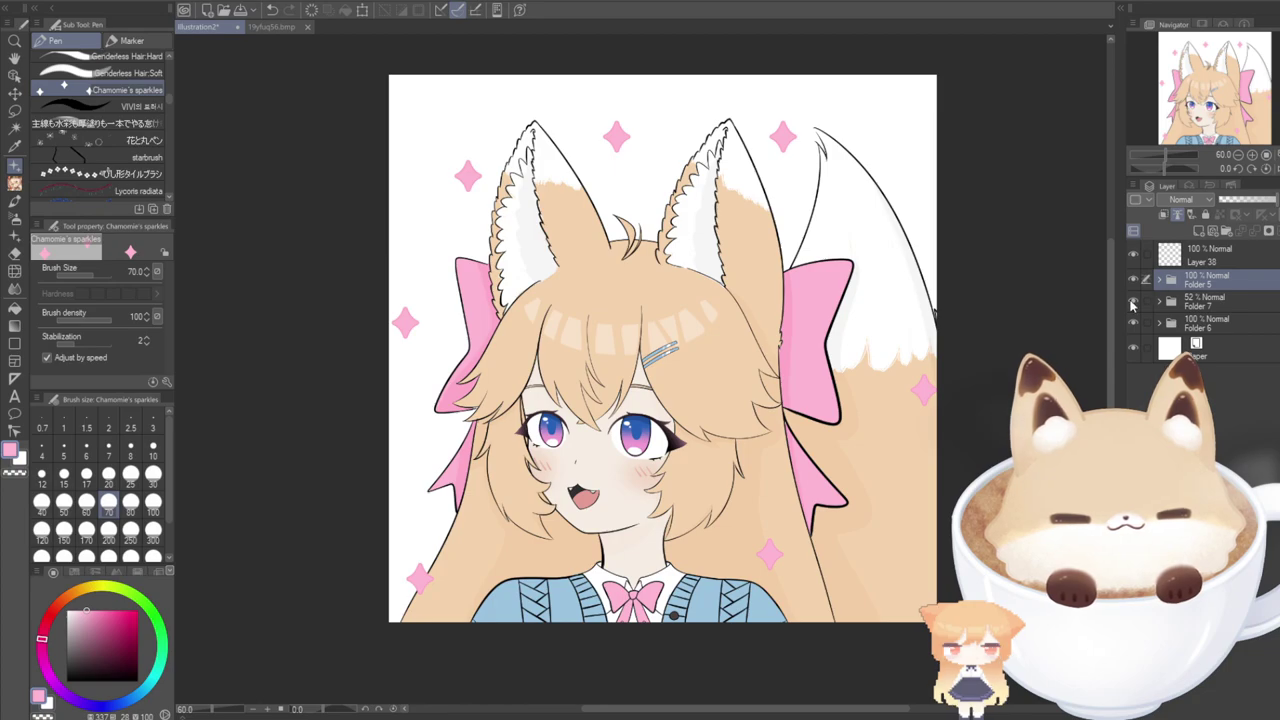
Hide and show Folder 7 and Folder 6 in turn to check what each contains.
click(1132, 301)
click(1132, 301)
click(1134, 323)
click(1134, 323)
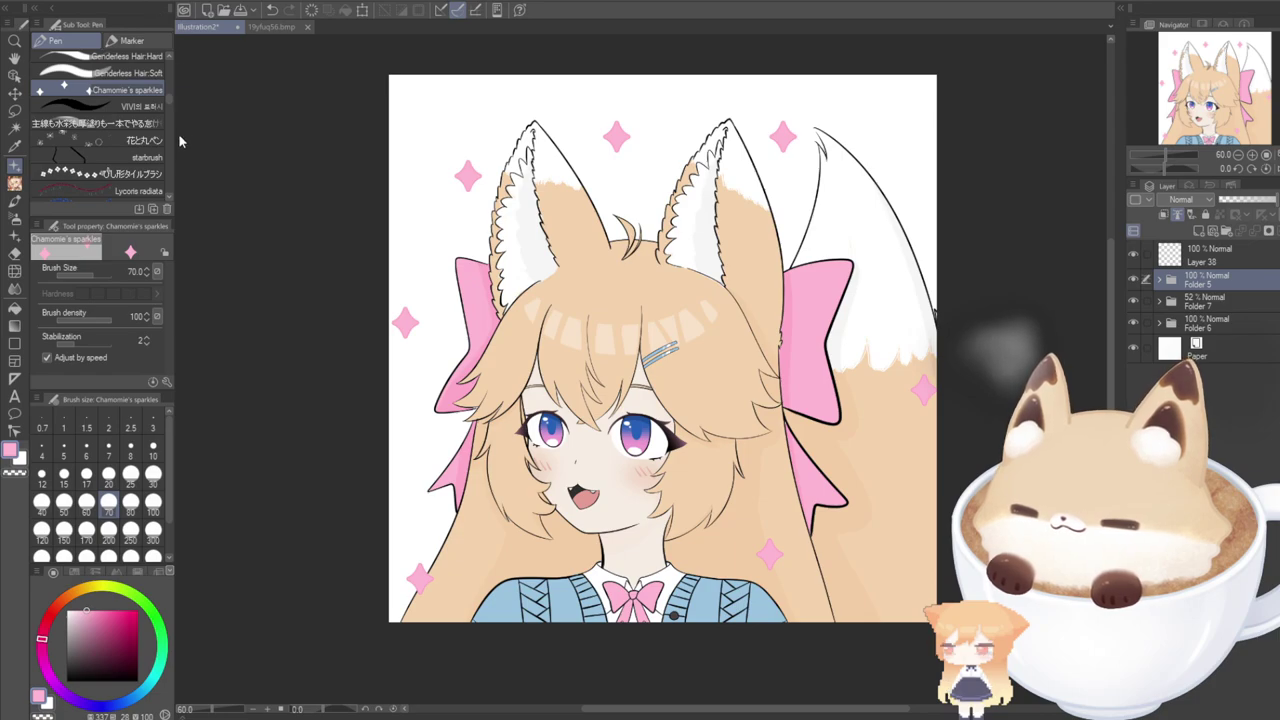
Create a new folder below Layer 38 and move Folder 5, Folder 7 and Folder 6 into it.
click(1182, 283)
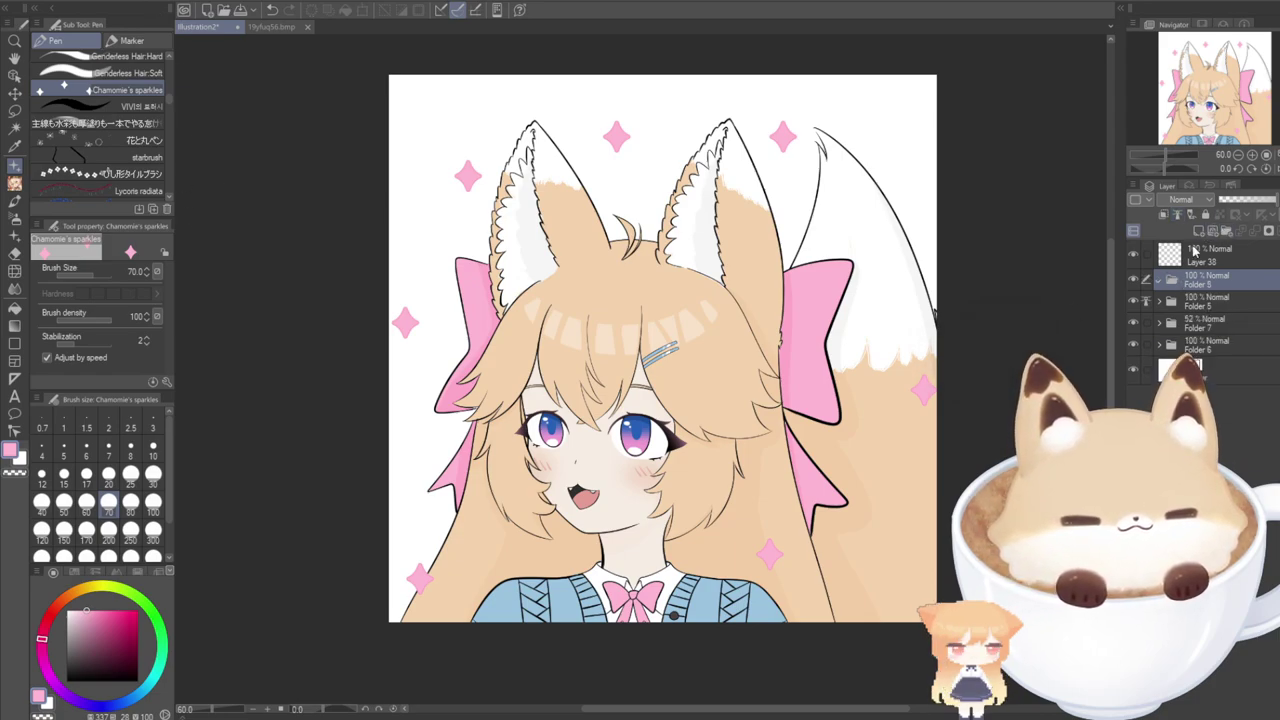
click(1169, 301)
click(1146, 322)
click(1146, 344)
drag(1171, 301, 1176, 281)
click(1176, 283)
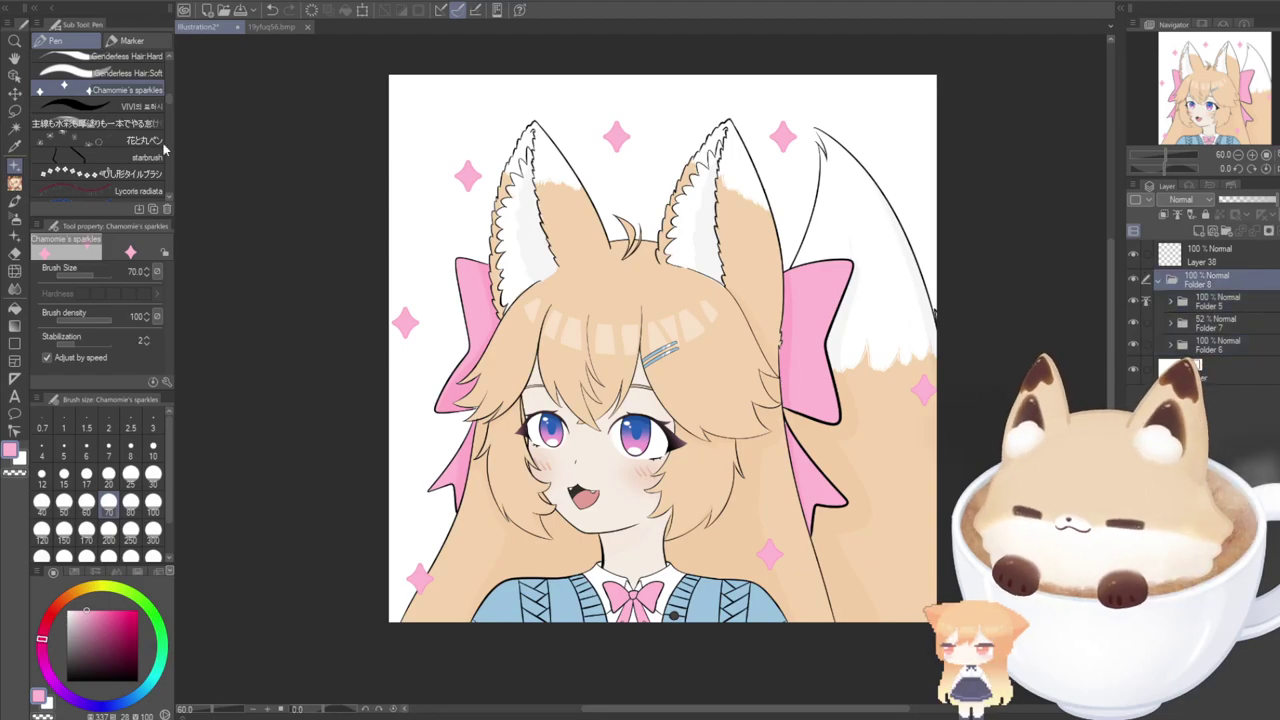
Select the whole character silhouette, including ears, bows and tail, and set the Lasso to add to the selection.
click(342, 226)
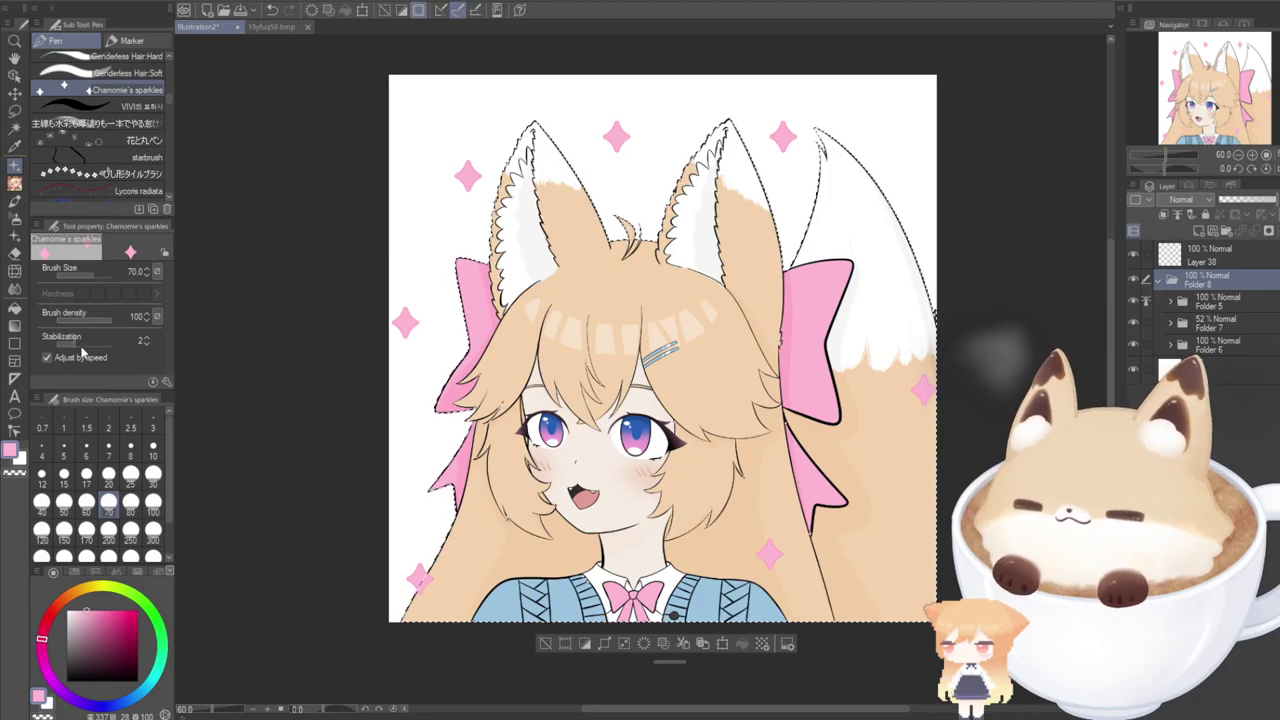
key(m)
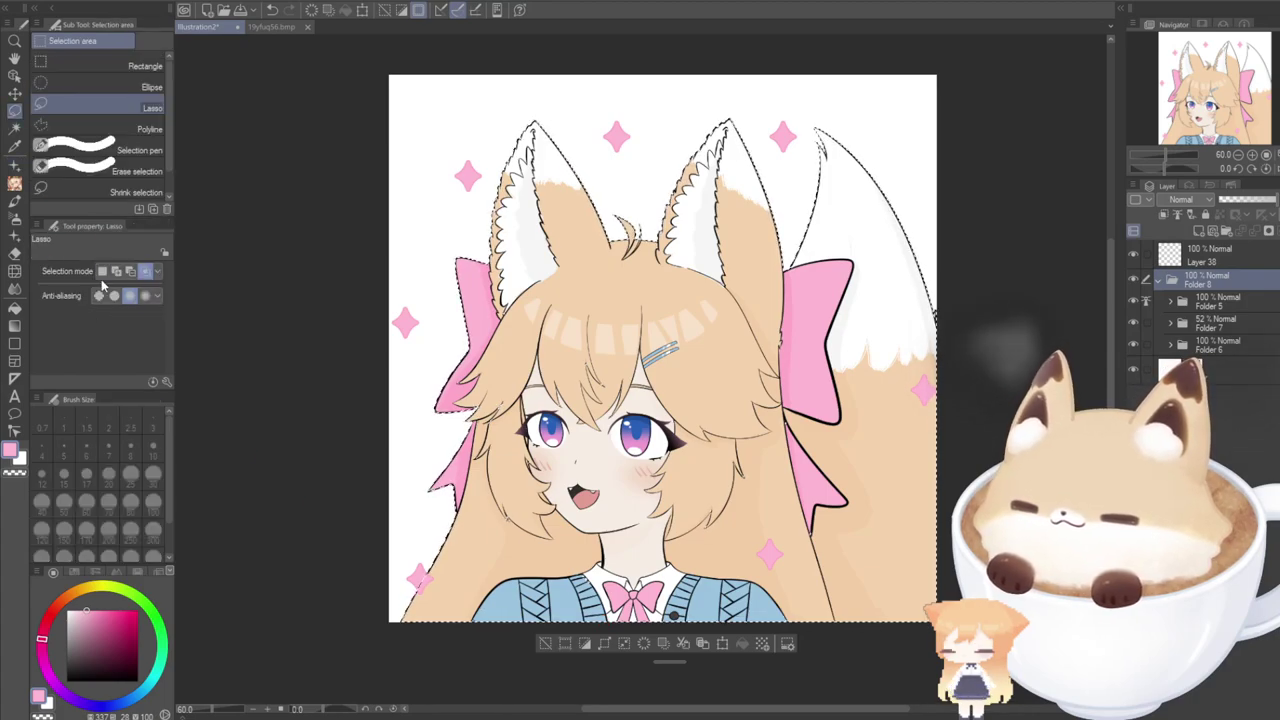
scroll(490, 398, up, 3)
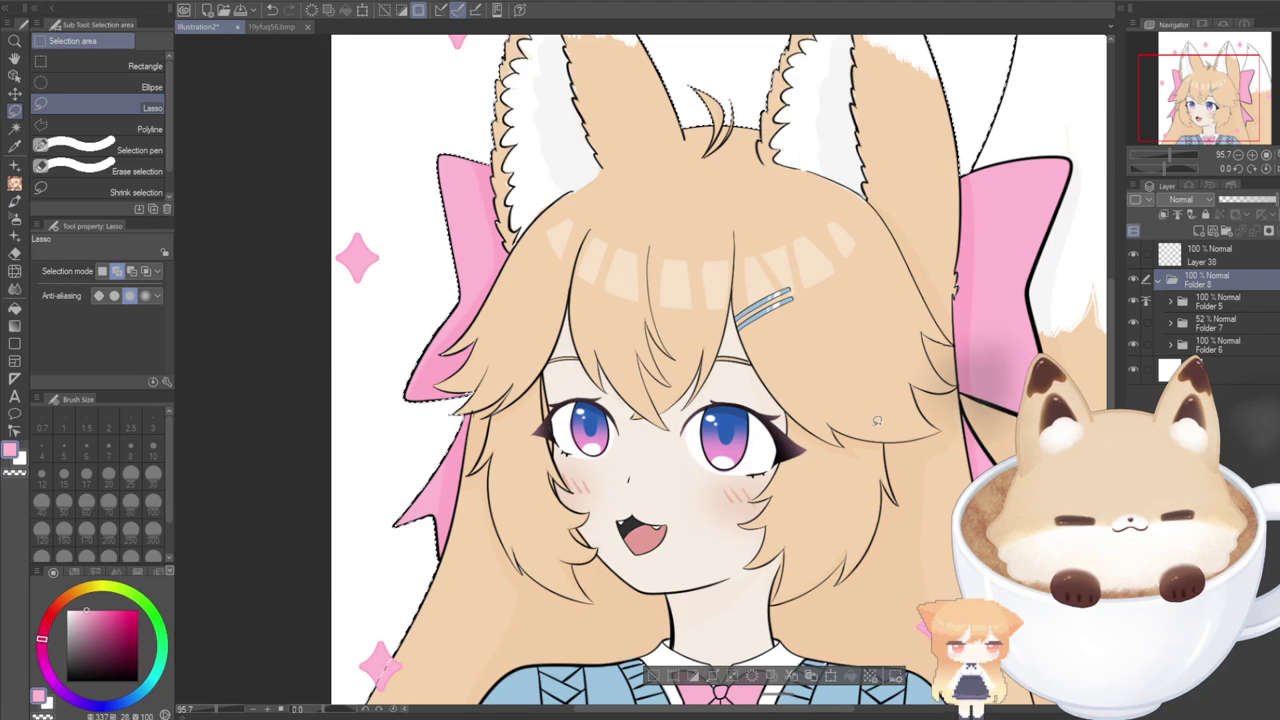
scroll(877, 421, down, 2)
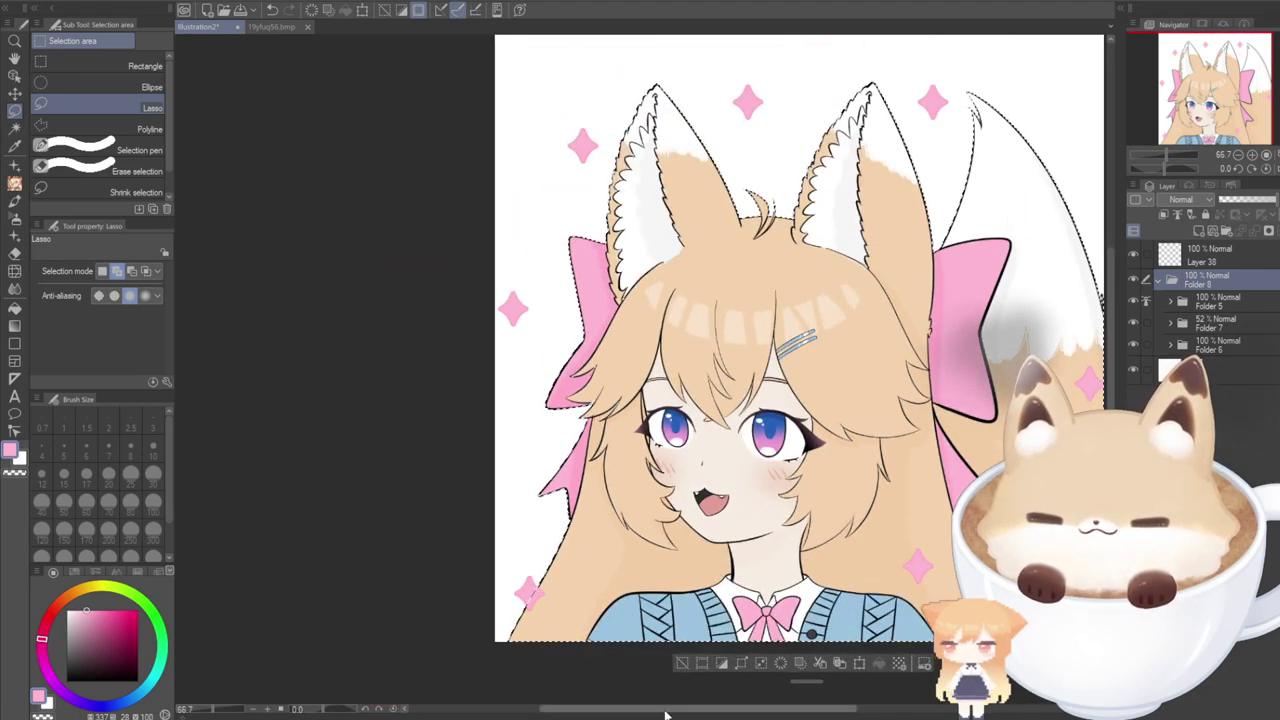
drag(666, 711, 699, 711)
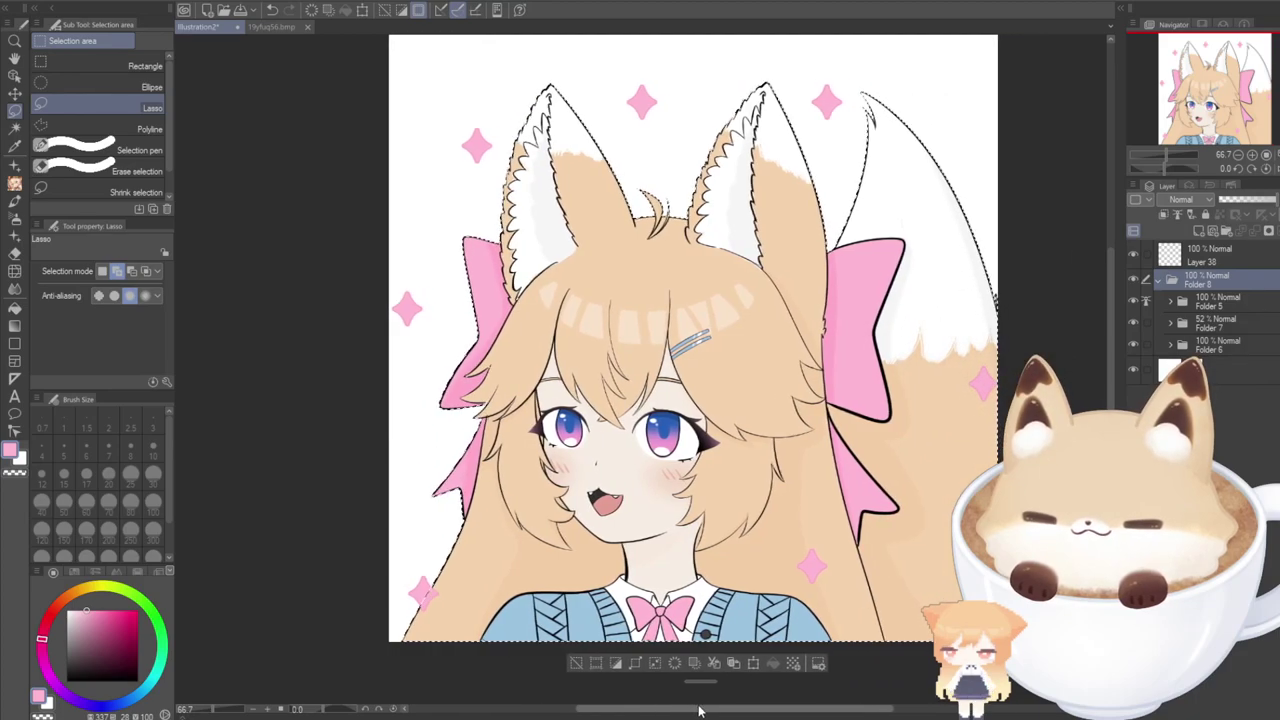
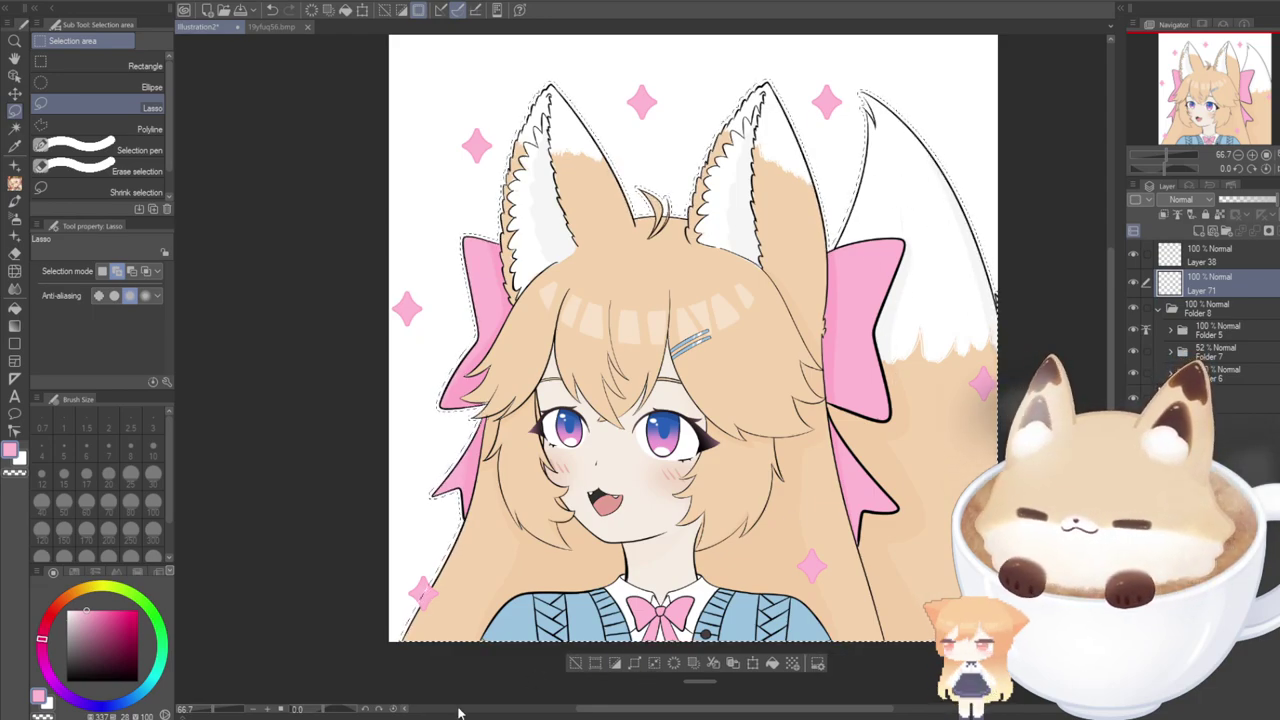
Fill the expanded silhouette selection with black on the new layer above the character folder and deselect.
click(67, 680)
click(773, 663)
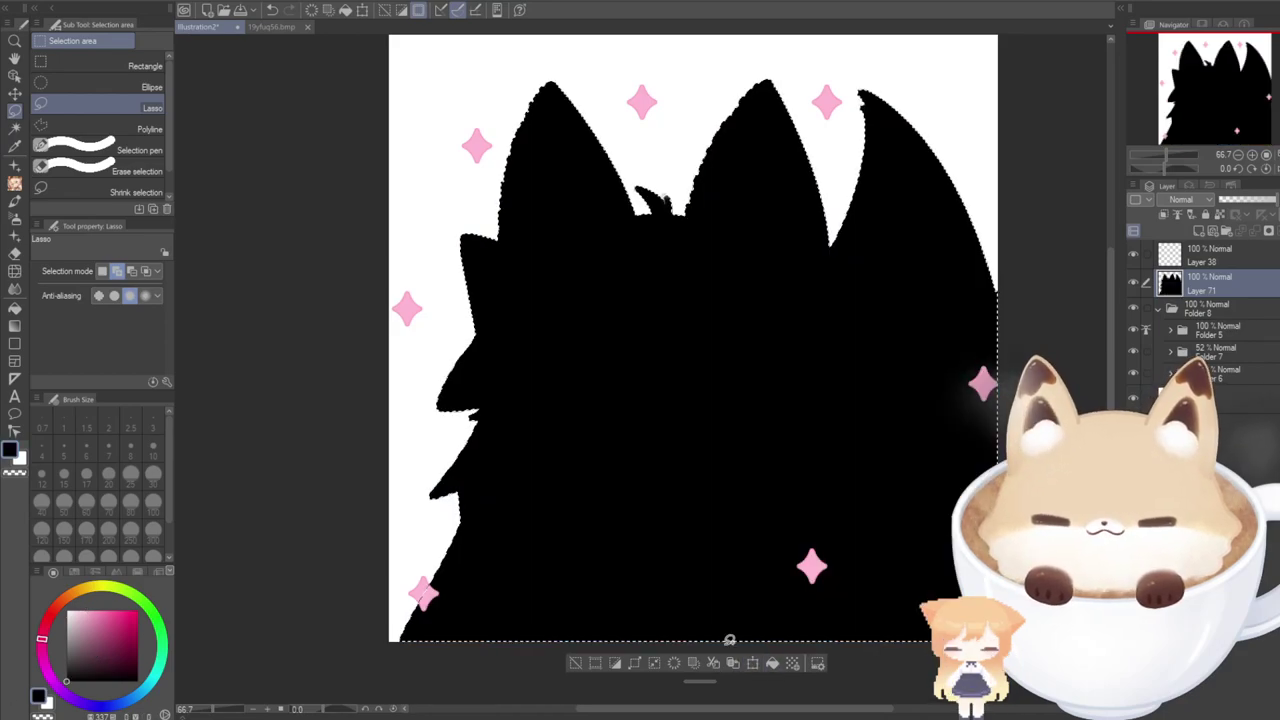
click(582, 666)
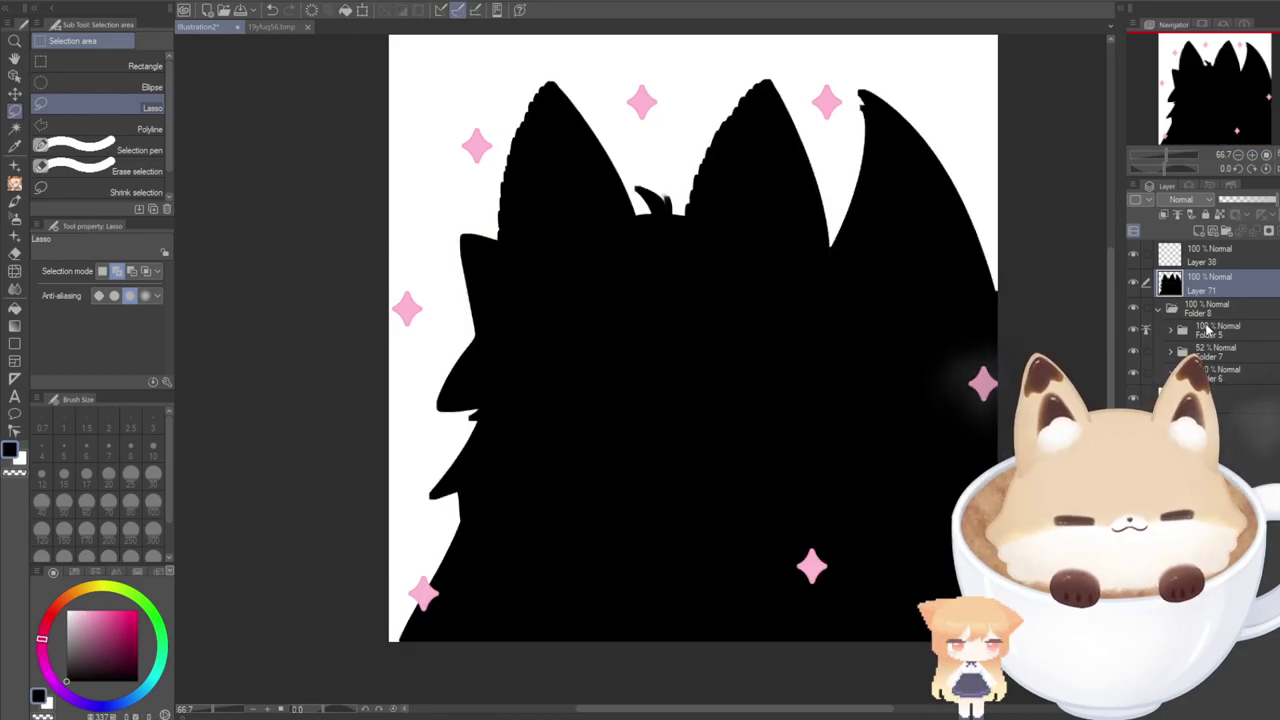
Try moving the black silhouette layer down to Folder 6 behind the character, undo the move and reselect the layer.
drag(1163, 302, 1200, 384)
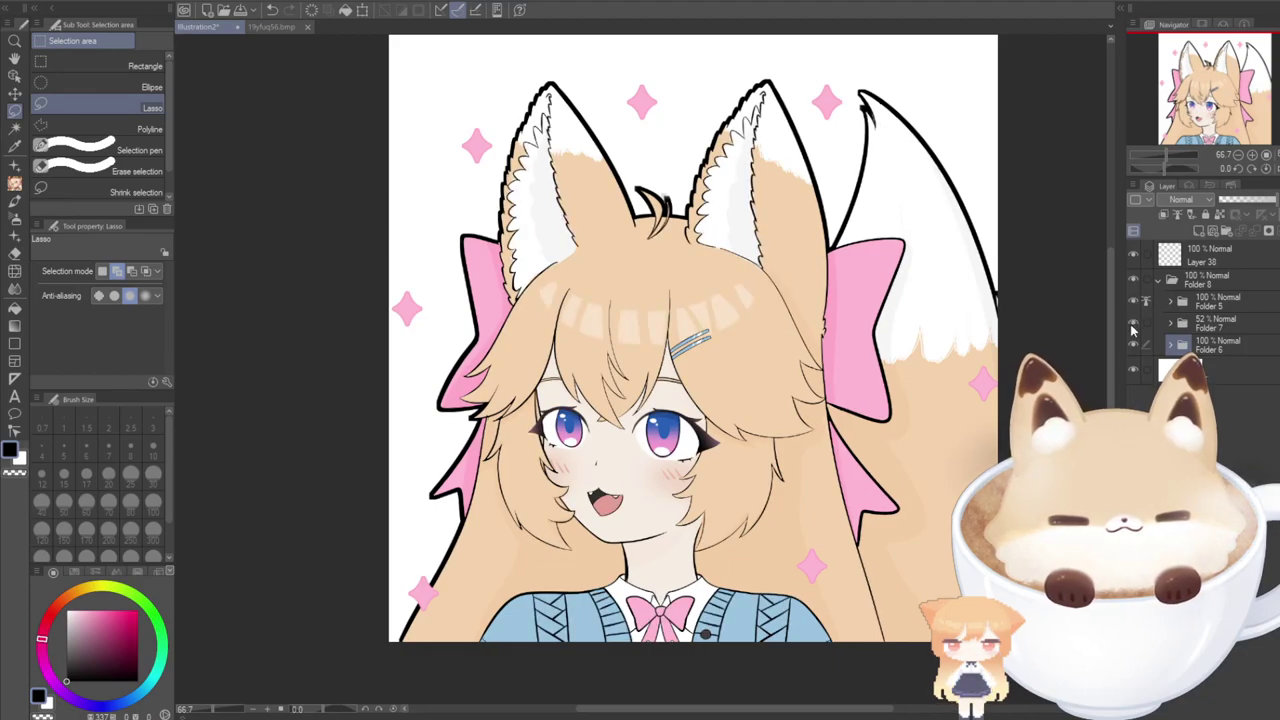
click(1182, 305)
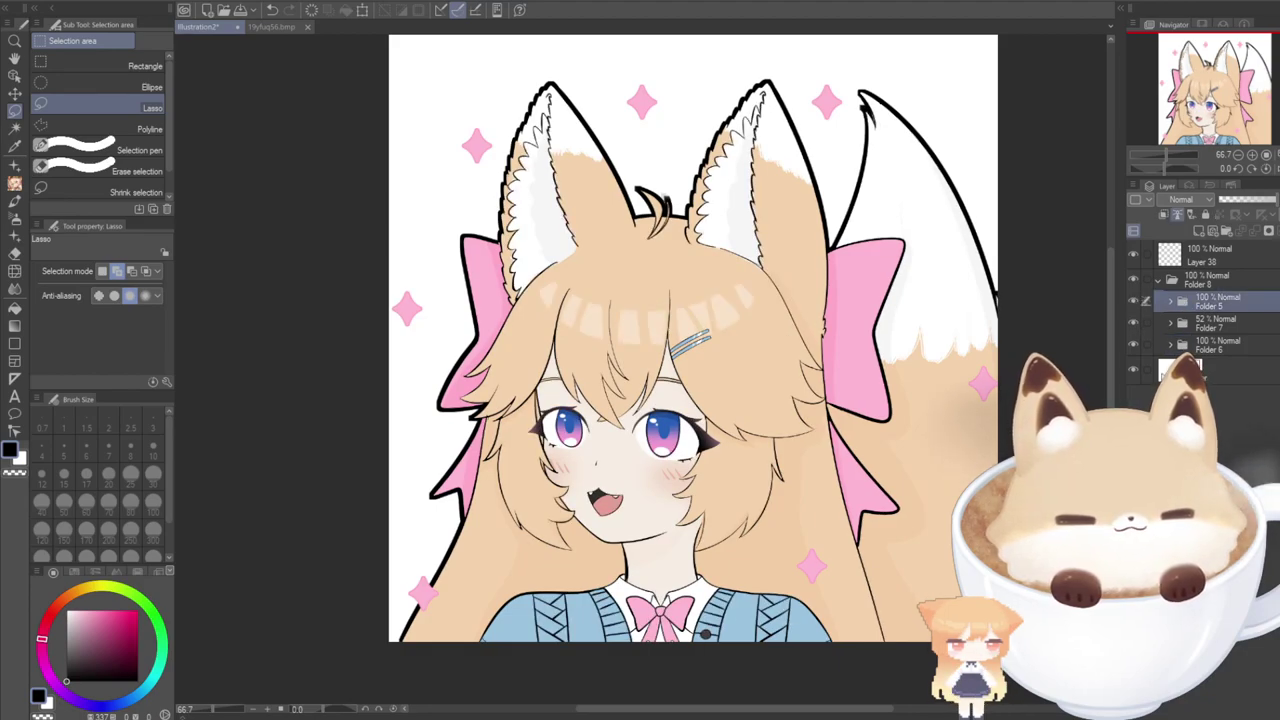
key(ctrl+z)
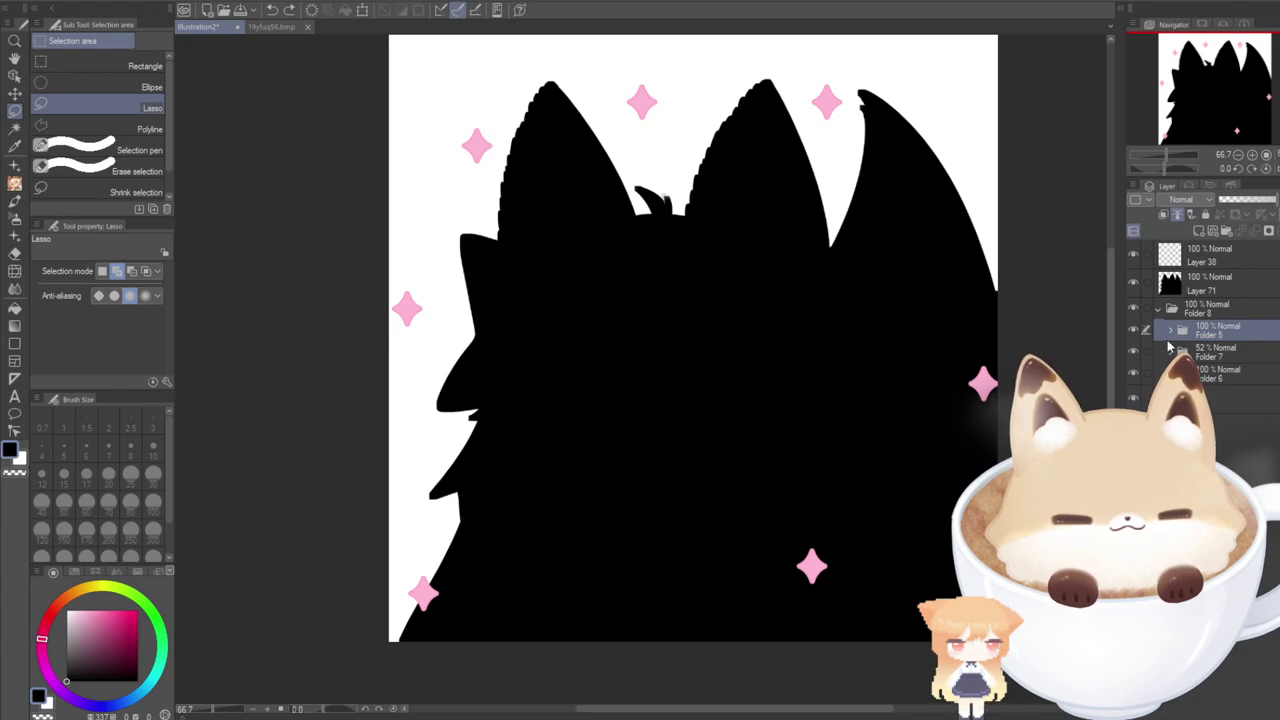
click(1171, 289)
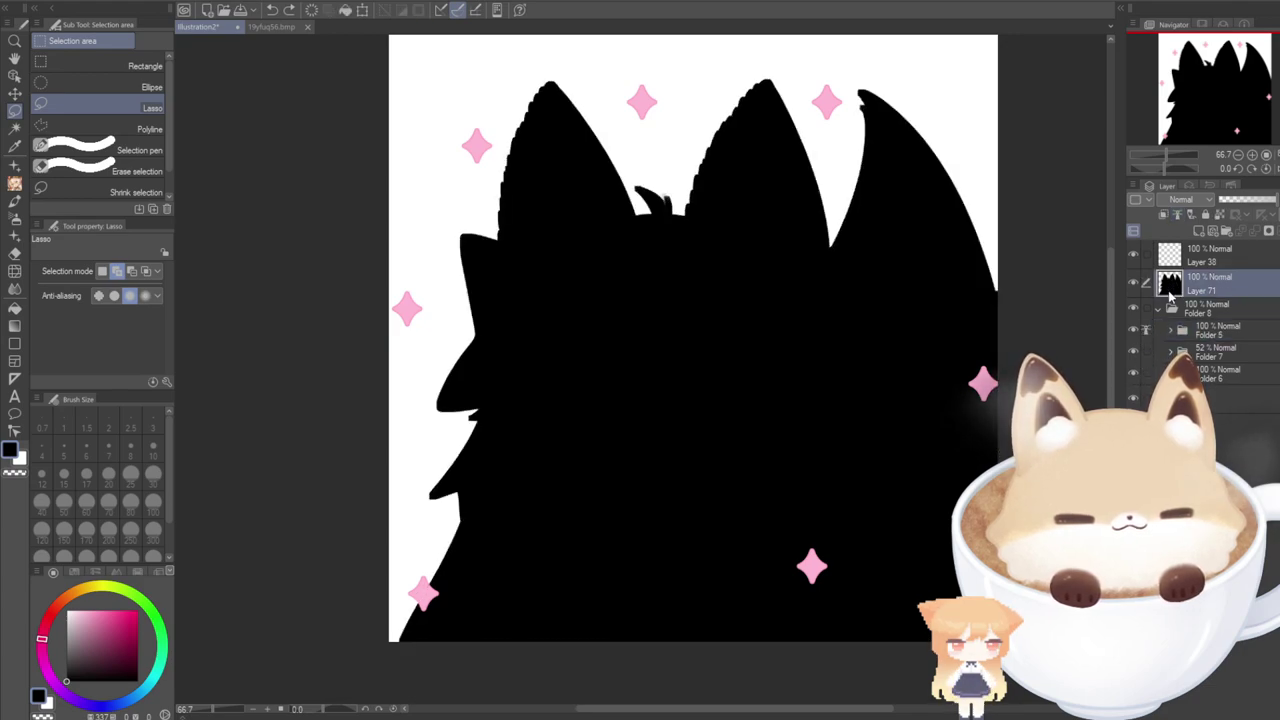
Move the black silhouette layer below Folder 6, behind the character.
drag(1173, 336, 1170, 378)
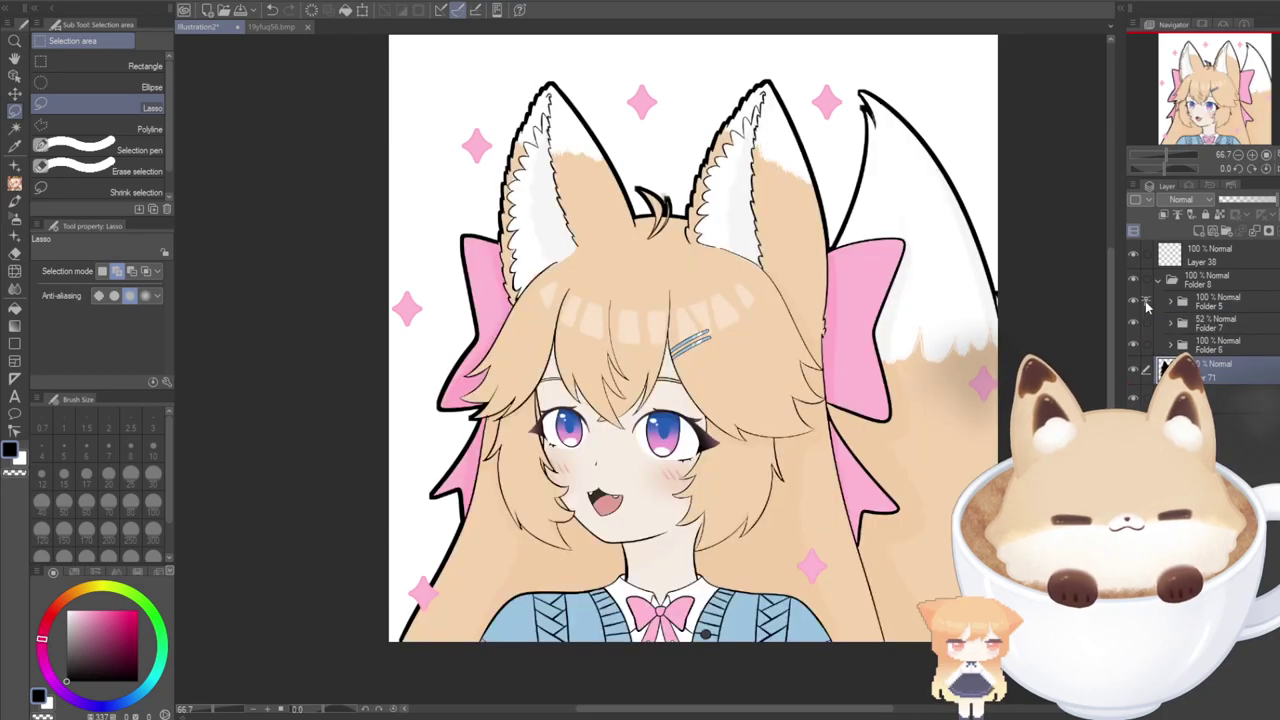
Add a new layer above Folder 5, fill it with the bow's pink and clip it to the line art below.
click(1188, 301)
click(1197, 231)
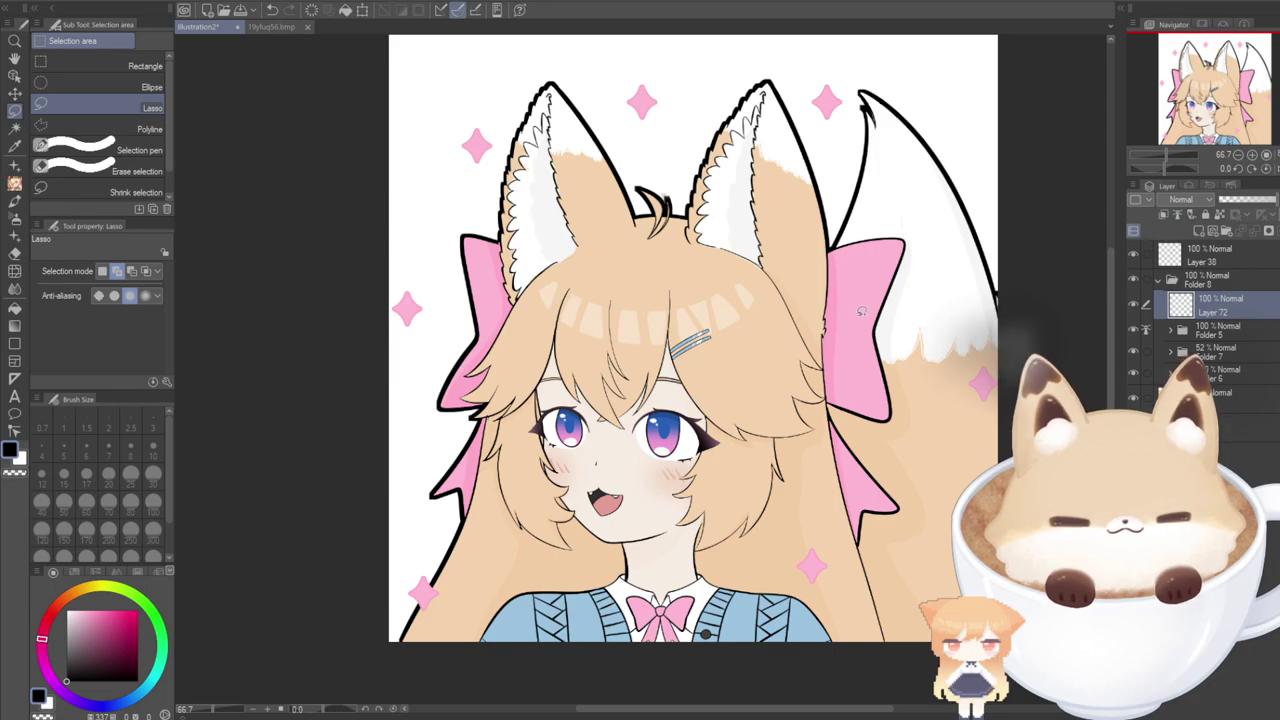
right_click(845, 287)
click(14, 308)
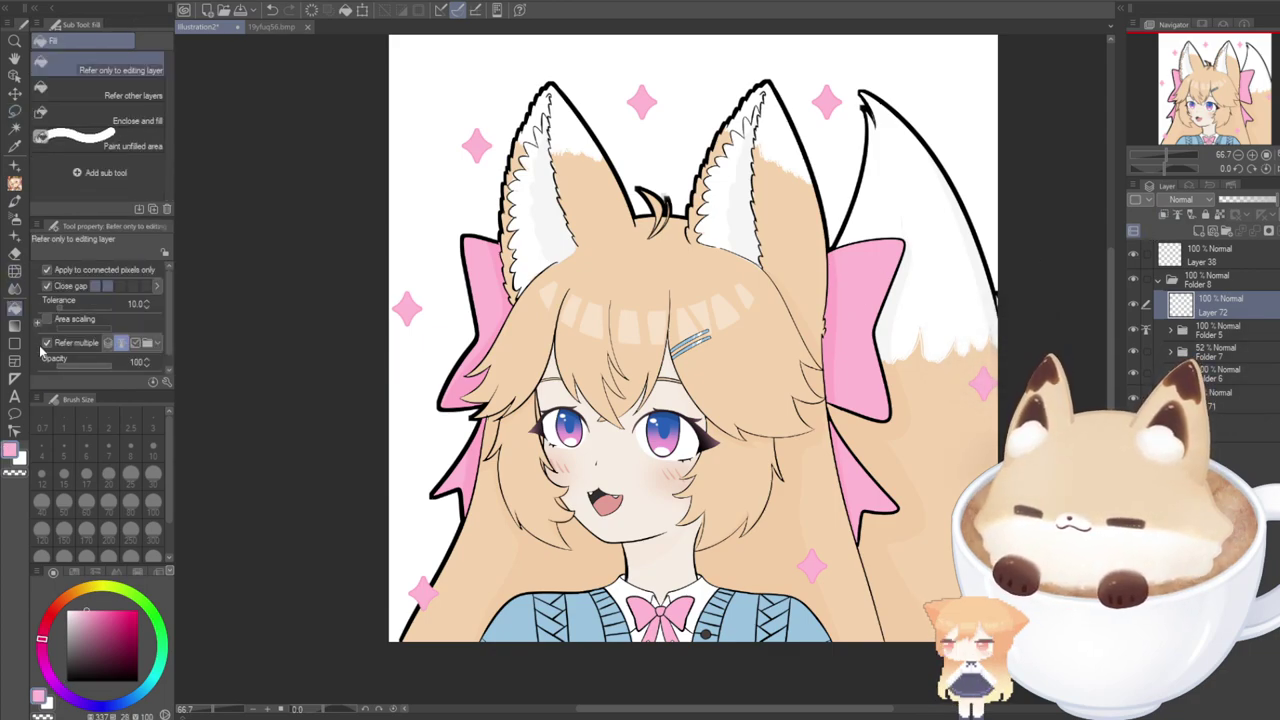
click(430, 397)
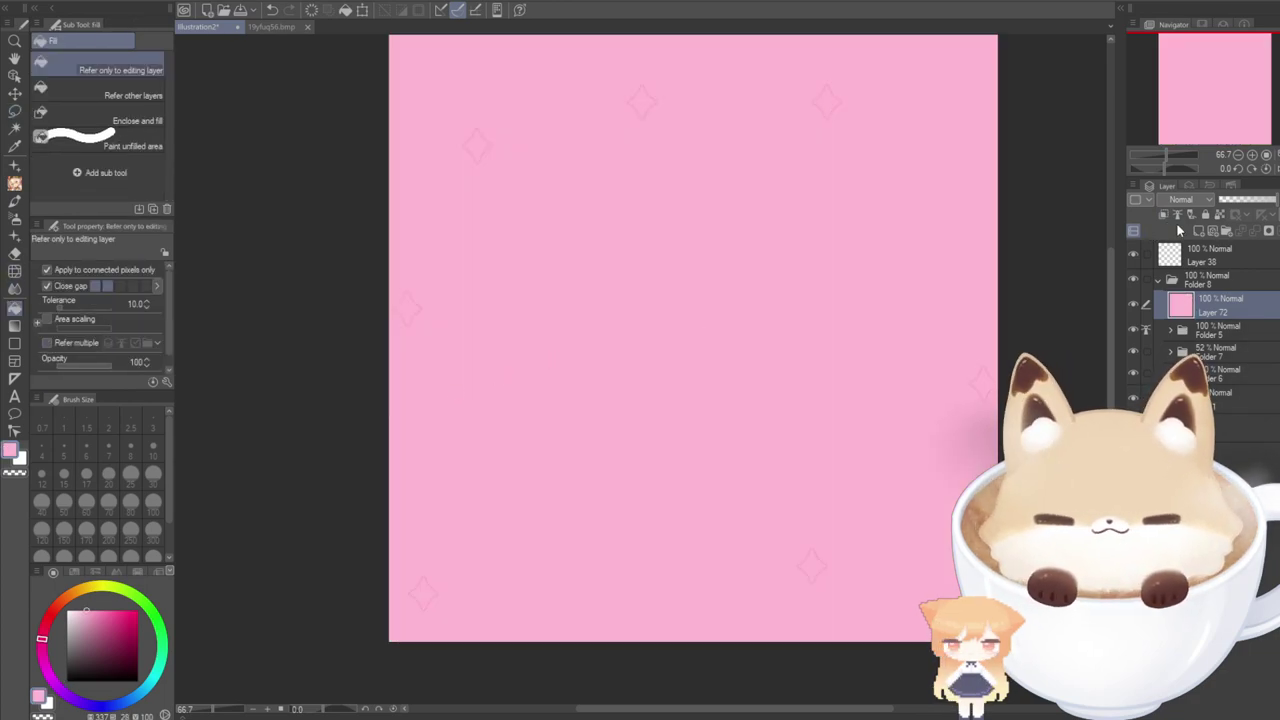
click(1163, 216)
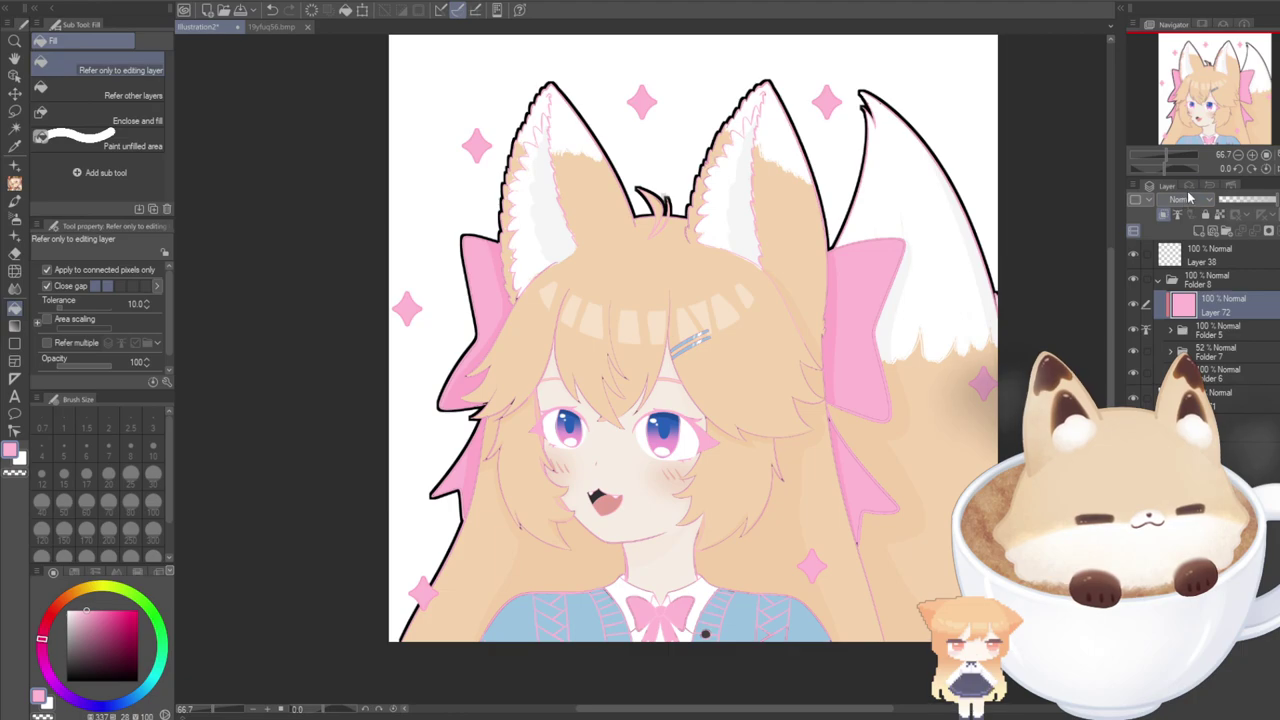
Hide the clipped pink layer, try the layer color effect on it and delete the layer.
click(1134, 306)
click(1190, 186)
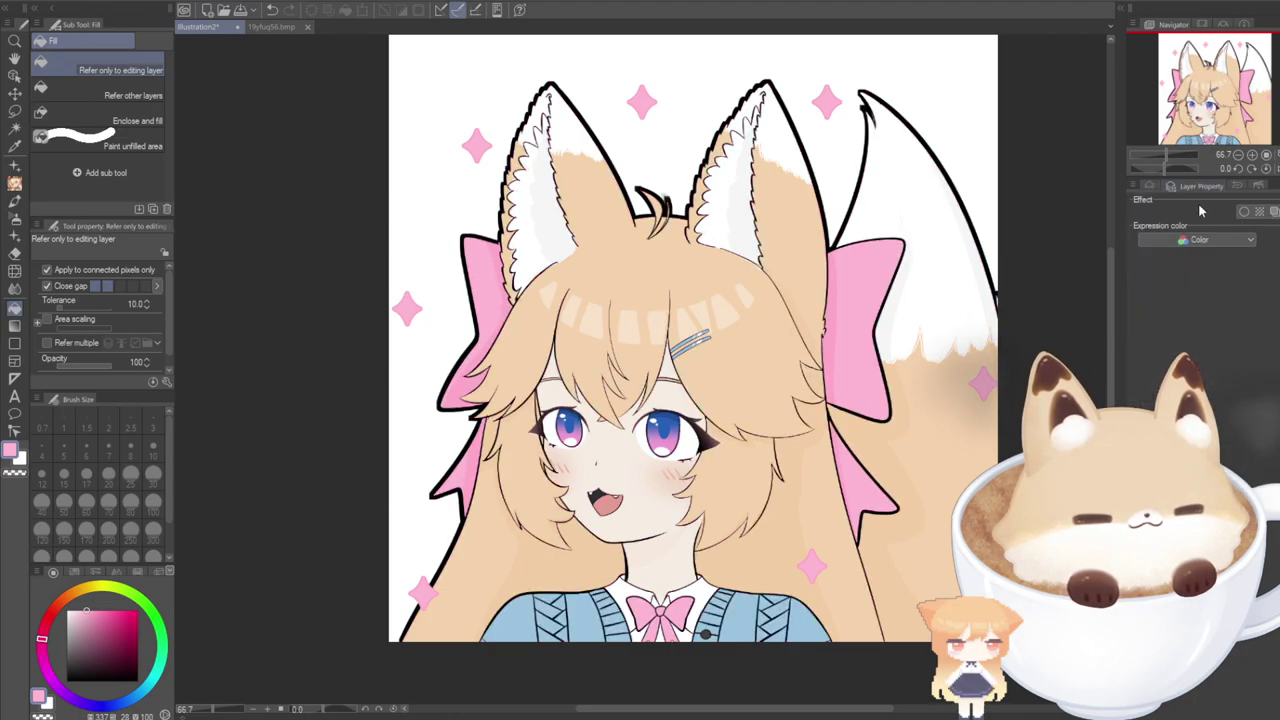
click(1273, 212)
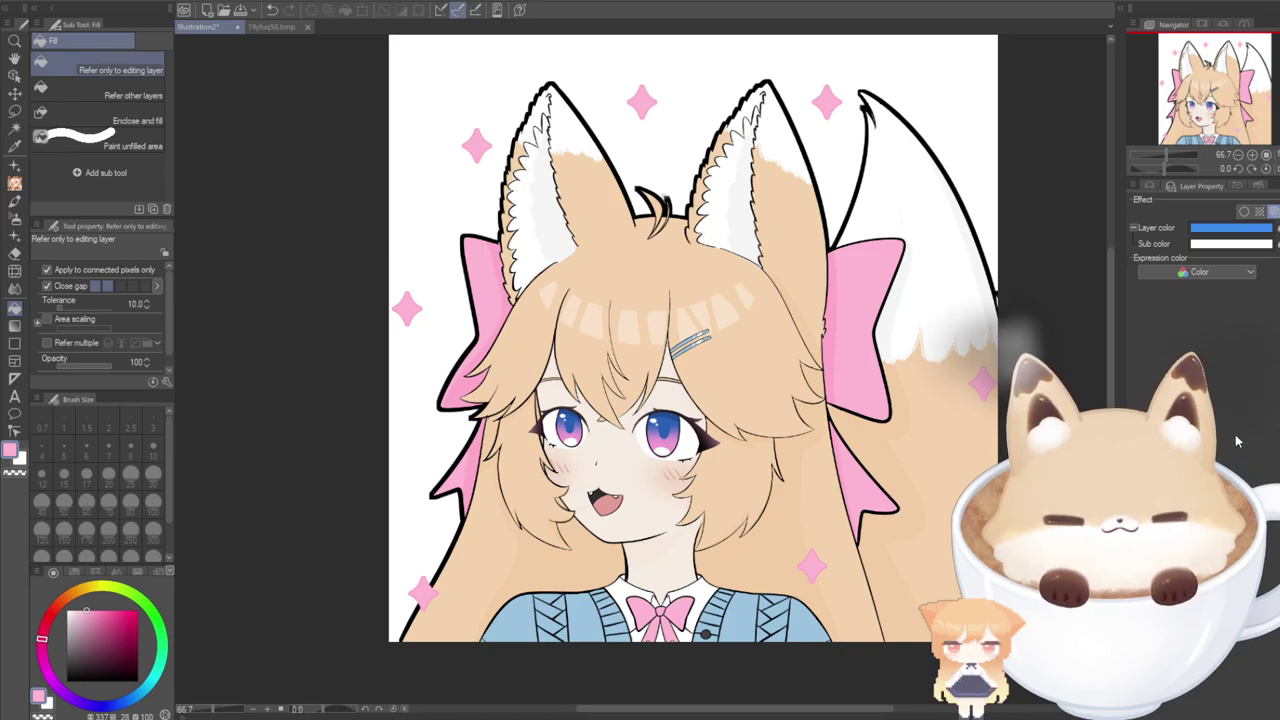
click(1151, 188)
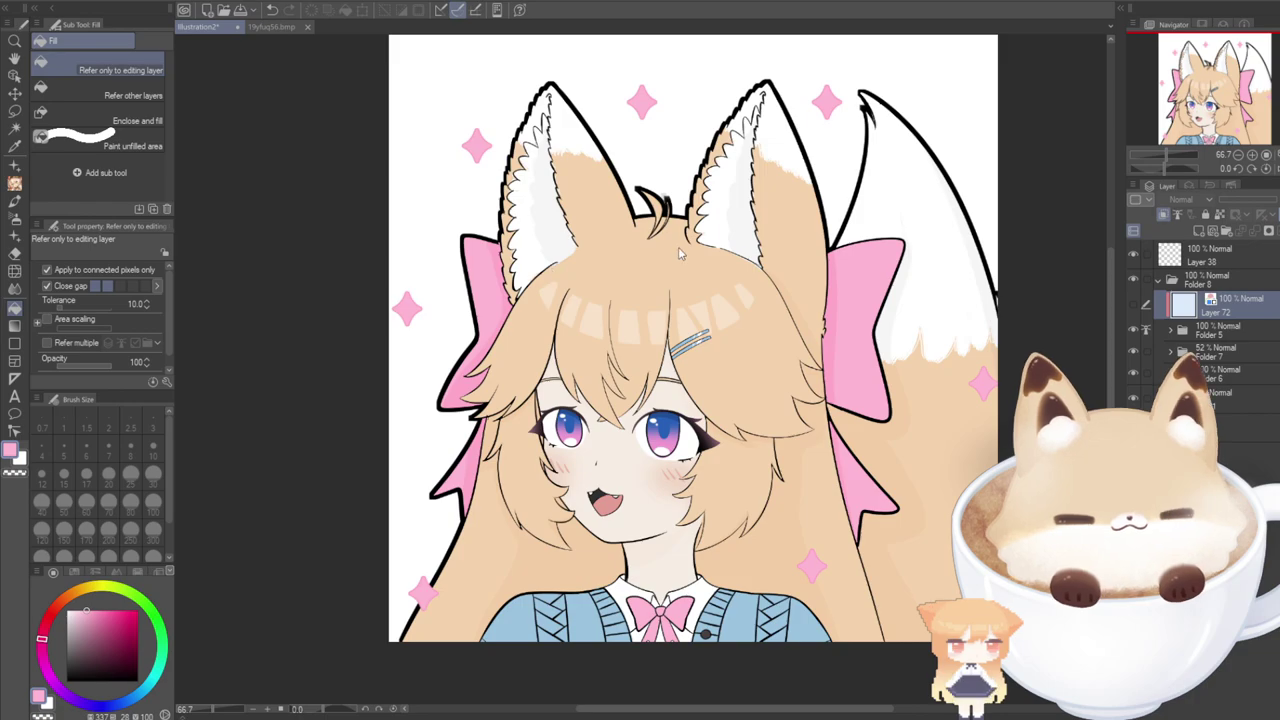
key(Delete)
Apply a layer color effect to the line art in Folder 5 and set its color to dark pink.
click(1270, 214)
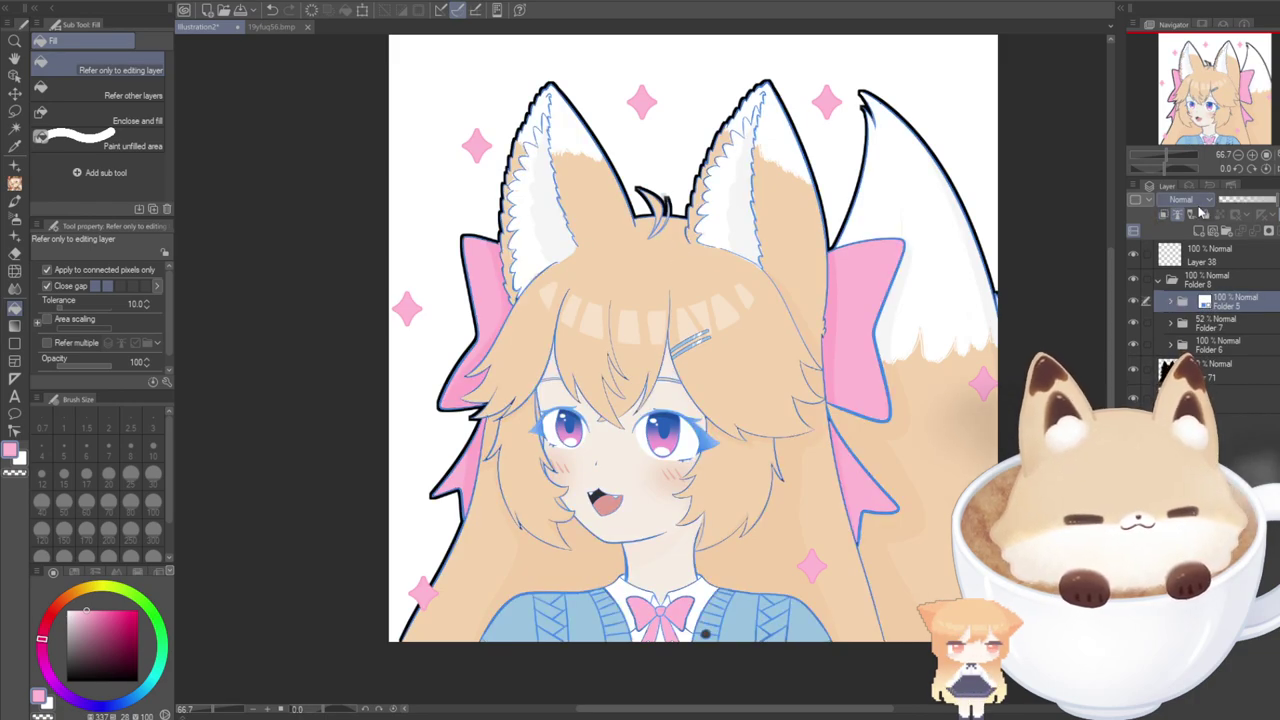
click(1189, 188)
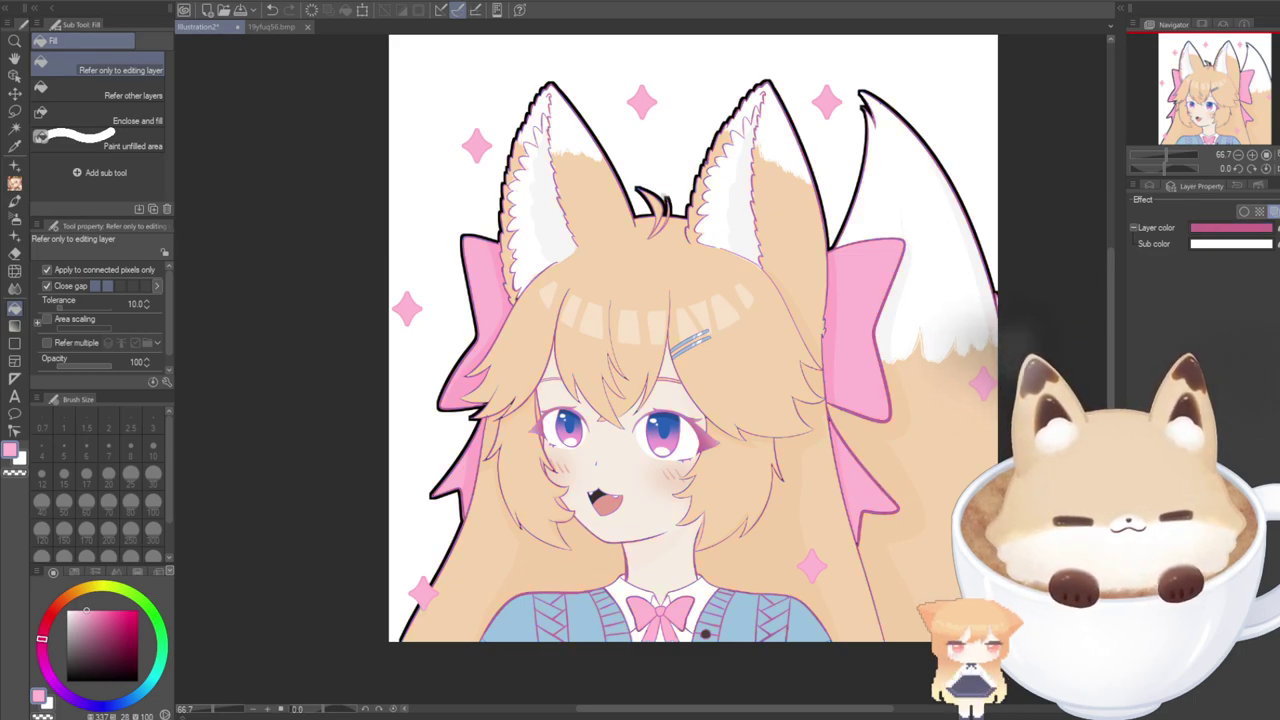
click(1226, 417)
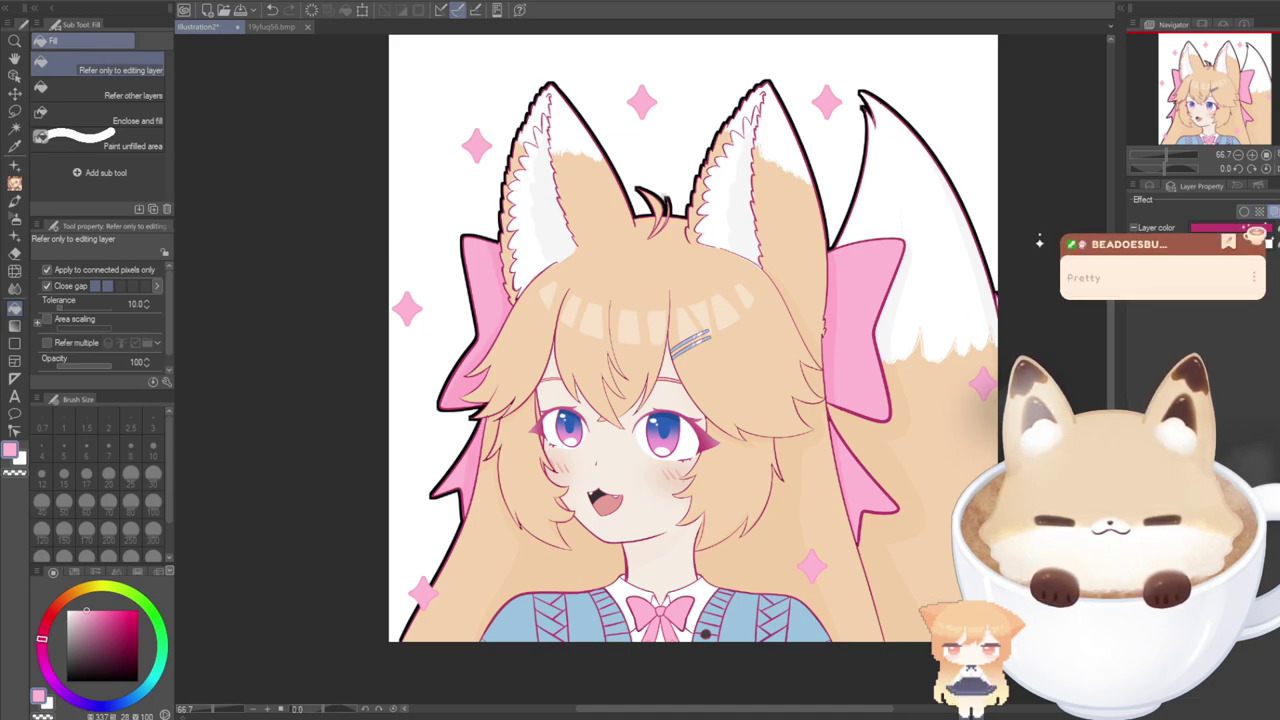
click(1151, 187)
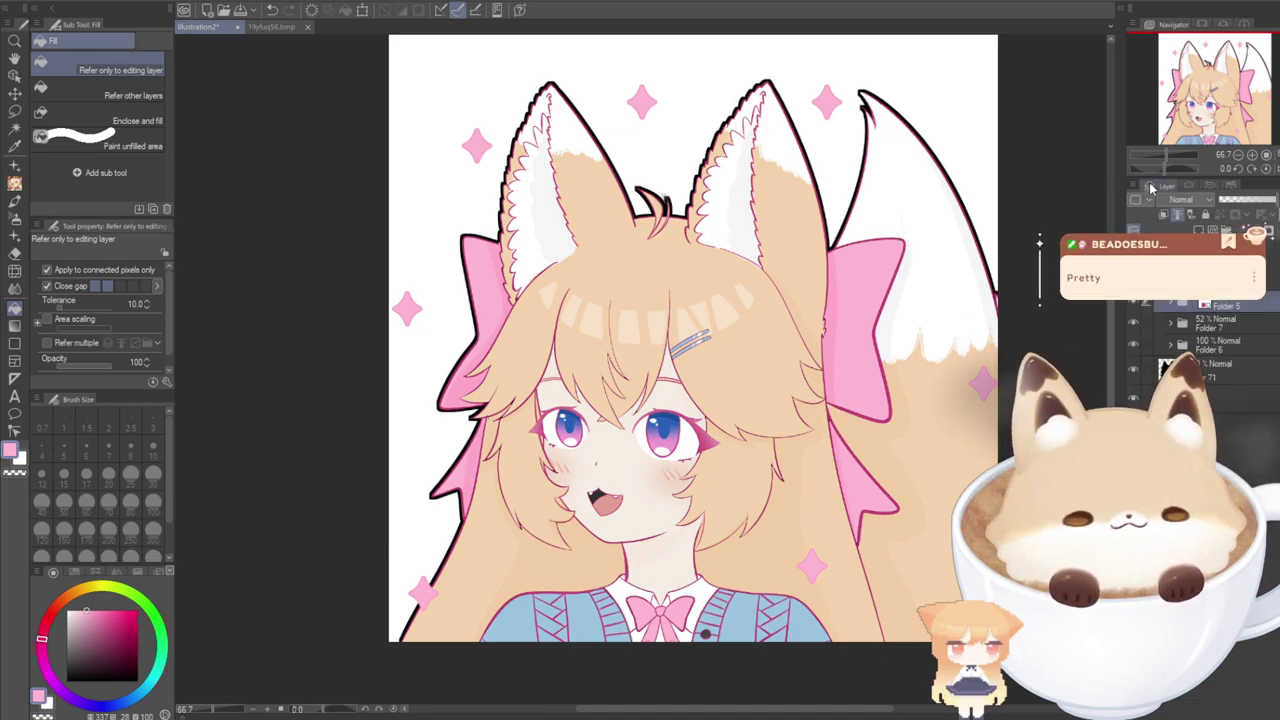
Apply a layer color effect to the silhouette Layer 71, with both layer color and sub color in the line art's dark pink.
click(1200, 368)
key(ctrl+b)
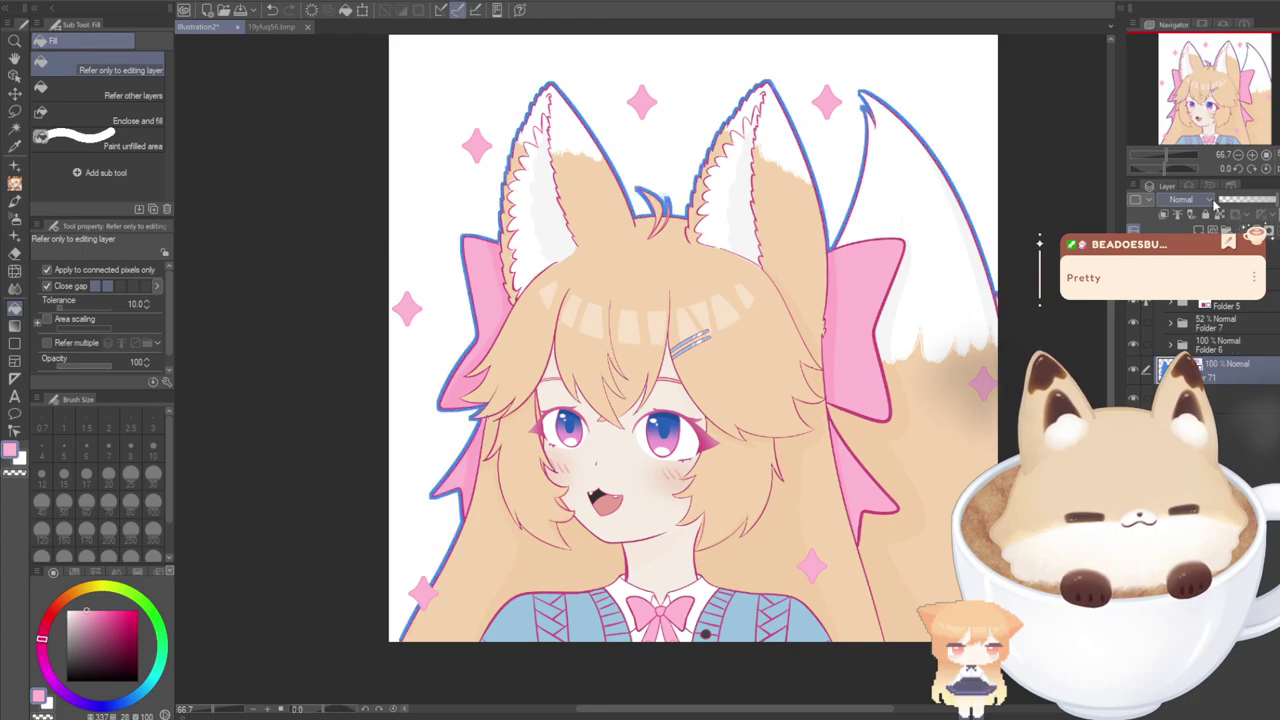
click(1190, 187)
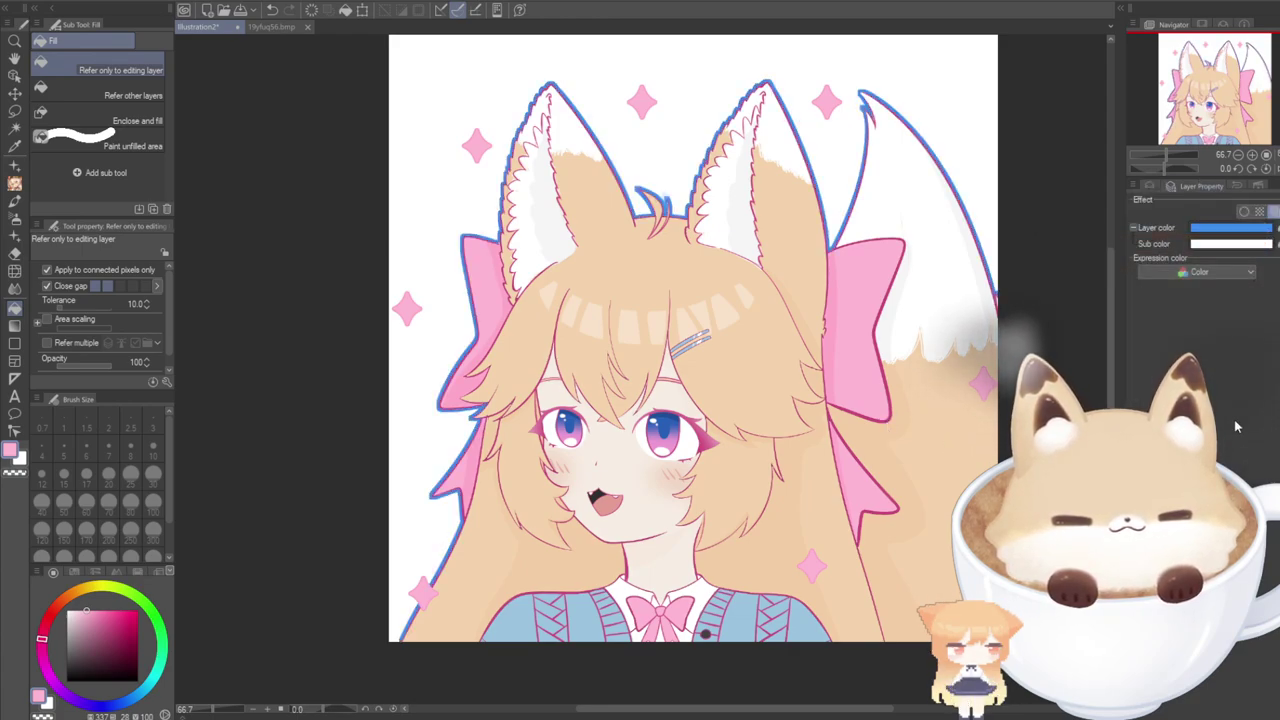
click(1225, 230)
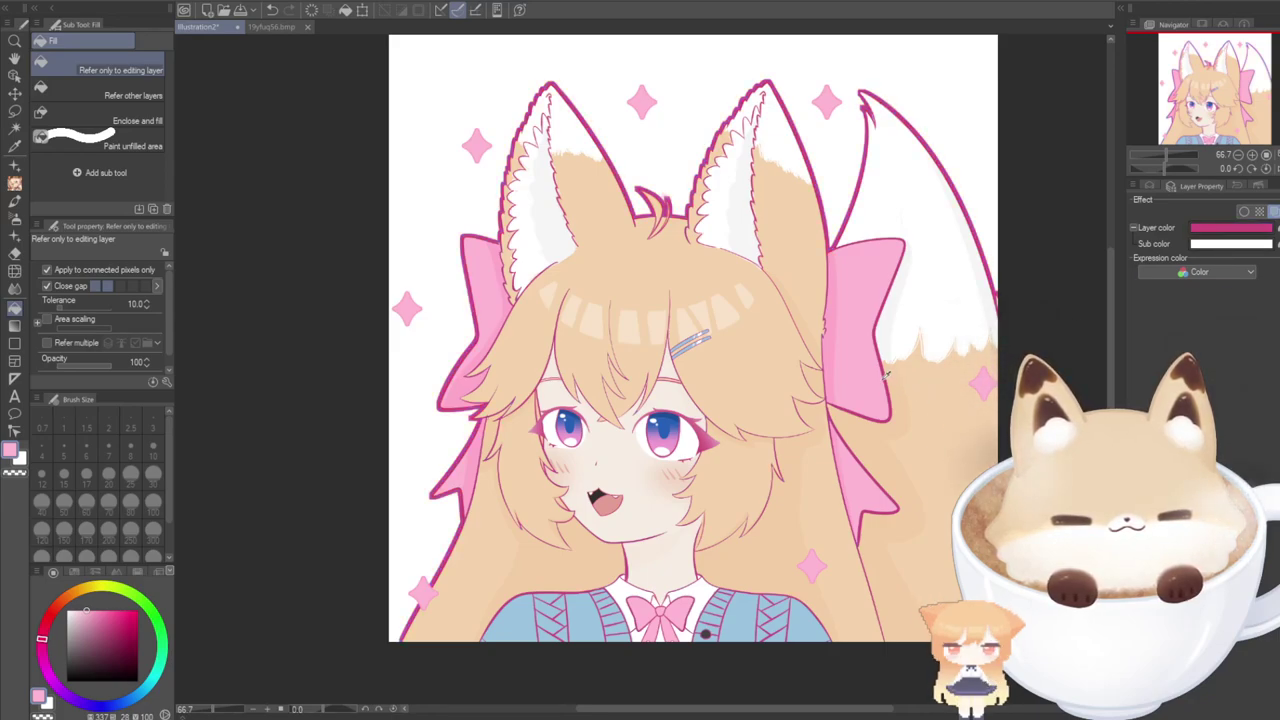
click(1231, 417)
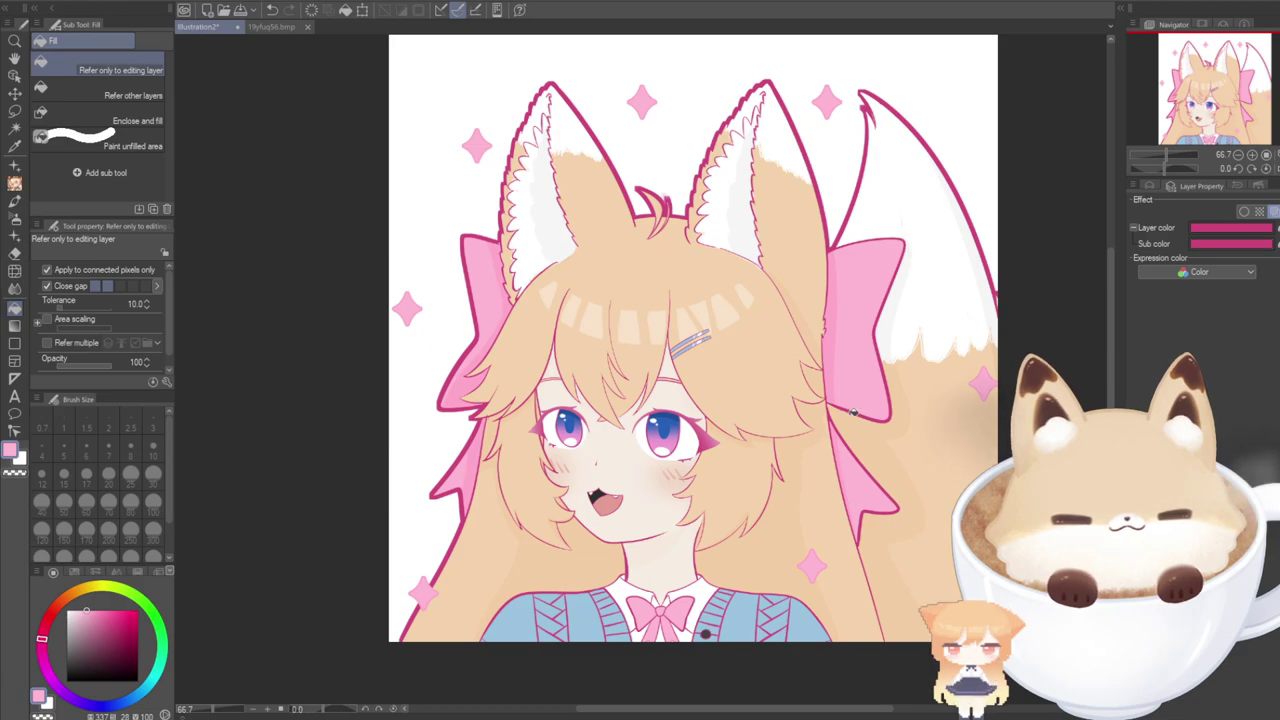
scroll(852, 412, down, 3)
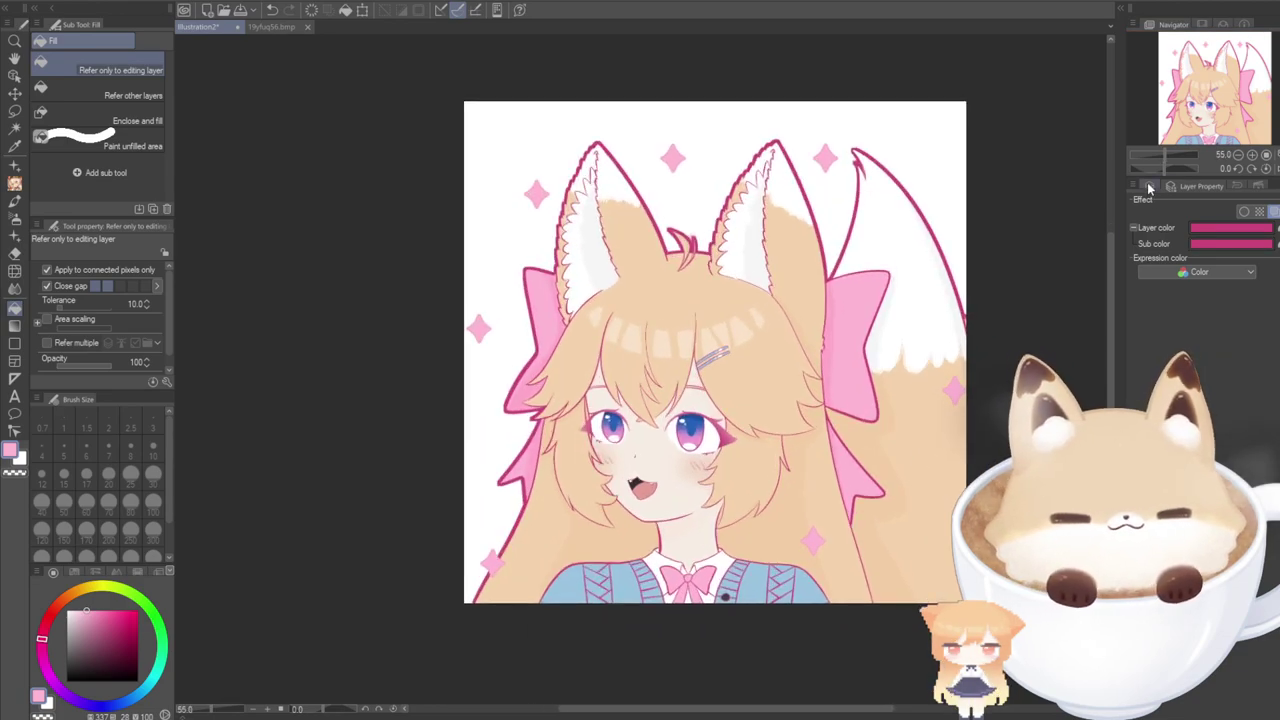
click(1149, 188)
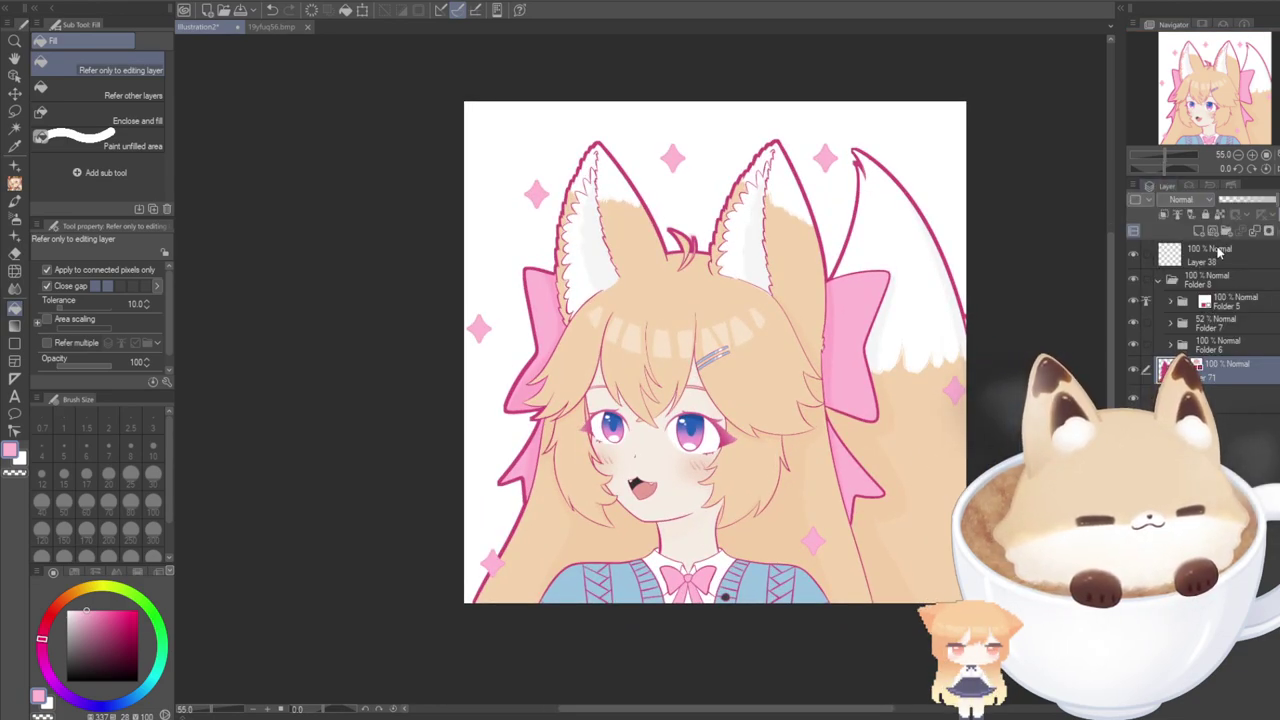
Give the sparkles on Layer 38 a dark pink border effect with an edge thickness of 5.0.
click(1218, 252)
click(1190, 186)
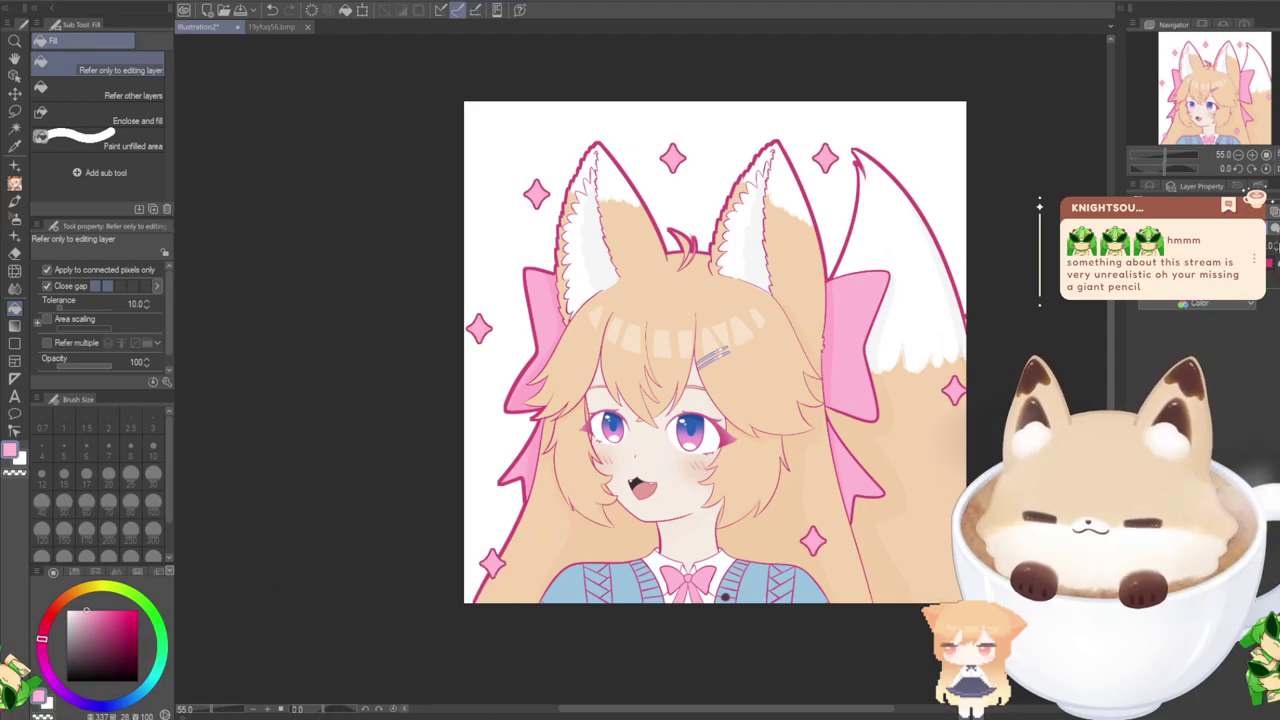
scroll(876, 466, up, 3)
scroll(900, 395, down, 3)
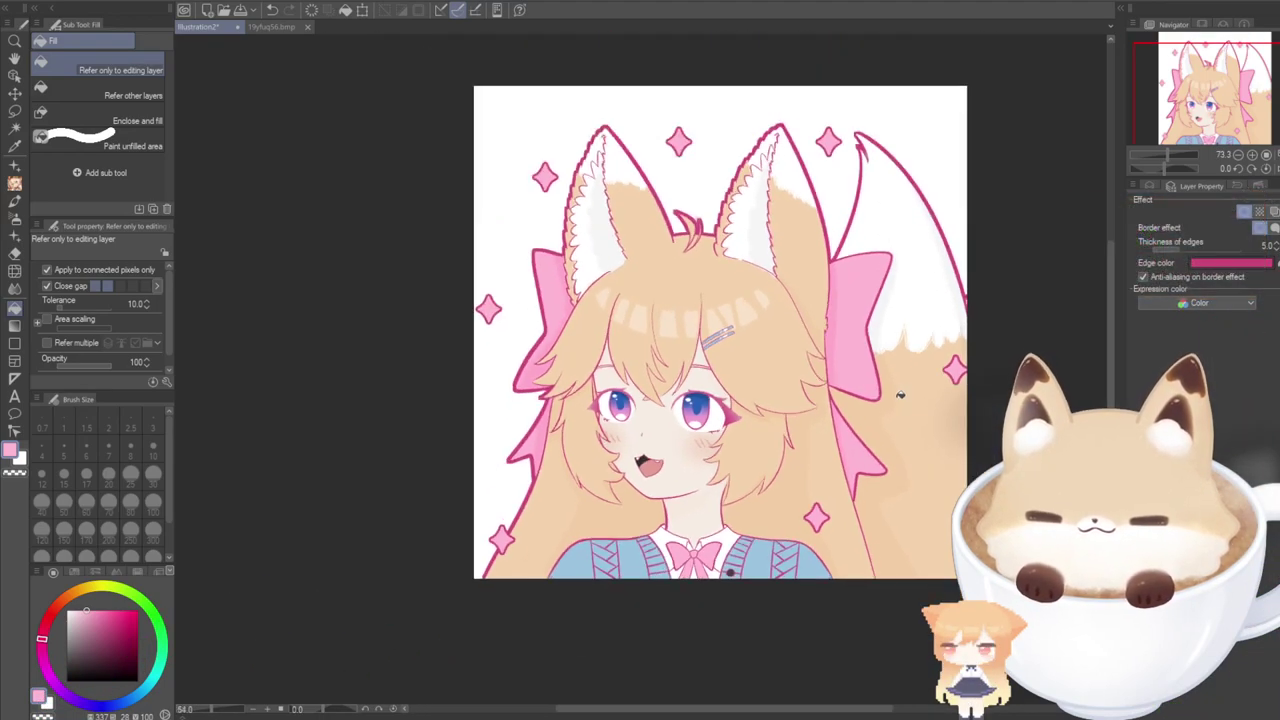
Erase the sparkles between the ears and at the tail's outer edge on Layer 38 with the Hard eraser at size 80.
click(12, 253)
click(1145, 187)
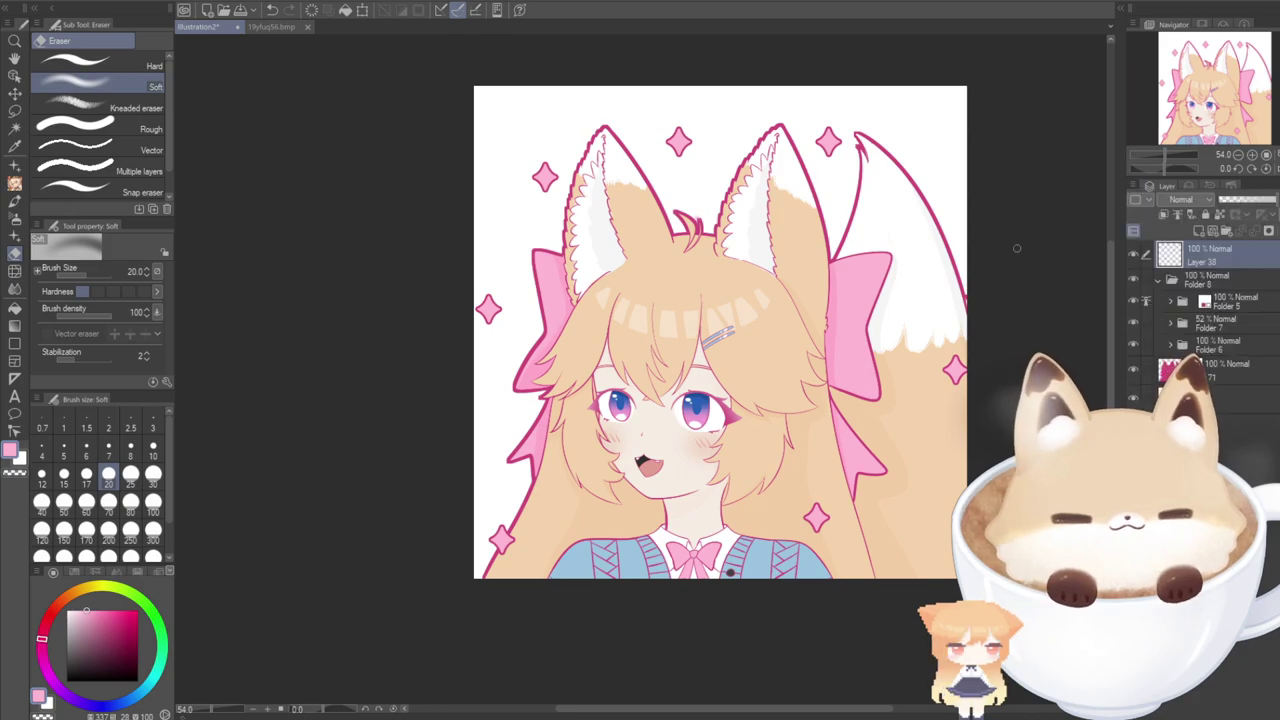
click(100, 62)
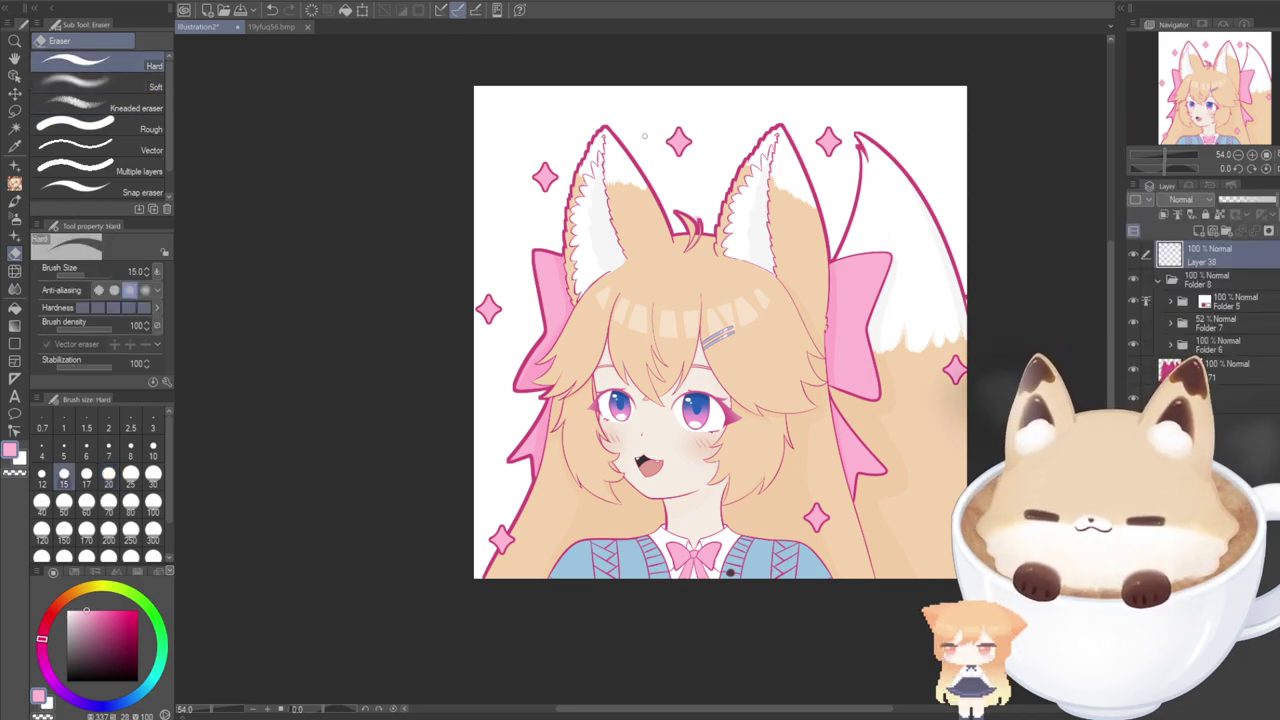
click(131, 510)
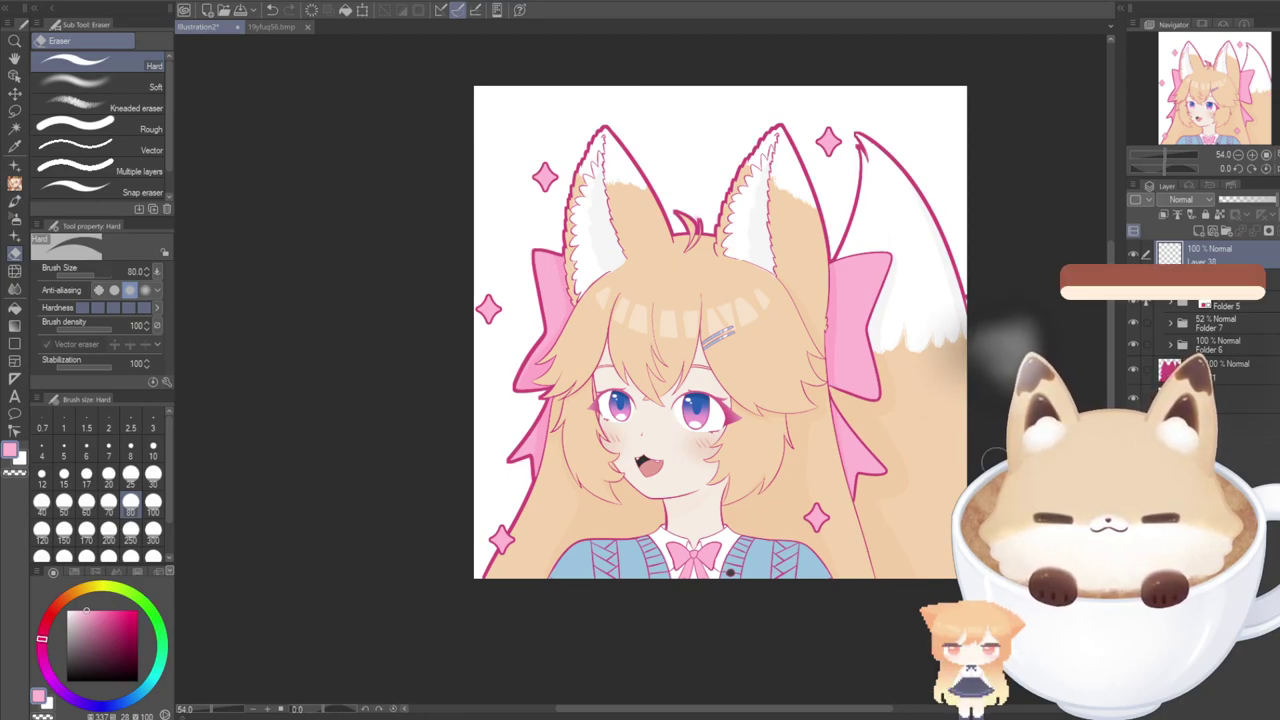
drag(546, 163, 546, 195)
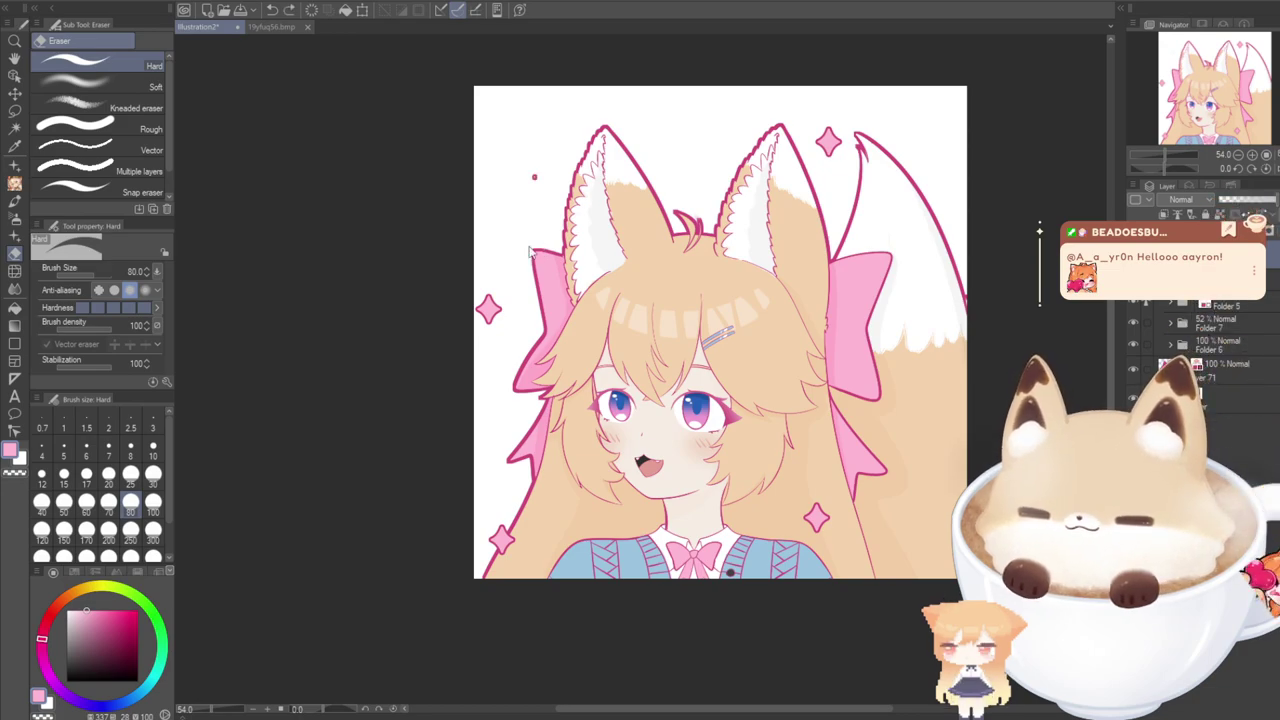
key(ctrl+z)
Lasso the sparkle between the right ear and the tail and move it down onto the white part of the tail.
key(m)
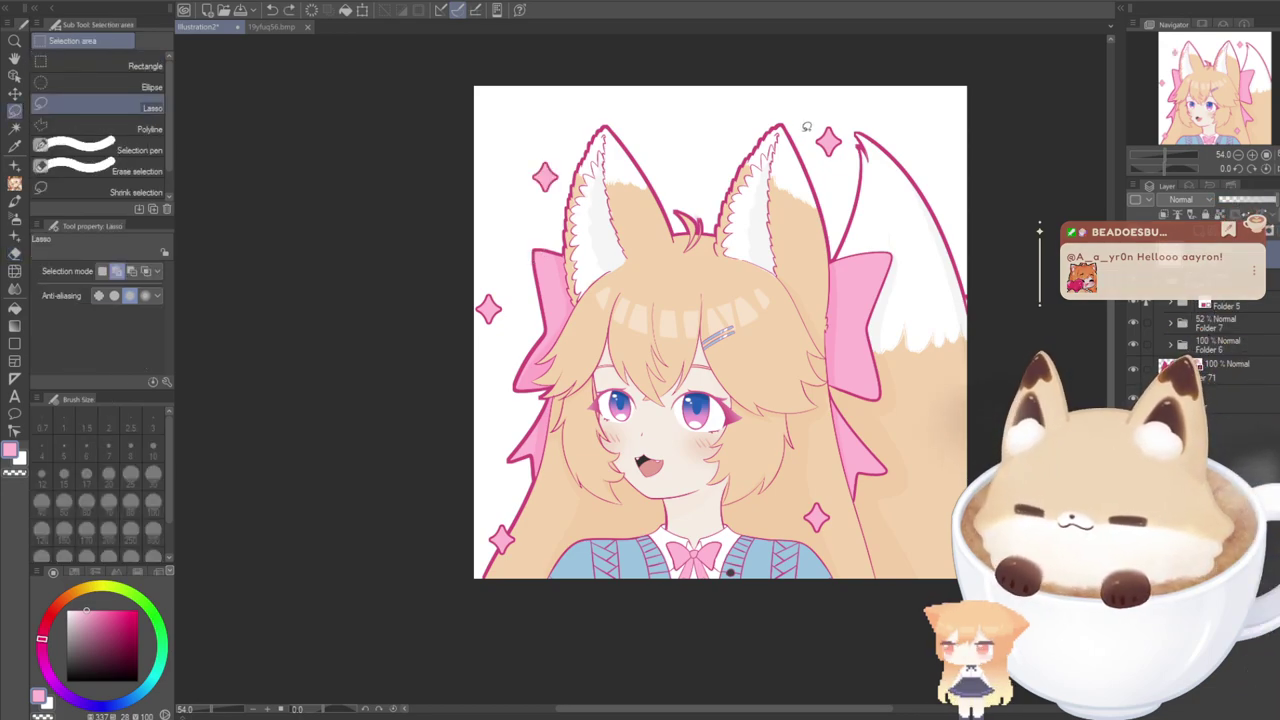
drag(805, 108, 768, 120)
key(ctrl+r)
key(ctrl+r)
key(ctrl+t)
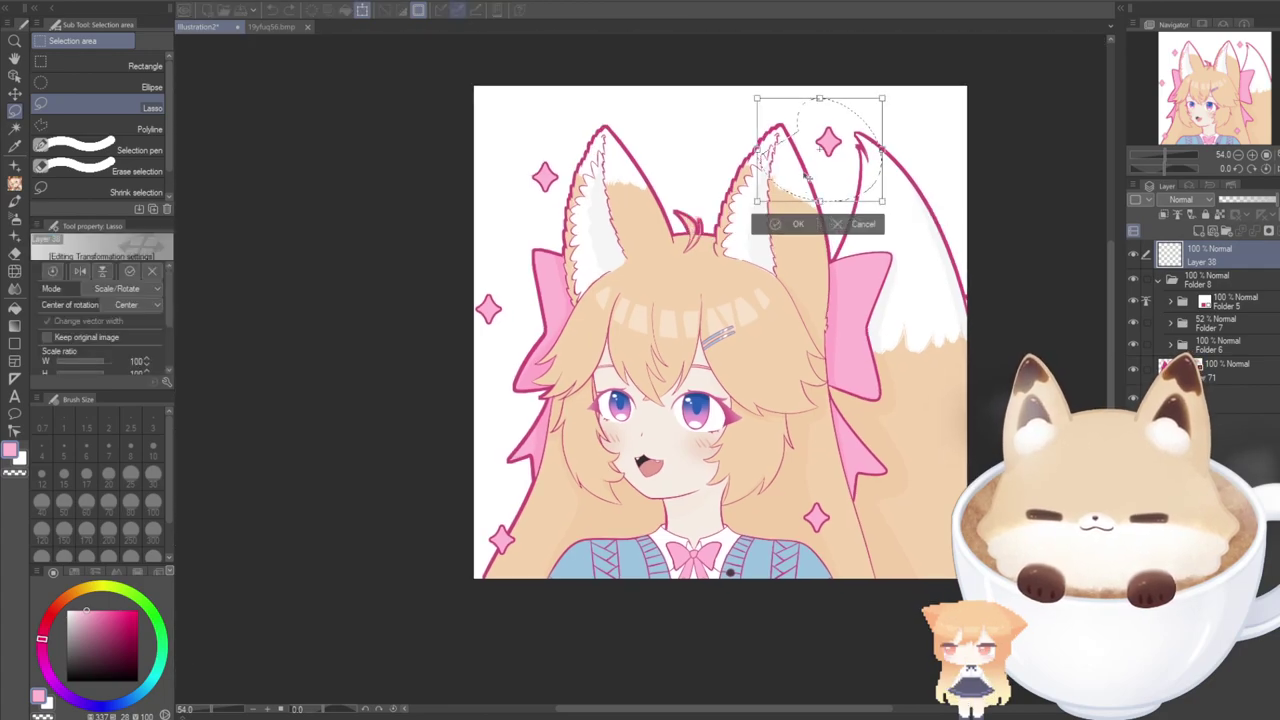
drag(815, 205, 880, 272)
click(852, 320)
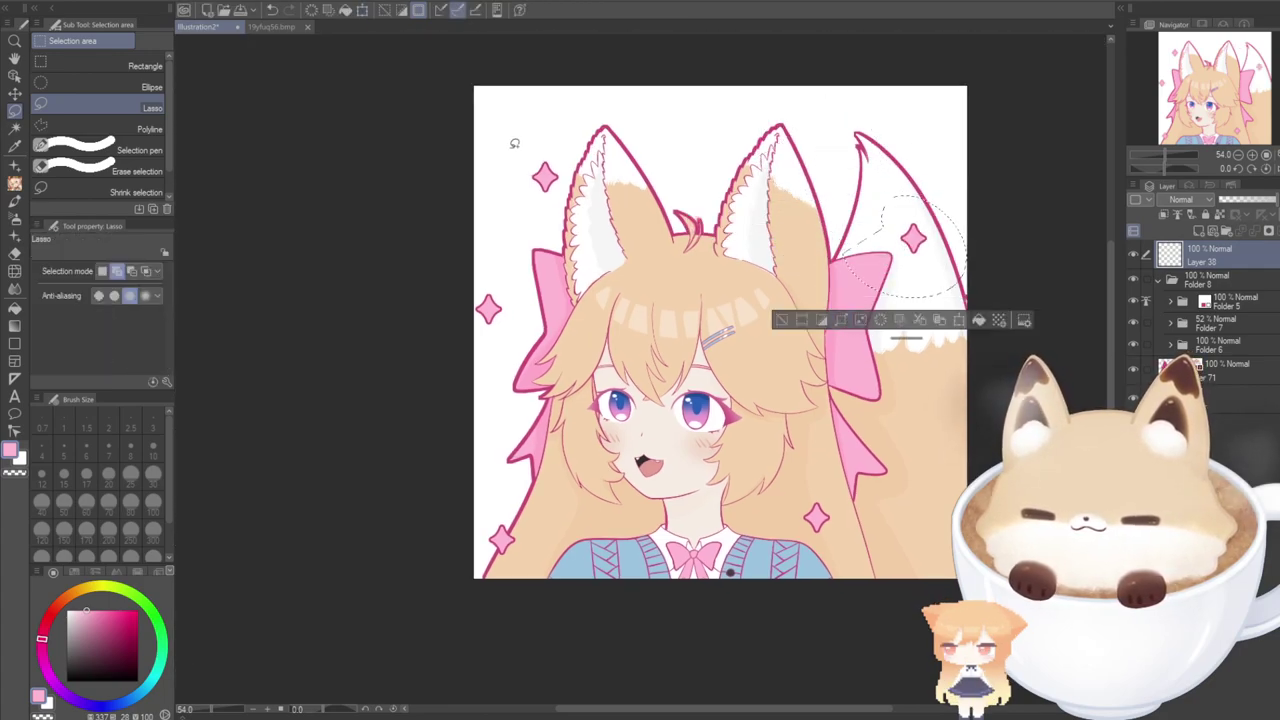
Lasso the sparkle beside the left ear, move it above the ear tip and deselect.
mouse_move(515, 143)
mouse_down()
mouse_move(474, 200)
mouse_move(515, 224)
mouse_up()
key(ctrl+t)
click(751, 320)
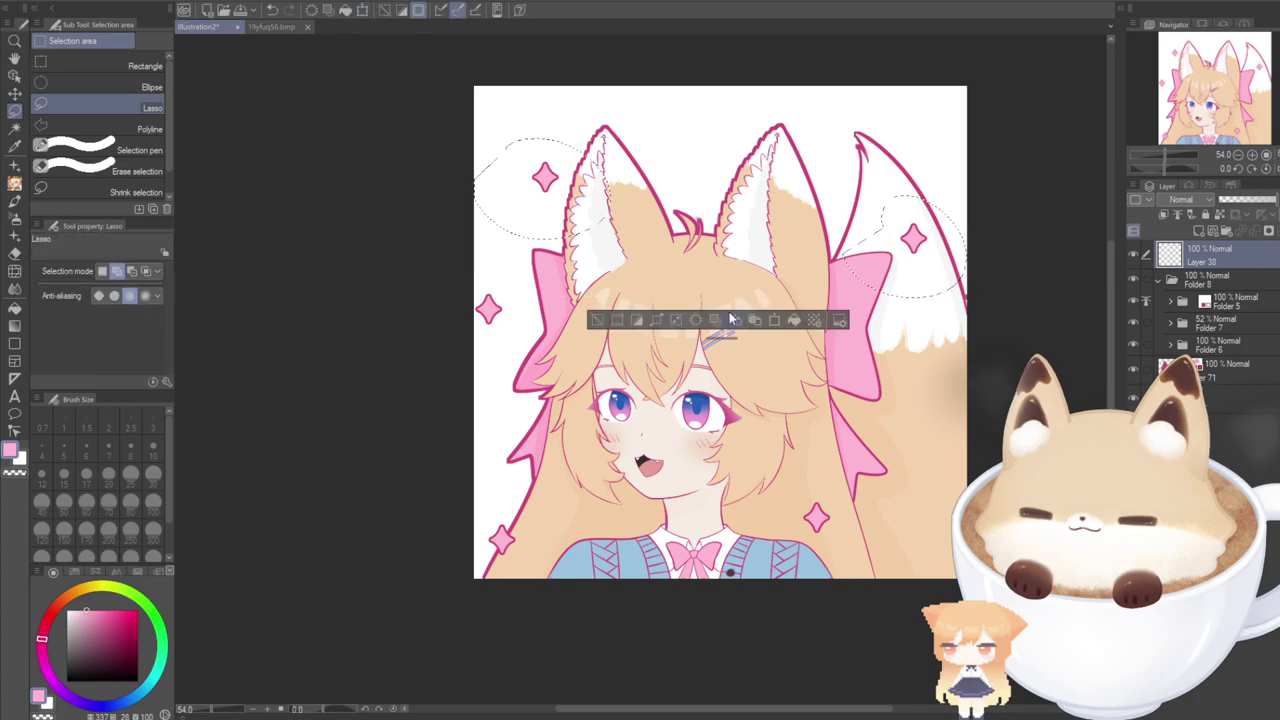
click(593, 319)
mouse_move(506, 181)
mouse_down()
mouse_move(526, 228)
mouse_move(537, 190)
mouse_move(621, 170)
mouse_move(592, 149)
mouse_move(625, 165)
mouse_up()
key(ctrl+t)
click(594, 197)
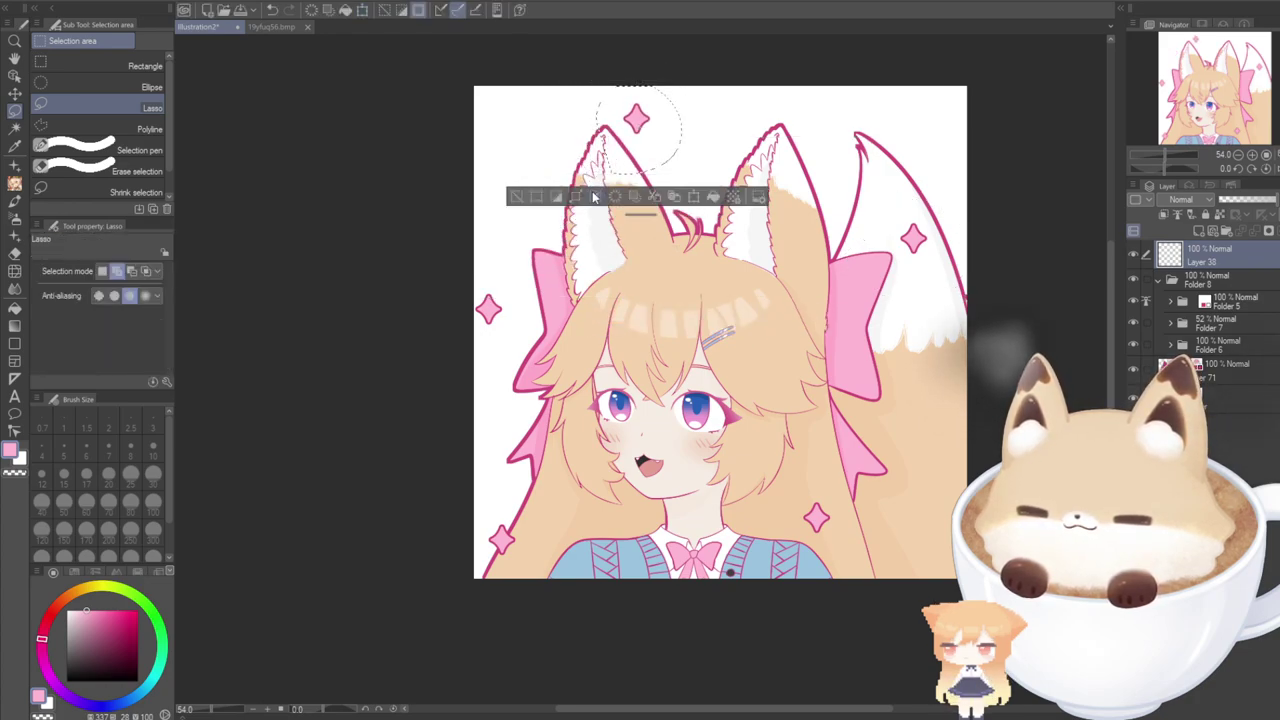
key(ctrl+d)
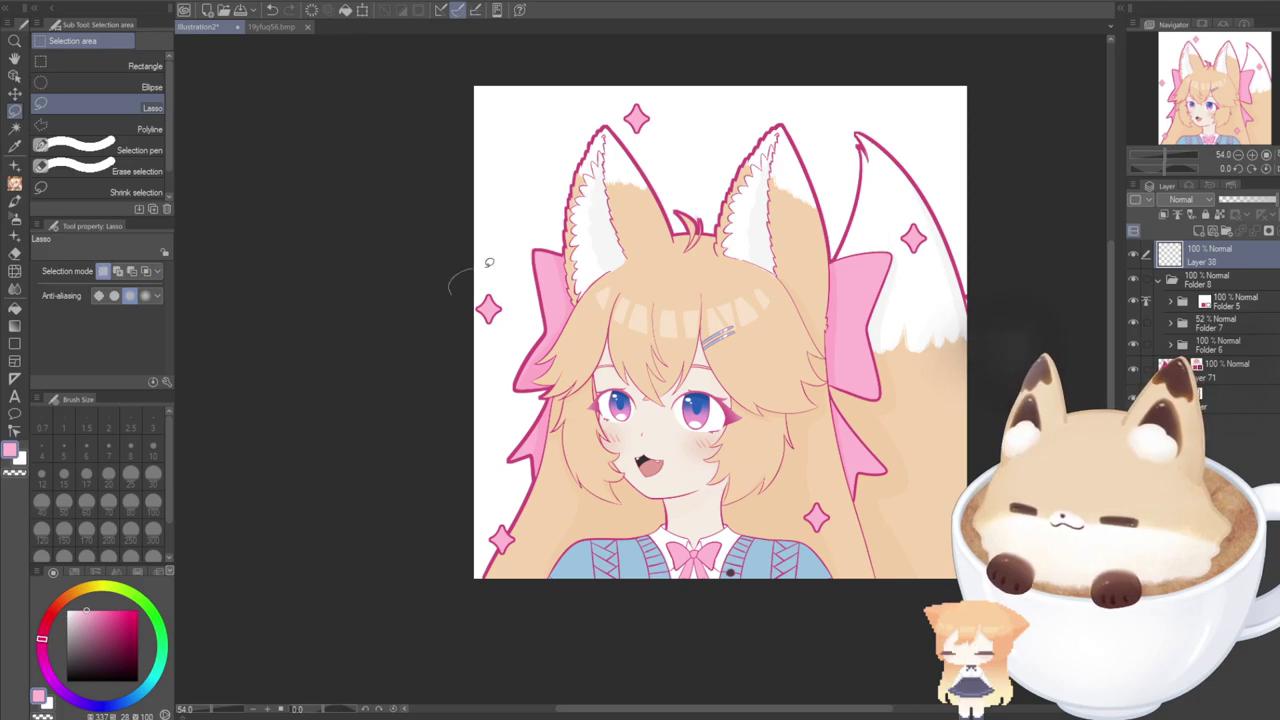
Lasso the sparkle near the canvas's left edge, move it up beside the top of the left bow and deselect.
drag(489, 262, 465, 335)
key(ctrl+t)
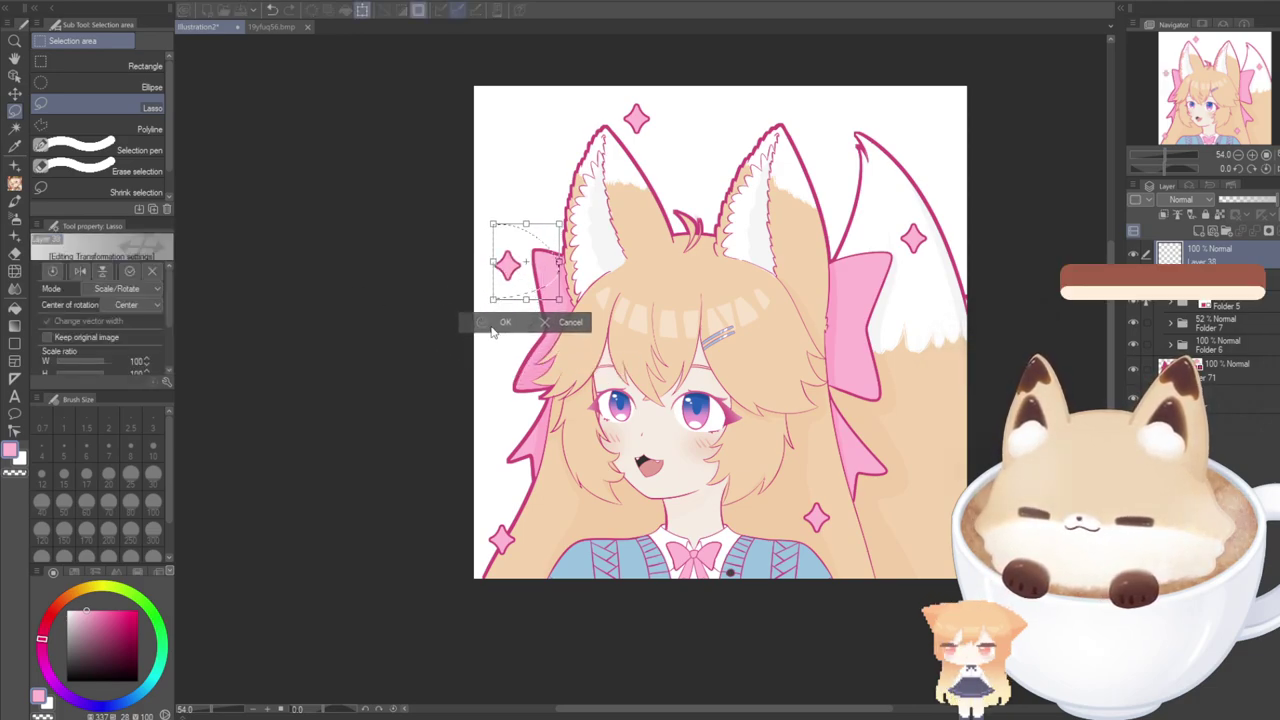
click(492, 328)
click(403, 323)
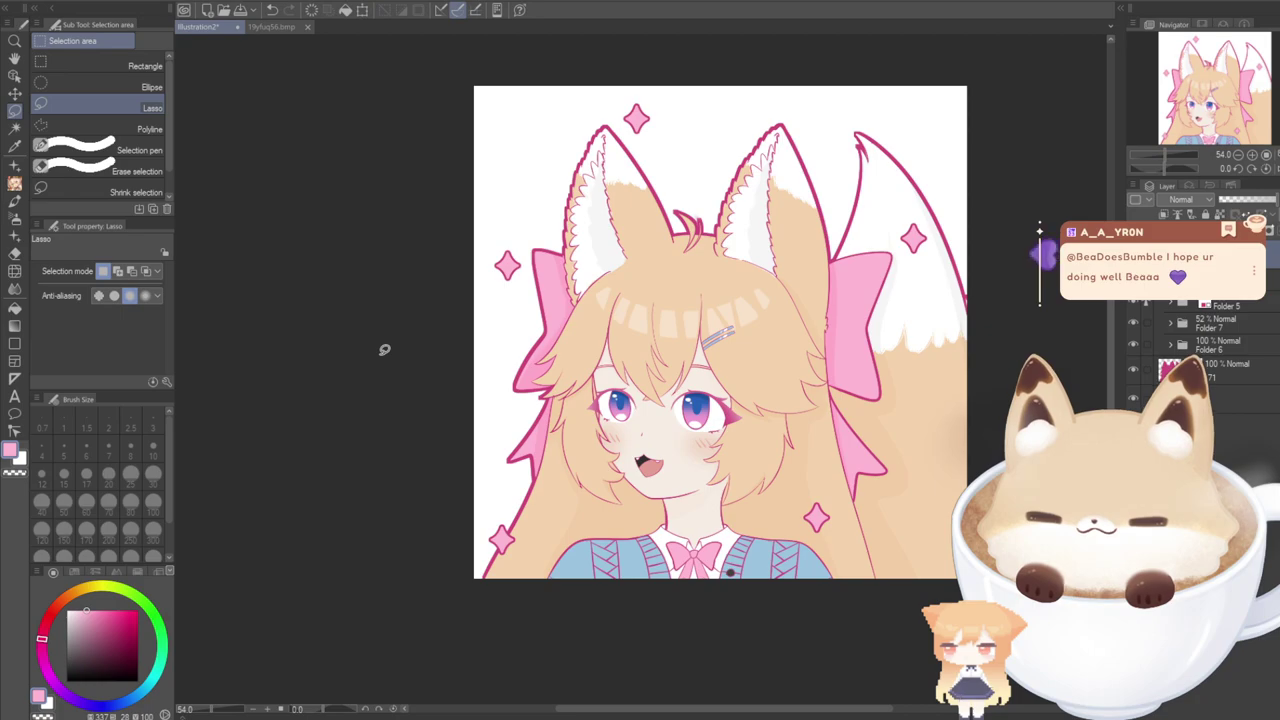
Lasso the sparkle over the hair at the lower right, move it slightly up and left and deselect.
mouse_move(790, 488)
mouse_down()
mouse_move(787, 545)
mouse_move(776, 522)
mouse_up()
key(ctrl+t)
click(780, 547)
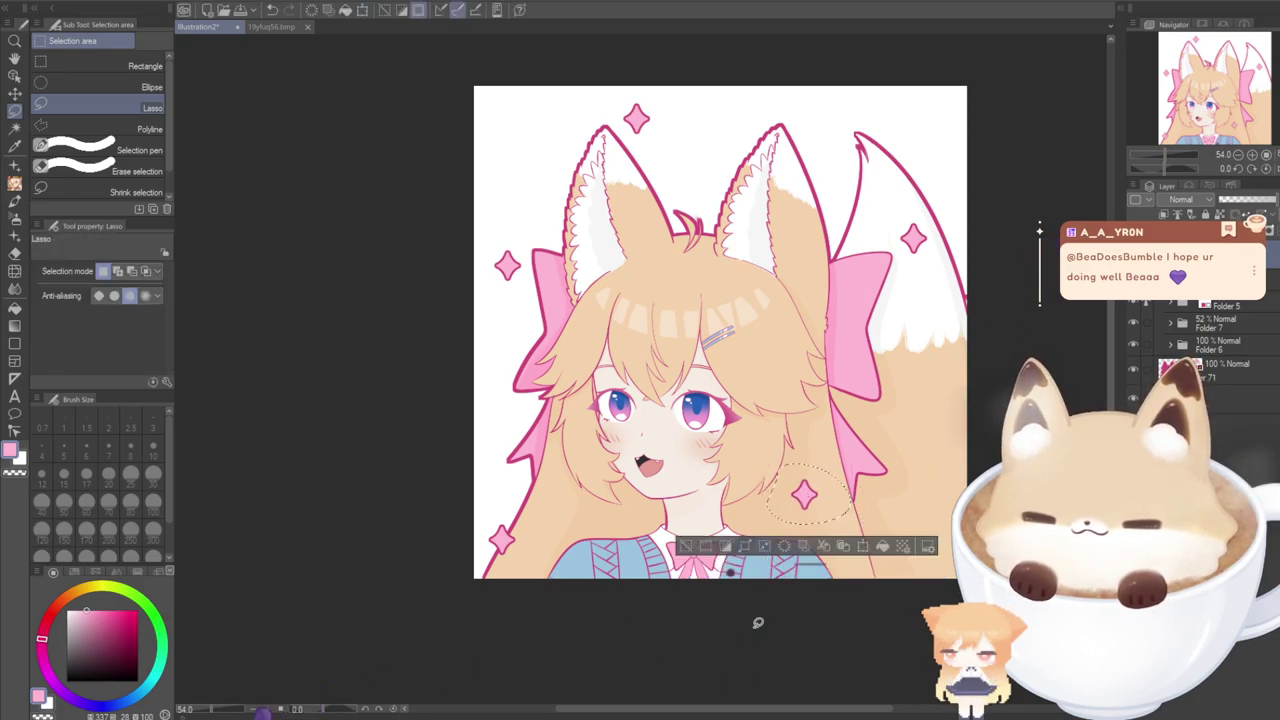
click(695, 591)
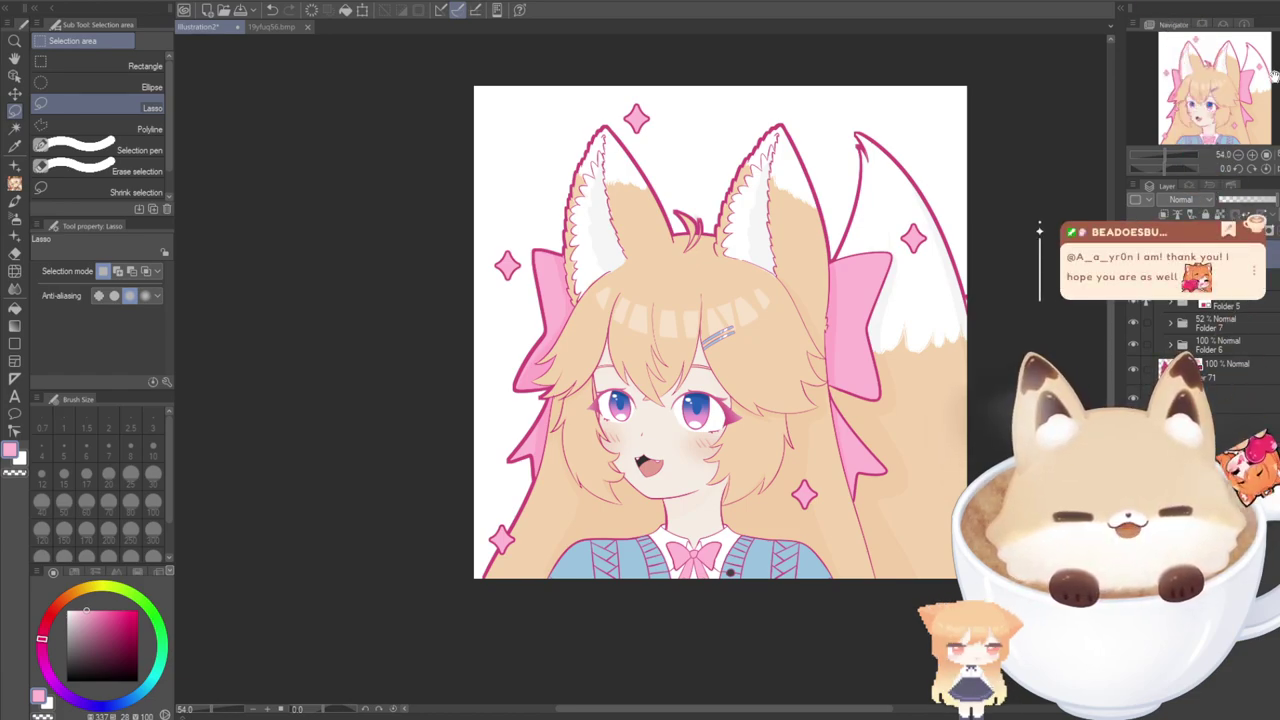
Choose the G-pen, sample the dark pink outline colour from the left bow and add a new layer above the sparkle layer.
drag(1206, 61, 1214, 57)
click(15, 165)
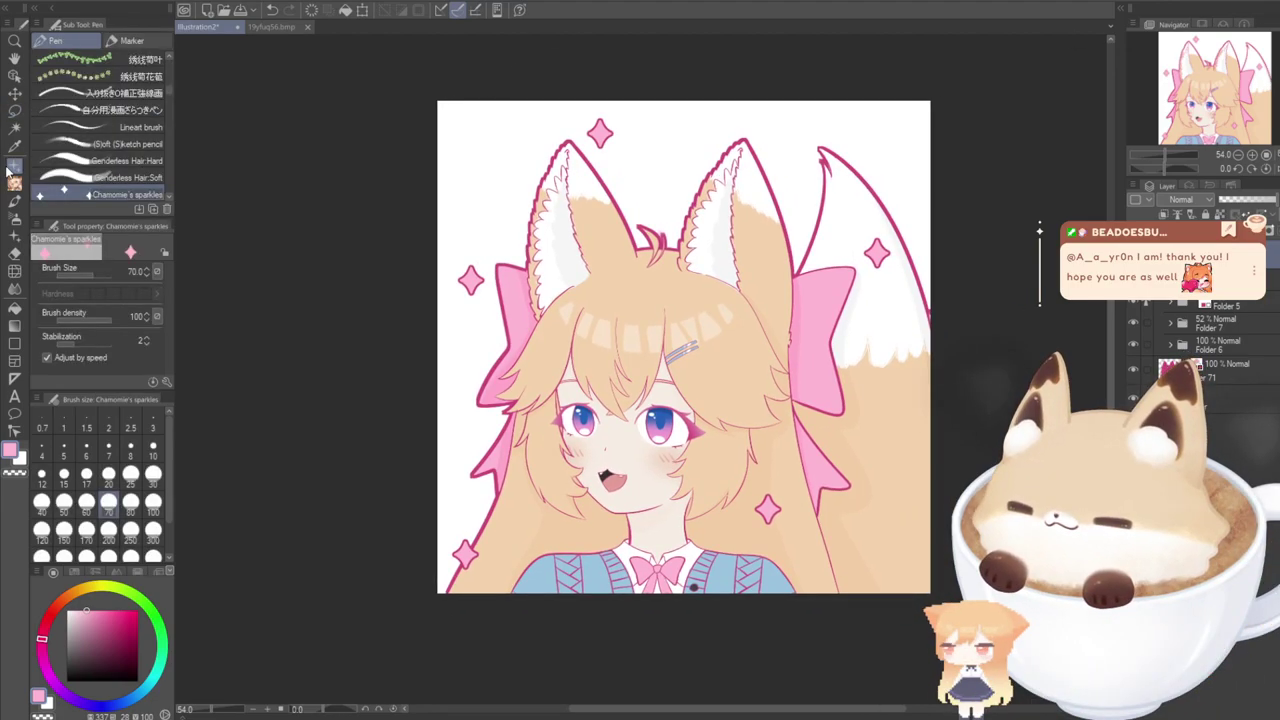
click(98, 63)
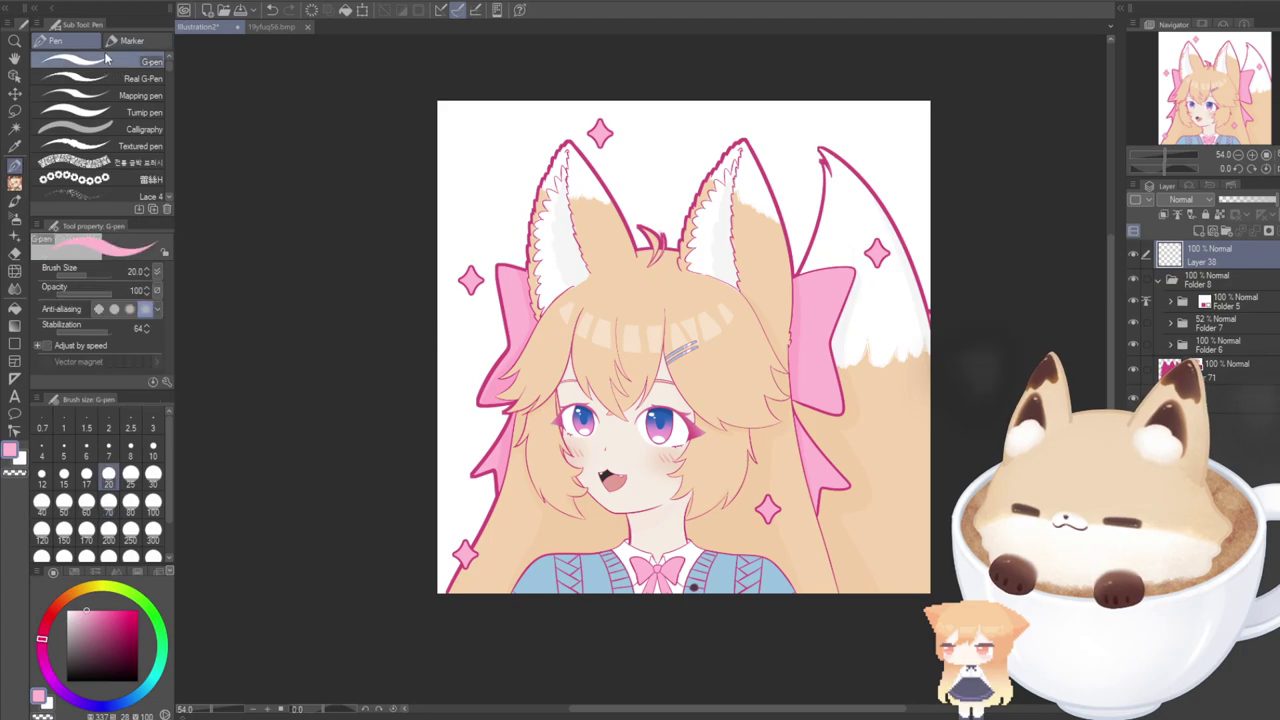
alt+click(512, 266)
click(1198, 231)
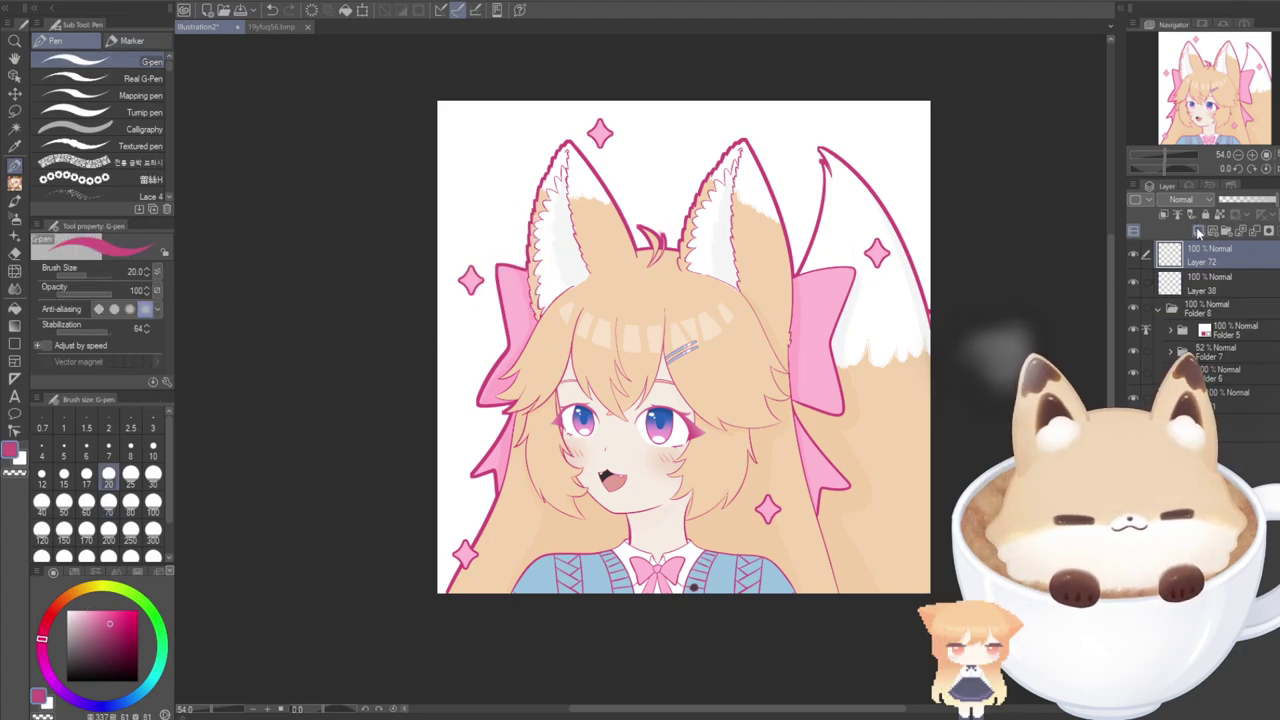
Handwrite the letters "Ha" in dark pink on the white background to the left of the left ear.
scroll(457, 150, up, 2)
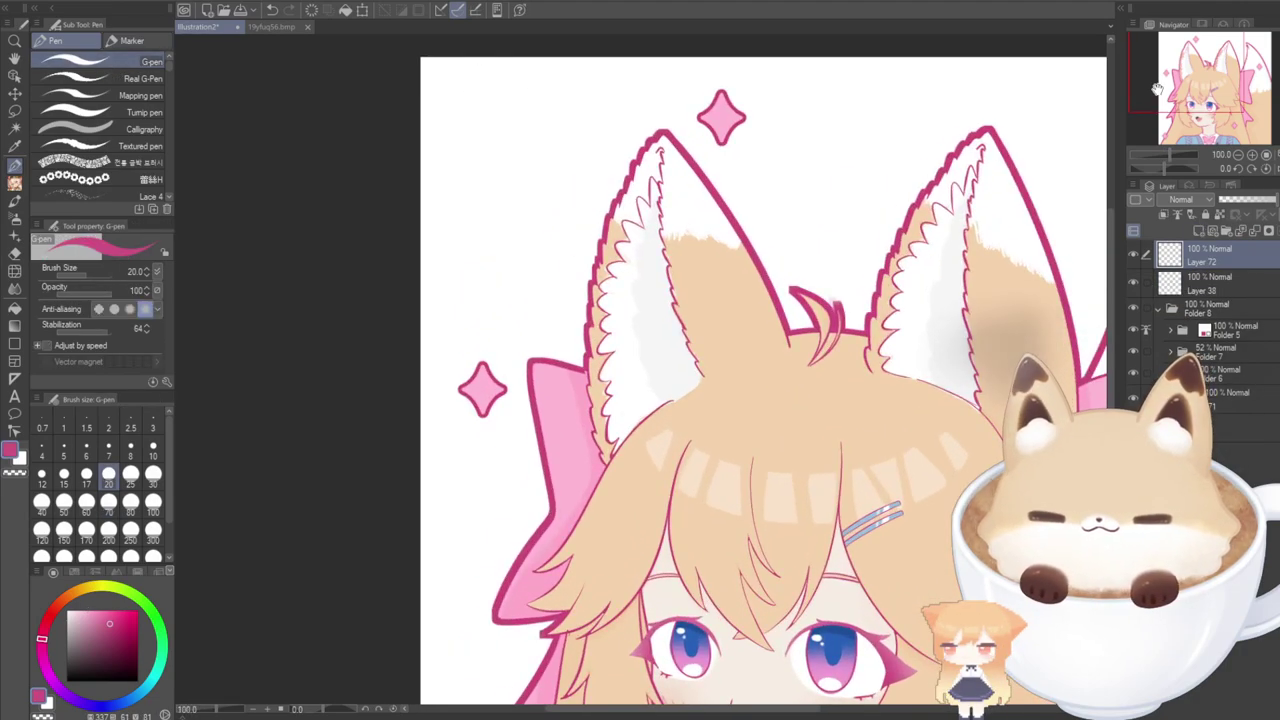
drag(1157, 89, 1164, 84)
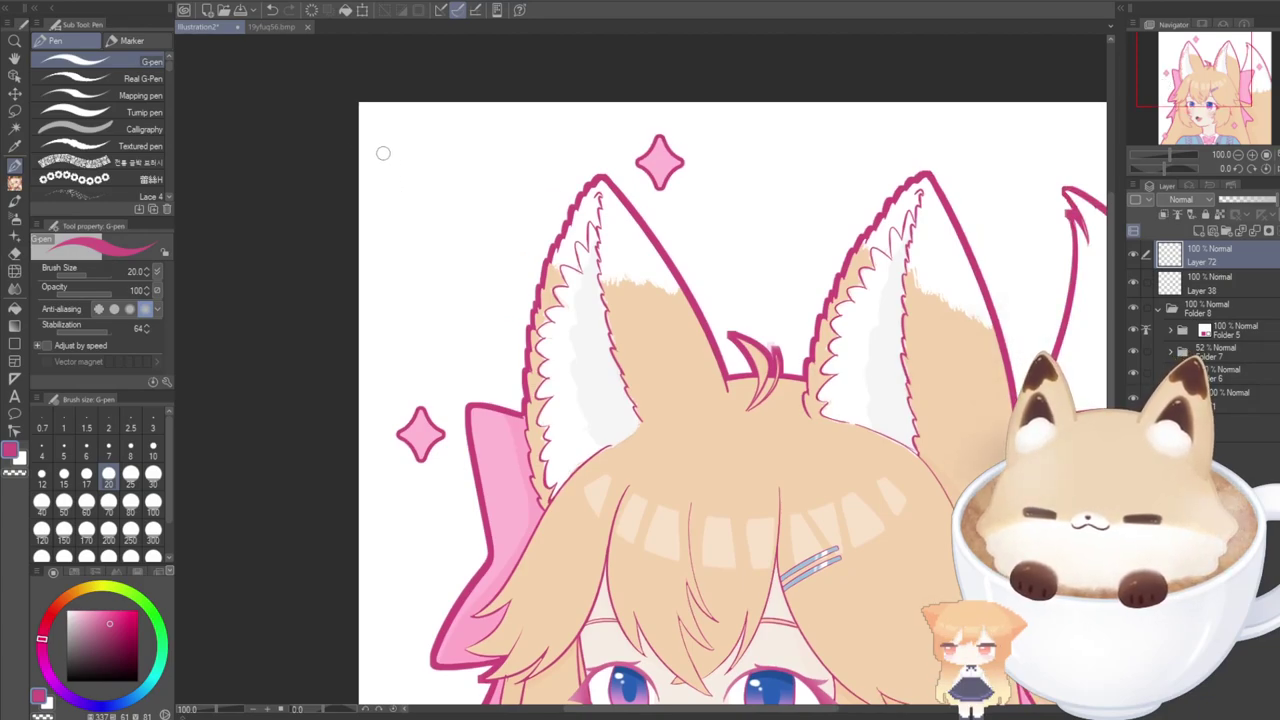
drag(383, 151, 414, 250)
scroll(406, 200, up, 2)
drag(390, 206, 436, 182)
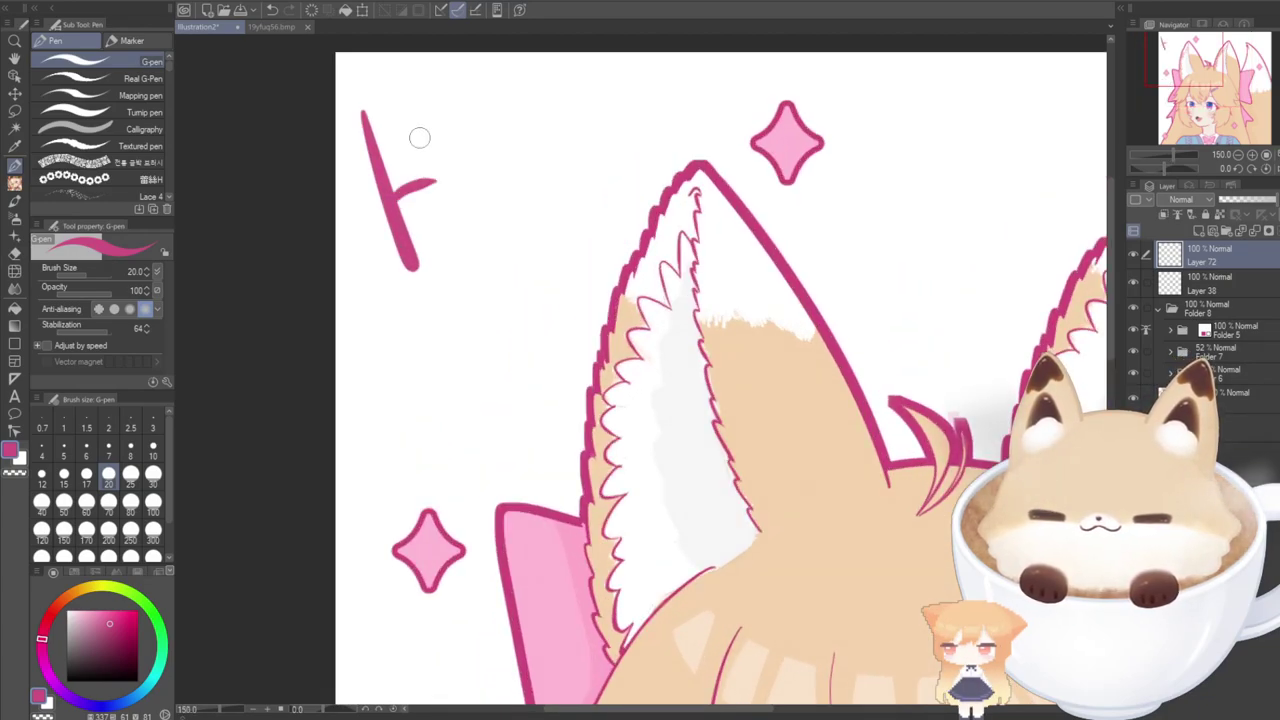
drag(409, 100, 462, 238)
mouse_move(460, 172)
mouse_down()
mouse_move(494, 174)
mouse_move(498, 192)
mouse_move(470, 216)
mouse_move(495, 184)
mouse_move(475, 151)
mouse_move(510, 225)
mouse_move(475, 183)
mouse_move(486, 229)
mouse_up()
key(ctrl+z)
key(ctrl+z)
Write the letter "p" after "Ha" and draw a small smiley face inside its bowl.
drag(520, 150, 558, 256)
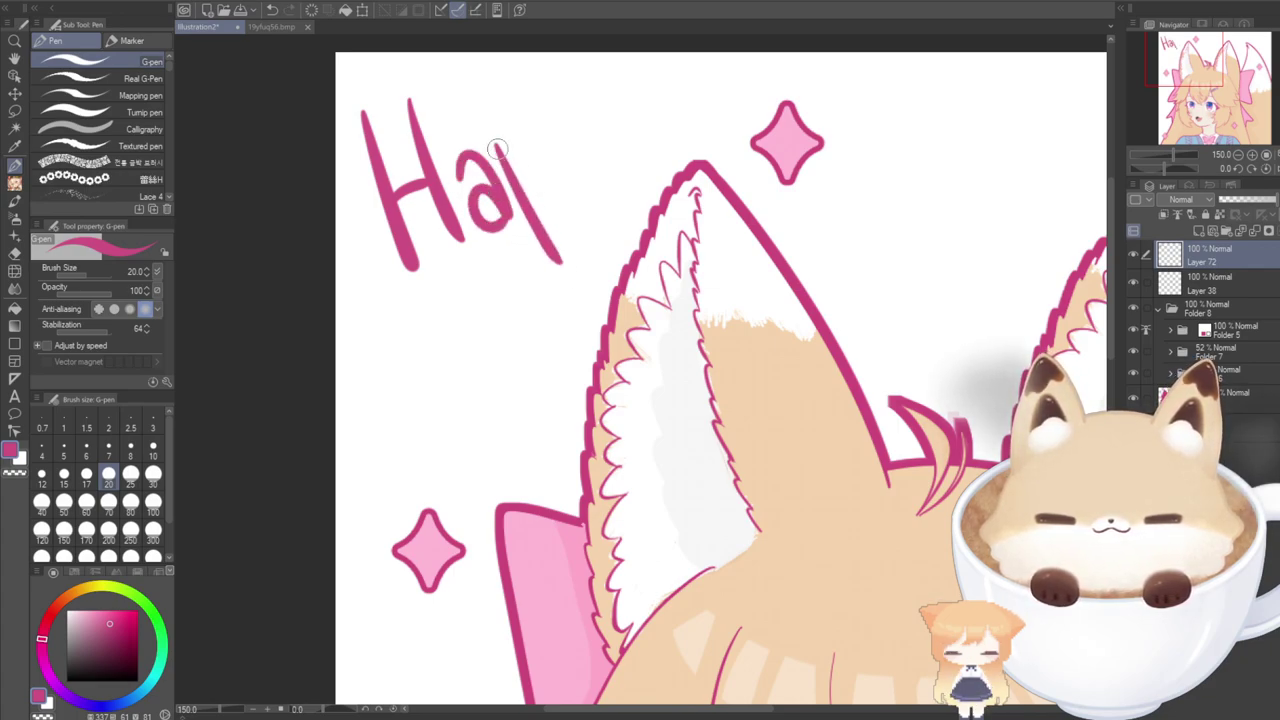
mouse_move(516, 128)
mouse_down()
mouse_move(551, 138)
mouse_move(509, 192)
mouse_move(571, 147)
mouse_move(505, 188)
mouse_up()
key(ctrl+z)
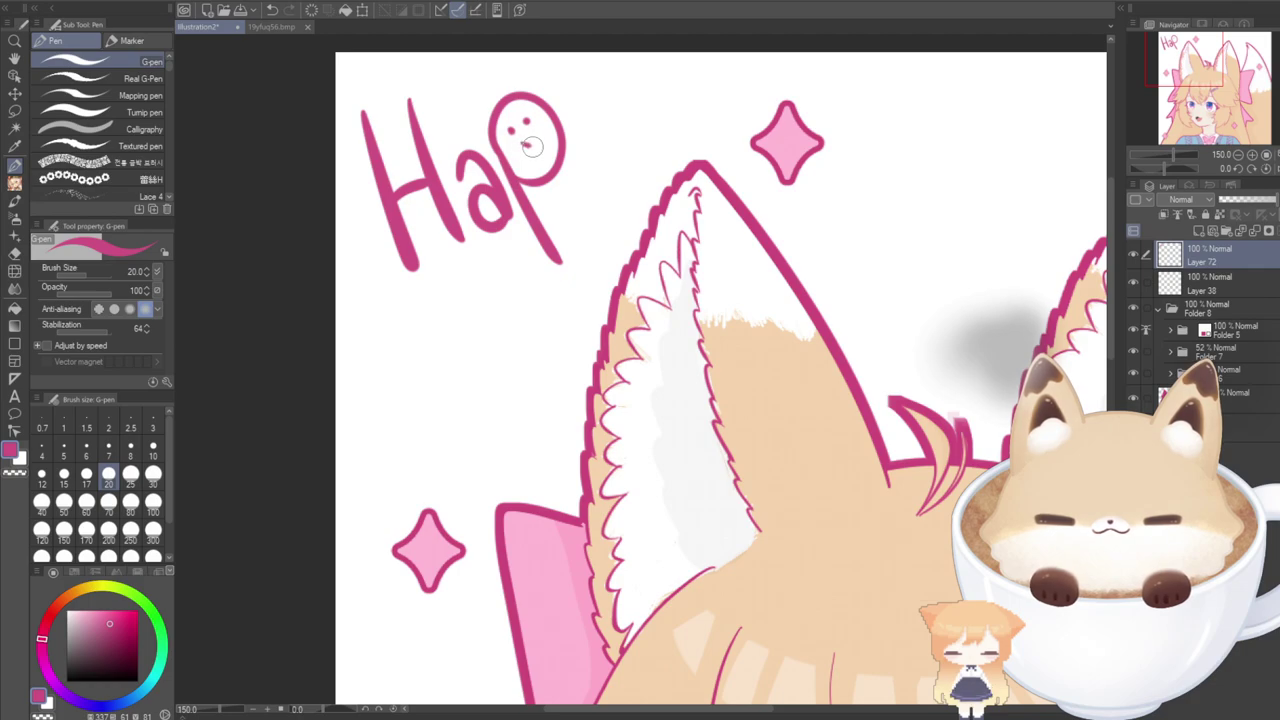
Finish the word "Hapi" with a slanted "i" dotted with a small heart, undoing unsatisfactory strokes.
drag(556, 88, 590, 128)
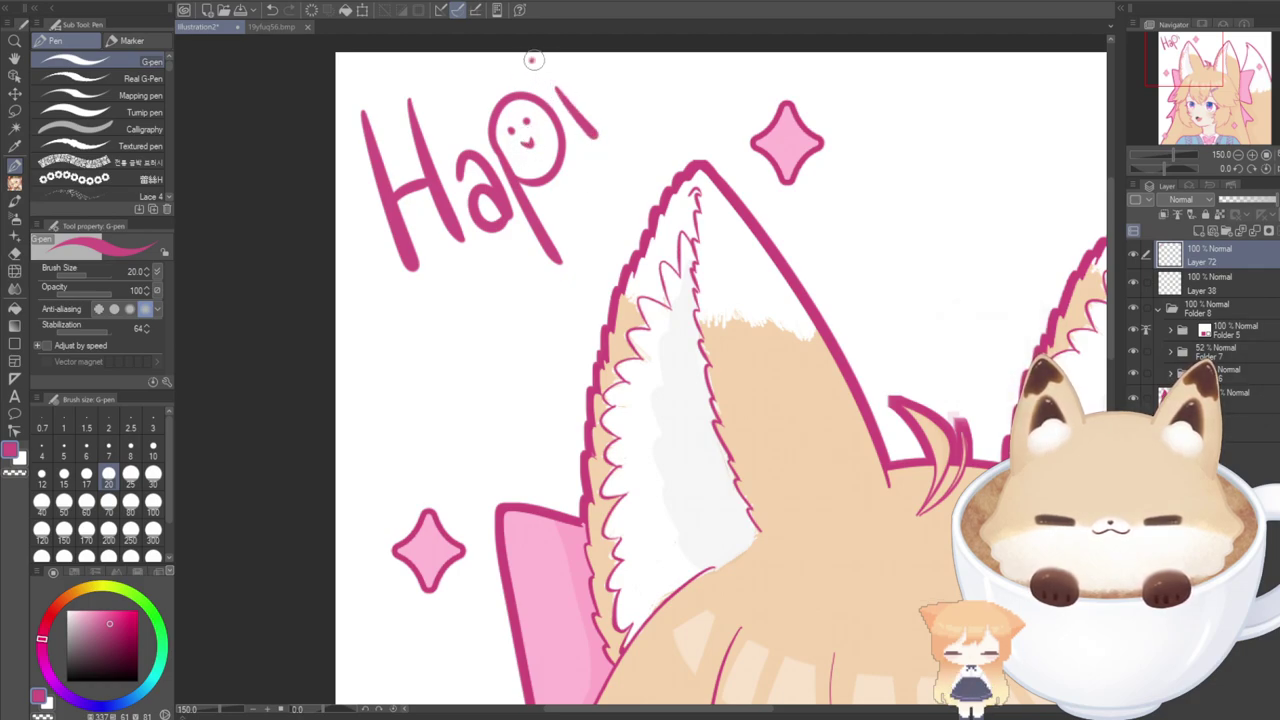
mouse_move(532, 60)
mouse_down()
mouse_move(541, 72)
mouse_move(545, 62)
mouse_move(542, 78)
mouse_up()
key(ctrl+z)
key(ctrl+z)
key(ctrl+z)
key(ctrl+z)
key(ctrl+z)
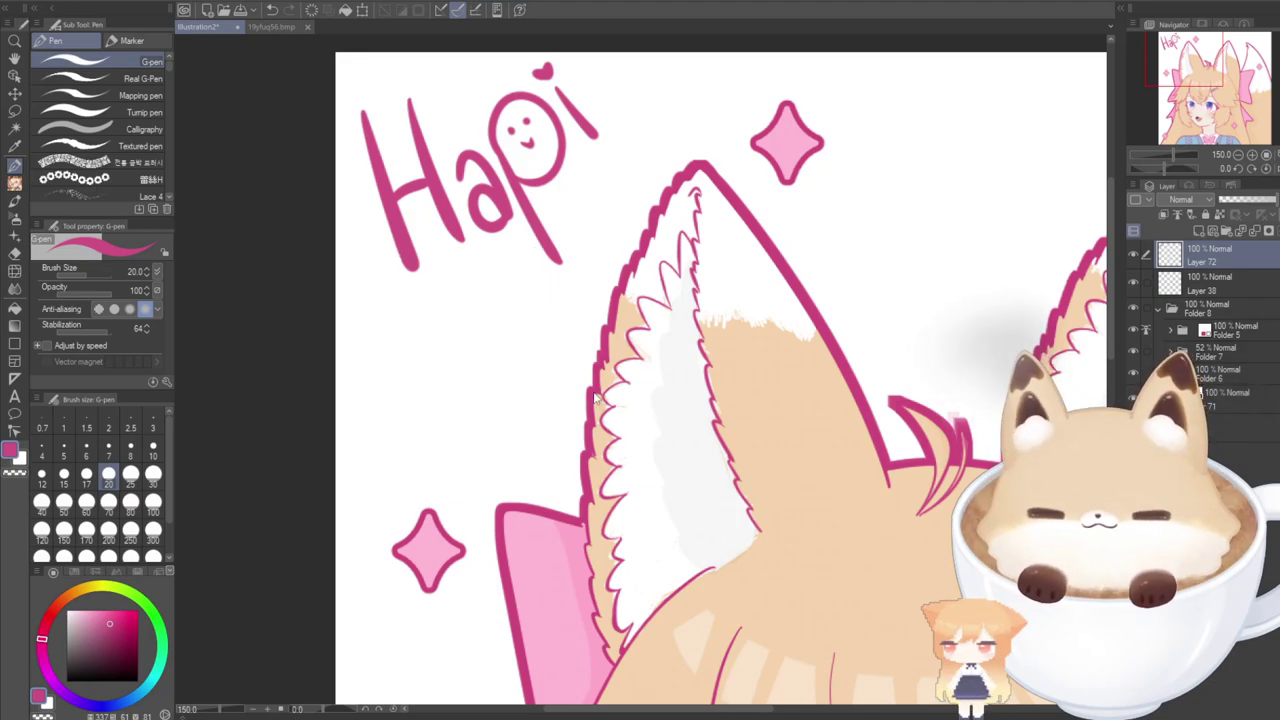
Rotate the "Hapi" lettering slightly clockwise, nudge it a little to the left and apply the transformation.
key(ctrl+t)
drag(346, 257, 309, 217)
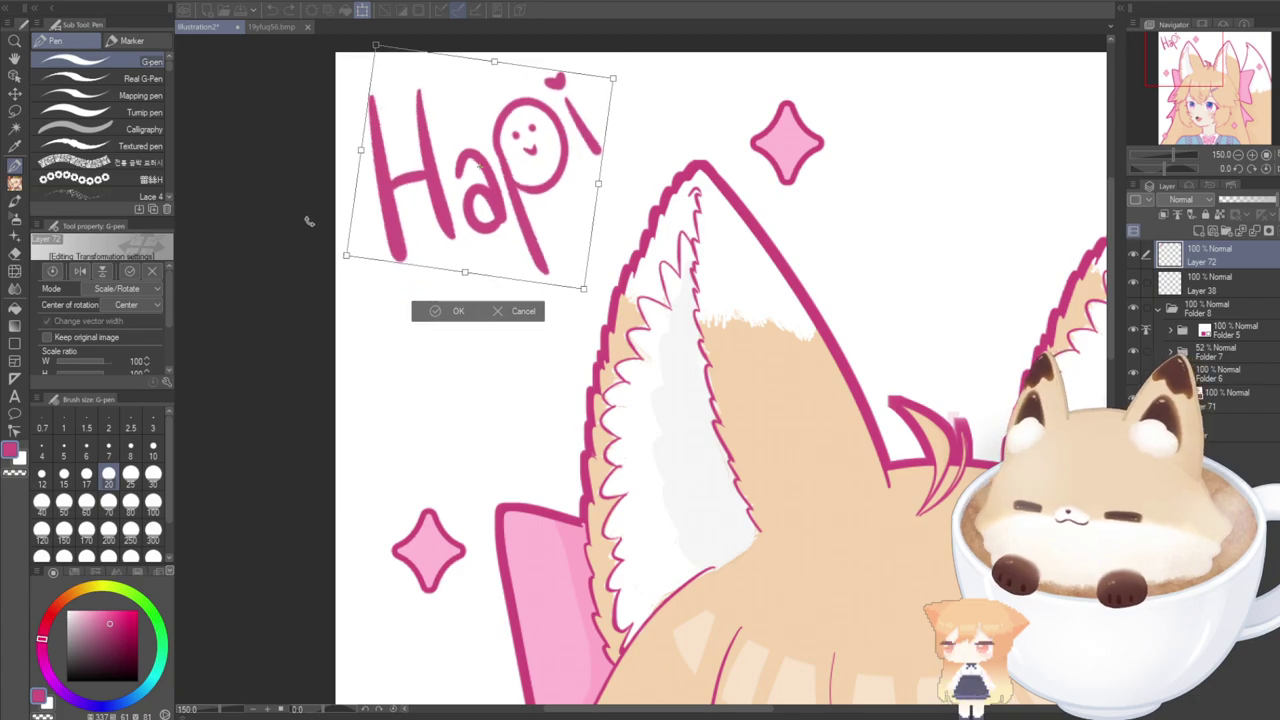
drag(383, 238, 374, 235)
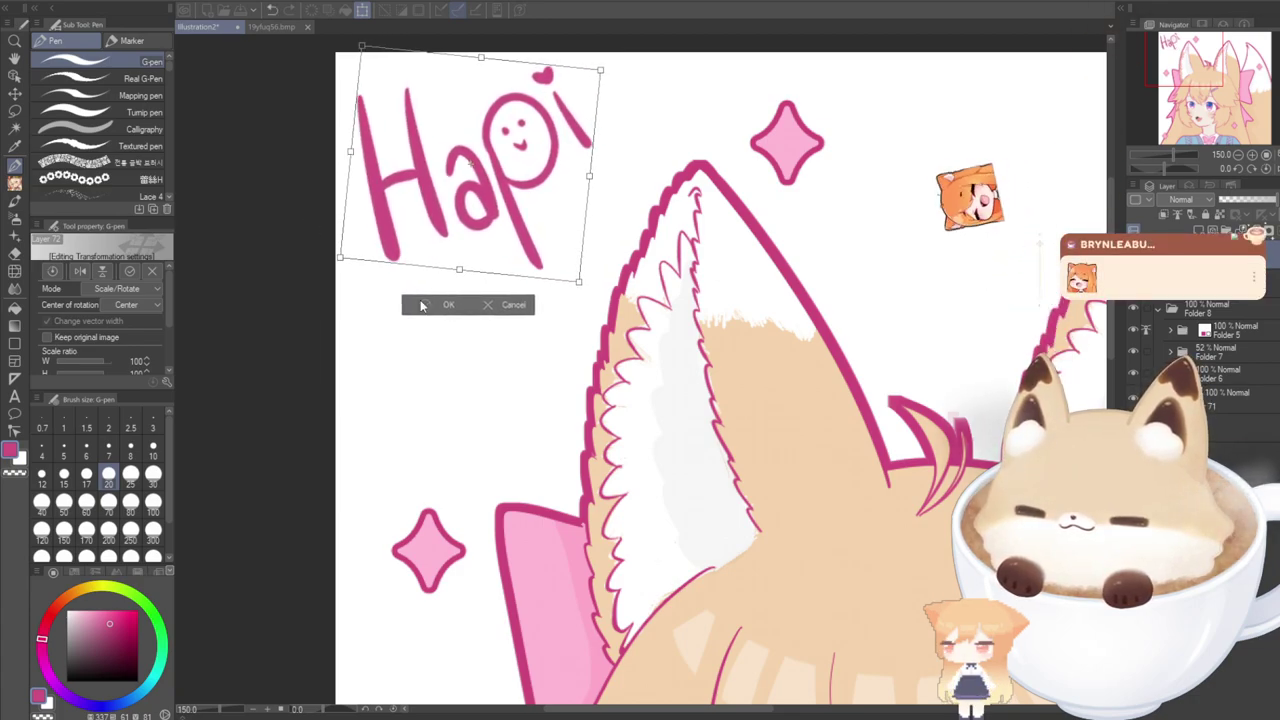
click(416, 305)
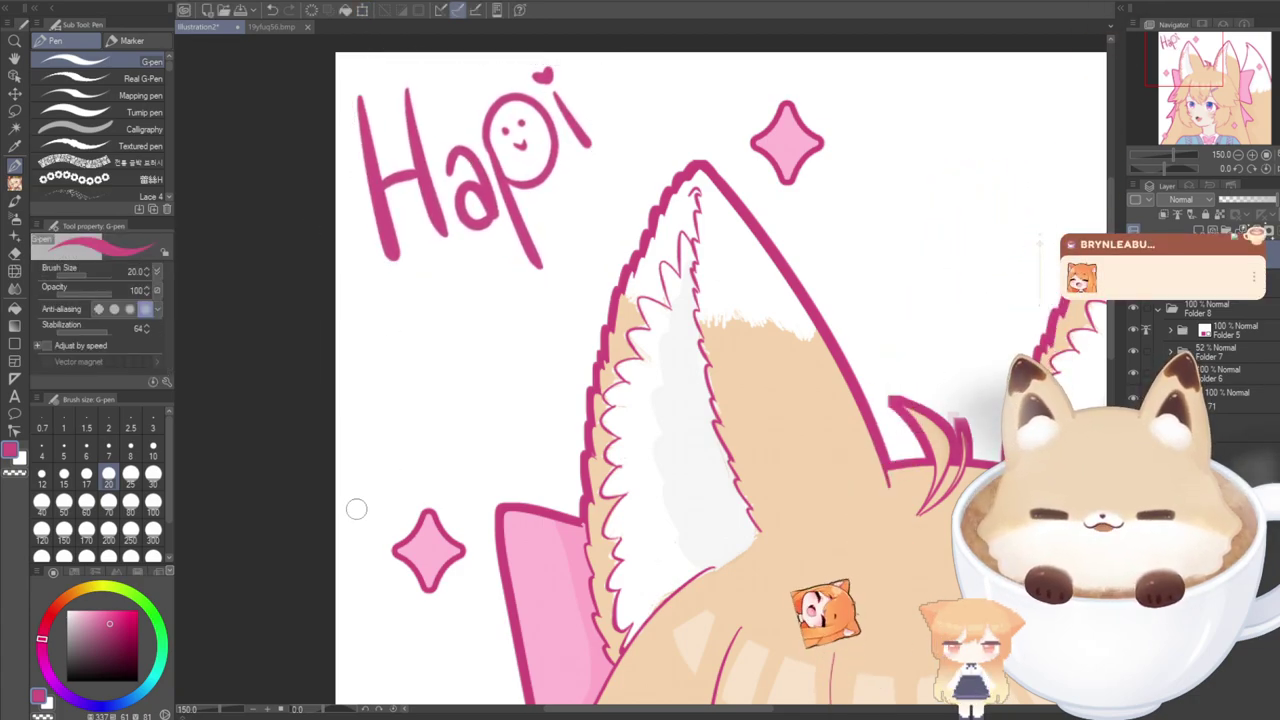
Lasso the smiley face inside the "p", shrink and tilt it slightly, shift it down and right, and deselect.
scroll(361, 480, down, 5)
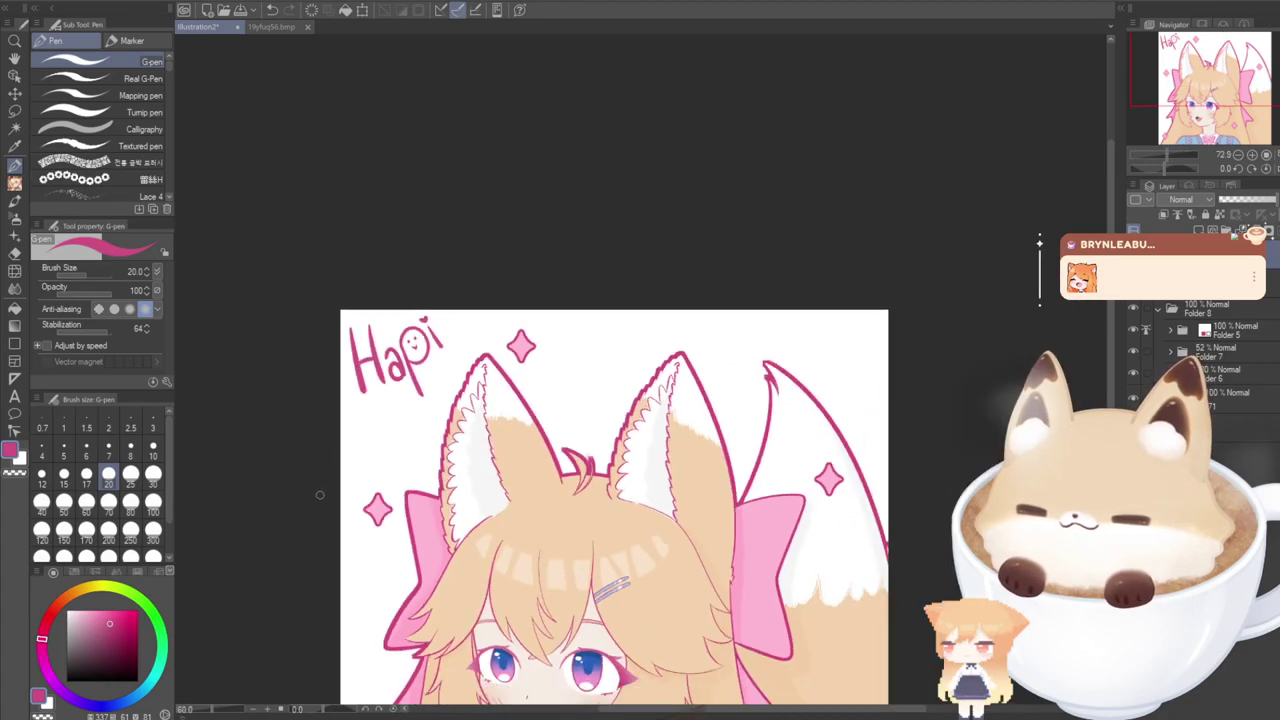
scroll(341, 442, up, 1)
click(14, 111)
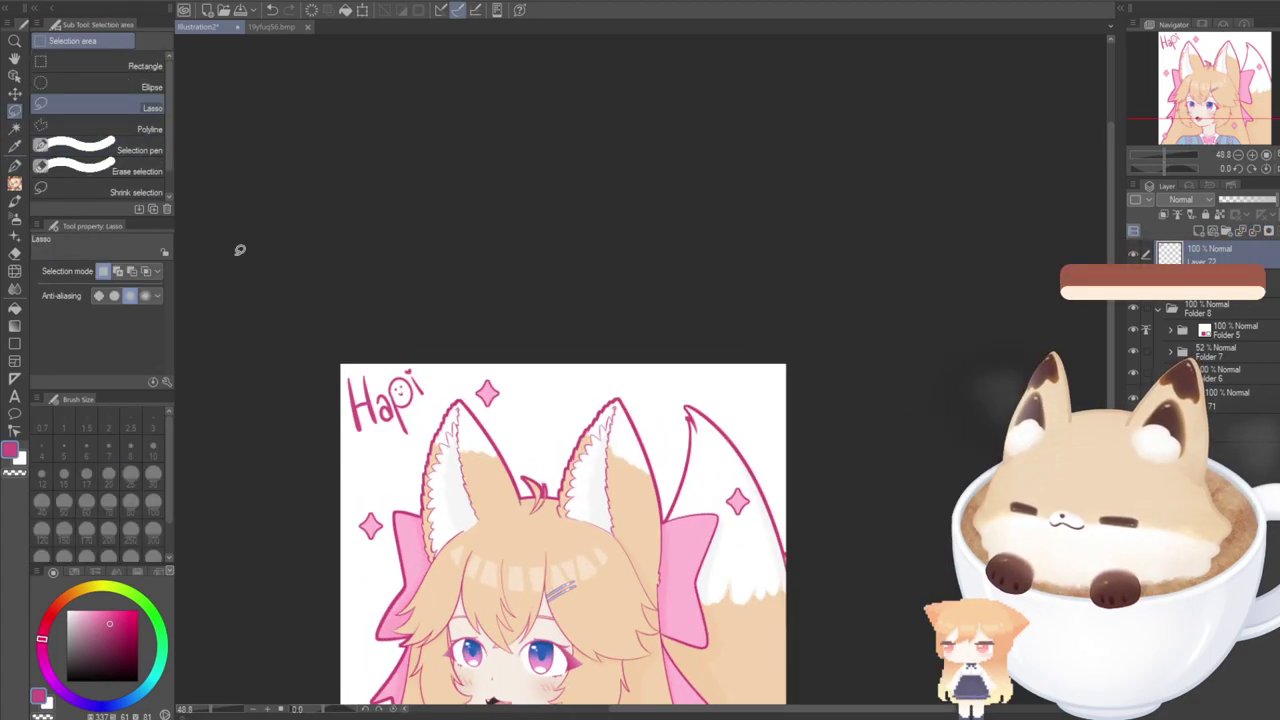
scroll(382, 382, up, 5)
drag(430, 408, 482, 438)
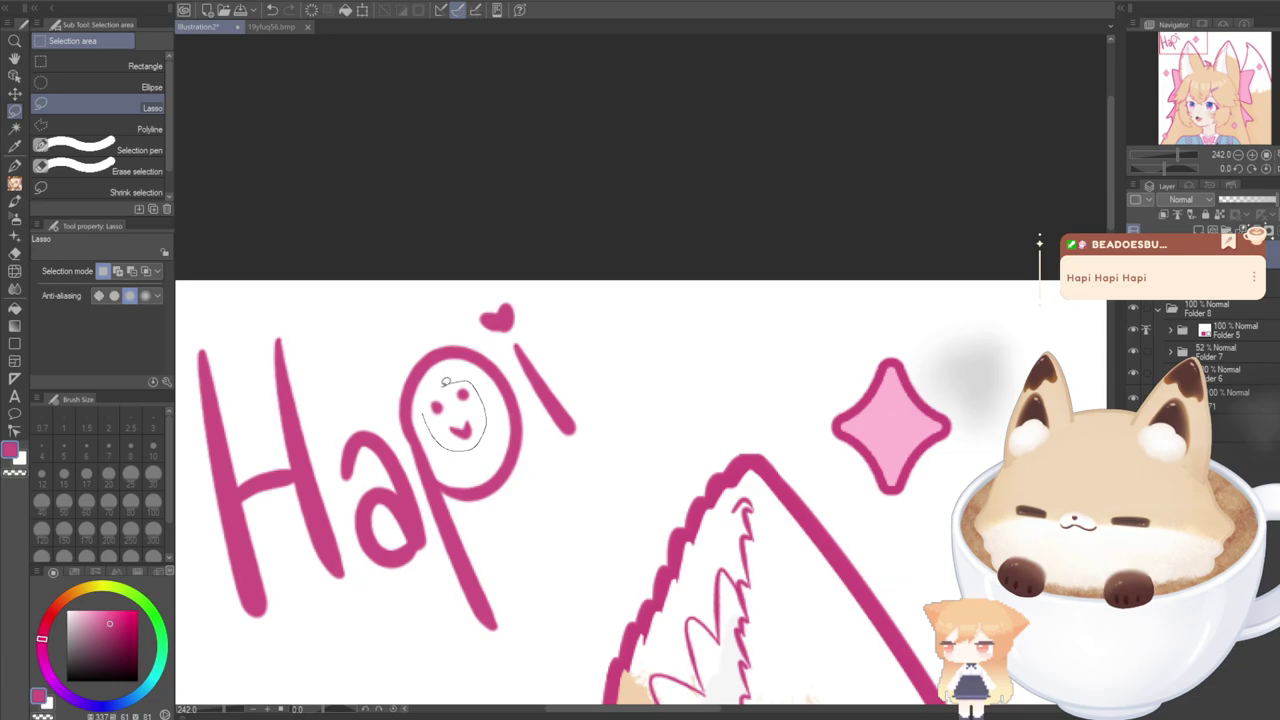
mouse_move(445, 381)
mouse_down()
mouse_move(422, 432)
mouse_move(444, 453)
mouse_move(406, 456)
mouse_move(451, 445)
mouse_up()
key(ctrl+t)
click(440, 475)
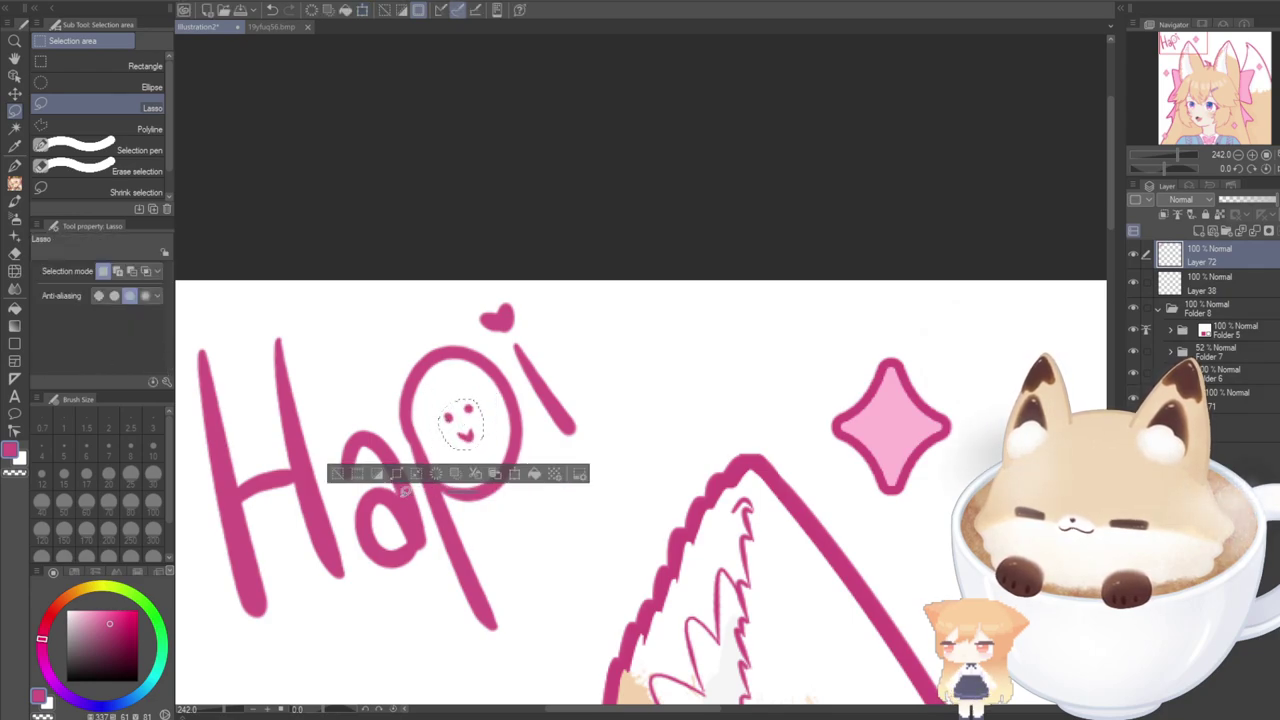
scroll(550, 516, down, 5)
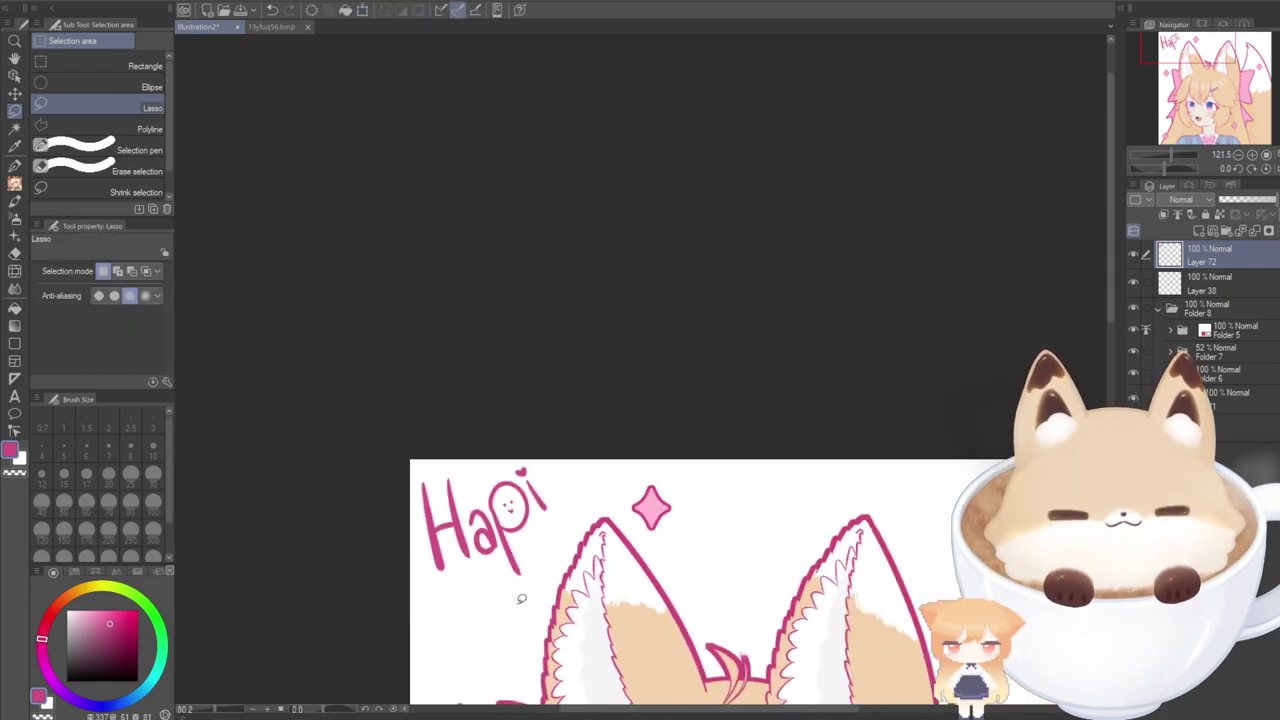
Select the thick silhouette outline's layer by picking the outline on the hair tuft between the ears.
drag(1174, 126, 1204, 87)
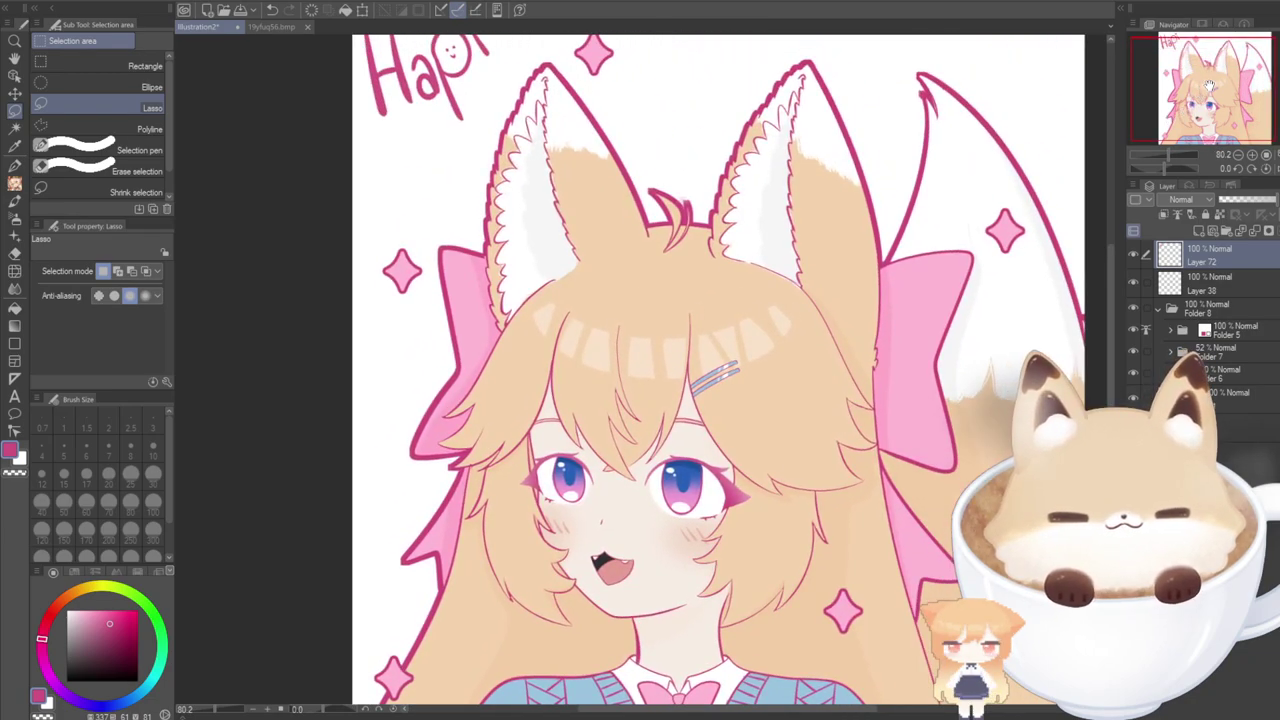
scroll(504, 377, down, 1)
click(15, 166)
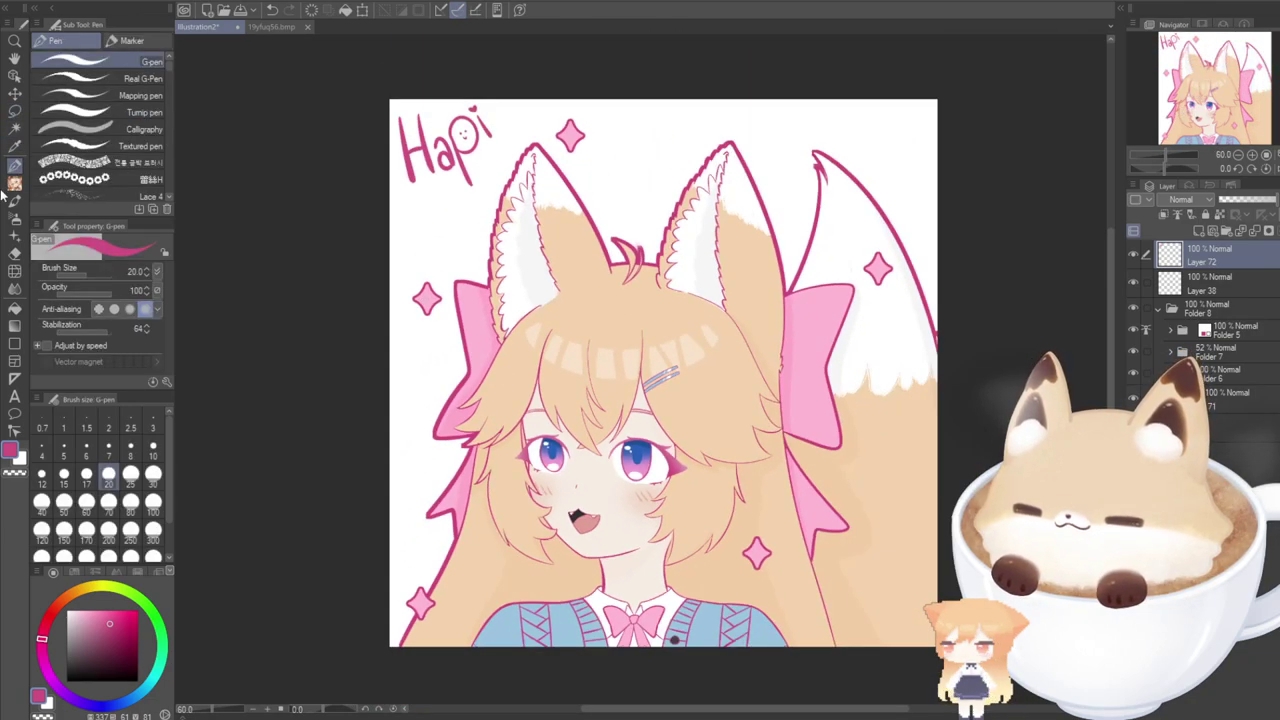
scroll(600, 565, down, 1)
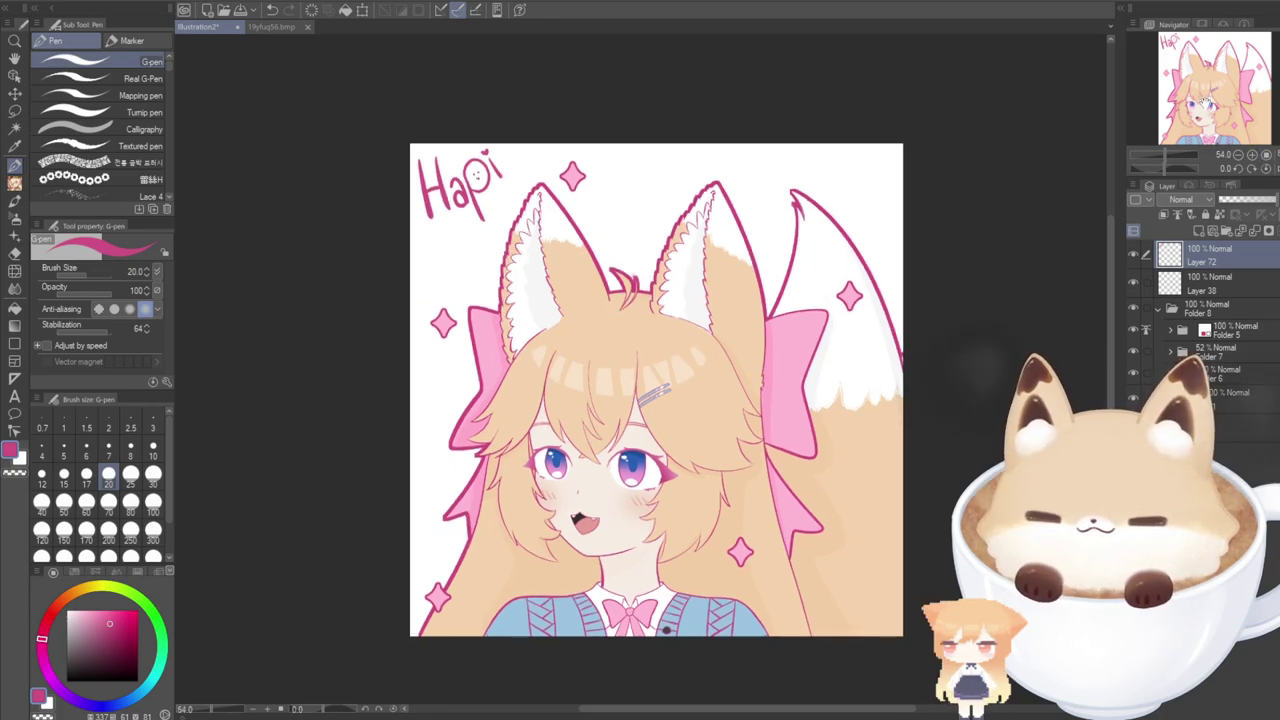
drag(1205, 101, 1208, 104)
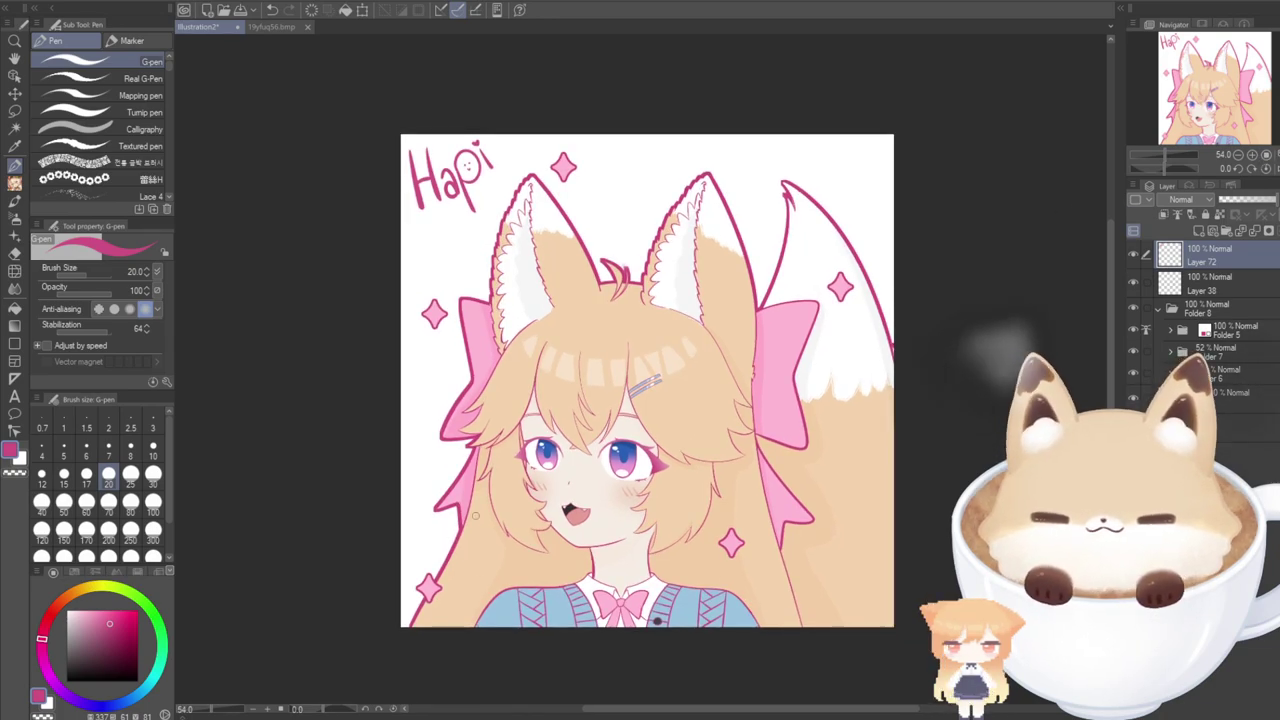
scroll(613, 249, up, 5)
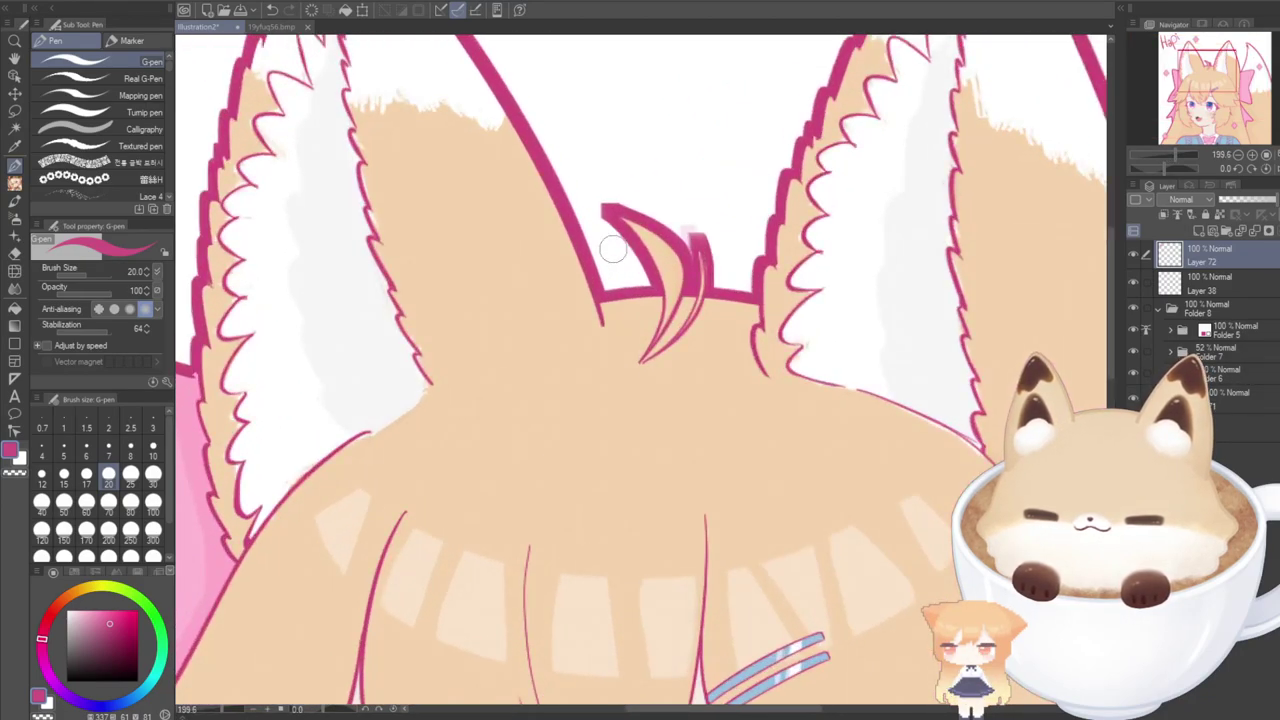
click(14, 75)
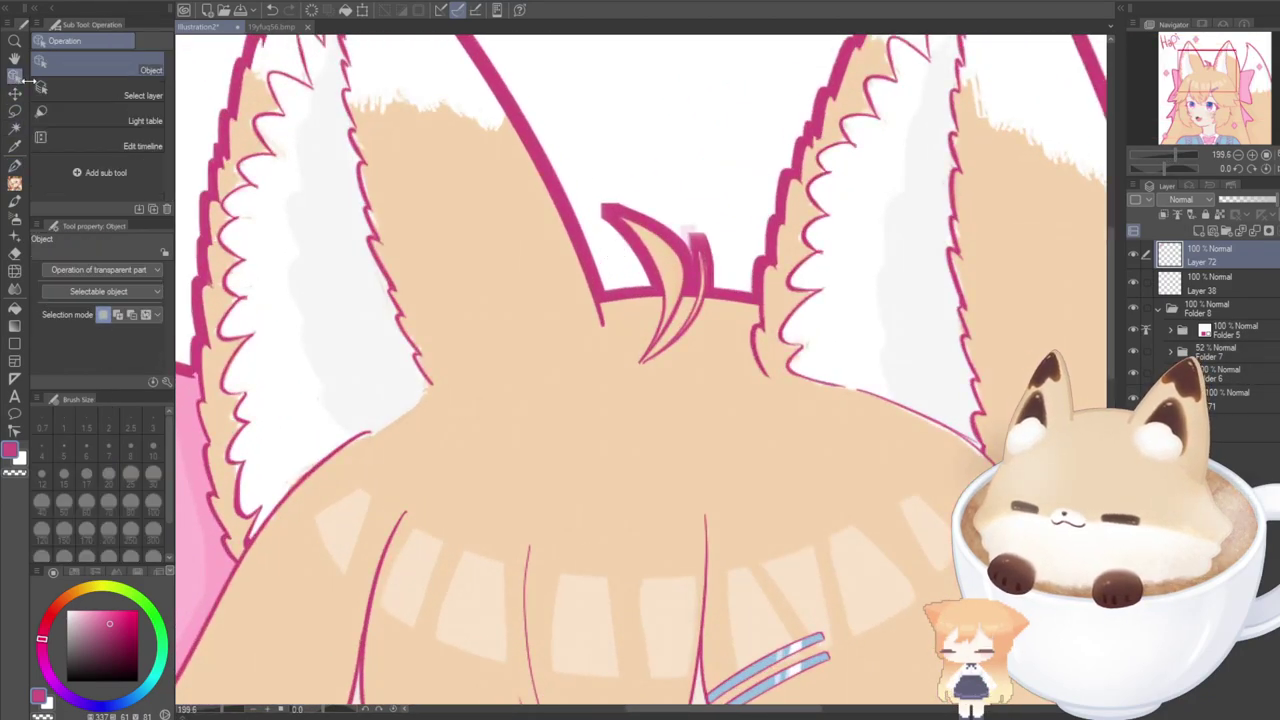
click(604, 216)
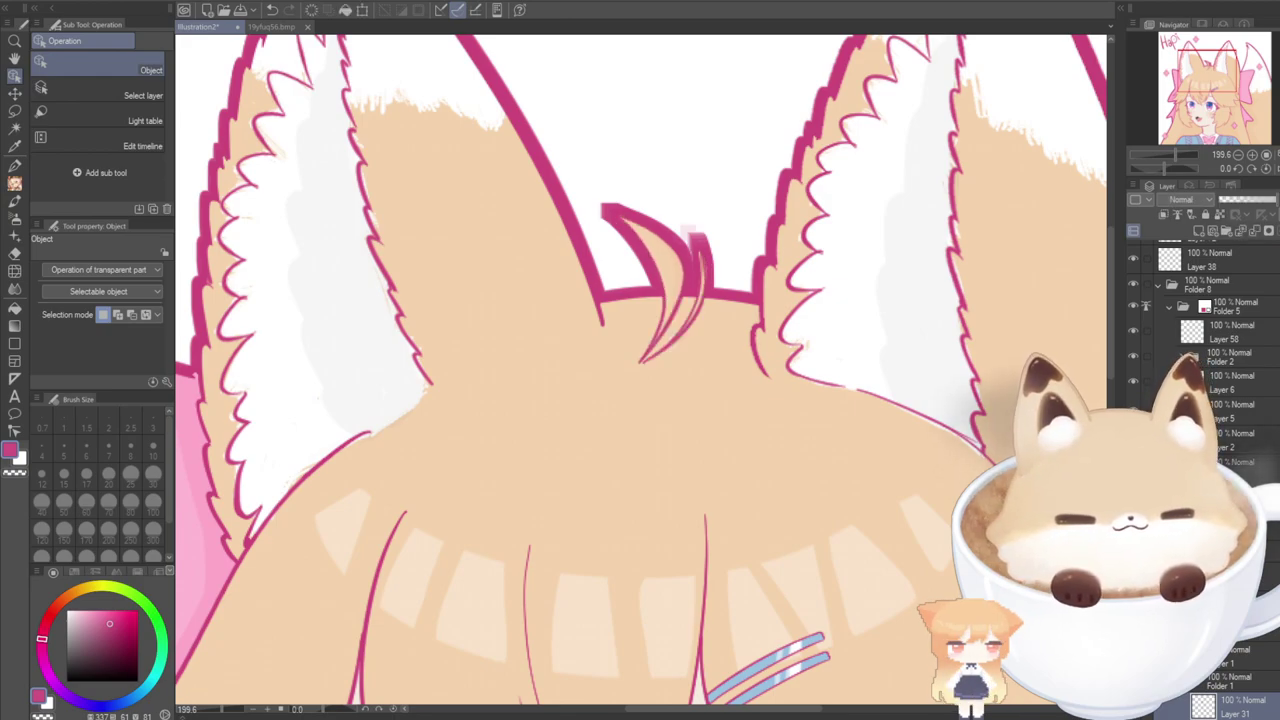
click(643, 256)
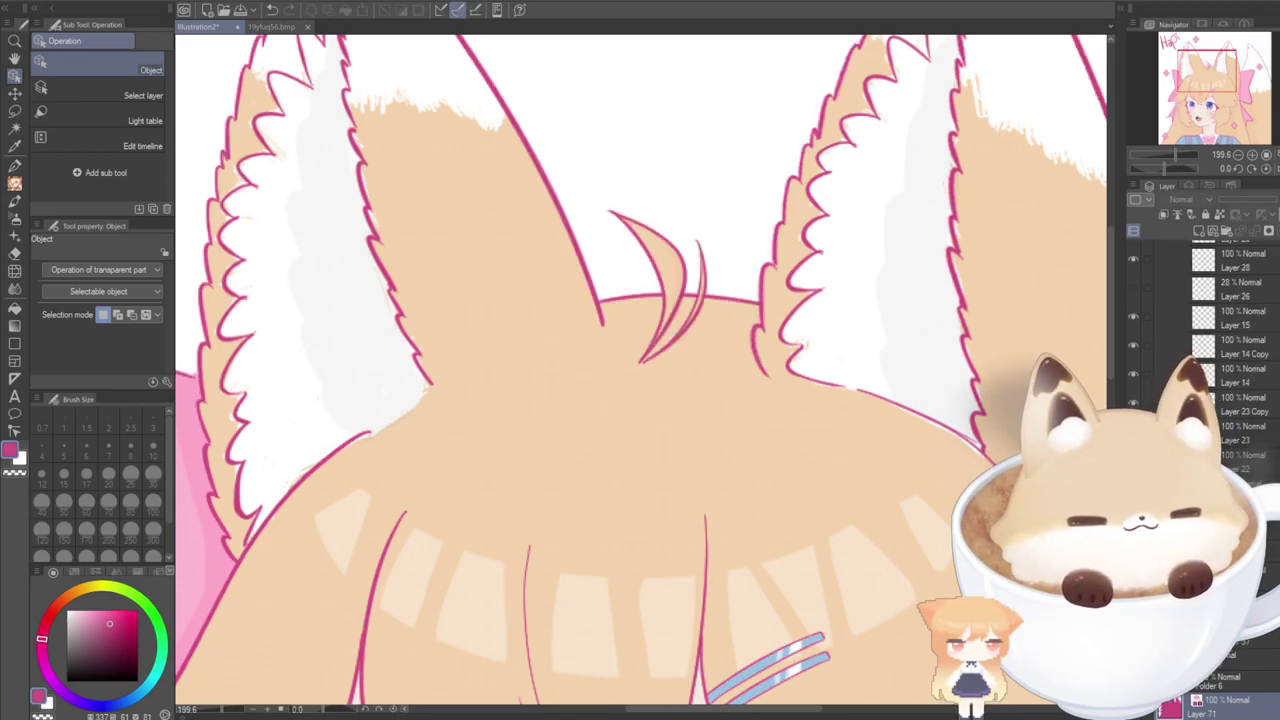
Erase the excess outline at the tuft's right strand with the Hard eraser and refine the gap between strands at size 3.
key(e)
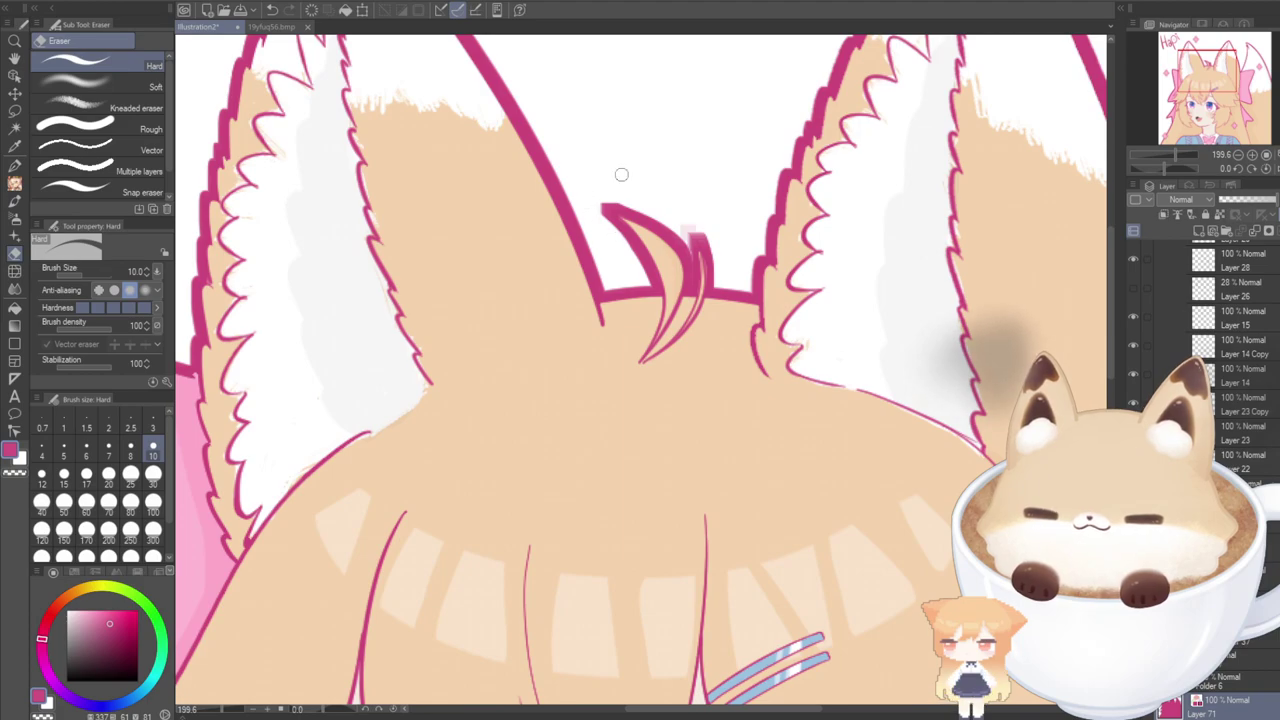
mouse_move(714, 252)
mouse_down()
mouse_move(649, 199)
mouse_move(690, 252)
mouse_up()
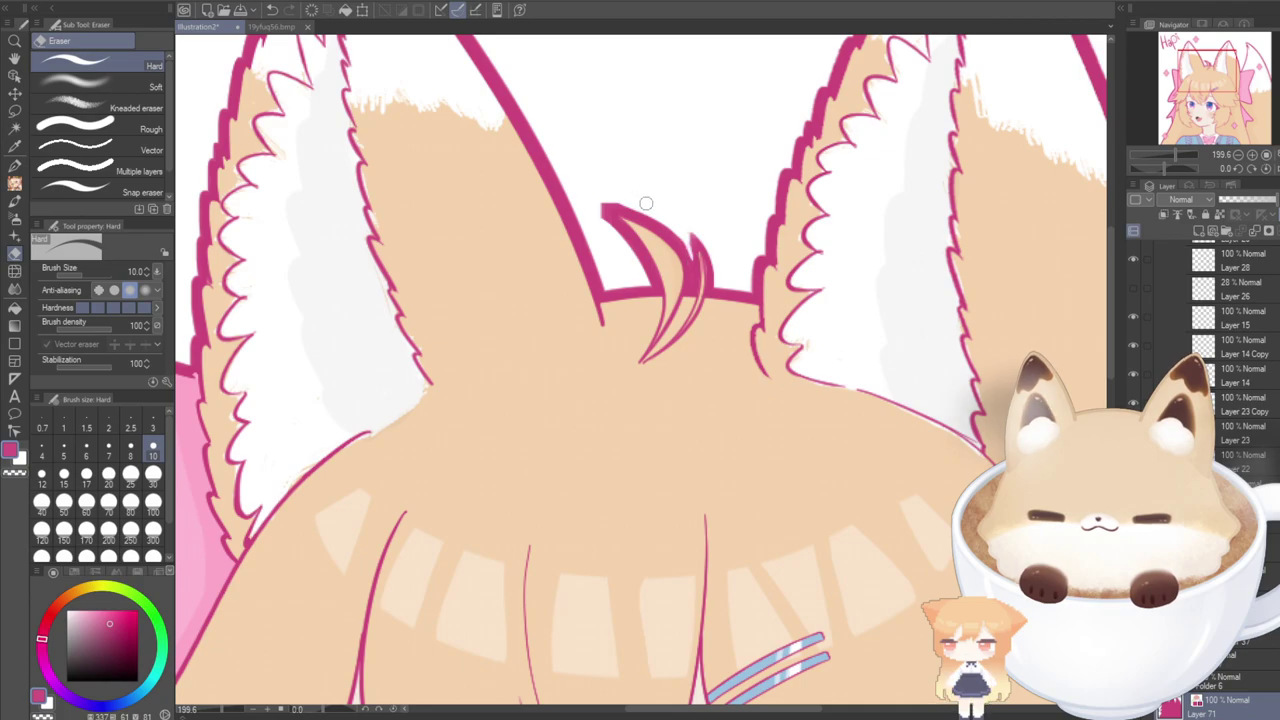
scroll(692, 240, up, 4)
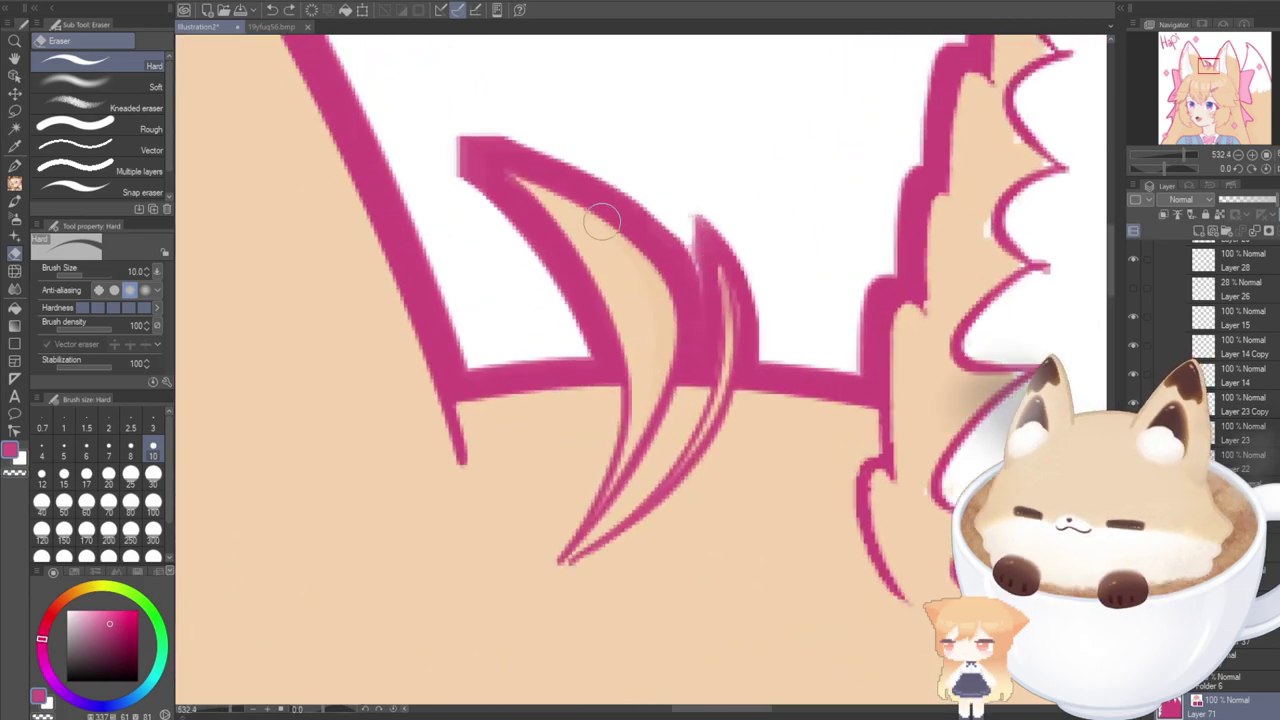
click(152, 427)
scroll(745, 296, up, 2)
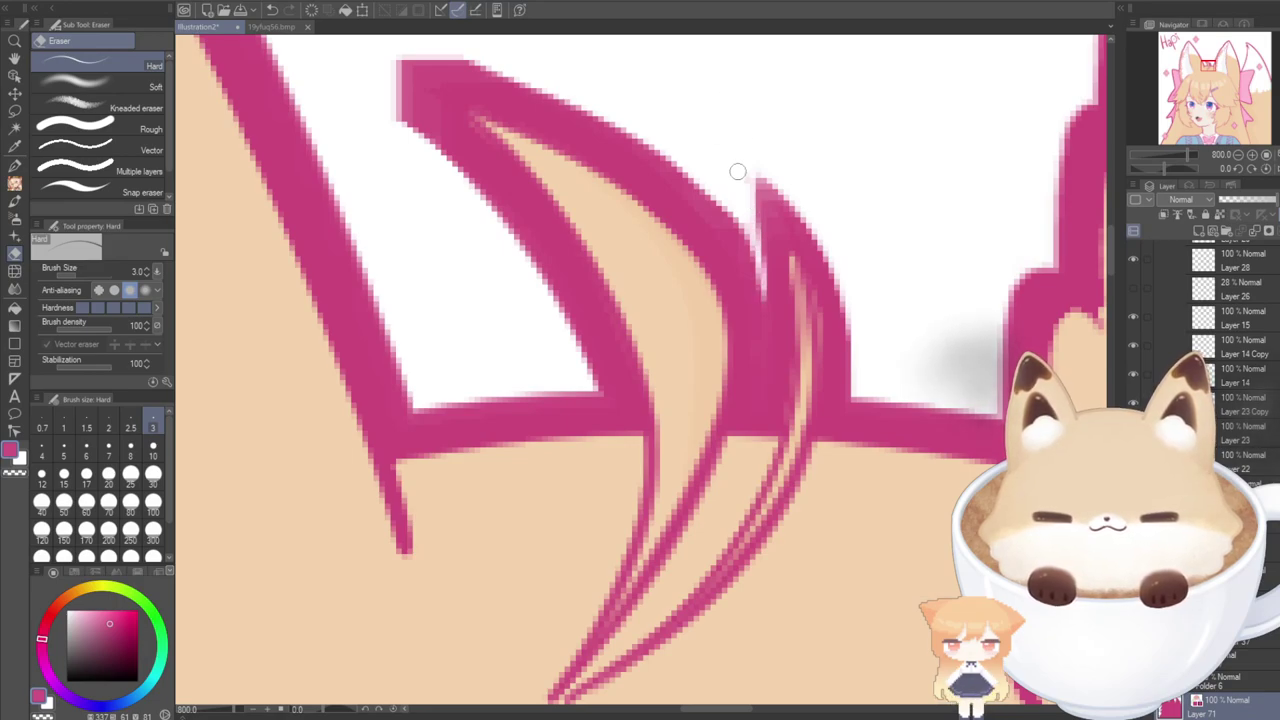
scroll(630, 265, up, 3)
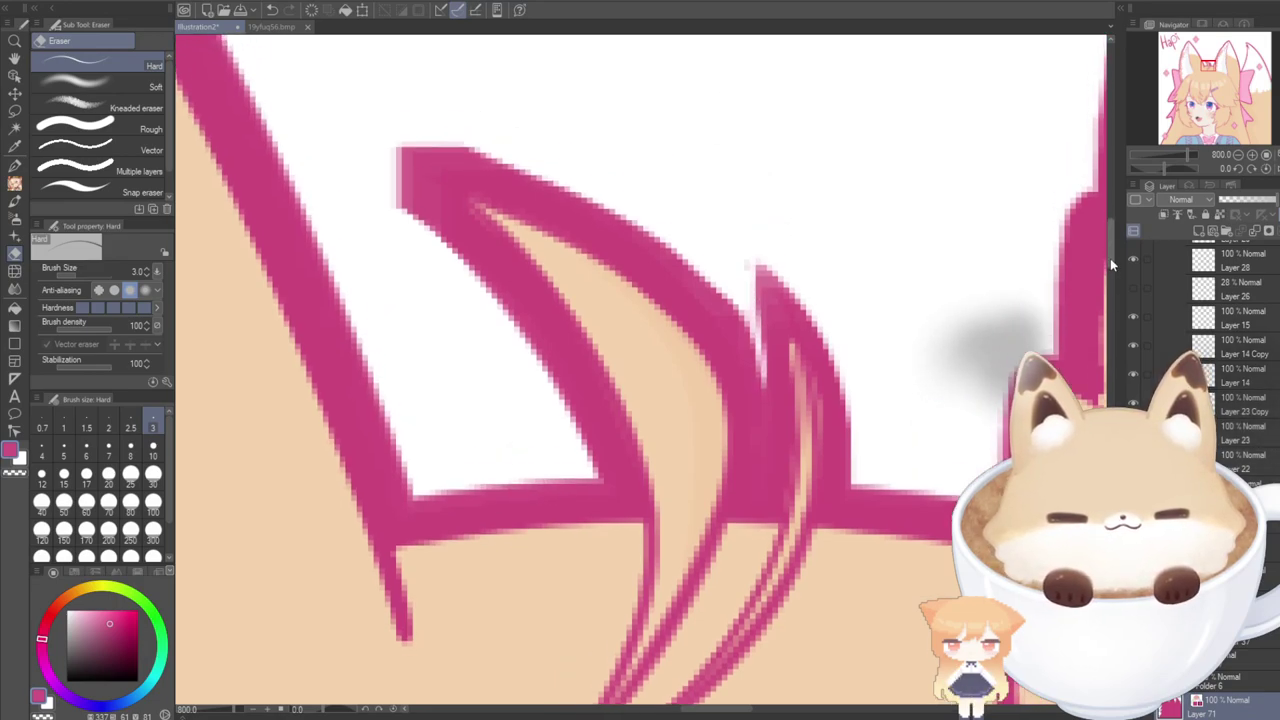
Trim the blunt tip and both outer edges of the tuft's left strand to a sharp point, using eraser size 5.
mouse_move(515, 375)
mouse_down()
mouse_move(334, 153)
mouse_move(421, 271)
mouse_up()
click(63, 455)
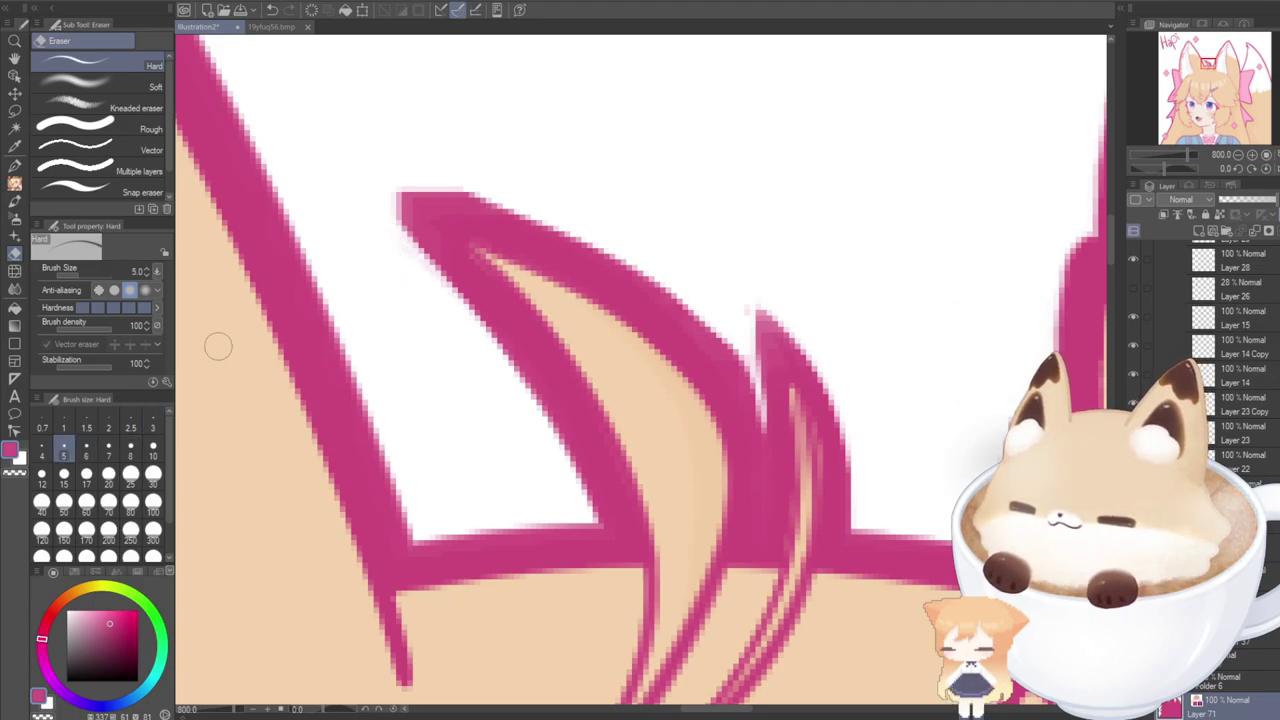
mouse_move(378, 193)
mouse_down()
mouse_move(589, 232)
mouse_move(657, 263)
mouse_up()
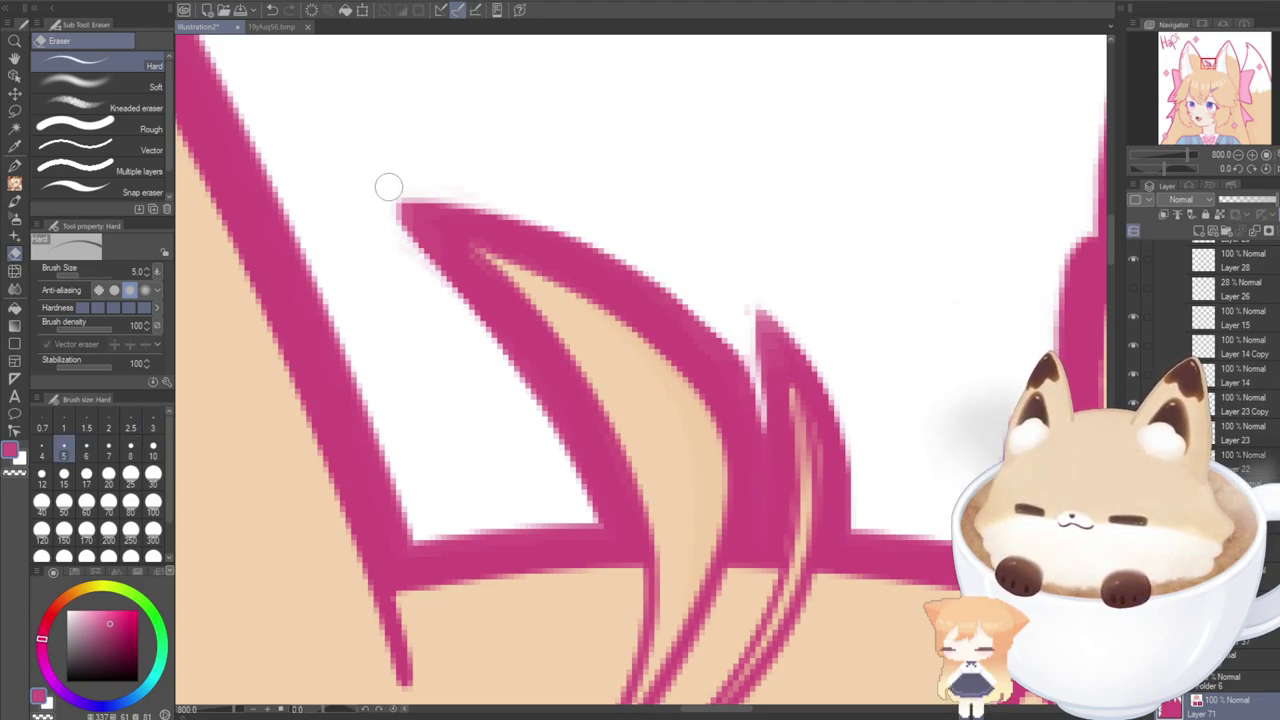
drag(353, 170, 491, 387)
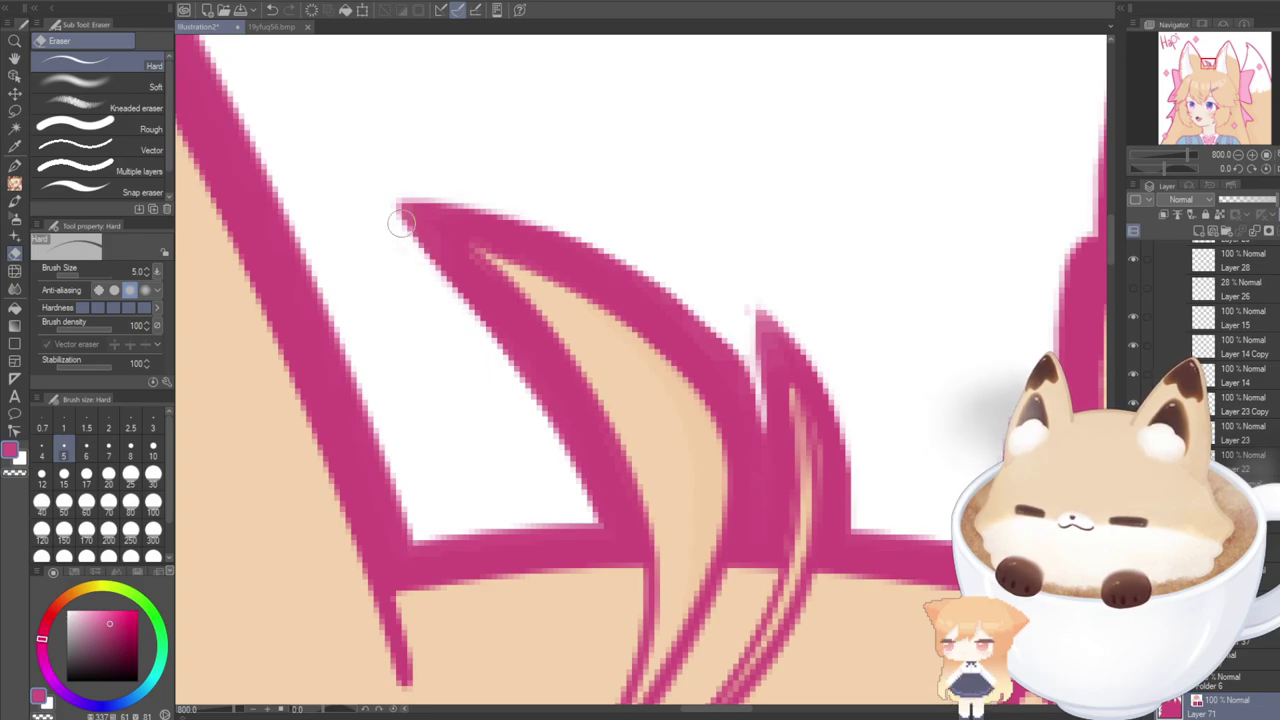
drag(385, 197, 528, 430)
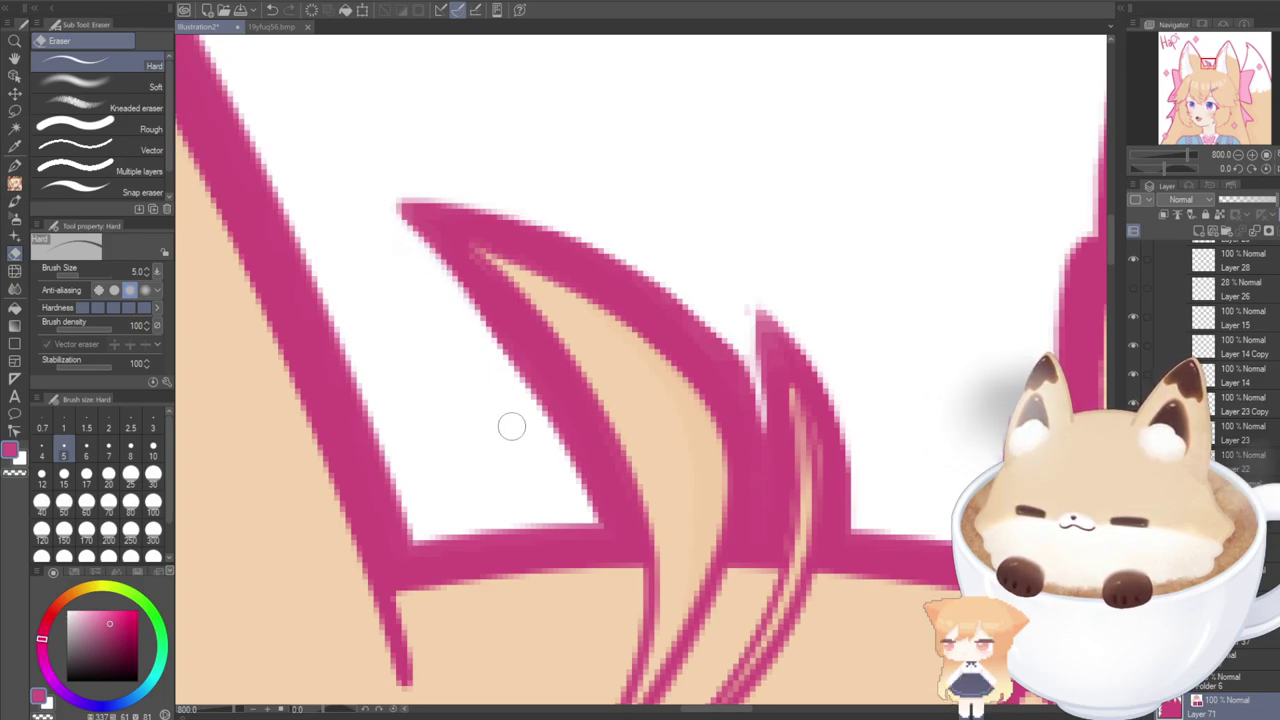
Erase the flat upper edge of the small spike below the tail tip with the Hard eraser at size 5, sharpening its point.
scroll(723, 206, down, 6)
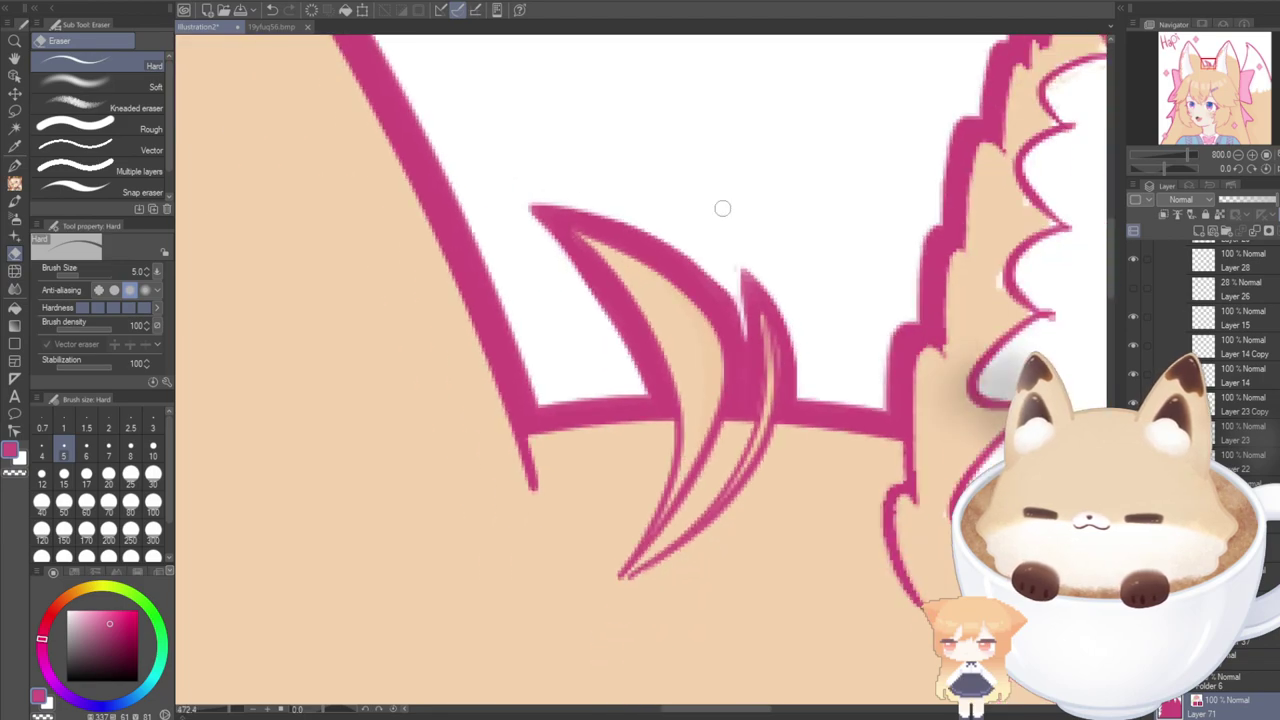
scroll(725, 290, up, 3)
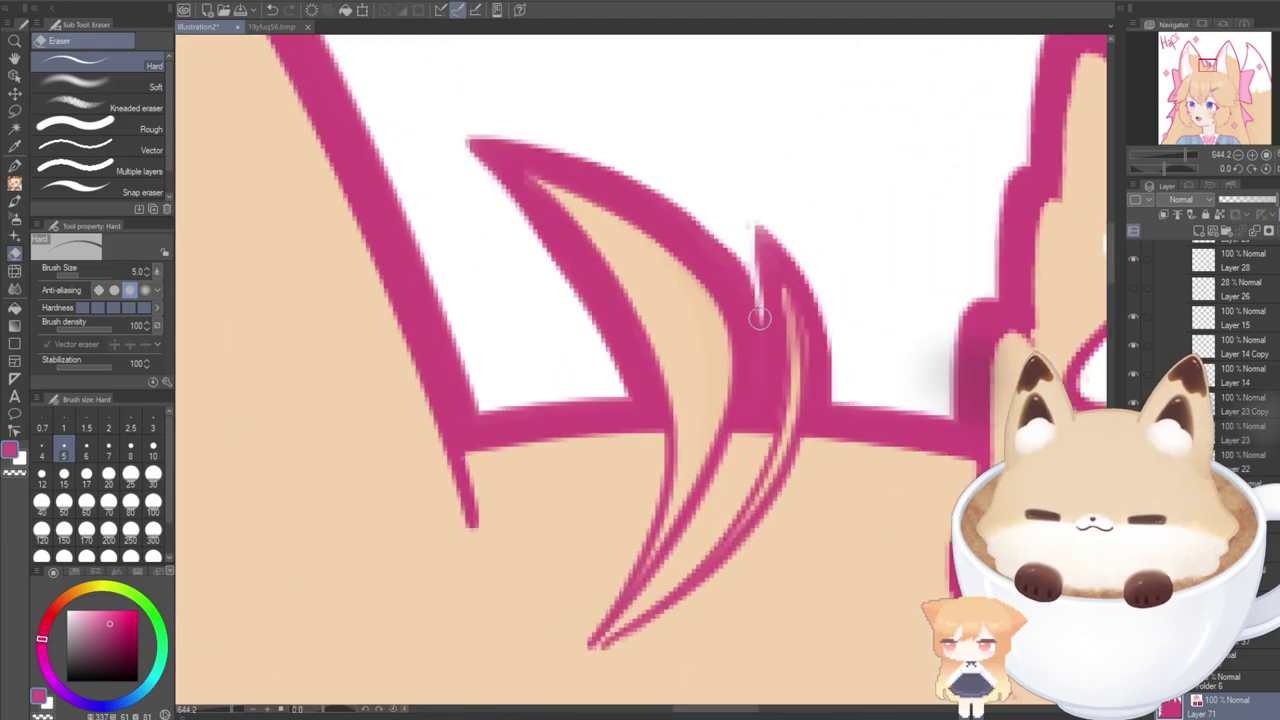
scroll(527, 129, down, 10)
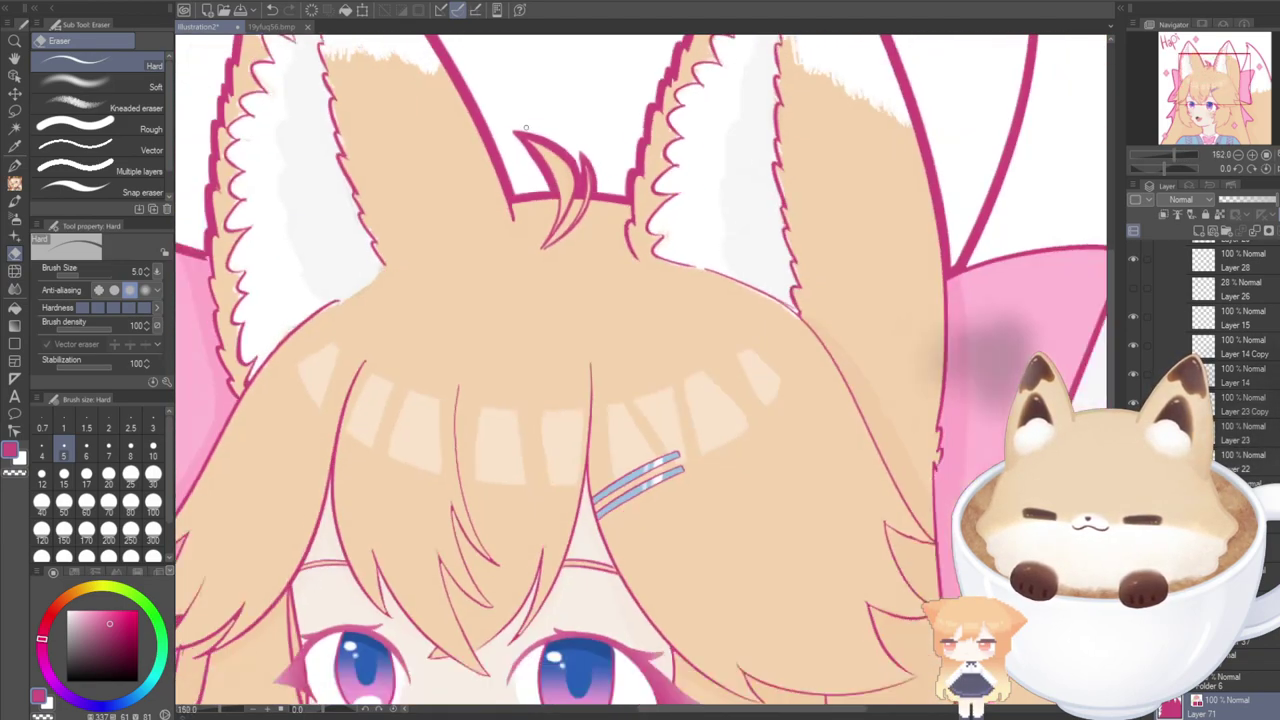
scroll(994, 162, down, 2)
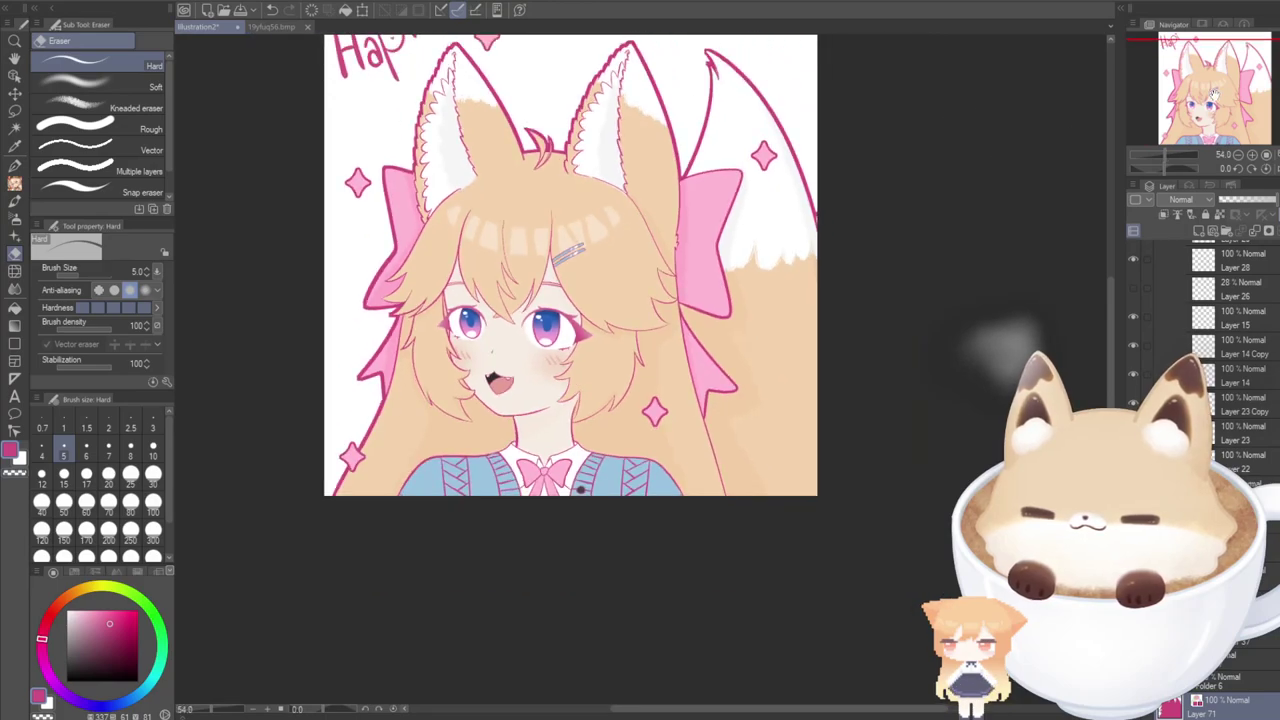
drag(1213, 93, 1207, 70)
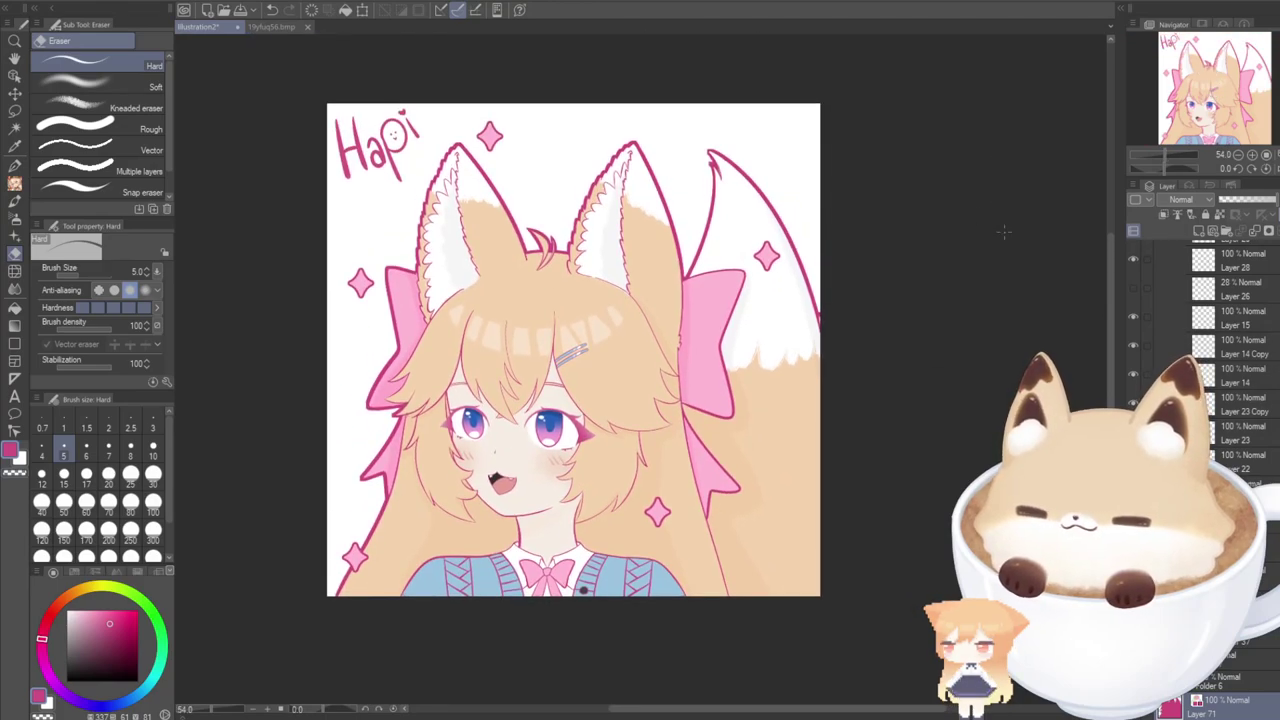
scroll(680, 110, up, 5)
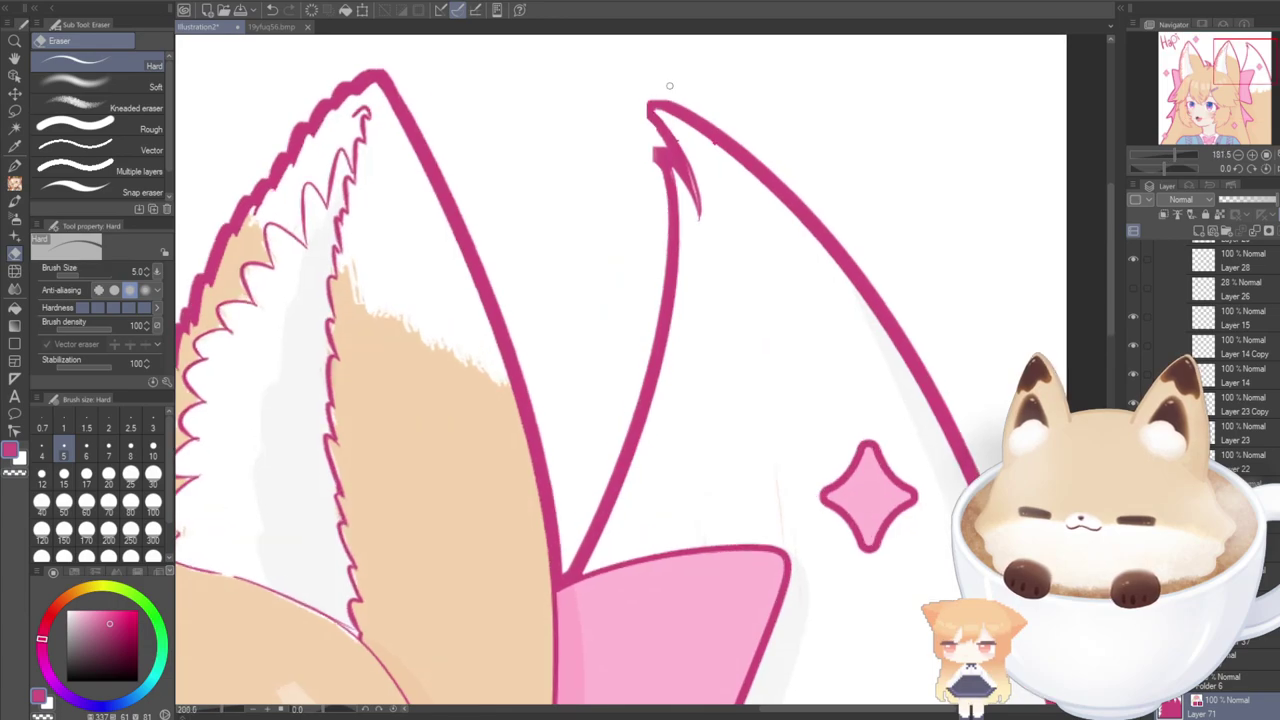
scroll(670, 86, up, 5)
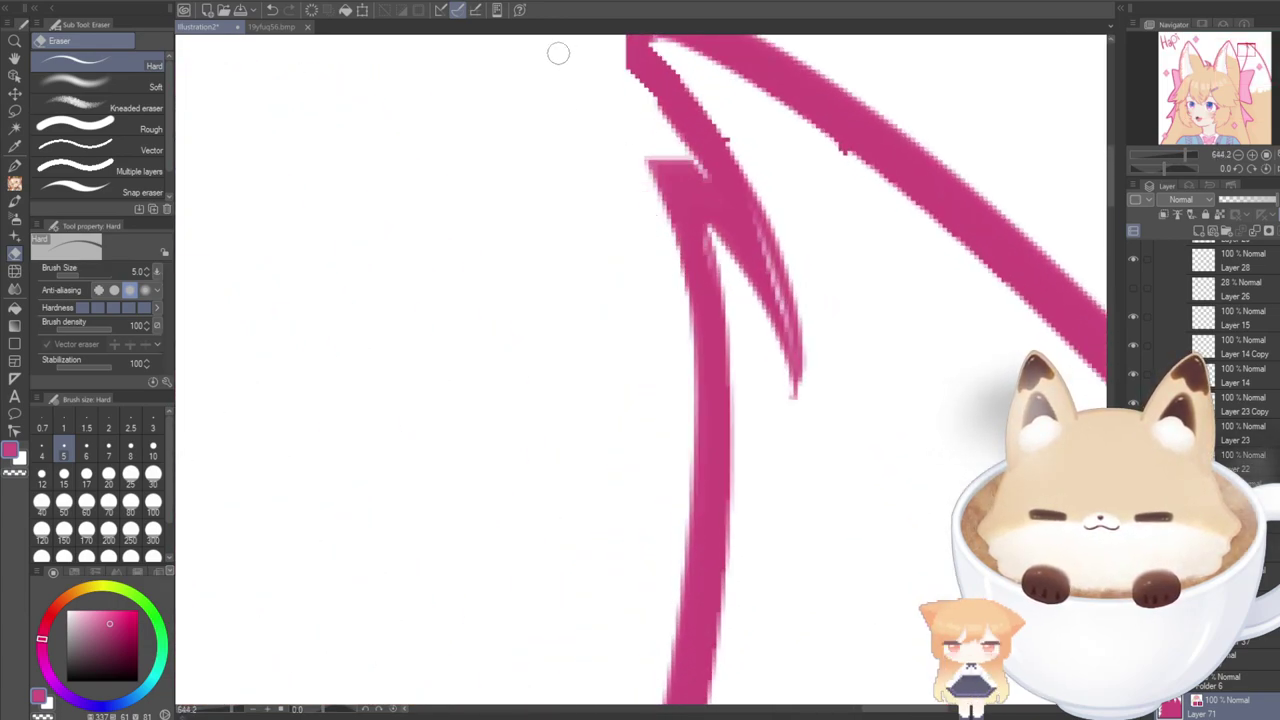
drag(709, 175, 541, 162)
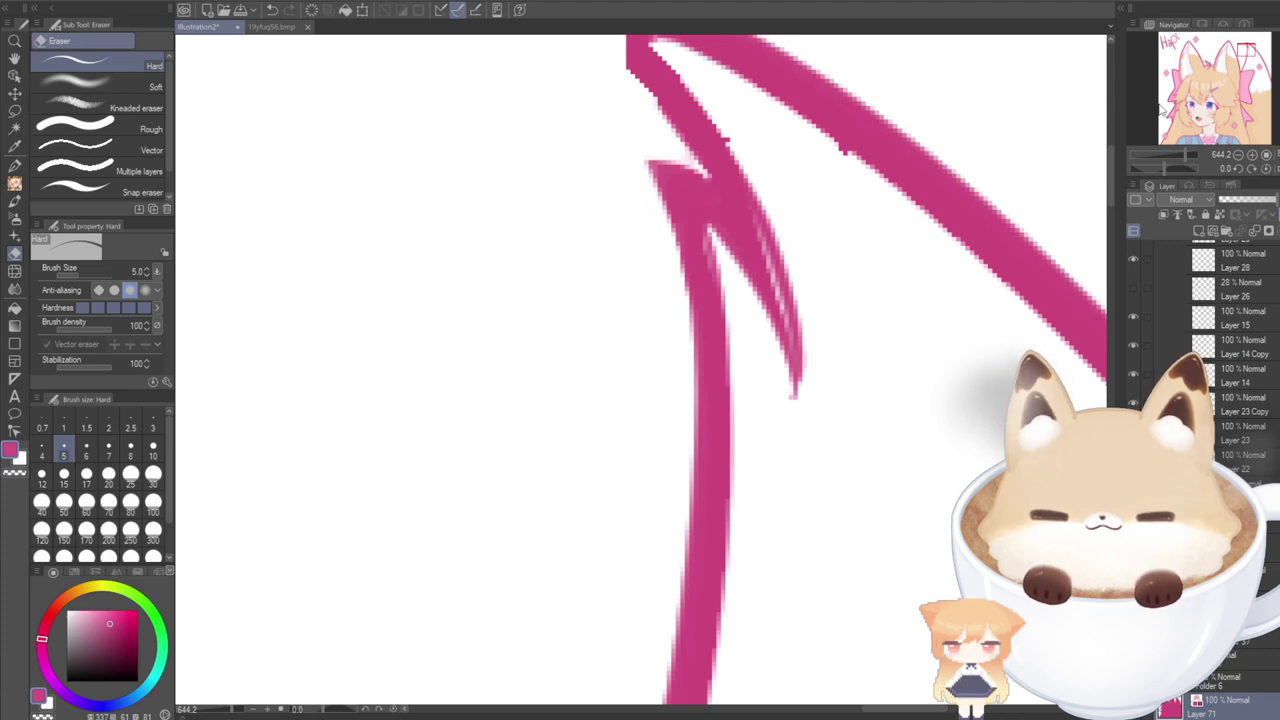
Trim the notch above the small spike, round off the tail tip's square corner and smooth the bumps along its outline.
drag(1246, 50, 1247, 46)
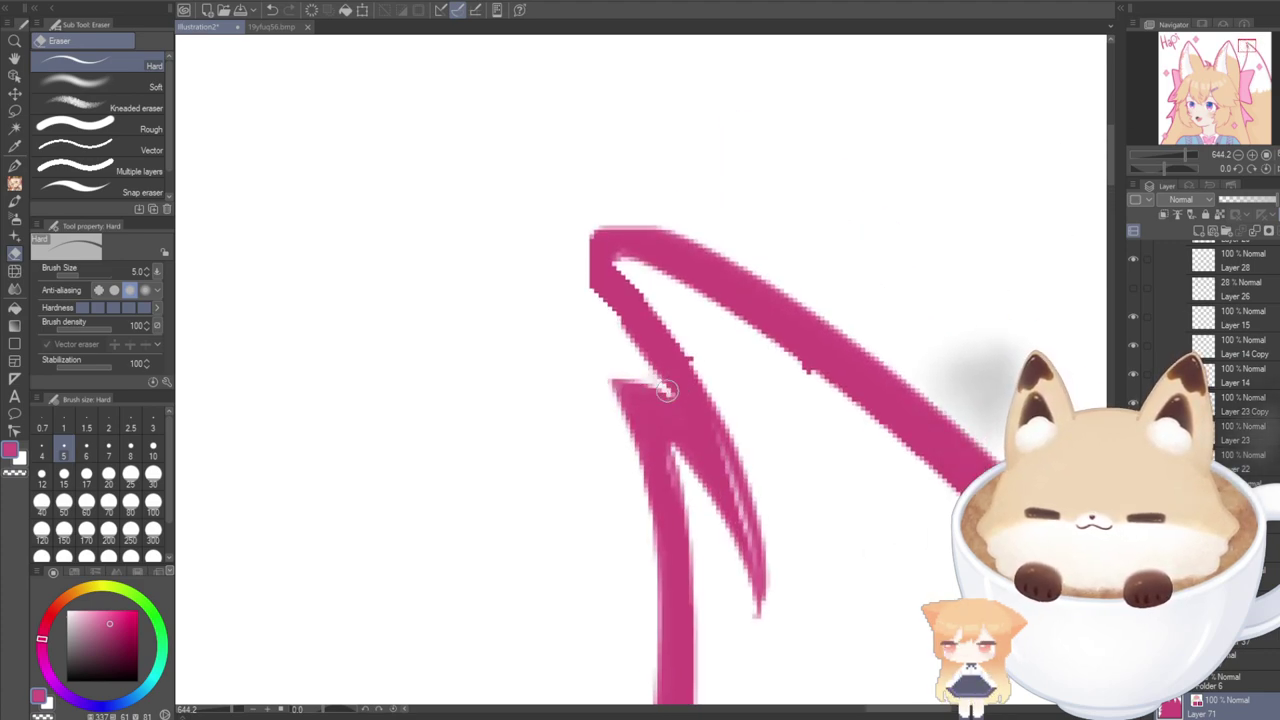
drag(668, 392, 511, 184)
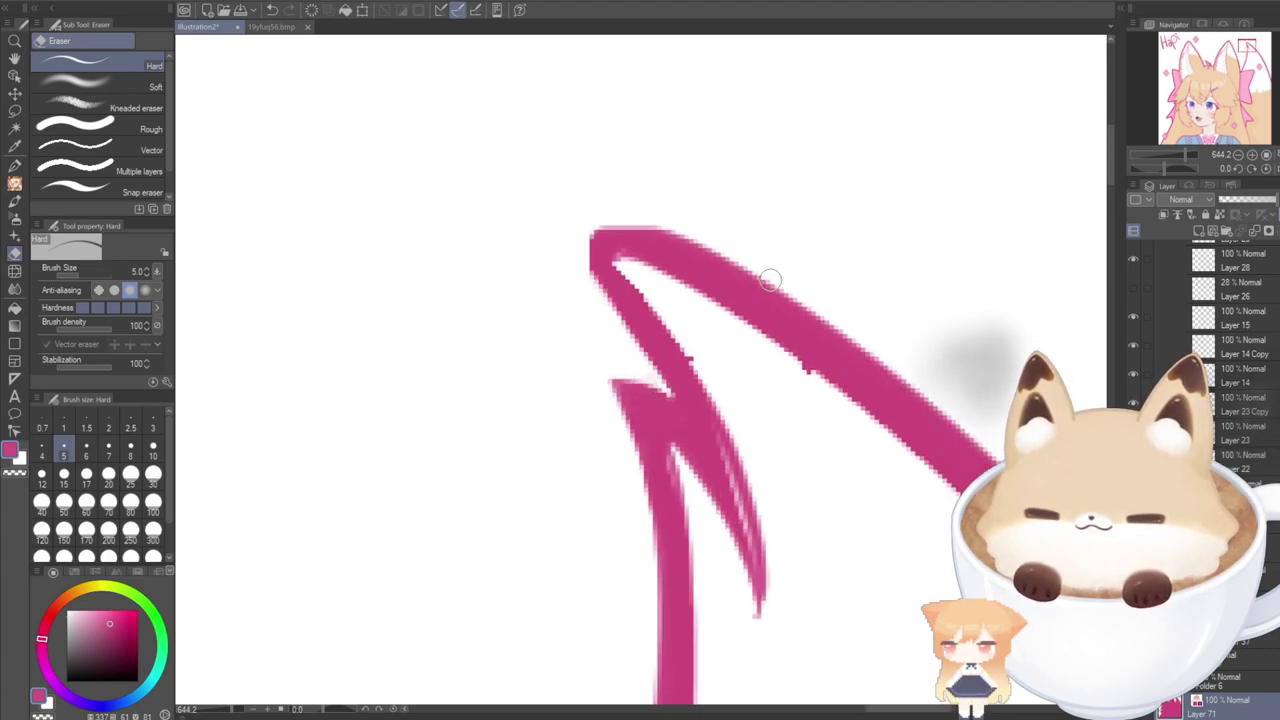
drag(769, 280, 414, 248)
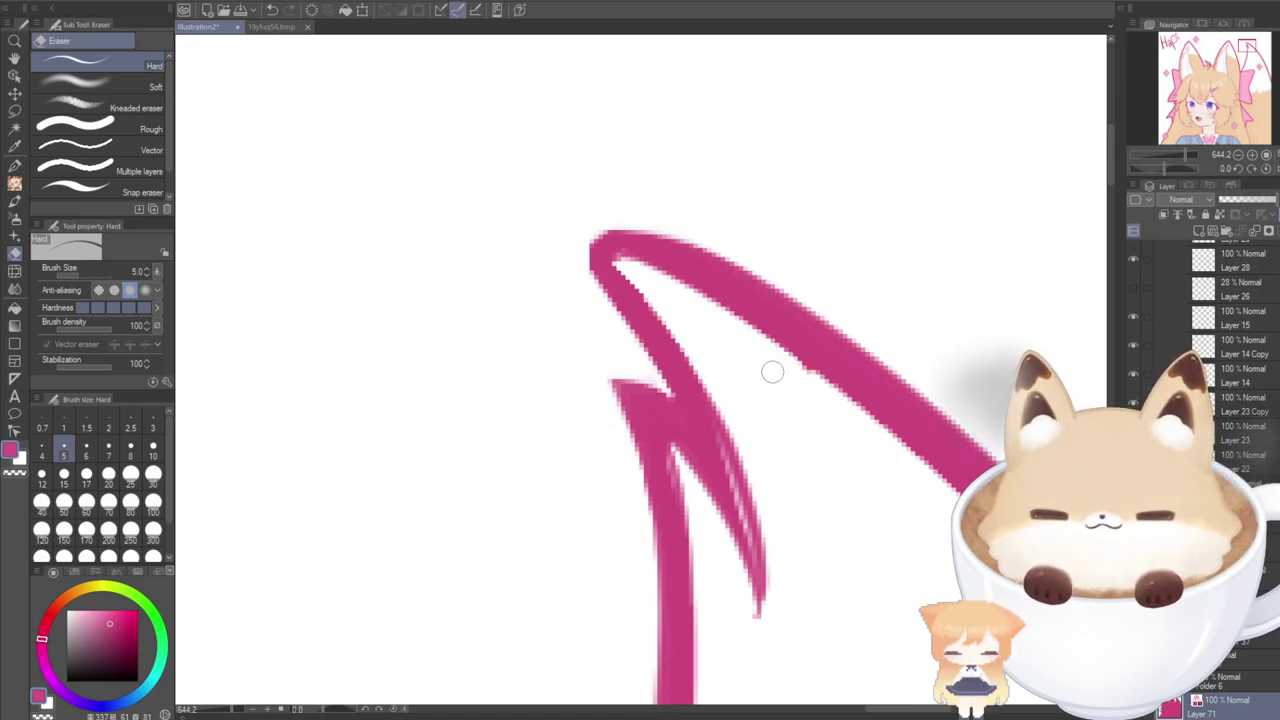
scroll(565, 272, down, 10)
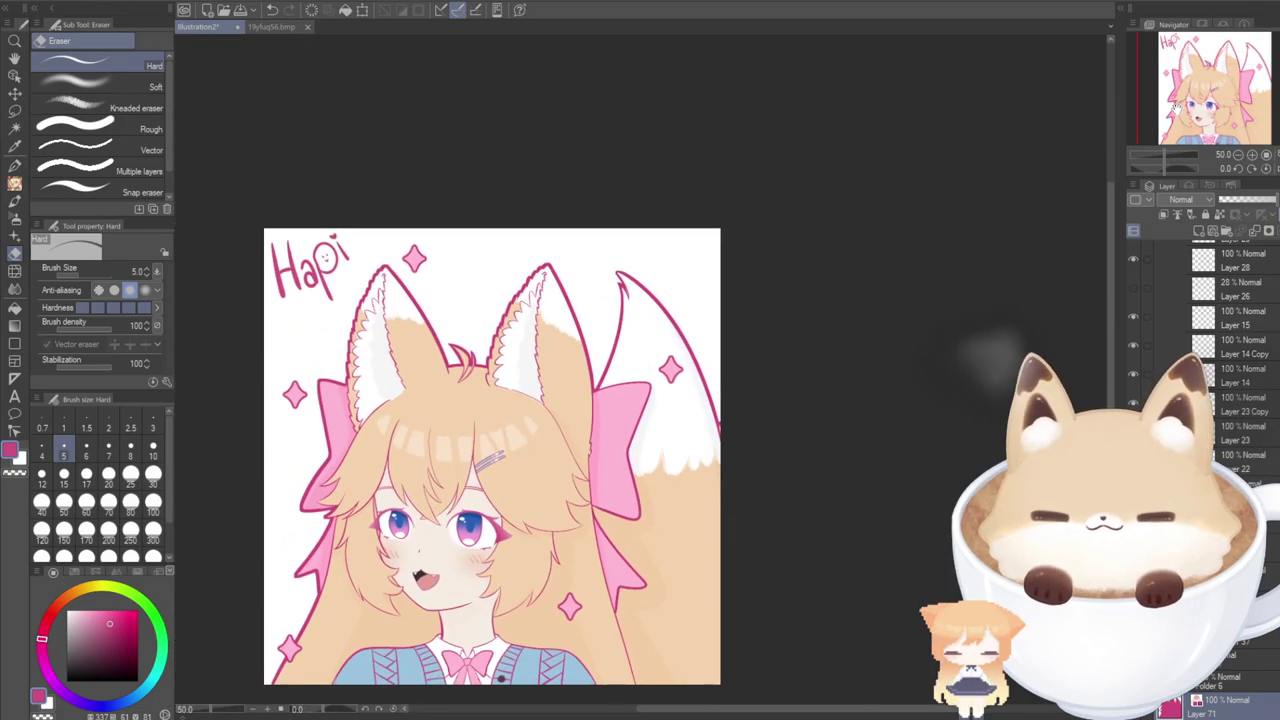
scroll(600, 318, up, 5)
scroll(653, 273, up, 7)
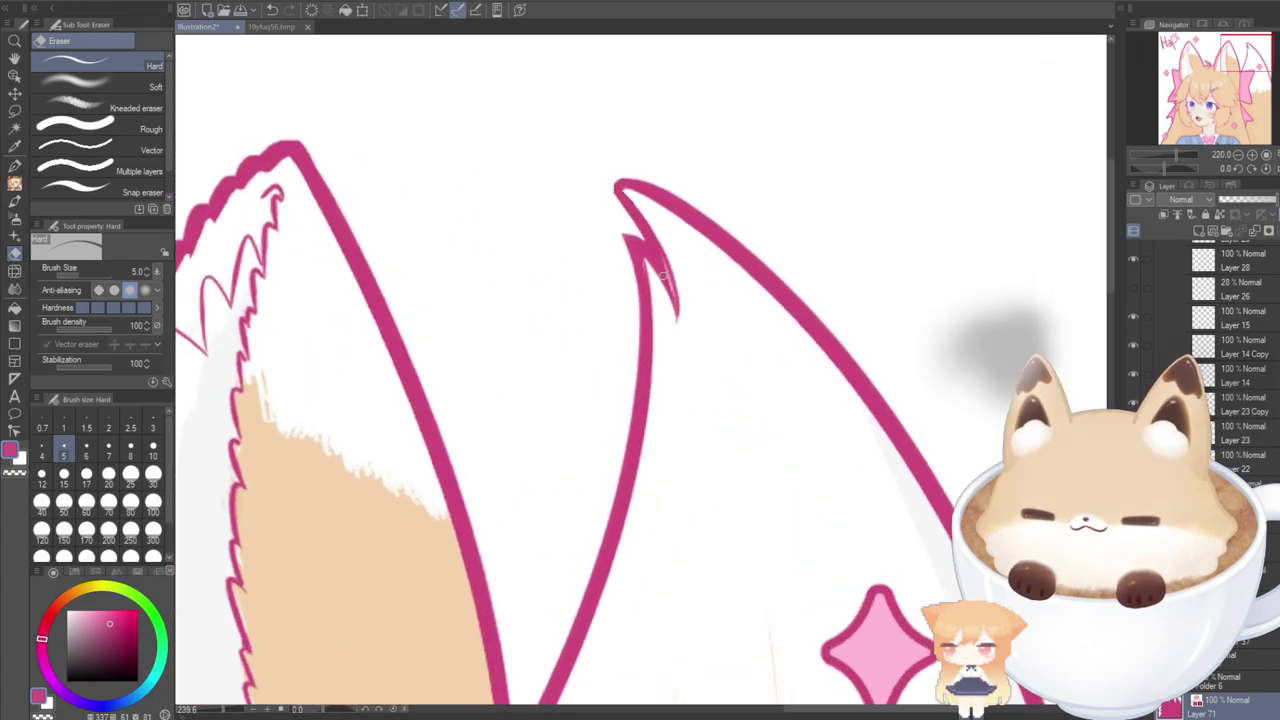
click(15, 167)
alt+click(637, 222)
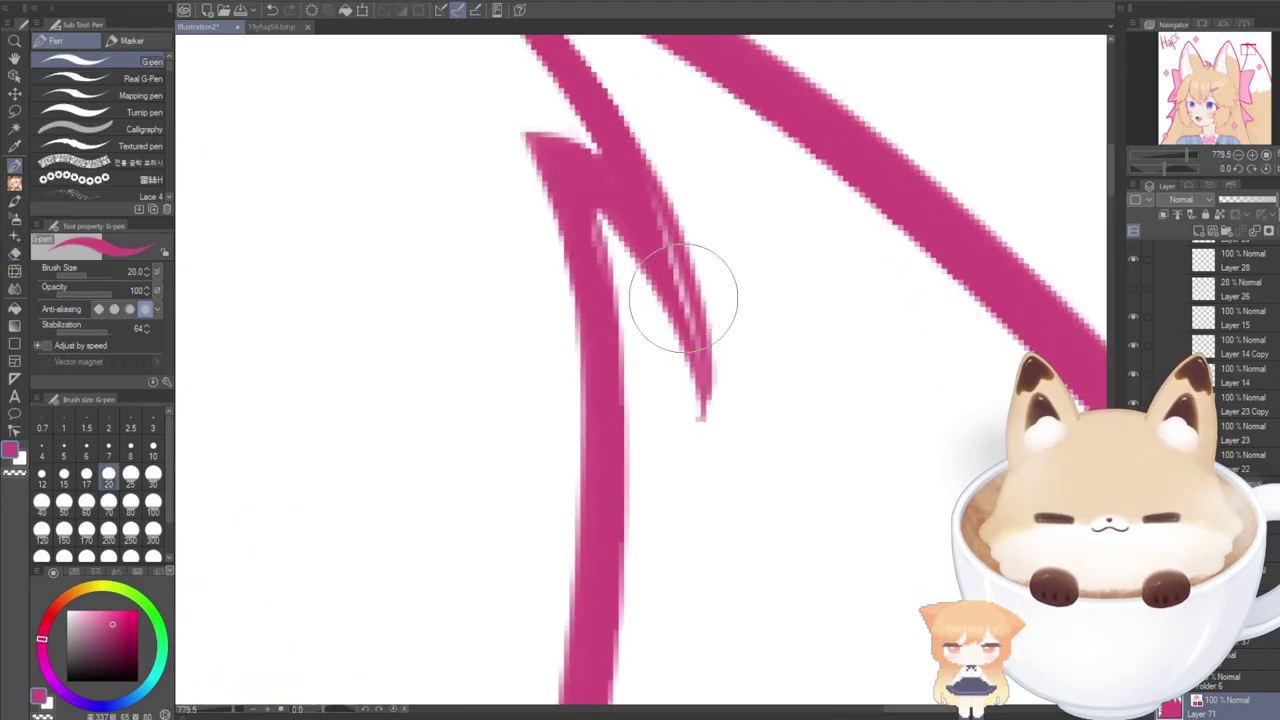
scroll(691, 371, down, 2)
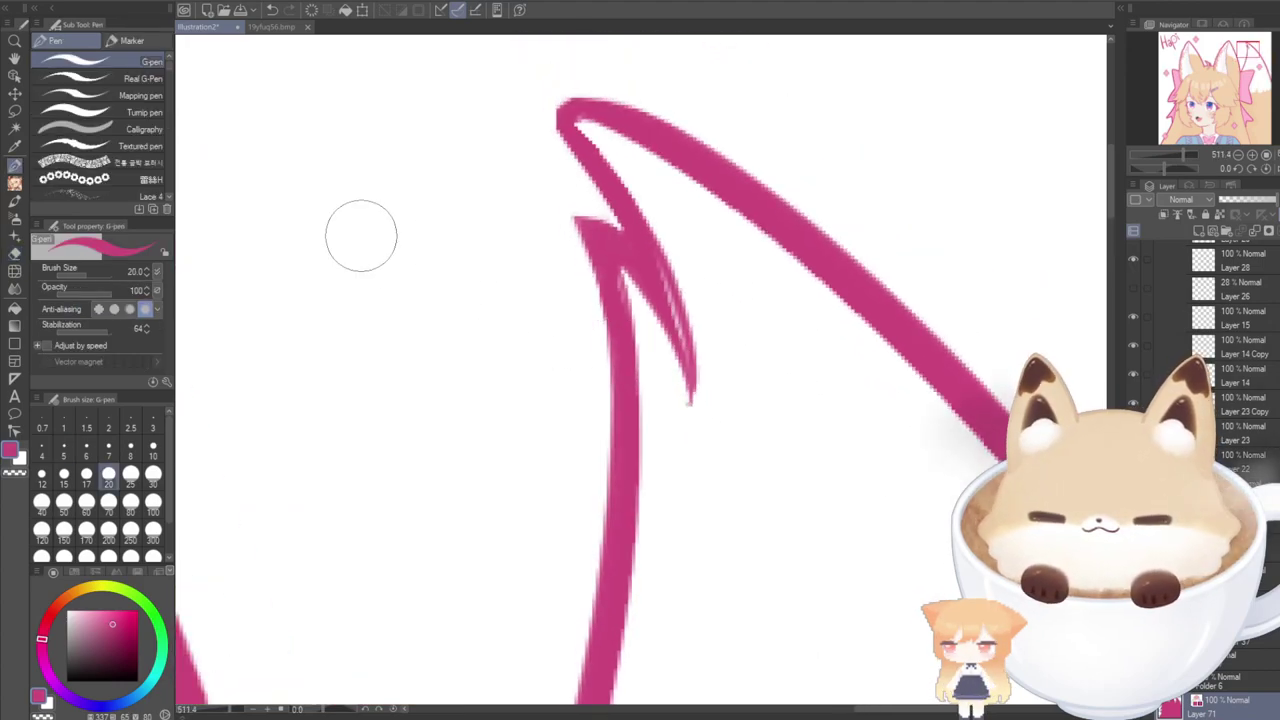
click(15, 75)
key(ctrl+z)
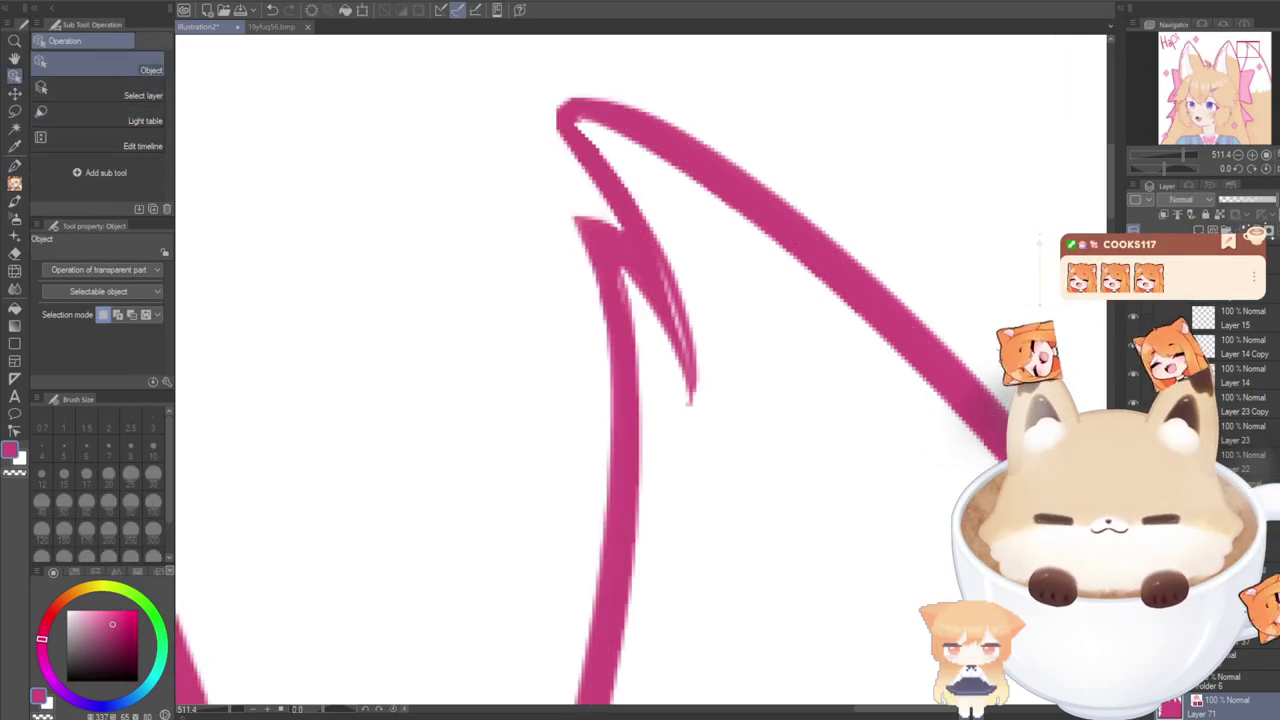
key(p)
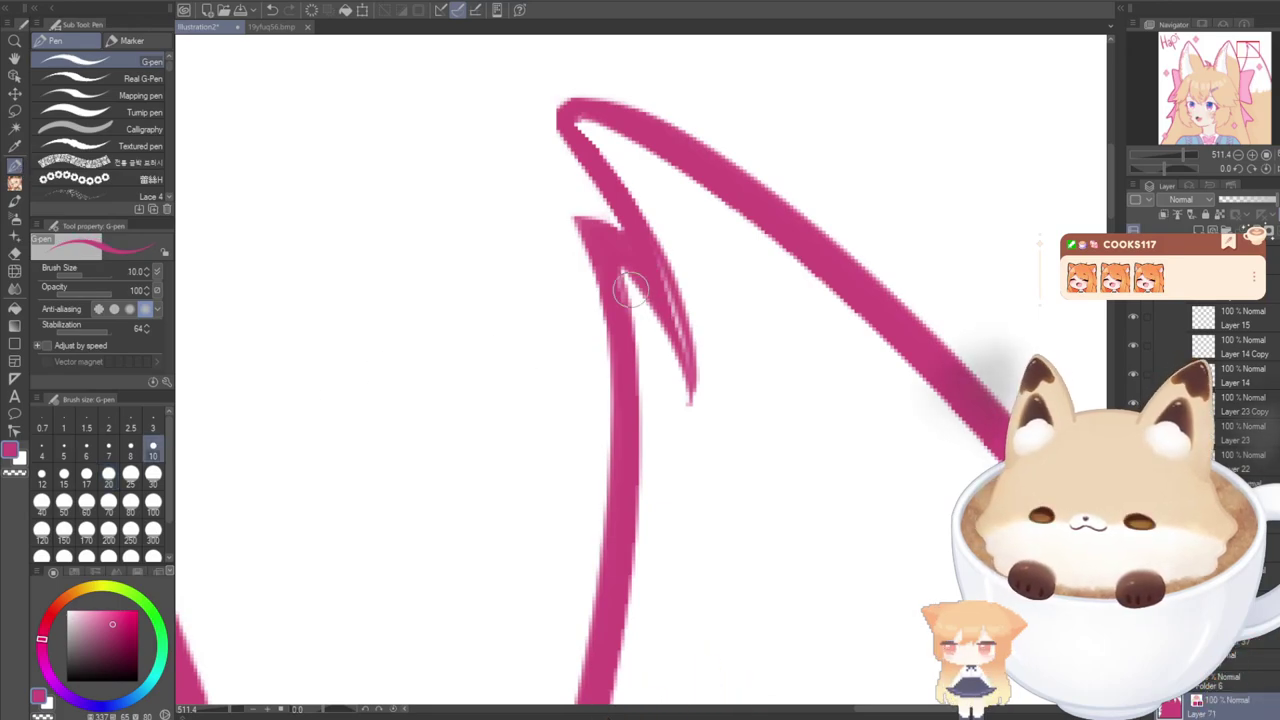
Select the tail's white fill on Layer 40 and erase the white sliver inside the strand below the tail tip.
key(o)
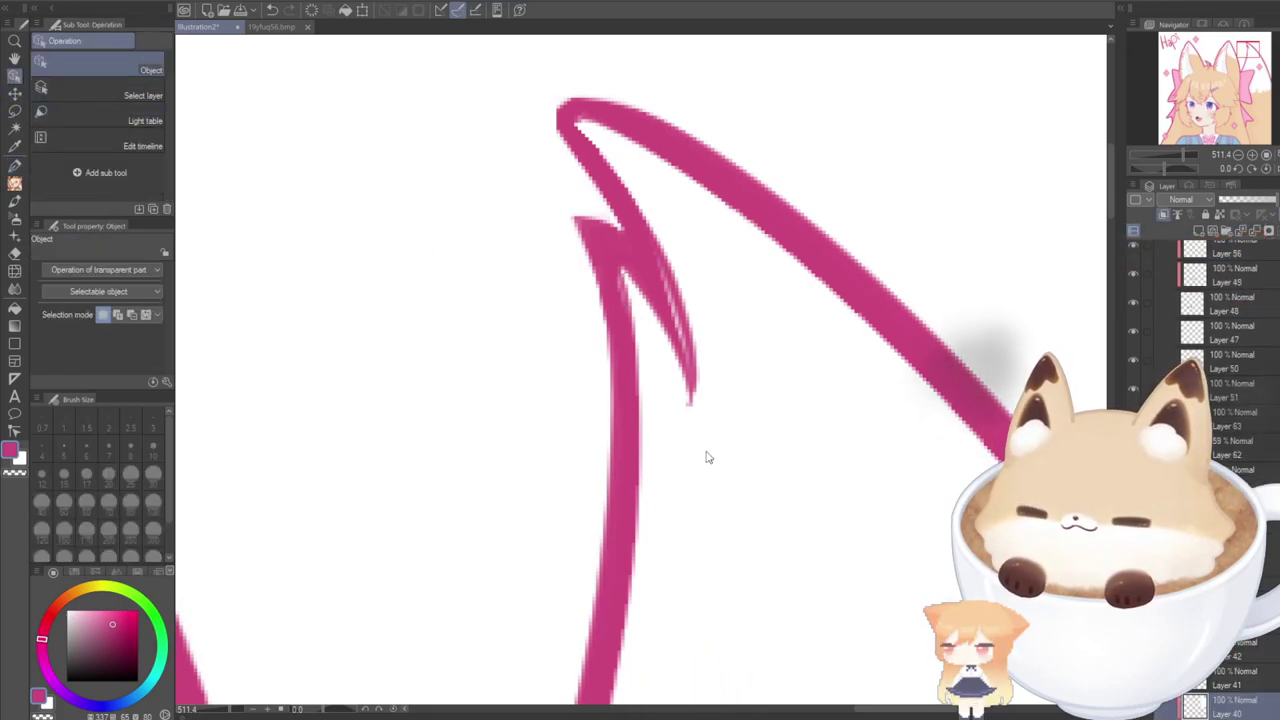
click(14, 252)
drag(643, 240, 658, 273)
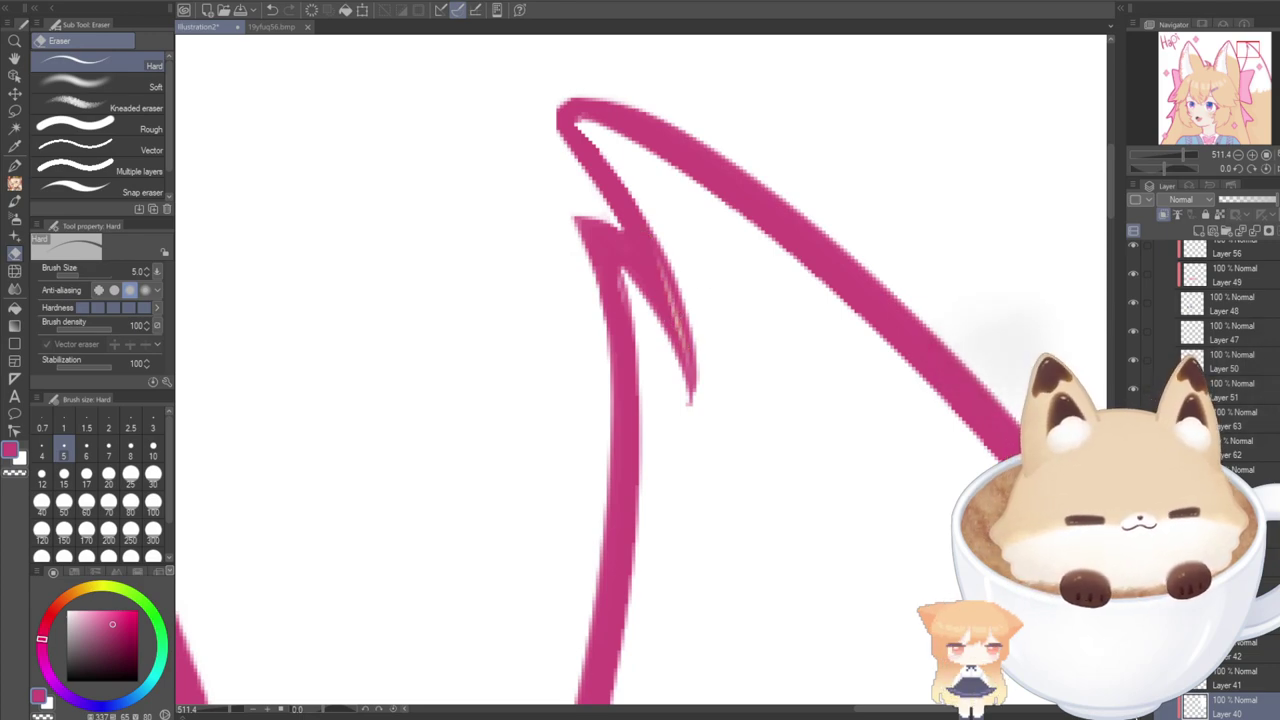
Check Layer 40's visibility, select Layer 39, and erase the remaining beige sliver inside the strand below the tail tip.
click(1134, 706)
click(1134, 706)
scroll(1148, 712, down, 2)
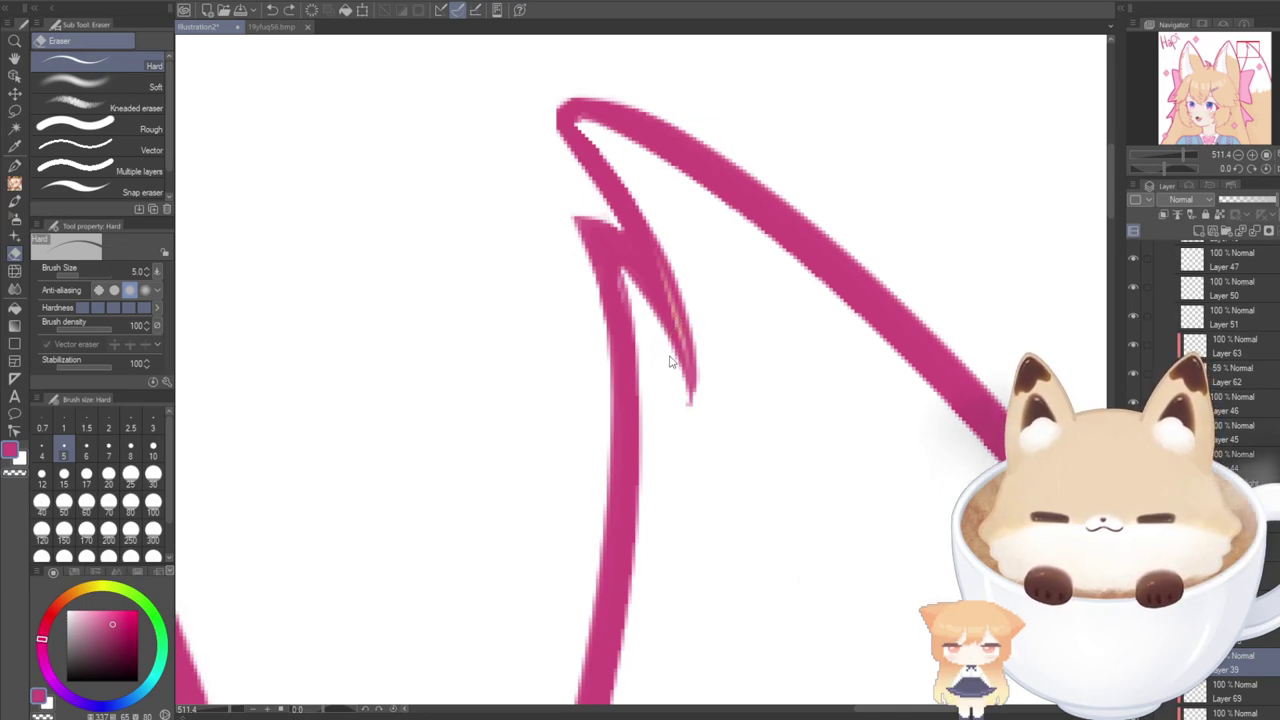
key(ctrl+z)
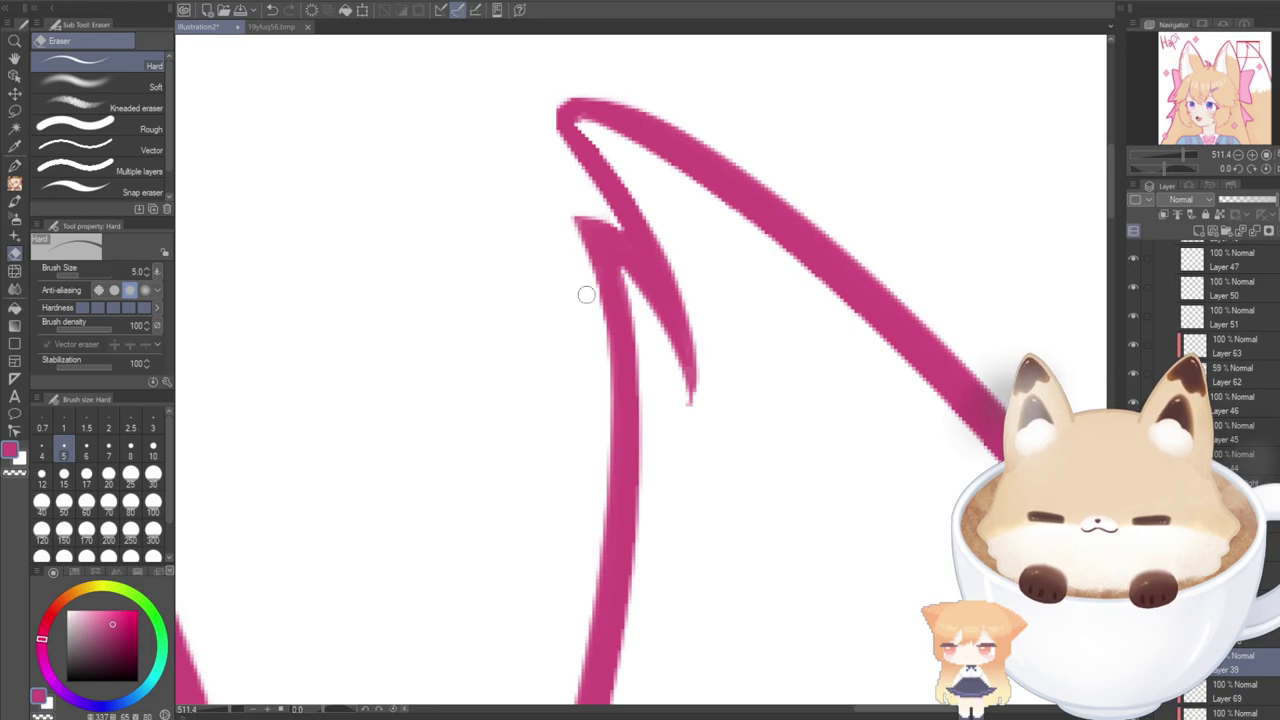
scroll(597, 343, down, 10)
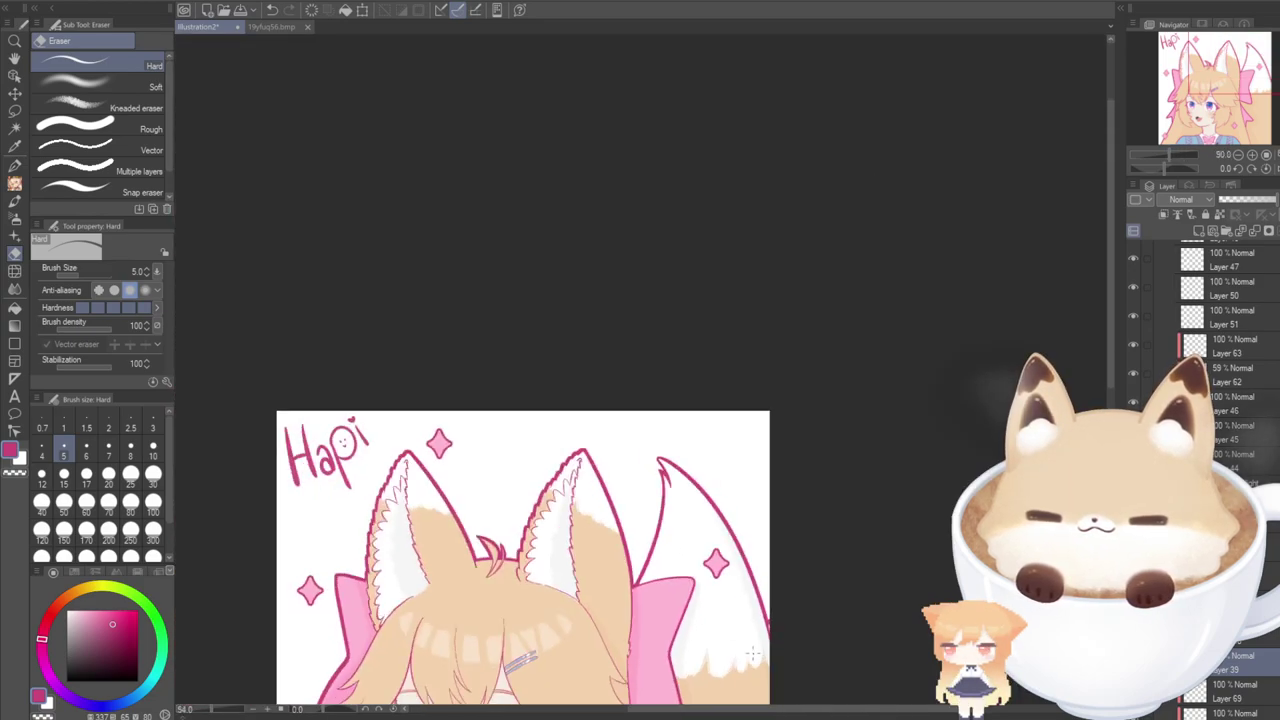
drag(1185, 84, 1187, 97)
scroll(566, 414, up, 4)
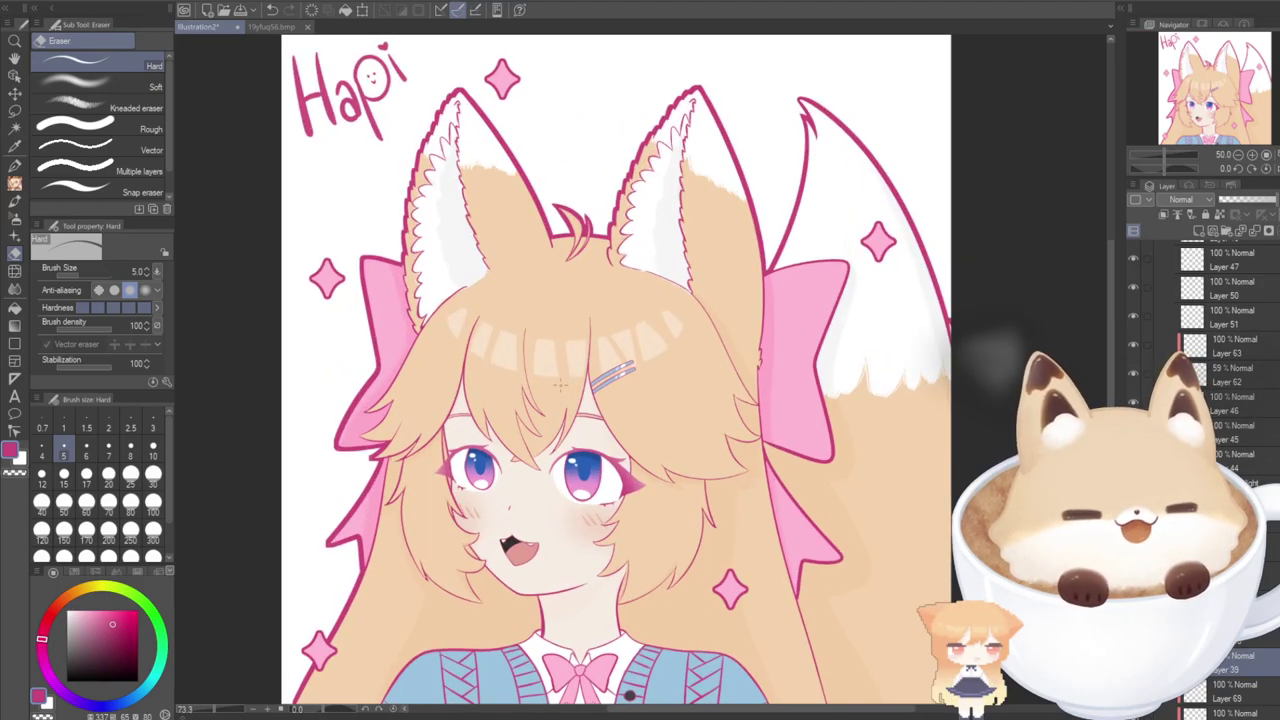
scroll(566, 414, down, 3)
scroll(566, 414, up, 1)
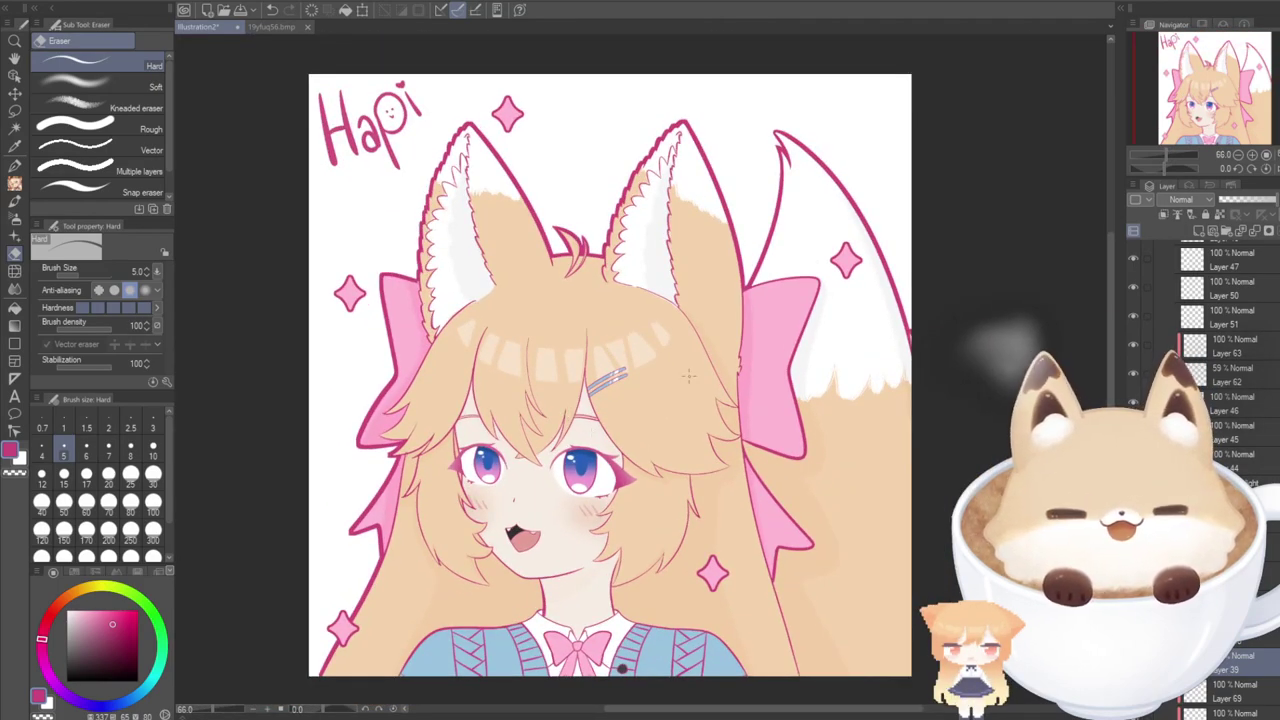